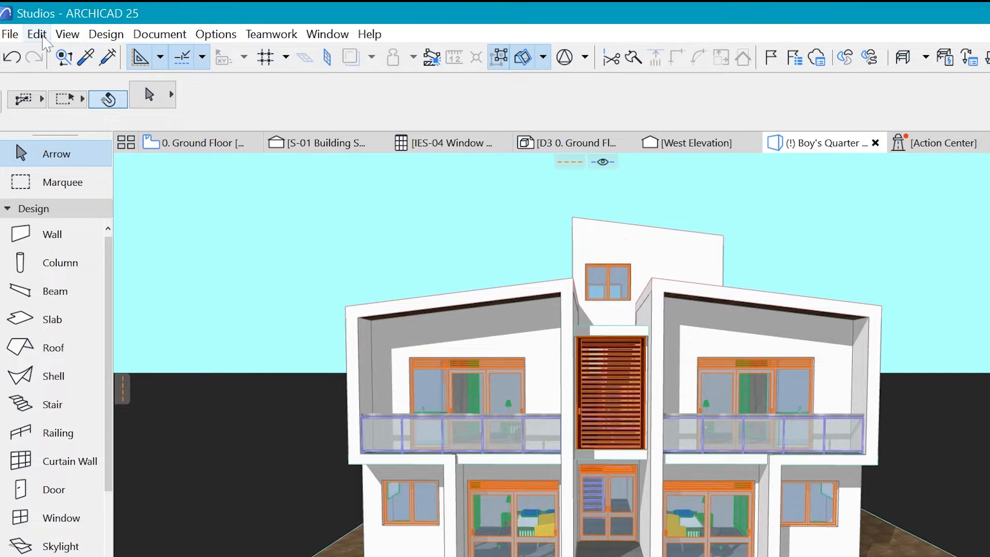
Hide the Standard toolbar
{"action": "left_click", "coordinate": [36, 35]}
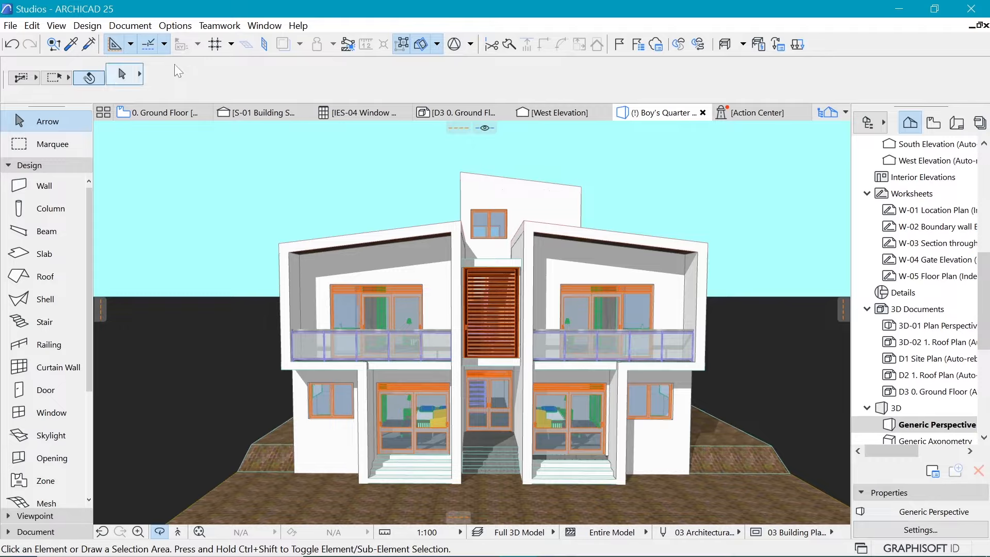
{"action": "left_click", "coordinate": [263, 26]}
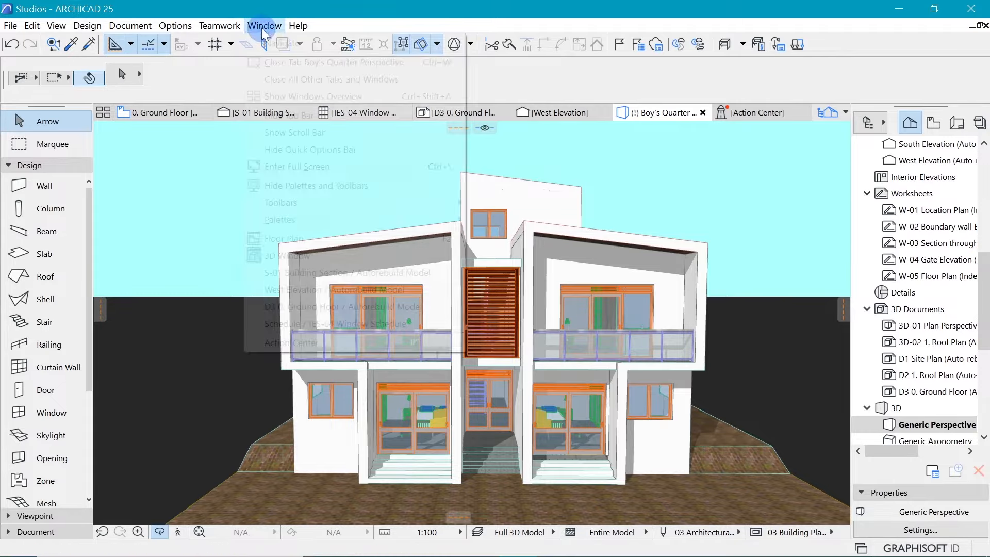
{"action": "mouse_move", "coordinate": [326, 203]}
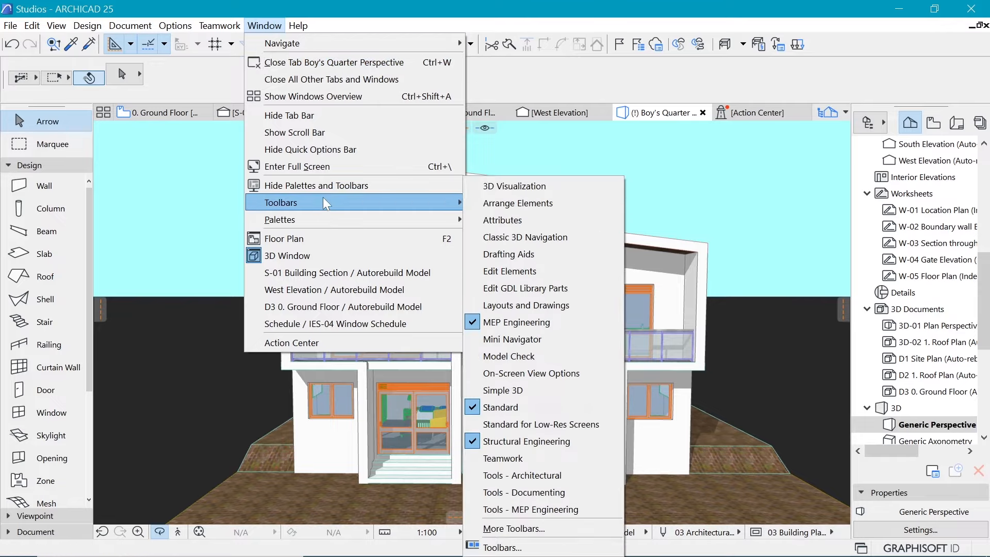
{"action": "left_click", "coordinate": [527, 407]}
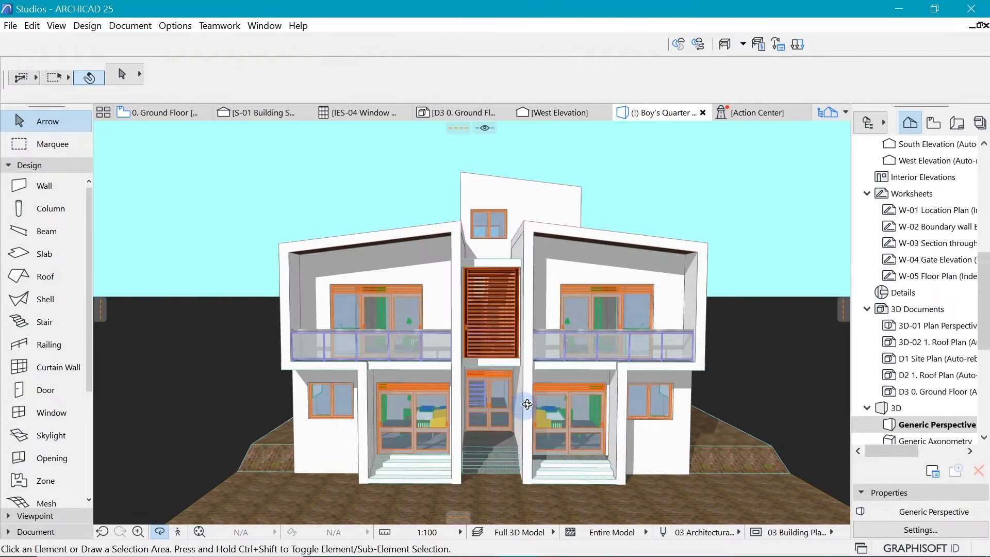
Display the Standard toolbar again
{"action": "left_click", "coordinate": [259, 26]}
{"action": "mouse_move", "coordinate": [336, 206]}
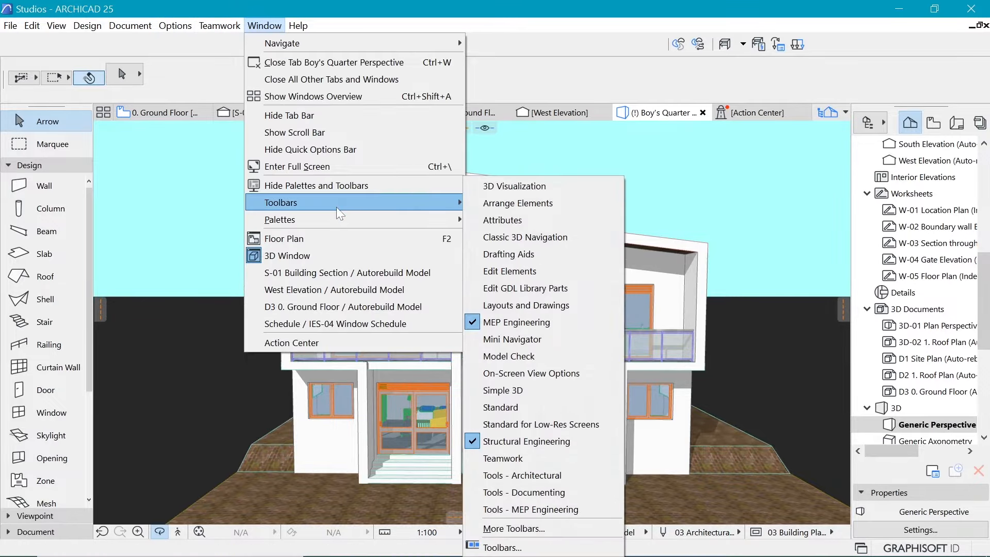
{"action": "left_click", "coordinate": [500, 407]}
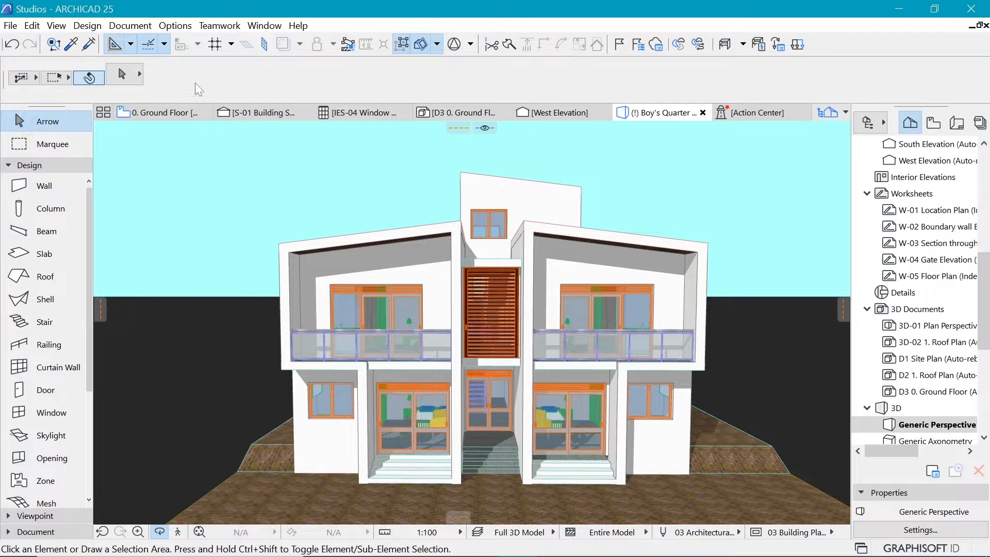
Activate the Marquee, Wall, Column and Beam tools in turn to examine their default settings
{"action": "left_click", "coordinate": [65, 141]}
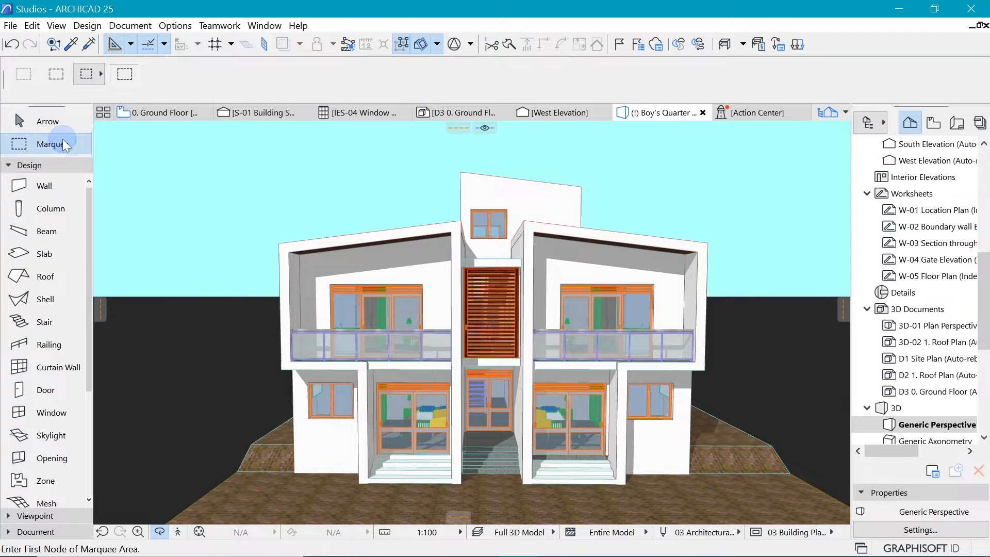
{"action": "left_click", "coordinate": [24, 186]}
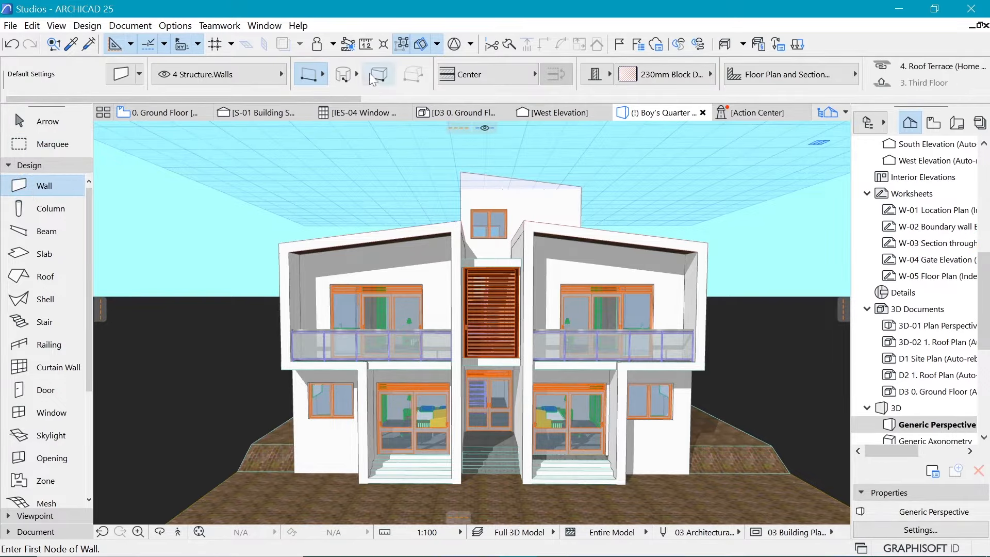
{"action": "left_click", "coordinate": [31, 208]}
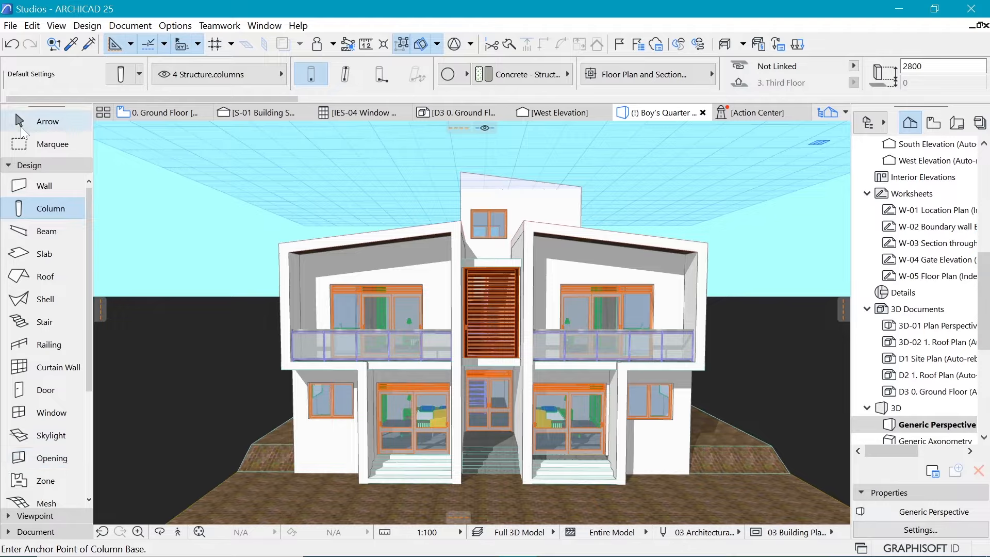
{"action": "left_click", "coordinate": [45, 231]}
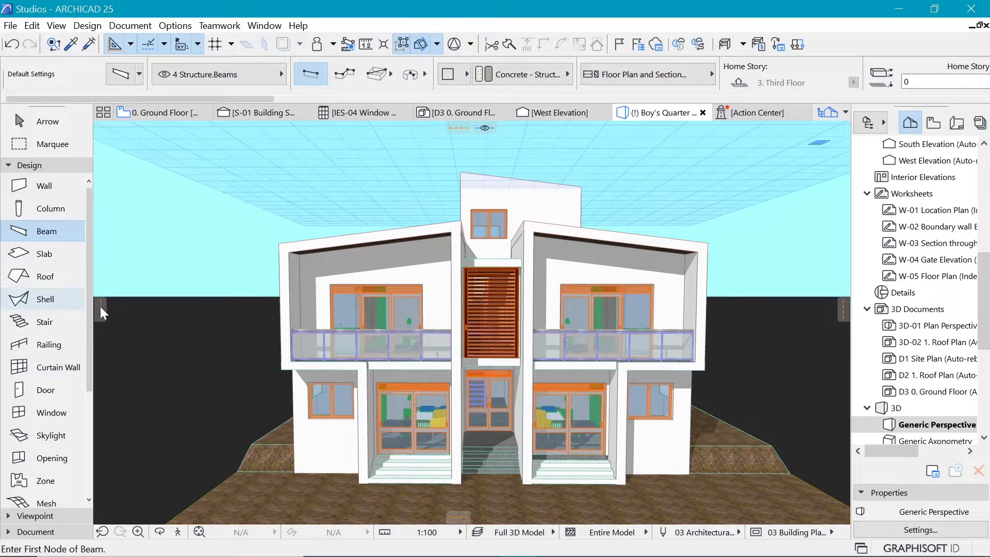
Place a round column with a height of 2800 on the ground beside the building's front left corner, and undo it
{"action": "left_click", "coordinate": [16, 211]}
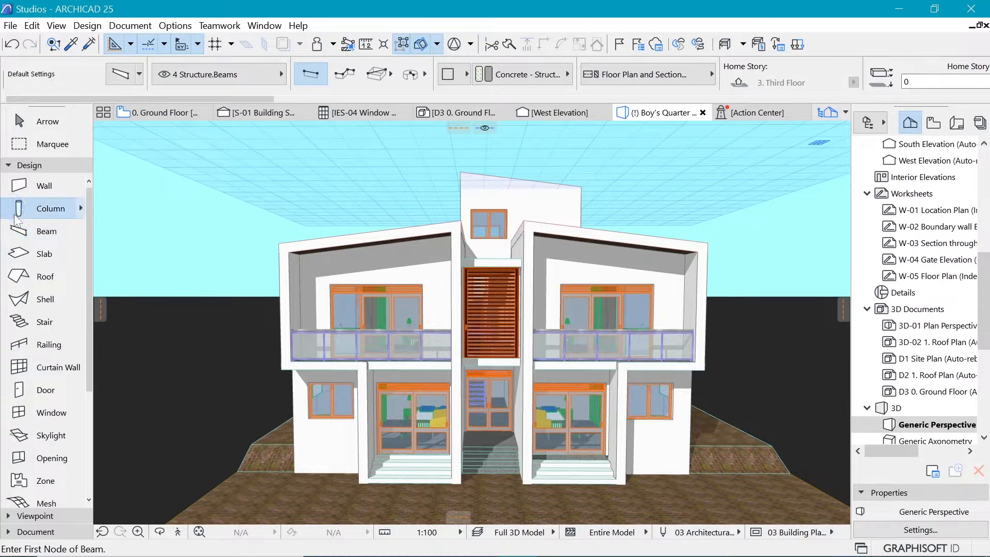
{"action": "left_click", "coordinate": [290, 498]}
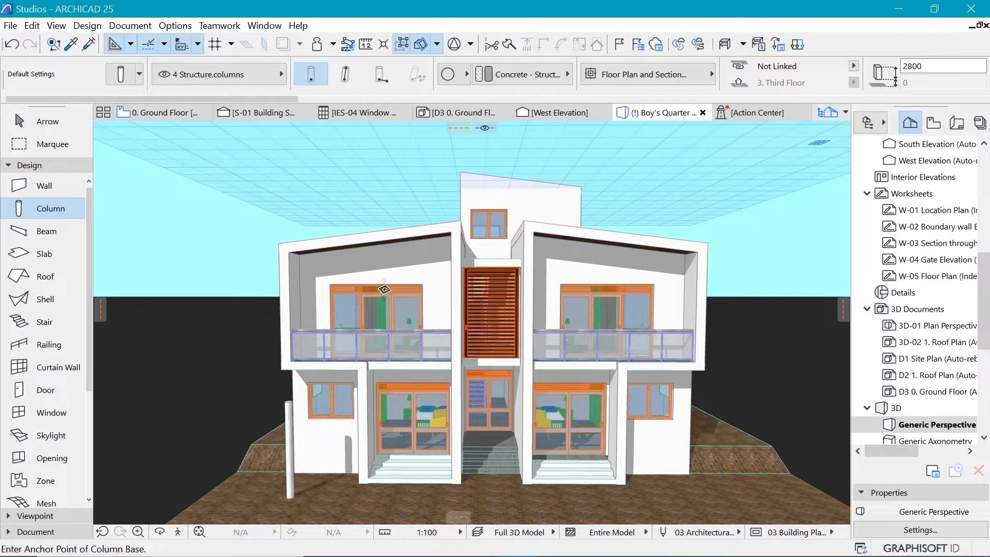
{"action": "key", "text": "ctrl+z"}
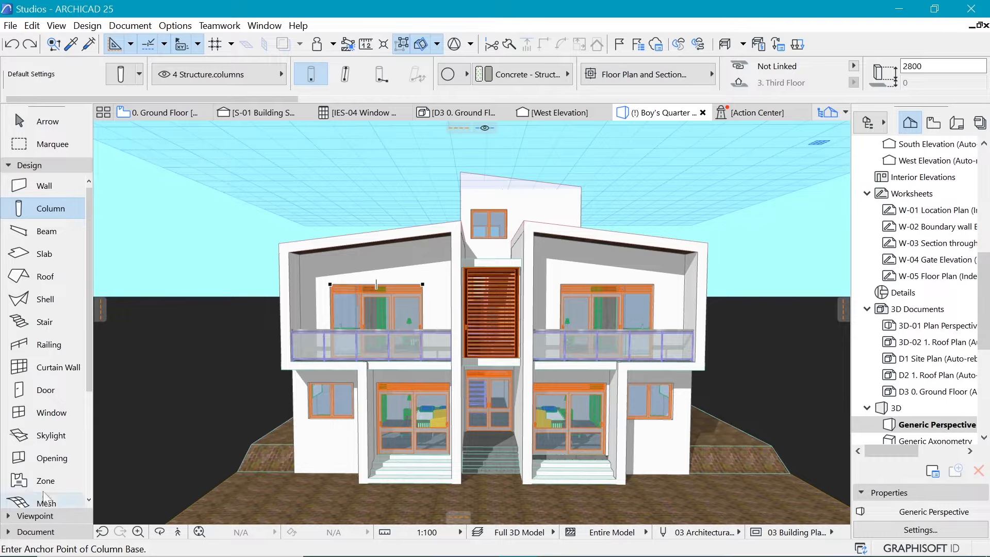
Collapse the Design tools, examine the Viewpoint and Document tool groups, and expand the Design tools again
{"action": "left_click", "coordinate": [10, 166]}
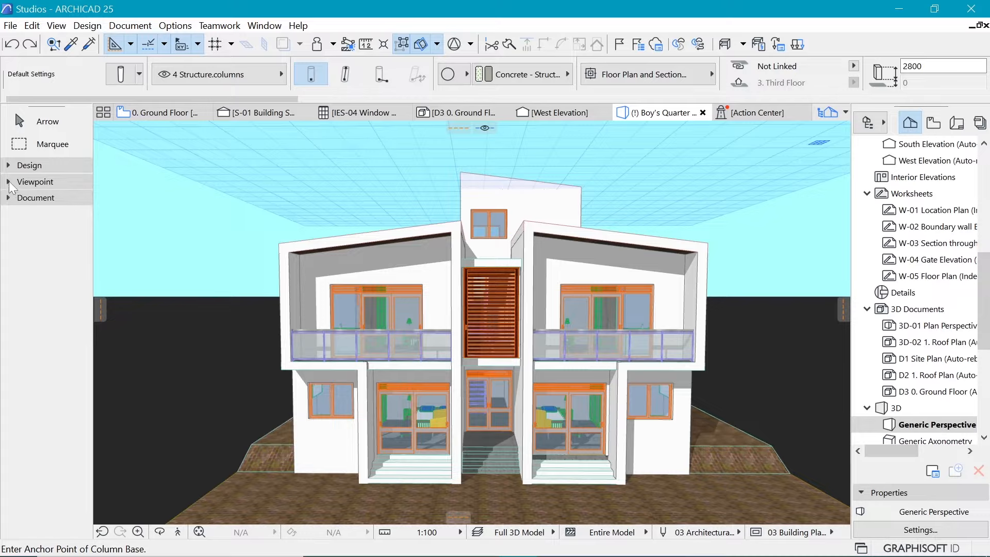
{"action": "left_click", "coordinate": [9, 183]}
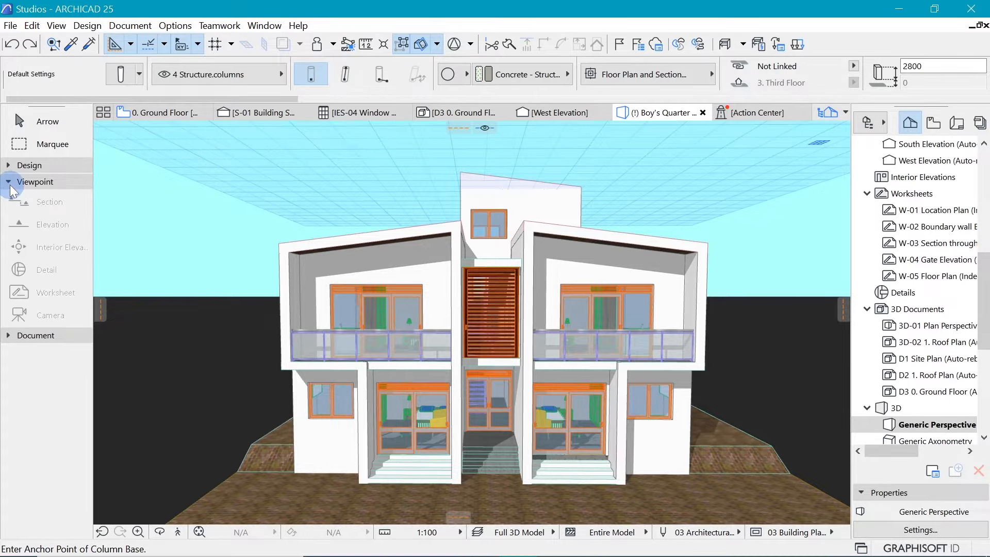
{"action": "left_click", "coordinate": [10, 186]}
{"action": "left_click", "coordinate": [10, 199]}
{"action": "left_click", "coordinate": [9, 199]}
{"action": "left_click", "coordinate": [11, 166]}
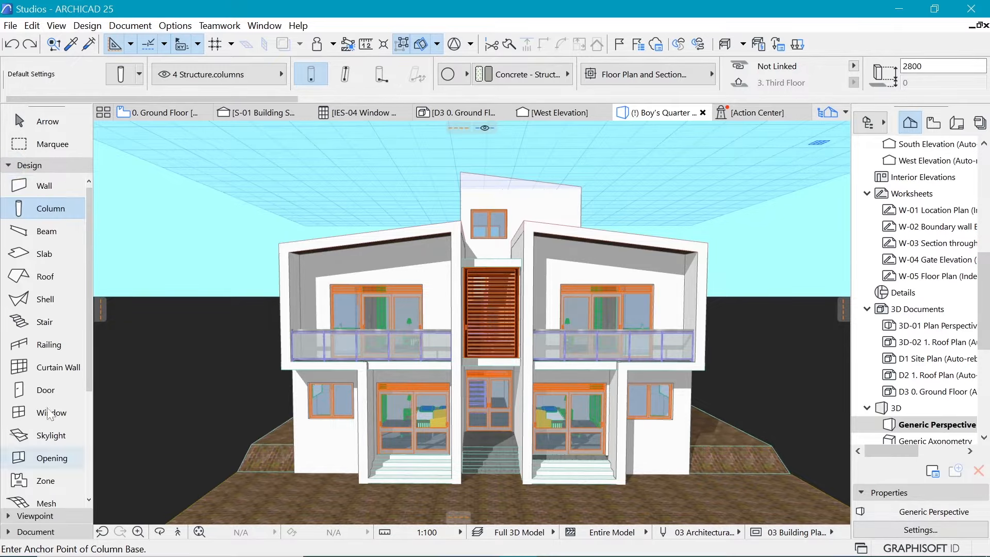
Switch to the 0. Ground Floor plan and leave only the Document group expanded in the Toolbox
{"action": "left_click", "coordinate": [10, 166]}
{"action": "left_click", "coordinate": [10, 181]}
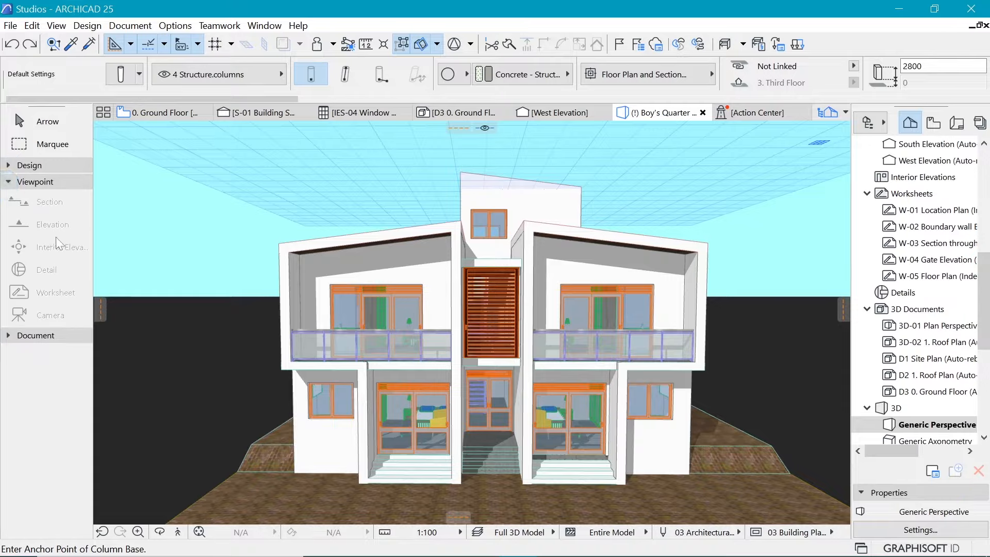
{"action": "left_click", "coordinate": [155, 112]}
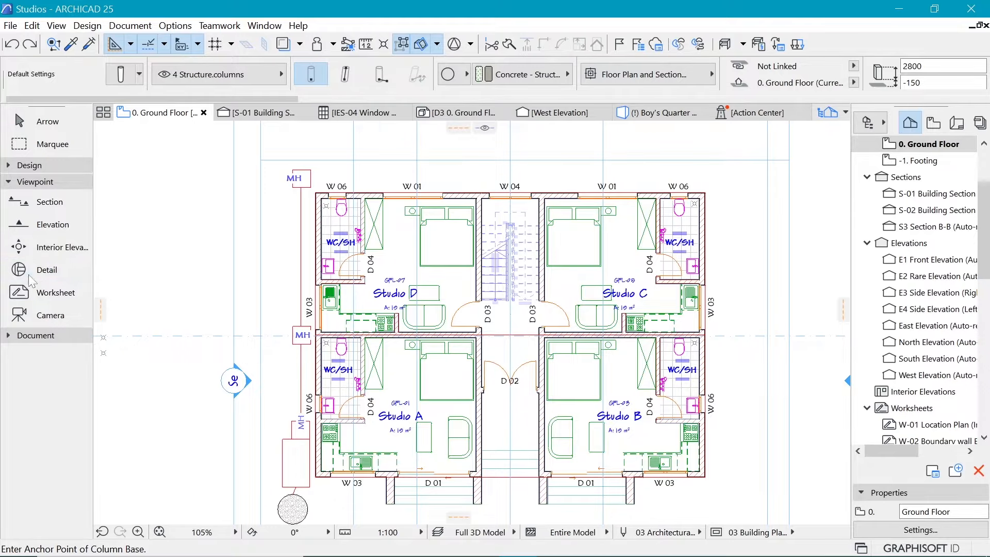
{"action": "left_click", "coordinate": [25, 337]}
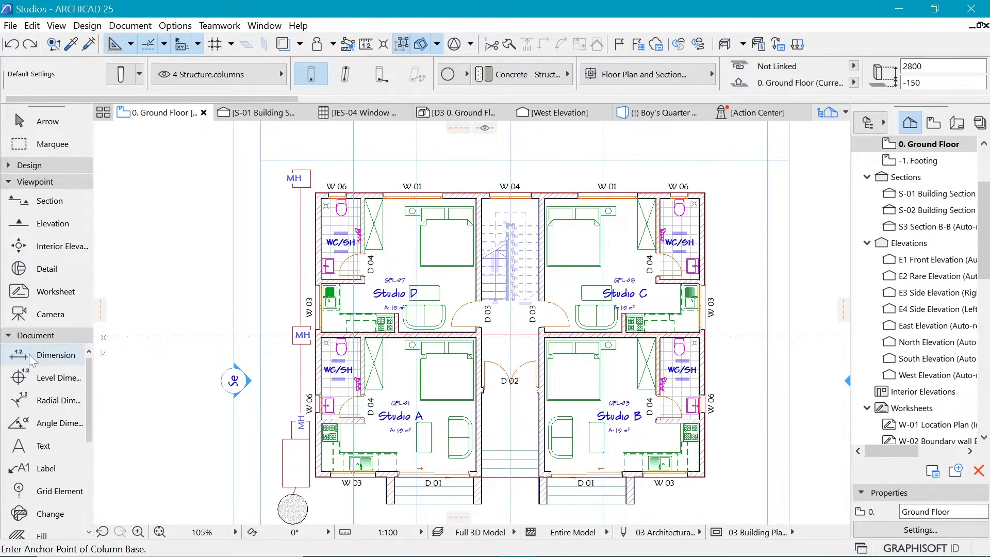
{"action": "left_click", "coordinate": [15, 184]}
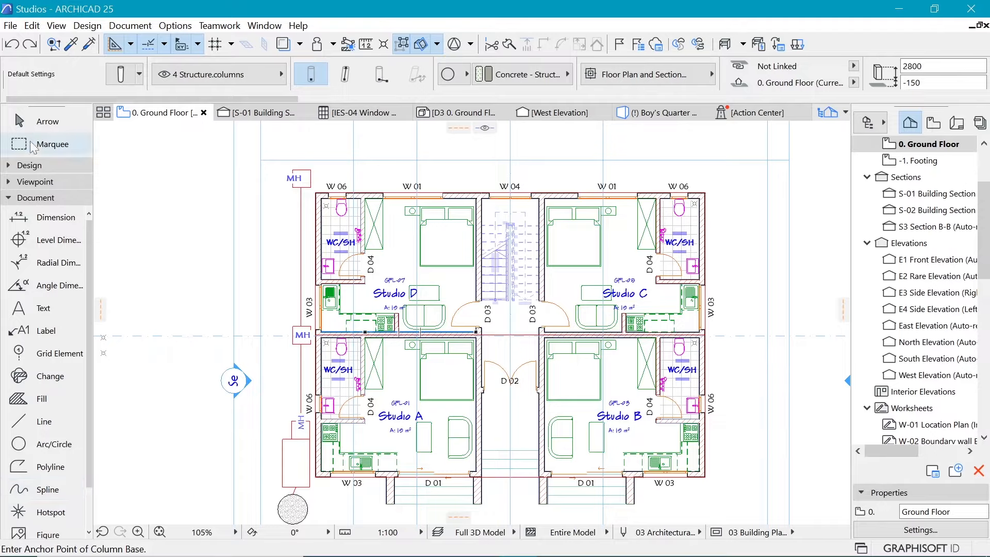
Hide the Toolbox palette
{"action": "left_click", "coordinate": [266, 25]}
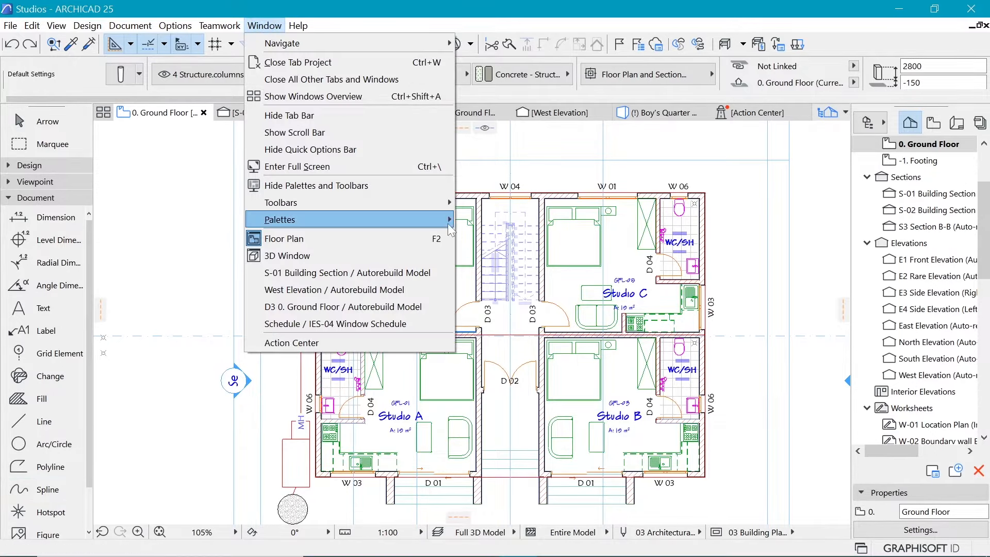
{"action": "mouse_move", "coordinate": [449, 221]}
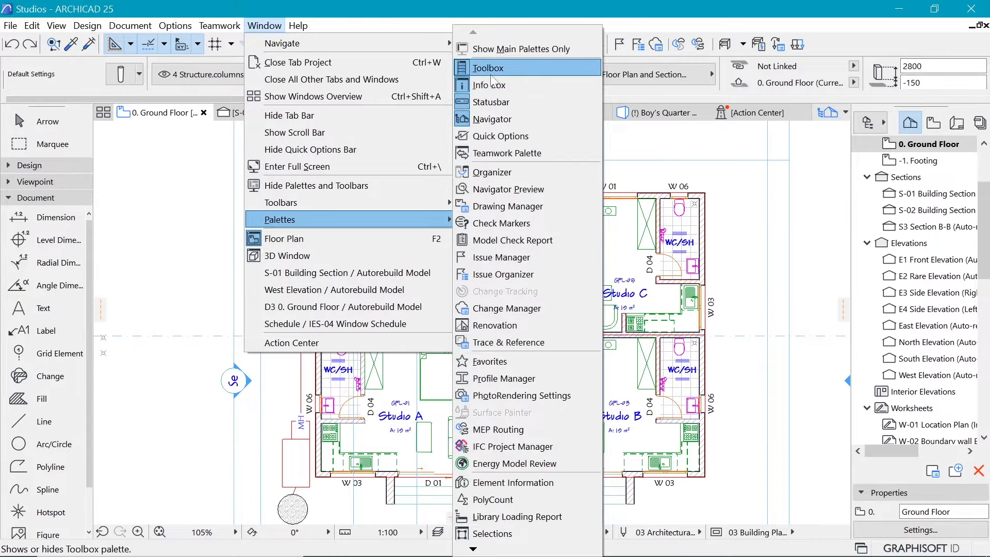
{"action": "left_click", "coordinate": [488, 68]}
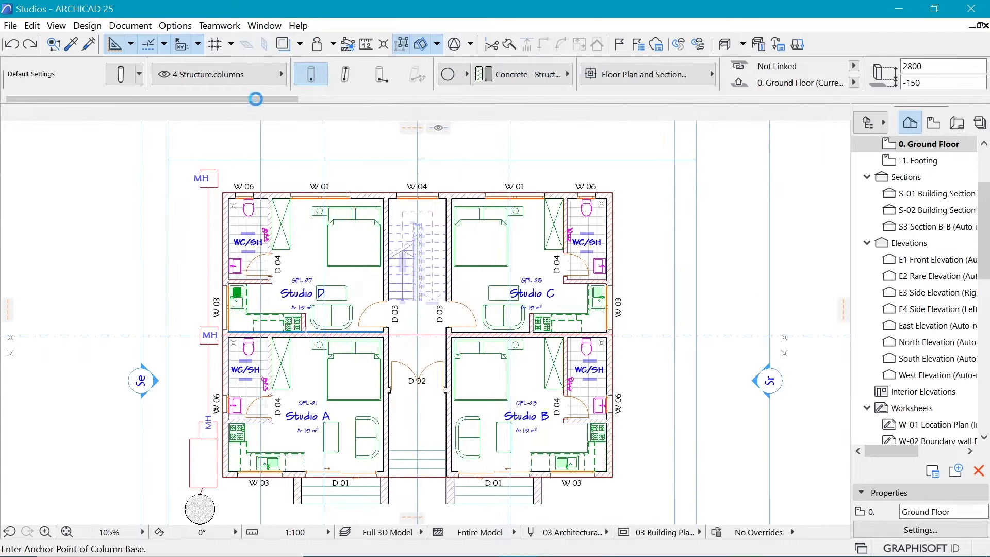
Display the Toolbox palette again
{"action": "left_click", "coordinate": [176, 25]}
{"action": "mouse_move", "coordinate": [262, 27]}
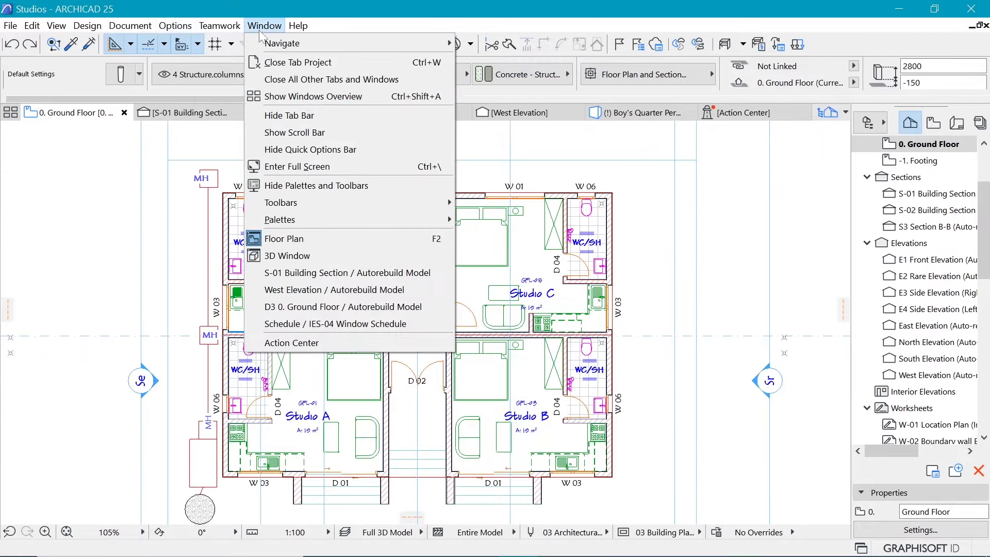
{"action": "mouse_move", "coordinate": [332, 218]}
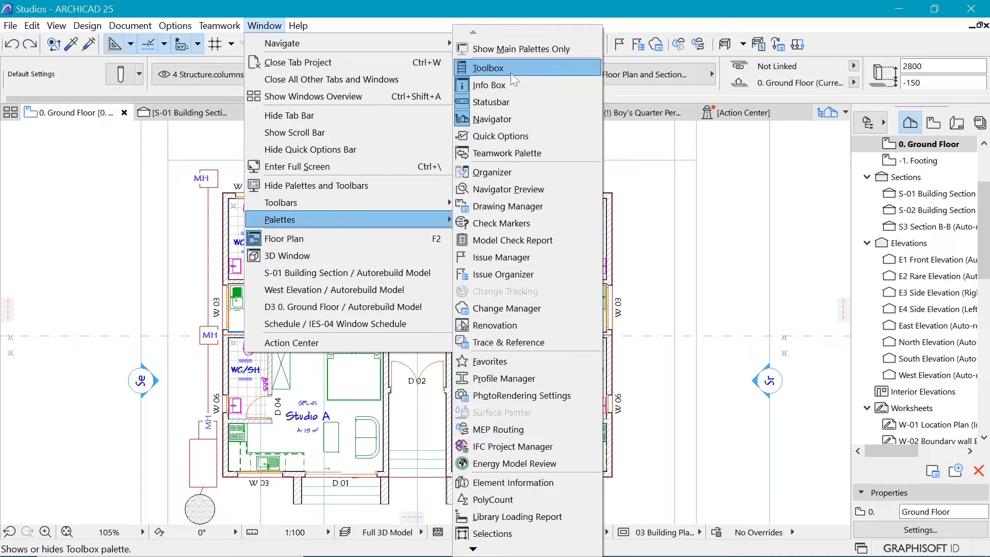
{"action": "left_click", "coordinate": [510, 73]}
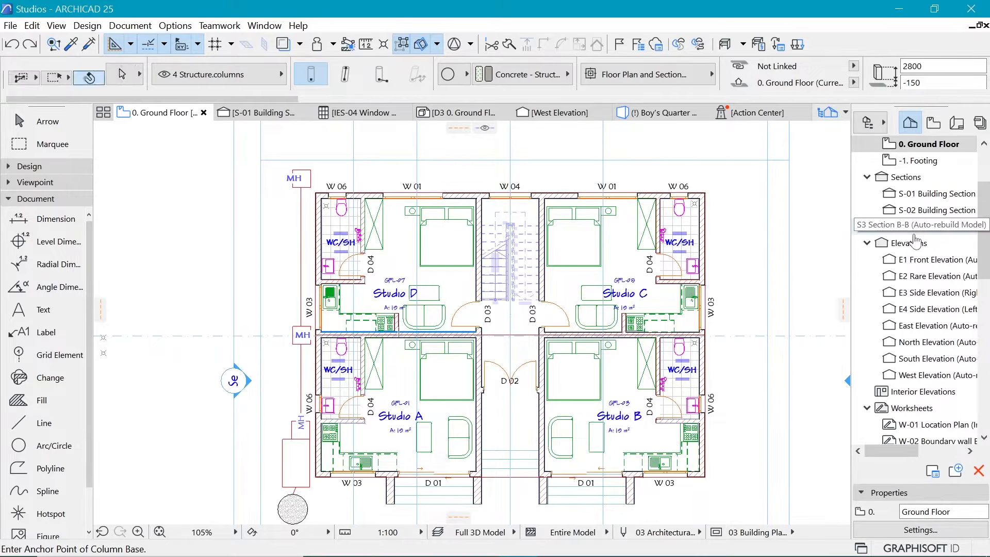
Examine the stories, sections, elevations and worksheets listed in the Navigator's Project Map
{"action": "scroll", "coordinate": [915, 304], "scroll_direction": "up", "scroll_amount": 2}
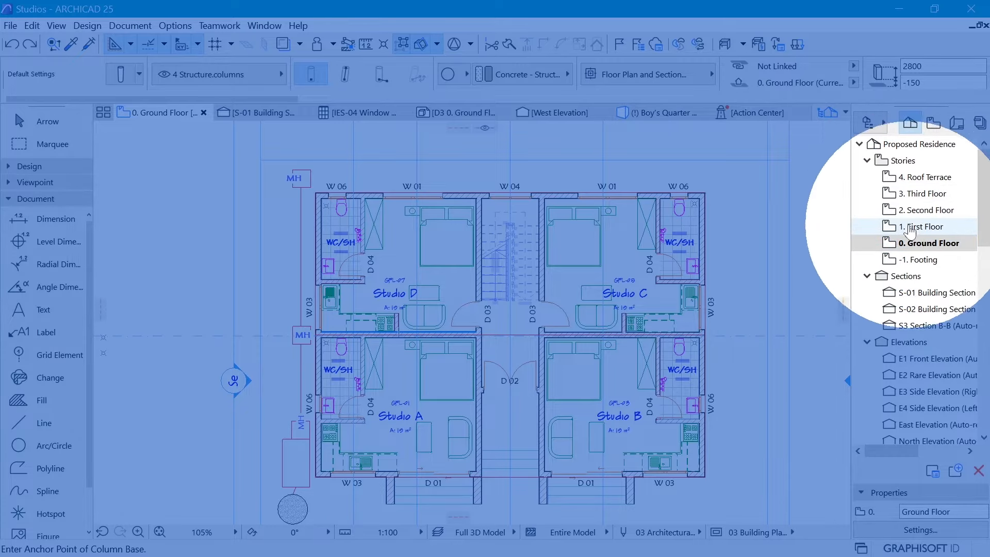
{"action": "scroll", "coordinate": [902, 336], "scroll_direction": "down", "scroll_amount": 1}
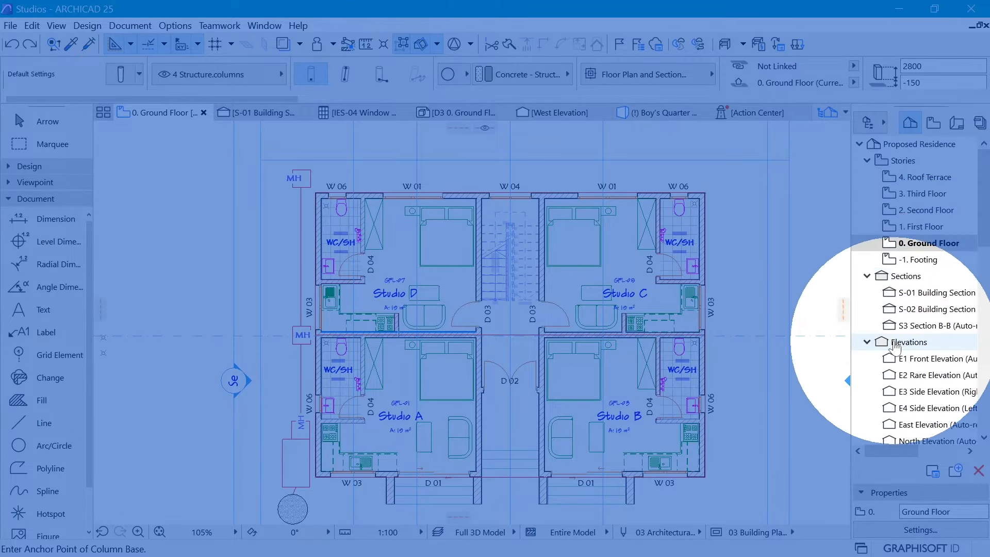
{"action": "scroll", "coordinate": [889, 384], "scroll_direction": "down", "scroll_amount": 2}
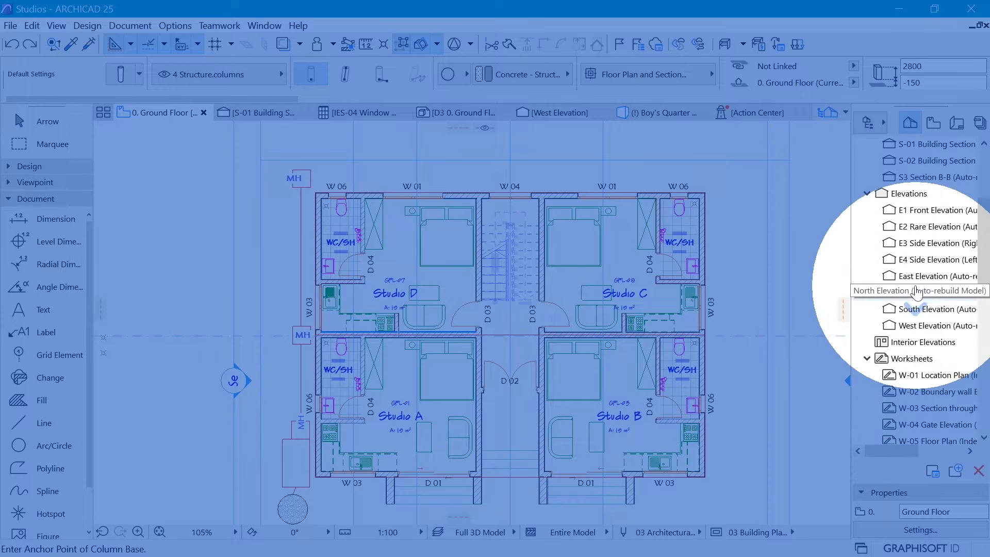
{"action": "scroll", "coordinate": [917, 335], "scroll_direction": "down", "scroll_amount": 4}
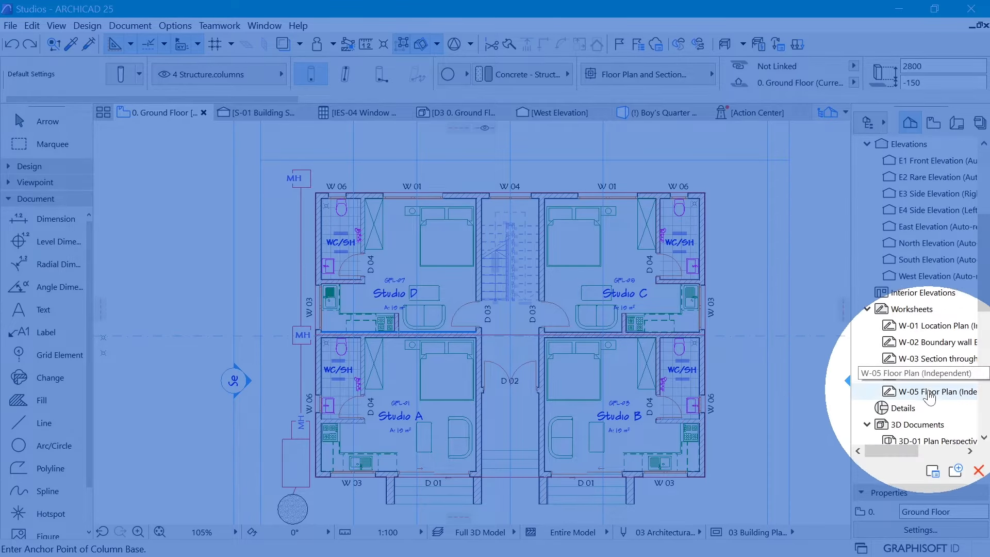
{"action": "scroll", "coordinate": [914, 312], "scroll_direction": "up", "scroll_amount": 7}
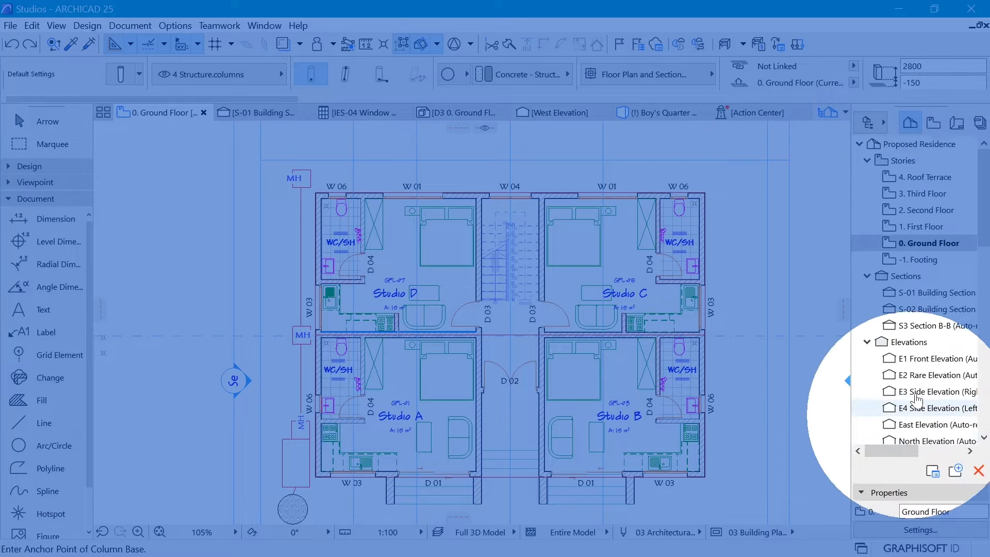
Examine the Navigator's View Map, Layout Book and Publisher Sets, and return to the Project Map
{"action": "left_click", "coordinate": [933, 124]}
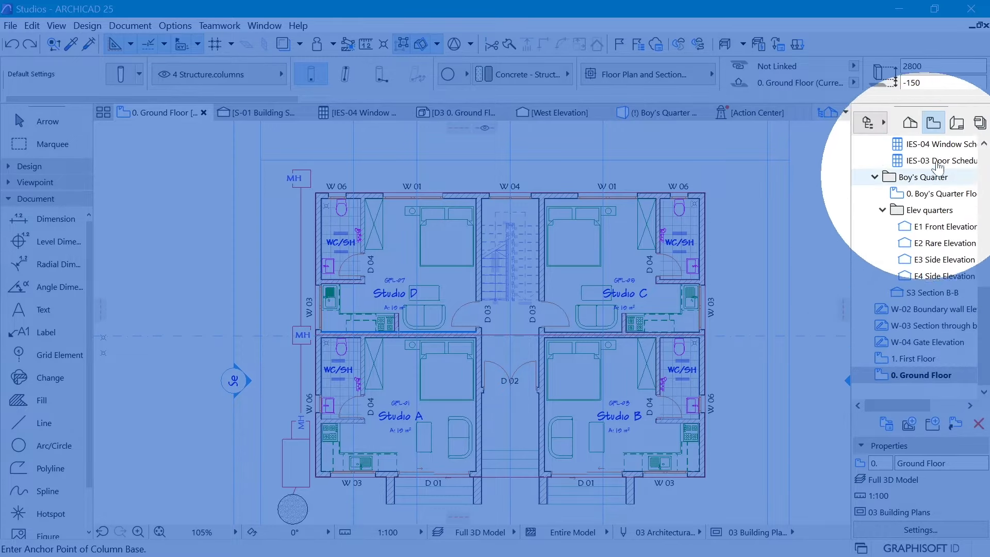
{"action": "left_click", "coordinate": [954, 125]}
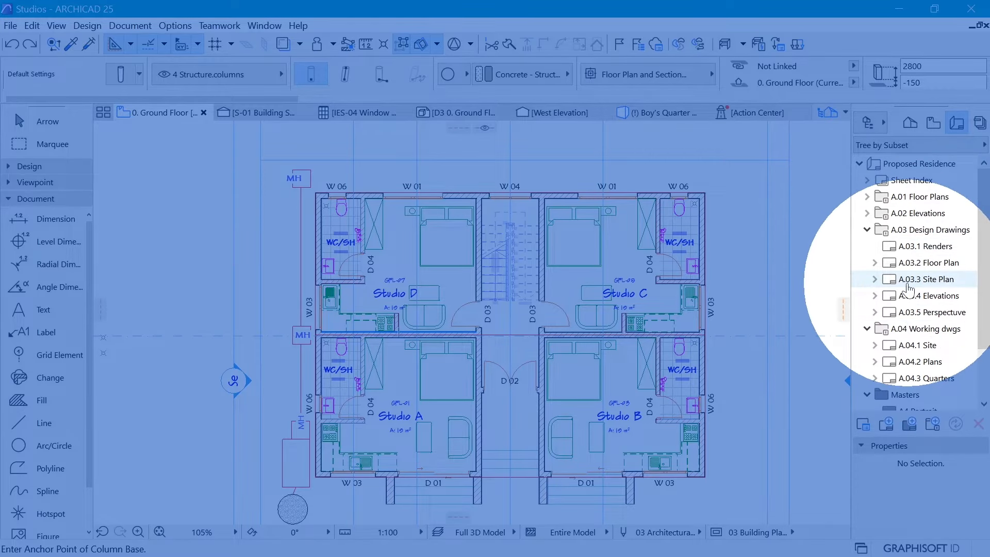
{"action": "left_click", "coordinate": [978, 126]}
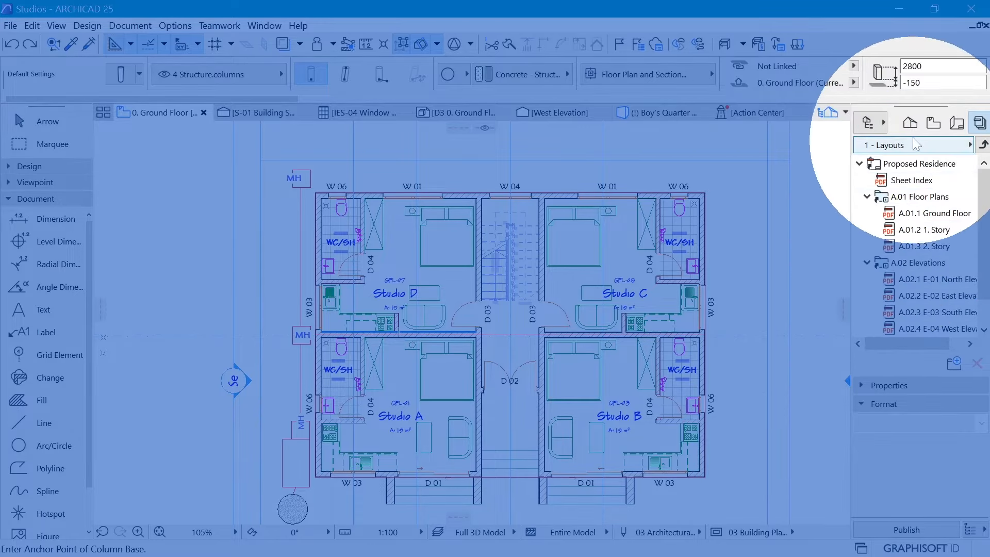
{"action": "left_click", "coordinate": [911, 127]}
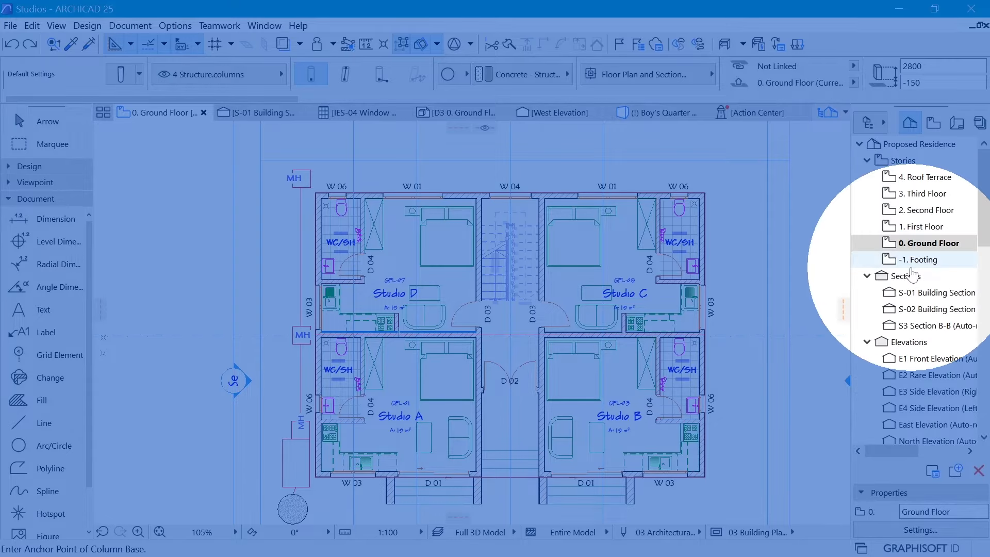
Hide the docked Navigator palette using the options of the pop-up Navigator
{"action": "left_click", "coordinate": [827, 112]}
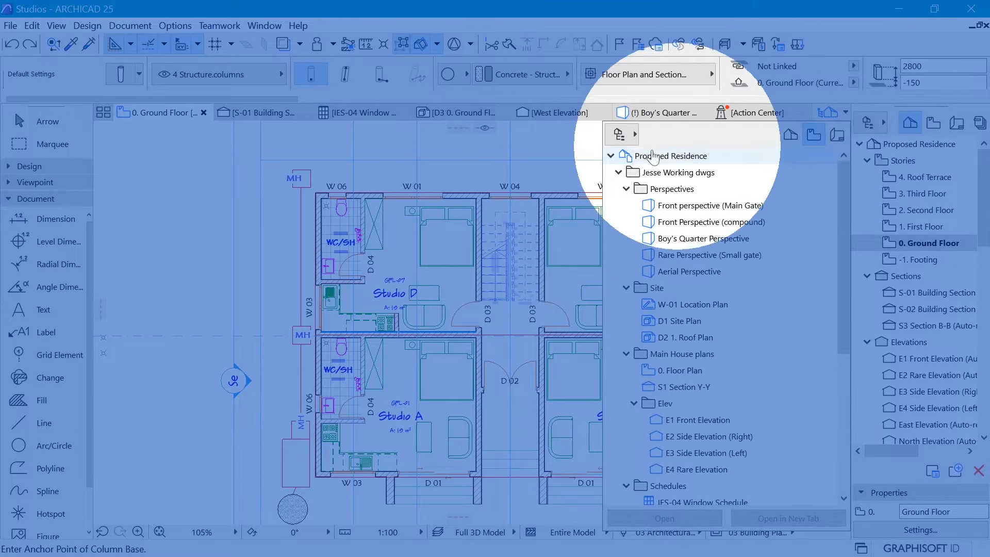
{"action": "right_click", "coordinate": [704, 139]}
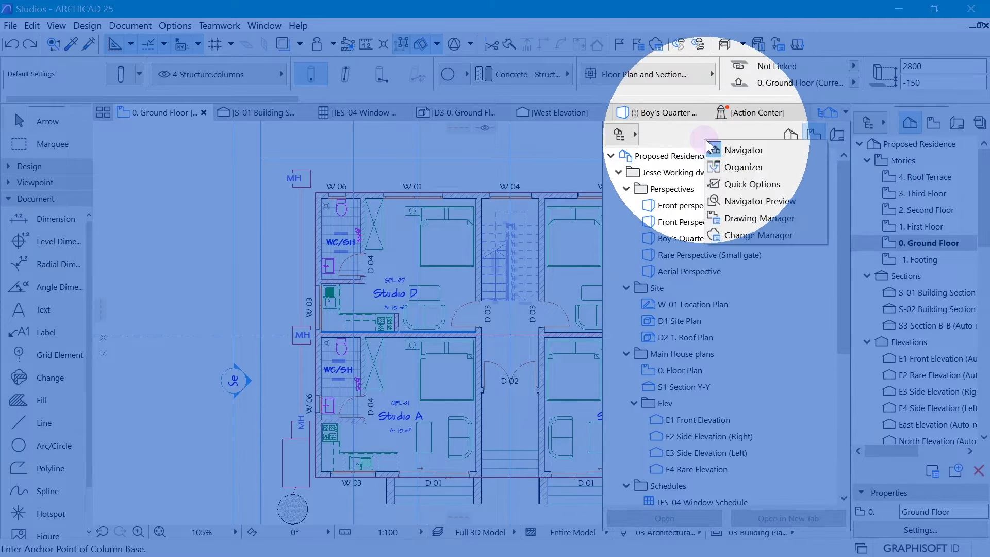
{"action": "left_click", "coordinate": [743, 148]}
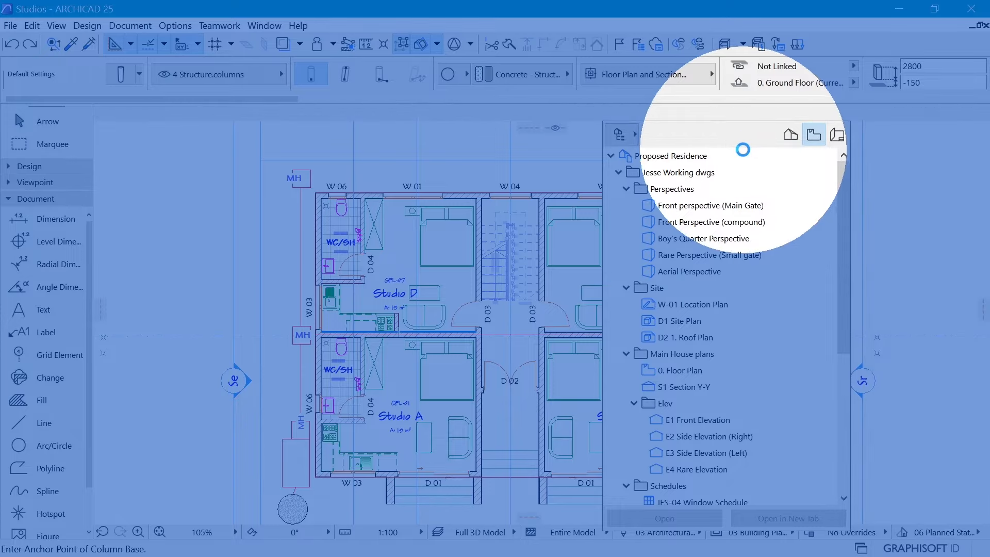
Display the Navigator palette again beside the ground floor plan
{"action": "key", "text": "ctrl+shift+h"}
{"action": "key", "text": "ctrl+shift+h"}
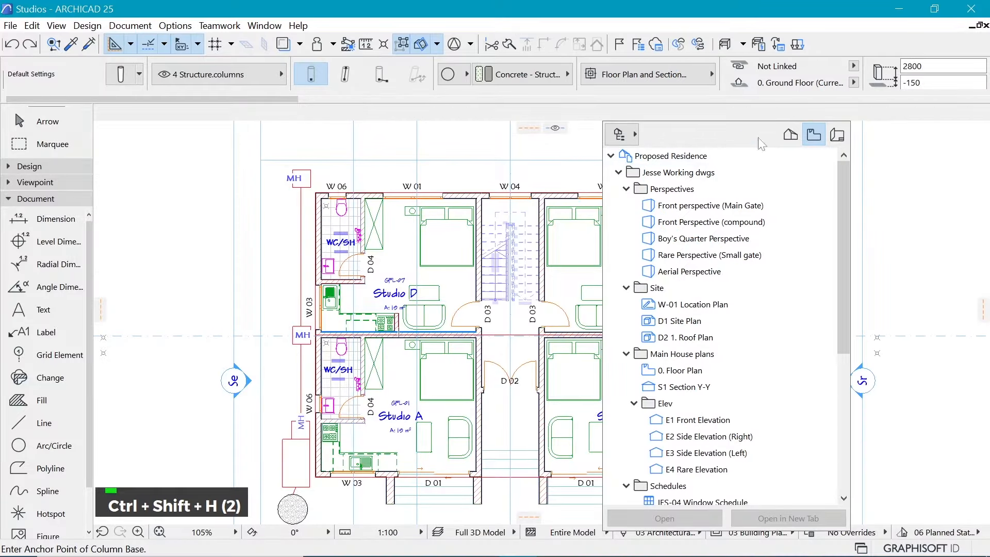
{"action": "right_click", "coordinate": [748, 132]}
{"action": "left_click", "coordinate": [769, 143]}
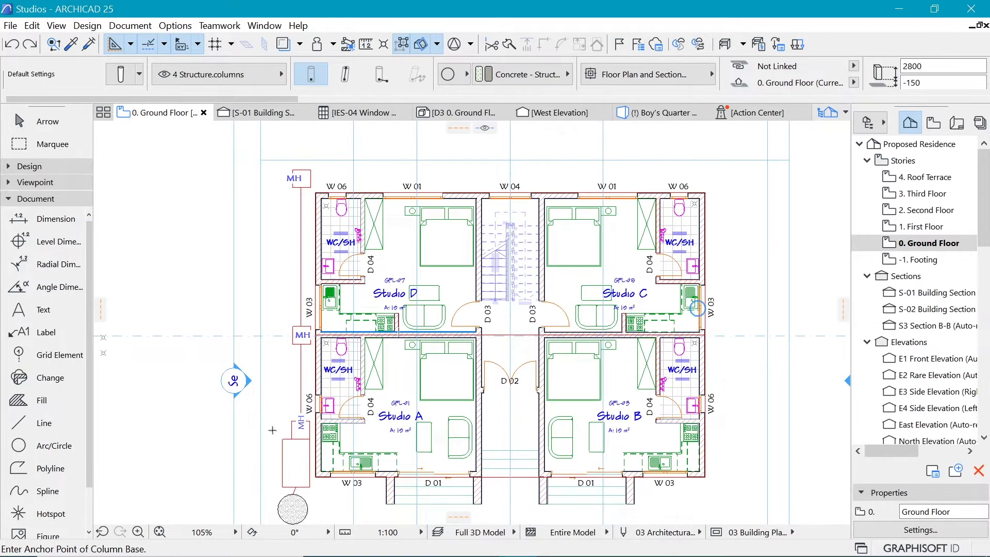
{"action": "key", "text": "ctrl+l"}
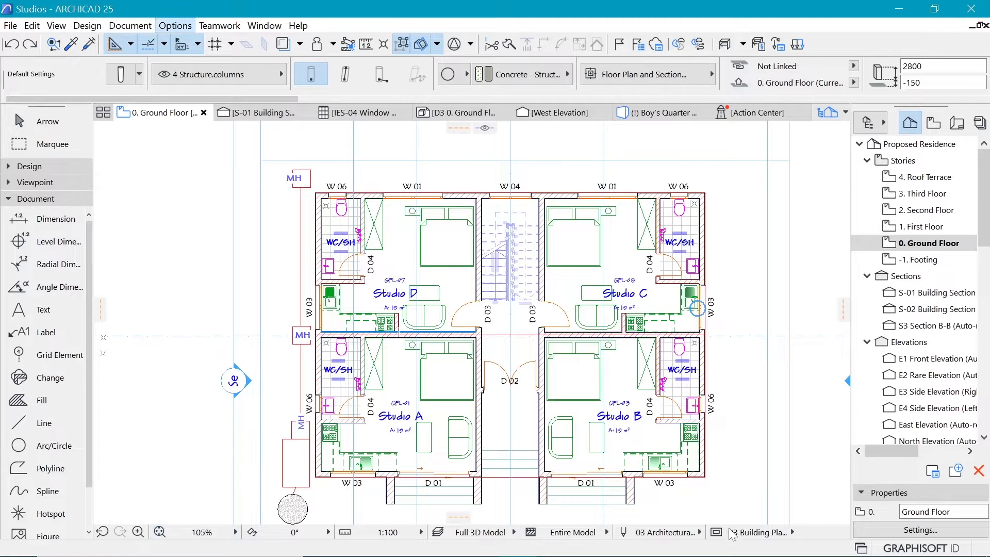
Zoom in on Studio D's WC/SH room with a zoom area, and switch between the previous and next zoom
{"action": "left_click", "coordinate": [140, 532]}
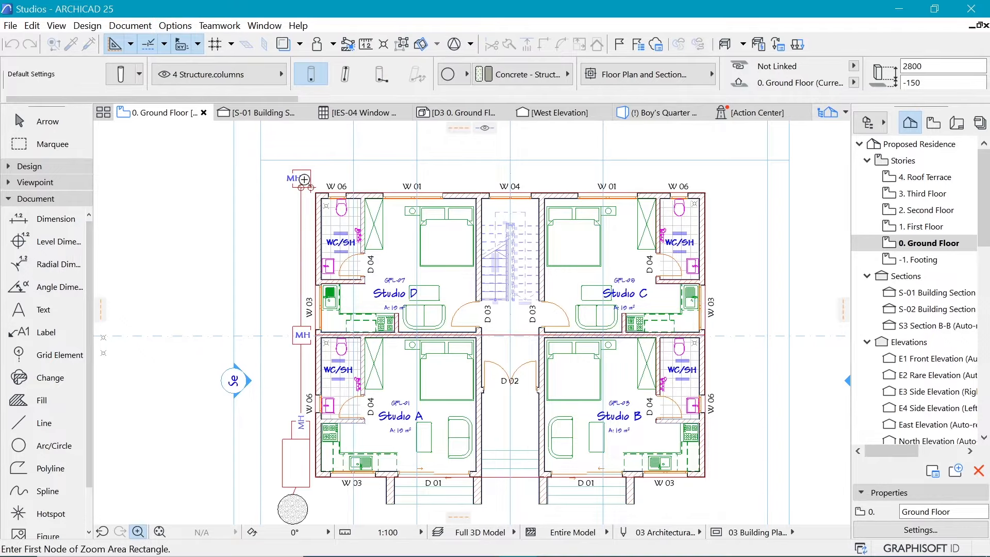
{"action": "left_click", "coordinate": [304, 184]}
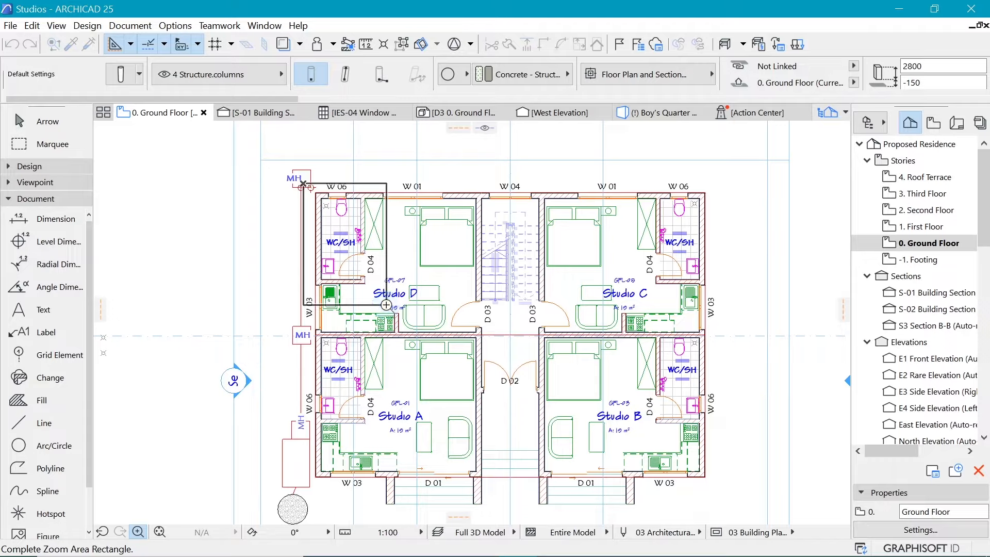
{"action": "left_click", "coordinate": [386, 304]}
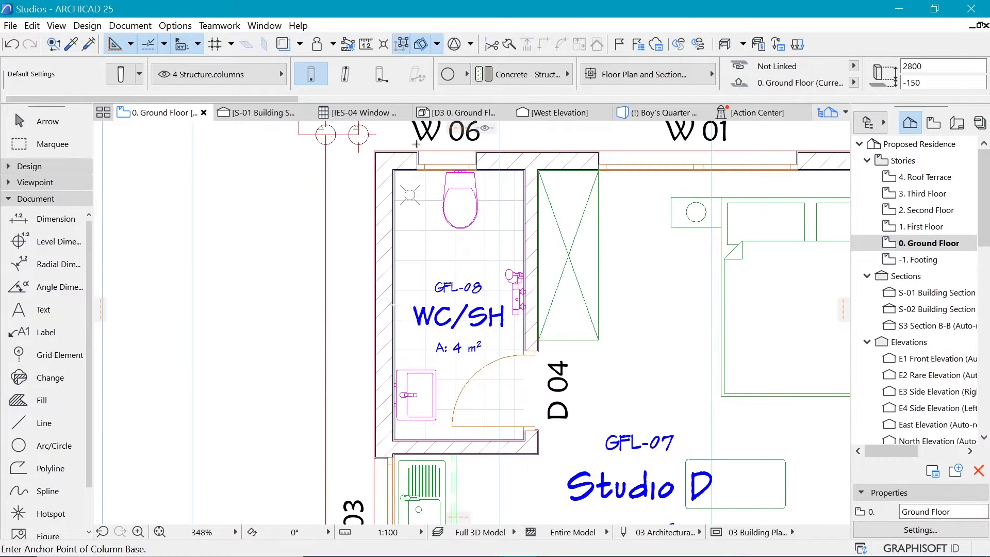
{"action": "left_click", "coordinate": [102, 532]}
{"action": "left_click", "coordinate": [102, 532]}
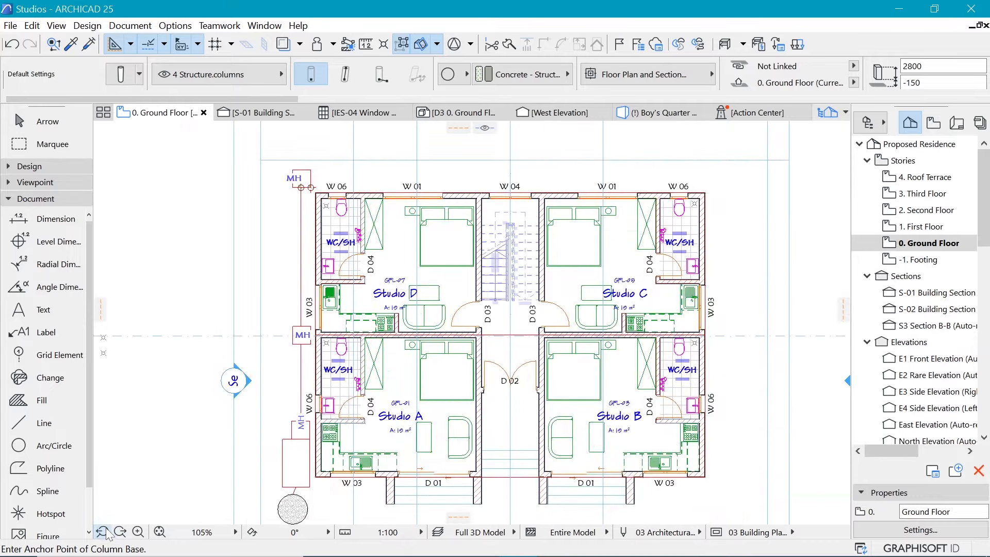
{"action": "left_click", "coordinate": [121, 532]}
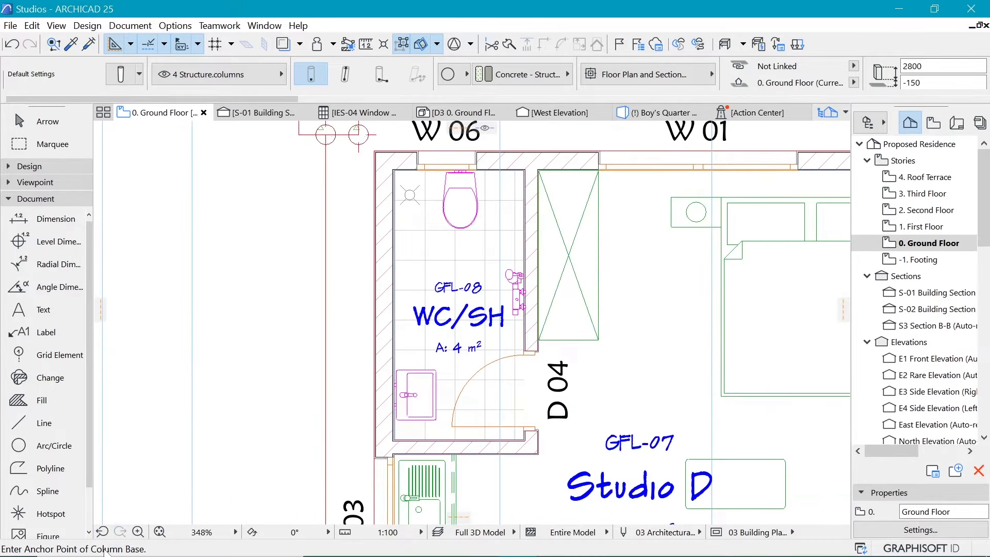
{"action": "left_click", "coordinate": [102, 533]}
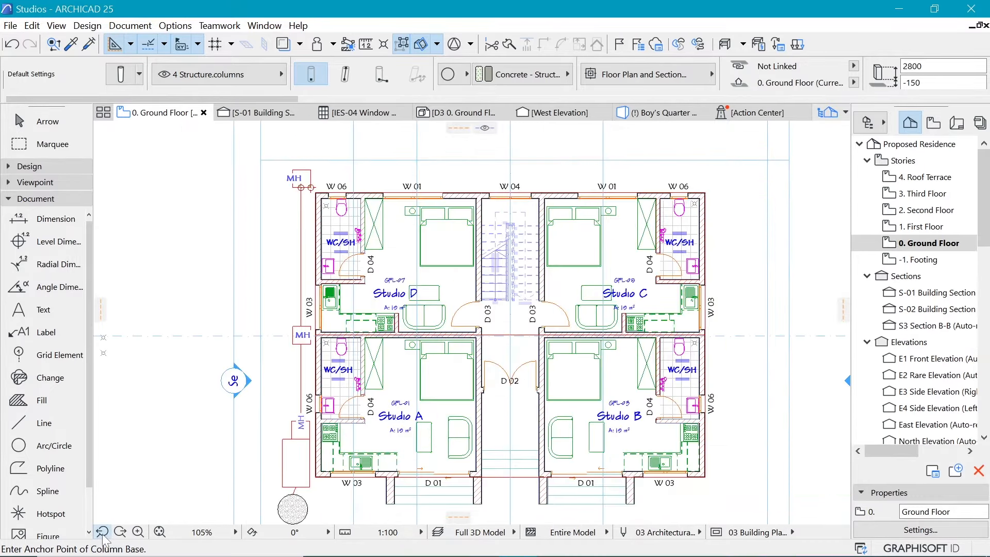
Fit the whole ground floor drawing in view, and set the zoom to 100% with the building centred
{"action": "left_click", "coordinate": [159, 532]}
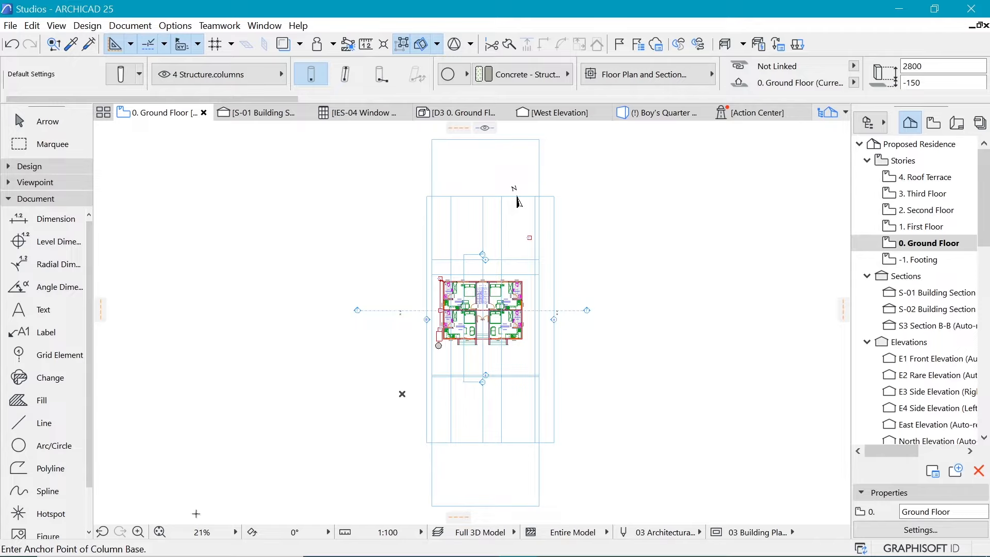
{"action": "left_click", "coordinate": [230, 532]}
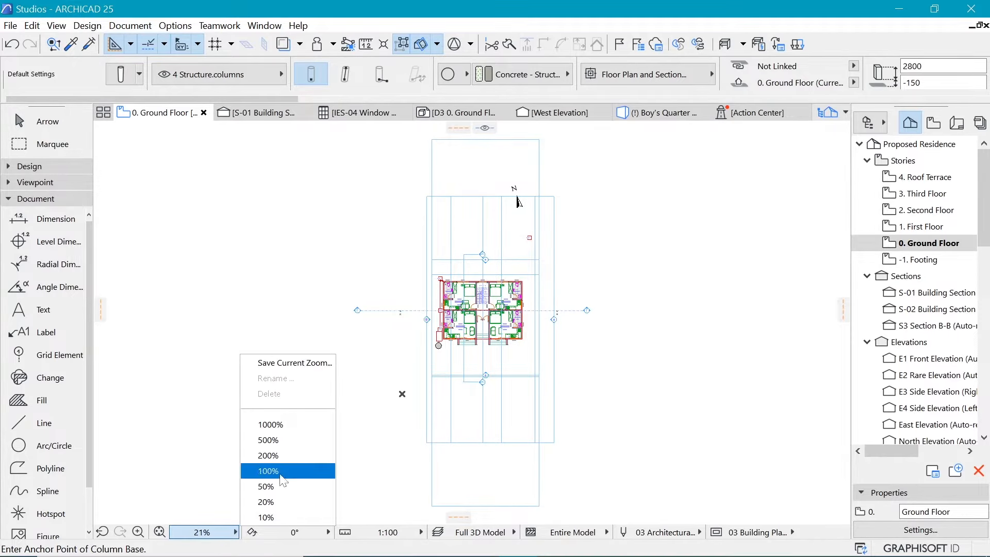
{"action": "left_click", "coordinate": [281, 471]}
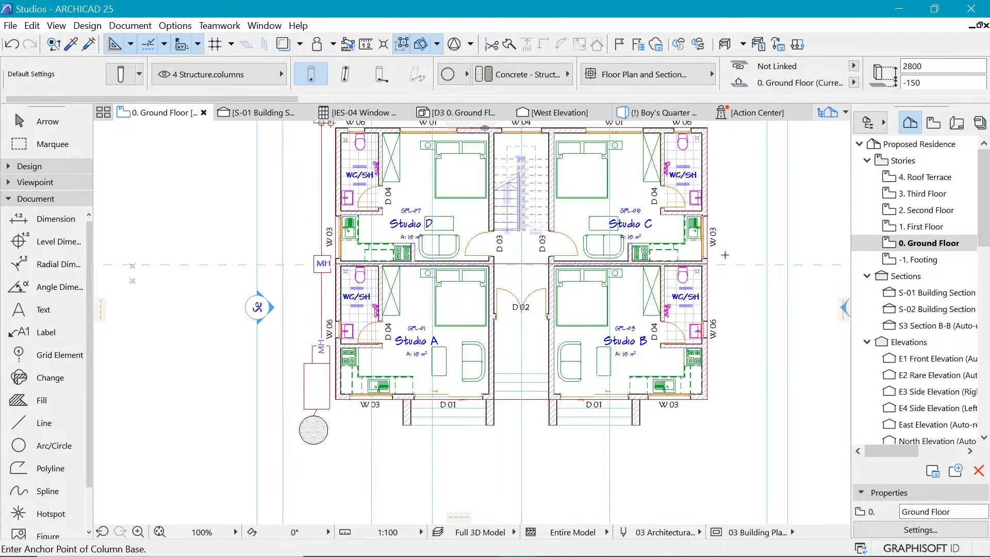
{"action": "middle_click_drag", "start_coordinate": [740, 213], "coordinate": [672, 253]}
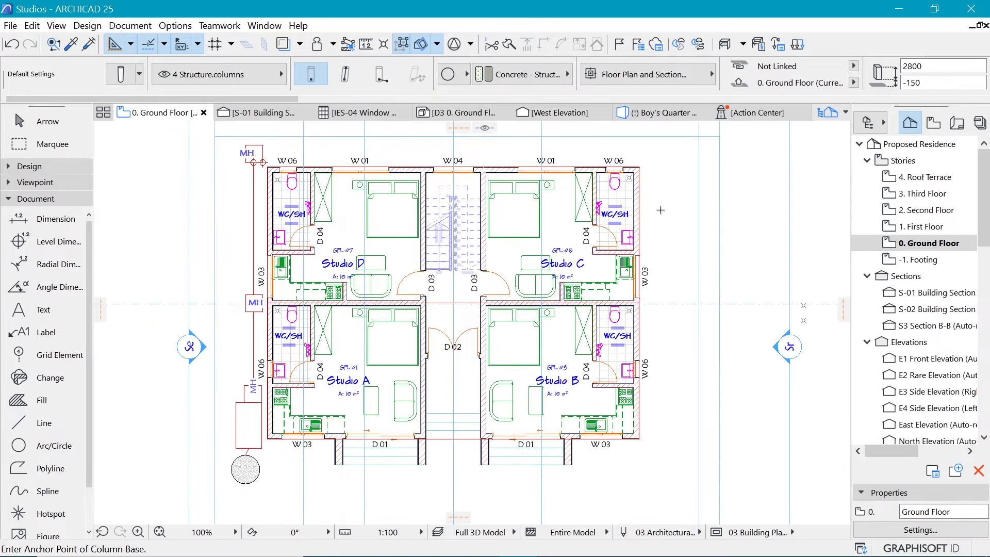
{"action": "middle_click_drag", "start_coordinate": [661, 210], "coordinate": [663, 227]}
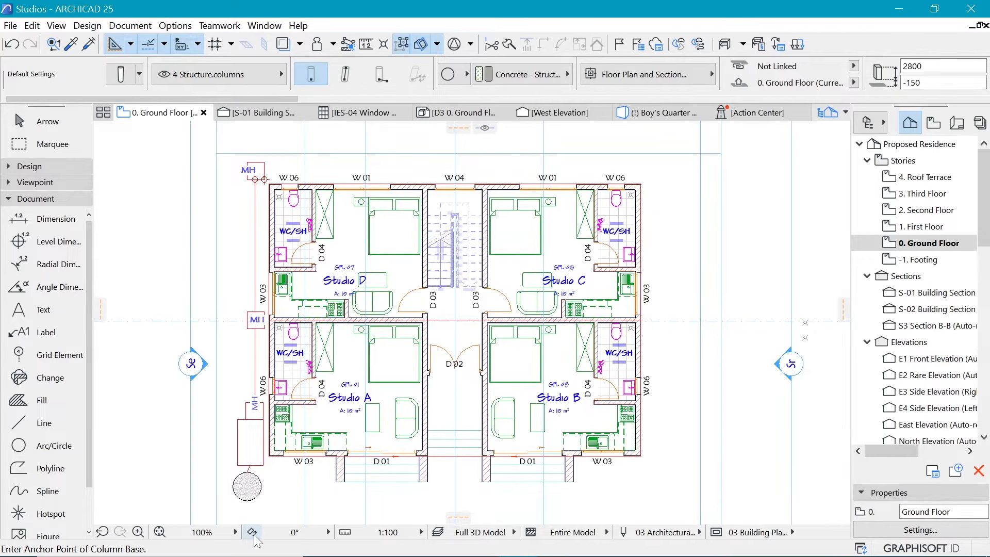
Try to rotate the plan view graphically about the corner of the entrance wall below Studio A
{"action": "left_click", "coordinate": [252, 533]}
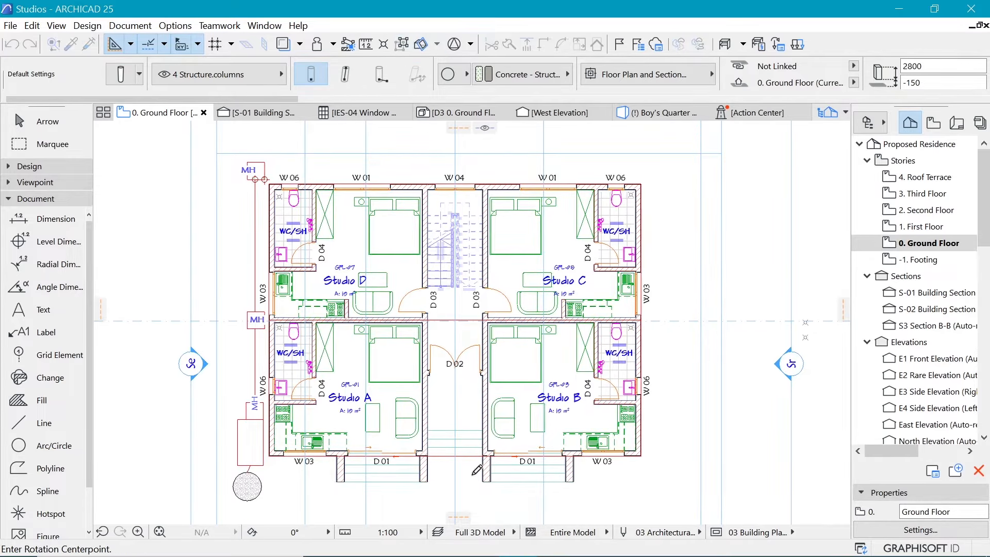
{"action": "left_click", "coordinate": [423, 482]}
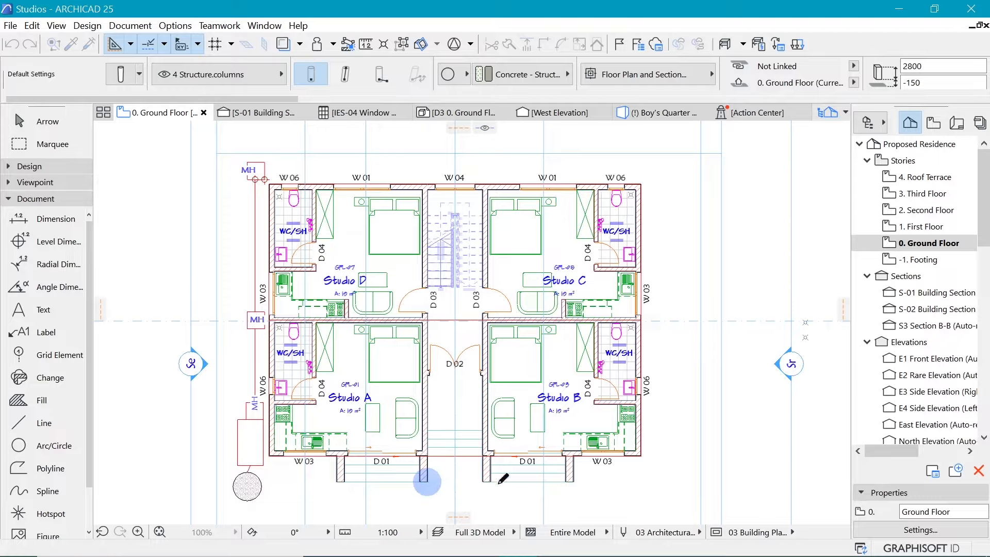
{"action": "left_click", "coordinate": [659, 473]}
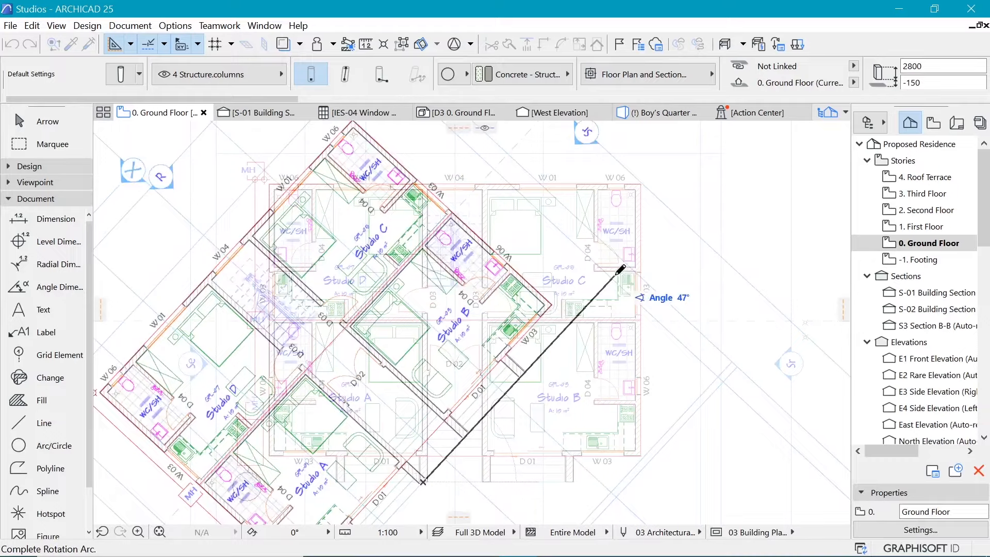
{"action": "key", "text": "Escape"}
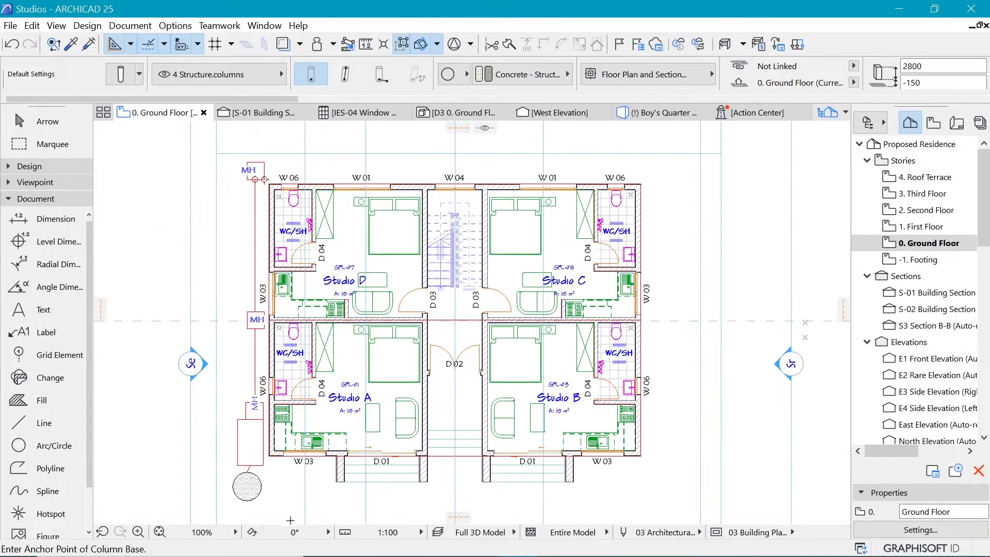
Set the plan's orientation to 308°, change it to 180°, and return it to 0°
{"action": "left_click", "coordinate": [327, 532]}
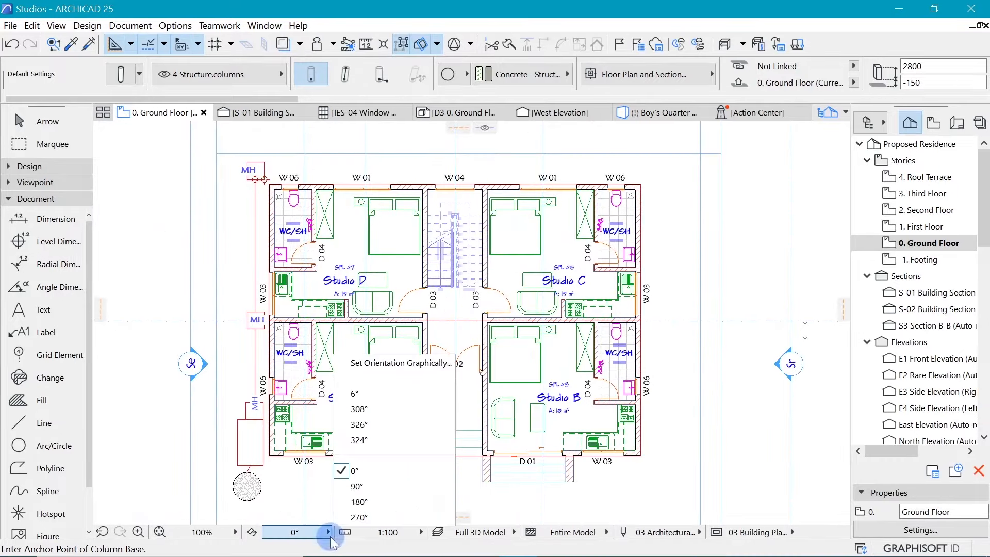
{"action": "left_click", "coordinate": [373, 409]}
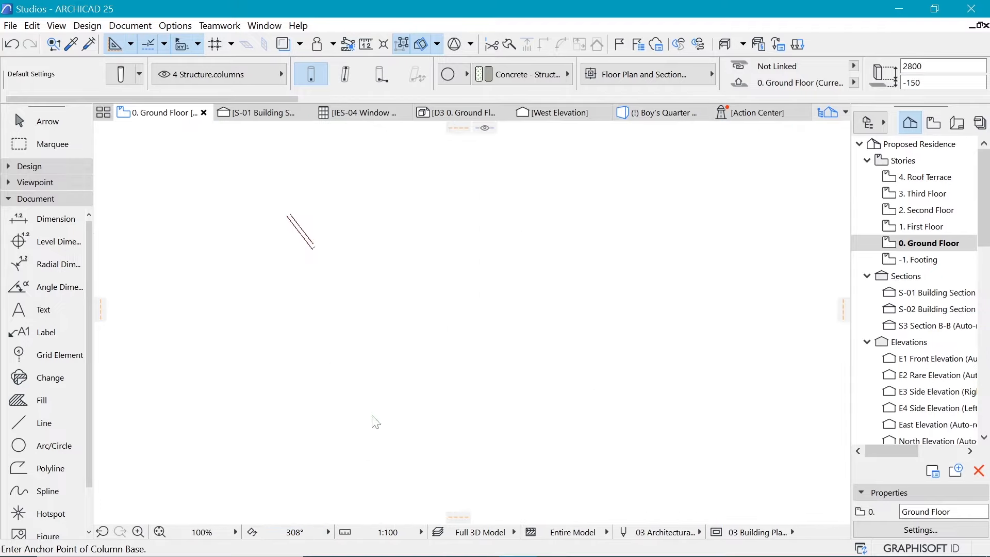
{"action": "left_click", "coordinate": [327, 532]}
{"action": "left_click", "coordinate": [360, 502]}
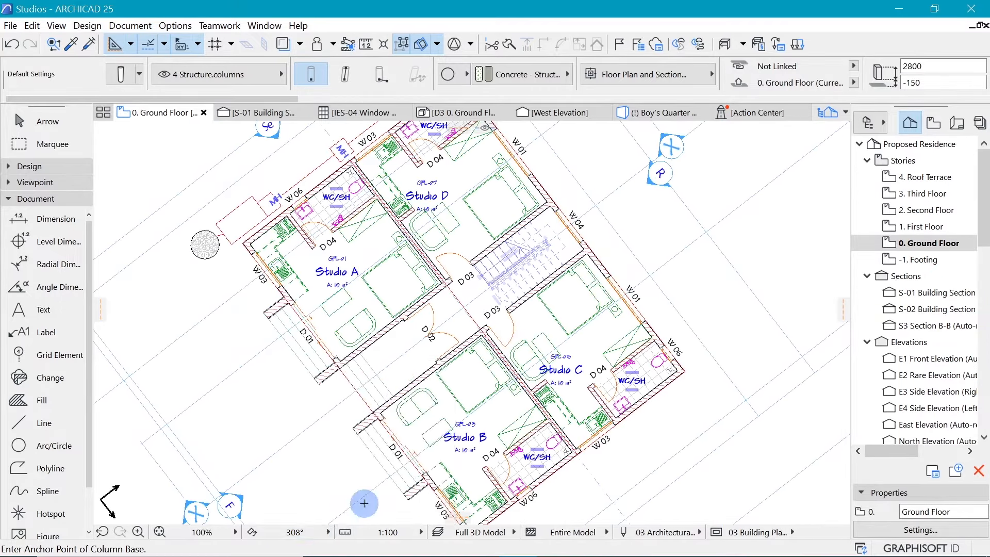
{"action": "left_click", "coordinate": [308, 532]}
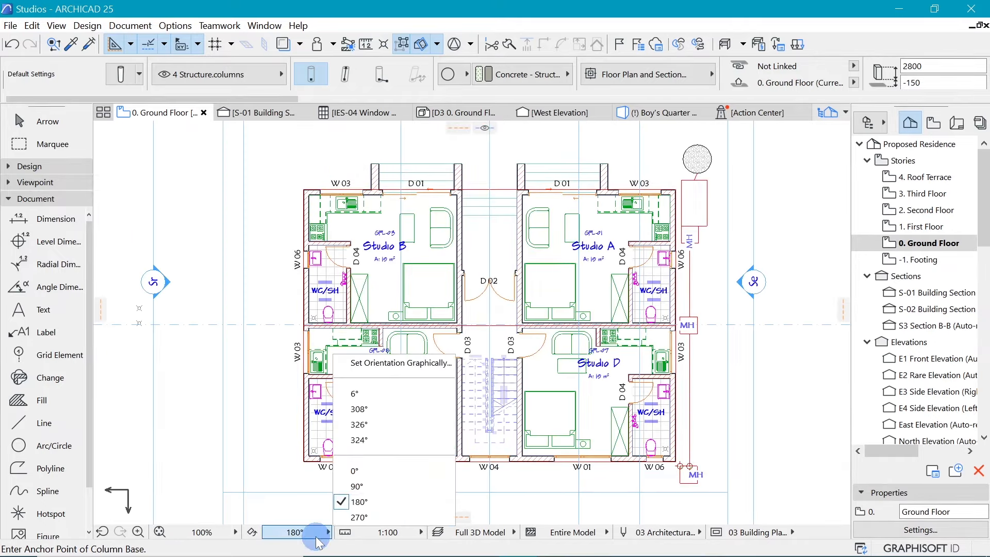
{"action": "left_click", "coordinate": [367, 472]}
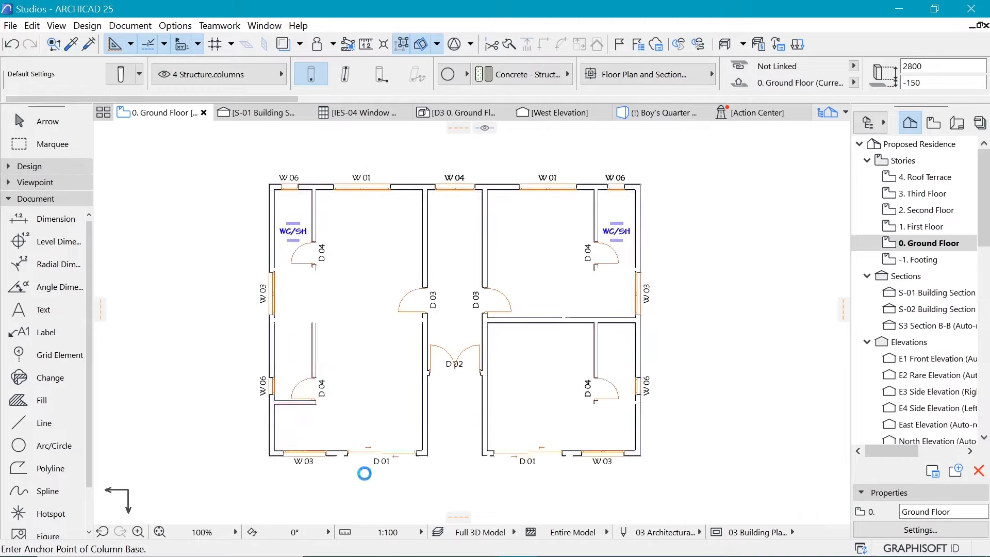
Set the ground floor plan's scale to 1:50 and return it to 1:100
{"action": "left_click", "coordinate": [391, 536]}
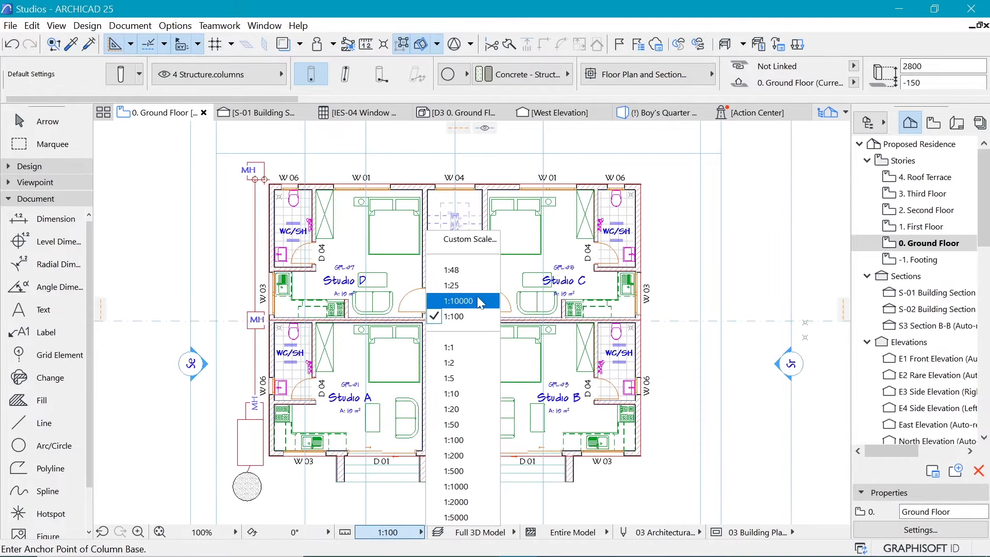
{"action": "left_click", "coordinate": [454, 425]}
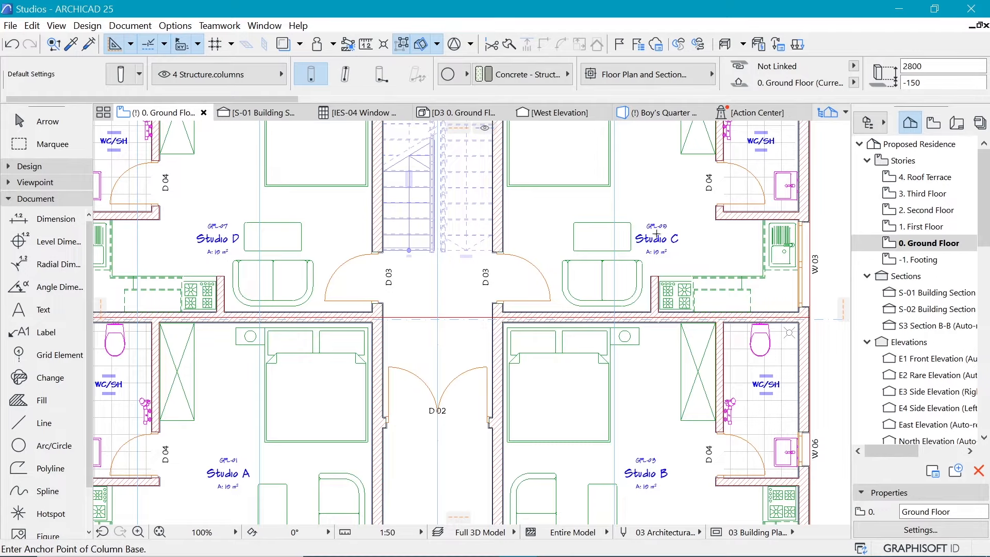
{"action": "scroll", "coordinate": [729, 283], "scroll_direction": "down", "scroll_amount": 3}
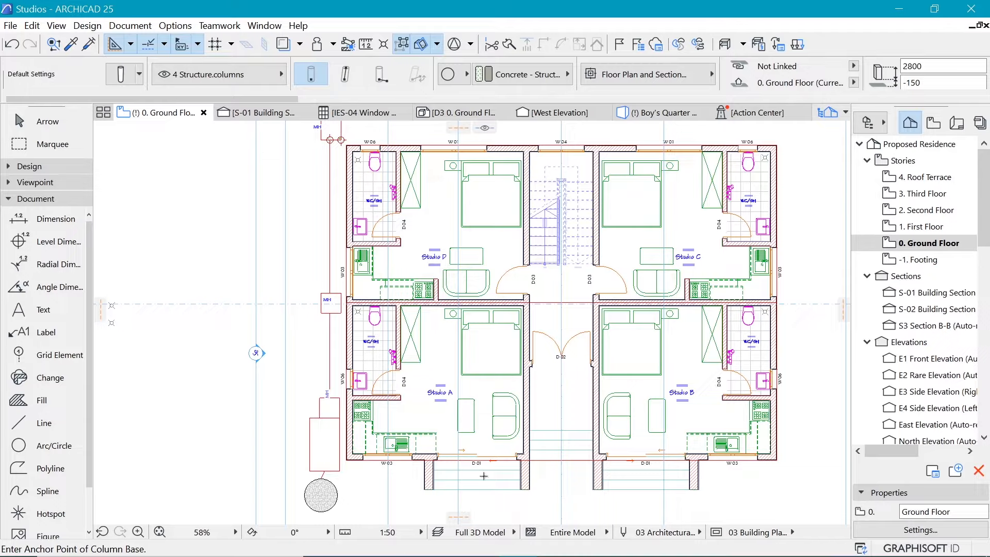
{"action": "left_click", "coordinate": [388, 533]}
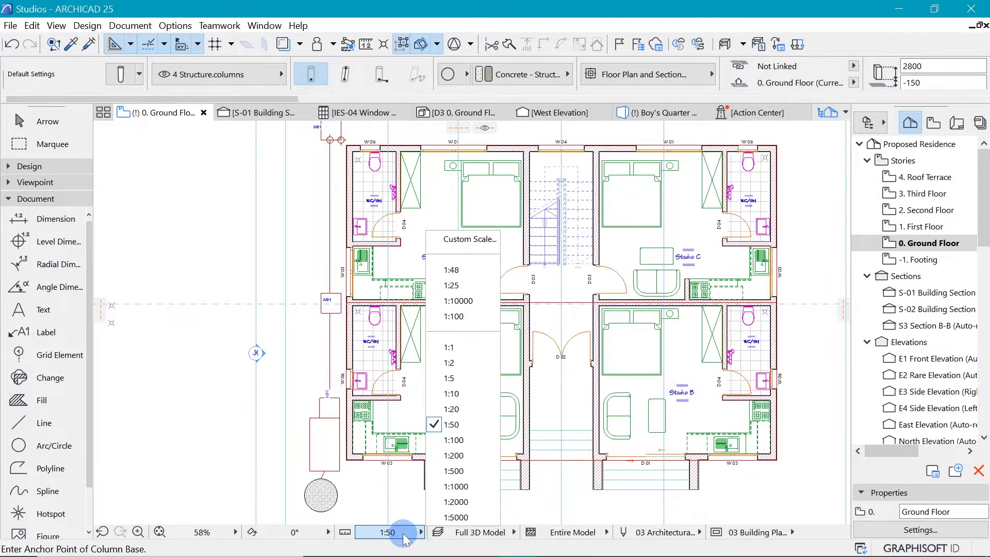
{"action": "left_click", "coordinate": [464, 446]}
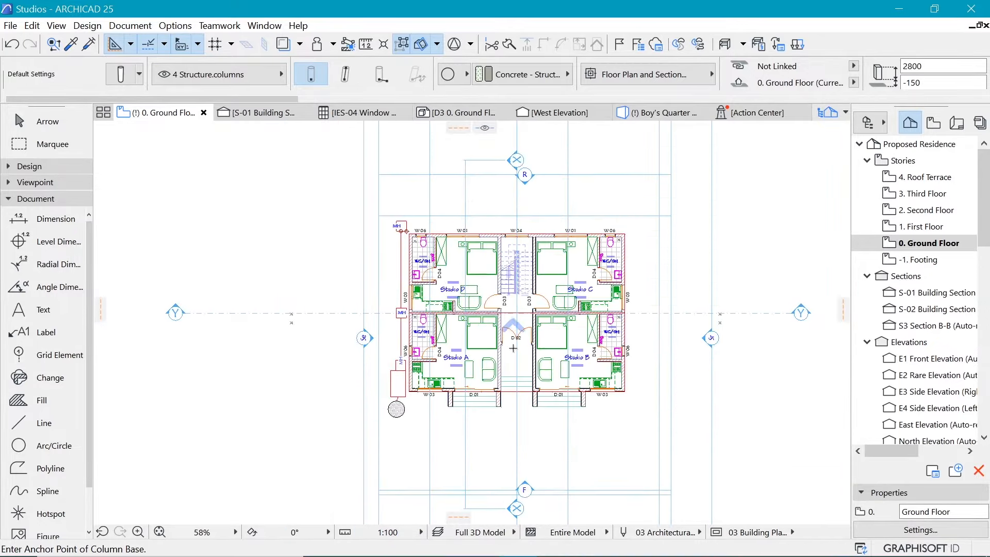
Zoom the ground floor plan in and out, ending close up on Studios A and B
{"action": "scroll", "coordinate": [513, 348], "scroll_direction": "up", "scroll_amount": 2}
{"action": "scroll", "coordinate": [534, 334], "scroll_direction": "up", "scroll_amount": 1}
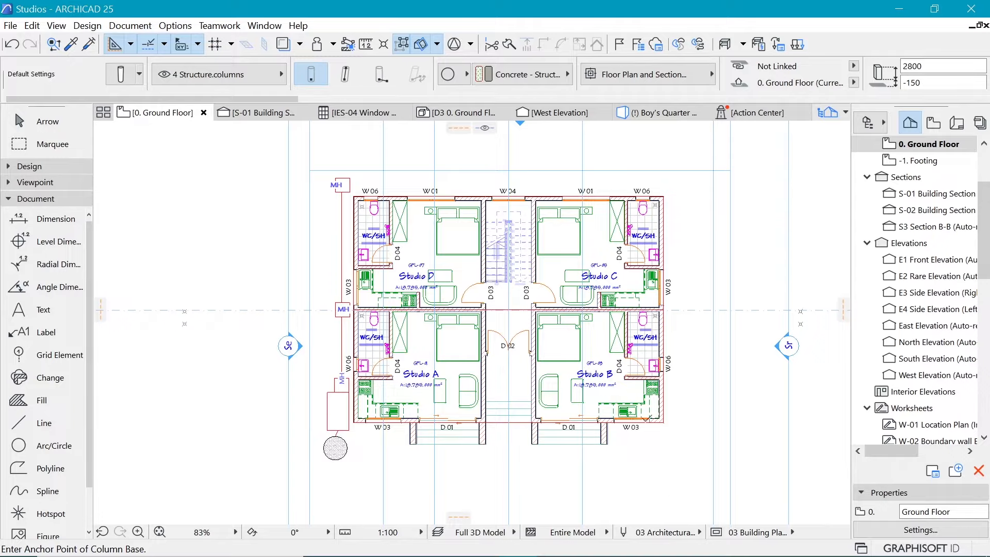
{"action": "scroll", "coordinate": [579, 369], "scroll_direction": "up", "scroll_amount": 1}
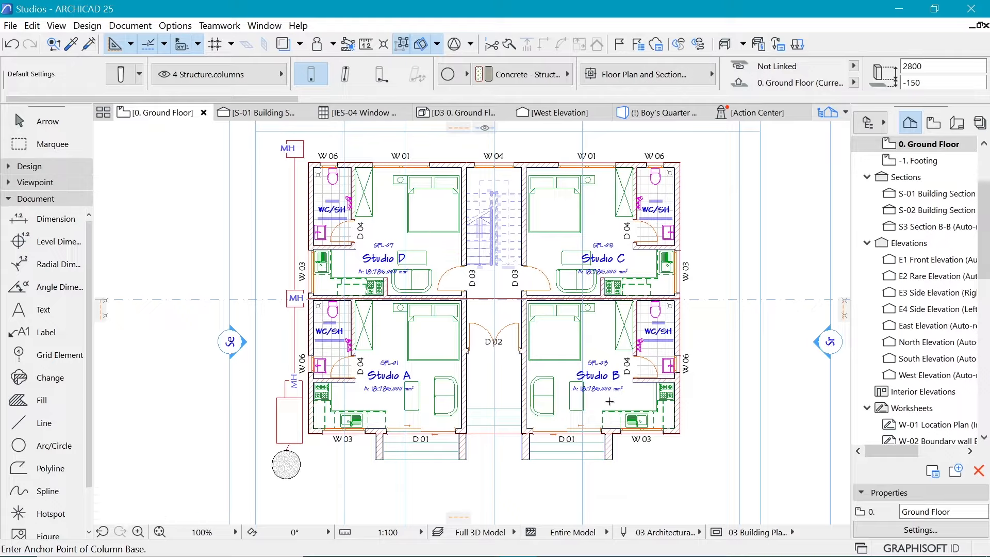
{"action": "scroll", "coordinate": [609, 400], "scroll_direction": "down", "scroll_amount": 4}
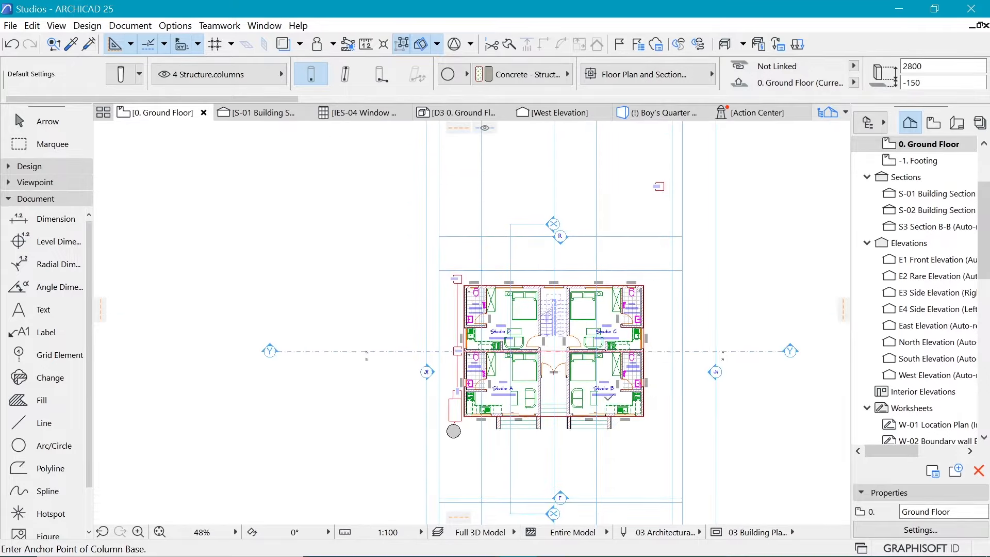
{"action": "scroll", "coordinate": [609, 398], "scroll_direction": "up", "scroll_amount": 7}
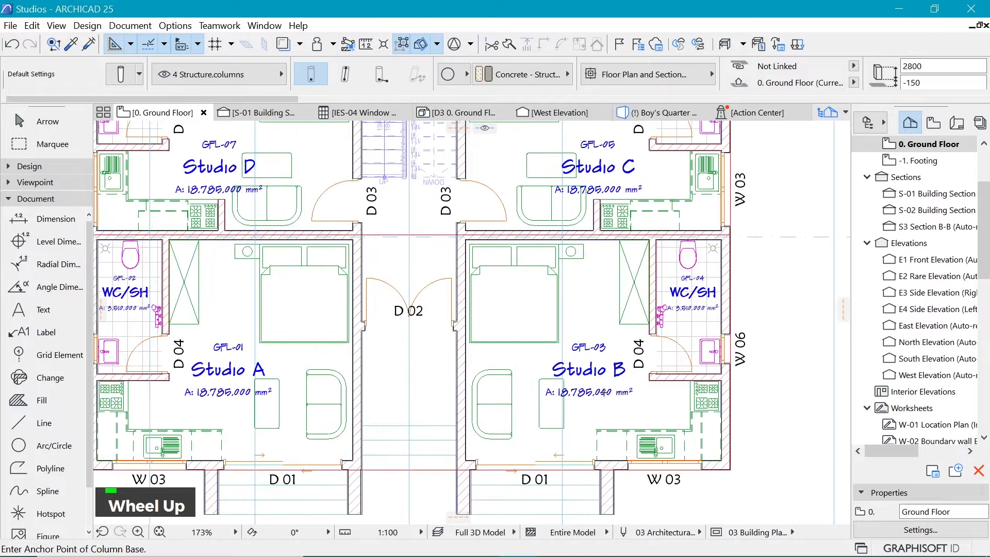
Zoom the ground floor plan out to the whole building and back in, ending with the four studios filling the view
{"action": "scroll", "coordinate": [604, 392], "scroll_direction": "down", "scroll_amount": 7}
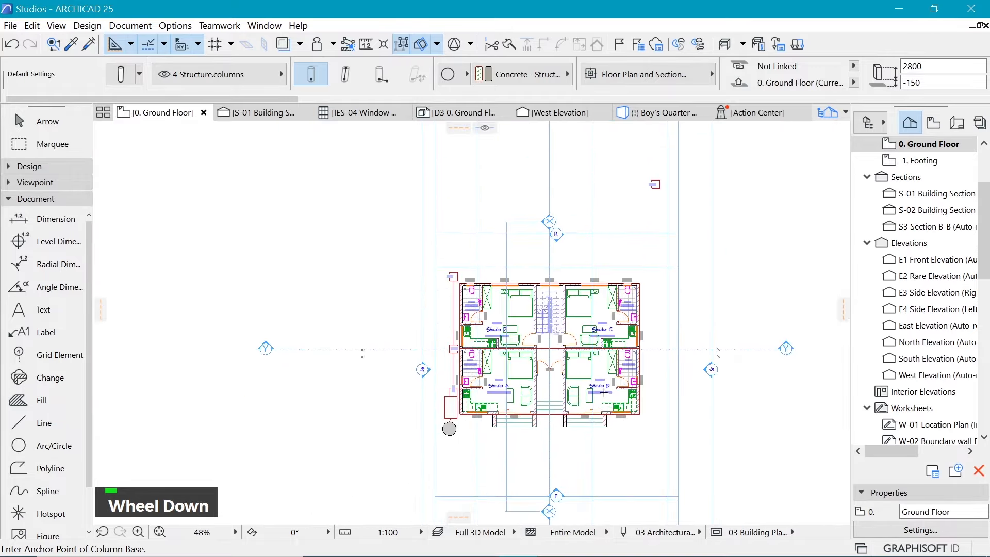
{"action": "scroll", "coordinate": [603, 392], "scroll_direction": "up", "scroll_amount": 7}
{"action": "scroll", "coordinate": [604, 392], "scroll_direction": "down", "scroll_amount": 6}
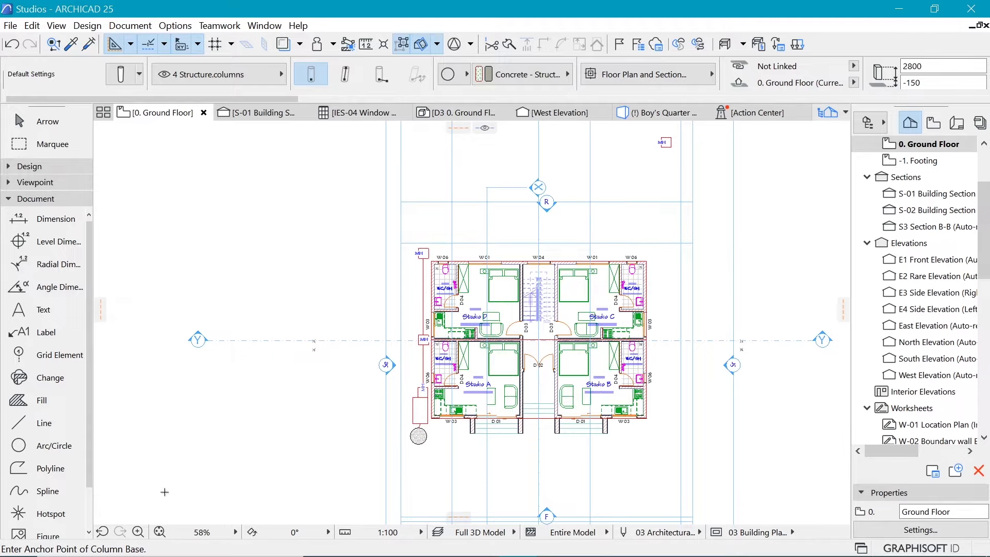
{"action": "scroll", "coordinate": [550, 386], "scroll_direction": "up", "scroll_amount": 6}
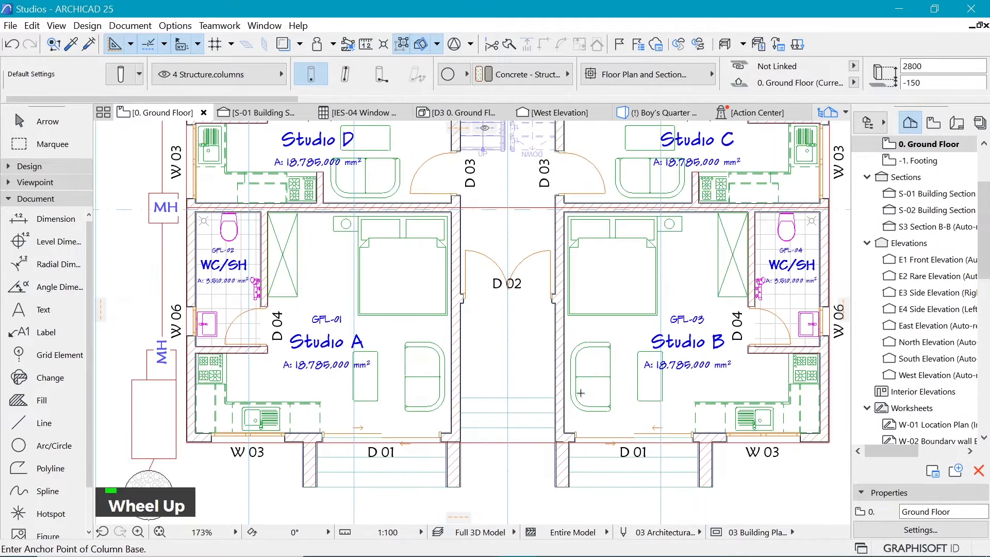
{"action": "scroll", "coordinate": [578, 403], "scroll_direction": "down", "scroll_amount": 1}
{"action": "scroll", "coordinate": [578, 403], "scroll_direction": "down", "scroll_amount": 2}
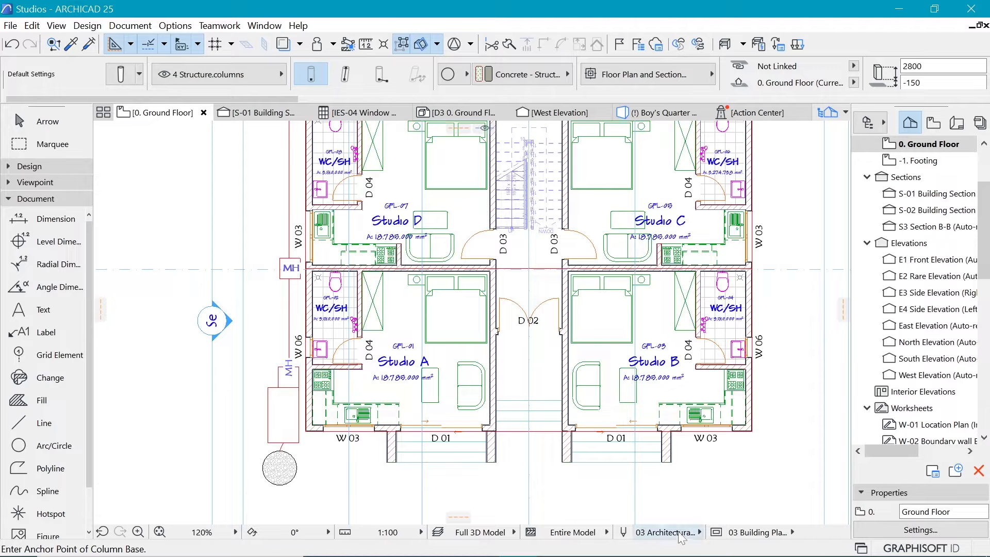
Zoom into a rectangular area around the WC/SH room of Studio A
{"action": "left_click", "coordinate": [138, 531]}
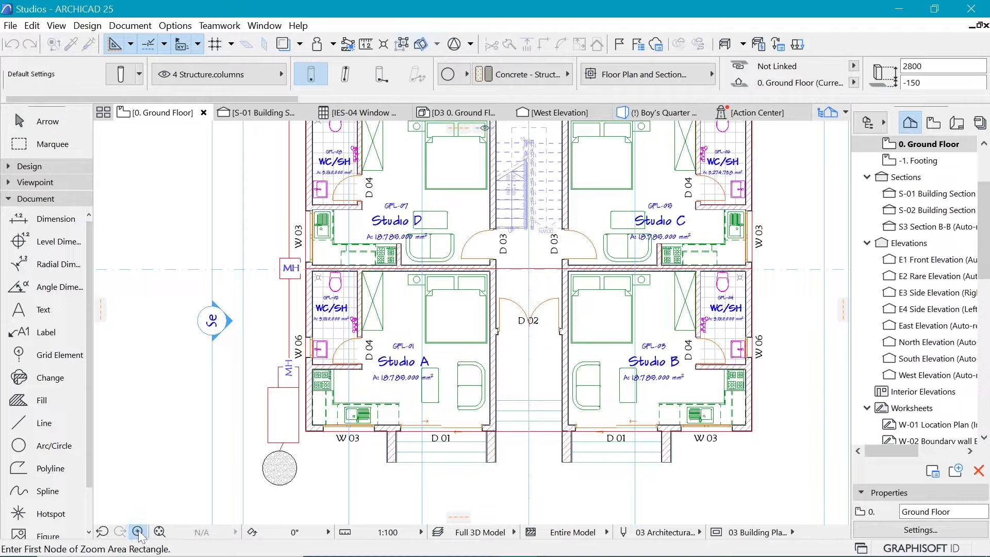
{"action": "left_click", "coordinate": [269, 251]}
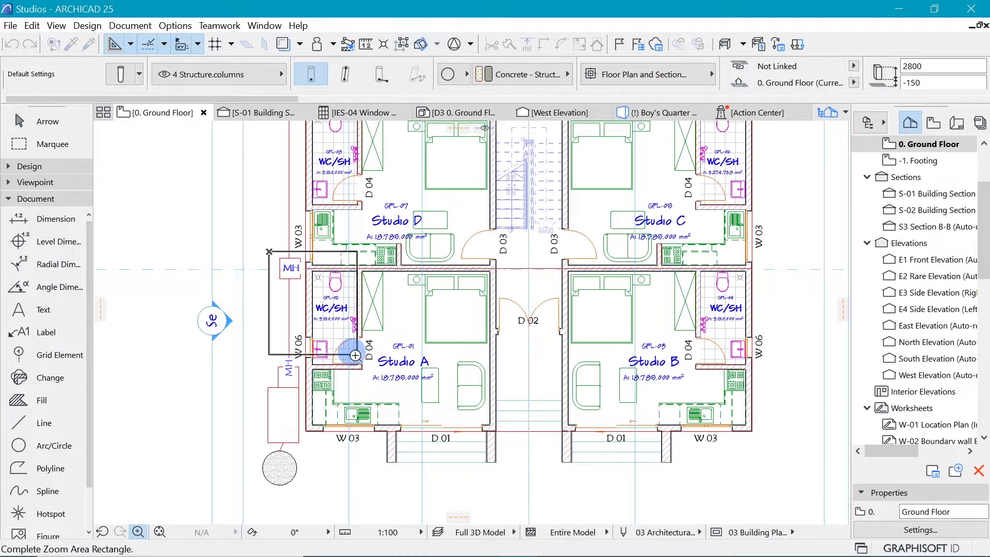
{"action": "left_click", "coordinate": [392, 395]}
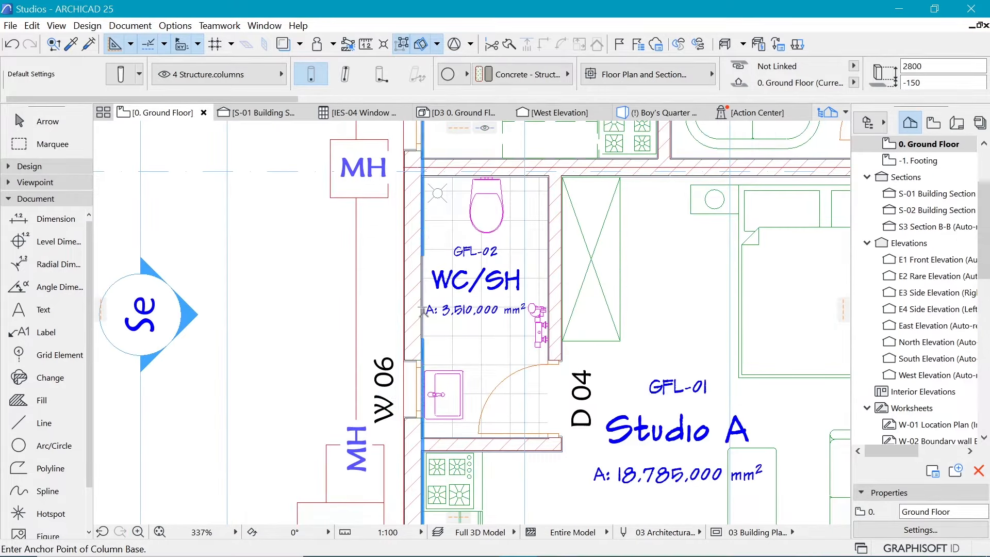
Zoom out to the whole building, return to the previous zoom on the Studio A WC/SH, and restore the next zoom
{"action": "scroll", "coordinate": [422, 311], "scroll_direction": "down", "scroll_amount": 3}
{"action": "scroll", "coordinate": [422, 311], "scroll_direction": "down", "scroll_amount": 3}
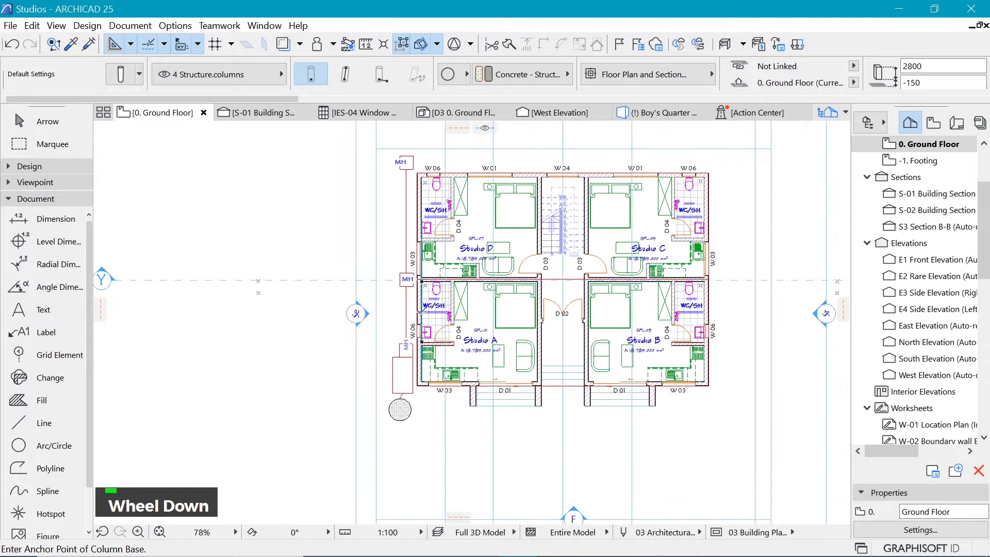
{"action": "left_click", "coordinate": [101, 534]}
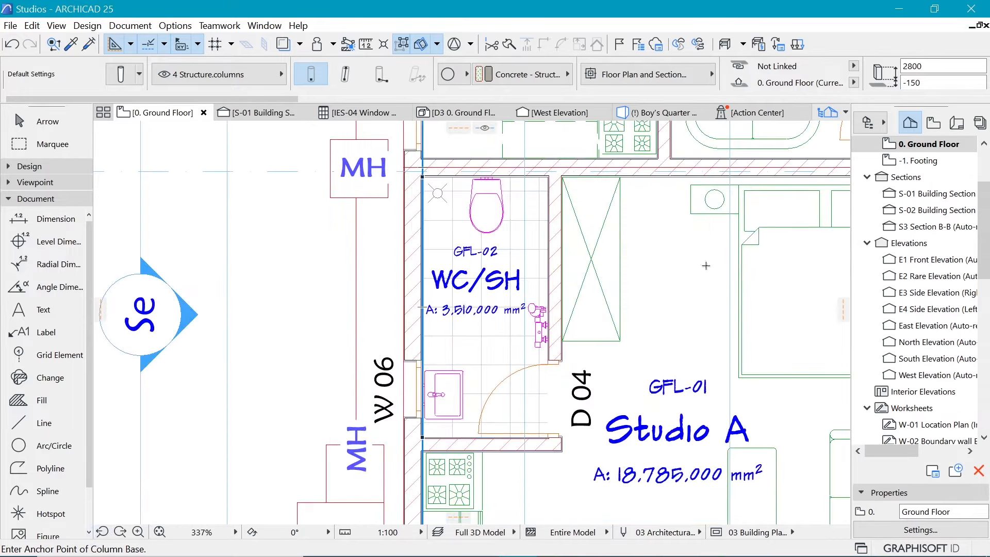
{"action": "left_click", "coordinate": [121, 532]}
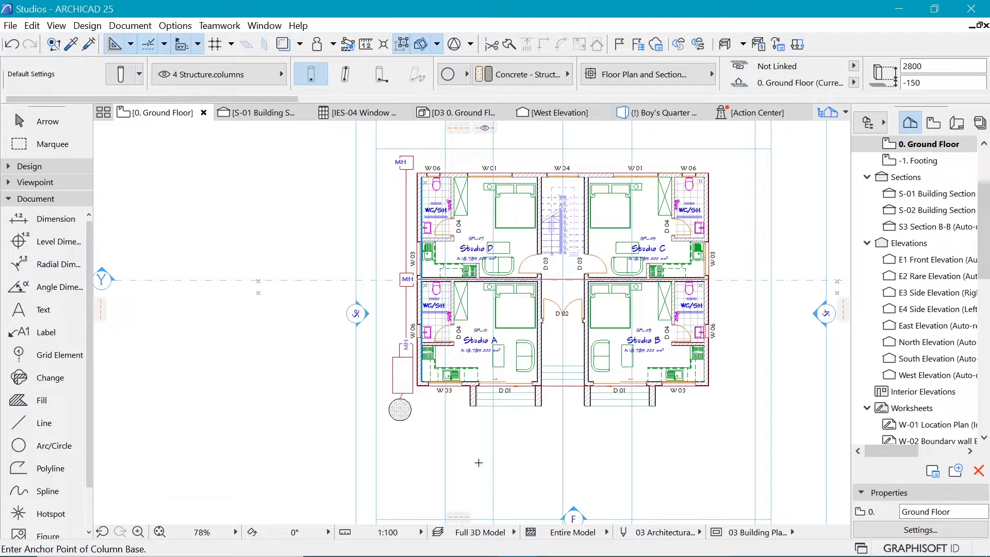
Pan the ground floor plan sideways past the building and bring it back to the middle of the view
{"action": "middle_click", "coordinate": [624, 423]}
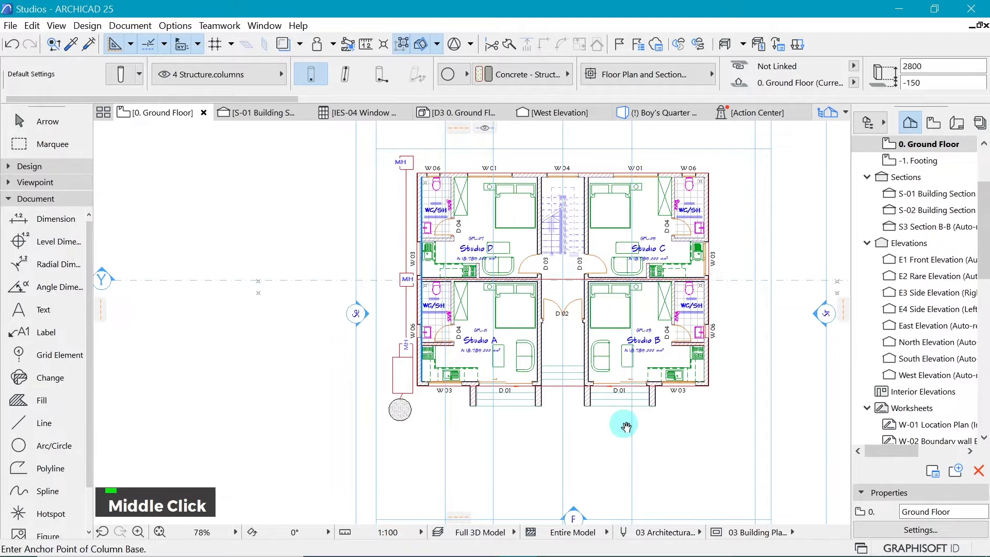
{"action": "middle_click_drag", "start_coordinate": [625, 428], "coordinate": [504, 446]}
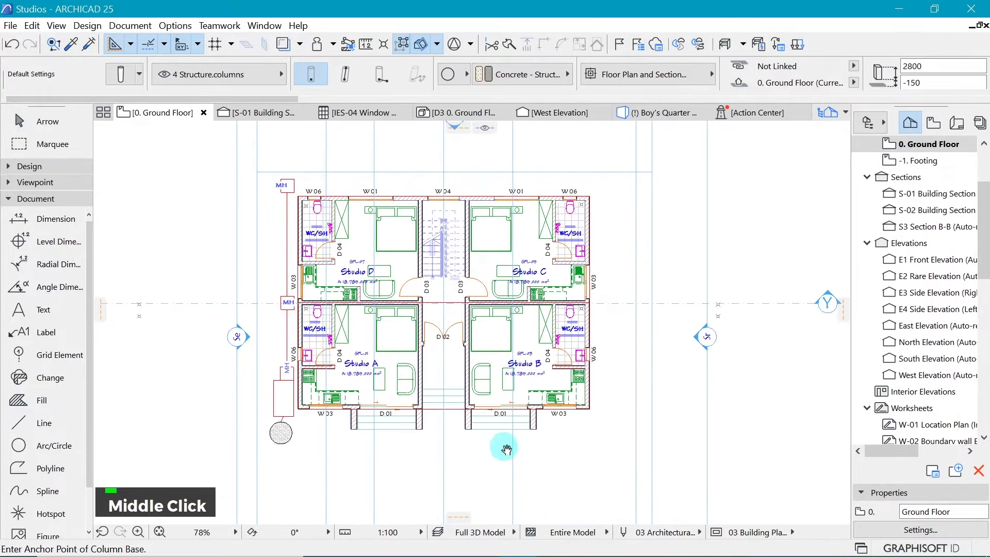
{"action": "middle_click_drag", "start_coordinate": [689, 414], "coordinate": [560, 455]}
{"action": "middle_click_drag", "start_coordinate": [643, 424], "coordinate": [430, 445]}
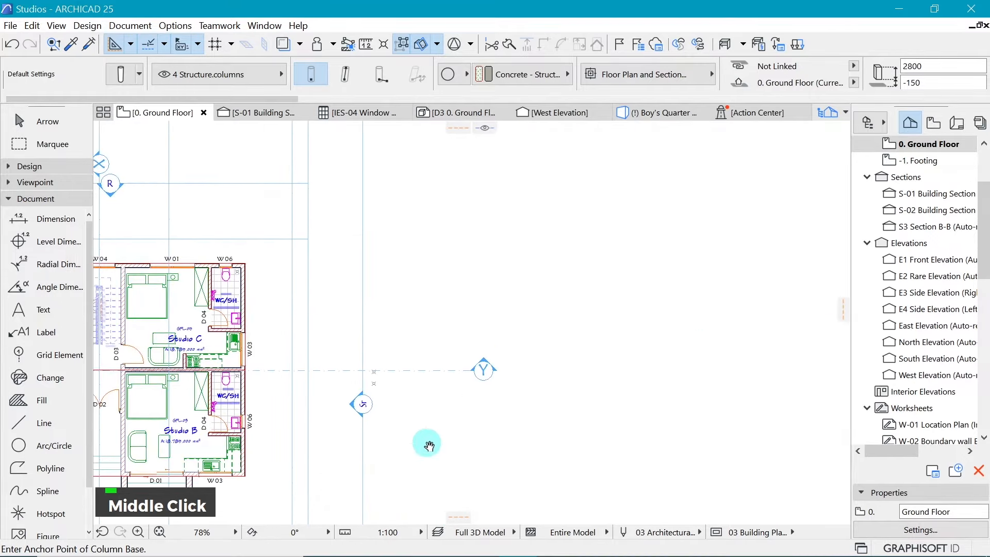
{"action": "middle_click_drag", "start_coordinate": [265, 335], "coordinate": [725, 336]}
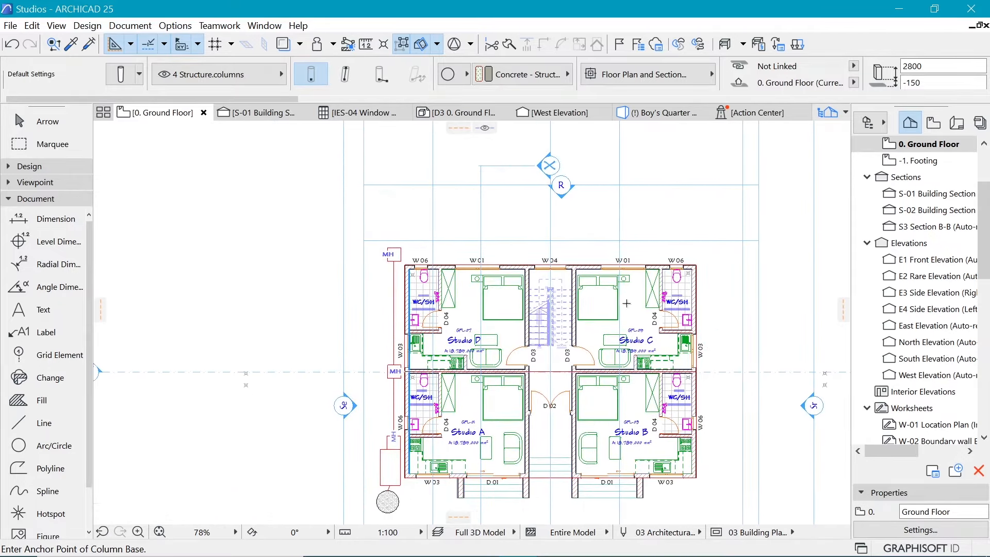
Zoom in on the staircase between Studios C and D, pan across it, and fit the whole plan in the window
{"action": "scroll", "coordinate": [625, 311], "scroll_direction": "up", "scroll_amount": 6}
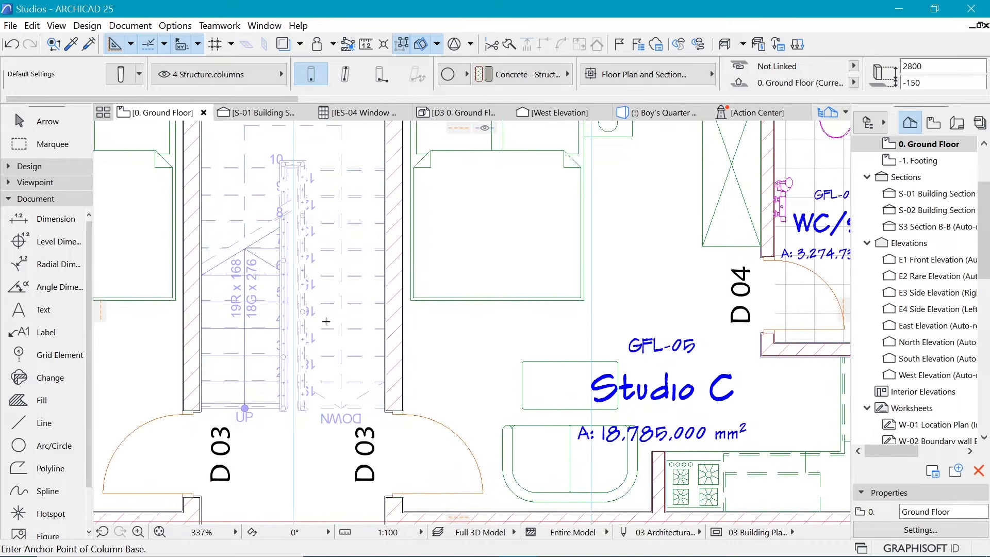
{"action": "middle_click_drag", "start_coordinate": [324, 323], "coordinate": [655, 327]}
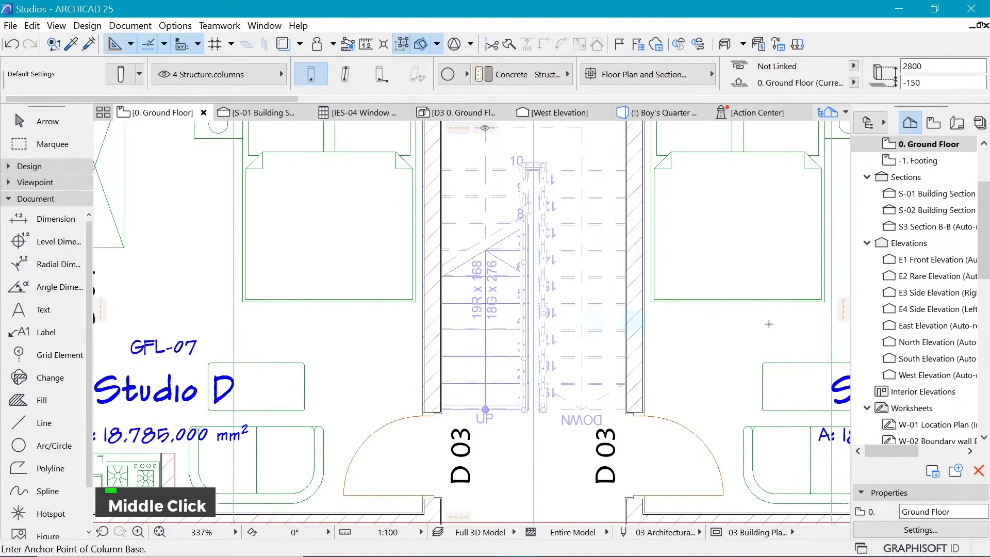
{"action": "middle_click", "coordinate": [295, 334]}
{"action": "middle_click", "coordinate": [295, 334]}
{"action": "middle_click_drag", "start_coordinate": [295, 336], "coordinate": [393, 347]}
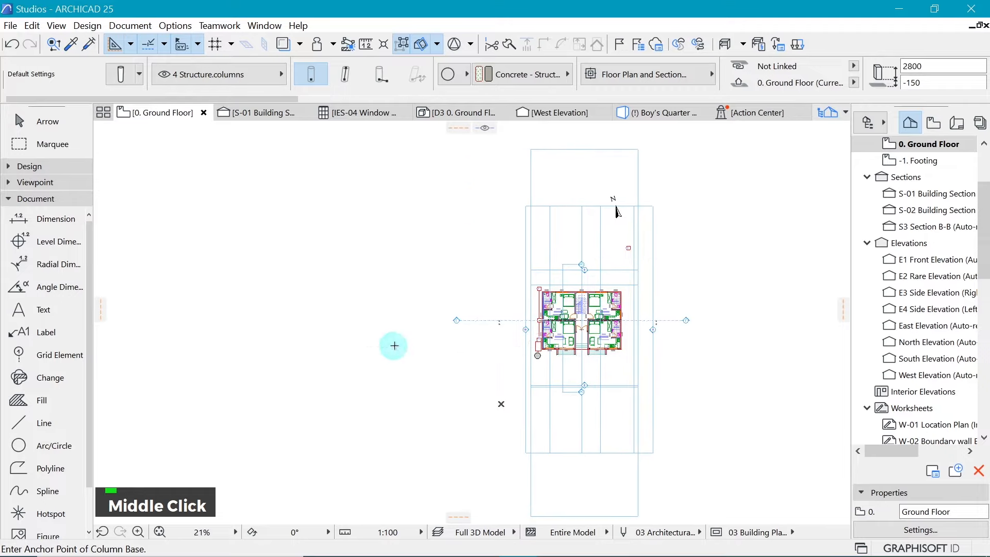
{"action": "scroll", "coordinate": [612, 316], "scroll_direction": "up", "scroll_amount": 2}
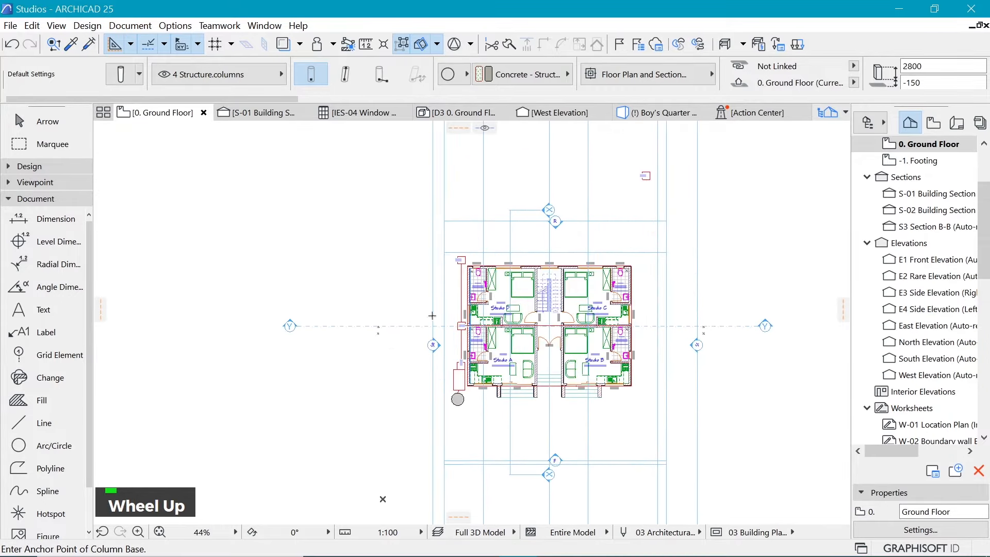
{"action": "middle_click", "coordinate": [381, 316]}
{"action": "middle_click", "coordinate": [381, 317]}
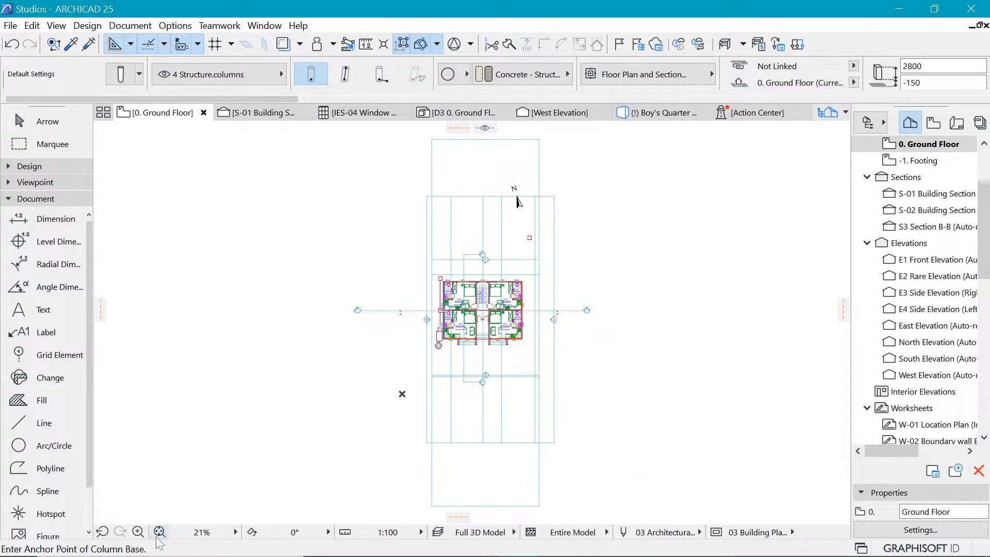
Zoom close to door D 02 and far out from the plan, using Fit in Window to recover the full drawing each time
{"action": "scroll", "coordinate": [479, 302], "scroll_direction": "up", "scroll_amount": 10}
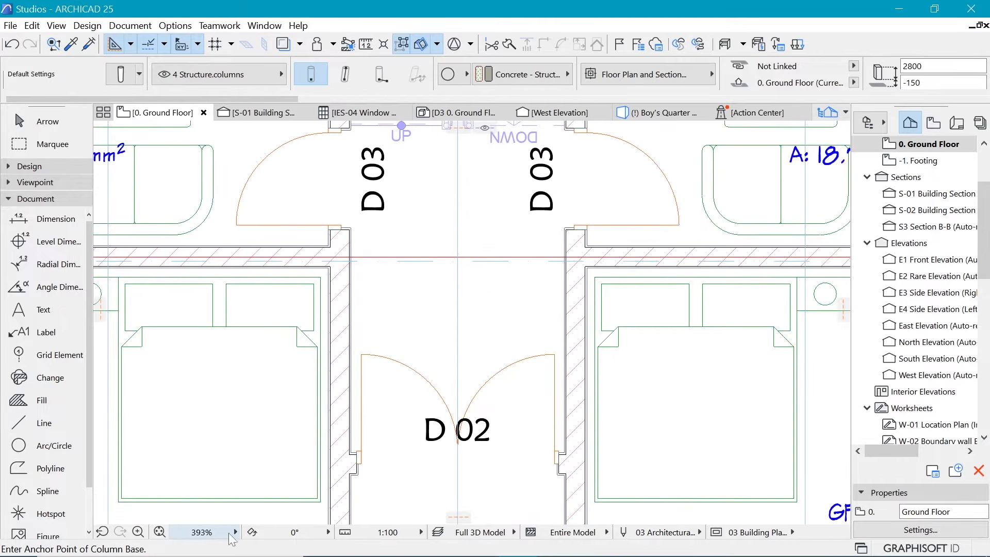
{"action": "left_click", "coordinate": [160, 532]}
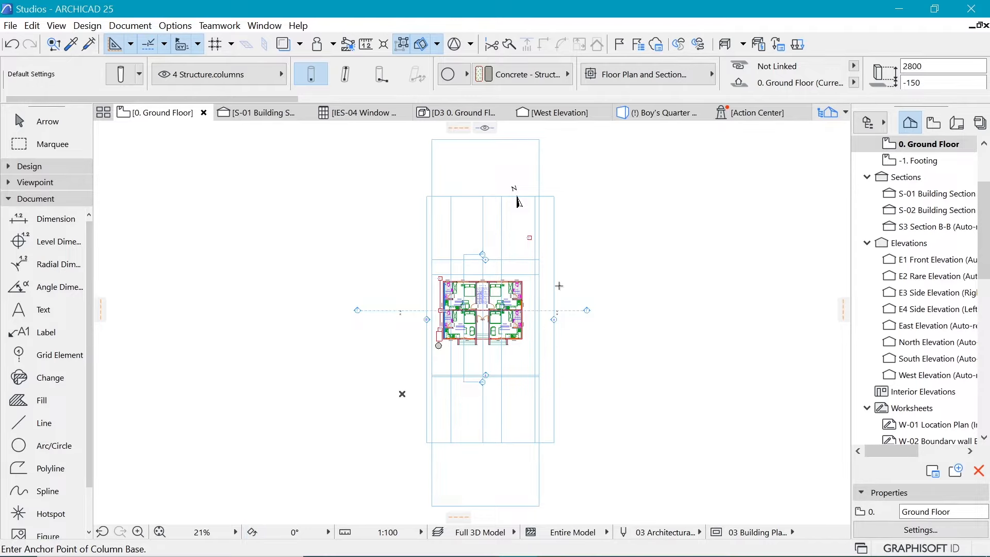
{"action": "scroll", "coordinate": [397, 153], "scroll_direction": "down", "scroll_amount": 3}
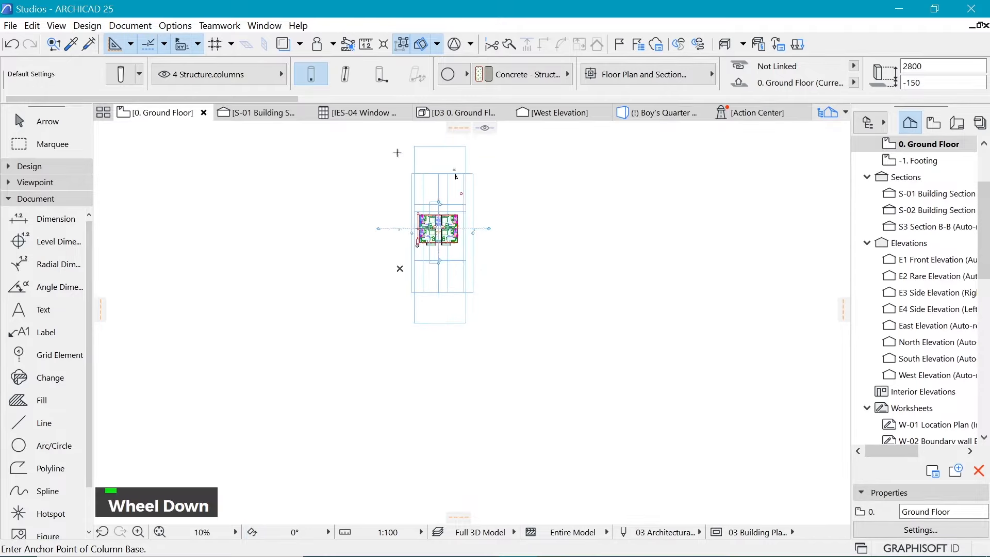
{"action": "scroll", "coordinate": [455, 176], "scroll_direction": "down", "scroll_amount": 5}
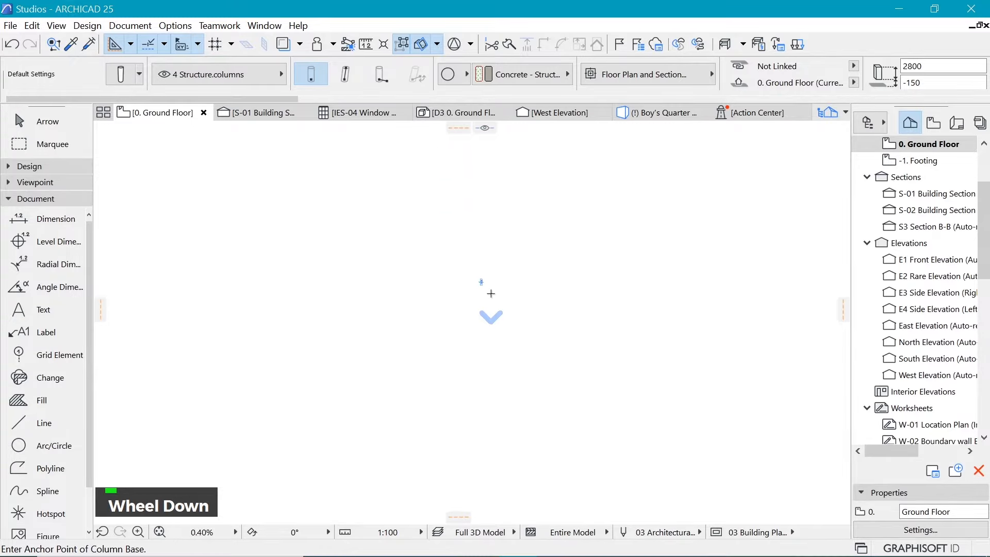
{"action": "scroll", "coordinate": [506, 498], "scroll_direction": "up", "scroll_amount": 4}
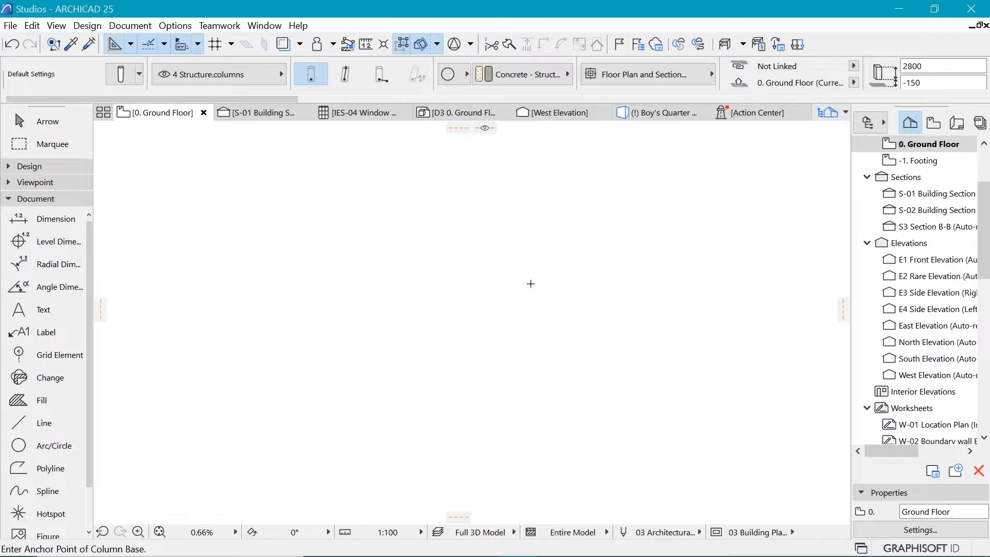
{"action": "left_click", "coordinate": [161, 535]}
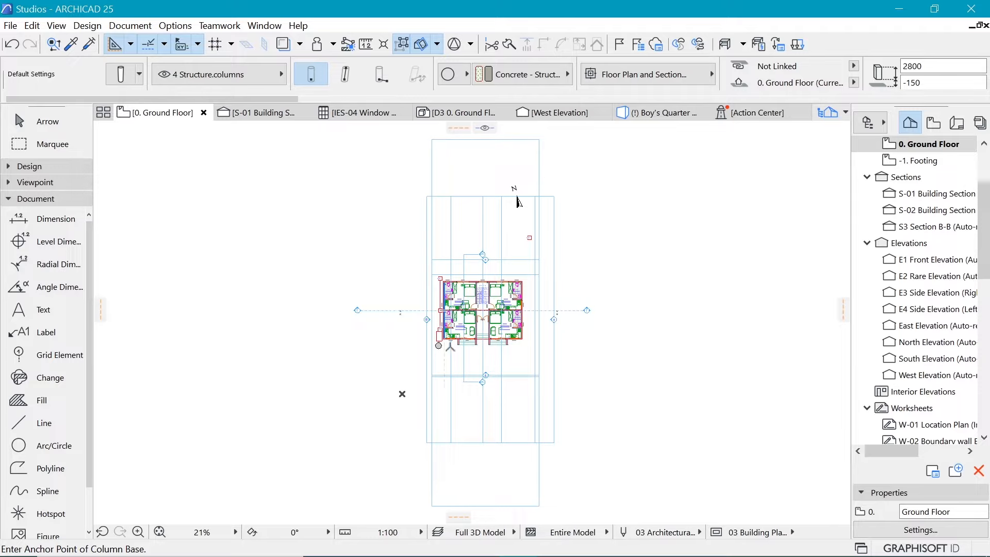
Display the overview of all open tabs and switch to the Boy's Quarter Perspective 3D view
{"action": "middle_click_drag", "start_coordinate": [564, 369], "coordinate": [563, 370]}
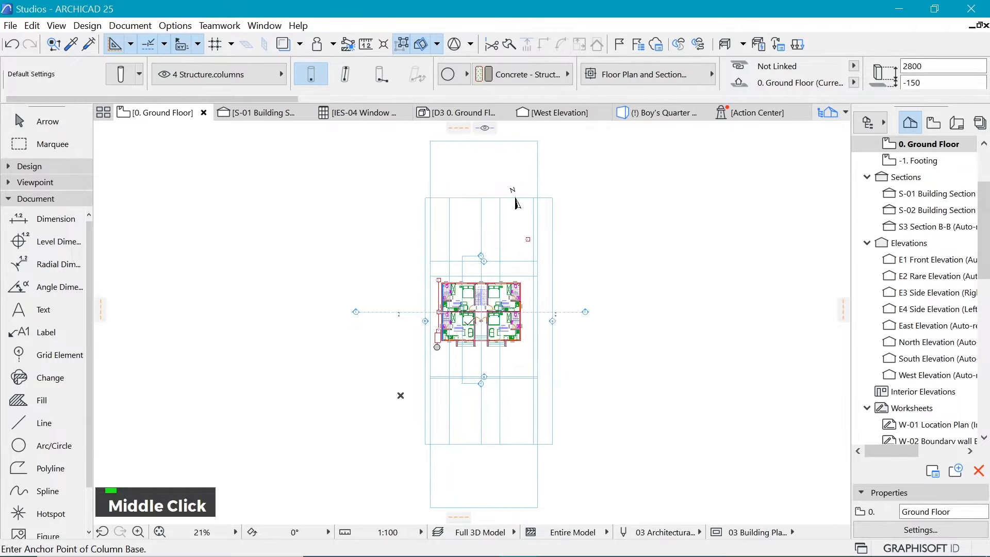
{"action": "scroll", "coordinate": [482, 312], "scroll_direction": "up", "scroll_amount": 8}
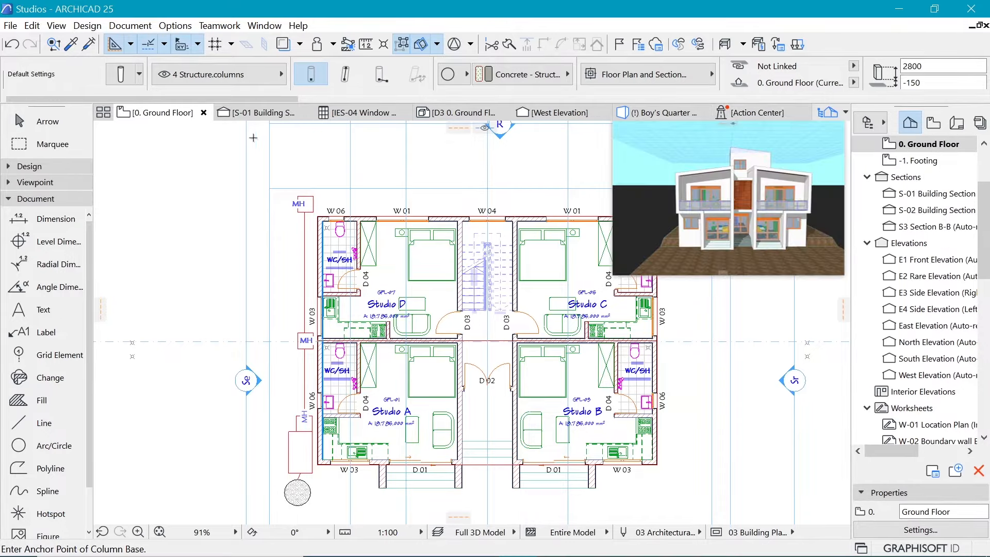
{"action": "left_click", "coordinate": [103, 112]}
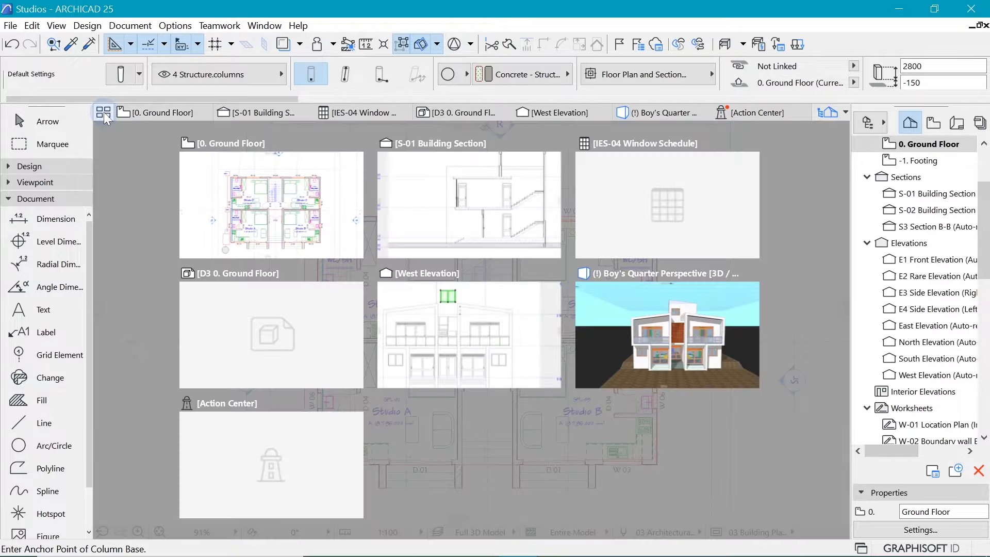
{"action": "scroll", "coordinate": [450, 181], "scroll_direction": "down", "scroll_amount": 2}
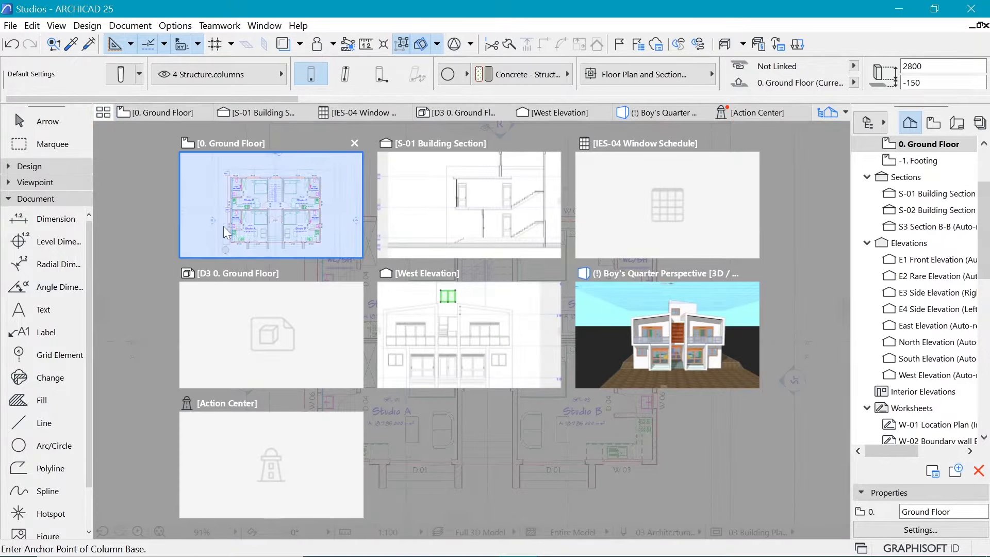
{"action": "left_click", "coordinate": [710, 367]}
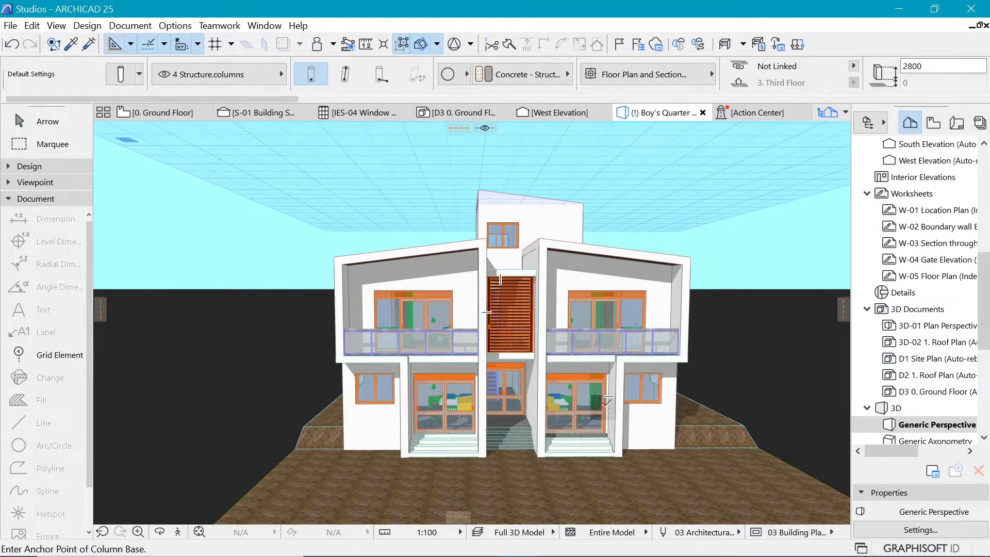
Zoom the 3D perspective in on the front facade and back out to the whole building
{"action": "scroll", "coordinate": [559, 428], "scroll_direction": "up", "scroll_amount": 1}
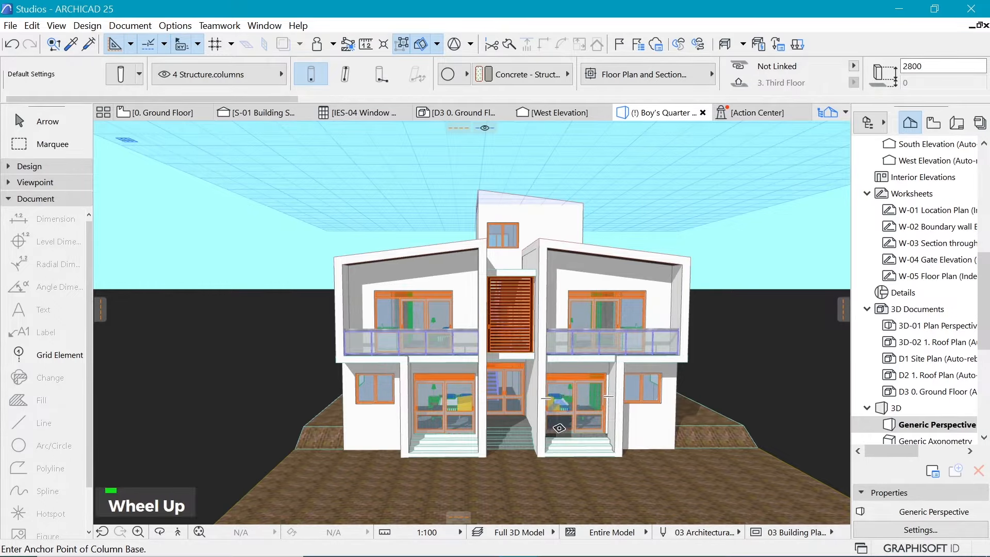
{"action": "scroll", "coordinate": [559, 428], "scroll_direction": "up", "scroll_amount": 3}
{"action": "scroll", "coordinate": [563, 422], "scroll_direction": "up", "scroll_amount": 1}
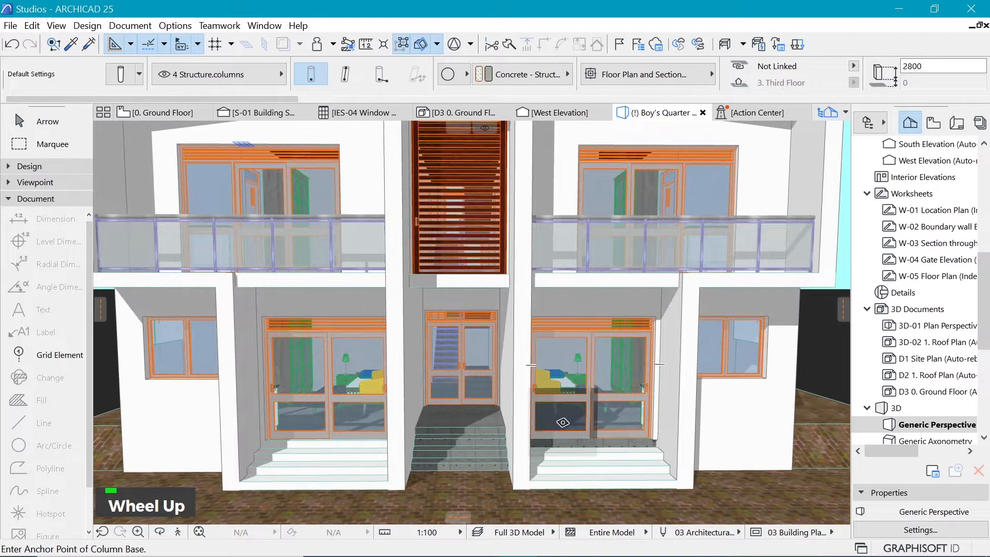
{"action": "scroll", "coordinate": [561, 420], "scroll_direction": "down", "scroll_amount": 3}
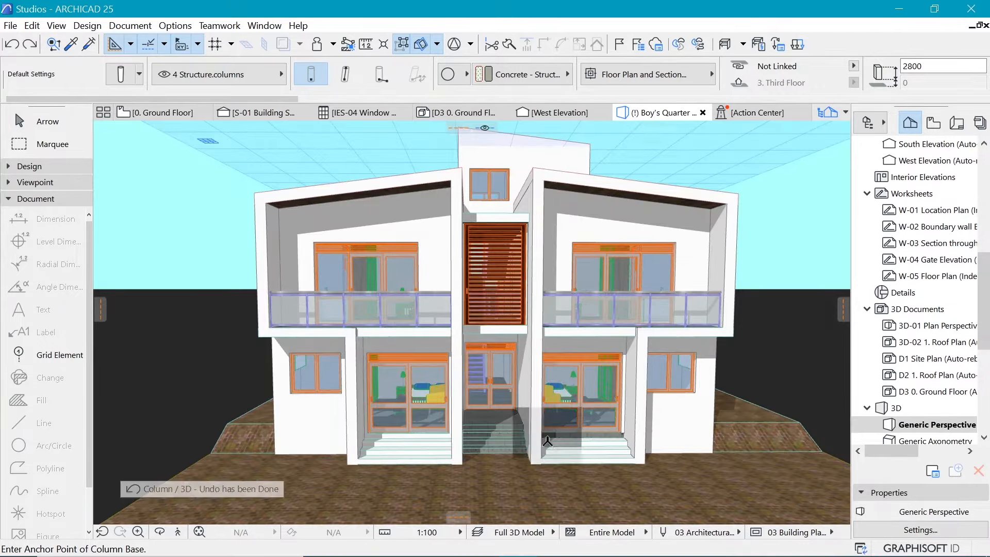
Orbit the 3D model from the front to a corner view showing the building's side wall, and leave orbit mode
{"action": "left_click", "coordinate": [159, 532]}
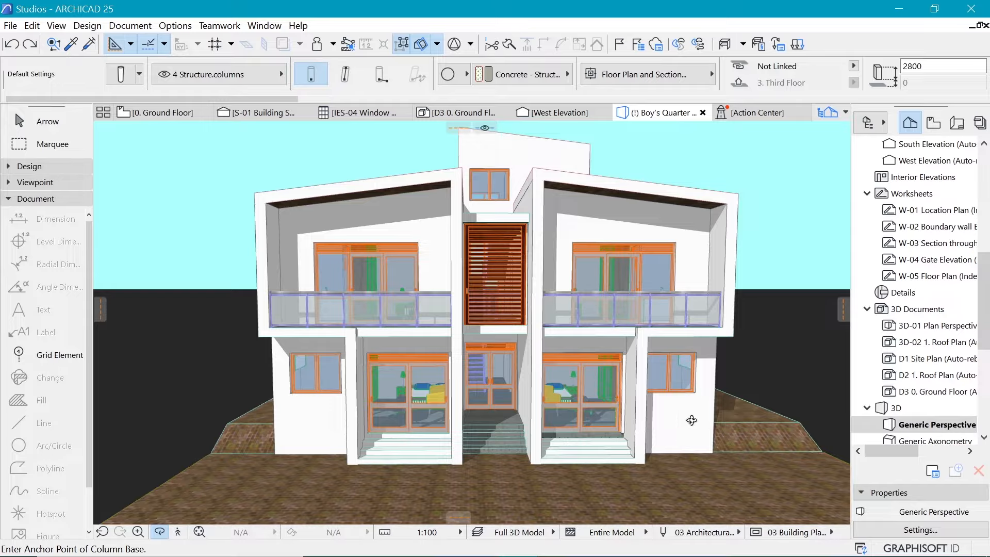
{"action": "left_click_drag", "start_coordinate": [691, 420], "coordinate": [489, 433]}
{"action": "key", "text": "Escape"}
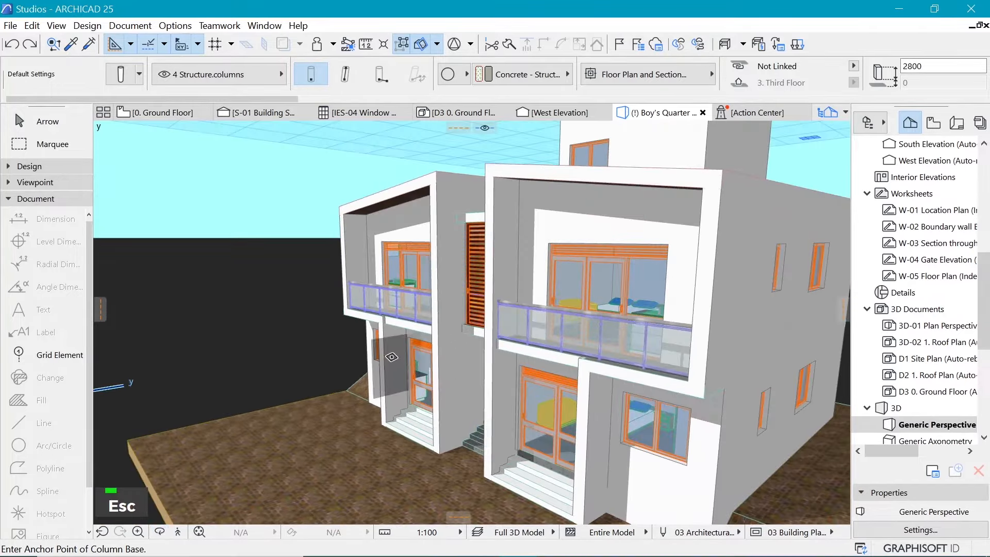
Orbit and pan the 3D model to inspect the building from above, from the front and from the opposite corner
{"action": "key", "text": "o"}
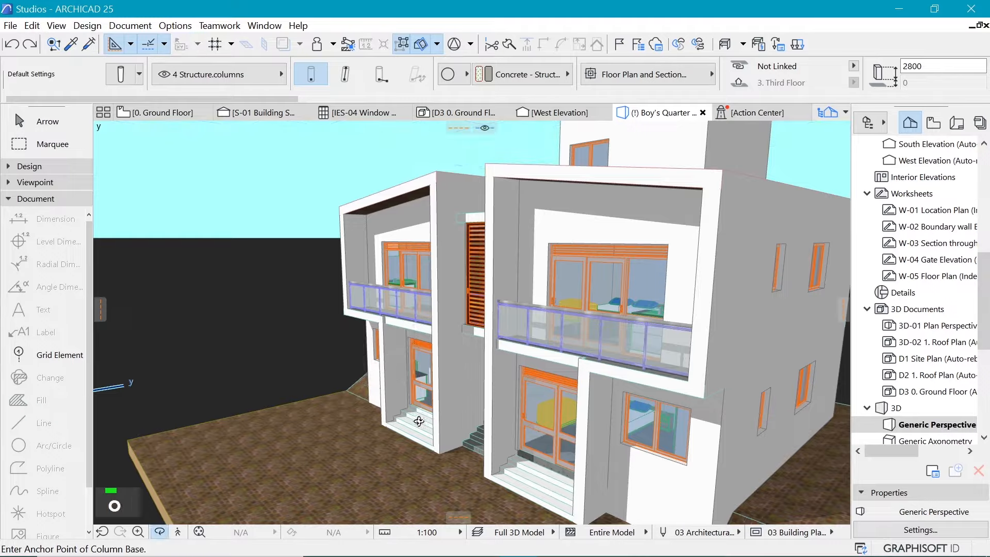
{"action": "left_click_drag", "start_coordinate": [374, 429], "coordinate": [656, 477]}
{"action": "scroll", "coordinate": [665, 444], "scroll_direction": "down", "scroll_amount": 5}
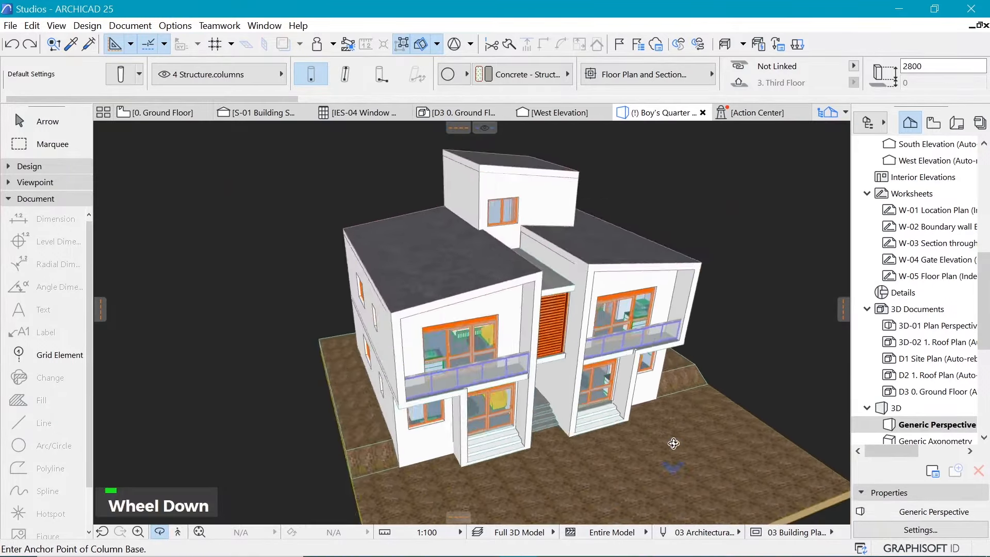
{"action": "left_click_drag", "start_coordinate": [332, 412], "coordinate": [401, 444]}
{"action": "left_click_drag", "start_coordinate": [457, 428], "coordinate": [420, 426]}
{"action": "middle_click_drag", "start_coordinate": [421, 426], "coordinate": [572, 493]}
{"action": "scroll", "coordinate": [519, 477], "scroll_direction": "up", "scroll_amount": 1}
{"action": "left_click_drag", "start_coordinate": [537, 447], "coordinate": [538, 426]}
{"action": "middle_click_drag", "start_coordinate": [694, 384], "coordinate": [449, 396]}
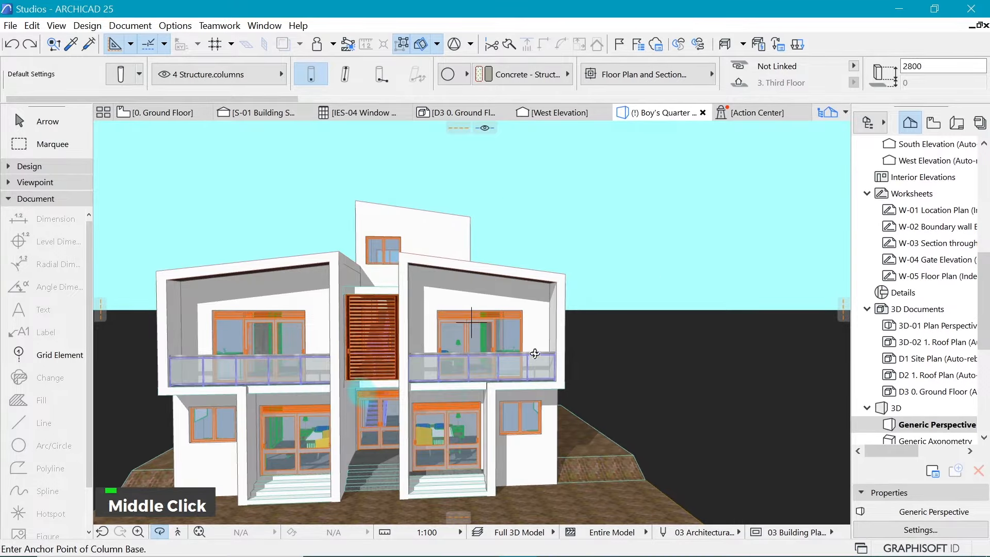
{"action": "middle_click_drag", "start_coordinate": [641, 357], "coordinate": [778, 347]}
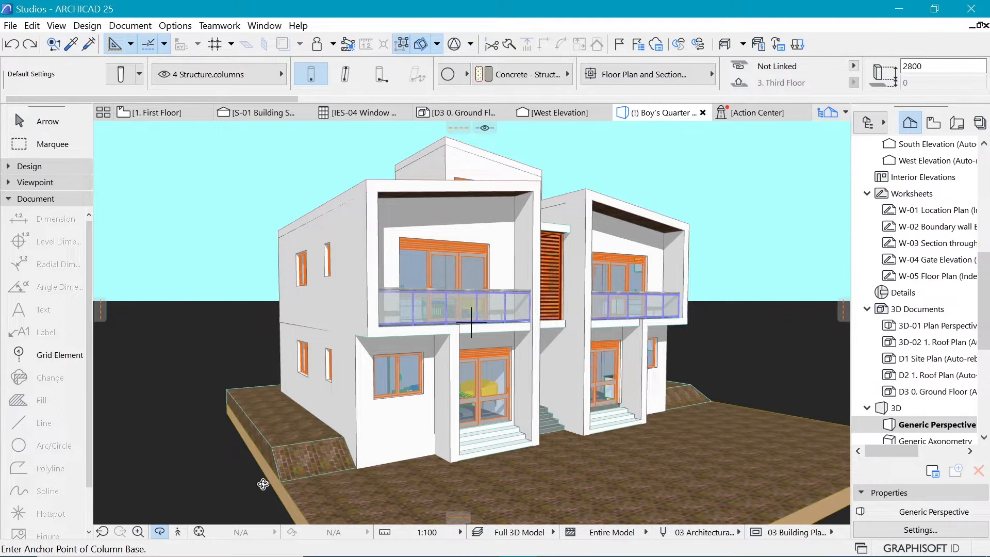
Start 3D Explore and fly forward, backward and sideways in front of the building's facade
{"action": "left_click", "coordinate": [179, 532]}
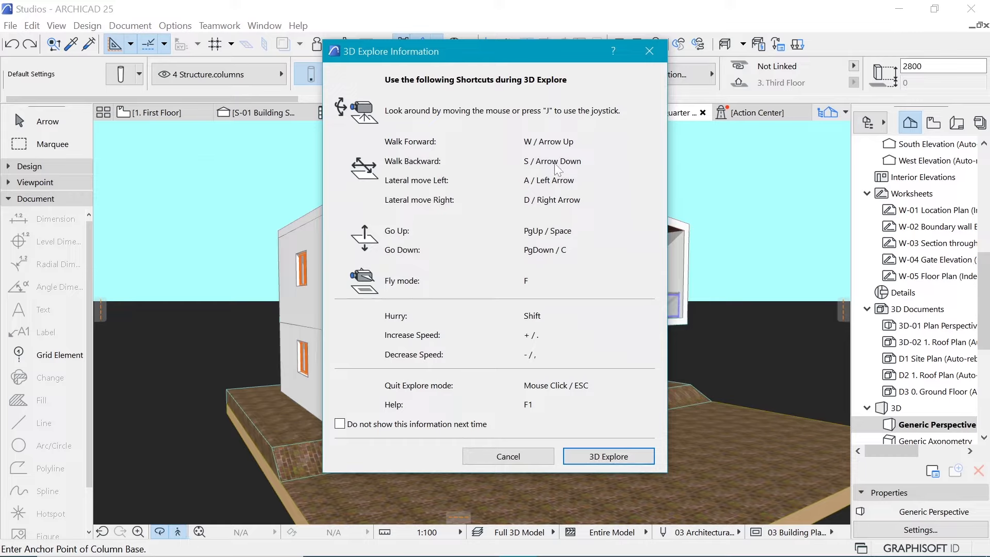
{"action": "left_click", "coordinate": [609, 456]}
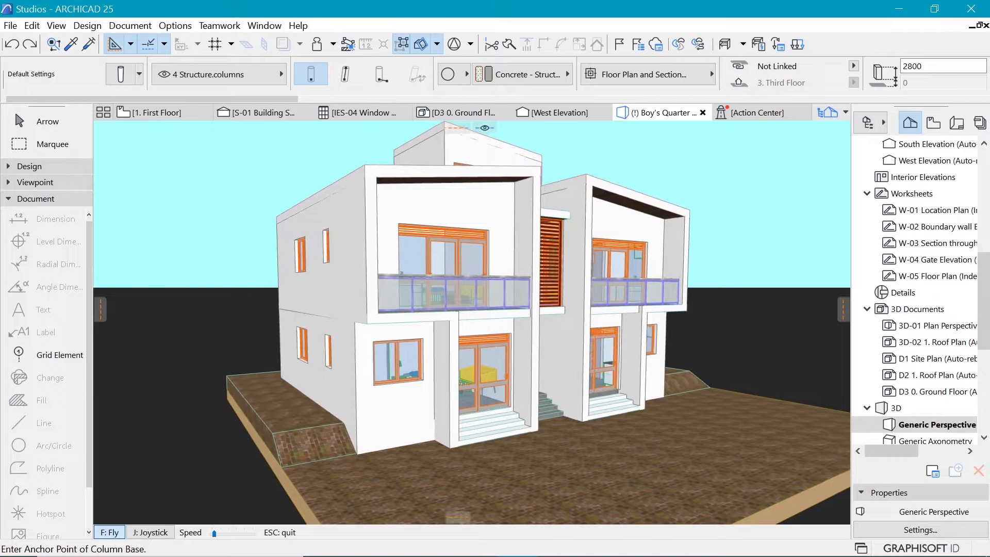
{"action": "key", "text": "w"}
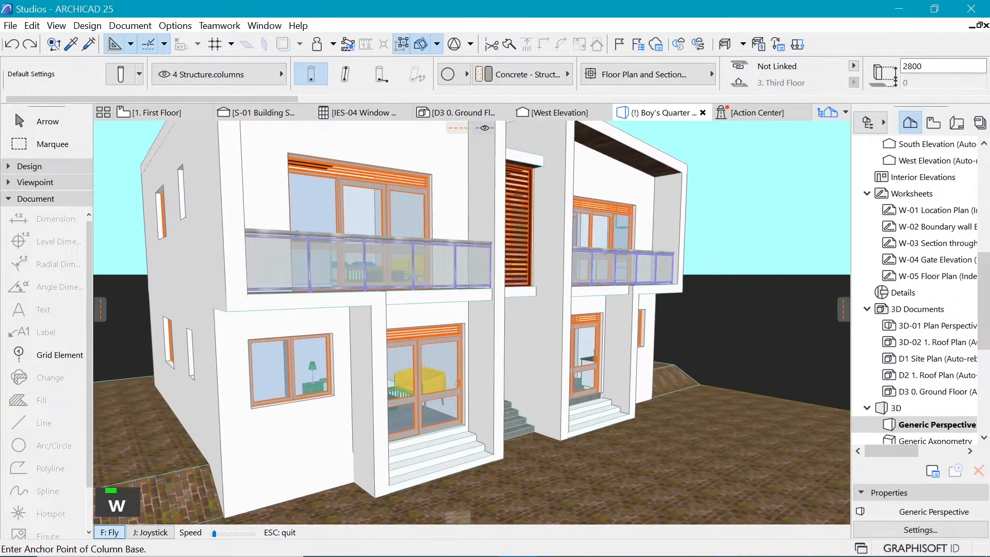
{"action": "key", "text": "s"}
{"action": "key", "text": "d"}
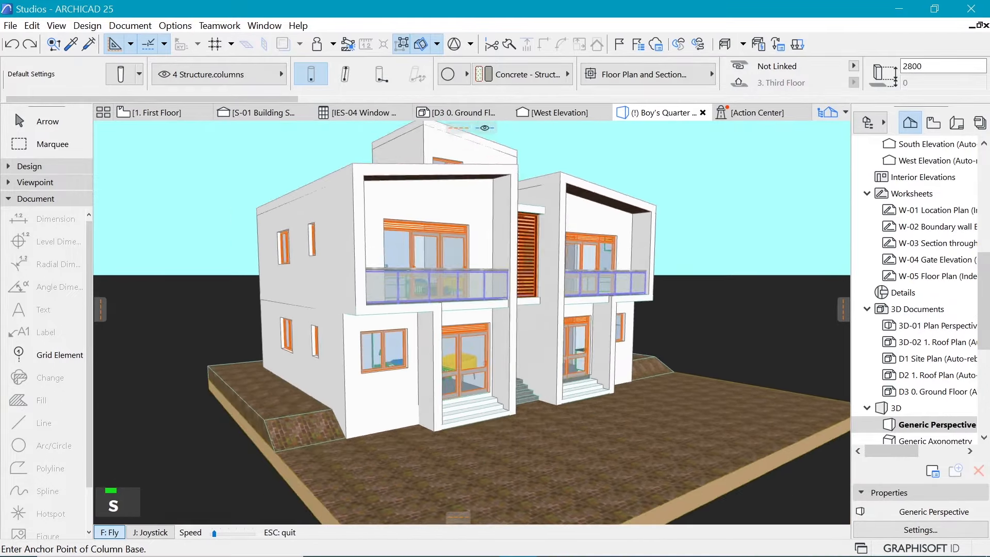
{"action": "key", "text": "d"}
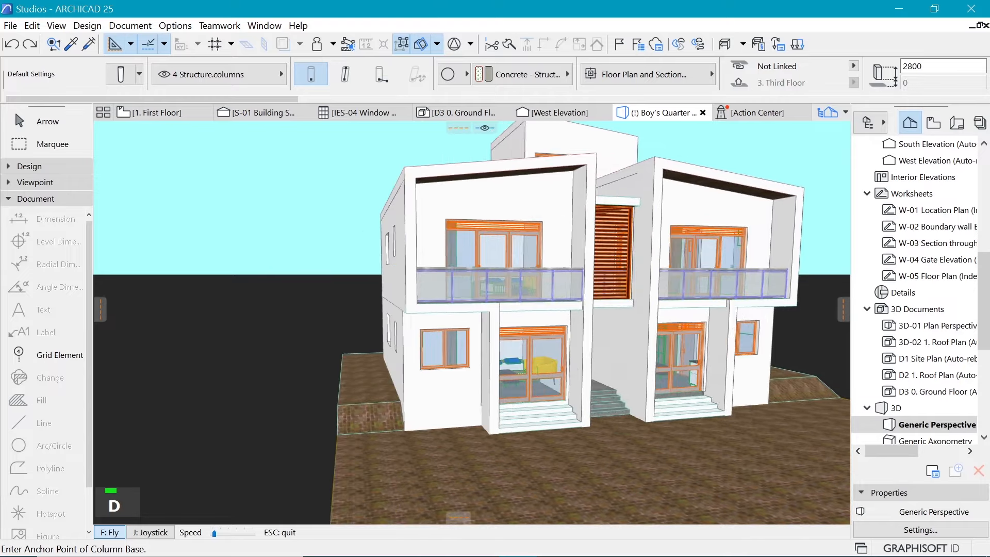
{"action": "key", "text": "d"}
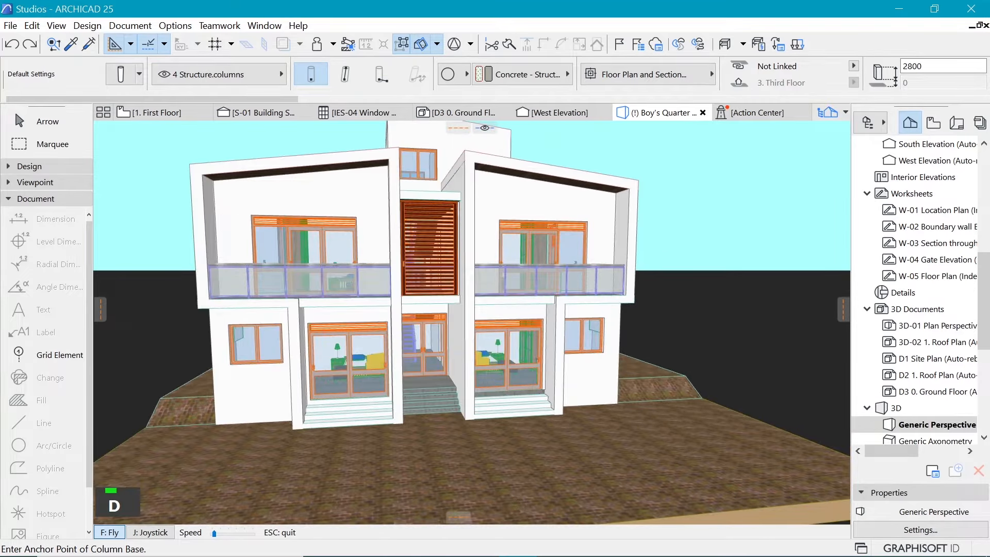
{"action": "key", "text": "a"}
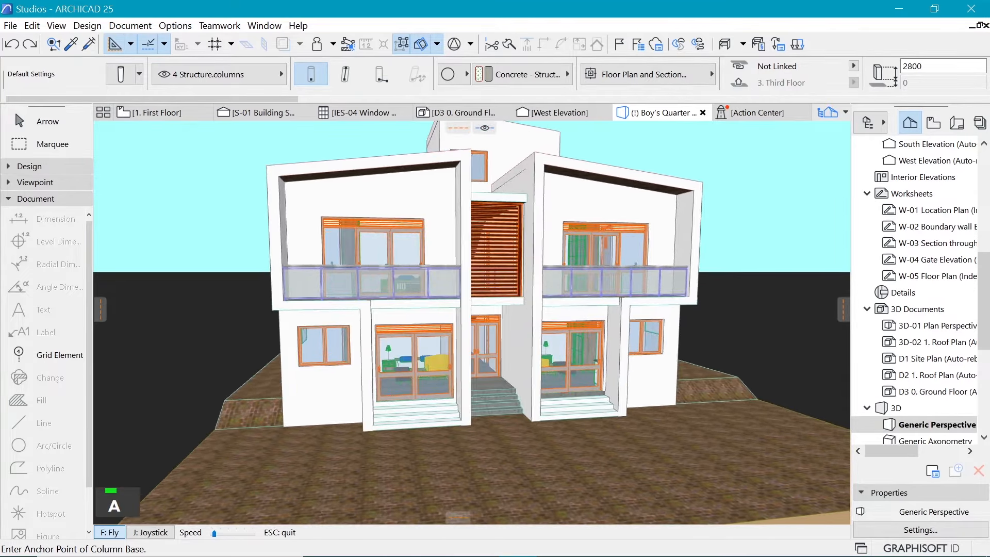
Fly towards the ground floor glazed doors and into the bedroom to view its door and wardrobe
{"action": "key", "text": "w"}
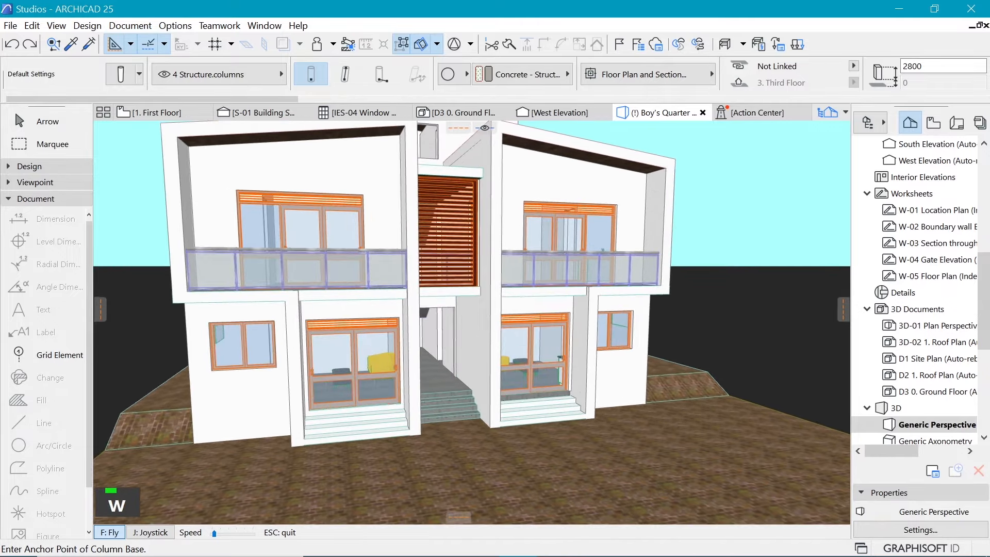
{"action": "key", "text": "w"}
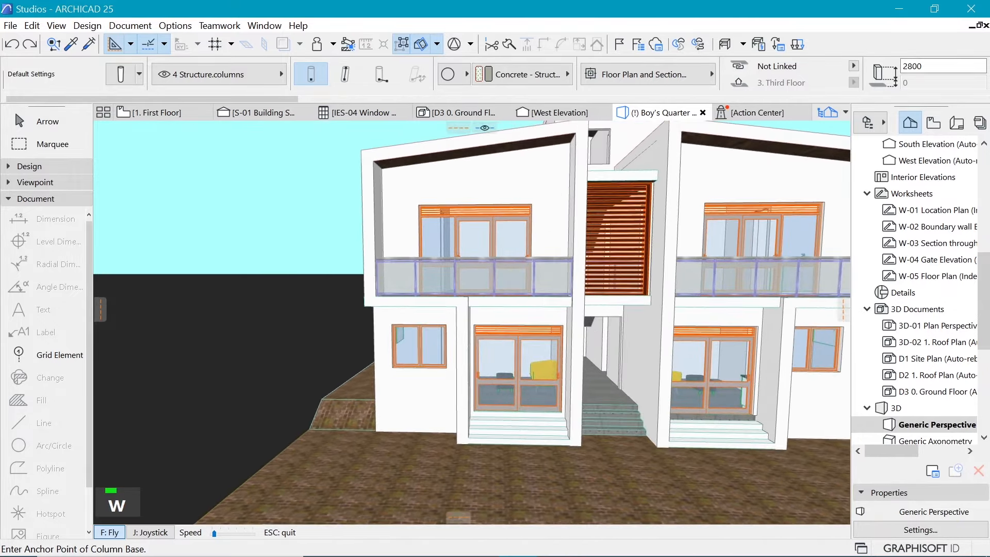
{"action": "key", "text": "w"}
{"action": "key", "text": "w"}
{"action": "key", "text": "a"}
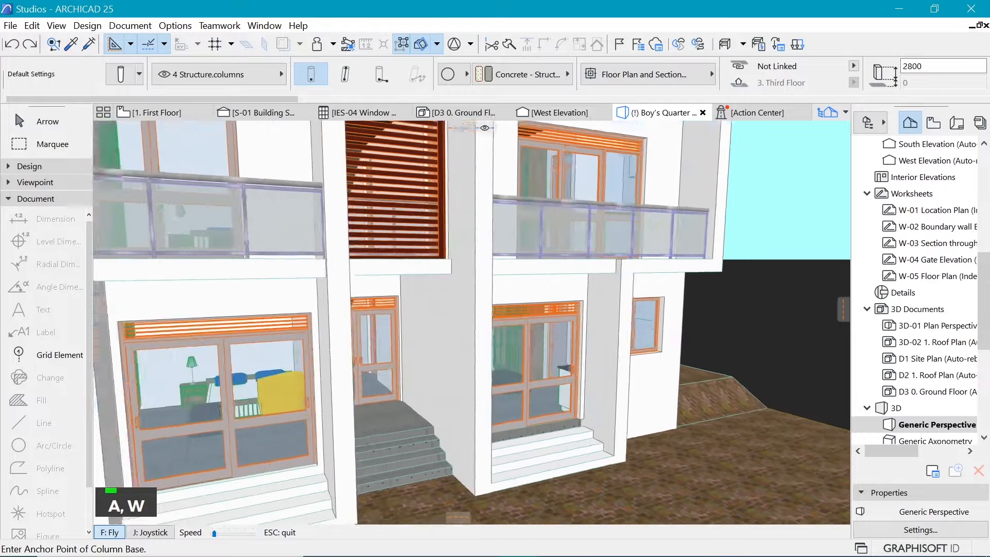
{"action": "key", "text": "w"}
{"action": "key", "text": "w"}
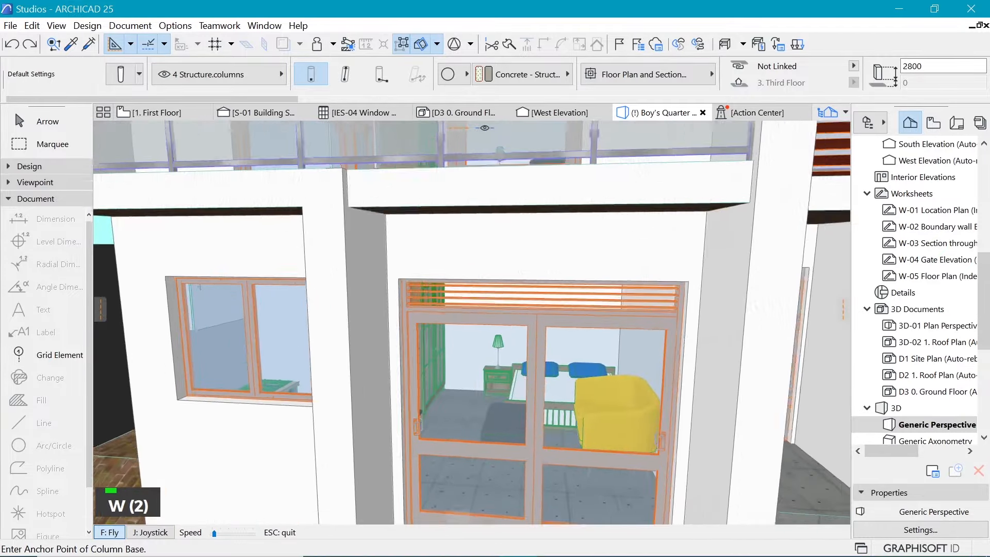
{"action": "key", "text": "w"}
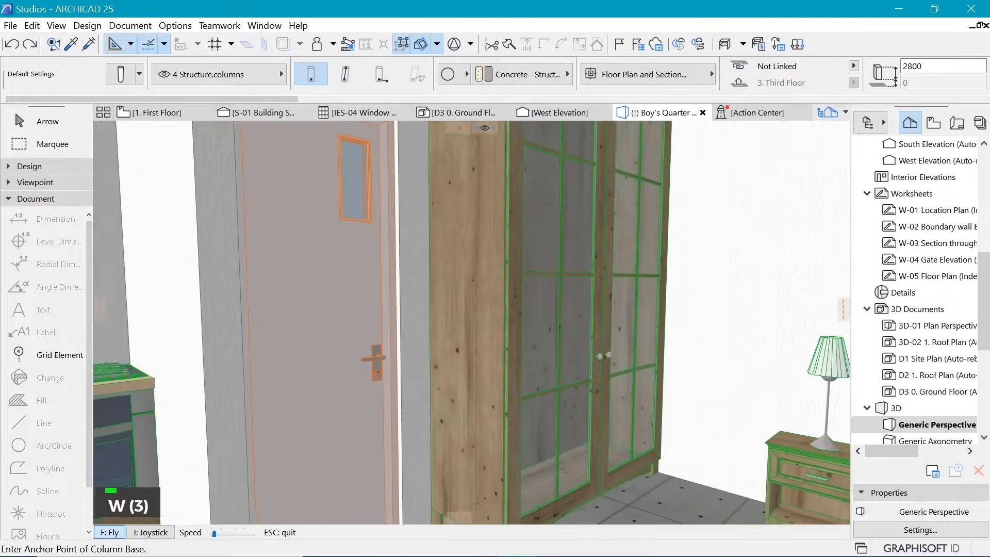
Fly back out of the bedroom and shift sideways to view both halves of the front facade
{"action": "key", "text": "s"}
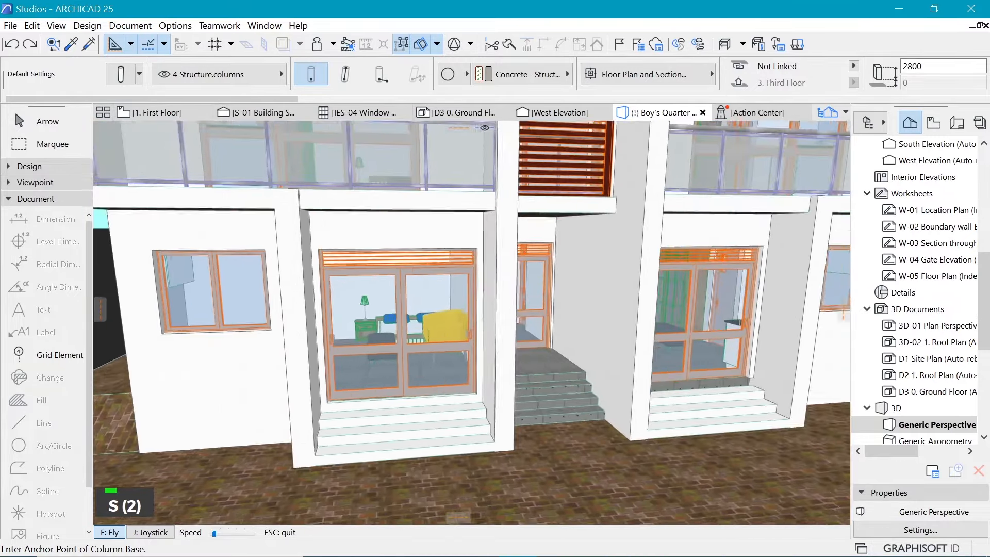
{"action": "key", "text": "d"}
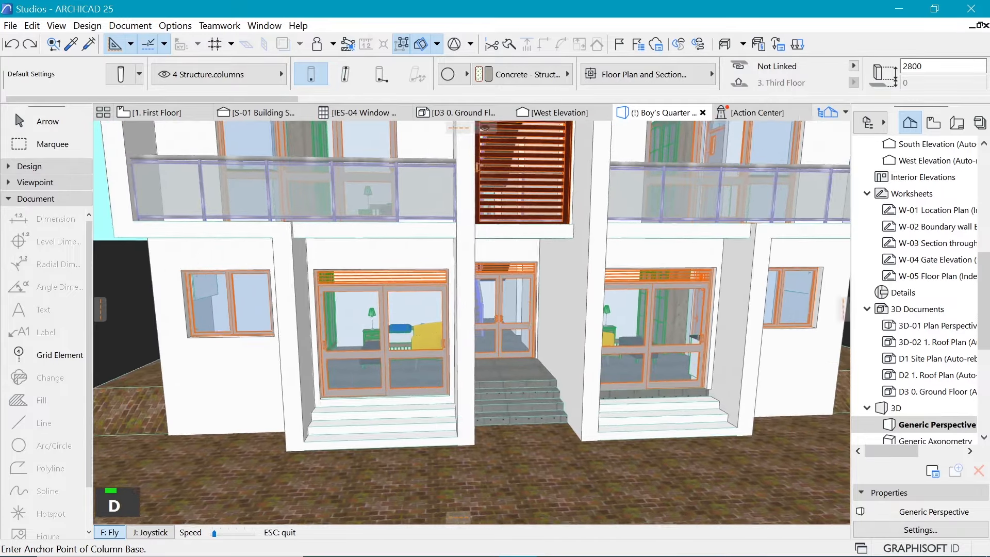
{"action": "key", "text": "s"}
{"action": "key", "text": "s"}
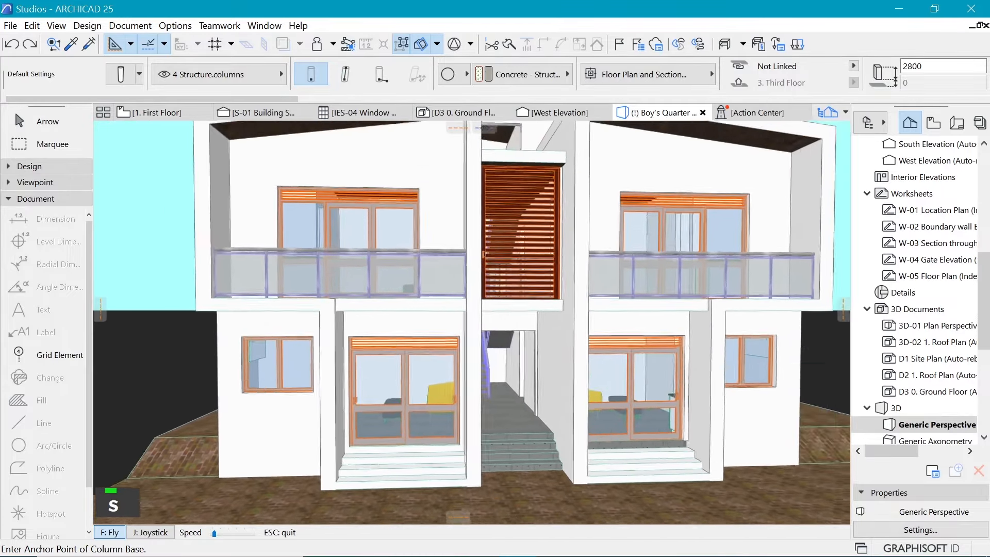
{"action": "key", "text": "a"}
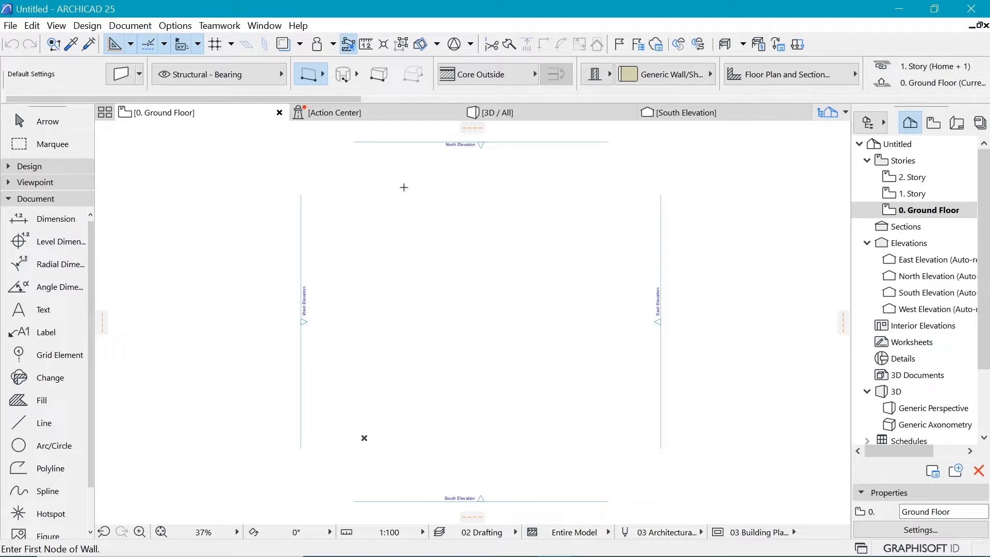
Apply the Architectural Profile 25 work environment profile to the untitled project
{"action": "left_click", "coordinate": [185, 27]}
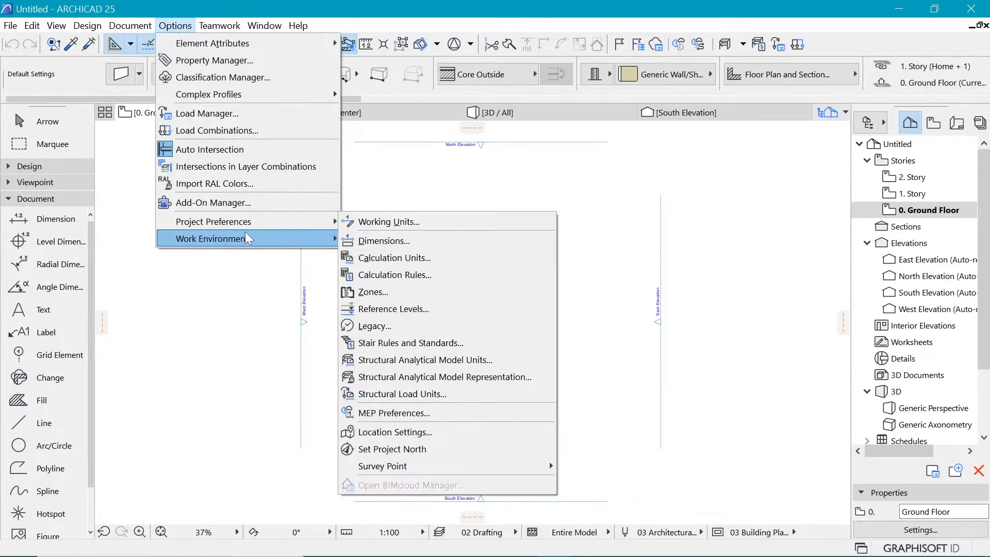
{"action": "mouse_move", "coordinate": [248, 238]}
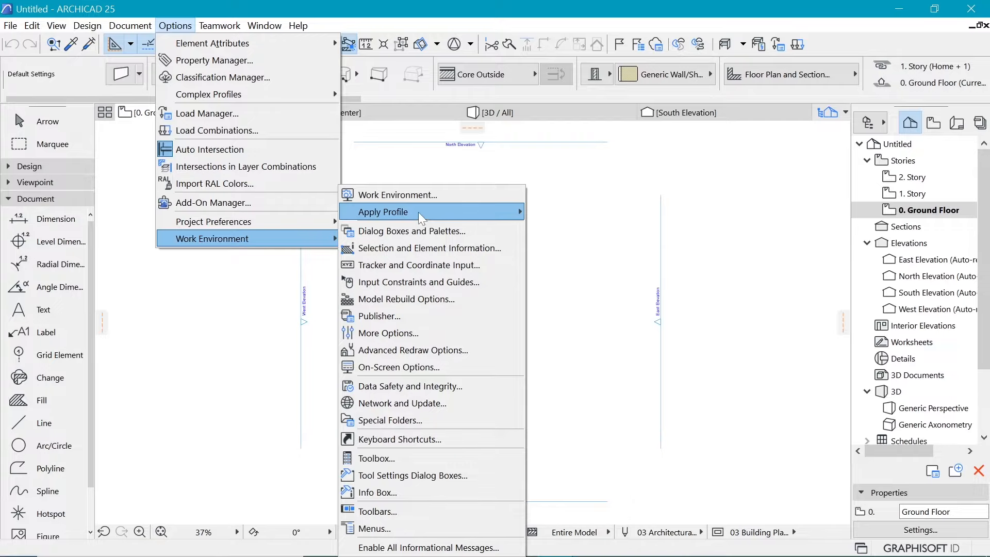
{"action": "mouse_move", "coordinate": [424, 216]}
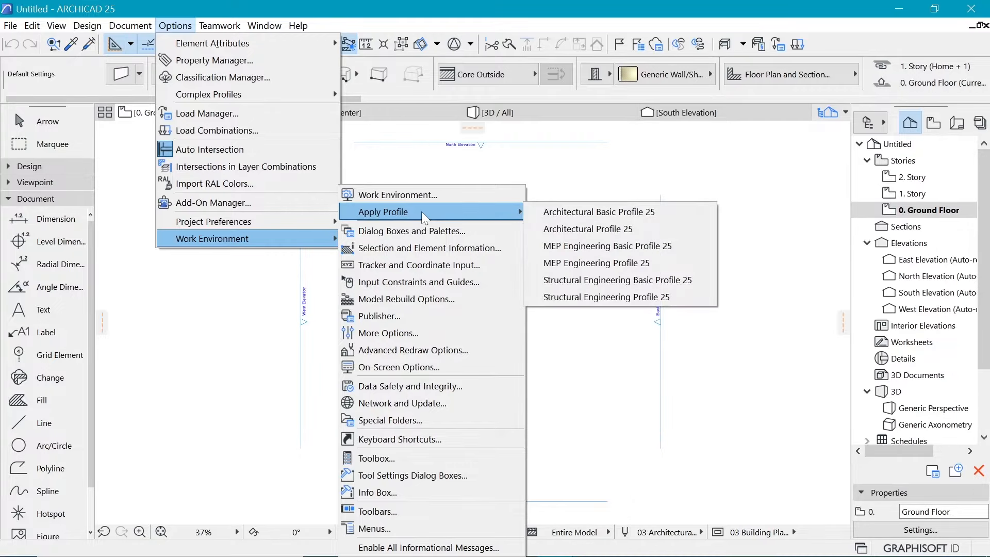
{"action": "left_click", "coordinate": [604, 231]}
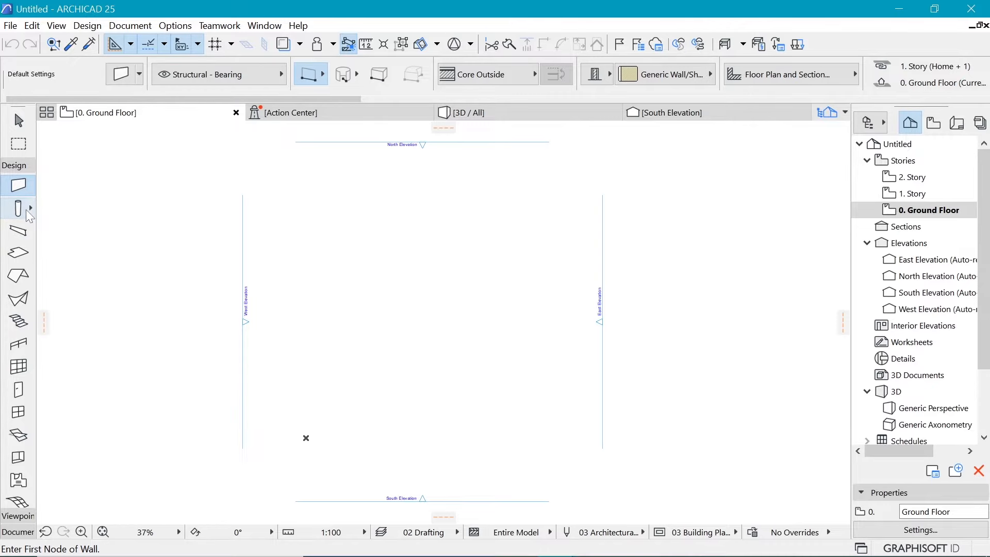
Widen the Toolbox so the Design tools show their names beside the icons
{"action": "left_click_drag", "start_coordinate": [36, 217], "coordinate": [67, 216]}
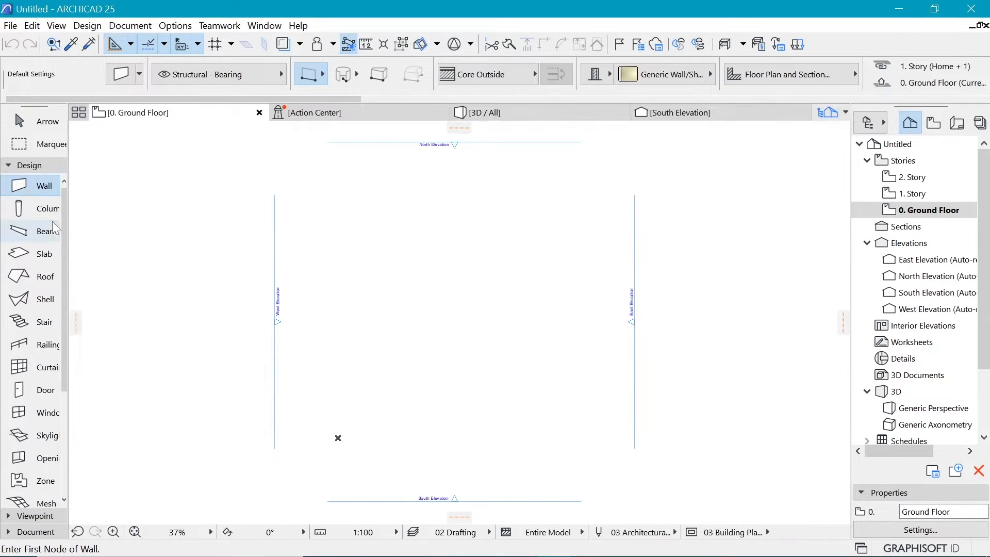
{"action": "left_click_drag", "start_coordinate": [67, 215], "coordinate": [80, 217]}
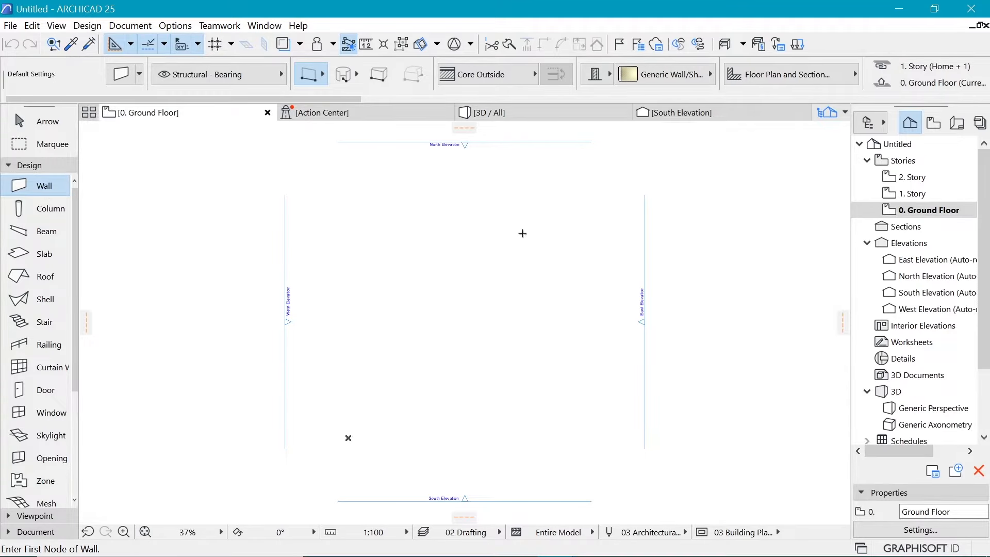
{"action": "scroll", "coordinate": [520, 347], "scroll_direction": "up", "scroll_amount": 2}
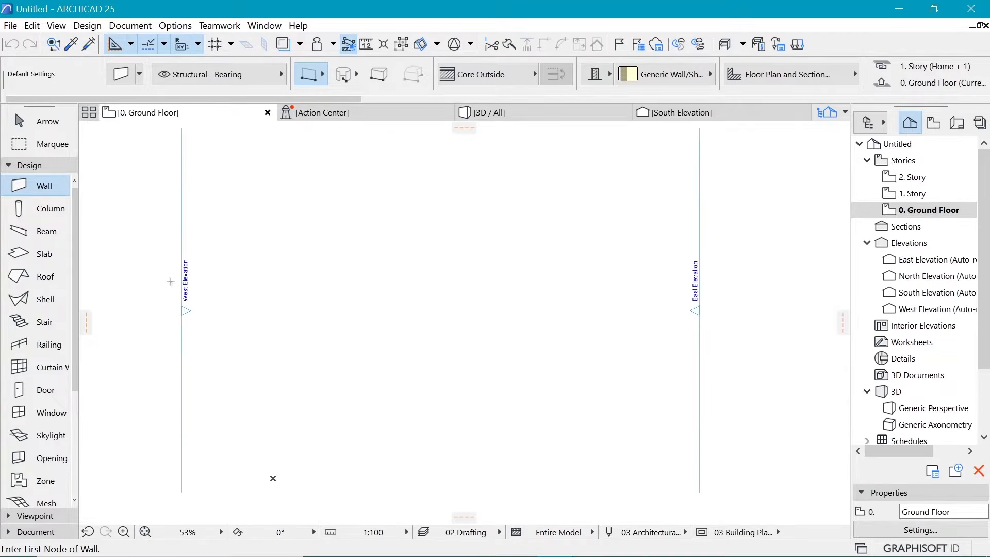
Collapse the Design tool group and activate the Polyline tool from the expanded Document group
{"action": "left_click", "coordinate": [10, 166]}
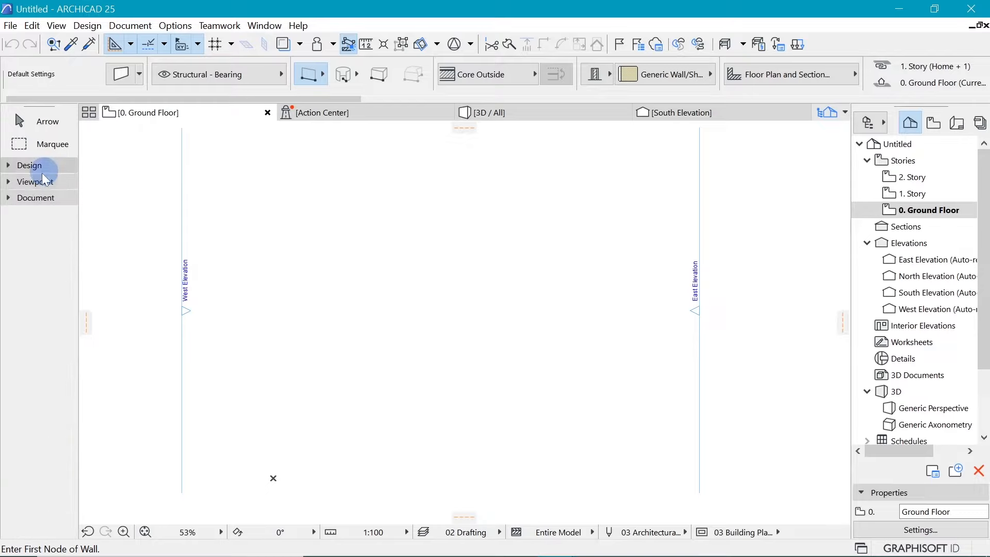
{"action": "left_click", "coordinate": [10, 199]}
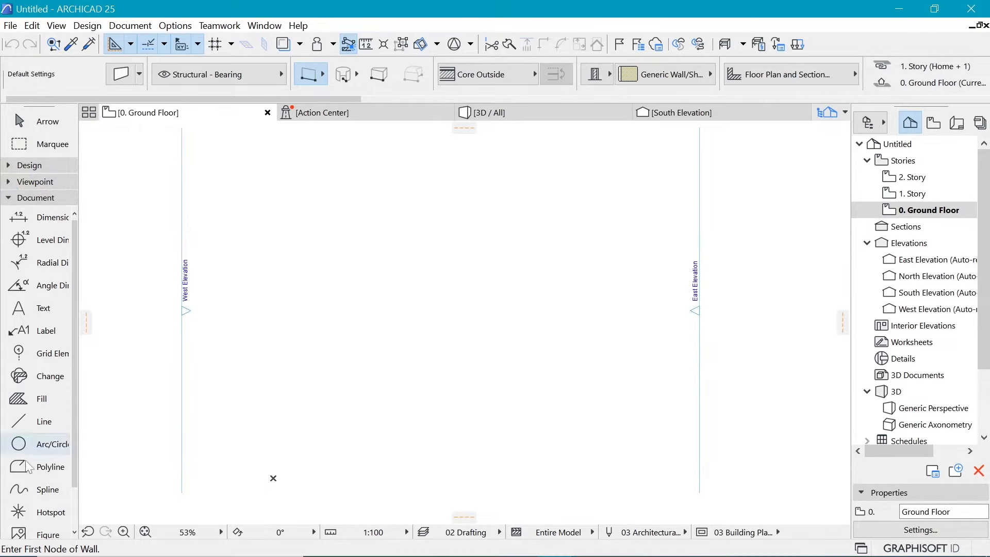
{"action": "left_click", "coordinate": [19, 475]}
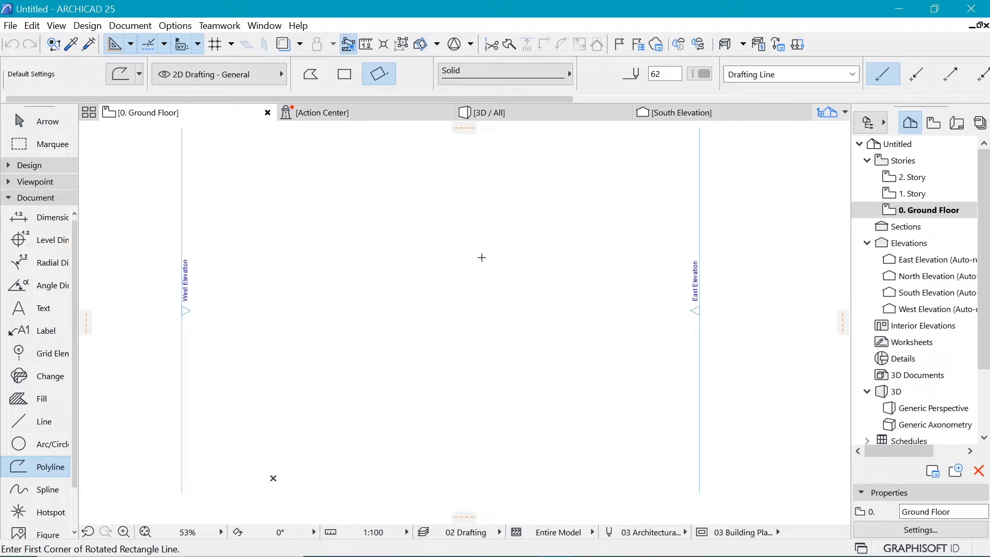
{"action": "scroll", "coordinate": [453, 283], "scroll_direction": "up", "scroll_amount": 2}
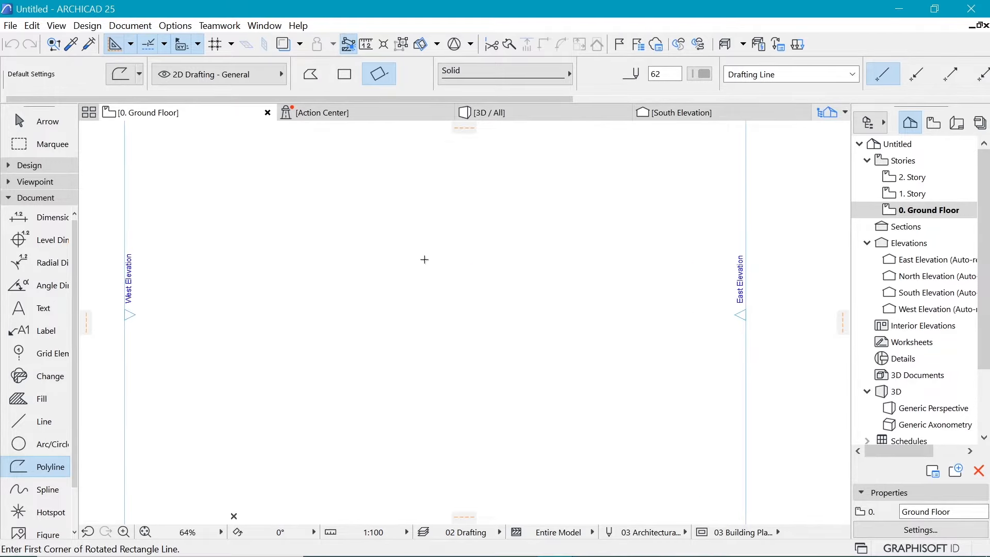
Set the project's working length unit to millimeter with 0 decimals and apply the working units
{"action": "left_click", "coordinate": [175, 26]}
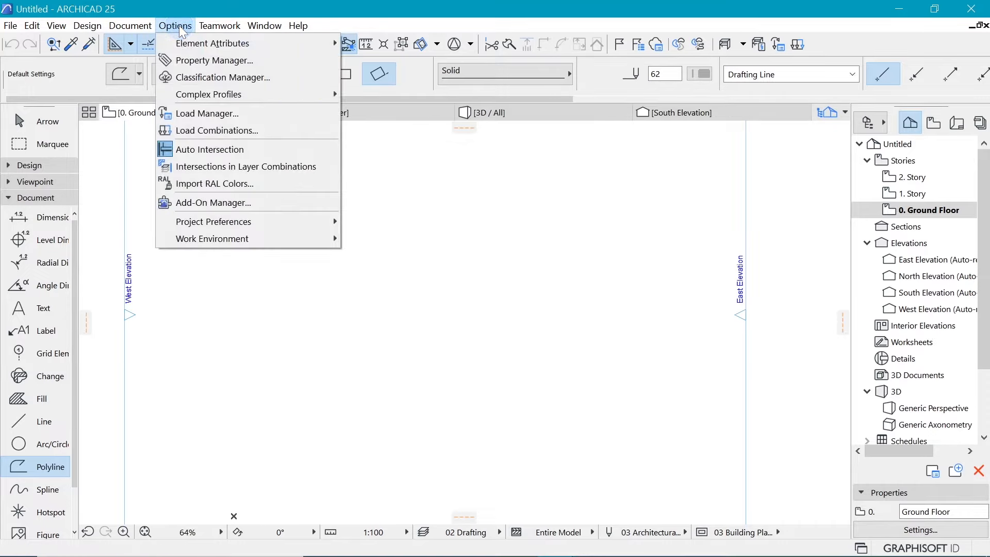
{"action": "mouse_move", "coordinate": [250, 225]}
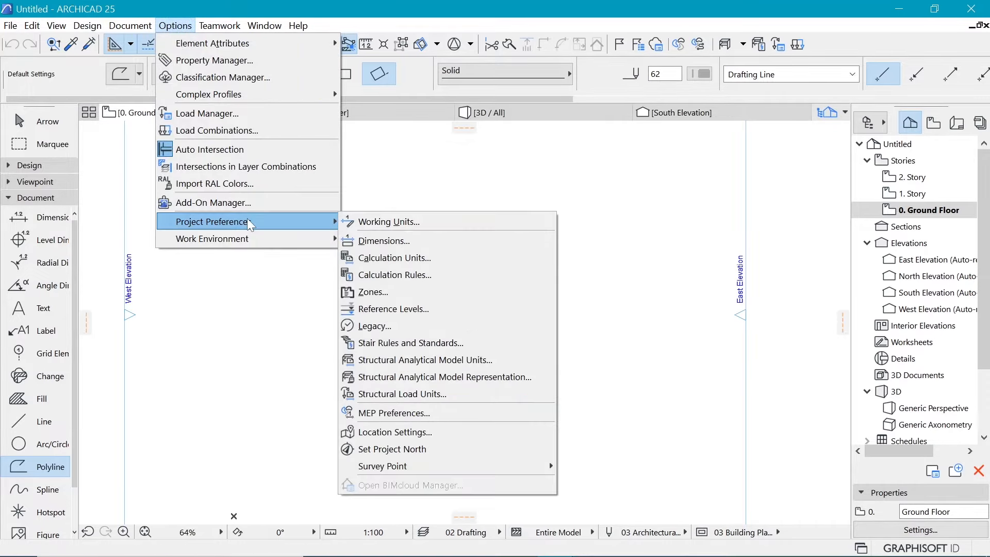
{"action": "left_click", "coordinate": [452, 226]}
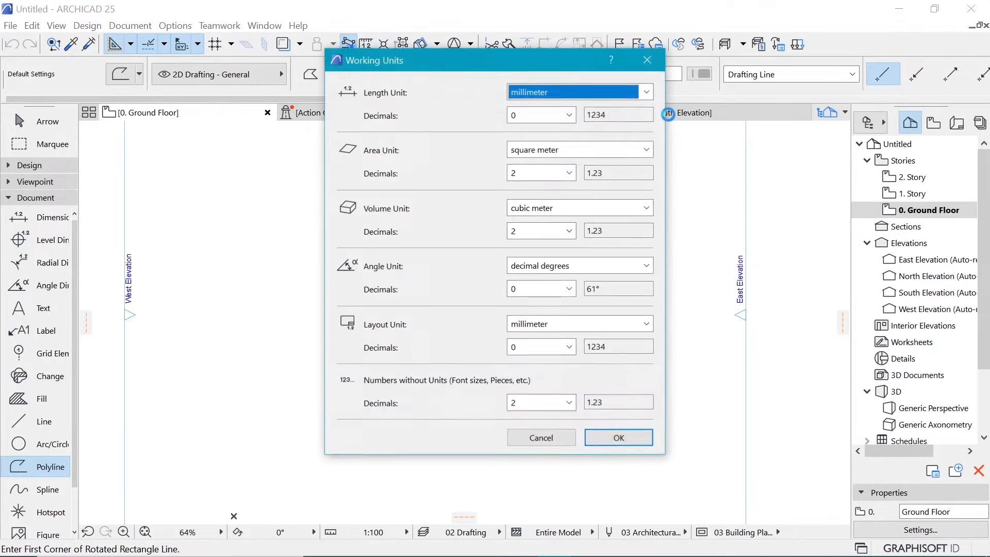
{"action": "left_click", "coordinate": [644, 93]}
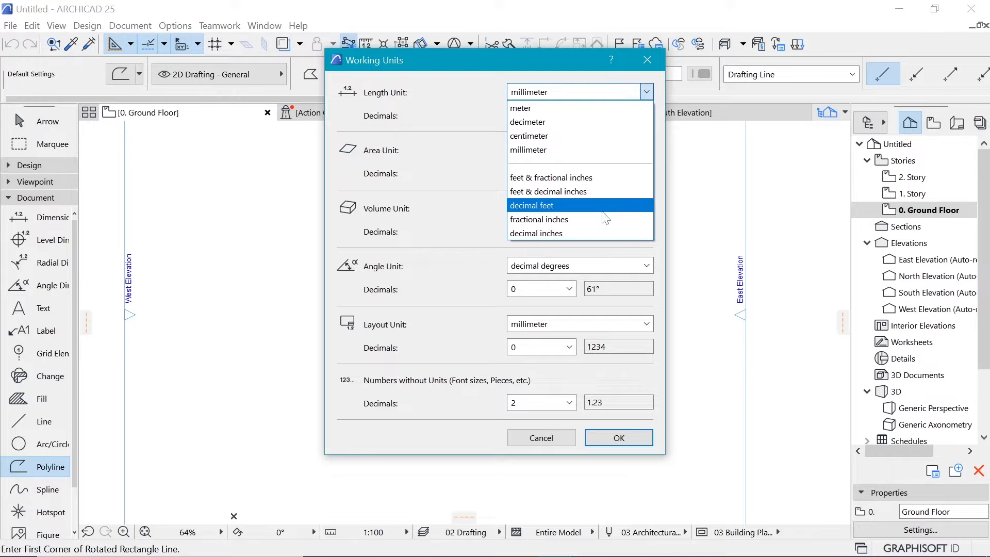
{"action": "left_click", "coordinate": [531, 151]}
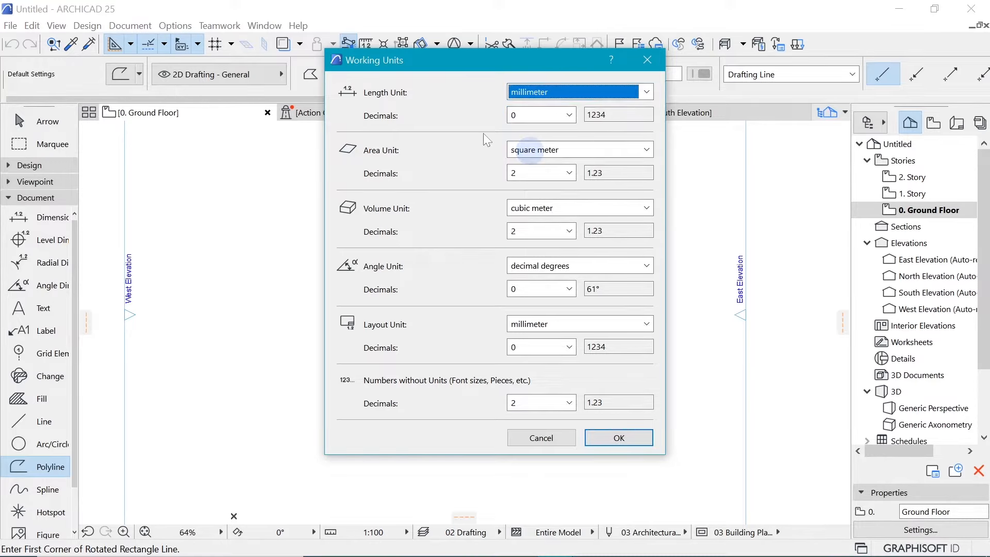
{"action": "left_click", "coordinate": [625, 436]}
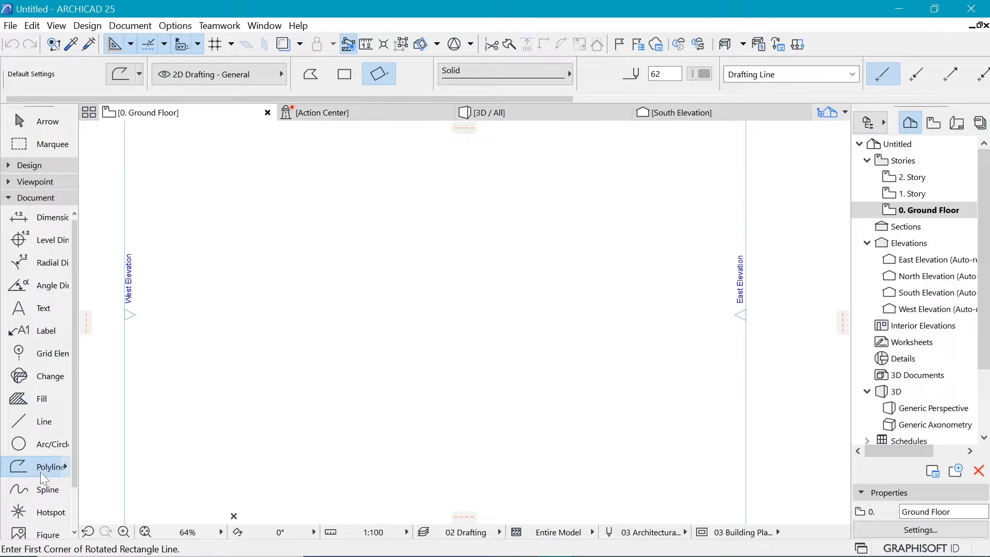
Draw a closed irregular six-sided polyline on the ground floor between the west and east elevation markers
{"action": "left_click", "coordinate": [309, 77]}
{"action": "left_click", "coordinate": [344, 73]}
{"action": "left_click", "coordinate": [379, 74]}
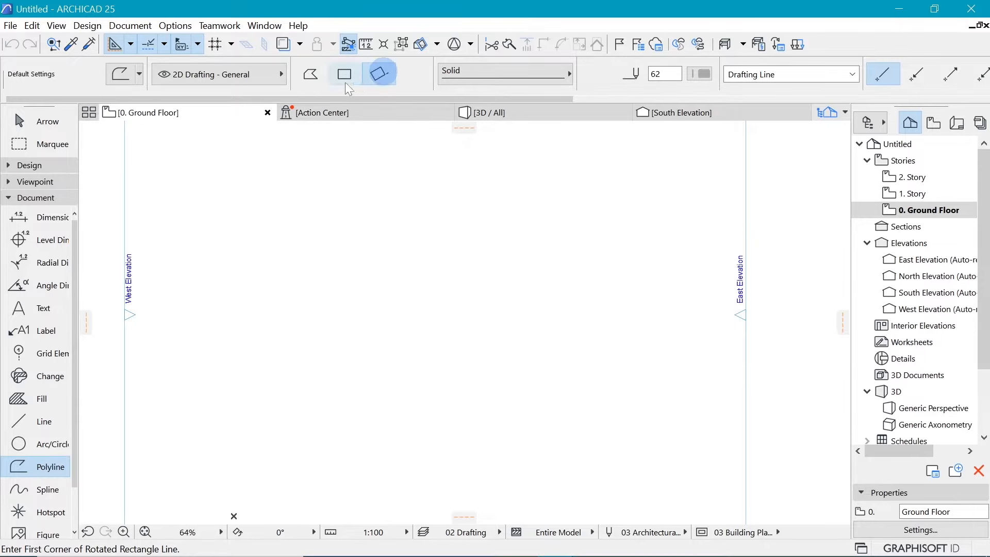
{"action": "left_click", "coordinate": [310, 78]}
{"action": "left_click", "coordinate": [327, 379]}
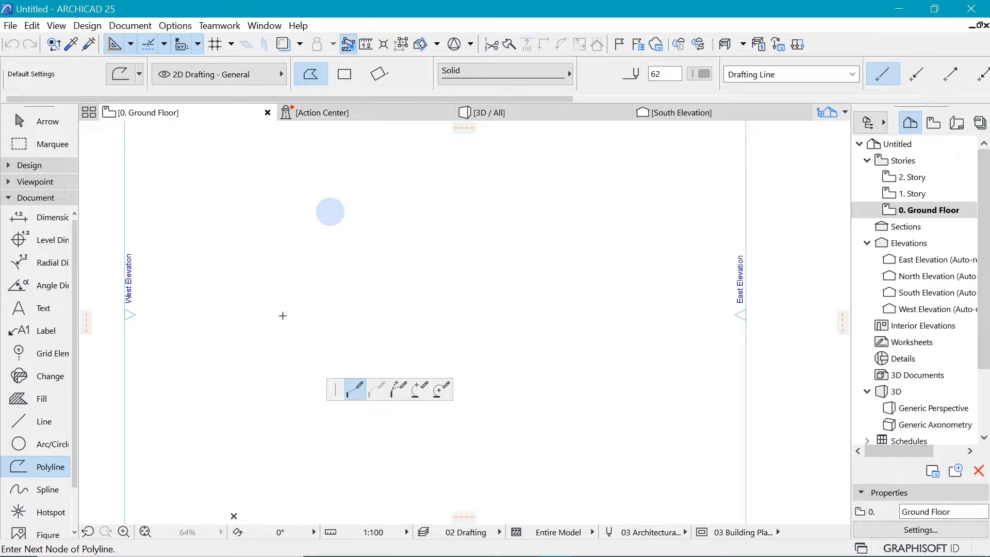
{"action": "left_click", "coordinate": [454, 430]}
{"action": "left_click", "coordinate": [282, 315]}
{"action": "left_click", "coordinate": [554, 367]}
{"action": "left_click", "coordinate": [560, 230]}
{"action": "left_click", "coordinate": [502, 153]}
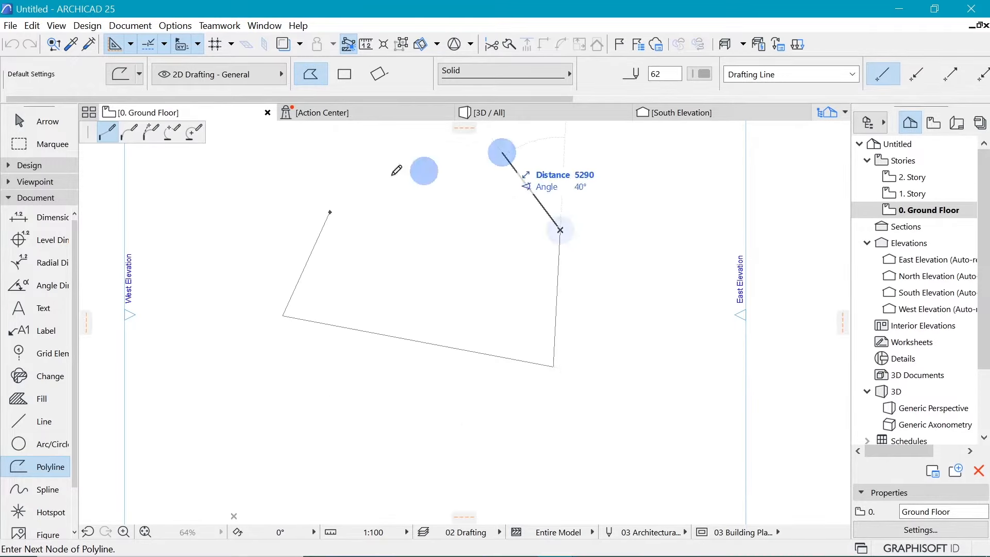
{"action": "left_click", "coordinate": [360, 183]}
{"action": "left_click", "coordinate": [332, 211]}
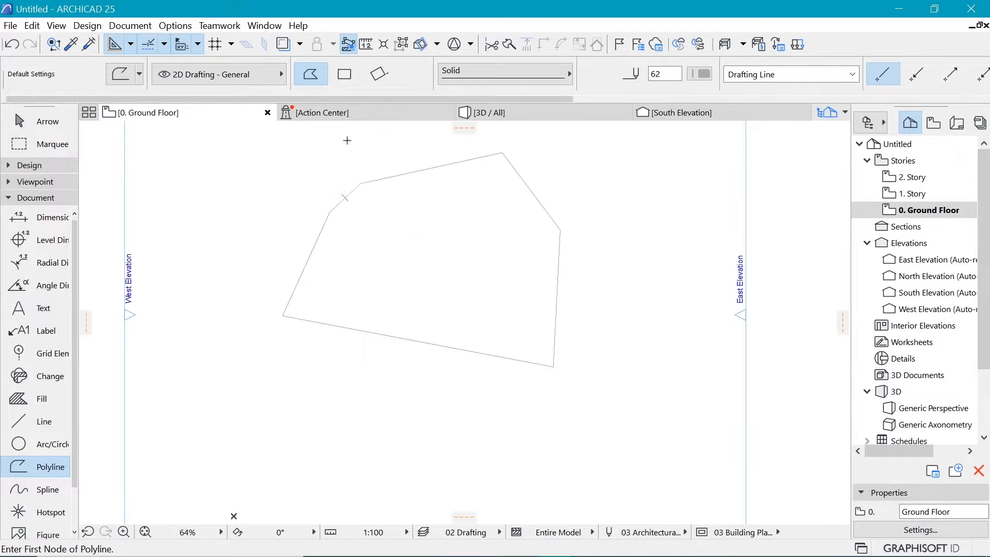
Draw two upright rectangles with the Polyline tool, a small one below the polygon and a larger one overlapping its lower east corner
{"action": "left_click", "coordinate": [344, 74]}
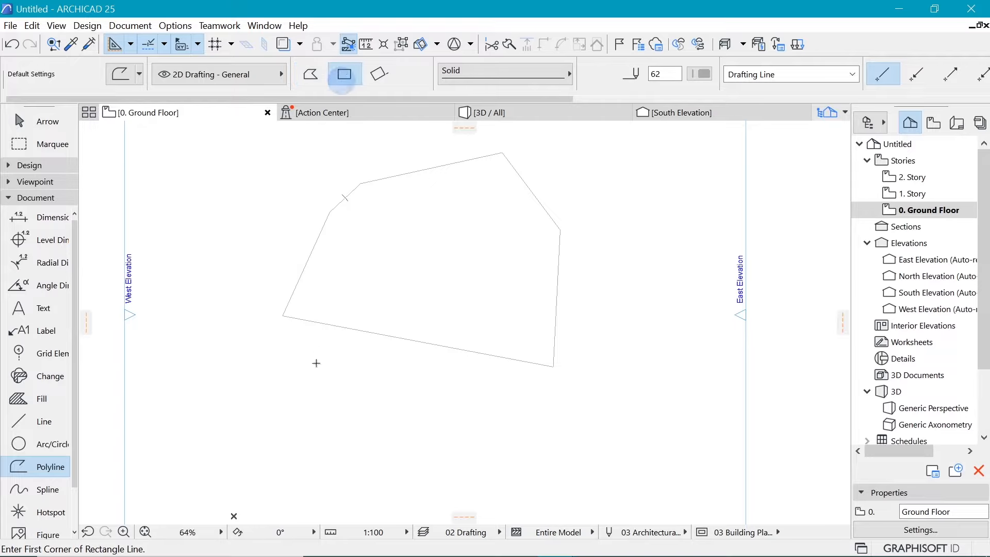
{"action": "left_click_drag", "start_coordinate": [294, 408], "coordinate": [403, 355]}
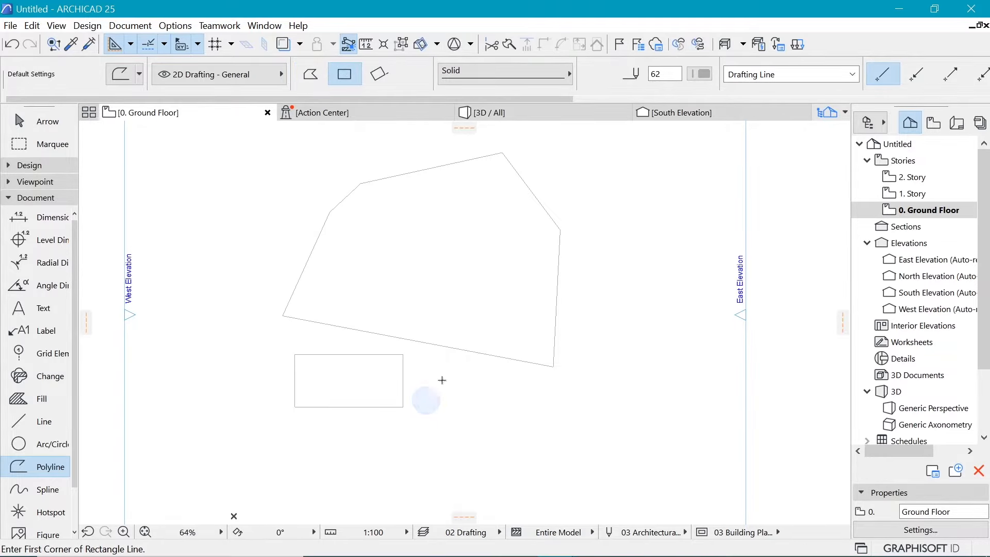
{"action": "left_click_drag", "start_coordinate": [519, 412], "coordinate": [715, 297]}
{"action": "left_click", "coordinate": [589, 433]}
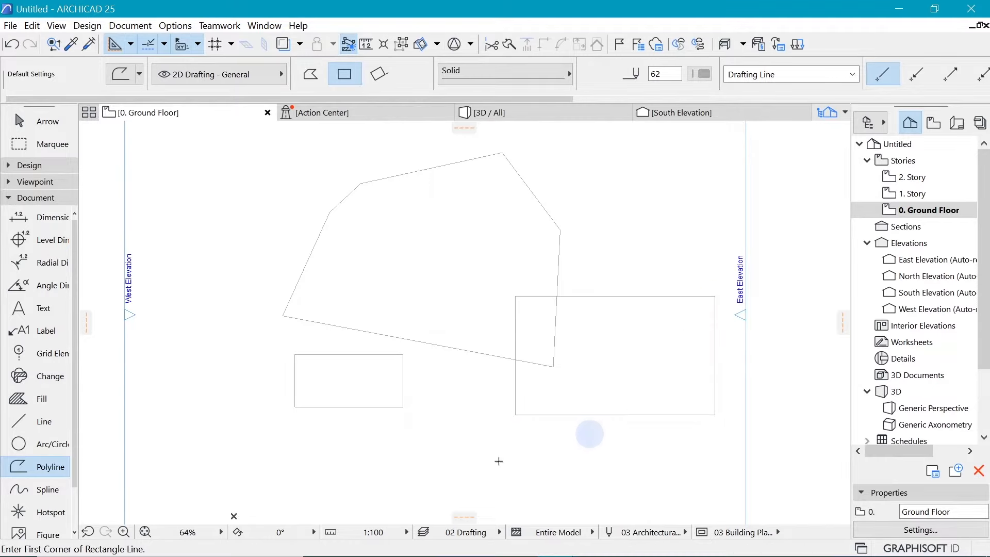
Draw three rotated rectangles with the Polyline tool: one below the polygon, one across its top and one near the East Elevation line
{"action": "left_click", "coordinate": [382, 78]}
{"action": "left_click_drag", "start_coordinate": [347, 466], "coordinate": [521, 423]}
{"action": "left_click", "coordinate": [460, 351]}
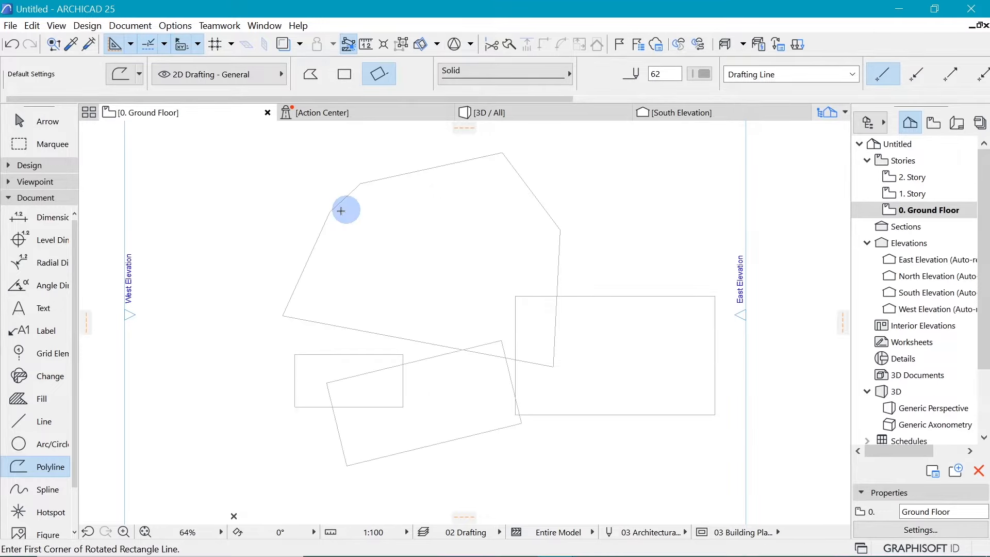
{"action": "left_click", "coordinate": [381, 197]}
{"action": "left_click", "coordinate": [548, 269]}
{"action": "left_click", "coordinate": [594, 209]}
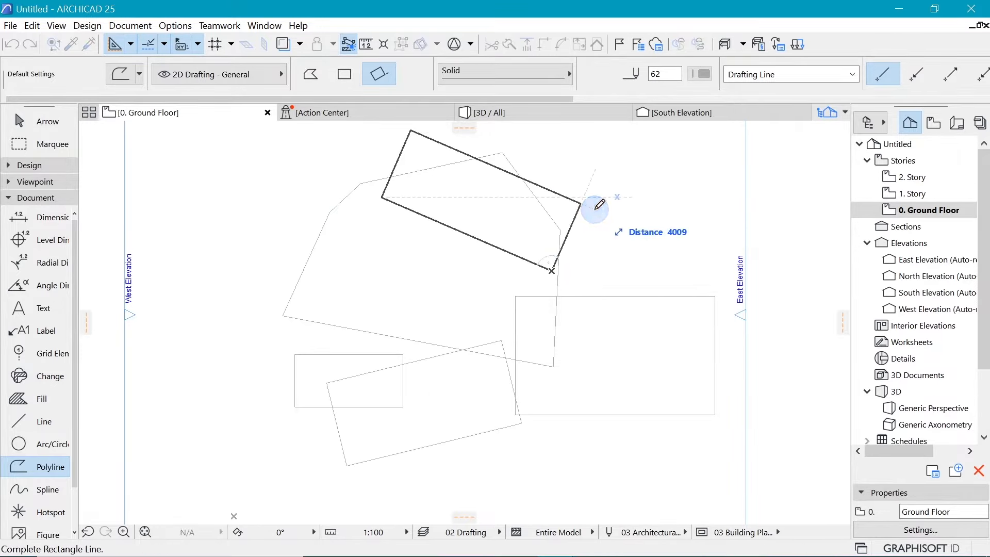
{"action": "left_click", "coordinate": [644, 154]}
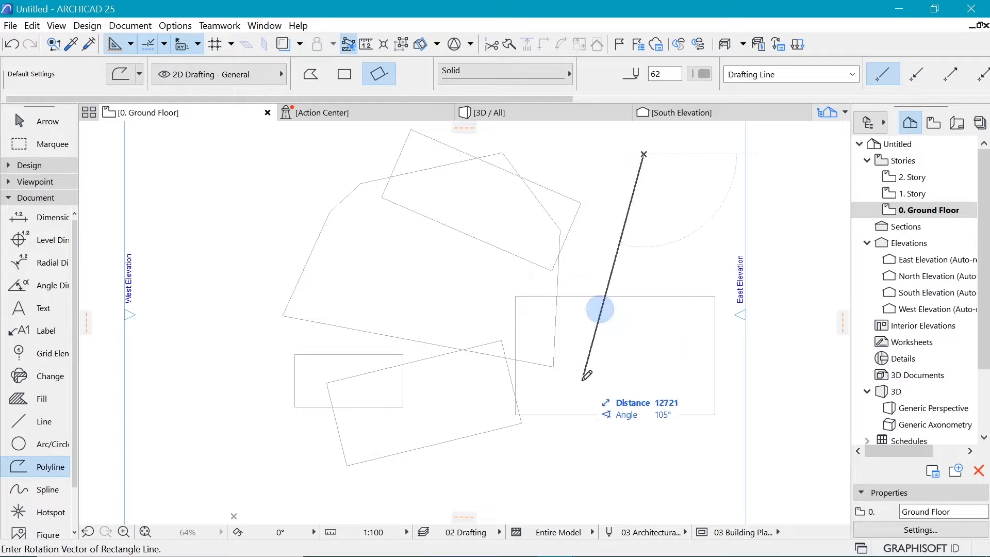
{"action": "left_click", "coordinate": [700, 394]}
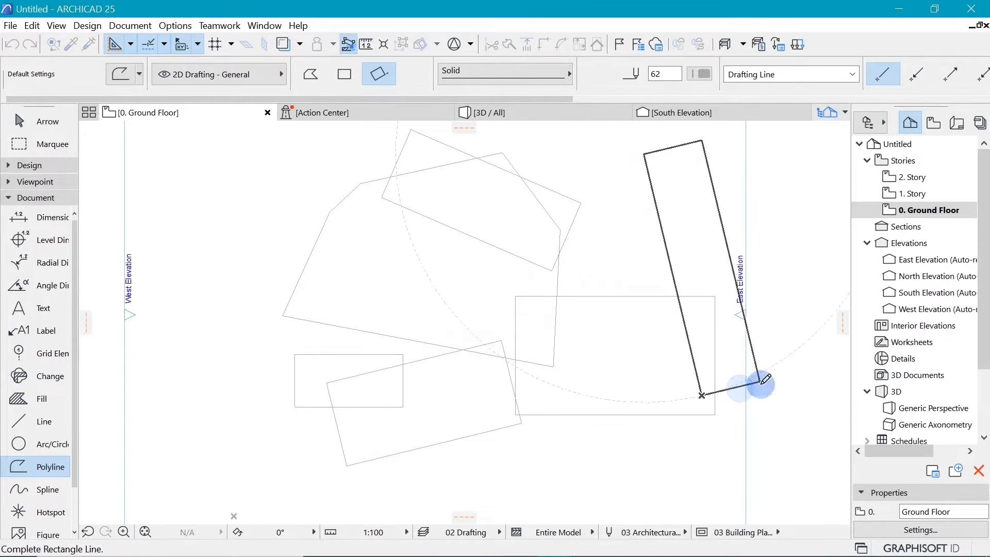
{"action": "left_click", "coordinate": [759, 383]}
Select all the practice shapes on the ground floor and delete them
{"action": "key", "text": "Escape"}
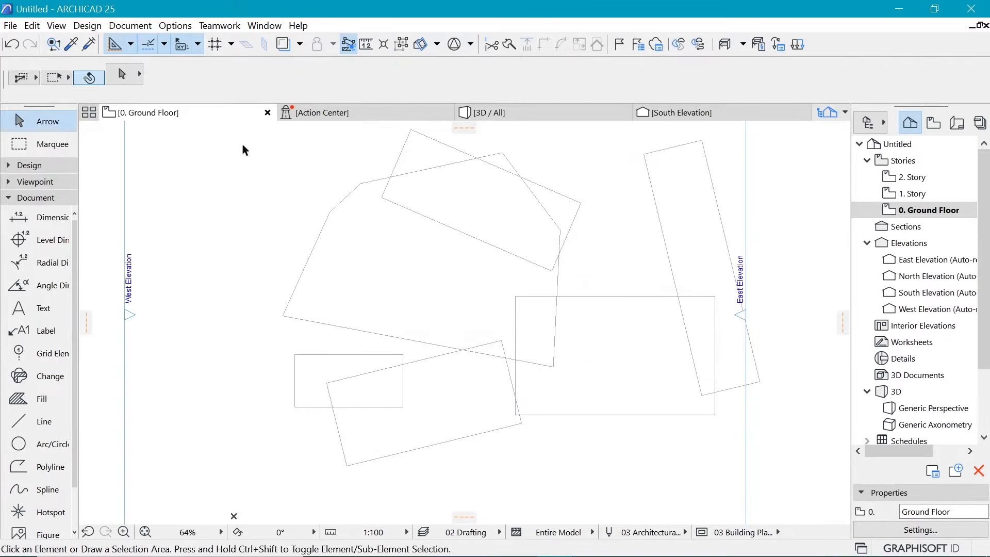
{"action": "left_click_drag", "start_coordinate": [242, 145], "coordinate": [722, 475]}
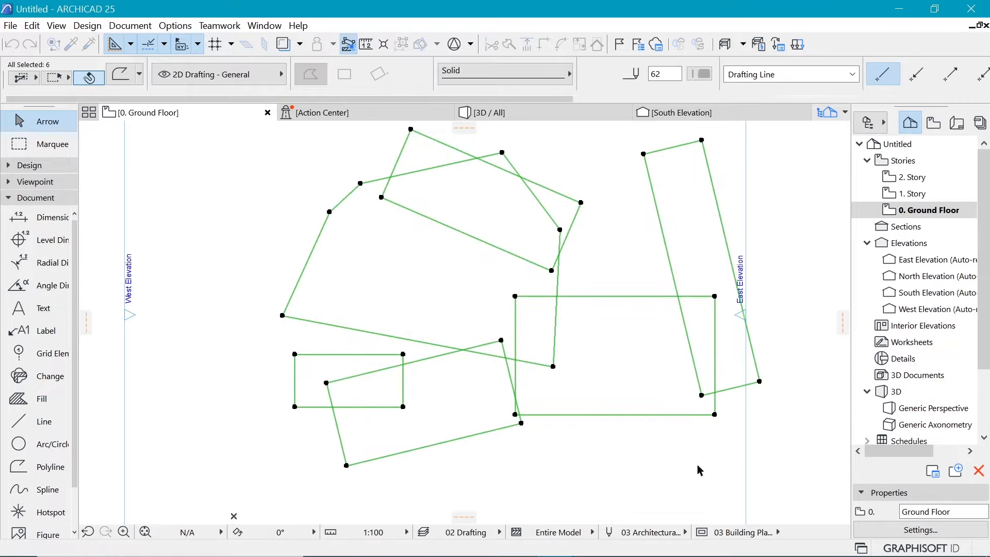
{"action": "key", "text": "Delete"}
Draw a rectangle measuring 13000 by 9500 mm with the rotated rectangle method of the Polyline tool, its long side horizontal
{"action": "left_click", "coordinate": [44, 461]}
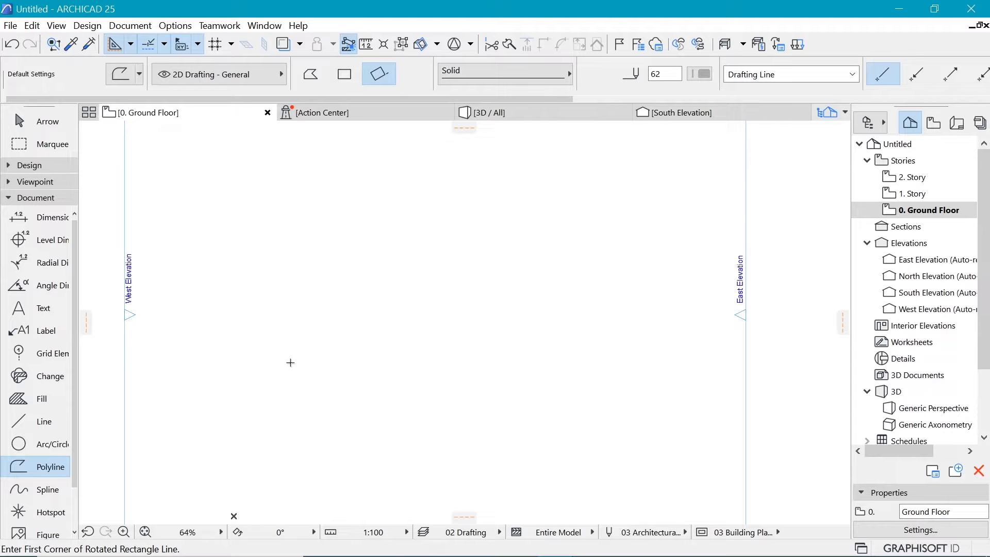
{"action": "left_click", "coordinate": [316, 375]}
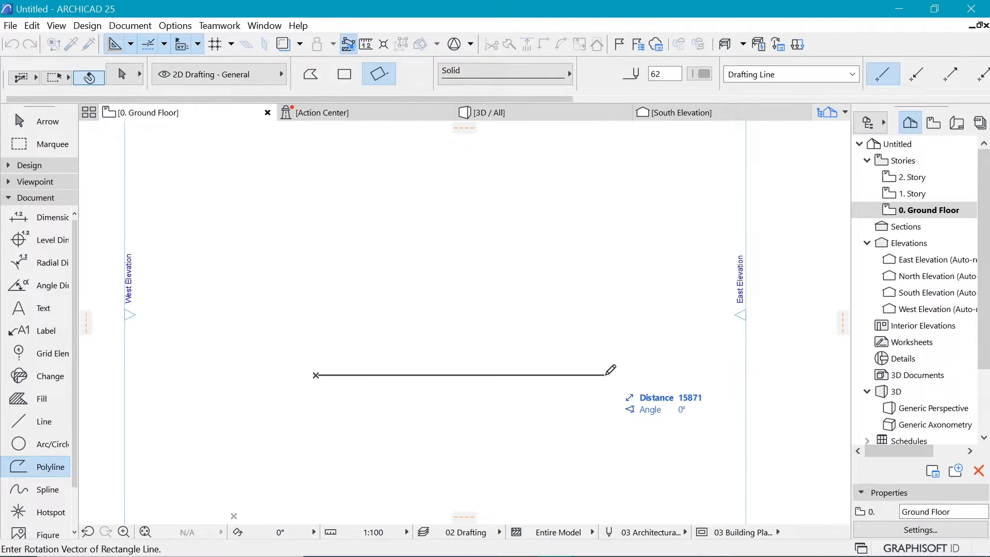
{"action": "key", "text": "shift+d"}
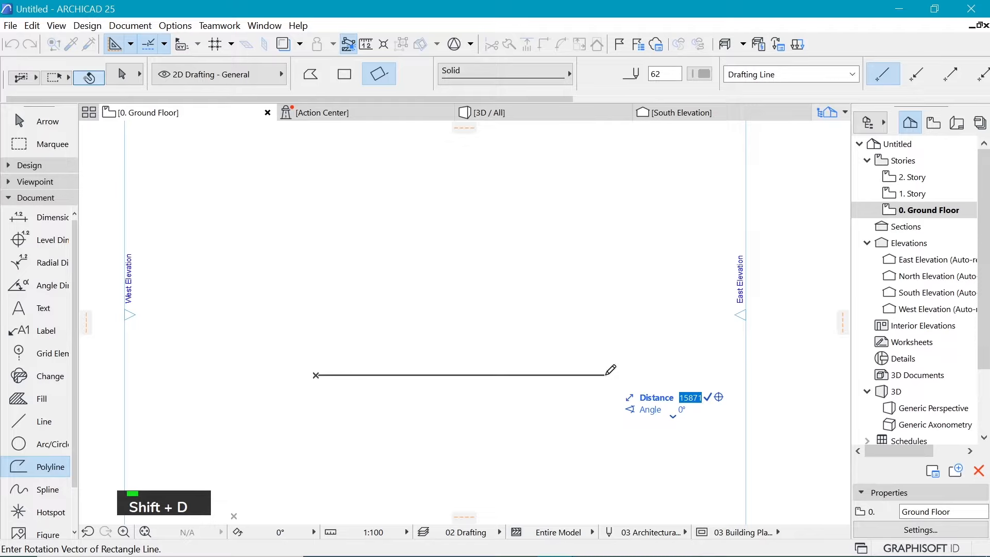
{"action": "type", "text": "13000"}
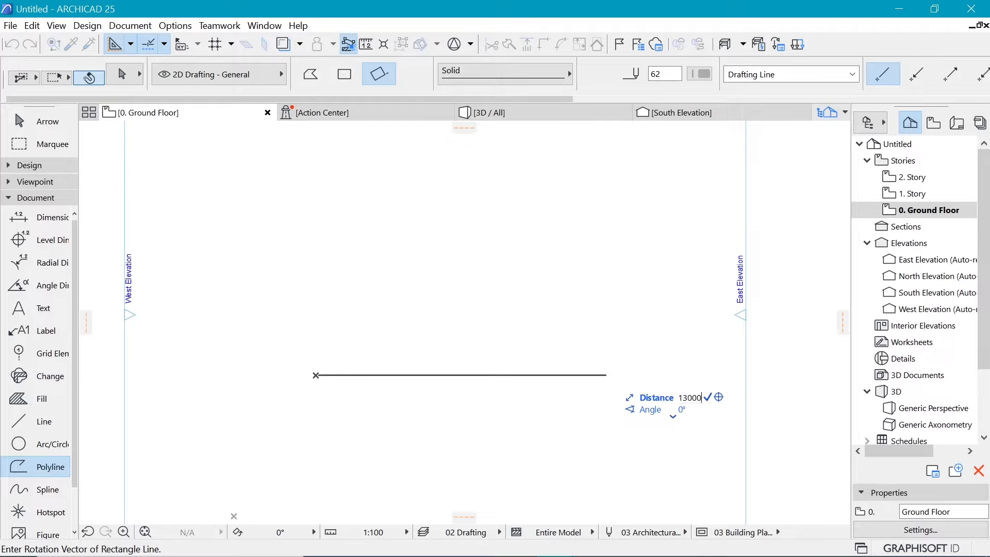
{"action": "key", "text": "Return"}
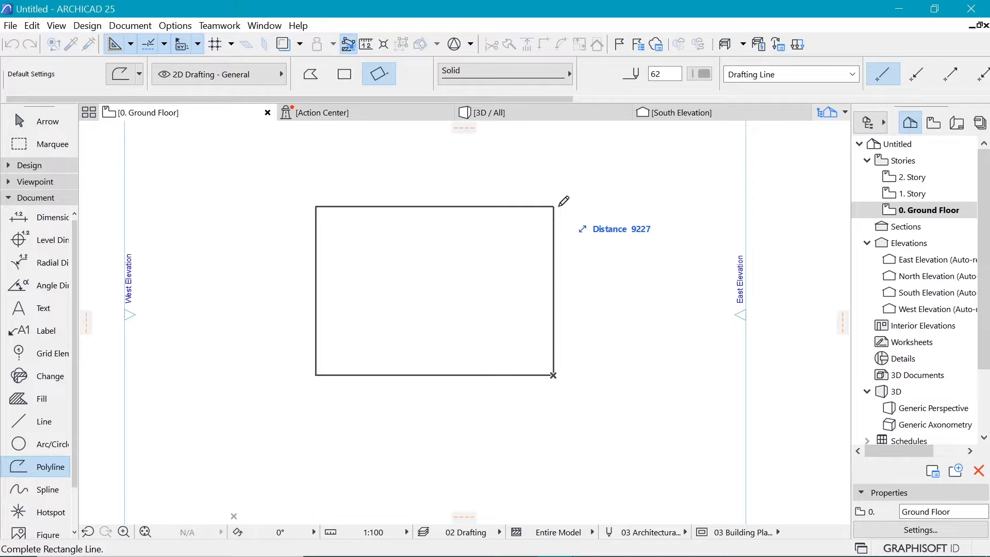
{"action": "type", "text": "9500"}
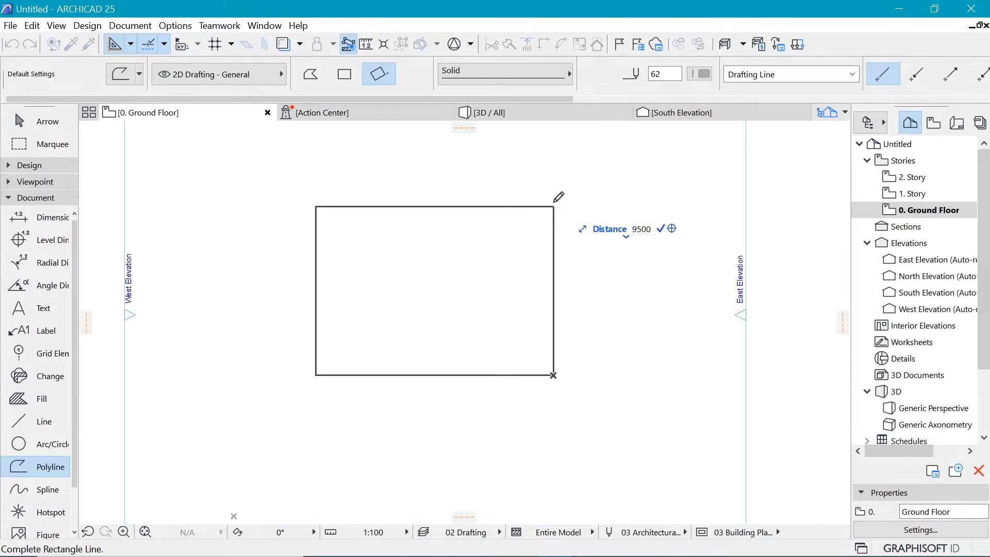
{"action": "key", "text": "Return"}
Move the rectangle horizontally by its upper edge's midpoint so that it lines up with the North Elevation marker
{"action": "scroll", "coordinate": [549, 335], "scroll_direction": "down", "scroll_amount": 2}
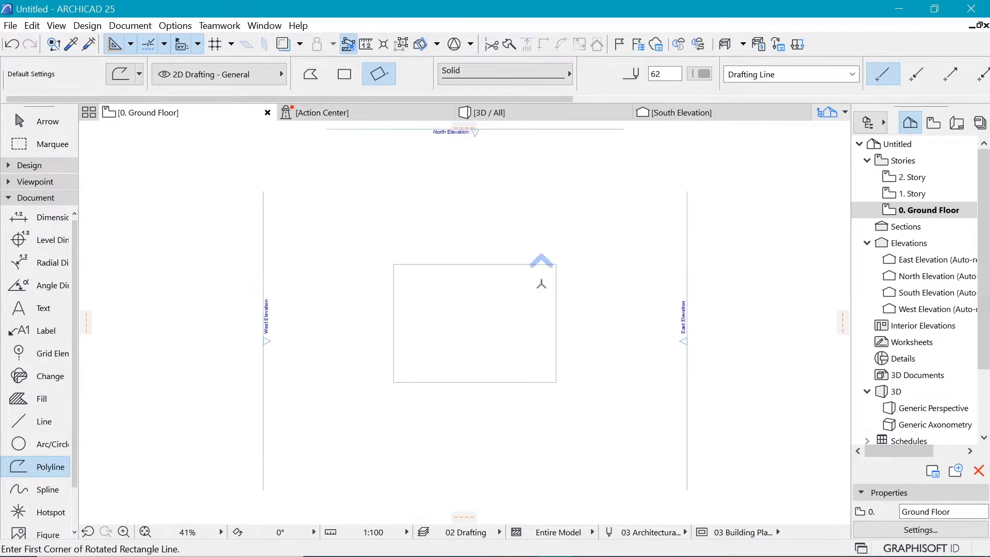
{"action": "scroll", "coordinate": [541, 284], "scroll_direction": "up", "scroll_amount": 1}
{"action": "left_click", "coordinate": [497, 264], "text": "shift"}
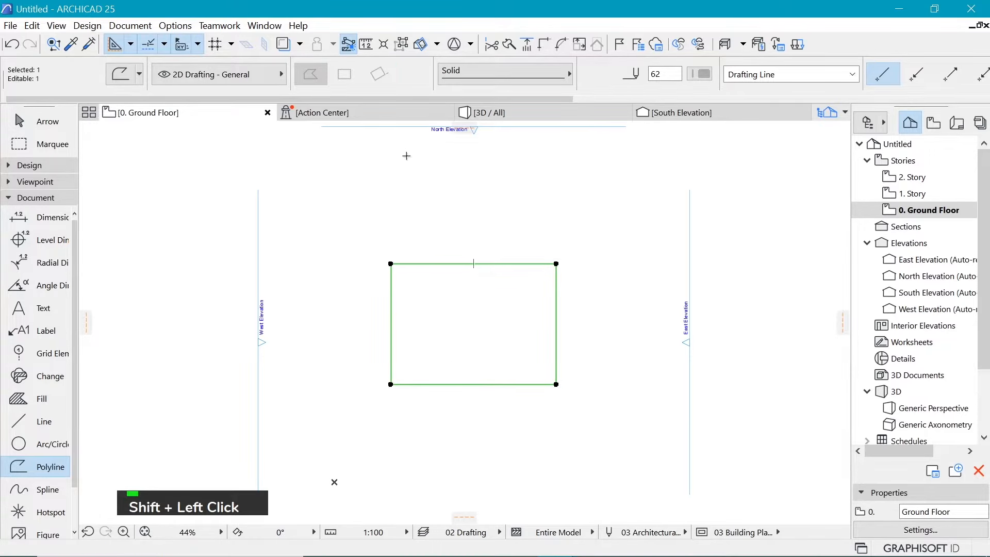
{"action": "scroll", "coordinate": [406, 154], "scroll_direction": "down", "scroll_amount": 6}
{"action": "scroll", "coordinate": [471, 191], "scroll_direction": "up", "scroll_amount": 6}
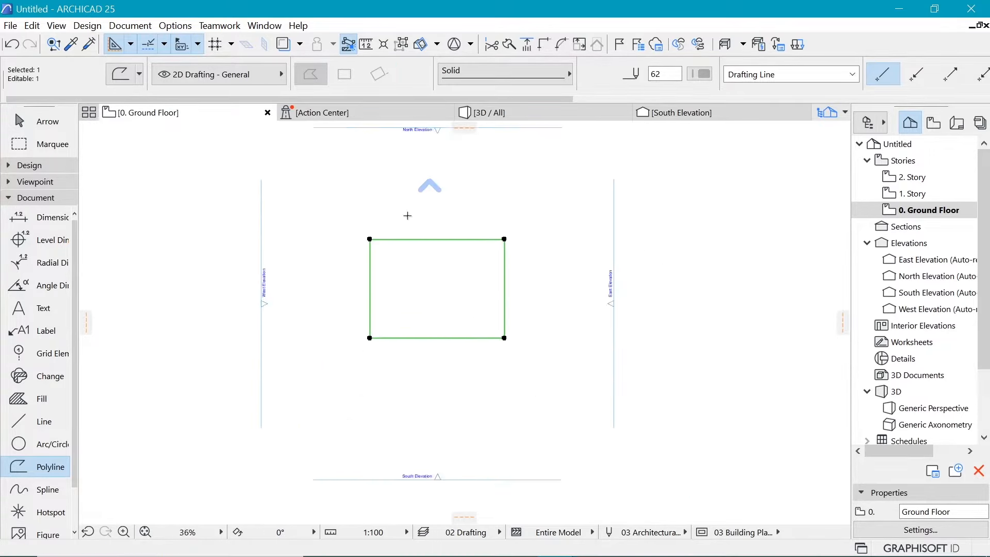
{"action": "scroll", "coordinate": [526, 257], "scroll_direction": "down", "scroll_amount": 3}
{"action": "scroll", "coordinate": [531, 214], "scroll_direction": "up", "scroll_amount": 3}
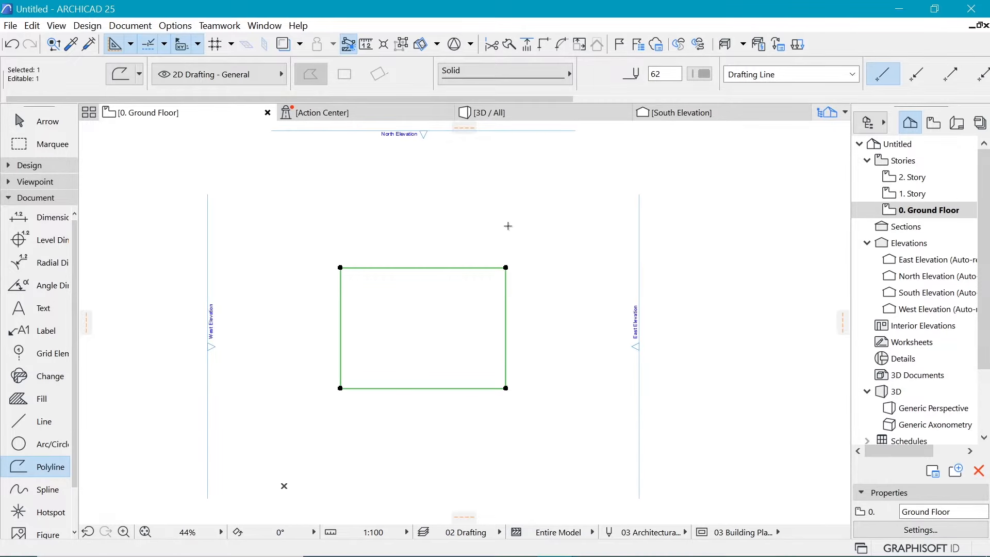
{"action": "right_click", "coordinate": [559, 210]}
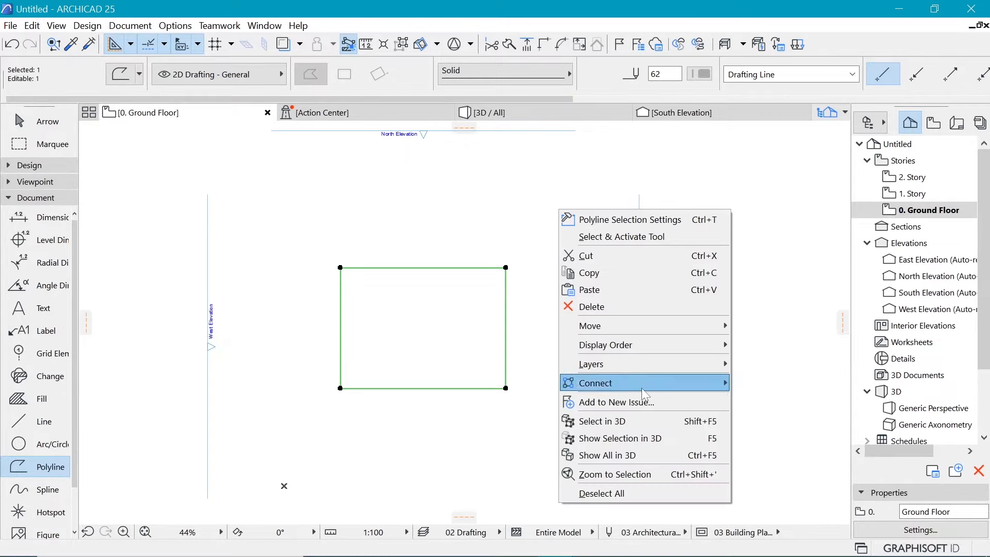
{"action": "left_click", "coordinate": [659, 326]}
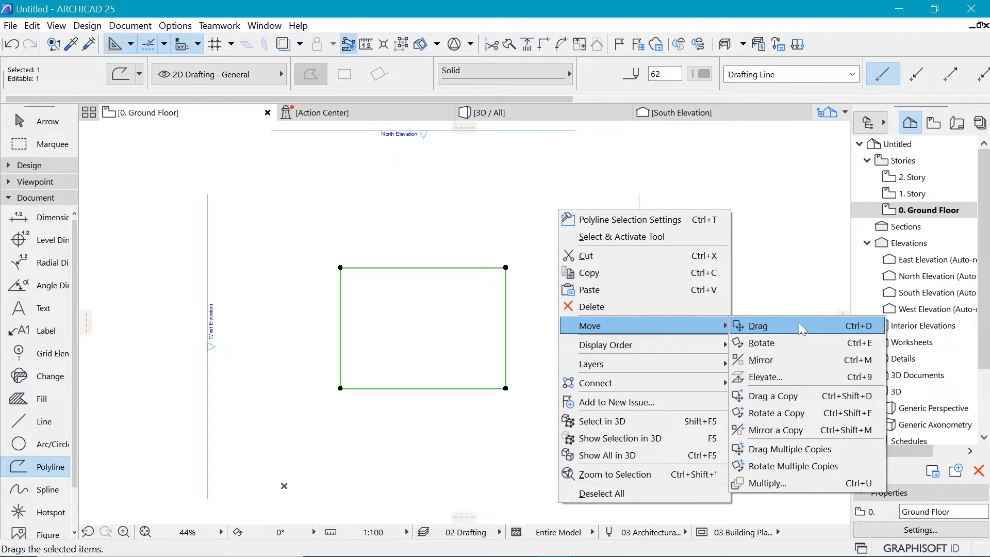
{"action": "left_click", "coordinate": [783, 326]}
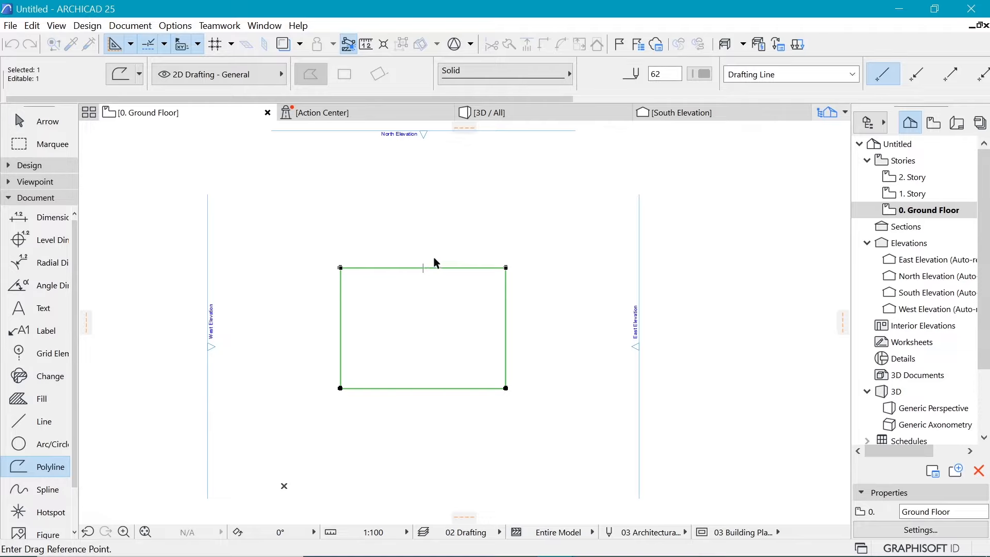
{"action": "left_click", "coordinate": [423, 268]}
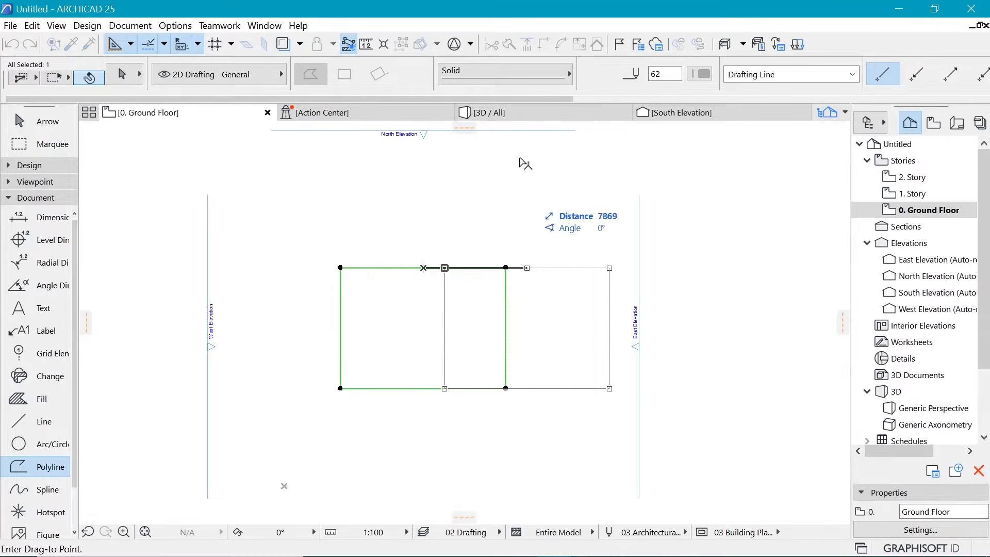
{"action": "left_click", "coordinate": [424, 134], "text": "shift"}
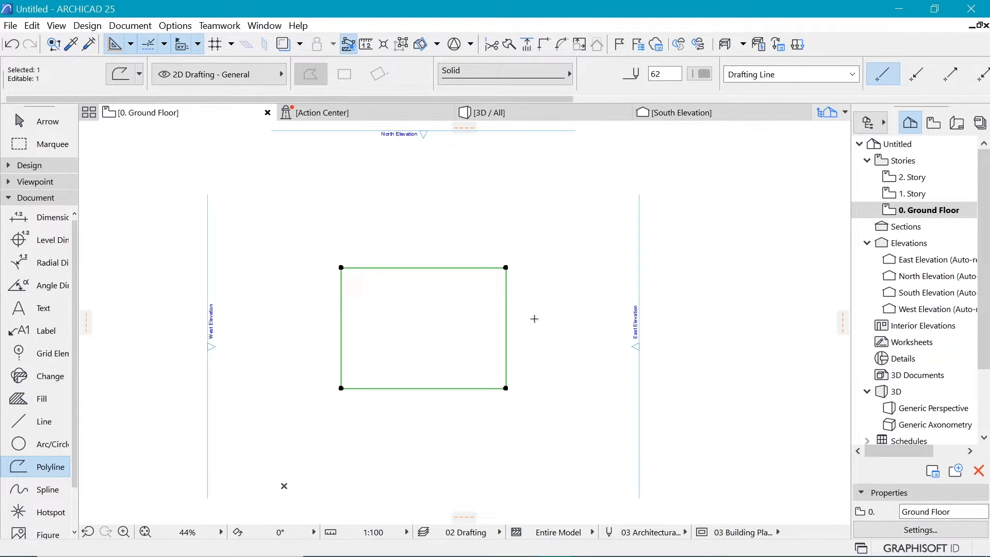
Move the rectangle vertically by its right edge's midpoint so that it lines up with the East Elevation marker
{"action": "right_click", "coordinate": [552, 260]}
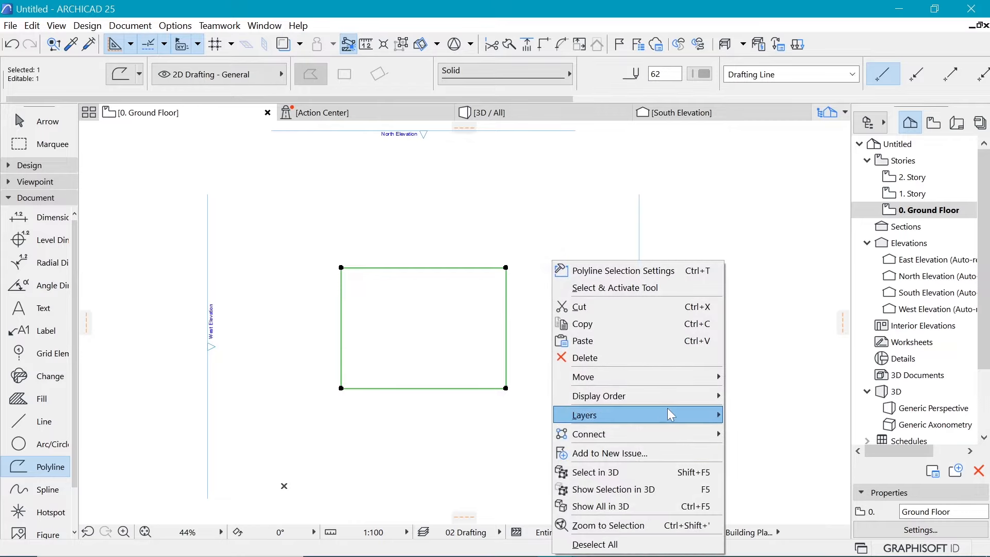
{"action": "left_click", "coordinate": [682, 381]}
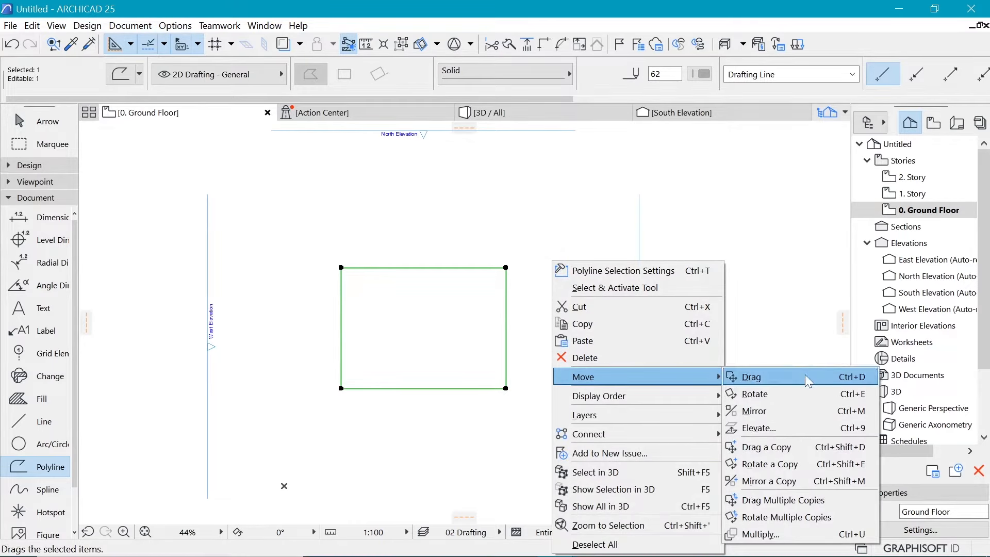
{"action": "left_click", "coordinate": [805, 376]}
{"action": "left_click", "coordinate": [506, 329]}
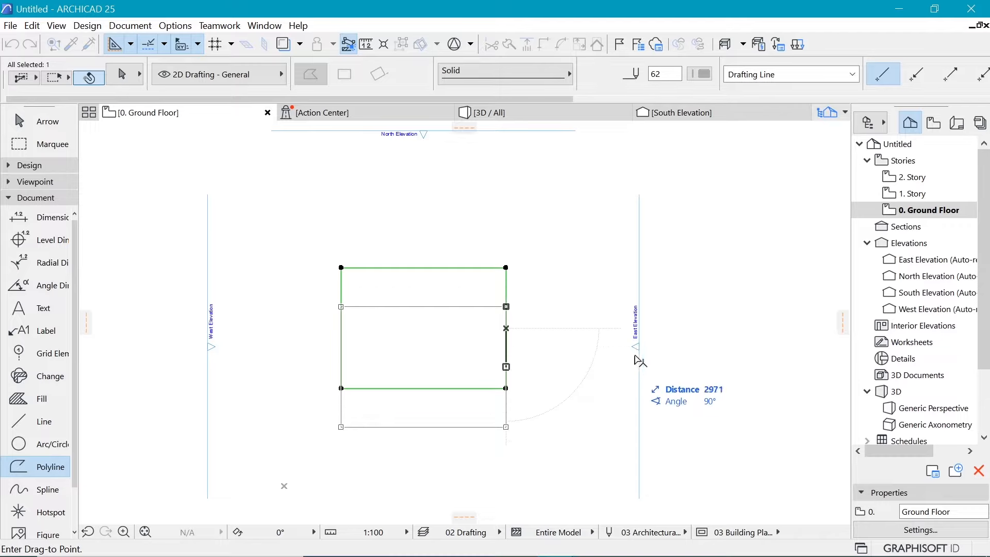
{"action": "left_click", "coordinate": [639, 348], "text": "shift"}
{"action": "left_click", "coordinate": [534, 303], "text": "shift"}
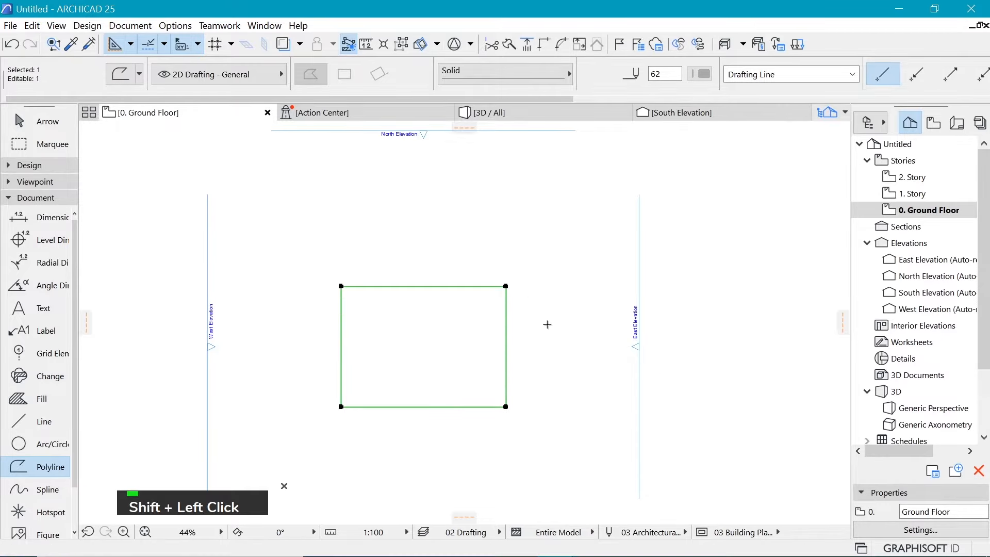
{"action": "scroll", "coordinate": [531, 384], "scroll_direction": "down", "scroll_amount": 5}
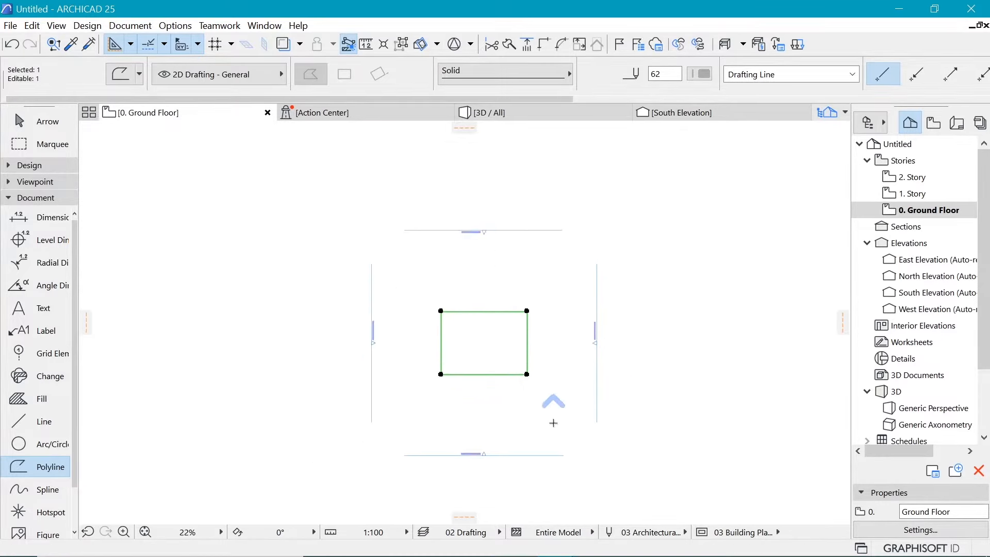
{"action": "scroll", "coordinate": [485, 331], "scroll_direction": "up", "scroll_amount": 4}
{"action": "scroll", "coordinate": [469, 360], "scroll_direction": "up", "scroll_amount": 4}
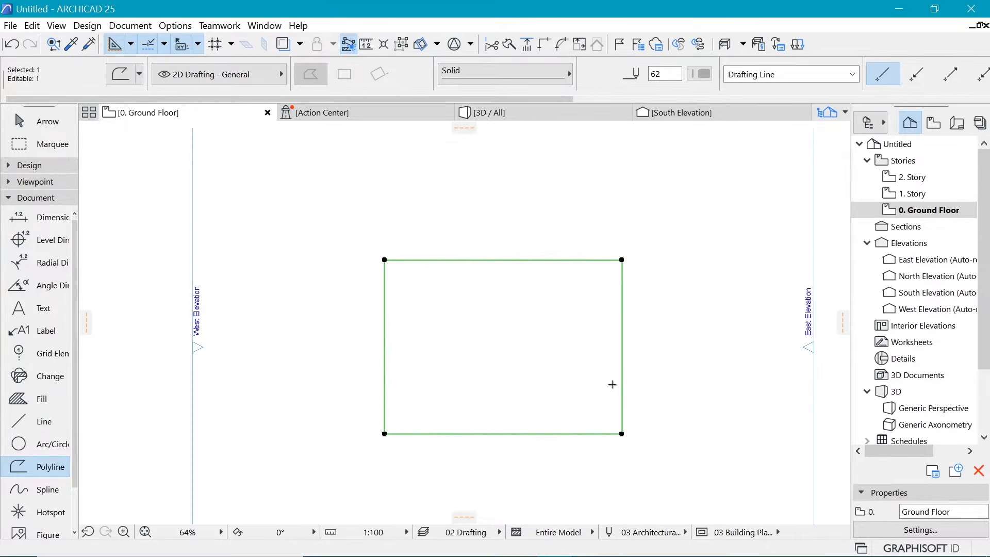
{"action": "scroll", "coordinate": [613, 385], "scroll_direction": "up", "scroll_amount": 1}
{"action": "key", "text": "Escape"}
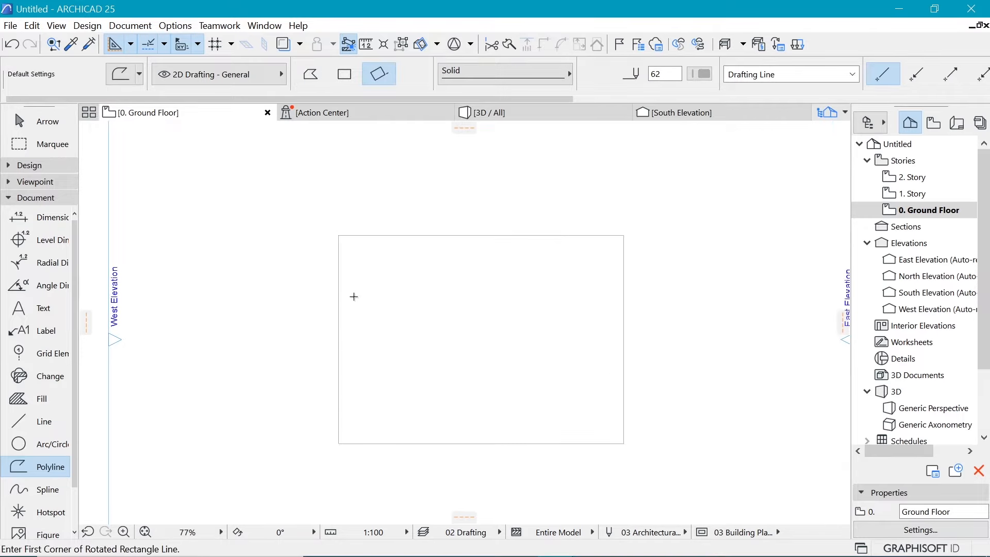
Change the rectangle's line colour to red with pen 20 and deselect it
{"action": "left_click", "coordinate": [623, 344], "text": "shift"}
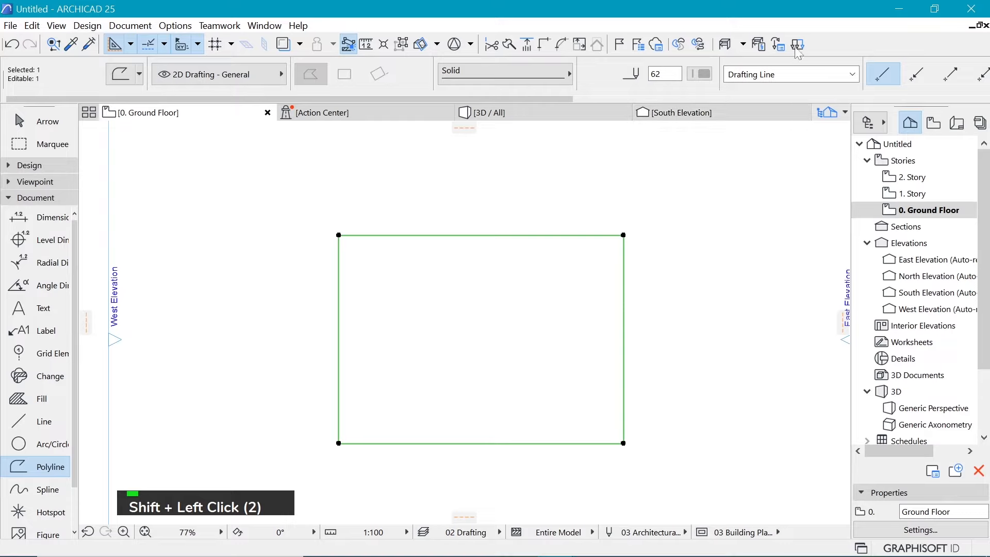
{"action": "left_click", "coordinate": [703, 74]}
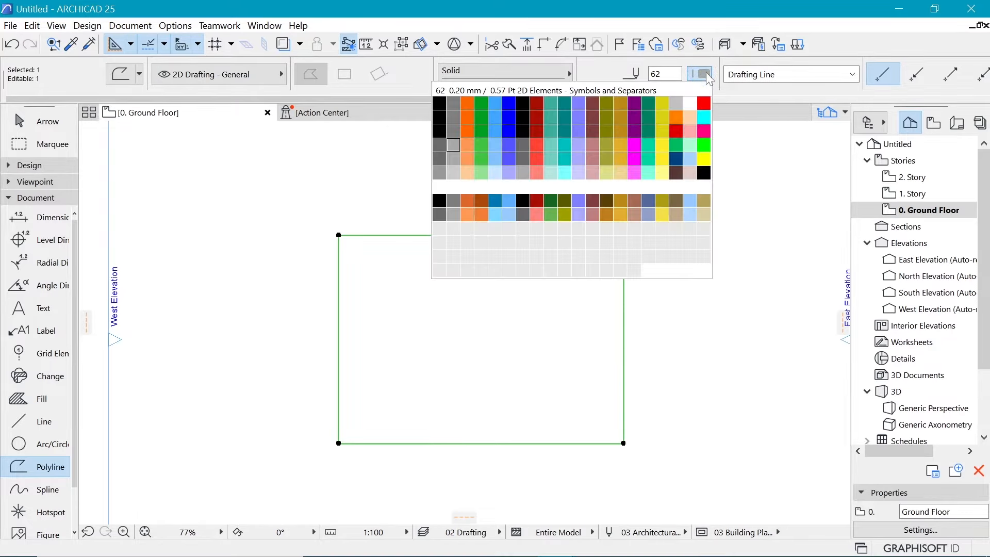
{"action": "left_click", "coordinate": [704, 102]}
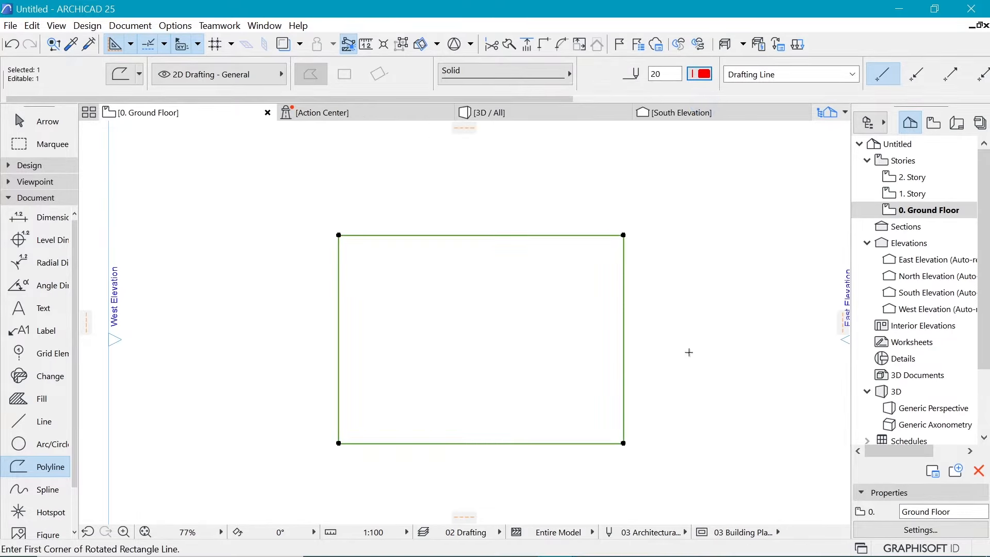
{"action": "key", "text": "Escape"}
{"action": "scroll", "coordinate": [621, 318], "scroll_direction": "down", "scroll_amount": 5}
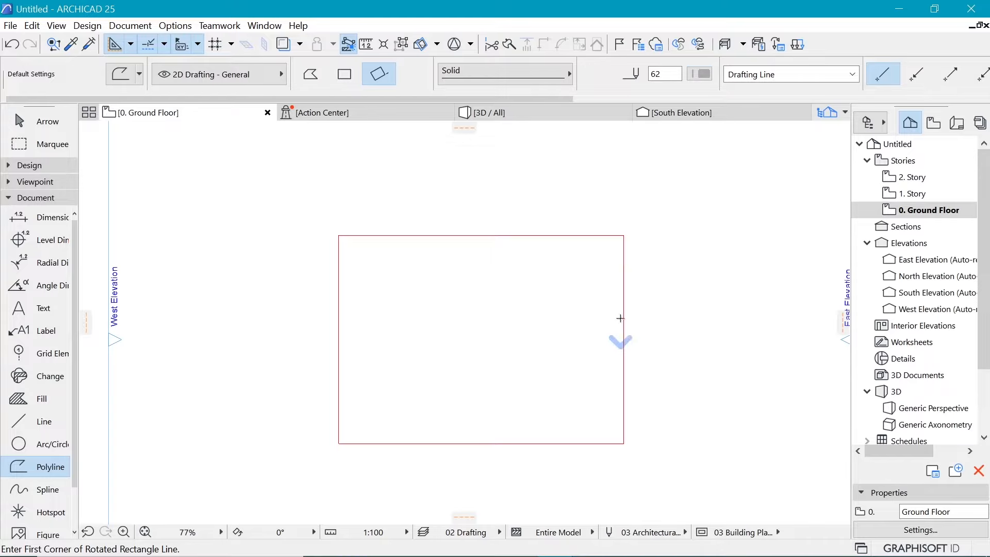
{"action": "scroll", "coordinate": [506, 327], "scroll_direction": "up", "scroll_amount": 5}
{"action": "scroll", "coordinate": [657, 328], "scroll_direction": "up", "scroll_amount": 2}
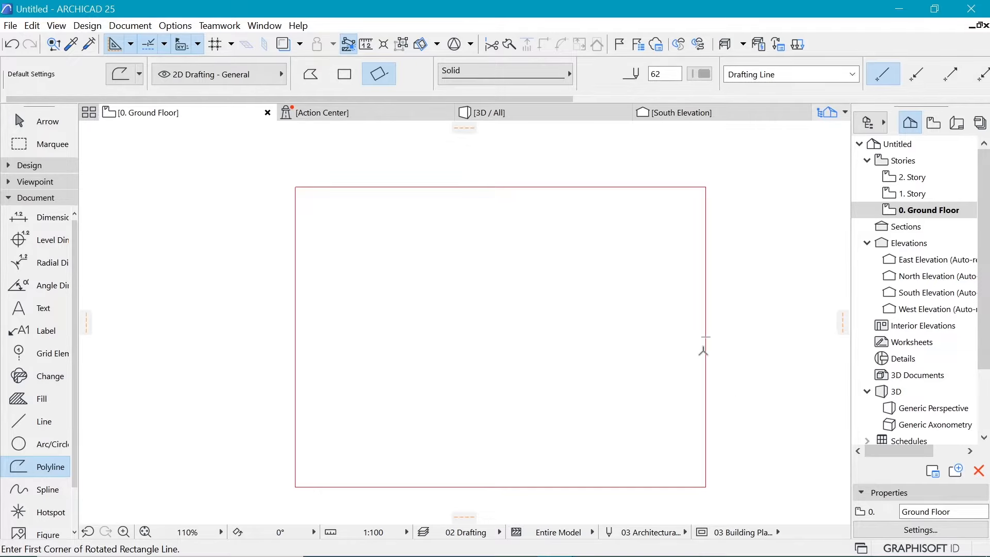
Draw a vertical and a horizontal centre line with the Line tool, starting from the midpoints of the outline's upper and left edges
{"action": "left_click", "coordinate": [29, 425]}
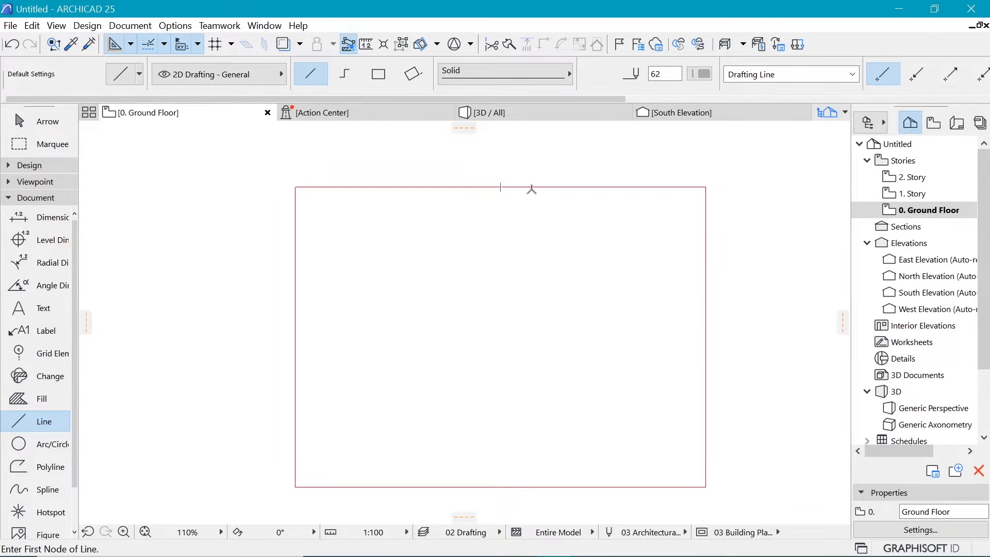
{"action": "left_click", "coordinate": [501, 187]}
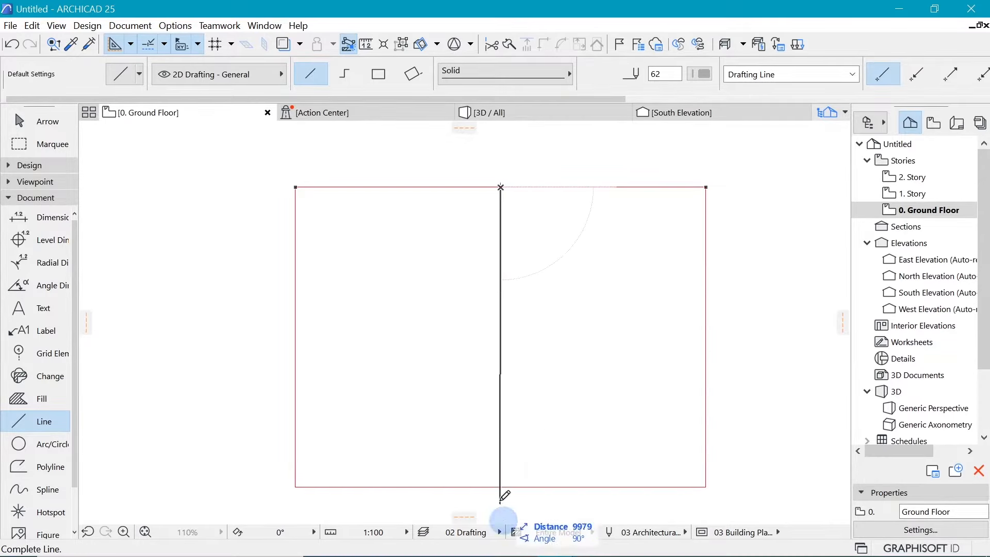
{"action": "left_click", "coordinate": [500, 482]}
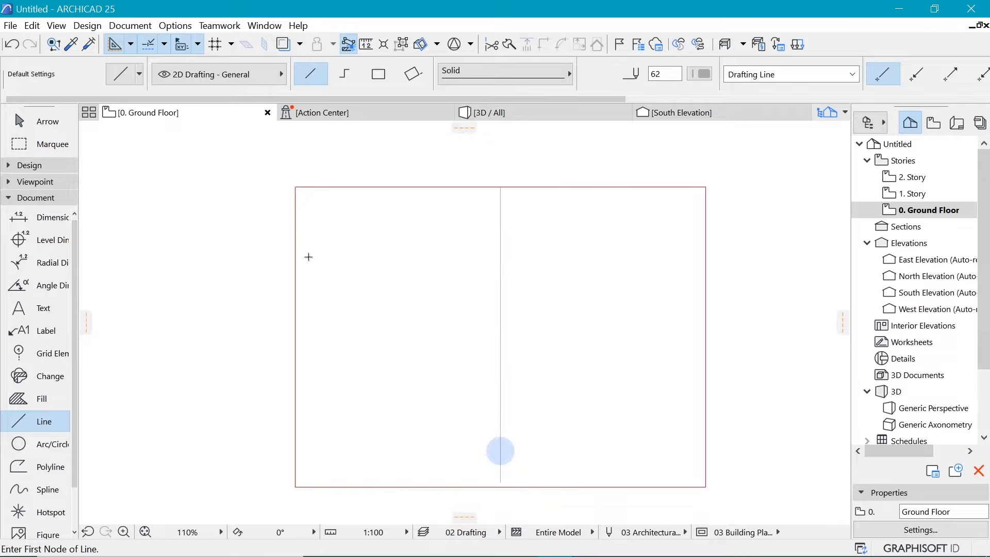
{"action": "left_click", "coordinate": [295, 336]}
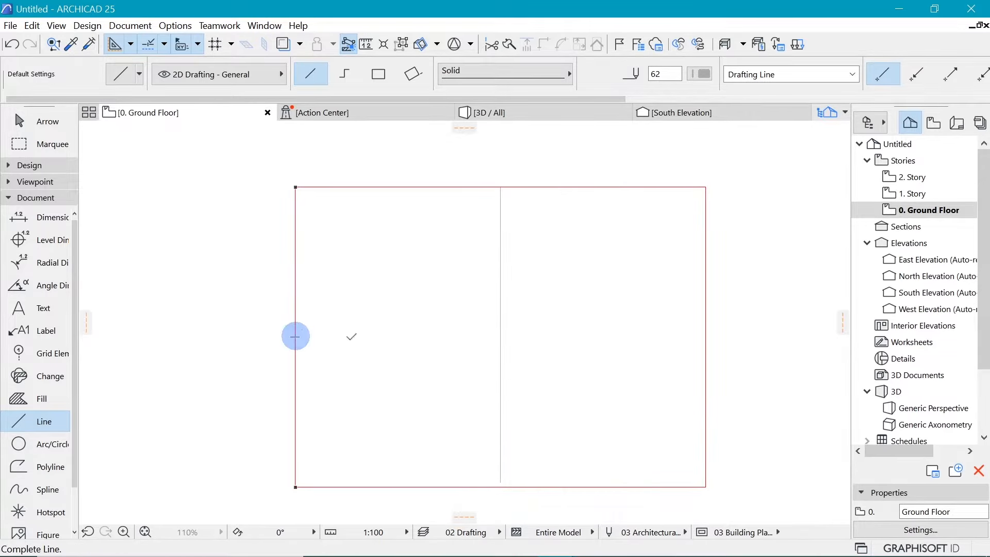
{"action": "left_click", "coordinate": [706, 337]}
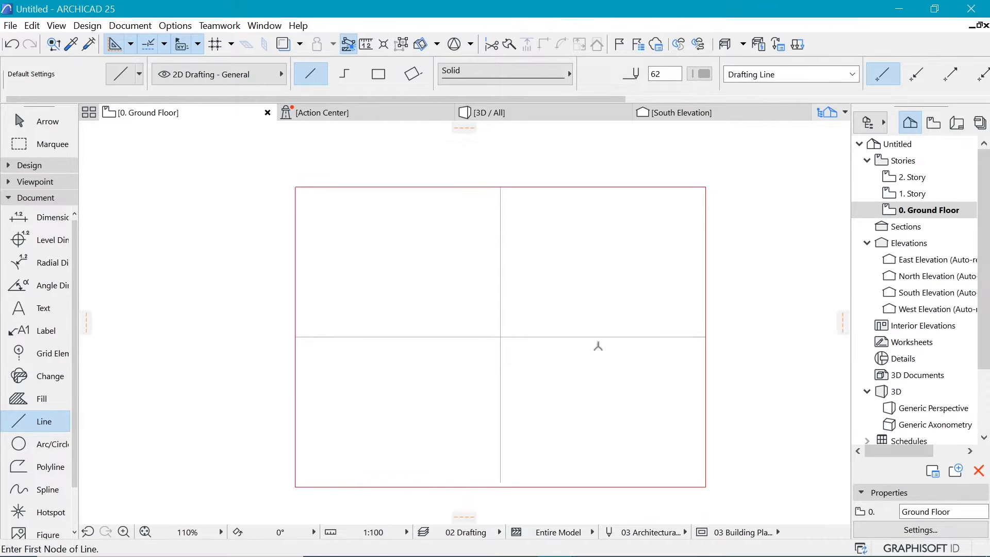
Stretch the lower end of the vertical centre line to the outline's bottom edge
{"action": "left_click", "coordinate": [500, 475], "text": "shift"}
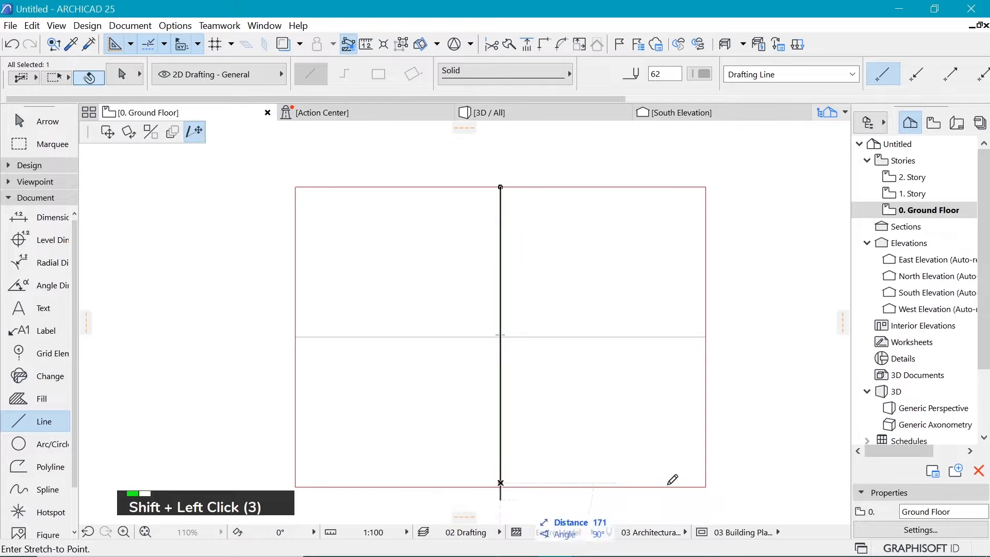
{"action": "left_click", "coordinate": [705, 487], "text": "shift"}
{"action": "left_click", "coordinate": [537, 451], "text": "shift"}
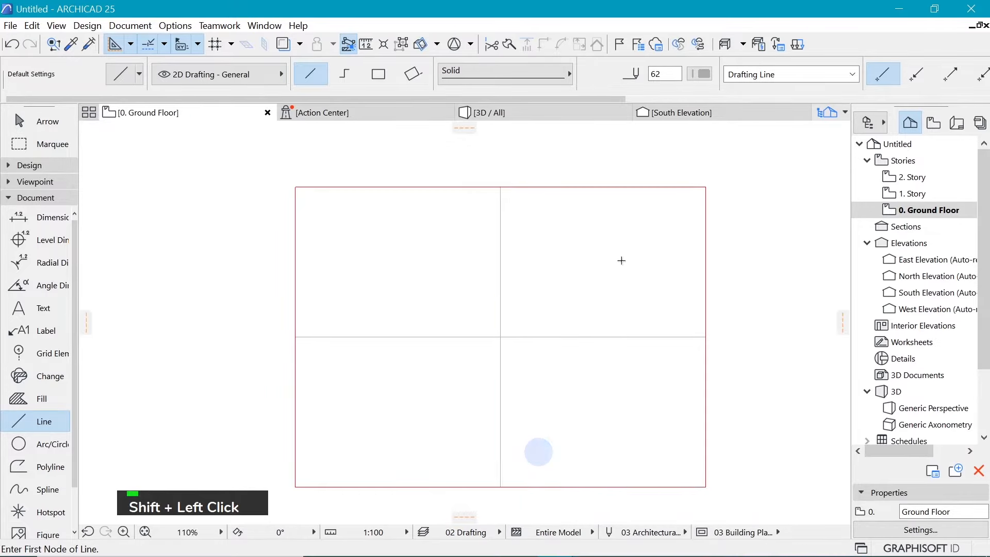
Pick up the red outline's parameters and draw a rectangle 1500 mm wide and 3000 mm high downward from its left edge's midpoint
{"action": "scroll", "coordinate": [593, 270], "scroll_direction": "down", "scroll_amount": 3}
{"action": "scroll", "coordinate": [546, 296], "scroll_direction": "up", "scroll_amount": 3}
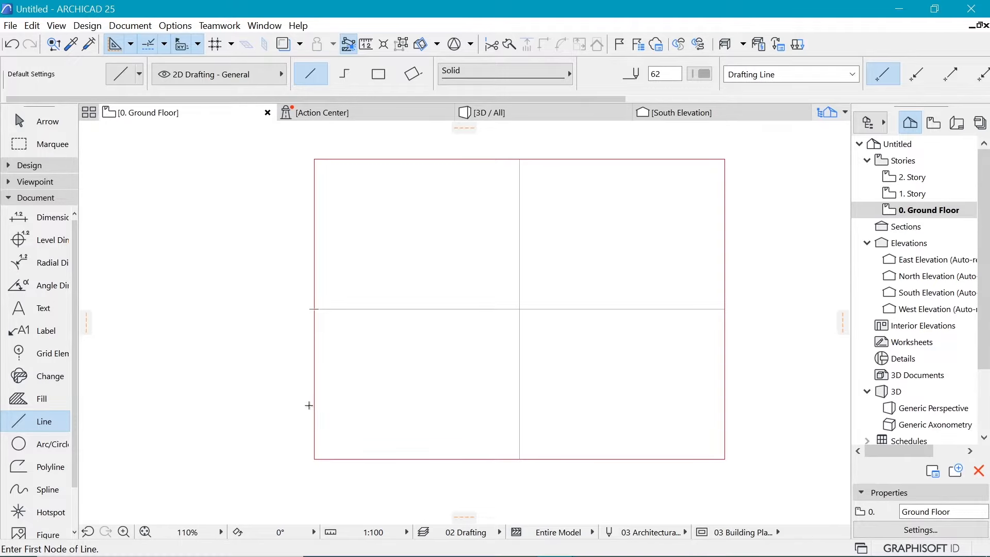
{"action": "left_click", "coordinate": [76, 46]}
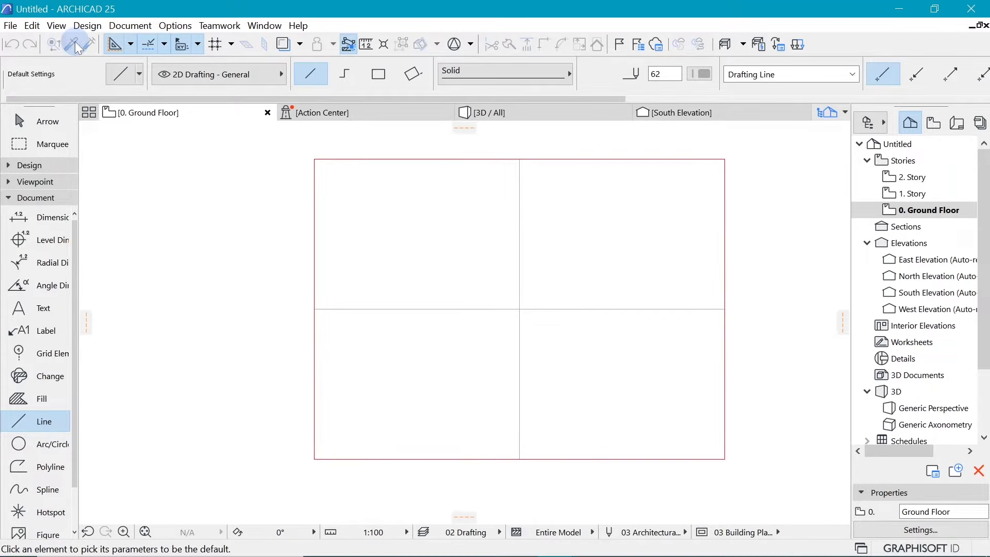
{"action": "left_click", "coordinate": [315, 397]}
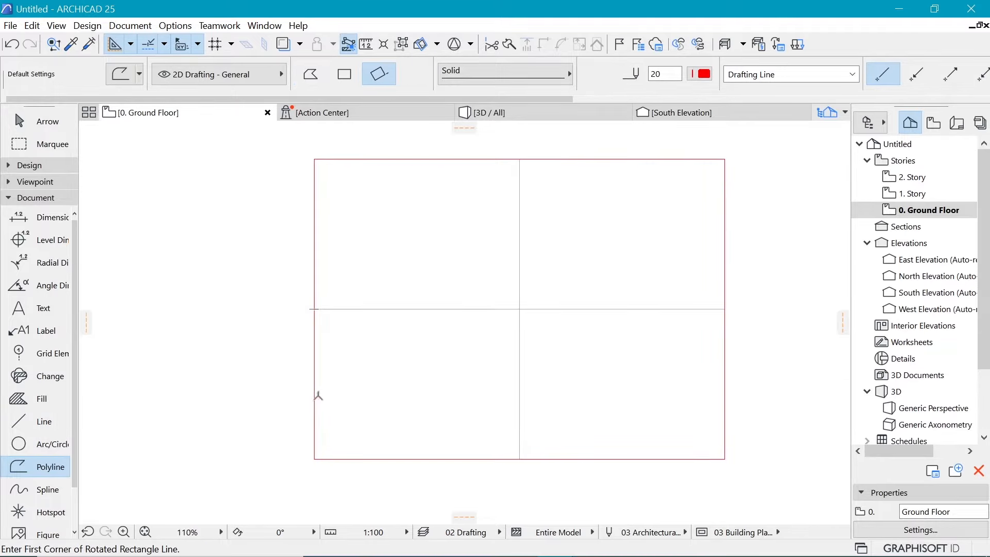
{"action": "left_click", "coordinate": [315, 308]}
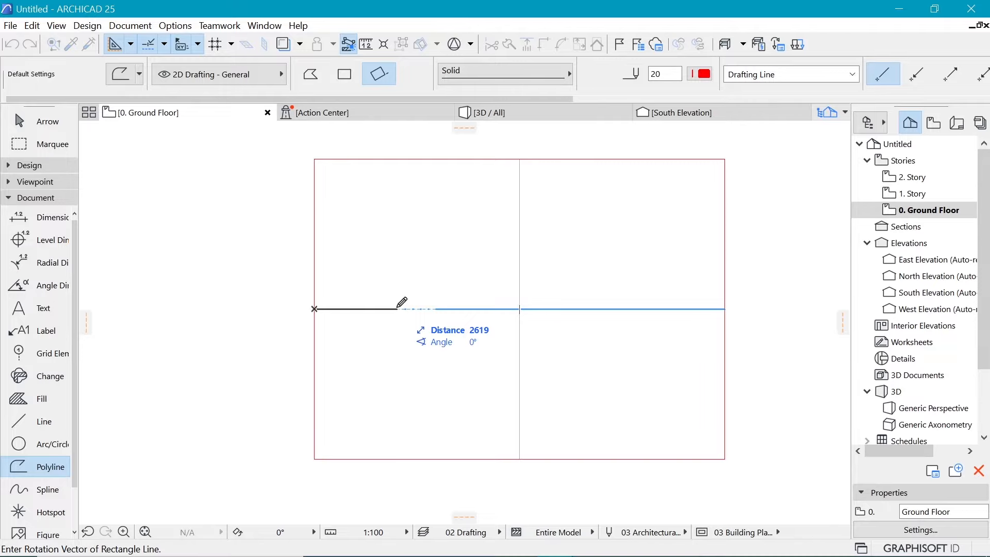
{"action": "type", "text": "1500"}
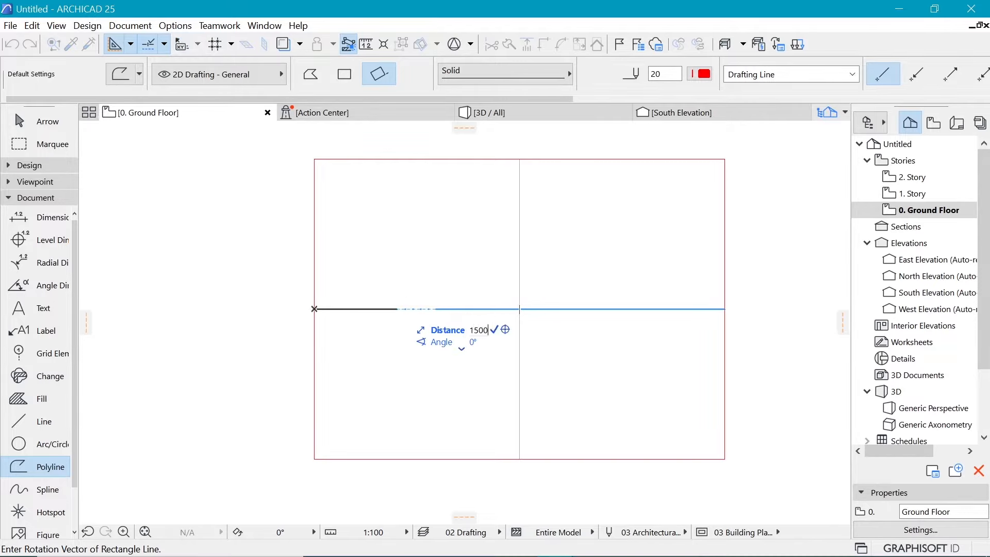
{"action": "key", "text": "Return"}
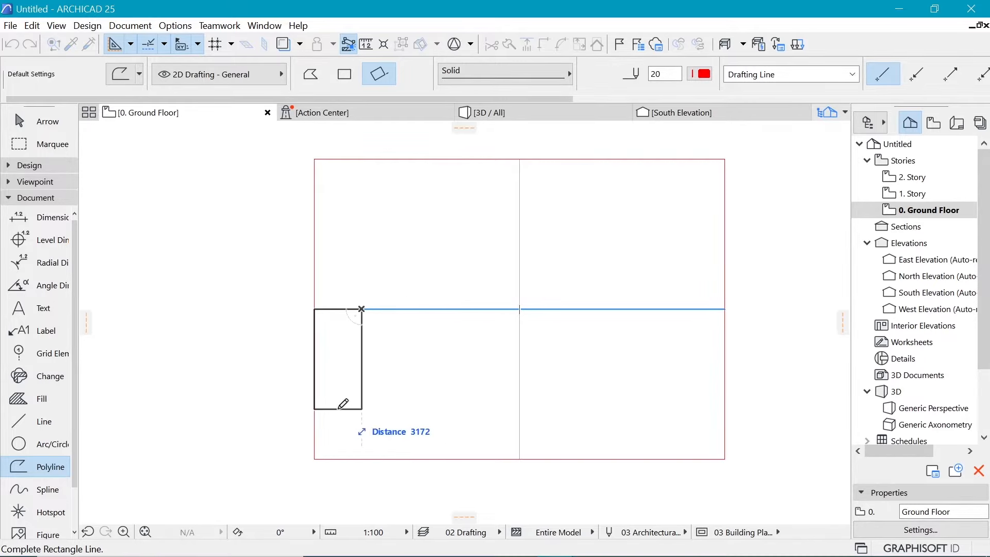
{"action": "type", "text": "3000"}
{"action": "key", "text": "Return"}
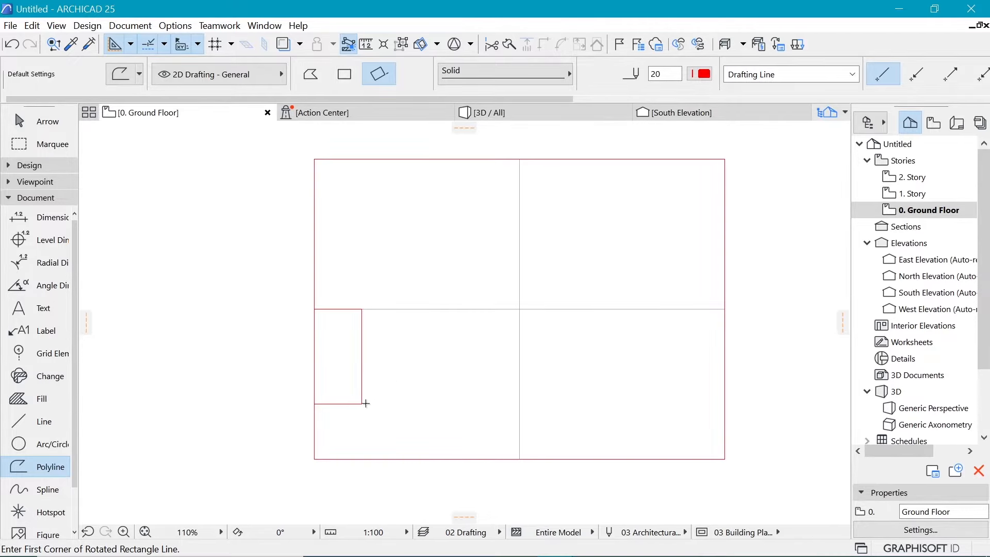
Copy the small rectangle by its upper right corner to the midpoint of the outline's right edge
{"action": "left_click", "coordinate": [360, 336], "text": "shift"}
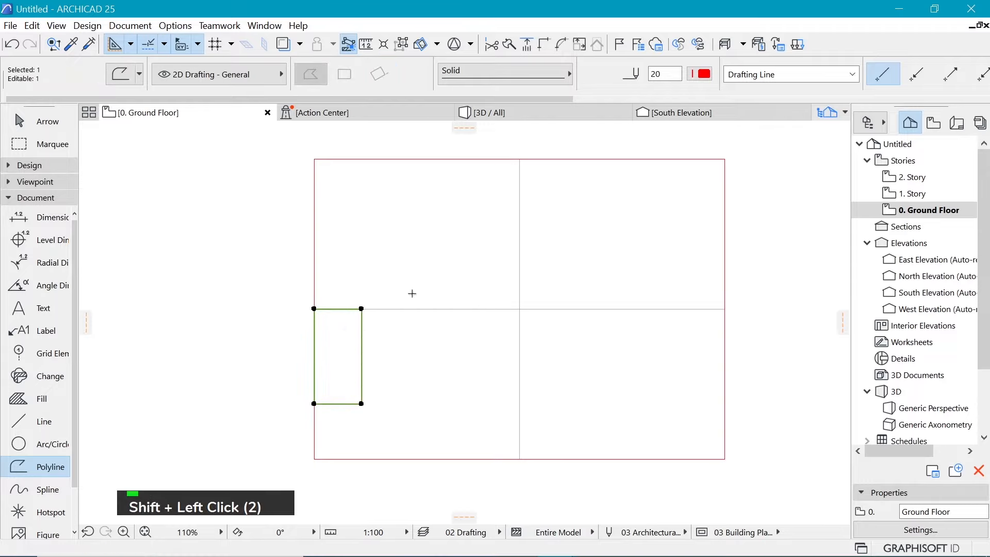
{"action": "right_click", "coordinate": [411, 228]}
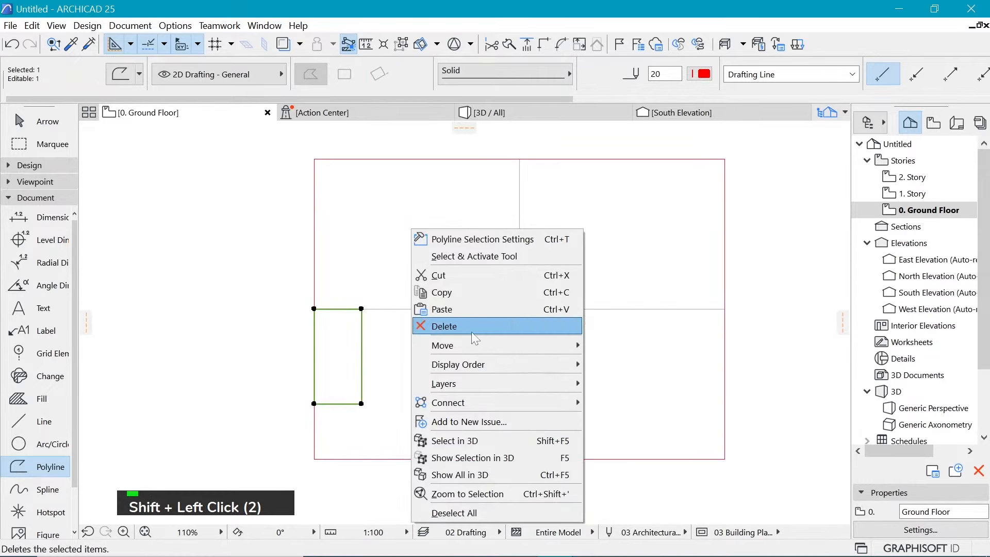
{"action": "left_click", "coordinate": [480, 346]}
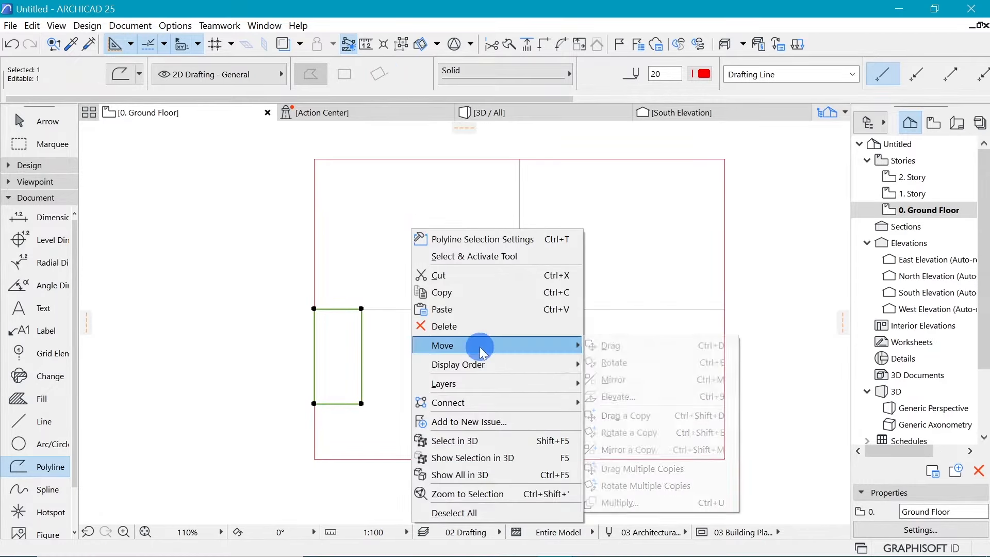
{"action": "left_click", "coordinate": [690, 422]}
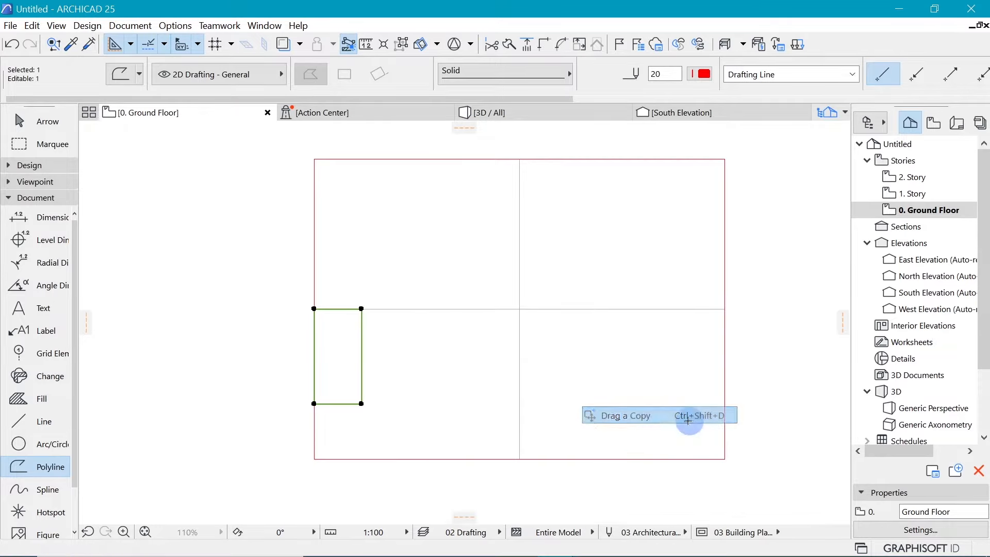
{"action": "left_click", "coordinate": [362, 309]}
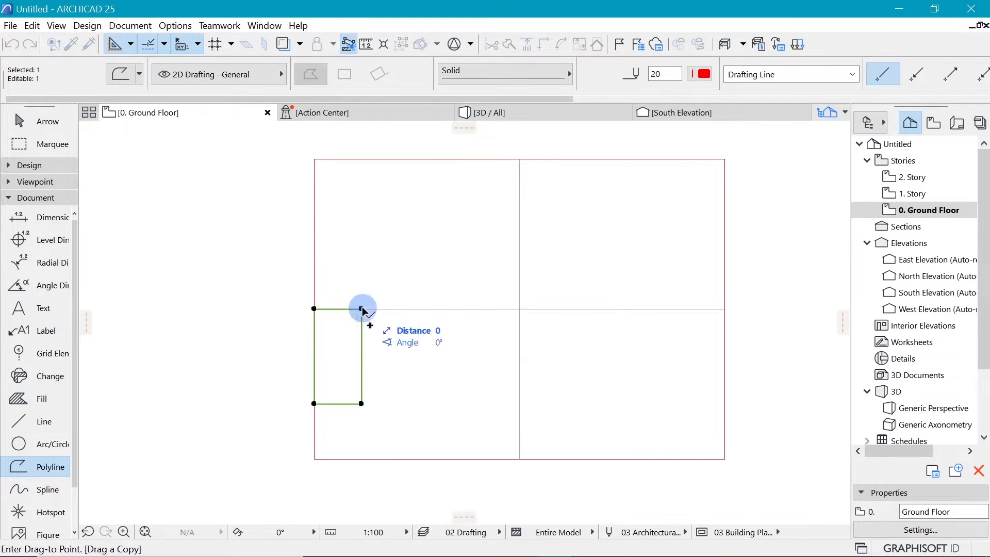
{"action": "left_click", "coordinate": [725, 309]}
{"action": "left_click", "coordinate": [683, 419]}
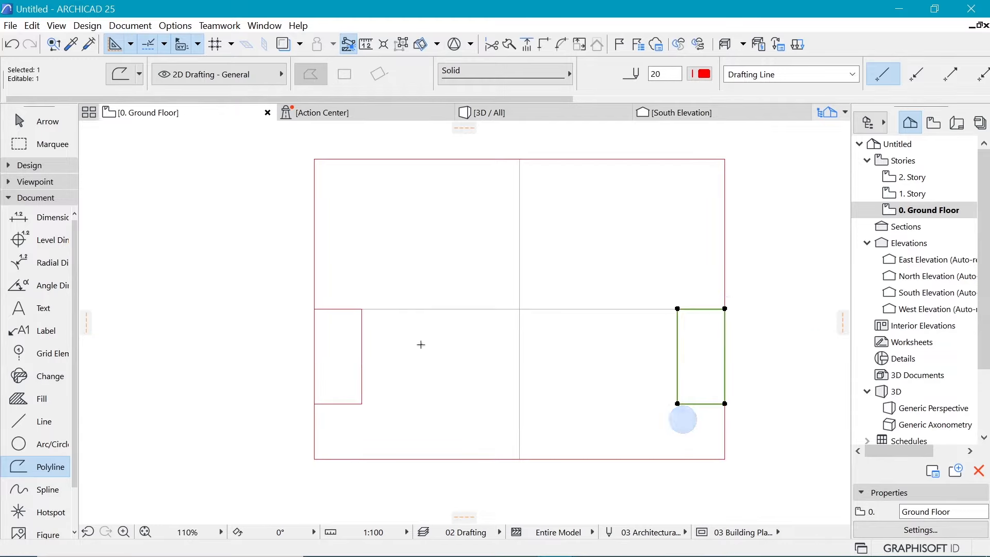
Copy both small rectangles upward from the outline's right edge midpoint to its upper right corner
{"action": "left_click", "coordinate": [361, 351], "text": "shift"}
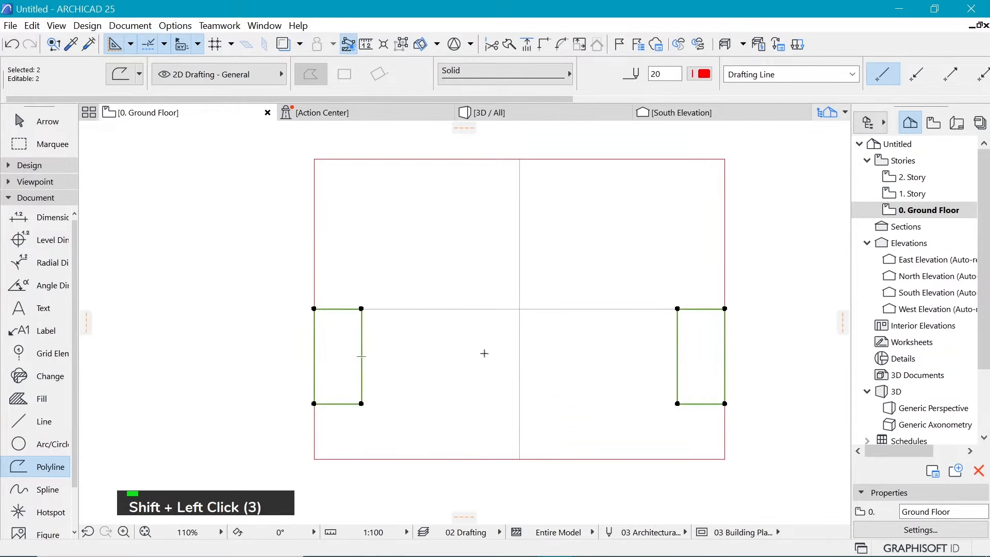
{"action": "right_click", "coordinate": [655, 252]}
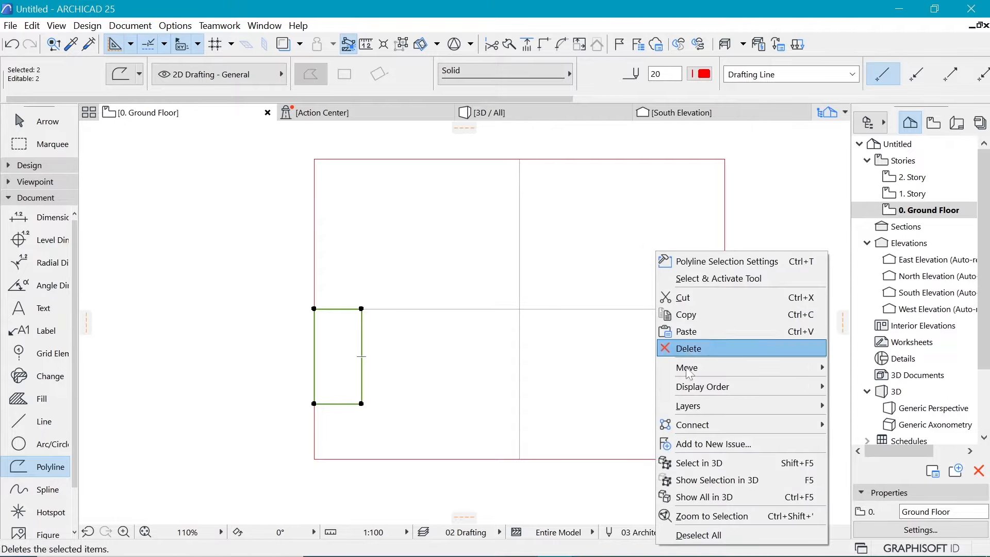
{"action": "left_click", "coordinate": [723, 366]}
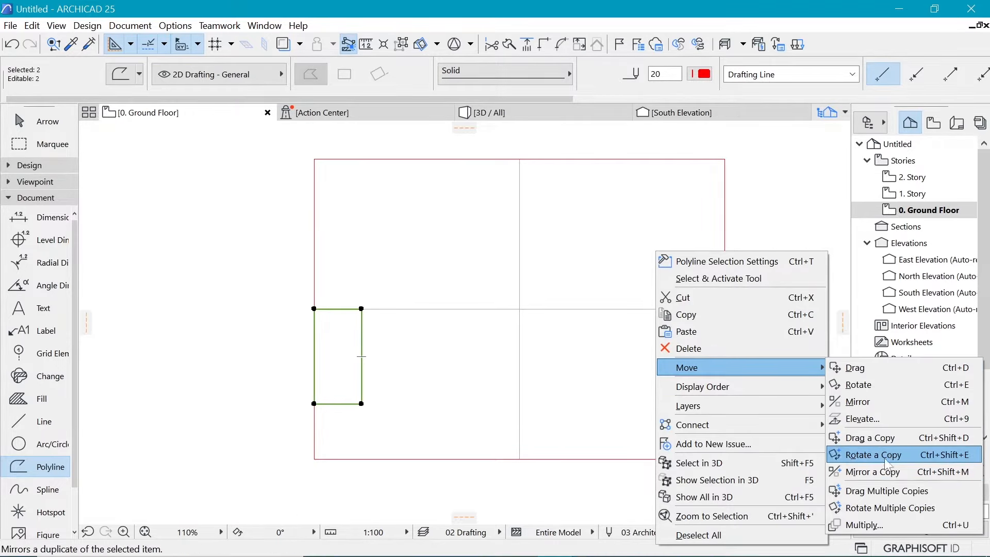
{"action": "left_click", "coordinate": [893, 438]}
{"action": "left_click", "coordinate": [725, 309]}
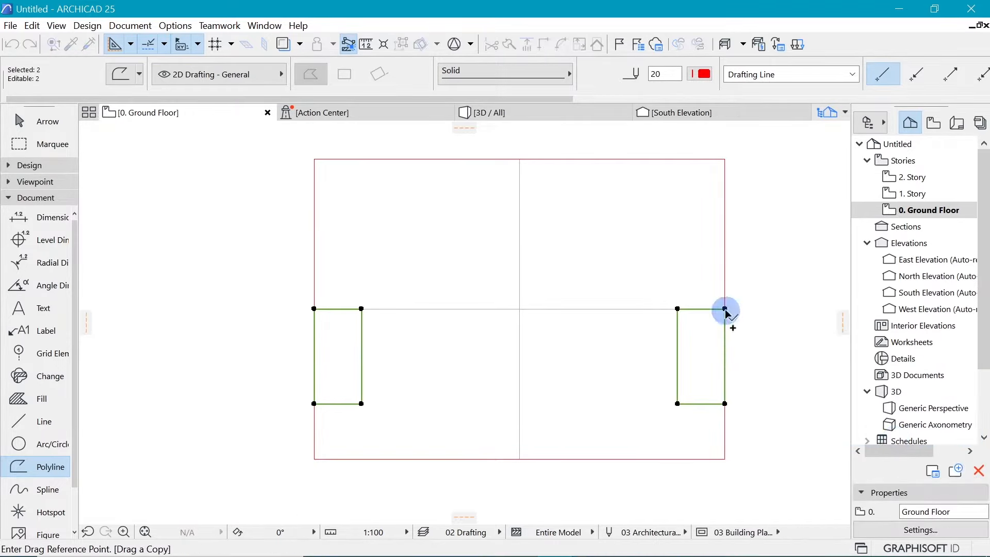
{"action": "left_click", "coordinate": [725, 160]}
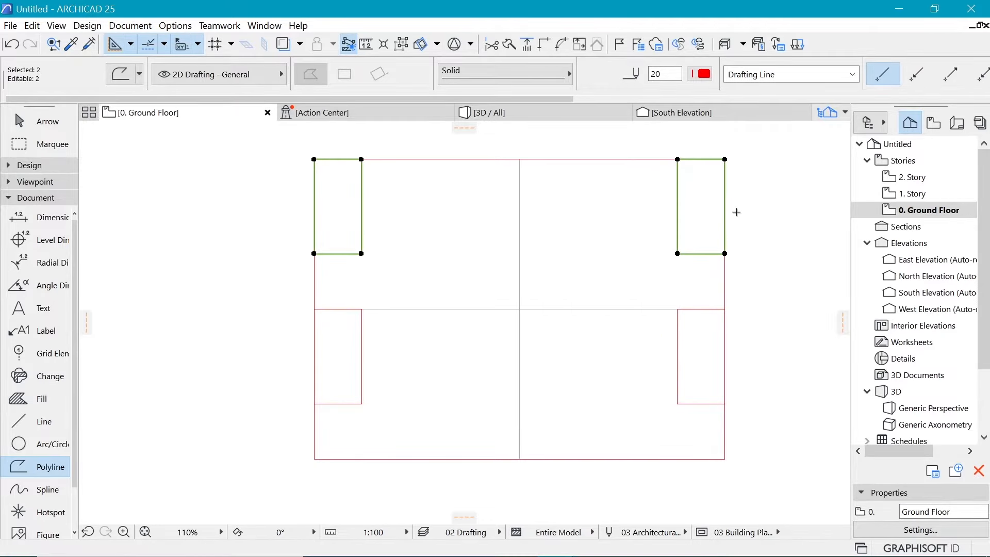
{"action": "key", "text": "Escape"}
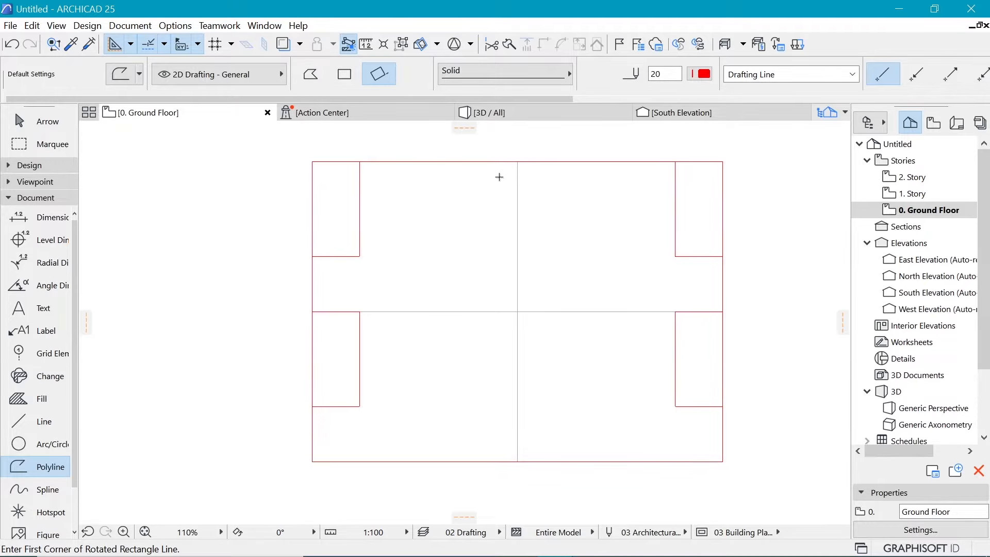
Copy the vertical centre line 1000 mm to the left along the outline's upper edge
{"action": "left_click", "coordinate": [517, 207], "text": "shift"}
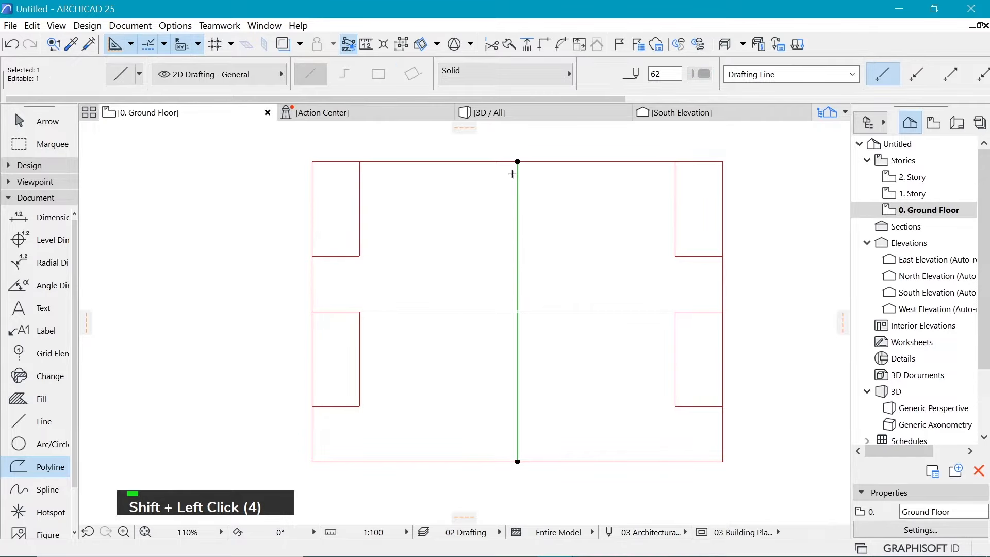
{"action": "key", "text": "ctrl+d"}
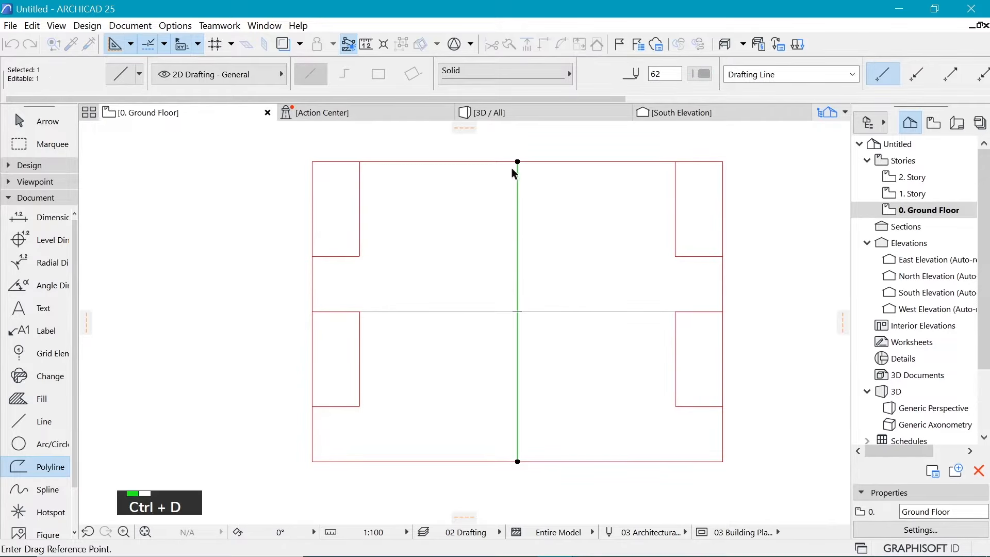
{"action": "key", "text": "Escape"}
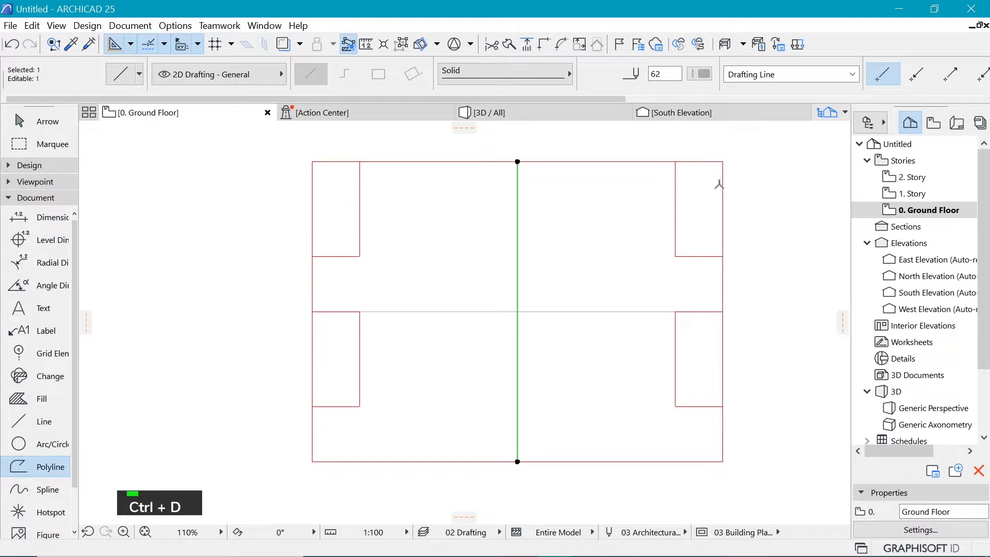
{"action": "key", "text": "ctrl+shift+d"}
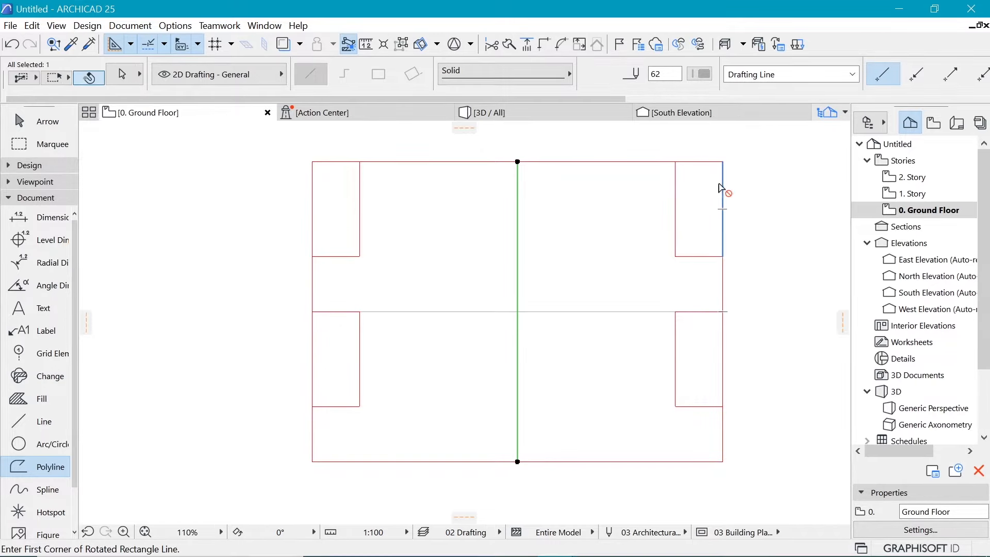
{"action": "left_click", "coordinate": [518, 161]}
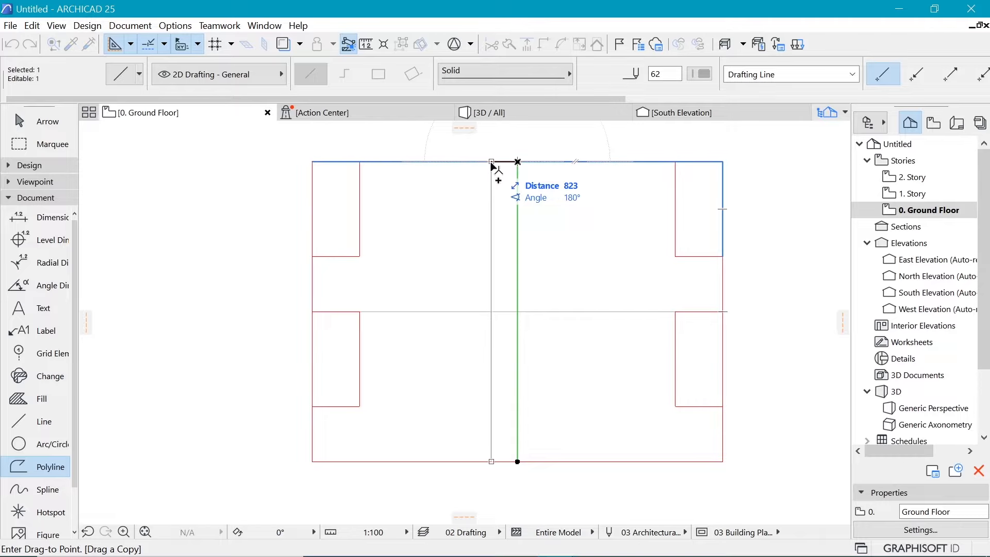
{"action": "type", "text": "1000"}
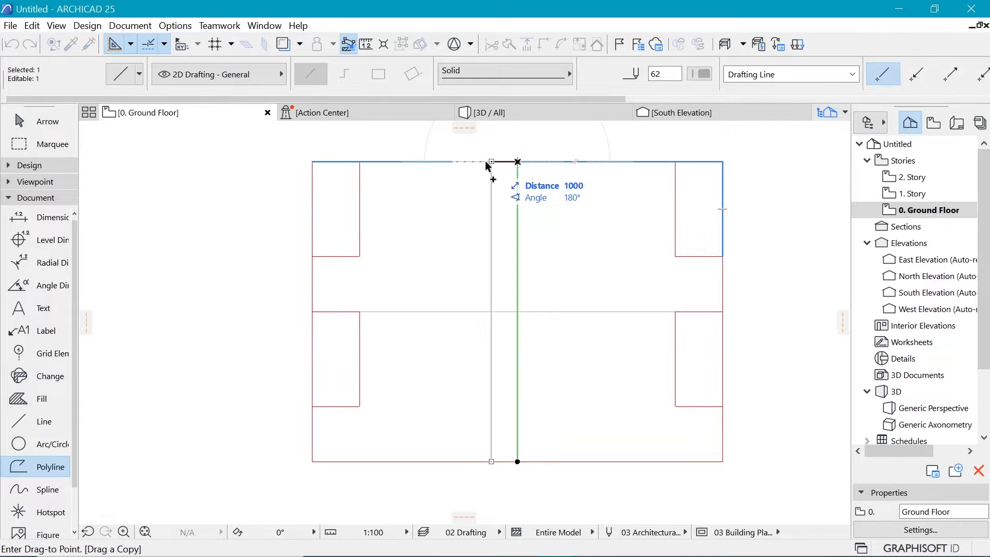
{"action": "key", "text": "Return"}
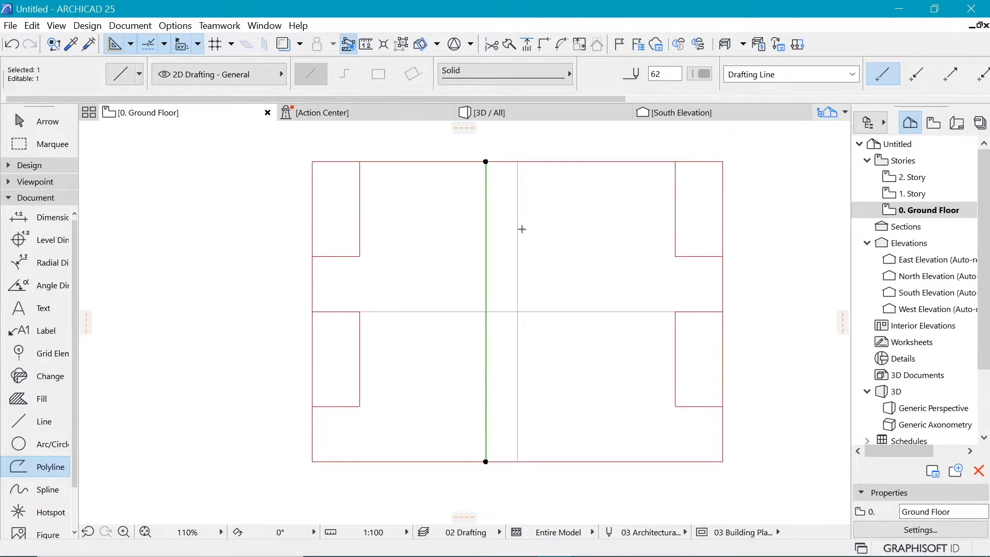
Try mirroring a copy of the left offset line about the vertical centre line, and undo it
{"action": "key", "text": "ctrl+shift+m"}
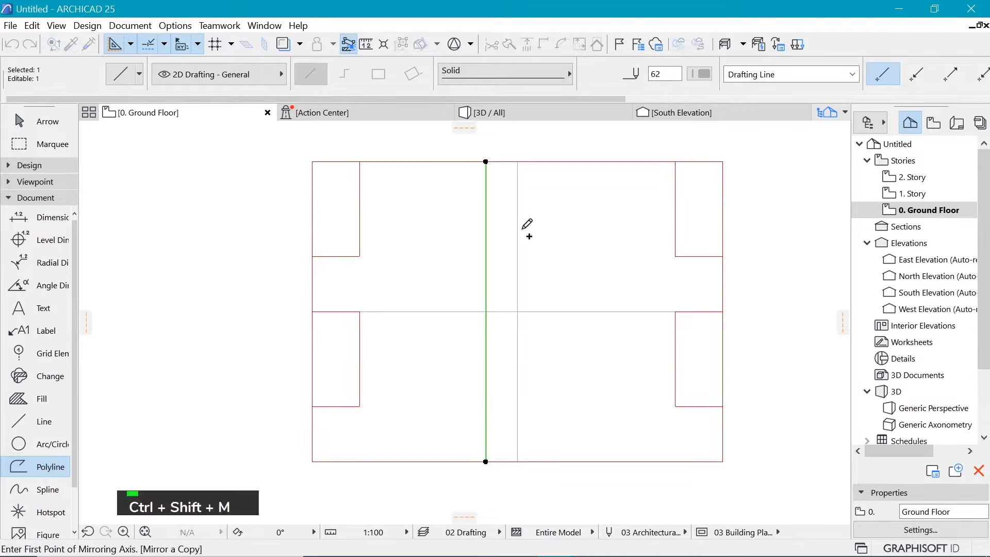
{"action": "left_click", "coordinate": [518, 162]}
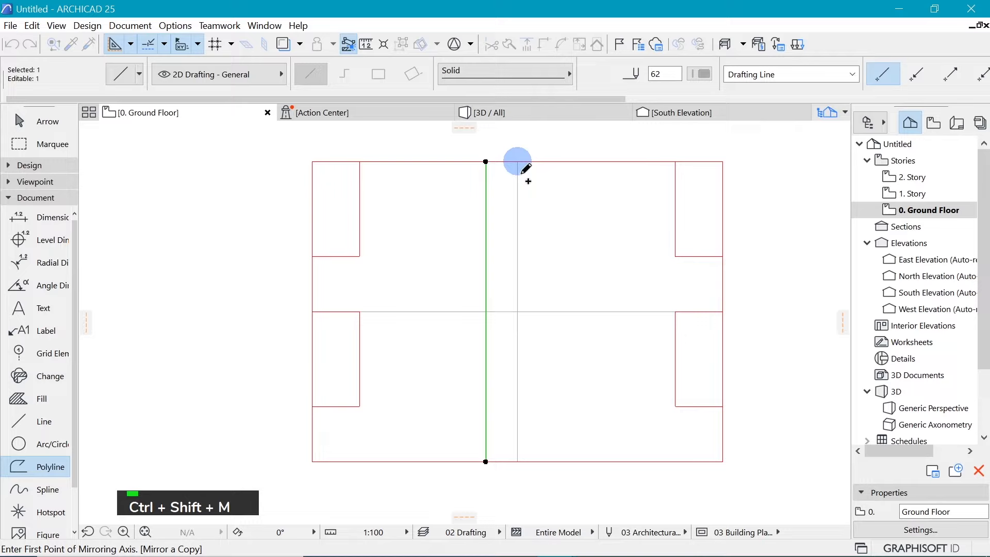
{"action": "left_click", "coordinate": [519, 297]}
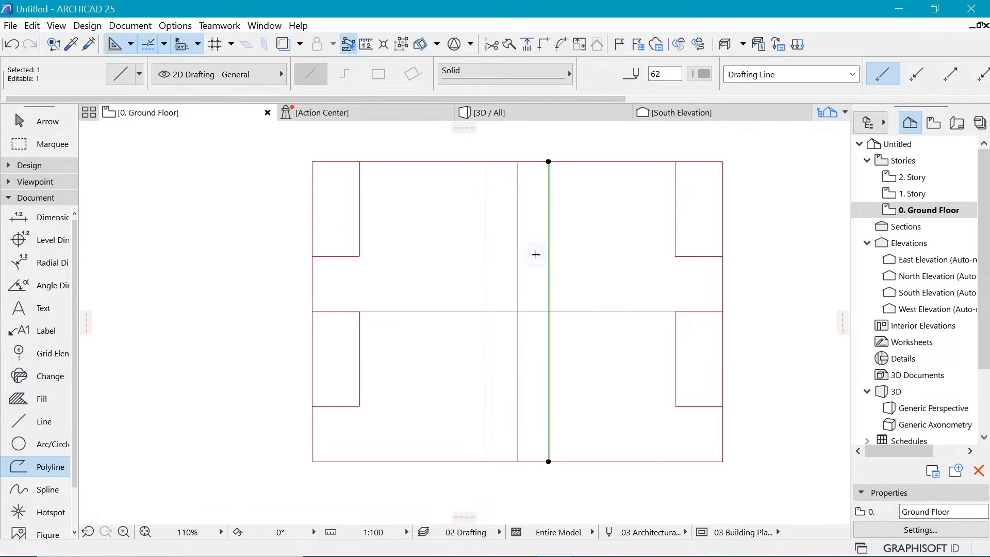
{"action": "key", "text": "ctrl+z"}
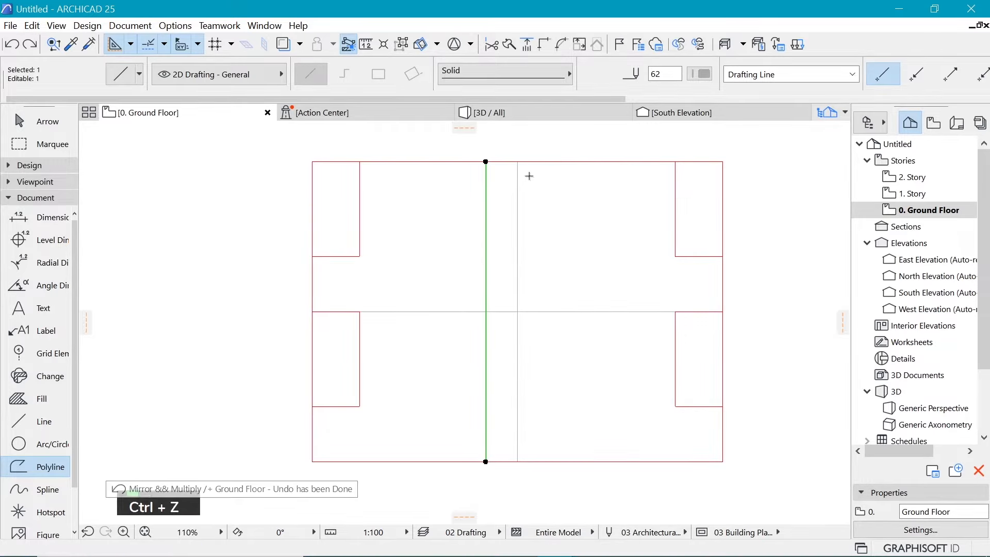
{"action": "key", "text": "Escape"}
Copy the vertical centre line 1000 mm to the right along the outline's upper edge and deselect it
{"action": "left_click", "coordinate": [518, 164], "text": "shift"}
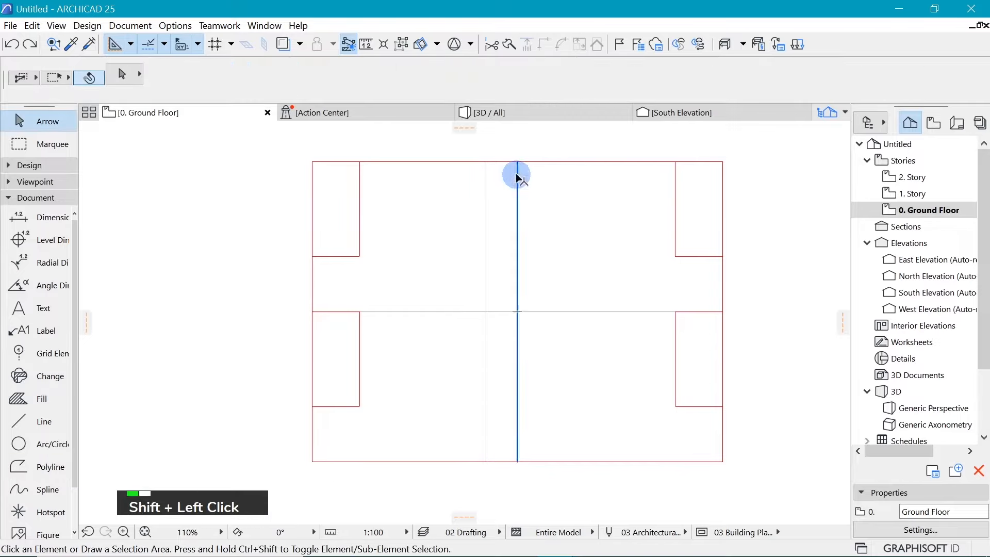
{"action": "key", "text": "ctrl+d"}
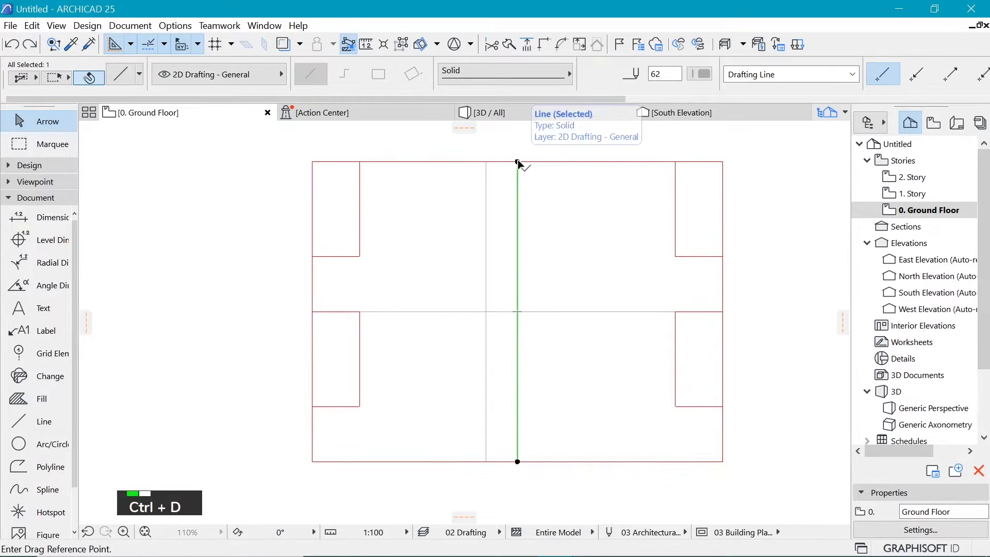
{"action": "left_click", "coordinate": [518, 162]}
{"action": "key", "text": "shift+Tab"}
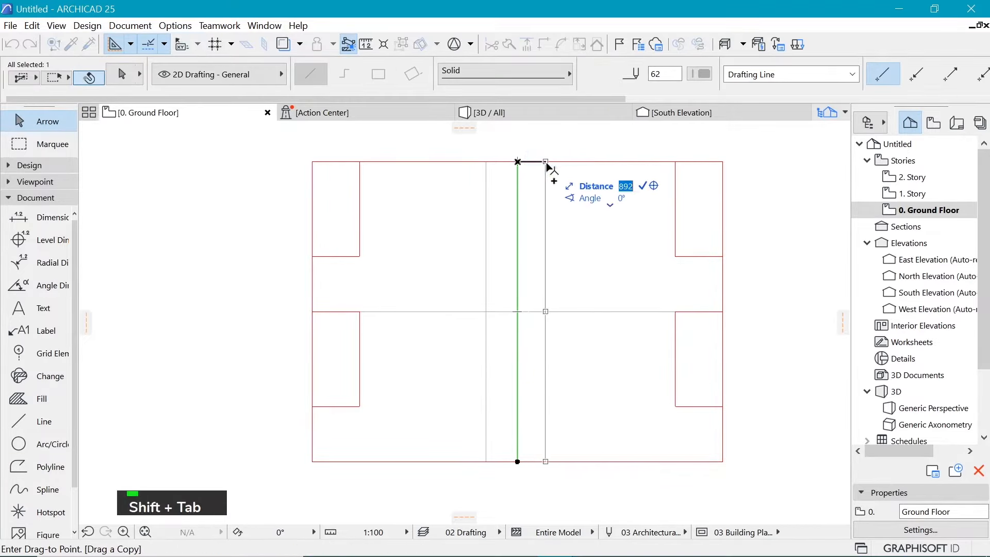
{"action": "type", "text": "100"}
{"action": "key", "text": "Return"}
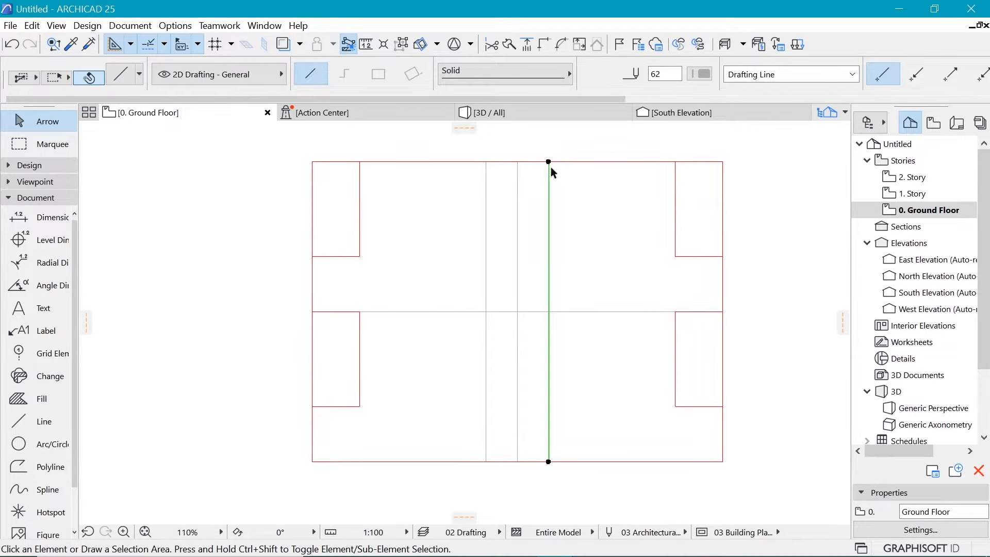
{"action": "left_click", "coordinate": [526, 200]}
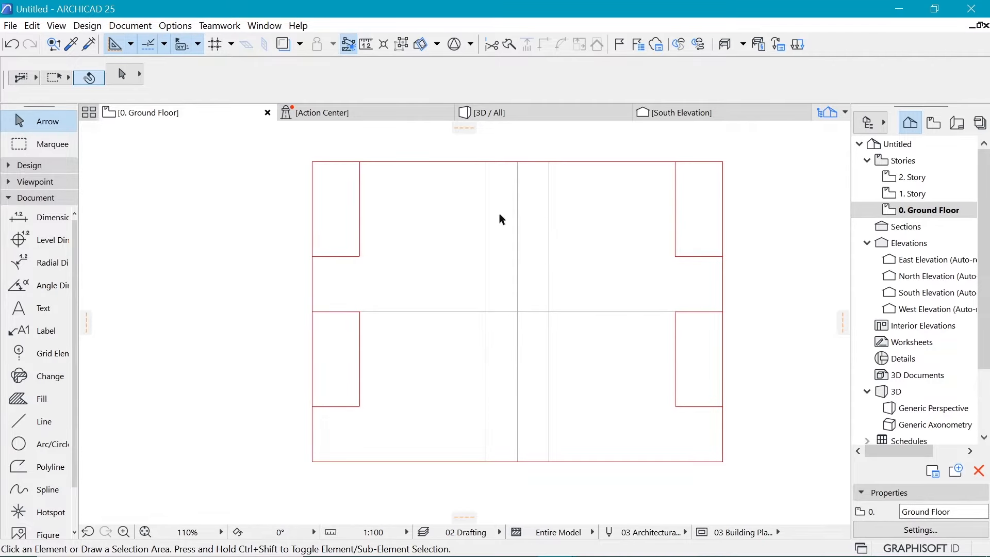
Pick up a small red rectangle's parameters and draw a 3400 mm high rectangle down from the upper edge, between the two offset lines
{"action": "scroll", "coordinate": [550, 211], "scroll_direction": "up", "scroll_amount": 3}
{"action": "scroll", "coordinate": [663, 340], "scroll_direction": "down", "scroll_amount": 1}
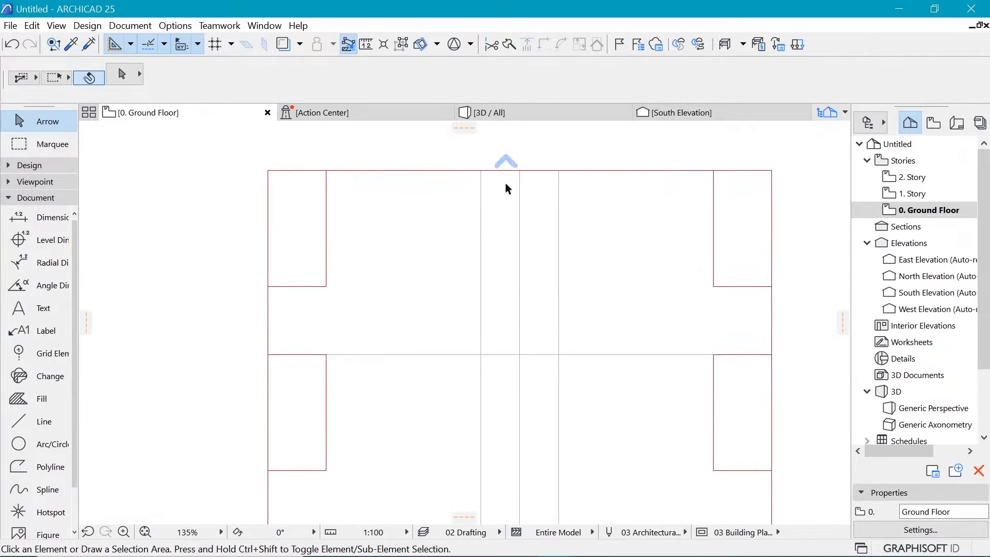
{"action": "scroll", "coordinate": [505, 184], "scroll_direction": "up", "scroll_amount": 1}
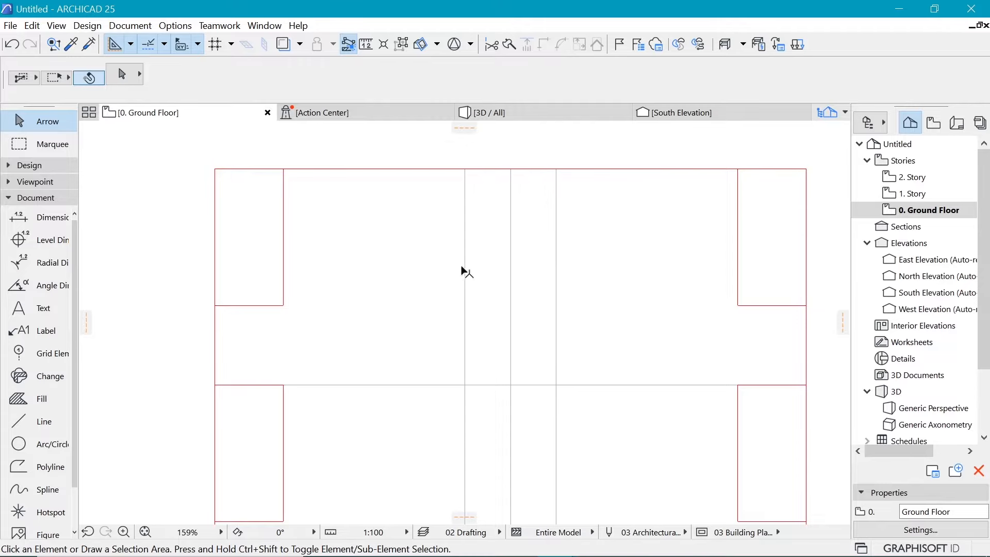
{"action": "scroll", "coordinate": [506, 166], "scroll_direction": "down", "scroll_amount": 3}
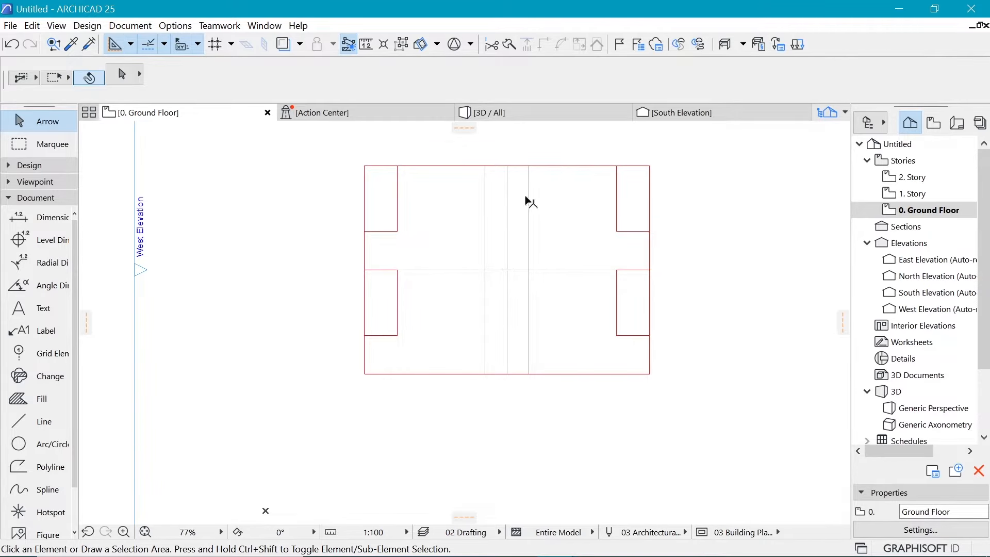
{"action": "scroll", "coordinate": [531, 172], "scroll_direction": "up", "scroll_amount": 3}
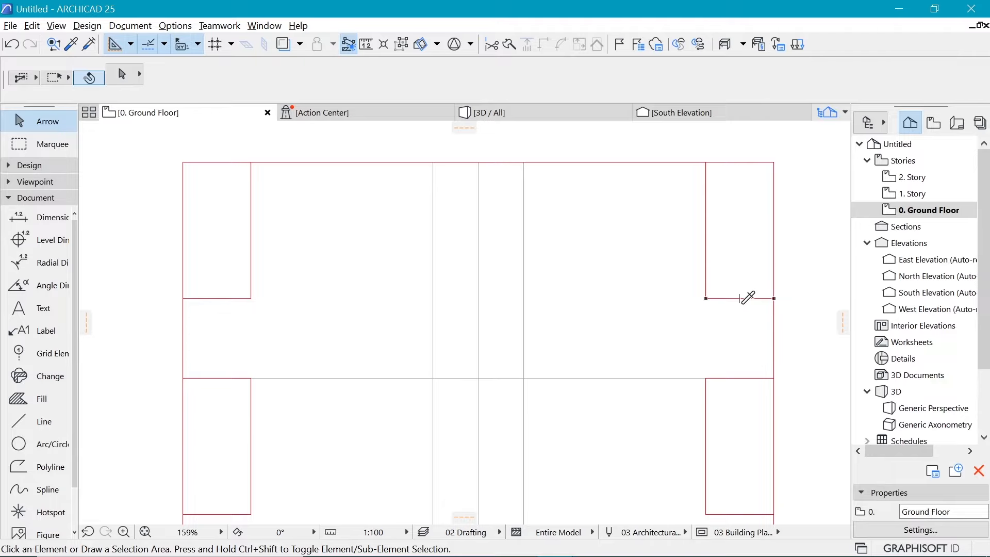
{"action": "left_click", "coordinate": [724, 292], "text": "alt"}
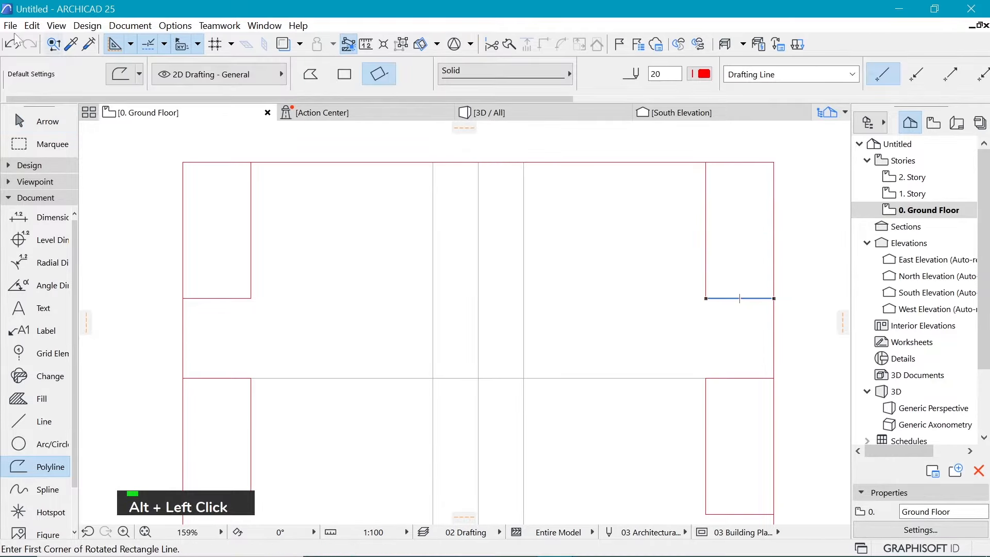
{"action": "left_click", "coordinate": [72, 45]}
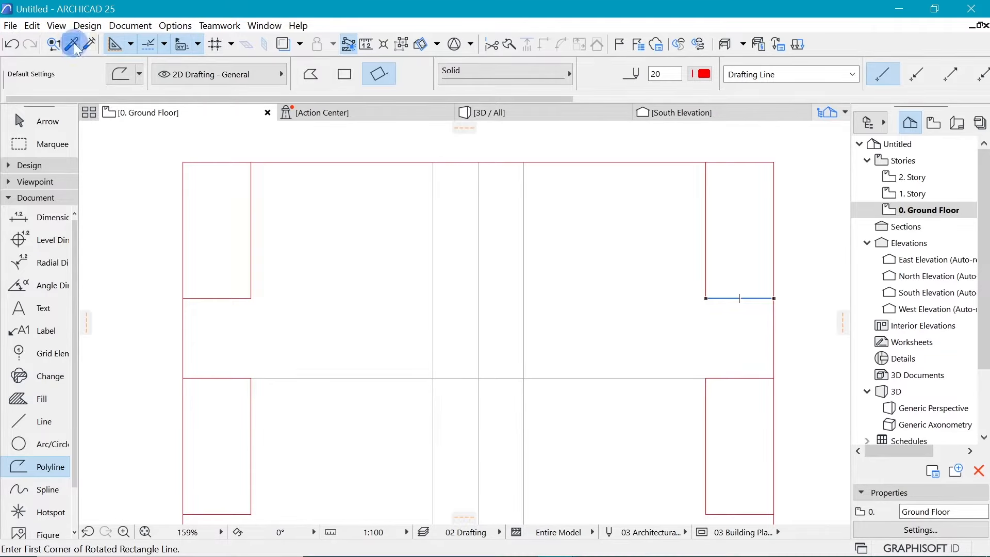
{"action": "left_click", "coordinate": [707, 244]}
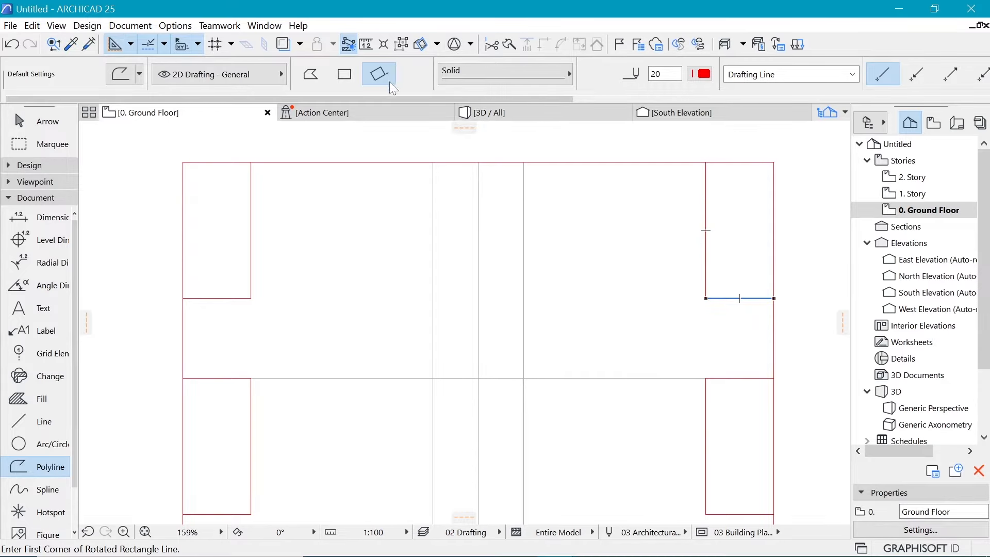
{"action": "left_click", "coordinate": [433, 162]}
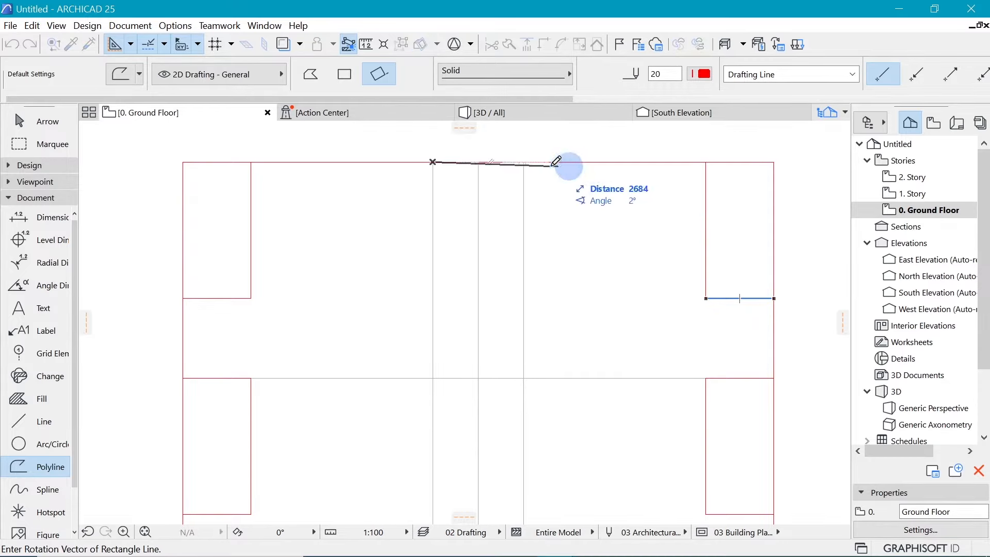
{"action": "left_click", "coordinate": [524, 162]}
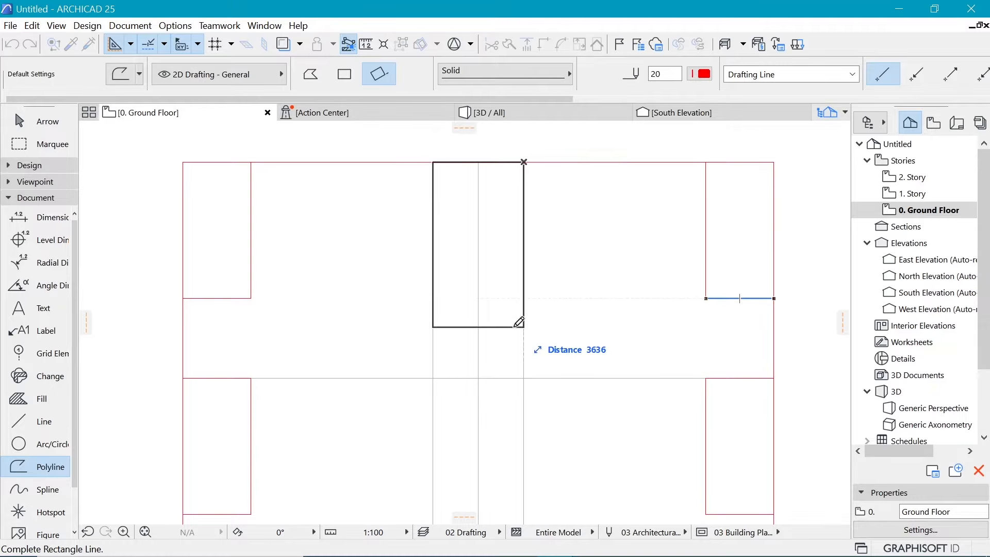
{"action": "type", "text": "3400"}
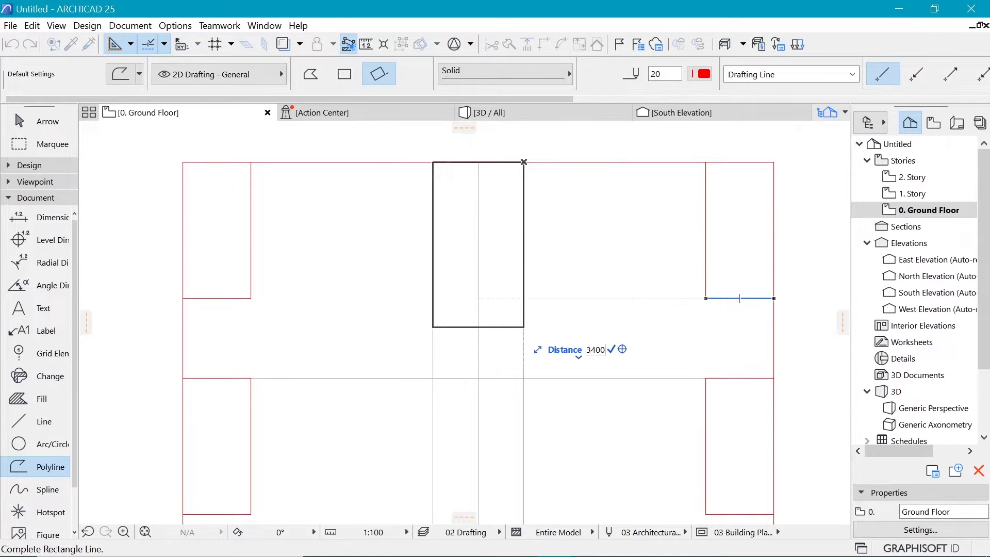
{"action": "key", "text": "Return"}
{"action": "key", "text": "Escape"}
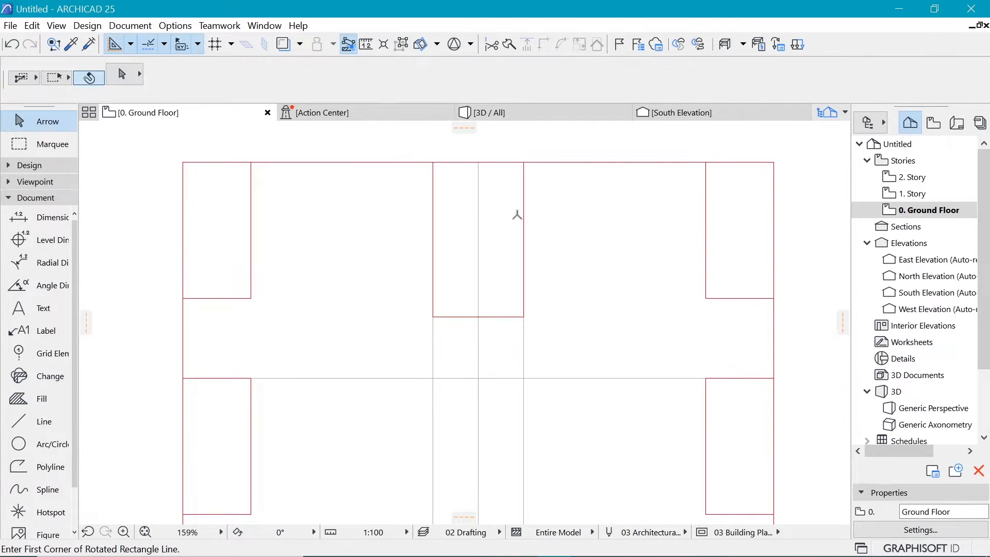
Pick up the upper middle rectangle's parameters and draw a 3000 × 1000 rectangle below the outline's lower edge, extending left from the left offset line
{"action": "scroll", "coordinate": [515, 225], "scroll_direction": "down", "scroll_amount": 3}
{"action": "scroll", "coordinate": [514, 301], "scroll_direction": "up", "scroll_amount": 2}
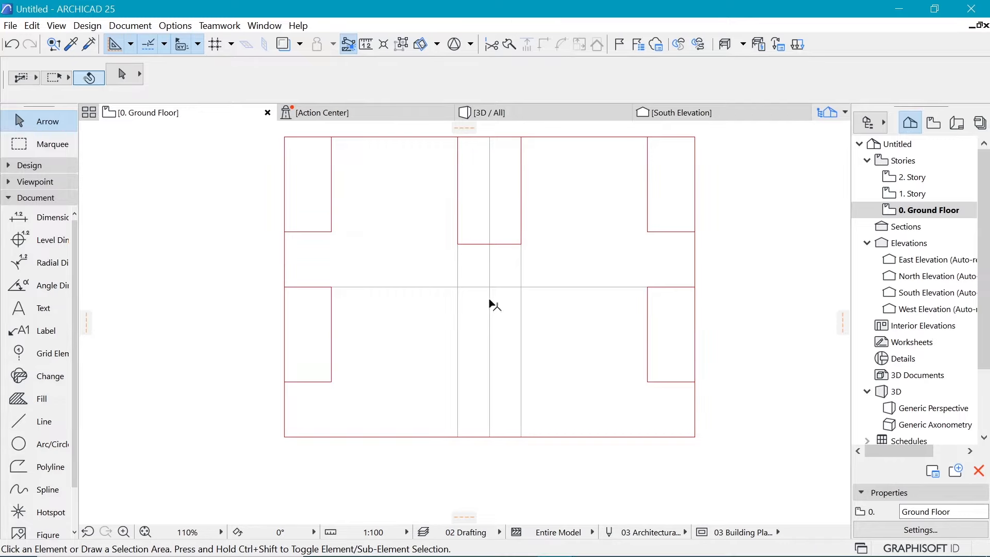
{"action": "left_click", "coordinate": [513, 246], "text": "alt"}
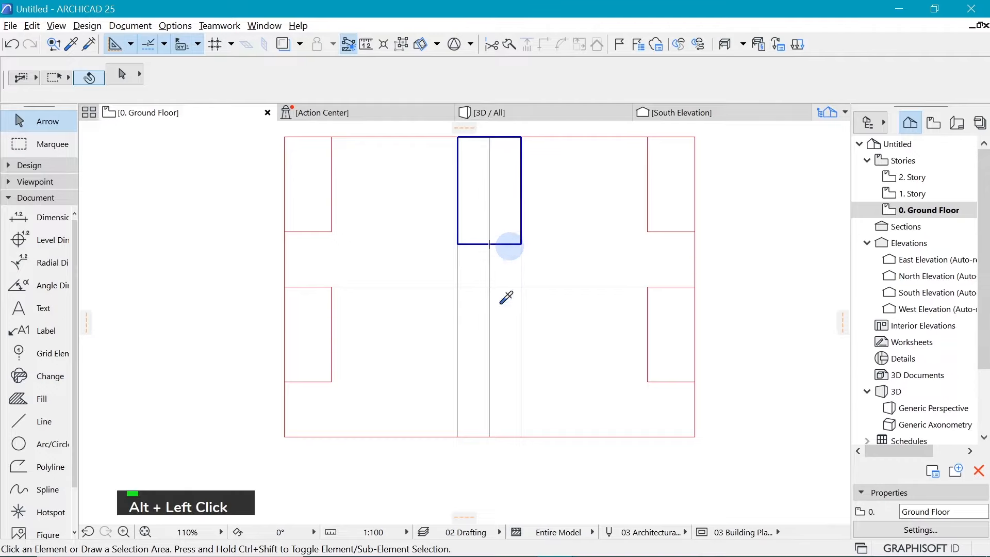
{"action": "scroll", "coordinate": [434, 454], "scroll_direction": "up", "scroll_amount": 2}
{"action": "left_click", "coordinate": [469, 429]}
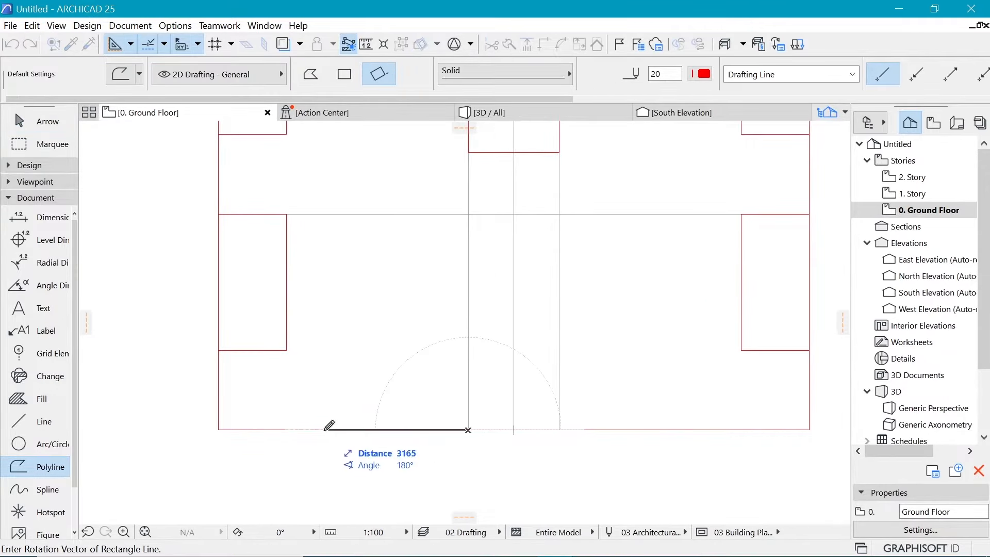
{"action": "type", "text": "3000"}
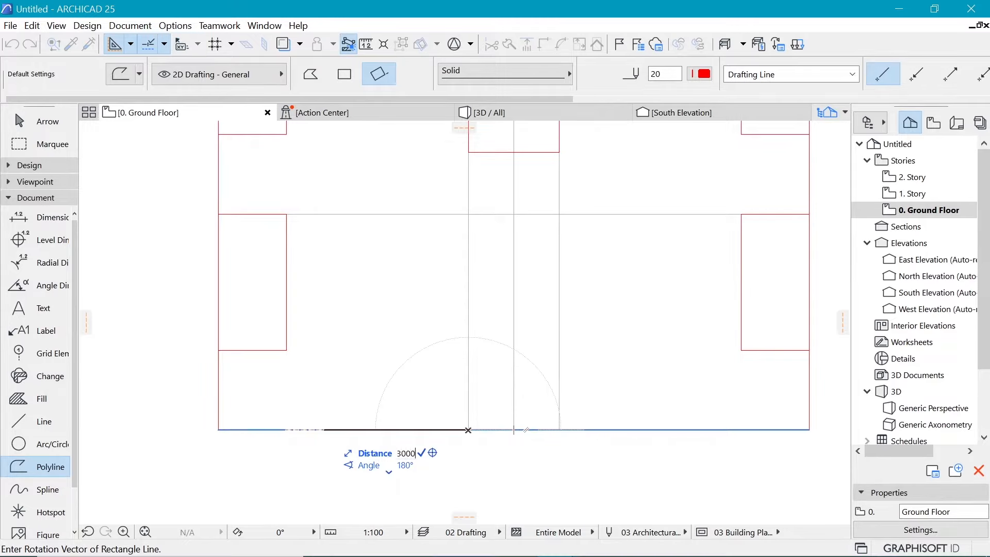
{"action": "key", "text": "Return"}
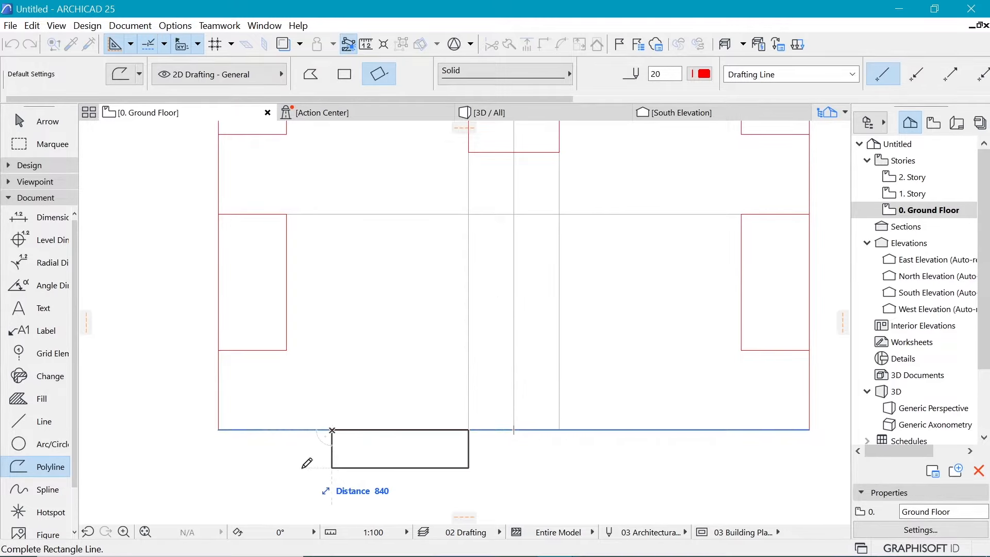
{"action": "type", "text": "1000"}
{"action": "key", "text": "Return"}
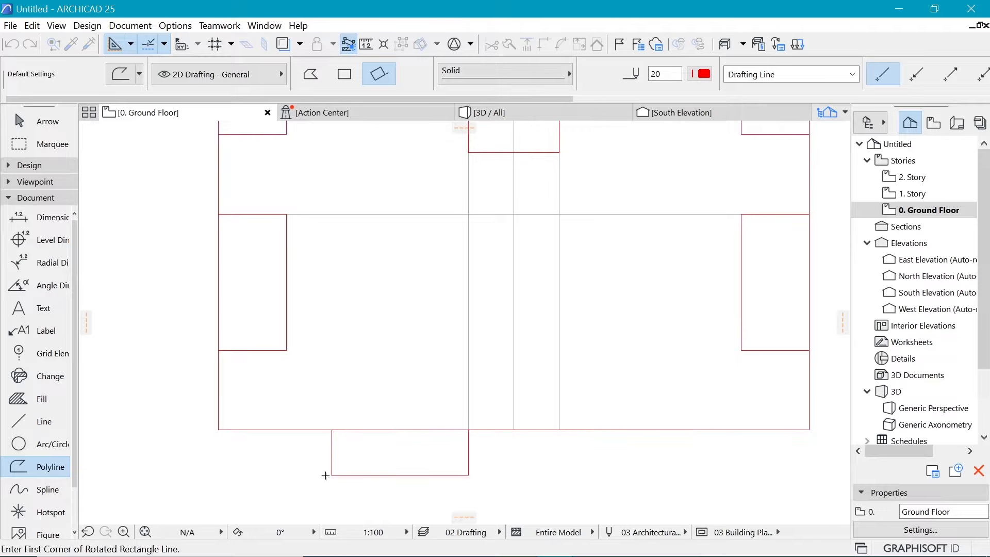
Copy the rectangle below the lower edge so its upper-left corner lands where the right offset line meets the outline
{"action": "left_click", "coordinate": [468, 474], "text": "shift"}
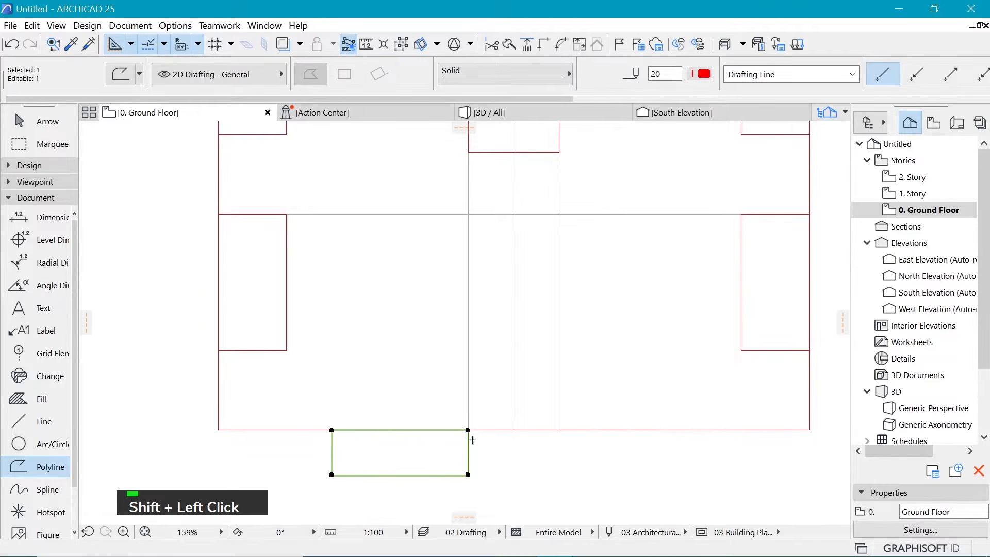
{"action": "key", "text": "ctrl+shift+d"}
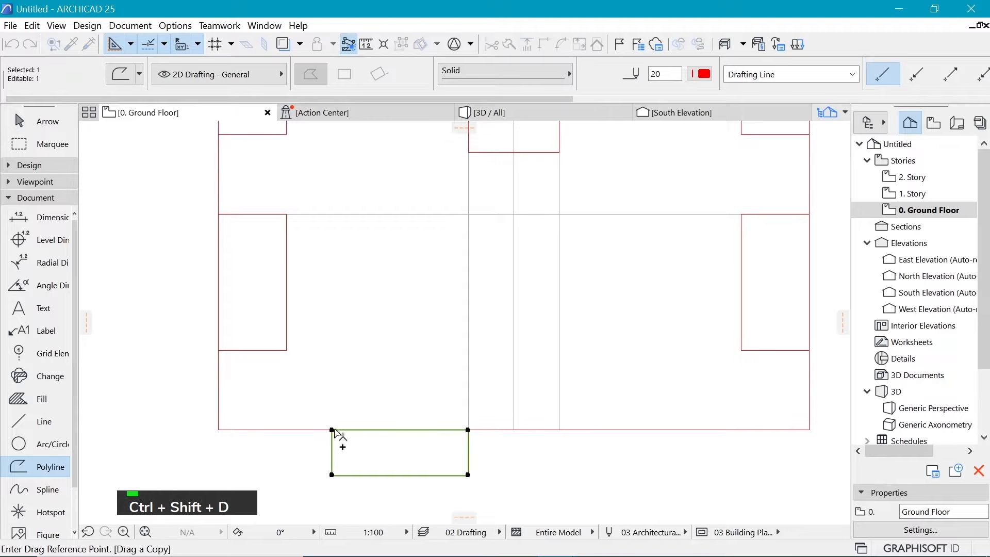
{"action": "left_click", "coordinate": [331, 430]}
{"action": "left_click", "coordinate": [559, 429]}
{"action": "key", "text": "Escape"}
{"action": "scroll", "coordinate": [522, 418], "scroll_direction": "down", "scroll_amount": 5}
{"action": "scroll", "coordinate": [511, 423], "scroll_direction": "up", "scroll_amount": 3}
{"action": "scroll", "coordinate": [573, 433], "scroll_direction": "up", "scroll_amount": 2}
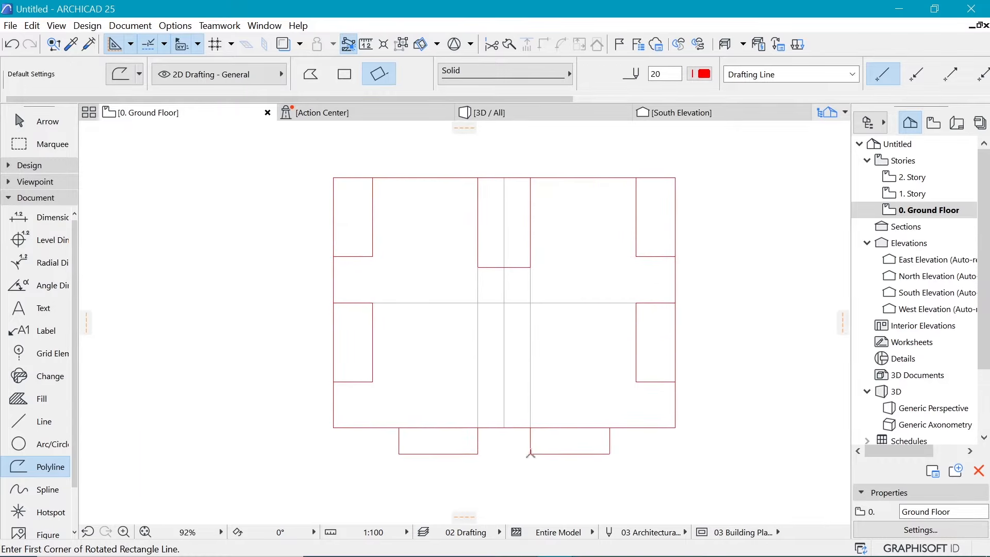
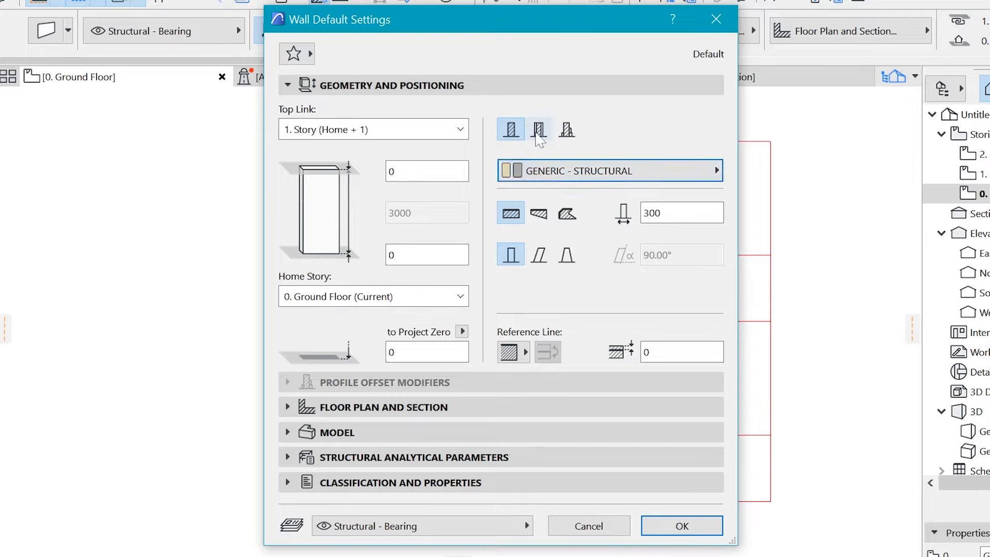
Review the composite and complex profile choices in the wall default settings, and return to the basic structure
{"action": "left_click", "coordinate": [538, 130]}
{"action": "left_click", "coordinate": [563, 171]}
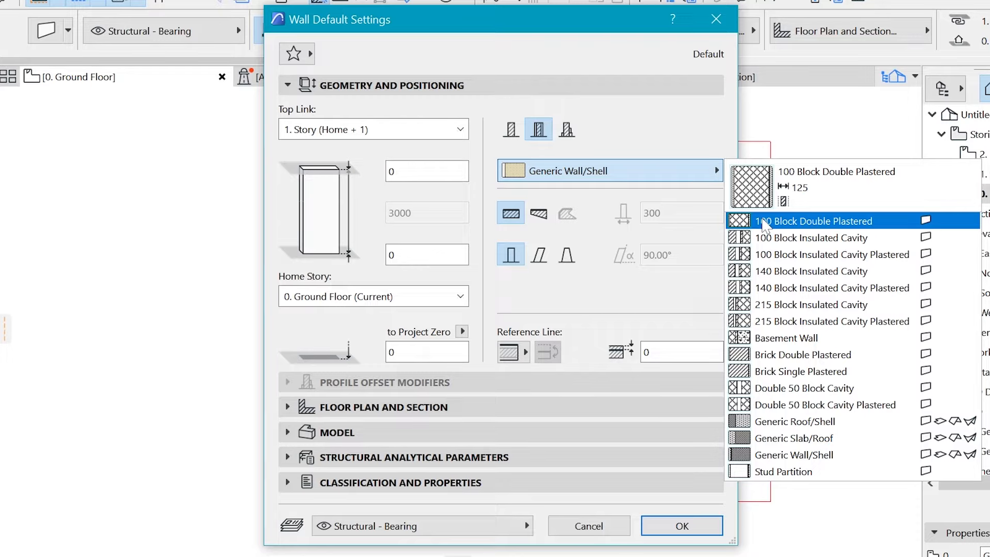
{"action": "left_click", "coordinate": [794, 455]}
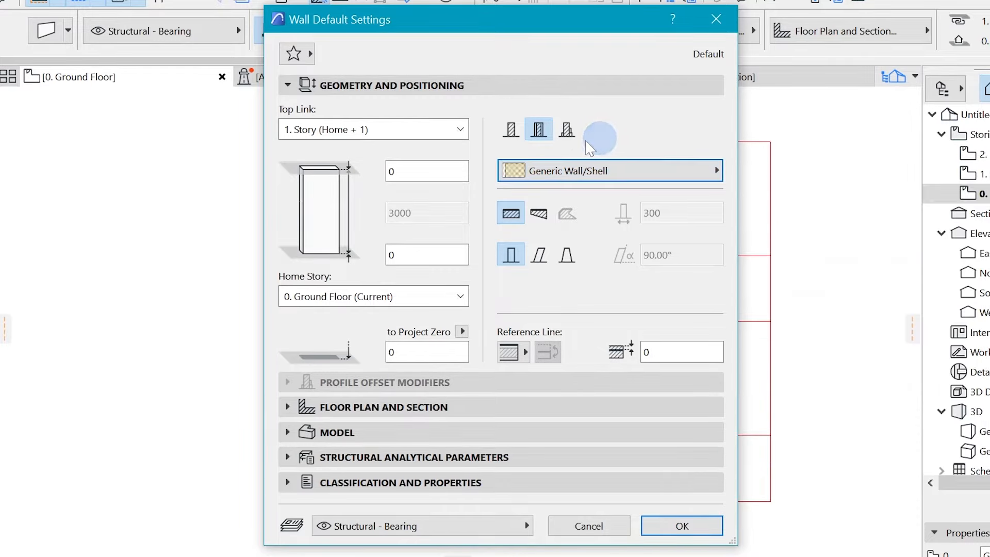
{"action": "left_click", "coordinate": [567, 129]}
{"action": "left_click", "coordinate": [558, 171]}
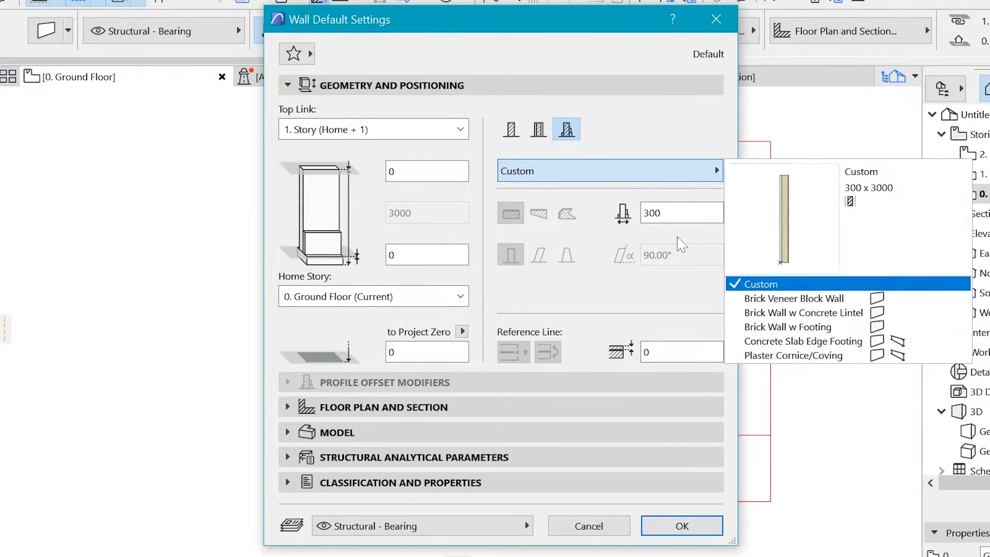
{"action": "left_click", "coordinate": [572, 187]}
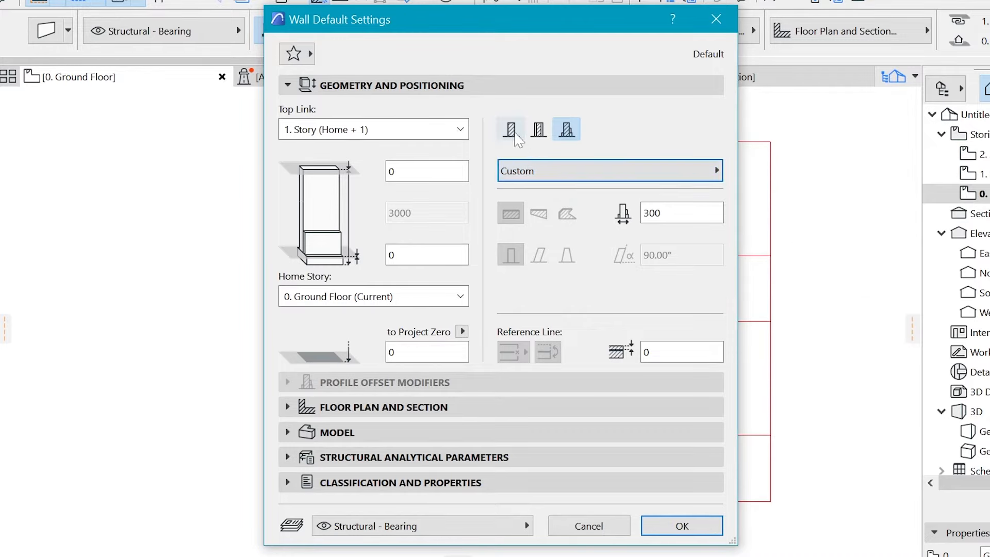
{"action": "left_click", "coordinate": [515, 135]}
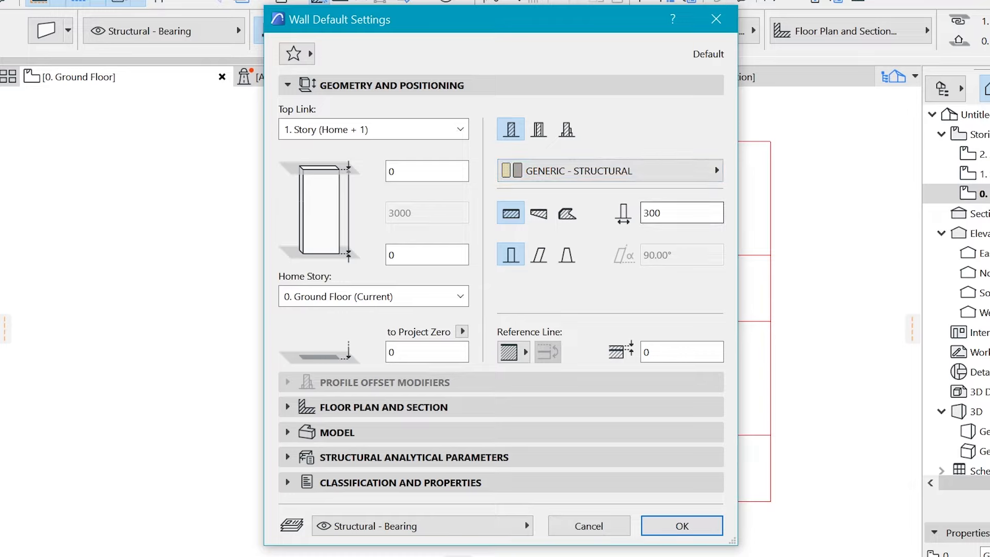
Set the default wall's thickness to 200 and its building material to ST-02 Brick - Structural
{"action": "double_click", "coordinate": [651, 213]}
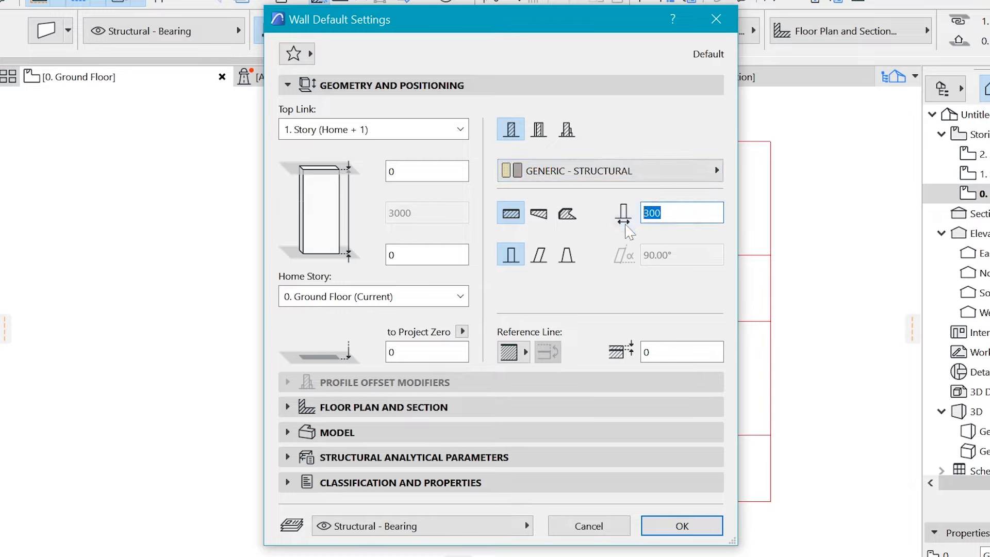
{"action": "type", "text": "2"}
{"action": "left_click", "coordinate": [674, 179]}
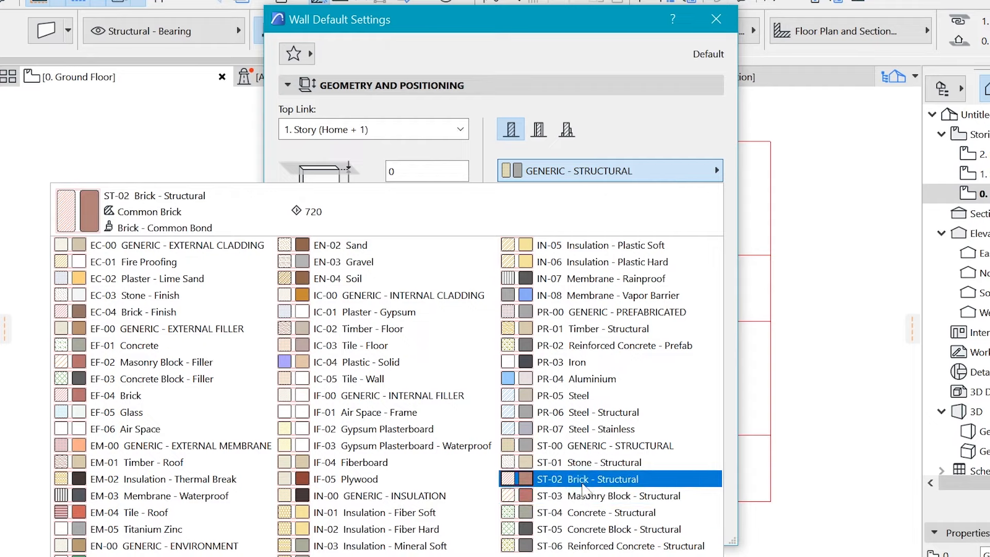
{"action": "left_click", "coordinate": [581, 480]}
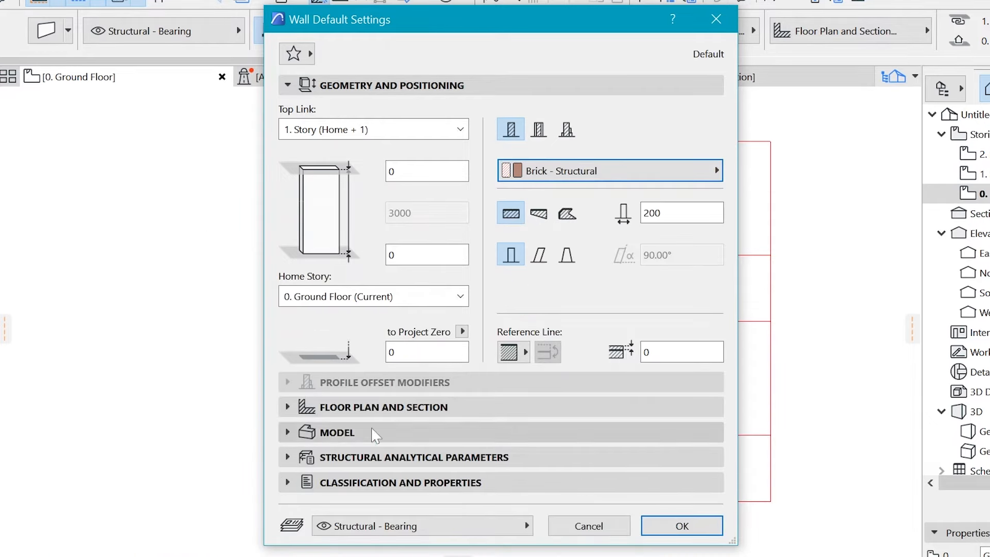
Override all three default wall surfaces with linked Stucco - White Rough and accept the wall settings
{"action": "left_click", "coordinate": [288, 434]}
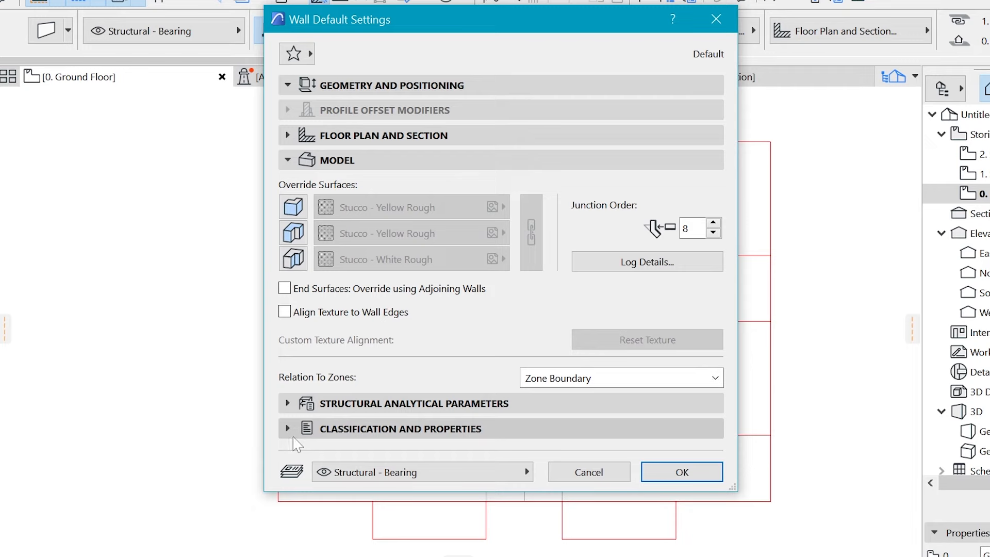
{"action": "left_click", "coordinate": [293, 206]}
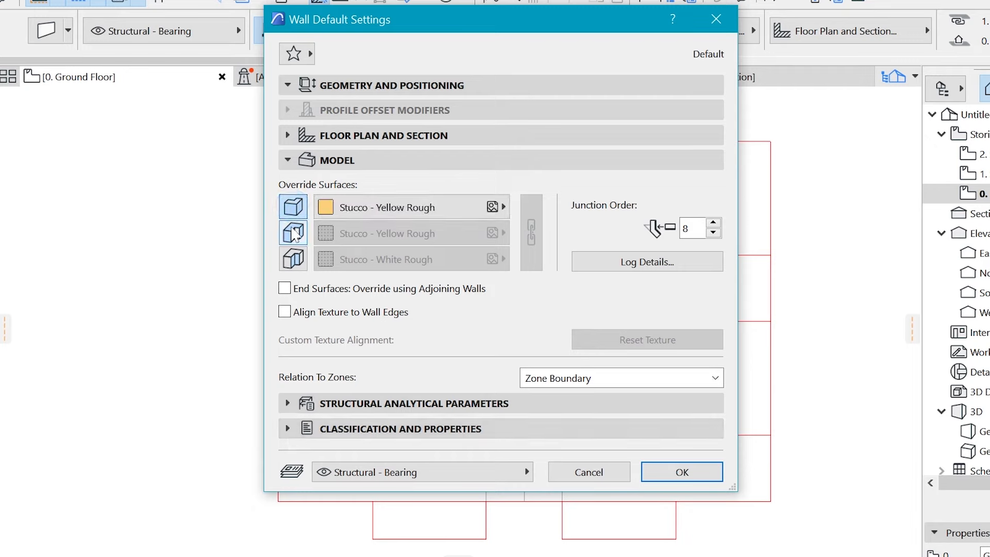
{"action": "left_click", "coordinate": [295, 234]}
{"action": "left_click", "coordinate": [293, 258]}
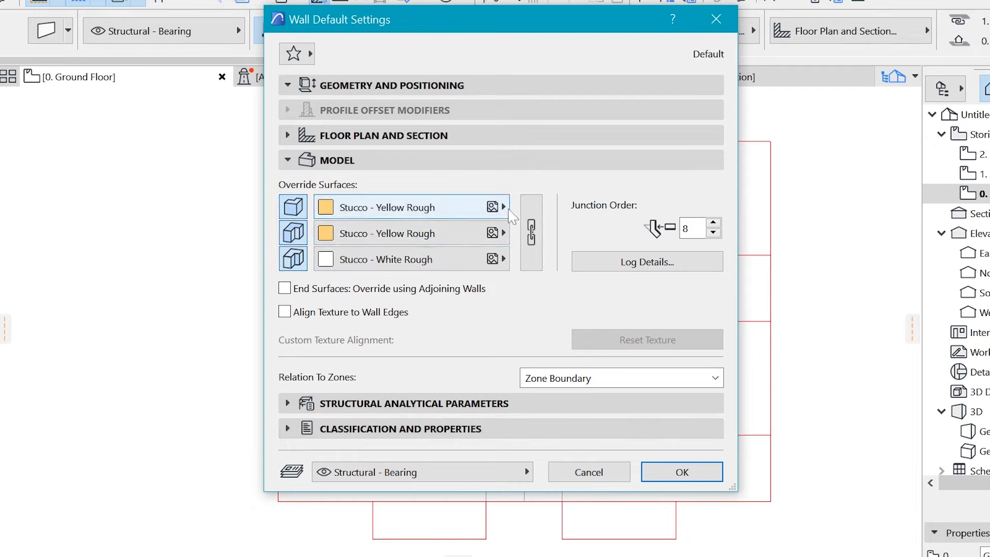
{"action": "left_click", "coordinate": [460, 209]}
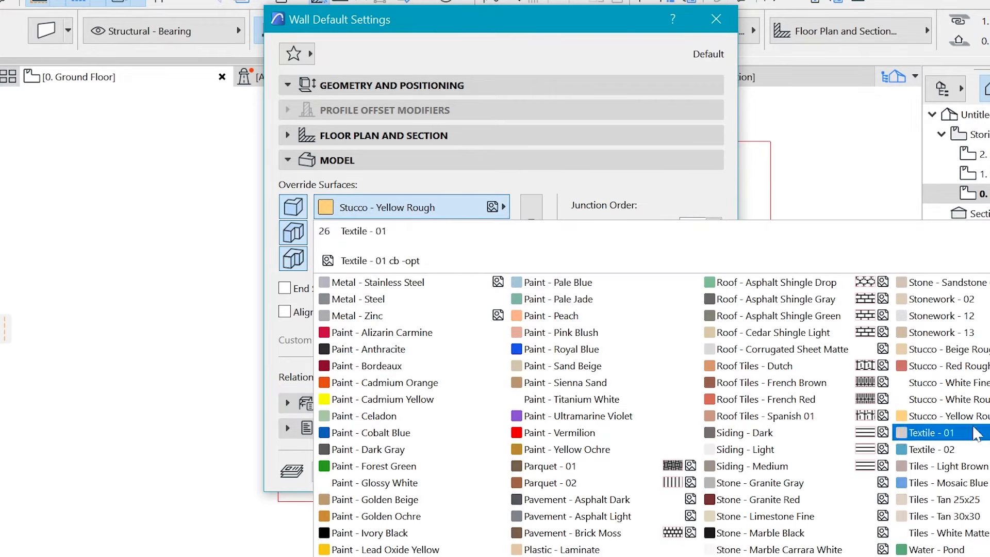
{"action": "left_click", "coordinate": [970, 399]}
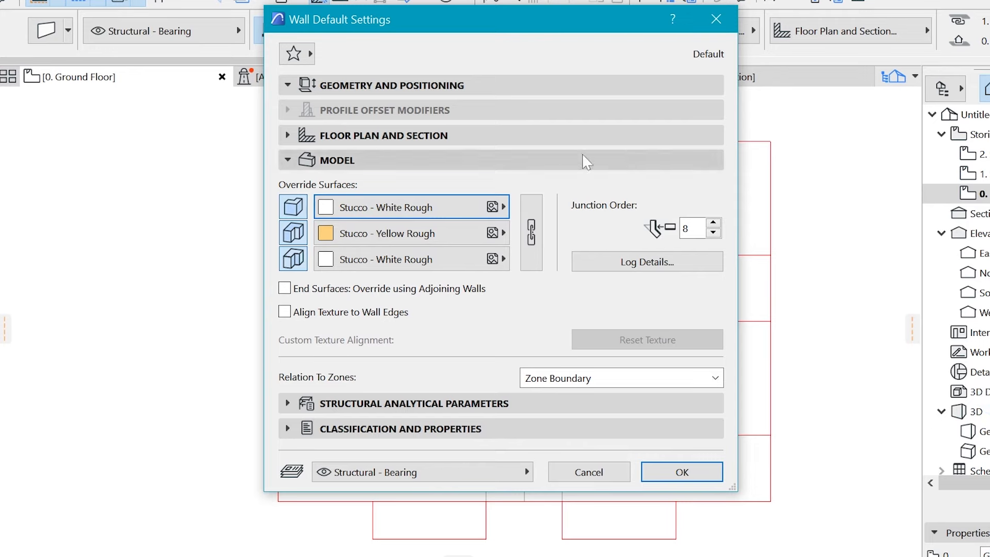
{"action": "left_click", "coordinate": [531, 232]}
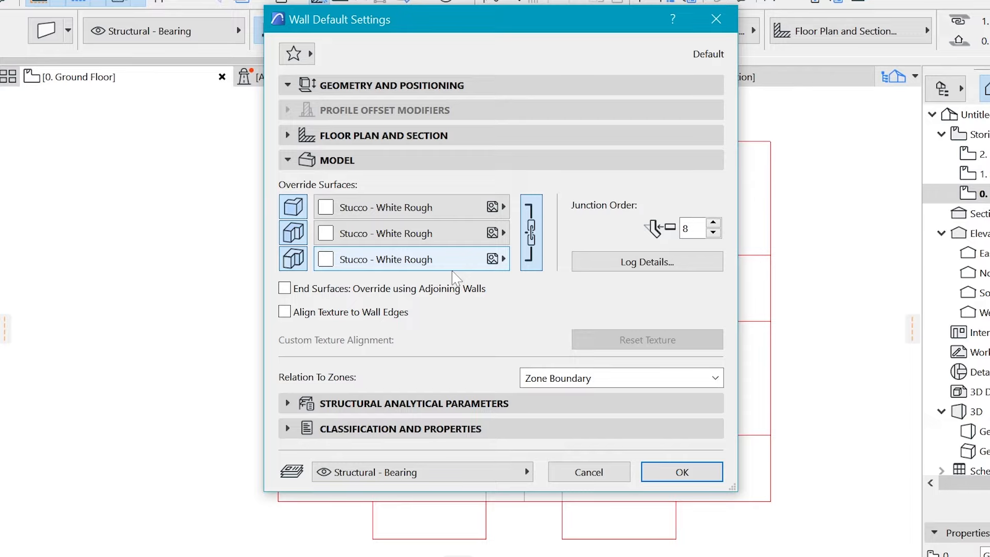
{"action": "left_click", "coordinate": [681, 473]}
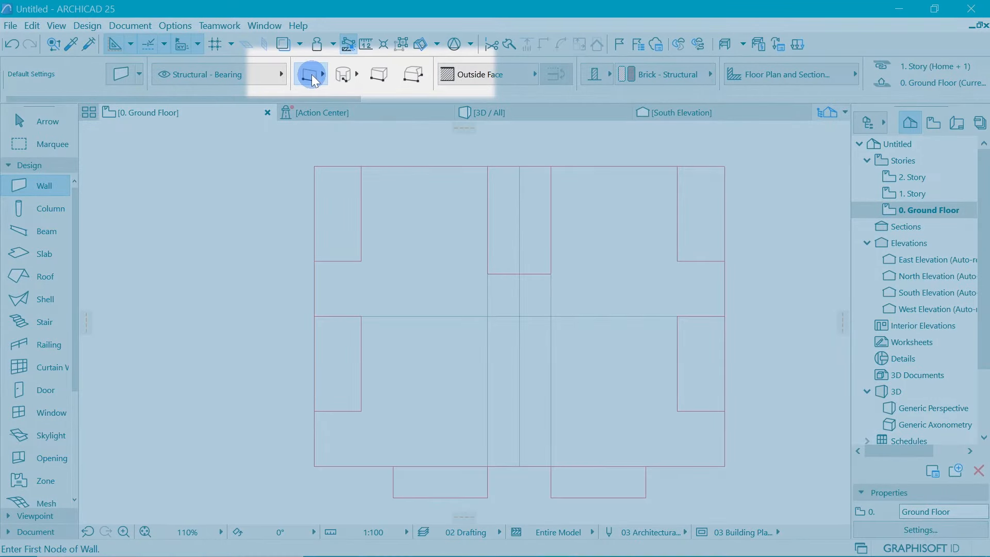
Trace the 13000 × 9500 outline with walls using the rectangle geometry method, flipping their thickness outward and back inward before placing them
{"action": "left_click", "coordinate": [311, 74]}
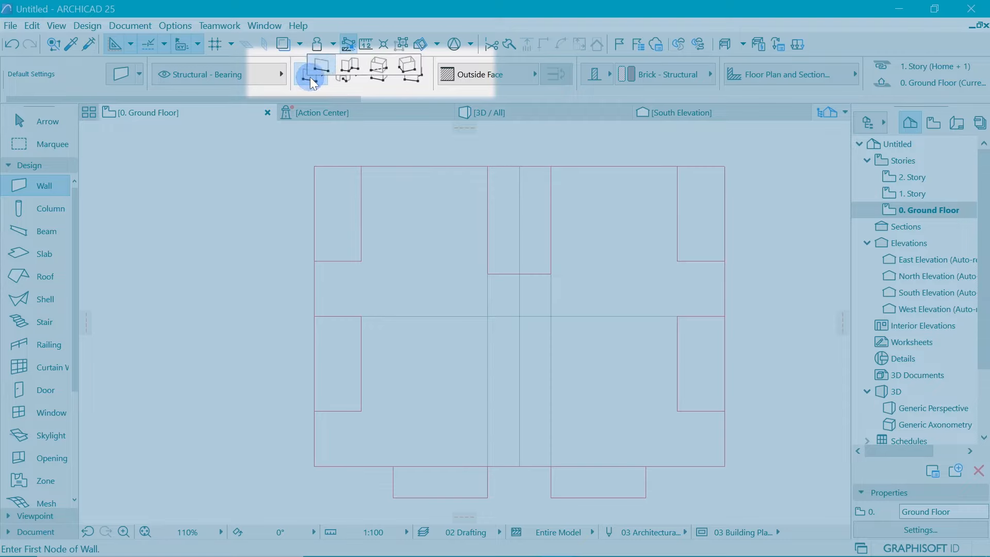
{"action": "left_click", "coordinate": [314, 81]}
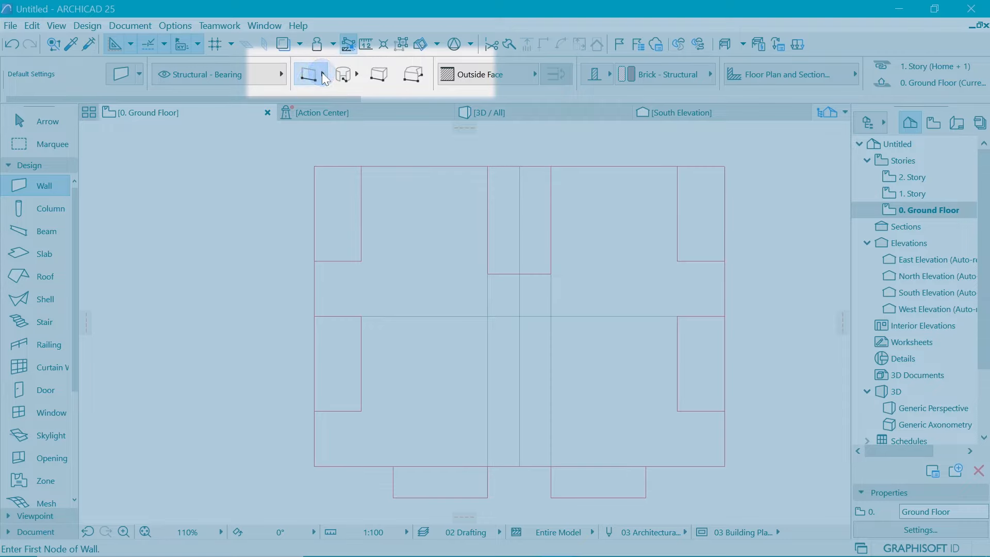
{"action": "left_click", "coordinate": [325, 78]}
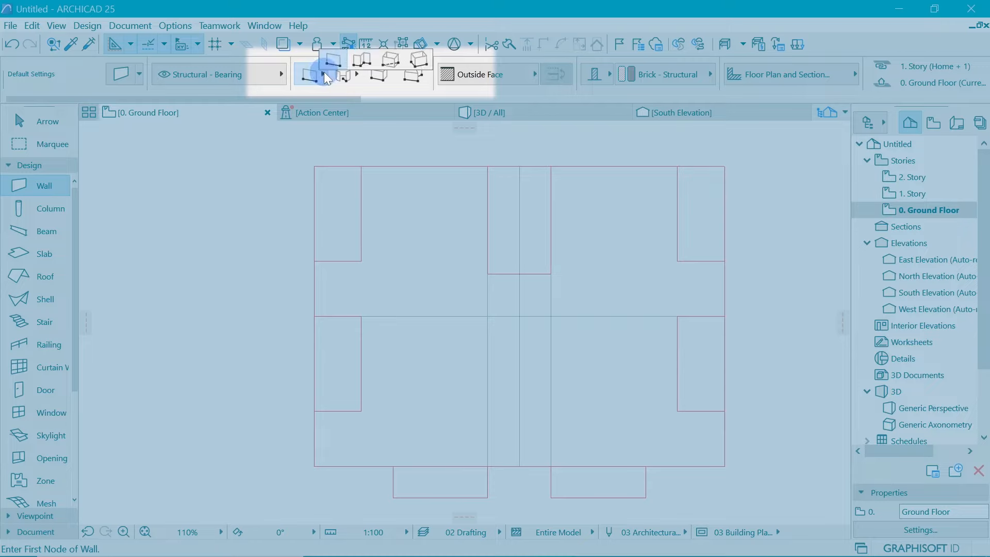
{"action": "left_click", "coordinate": [392, 67]}
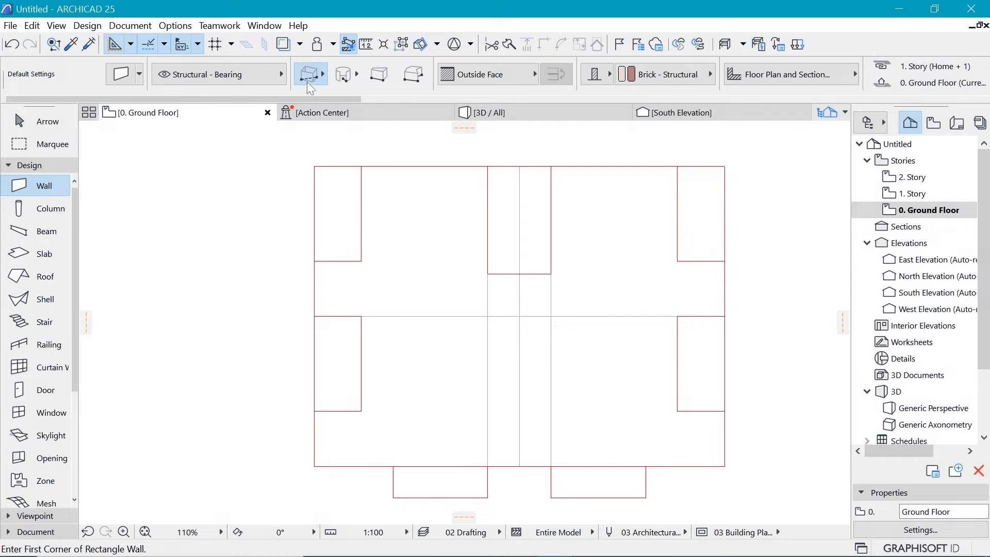
{"action": "left_click", "coordinate": [314, 465]}
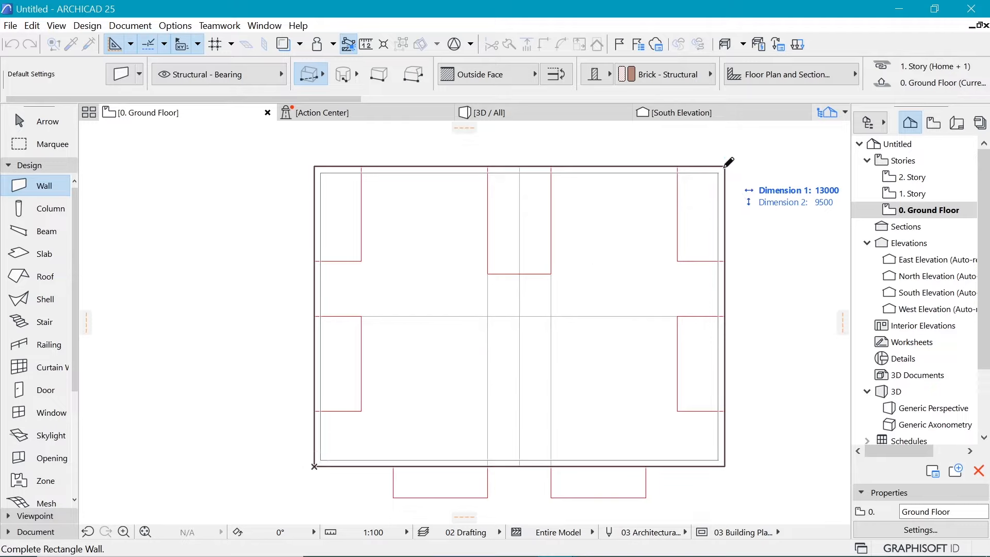
{"action": "left_click", "coordinate": [557, 76]}
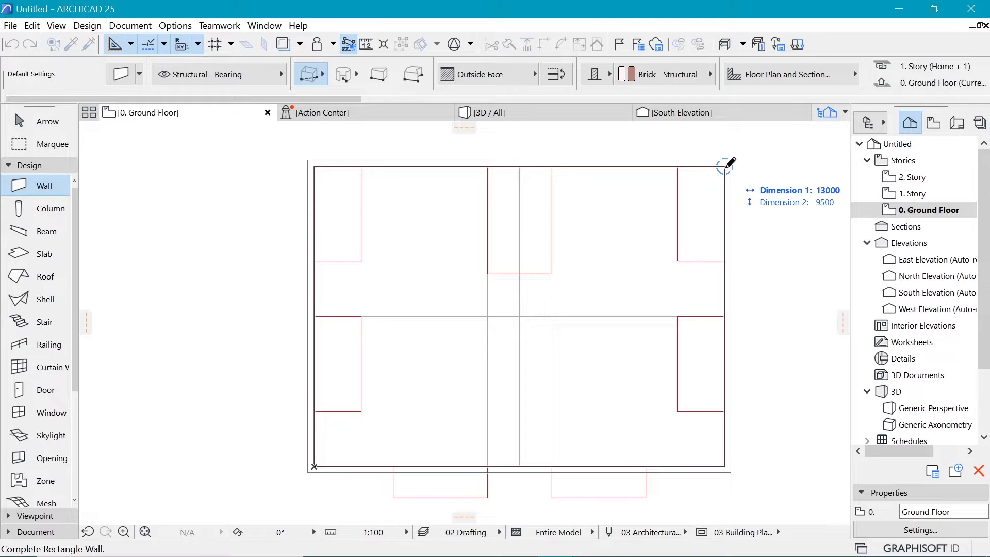
{"action": "left_click", "coordinate": [553, 80]}
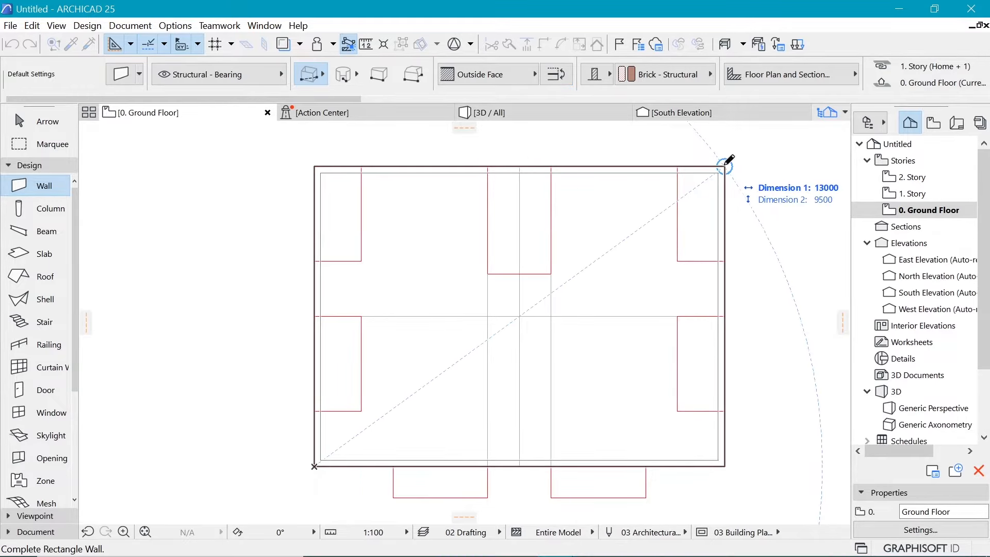
{"action": "left_click", "coordinate": [725, 166]}
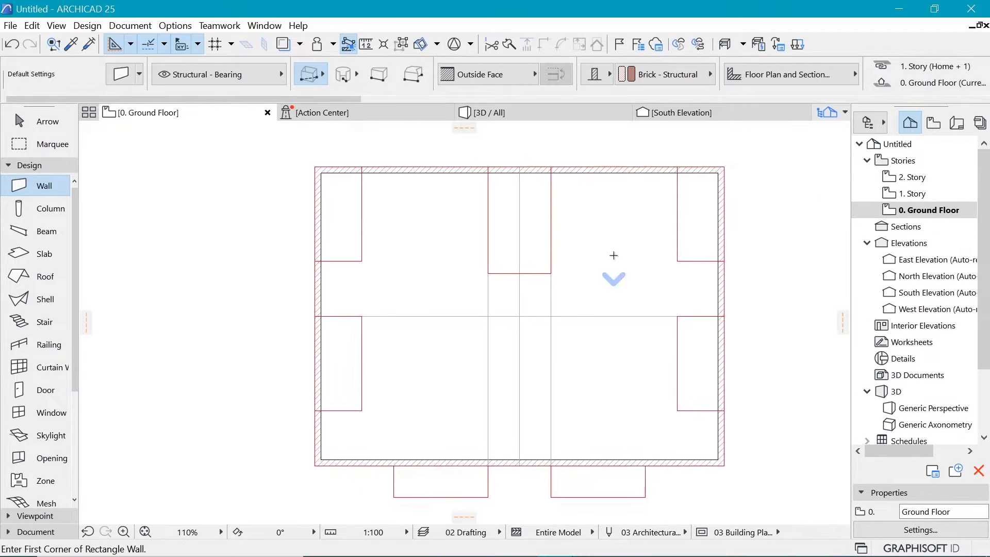
Open the 3D view of the whole model to inspect the new outer walls
{"action": "scroll", "coordinate": [614, 257], "scroll_direction": "down", "scroll_amount": 3}
{"action": "scroll", "coordinate": [635, 338], "scroll_direction": "up", "scroll_amount": 2}
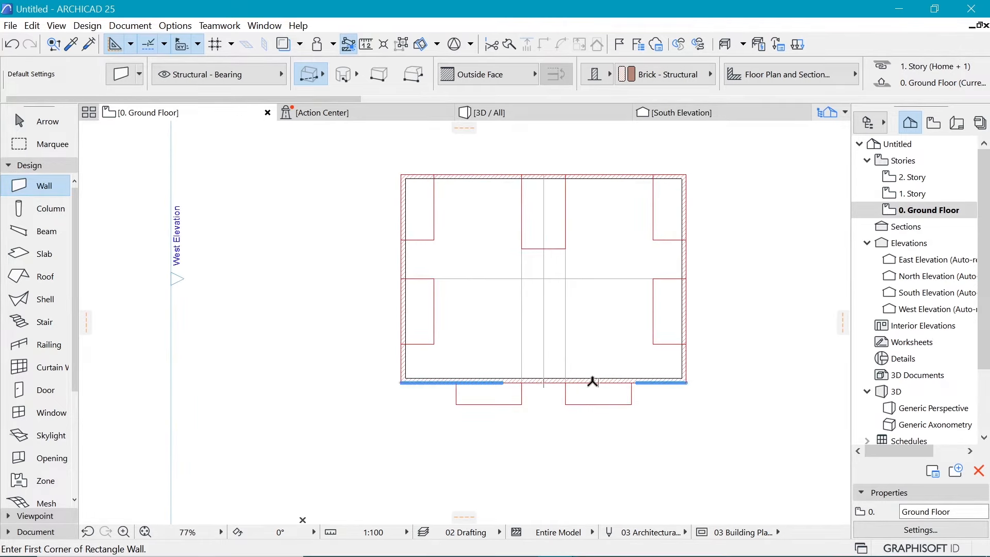
{"action": "left_click", "coordinate": [546, 115]}
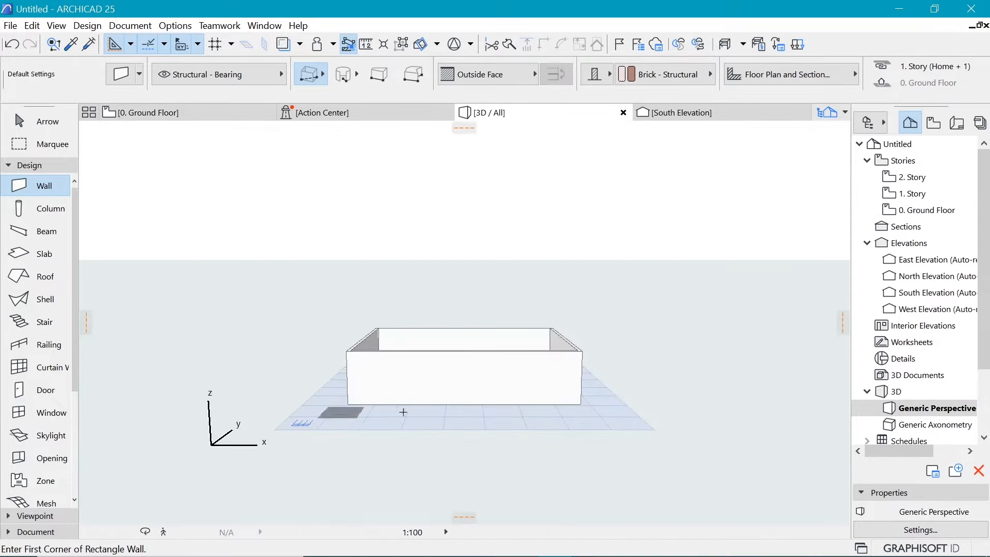
Enable 3D antialiasing with hardware accelerated mode in the advanced redraw options, after viewing the wall edges up close in 3D
{"action": "scroll", "coordinate": [403, 412], "scroll_direction": "up", "scroll_amount": 4}
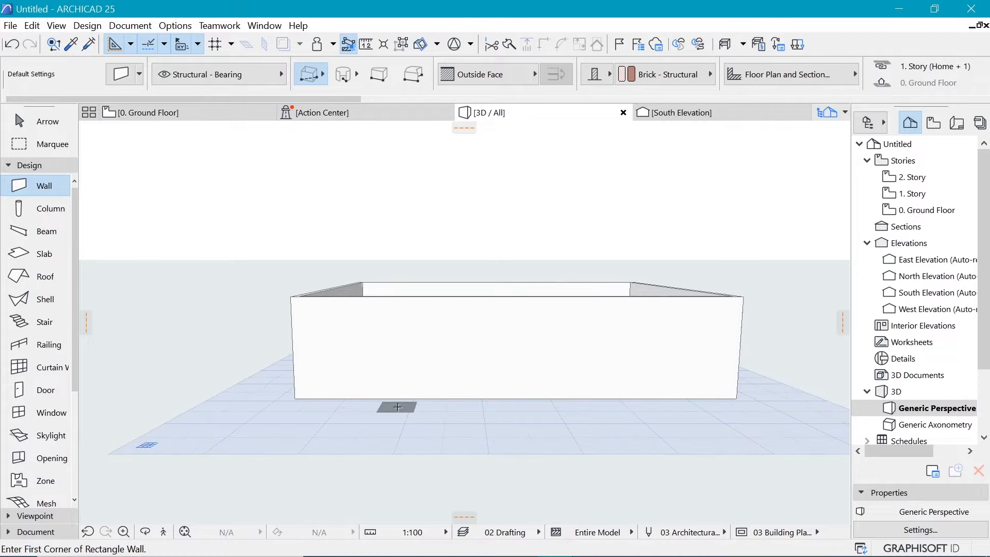
{"action": "key", "text": "o"}
{"action": "left_click_drag", "start_coordinate": [283, 310], "coordinate": [360, 239]}
{"action": "scroll", "coordinate": [188, 370], "scroll_direction": "up", "scroll_amount": 2}
{"action": "scroll", "coordinate": [452, 269], "scroll_direction": "up", "scroll_amount": 2}
{"action": "key", "text": "o"}
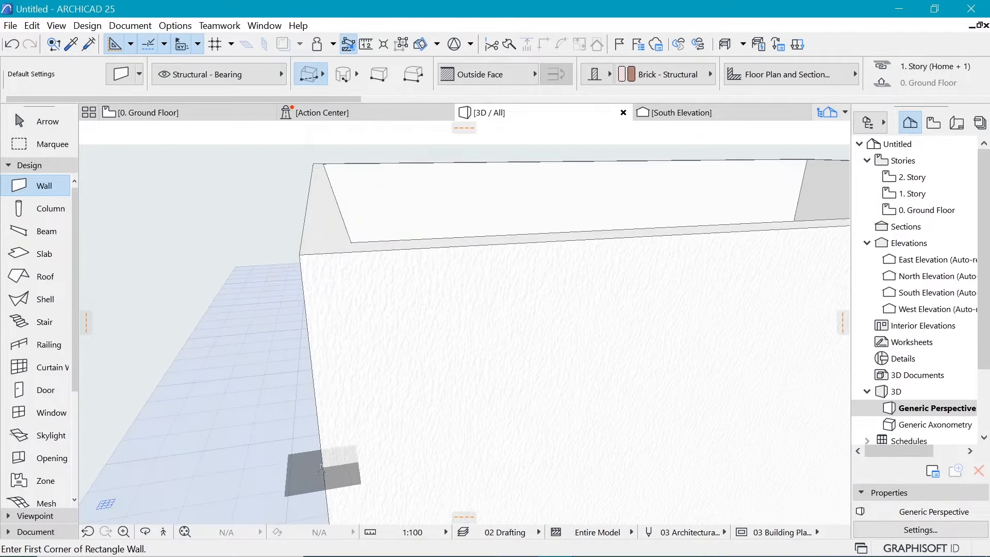
{"action": "left_click", "coordinate": [175, 26]}
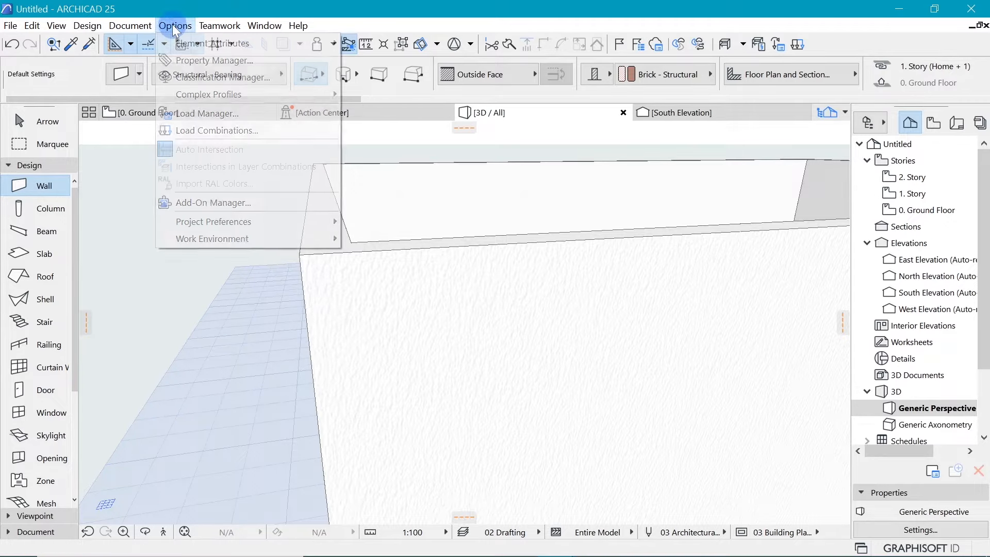
{"action": "mouse_move", "coordinate": [260, 239]}
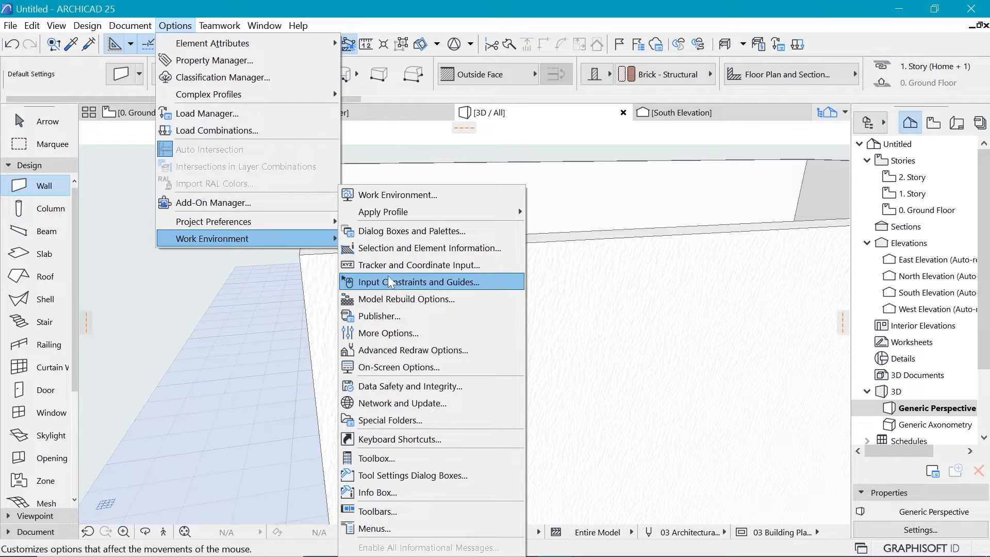
{"action": "left_click", "coordinate": [390, 350]}
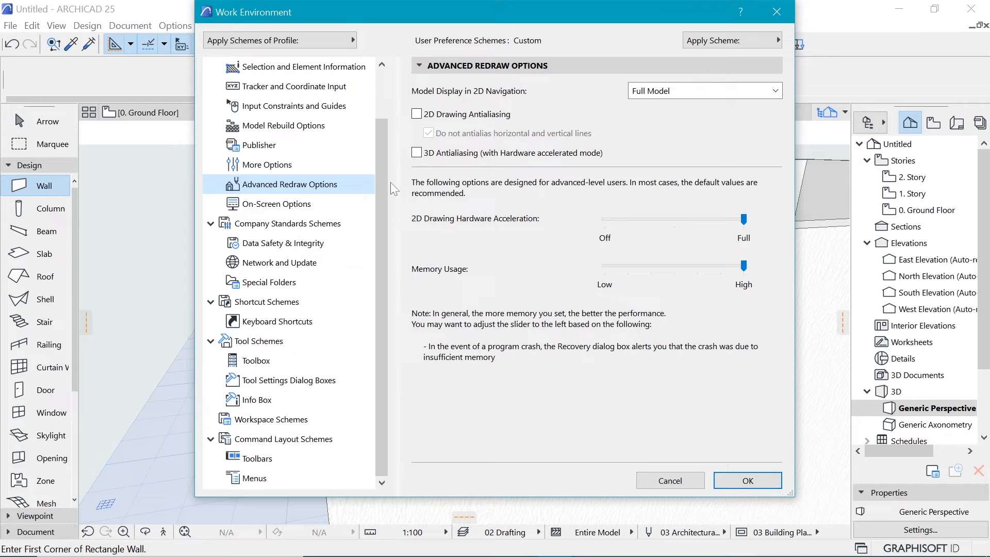
{"action": "left_click", "coordinate": [416, 152]}
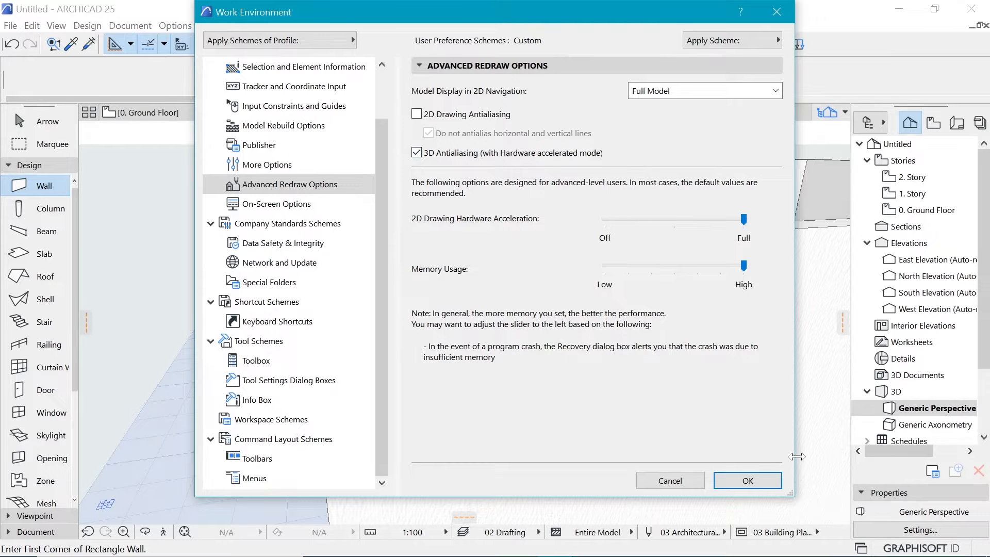
{"action": "left_click", "coordinate": [756, 480]}
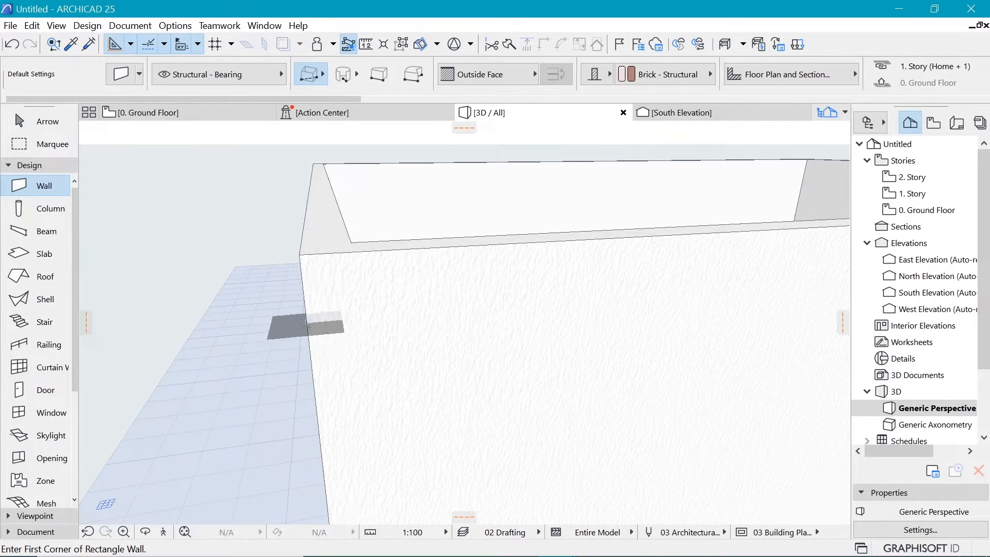
Close and reopen the Generic Perspective view and inspect the outer walls' edges from around and above
{"action": "left_click", "coordinate": [622, 112]}
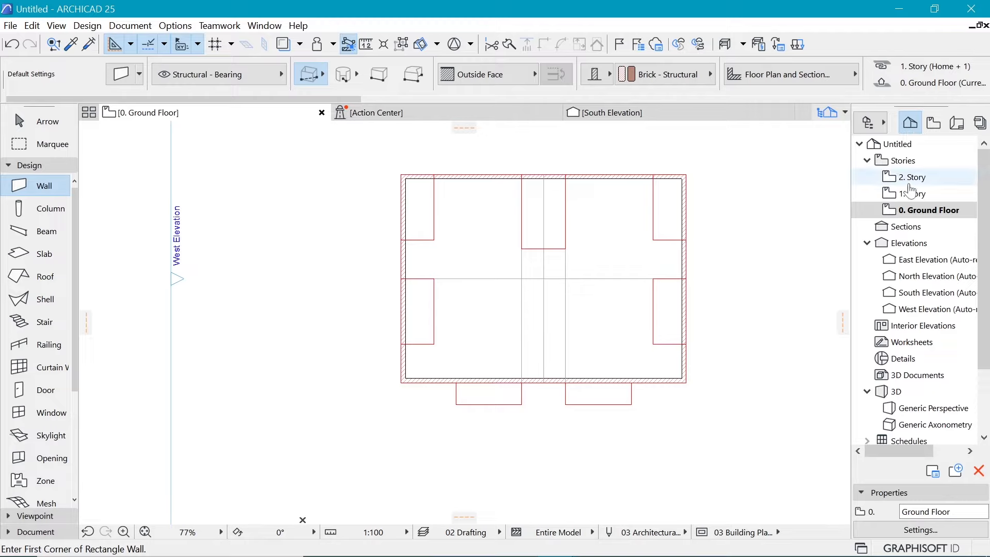
{"action": "scroll", "coordinate": [909, 181], "scroll_direction": "down", "scroll_amount": 2}
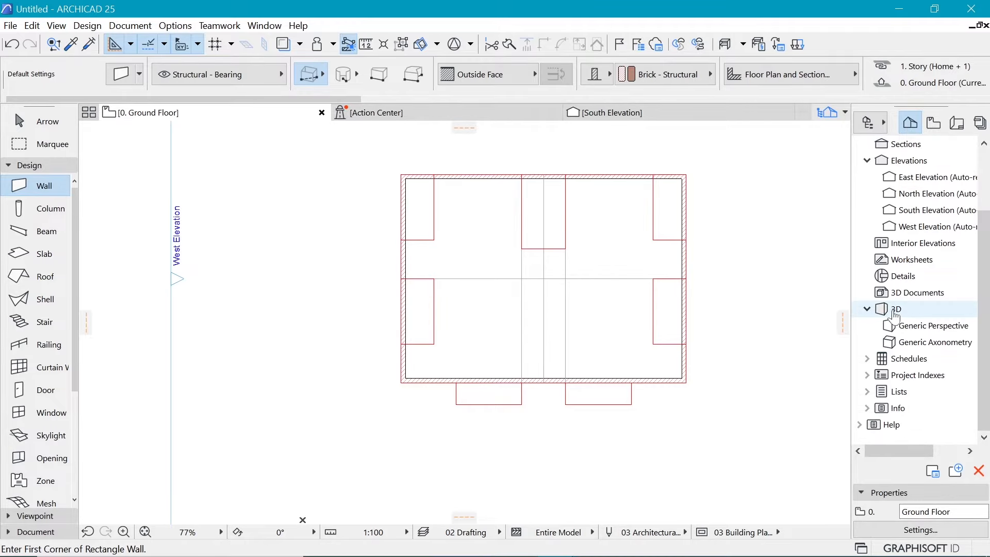
{"action": "left_click", "coordinate": [914, 329]}
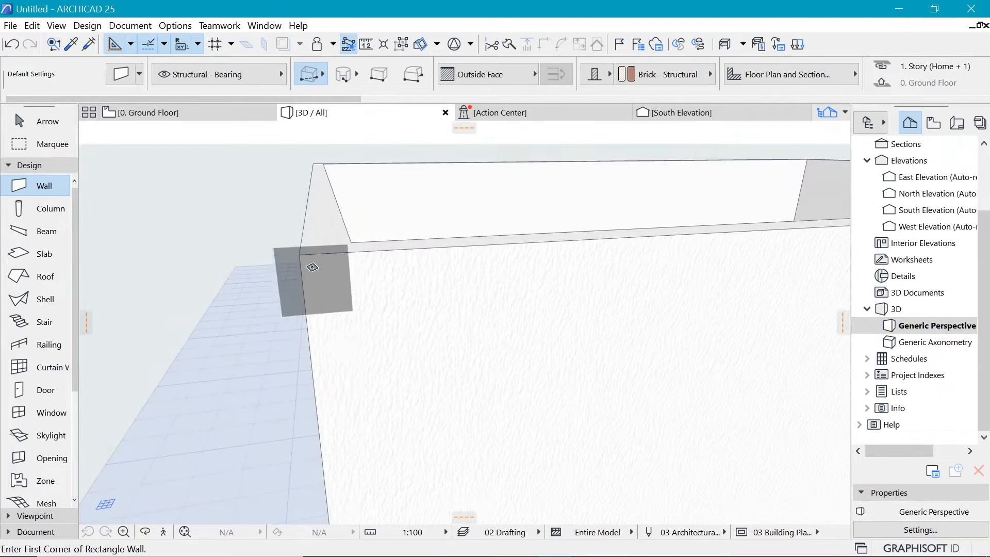
{"action": "key", "text": "o"}
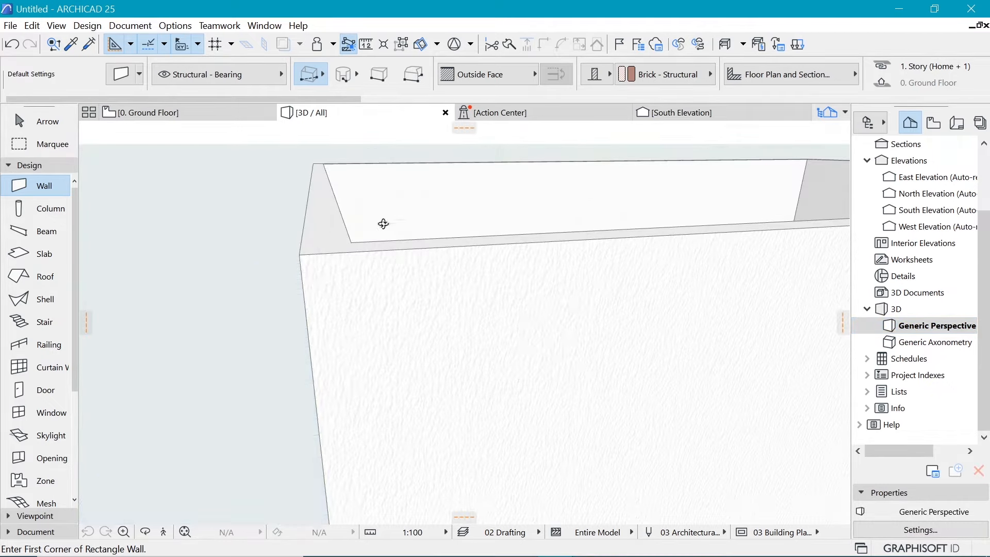
{"action": "left_click_drag", "start_coordinate": [338, 230], "coordinate": [272, 242]}
{"action": "scroll", "coordinate": [273, 242], "scroll_direction": "down", "scroll_amount": 5}
{"action": "scroll", "coordinate": [658, 192], "scroll_direction": "up", "scroll_amount": 2}
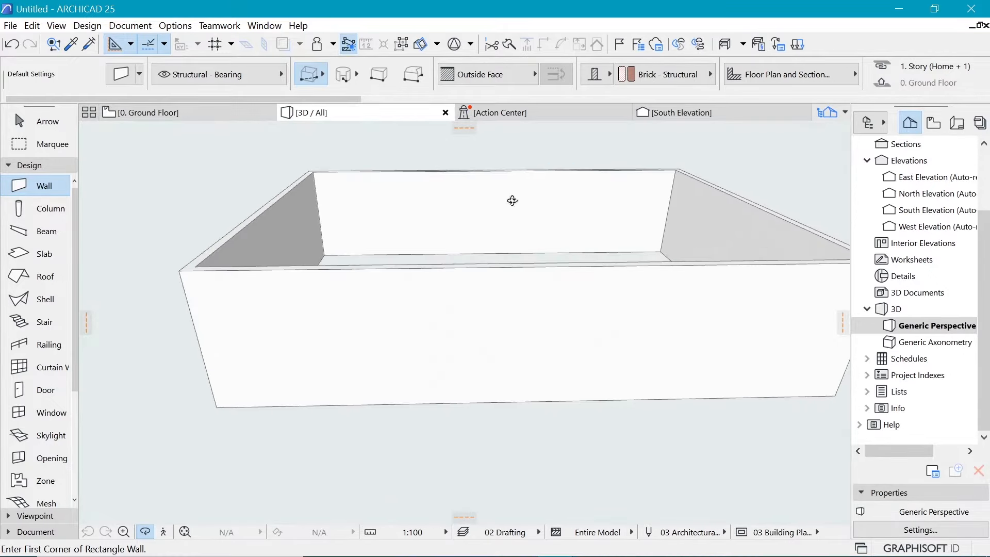
On the ground floor plan, trace the upper-left guide rectangle's two inner sides with chained walls using a Center reference line
{"action": "left_click", "coordinate": [165, 116]}
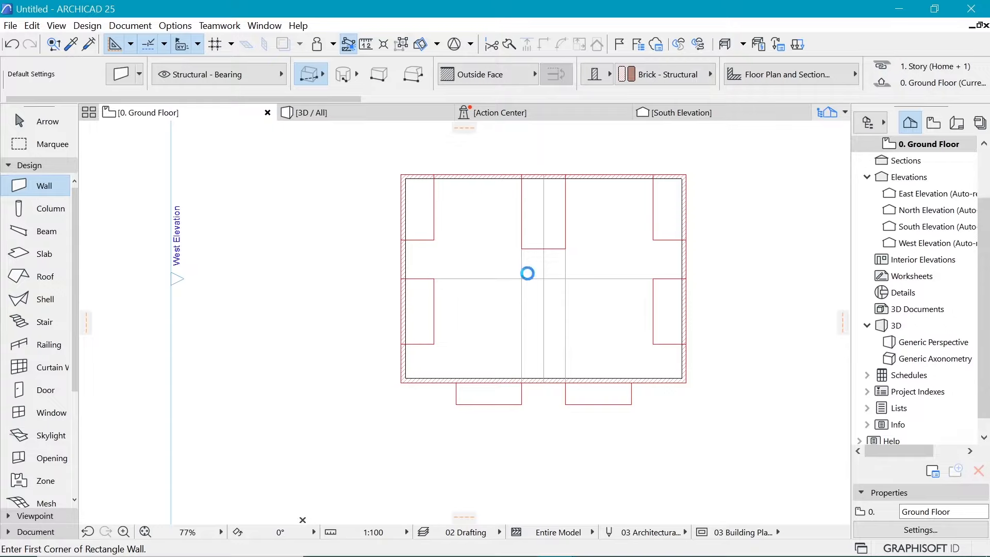
{"action": "scroll", "coordinate": [665, 258], "scroll_direction": "up", "scroll_amount": 2}
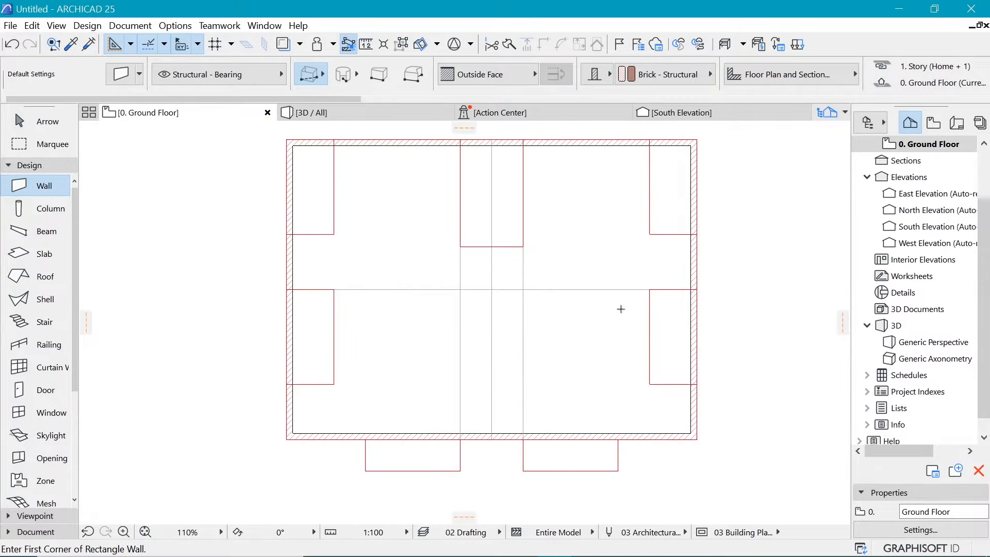
{"action": "left_click", "coordinate": [320, 78]}
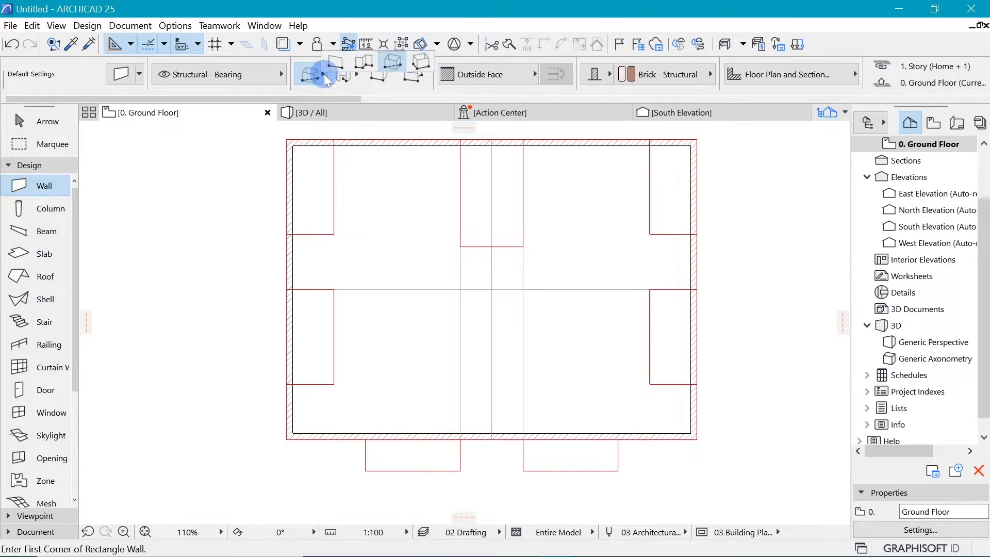
{"action": "left_click", "coordinate": [364, 64]}
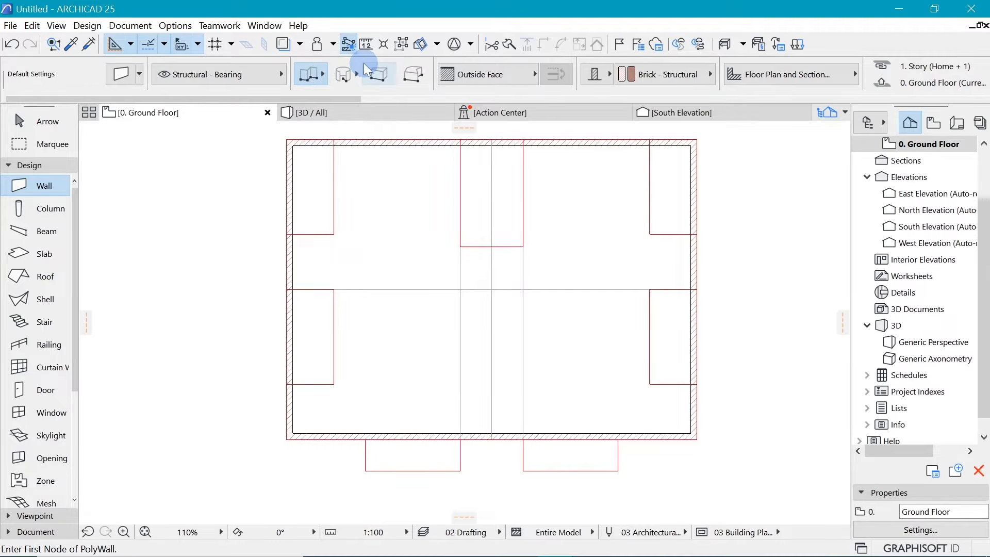
{"action": "left_click", "coordinate": [334, 146]}
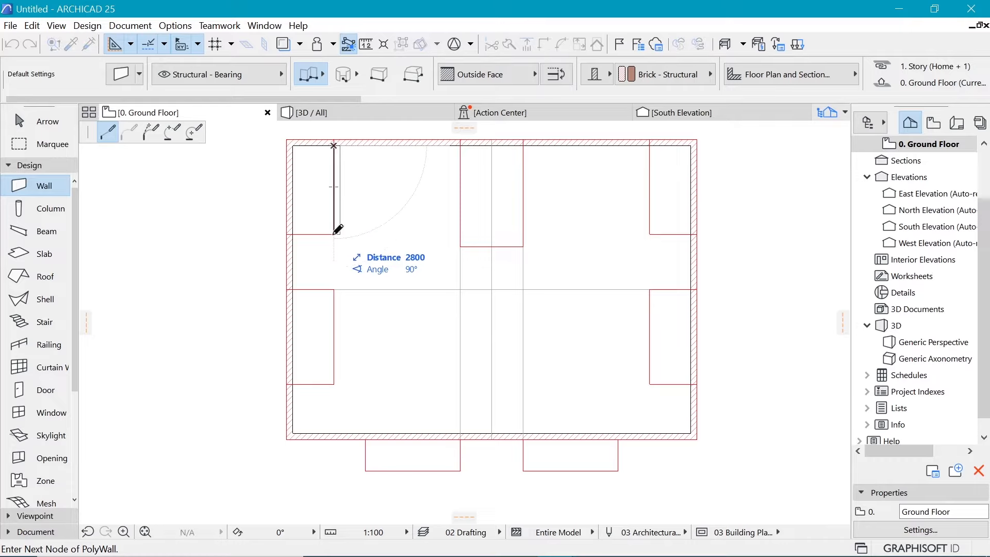
{"action": "left_click", "coordinate": [334, 234]}
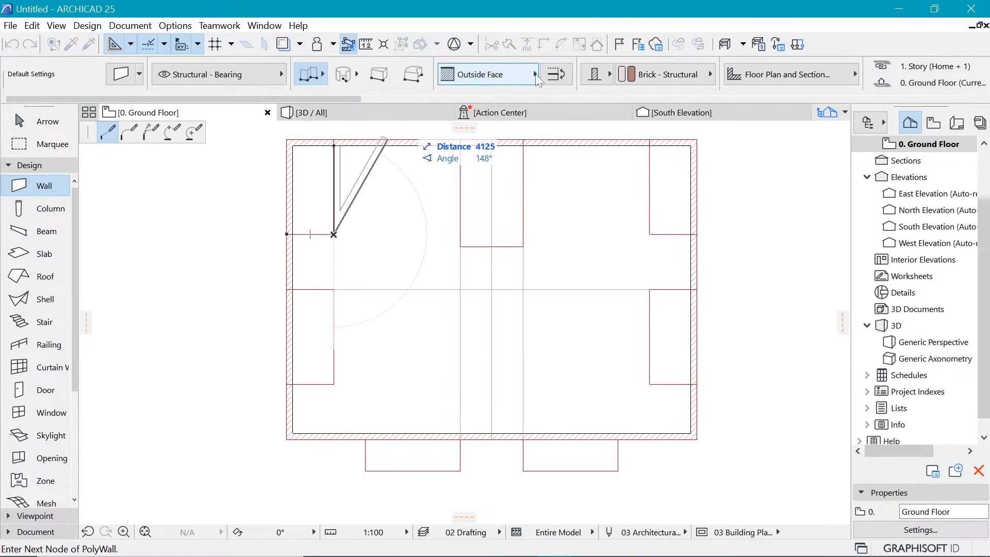
{"action": "left_click", "coordinate": [527, 75]}
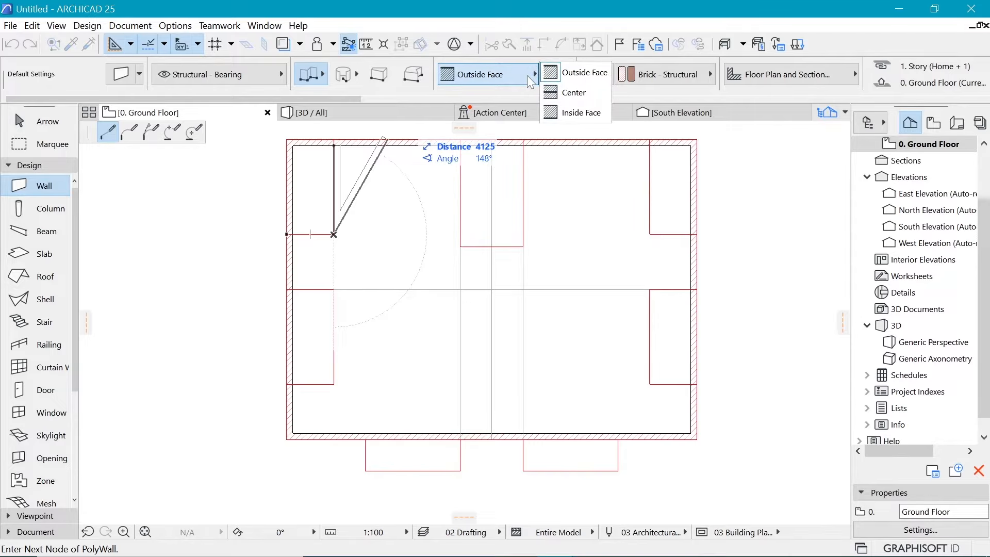
{"action": "left_click", "coordinate": [588, 92]}
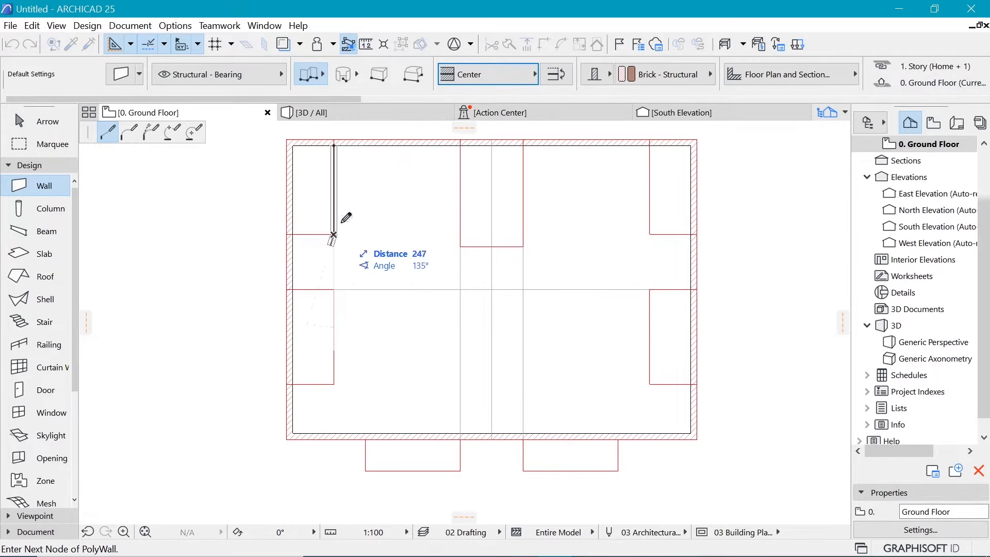
{"action": "left_click", "coordinate": [292, 234]}
{"action": "left_click", "coordinate": [292, 233]}
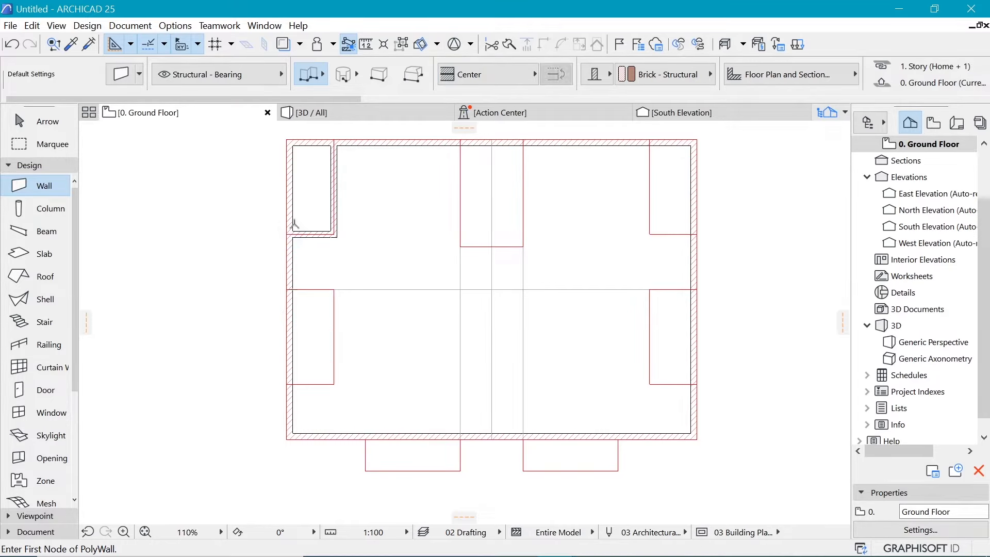
Trace the upper-right guide rectangle's two inner sides with chained walls, ending at the outer east wall
{"action": "left_click", "coordinate": [650, 139]}
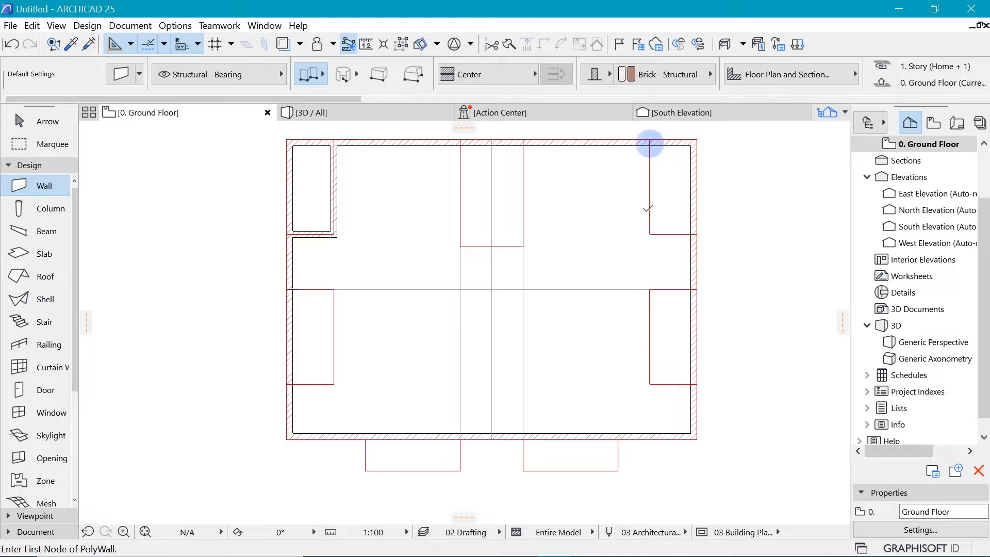
{"action": "left_click", "coordinate": [650, 234]}
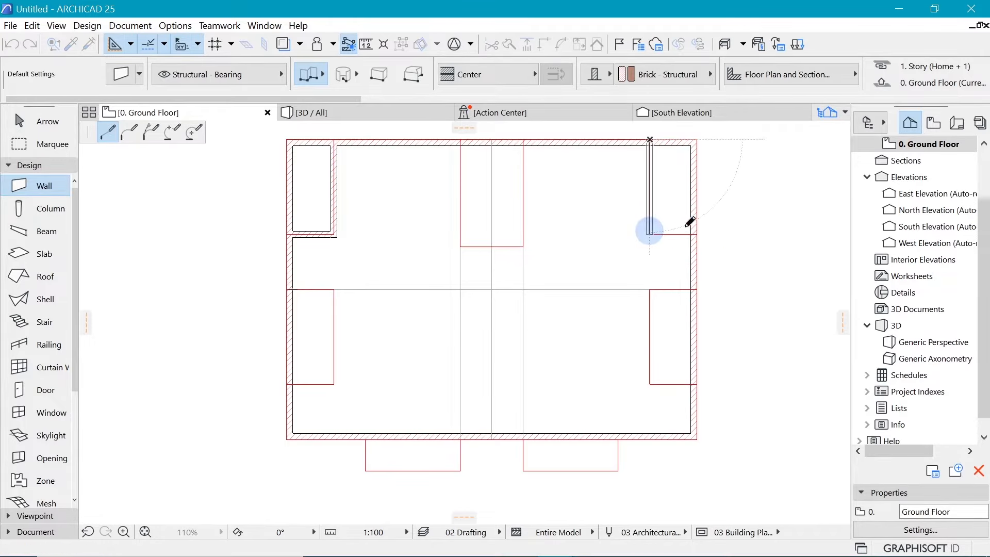
{"action": "left_click", "coordinate": [694, 233]}
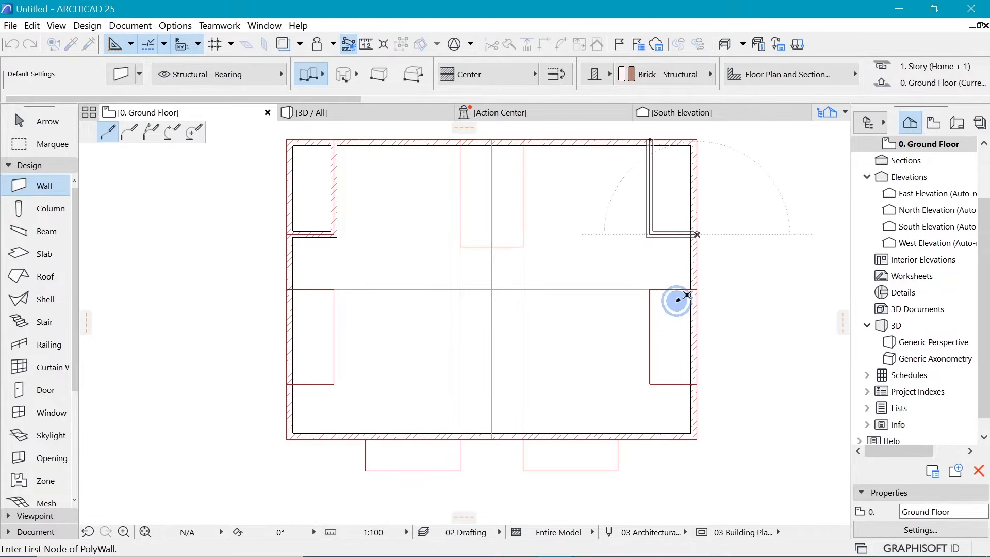
{"action": "left_click", "coordinate": [691, 234]}
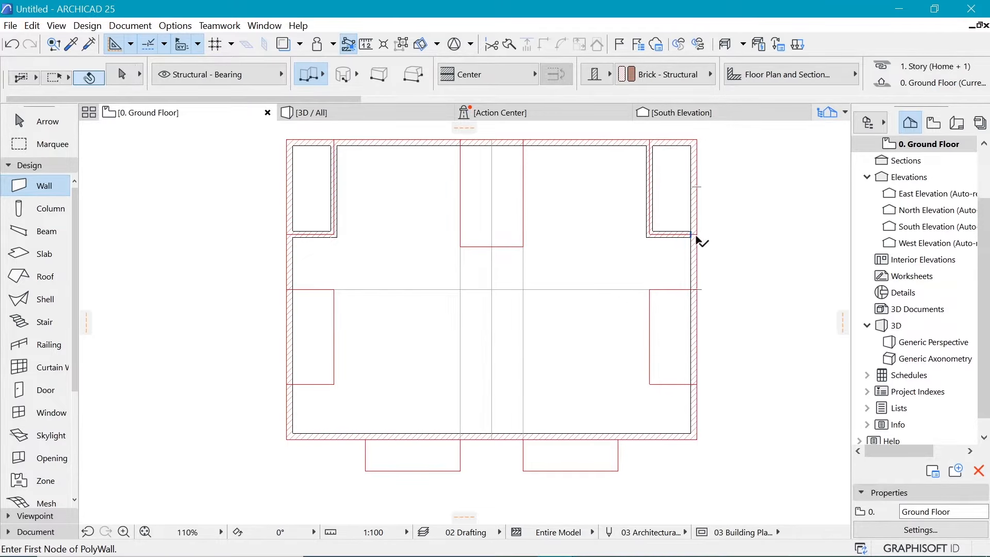
Suspend grouping and remove the short extra wall segment where the upper-right partition meets the outer east wall
{"action": "left_click", "coordinate": [698, 234], "text": "shift"}
{"action": "key", "text": "Escape"}
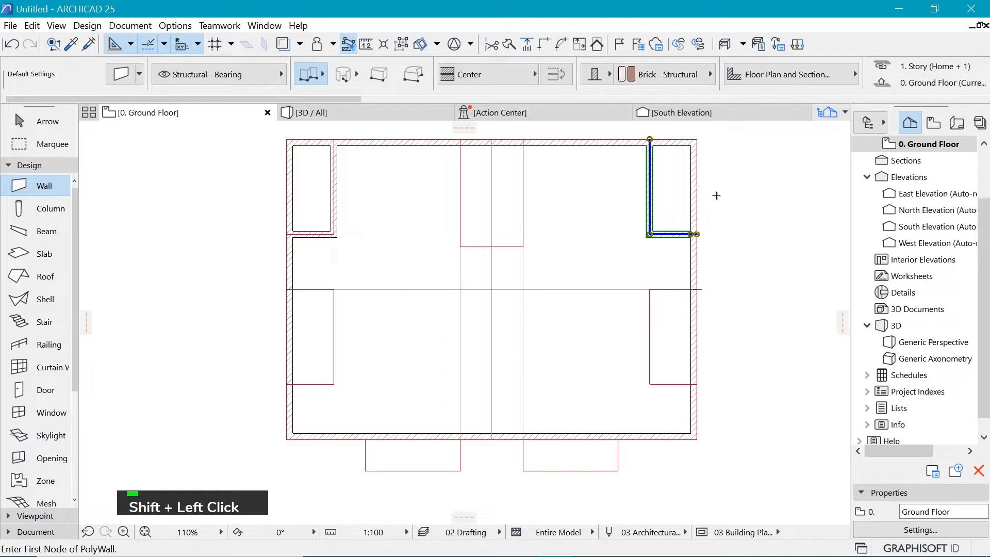
{"action": "scroll", "coordinate": [714, 198], "scroll_direction": "up", "scroll_amount": 3}
{"action": "left_click", "coordinate": [644, 261], "text": "shift"}
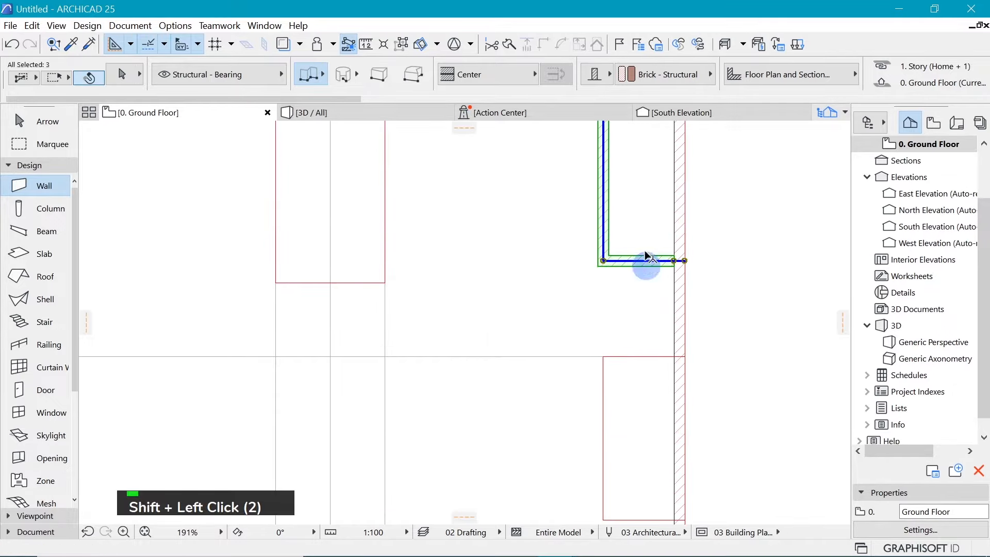
{"action": "scroll", "coordinate": [568, 294], "scroll_direction": "down", "scroll_amount": 3}
{"action": "scroll", "coordinate": [602, 218], "scroll_direction": "up", "scroll_amount": 2}
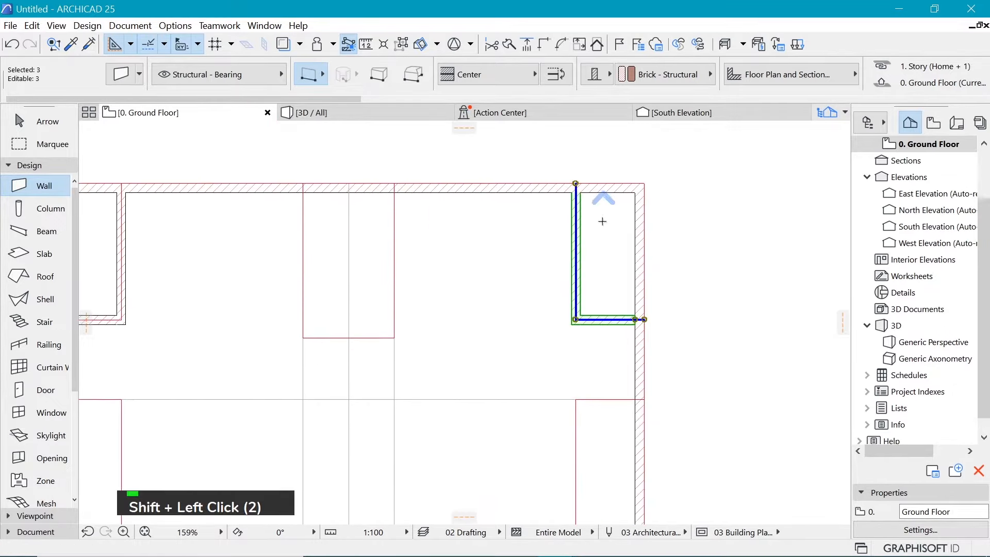
{"action": "left_click", "coordinate": [311, 76]}
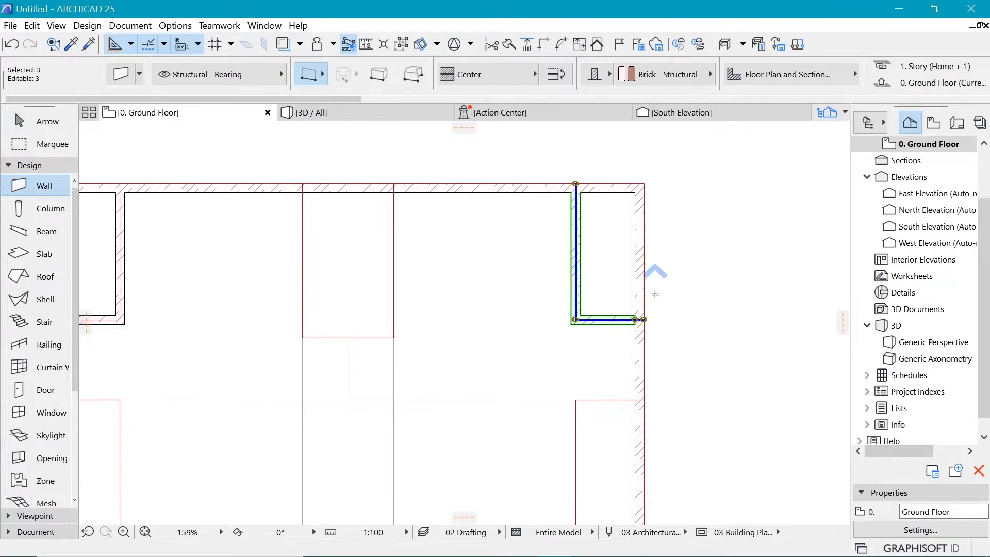
{"action": "scroll", "coordinate": [652, 294], "scroll_direction": "up", "scroll_amount": 2}
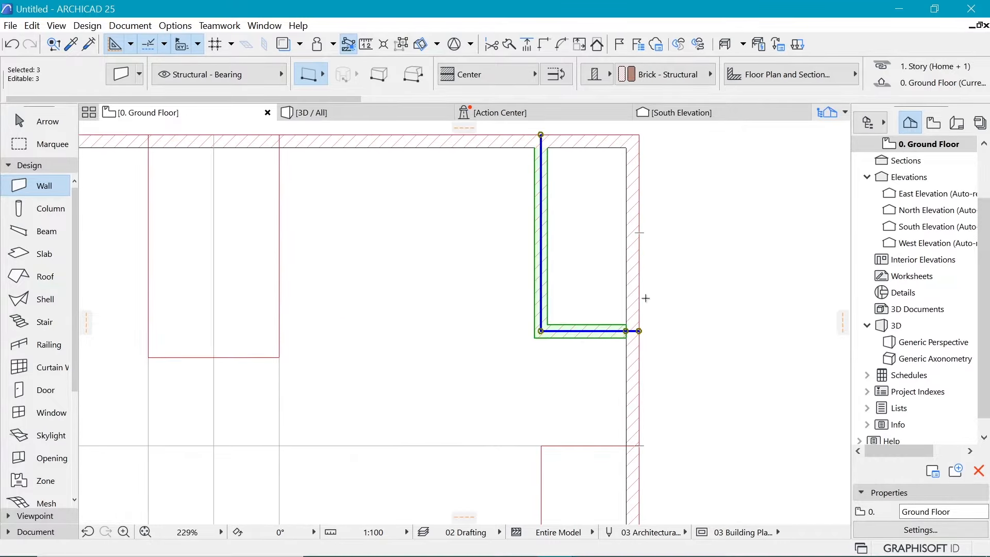
{"action": "left_click", "coordinate": [400, 44]}
{"action": "key", "text": "Escape"}
{"action": "left_click", "coordinate": [638, 333], "text": "shift"}
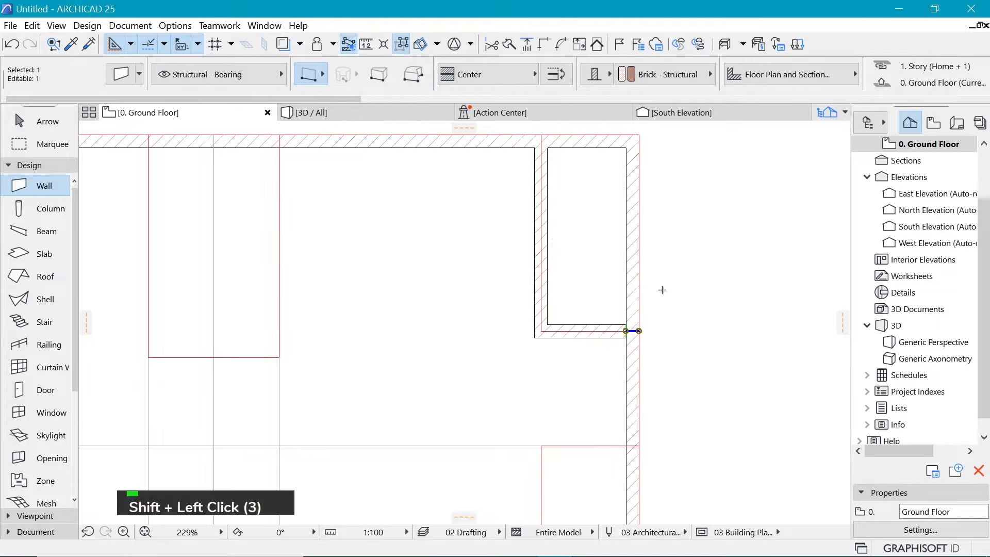
{"action": "key", "text": "Escape"}
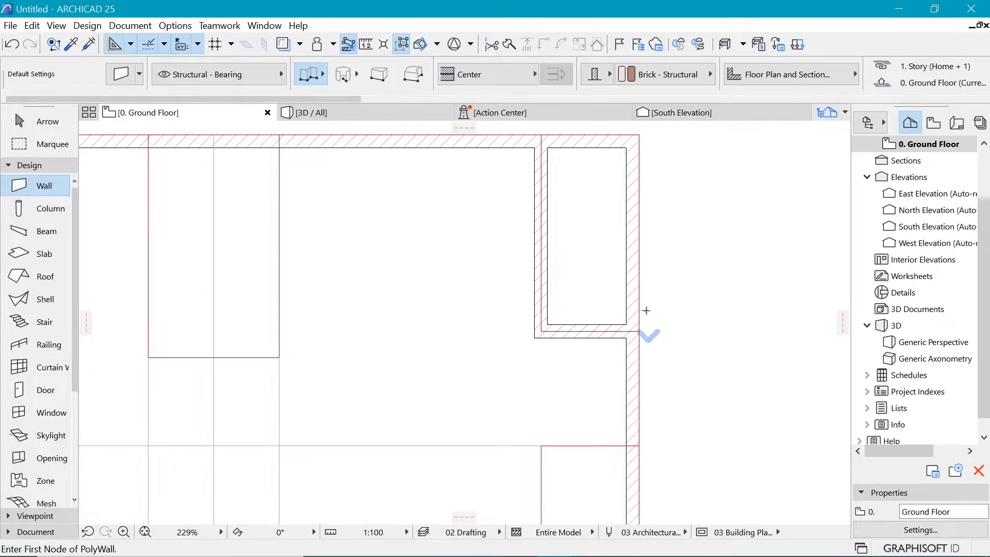
Pick up the upper-right partition's wall settings and trace the upper-middle guide rectangle's two long sides and lower side with chained walls
{"action": "scroll", "coordinate": [647, 310], "scroll_direction": "down", "scroll_amount": 3}
{"action": "scroll", "coordinate": [554, 287], "scroll_direction": "up", "scroll_amount": 2}
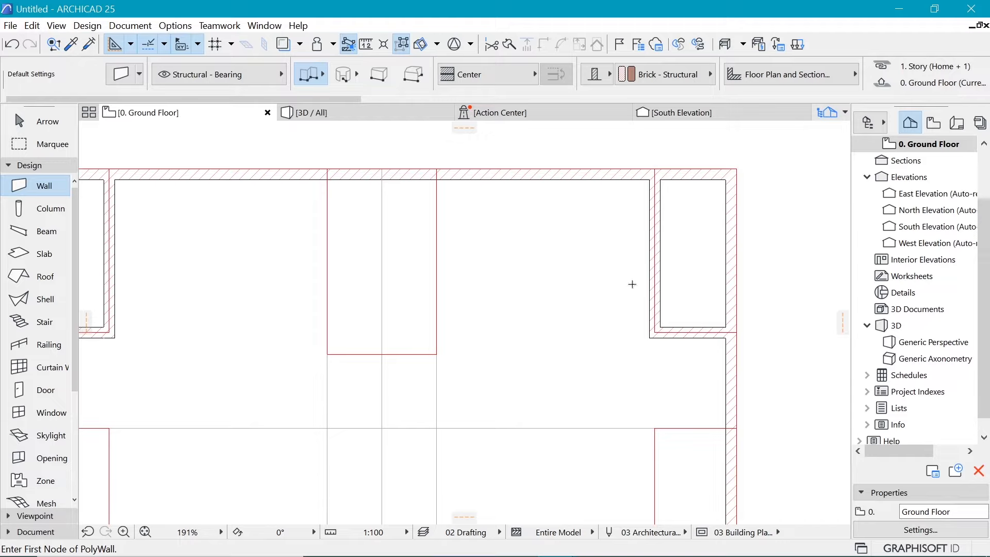
{"action": "left_click", "coordinate": [660, 310], "text": "alt"}
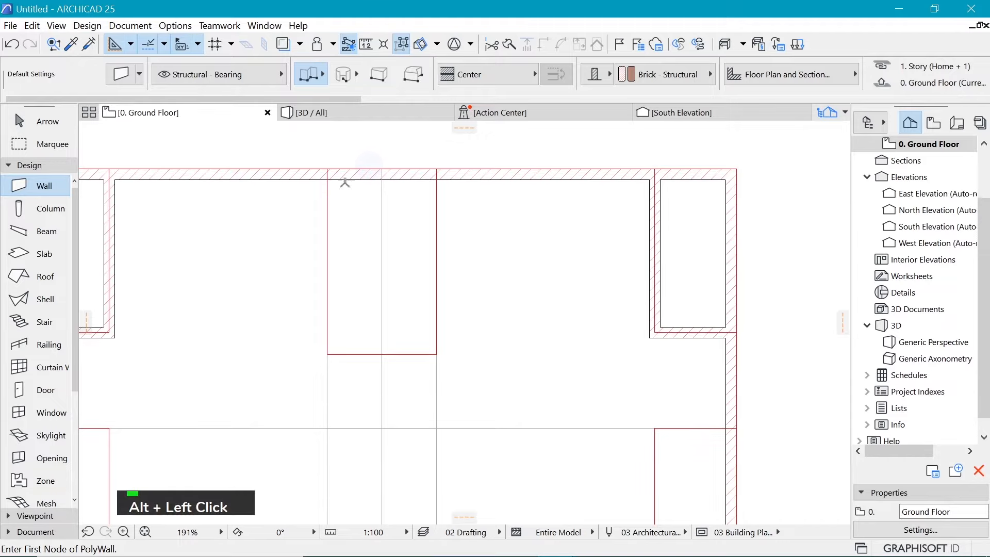
{"action": "left_click", "coordinate": [327, 177]}
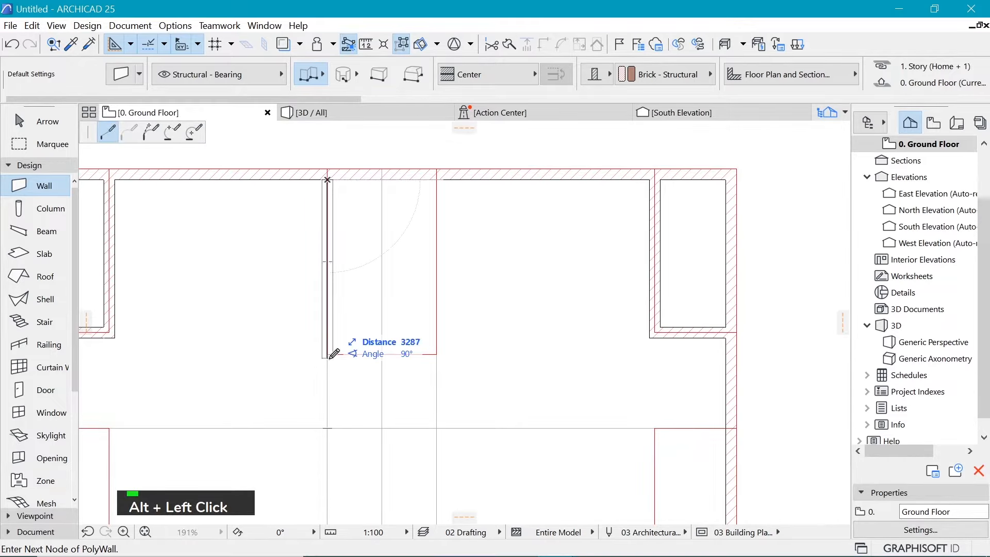
{"action": "left_click", "coordinate": [331, 355]}
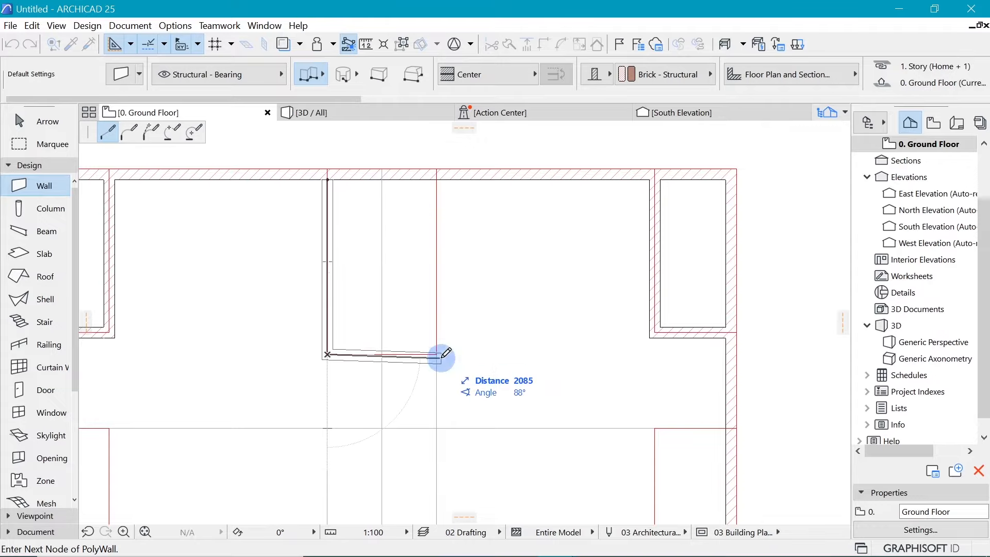
{"action": "left_click", "coordinate": [437, 355]}
{"action": "double_click", "coordinate": [439, 178]}
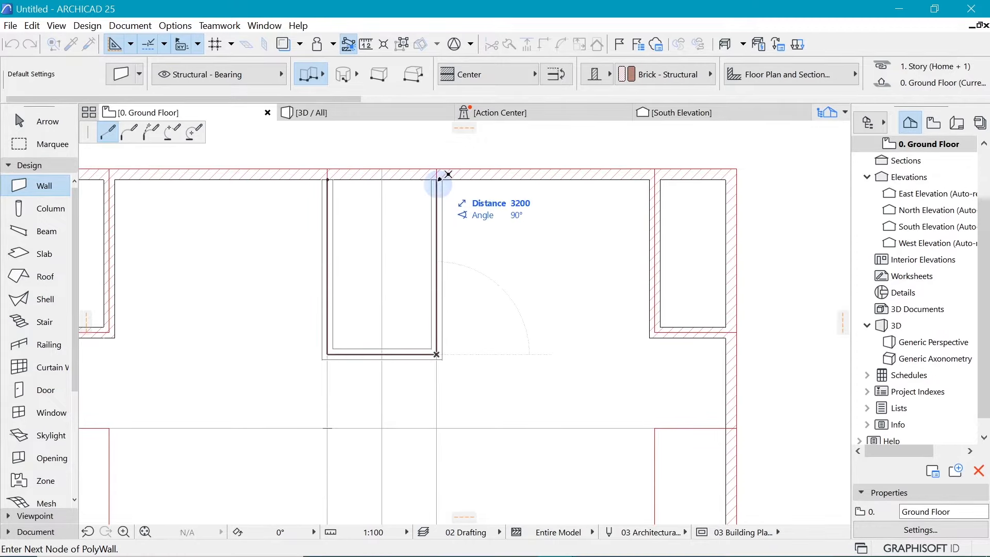
Draw walls from the middle rectangle's two lower corners to the outer south wall, and one full-width wall along the horizontal guide line
{"action": "scroll", "coordinate": [458, 188], "scroll_direction": "down", "scroll_amount": 7}
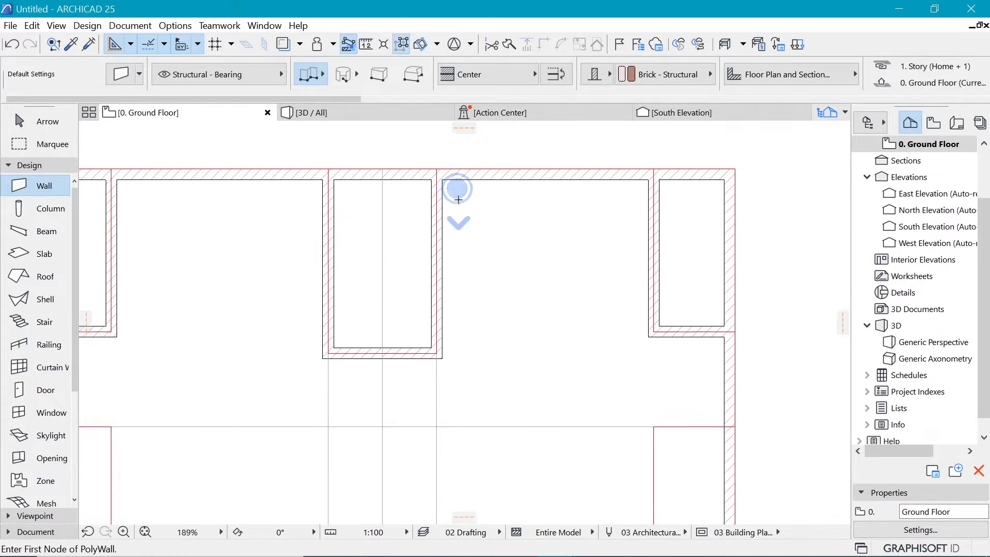
{"action": "scroll", "coordinate": [459, 216], "scroll_direction": "up", "scroll_amount": 5}
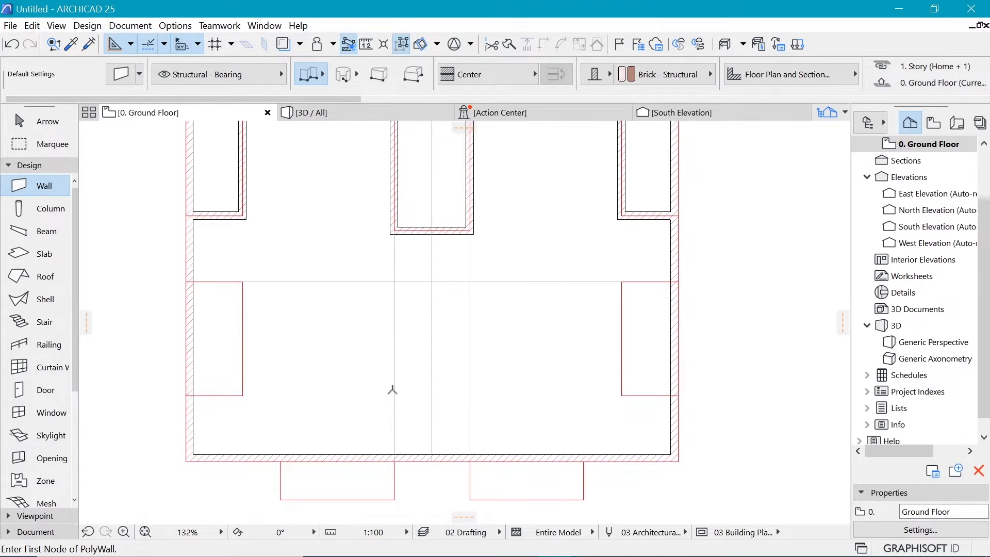
{"action": "left_click", "coordinate": [394, 231]}
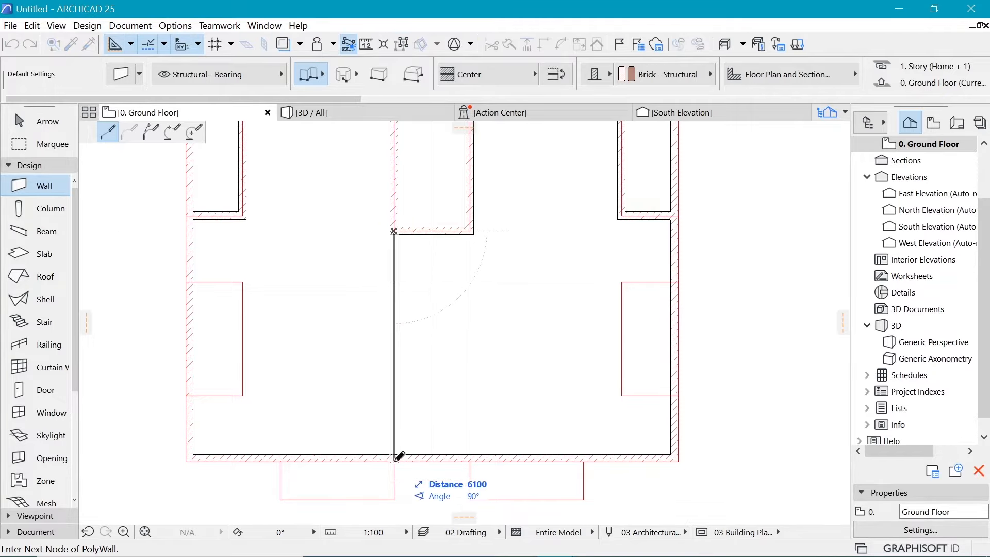
{"action": "double_click", "coordinate": [394, 460]}
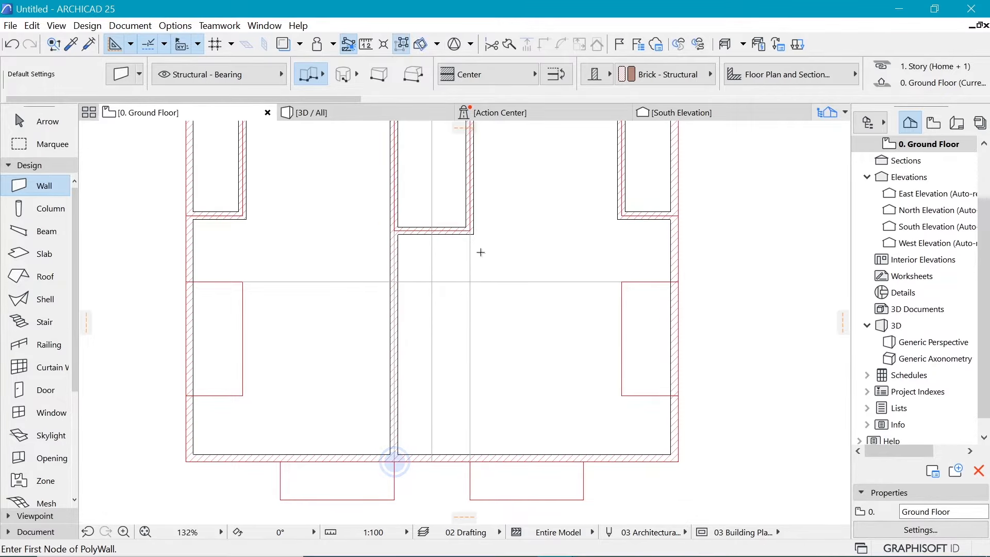
{"action": "left_click", "coordinate": [470, 234]}
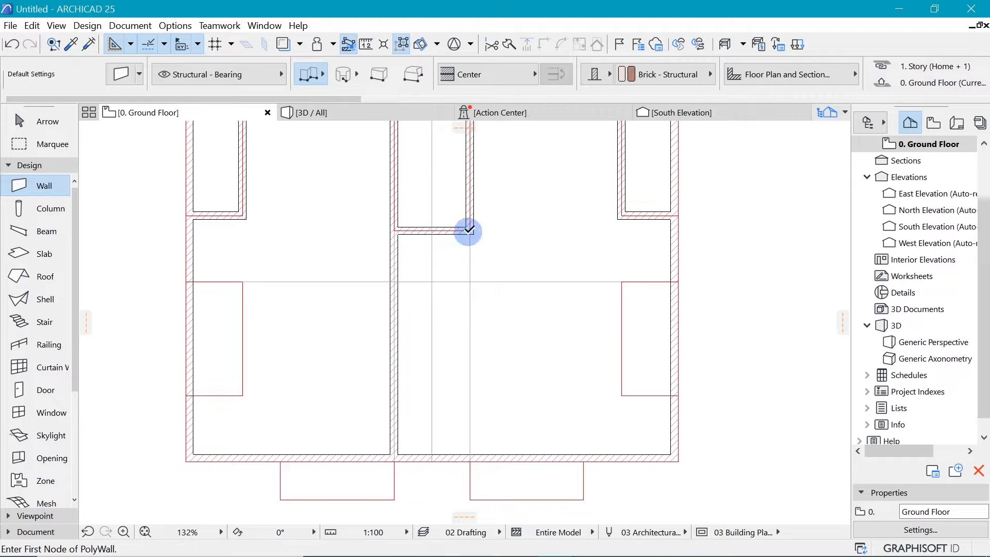
{"action": "double_click", "coordinate": [470, 458]}
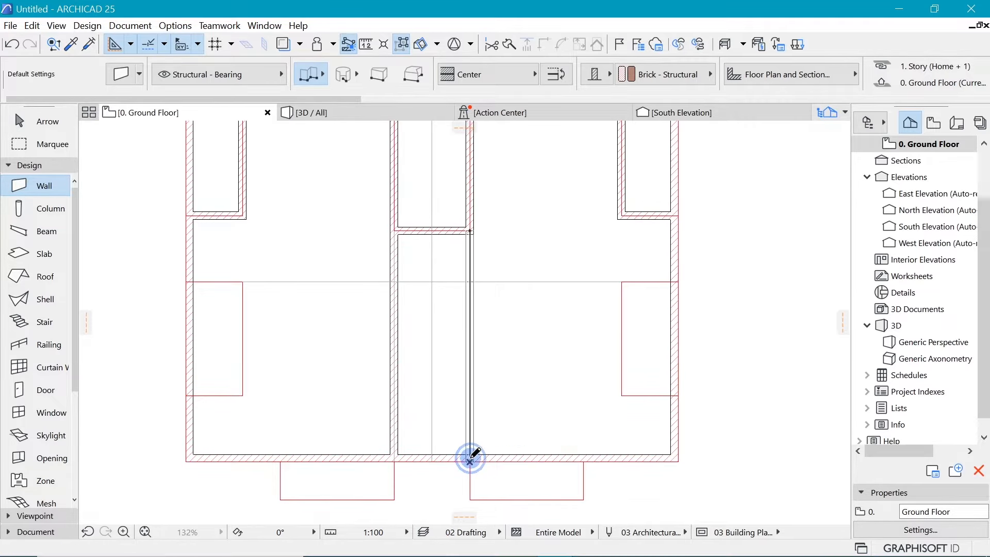
{"action": "left_click", "coordinate": [189, 282]}
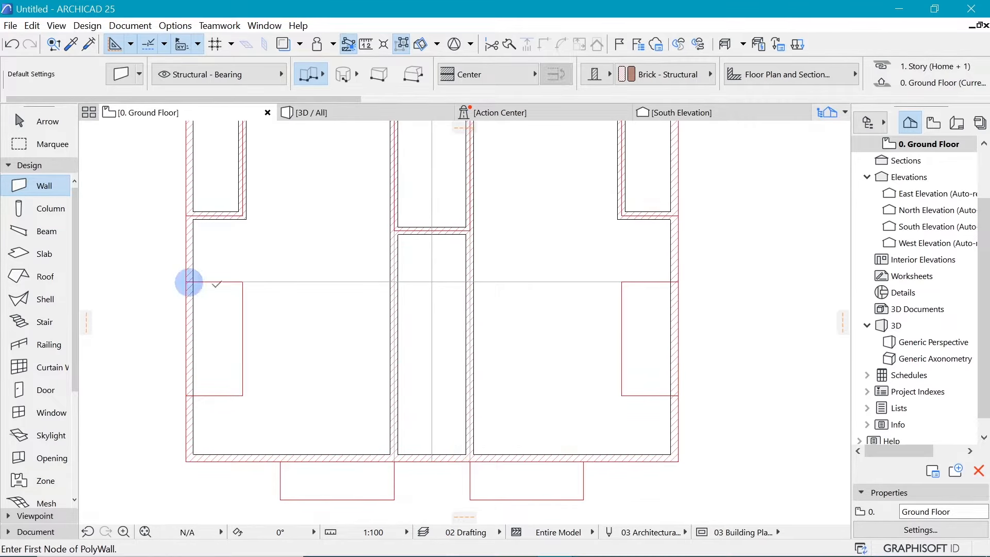
{"action": "double_click", "coordinate": [677, 279]}
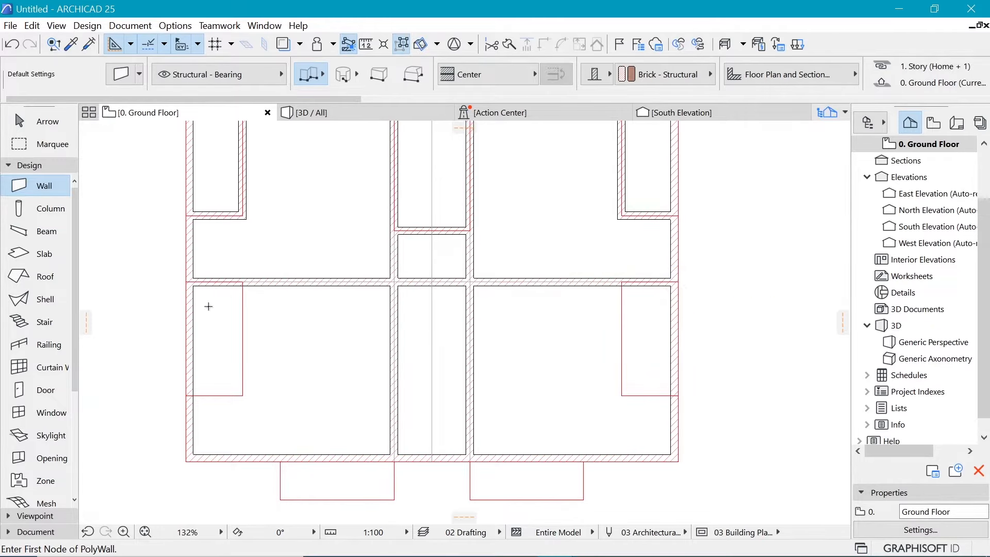
Trace the two inner sides of both the lower-left and lower-right guide rectangles with chained walls ending at the outer walls
{"action": "left_click", "coordinate": [242, 281]}
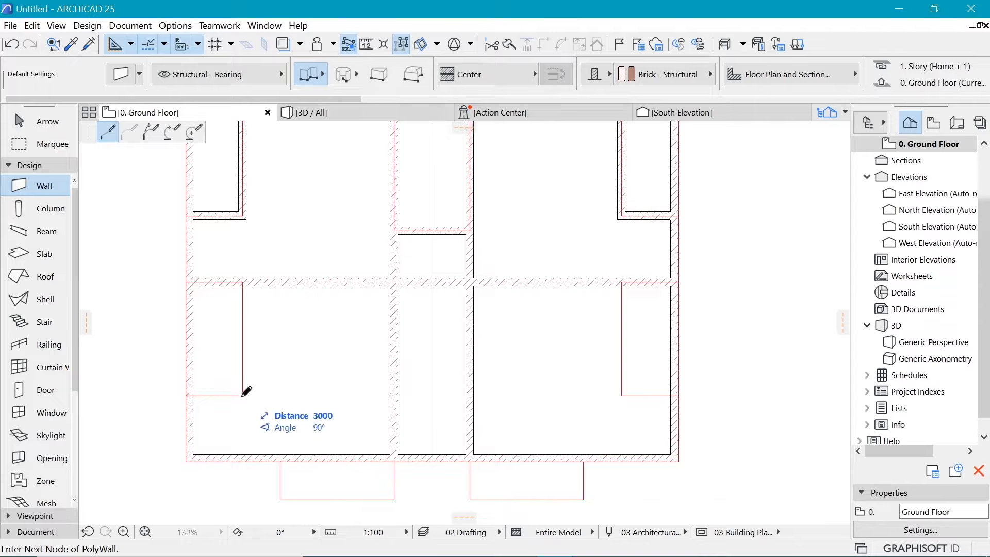
{"action": "double_click", "coordinate": [242, 396]}
{"action": "double_click", "coordinate": [193, 394]}
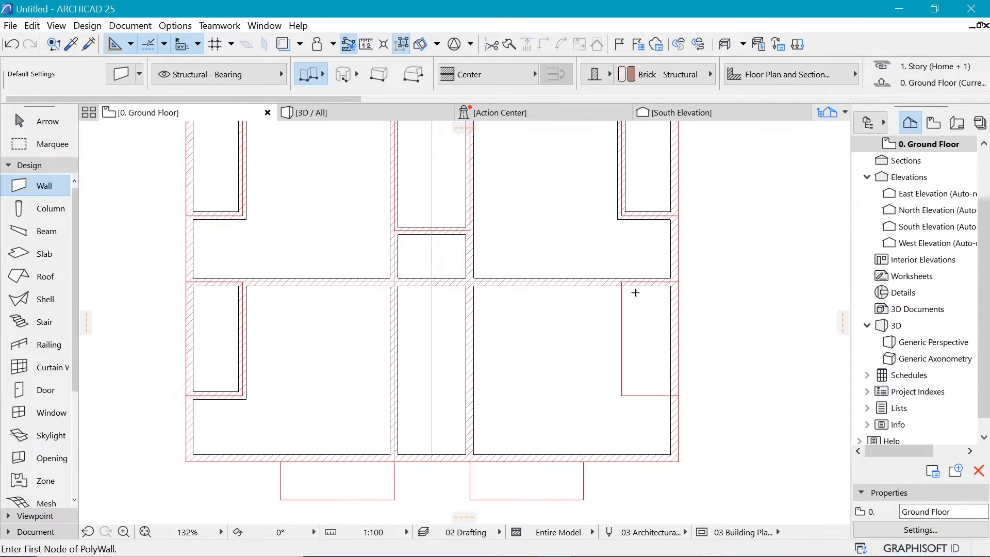
{"action": "left_click", "coordinate": [623, 282]}
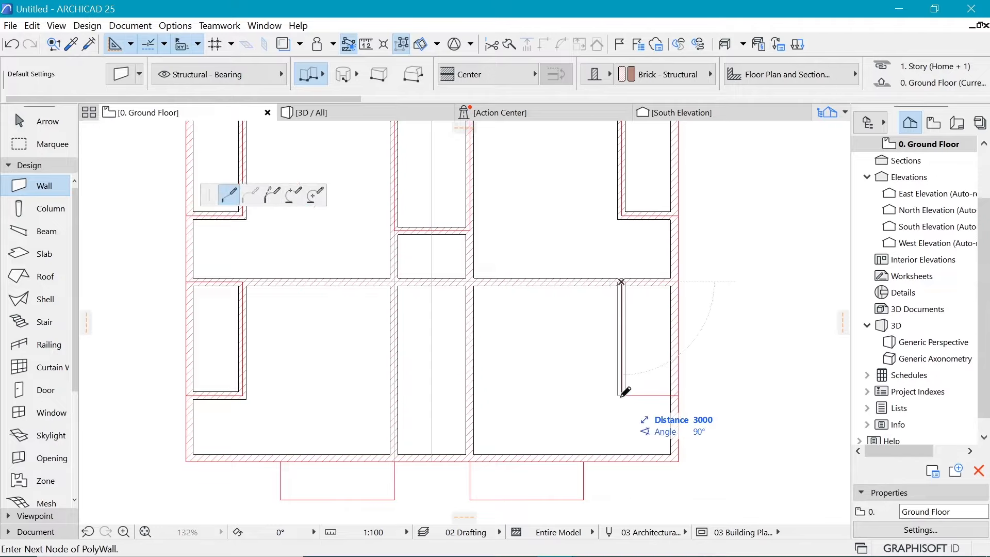
{"action": "left_click", "coordinate": [622, 395]}
{"action": "double_click", "coordinate": [670, 396]}
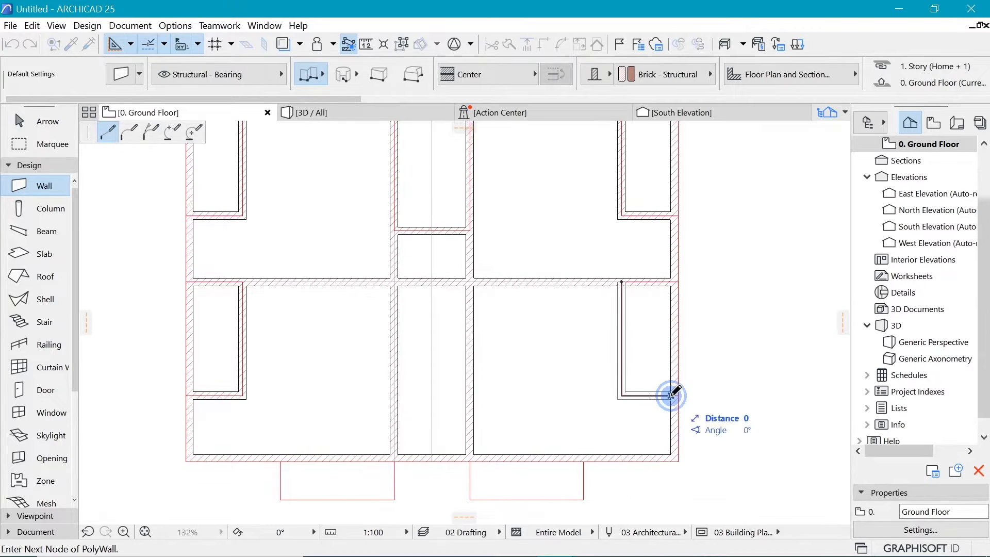
Delete the vertical guide line running through the centre of the plan
{"action": "scroll", "coordinate": [428, 268], "scroll_direction": "down", "scroll_amount": 3}
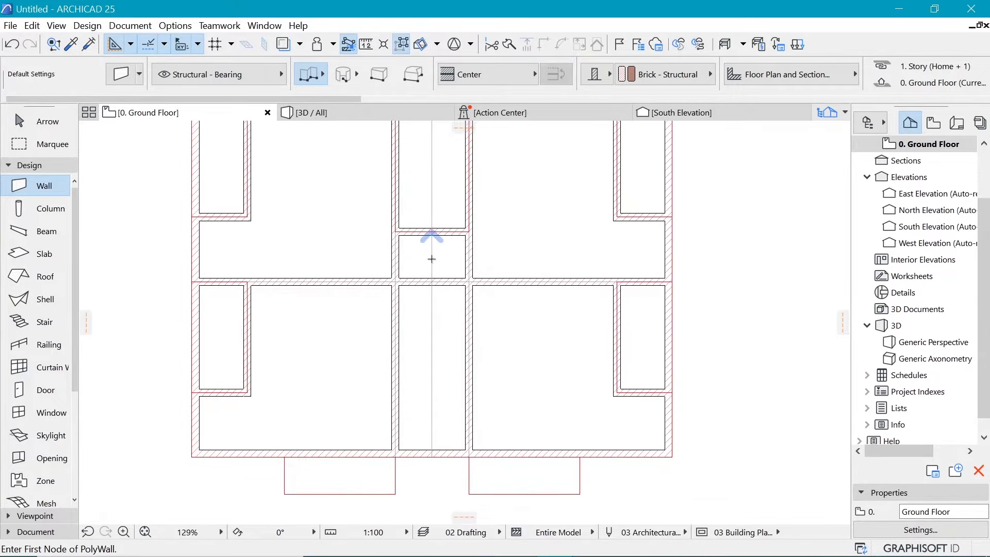
{"action": "scroll", "coordinate": [433, 224], "scroll_direction": "up", "scroll_amount": 3}
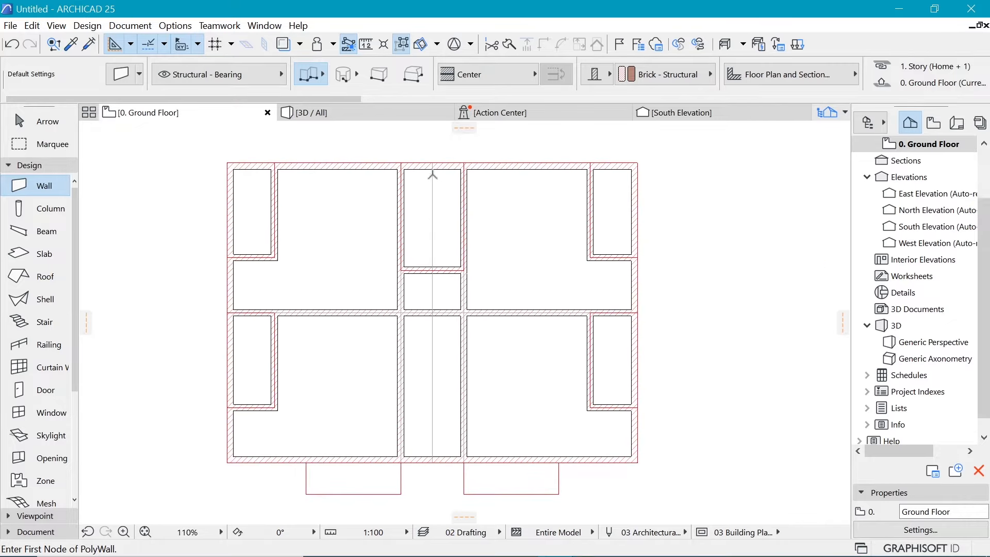
{"action": "left_click", "coordinate": [433, 437], "text": "shift"}
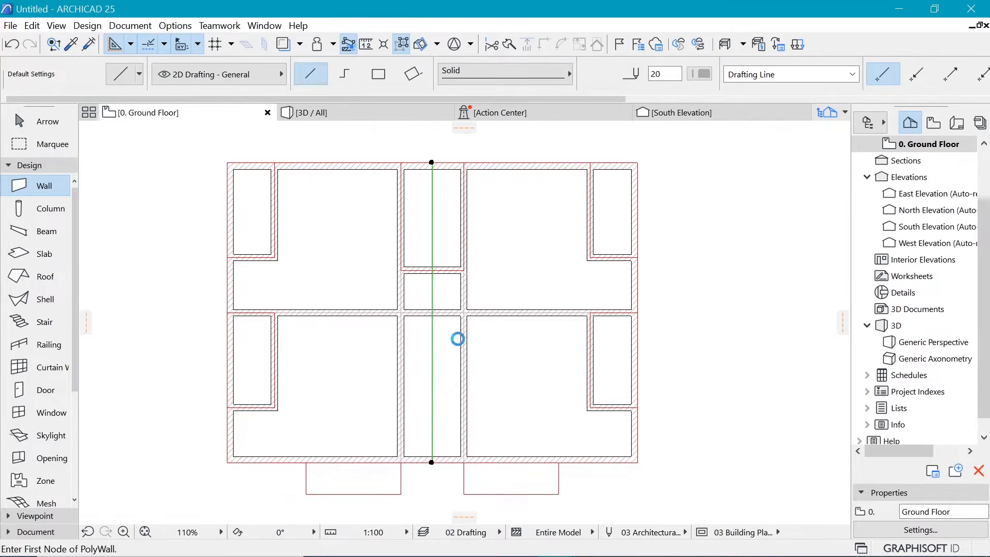
{"action": "key", "text": "Escape"}
Delete the short horizontal wall on the lower side of the upper-middle guide rectangle
{"action": "scroll", "coordinate": [398, 180], "scroll_direction": "up", "scroll_amount": 4}
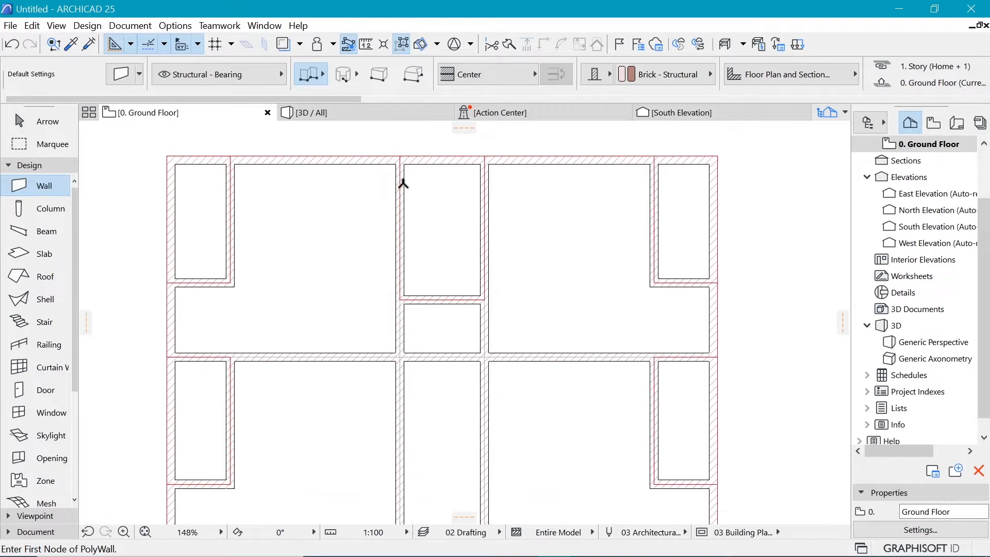
{"action": "left_click", "coordinate": [454, 316], "text": "shift"}
{"action": "left_click", "coordinate": [468, 315], "text": "shift"}
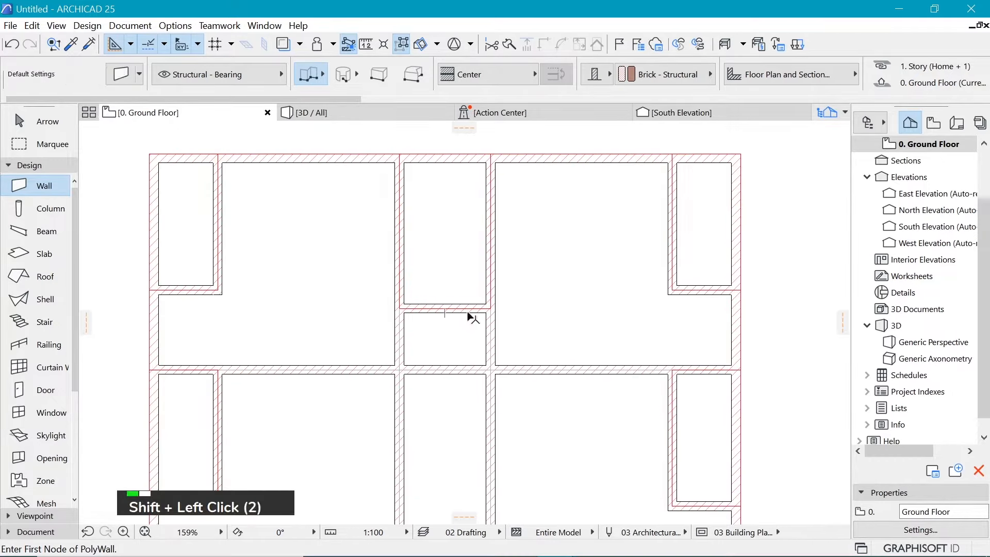
{"action": "left_click", "coordinate": [470, 317], "text": "shift"}
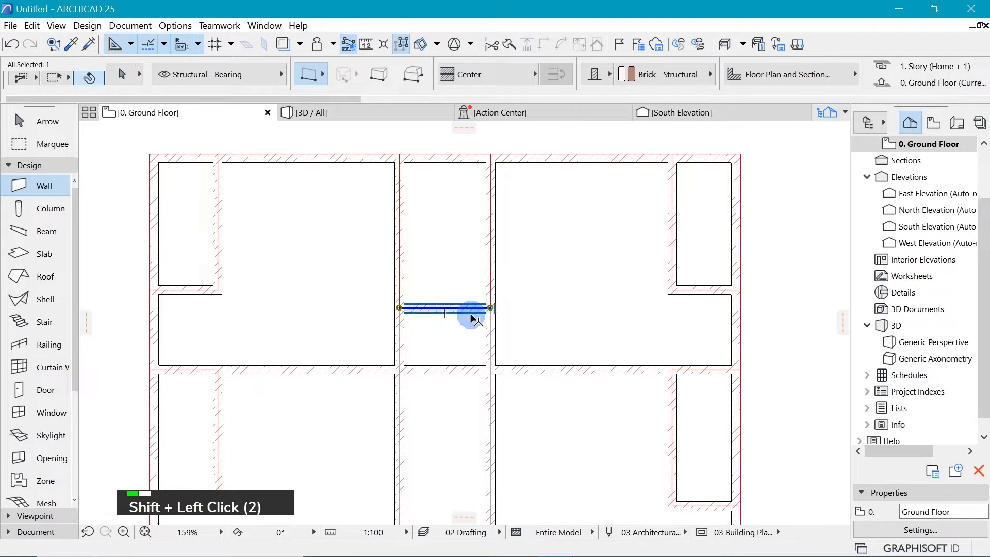
{"action": "left_click", "coordinate": [475, 314], "text": "shift"}
{"action": "left_click", "coordinate": [459, 324], "text": "shift"}
{"action": "left_click", "coordinate": [477, 311], "text": "shift"}
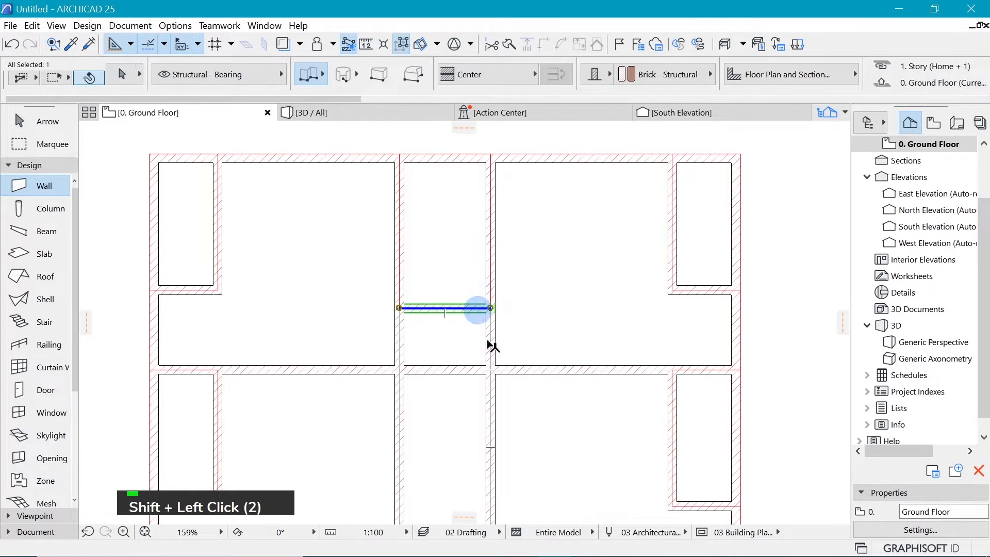
{"action": "left_click", "coordinate": [486, 339]}
{"action": "key", "text": "Delete"}
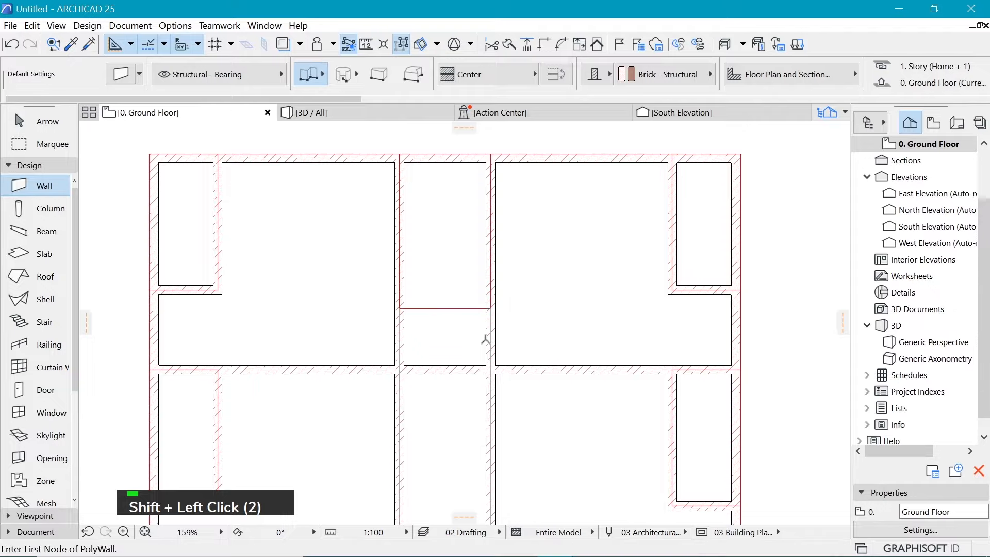
{"action": "scroll", "coordinate": [446, 236], "scroll_direction": "down", "scroll_amount": 1}
{"action": "scroll", "coordinate": [447, 236], "scroll_direction": "down", "scroll_amount": 3}
{"action": "scroll", "coordinate": [487, 279], "scroll_direction": "up", "scroll_amount": 2}
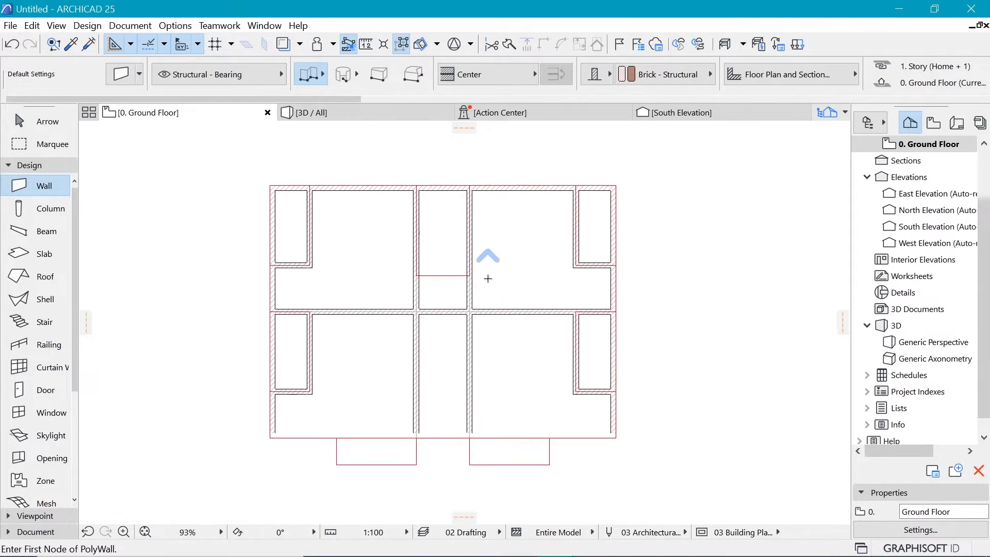
{"action": "scroll", "coordinate": [375, 285], "scroll_direction": "up", "scroll_amount": 1}
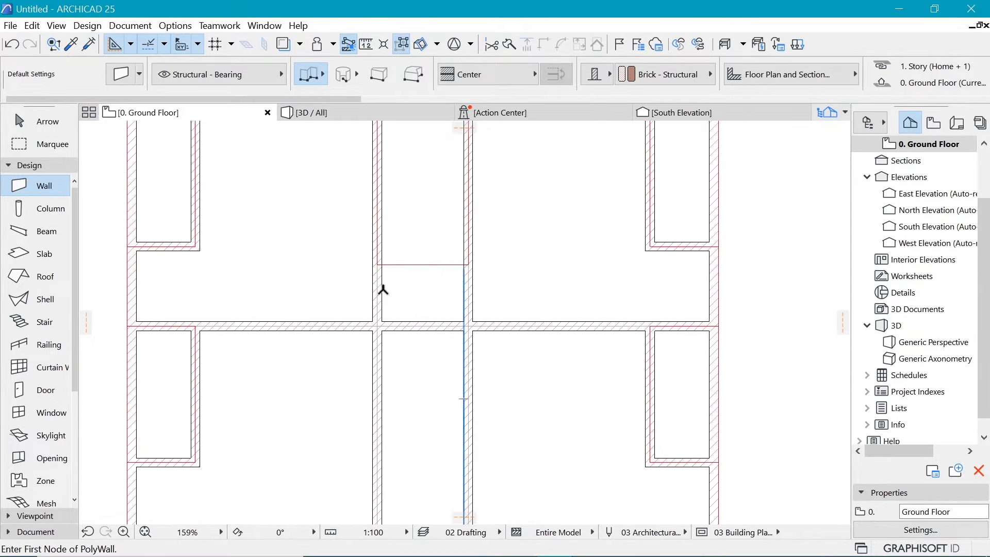
{"action": "left_click", "coordinate": [425, 334], "text": "shift"}
{"action": "left_click", "coordinate": [422, 331], "text": "shift"}
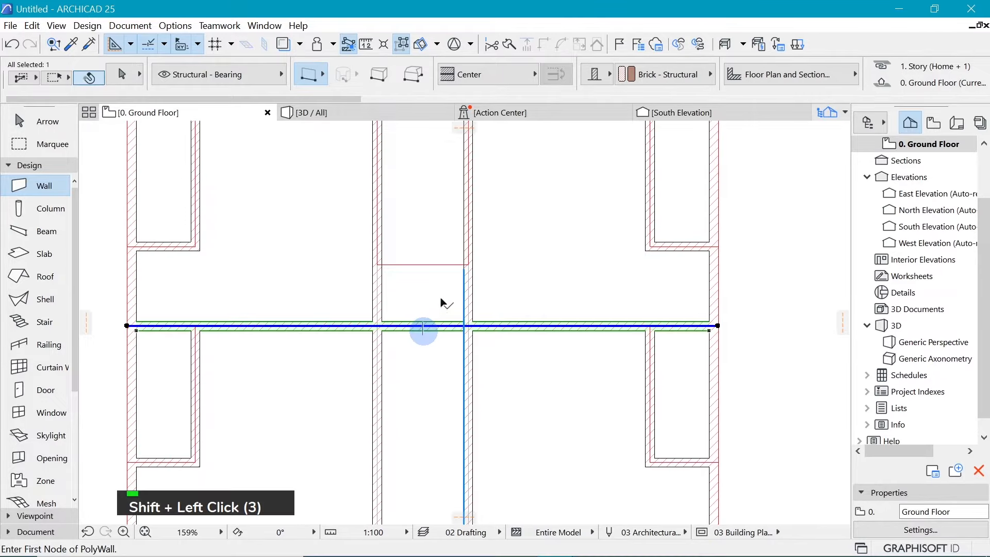
{"action": "left_click", "coordinate": [443, 316], "text": "shift"}
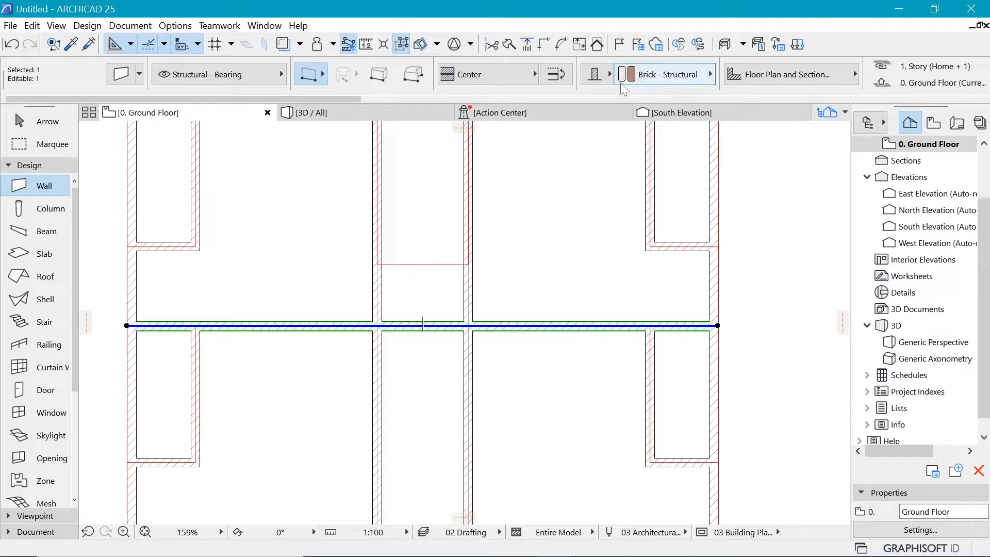
{"action": "key", "text": "Escape"}
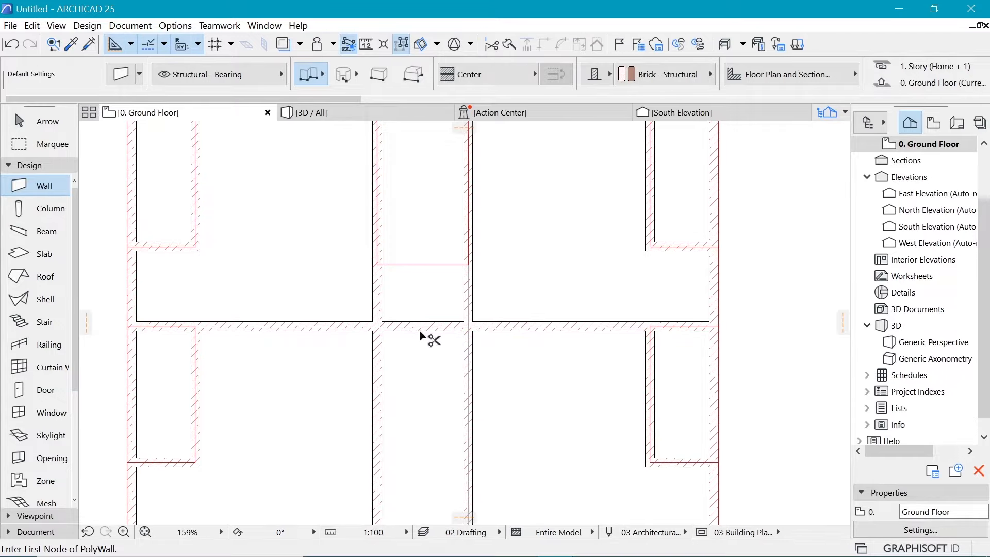
Trim away the piece of the full-width horizontal wall between the two central vertical walls
{"action": "scroll", "coordinate": [423, 329], "scroll_direction": "up", "scroll_amount": 3}
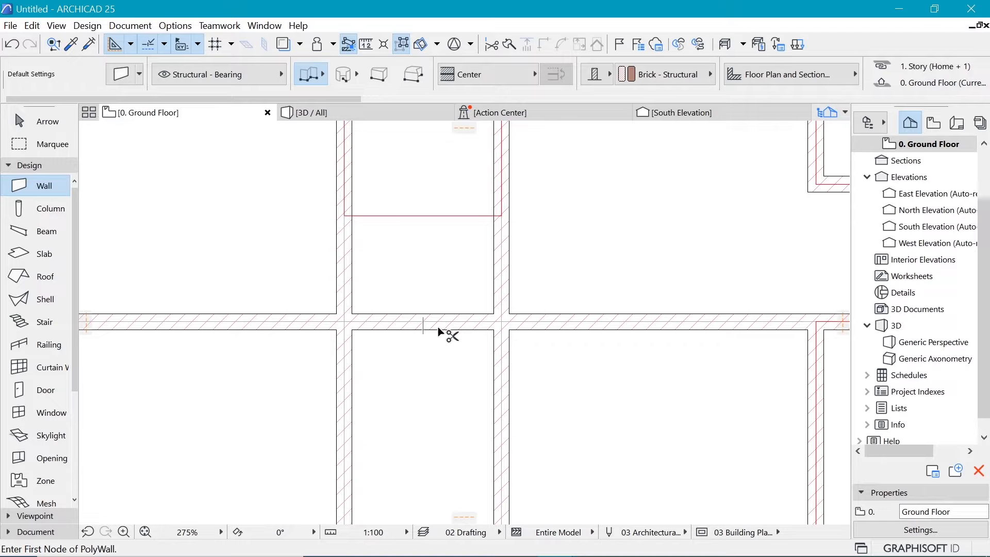
{"action": "left_click", "coordinate": [436, 328], "text": "ctrl"}
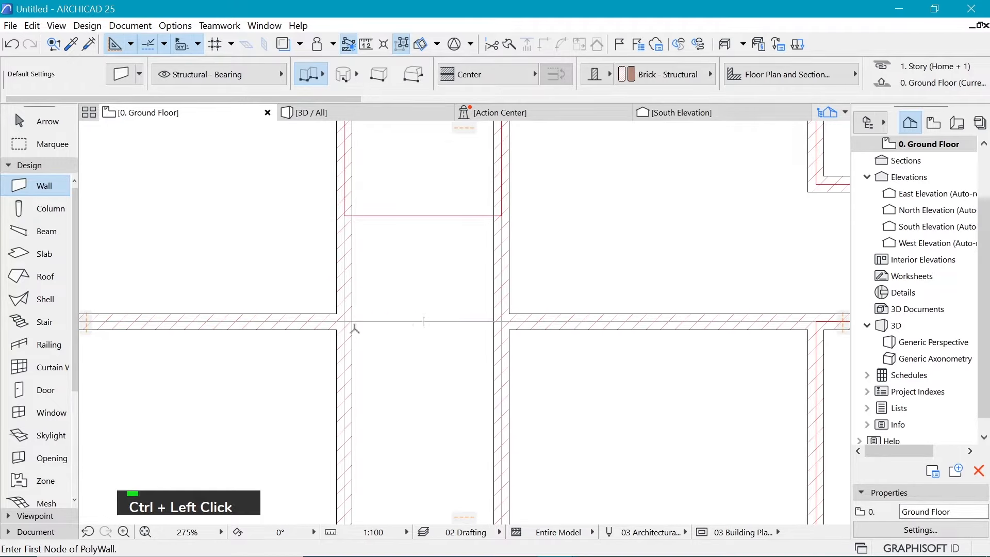
{"action": "scroll", "coordinate": [491, 258], "scroll_direction": "down", "scroll_amount": 6}
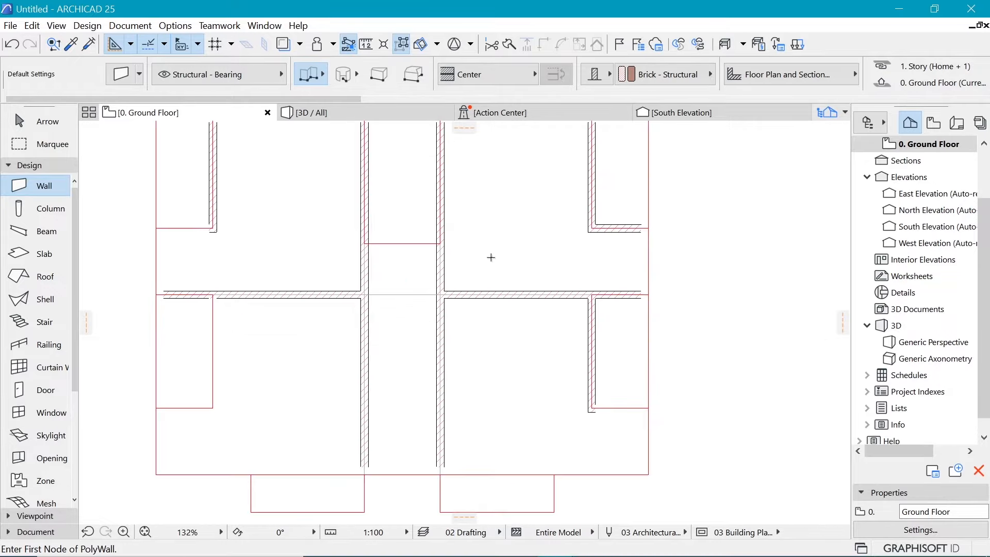
{"action": "scroll", "coordinate": [458, 270], "scroll_direction": "up", "scroll_amount": 5}
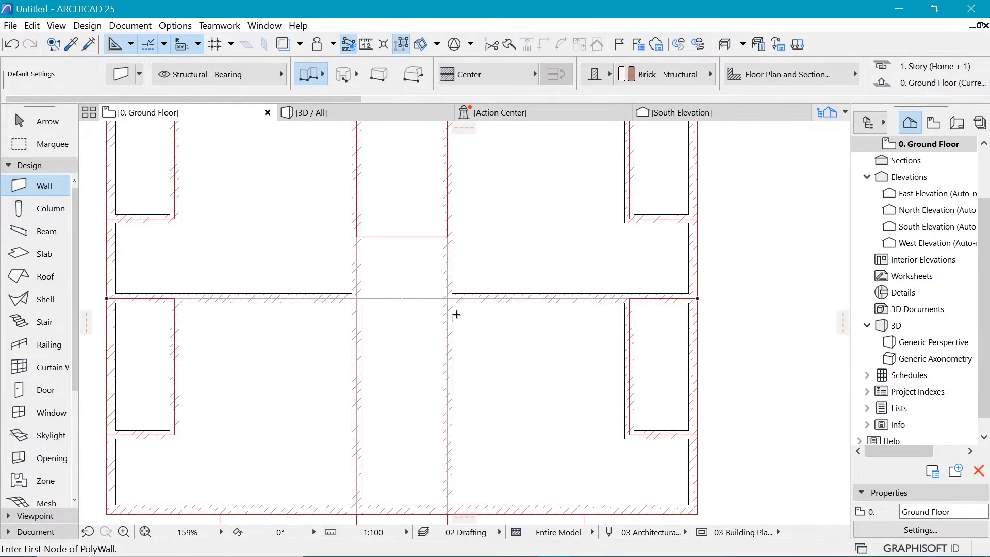
{"action": "scroll", "coordinate": [456, 315], "scroll_direction": "down", "scroll_amount": 2}
{"action": "scroll", "coordinate": [408, 473], "scroll_direction": "up", "scroll_amount": 4}
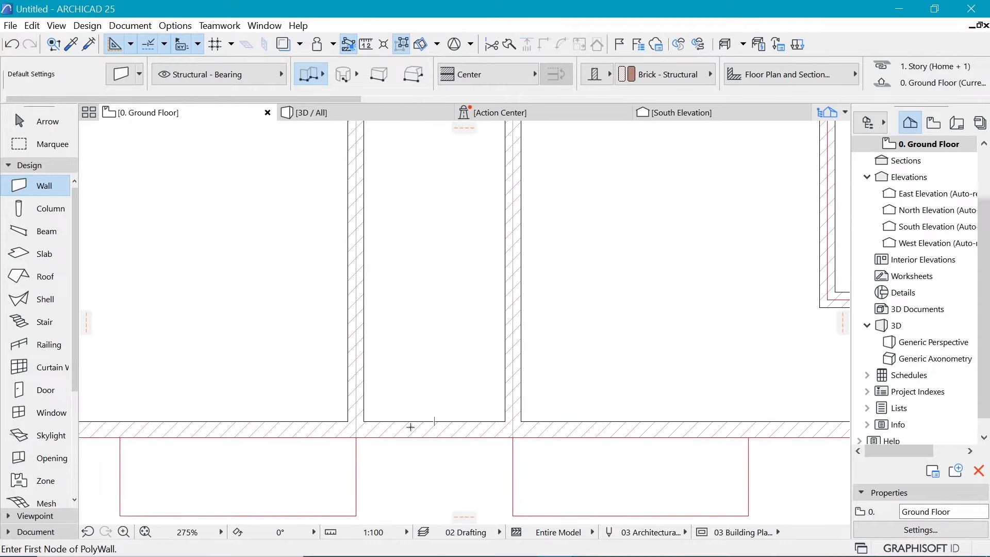
Trim away the piece of the lower outer wall between the two central vertical walls and check the model in 3D
{"action": "left_click", "coordinate": [447, 424], "text": "ctrl"}
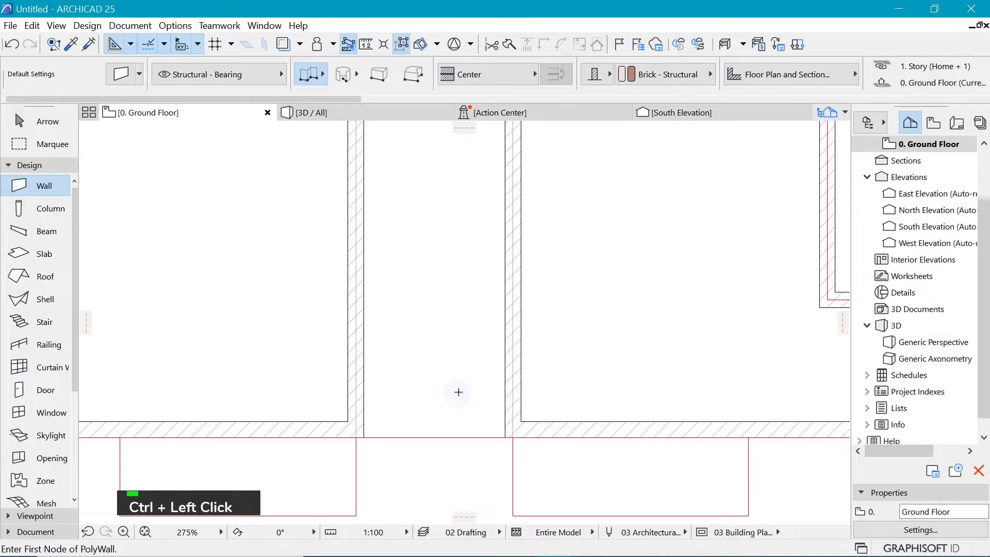
{"action": "scroll", "coordinate": [454, 395], "scroll_direction": "down", "scroll_amount": 5}
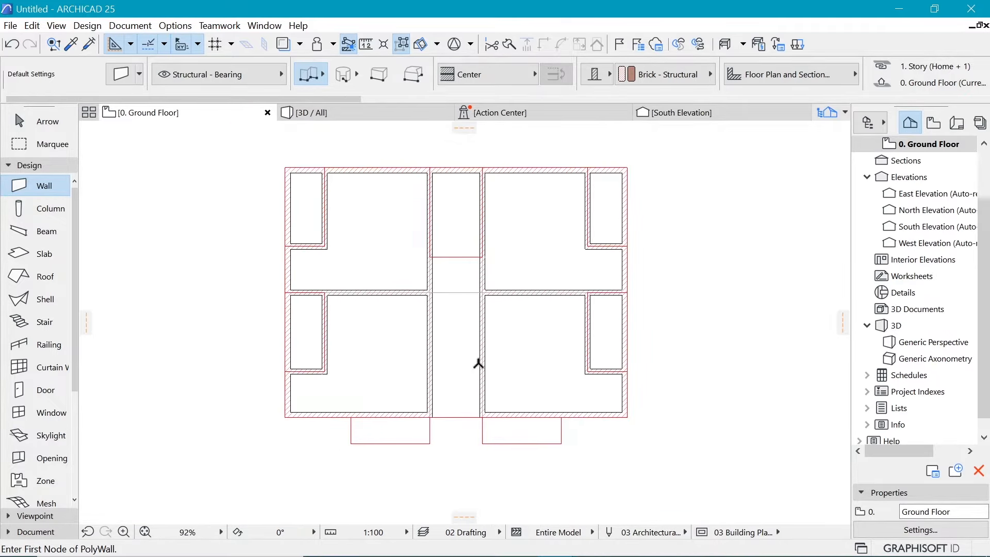
{"action": "scroll", "coordinate": [444, 382], "scroll_direction": "up", "scroll_amount": 1}
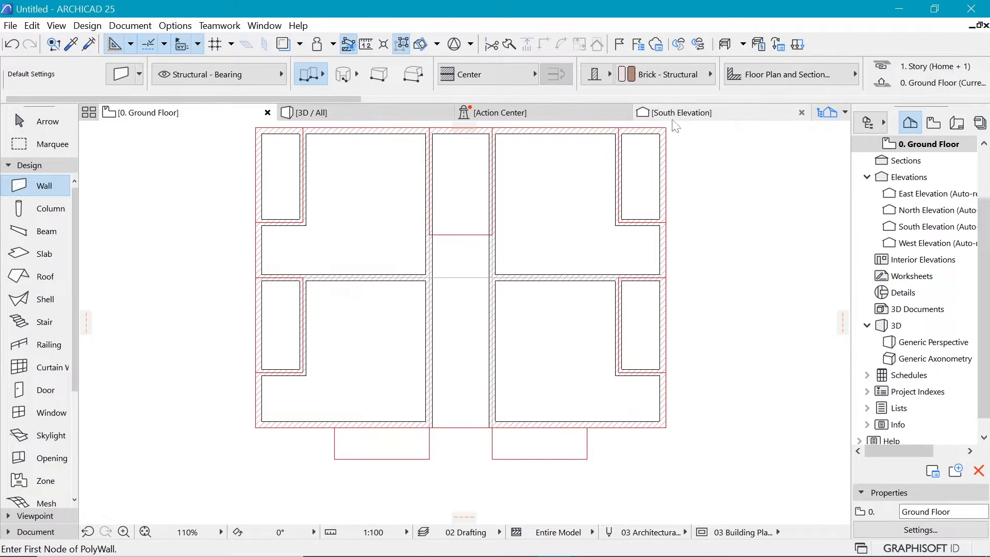
{"action": "left_click", "coordinate": [412, 112]}
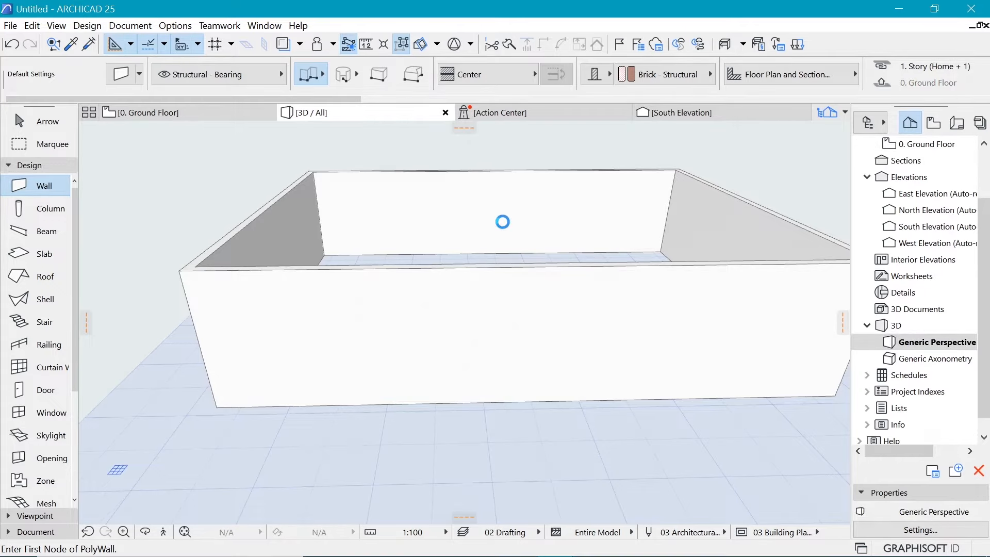
{"action": "scroll", "coordinate": [506, 228], "scroll_direction": "down", "scroll_amount": 5}
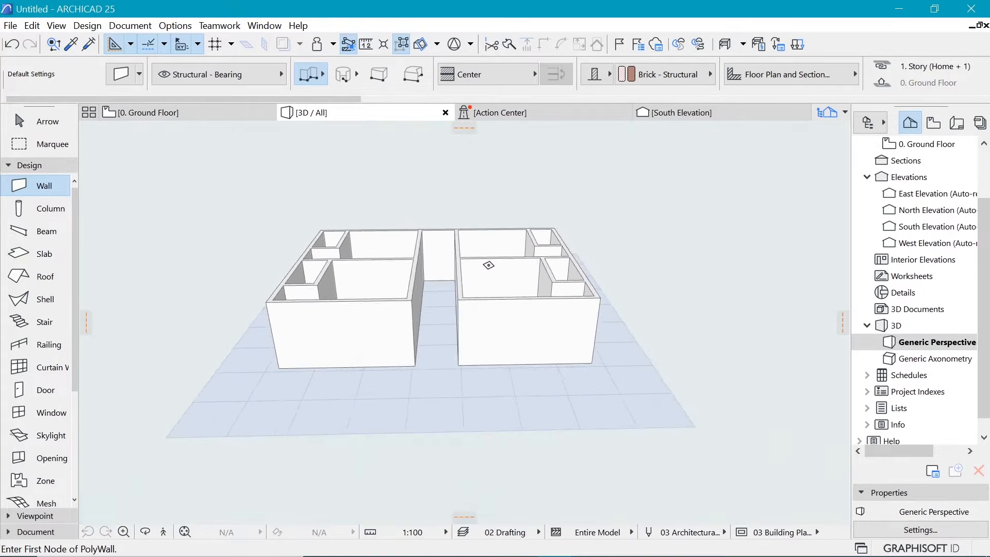
{"action": "mouse_move", "coordinate": [506, 249]}
{"action": "middle_mouse_down", "text": "shift"}
{"action": "mouse_move", "coordinate": [515, 218]}
{"action": "mouse_move", "coordinate": [511, 268]}
{"action": "mouse_move", "coordinate": [578, 233]}
{"action": "mouse_move", "coordinate": [506, 232]}
{"action": "middle_mouse_up", "text": "shift"}
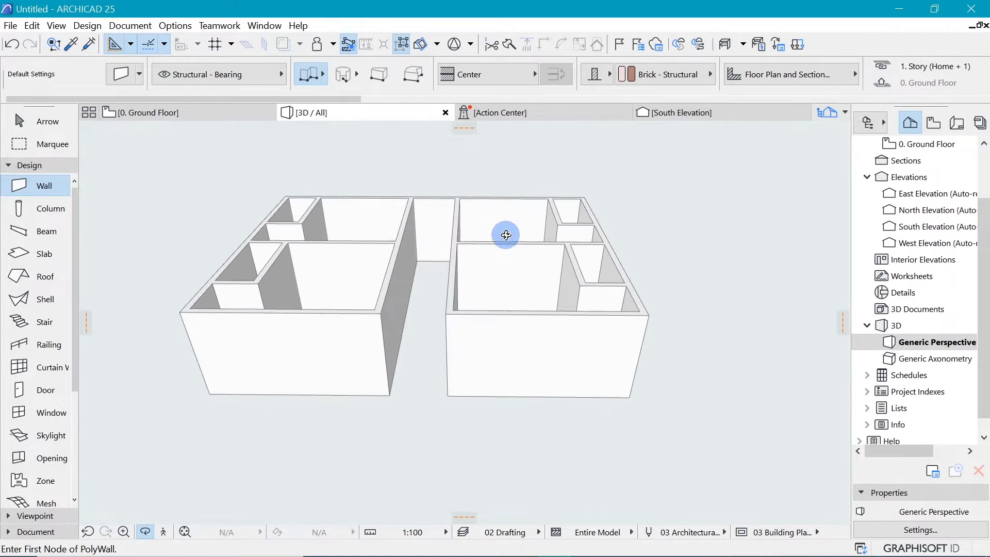
{"action": "scroll", "coordinate": [407, 265], "scroll_direction": "up", "scroll_amount": 3}
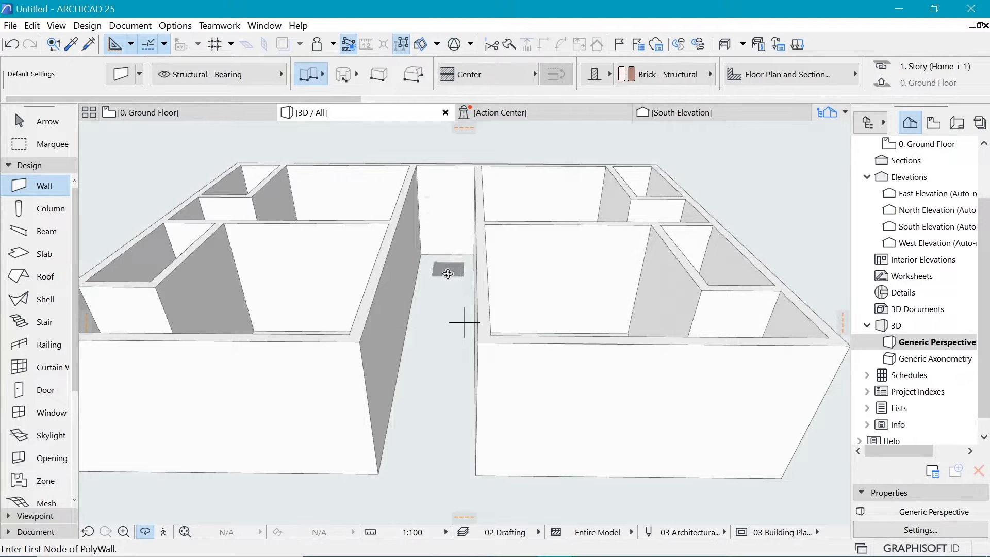
On the ground floor plan, draw a short horizontal wall joining the two central vertical walls a little above the open lower end
{"action": "left_click", "coordinate": [155, 113]}
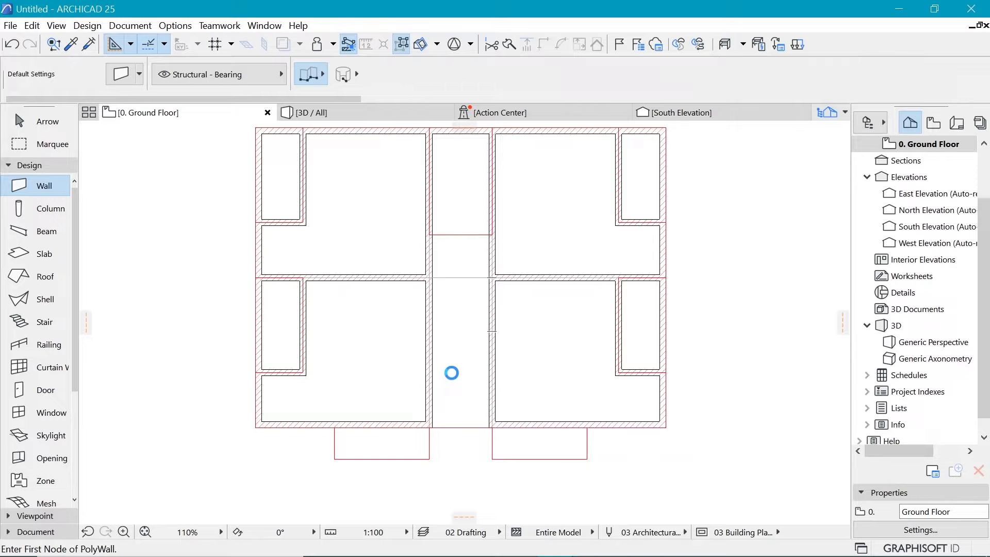
{"action": "scroll", "coordinate": [452, 371], "scroll_direction": "up", "scroll_amount": 3}
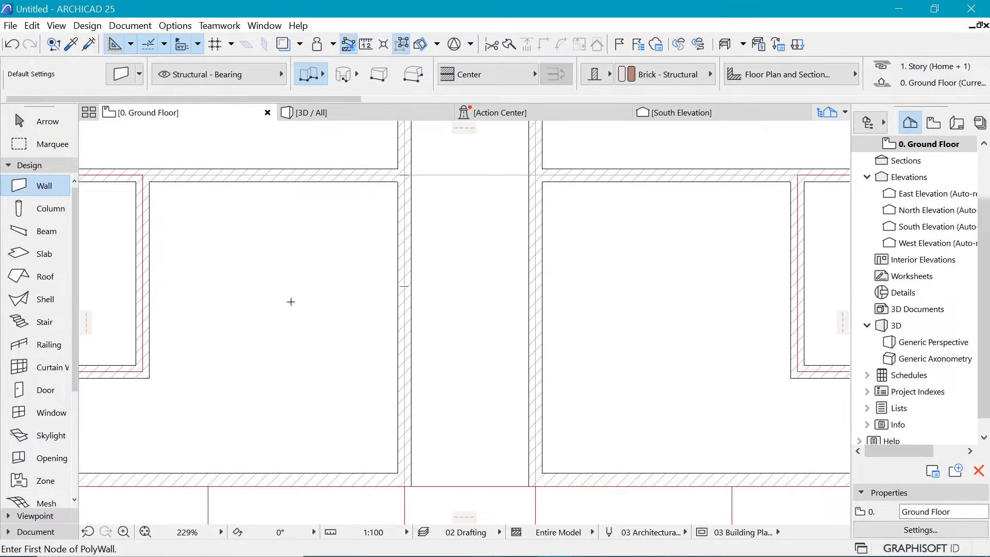
{"action": "left_click", "coordinate": [405, 377]}
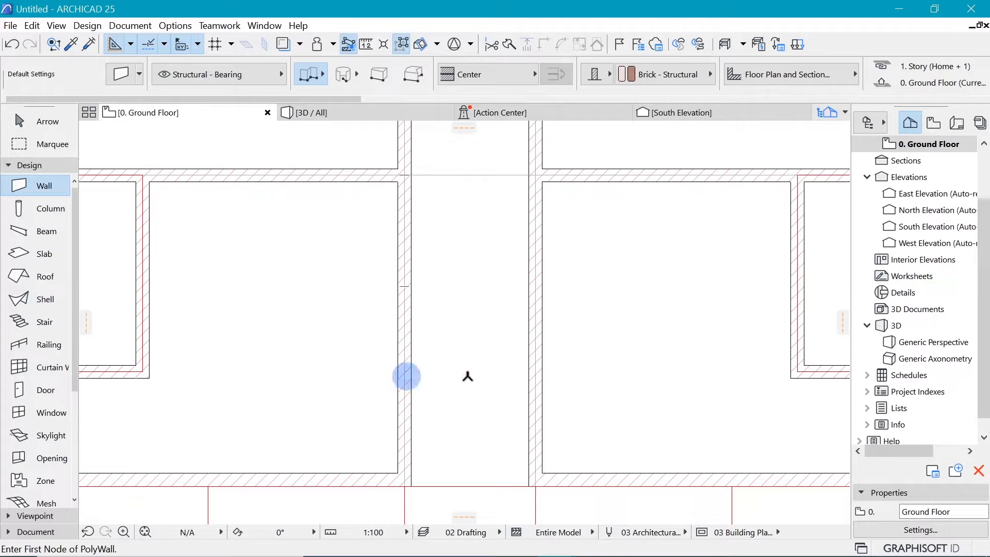
{"action": "double_click", "coordinate": [536, 377]}
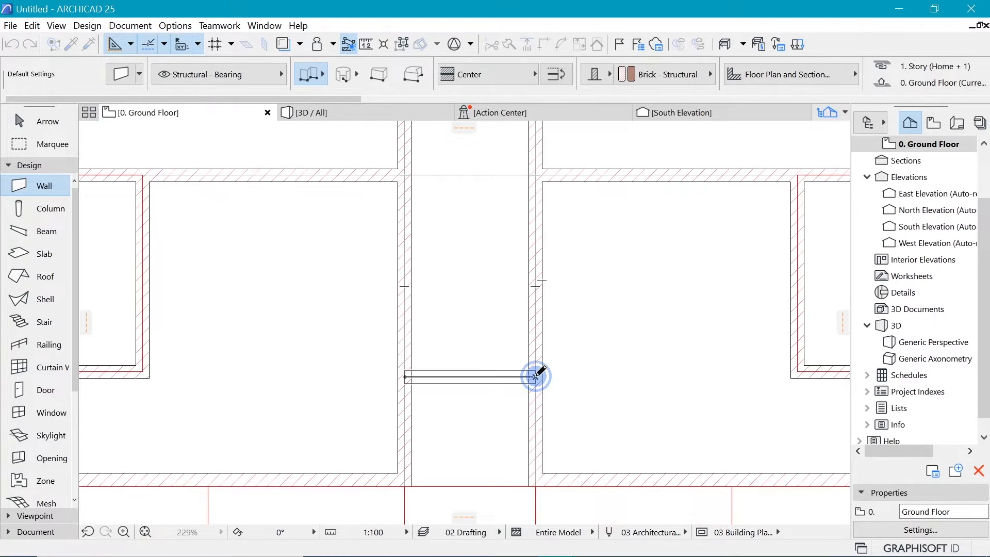
{"action": "scroll", "coordinate": [484, 334], "scroll_direction": "down", "scroll_amount": 2}
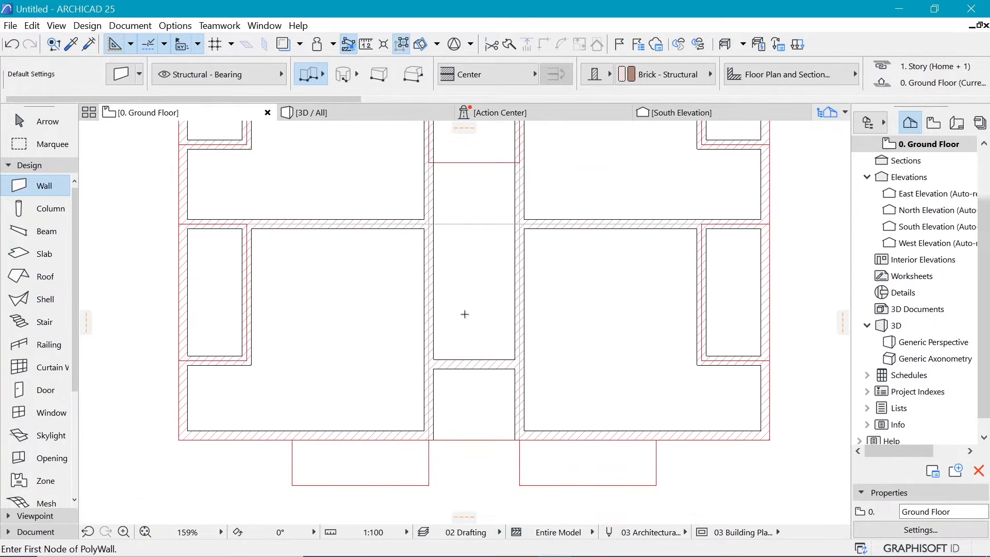
{"action": "scroll", "coordinate": [465, 314], "scroll_direction": "down", "scroll_amount": 1}
{"action": "scroll", "coordinate": [479, 356], "scroll_direction": "down", "scroll_amount": 1}
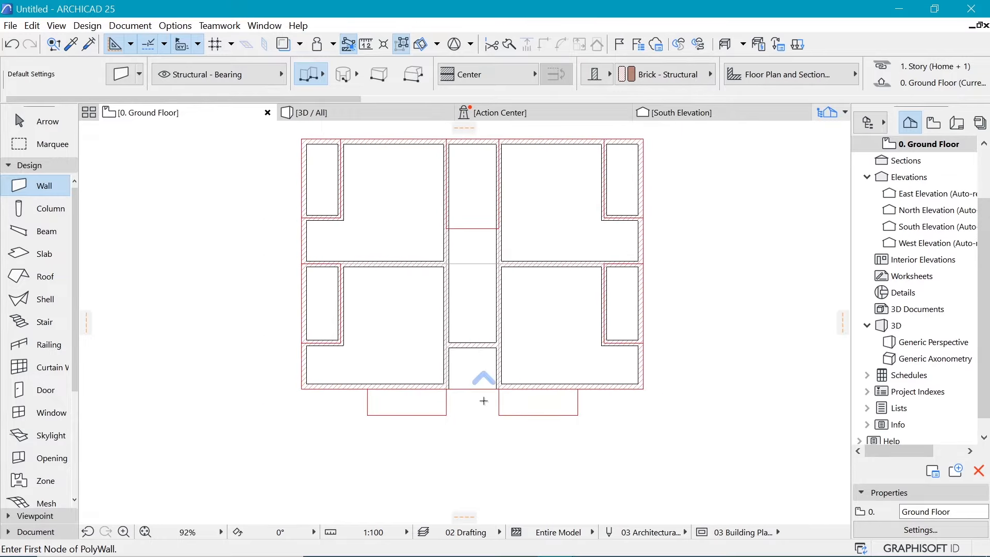
Draw a 300 mm deep polyline rectangle along the underside of the short entrance wall, spanning between the central walls, and select it
{"action": "scroll", "coordinate": [477, 387], "scroll_direction": "up", "scroll_amount": 2}
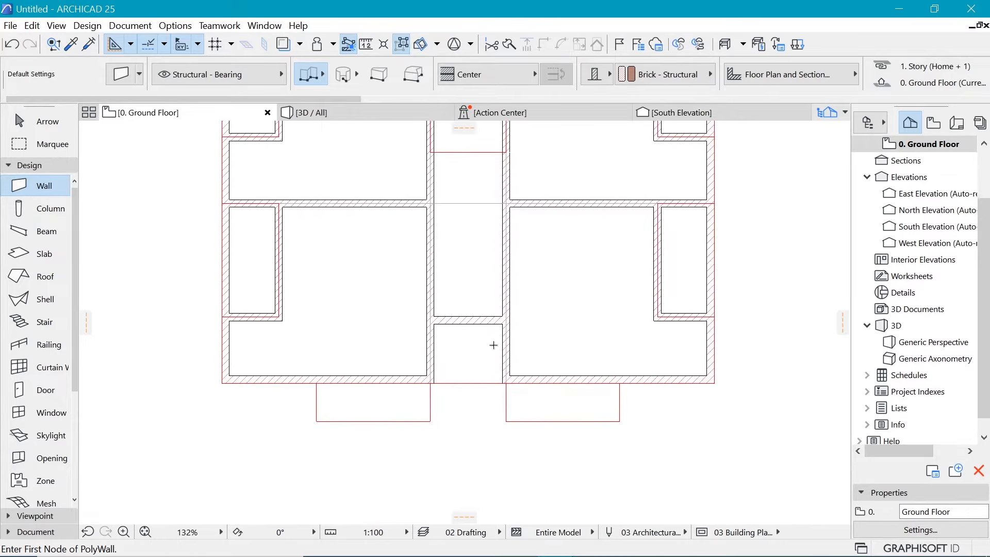
{"action": "scroll", "coordinate": [494, 345], "scroll_direction": "up", "scroll_amount": 1}
{"action": "left_click", "coordinate": [29, 166]}
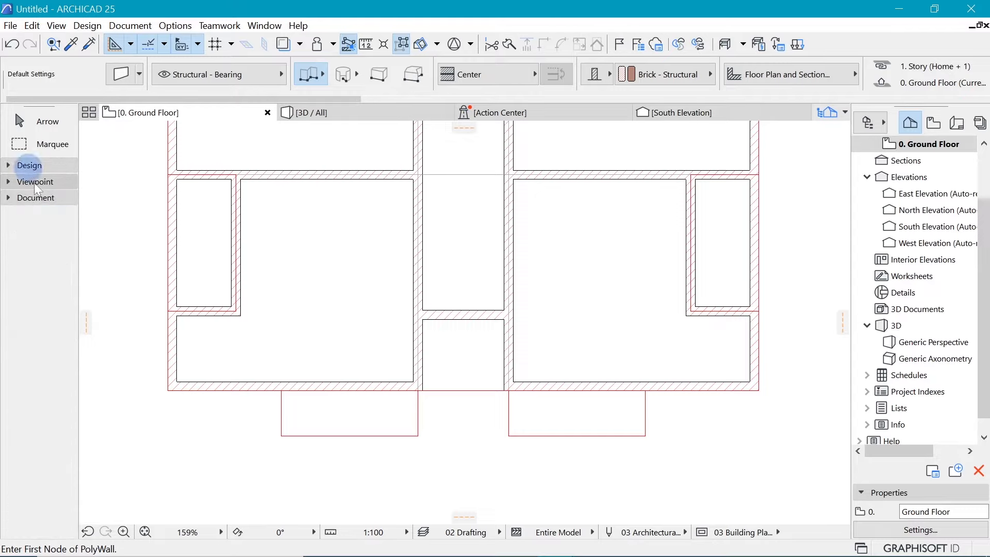
{"action": "left_click", "coordinate": [30, 181]}
{"action": "left_click", "coordinate": [30, 182]}
{"action": "left_click", "coordinate": [32, 197]}
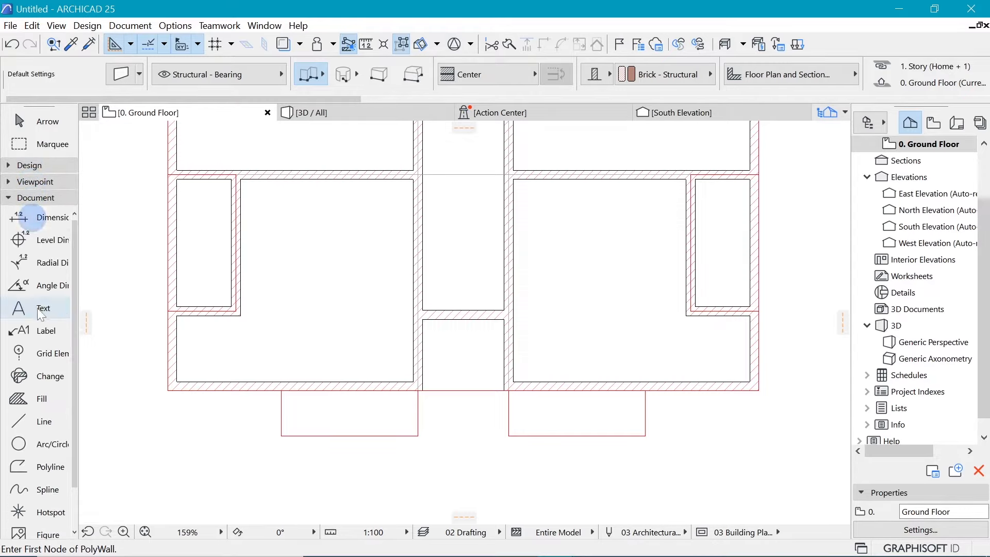
{"action": "left_click", "coordinate": [34, 466]}
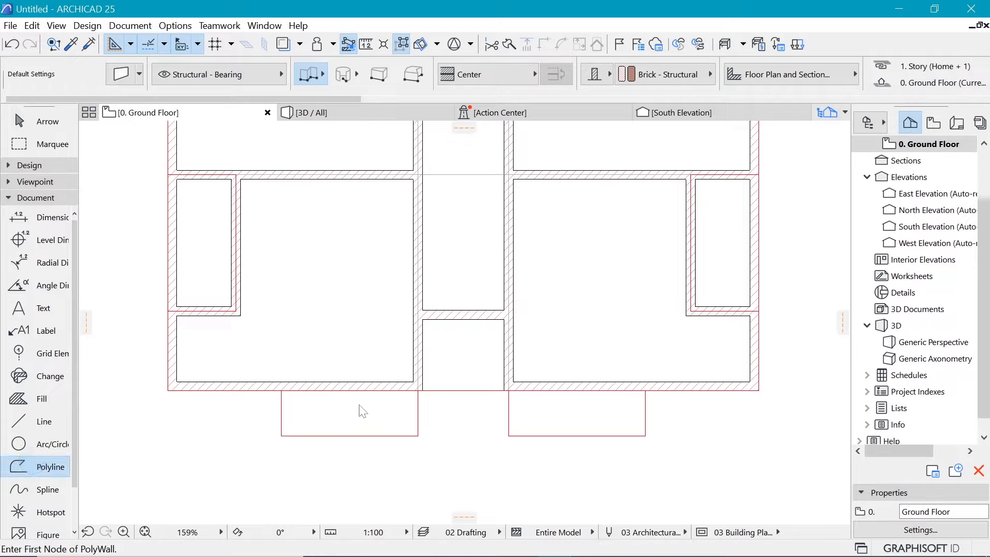
{"action": "scroll", "coordinate": [488, 362], "scroll_direction": "up", "scroll_amount": 4}
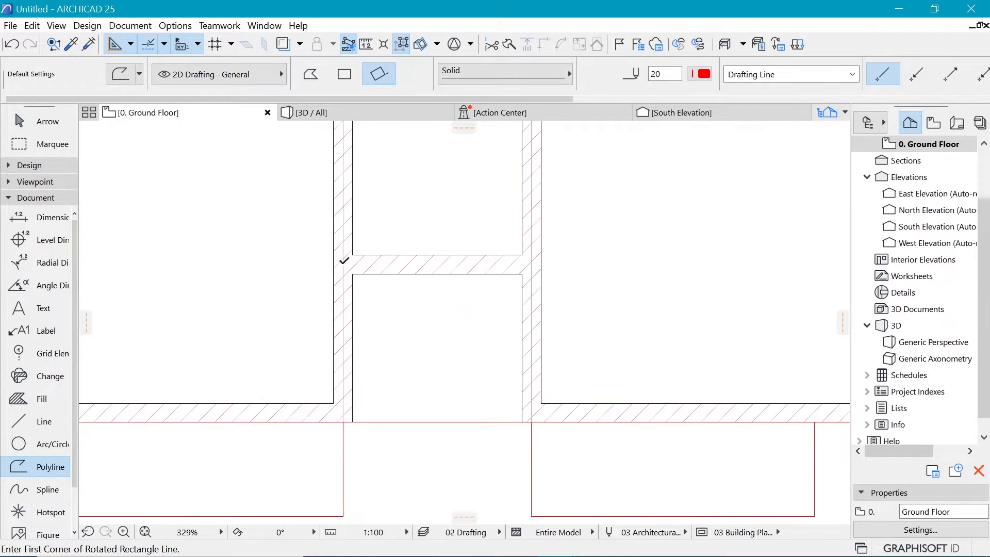
{"action": "left_click", "coordinate": [352, 273]}
{"action": "left_click", "coordinate": [522, 274]}
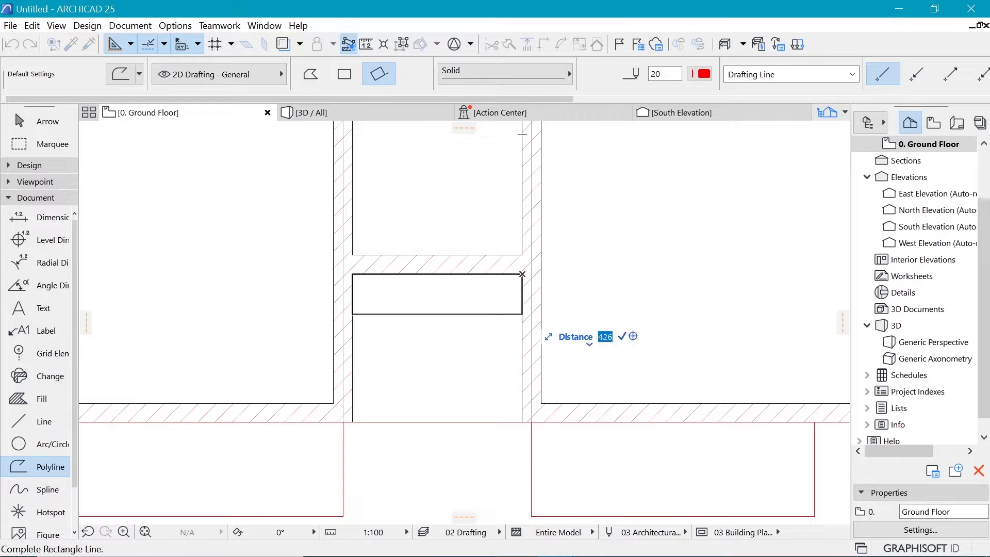
{"action": "type", "text": "300"}
{"action": "key", "text": "Return"}
{"action": "left_click", "coordinate": [494, 251], "text": "shift"}
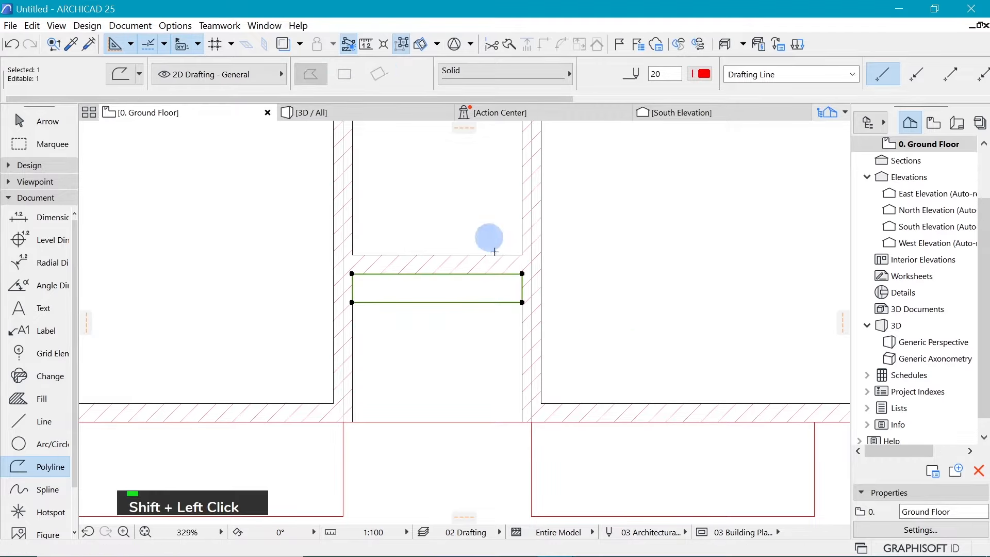
Copy the tread rectangle in the central entrance passage twice, placing each copy directly below the previous one
{"action": "key", "text": "ctrl+d"}
{"action": "left_click", "coordinate": [522, 274]}
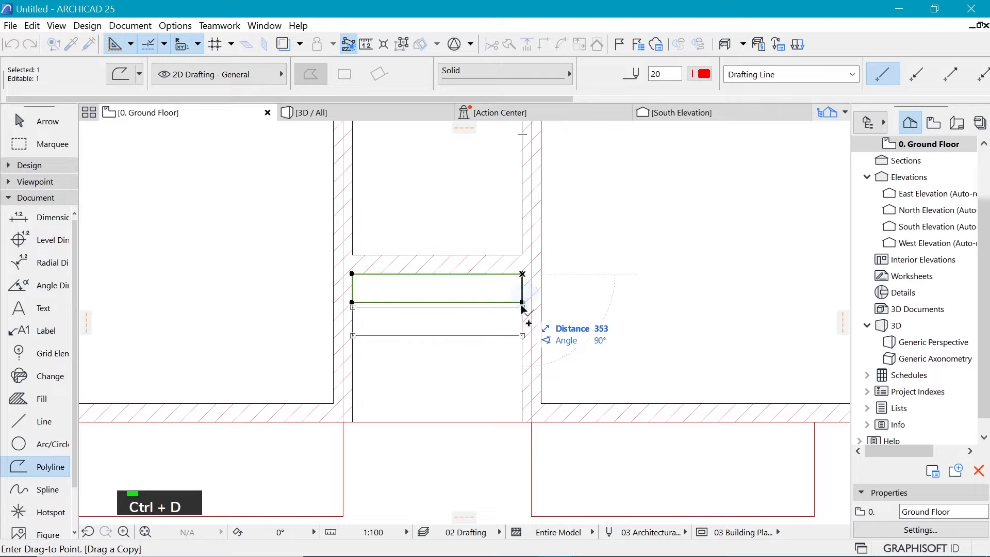
{"action": "left_click", "coordinate": [523, 302]}
{"action": "key", "text": "ctrl+d"}
{"action": "left_click", "coordinate": [523, 302]}
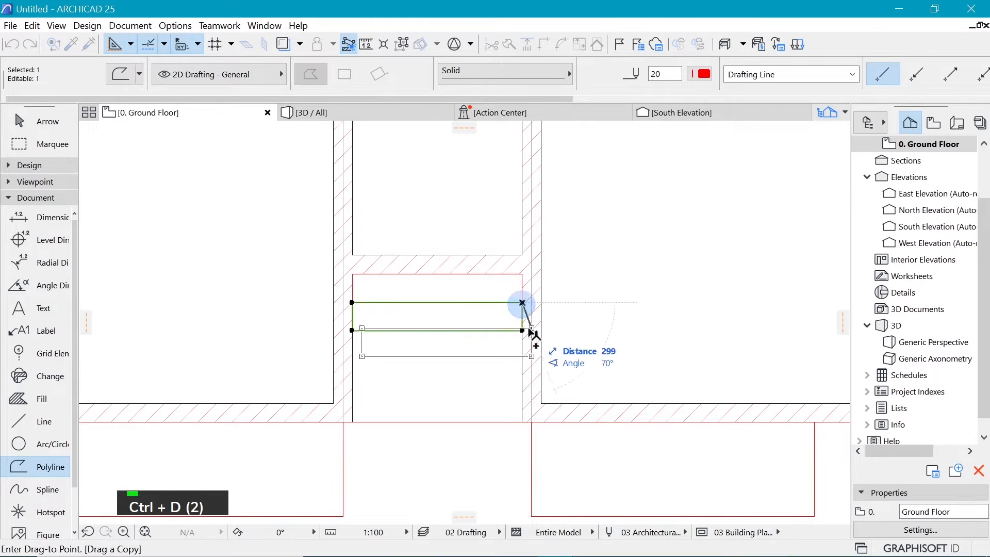
{"action": "left_click", "coordinate": [523, 331]}
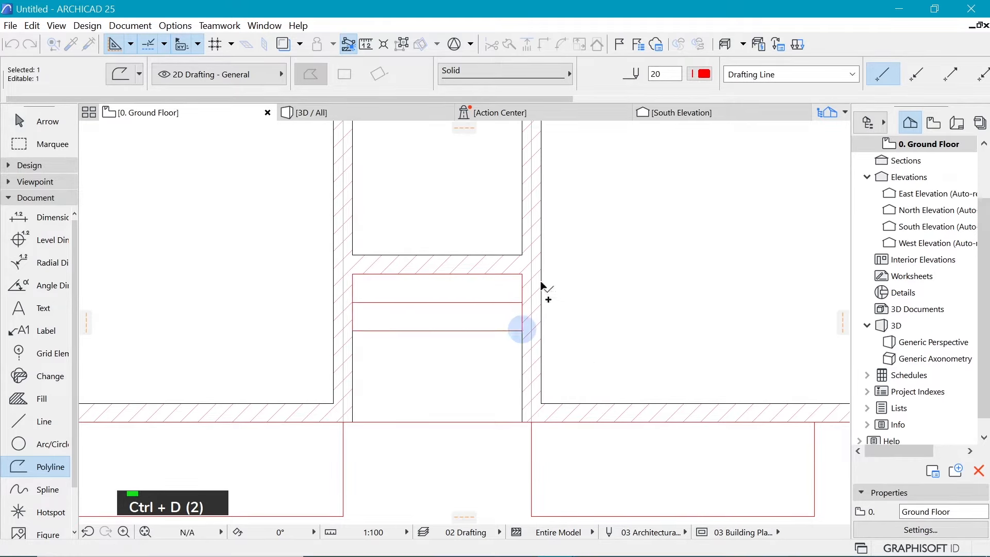
Copy the three tread rectangles to the inner upper corner of the porch outline on the left of the entrance
{"action": "left_click", "coordinate": [486, 302], "text": "shift"}
{"action": "left_click", "coordinate": [510, 273], "text": "shift"}
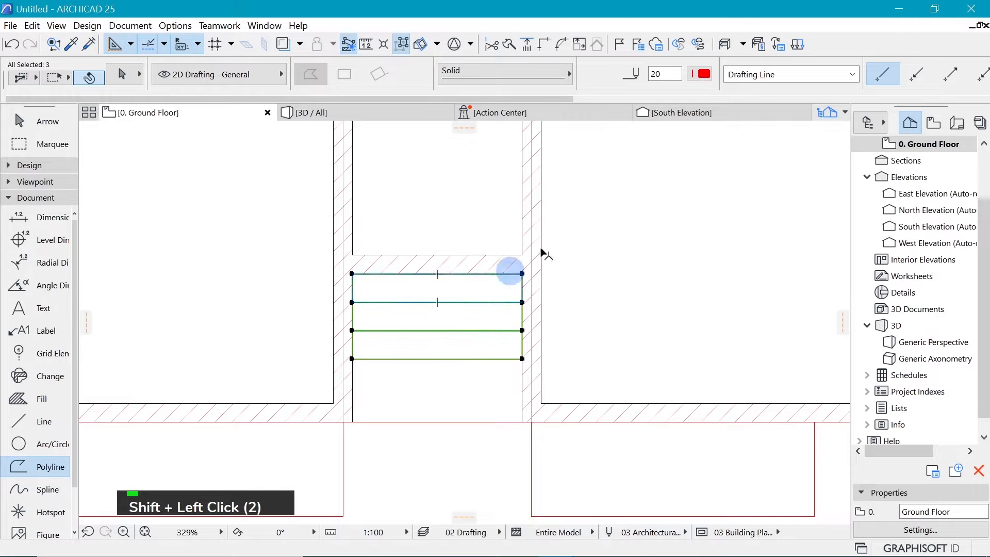
{"action": "scroll", "coordinate": [542, 253], "scroll_direction": "down", "scroll_amount": 2}
{"action": "key", "text": "ctrl+d"}
{"action": "left_click", "coordinate": [532, 269]}
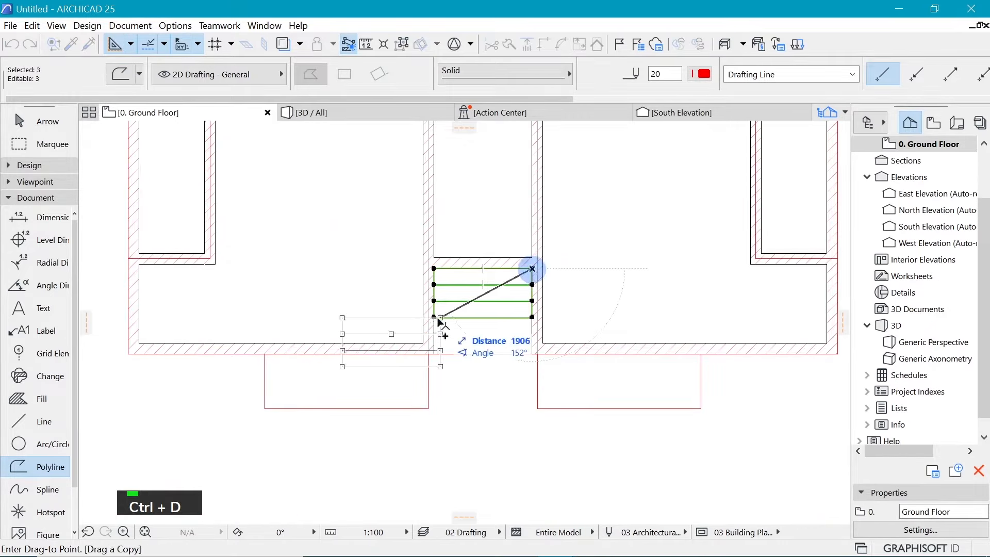
{"action": "left_click", "coordinate": [428, 354]}
Stretch the left edges of the three copied treads to the outer edge of the left porch outline
{"action": "scroll", "coordinate": [309, 359], "scroll_direction": "up", "scroll_amount": 2}
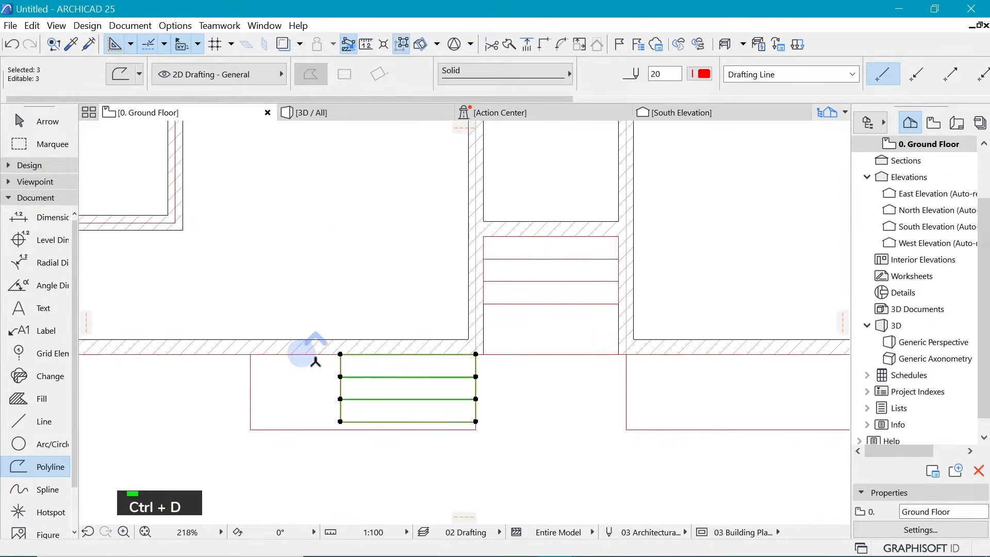
{"action": "scroll", "coordinate": [315, 362], "scroll_direction": "up", "scroll_amount": 2}
{"action": "left_click", "coordinate": [354, 374]}
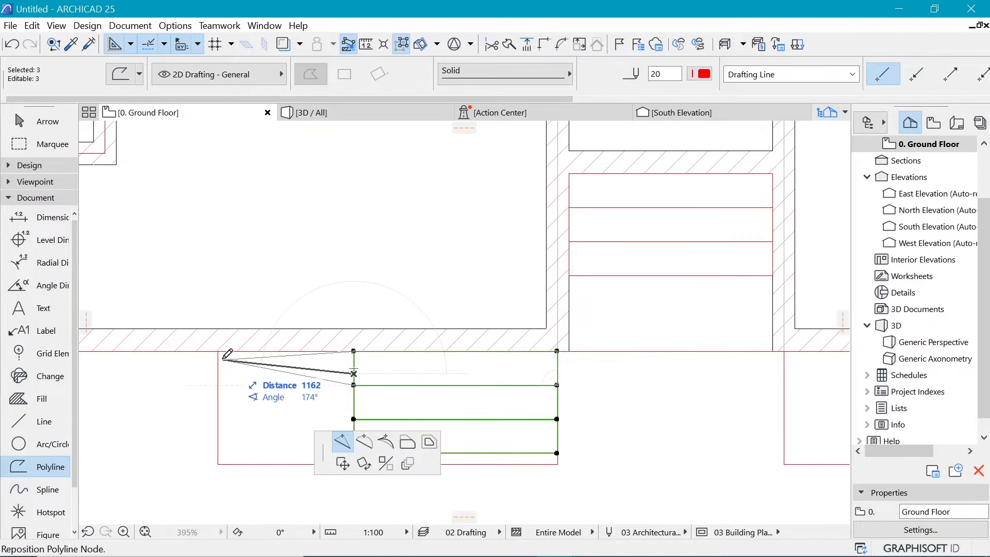
{"action": "left_click", "coordinate": [172, 132]}
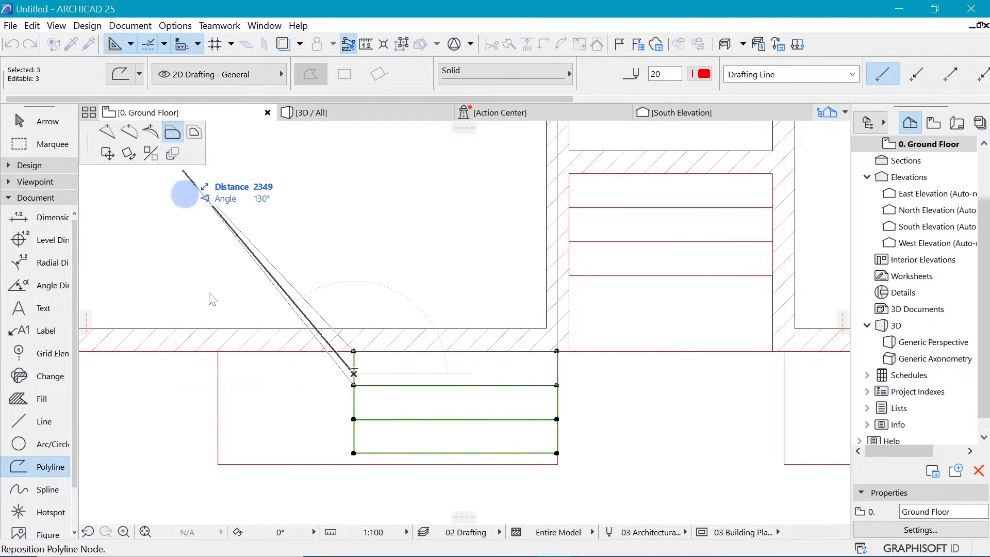
{"action": "left_click", "coordinate": [218, 350]}
{"action": "left_click", "coordinate": [353, 402]}
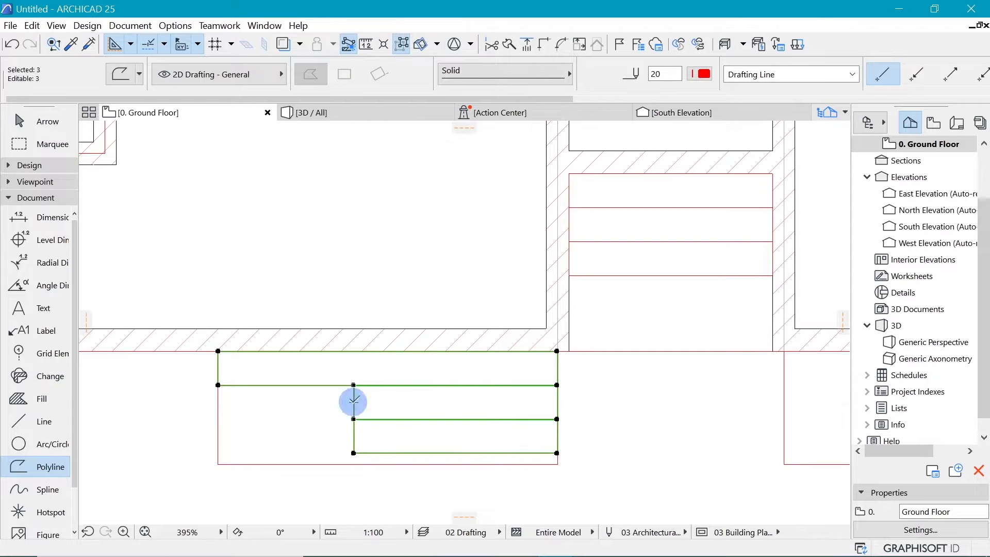
{"action": "left_click", "coordinate": [218, 407]}
{"action": "left_click", "coordinate": [354, 436]}
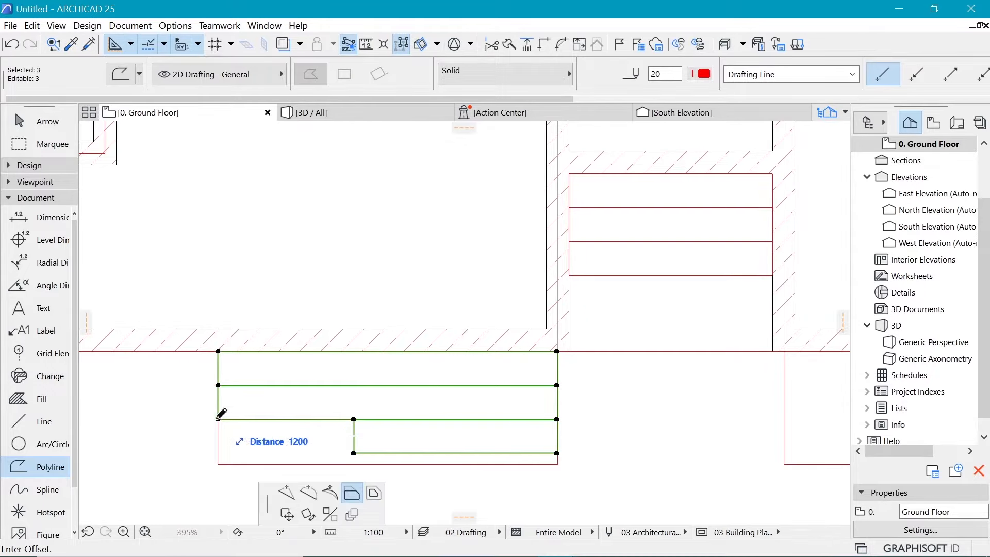
{"action": "left_click", "coordinate": [218, 414]}
Copy the three widened treads onto the matching porch outline right of the entrance and deselect them
{"action": "scroll", "coordinate": [199, 395], "scroll_direction": "down", "scroll_amount": 5}
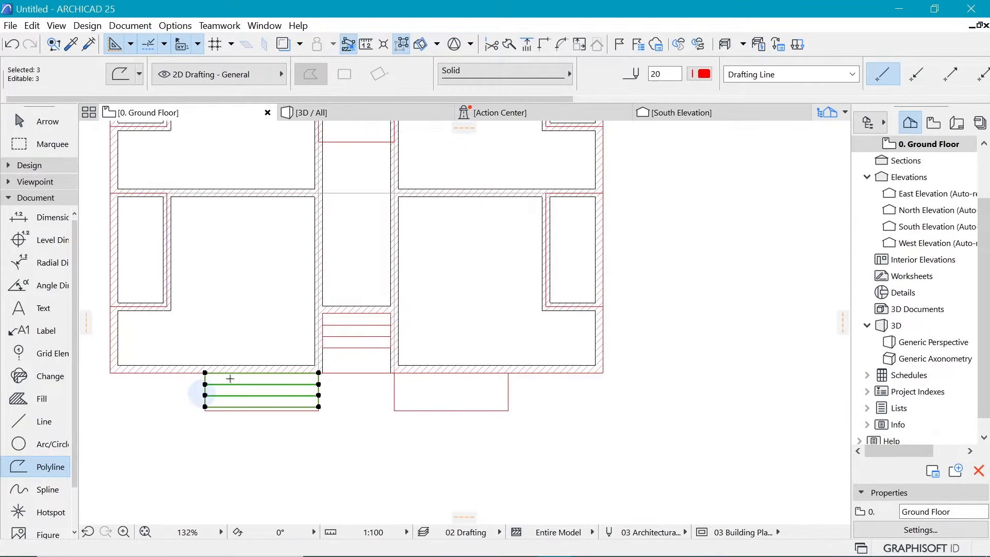
{"action": "key", "text": "ctrl+d"}
{"action": "key", "text": "ctrl+d"}
{"action": "left_click", "coordinate": [319, 373]}
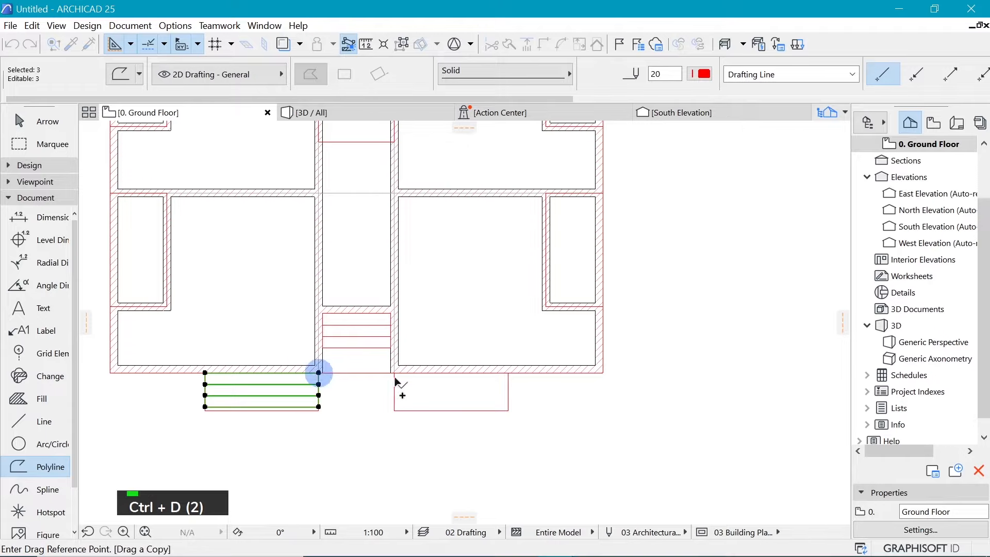
{"action": "left_click", "coordinate": [508, 374]}
{"action": "left_click", "coordinate": [531, 304]}
Look over the ground floor plan and the steps around the front entrance
{"action": "scroll", "coordinate": [555, 370], "scroll_direction": "down", "scroll_amount": 1}
{"action": "scroll", "coordinate": [340, 372], "scroll_direction": "up", "scroll_amount": 1}
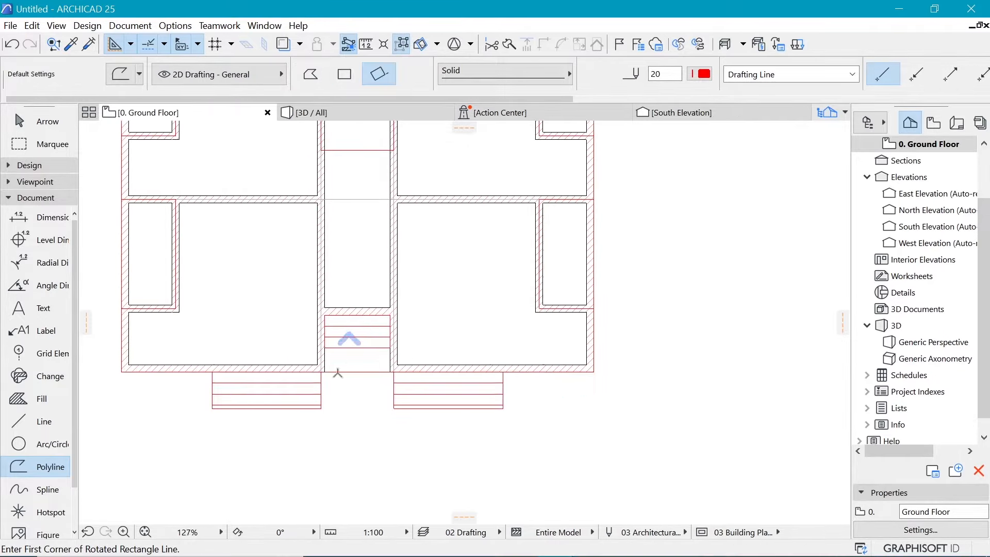
{"action": "scroll", "coordinate": [337, 373], "scroll_direction": "down", "scroll_amount": 1}
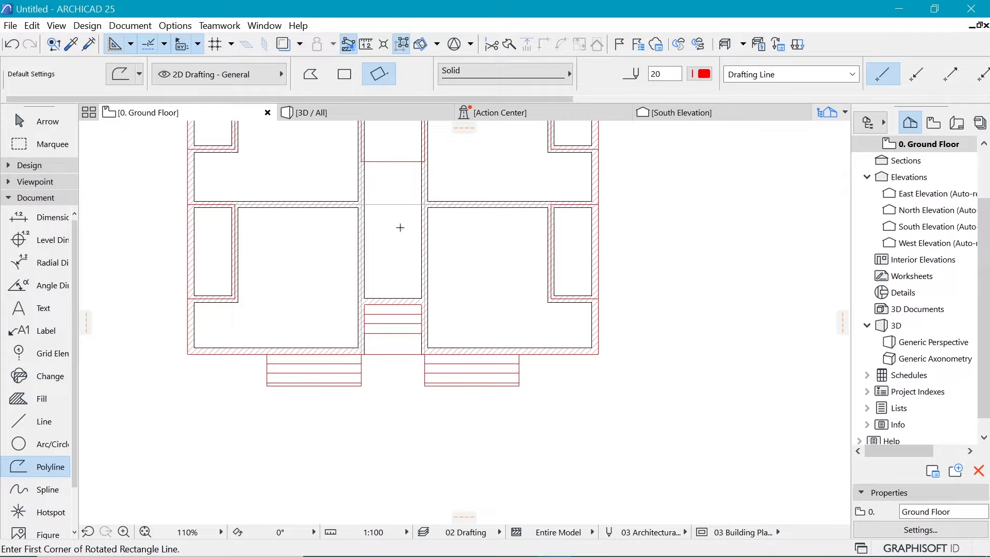
{"action": "scroll", "coordinate": [398, 190], "scroll_direction": "down", "scroll_amount": 2}
{"action": "scroll", "coordinate": [449, 325], "scroll_direction": "up", "scroll_amount": 1}
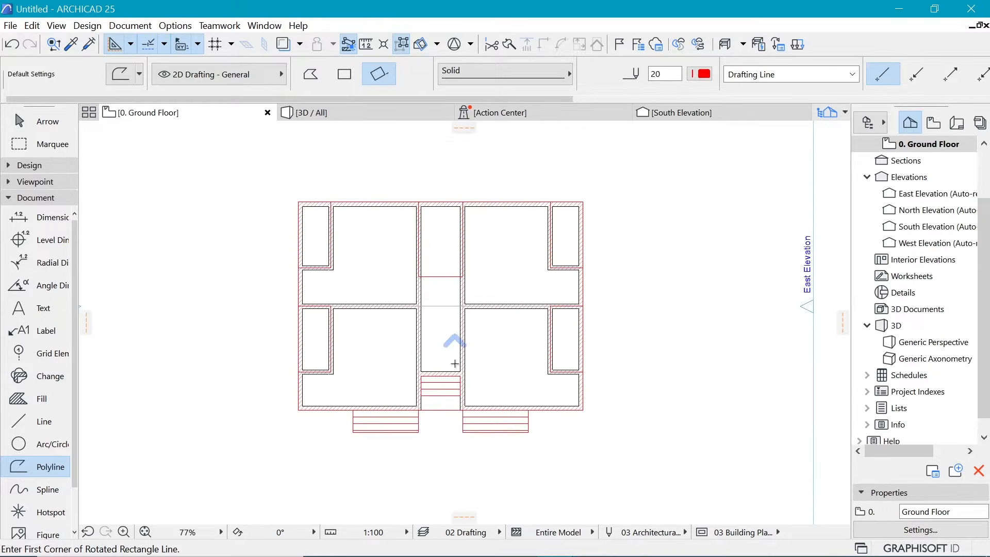
{"action": "scroll", "coordinate": [455, 364], "scroll_direction": "up", "scroll_amount": 1}
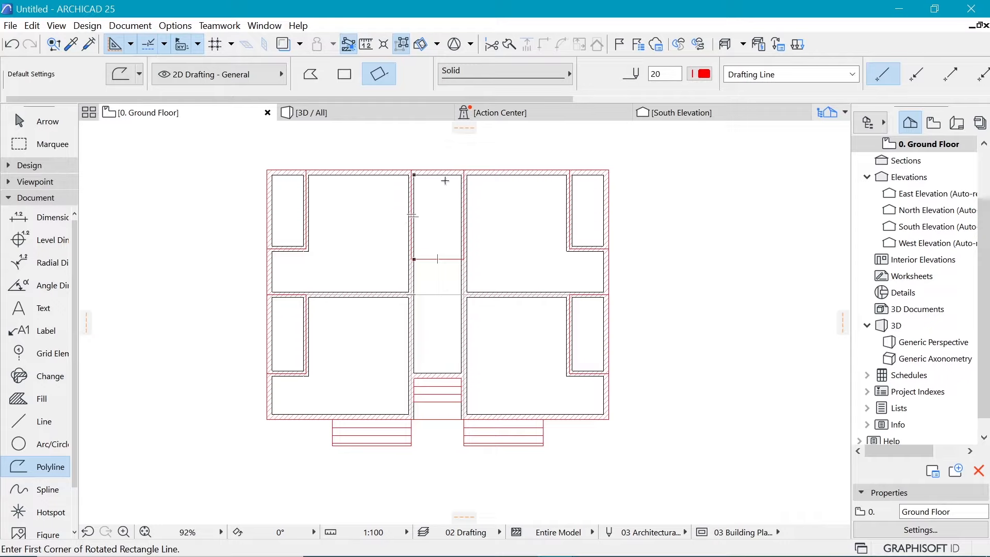
{"action": "scroll", "coordinate": [443, 446], "scroll_direction": "up", "scroll_amount": 3}
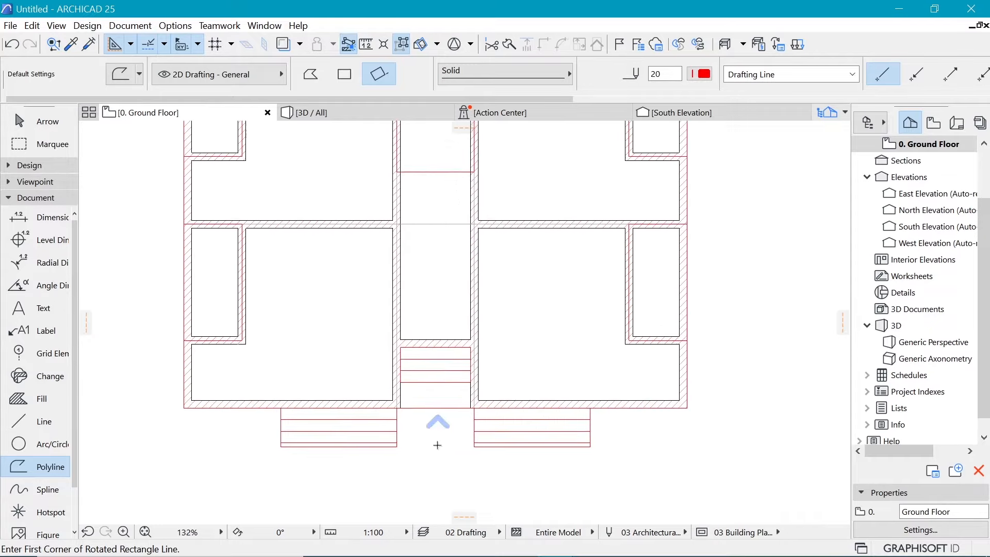
{"action": "scroll", "coordinate": [344, 391], "scroll_direction": "up", "scroll_amount": 1}
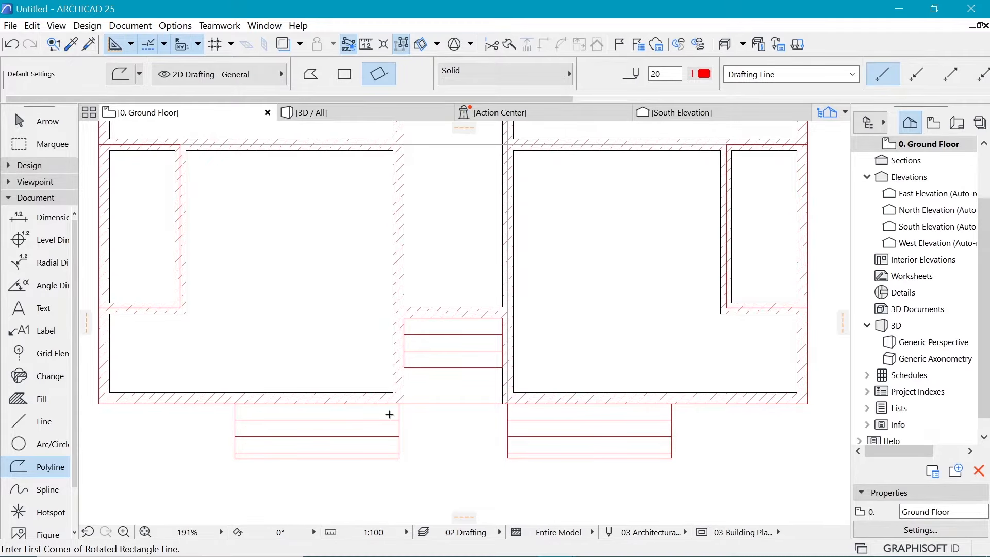
{"action": "scroll", "coordinate": [266, 450], "scroll_direction": "up", "scroll_amount": 1}
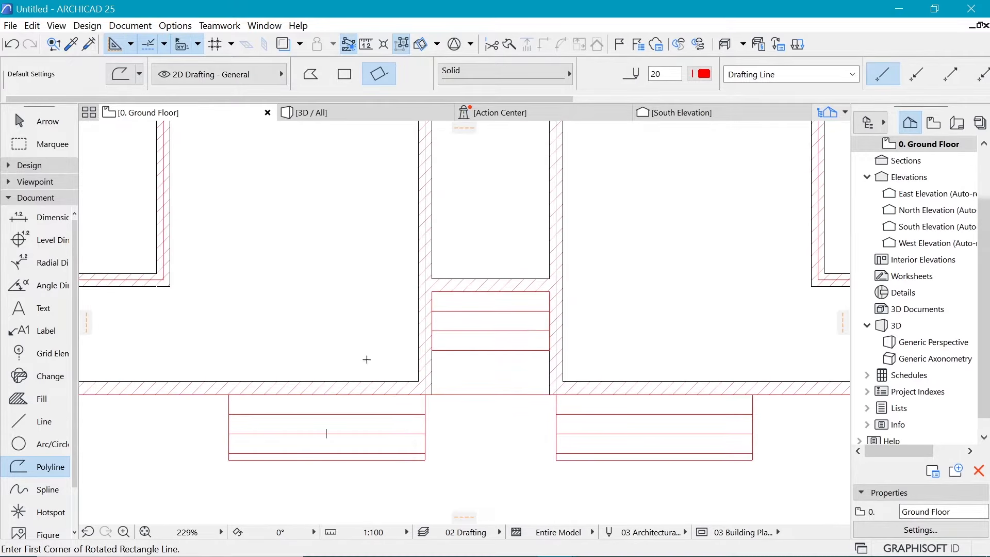
Pick up the settings of the existing wall left of the entrance passage and set the wall thickness to 300
{"action": "left_click", "coordinate": [425, 318], "text": "alt"}
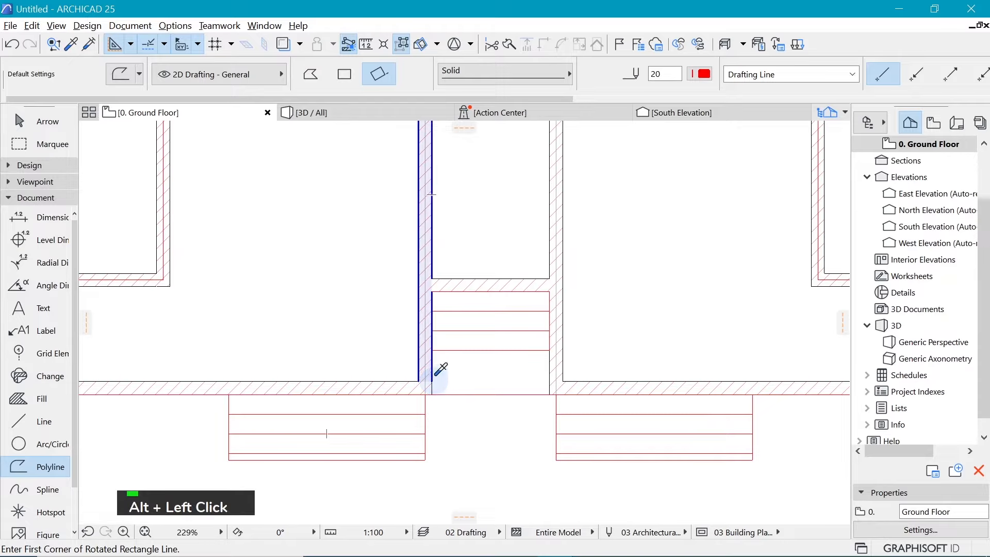
{"action": "left_click", "coordinate": [41, 164]}
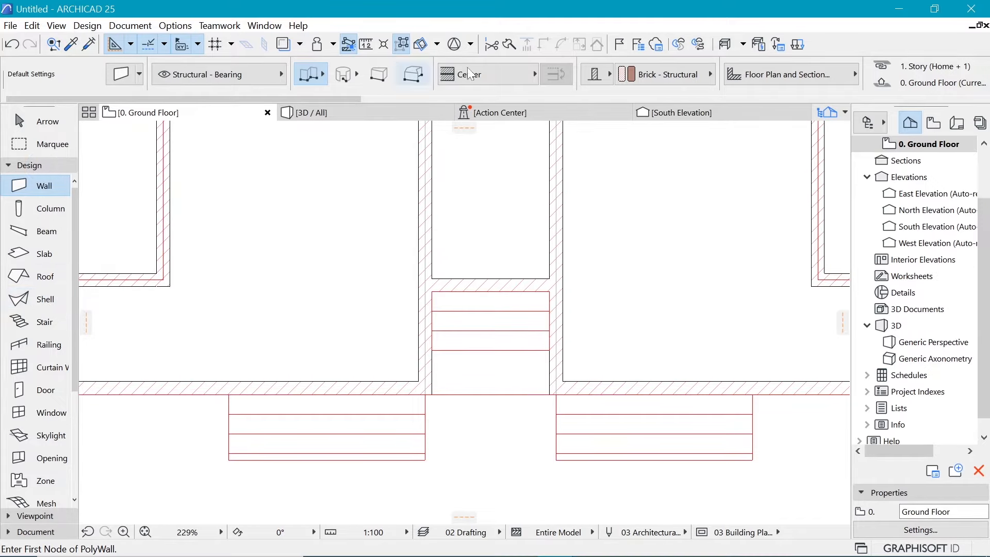
{"action": "scroll", "coordinate": [489, 75], "scroll_direction": "down", "scroll_amount": 8}
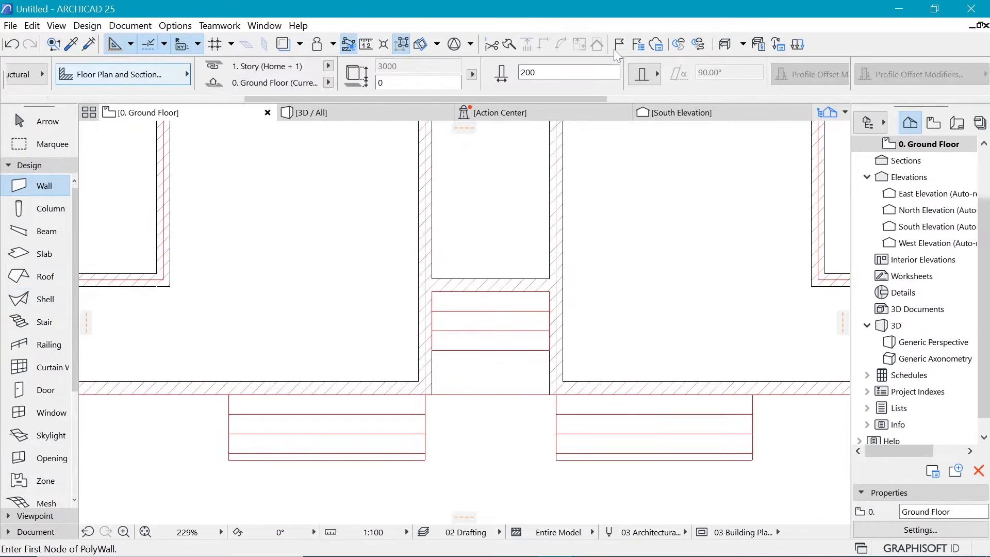
{"action": "left_click", "coordinate": [513, 79]}
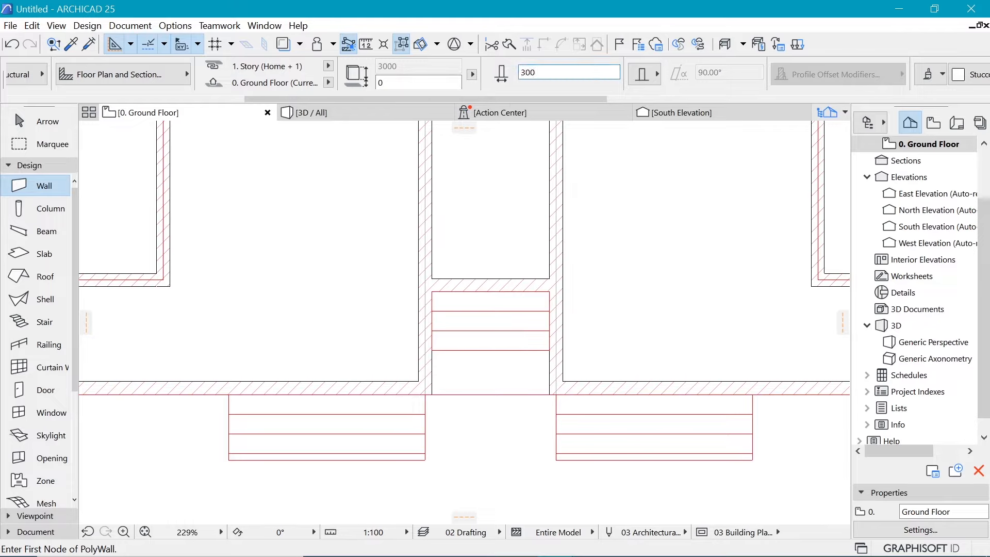
Draw a vertical wall from the entrance passage's lower-left corner down to the level of the left steps' front edge
{"action": "left_click", "coordinate": [433, 394]}
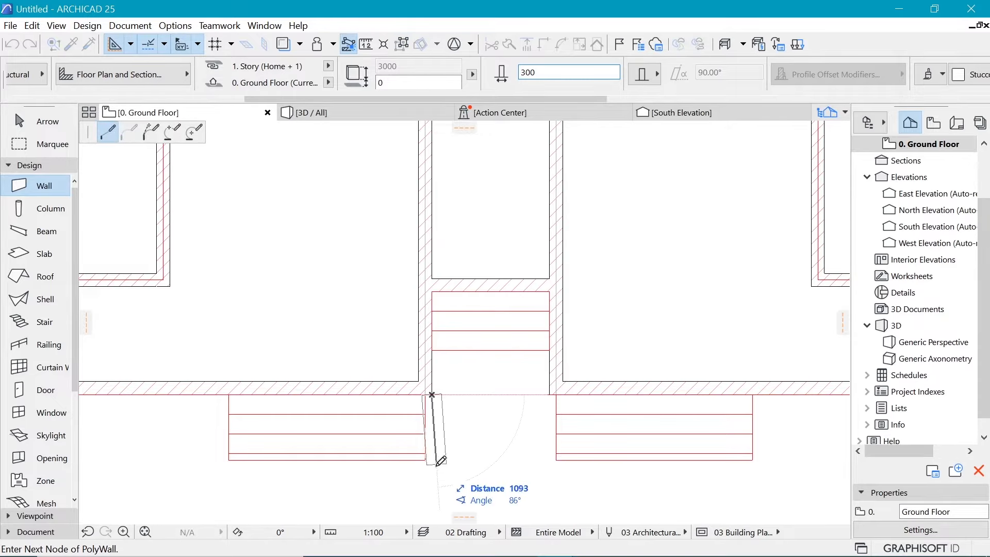
{"action": "key", "text": "shift+Tab"}
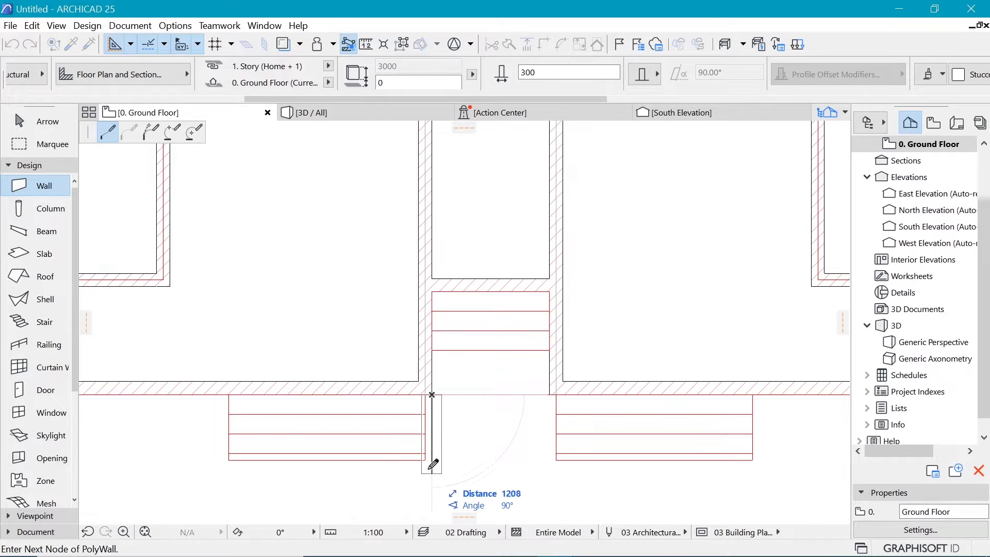
{"action": "left_click", "coordinate": [432, 460], "text": "shift"}
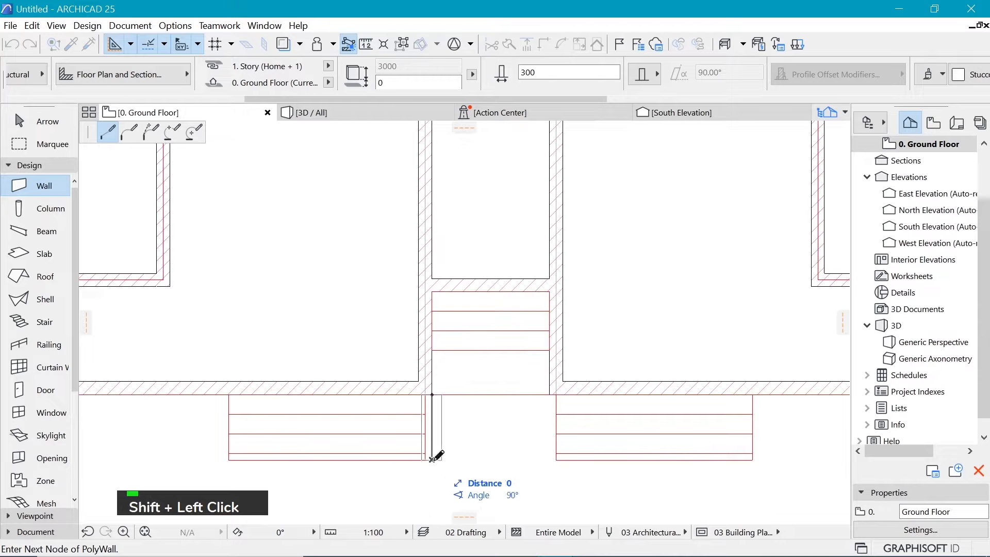
{"action": "double_click", "coordinate": [432, 460]}
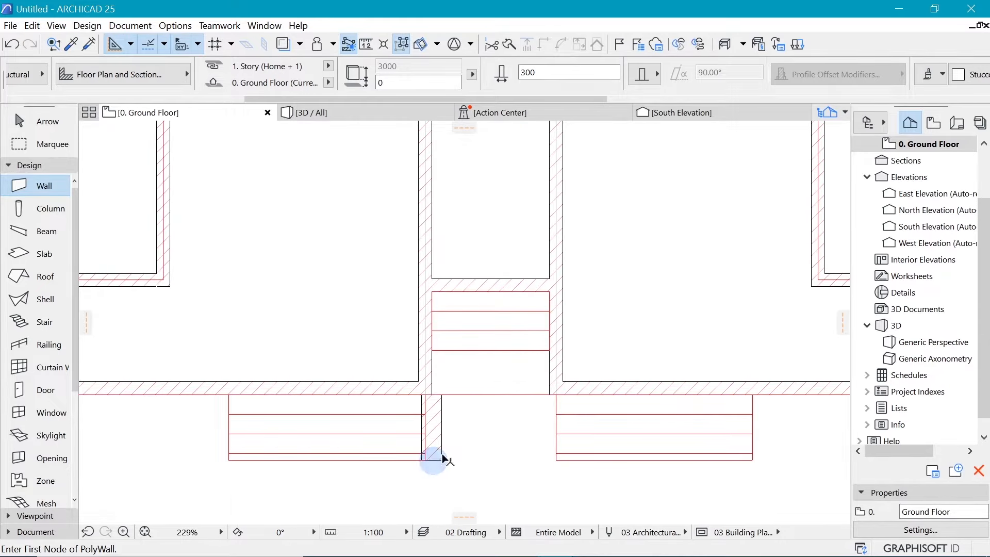
Select the new wall beside the left steps and set its reference line to Inside Face
{"action": "left_click", "coordinate": [437, 453], "text": "shift"}
{"action": "scroll", "coordinate": [433, 379], "scroll_direction": "up", "scroll_amount": 3}
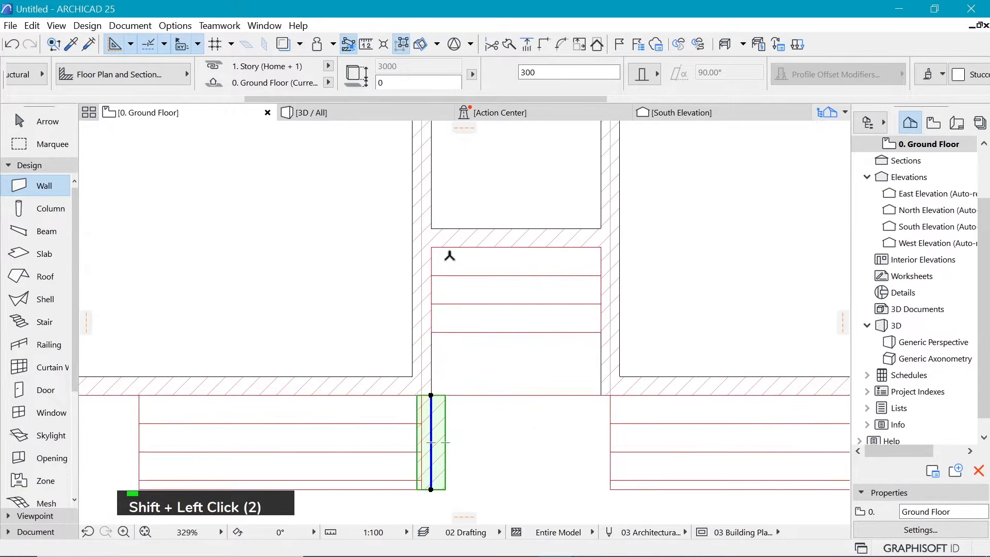
{"action": "scroll", "coordinate": [315, 72], "scroll_direction": "up", "scroll_amount": 5}
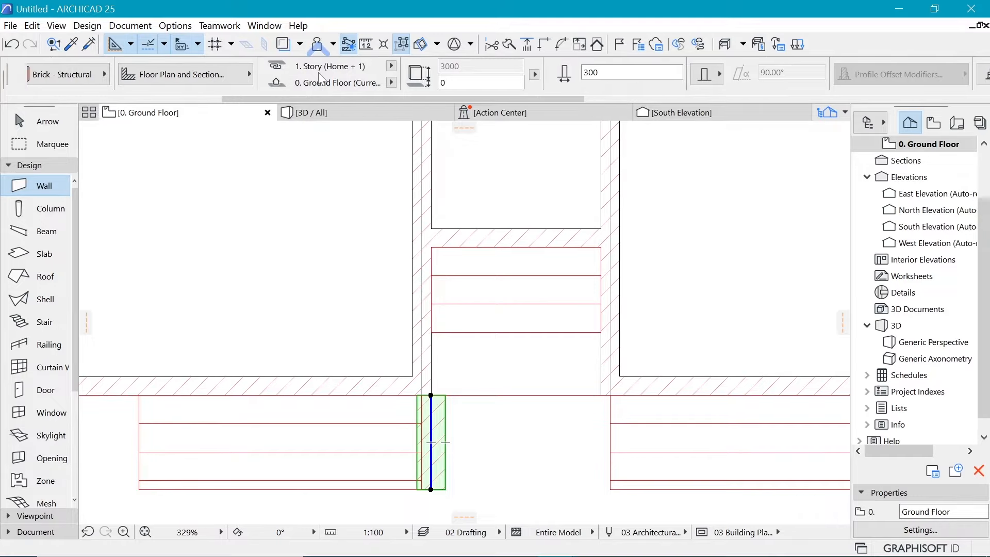
{"action": "scroll", "coordinate": [320, 77], "scroll_direction": "up", "scroll_amount": 5}
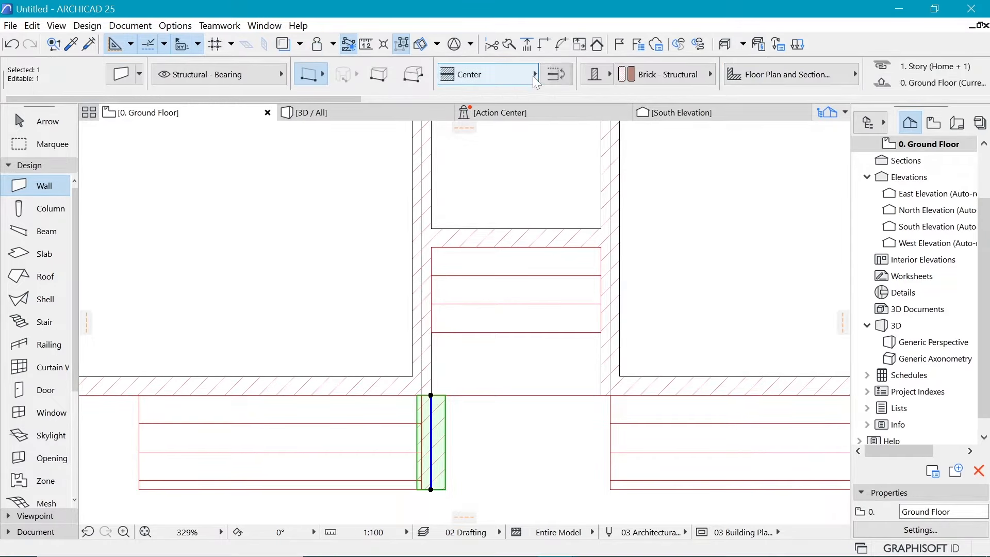
{"action": "left_click", "coordinate": [494, 73]}
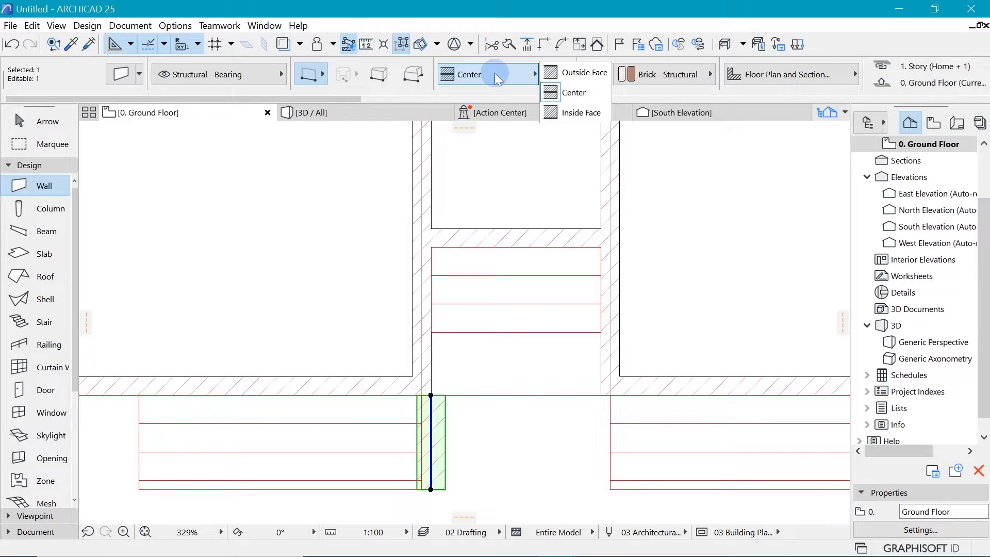
{"action": "left_click", "coordinate": [565, 74]}
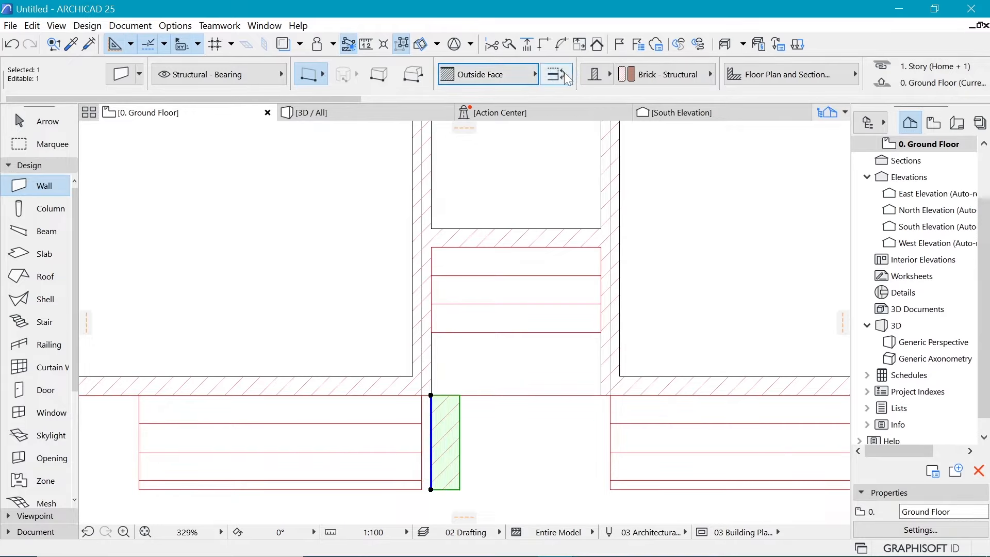
{"action": "left_click", "coordinate": [535, 74]}
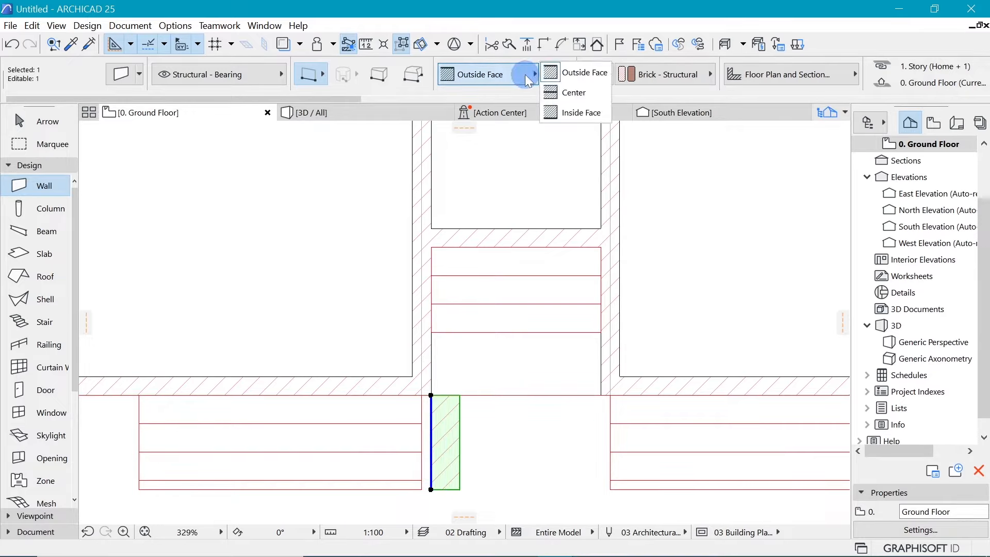
{"action": "left_click", "coordinate": [565, 113]}
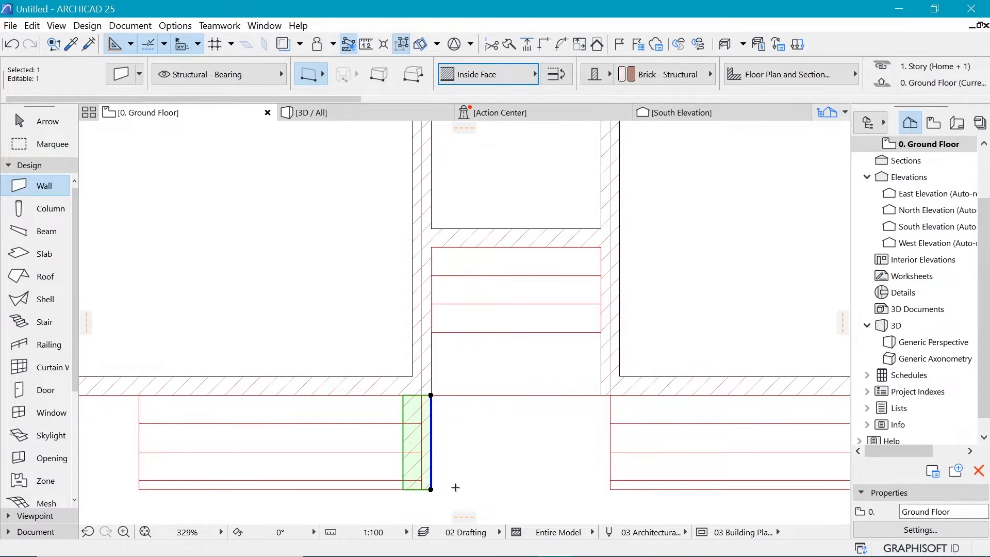
{"action": "scroll", "coordinate": [439, 477], "scroll_direction": "up", "scroll_amount": 4}
{"action": "scroll", "coordinate": [355, 403], "scroll_direction": "down", "scroll_amount": 3}
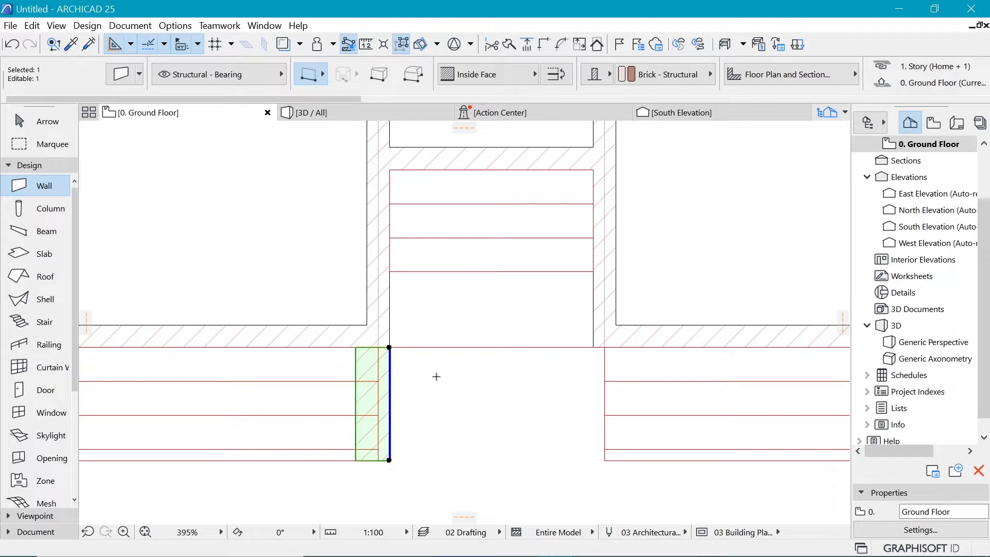
Copy the wall beside the left steps 1800 across to the entrance passage's lower-right corner and set the copy's reference line to Outside Face
{"action": "key", "text": "ctrl+d"}
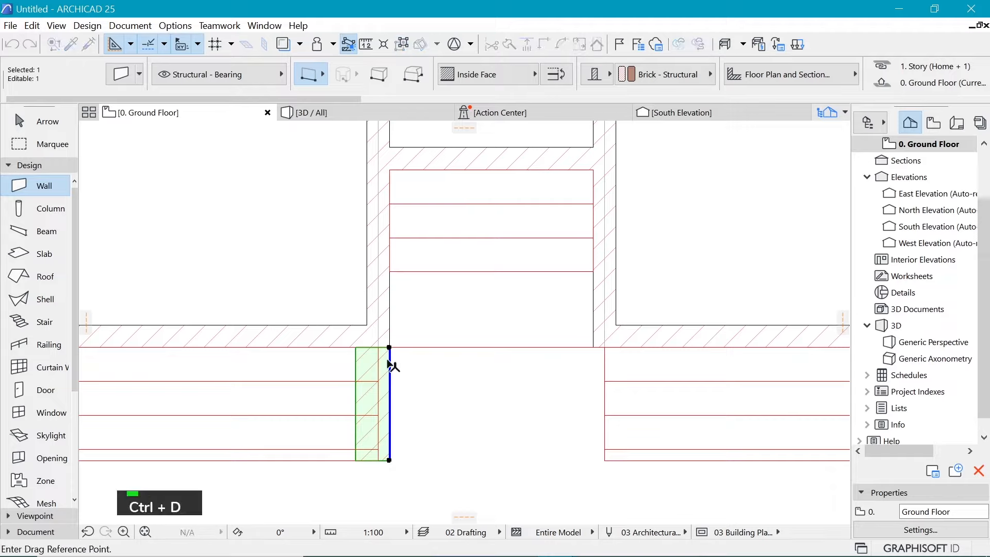
{"action": "key", "text": "ctrl+d"}
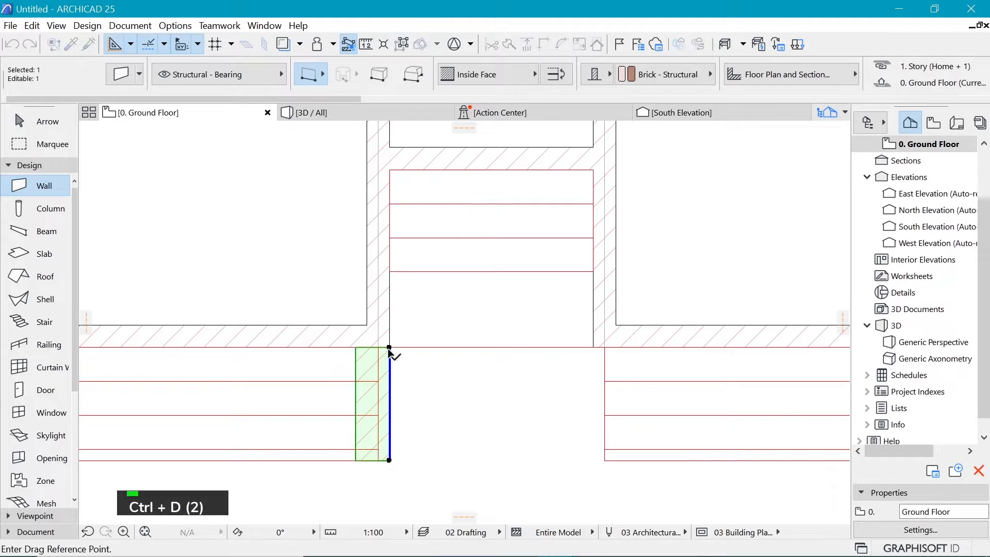
{"action": "left_click", "coordinate": [388, 347]}
{"action": "left_click", "coordinate": [593, 348]}
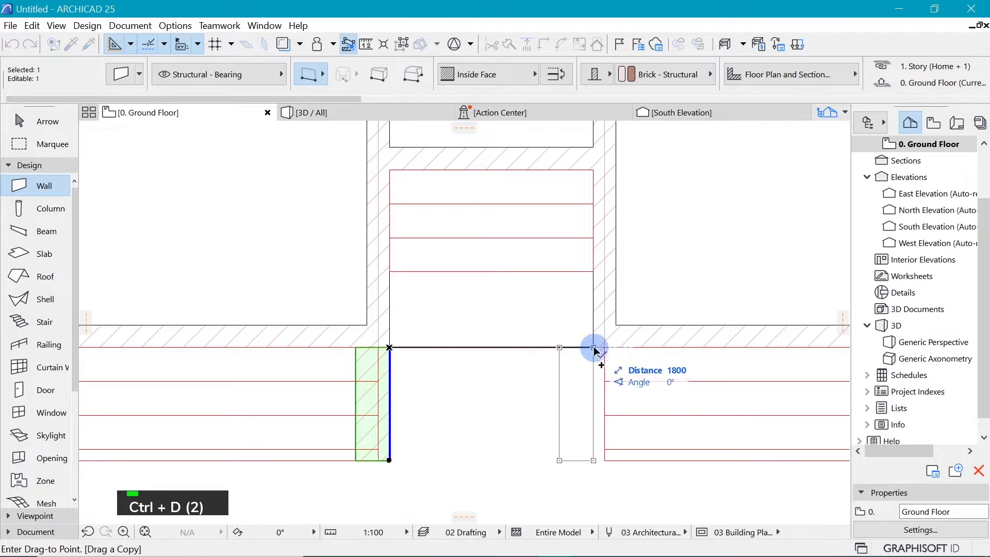
{"action": "left_click", "coordinate": [497, 75]}
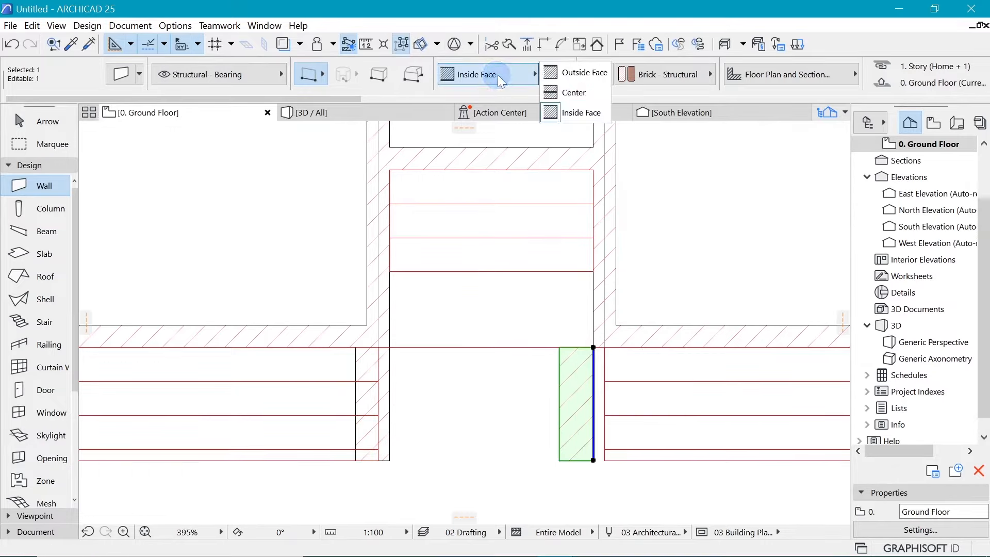
{"action": "left_click", "coordinate": [585, 75]}
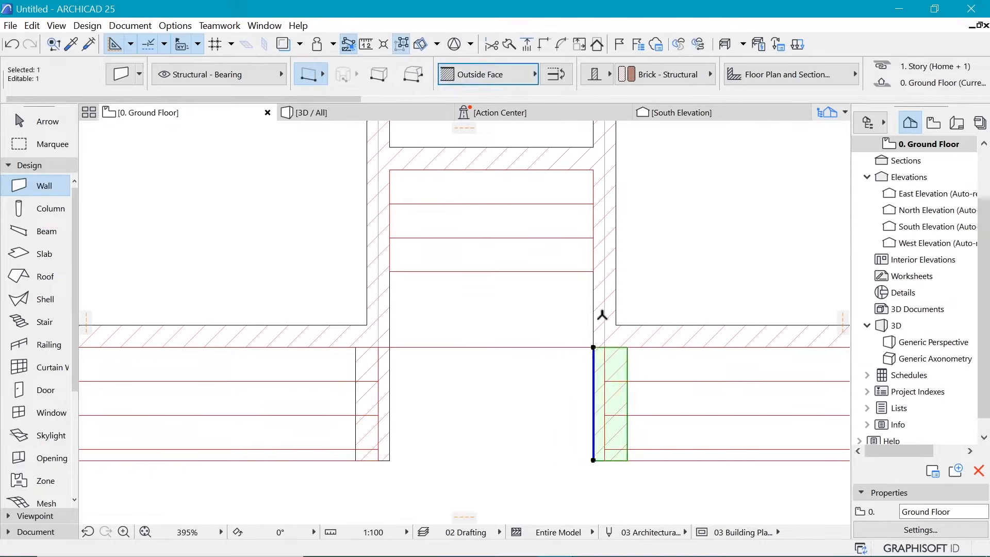
{"action": "key", "text": "Escape"}
Copy the wall at the inner end of the left steps to the outer end of those steps
{"action": "scroll", "coordinate": [525, 402], "scroll_direction": "down", "scroll_amount": 5}
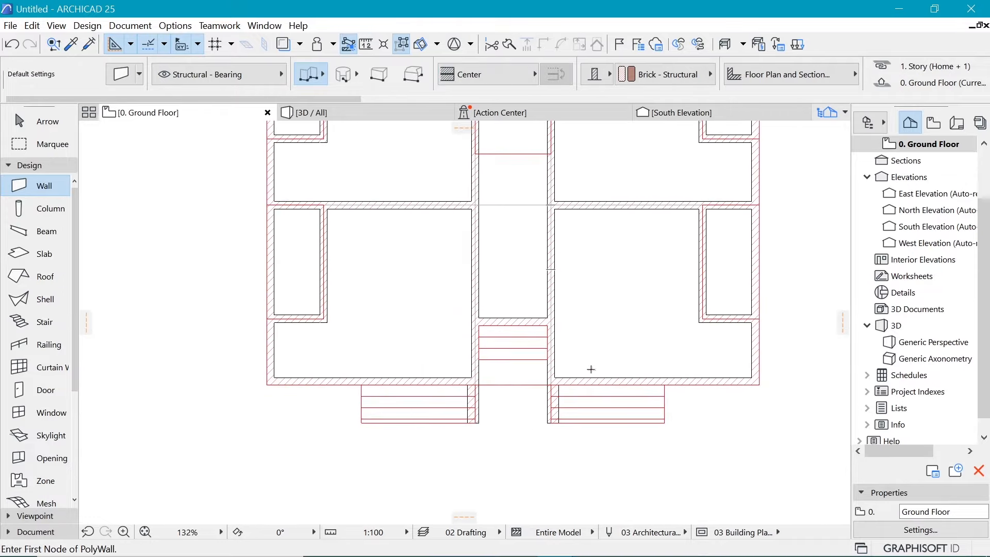
{"action": "scroll", "coordinate": [457, 391], "scroll_direction": "up", "scroll_amount": 2}
{"action": "left_click", "coordinate": [486, 385], "text": "shift"}
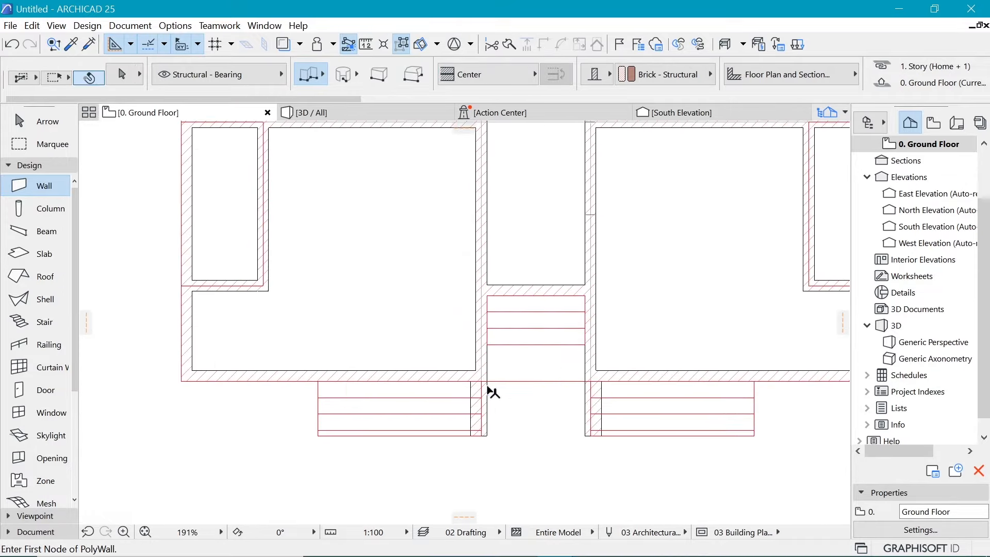
{"action": "key", "text": "ctrl+d"}
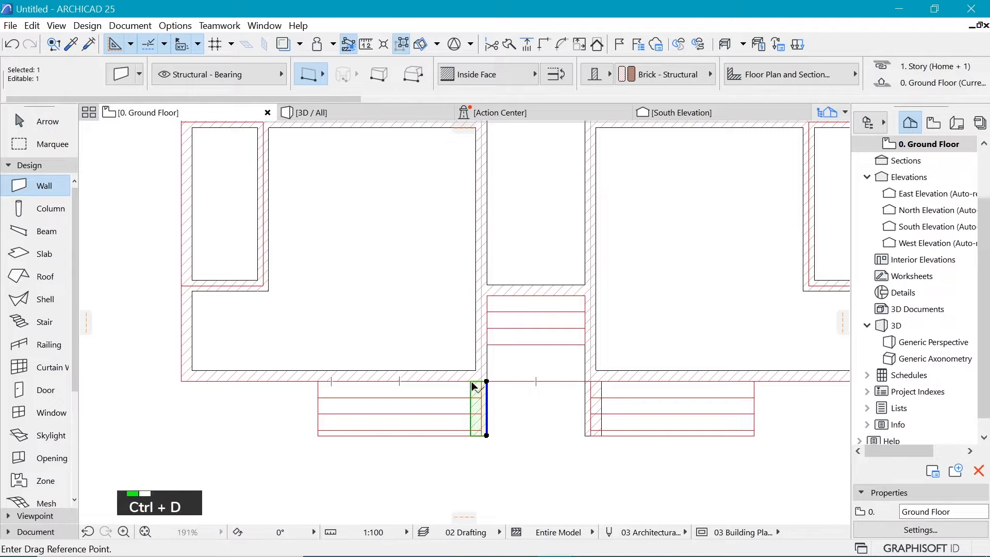
{"action": "left_click", "coordinate": [487, 382]}
{"action": "left_click", "coordinate": [319, 382], "text": "shift"}
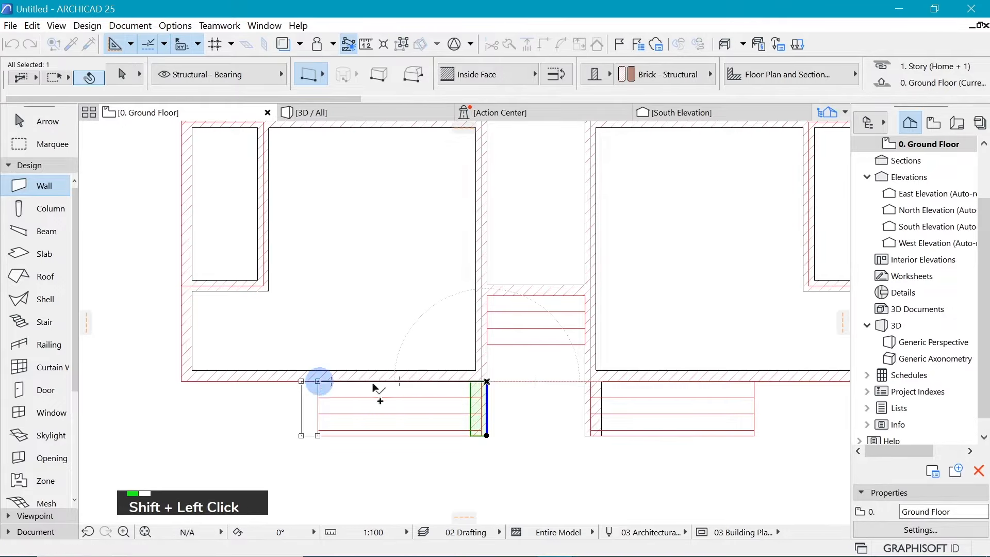
Copy the left steps' outer wall 8000 across to the right steps' outer end and set the copy's reference line to Outside Face
{"action": "key", "text": "ctrl+d"}
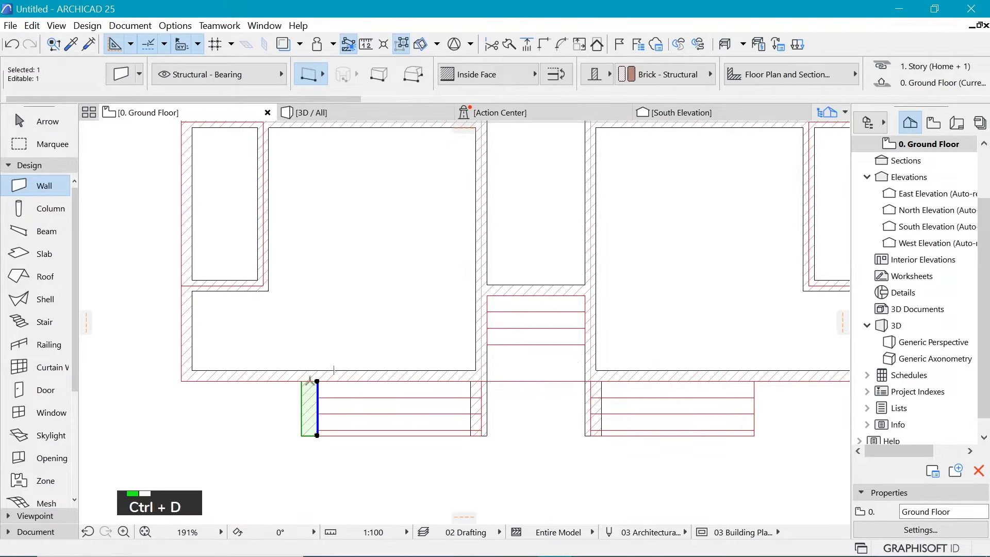
{"action": "left_click", "coordinate": [317, 382]}
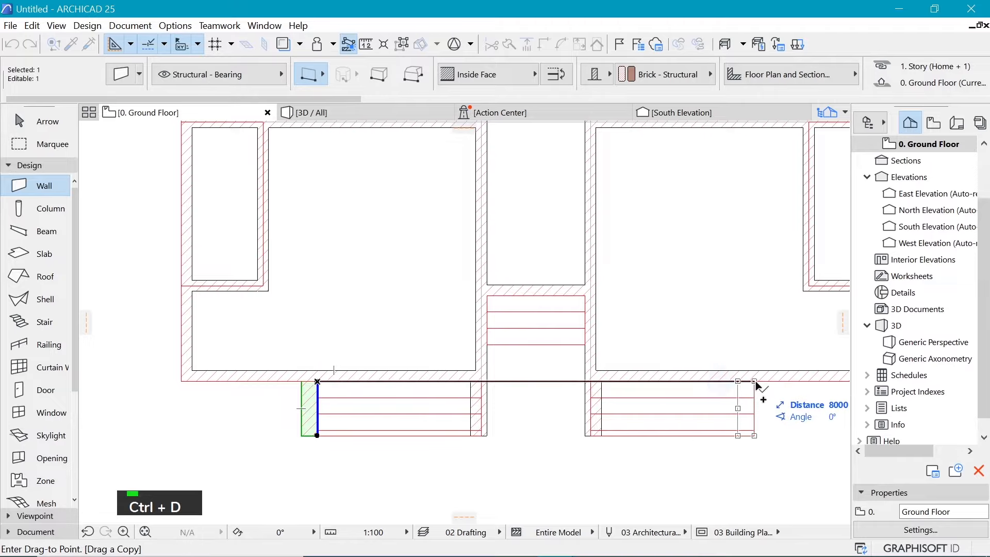
{"action": "left_click", "coordinate": [754, 382]}
{"action": "left_click", "coordinate": [402, 44]}
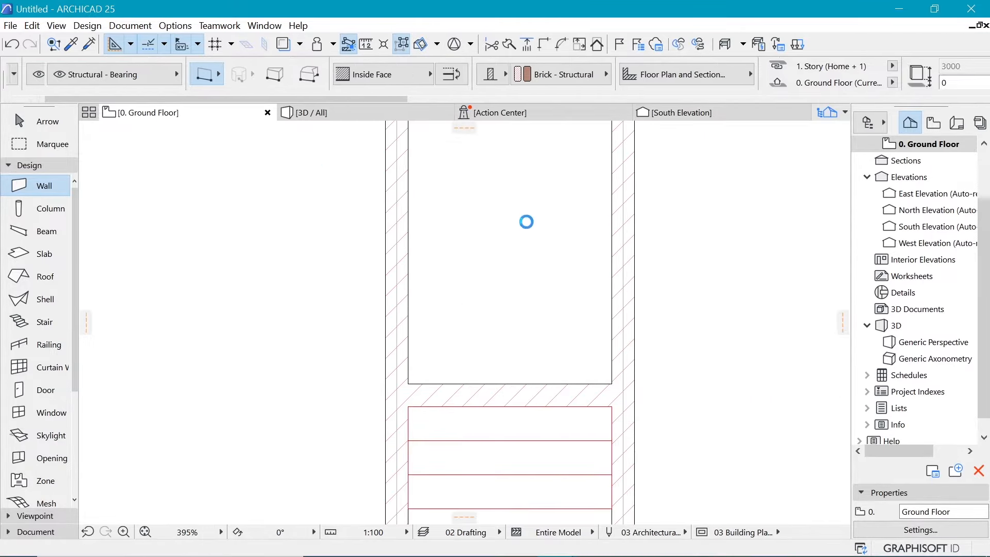
{"action": "left_click", "coordinate": [341, 72]}
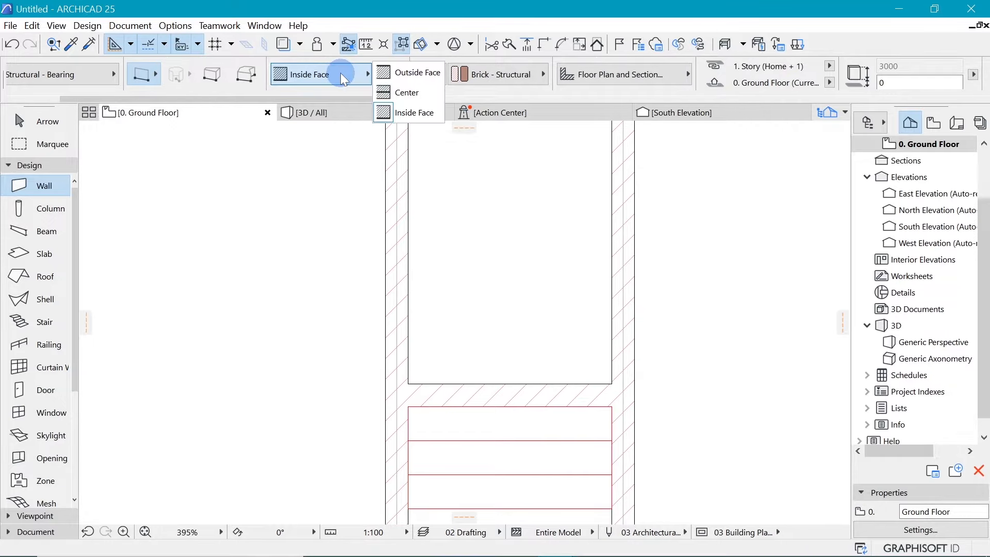
{"action": "left_click", "coordinate": [387, 78]}
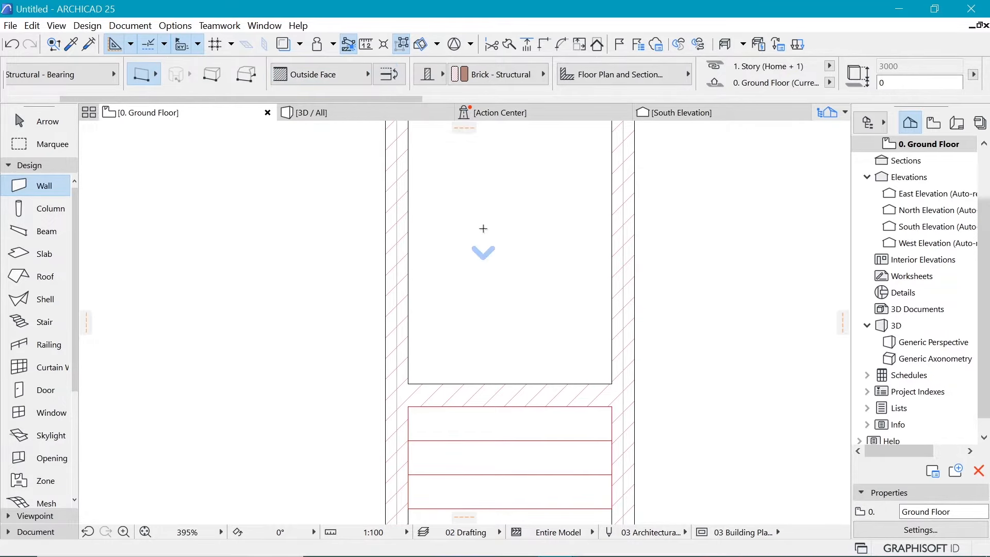
{"action": "scroll", "coordinate": [480, 227], "scroll_direction": "down", "scroll_amount": 5}
{"action": "left_click", "coordinate": [594, 311]}
{"action": "key", "text": "Escape"}
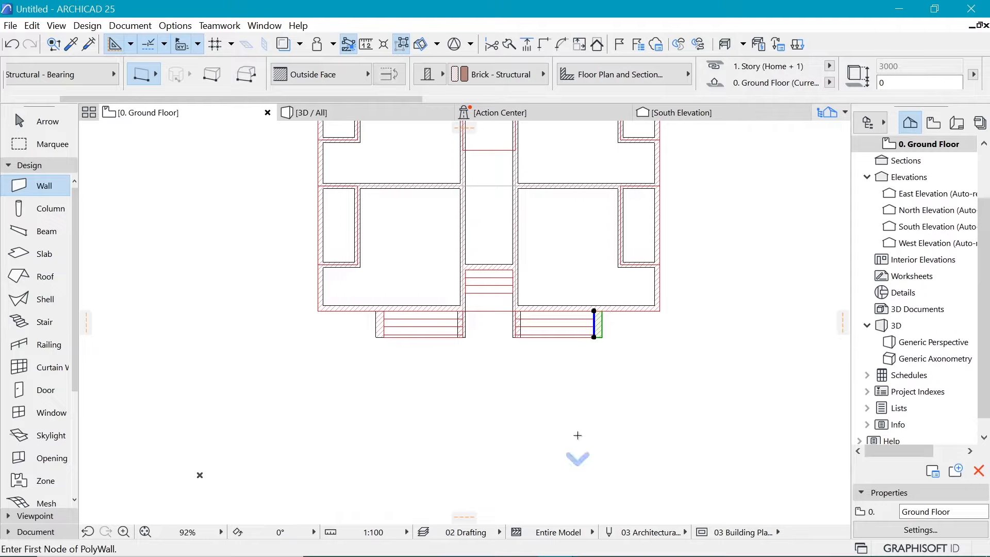
{"action": "scroll", "coordinate": [580, 383], "scroll_direction": "down", "scroll_amount": 4}
{"action": "scroll", "coordinate": [631, 261], "scroll_direction": "up", "scroll_amount": 5}
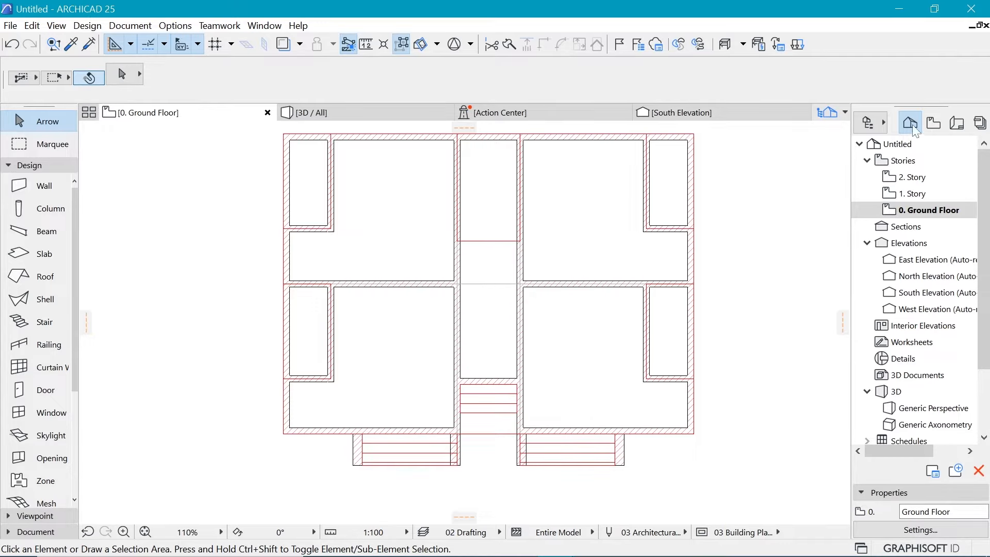
In the Story Settings, name story 1 First Floor and story 2 Terrace
{"action": "right_click", "coordinate": [919, 211]}
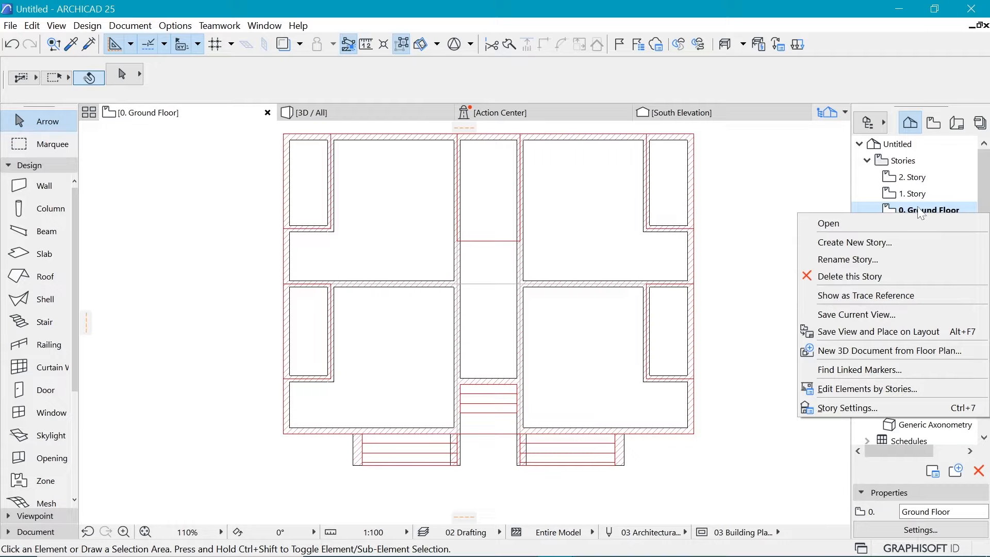
{"action": "left_click", "coordinate": [849, 407]}
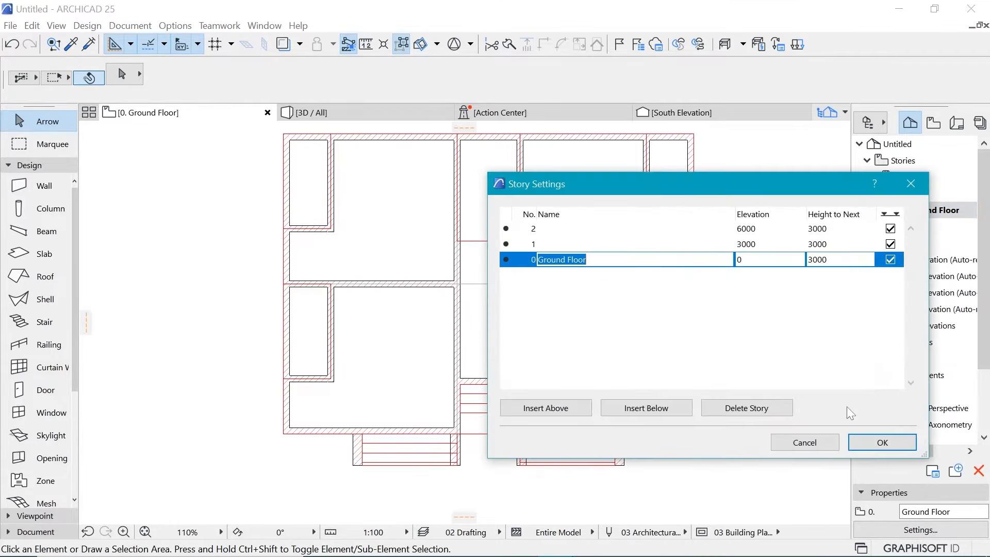
{"action": "left_click_drag", "start_coordinate": [778, 184], "coordinate": [579, 171]}
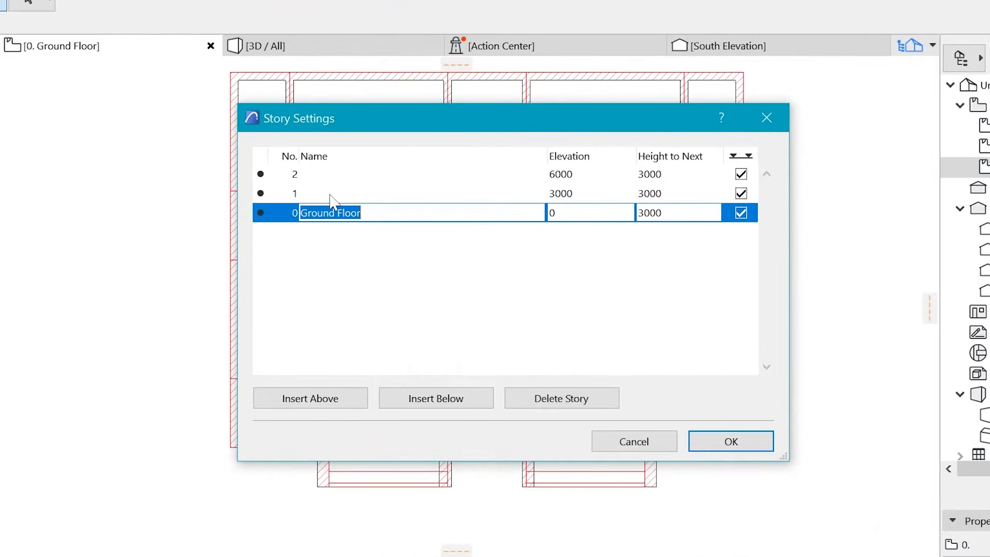
{"action": "left_click", "coordinate": [365, 233]}
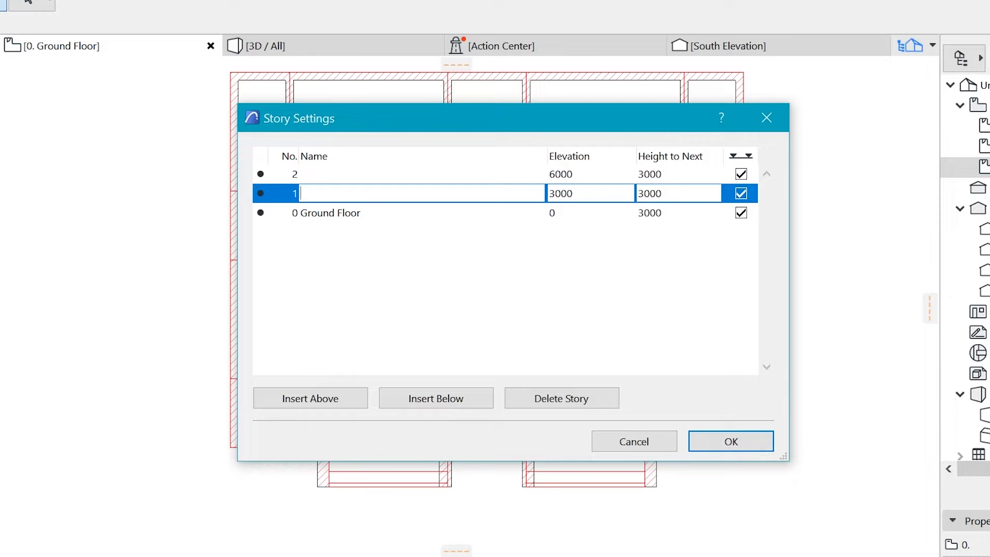
{"action": "type", "text": "Fir"}
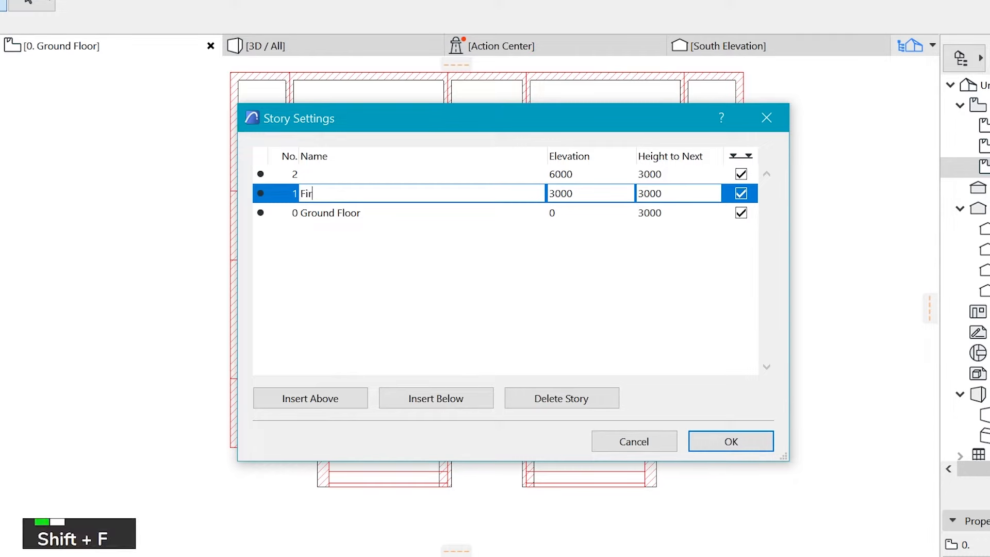
{"action": "type", "text": "st Floor"}
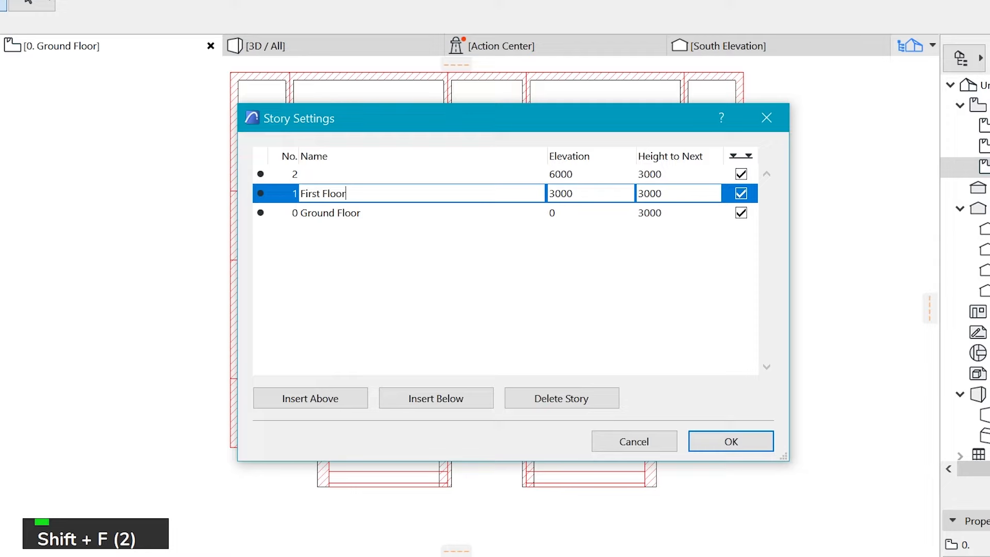
{"action": "left_click", "coordinate": [329, 174]}
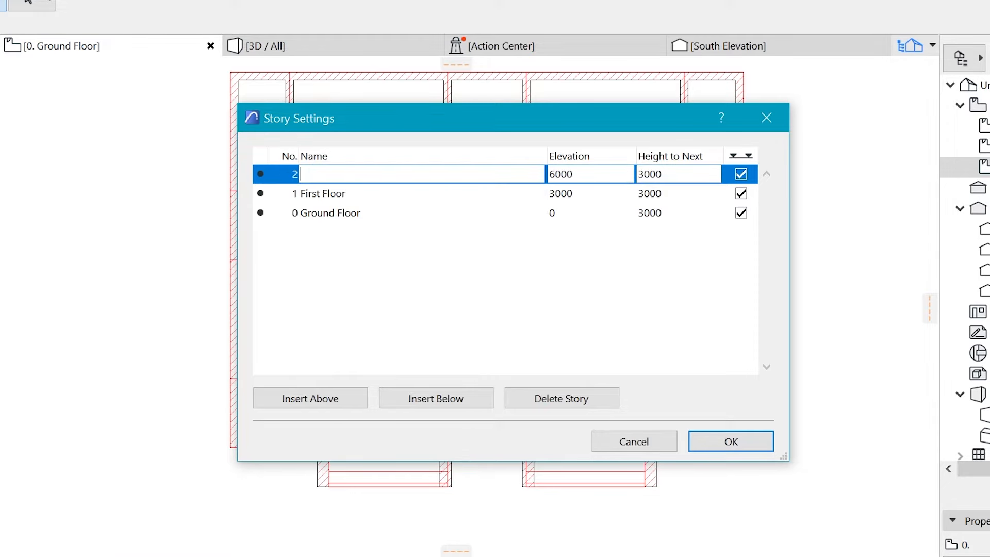
{"action": "type", "text": "Terrac"}
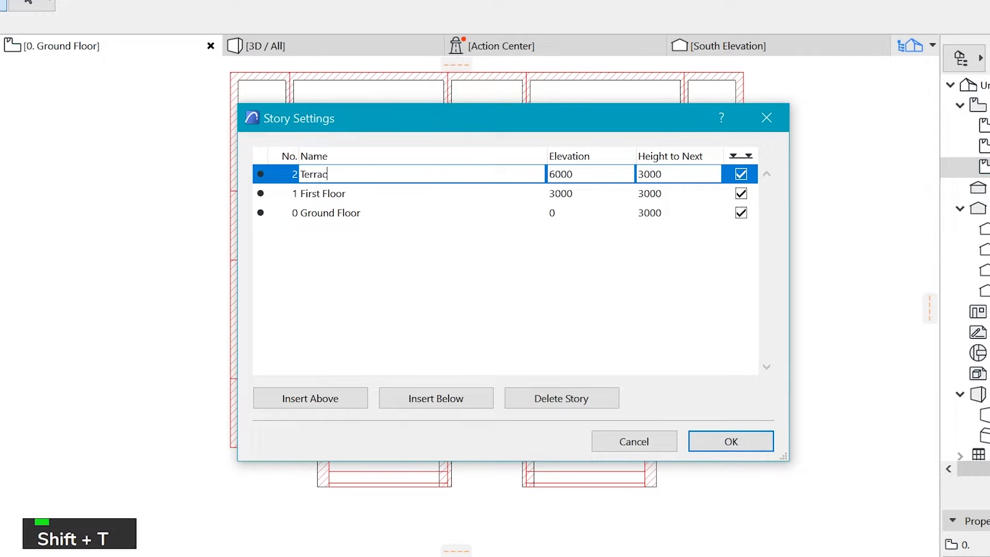
{"action": "type", "text": "e"}
Insert a story below Ground Floor named Street level with a height to next of 600
{"action": "left_click", "coordinate": [355, 213]}
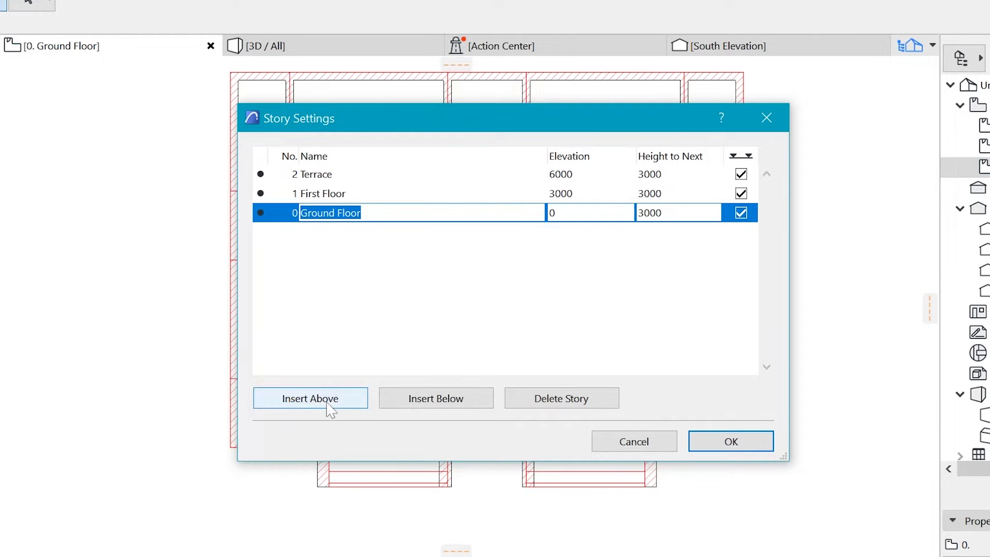
{"action": "left_click", "coordinate": [424, 406]}
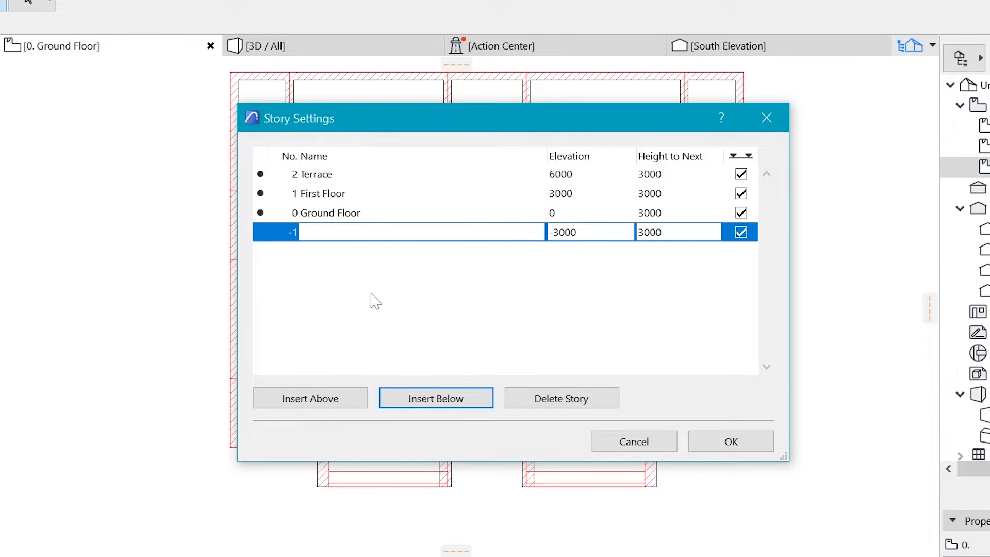
{"action": "type", "text": "Stre"}
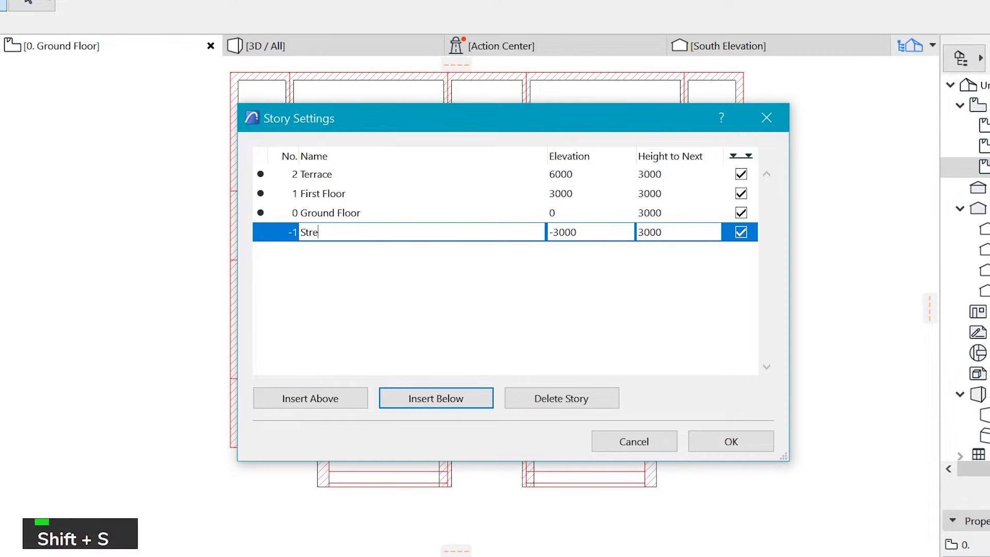
{"action": "type", "text": "et level"}
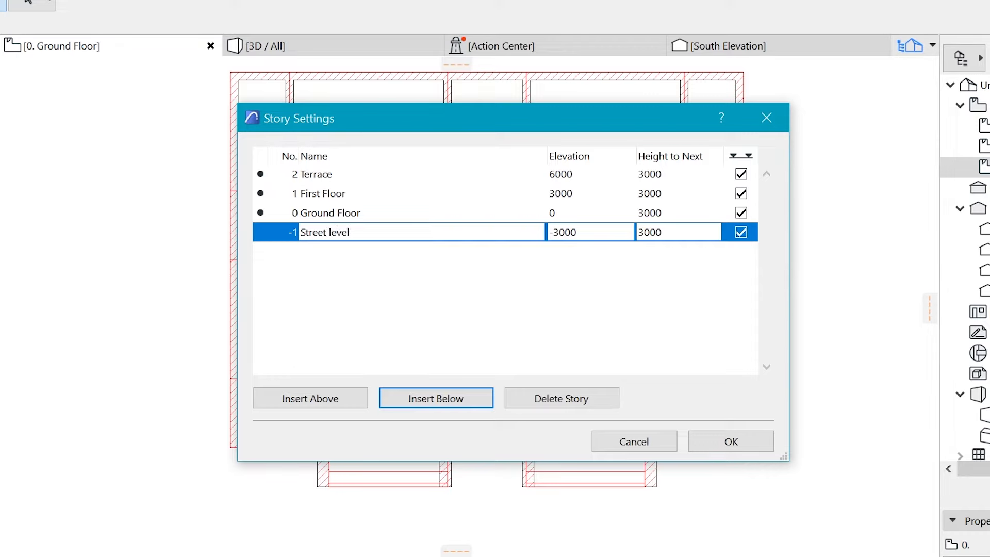
{"action": "double_click", "coordinate": [651, 232]}
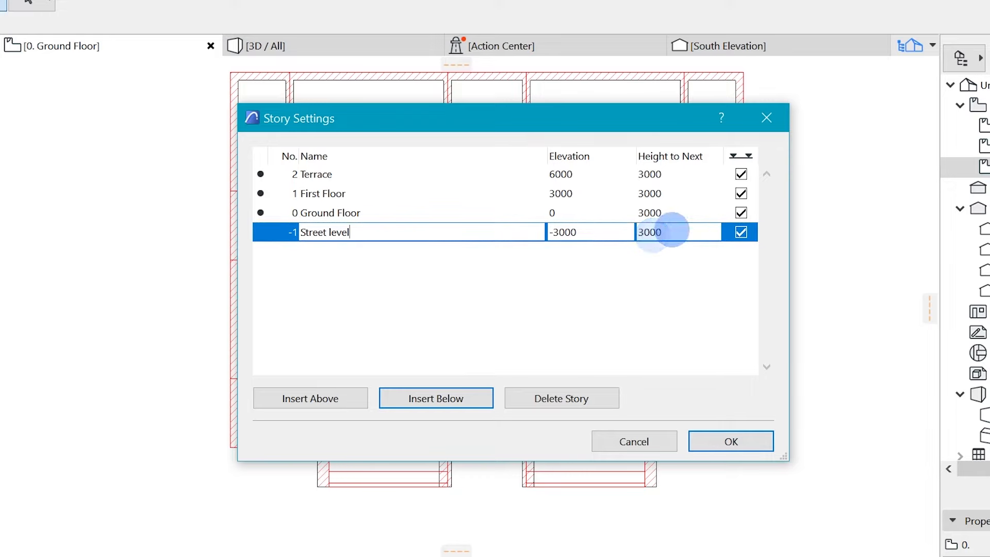
{"action": "type", "text": "600"}
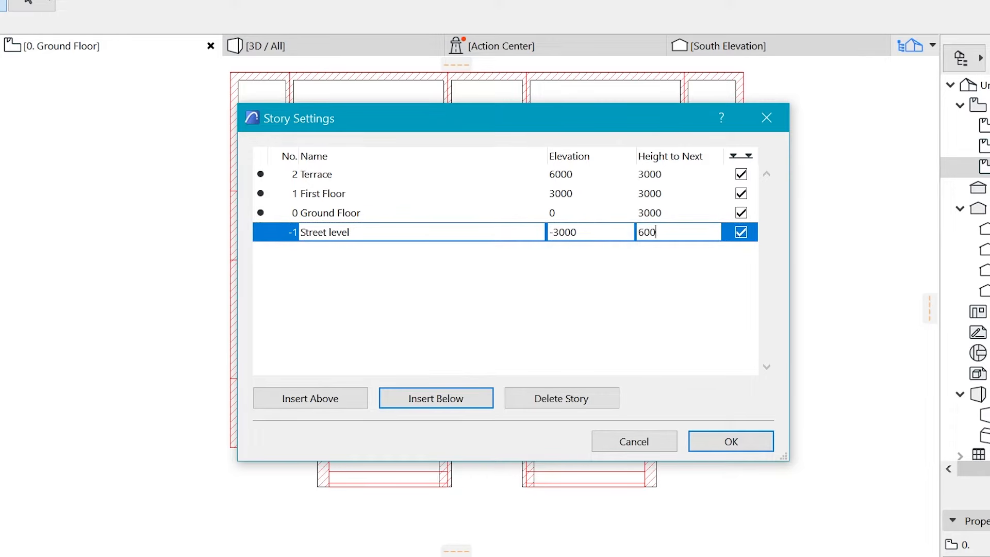
{"action": "key", "text": "Return"}
Insert a story above Terrace named Roof plan and apply the story settings
{"action": "left_click", "coordinate": [658, 215]}
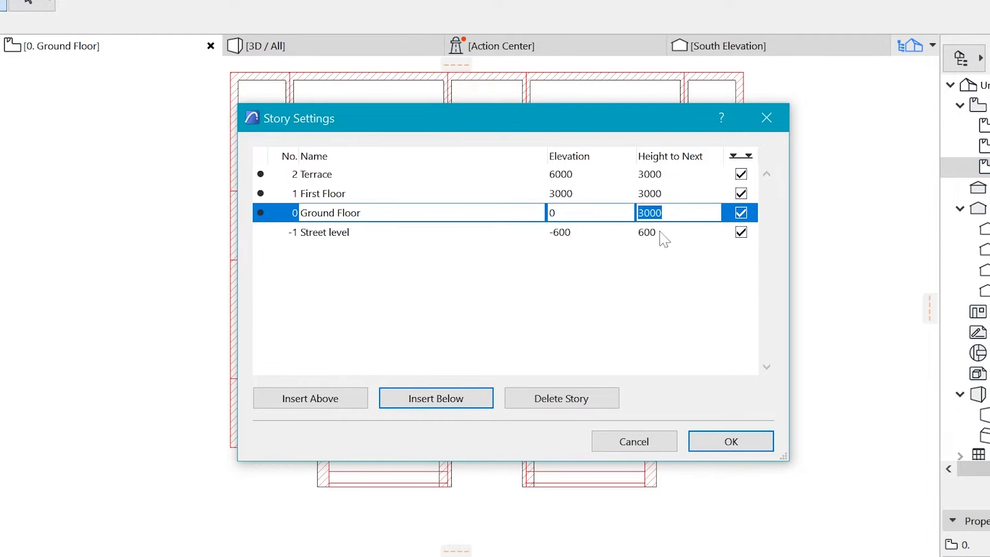
{"action": "left_click", "coordinate": [522, 195]}
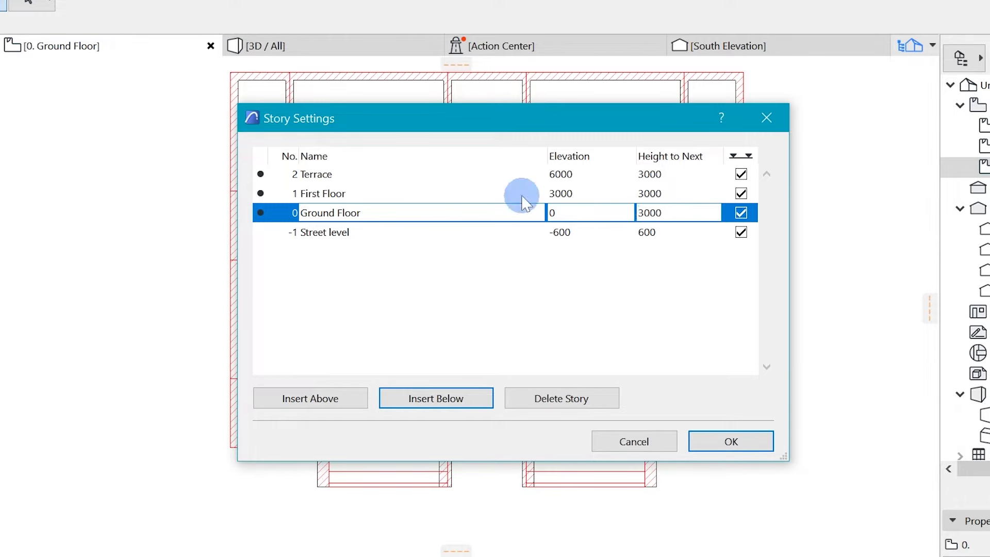
{"action": "left_click", "coordinate": [536, 174]}
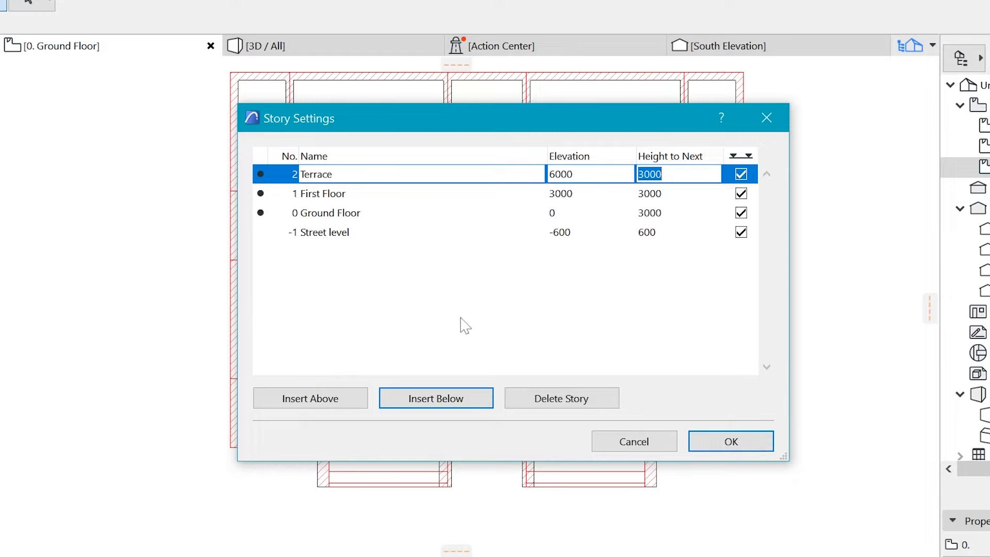
{"action": "left_click", "coordinate": [311, 402]}
{"action": "key", "text": "shift+r"}
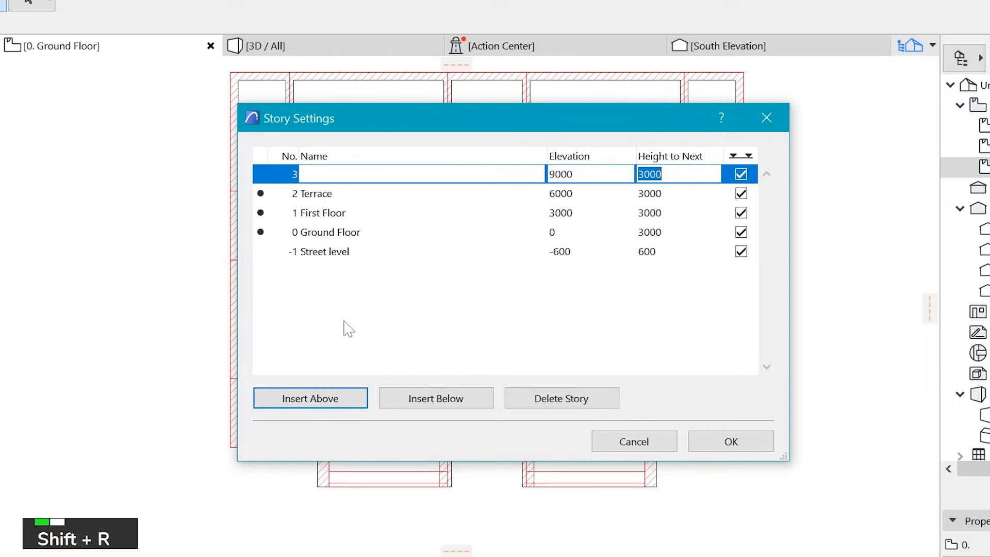
{"action": "left_click", "coordinate": [380, 176]}
{"action": "type", "text": "R"}
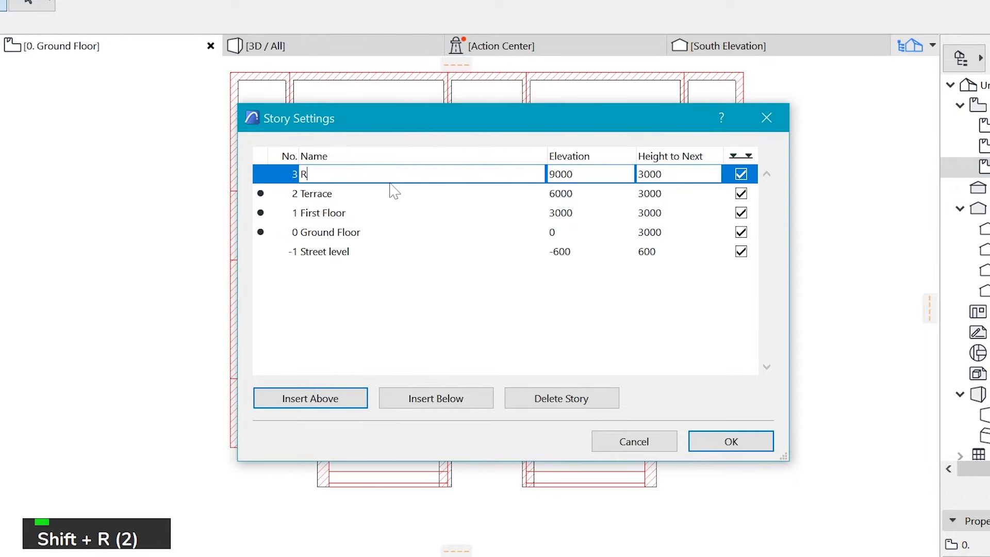
{"action": "type", "text": "oof plan"}
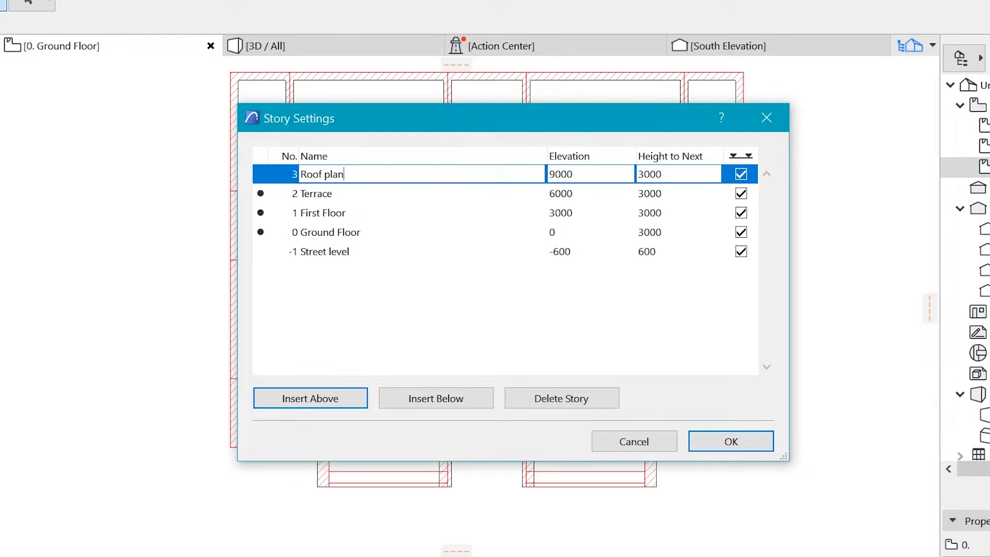
{"action": "left_click", "coordinate": [376, 190]}
{"action": "left_click", "coordinate": [397, 176]}
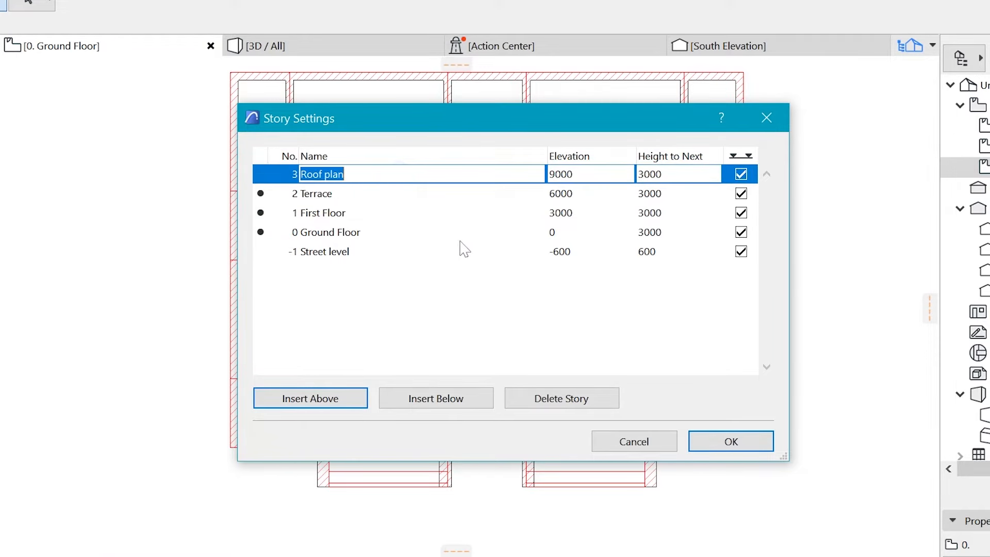
{"action": "left_click", "coordinate": [415, 253]}
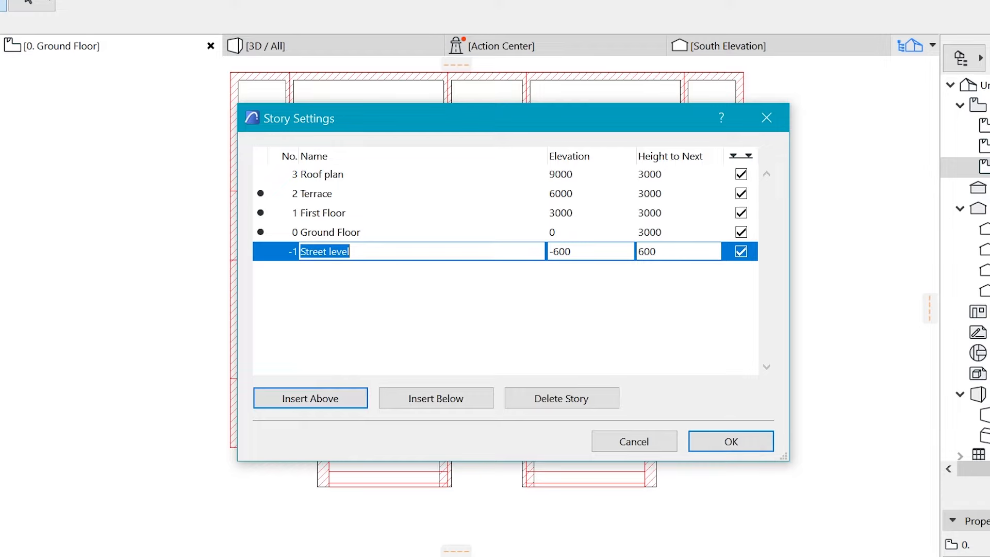
{"action": "left_click", "coordinate": [396, 231]}
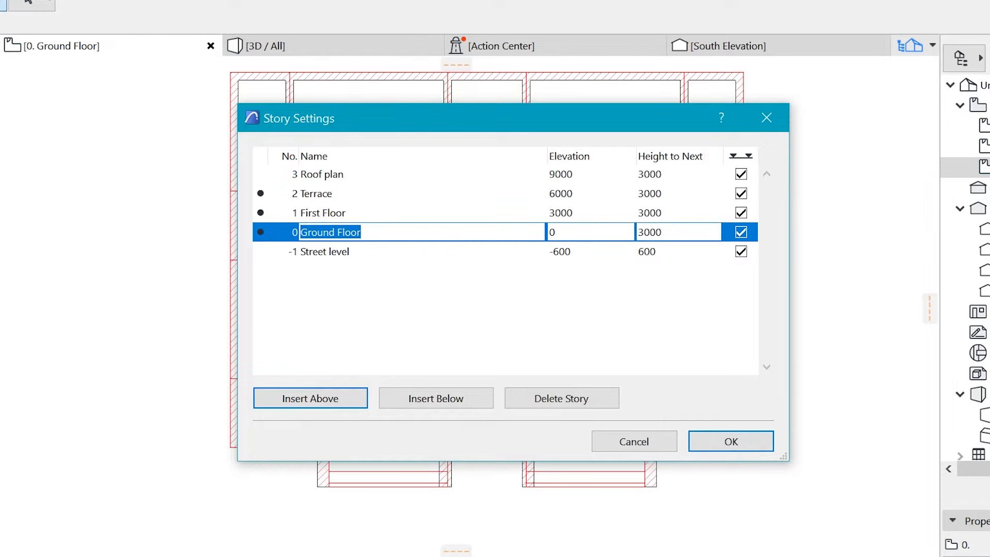
{"action": "left_click", "coordinate": [735, 442]}
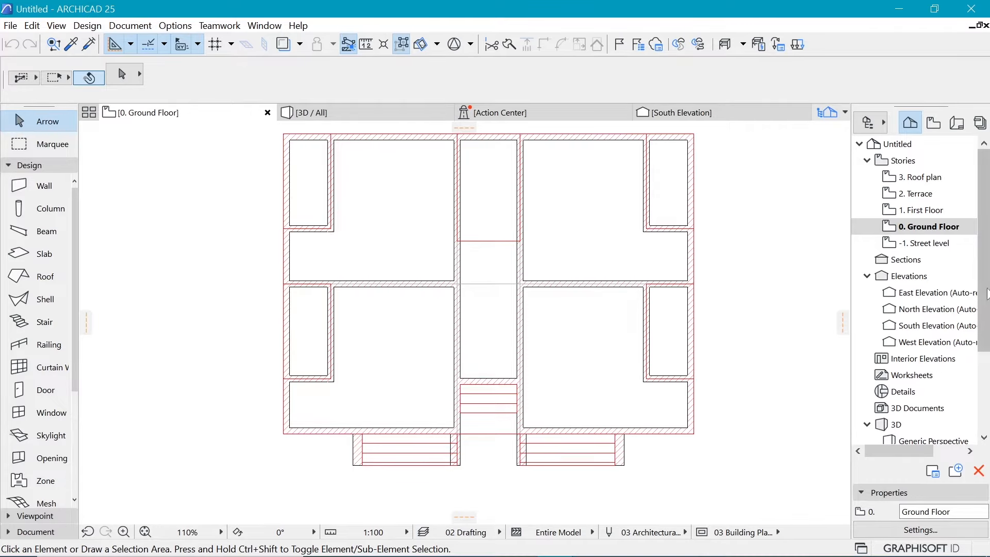
View the Street level, First Floor, Terrace and Roof plan stories in turn and return to the Ground Floor plan
{"action": "double_click", "coordinate": [920, 246]}
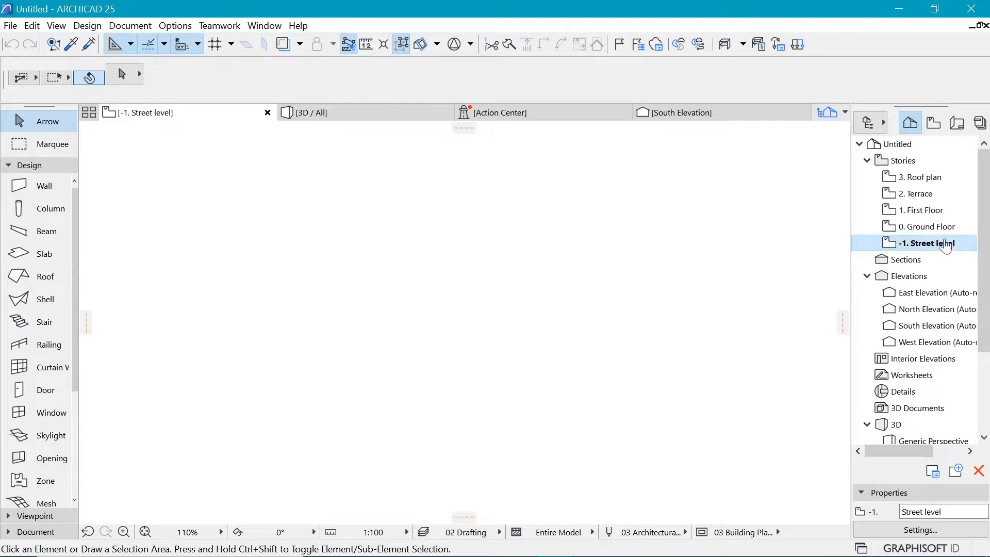
{"action": "left_click", "coordinate": [931, 226]}
{"action": "left_click", "coordinate": [936, 211]}
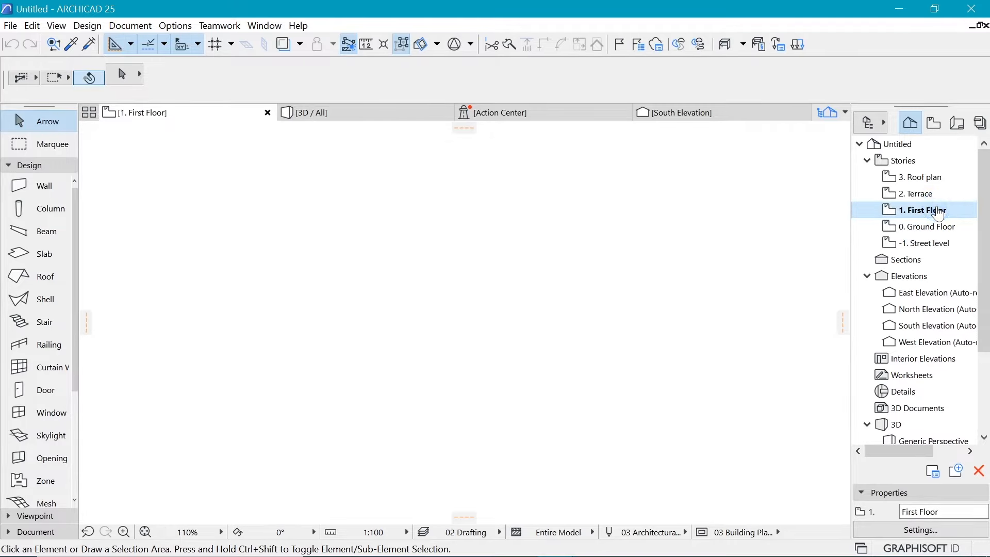
{"action": "left_click", "coordinate": [936, 193]}
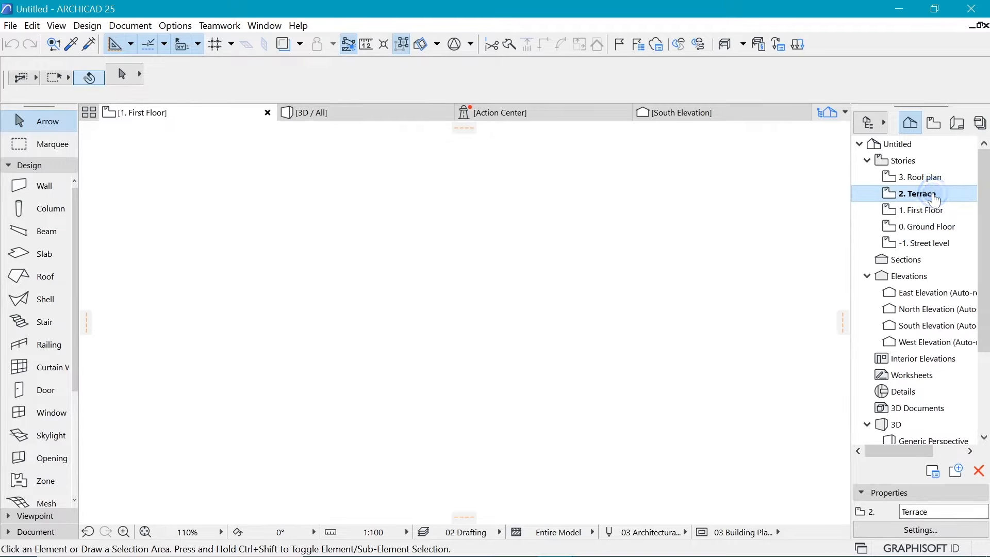
{"action": "left_click", "coordinate": [936, 178]}
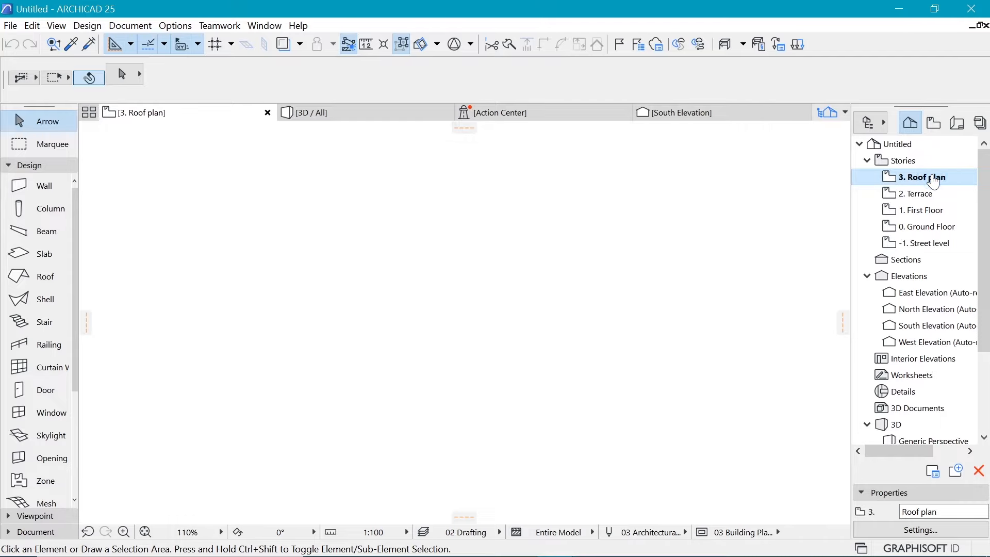
{"action": "left_click", "coordinate": [936, 227]}
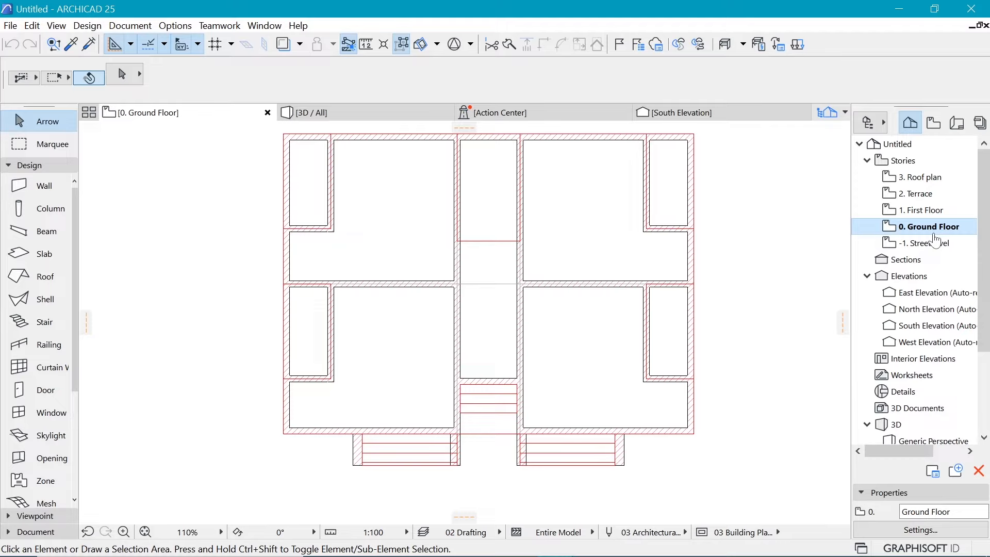
{"action": "double_click", "coordinate": [916, 212]}
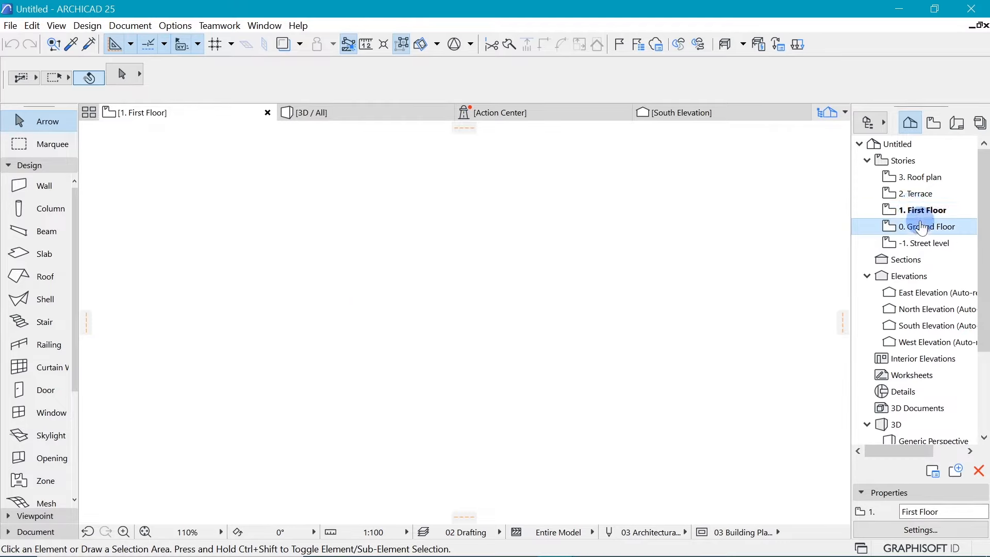
{"action": "double_click", "coordinate": [920, 227]}
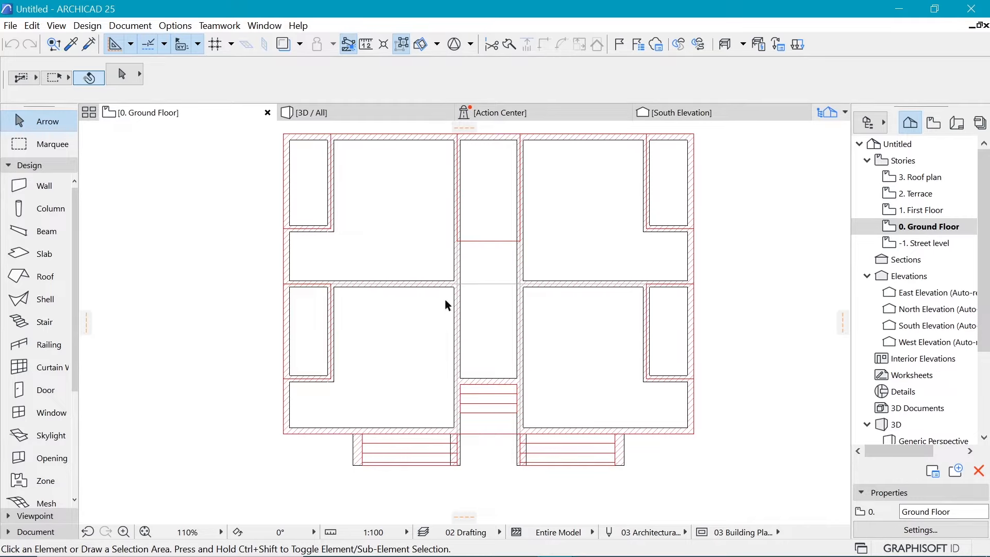
Open the Slab tool's default settings, show the geometry options and use a basic structure of Concrete - Structural
{"action": "left_click", "coordinate": [50, 254]}
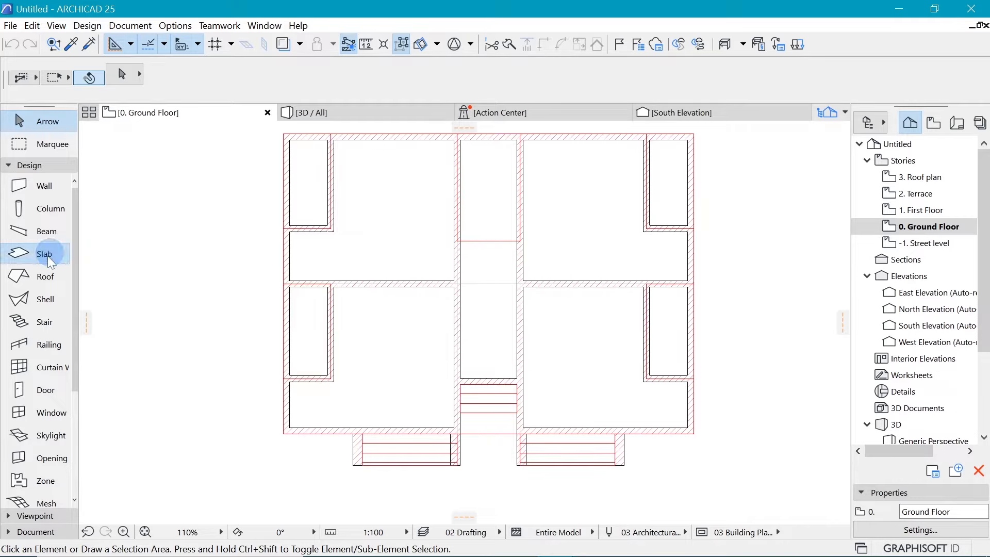
{"action": "left_click", "coordinate": [47, 256]}
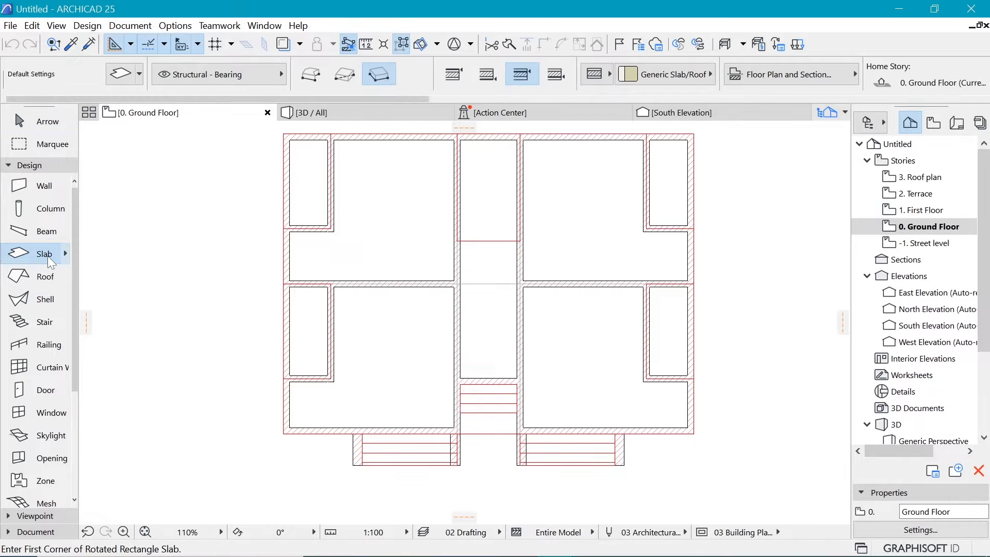
{"action": "left_click", "coordinate": [125, 73]}
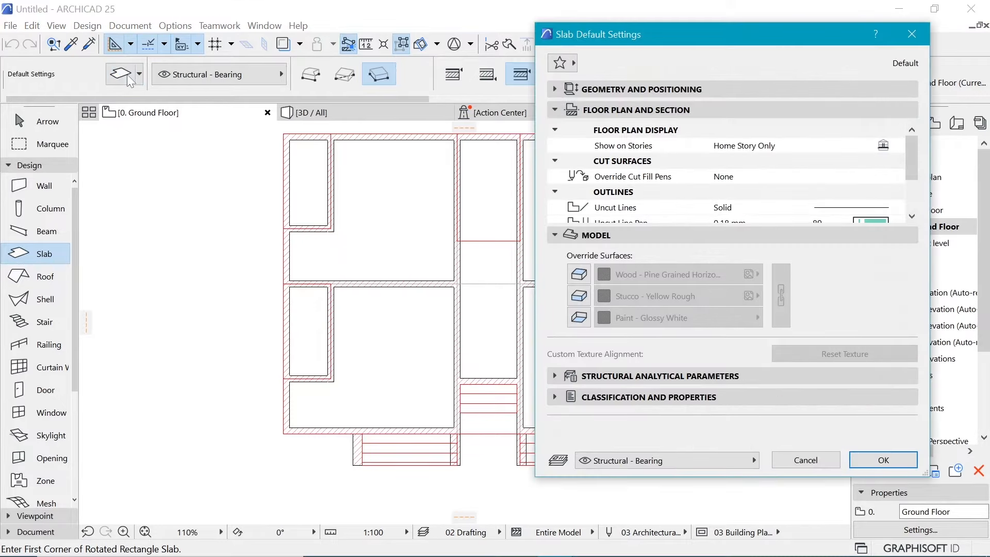
{"action": "left_click_drag", "start_coordinate": [723, 40], "coordinate": [480, 85]}
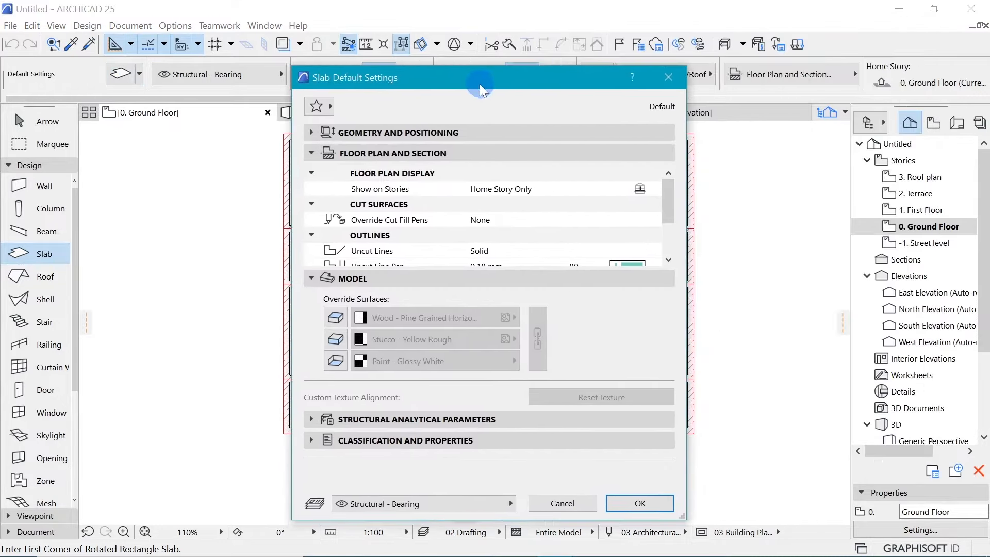
{"action": "left_click", "coordinate": [311, 133]}
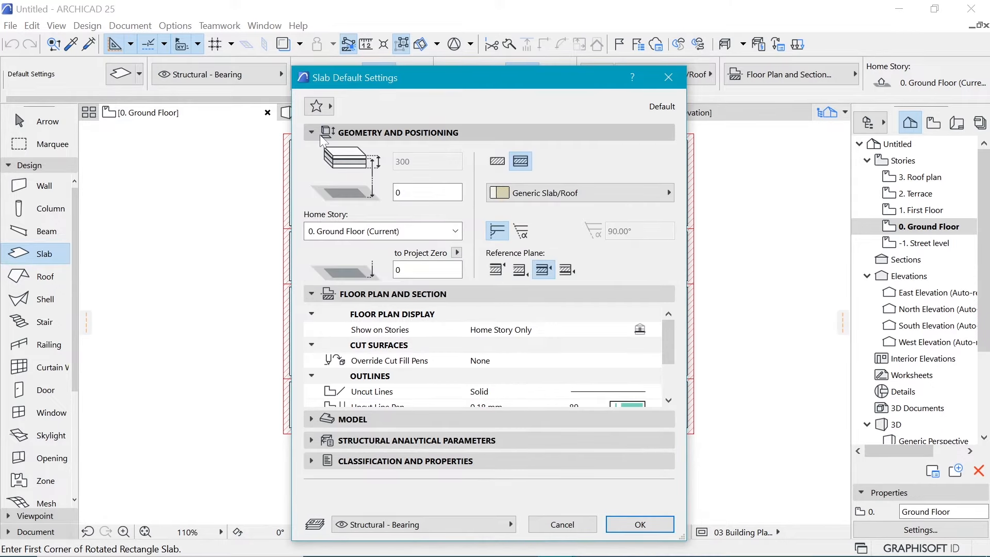
{"action": "left_click", "coordinate": [496, 164]}
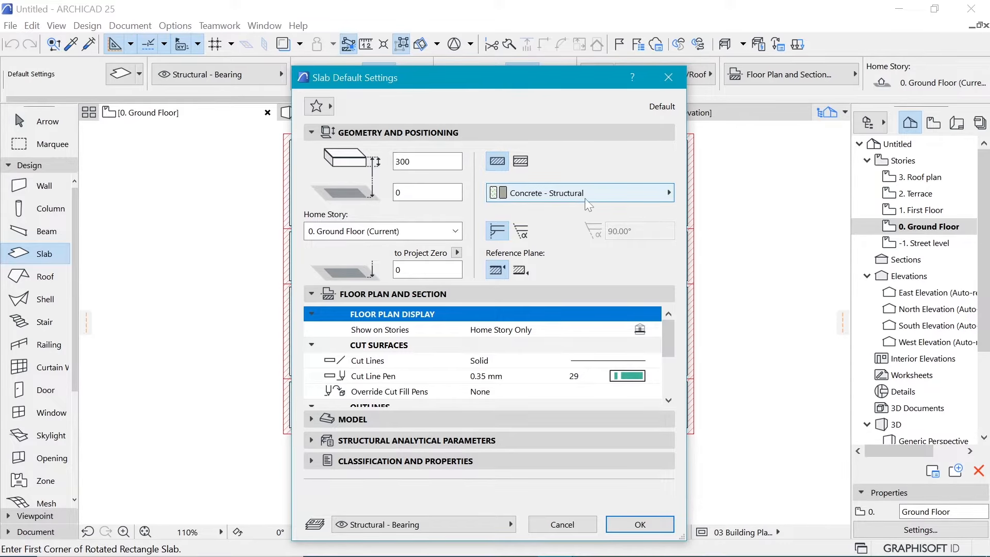
{"action": "left_click", "coordinate": [551, 193]}
{"action": "left_click", "coordinate": [550, 194]}
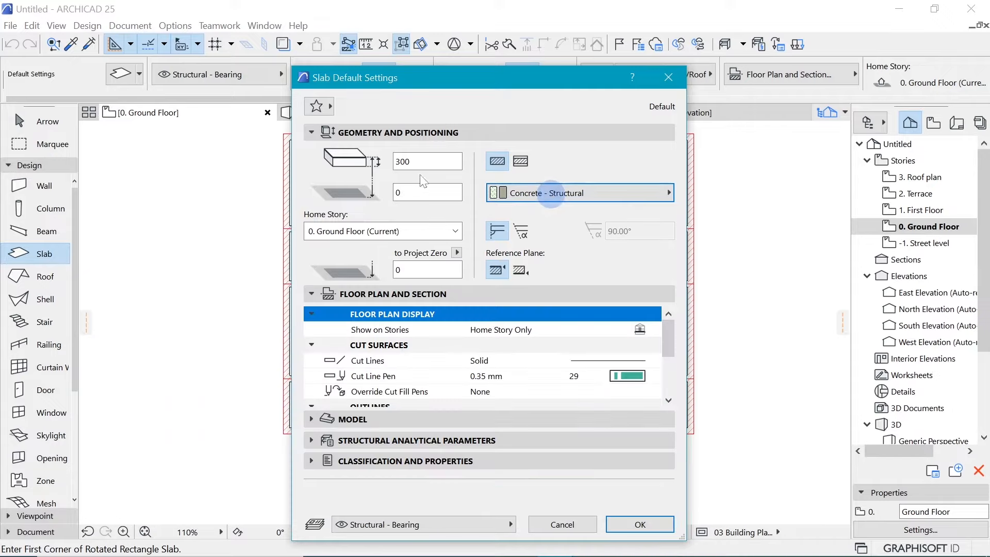
{"action": "left_click", "coordinate": [519, 162]}
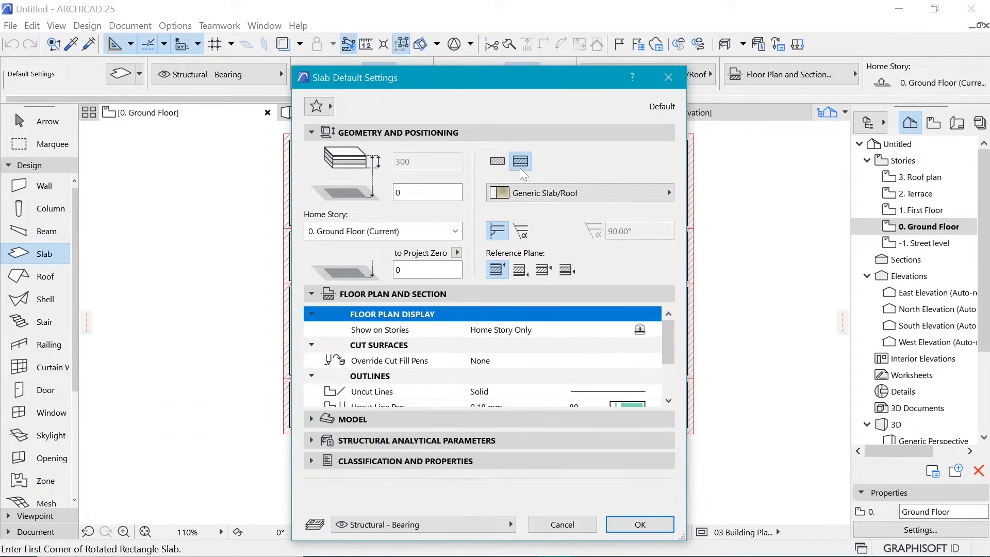
{"action": "left_click", "coordinate": [531, 194]}
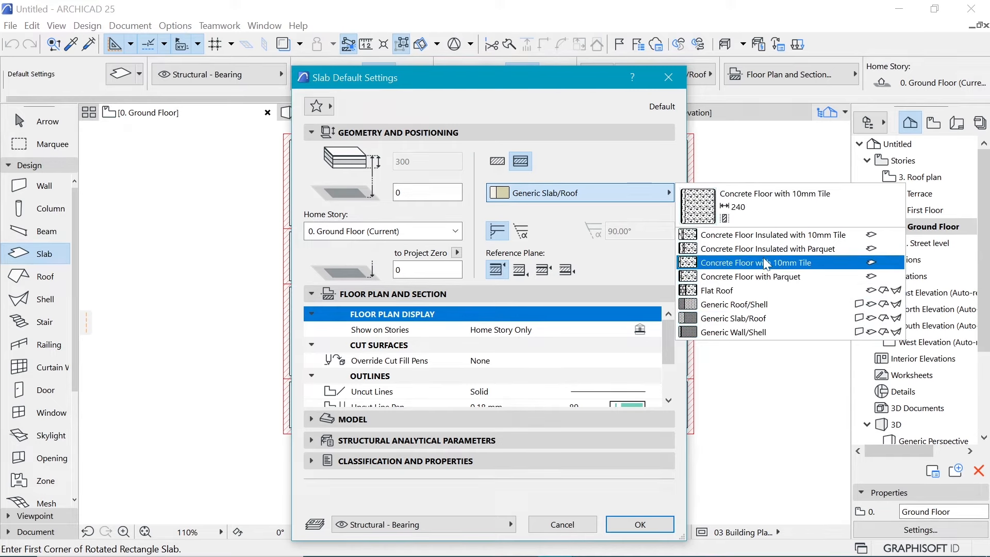
{"action": "left_click", "coordinate": [455, 173]}
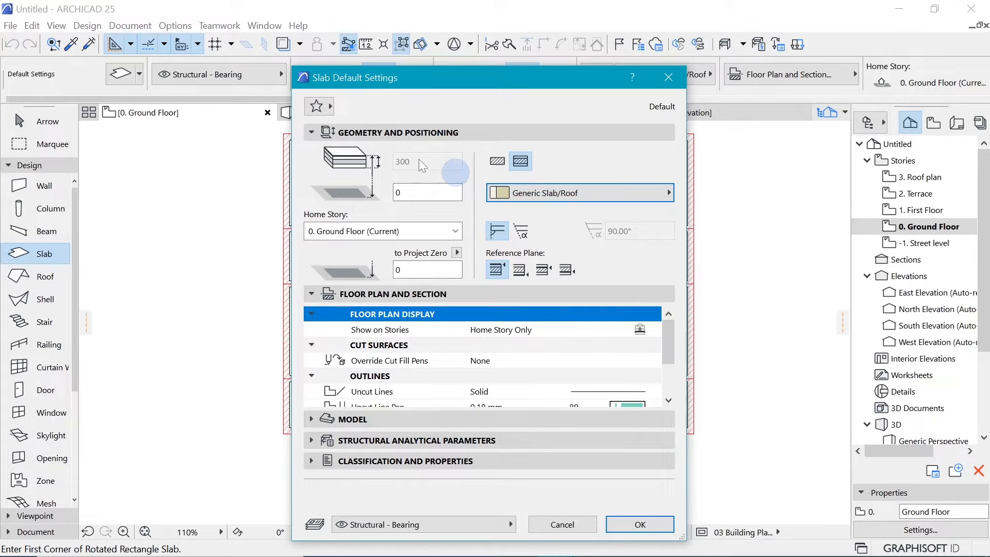
Set the default slab to a basic structure with a thickness of 250
{"action": "left_click", "coordinate": [497, 161]}
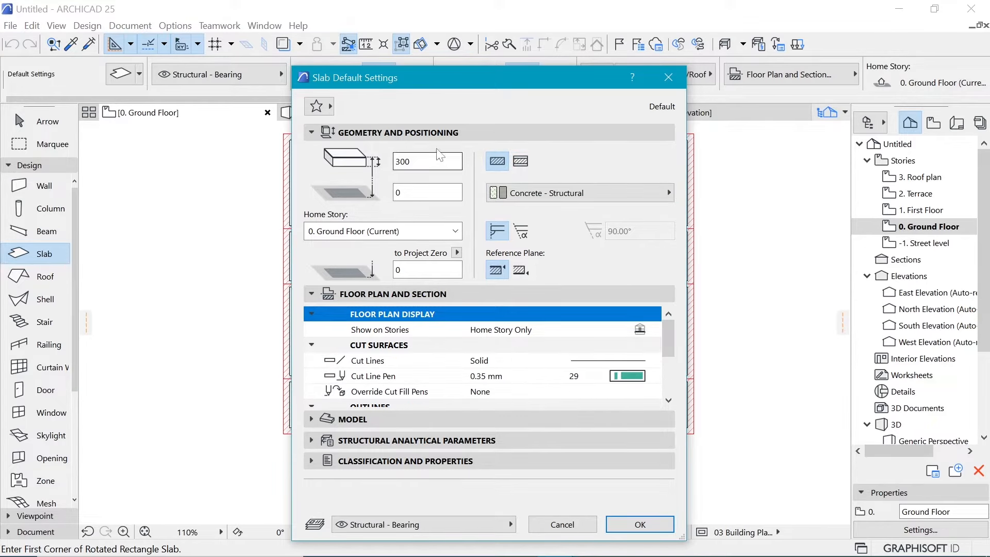
{"action": "left_click", "coordinate": [337, 164]}
{"action": "type", "text": "250"}
Override the default slab's edge surface with Stucco - White Rough and apply the slab settings
{"action": "left_click", "coordinate": [411, 419]}
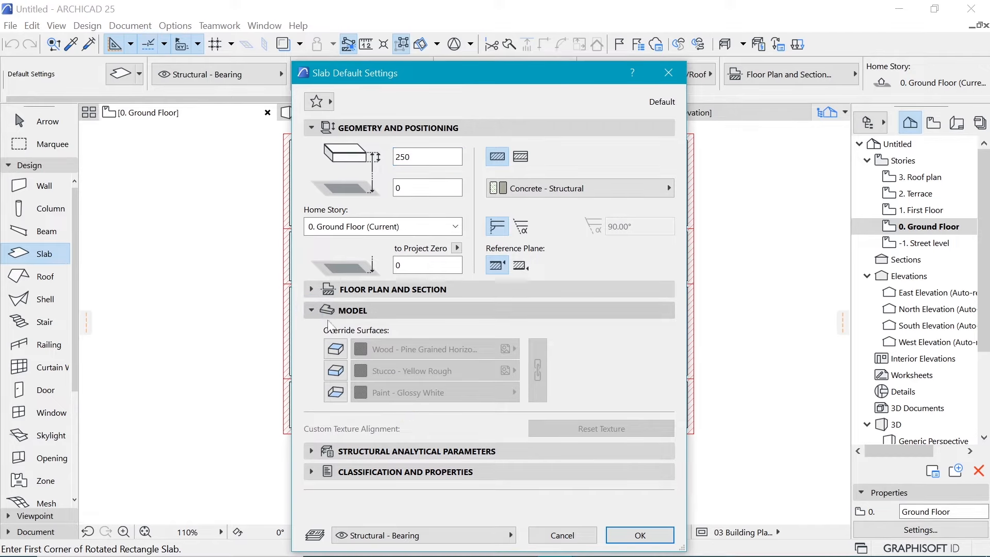
{"action": "left_click", "coordinate": [334, 376]}
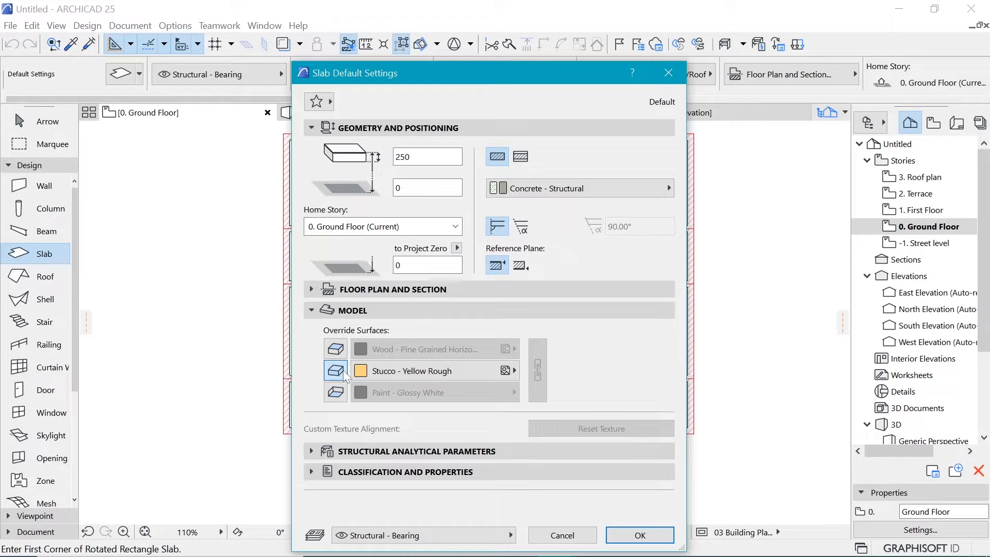
{"action": "left_click", "coordinate": [411, 374]}
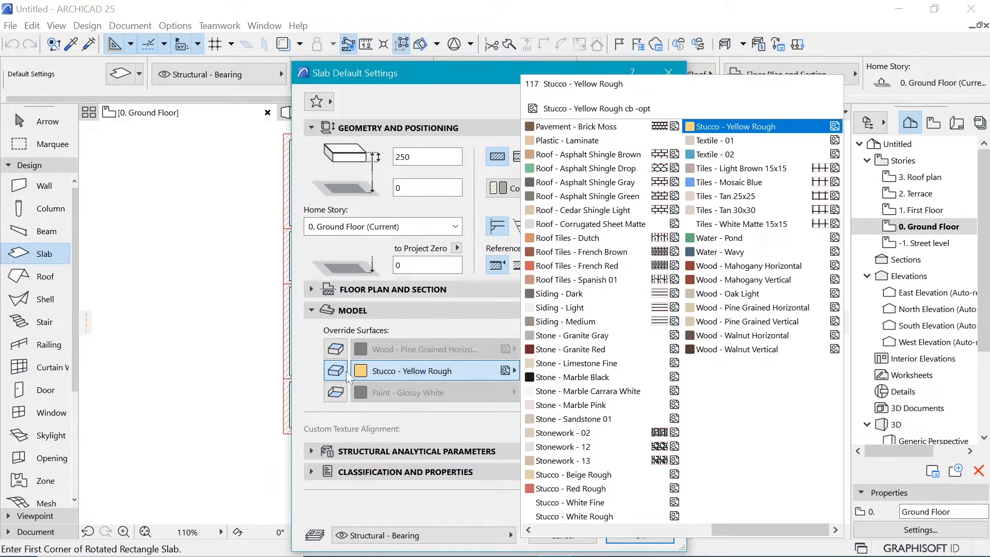
{"action": "key", "text": "s"}
{"action": "key", "text": "s"}
{"action": "key", "text": "s"}
{"action": "key", "text": "s"}
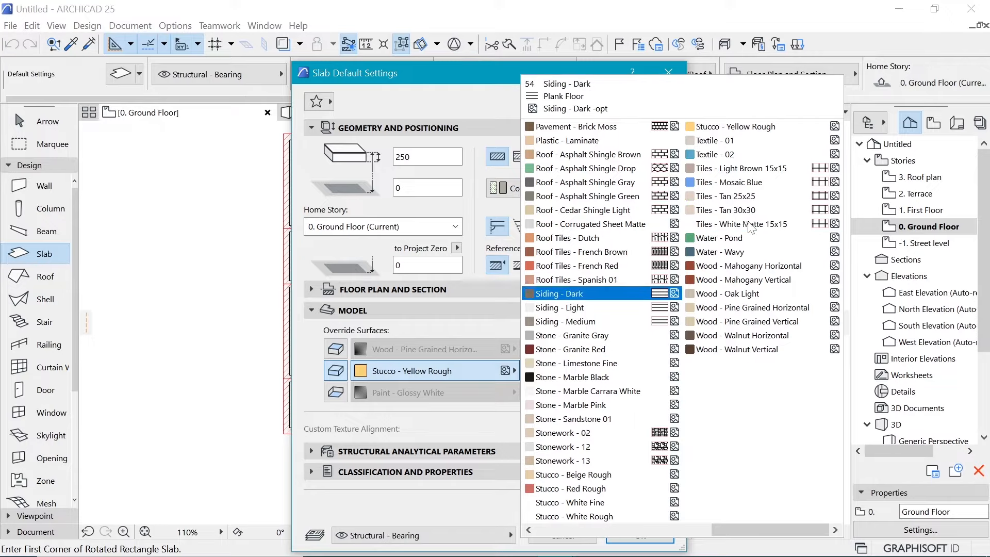
{"action": "key", "text": "s"}
{"action": "key", "text": "s"}
{"action": "key", "text": "s"}
{"action": "key", "text": "s"}
{"action": "key", "text": "s"}
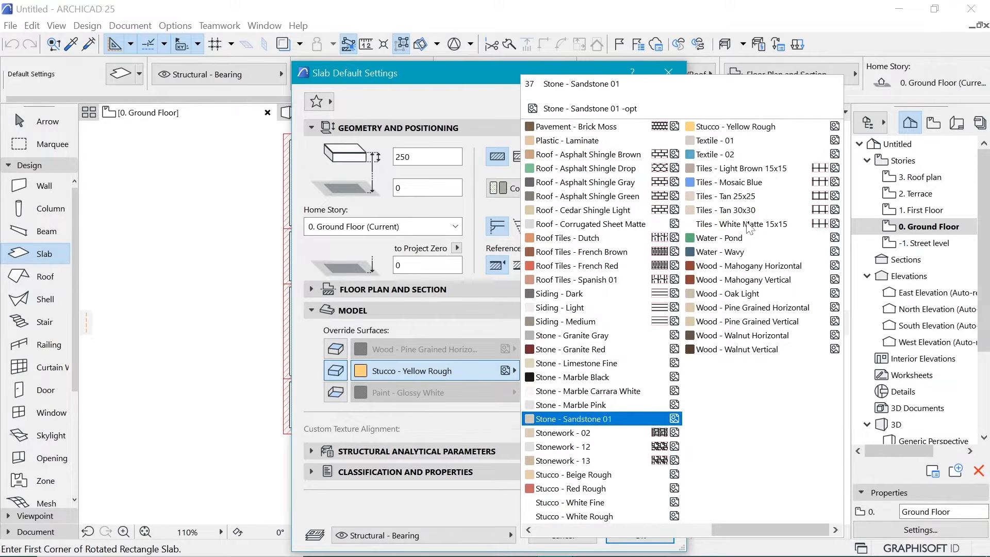
{"action": "left_click", "coordinate": [626, 516]}
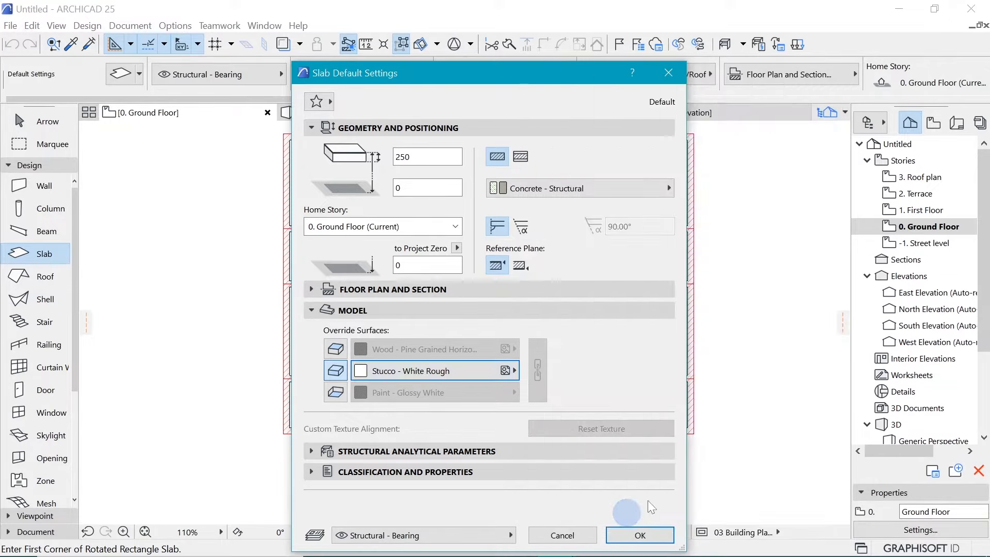
{"action": "left_click", "coordinate": [640, 536]}
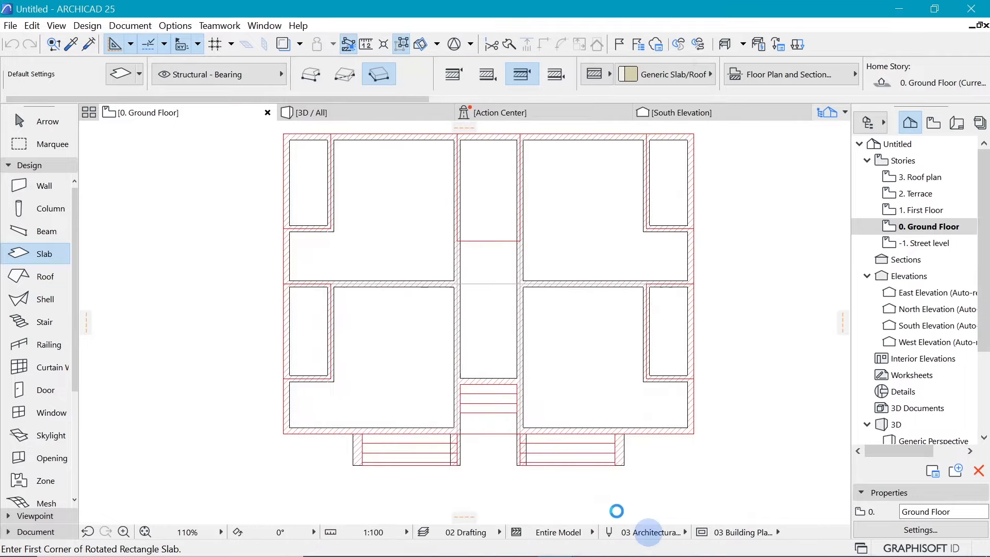
Draw a freeform four-sided sample slab with the polygonal geometry method in the empty area between the building and the East Elevation marker
{"action": "left_click", "coordinate": [694, 433]}
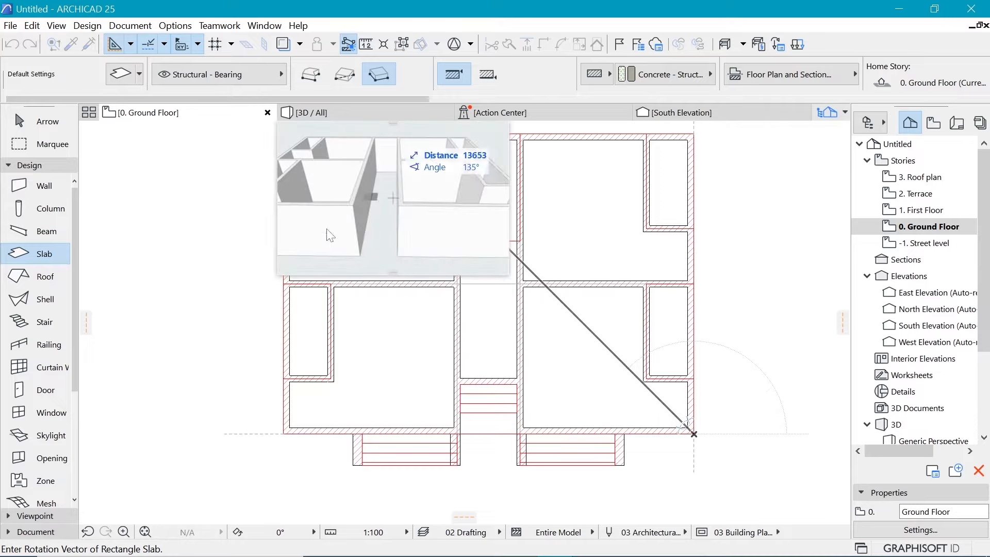
{"action": "left_click", "coordinate": [694, 135]}
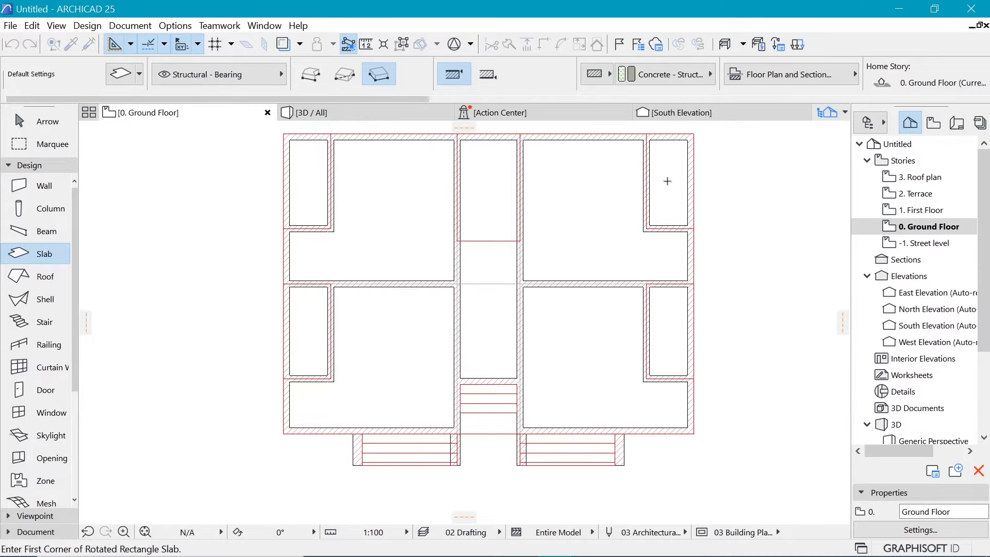
{"action": "left_click", "coordinate": [311, 74]}
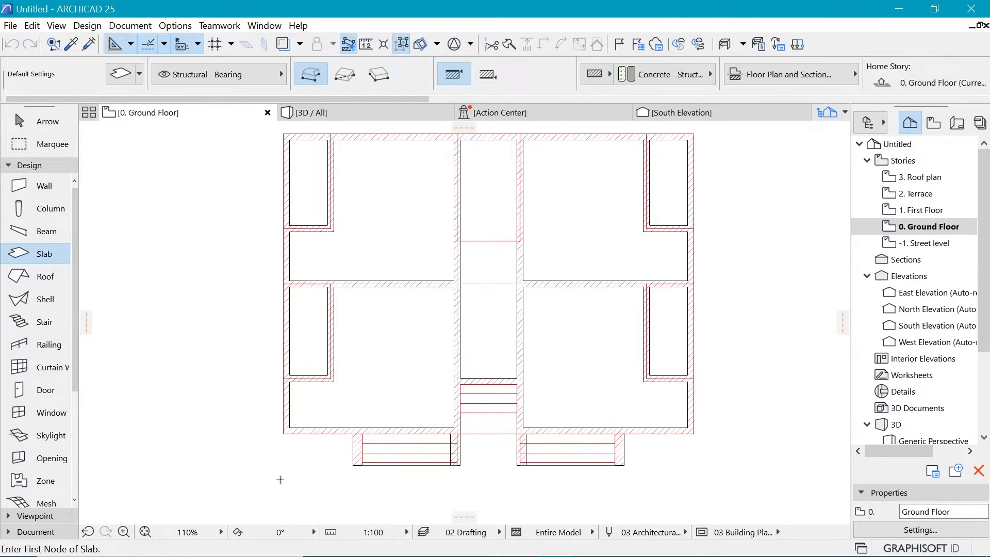
{"action": "scroll", "coordinate": [376, 404], "scroll_direction": "down", "scroll_amount": 2}
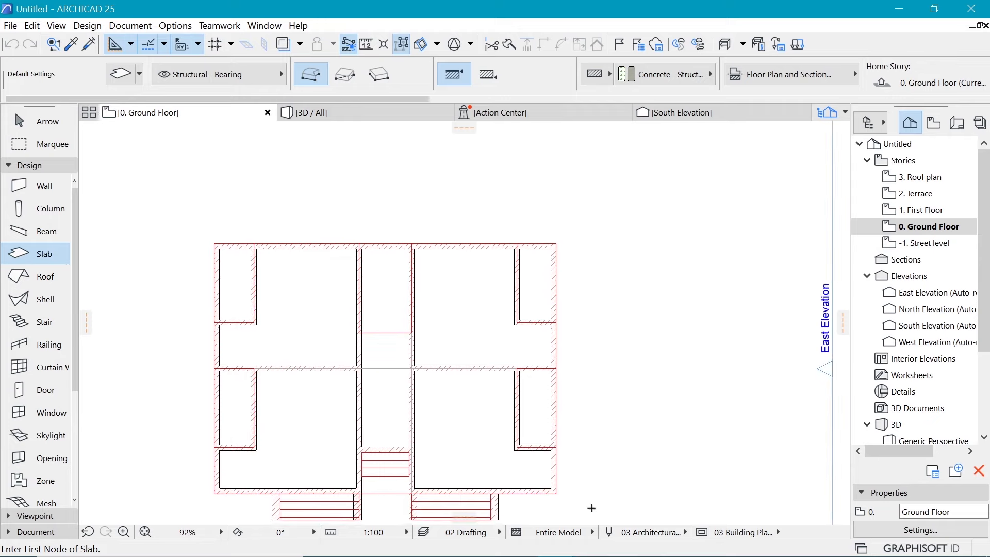
{"action": "left_click", "coordinate": [631, 434]}
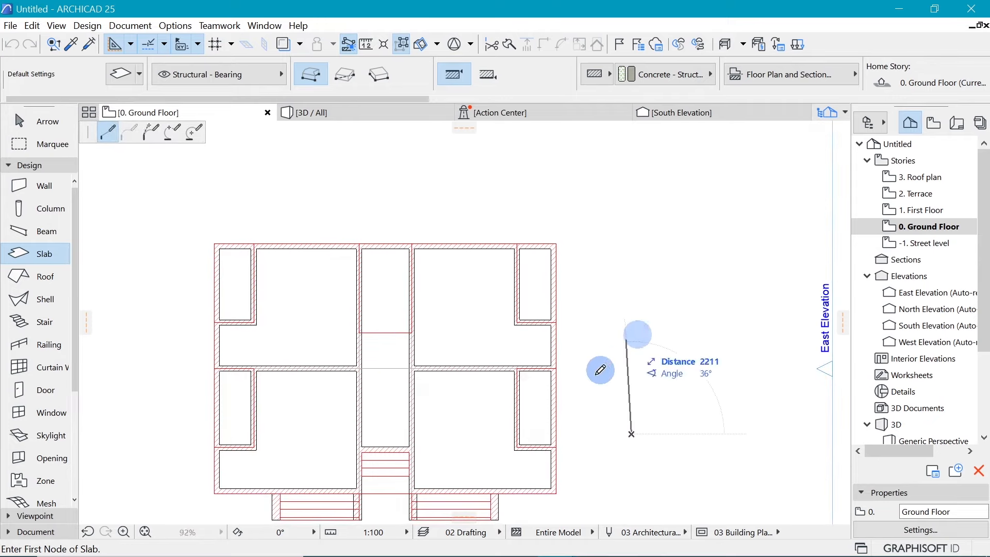
{"action": "left_click", "coordinate": [679, 400]}
{"action": "left_click", "coordinate": [641, 336]}
{"action": "left_click", "coordinate": [581, 391]}
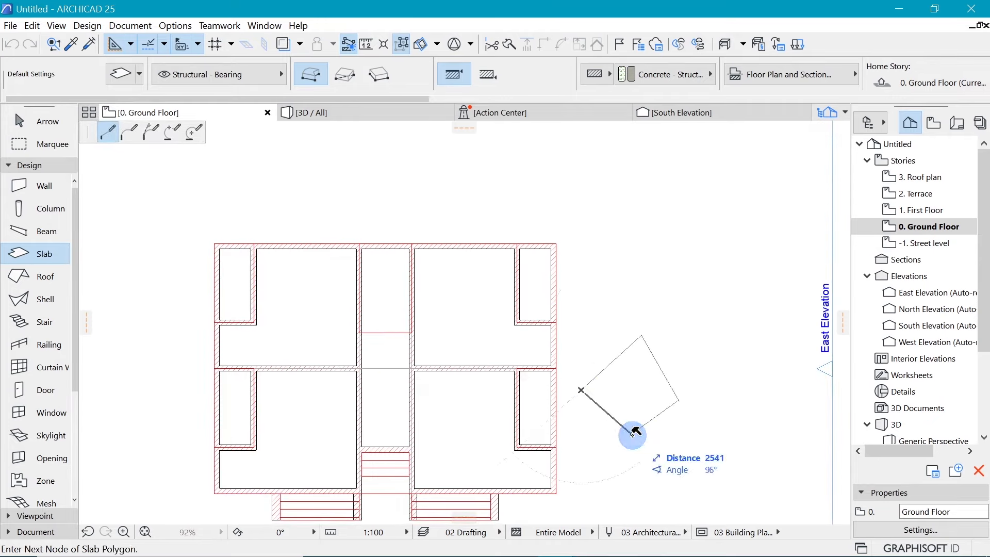
{"action": "left_click", "coordinate": [632, 435]}
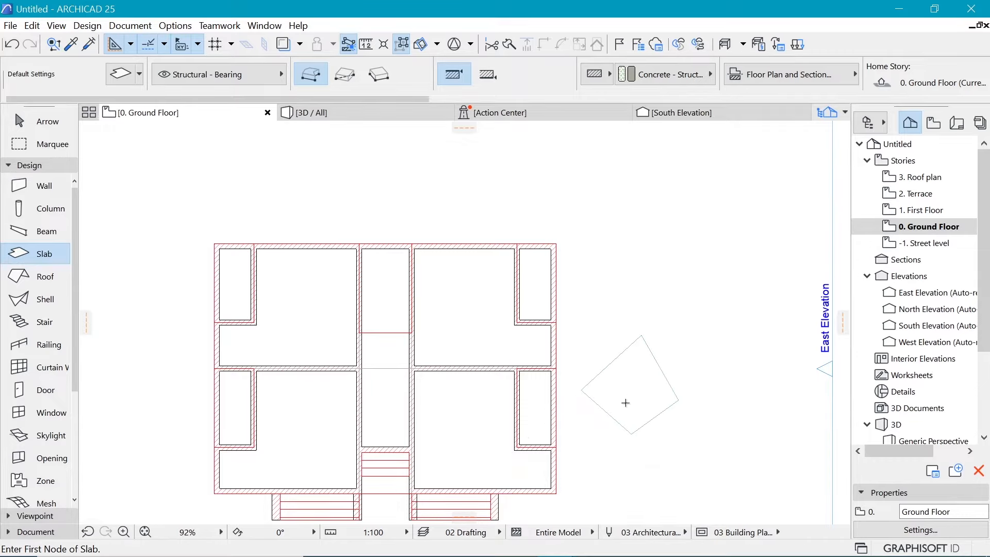
Draw a rectangular sample slab and a rotated rectangular one beside the building, using the matching geometry methods
{"action": "left_click", "coordinate": [344, 74]}
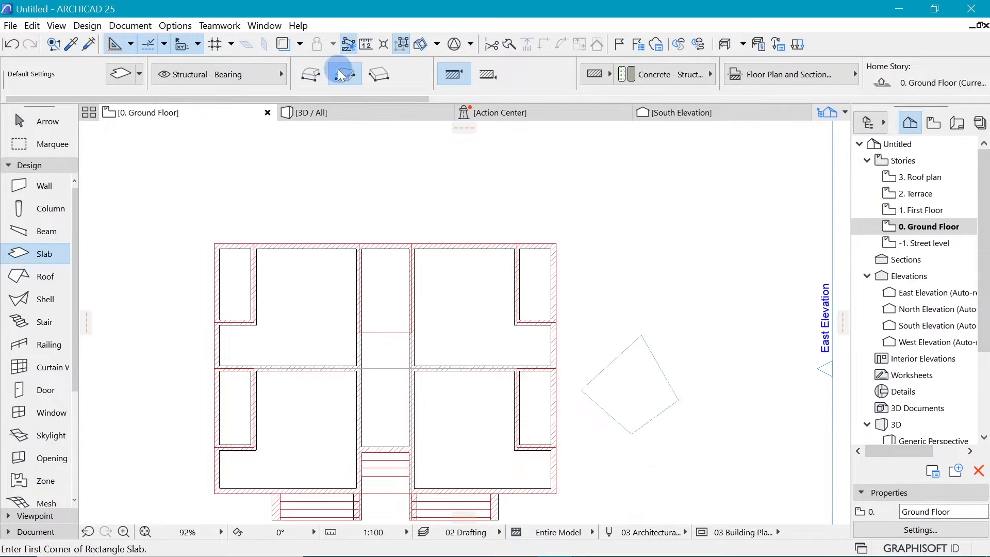
{"action": "left_click", "coordinate": [626, 237]}
{"action": "left_click", "coordinate": [711, 311]}
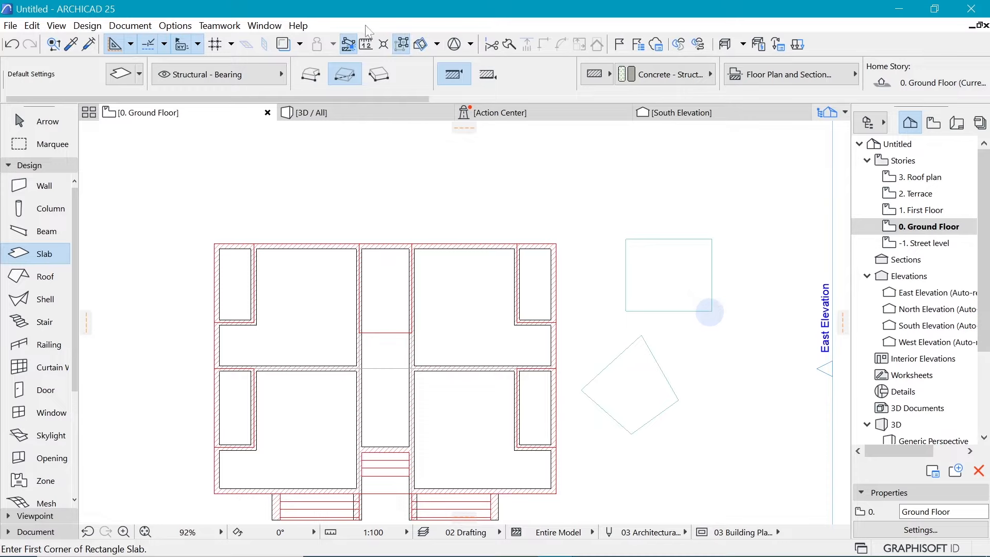
{"action": "left_click", "coordinate": [386, 66]}
{"action": "left_click", "coordinate": [714, 348]}
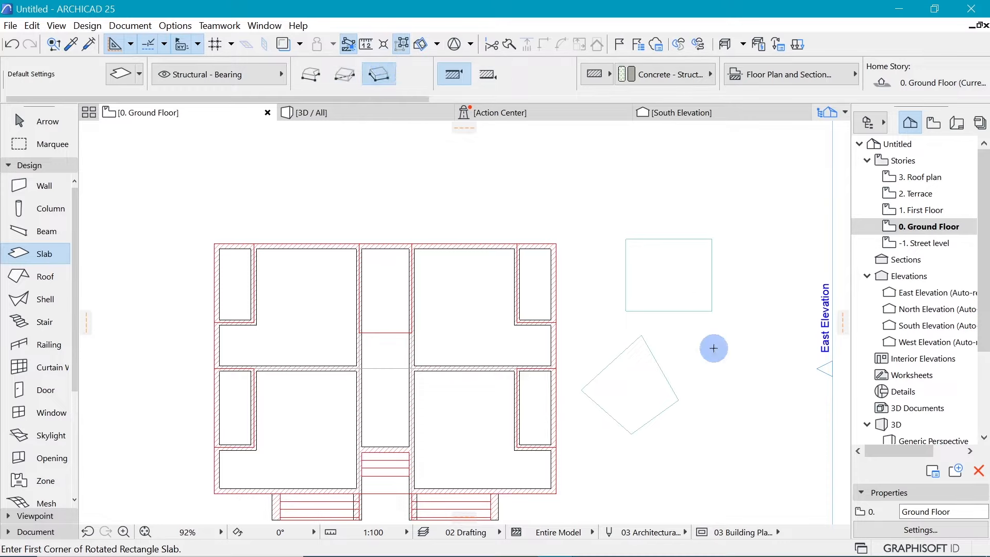
{"action": "left_click", "coordinate": [781, 302]}
{"action": "left_click", "coordinate": [754, 265]}
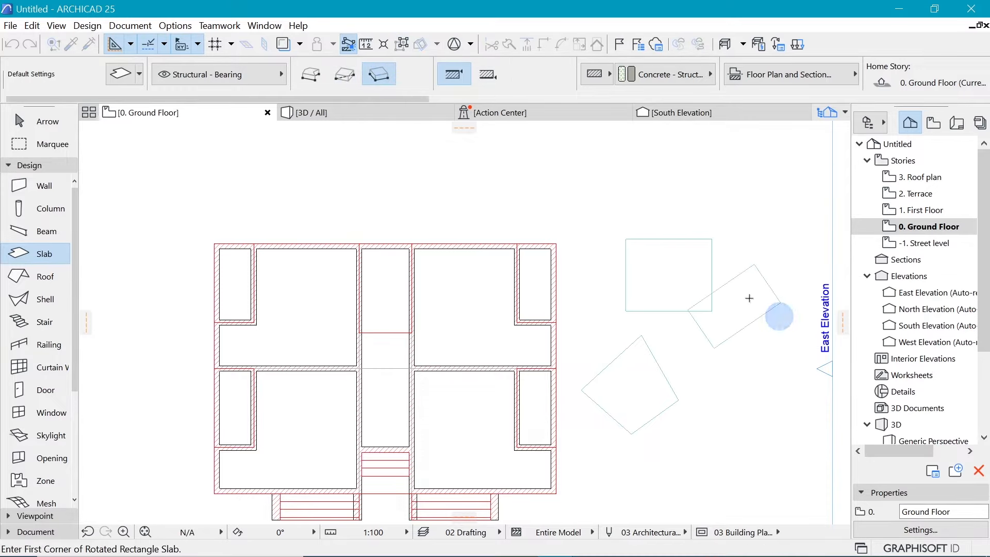
Select the three sample slabs beside the building and delete them
{"action": "key", "text": "Escape"}
{"action": "left_click_drag", "start_coordinate": [574, 215], "coordinate": [719, 423]}
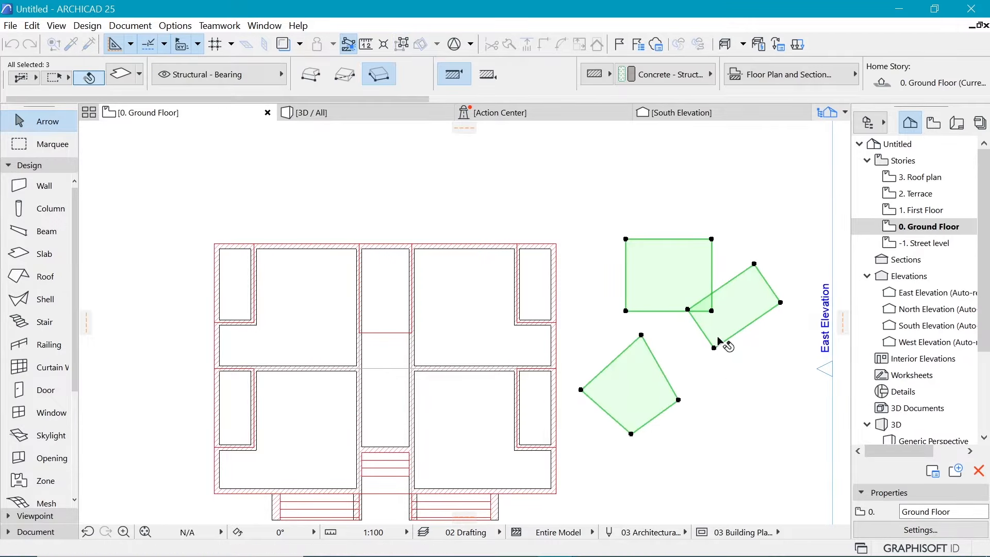
{"action": "key", "text": "Delete"}
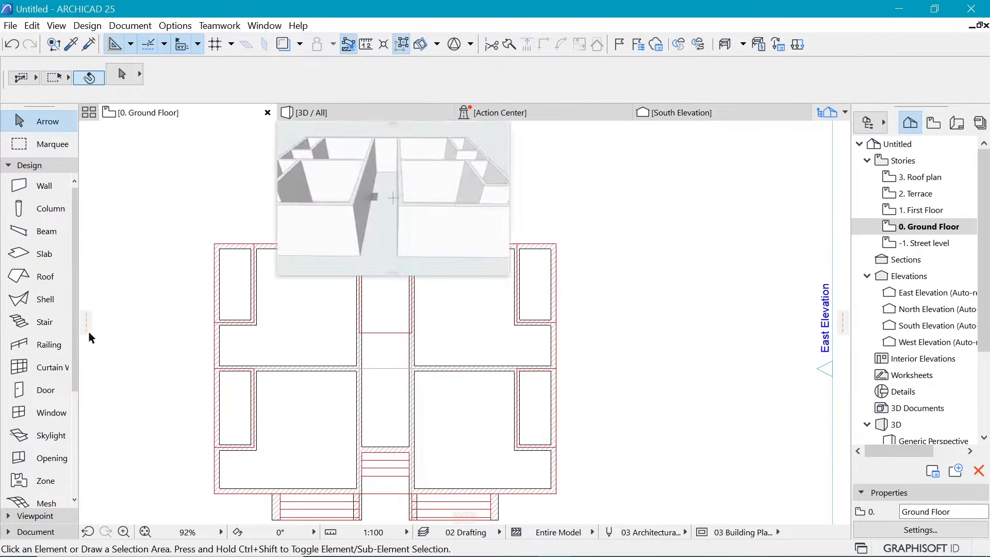
Draw a rectangular slab over the whole building footprint, from the lower-left outer wall corner to the upper-right one
{"action": "left_click", "coordinate": [42, 253]}
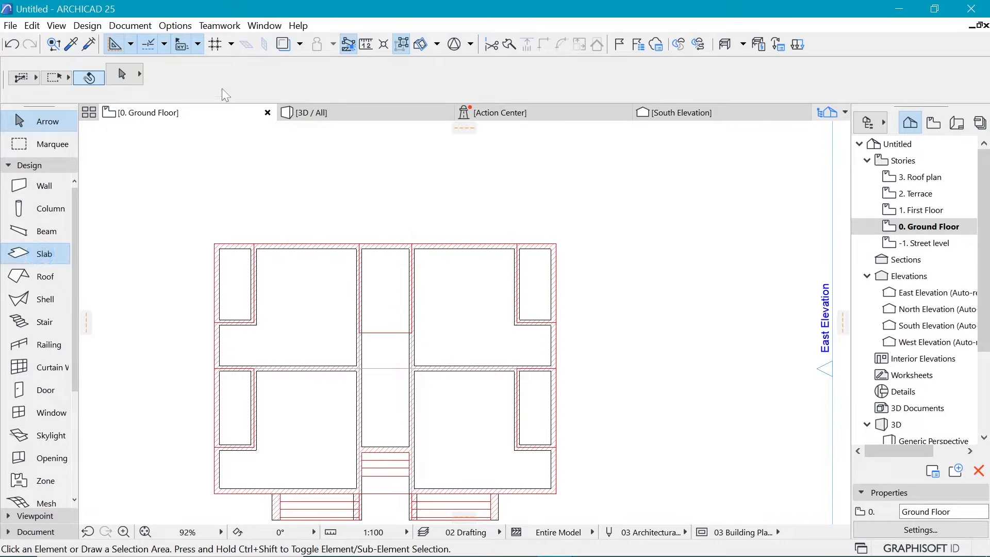
{"action": "left_click", "coordinate": [332, 78]}
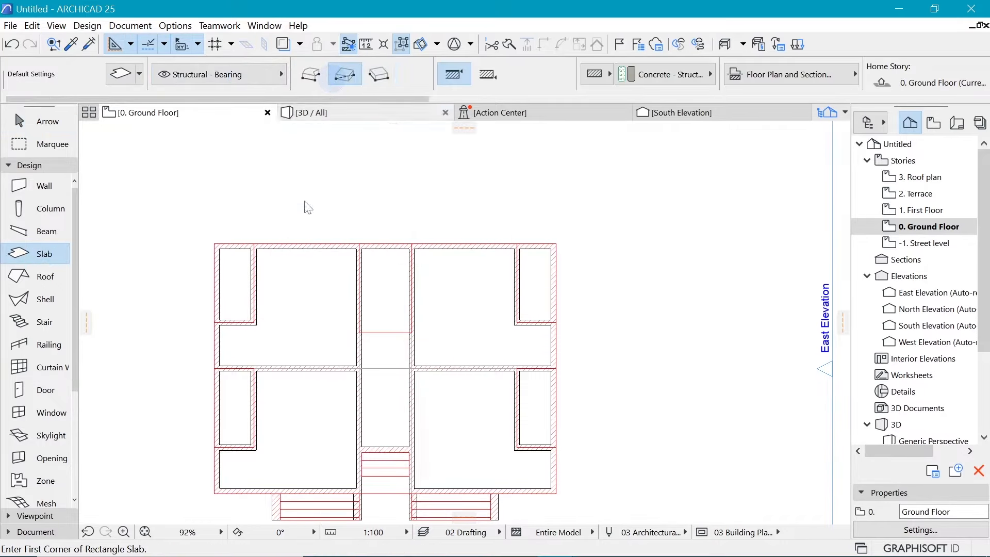
{"action": "scroll", "coordinate": [269, 240], "scroll_direction": "down", "scroll_amount": 3}
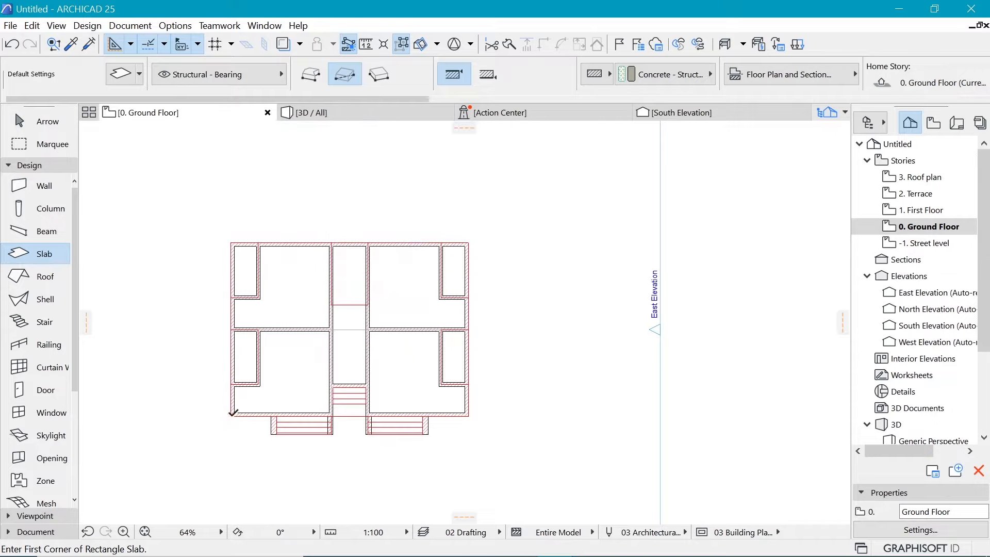
{"action": "left_click", "coordinate": [230, 416]}
{"action": "left_click", "coordinate": [469, 242]}
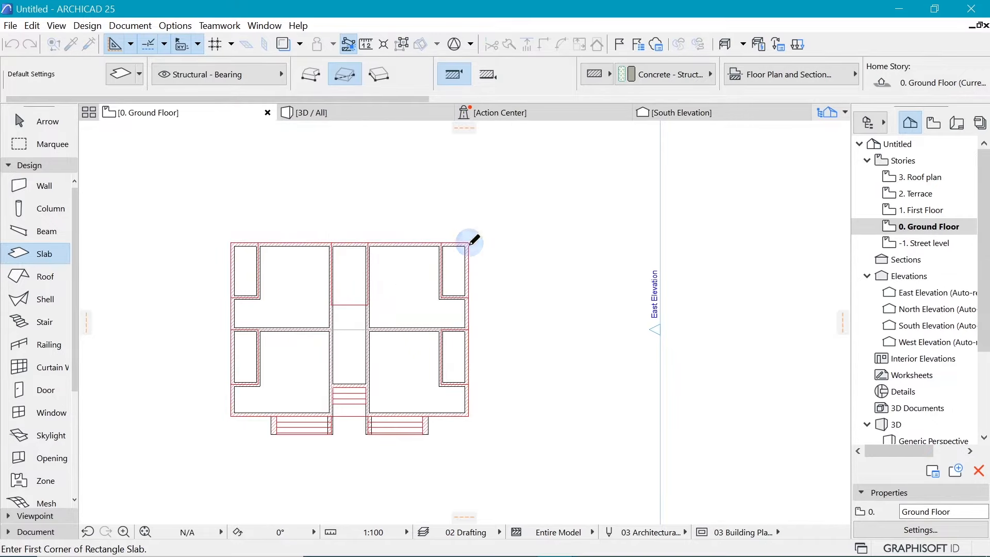
{"action": "scroll", "coordinate": [240, 372], "scroll_direction": "up", "scroll_amount": 2}
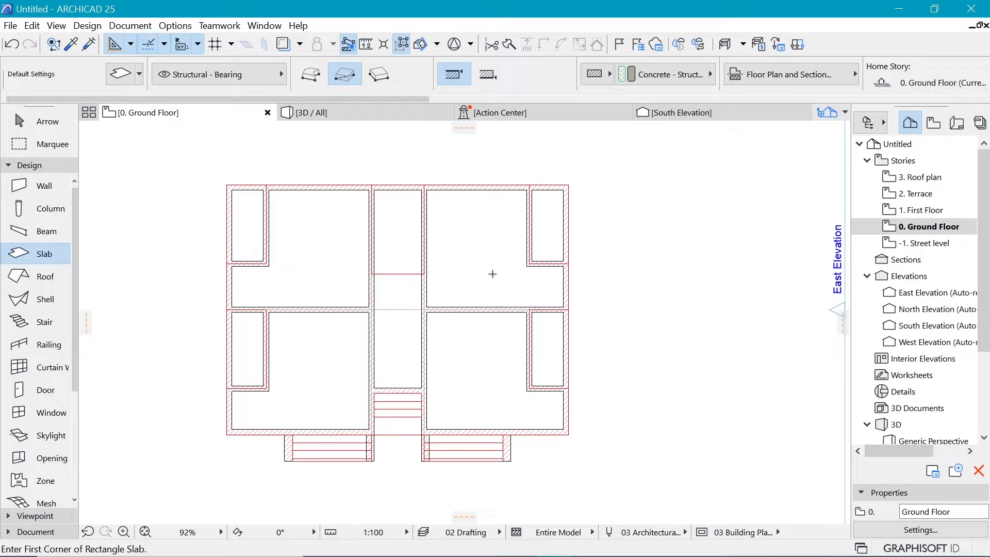
Select the footprint slab, deselect it and try to pick it again by its surface with Quick Selection off
{"action": "left_click", "coordinate": [46, 128]}
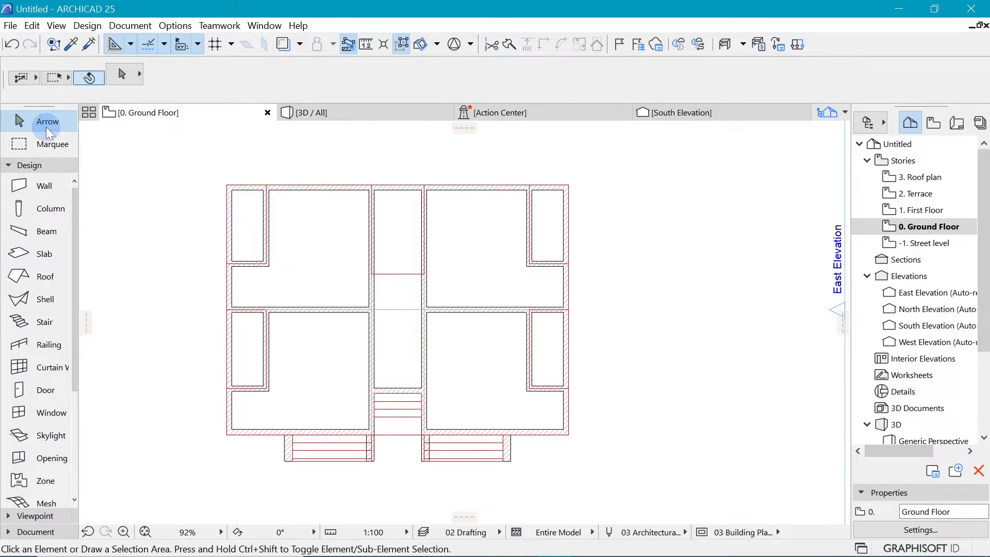
{"action": "left_click", "coordinate": [463, 257]}
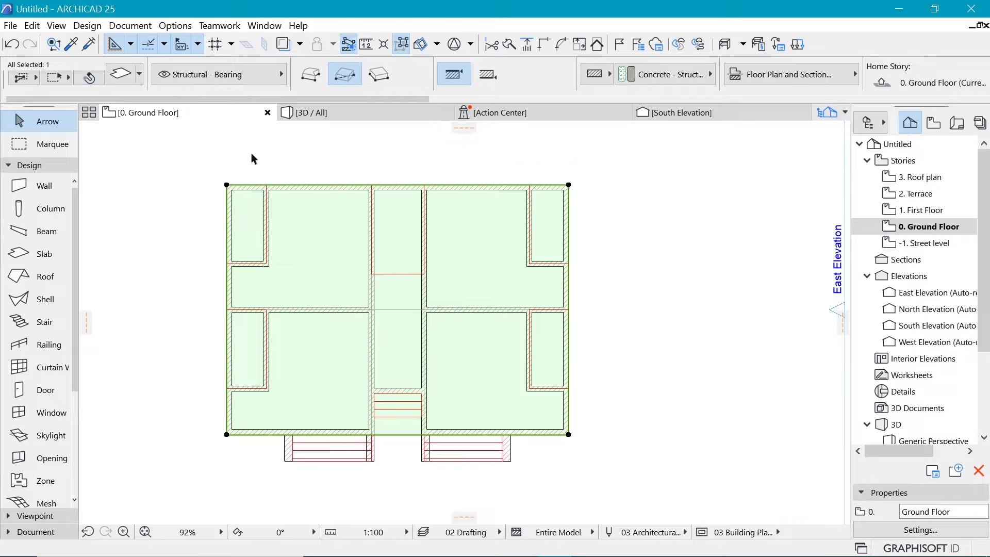
{"action": "left_click", "coordinate": [298, 166]}
{"action": "left_click", "coordinate": [491, 270], "text": "shift"}
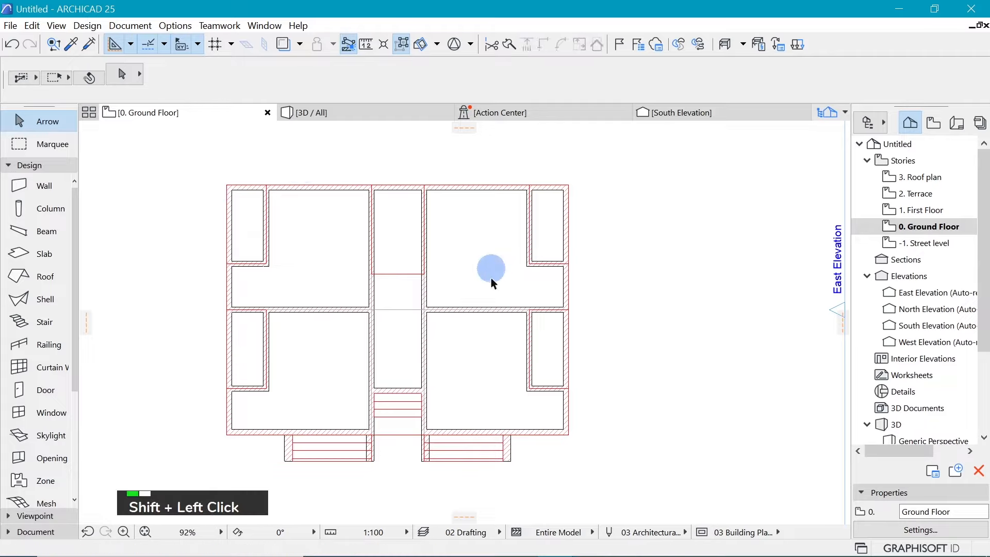
{"action": "left_click", "coordinate": [464, 230], "text": "shift"}
{"action": "left_click", "coordinate": [477, 257], "text": "shift"}
{"action": "left_click", "coordinate": [430, 217], "text": "shift"}
{"action": "left_click", "coordinate": [465, 246], "text": "shift"}
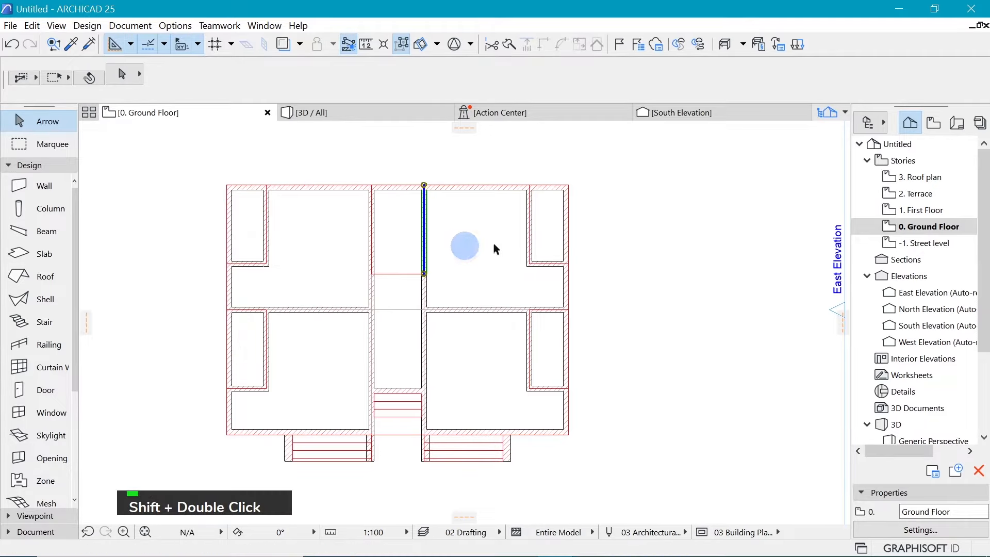
{"action": "left_click", "coordinate": [468, 231]}
{"action": "left_click", "coordinate": [471, 237], "text": "shift"}
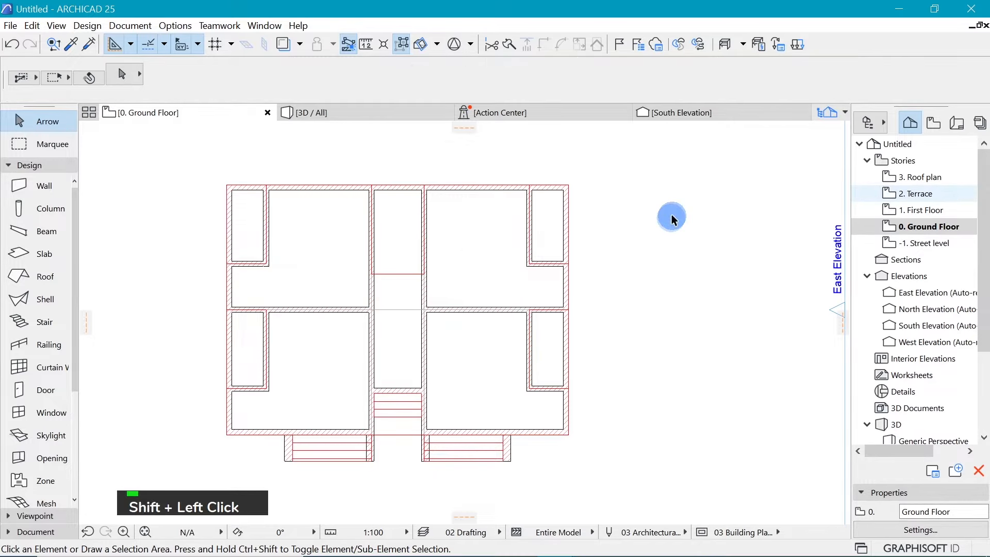
Turn on Quick Selection, select the footprint slab and subtract a rectangle over the central entrance stairs up to the entrance wall
{"action": "left_click", "coordinate": [89, 78]}
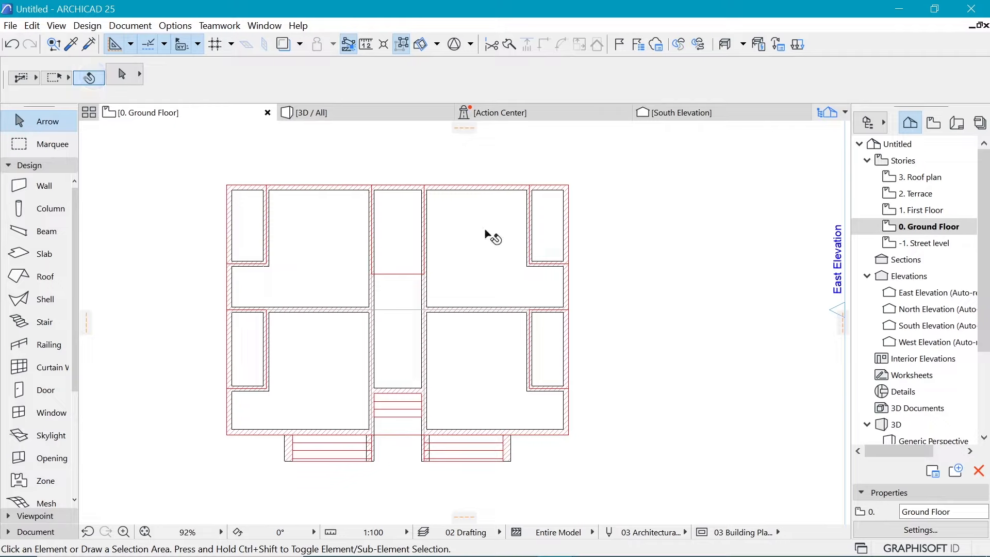
{"action": "left_click", "coordinate": [462, 240]}
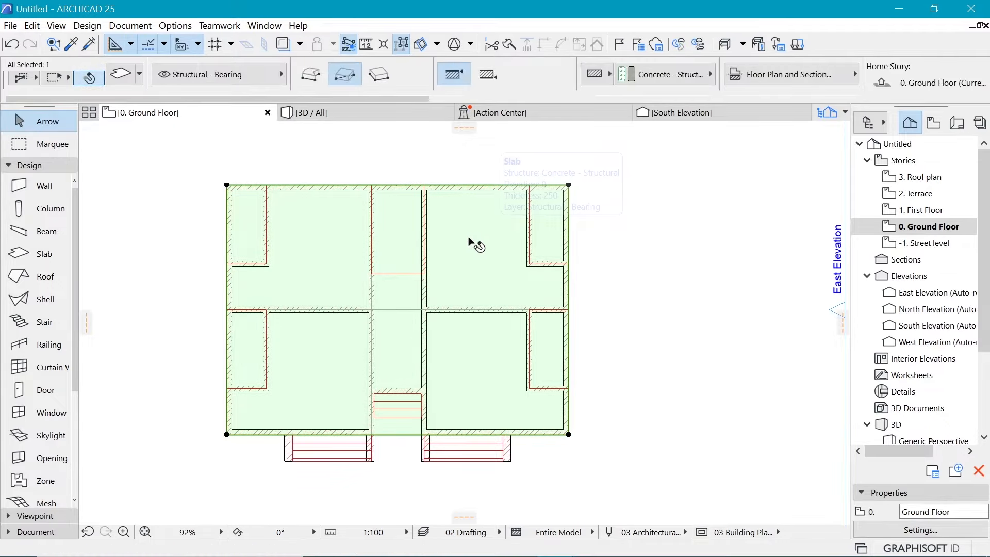
{"action": "scroll", "coordinate": [350, 475], "scroll_direction": "up", "scroll_amount": 2}
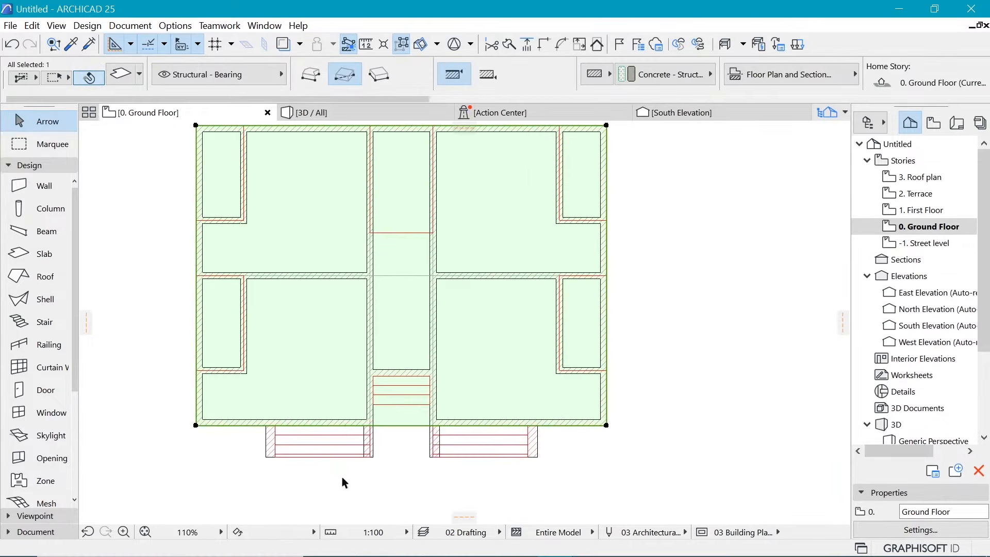
{"action": "scroll", "coordinate": [399, 406], "scroll_direction": "up", "scroll_amount": 2}
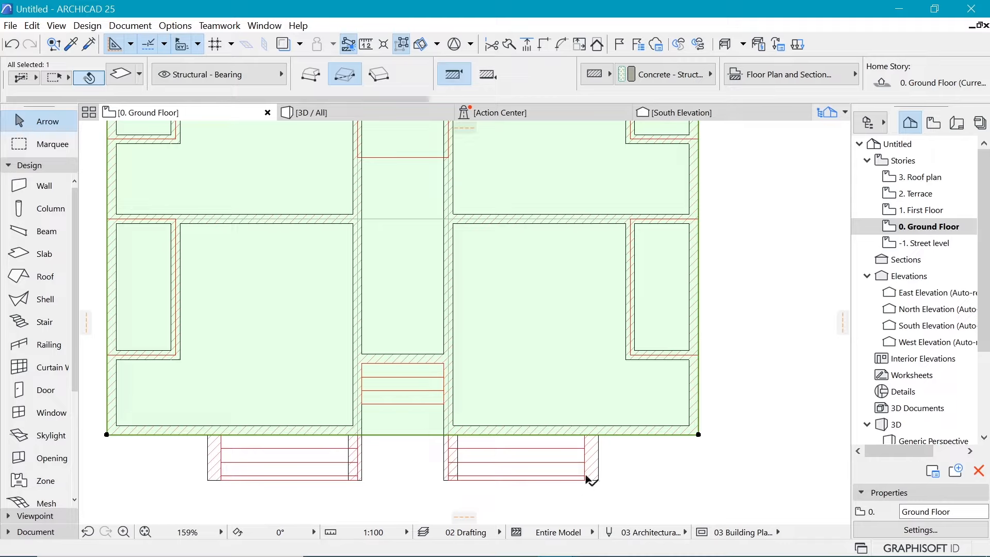
{"action": "left_click", "coordinate": [403, 435]}
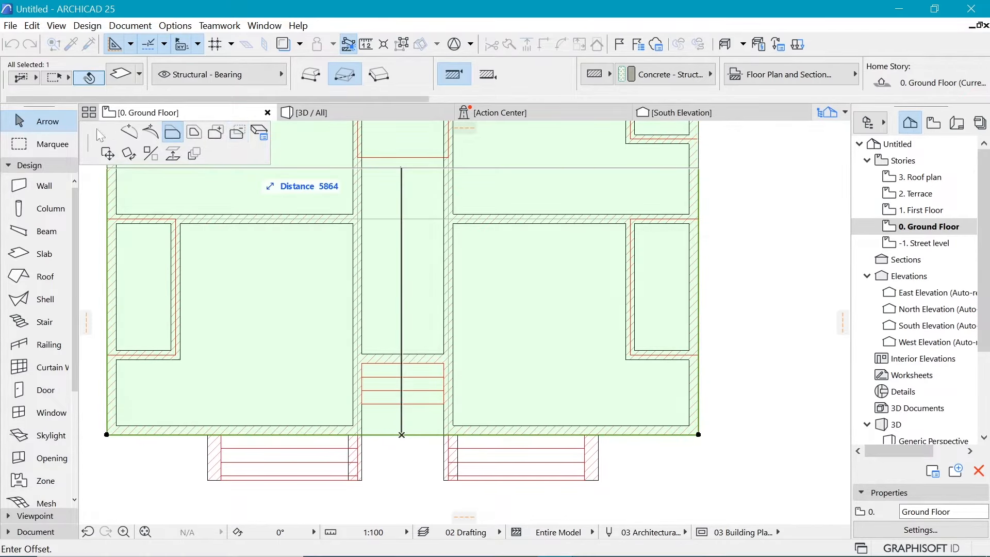
{"action": "left_click", "coordinate": [237, 133]}
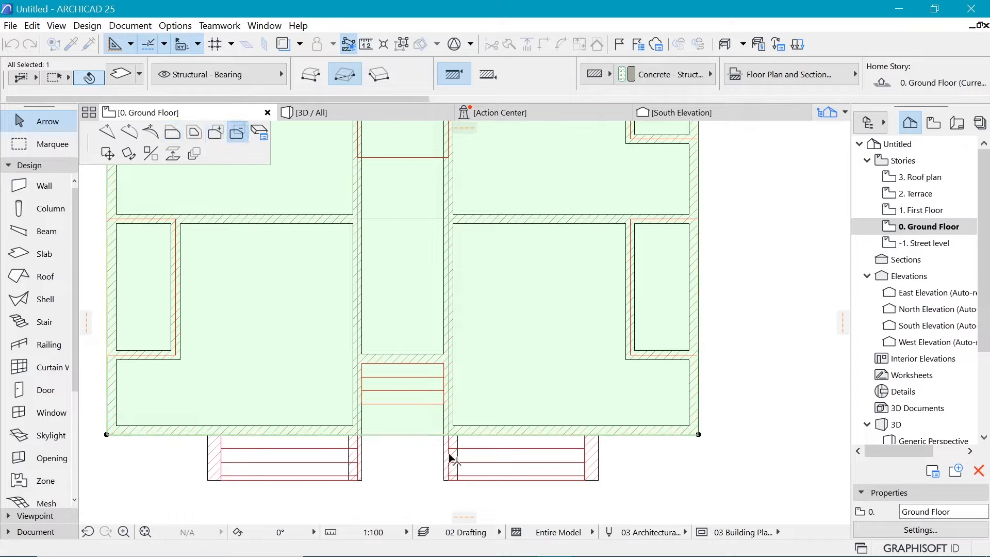
{"action": "left_click", "coordinate": [444, 435]}
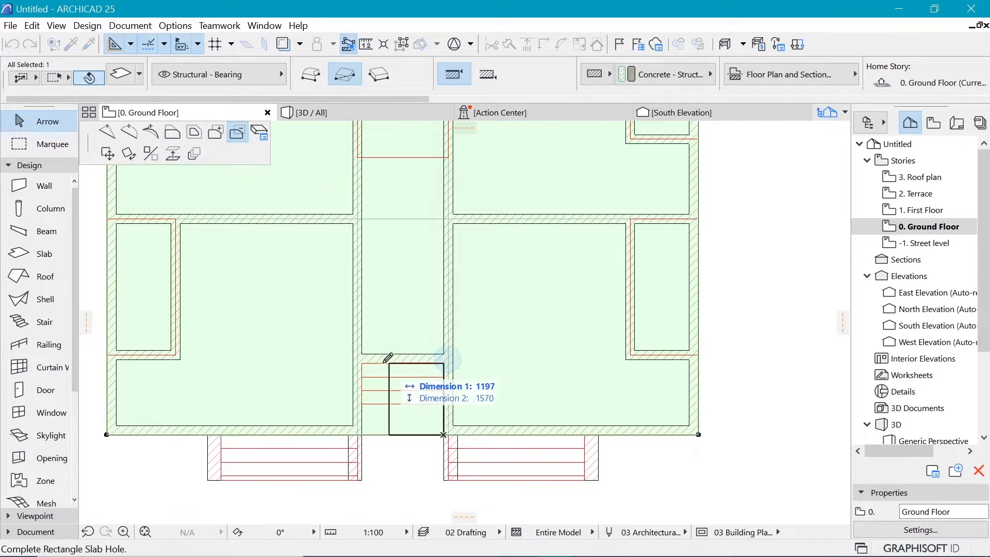
{"action": "left_click", "coordinate": [361, 363]}
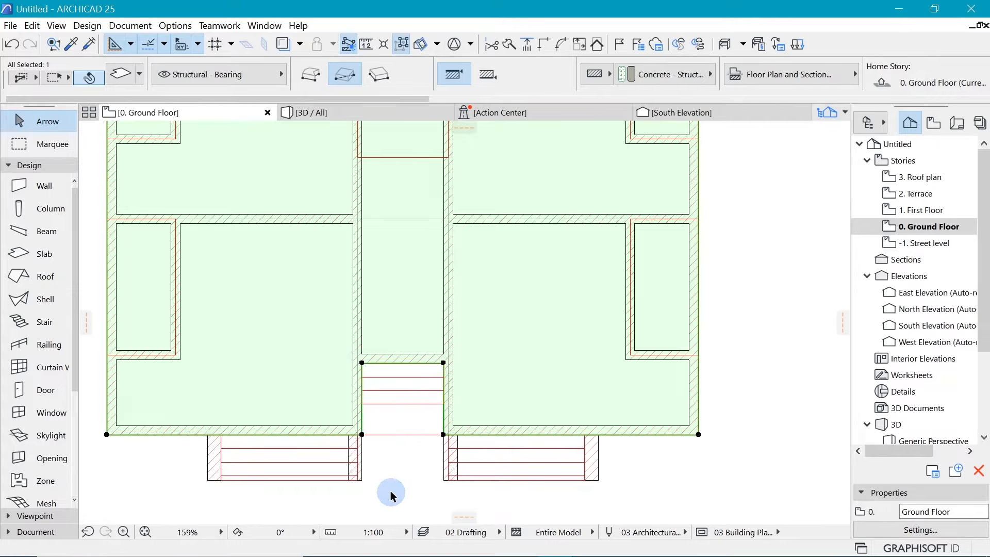
Draw a rectangular slab over the outermost tread of the left front stairs, between the two side walls
{"action": "scroll", "coordinate": [572, 204], "scroll_direction": "down", "scroll_amount": 3}
{"action": "scroll", "coordinate": [571, 207], "scroll_direction": "up", "scroll_amount": 1}
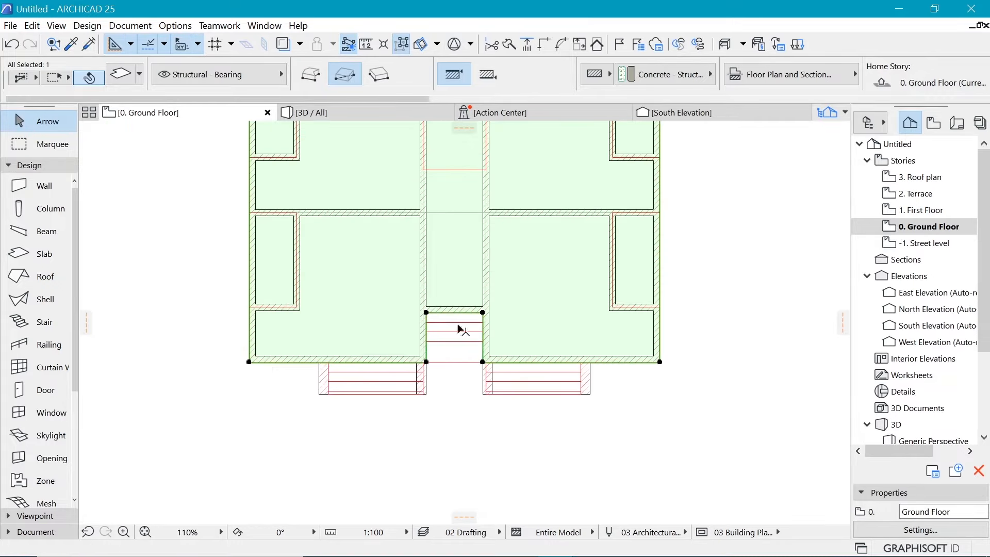
{"action": "scroll", "coordinate": [413, 353], "scroll_direction": "up", "scroll_amount": 2}
{"action": "scroll", "coordinate": [410, 358], "scroll_direction": "up", "scroll_amount": 1}
{"action": "scroll", "coordinate": [400, 424], "scroll_direction": "down", "scroll_amount": 3}
{"action": "scroll", "coordinate": [466, 343], "scroll_direction": "up", "scroll_amount": 2}
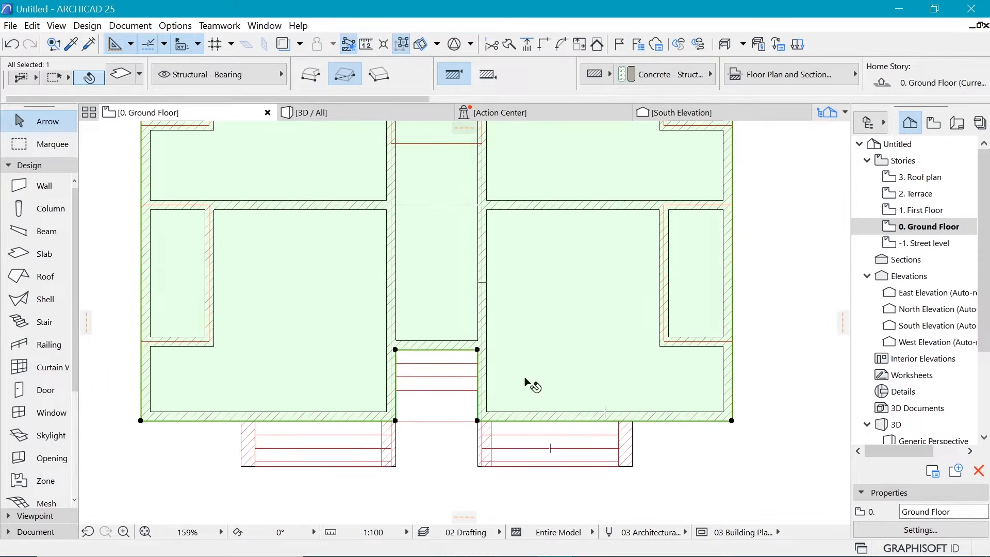
{"action": "left_click", "coordinate": [435, 451]}
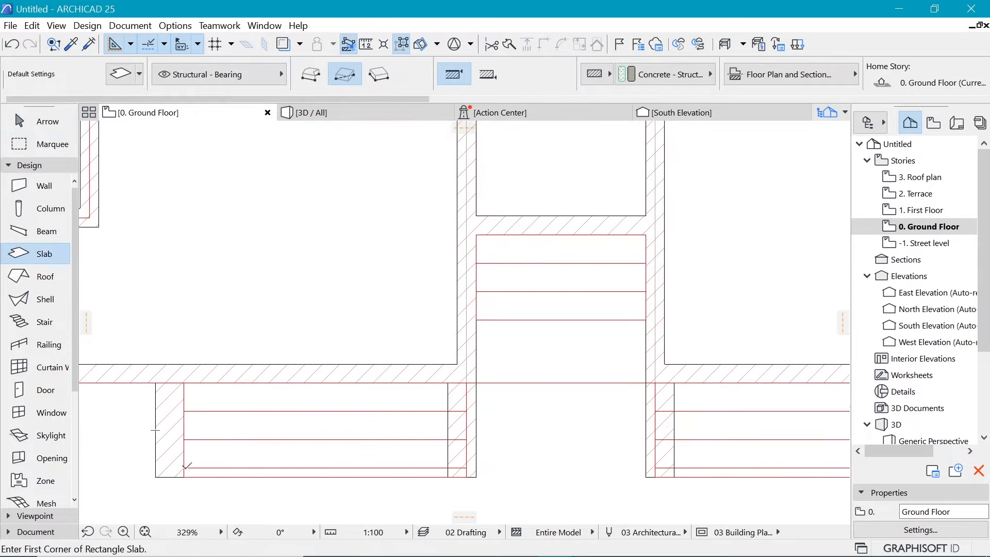
{"action": "left_click", "coordinate": [185, 467]}
{"action": "left_click", "coordinate": [184, 438]}
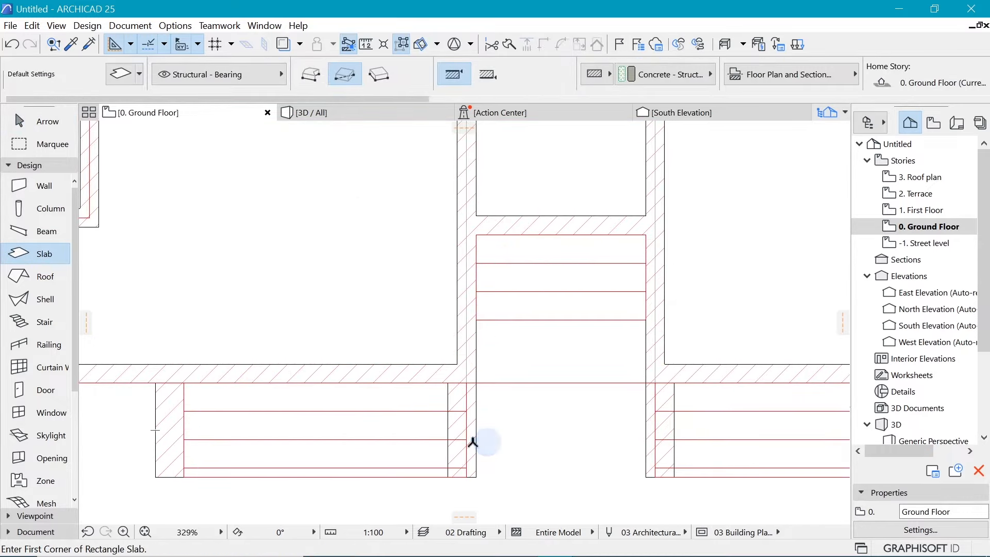
{"action": "left_click", "coordinate": [183, 439]}
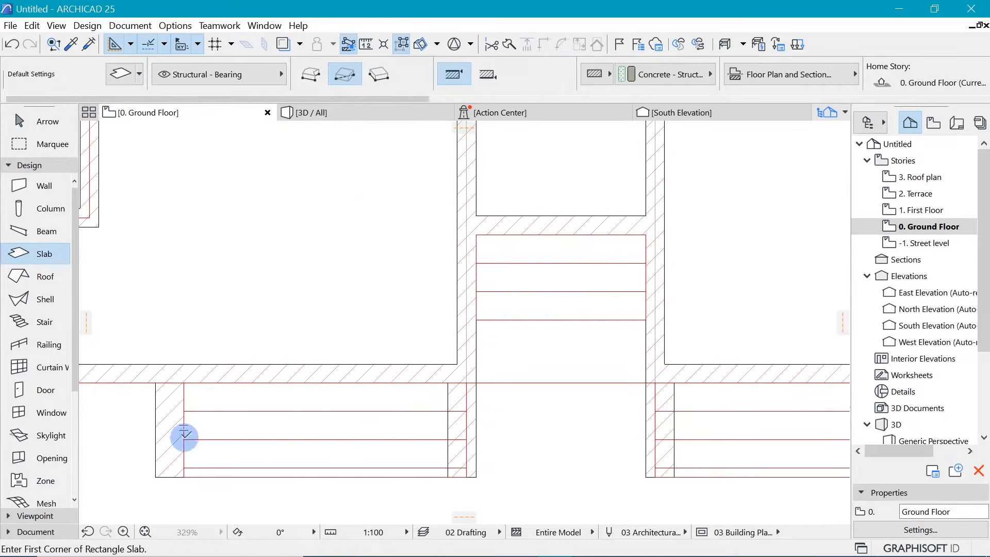
{"action": "left_click", "coordinate": [448, 466]}
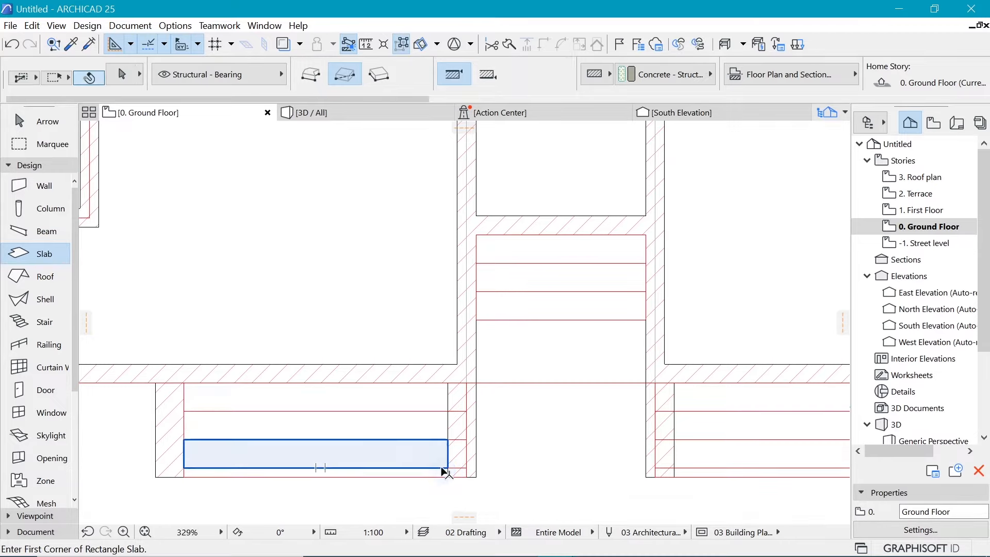
Select the outermost tread slab and drag two copies, one tread apart, up to the building's front wall
{"action": "left_click", "coordinate": [447, 467], "text": "shift"}
{"action": "key", "text": "ctrl+d"}
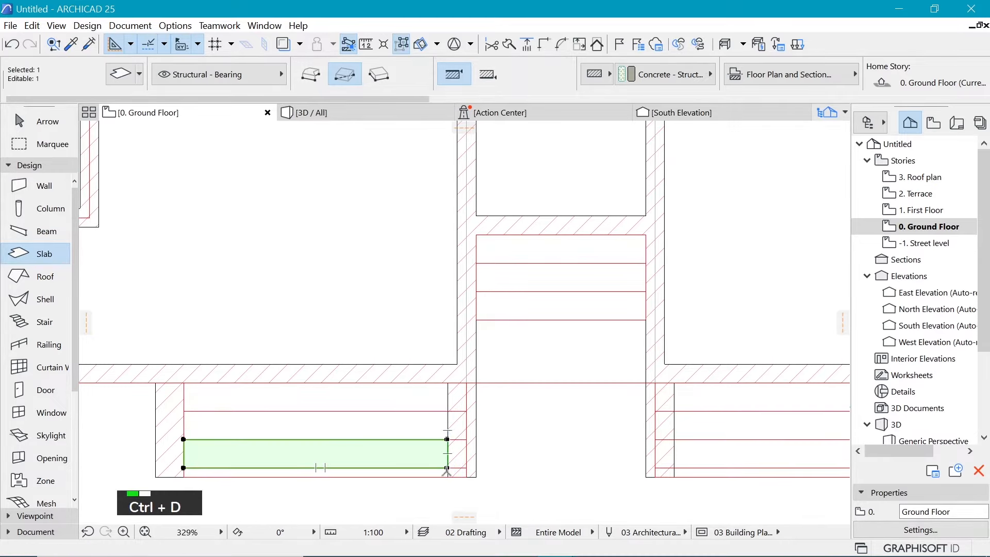
{"action": "left_click", "coordinate": [447, 468]}
{"action": "left_click", "coordinate": [447, 441]}
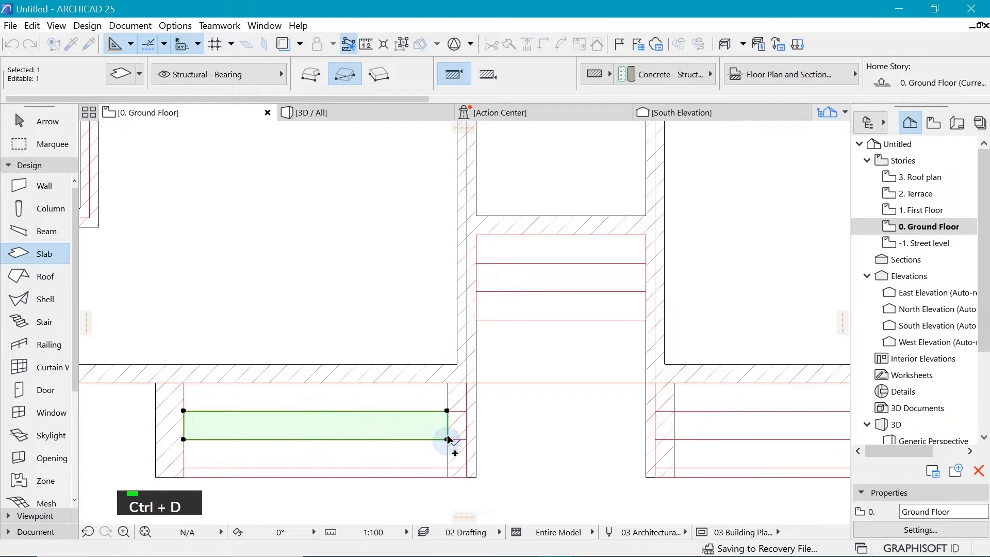
{"action": "key", "text": "ctrl+d"}
{"action": "left_click", "coordinate": [447, 440]}
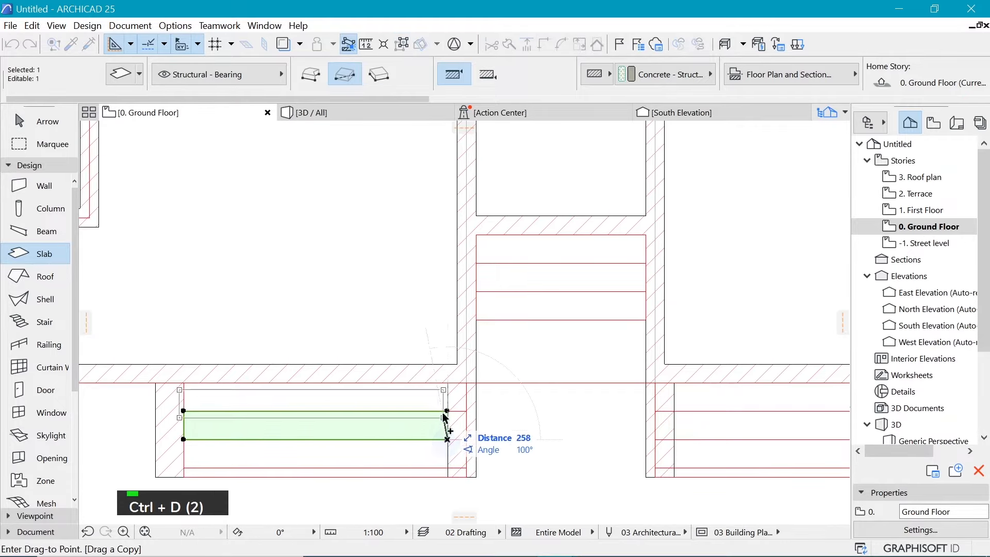
{"action": "left_click", "coordinate": [447, 410]}
{"action": "left_click", "coordinate": [388, 419], "text": "shift"}
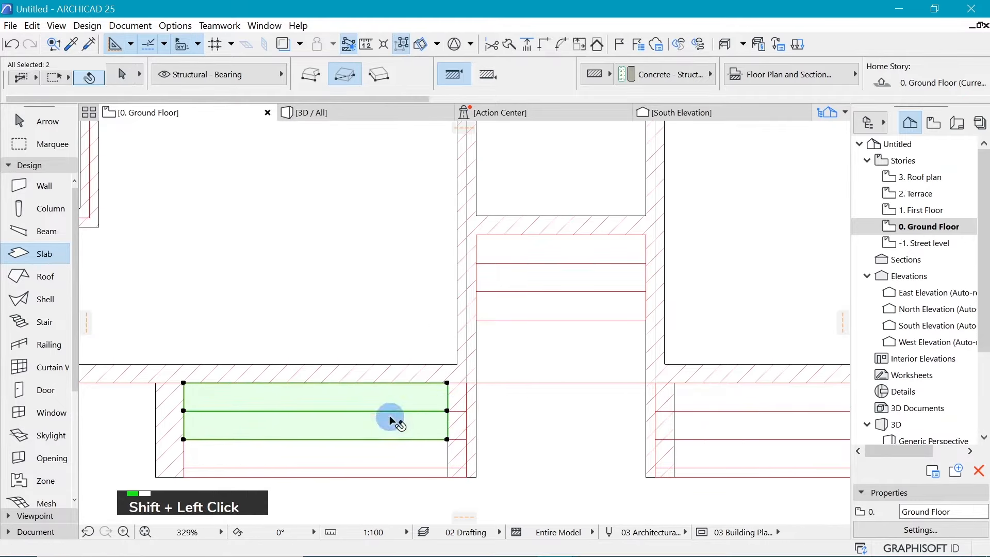
{"action": "left_click", "coordinate": [400, 454], "text": "shift"}
{"action": "scroll", "coordinate": [332, 404], "scroll_direction": "down", "scroll_amount": 2}
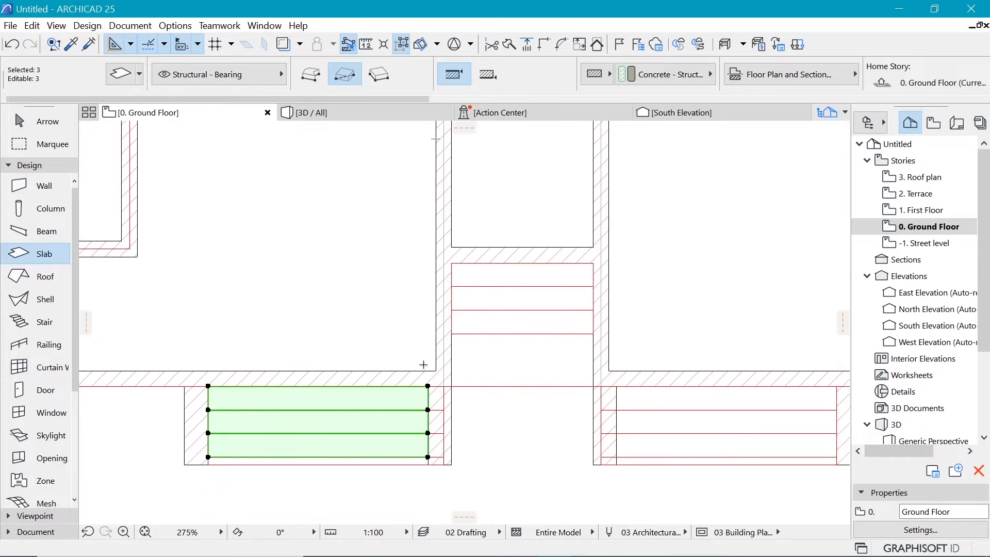
{"action": "key", "text": "Escape"}
Give the outermost tread slab a bottom reference plane, a home story offset of -600 and a thickness of 150
{"action": "left_click", "coordinate": [376, 442], "text": "shift"}
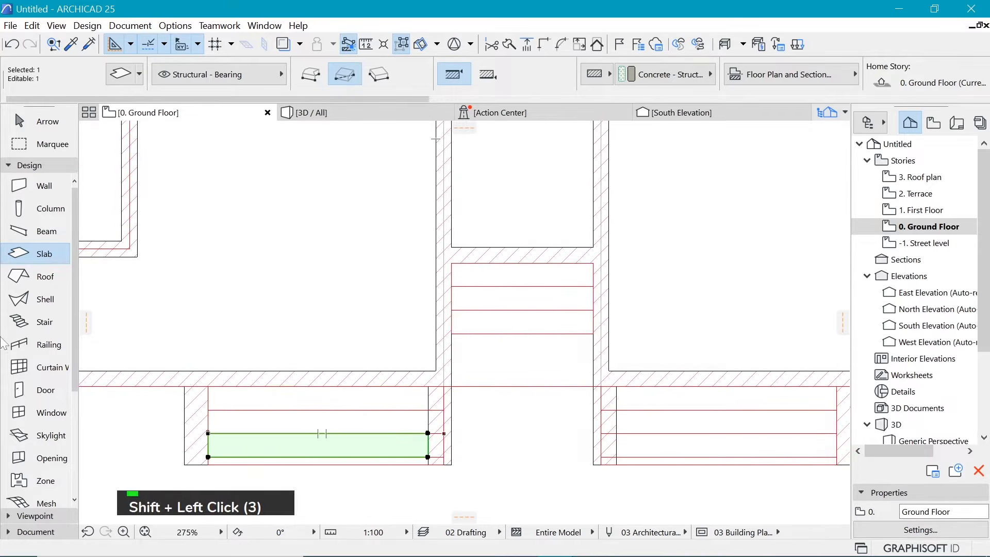
{"action": "left_click", "coordinate": [487, 79]}
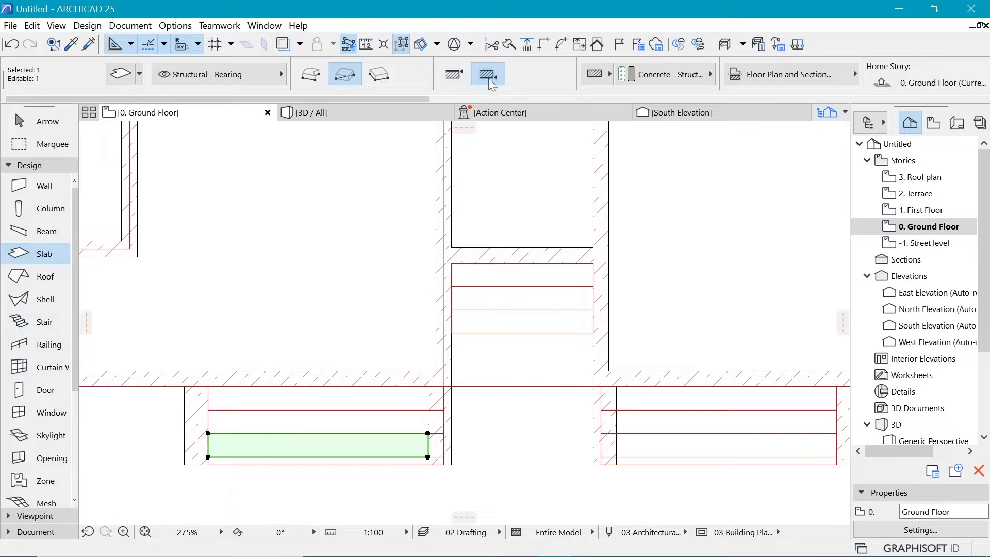
{"action": "key", "text": "ctrl+t"}
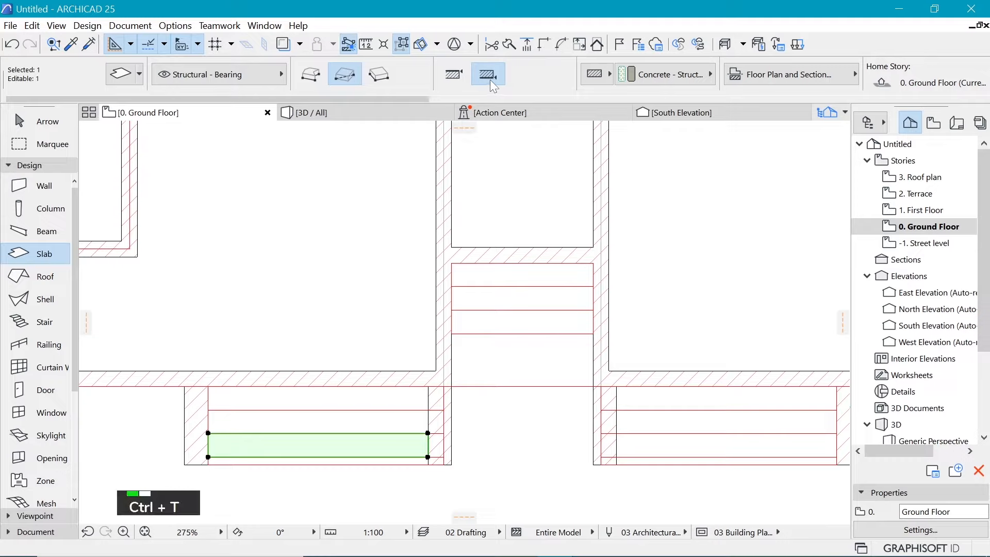
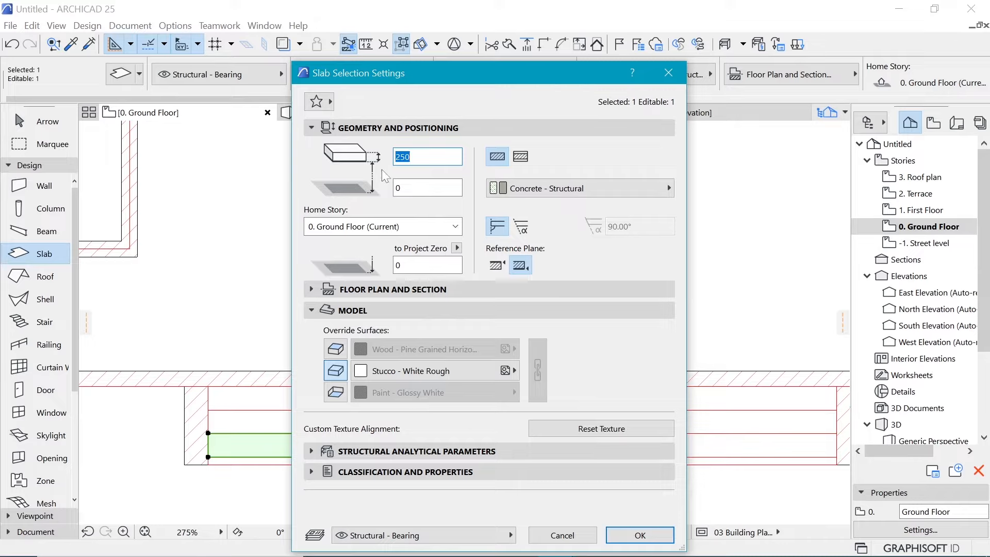
{"action": "left_click", "coordinate": [519, 266]}
{"action": "left_click", "coordinate": [390, 189]}
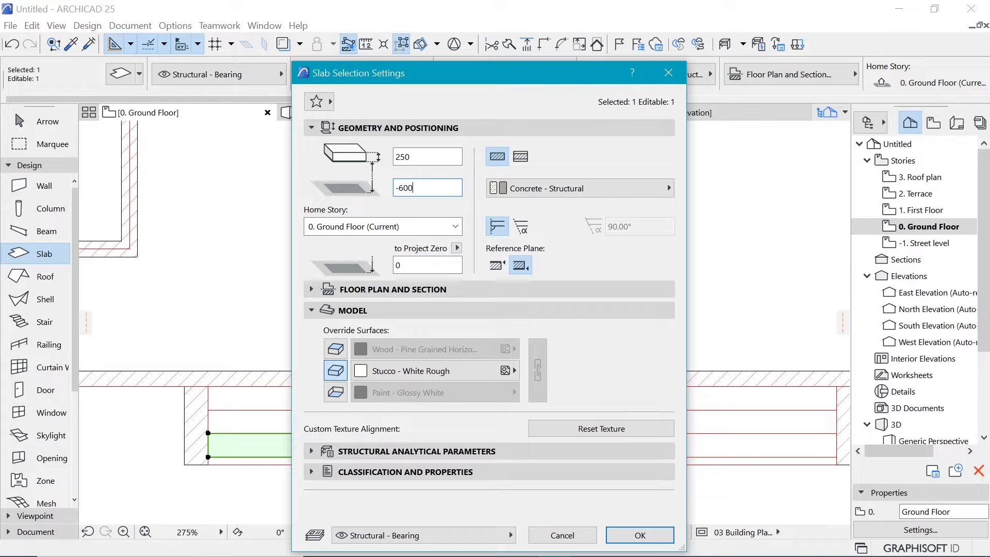
{"action": "left_click", "coordinate": [527, 271]}
{"action": "left_click_drag", "start_coordinate": [416, 155], "coordinate": [387, 151]}
{"action": "type", "text": "1"}
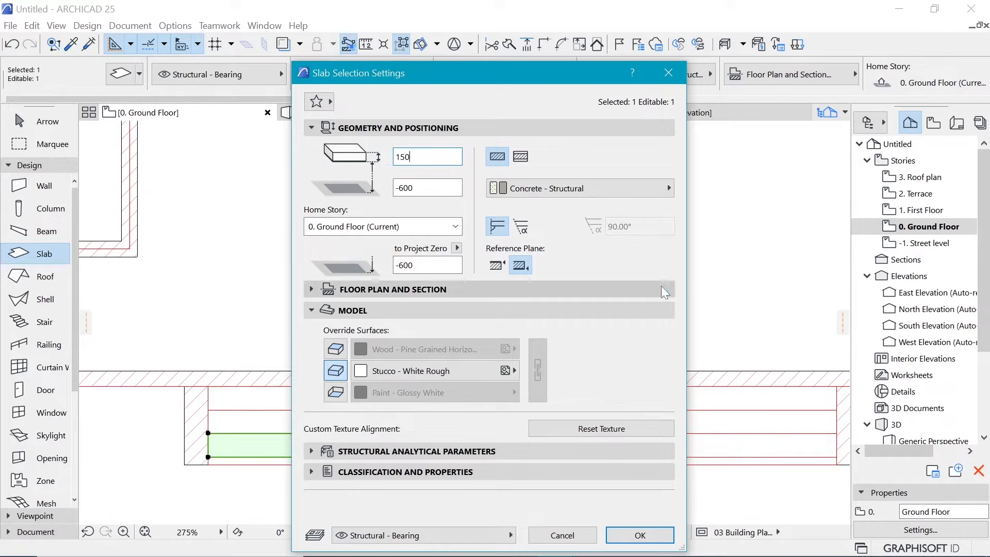
{"action": "left_click", "coordinate": [638, 536]}
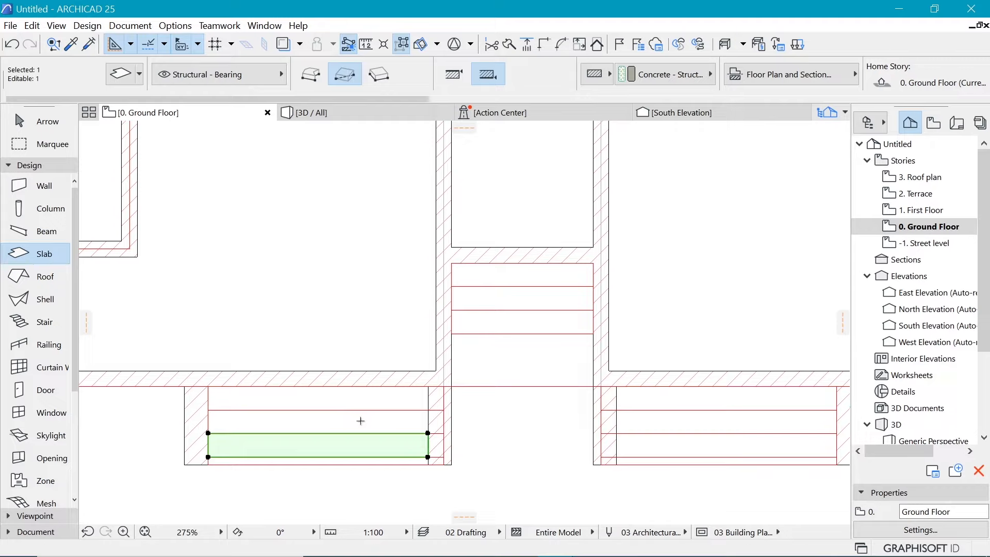
{"action": "key", "text": "Escape"}
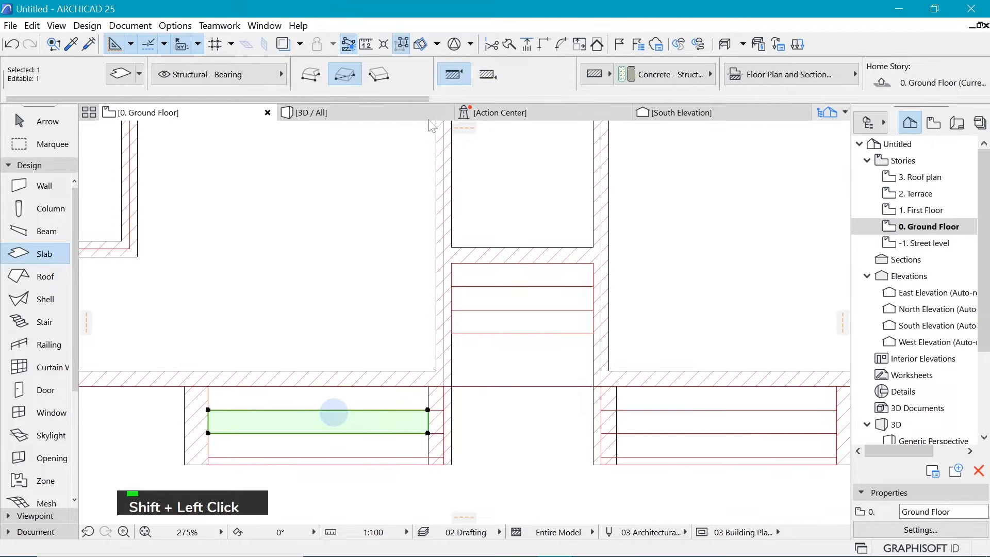
Give the middle tread slab a bottom reference plane and adjust its thickness and home story offset
{"action": "left_click", "coordinate": [137, 75]}
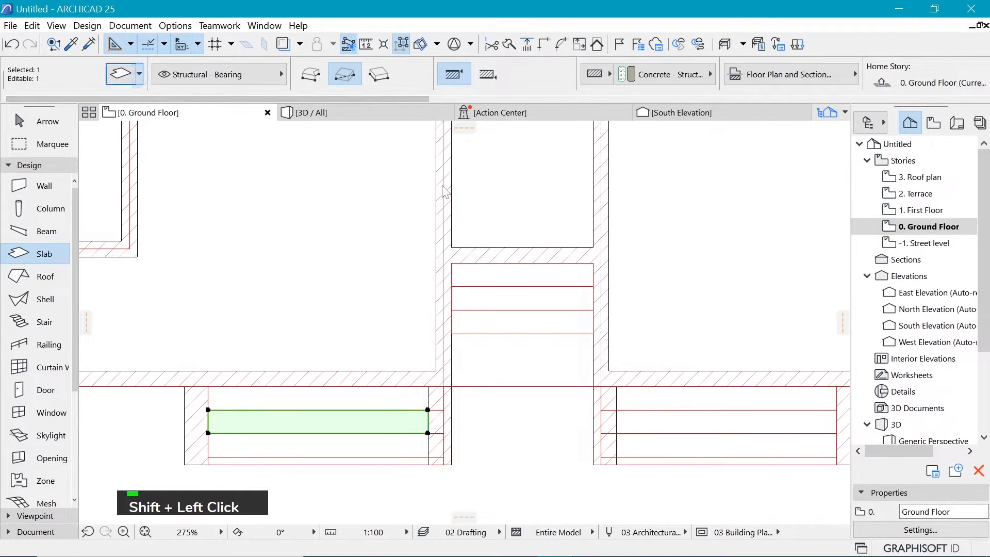
{"action": "left_click", "coordinate": [121, 75]}
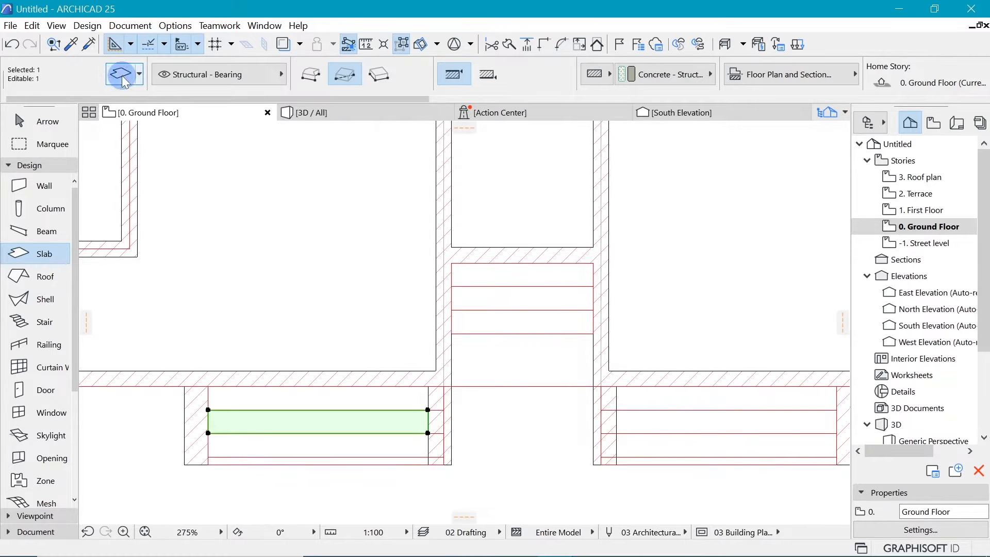
{"action": "left_click", "coordinate": [122, 75]}
{"action": "left_click", "coordinate": [521, 265]}
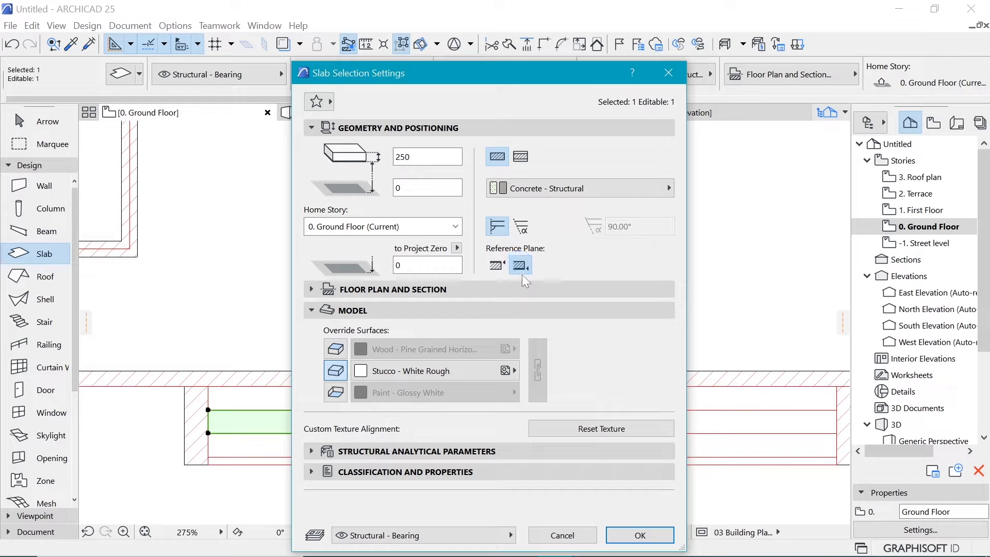
{"action": "left_click", "coordinate": [413, 188]}
{"action": "left_click_drag", "start_coordinate": [413, 189], "coordinate": [385, 190]}
{"action": "key", "text": "Tab"}
{"action": "left_click", "coordinate": [640, 535]}
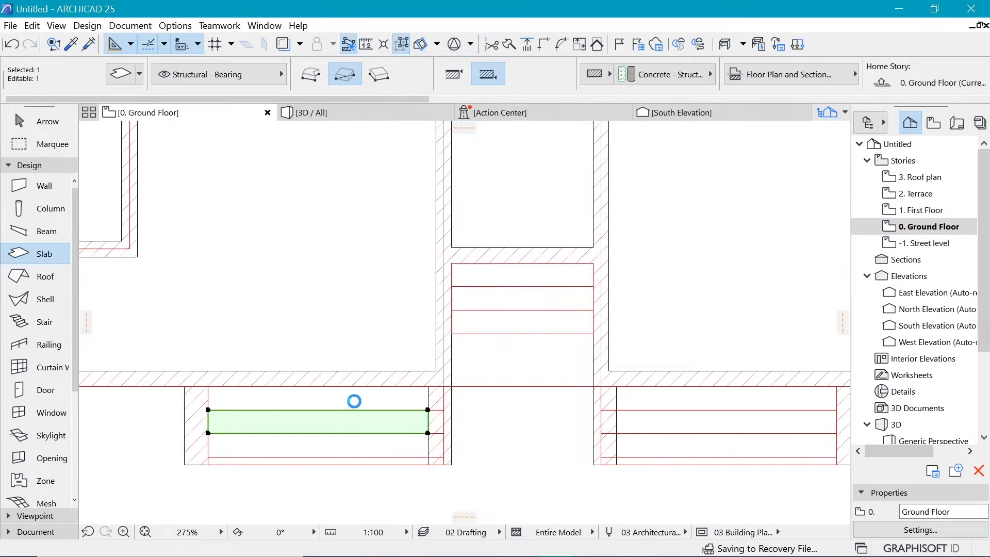
{"action": "key", "text": "Escape"}
Give the tread slab against the front wall a bottom reference plane, a home story offset of -600 and a thickness of 450
{"action": "left_click", "coordinate": [357, 399], "text": "shift"}
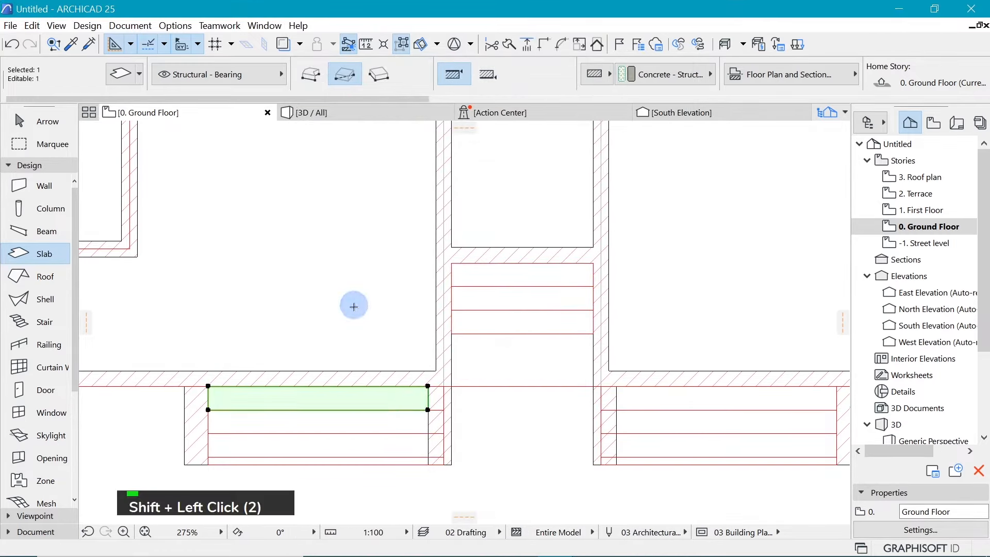
{"action": "key", "text": "ctrl+t"}
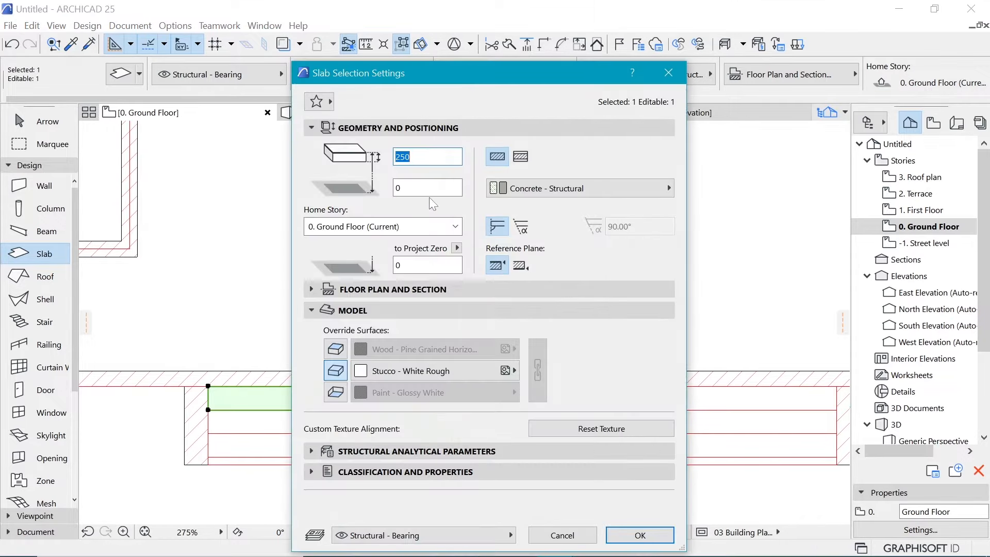
{"action": "left_click", "coordinate": [521, 266]}
{"action": "left_click", "coordinate": [420, 191]}
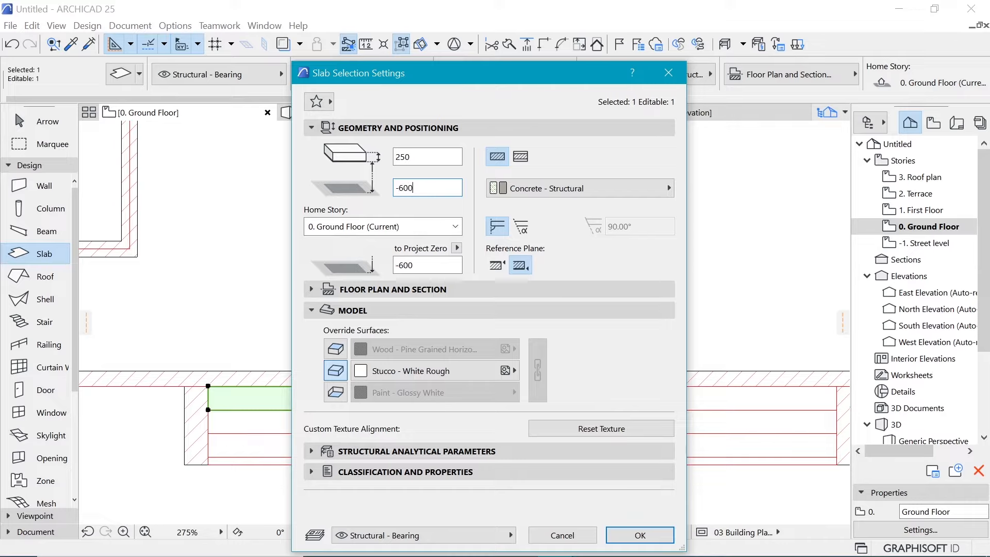
{"action": "type", "text": "-600"}
{"action": "left_click", "coordinate": [410, 157]}
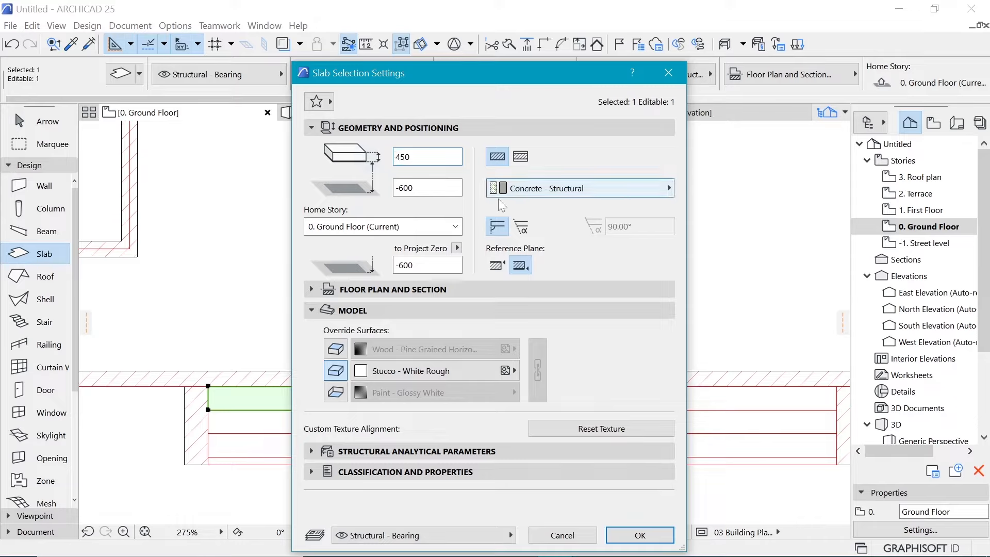
{"action": "left_click", "coordinate": [627, 534]}
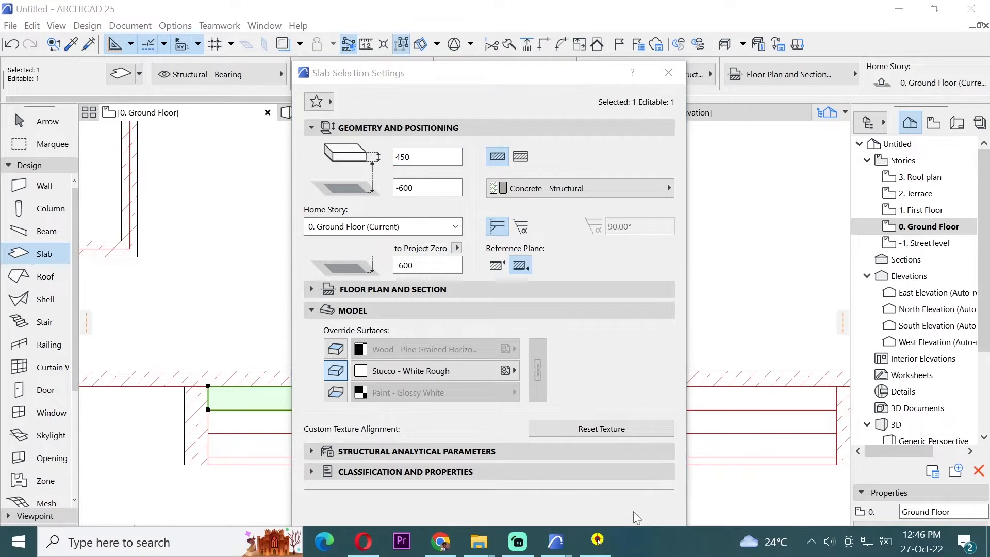
{"action": "left_click", "coordinate": [648, 484]}
{"action": "left_click", "coordinate": [640, 534]}
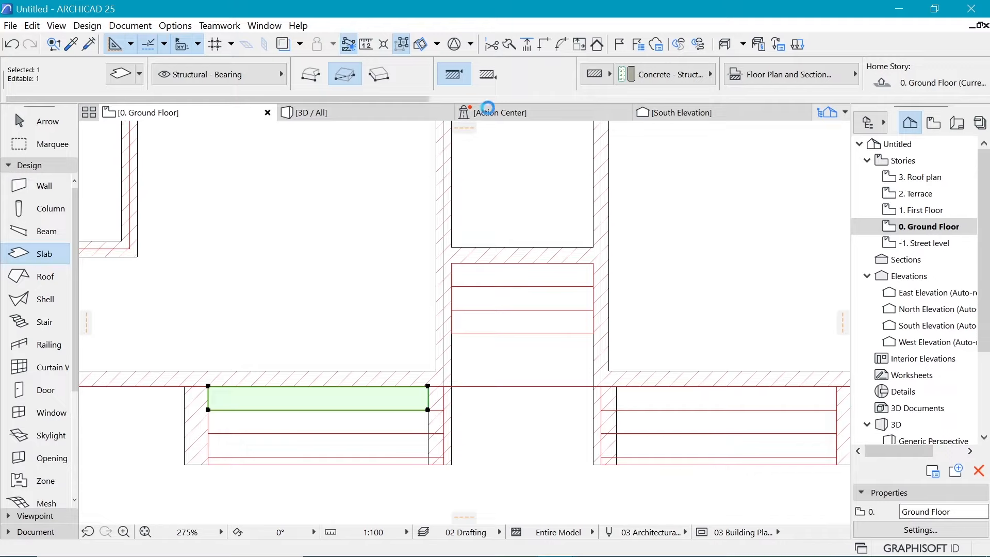
Examine the left stair treads from several angles in the 3D view
{"action": "left_click", "coordinate": [391, 109]}
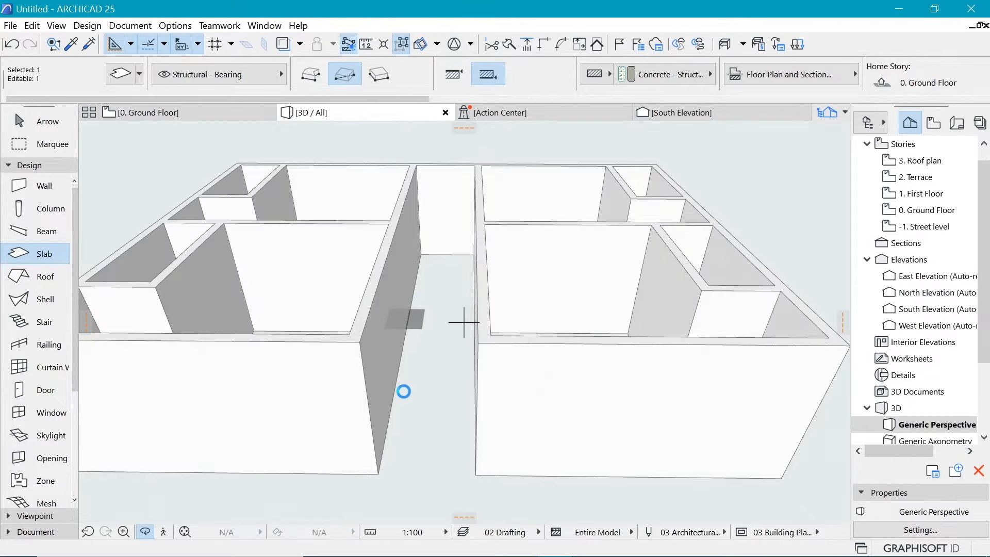
{"action": "scroll", "coordinate": [521, 262], "scroll_direction": "down", "scroll_amount": 2}
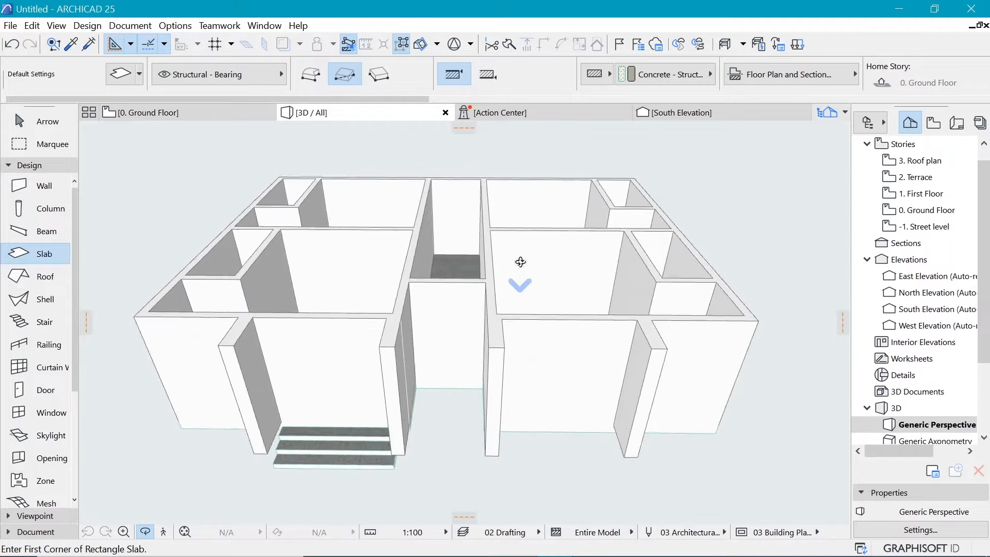
{"action": "middle_click_drag", "start_coordinate": [380, 431], "coordinate": [501, 361], "text": "shift"}
{"action": "scroll", "coordinate": [345, 413], "scroll_direction": "up", "scroll_amount": 3}
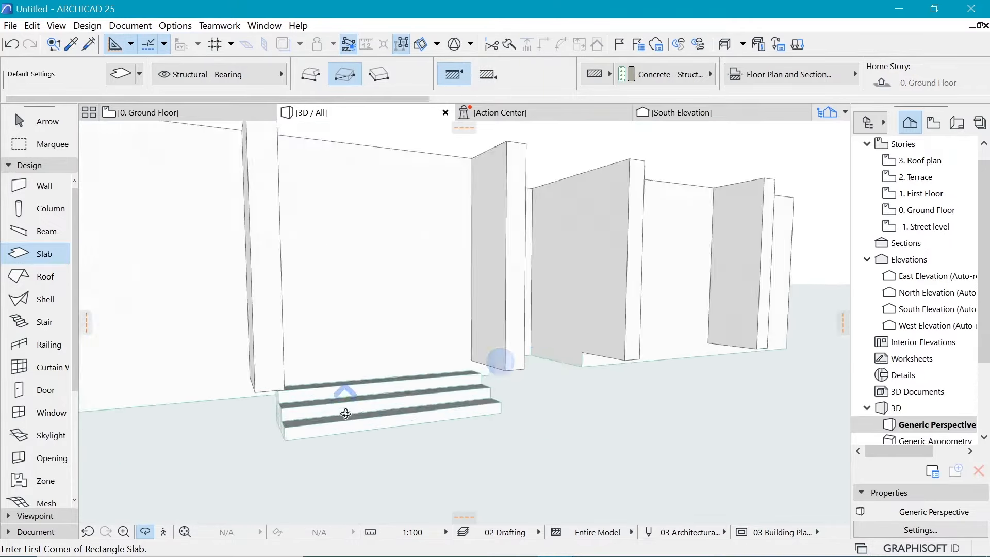
{"action": "scroll", "coordinate": [346, 414], "scroll_direction": "up", "scroll_amount": 2}
{"action": "middle_click_drag", "start_coordinate": [514, 417], "coordinate": [578, 441], "text": "shift"}
{"action": "middle_click_drag", "start_coordinate": [563, 349], "coordinate": [379, 343], "text": "shift"}
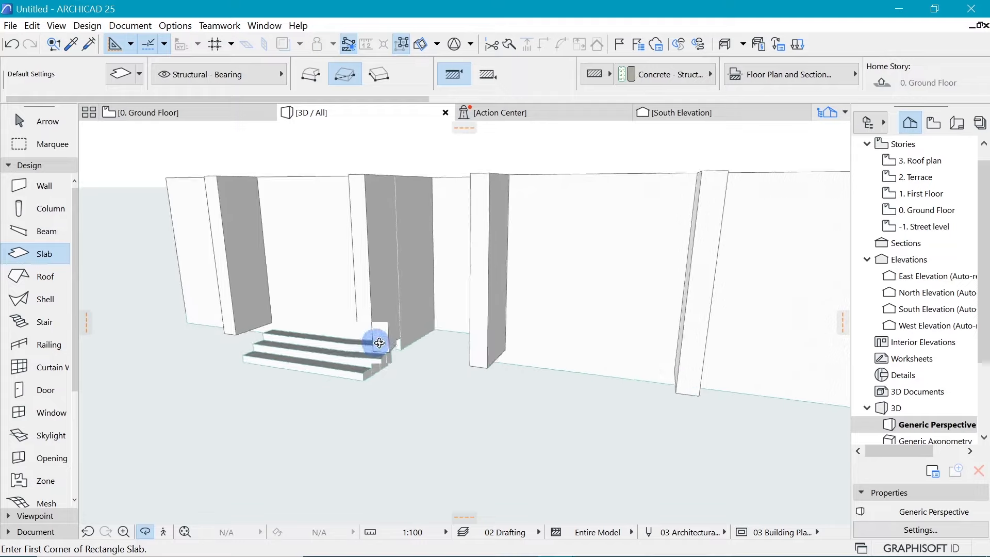
{"action": "scroll", "coordinate": [379, 343], "scroll_direction": "down", "scroll_amount": 3}
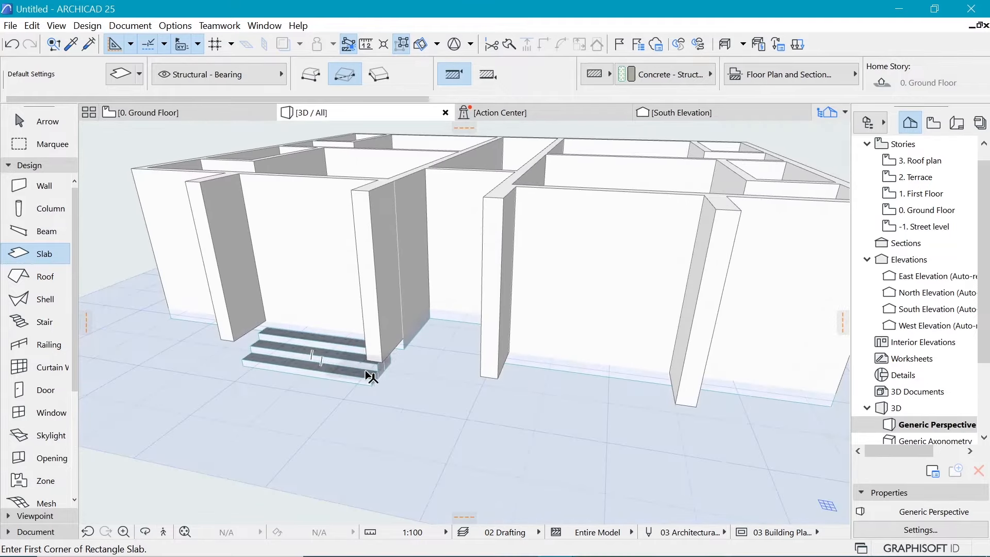
Group the three tread slabs of the left front stair
{"action": "left_click", "coordinate": [371, 374], "text": "shift"}
{"action": "left_click", "coordinate": [329, 356], "text": "shift"}
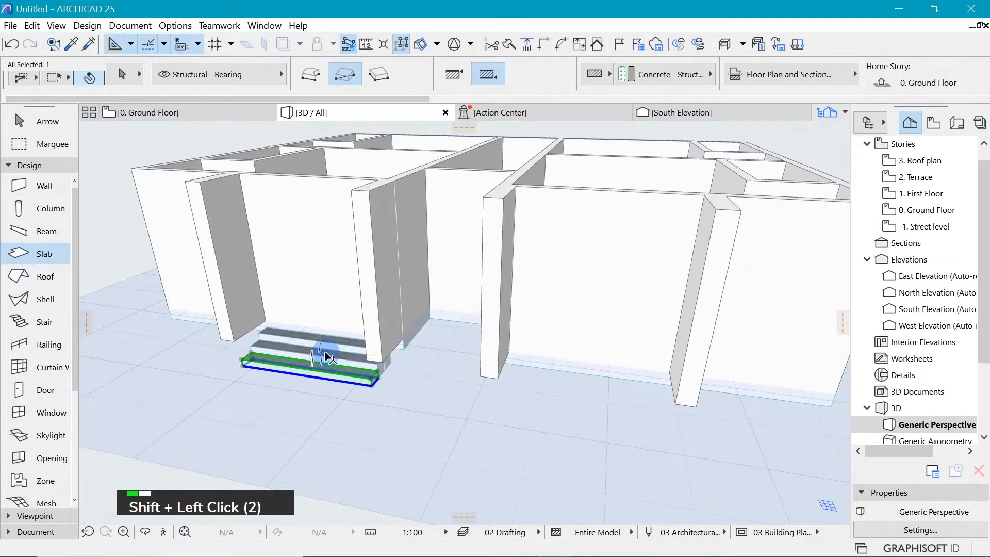
{"action": "left_click", "coordinate": [322, 351], "text": "shift"}
{"action": "left_click", "coordinate": [320, 338], "text": "shift"}
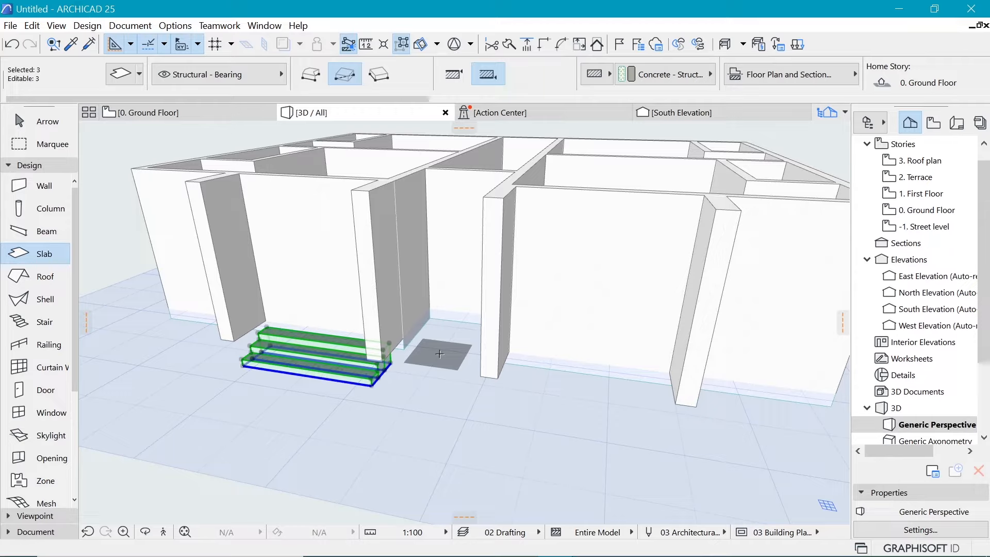
{"action": "left_click", "coordinate": [32, 26]}
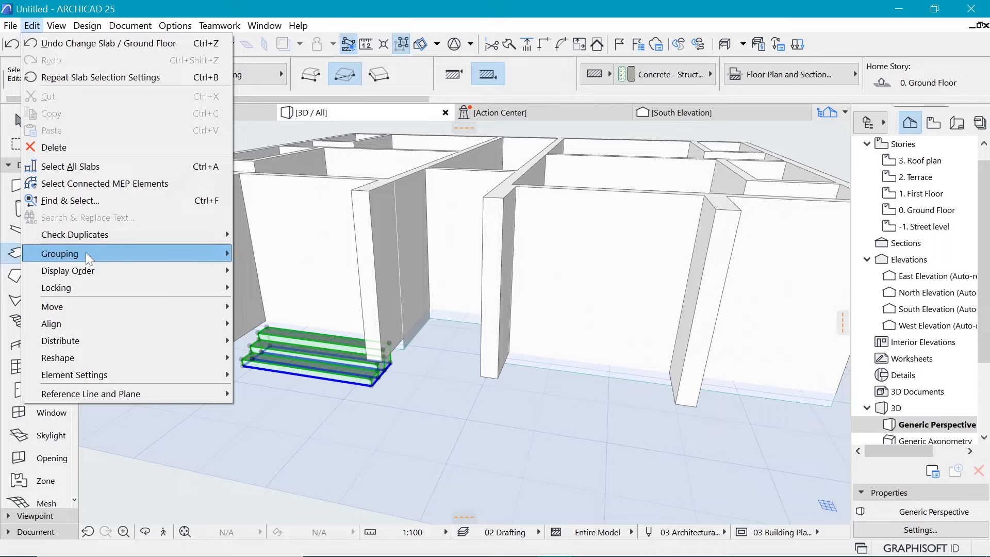
{"action": "mouse_move", "coordinate": [87, 255]}
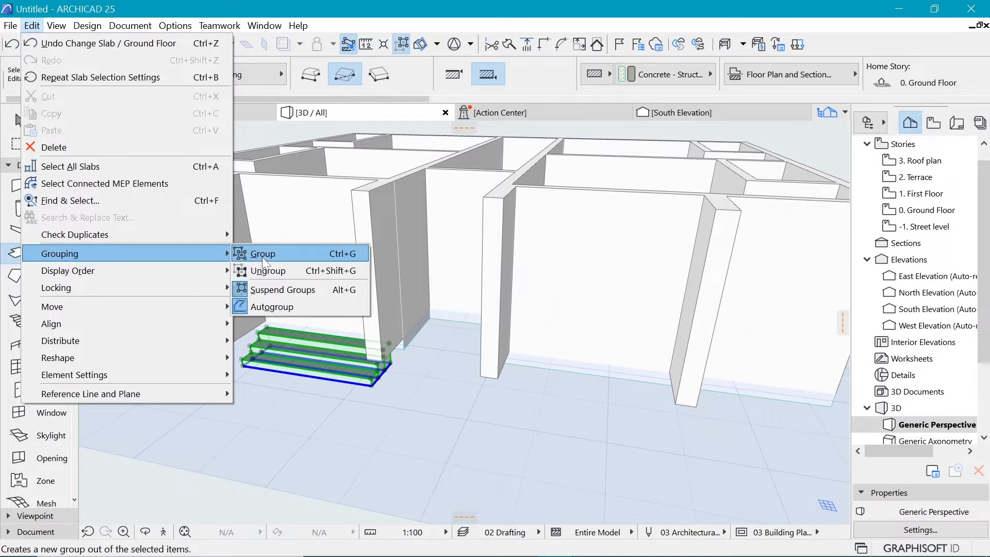
{"action": "left_click", "coordinate": [358, 255]}
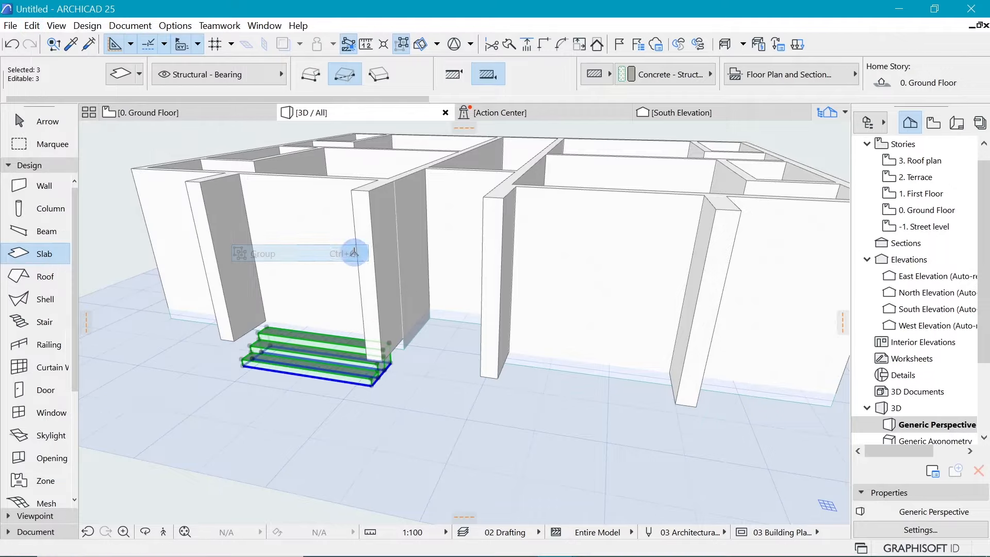
Drag a copy of the left treads 5200 along the facade into the bay between the two right-hand piers
{"action": "scroll", "coordinate": [420, 392], "scroll_direction": "up", "scroll_amount": 3}
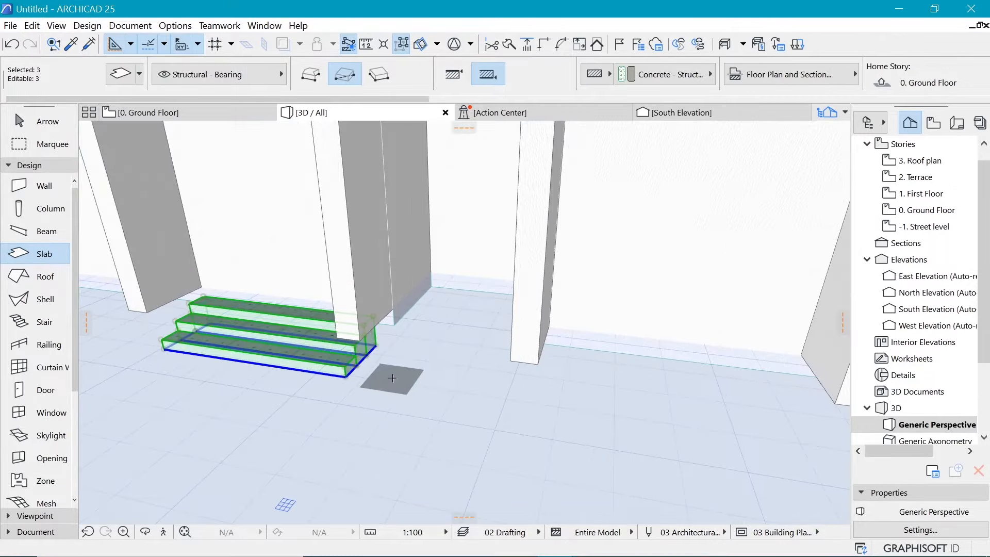
{"action": "key", "text": "ctrl+d"}
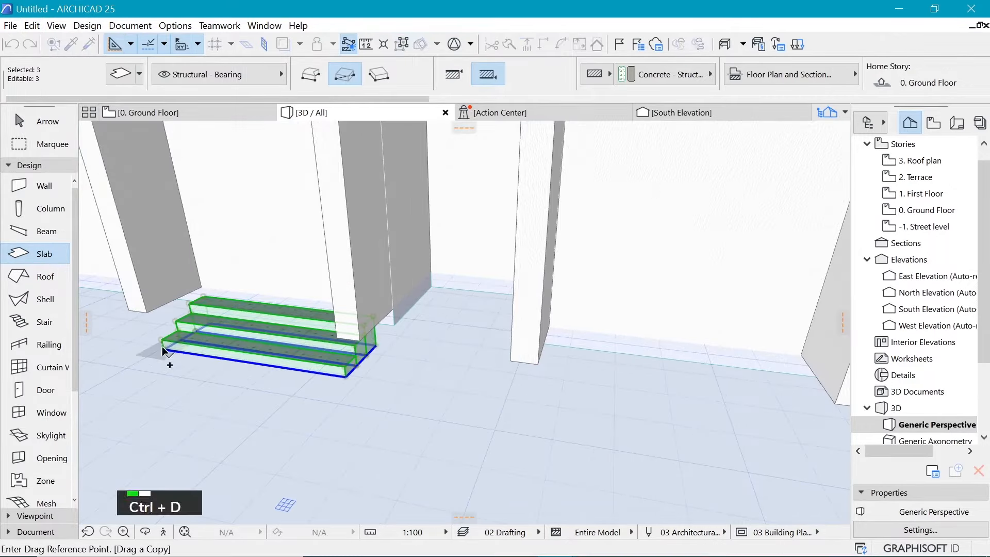
{"action": "left_click", "coordinate": [163, 351]}
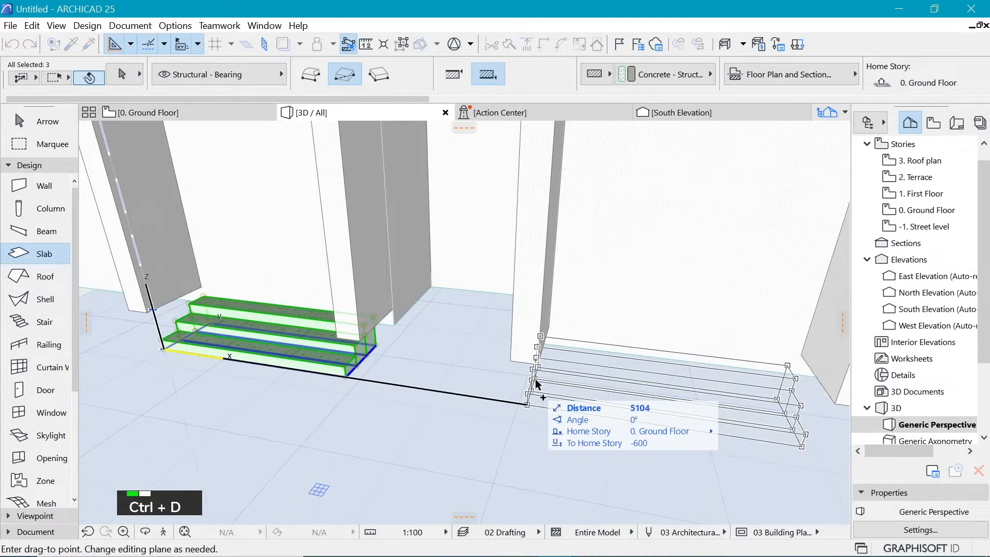
{"action": "left_click", "coordinate": [552, 329]}
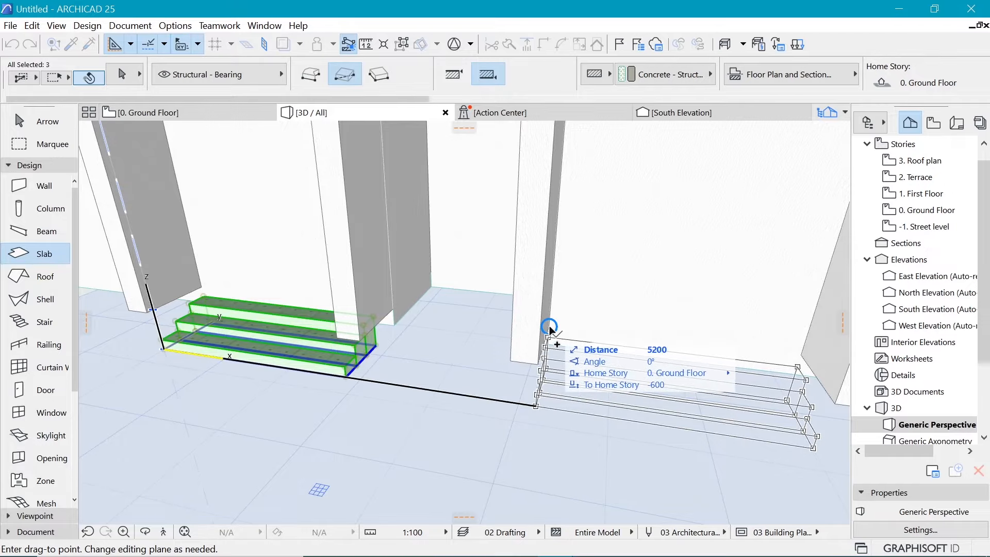
{"action": "left_click", "coordinate": [550, 329], "text": "shift"}
{"action": "scroll", "coordinate": [440, 307], "scroll_direction": "down", "scroll_amount": 2}
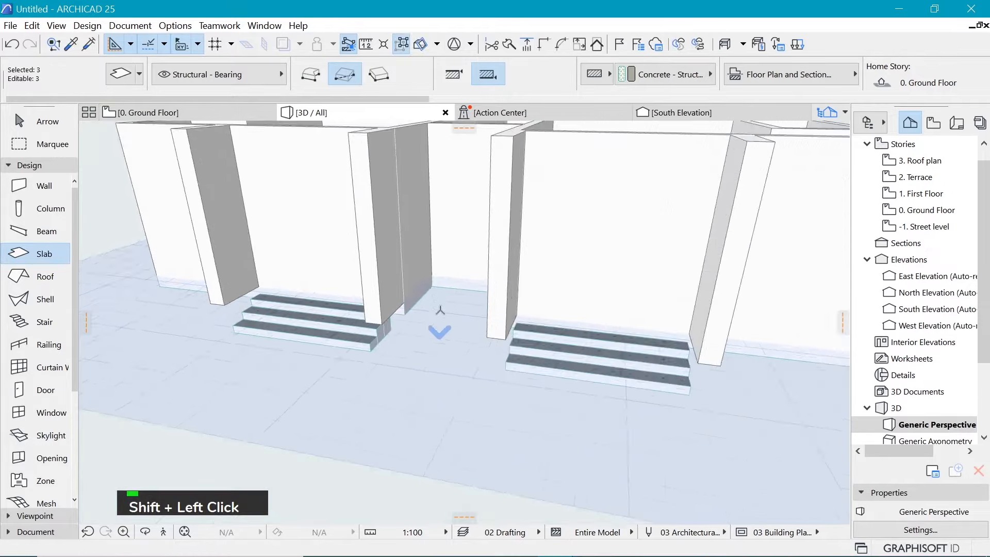
{"action": "scroll", "coordinate": [561, 328], "scroll_direction": "down", "scroll_amount": 3}
{"action": "key", "text": "Escape"}
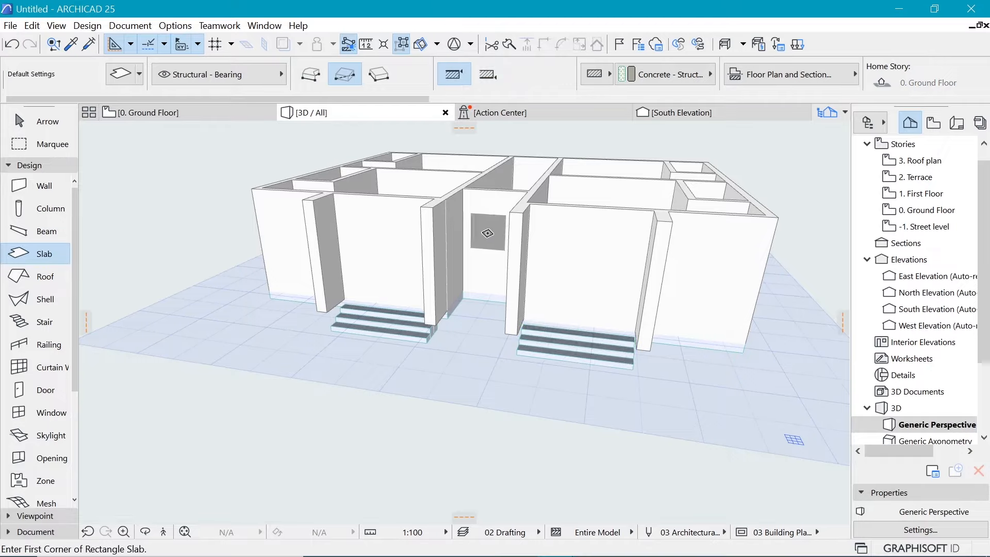
{"action": "middle_click_drag", "start_coordinate": [487, 233], "coordinate": [585, 431], "text": "shift"}
{"action": "scroll", "coordinate": [570, 360], "scroll_direction": "up", "scroll_amount": 5}
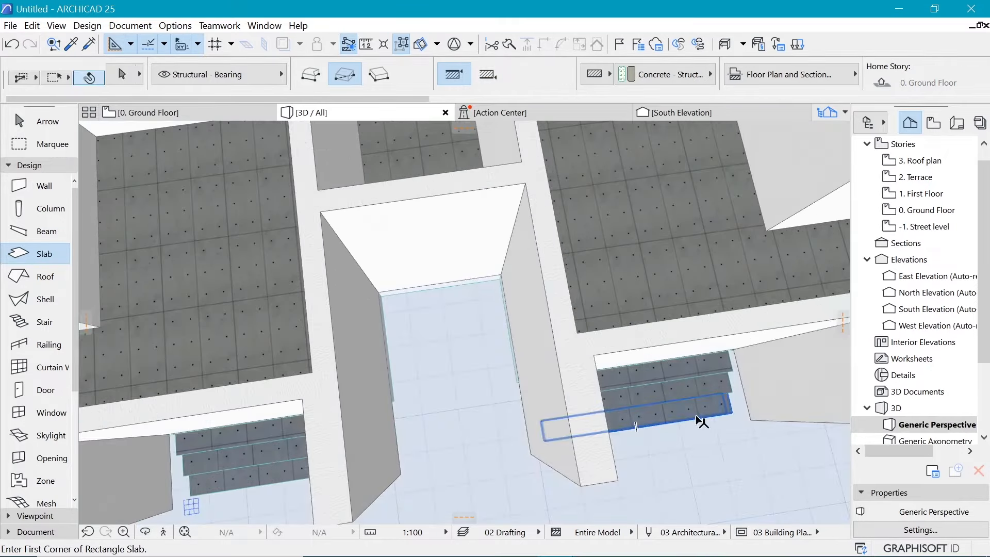
{"action": "left_click", "coordinate": [701, 417], "text": "shift"}
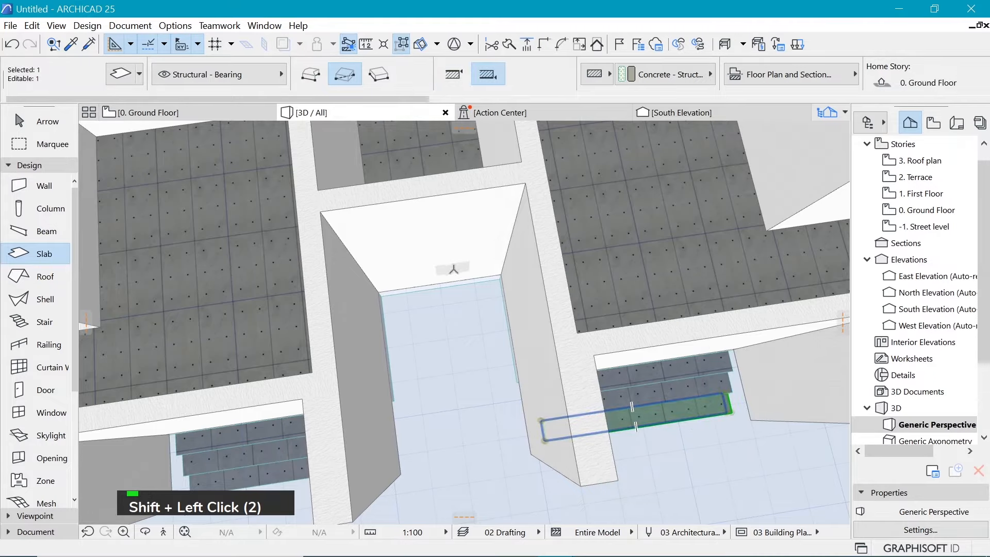
{"action": "scroll", "coordinate": [750, 408], "scroll_direction": "up", "scroll_amount": 8}
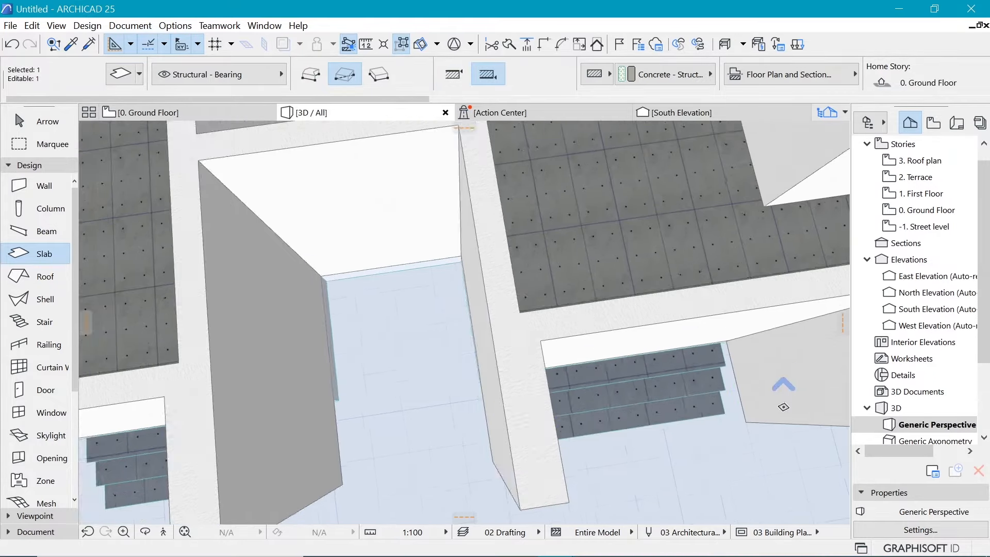
{"action": "middle_click_drag", "start_coordinate": [650, 506], "coordinate": [712, 278], "text": "shift"}
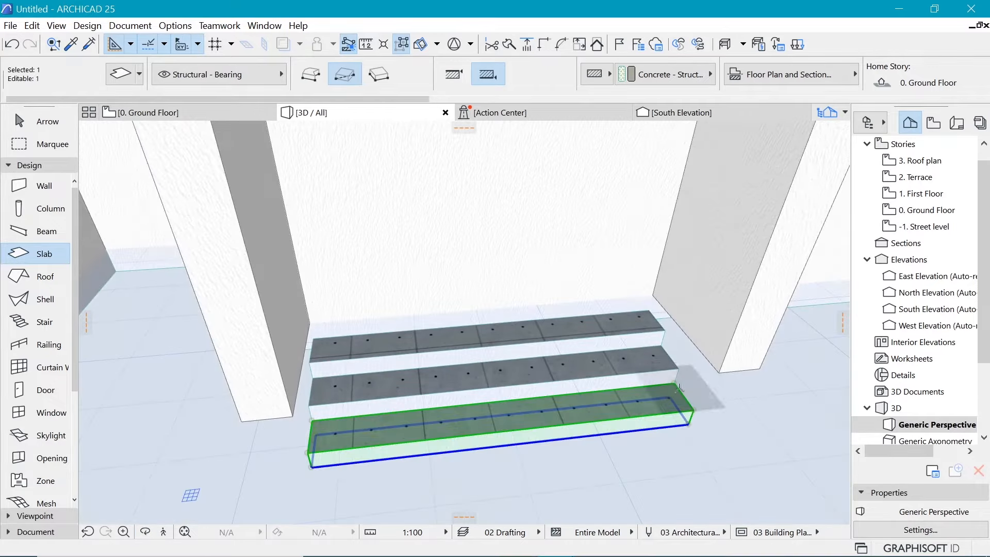
{"action": "left_click", "coordinate": [558, 379], "text": "shift"}
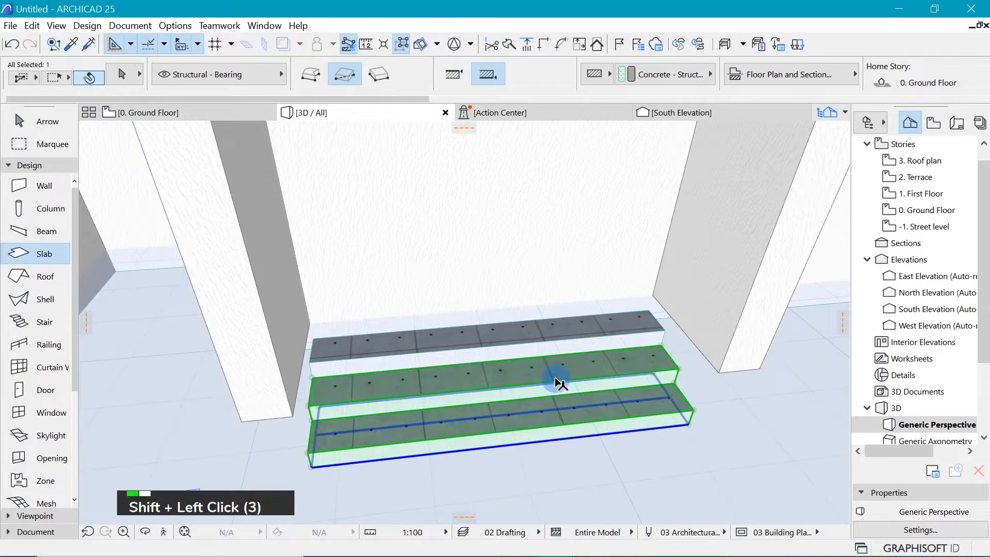
{"action": "left_click", "coordinate": [568, 335], "text": "shift"}
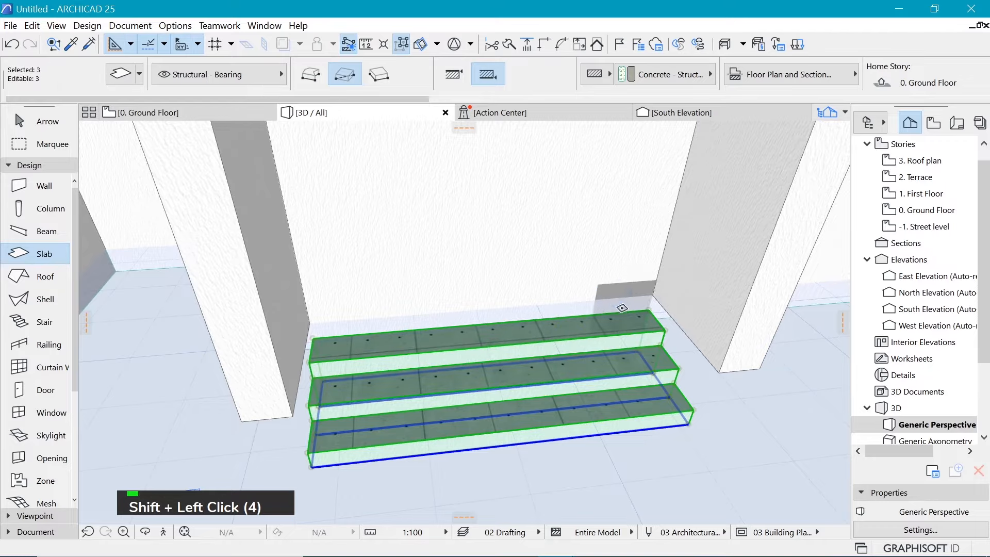
{"action": "key", "text": "Escape"}
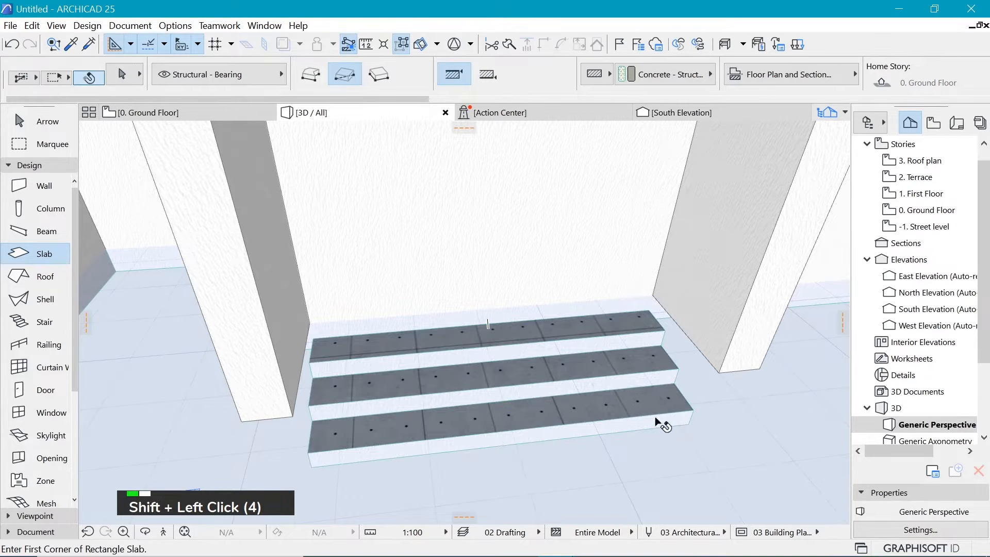
Turn off Suspend Groups and copy the right-hand tread group from its back corner to the inner corner of the entrance recess
{"action": "left_click", "coordinate": [659, 419], "text": "shift"}
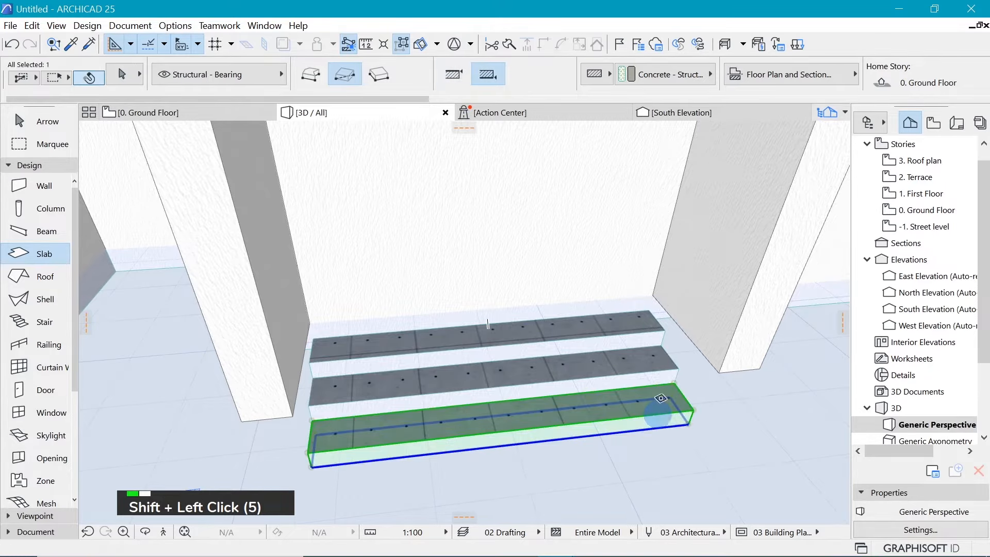
{"action": "left_click", "coordinate": [401, 44]}
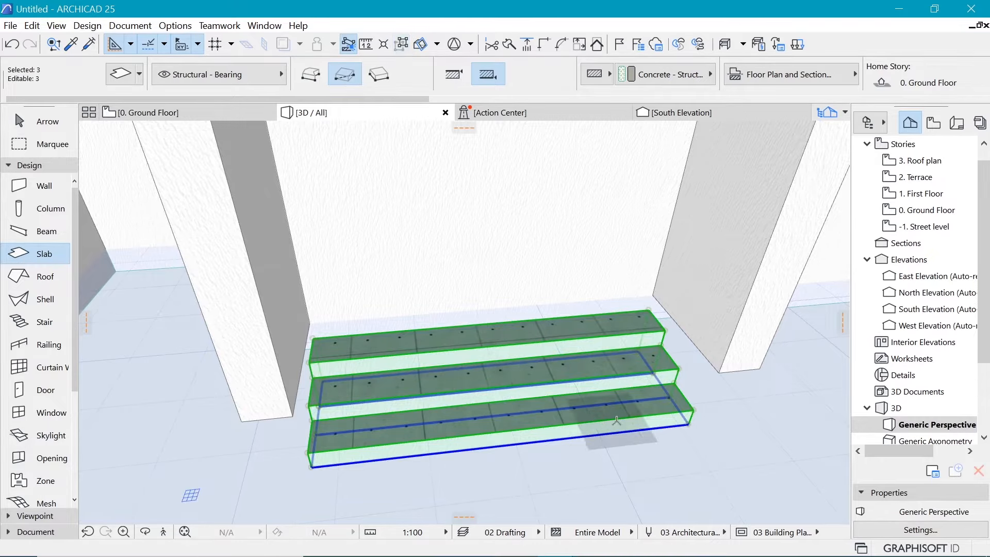
{"action": "scroll", "coordinate": [755, 420], "scroll_direction": "down", "scroll_amount": 2}
{"action": "scroll", "coordinate": [676, 401], "scroll_direction": "up", "scroll_amount": 1}
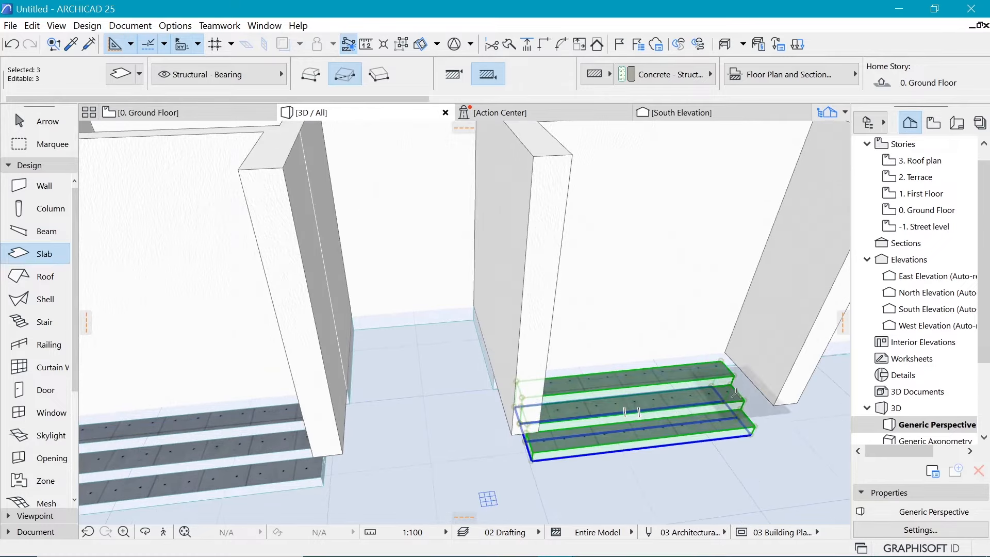
{"action": "key", "text": "ctrl+d"}
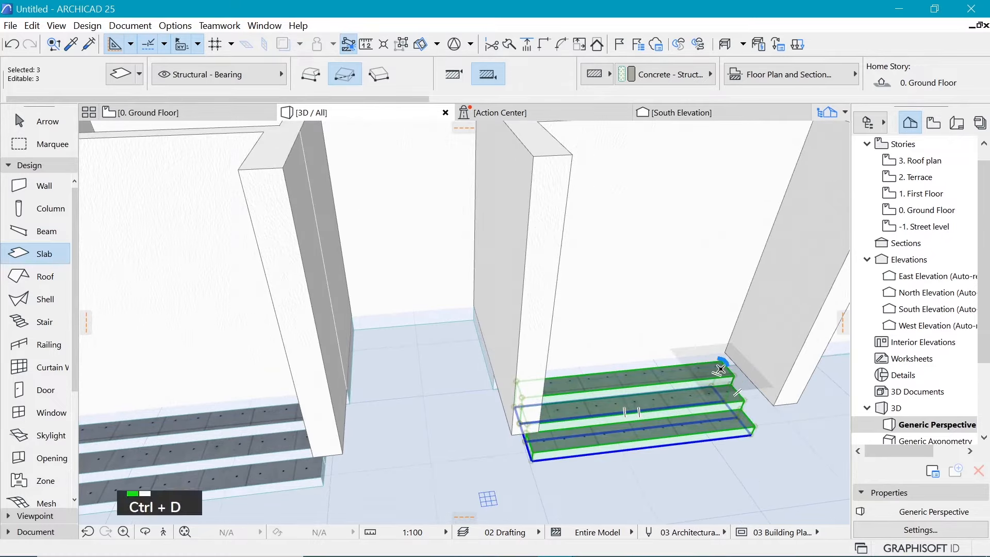
{"action": "left_click", "coordinate": [720, 363]}
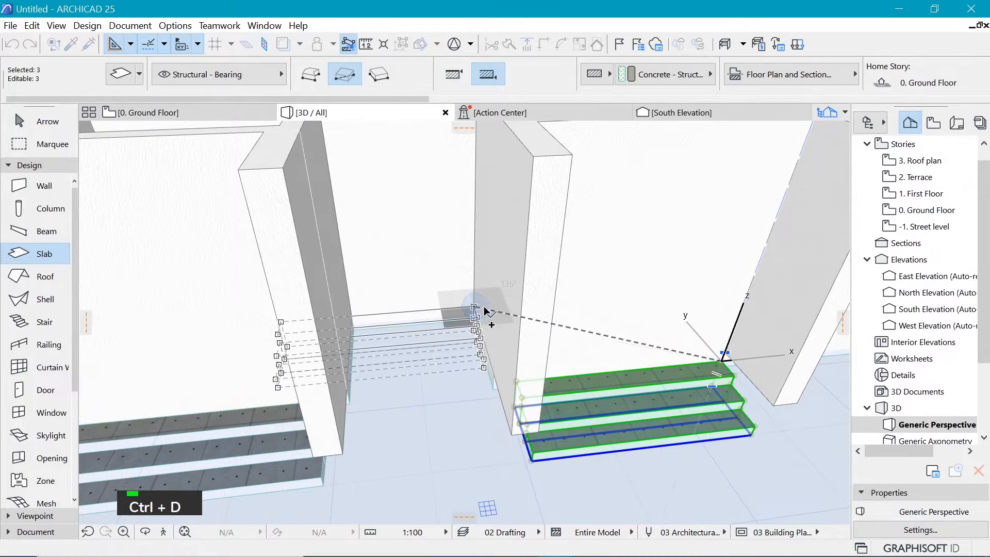
{"action": "left_click", "coordinate": [475, 309]}
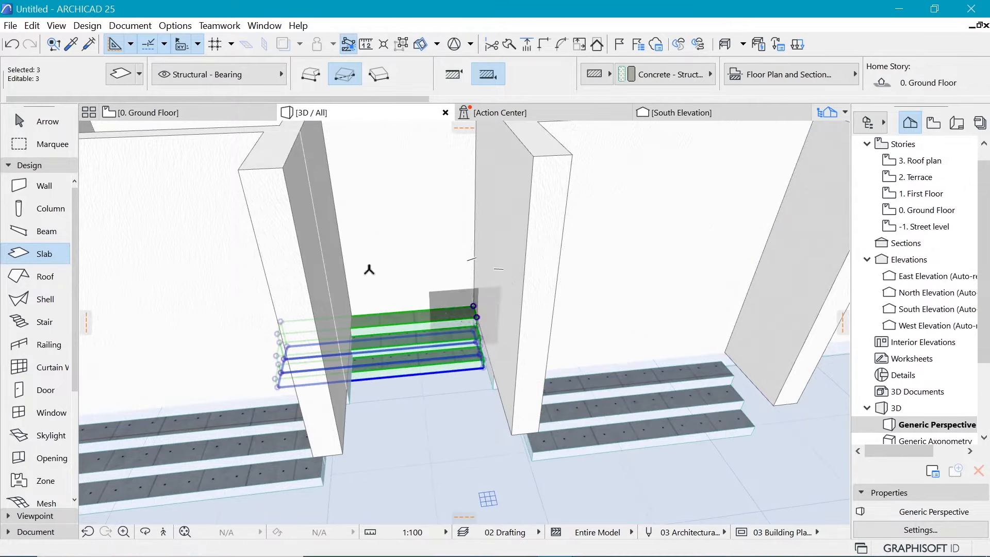
Show the Ground Floor plan and add the tread group in the entrance recess to the selection
{"action": "left_click", "coordinate": [166, 113]}
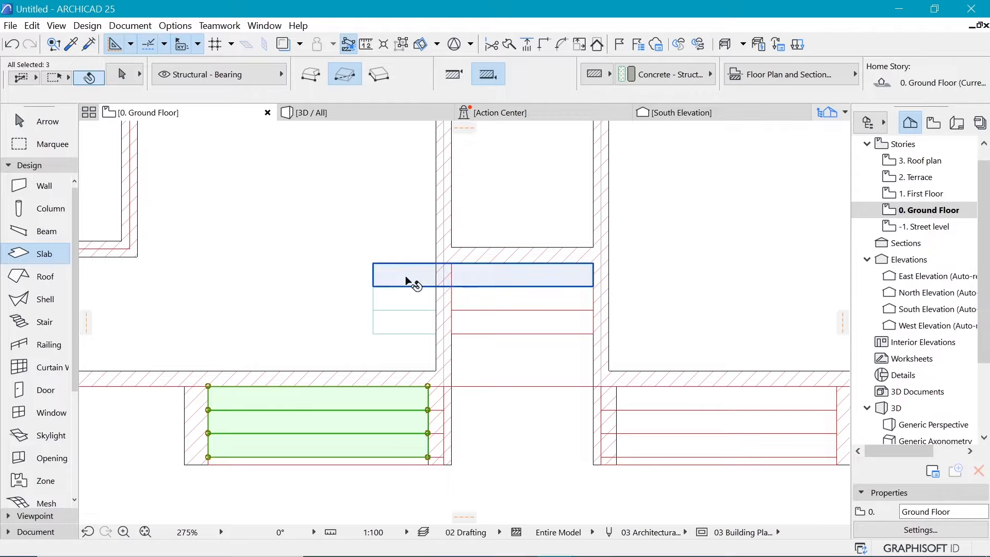
{"action": "left_click", "coordinate": [407, 281], "text": "shift"}
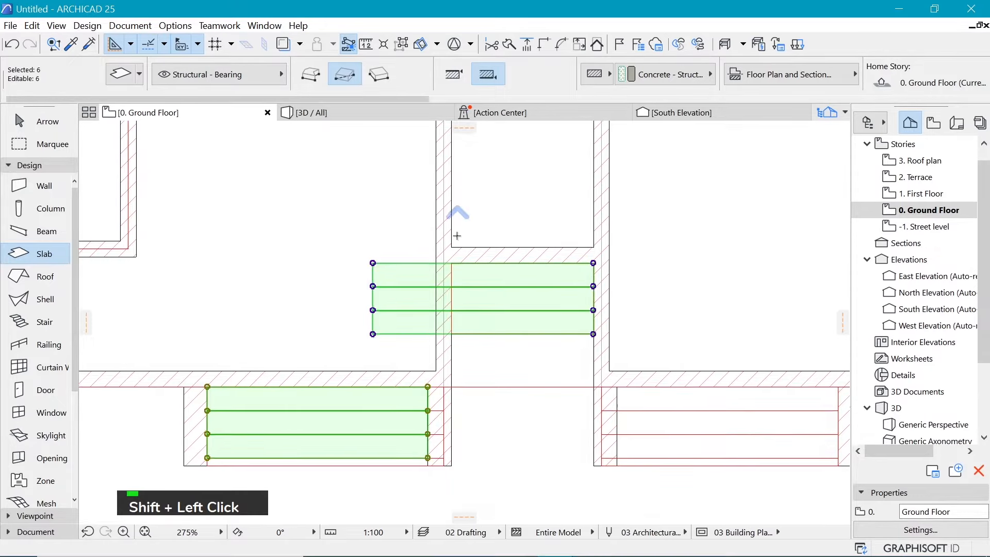
{"action": "scroll", "coordinate": [457, 236], "scroll_direction": "up", "scroll_amount": 1}
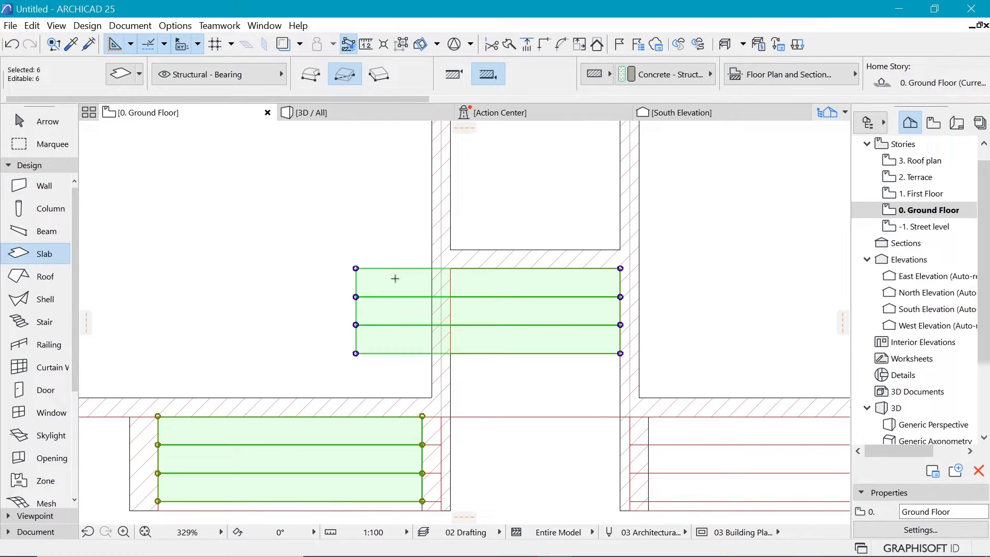
{"action": "left_click", "coordinate": [355, 284]}
{"action": "left_click", "coordinate": [358, 283]}
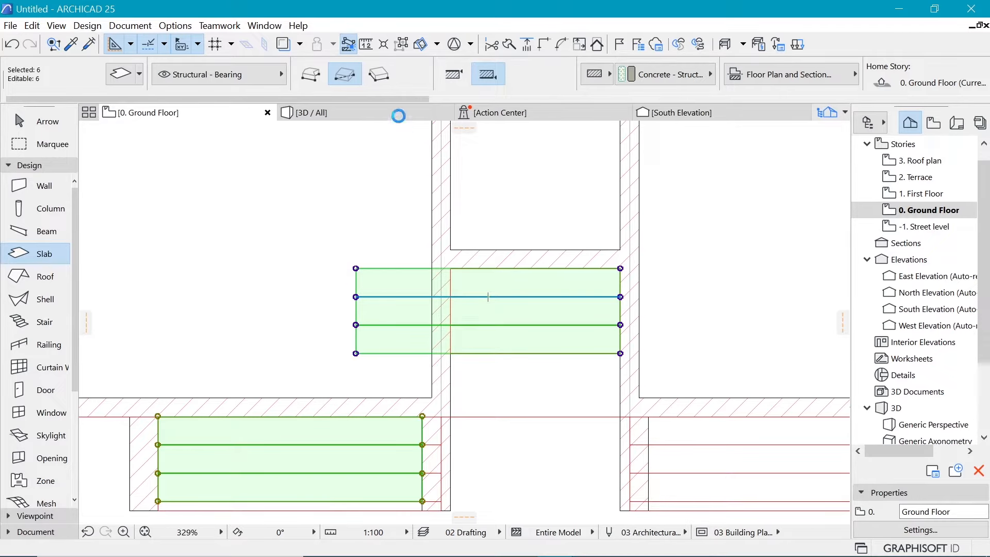
{"action": "left_click", "coordinate": [400, 44]}
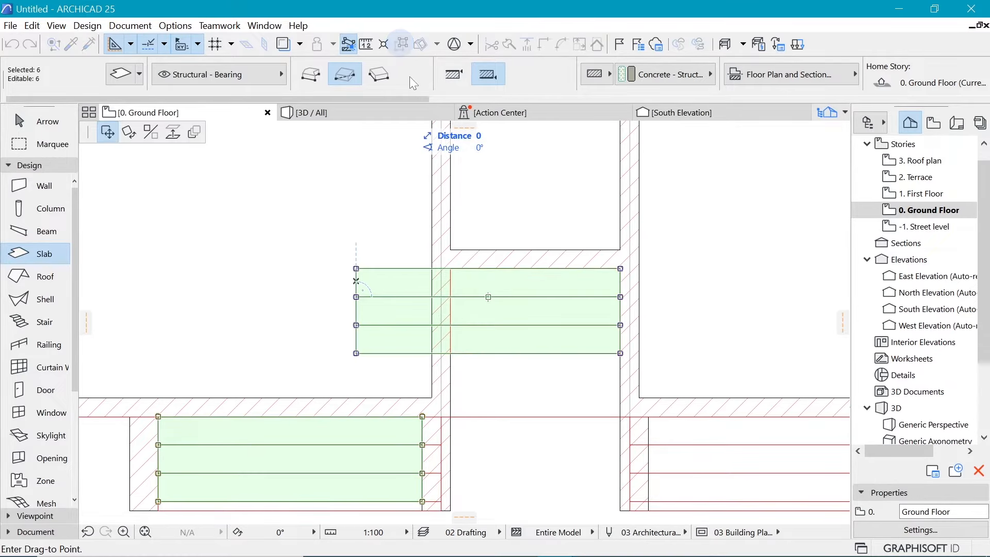
{"action": "key", "text": "Escape"}
Suspend groups and offset the overhanging left edge of each of the three entrance tread slabs to the recess wall's inner face
{"action": "left_click", "coordinate": [403, 44]}
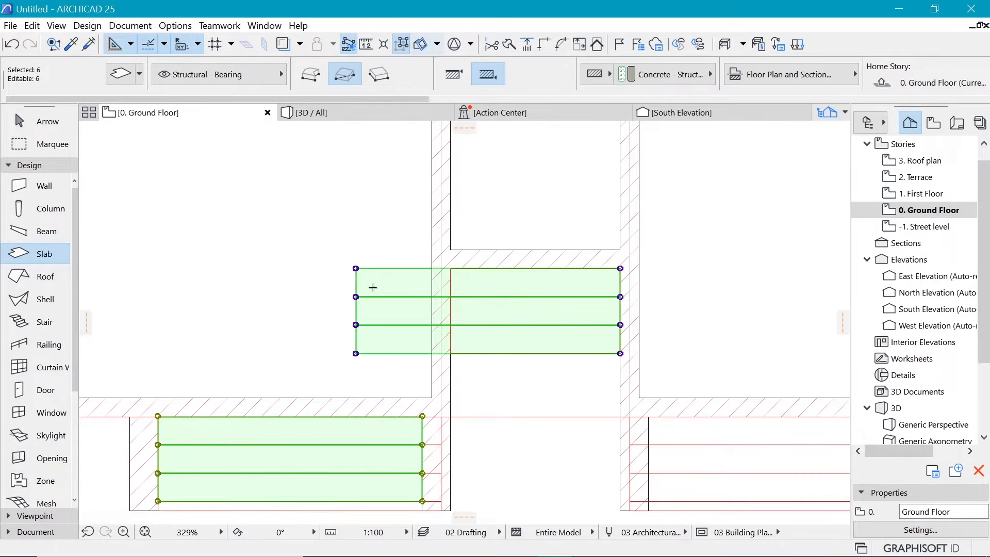
{"action": "left_click", "coordinate": [354, 280]}
{"action": "left_click", "coordinate": [452, 264]}
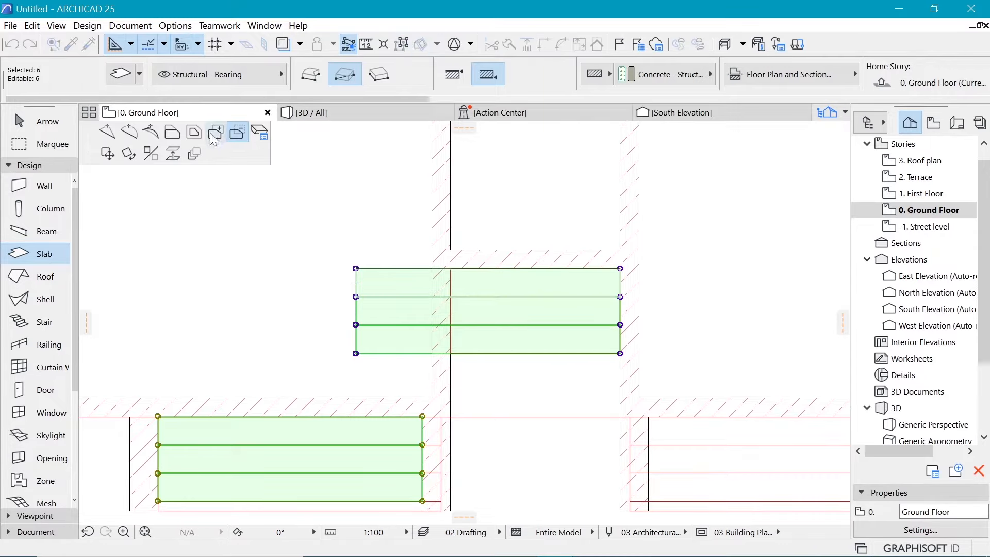
{"action": "left_click", "coordinate": [172, 133]}
{"action": "left_click", "coordinate": [452, 275]}
{"action": "left_click", "coordinate": [356, 311]}
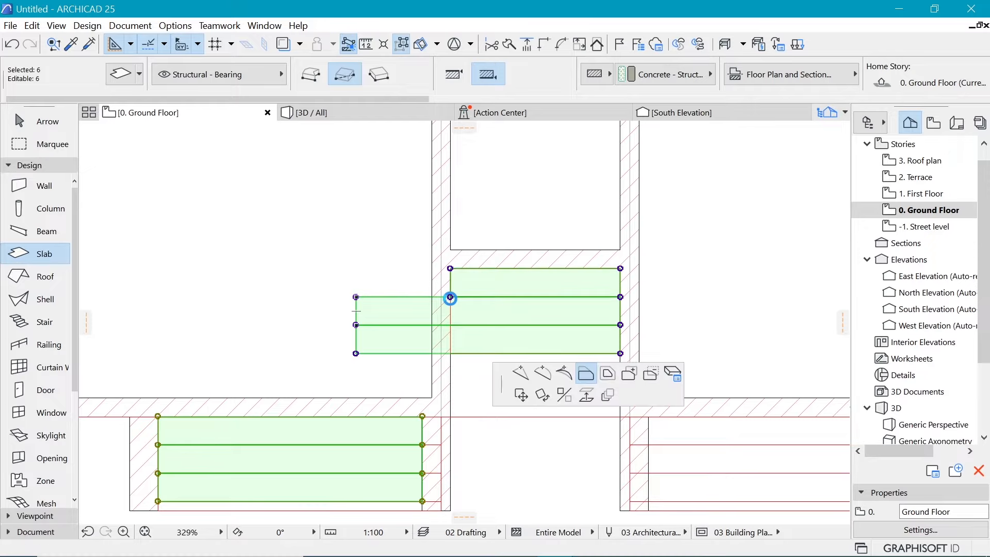
{"action": "left_click", "coordinate": [450, 298]}
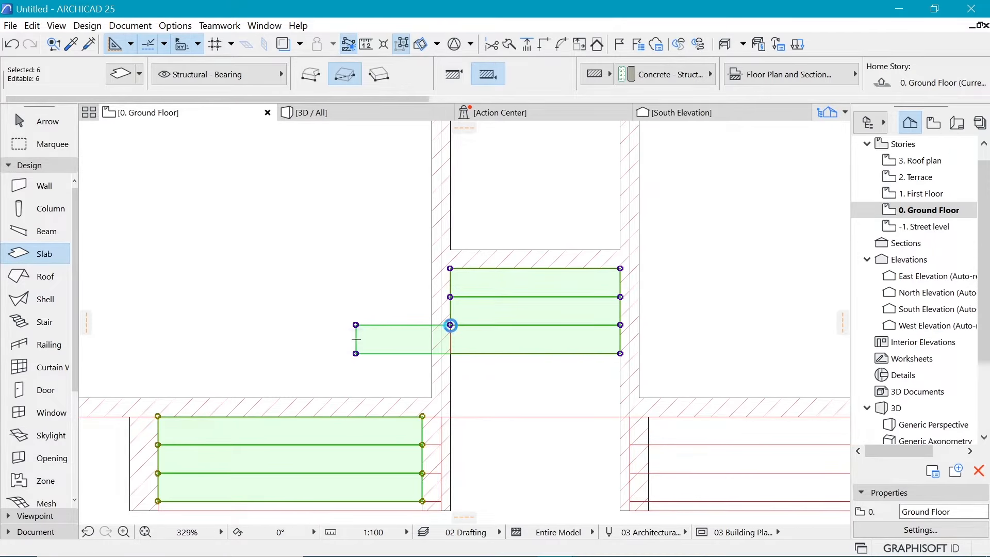
{"action": "left_click", "coordinate": [450, 324]}
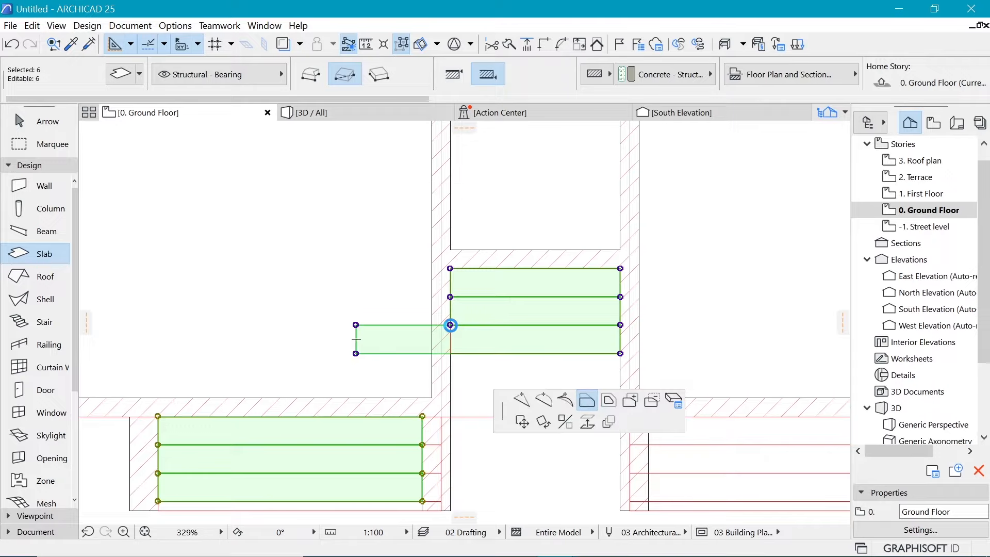
{"action": "left_click", "coordinate": [451, 325]}
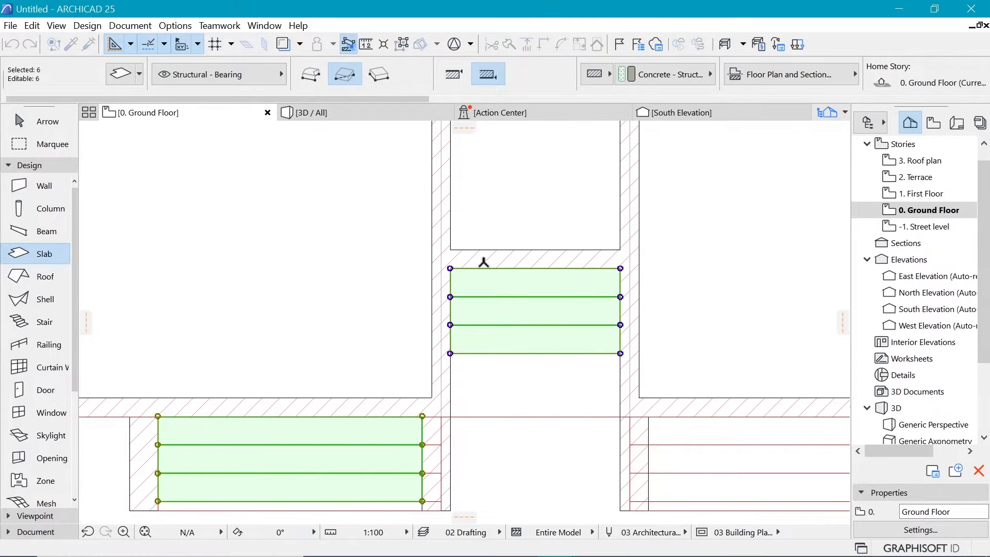
Examine the floor slab's edge and the front tread slabs in 3D, and the complete Ground Floor plan
{"action": "key", "text": "Escape"}
{"action": "scroll", "coordinate": [469, 288], "scroll_direction": "down", "scroll_amount": 5}
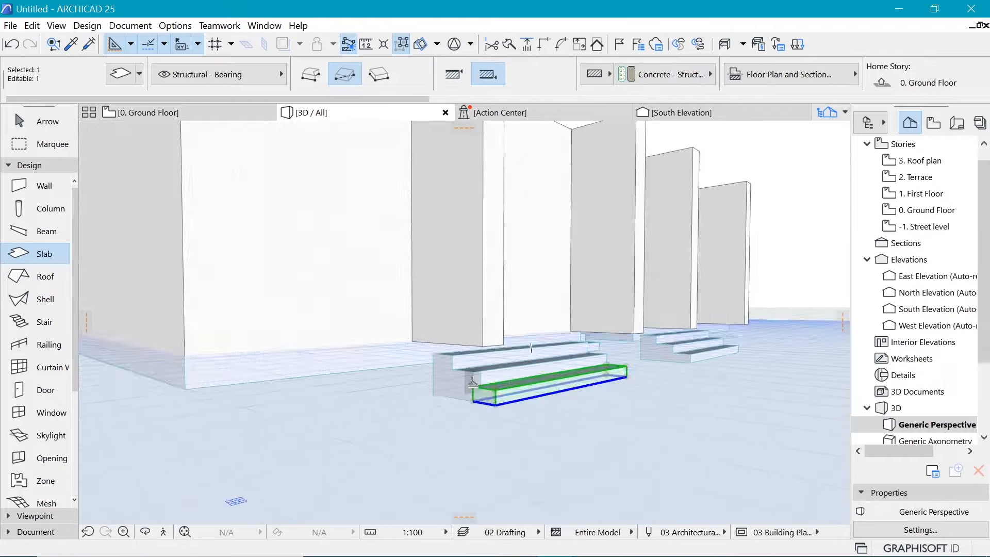
{"action": "scroll", "coordinate": [473, 382], "scroll_direction": "up", "scroll_amount": 1}
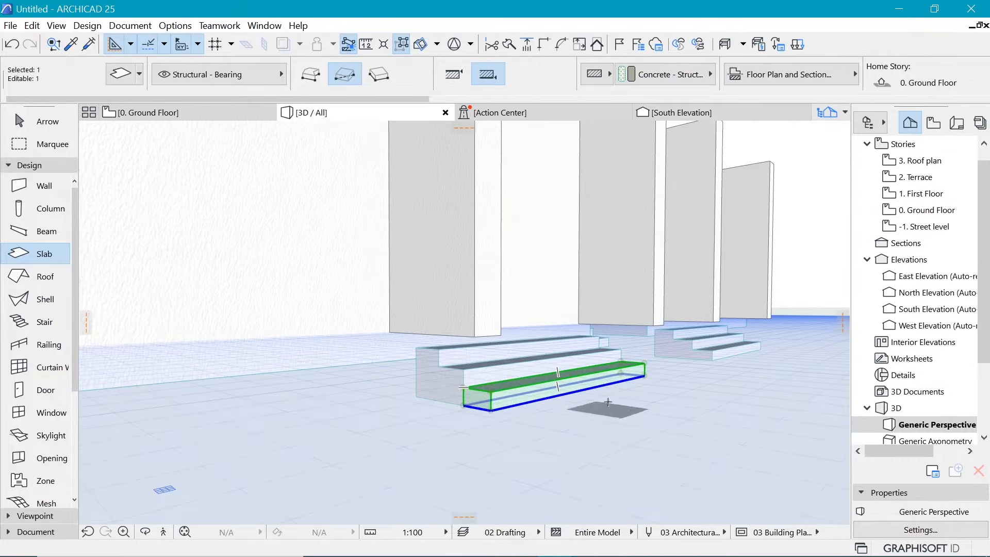
{"action": "scroll", "coordinate": [609, 383], "scroll_direction": "down", "scroll_amount": 5}
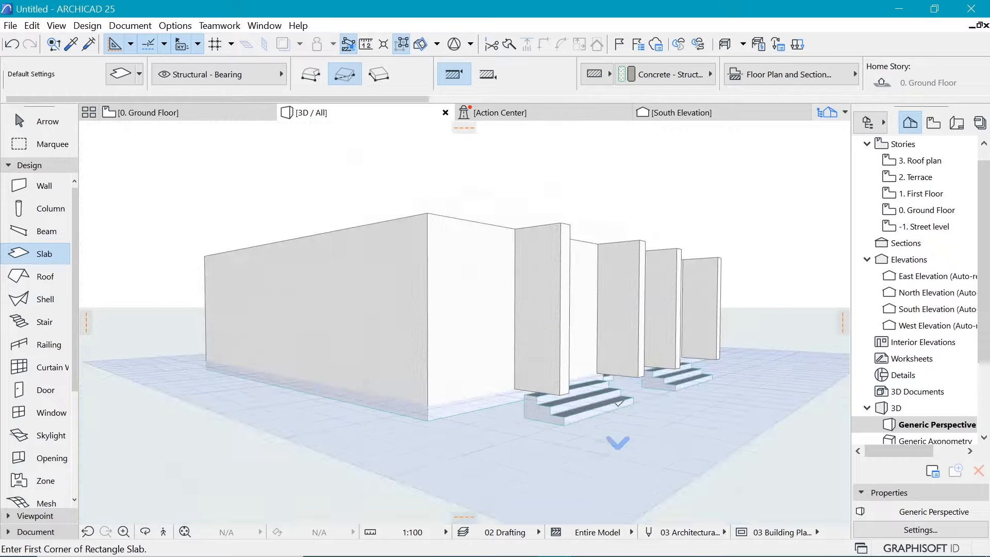
{"action": "scroll", "coordinate": [619, 376], "scroll_direction": "up", "scroll_amount": 5}
{"action": "scroll", "coordinate": [644, 368], "scroll_direction": "up", "scroll_amount": 2}
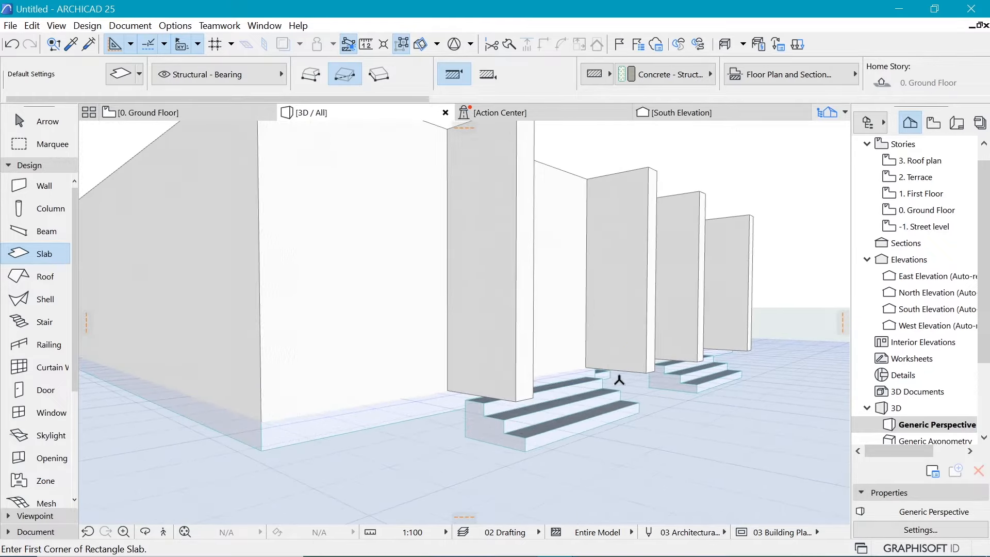
{"action": "left_click", "coordinate": [262, 443], "text": "shift"}
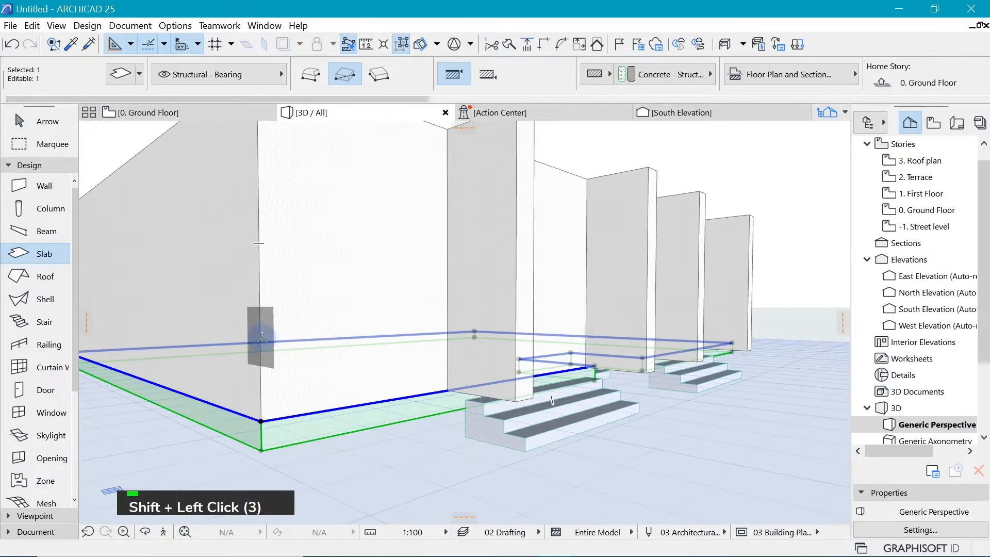
{"action": "key", "text": "Escape"}
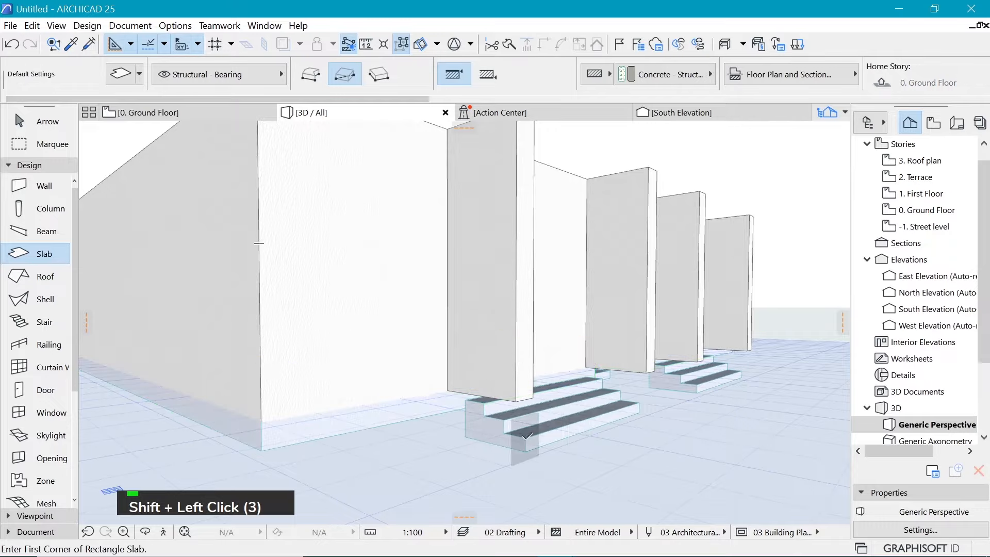
{"action": "left_click", "coordinate": [531, 436], "text": "shift"}
{"action": "key", "text": "Escape"}
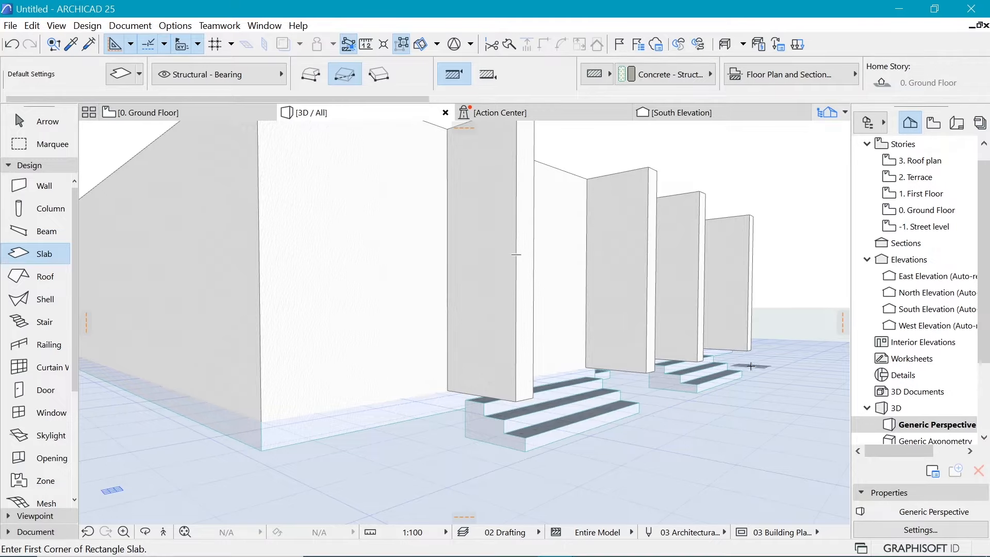
{"action": "left_click", "coordinate": [186, 110]}
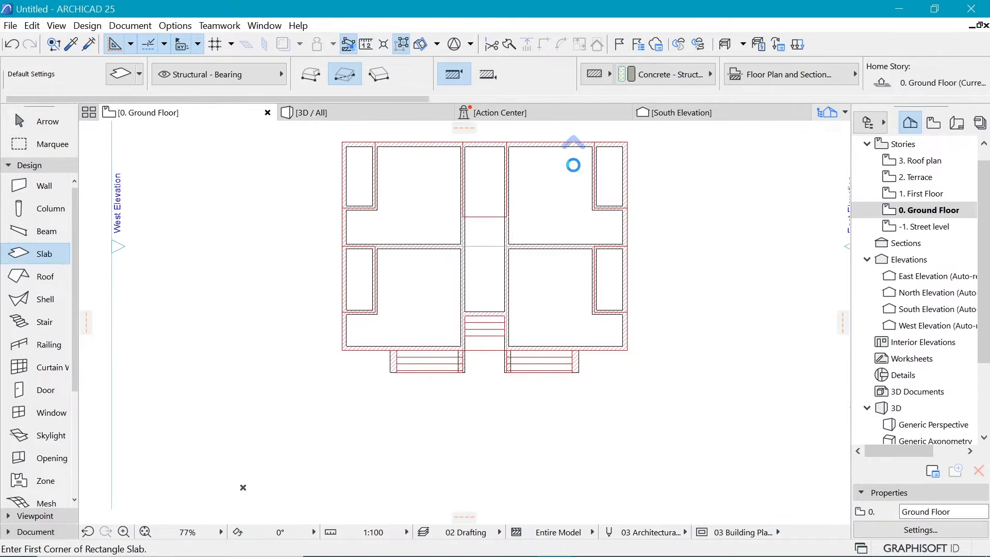
{"action": "scroll", "coordinate": [571, 160], "scroll_direction": "up", "scroll_amount": 3}
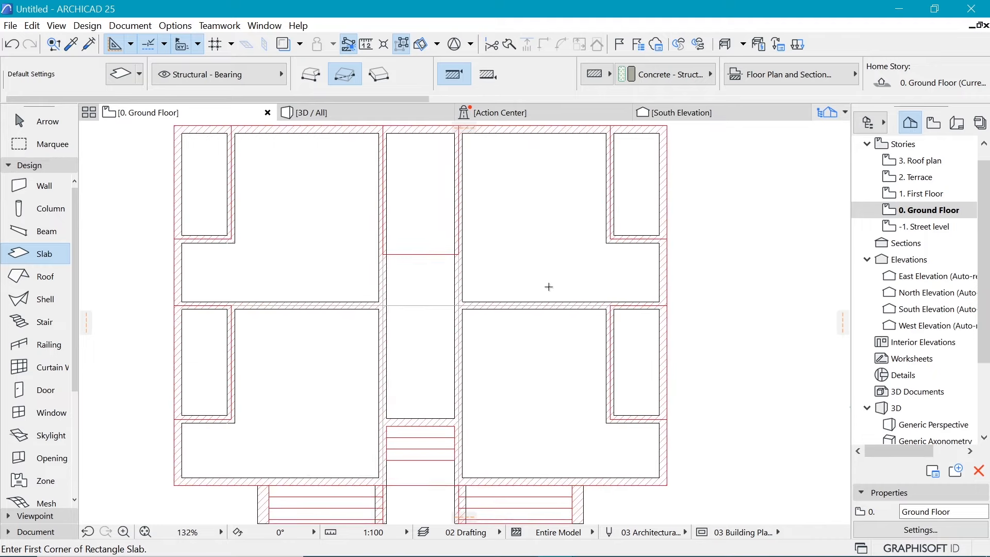
{"action": "scroll", "coordinate": [544, 285], "scroll_direction": "down", "scroll_amount": 2}
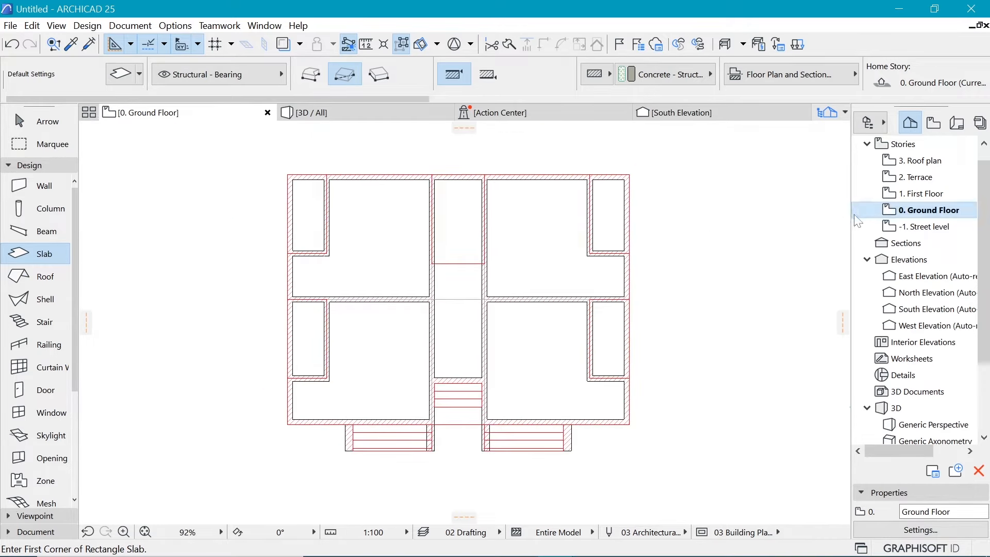
Open the Street level plan and set its trace reference to Above Current Story
{"action": "double_click", "coordinate": [877, 227]}
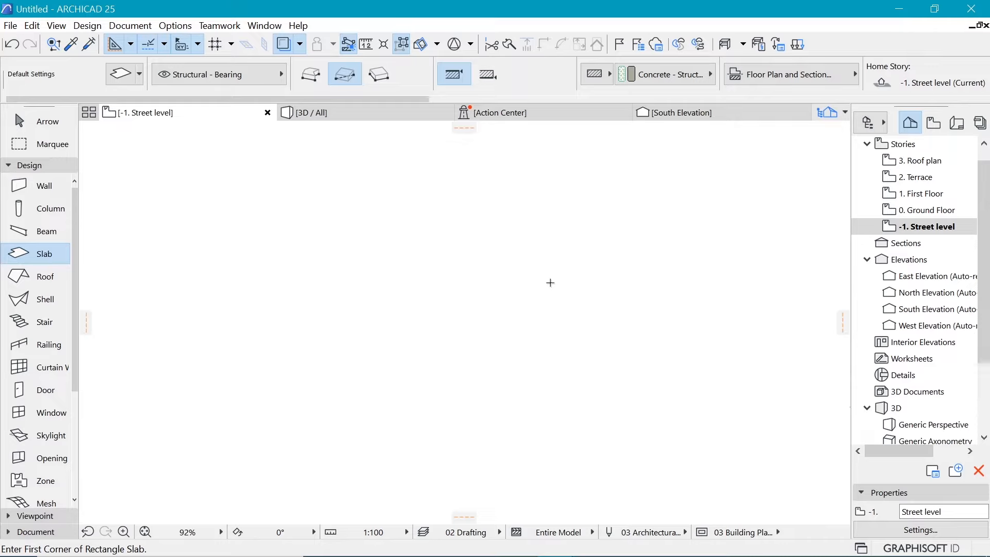
{"action": "double_click", "coordinate": [923, 194]}
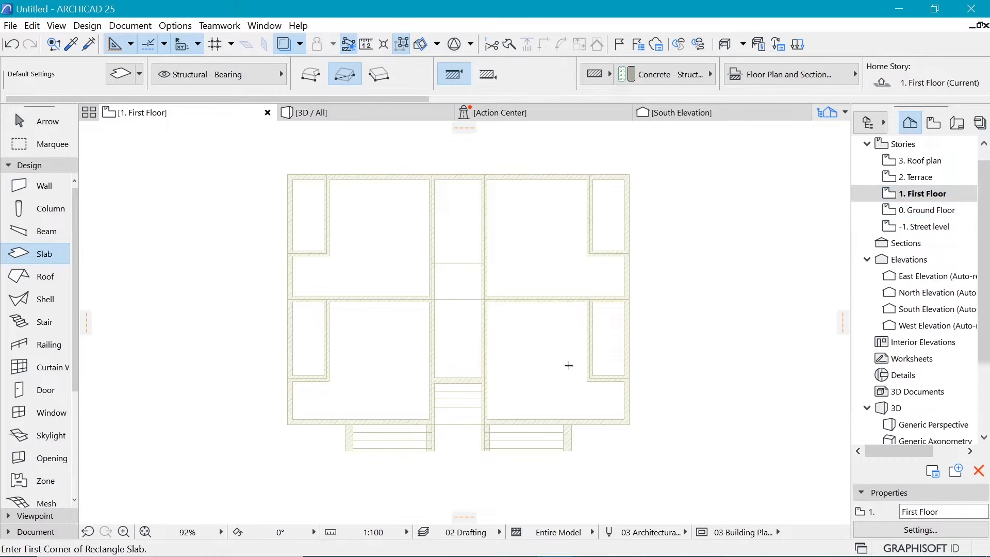
{"action": "double_click", "coordinate": [931, 228]}
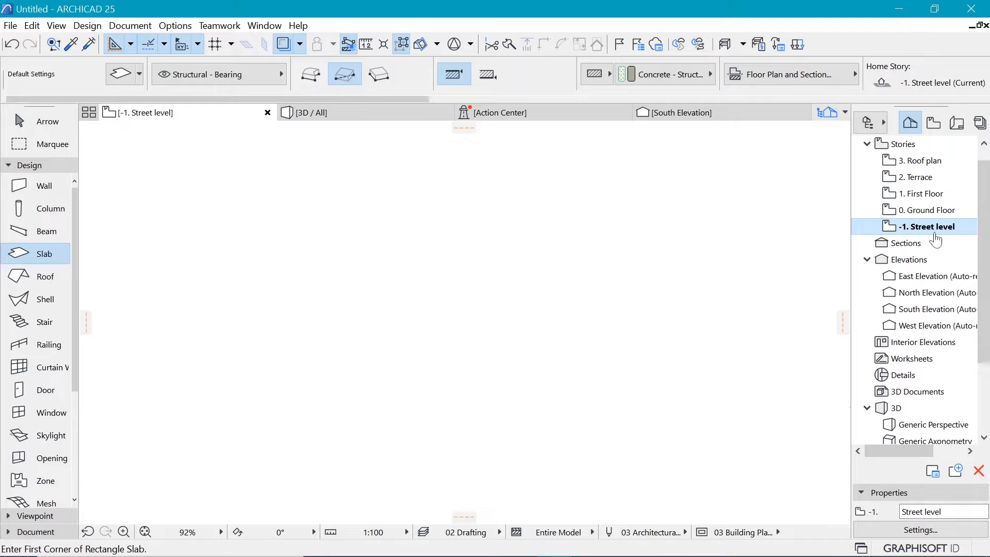
{"action": "left_click", "coordinate": [301, 44]}
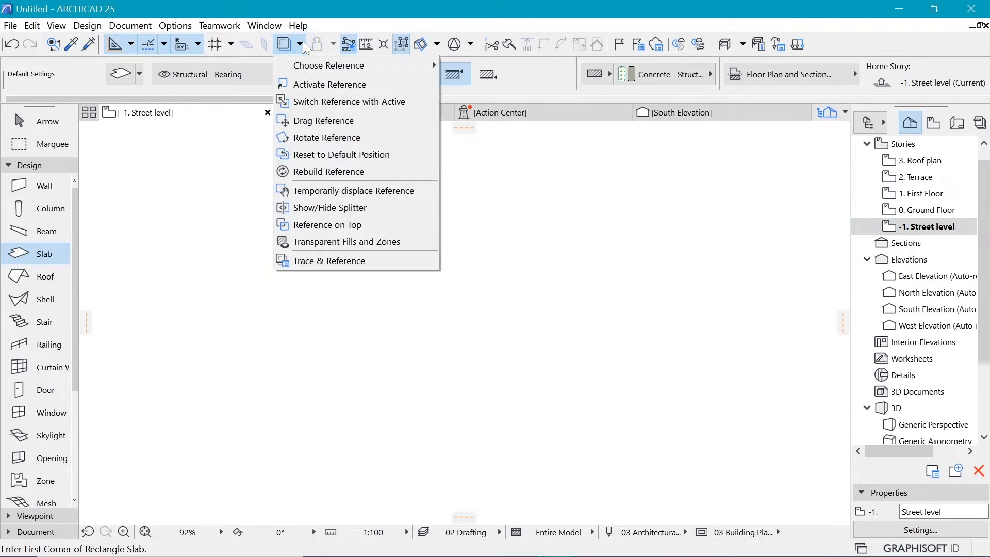
{"action": "mouse_move", "coordinate": [329, 64]}
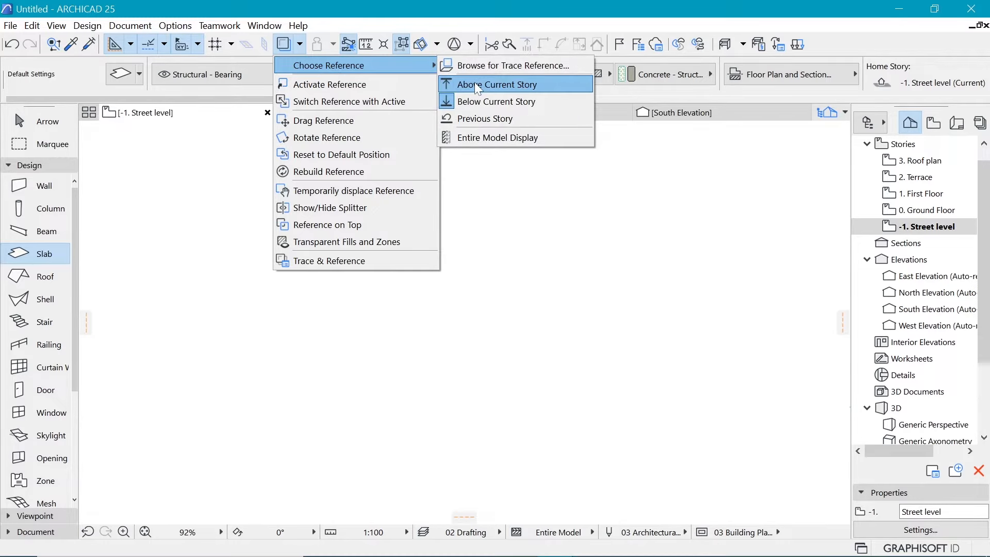
{"action": "left_click", "coordinate": [478, 86]}
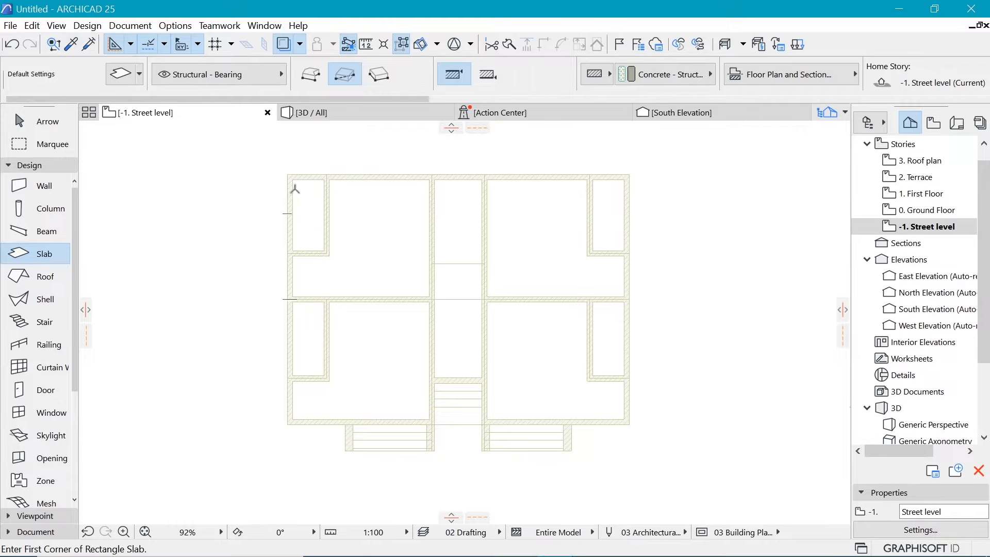
Pick up the structural brick parameters of the traced left exterior wall as the defaults for new walls
{"action": "key", "text": "Escape"}
{"action": "left_click", "coordinate": [71, 45]}
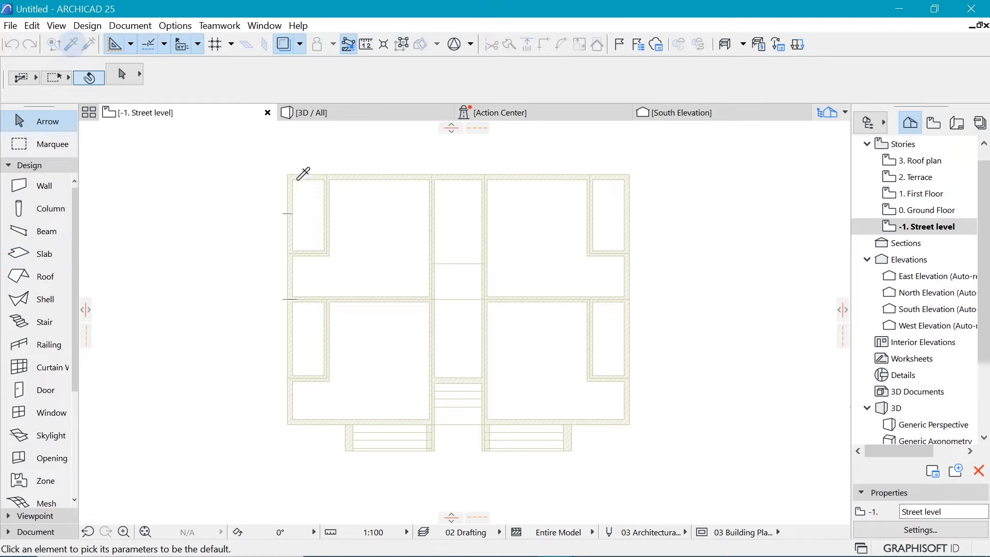
{"action": "left_click", "coordinate": [292, 202]}
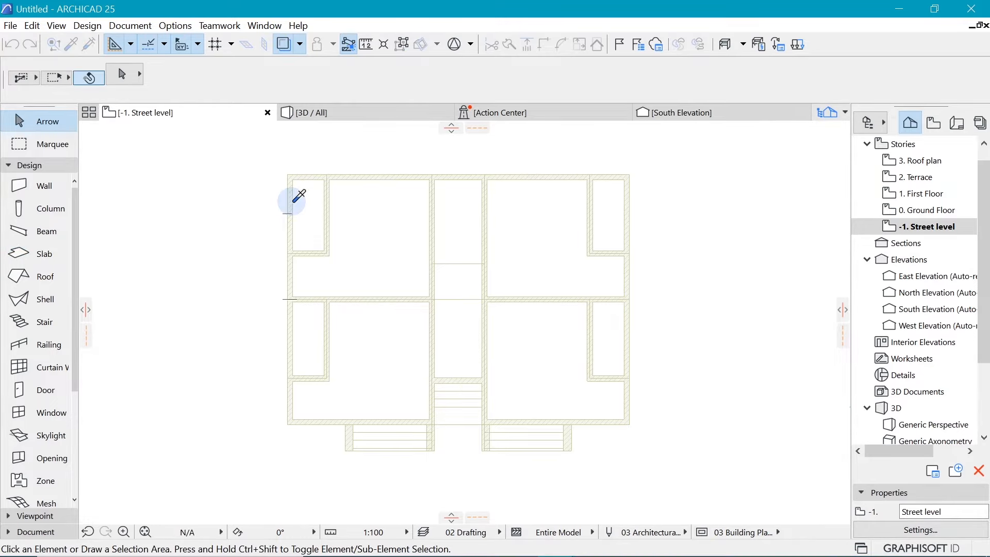
{"action": "left_click", "coordinate": [293, 187]}
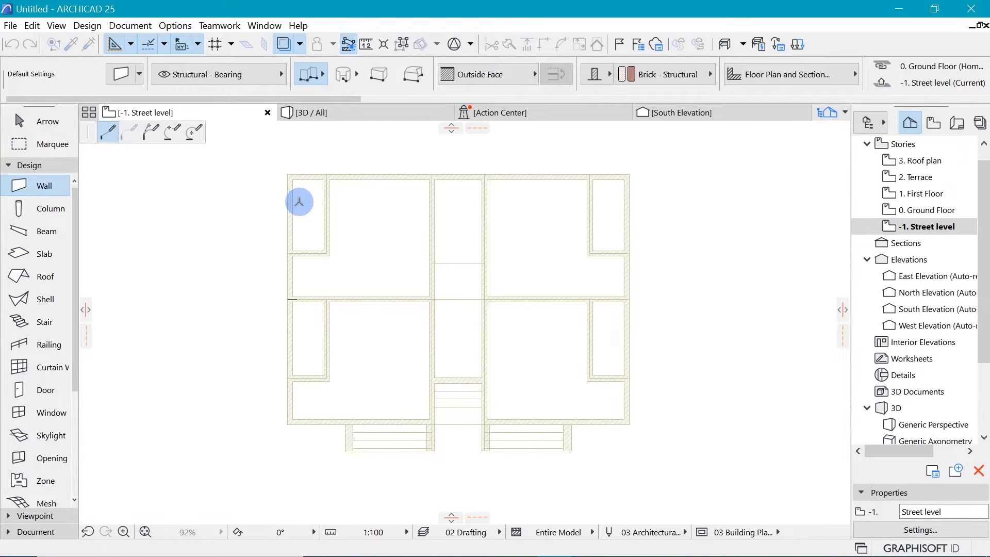
{"action": "key", "text": "Escape"}
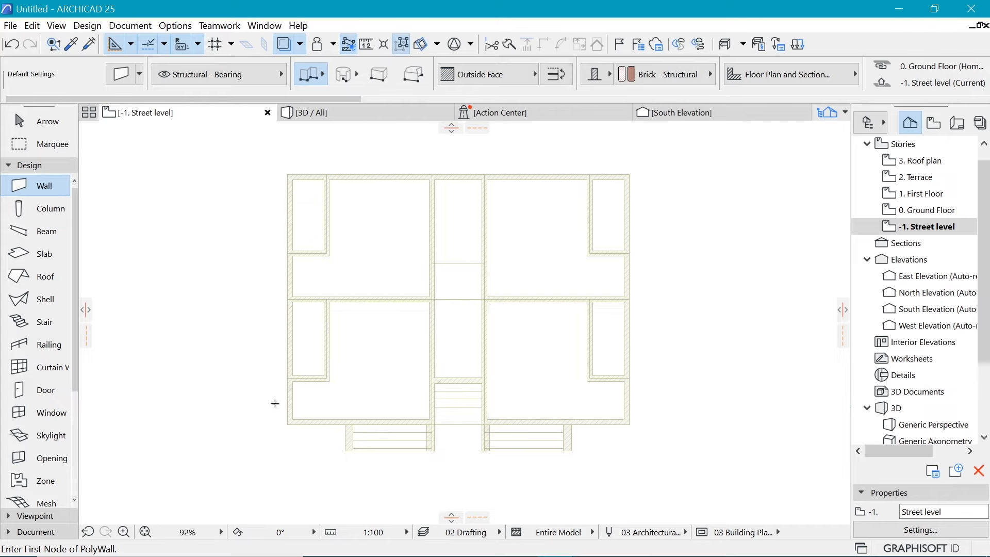
Draw a rectangular wall on the Street level along the traced building outline, from the front-left to the back-right outer corner
{"action": "left_click", "coordinate": [286, 425]}
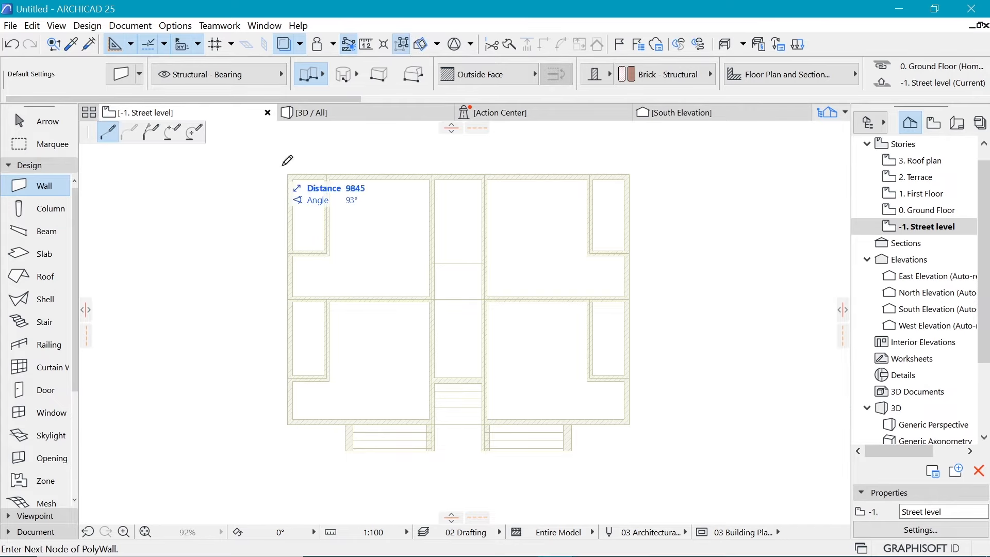
{"action": "left_click", "coordinate": [311, 78]}
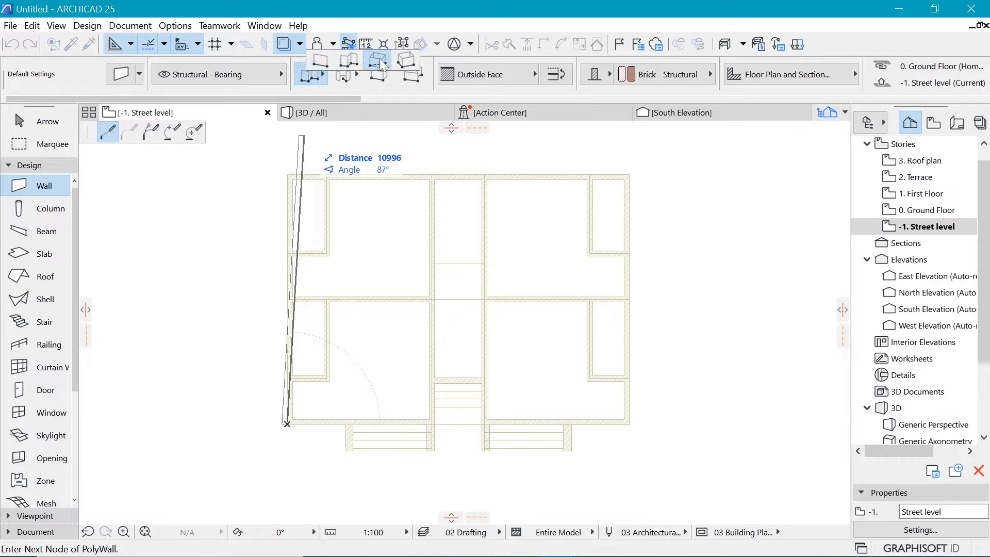
{"action": "left_click", "coordinate": [380, 60]}
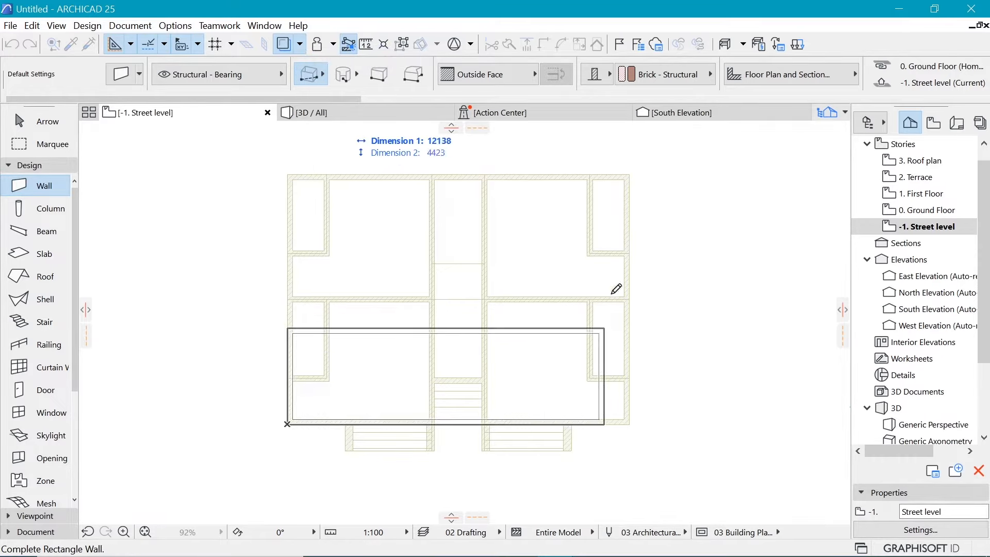
{"action": "left_click", "coordinate": [630, 175]}
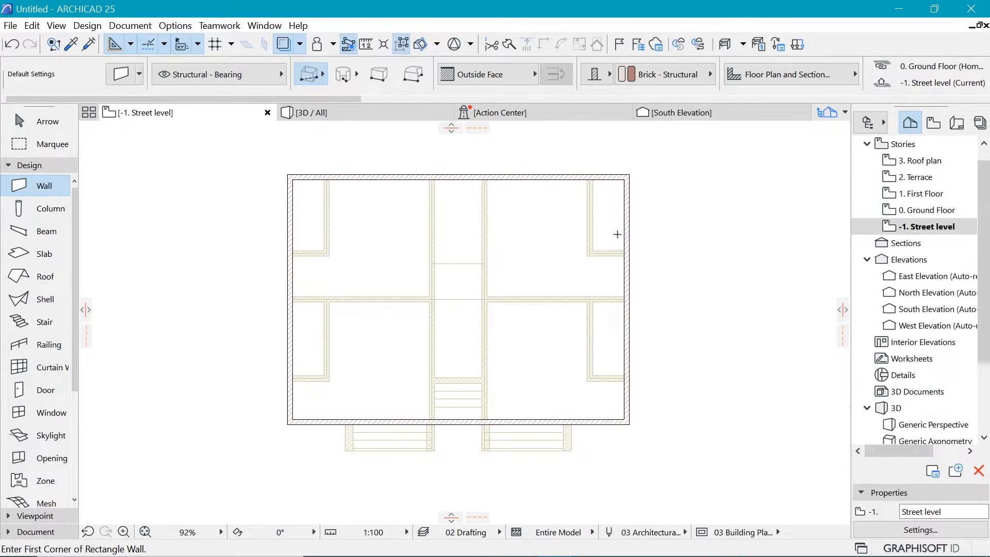
Set the default wall thickness to 300
{"action": "scroll", "coordinate": [541, 446], "scroll_direction": "up", "scroll_amount": 3}
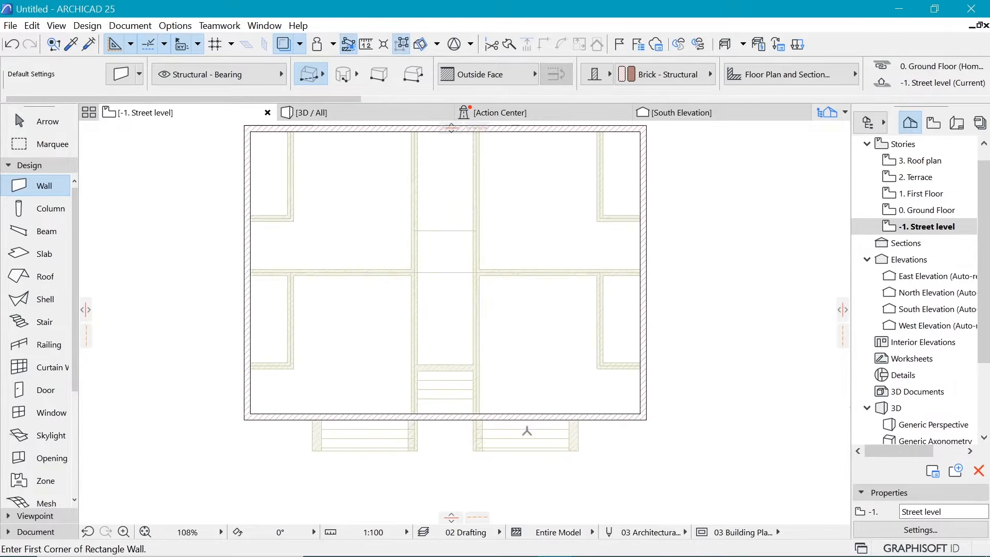
{"action": "scroll", "coordinate": [280, 451], "scroll_direction": "up", "scroll_amount": 3}
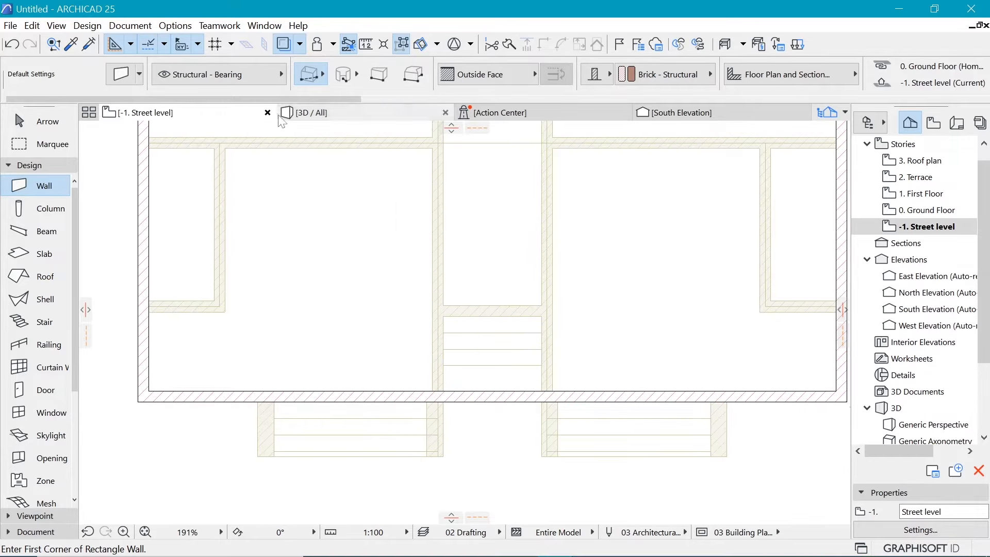
{"action": "scroll", "coordinate": [719, 76], "scroll_direction": "down", "scroll_amount": 8}
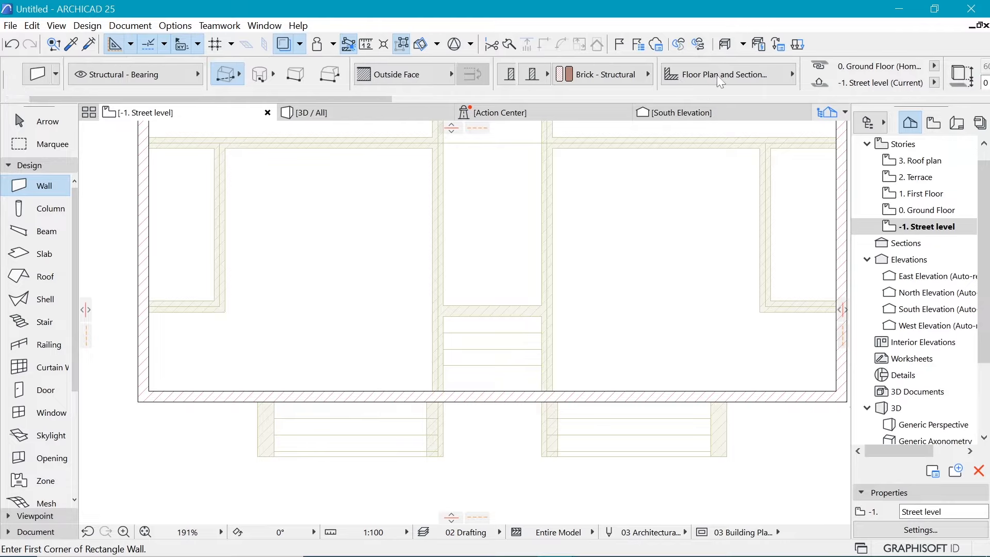
{"action": "scroll", "coordinate": [718, 75], "scroll_direction": "down", "scroll_amount": 4}
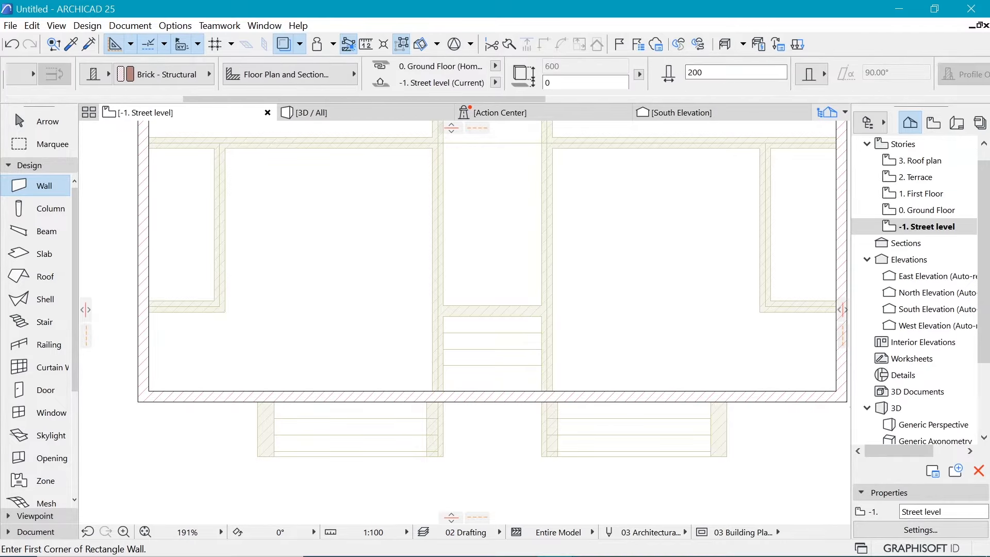
{"action": "left_click", "coordinate": [730, 74]}
{"action": "double_click", "coordinate": [691, 73]}
Draw a single straight wall from the front wall's outer face to the outer end of the traced pier left of the entrance
{"action": "left_click", "coordinate": [444, 401]}
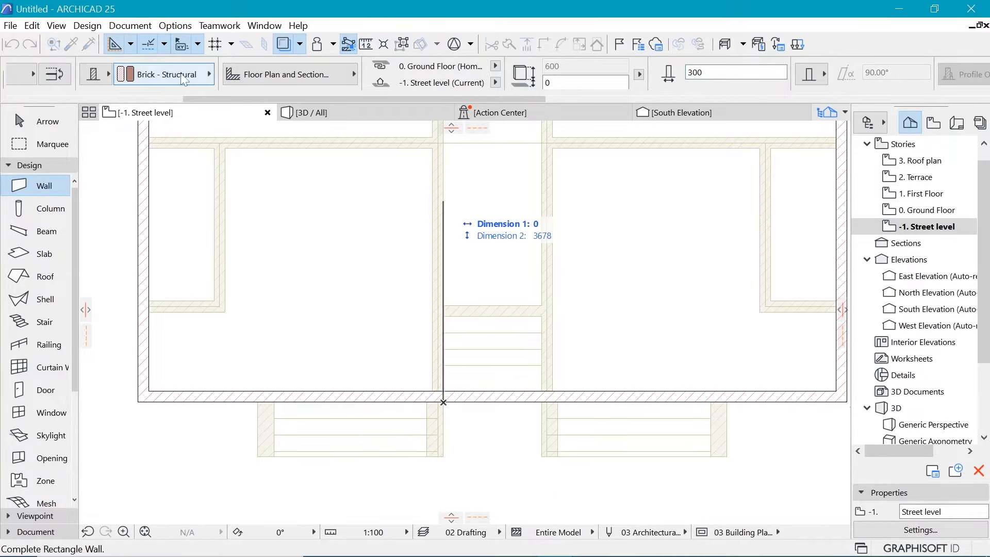
{"action": "scroll", "coordinate": [200, 77], "scroll_direction": "up", "scroll_amount": 10}
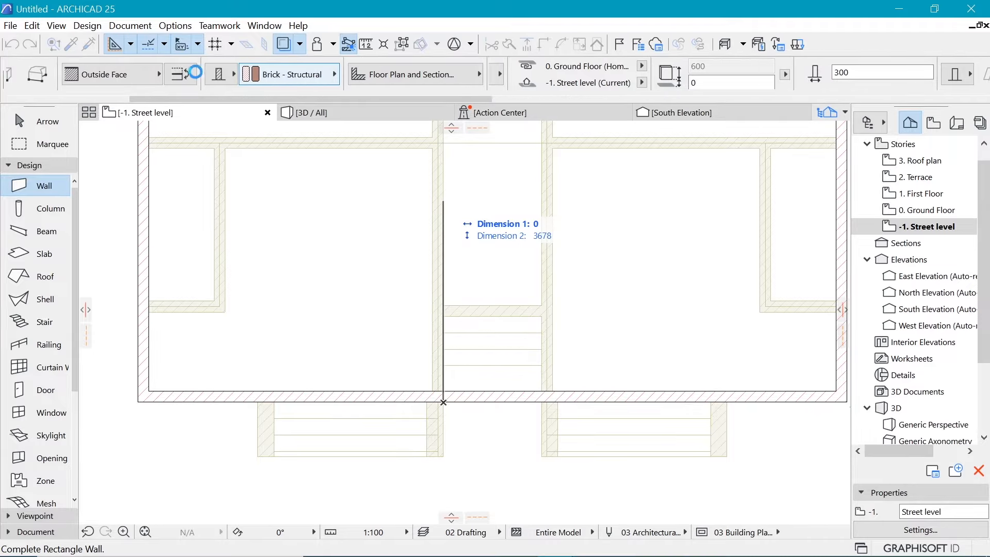
{"action": "scroll", "coordinate": [198, 77], "scroll_direction": "up", "scroll_amount": 4}
{"action": "left_click", "coordinate": [311, 76]}
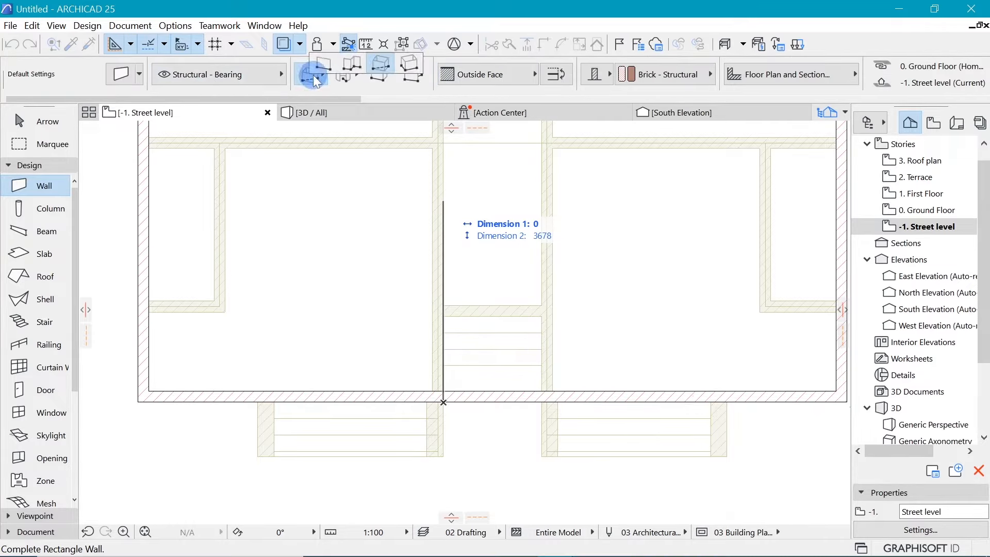
{"action": "left_click", "coordinate": [324, 63]}
{"action": "left_click", "coordinate": [444, 403]}
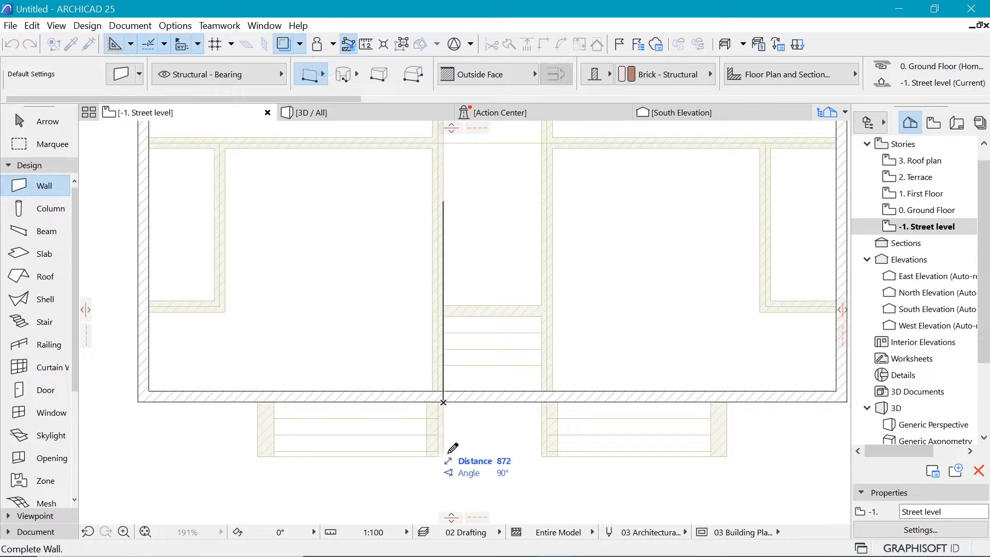
{"action": "left_click", "coordinate": [444, 455]}
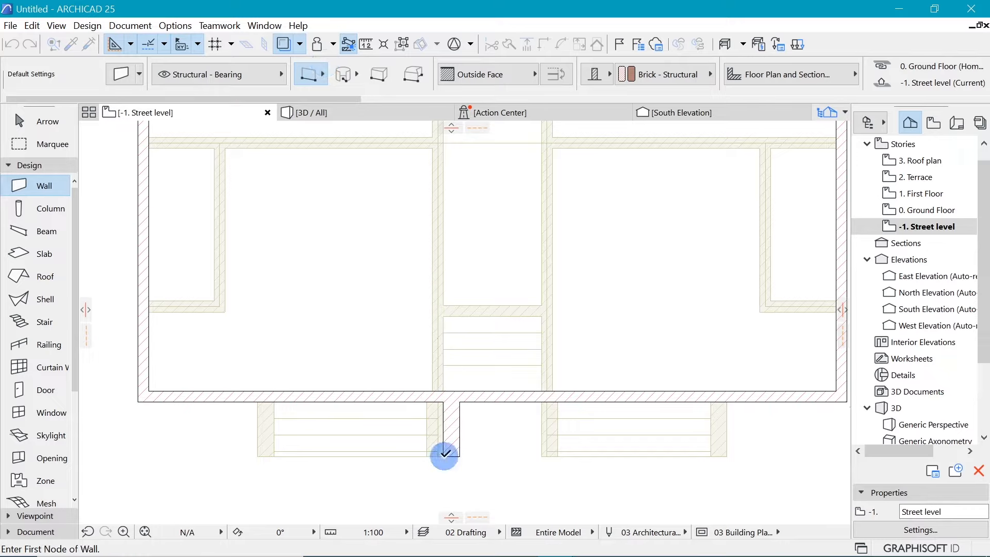
Flip the new pier wall about its reference line onto the traced pier left of the entrance
{"action": "left_click", "coordinate": [444, 456]}
{"action": "left_click", "coordinate": [445, 455], "text": "shift"}
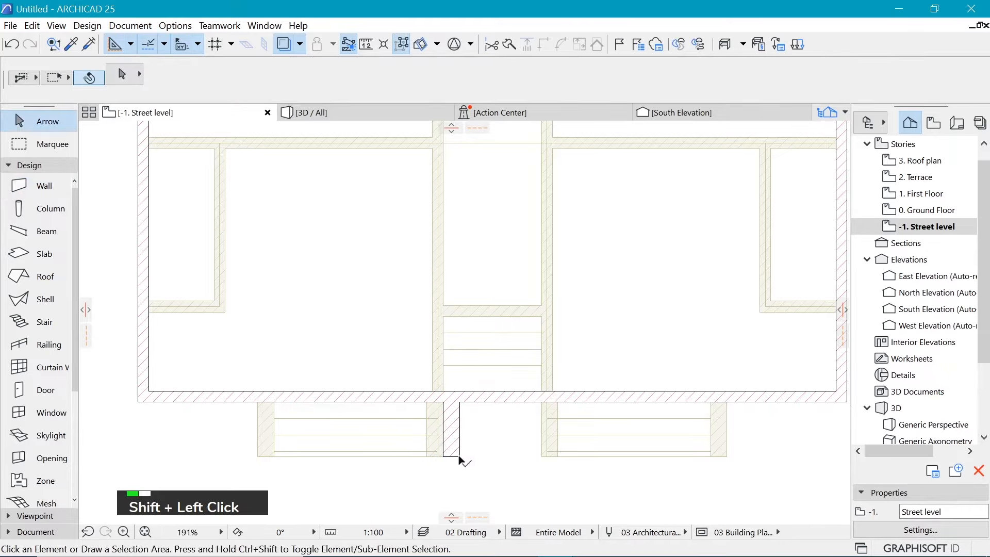
{"action": "left_click", "coordinate": [458, 456], "text": "shift"}
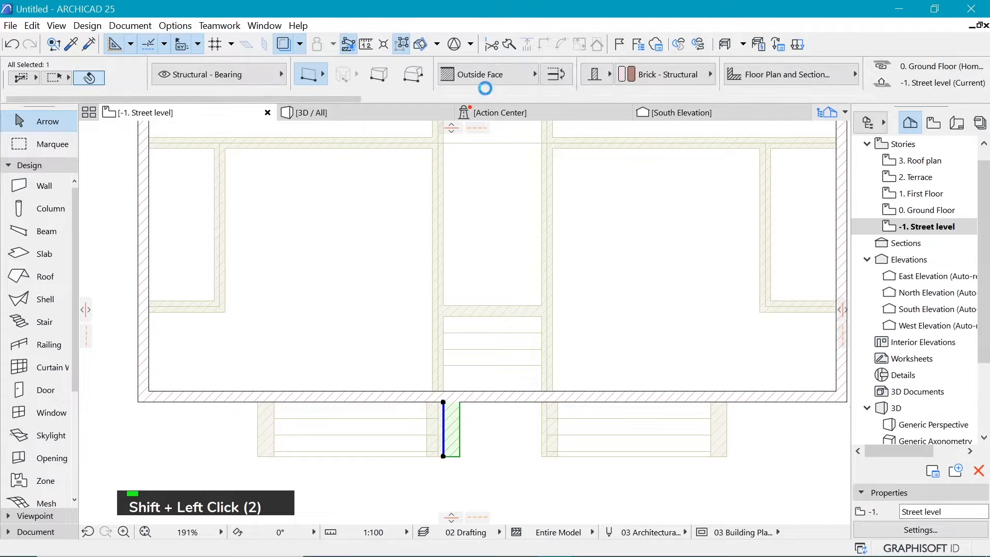
{"action": "left_click", "coordinate": [549, 81]}
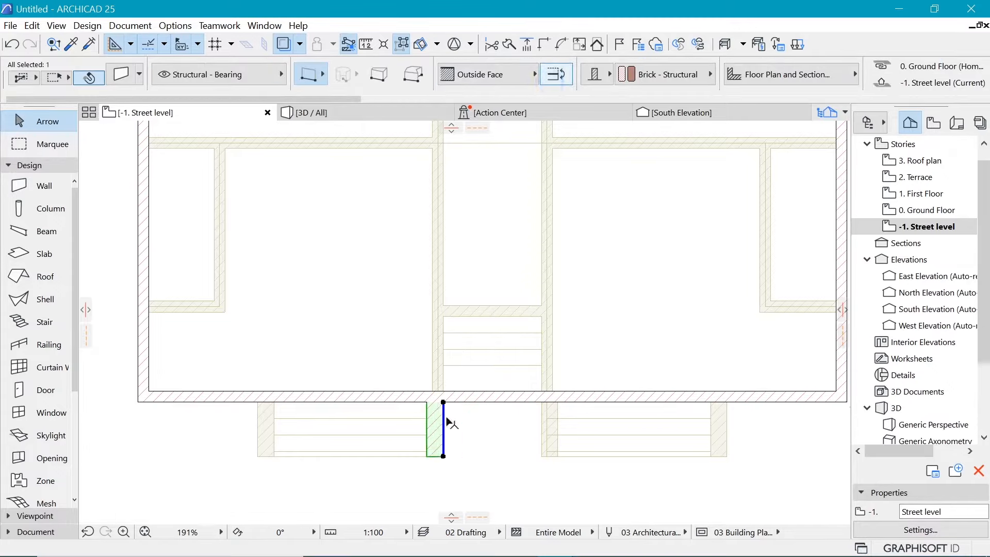
Copy the flipped pier wall to the inner face of the traced pier right of the entrance and flip it outward onto that pier
{"action": "key", "text": "ctrl+d"}
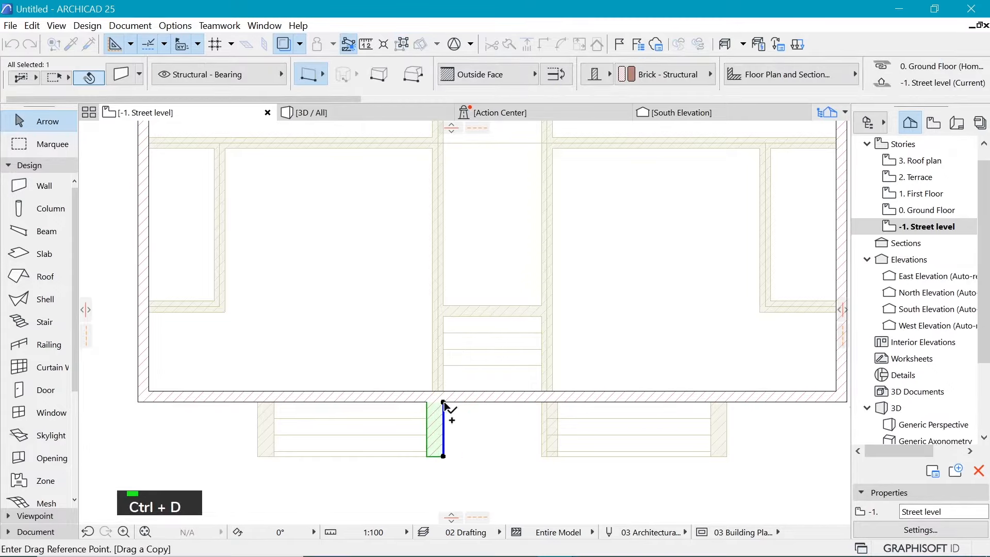
{"action": "left_click", "coordinate": [443, 403]}
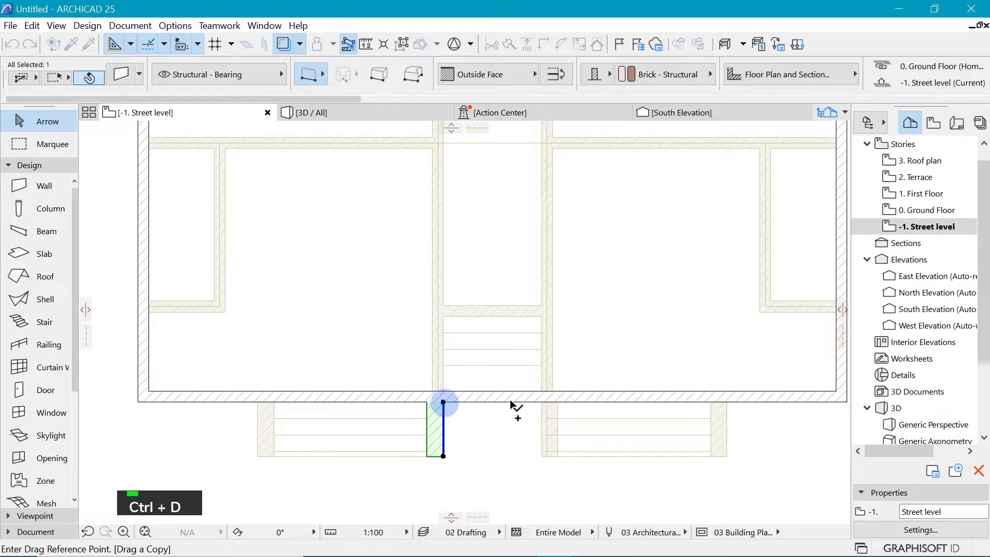
{"action": "left_click", "coordinate": [542, 403]}
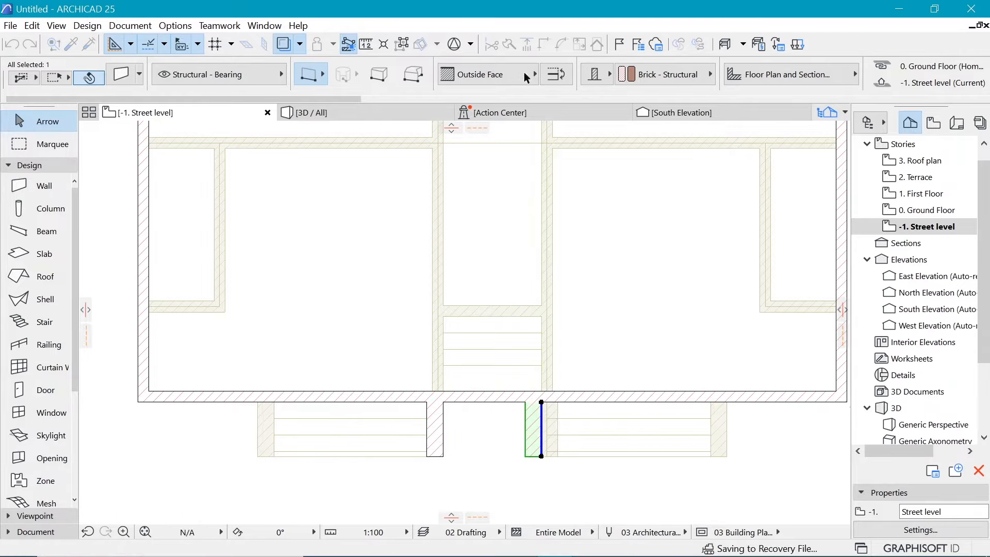
{"action": "left_click", "coordinate": [555, 76]}
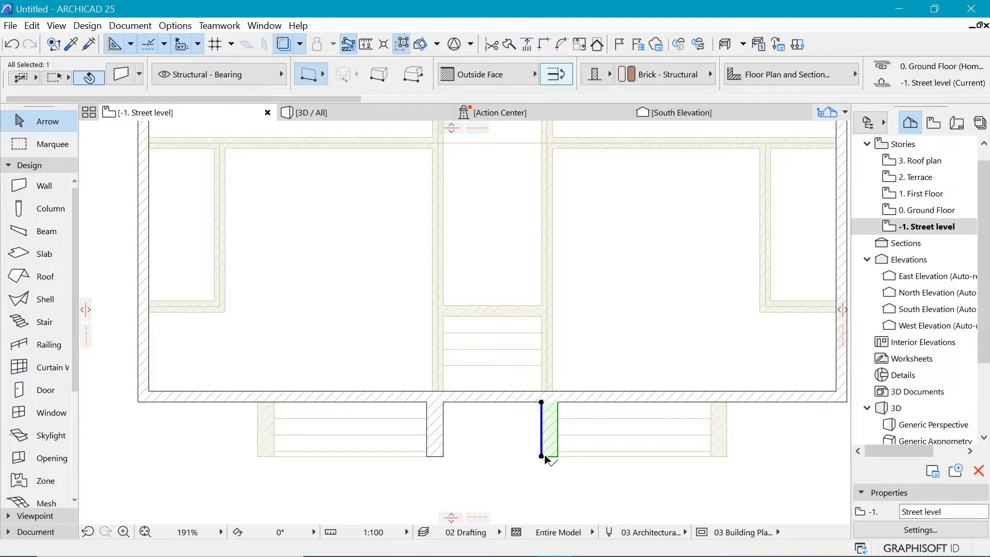
Copy the pier wall right of the entrance onto the rightmost traced pier, matching their outer corners at the front wall
{"action": "key", "text": "ctrl+d"}
{"action": "left_click", "coordinate": [557, 403]}
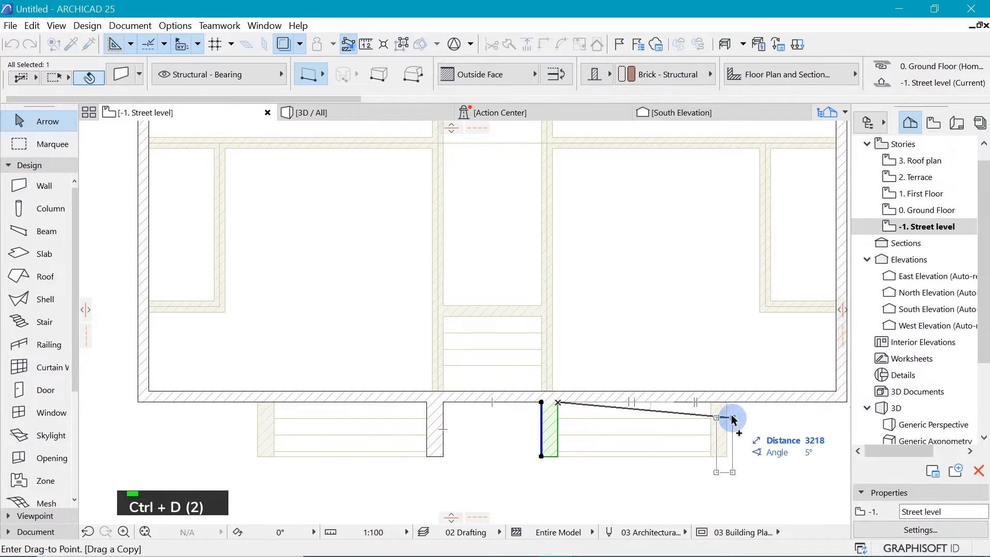
{"action": "left_click", "coordinate": [728, 406]}
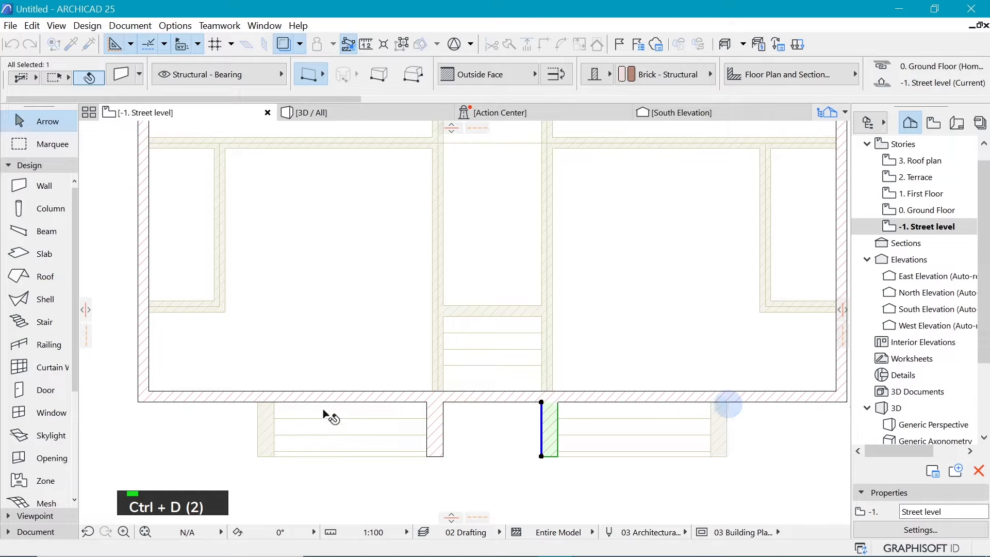
{"action": "left_click", "coordinate": [451, 408]}
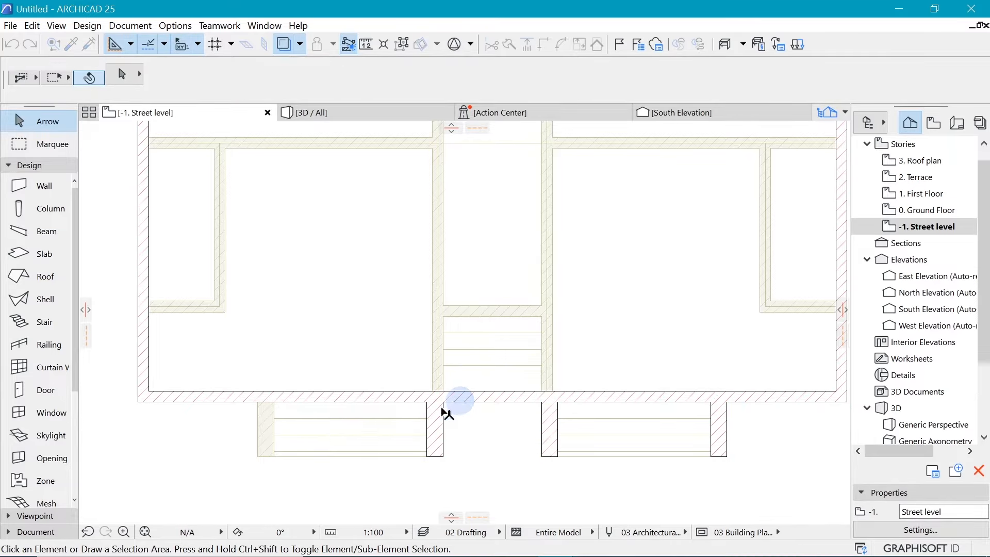
Copy the pier wall left of the entrance onto the leftmost traced pier, matching their outer corners at the front wall
{"action": "left_click", "coordinate": [444, 415], "text": "shift"}
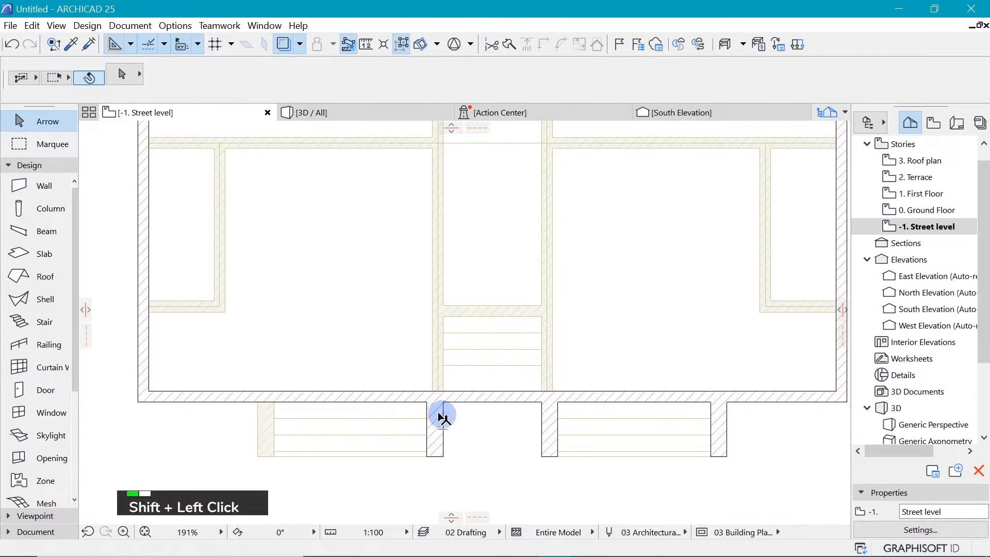
{"action": "key", "text": "ctrl+d"}
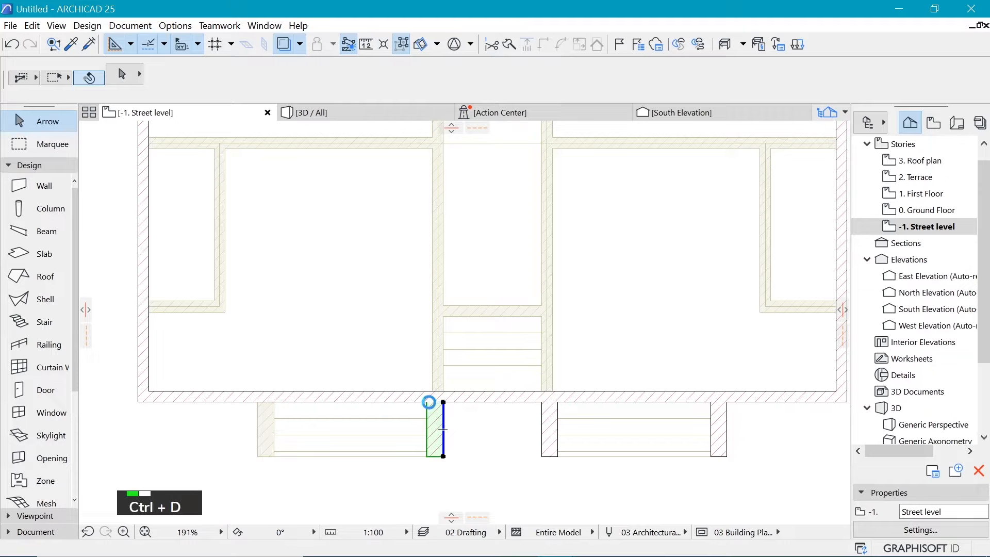
{"action": "left_click", "coordinate": [410, 409], "text": "ctrl"}
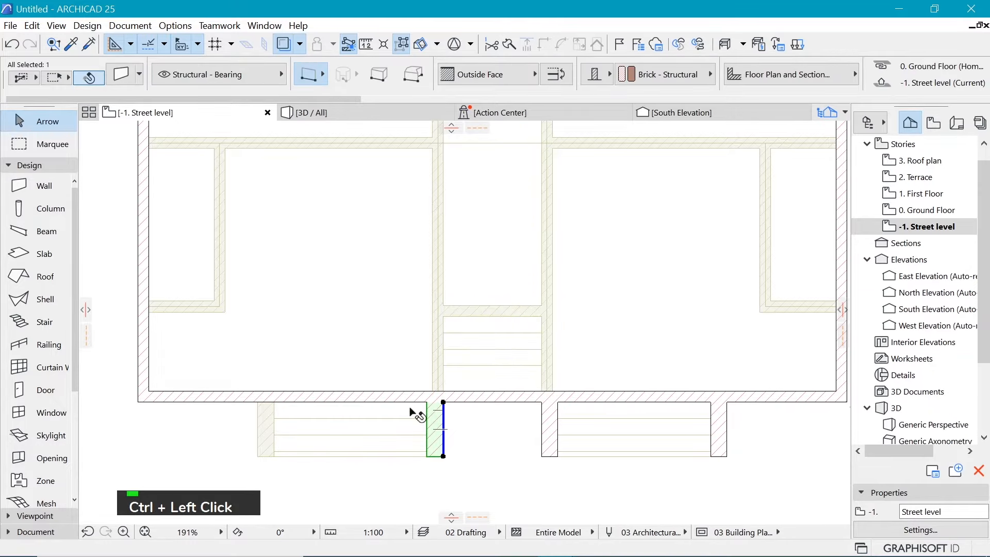
{"action": "left_click", "coordinate": [427, 402]}
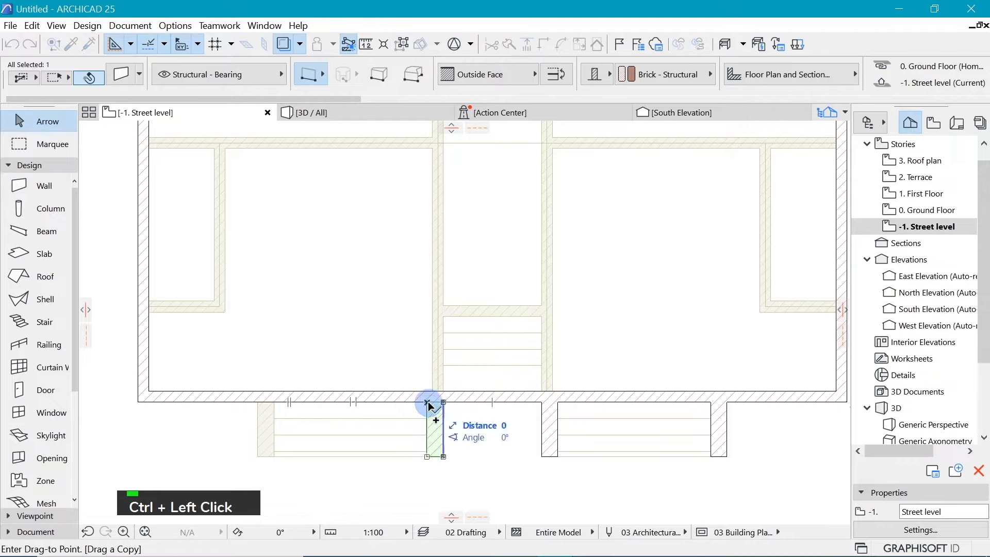
{"action": "left_click", "coordinate": [256, 403]}
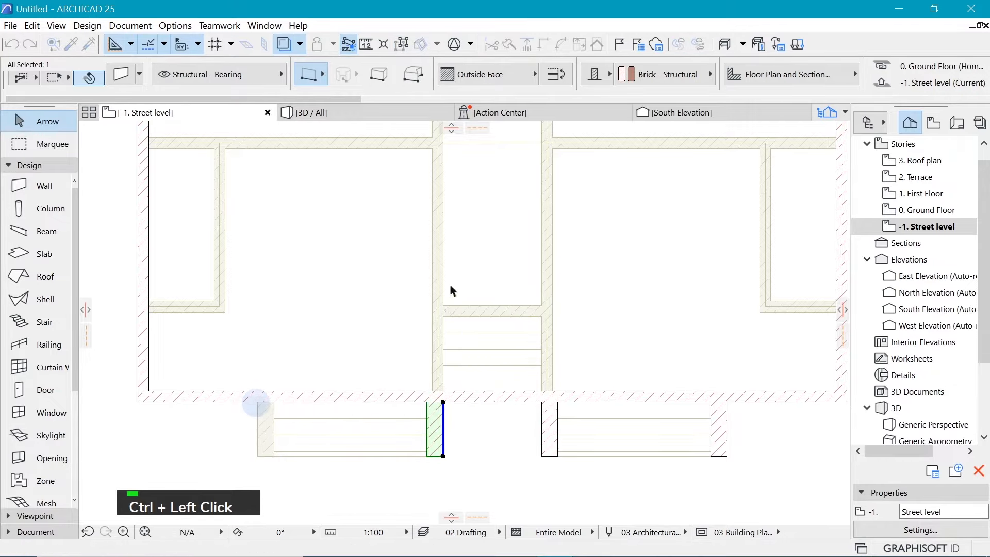
Examine the front pier walls, the entrance treads and the wall crossing the central entrance in 3D
{"action": "left_click", "coordinate": [330, 110]}
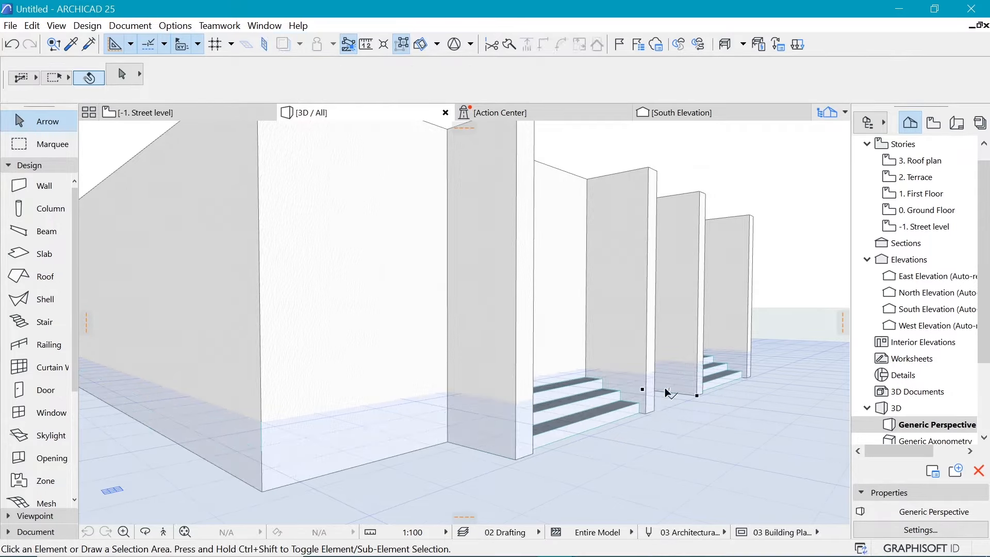
{"action": "key", "text": "o"}
{"action": "left_click_drag", "start_coordinate": [675, 340], "coordinate": [307, 353]}
{"action": "scroll", "coordinate": [237, 398], "scroll_direction": "down", "scroll_amount": 5}
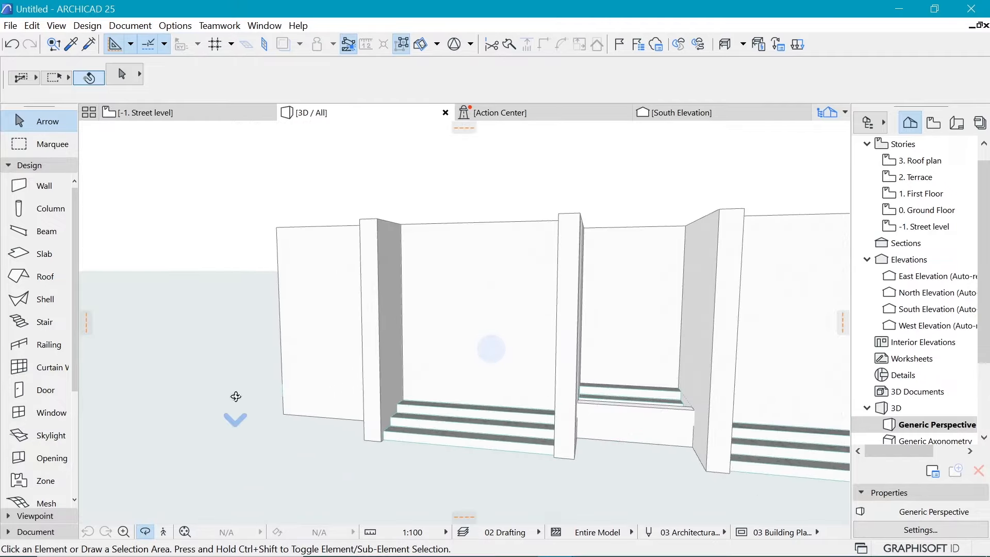
{"action": "scroll", "coordinate": [446, 379], "scroll_direction": "up", "scroll_amount": 2}
{"action": "left_click_drag", "start_coordinate": [526, 357], "coordinate": [602, 418]}
{"action": "scroll", "coordinate": [480, 438], "scroll_direction": "up", "scroll_amount": 5}
{"action": "left_click_drag", "start_coordinate": [461, 398], "coordinate": [473, 384]}
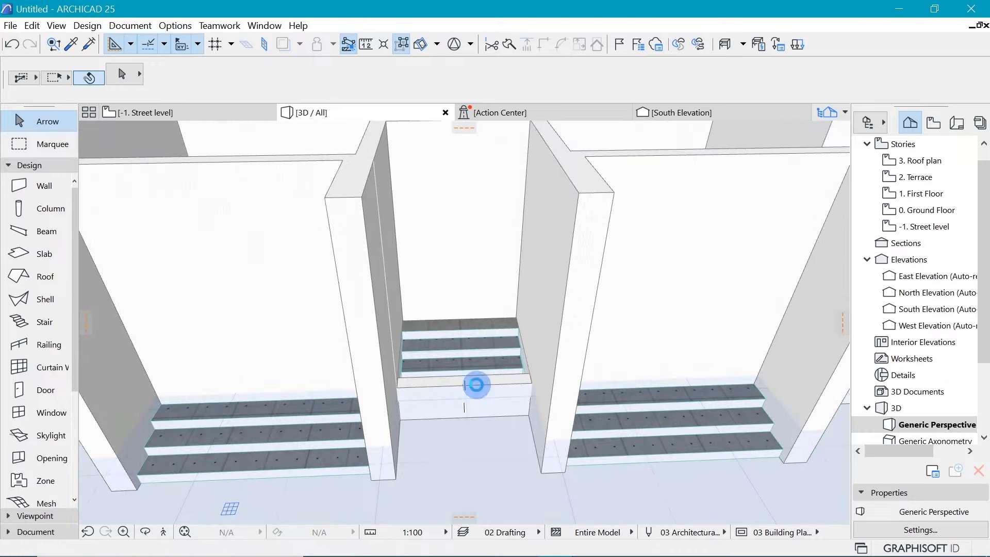
{"action": "left_click", "coordinate": [522, 376]}
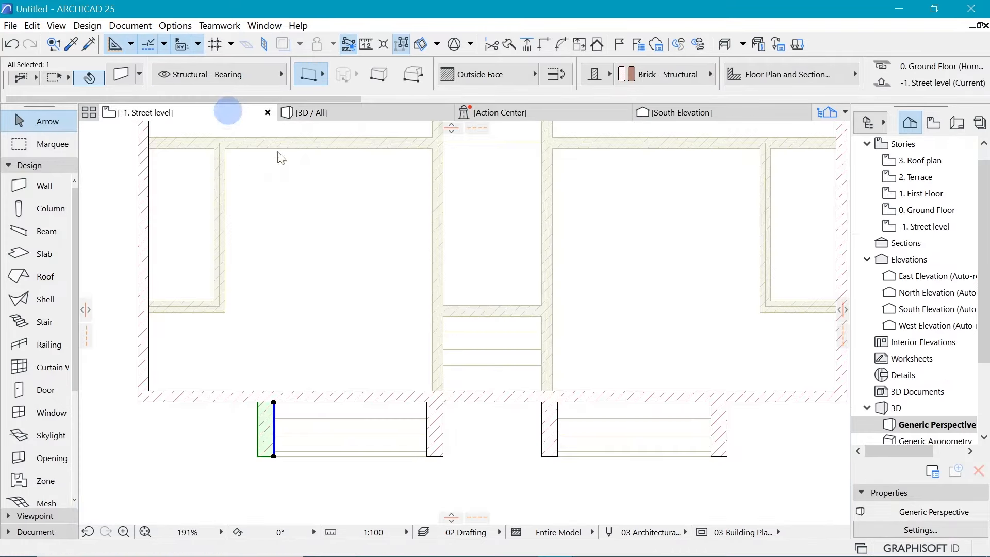
Return to the Street level floor plan and select the long front wall behind the piers
{"action": "left_click", "coordinate": [226, 112]}
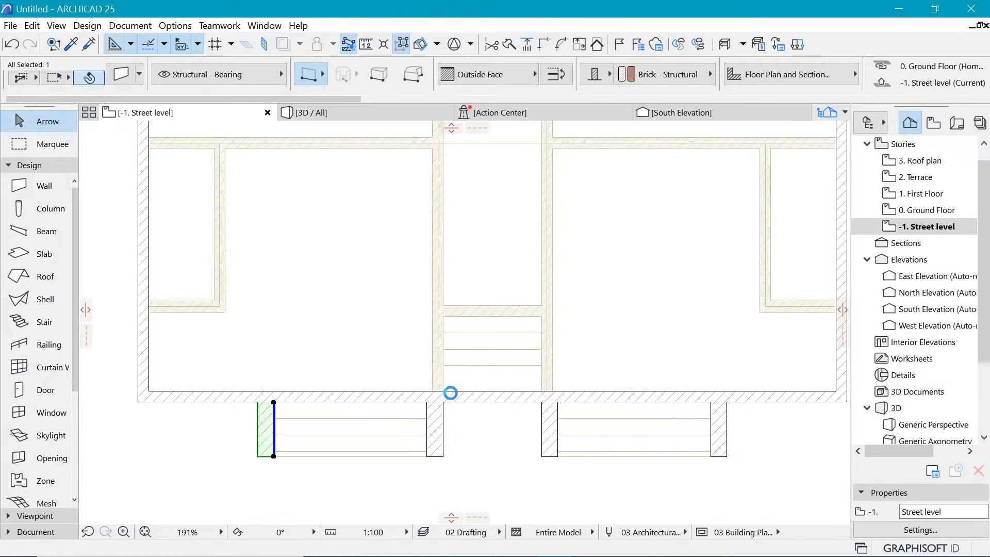
{"action": "left_click", "coordinate": [493, 406]}
{"action": "left_click", "coordinate": [506, 403]}
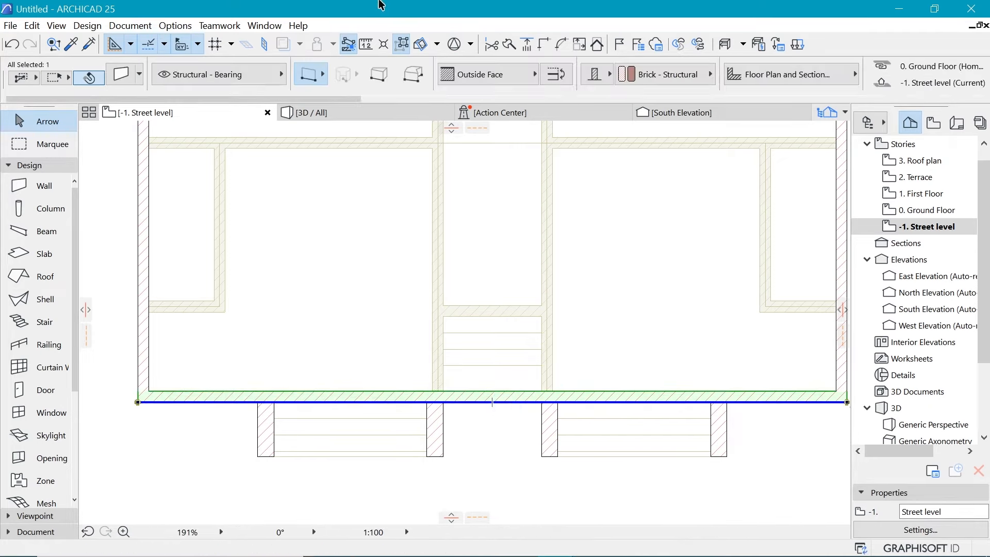
Try to split the front wall along a line from the left entrance pier's inner corner to the traced treads
{"action": "left_click", "coordinate": [510, 45]}
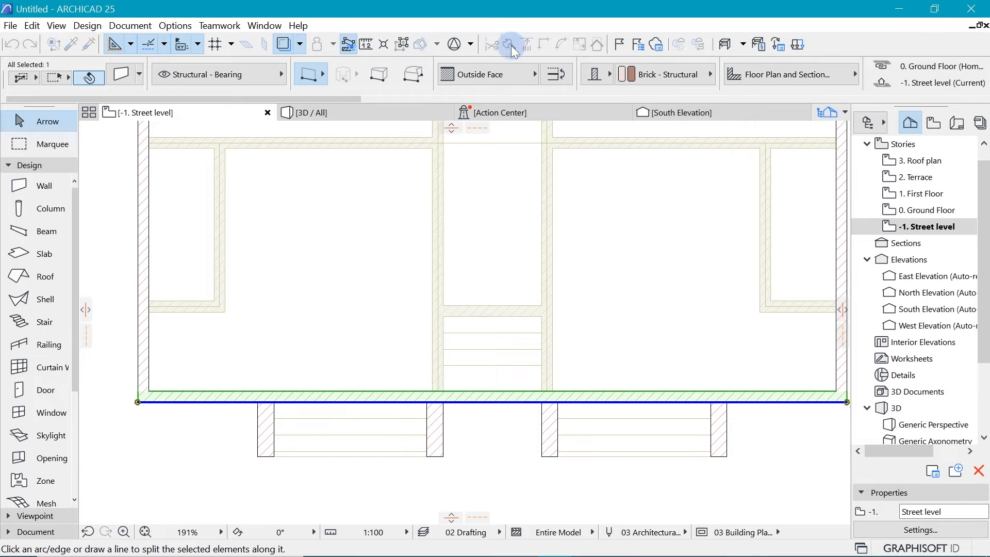
{"action": "left_click", "coordinate": [443, 402]}
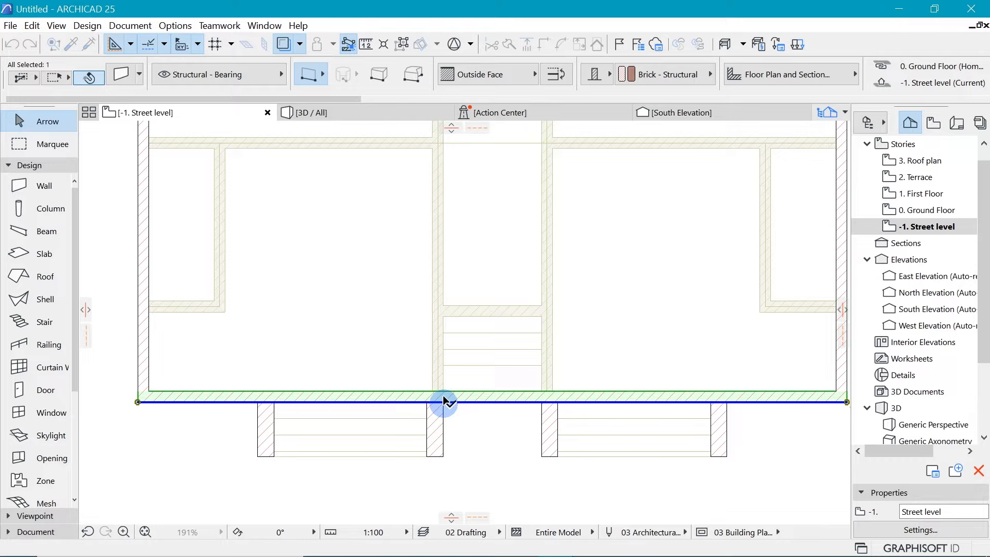
{"action": "left_click", "coordinate": [444, 333]}
{"action": "left_click", "coordinate": [516, 339]}
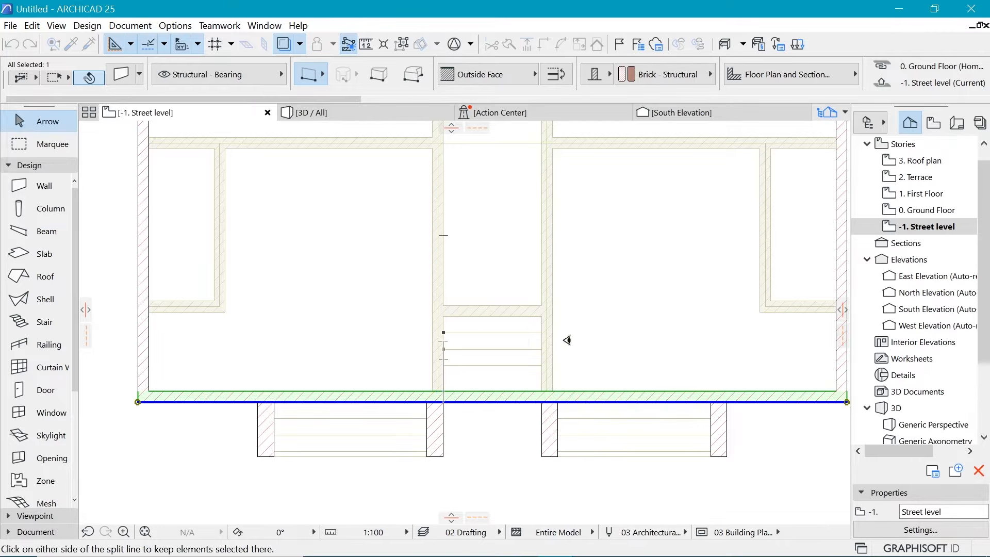
{"action": "left_click", "coordinate": [564, 340]}
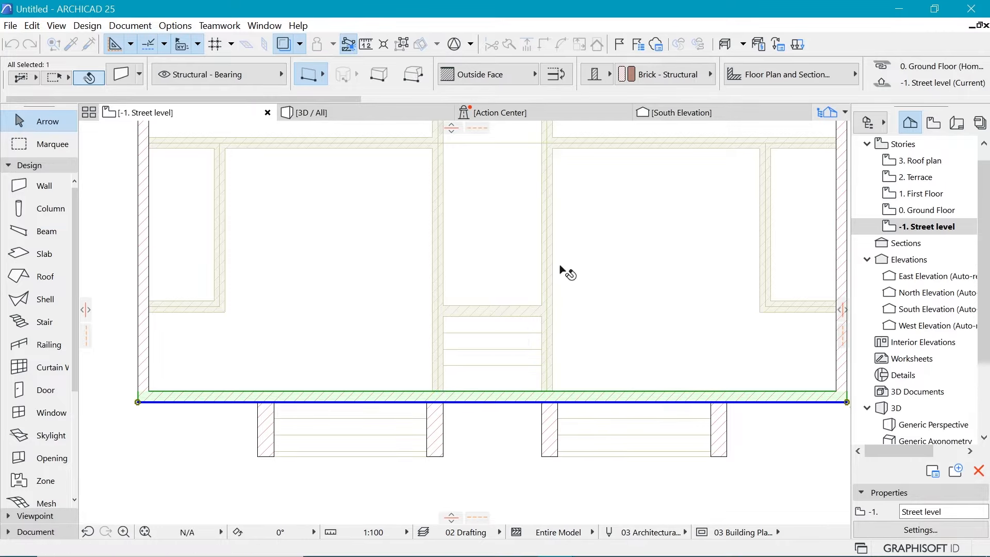
Split the front wall along a line crossing it at the left entrance pier's inner face, keeping the right-hand part selected
{"action": "left_click", "coordinate": [509, 45]}
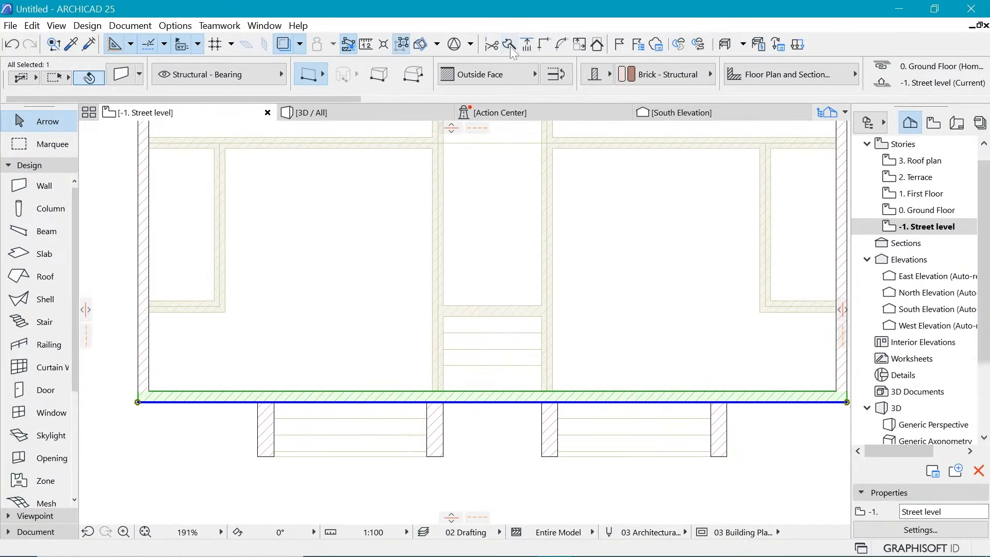
{"action": "left_click", "coordinate": [509, 46]}
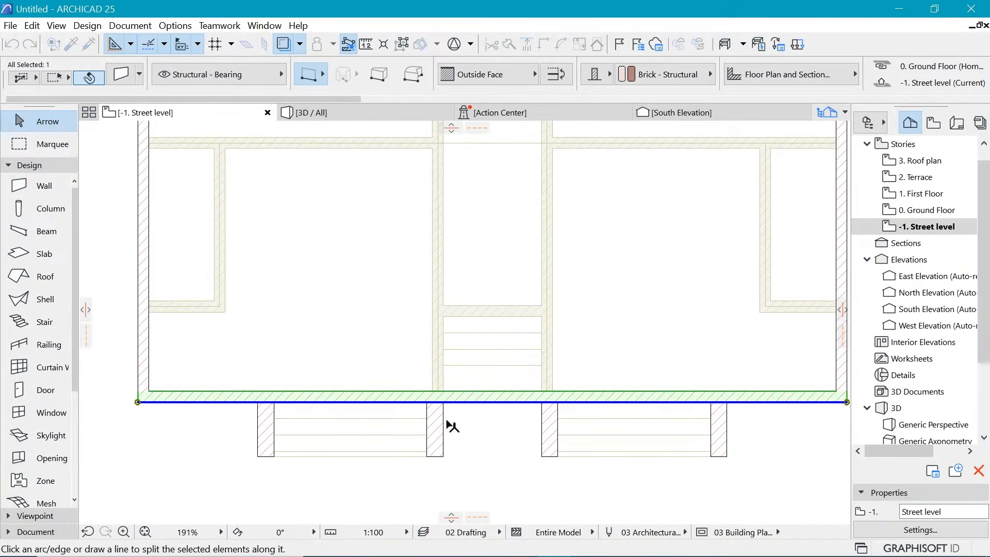
{"action": "left_click", "coordinate": [444, 371]}
{"action": "left_click", "coordinate": [444, 421]}
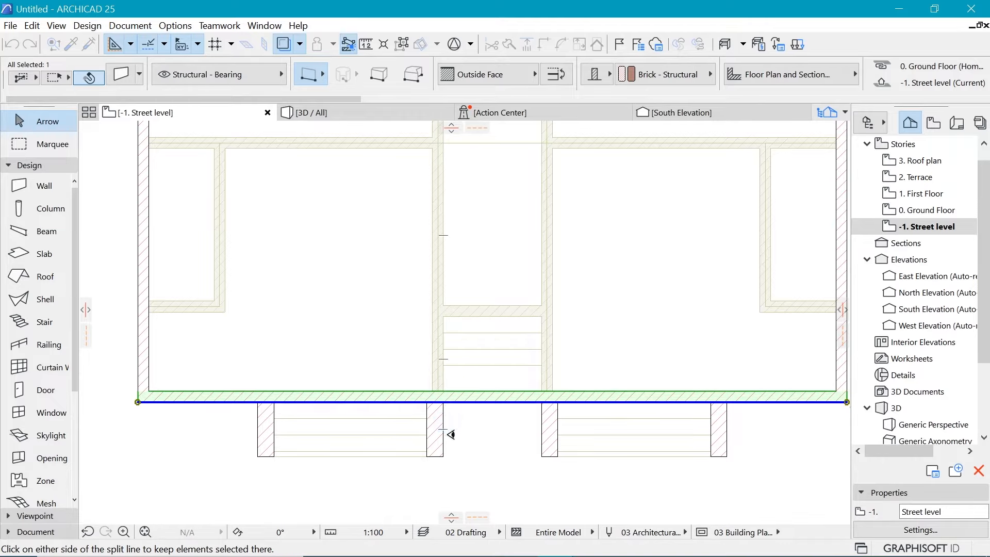
{"action": "left_click", "coordinate": [589, 332]}
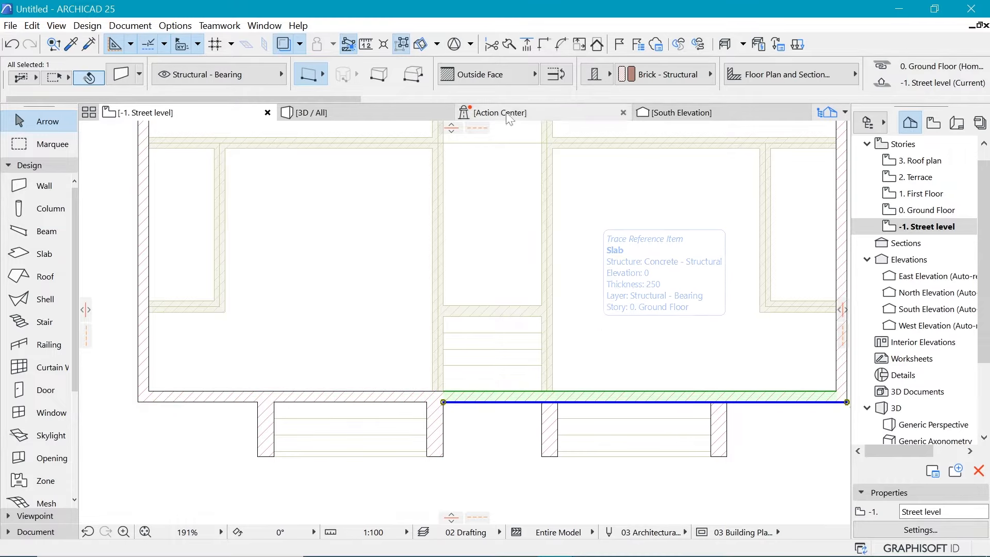
Split the selected wall at the right entrance pier's inner face and delete the segment between the two entrance piers
{"action": "left_click", "coordinate": [509, 46]}
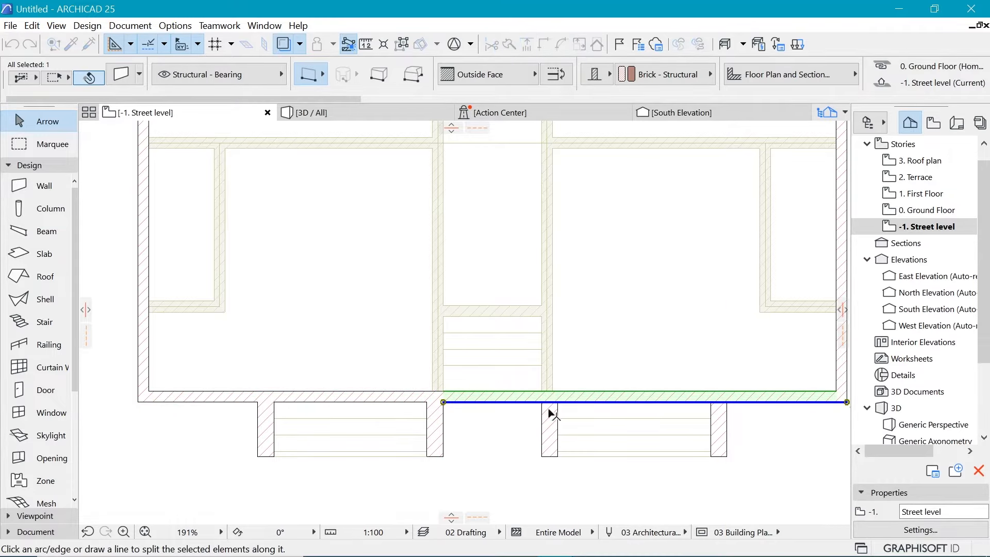
{"action": "left_click", "coordinate": [542, 383]}
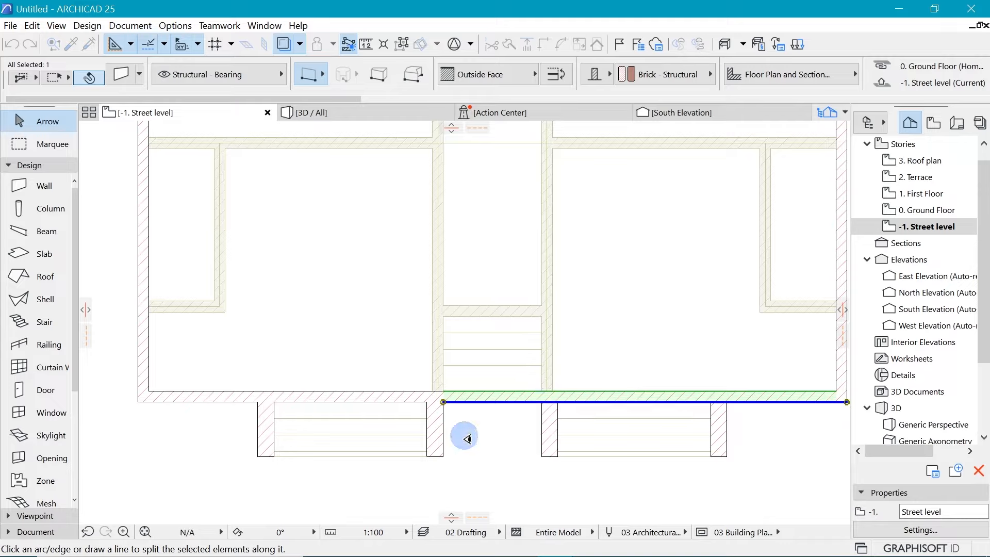
{"action": "left_click", "coordinate": [464, 435]}
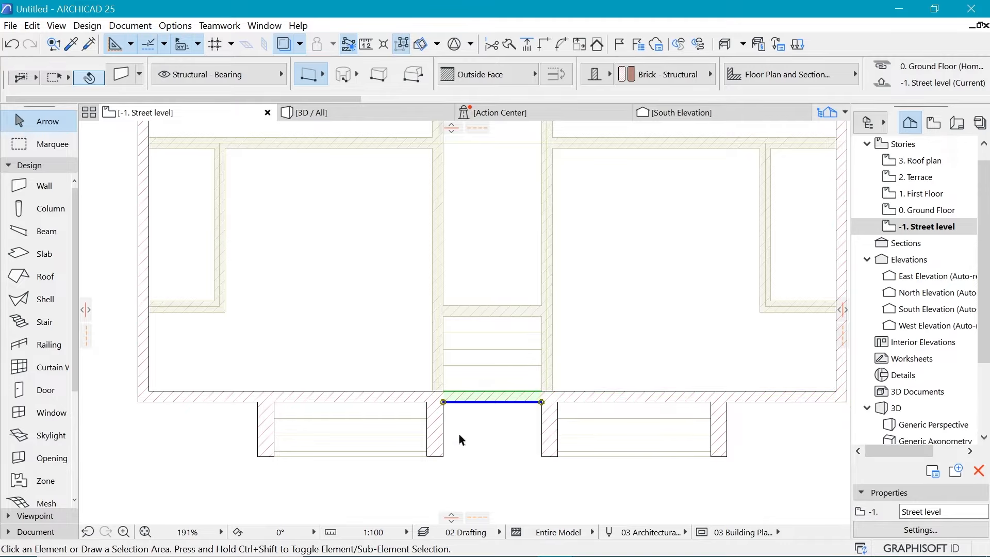
{"action": "key", "text": "Delete"}
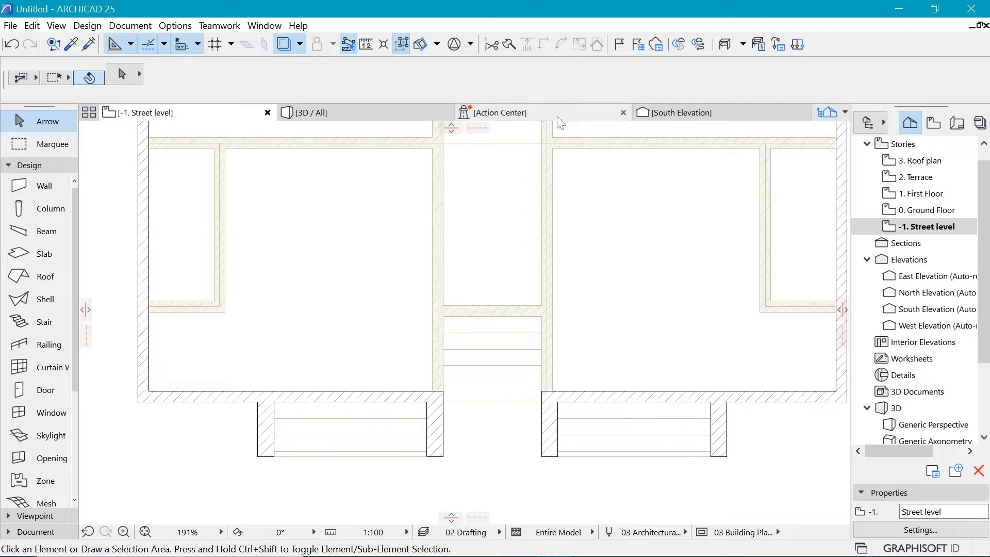
Inspect the opening between the two entrance piers in the 3D view
{"action": "left_click", "coordinate": [398, 114]}
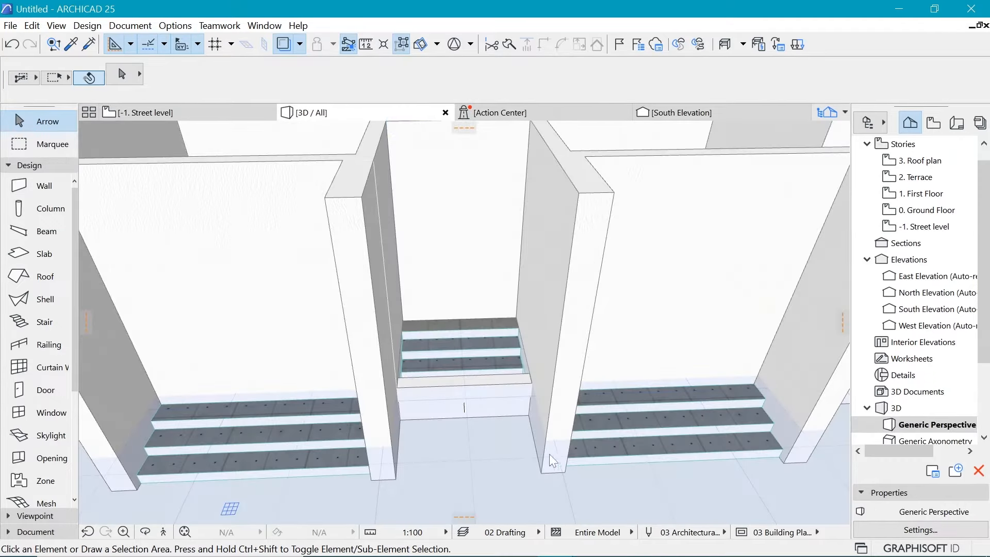
{"action": "left_click", "coordinate": [497, 355]}
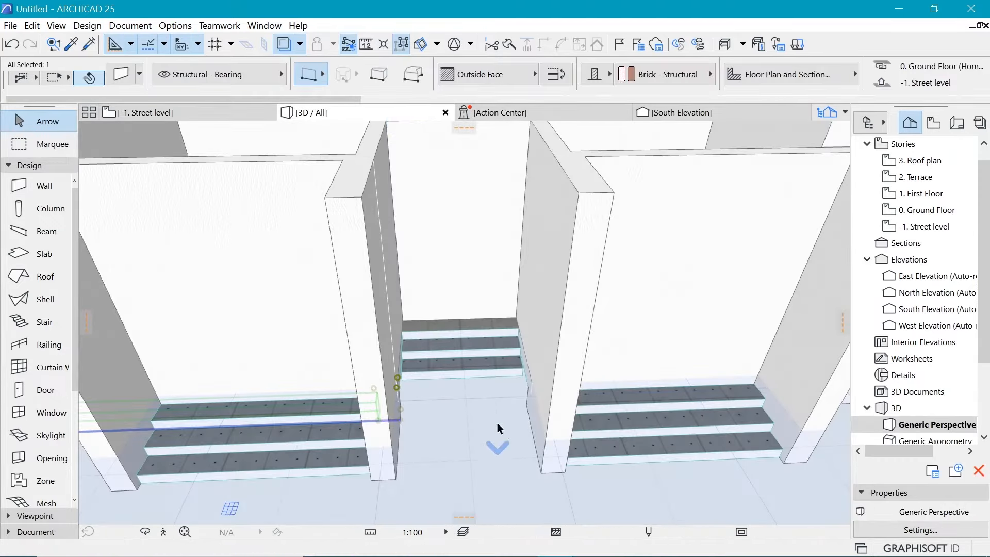
{"action": "scroll", "coordinate": [497, 428], "scroll_direction": "down", "scroll_amount": 10}
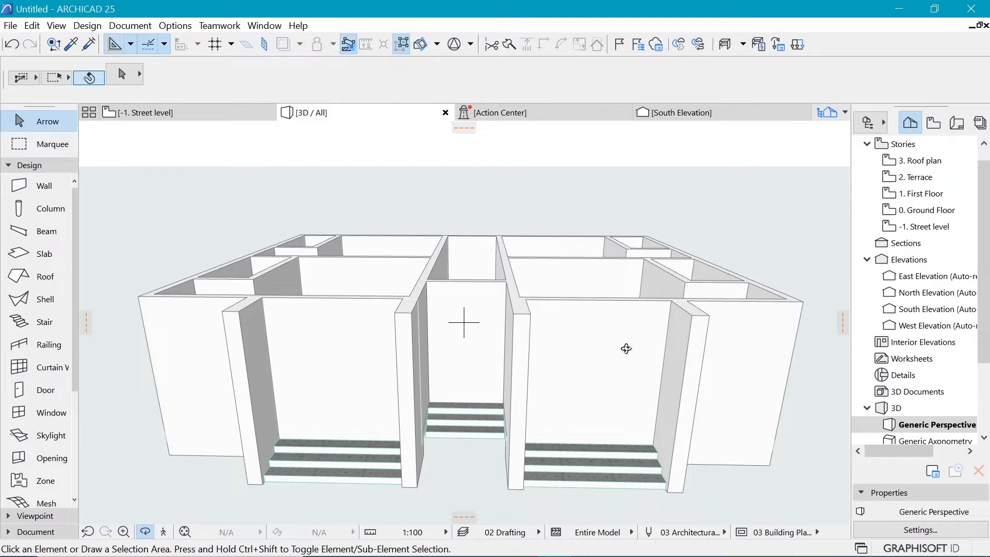
Open the Ground Floor plan with the building's front entrance in view
{"action": "left_click", "coordinate": [180, 110]}
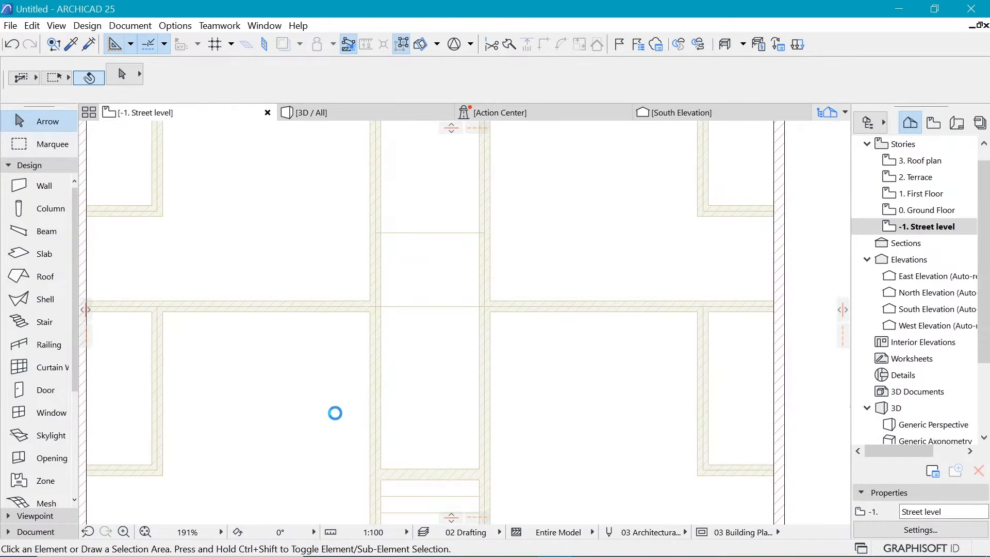
{"action": "left_click", "coordinate": [924, 217]}
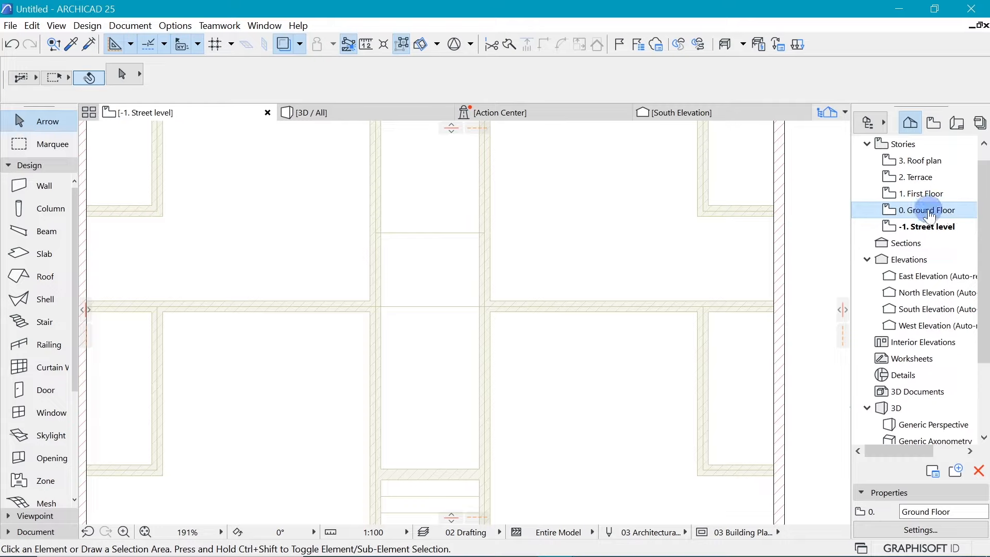
{"action": "double_click", "coordinate": [951, 217]}
{"action": "scroll", "coordinate": [596, 464], "scroll_direction": "down", "scroll_amount": 5}
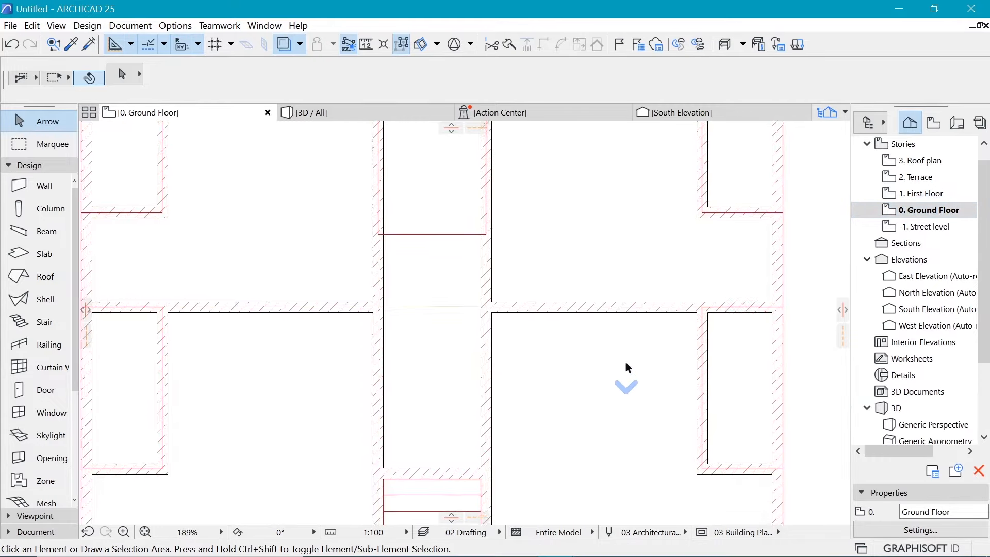
{"action": "scroll", "coordinate": [626, 366], "scroll_direction": "up", "scroll_amount": 2}
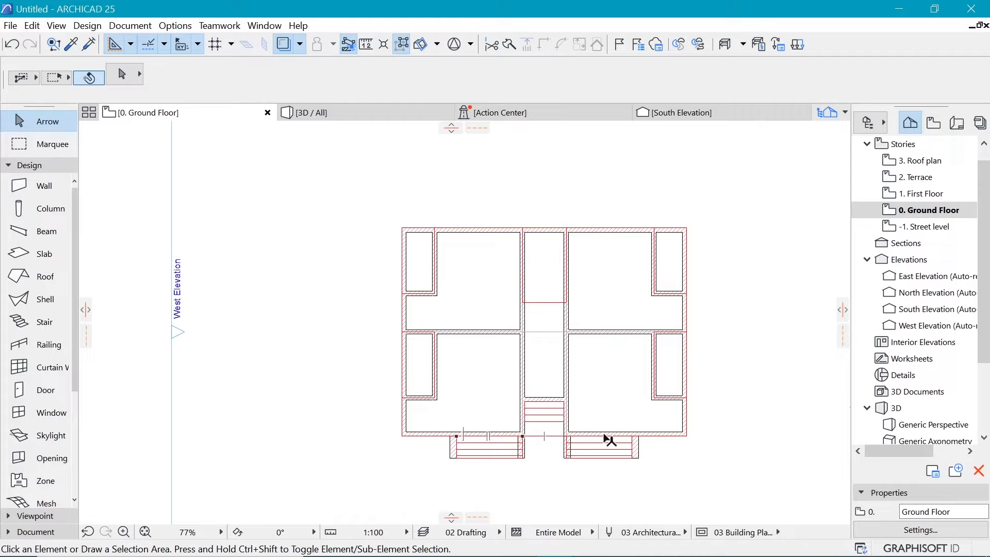
{"action": "scroll", "coordinate": [618, 477], "scroll_direction": "up", "scroll_amount": 2}
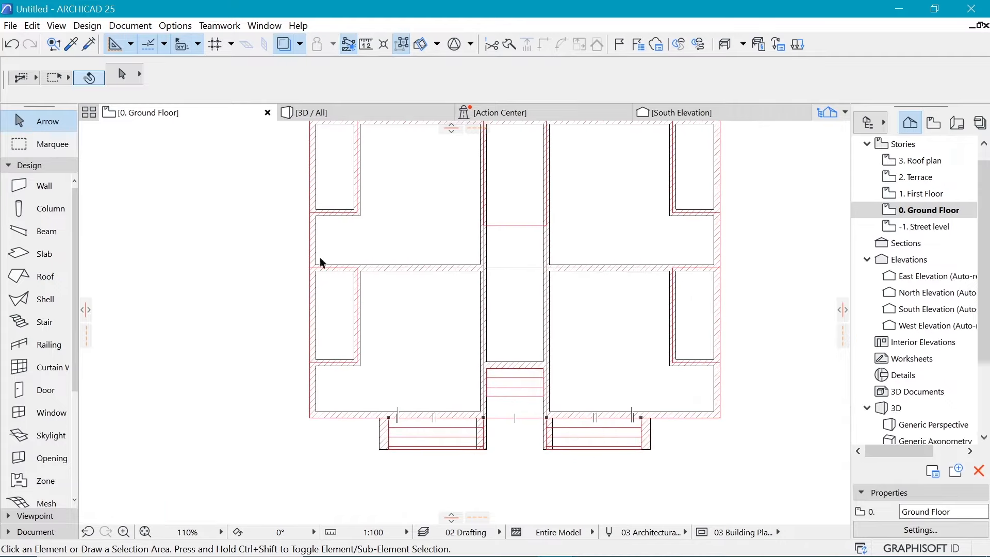
{"action": "scroll", "coordinate": [9, 340], "scroll_direction": "down", "scroll_amount": 3}
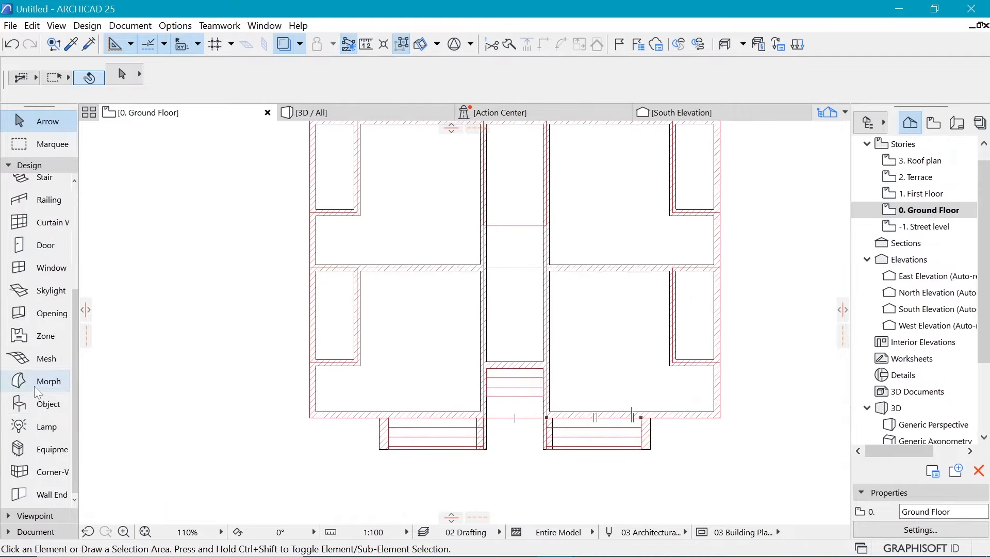
Start the Door tool and choose Double Door with Transom 25 from the hinged doors in its default settings
{"action": "left_click", "coordinate": [32, 249]}
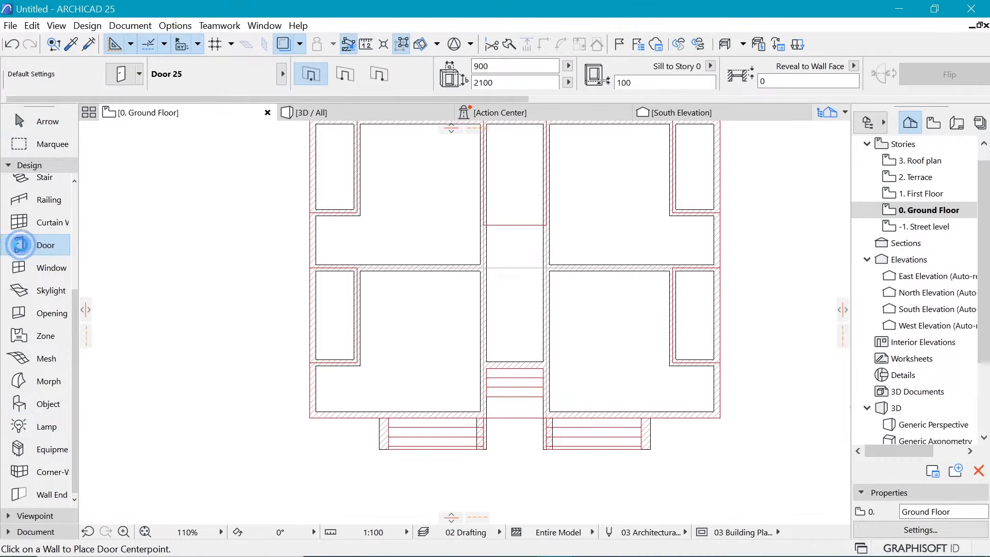
{"action": "left_click", "coordinate": [397, 186]}
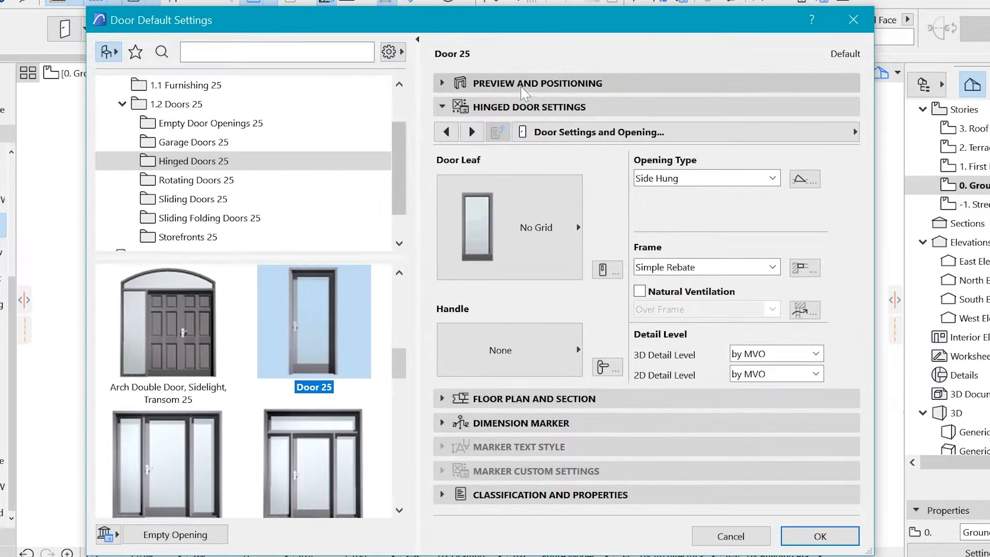
{"action": "scroll", "coordinate": [206, 353], "scroll_direction": "up", "scroll_amount": 3}
{"action": "scroll", "coordinate": [205, 353], "scroll_direction": "down", "scroll_amount": 10}
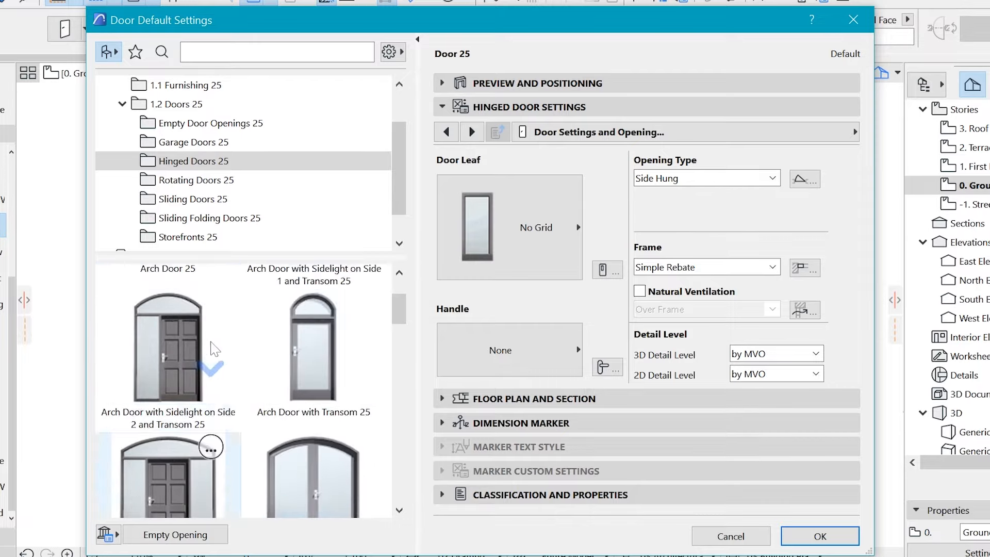
{"action": "left_click", "coordinate": [298, 383]}
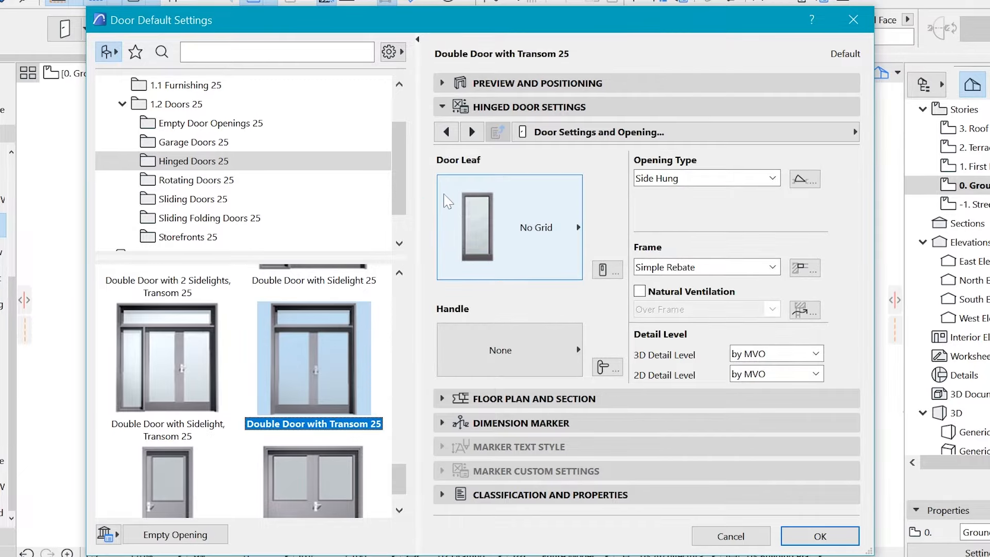
Set the double door's width to 2400 and its sill height to Story 0 to 0
{"action": "left_click", "coordinate": [507, 82]}
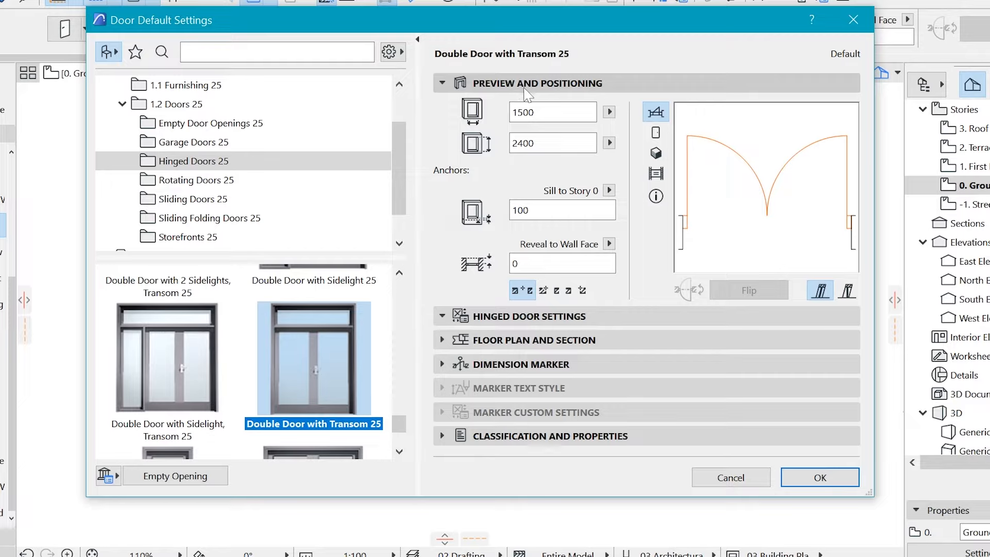
{"action": "double_click", "coordinate": [522, 143]}
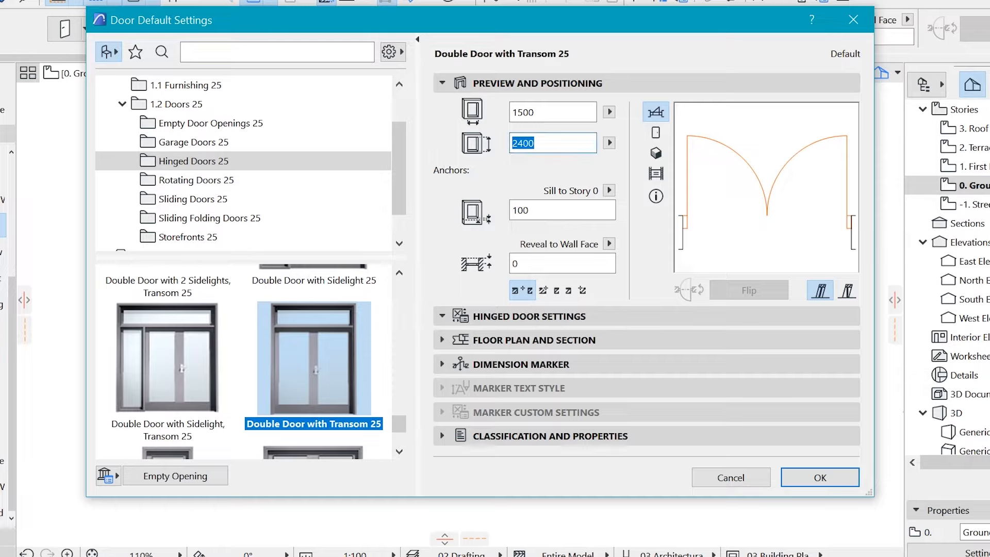
{"action": "double_click", "coordinate": [518, 112]}
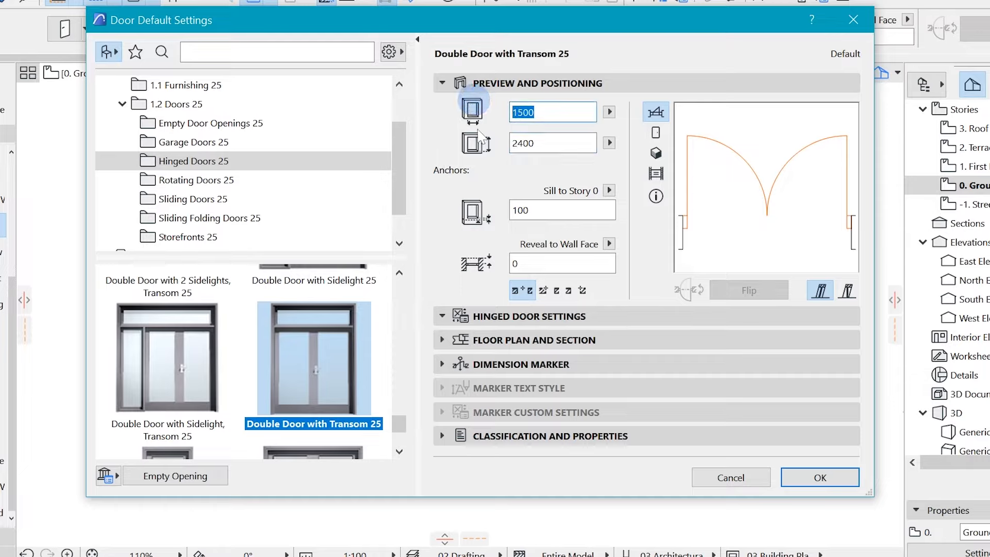
{"action": "type", "text": "24"}
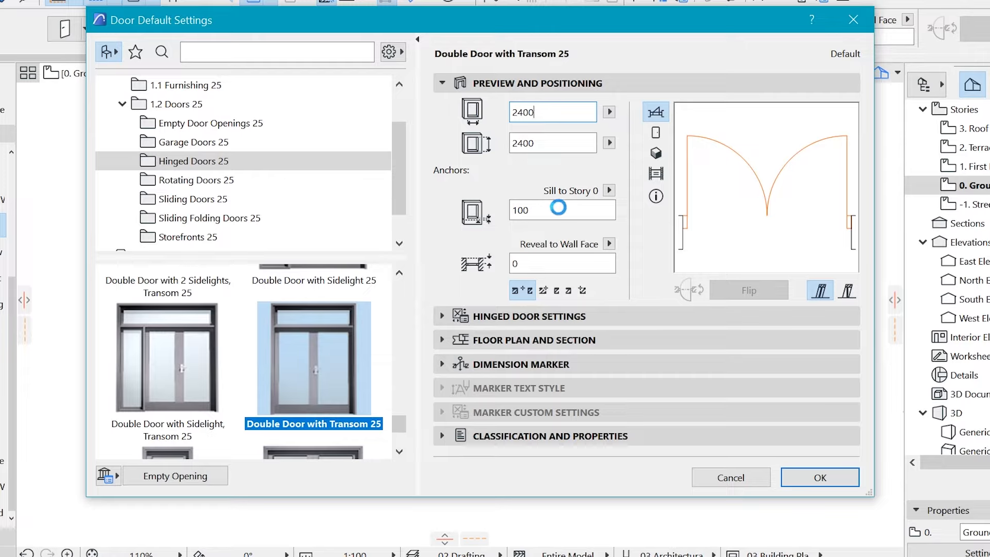
{"action": "left_click", "coordinate": [558, 207]}
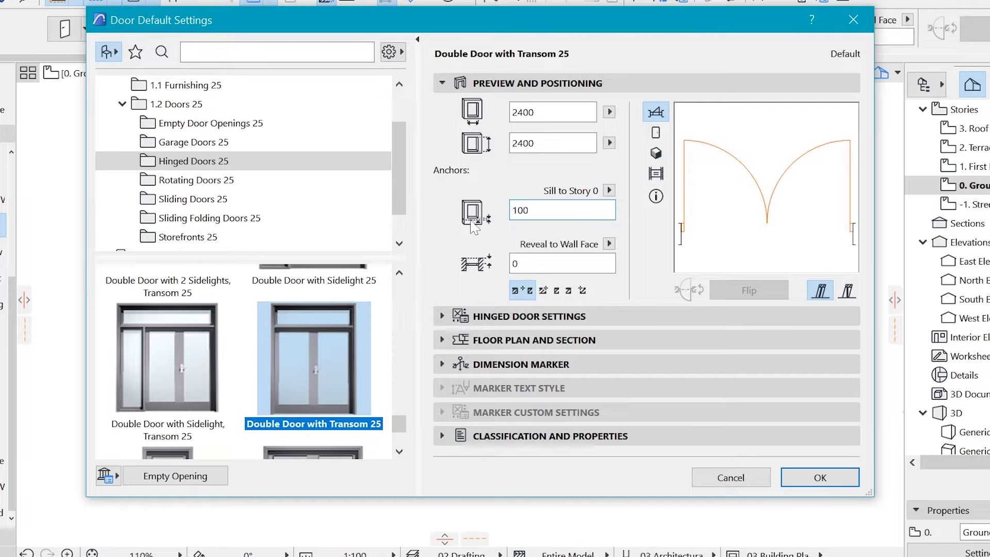
{"action": "left_click_drag", "start_coordinate": [557, 208], "coordinate": [413, 208]}
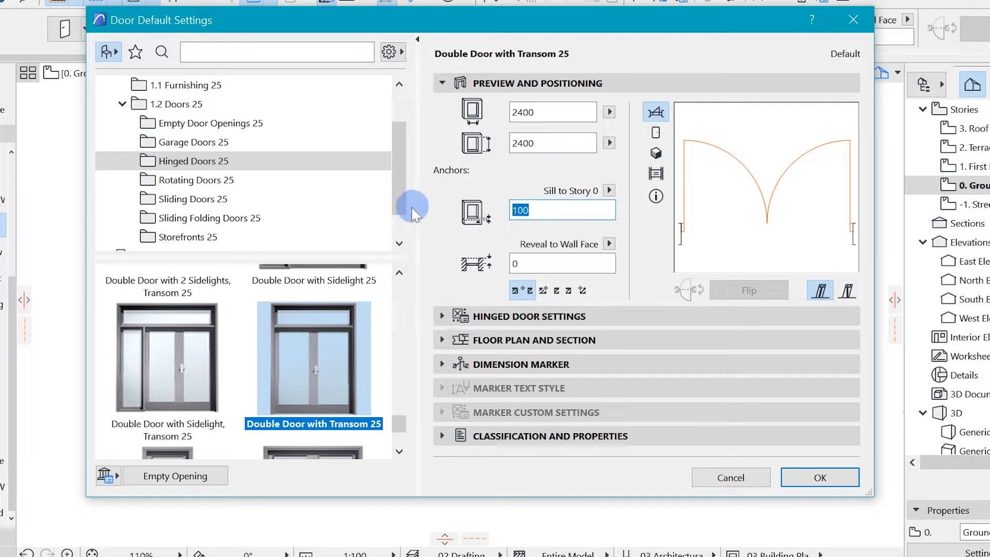
{"action": "type", "text": "0"}
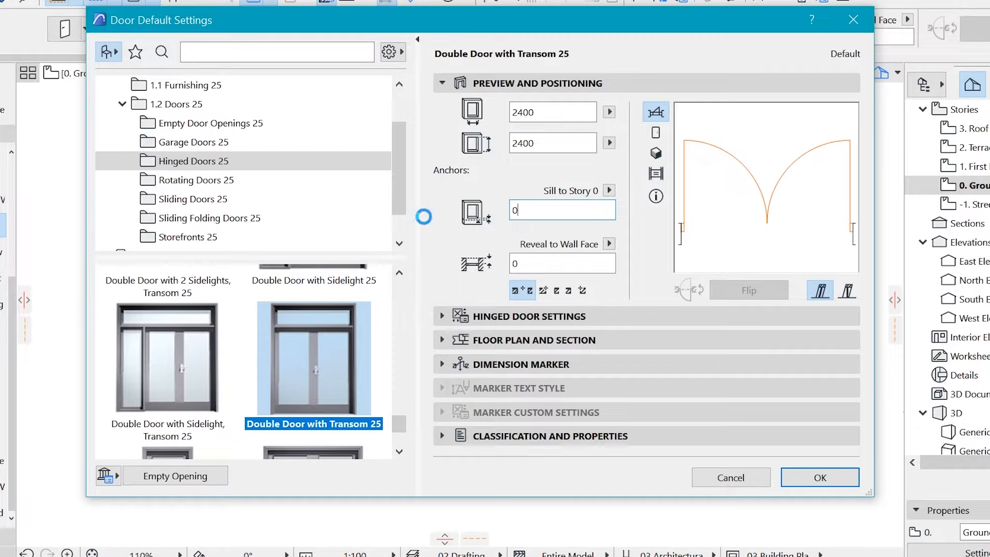
Choose Style 40 as the door leaf for the double door
{"action": "left_click", "coordinate": [511, 316]}
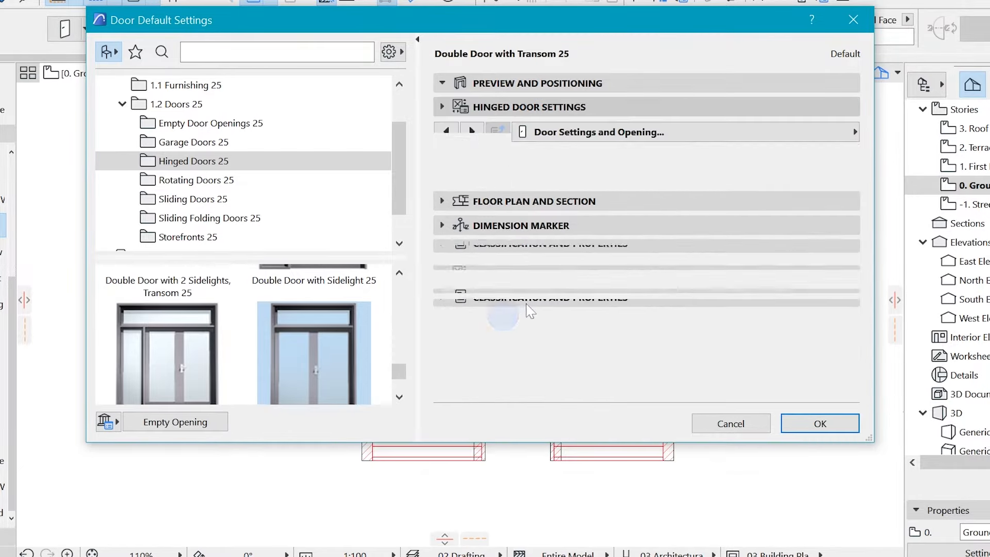
{"action": "left_click", "coordinate": [506, 249]}
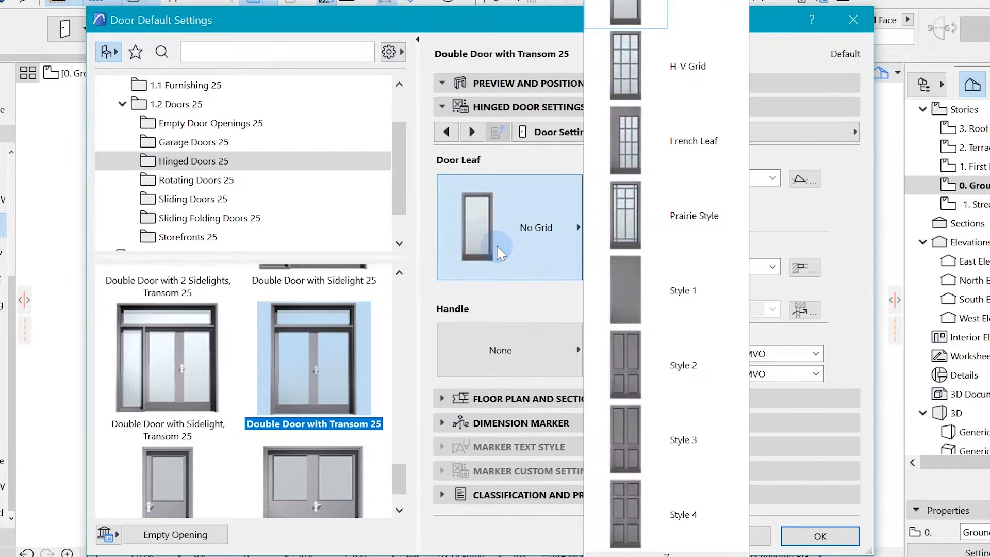
{"action": "left_click", "coordinate": [508, 250]}
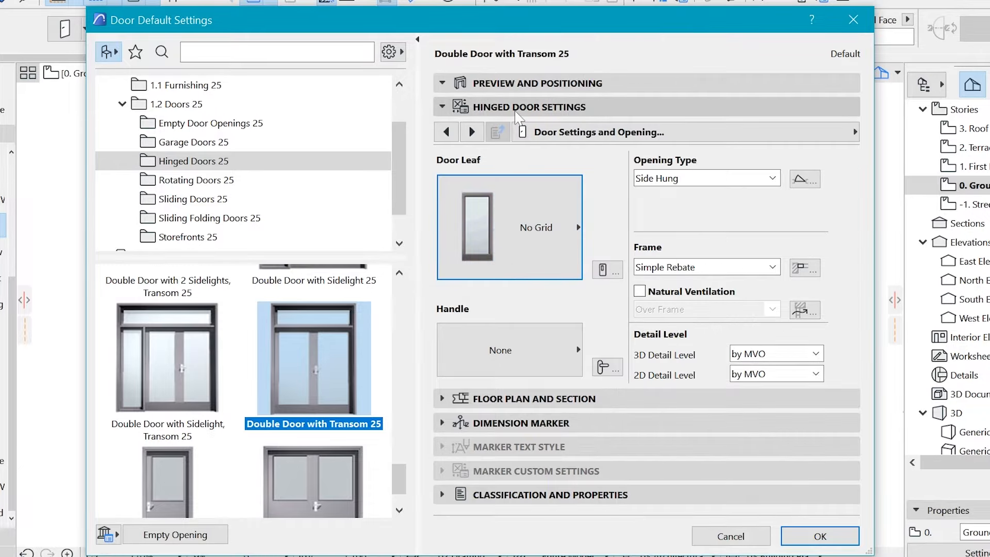
{"action": "left_click", "coordinate": [508, 232]}
{"action": "scroll", "coordinate": [675, 207], "scroll_direction": "down", "scroll_amount": 10}
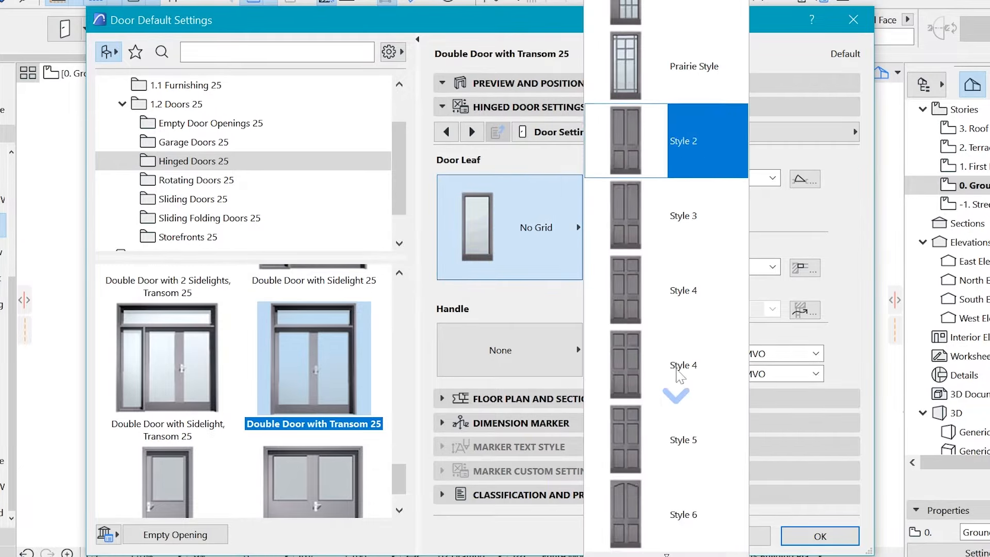
{"action": "scroll", "coordinate": [651, 423], "scroll_direction": "down", "scroll_amount": 8}
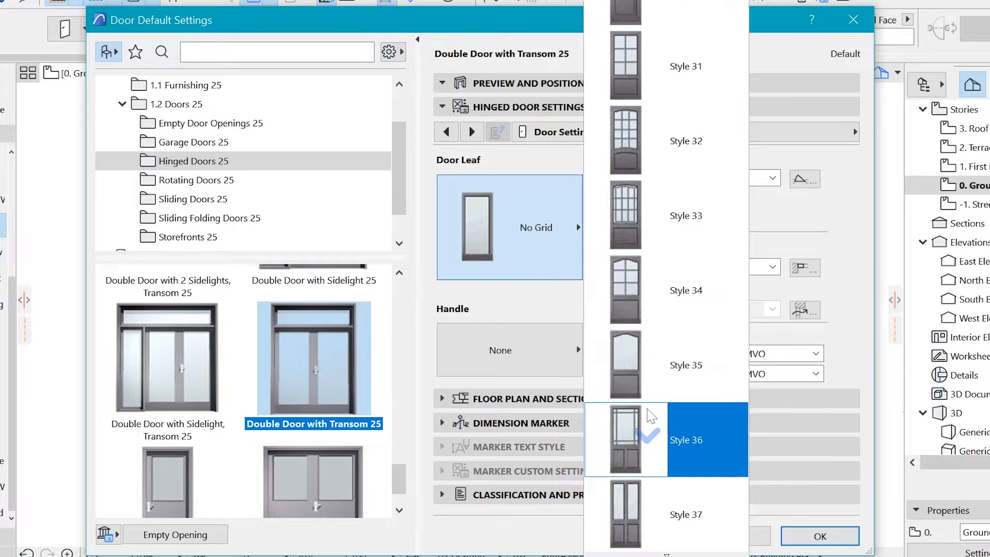
{"action": "left_click", "coordinate": [653, 412]}
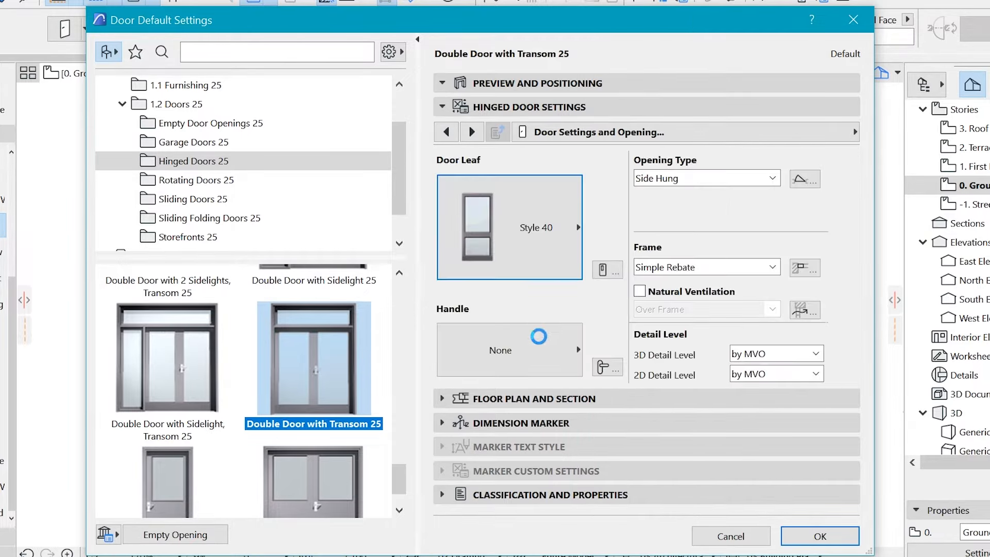
Give the double door the Fix Handle 3 handle
{"action": "left_click", "coordinate": [541, 333]}
{"action": "scroll", "coordinate": [647, 326], "scroll_direction": "down", "scroll_amount": 3}
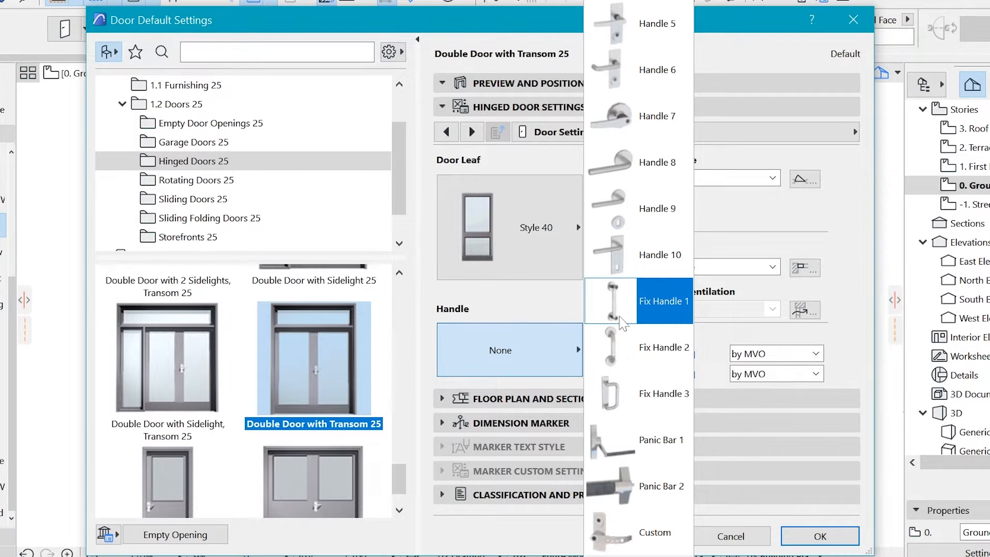
{"action": "left_click", "coordinate": [614, 403]}
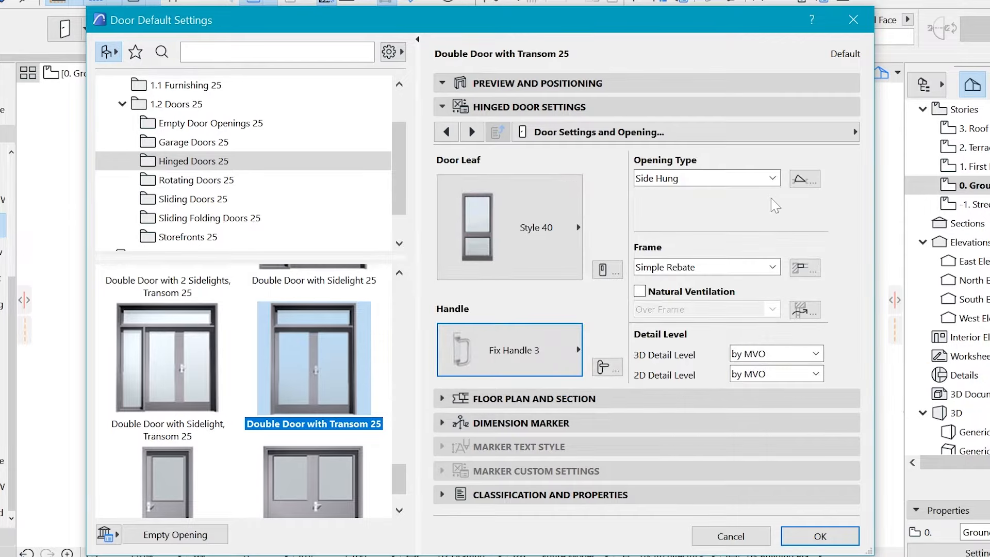
Set the door's transom sash type to Vent Sash
{"action": "left_click", "coordinate": [811, 134]}
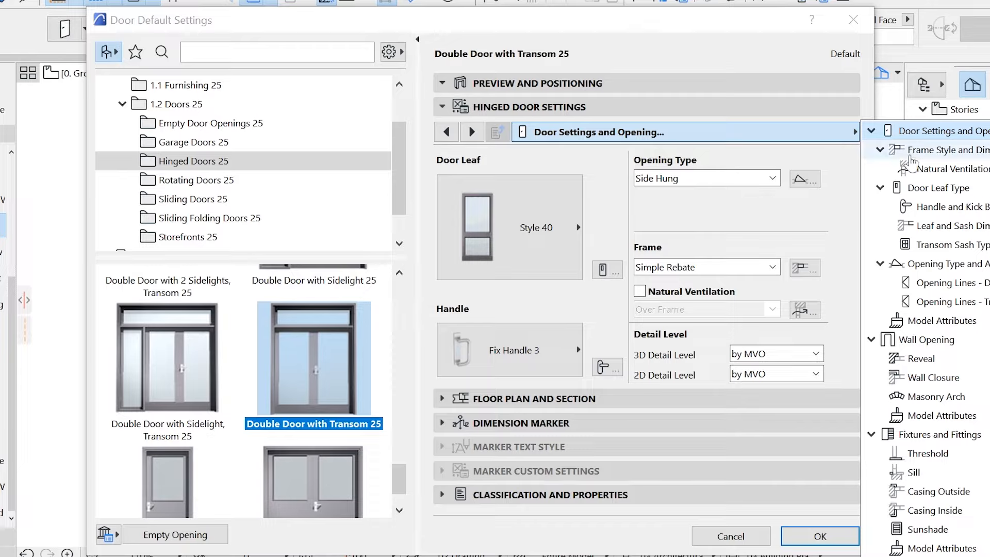
{"action": "left_click", "coordinate": [931, 246]}
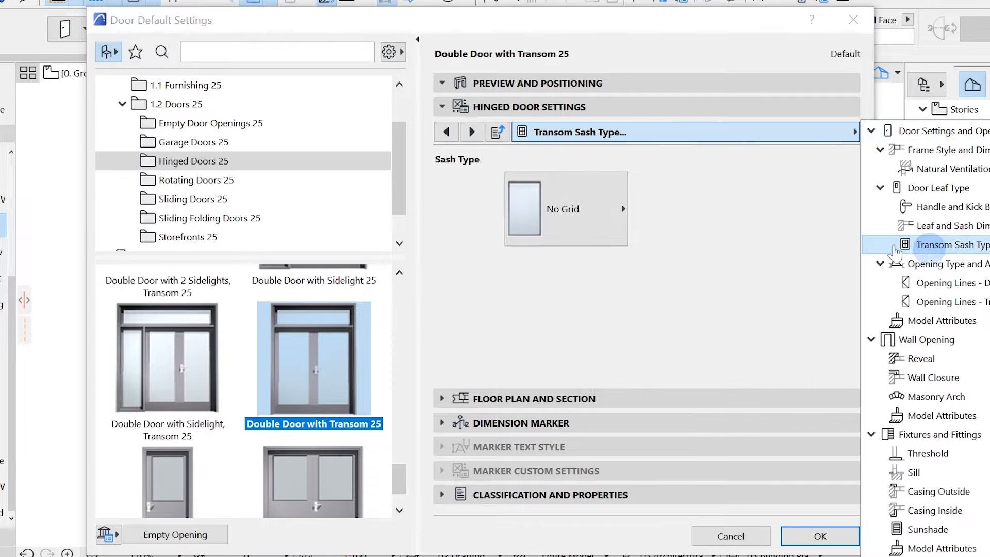
{"action": "left_click", "coordinate": [609, 217]}
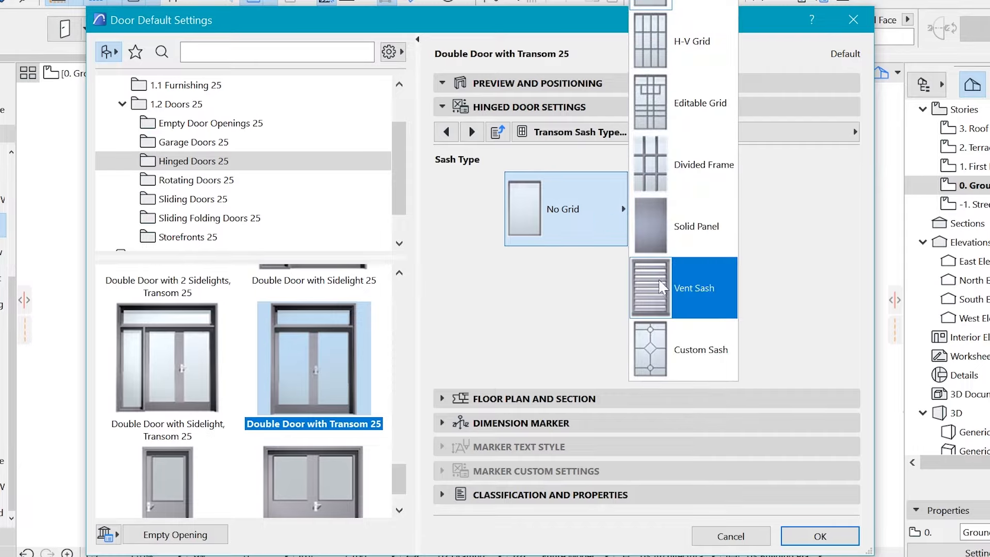
{"action": "left_click", "coordinate": [663, 286]}
Turn off the outside and inside casings in the double door's fixtures and fittings, and accept the door settings
{"action": "left_click", "coordinate": [821, 135]}
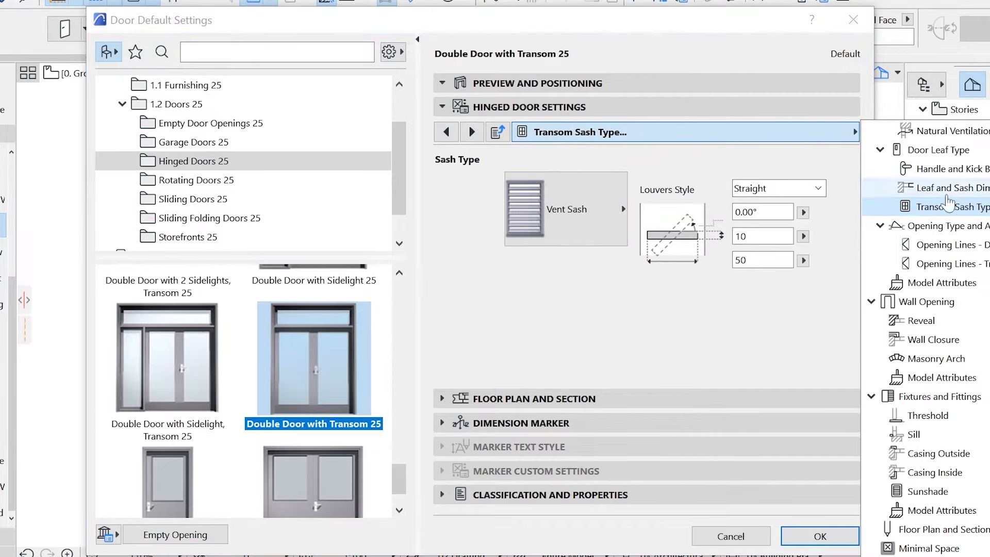
{"action": "left_click", "coordinate": [930, 398]}
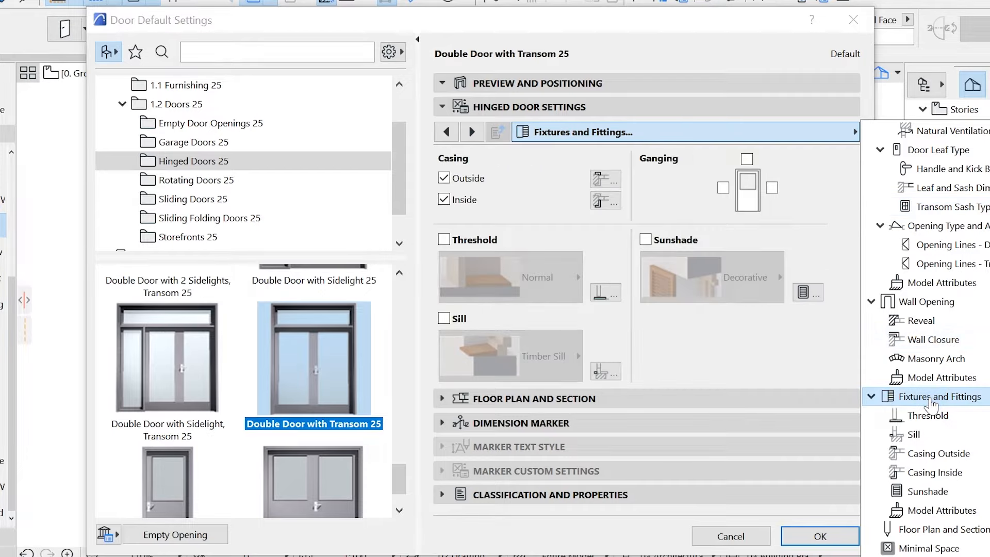
{"action": "left_click", "coordinate": [461, 184]}
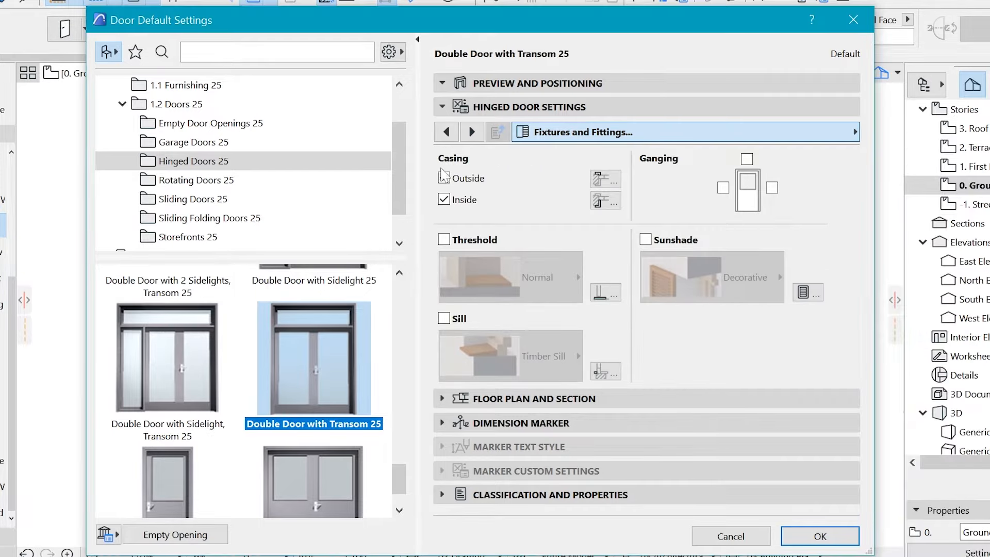
{"action": "left_click", "coordinate": [445, 178]}
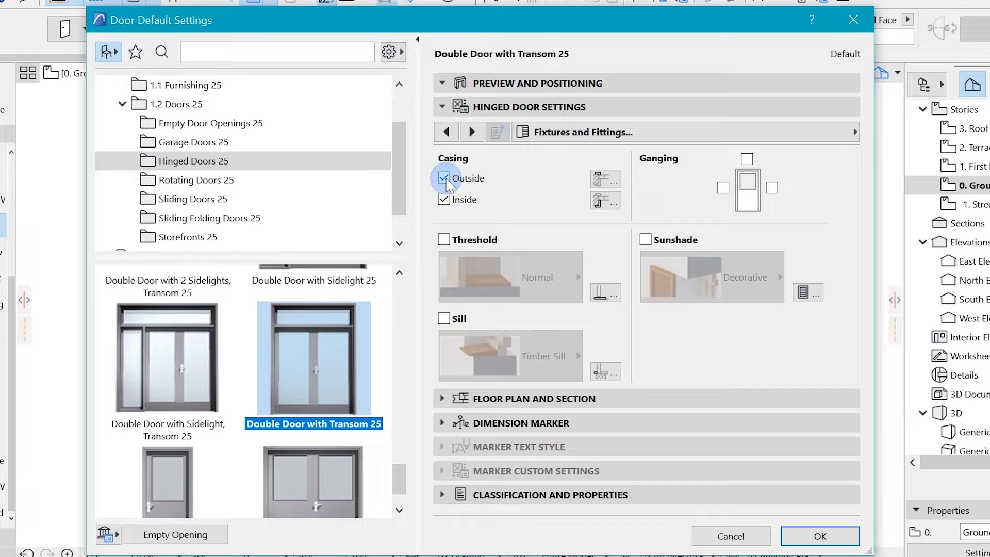
{"action": "left_click", "coordinate": [445, 199]}
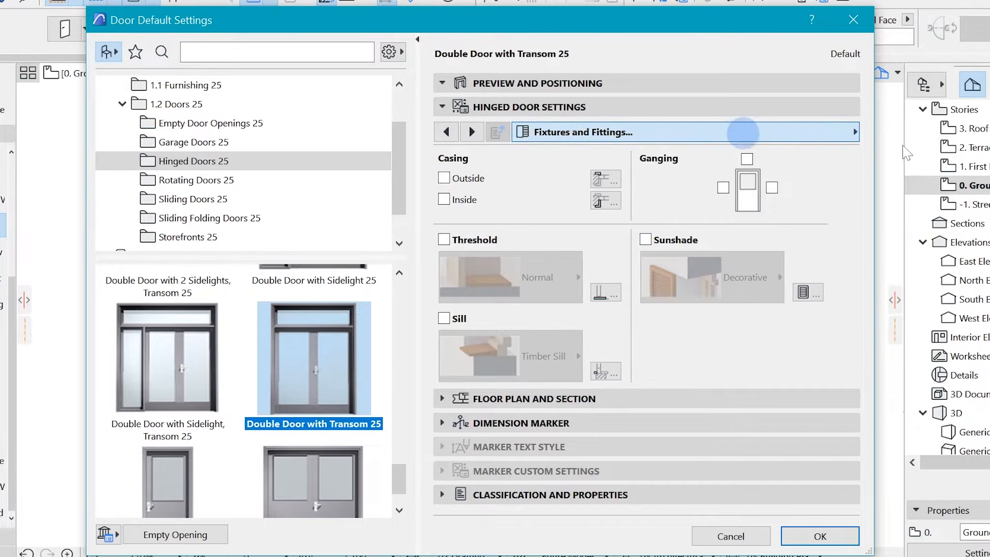
{"action": "left_click", "coordinate": [744, 133]}
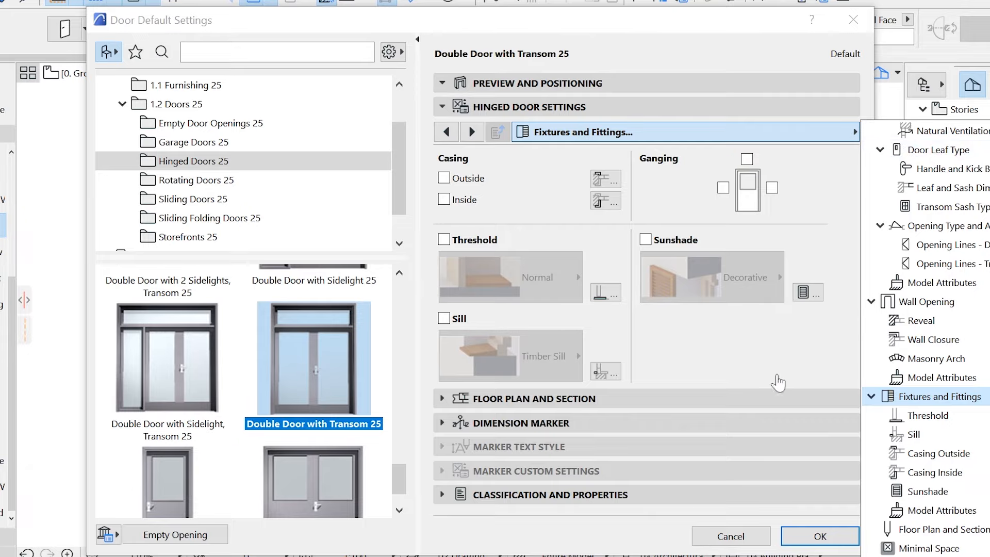
{"action": "left_click", "coordinate": [770, 381]}
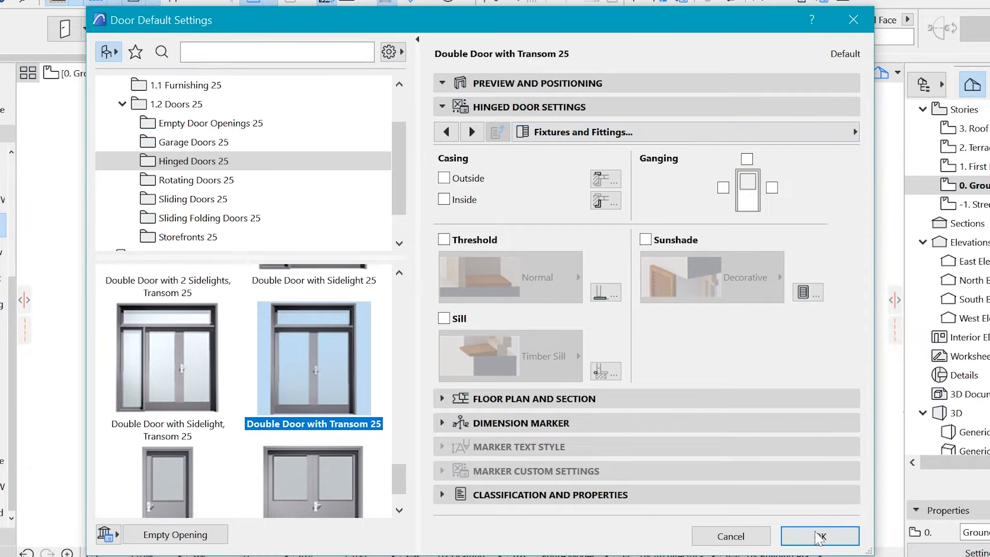
{"action": "left_click", "coordinate": [819, 536]}
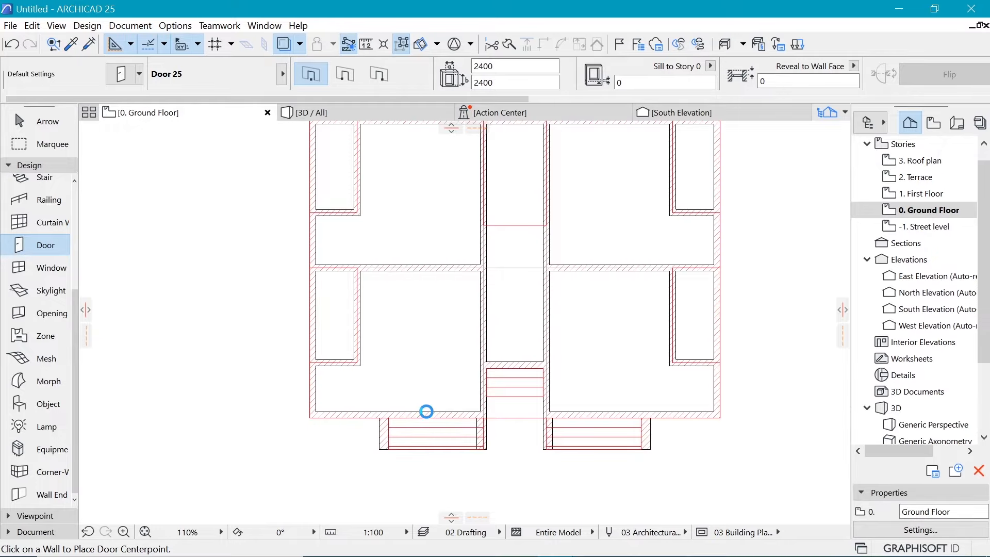
Place the double door in the front wall above the left entrance treads, opening outward over the steps
{"action": "scroll", "coordinate": [428, 411], "scroll_direction": "up", "scroll_amount": 3}
{"action": "left_click", "coordinate": [441, 408]}
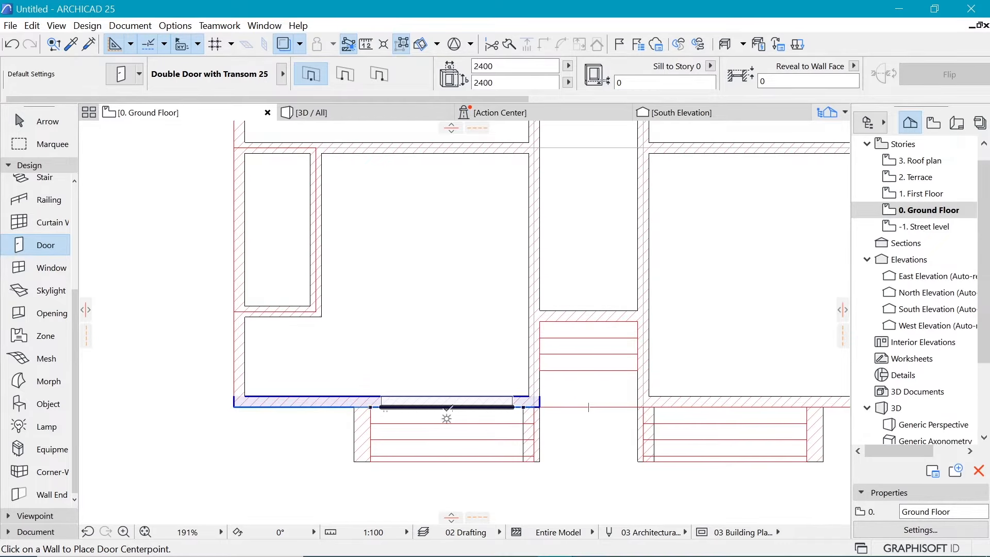
{"action": "left_click", "coordinate": [446, 409]}
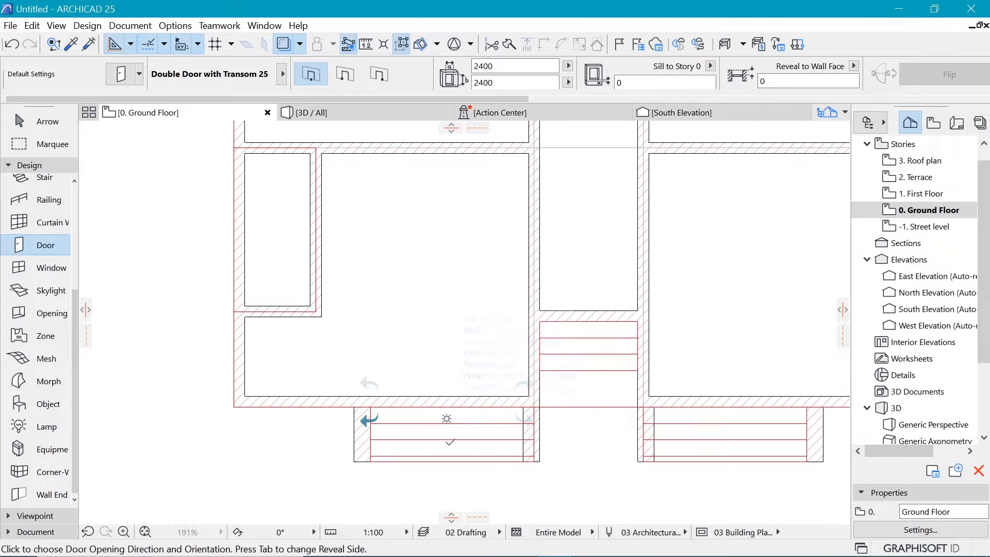
{"action": "left_click", "coordinate": [611, 481]}
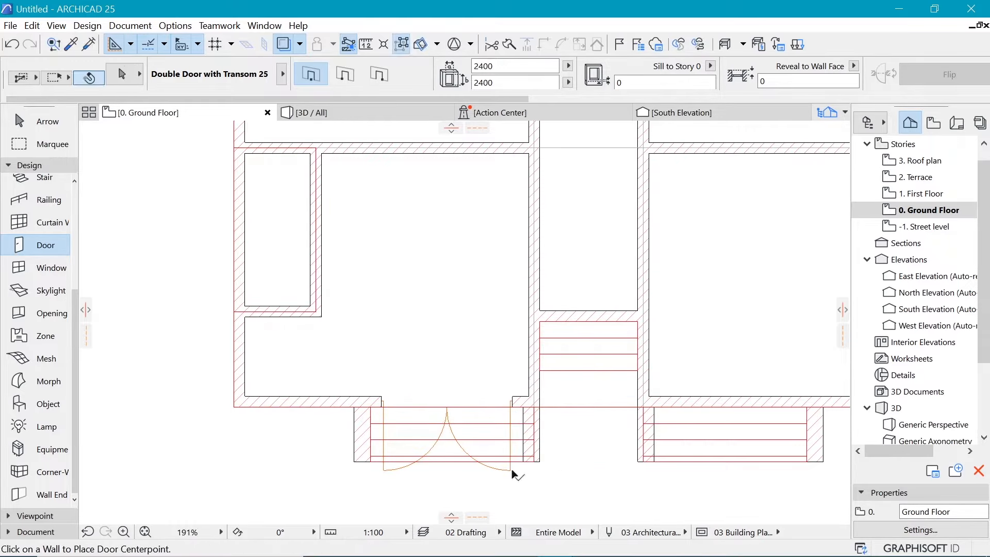
{"action": "left_click", "coordinate": [515, 452], "text": "shift"}
{"action": "scroll", "coordinate": [559, 325], "scroll_direction": "down", "scroll_amount": 3}
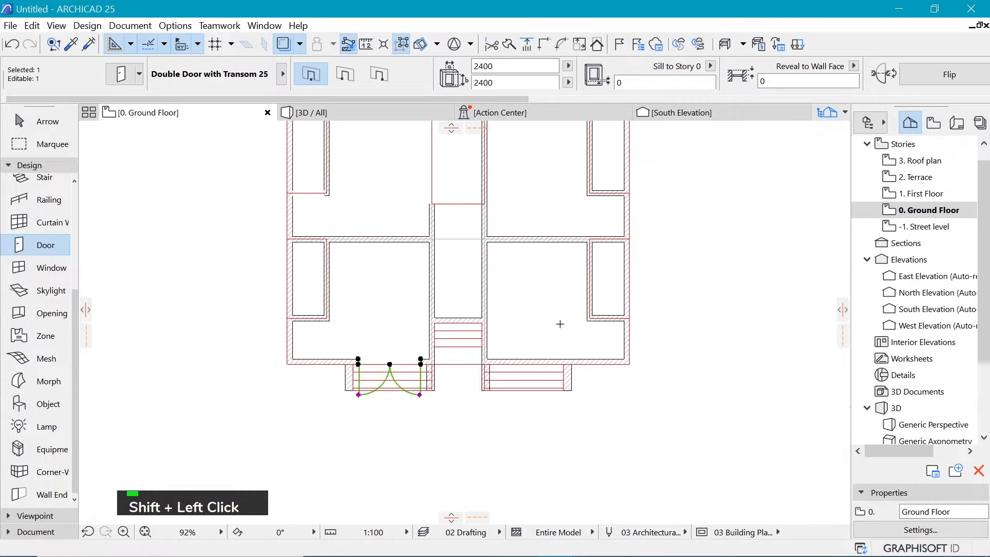
Place a matching double door in the front wall above the right entrance treads, opening outward over the steps
{"action": "scroll", "coordinate": [502, 315], "scroll_direction": "up", "scroll_amount": 1}
{"action": "key", "text": "Escape"}
{"action": "left_click", "coordinate": [525, 375]}
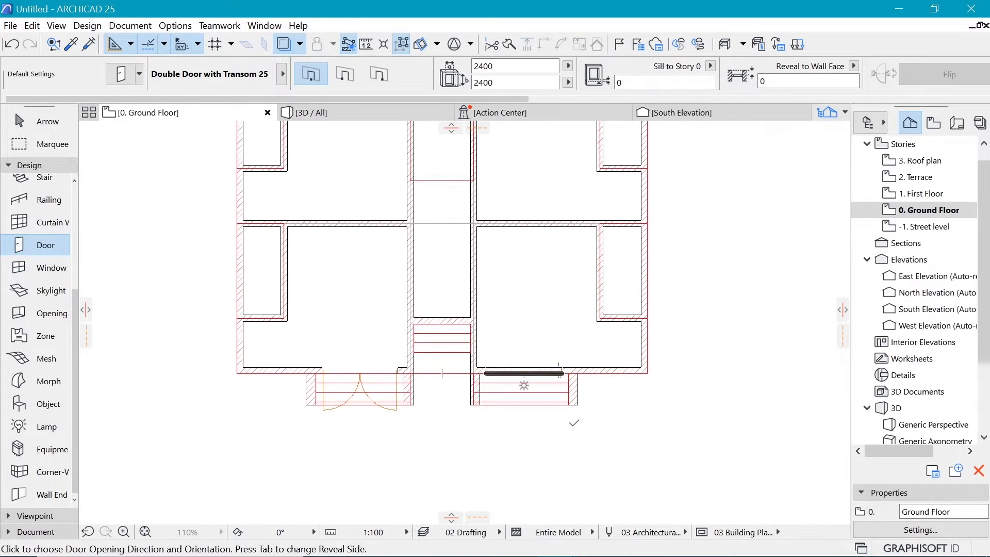
{"action": "left_click", "coordinate": [573, 424]}
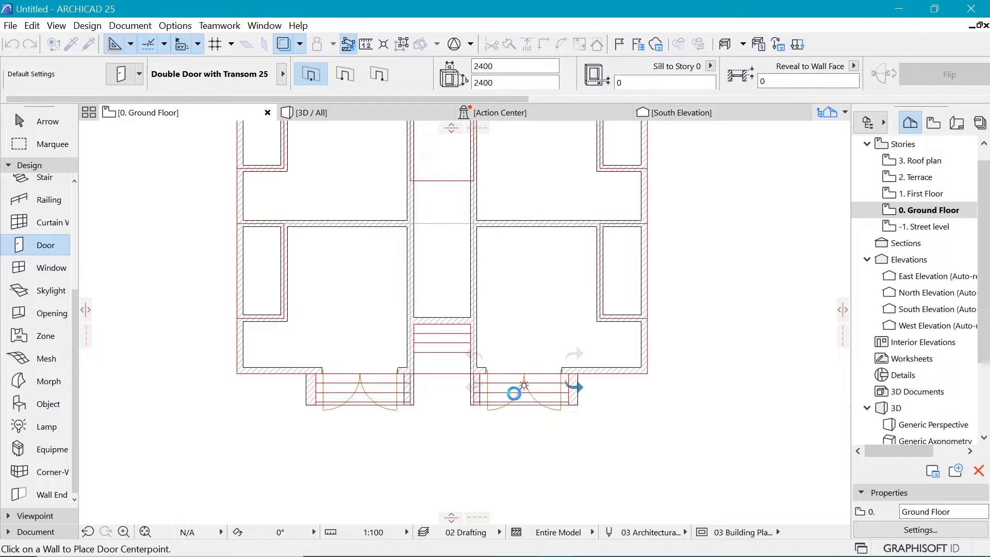
{"action": "scroll", "coordinate": [402, 377], "scroll_direction": "up", "scroll_amount": 2}
{"action": "scroll", "coordinate": [462, 301], "scroll_direction": "down", "scroll_amount": 1}
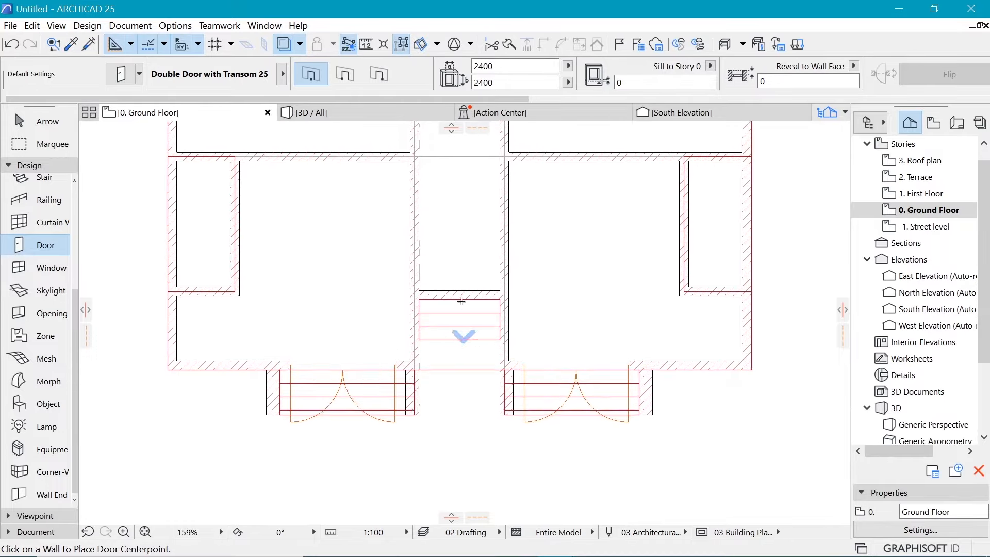
In the 3D view, select both double doors and enable Uniform Door Surfaces in their model attributes
{"action": "left_click", "coordinate": [350, 116]}
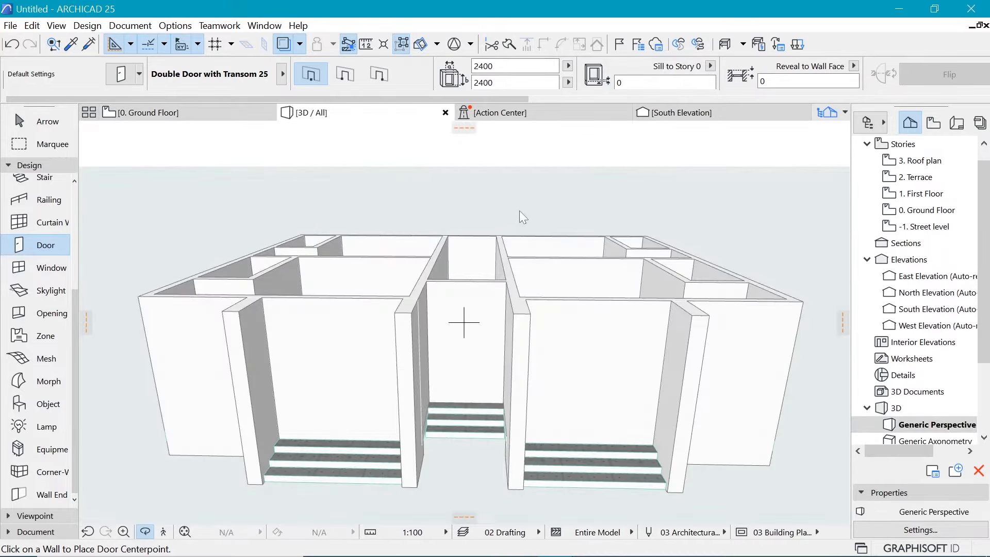
{"action": "left_click", "coordinate": [610, 371]}
{"action": "middle_click_drag", "start_coordinate": [610, 370], "coordinate": [627, 335], "text": "shift"}
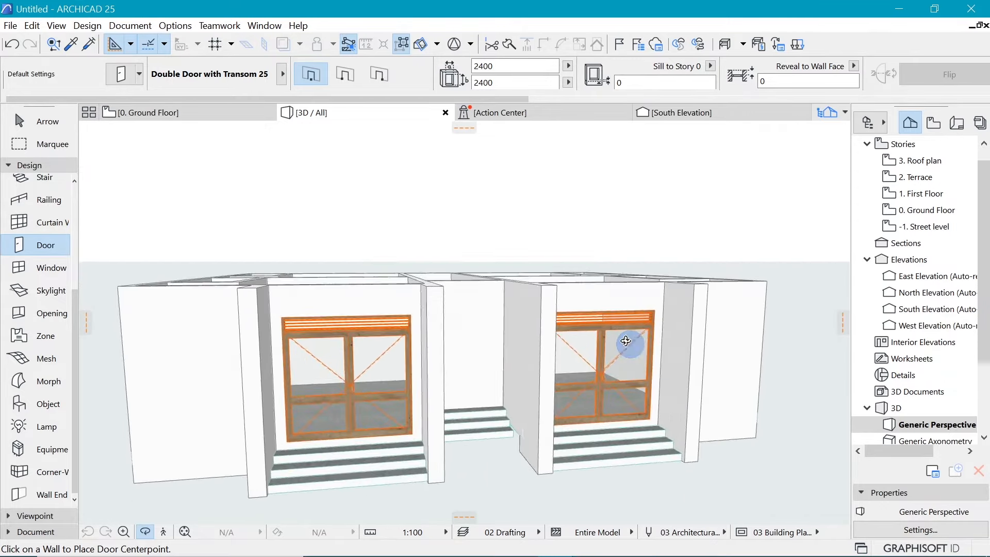
{"action": "scroll", "coordinate": [423, 402], "scroll_direction": "up", "scroll_amount": 2}
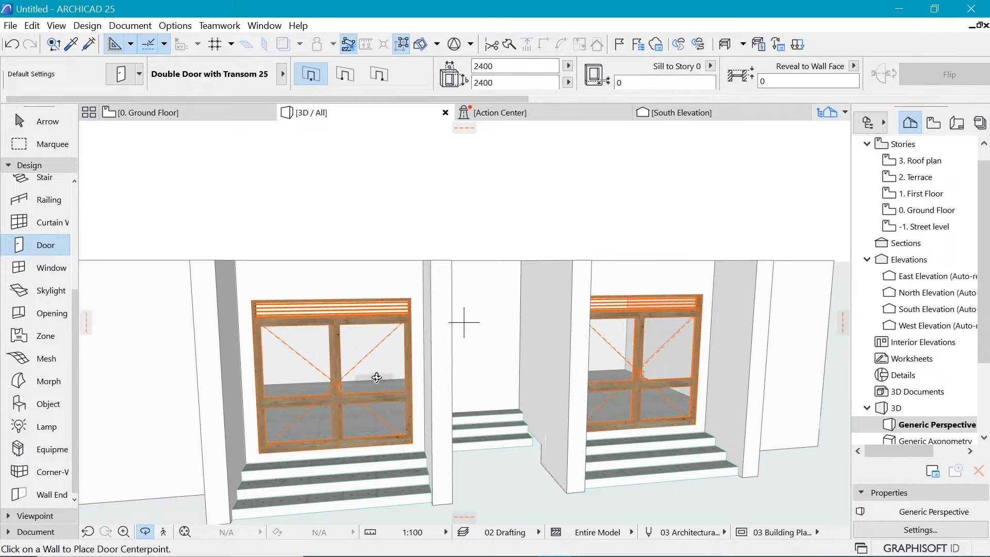
{"action": "left_click", "coordinate": [342, 400], "text": "shift"}
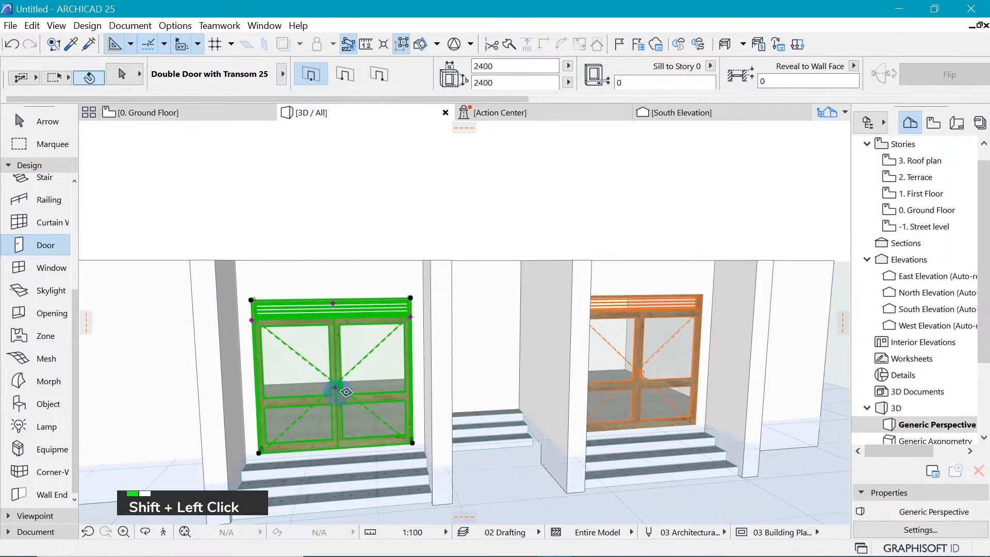
{"action": "left_click", "coordinate": [649, 305], "text": "shift"}
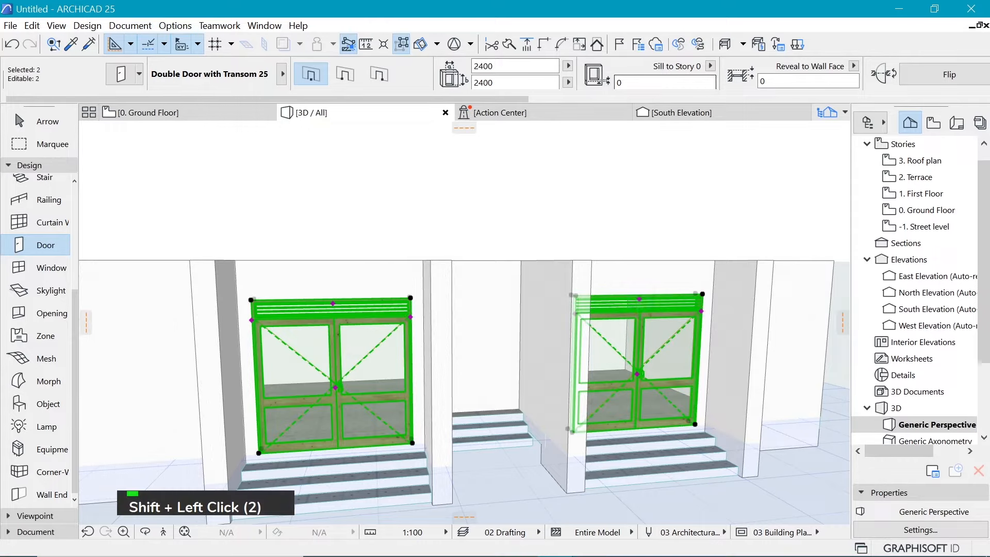
{"action": "key", "text": "ctrl+t"}
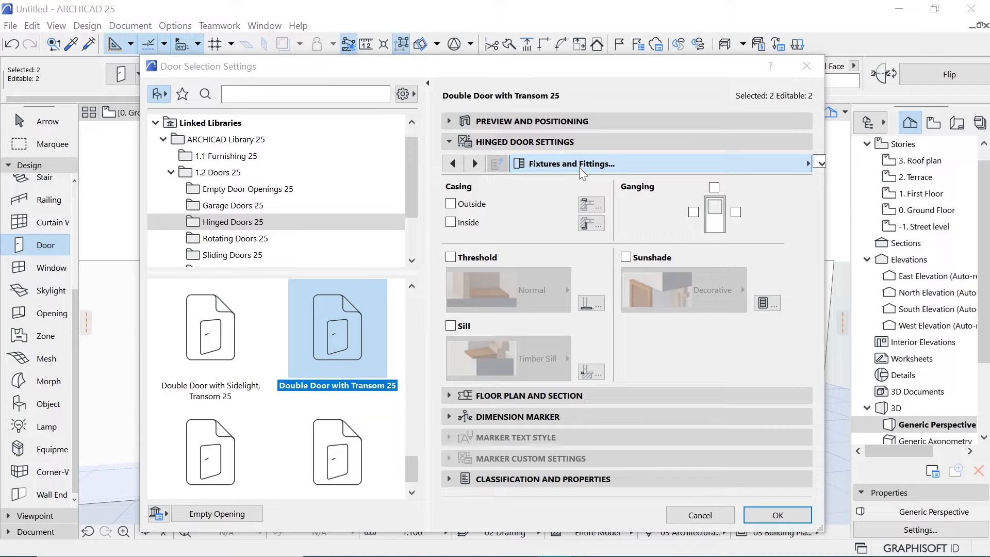
{"action": "left_click", "coordinate": [579, 165]}
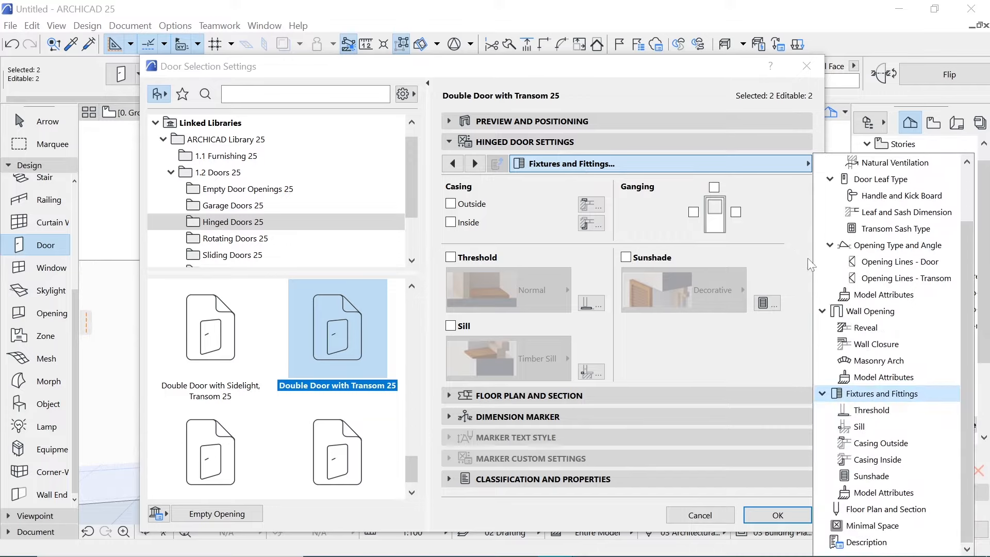
{"action": "left_click", "coordinate": [883, 296]}
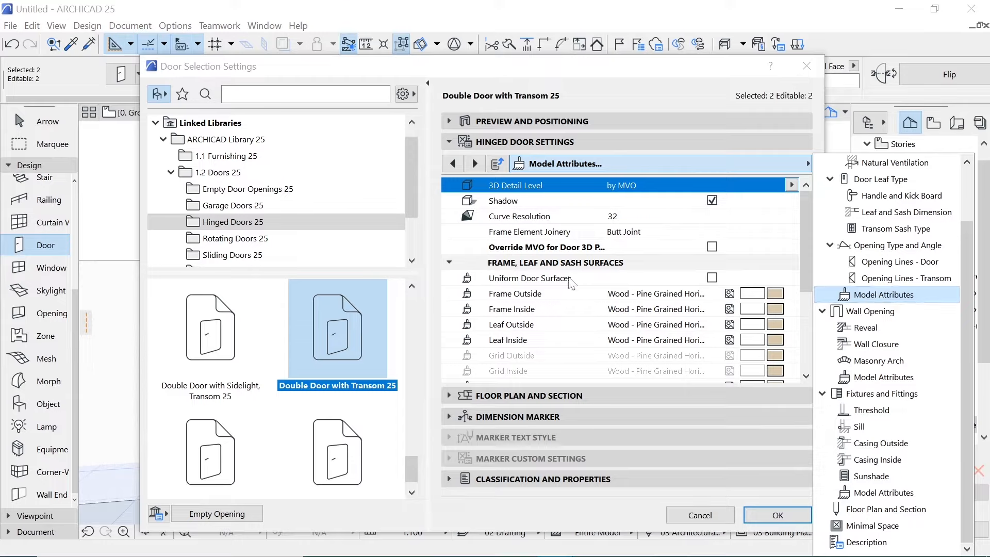
{"action": "left_click", "coordinate": [714, 285]}
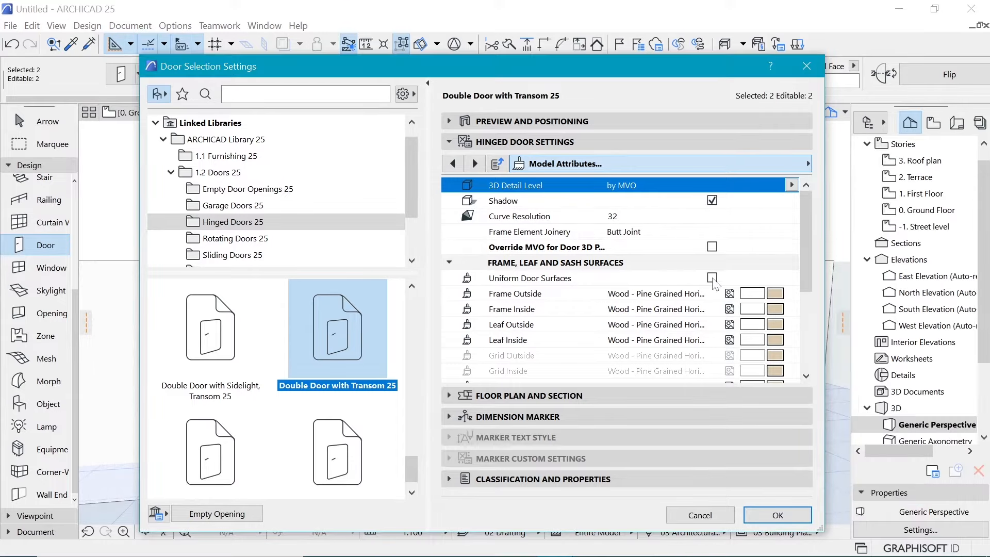
{"action": "left_click", "coordinate": [715, 285]}
{"action": "left_click", "coordinate": [702, 281]}
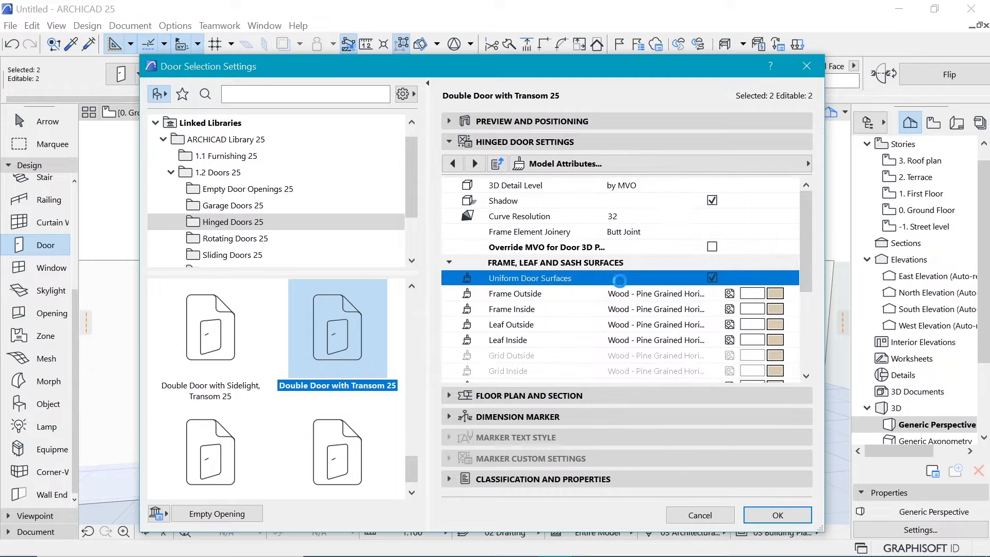
Set the uniform frame and leaf surface and the louvers of both doors to Metal - Aluminium, and apply the changes
{"action": "left_click", "coordinate": [782, 293]}
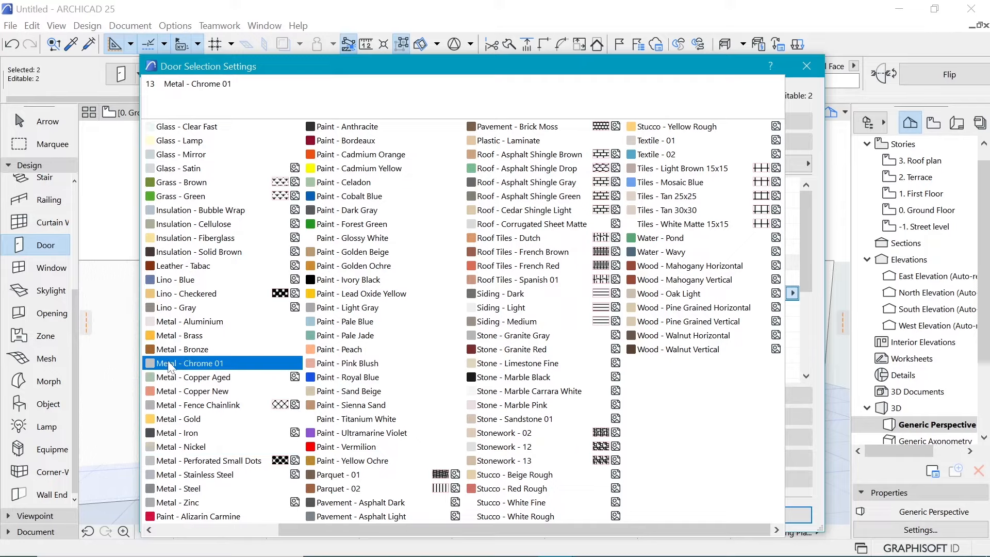
{"action": "left_click", "coordinate": [179, 322]}
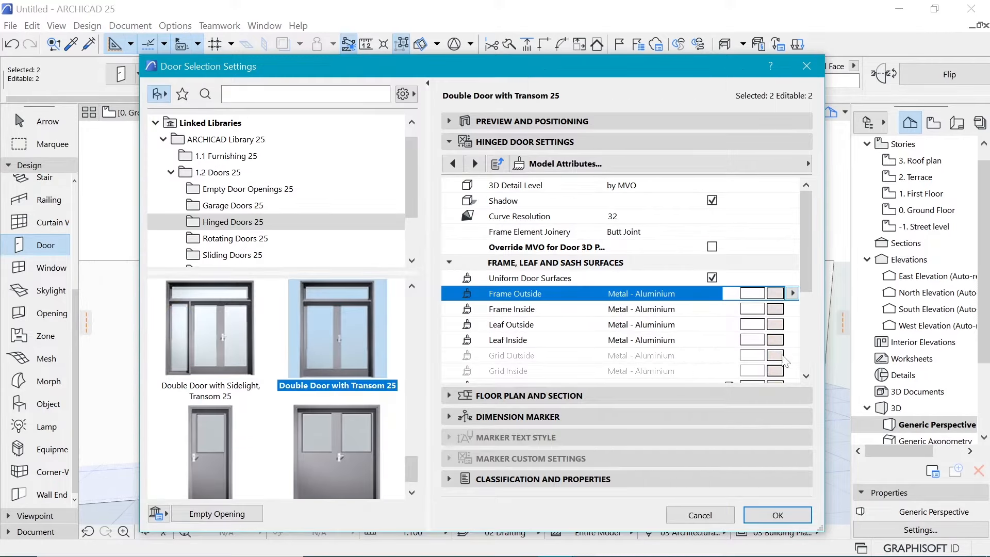
{"action": "scroll", "coordinate": [765, 347], "scroll_direction": "down", "scroll_amount": 2}
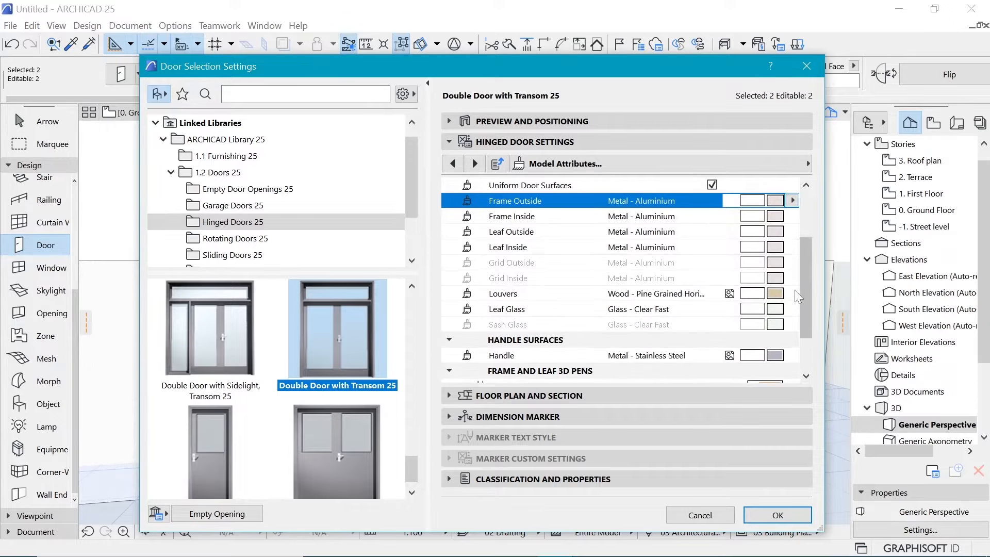
{"action": "left_click", "coordinate": [751, 293]}
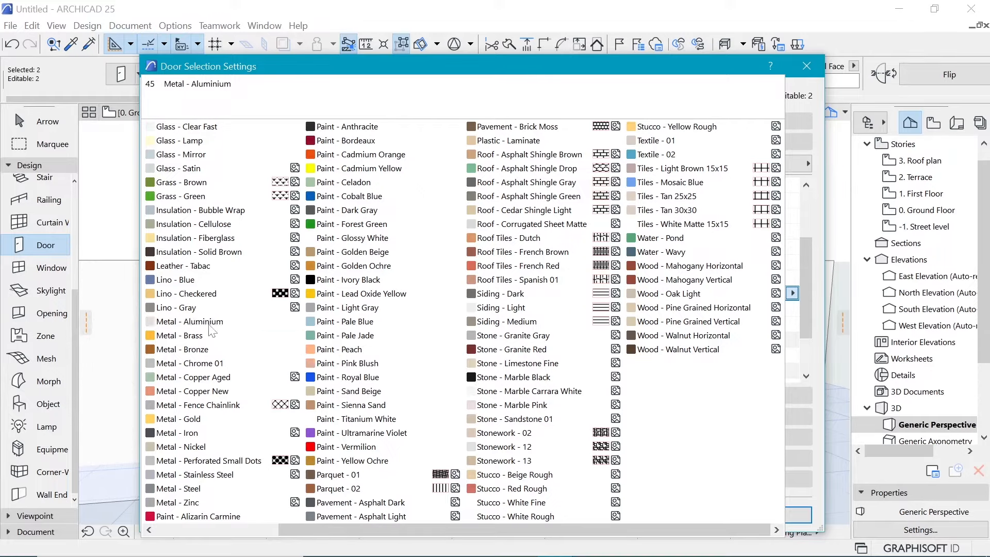
{"action": "left_click", "coordinate": [194, 321]}
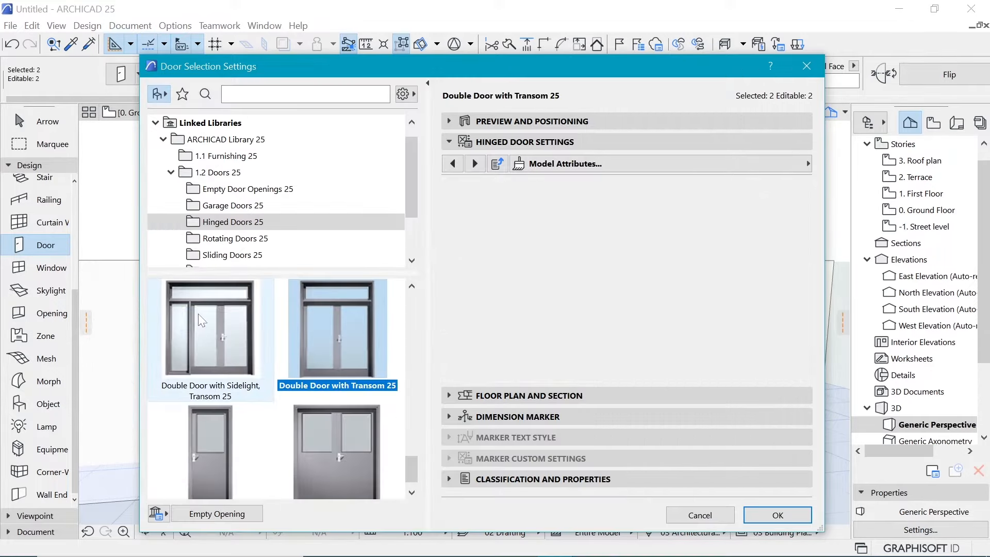
{"action": "left_click", "coordinate": [787, 508]}
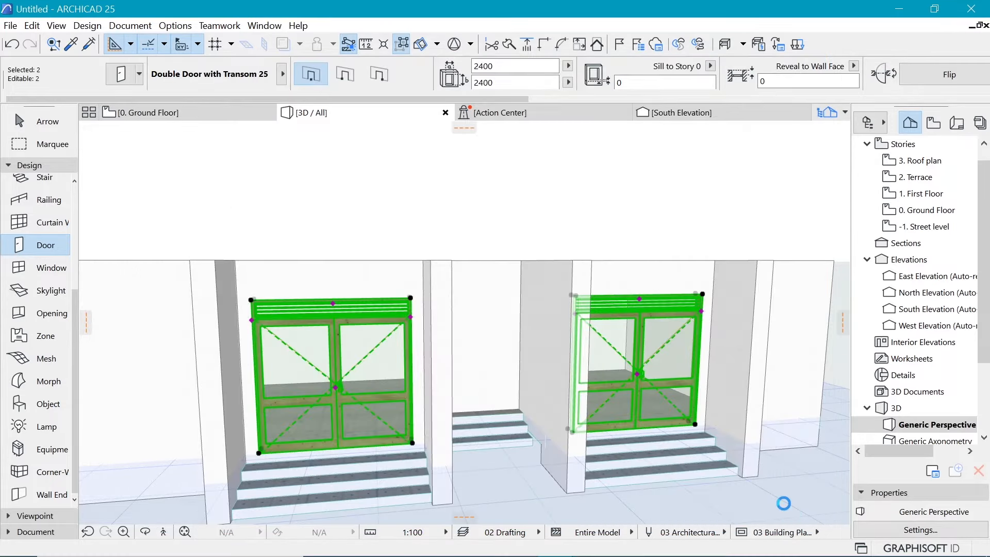
{"action": "key", "text": "Escape"}
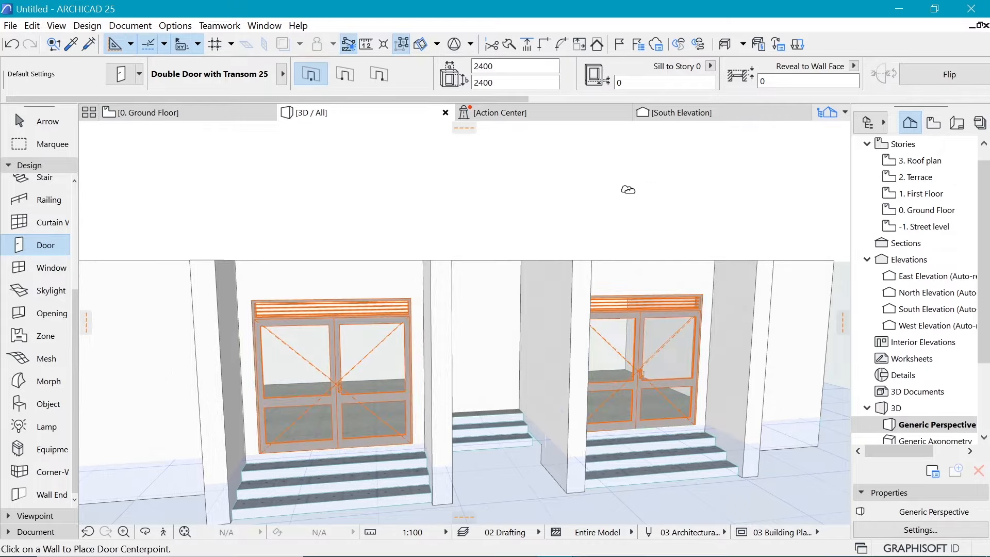
Inspect both entrance doors in 3D and return to the Ground Floor plan around the central entrance
{"action": "middle_click_drag", "start_coordinate": [637, 188], "coordinate": [586, 239], "text": "shift"}
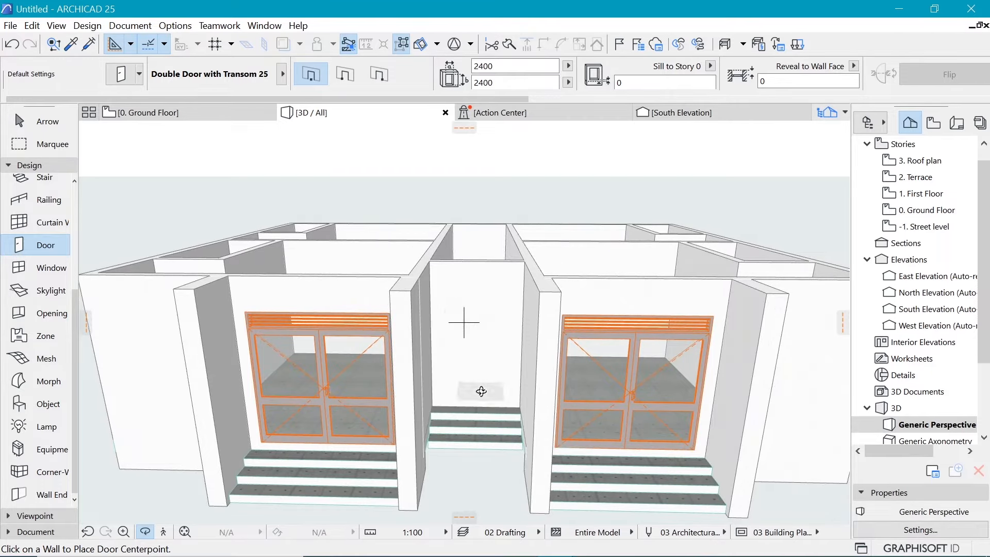
{"action": "left_click", "coordinate": [205, 114]}
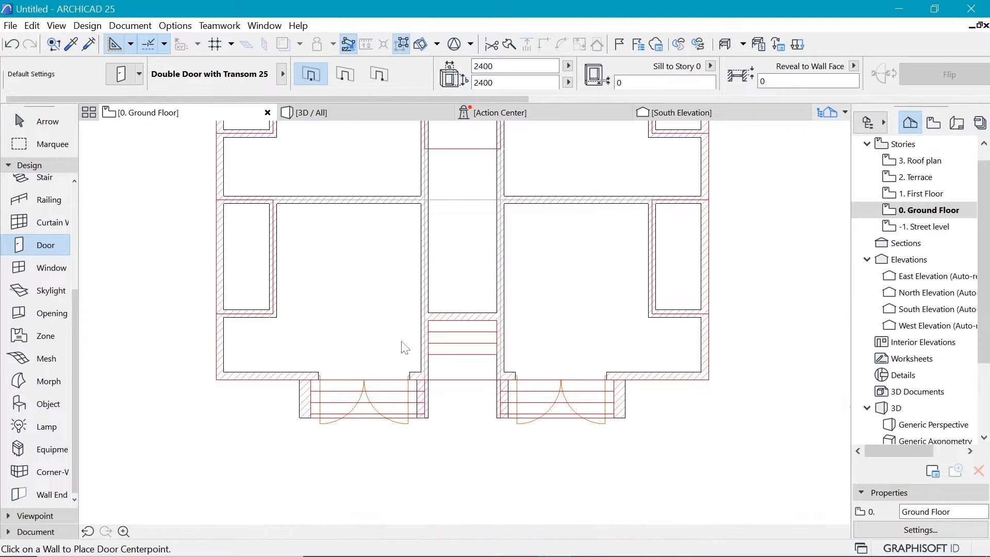
{"action": "scroll", "coordinate": [407, 356], "scroll_direction": "up", "scroll_amount": 3}
{"action": "scroll", "coordinate": [411, 358], "scroll_direction": "down", "scroll_amount": 1}
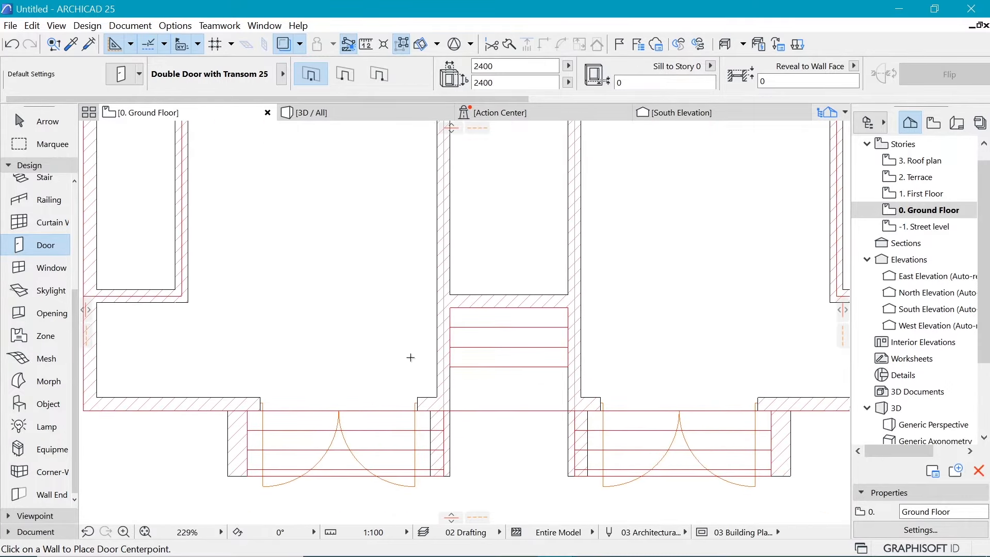
Measure the clear width between the two side walls at the central entrance wall
{"action": "key", "text": "m"}
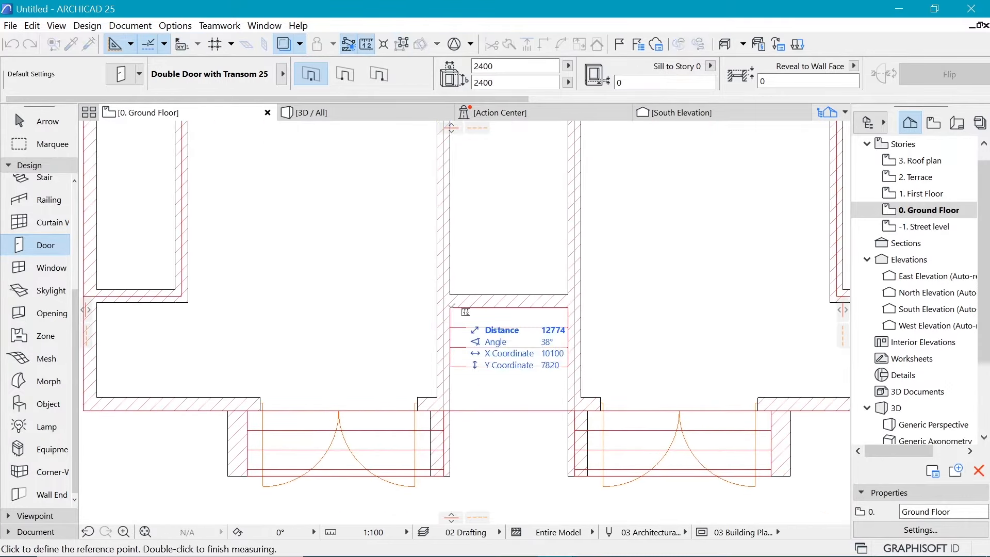
{"action": "left_click", "coordinate": [457, 308]}
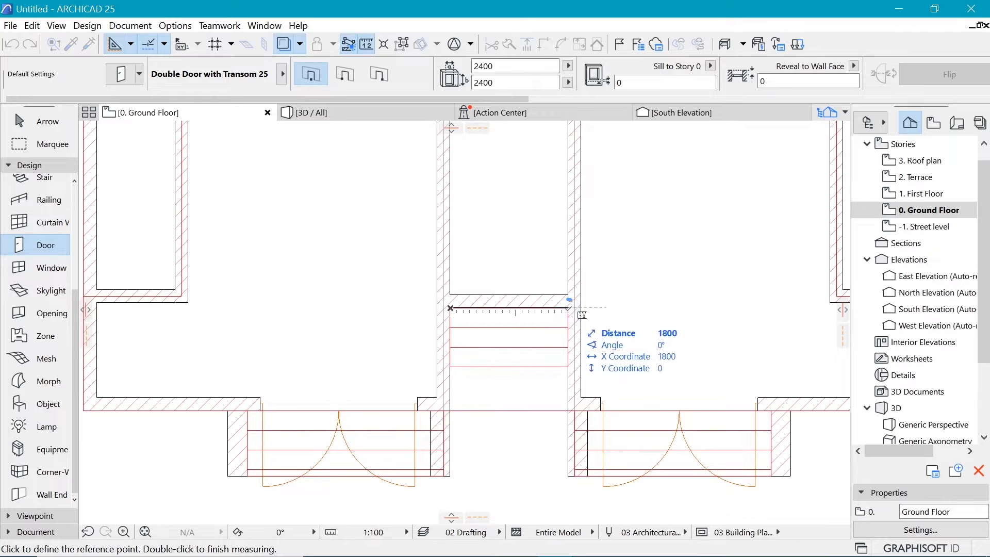
{"action": "key", "text": "Escape"}
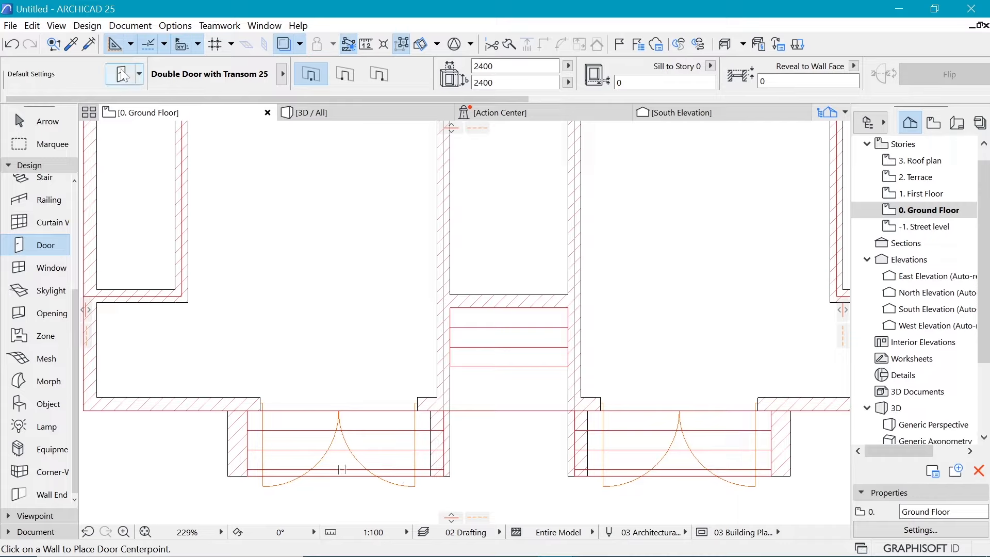
Pick up the settings of the left double entrance door and set the default door width to 1800
{"action": "left_click", "coordinate": [415, 485], "text": "alt"}
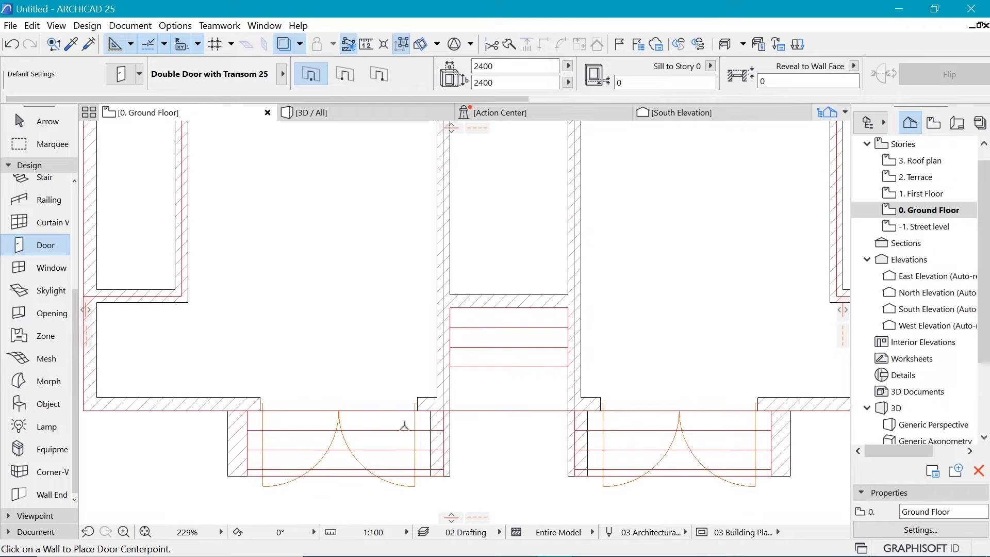
{"action": "left_click", "coordinate": [121, 73]}
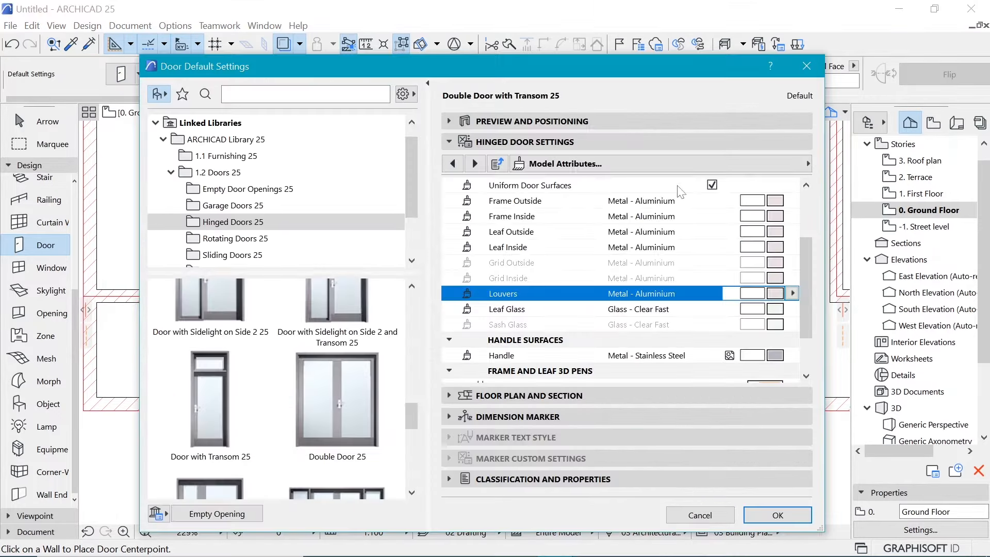
{"action": "left_click", "coordinate": [578, 120]}
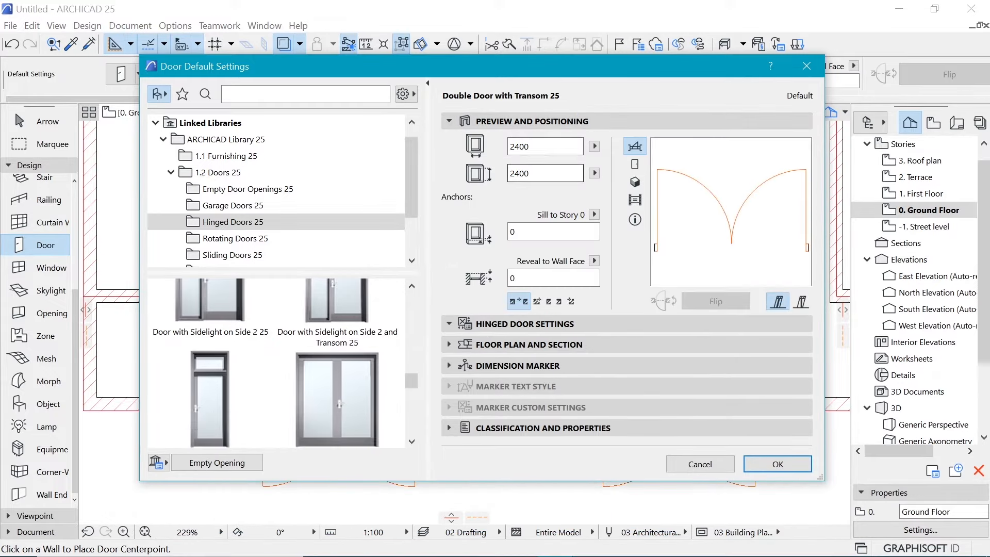
{"action": "left_click_drag", "start_coordinate": [536, 148], "coordinate": [480, 140]}
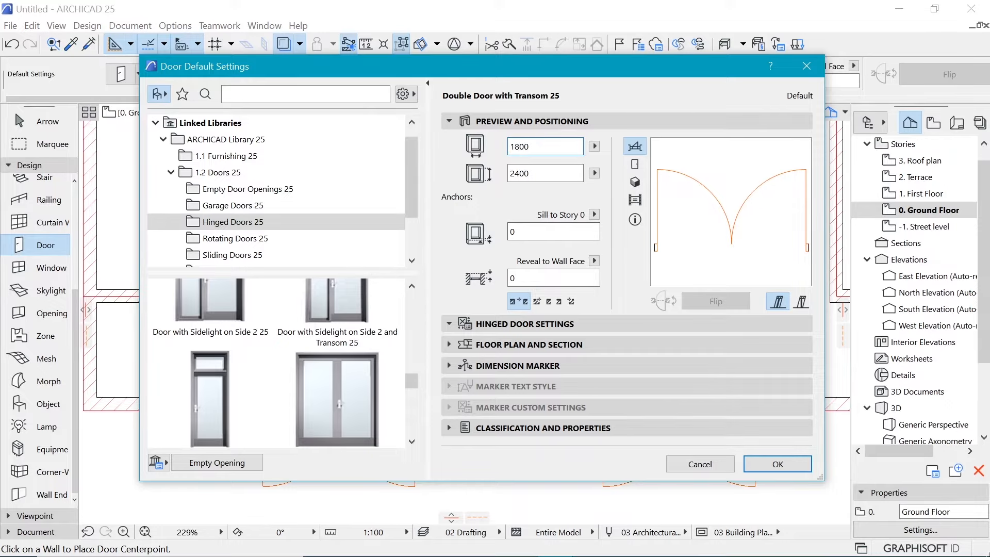
{"action": "left_click", "coordinate": [777, 464]}
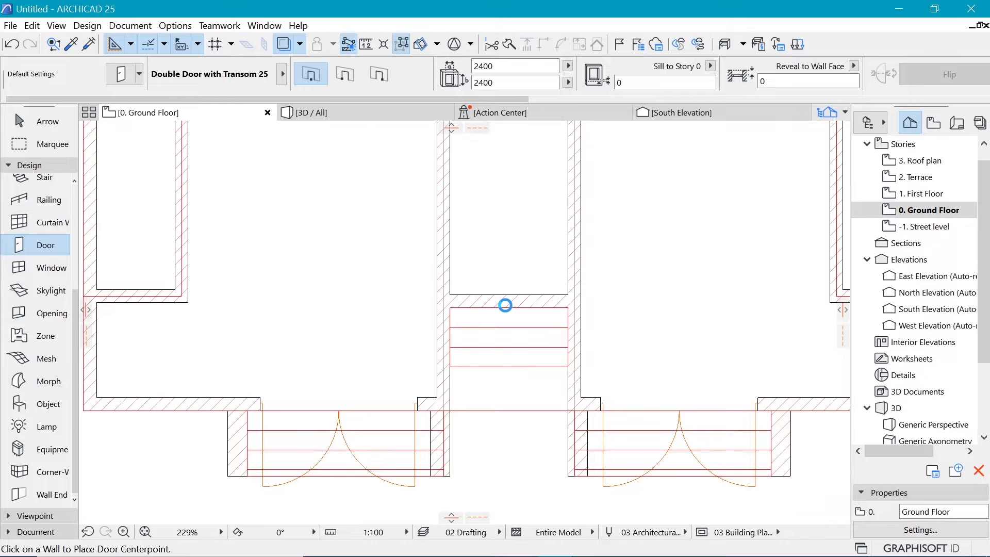
Place the 1800-wide double door at the midpoint of the central entrance wall, opening outward over the treads
{"action": "left_click", "coordinate": [506, 305]}
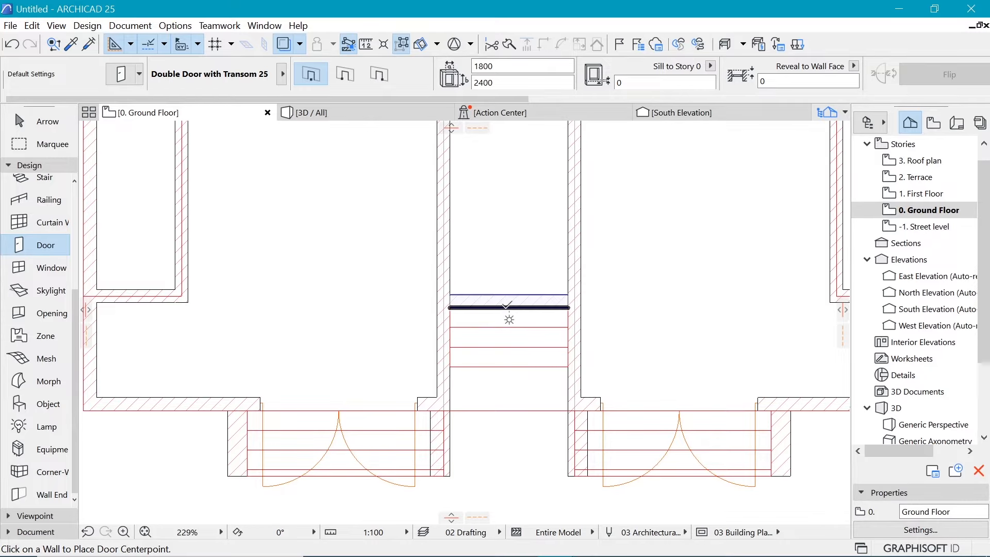
{"action": "left_click", "coordinate": [508, 307]}
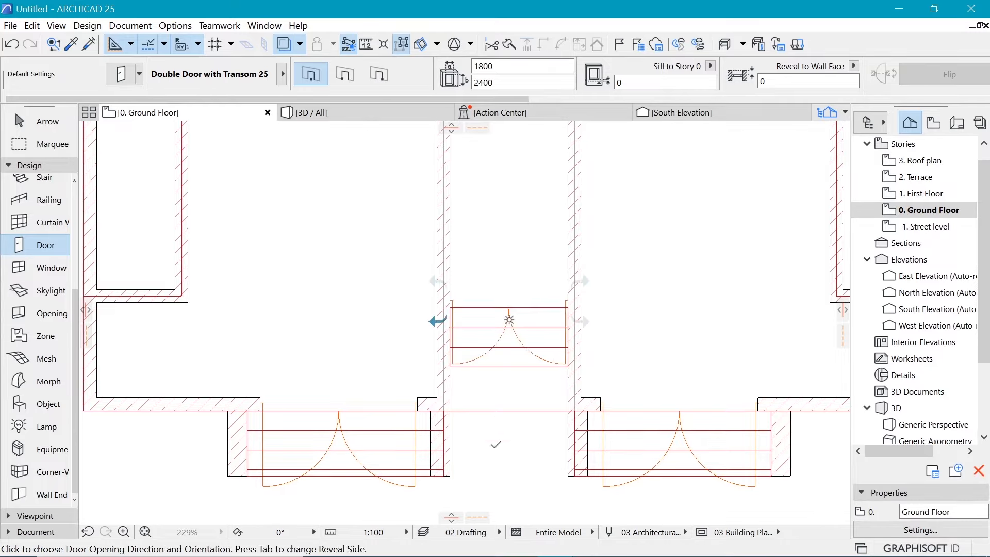
{"action": "left_click", "coordinate": [494, 448]}
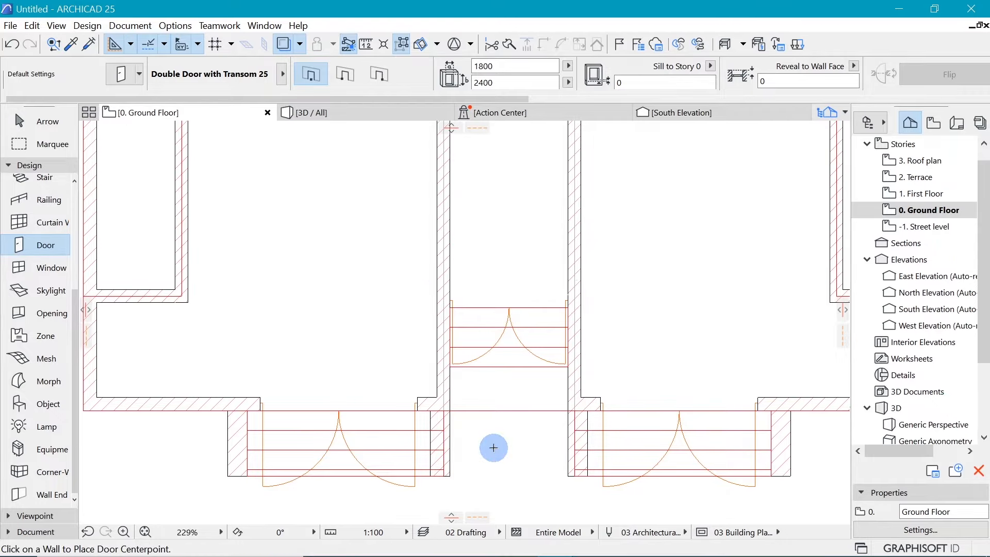
Choose Door with Transom 25 from the hinged doors as the default door, 900 wide and 2400 high
{"action": "scroll", "coordinate": [503, 451], "scroll_direction": "down", "scroll_amount": 3}
{"action": "scroll", "coordinate": [503, 450], "scroll_direction": "down", "scroll_amount": 5}
{"action": "scroll", "coordinate": [503, 397], "scroll_direction": "up", "scroll_amount": 2}
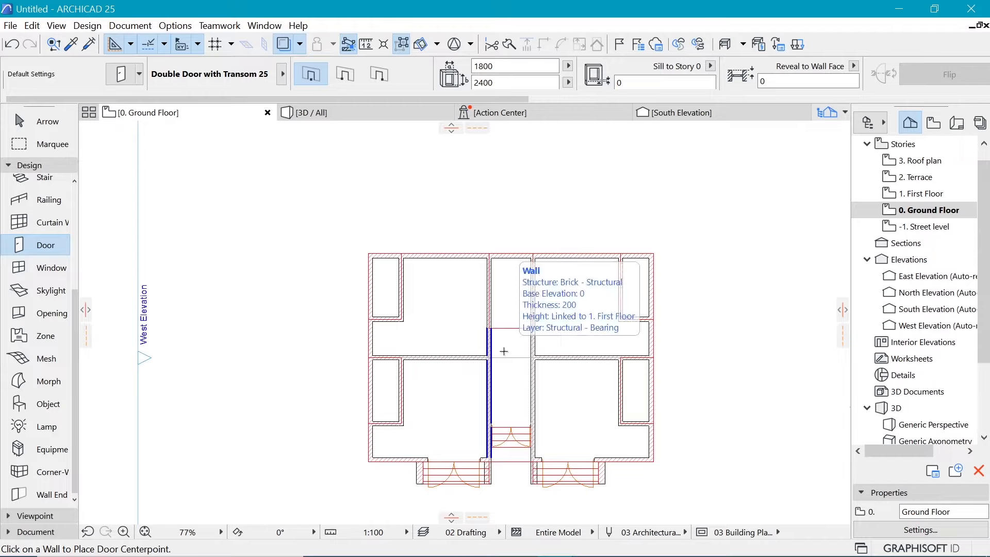
{"action": "scroll", "coordinate": [498, 387], "scroll_direction": "up", "scroll_amount": 1}
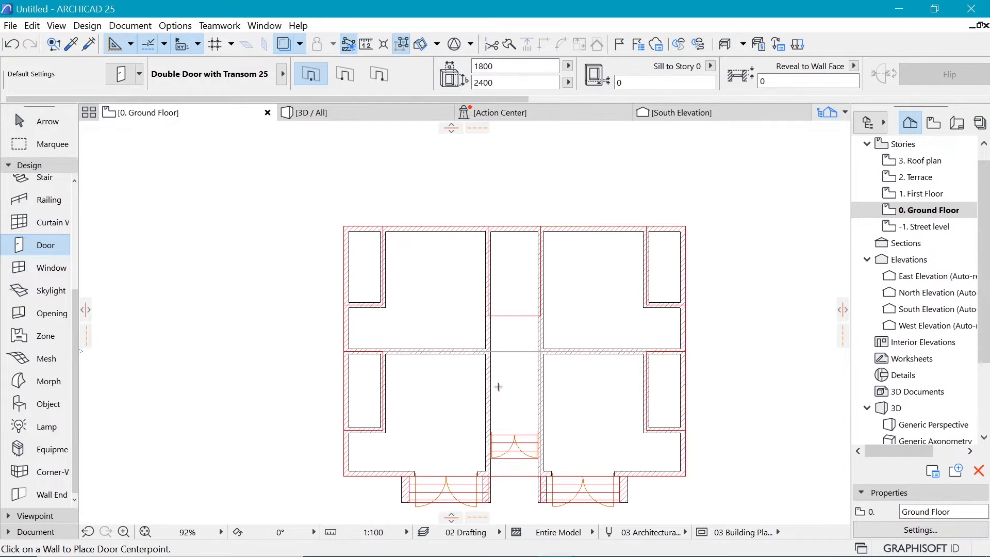
{"action": "scroll", "coordinate": [23, 206], "scroll_direction": "up", "scroll_amount": 2}
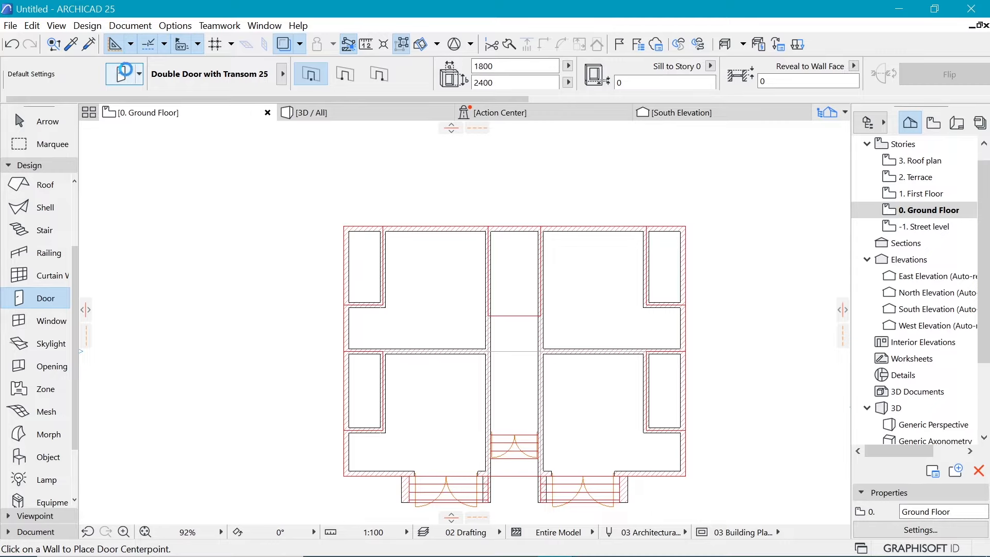
{"action": "left_click", "coordinate": [125, 70]}
{"action": "scroll", "coordinate": [305, 344], "scroll_direction": "up", "scroll_amount": 5}
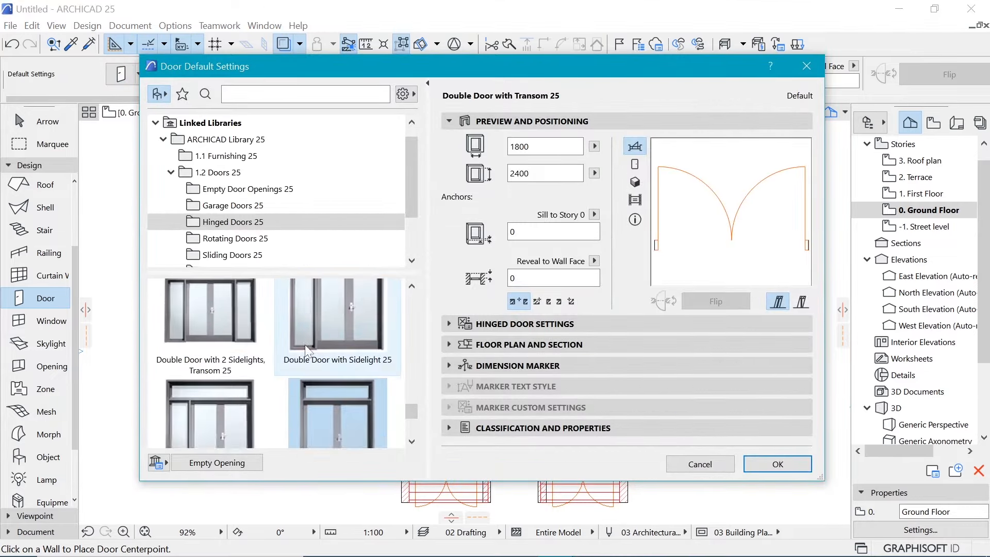
{"action": "scroll", "coordinate": [304, 345], "scroll_direction": "up", "scroll_amount": 5}
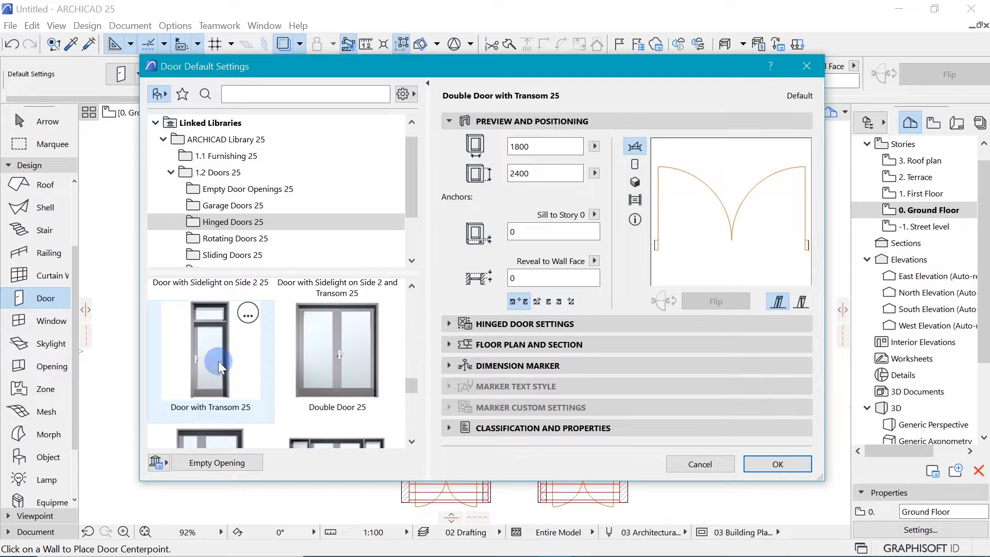
{"action": "left_click", "coordinate": [218, 361]}
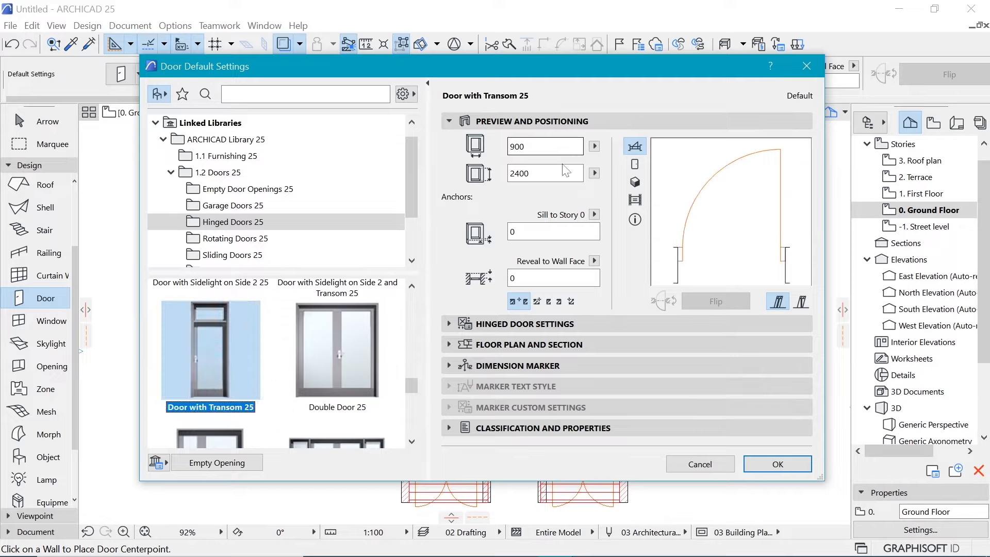
{"action": "left_click", "coordinate": [507, 173]}
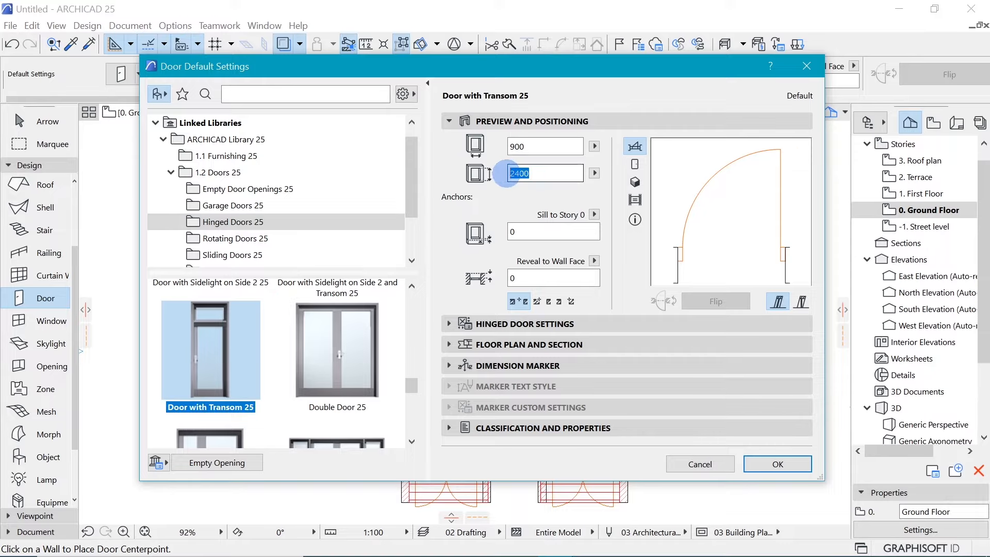
{"action": "left_click", "coordinate": [511, 146]}
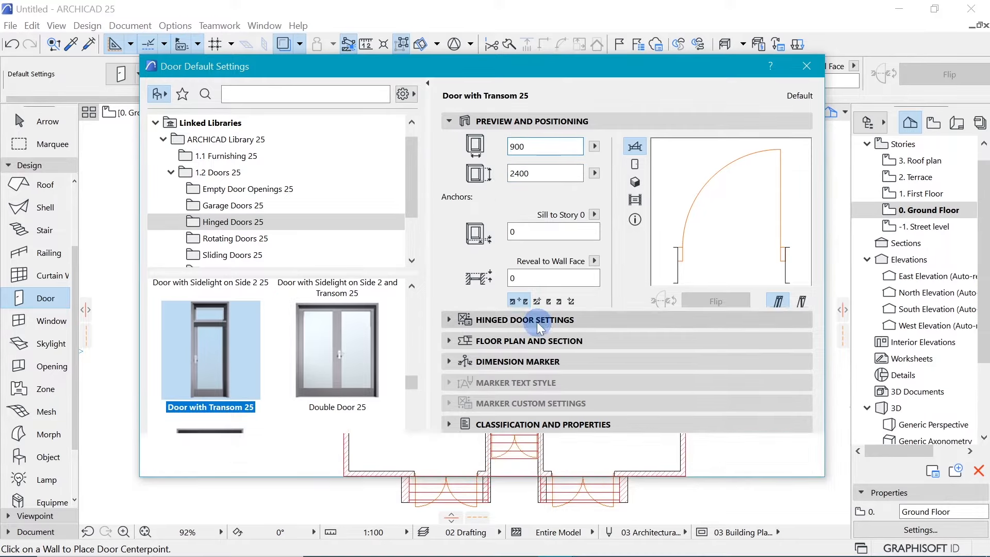
Set the leaf of the single transom door to Style 40 in its hinged door settings
{"action": "left_click", "coordinate": [537, 323]}
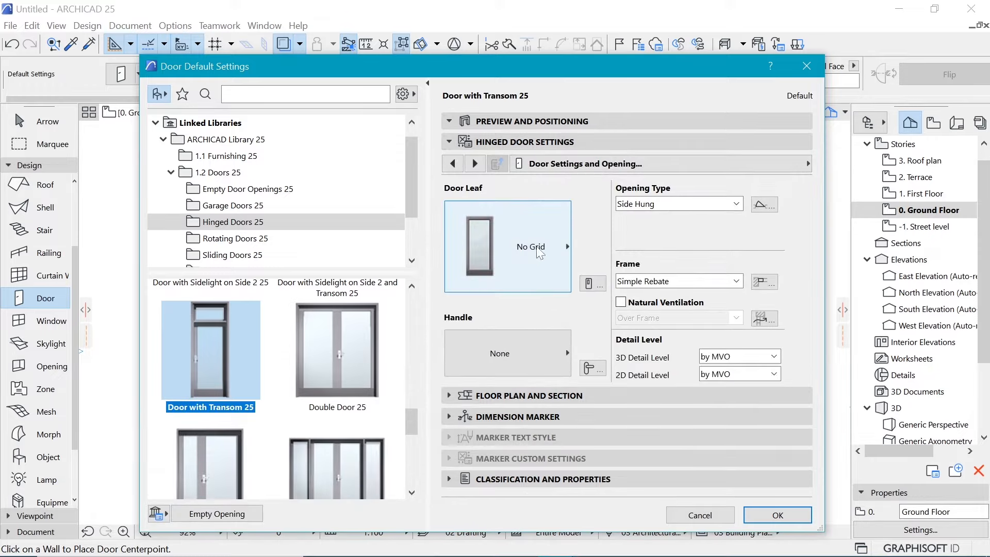
{"action": "left_click", "coordinate": [536, 241]}
{"action": "scroll", "coordinate": [661, 439], "scroll_direction": "down", "scroll_amount": 11}
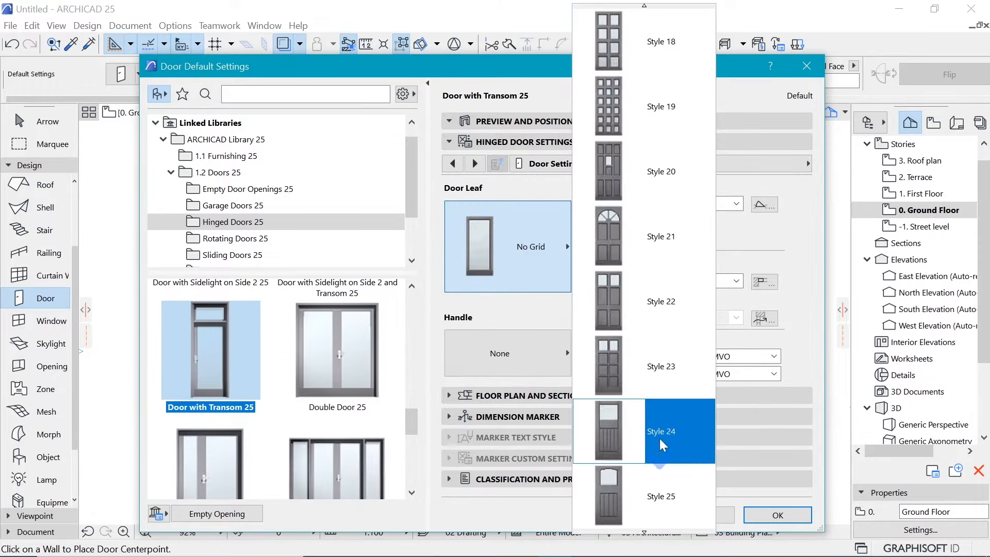
{"action": "scroll", "coordinate": [661, 434], "scroll_direction": "down", "scroll_amount": 5}
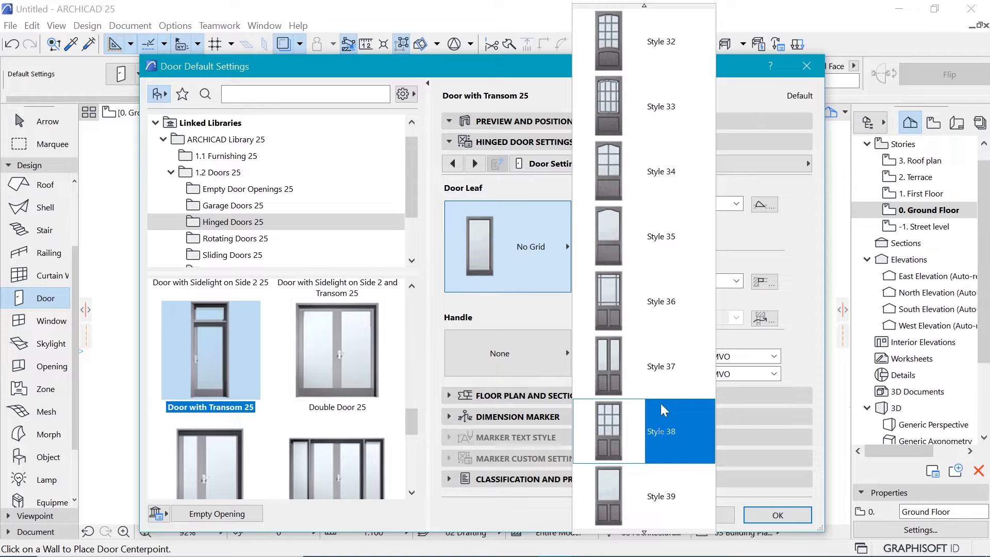
{"action": "left_click", "coordinate": [655, 111]}
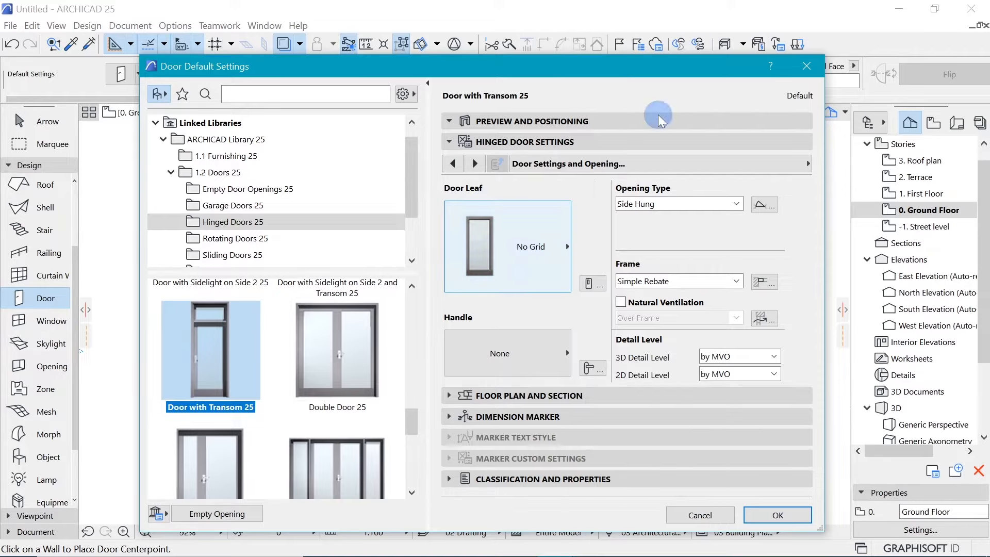
Give the single transom door the Fix Handle 3 handle
{"action": "left_click", "coordinate": [522, 352]}
{"action": "scroll", "coordinate": [643, 376], "scroll_direction": "down", "scroll_amount": 5}
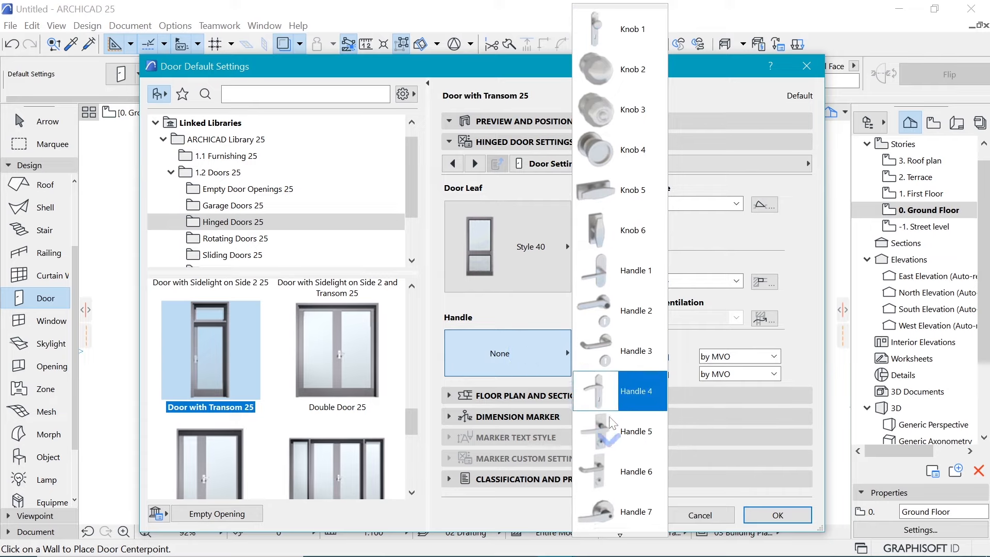
{"action": "left_click", "coordinate": [604, 383]}
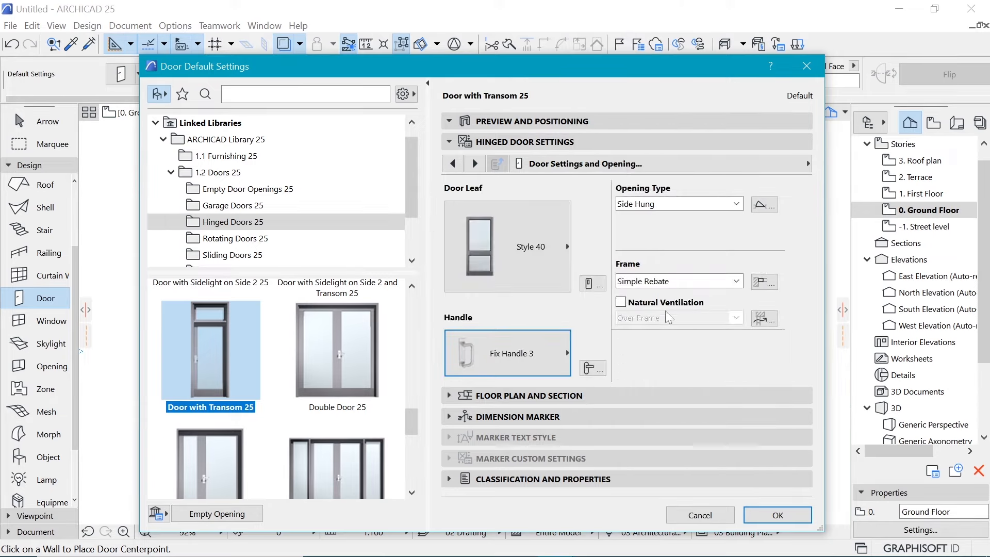
Set the transom sash type of the default hinged door to Vent Sash
{"action": "left_click", "coordinate": [768, 164]}
{"action": "left_click", "coordinate": [881, 261]}
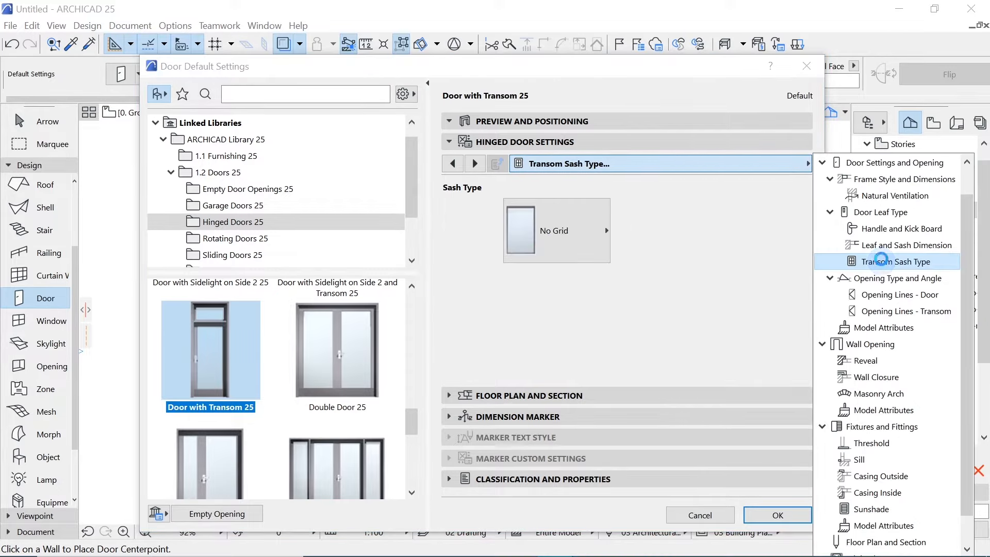
{"action": "left_click", "coordinate": [571, 240]}
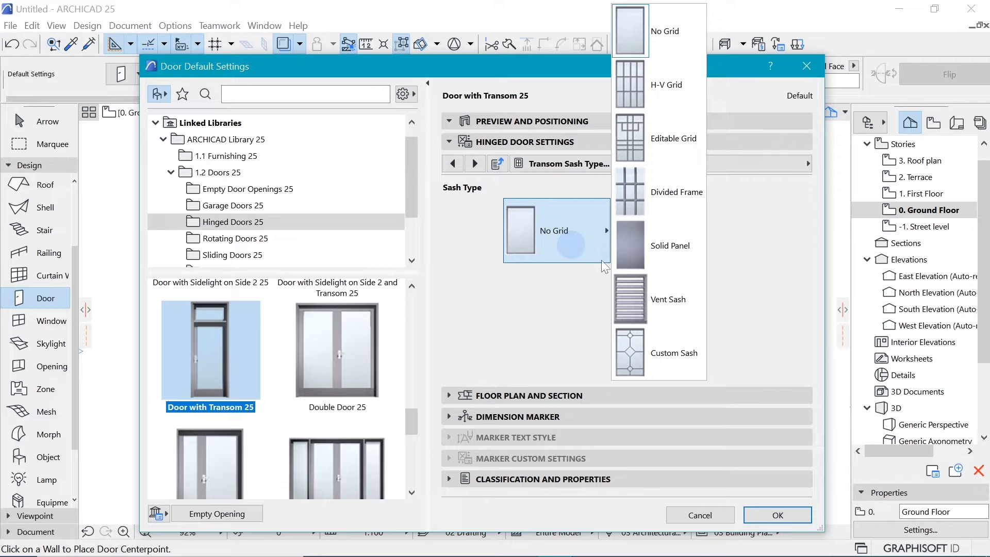
{"action": "left_click", "coordinate": [647, 299]}
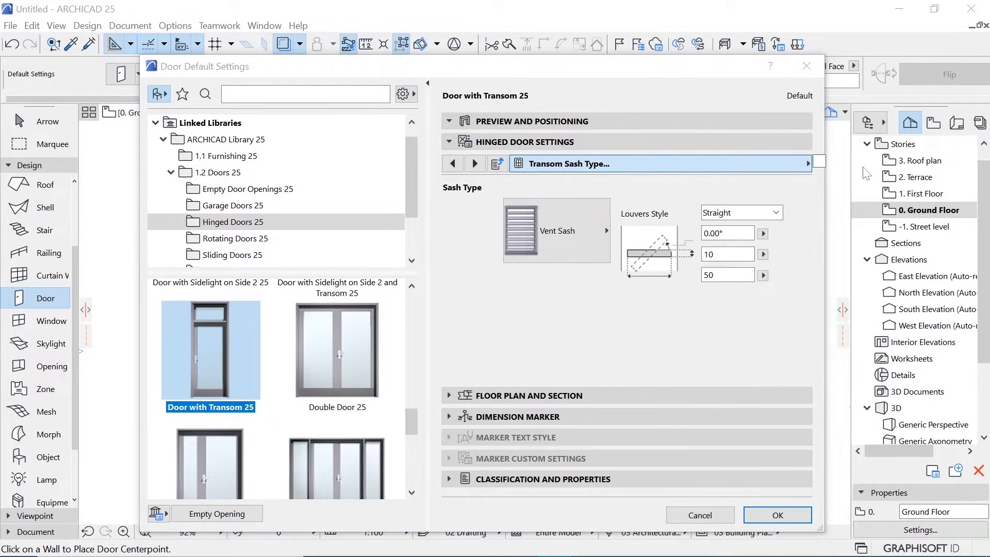
Enable uniform door surfaces in the door's model attributes and set the frame and leaf surface to Metal - Aluminium
{"action": "left_click", "coordinate": [789, 163]}
{"action": "left_click", "coordinate": [884, 294]}
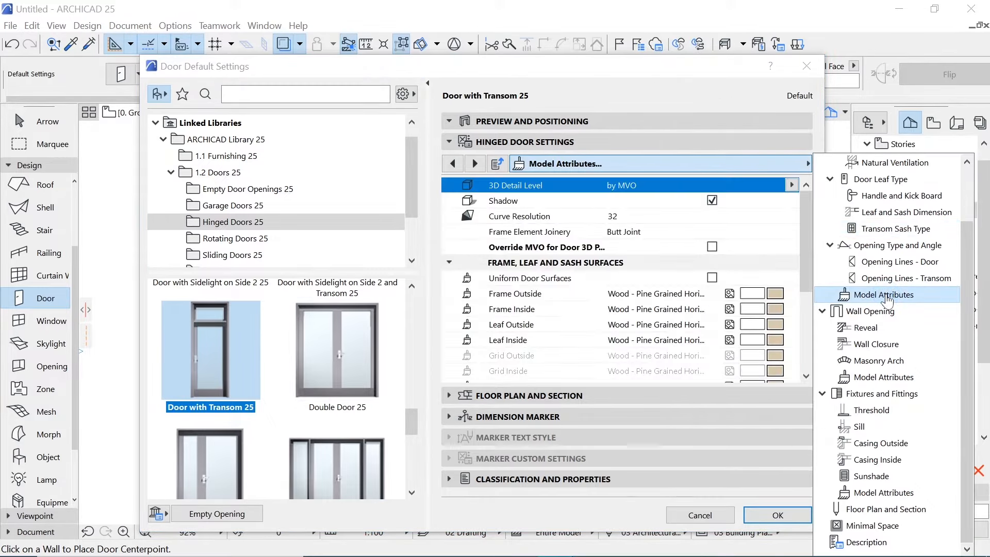
{"action": "left_click", "coordinate": [713, 277]}
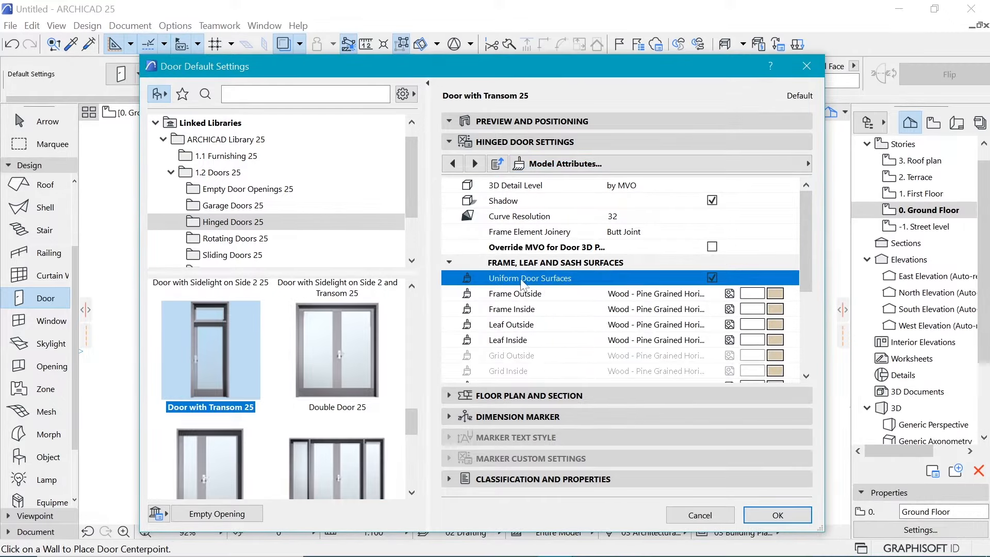
{"action": "left_click", "coordinate": [775, 309]}
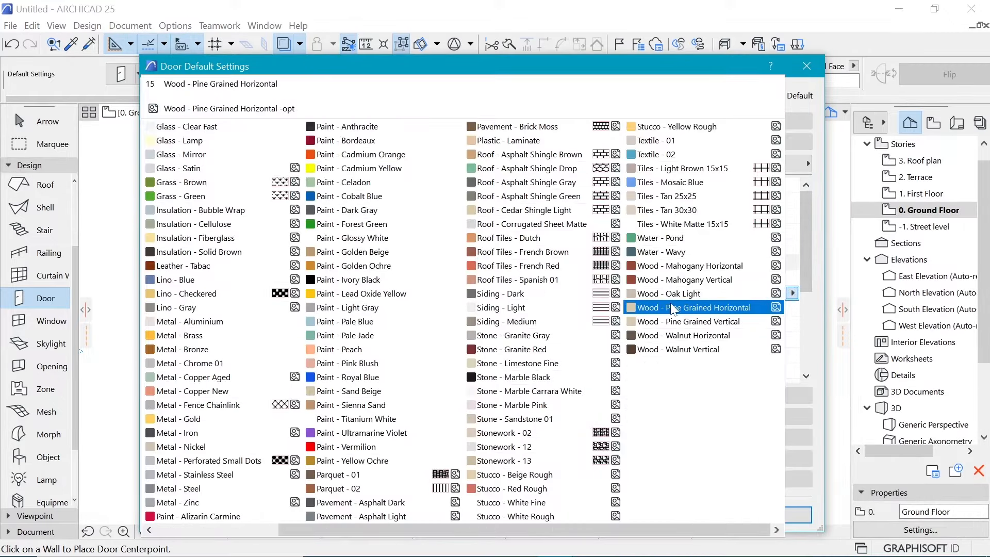
{"action": "left_click", "coordinate": [190, 321]}
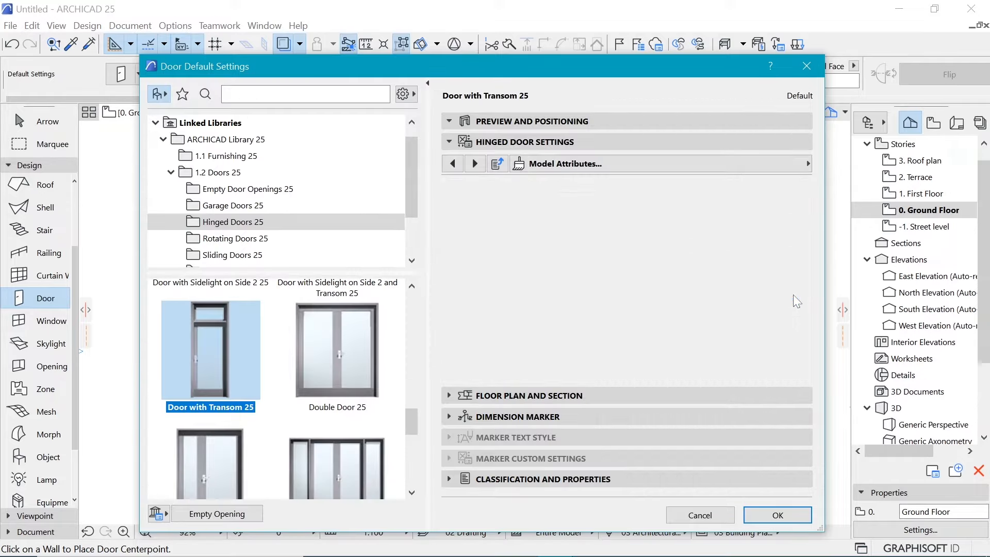
Set the louvers surface to Metal - Aluminium and apply the door default settings
{"action": "scroll", "coordinate": [795, 303], "scroll_direction": "down", "scroll_amount": 5}
{"action": "left_click", "coordinate": [789, 250]}
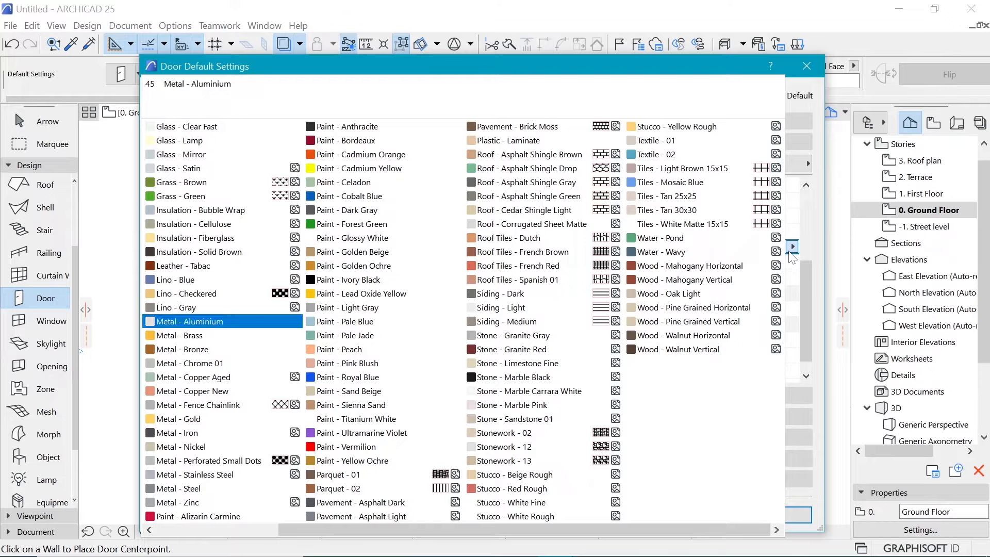
{"action": "left_click", "coordinate": [190, 321]}
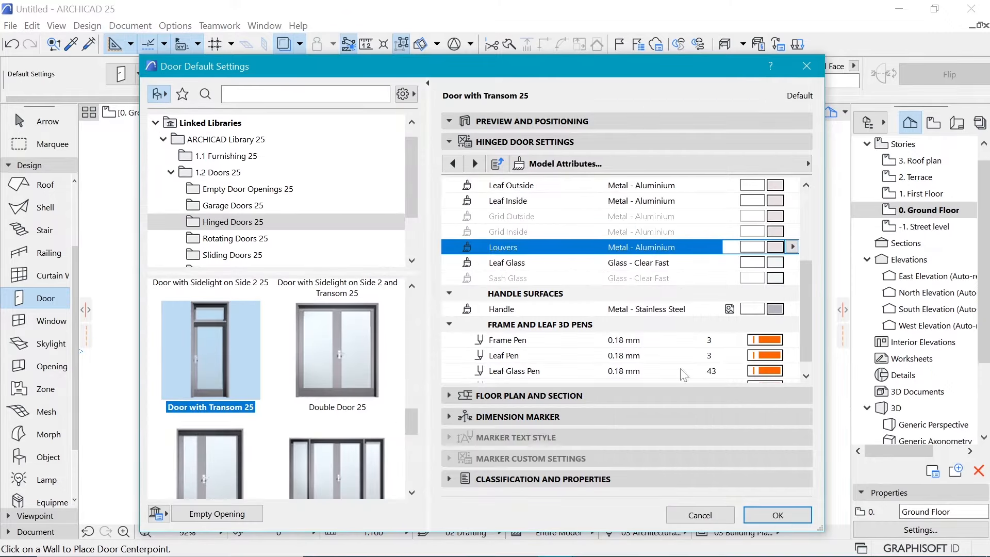
{"action": "left_click", "coordinate": [772, 519]}
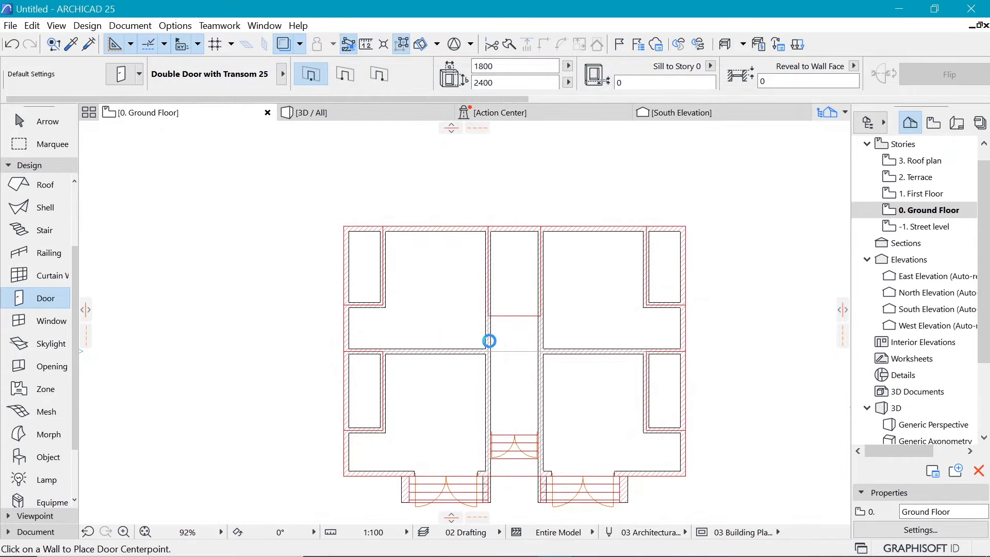
Place two facing 900 x 2400 transom doors in the central corridor's side walls, just above the middle cross walls, swinging into the rooms
{"action": "scroll", "coordinate": [490, 340], "scroll_direction": "up", "scroll_amount": 5}
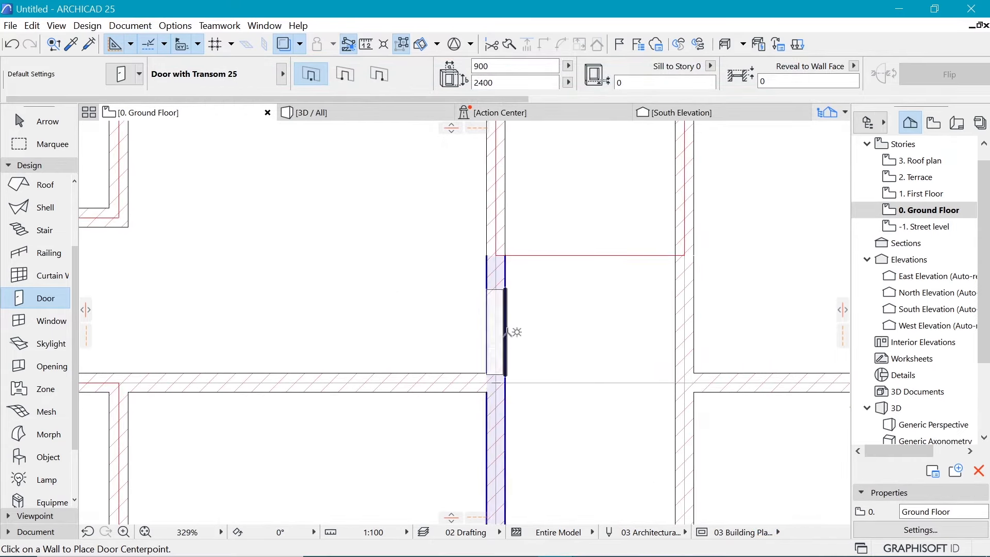
{"action": "left_click", "coordinate": [507, 325]}
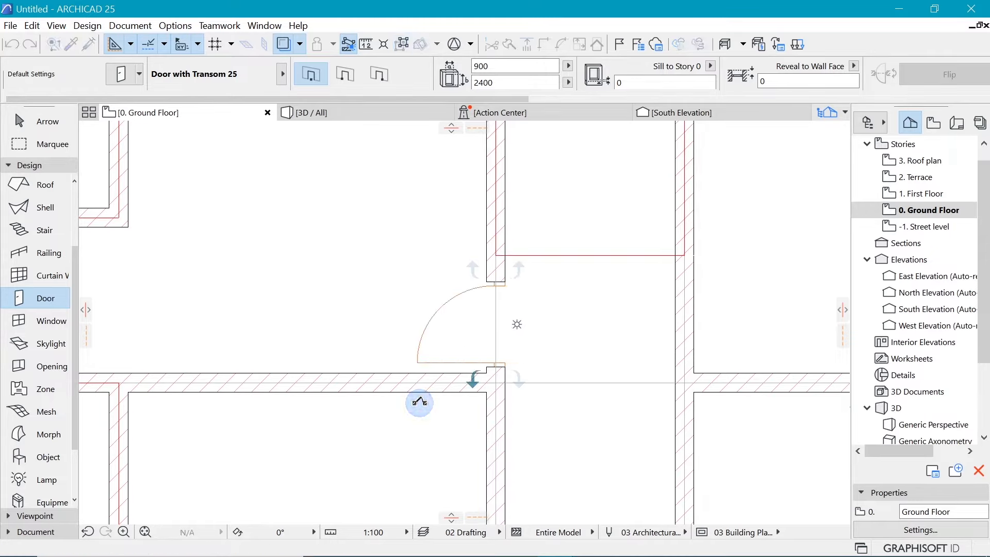
{"action": "left_click", "coordinate": [420, 403]}
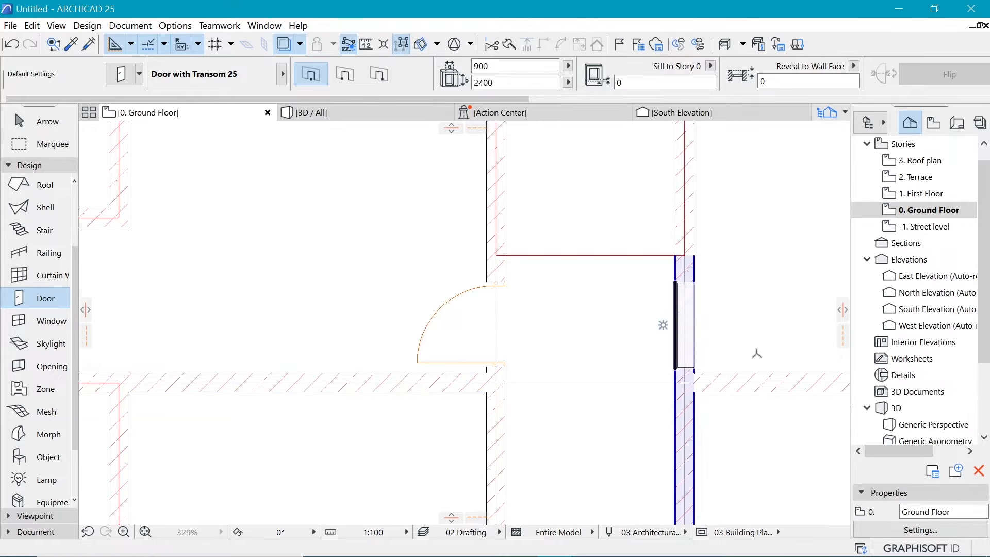
{"action": "left_click", "coordinate": [673, 326]}
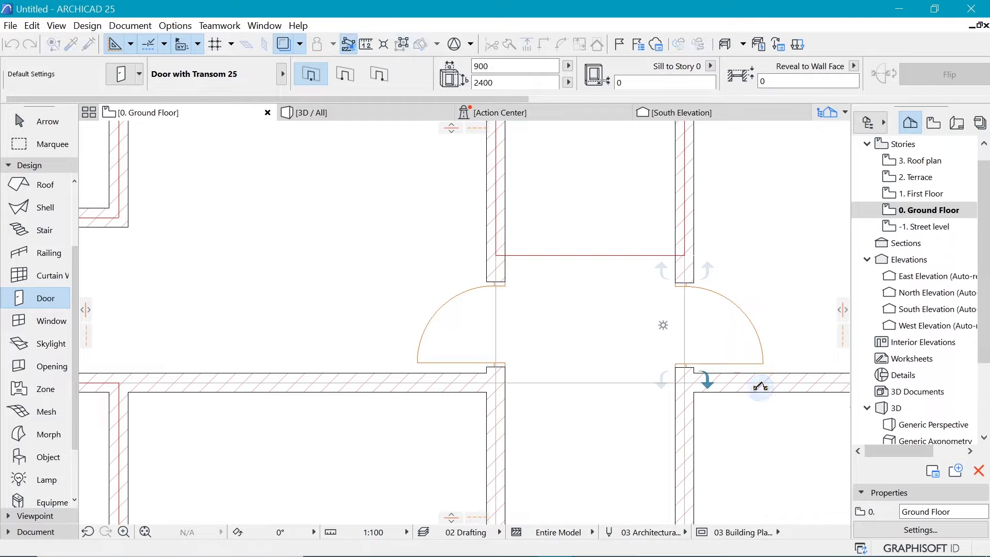
{"action": "left_click", "coordinate": [760, 386]}
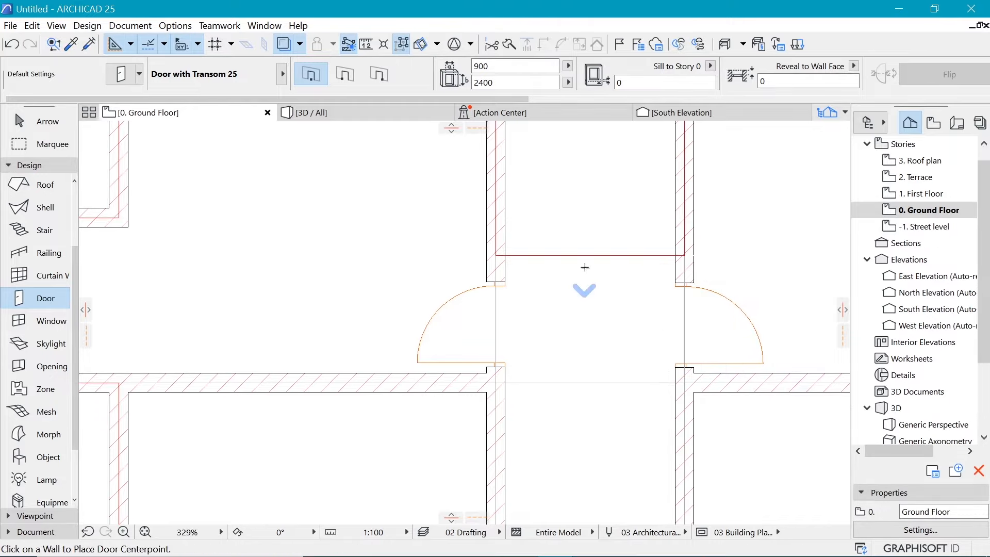
Set the default transom door's width to 800 for the small side rooms
{"action": "scroll", "coordinate": [585, 265], "scroll_direction": "down", "scroll_amount": 5}
{"action": "scroll", "coordinate": [624, 326], "scroll_direction": "up", "scroll_amount": 2}
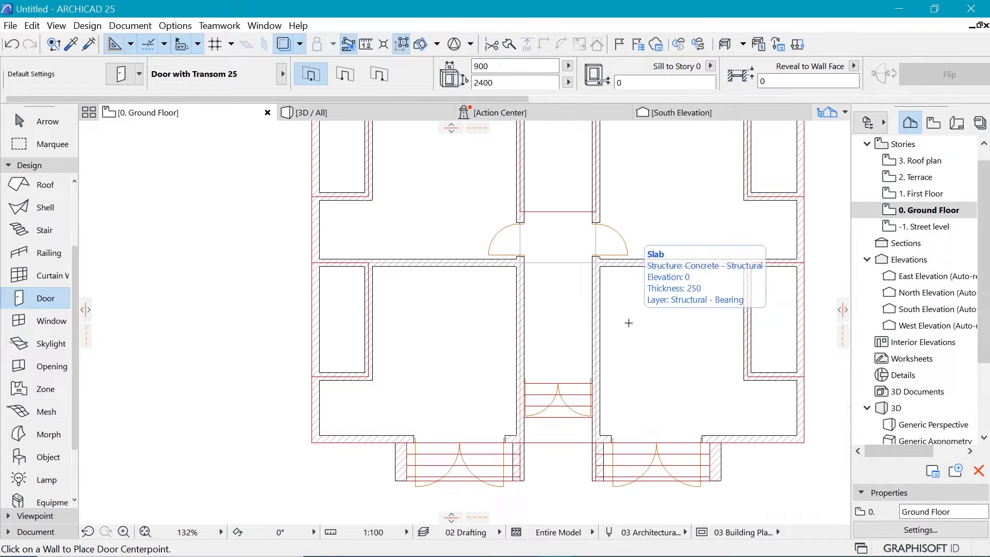
{"action": "scroll", "coordinate": [356, 289], "scroll_direction": "up", "scroll_amount": 2}
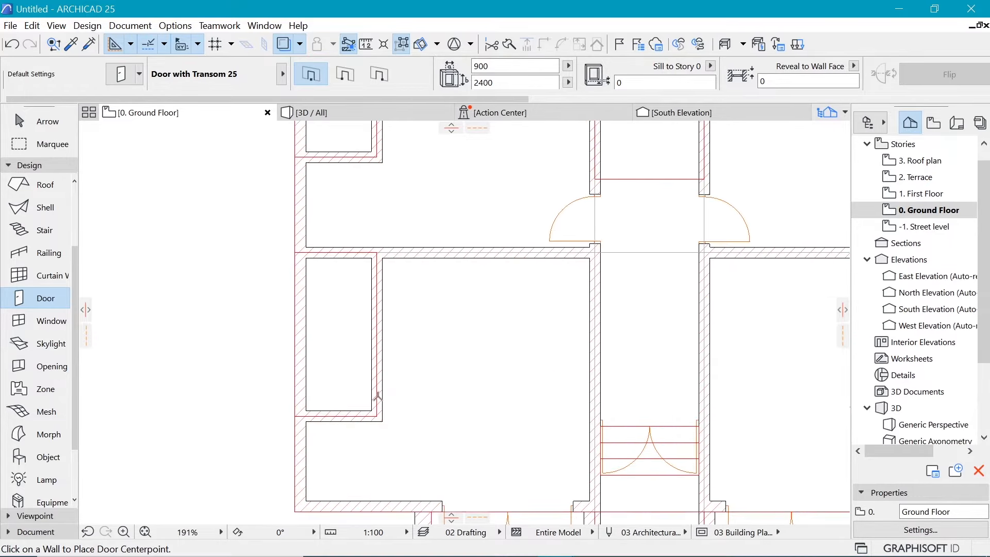
{"action": "scroll", "coordinate": [361, 443], "scroll_direction": "down", "scroll_amount": 2}
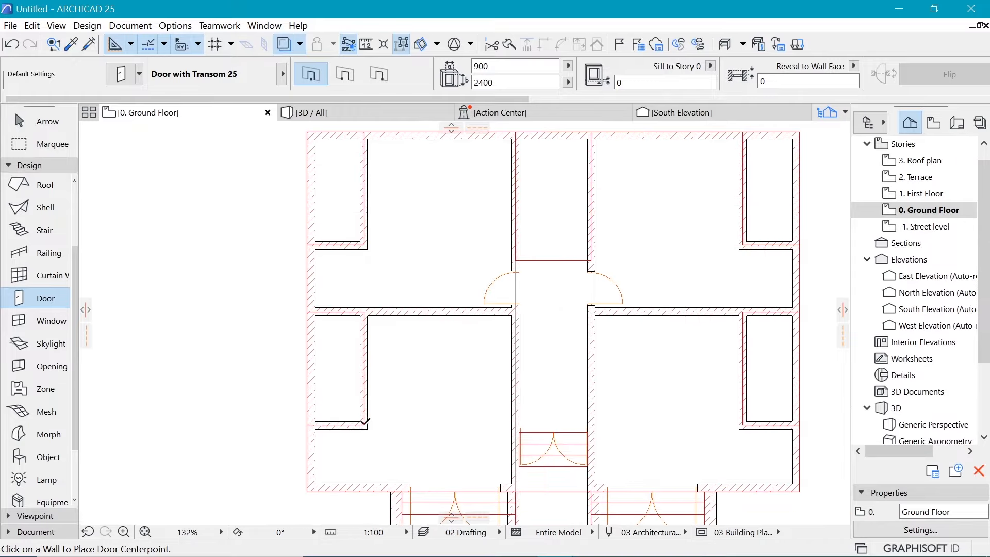
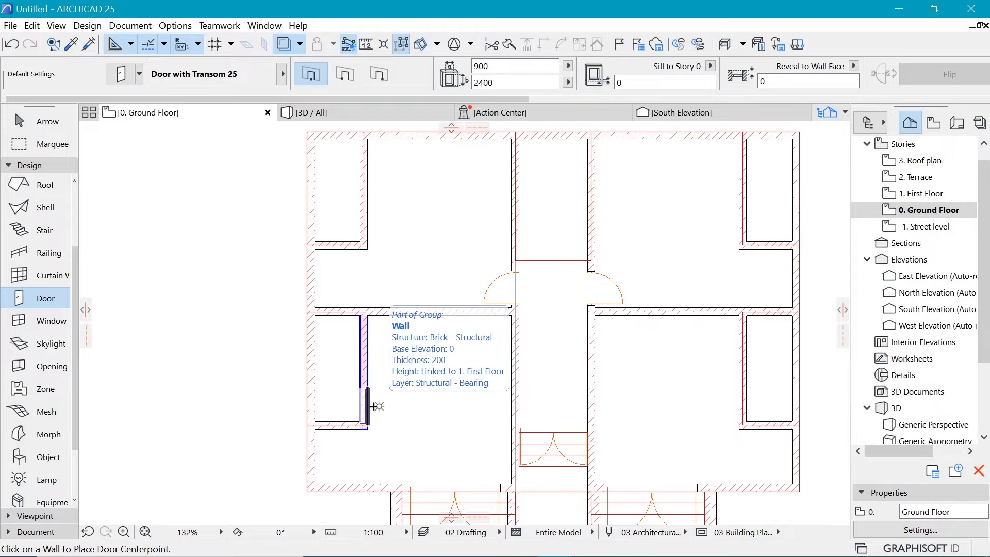
{"action": "key", "text": "ctrl+t"}
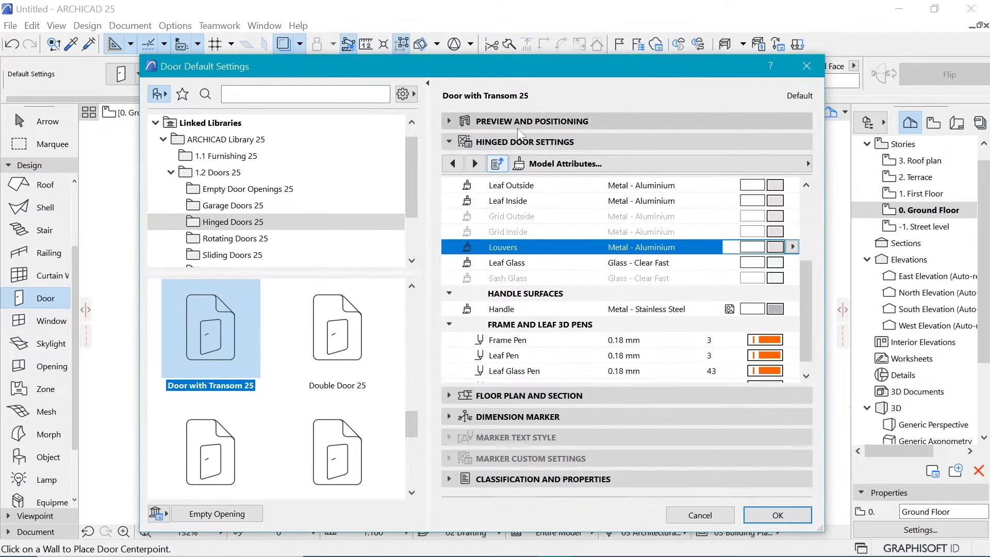
{"action": "left_click", "coordinate": [518, 125]}
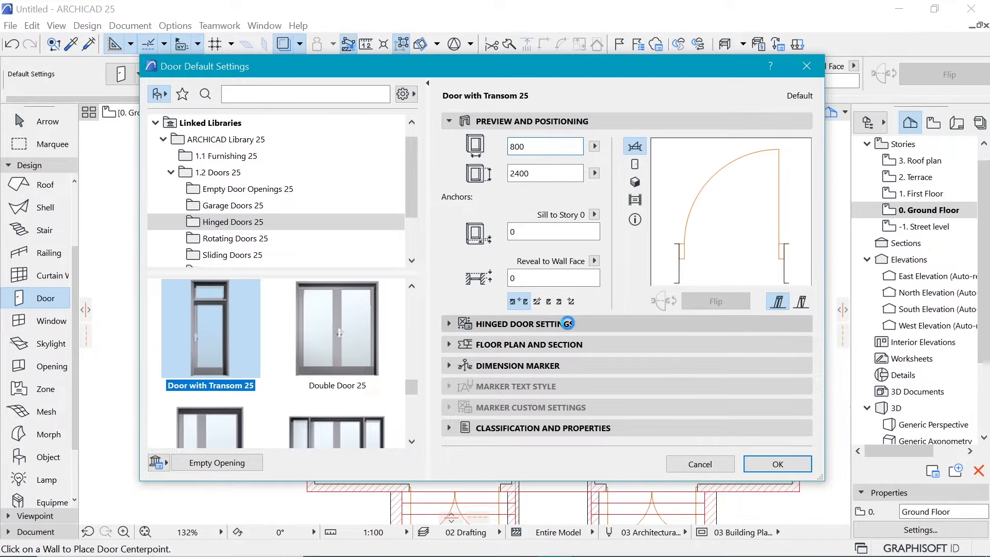
Change the default door's leaf type to Style 55 and apply the settings
{"action": "left_click", "coordinate": [571, 325]}
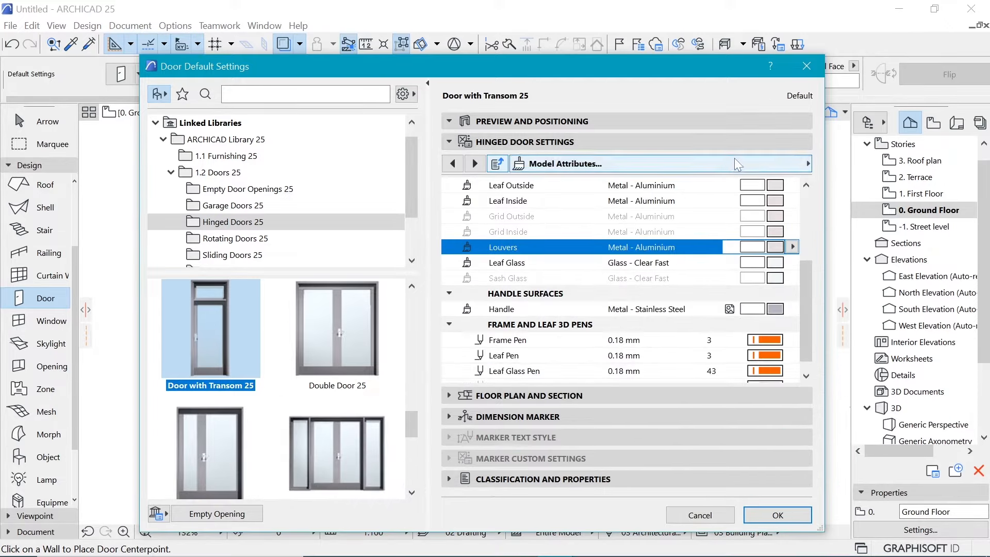
{"action": "left_click", "coordinate": [737, 160]}
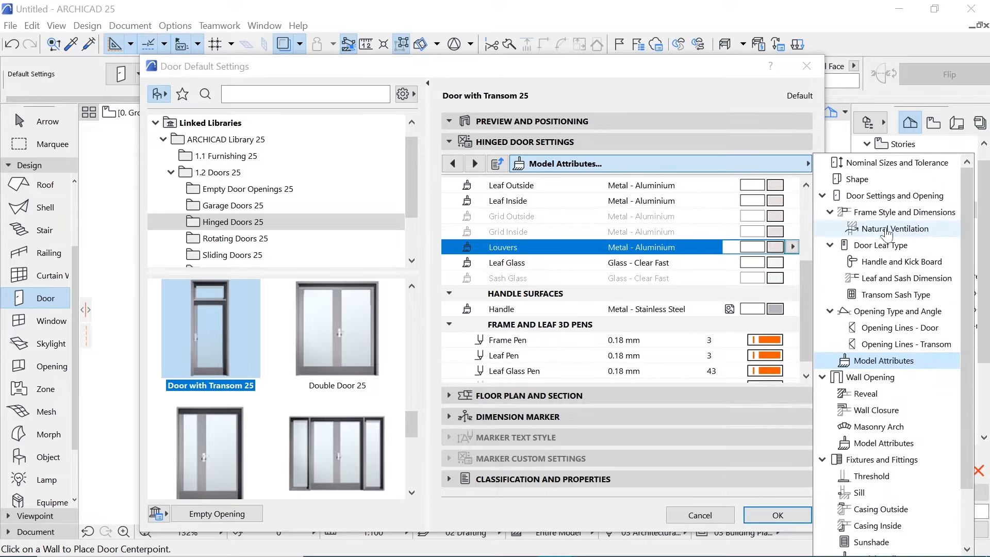
{"action": "left_click", "coordinate": [881, 247]}
{"action": "left_click", "coordinate": [883, 246]}
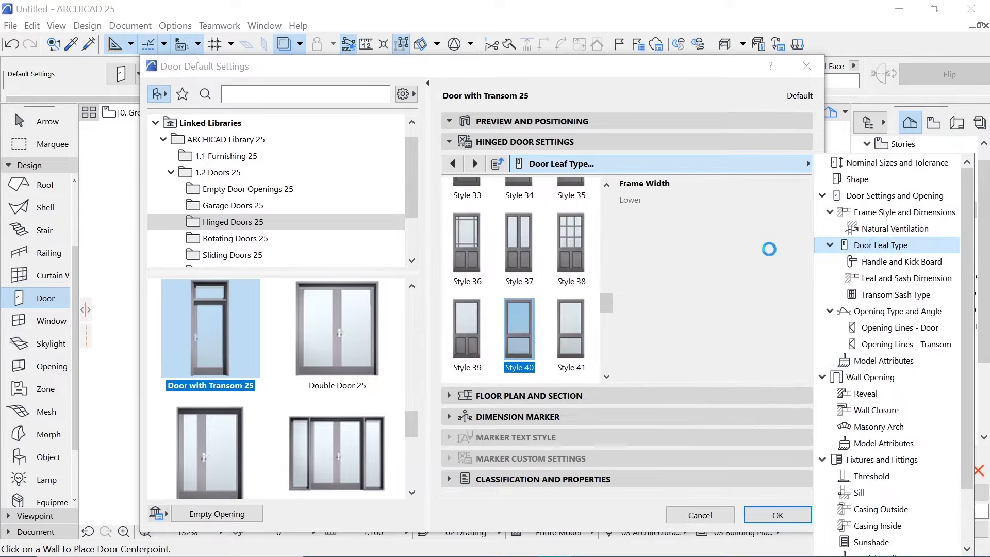
{"action": "scroll", "coordinate": [540, 352], "scroll_direction": "down", "scroll_amount": 6}
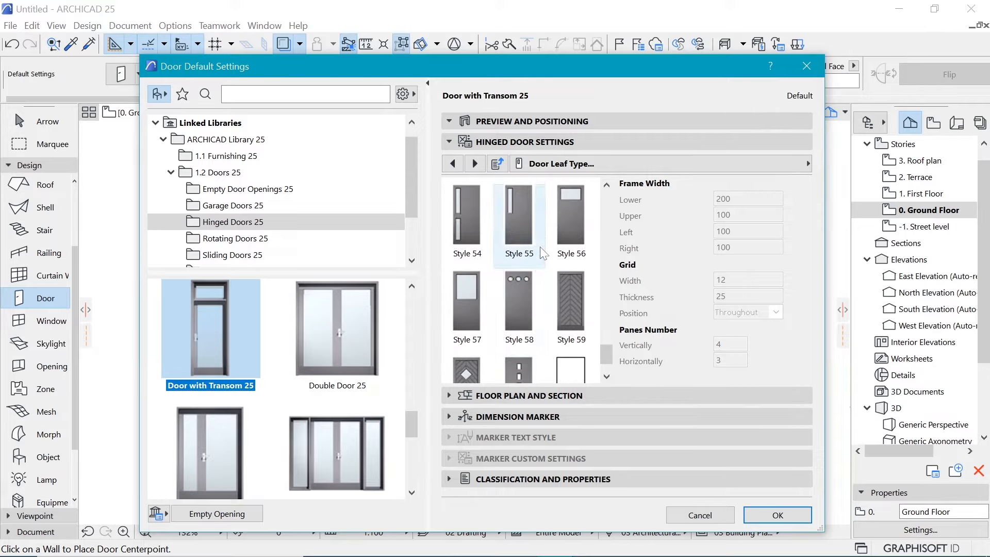
{"action": "left_click", "coordinate": [525, 240]}
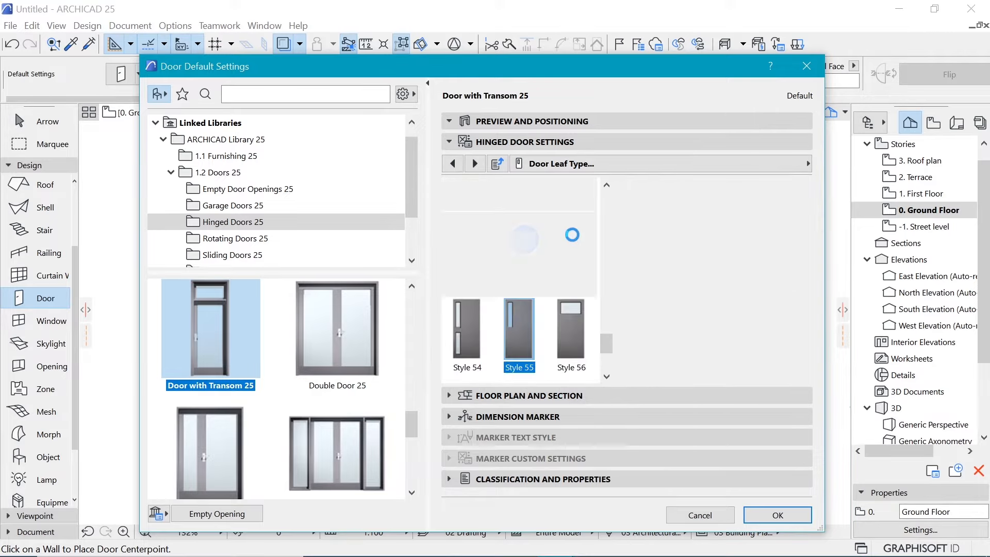
{"action": "left_click", "coordinate": [778, 515]}
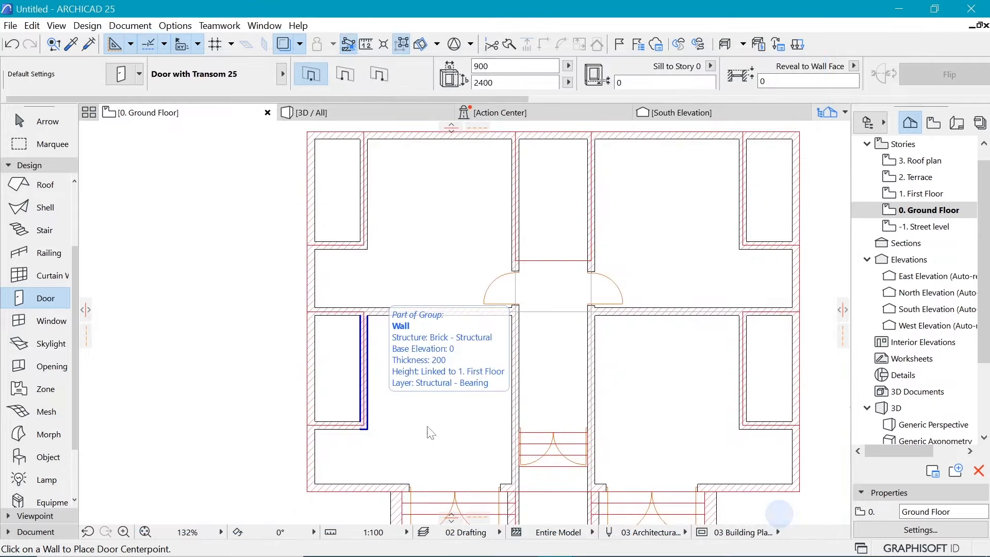
Place an 800 x 2400 door near the lower end of each of the four small side rooms' inner walls, swinging into the room
{"action": "left_click", "coordinate": [364, 402]}
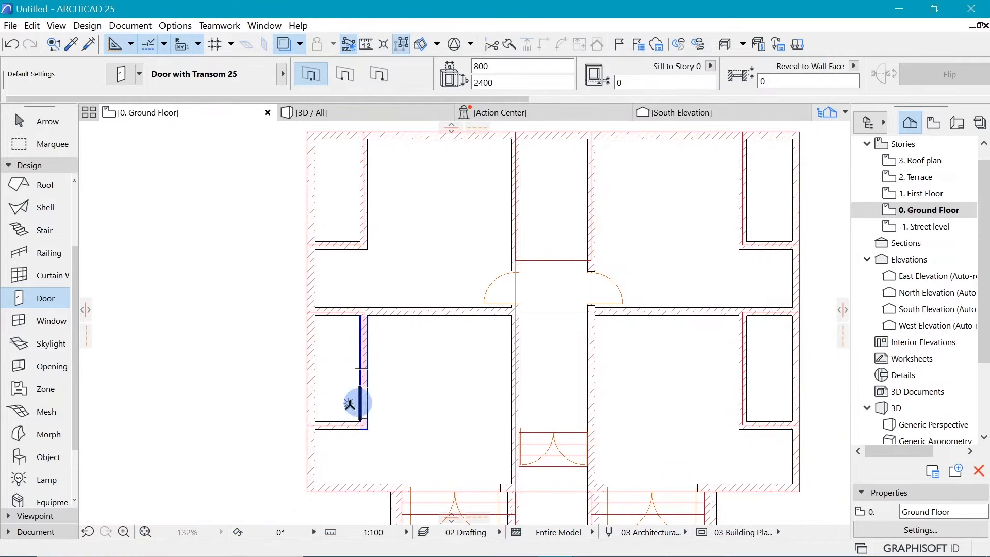
{"action": "left_click", "coordinate": [312, 438]}
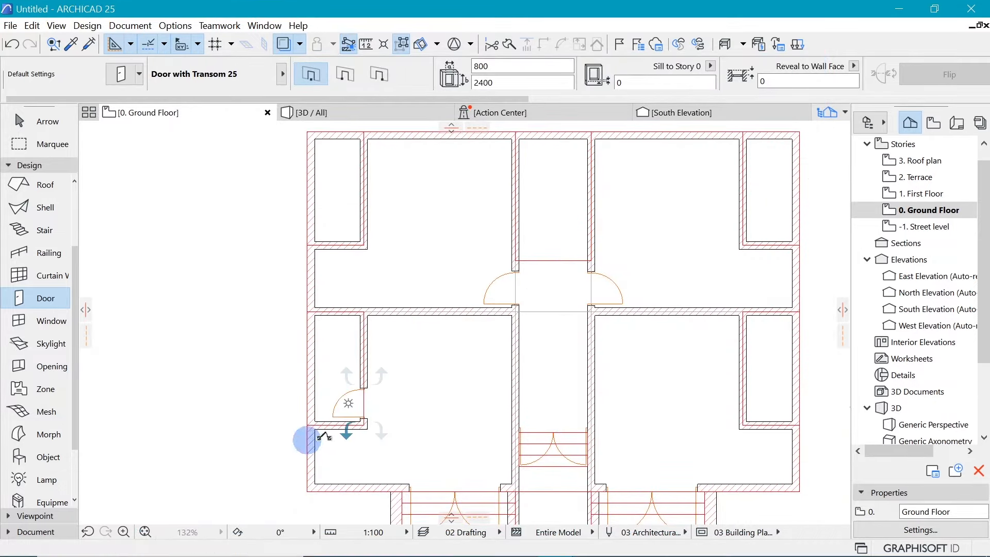
{"action": "left_click", "coordinate": [773, 412]}
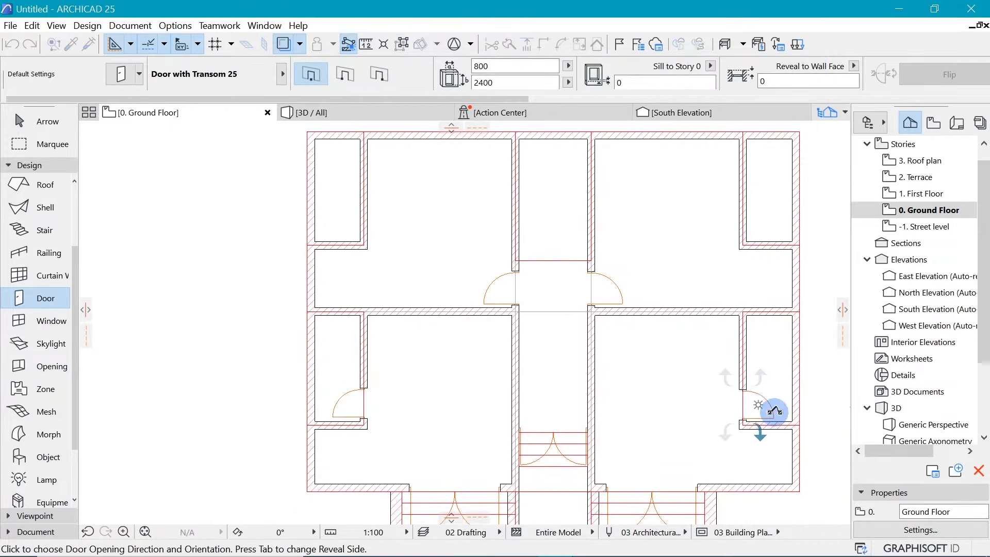
{"action": "left_click", "coordinate": [745, 219]}
{"action": "left_click", "coordinate": [781, 246]}
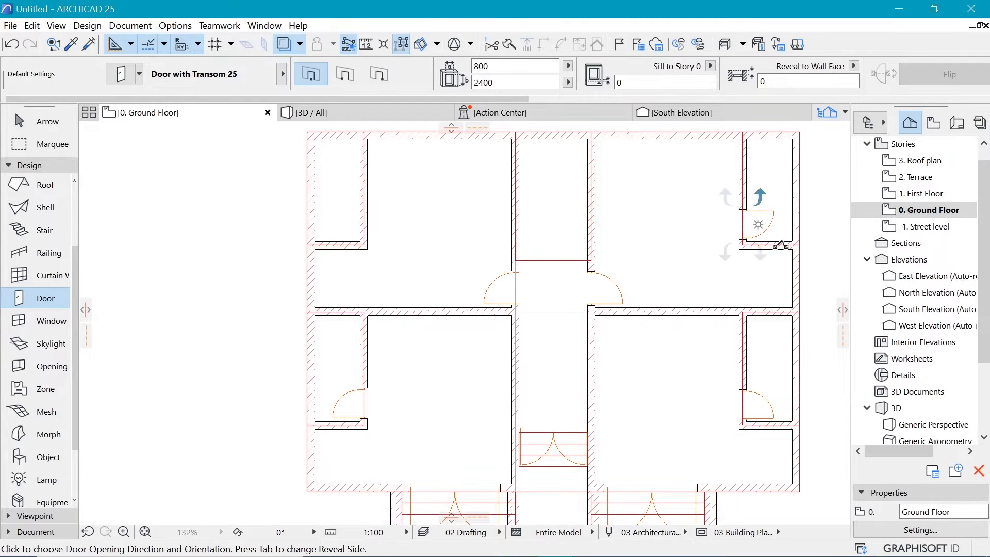
{"action": "left_click", "coordinate": [781, 247]}
{"action": "left_click", "coordinate": [364, 224]}
{"action": "left_click", "coordinate": [308, 284]}
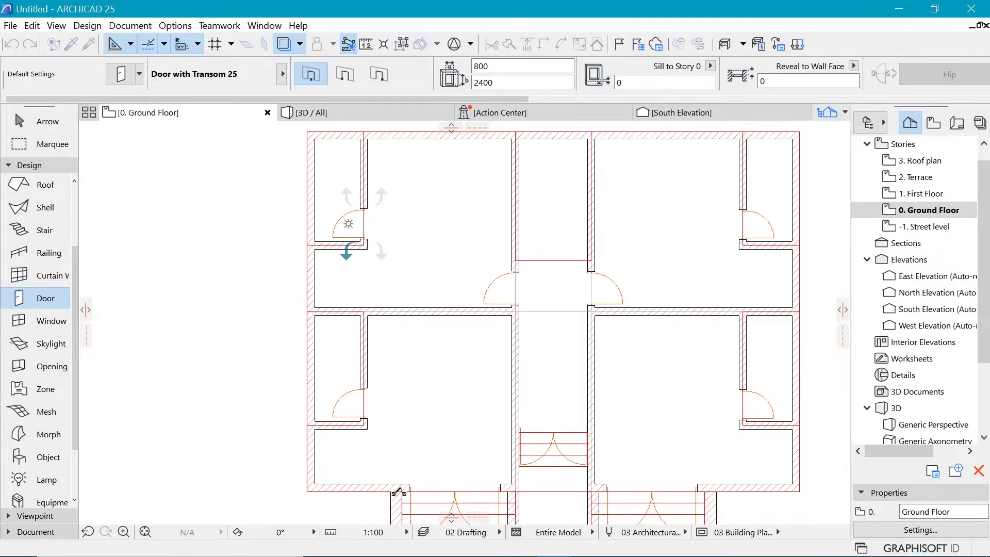
Choose Double Window 25 from Basic Windows 25 as the default window type
{"action": "scroll", "coordinate": [462, 239], "scroll_direction": "down", "scroll_amount": 2}
{"action": "scroll", "coordinate": [480, 229], "scroll_direction": "up", "scroll_amount": 1}
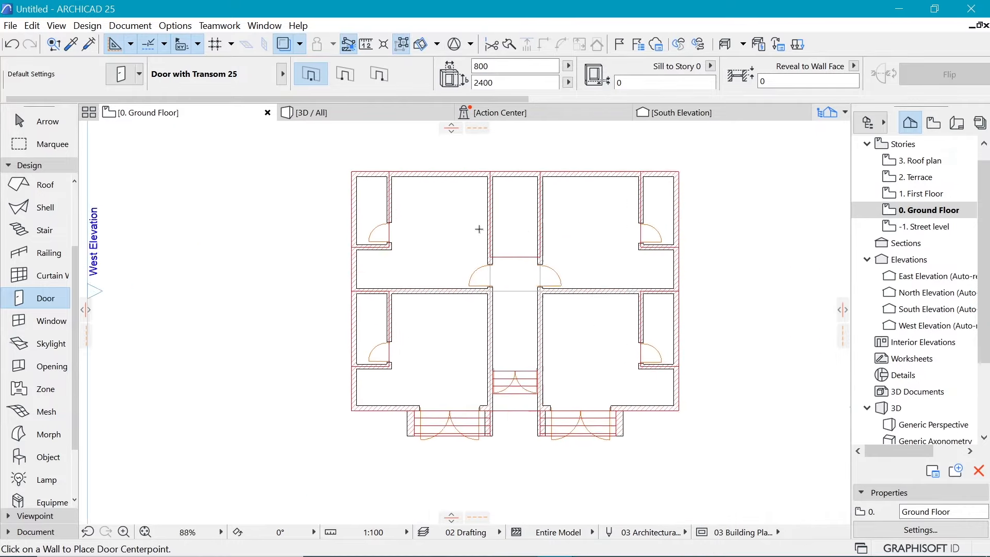
{"action": "scroll", "coordinate": [505, 212], "scroll_direction": "up", "scroll_amount": 1}
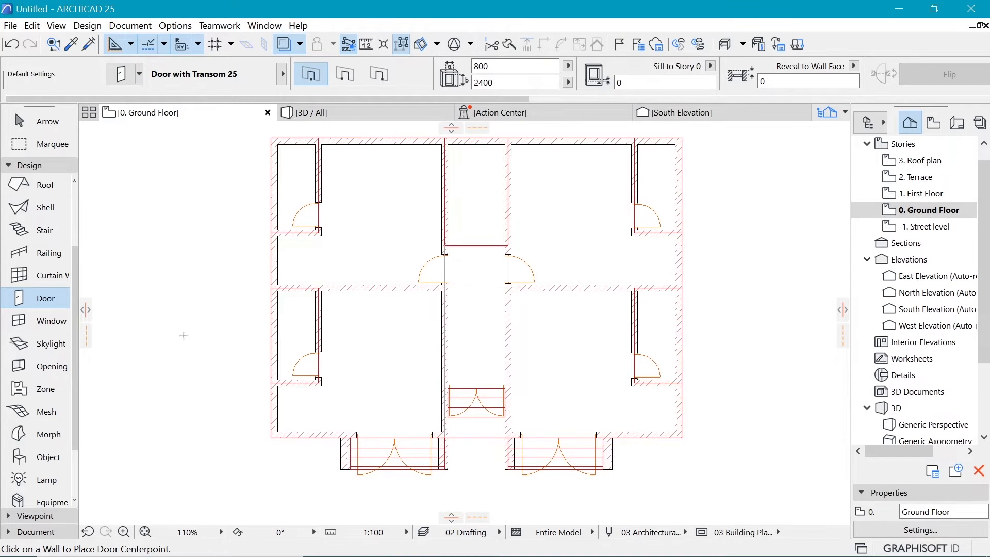
{"action": "left_click", "coordinate": [24, 325]}
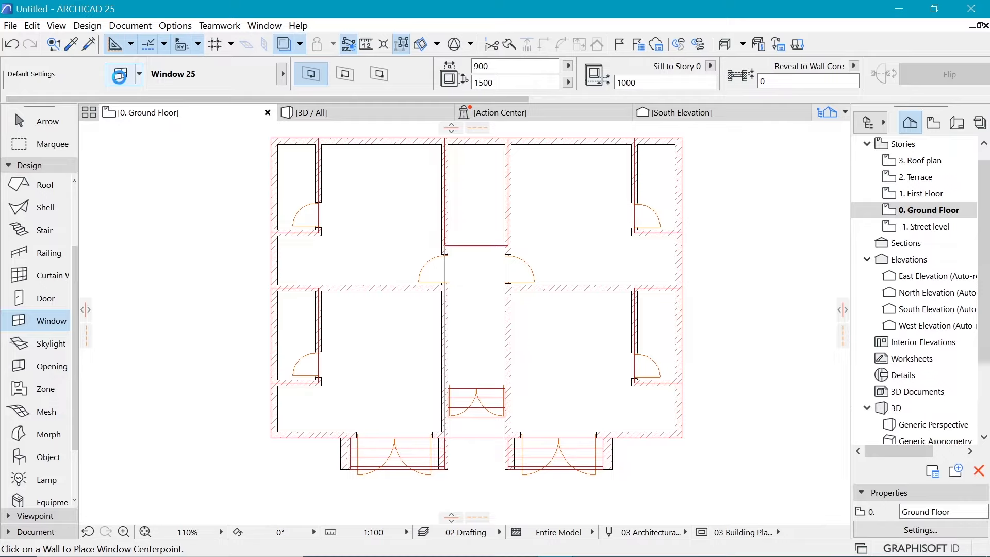
{"action": "left_click", "coordinate": [119, 74]}
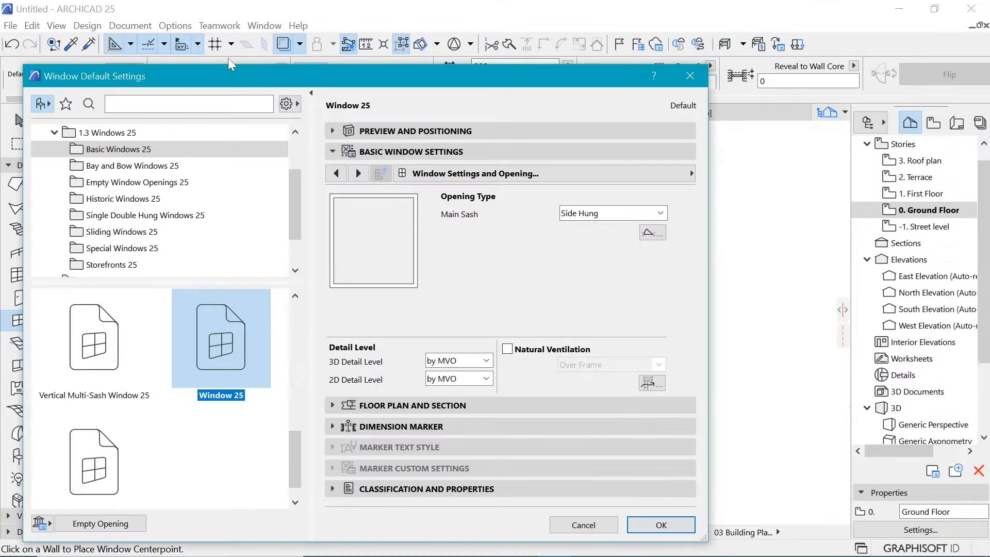
{"action": "left_click_drag", "start_coordinate": [451, 87], "coordinate": [722, 541]}
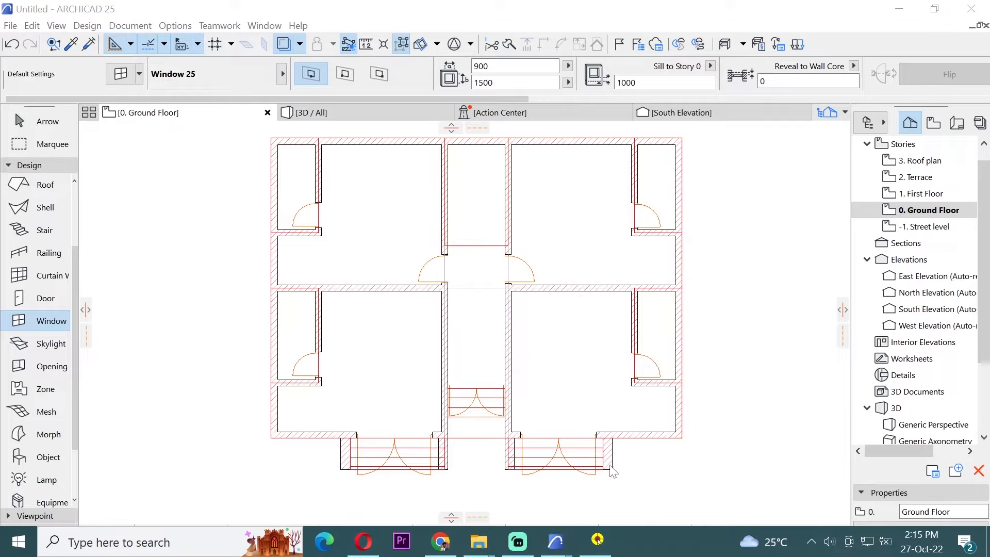
{"action": "left_click_drag", "start_coordinate": [445, 541], "coordinate": [282, 110]}
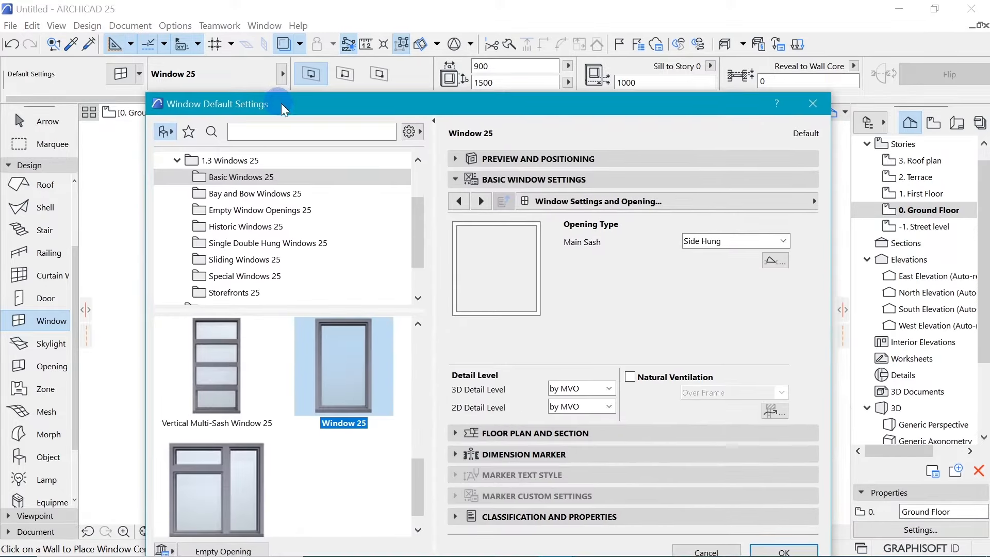
{"action": "scroll", "coordinate": [310, 413], "scroll_direction": "up", "scroll_amount": 6}
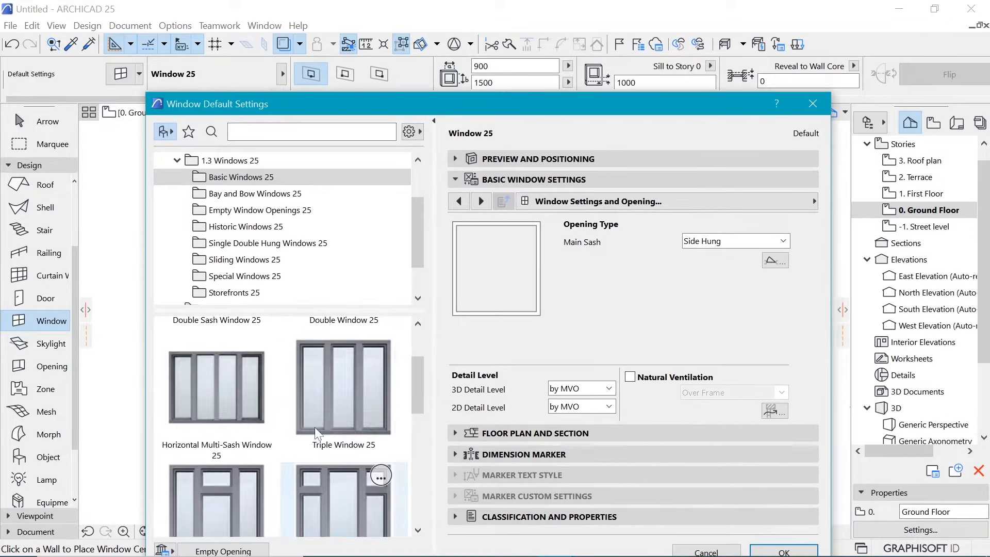
{"action": "scroll", "coordinate": [318, 434], "scroll_direction": "up", "scroll_amount": 3}
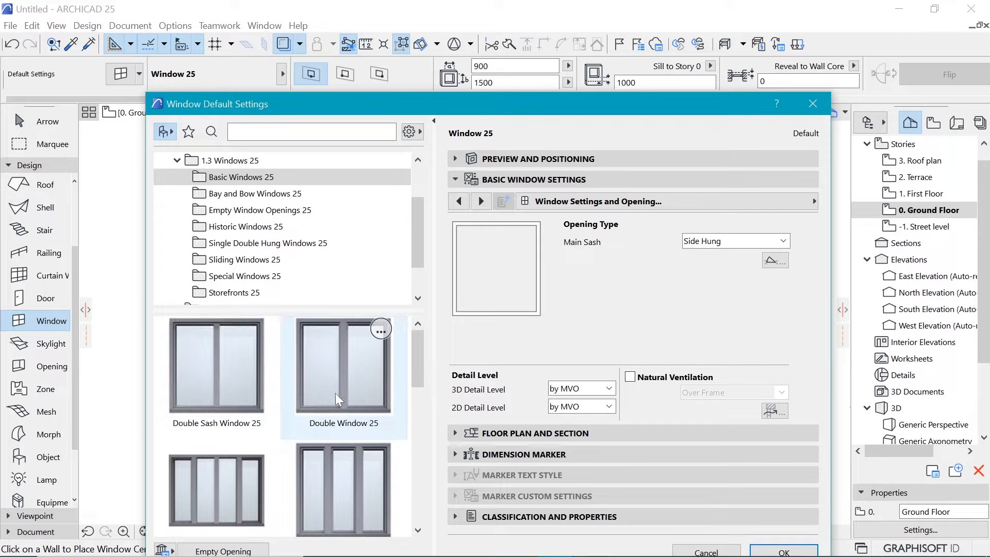
{"action": "left_click", "coordinate": [350, 388]}
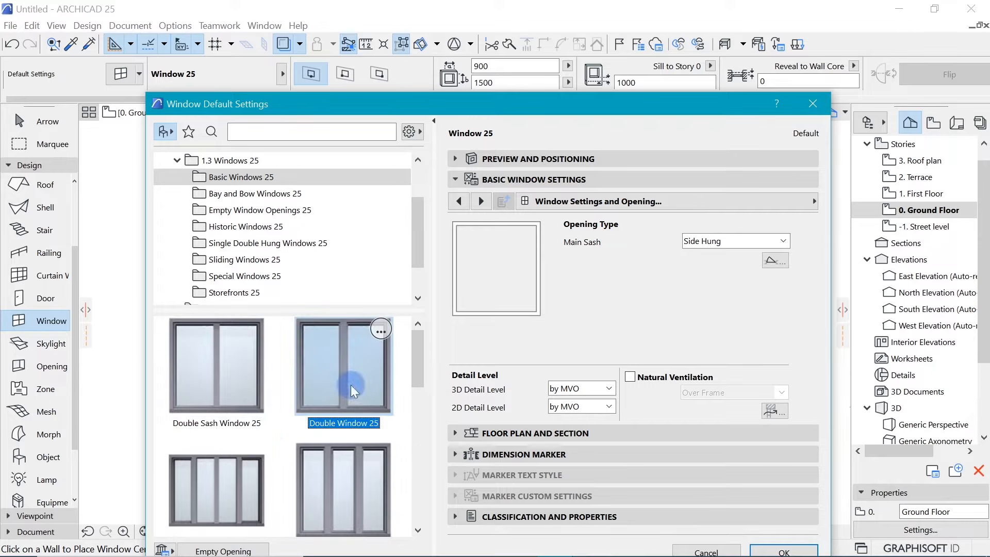
Set the default double window's height to 2000 and its sill height to 400
{"action": "left_click", "coordinate": [760, 202]}
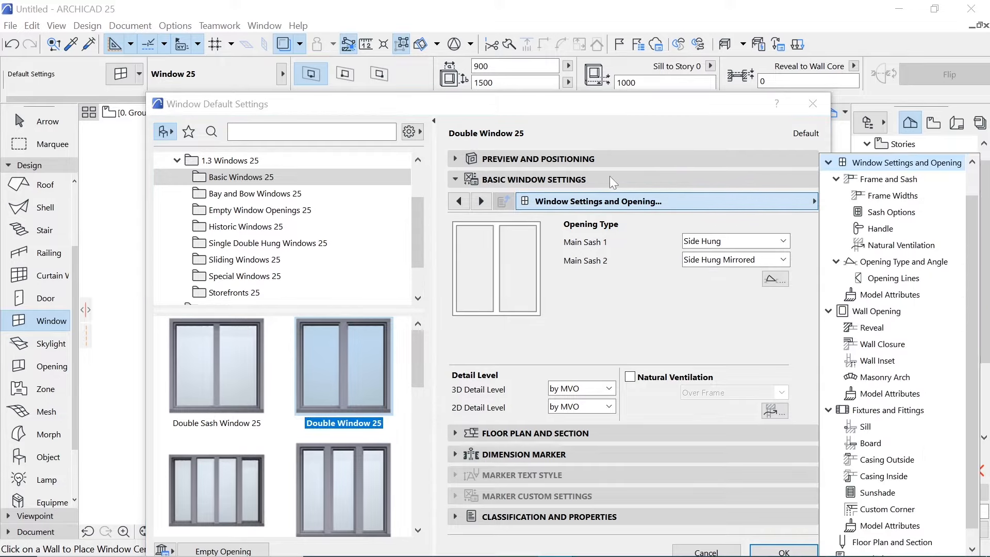
{"action": "left_click", "coordinate": [524, 163]}
{"action": "left_click", "coordinate": [488, 163]}
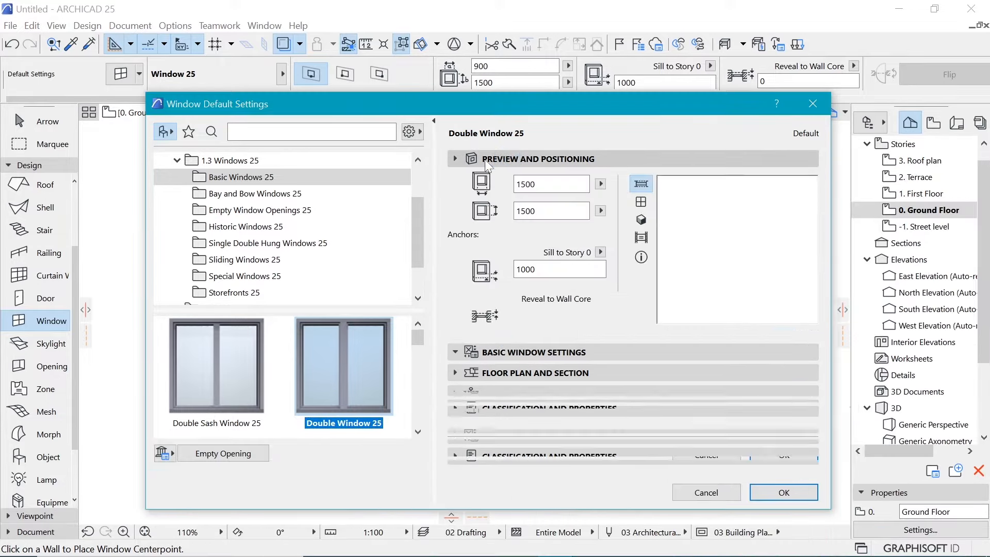
{"action": "left_click", "coordinate": [526, 184]}
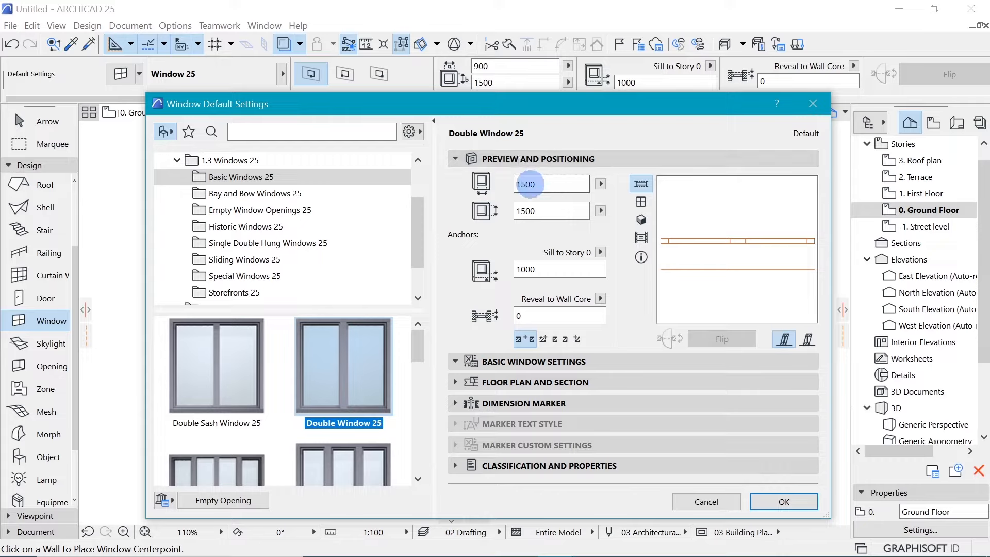
{"action": "left_click", "coordinate": [534, 213]}
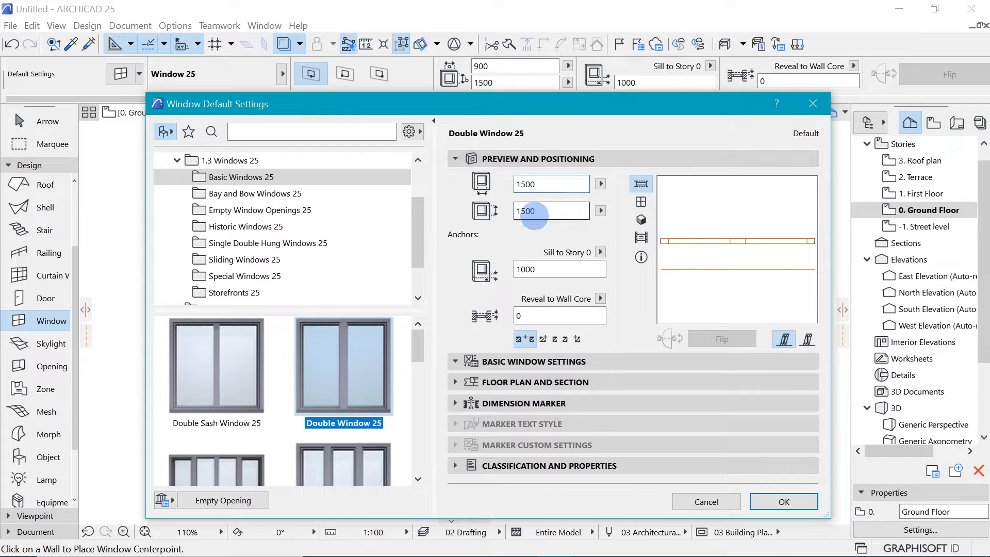
{"action": "type", "text": "2000"}
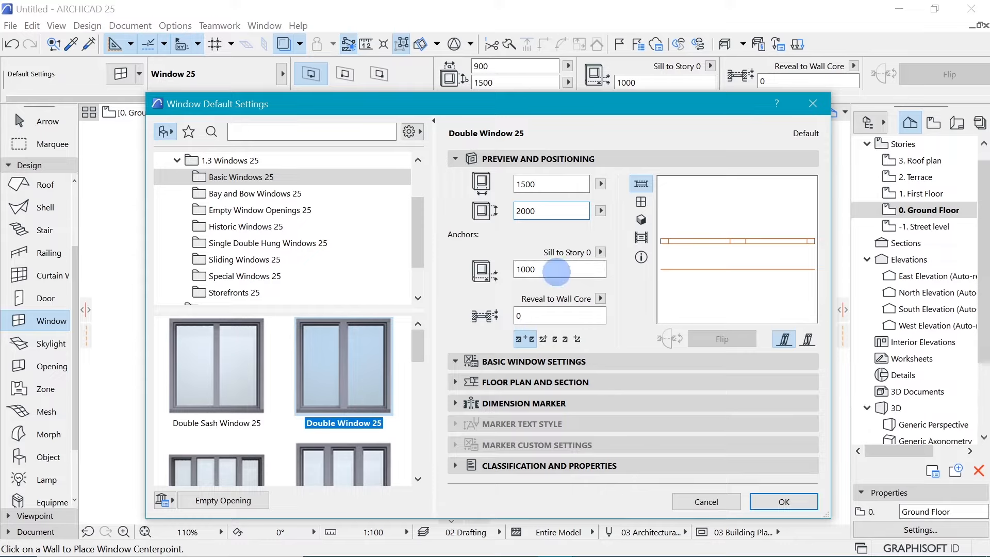
{"action": "left_click", "coordinate": [556, 270]}
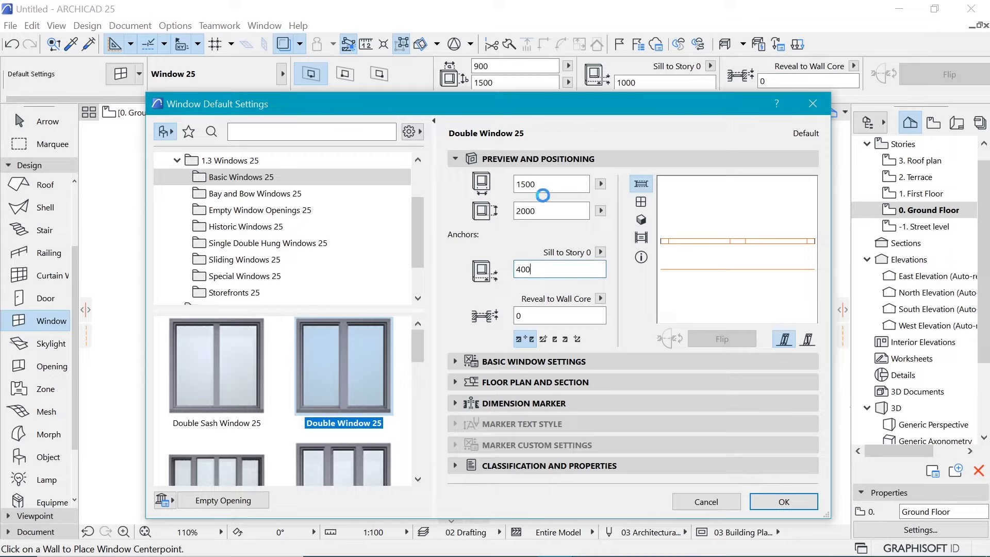
{"action": "type", "text": "400"}
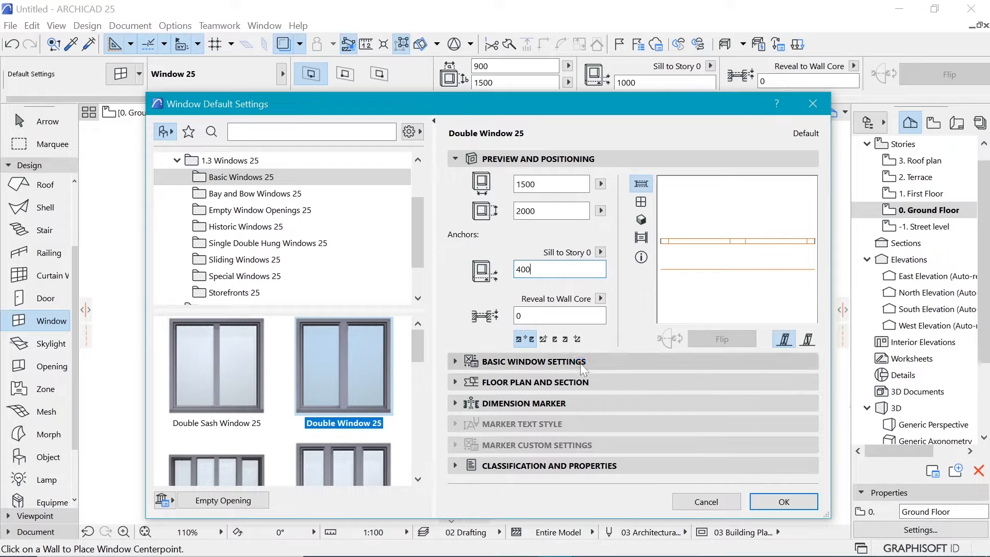
Give the default window's shape an upper transom and set the height of the sashes below it to 1600
{"action": "left_click", "coordinate": [580, 362]}
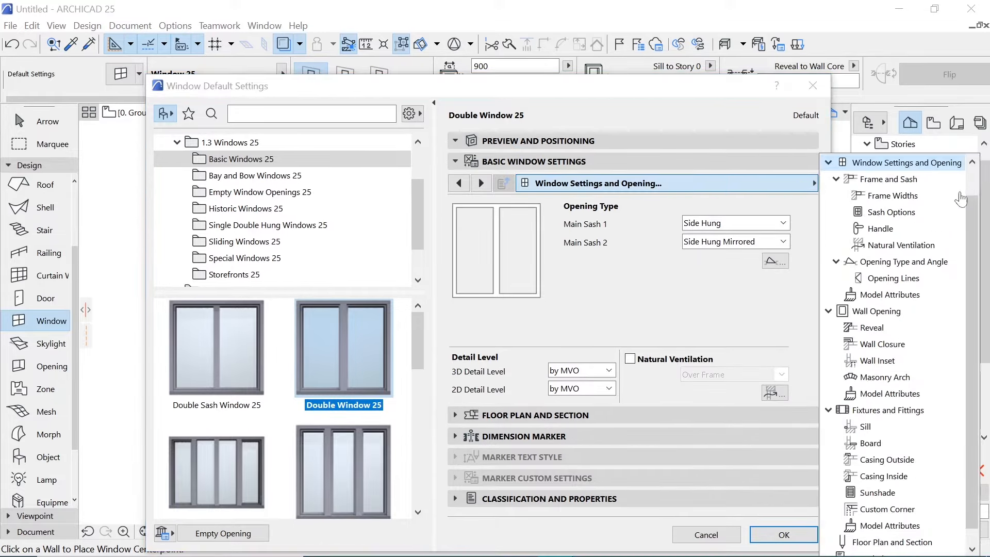
{"action": "scroll", "coordinate": [961, 202], "scroll_direction": "up", "scroll_amount": 2}
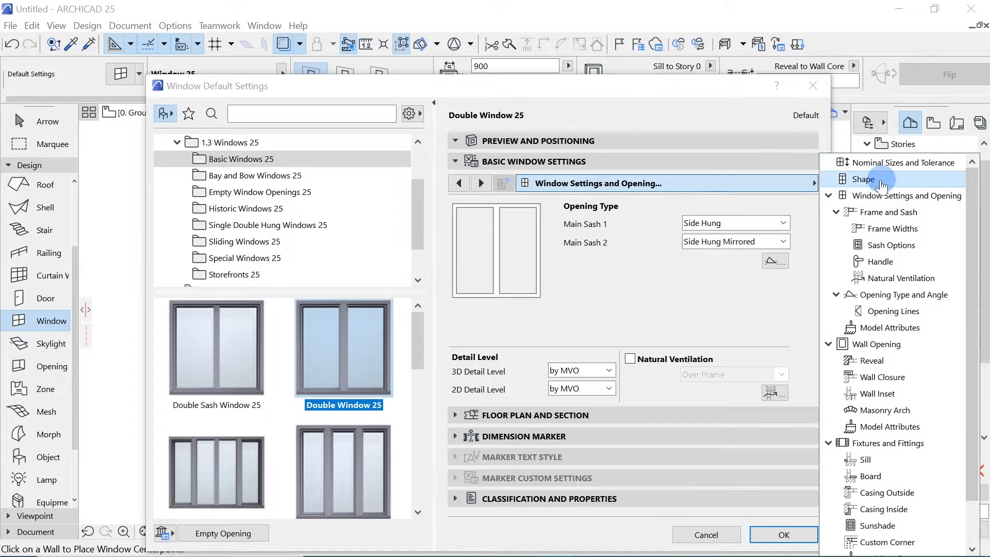
{"action": "left_click", "coordinate": [876, 179]}
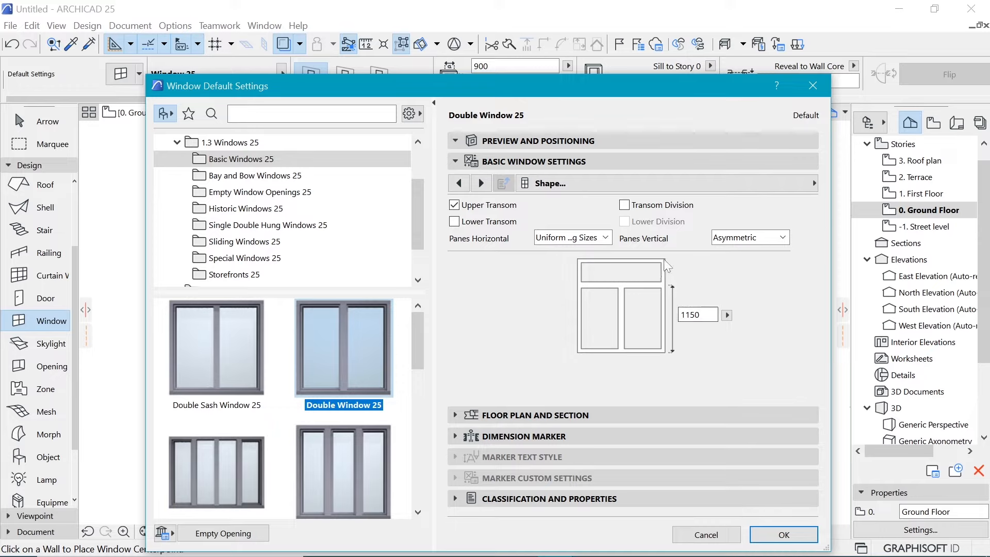
{"action": "double_click", "coordinate": [693, 314]}
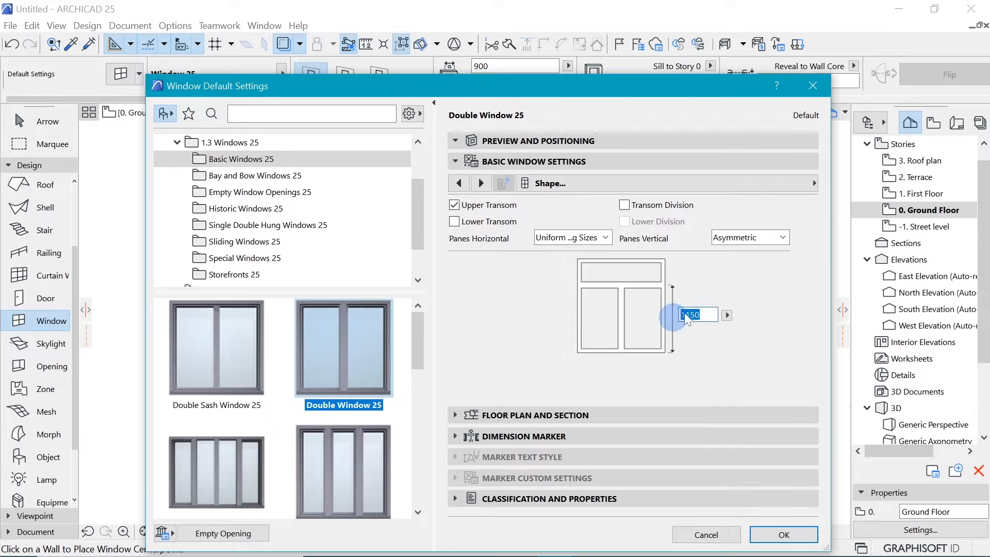
{"action": "type", "text": "16"}
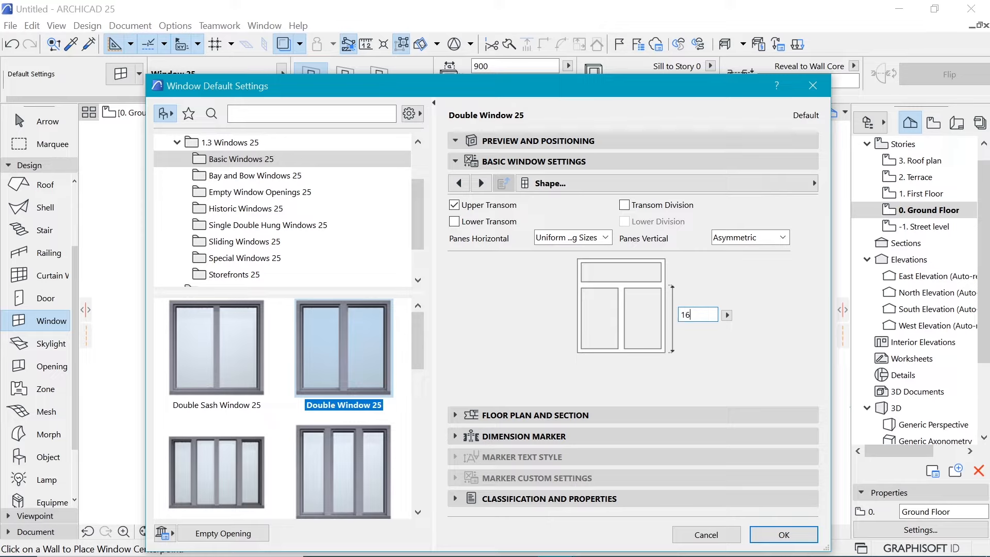
{"action": "type", "text": "00"}
{"action": "key", "text": "Return"}
Change Main Sash 1 of the default window from a plain pane to a Vent Sash
{"action": "left_click", "coordinate": [756, 178]}
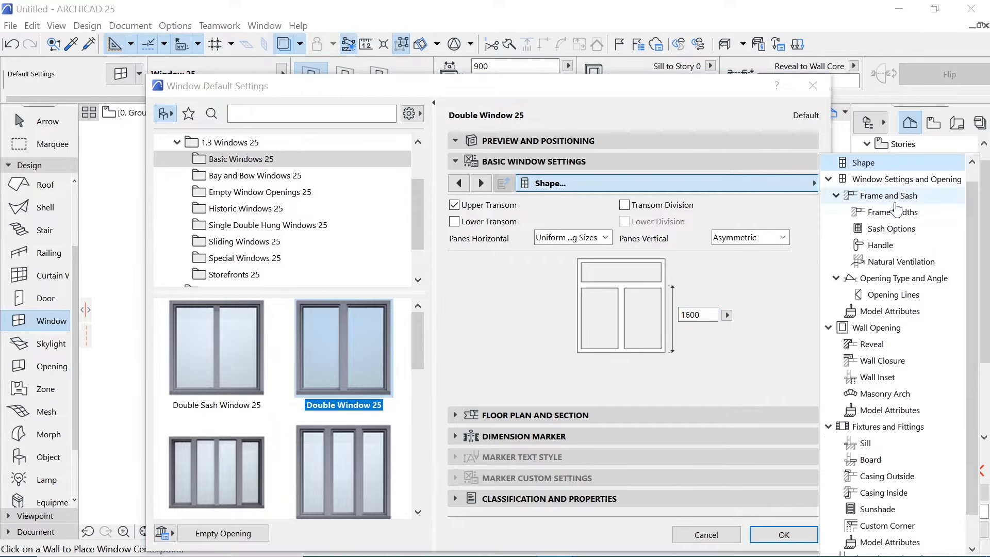
{"action": "left_click", "coordinate": [891, 228]}
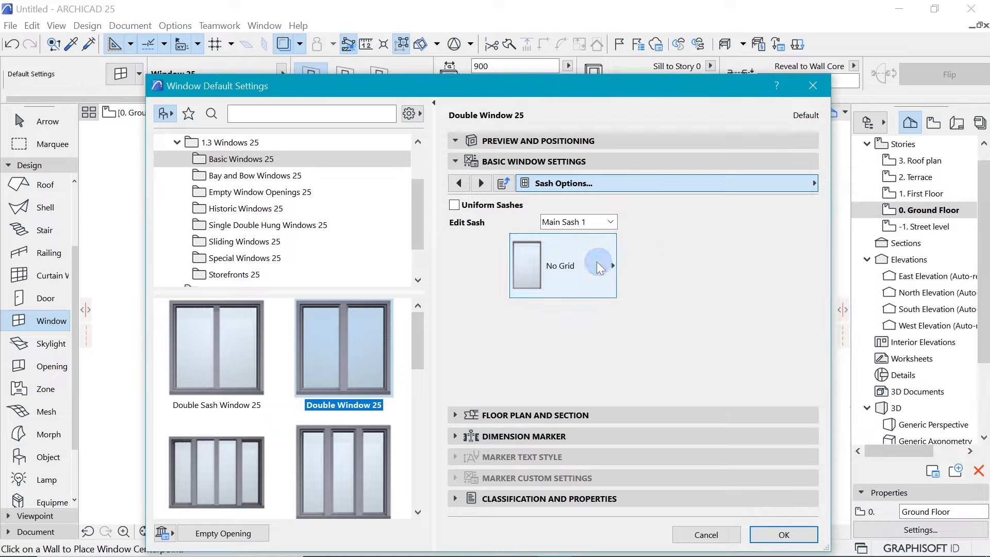
{"action": "left_click", "coordinate": [597, 262]}
{"action": "left_click", "coordinate": [651, 301]}
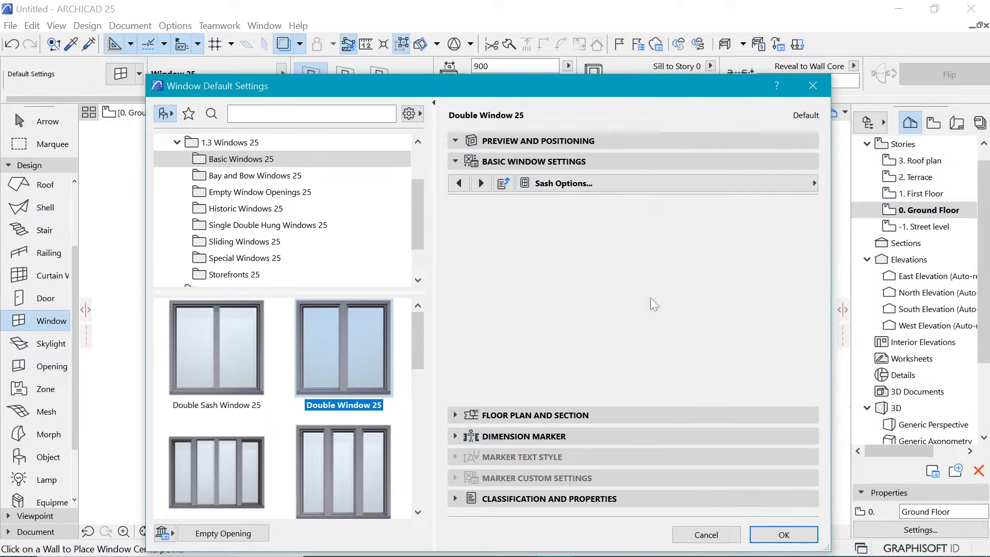
Set the window's outside frame surface to Metal - Aluminium and enable uniform window surfaces
{"action": "left_click", "coordinate": [779, 188]}
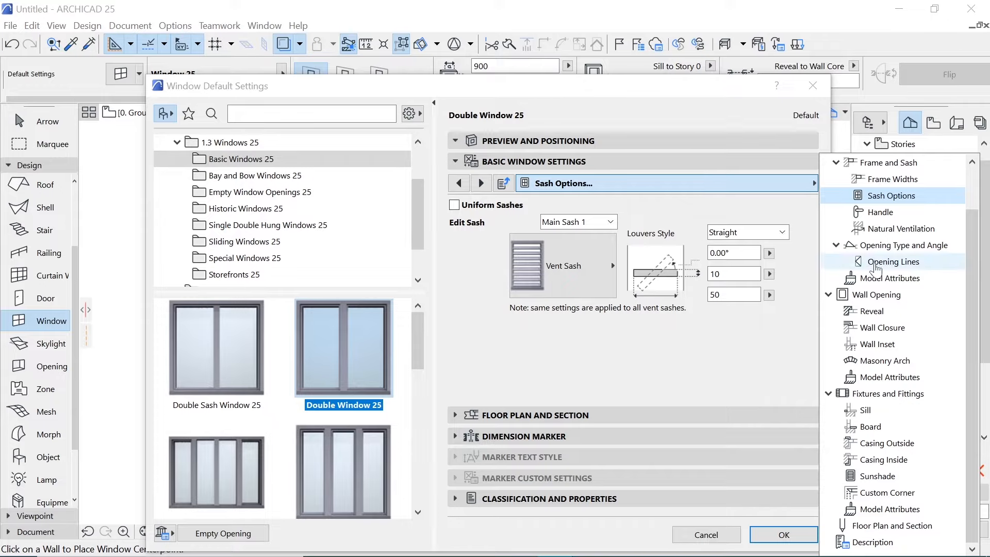
{"action": "scroll", "coordinate": [884, 284], "scroll_direction": "up", "scroll_amount": 1}
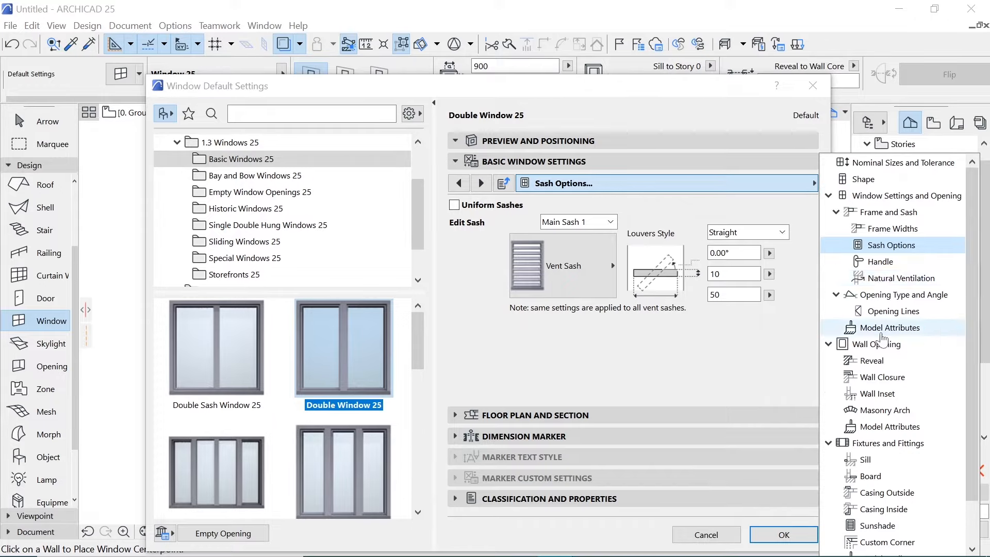
{"action": "left_click", "coordinate": [883, 330]}
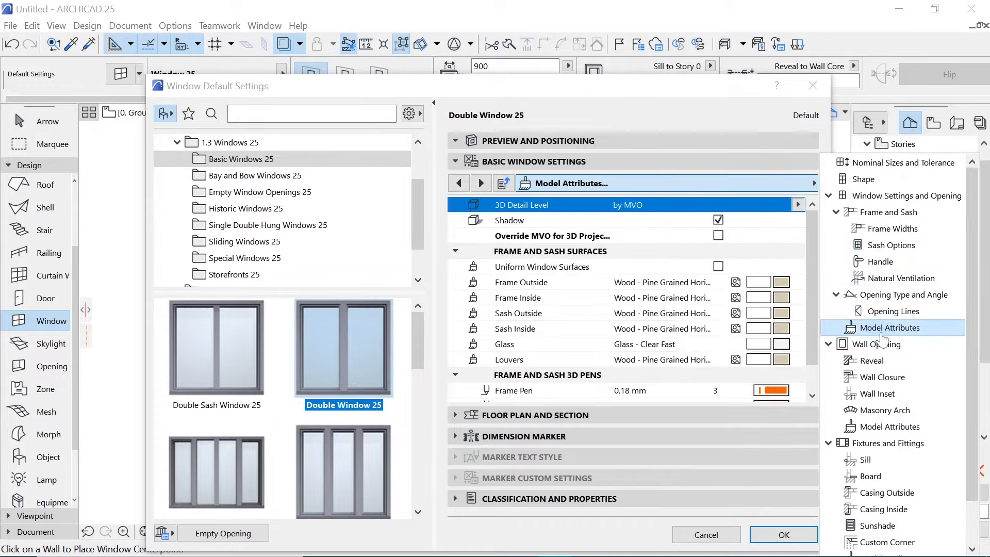
{"action": "left_click", "coordinate": [782, 283]}
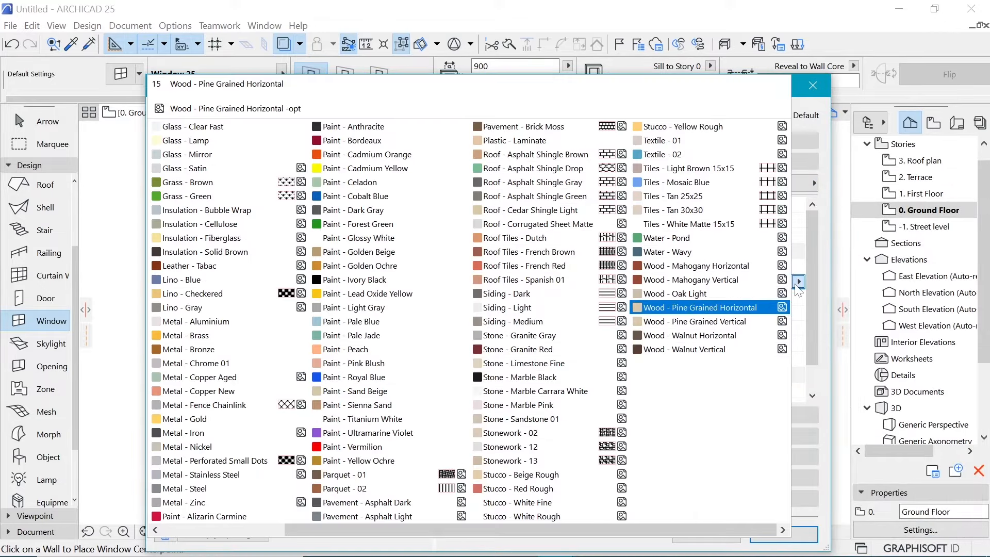
{"action": "key", "text": "m"}
{"action": "key", "text": "Return"}
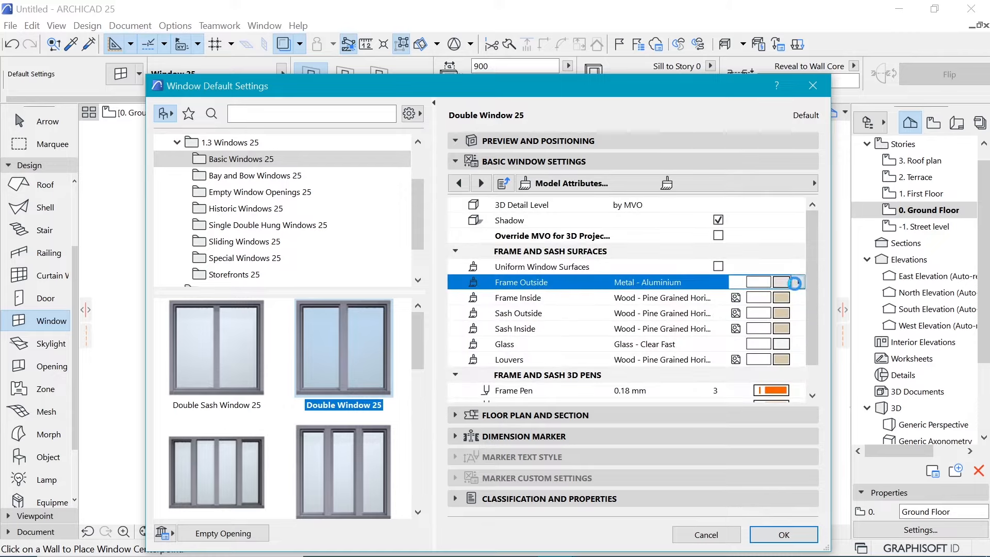
{"action": "left_click", "coordinate": [718, 266]}
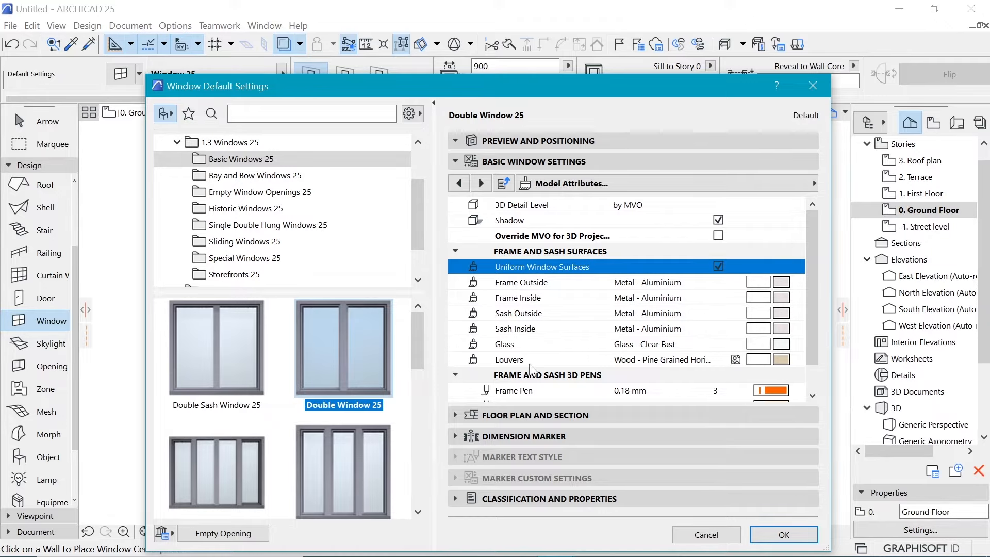
Set the window's louvers surface to Metal - Aluminium and apply the default window settings
{"action": "left_click", "coordinate": [510, 360]}
{"action": "left_click", "coordinate": [799, 360]}
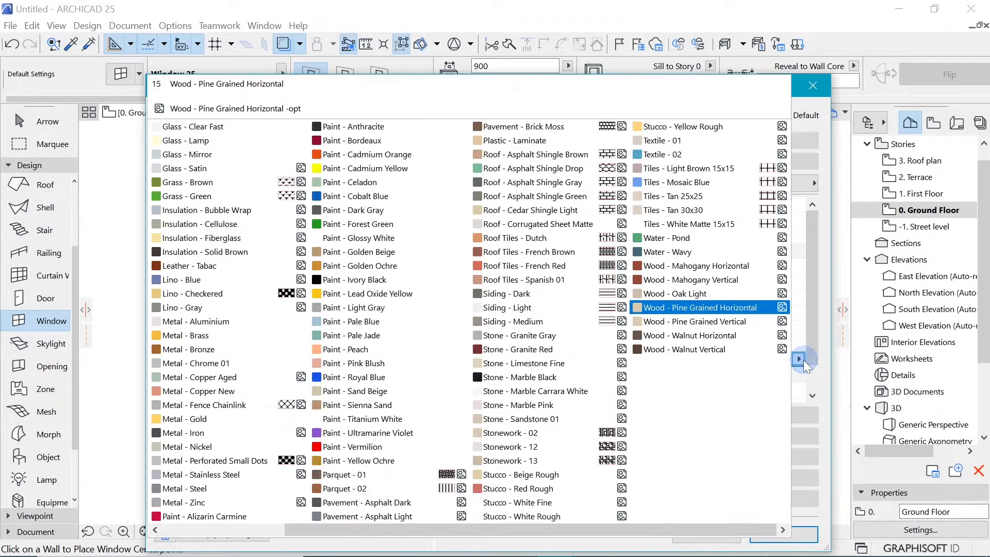
{"action": "key", "text": "m"}
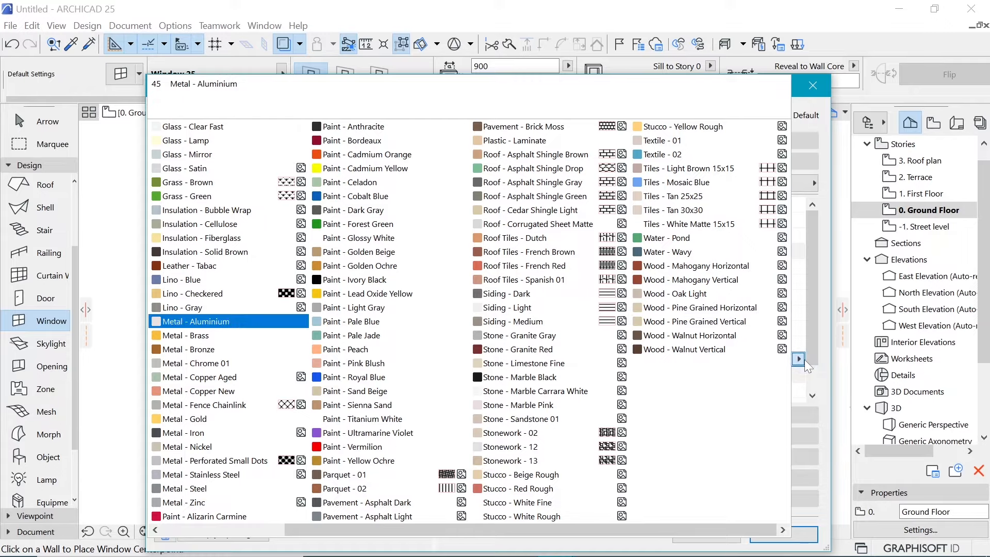
{"action": "key", "text": "Return"}
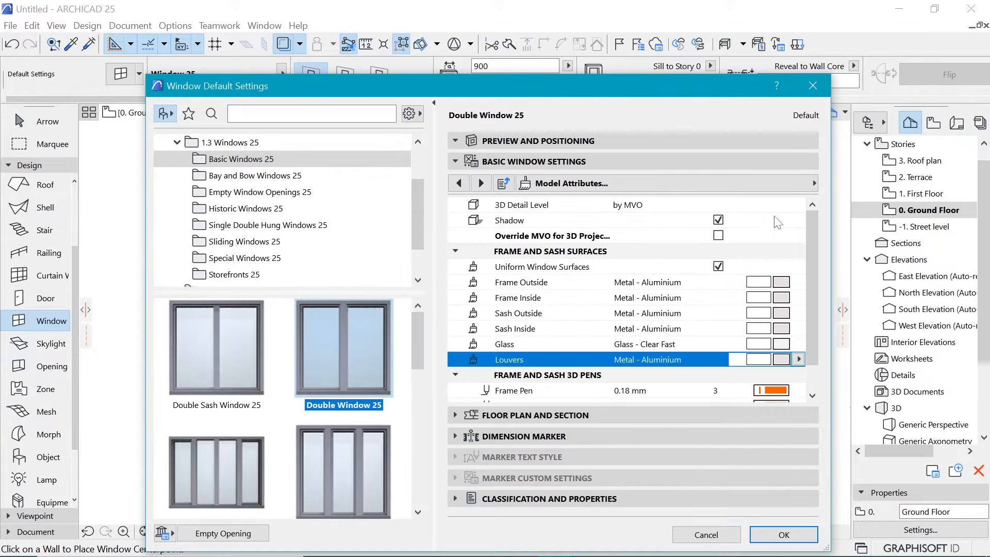
{"action": "left_click", "coordinate": [784, 535]}
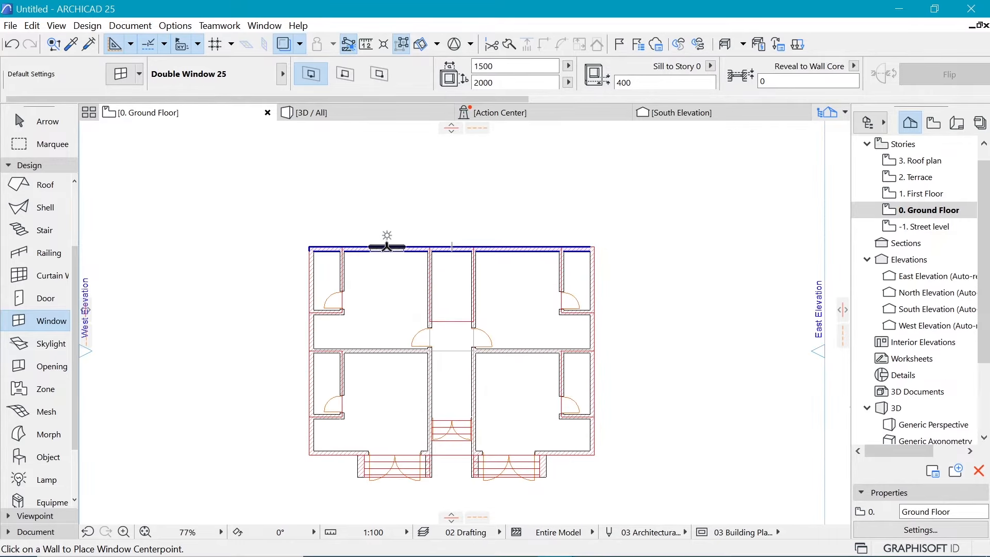
Place a Double Window 25 in the north exterior wall, left of the stairwell, and set its reveal to wall core to 120
{"action": "left_click", "coordinate": [387, 248]}
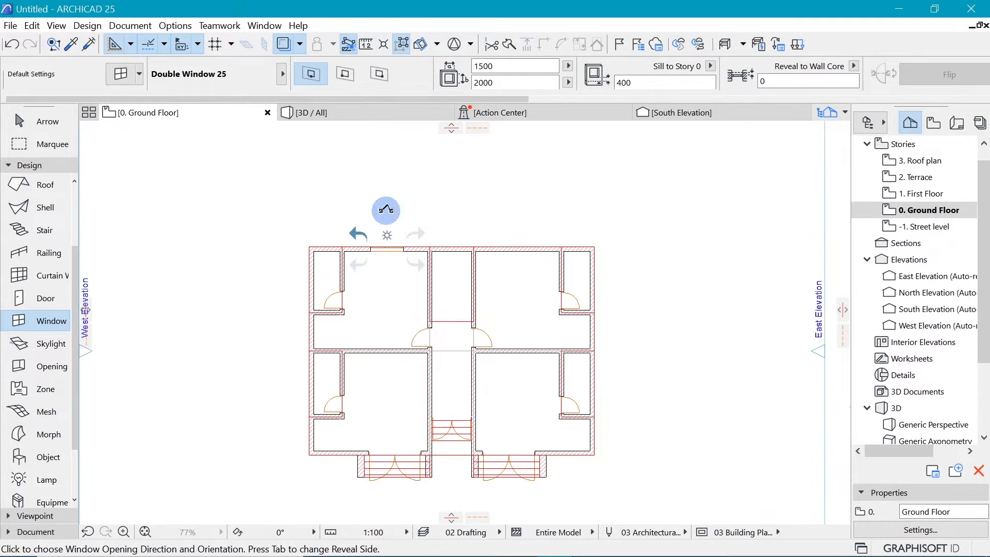
{"action": "left_click", "coordinate": [385, 210]}
{"action": "scroll", "coordinate": [397, 245], "scroll_direction": "up", "scroll_amount": 5}
{"action": "left_click", "coordinate": [419, 263], "text": "shift"}
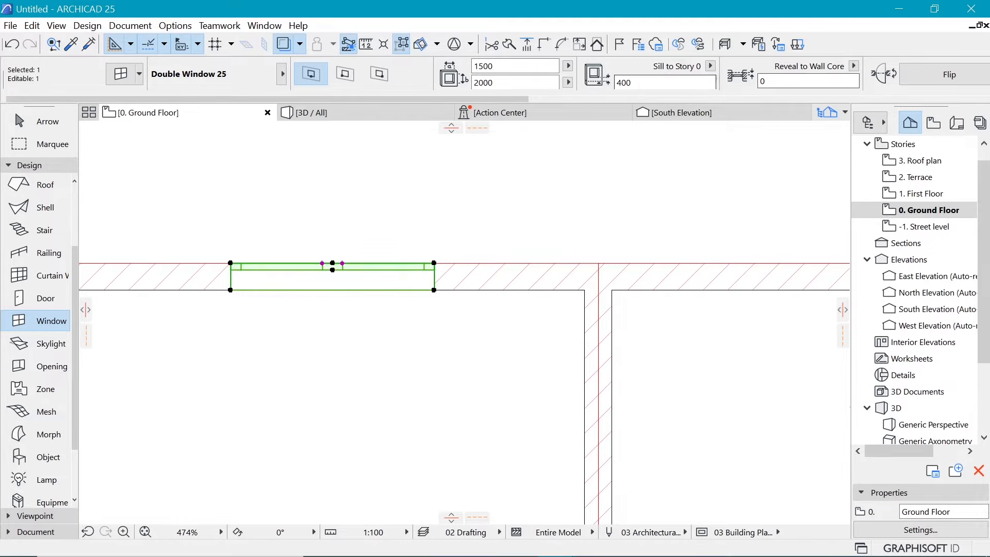
{"action": "left_click", "coordinate": [766, 81]}
{"action": "key", "text": "Return"}
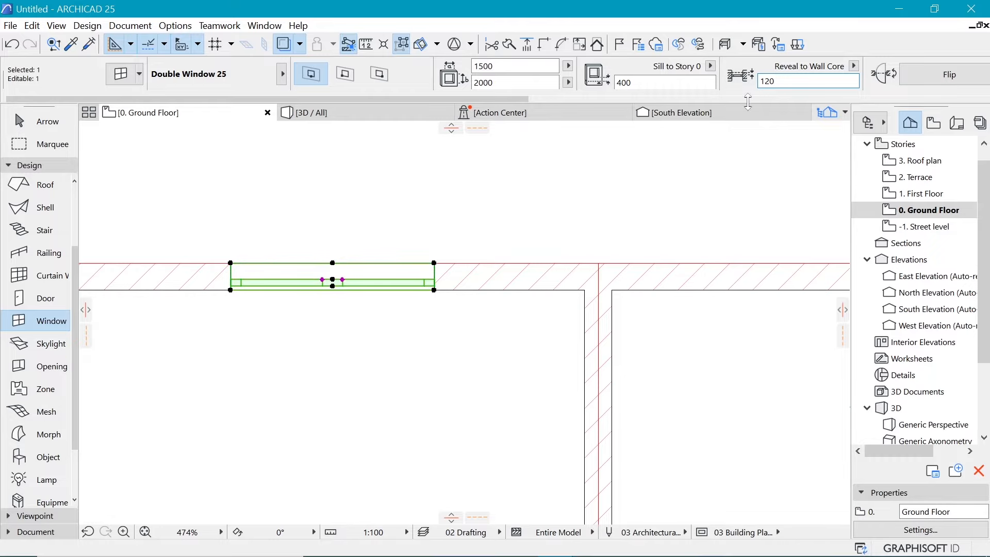
Set the reveal to wall core of the selected north-wall window to 100
{"action": "left_click", "coordinate": [743, 82]}
{"action": "type", "text": "100"}
{"action": "key", "text": "Return"}
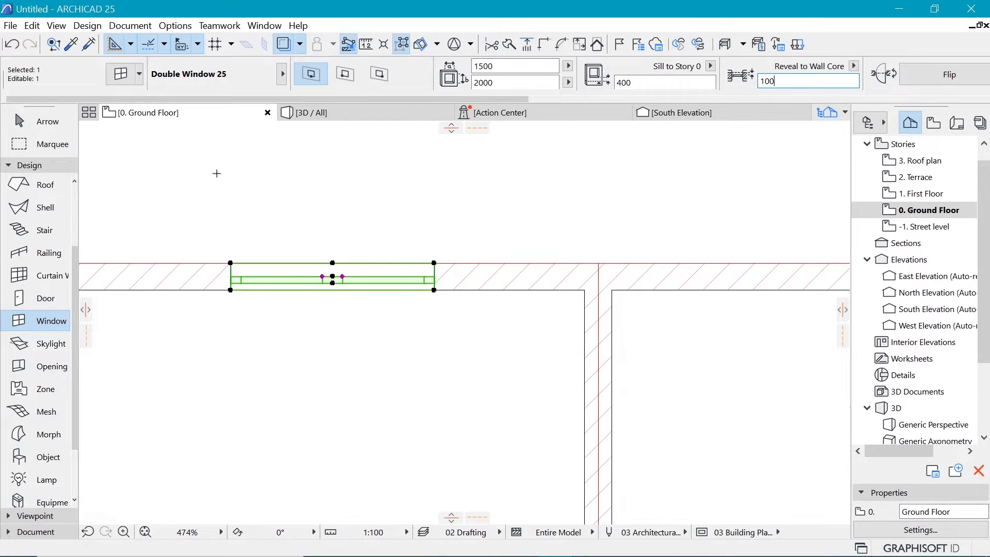
{"action": "key", "text": "Escape"}
Move the north-wall double window about 349 west along the wall
{"action": "scroll", "coordinate": [268, 260], "scroll_direction": "down", "scroll_amount": 3}
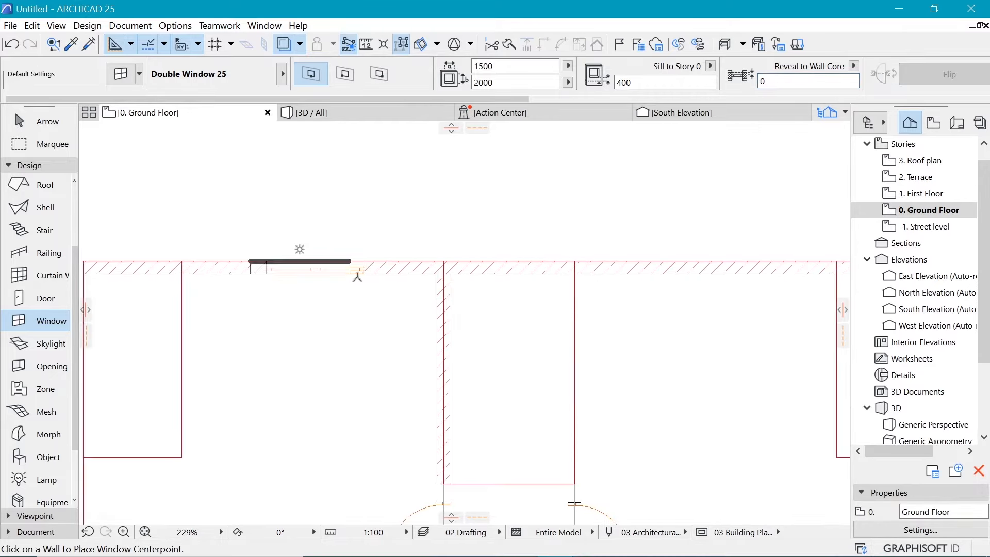
{"action": "left_click", "coordinate": [364, 274], "text": "shift"}
{"action": "key", "text": "ctrl+d"}
{"action": "scroll", "coordinate": [296, 246], "scroll_direction": "down", "scroll_amount": 3}
{"action": "left_click", "coordinate": [282, 253]}
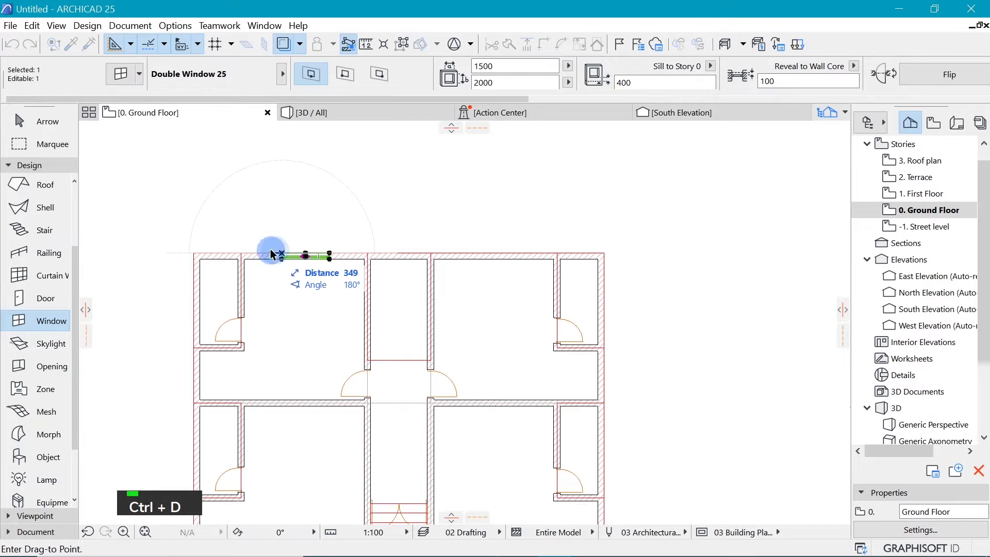
{"action": "left_click", "coordinate": [271, 253]}
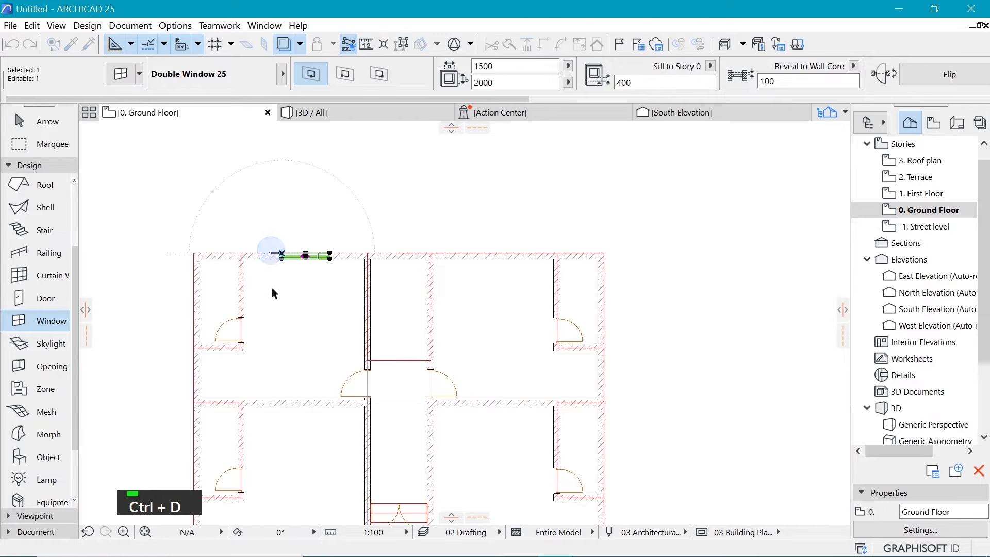
Pick up the moved window's settings and place a matching window in the north wall of the room east of the stairwell
{"action": "left_click", "coordinate": [320, 256], "text": "alt"}
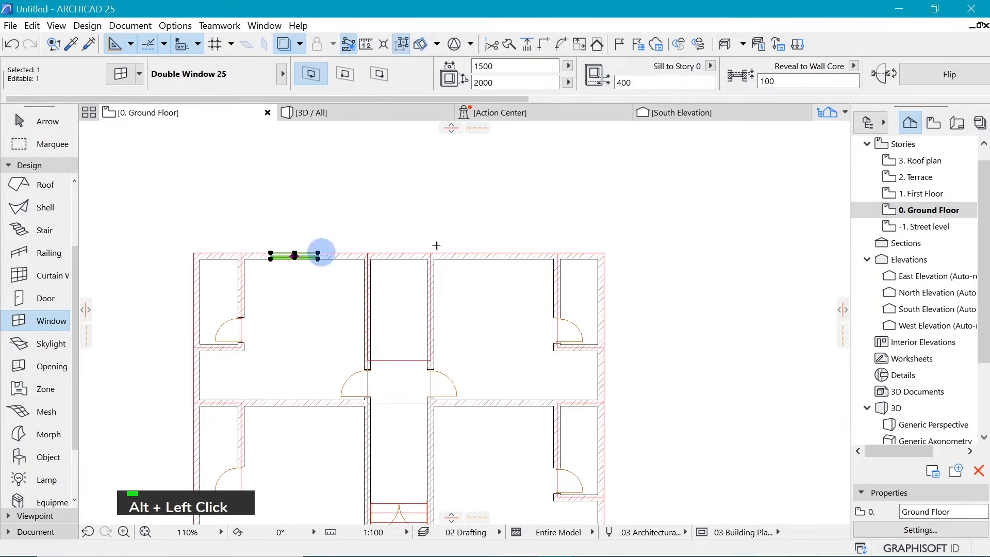
{"action": "left_click", "coordinate": [502, 255]}
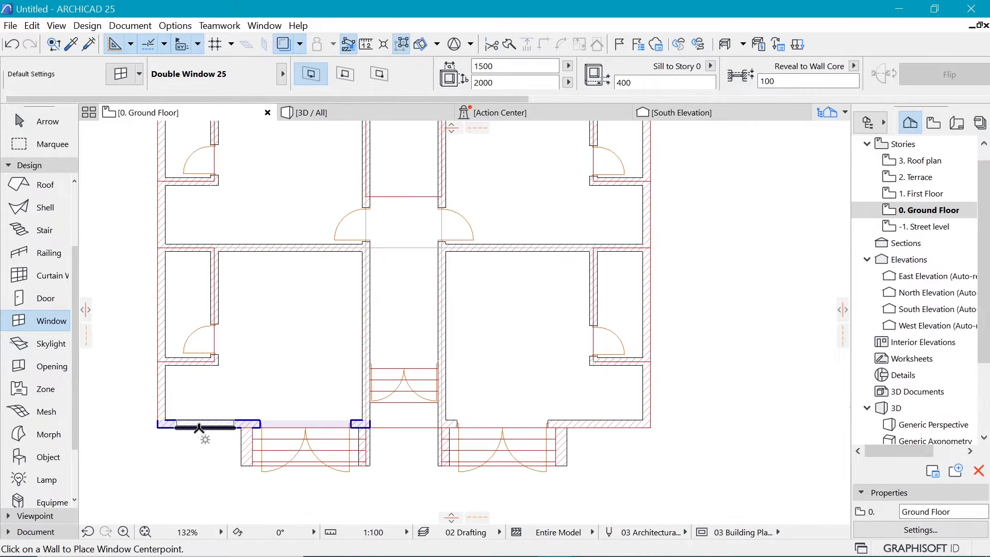
Change the default window to Double Sash Window 25 and set its height to 1200
{"action": "key", "text": "ctrl+t"}
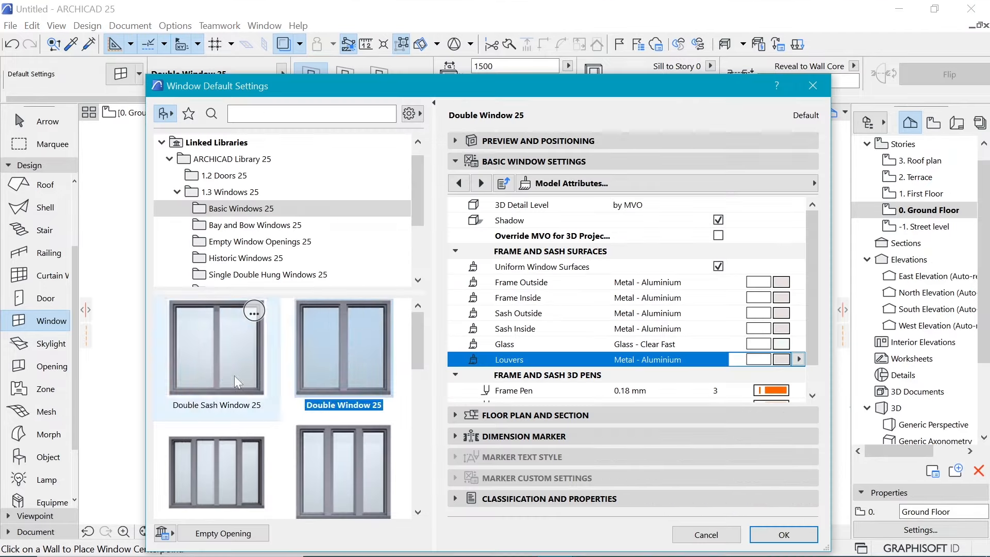
{"action": "left_click", "coordinate": [219, 375]}
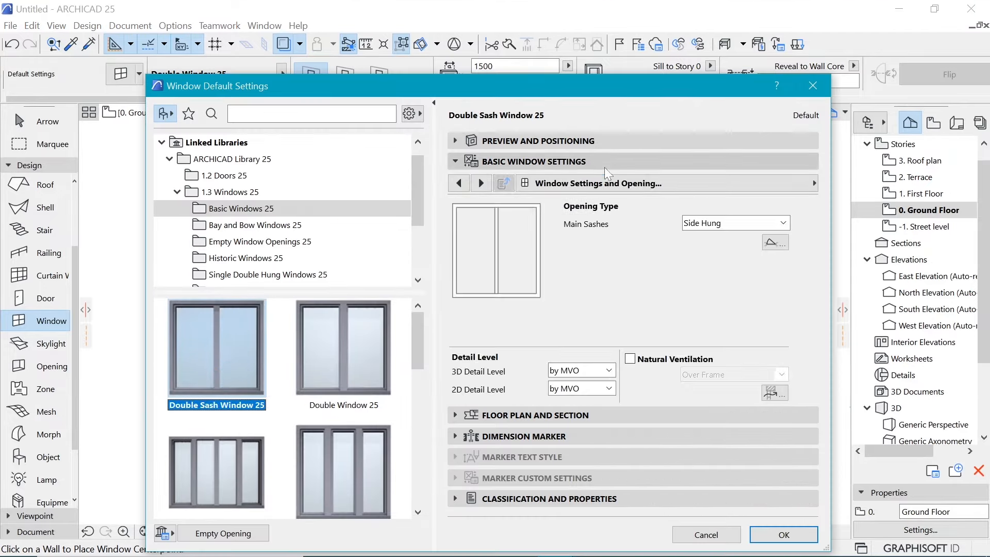
{"action": "left_click", "coordinate": [573, 139]}
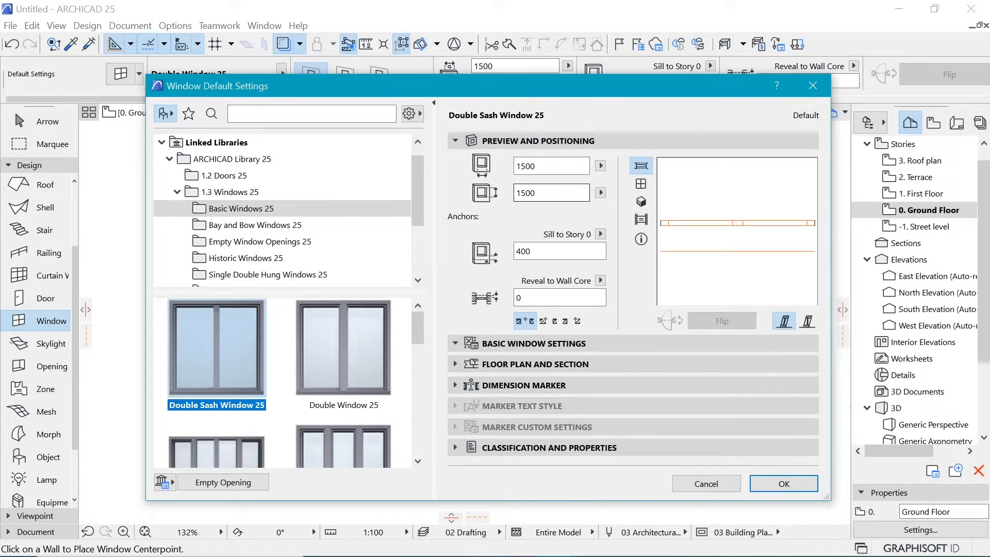
{"action": "left_click", "coordinate": [504, 166]}
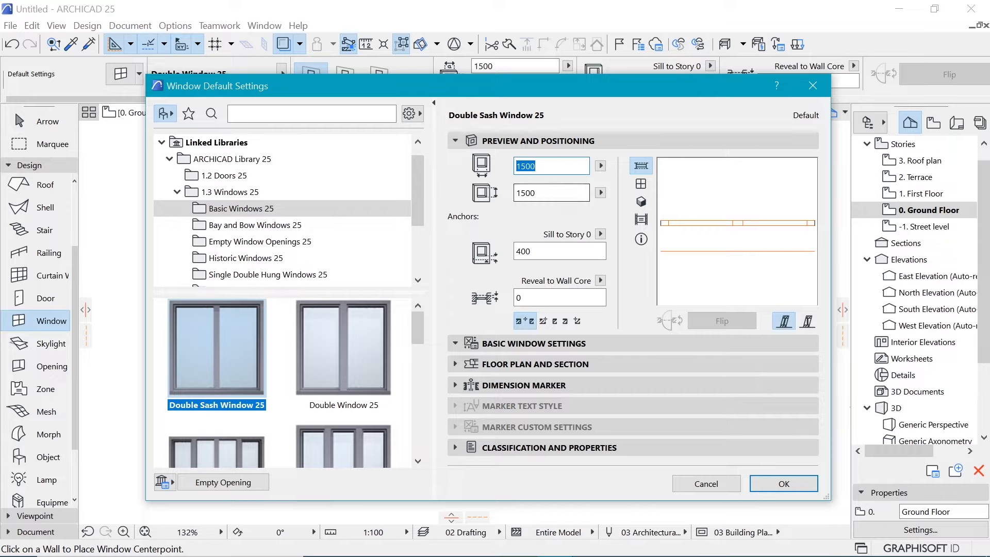
{"action": "left_click", "coordinate": [500, 203]}
{"action": "type", "text": "120"}
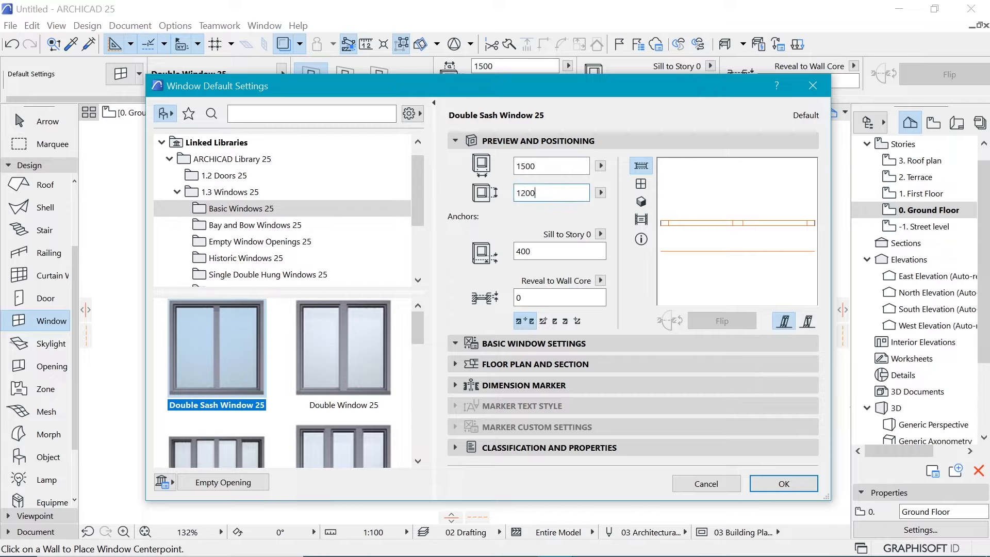
Set the default sash window's sill height to Story 0 to 1200
{"action": "left_click", "coordinate": [537, 253]}
{"action": "key", "text": "BackSpace"}
{"action": "key", "text": "BackSpace"}
{"action": "key", "text": "BackSpace"}
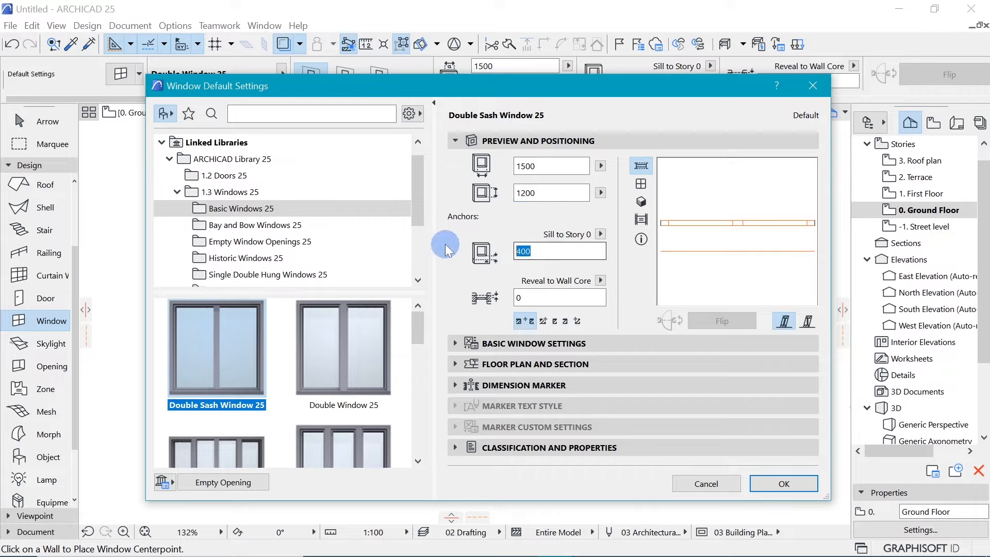
{"action": "type", "text": "1200"}
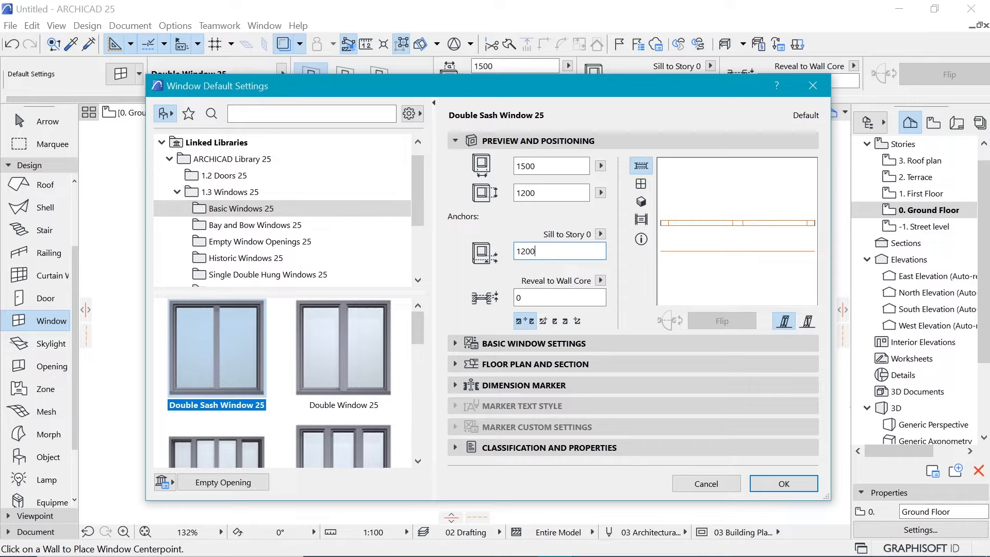
{"action": "double_click", "coordinate": [521, 251]}
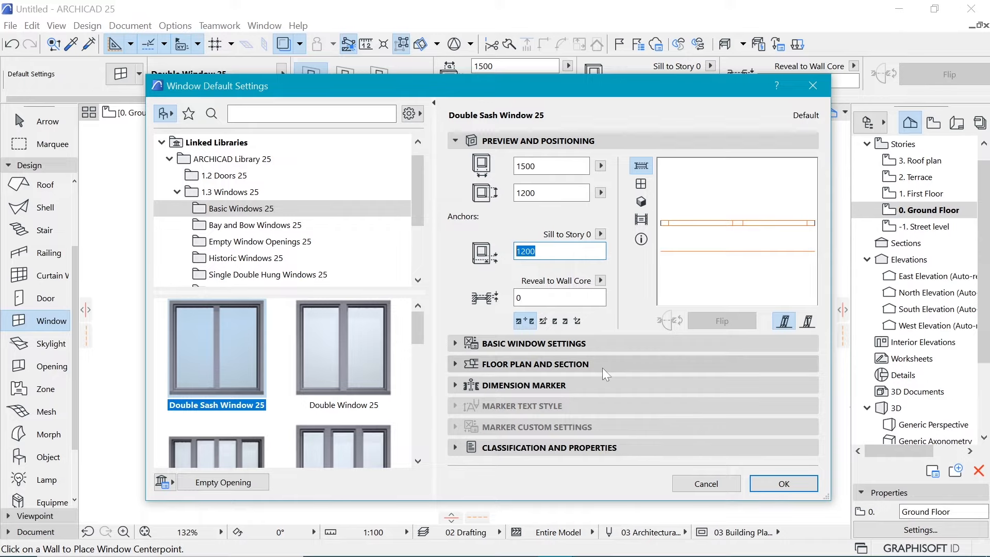
Enable uniform window surfaces, set the sash window's outside frame surface to Metal - Aluminium, and apply the default settings
{"action": "left_click", "coordinate": [667, 342]}
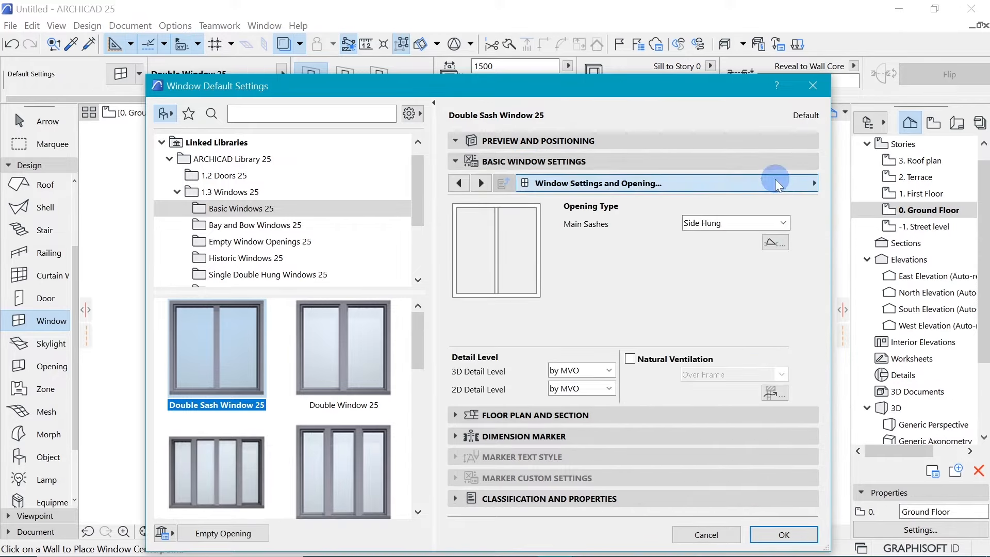
{"action": "left_click", "coordinate": [776, 183]}
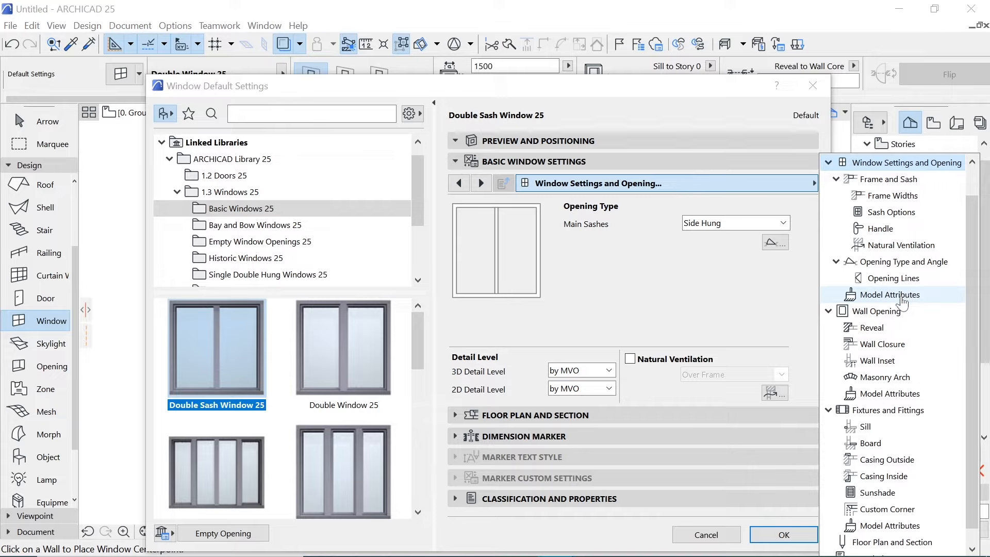
{"action": "left_click", "coordinate": [900, 298]}
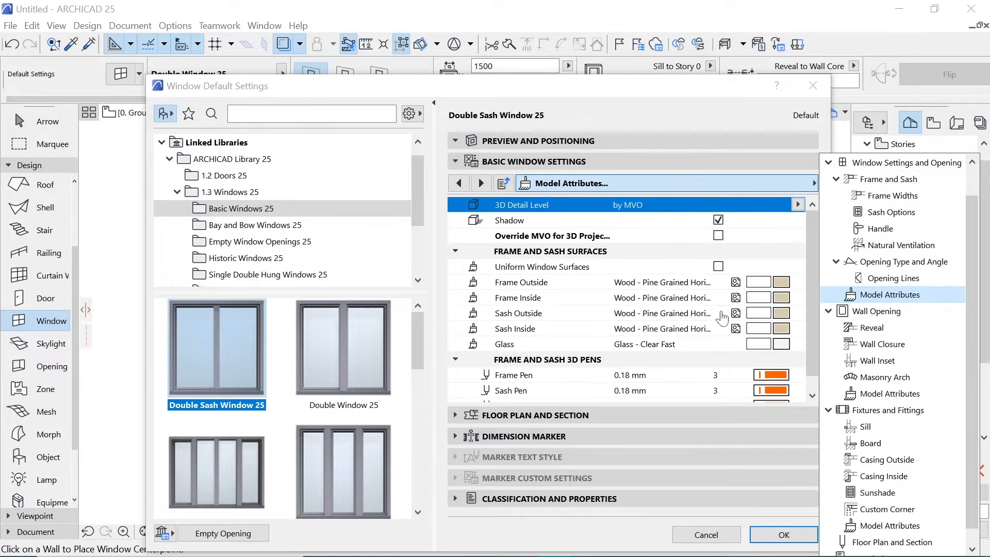
{"action": "left_click", "coordinate": [719, 266]}
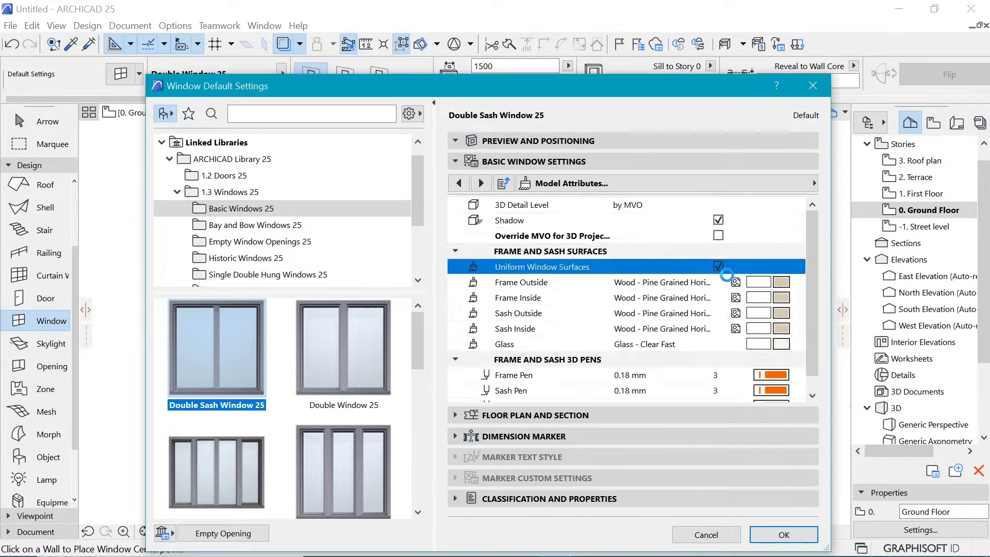
{"action": "left_click", "coordinate": [799, 282]}
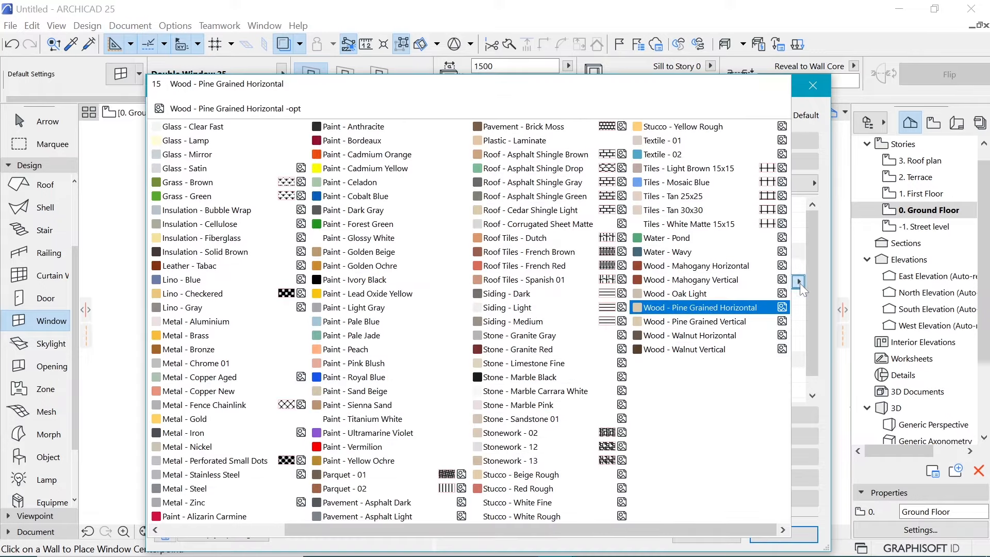
{"action": "left_click", "coordinate": [206, 321]}
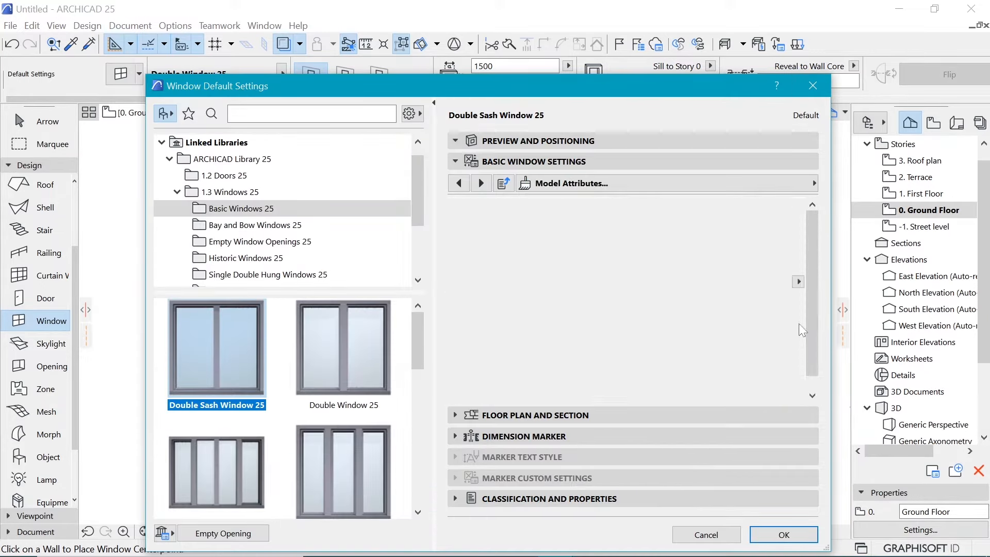
{"action": "scroll", "coordinate": [669, 315], "scroll_direction": "down", "scroll_amount": 1}
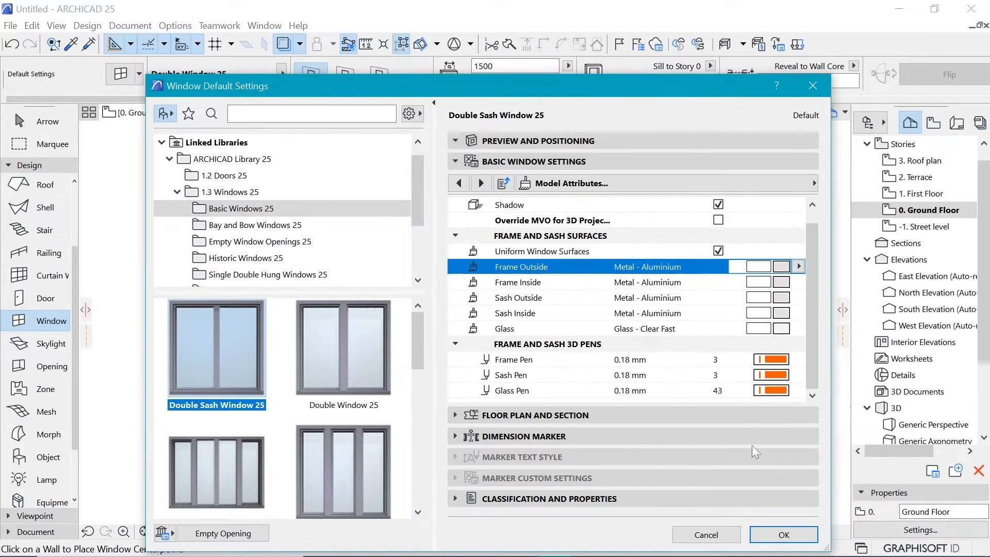
{"action": "left_click", "coordinate": [796, 535]}
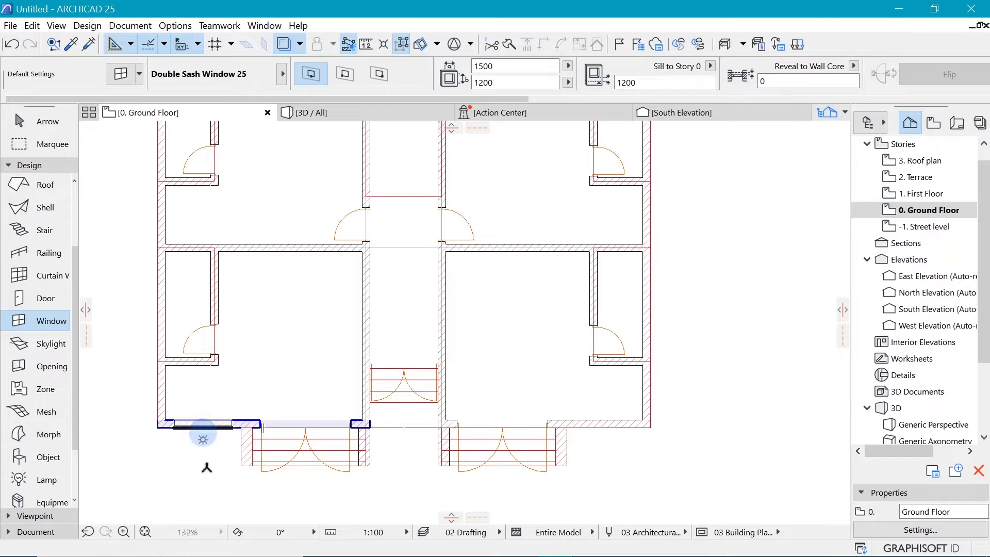
Place the double sash window in the south exterior wall, west of the south-west double door
{"action": "left_click", "coordinate": [203, 433]}
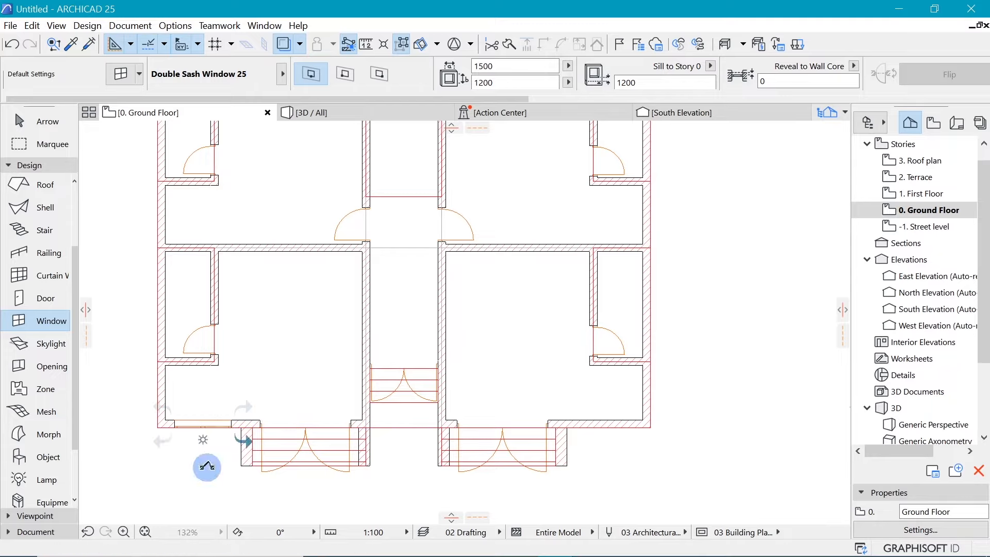
{"action": "left_click", "coordinate": [226, 439]}
Set the placed sash window's reveal to wall core to 100 and pick up its settings as the window defaults
{"action": "left_click", "coordinate": [229, 423], "text": "shift"}
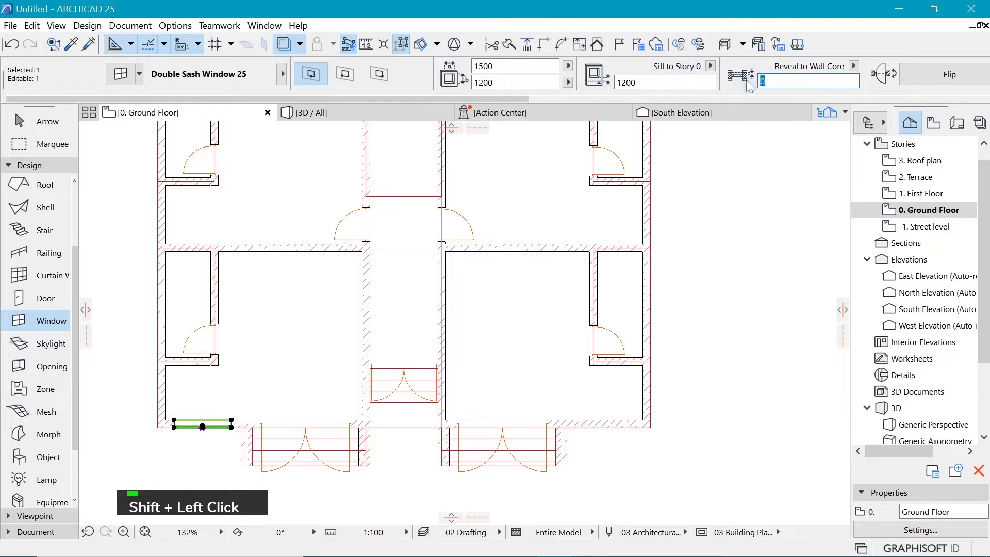
{"action": "type", "text": "10009"}
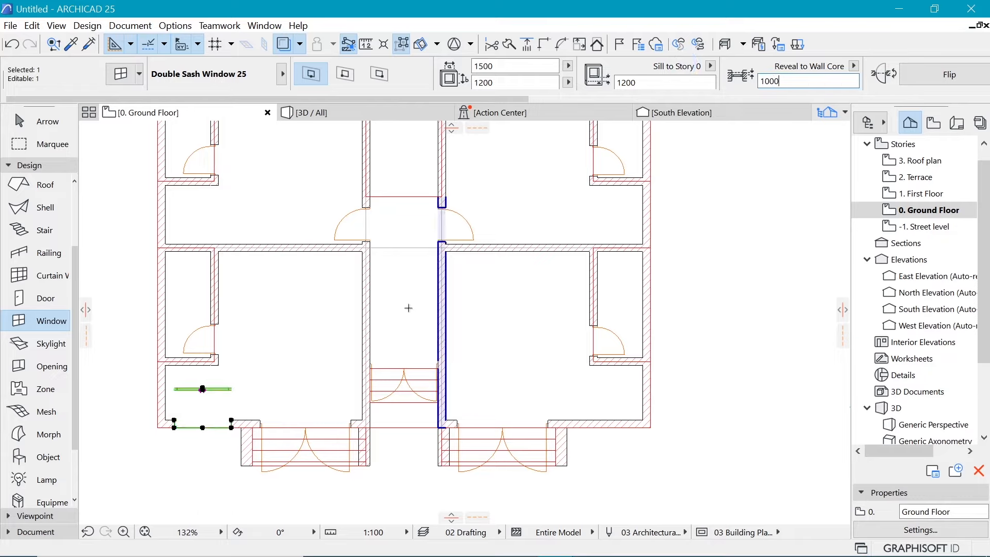
{"action": "left_click", "coordinate": [748, 82]}
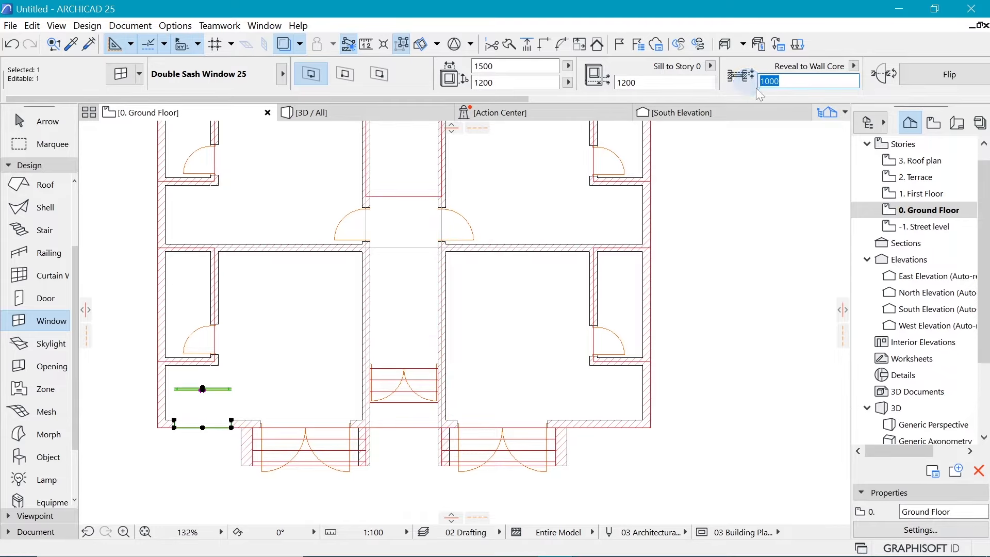
{"action": "type", "text": "0"}
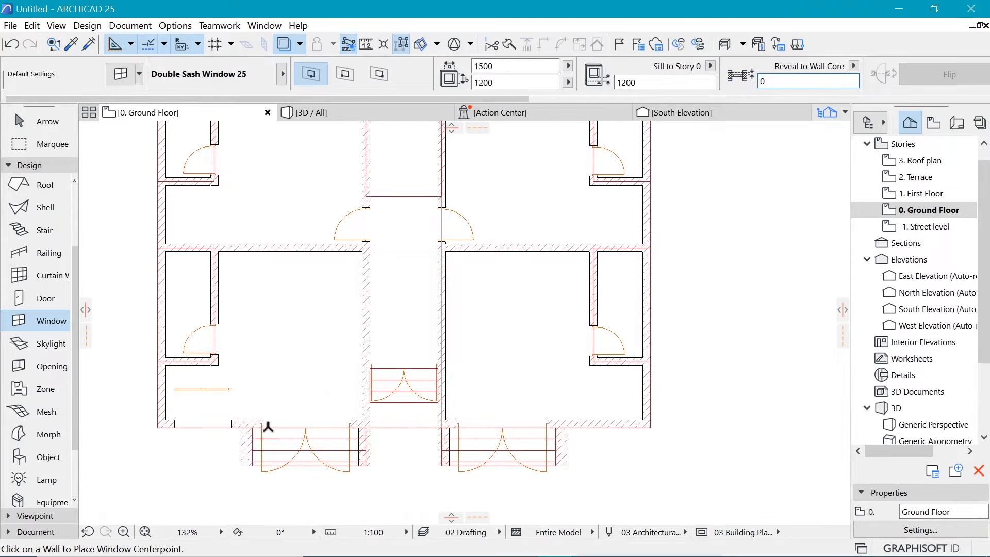
{"action": "left_click", "coordinate": [228, 426], "text": "shift"}
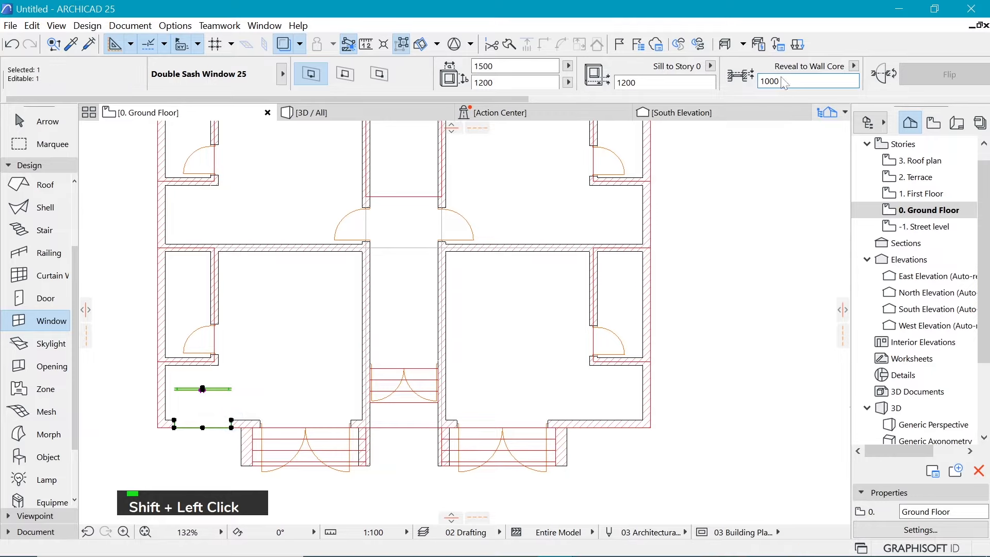
{"action": "left_click", "coordinate": [748, 82]}
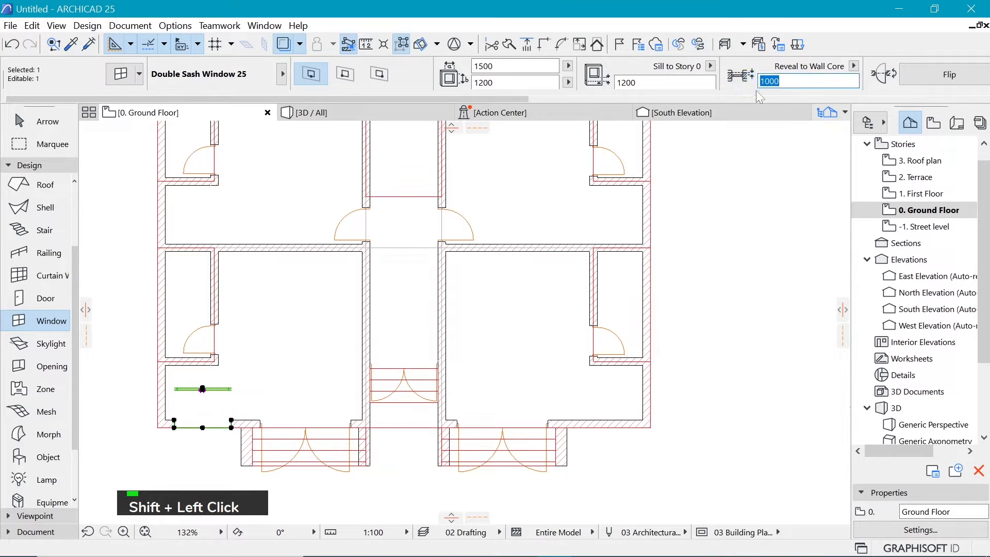
{"action": "type", "text": "100"}
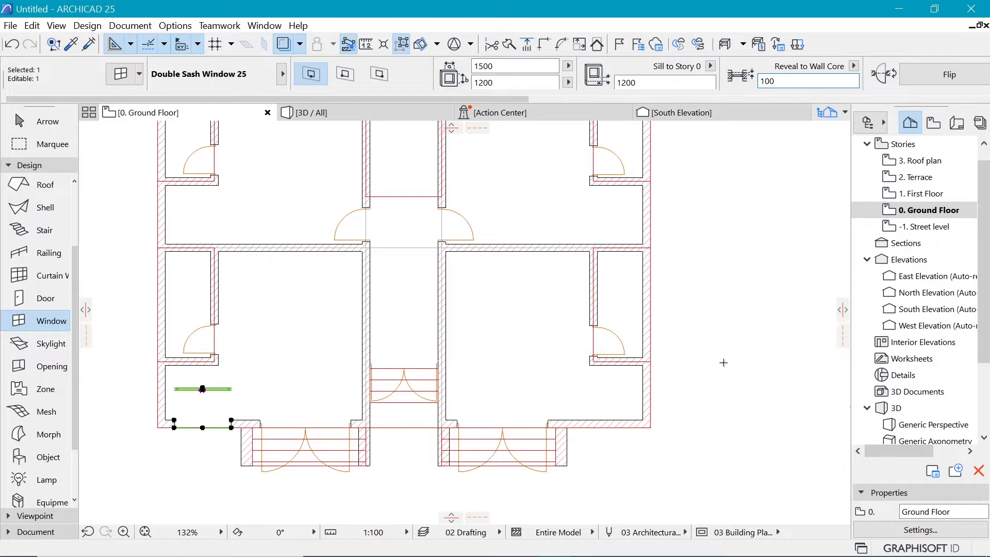
{"action": "key", "text": "Escape"}
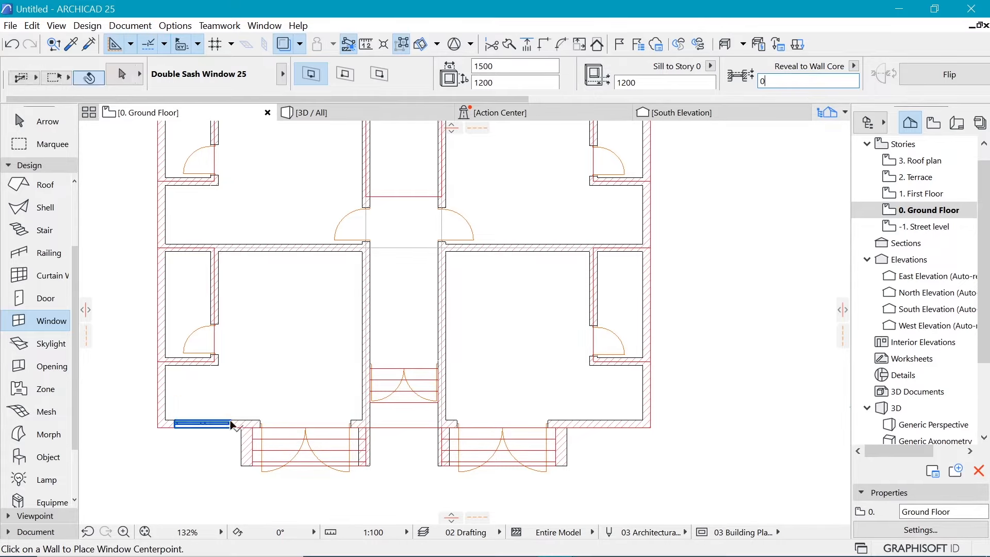
{"action": "left_click", "coordinate": [227, 425], "text": "alt"}
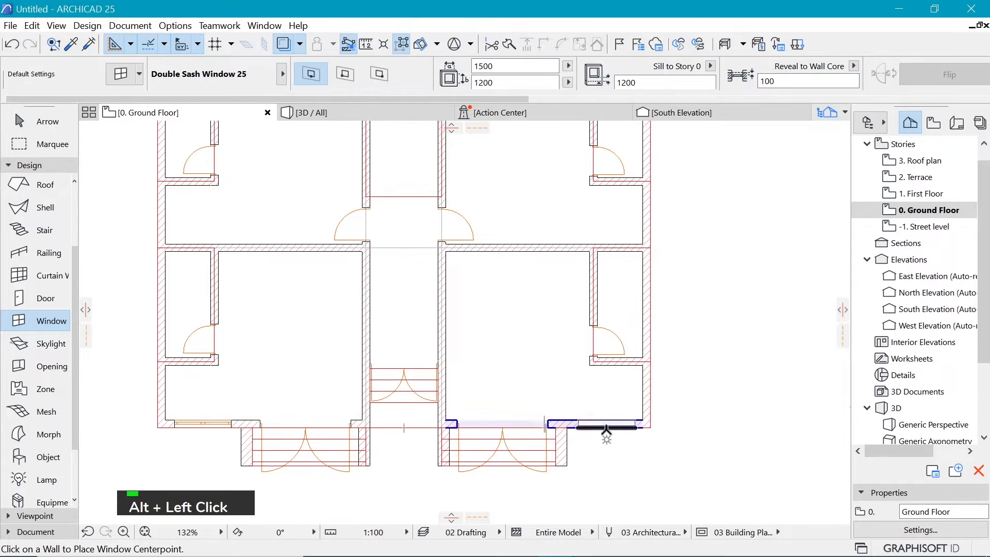
Place double sash windows in the south exterior wall east of the south-east double door and in the west wall of the north-west room
{"action": "left_click", "coordinate": [606, 427]}
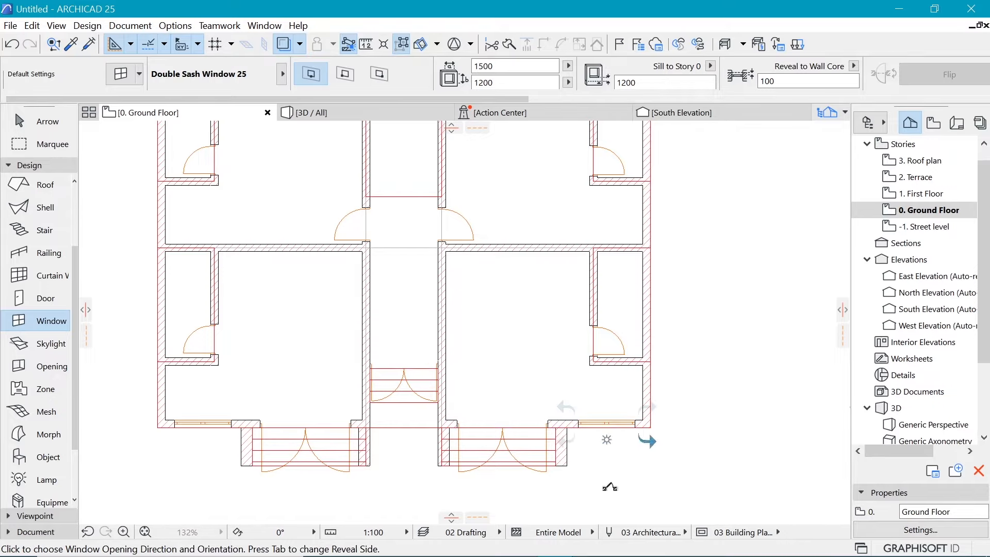
{"action": "left_click", "coordinate": [610, 487]}
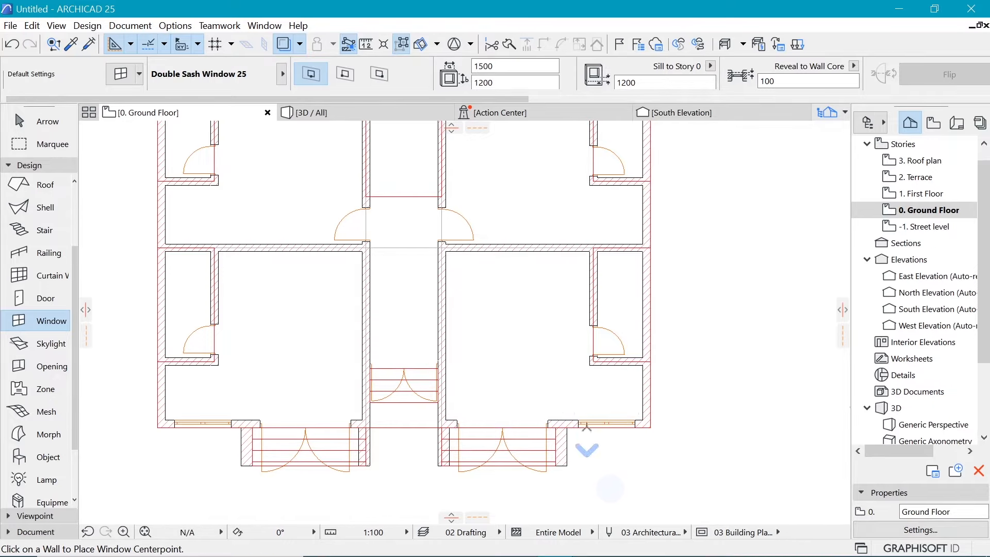
{"action": "scroll", "coordinate": [587, 427], "scroll_direction": "down", "scroll_amount": 4}
{"action": "scroll", "coordinate": [516, 362], "scroll_direction": "up", "scroll_amount": 3}
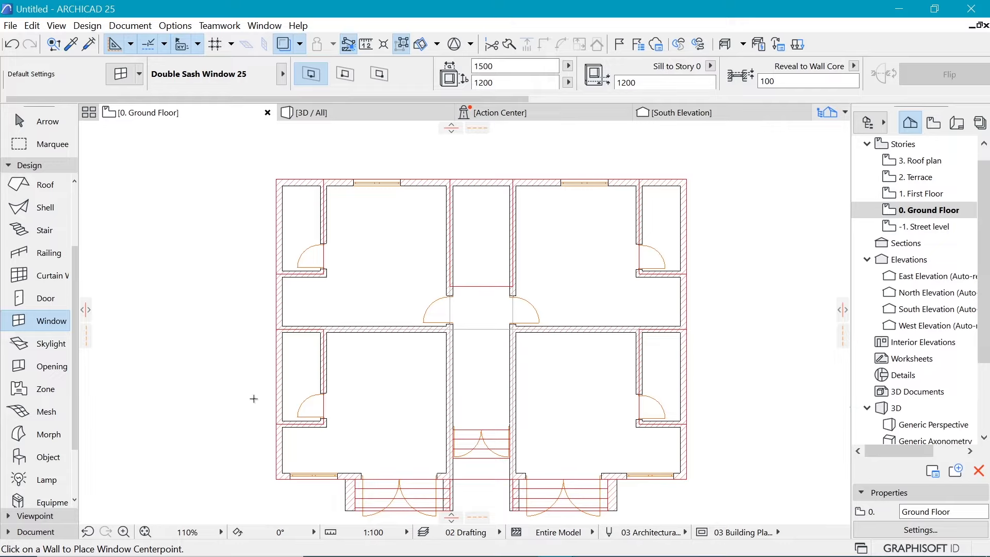
{"action": "left_click", "coordinate": [278, 298]}
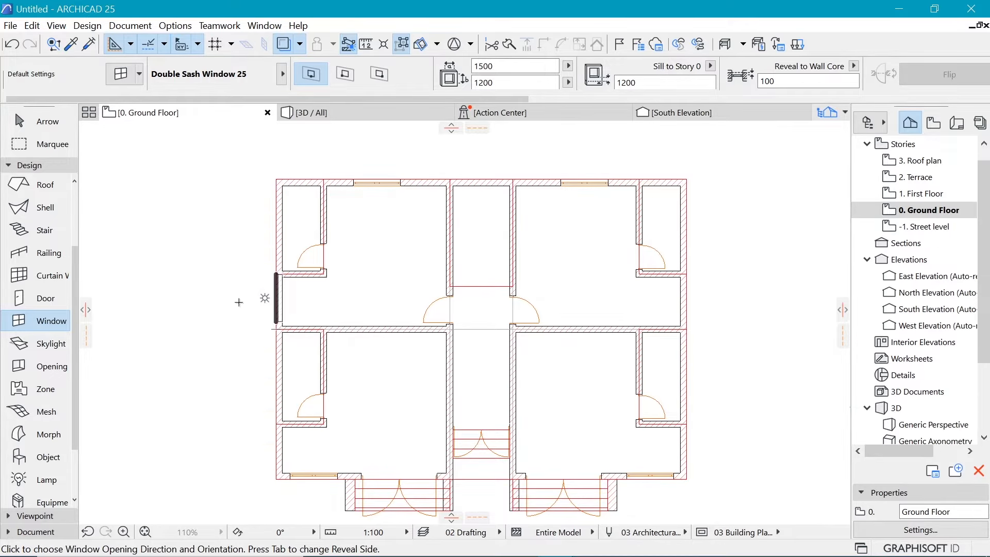
{"action": "left_click", "coordinate": [240, 302]}
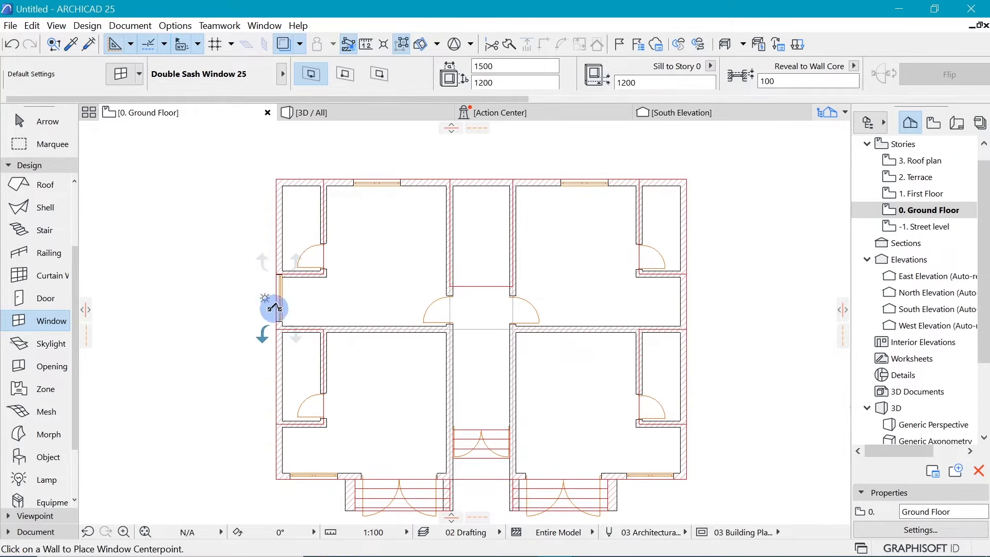
Move the west wall's double sash window south so its north edge meets the inner face of the small room's partition
{"action": "left_click", "coordinate": [280, 319], "text": "shift"}
{"action": "key", "text": "ctrl+d"}
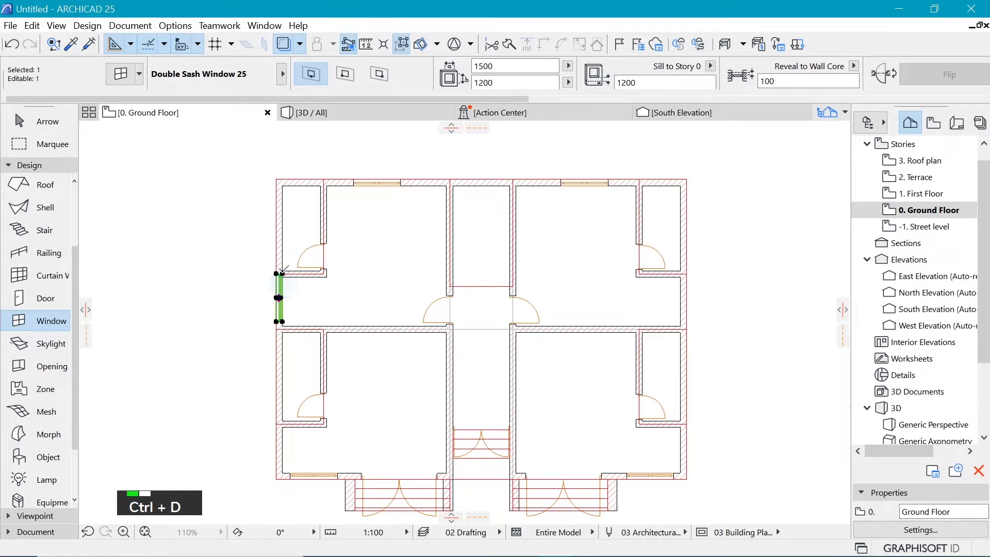
{"action": "left_click", "coordinate": [279, 274]}
{"action": "left_click", "coordinate": [279, 279]}
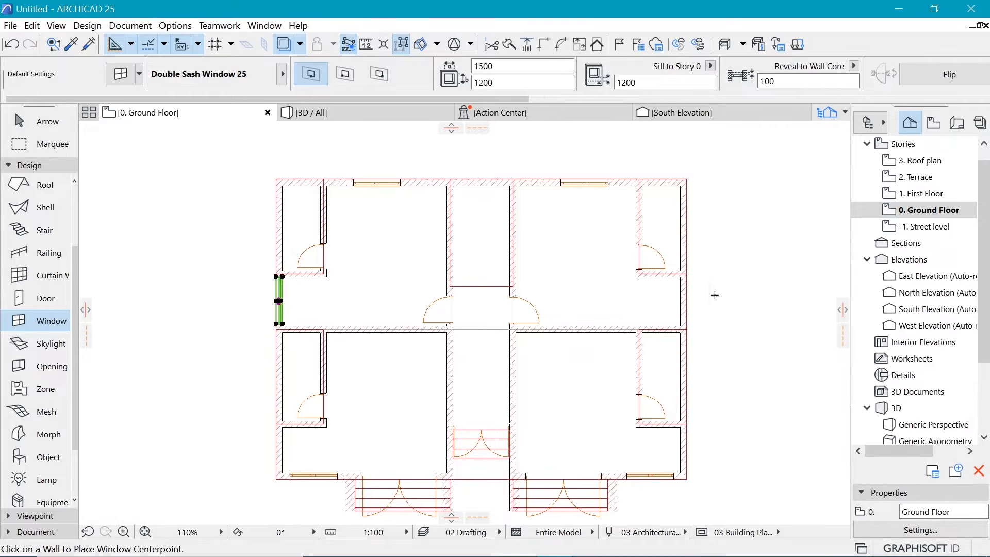
Place a matching double sash window in the east wall of the north-east room and align its north edge with the partition's inner face
{"action": "left_click", "coordinate": [685, 295]}
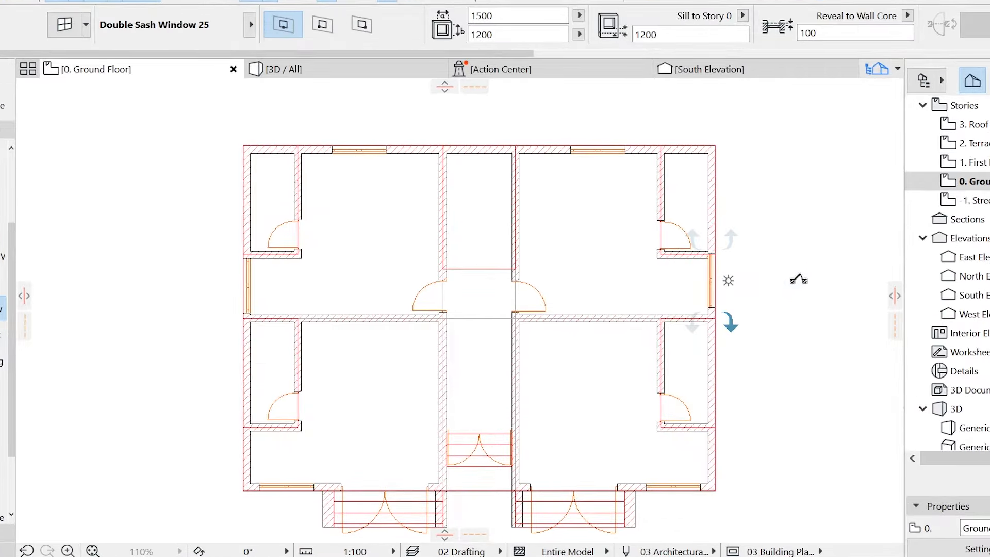
{"action": "scroll", "coordinate": [800, 280], "scroll_direction": "up", "scroll_amount": 3}
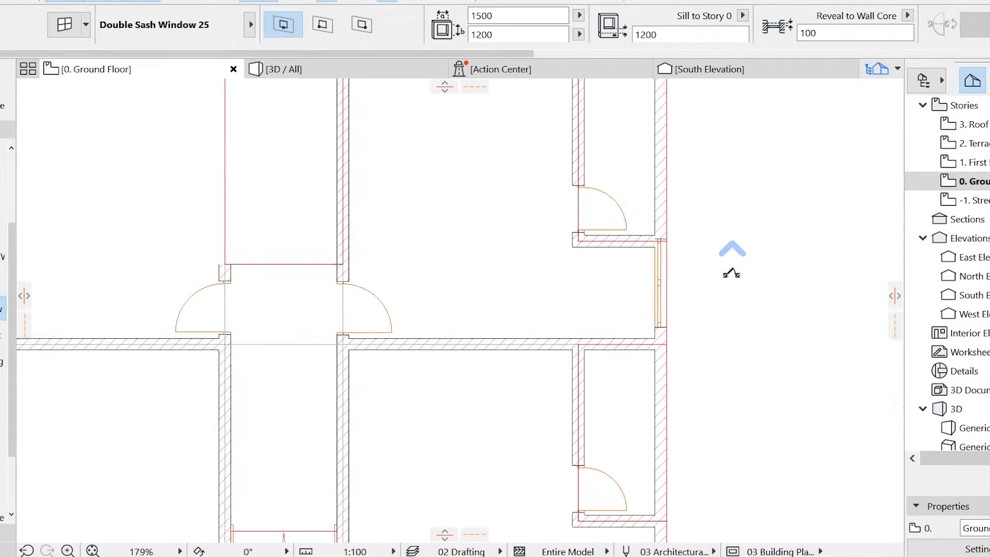
{"action": "scroll", "coordinate": [732, 277], "scroll_direction": "up", "scroll_amount": 4}
{"action": "left_click", "coordinate": [591, 205], "text": "shift"}
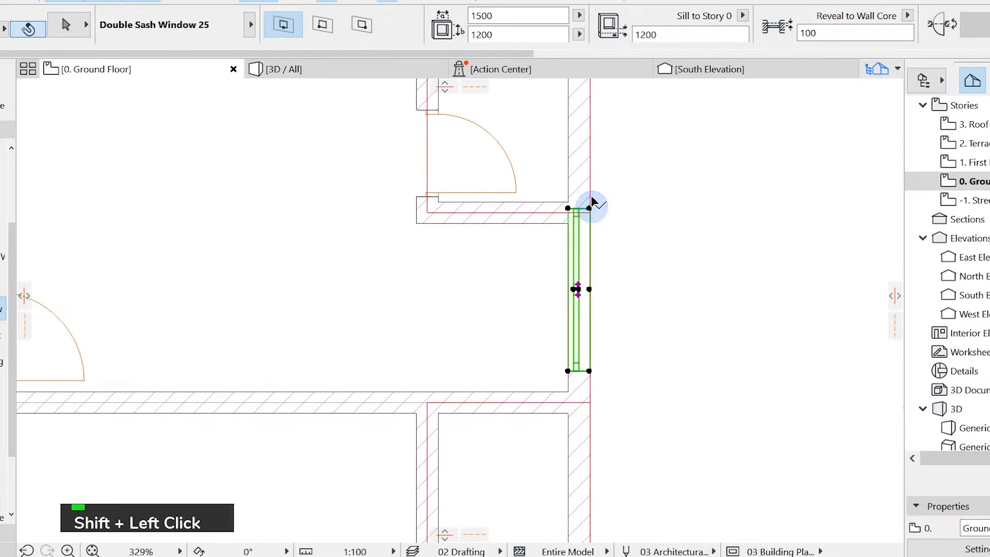
{"action": "key", "text": "ctrl+d"}
{"action": "left_click", "coordinate": [590, 209]}
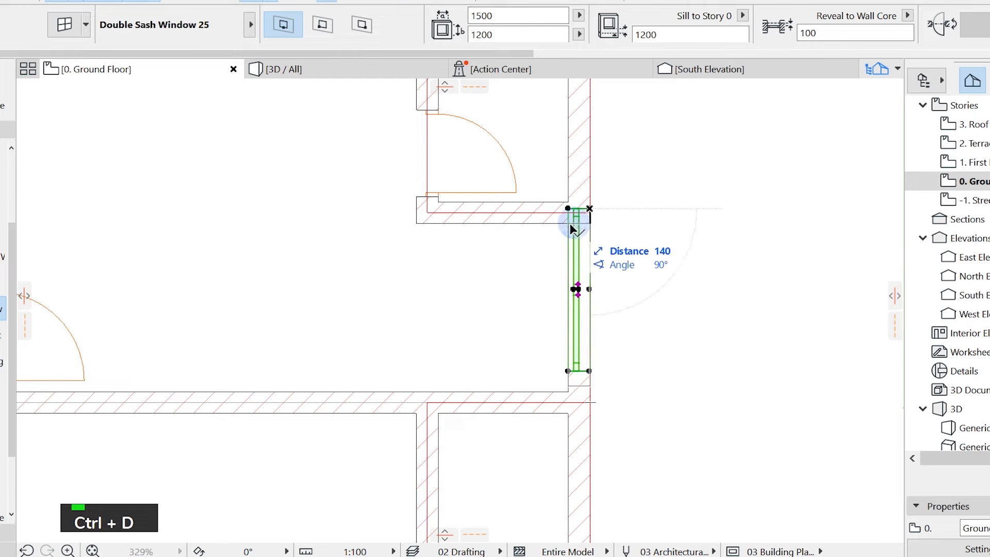
{"action": "key", "text": "Escape"}
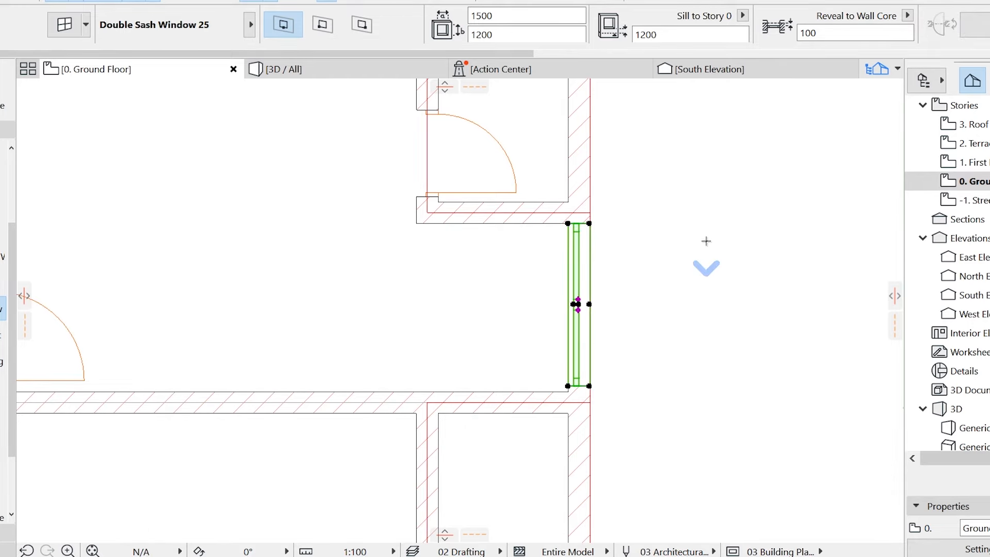
Set the default window type to Window 25 from the Basic Windows 25 library
{"action": "scroll", "coordinate": [705, 241], "scroll_direction": "down", "scroll_amount": 7}
{"action": "scroll", "coordinate": [496, 251], "scroll_direction": "up", "scroll_amount": 4}
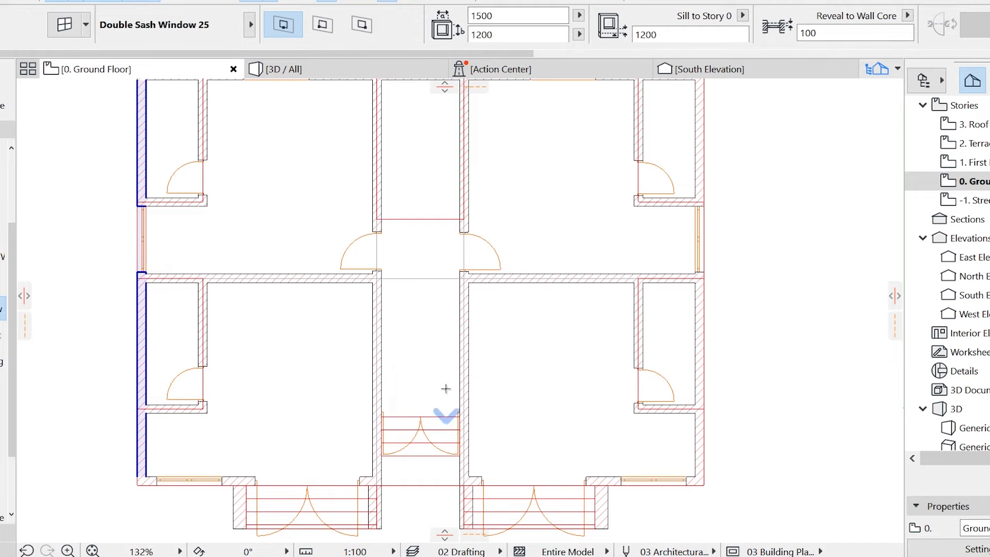
{"action": "scroll", "coordinate": [446, 389], "scroll_direction": "down", "scroll_amount": 3}
{"action": "key", "text": "ctrl+t"}
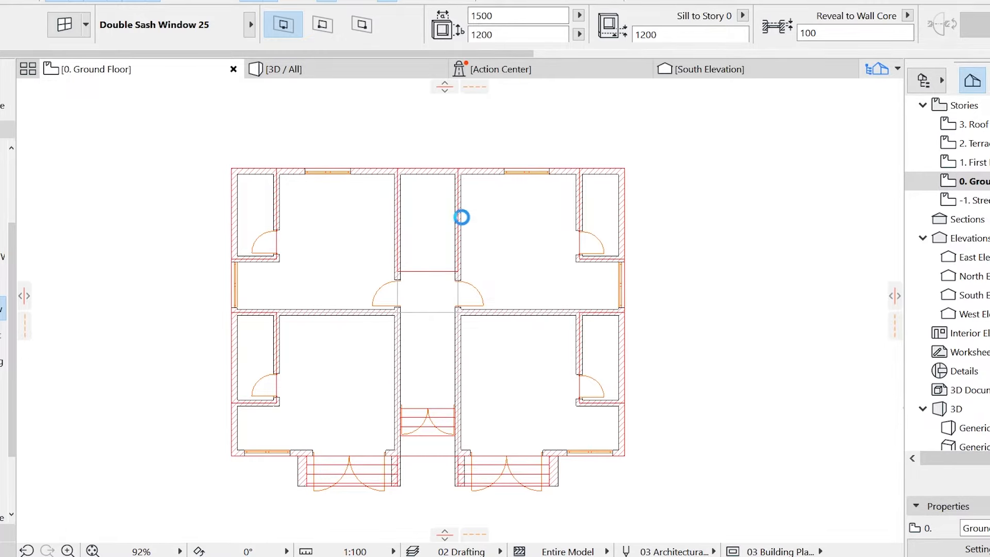
{"action": "scroll", "coordinate": [313, 462], "scroll_direction": "down", "scroll_amount": 3}
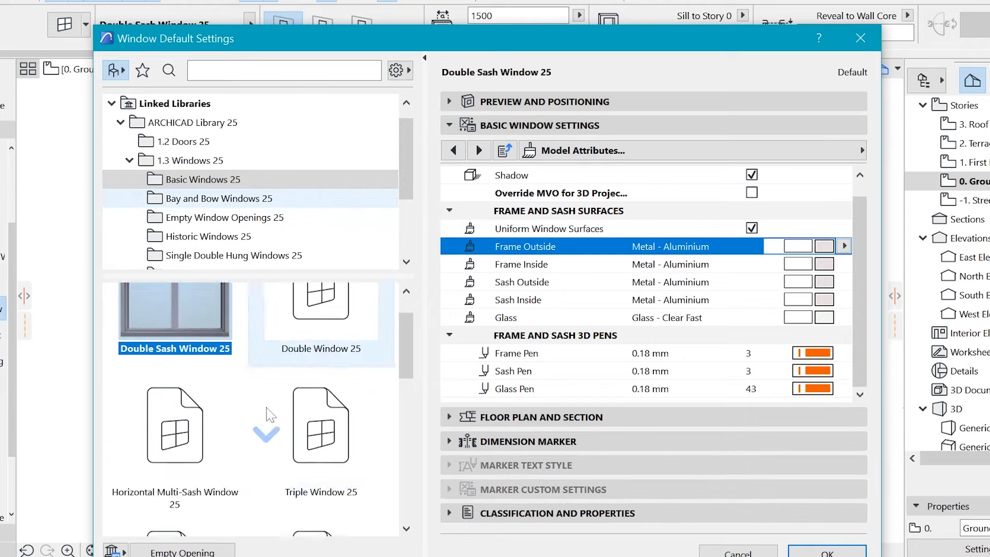
{"action": "left_click", "coordinate": [329, 323]}
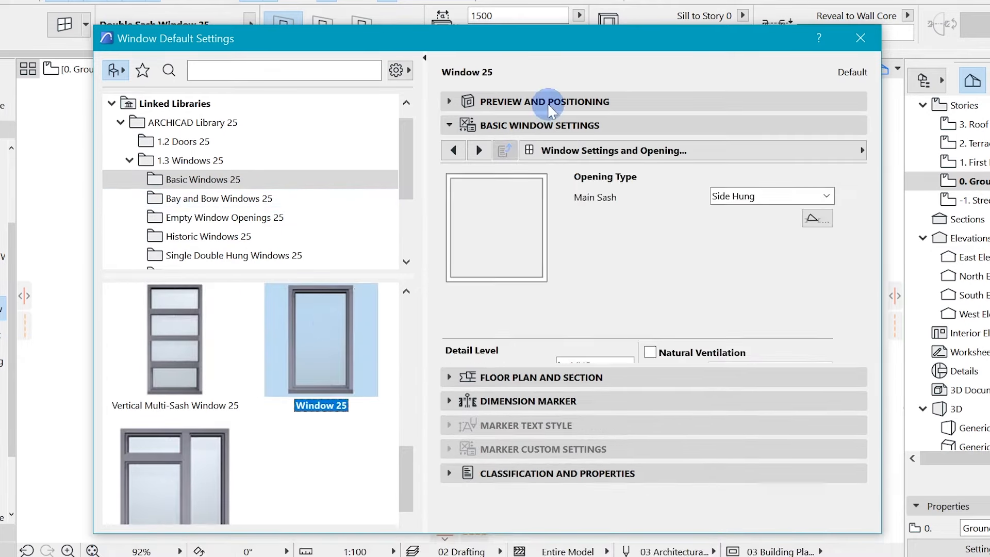
Set the default Window 25 size to 600 wide and 1200 high
{"action": "left_click", "coordinate": [547, 101]}
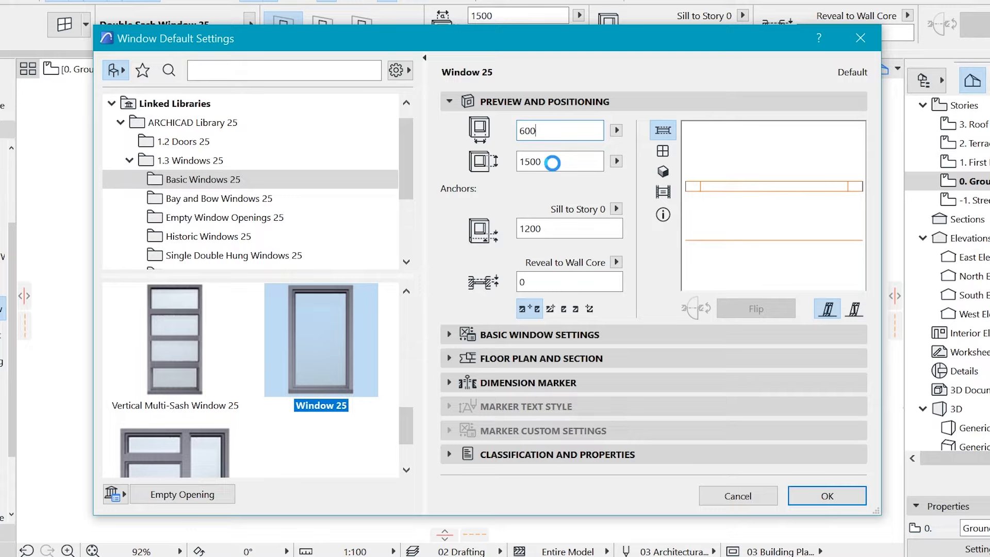
{"action": "key", "text": "Tab"}
{"action": "type", "text": "1"}
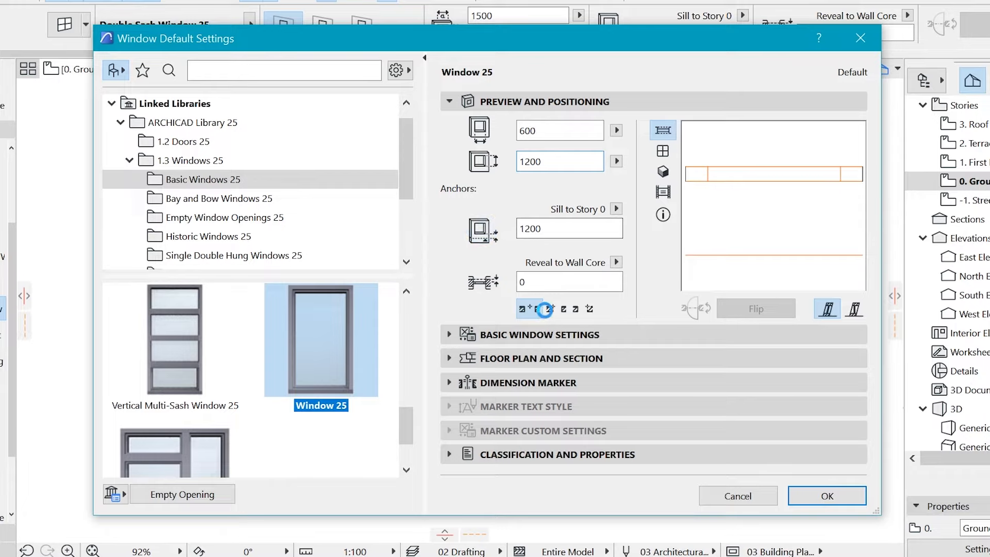
Enable uniform window surfaces for Window 25, set the outside frame surface to Metal - Aluminium, and apply the default settings
{"action": "left_click", "coordinate": [533, 334]}
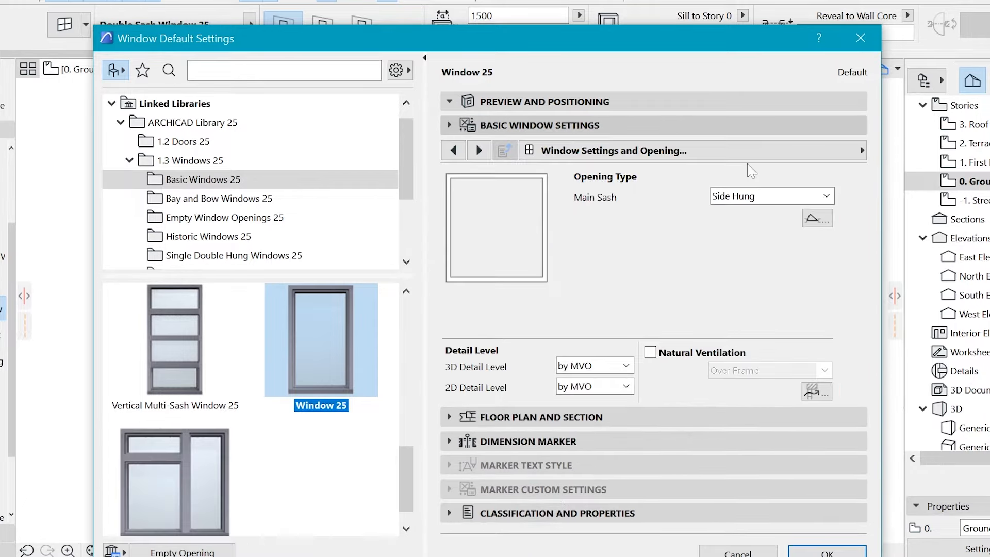
{"action": "left_click", "coordinate": [767, 155]}
{"action": "left_click", "coordinate": [948, 279]}
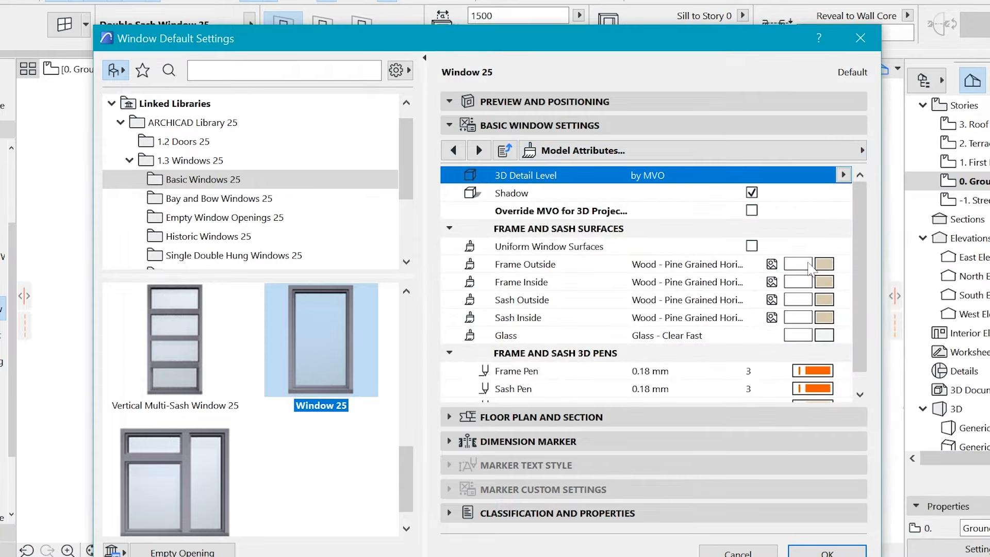
{"action": "left_click", "coordinate": [752, 246]}
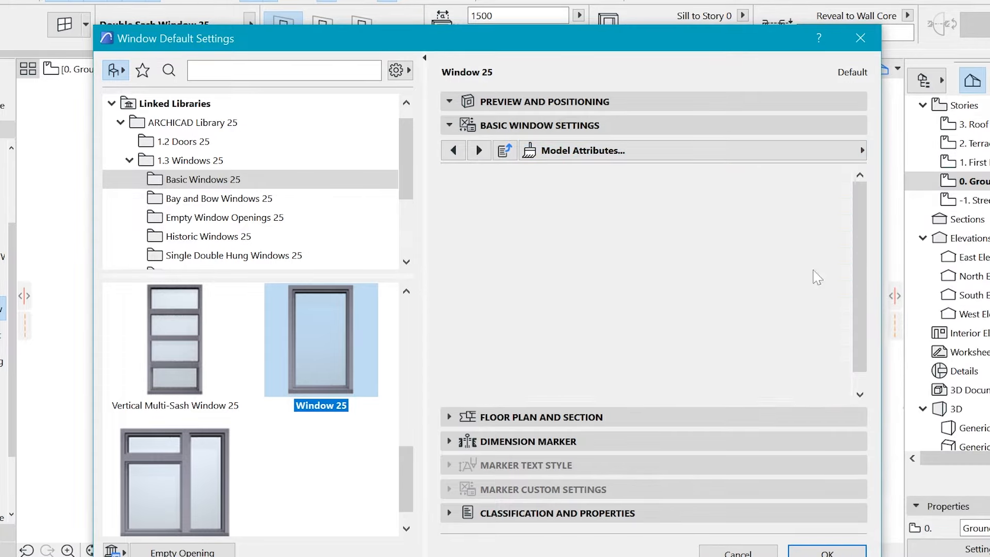
{"action": "left_click", "coordinate": [833, 264]}
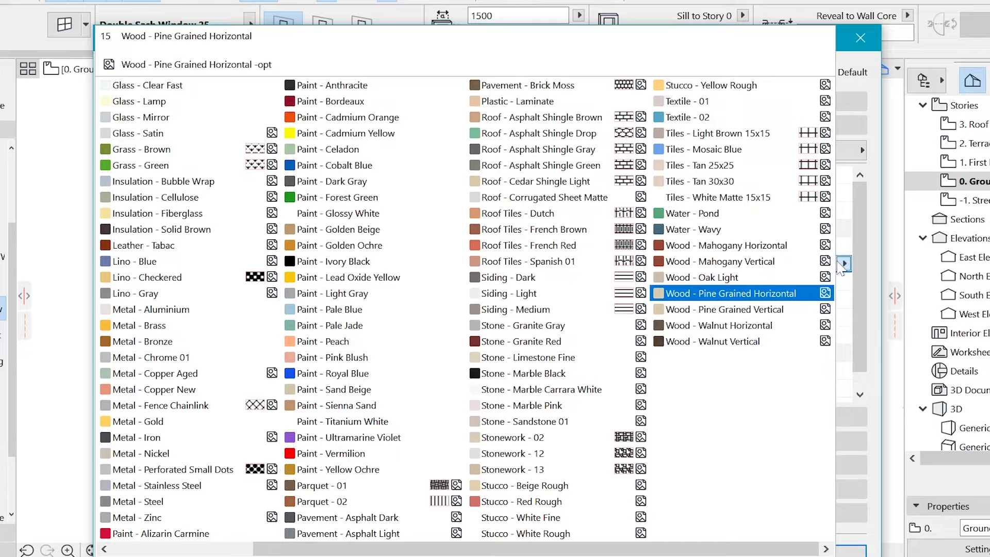
{"action": "key", "text": "m"}
{"action": "key", "text": "Return"}
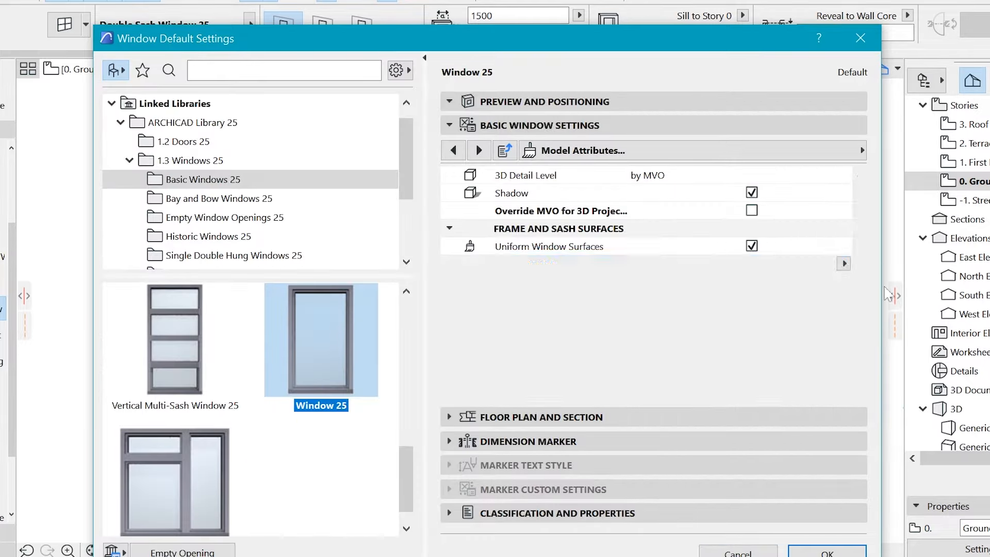
{"action": "left_click", "coordinate": [821, 550]}
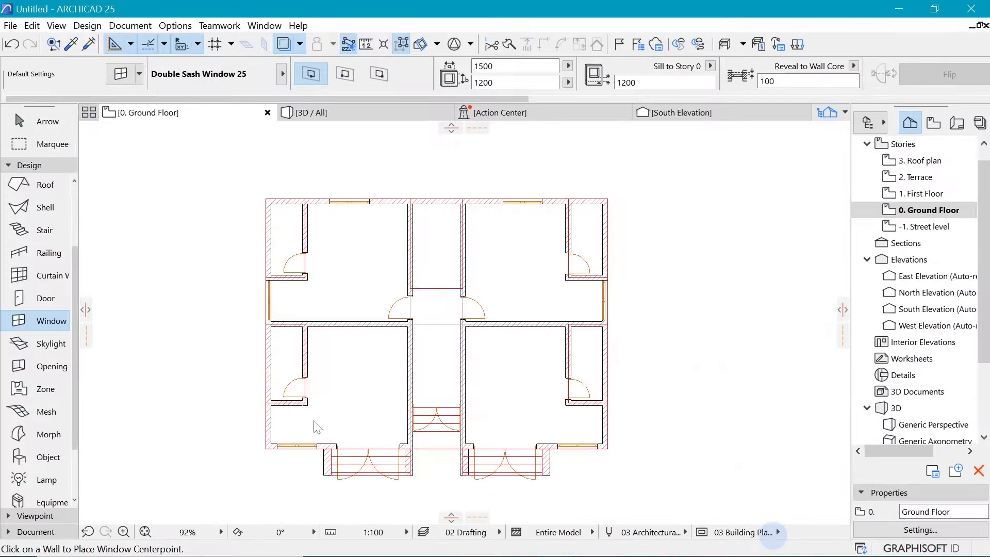
Place the 600-wide window in the west exterior wall of the south-west small room, near its south partition
{"action": "left_click", "coordinate": [264, 373]}
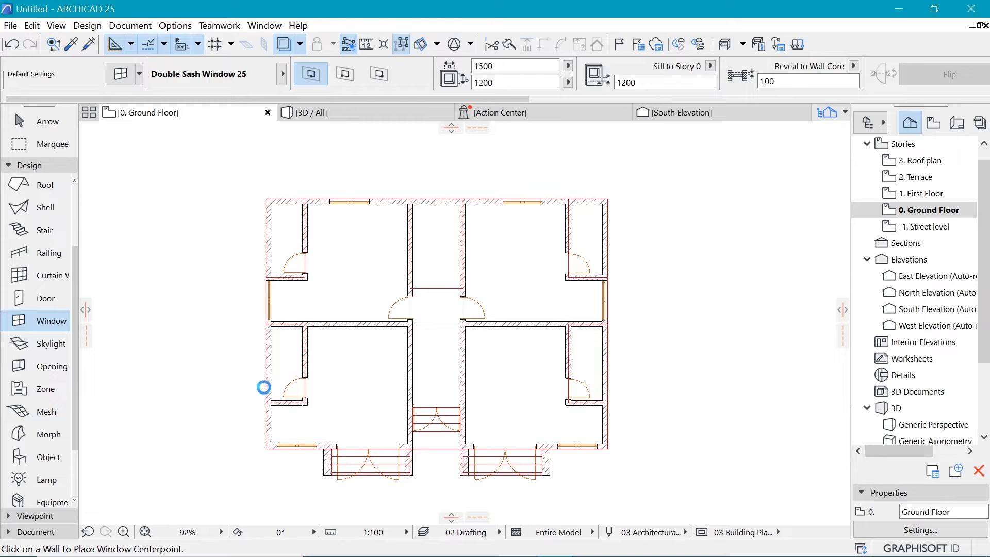
{"action": "left_click", "coordinate": [265, 392]}
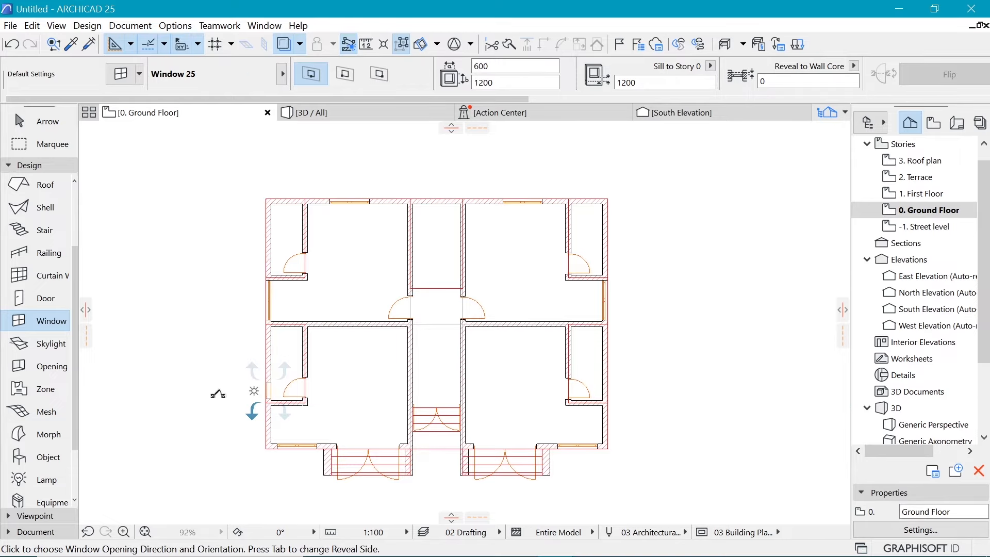
{"action": "left_click", "coordinate": [313, 385]}
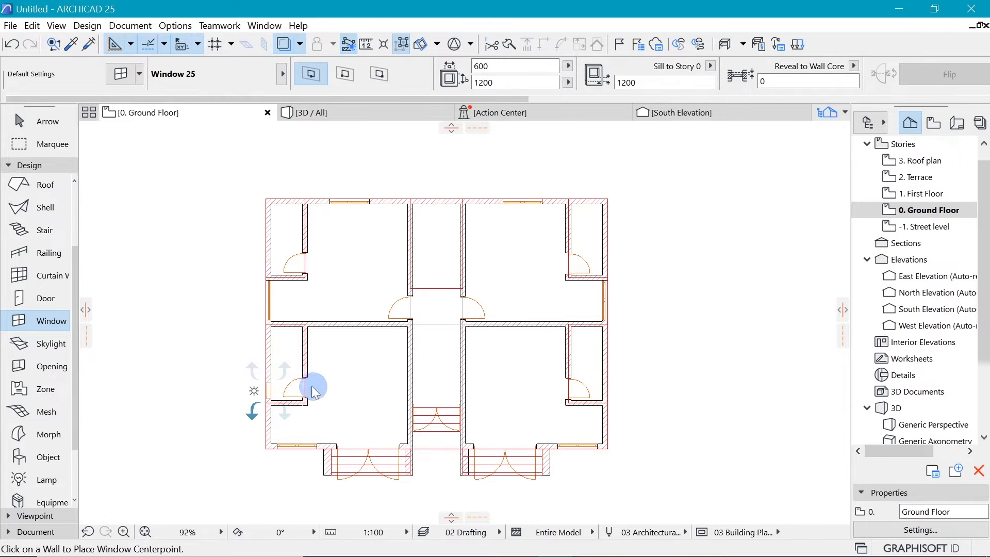
Set the small west window's reveal to wall core to 100 and pick up its settings as the window defaults
{"action": "left_click", "coordinate": [268, 387], "text": "shift"}
{"action": "left_click", "coordinate": [705, 76]}
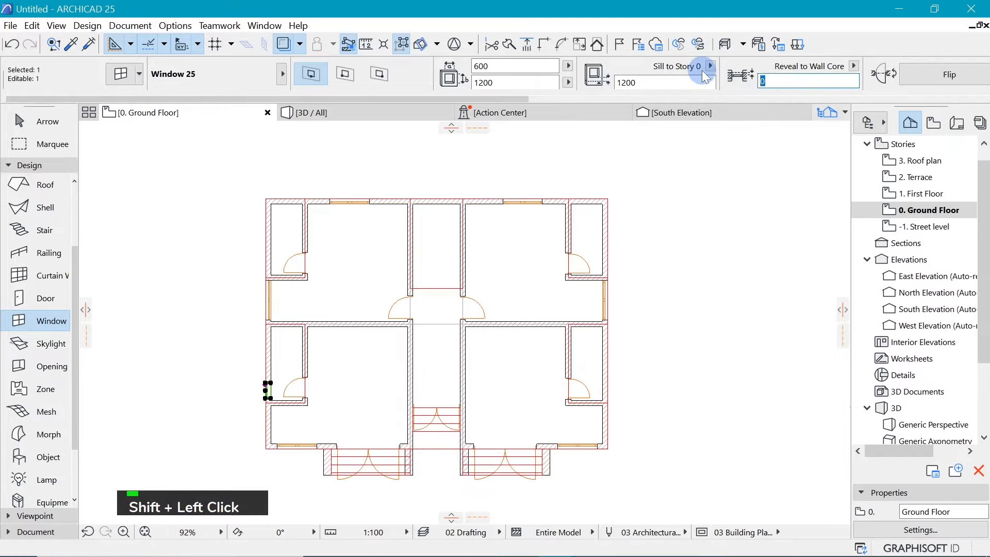
{"action": "key", "text": "Return"}
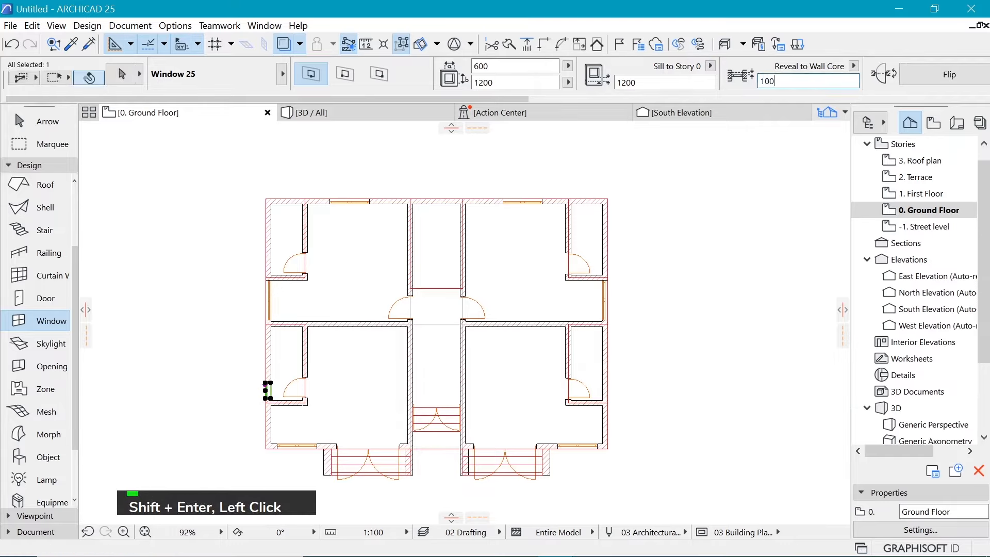
{"action": "key", "text": "Escape"}
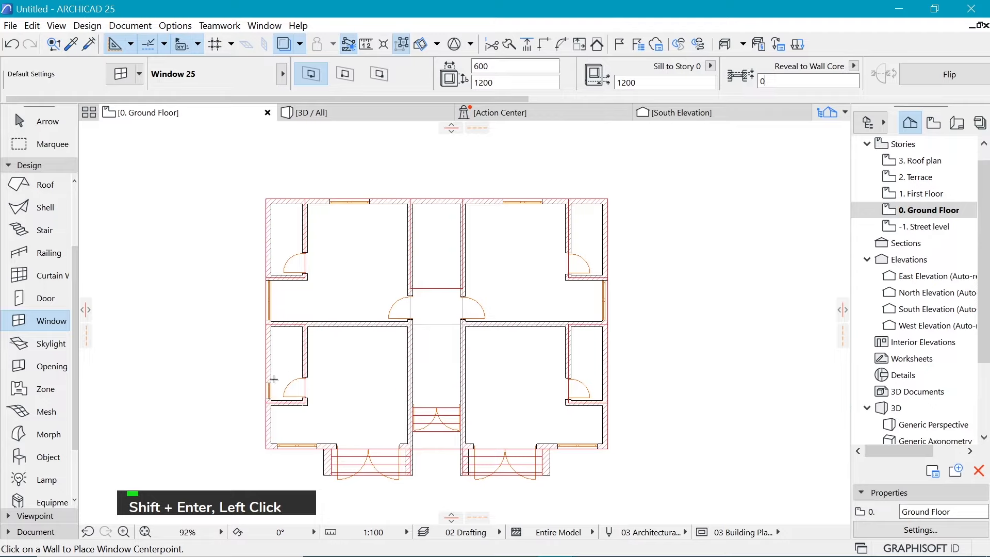
{"action": "scroll", "coordinate": [368, 384], "scroll_direction": "up", "scroll_amount": 2}
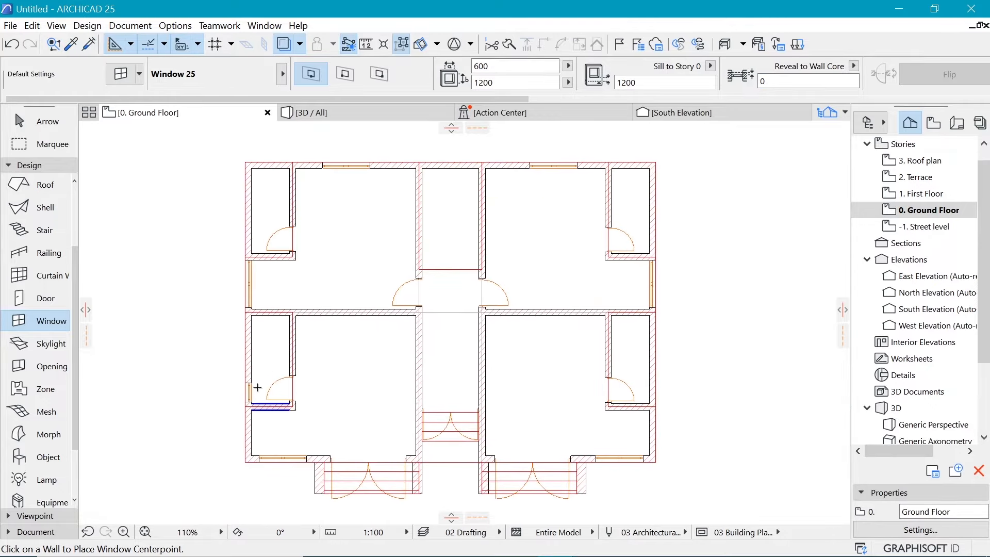
{"action": "left_click", "coordinate": [253, 385], "text": "alt"}
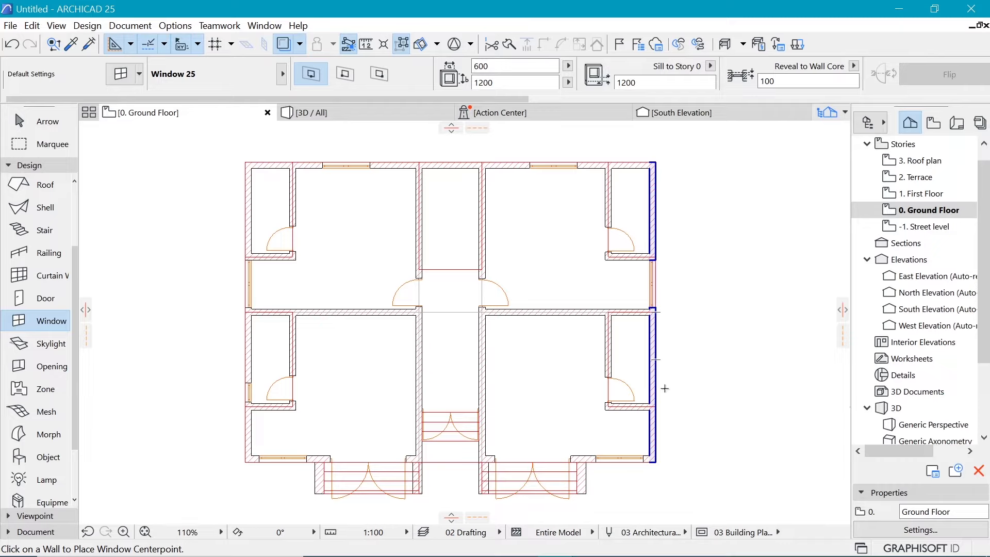
Place the 600-wide window in the south-east small room's east wall and in the north walls of both northern small rooms
{"action": "left_click", "coordinate": [656, 389]}
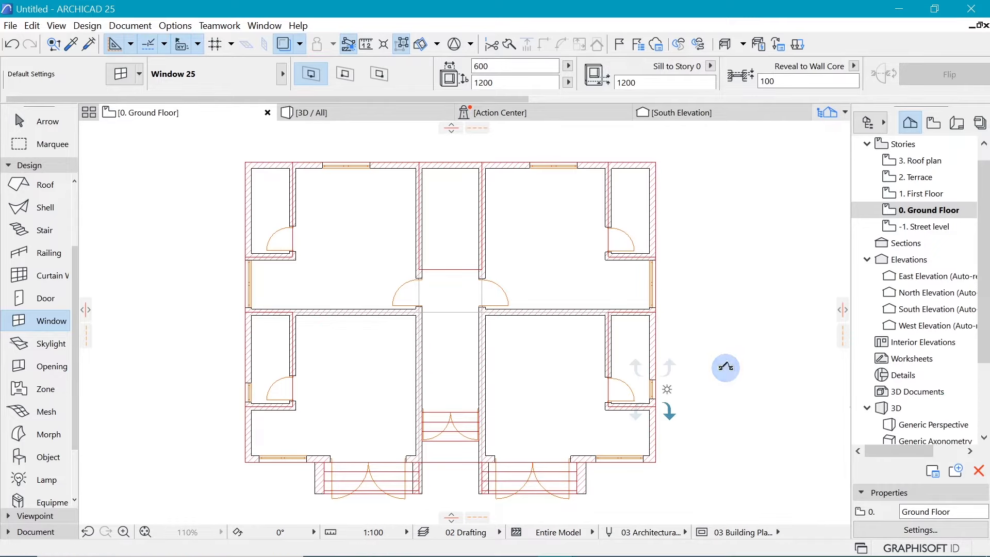
{"action": "left_click", "coordinate": [643, 130]}
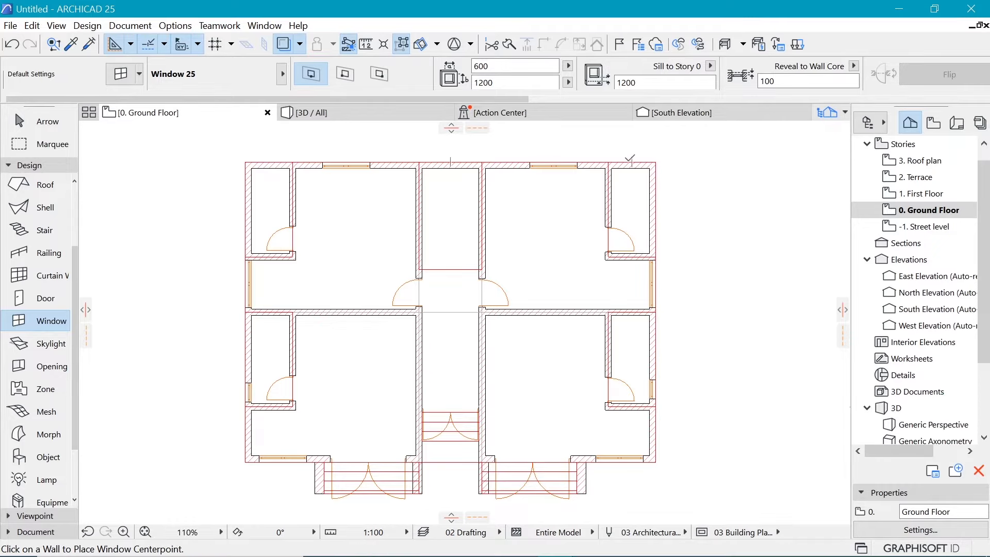
{"action": "left_click", "coordinate": [630, 162]}
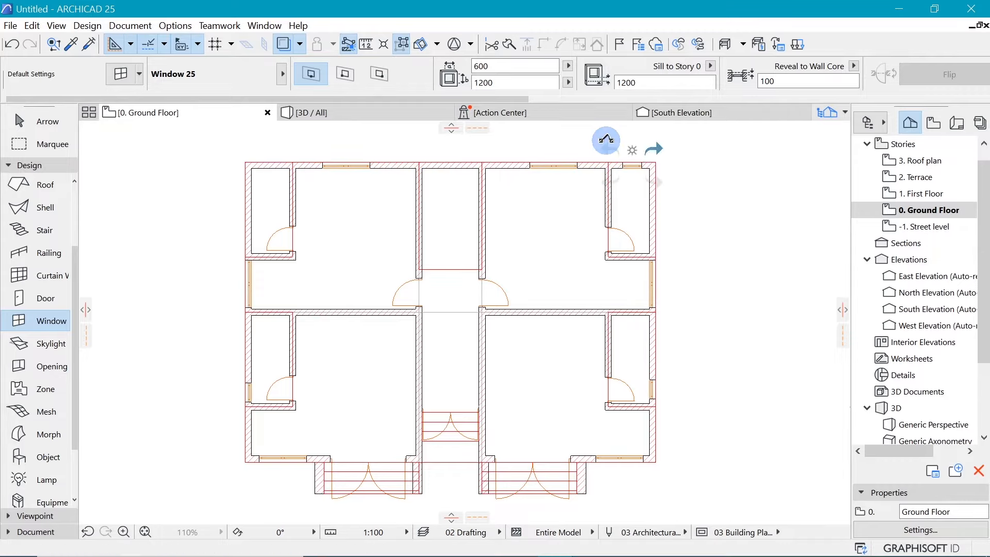
{"action": "left_click", "coordinate": [606, 139]}
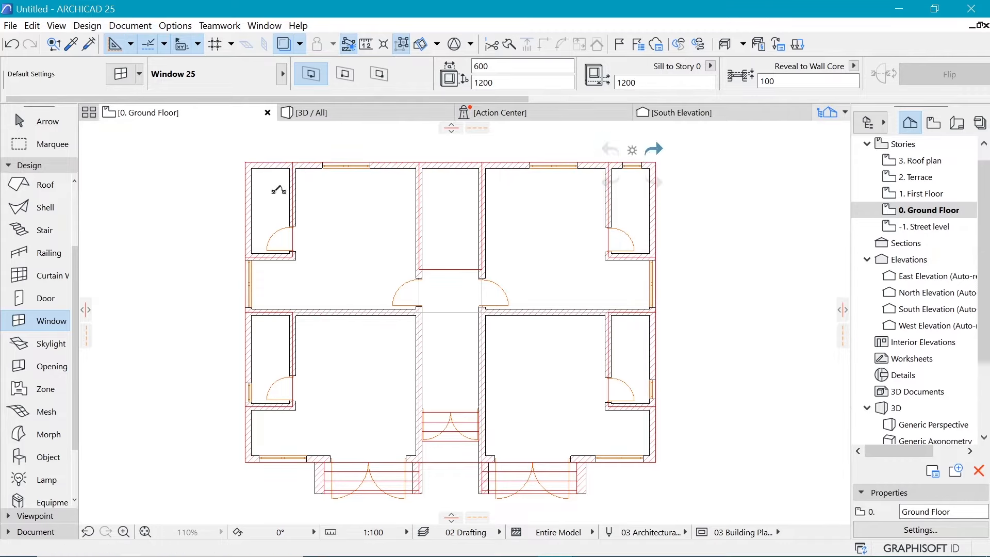
{"action": "left_click", "coordinate": [269, 162]}
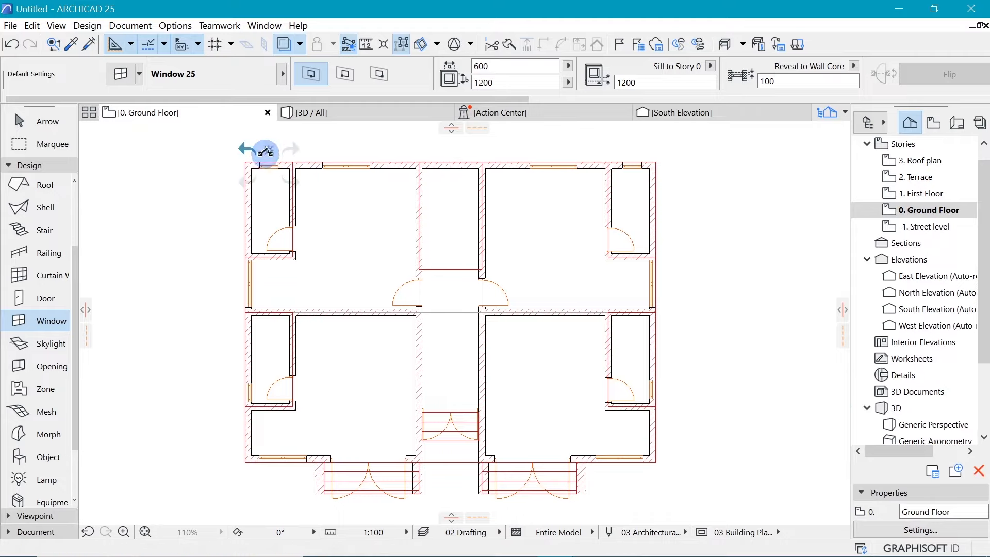
{"action": "left_click", "coordinate": [266, 151]}
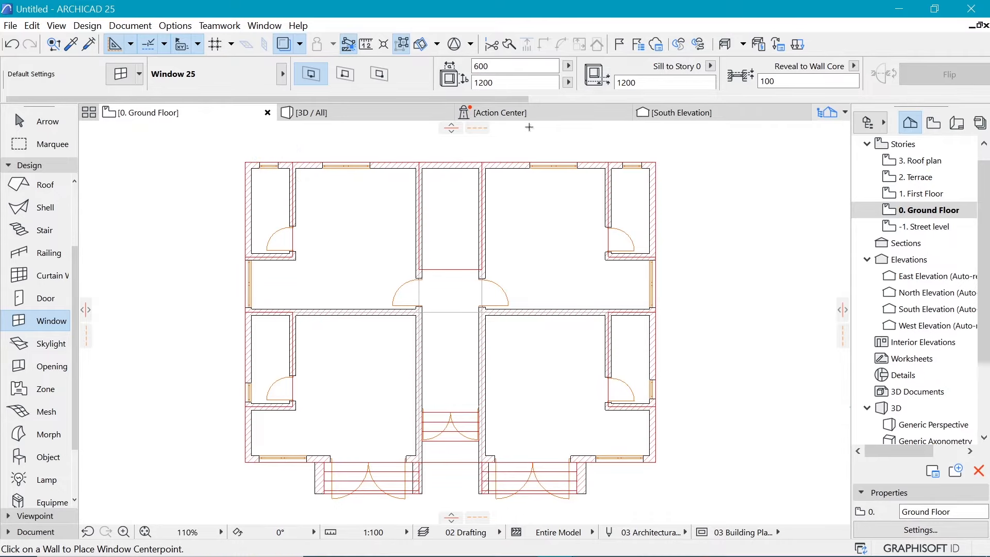
Examine the placed windows and doors around the front and rear of the building in the 3D view
{"action": "left_click", "coordinate": [324, 119]}
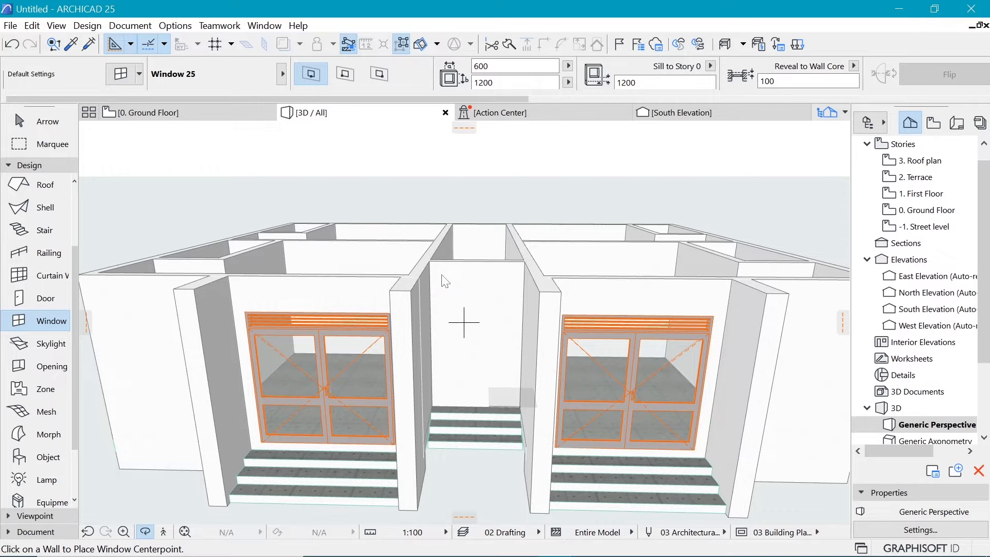
{"action": "scroll", "coordinate": [442, 307], "scroll_direction": "down", "scroll_amount": 3}
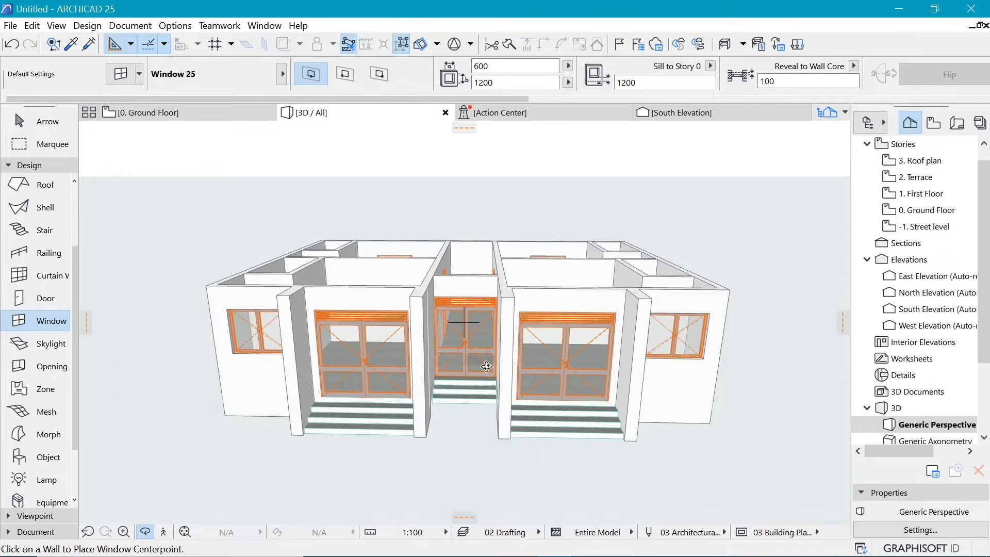
{"action": "left_click_drag", "start_coordinate": [486, 366], "coordinate": [397, 345]}
{"action": "mouse_move", "coordinate": [296, 363]}
{"action": "left_mouse_down"}
{"action": "mouse_move", "coordinate": [473, 356]}
{"action": "mouse_move", "coordinate": [504, 345]}
{"action": "mouse_move", "coordinate": [197, 380]}
{"action": "mouse_move", "coordinate": [313, 367]}
{"action": "left_mouse_up"}
{"action": "scroll", "coordinate": [628, 337], "scroll_direction": "down", "scroll_amount": 2}
{"action": "scroll", "coordinate": [628, 336], "scroll_direction": "down", "scroll_amount": 2}
{"action": "scroll", "coordinate": [550, 329], "scroll_direction": "down", "scroll_amount": 3}
{"action": "left_click_drag", "start_coordinate": [214, 328], "coordinate": [411, 342]}
{"action": "scroll", "coordinate": [559, 327], "scroll_direction": "down", "scroll_amount": 4}
{"action": "scroll", "coordinate": [440, 329], "scroll_direction": "up", "scroll_amount": 1}
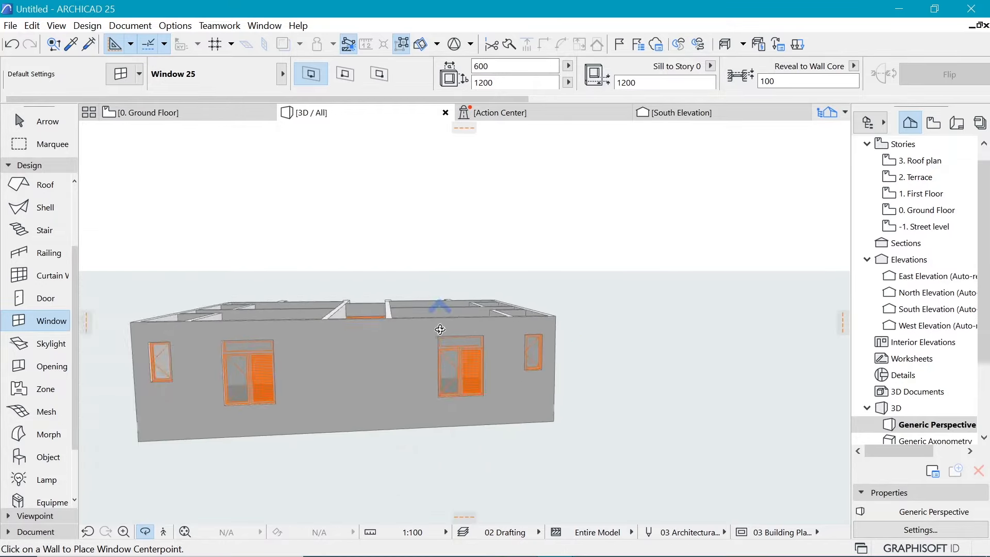
{"action": "scroll", "coordinate": [440, 330], "scroll_direction": "up", "scroll_amount": 3}
{"action": "scroll", "coordinate": [667, 322], "scroll_direction": "down", "scroll_amount": 2}
{"action": "left_click_drag", "start_coordinate": [502, 293], "coordinate": [447, 313]}
{"action": "scroll", "coordinate": [481, 368], "scroll_direction": "up", "scroll_amount": 1}
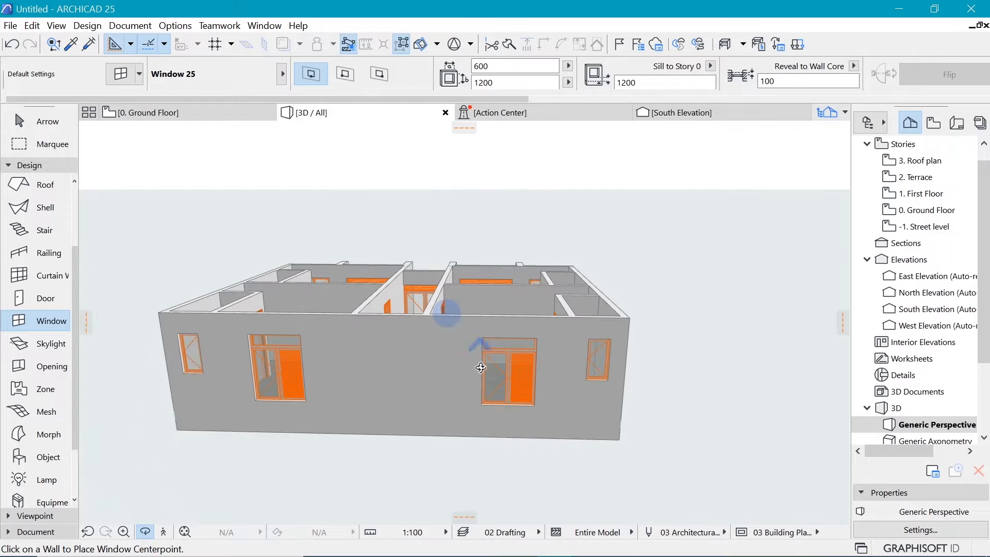
Set the width of the two large double windows in the north wall to 1800
{"action": "scroll", "coordinate": [481, 367], "scroll_direction": "up", "scroll_amount": 4}
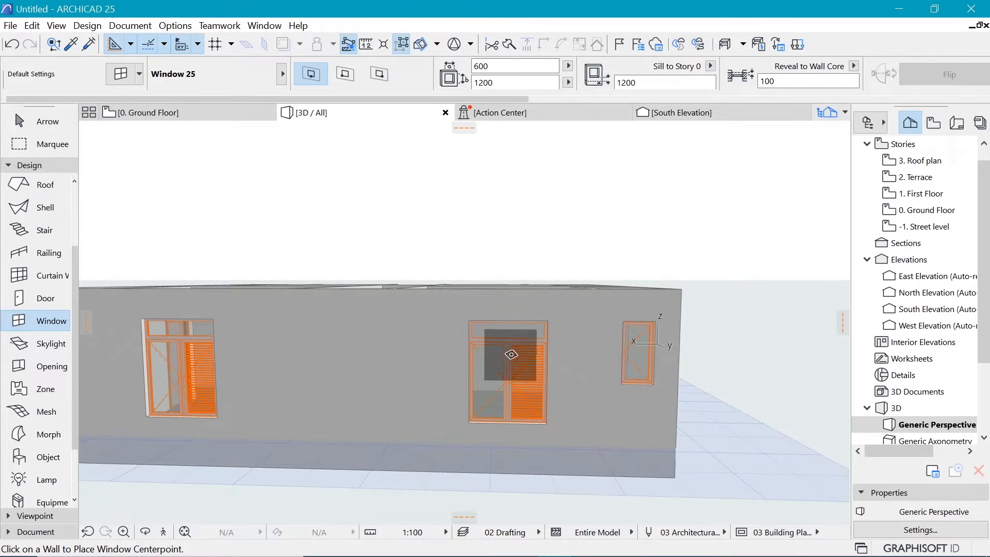
{"action": "left_click", "coordinate": [513, 357], "text": "shift"}
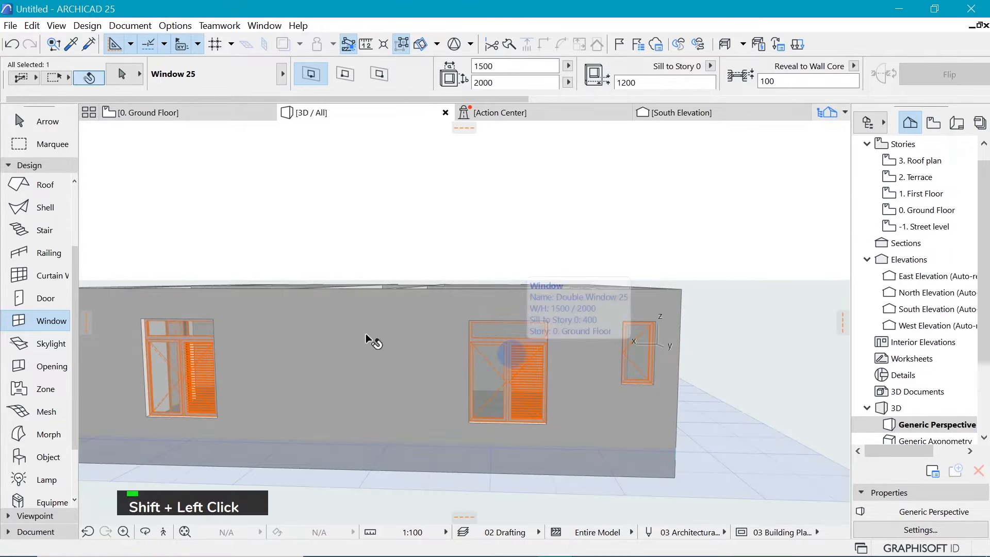
{"action": "left_click", "coordinate": [183, 367], "text": "shift"}
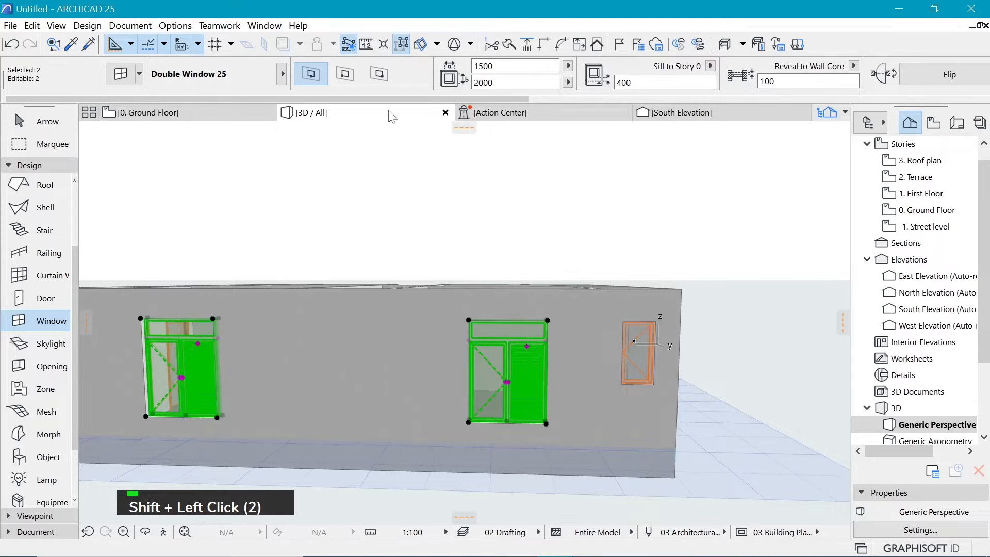
{"action": "left_click_drag", "start_coordinate": [498, 66], "coordinate": [401, 54]}
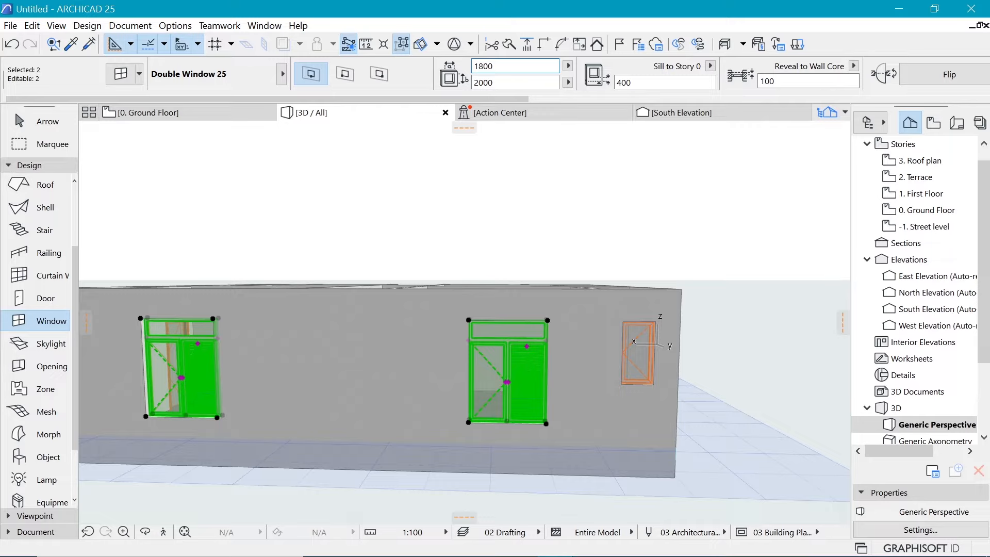
{"action": "key", "text": "Return"}
Change Main Sash 1 of the two north double windows to No Grid in their sash options
{"action": "key", "text": "ctrl+t"}
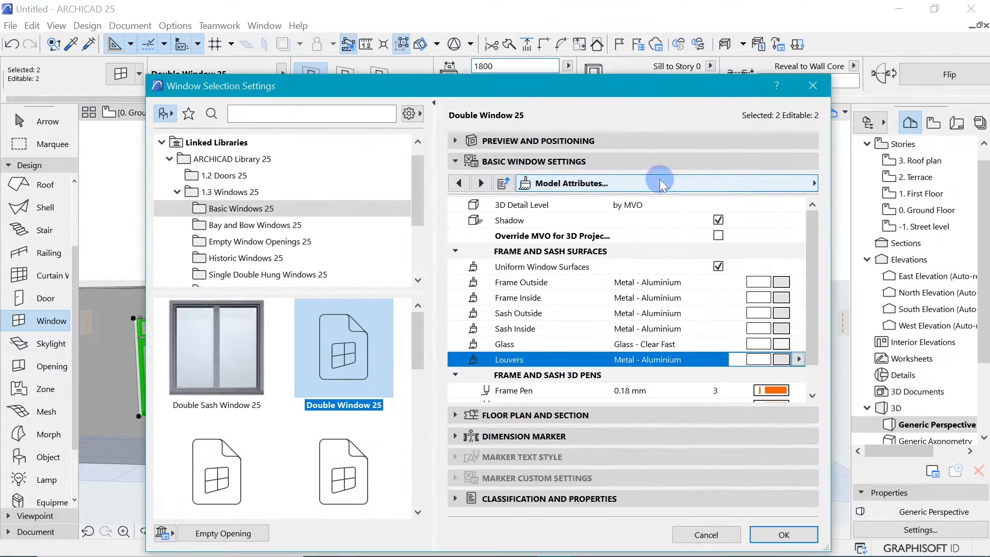
{"action": "left_click", "coordinate": [660, 183]}
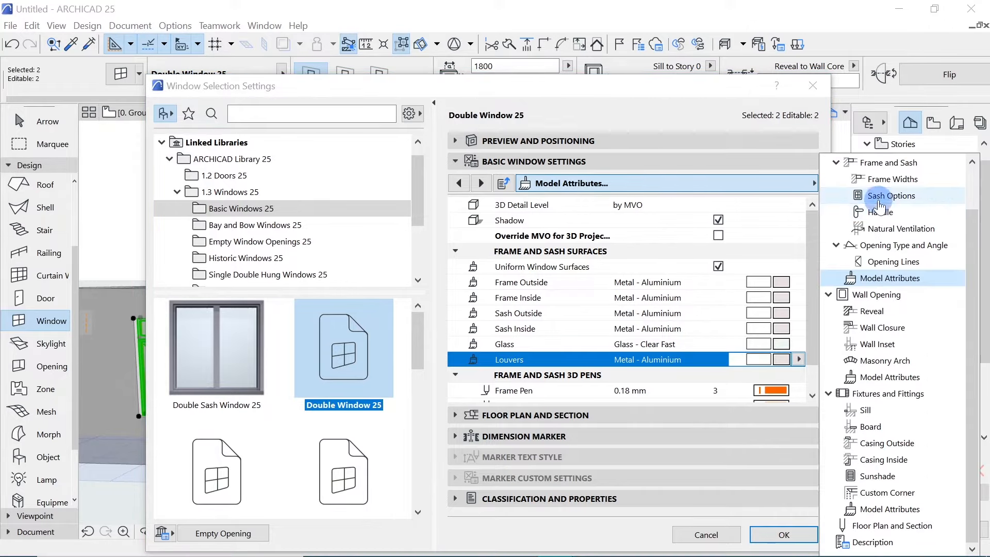
{"action": "left_click", "coordinate": [872, 196]}
{"action": "left_click", "coordinate": [561, 271]}
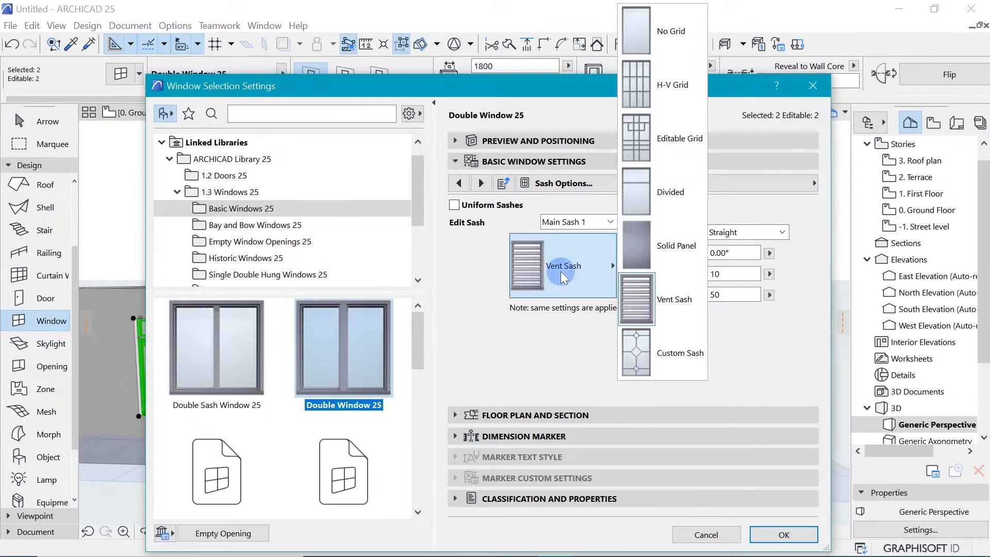
{"action": "left_click", "coordinate": [640, 31]}
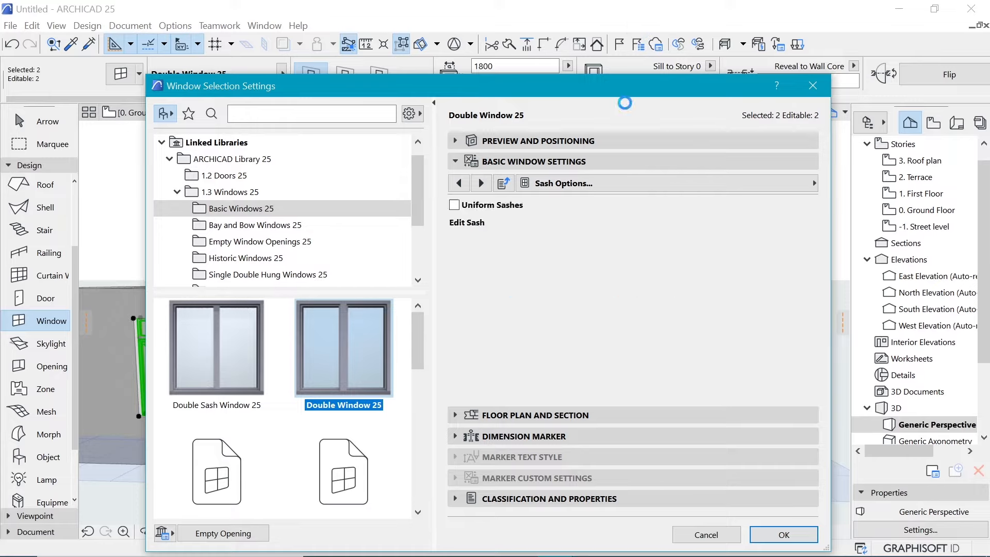
Set the transom sash of the two north double windows to Vent Sash, apply the settings and deselect the windows
{"action": "left_click", "coordinate": [609, 222]}
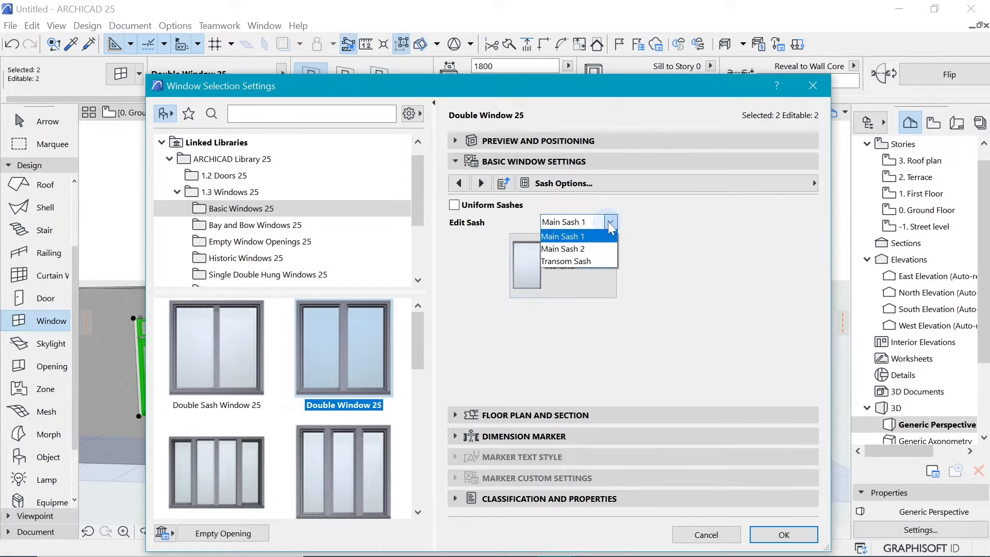
{"action": "left_click", "coordinate": [593, 262]}
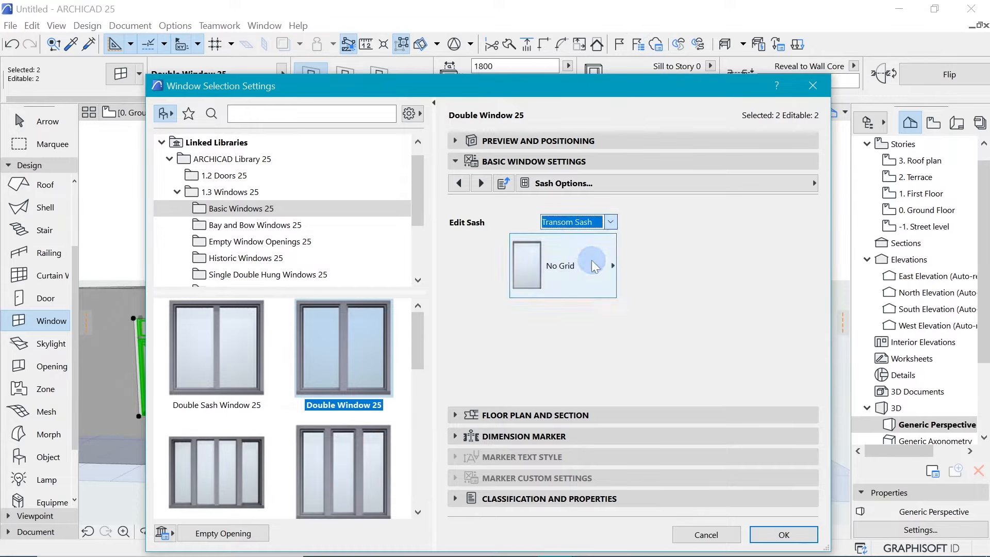
{"action": "left_click", "coordinate": [590, 268]}
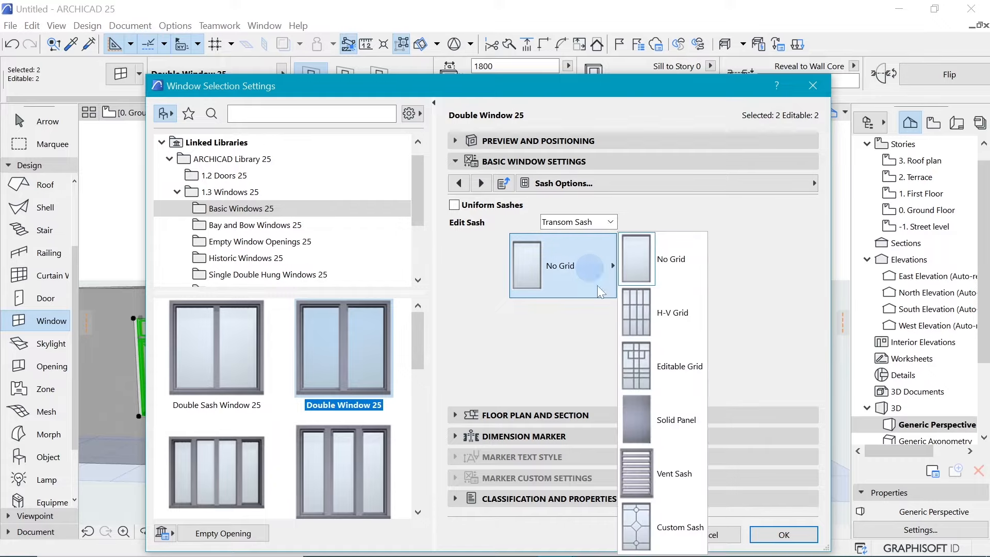
{"action": "left_click", "coordinate": [657, 471]}
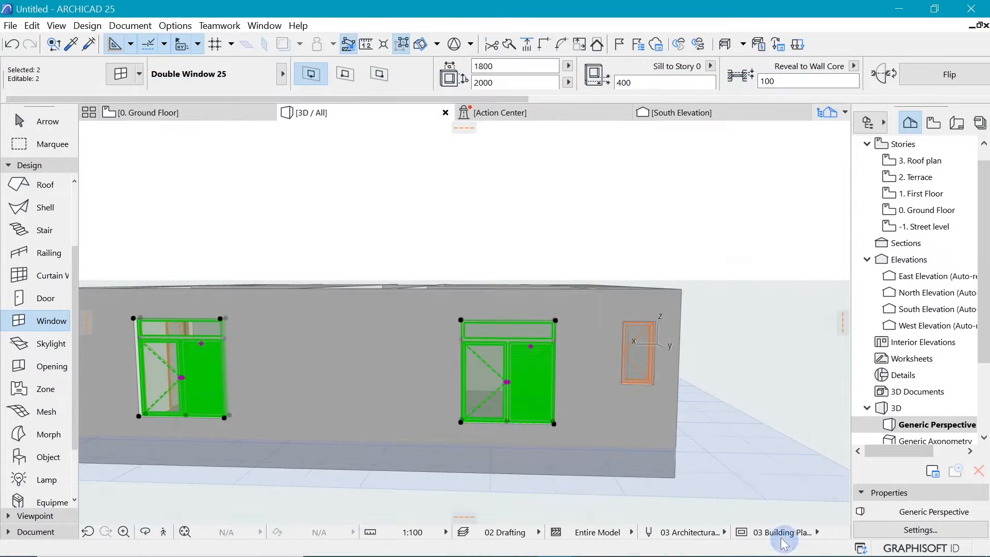
{"action": "left_click", "coordinate": [784, 534]}
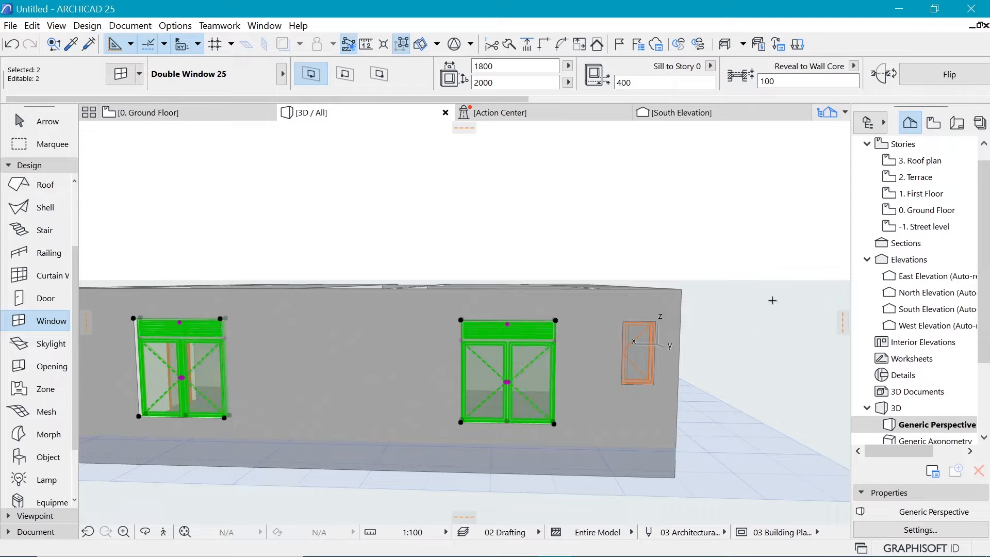
{"action": "key", "text": "Escape"}
{"action": "key", "text": "Escape"}
Turn off the outside and inside casings of all six interior transom doors, apply the settings and deselect the doors
{"action": "middle_click_drag", "start_coordinate": [731, 255], "coordinate": [647, 426], "text": "shift"}
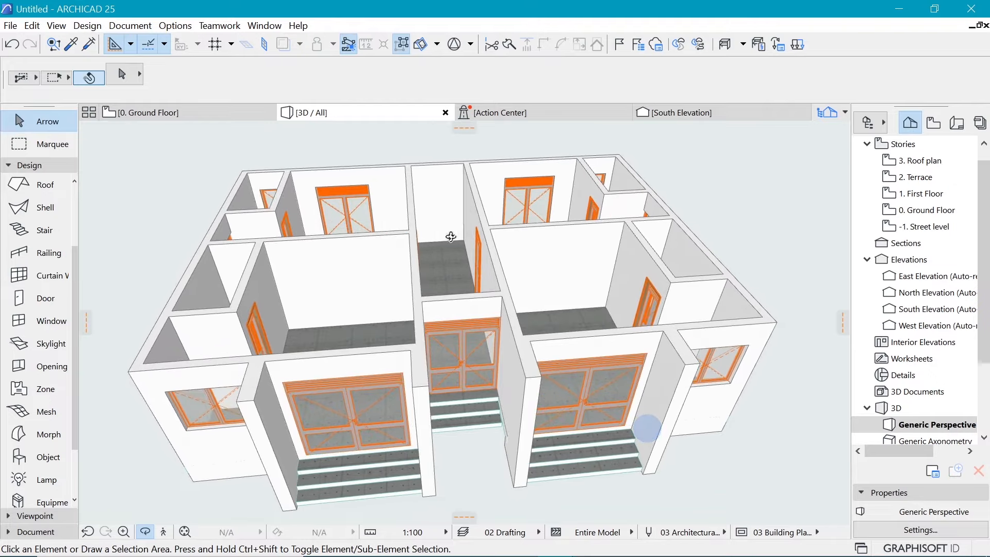
{"action": "scroll", "coordinate": [488, 222], "scroll_direction": "up", "scroll_amount": 4}
{"action": "left_click_drag", "start_coordinate": [516, 243], "coordinate": [498, 307]}
{"action": "scroll", "coordinate": [412, 376], "scroll_direction": "down", "scroll_amount": 2}
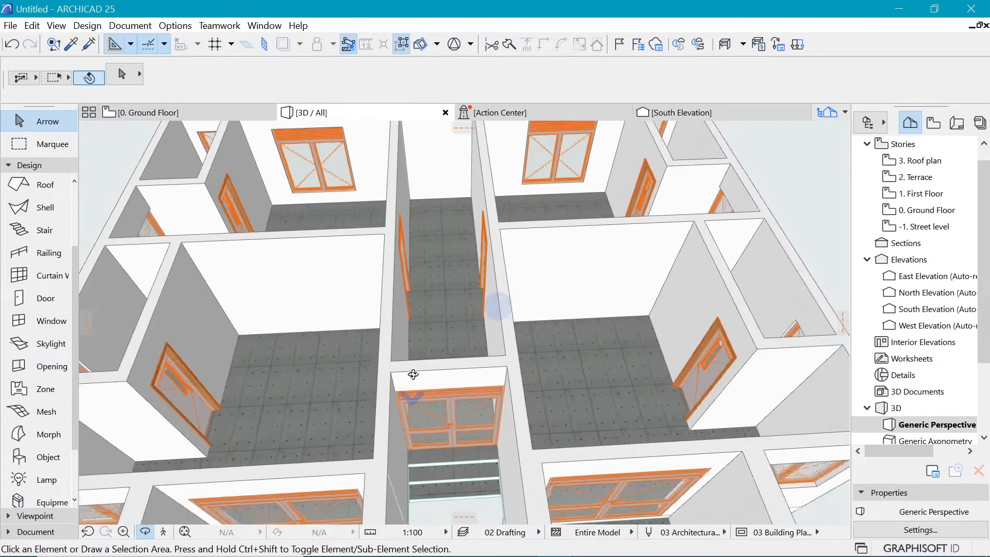
{"action": "left_click_drag", "start_coordinate": [413, 374], "coordinate": [465, 242]}
{"action": "key", "text": "Escape"}
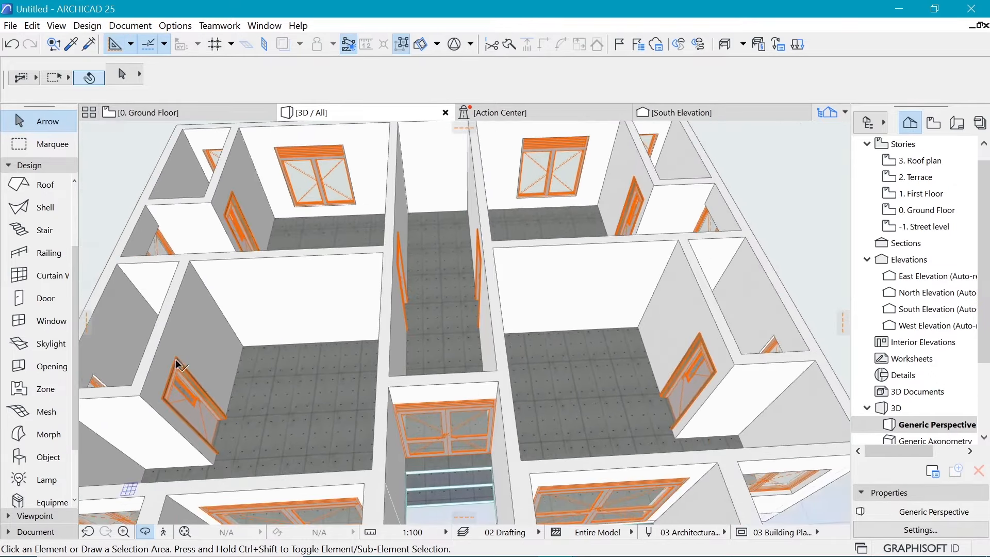
{"action": "left_click", "coordinate": [179, 364]}
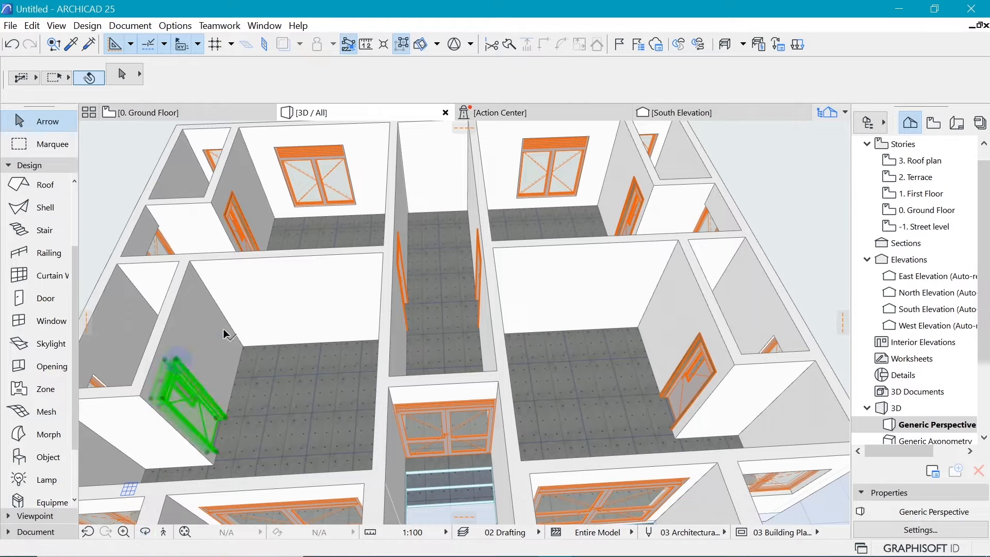
{"action": "left_click", "coordinate": [233, 195], "text": "shift"}
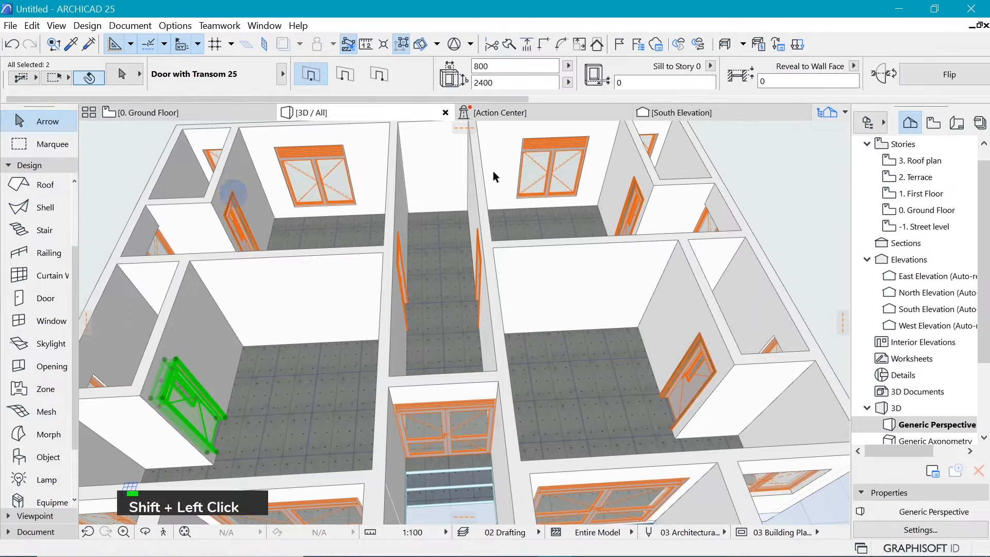
{"action": "left_click", "coordinate": [639, 196], "text": "shift"}
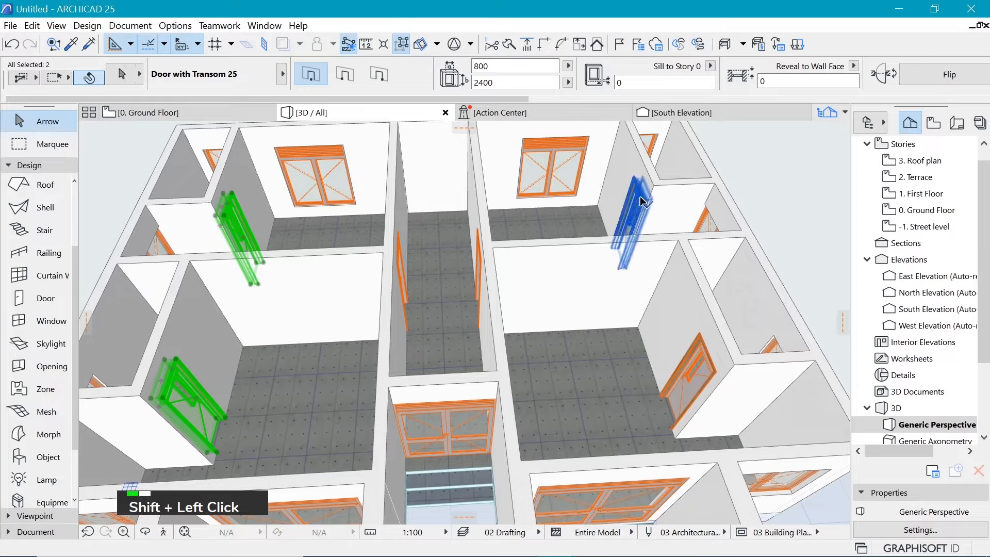
{"action": "left_click", "coordinate": [701, 345], "text": "shift"}
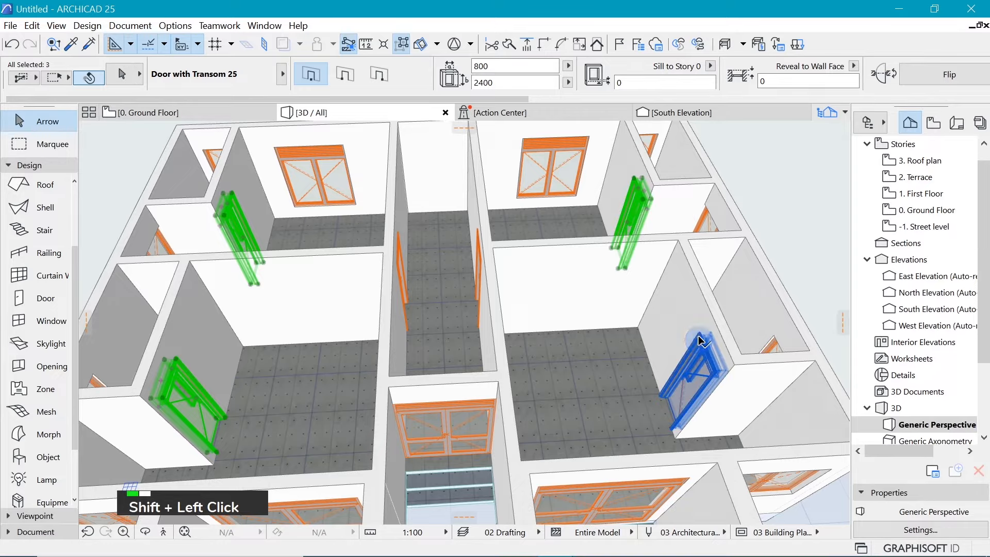
{"action": "left_click", "coordinate": [399, 241], "text": "shift"}
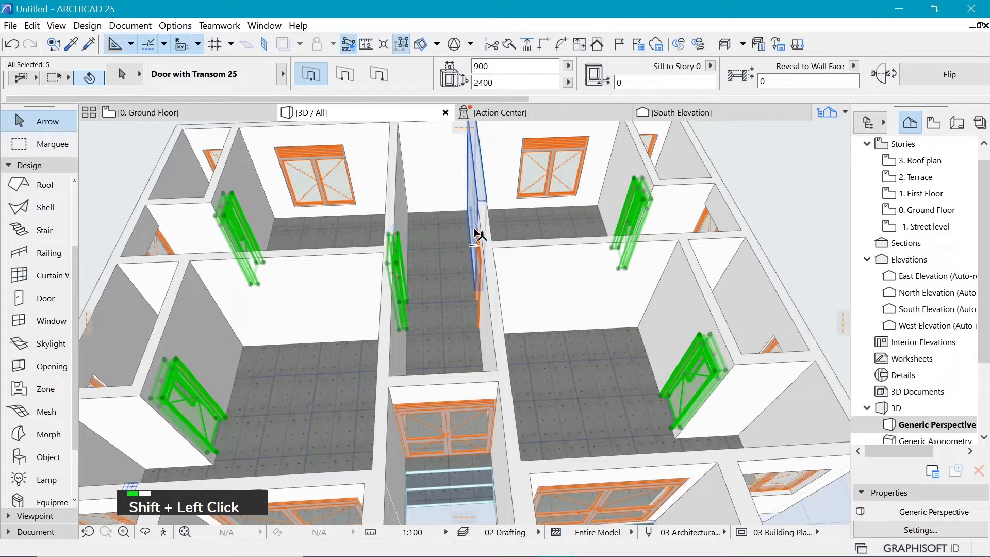
{"action": "left_click", "coordinate": [479, 236], "text": "shift"}
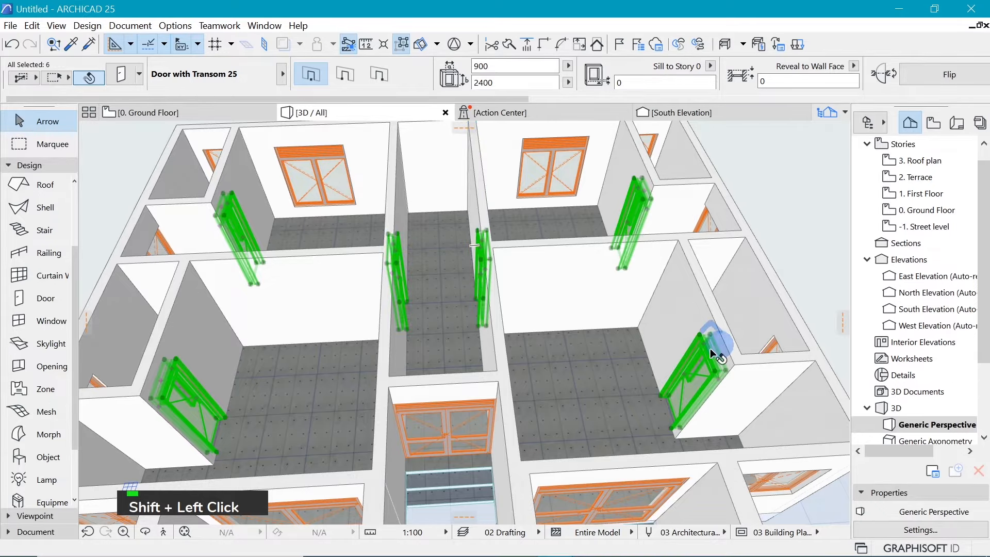
{"action": "scroll", "coordinate": [710, 348], "scroll_direction": "up", "scroll_amount": 5}
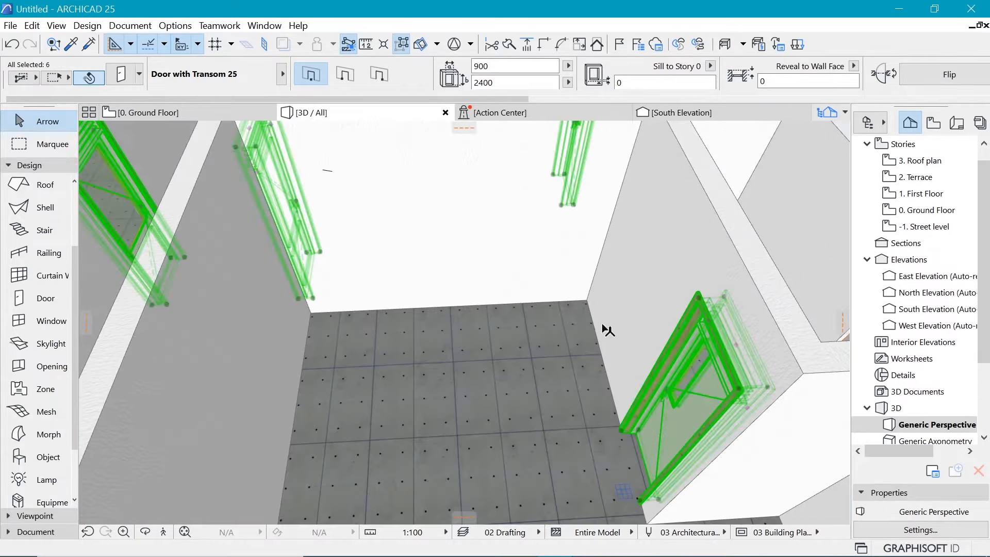
{"action": "key", "text": "ctrl+t"}
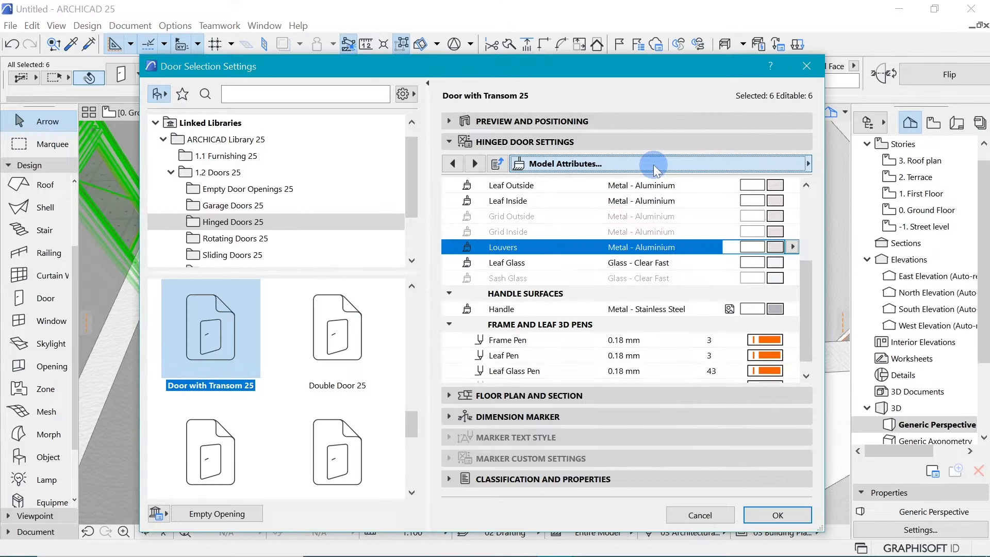
{"action": "left_click", "coordinate": [657, 163]}
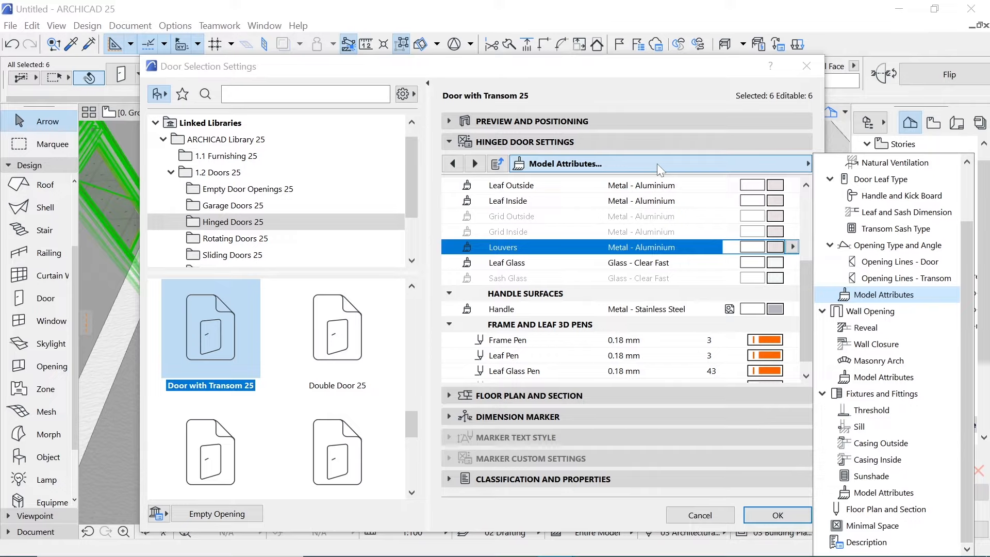
{"action": "left_click", "coordinate": [881, 393]}
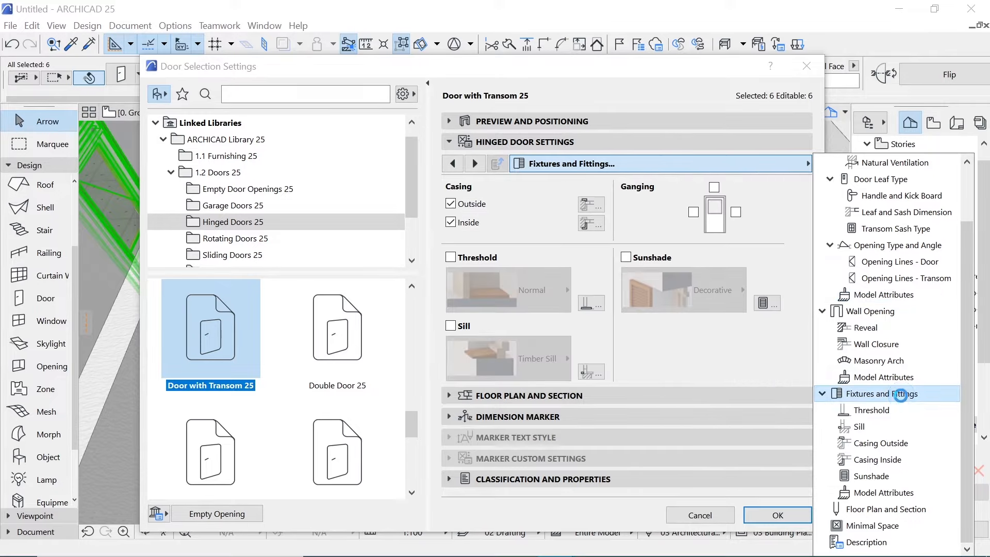
{"action": "left_click", "coordinate": [450, 203]}
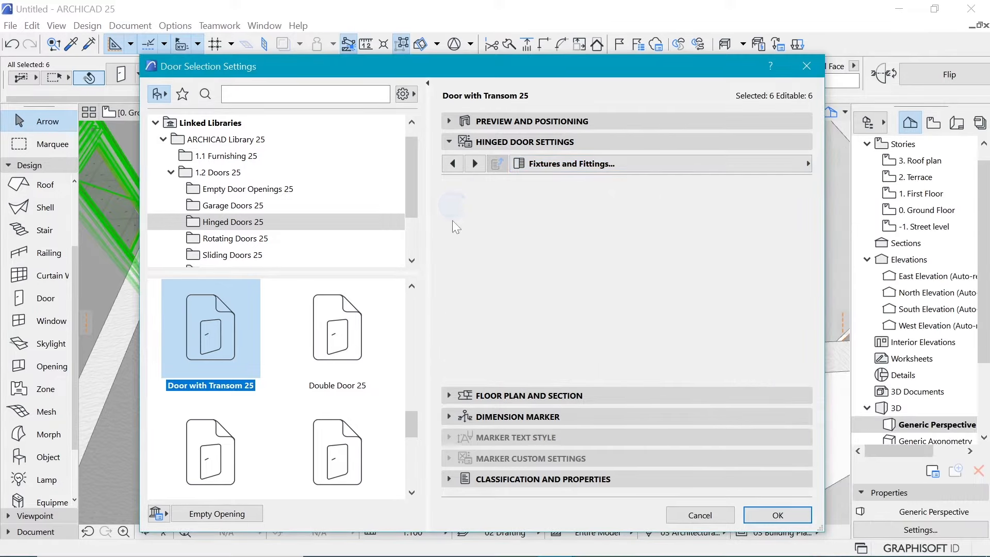
{"action": "left_click", "coordinate": [452, 222]}
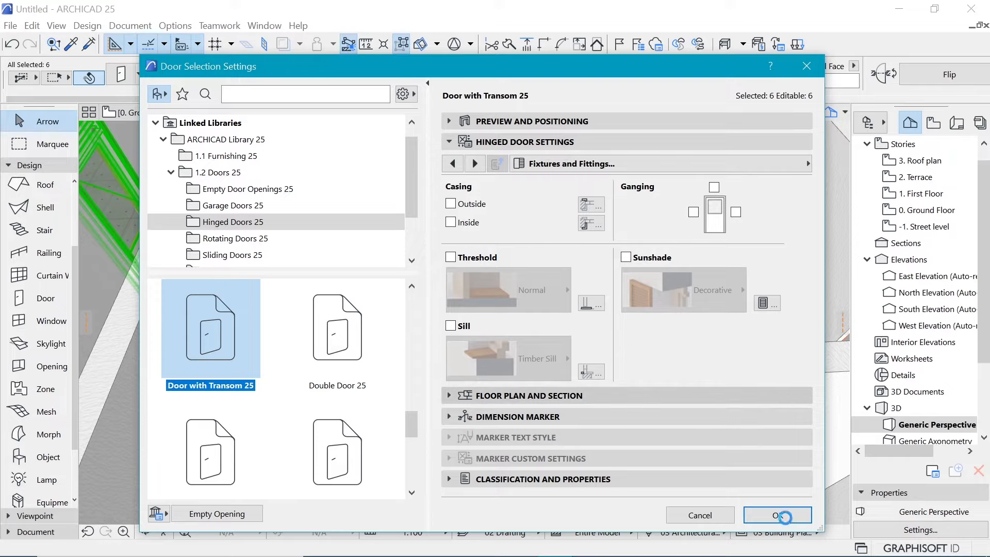
{"action": "left_click", "coordinate": [776, 515]}
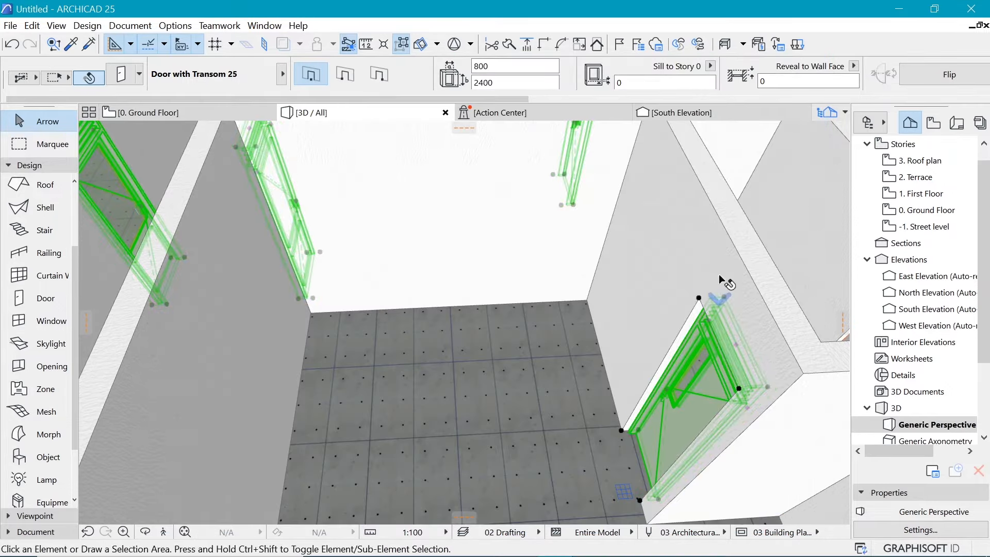
{"action": "key", "text": "Escape"}
{"action": "scroll", "coordinate": [732, 289], "scroll_direction": "down", "scroll_amount": 4}
{"action": "scroll", "coordinate": [732, 291], "scroll_direction": "down", "scroll_amount": 4}
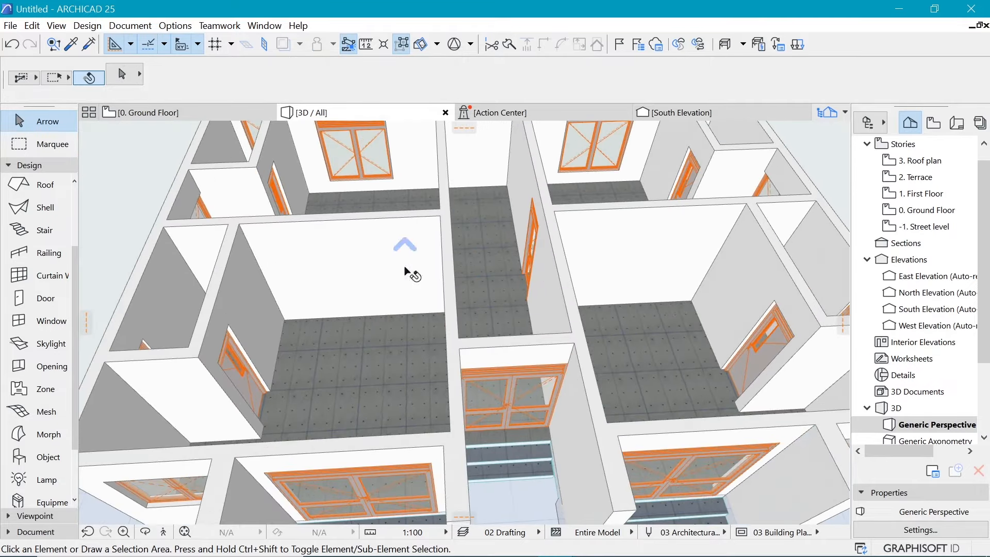
{"action": "scroll", "coordinate": [330, 300], "scroll_direction": "down", "scroll_amount": 1}
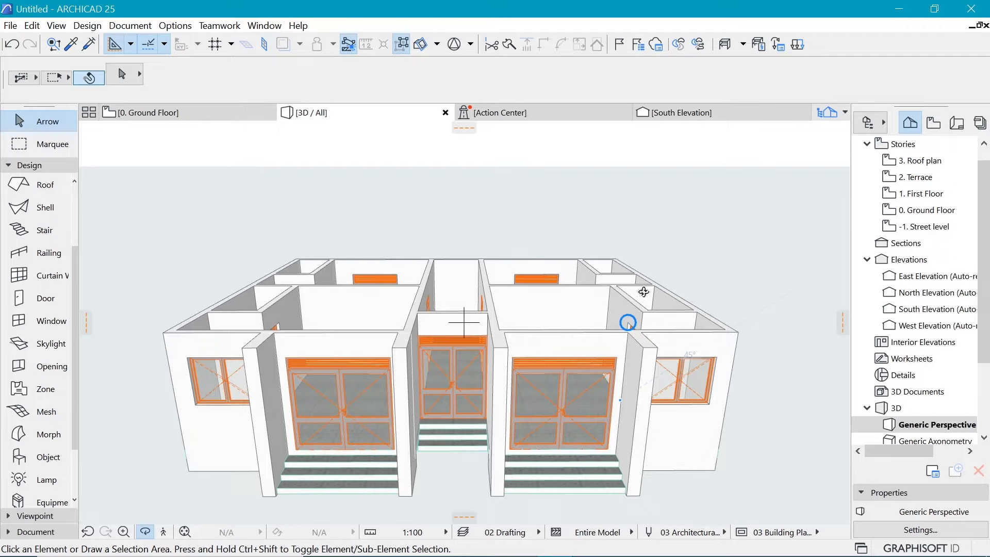
Return to the ground floor plan and open the Object tool's default settings, showing the library folders and the preview and positioning options
{"action": "left_click", "coordinate": [206, 112]}
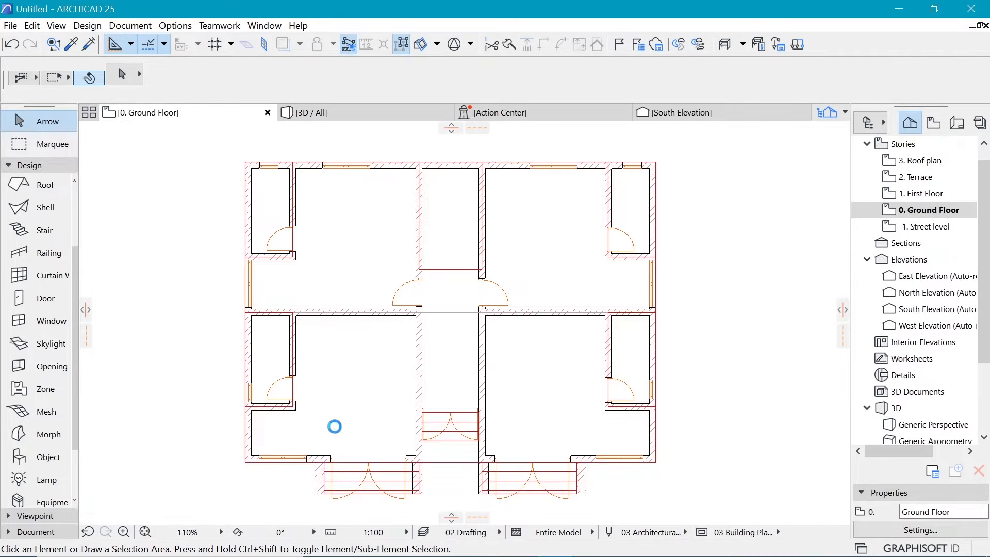
{"action": "scroll", "coordinate": [273, 391], "scroll_direction": "up", "scroll_amount": 3}
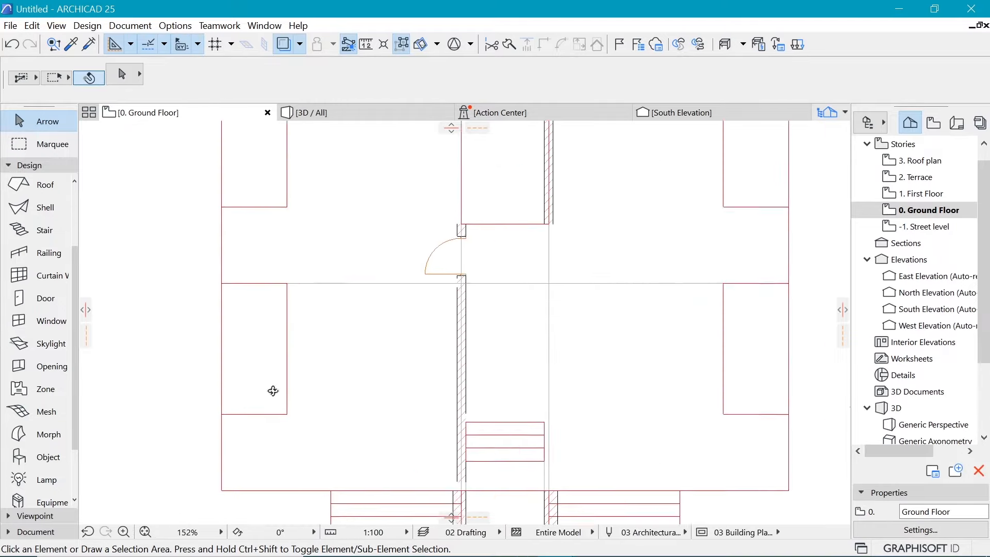
{"action": "scroll", "coordinate": [281, 392], "scroll_direction": "up", "scroll_amount": 2}
{"action": "scroll", "coordinate": [411, 283], "scroll_direction": "down", "scroll_amount": 2}
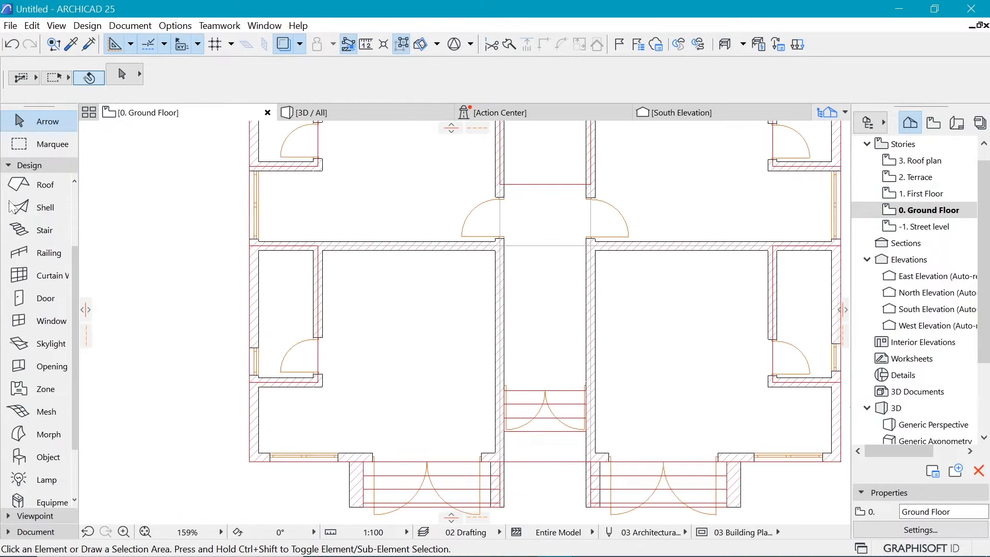
{"action": "scroll", "coordinate": [36, 400], "scroll_direction": "down", "scroll_amount": 2}
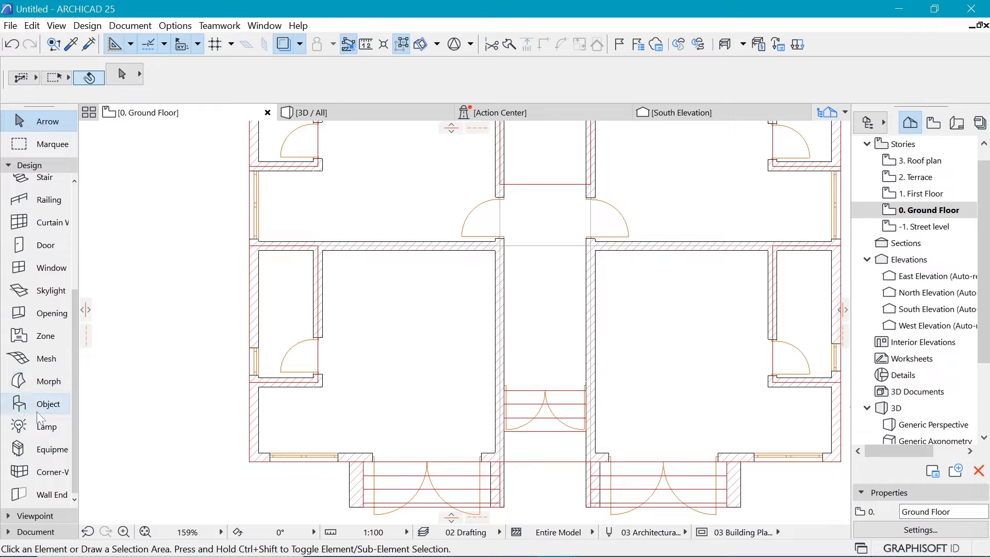
{"action": "left_click", "coordinate": [45, 406]}
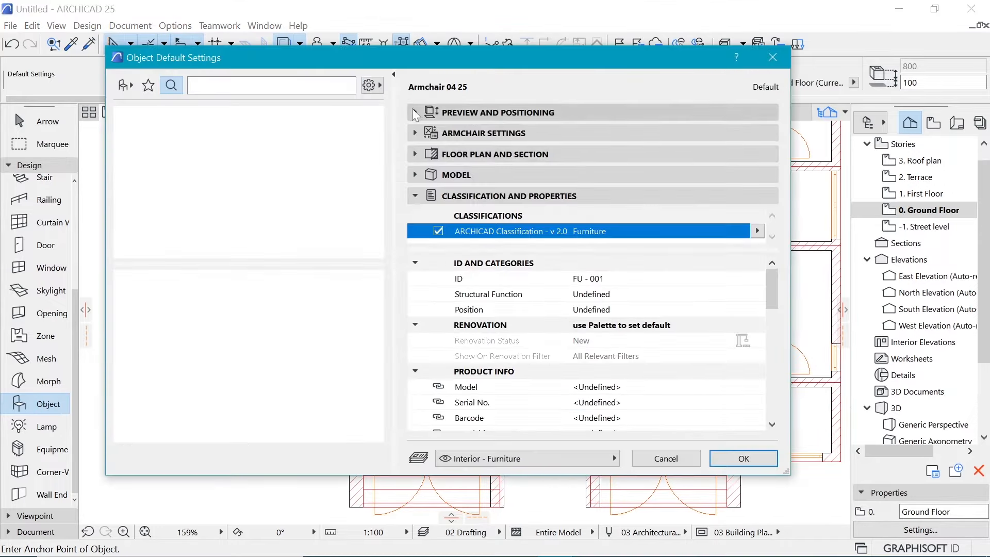
{"action": "left_click", "coordinate": [126, 86]}
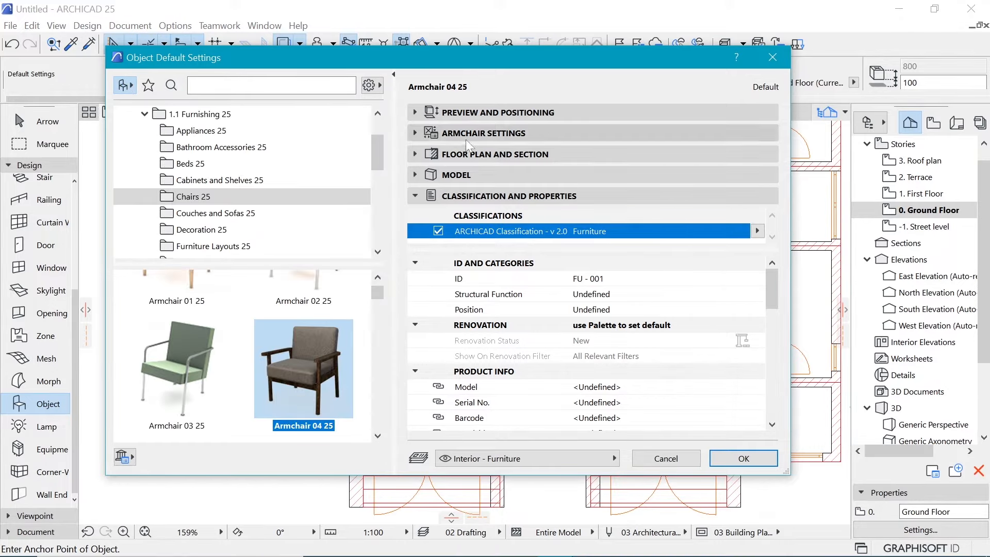
{"action": "left_click", "coordinate": [481, 114]}
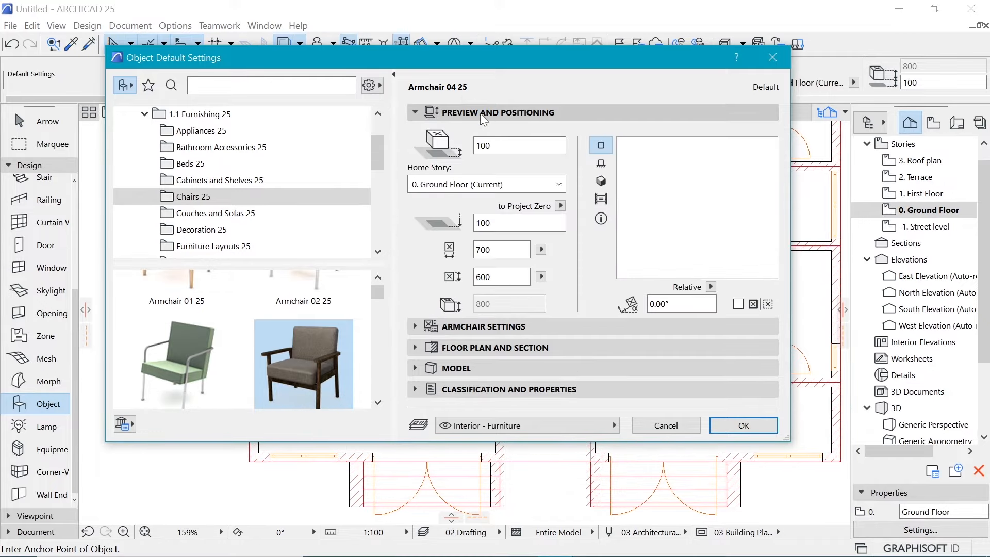
Browse the armchair and seating models in the Chairs 25 library folder
{"action": "left_click", "coordinate": [327, 352]}
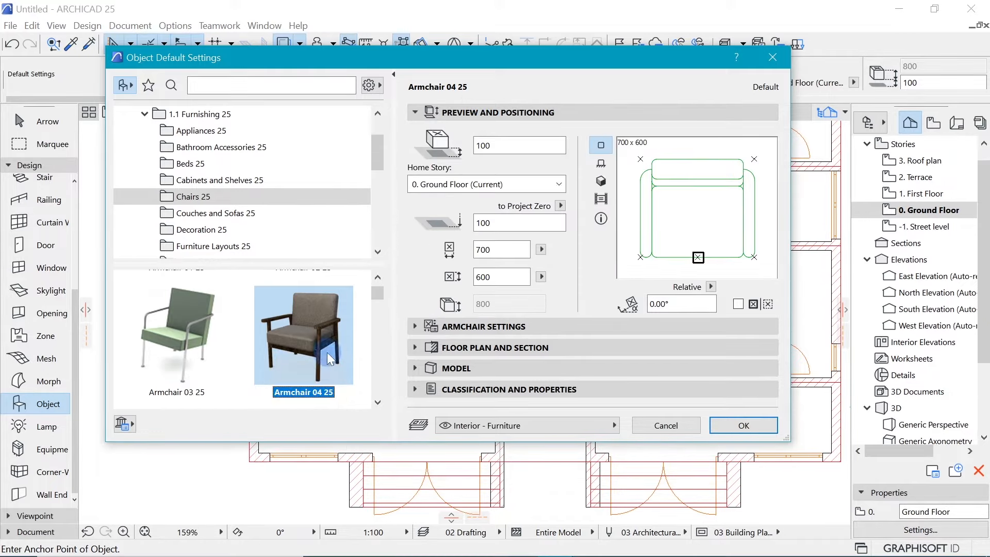
{"action": "scroll", "coordinate": [346, 357], "scroll_direction": "down", "scroll_amount": 4}
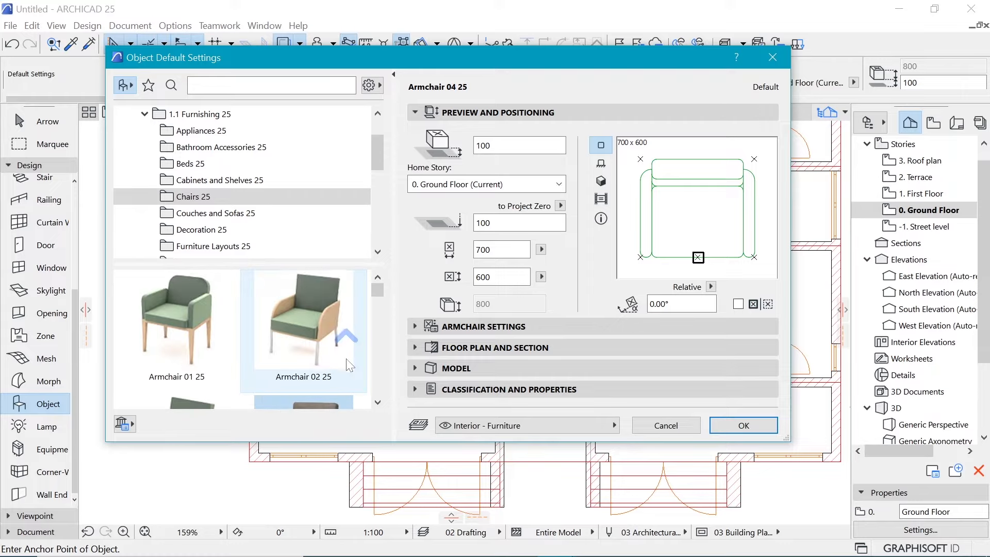
{"action": "scroll", "coordinate": [277, 336], "scroll_direction": "down", "scroll_amount": 2}
{"action": "scroll", "coordinate": [258, 338], "scroll_direction": "up", "scroll_amount": 4}
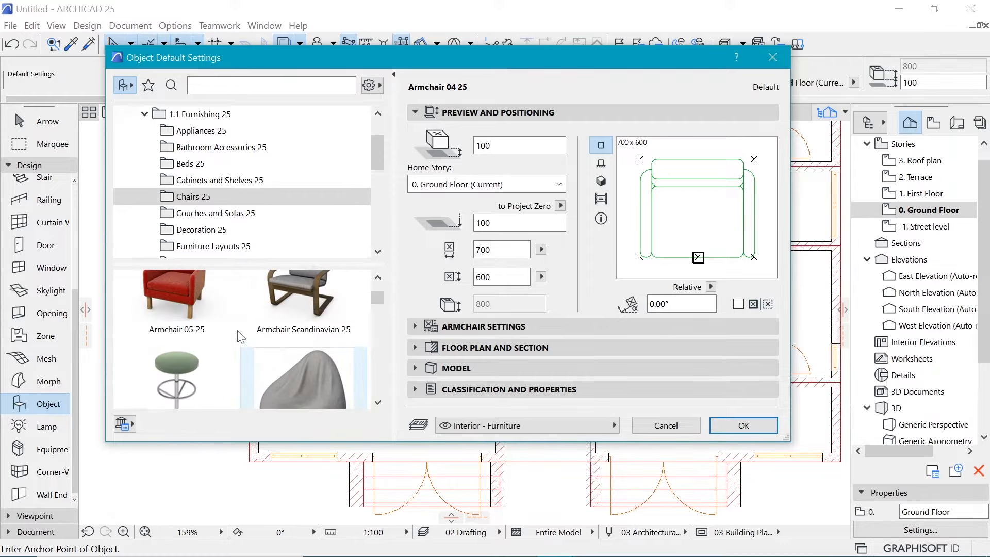
{"action": "scroll", "coordinate": [242, 337], "scroll_direction": "up", "scroll_amount": 2}
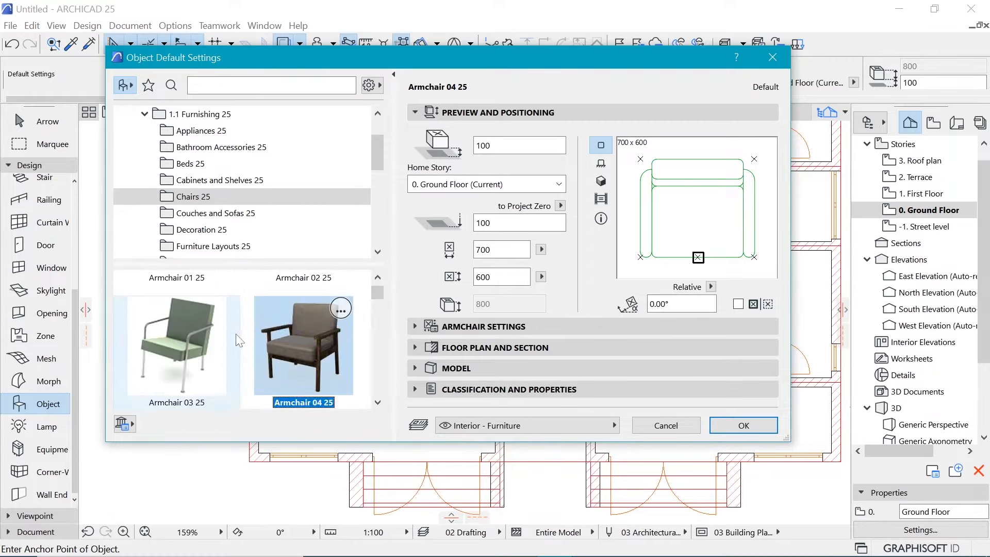
Search the object library for "Bed" and choose Bed Layout 25 as the object to place
{"action": "left_click", "coordinate": [172, 85]}
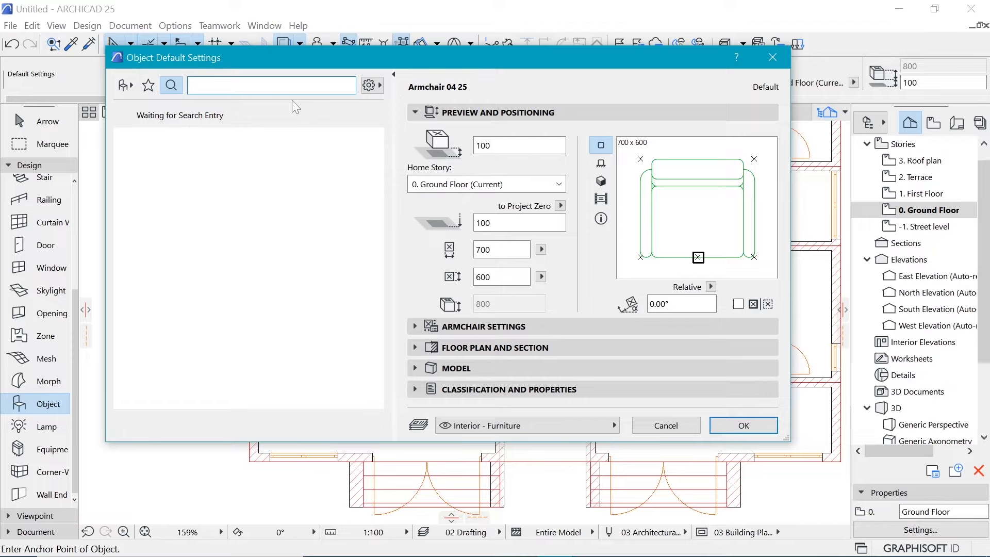
{"action": "type", "text": "Bed"}
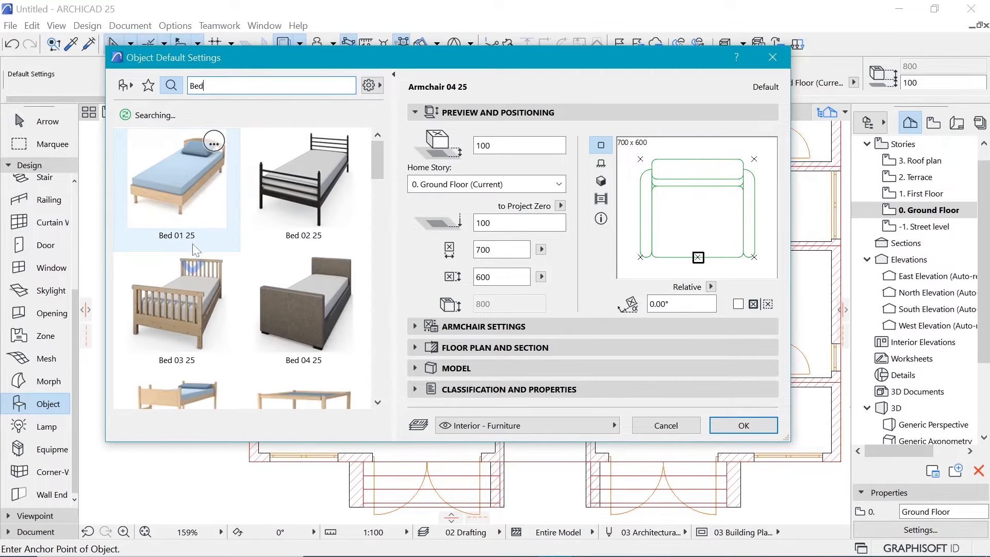
{"action": "scroll", "coordinate": [193, 243], "scroll_direction": "down", "scroll_amount": 6}
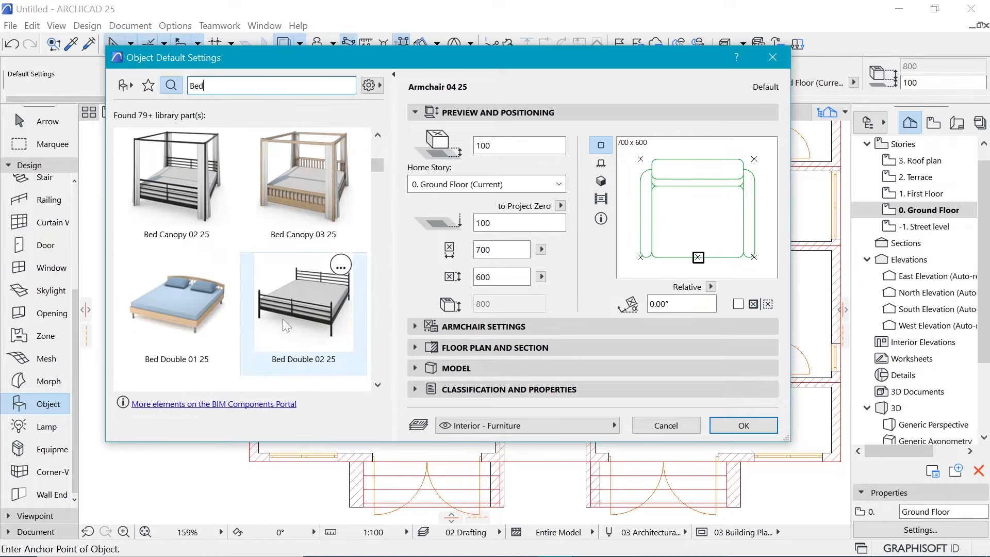
{"action": "left_click", "coordinate": [200, 307]}
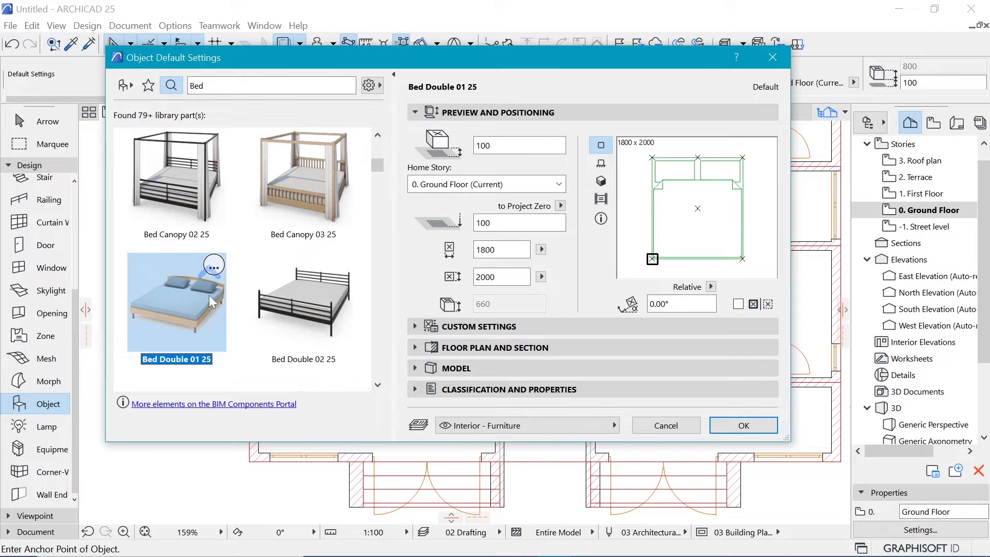
{"action": "scroll", "coordinate": [209, 295], "scroll_direction": "up", "scroll_amount": 5}
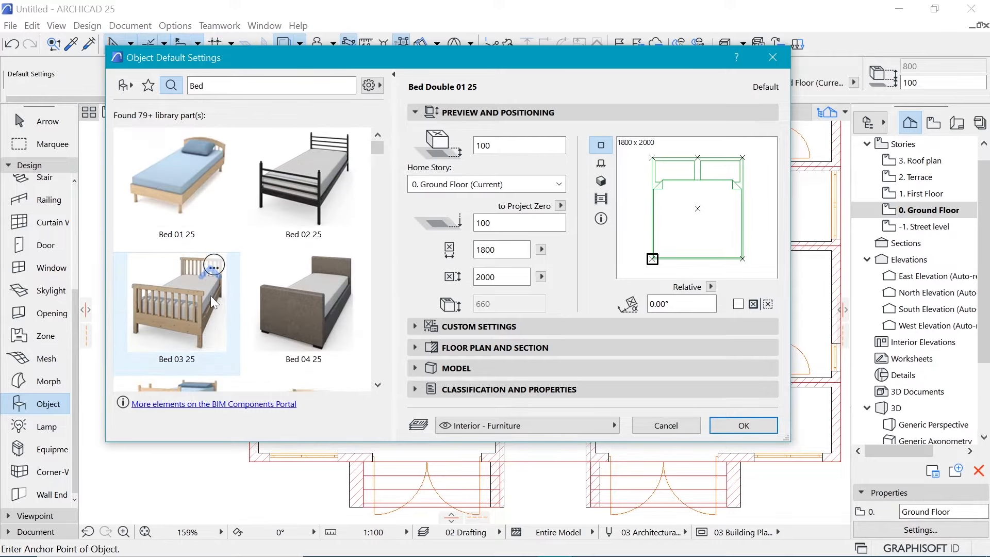
{"action": "scroll", "coordinate": [210, 295], "scroll_direction": "down", "scroll_amount": 6}
{"action": "left_click", "coordinate": [309, 189]}
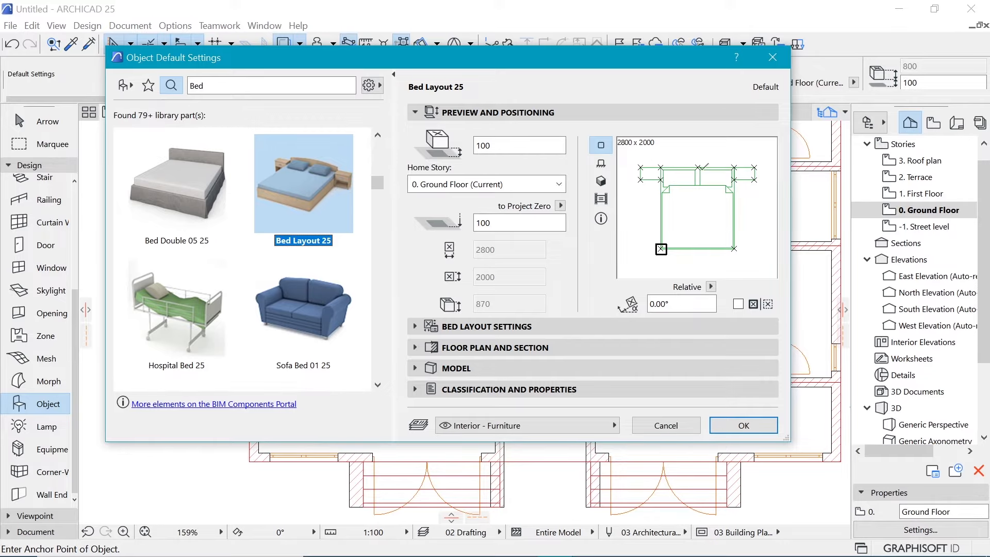
Set the bed layout's night tables to On one side and place it at elevation 0 in the lower-left room
{"action": "left_click", "coordinate": [494, 325]}
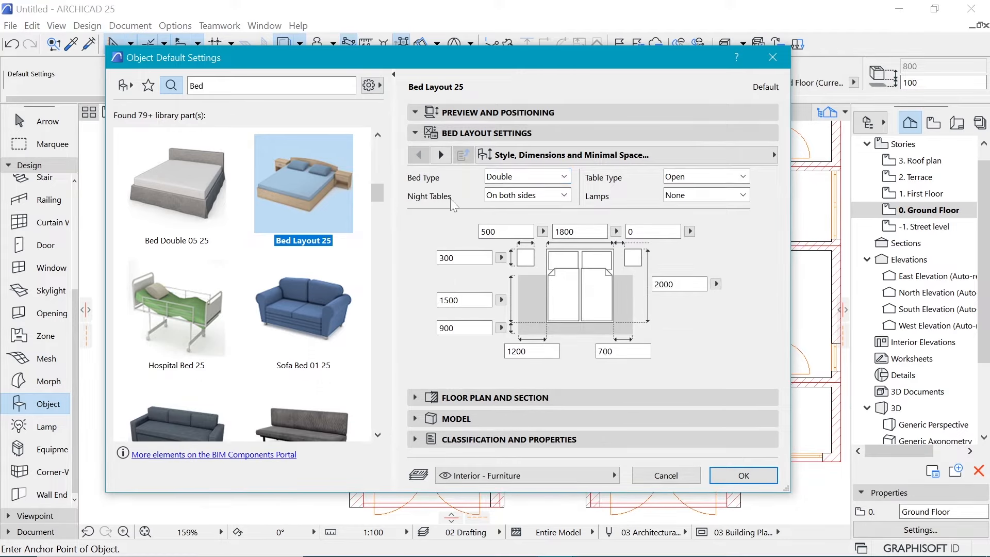
{"action": "left_click", "coordinate": [546, 194]}
{"action": "left_click", "coordinate": [532, 205]}
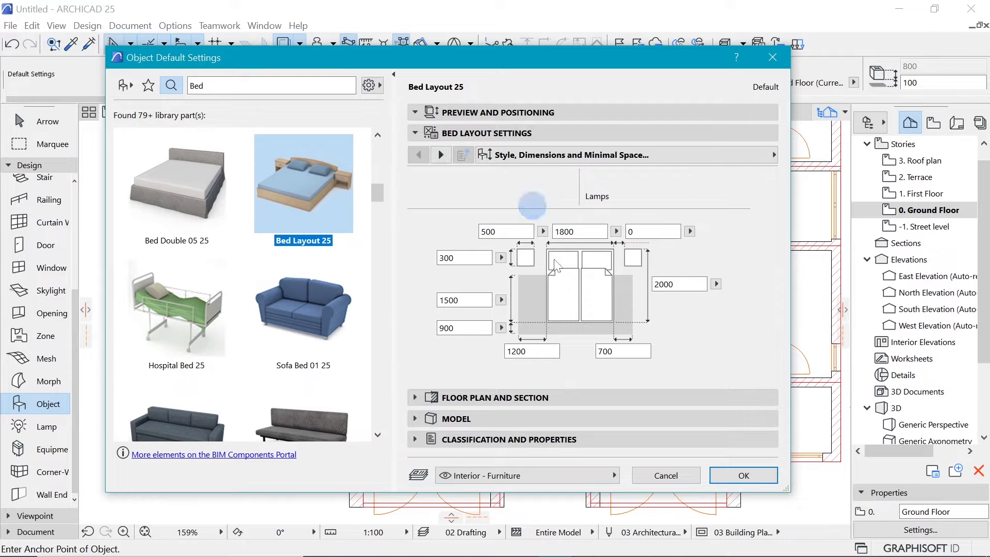
{"action": "left_click", "coordinate": [741, 477]}
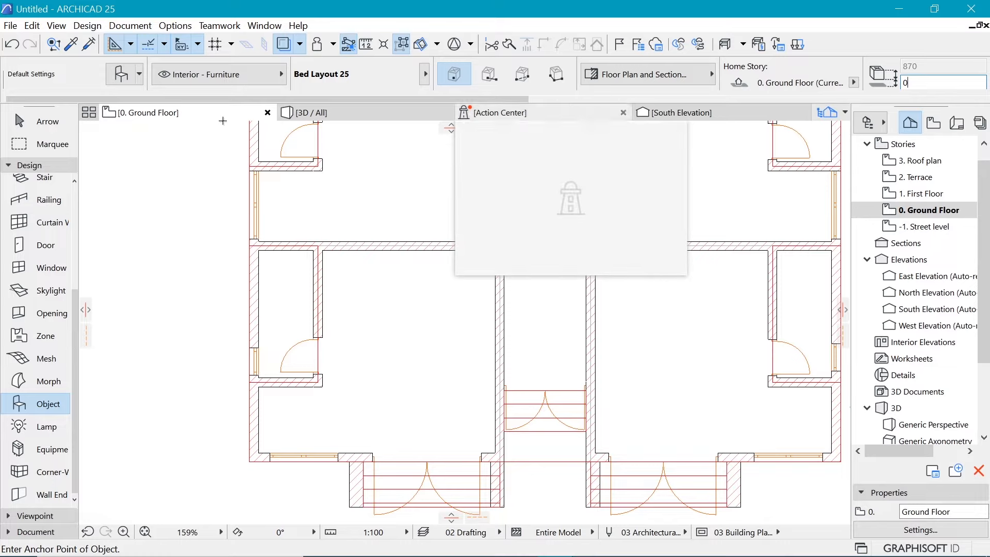
{"action": "left_click", "coordinate": [428, 303]}
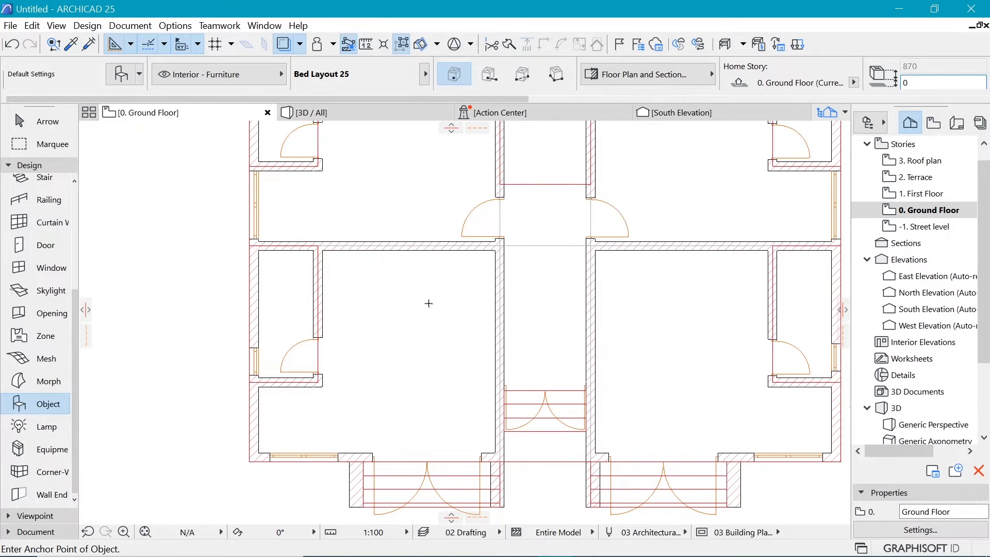
Drag the placed bed fully inside the lower-left room, with its headboard against the upper wall near the corridor wall
{"action": "left_click", "coordinate": [500, 214], "text": "shift"}
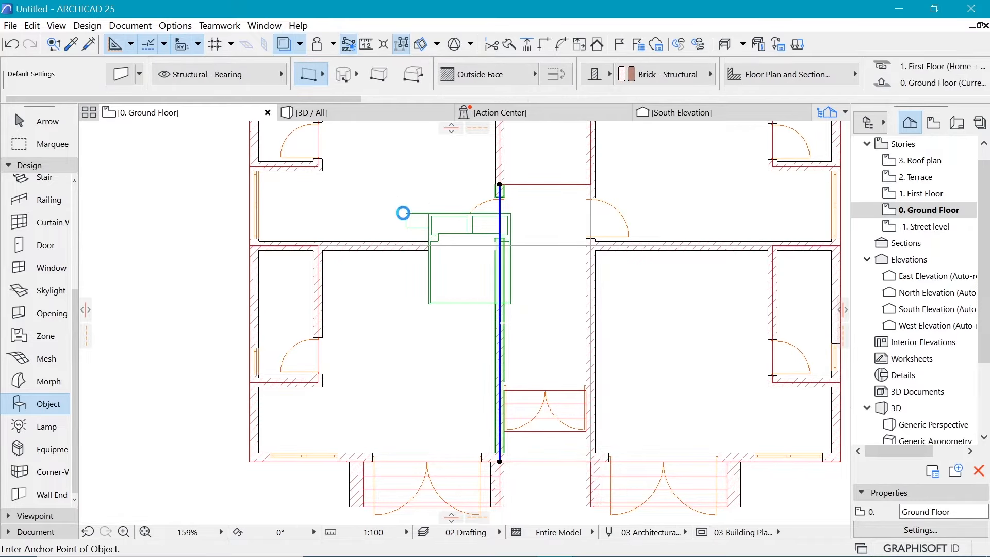
{"action": "left_click", "coordinate": [404, 211]}
{"action": "left_click", "coordinate": [404, 212], "text": "shift"}
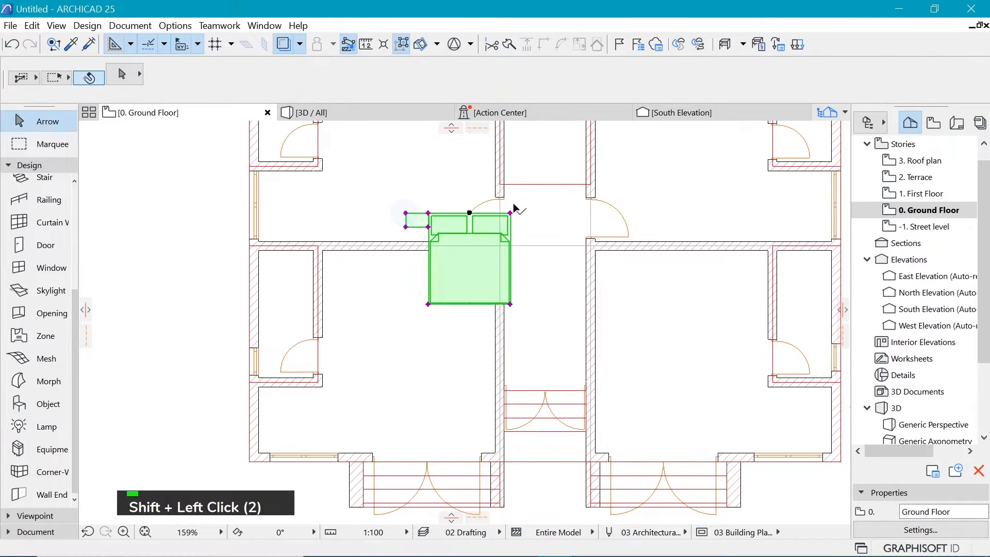
{"action": "key", "text": "ctrl+d"}
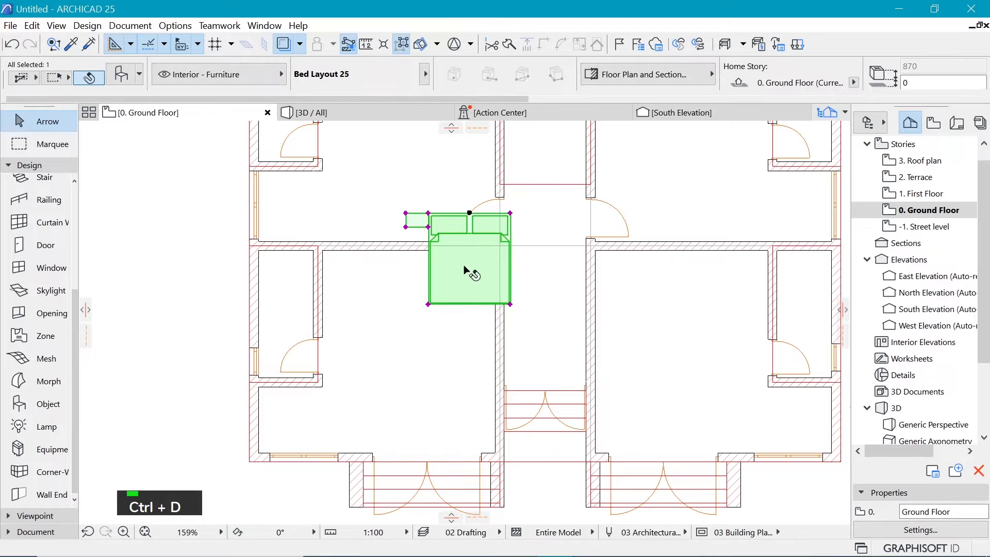
{"action": "left_click", "coordinate": [510, 212]}
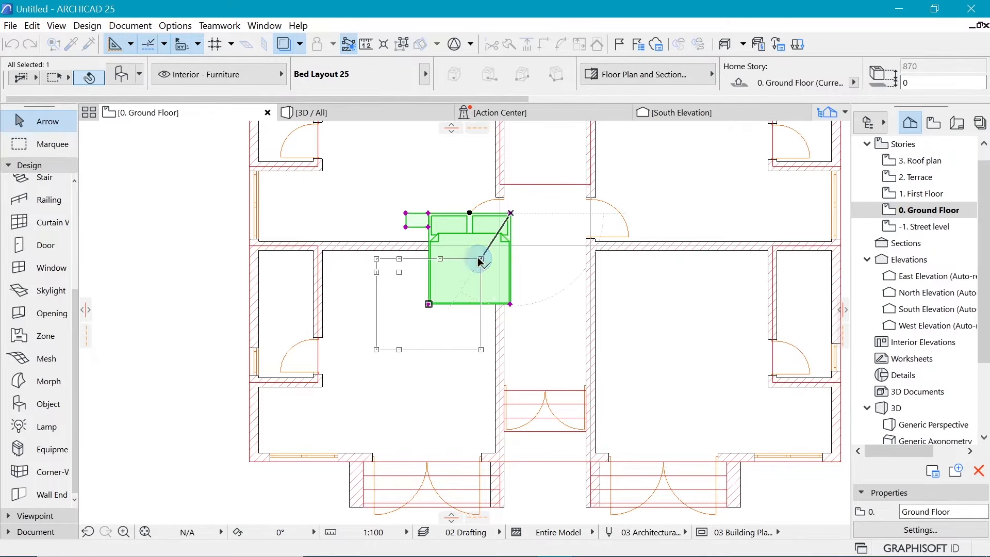
{"action": "left_click", "coordinate": [480, 259]}
{"action": "key", "text": "ctrl+d"}
{"action": "left_click", "coordinate": [481, 258]}
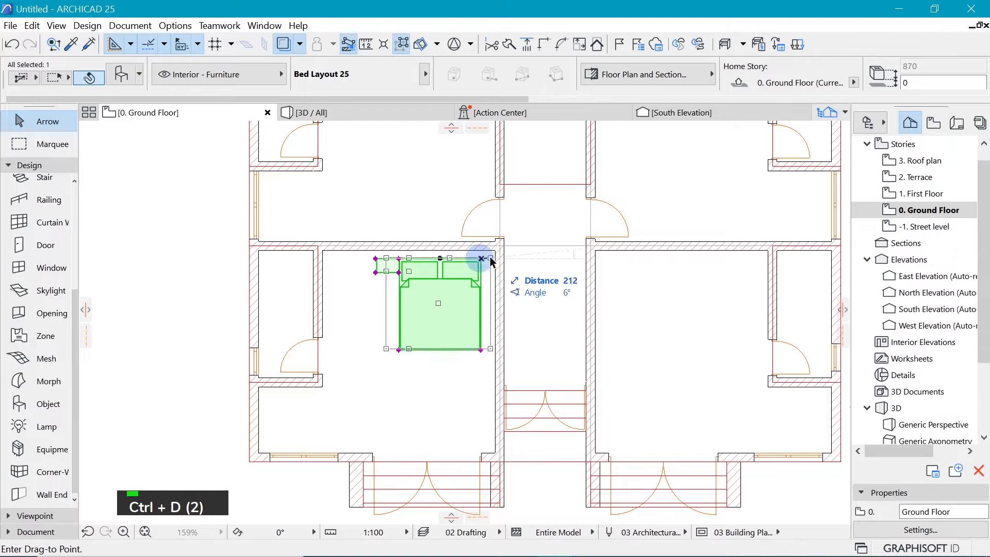
{"action": "left_click", "coordinate": [488, 251]}
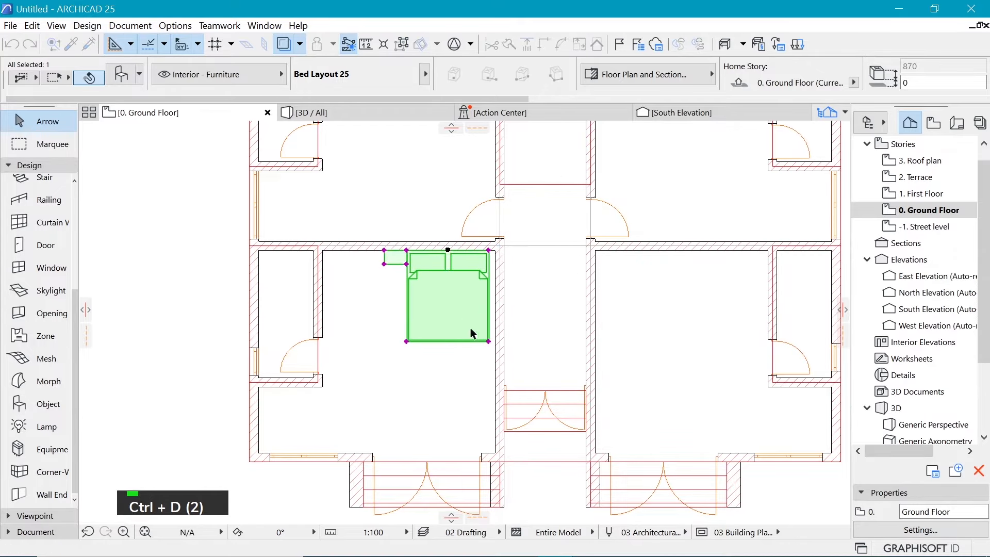
Shift the bed slightly down and toward the corridor wall, leaving a small gap behind the headboard, and deselect it
{"action": "scroll", "coordinate": [434, 336], "scroll_direction": "up", "scroll_amount": 3}
{"action": "key", "text": "ctrl+d"}
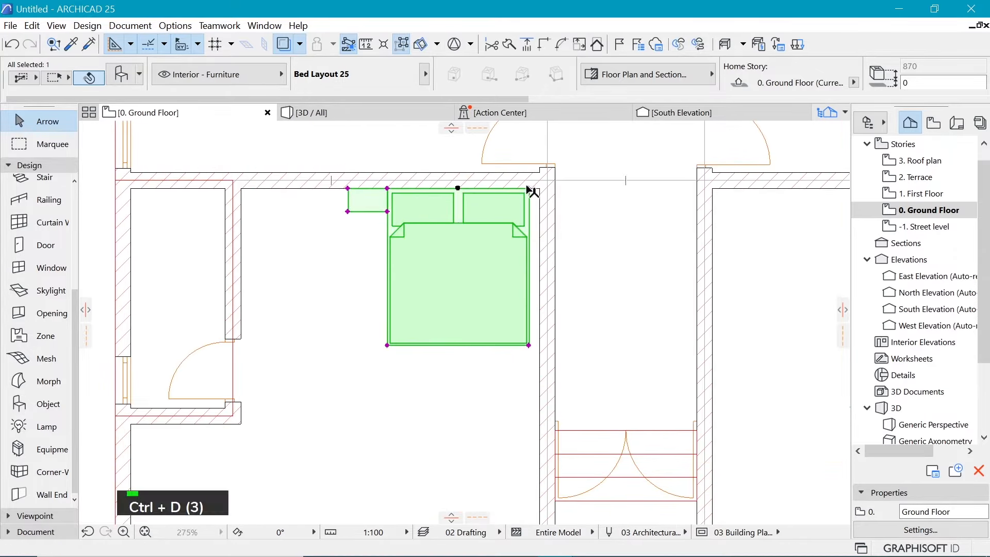
{"action": "left_click", "coordinate": [530, 189]}
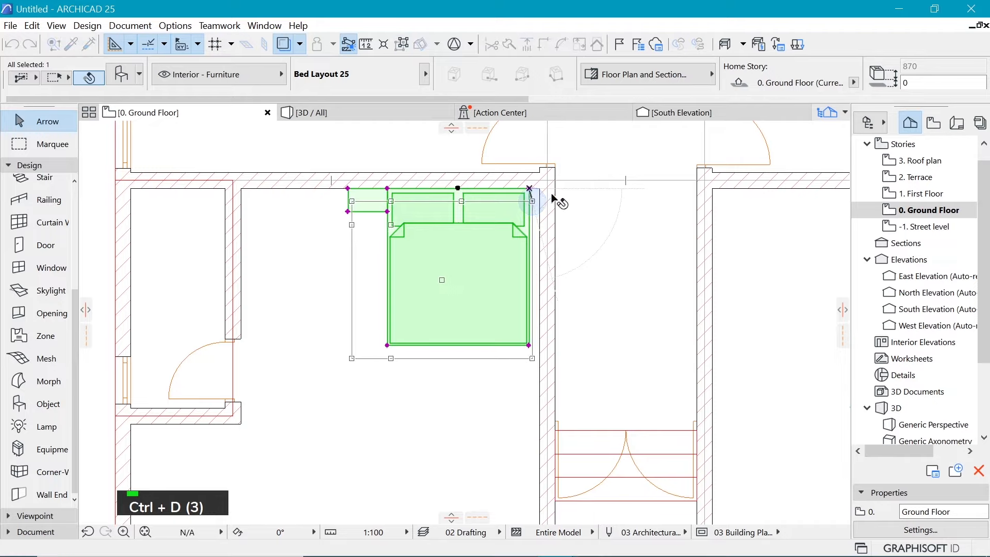
{"action": "left_click", "coordinate": [532, 201]}
{"action": "left_click", "coordinate": [493, 158]}
{"action": "scroll", "coordinate": [493, 159], "scroll_direction": "down", "scroll_amount": 1}
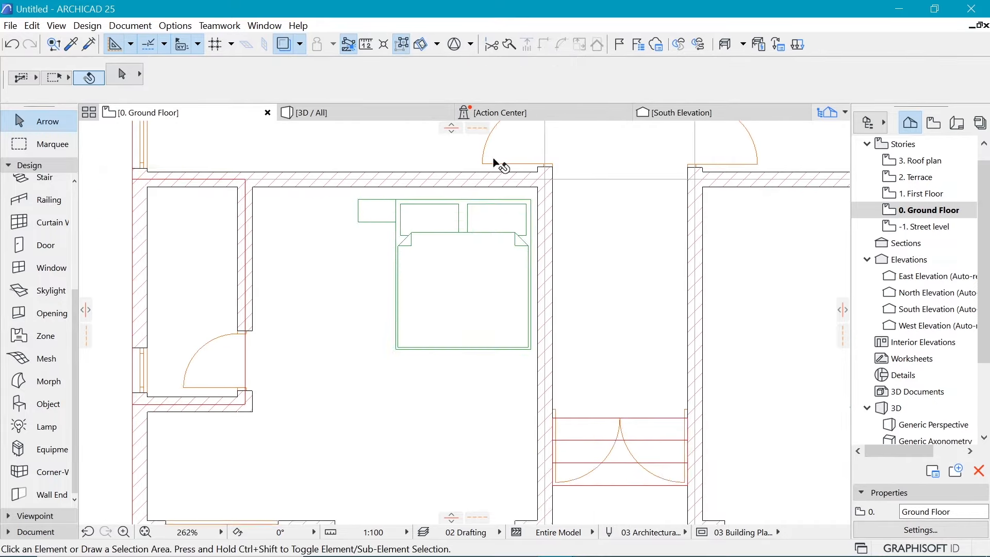
{"action": "scroll", "coordinate": [493, 158], "scroll_direction": "down", "scroll_amount": 2}
{"action": "scroll", "coordinate": [448, 203], "scroll_direction": "up", "scroll_amount": 1}
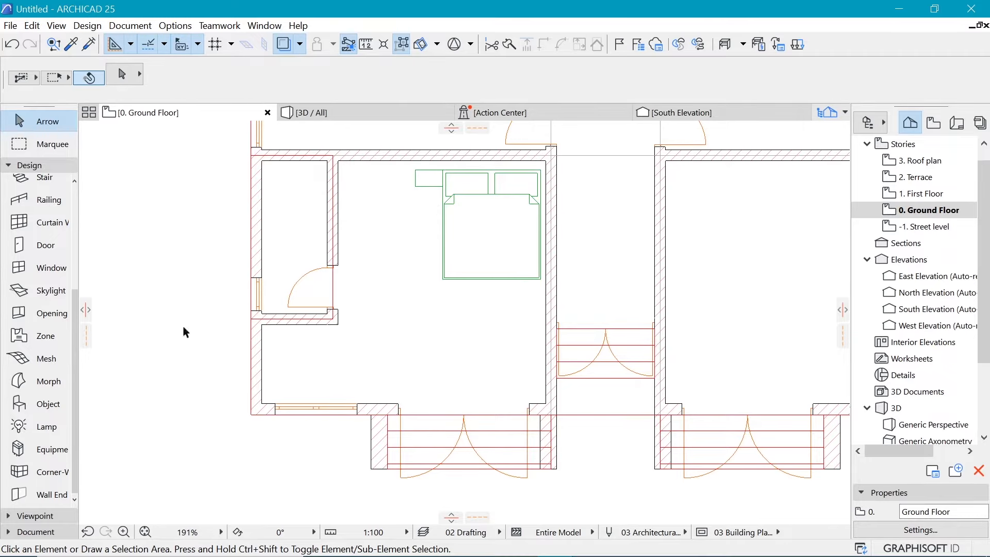
Search the object library for "sofa" and choose Sofa 04 25 as the object to place
{"action": "left_click", "coordinate": [34, 406]}
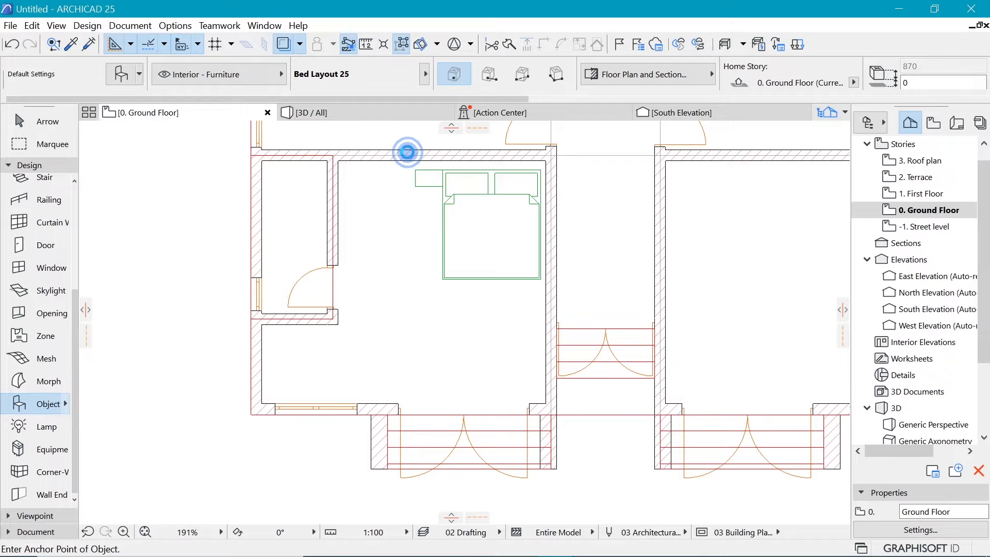
{"action": "key", "text": "ctrl+t"}
{"action": "type", "text": "so"}
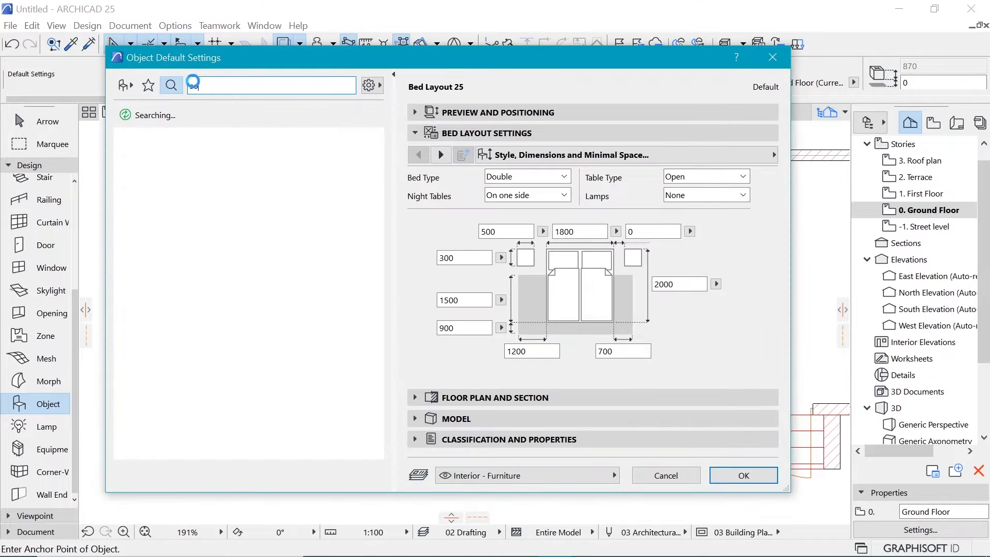
{"action": "type", "text": "fa"}
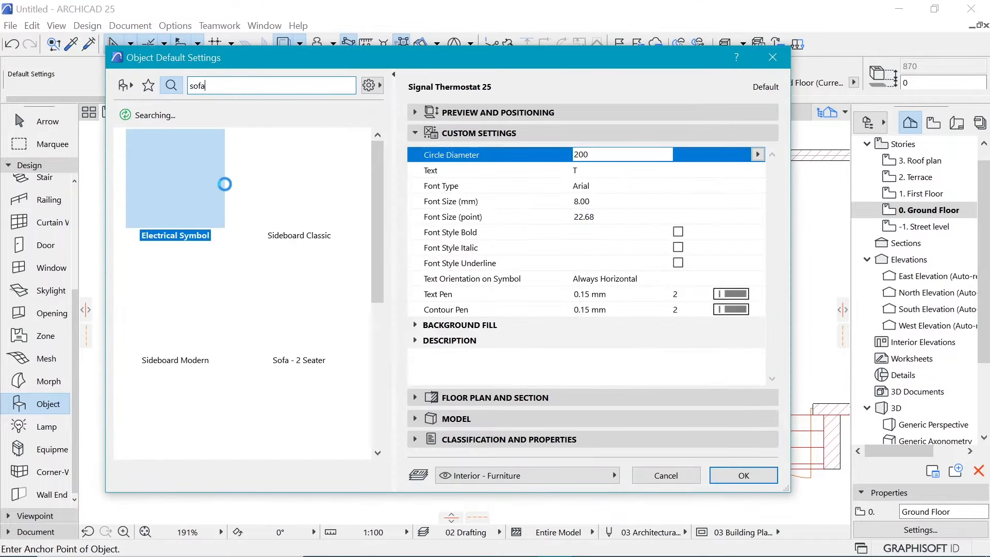
{"action": "key", "text": "Return"}
{"action": "scroll", "coordinate": [265, 304], "scroll_direction": "down", "scroll_amount": 5}
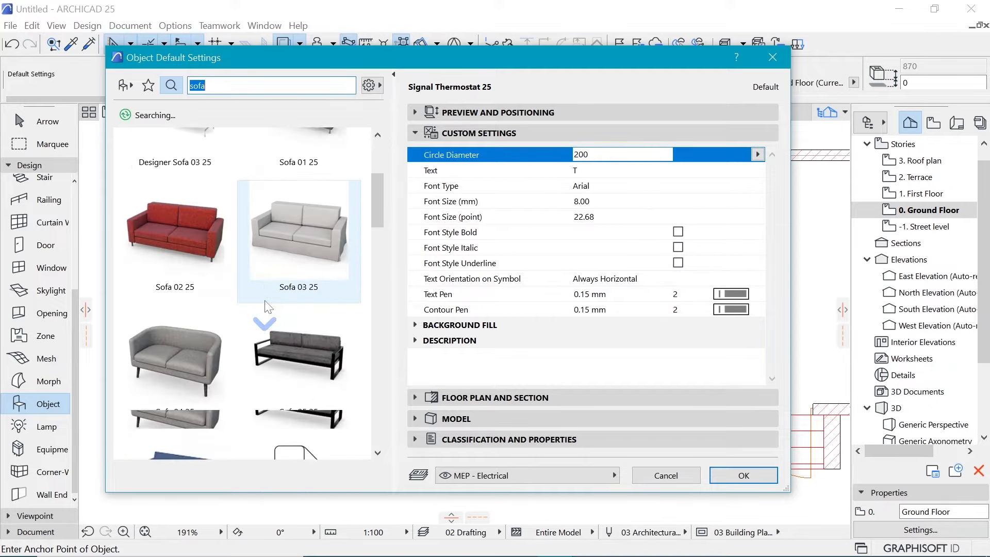
{"action": "scroll", "coordinate": [264, 307], "scroll_direction": "down", "scroll_amount": 3}
{"action": "left_click", "coordinate": [191, 221]}
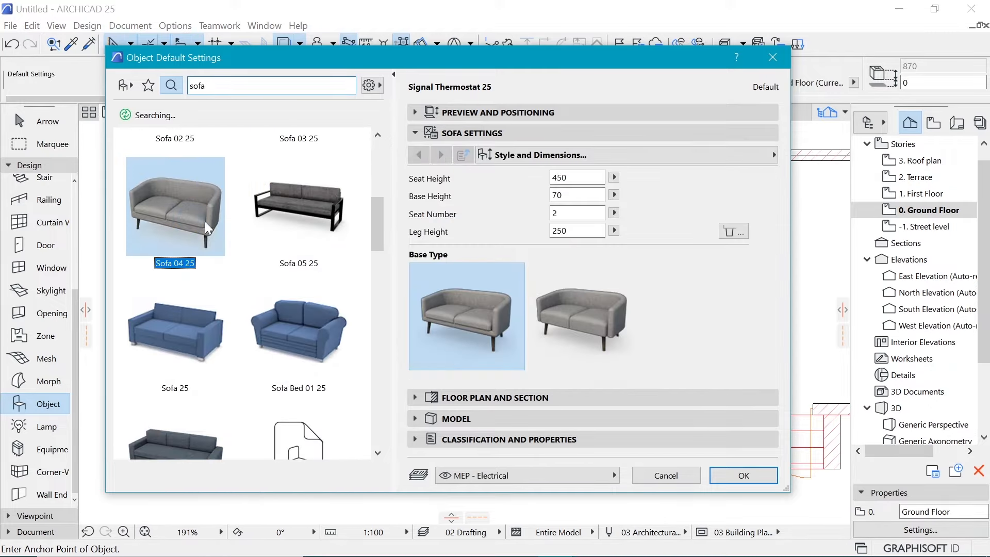
{"action": "left_click", "coordinate": [742, 479]}
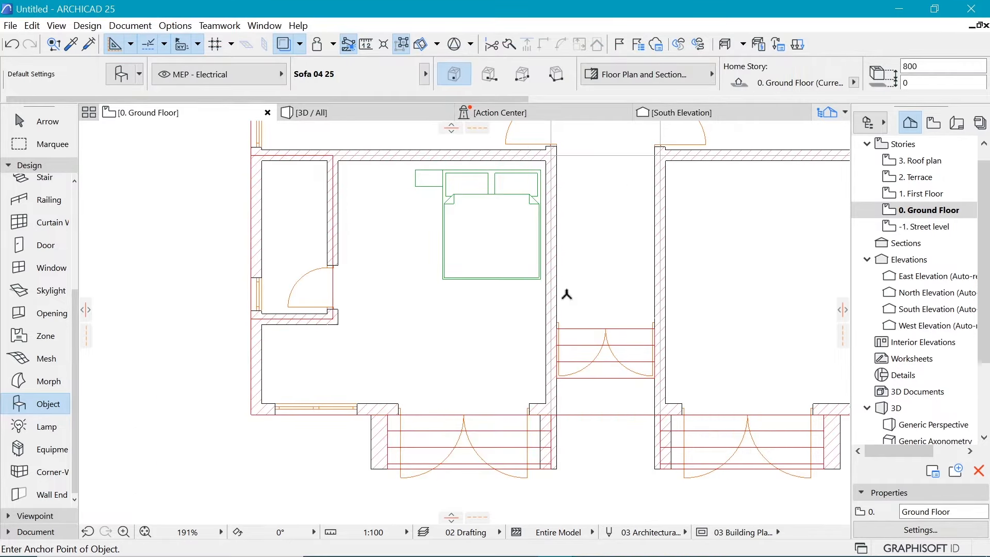
Place the sofa at elevation 0 below the bed, overlapping the corridor wall, and select it
{"action": "left_click", "coordinate": [903, 83]}
{"action": "left_click", "coordinate": [510, 331]}
{"action": "left_click", "coordinate": [532, 345], "text": "shift"}
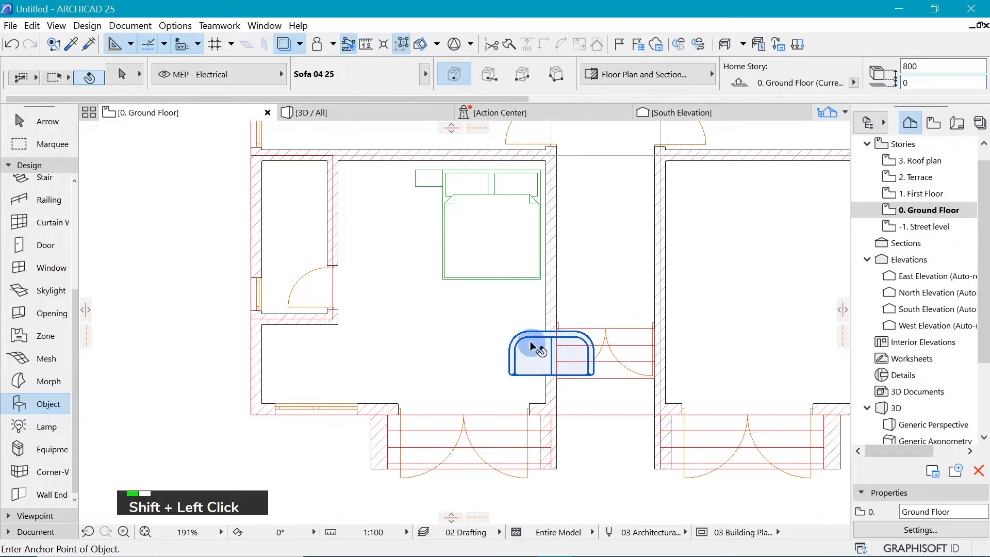
Rotate the sofa 90° clockwise about its upper-left corner
{"action": "key", "text": "ctrl+e"}
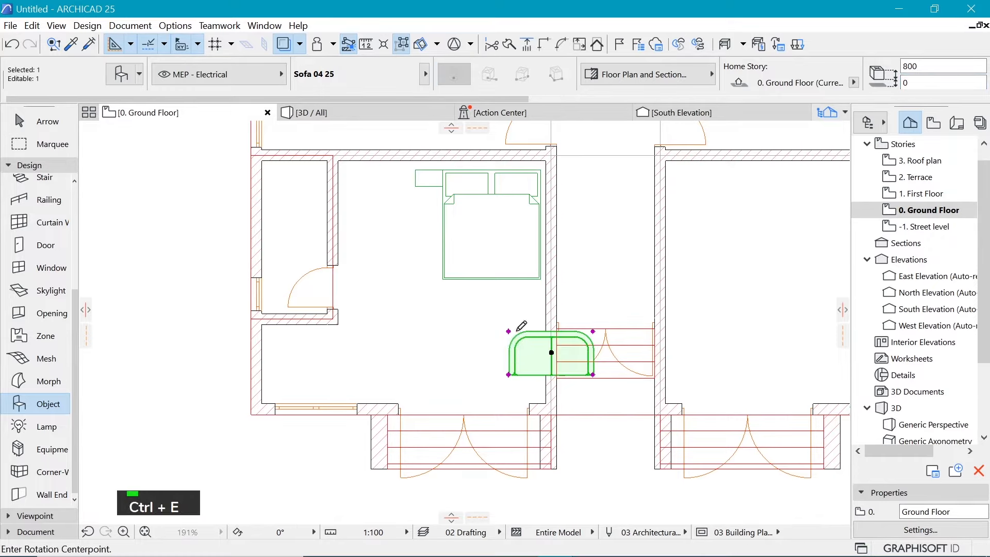
{"action": "left_click", "coordinate": [509, 331]}
{"action": "left_click", "coordinate": [593, 331], "text": "shift"}
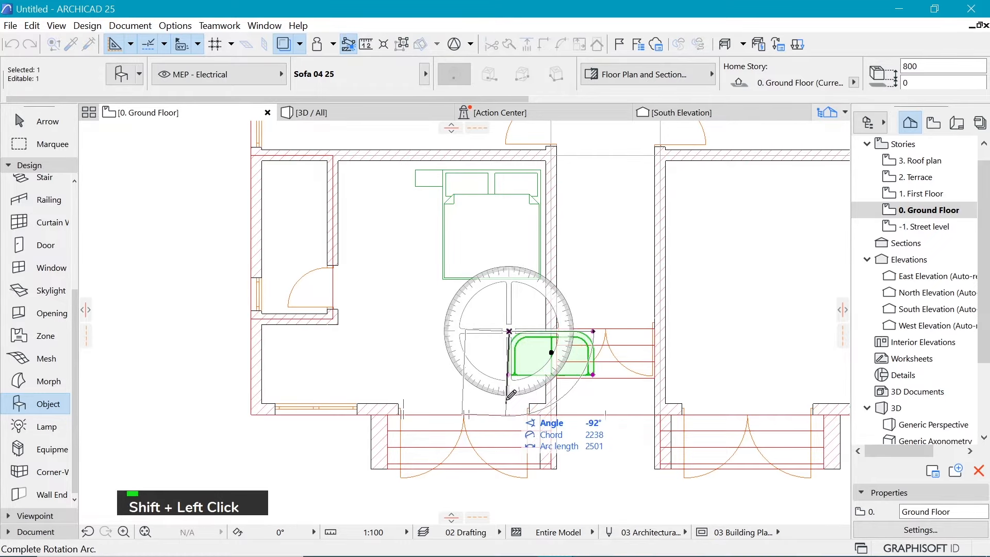
{"action": "left_click", "coordinate": [509, 400]}
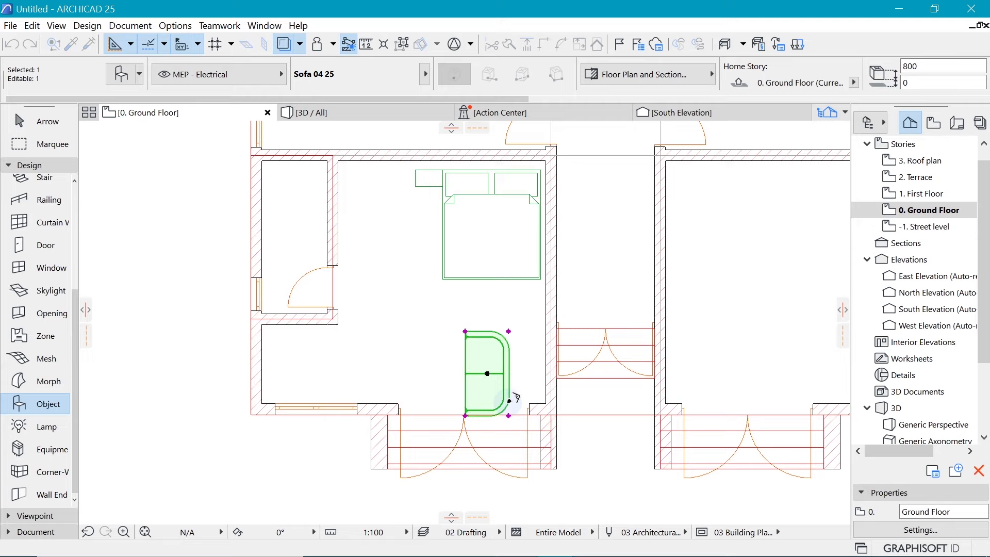
Drag the rotated sofa up by its upper-right corner to sit inside the room below the bed
{"action": "key", "text": "ctrl+d"}
{"action": "left_click", "coordinate": [509, 331]}
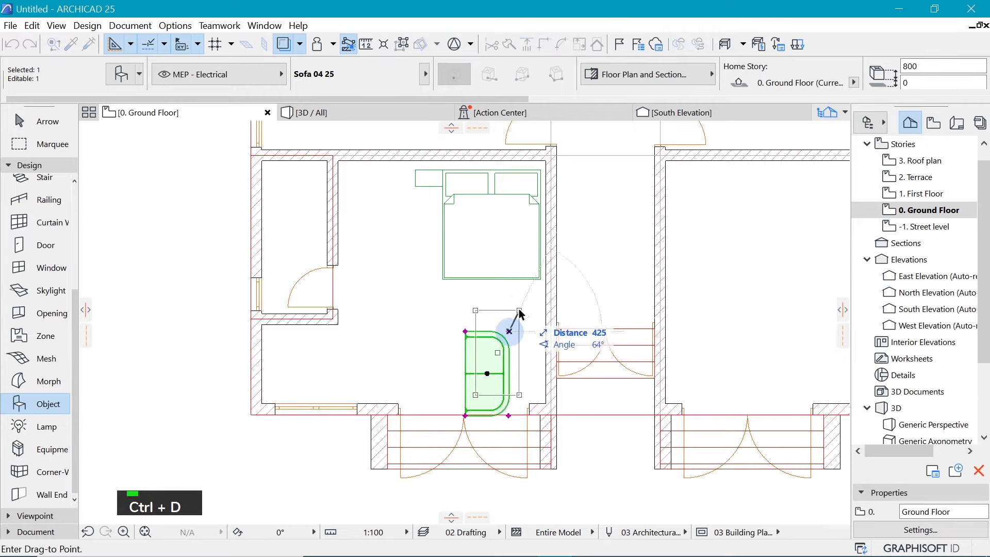
{"action": "left_click", "coordinate": [516, 308]}
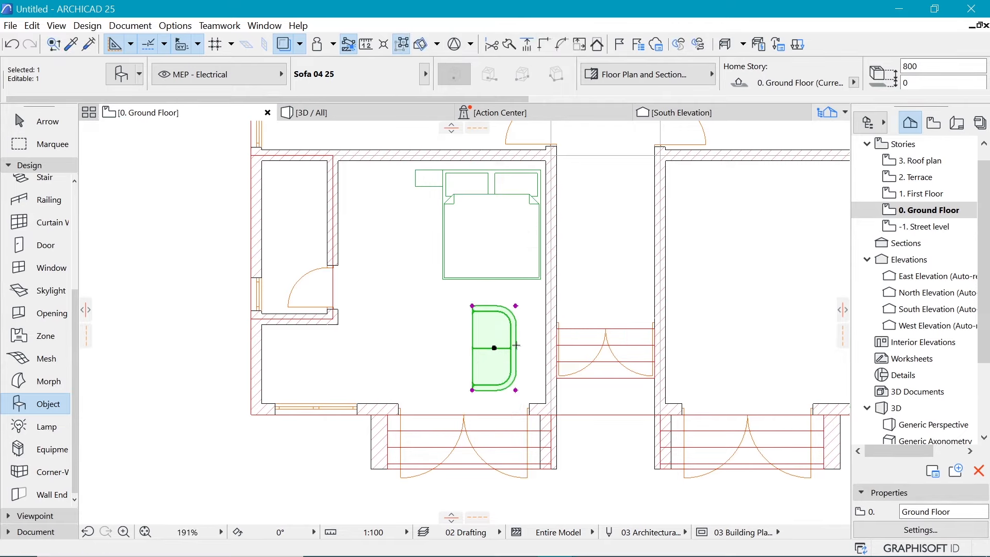
{"action": "scroll", "coordinate": [519, 348], "scroll_direction": "up", "scroll_amount": 2}
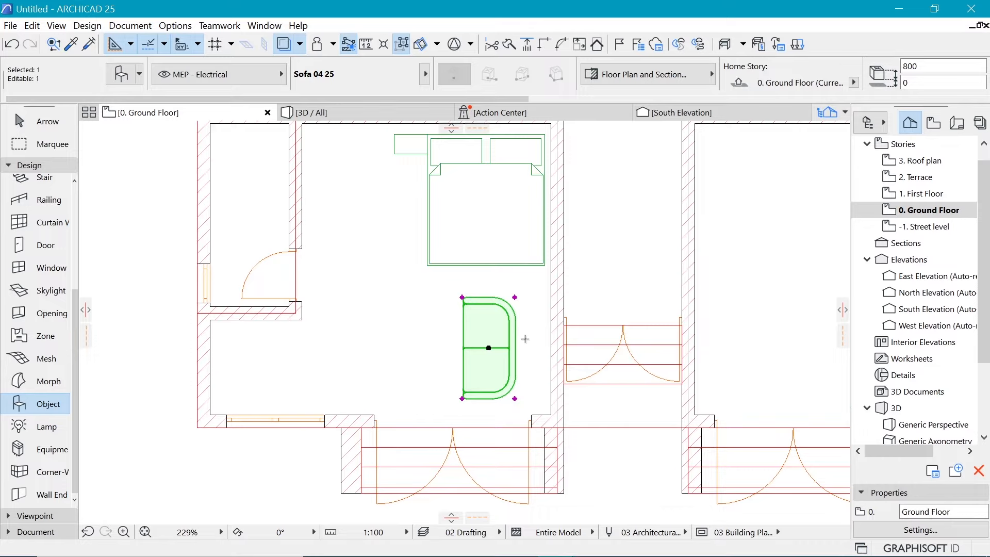
Undo the sofa's move and rotation
{"action": "key", "text": "ctrl+z"}
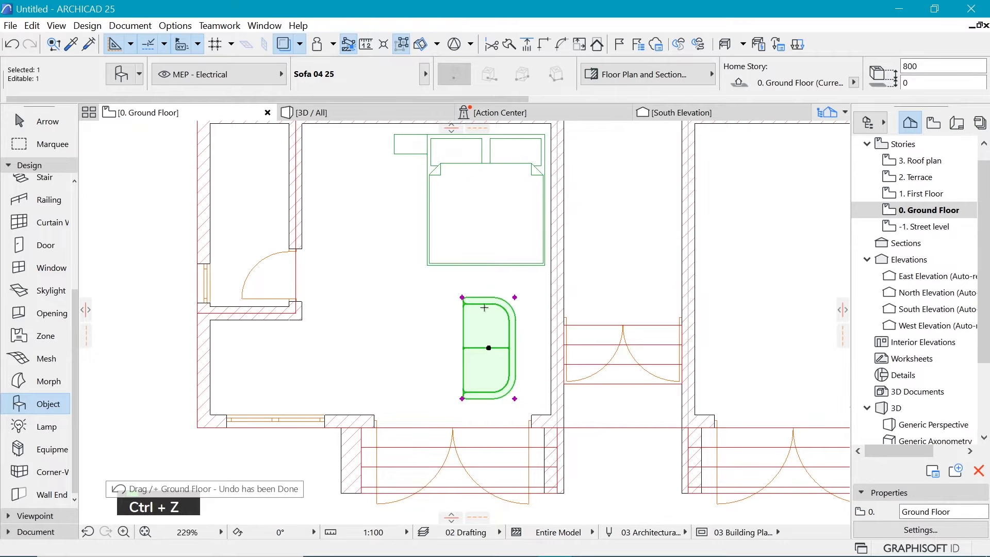
{"action": "key", "text": "ctrl+z"}
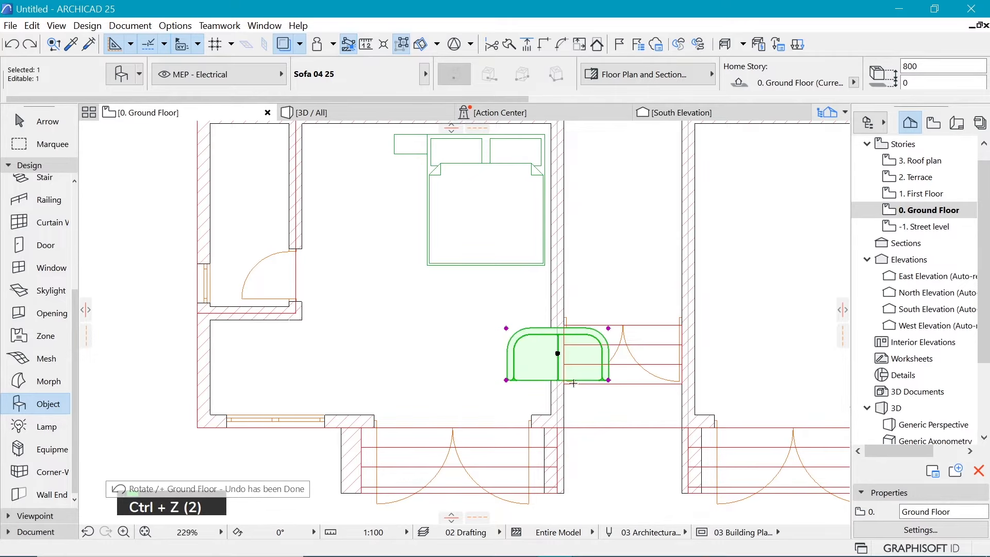
{"action": "scroll", "coordinate": [556, 382], "scroll_direction": "up", "scroll_amount": 2}
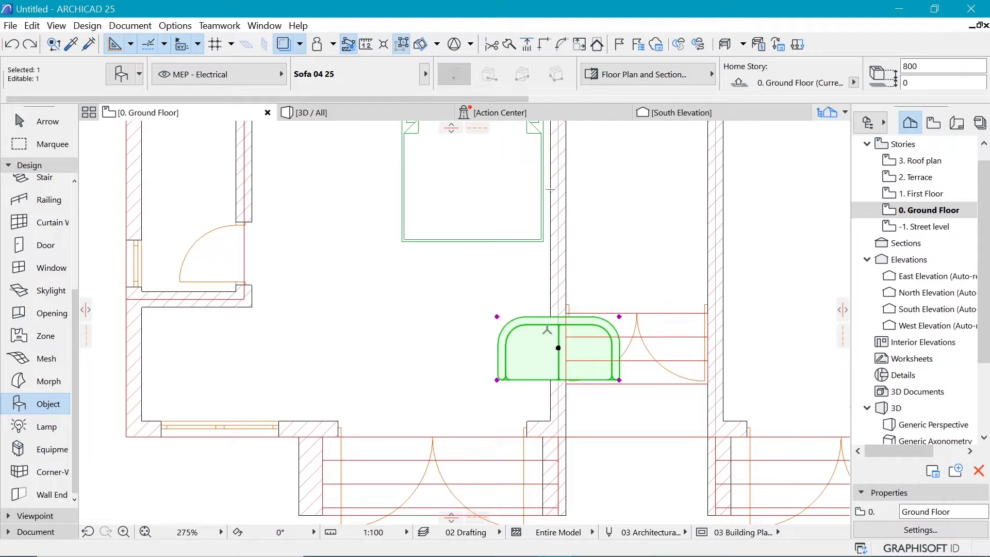
Rotate the selected sofa 90° clockwise about its upper-left corner so its back faces the corridor wall
{"action": "right_click", "coordinate": [427, 326]}
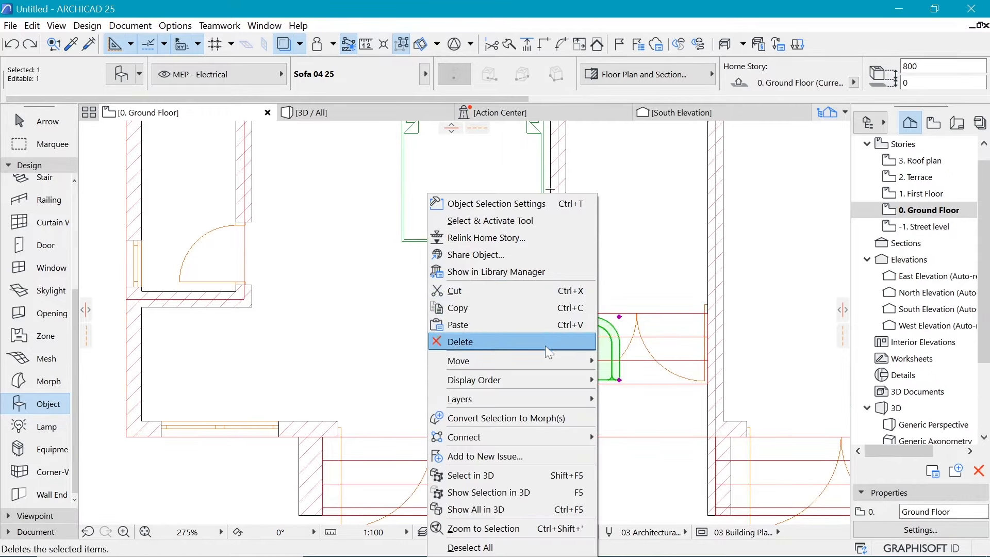
{"action": "left_click", "coordinate": [533, 365]}
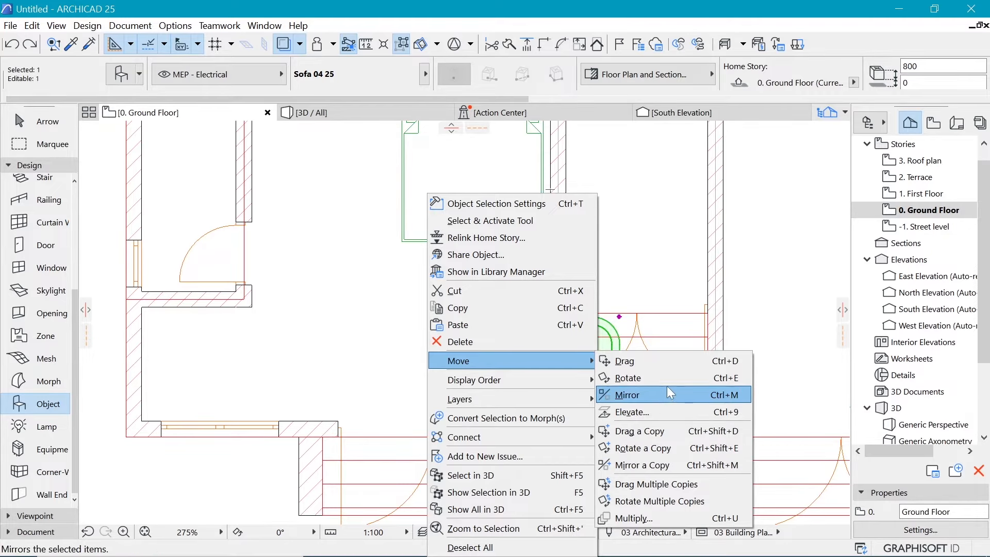
{"action": "left_click", "coordinate": [741, 387]}
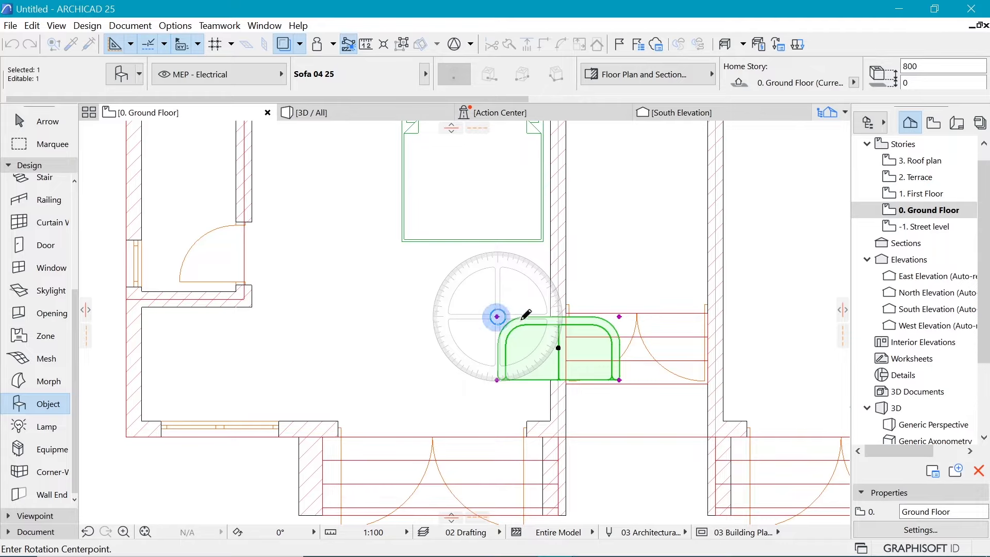
{"action": "left_click", "coordinate": [498, 316]}
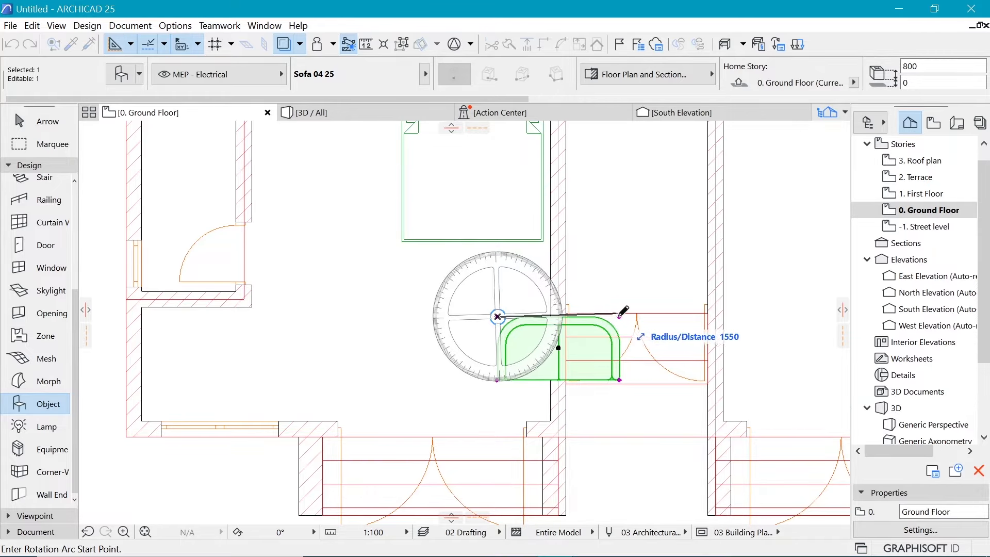
{"action": "left_click", "coordinate": [620, 317]}
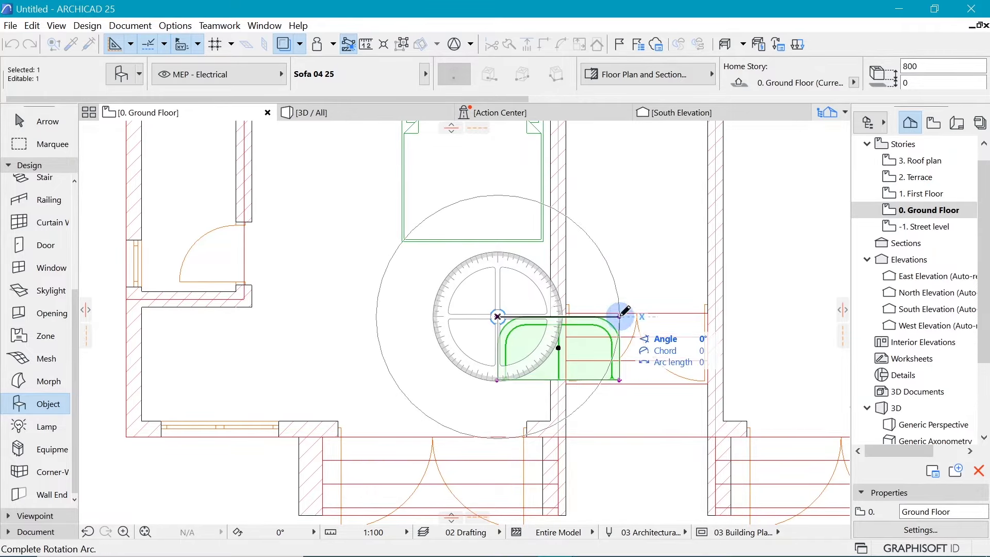
{"action": "left_click", "coordinate": [498, 494]}
Move the rotated sofa up and right by its upper-right corner into the space below the bed, and deselect it
{"action": "key", "text": "ctrl+d"}
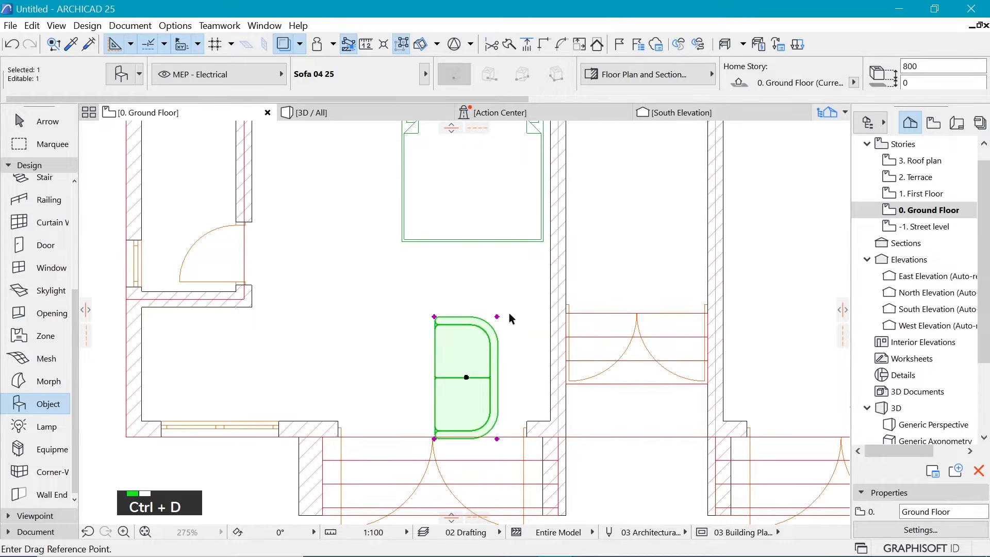
{"action": "left_click_drag", "start_coordinate": [497, 316], "coordinate": [530, 278]}
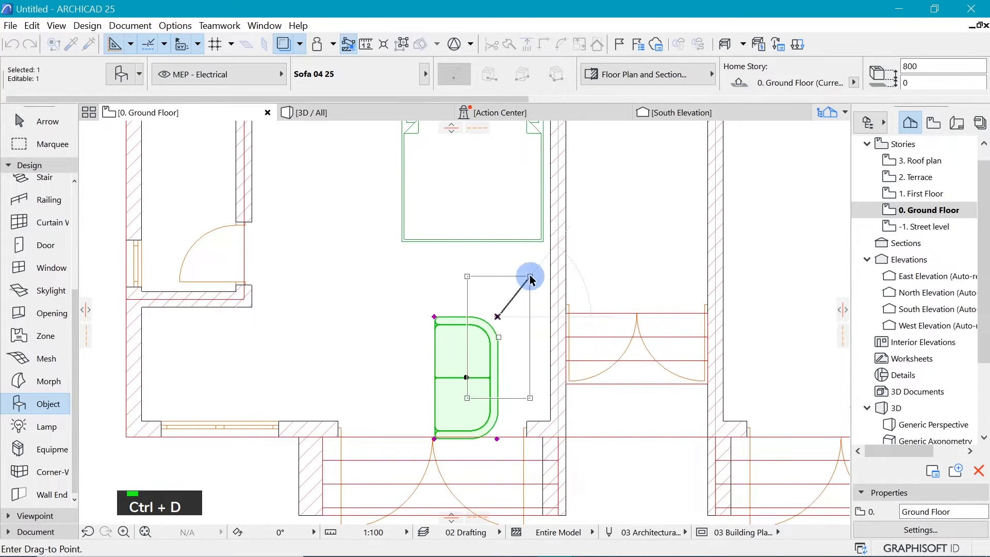
{"action": "left_click", "coordinate": [530, 277]}
{"action": "key", "text": "Escape"}
{"action": "scroll", "coordinate": [551, 287], "scroll_direction": "down", "scroll_amount": 5}
{"action": "scroll", "coordinate": [533, 247], "scroll_direction": "up", "scroll_amount": 1}
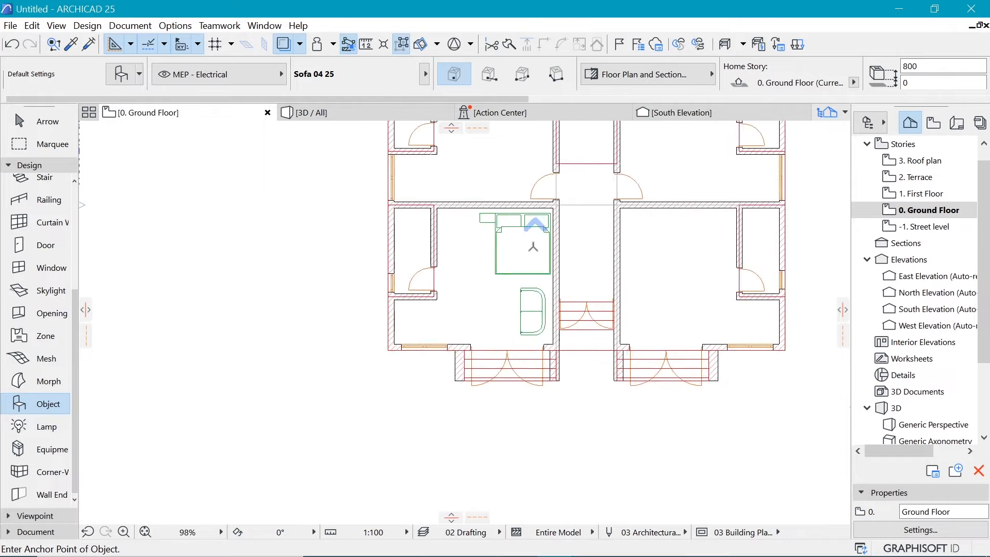
{"action": "scroll", "coordinate": [534, 247], "scroll_direction": "up", "scroll_amount": 3}
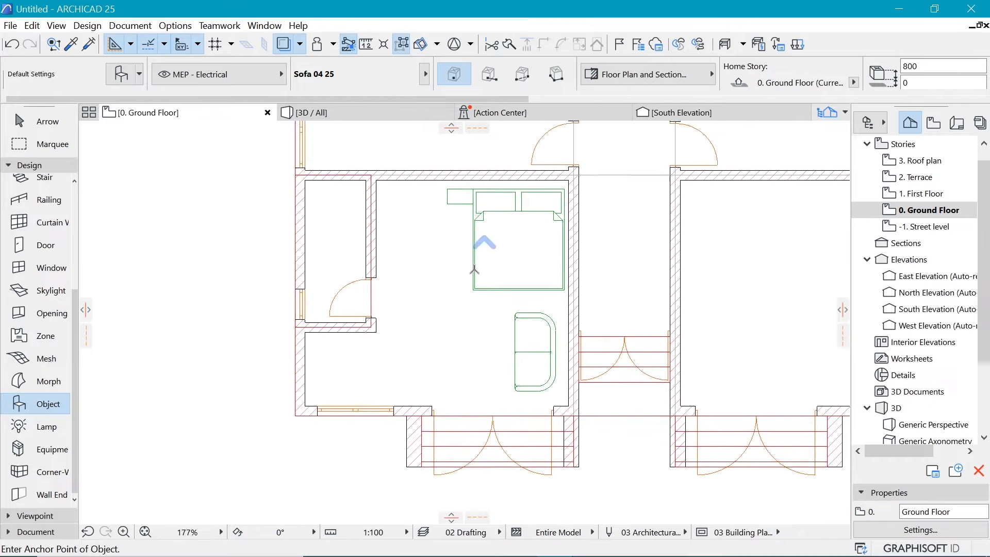
Search the object library for "table" and place Coffee Table 04 25 on the open side of the sofa, away from the corridor wall
{"action": "double_click", "coordinate": [23, 401]}
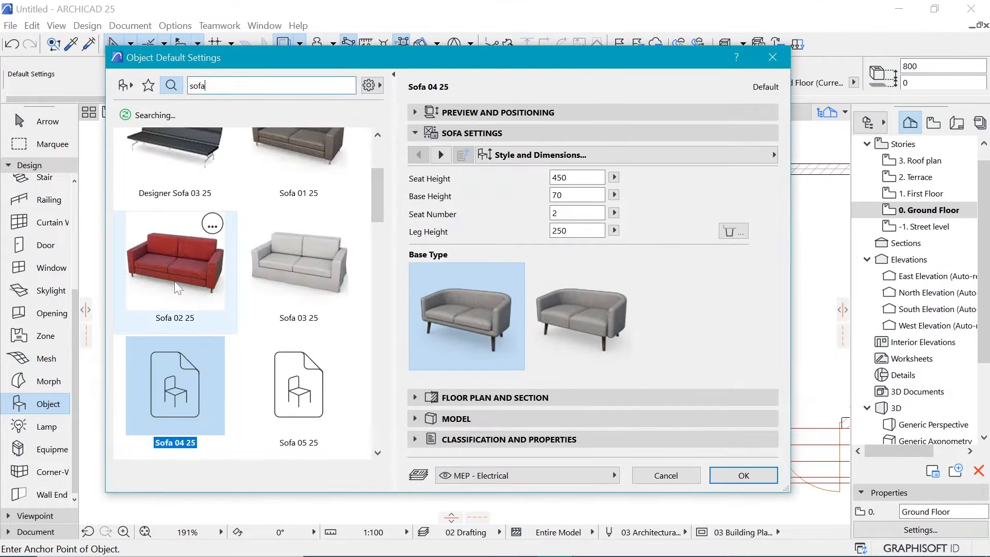
{"action": "scroll", "coordinate": [199, 267], "scroll_direction": "down", "scroll_amount": 3}
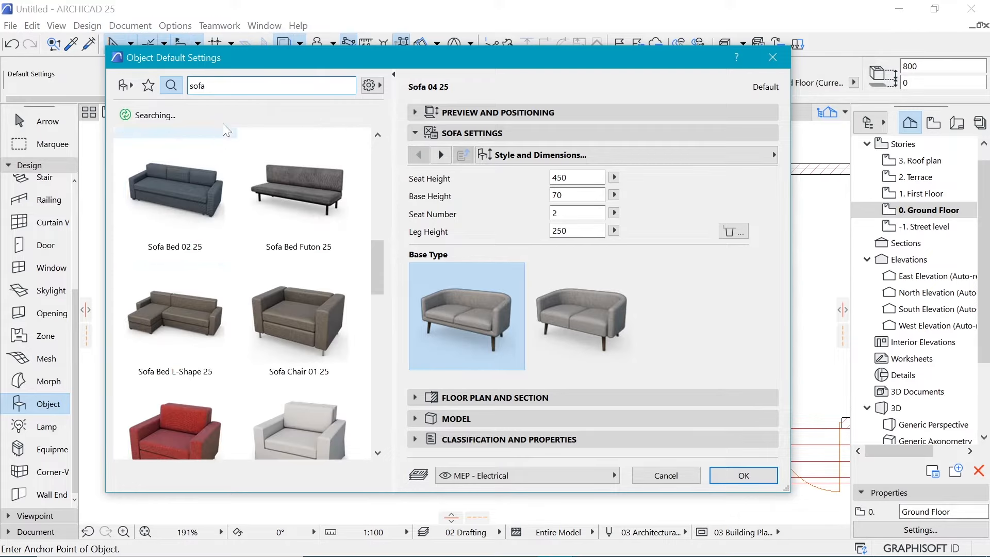
{"action": "left_click", "coordinate": [227, 85]}
{"action": "double_click", "coordinate": [198, 85]}
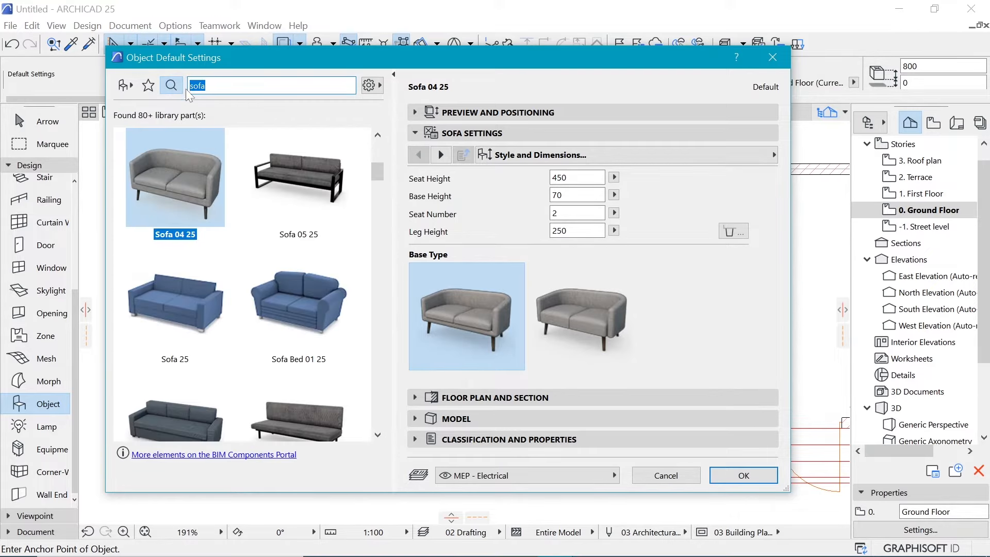
{"action": "type", "text": "table"}
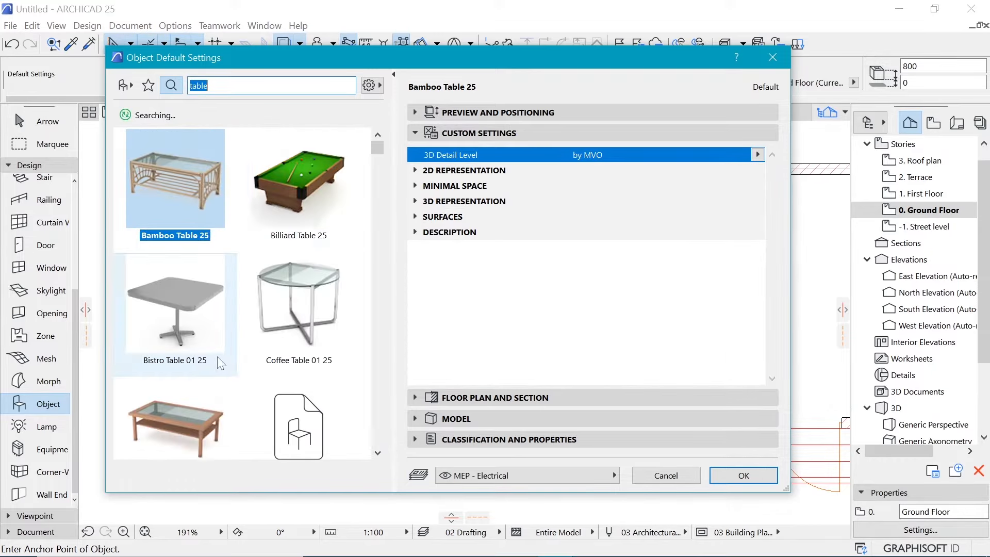
{"action": "scroll", "coordinate": [215, 304], "scroll_direction": "down", "scroll_amount": 3}
{"action": "scroll", "coordinate": [216, 361], "scroll_direction": "down", "scroll_amount": 2}
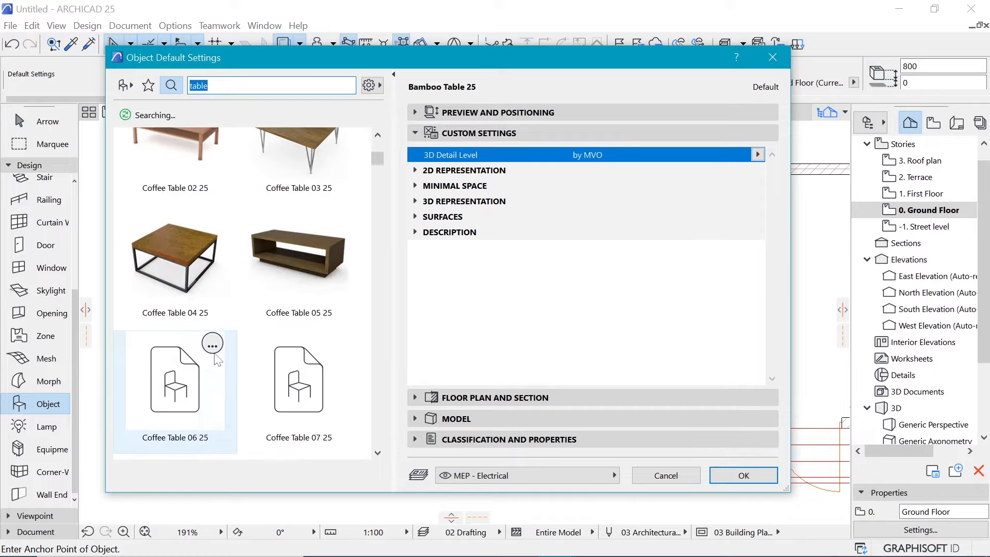
{"action": "left_click", "coordinate": [194, 252]}
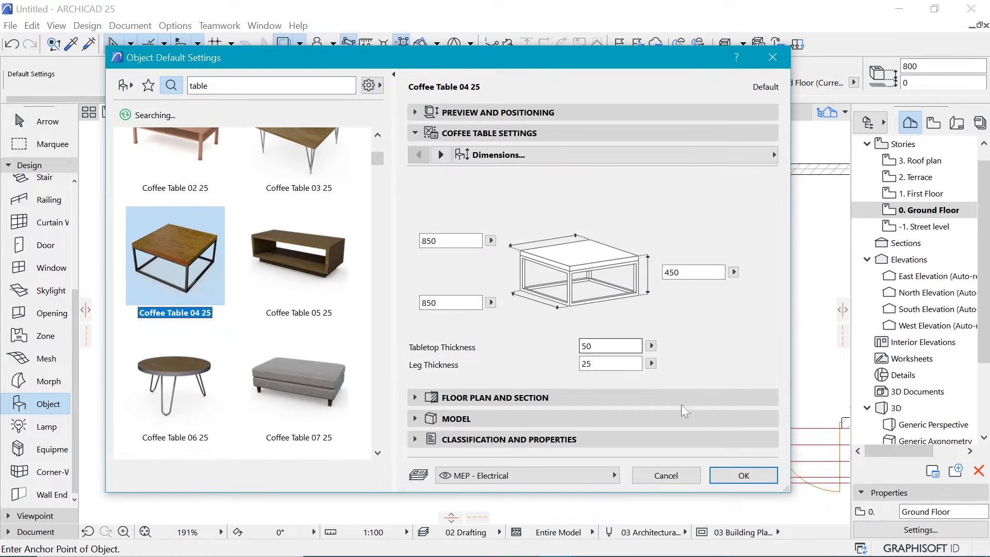
{"action": "left_click", "coordinate": [743, 475]}
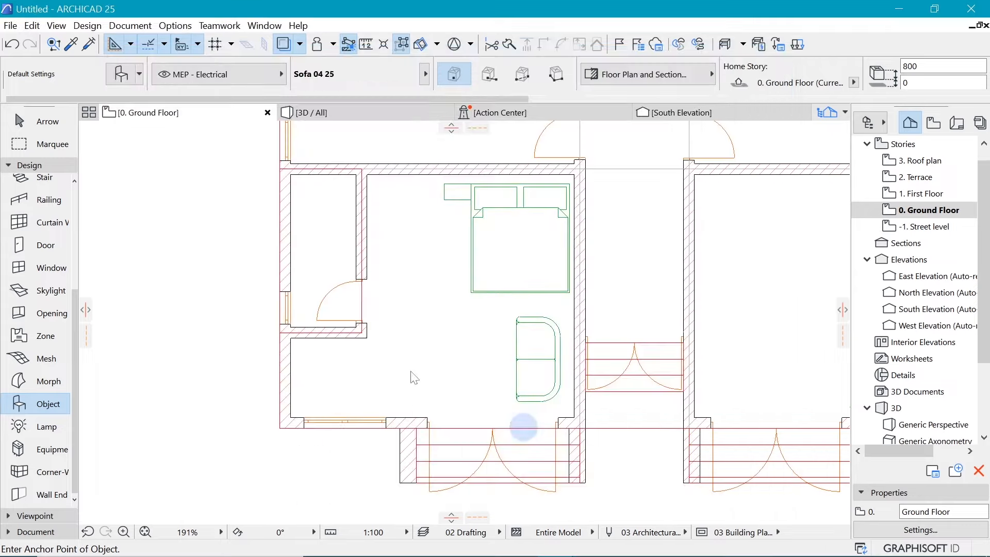
{"action": "left_click", "coordinate": [474, 351]}
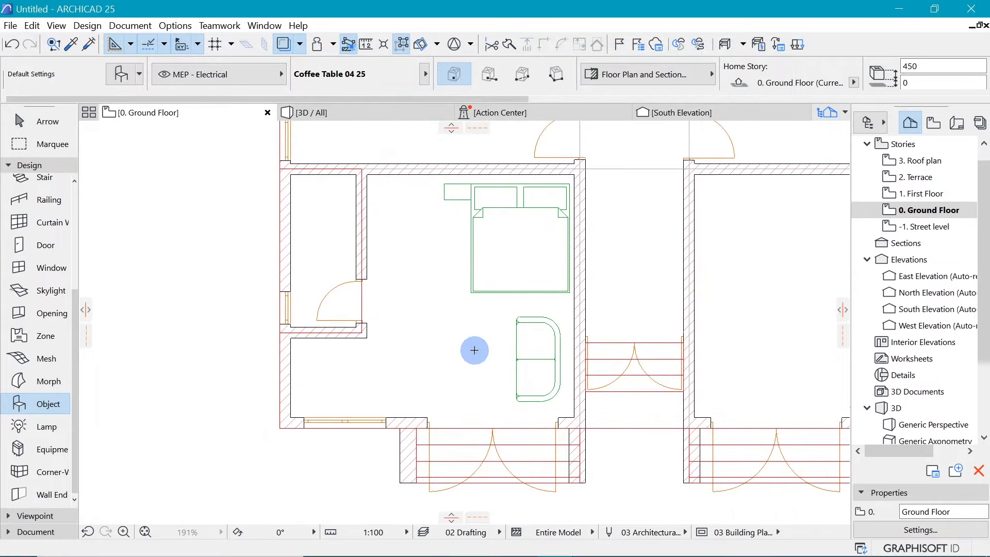
Shift the sofa slightly up and closer to the corridor wall by its upper-right corner, and deselect it
{"action": "left_click", "coordinate": [546, 361], "text": "shift"}
{"action": "key", "text": "ctrl+d"}
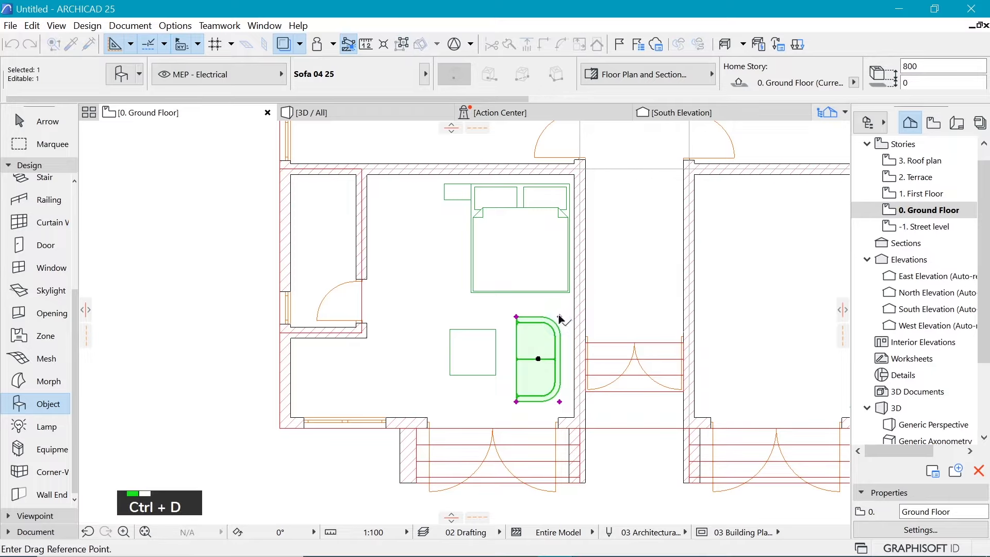
{"action": "left_click", "coordinate": [559, 317]}
{"action": "left_click", "coordinate": [566, 312]}
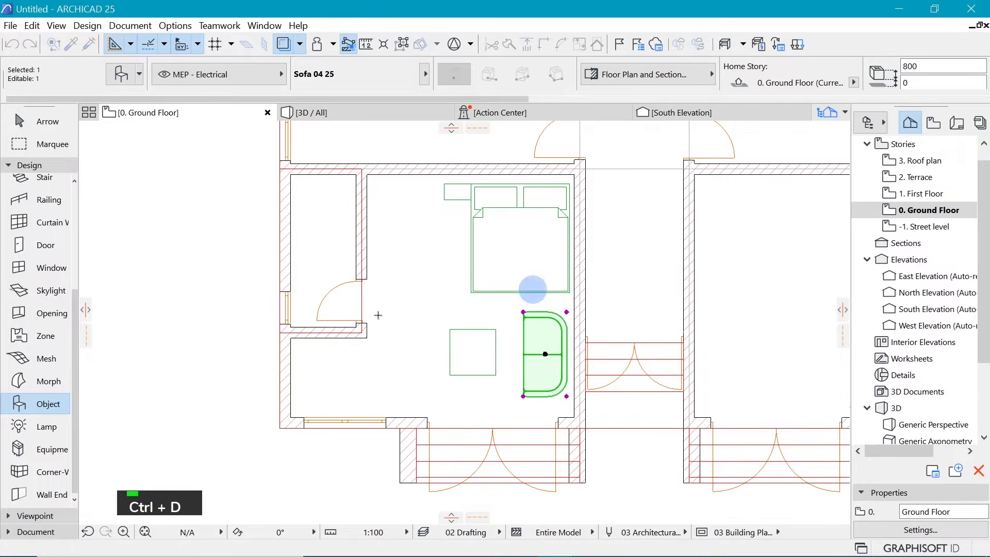
{"action": "key", "text": "Escape"}
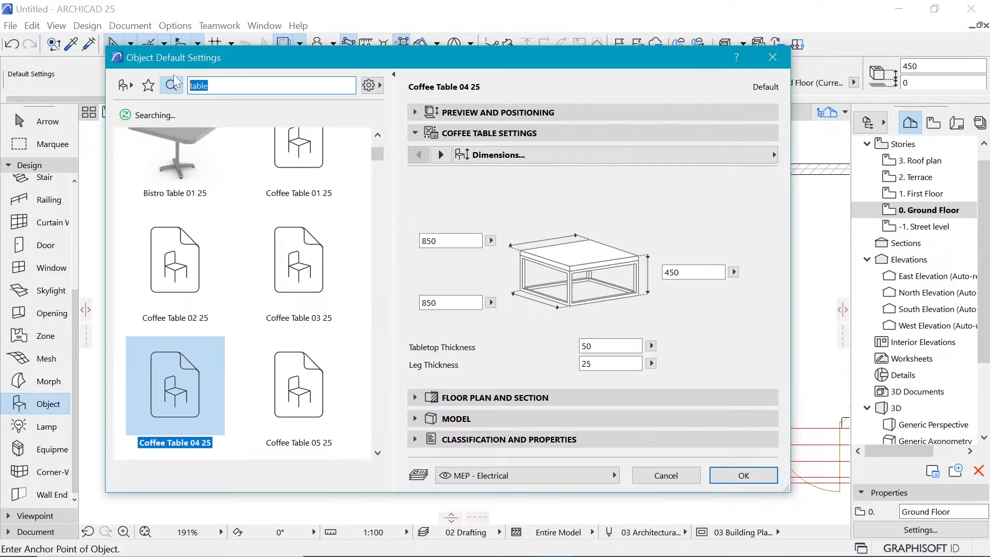
Search the object library for "cook" and choose Cooktop + Oven Built-in 25
{"action": "type", "text": "cook"}
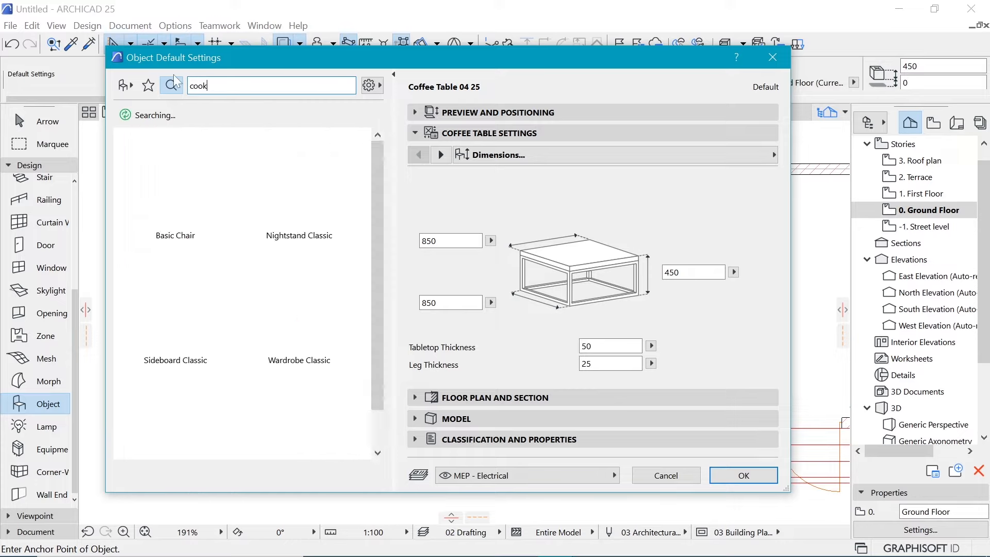
{"action": "type", "text": "o"}
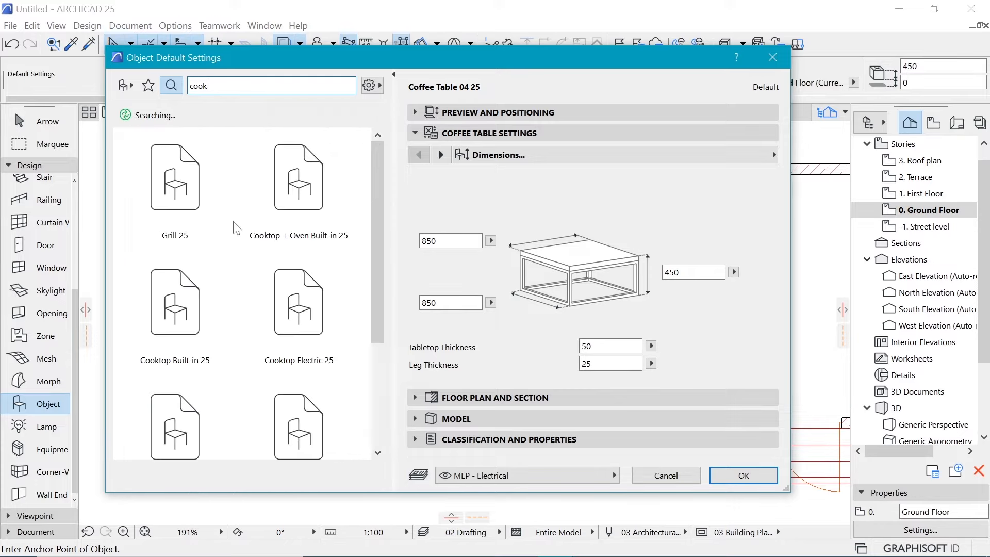
{"action": "left_click", "coordinate": [282, 204]}
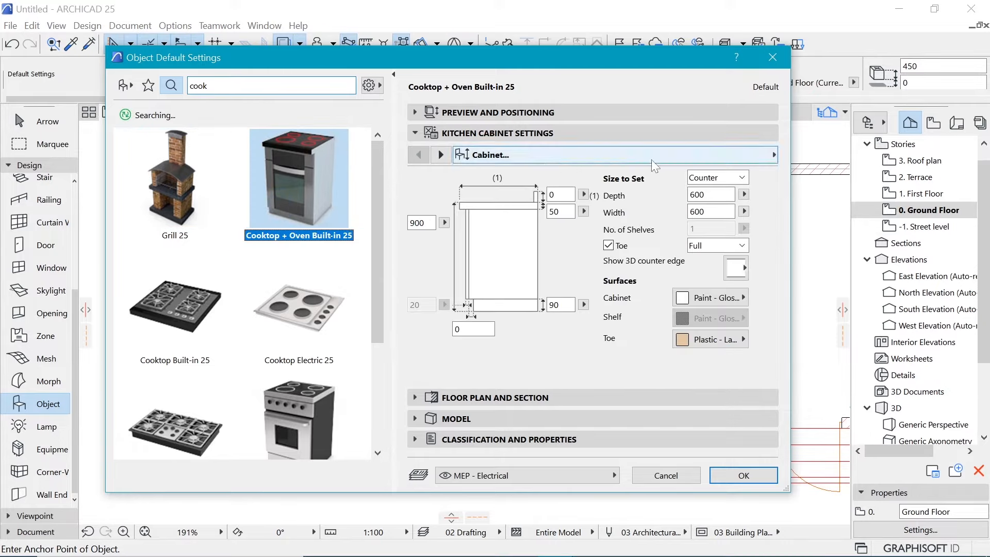
Set the cooktop in the counter settings to Type 8 and accept the object settings
{"action": "left_click", "coordinate": [731, 158]}
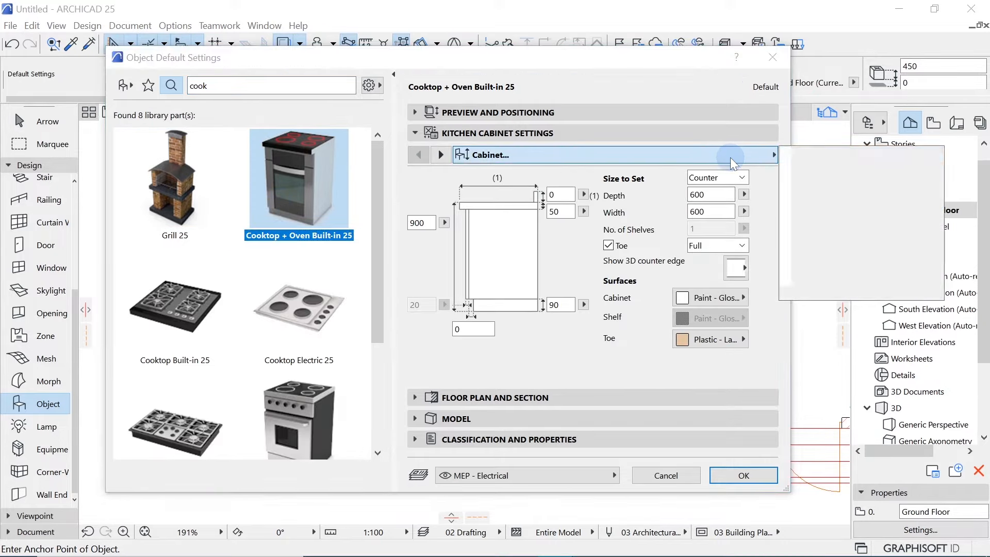
{"action": "left_click", "coordinate": [827, 174]}
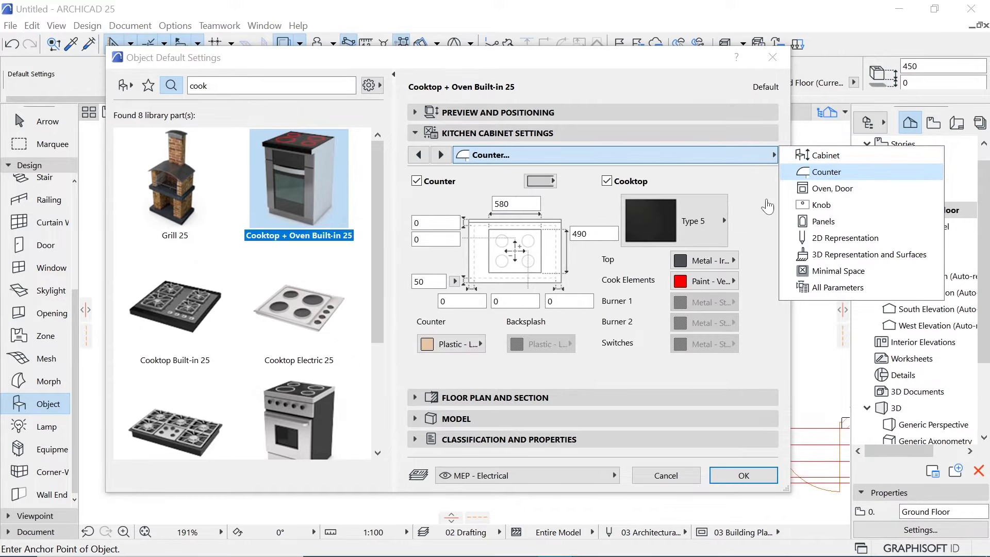
{"action": "left_click", "coordinate": [741, 212]}
{"action": "left_click", "coordinate": [705, 229]}
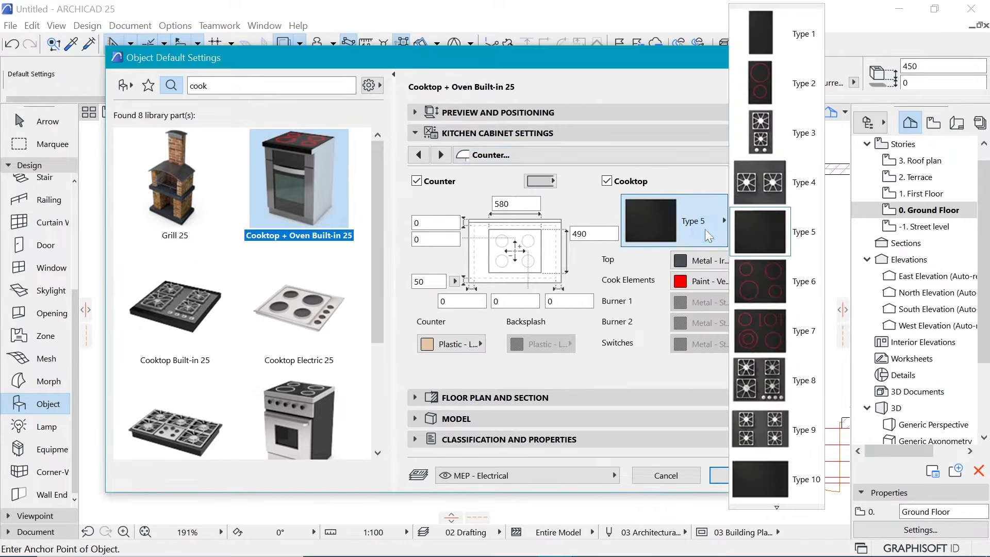
{"action": "left_click", "coordinate": [761, 385]}
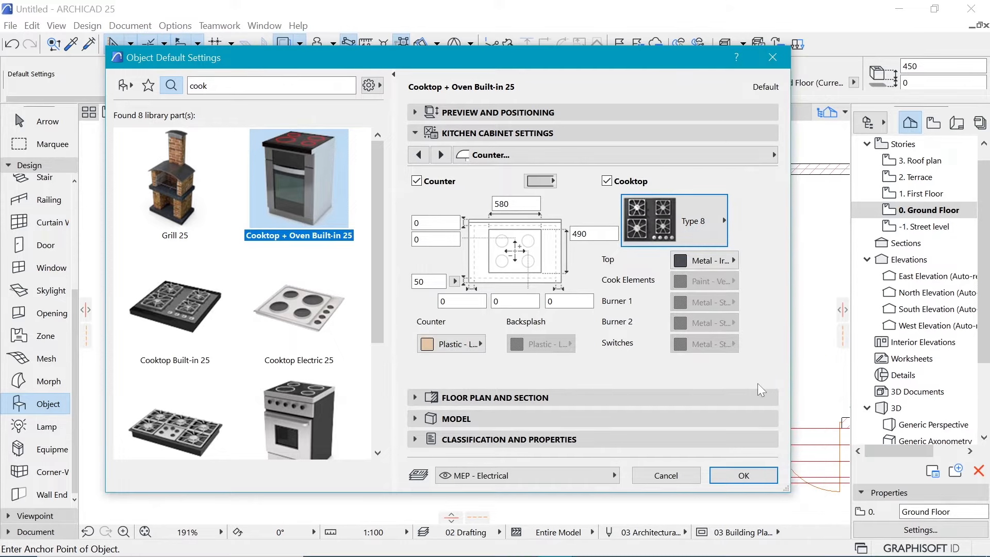
{"action": "left_click", "coordinate": [750, 475]}
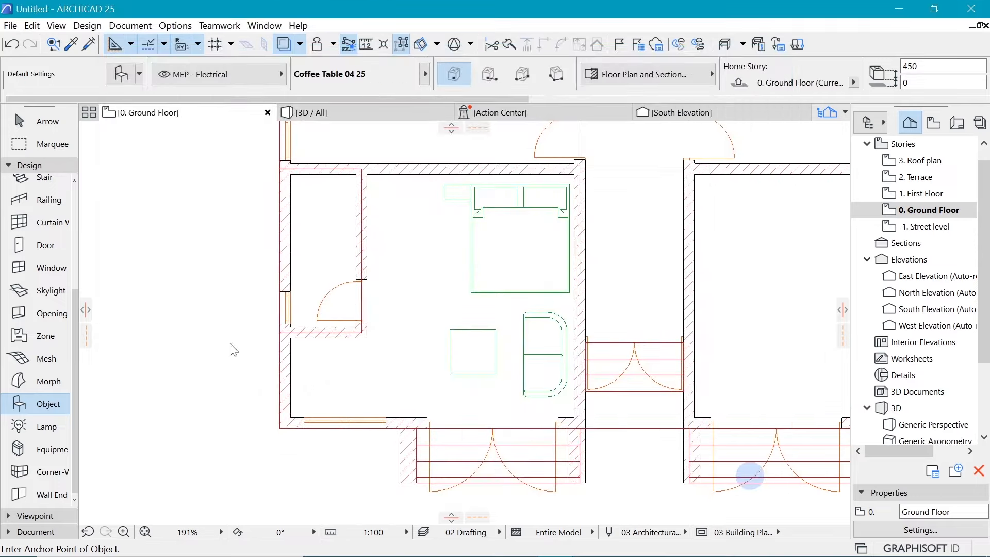
Place the cooktop and oven unit in the room corner between the outer wall and the wall below the small side room
{"action": "left_click", "coordinate": [309, 355]}
{"action": "scroll", "coordinate": [279, 360], "scroll_direction": "up", "scroll_amount": 1}
{"action": "scroll", "coordinate": [279, 360], "scroll_direction": "up", "scroll_amount": 6}
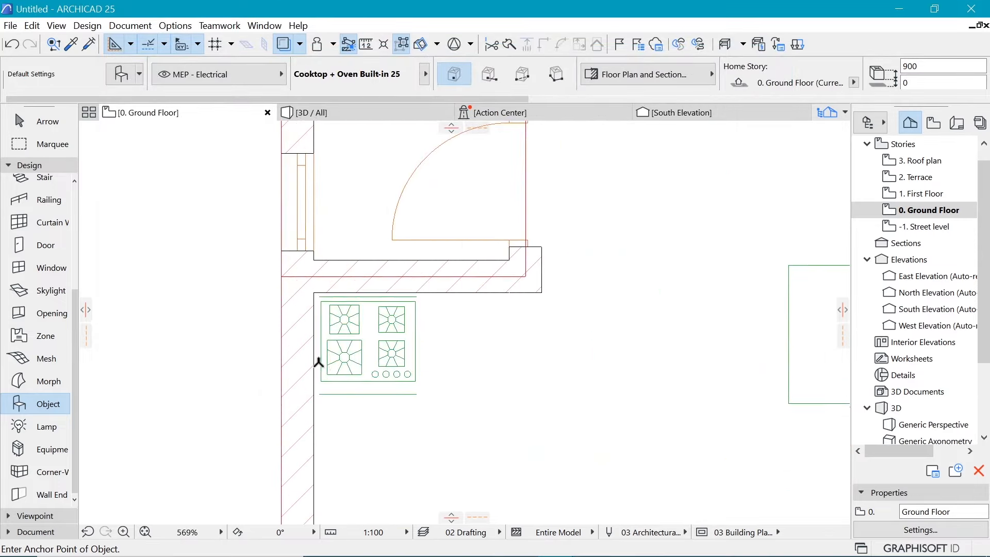
Select the cooktop and oven unit and rotate it 90° counterclockwise about its upper-left corner
{"action": "left_click", "coordinate": [333, 371], "text": "shift"}
{"action": "scroll", "coordinate": [365, 366], "scroll_direction": "up", "scroll_amount": 2}
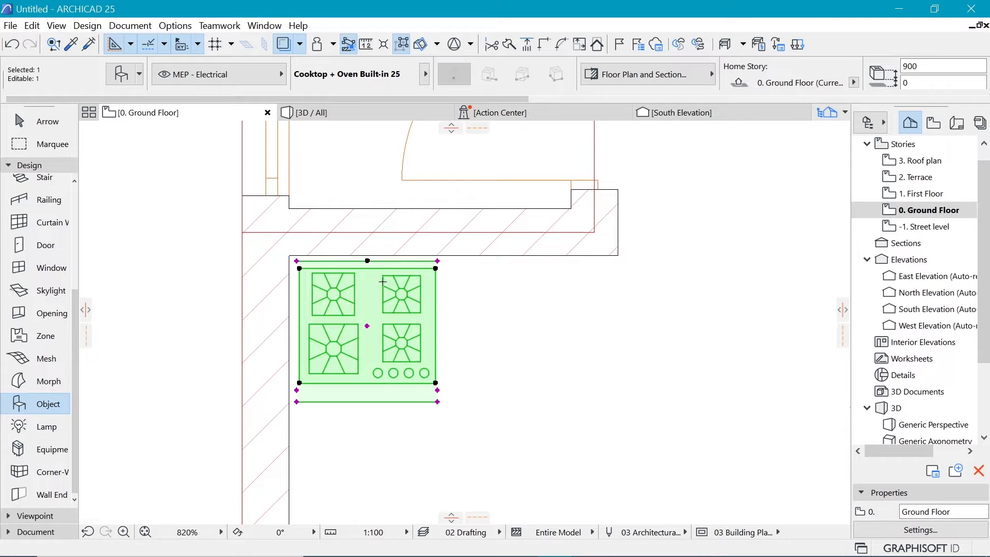
{"action": "right_click", "coordinate": [531, 301]}
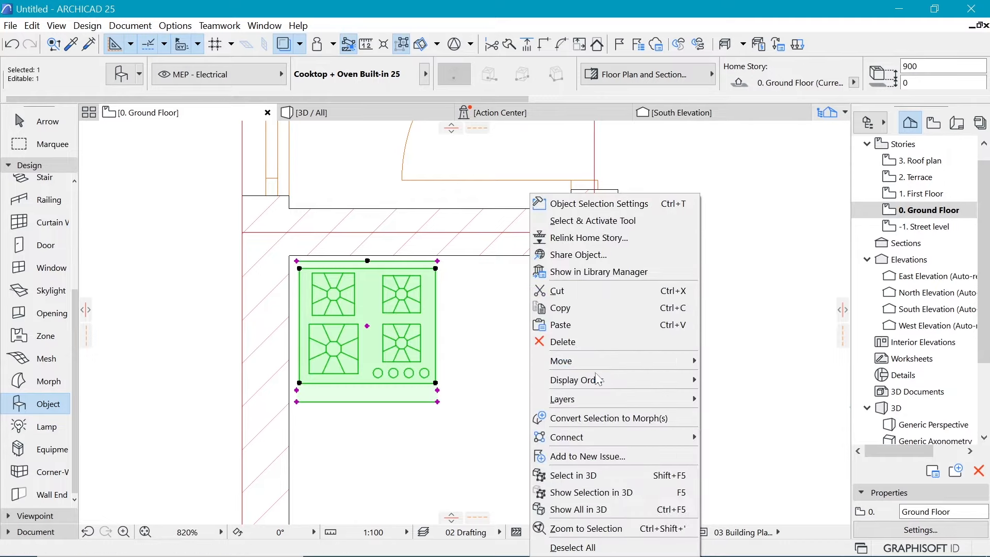
{"action": "mouse_move", "coordinate": [613, 359]}
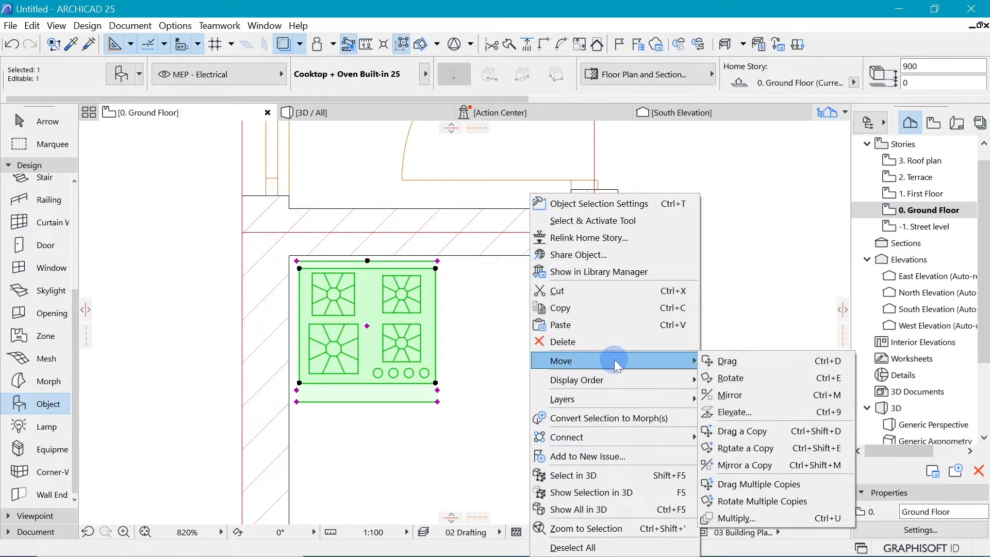
{"action": "left_click", "coordinate": [731, 378]}
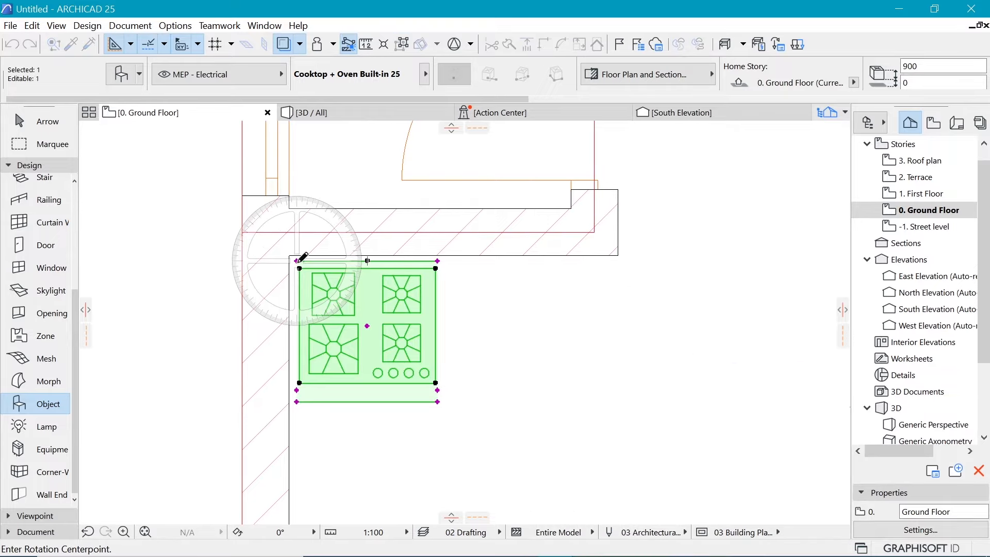
{"action": "left_click", "coordinate": [297, 261]}
{"action": "left_click", "coordinate": [438, 261]}
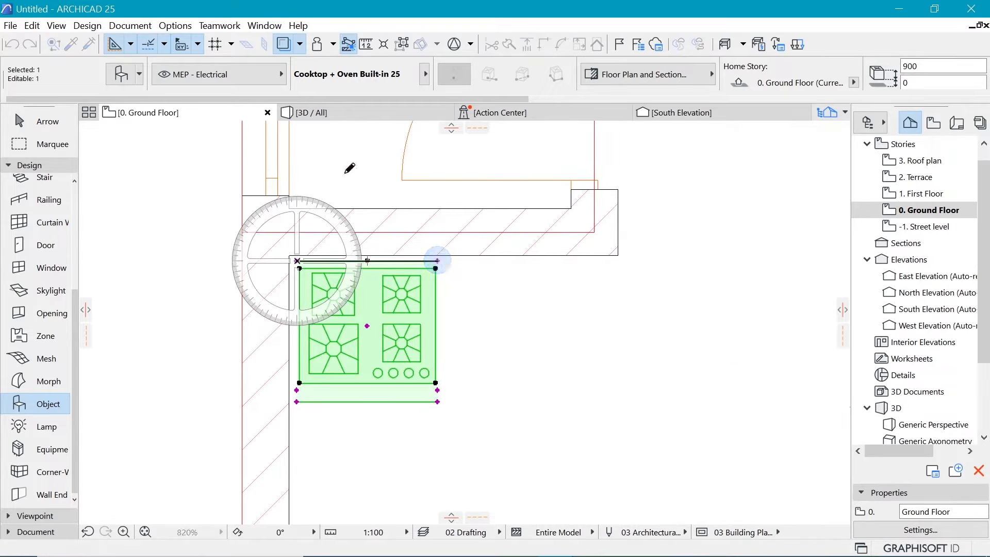
{"action": "left_click", "coordinate": [299, 158]}
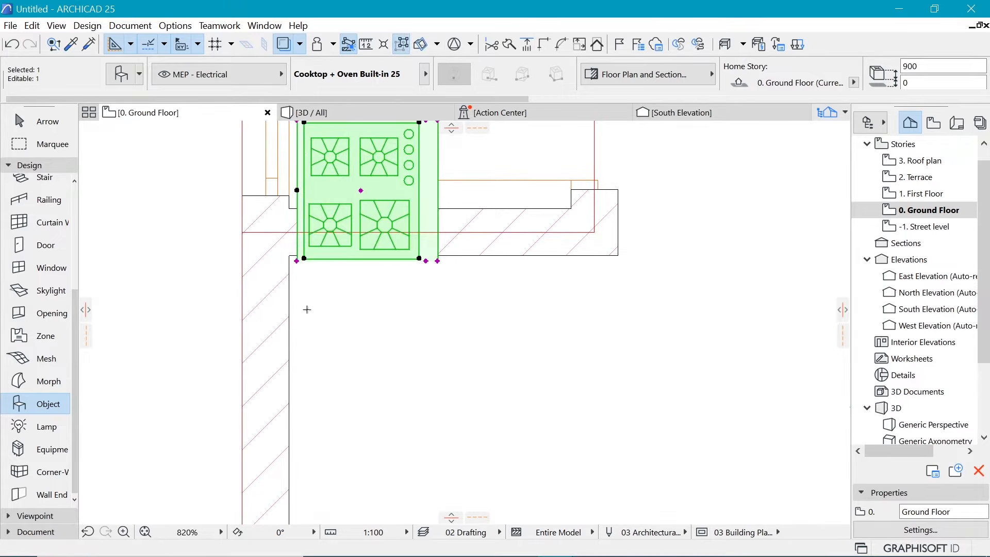
Move the cooktop and oven unit by its upper-left corner into the inner wall corner below the small side room
{"action": "scroll", "coordinate": [310, 283], "scroll_direction": "down", "scroll_amount": 3}
{"action": "scroll", "coordinate": [310, 282], "scroll_direction": "up", "scroll_amount": 1}
{"action": "right_click", "coordinate": [329, 181]}
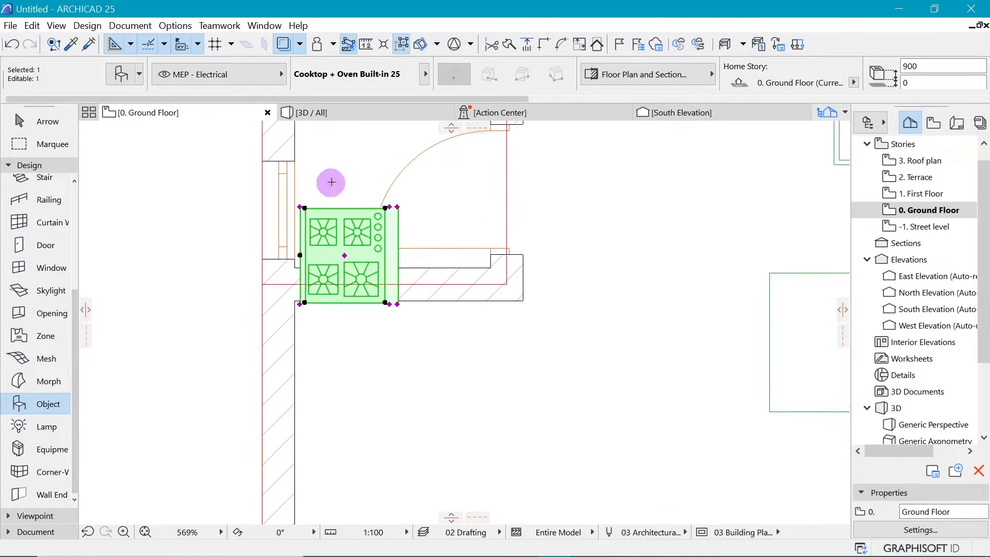
{"action": "left_click", "coordinate": [437, 351]}
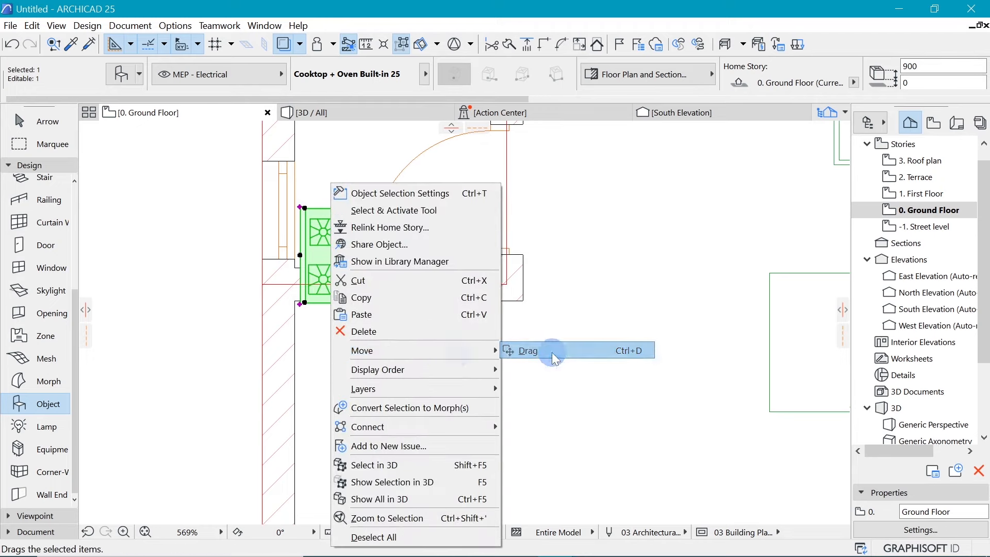
{"action": "left_click", "coordinate": [537, 352]}
{"action": "left_click", "coordinate": [300, 207]}
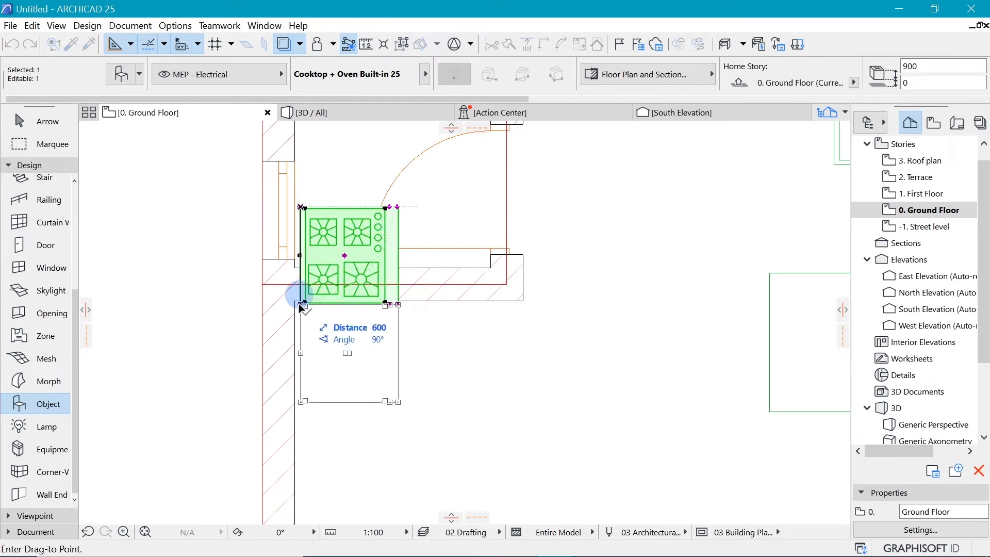
{"action": "left_click", "coordinate": [294, 301]}
{"action": "scroll", "coordinate": [251, 293], "scroll_direction": "down", "scroll_amount": 5}
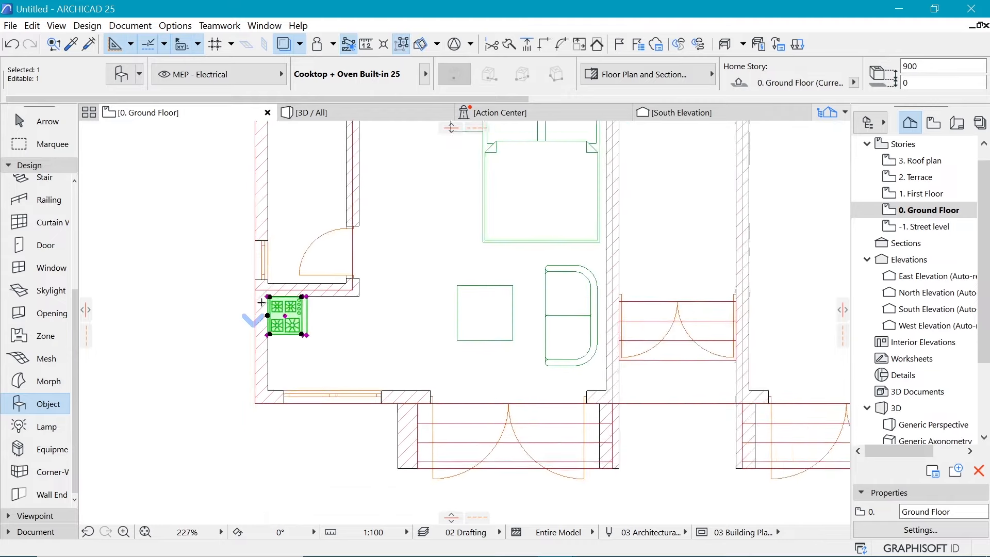
{"action": "scroll", "coordinate": [290, 330], "scroll_direction": "up", "scroll_amount": 4}
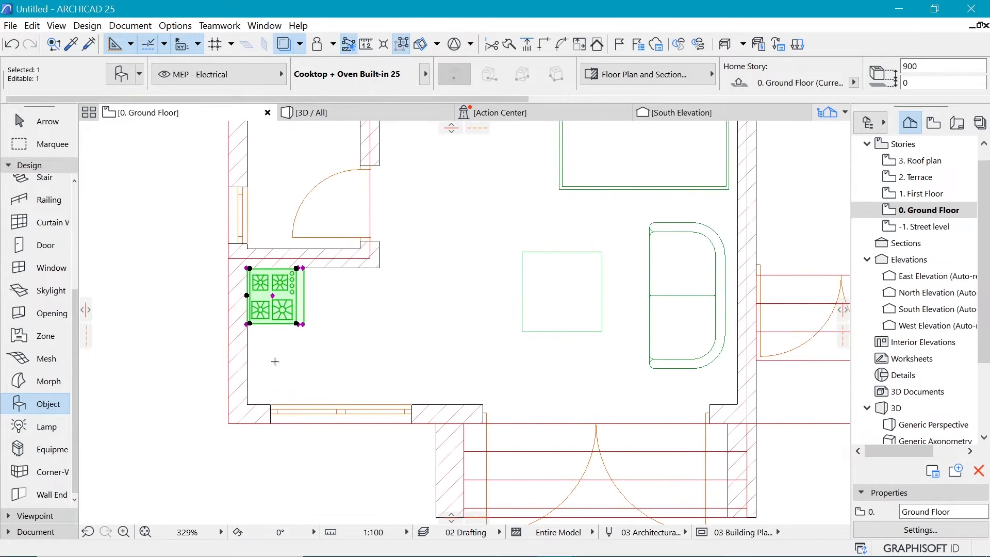
{"action": "key", "text": "Escape"}
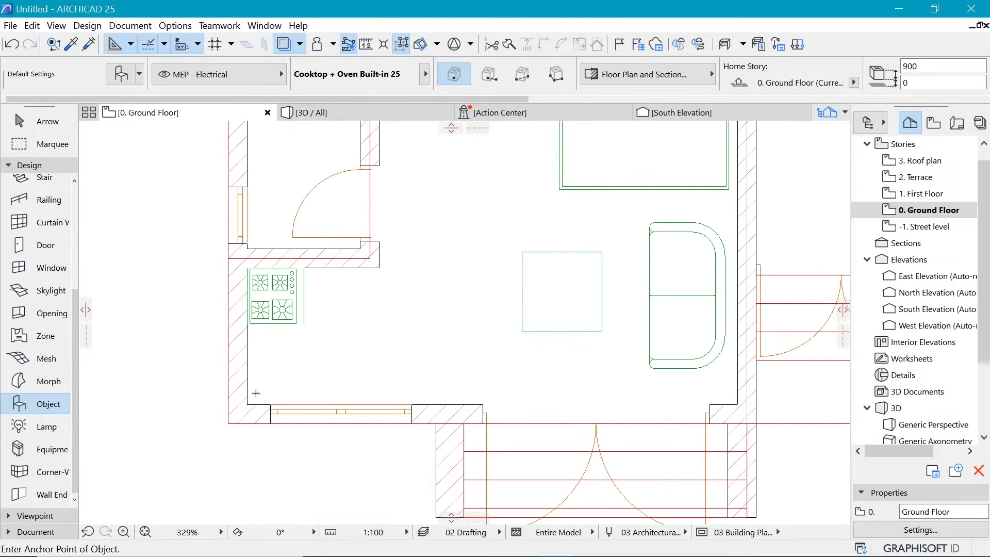
Search the object library for "cabin" and choose Base Cabinet Corner L 25 as the object to place
{"action": "double_click", "coordinate": [27, 399]}
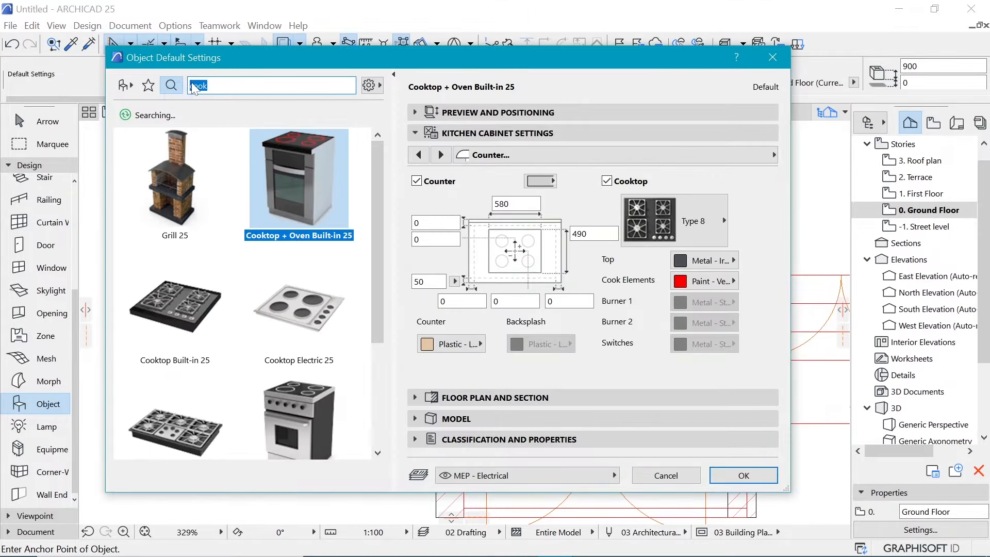
{"action": "type", "text": "ca"}
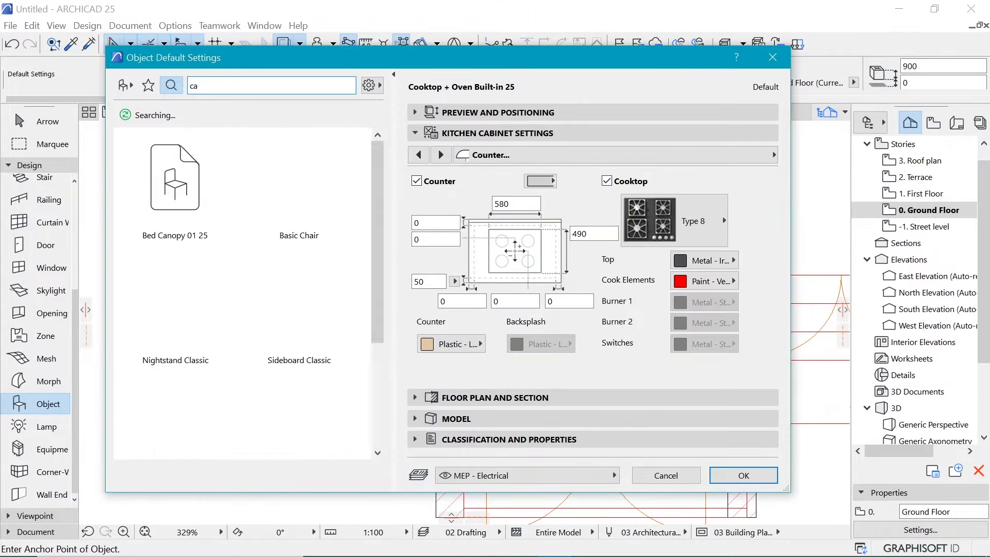
{"action": "type", "text": "bin"}
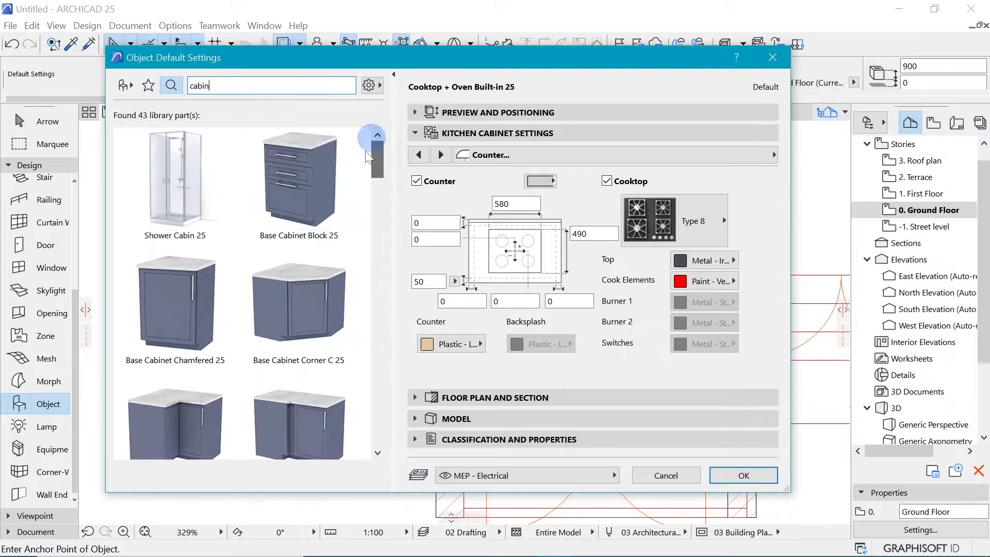
{"action": "left_click", "coordinate": [191, 417]}
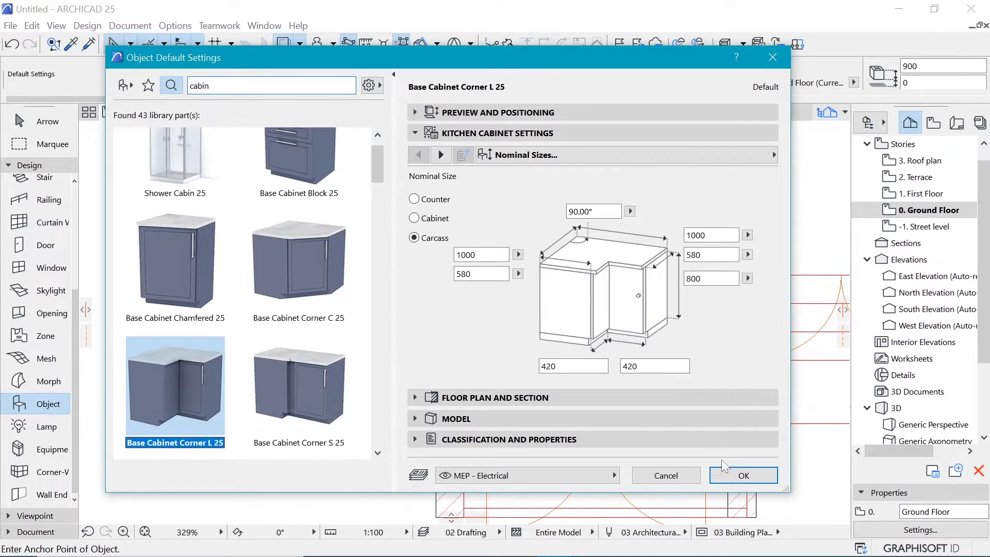
{"action": "left_click", "coordinate": [746, 475]}
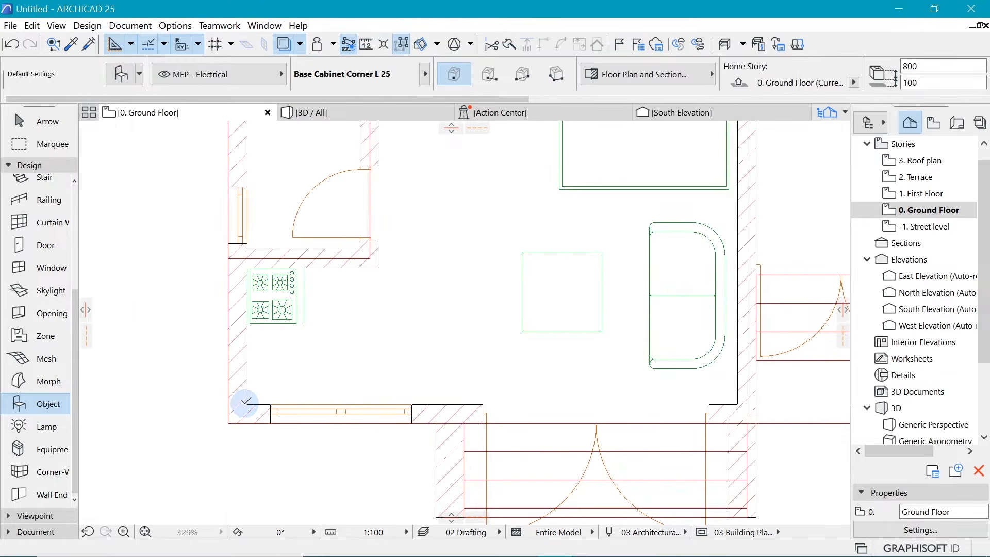
Place the L-shaped corner cabinet at the room's lower-left inner corner and mirror it about the window wall's inner face
{"action": "left_click", "coordinate": [247, 404]}
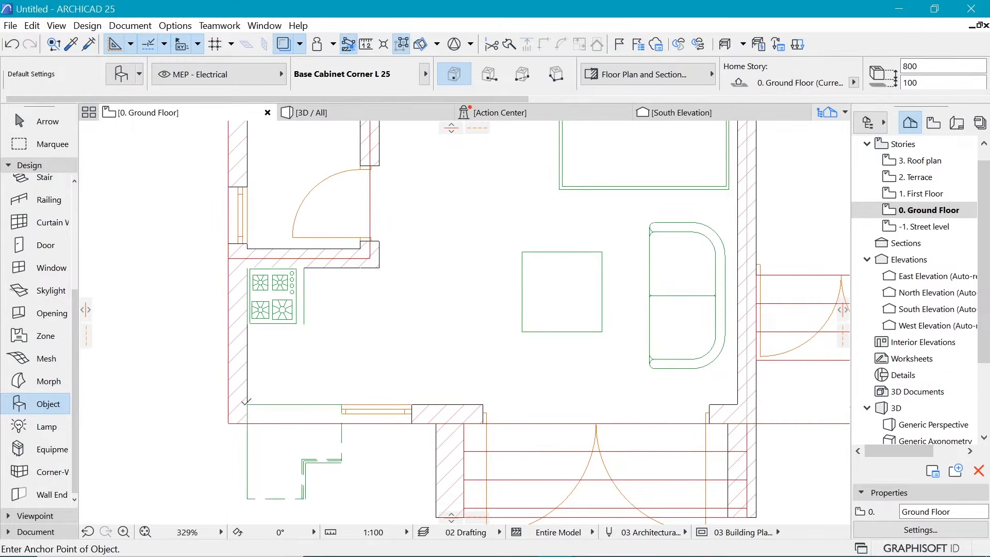
{"action": "left_click", "coordinate": [252, 405], "text": "shift"}
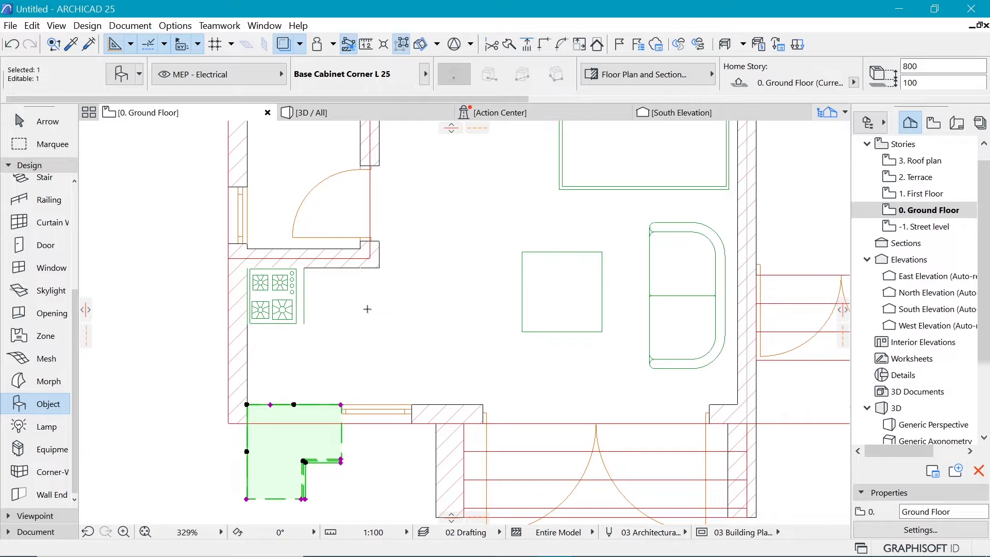
{"action": "right_click", "coordinate": [395, 289]}
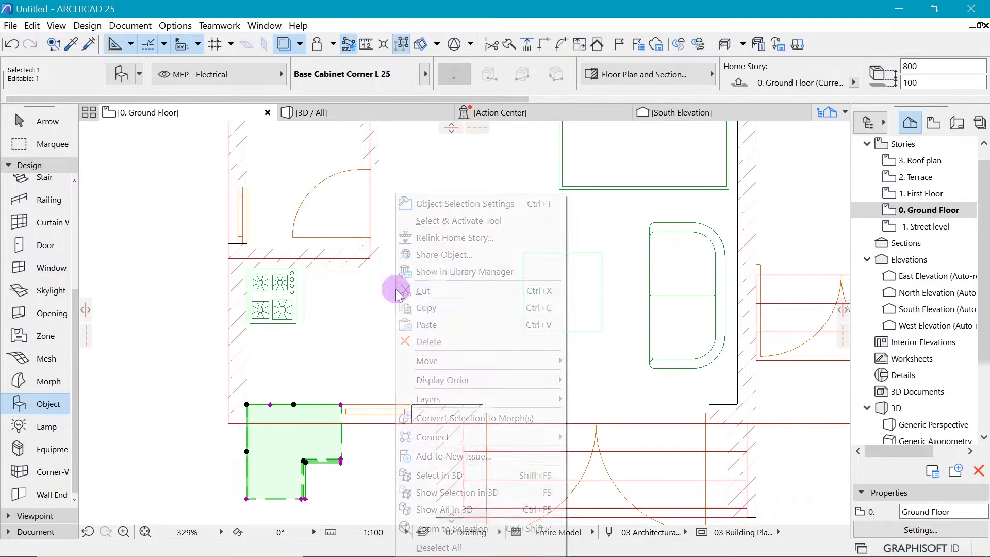
{"action": "mouse_move", "coordinate": [465, 367]}
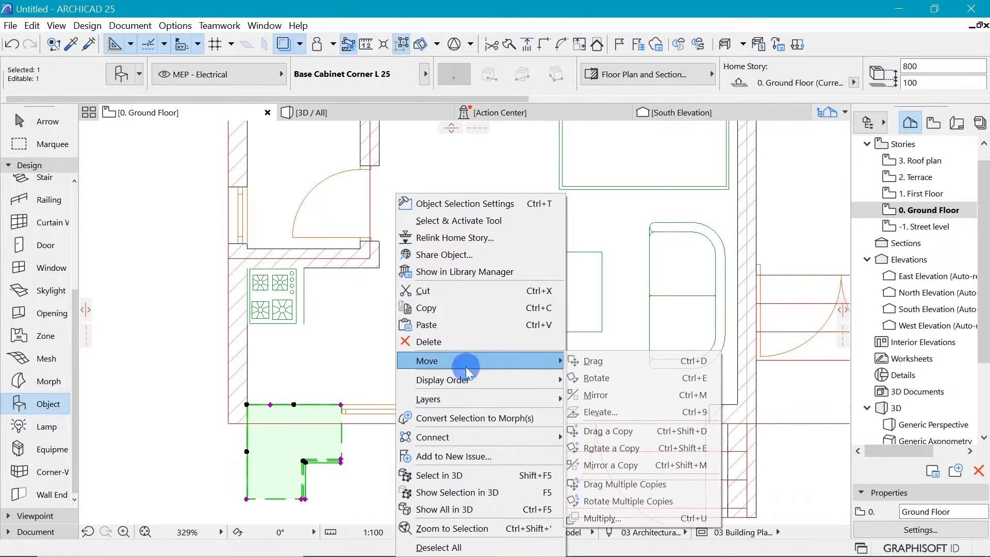
{"action": "left_click", "coordinate": [627, 395]}
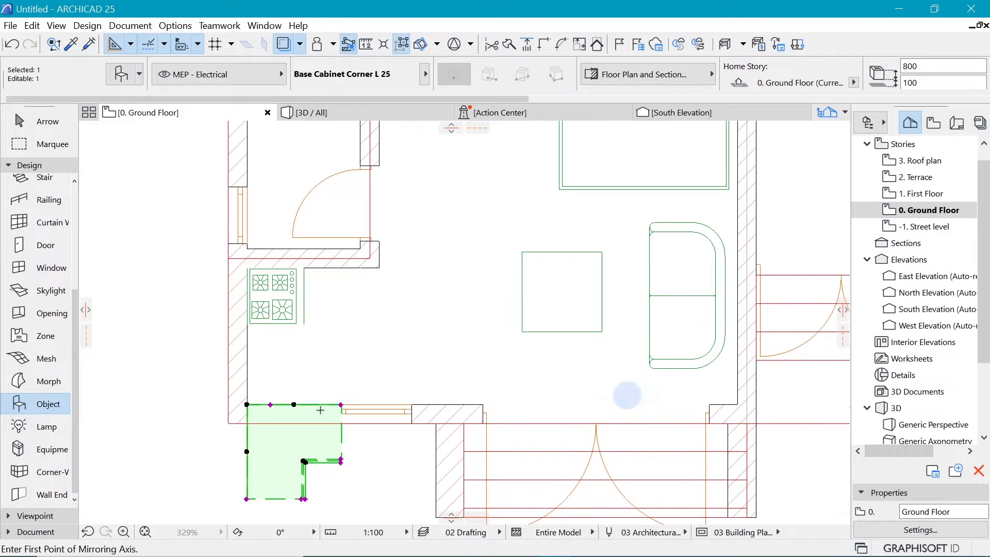
{"action": "left_click", "coordinate": [247, 405]}
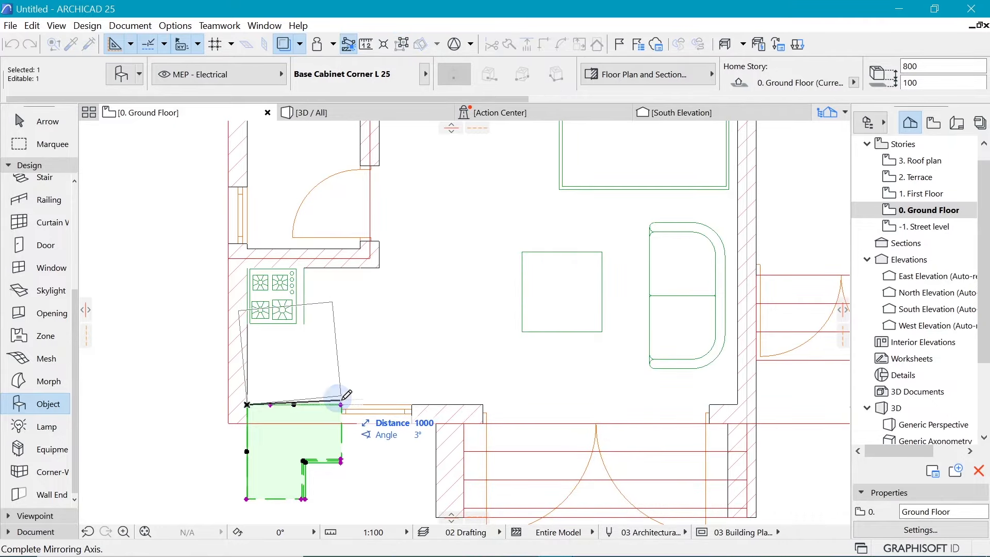
{"action": "left_click", "coordinate": [342, 404]}
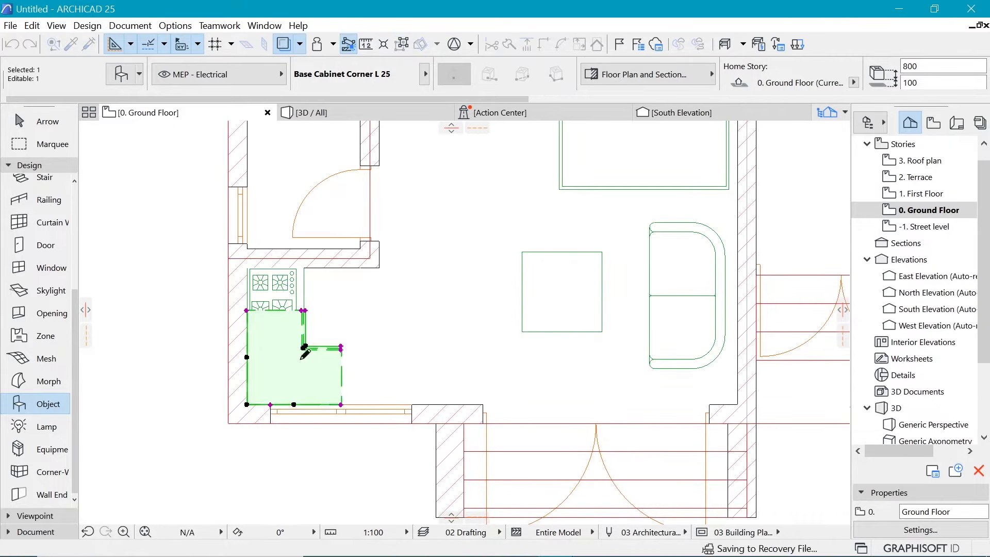
Shorten the corner cabinet's leg along the outer wall to meet the cooktop unit's lower edge, giving a left carcass length of 850
{"action": "scroll", "coordinate": [282, 322], "scroll_direction": "up", "scroll_amount": 3}
{"action": "scroll", "coordinate": [322, 298], "scroll_direction": "up", "scroll_amount": 1}
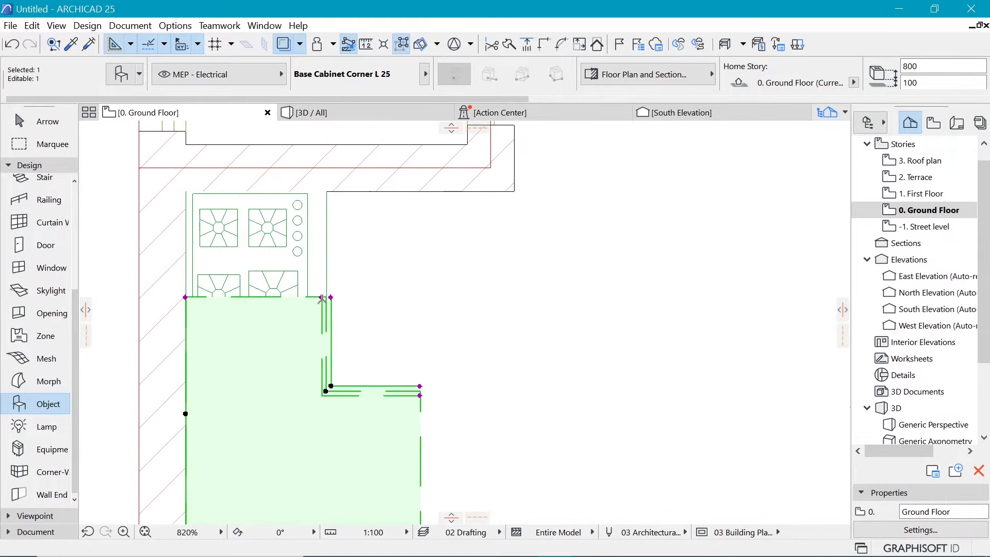
{"action": "left_click", "coordinate": [321, 297]}
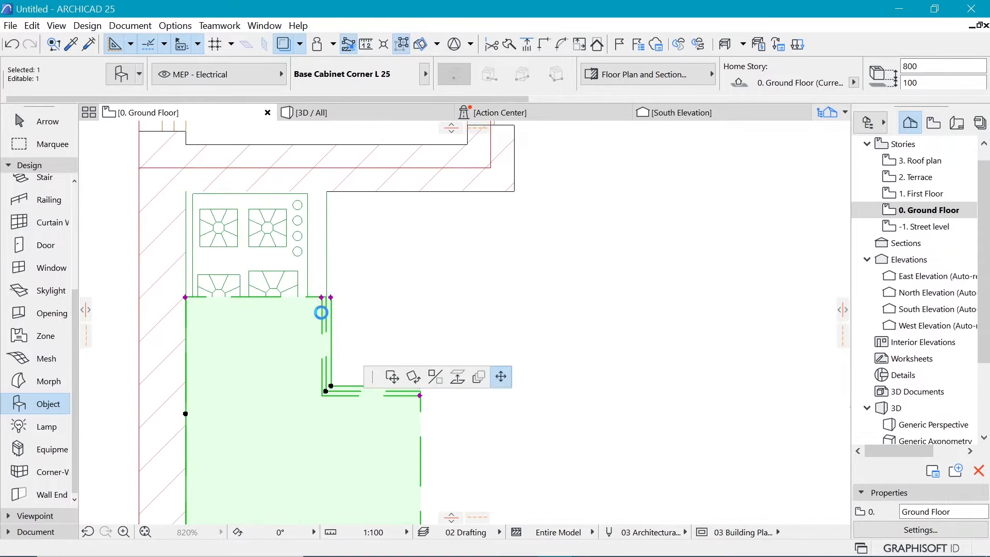
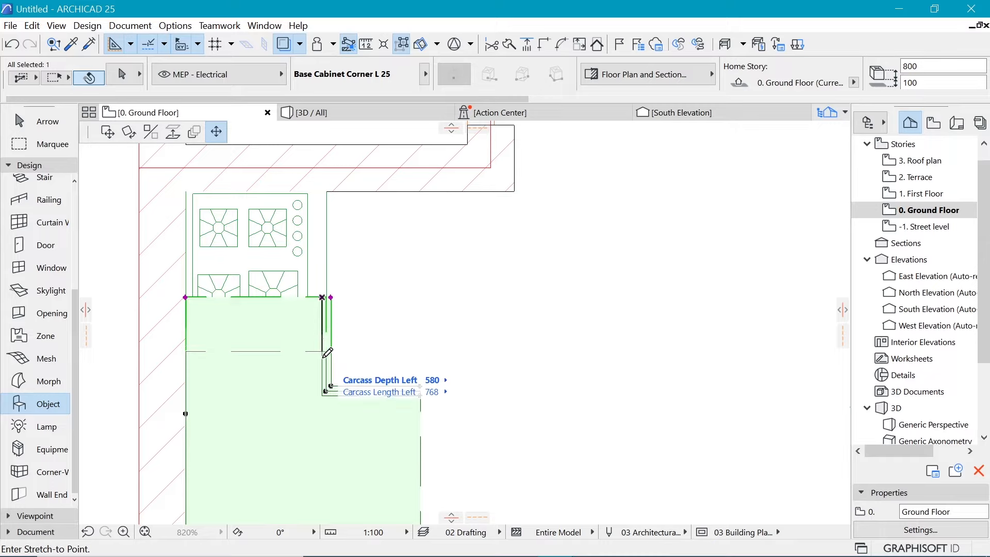
{"action": "left_click", "coordinate": [328, 353], "text": "shift"}
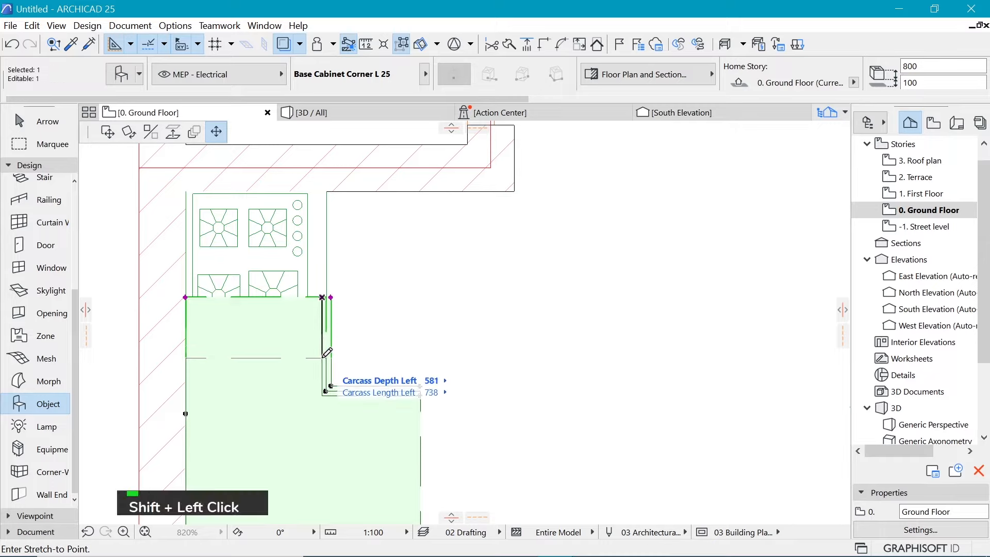
{"action": "left_click", "coordinate": [324, 344]}
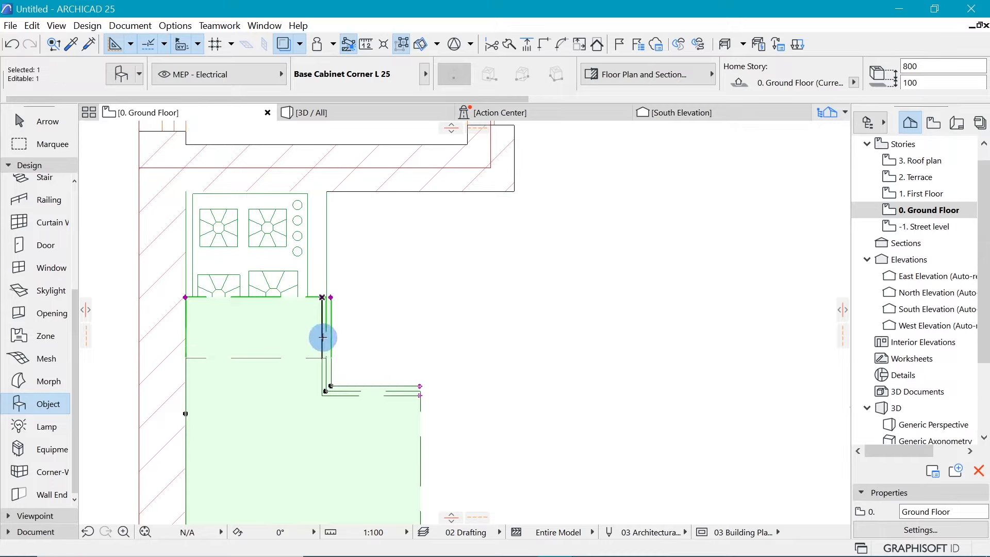
{"action": "scroll", "coordinate": [317, 337], "scroll_direction": "up", "scroll_amount": 2}
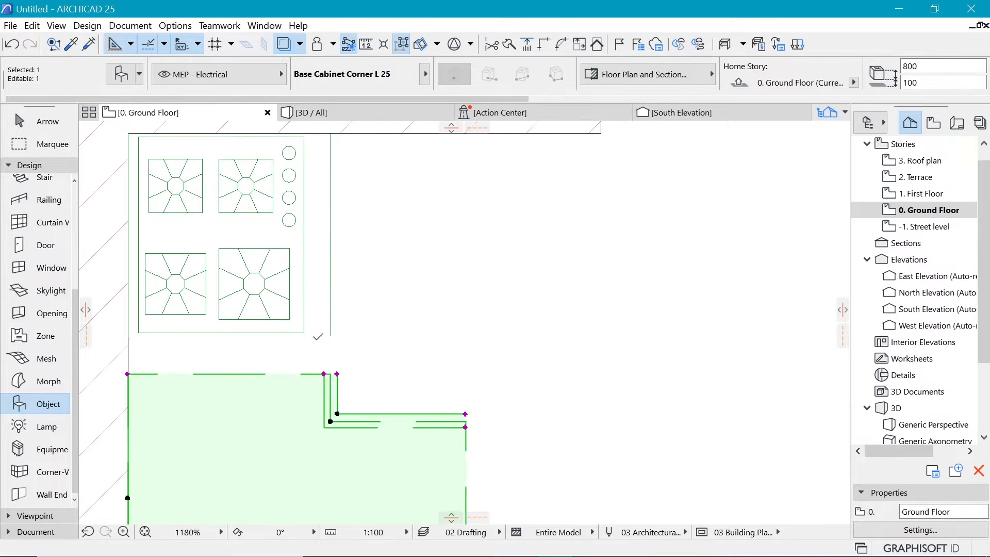
{"action": "left_click", "coordinate": [325, 374]}
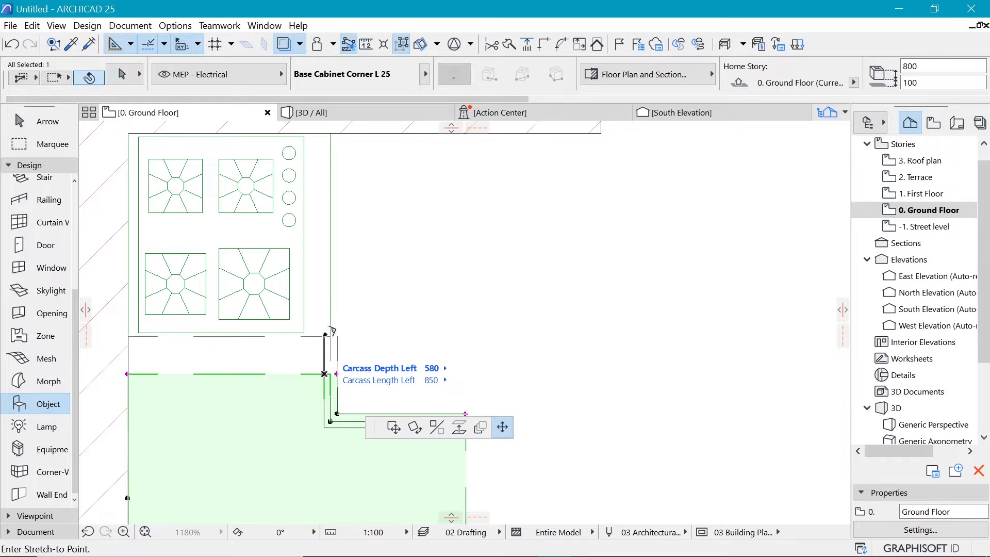
{"action": "left_click", "coordinate": [333, 326], "text": "shift"}
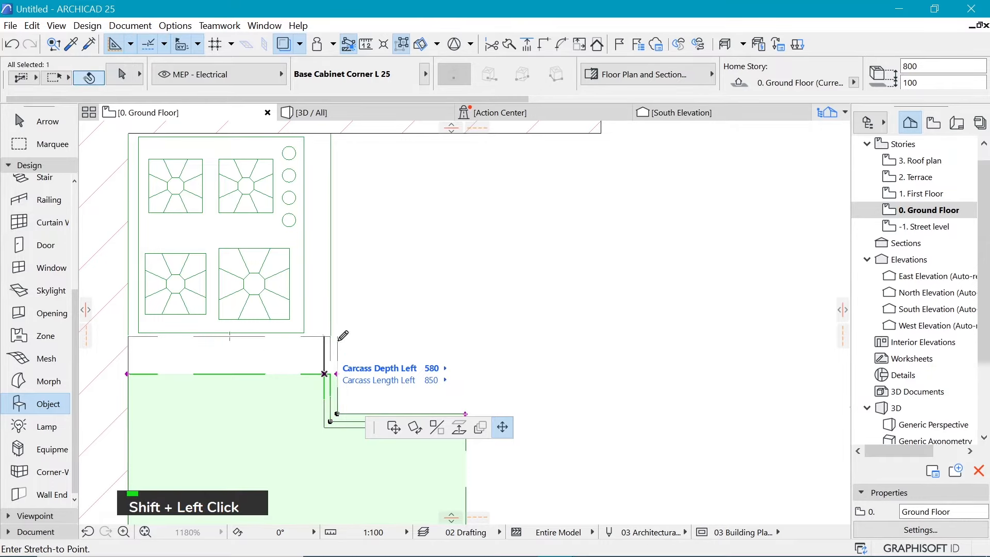
{"action": "left_click", "coordinate": [338, 335]}
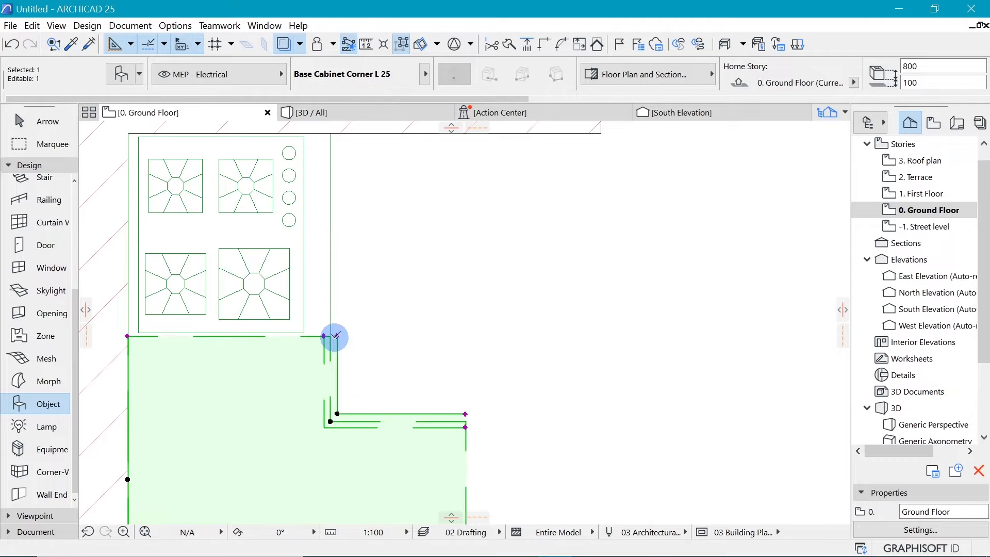
{"action": "scroll", "coordinate": [244, 364], "scroll_direction": "down", "scroll_amount": 1}
{"action": "scroll", "coordinate": [245, 364], "scroll_direction": "down", "scroll_amount": 3}
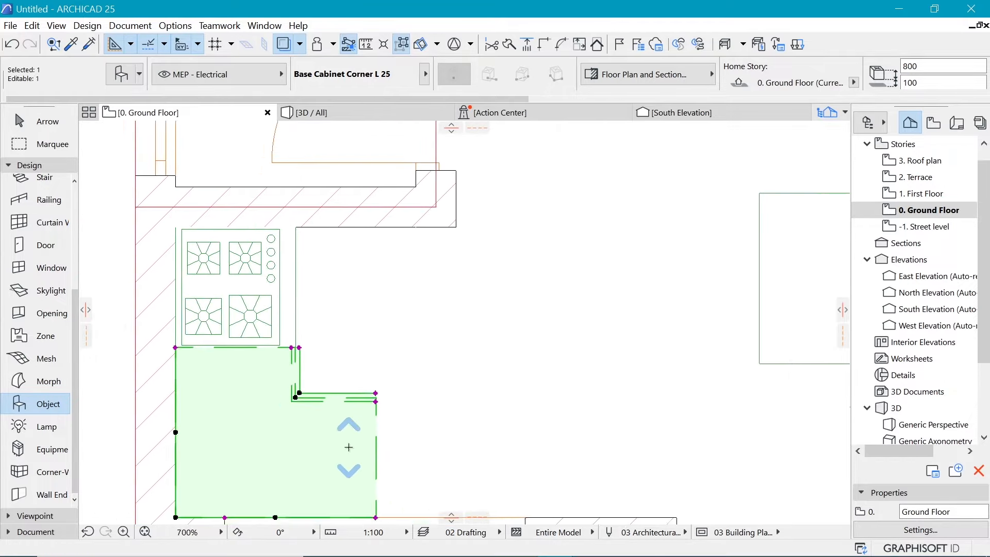
{"action": "key", "text": "Escape"}
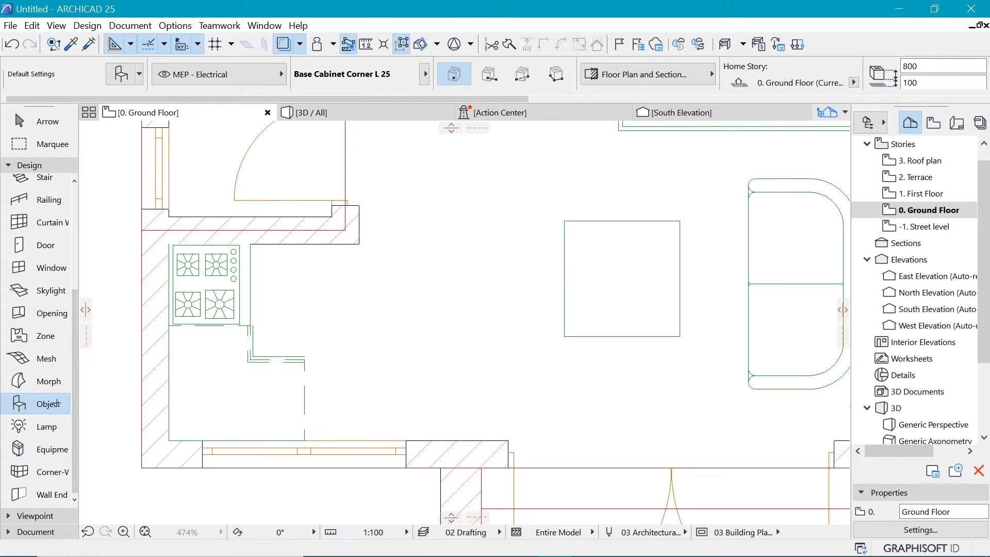
Choose Base Cabinet Block 25 from the cabinet results and accept the object settings
{"action": "left_click", "coordinate": [23, 408]}
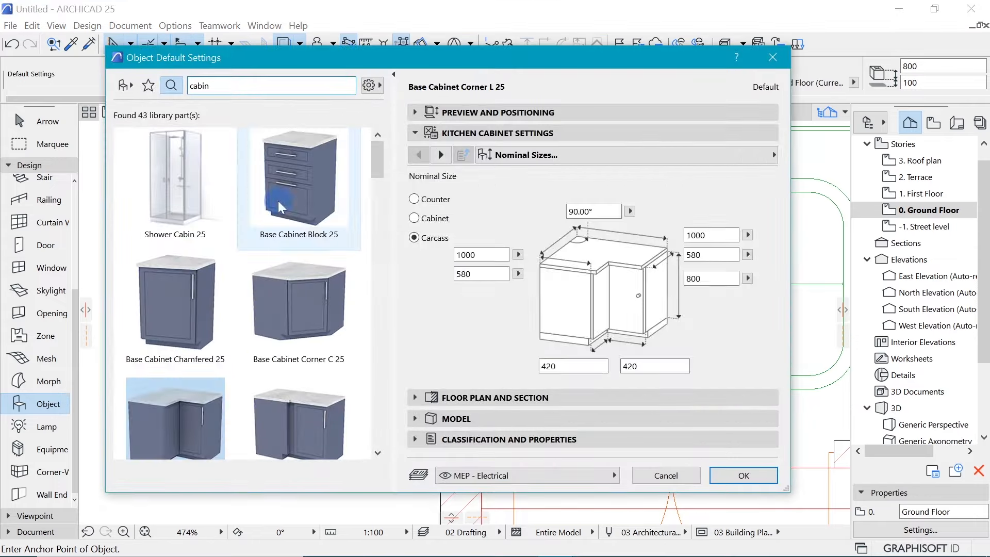
{"action": "left_click", "coordinate": [297, 216]}
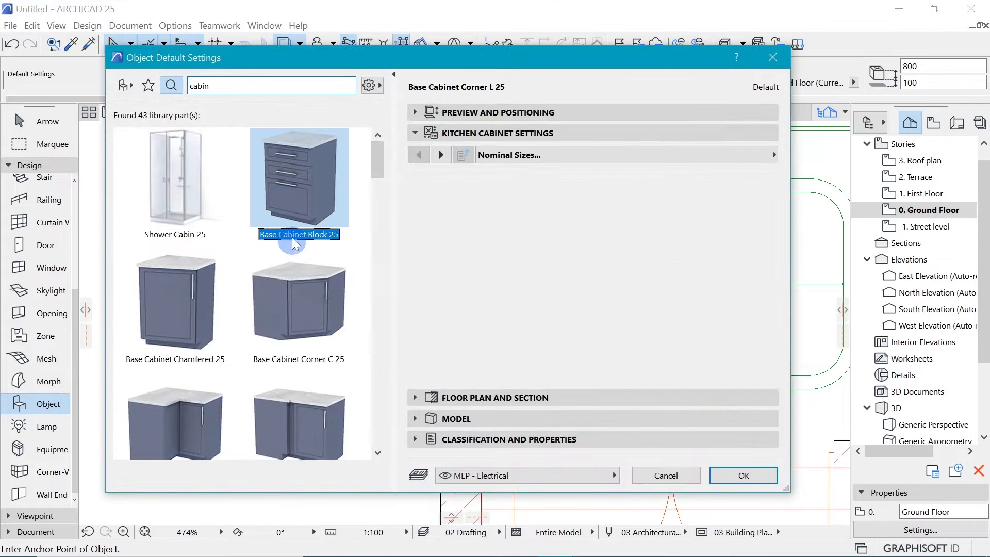
{"action": "left_click", "coordinate": [732, 477]}
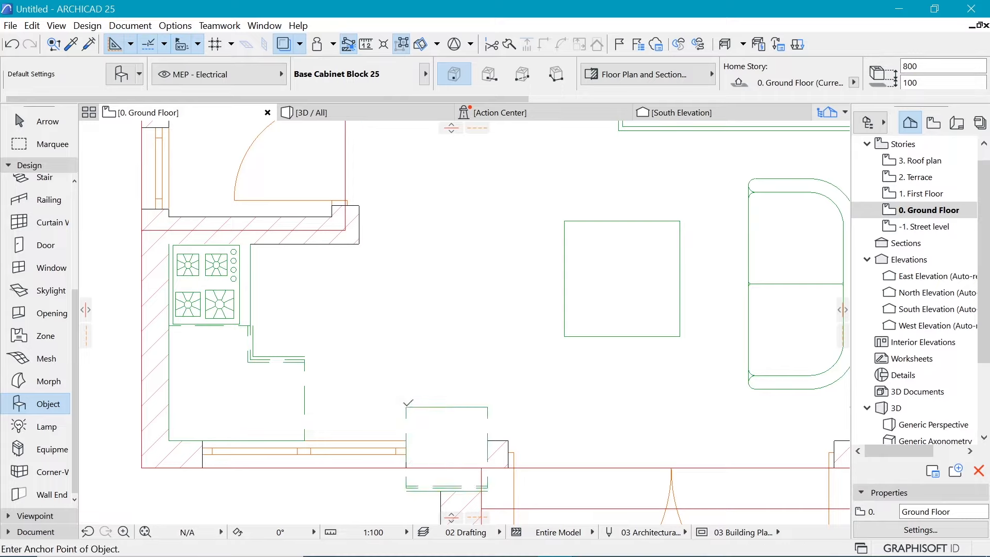
Mirror the newly placed base cabinet block about its upper edge so that it projects into the room
{"action": "left_click", "coordinate": [406, 407], "text": "shift"}
{"action": "left_click", "coordinate": [406, 407], "text": "shift"}
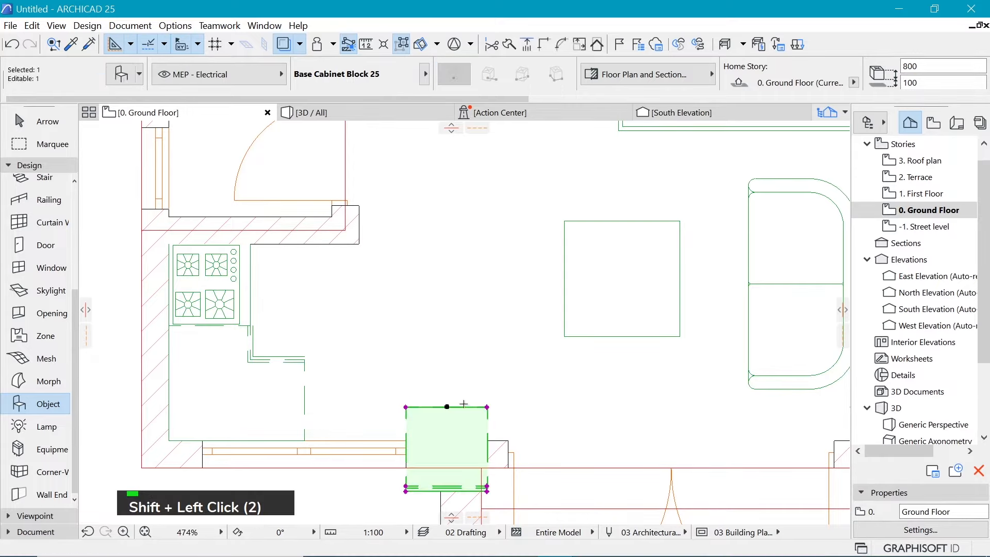
{"action": "key", "text": "ctrl+m"}
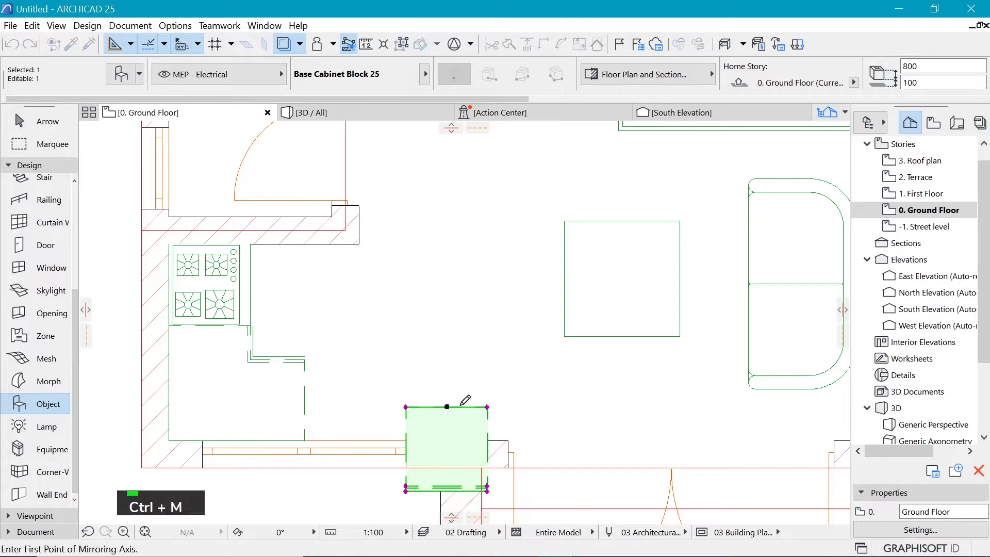
{"action": "left_click", "coordinate": [407, 407]}
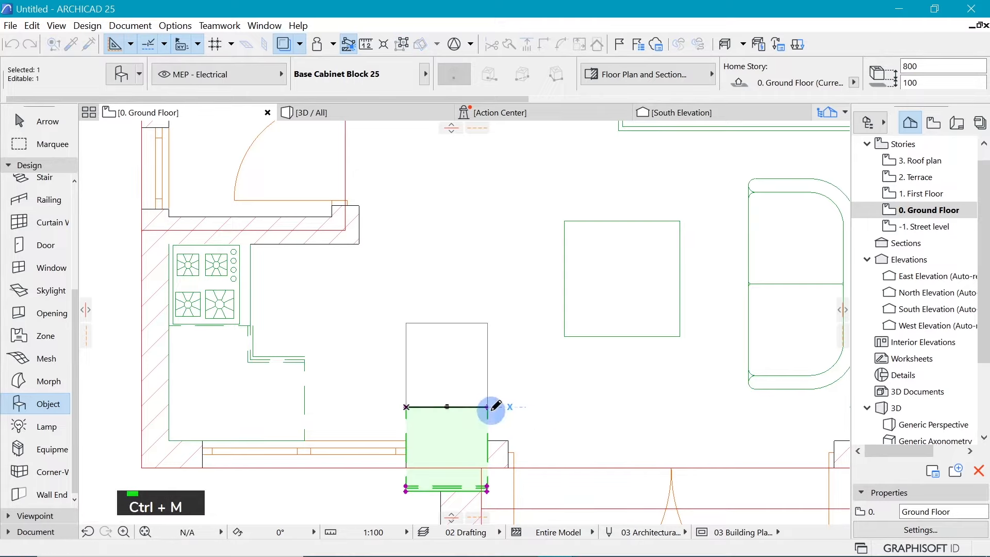
{"action": "left_click", "coordinate": [487, 406]}
Move the base cabinet block to the inner wall corner beside the double door and stretch it to the corner cabinet, giving a carcass width of 1500
{"action": "key", "text": "ctrl+d"}
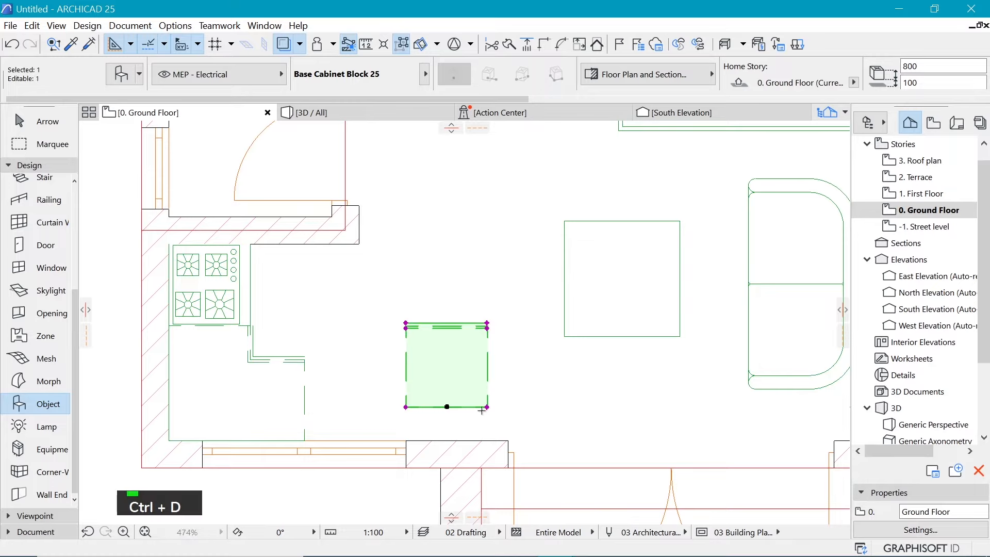
{"action": "left_click", "coordinate": [487, 406]}
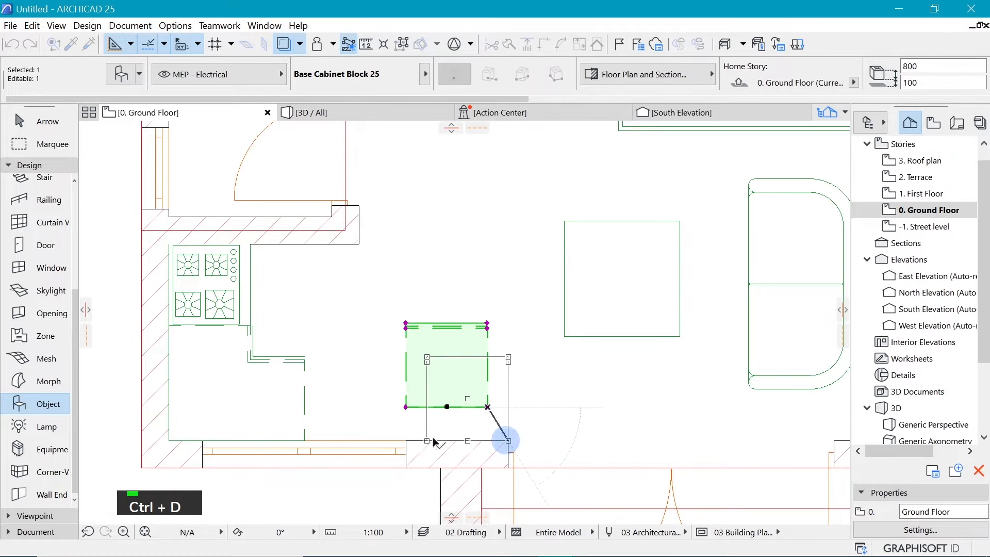
{"action": "left_click", "coordinate": [508, 441]}
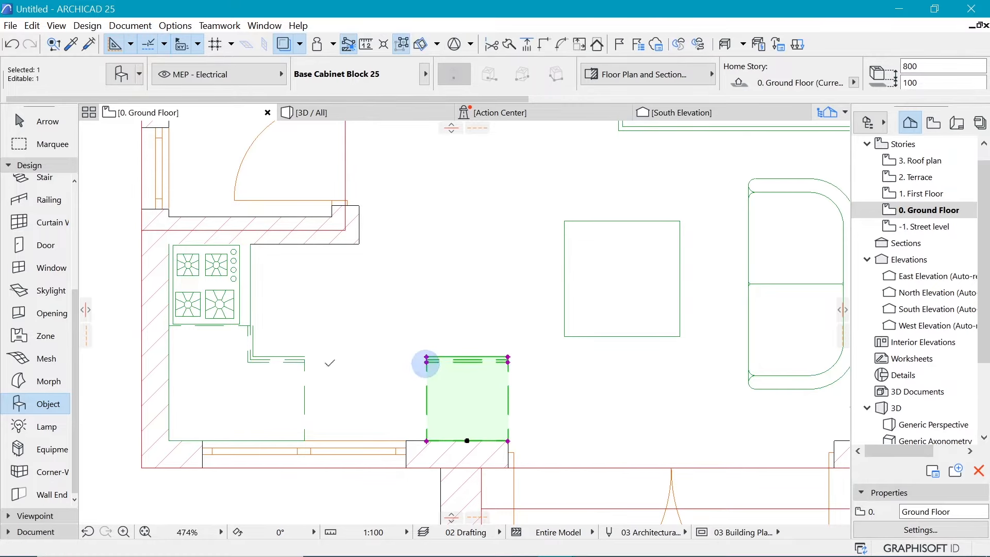
{"action": "left_click", "coordinate": [426, 361]}
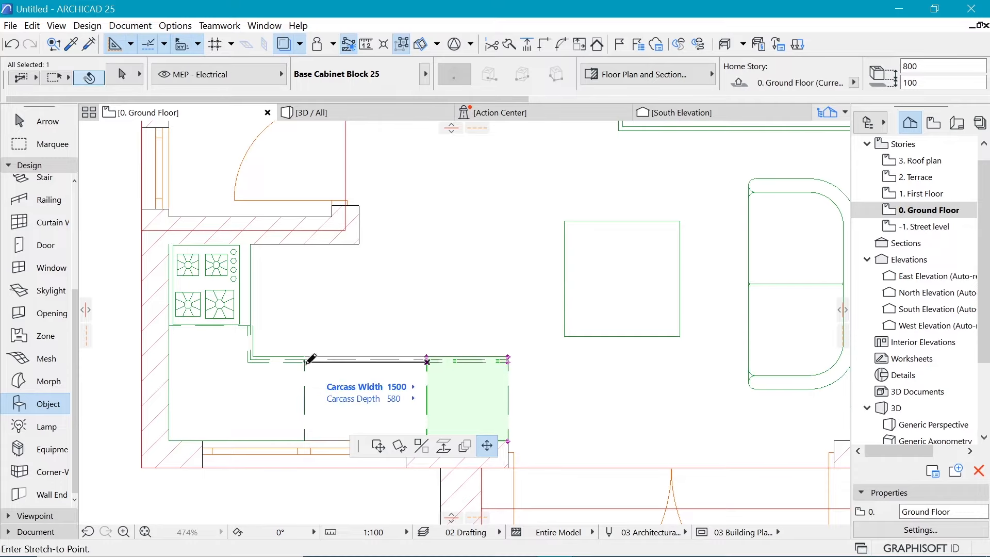
{"action": "left_click", "coordinate": [306, 364], "text": "shift"}
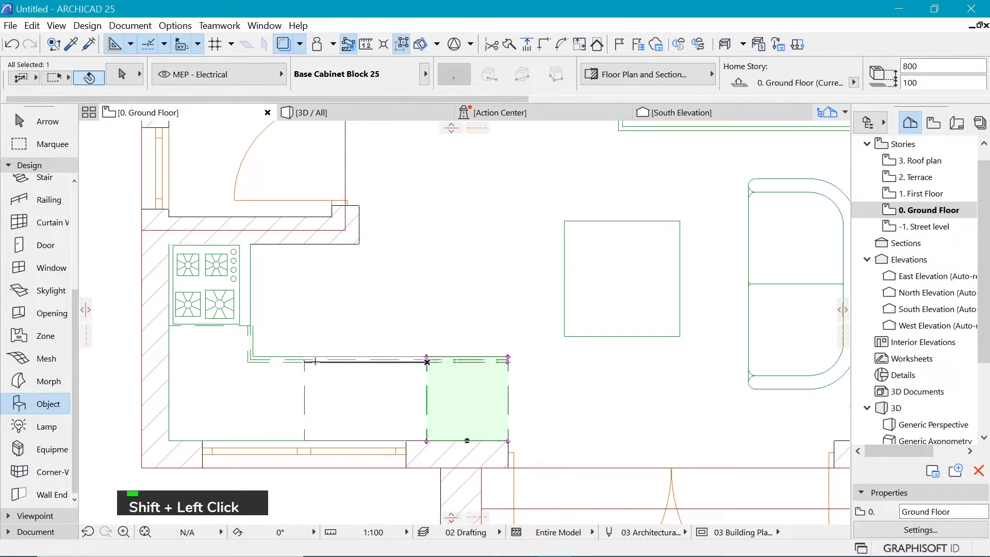
{"action": "key", "text": "Escape"}
Open the selection settings of the stretched base cabinet block and set its nominal size to Cabinet
{"action": "scroll", "coordinate": [281, 434], "scroll_direction": "down", "scroll_amount": 3}
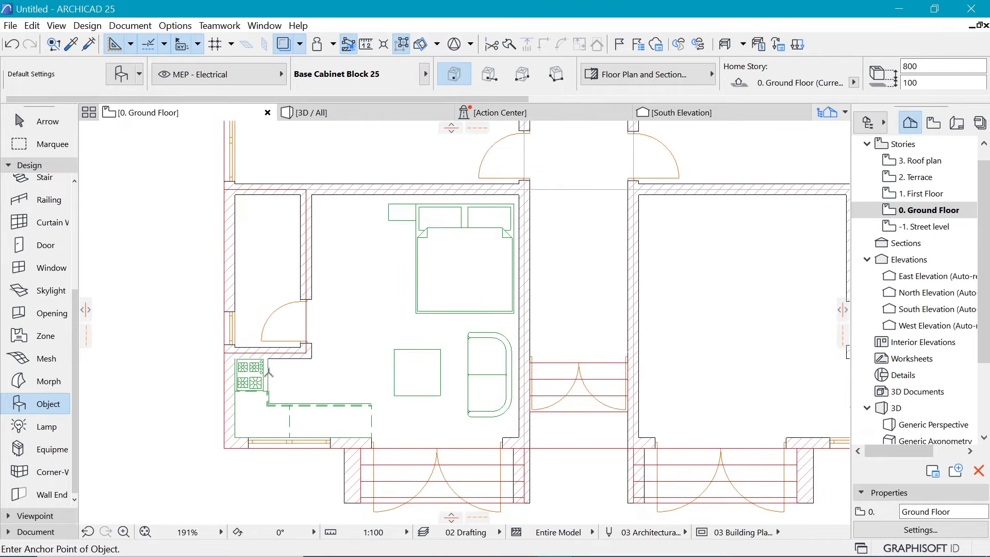
{"action": "scroll", "coordinate": [310, 396], "scroll_direction": "up", "scroll_amount": 2}
{"action": "left_click", "coordinate": [334, 408], "text": "shift"}
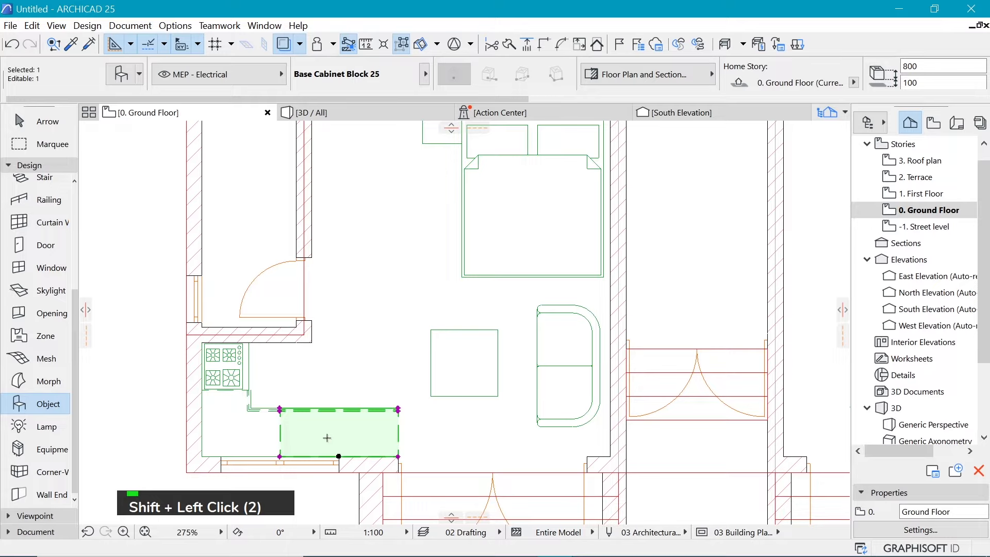
{"action": "key", "text": "ctrl+t"}
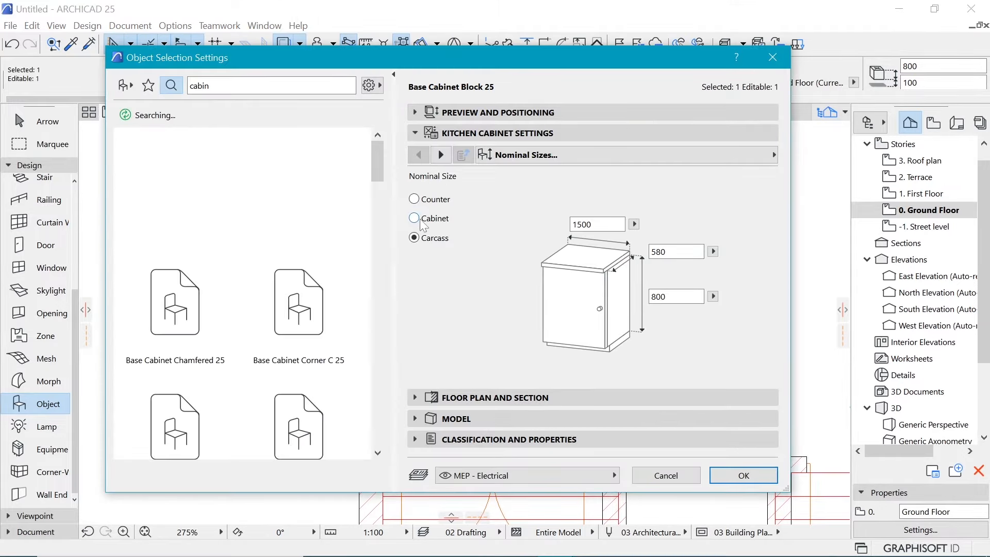
{"action": "left_click", "coordinate": [419, 219]}
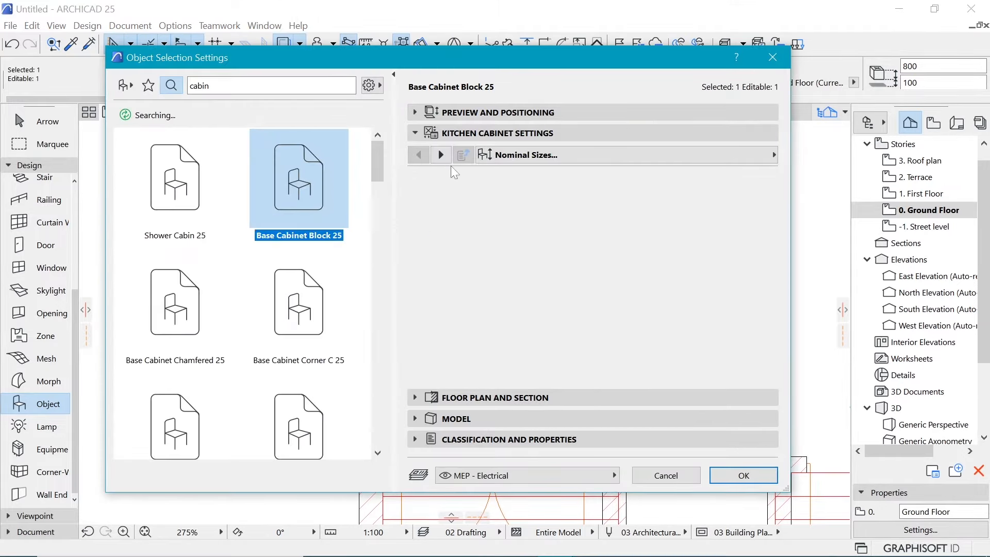
Enable a sink in the cabinet's counter components, choose Style 9 and accept the settings
{"action": "left_click", "coordinate": [607, 158]}
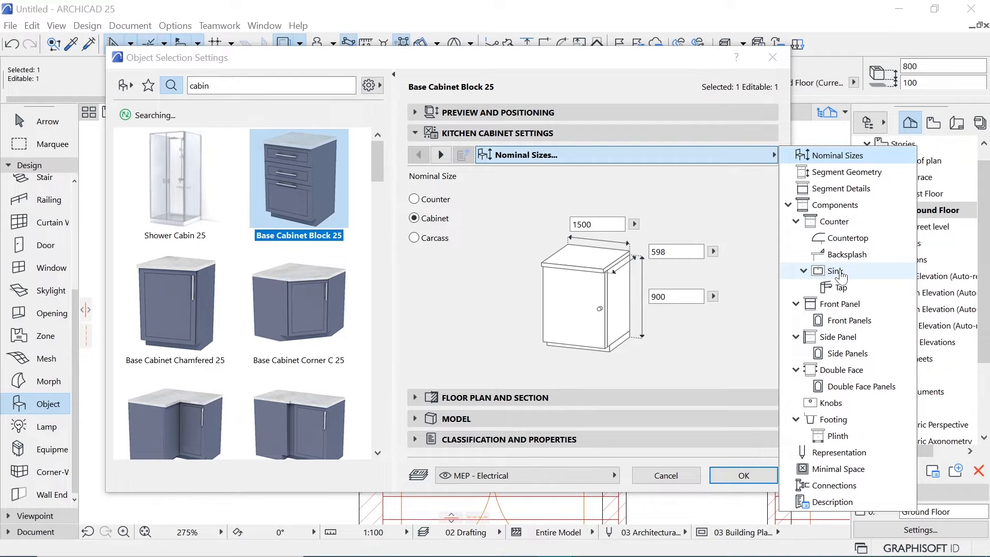
{"action": "left_click", "coordinate": [838, 273]}
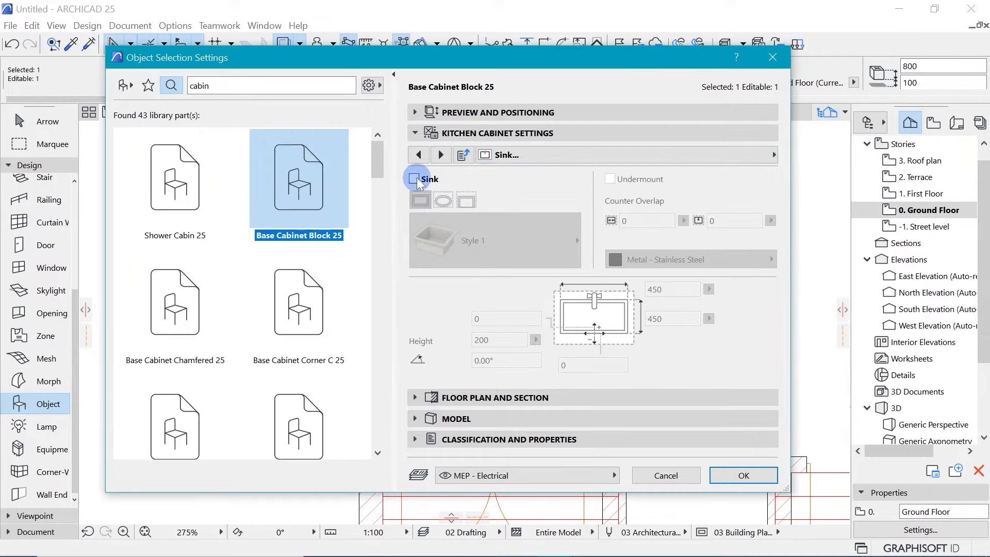
{"action": "left_click", "coordinate": [416, 179]}
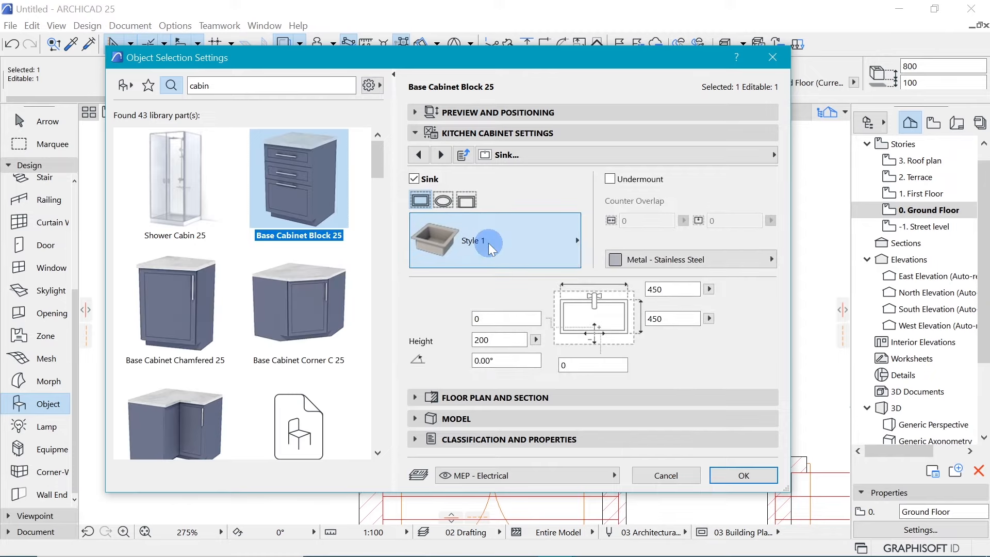
{"action": "left_click", "coordinate": [489, 246]}
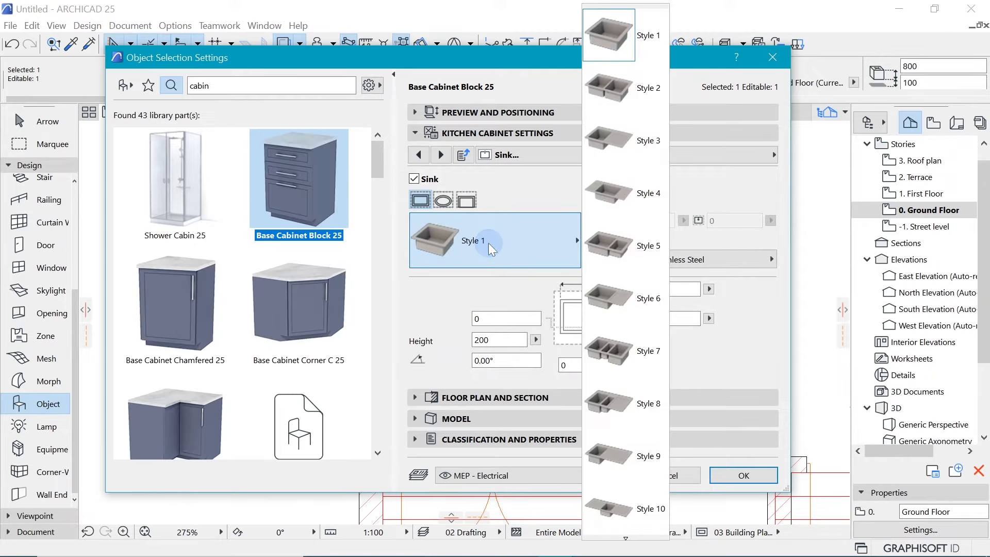
{"action": "left_click", "coordinate": [625, 467]}
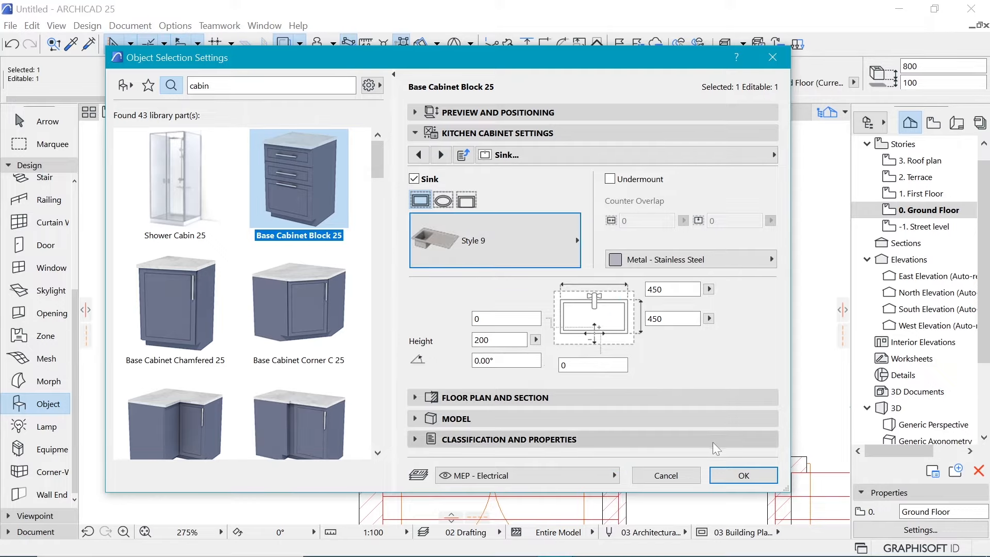
{"action": "left_click", "coordinate": [734, 479]}
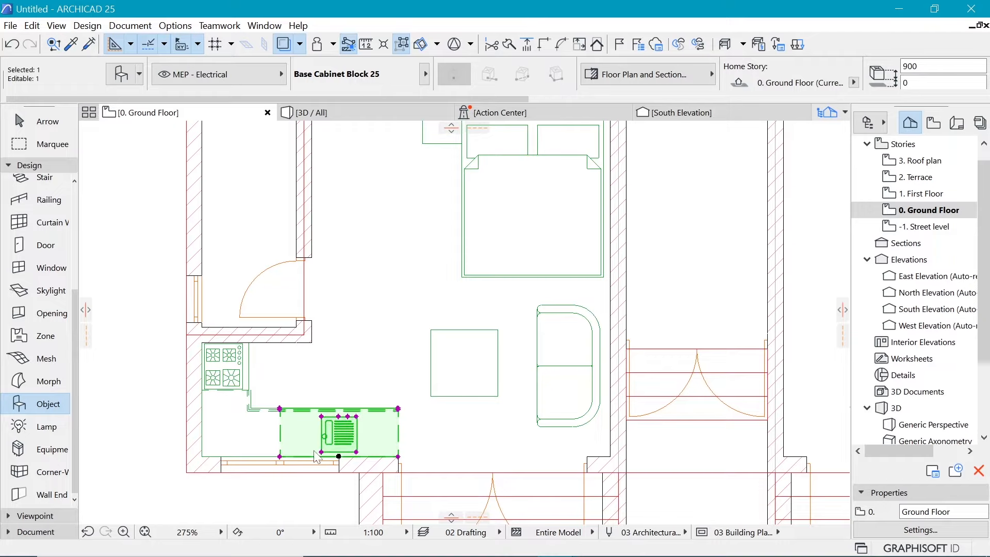
Stretch the sink on the base cabinet block to a width of 840
{"action": "scroll", "coordinate": [292, 454], "scroll_direction": "up", "scroll_amount": 5}
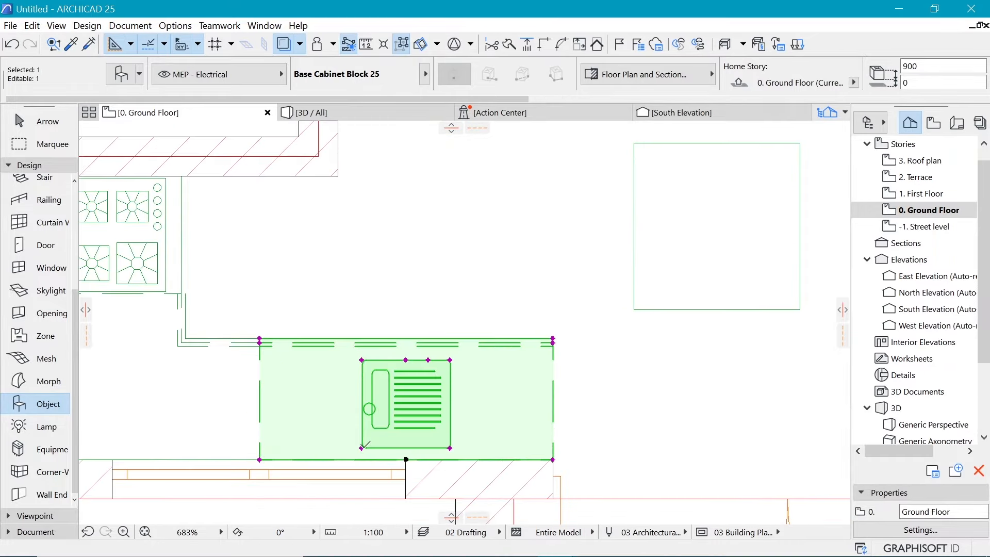
{"action": "left_click", "coordinate": [363, 447]}
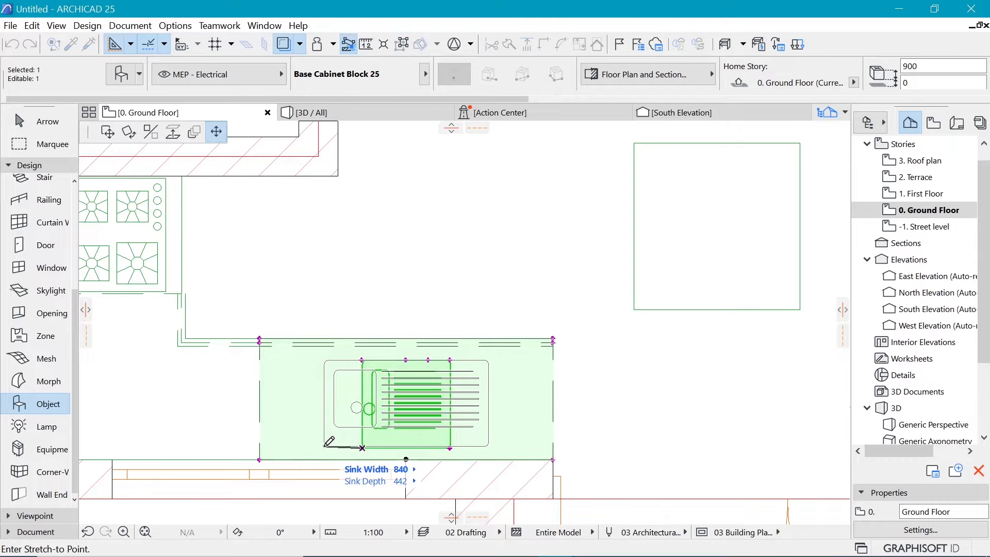
{"action": "left_click", "coordinate": [325, 446]}
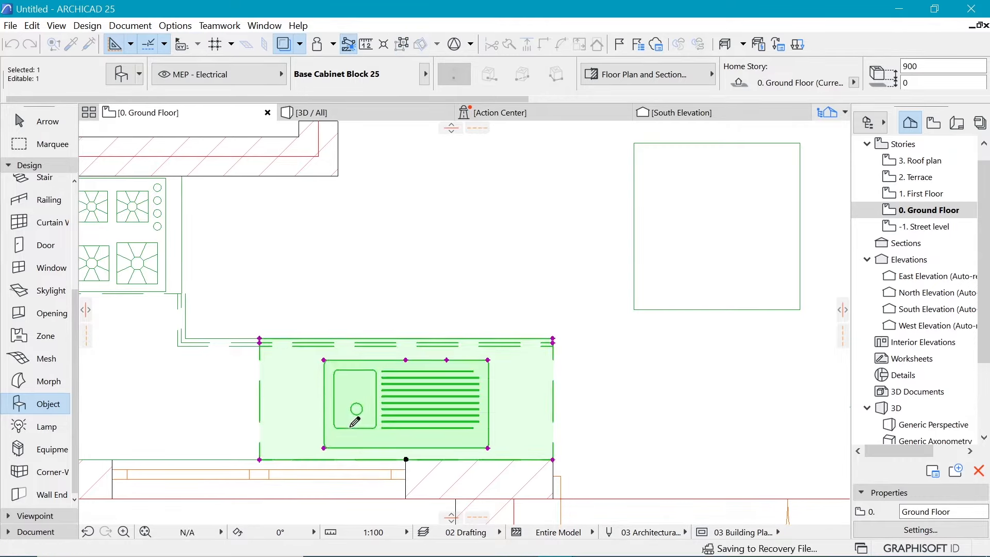
Change the cabinet's sink to Style 3 in its selection settings and accept
{"action": "key", "text": "ctrl+t"}
{"action": "key", "text": "ctrl+t"}
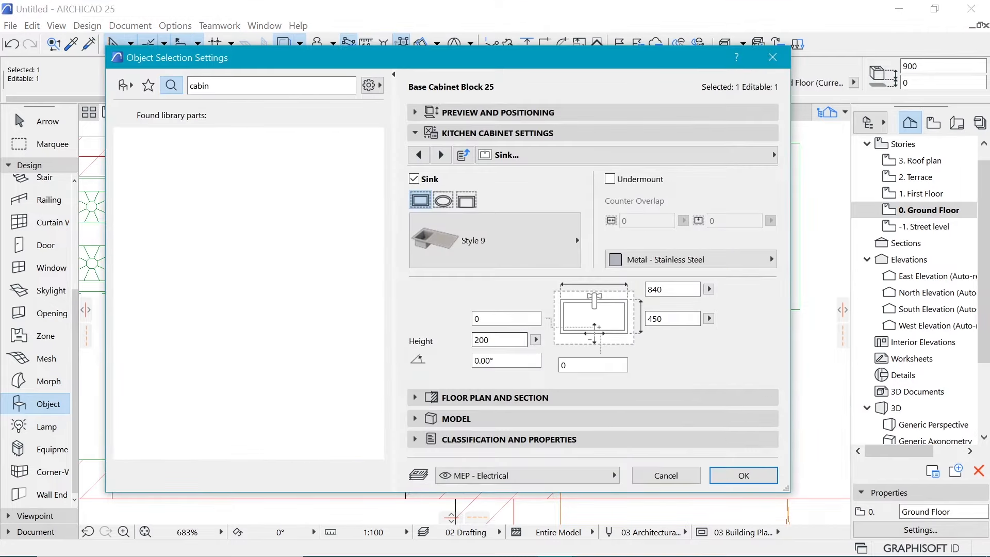
{"action": "left_click", "coordinate": [550, 256]}
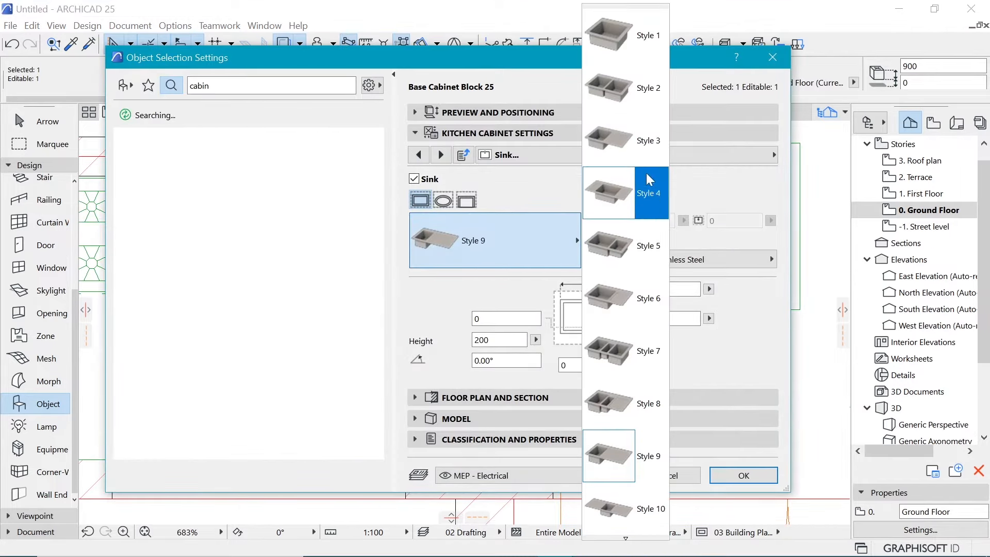
{"action": "left_click", "coordinate": [645, 153]}
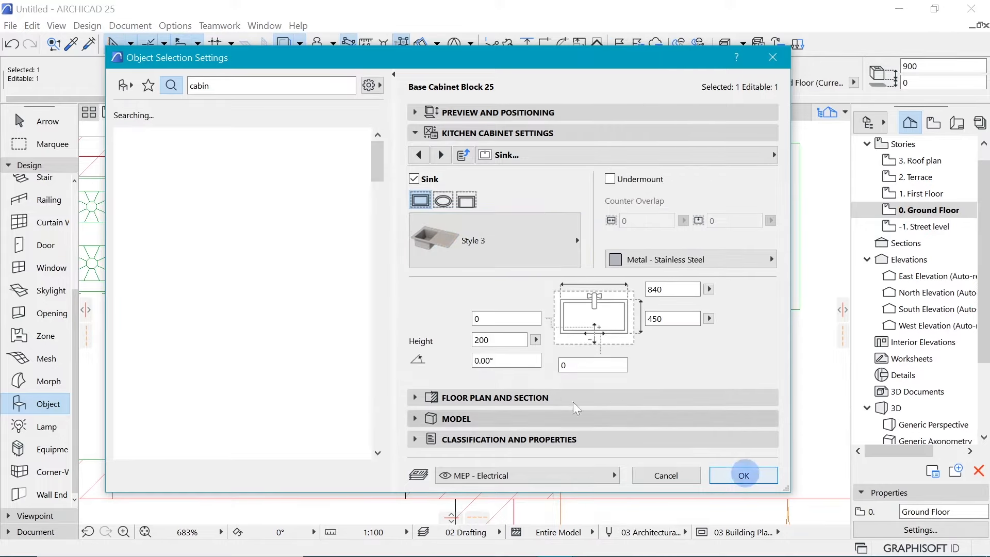
{"action": "key", "text": "Return"}
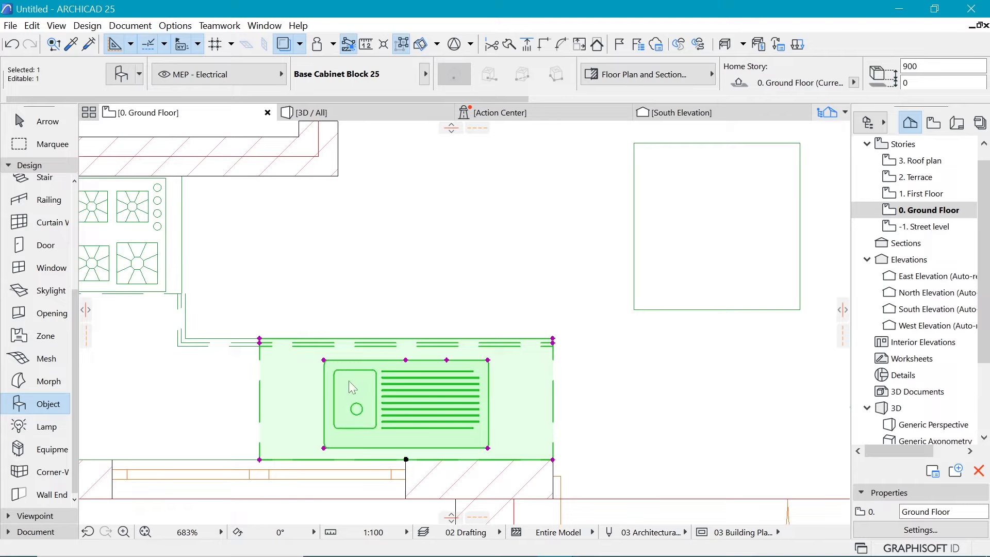
{"action": "left_click_drag", "start_coordinate": [349, 381], "coordinate": [376, 379]}
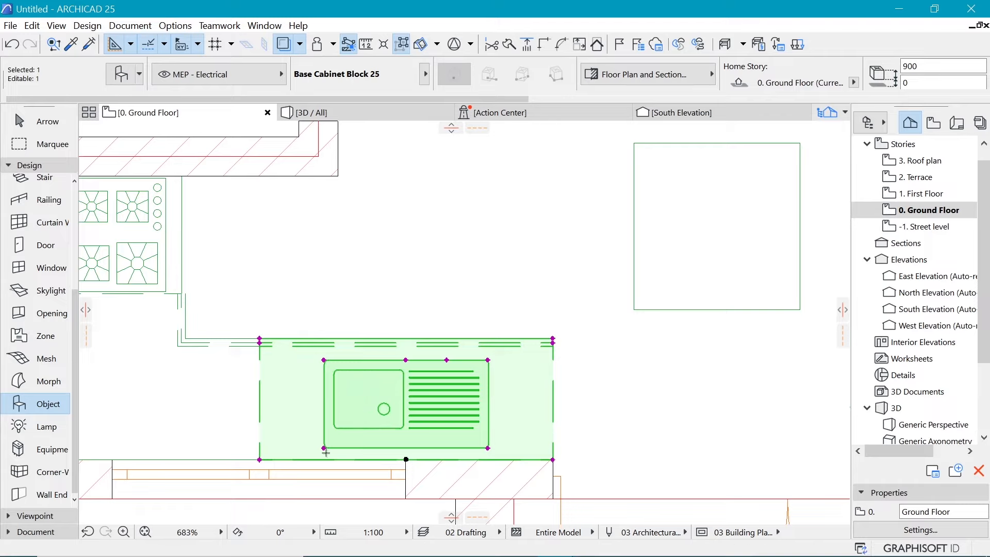
Narrow the sink slightly and shift it along the counter toward the corner cabinet, with an X offset of about -214
{"action": "left_click", "coordinate": [489, 359]}
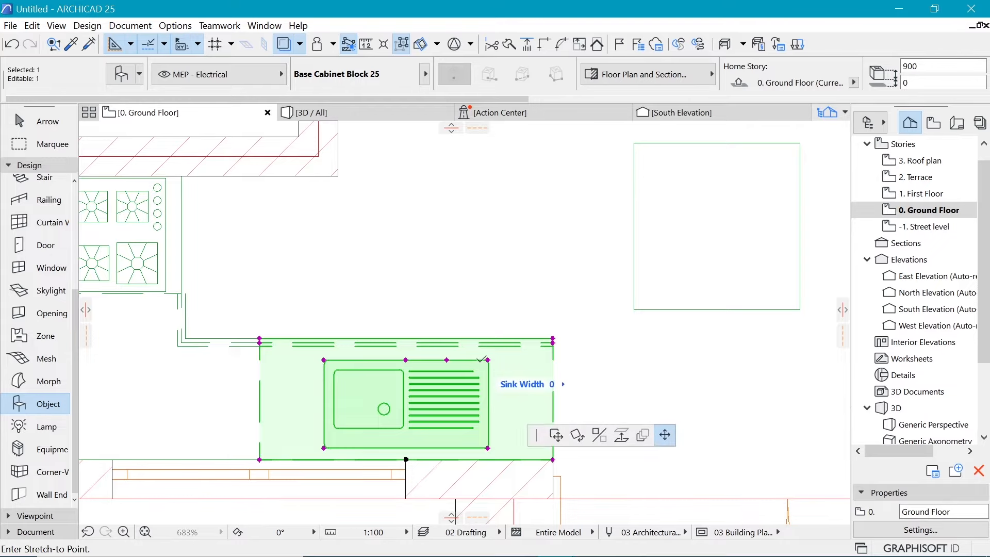
{"action": "left_click", "coordinate": [476, 361]}
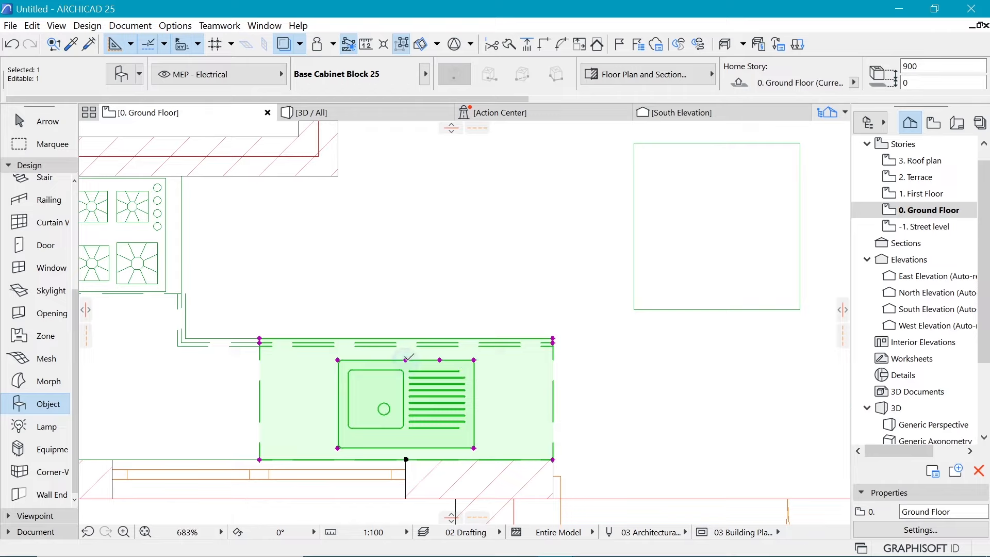
{"action": "left_click", "coordinate": [408, 359]}
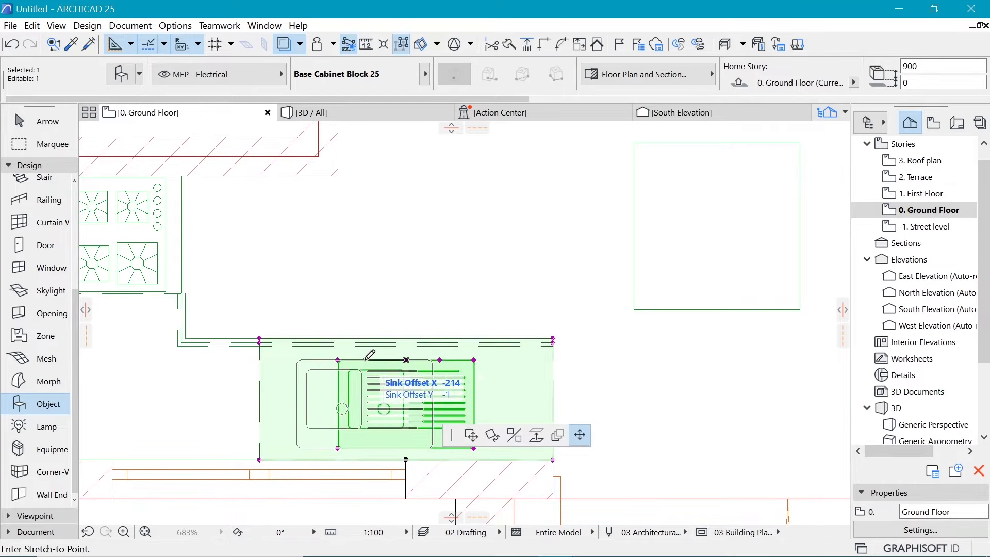
{"action": "left_click", "coordinate": [366, 360]}
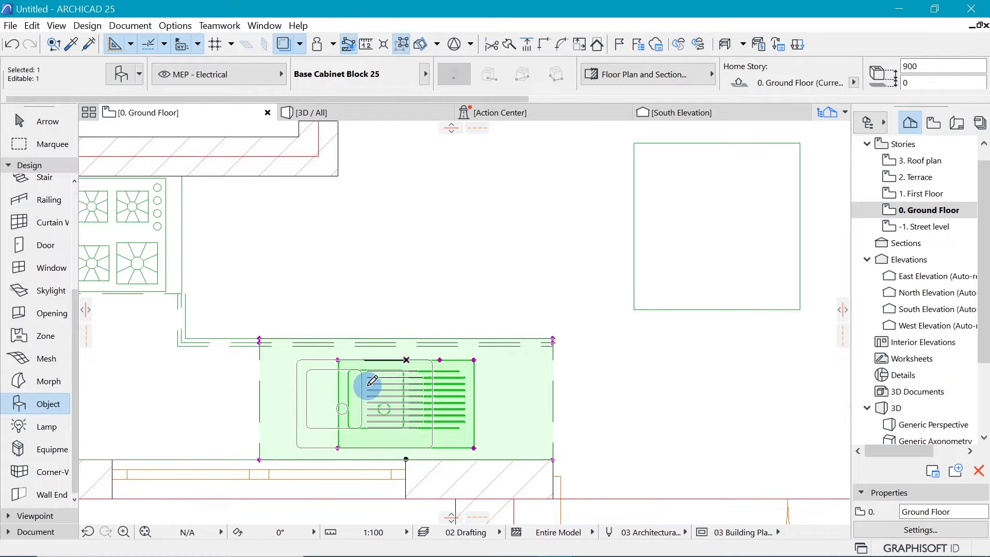
Deselect the base cabinet and search the object library for "wc"
{"action": "scroll", "coordinate": [335, 382], "scroll_direction": "down", "scroll_amount": 2}
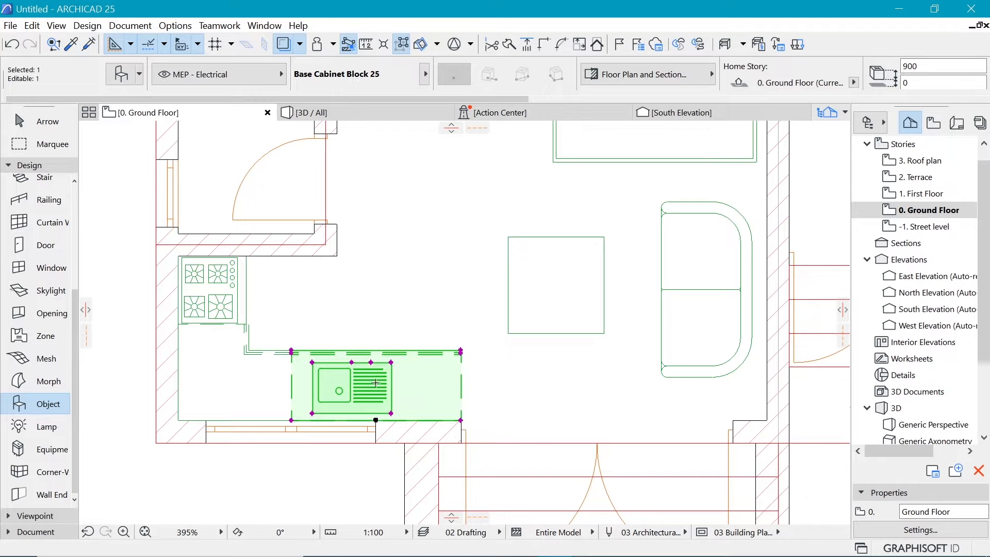
{"action": "scroll", "coordinate": [375, 383], "scroll_direction": "down", "scroll_amount": 4}
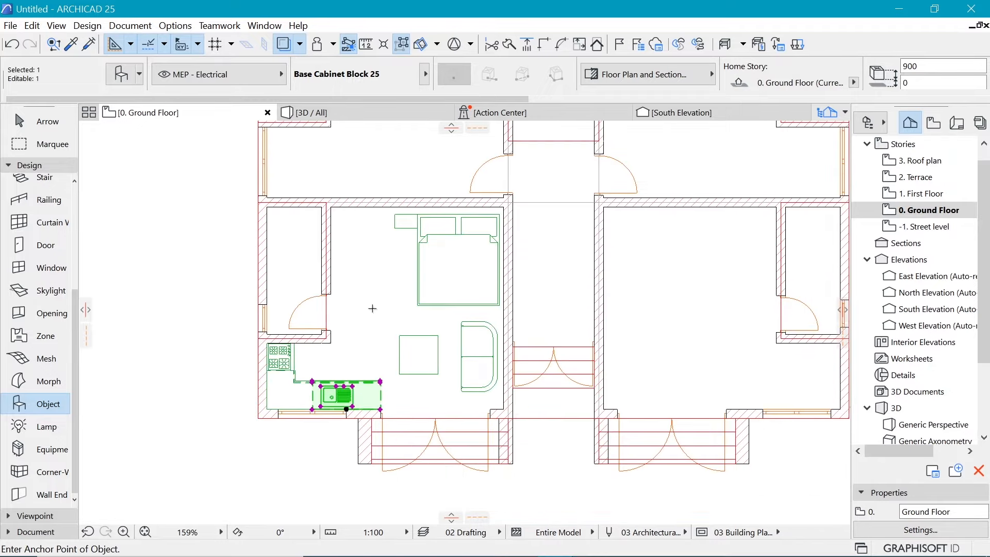
{"action": "key", "text": "Escape"}
{"action": "scroll", "coordinate": [376, 246], "scroll_direction": "up", "scroll_amount": 2}
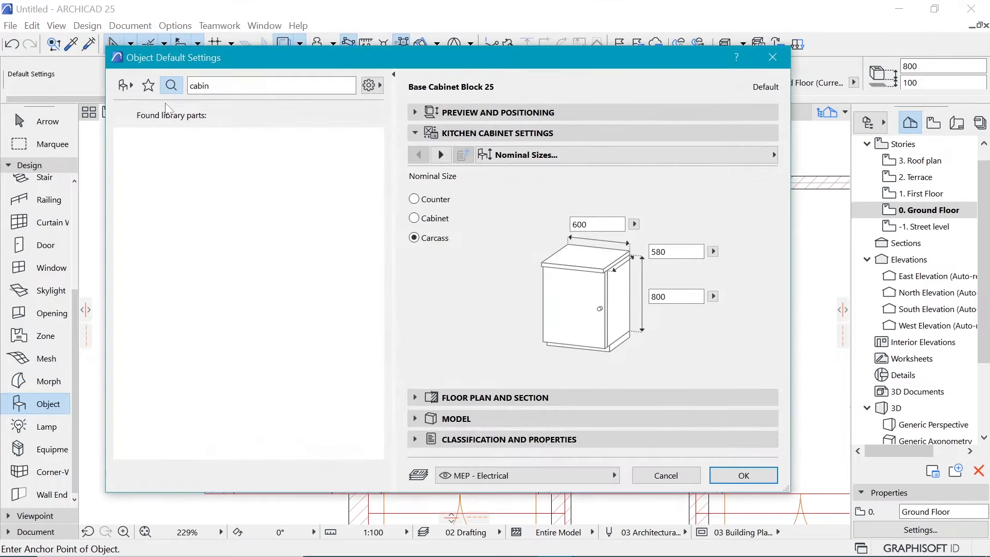
{"action": "left_click", "coordinate": [172, 86]}
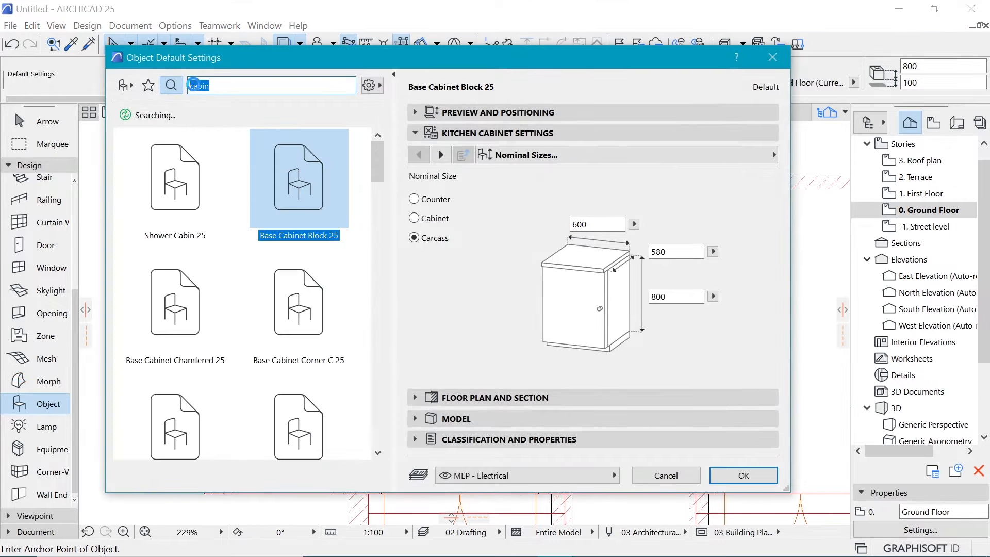
{"action": "type", "text": "wc"}
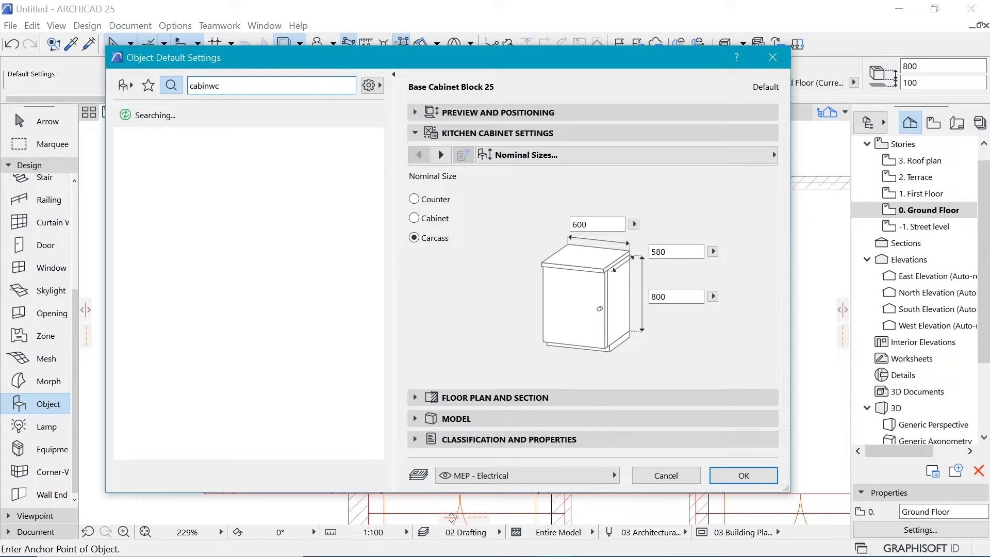
{"action": "left_click_drag", "start_coordinate": [208, 85], "coordinate": [177, 84]}
{"action": "key", "text": "BackSpace"}
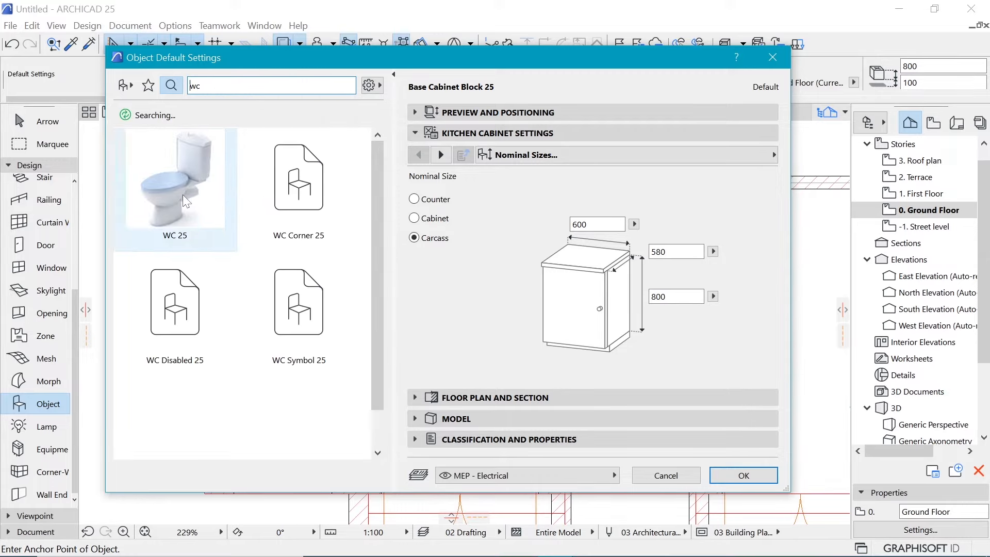
Choose WC 25 with its floor-mounted bowl and place it against the upper wall of the left unit's bathroom
{"action": "left_click", "coordinate": [183, 193]}
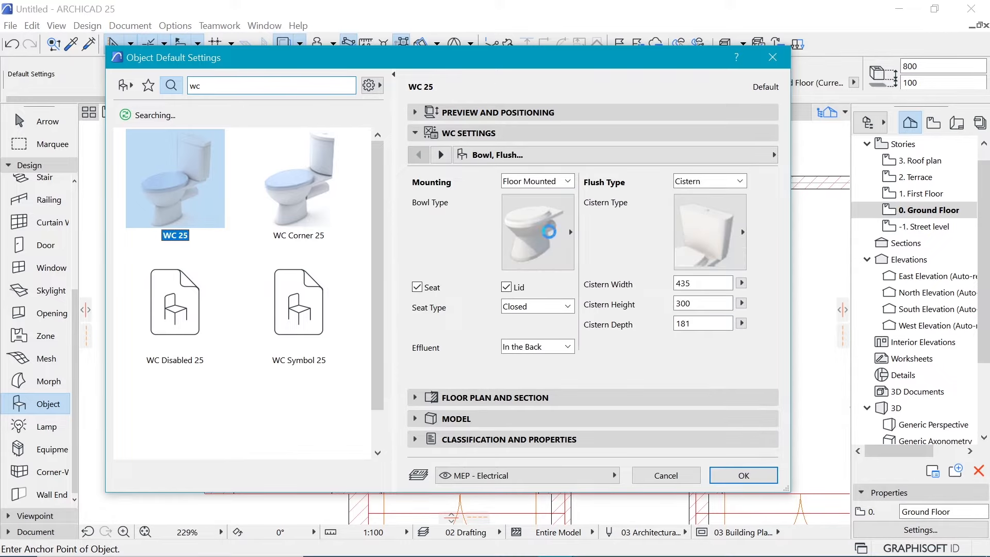
{"action": "left_click", "coordinate": [551, 235]}
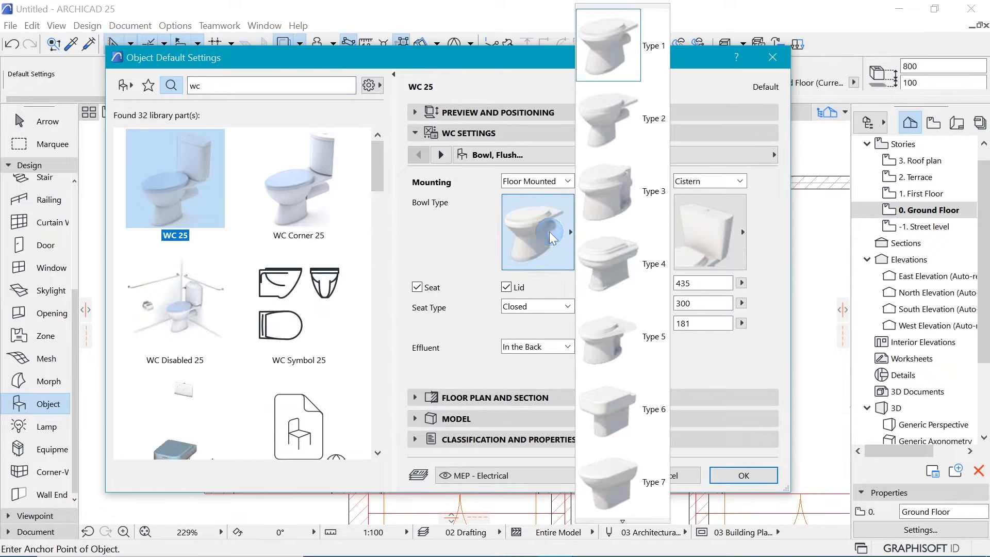
{"action": "left_click", "coordinate": [551, 235]}
{"action": "left_click", "coordinate": [744, 475]}
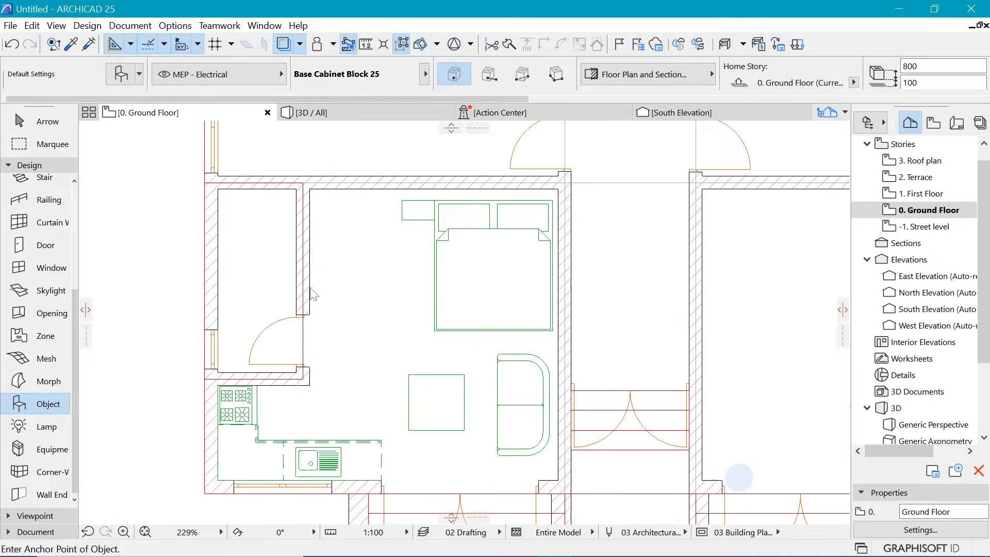
{"action": "left_click", "coordinate": [250, 190]}
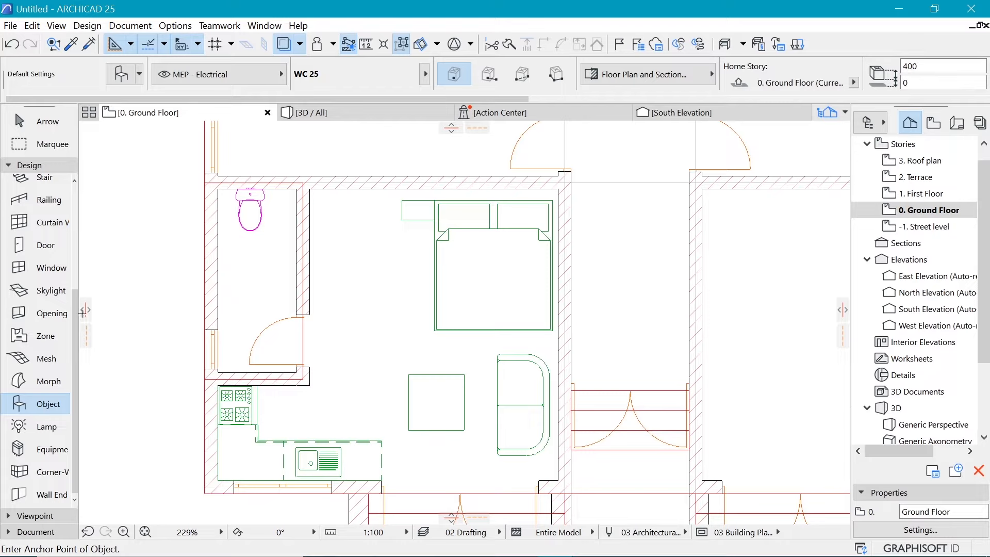
Search the object library for "shower", choose Shower Kit 25 and place it on the bathroom's outer wall above the window
{"action": "left_click", "coordinate": [19, 405]}
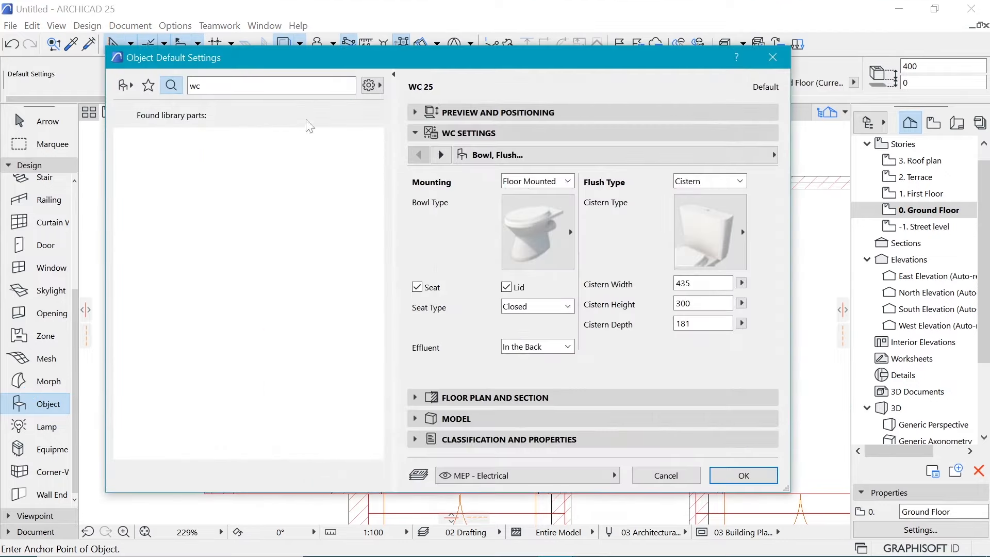
{"action": "left_click", "coordinate": [171, 86]}
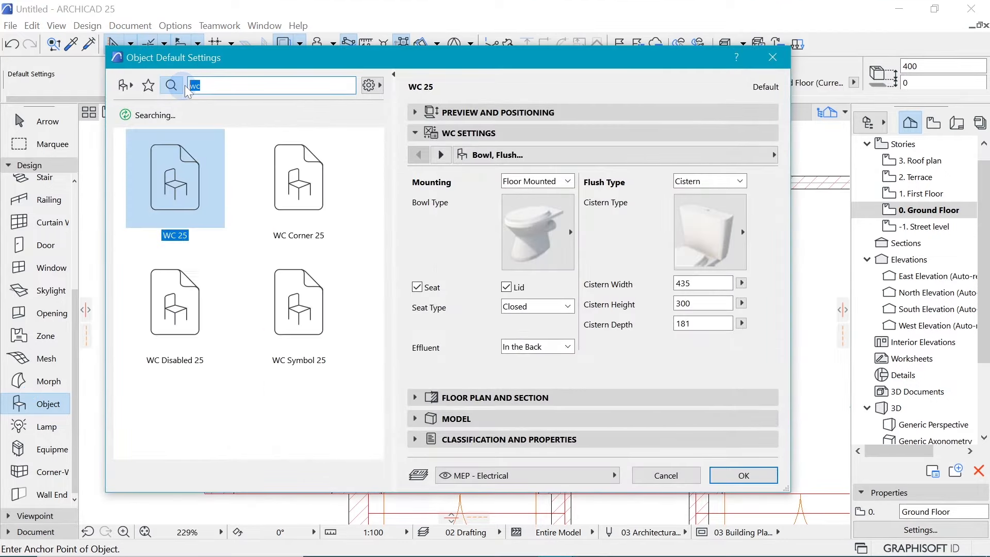
{"action": "type", "text": "wcshower"}
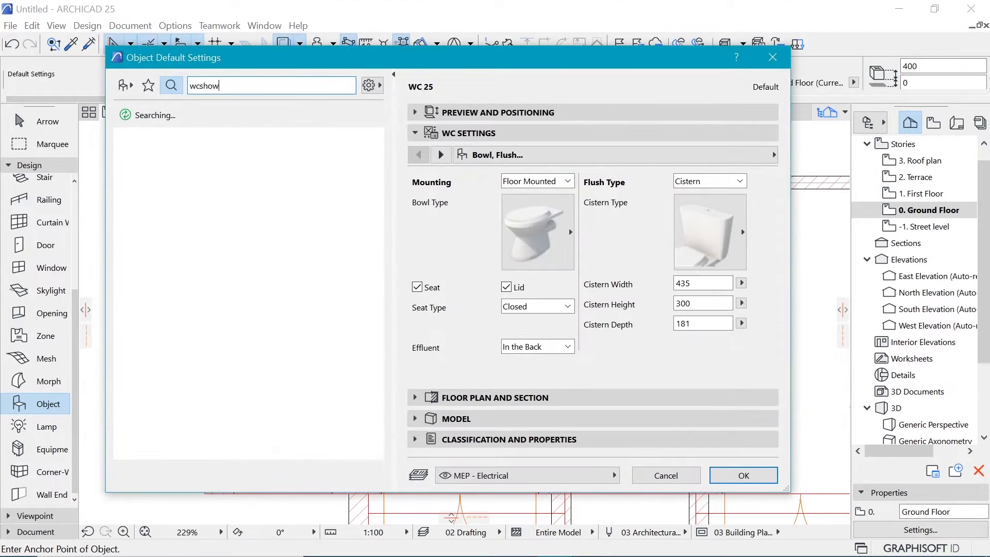
{"action": "left_click", "coordinate": [201, 87]}
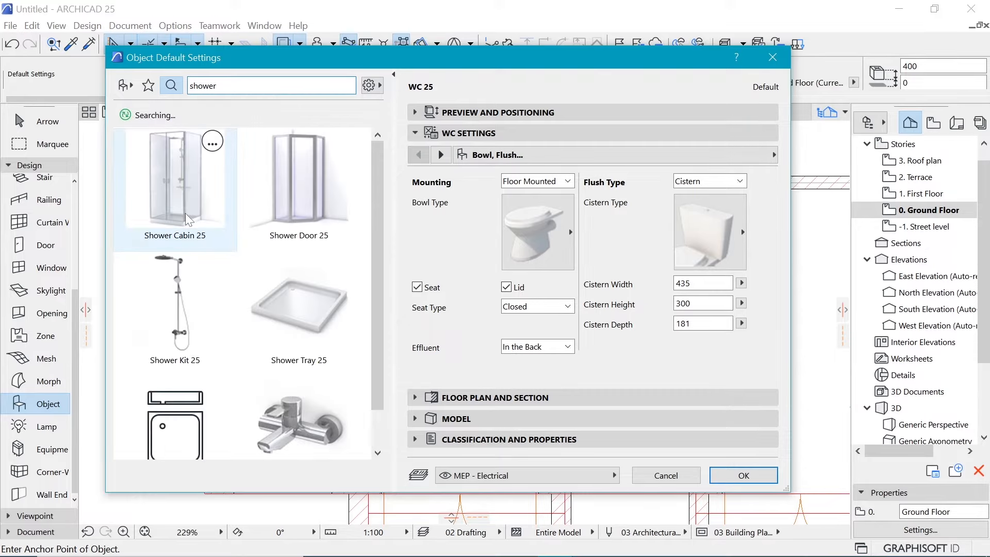
{"action": "left_click", "coordinate": [303, 188]}
{"action": "left_click", "coordinate": [194, 315]}
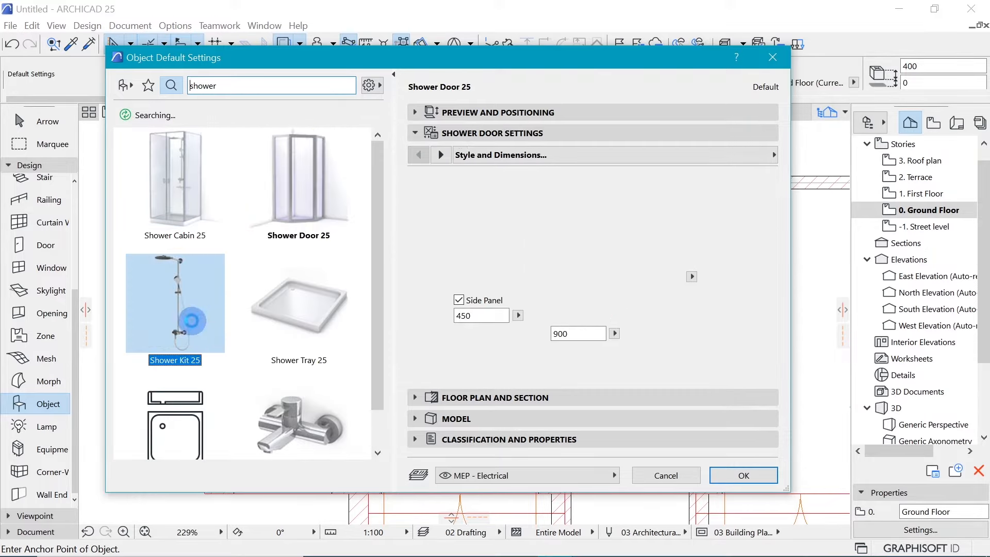
{"action": "left_click", "coordinate": [743, 475]}
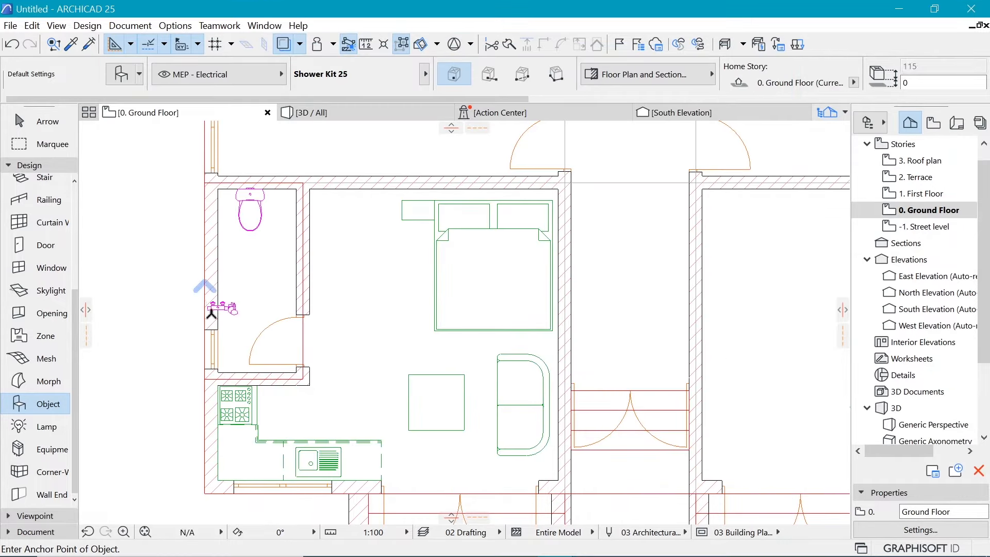
Rotate the shower kit 90° about its anchor point to align it with the bathroom's outer wall, then deselect it
{"action": "scroll", "coordinate": [211, 312], "scroll_direction": "up", "scroll_amount": 5}
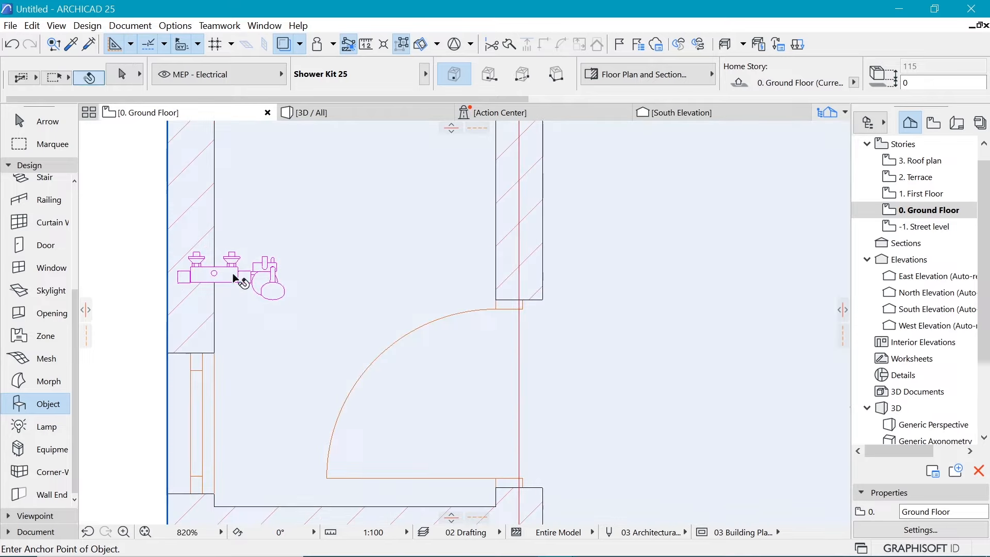
{"action": "left_click", "coordinate": [235, 277], "text": "shift"}
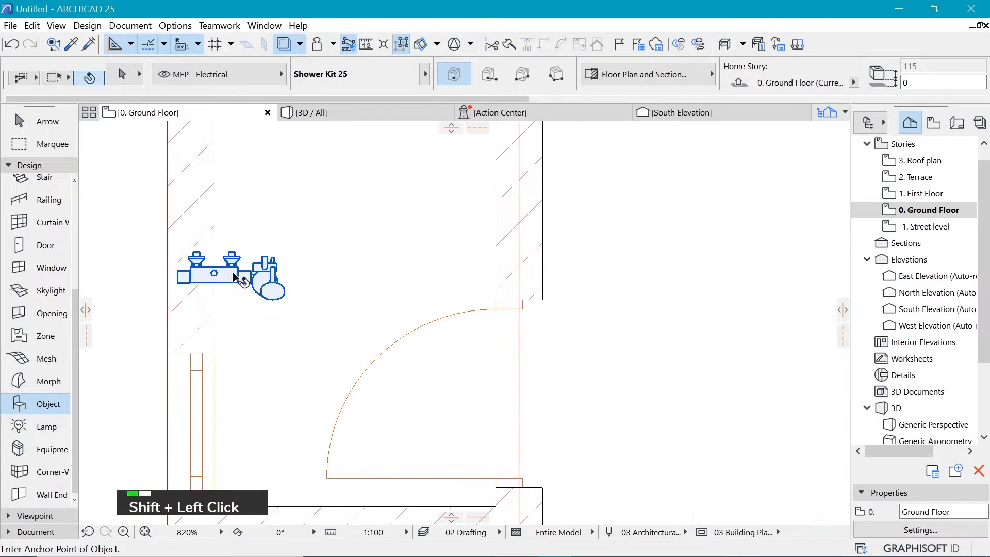
{"action": "right_click", "coordinate": [276, 194]}
{"action": "left_click", "coordinate": [349, 361]}
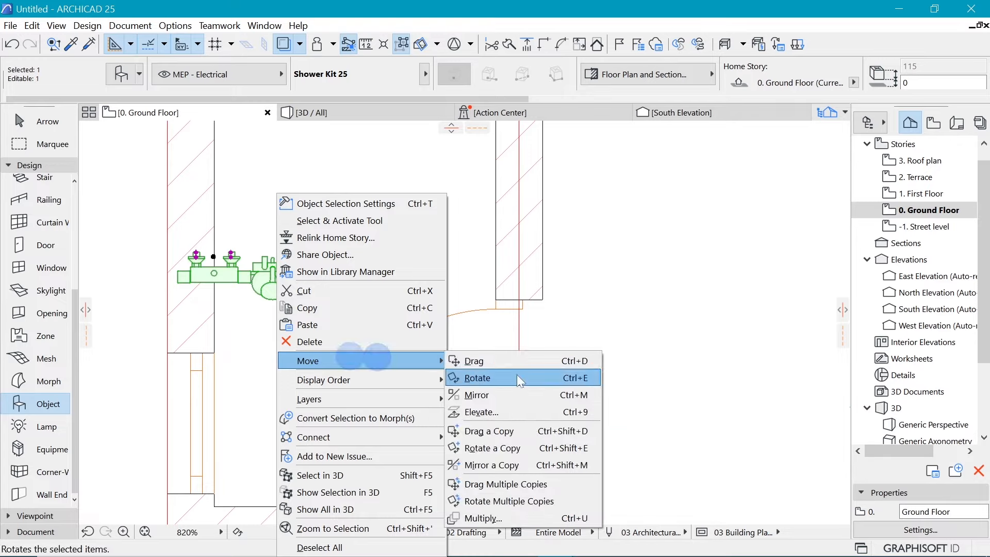
{"action": "left_click", "coordinate": [516, 378]}
{"action": "left_click", "coordinate": [230, 256]}
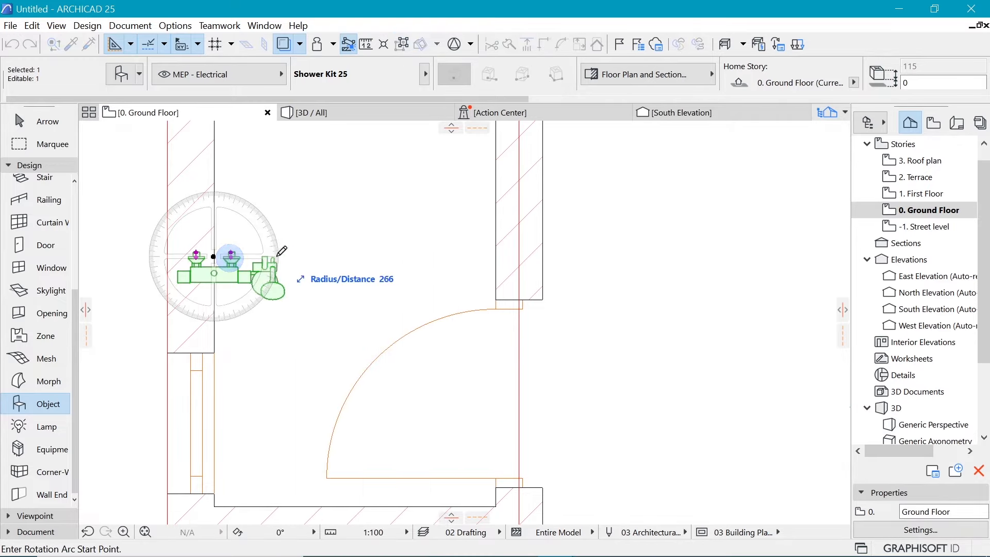
{"action": "left_click", "coordinate": [279, 256], "text": "shift"}
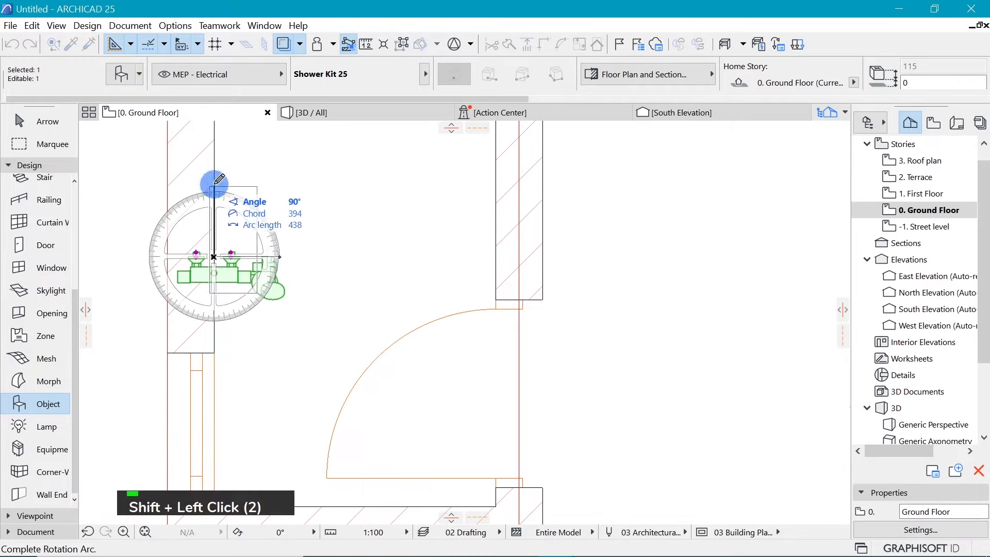
{"action": "left_click", "coordinate": [218, 181]}
{"action": "scroll", "coordinate": [207, 271], "scroll_direction": "down", "scroll_amount": 6}
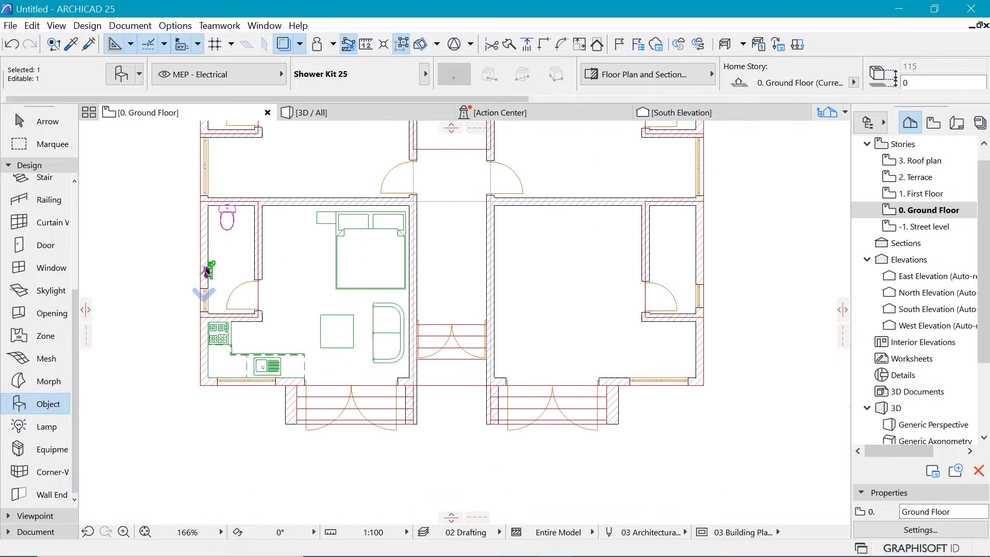
{"action": "key", "text": "Escape"}
Search the object library for "Cabin", choose Wall Cabinet Block 25 and place it at the kitchen's lower-left inner wall corner
{"action": "scroll", "coordinate": [233, 309], "scroll_direction": "up", "scroll_amount": 3}
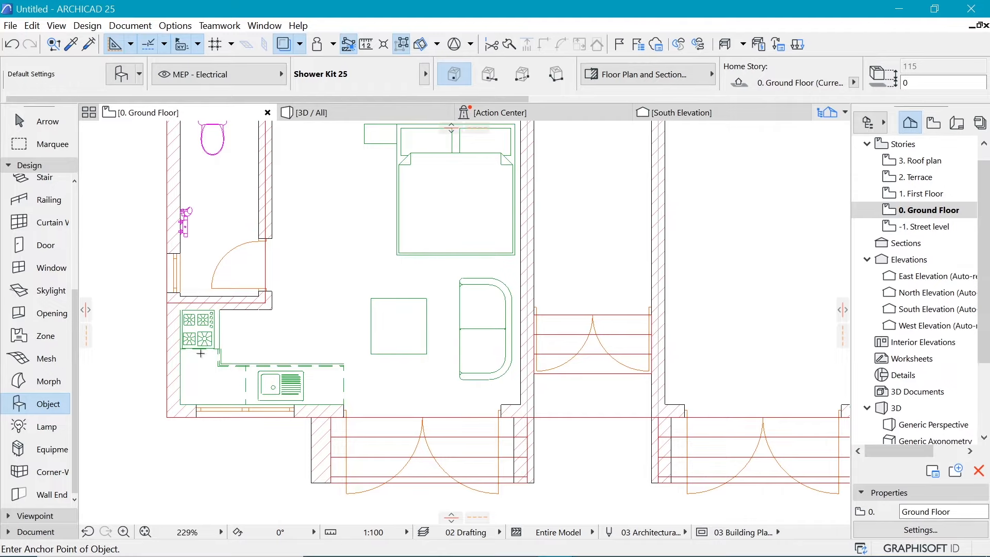
{"action": "scroll", "coordinate": [197, 397], "scroll_direction": "down", "scroll_amount": 3}
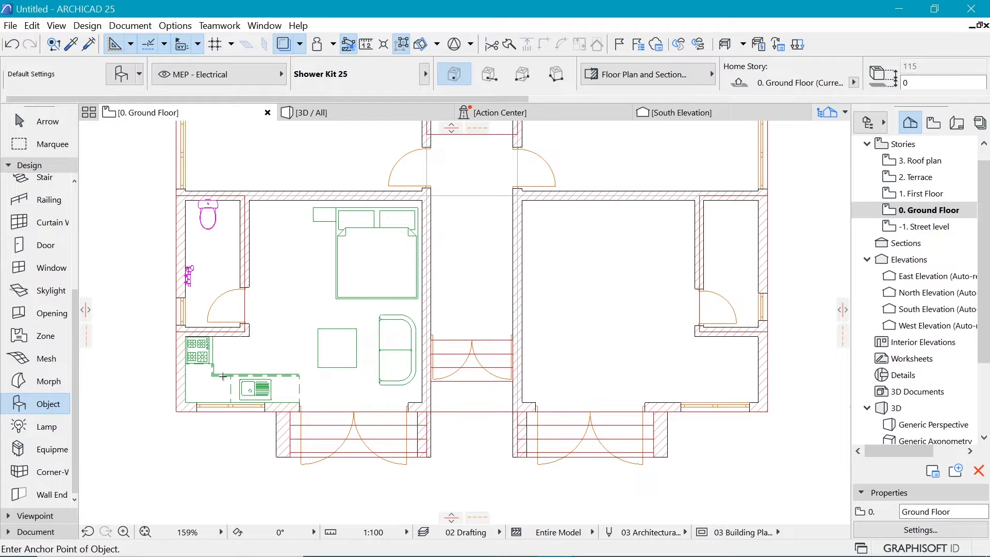
{"action": "key", "text": "ctrl+t"}
{"action": "scroll", "coordinate": [225, 348], "scroll_direction": "down", "scroll_amount": 6}
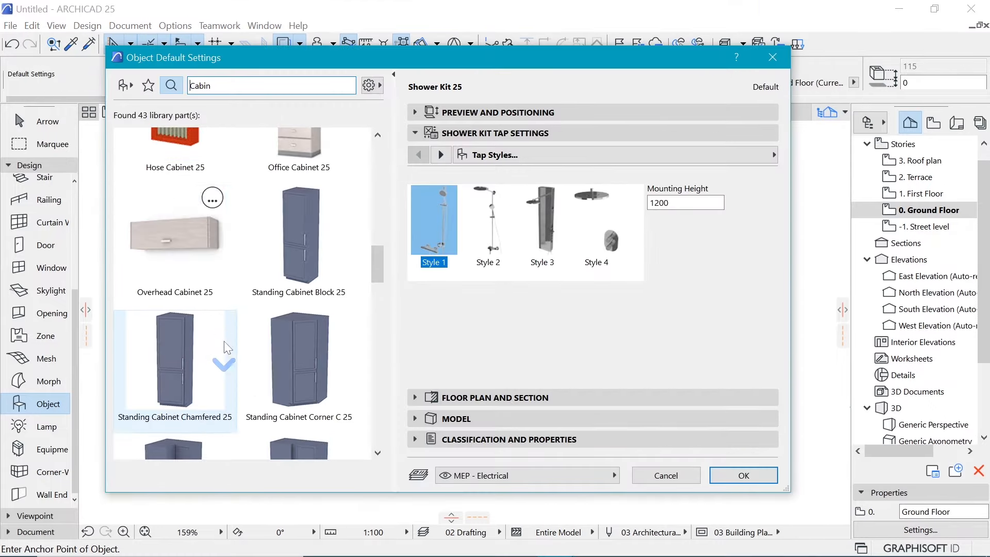
{"action": "scroll", "coordinate": [226, 349], "scroll_direction": "down", "scroll_amount": 5}
{"action": "left_click", "coordinate": [287, 305]}
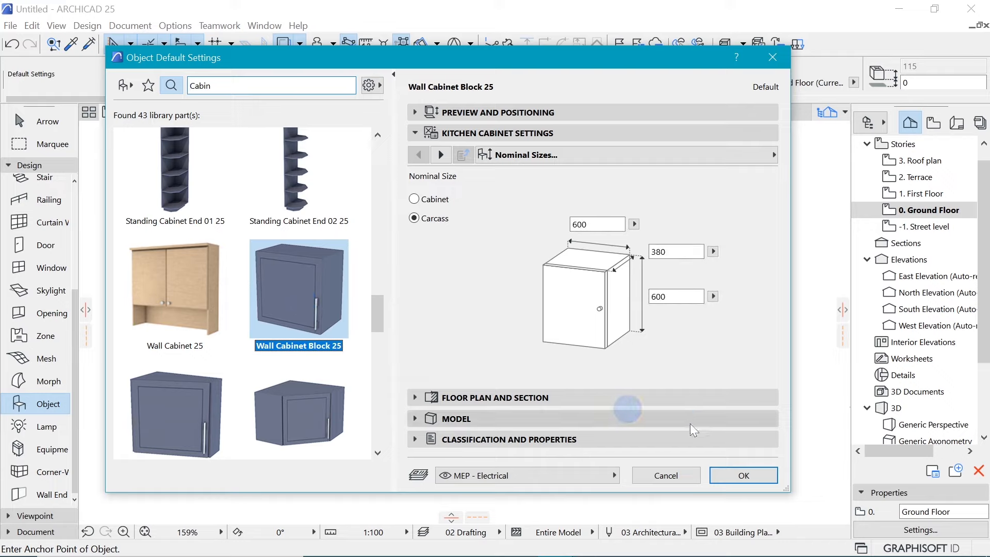
{"action": "left_click", "coordinate": [744, 475]}
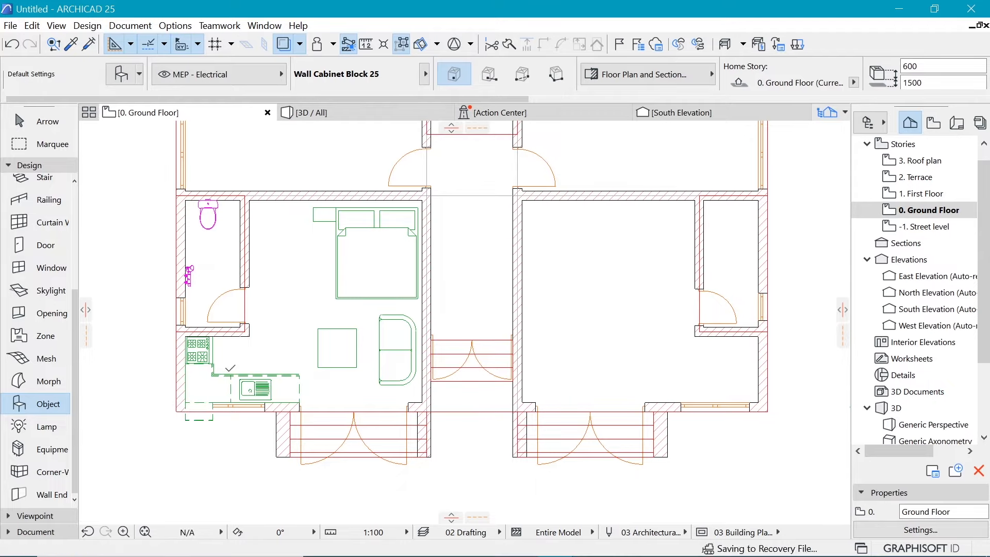
Rotate the wall cabinet 90° about the kitchen's inner wall corner so it runs up along the outer wall
{"action": "scroll", "coordinate": [201, 393], "scroll_direction": "up", "scroll_amount": 4}
{"action": "left_click", "coordinate": [160, 414], "text": "shift"}
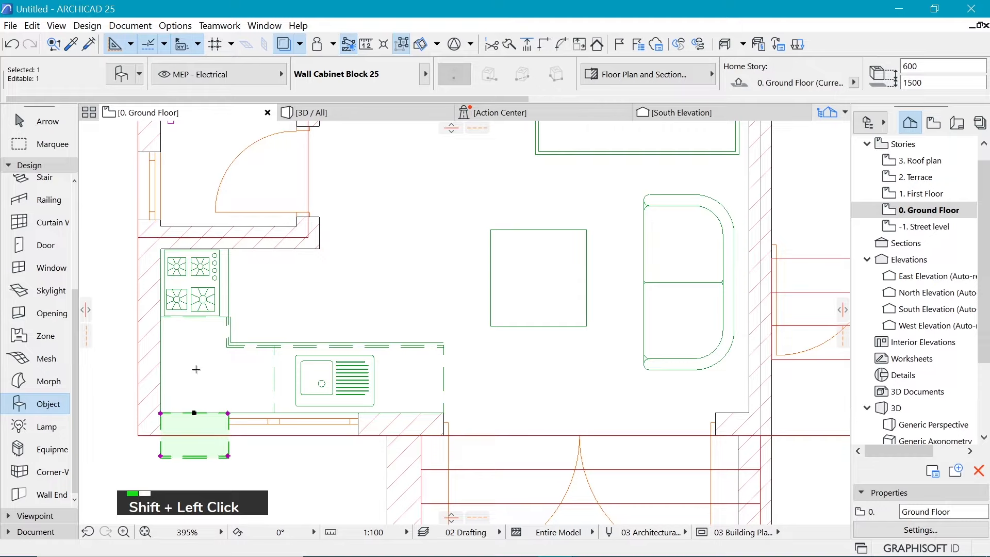
{"action": "key", "text": "ctrl+e"}
{"action": "left_click", "coordinate": [160, 413]}
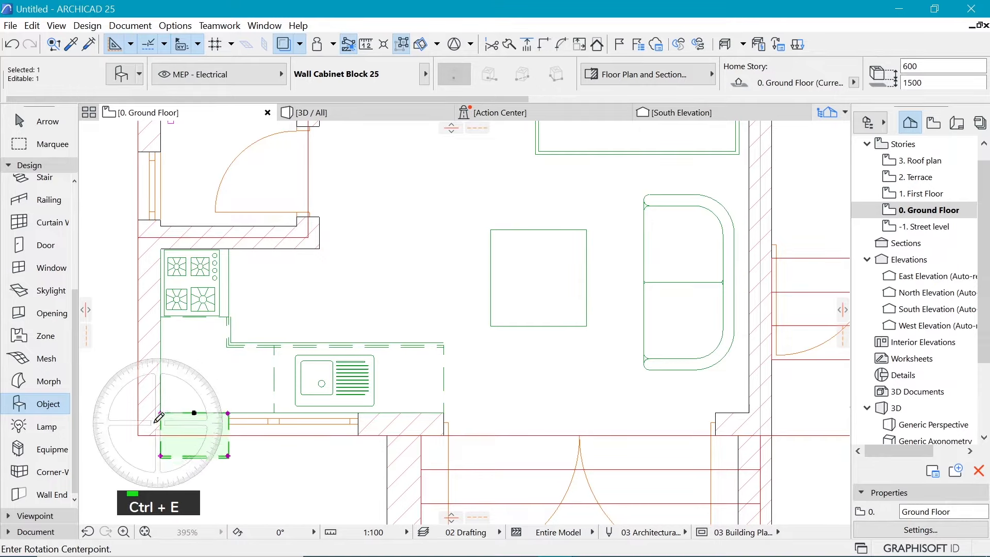
{"action": "left_click", "coordinate": [229, 413]}
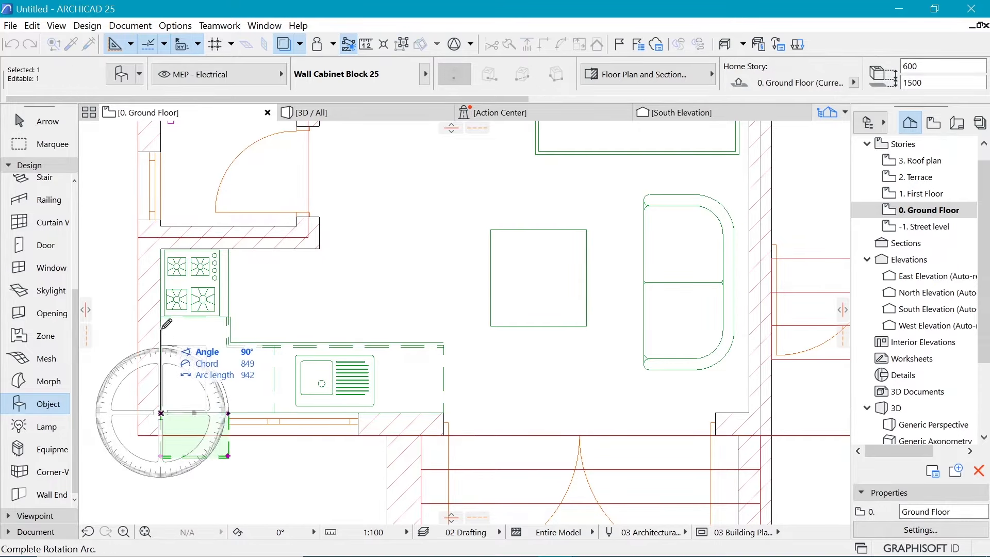
{"action": "left_click", "coordinate": [162, 344]}
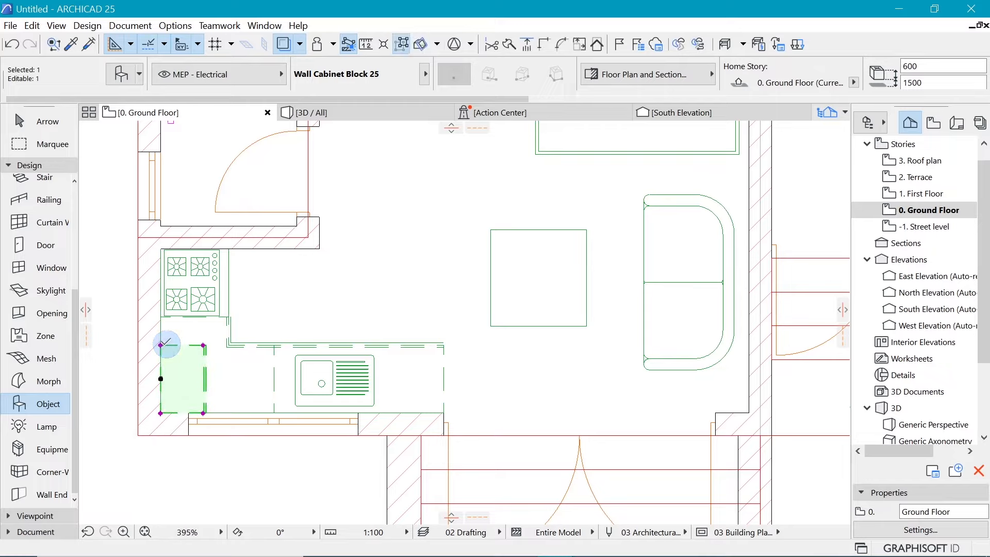
Stretch the wall cabinet's carcass width to the lower edge of the cooktop cabinet and deselect it
{"action": "left_click", "coordinate": [160, 344]}
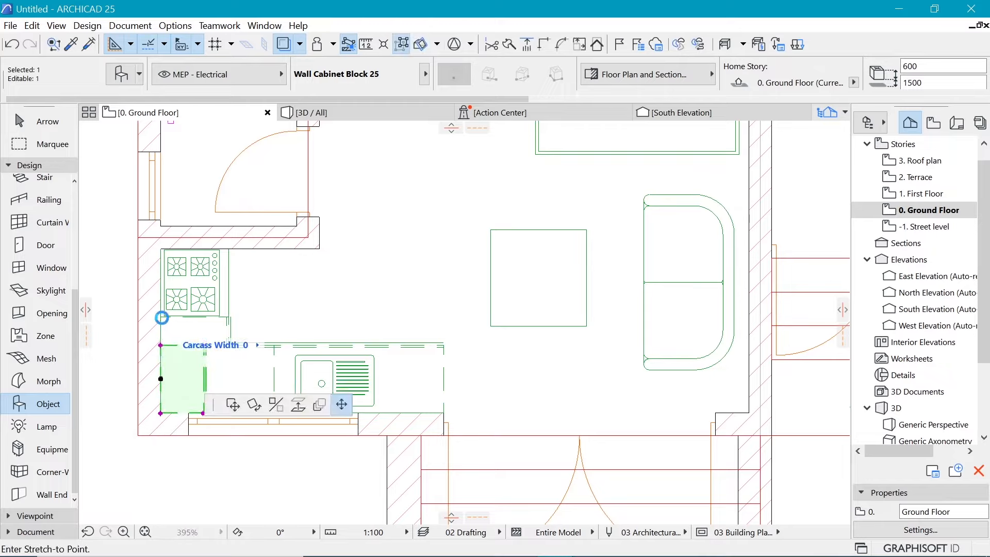
{"action": "left_click", "coordinate": [162, 317], "text": "shift"}
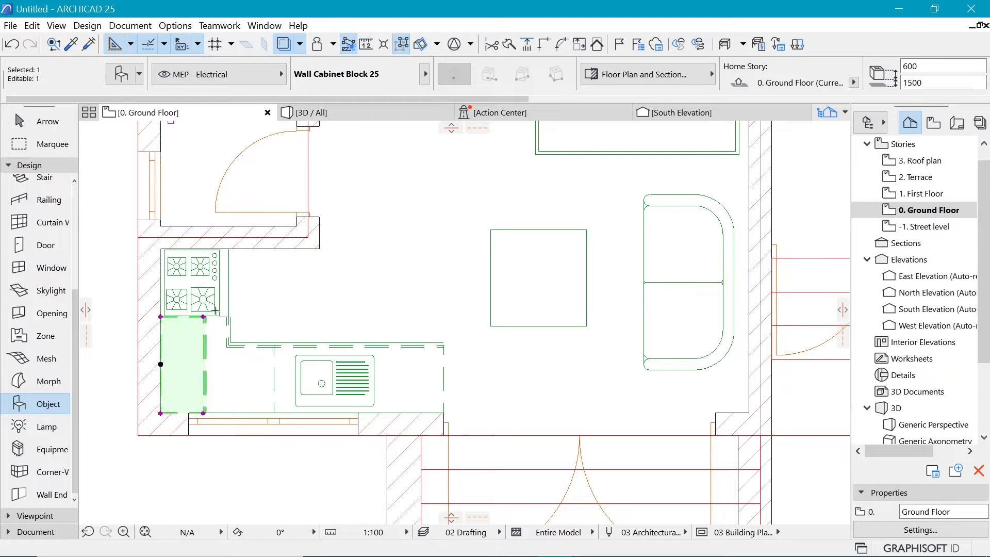
{"action": "left_click", "coordinate": [358, 436], "text": "shift"}
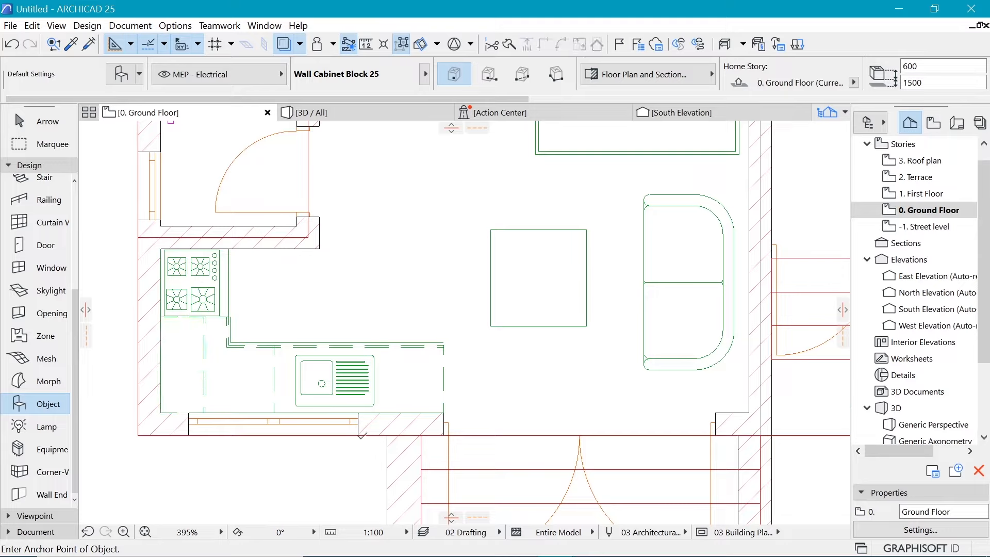
Move the kitchen's double sash window along its wall so its left jamb lines up with the wall cabinet's front face
{"action": "left_click", "coordinate": [358, 436], "text": "shift"}
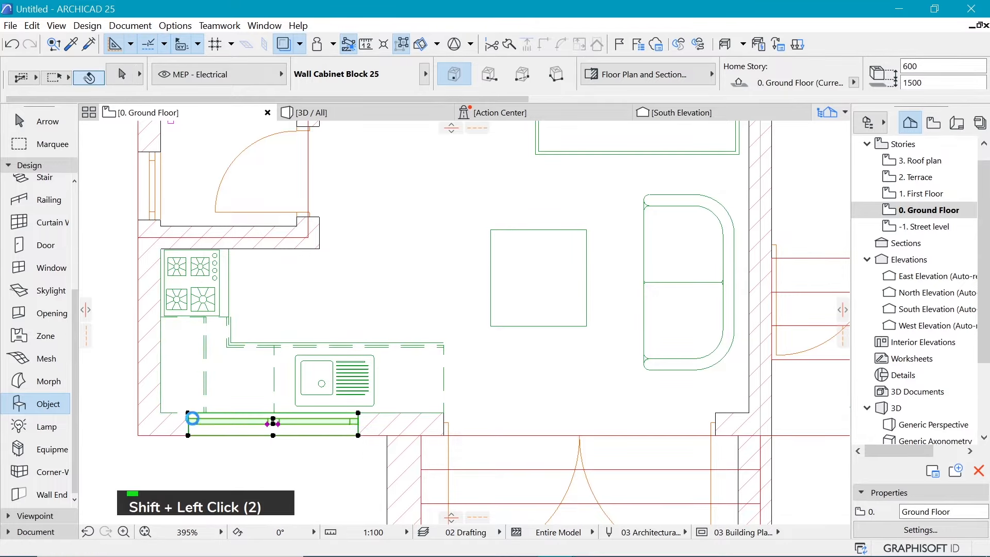
{"action": "key", "text": "ctrl+d"}
{"action": "left_click", "coordinate": [189, 413]}
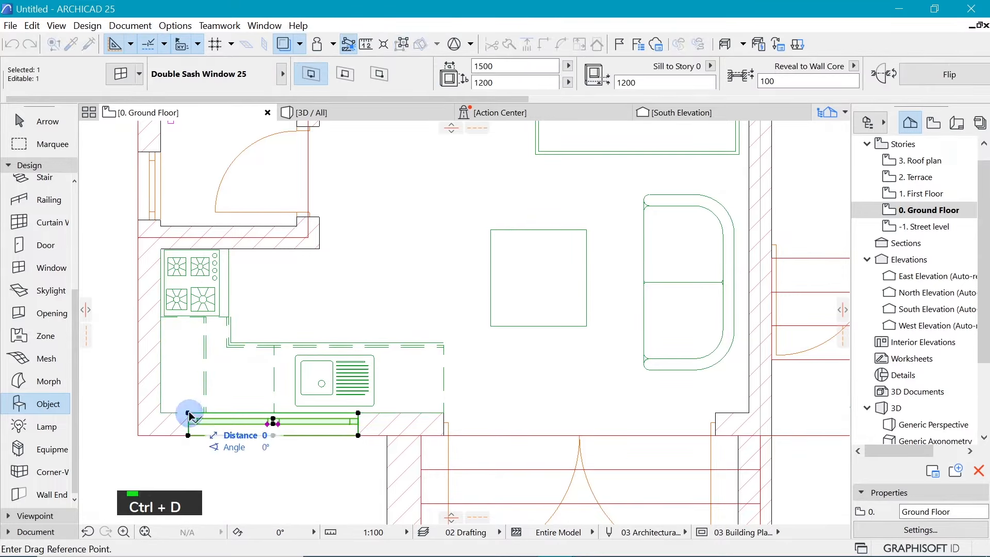
{"action": "left_click", "coordinate": [207, 413]}
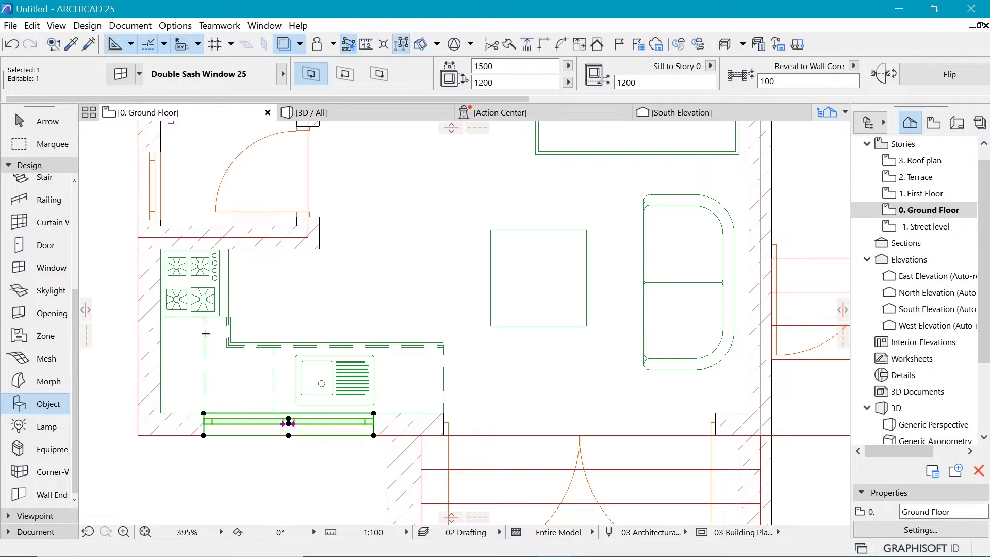
{"action": "key", "text": "Escape"}
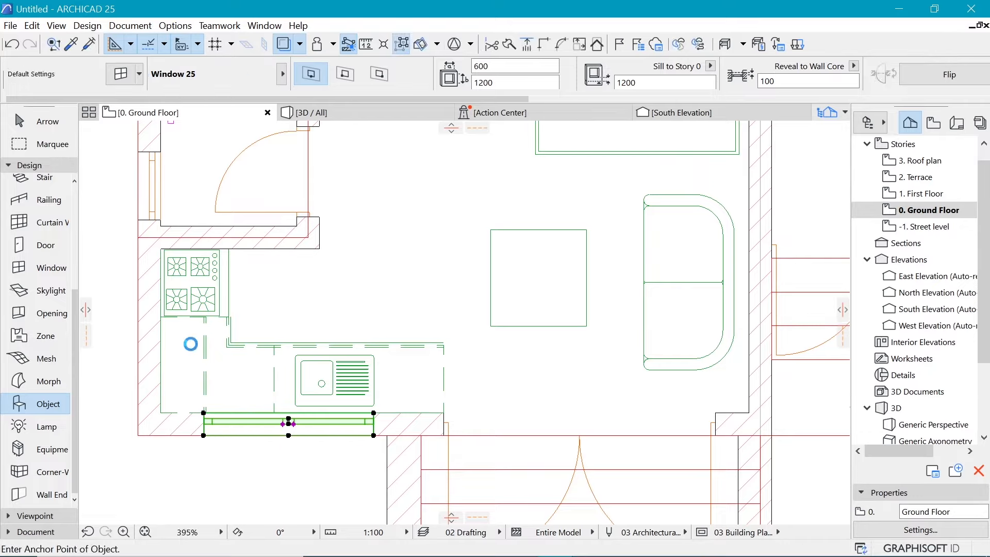
Switch to the 3D view of the whole building and orbit it to inspect the furnished kitchen
{"action": "left_click", "coordinate": [345, 112]}
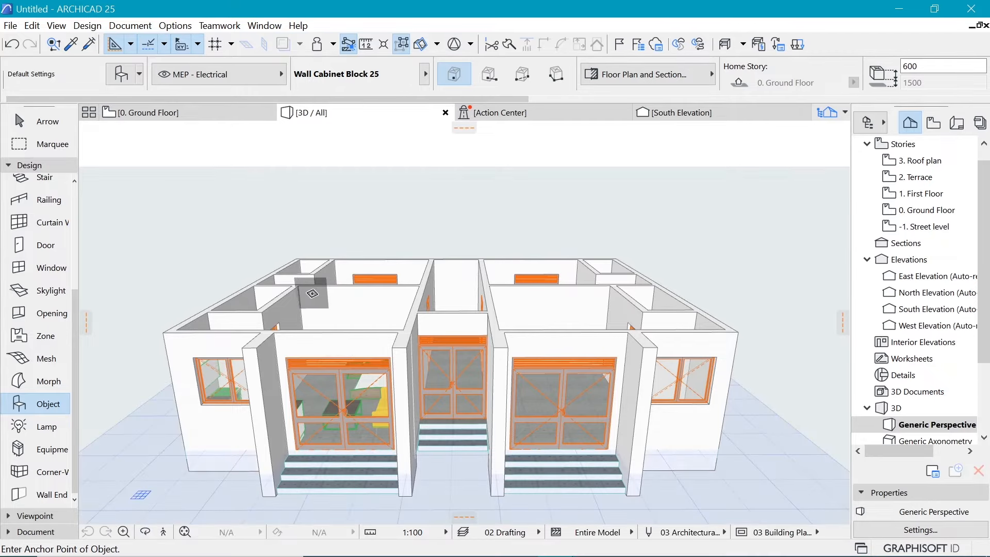
{"action": "middle_click_drag", "start_coordinate": [326, 264], "coordinate": [327, 263], "text": "shift"}
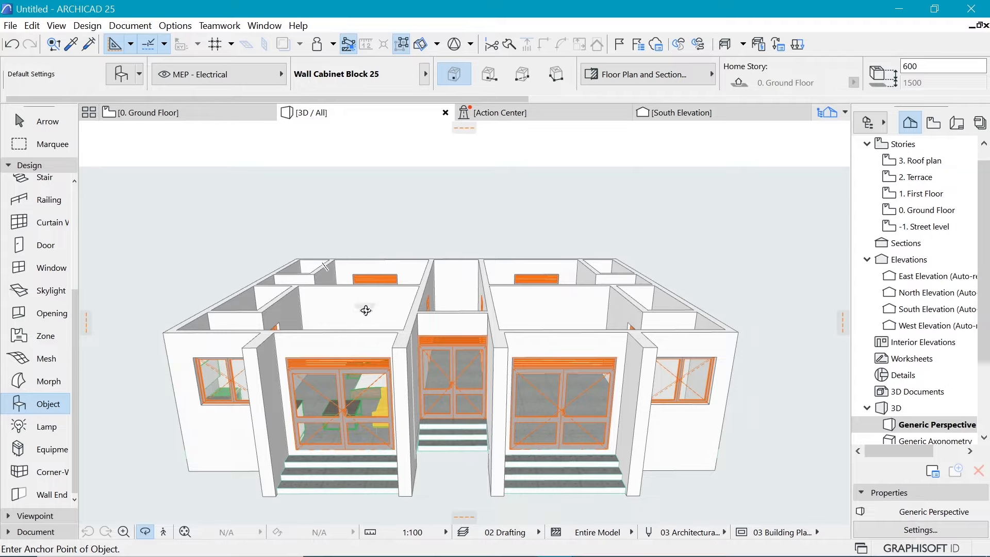
Examine the furnished south-west unit in 3D, from its bathroom and bed area to the kitchen counter with the sink
{"action": "middle_click_drag", "start_coordinate": [365, 310], "coordinate": [358, 426], "text": "shift"}
{"action": "scroll", "coordinate": [679, 394], "scroll_direction": "down", "scroll_amount": 2}
{"action": "scroll", "coordinate": [270, 303], "scroll_direction": "up", "scroll_amount": 3}
{"action": "middle_click_drag", "start_coordinate": [447, 373], "coordinate": [448, 373], "text": "shift"}
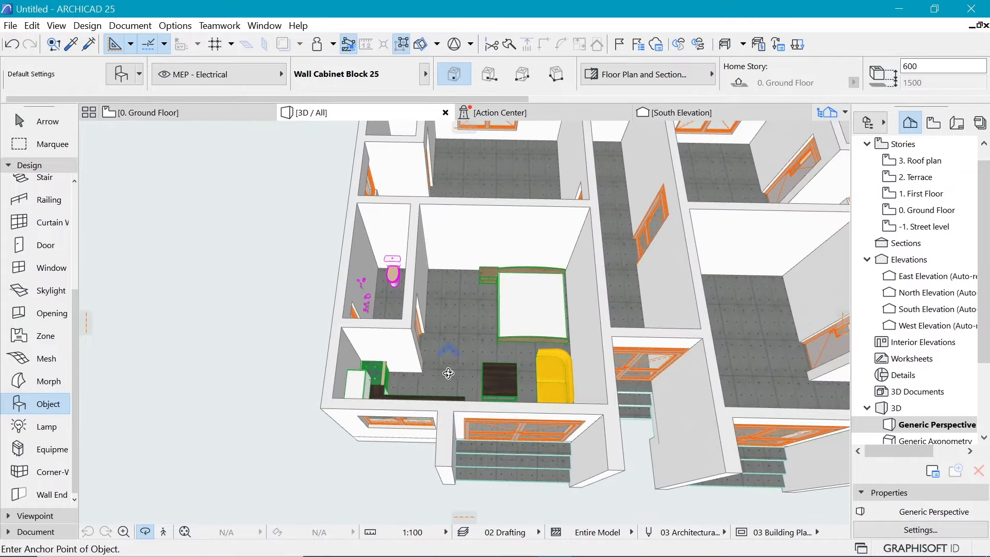
{"action": "scroll", "coordinate": [460, 372], "scroll_direction": "up", "scroll_amount": 5}
{"action": "left_click_drag", "start_coordinate": [373, 357], "coordinate": [348, 384]}
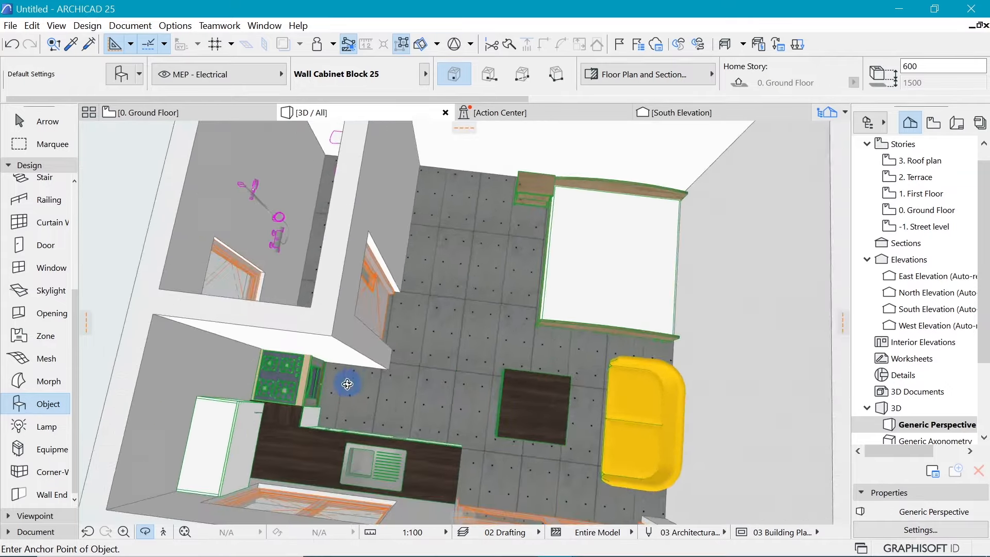
{"action": "middle_click_drag", "start_coordinate": [347, 384], "coordinate": [230, 382], "text": "shift"}
{"action": "middle_click_drag", "start_coordinate": [295, 339], "coordinate": [236, 296], "text": "shift"}
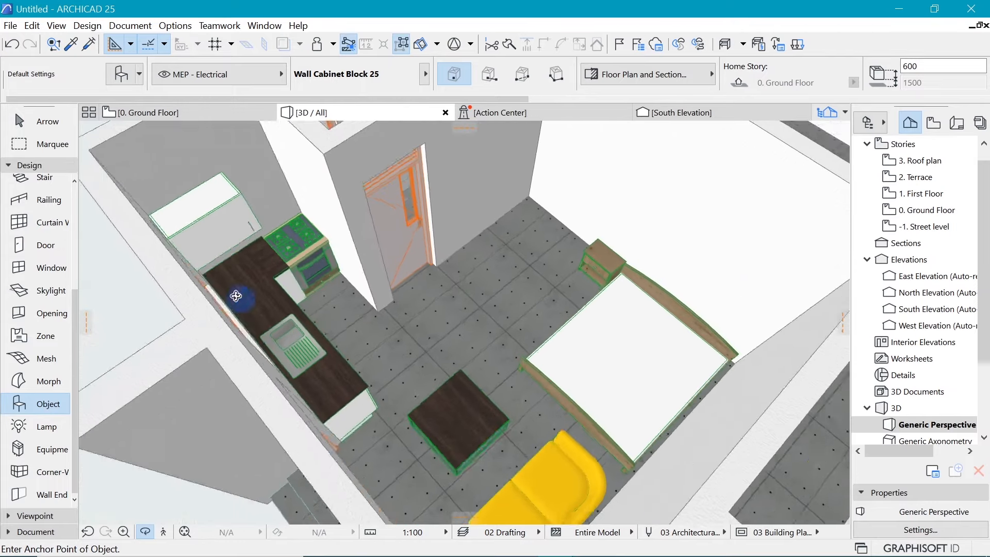
{"action": "left_click_drag", "start_coordinate": [236, 296], "coordinate": [230, 287]}
{"action": "left_click_drag", "start_coordinate": [258, 327], "coordinate": [189, 364]}
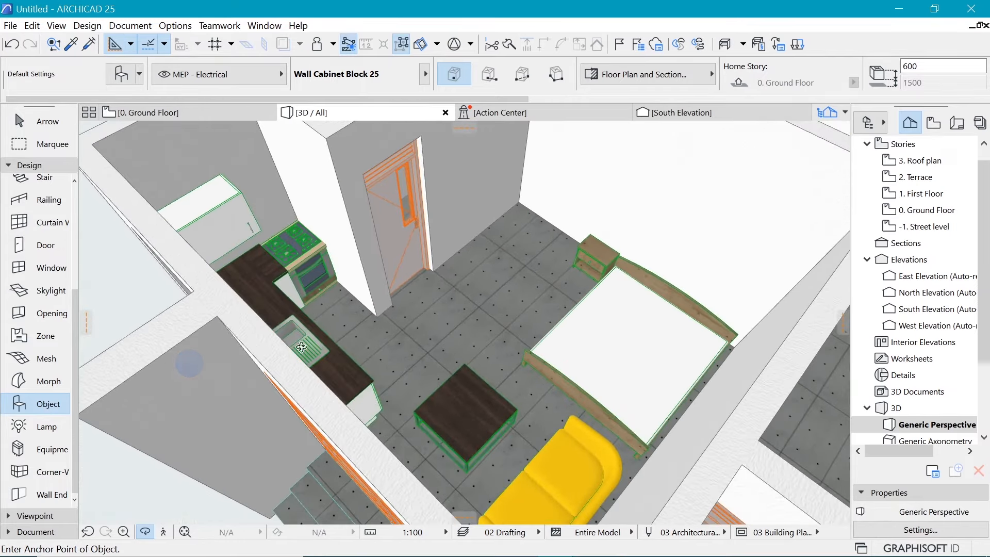
{"action": "middle_click_drag", "start_coordinate": [190, 363], "coordinate": [261, 365], "text": "shift"}
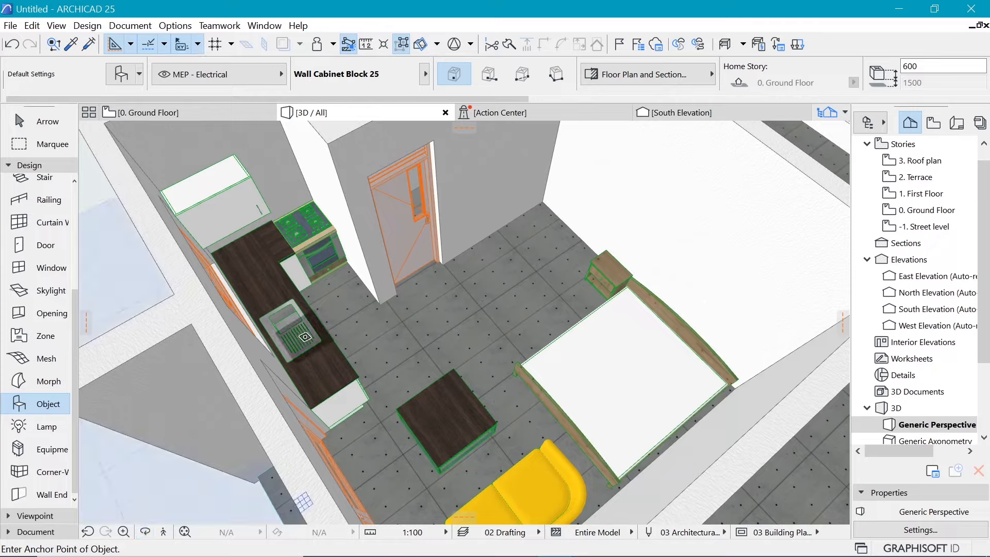
Enable the tap on the sink of the kitchen base cabinet in its component settings
{"action": "left_click", "coordinate": [308, 341], "text": "shift"}
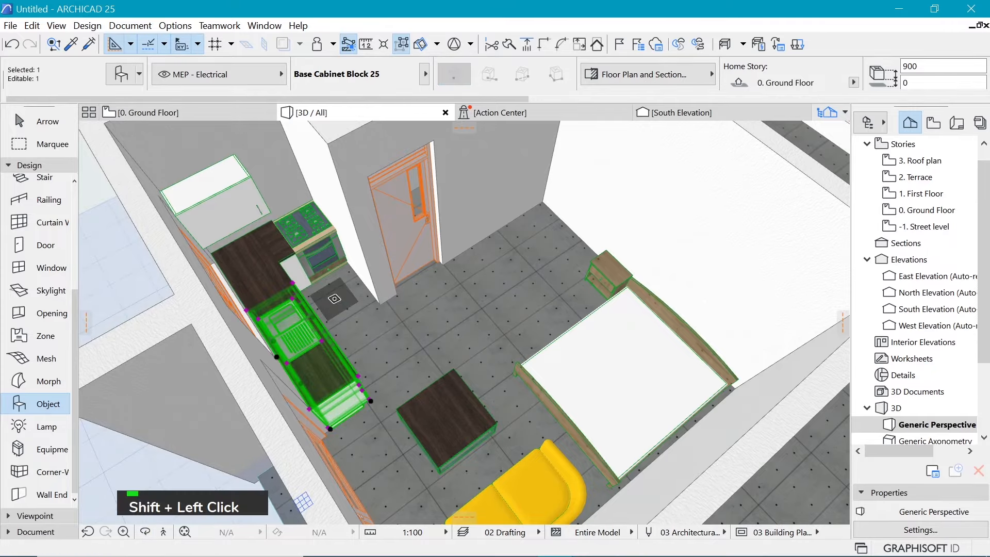
{"action": "key", "text": "ctrl+t"}
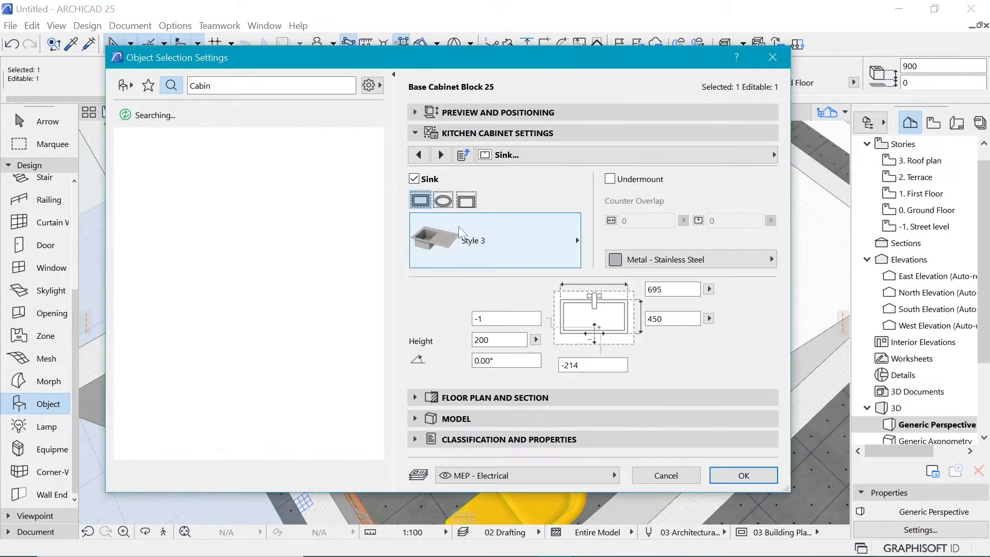
{"action": "left_click", "coordinate": [547, 154]}
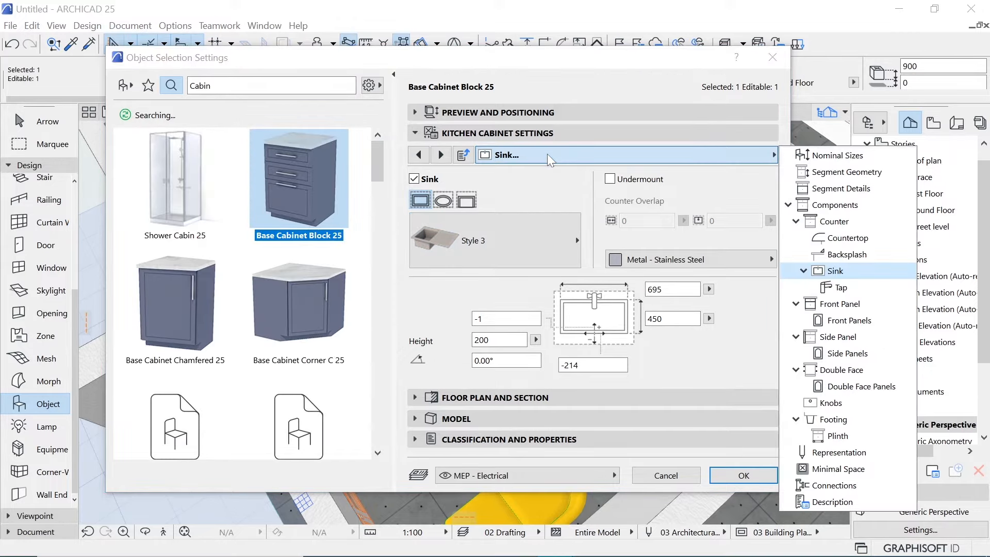
{"action": "left_click", "coordinate": [839, 287]}
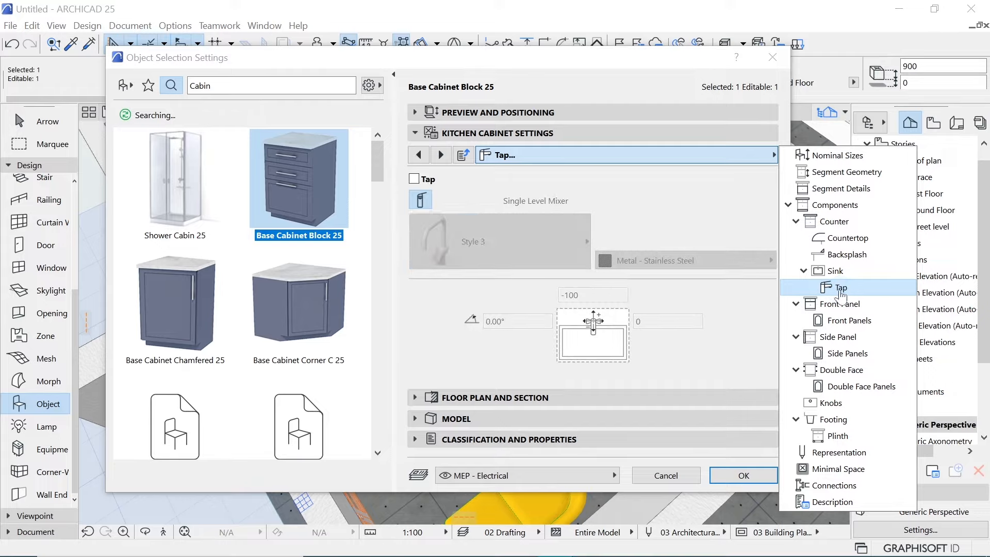
{"action": "left_click", "coordinate": [414, 179]}
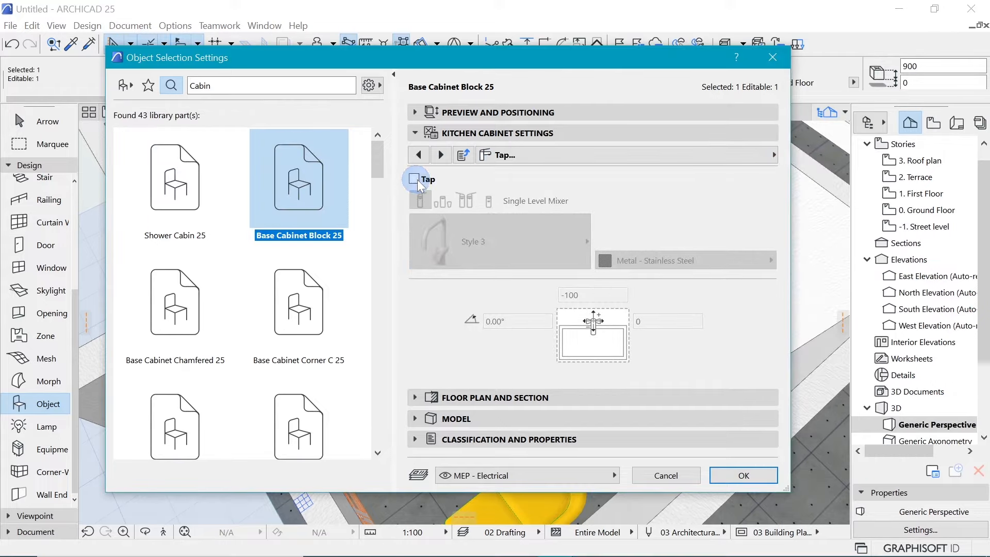
{"action": "left_click", "coordinate": [751, 473]}
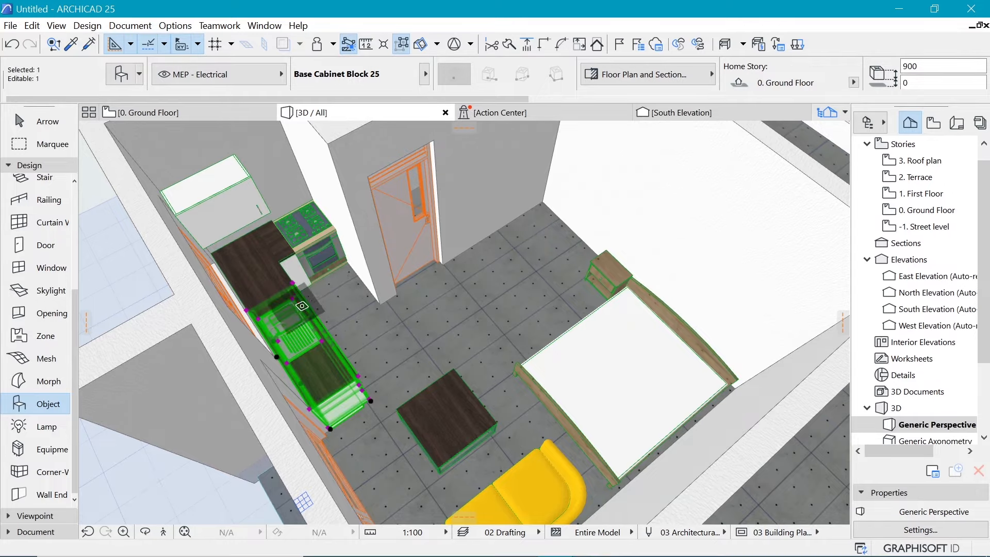
{"action": "key", "text": "Escape"}
Inspect the kitchen sink and tap, the bathroom fixtures and the overall furnished unit in the 3D view
{"action": "scroll", "coordinate": [308, 196], "scroll_direction": "up", "scroll_amount": 2}
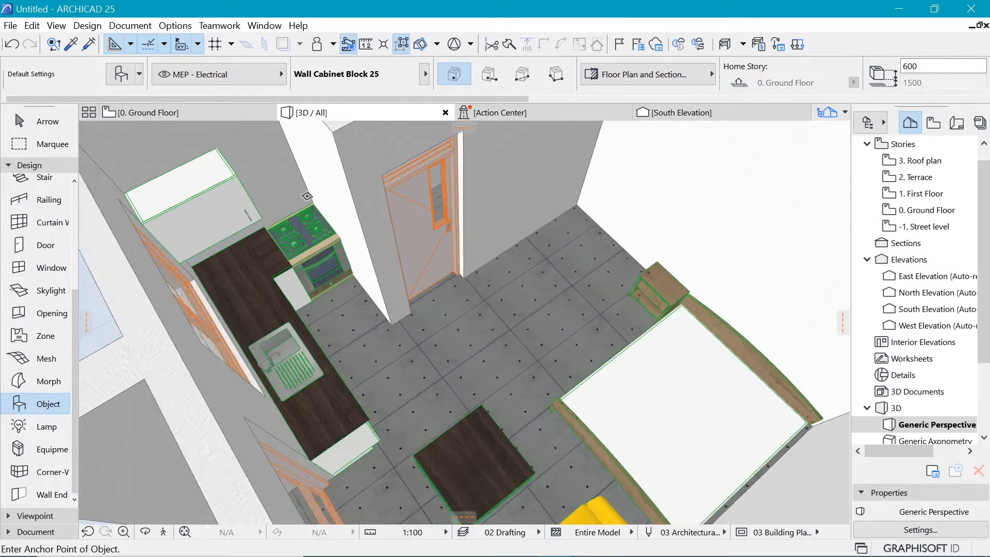
{"action": "scroll", "coordinate": [308, 195], "scroll_direction": "up", "scroll_amount": 1}
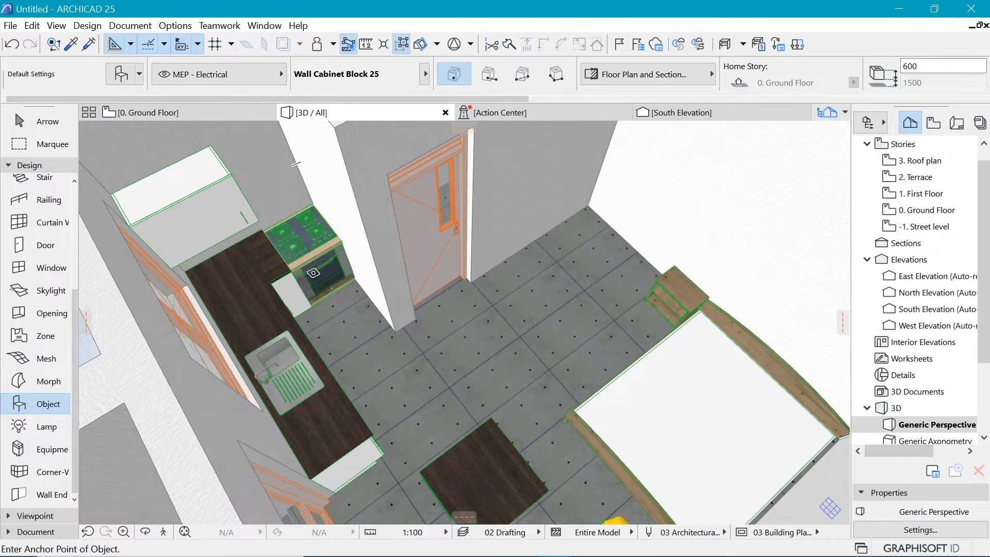
{"action": "scroll", "coordinate": [325, 328], "scroll_direction": "down", "scroll_amount": 2}
{"action": "scroll", "coordinate": [445, 367], "scroll_direction": "up", "scroll_amount": 1}
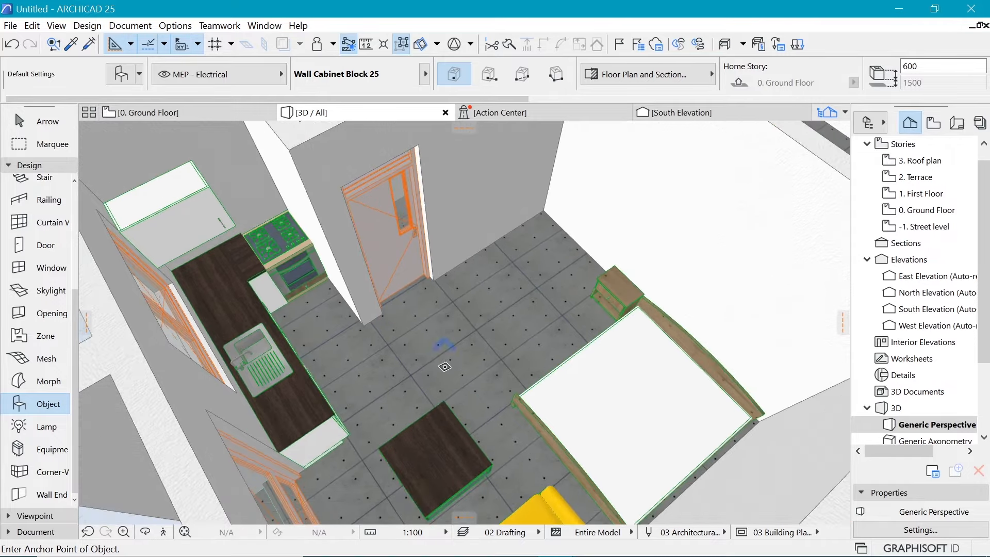
{"action": "scroll", "coordinate": [311, 353], "scroll_direction": "down", "scroll_amount": 2}
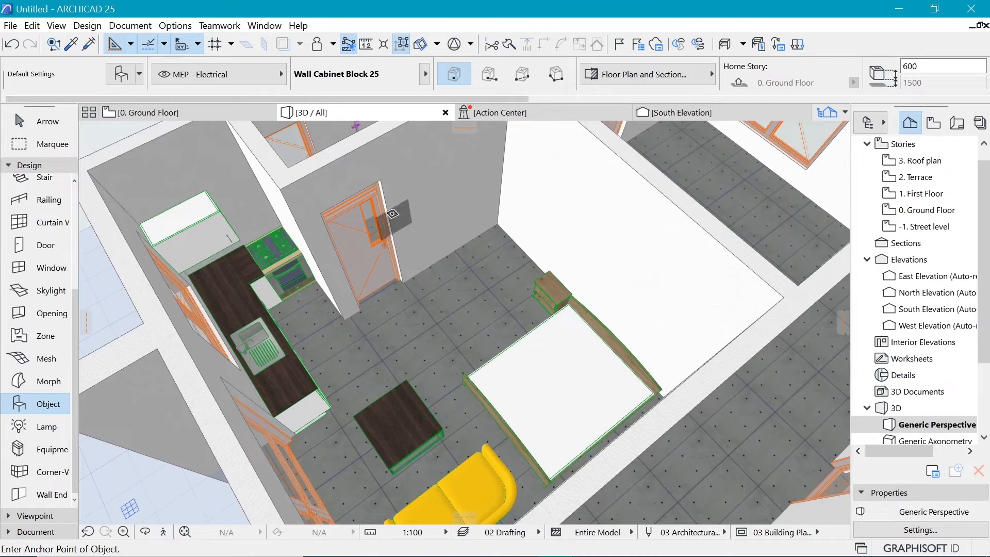
{"action": "scroll", "coordinate": [393, 213], "scroll_direction": "down", "scroll_amount": 2}
{"action": "scroll", "coordinate": [375, 243], "scroll_direction": "up", "scroll_amount": 1}
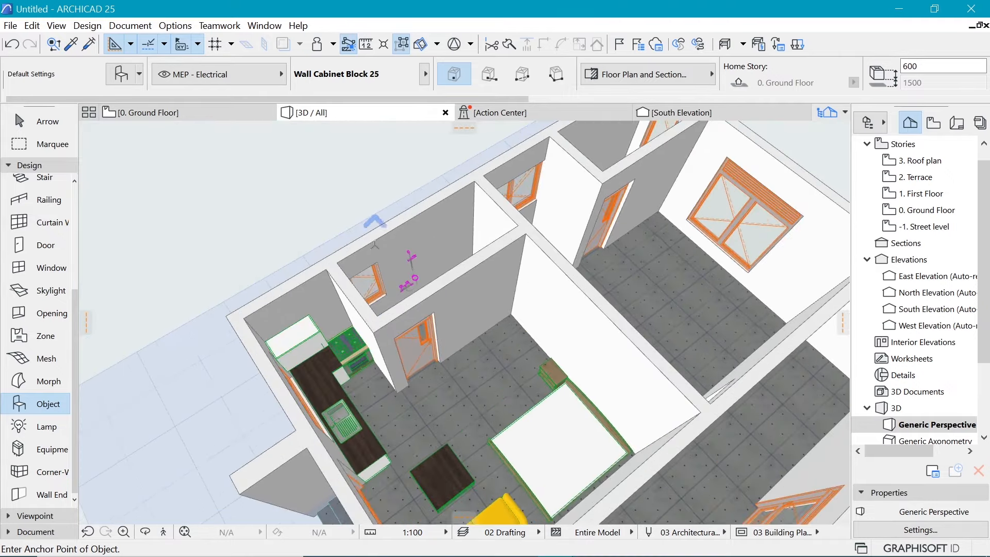
{"action": "scroll", "coordinate": [375, 242], "scroll_direction": "up", "scroll_amount": 3}
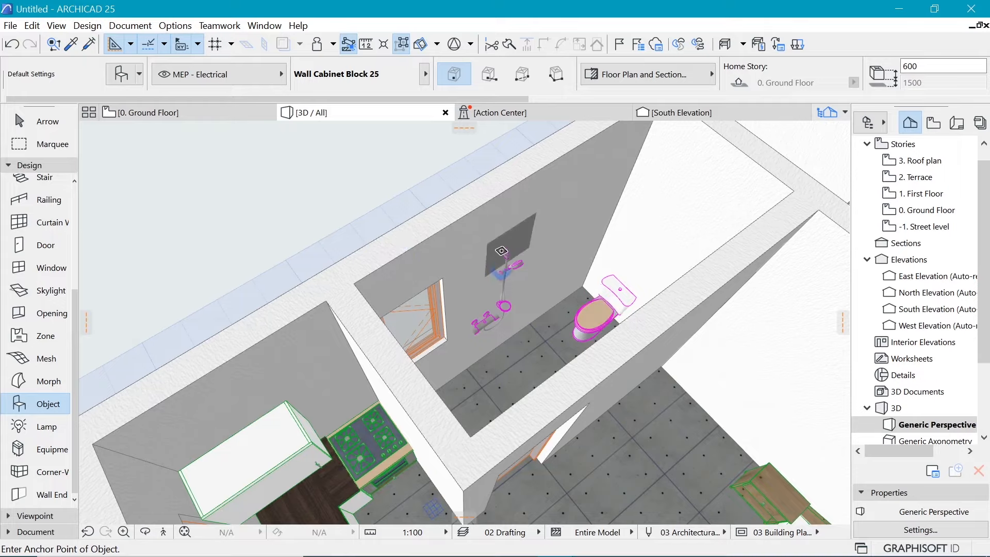
{"action": "scroll", "coordinate": [501, 251], "scroll_direction": "down", "scroll_amount": 5}
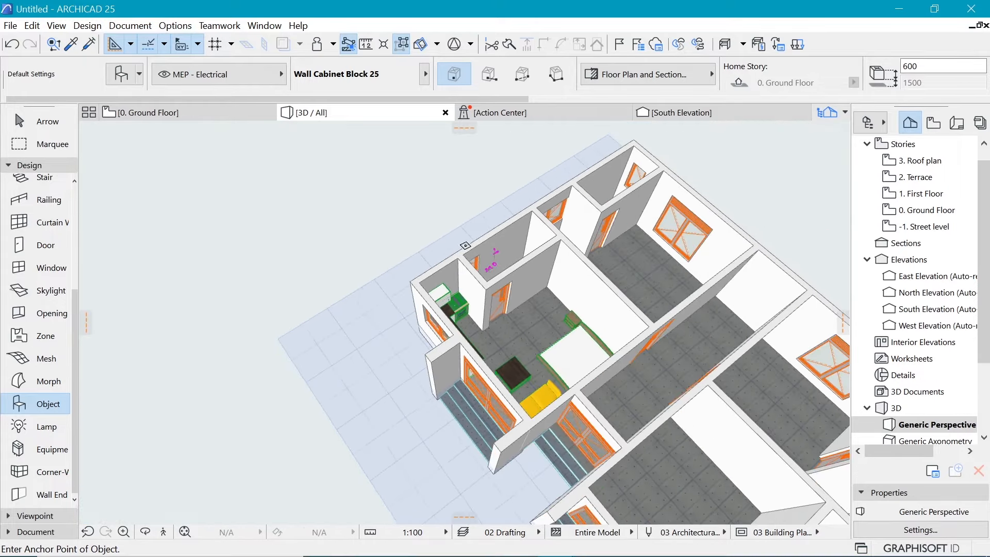
{"action": "key", "text": "o"}
{"action": "left_click_drag", "start_coordinate": [568, 311], "coordinate": [486, 313]}
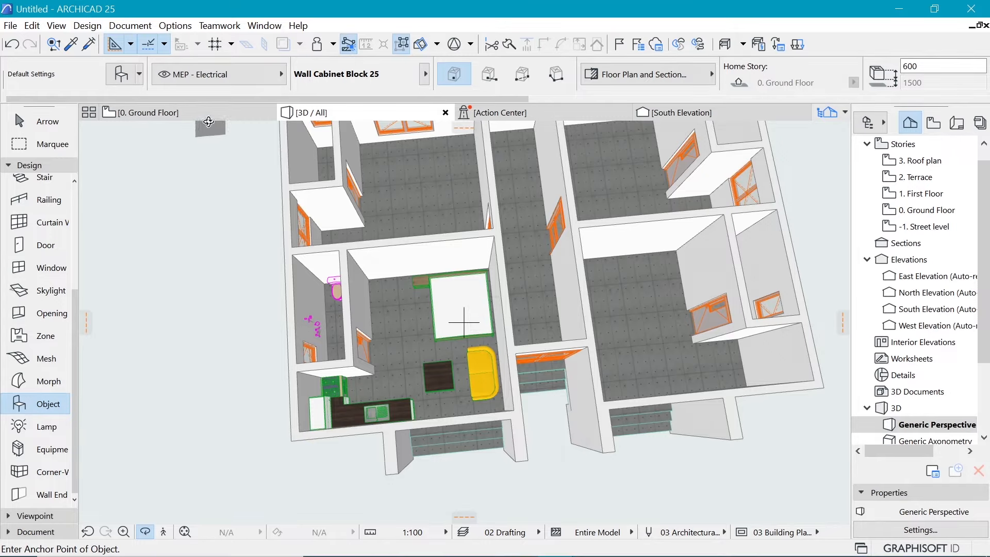
In the ground floor plan, copy all placed objects from the south-west unit into the north-west unit, aligned by the bathroom's inner corner
{"action": "left_click", "coordinate": [199, 113]}
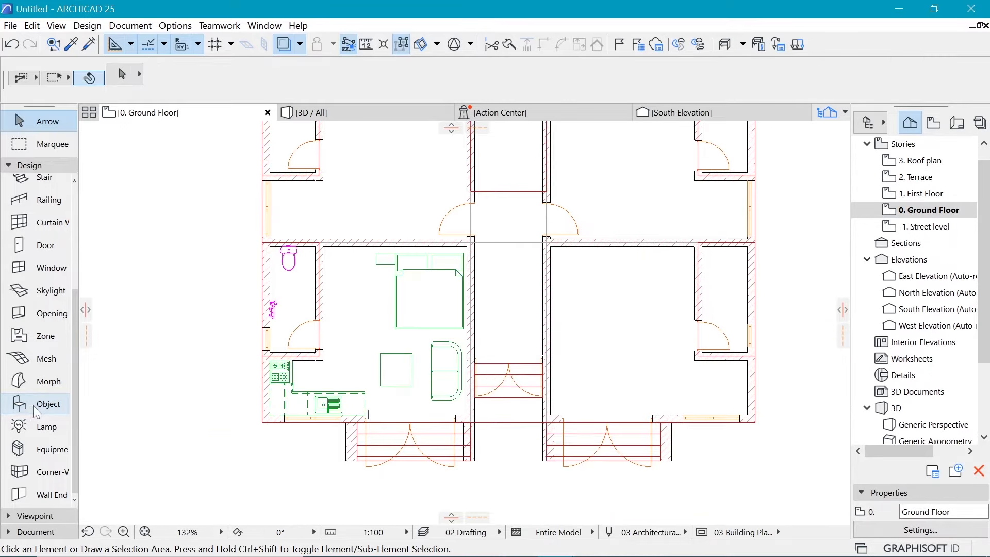
{"action": "left_click", "coordinate": [26, 412]}
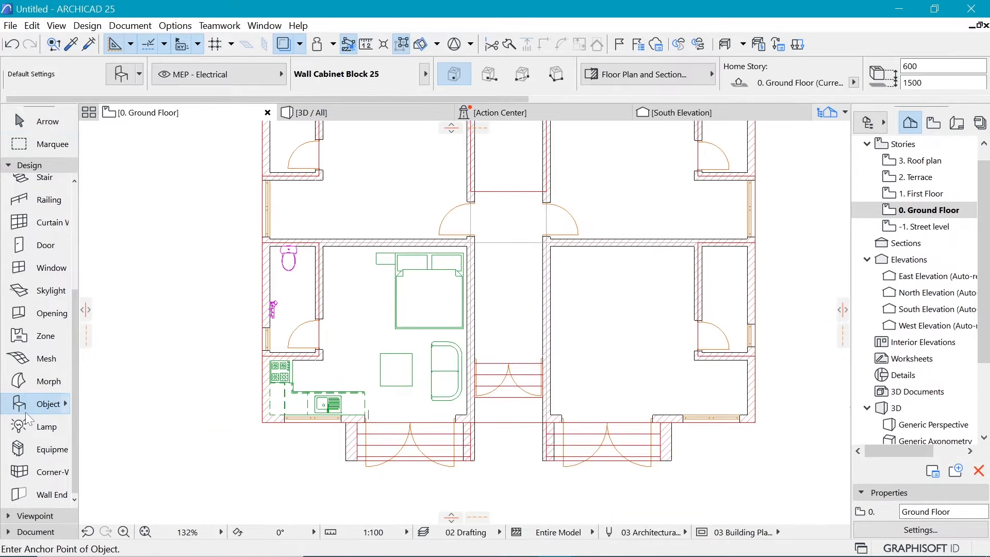
{"action": "key", "text": "ctrl+a"}
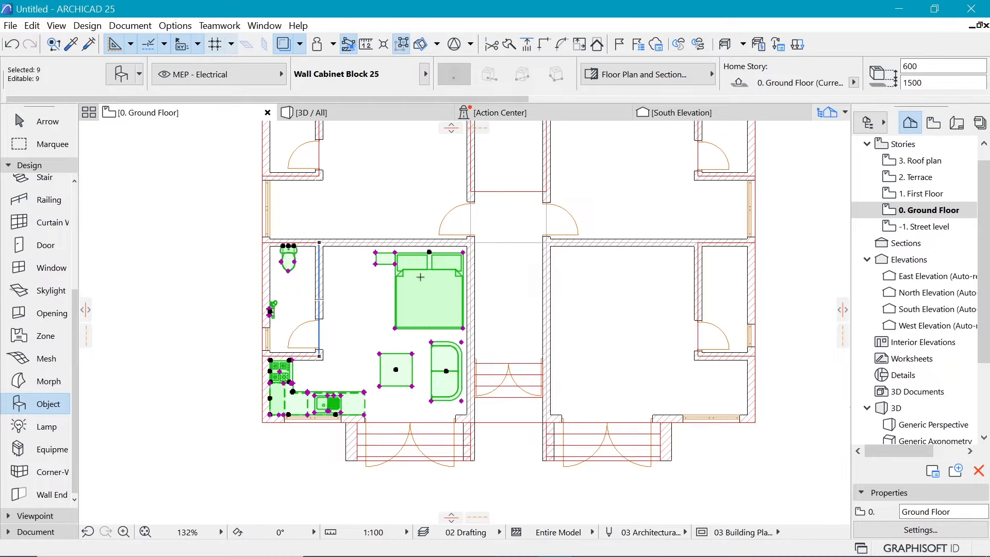
{"action": "scroll", "coordinate": [382, 460], "scroll_direction": "down", "scroll_amount": 3}
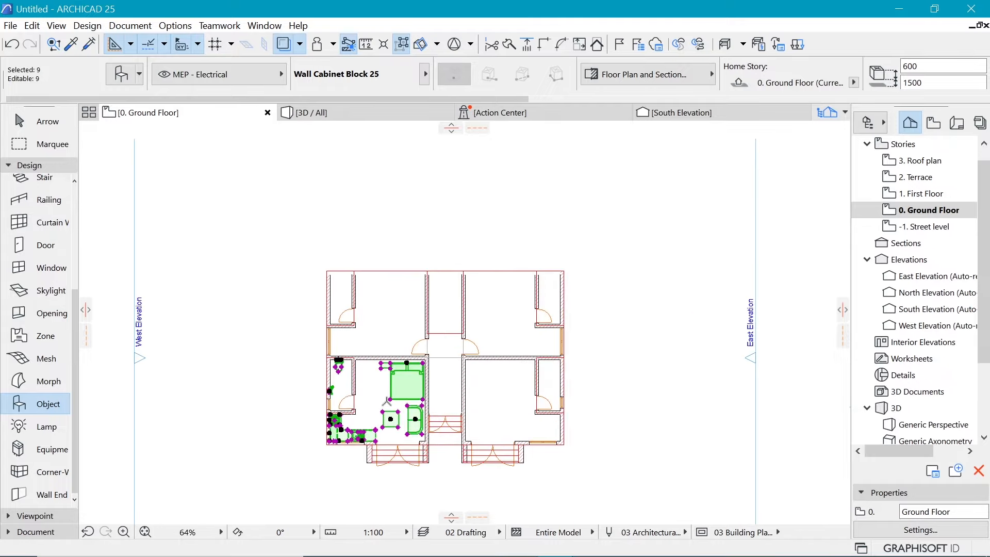
{"action": "scroll", "coordinate": [371, 408], "scroll_direction": "up", "scroll_amount": 2}
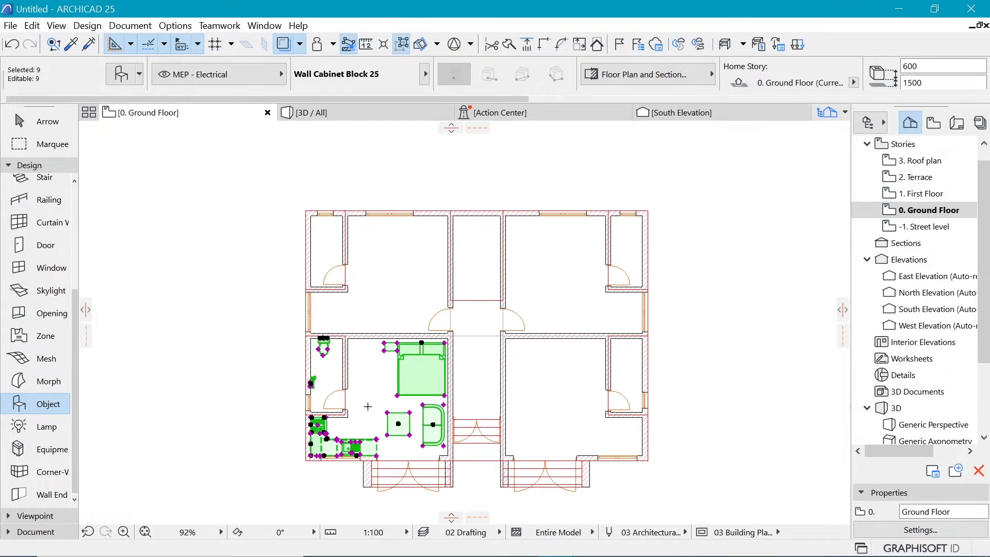
{"action": "right_click", "coordinate": [368, 363]}
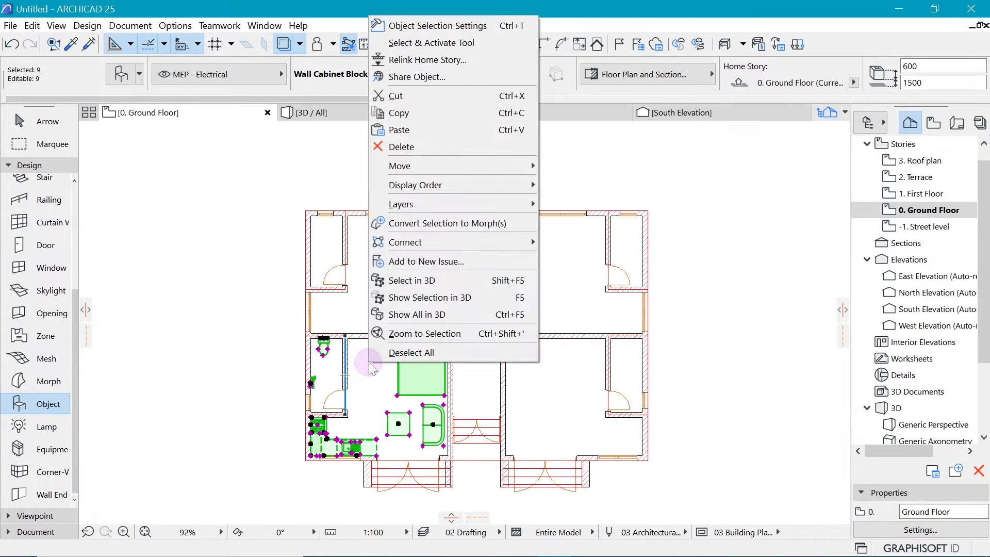
{"action": "mouse_move", "coordinate": [431, 170]}
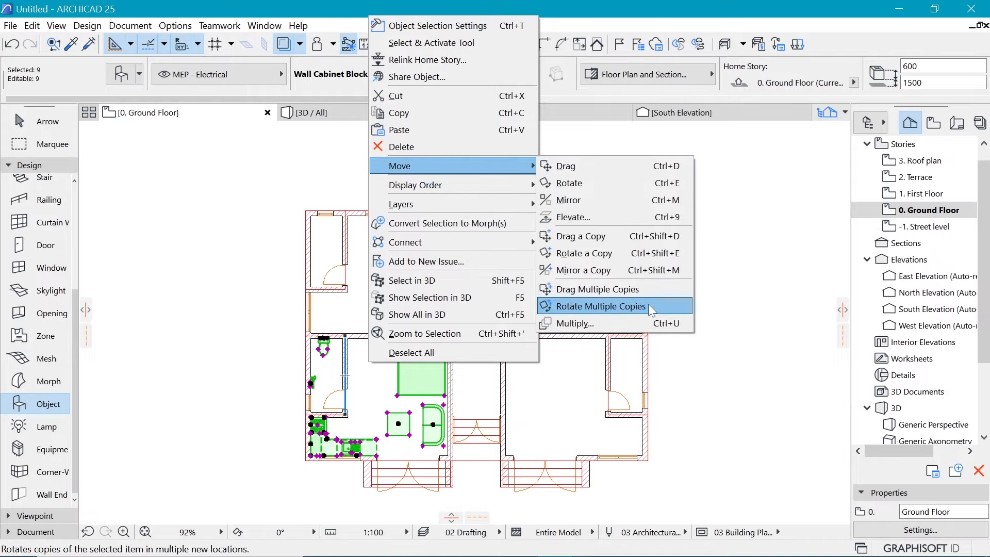
{"action": "left_click", "coordinate": [617, 235]}
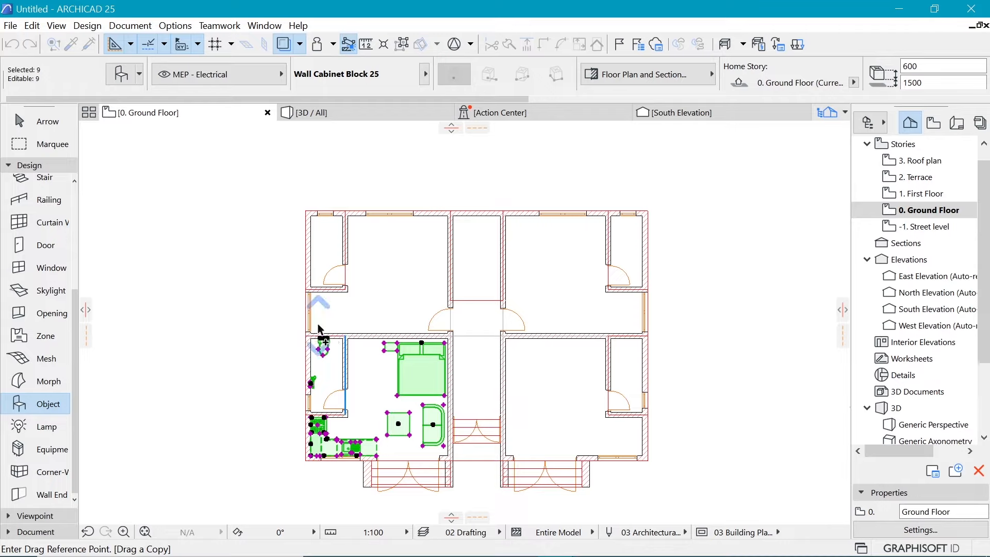
{"action": "scroll", "coordinate": [318, 330], "scroll_direction": "up", "scroll_amount": 2}
{"action": "left_click", "coordinate": [324, 251]}
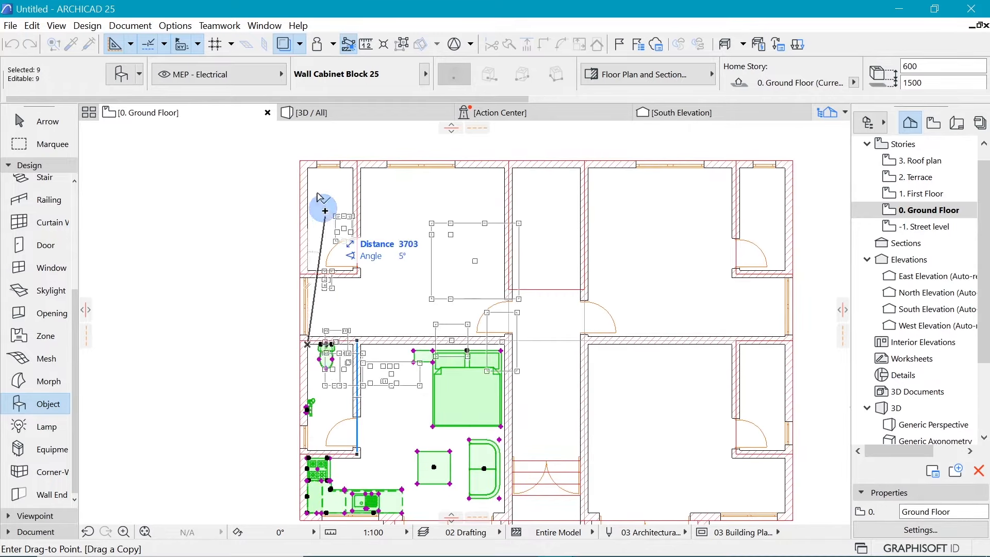
{"action": "left_click", "coordinate": [308, 170]}
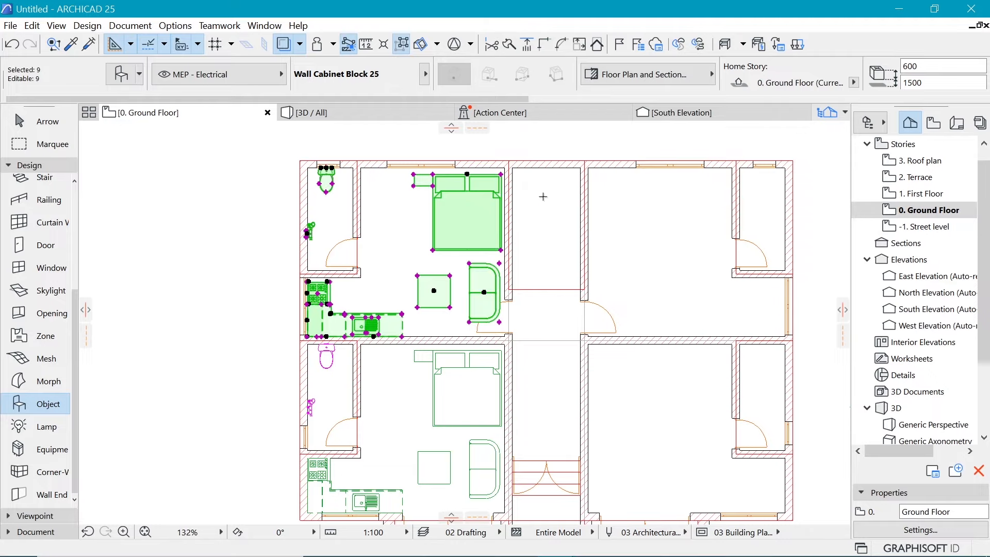
Move the copied sofa in the north-west unit away from the entrance door to the unit's south wall by the kitchen counter's end
{"action": "middle_click_drag", "start_coordinate": [693, 267], "coordinate": [520, 260]}
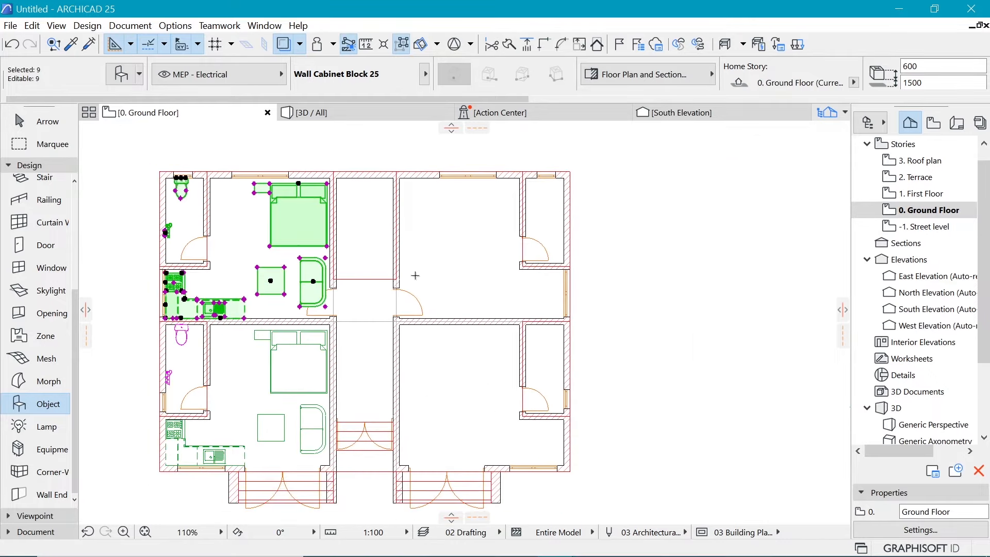
{"action": "scroll", "coordinate": [438, 254], "scroll_direction": "down", "scroll_amount": 2}
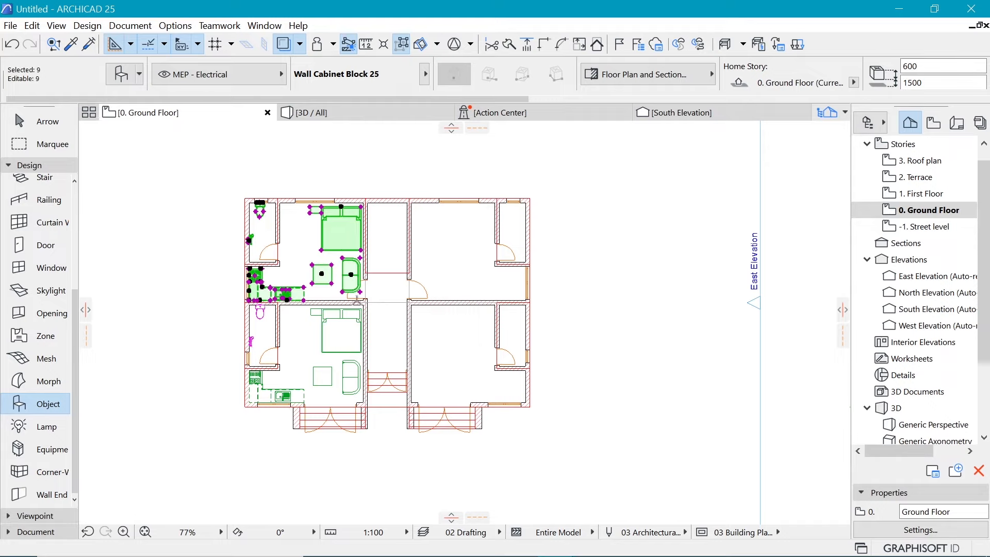
{"action": "scroll", "coordinate": [288, 247], "scroll_direction": "up", "scroll_amount": 4}
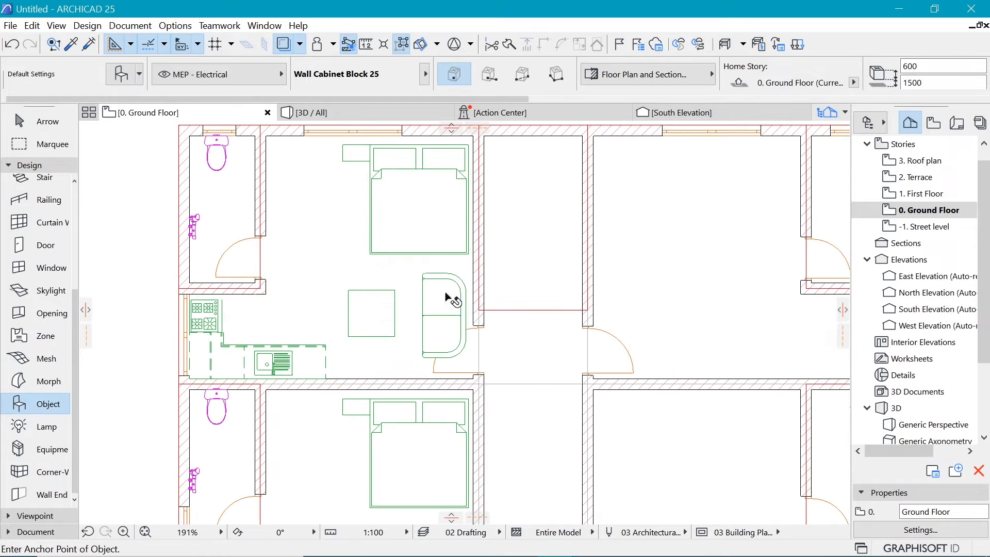
{"action": "left_click", "coordinate": [443, 290], "text": "shift"}
{"action": "key", "text": "ctrl+d"}
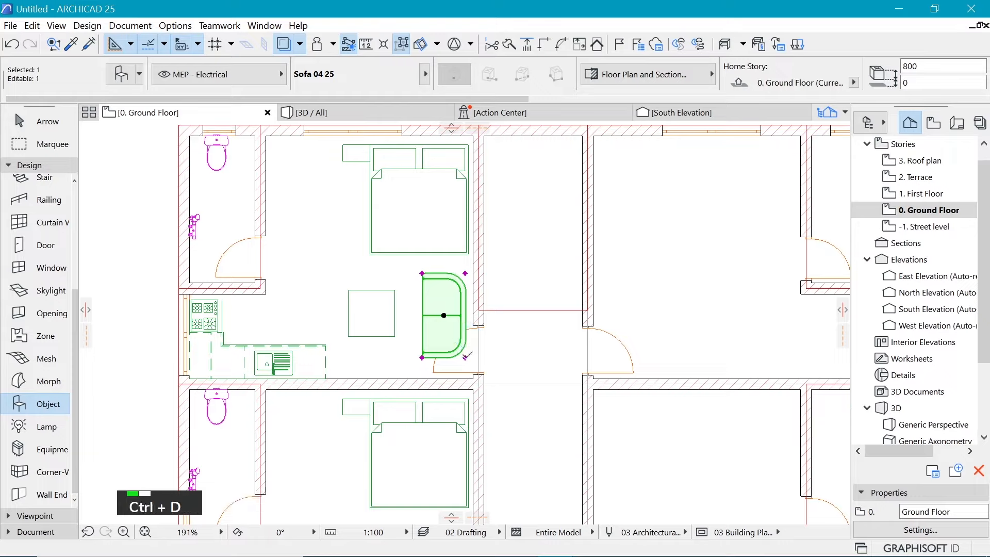
{"action": "left_click", "coordinate": [466, 358]}
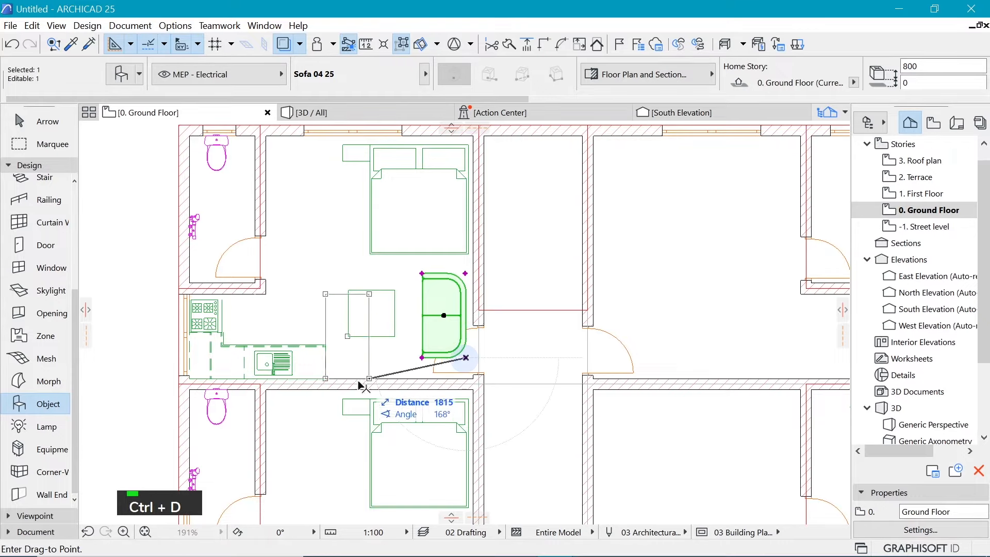
{"action": "left_click", "coordinate": [331, 378]}
Rotate the copied sofa in the north-west unit 90° clockwise about its south-east corner so its back lies against the south wall
{"action": "key", "text": "ctrl+e"}
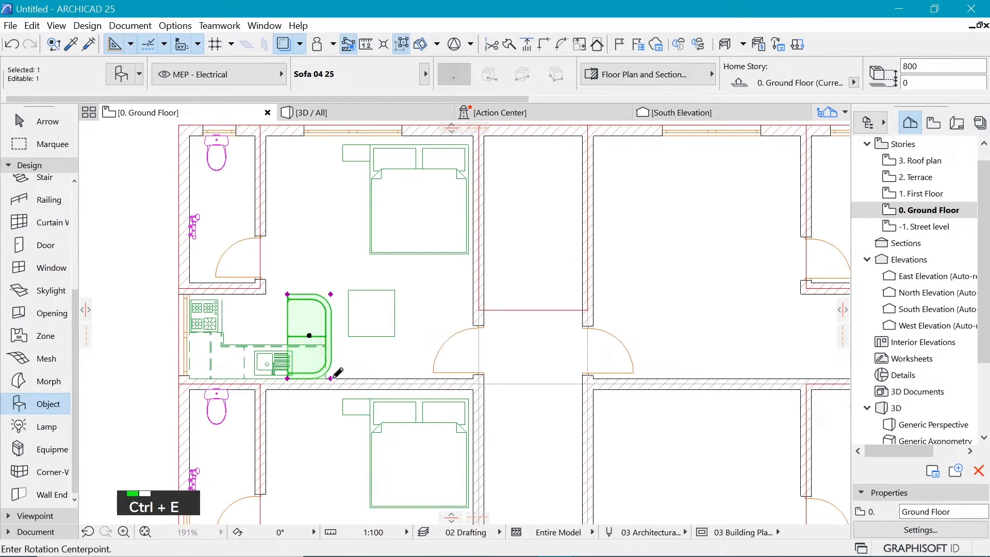
{"action": "left_click", "coordinate": [330, 378]}
{"action": "left_click", "coordinate": [330, 294], "text": "shift"}
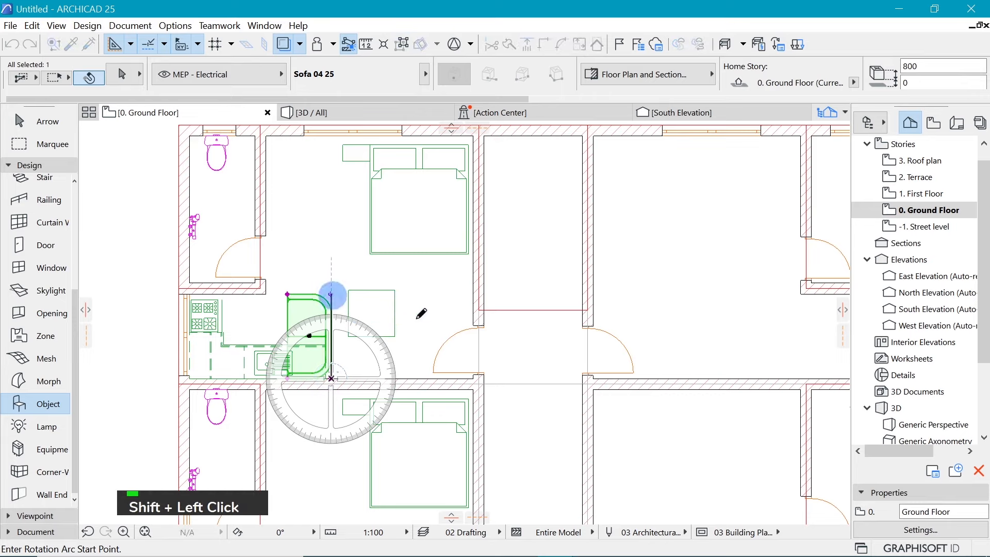
{"action": "left_click", "coordinate": [464, 378], "text": "shift"}
Shift the rotated sofa slightly east, clear of the kitchen counter's end, and slightly north off the south wall
{"action": "key", "text": "ctrl+d"}
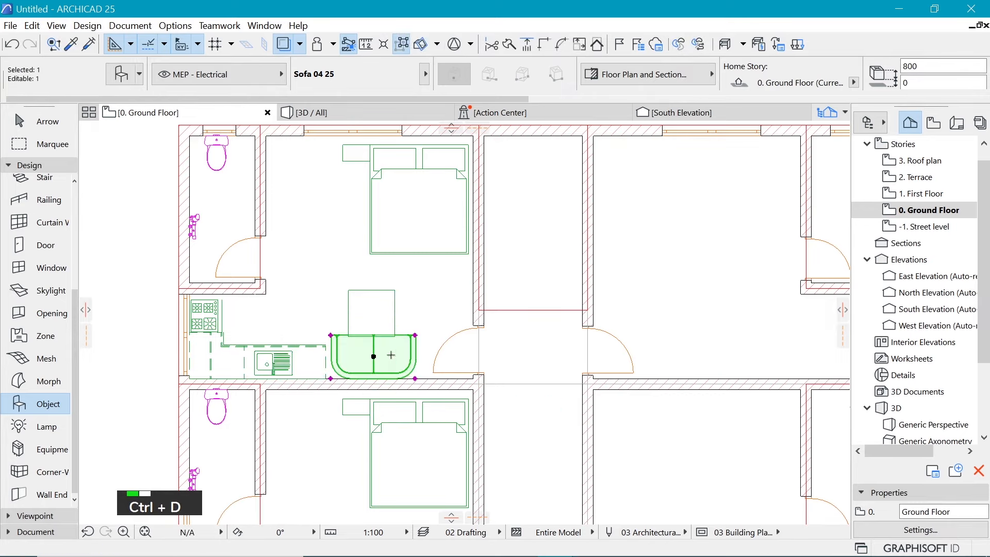
{"action": "left_click", "coordinate": [381, 356]}
{"action": "left_click", "coordinate": [387, 356]}
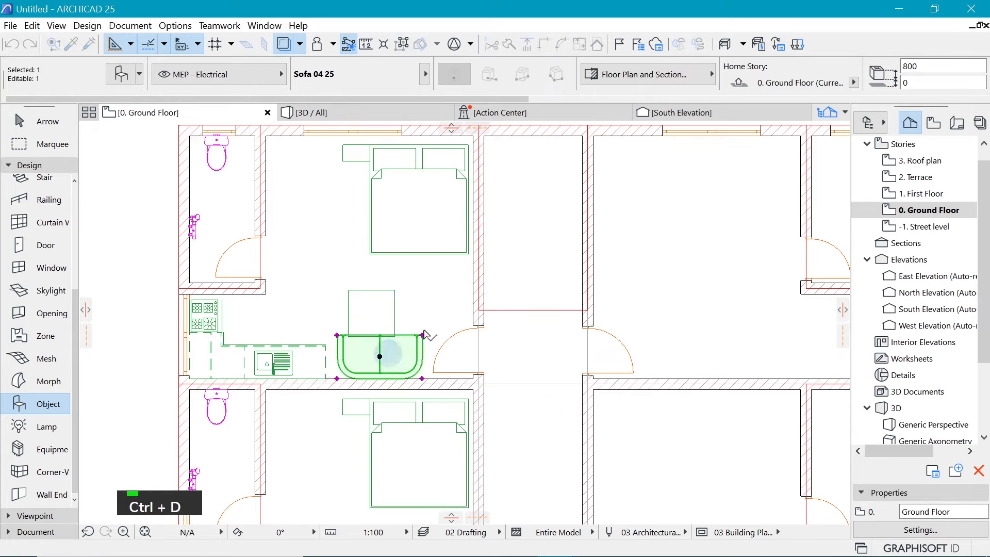
{"action": "scroll", "coordinate": [382, 340], "scroll_direction": "up", "scroll_amount": 3}
{"action": "key", "text": "ctrl+d"}
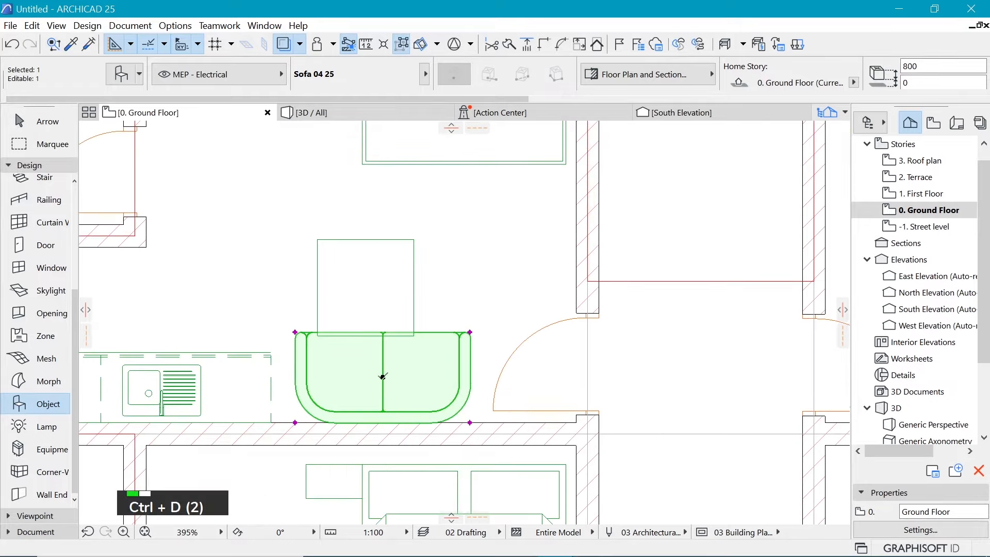
{"action": "left_click", "coordinate": [382, 379]}
{"action": "left_click", "coordinate": [383, 373]}
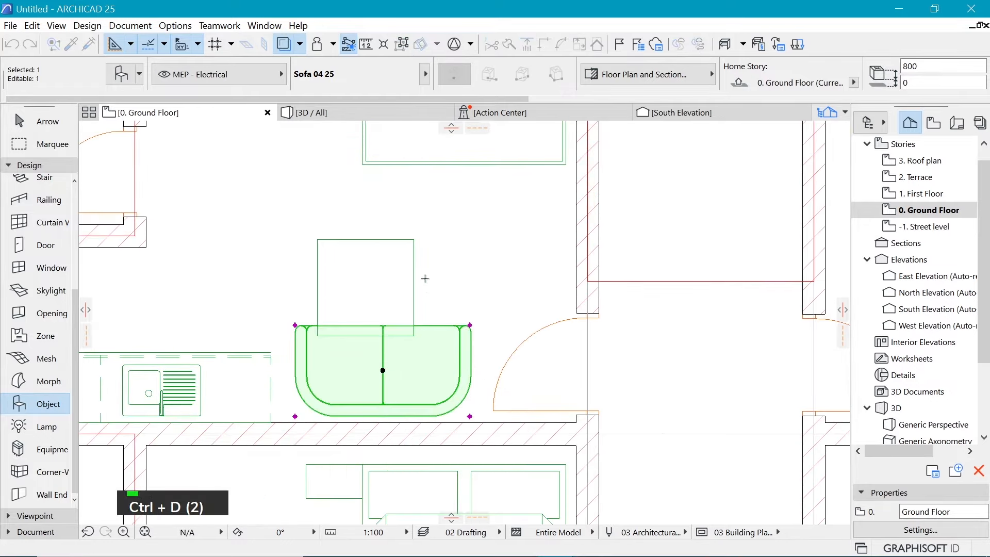
{"action": "key", "text": "Escape"}
Move the coffee table in the north-west unit slightly north-west so it clears the front of the sofa
{"action": "left_click", "coordinate": [415, 236], "text": "shift"}
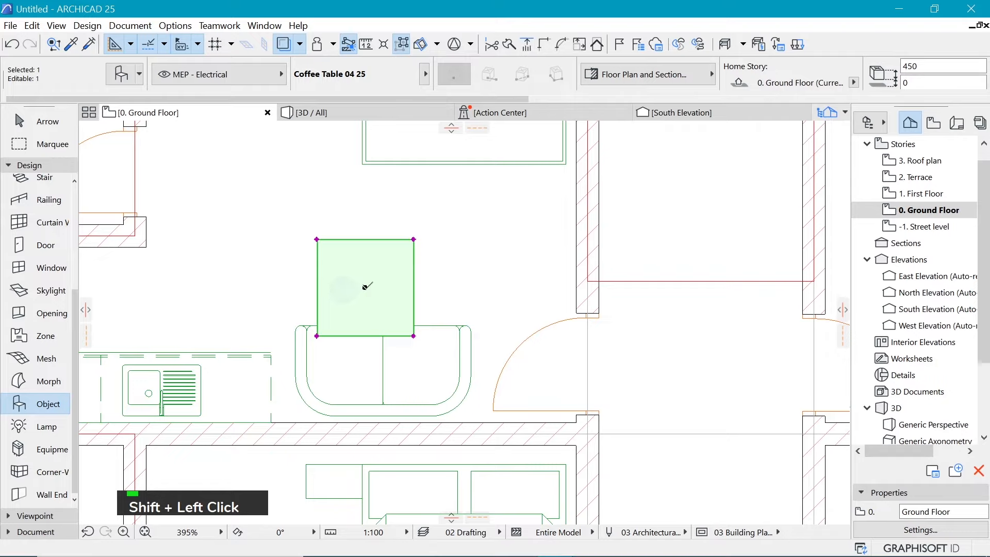
{"action": "key", "text": "ctrl+d"}
{"action": "left_click", "coordinate": [350, 283]}
{"action": "left_click", "coordinate": [347, 269]}
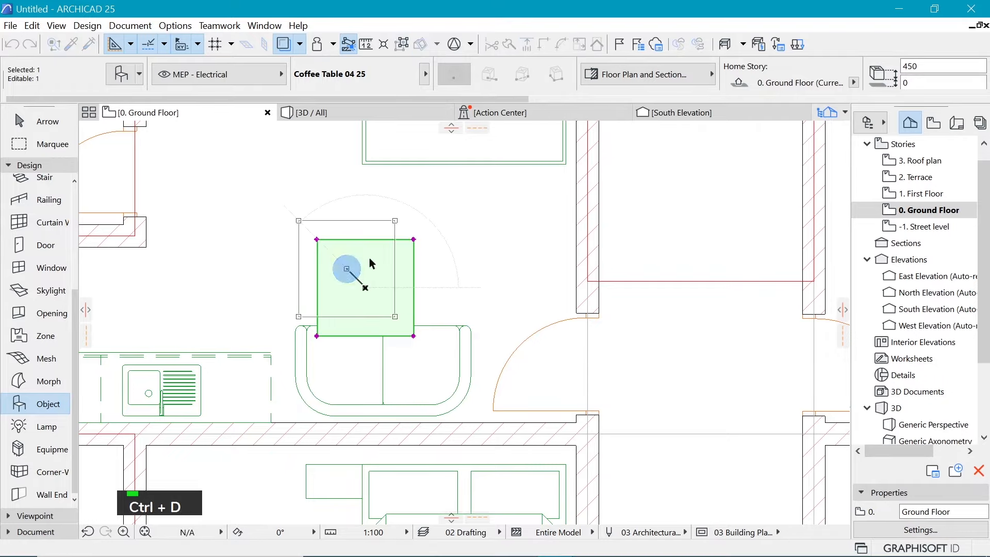
Reduce the north-west unit's coffee table to a depth of about 685 mm and move it slightly north, away from the sofa
{"action": "scroll", "coordinate": [365, 274], "scroll_direction": "down", "scroll_amount": 6}
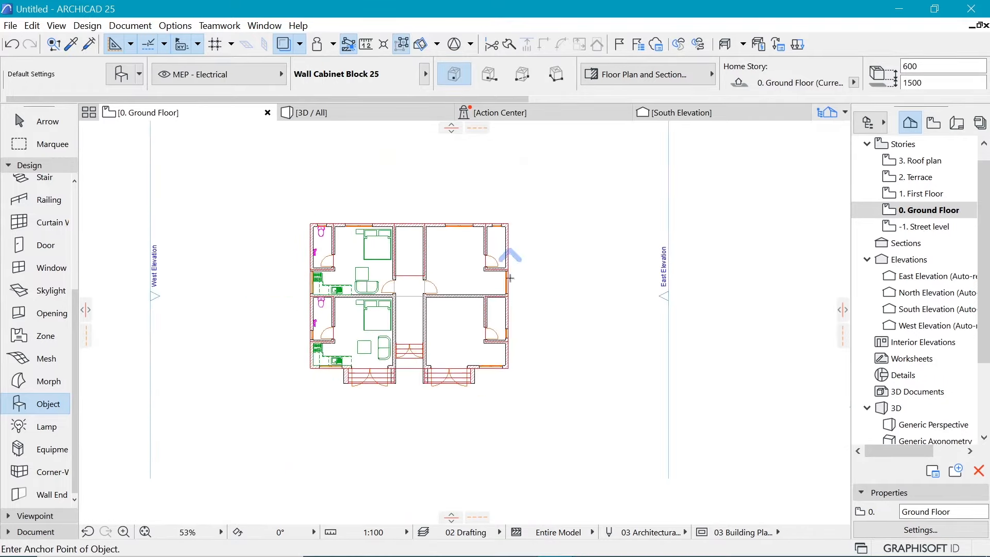
{"action": "scroll", "coordinate": [367, 227], "scroll_direction": "up", "scroll_amount": 8}
{"action": "left_click", "coordinate": [366, 221], "text": "shift"}
{"action": "left_click", "coordinate": [367, 221]}
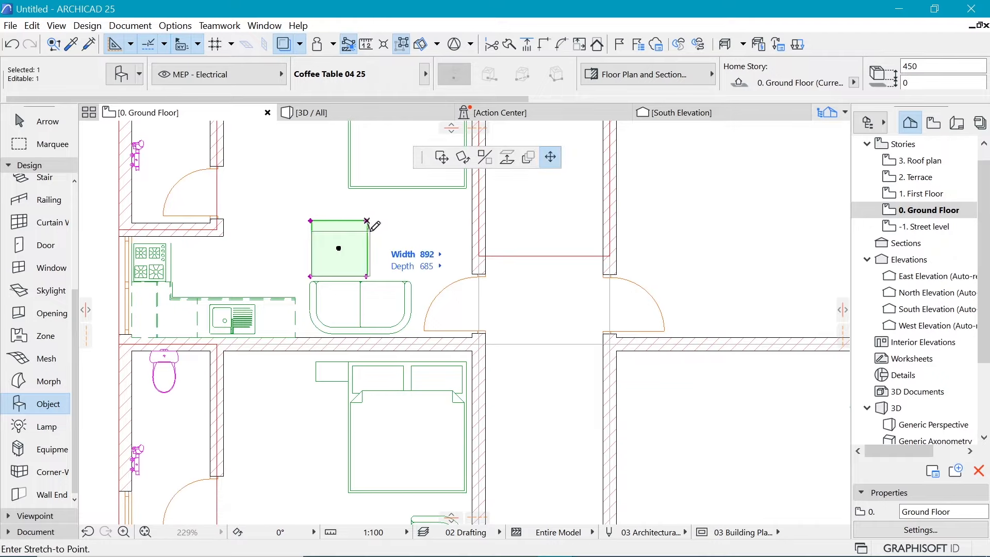
{"action": "left_click", "coordinate": [367, 234]}
{"action": "key", "text": "ctrl+d"}
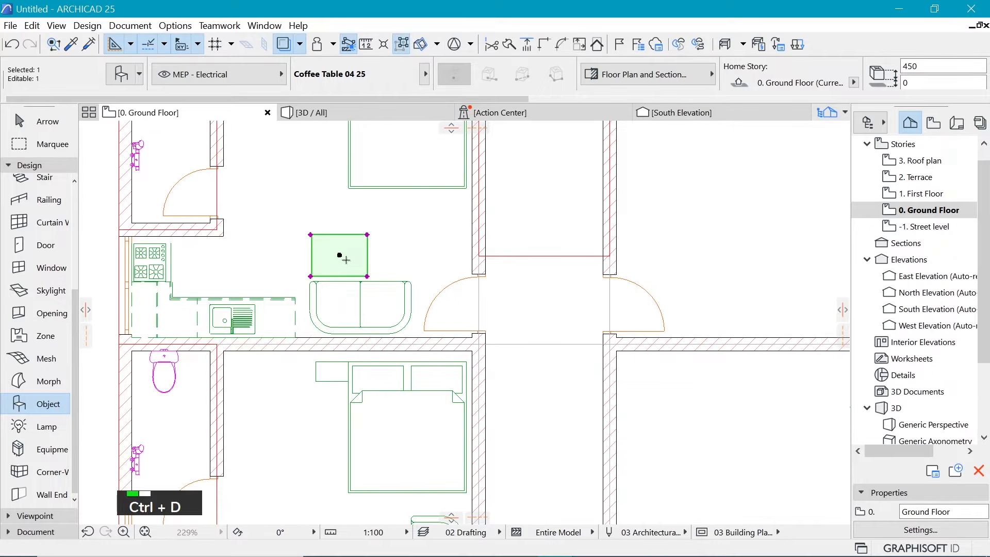
{"action": "left_click", "coordinate": [341, 250]}
{"action": "left_click", "coordinate": [341, 247]}
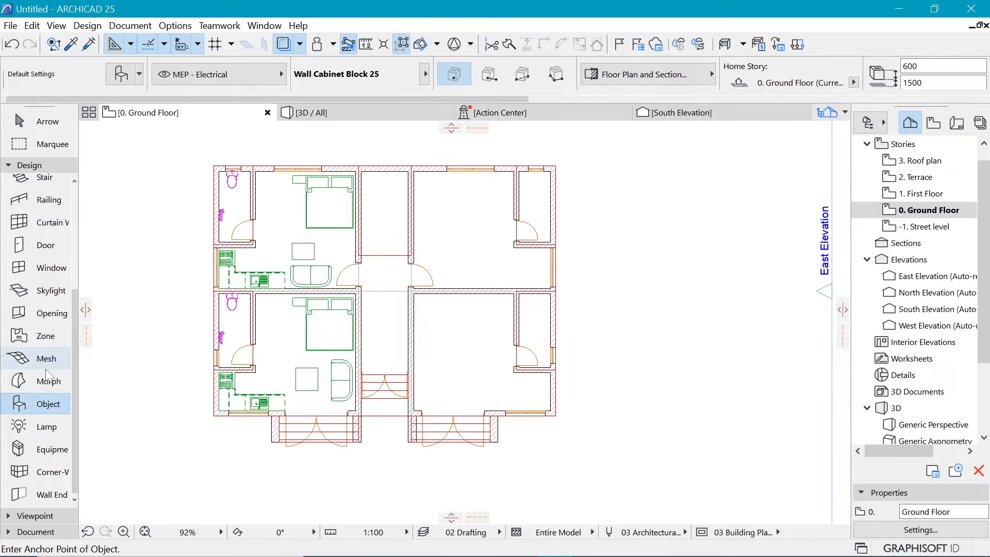
Mirror a copy of all placed objects from both west units into the east units about the vertical centreline of the corridor
{"action": "key", "text": "ctrl+a"}
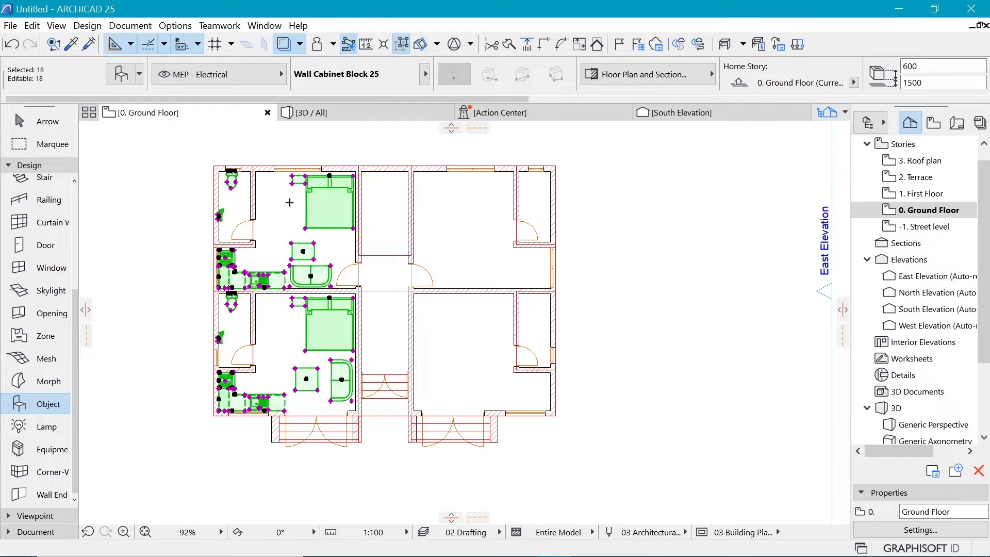
{"action": "key", "text": "ctrl+shift+m"}
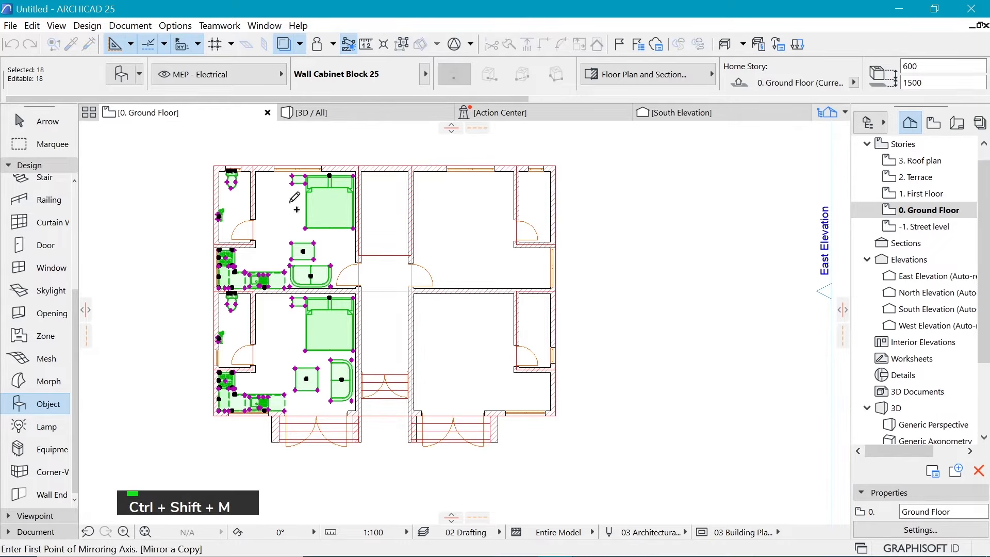
{"action": "left_click", "coordinate": [385, 256]}
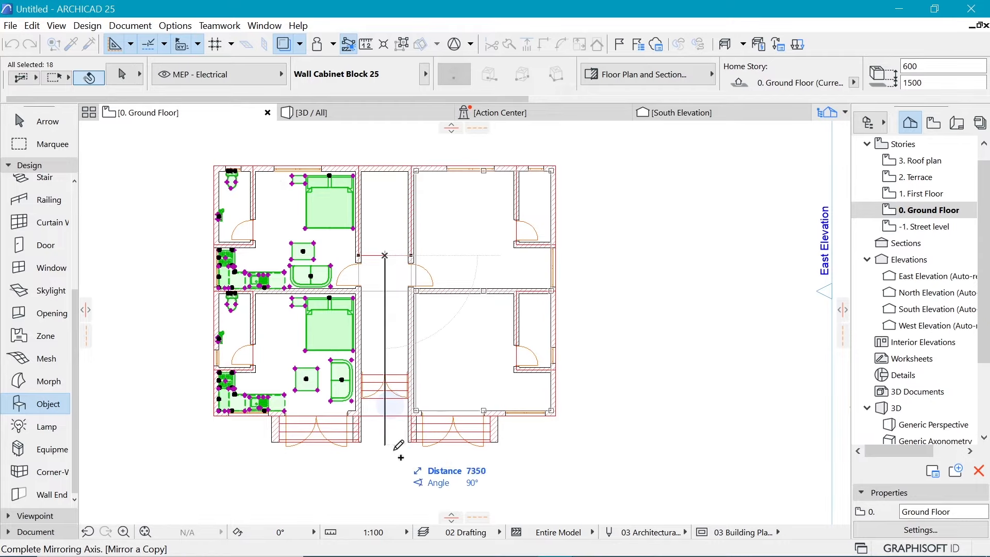
{"action": "left_click", "coordinate": [385, 448], "text": "shift"}
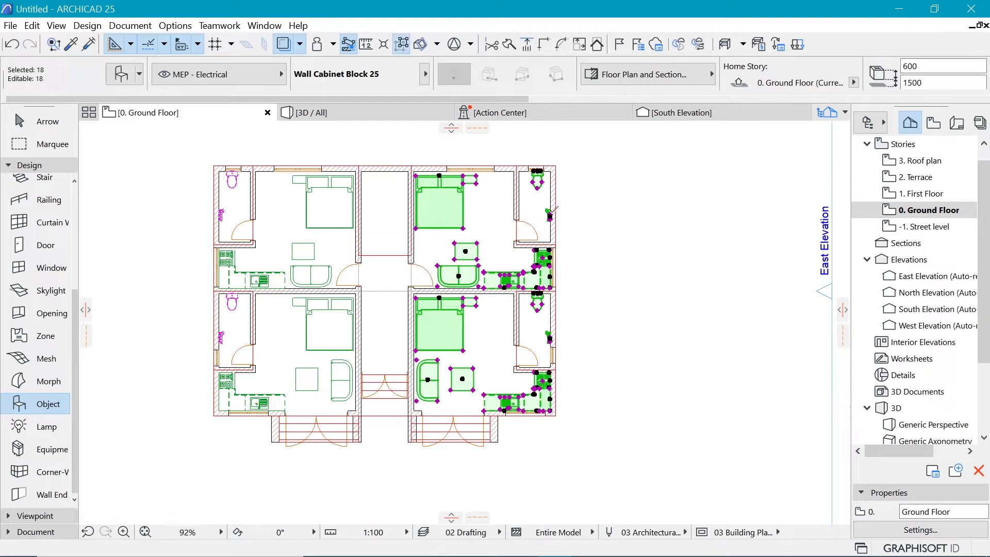
{"action": "key", "text": "Escape"}
{"action": "scroll", "coordinate": [584, 294], "scroll_direction": "down", "scroll_amount": 4}
{"action": "scroll", "coordinate": [514, 279], "scroll_direction": "up", "scroll_amount": 4}
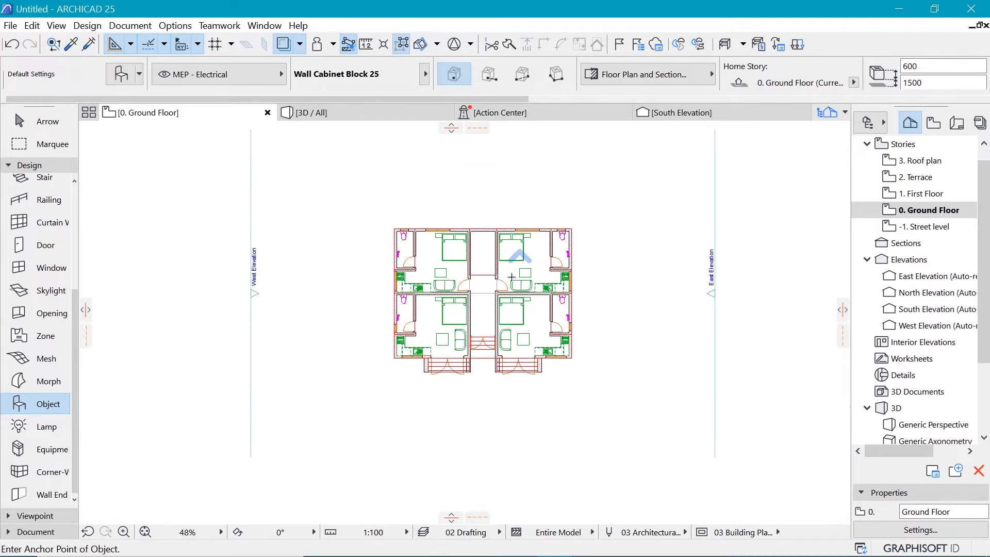
In the 3D view, enable the pillow for the double beds of all four units in their bed layout settings
{"action": "left_click", "coordinate": [378, 113]}
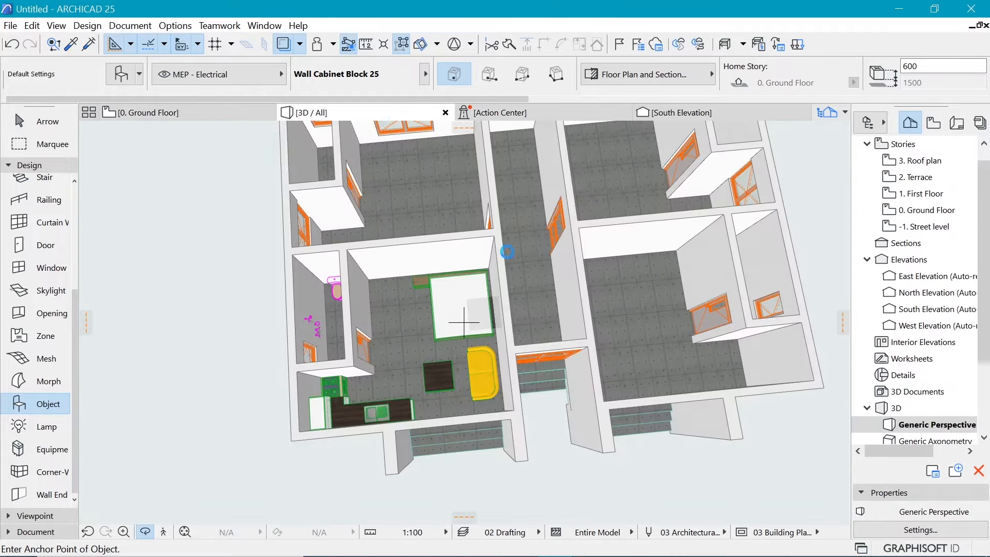
{"action": "scroll", "coordinate": [501, 252], "scroll_direction": "down", "scroll_amount": 5}
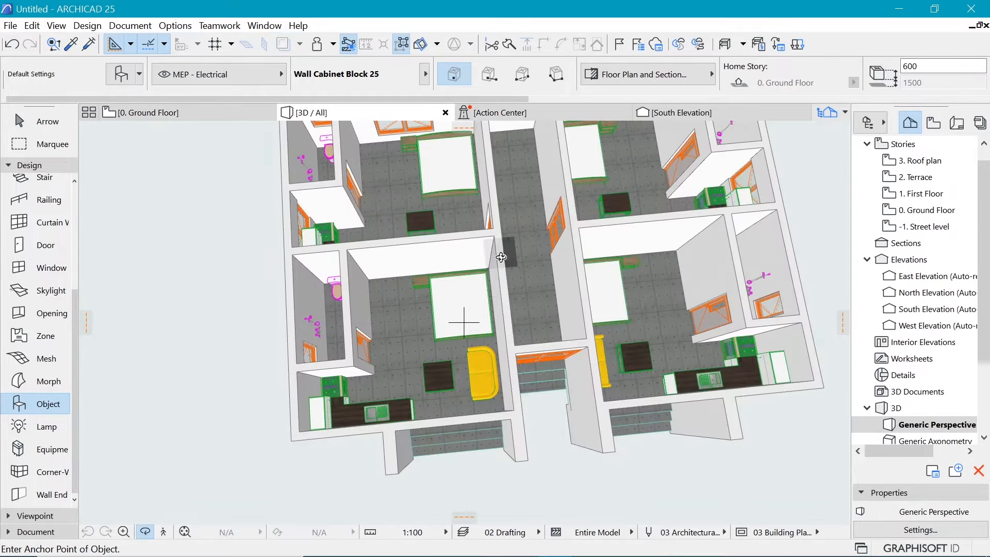
{"action": "scroll", "coordinate": [417, 225], "scroll_direction": "up", "scroll_amount": 1}
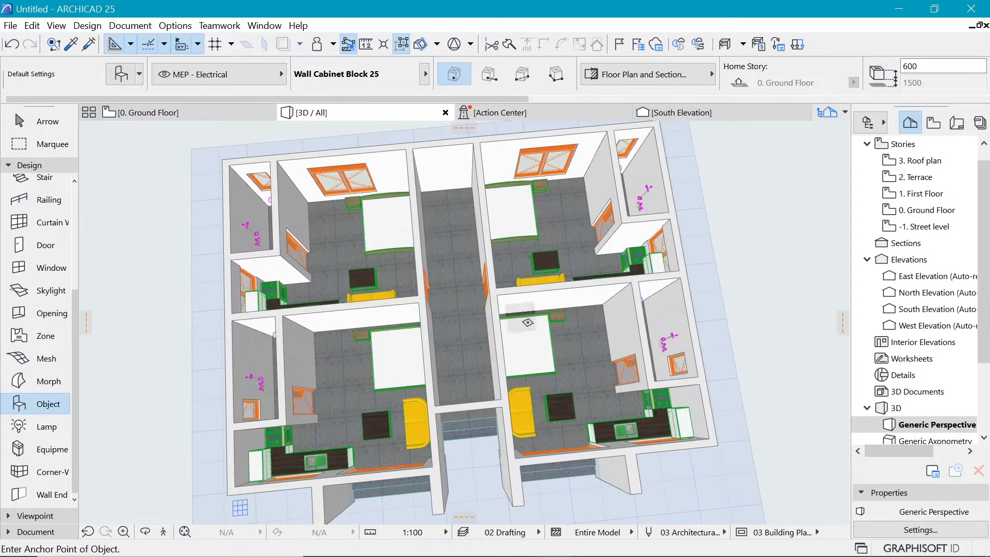
{"action": "left_click", "coordinate": [532, 341], "text": "shift"}
{"action": "left_click", "coordinate": [388, 350], "text": "shift"}
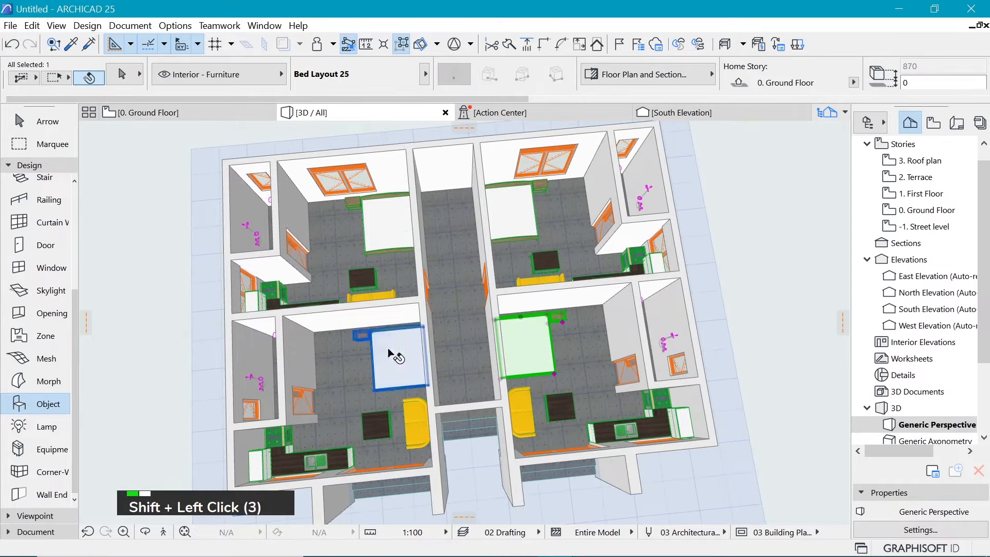
{"action": "left_click", "coordinate": [382, 243], "text": "shift"}
{"action": "left_click", "coordinate": [512, 210], "text": "shift"}
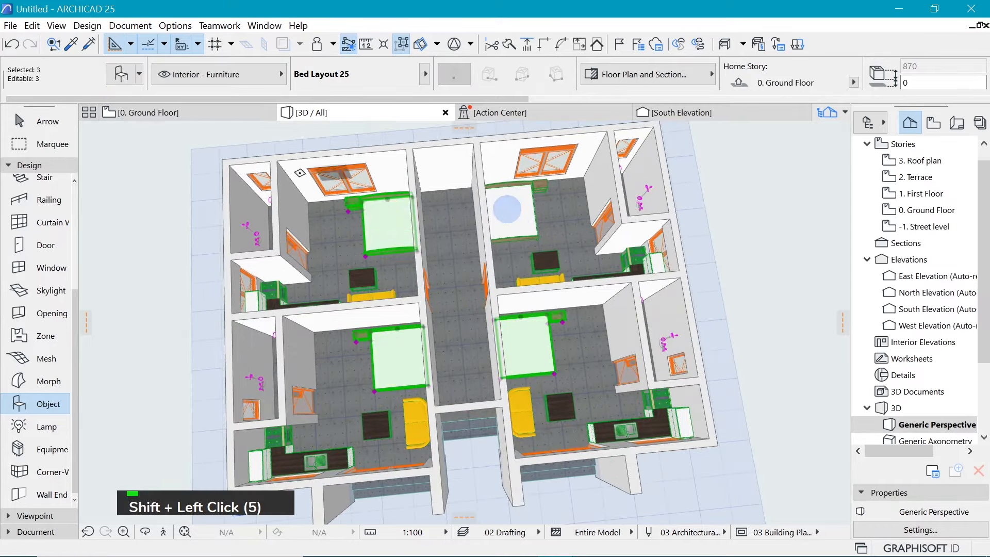
{"action": "left_click", "coordinate": [131, 75]}
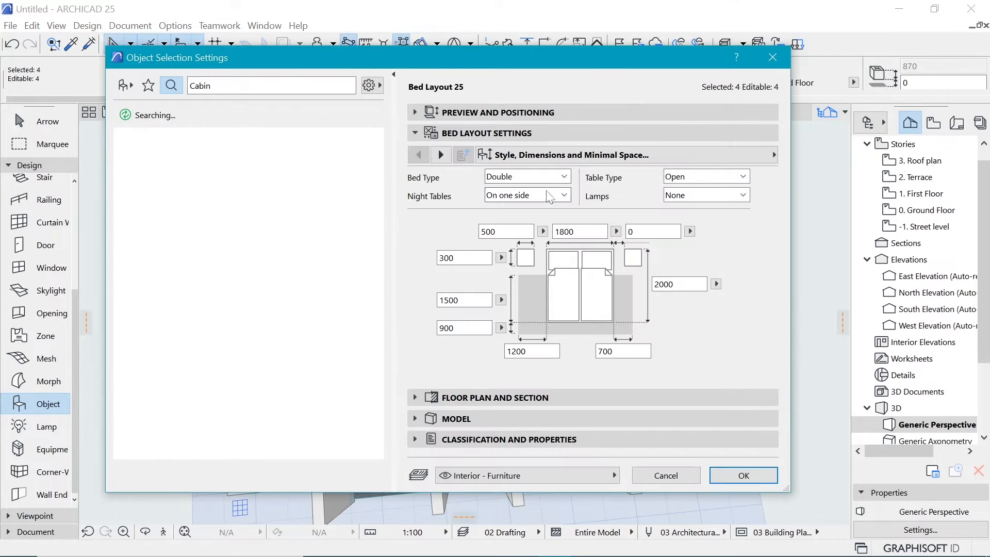
{"action": "left_click", "coordinate": [675, 157]}
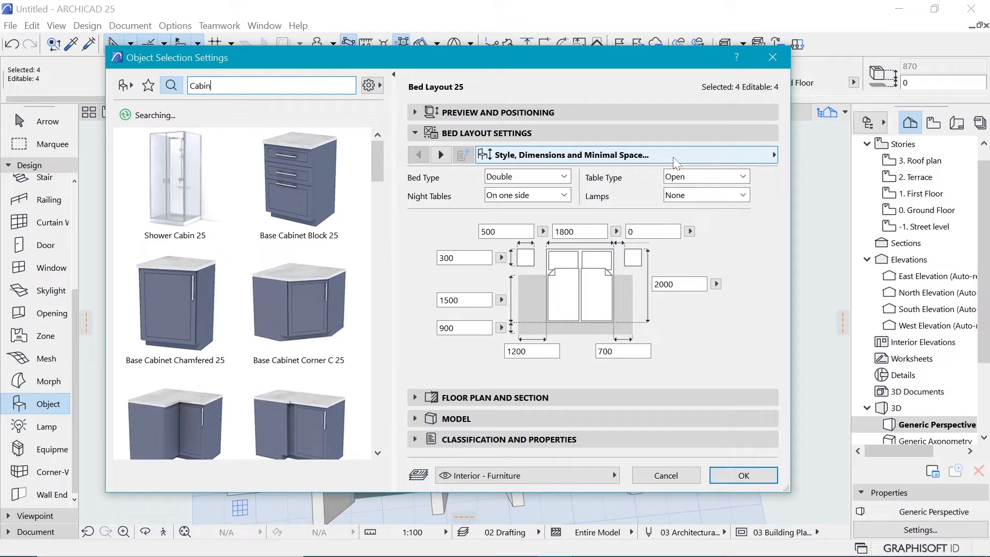
{"action": "left_click", "coordinate": [757, 156]}
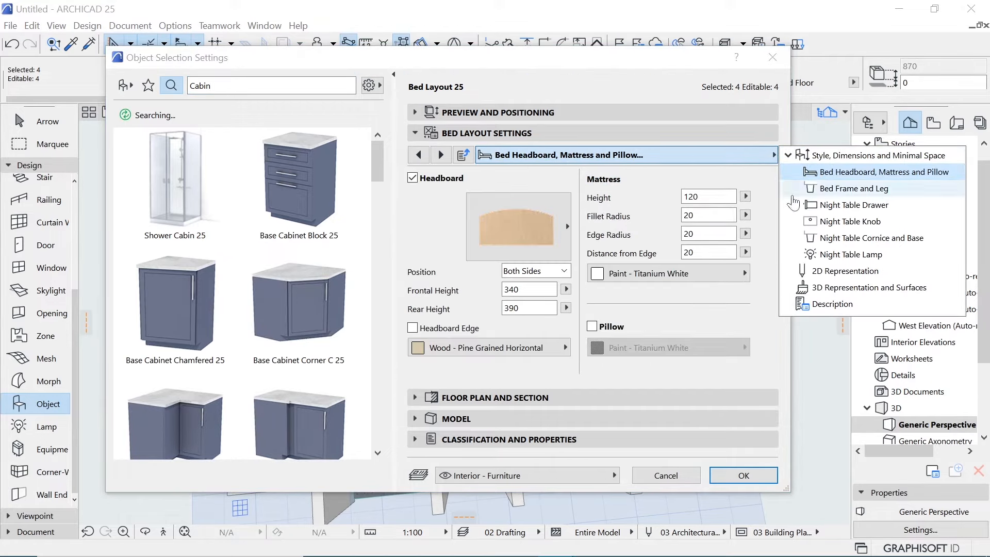
{"action": "left_click", "coordinate": [600, 326]}
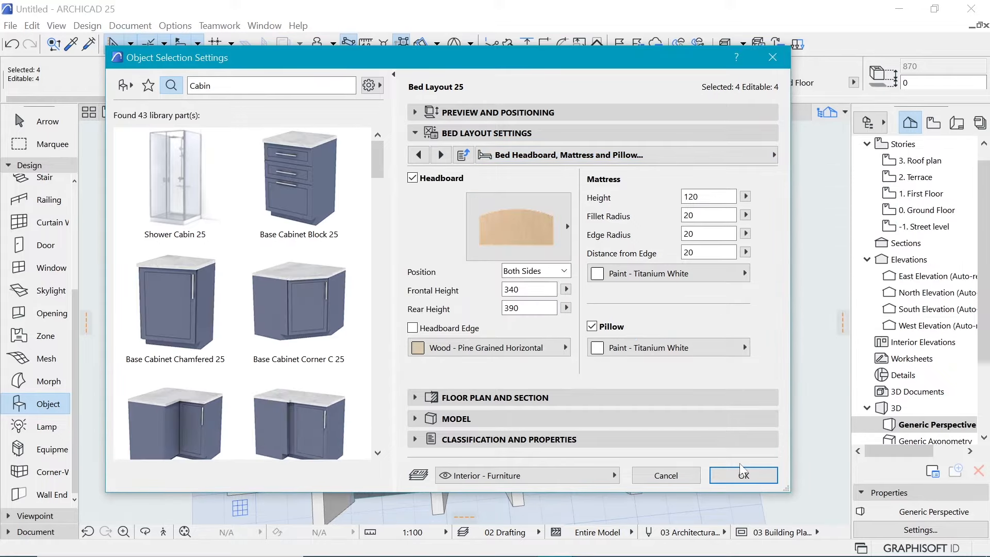
{"action": "left_click", "coordinate": [743, 475]}
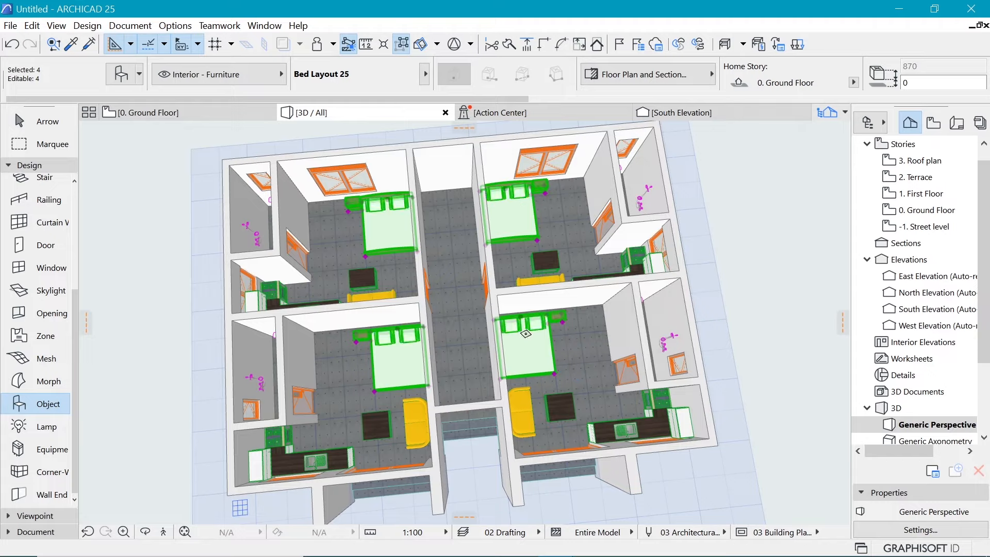
{"action": "key", "text": "Escape"}
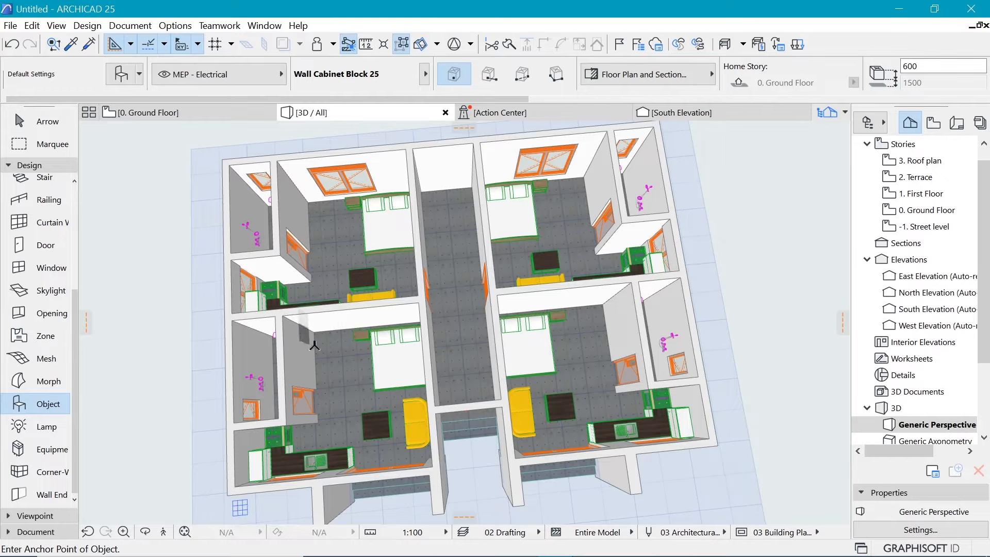
On the ground floor plan, find the wardrobe objects in the library and set Wardrobe Variable 25 as the object default
{"action": "left_click", "coordinate": [164, 111]}
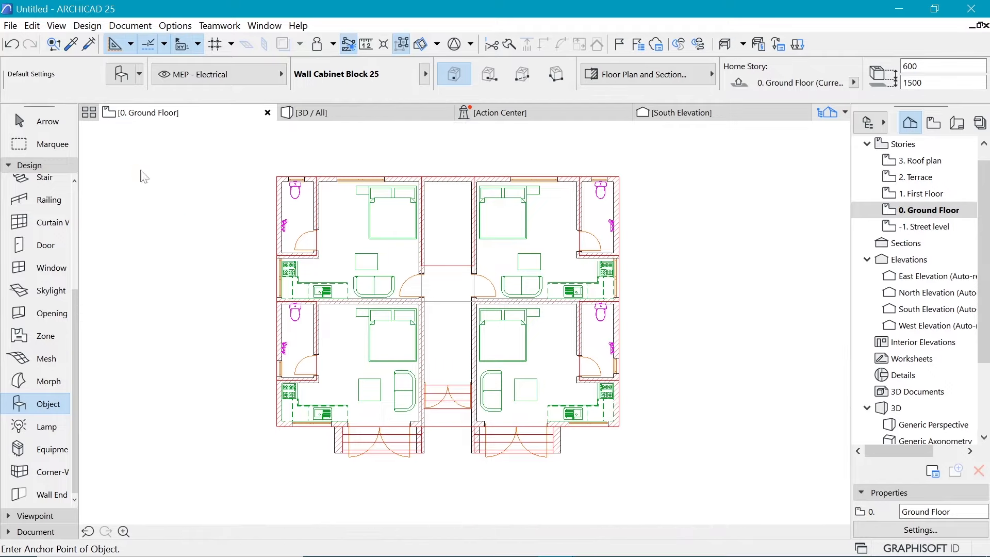
{"action": "right_click", "coordinate": [176, 112]}
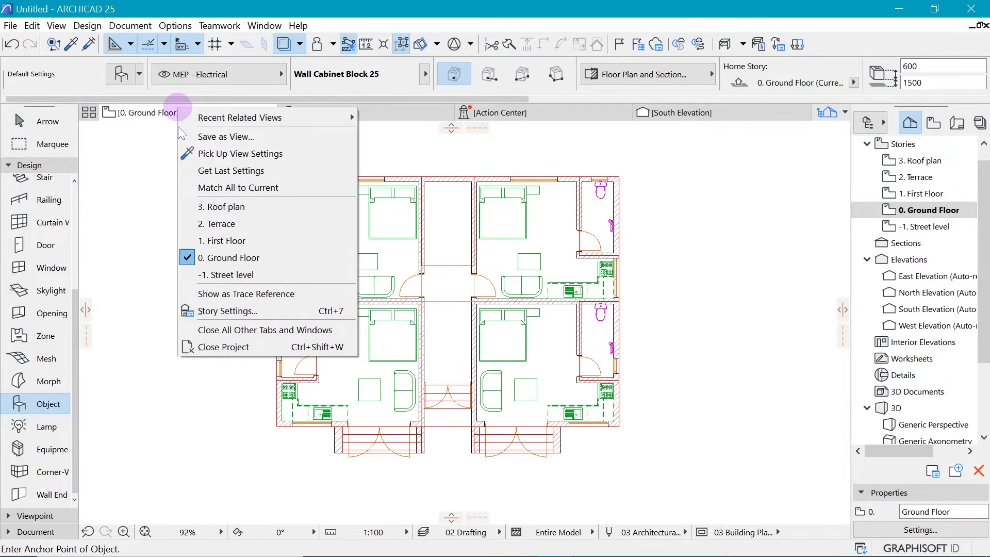
{"action": "left_click", "coordinate": [208, 320]}
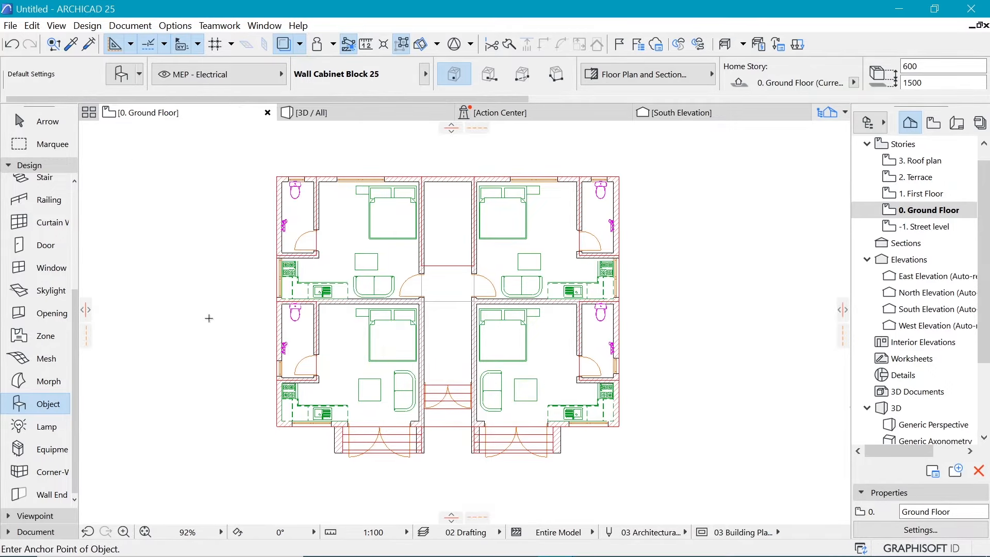
{"action": "double_click", "coordinate": [23, 408]}
{"action": "key", "text": "BackSpace"}
{"action": "key", "text": "BackSpace"}
{"action": "key", "text": "BackSpace"}
{"action": "key", "text": "BackSpace"}
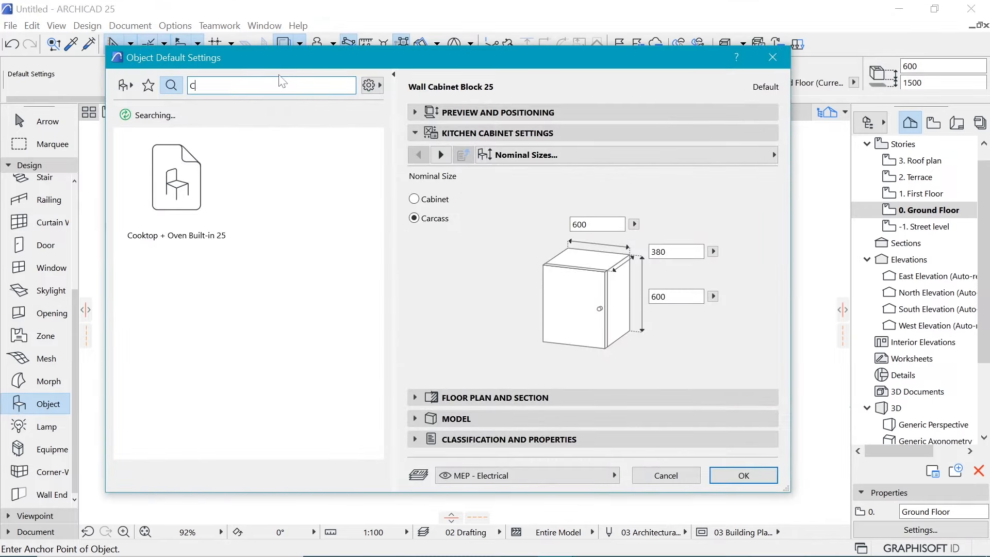
{"action": "key", "text": "BackSpace"}
{"action": "type", "text": "wardr"}
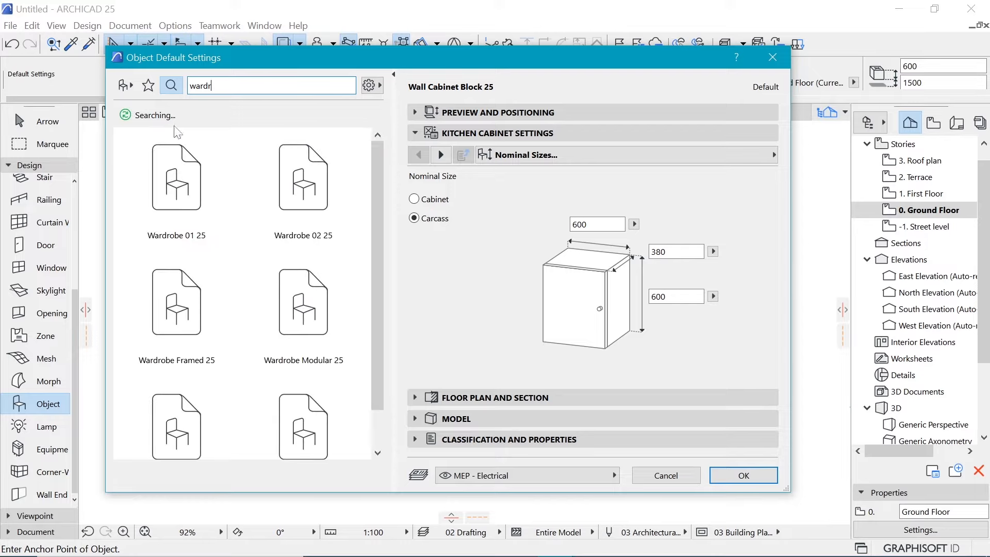
{"action": "left_click", "coordinate": [171, 201]}
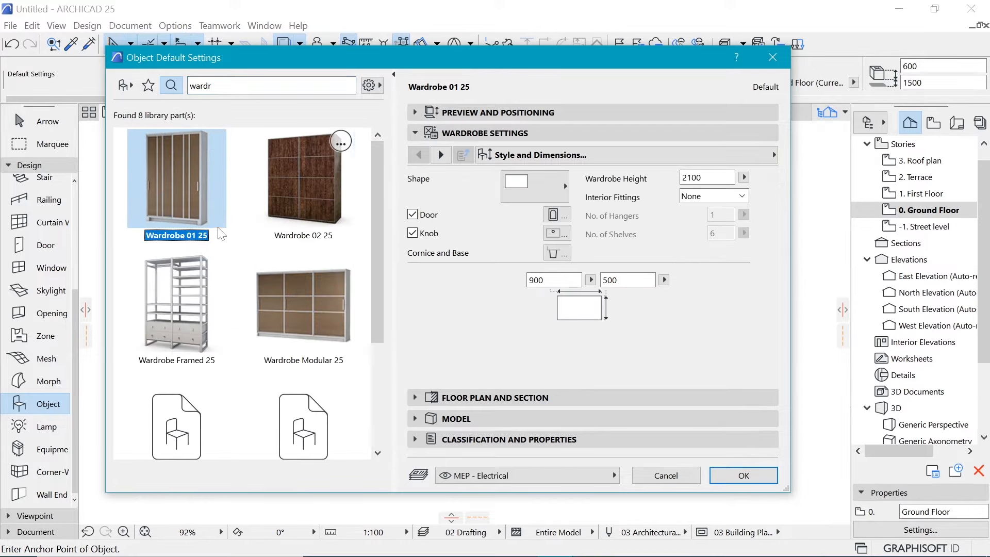
{"action": "scroll", "coordinate": [277, 304], "scroll_direction": "down", "scroll_amount": 1}
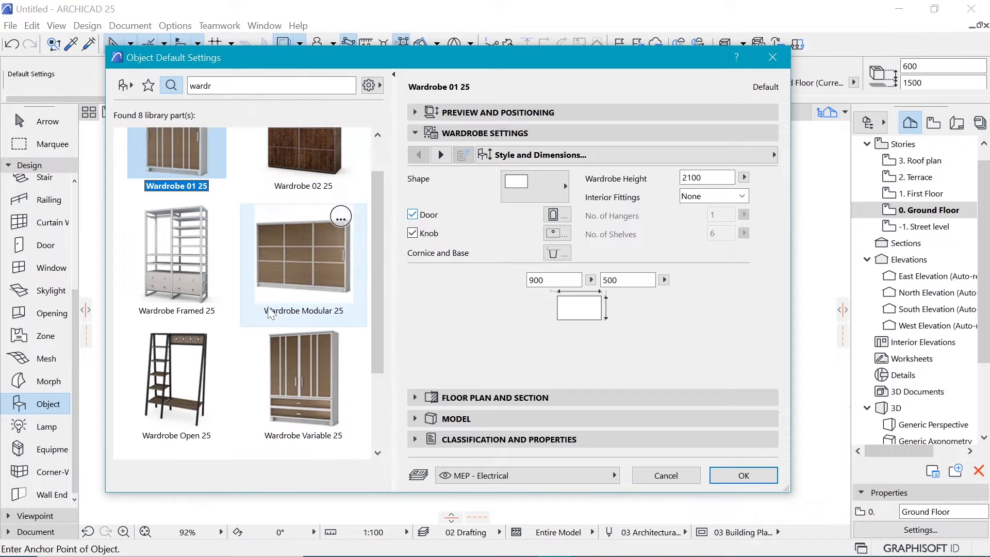
{"action": "left_click", "coordinate": [311, 359]}
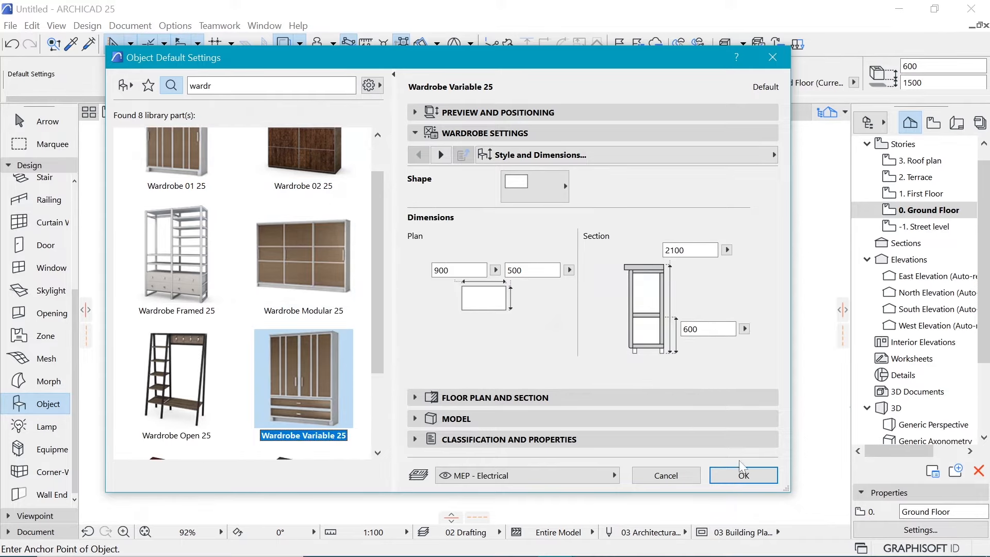
{"action": "left_click", "coordinate": [755, 484]}
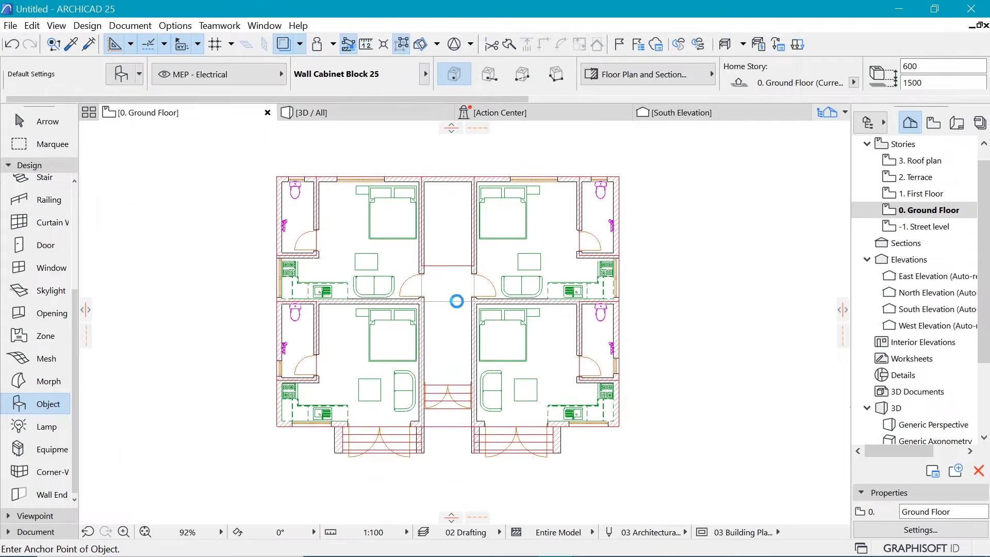
Place a wardrobe at the north-west corner of the south-west bedroom and move it south along the bathroom wall, just above the doorway
{"action": "left_click", "coordinate": [322, 304]}
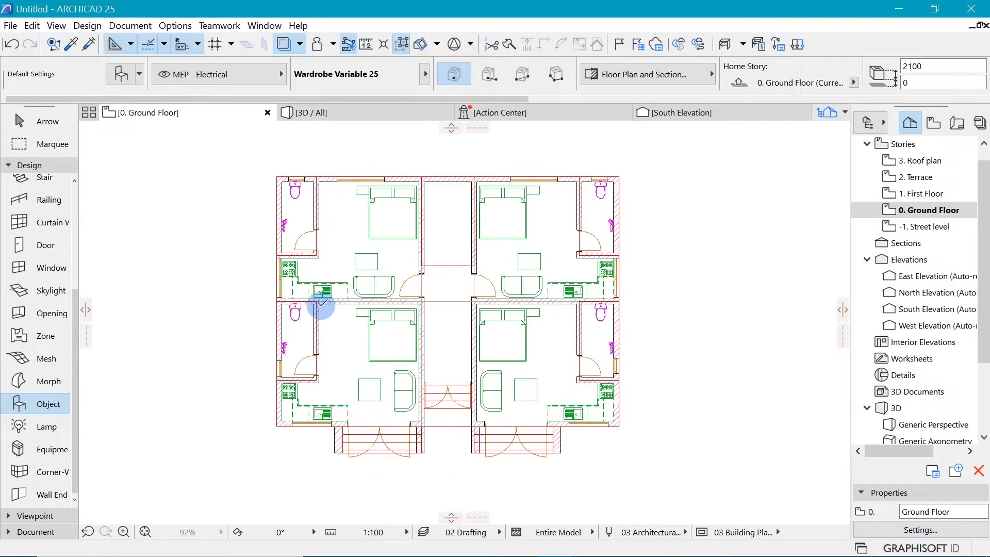
{"action": "scroll", "coordinate": [326, 311], "scroll_direction": "up", "scroll_amount": 6}
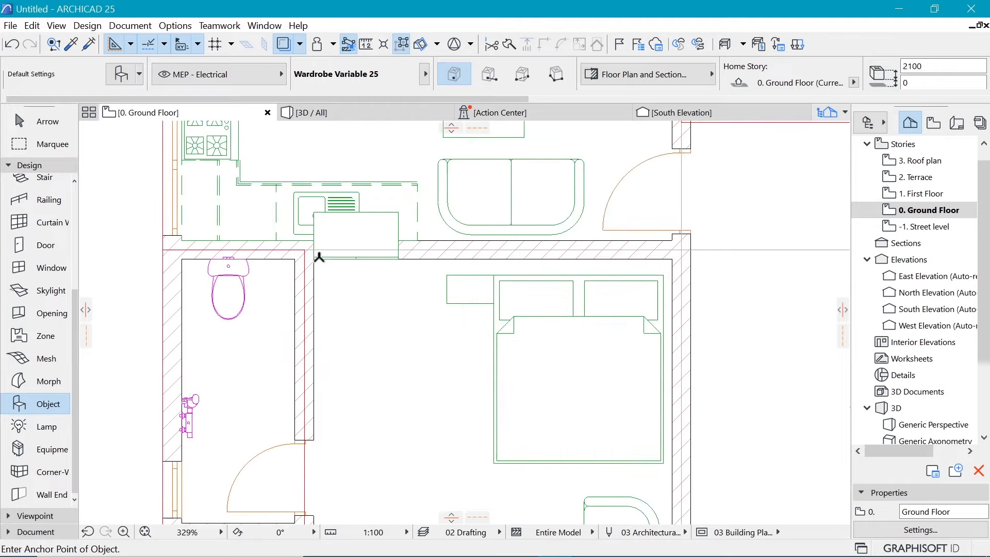
{"action": "left_click", "coordinate": [313, 212], "text": "shift"}
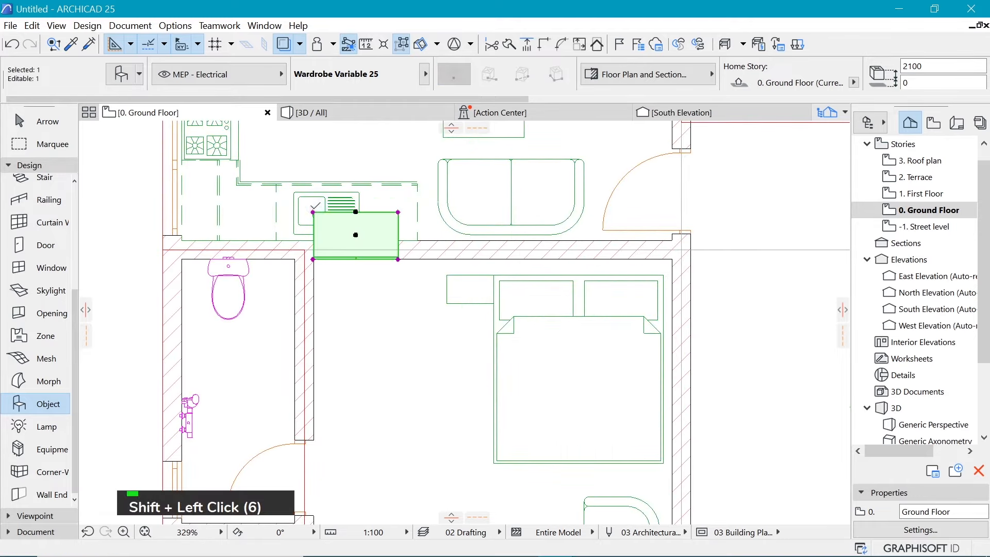
{"action": "key", "text": "ctrl+d"}
{"action": "left_click", "coordinate": [313, 211]}
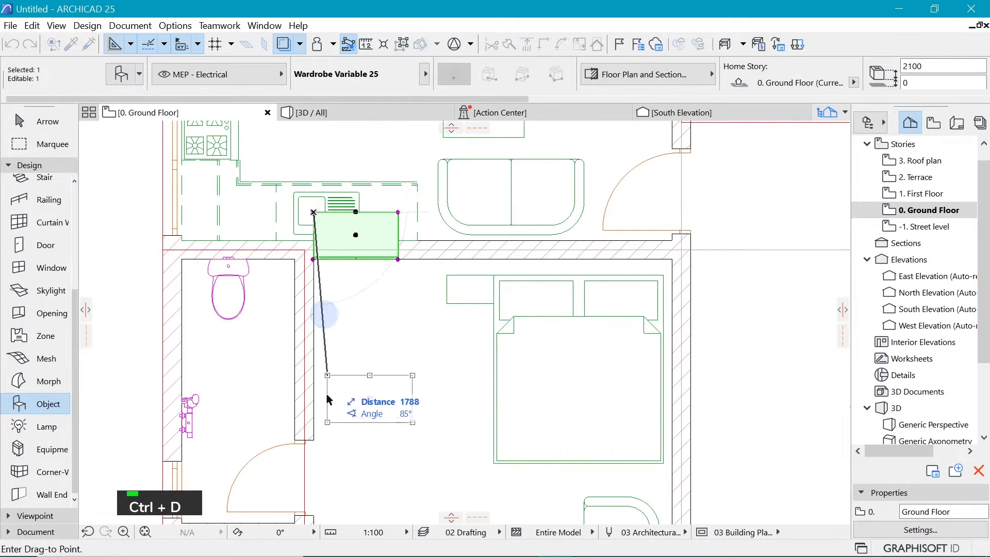
{"action": "left_click", "coordinate": [315, 431]}
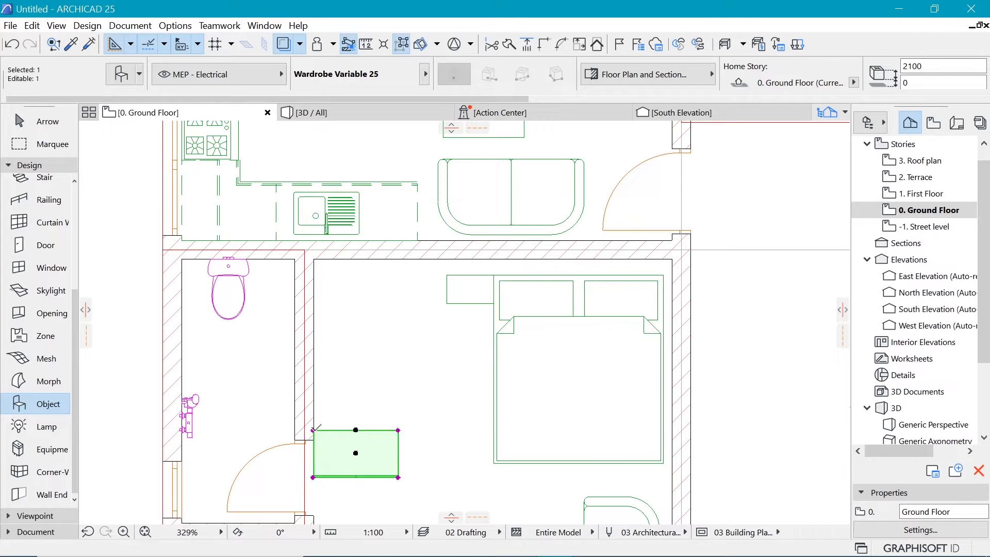
Rotate the wardrobe 90° counterclockwise about its north-west corner so its back lies along the bathroom wall
{"action": "key", "text": "ctrl+e"}
{"action": "left_click", "coordinate": [313, 430]}
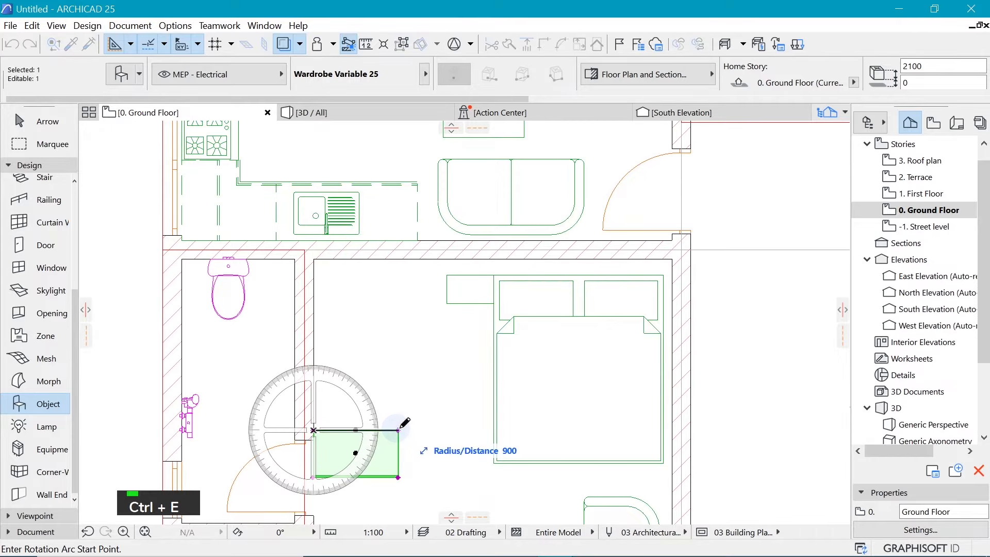
{"action": "left_click", "coordinate": [399, 430]}
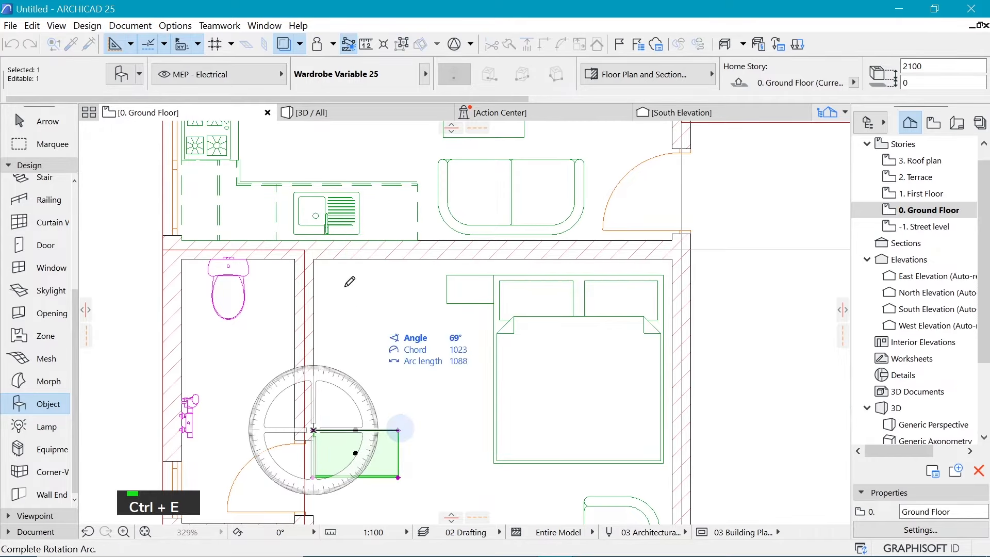
{"action": "left_click", "coordinate": [315, 260]}
Stretch the wardrobe's north end up to the bedroom's north wall, making it about 1815 mm long
{"action": "left_click", "coordinate": [313, 345]}
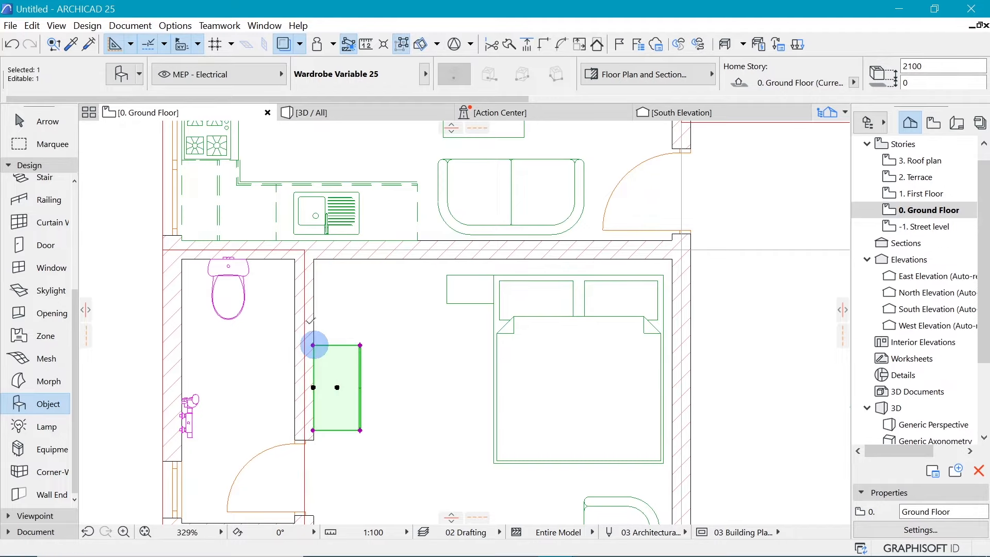
{"action": "left_click", "coordinate": [313, 259]}
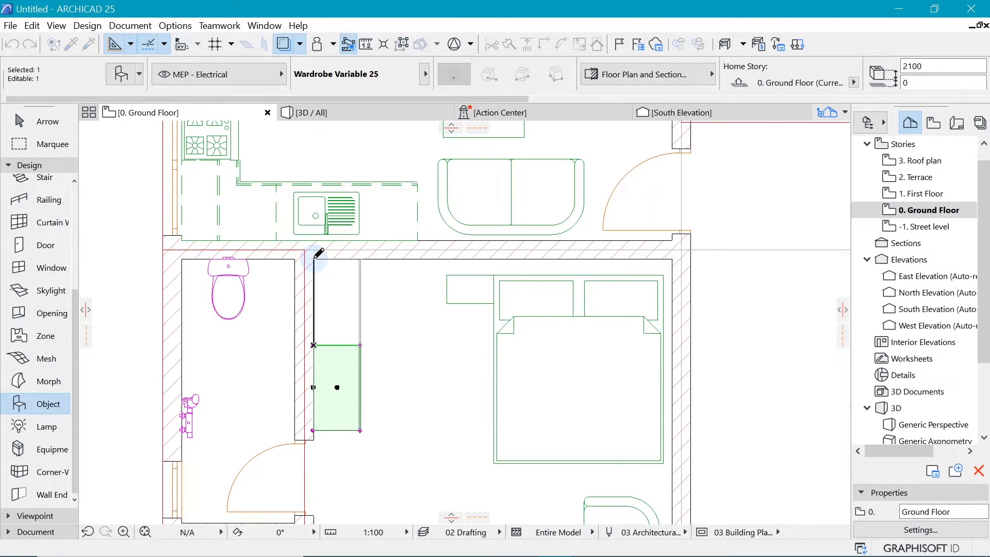
{"action": "scroll", "coordinate": [165, 352], "scroll_direction": "down", "scroll_amount": 3}
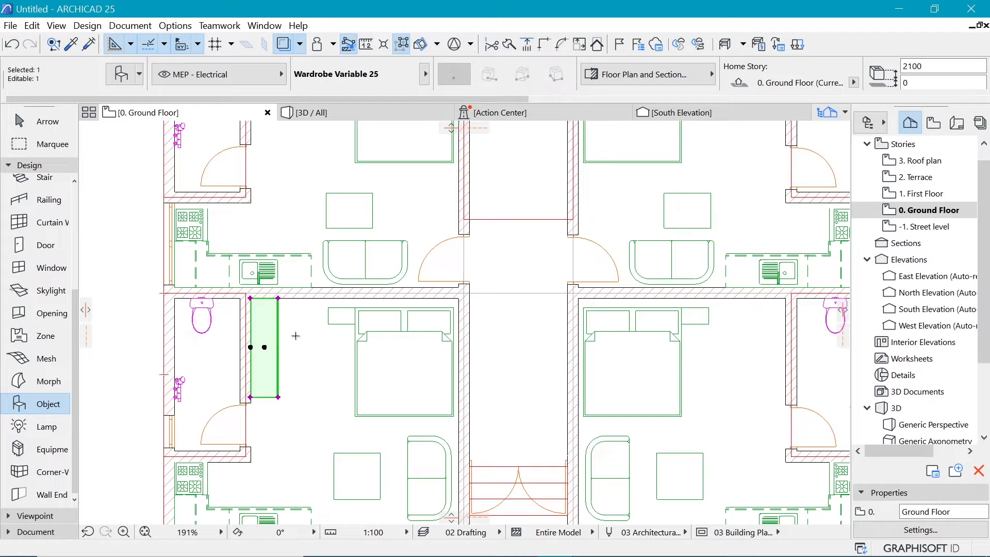
Set the wardrobe's 2D detail level to Symbolic and choose the symbol type with crossed diagonals
{"action": "scroll", "coordinate": [296, 335], "scroll_direction": "up", "scroll_amount": 2}
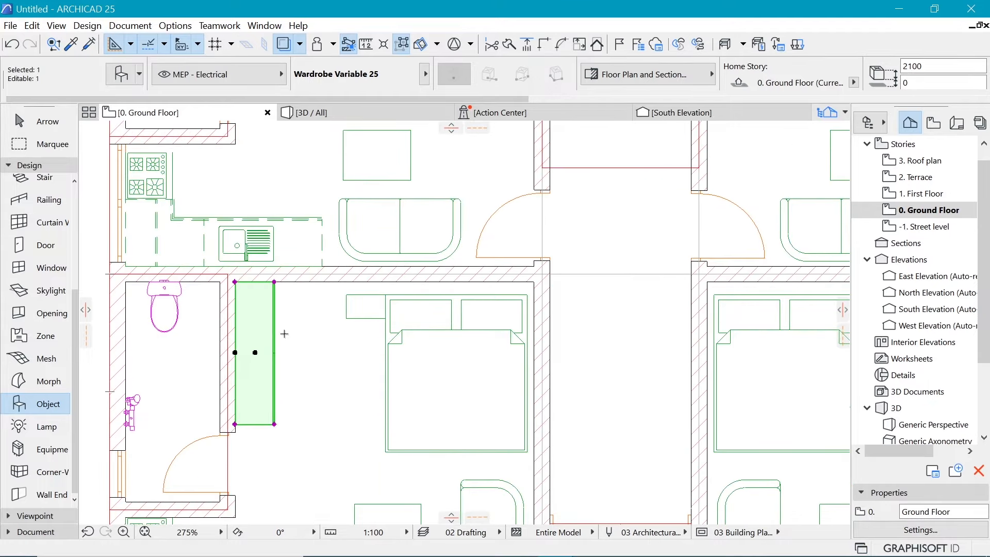
{"action": "key", "text": "ctrl+t"}
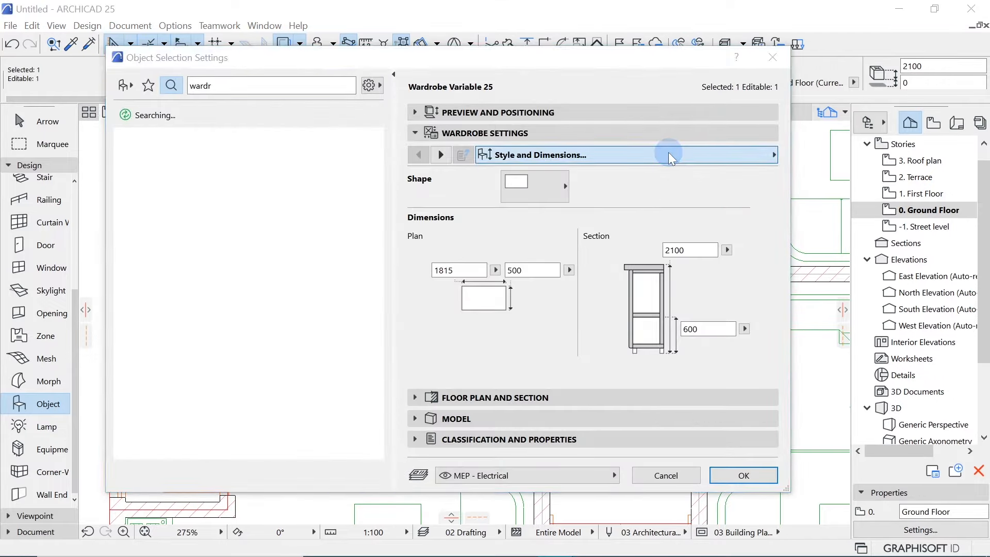
{"action": "left_click", "coordinate": [671, 158]}
{"action": "left_click", "coordinate": [867, 255]}
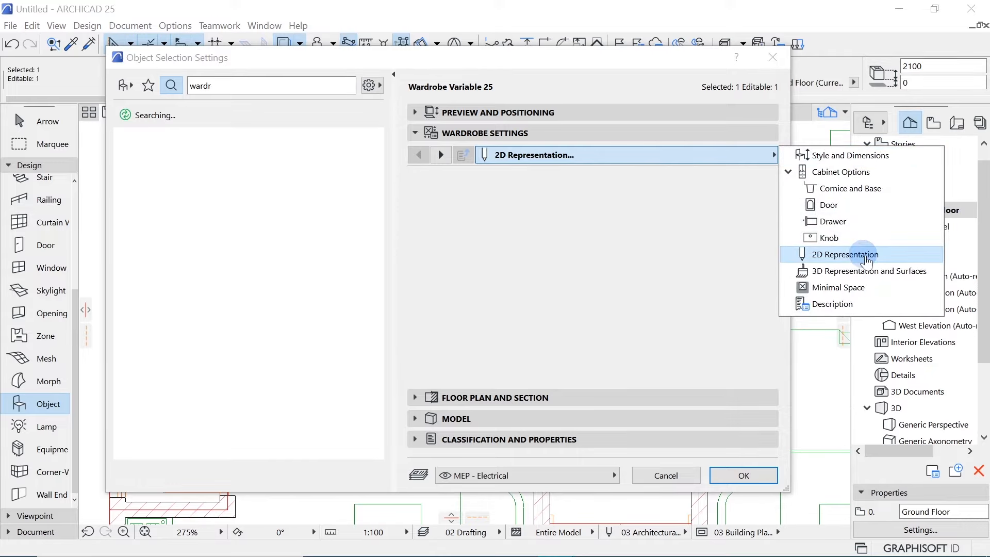
{"action": "left_click", "coordinate": [607, 181]}
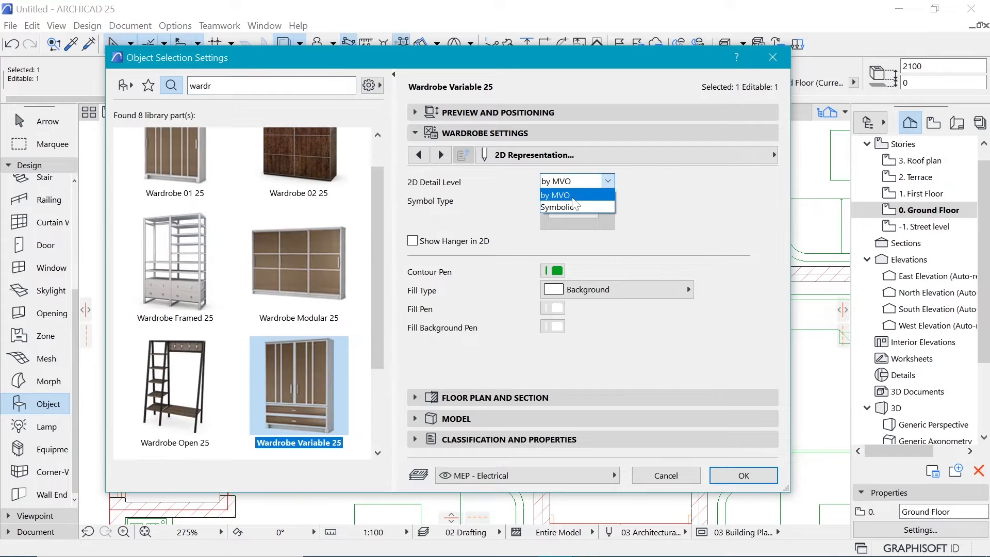
{"action": "left_click", "coordinate": [577, 207]}
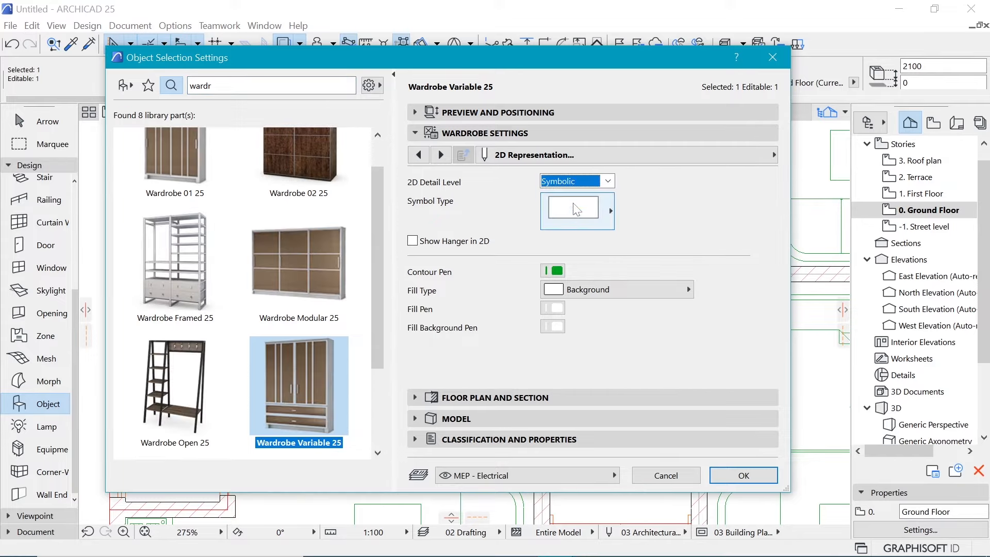
{"action": "left_click", "coordinate": [578, 211]}
{"action": "left_click", "coordinate": [661, 247]}
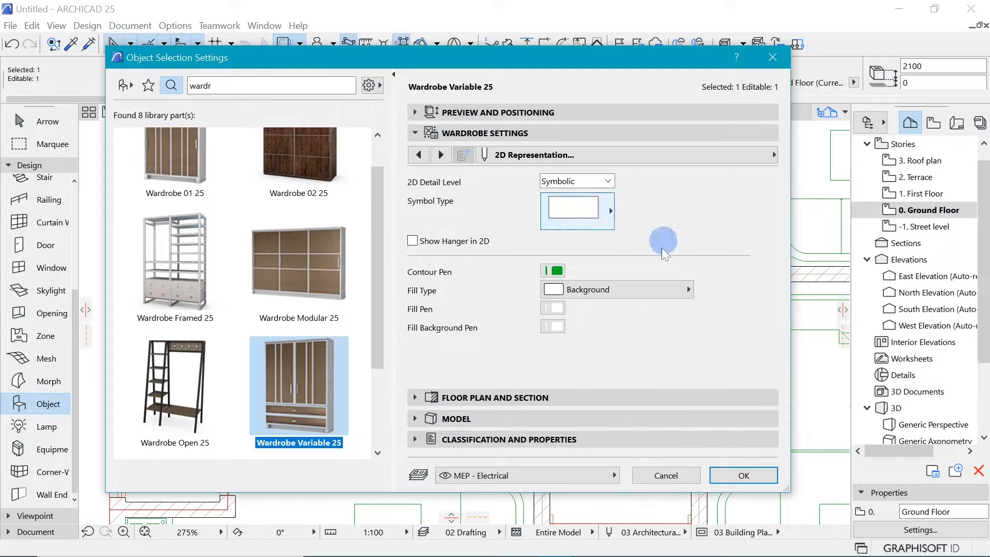
{"action": "left_click", "coordinate": [754, 471]}
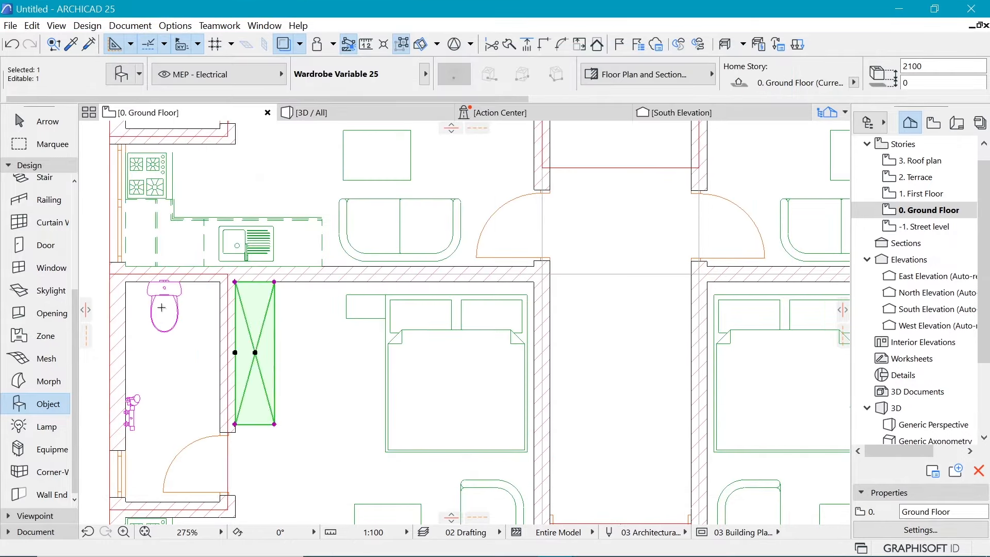
Copy the wardrobe into the matching north-west corner of the north-west unit's bedroom, against the bathroom wall
{"action": "scroll", "coordinate": [273, 314], "scroll_direction": "down", "scroll_amount": 5}
{"action": "scroll", "coordinate": [203, 332], "scroll_direction": "up", "scroll_amount": 2}
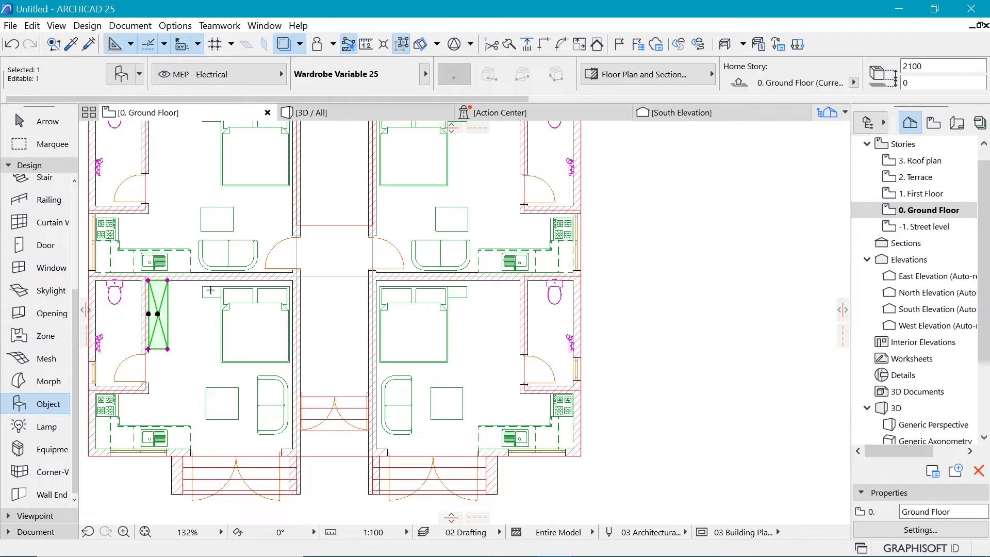
{"action": "scroll", "coordinate": [154, 296], "scroll_direction": "down", "scroll_amount": 3}
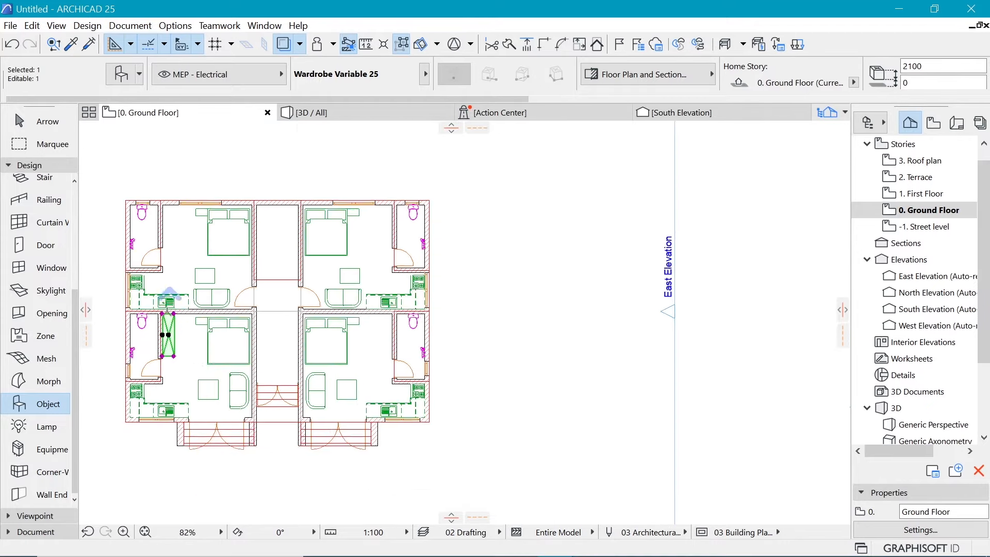
{"action": "scroll", "coordinate": [154, 296], "scroll_direction": "up", "scroll_amount": 1}
{"action": "key", "text": "ctrl+d"}
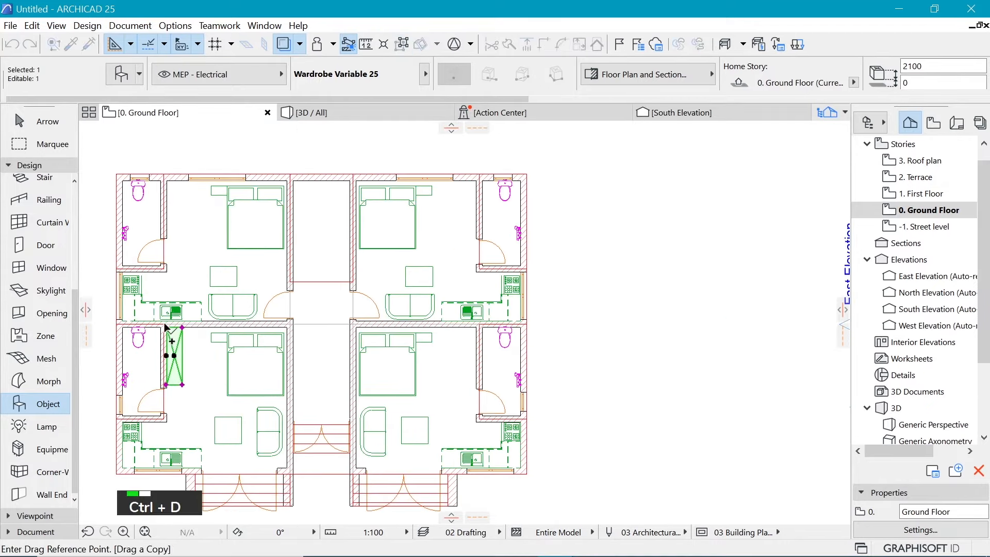
{"action": "left_click", "coordinate": [166, 328]}
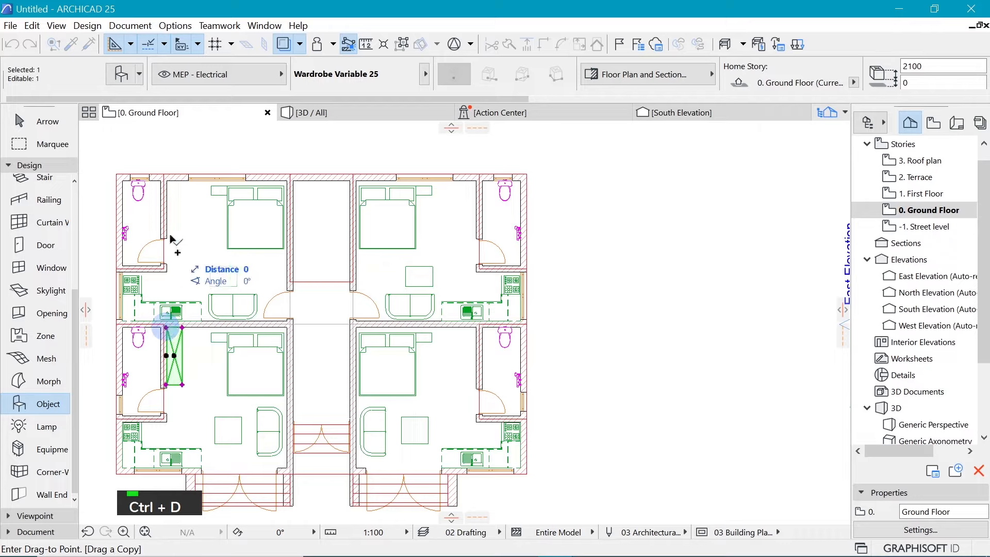
{"action": "left_click", "coordinate": [166, 179]}
Mirror a copy of both west wardrobes into the east units about the vertical centreline of the corridor
{"action": "left_click", "coordinate": [188, 381], "text": "shift"}
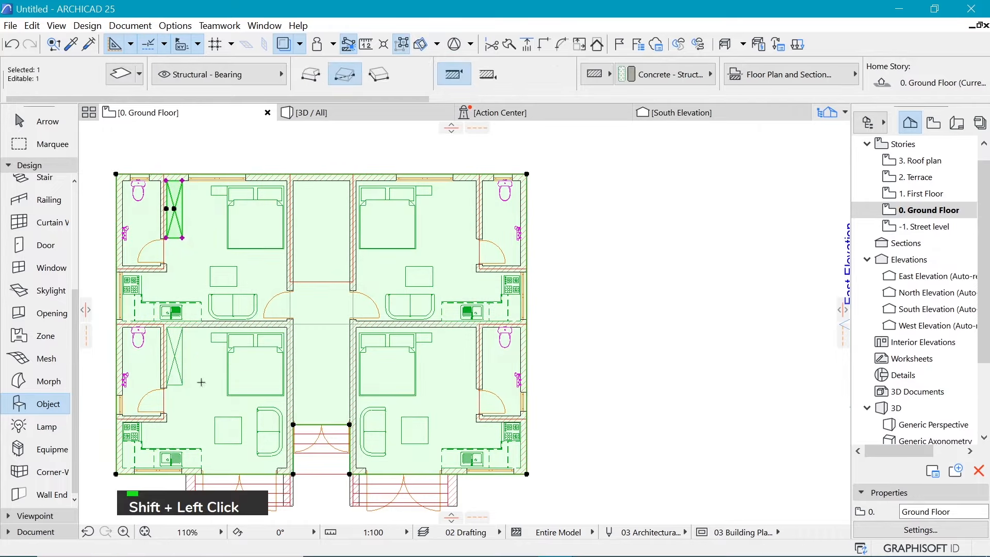
{"action": "left_click", "coordinate": [187, 376], "text": "shift"}
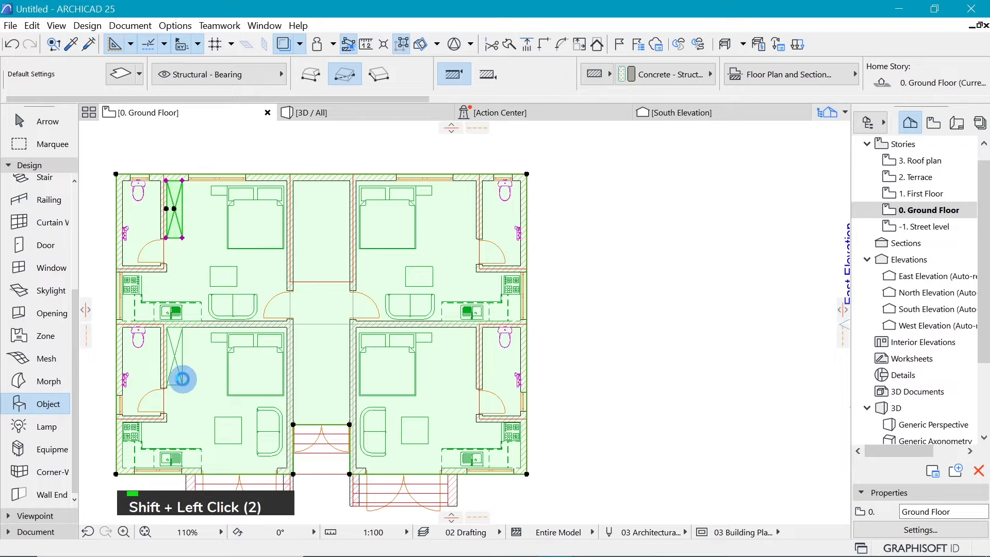
{"action": "left_click", "coordinate": [185, 352], "text": "shift"}
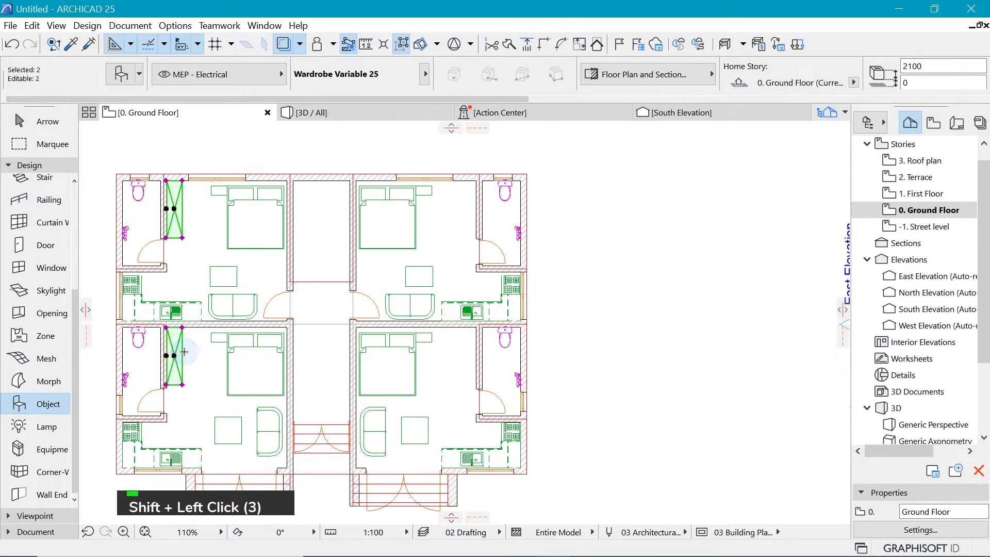
{"action": "key", "text": "ctrl+shift+m"}
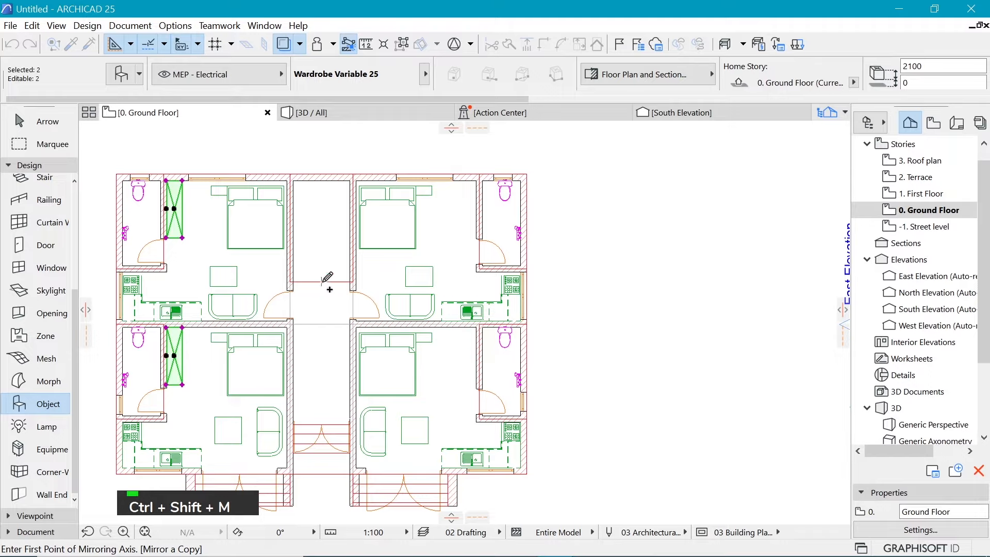
{"action": "left_click", "coordinate": [321, 282]}
{"action": "left_click", "coordinate": [321, 380], "text": "shift"}
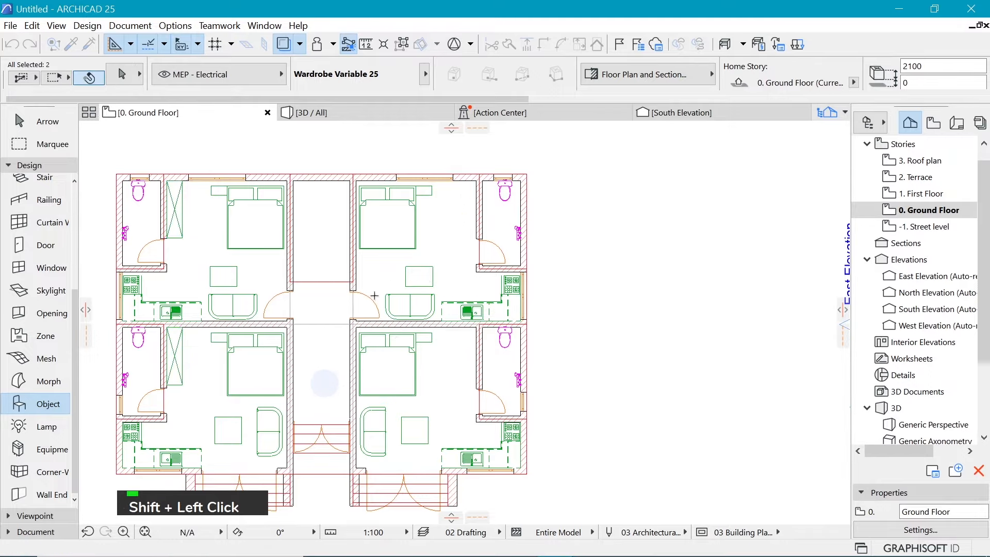
Inspect the furnished ground floor units in 3D and return to the ground floor plan
{"action": "key", "text": "Escape"}
{"action": "scroll", "coordinate": [631, 234], "scroll_direction": "down", "scroll_amount": 5}
{"action": "scroll", "coordinate": [554, 256], "scroll_direction": "up", "scroll_amount": 3}
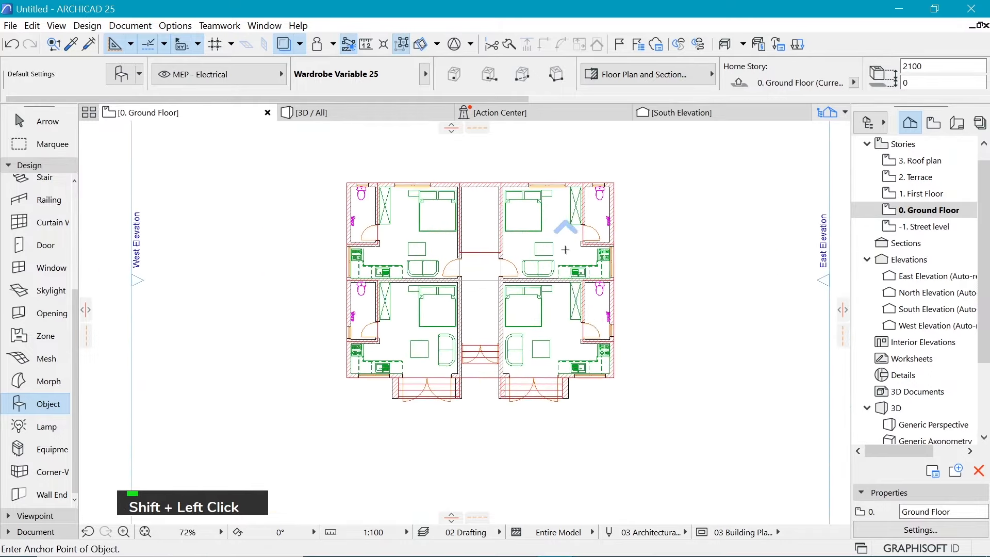
{"action": "key", "text": "F3"}
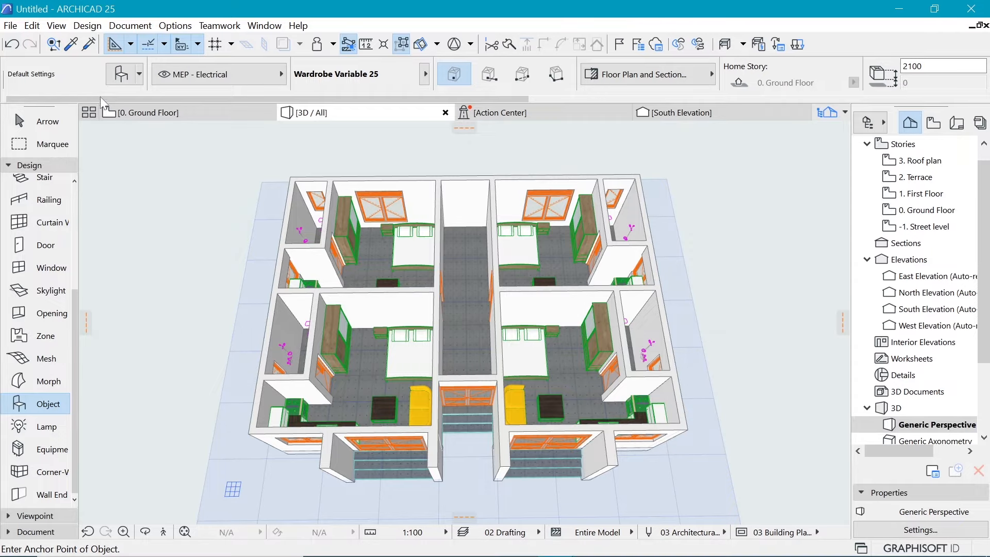
{"action": "left_click", "coordinate": [138, 114]}
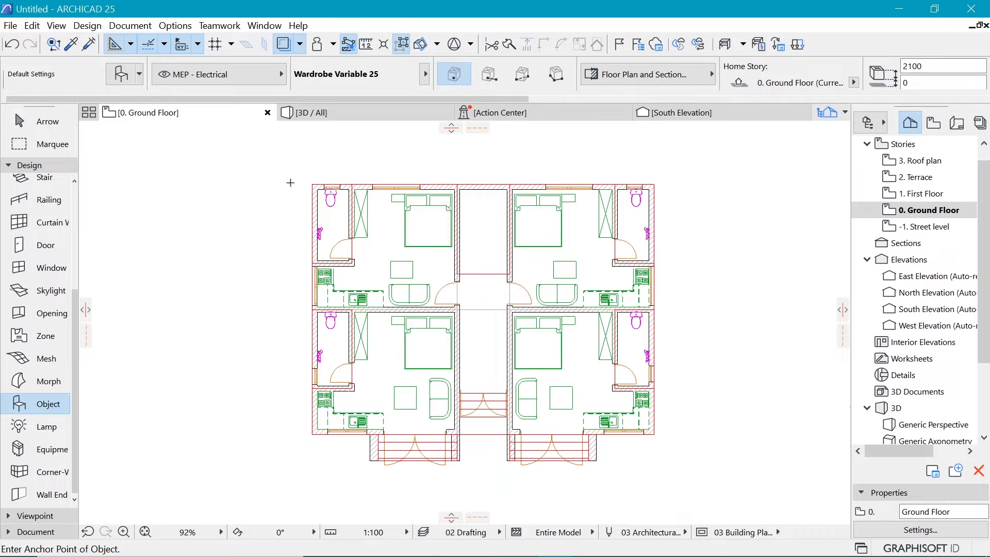
Copy every ground floor element and paste the copies in the same position on the First Floor story
{"action": "key", "text": "Escape"}
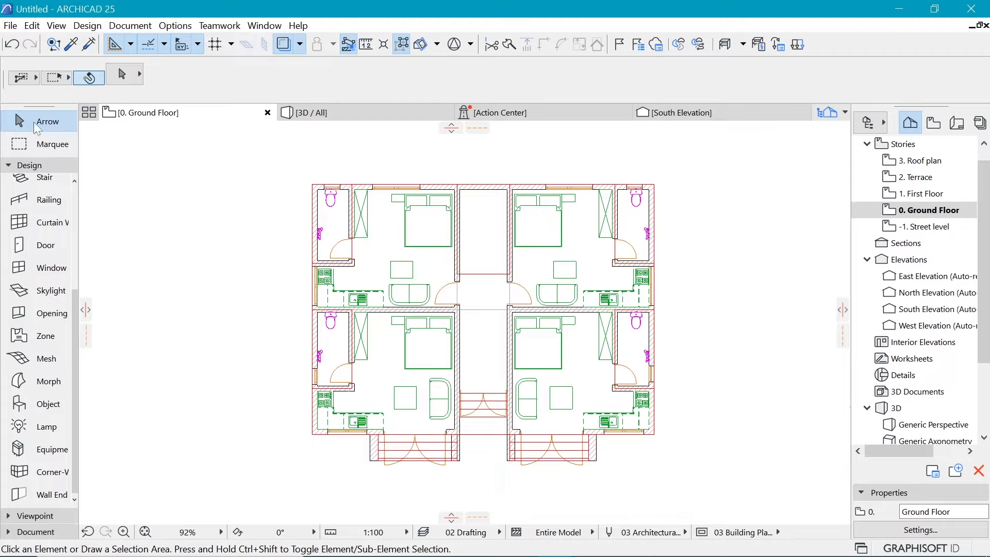
{"action": "left_click", "coordinate": [270, 158]}
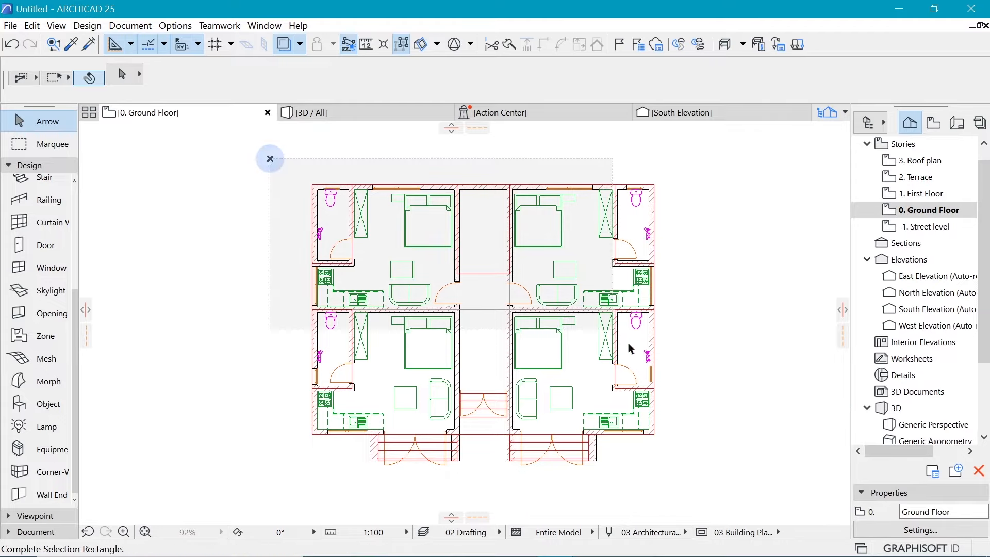
{"action": "left_click", "coordinate": [710, 497]}
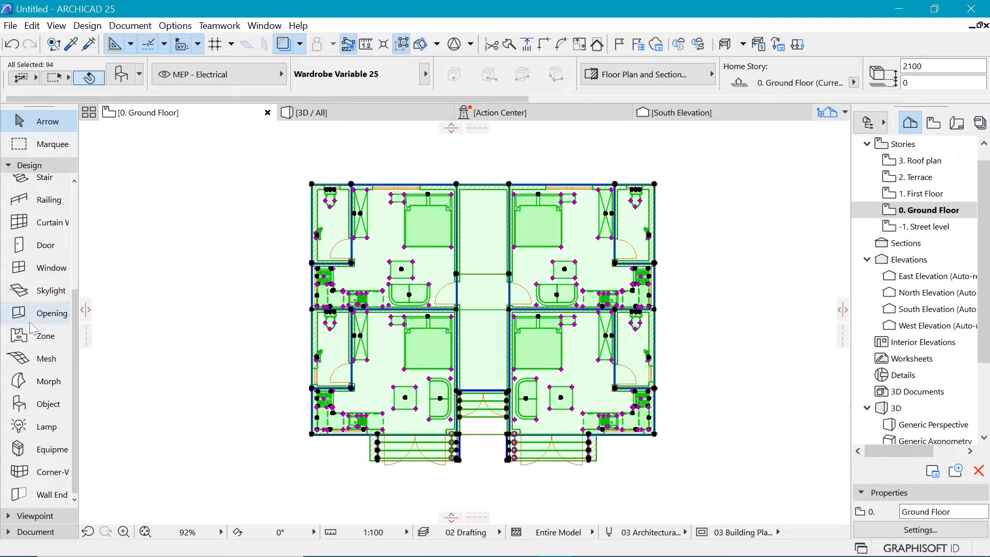
{"action": "left_click", "coordinate": [37, 165]}
{"action": "left_click", "coordinate": [39, 184]}
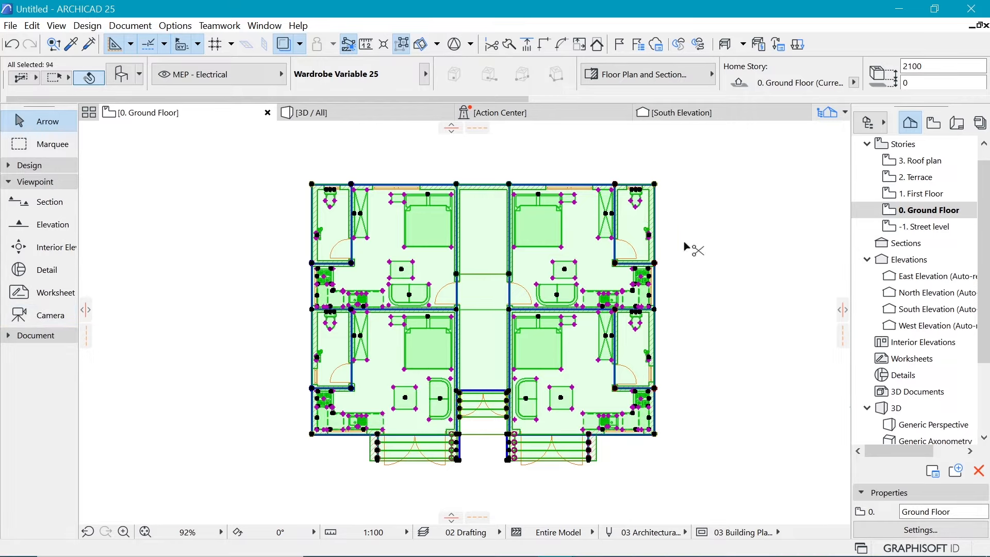
{"action": "key", "text": "ctrl+c"}
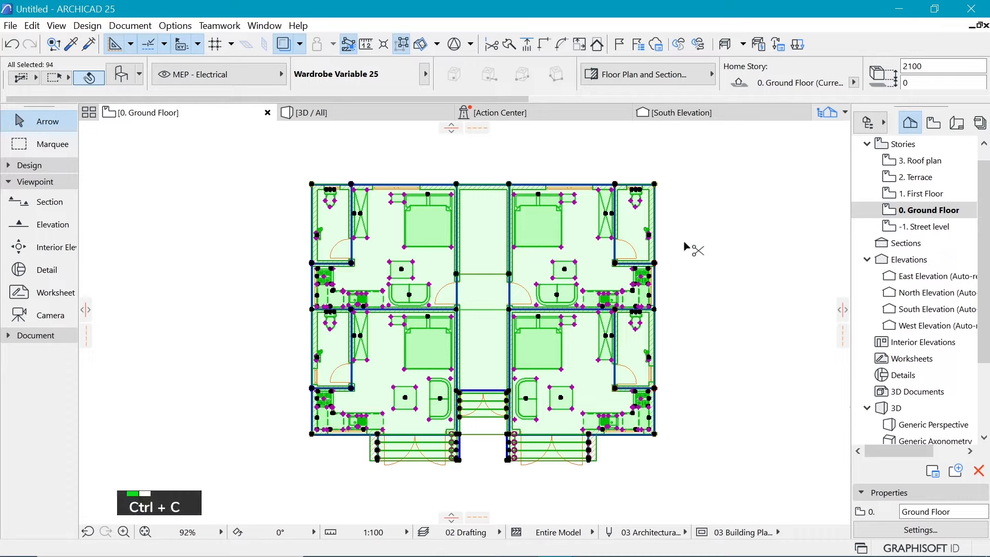
{"action": "left_click", "coordinate": [922, 193]}
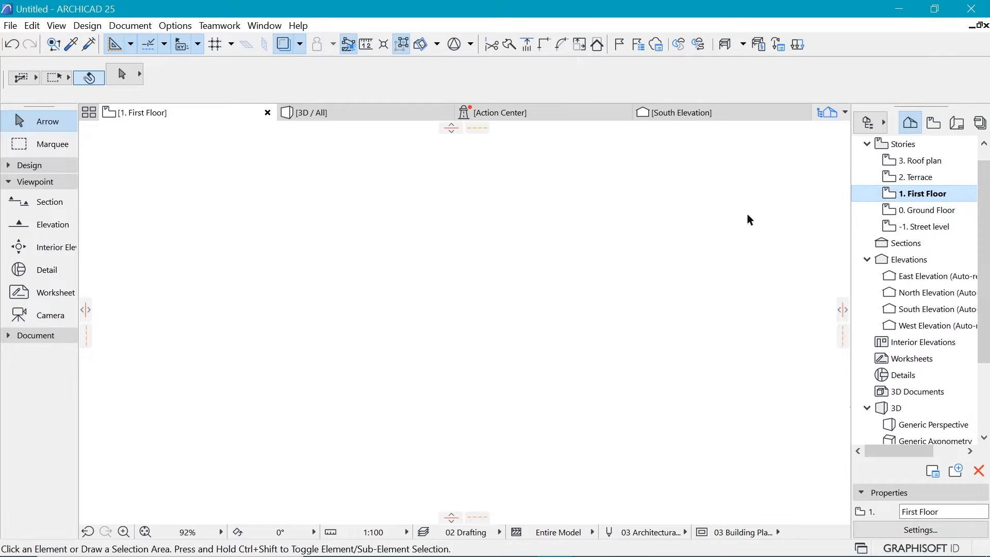
{"action": "key", "text": "ctrl+v"}
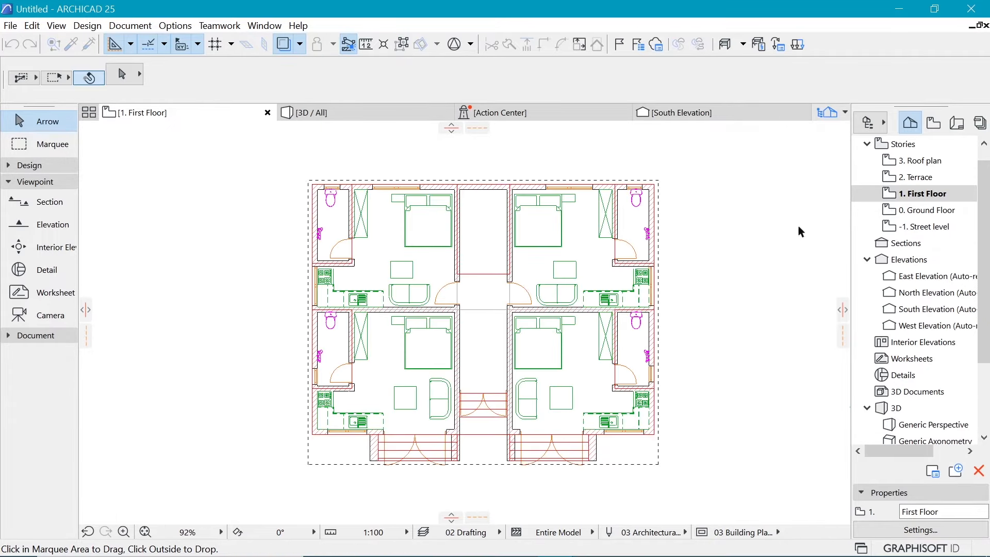
{"action": "left_click", "coordinate": [798, 230]}
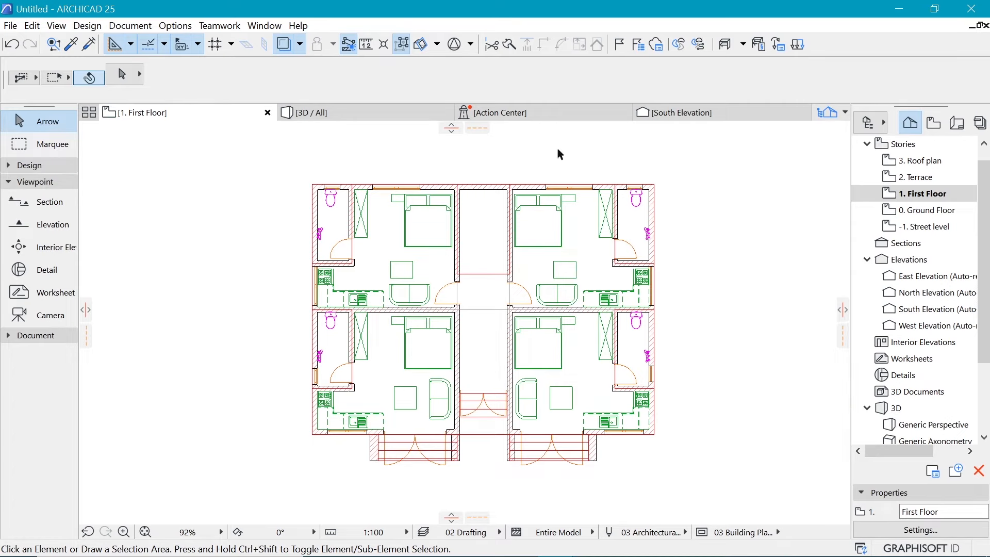
Inspect the two-storey building's front and top in 3D, and return to the first floor plan
{"action": "left_click", "coordinate": [320, 112]}
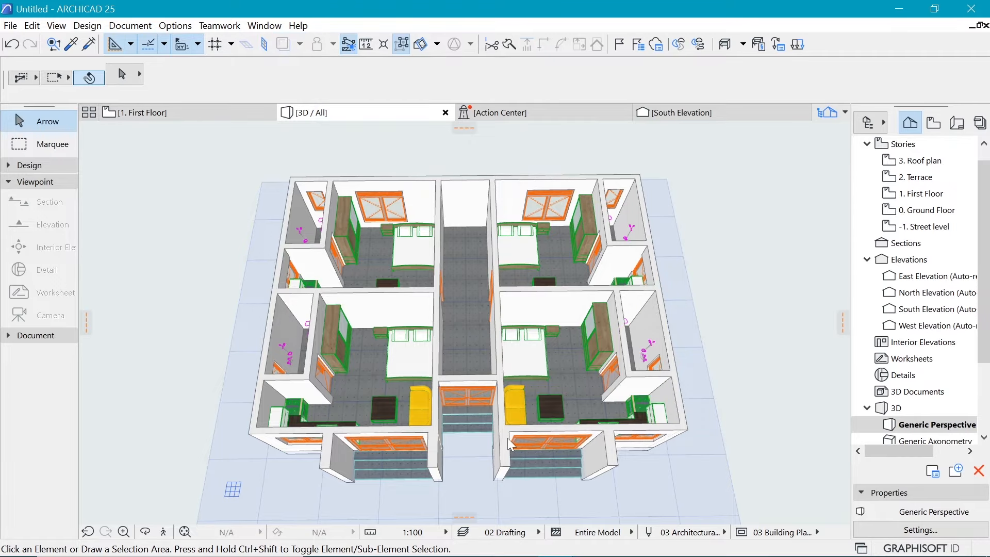
{"action": "scroll", "coordinate": [508, 437], "scroll_direction": "up", "scroll_amount": 3}
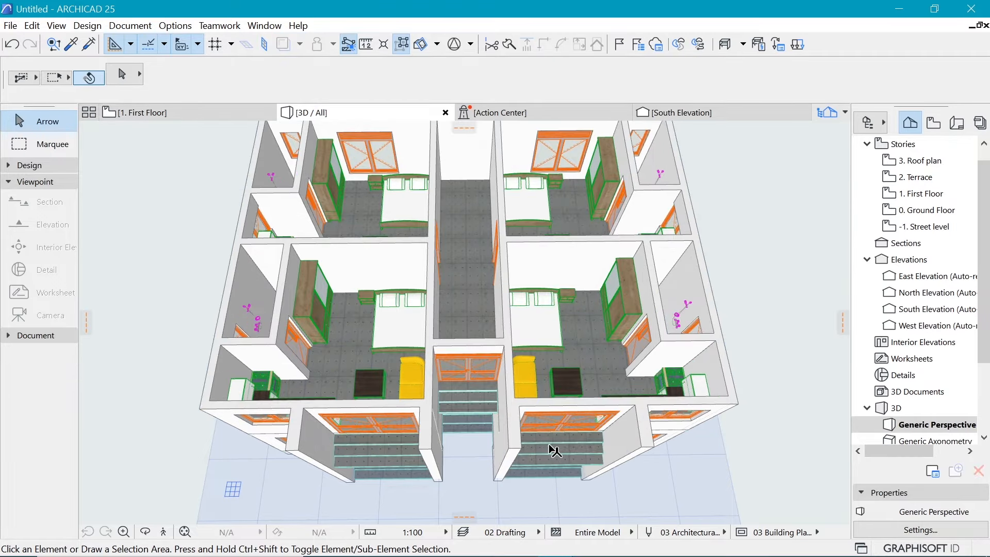
{"action": "middle_click_drag", "start_coordinate": [555, 448], "coordinate": [613, 367], "text": "shift"}
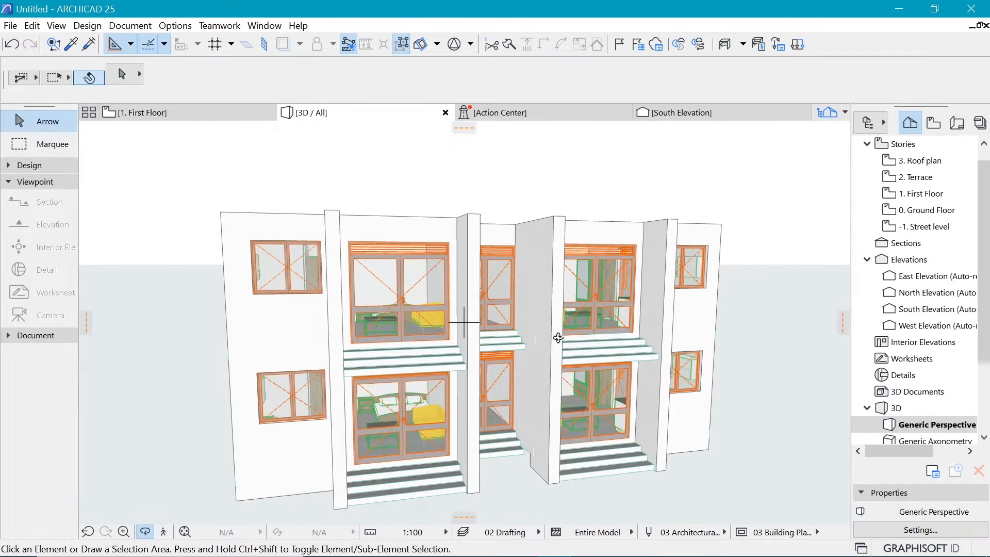
{"action": "middle_click_drag", "start_coordinate": [558, 338], "coordinate": [503, 380], "text": "shift"}
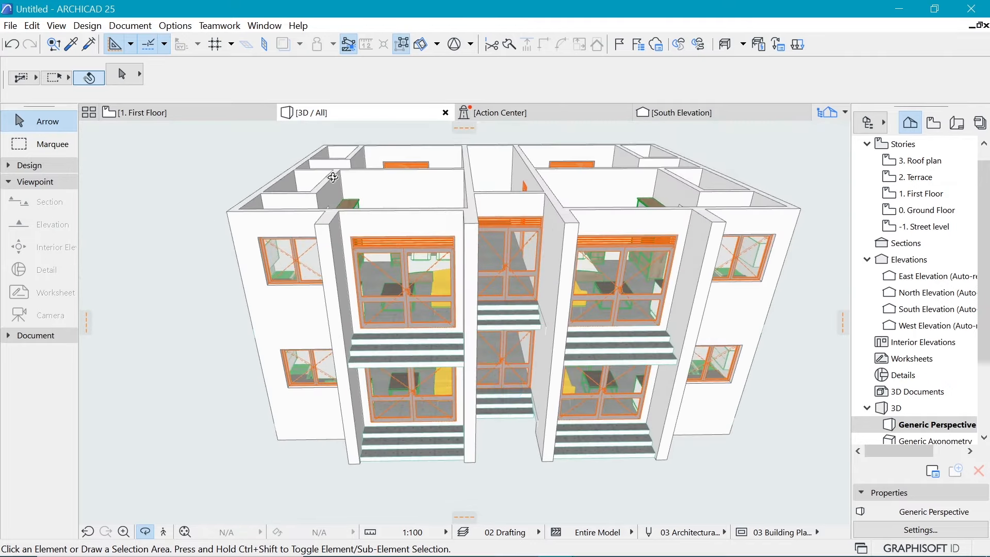
{"action": "left_click", "coordinate": [187, 110]}
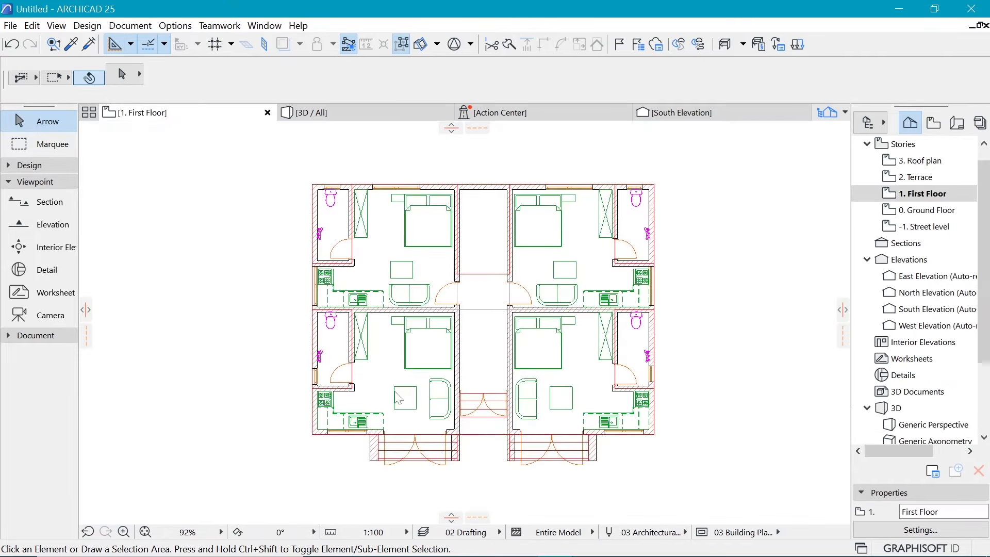
Delete the grouped floor slab and central entrance steps from the first floor, keeping the corridor's double door
{"action": "scroll", "coordinate": [477, 469], "scroll_direction": "up", "scroll_amount": 5}
{"action": "left_click", "coordinate": [491, 462]}
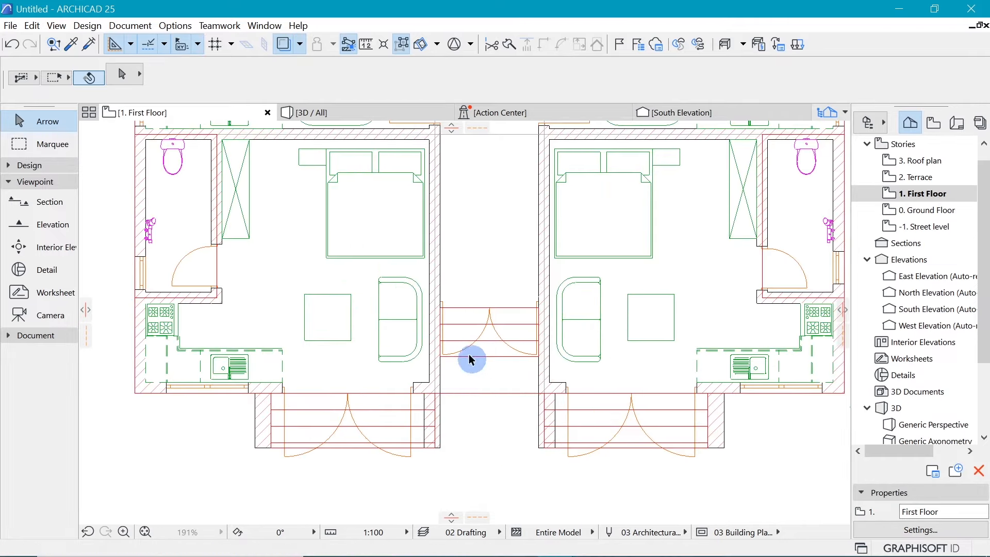
{"action": "left_click", "coordinate": [454, 323]}
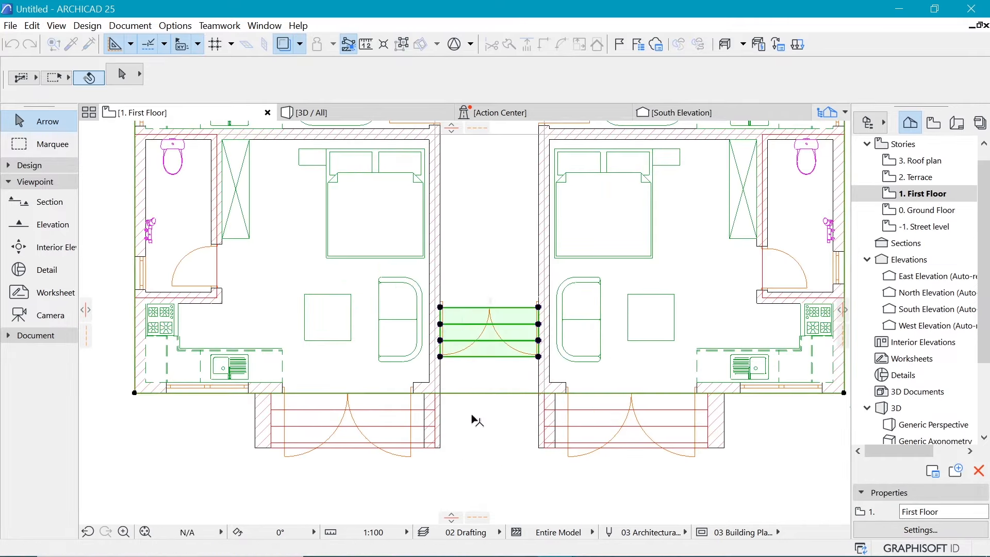
{"action": "key", "text": "Delete"}
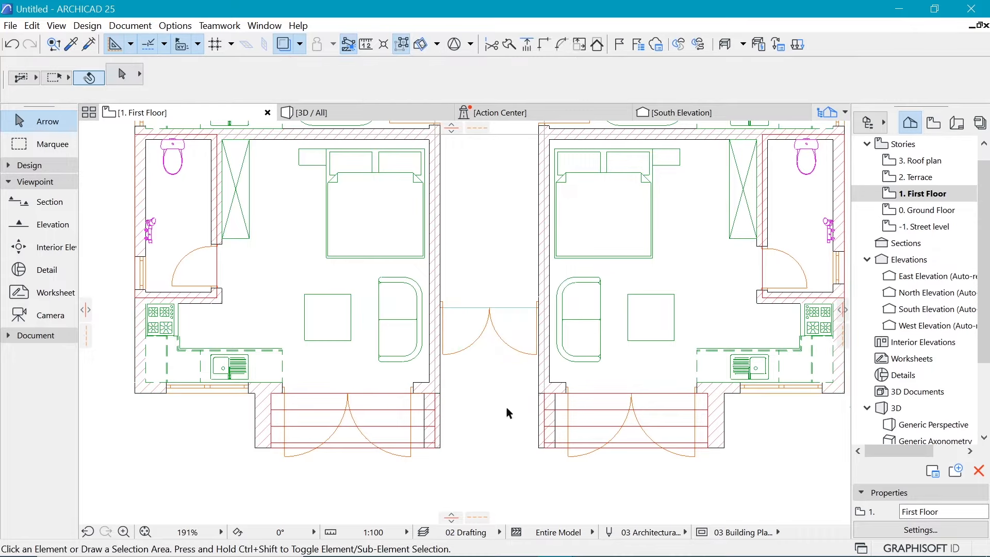
Delete the step slabs in front of the south-east and south-west units' double doors on the first floor
{"action": "left_click", "coordinate": [663, 459]}
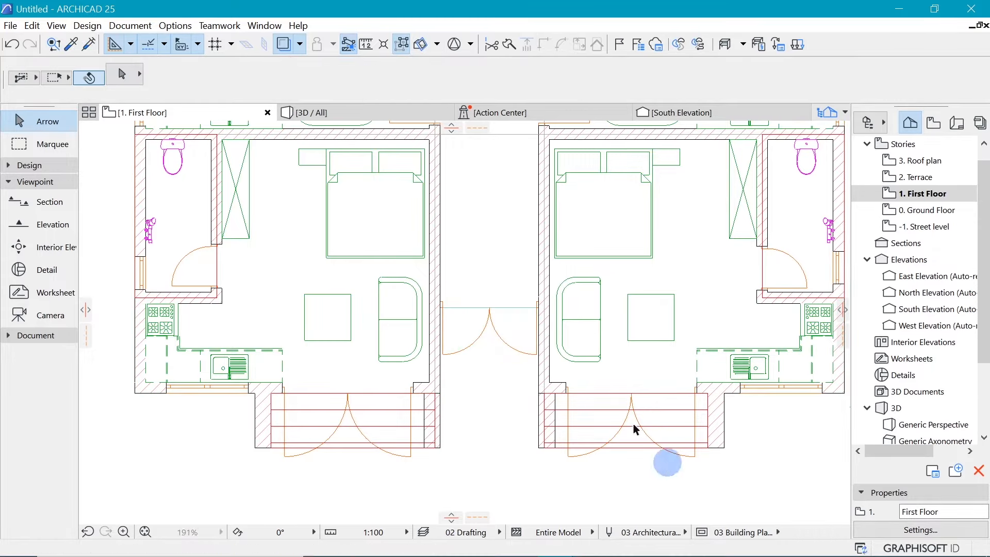
{"action": "left_click", "coordinate": [648, 403]}
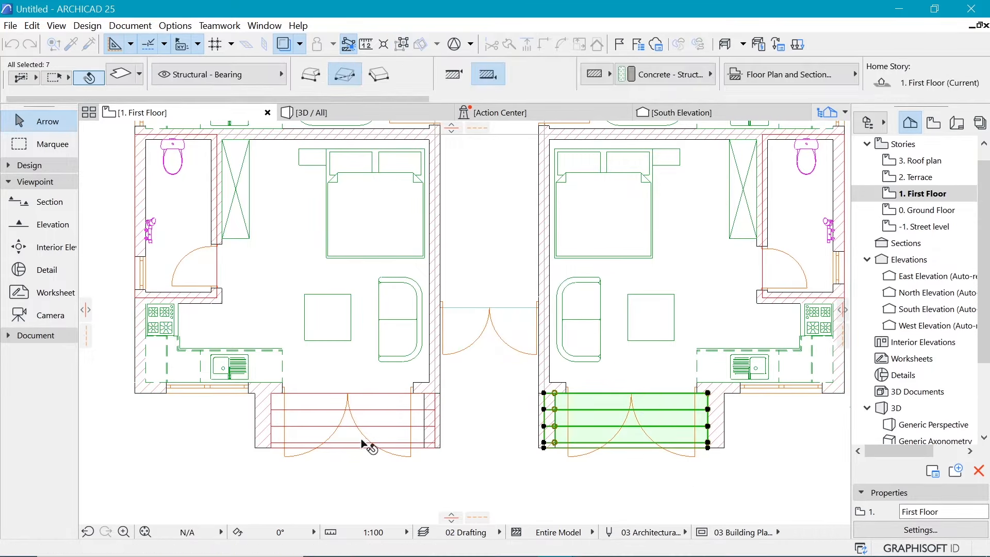
{"action": "key", "text": "Delete"}
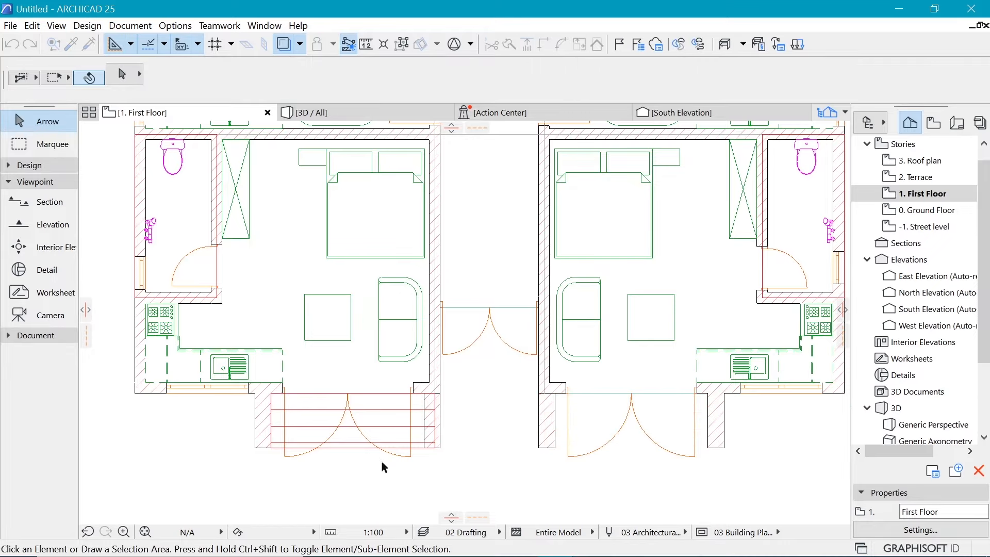
{"action": "left_click", "coordinate": [382, 462]}
{"action": "left_click", "coordinate": [348, 402]}
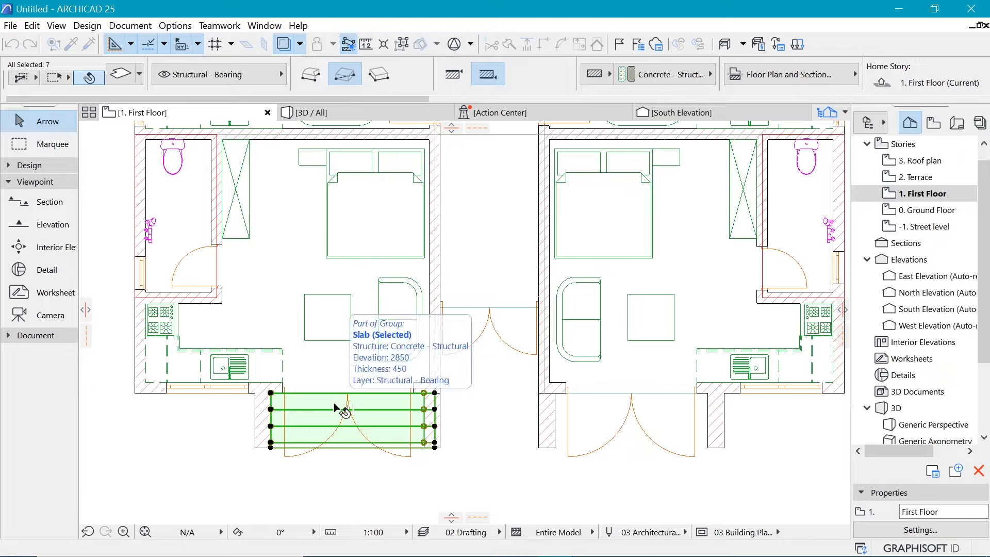
{"action": "key", "text": "Delete"}
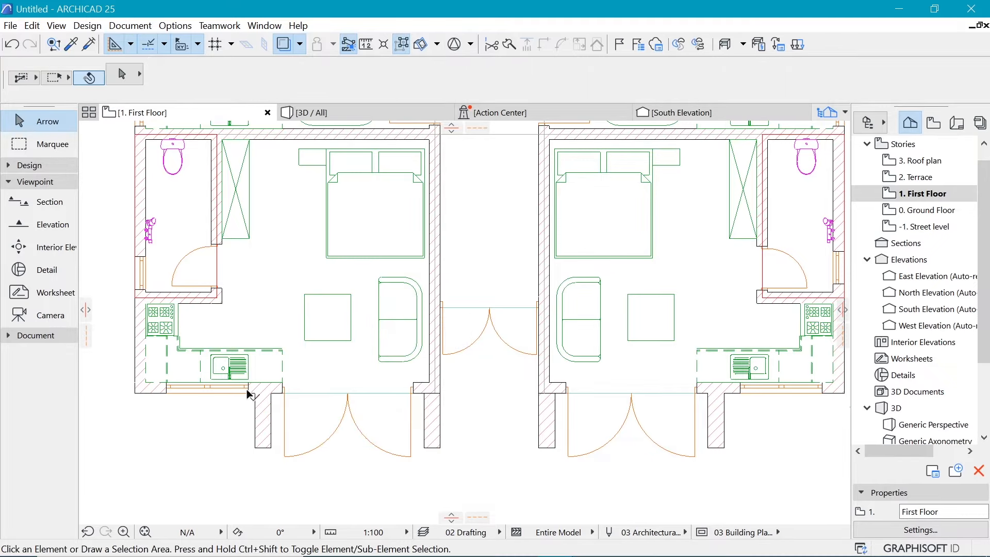
Delete both 1500 mm kitchen windows from the first floor's south wall
{"action": "left_click", "coordinate": [248, 392]}
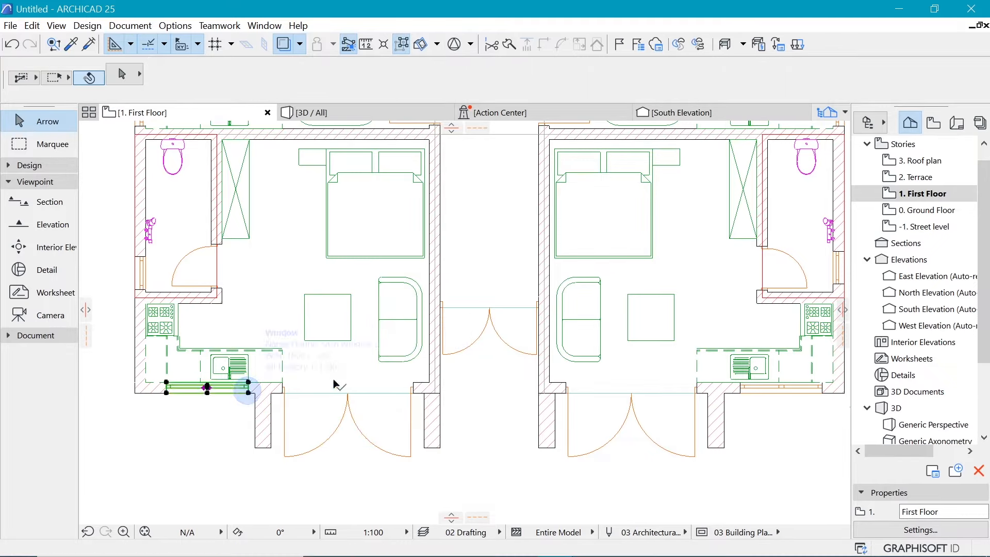
{"action": "left_click", "coordinate": [818, 388], "text": "shift"}
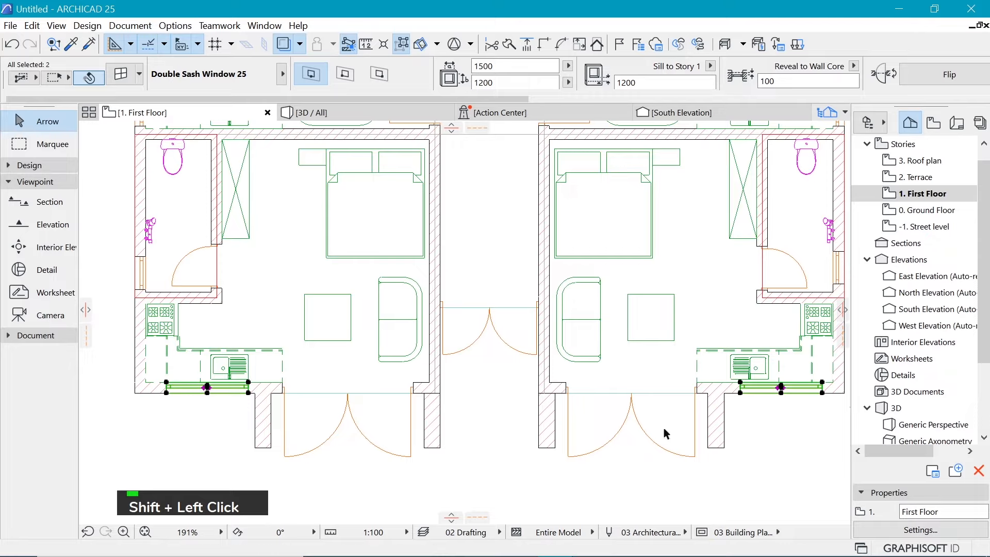
{"action": "left_click", "coordinate": [663, 428]}
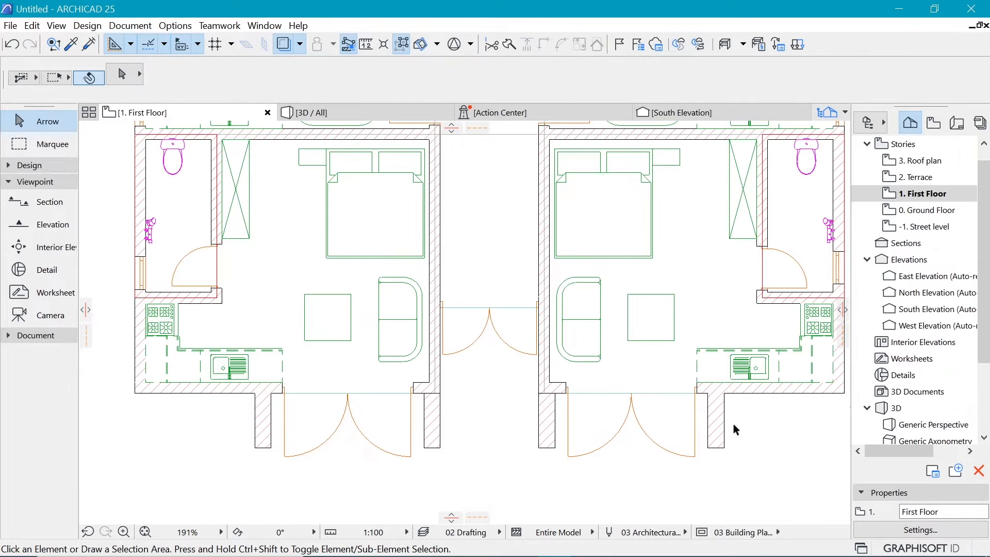
Move the short projecting wall east of the south-east unit's double door 2200 mm east, flush with the building's south-east corner
{"action": "left_click", "coordinate": [716, 436]}
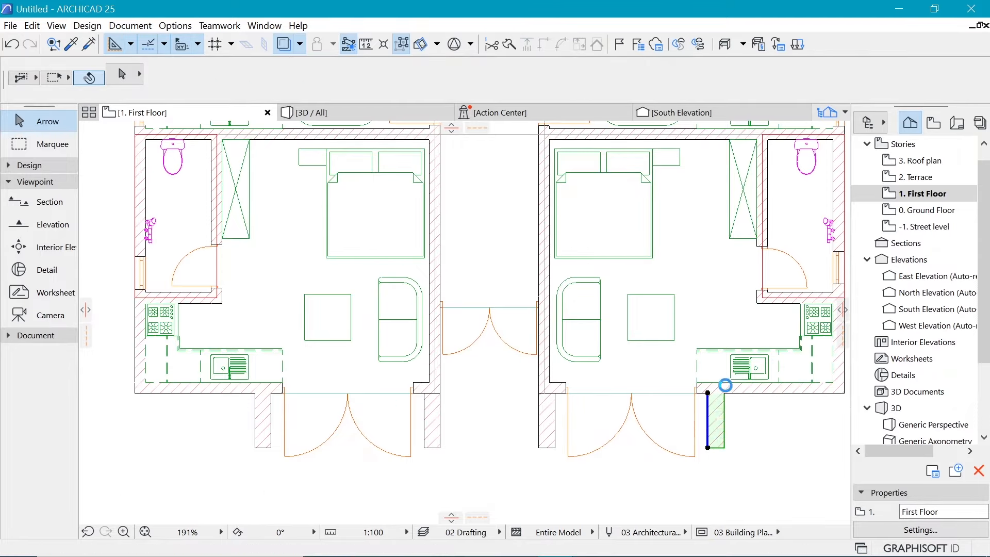
{"action": "scroll", "coordinate": [340, 447], "scroll_direction": "down", "scroll_amount": 4}
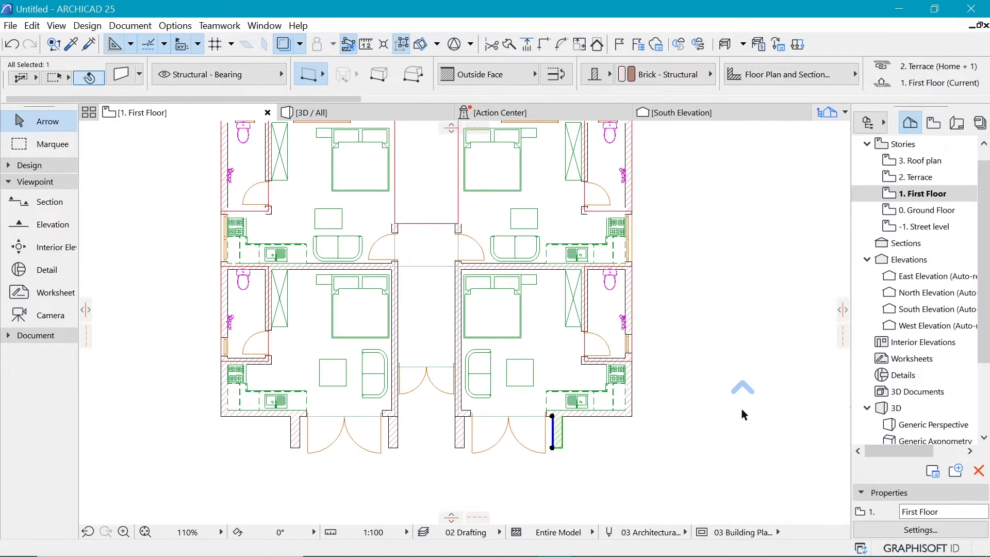
{"action": "scroll", "coordinate": [564, 419], "scroll_direction": "up", "scroll_amount": 3}
{"action": "key", "text": "ctrl+d"}
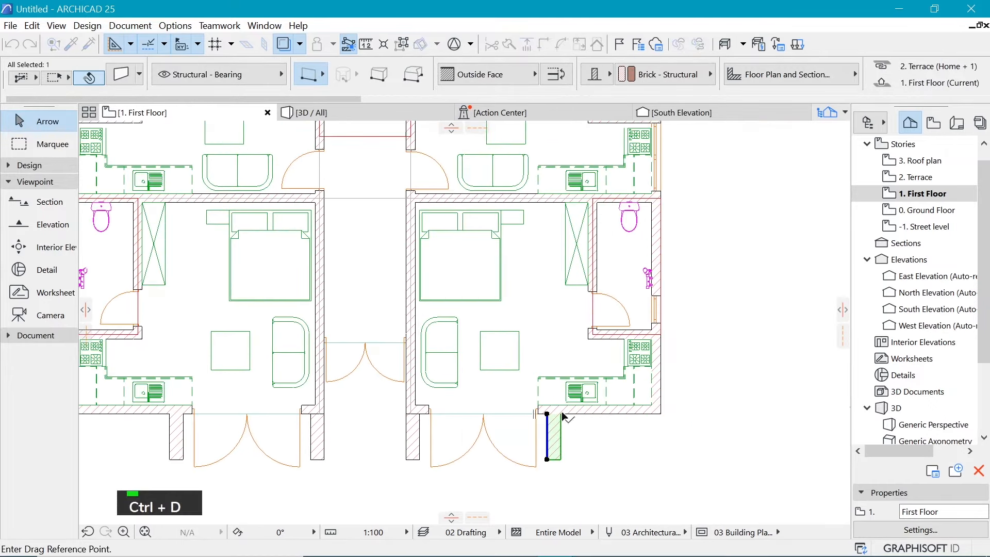
{"action": "left_click", "coordinate": [561, 414]}
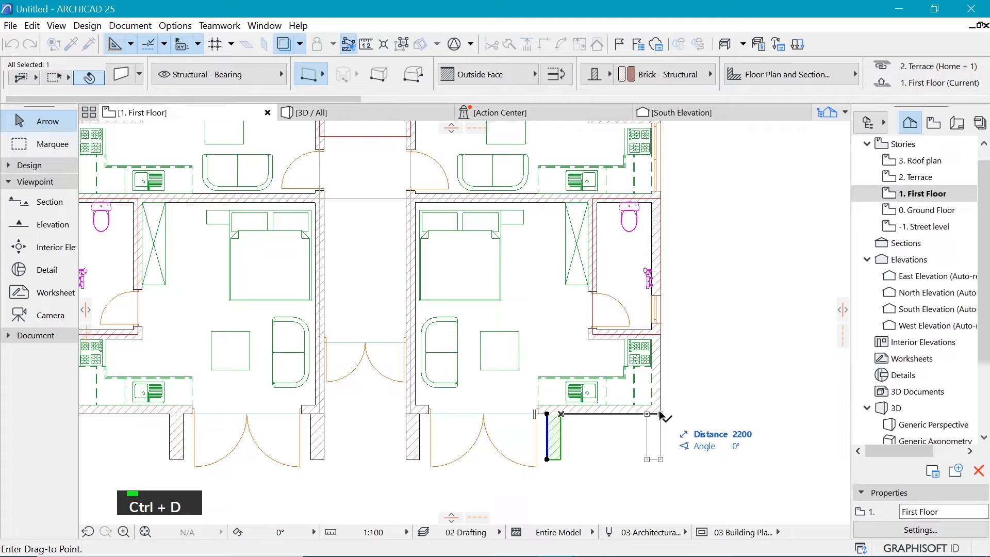
{"action": "left_click", "coordinate": [661, 414]}
{"action": "left_click", "coordinate": [744, 382]}
{"action": "scroll", "coordinate": [744, 382], "scroll_direction": "down", "scroll_amount": 4}
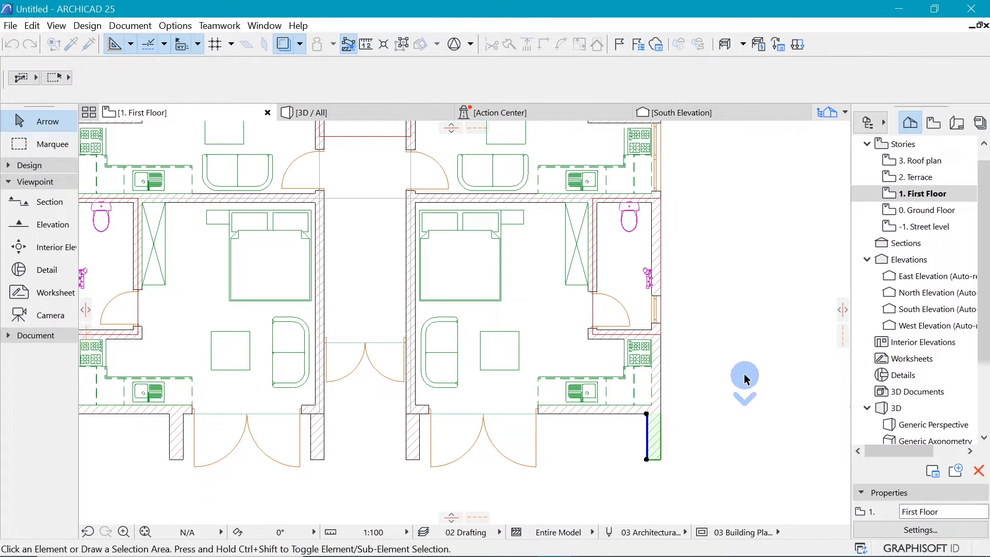
Move the short projecting wall west of the south-west unit's double door west, flush with the building's south-west corner
{"action": "scroll", "coordinate": [443, 397], "scroll_direction": "up", "scroll_amount": 4}
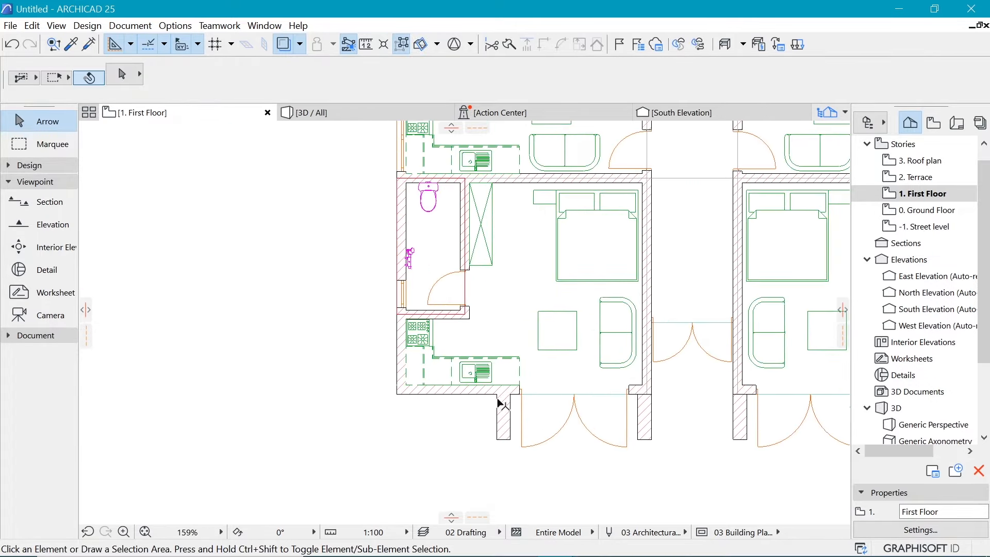
{"action": "left_click", "coordinate": [498, 401]}
{"action": "key", "text": "ctrl+d"}
{"action": "key", "text": "ctrl+d"}
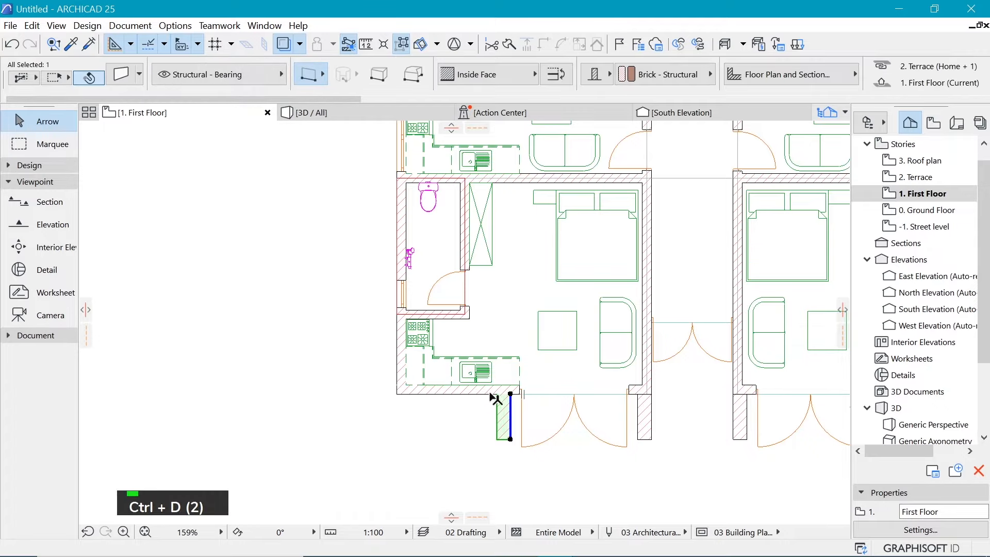
{"action": "left_click", "coordinate": [397, 395]}
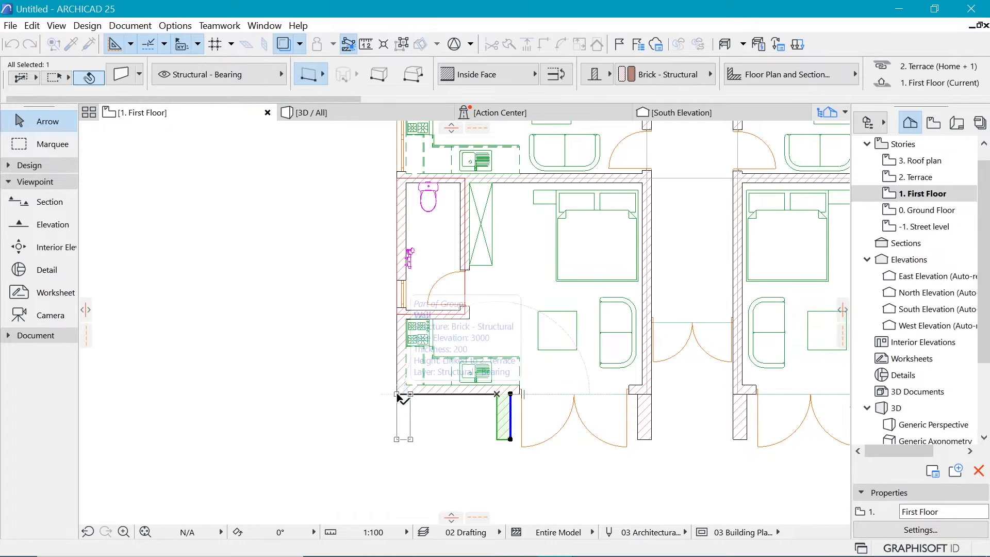
Place the moved west projecting wall at the building's south-west corner and clear the selection
{"action": "left_click", "coordinate": [398, 395]}
{"action": "scroll", "coordinate": [355, 400], "scroll_direction": "down", "scroll_amount": 4}
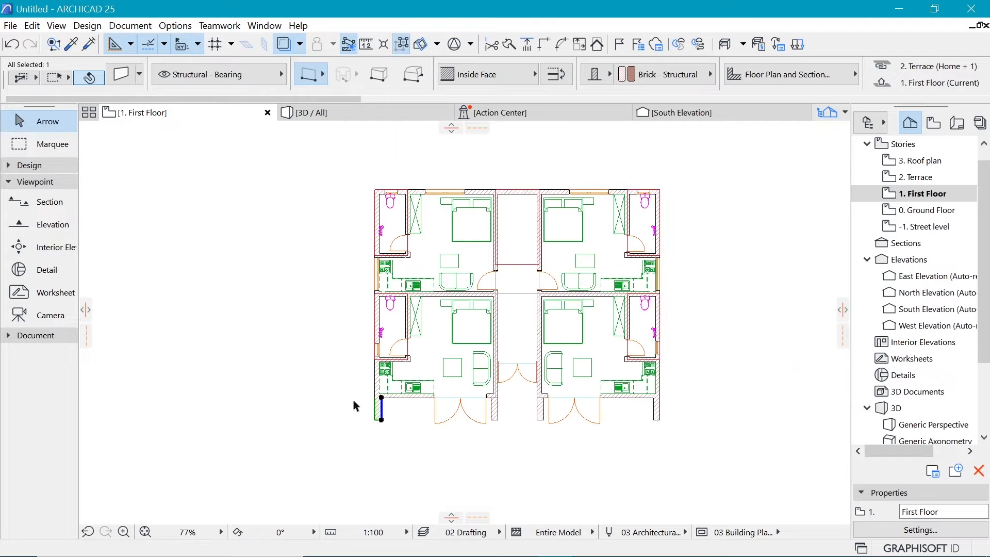
{"action": "left_click", "coordinate": [512, 410]}
Offset the first-floor slab's south edges at both front units 1000 mm outward to the ends of the projecting walls
{"action": "scroll", "coordinate": [513, 410], "scroll_direction": "up", "scroll_amount": 3}
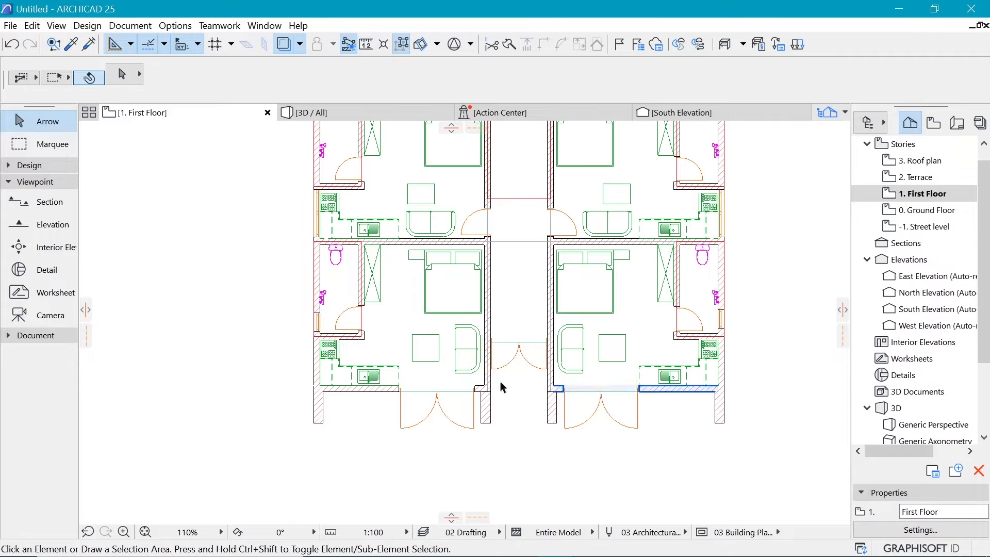
{"action": "key", "text": "shift+Tab"}
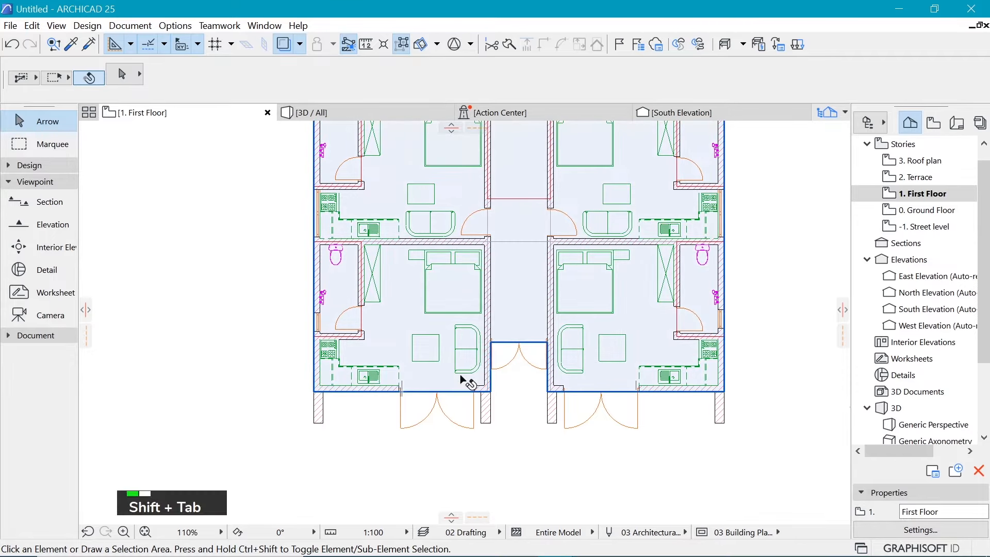
{"action": "left_click", "coordinate": [460, 376], "text": "shift"}
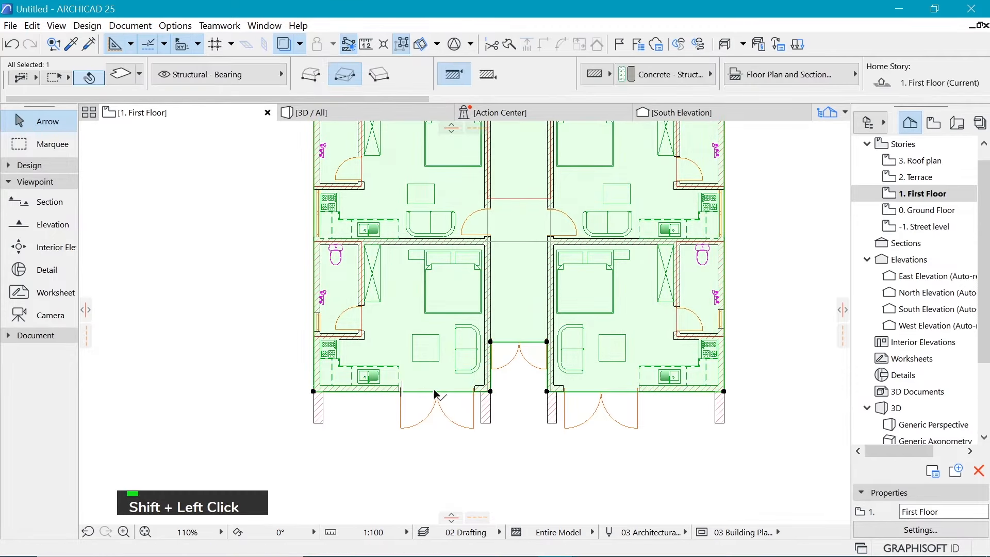
{"action": "left_click", "coordinate": [463, 429]}
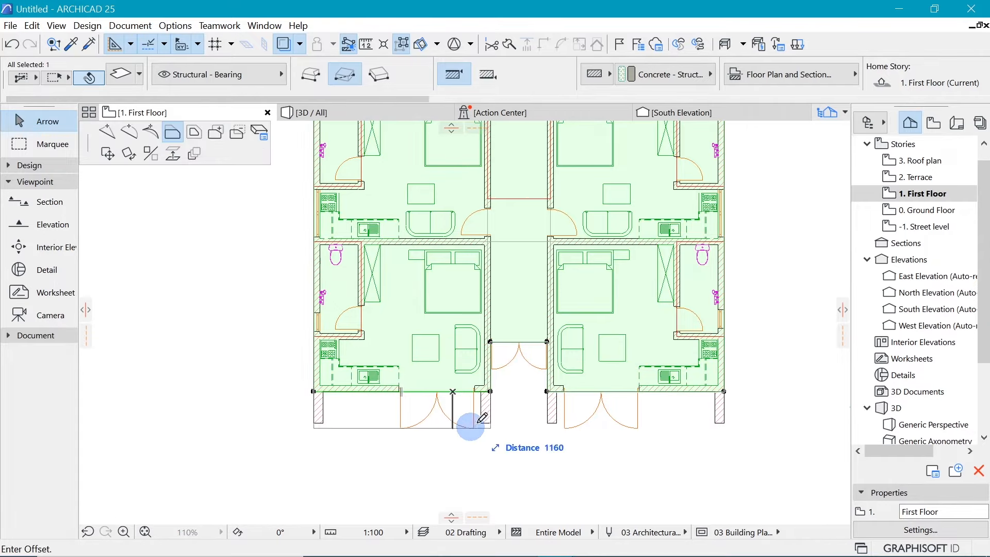
{"action": "left_click", "coordinate": [324, 421]}
{"action": "left_click", "coordinate": [616, 392]}
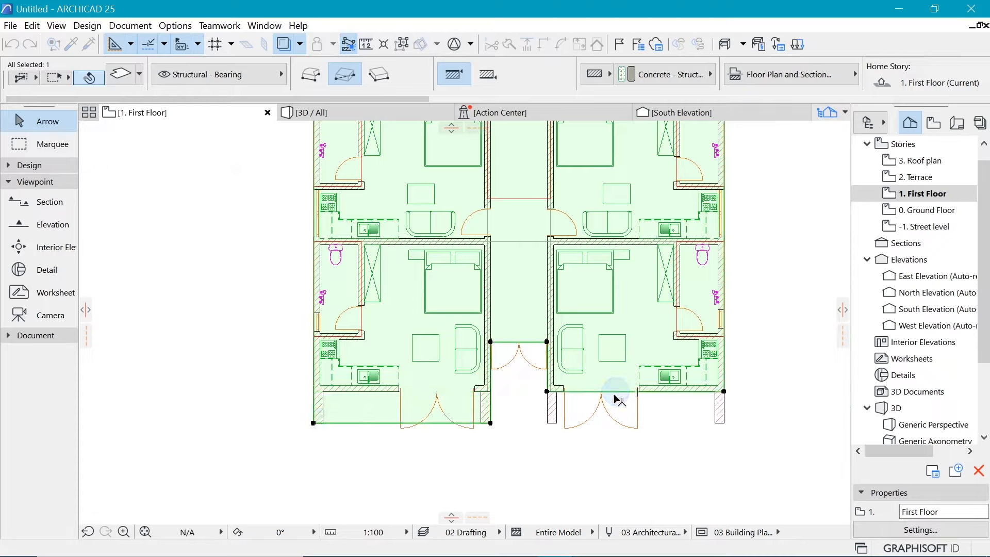
{"action": "left_click", "coordinate": [553, 423]}
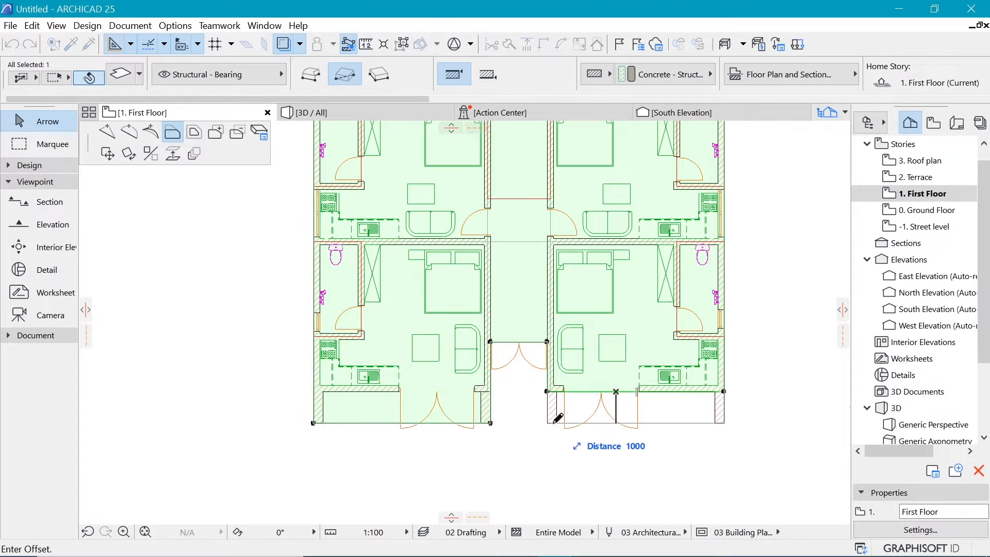
Extend the slab's corridor edge south to line up with the outer face of the front walls, and deselect the slab
{"action": "left_click", "coordinate": [525, 342]}
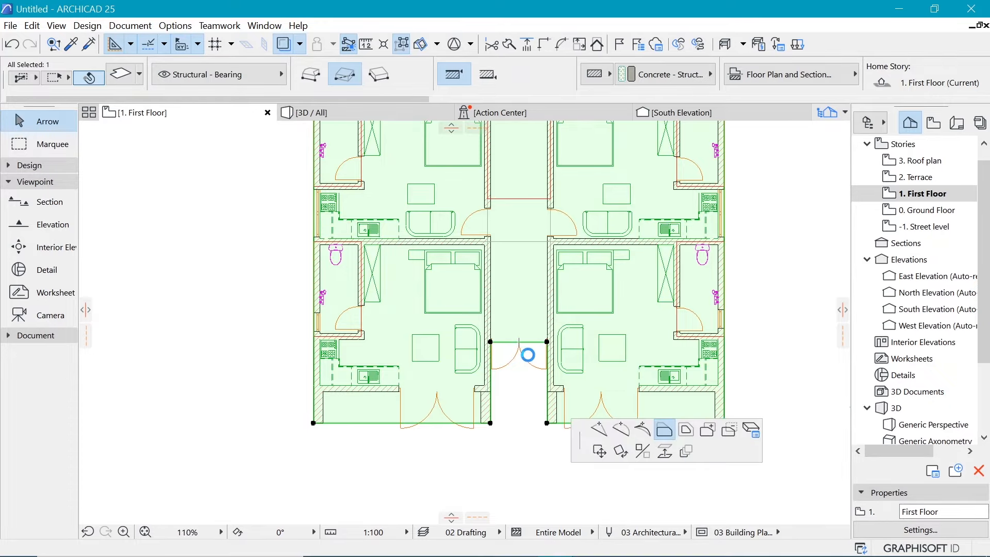
{"action": "left_click", "coordinate": [551, 390]}
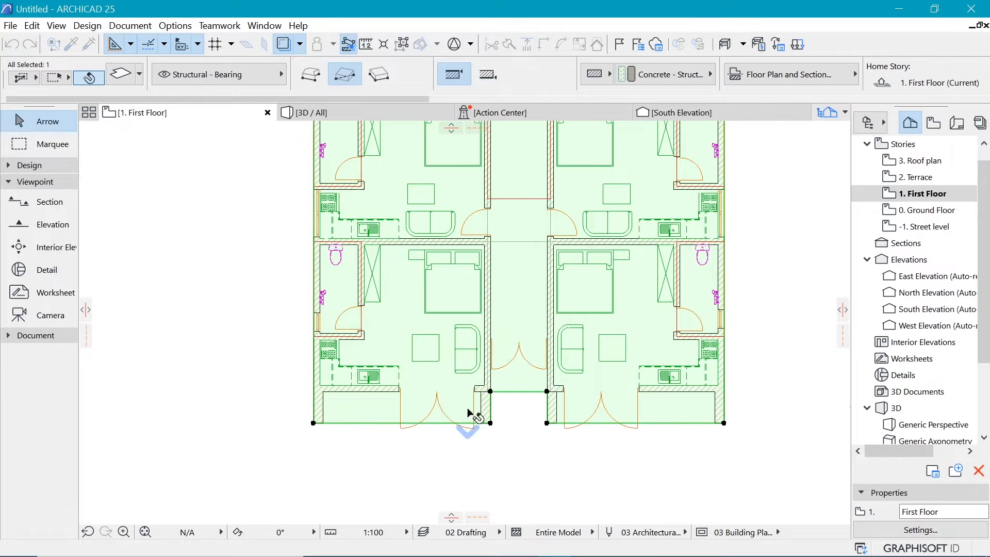
{"action": "scroll", "coordinate": [464, 409], "scroll_direction": "down", "scroll_amount": 2}
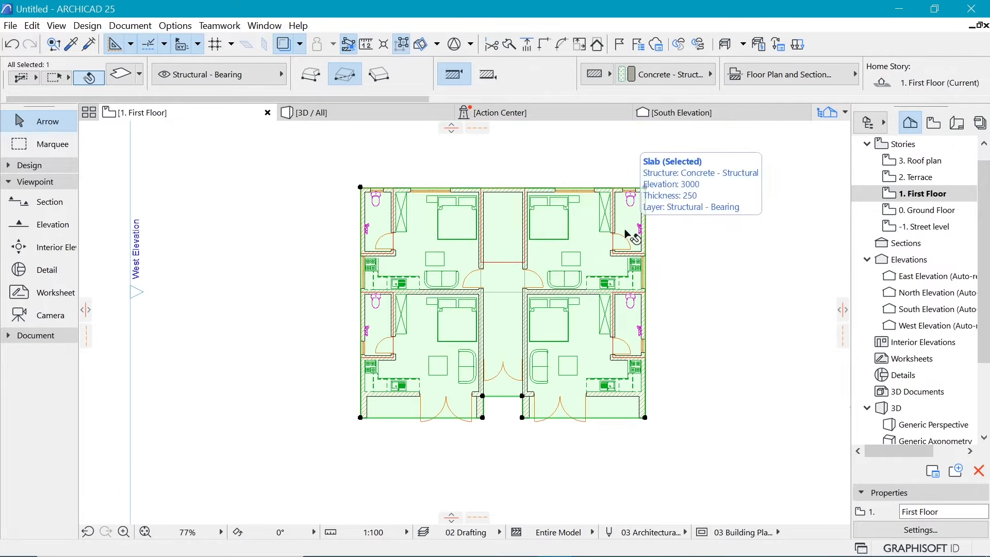
{"action": "scroll", "coordinate": [513, 376], "scroll_direction": "up", "scroll_amount": 3}
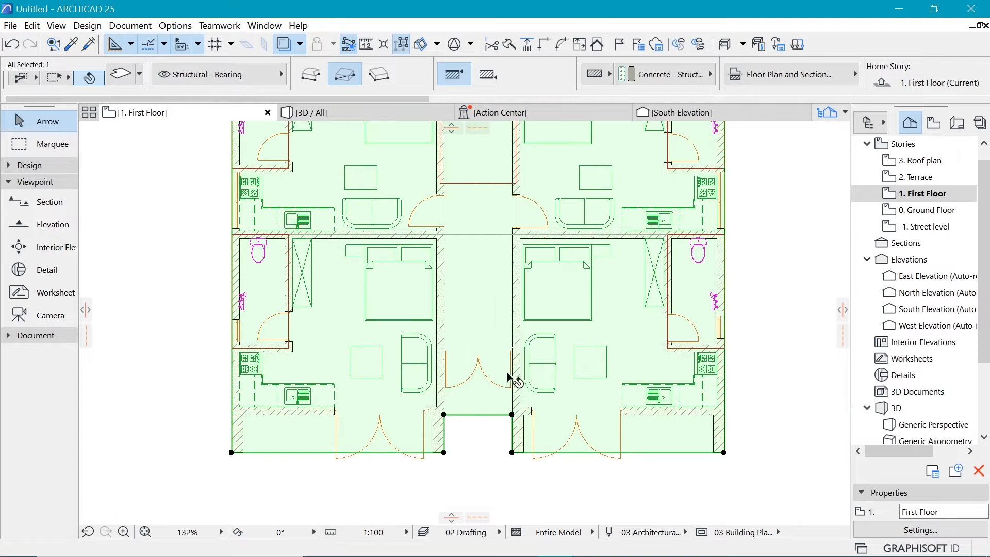
{"action": "left_click", "coordinate": [475, 430]}
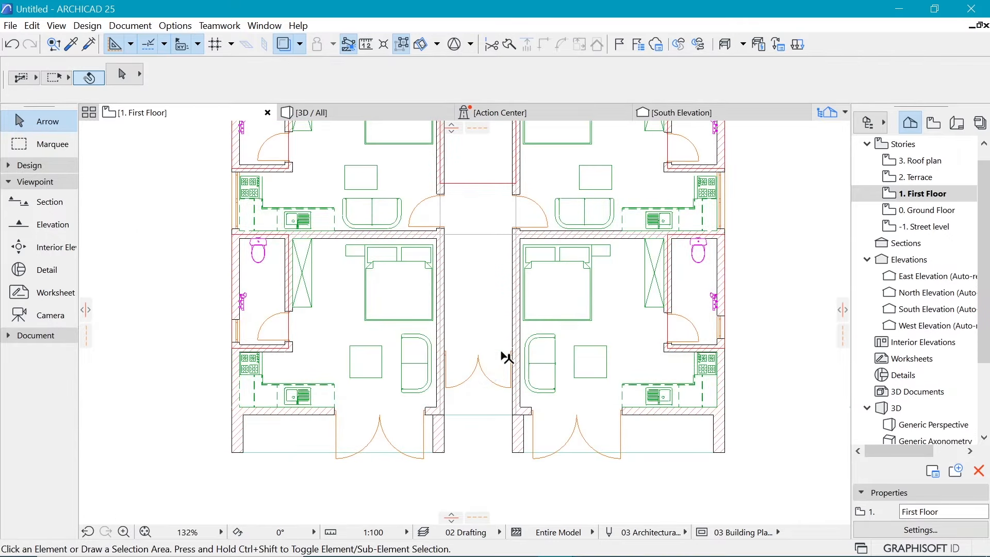
{"action": "left_click", "coordinate": [487, 357]}
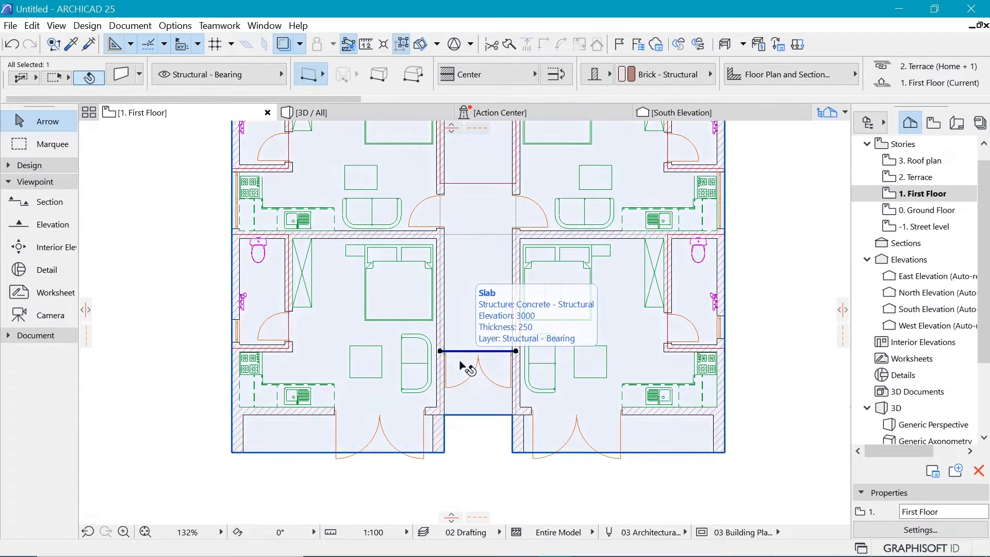
{"action": "key", "text": "Escape"}
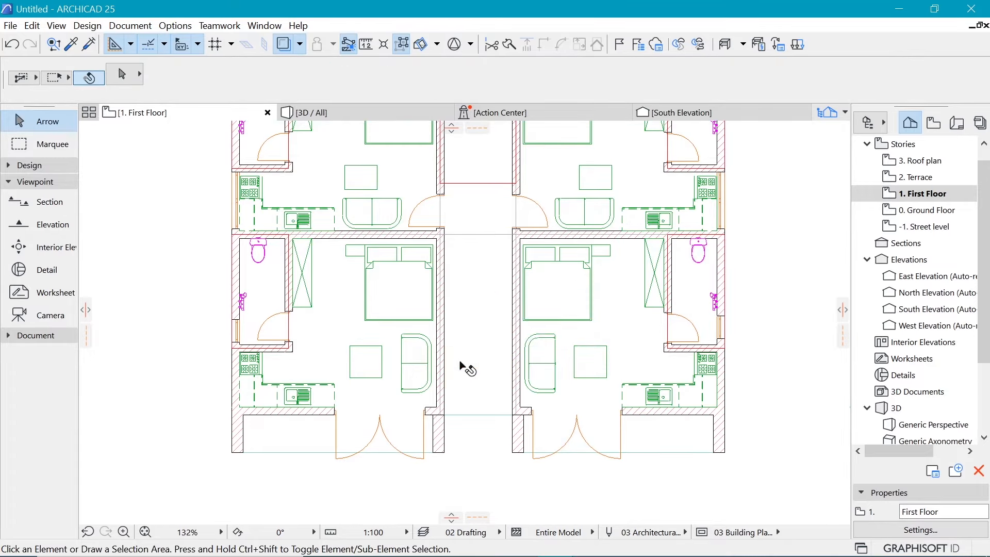
{"action": "key", "text": "ctrl+z"}
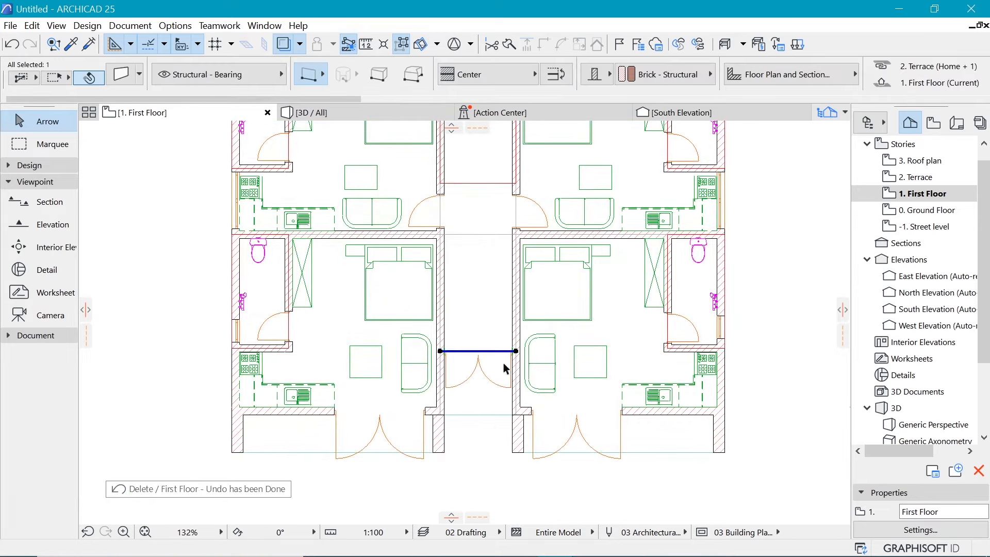
{"action": "key", "text": "ctrl+d"}
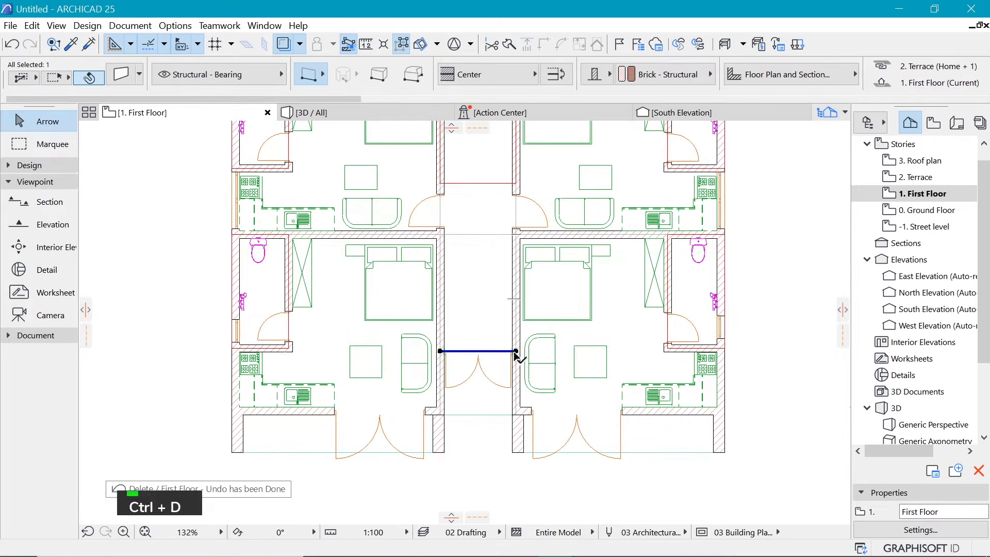
{"action": "left_click", "coordinate": [516, 351]}
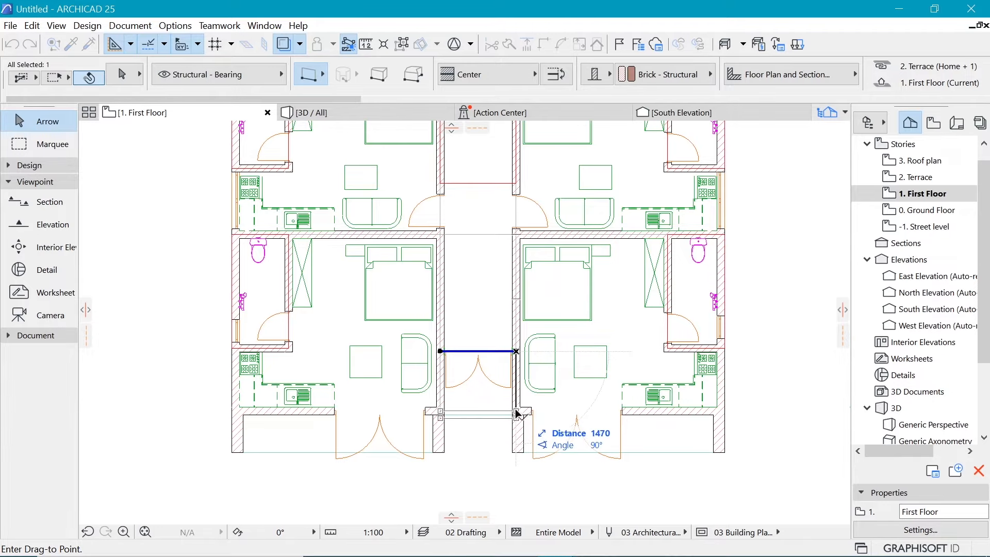
Move the corridor wall with its double door 1570 mm south, flush with the outer face of the units' front walls
{"action": "scroll", "coordinate": [517, 412], "scroll_direction": "up", "scroll_amount": 3}
{"action": "scroll", "coordinate": [507, 385], "scroll_direction": "up", "scroll_amount": 2}
{"action": "key", "text": "ctrl+d"}
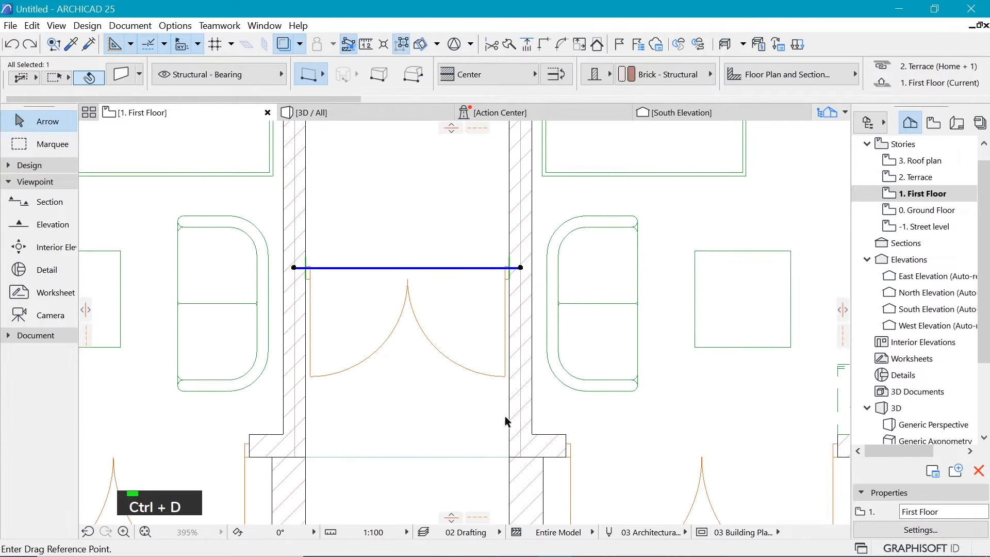
{"action": "left_click", "coordinate": [509, 482]}
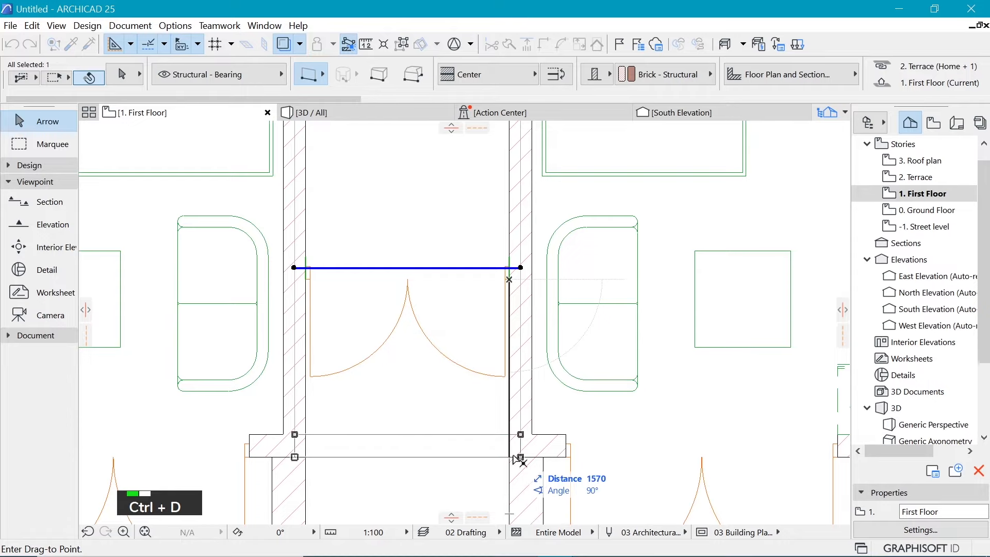
{"action": "left_click", "coordinate": [521, 460], "text": "shift"}
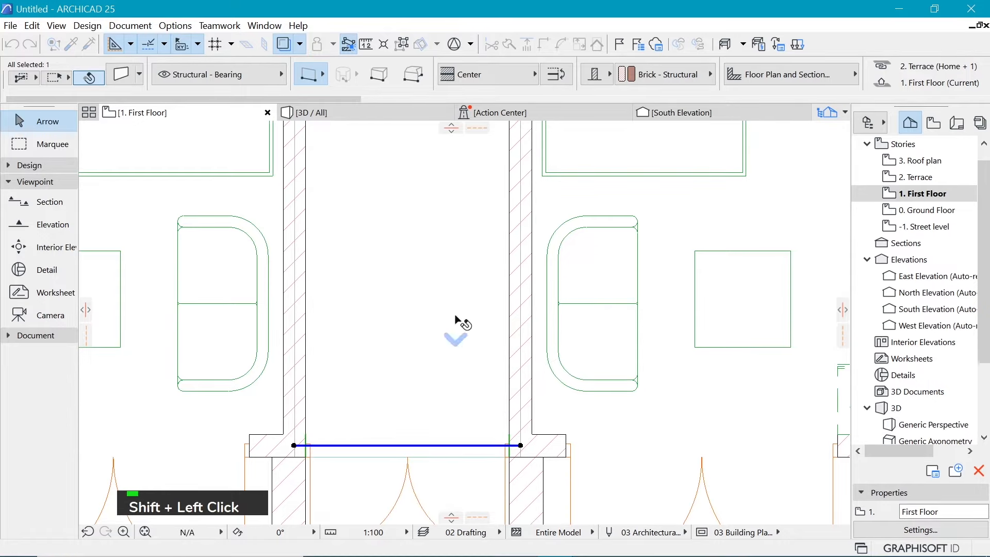
{"action": "scroll", "coordinate": [452, 341], "scroll_direction": "down", "scroll_amount": 7}
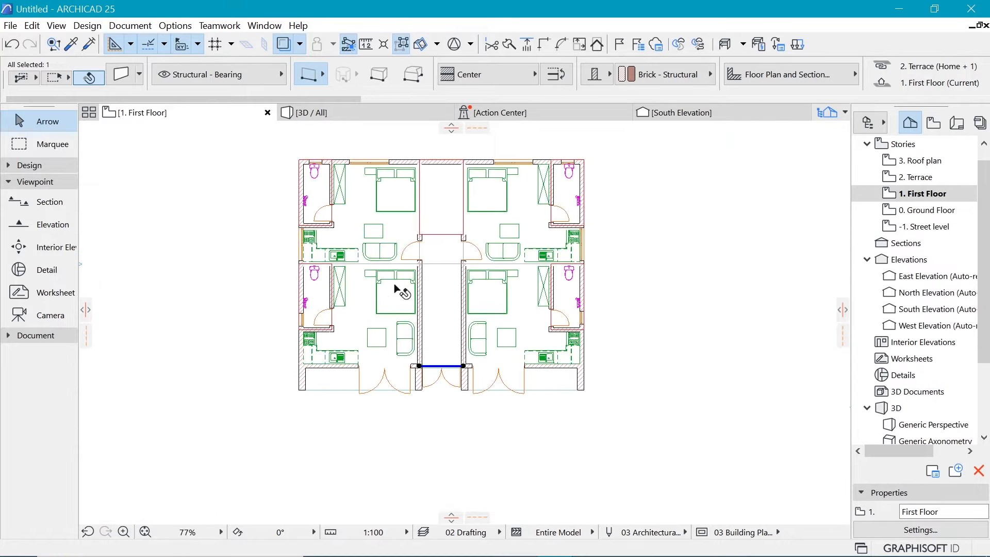
{"action": "left_click", "coordinate": [439, 197]}
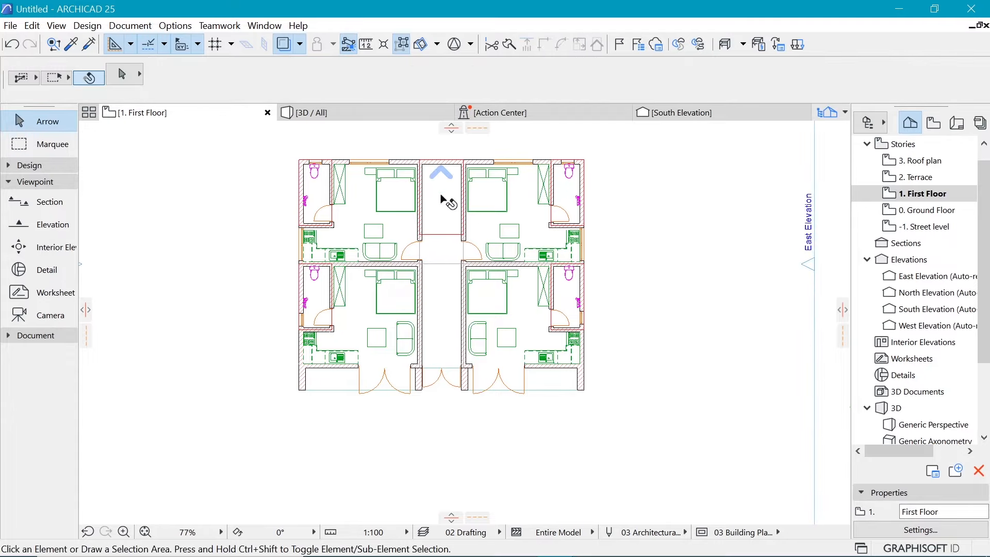
Select the double doors of both front units and set their width to 3000 mm
{"action": "scroll", "coordinate": [441, 197], "scroll_direction": "up", "scroll_amount": 2}
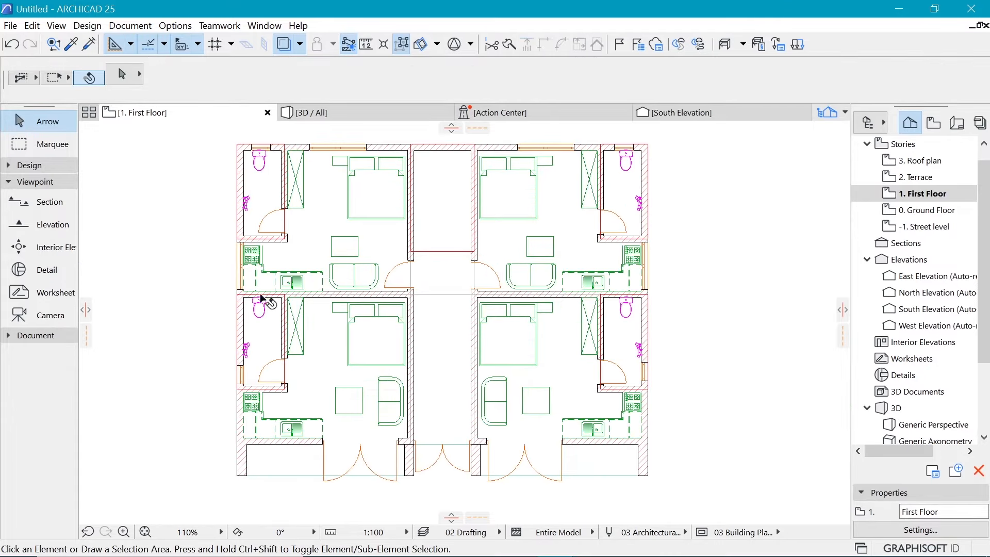
{"action": "left_click", "coordinate": [562, 482]}
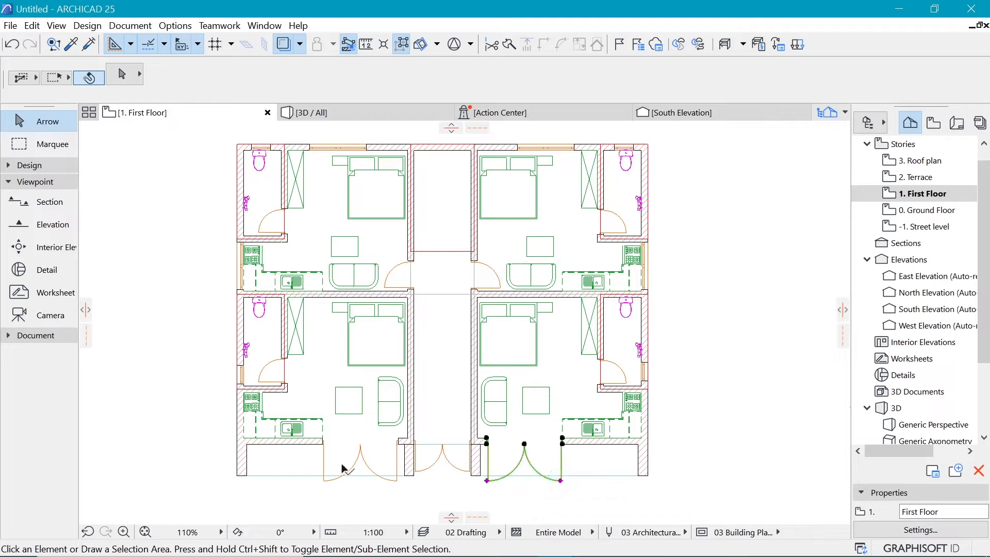
{"action": "left_click", "coordinate": [328, 474], "text": "shift"}
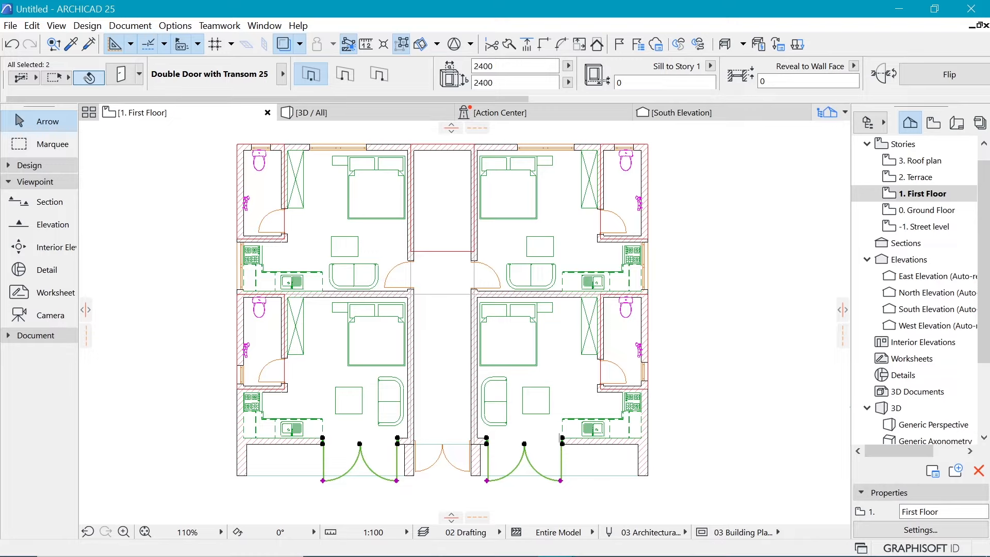
{"action": "key", "text": "ctrl+t"}
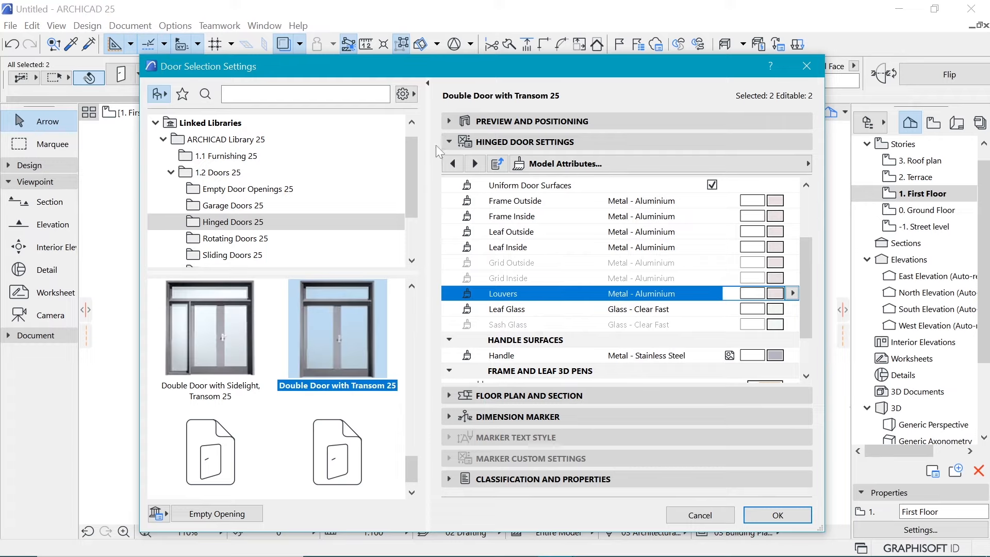
{"action": "scroll", "coordinate": [315, 350], "scroll_direction": "down", "scroll_amount": 1}
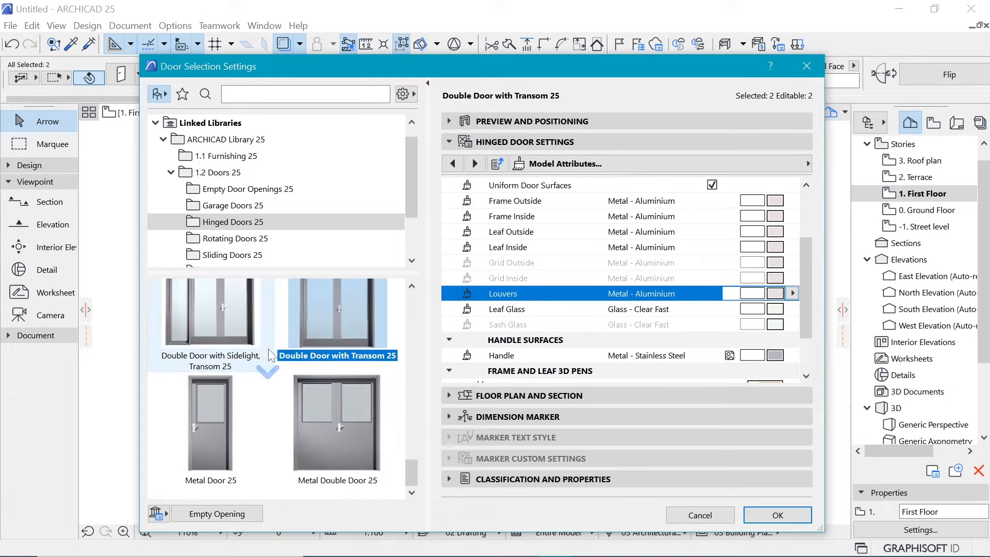
{"action": "left_click", "coordinate": [531, 120]}
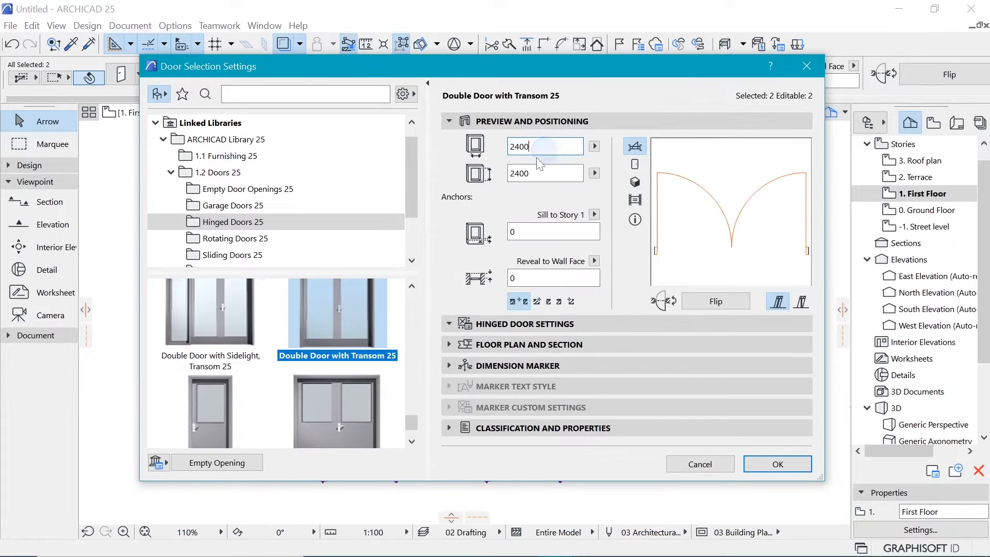
{"action": "left_click", "coordinate": [455, 145]}
{"action": "type", "text": "3000"}
{"action": "left_click", "coordinate": [567, 173]}
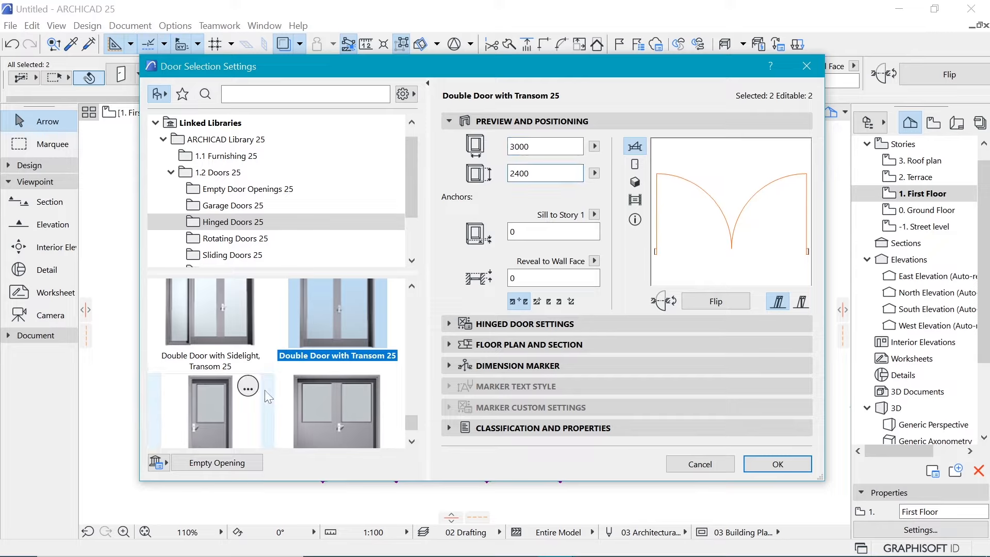
Change the two selected doors to the Double Door with Sidelight, Transom 25 type
{"action": "scroll", "coordinate": [268, 402], "scroll_direction": "down", "scroll_amount": 1}
{"action": "scroll", "coordinate": [234, 382], "scroll_direction": "up", "scroll_amount": 3}
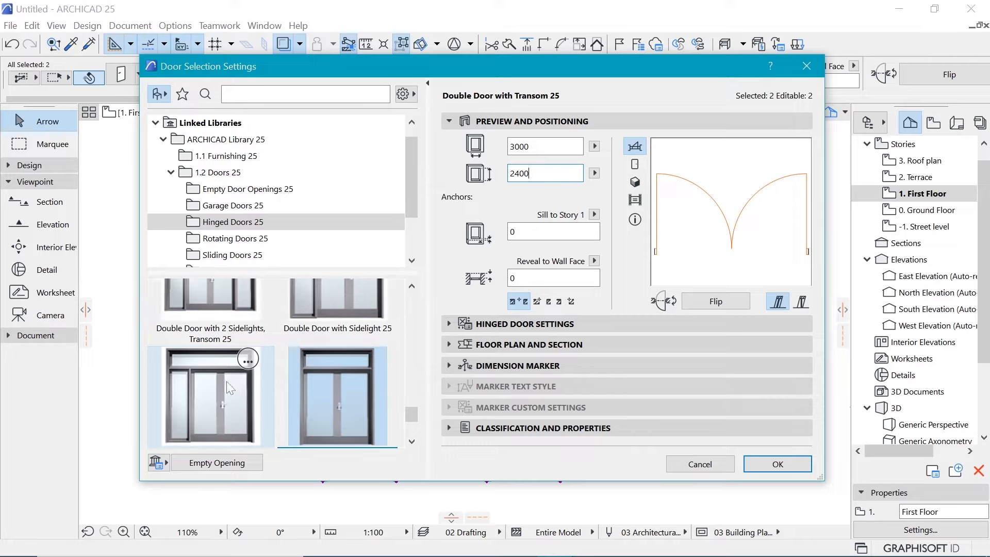
{"action": "left_click", "coordinate": [225, 380]}
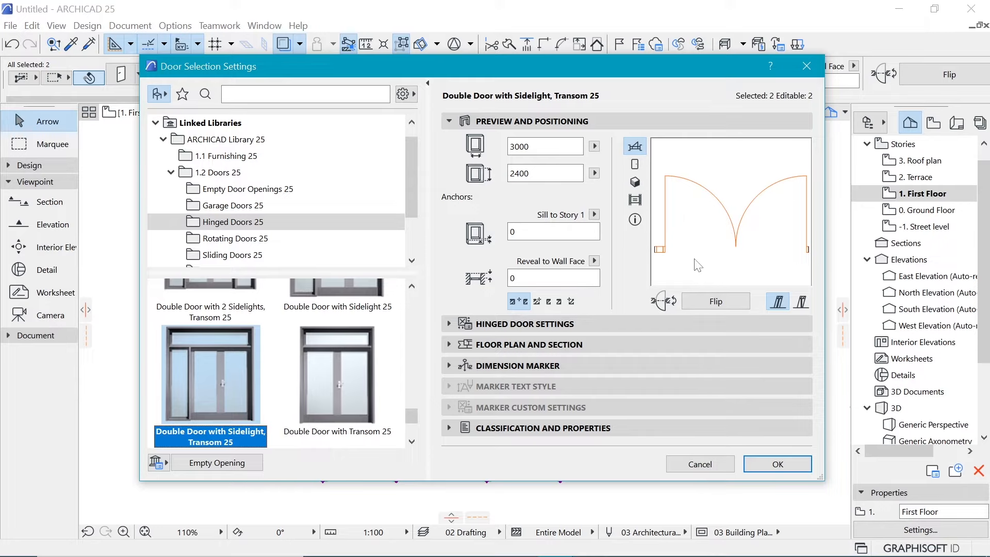
In the Shape settings of both selected doors, set the sidelight width to 950 mm and apply the change
{"action": "left_click", "coordinate": [599, 321]}
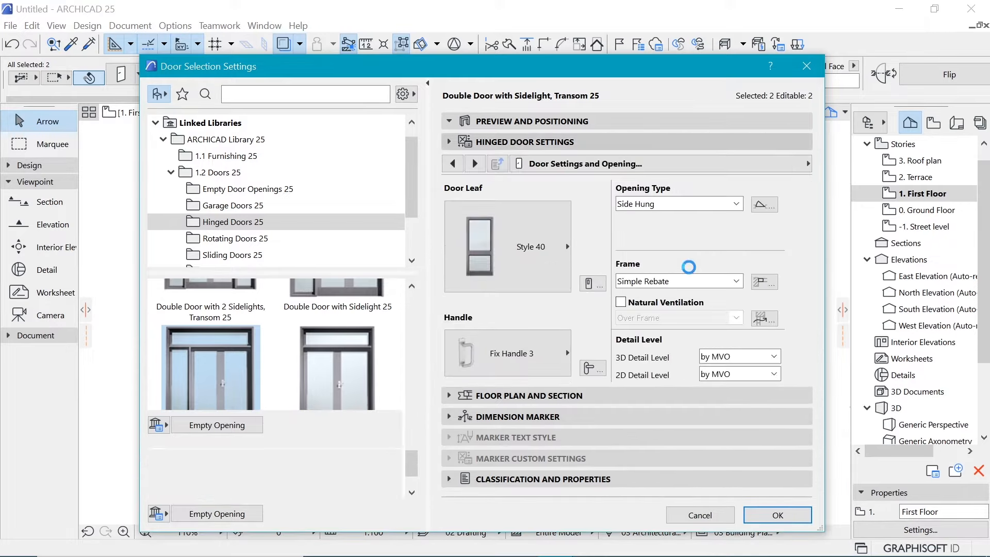
{"action": "left_click", "coordinate": [562, 122]}
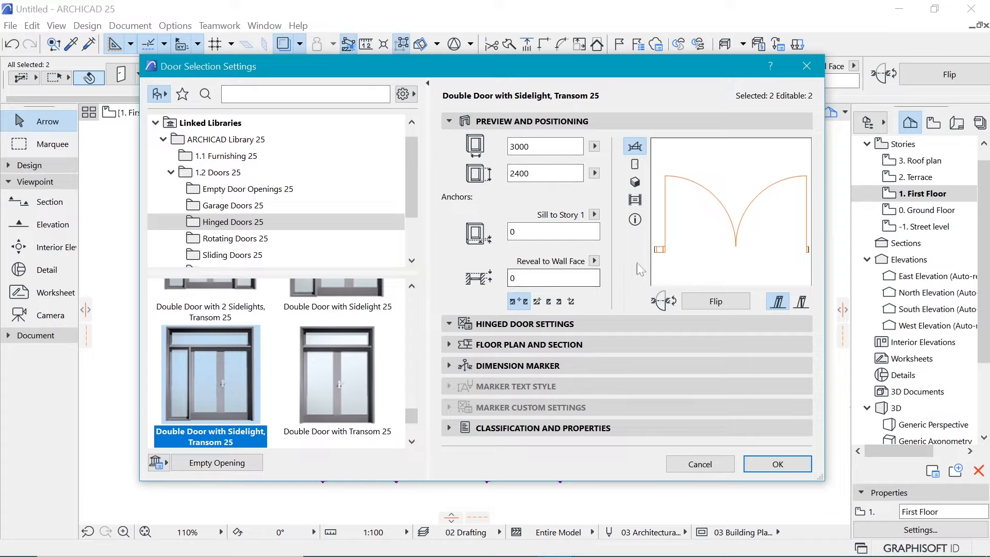
{"action": "left_click", "coordinate": [567, 324]}
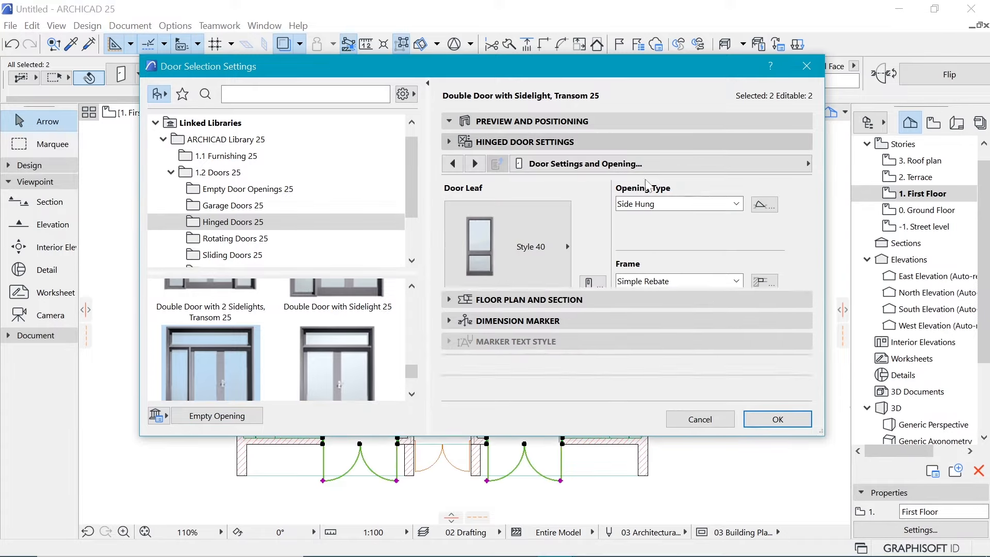
{"action": "left_click", "coordinate": [707, 166]}
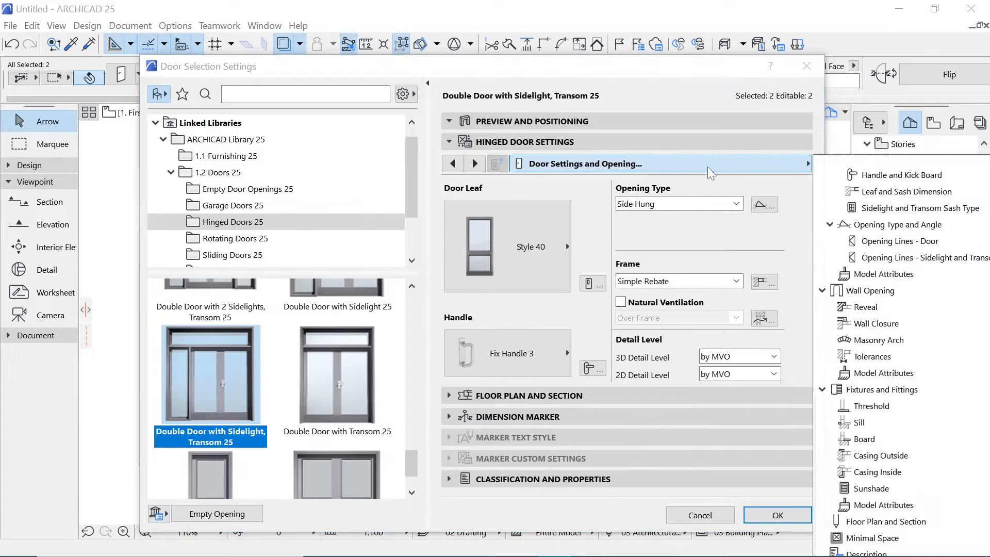
{"action": "scroll", "coordinate": [304, 288], "scroll_direction": "up", "scroll_amount": 1}
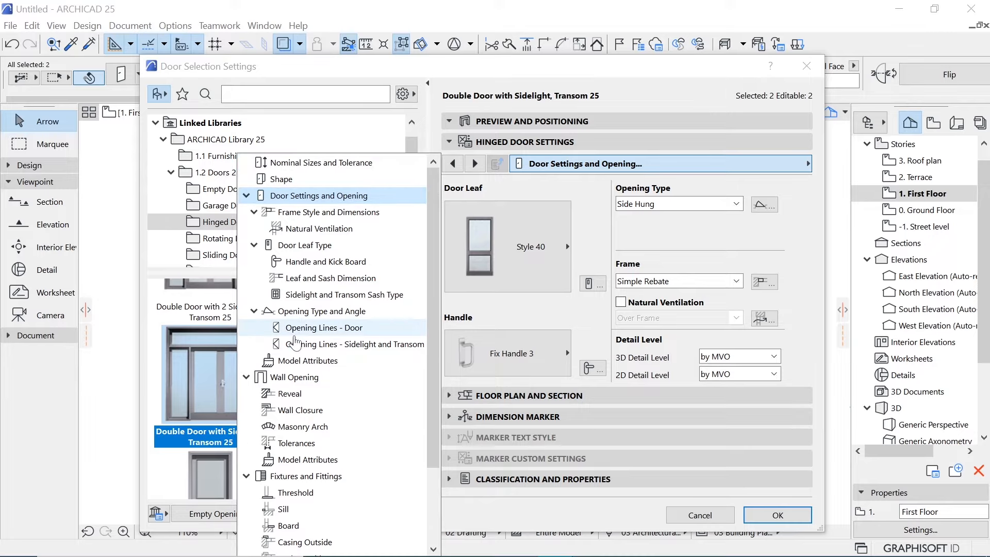
{"action": "left_click", "coordinate": [308, 316]}
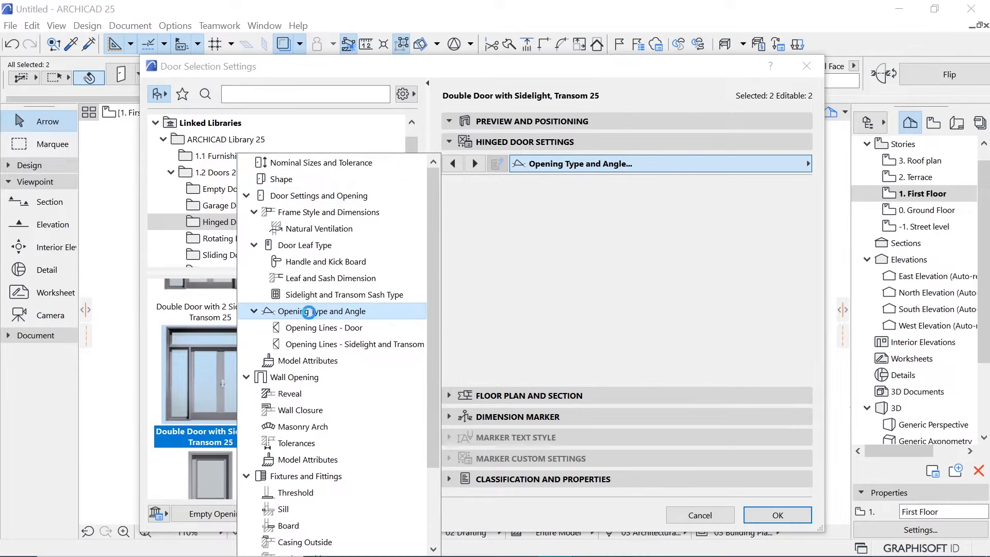
{"action": "left_click", "coordinate": [303, 178]}
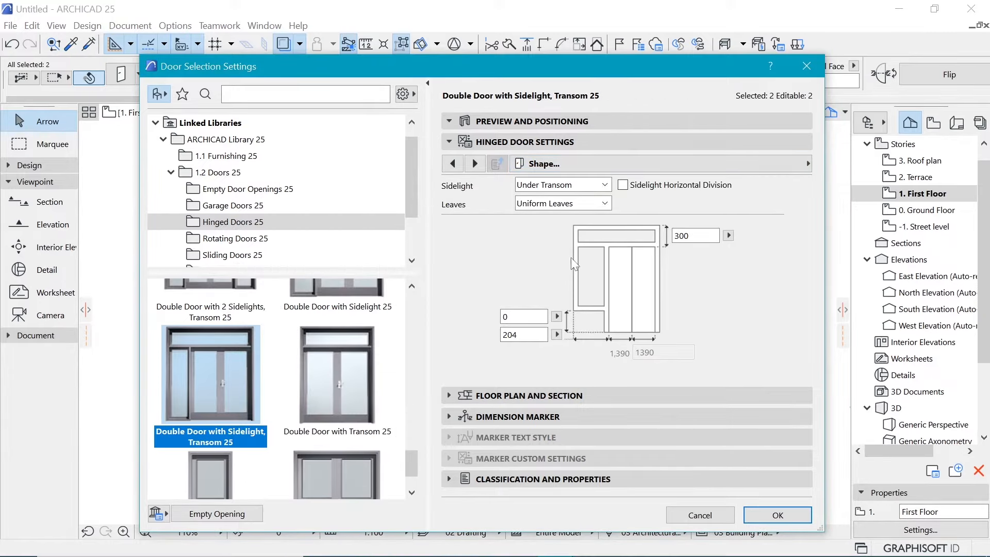
{"action": "left_click", "coordinate": [523, 335]}
{"action": "type", "text": "1000"}
{"action": "key", "text": "Return"}
{"action": "type", "text": "950"}
{"action": "left_click", "coordinate": [620, 359]}
{"action": "left_click", "coordinate": [778, 516]}
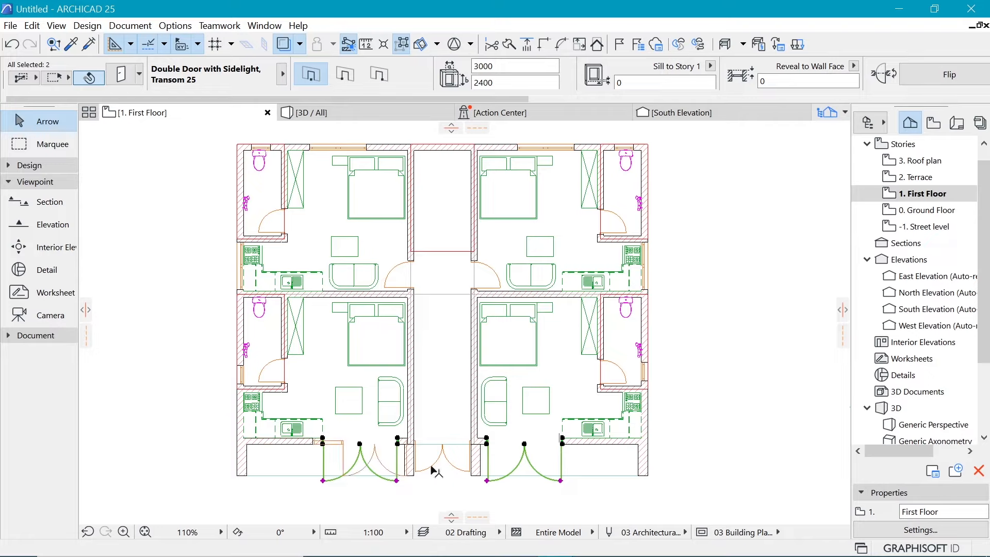
Move the west front unit's double door west along its wall until the sidelight joint lines up with the kitchen counter's end
{"action": "scroll", "coordinate": [428, 479], "scroll_direction": "up", "scroll_amount": 1}
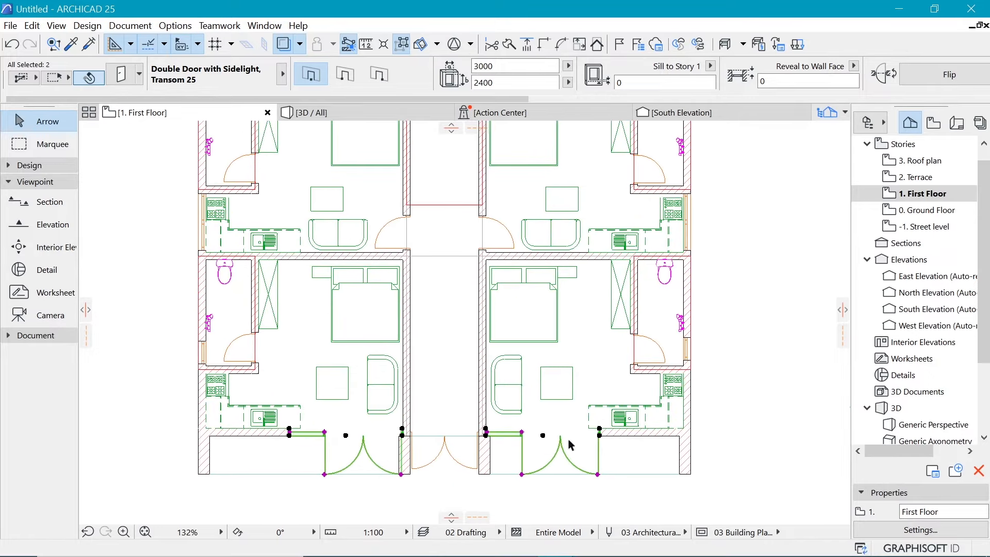
{"action": "left_click", "coordinate": [345, 439]}
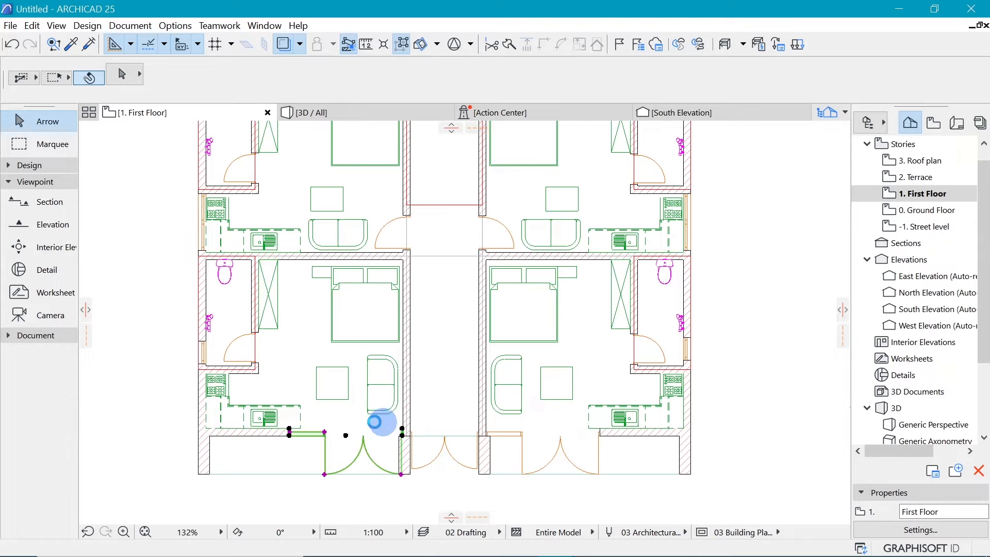
{"action": "left_click", "coordinate": [411, 431]}
{"action": "key", "text": "ctrl+d"}
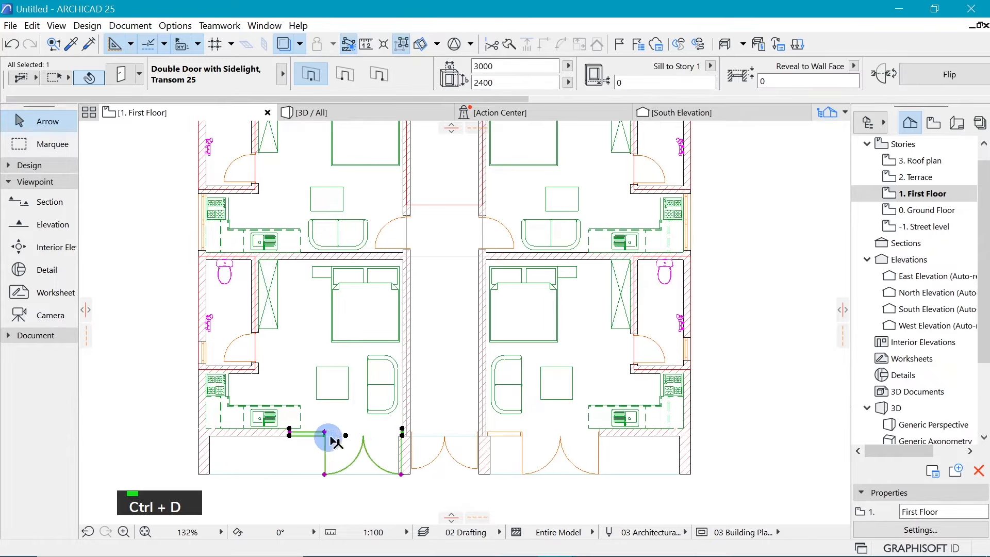
{"action": "left_click", "coordinate": [402, 431]}
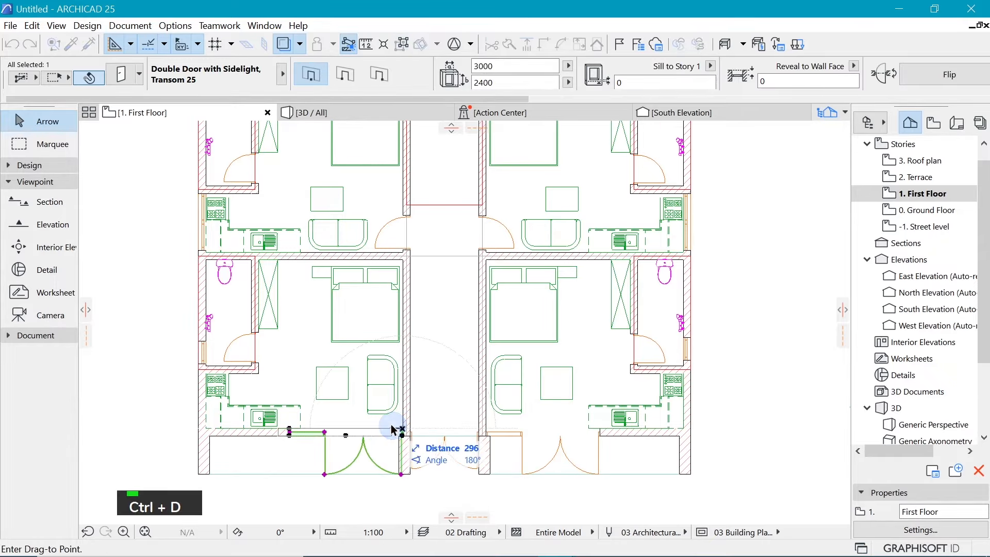
{"action": "left_click", "coordinate": [387, 413]}
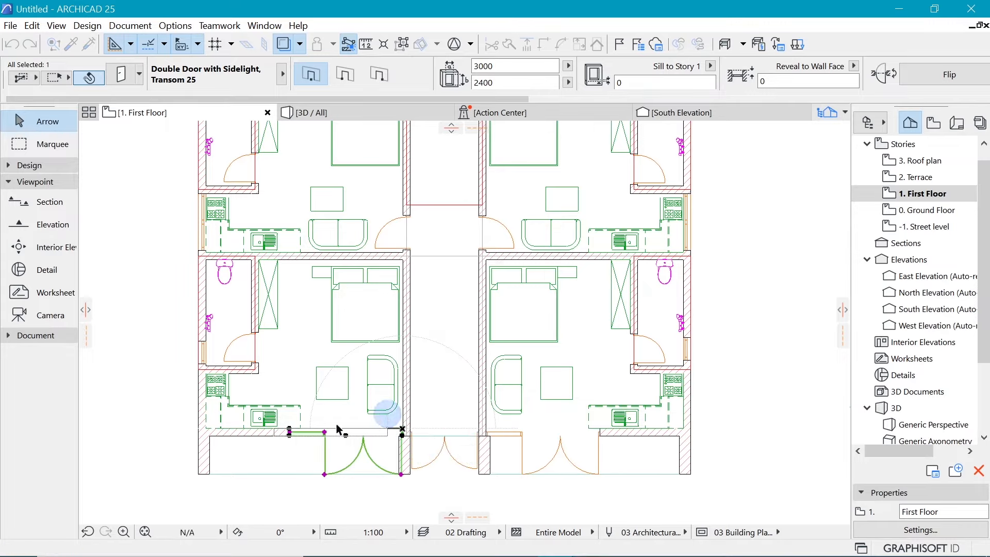
{"action": "key", "text": "ctrl+d"}
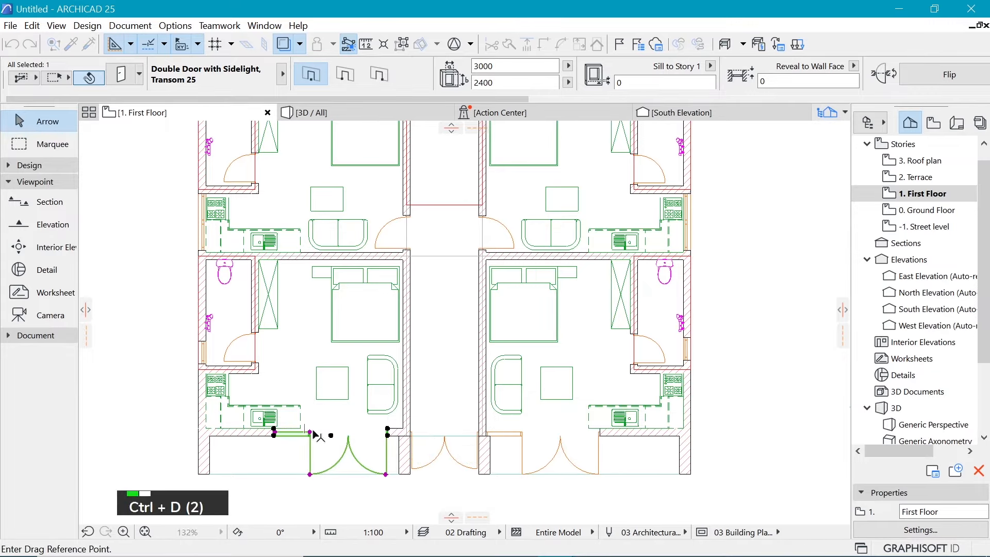
{"action": "left_click", "coordinate": [310, 432]}
{"action": "left_click", "coordinate": [302, 433]}
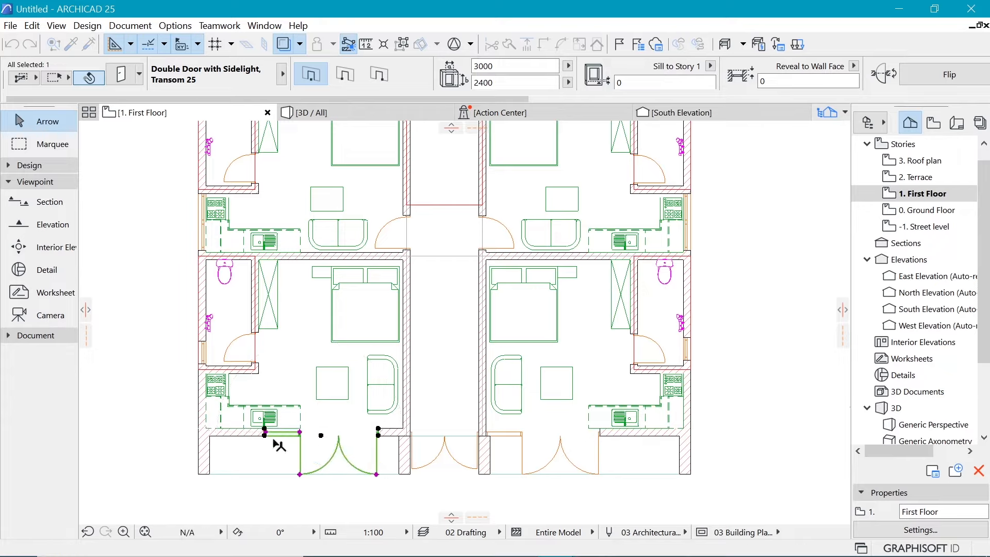
Mirror the east front unit's double door about its own centre so the sidelight faces the kitchen side
{"action": "left_click", "coordinate": [601, 437]}
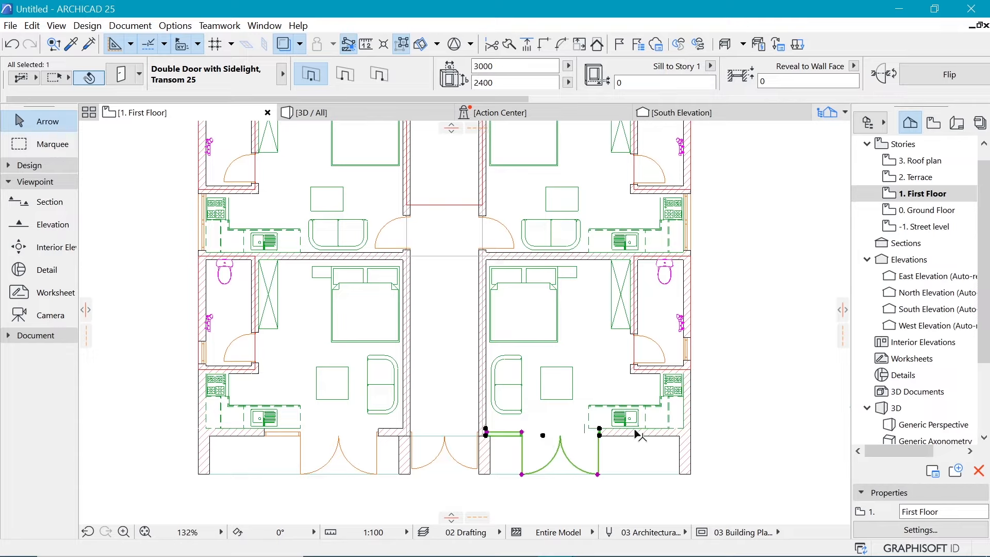
{"action": "key", "text": "ctrl+m"}
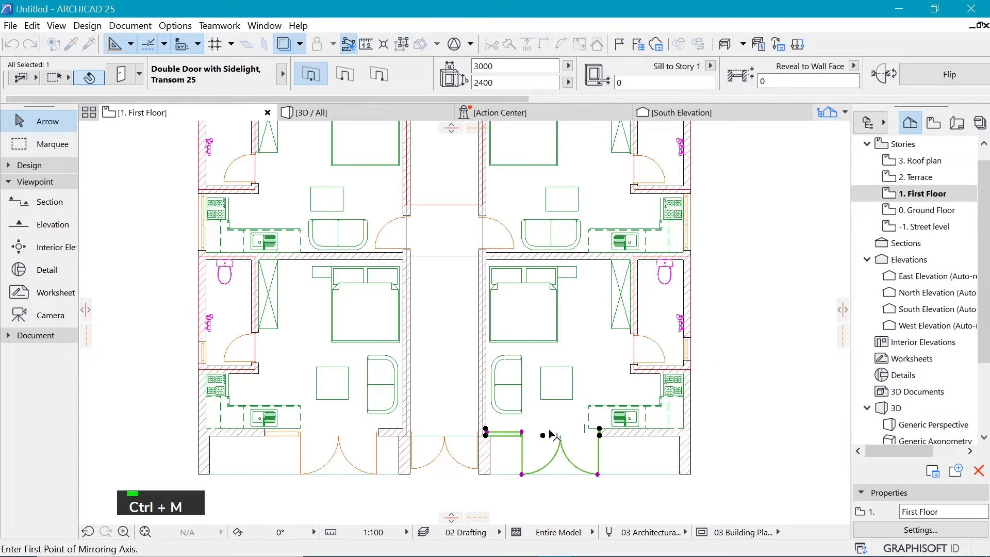
{"action": "left_click", "coordinate": [544, 435]}
{"action": "left_click", "coordinate": [544, 435]}
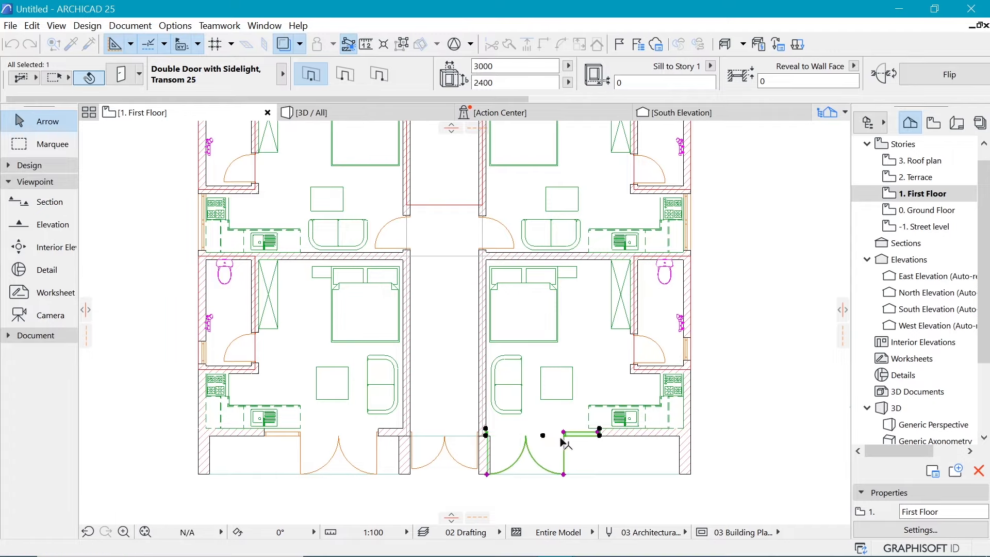
Move the mirrored door east until its sidelight joint lines up with the kitchen counter's end, and deselect it
{"action": "scroll", "coordinate": [587, 444], "scroll_direction": "up", "scroll_amount": 3}
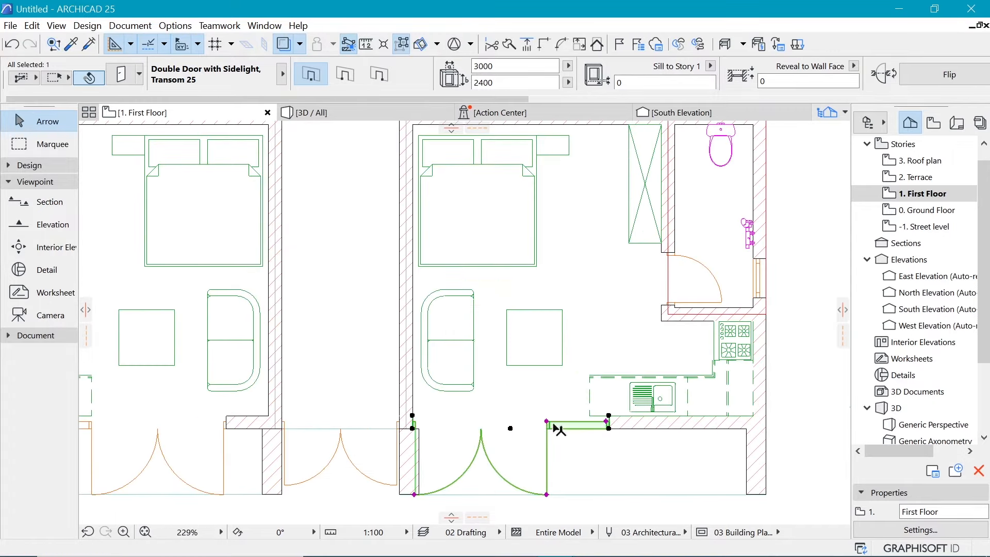
{"action": "key", "text": "ctrl+d"}
{"action": "left_click", "coordinate": [547, 421]}
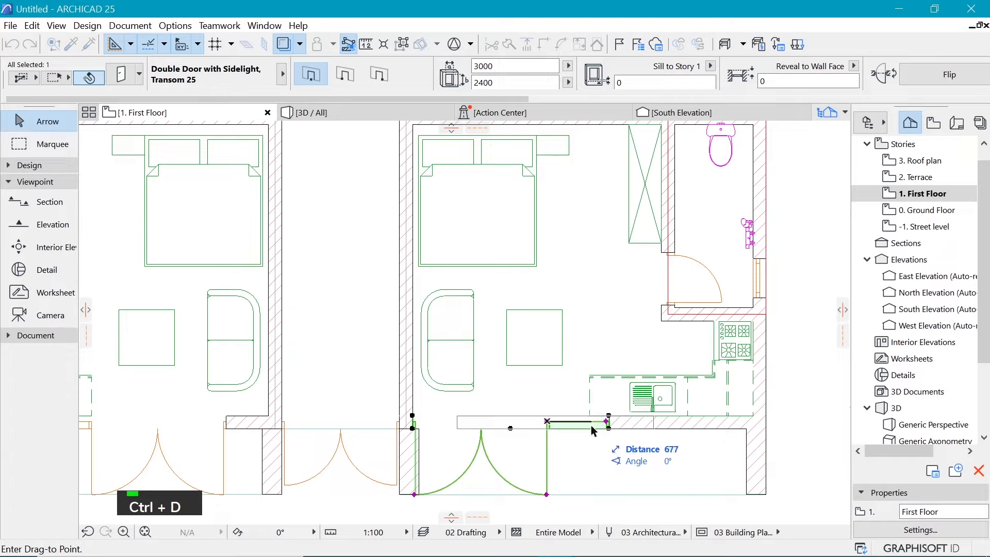
{"action": "left_click", "coordinate": [592, 416]}
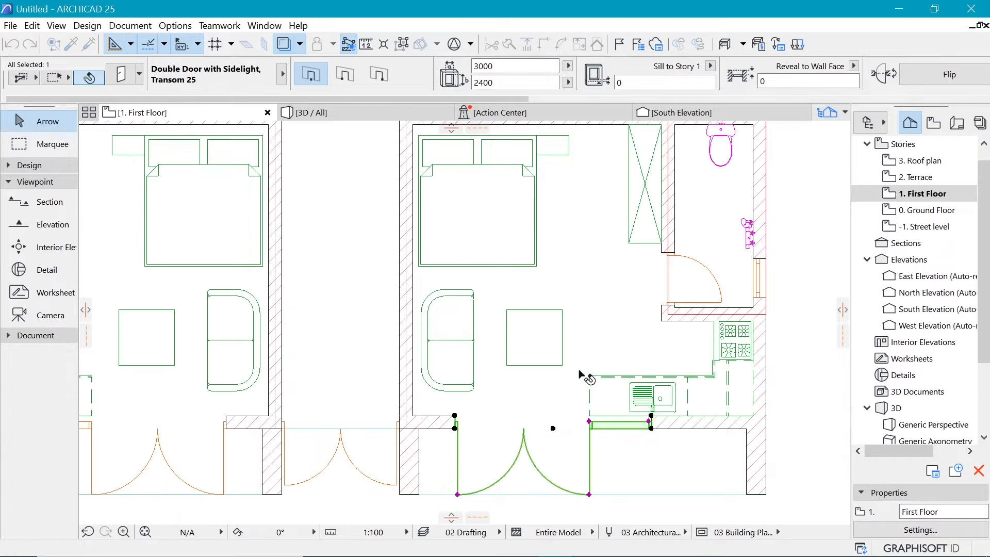
{"action": "key", "text": "Escape"}
Delete the sofas and coffee tables from both front units
{"action": "scroll", "coordinate": [593, 417], "scroll_direction": "down", "scroll_amount": 4}
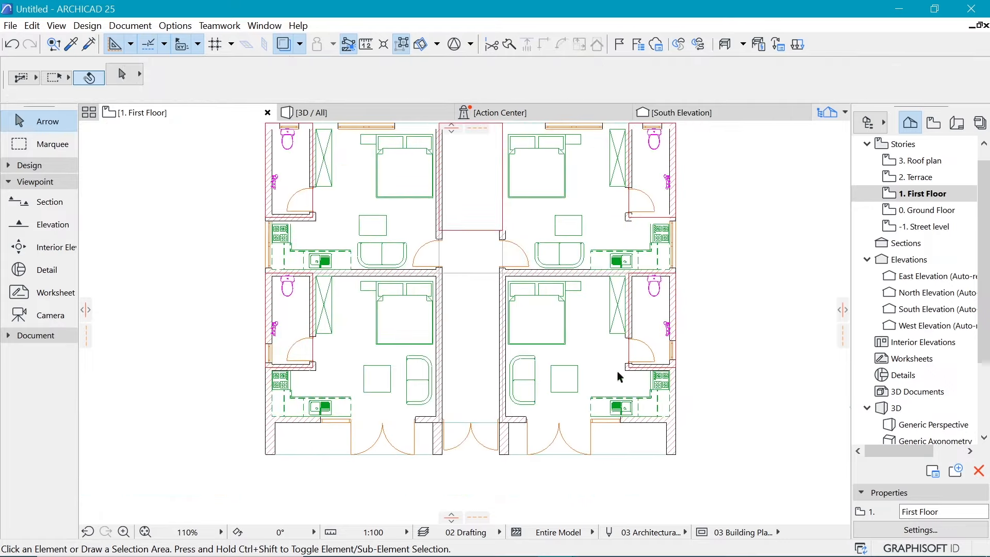
{"action": "scroll", "coordinate": [517, 359], "scroll_direction": "up", "scroll_amount": 1}
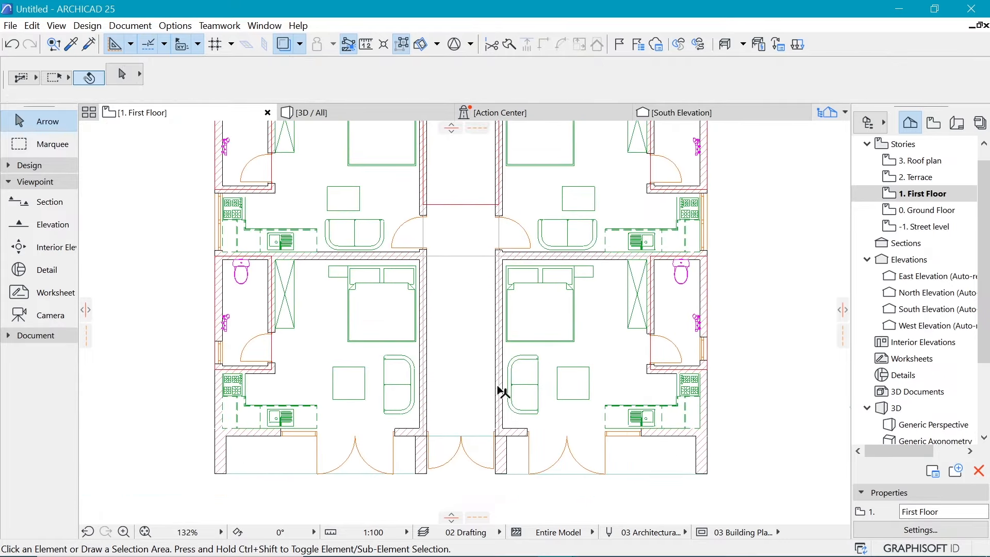
{"action": "left_click", "coordinate": [394, 379]}
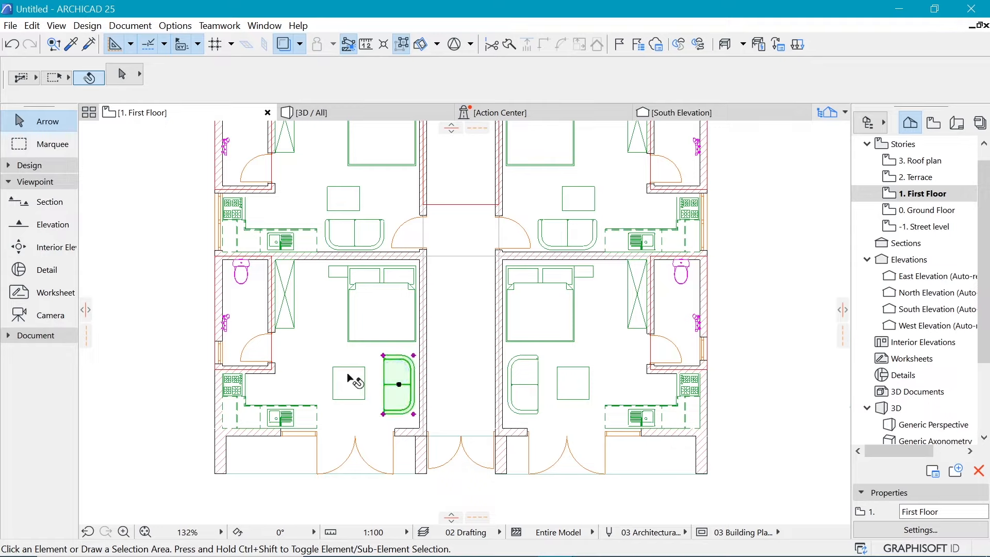
{"action": "left_click", "coordinate": [350, 382], "text": "shift"}
{"action": "left_click", "coordinate": [523, 370], "text": "shift"}
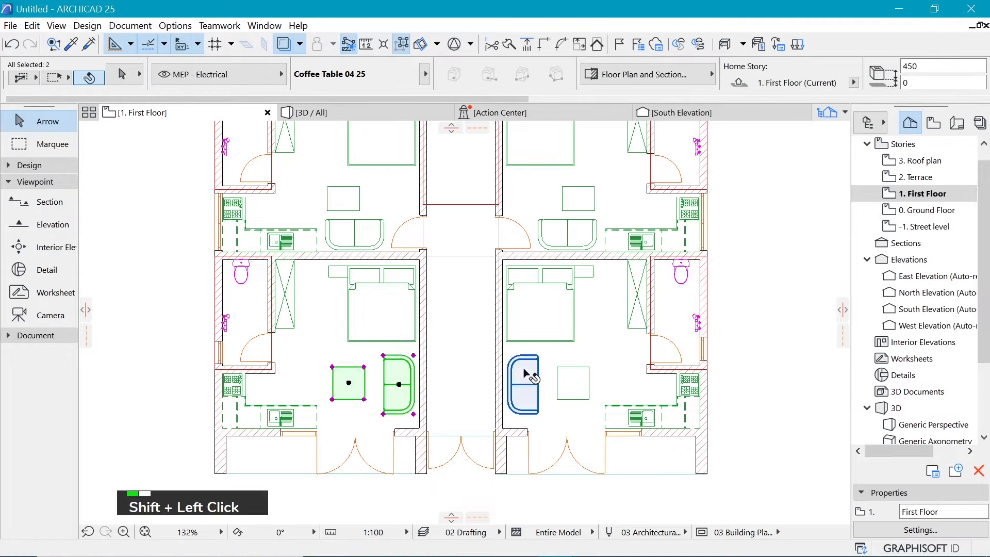
{"action": "left_click", "coordinate": [580, 382], "text": "shift"}
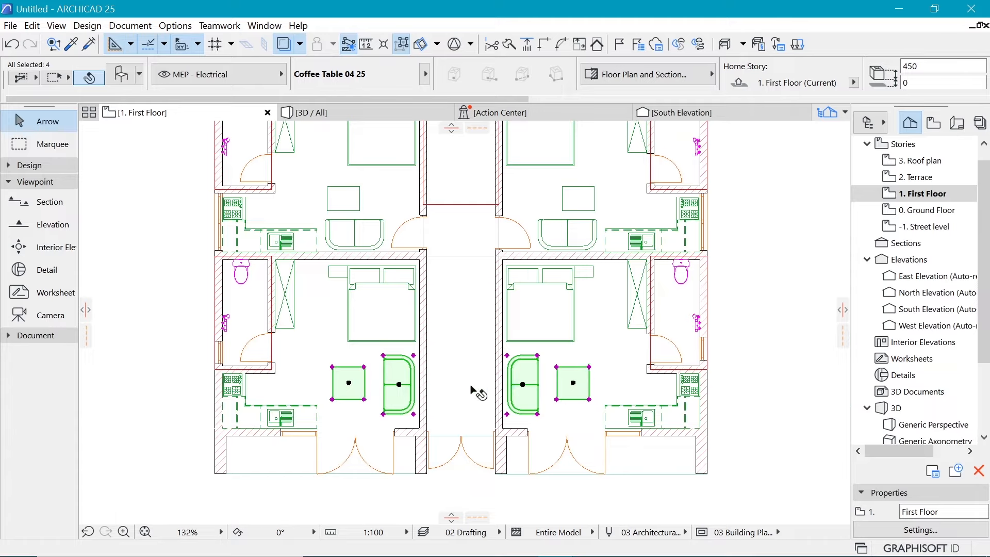
{"action": "key", "text": "Delete"}
Copy the rear west unit's 900 mm entrance door settings and place a matching door near the corridor wall's south end, opening into the front west unit
{"action": "scroll", "coordinate": [459, 405], "scroll_direction": "up", "scroll_amount": 2}
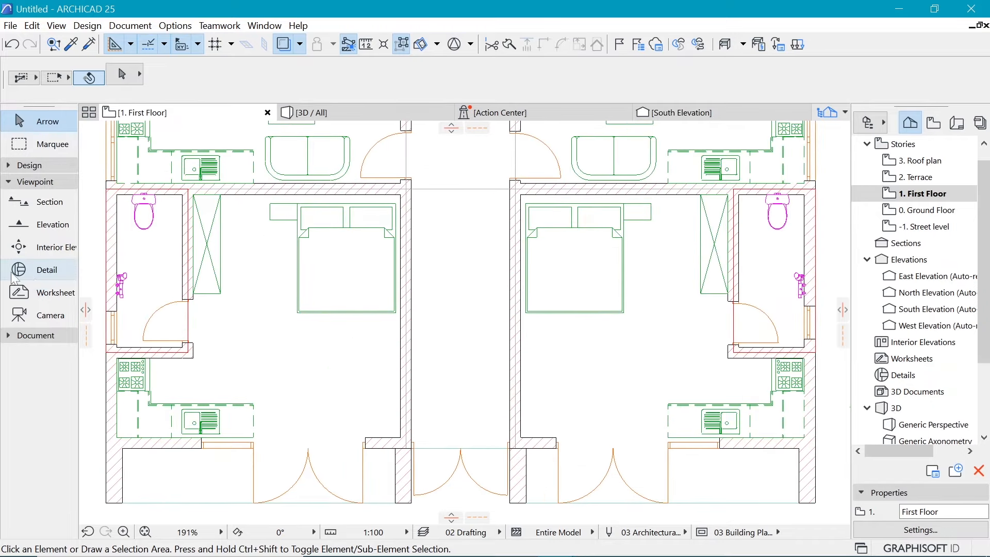
{"action": "left_click", "coordinate": [27, 166]}
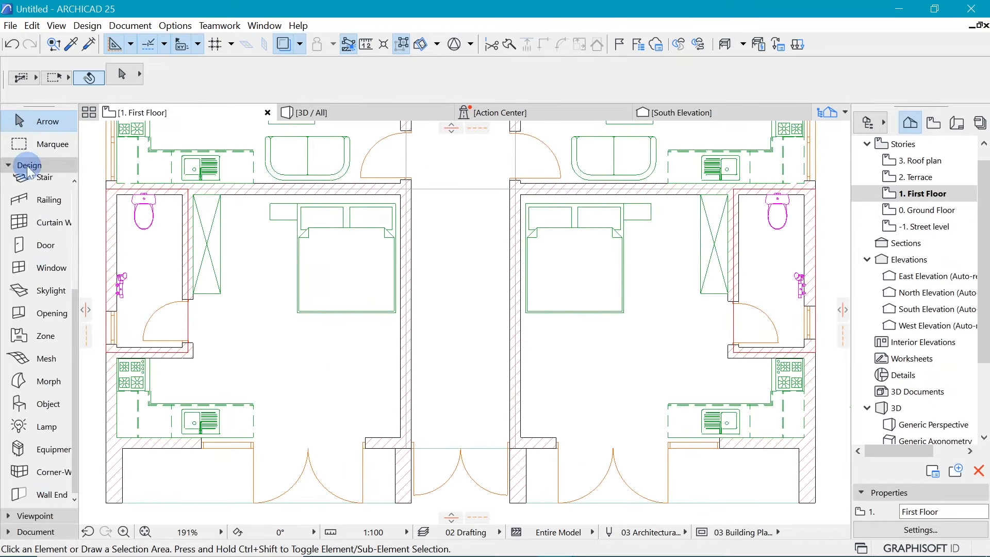
{"action": "left_click", "coordinate": [361, 174], "text": "alt"}
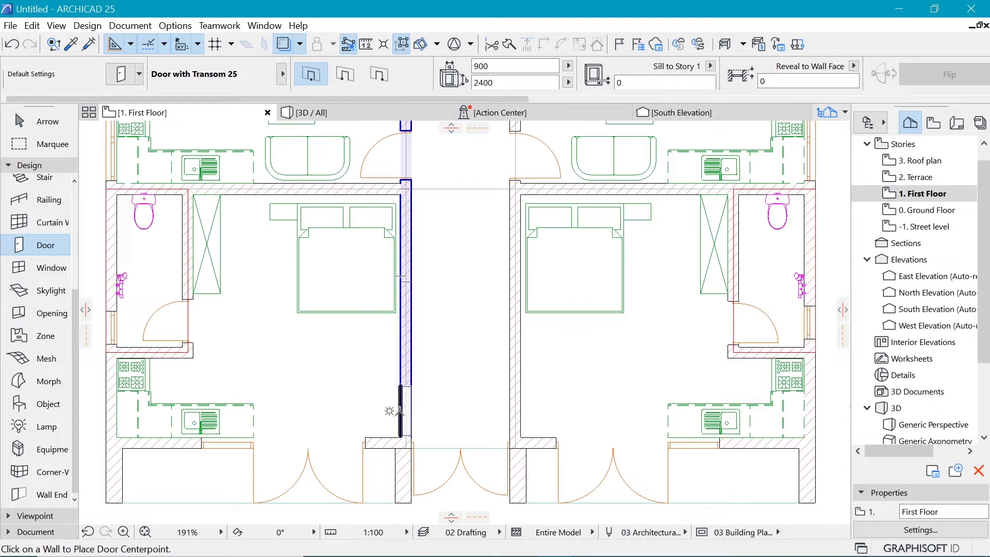
{"action": "left_click", "coordinate": [400, 409]}
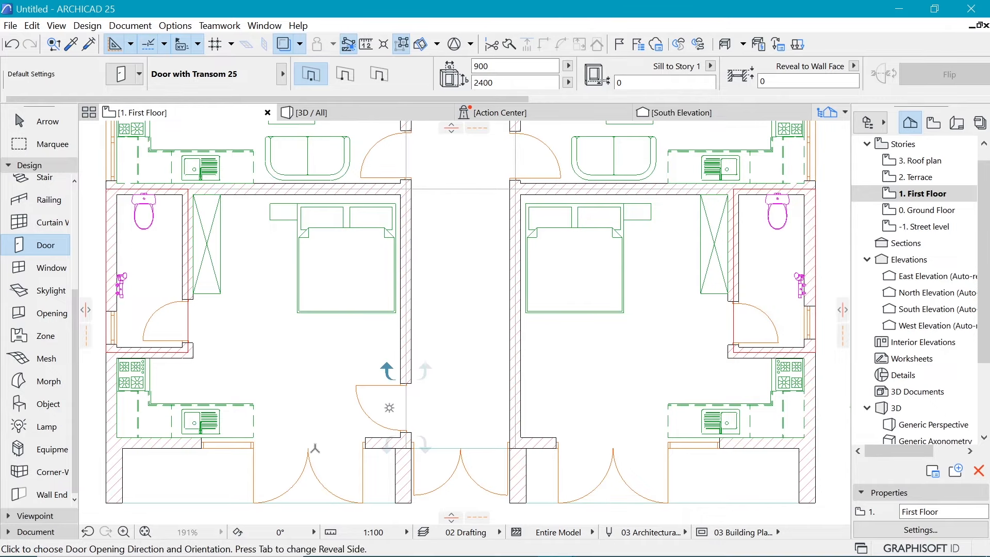
{"action": "left_click", "coordinate": [310, 448]}
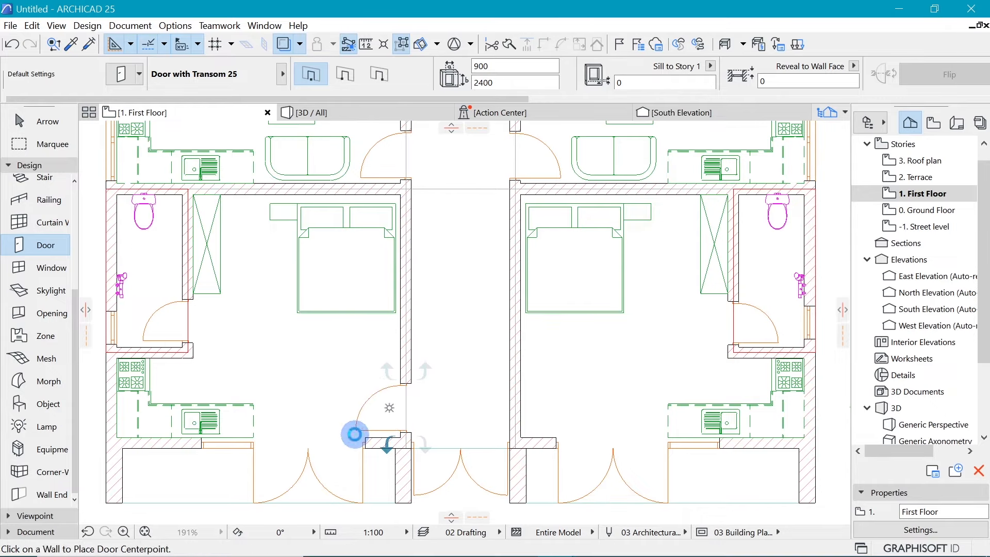
Place a matching 900 mm Door with Transom 25 opposite, in the east corridor wall, opening into the front east unit
{"action": "left_click", "coordinate": [361, 428], "text": "alt"}
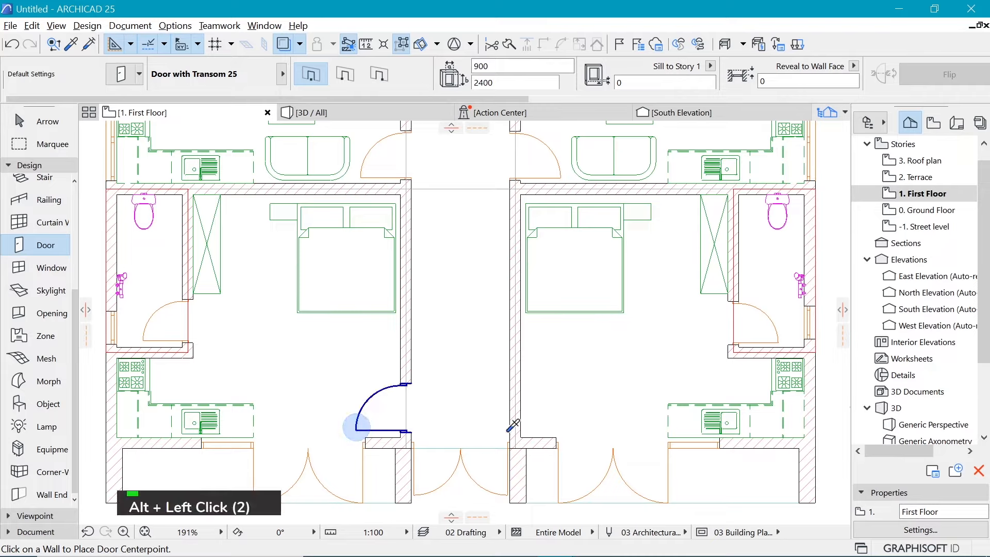
{"action": "left_click", "coordinate": [527, 410]}
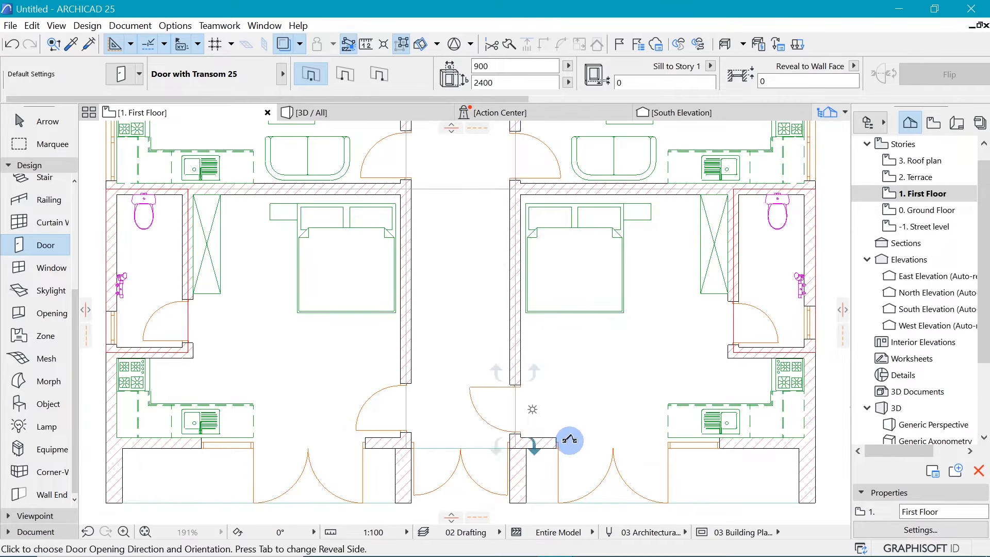
{"action": "left_click", "coordinate": [569, 441]}
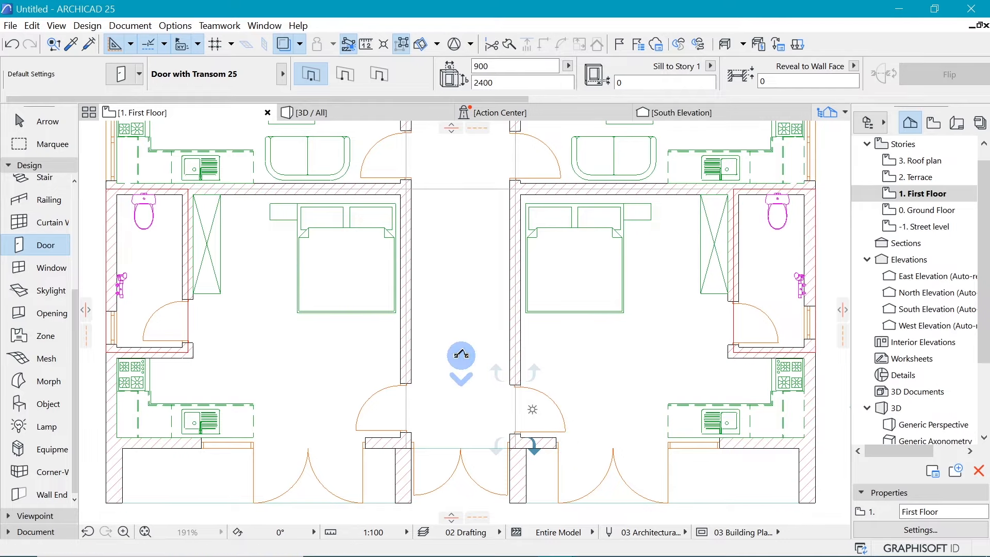
{"action": "scroll", "coordinate": [462, 356], "scroll_direction": "down", "scroll_amount": 4}
{"action": "key", "text": "Escape"}
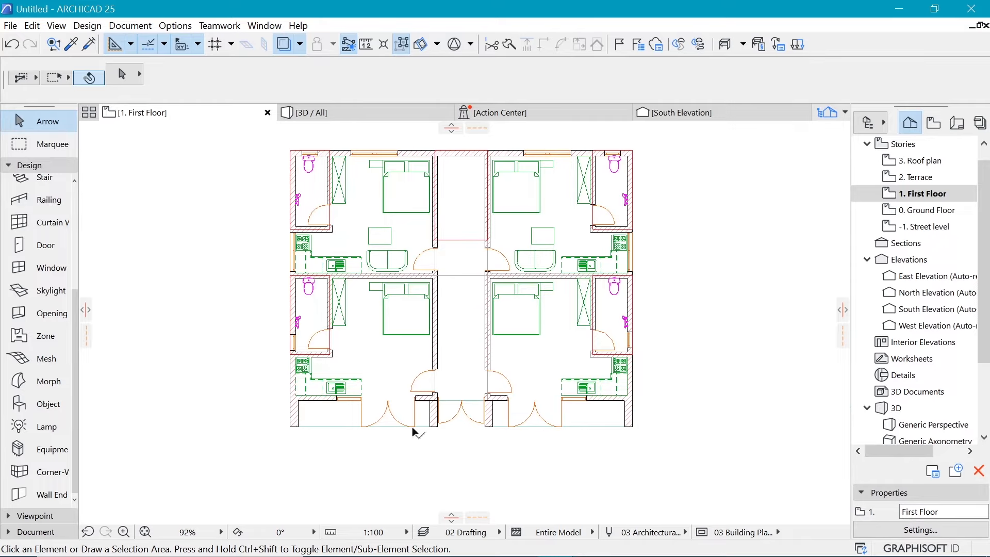
Replace both front balcony doors with Sliding Door with Sidelight on Side 1 and Transom 25 from the Sliding Doors 25 library
{"action": "scroll", "coordinate": [507, 397], "scroll_direction": "up", "scroll_amount": 1}
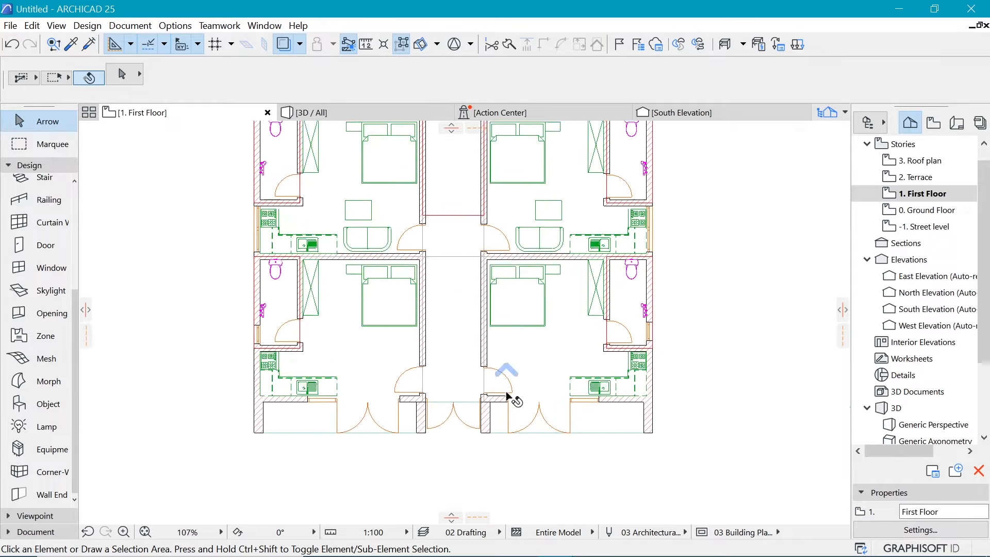
{"action": "scroll", "coordinate": [455, 405], "scroll_direction": "up", "scroll_amount": 2}
{"action": "left_click", "coordinate": [394, 404]}
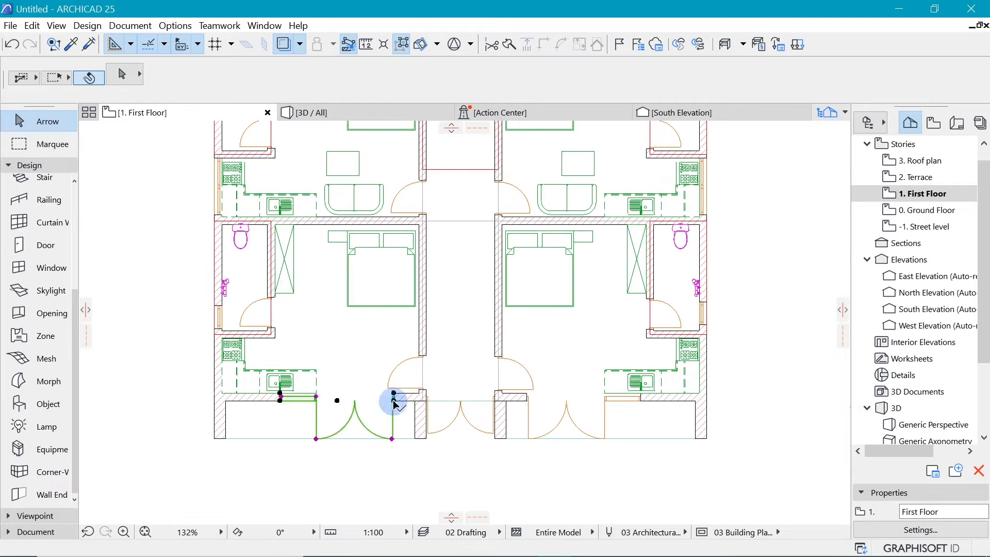
{"action": "left_click", "coordinate": [539, 396], "text": "shift"}
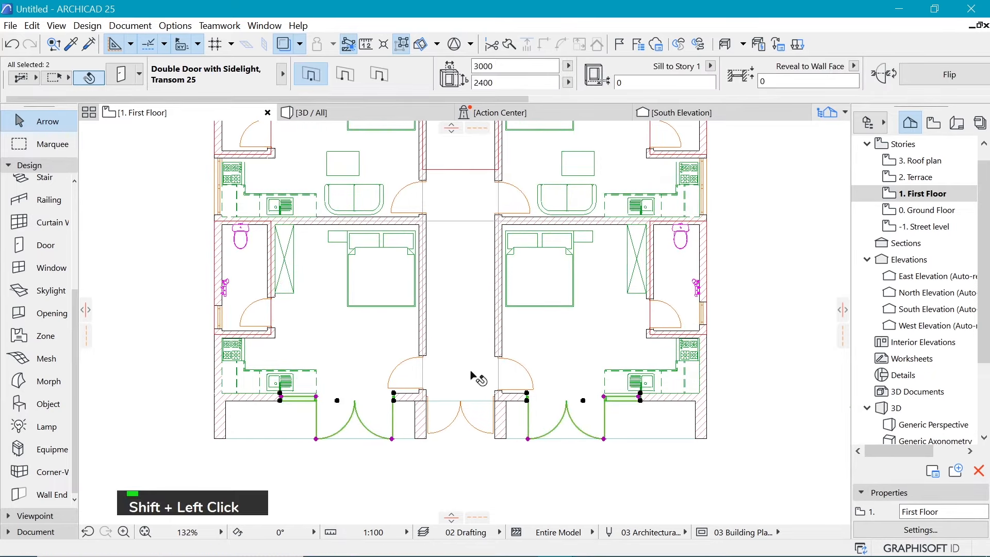
{"action": "key", "text": "ctrl+t"}
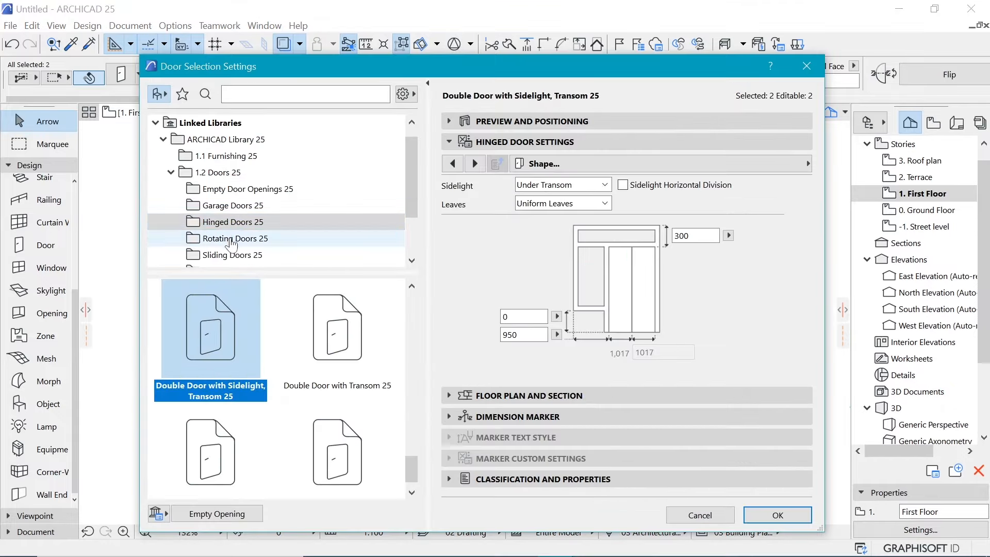
{"action": "left_click", "coordinate": [232, 255]}
{"action": "scroll", "coordinate": [305, 394], "scroll_direction": "down", "scroll_amount": 1}
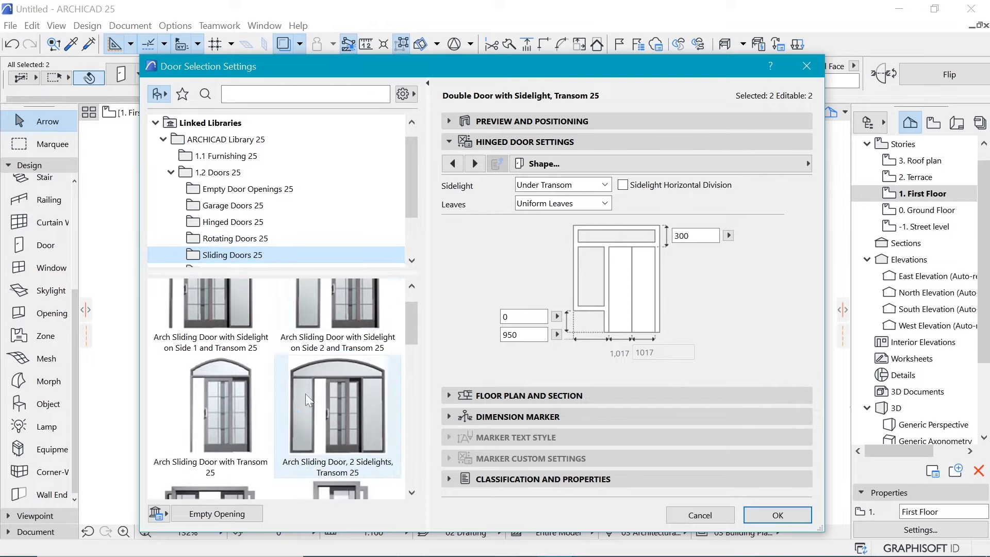
{"action": "scroll", "coordinate": [305, 394], "scroll_direction": "down", "scroll_amount": 3}
{"action": "scroll", "coordinate": [362, 392], "scroll_direction": "down", "scroll_amount": 3}
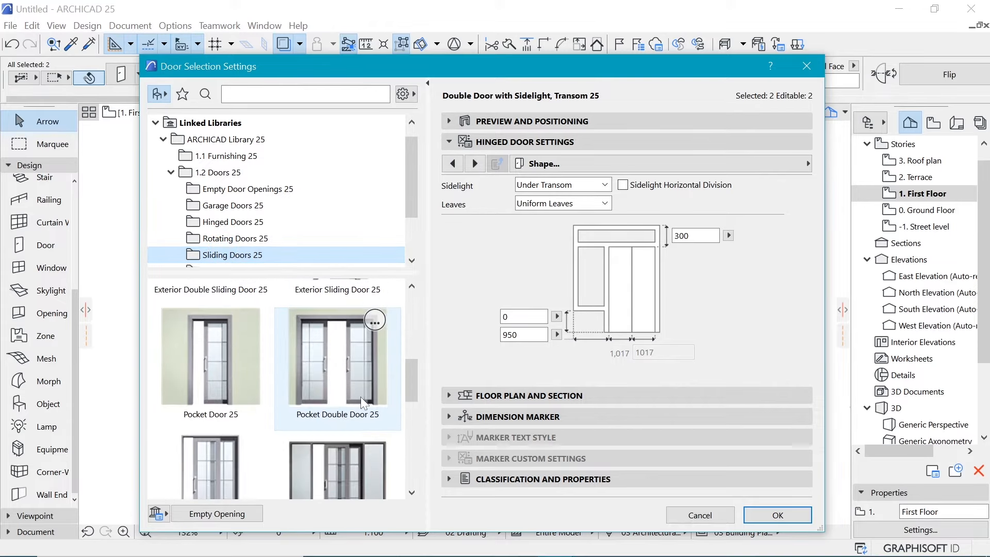
{"action": "scroll", "coordinate": [356, 389], "scroll_direction": "down", "scroll_amount": 4}
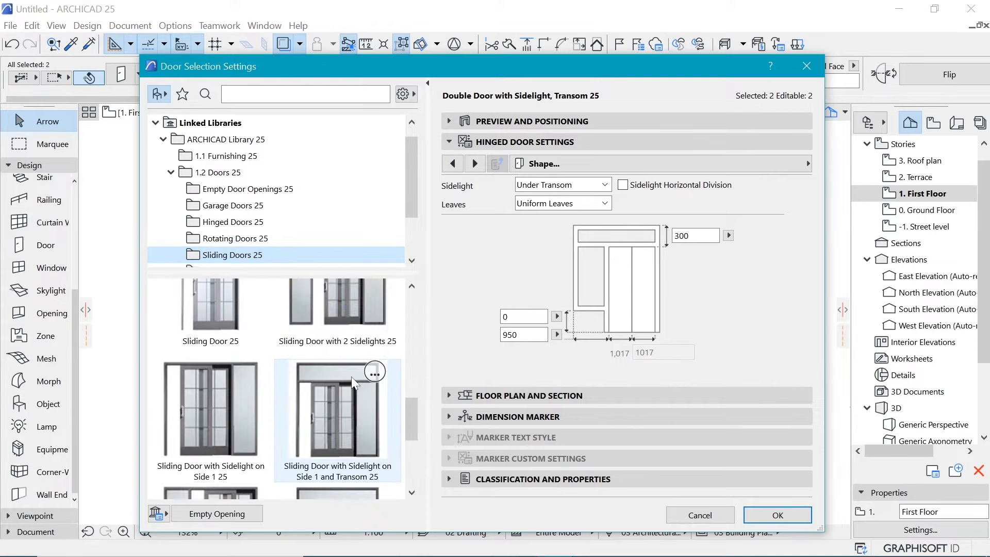
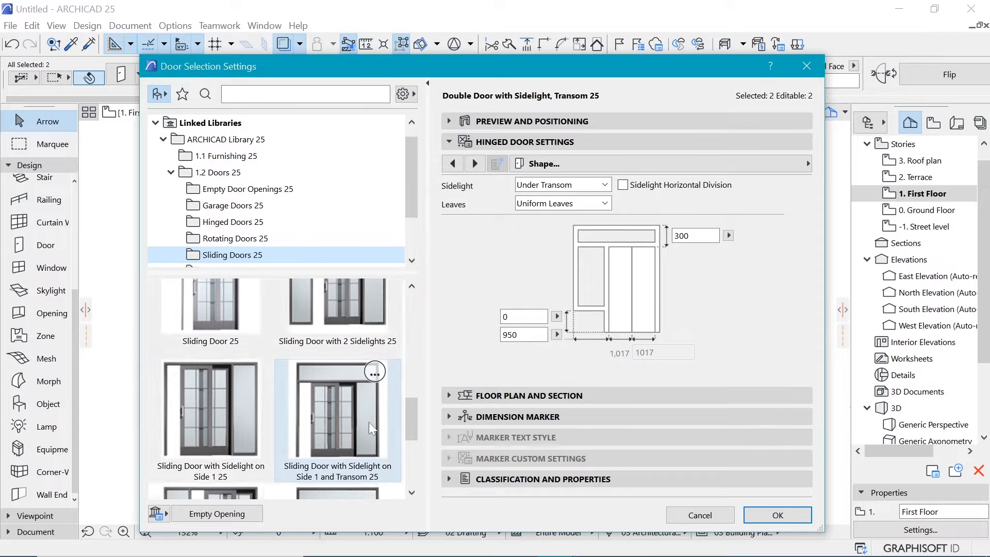
{"action": "left_click", "coordinate": [359, 390], "text": "ctrl+alt"}
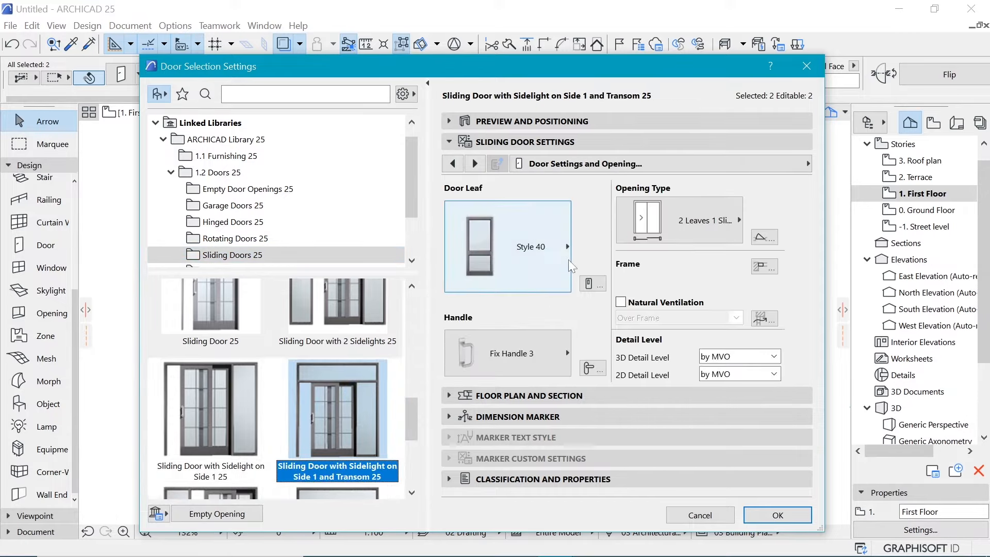
{"action": "left_click", "coordinate": [767, 516]}
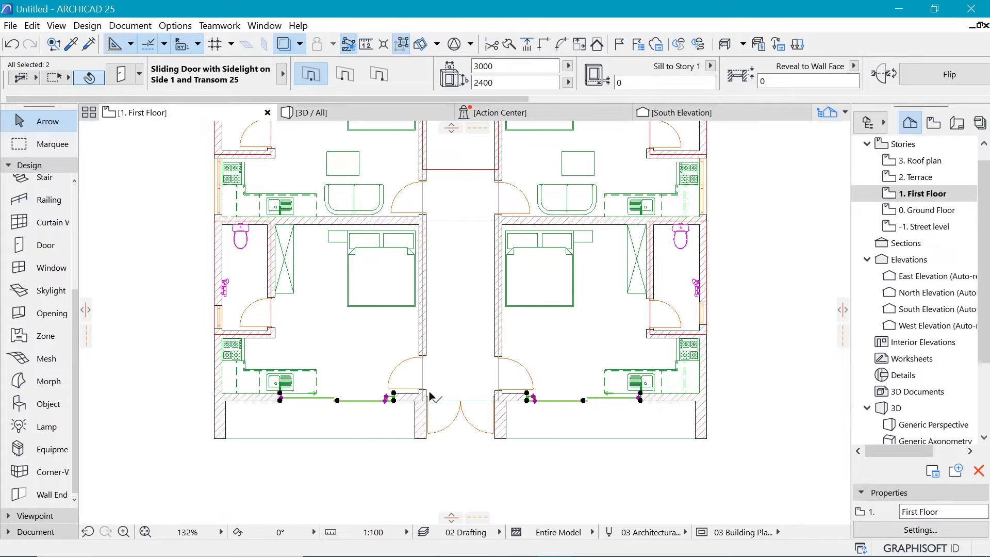
Widen the sidelights of both front sliding doors to 950 mm and clear the selection
{"action": "scroll", "coordinate": [388, 403], "scroll_direction": "up", "scroll_amount": 3}
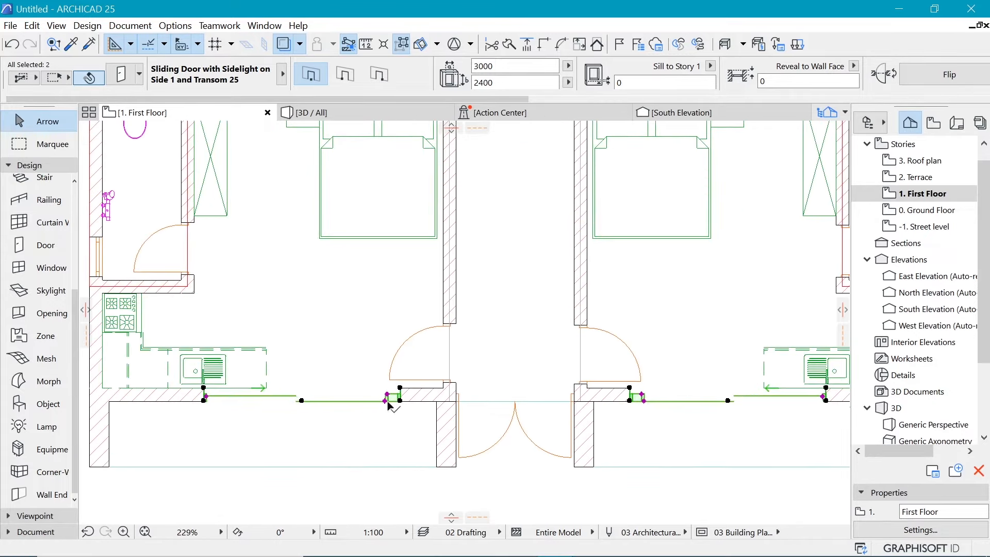
{"action": "left_click", "coordinate": [388, 403]}
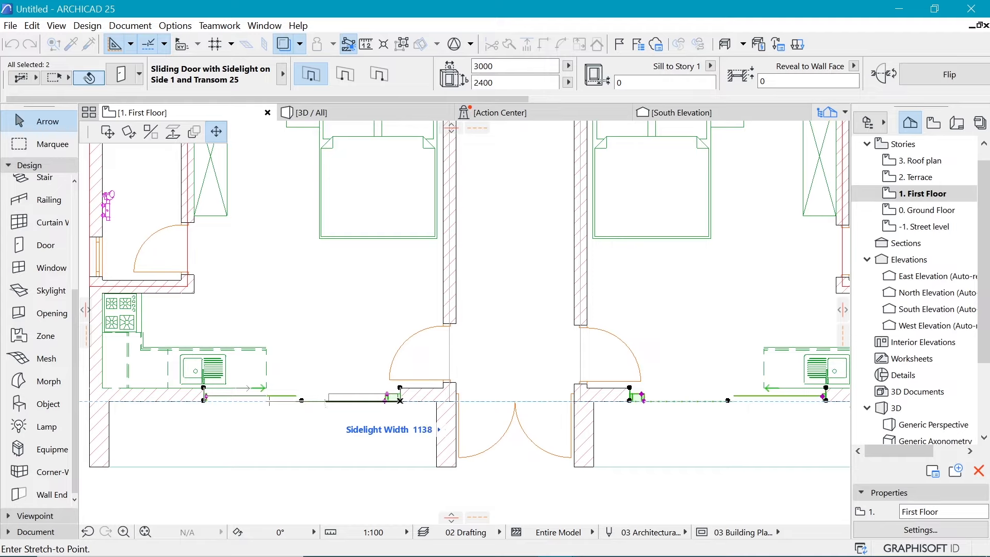
{"action": "left_click", "coordinate": [330, 401]}
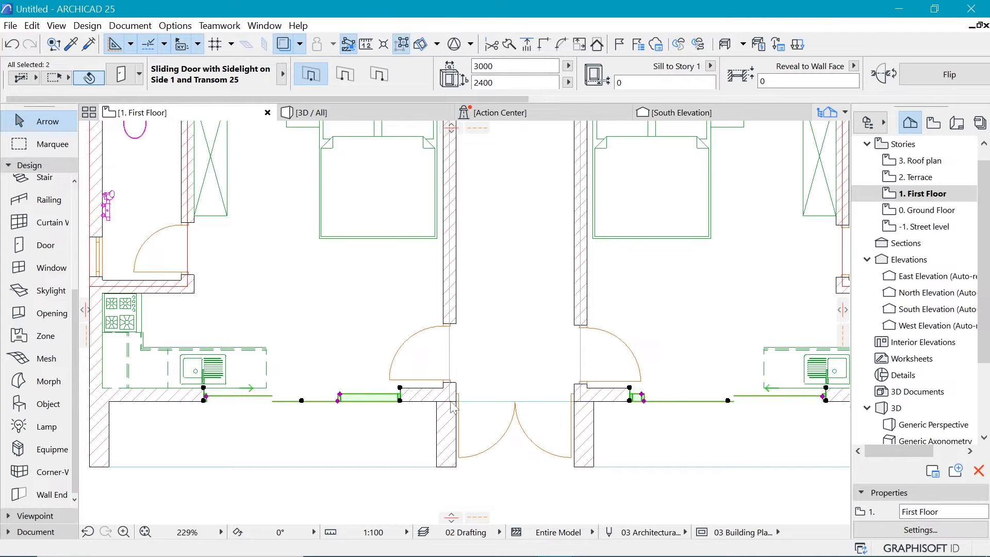
{"action": "left_click", "coordinate": [642, 398]}
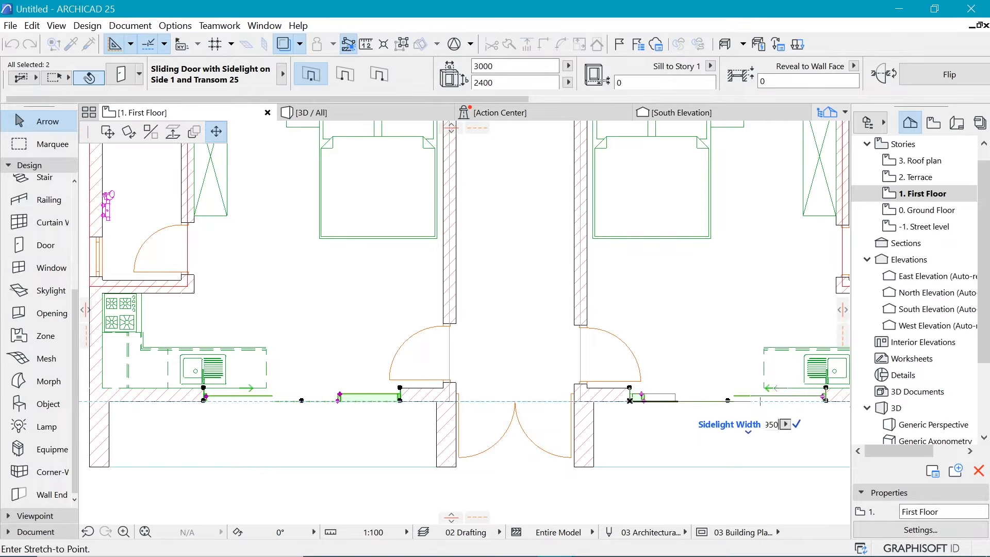
{"action": "left_click", "coordinate": [693, 403]}
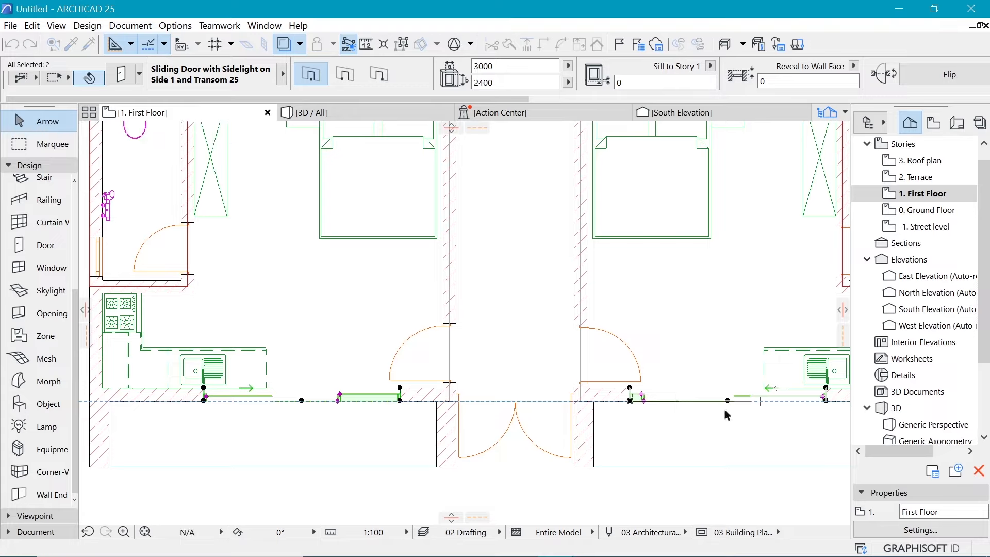
{"action": "key", "text": "Escape"}
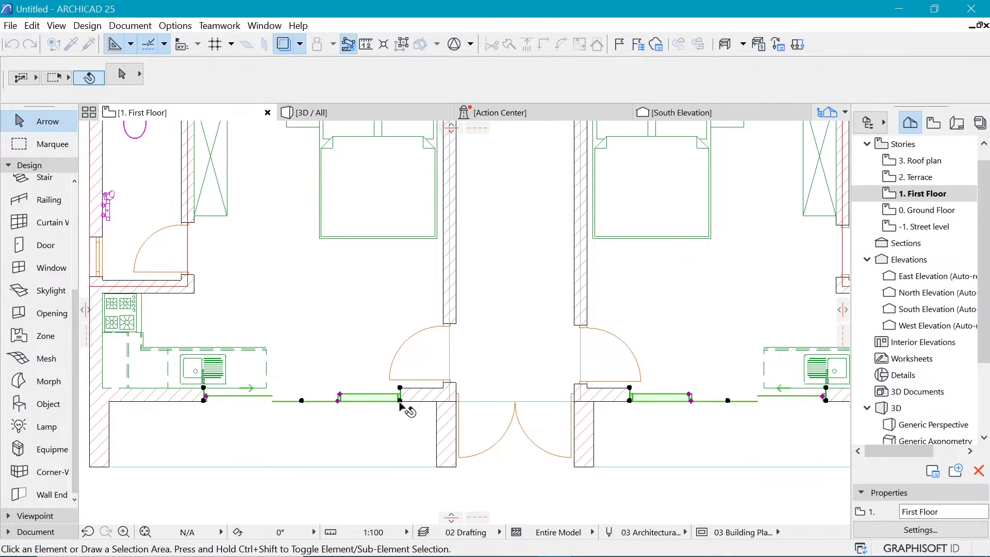
Mirror the west sliding door about a vertical axis through its midpoint so its sidelight sits beside the kitchen counter
{"action": "left_click", "coordinate": [401, 404]}
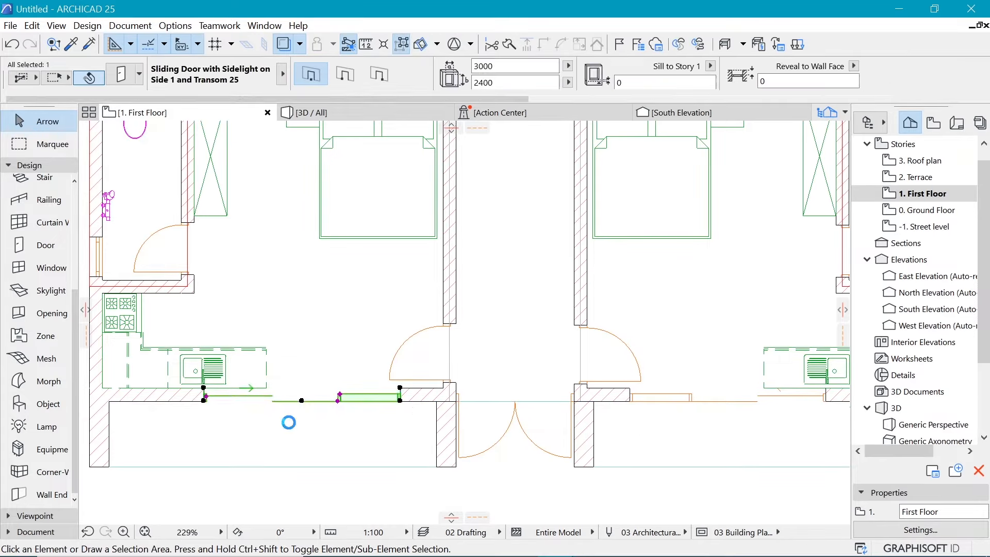
{"action": "key", "text": "ctrl+m"}
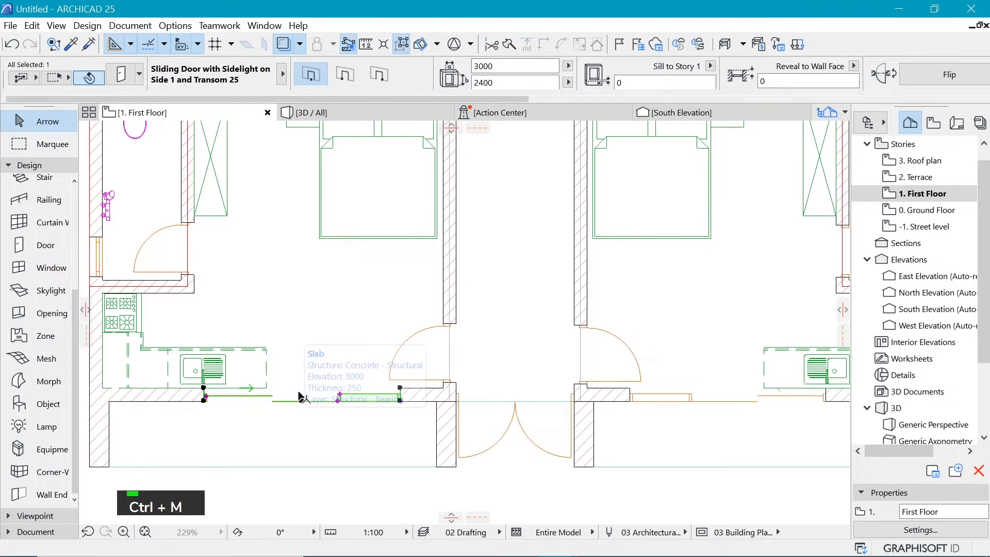
{"action": "left_click", "coordinate": [302, 400]}
{"action": "left_click", "coordinate": [318, 450]}
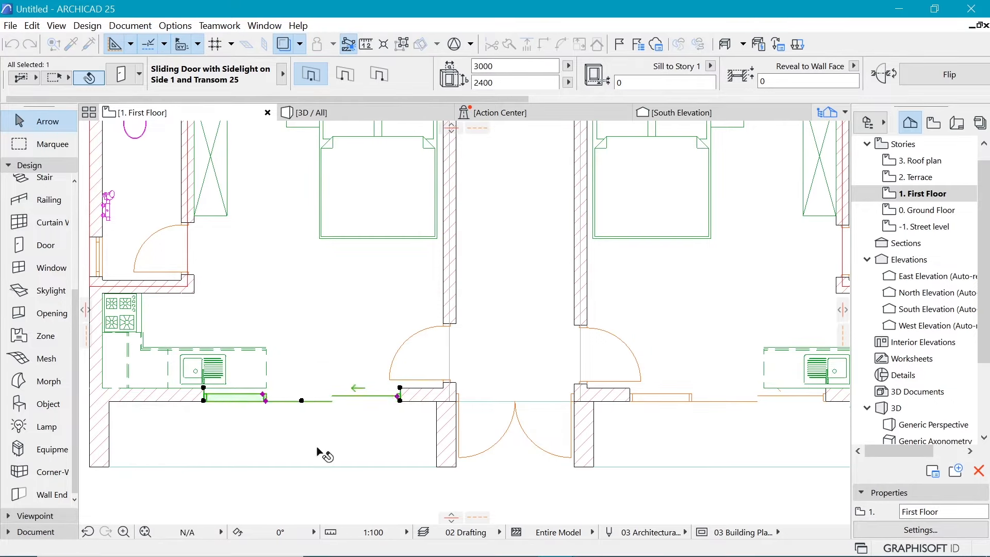
Mirror the east sliding door about its own vertical centre axis so its sidelight faces the kitchen side, and deselect it
{"action": "left_click", "coordinate": [824, 401]}
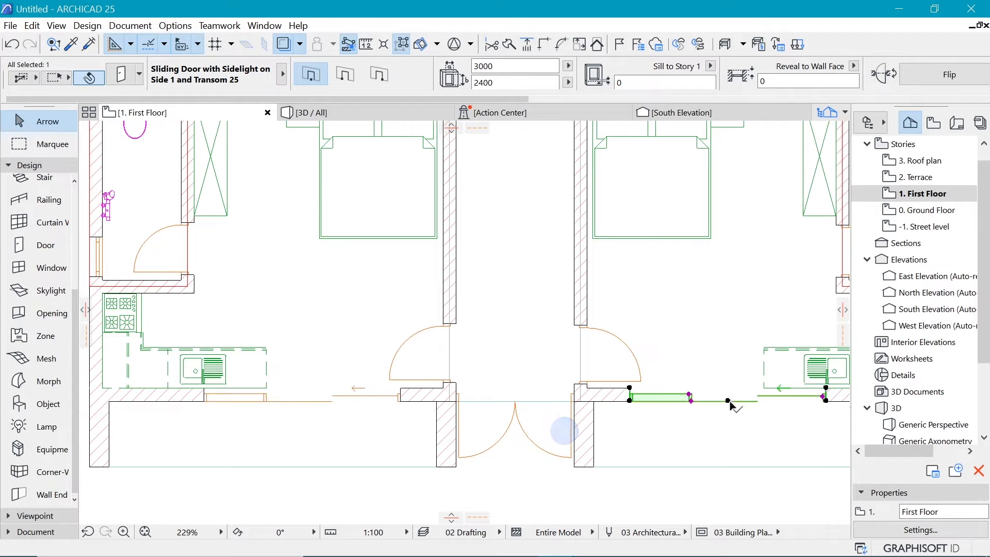
{"action": "scroll", "coordinate": [513, 423], "scroll_direction": "down", "scroll_amount": 3}
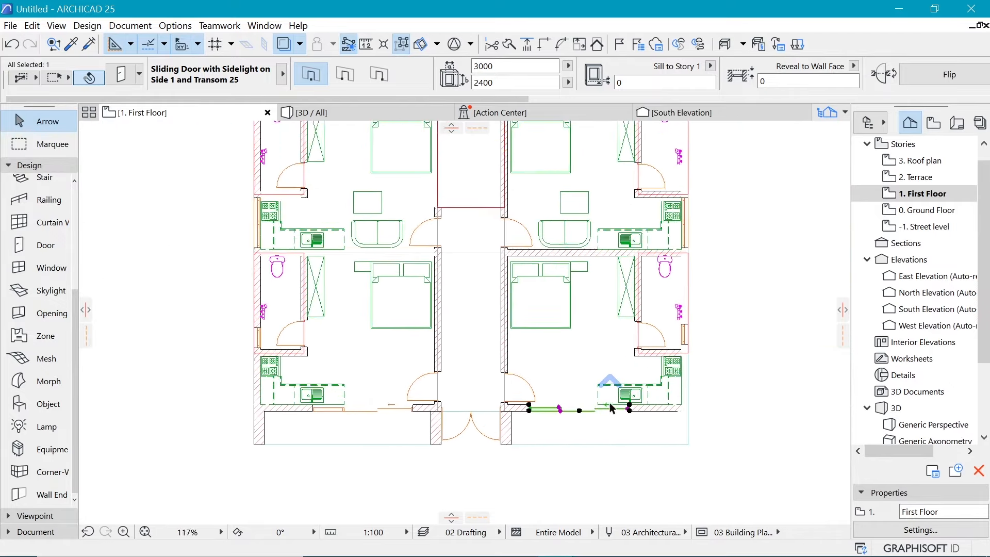
{"action": "key", "text": "ctrl+m"}
{"action": "key", "text": "ctrl+m"}
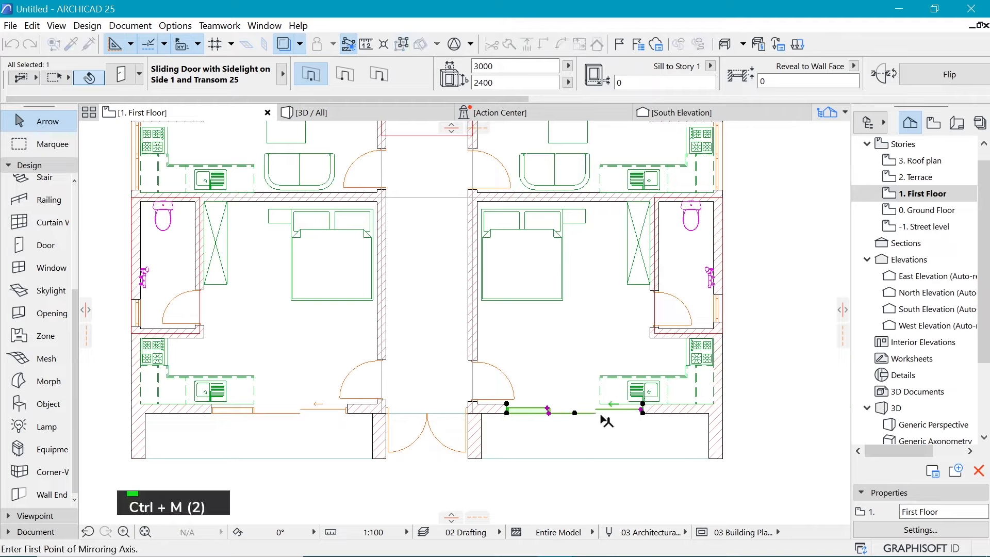
{"action": "left_click", "coordinate": [574, 413]}
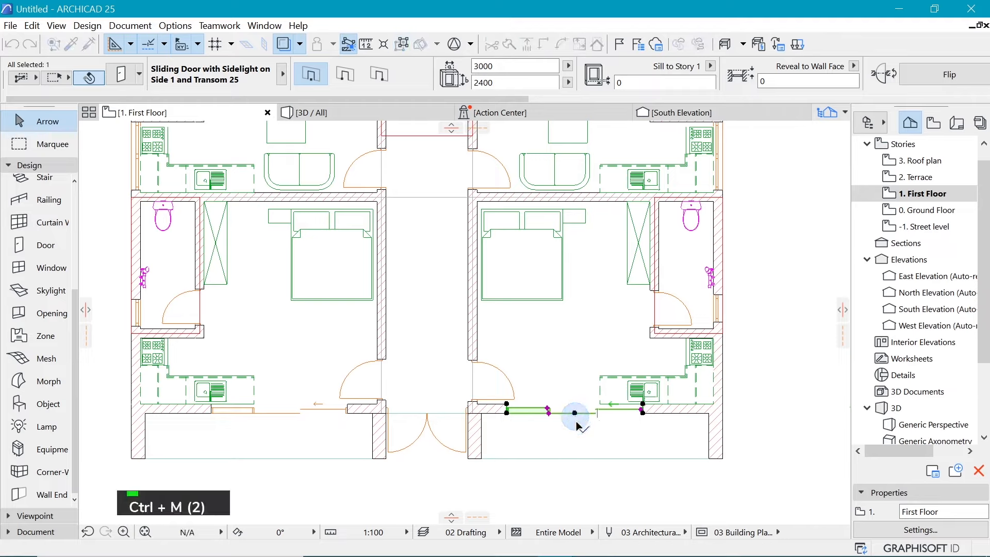
{"action": "left_click", "coordinate": [573, 436]}
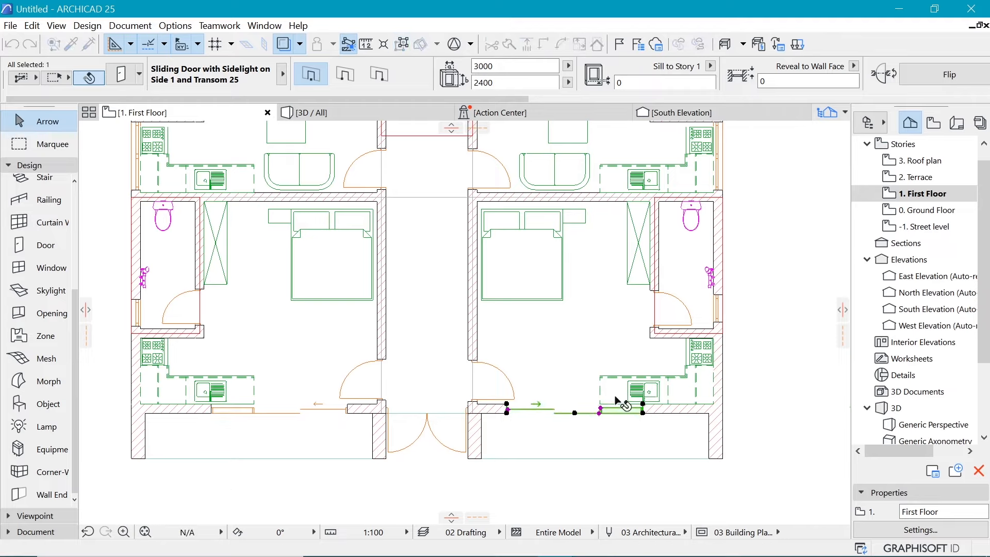
{"action": "key", "text": "Escape"}
Examine the new sliding doors and front facade in the 3D view, from close up and from several angles
{"action": "scroll", "coordinate": [617, 386], "scroll_direction": "down", "scroll_amount": 3}
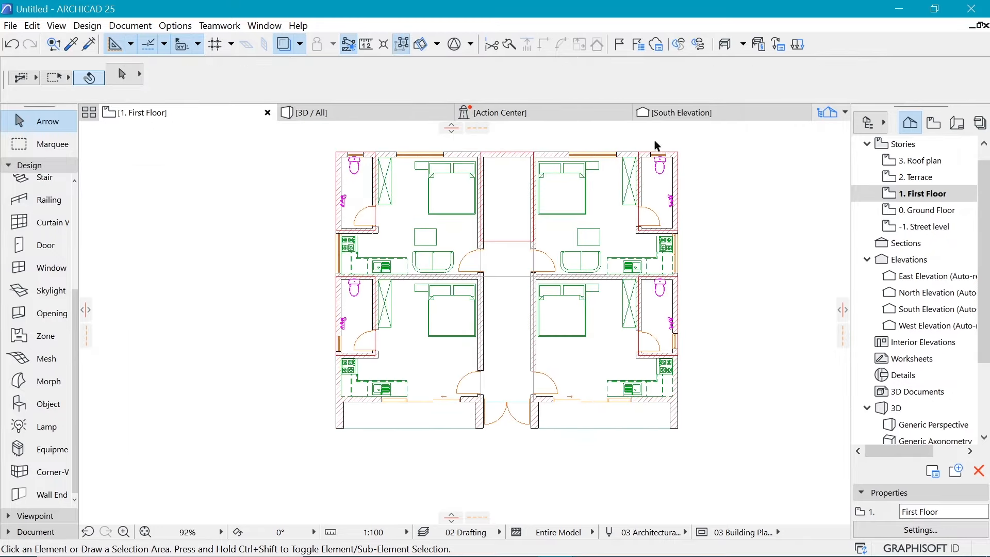
{"action": "scroll", "coordinate": [632, 179], "scroll_direction": "up", "scroll_amount": 1}
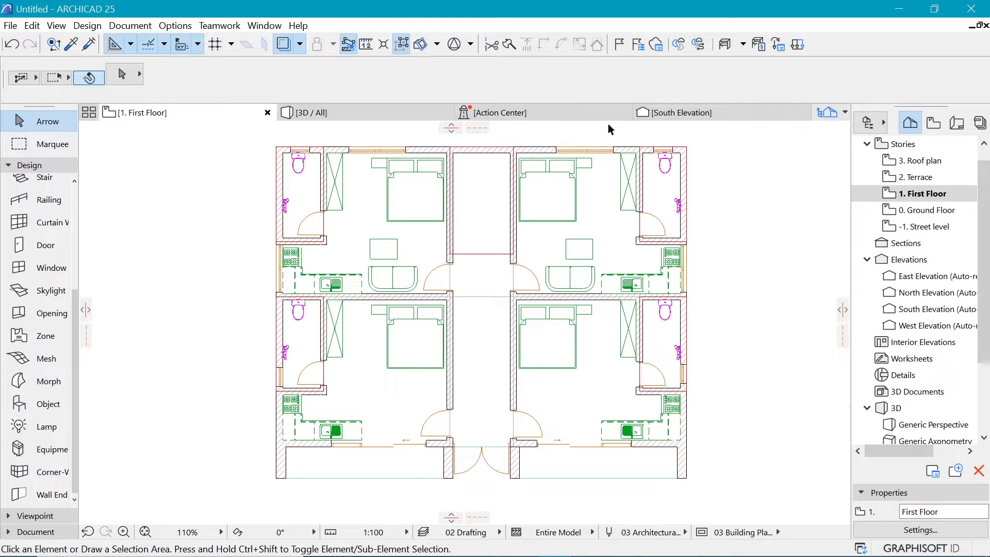
{"action": "left_click", "coordinate": [414, 109]}
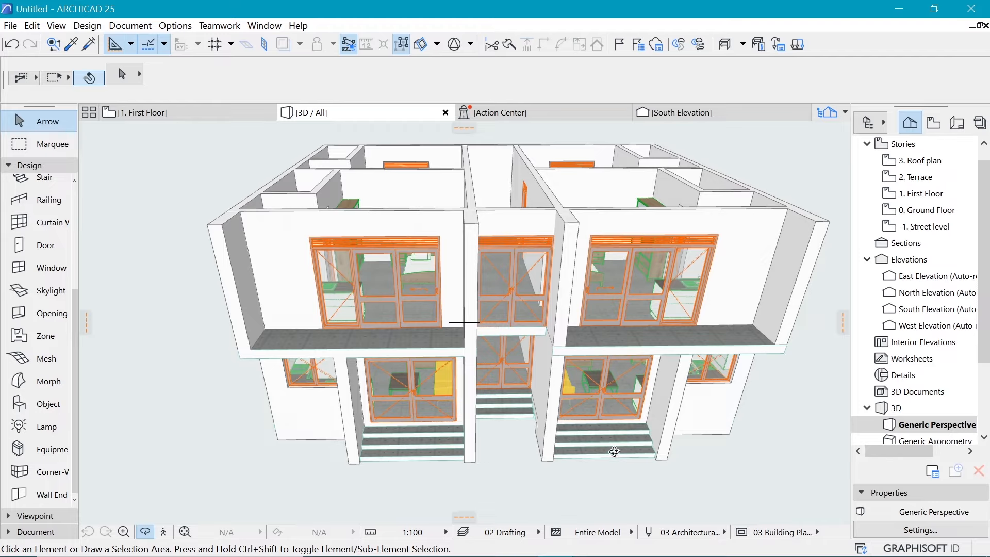
{"action": "key", "text": "Escape"}
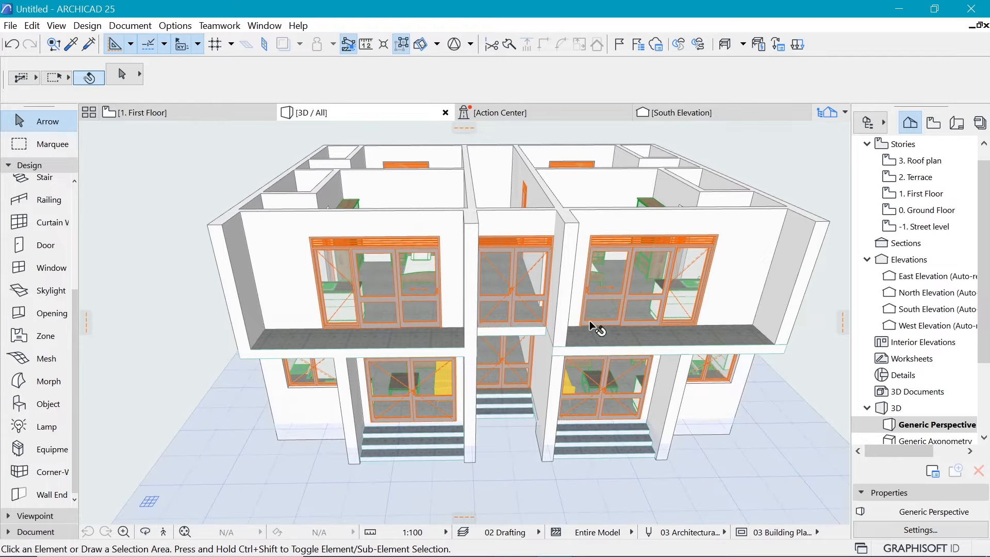
{"action": "key", "text": "o"}
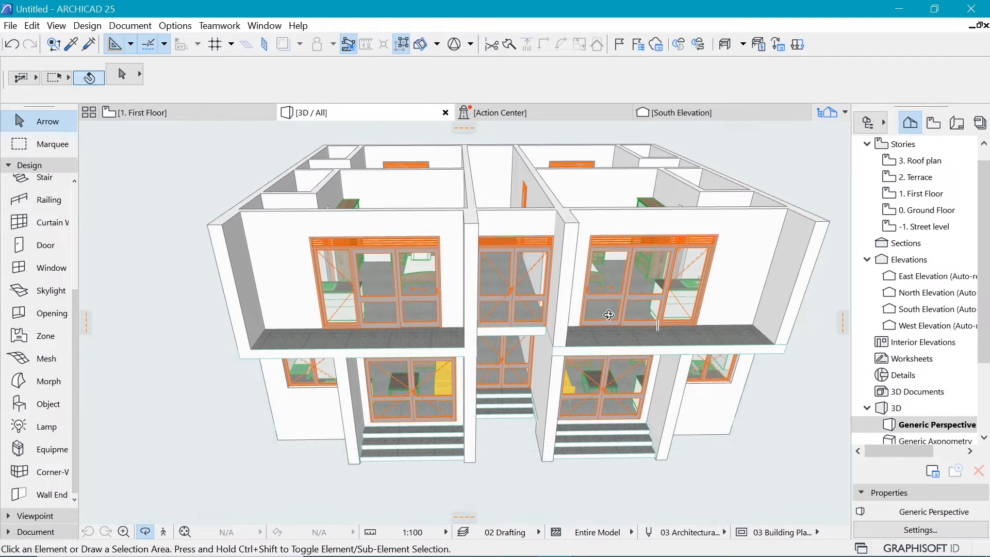
{"action": "left_click_drag", "start_coordinate": [608, 314], "coordinate": [656, 289]}
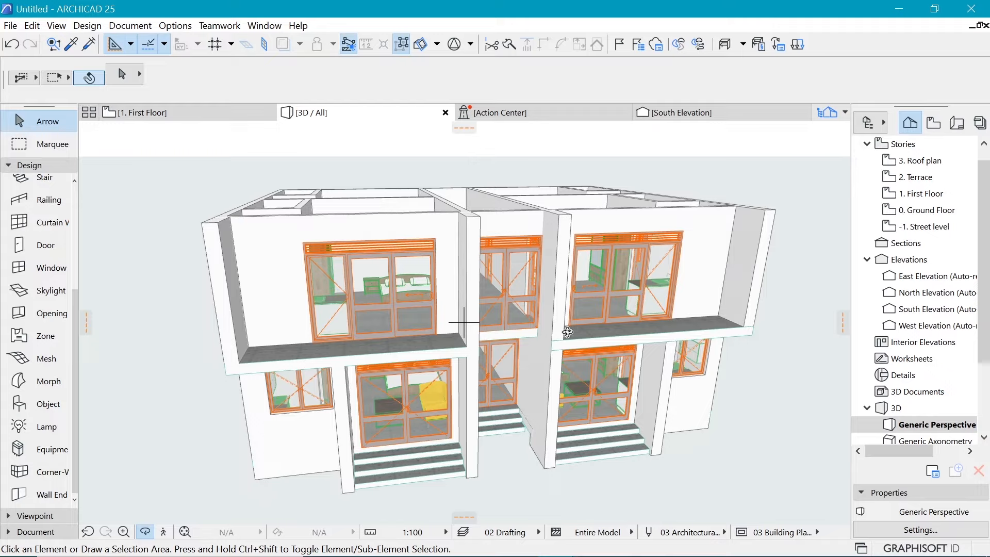
{"action": "scroll", "coordinate": [407, 334], "scroll_direction": "up", "scroll_amount": 5}
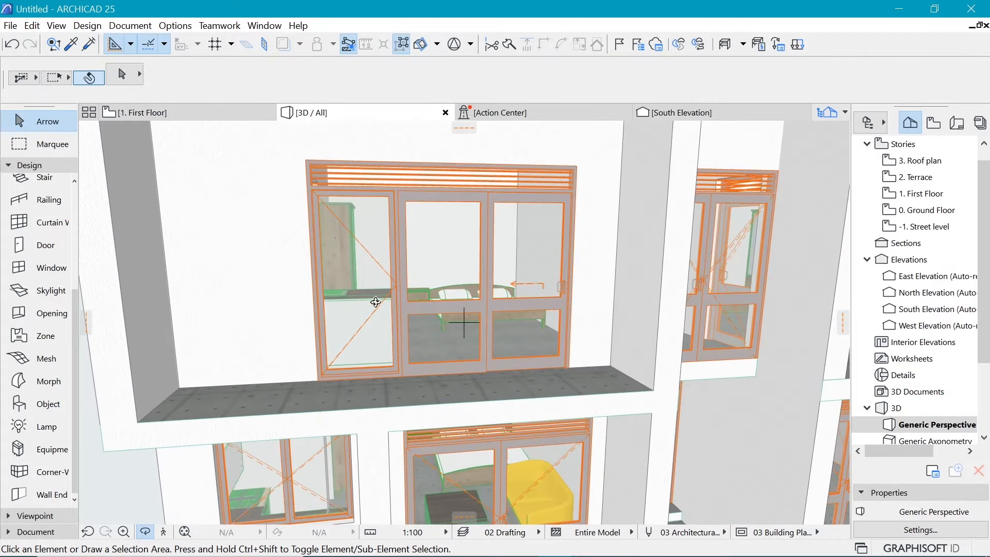
{"action": "left_click_drag", "start_coordinate": [364, 303], "coordinate": [337, 305]}
{"action": "scroll", "coordinate": [289, 310], "scroll_direction": "down", "scroll_amount": 5}
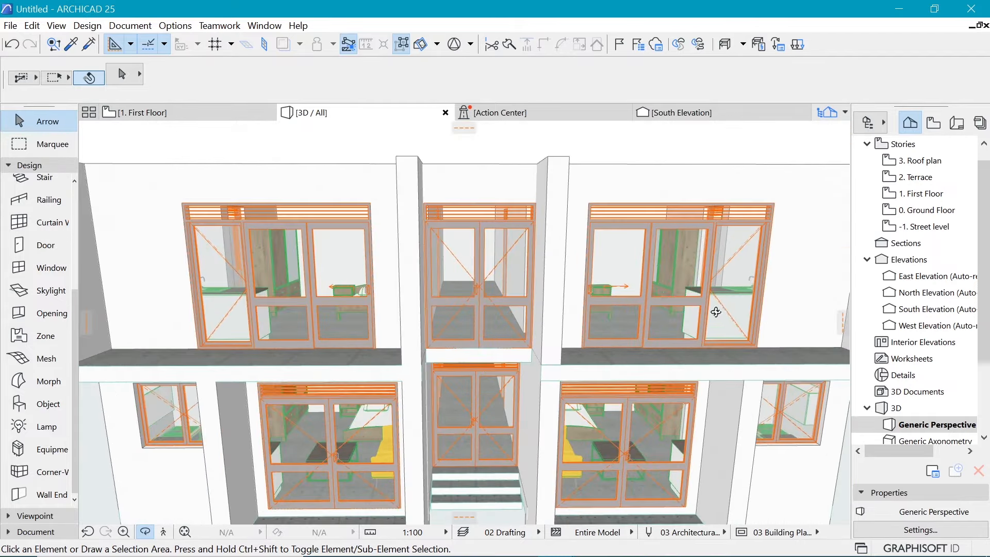
{"action": "left_click_drag", "start_coordinate": [715, 312], "coordinate": [584, 260]}
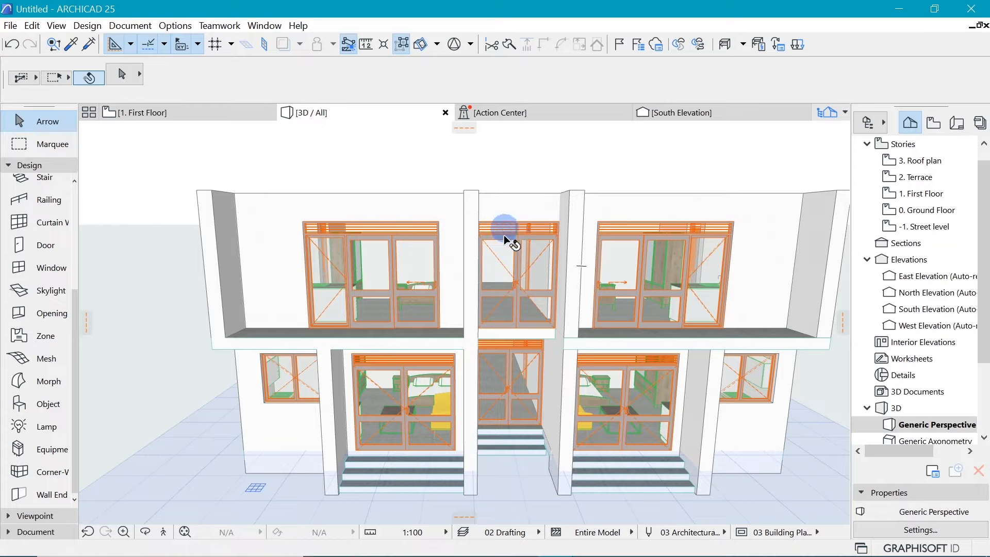
Replace the central first-floor front door with Sliding Folding Multipanel Door 25
{"action": "left_click", "coordinate": [516, 264]}
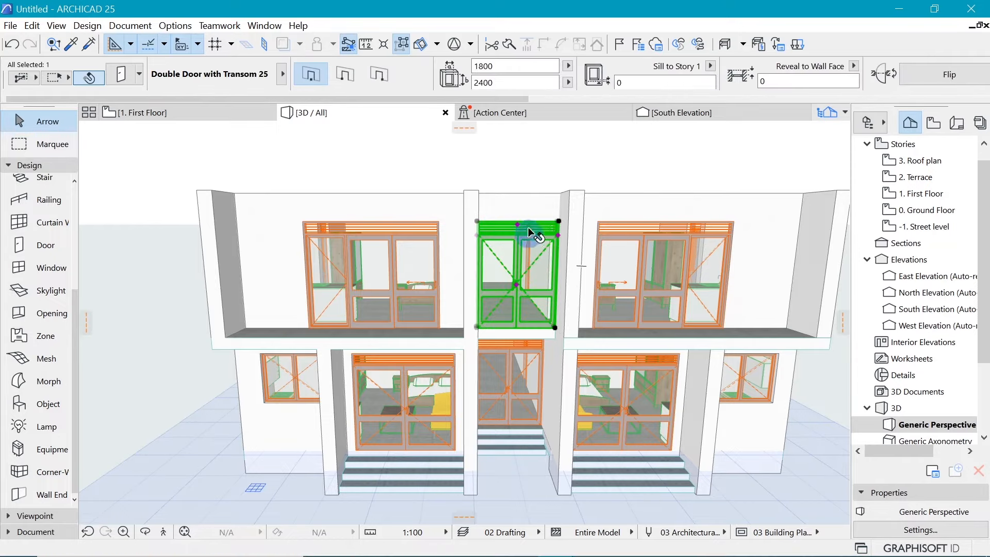
{"action": "key", "text": "ctrl+t"}
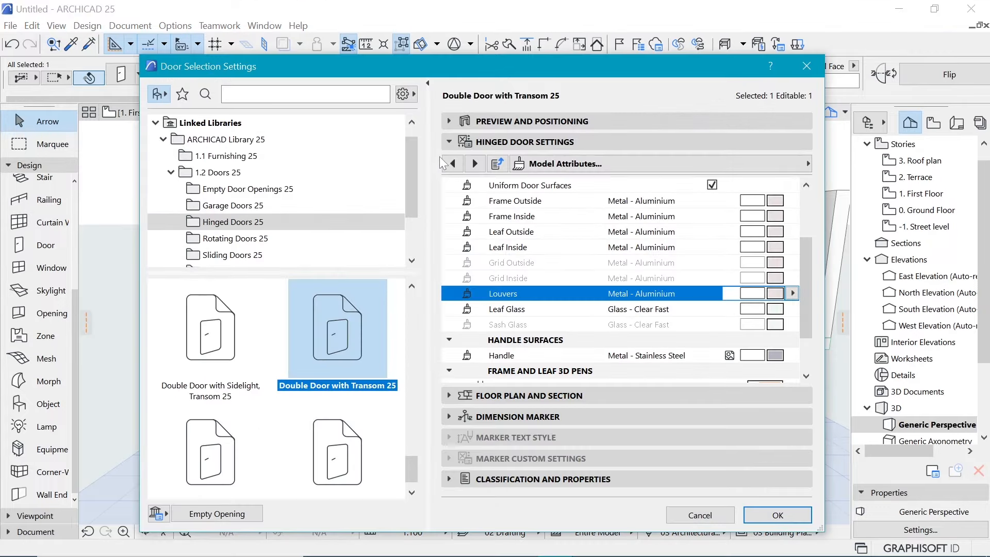
{"action": "scroll", "coordinate": [238, 222], "scroll_direction": "down", "scroll_amount": 2}
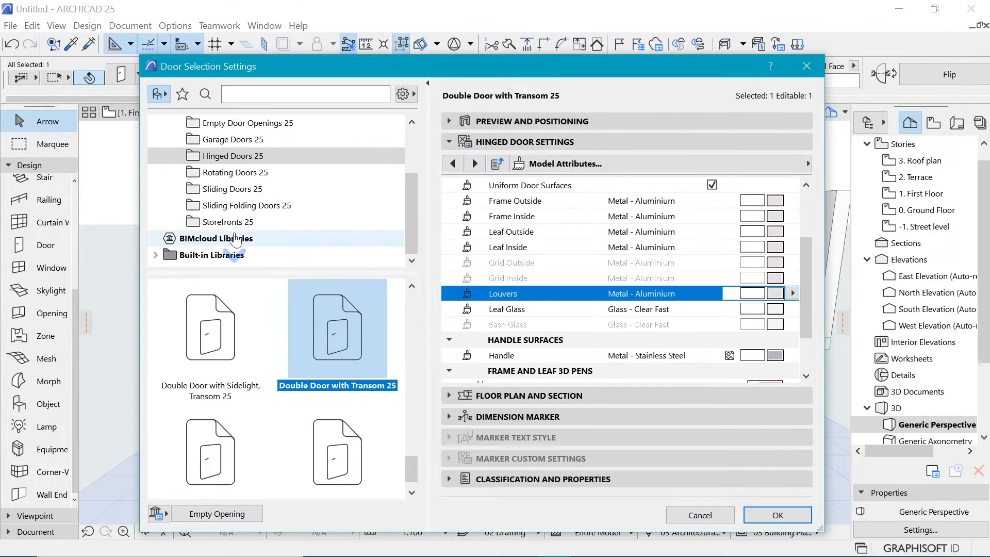
{"action": "left_click", "coordinate": [232, 206]}
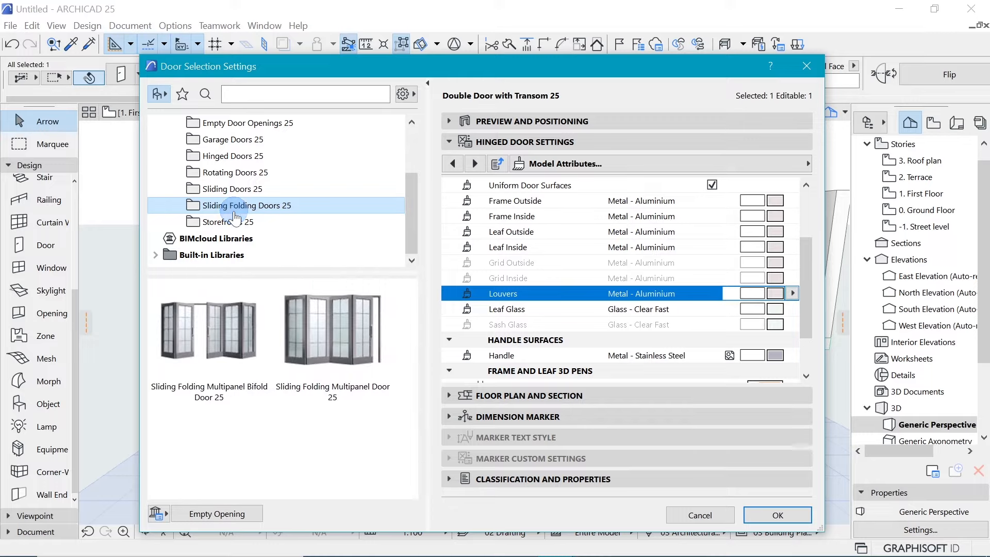
{"action": "left_click", "coordinate": [234, 223]}
{"action": "left_click", "coordinate": [253, 205]}
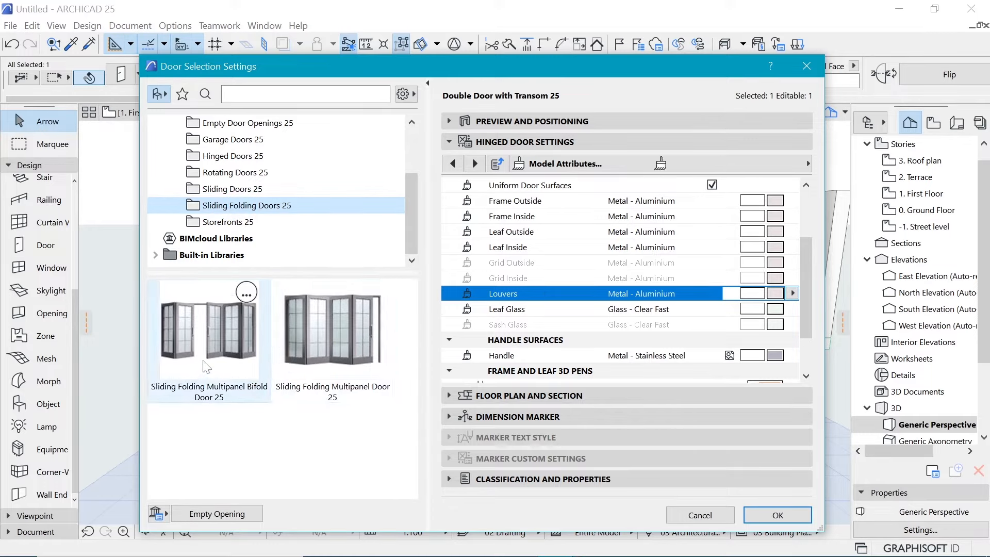
{"action": "left_click", "coordinate": [333, 322], "text": "ctrl+alt"}
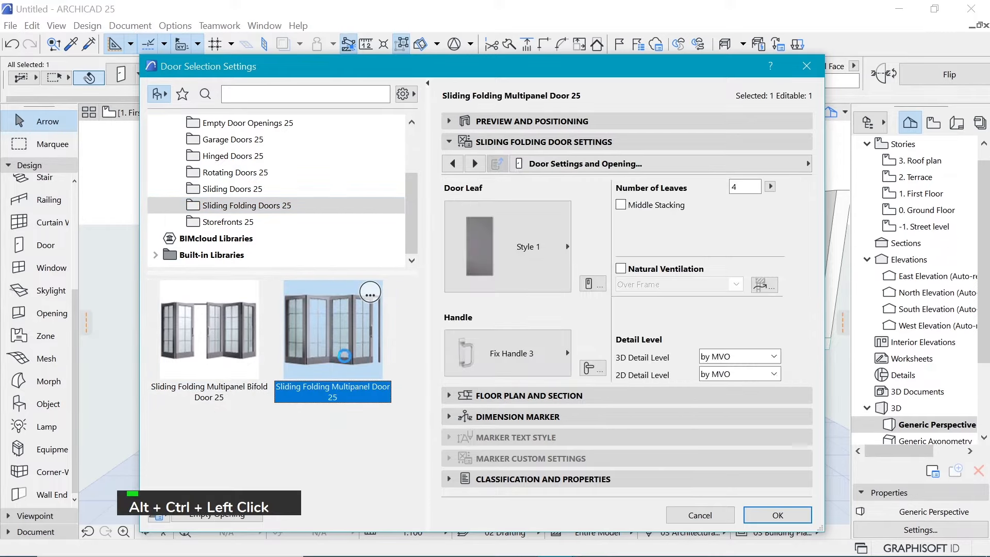
Set the folding door's leaf design to the louvered Style 6 and apply it to the central front opening
{"action": "left_click", "coordinate": [542, 256]}
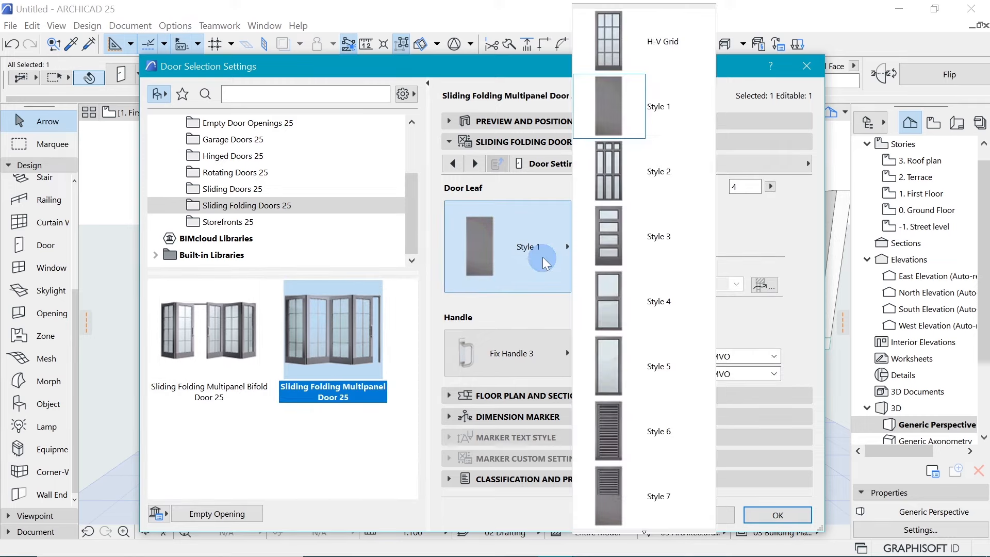
{"action": "left_click", "coordinate": [630, 165]}
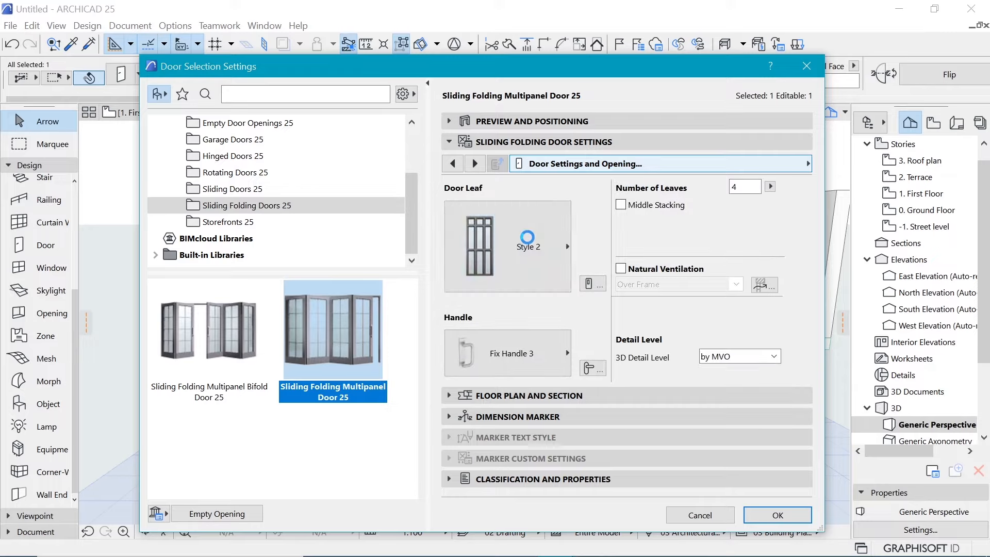
{"action": "left_click", "coordinate": [528, 239]}
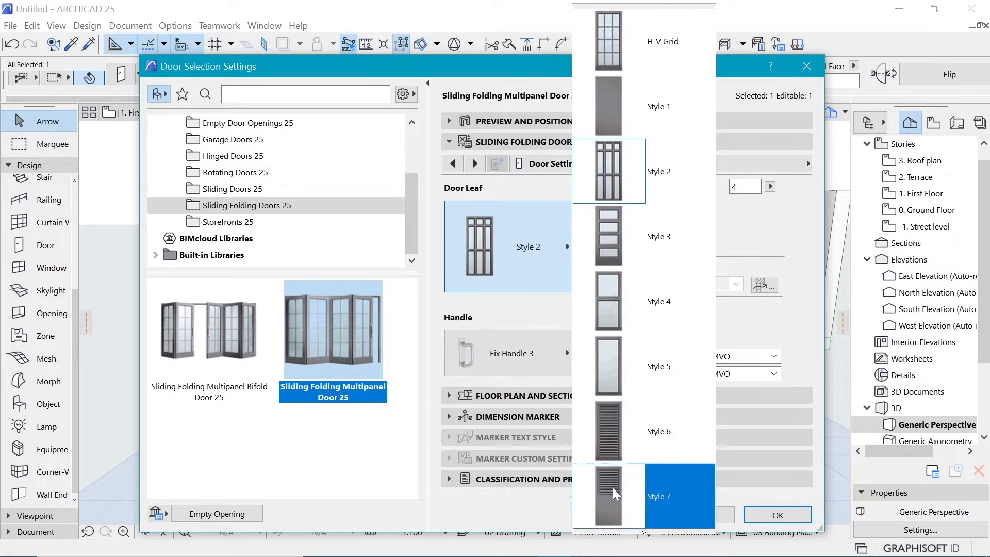
{"action": "left_click", "coordinate": [628, 442]}
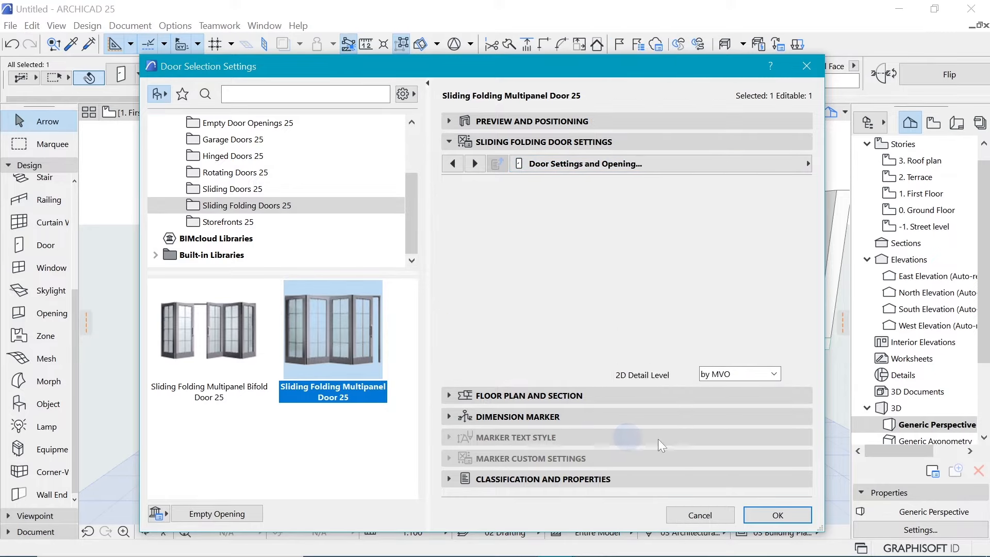
{"action": "left_click", "coordinate": [778, 515]}
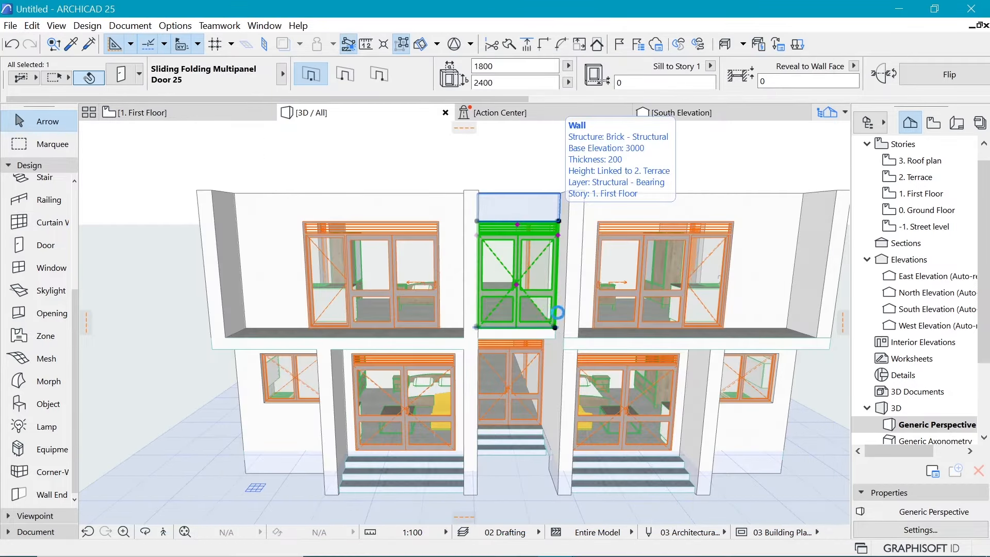
{"action": "scroll", "coordinate": [480, 316], "scroll_direction": "down", "scroll_amount": 3}
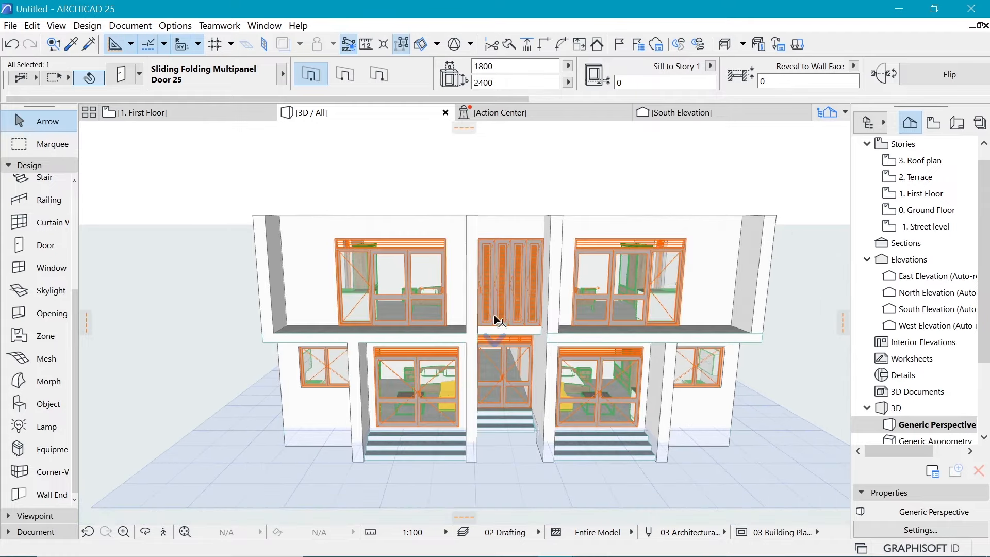
{"action": "scroll", "coordinate": [637, 307], "scroll_direction": "up", "scroll_amount": 3}
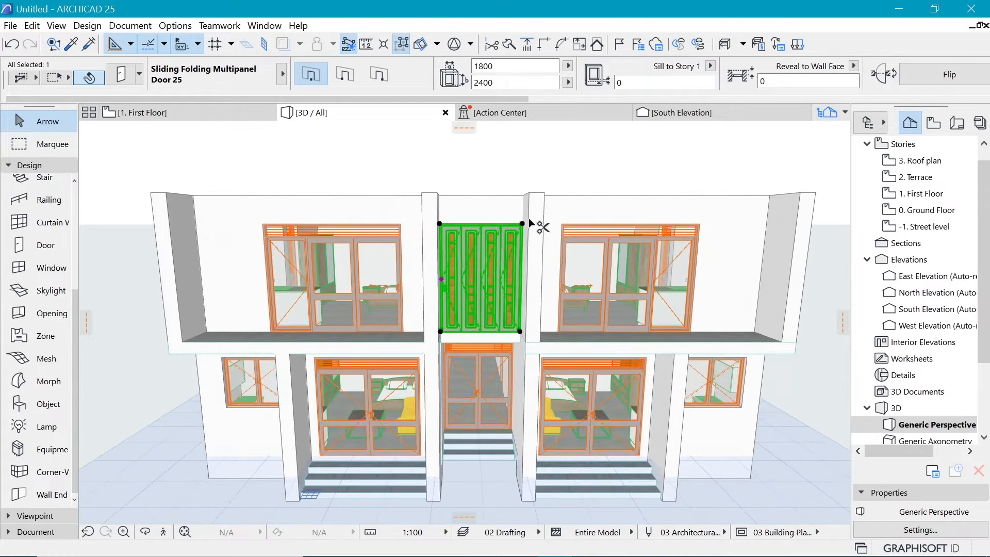
Set the central folding door's number of leaves to 2, apply the change and clear the selection
{"action": "key", "text": "ctrl+t"}
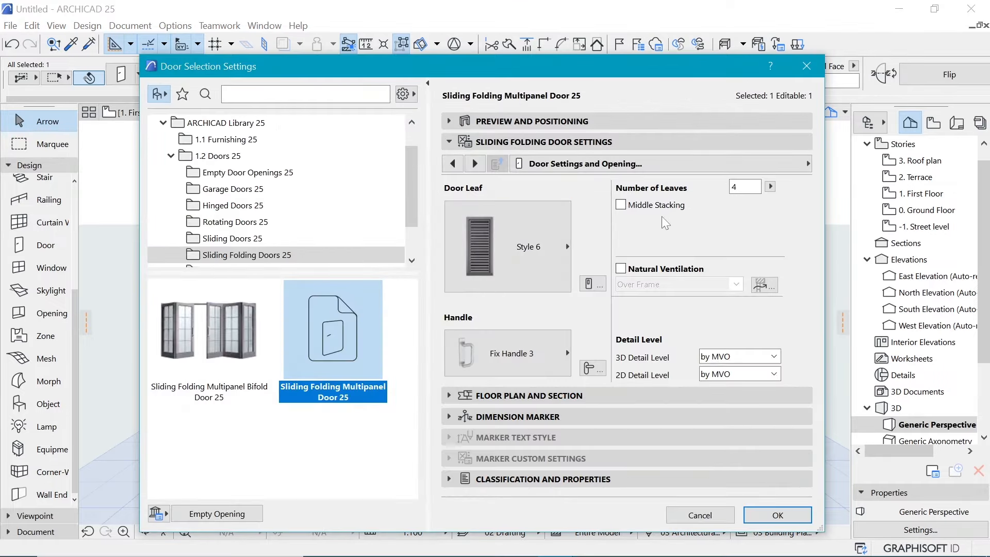
{"action": "left_click_drag", "start_coordinate": [740, 187], "coordinate": [684, 188]}
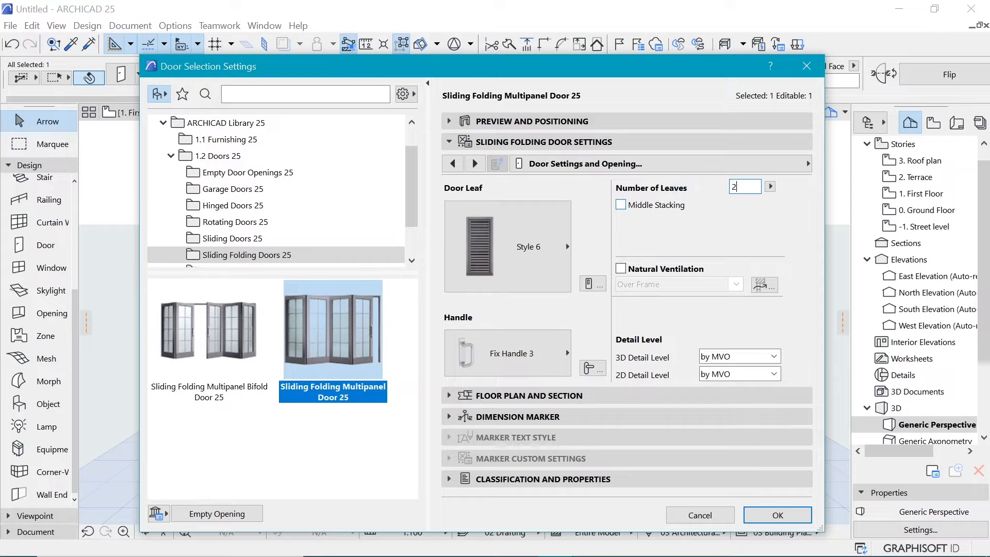
{"action": "key", "text": "Return"}
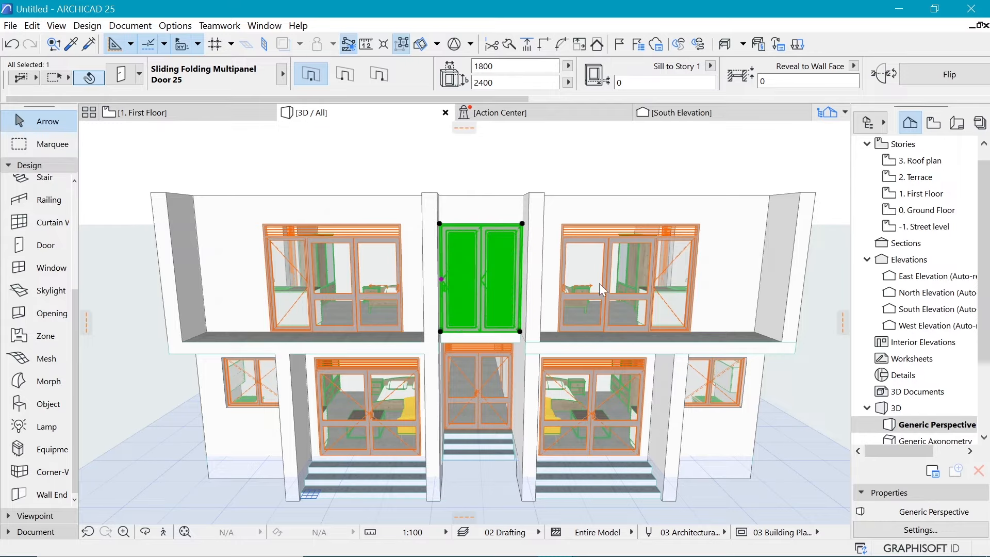
{"action": "scroll", "coordinate": [468, 286], "scroll_direction": "up", "scroll_amount": 5}
{"action": "scroll", "coordinate": [467, 286], "scroll_direction": "down", "scroll_amount": 5}
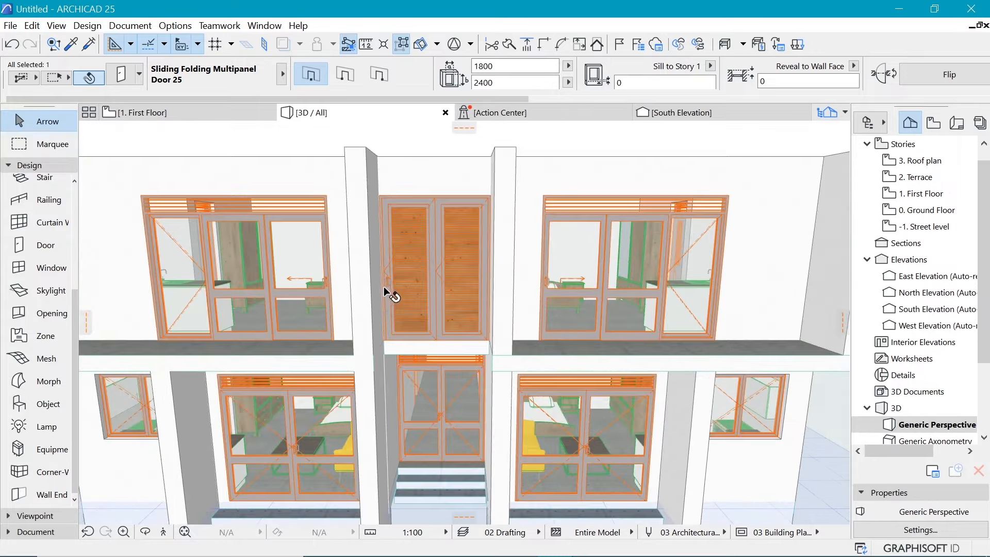
{"action": "left_click", "coordinate": [649, 171]}
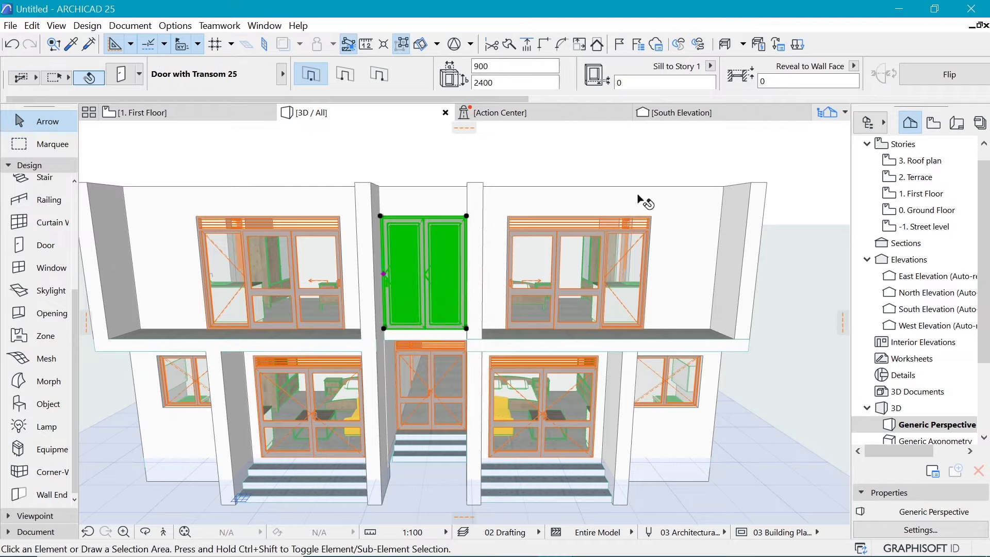
Examine the front facade, balconies and first-floor interior in 3D from above and from close up
{"action": "middle_click_drag", "start_coordinate": [493, 287], "coordinate": [496, 282], "text": "shift"}
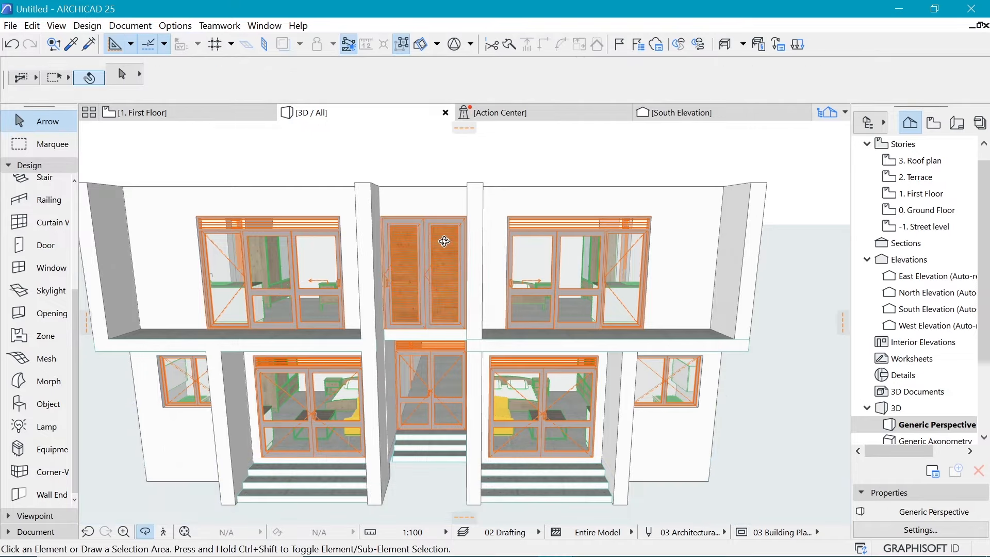
{"action": "middle_click_drag", "start_coordinate": [444, 241], "coordinate": [470, 298], "text": "shift"}
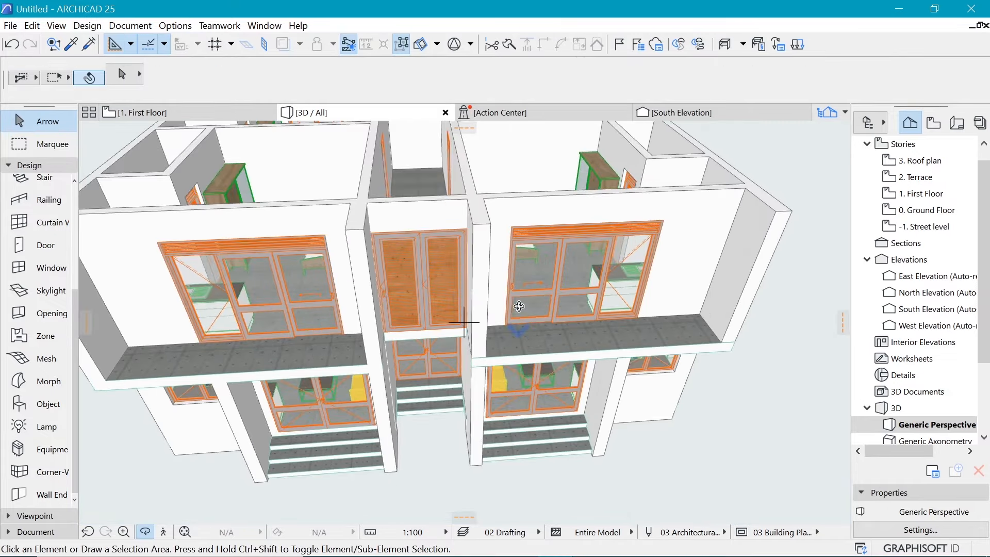
{"action": "scroll", "coordinate": [519, 307], "scroll_direction": "down", "scroll_amount": 4}
{"action": "left_click_drag", "start_coordinate": [515, 241], "coordinate": [483, 383]}
{"action": "scroll", "coordinate": [484, 361], "scroll_direction": "down", "scroll_amount": 4}
{"action": "scroll", "coordinate": [474, 210], "scroll_direction": "up", "scroll_amount": 2}
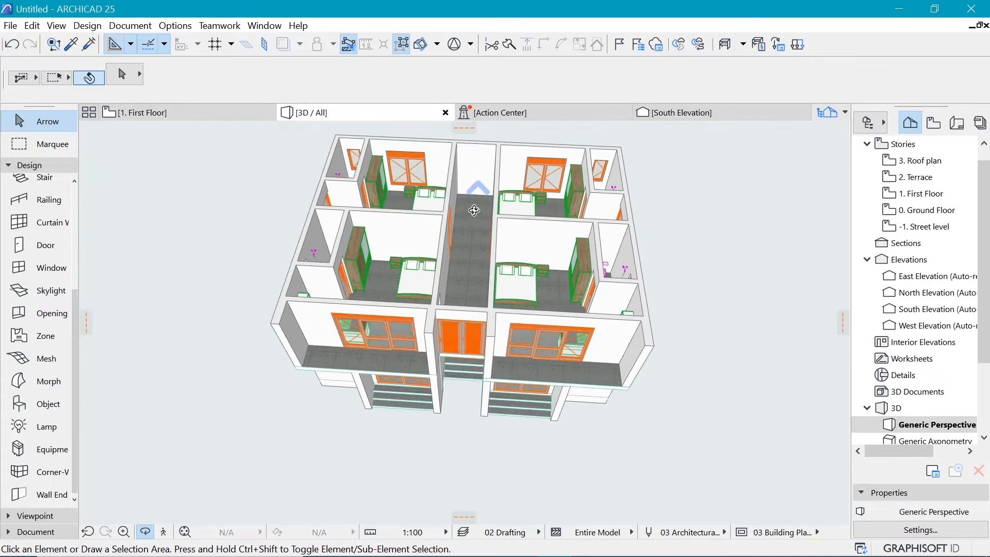
{"action": "scroll", "coordinate": [474, 211], "scroll_direction": "up", "scroll_amount": 2}
{"action": "left_click_drag", "start_coordinate": [490, 289], "coordinate": [494, 347]}
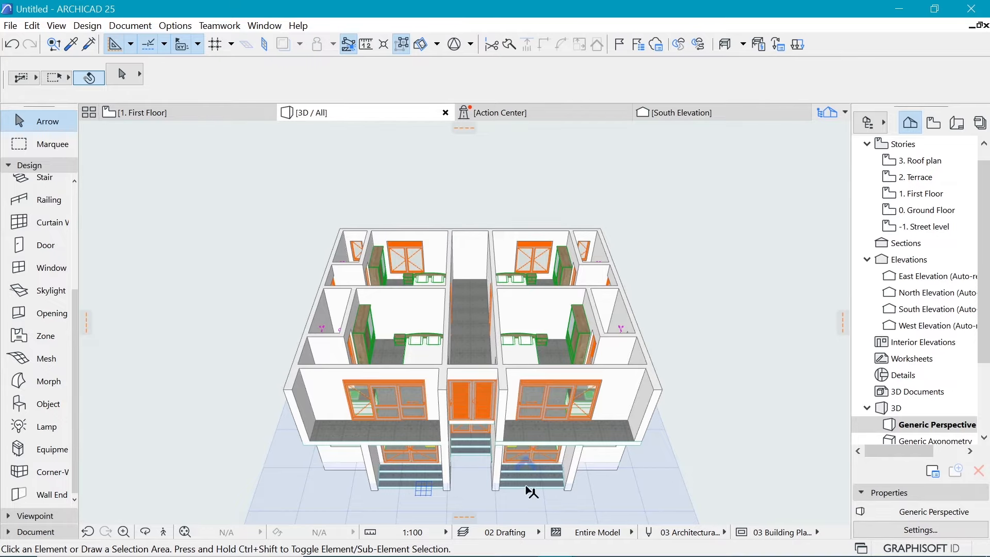
{"action": "scroll", "coordinate": [529, 482], "scroll_direction": "up", "scroll_amount": 2}
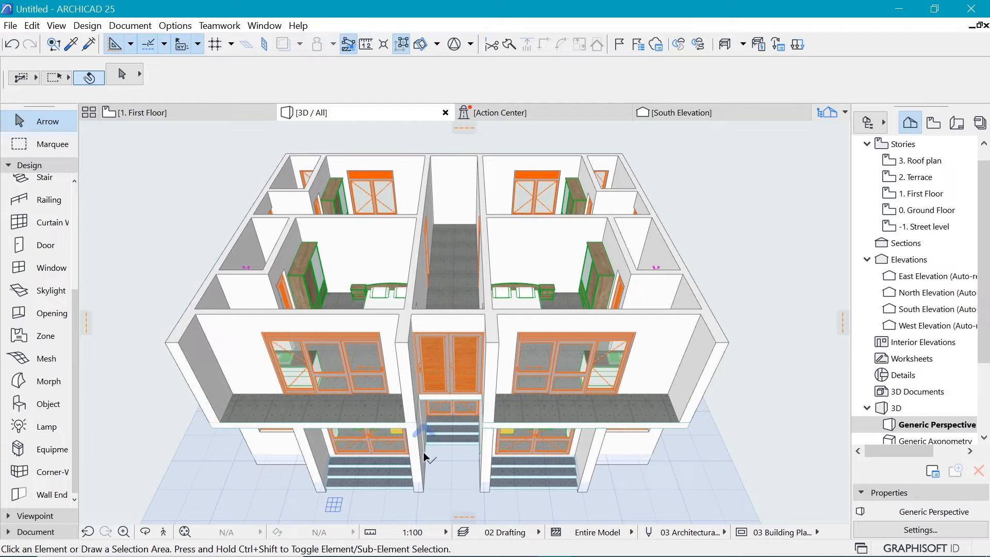
{"action": "scroll", "coordinate": [427, 456], "scroll_direction": "up", "scroll_amount": 2}
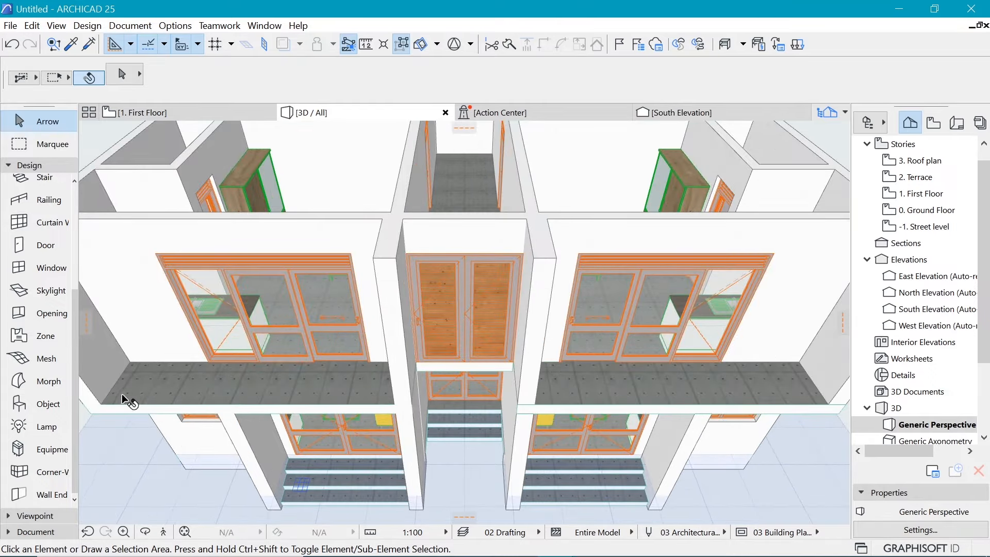
Leave the 3D view and open the Ground Floor plan
{"action": "left_click", "coordinate": [199, 115]}
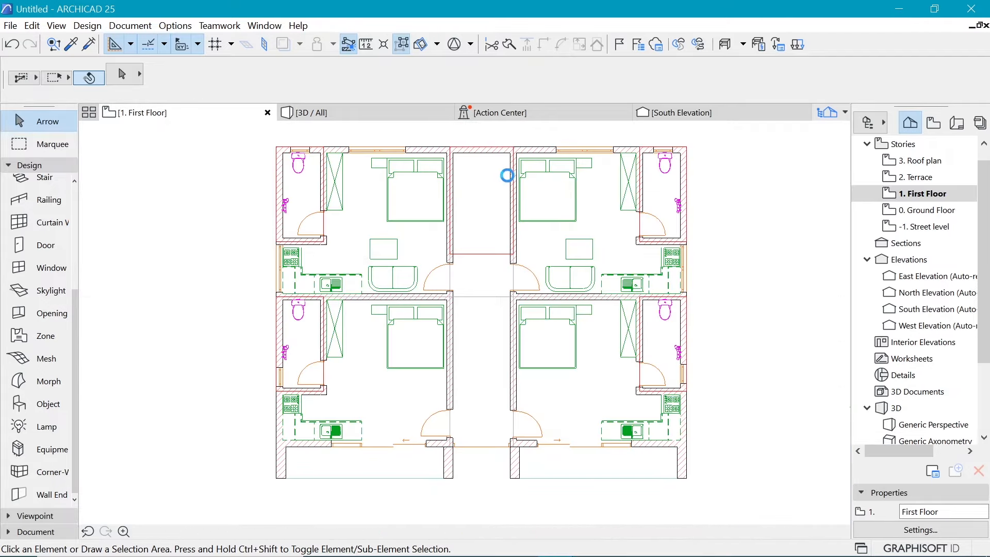
{"action": "scroll", "coordinate": [603, 205], "scroll_direction": "up", "scroll_amount": 3}
{"action": "left_click", "coordinate": [924, 210]}
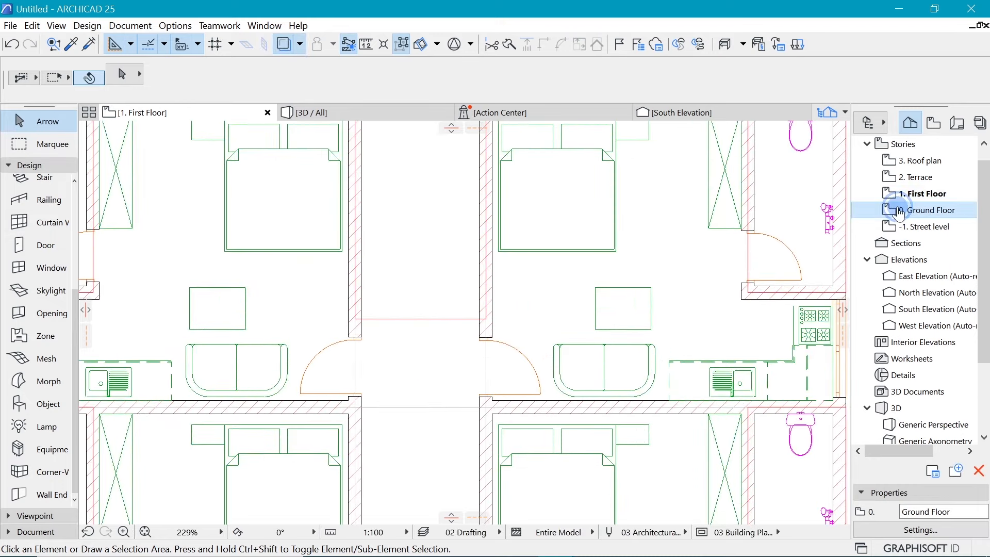
{"action": "left_click", "coordinate": [428, 223]}
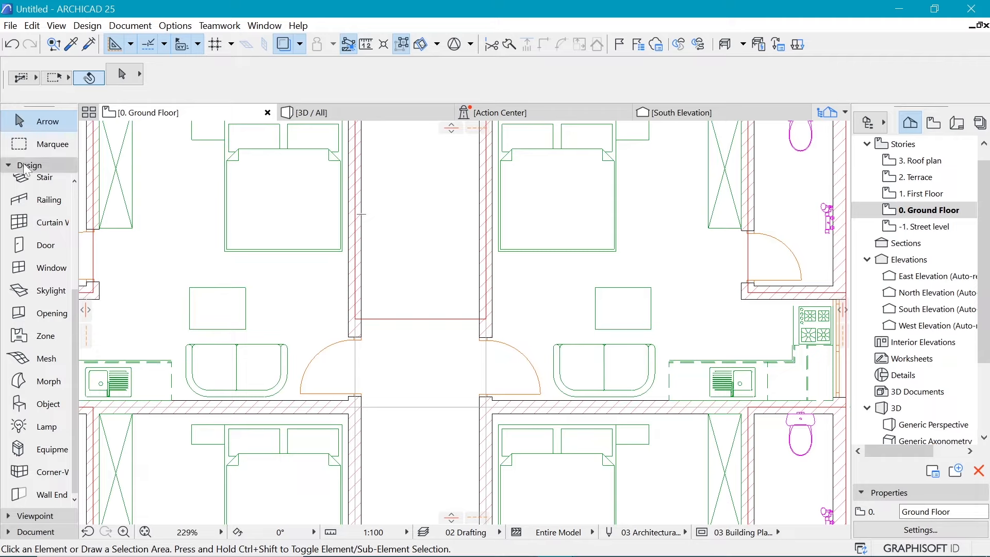
Activate the Stair tool and set the flight width to 900 mm
{"action": "left_click", "coordinate": [27, 226]}
{"action": "scroll", "coordinate": [27, 227], "scroll_direction": "up", "scroll_amount": 3}
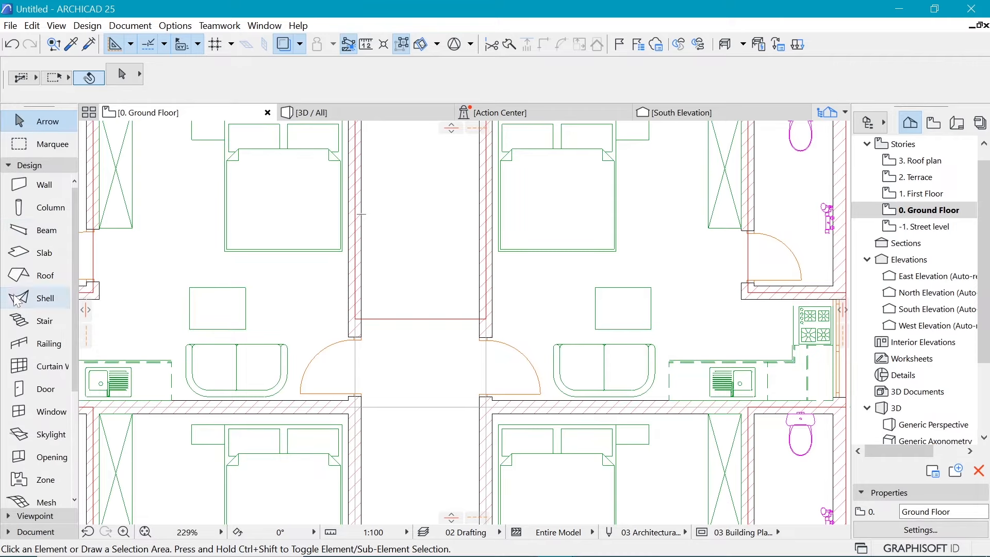
{"action": "left_click", "coordinate": [37, 317]}
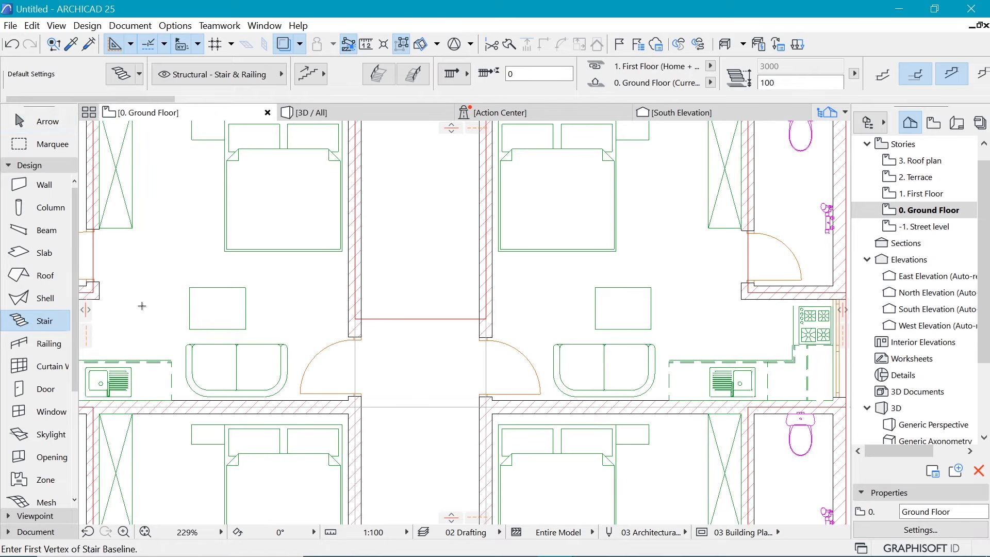
{"action": "scroll", "coordinate": [248, 520], "scroll_direction": "down", "scroll_amount": 3}
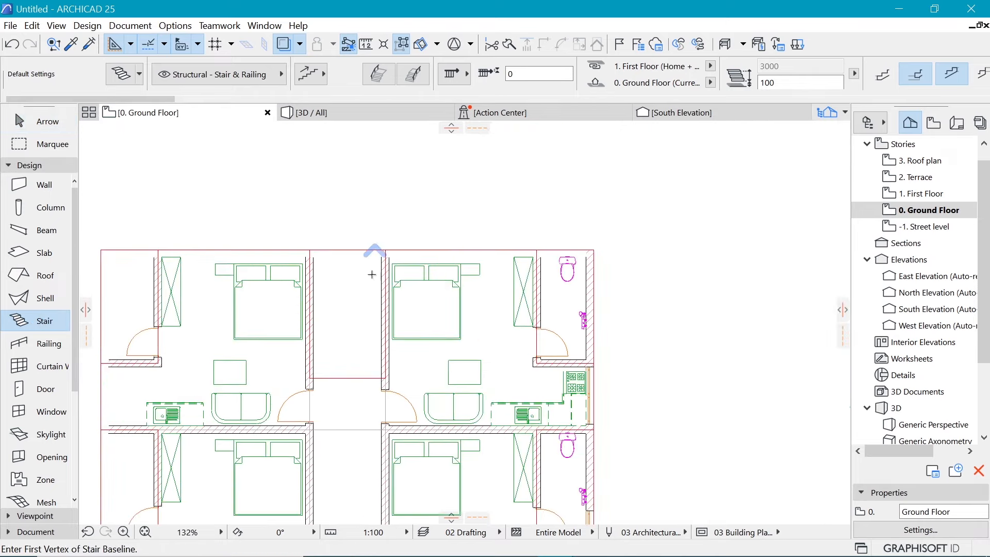
{"action": "scroll", "coordinate": [331, 296], "scroll_direction": "up", "scroll_amount": 2}
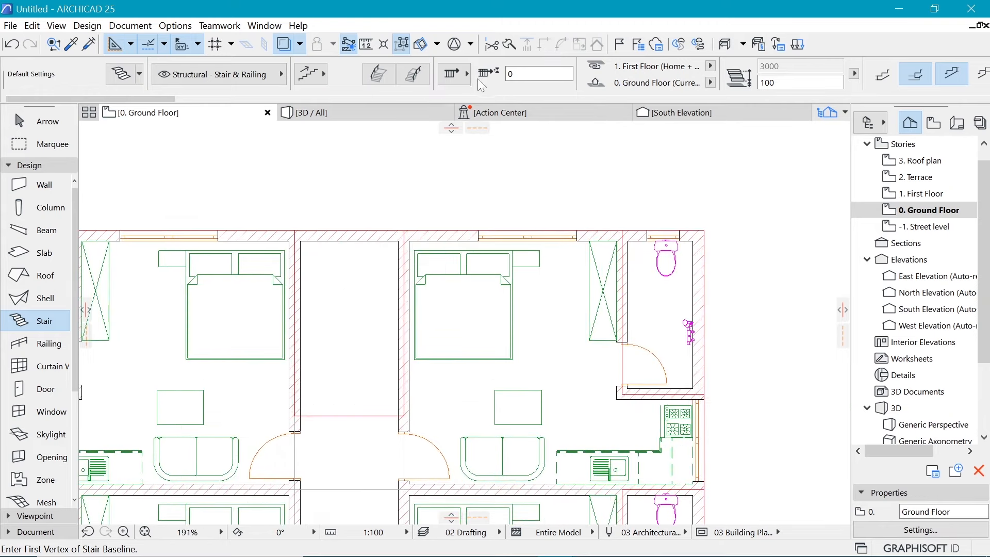
{"action": "scroll", "coordinate": [754, 87], "scroll_direction": "down", "scroll_amount": 4}
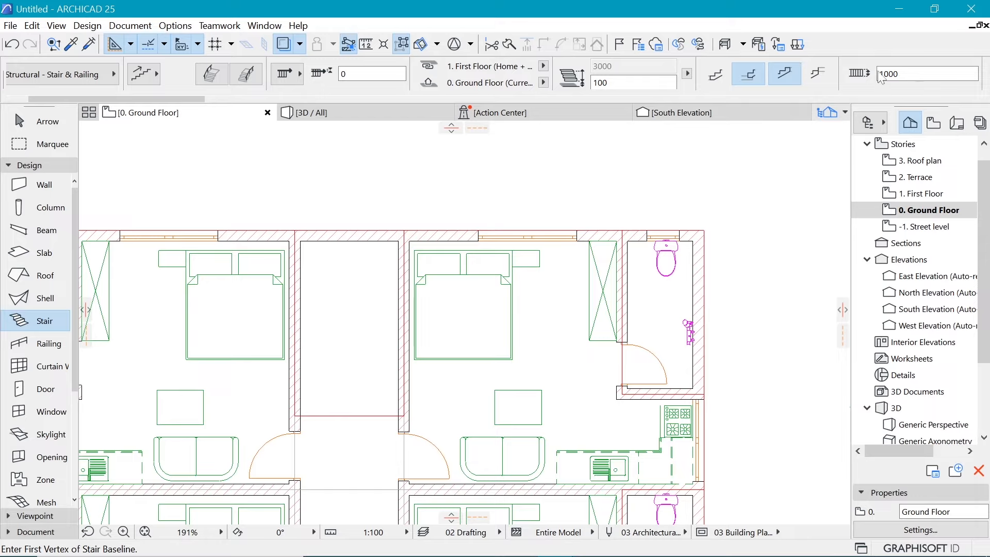
{"action": "left_click", "coordinate": [870, 75]}
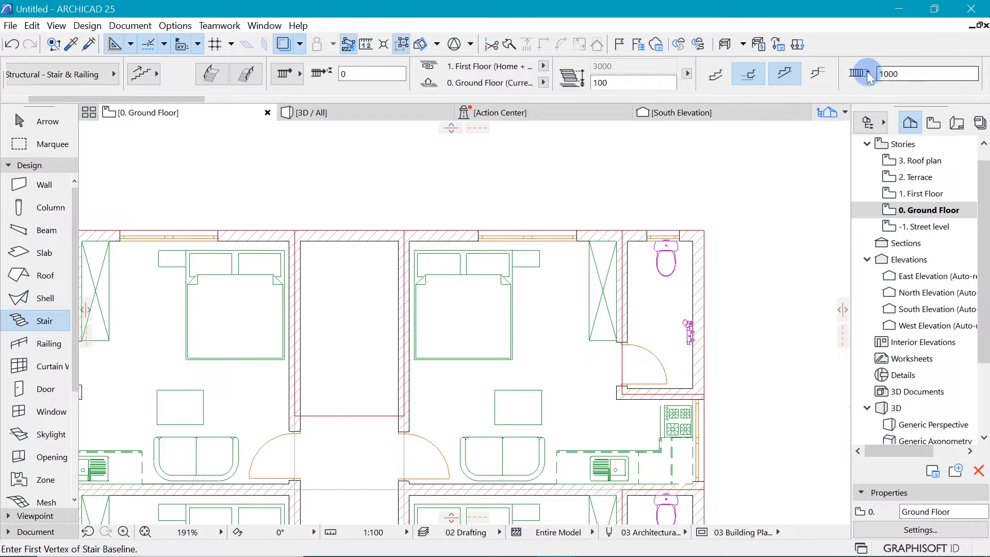
{"action": "type", "text": "900"}
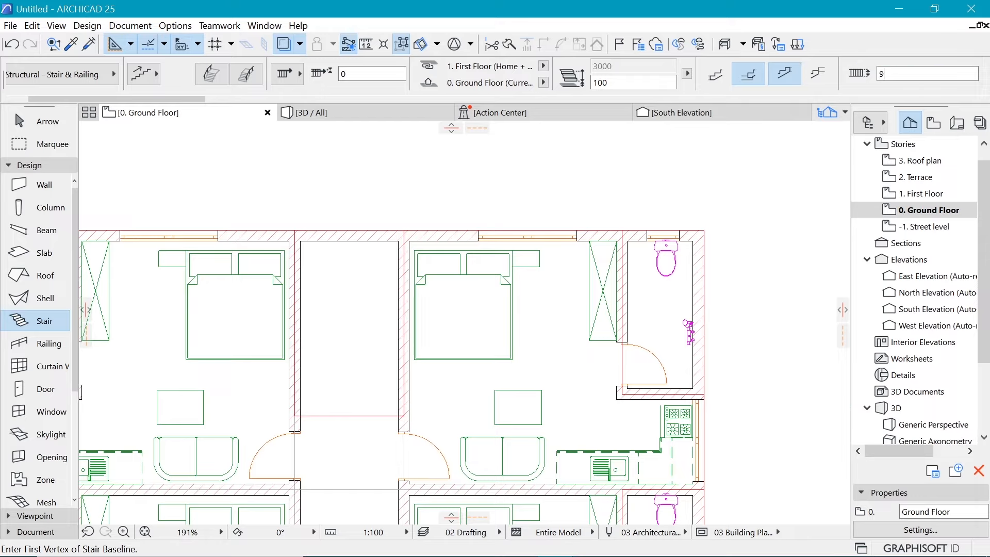
{"action": "left_click", "coordinate": [635, 83]}
Draw a U-shaped stair in the rear stairwell, its baseline running about 3195 mm up the left wall, 2000 mm across the rear, and back down
{"action": "scroll", "coordinate": [331, 375], "scroll_direction": "up", "scroll_amount": 3}
{"action": "left_click", "coordinate": [268, 440]}
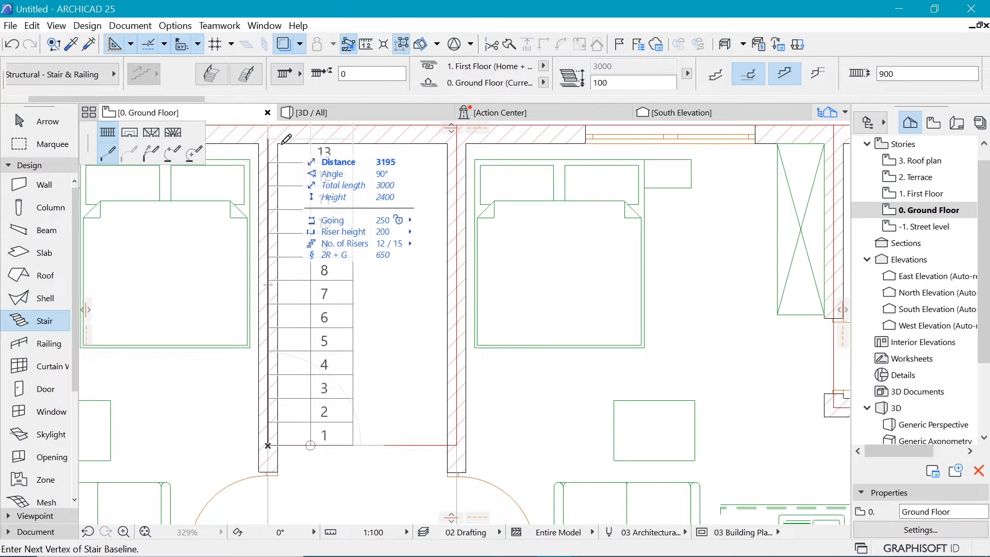
{"action": "left_click", "coordinate": [268, 144]}
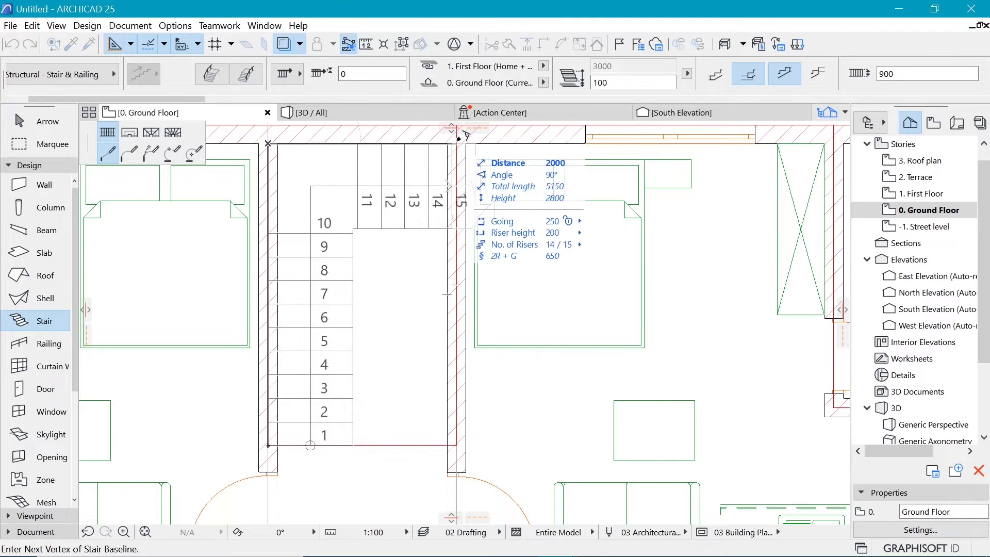
{"action": "left_click", "coordinate": [457, 143]}
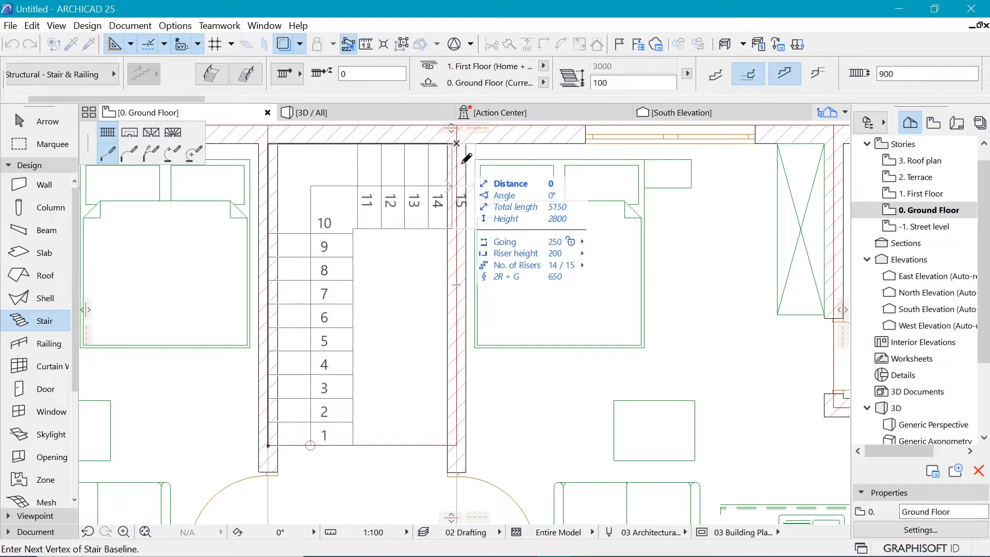
{"action": "double_click", "coordinate": [460, 446]}
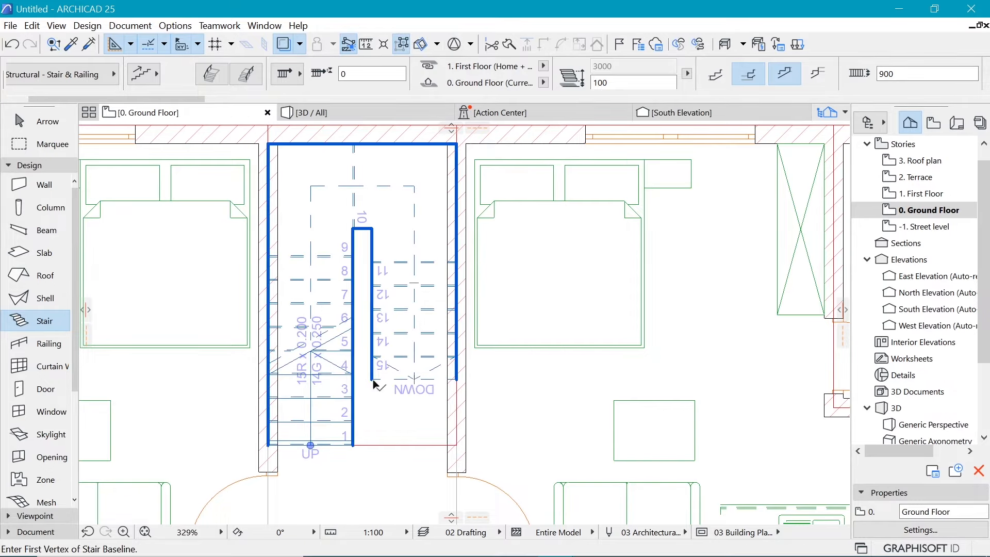
{"action": "left_click", "coordinate": [374, 375], "text": "shift"}
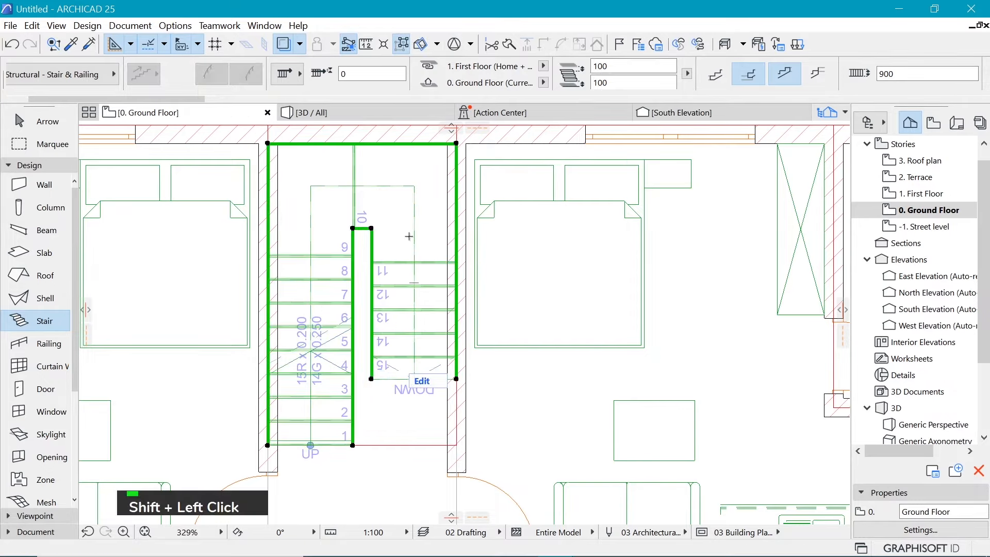
{"action": "key", "text": "Escape"}
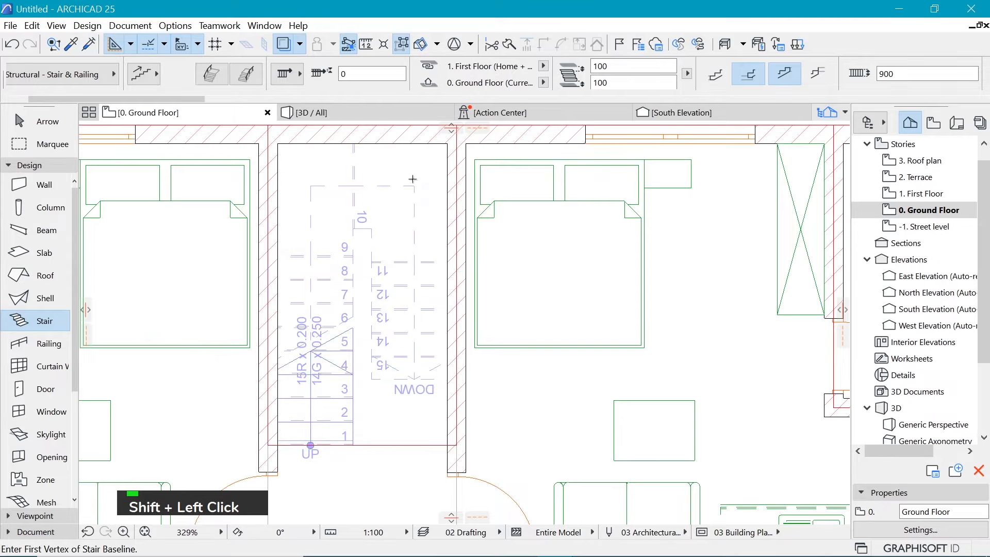
Select the stair and change its segment along the rear wall from a flight to a Landing
{"action": "left_click", "coordinate": [410, 178], "text": "shift"}
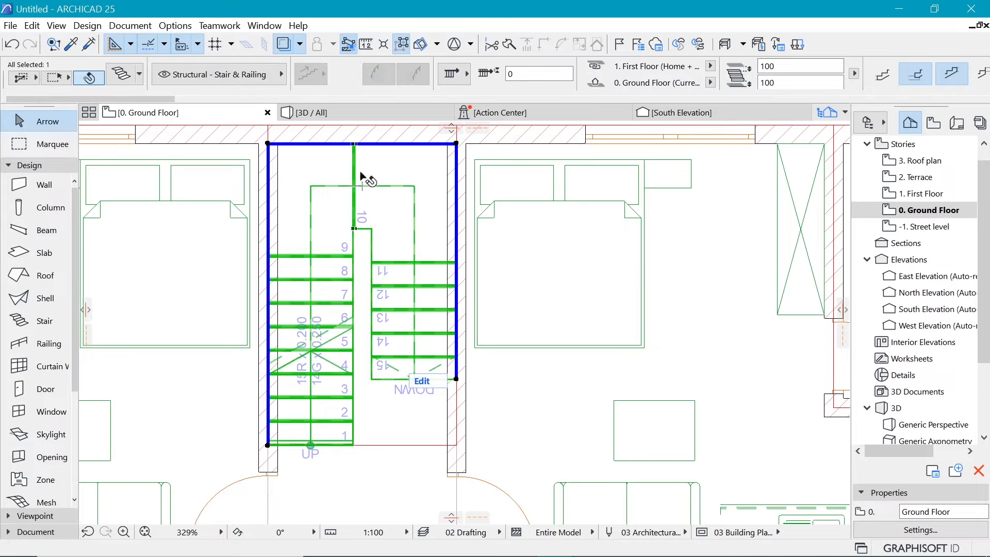
{"action": "left_click", "coordinate": [373, 144]}
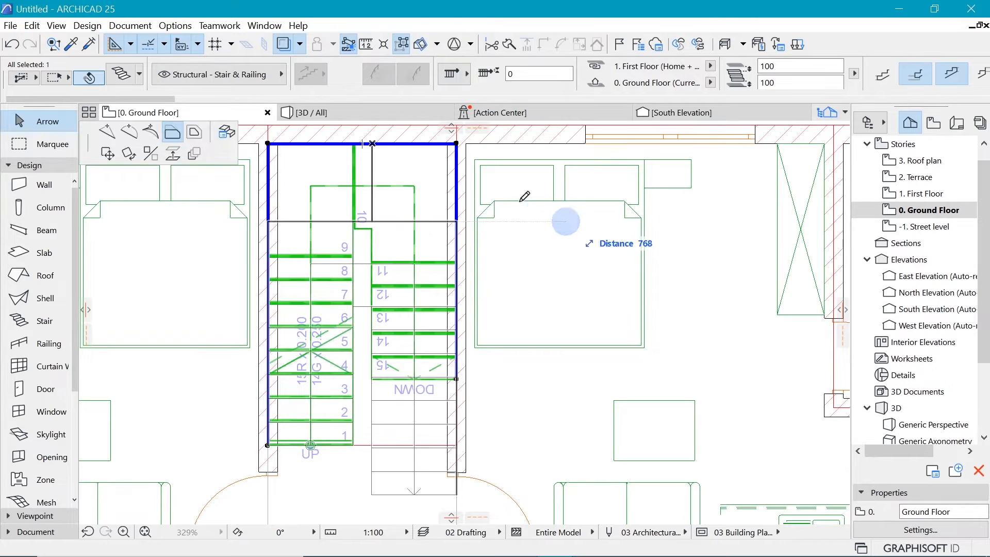
{"action": "left_click", "coordinate": [226, 136]}
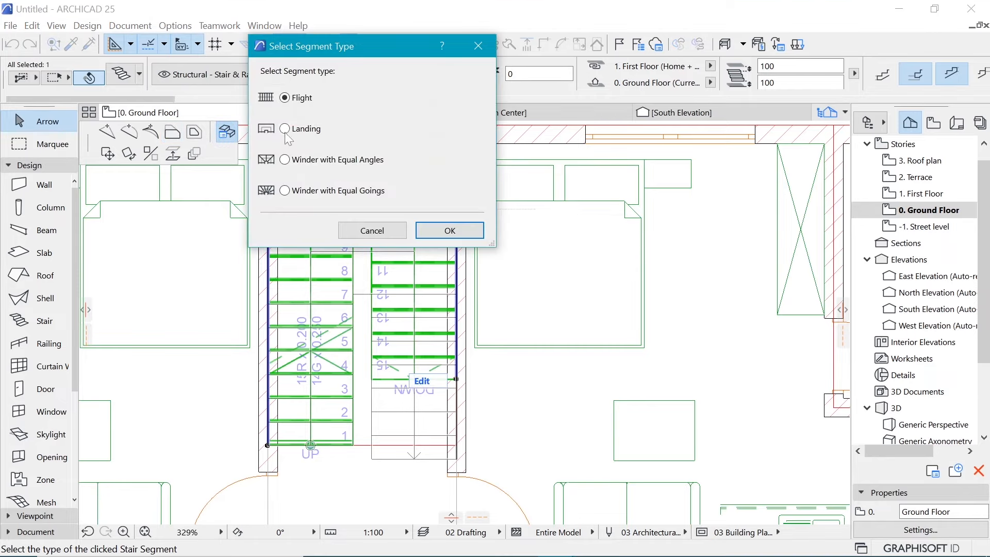
{"action": "left_click", "coordinate": [285, 131]}
{"action": "left_click", "coordinate": [449, 230]}
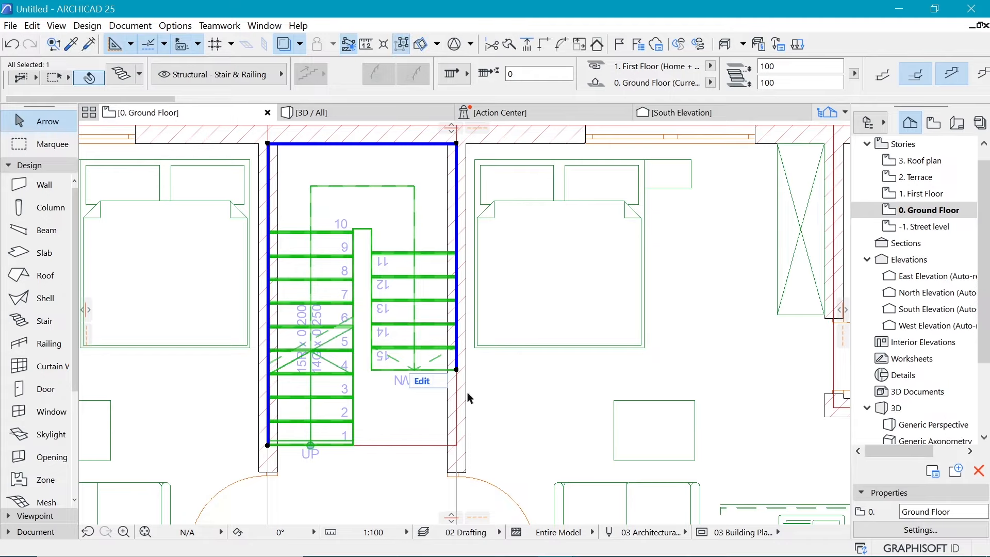
Try to rearrange the stair's steps between the two flights by moving its upper end vertex toward the corridor
{"action": "left_click", "coordinate": [456, 370]}
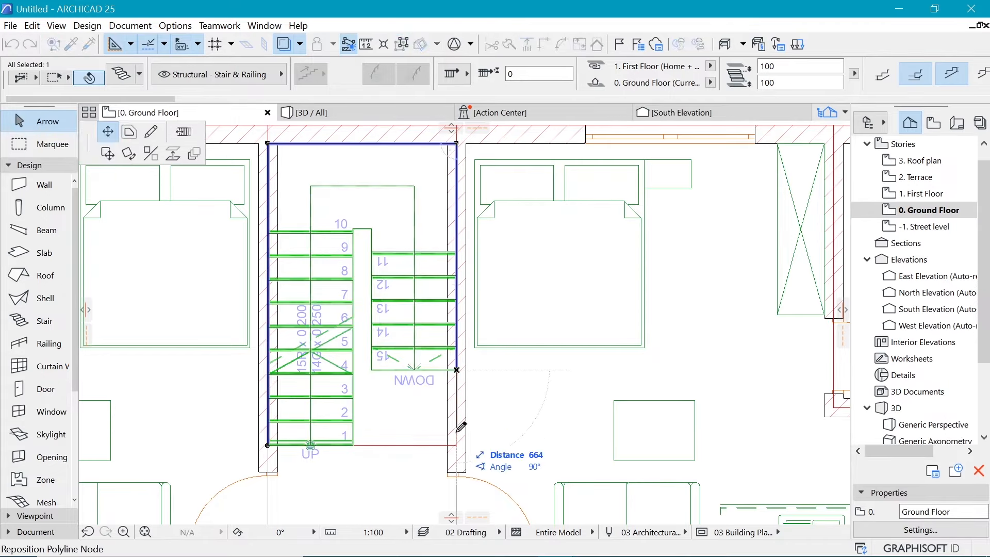
{"action": "left_click", "coordinate": [183, 133]}
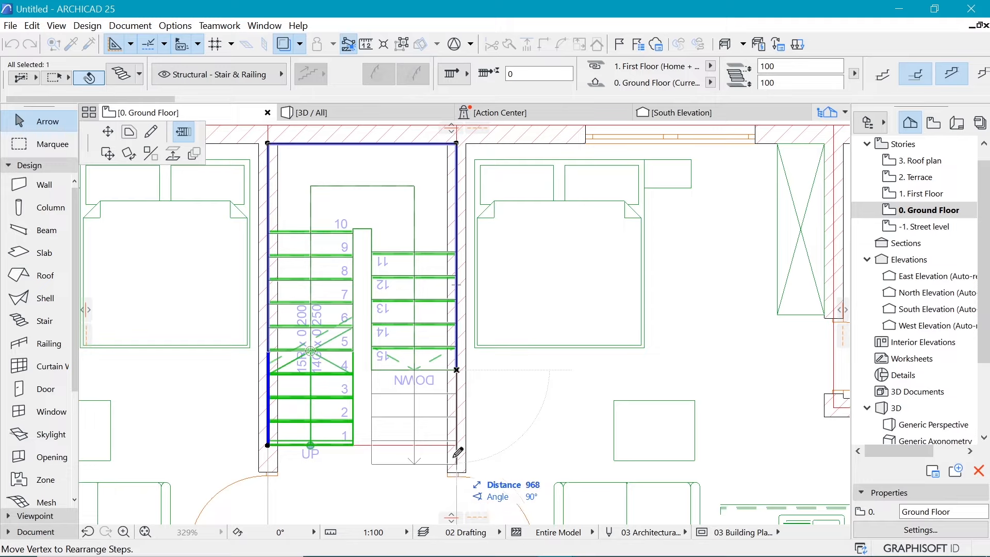
{"action": "left_click", "coordinate": [459, 404]}
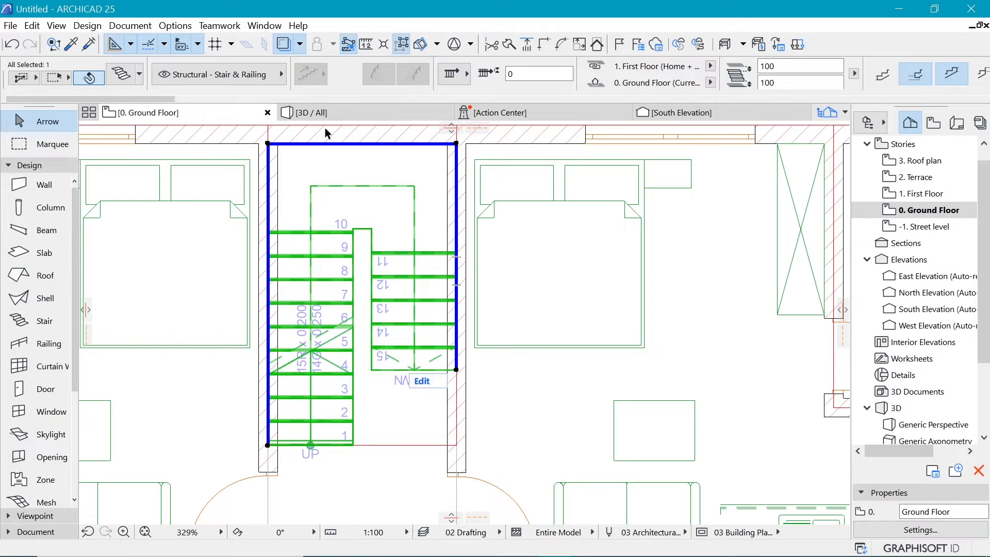
{"action": "mouse_move", "coordinate": [337, 123]}
Set the selected stair's riser height to 150 mm and check how the flights fit the stairwell
{"action": "key", "text": "ctrl+t"}
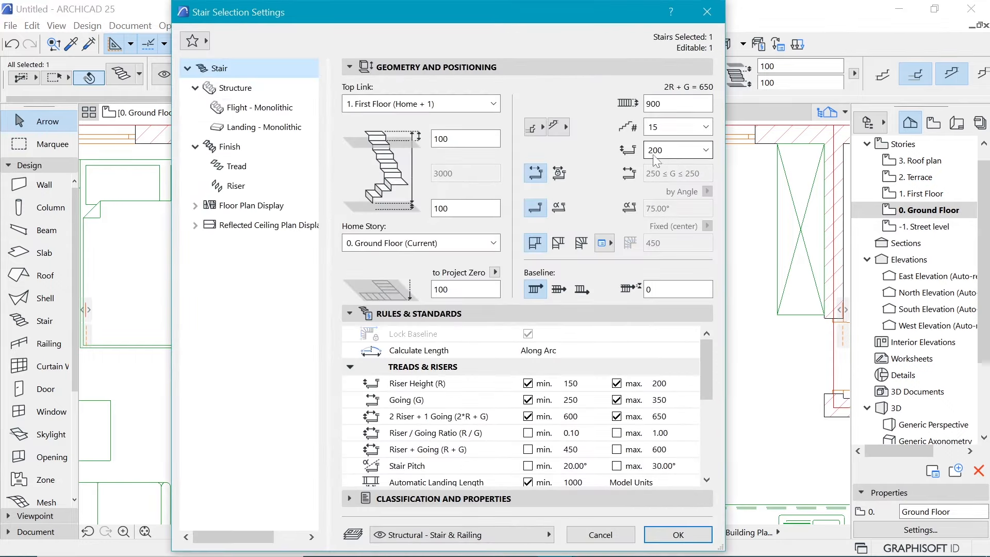
{"action": "left_click", "coordinate": [684, 153]}
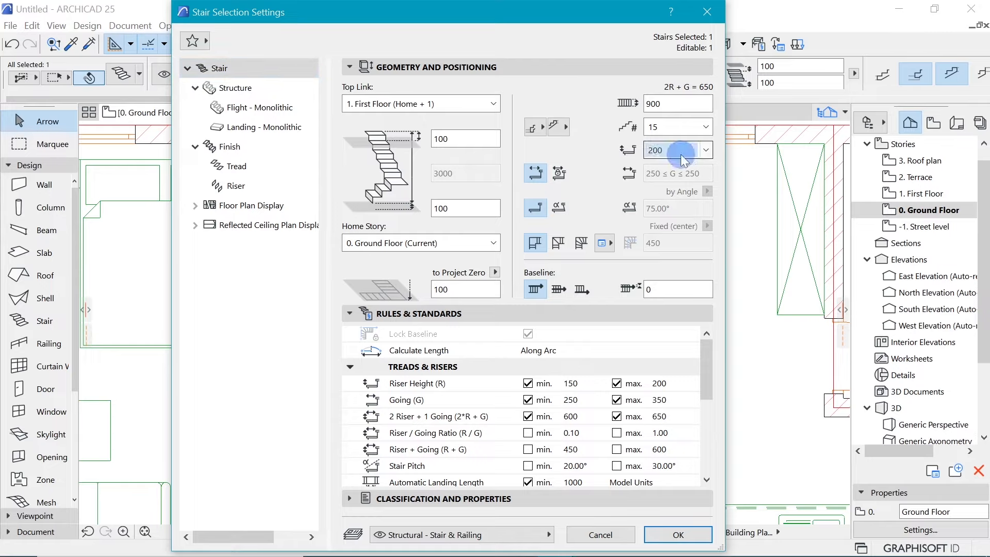
{"action": "left_click", "coordinate": [669, 243]}
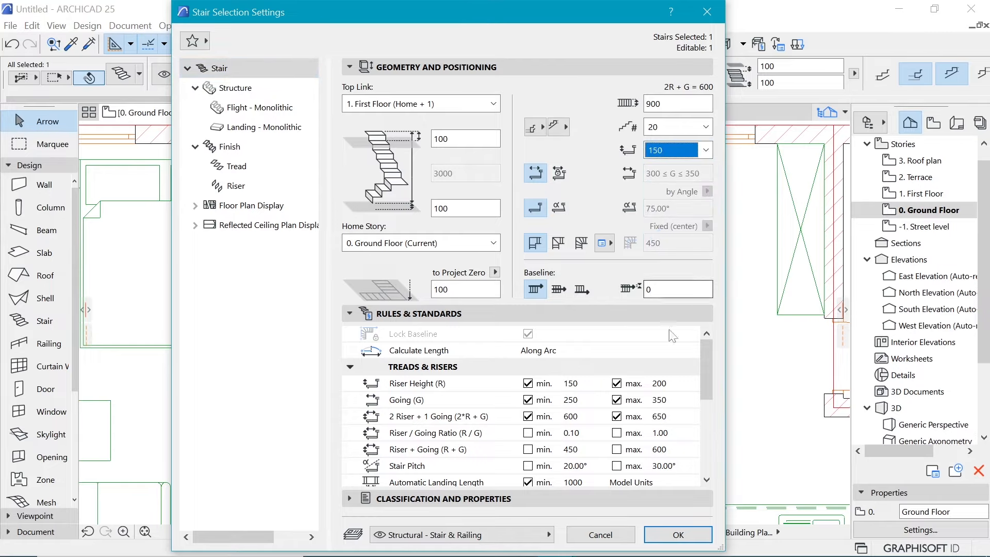
{"action": "left_click", "coordinate": [676, 534]}
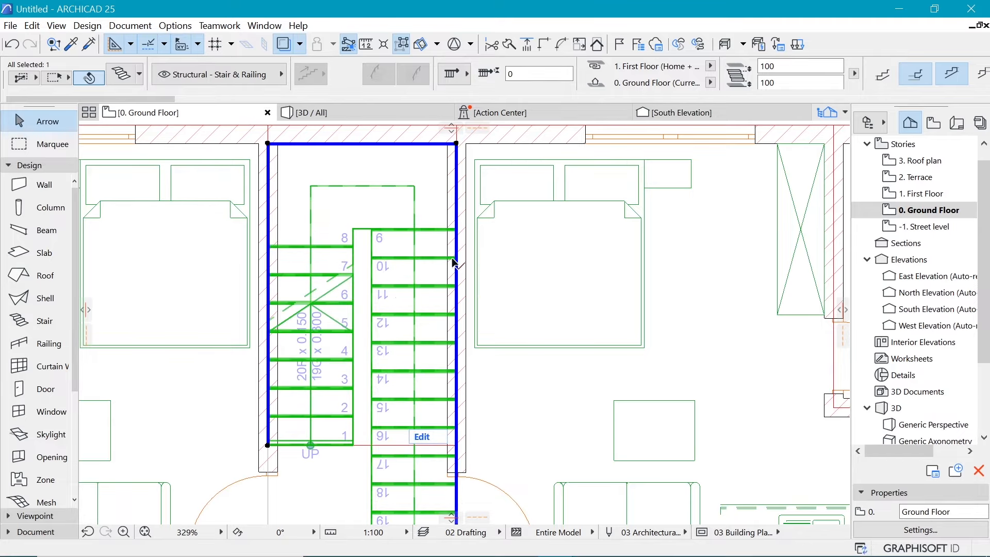
{"action": "scroll", "coordinate": [449, 265], "scroll_direction": "down", "scroll_amount": 3}
{"action": "scroll", "coordinate": [444, 273], "scroll_direction": "up", "scroll_amount": 1}
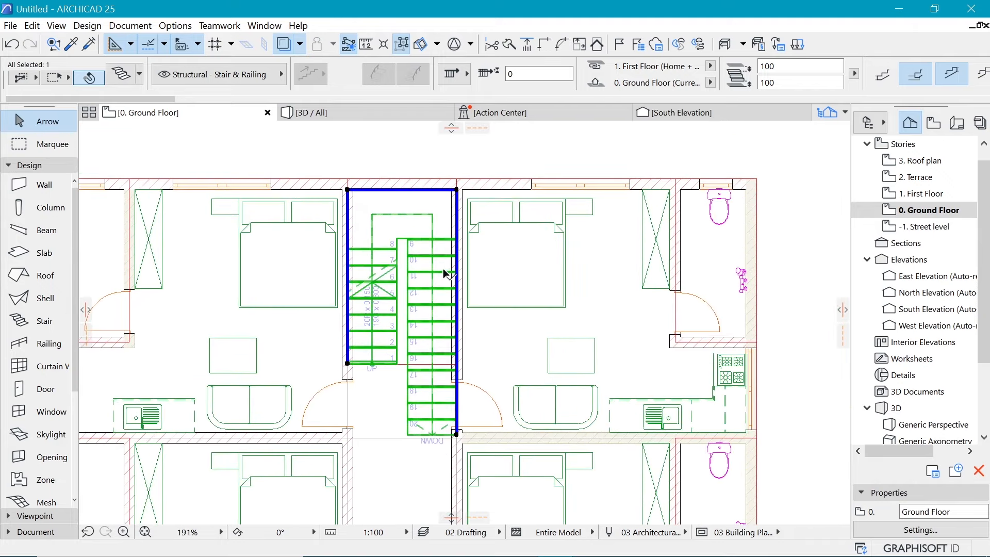
Set the selected stair's riser height to 167 mm and apply the change
{"action": "key", "text": "ctrl+t"}
{"action": "key", "text": "ctrl+t"}
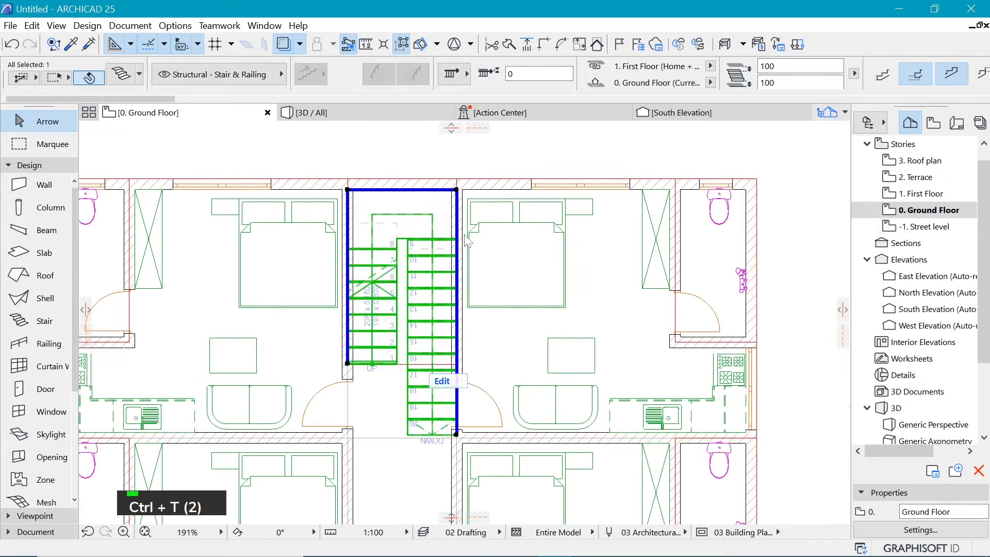
{"action": "key", "text": "ctrl+t"}
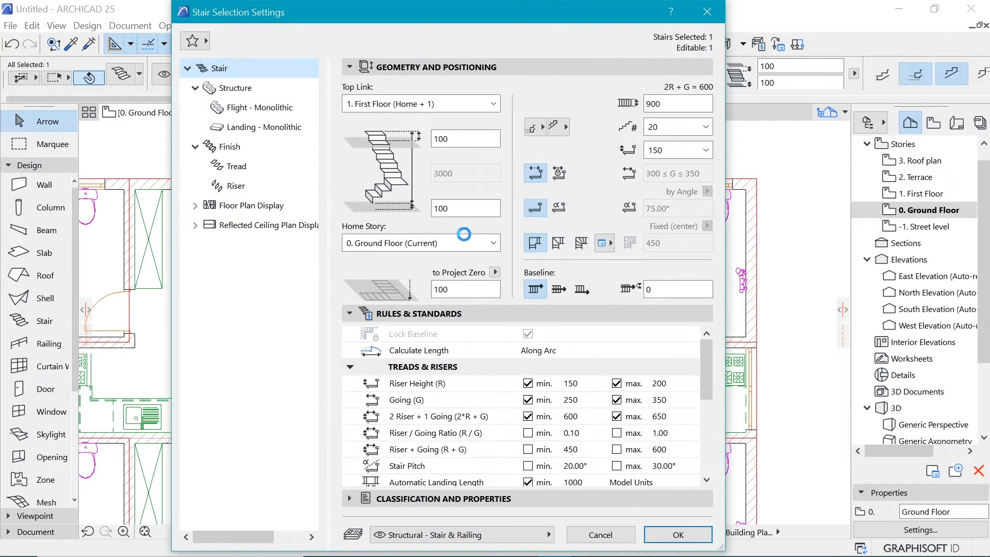
{"action": "left_click", "coordinate": [706, 151]}
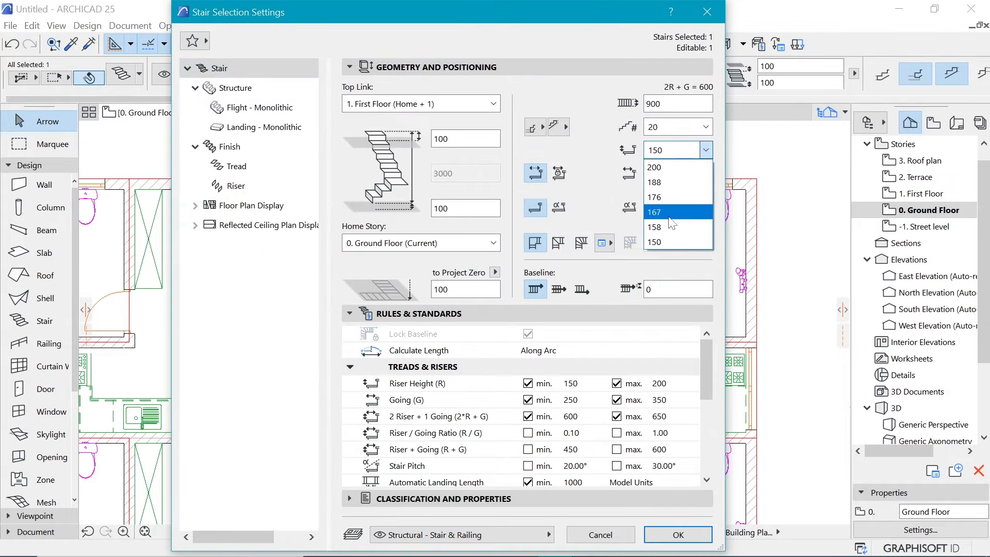
{"action": "left_click", "coordinate": [671, 212]}
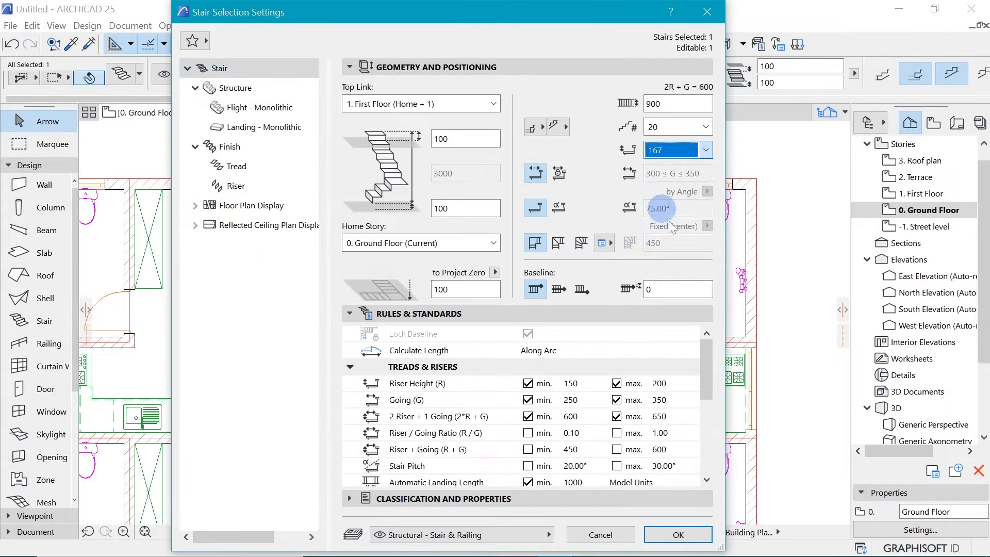
{"action": "left_click", "coordinate": [681, 535]}
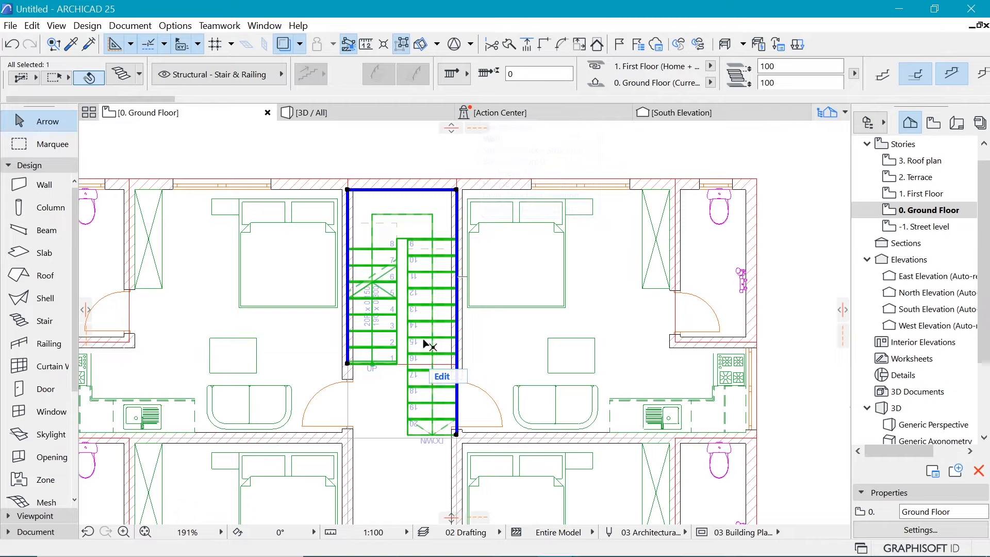
Rearrange the stair's steps by moving its upper end vertex about 995 mm back toward the rear wall
{"action": "left_click_drag", "start_coordinate": [456, 434], "coordinate": [454, 427]}
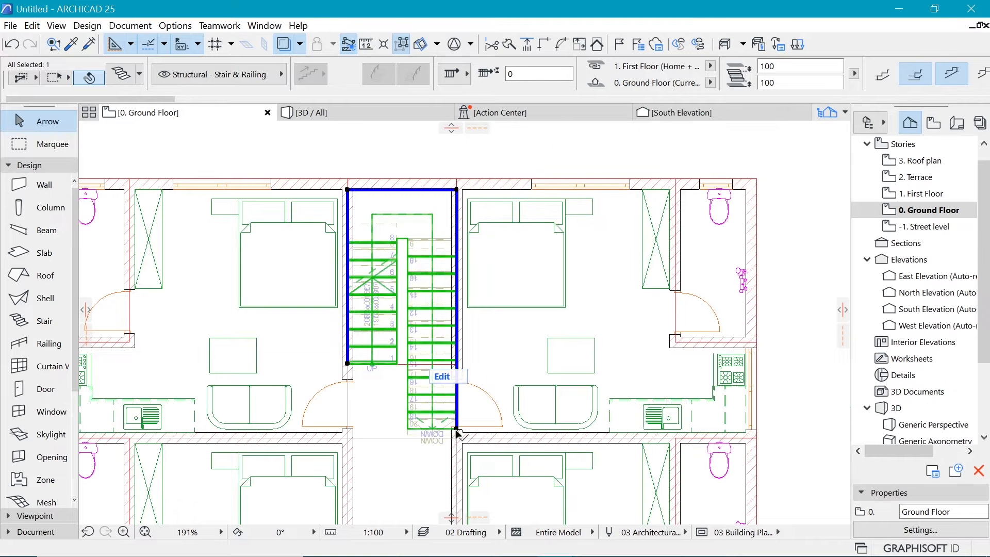
{"action": "scroll", "coordinate": [456, 434], "scroll_direction": "up", "scroll_amount": 4}
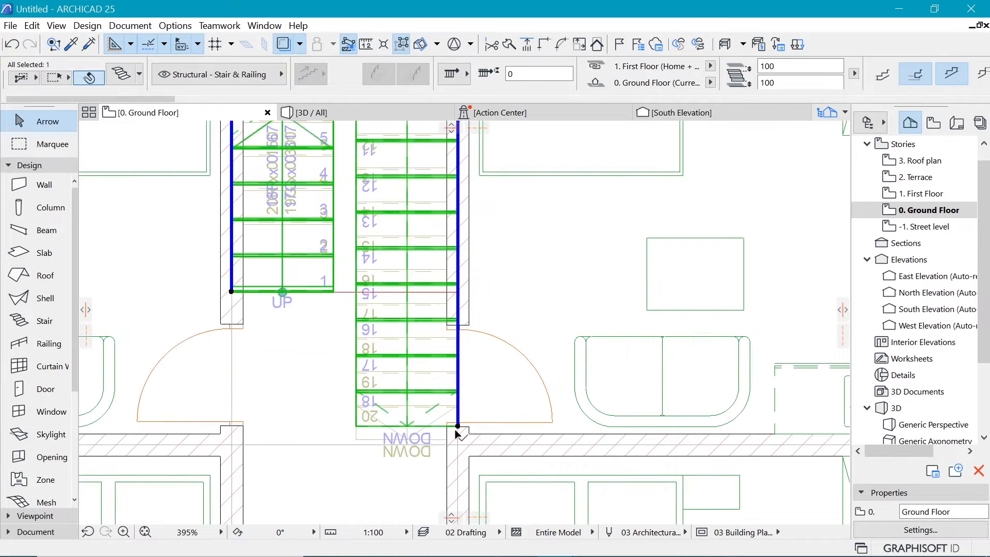
{"action": "left_click", "coordinate": [458, 426]}
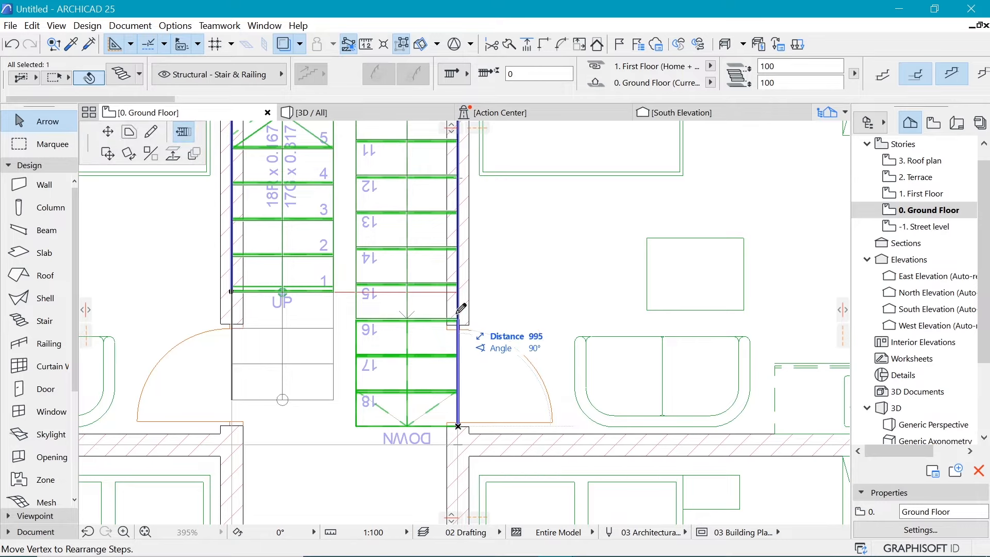
{"action": "left_click", "coordinate": [461, 308]}
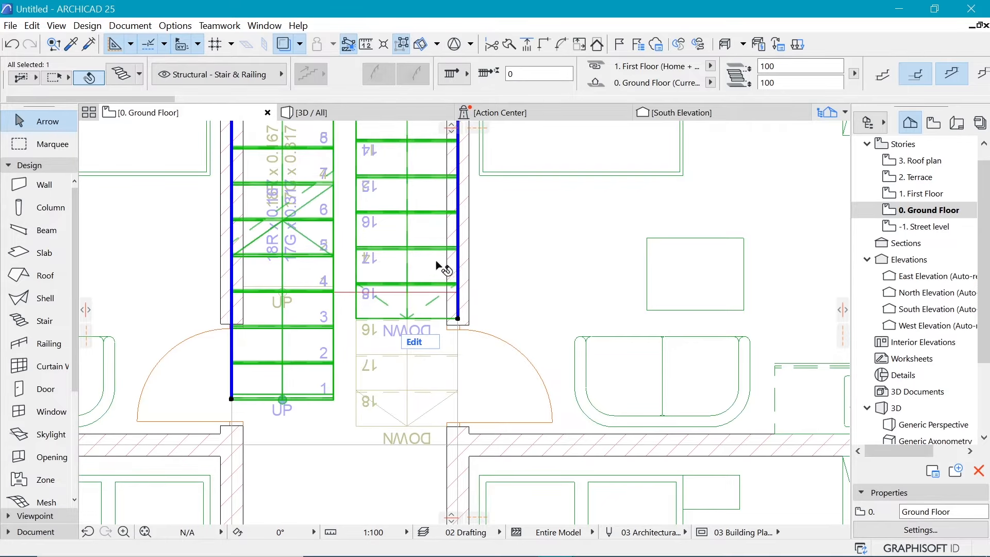
Set the selected stair's riser height to 176 mm and apply the change
{"action": "key", "text": "ctrl+t"}
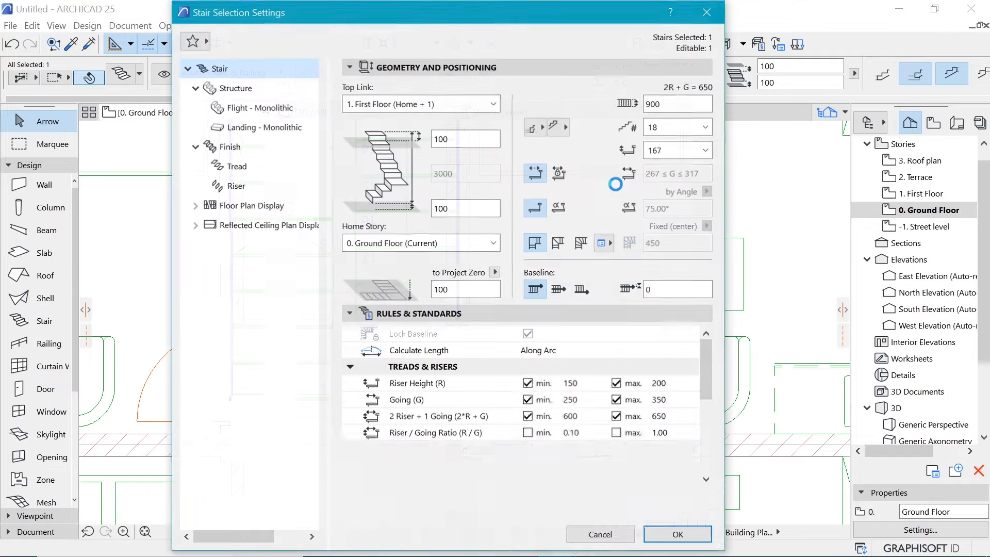
{"action": "left_click", "coordinate": [674, 152]}
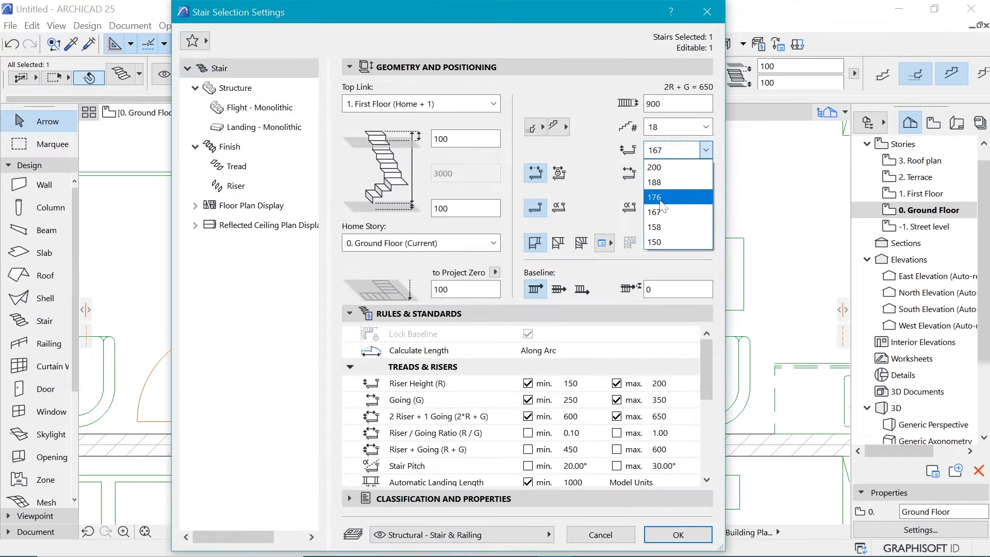
{"action": "left_click", "coordinate": [663, 209]}
{"action": "left_click", "coordinate": [678, 535]}
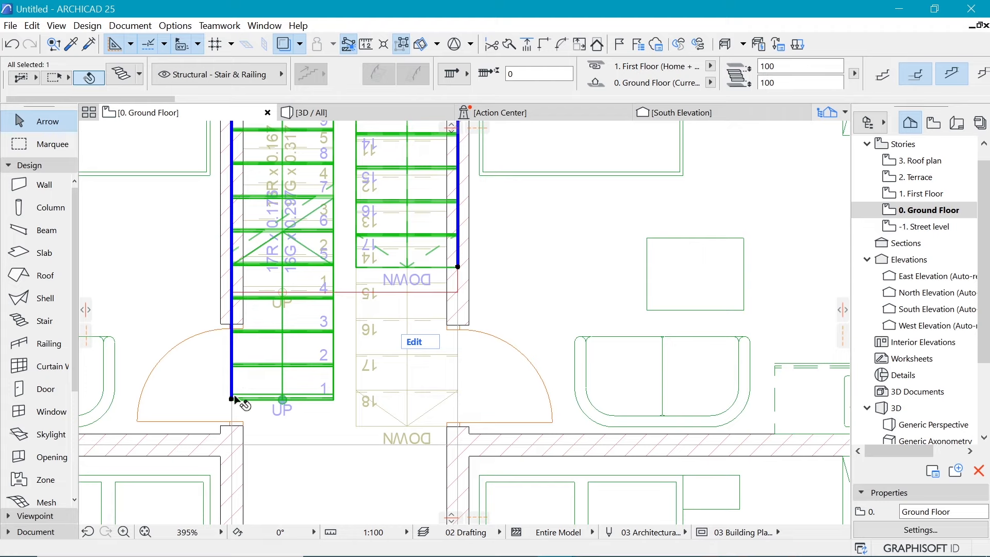
Rearrange the stair's steps by moving its starting vertex about 619 mm toward the rear wall, near the left door's jamb
{"action": "left_click", "coordinate": [231, 399]}
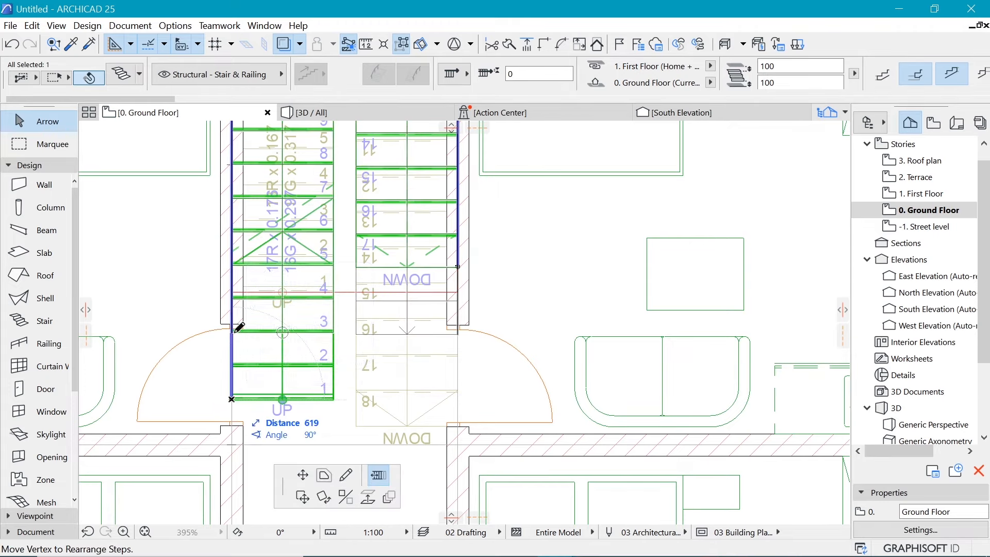
{"action": "left_click", "coordinate": [353, 326]}
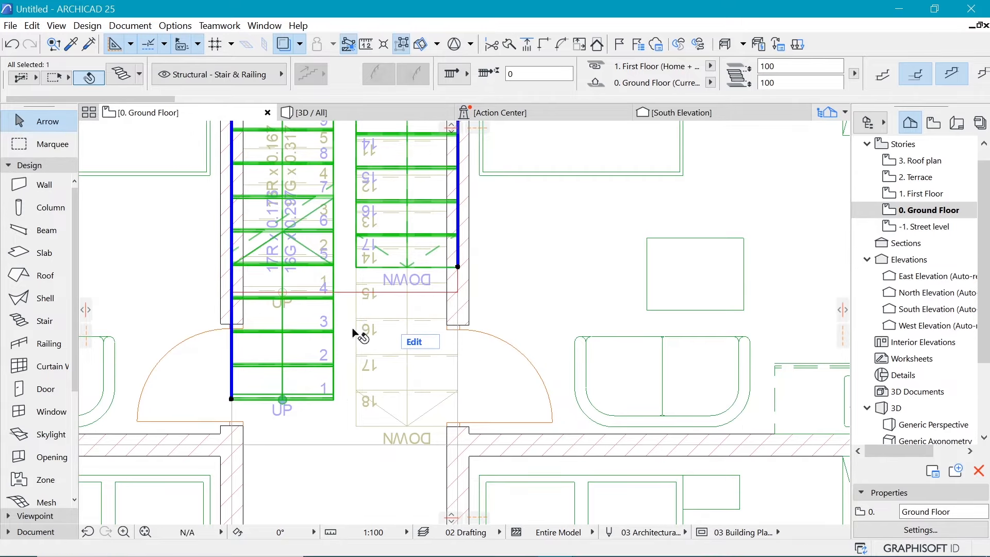
{"action": "left_click", "coordinate": [231, 399]}
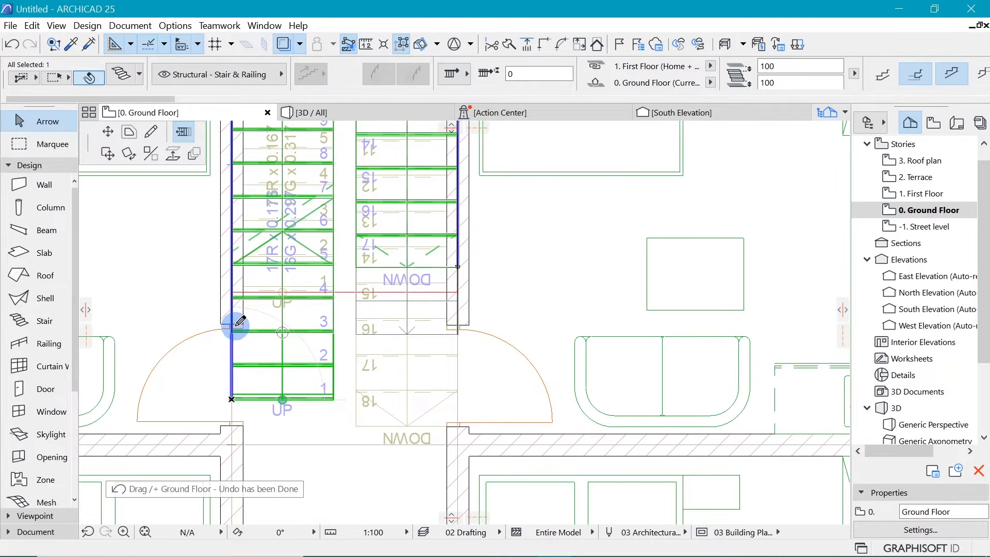
{"action": "key", "text": "Escape"}
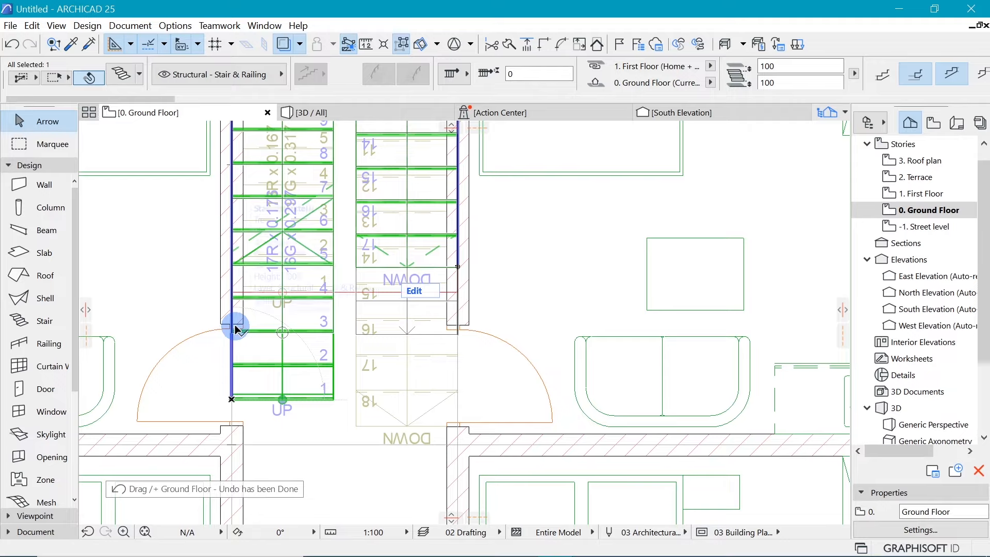
{"action": "left_click", "coordinate": [234, 328]}
{"action": "scroll", "coordinate": [389, 363], "scroll_direction": "down", "scroll_amount": 5}
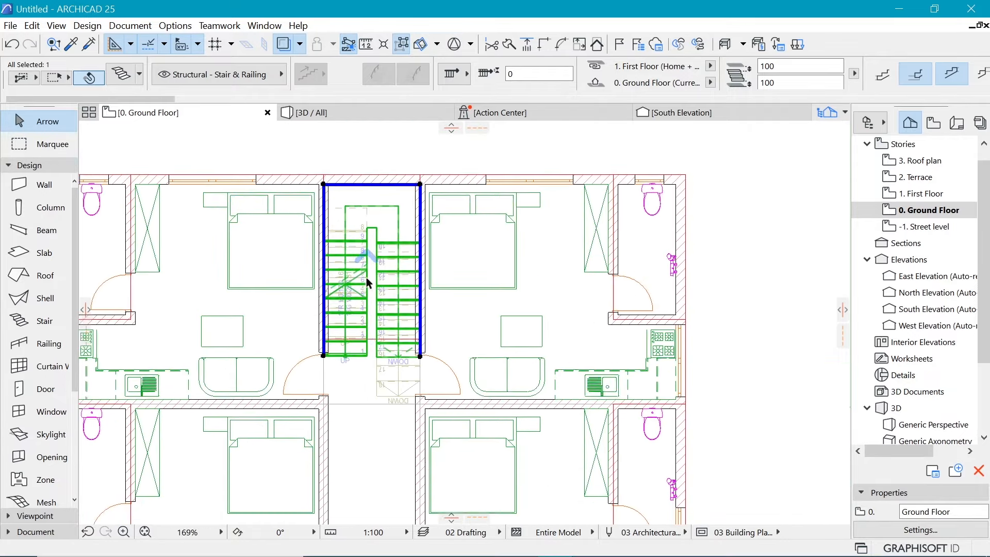
Move the selected stair 100 mm toward the rear wall and deselect it
{"action": "scroll", "coordinate": [369, 282], "scroll_direction": "up", "scroll_amount": 1}
{"action": "key", "text": "ctrl+d"}
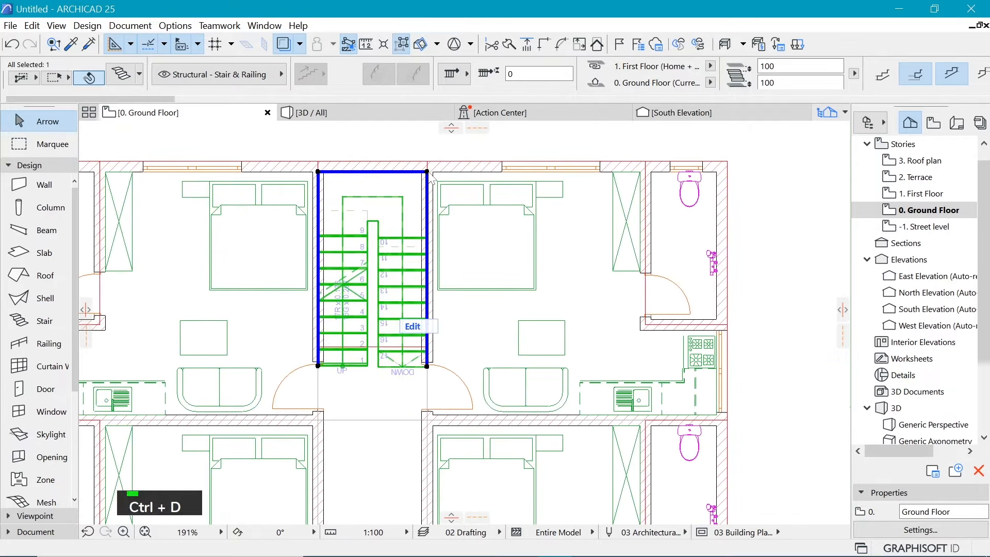
{"action": "left_click", "coordinate": [428, 171]}
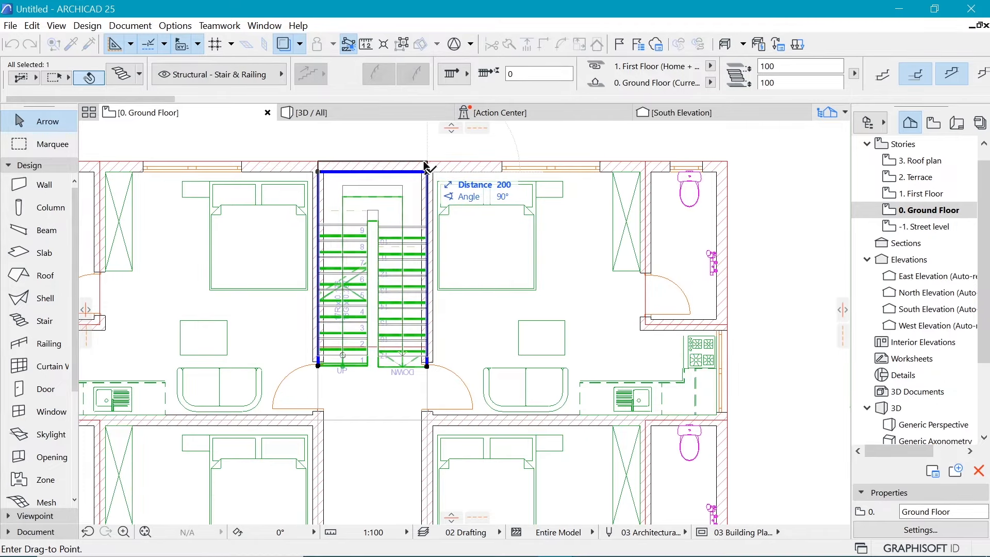
{"action": "type", "text": "100"}
{"action": "key", "text": "Return"}
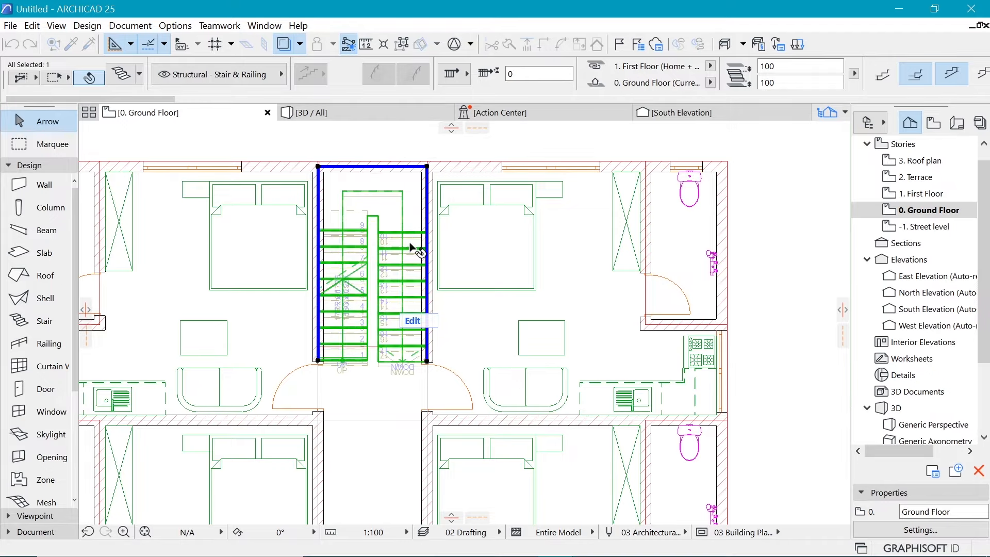
{"action": "key", "text": "Escape"}
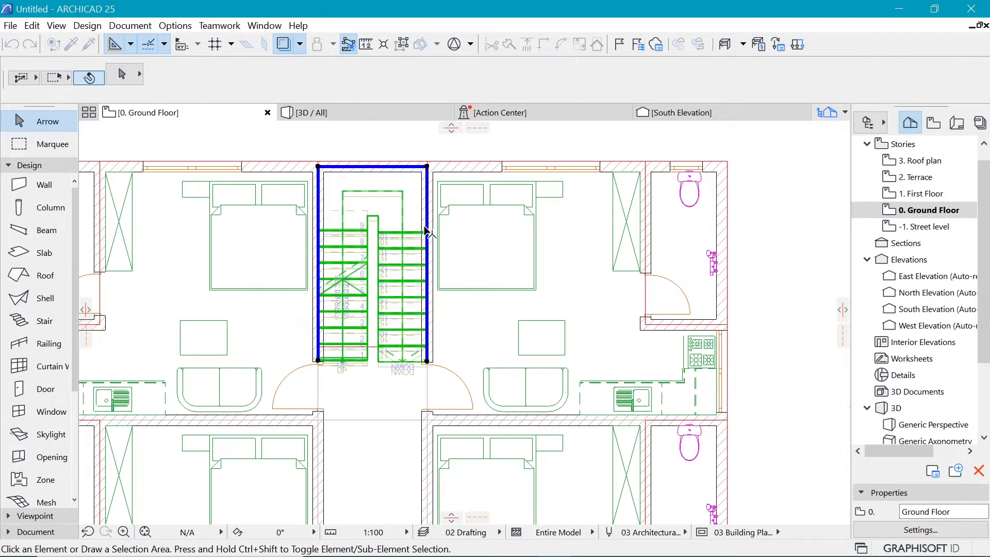
Cut a rectangular hole about 1800 by 3481 mm in the First Floor slab above the stair, between the stairwell walls and the rear wall
{"action": "scroll", "coordinate": [447, 162], "scroll_direction": "down", "scroll_amount": 3}
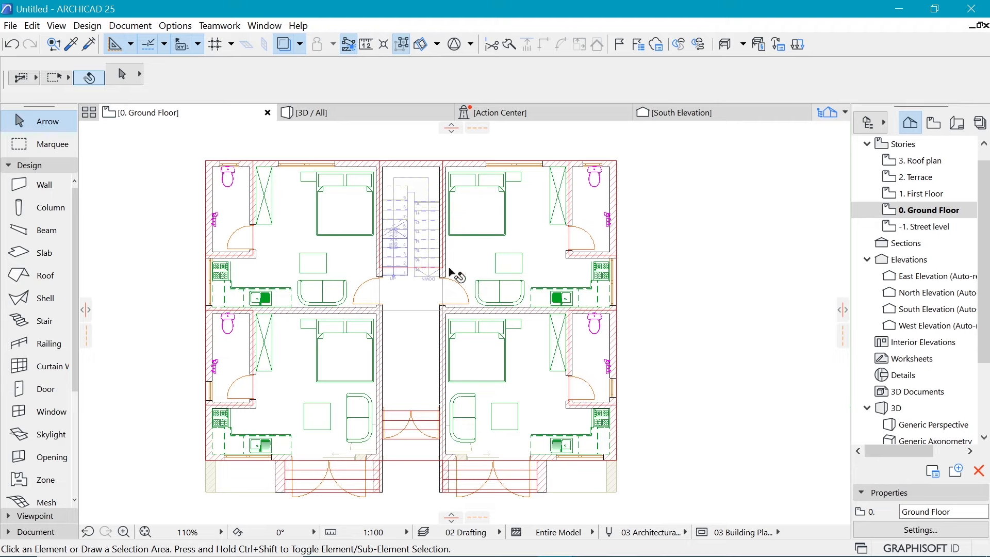
{"action": "double_click", "coordinate": [924, 199]}
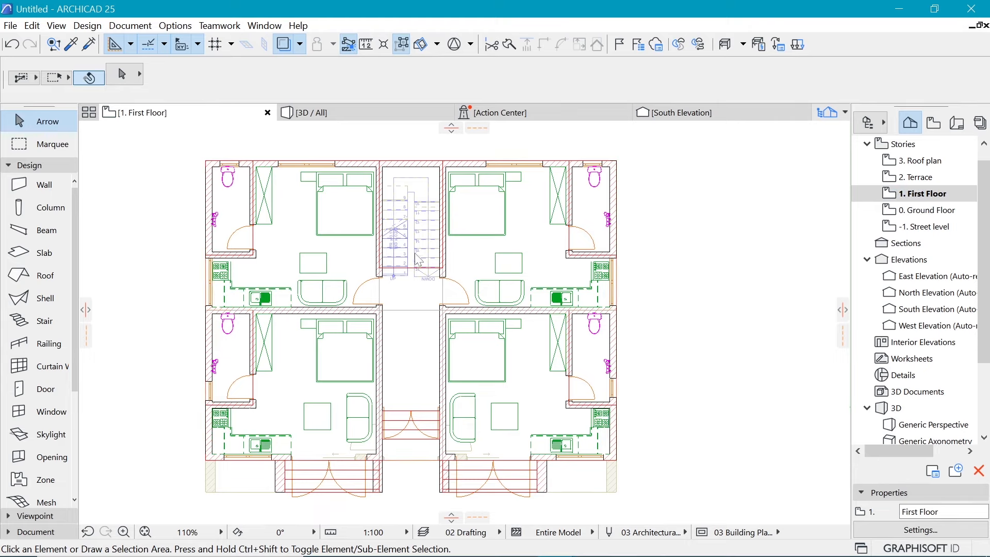
{"action": "left_click", "coordinate": [413, 358], "text": "shift"}
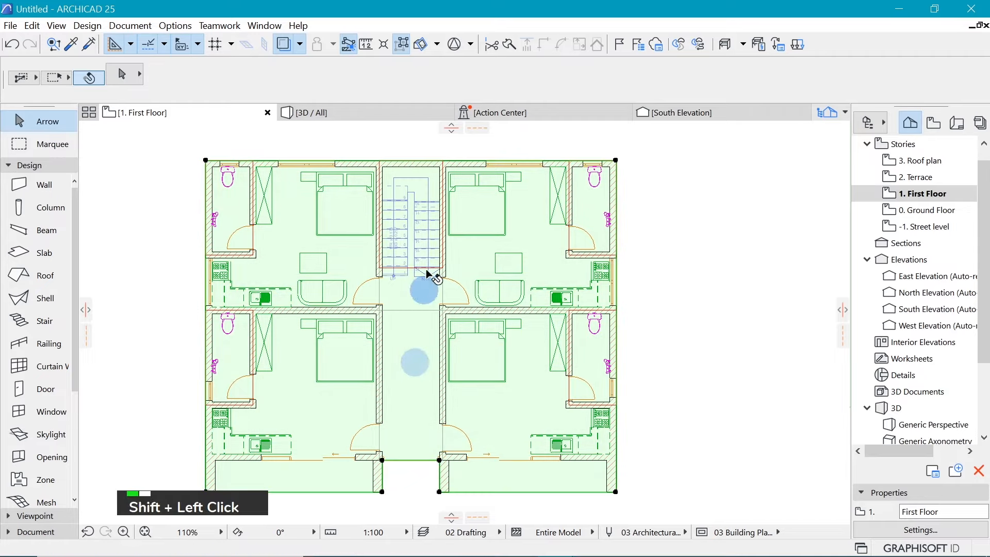
{"action": "left_click", "coordinate": [417, 164]}
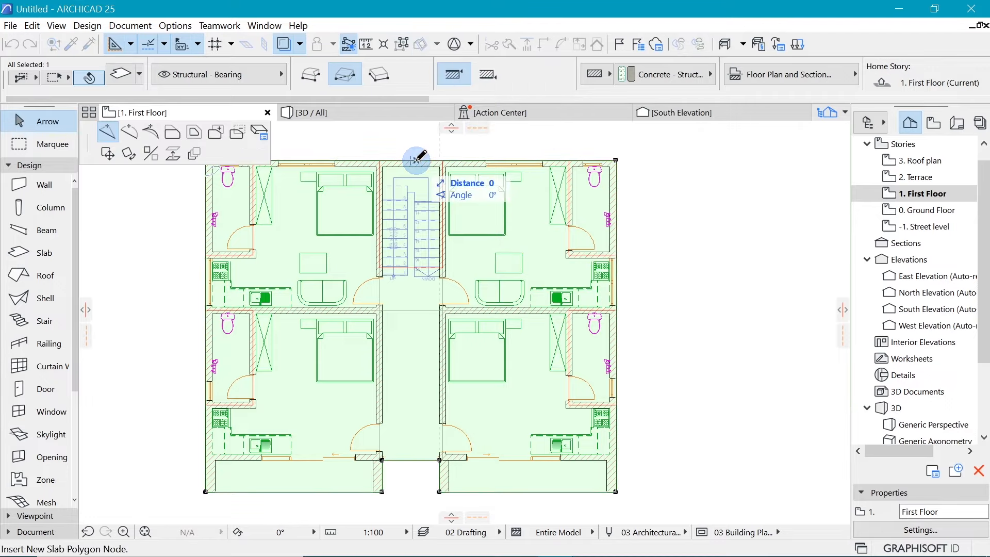
{"action": "left_click", "coordinate": [237, 138]}
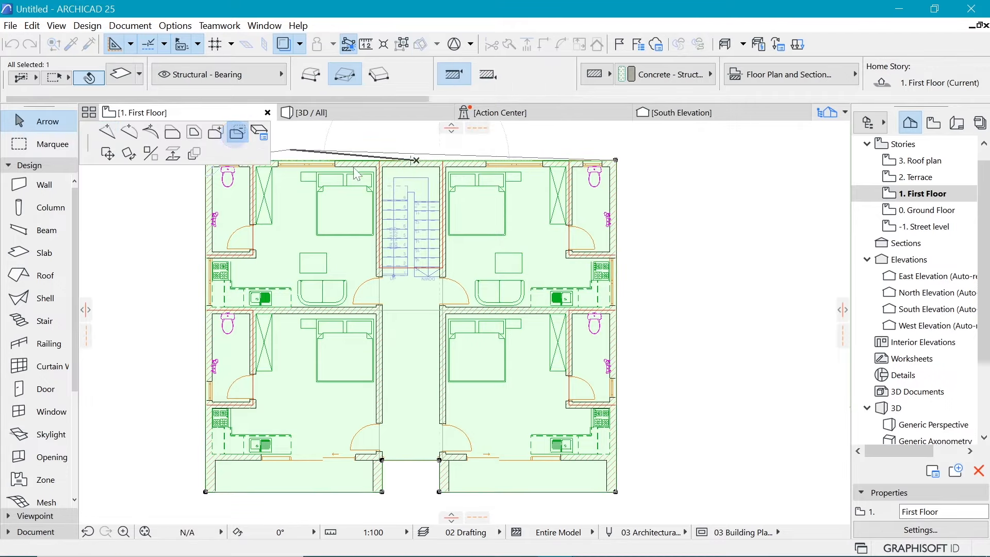
{"action": "scroll", "coordinate": [404, 178], "scroll_direction": "up", "scroll_amount": 1}
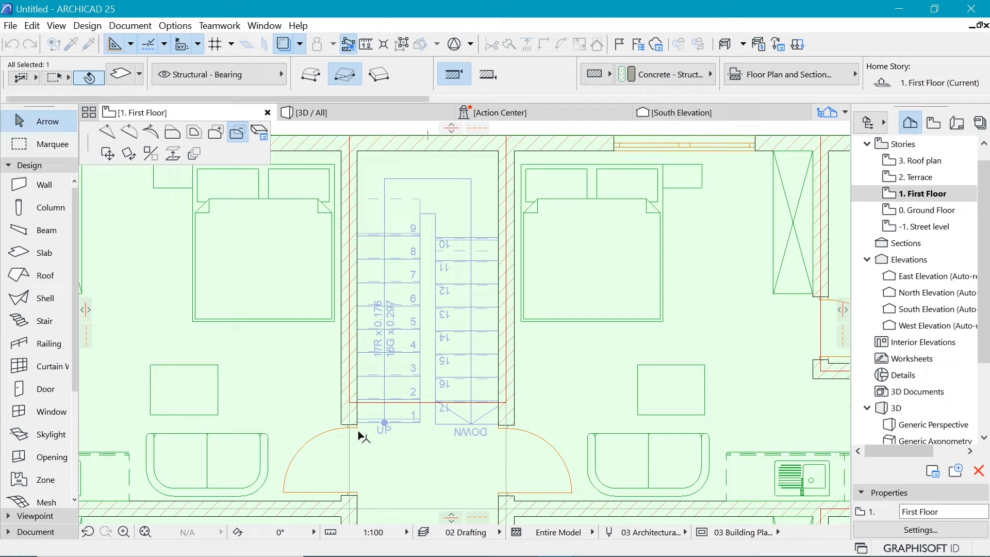
{"action": "left_click", "coordinate": [357, 425]}
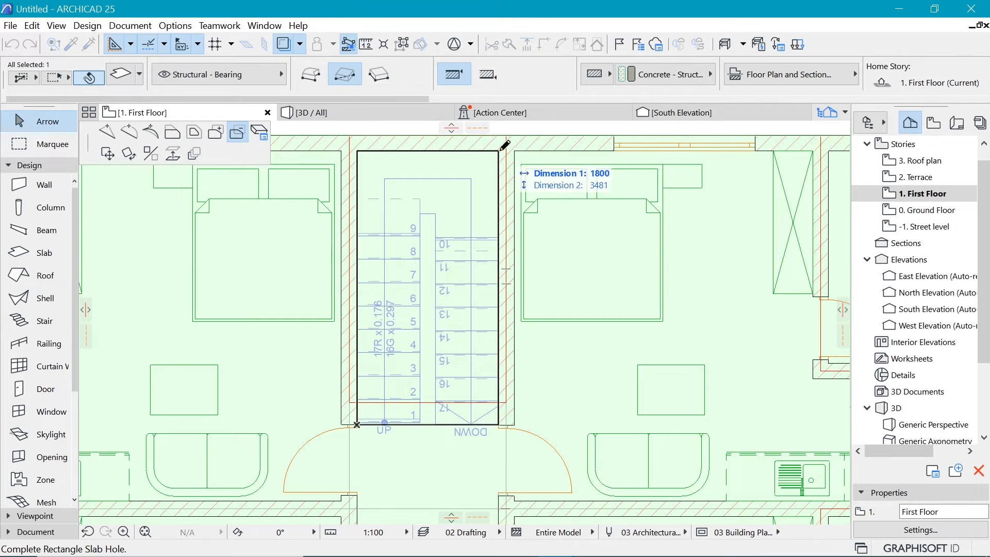
{"action": "left_click", "coordinate": [498, 151]}
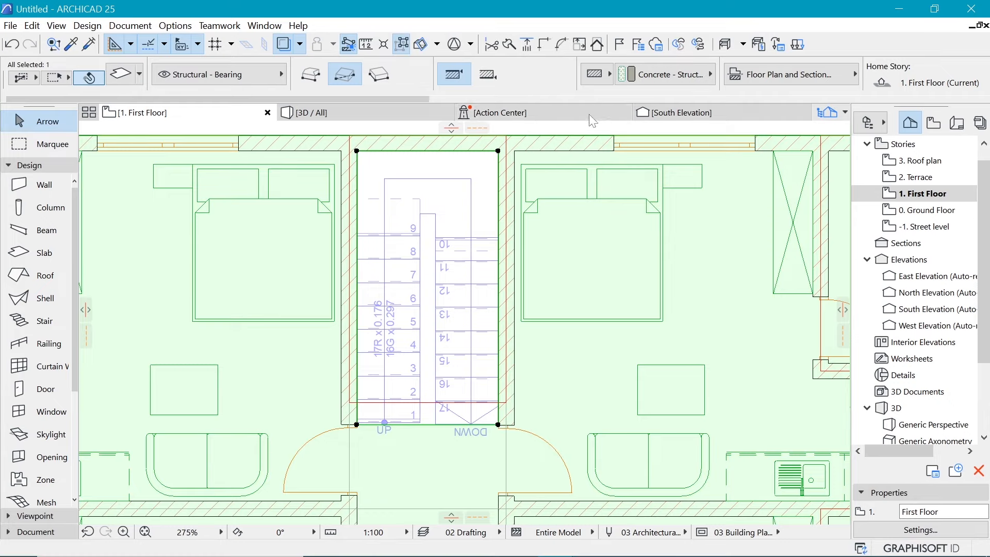
Examine the stair and its slab opening in the 3D view, both close up and within the whole building
{"action": "left_click", "coordinate": [348, 113]}
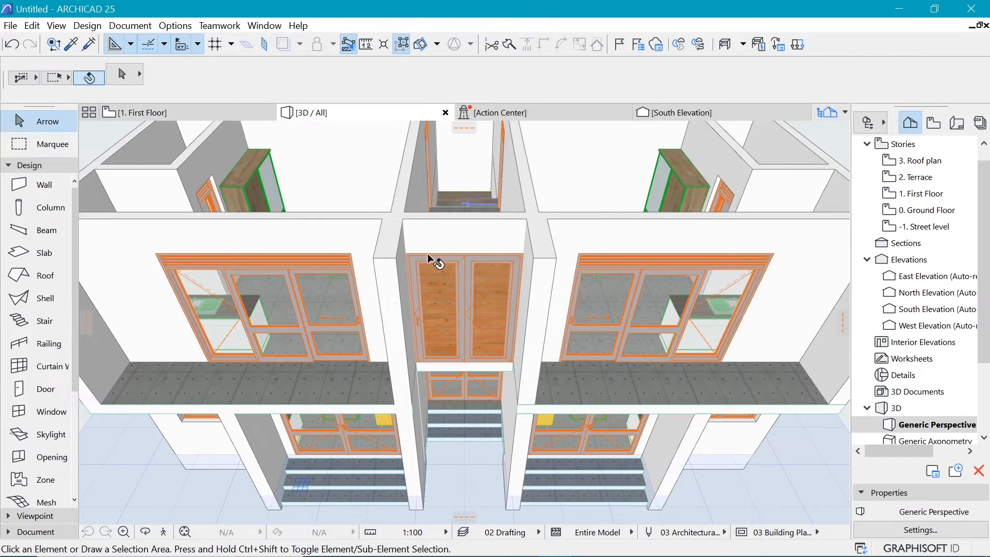
{"action": "middle_click_drag", "start_coordinate": [460, 246], "coordinate": [463, 302], "text": "shift"}
{"action": "scroll", "coordinate": [463, 302], "scroll_direction": "up", "scroll_amount": 6}
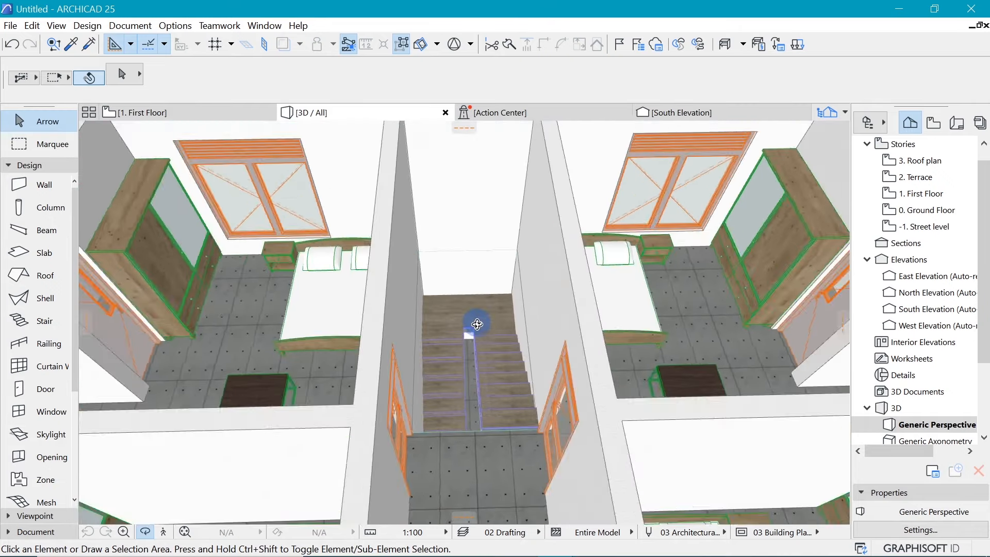
{"action": "left_click_drag", "start_coordinate": [477, 324], "coordinate": [482, 353]}
{"action": "scroll", "coordinate": [476, 456], "scroll_direction": "up", "scroll_amount": 3}
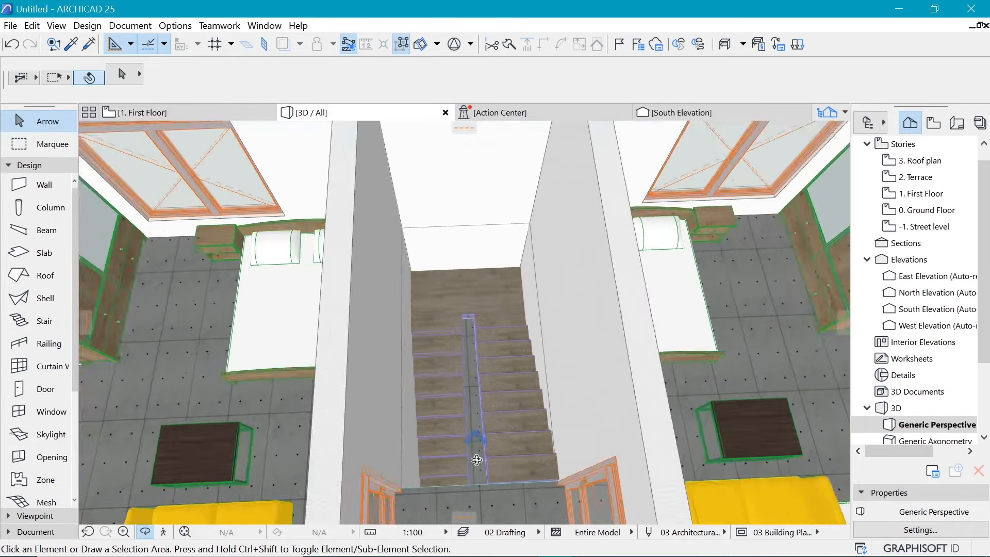
{"action": "scroll", "coordinate": [503, 442], "scroll_direction": "down", "scroll_amount": 8}
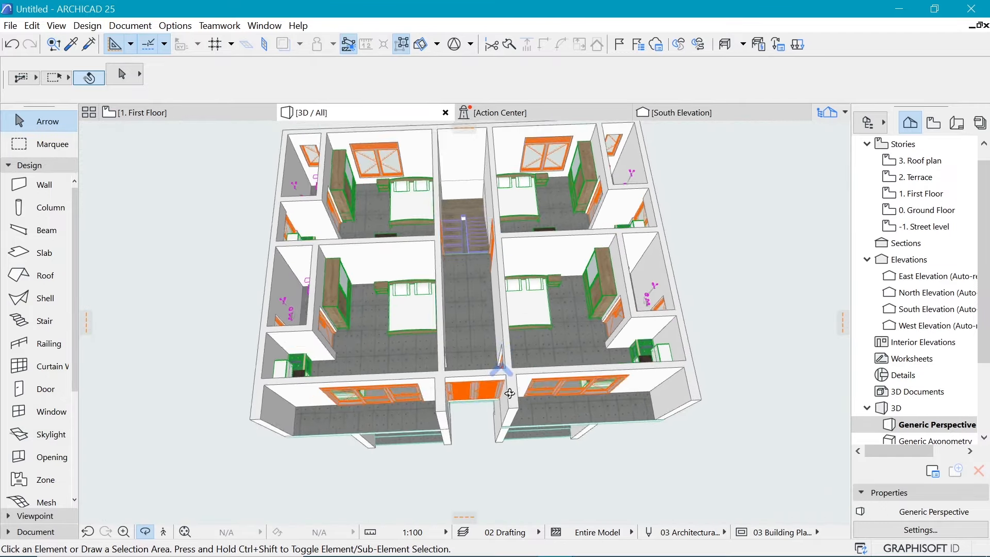
{"action": "left_click_drag", "start_coordinate": [510, 393], "coordinate": [529, 344]}
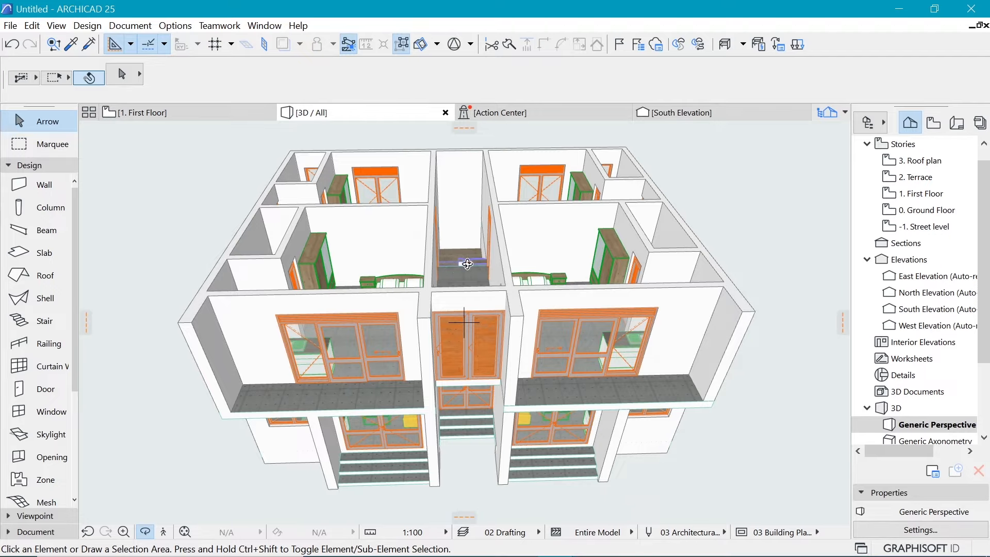
Change the railing's reference line location and place an associative railing along the stair's inner edges on the First Floor plan
{"action": "left_click", "coordinate": [190, 113]}
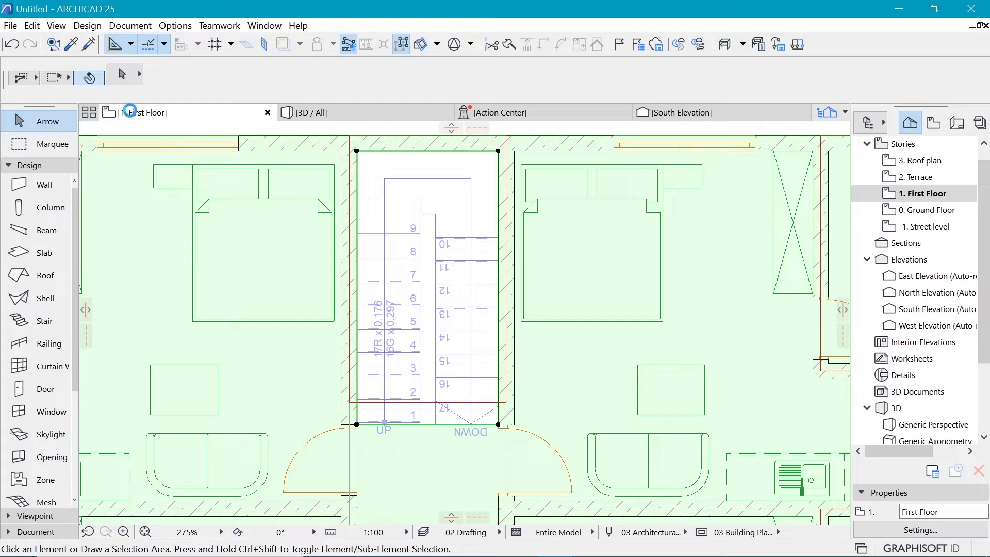
{"action": "left_click", "coordinate": [35, 343]}
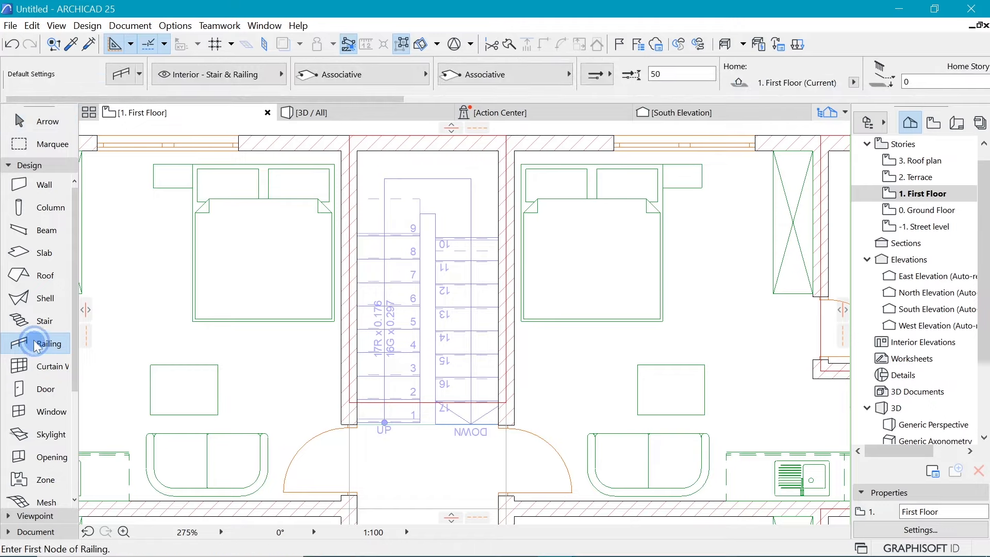
{"action": "key", "text": "ctrl+t"}
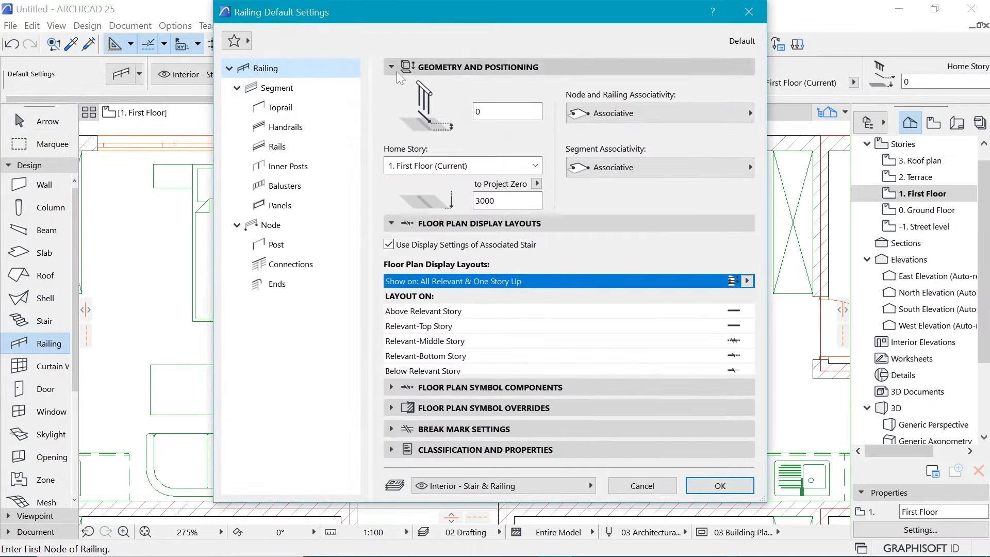
{"action": "left_click", "coordinate": [735, 485]}
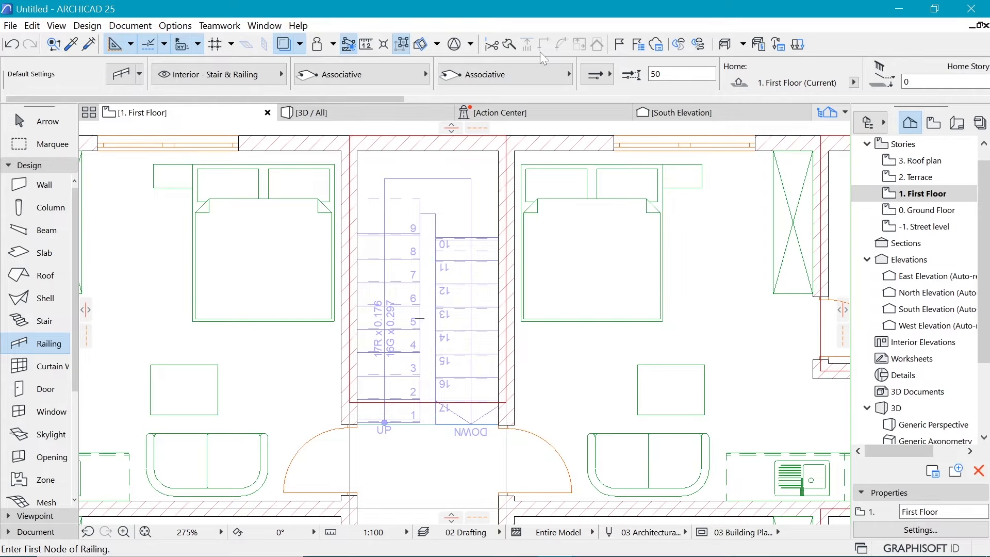
{"action": "left_click", "coordinate": [596, 74]}
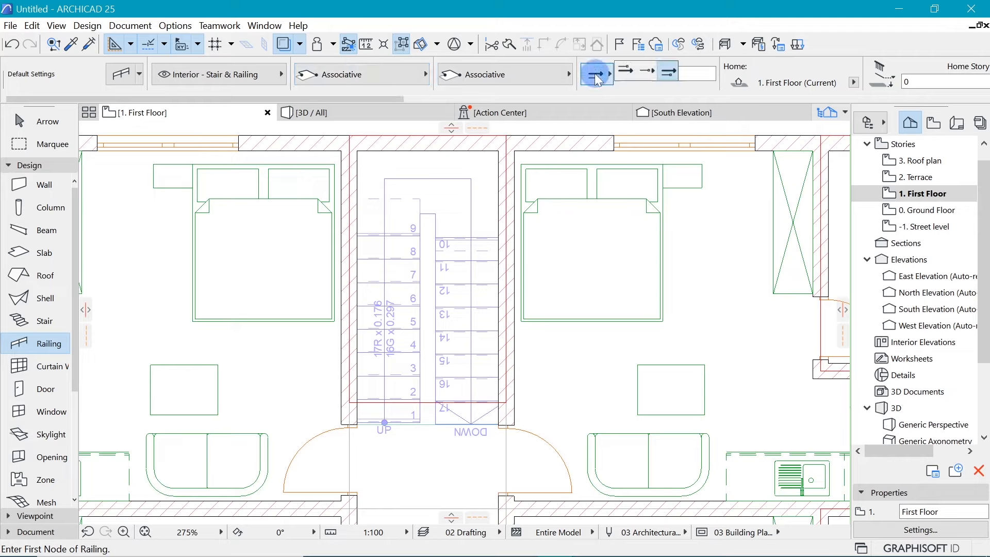
{"action": "left_click", "coordinate": [626, 79]}
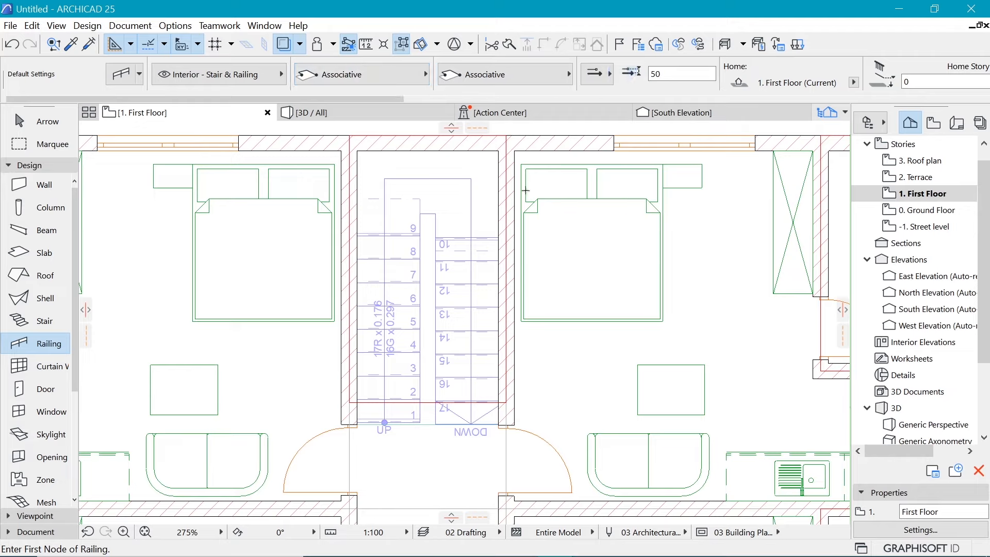
{"action": "left_click", "coordinate": [420, 369]}
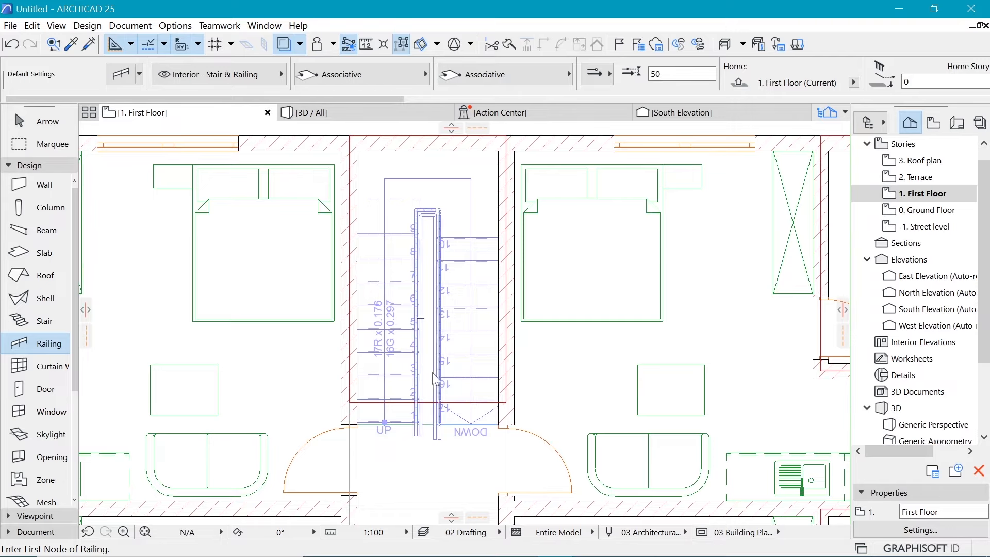
{"action": "scroll", "coordinate": [439, 188], "scroll_direction": "down", "scroll_amount": 3}
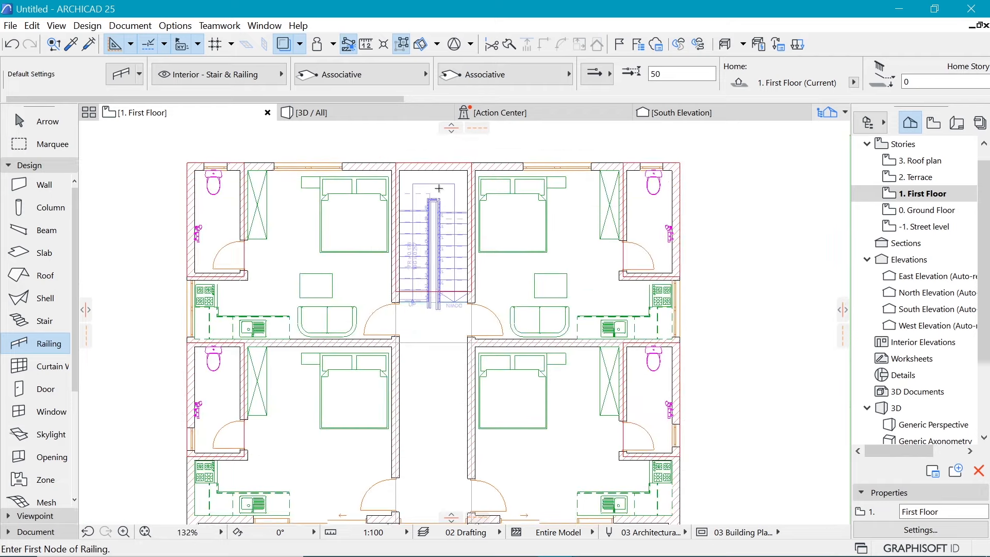
{"action": "scroll", "coordinate": [444, 186], "scroll_direction": "down", "scroll_amount": 2}
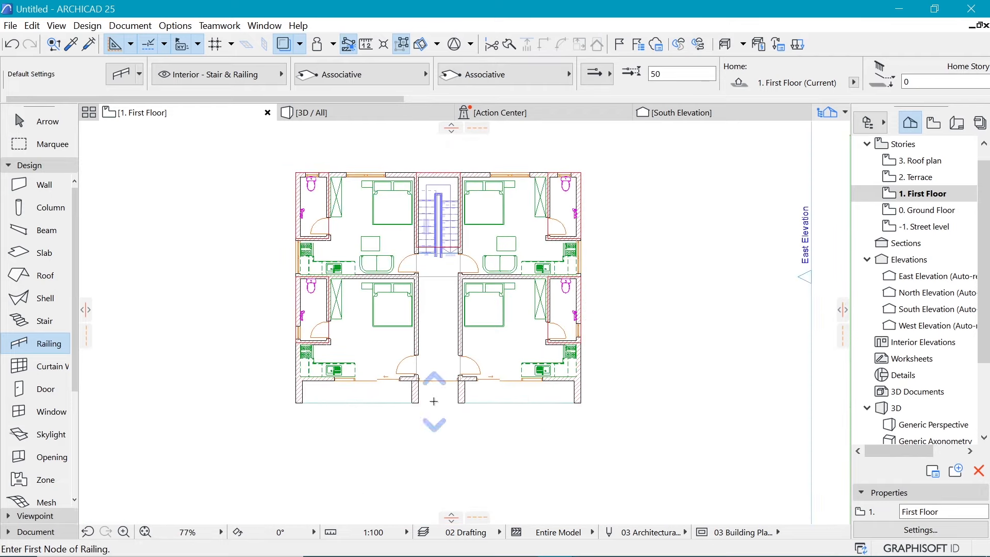
{"action": "scroll", "coordinate": [431, 403], "scroll_direction": "up", "scroll_amount": 1}
{"action": "scroll", "coordinate": [455, 402], "scroll_direction": "up", "scroll_amount": 1}
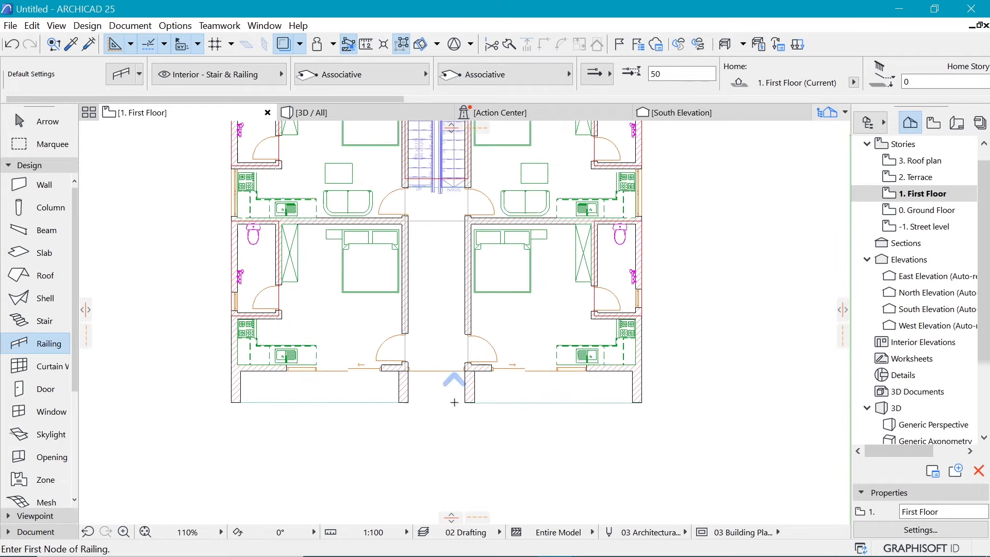
{"action": "left_click", "coordinate": [497, 400], "text": "shift"}
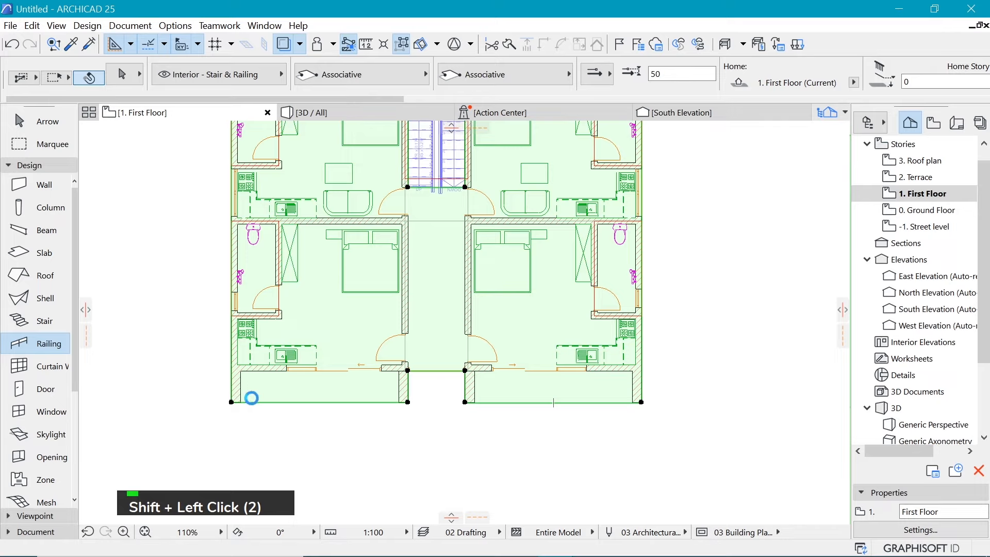
{"action": "left_click", "coordinate": [263, 401]}
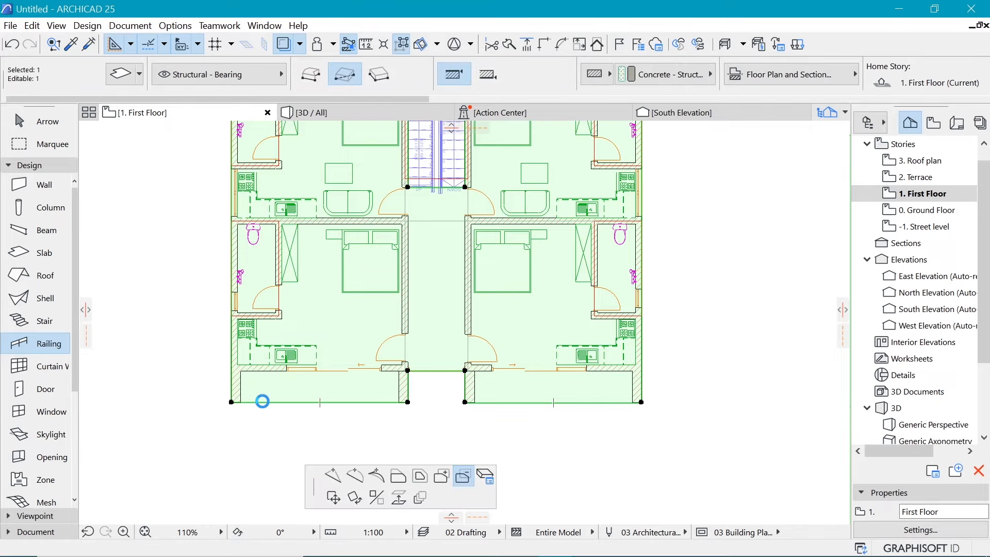
{"action": "key", "text": "Escape"}
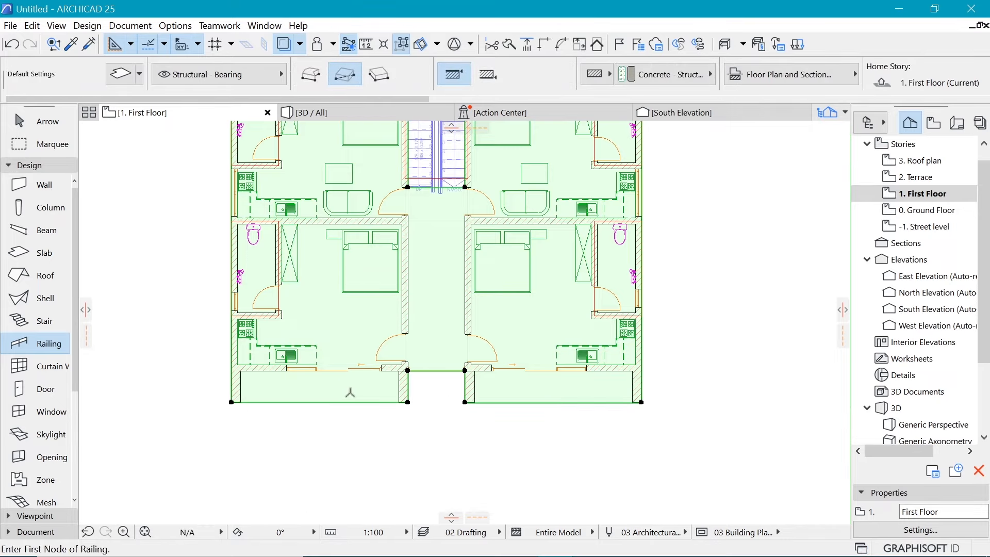
Set the trace reference to the story below the current one, turning the trace display off and on again
{"action": "scroll", "coordinate": [350, 396], "scroll_direction": "up", "scroll_amount": 3}
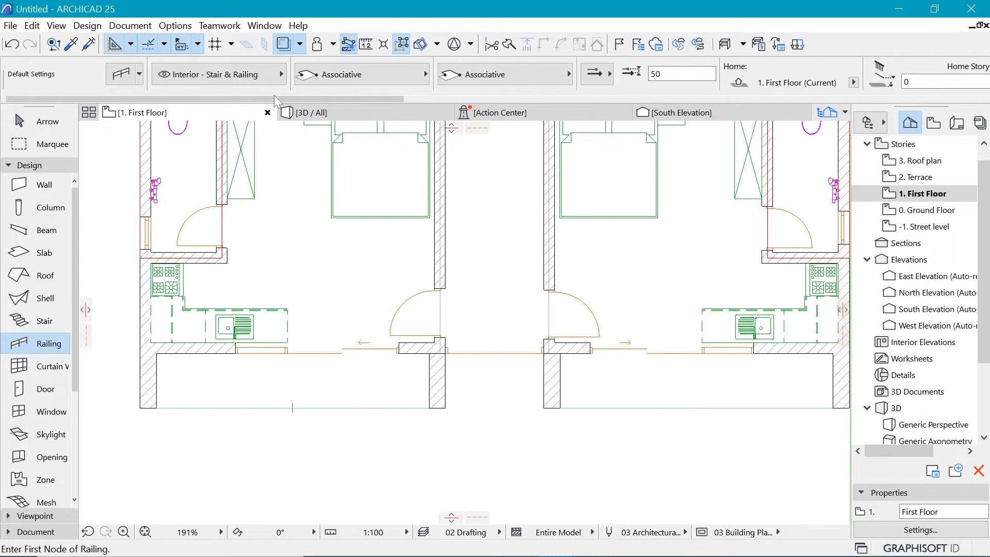
{"action": "left_click", "coordinate": [301, 46]}
{"action": "mouse_move", "coordinate": [303, 69]}
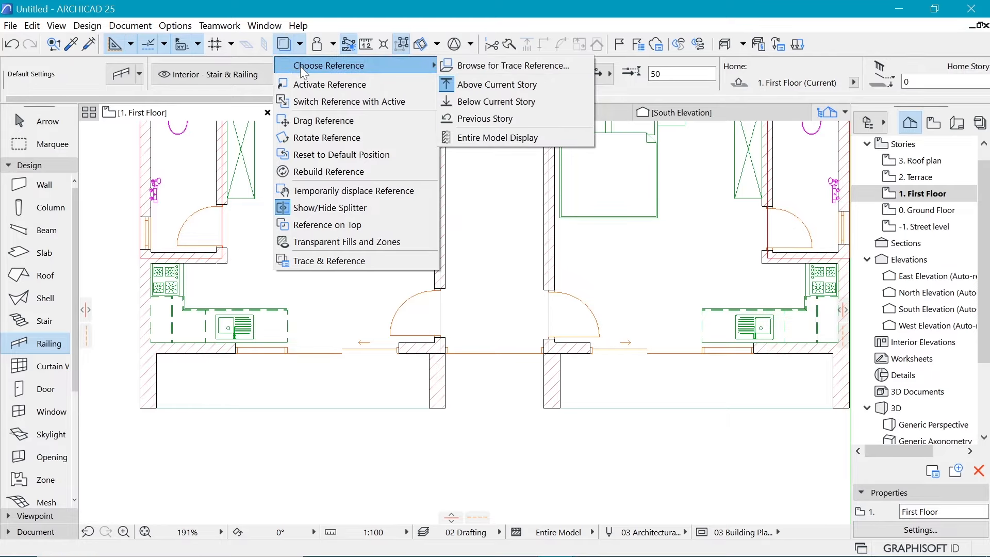
{"action": "left_click", "coordinate": [503, 99]}
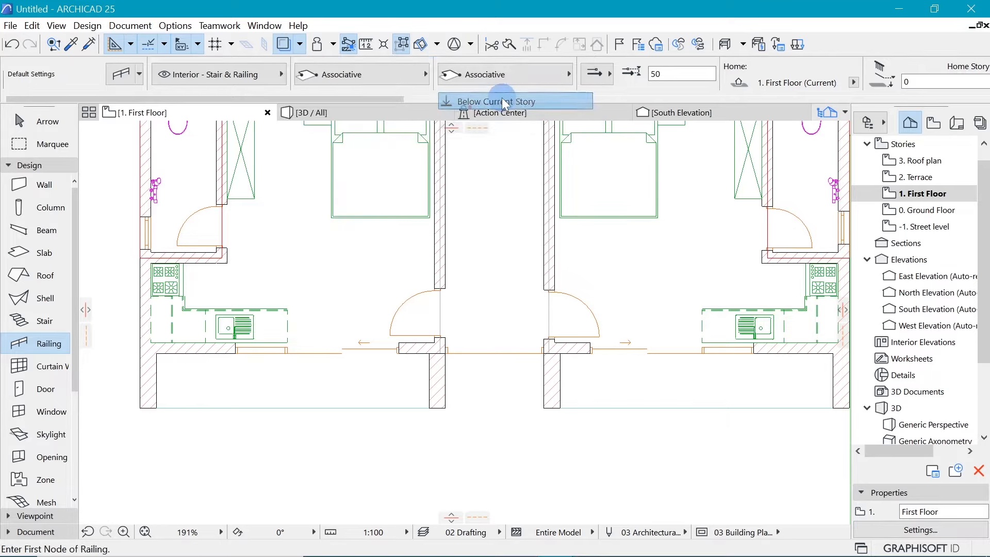
{"action": "left_click", "coordinate": [283, 46]}
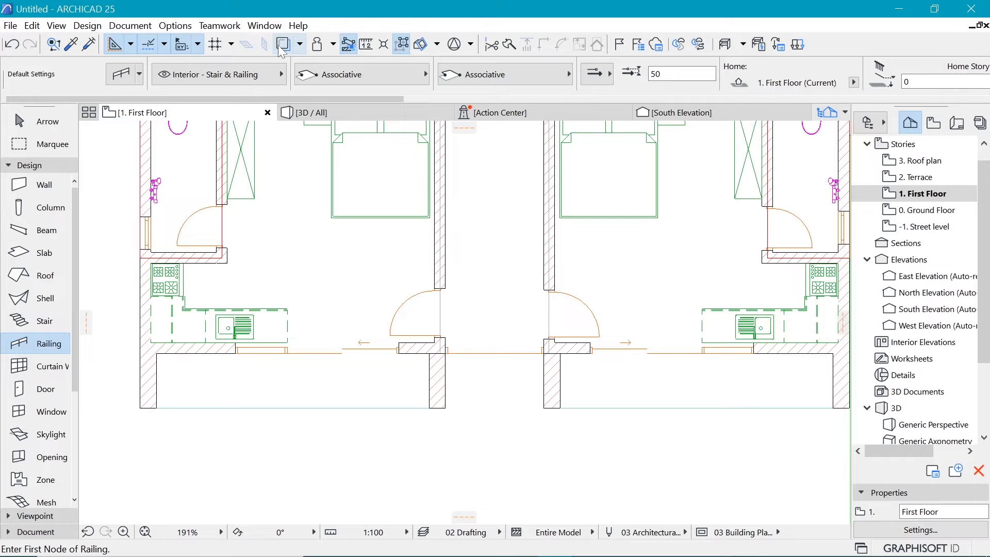
{"action": "left_click", "coordinate": [280, 47]}
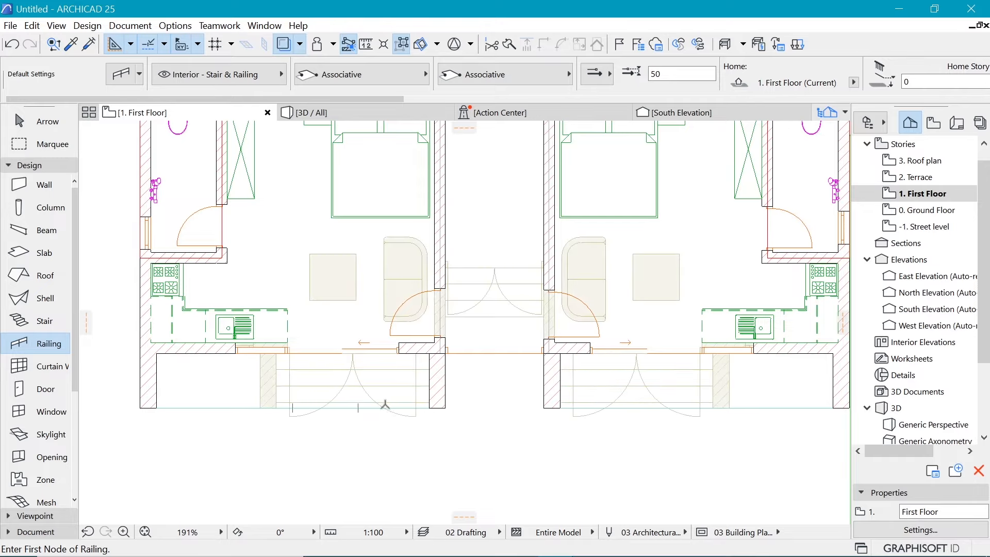
Select the First Floor slab and subtract a 3100 by 100 mm strip from the left balcony's front edge, starting at its inner corner
{"action": "left_click", "coordinate": [189, 413], "text": "shift"}
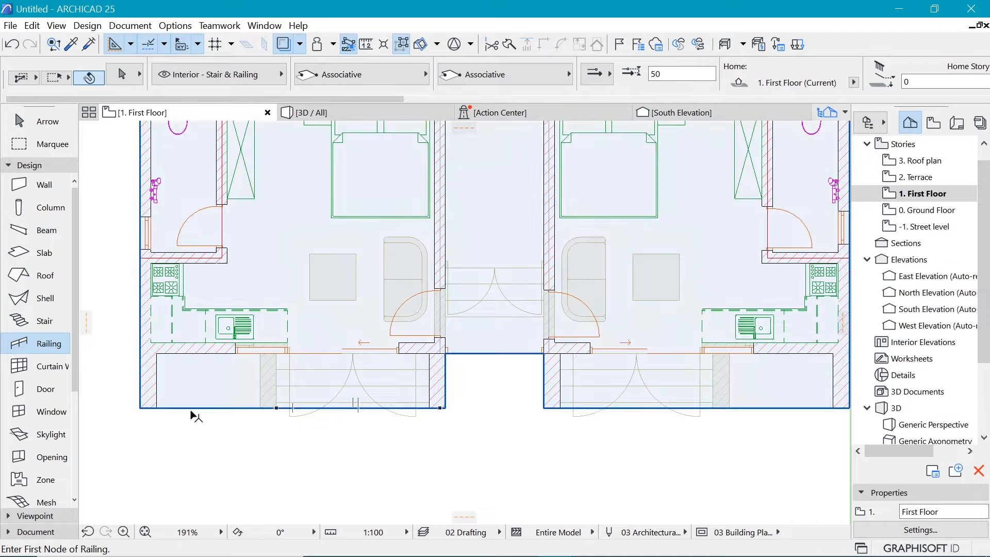
{"action": "left_click", "coordinate": [333, 406], "text": "shift"}
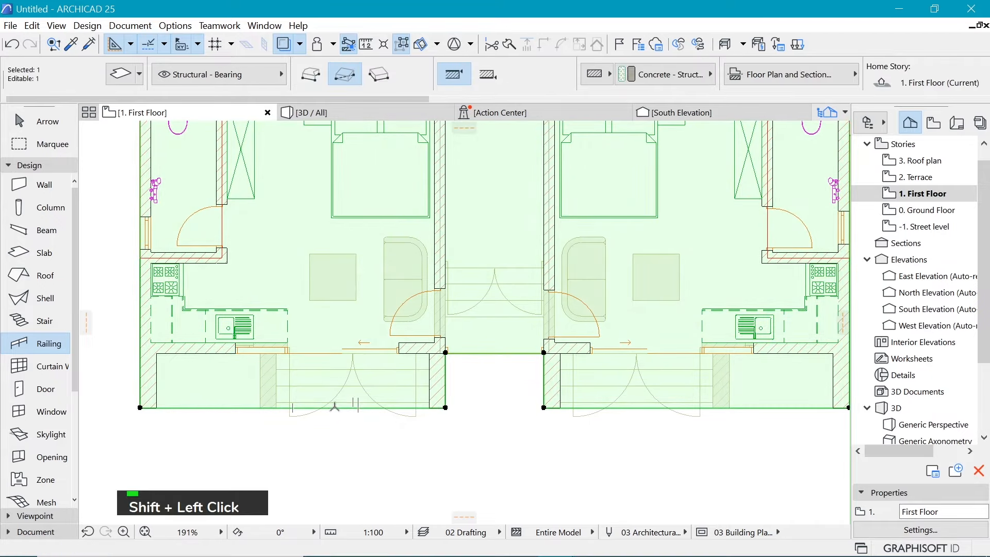
{"action": "left_click", "coordinate": [335, 407]}
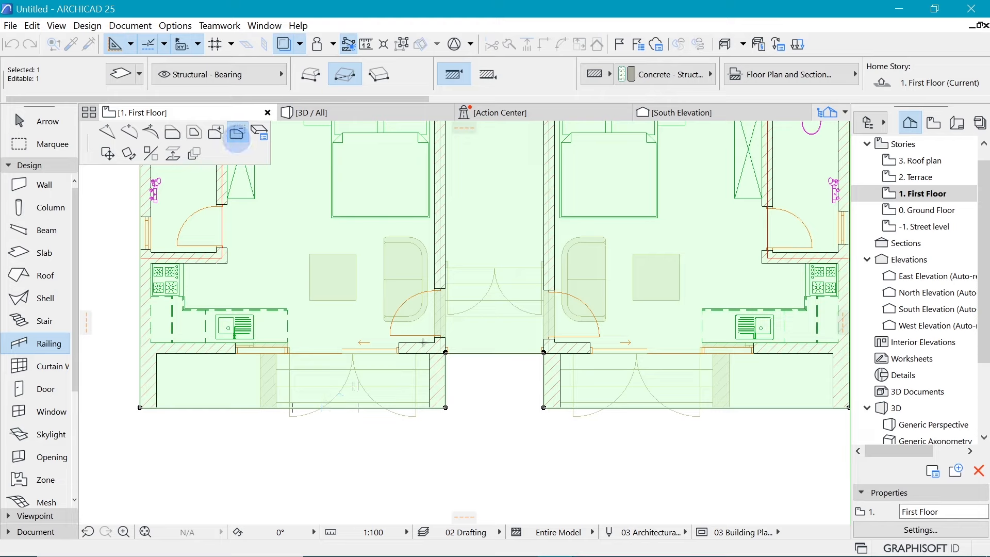
{"action": "left_click", "coordinate": [445, 406]}
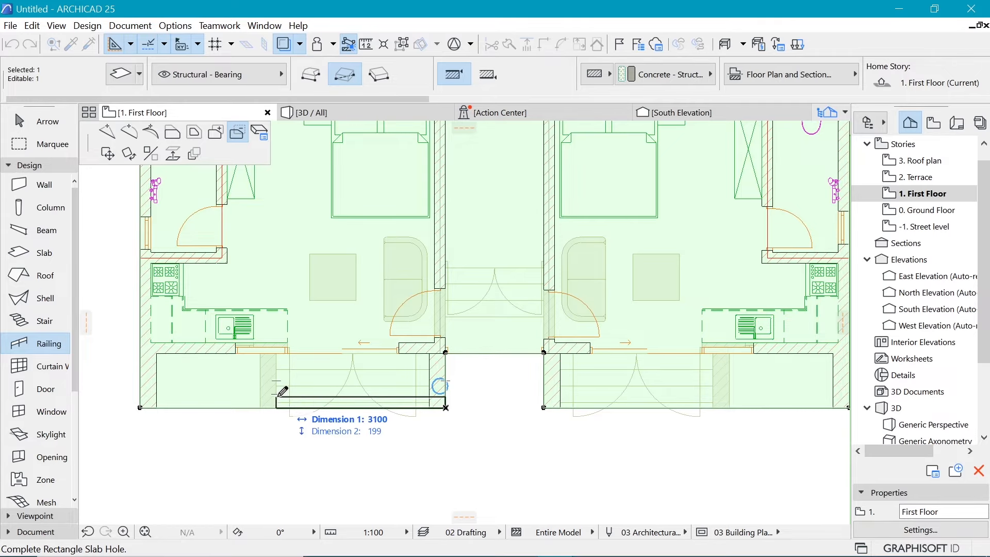
{"action": "key", "text": "Tab"}
{"action": "key", "text": "Tab"}
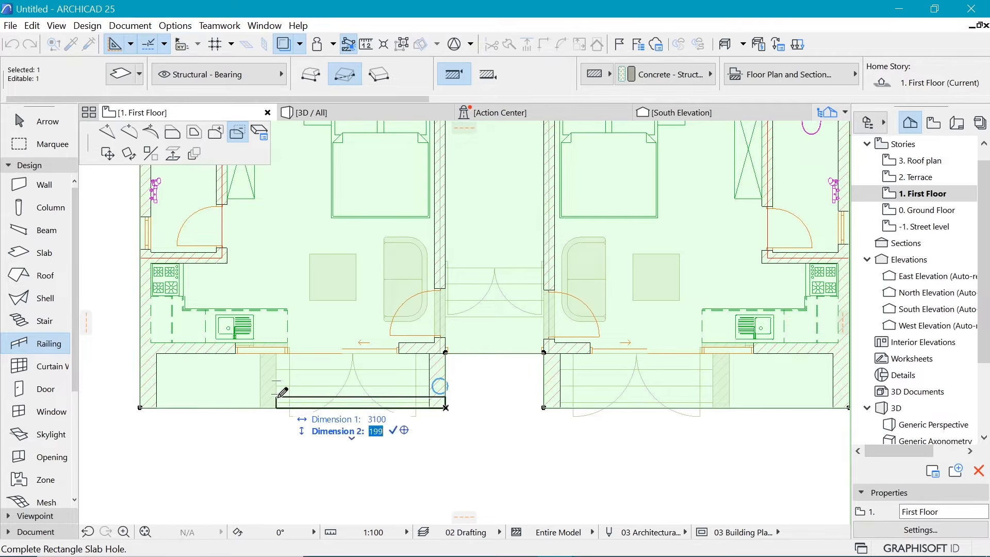
{"action": "type", "text": "100"}
{"action": "key", "text": "Return"}
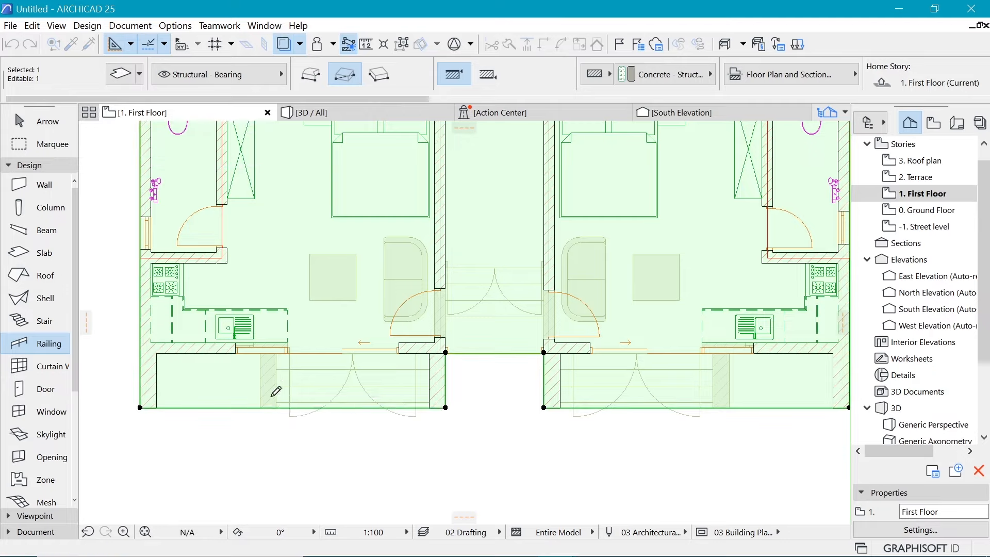
{"action": "scroll", "coordinate": [250, 397], "scroll_direction": "up", "scroll_amount": 5}
{"action": "scroll", "coordinate": [253, 410], "scroll_direction": "down", "scroll_amount": 5}
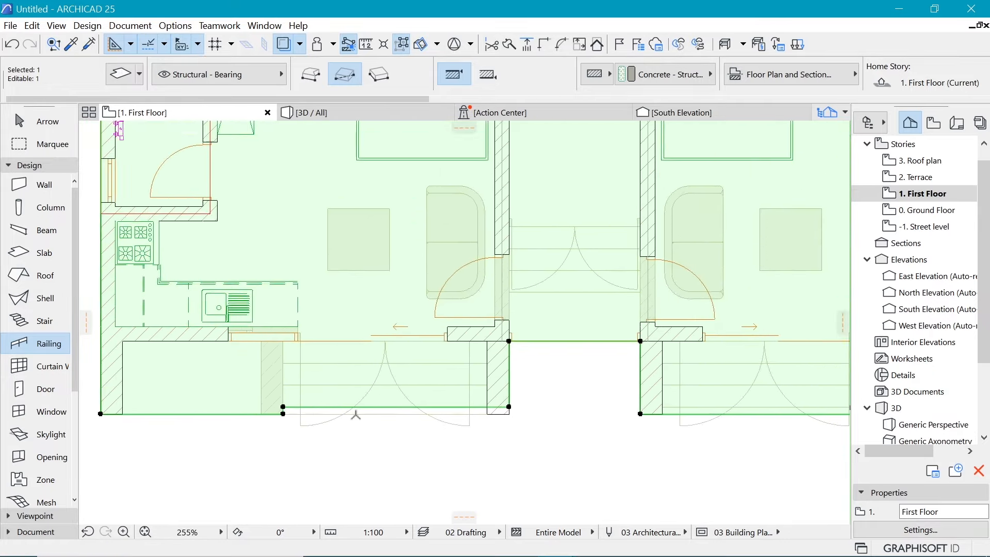
Subtract a matching 3100 by 100 mm strip from the right balcony's front slab edge, starting at its inner corner
{"action": "scroll", "coordinate": [612, 401], "scroll_direction": "down", "scroll_amount": 2}
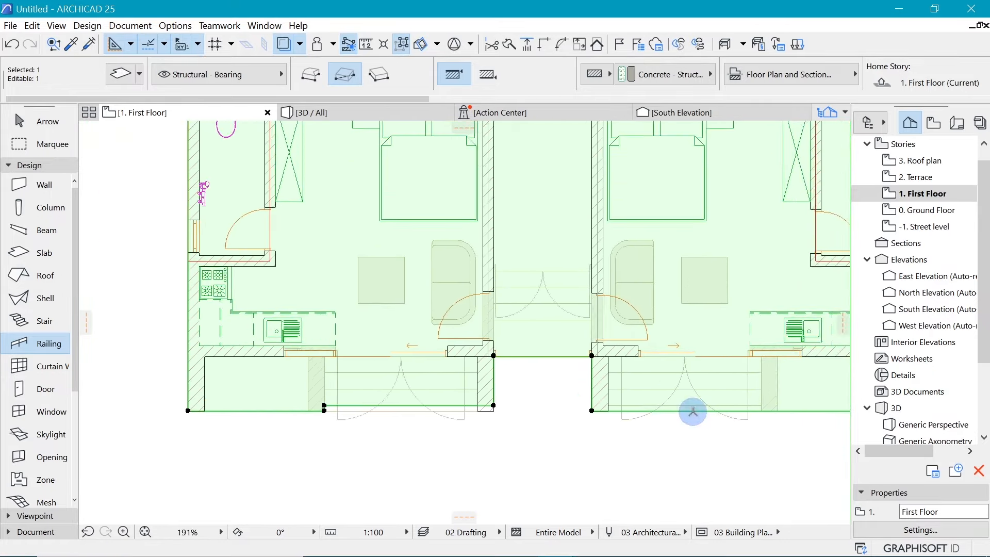
{"action": "left_click", "coordinate": [592, 410]}
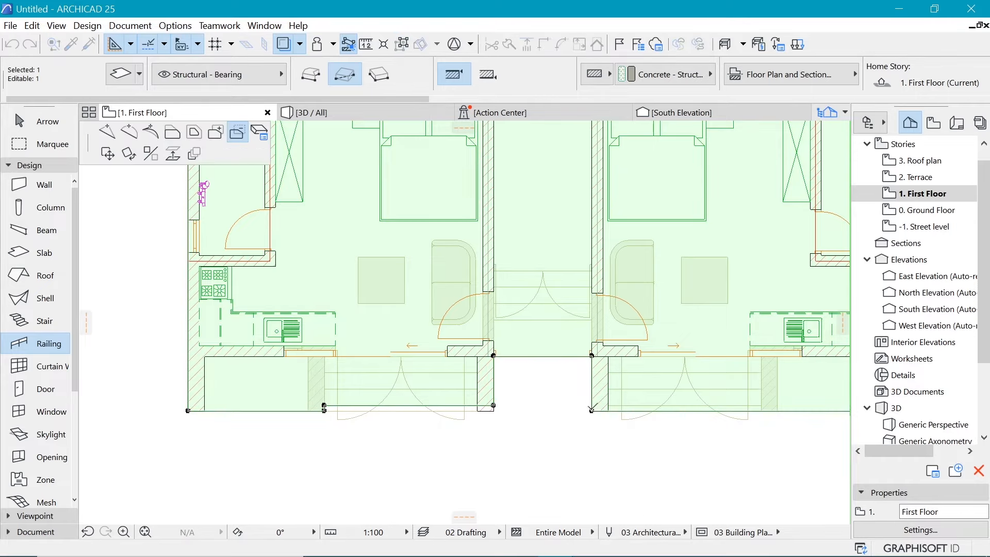
{"action": "left_click", "coordinate": [592, 411]}
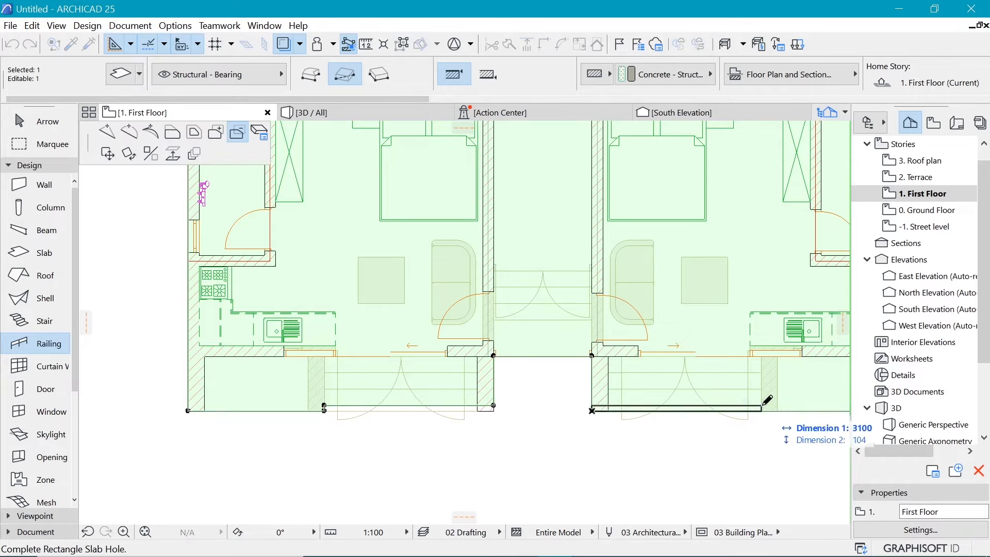
{"action": "key", "text": "Tab"}
{"action": "key", "text": "Tab"}
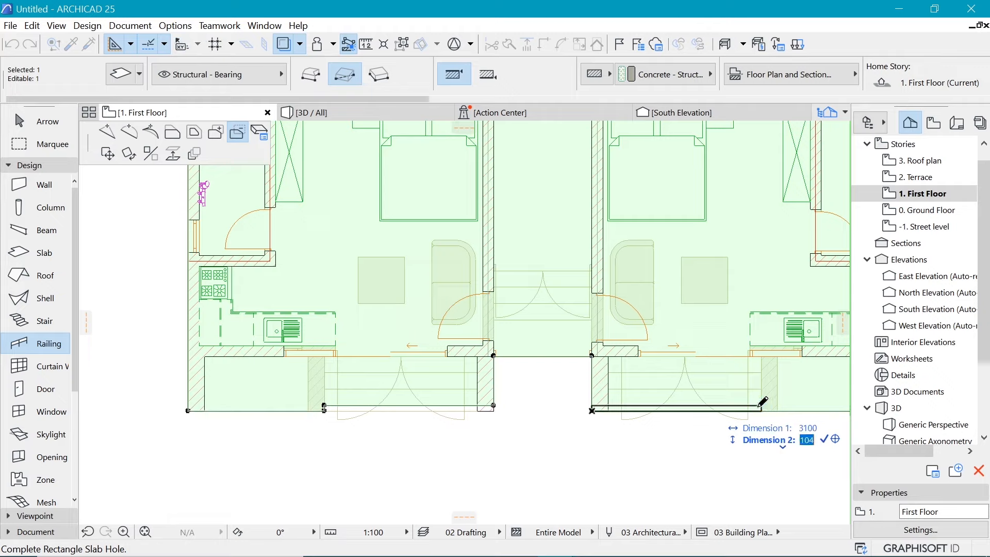
{"action": "type", "text": "100"}
{"action": "key", "text": "Return"}
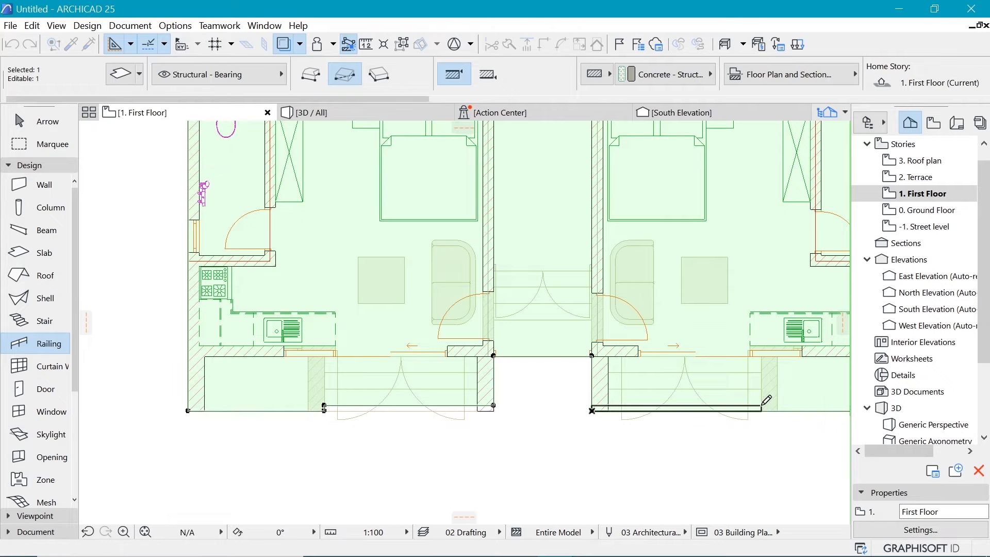
{"action": "scroll", "coordinate": [479, 375], "scroll_direction": "down", "scroll_amount": 3}
{"action": "scroll", "coordinate": [544, 342], "scroll_direction": "up", "scroll_amount": 2}
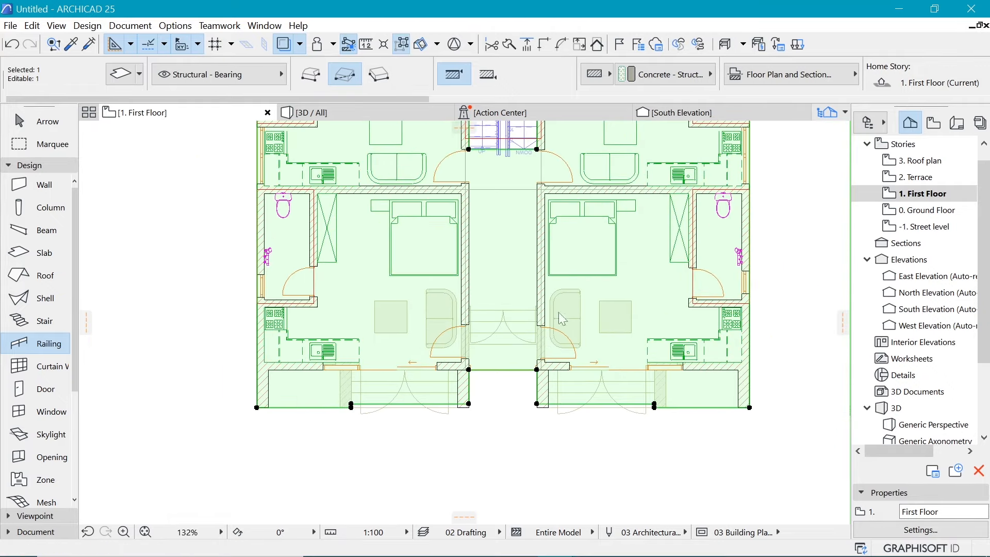
Examine the trimmed balcony slab edges and the stair railing in the 3D view, from the front, above and close up
{"action": "left_click", "coordinate": [378, 111]}
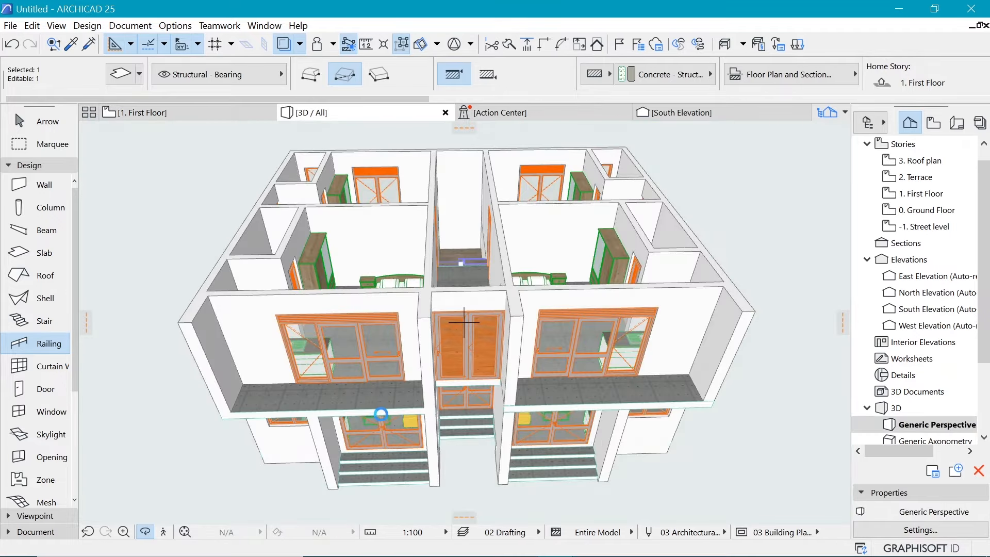
{"action": "left_click", "coordinate": [383, 413]}
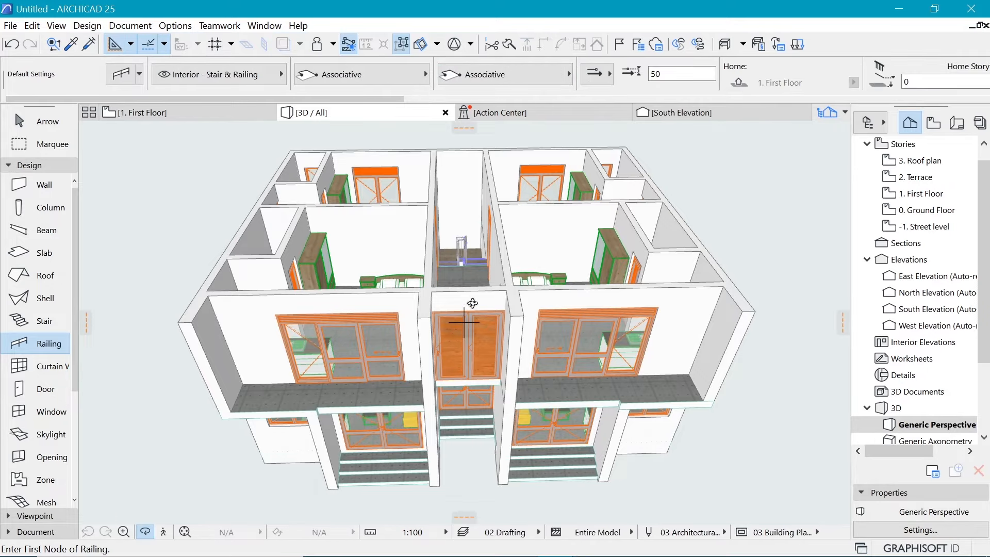
{"action": "left_click", "coordinate": [500, 246]}
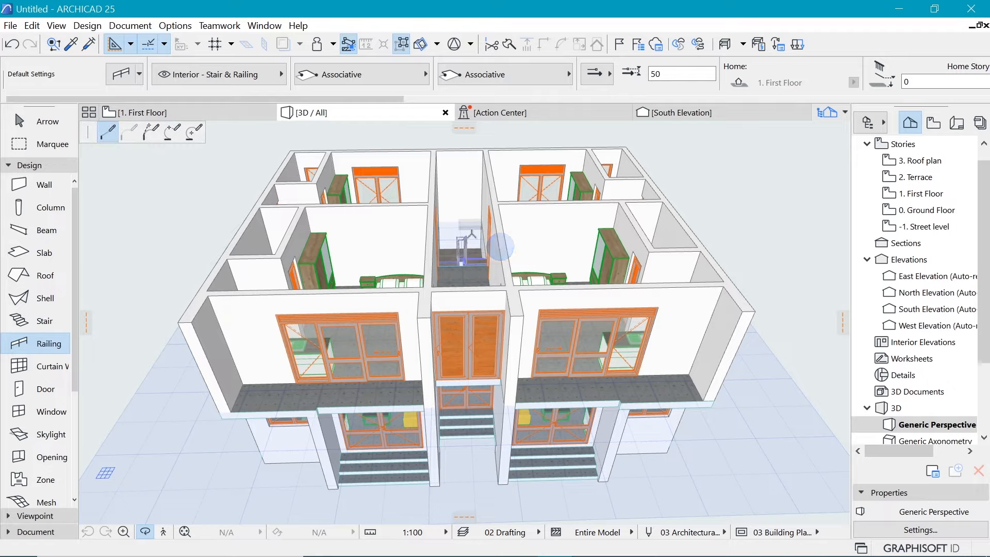
{"action": "key", "text": "Escape"}
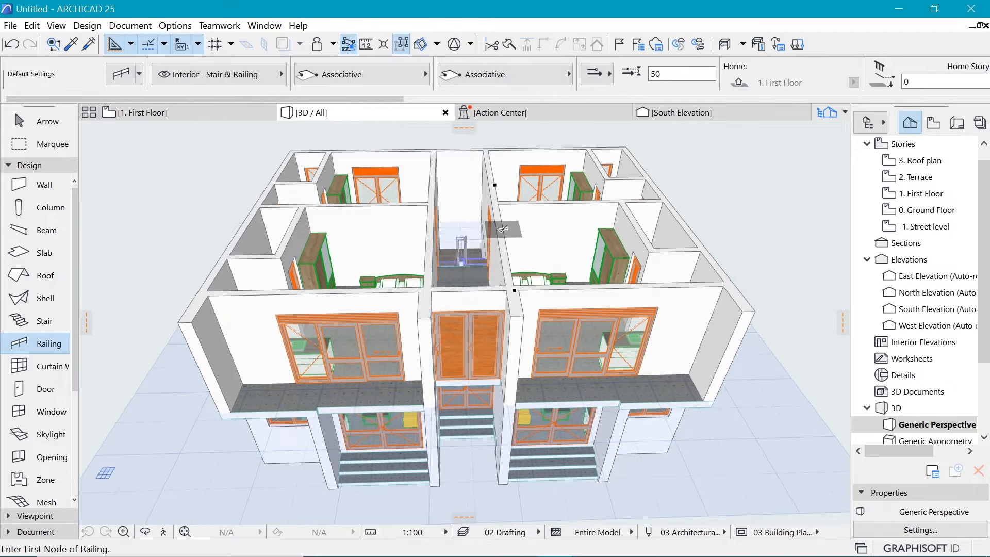
{"action": "middle_click_drag", "start_coordinate": [346, 435], "coordinate": [442, 473], "text": "shift"}
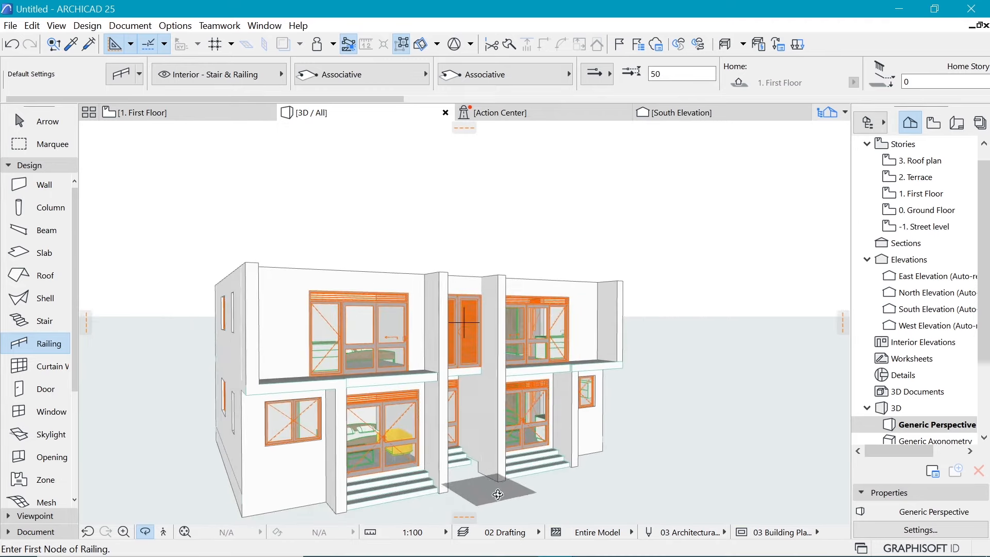
{"action": "left_click_drag", "start_coordinate": [499, 327], "coordinate": [516, 428]}
{"action": "left_click_drag", "start_coordinate": [552, 373], "coordinate": [507, 206]}
{"action": "scroll", "coordinate": [508, 207], "scroll_direction": "up", "scroll_amount": 8}
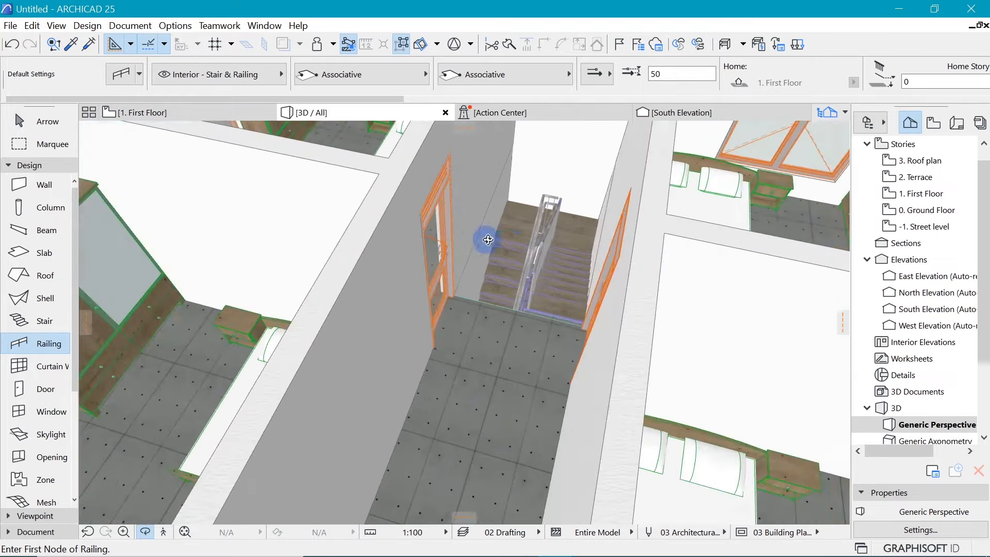
{"action": "left_click_drag", "start_coordinate": [486, 239], "coordinate": [575, 254]}
{"action": "scroll", "coordinate": [451, 226], "scroll_direction": "down", "scroll_amount": 10}
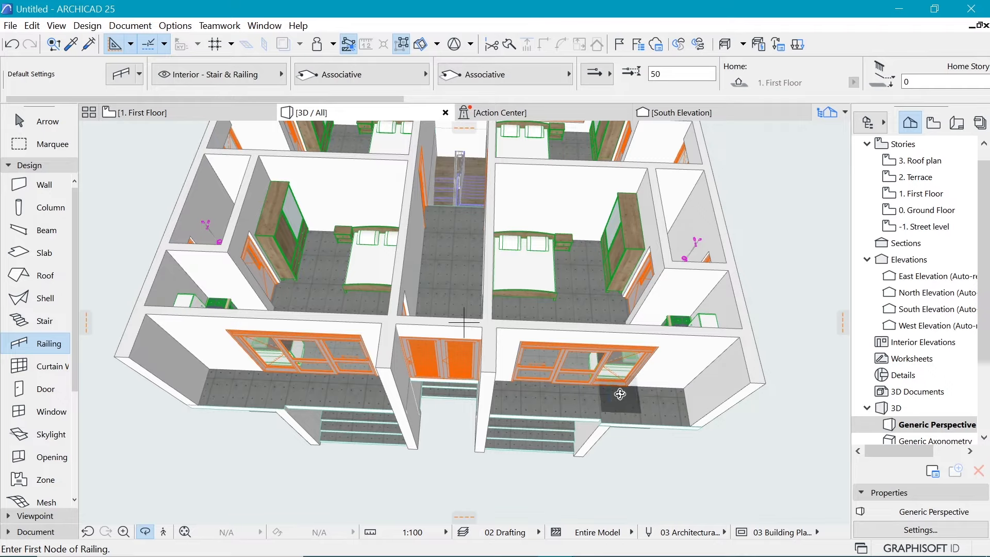
{"action": "left_click_drag", "start_coordinate": [627, 304], "coordinate": [669, 359]}
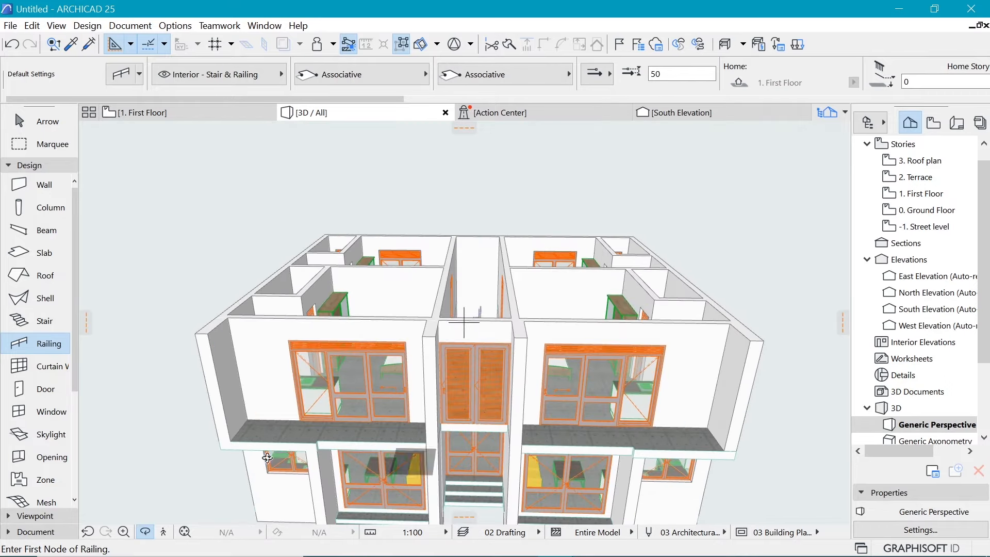
{"action": "key", "text": "Escape"}
Collapse the Design tool group
{"action": "left_click", "coordinate": [30, 165]}
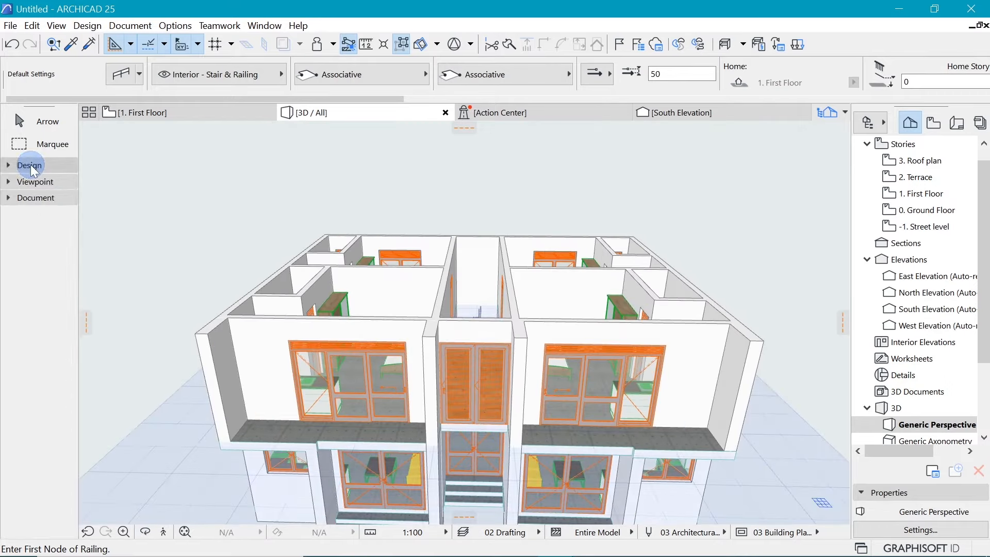
Open the railing default settings and apply the Glass Paneled Railing favorite
{"action": "left_click", "coordinate": [33, 166]}
{"action": "scroll", "coordinate": [8, 487], "scroll_direction": "down", "scroll_amount": 3}
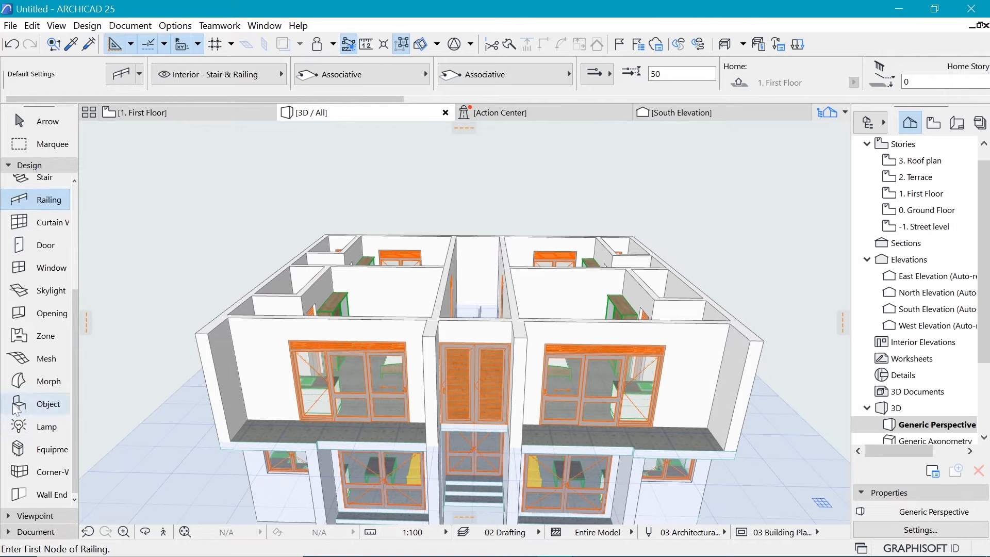
{"action": "scroll", "coordinate": [22, 428], "scroll_direction": "up", "scroll_amount": 3}
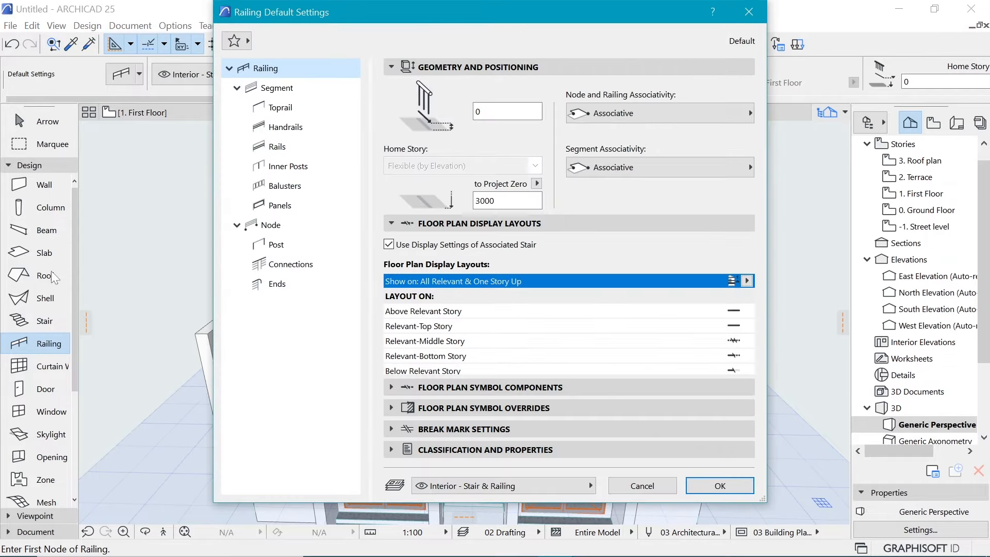
{"action": "left_click", "coordinate": [286, 71]}
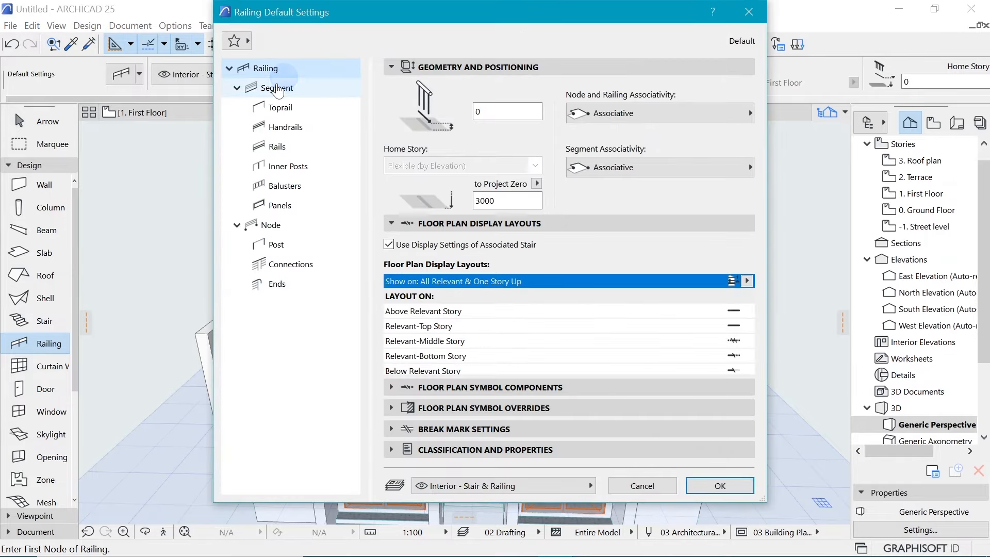
{"action": "left_click", "coordinate": [236, 41]}
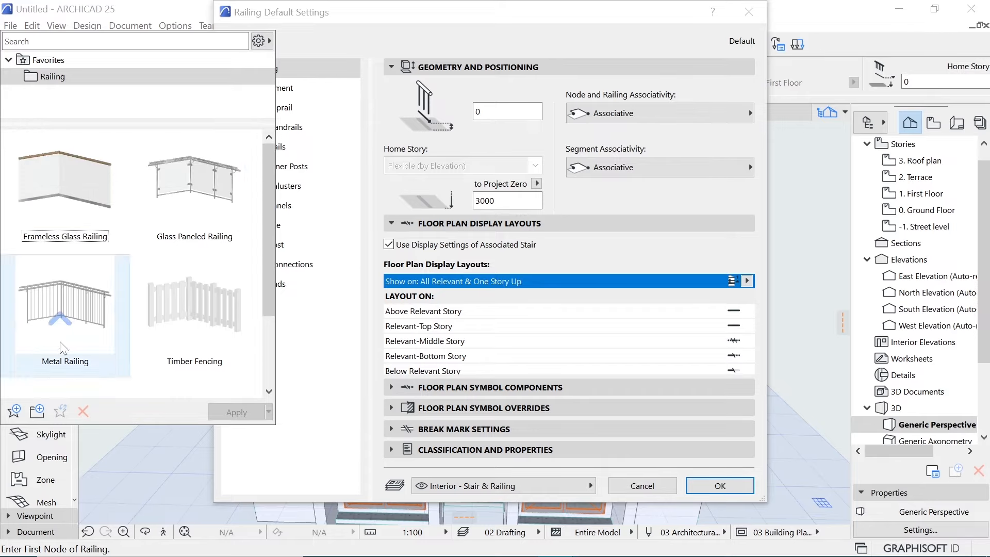
{"action": "left_click", "coordinate": [187, 214]}
{"action": "double_click", "coordinate": [187, 214]}
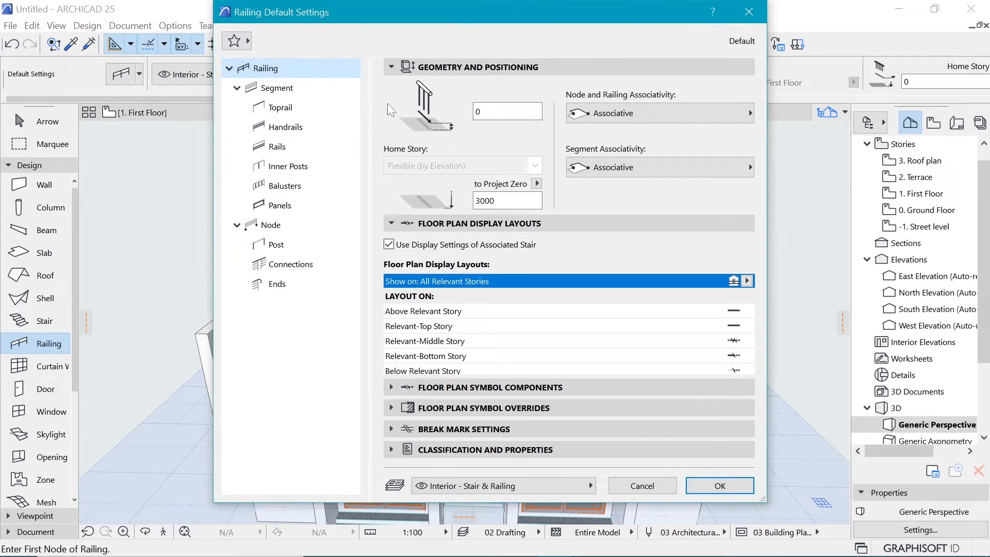
Remove the handrail below the toprail from the railing's segment pattern
{"action": "left_click", "coordinate": [301, 87]}
{"action": "left_click", "coordinate": [426, 89]}
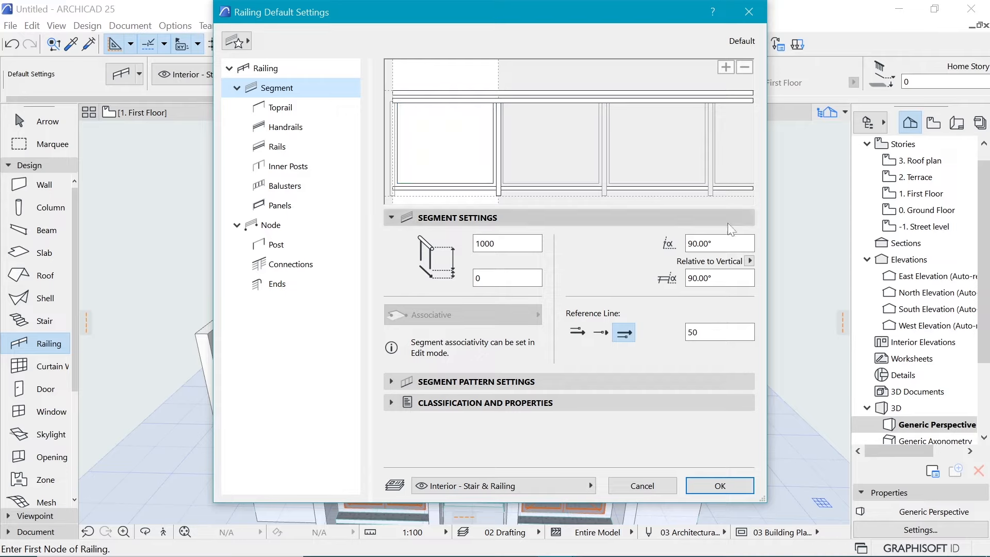
{"action": "left_click", "coordinate": [525, 99]}
{"action": "left_click", "coordinate": [687, 95]}
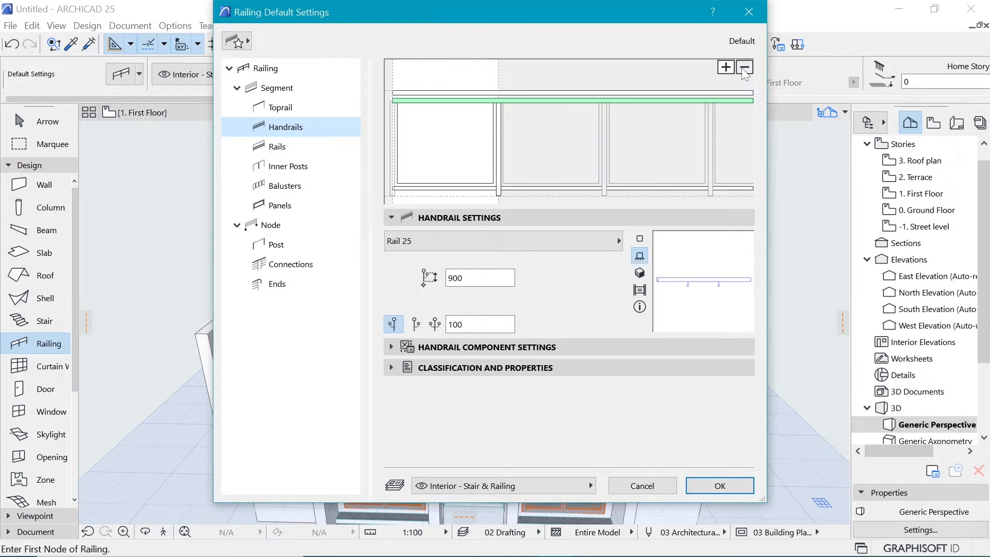
{"action": "left_click", "coordinate": [744, 66]}
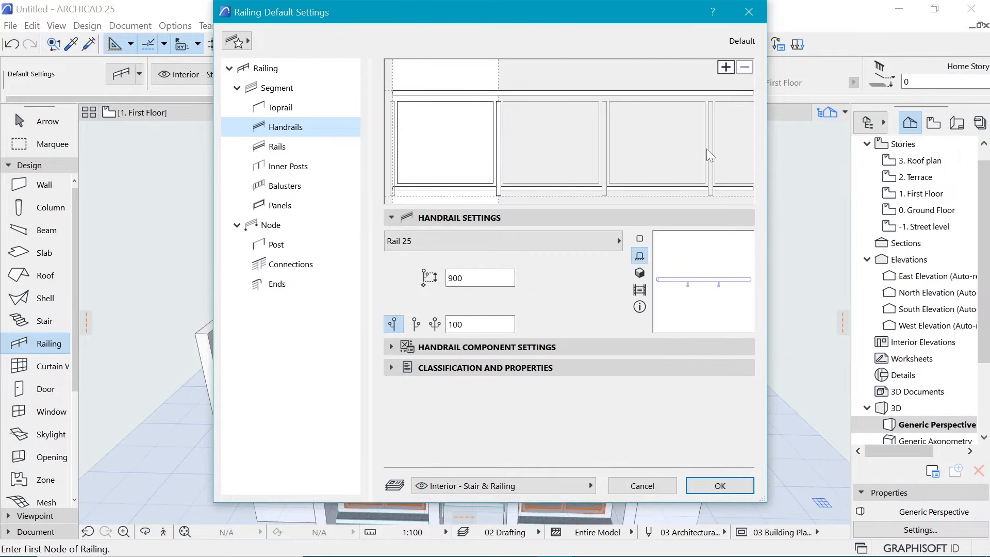
Set the inner post's offset from the segment top to 50
{"action": "left_click", "coordinate": [502, 141]}
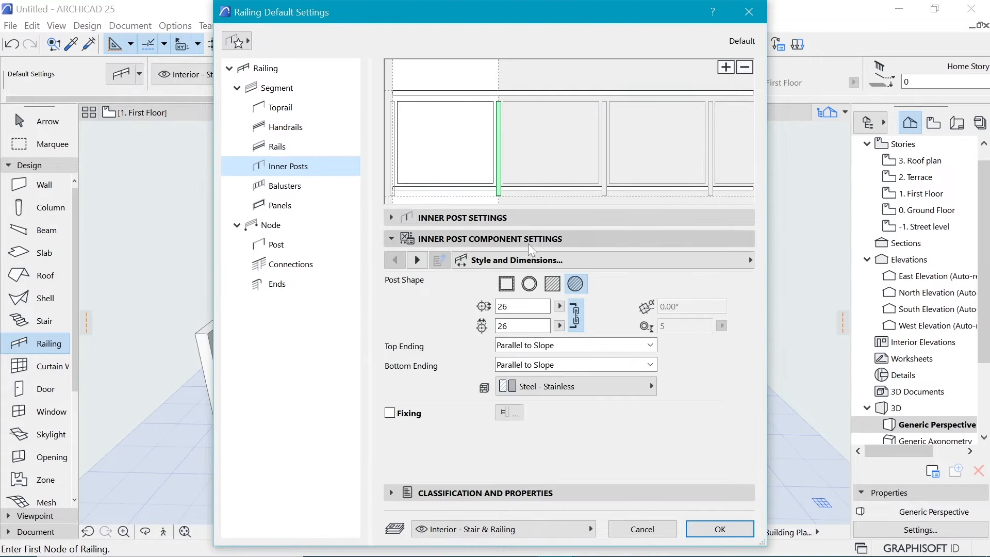
{"action": "left_click", "coordinate": [507, 221]}
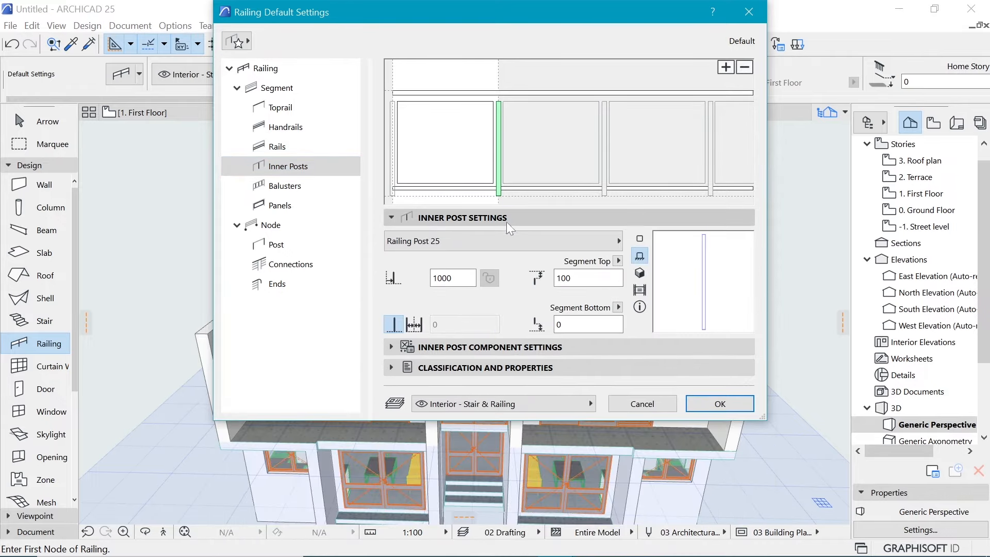
{"action": "left_click", "coordinate": [539, 280]}
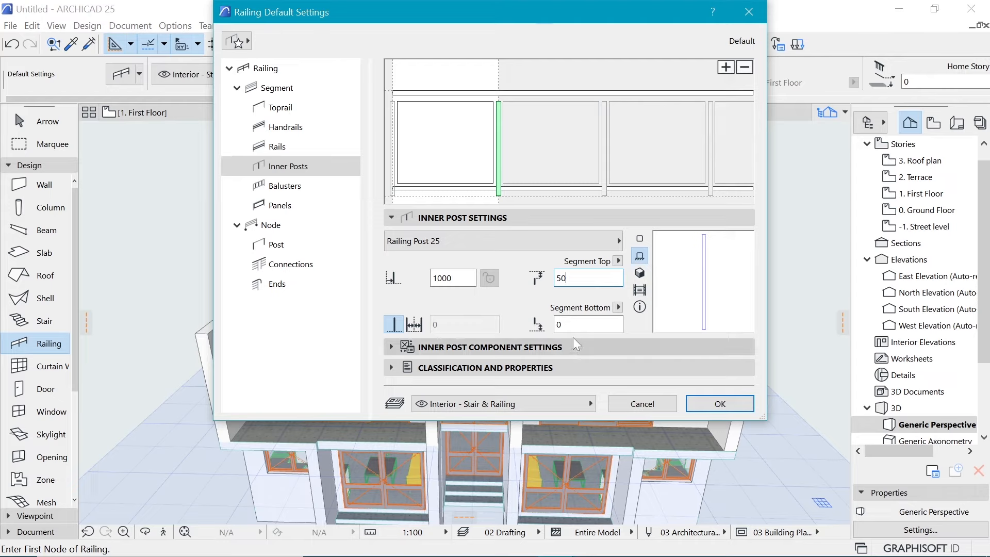
{"action": "left_click", "coordinate": [569, 324]}
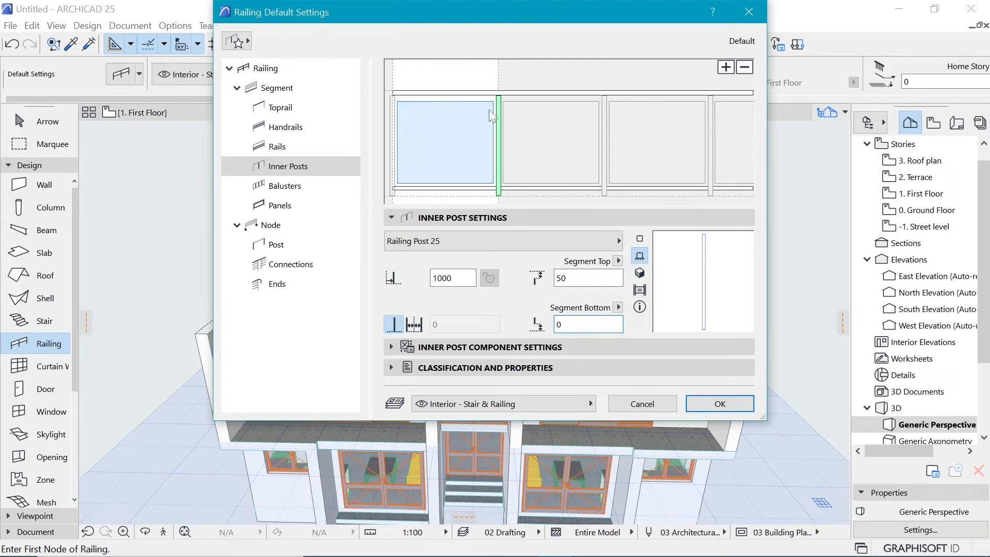
Link the toprail's two profile dimensions and set them to 75
{"action": "left_click", "coordinate": [480, 94]}
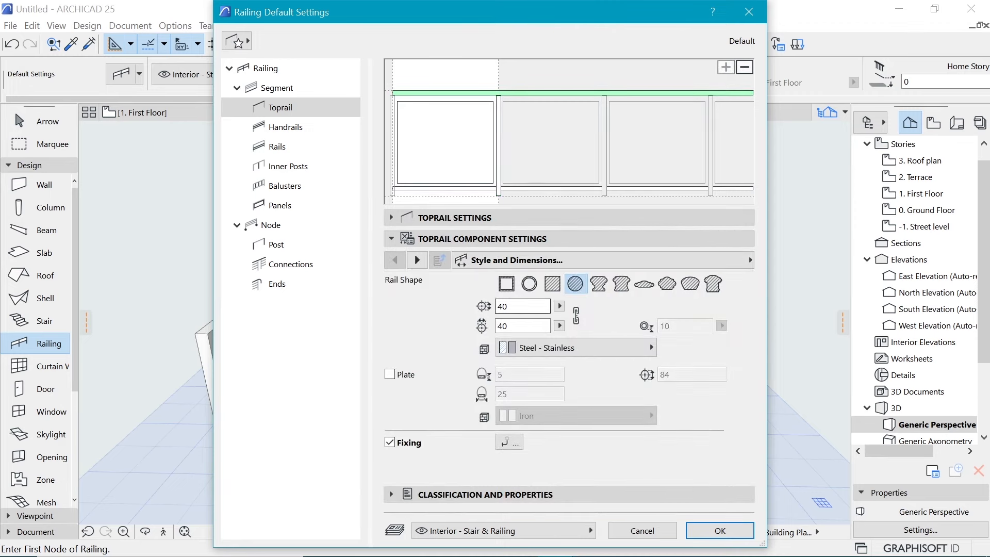
{"action": "left_click", "coordinate": [575, 312]}
{"action": "left_click", "coordinate": [497, 307]}
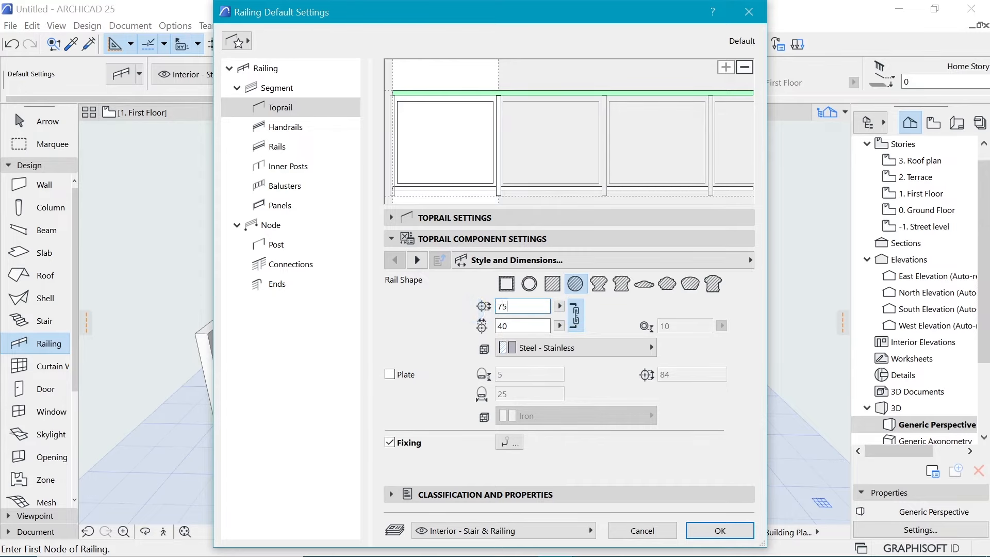
{"action": "type", "text": "75"}
{"action": "key", "text": "Tab"}
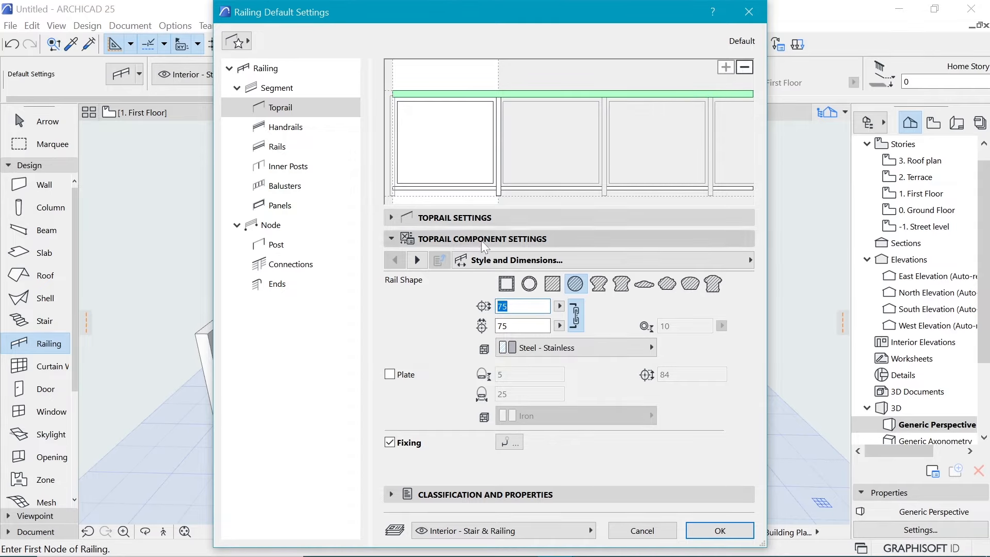
Set the lower rail's linked profile dimensions to 35
{"action": "left_click", "coordinate": [451, 188]}
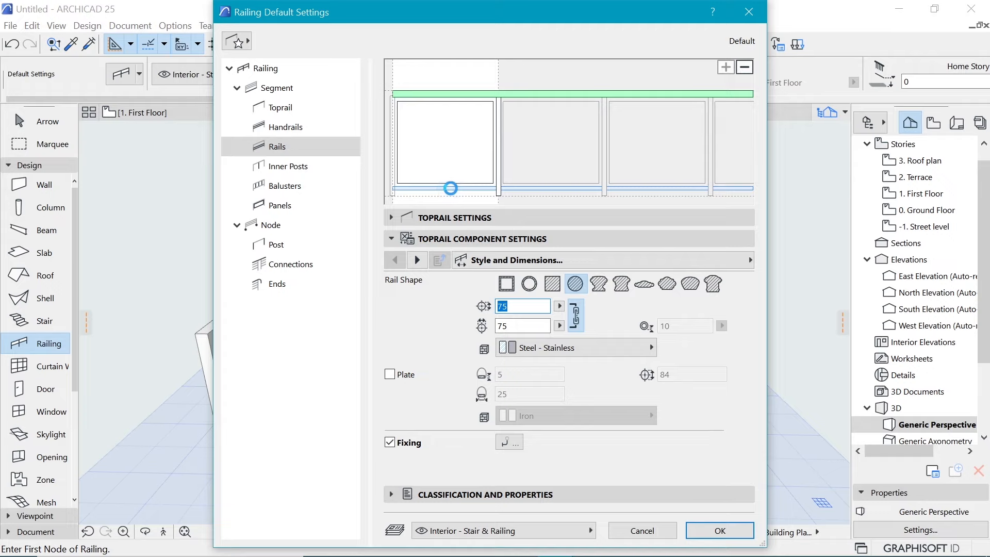
{"action": "left_click", "coordinate": [467, 348]}
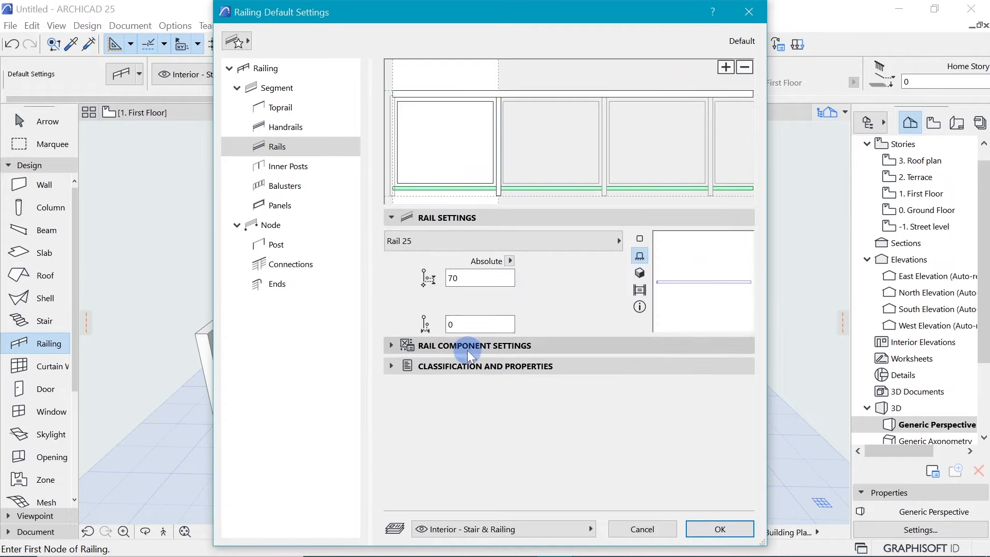
{"action": "left_click_drag", "start_coordinate": [516, 307], "coordinate": [464, 310]}
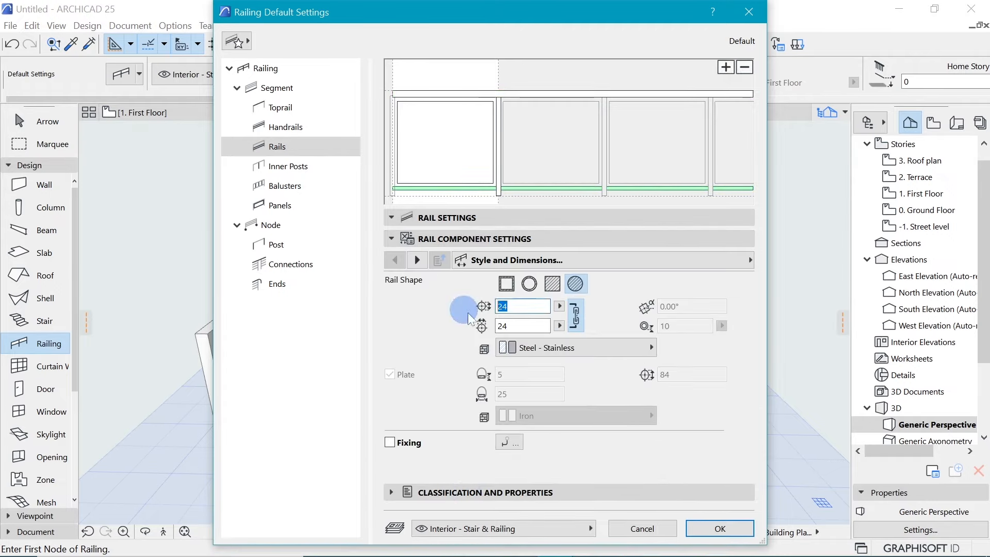
{"action": "type", "text": "35"}
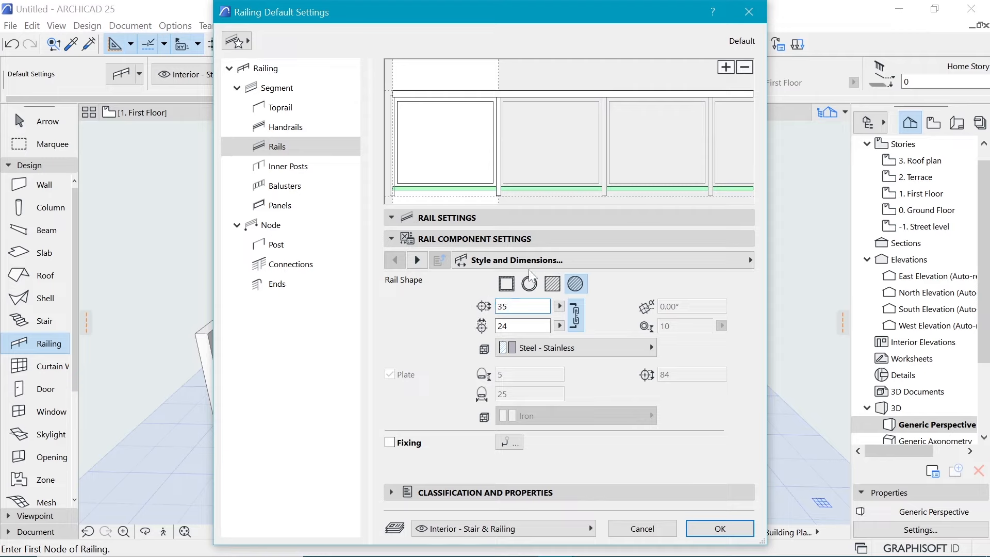
Set the inner post's linked profile dimensions to 40
{"action": "left_click", "coordinate": [499, 135]}
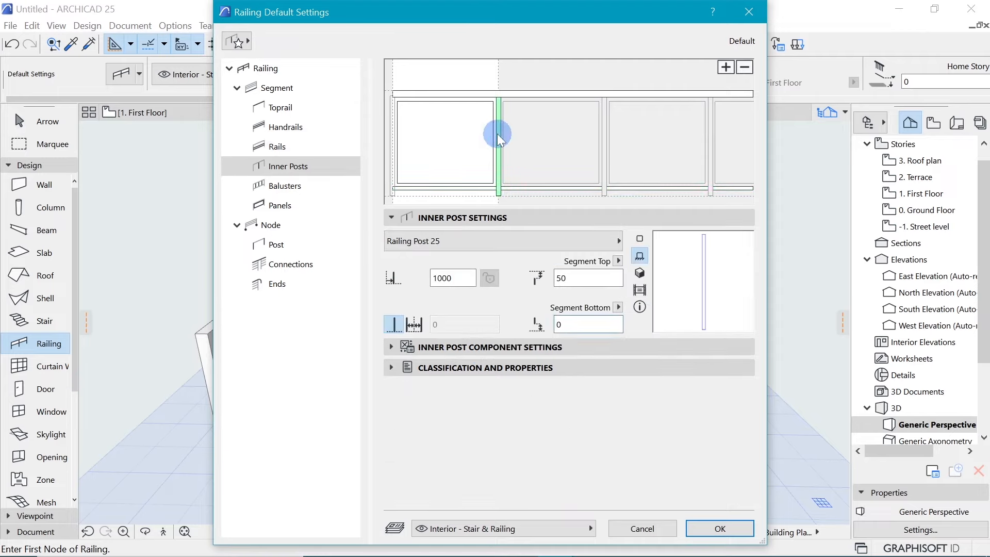
{"action": "left_click", "coordinate": [503, 348]}
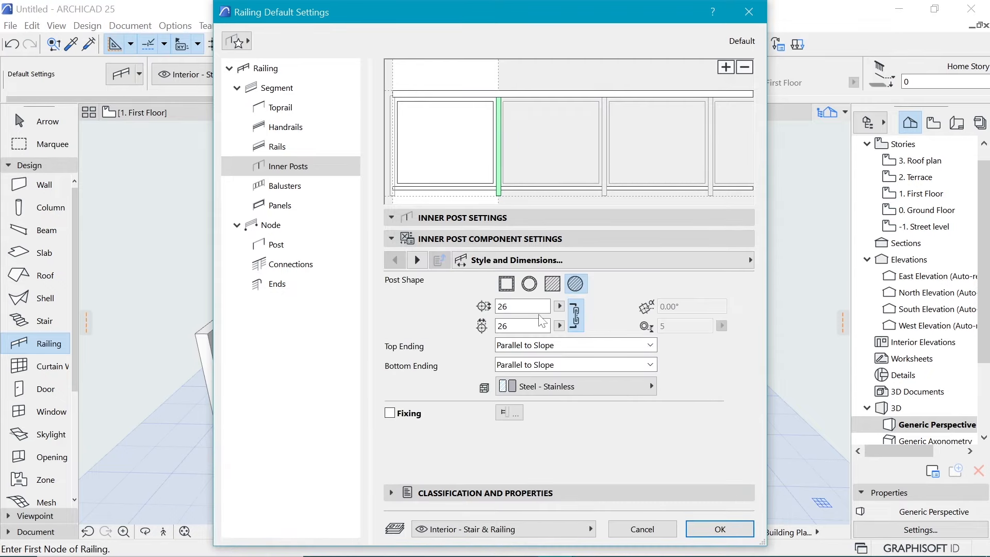
{"action": "double_click", "coordinate": [530, 307]}
{"action": "type", "text": "40"}
{"action": "key", "text": "Return"}
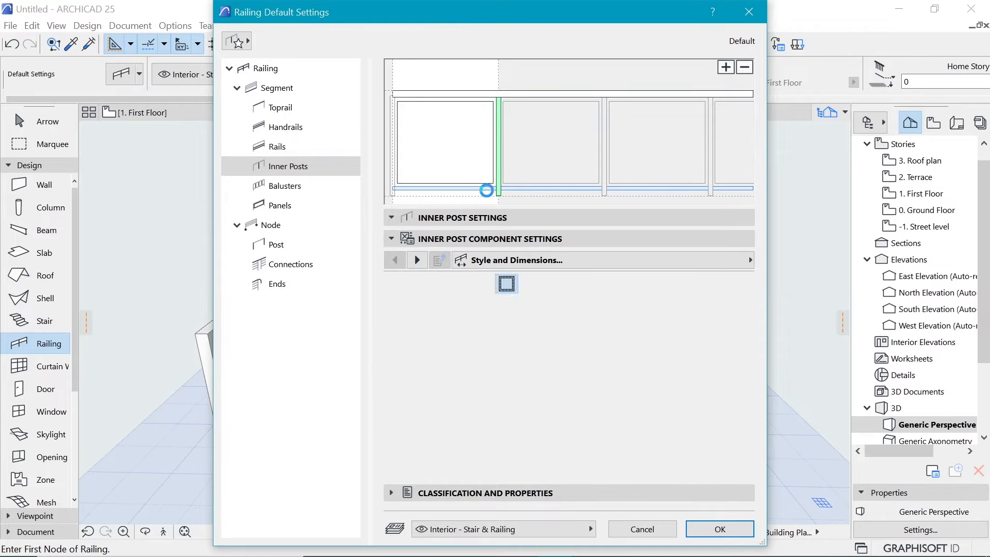
Set the glass panel's left, right and bottom offsets to 15 and accept the railing settings
{"action": "left_click", "coordinate": [471, 153]}
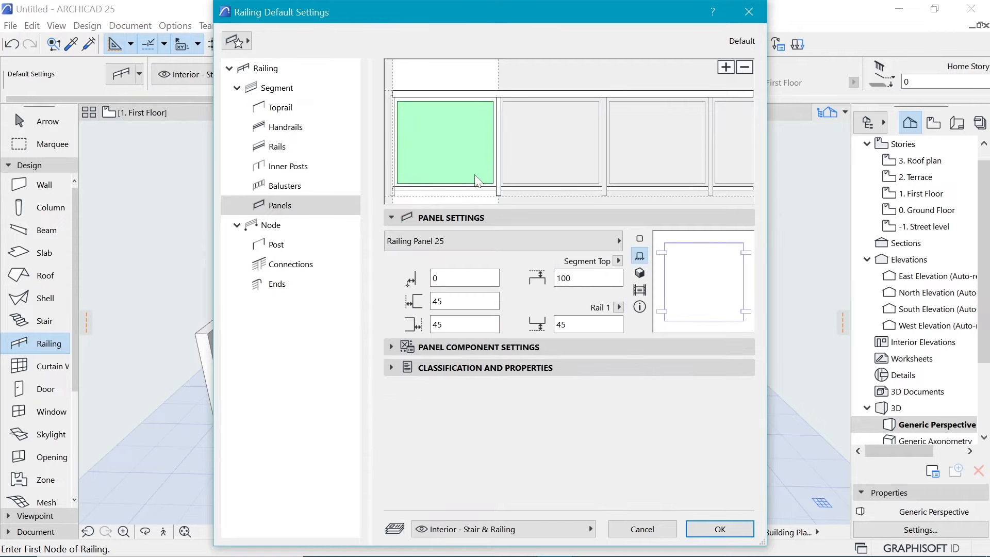
{"action": "double_click", "coordinate": [436, 303]}
{"action": "key", "text": "Tab"}
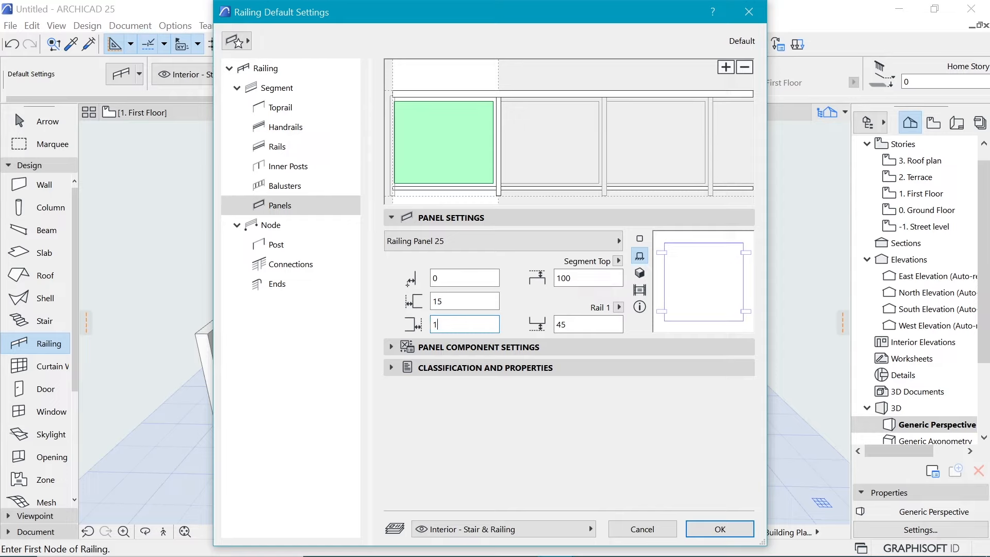
{"action": "type", "text": "15"}
{"action": "double_click", "coordinate": [561, 325]}
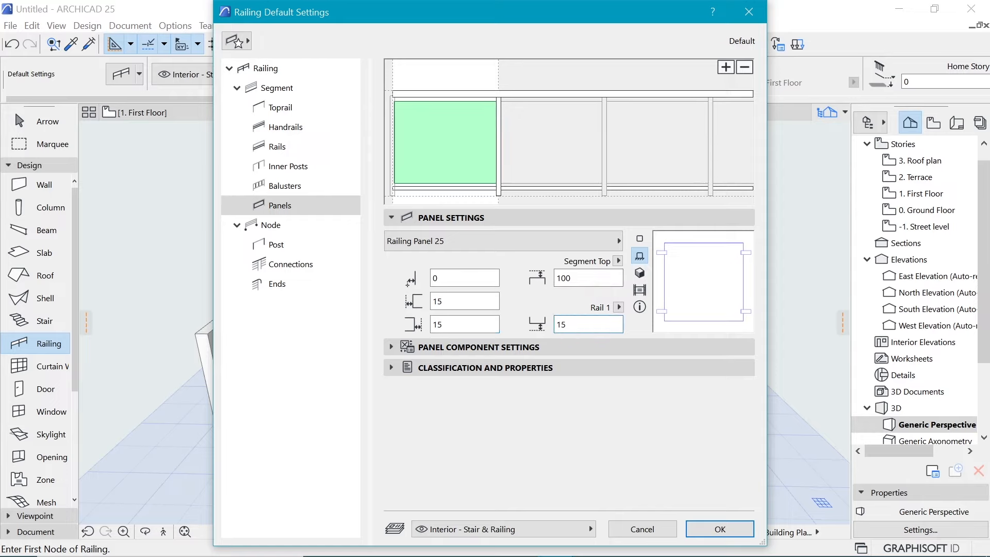
{"action": "double_click", "coordinate": [565, 278]}
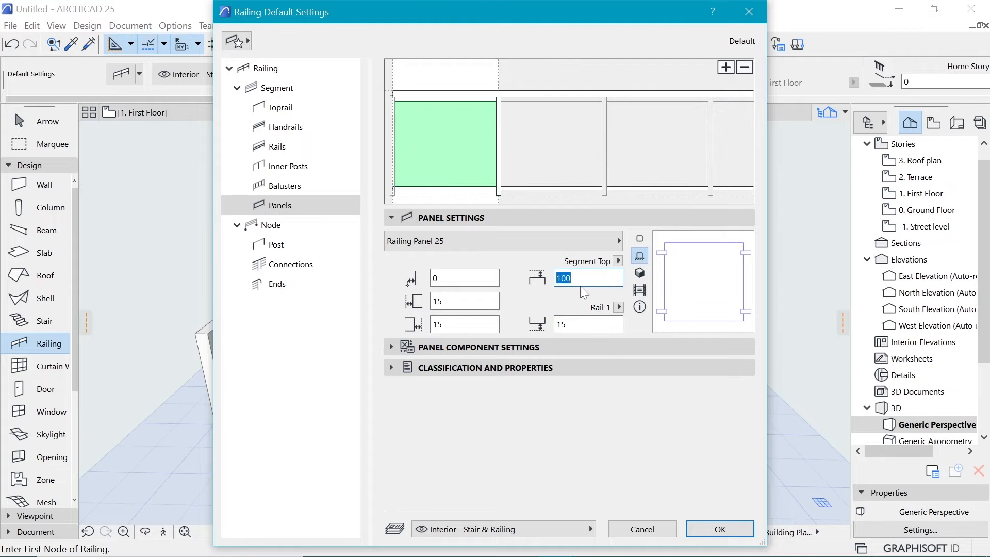
{"action": "left_click", "coordinate": [720, 529]}
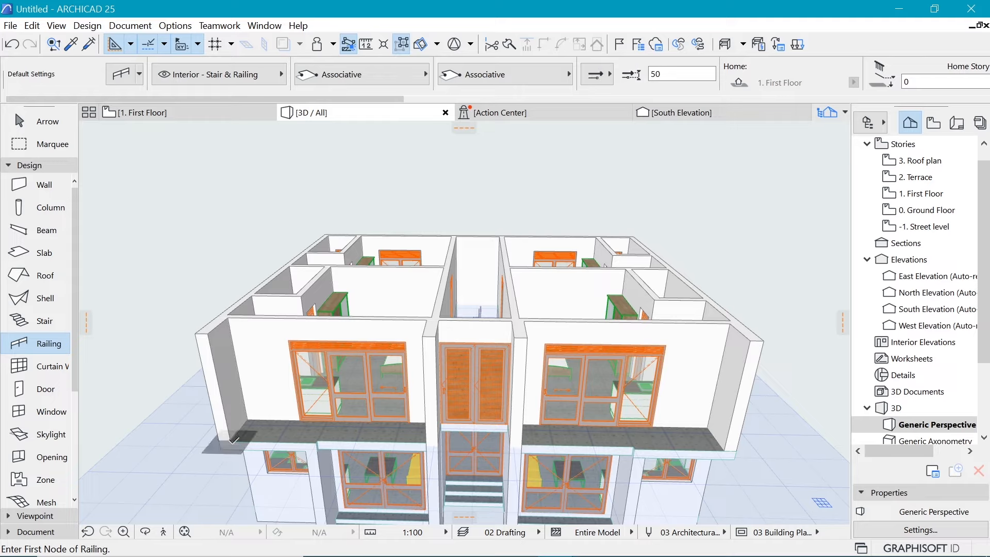
Draw a 5000 long railing along the front edge of the left first-floor balcony, between its side walls
{"action": "left_click", "coordinate": [231, 442]}
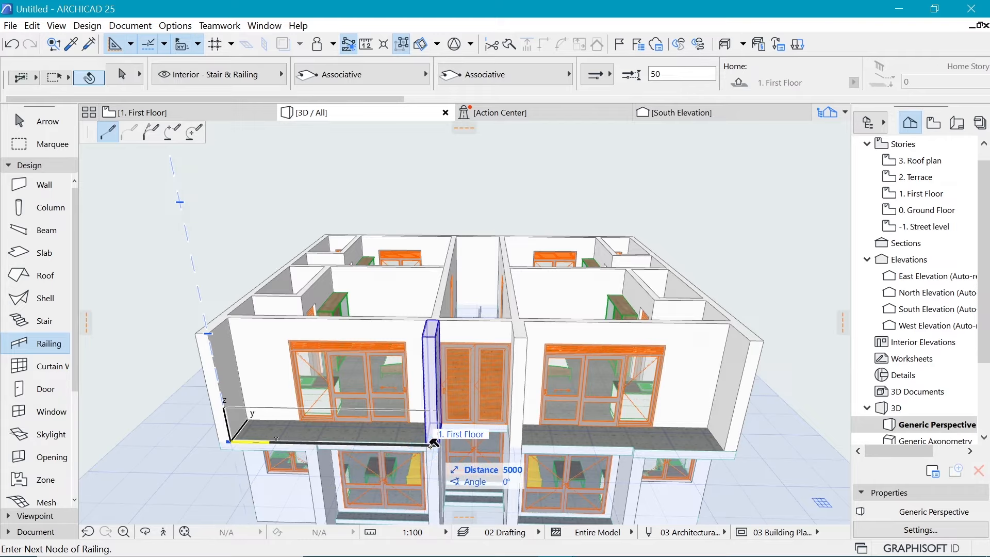
{"action": "left_click", "coordinate": [427, 330], "text": "shift"}
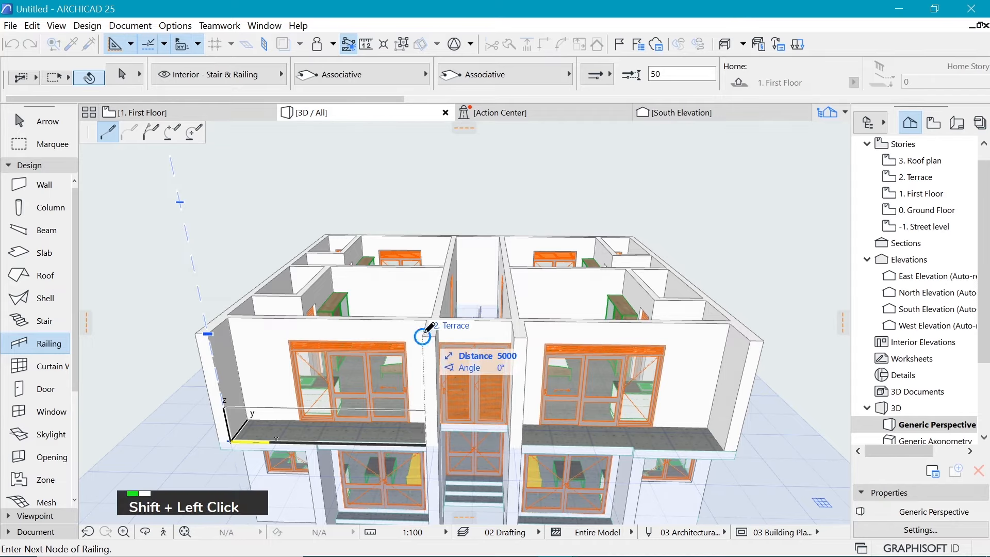
{"action": "left_click", "coordinate": [426, 444]}
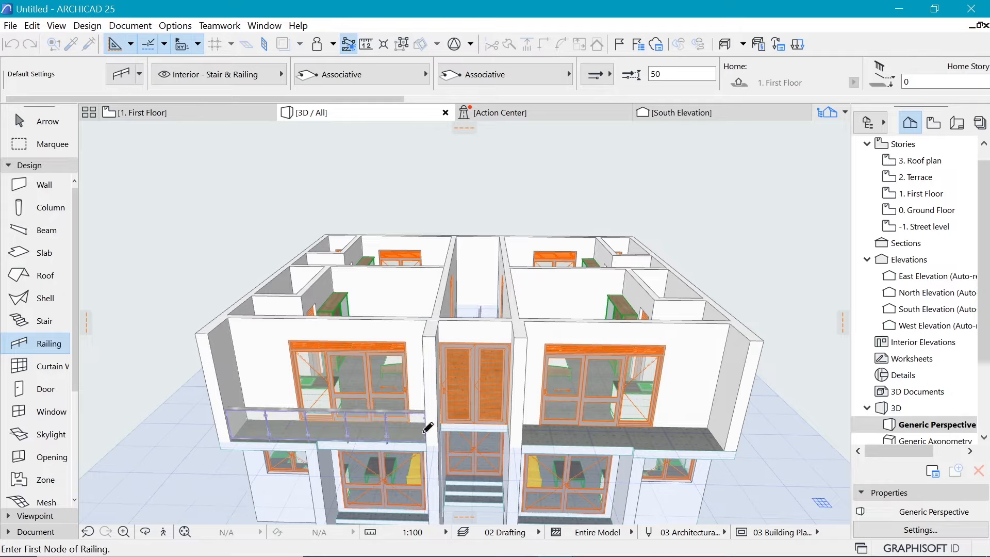
Move the left first-floor balcony railing 100 inward from the slab's front edge
{"action": "scroll", "coordinate": [284, 455], "scroll_direction": "up", "scroll_amount": 3}
{"action": "scroll", "coordinate": [284, 456], "scroll_direction": "up", "scroll_amount": 3}
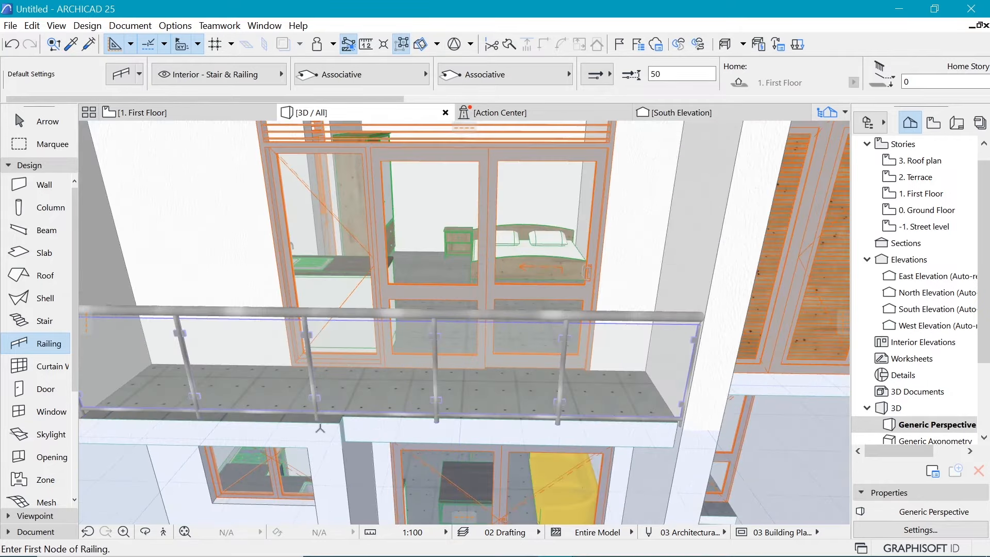
{"action": "left_click", "coordinate": [462, 388], "text": "shift"}
{"action": "left_click", "coordinate": [462, 387], "text": "shift"}
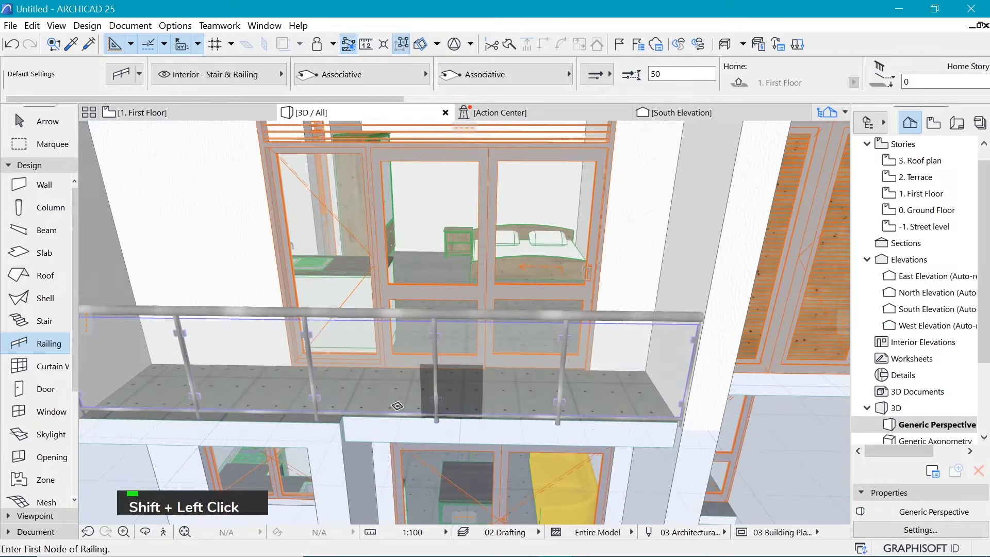
{"action": "scroll", "coordinate": [352, 421], "scroll_direction": "up", "scroll_amount": 5}
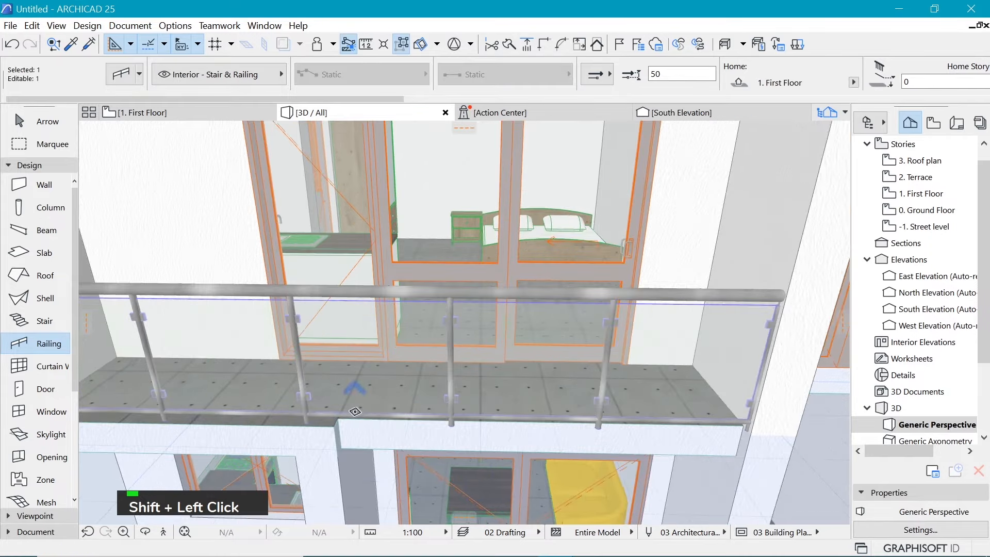
{"action": "key", "text": "ctrl+d"}
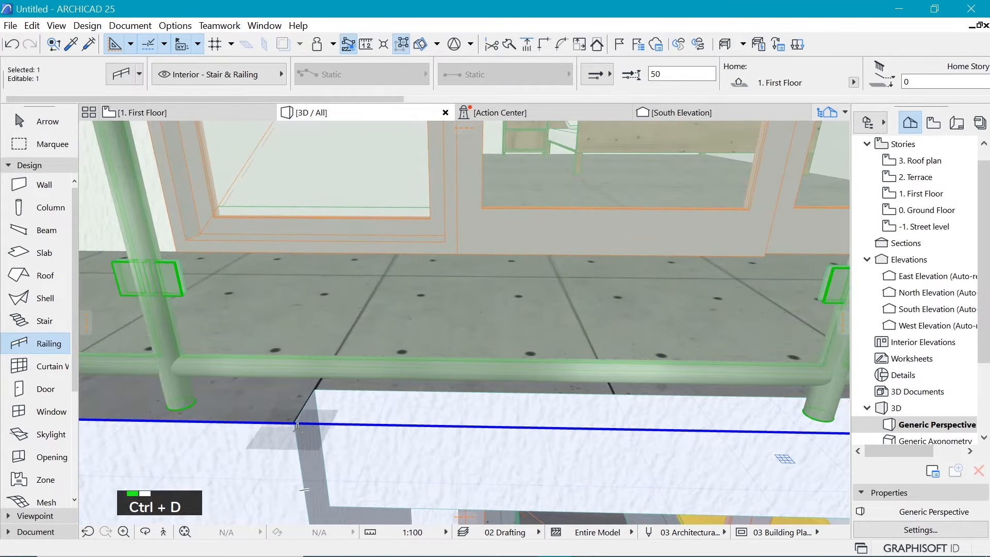
{"action": "left_click", "coordinate": [295, 425]}
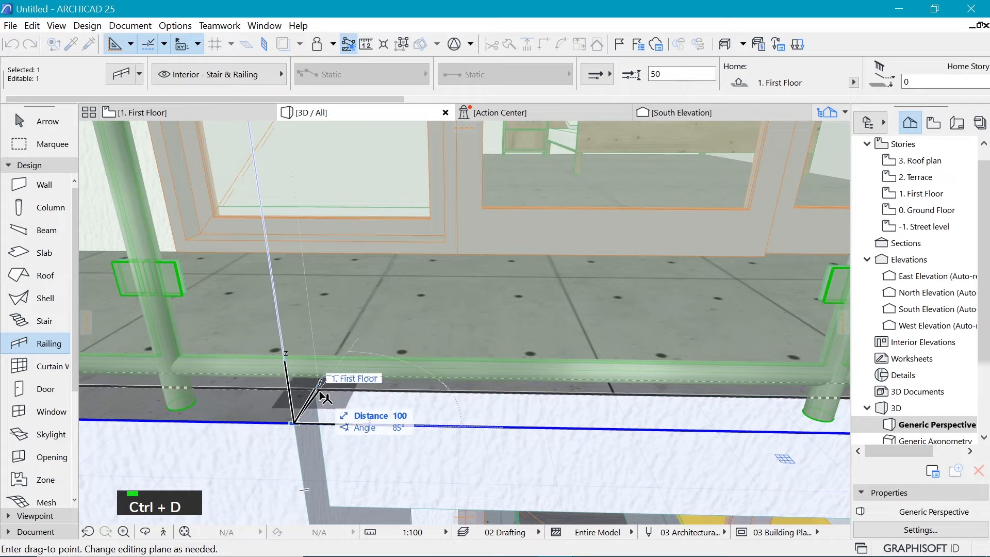
{"action": "left_click", "coordinate": [316, 390]}
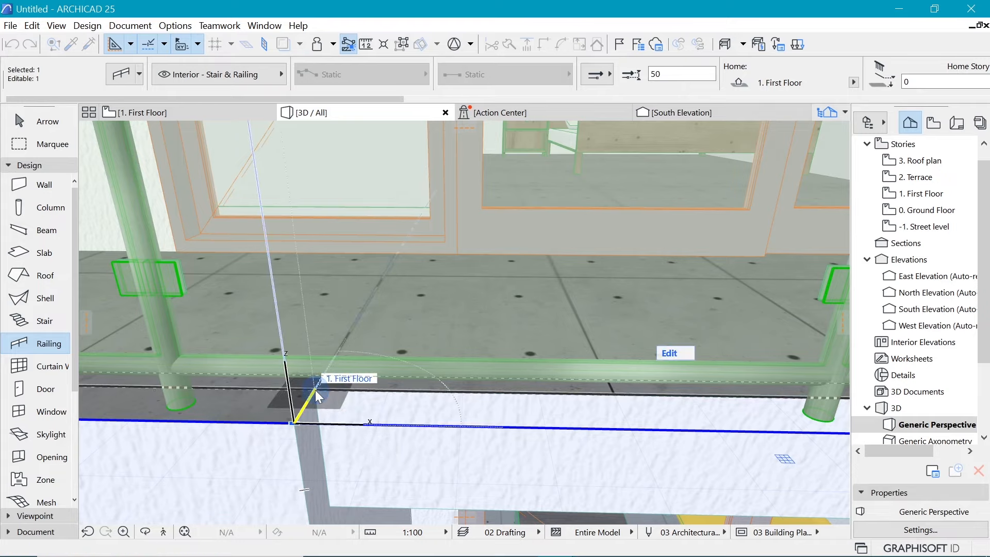
Drag a copy of the left balcony railing onto the front edge of the right first-floor balcony
{"action": "scroll", "coordinate": [288, 396], "scroll_direction": "down", "scroll_amount": 3}
{"action": "scroll", "coordinate": [287, 392], "scroll_direction": "down", "scroll_amount": 8}
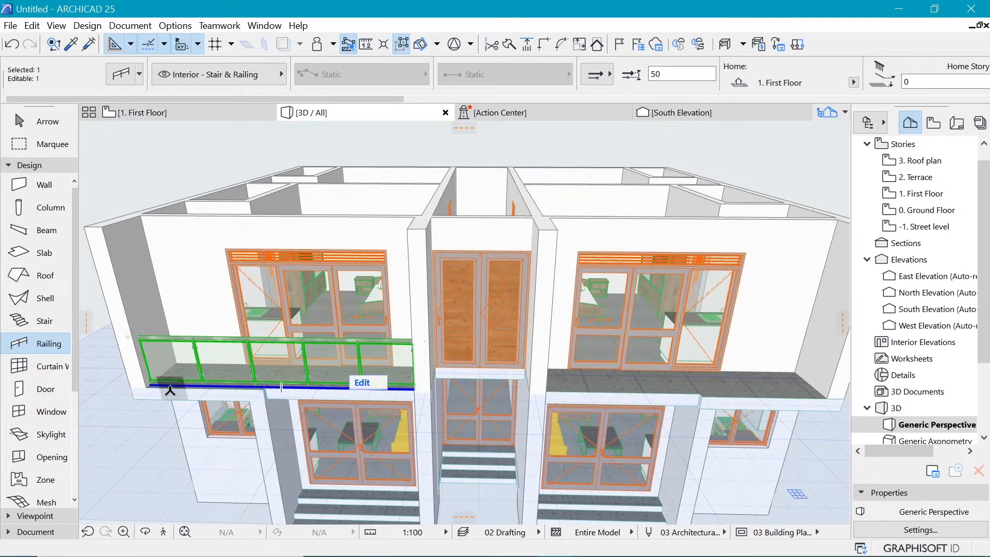
{"action": "key", "text": "ctrl+d"}
{"action": "key", "text": "ctrl+d"}
{"action": "left_click", "coordinate": [147, 390]}
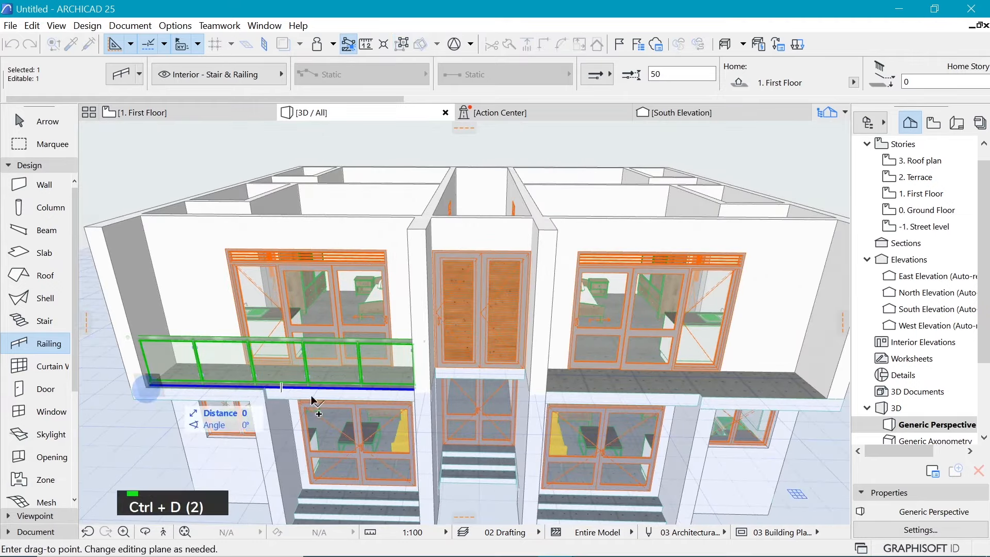
{"action": "left_click", "coordinate": [548, 394]}
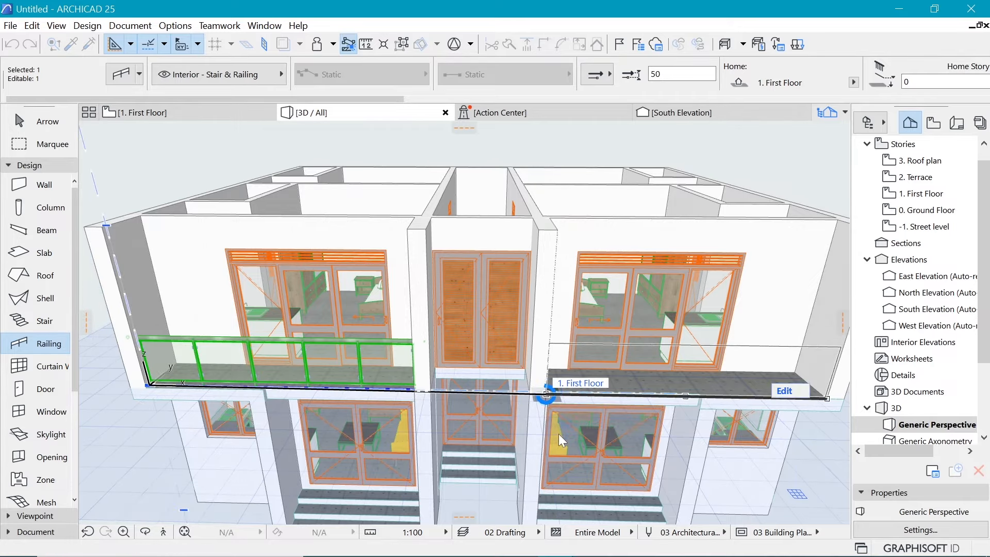
{"action": "key", "text": "Escape"}
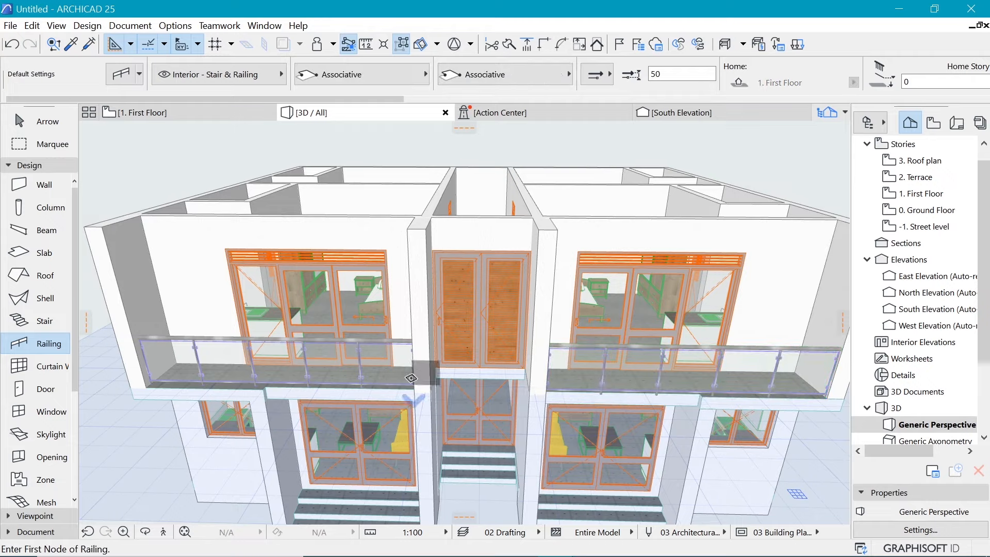
Open the First Floor plan showing the two front balconies, with nothing selected
{"action": "scroll", "coordinate": [544, 351], "scroll_direction": "down", "scroll_amount": 3}
{"action": "key", "text": "o"}
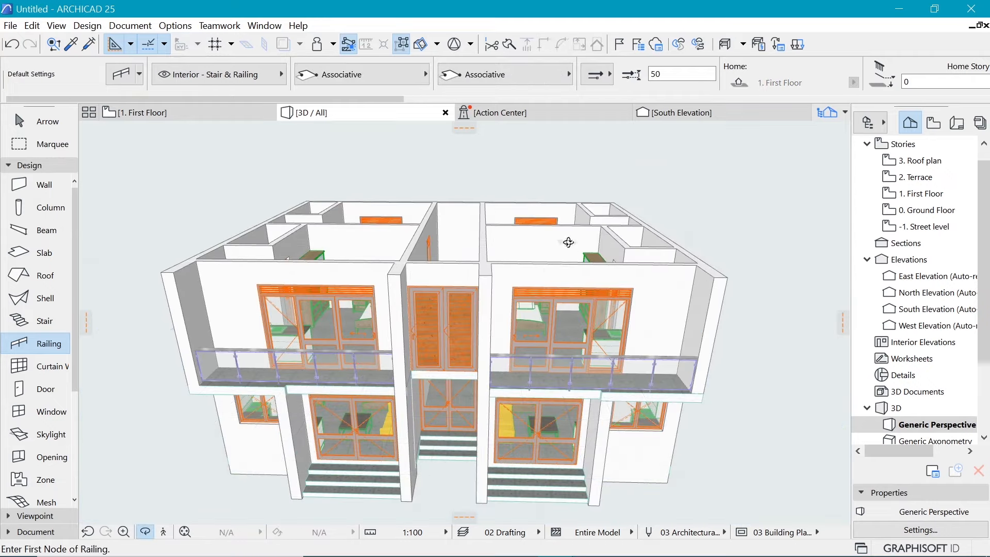
{"action": "left_click_drag", "start_coordinate": [568, 241], "coordinate": [557, 360]}
{"action": "left_click", "coordinate": [187, 116]}
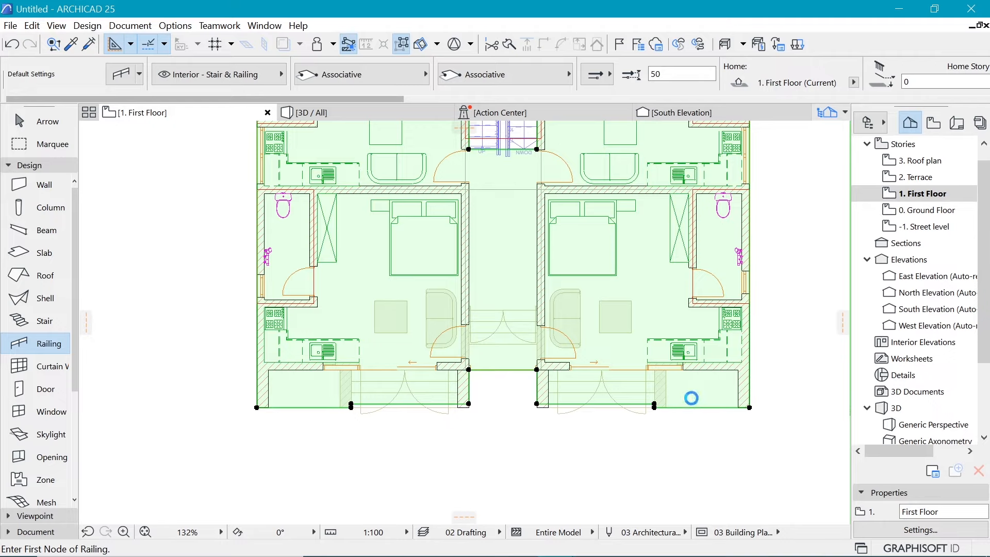
{"action": "left_click", "coordinate": [695, 403]}
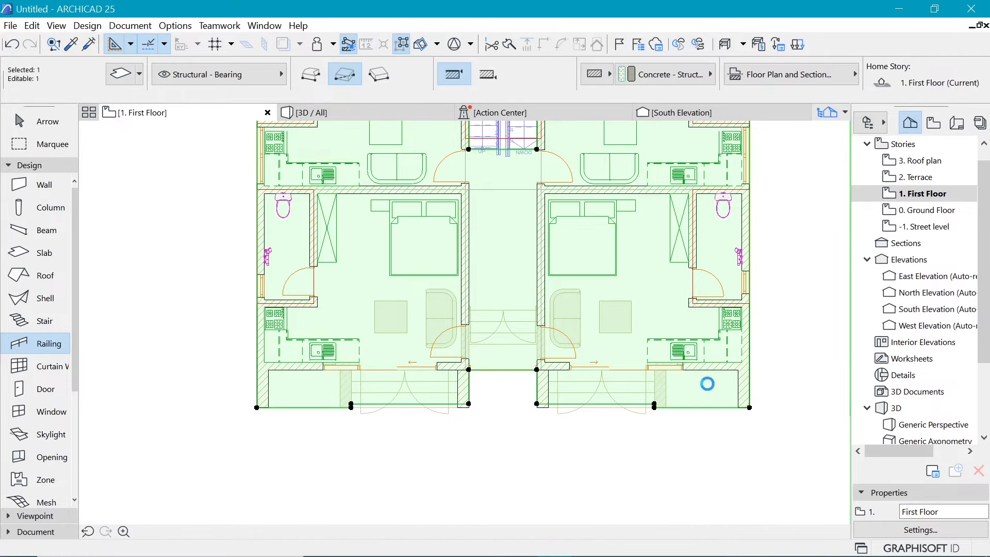
{"action": "key", "text": "Escape"}
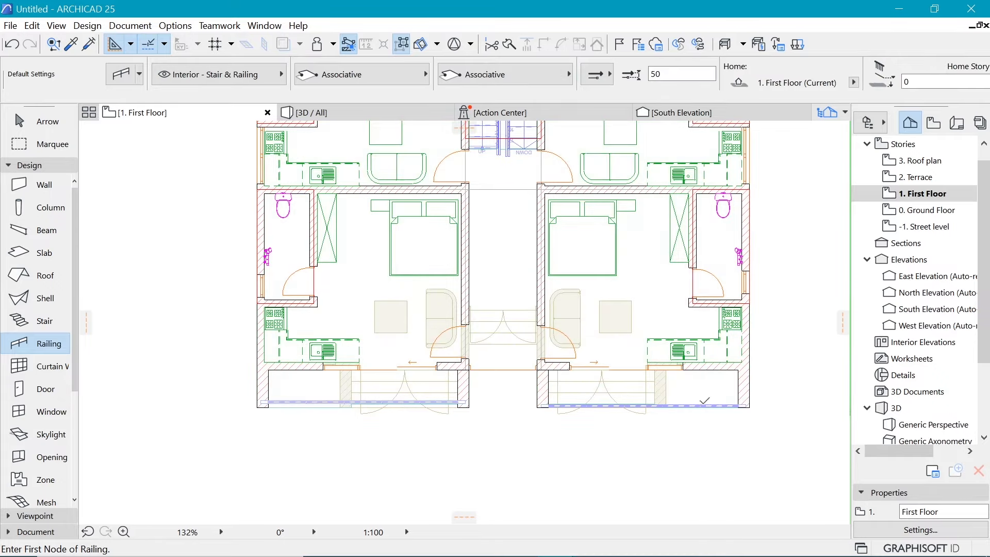
Delete the copied railing from the right balcony in the First Floor plan
{"action": "key", "text": "Escape"}
{"action": "scroll", "coordinate": [701, 403], "scroll_direction": "up", "scroll_amount": 4}
{"action": "left_click", "coordinate": [701, 404], "text": "shift"}
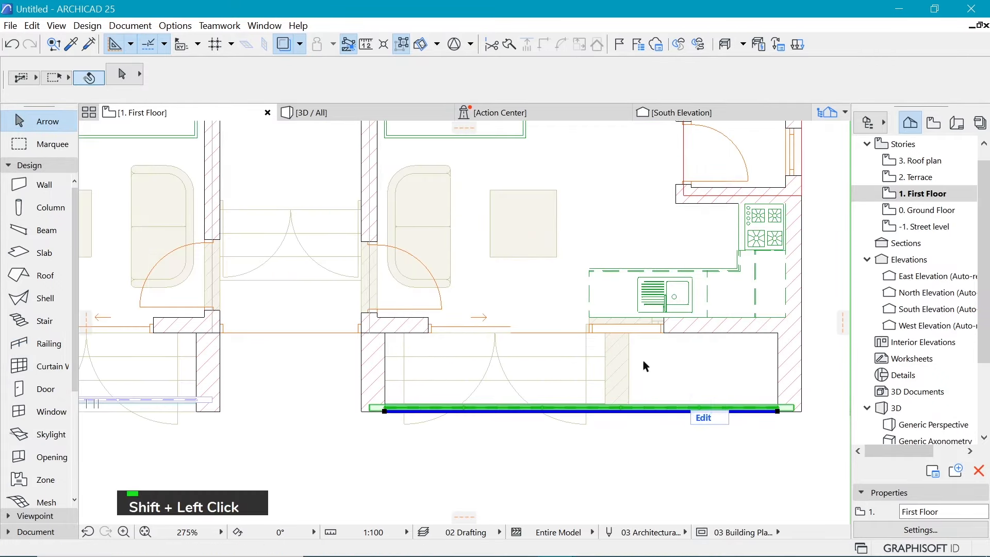
{"action": "scroll", "coordinate": [717, 412], "scroll_direction": "down", "scroll_amount": 1}
{"action": "left_click", "coordinate": [714, 405], "text": "shift"}
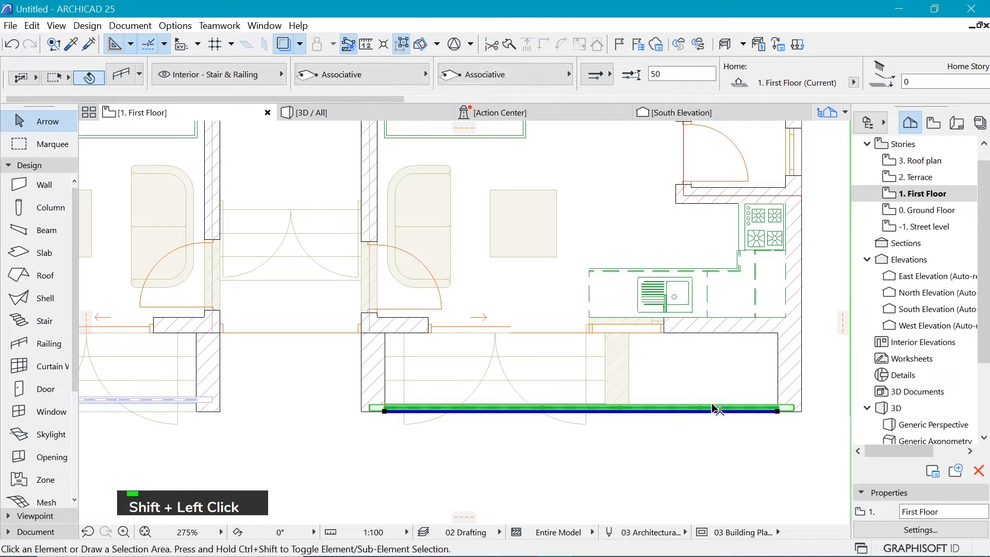
{"action": "scroll", "coordinate": [709, 405], "scroll_direction": "down", "scroll_amount": 4}
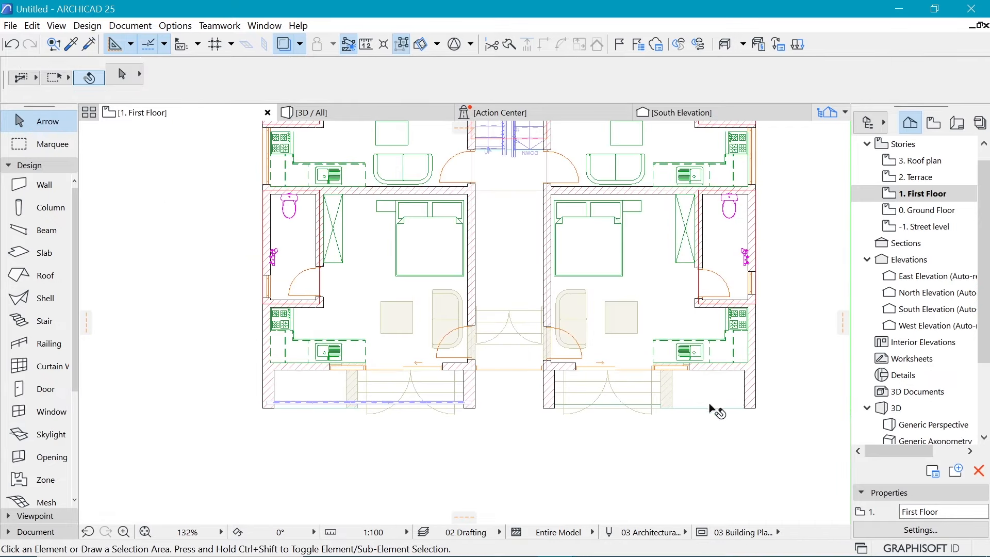
{"action": "left_click", "coordinate": [294, 401], "text": "shift"}
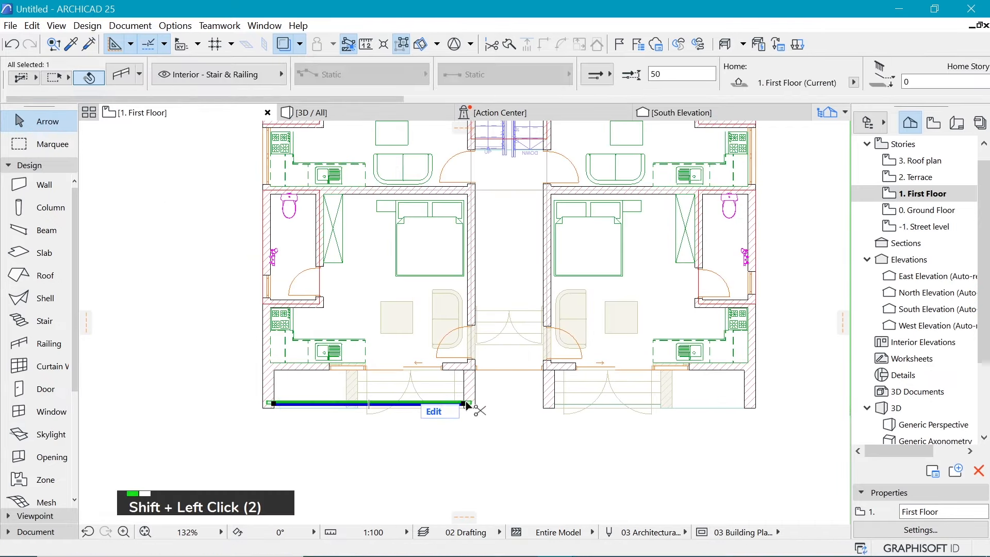
{"action": "key", "text": "ctrl+d"}
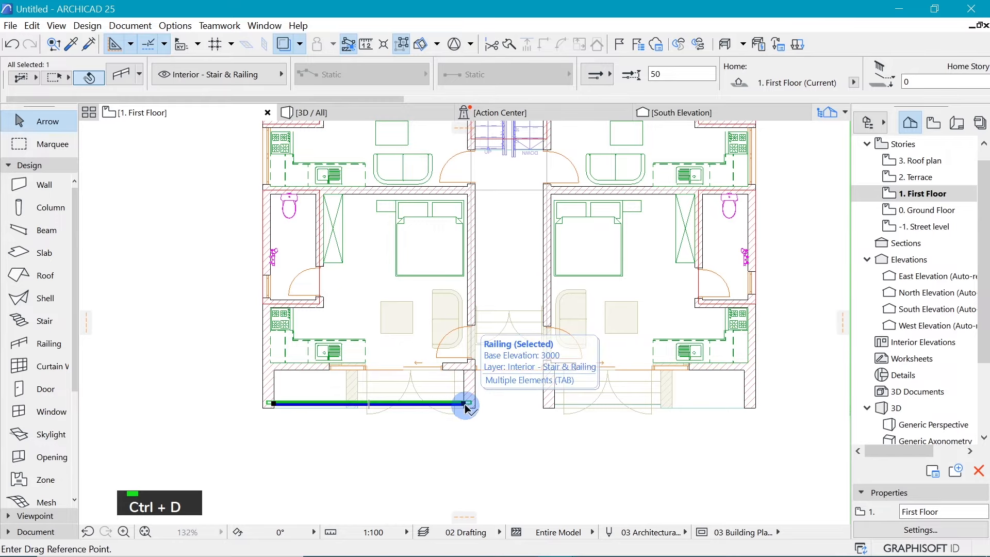
{"action": "left_click", "coordinate": [464, 404]}
{"action": "left_click", "coordinate": [744, 405]}
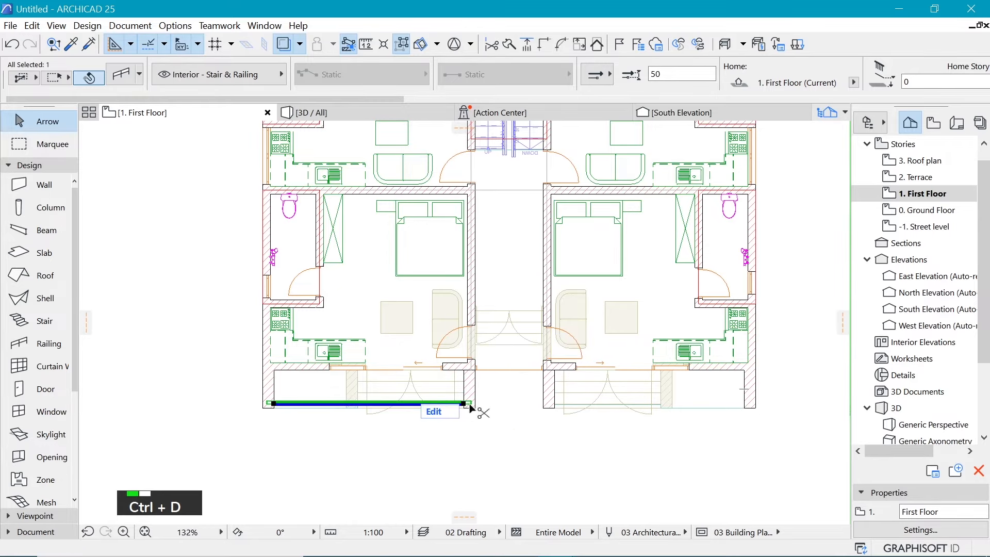
{"action": "key", "text": "ctrl+d"}
{"action": "key", "text": "Escape"}
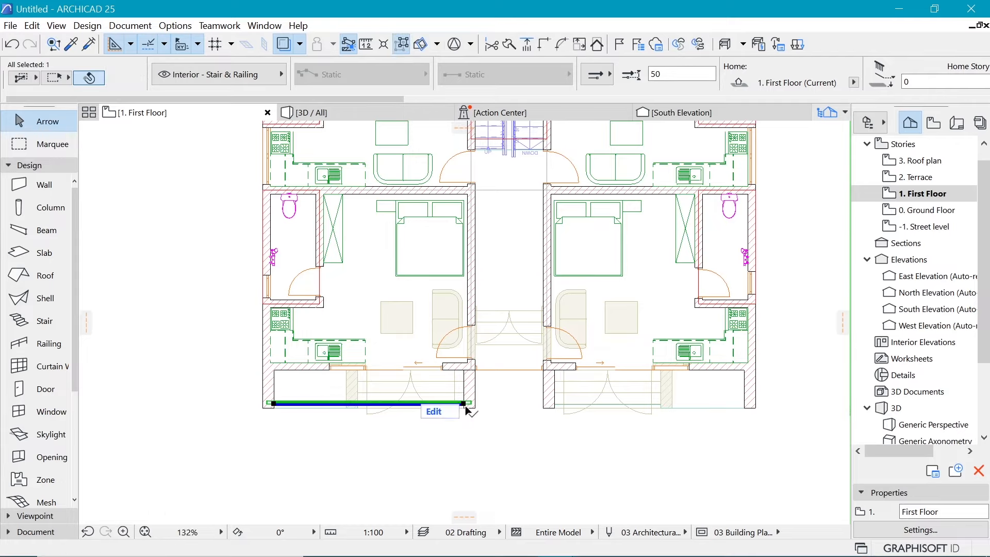
Drag a copy of the left balcony railing between the right balcony's side walls and view both railings in 3D
{"action": "key", "text": "ctrl+shift+d"}
{"action": "left_click", "coordinate": [463, 404]}
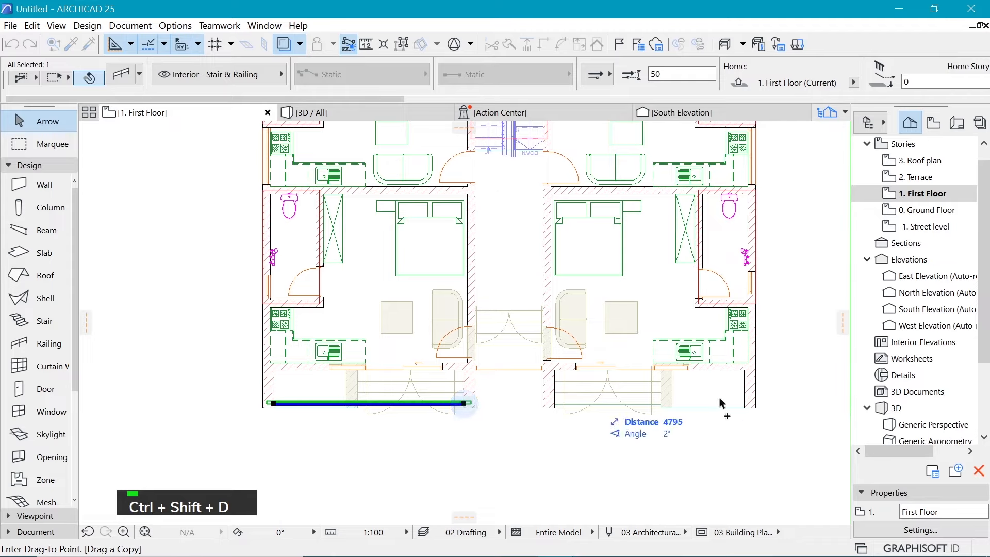
{"action": "left_click", "coordinate": [749, 405], "text": "shift"}
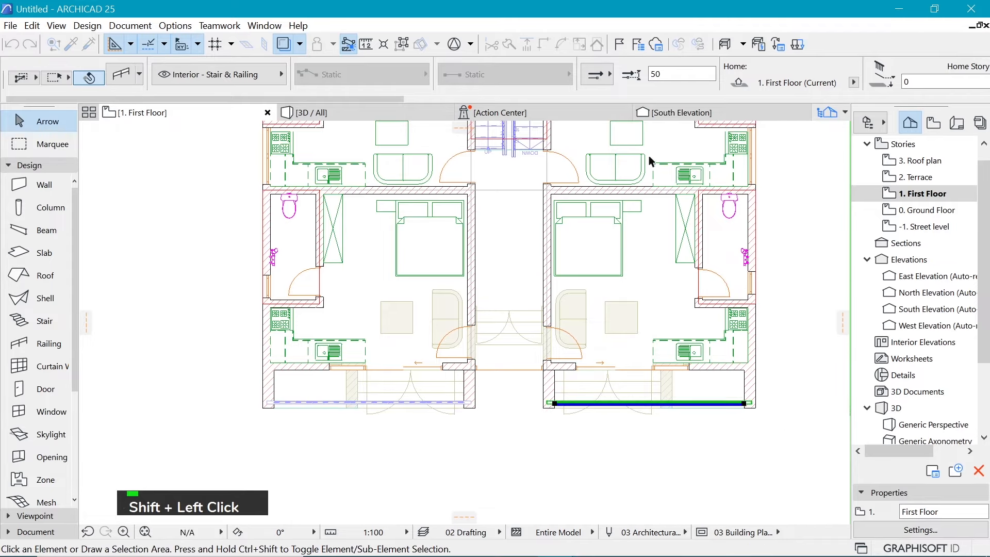
{"action": "left_click", "coordinate": [350, 112]}
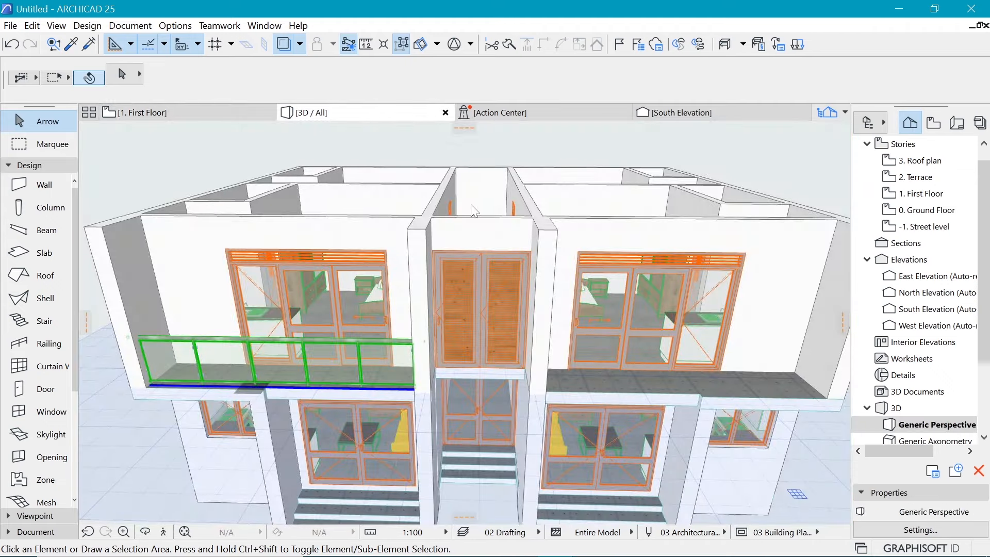
{"action": "middle_click_drag", "start_coordinate": [470, 201], "coordinate": [596, 255], "text": "shift"}
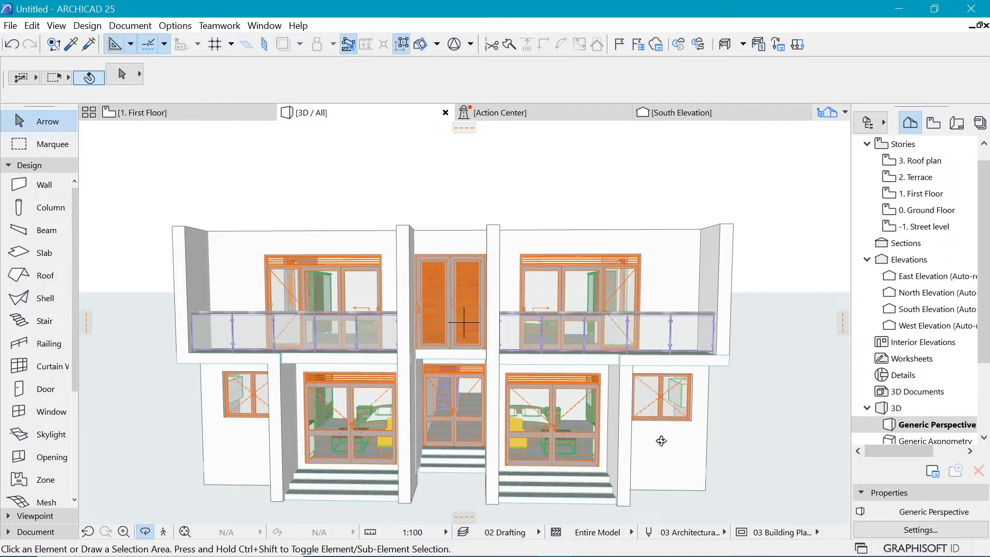
Copy the staircase together with its central railing from the Ground Floor plan
{"action": "left_click", "coordinate": [221, 113]}
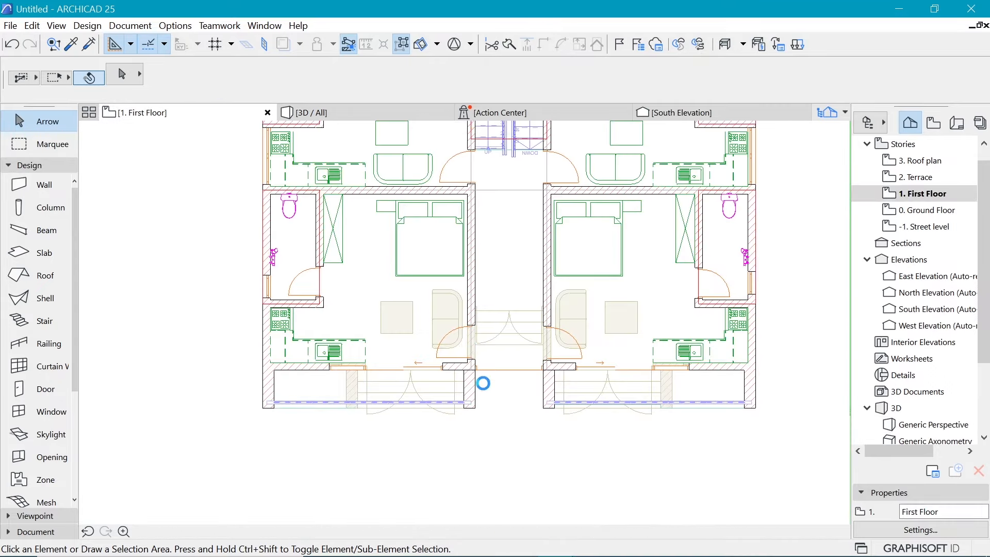
{"action": "scroll", "coordinate": [480, 469], "scroll_direction": "down", "scroll_amount": 4}
{"action": "scroll", "coordinate": [526, 325], "scroll_direction": "up", "scroll_amount": 3}
{"action": "scroll", "coordinate": [526, 325], "scroll_direction": "up", "scroll_amount": 1}
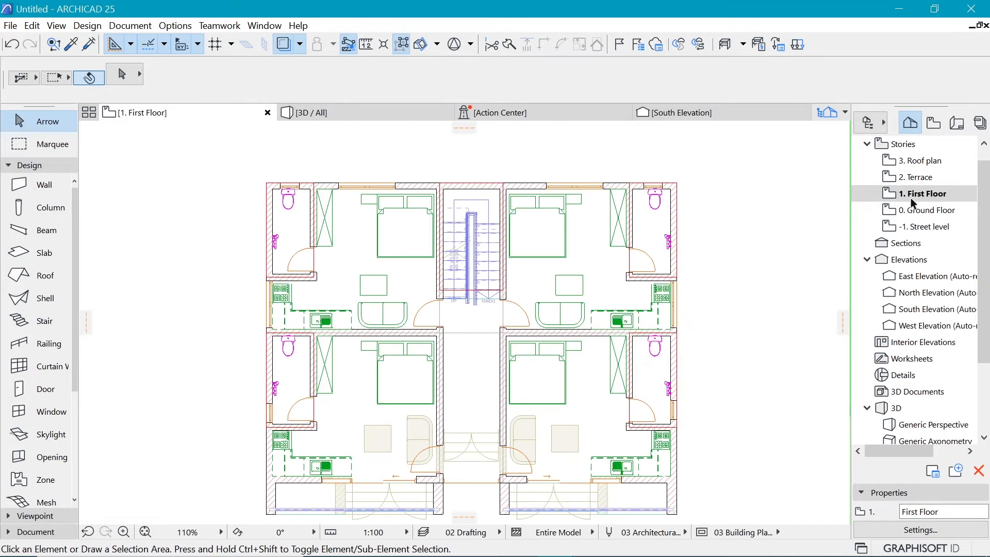
{"action": "double_click", "coordinate": [915, 177]}
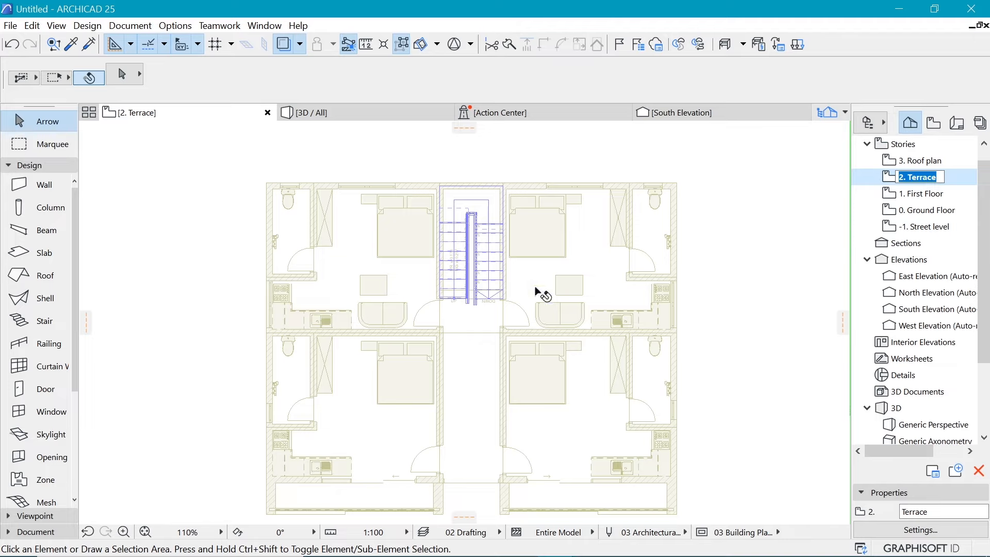
{"action": "double_click", "coordinate": [908, 211]}
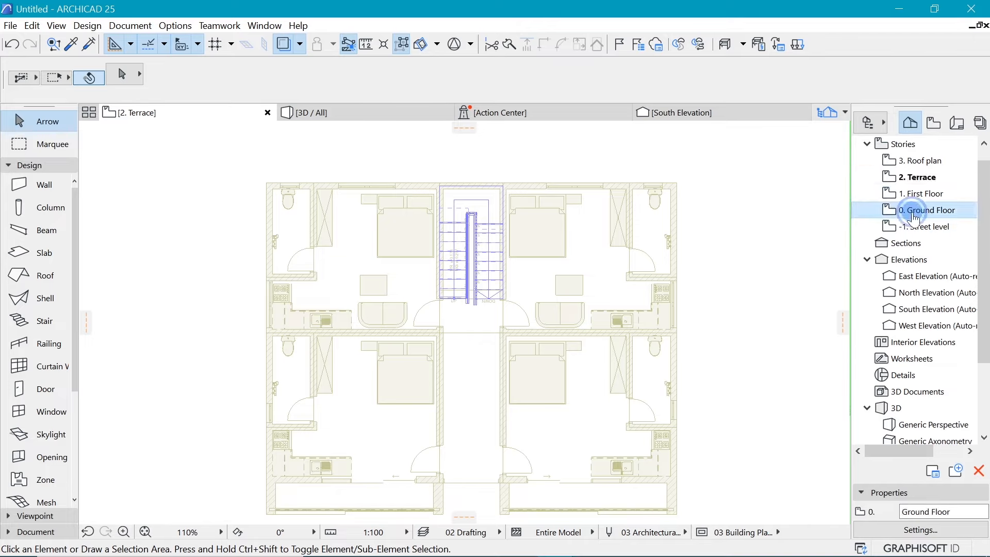
{"action": "left_click", "coordinate": [477, 264], "text": "shift"}
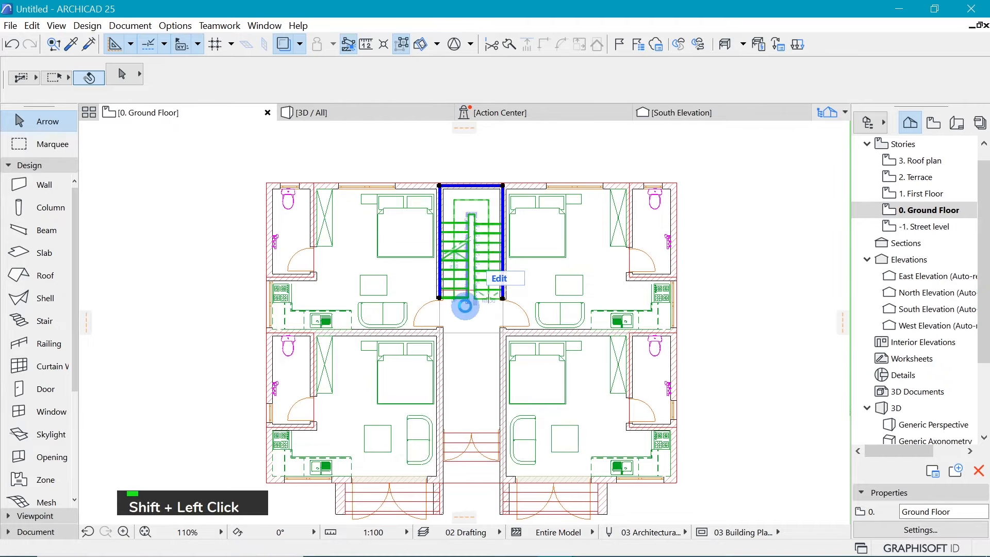
{"action": "left_click", "coordinate": [465, 306], "text": "shift"}
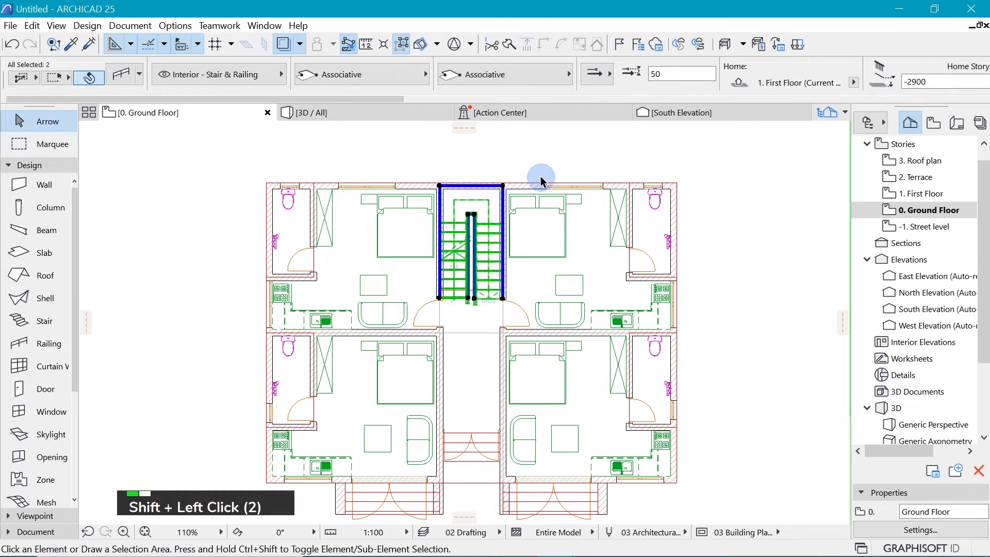
{"action": "key", "text": "ctrl+c"}
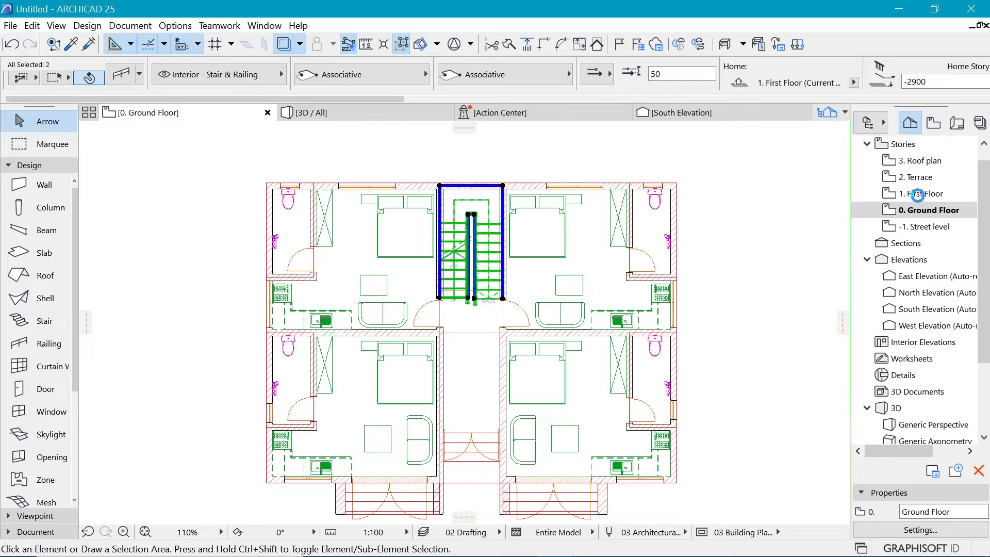
Paste the copied staircase and railing at their original position in the First Floor plan
{"action": "double_click", "coordinate": [918, 194]}
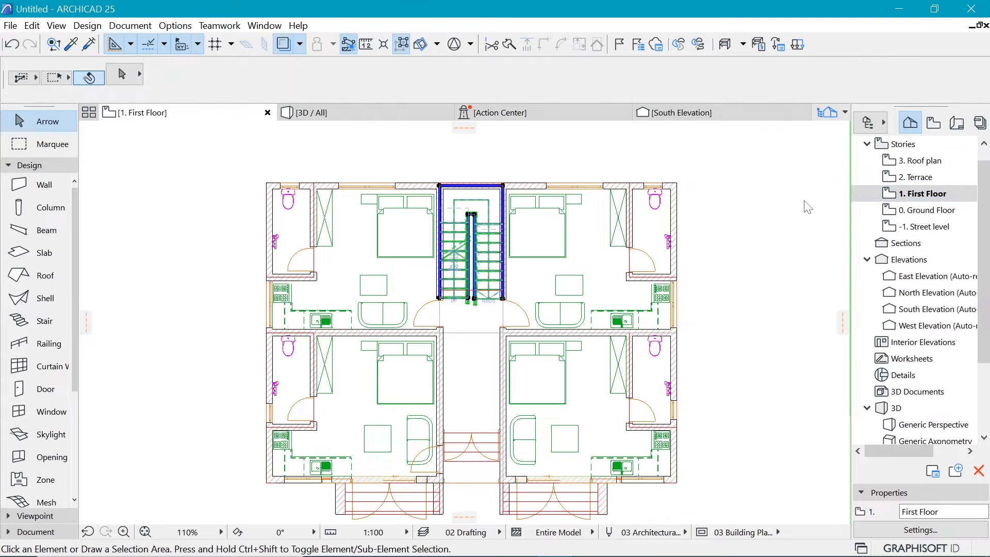
{"action": "key", "text": "ctrl+v"}
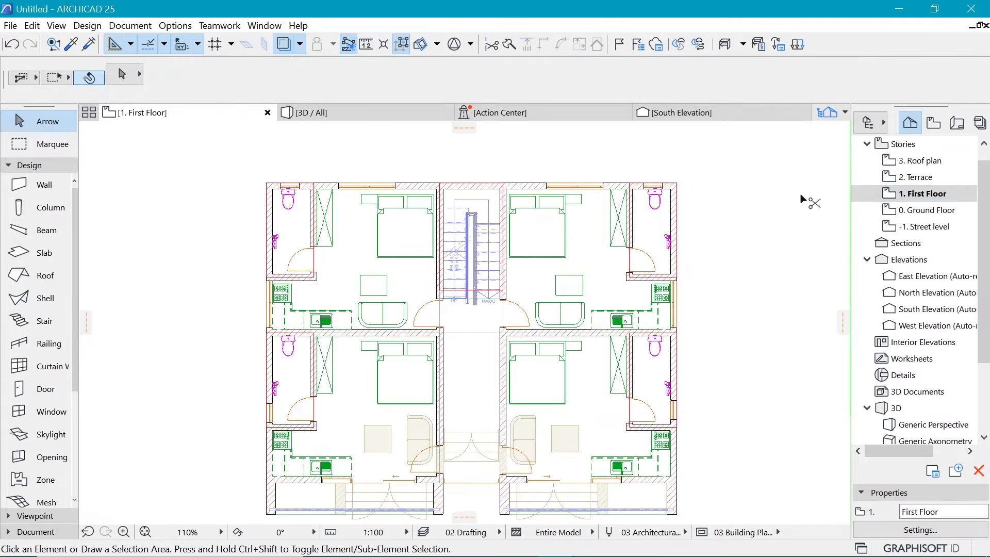
{"action": "key", "text": "ctrl+v"}
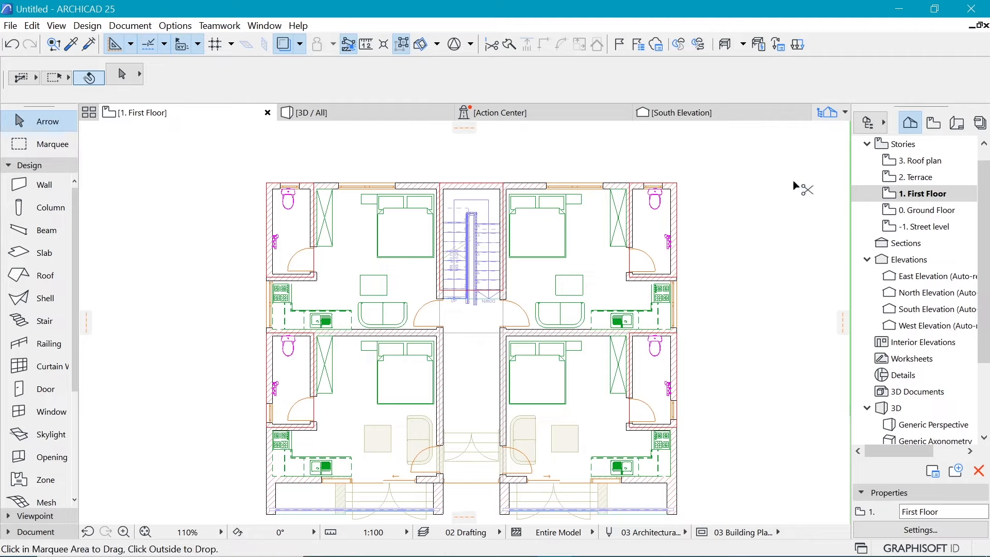
Open the Terrace plan and set its trace reference to the story below the current one
{"action": "left_click", "coordinate": [920, 178]}
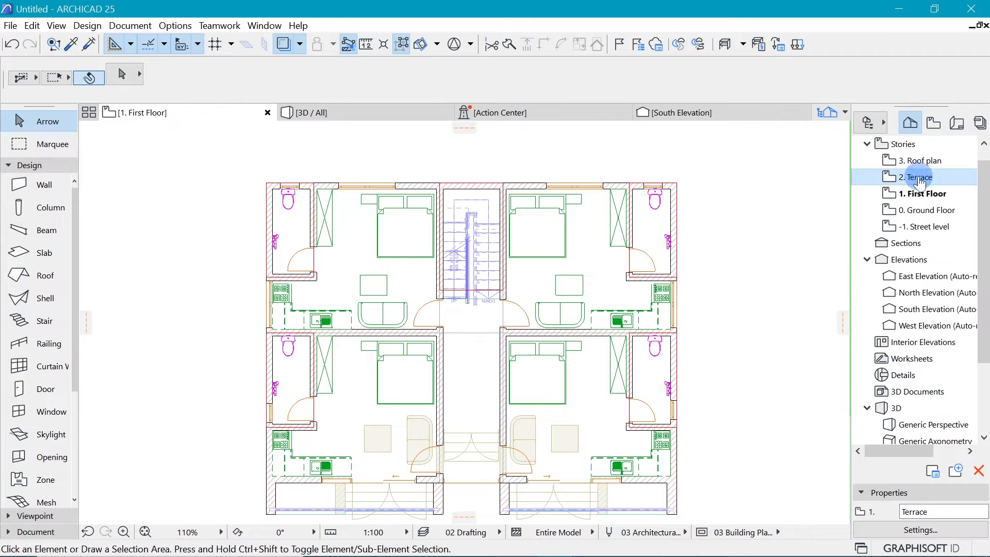
{"action": "double_click", "coordinate": [920, 178]}
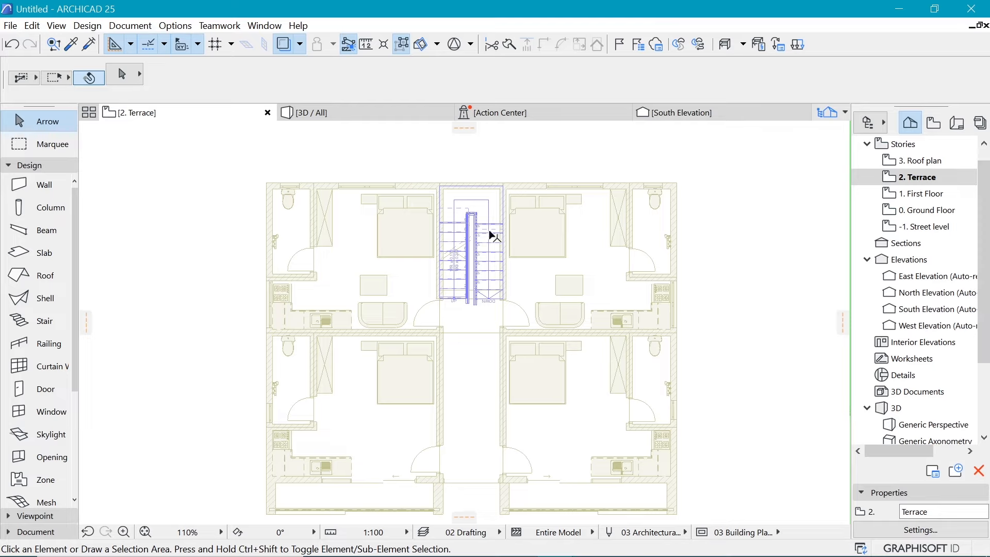
{"action": "left_click", "coordinate": [298, 41]}
{"action": "left_click", "coordinate": [283, 41]}
{"action": "left_click", "coordinate": [284, 43]}
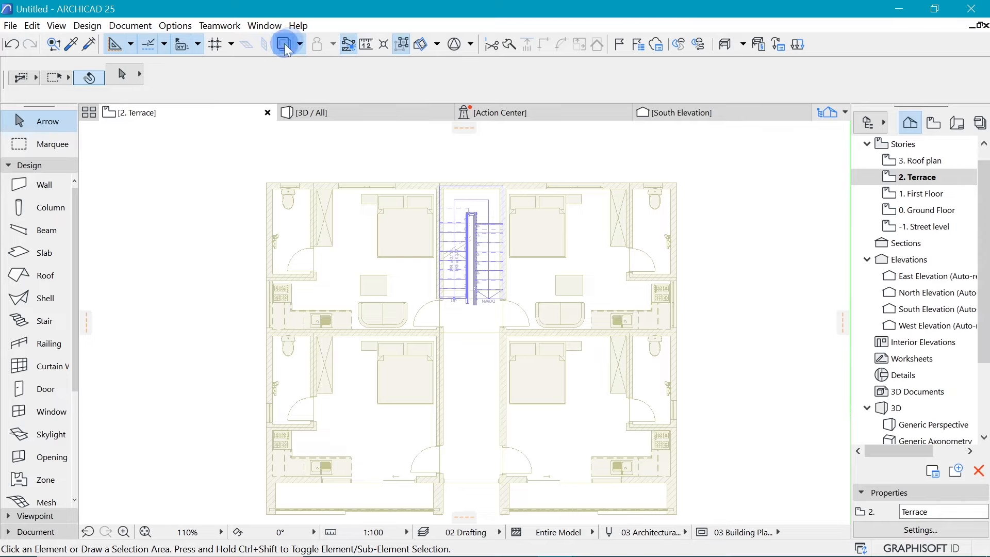
{"action": "left_click", "coordinate": [286, 46]}
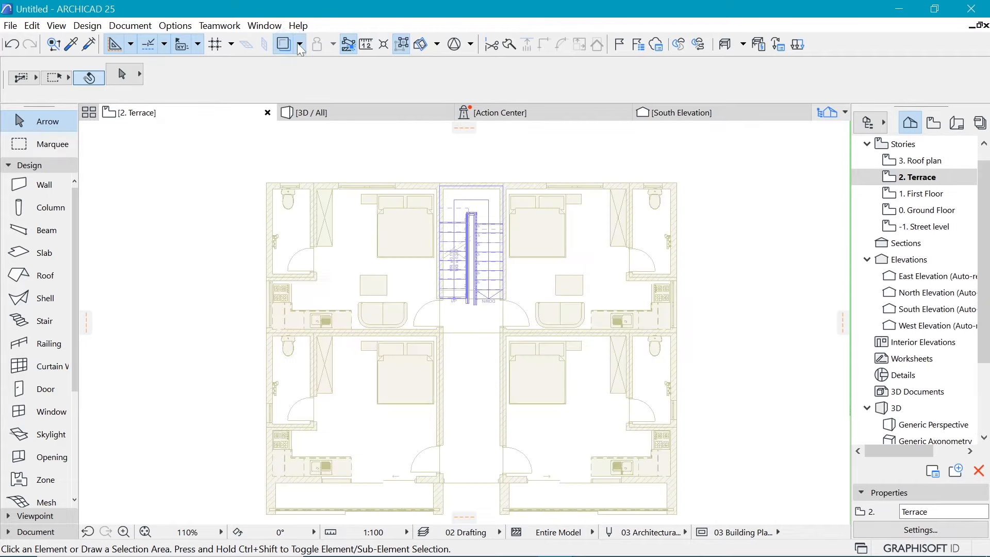
{"action": "left_click", "coordinate": [299, 45]}
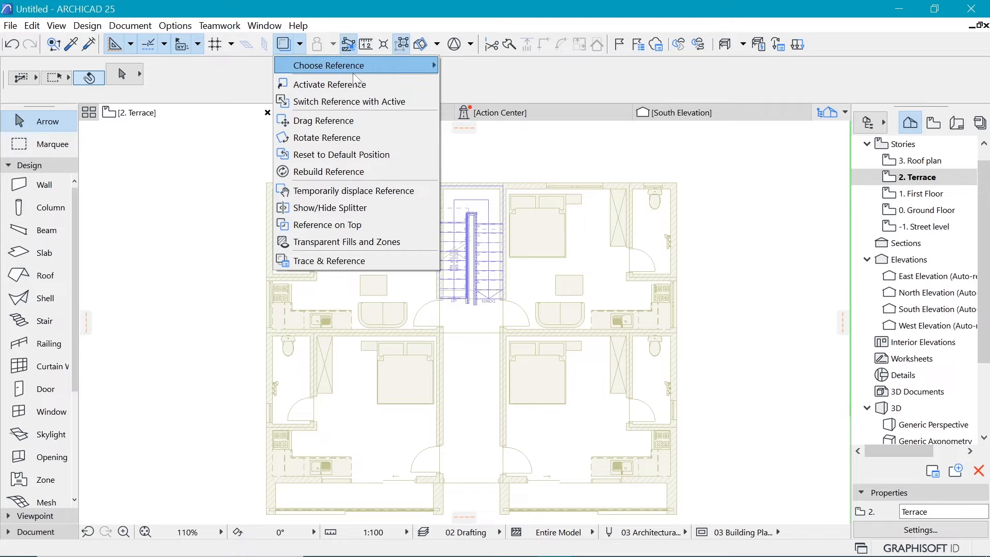
{"action": "mouse_move", "coordinate": [371, 66]}
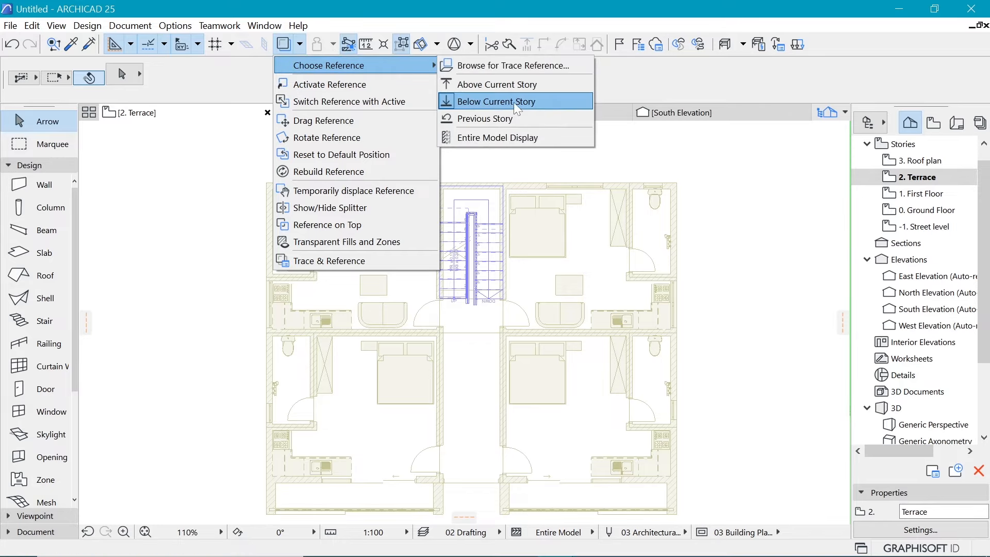
{"action": "left_click", "coordinate": [575, 109]}
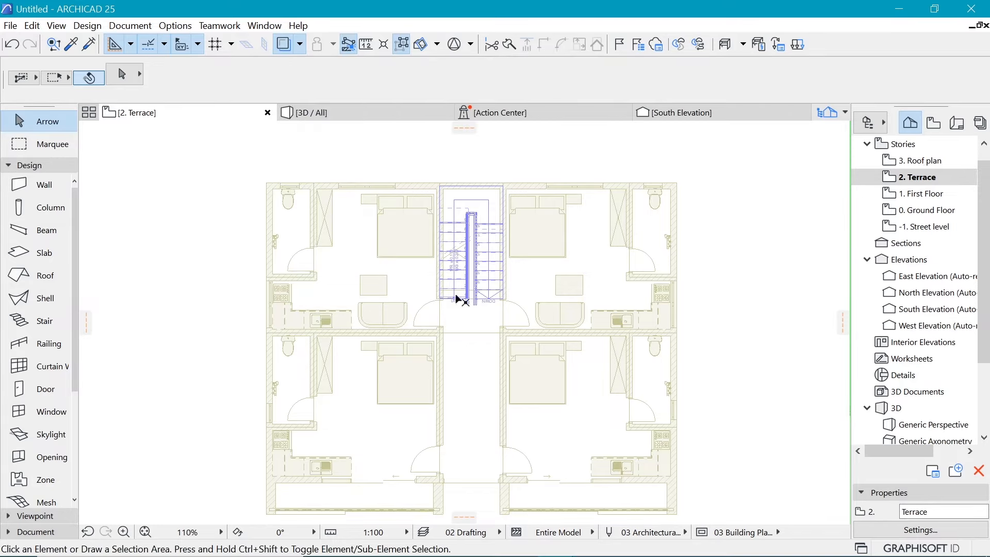
Draw a center-referenced wall along the staircase's left side, from the rear wall line down to the traced middle cross wall
{"action": "scroll", "coordinate": [559, 203], "scroll_direction": "up", "scroll_amount": 2}
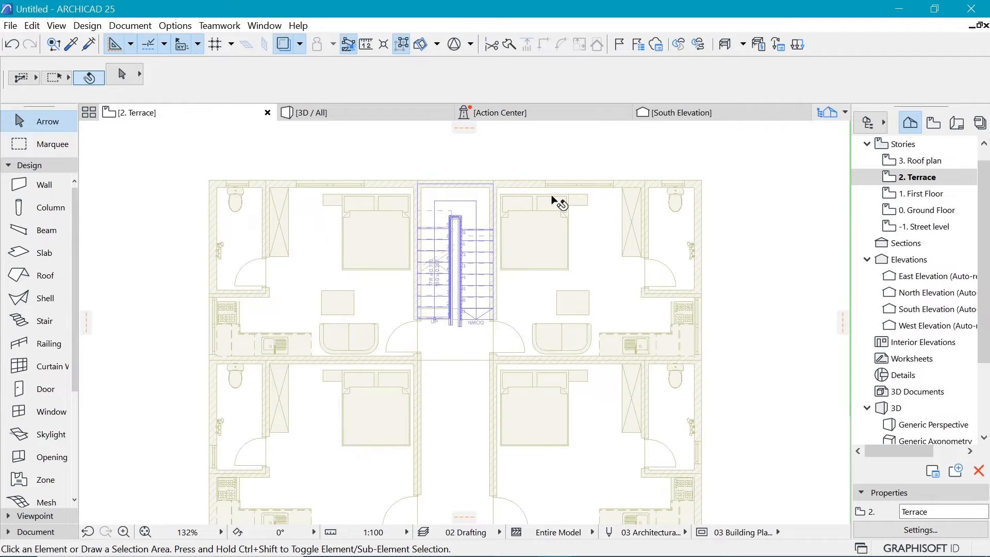
{"action": "scroll", "coordinate": [645, 190], "scroll_direction": "up", "scroll_amount": 2}
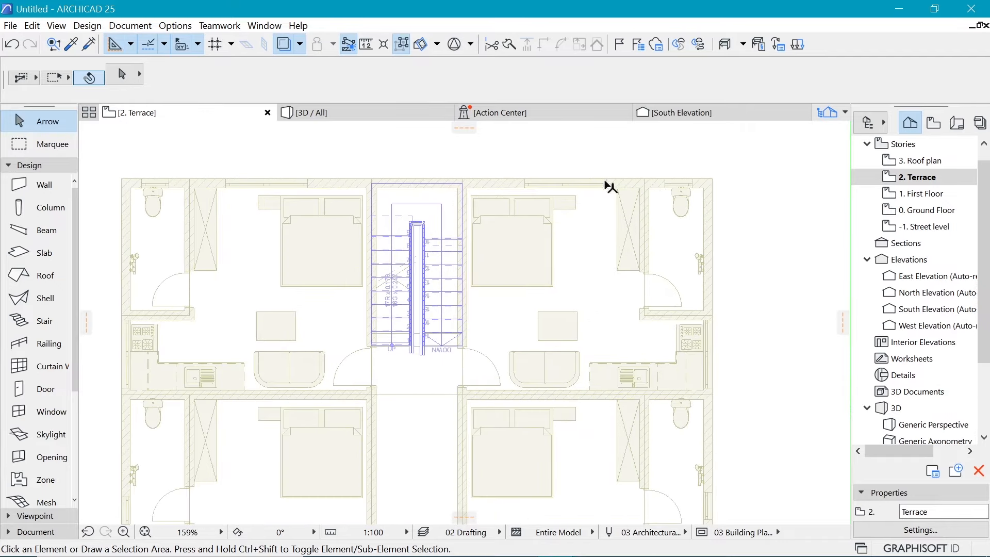
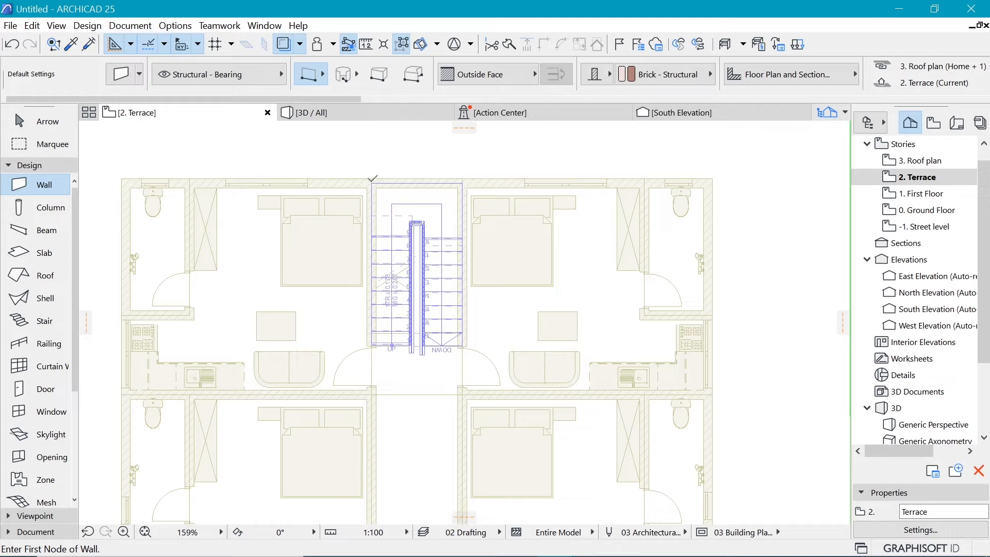
{"action": "left_click", "coordinate": [371, 183]}
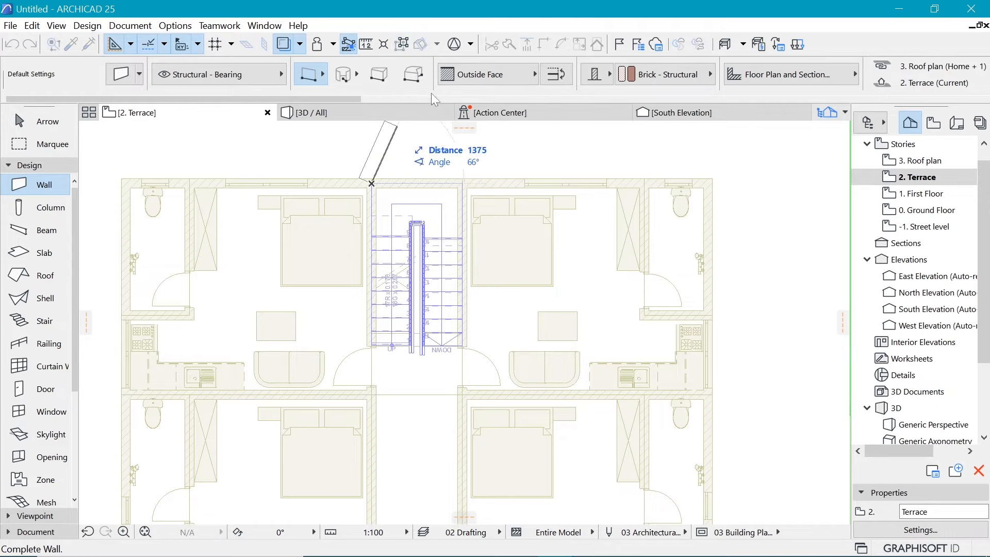
{"action": "left_click", "coordinate": [479, 75]}
{"action": "left_click", "coordinate": [568, 77]}
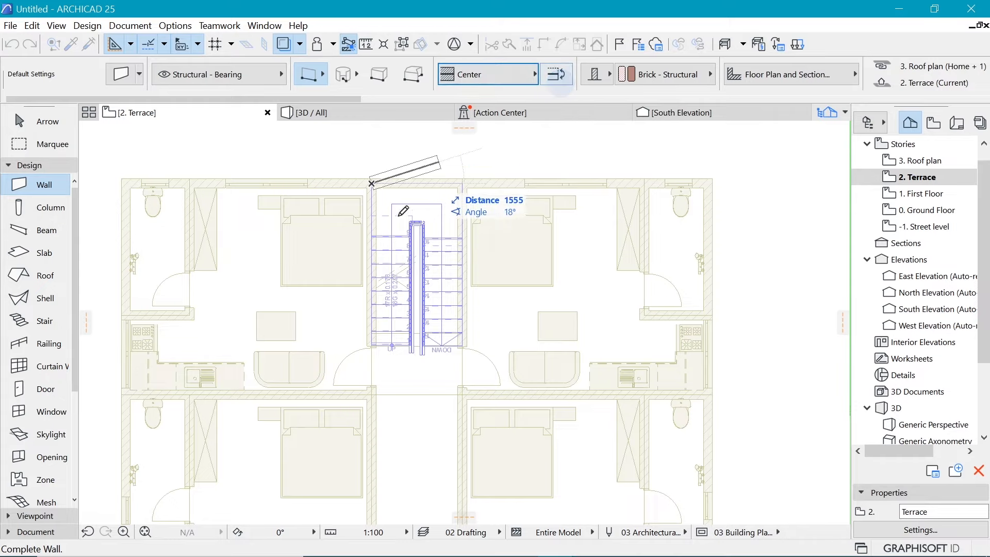
{"action": "left_click", "coordinate": [372, 393]}
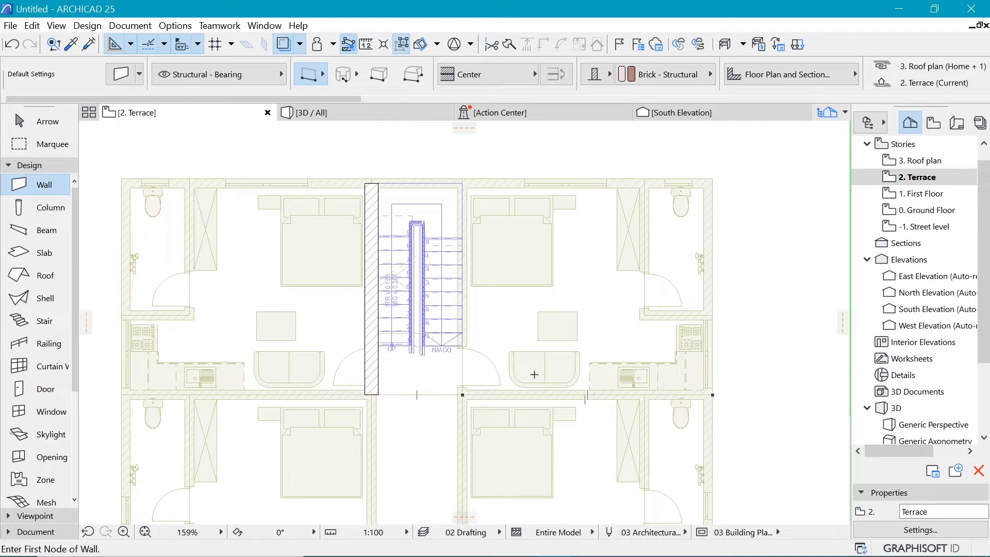
{"action": "left_click", "coordinate": [372, 393]}
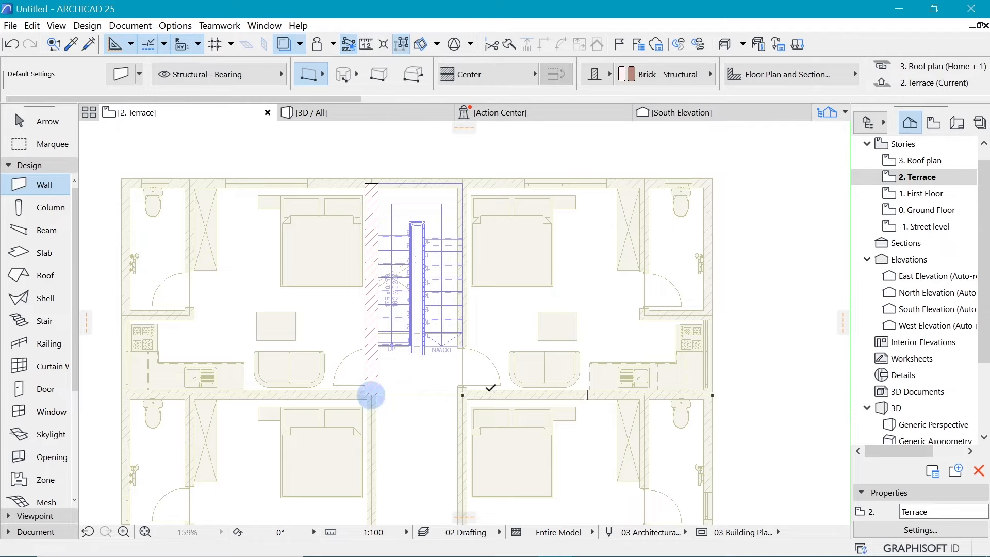
{"action": "key", "text": "Escape"}
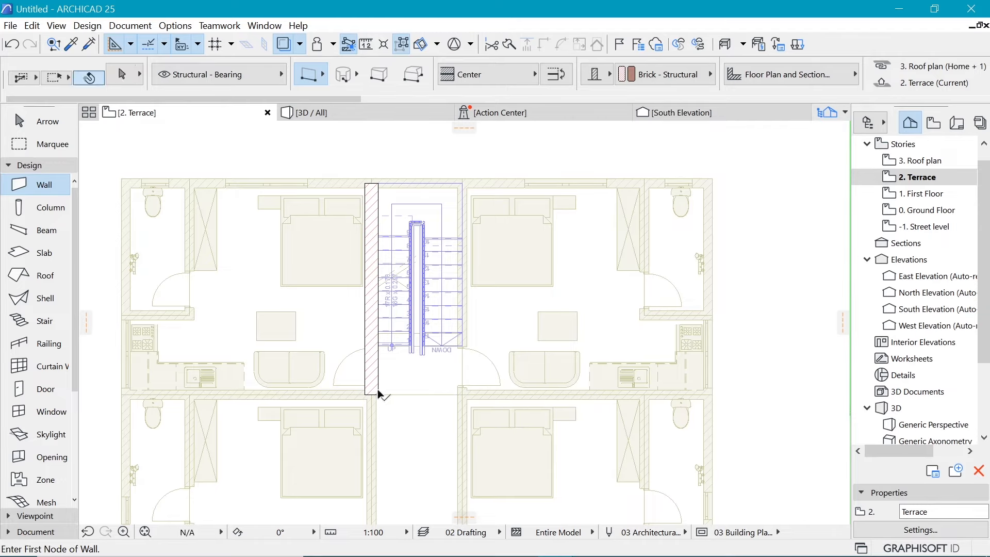
Set the thickness of the new wall beside the staircase to 200 and pick up its settings for further walls
{"action": "left_click", "coordinate": [376, 392], "text": "shift"}
{"action": "key", "text": "Escape"}
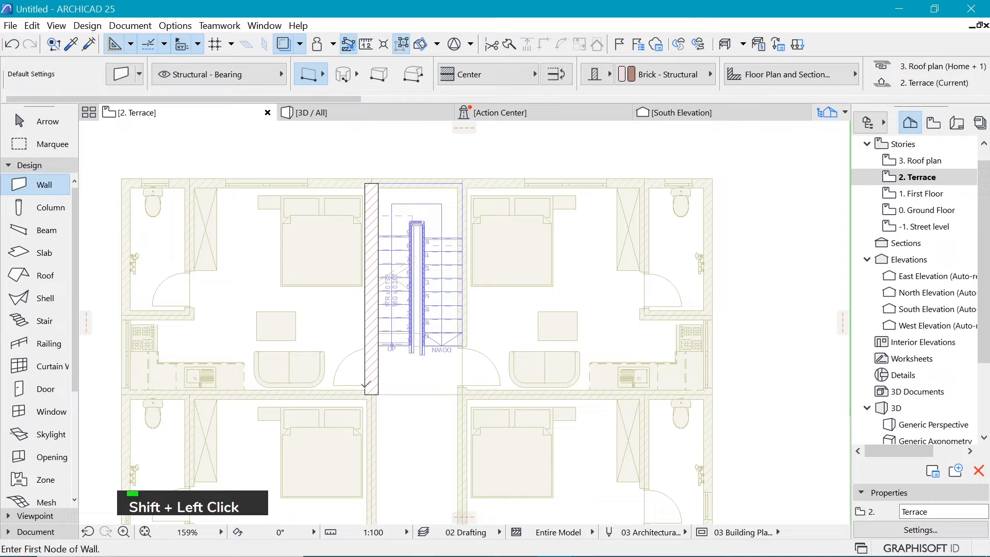
{"action": "left_click", "coordinate": [364, 390], "text": "shift"}
{"action": "left_click", "coordinate": [371, 394], "text": "shift"}
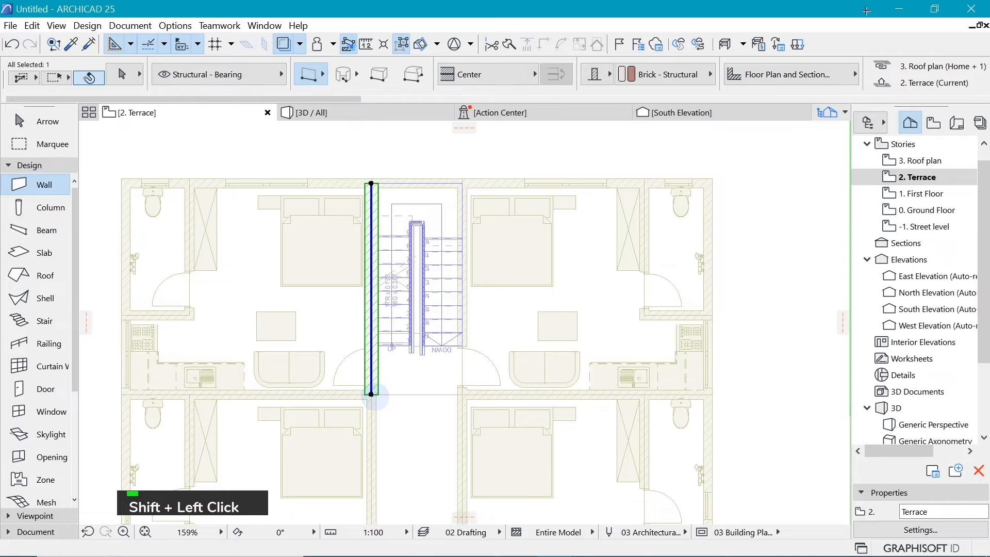
{"action": "scroll", "coordinate": [871, 77], "scroll_direction": "down", "scroll_amount": 8}
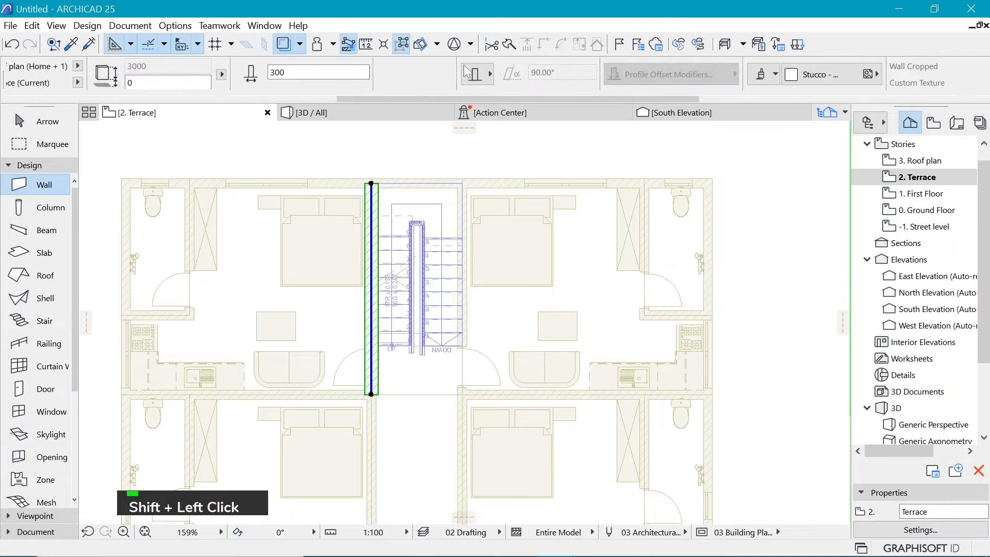
{"action": "left_click_drag", "start_coordinate": [207, 72], "coordinate": [144, 72]}
{"action": "type", "text": "2"}
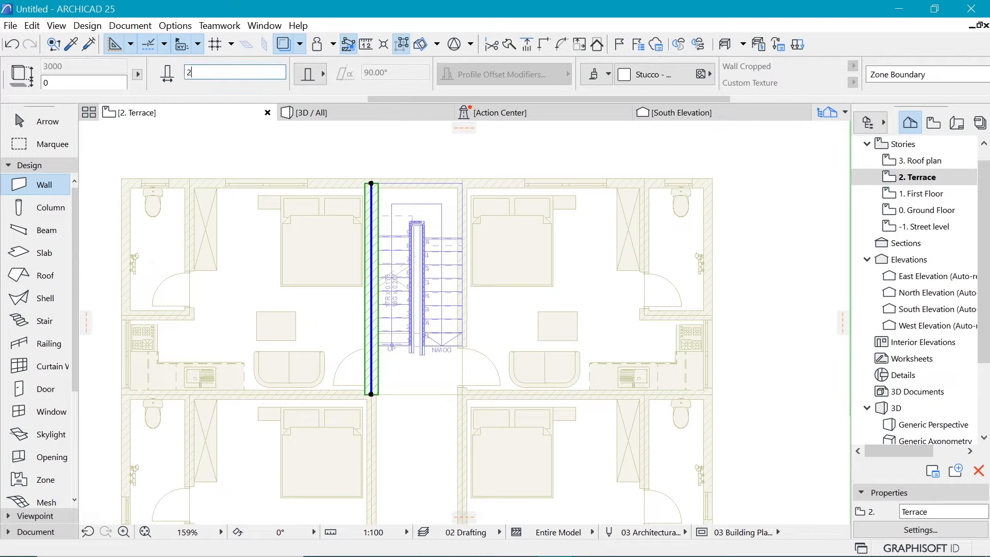
{"action": "key", "text": "Return"}
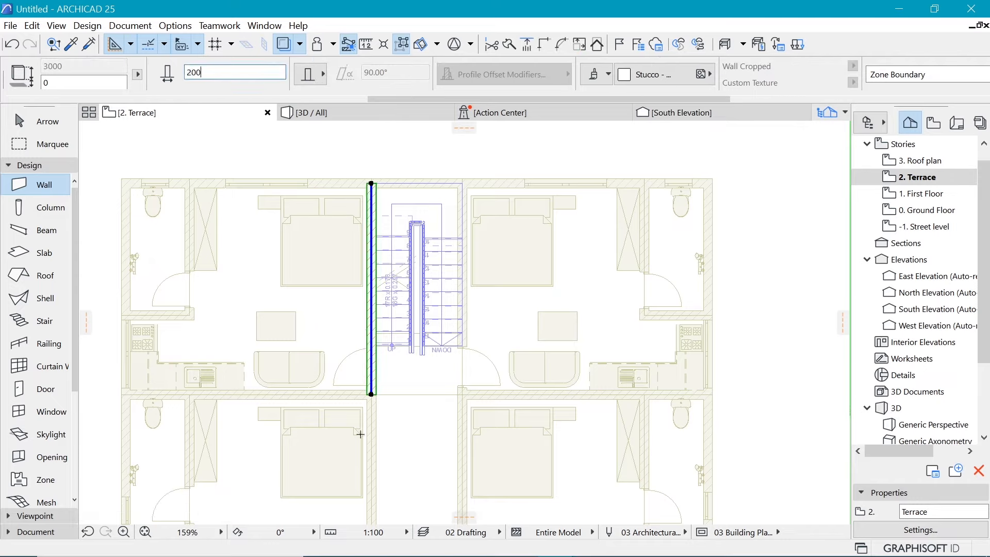
{"action": "left_click", "coordinate": [369, 374], "text": "alt"}
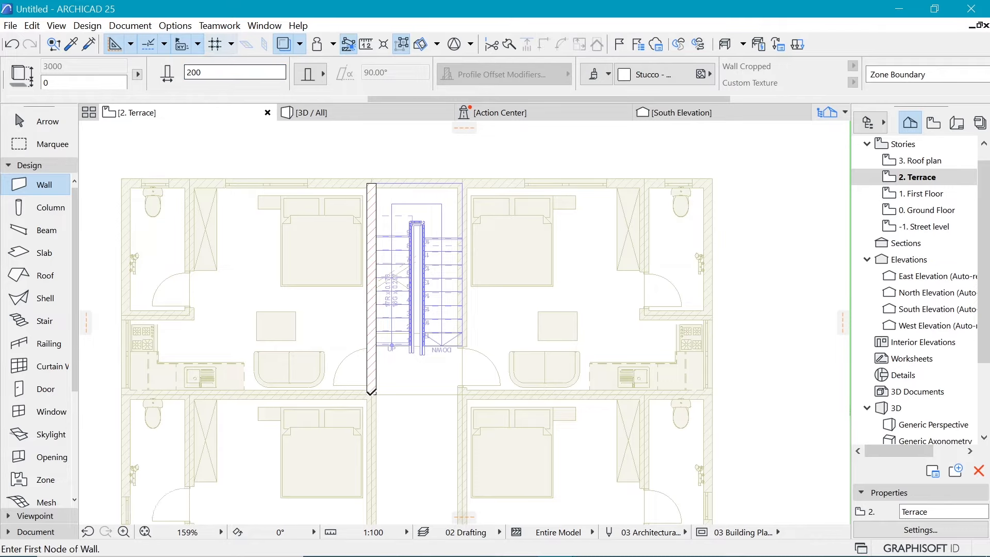
Draw a wall about 5258 mm rightward from the stair wall's lower end, and another from there up to the rear wall line
{"action": "left_click", "coordinate": [371, 394]}
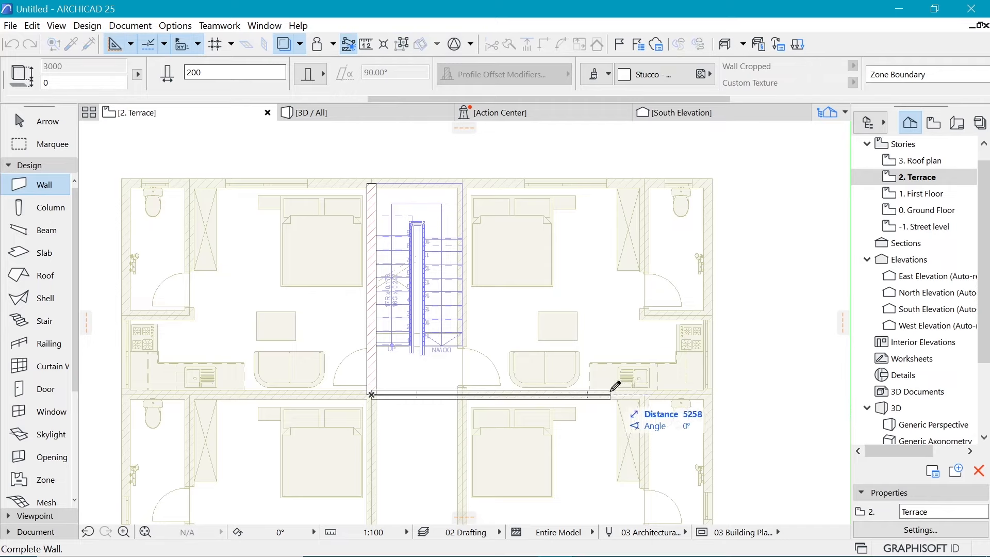
{"action": "left_click", "coordinate": [610, 395], "text": "shift"}
{"action": "left_click", "coordinate": [609, 395], "text": "shift"}
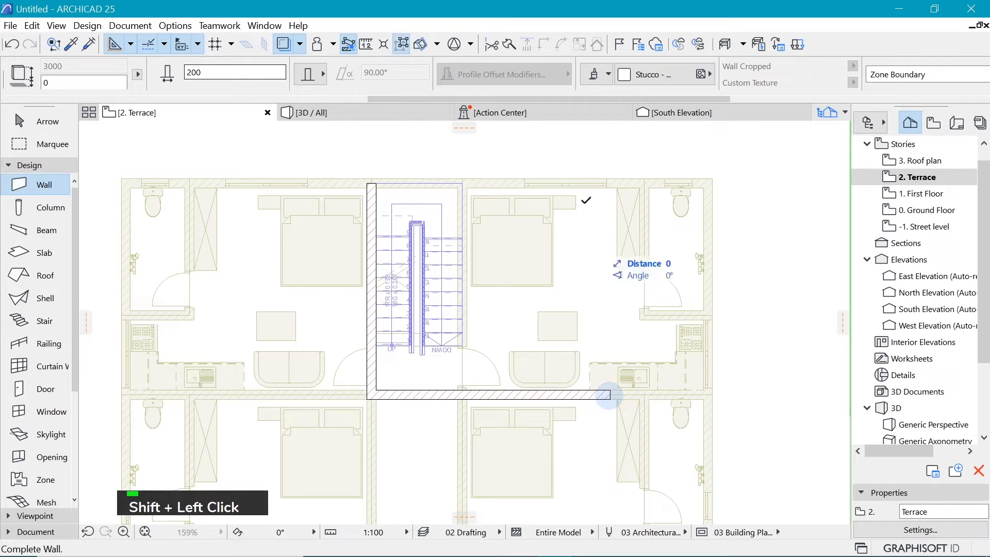
{"action": "left_click", "coordinate": [611, 181], "text": "shift"}
{"action": "left_click", "coordinate": [609, 182], "text": "shift"}
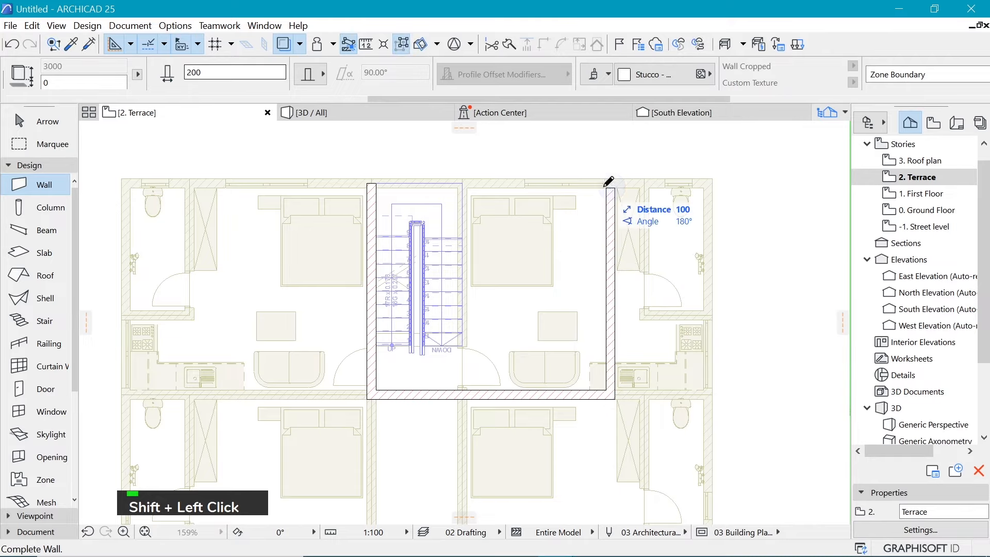
Draw the partition wall along the staircase's right side and a rear wall about 5258 mm long across both rooms
{"action": "left_click", "coordinate": [462, 184]}
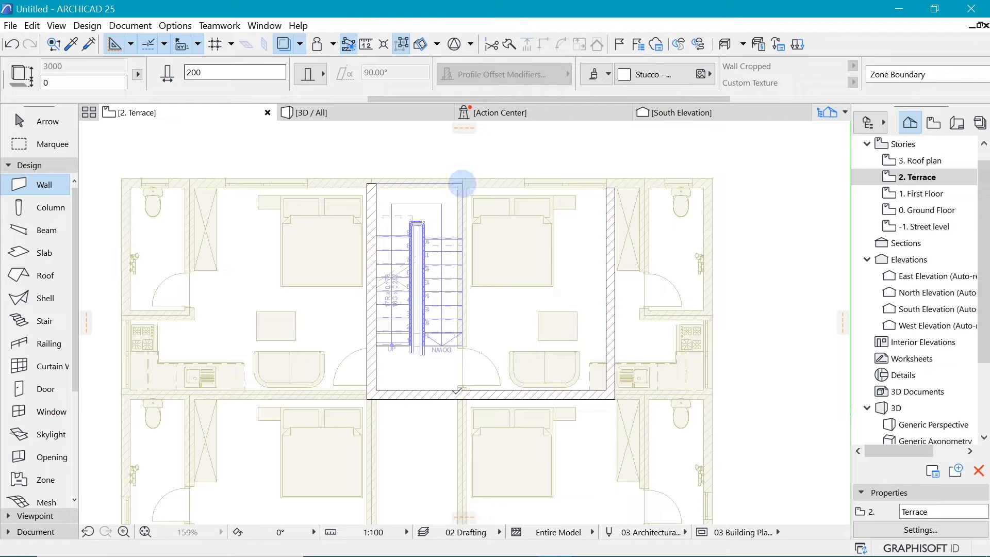
{"action": "left_click", "coordinate": [462, 398]}
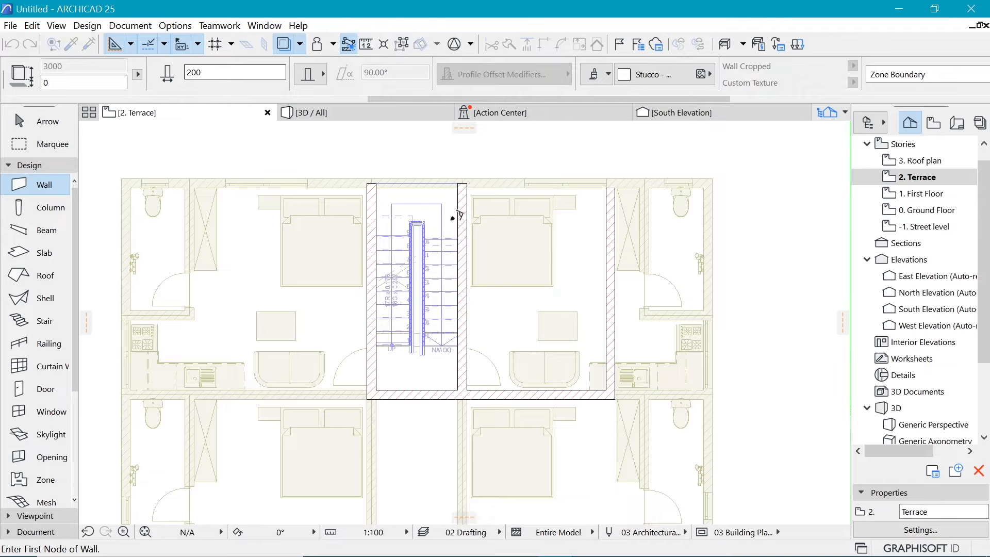
{"action": "left_click", "coordinate": [371, 183]}
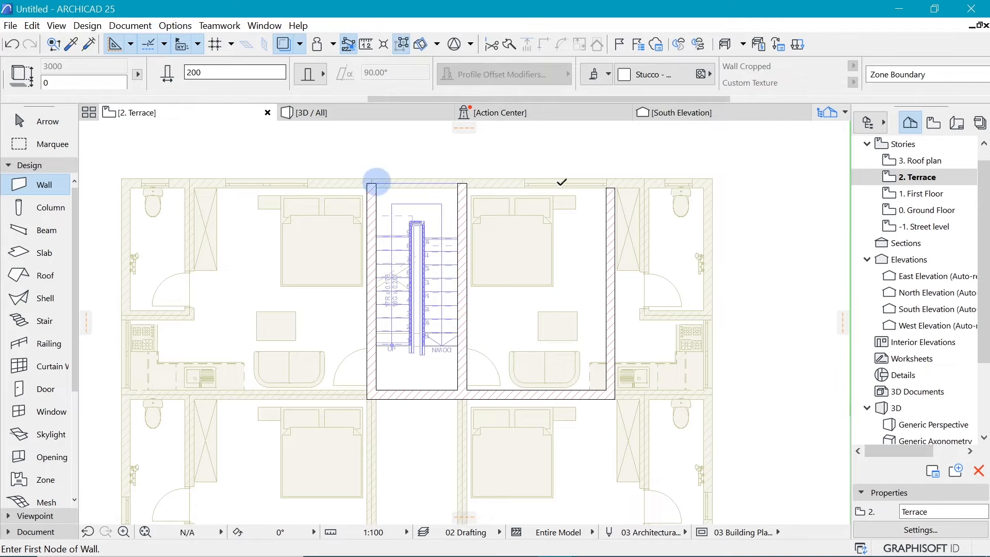
{"action": "left_click", "coordinate": [617, 184], "text": "shift"}
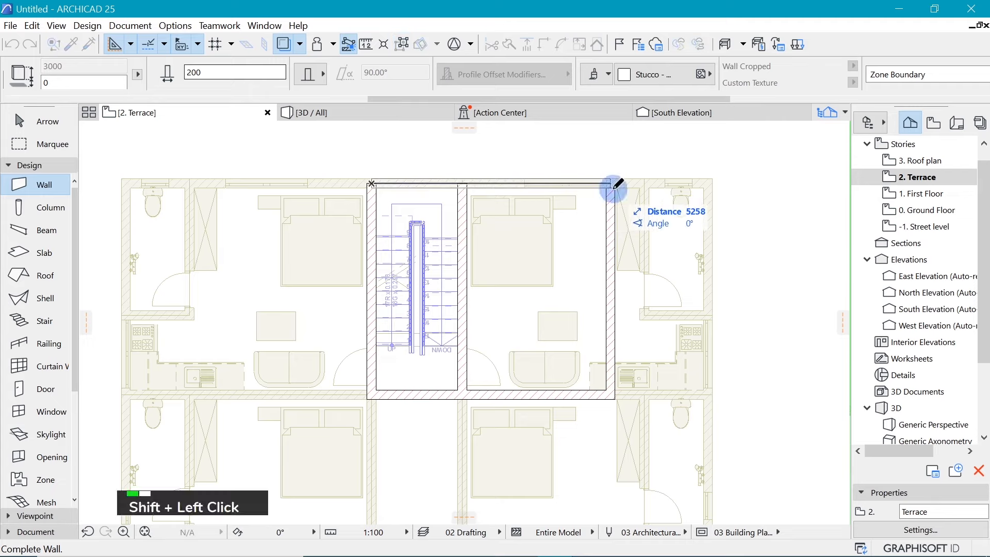
Join the right-hand terrace wall and the rear wall at their corner with Intersect
{"action": "left_click", "coordinate": [610, 202], "text": "shift"}
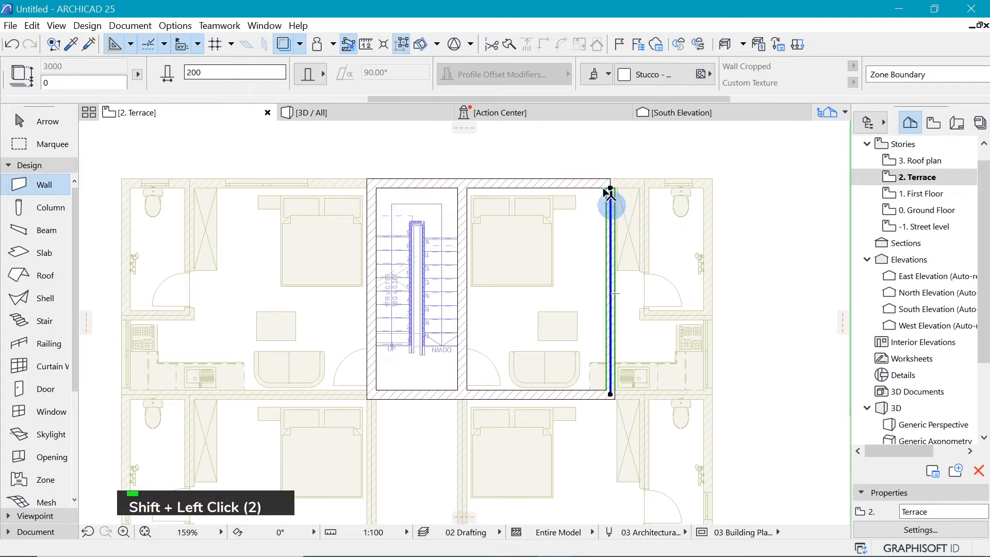
{"action": "left_click", "coordinate": [590, 173], "text": "shift"}
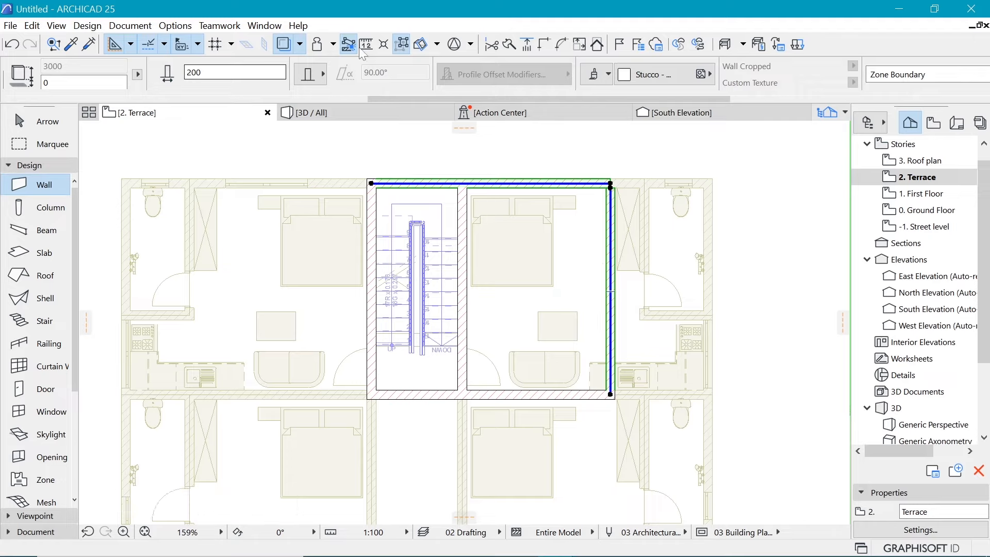
{"action": "left_click", "coordinate": [546, 45]}
{"action": "key", "text": "Escape"}
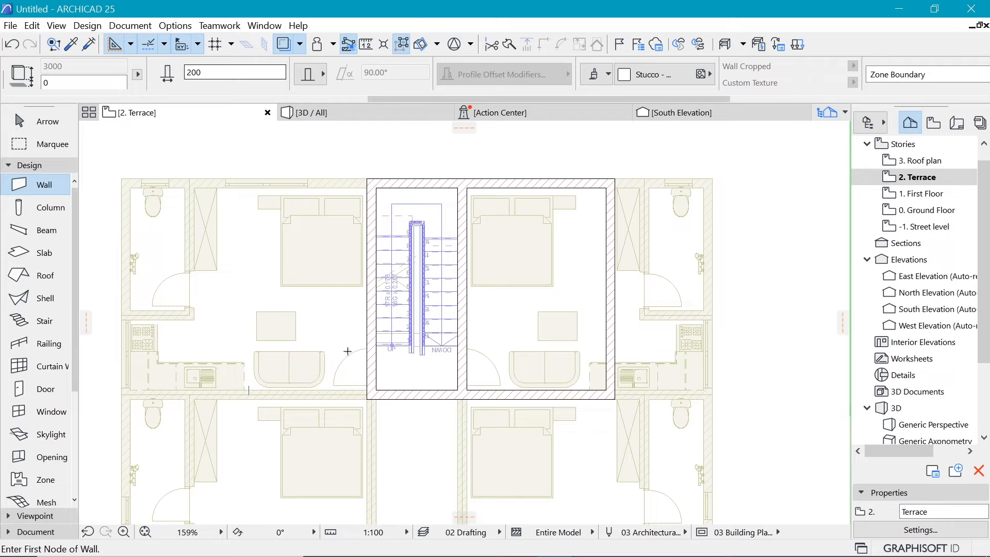
Pick up the traced entrance door's settings and place a 900 × 2400 door in the staircase's left wall, swinging outward over the traced door
{"action": "left_click", "coordinate": [333, 386], "text": "alt"}
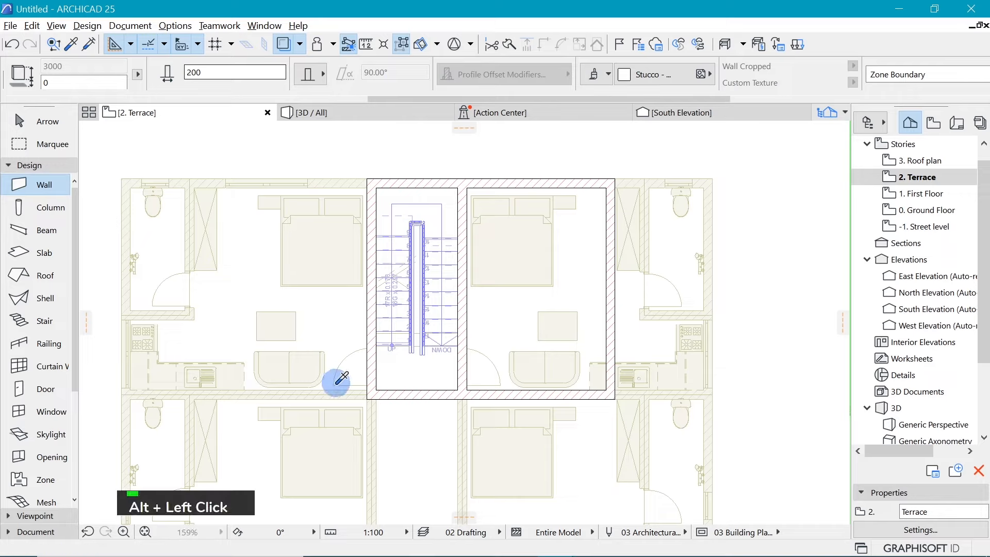
{"action": "key", "text": "Escape"}
{"action": "key", "text": "Escape"}
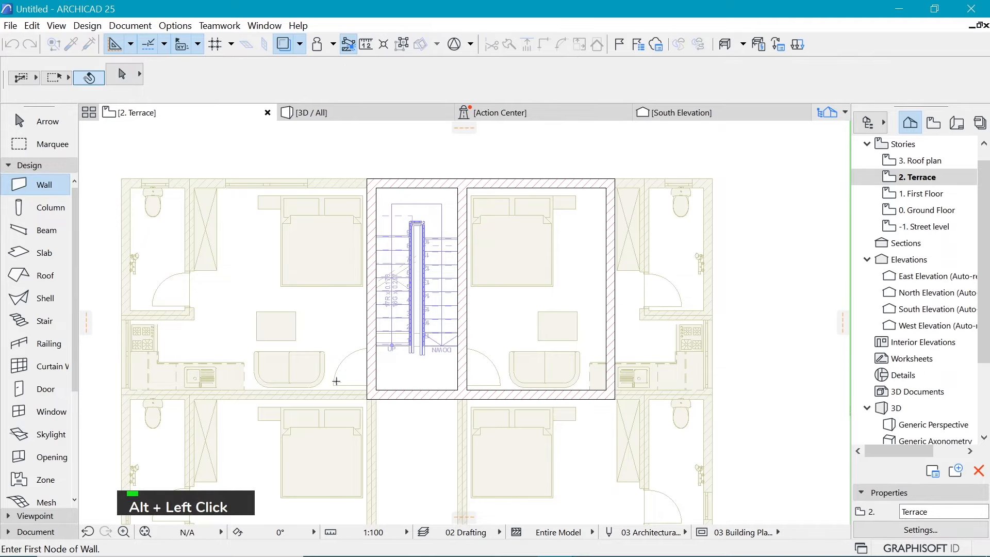
{"action": "left_click", "coordinate": [336, 384], "text": "alt"}
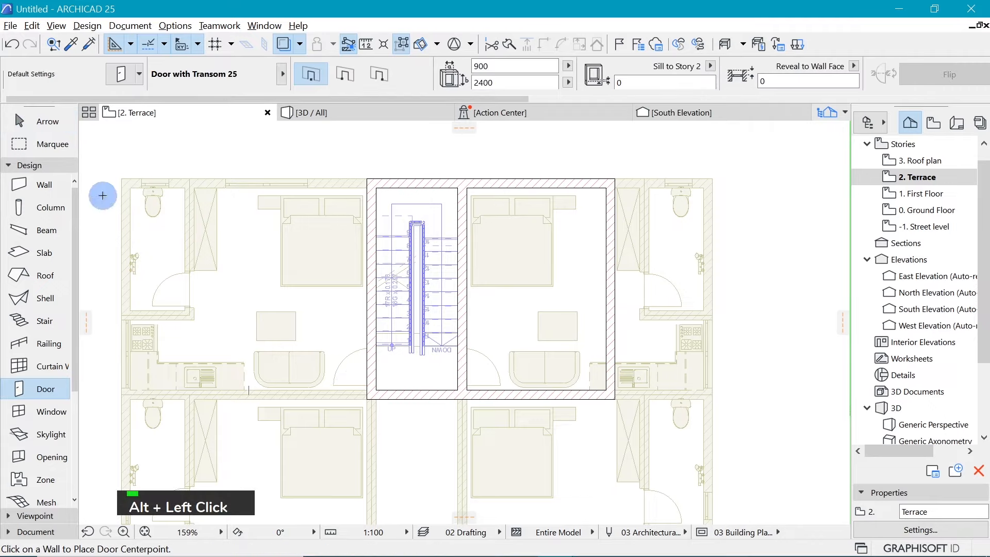
{"action": "left_click", "coordinate": [364, 370]}
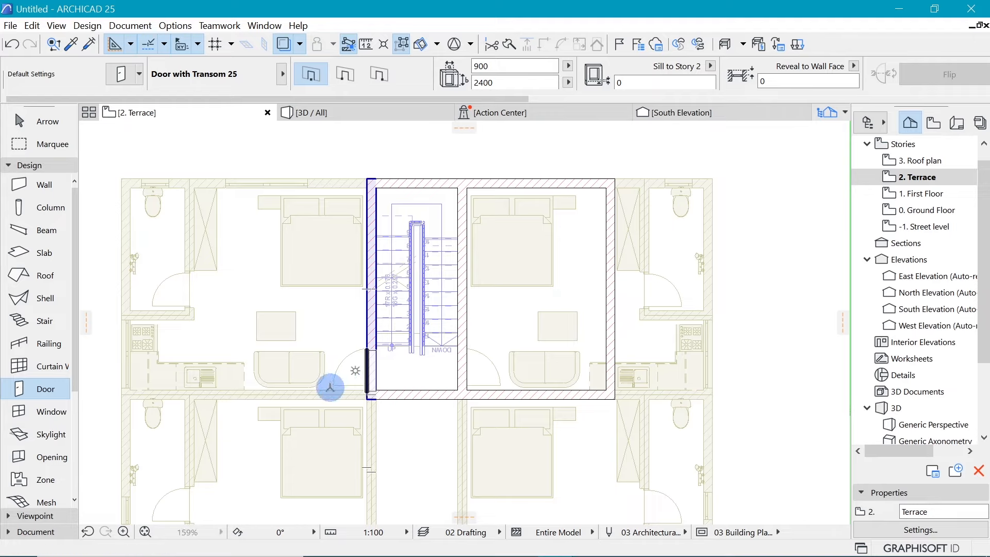
{"action": "left_click", "coordinate": [330, 385]}
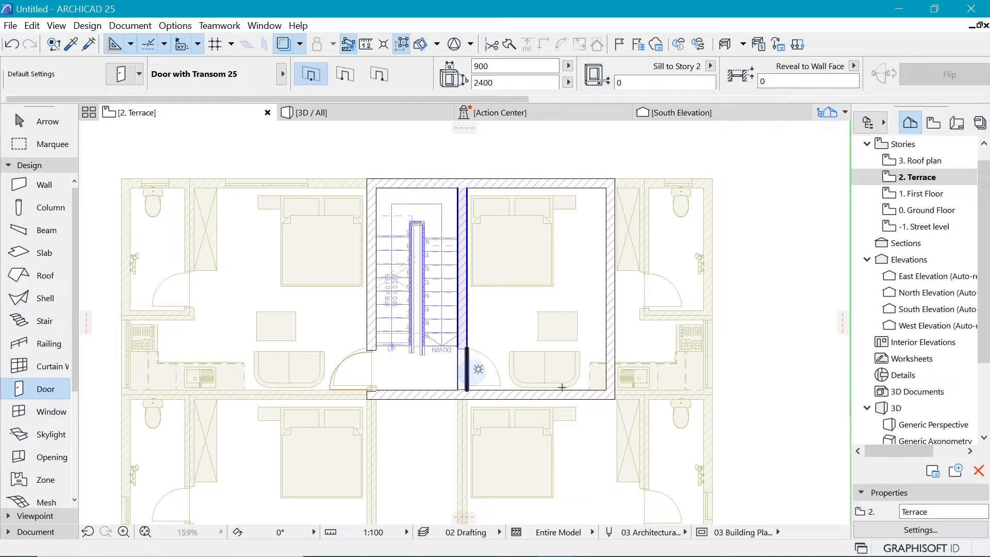
Place a matching 900 × 2400 door near the partition wall's lower end, opening into the room on the right
{"action": "left_click", "coordinate": [467, 368]}
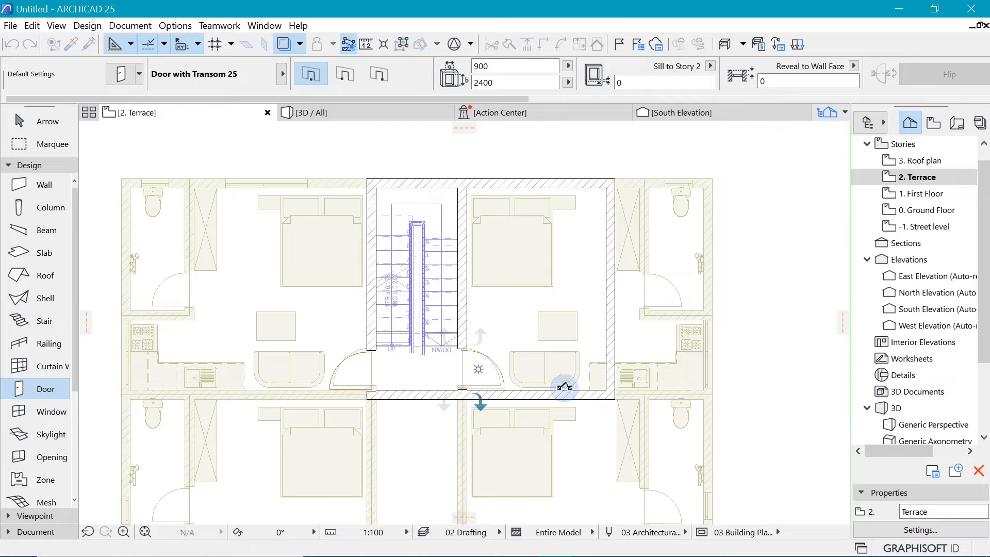
{"action": "left_click", "coordinate": [564, 385]}
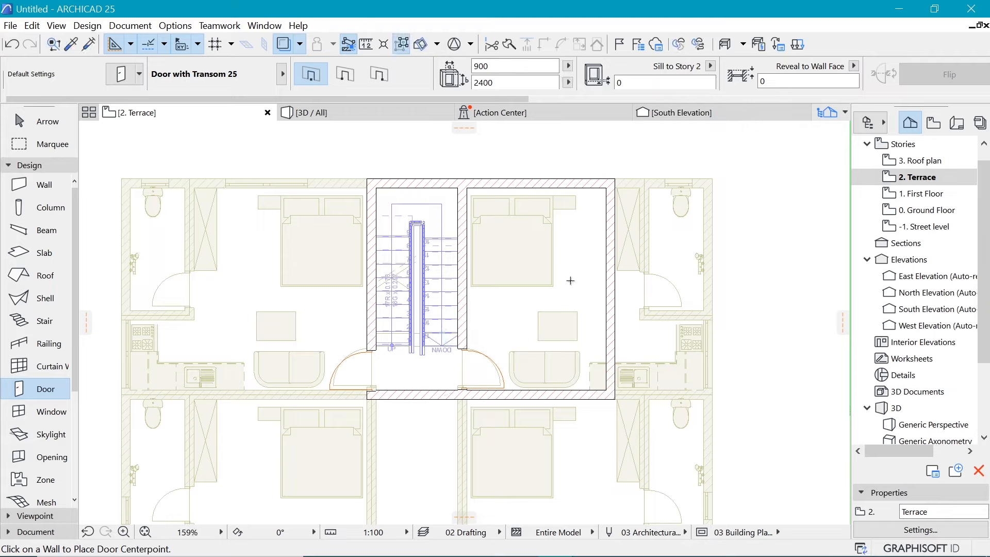
{"action": "key", "text": "Escape"}
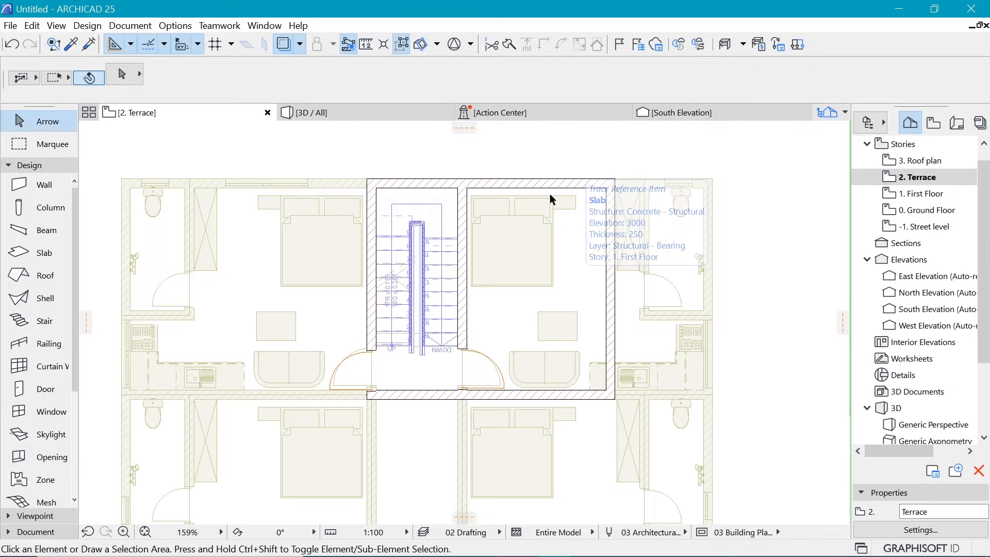
Copy the bed, coffee table and sofa of the First Floor's upper-right room and paste them into the Terrace room
{"action": "double_click", "coordinate": [931, 194]}
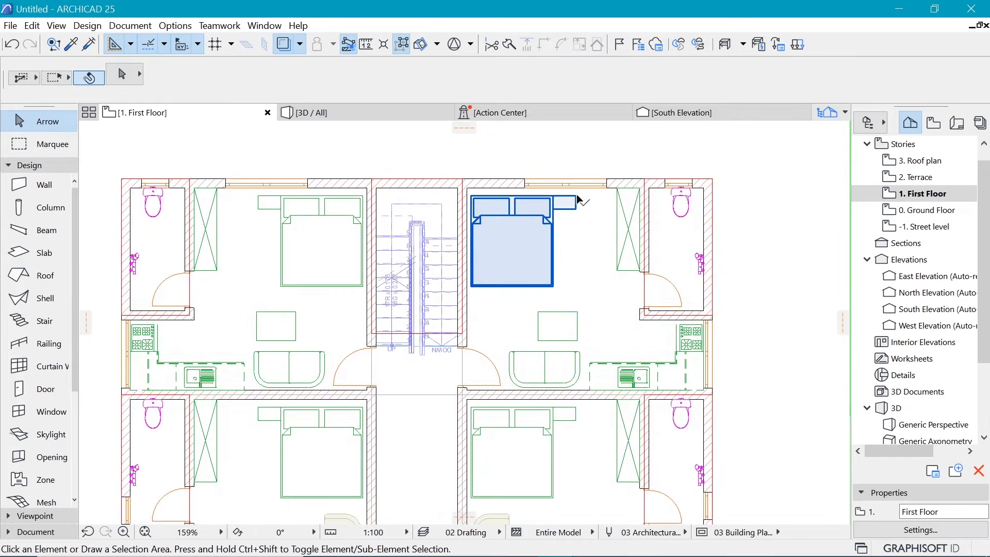
{"action": "left_click", "coordinate": [577, 201], "text": "shift"}
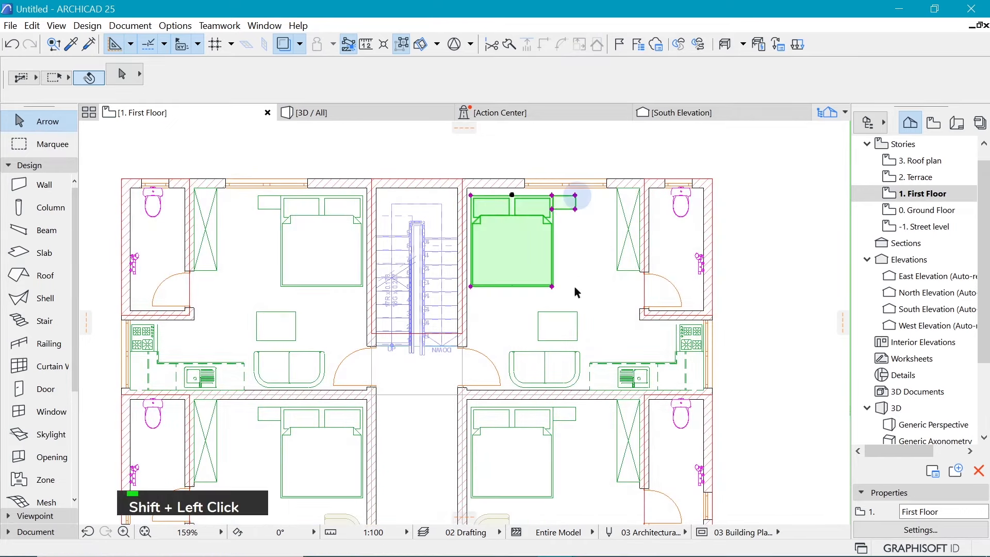
{"action": "left_click", "coordinate": [575, 317], "text": "shift"}
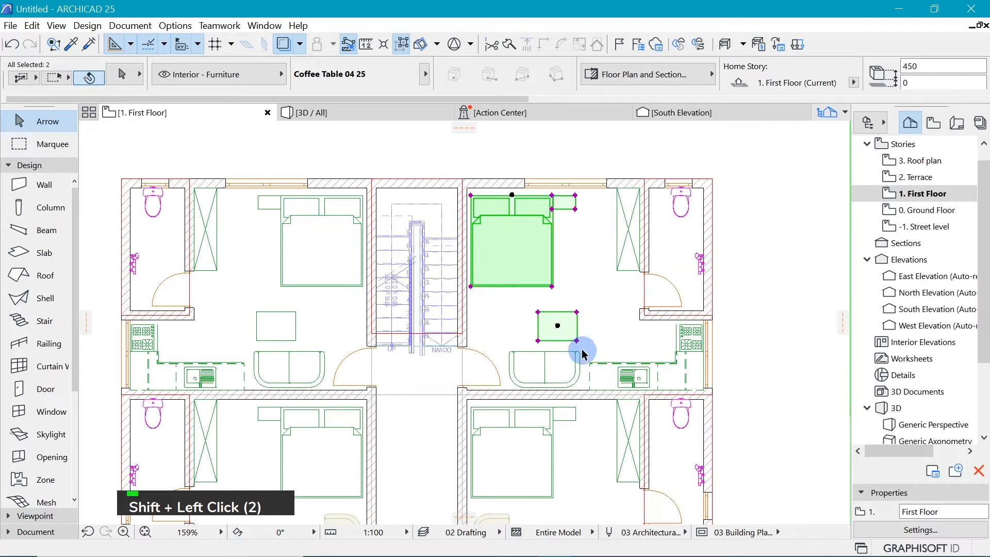
{"action": "left_click", "coordinate": [577, 352], "text": "shift"}
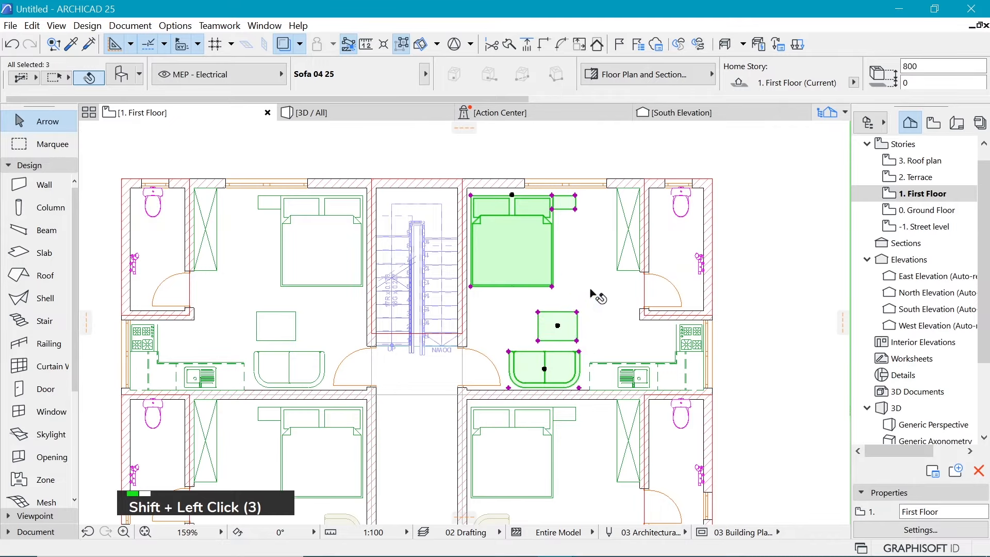
{"action": "key", "text": "ctrl+c"}
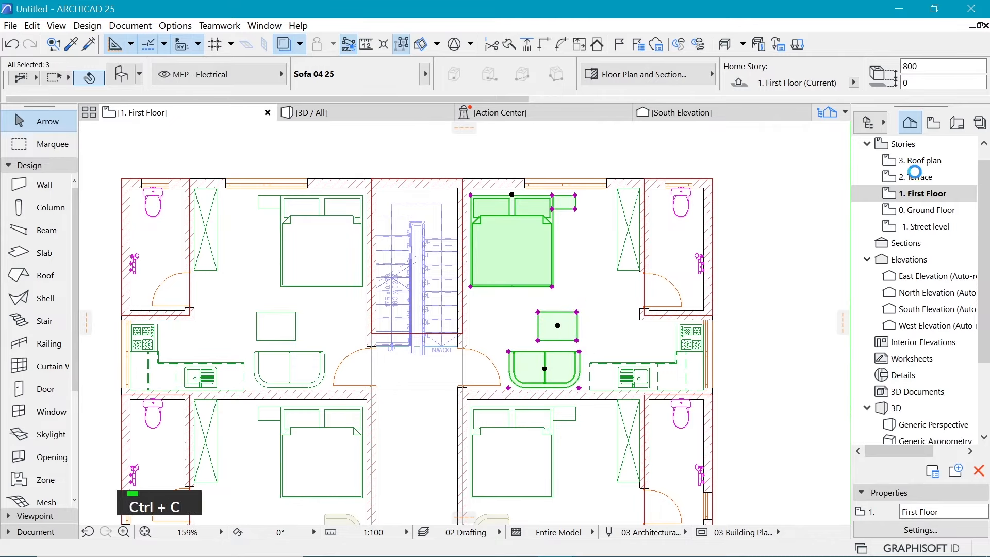
{"action": "double_click", "coordinate": [916, 174]}
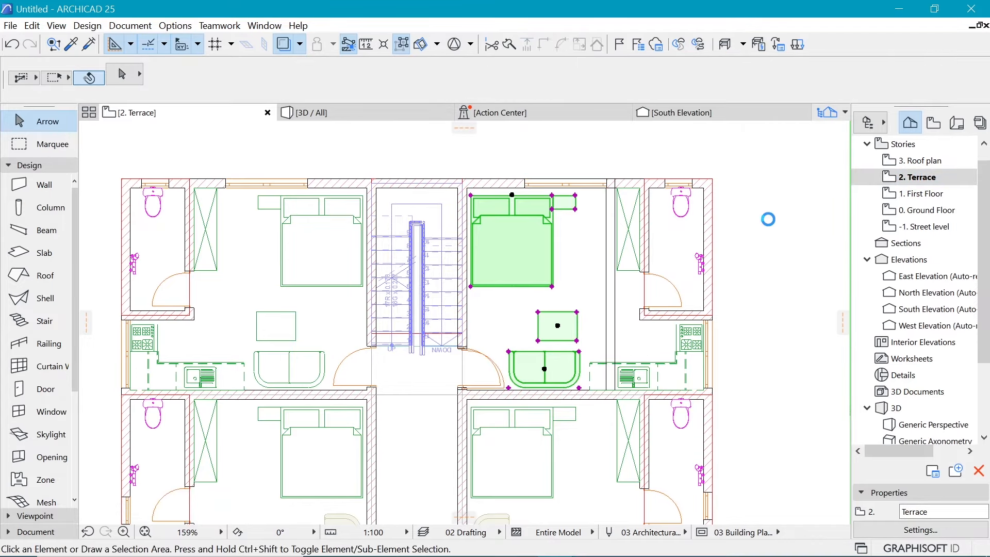
{"action": "key", "text": "ctrl+v"}
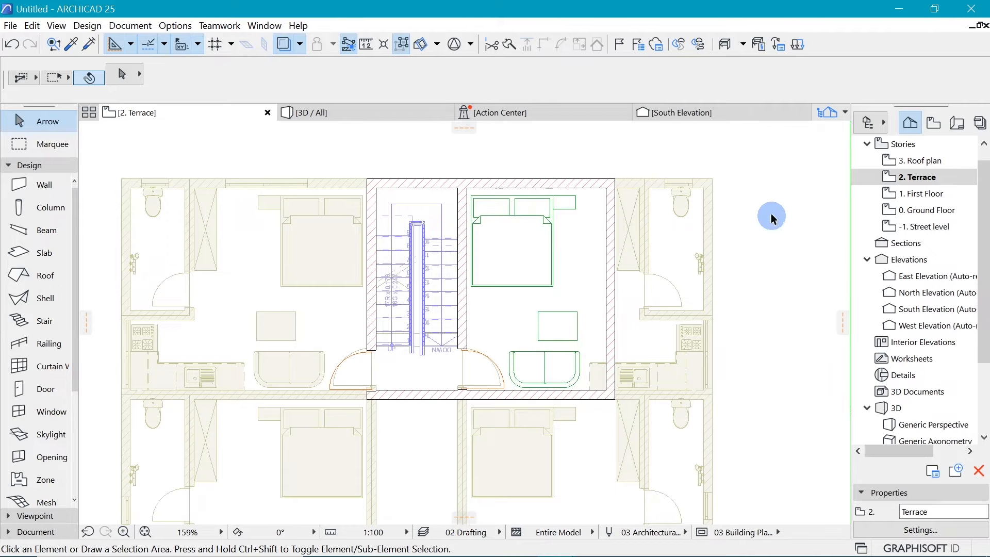
Pick up the First Floor slab's settings and draw a rectangular Terrace slab from the room's lower-right wall corner to the building's upper-left corner
{"action": "left_click", "coordinate": [909, 195]}
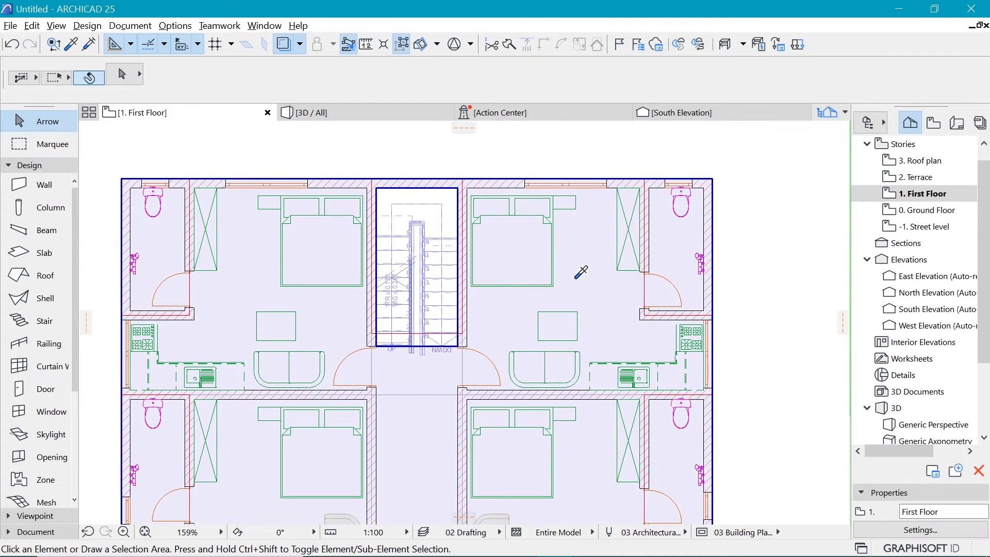
{"action": "left_click", "coordinate": [598, 255], "text": "alt"}
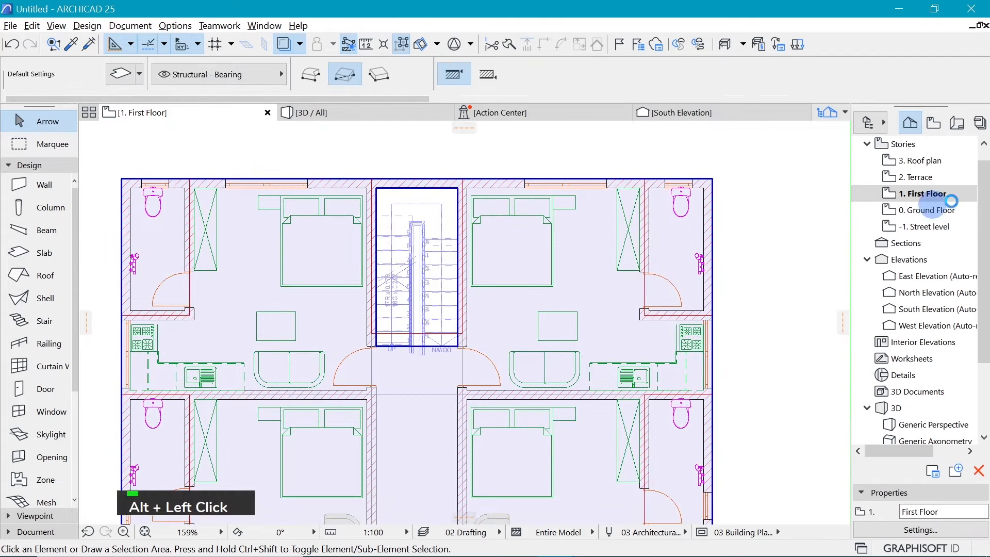
{"action": "left_click", "coordinate": [933, 177]}
{"action": "double_click", "coordinate": [935, 179]}
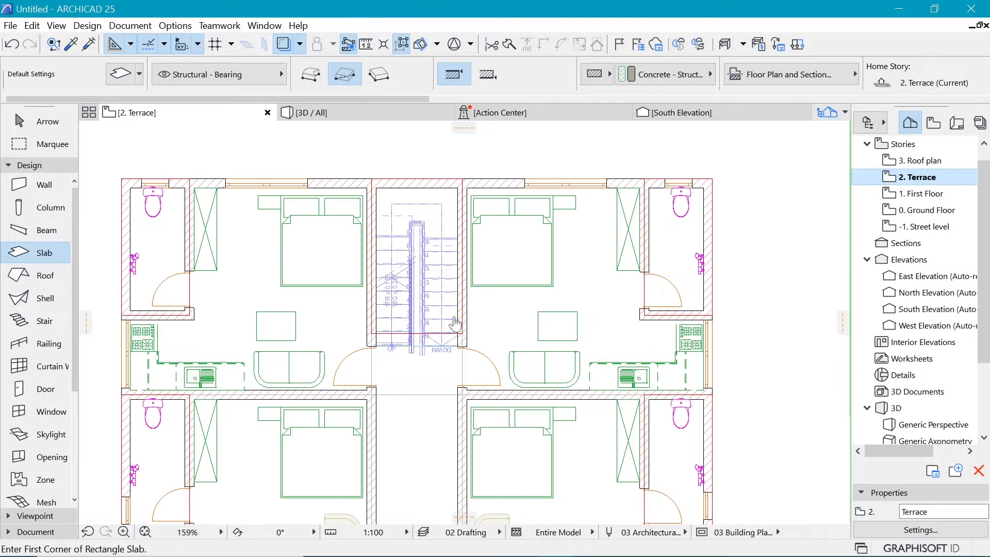
{"action": "left_click", "coordinate": [623, 378]}
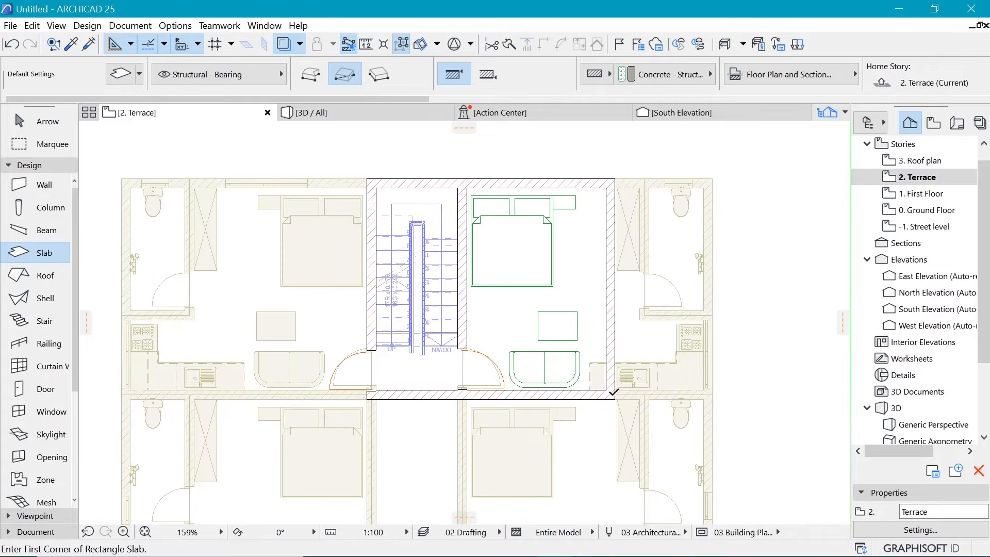
{"action": "left_click", "coordinate": [611, 395]}
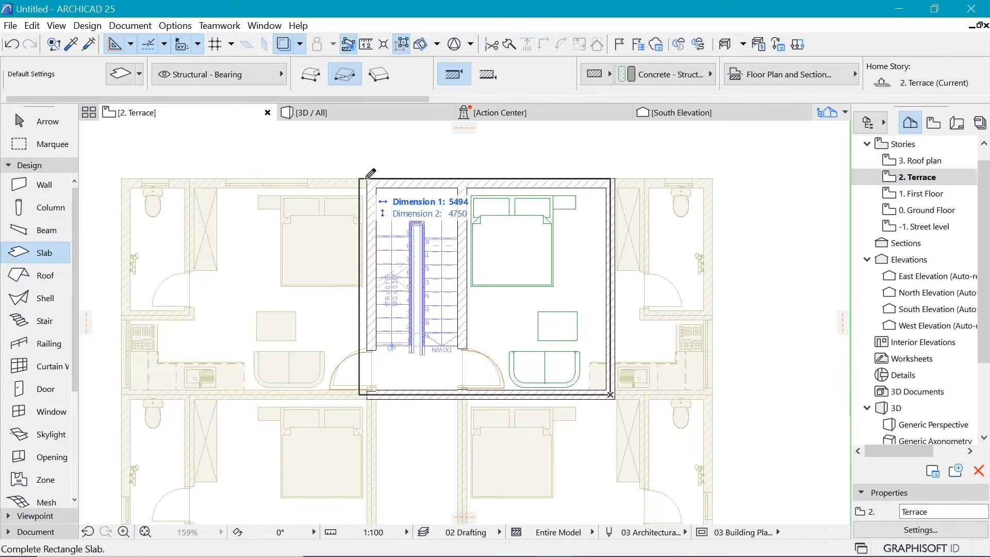
{"action": "left_click", "coordinate": [122, 178]}
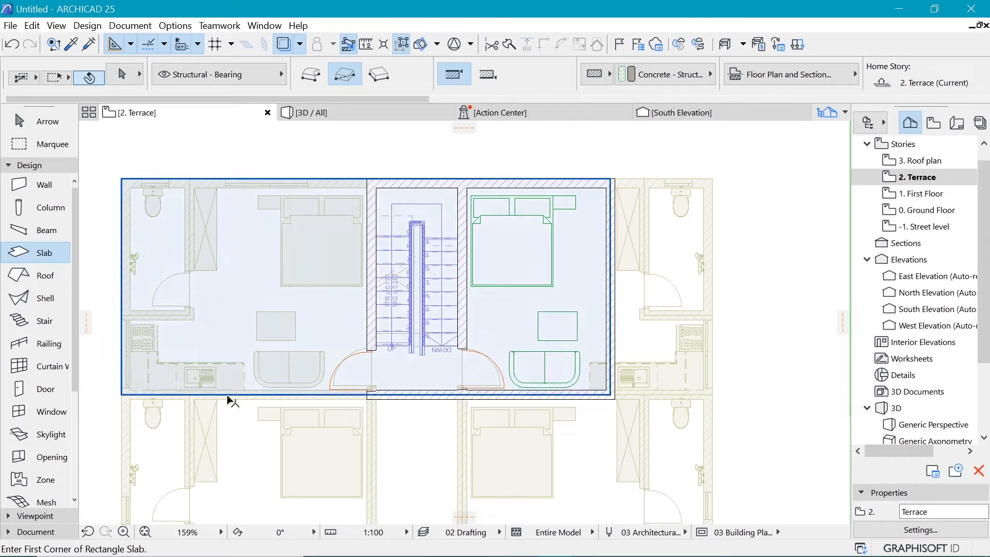
Offset the new slab's right and lower edges to the outer faces of the terrace walls, and finish editing the slab
{"action": "left_click", "coordinate": [227, 397], "text": "shift"}
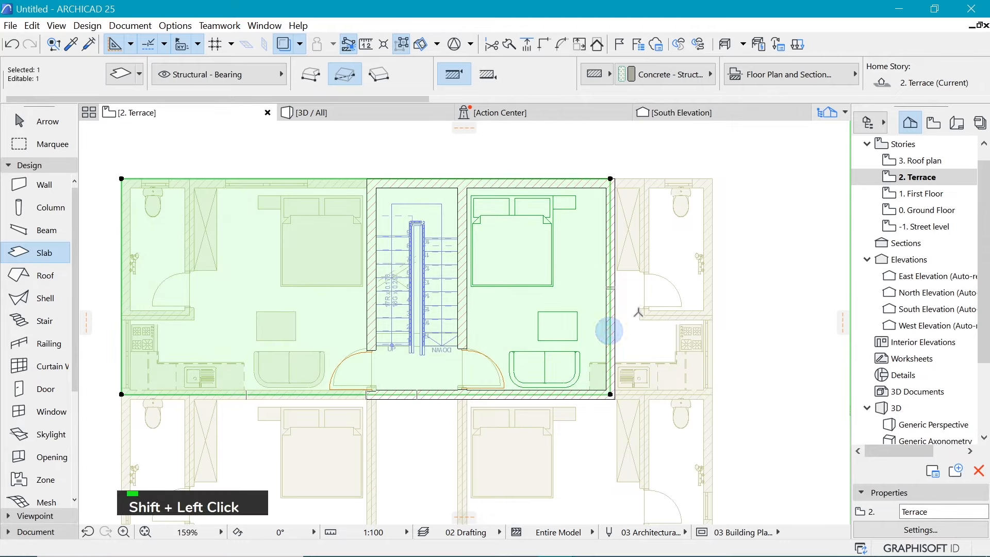
{"action": "left_click", "coordinate": [613, 235]}
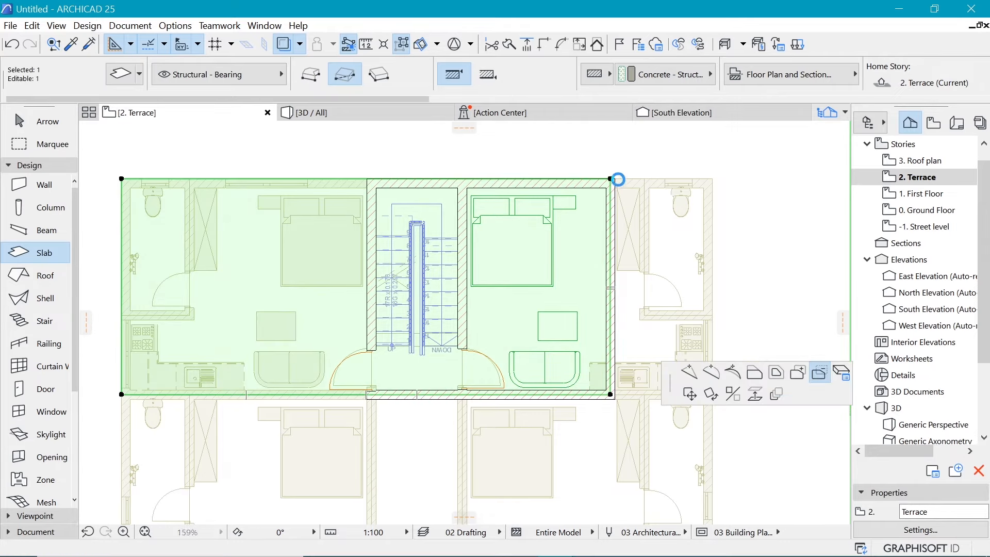
{"action": "left_click", "coordinate": [170, 131]}
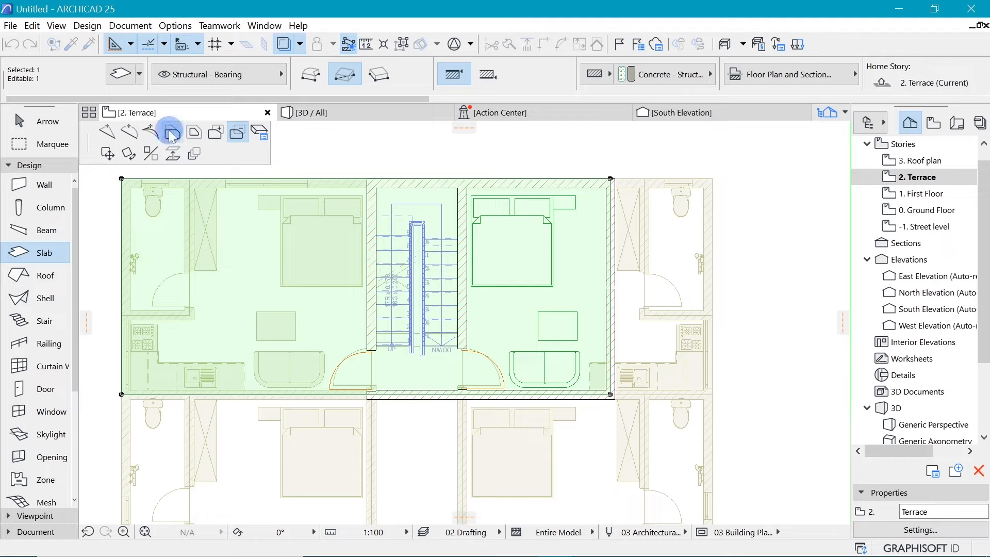
{"action": "left_click", "coordinate": [619, 183]}
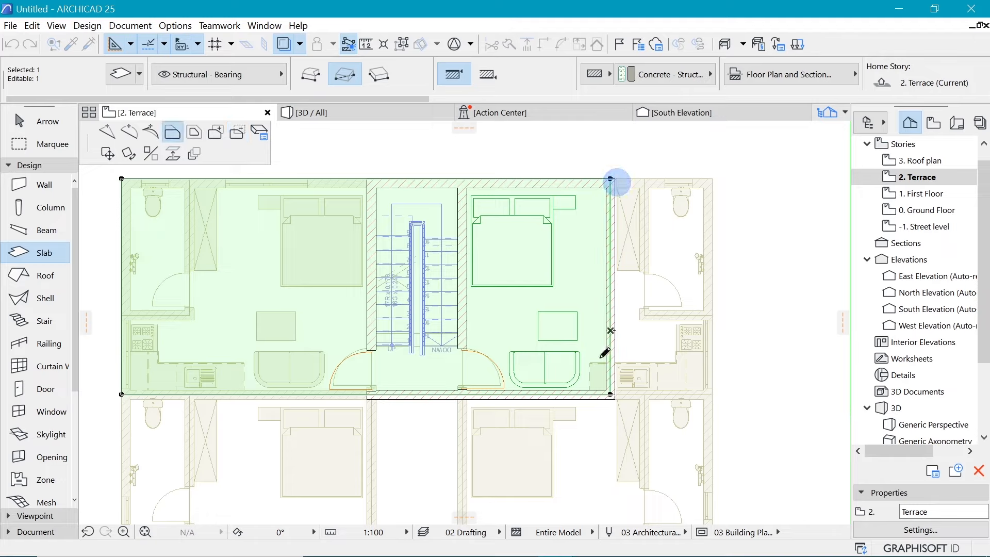
{"action": "left_click", "coordinate": [570, 400]}
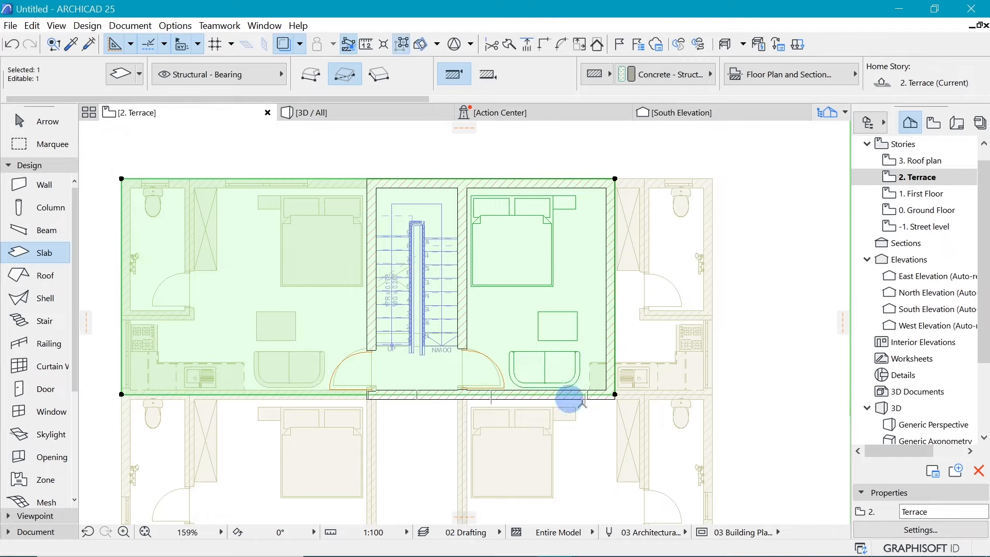
{"action": "left_click", "coordinate": [614, 400]}
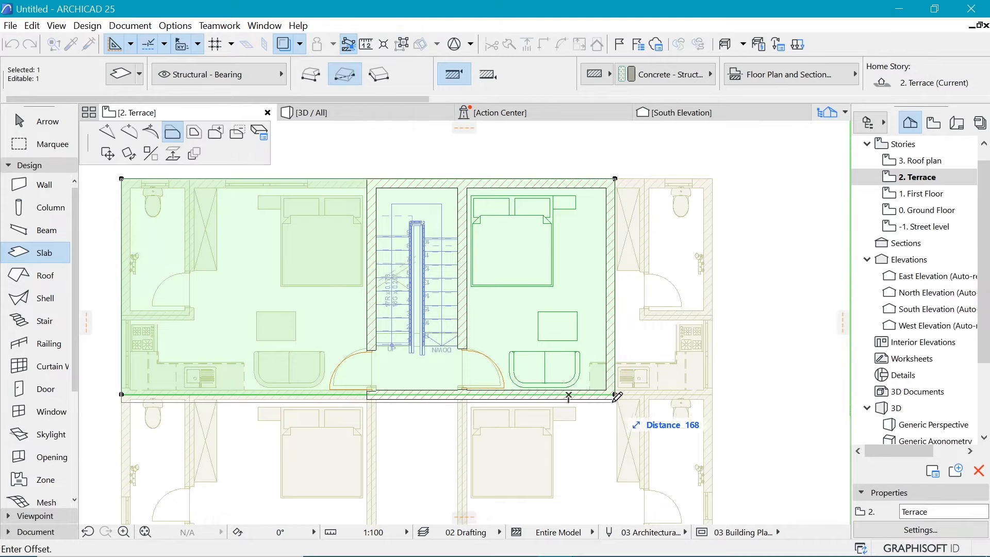
{"action": "left_click", "coordinate": [616, 400]}
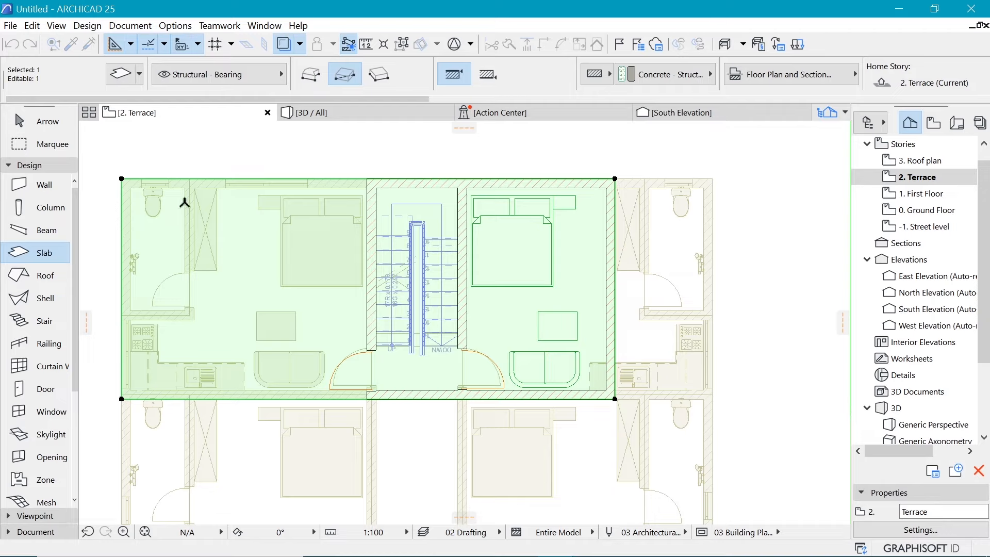
{"action": "scroll", "coordinate": [348, 168], "scroll_direction": "down", "scroll_amount": 3}
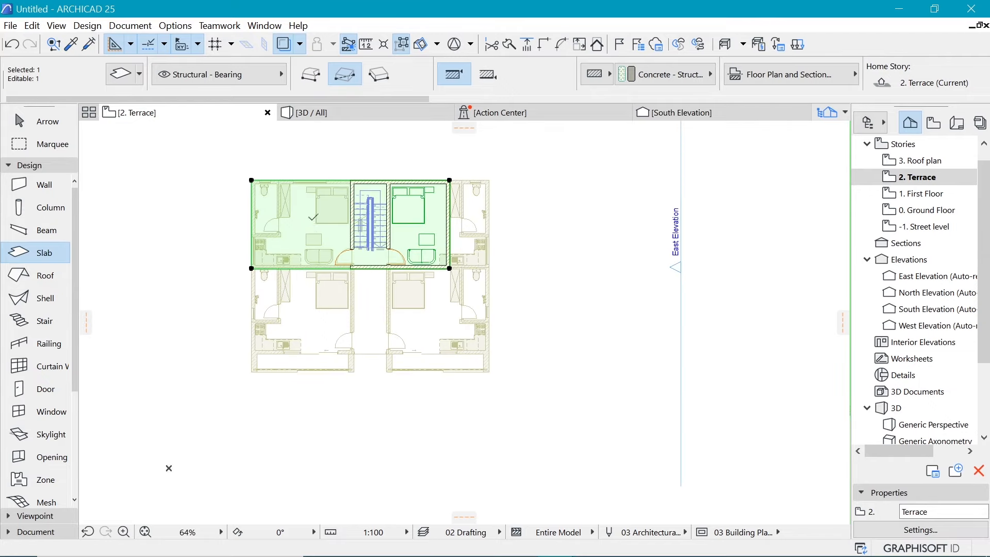
{"action": "scroll", "coordinate": [312, 224], "scroll_direction": "up", "scroll_amount": 2}
{"action": "key", "text": "Escape"}
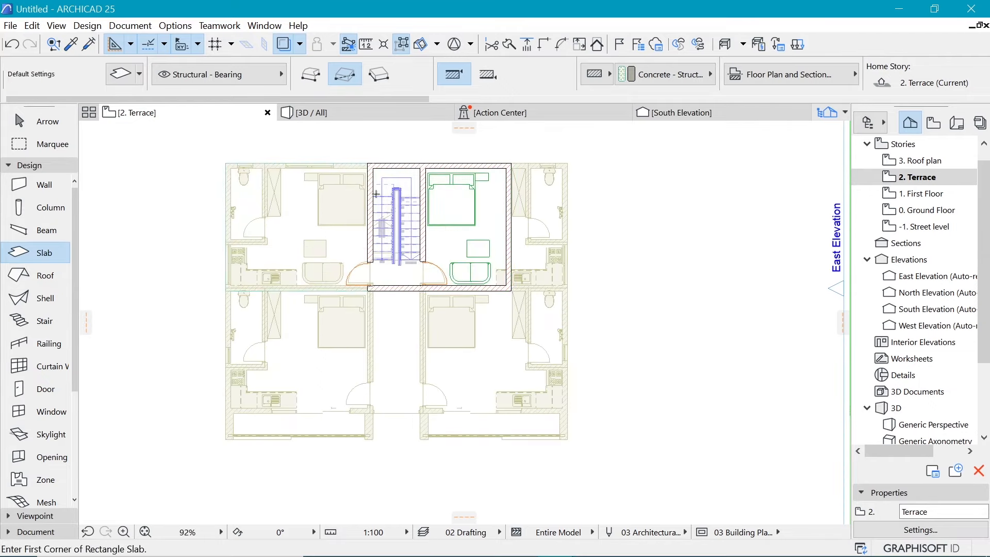
{"action": "key", "text": "Escape"}
Open the Ground Floor plan
{"action": "scroll", "coordinate": [402, 256], "scroll_direction": "up", "scroll_amount": 3}
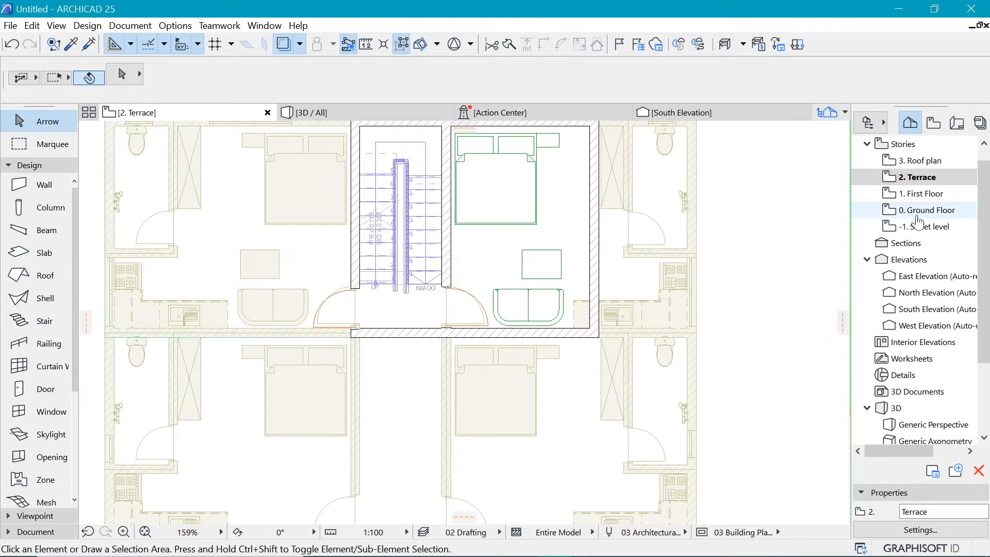
{"action": "scroll", "coordinate": [513, 379], "scroll_direction": "down", "scroll_amount": 1}
{"action": "scroll", "coordinate": [552, 213], "scroll_direction": "up", "scroll_amount": 1}
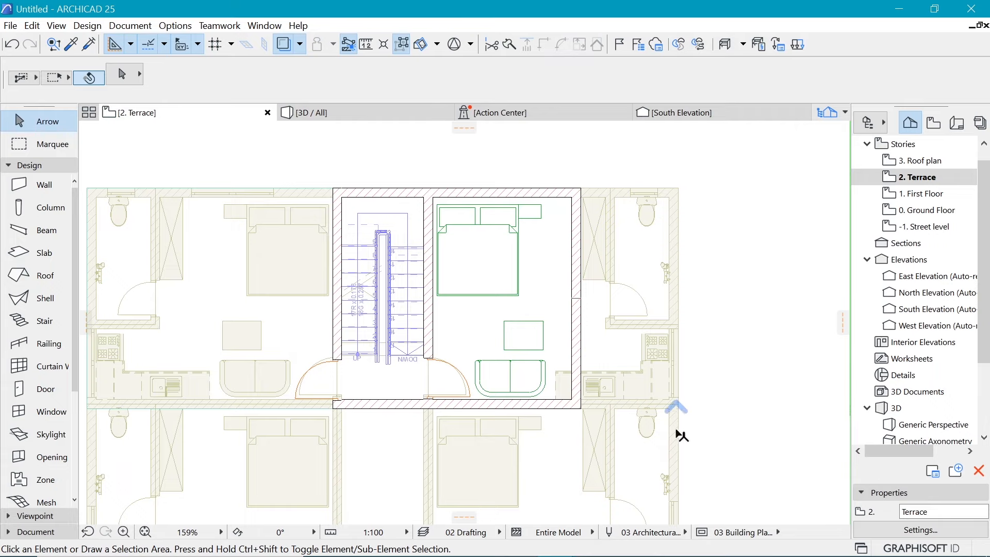
{"action": "scroll", "coordinate": [681, 436], "scroll_direction": "up", "scroll_amount": 3}
{"action": "scroll", "coordinate": [631, 183], "scroll_direction": "down", "scroll_amount": 5}
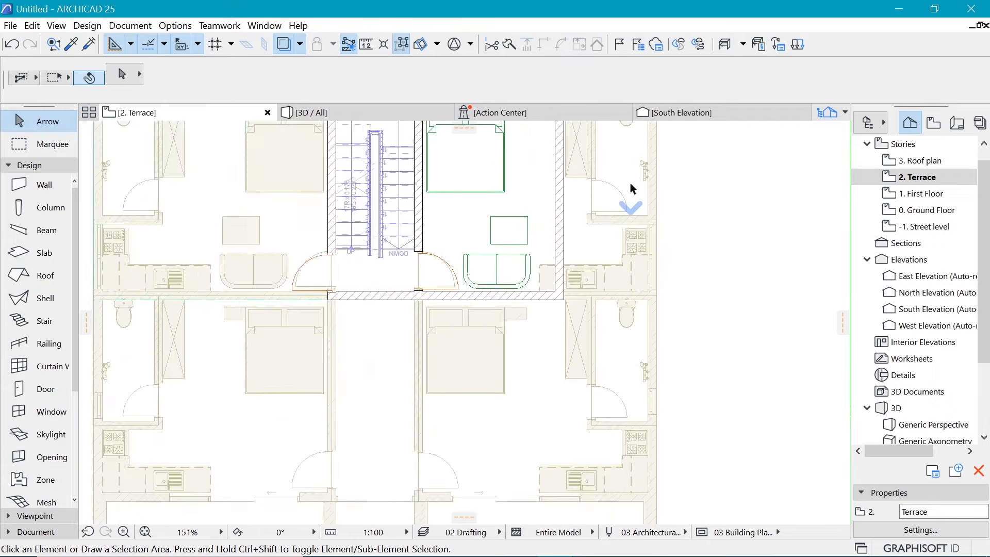
{"action": "left_click", "coordinate": [928, 226]}
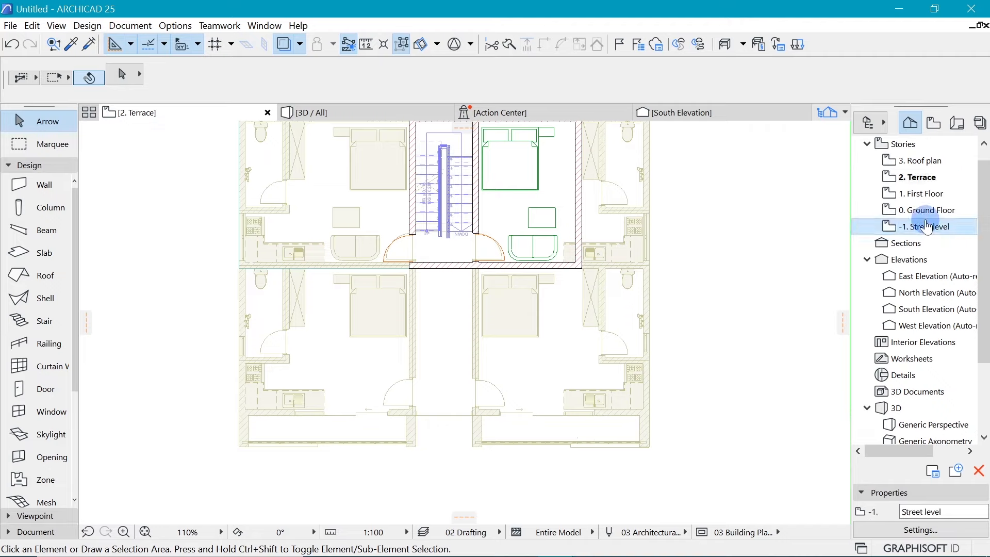
{"action": "double_click", "coordinate": [930, 210]}
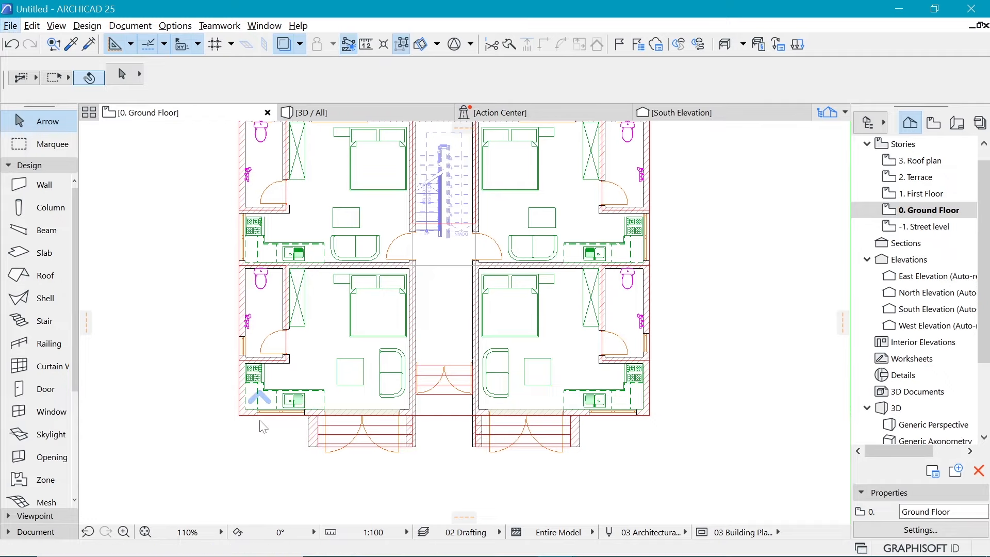
Pick up the settings of the Ground Floor's lower-left kitchen window and place a 1500 x 1200 window in the Terrace wall below the staircase
{"action": "scroll", "coordinate": [317, 416], "scroll_direction": "up", "scroll_amount": 6}
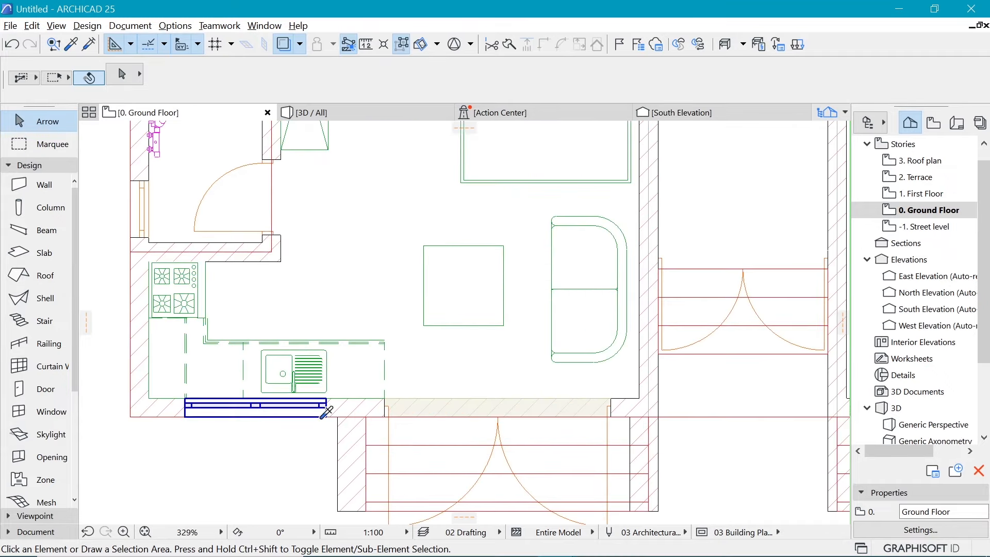
{"action": "left_click", "coordinate": [318, 417], "text": "alt"}
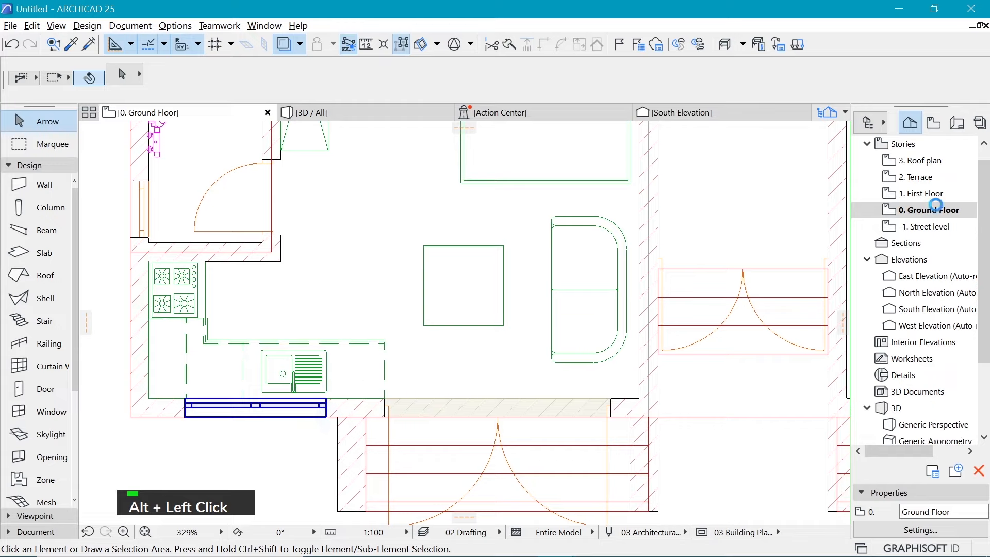
{"action": "left_click", "coordinate": [926, 178]}
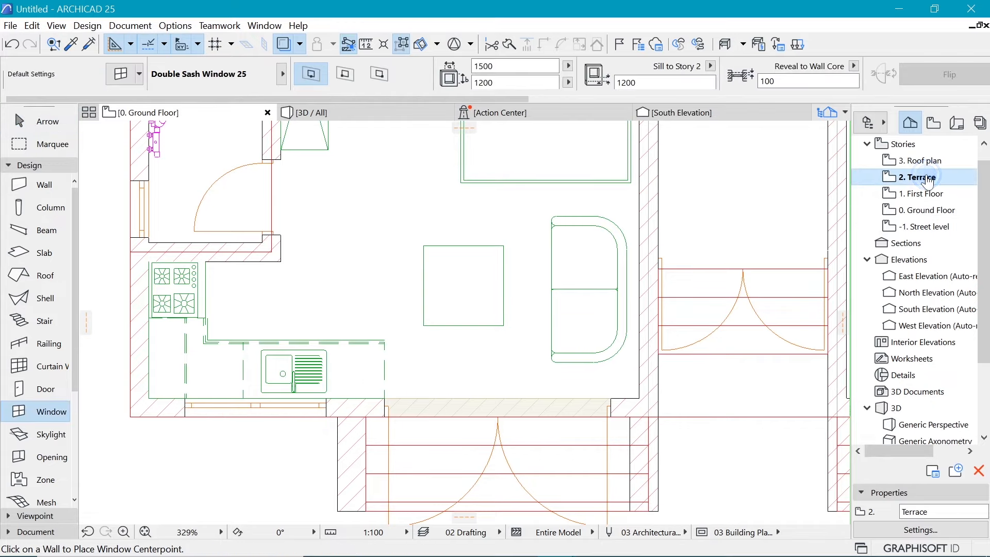
{"action": "double_click", "coordinate": [927, 178]}
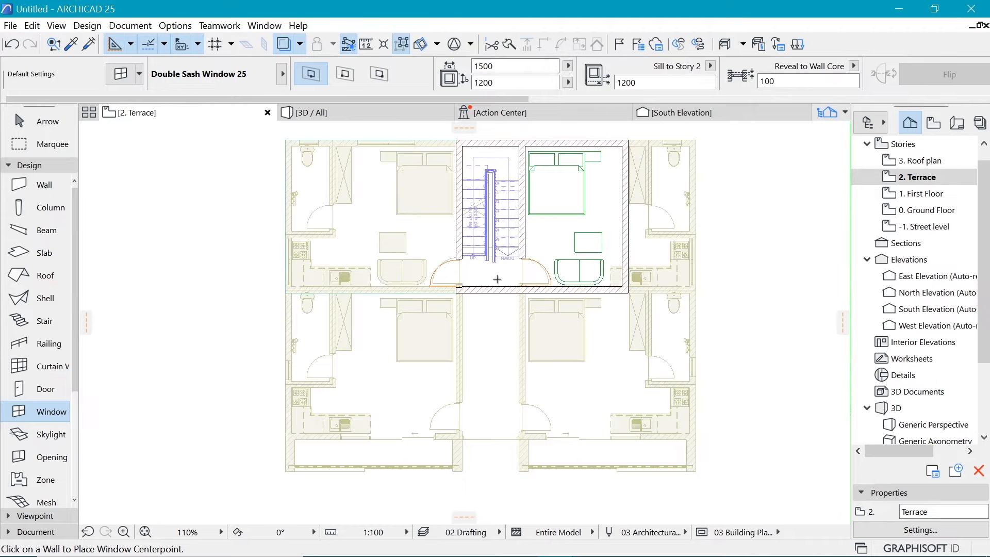
{"action": "left_click", "coordinate": [491, 289]}
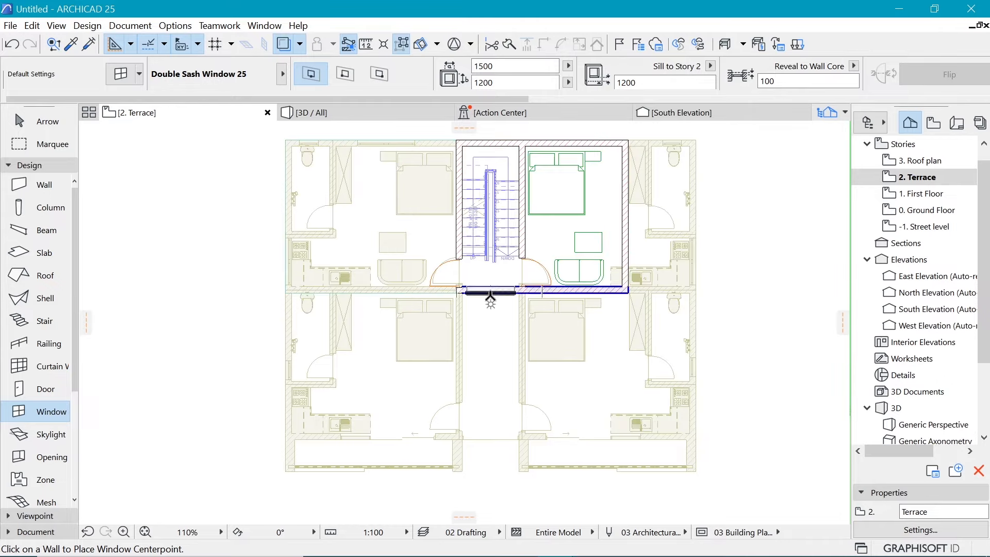
{"action": "left_click", "coordinate": [490, 291]}
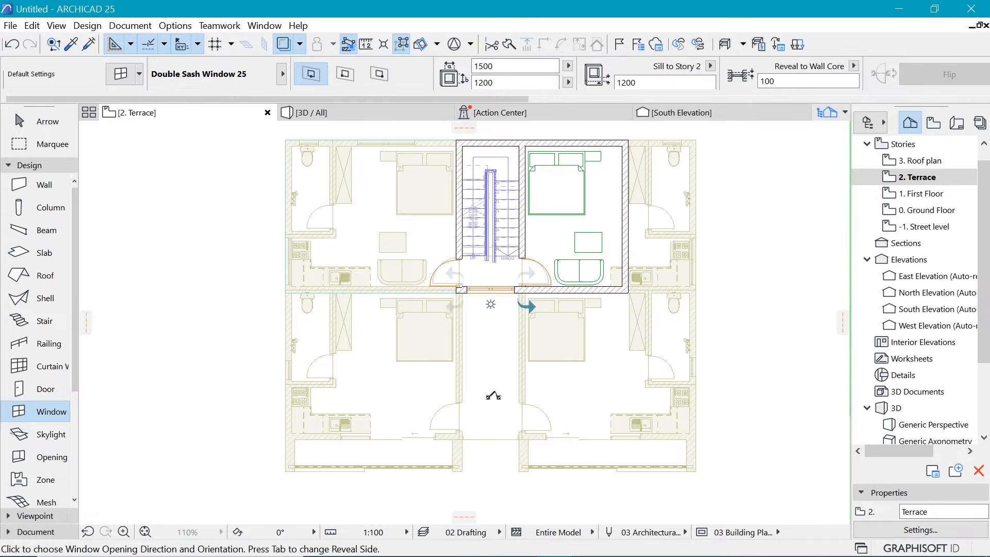
{"action": "left_click", "coordinate": [494, 395]}
{"action": "scroll", "coordinate": [495, 397], "scroll_direction": "down", "scroll_amount": 3}
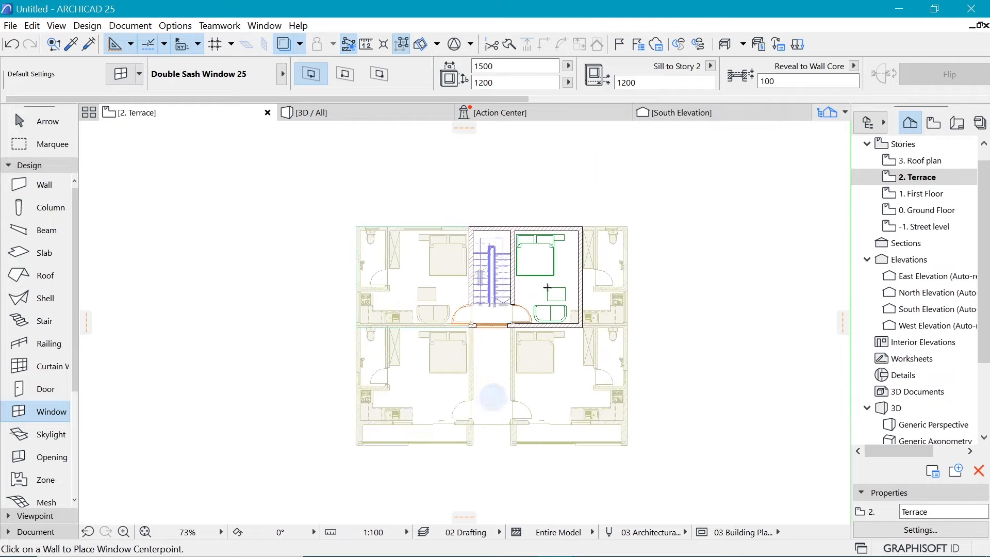
Reuse the new window's settings to place another 1500 x 1200 window in the upper wall of the Terrace bedroom
{"action": "scroll", "coordinate": [547, 287], "scroll_direction": "up", "scroll_amount": 4}
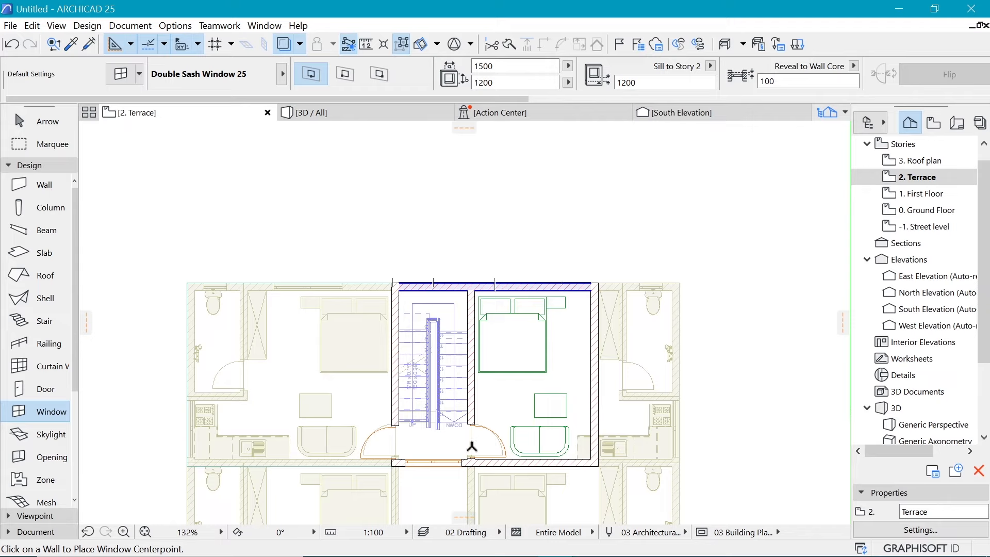
{"action": "left_click", "coordinate": [463, 467], "text": "alt"}
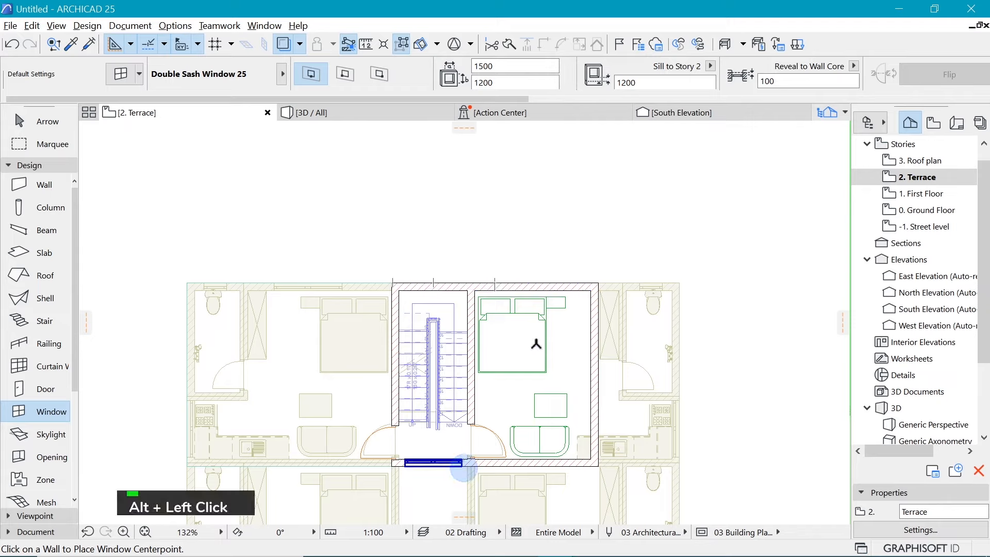
{"action": "left_click", "coordinate": [550, 304]}
{"action": "left_click", "coordinate": [535, 281]}
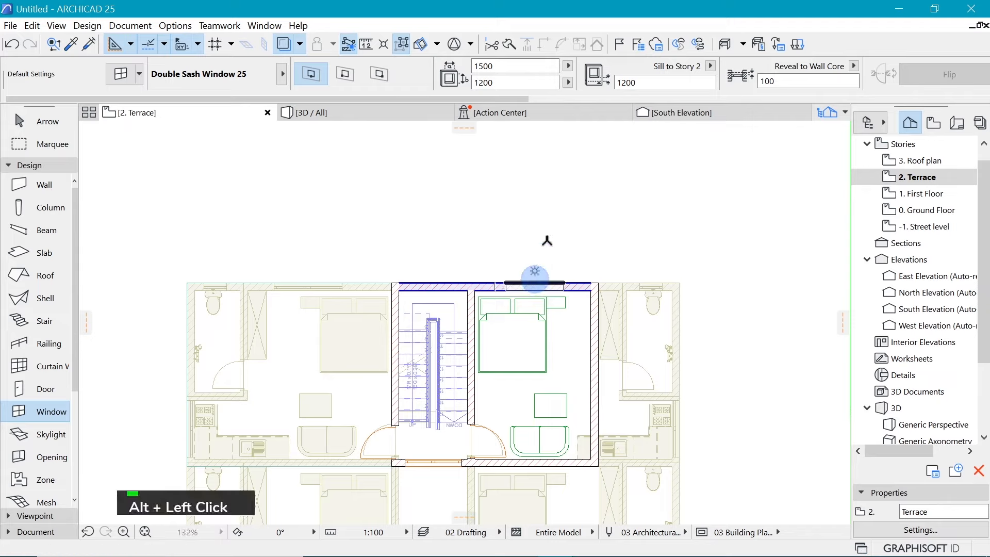
{"action": "left_click", "coordinate": [548, 239]}
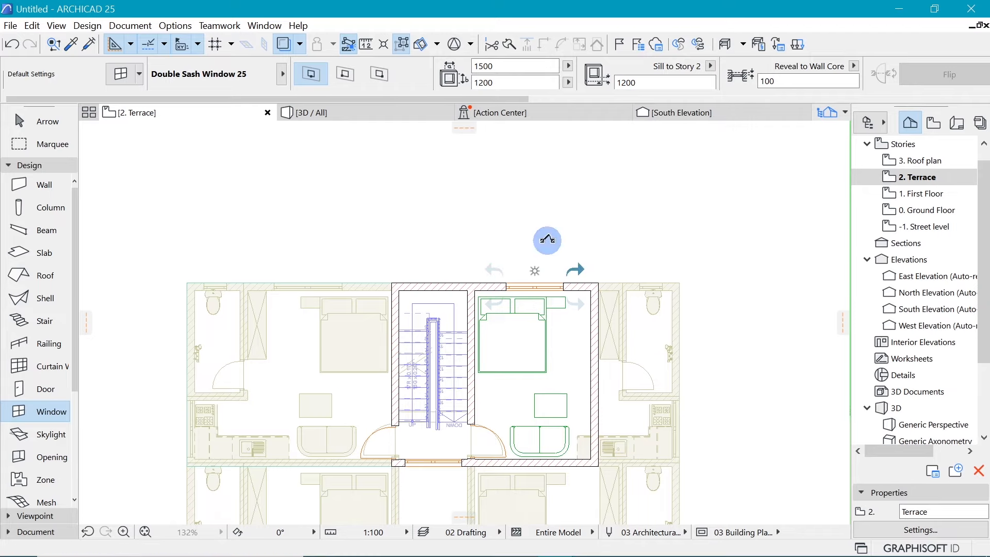
{"action": "scroll", "coordinate": [480, 266], "scroll_direction": "down", "scroll_amount": 2}
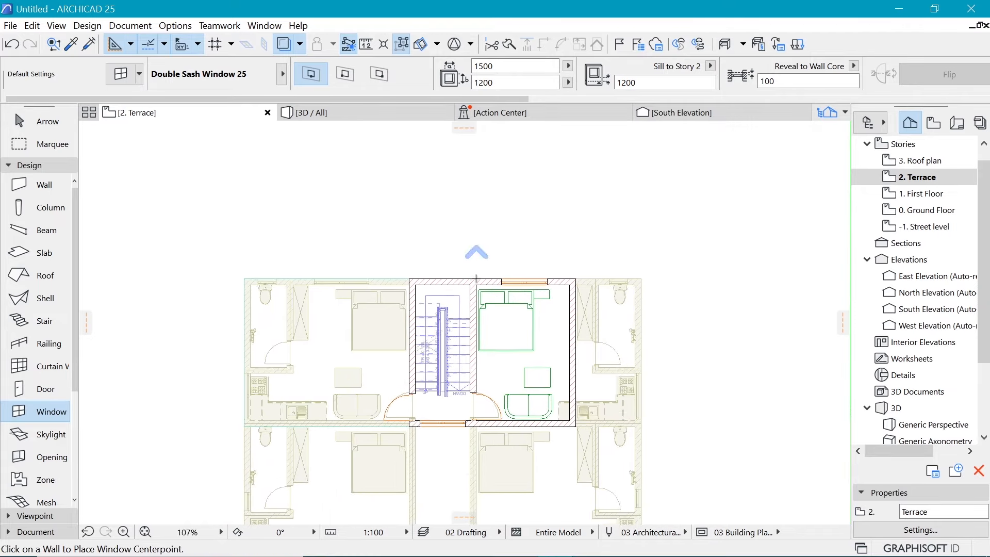
Examine the rear facade in 3D, including the Ground Floor and First Floor walls behind the staircase
{"action": "left_click", "coordinate": [398, 118]}
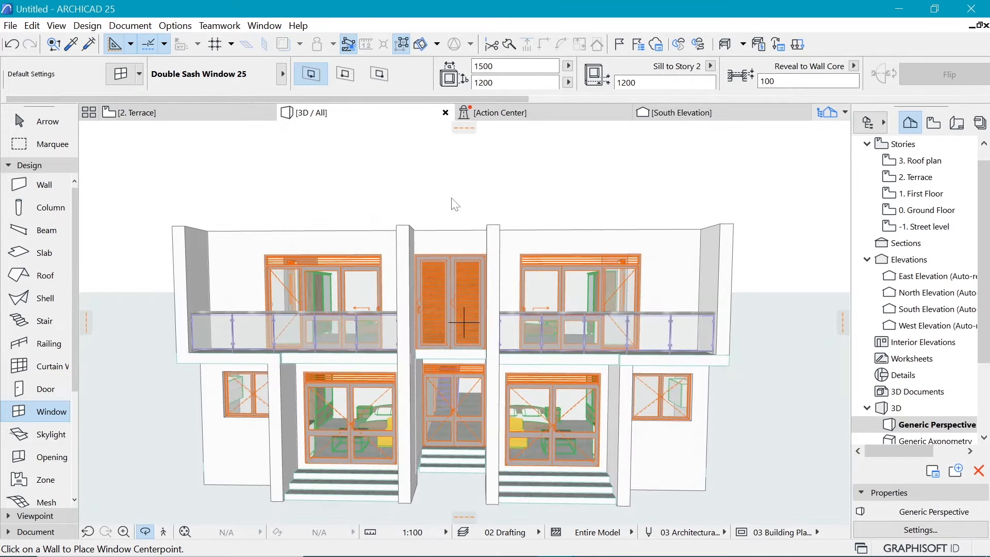
{"action": "middle_click_drag", "start_coordinate": [511, 178], "coordinate": [392, 250], "text": "shift"}
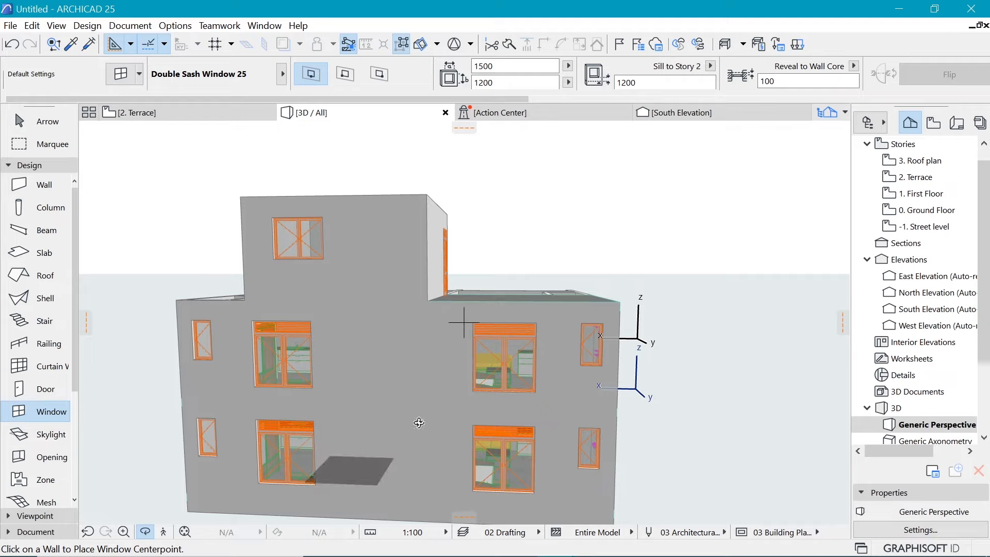
{"action": "left_click_drag", "start_coordinate": [571, 324], "coordinate": [448, 225]}
{"action": "left_click_drag", "start_coordinate": [479, 440], "coordinate": [482, 407]}
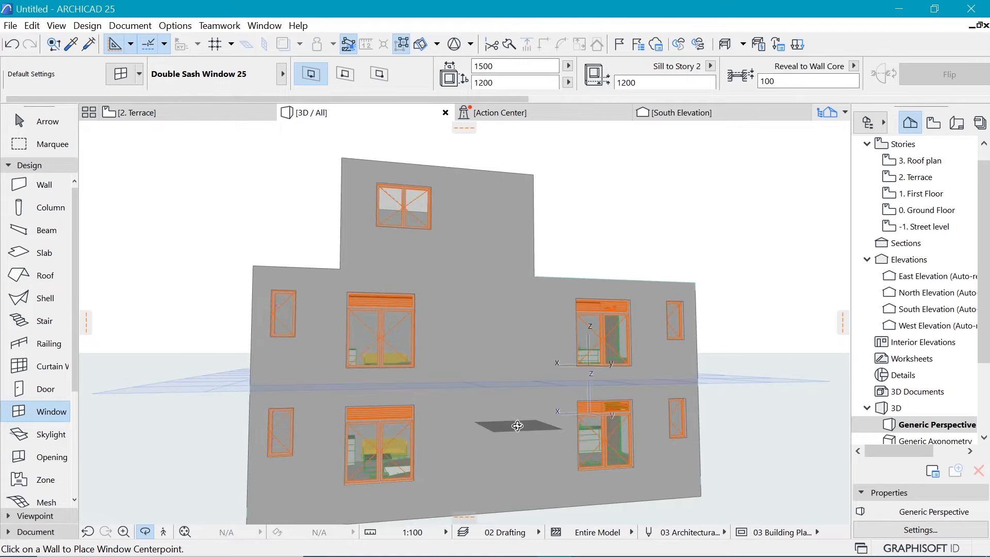
{"action": "left_click", "coordinate": [503, 426], "text": "shift"}
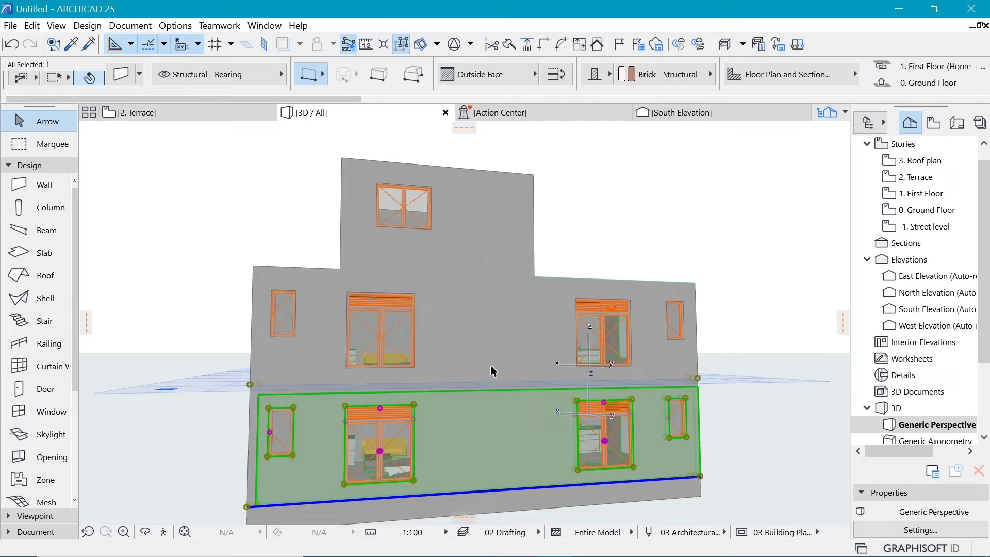
{"action": "left_click", "coordinate": [679, 323]}
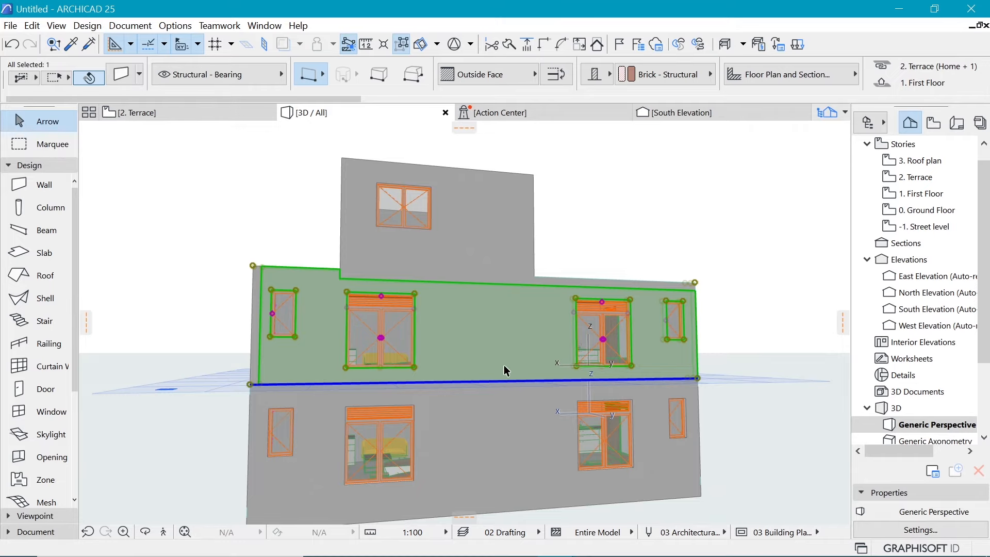
{"action": "left_click", "coordinate": [240, 135]}
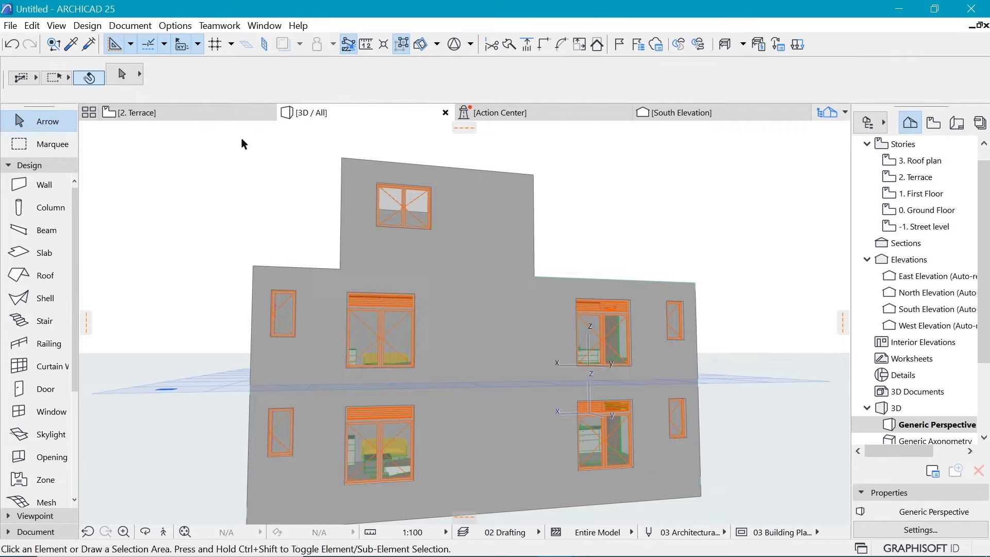
Open the Ground Floor plan and pick up the settings of the rear window in the upper-right bedroom
{"action": "left_click", "coordinate": [184, 116]}
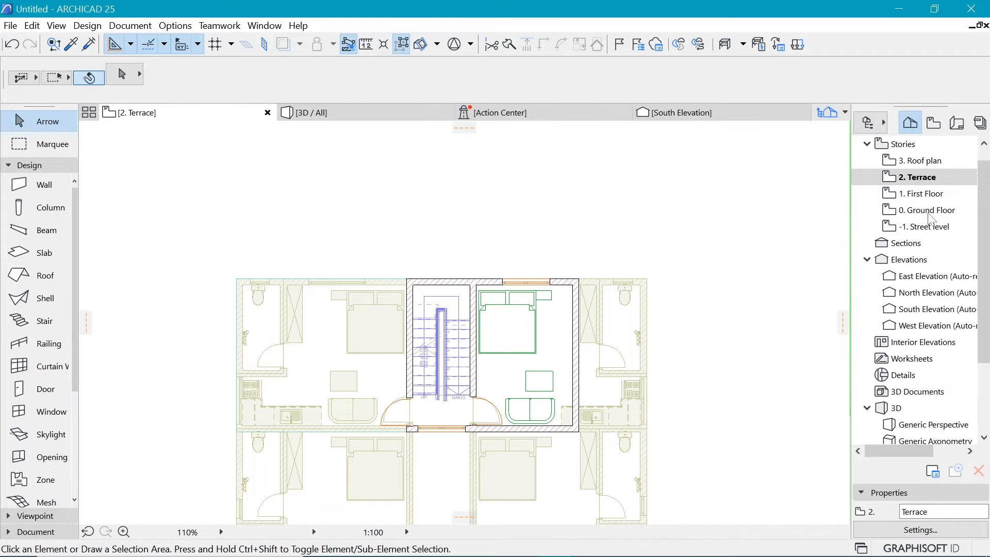
{"action": "left_click", "coordinate": [914, 210]}
{"action": "left_click", "coordinate": [457, 264]}
{"action": "scroll", "coordinate": [440, 270], "scroll_direction": "up", "scroll_amount": 4}
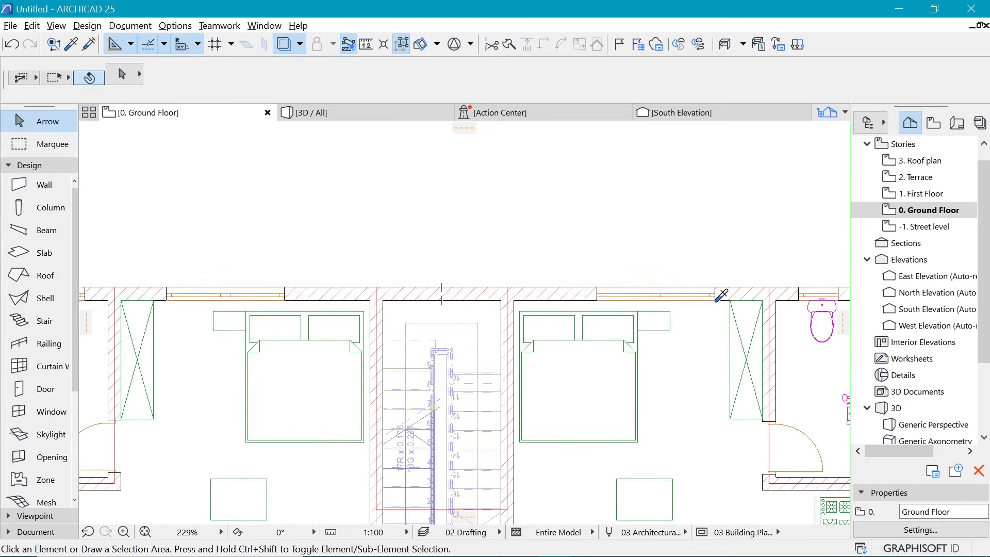
{"action": "left_click", "coordinate": [716, 285], "text": "alt"}
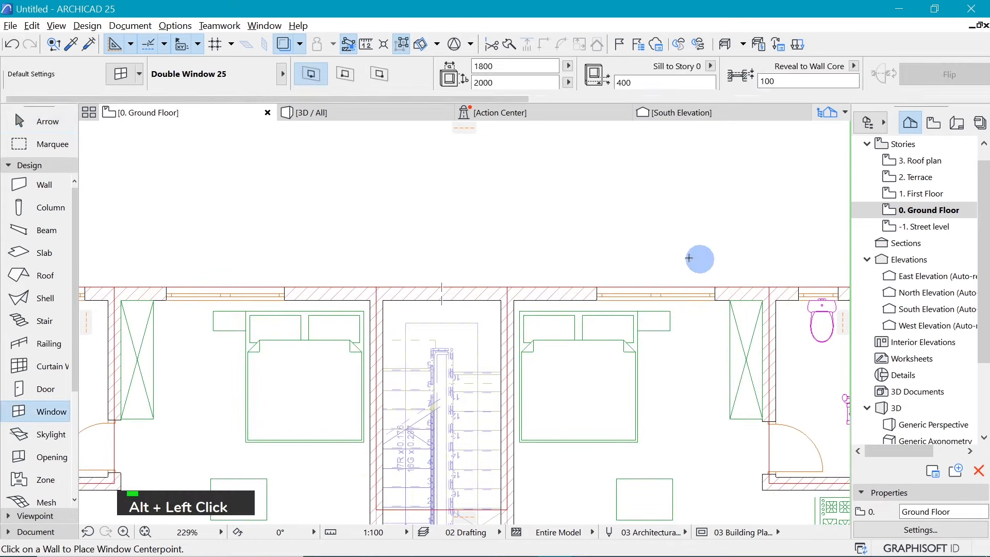
Set the default Double Window 25's sill height to 1500 and its height to 5000
{"action": "key", "text": "ctrl+t"}
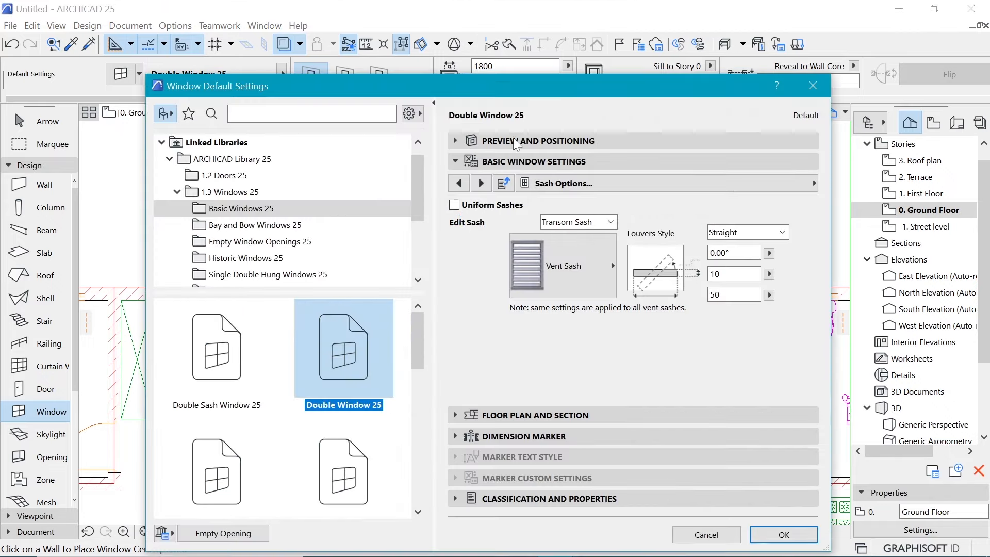
{"action": "left_click", "coordinate": [511, 140]}
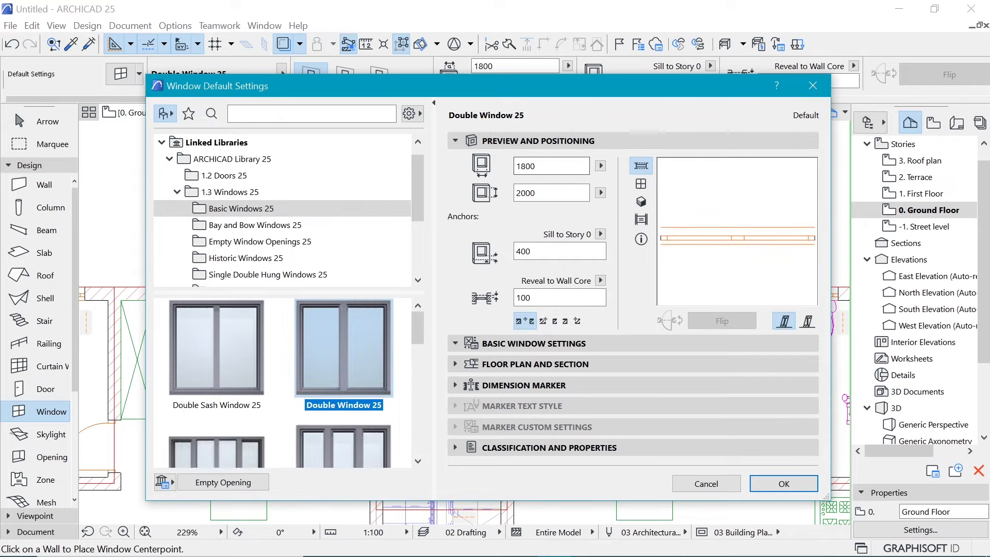
{"action": "left_click", "coordinate": [477, 197]}
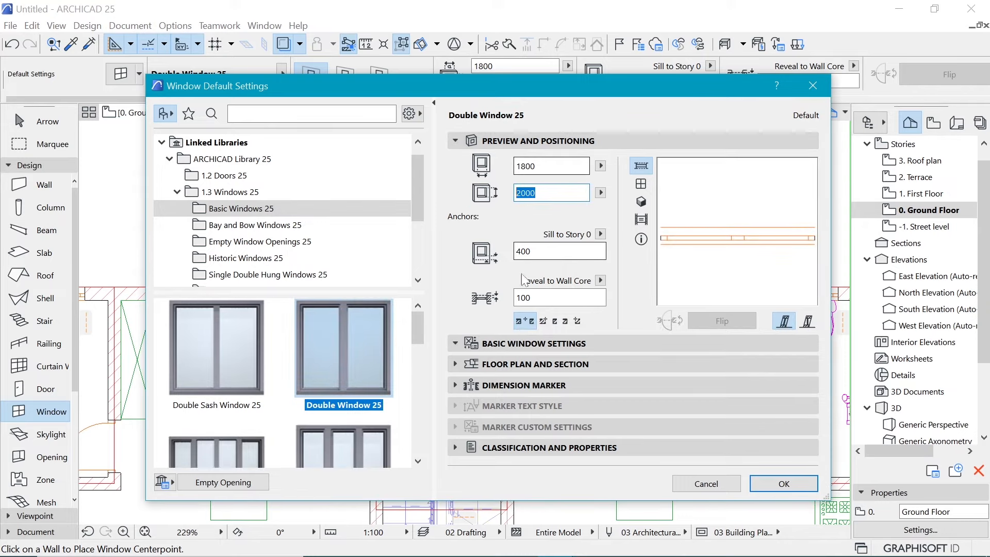
{"action": "left_click", "coordinate": [557, 251]}
{"action": "left_click", "coordinate": [480, 251]}
{"action": "type", "text": "15"}
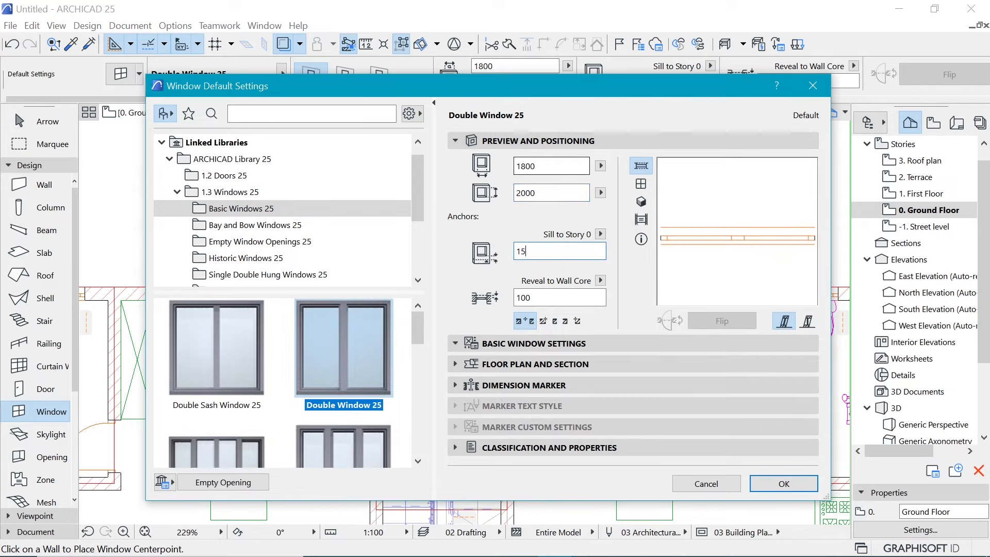
{"action": "left_click_drag", "start_coordinate": [694, 100], "coordinate": [943, 381]}
{"action": "left_click_drag", "start_coordinate": [841, 369], "coordinate": [501, 61]}
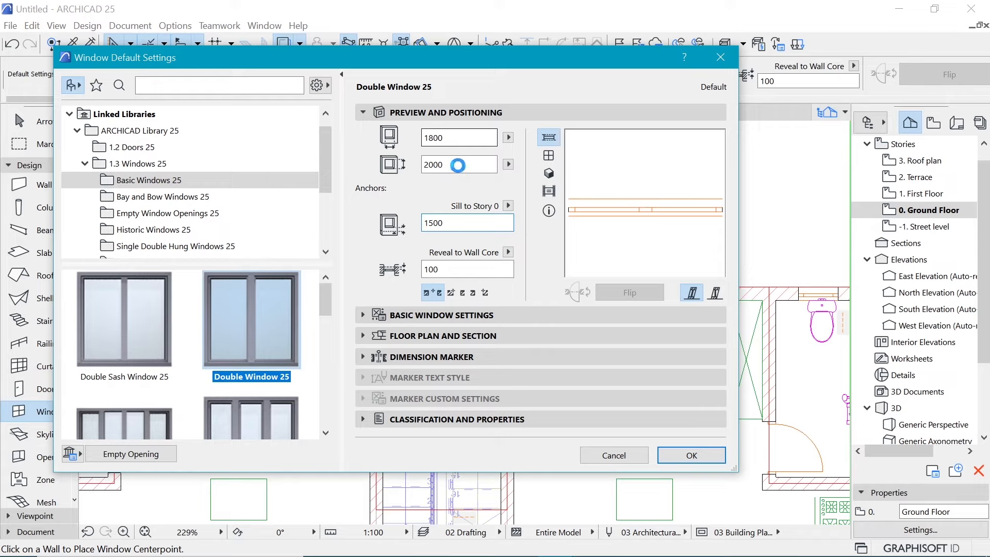
{"action": "left_click_drag", "start_coordinate": [458, 165], "coordinate": [416, 165]}
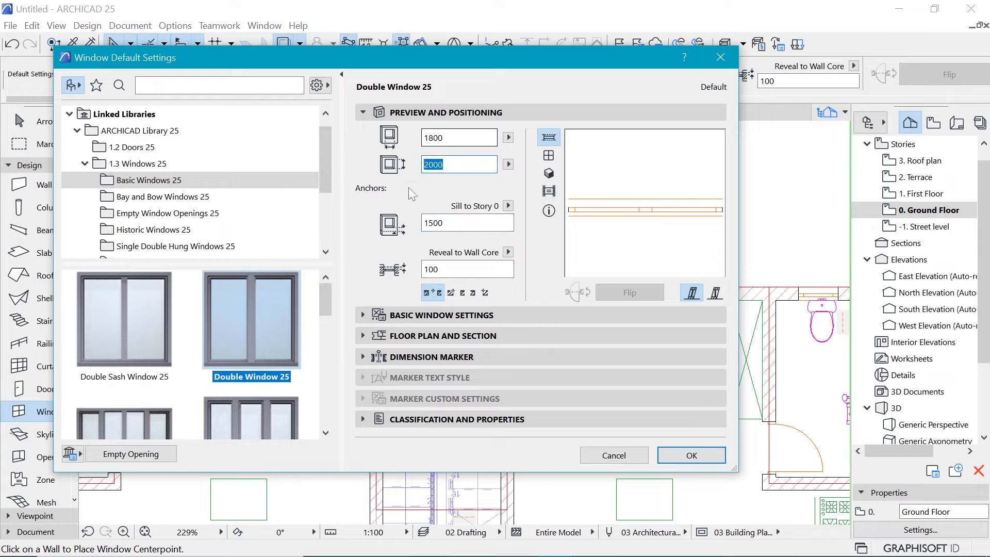
{"action": "type", "text": "5000"}
Review the sash options, accept the window settings and place the window centred in the Ground Floor stairwell's rear wall, opening outward
{"action": "left_click", "coordinate": [465, 314]}
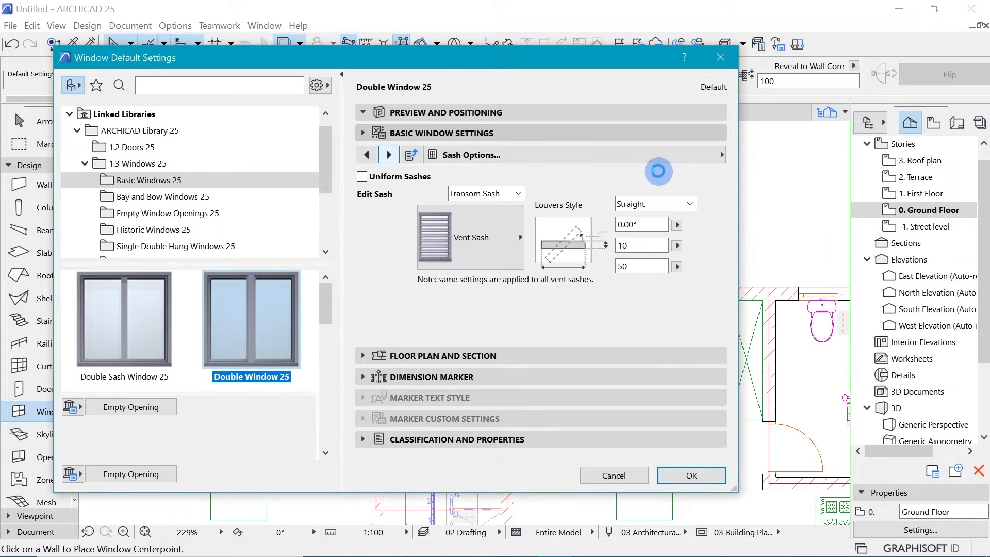
{"action": "left_click", "coordinate": [484, 231]}
{"action": "left_click", "coordinate": [560, 232]}
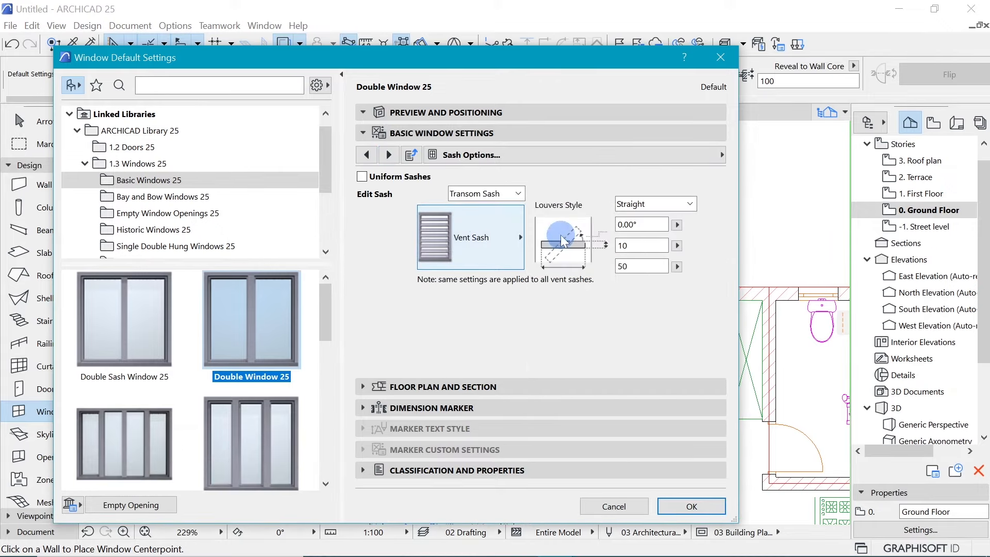
{"action": "left_click", "coordinate": [692, 506]}
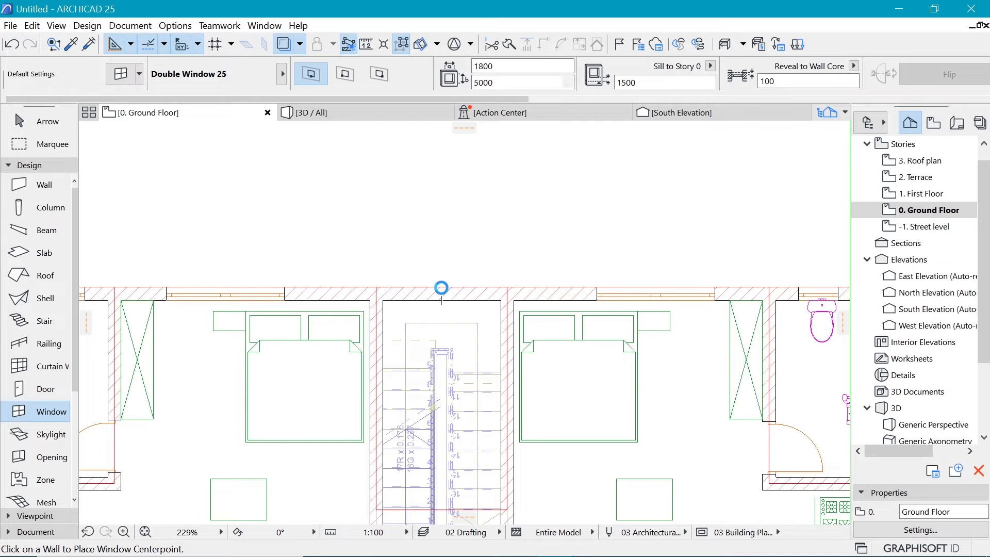
{"action": "left_click", "coordinate": [441, 285]}
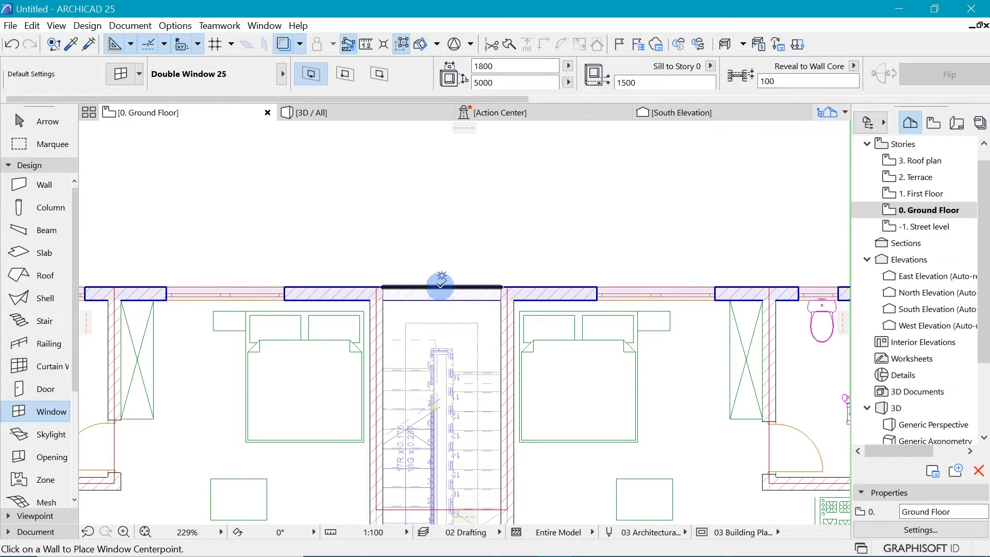
{"action": "left_click", "coordinate": [454, 250]}
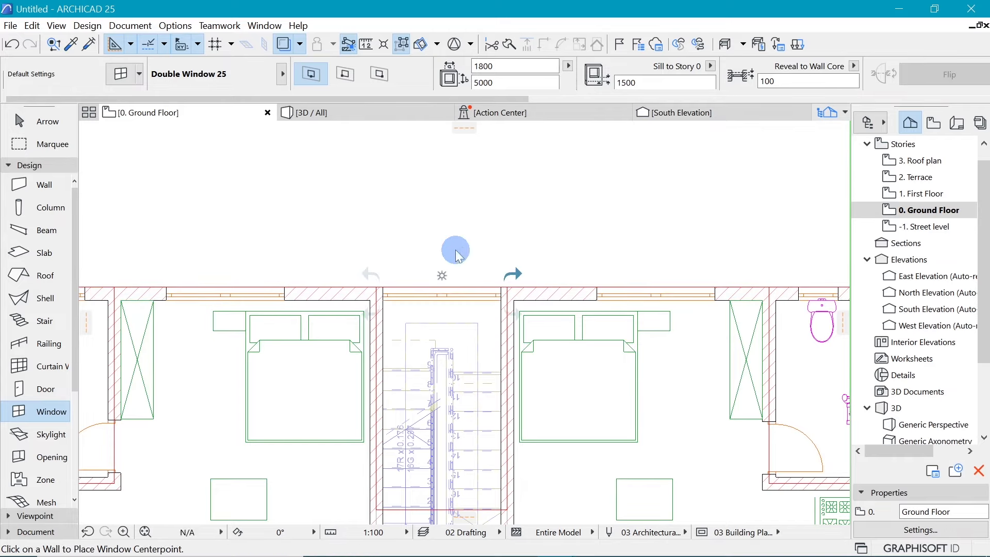
In the 3D view, stretch the top edge of the rear stairwell window upward to a window height of 6900
{"action": "left_click", "coordinate": [364, 110]}
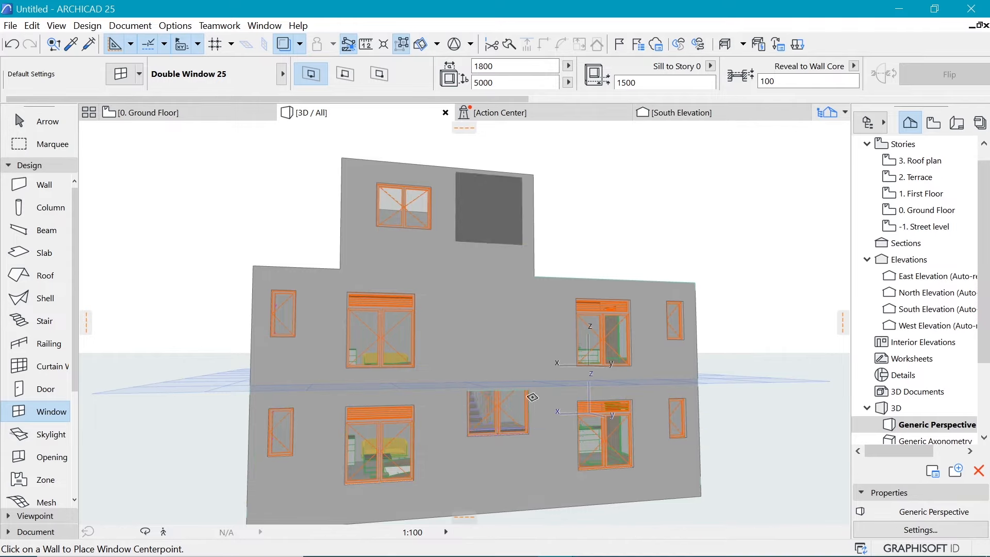
{"action": "left_click", "coordinate": [534, 432], "text": "shift"}
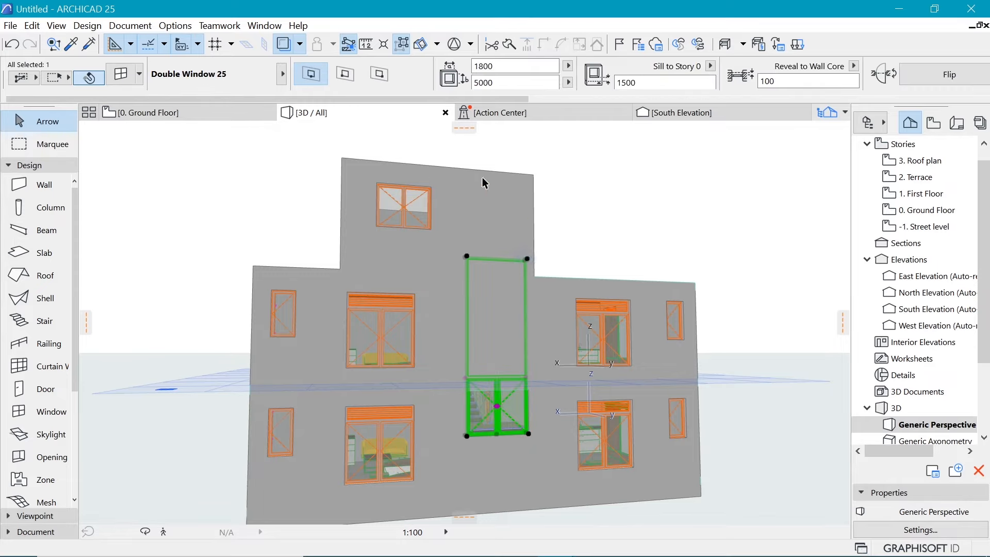
{"action": "left_click", "coordinate": [528, 256]}
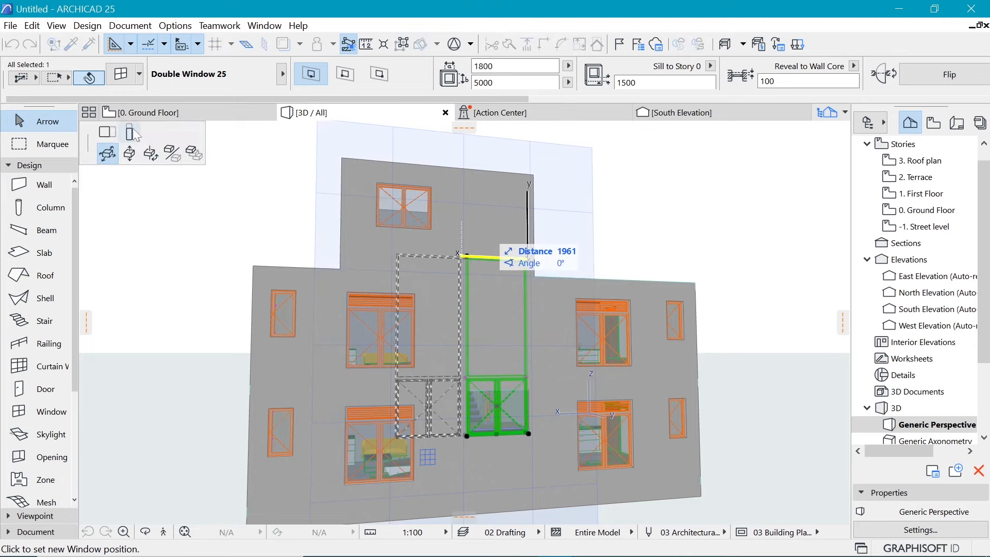
{"action": "left_click", "coordinate": [131, 128]}
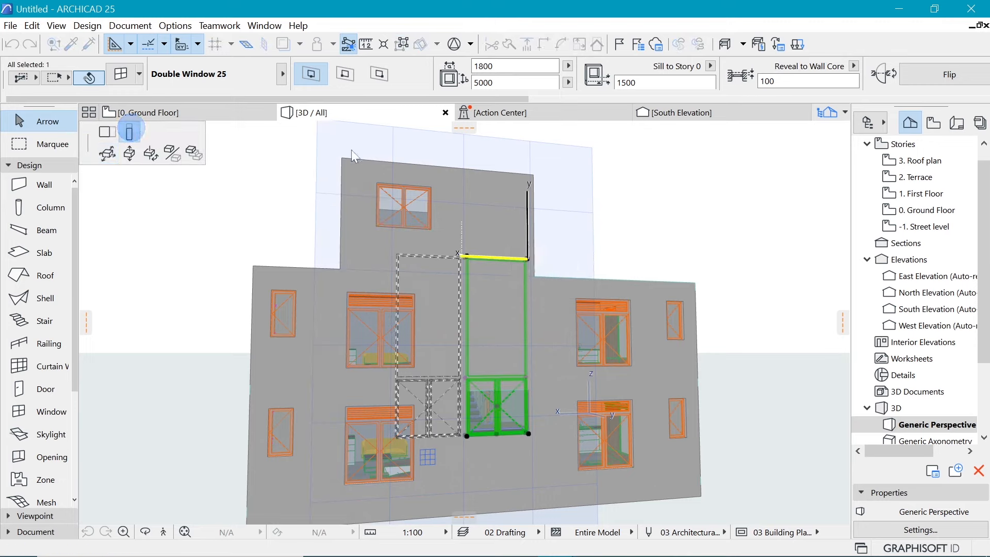
{"action": "left_click", "coordinate": [438, 180]}
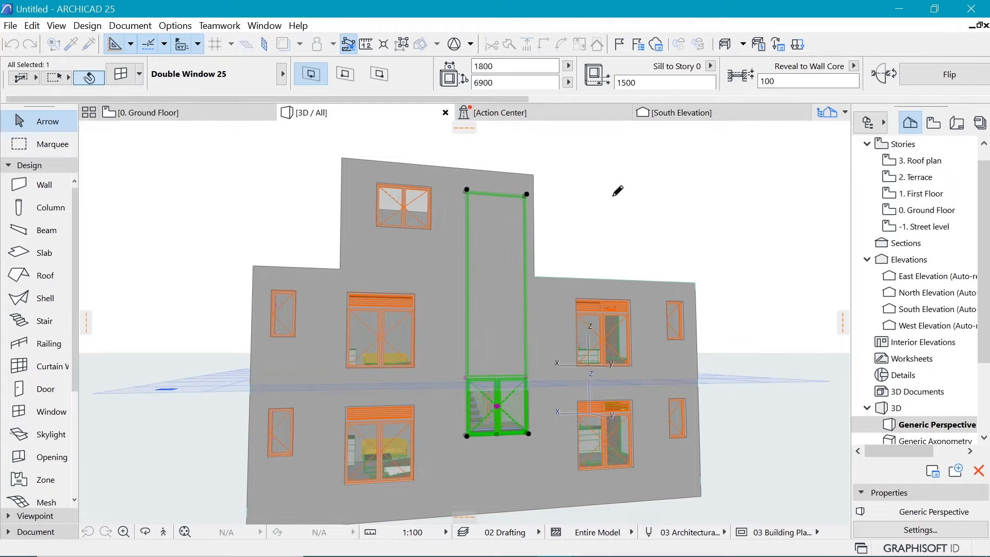
{"action": "key", "text": "o"}
{"action": "left_click_drag", "start_coordinate": [621, 199], "coordinate": [493, 203]}
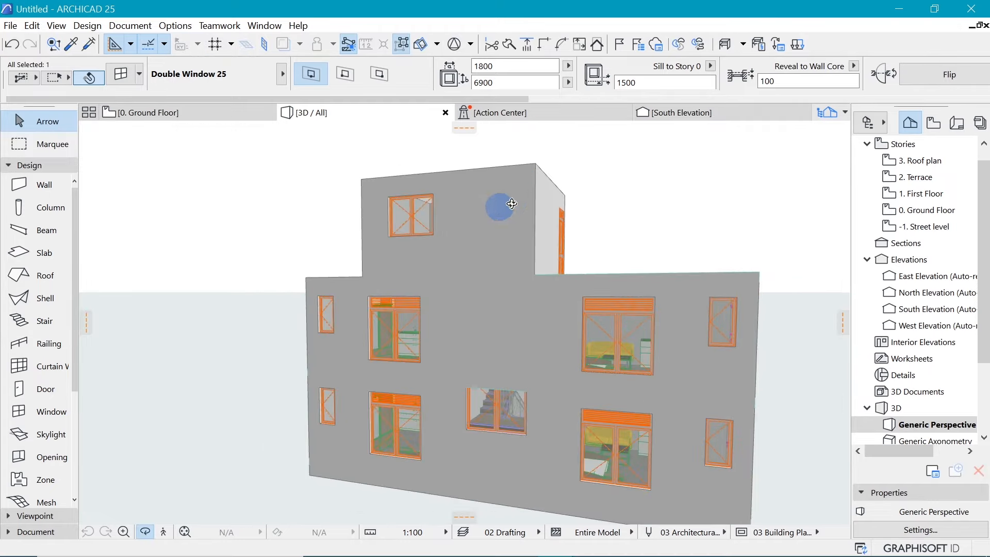
{"action": "left_click", "coordinate": [518, 202]}
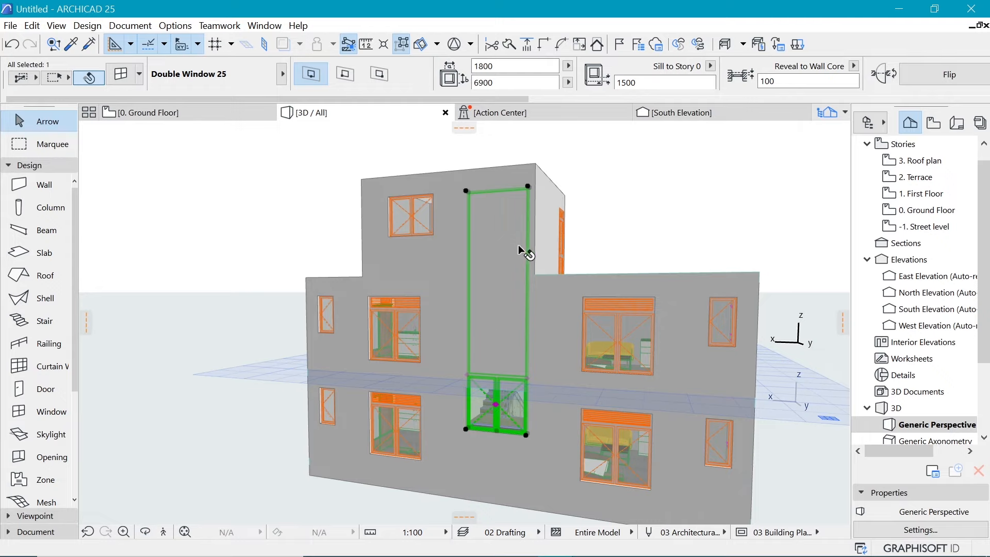
Pick up the settings of the stairwell window in the Ground Floor plan and open the First Floor plan
{"action": "left_click", "coordinate": [176, 110]}
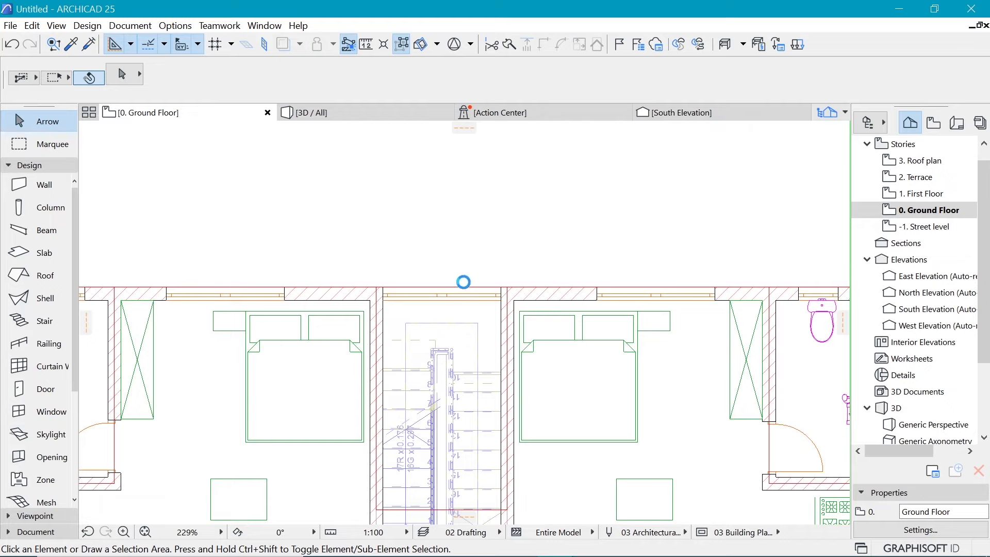
{"action": "scroll", "coordinate": [467, 292], "scroll_direction": "up", "scroll_amount": 2}
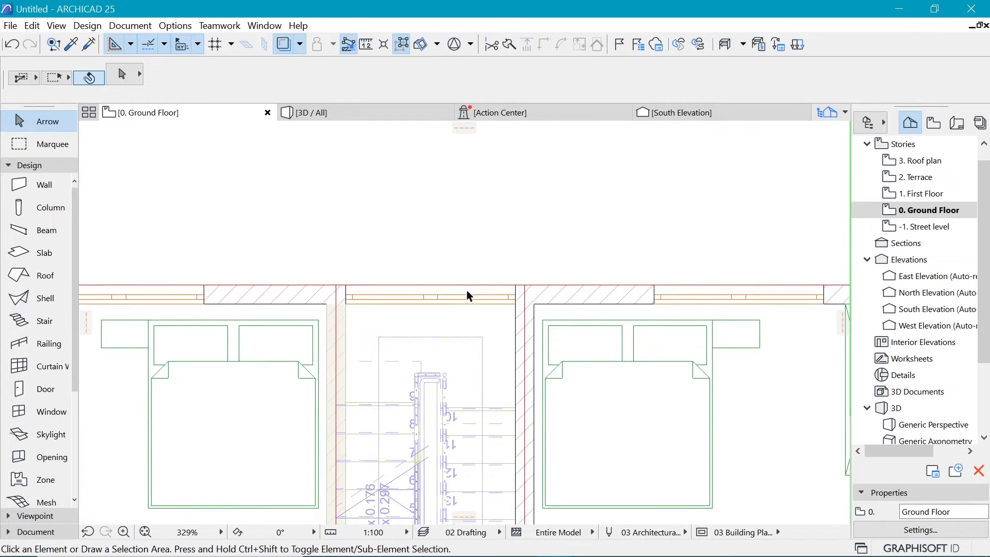
{"action": "left_click", "coordinate": [515, 282], "text": "alt"}
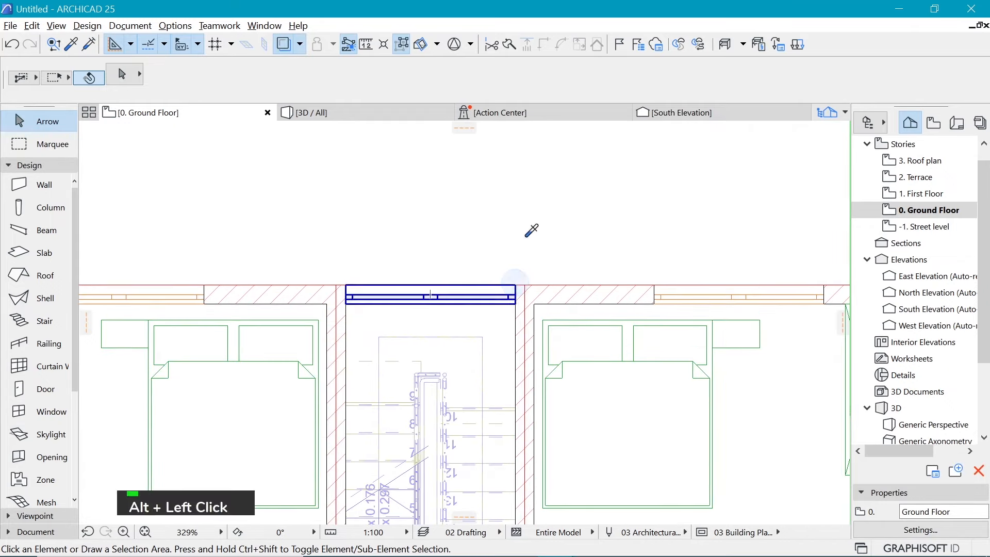
{"action": "left_click", "coordinate": [909, 209]}
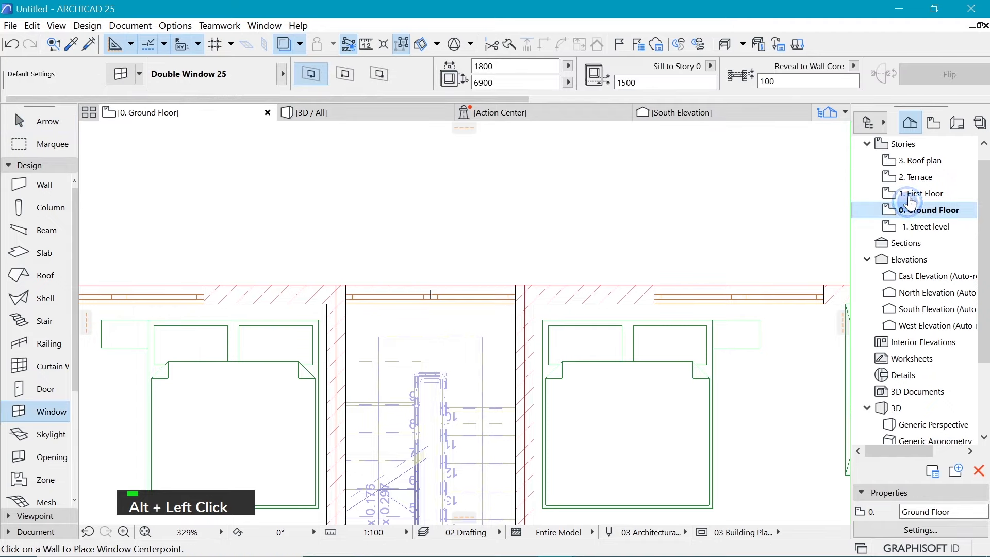
{"action": "double_click", "coordinate": [908, 193]}
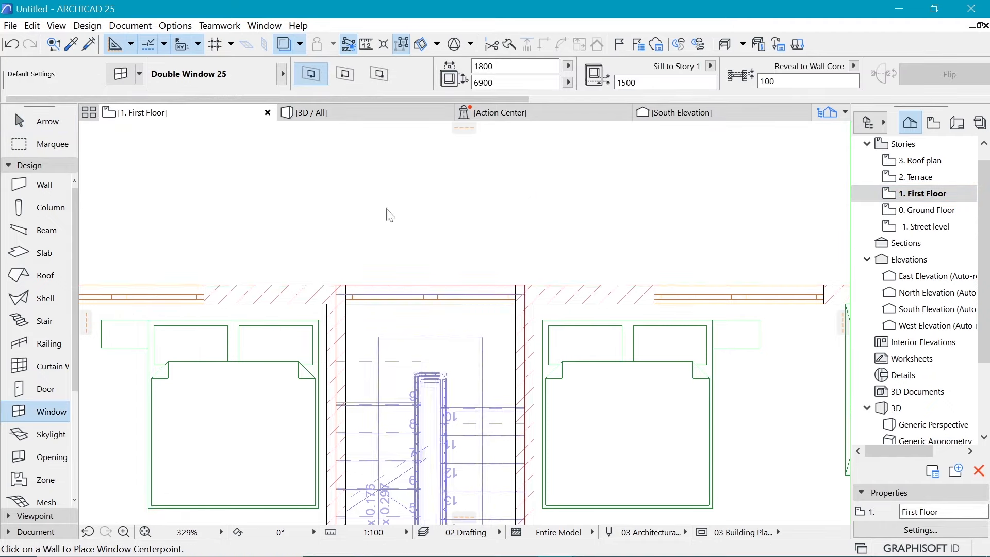
Change the default window to Rectangular Window Opening 25 from Empty Window Openings 25, transferring the current window's parameters, and accept the settings
{"action": "key", "text": "ctrl+t"}
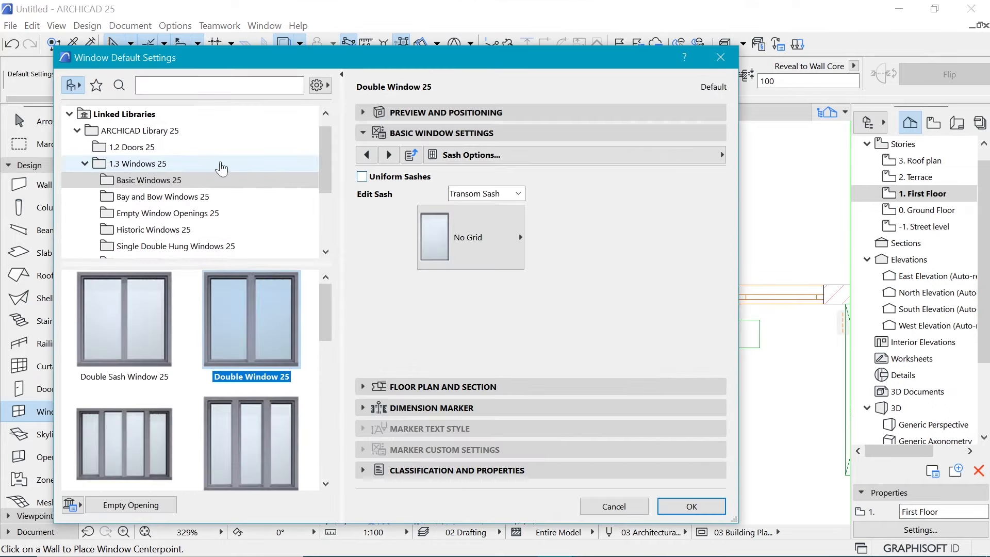
{"action": "left_click", "coordinate": [160, 167]}
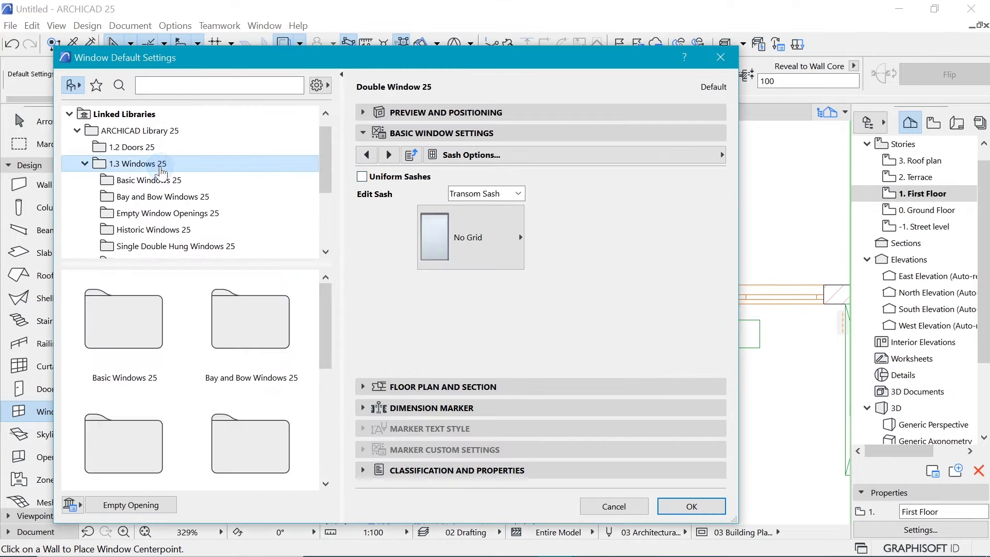
{"action": "scroll", "coordinate": [156, 221], "scroll_direction": "down", "scroll_amount": 1}
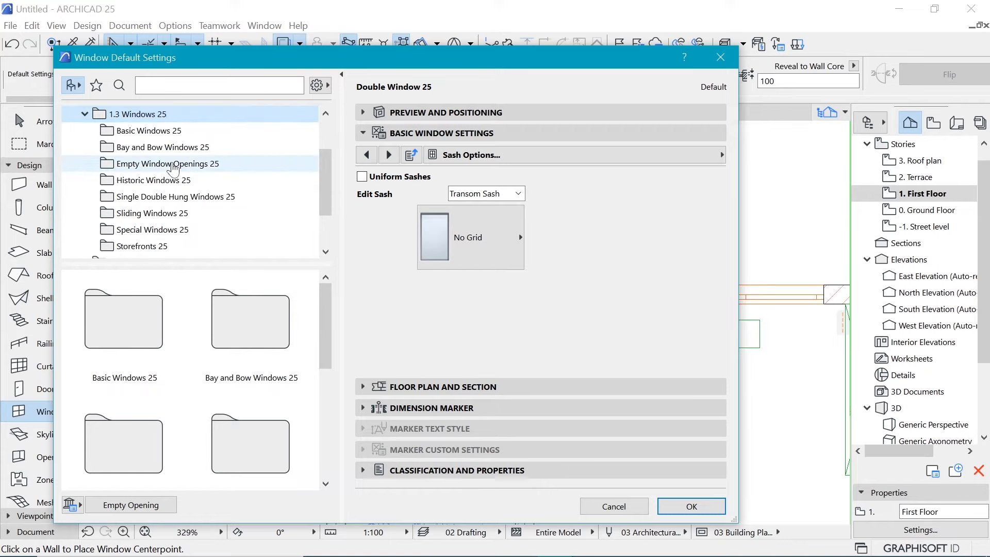
{"action": "left_click", "coordinate": [160, 164]}
{"action": "scroll", "coordinate": [182, 335], "scroll_direction": "down", "scroll_amount": 3}
{"action": "scroll", "coordinate": [182, 344], "scroll_direction": "down", "scroll_amount": 2}
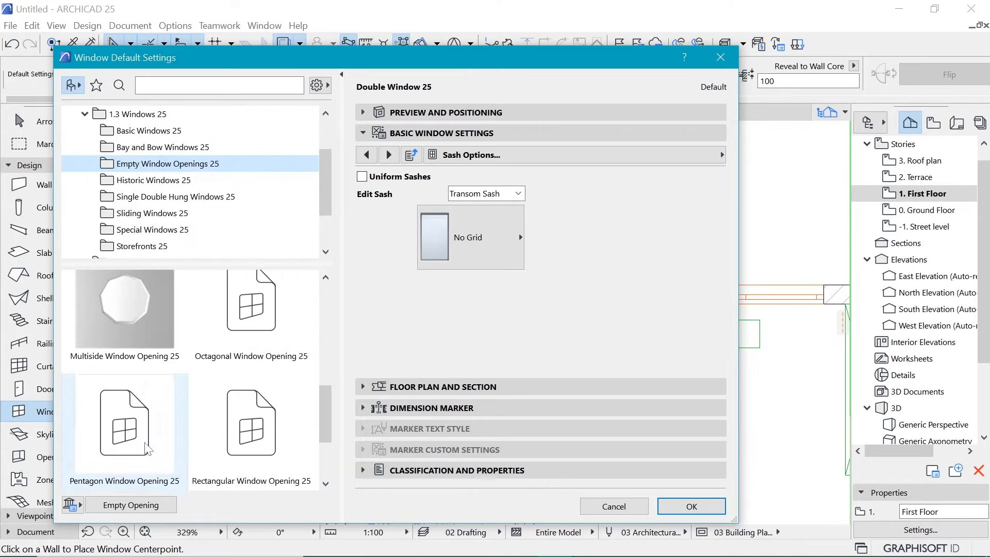
{"action": "scroll", "coordinate": [204, 381], "scroll_direction": "up", "scroll_amount": 2}
{"action": "scroll", "coordinate": [206, 388], "scroll_direction": "down", "scroll_amount": 4}
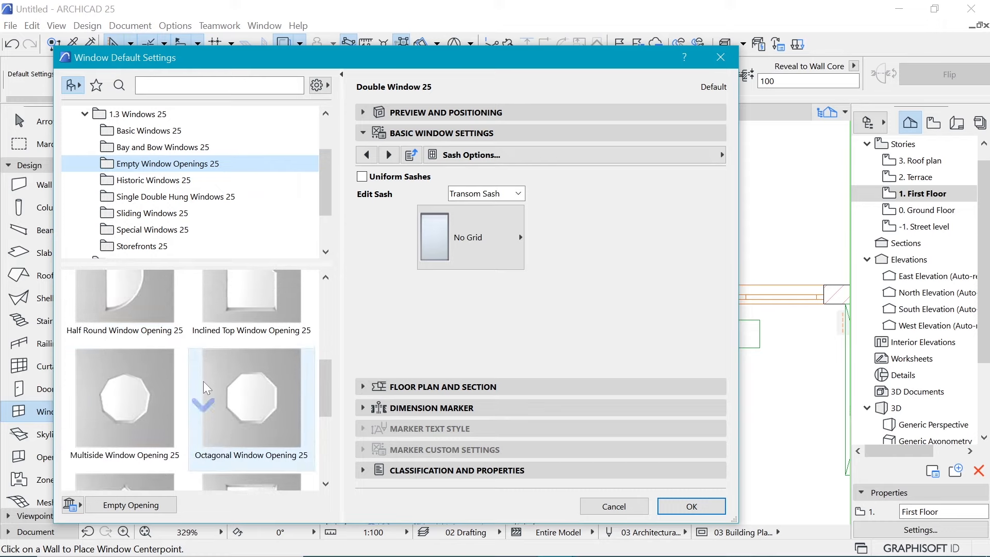
{"action": "left_click", "coordinate": [241, 422]}
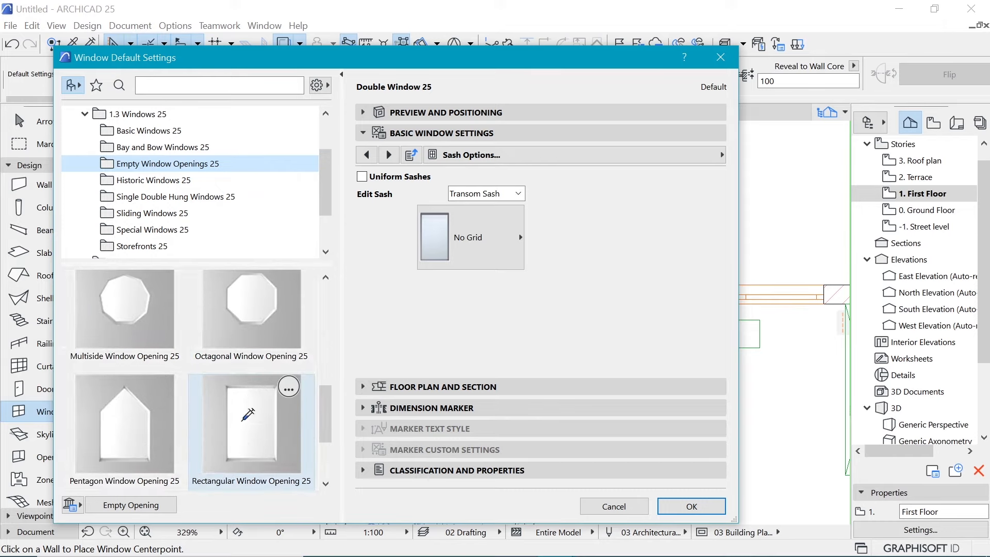
{"action": "left_click", "coordinate": [247, 416], "text": "ctrl+alt"}
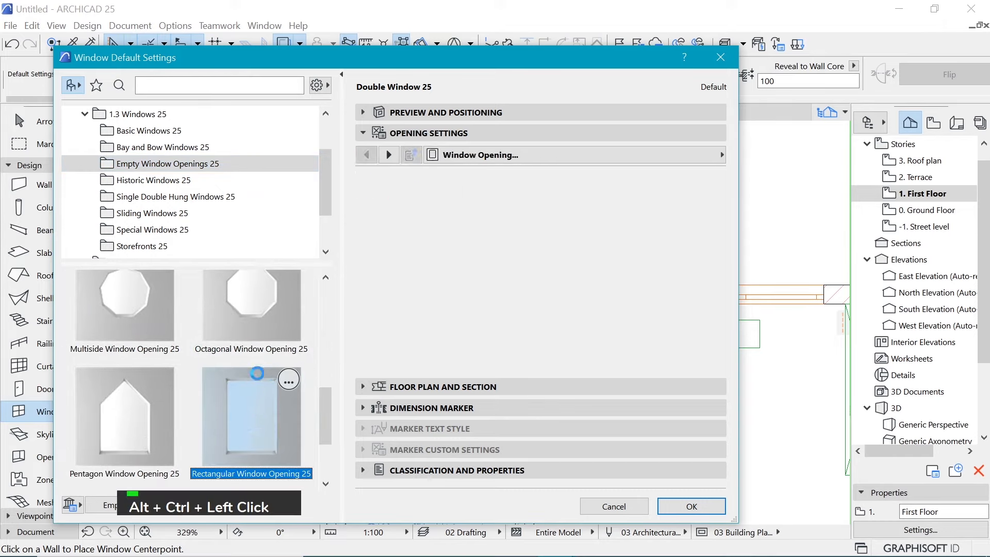
{"action": "left_click", "coordinate": [691, 507]}
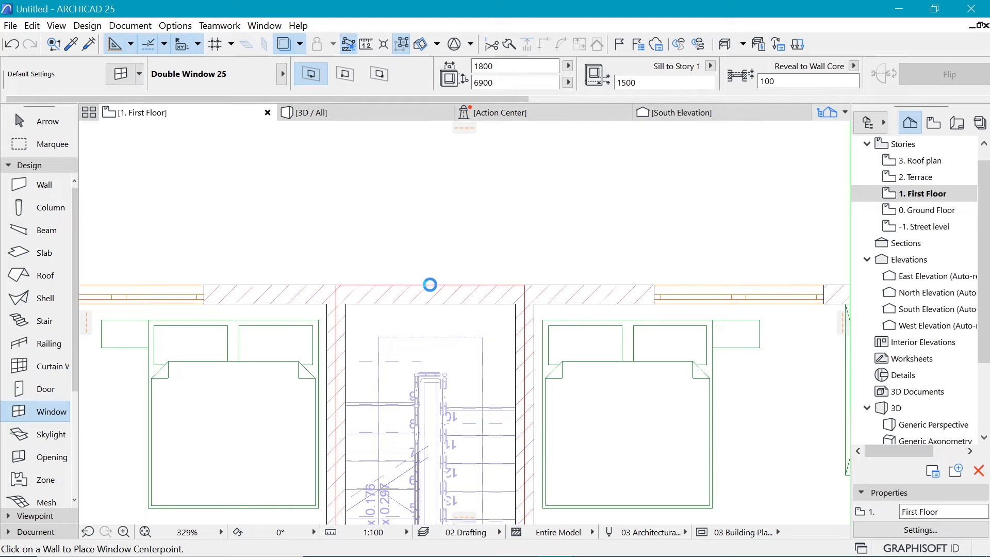
Place the rectangular opening centred in the stairwell's rear wall on both the First Floor and the Terrace, oriented outward
{"action": "left_click", "coordinate": [430, 281]}
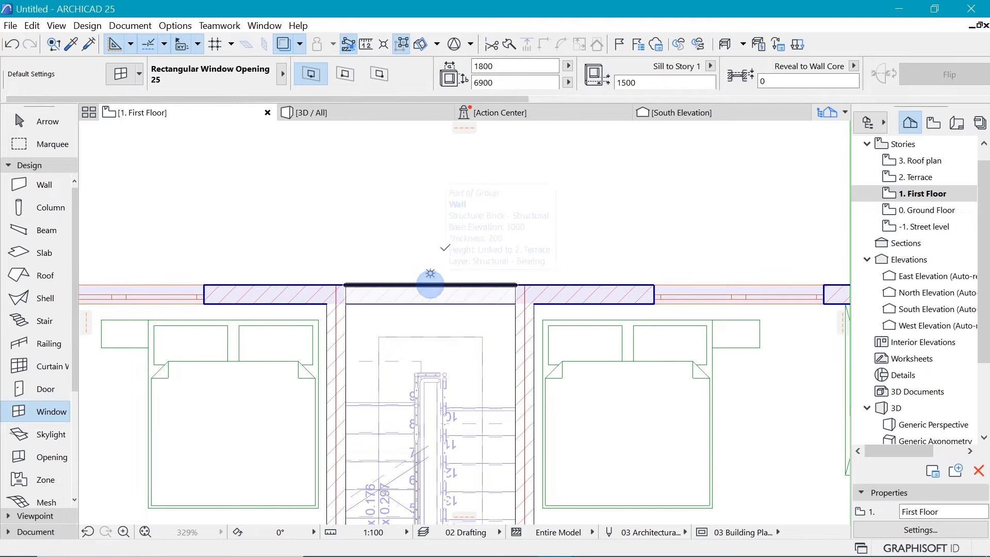
{"action": "left_click", "coordinate": [447, 245]}
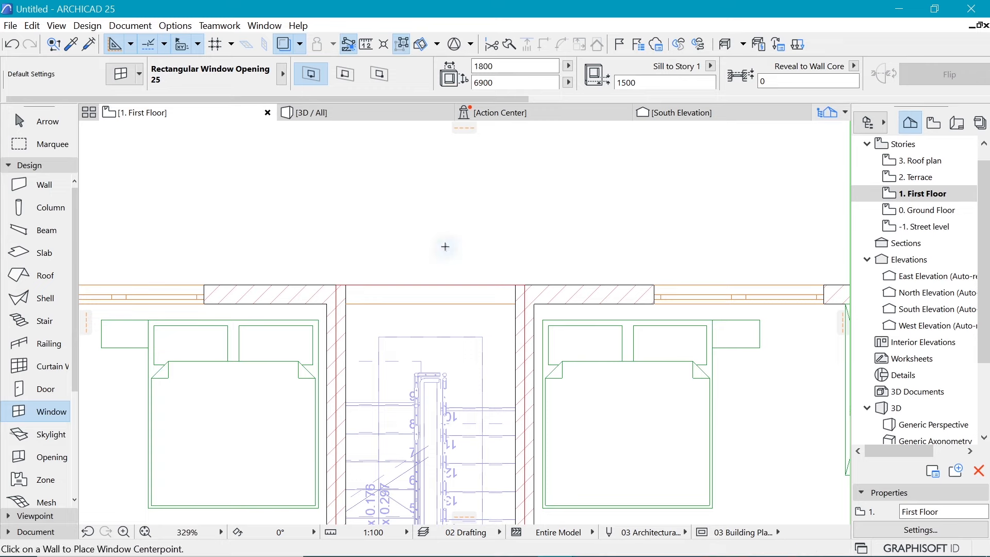
{"action": "left_click", "coordinate": [931, 178]}
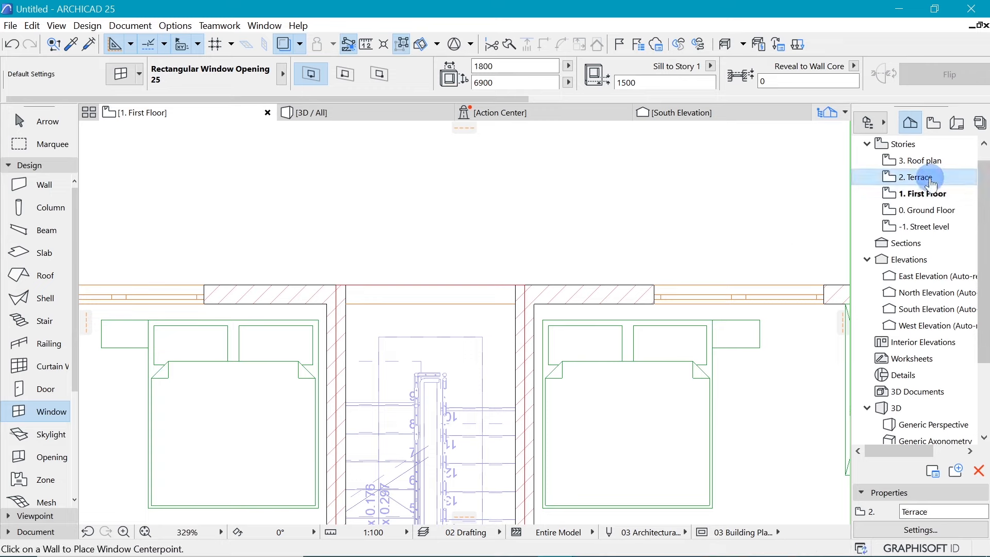
{"action": "left_click", "coordinate": [931, 178]}
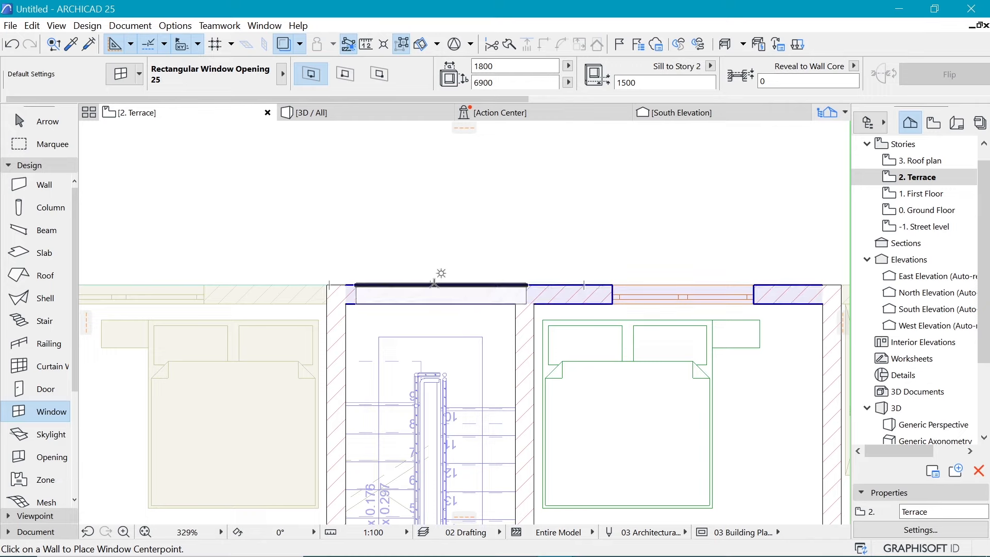
{"action": "left_click", "coordinate": [431, 241]}
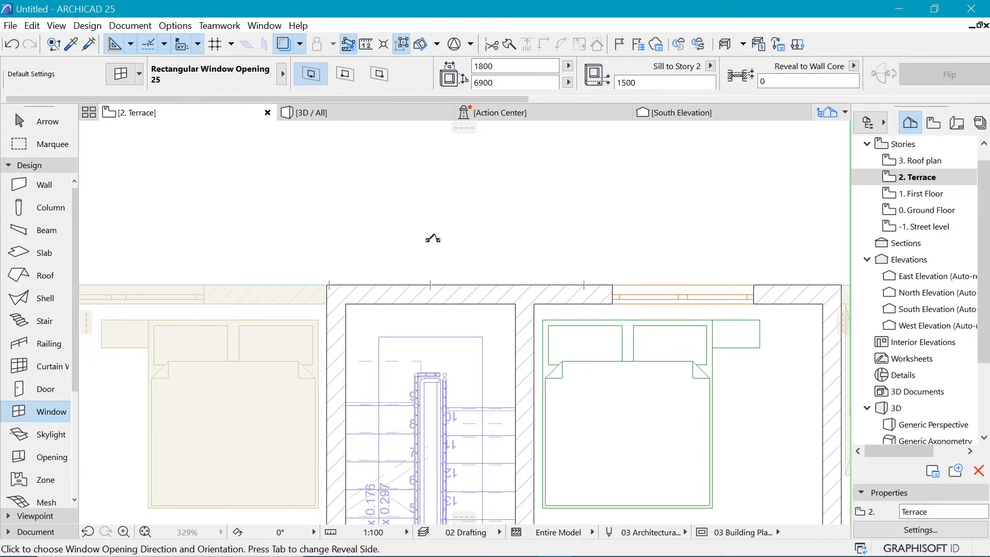
{"action": "left_click", "coordinate": [433, 239]}
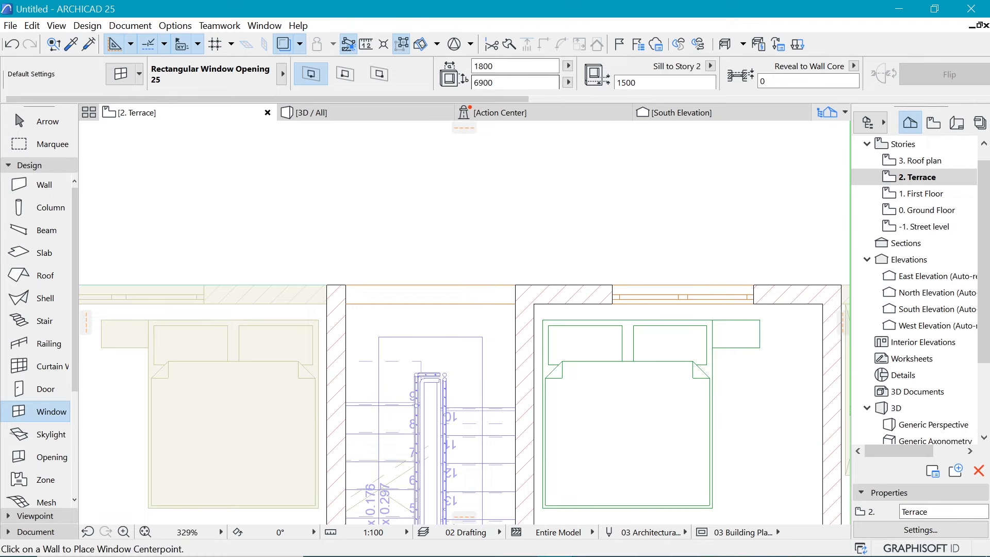
Select the First Floor and Terrace stairwell openings in 3D, set their sill height to 0 and clear the selection
{"action": "left_click", "coordinate": [397, 113]}
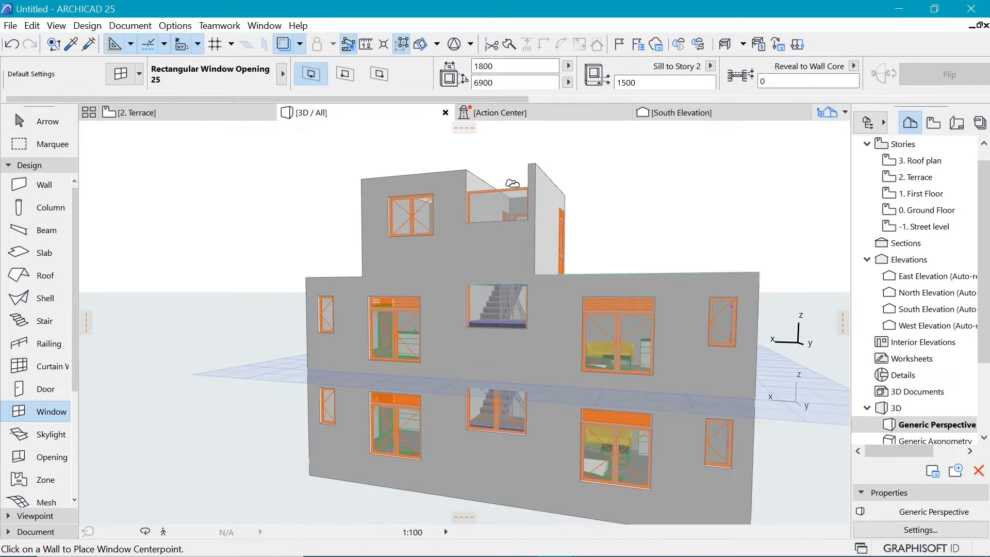
{"action": "key", "text": "Escape"}
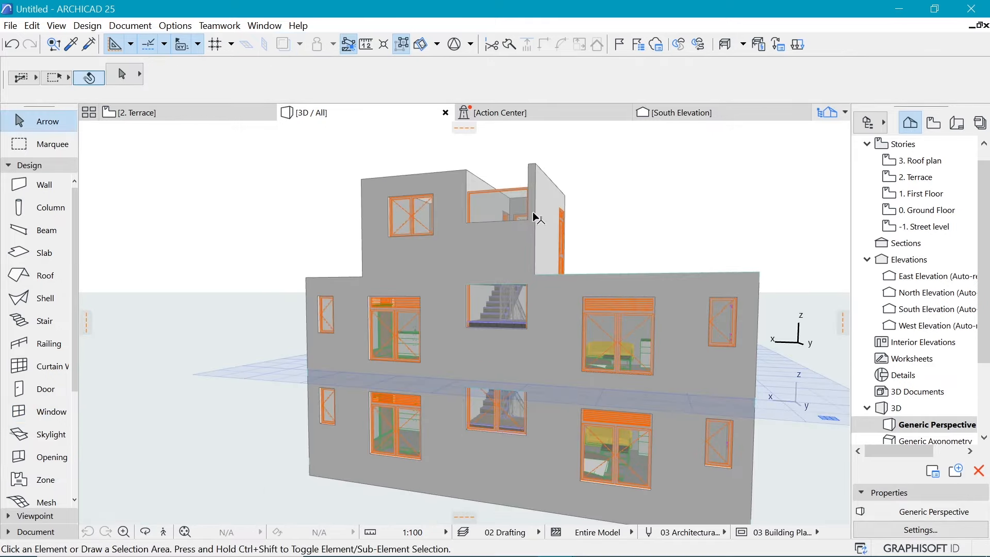
{"action": "left_click_drag", "start_coordinate": [514, 269], "coordinate": [524, 331], "text": "shift"}
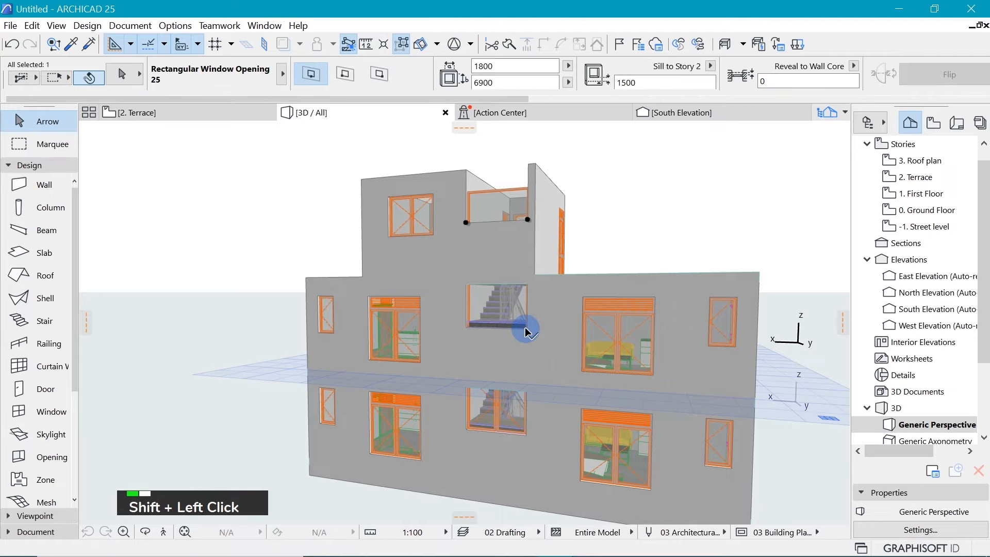
{"action": "left_click", "coordinate": [526, 332], "text": "shift"}
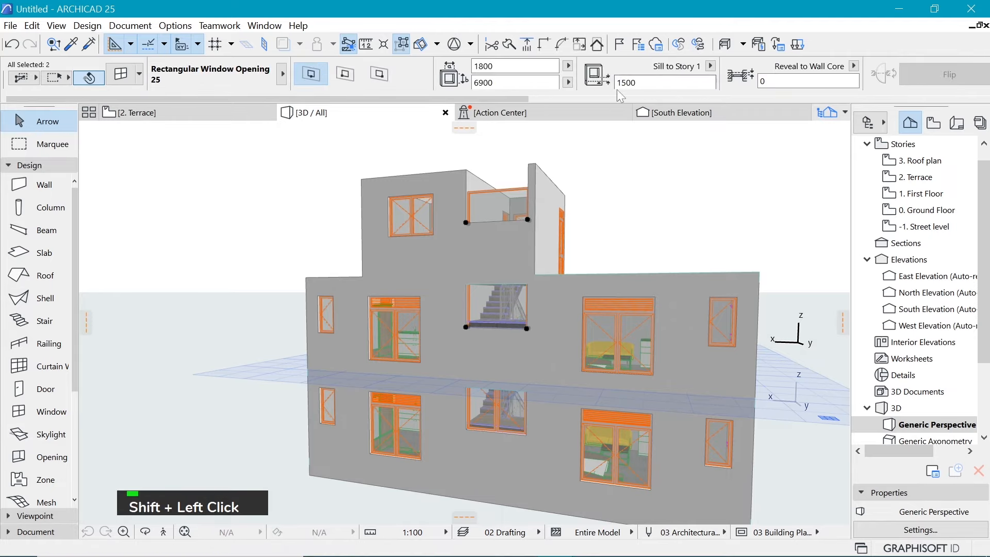
{"action": "left_click", "coordinate": [640, 82]}
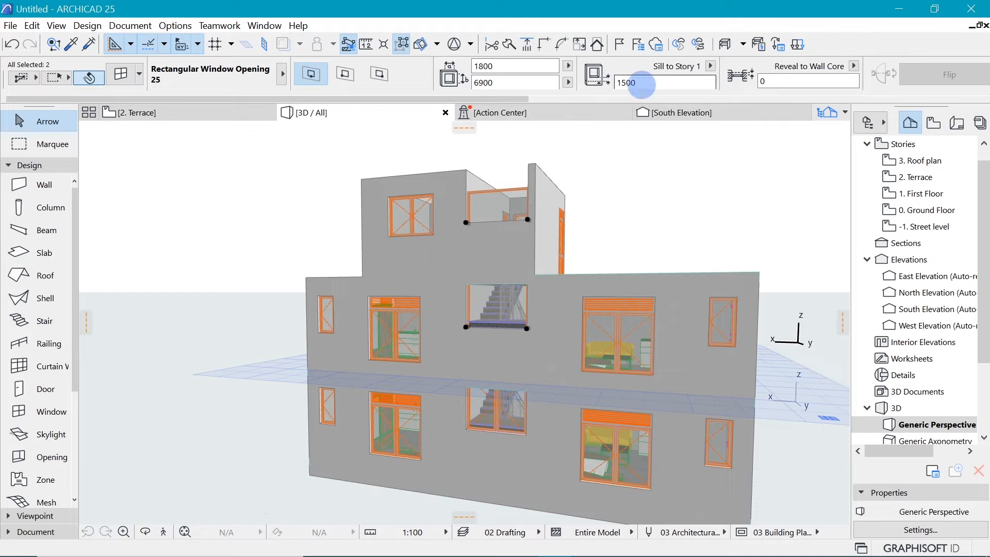
{"action": "type", "text": "0"}
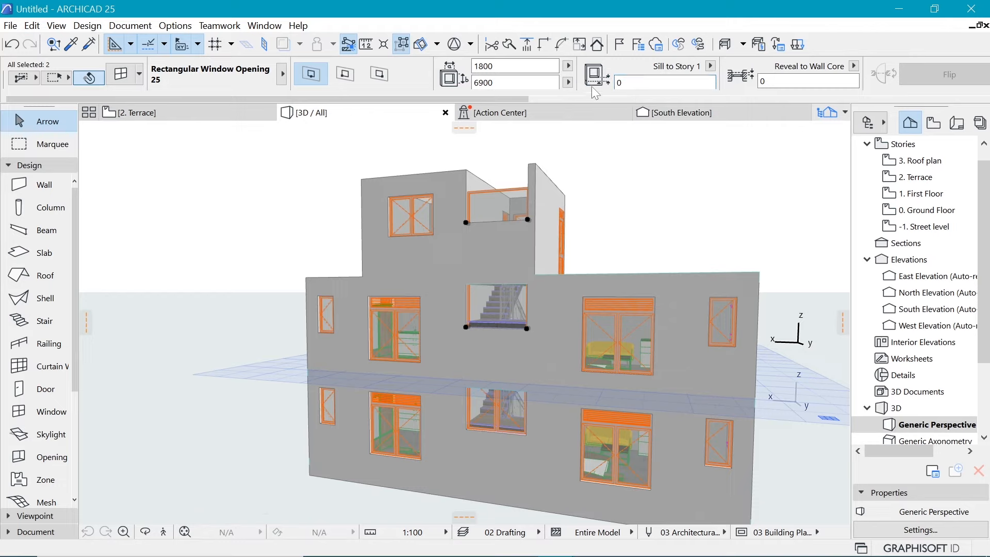
{"action": "key", "text": "Return"}
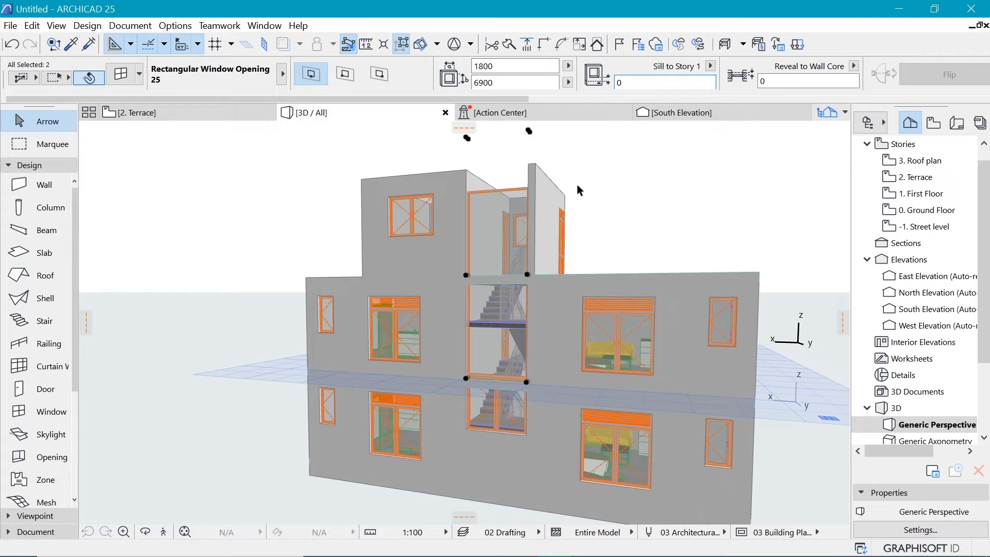
{"action": "scroll", "coordinate": [558, 285], "scroll_direction": "up", "scroll_amount": 2}
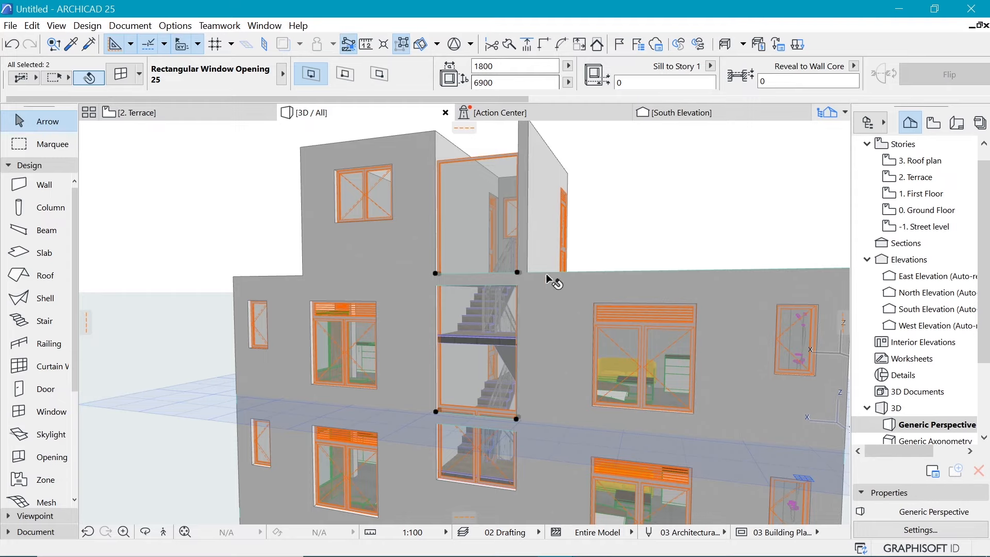
{"action": "key", "text": "Escape"}
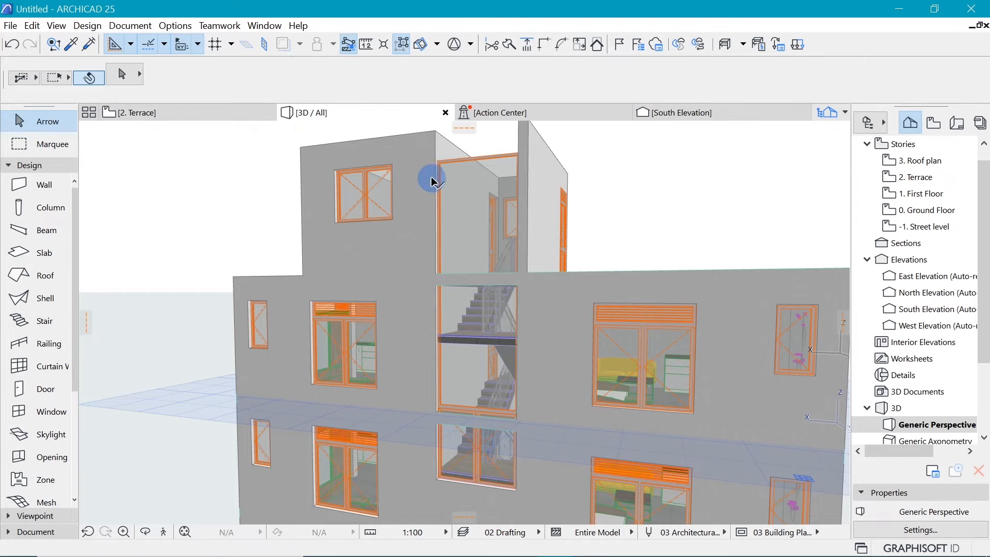
Select the Terrace-level rectangular opening in the stairwell's rear wall in 3D
{"action": "key", "text": "shift+Tab"}
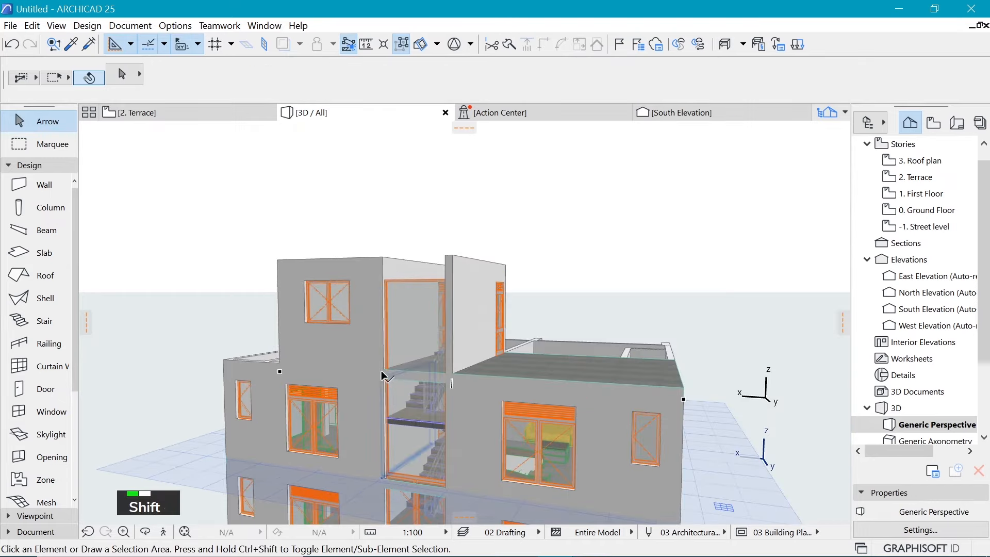
{"action": "key", "text": "shift+Tab"}
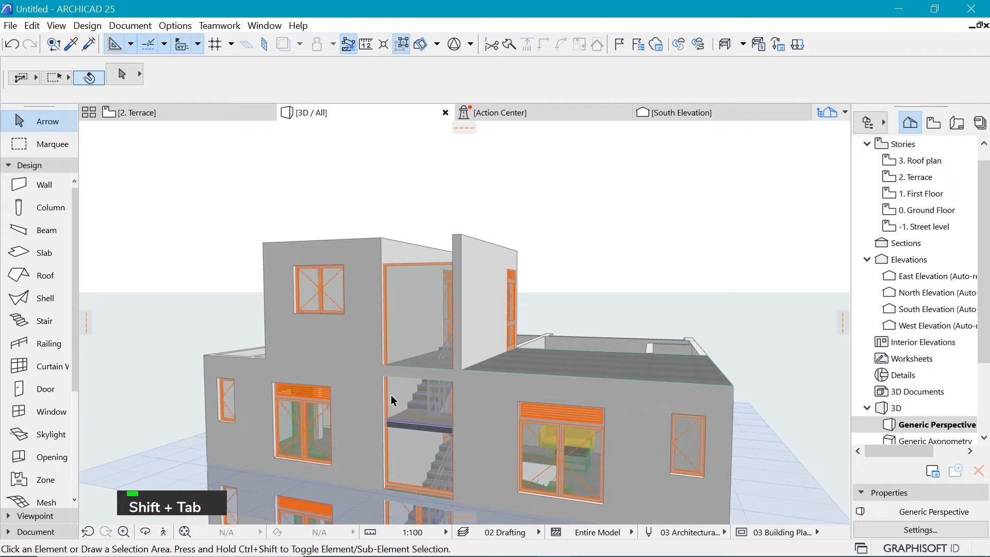
{"action": "scroll", "coordinate": [391, 395], "scroll_direction": "up", "scroll_amount": 1}
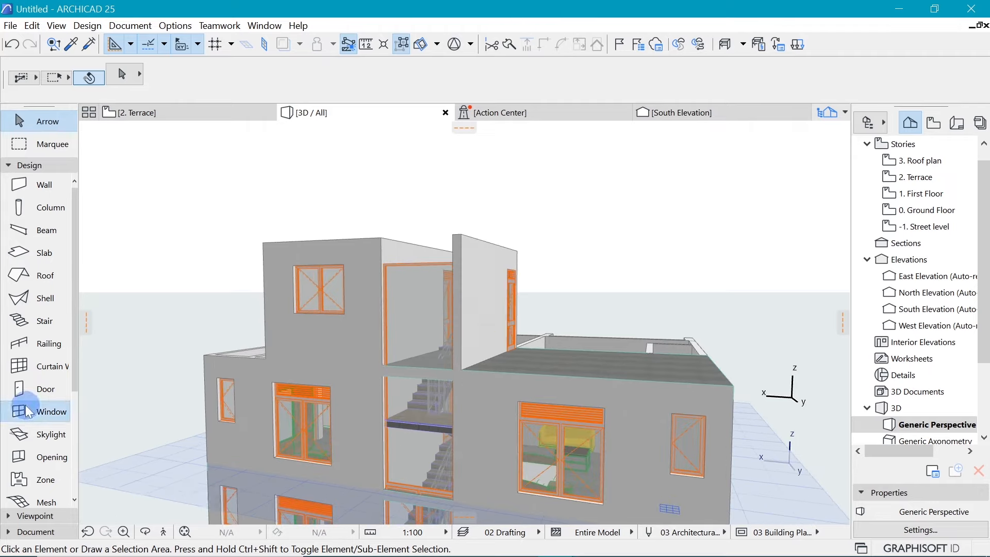
{"action": "left_click", "coordinate": [381, 367], "text": "shift"}
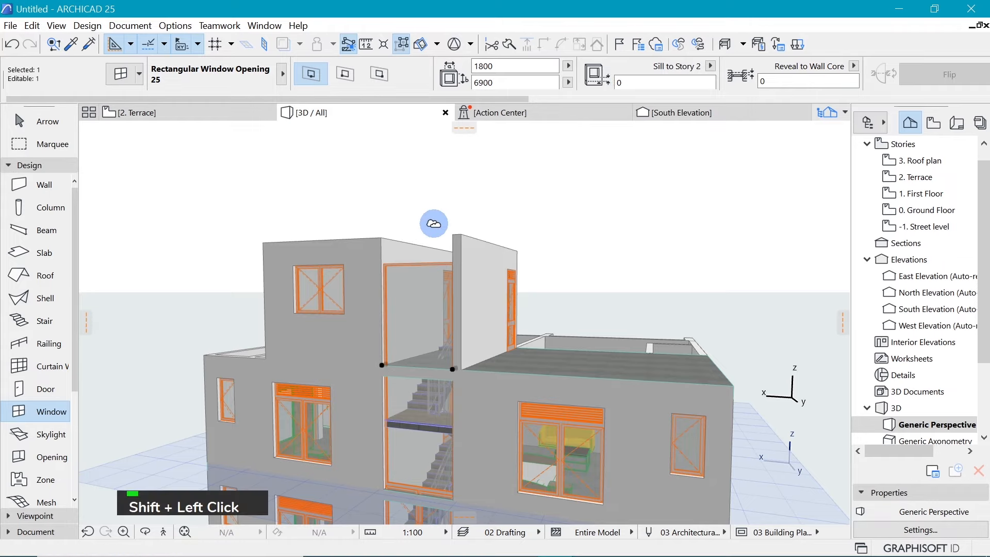
Measure the vertical distance from the Terrace opening's base to the top of the tall stairwell window
{"action": "scroll", "coordinate": [390, 424], "scroll_direction": "down", "scroll_amount": 5}
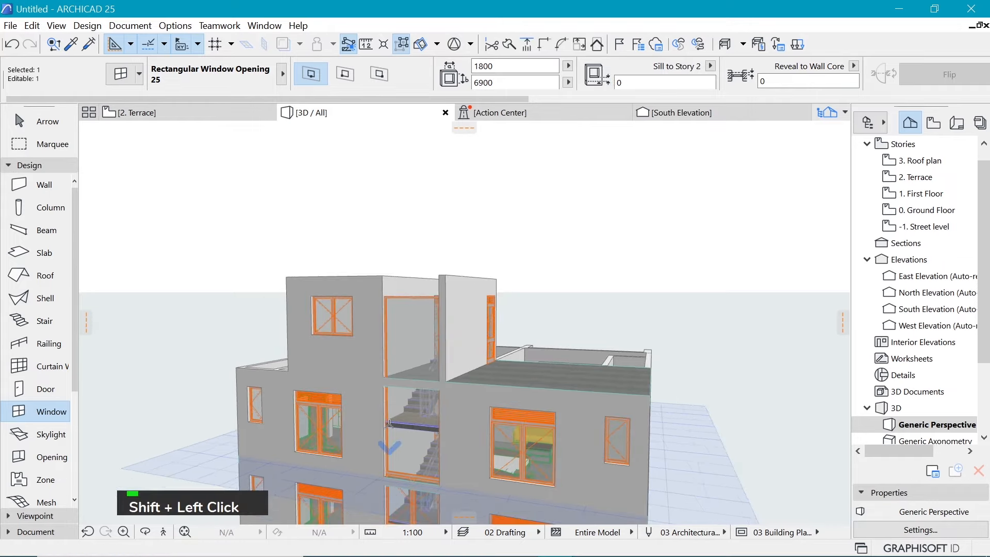
{"action": "scroll", "coordinate": [389, 424], "scroll_direction": "down", "scroll_amount": 2}
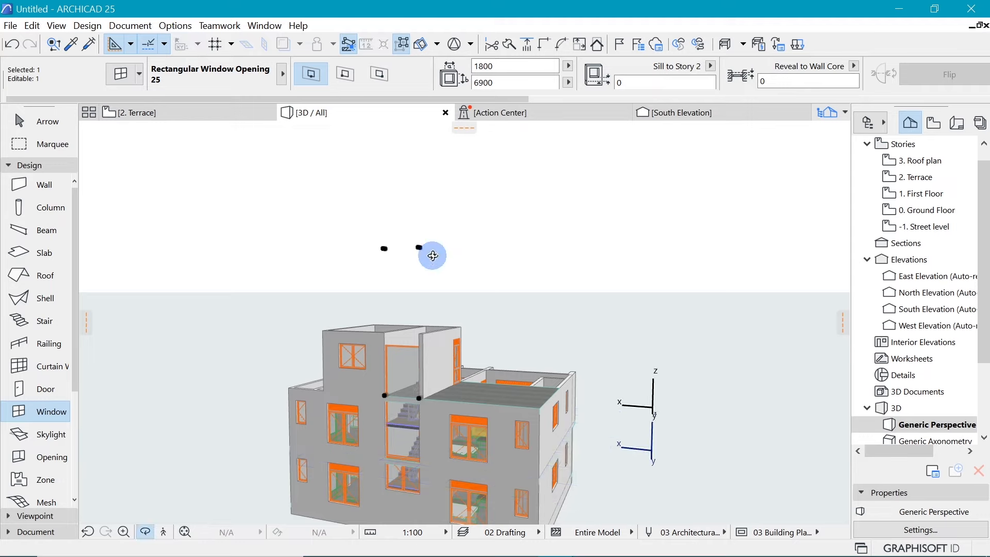
{"action": "mouse_move", "coordinate": [433, 253]}
{"action": "middle_mouse_down", "text": "shift"}
{"action": "mouse_move", "coordinate": [440, 289]}
{"action": "mouse_move", "coordinate": [436, 262]}
{"action": "middle_mouse_up", "text": "shift"}
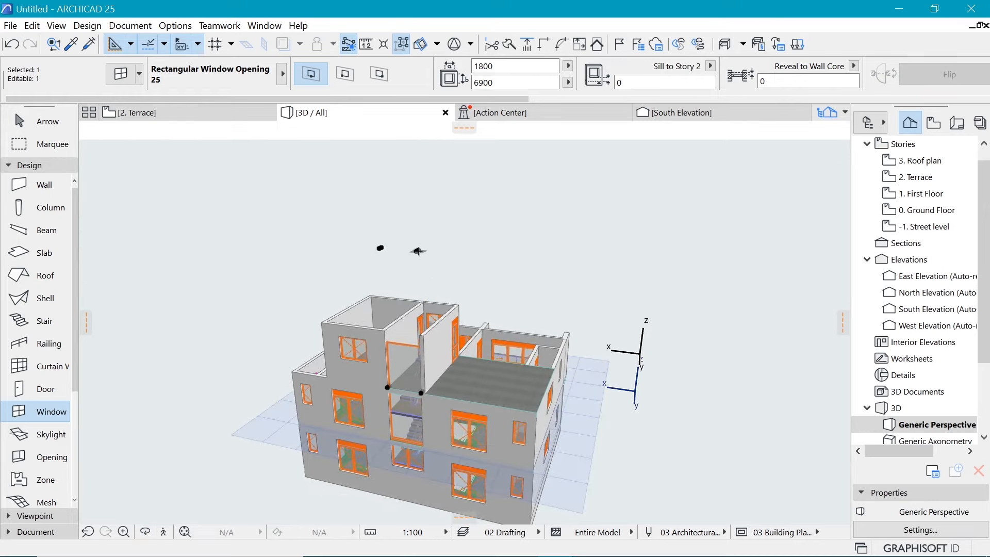
{"action": "scroll", "coordinate": [421, 298], "scroll_direction": "up", "scroll_amount": 3}
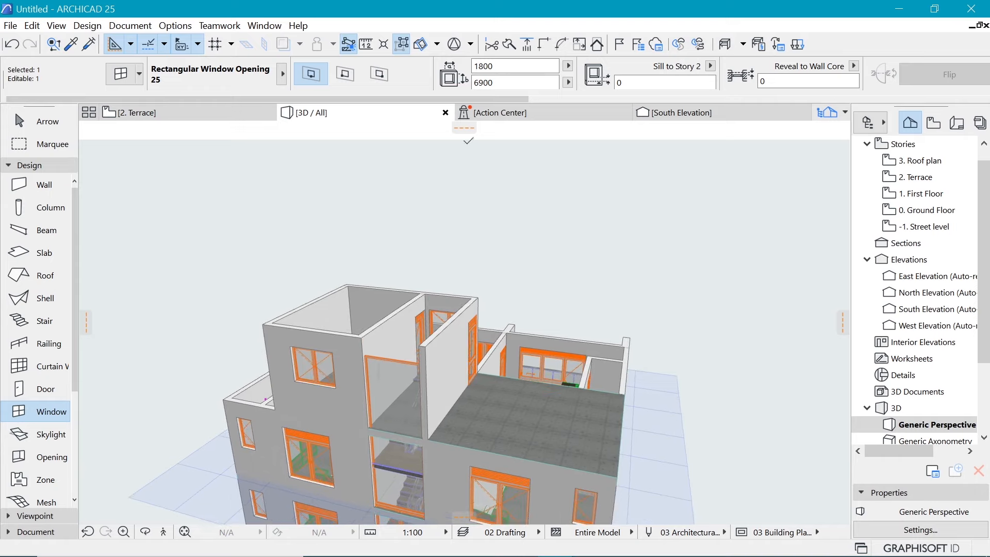
{"action": "scroll", "coordinate": [391, 439], "scroll_direction": "up", "scroll_amount": 1}
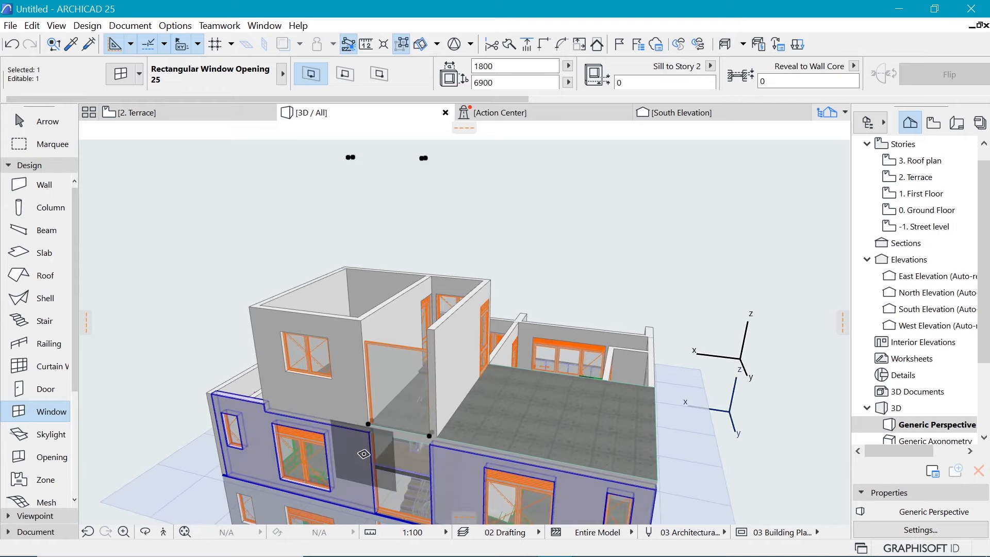
{"action": "key", "text": "m"}
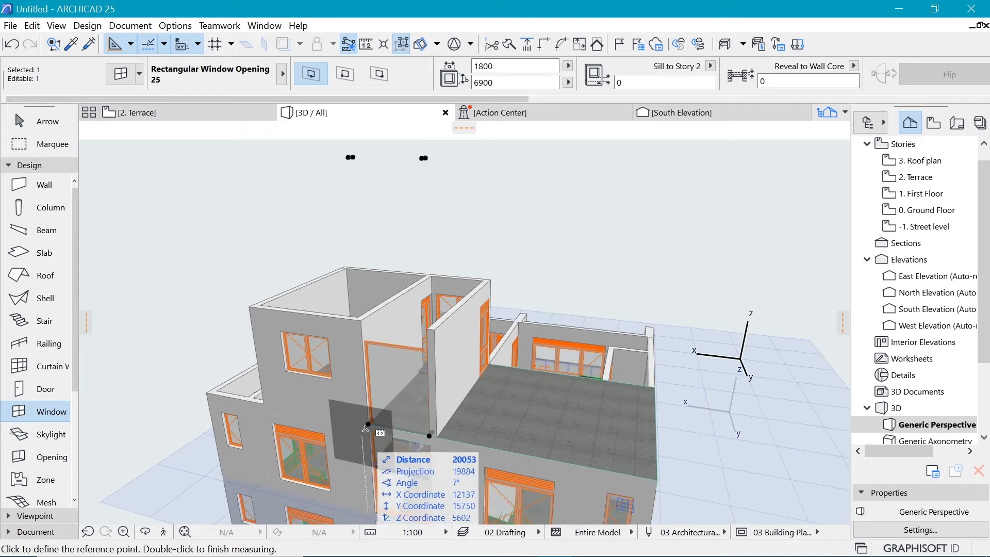
{"action": "left_click", "coordinate": [368, 424]}
{"action": "left_click", "coordinate": [364, 343]}
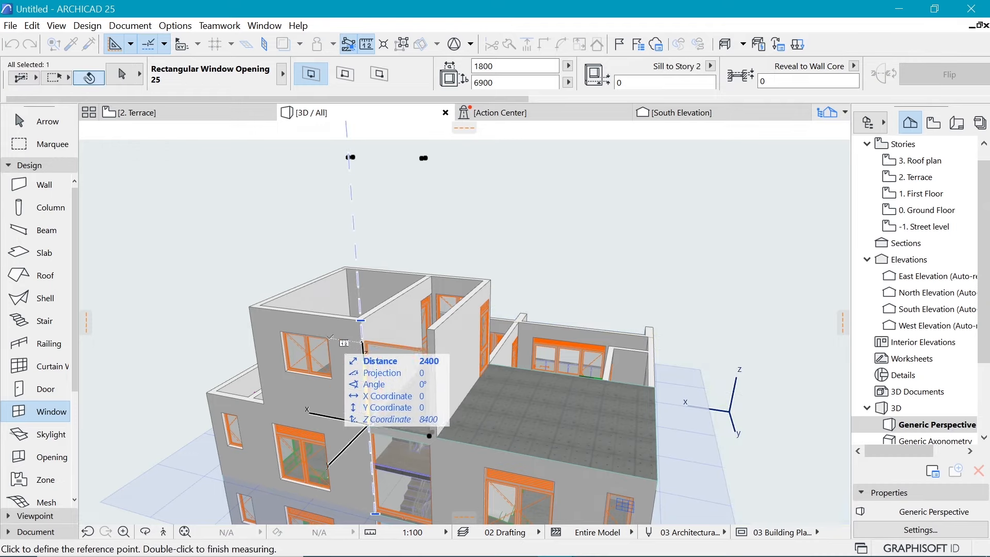
{"action": "key", "text": "Escape"}
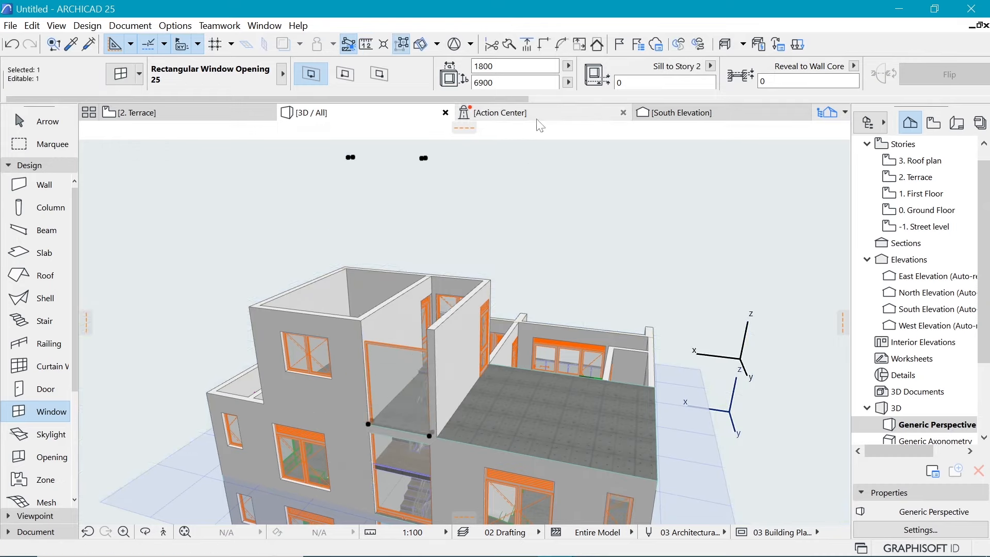
Set the Terrace stairwell opening's height to 2400 and clear the selection
{"action": "left_click_drag", "start_coordinate": [493, 79], "coordinate": [435, 73]}
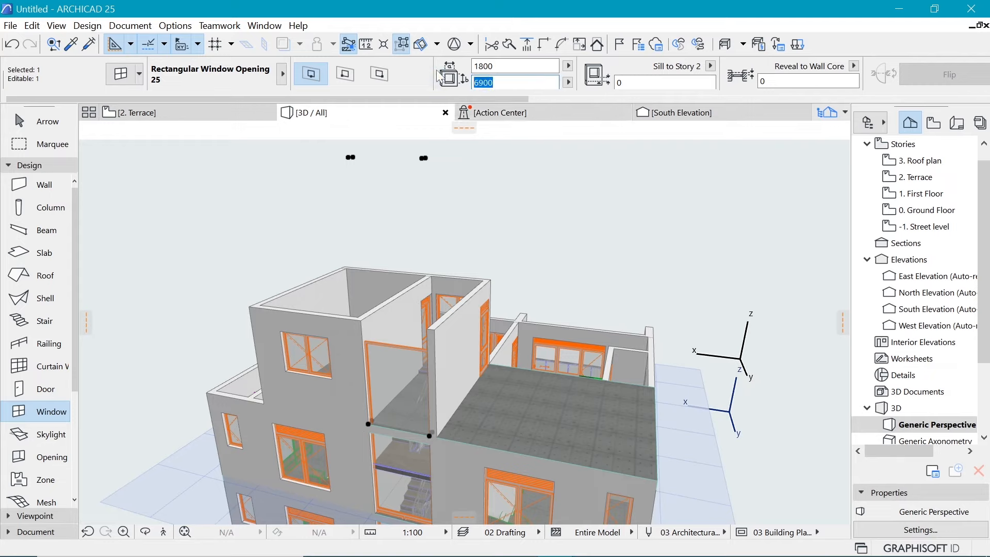
{"action": "type", "text": "24"}
{"action": "key", "text": "Return"}
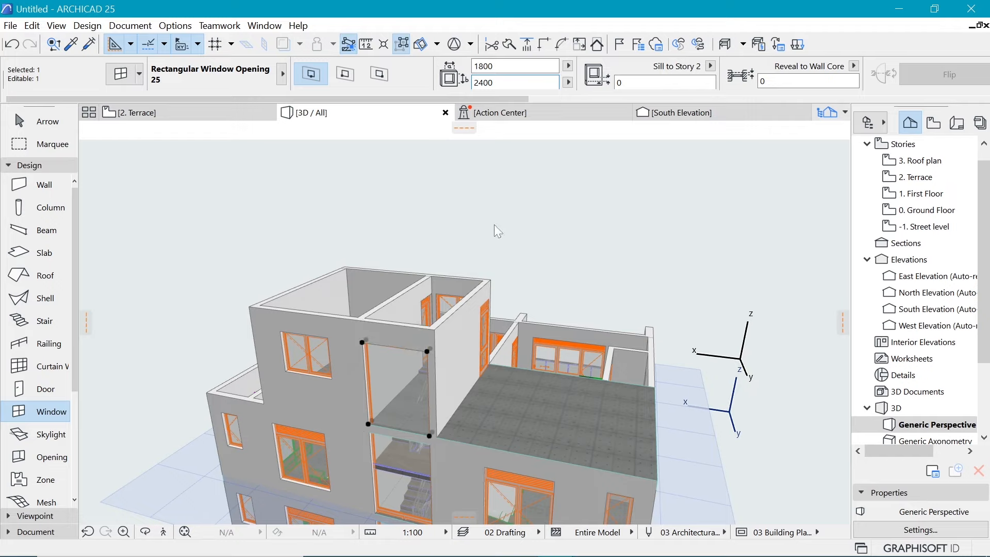
{"action": "scroll", "coordinate": [593, 160], "scroll_direction": "down", "scroll_amount": 5}
{"action": "scroll", "coordinate": [501, 347], "scroll_direction": "up", "scroll_amount": 8}
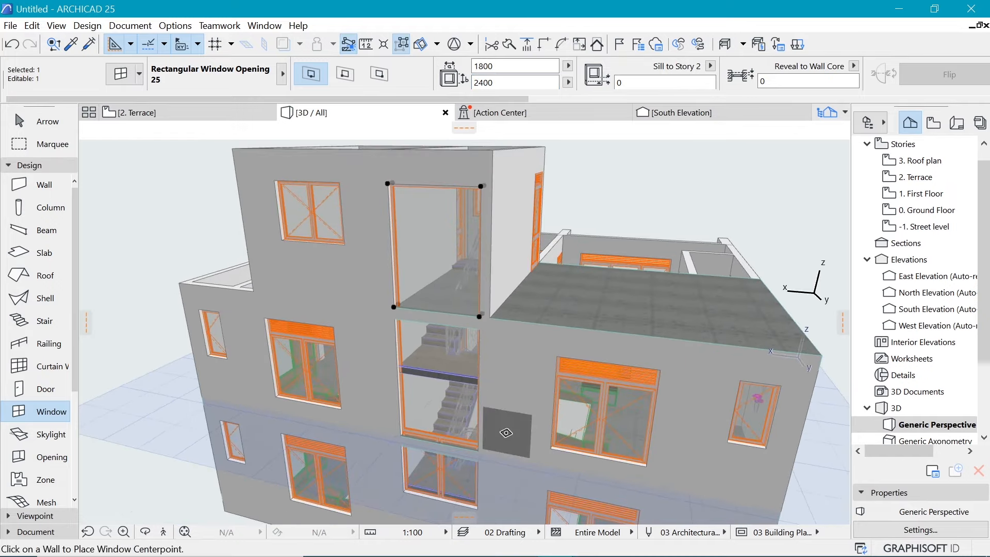
{"action": "key", "text": "Escape"}
{"action": "key", "text": "Escape"}
{"action": "left_click", "coordinate": [438, 271]}
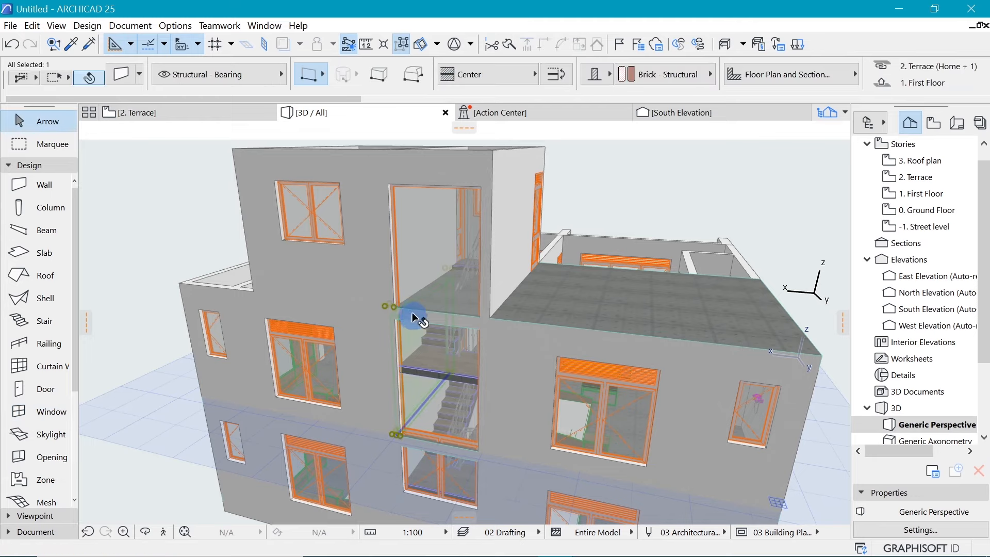
{"action": "left_click", "coordinate": [450, 308]}
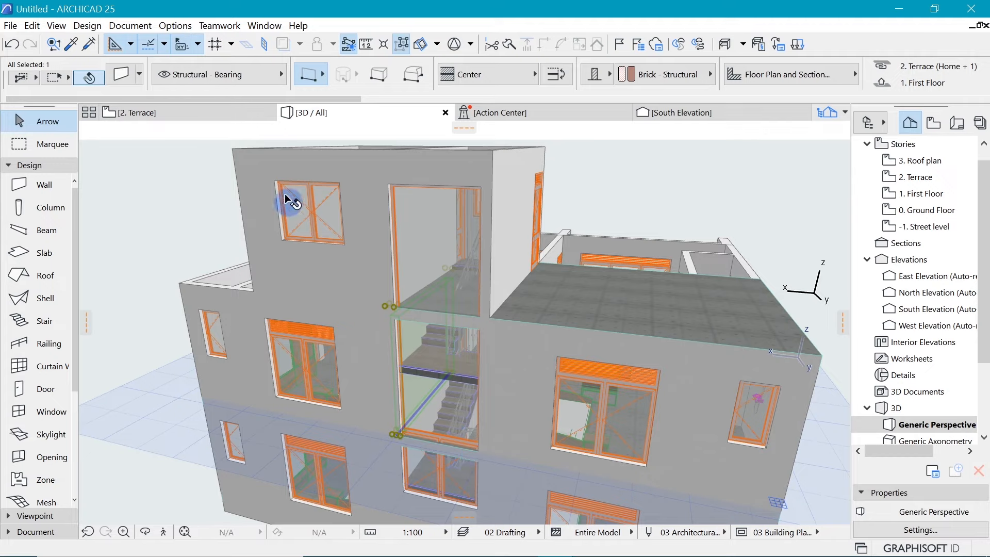
{"action": "left_click", "coordinate": [228, 220]}
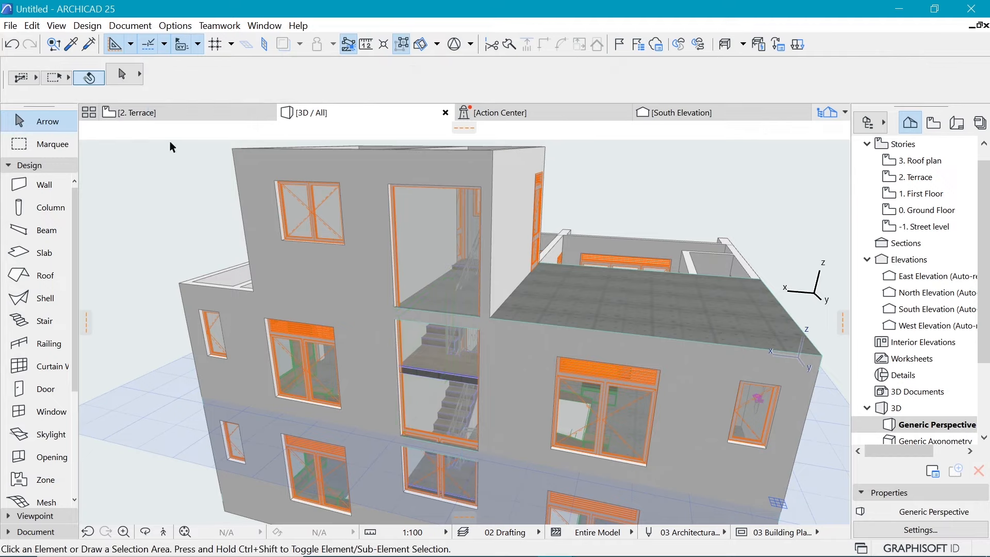
Cut a rectangular hole over the stairwell in the Terrace slab, from its rear edge to the end of the stair flights between the side walls
{"action": "left_click", "coordinate": [166, 112]}
{"action": "left_click", "coordinate": [784, 284], "text": "shift"}
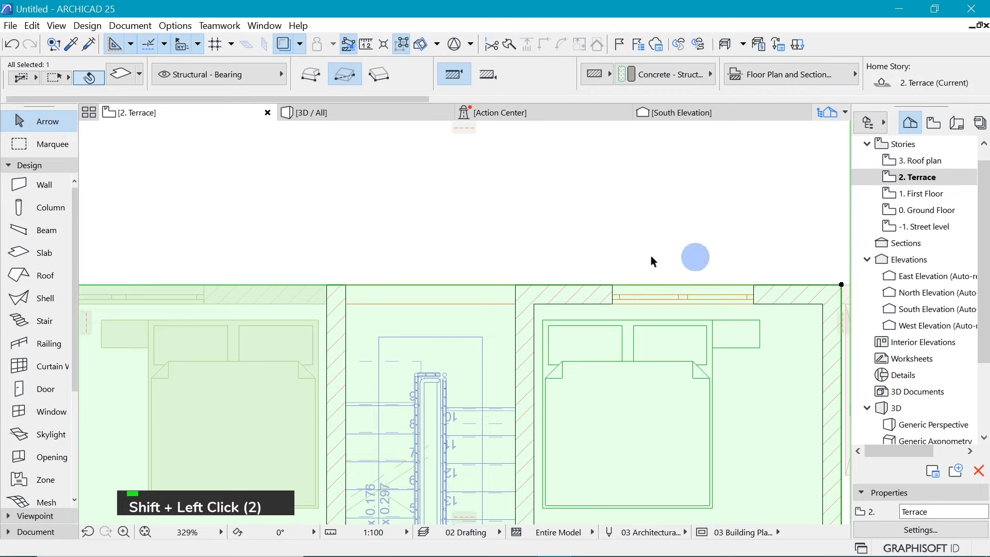
{"action": "left_click", "coordinate": [561, 286]}
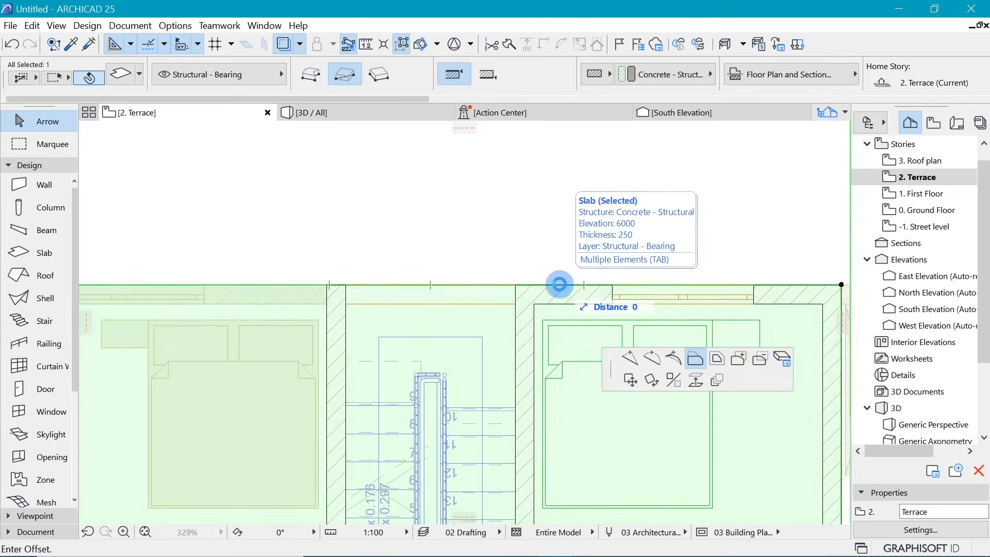
{"action": "left_click", "coordinate": [239, 137]}
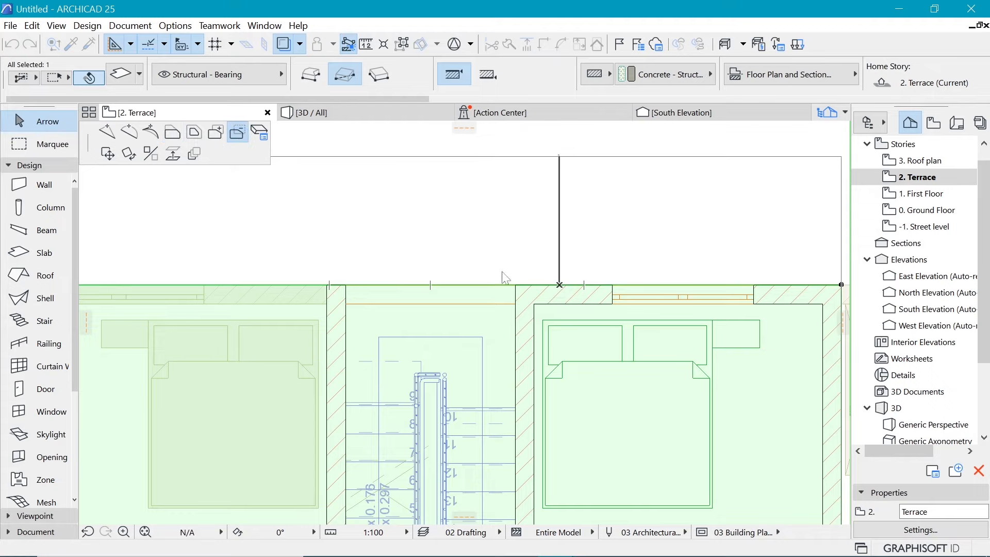
{"action": "left_click", "coordinate": [515, 287]}
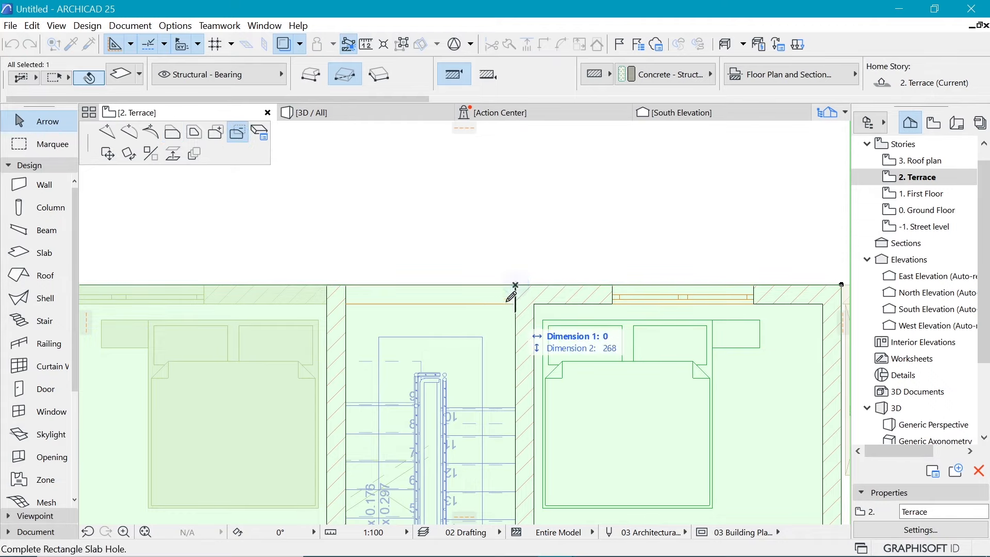
{"action": "scroll", "coordinate": [511, 263], "scroll_direction": "down", "scroll_amount": 3}
{"action": "scroll", "coordinate": [507, 265], "scroll_direction": "down", "scroll_amount": 1}
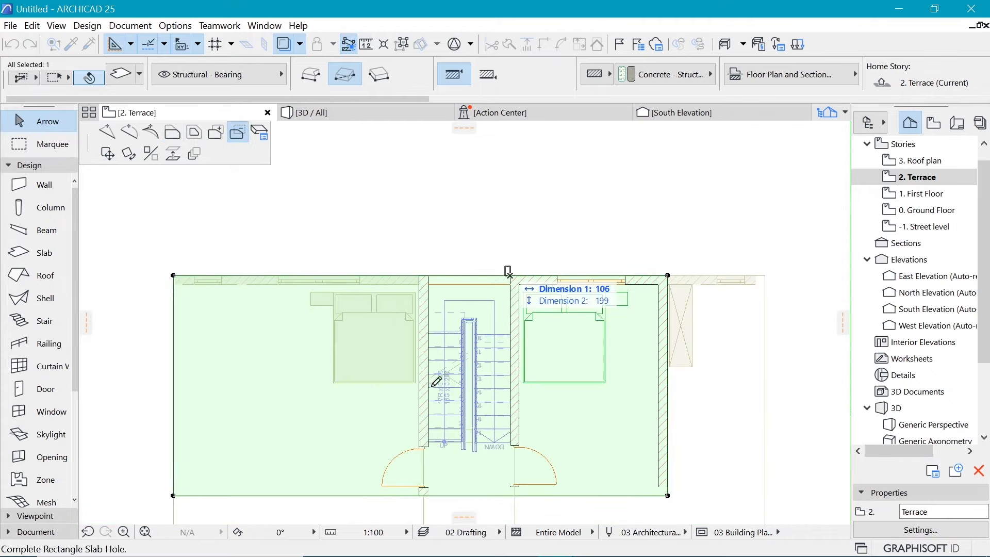
{"action": "left_click", "coordinate": [429, 442]}
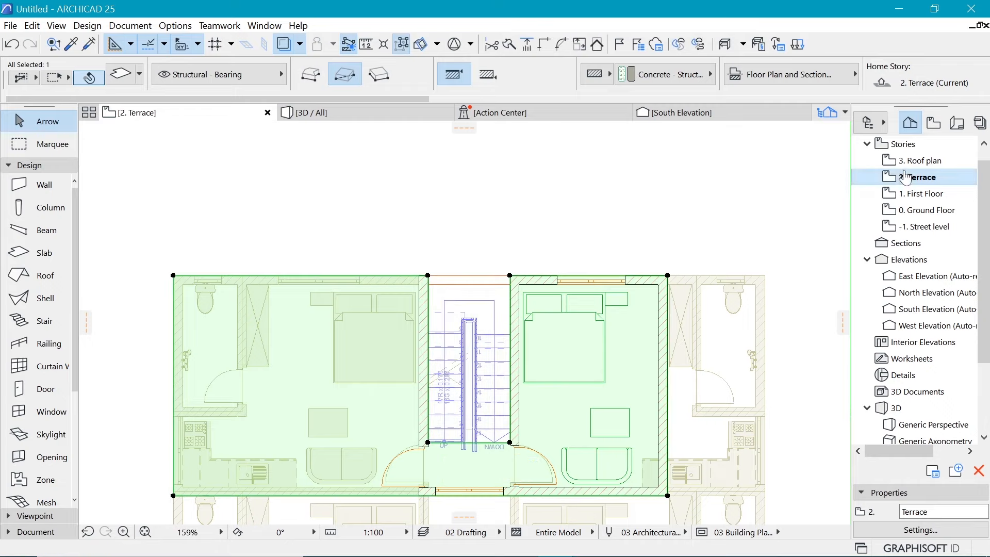
On the First Floor, offset the rear edge of the slab's stairwell hole outward to the slab's outer edge
{"action": "left_click", "coordinate": [921, 194]}
{"action": "left_click", "coordinate": [599, 266]}
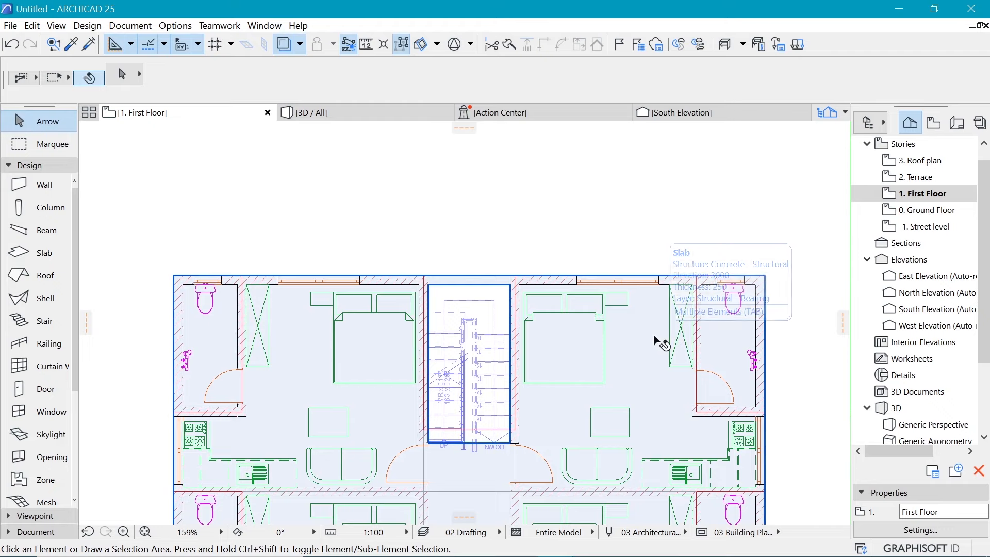
{"action": "left_click", "coordinate": [532, 283], "text": "shift"}
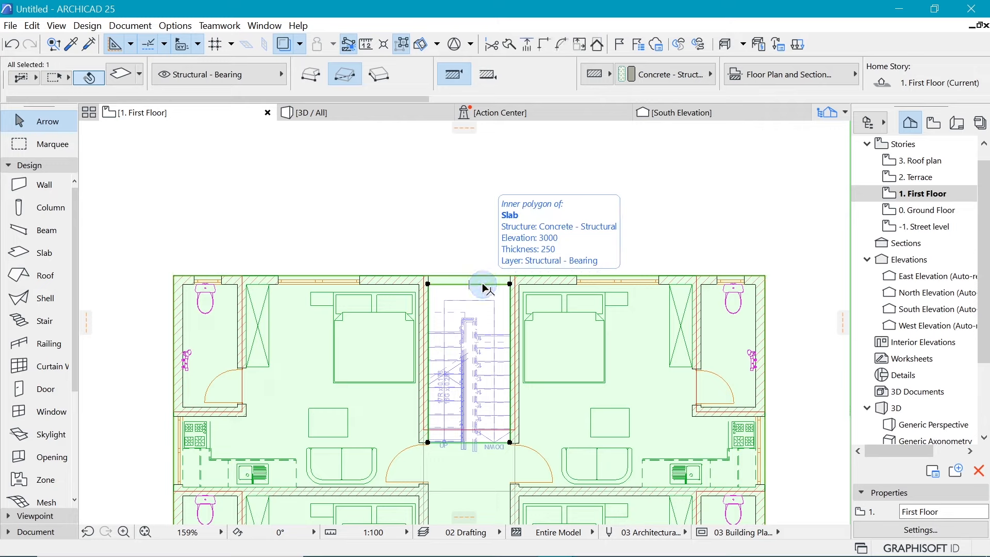
{"action": "left_click", "coordinate": [484, 284]}
{"action": "left_click", "coordinate": [172, 132]}
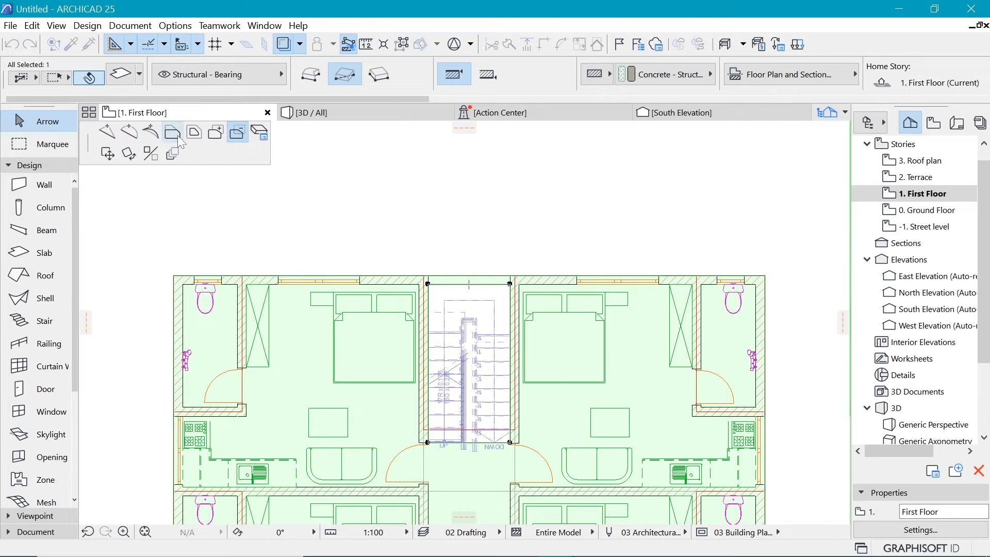
{"action": "left_click", "coordinate": [513, 276]}
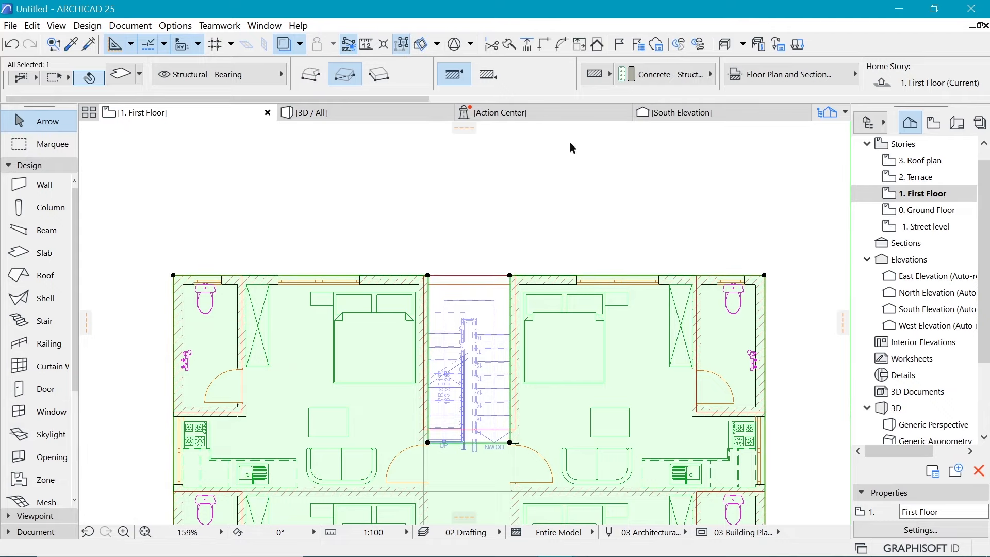
Select the tall stairwell window in the 3D view and set its reveal to wall core to 50
{"action": "left_click", "coordinate": [389, 111]}
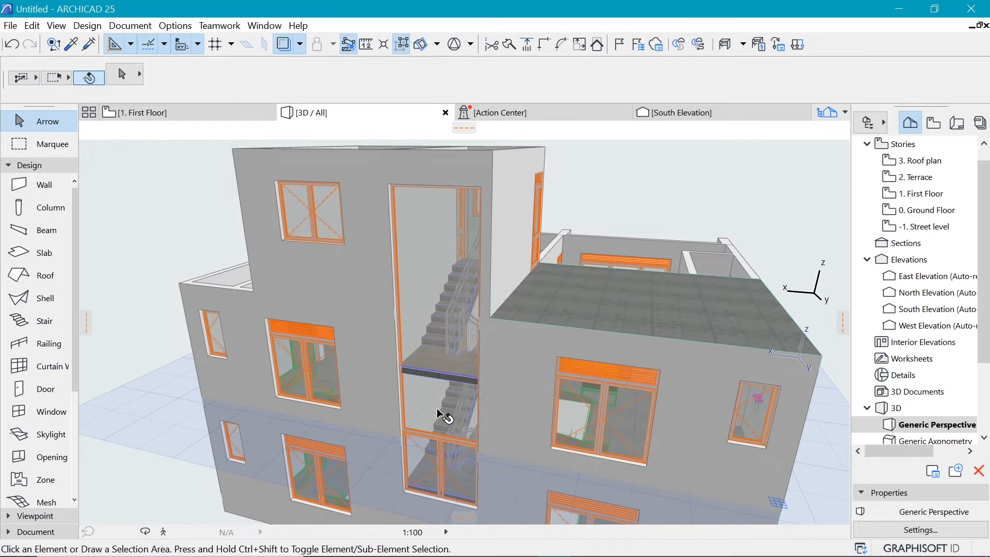
{"action": "left_click_drag", "start_coordinate": [437, 406], "coordinate": [645, 358]}
{"action": "scroll", "coordinate": [419, 397], "scroll_direction": "up", "scroll_amount": 7}
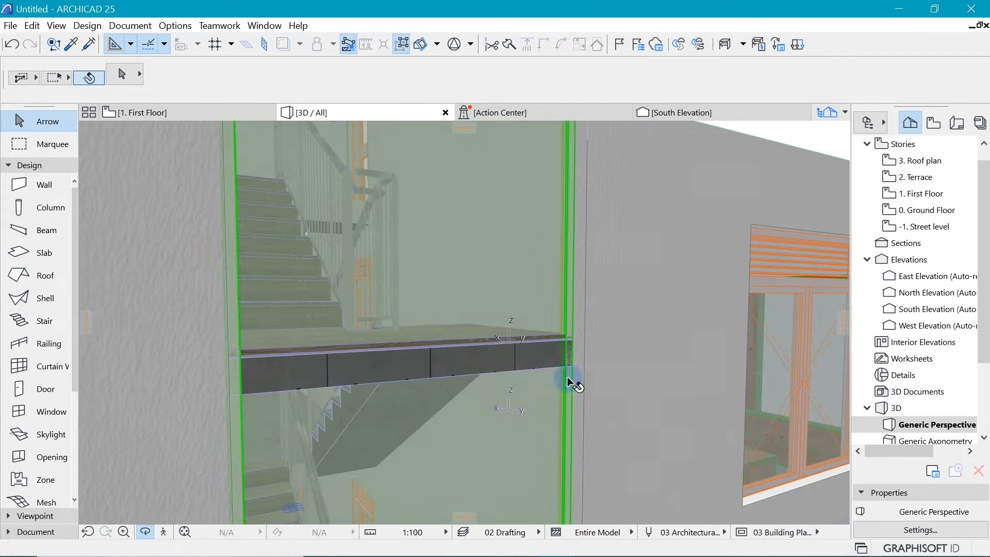
{"action": "left_click", "coordinate": [566, 344]}
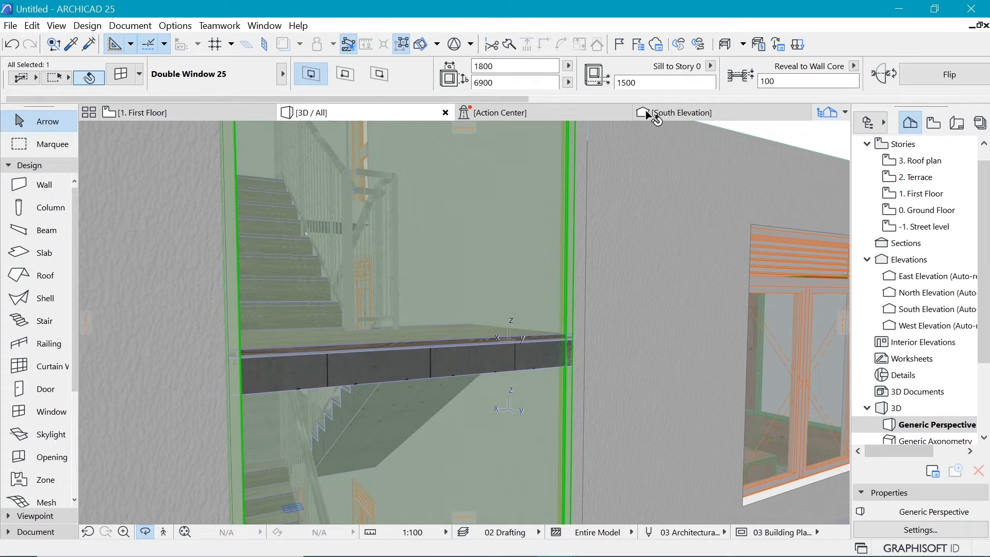
{"action": "left_click", "coordinate": [728, 83]}
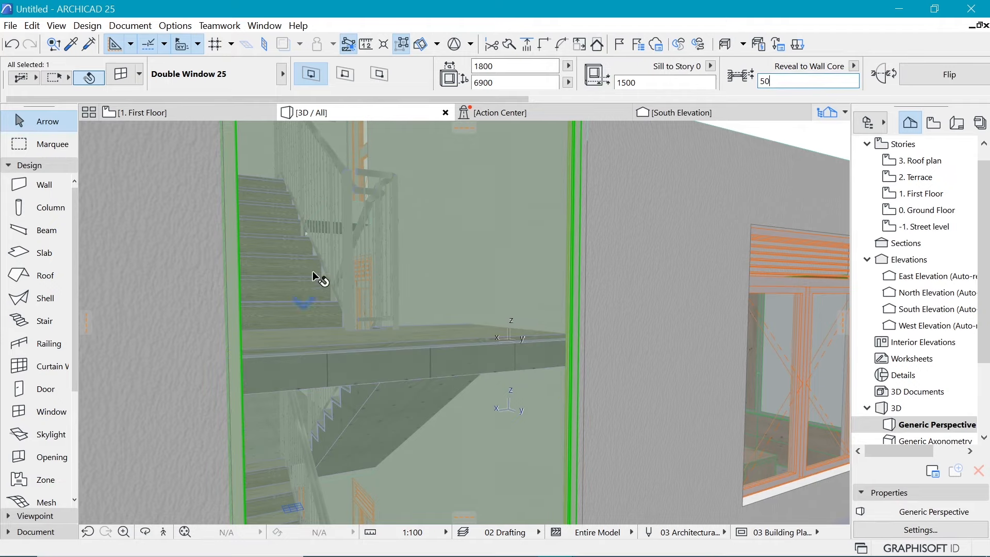
Raise the tall stairwell window's upper horizontal division from above the lower sashes to near the top of the window
{"action": "scroll", "coordinate": [326, 285], "scroll_direction": "down", "scroll_amount": 10}
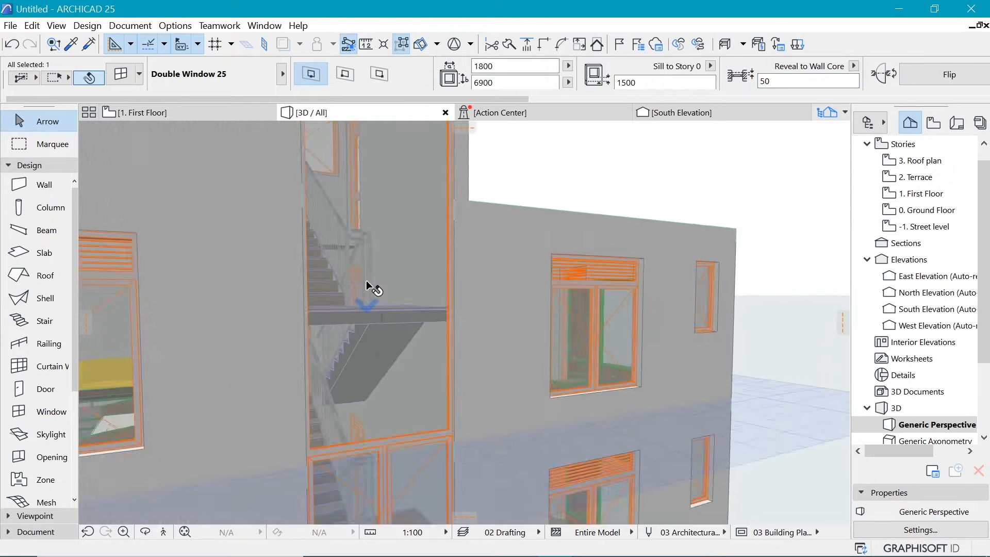
{"action": "scroll", "coordinate": [367, 280], "scroll_direction": "down", "scroll_amount": 2}
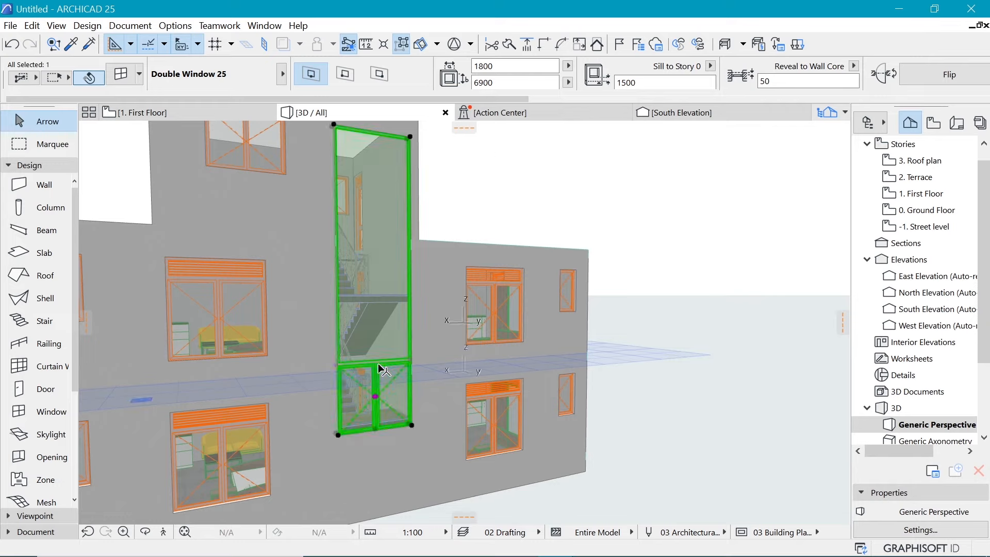
{"action": "left_click", "coordinate": [412, 364]}
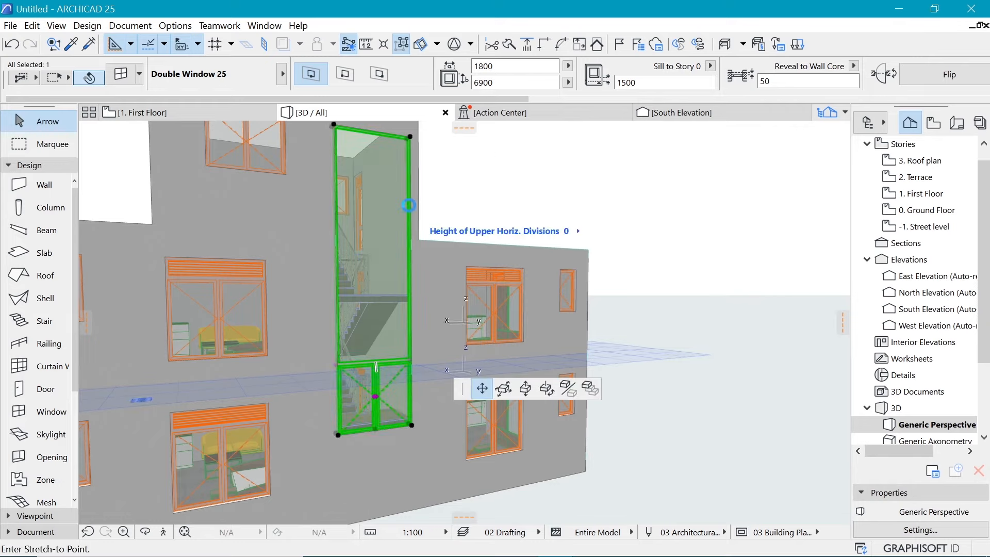
{"action": "left_click", "coordinate": [412, 171]}
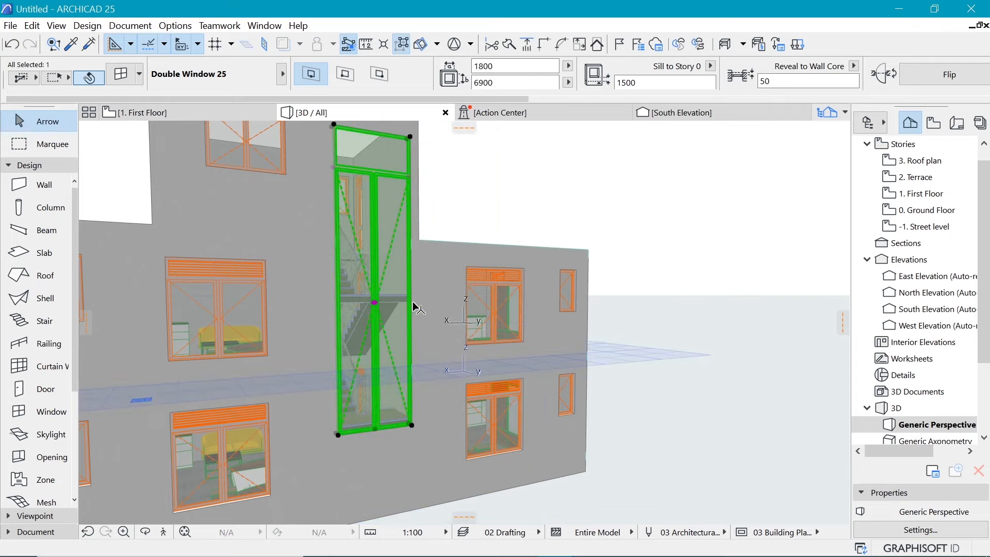
In the stairwell window's settings, set the opening type of Main Sash 1 and Main Sash 2 to Fixed Glass
{"action": "key", "text": "ctrl+t"}
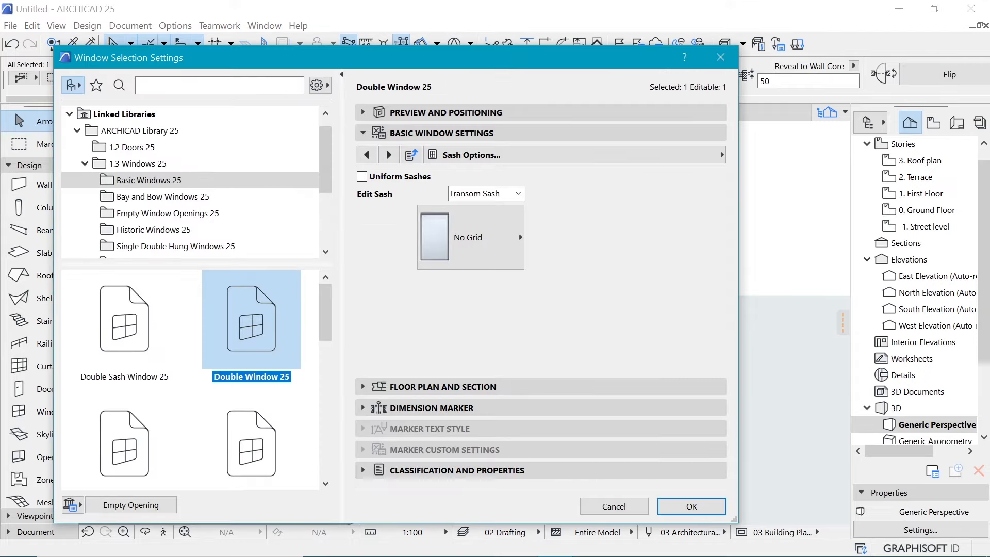
{"action": "left_click_drag", "start_coordinate": [426, 60], "coordinate": [937, 143]}
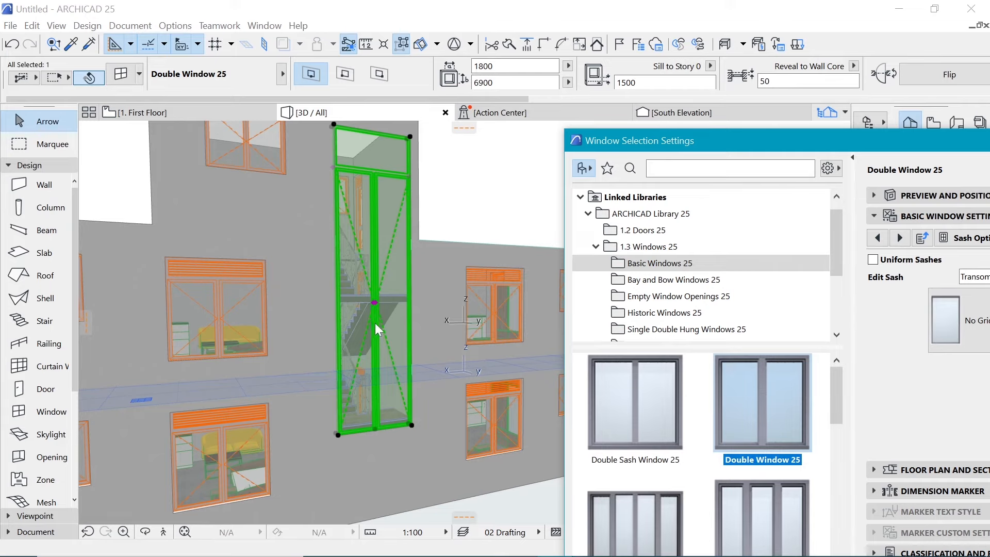
{"action": "left_click_drag", "start_coordinate": [735, 143], "coordinate": [390, 48]}
{"action": "left_click", "coordinate": [723, 143]}
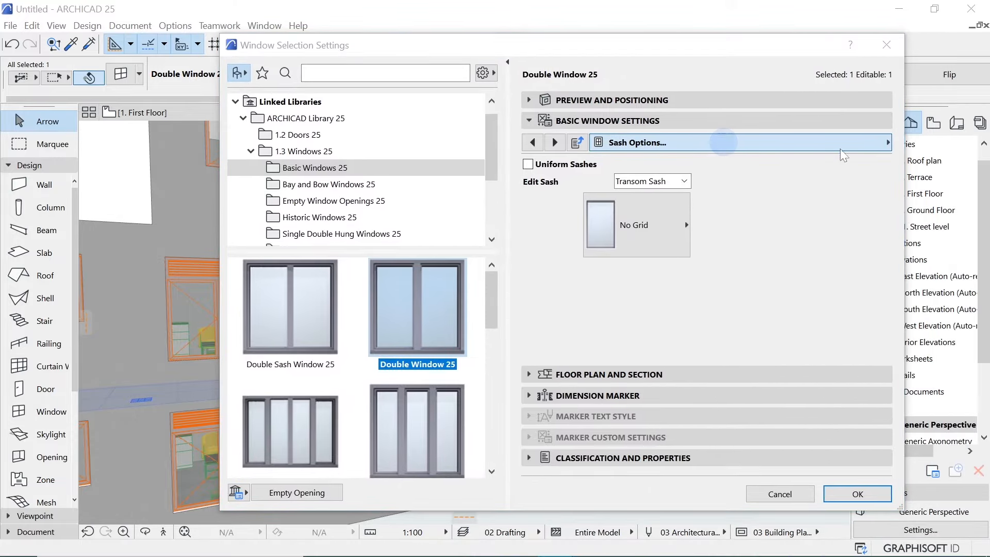
{"action": "scroll", "coordinate": [435, 194], "scroll_direction": "up", "scroll_amount": 1}
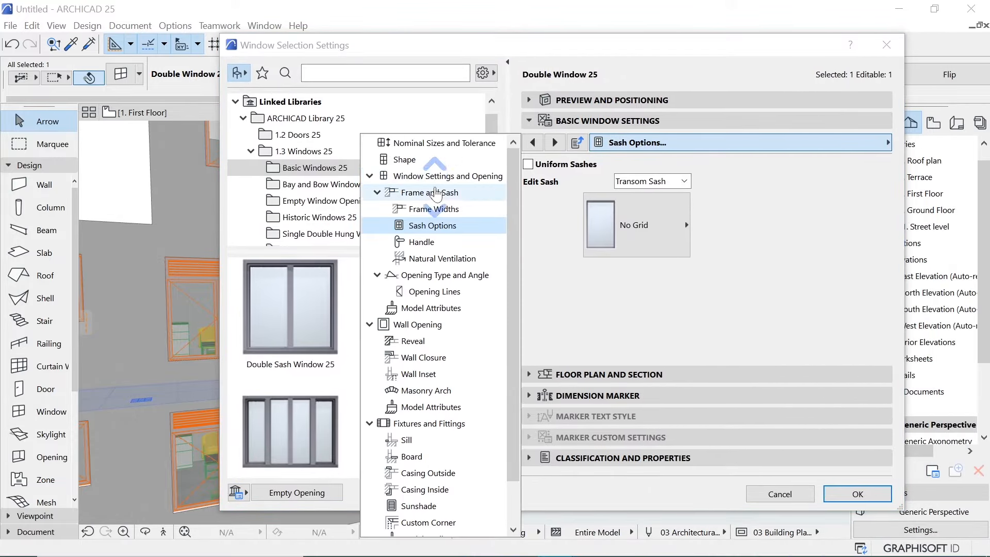
{"action": "left_click", "coordinate": [448, 176]}
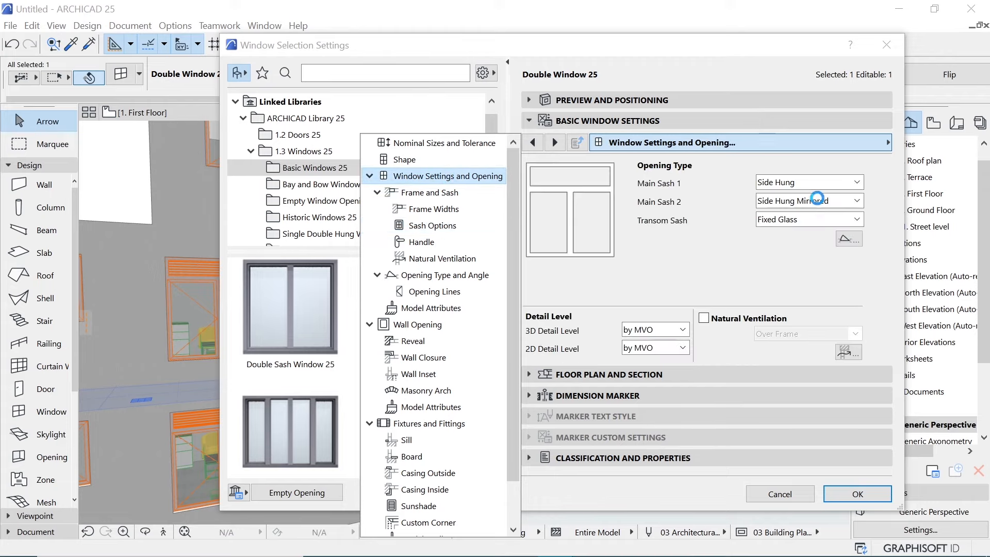
{"action": "left_click", "coordinate": [802, 190]}
{"action": "left_click", "coordinate": [801, 188]}
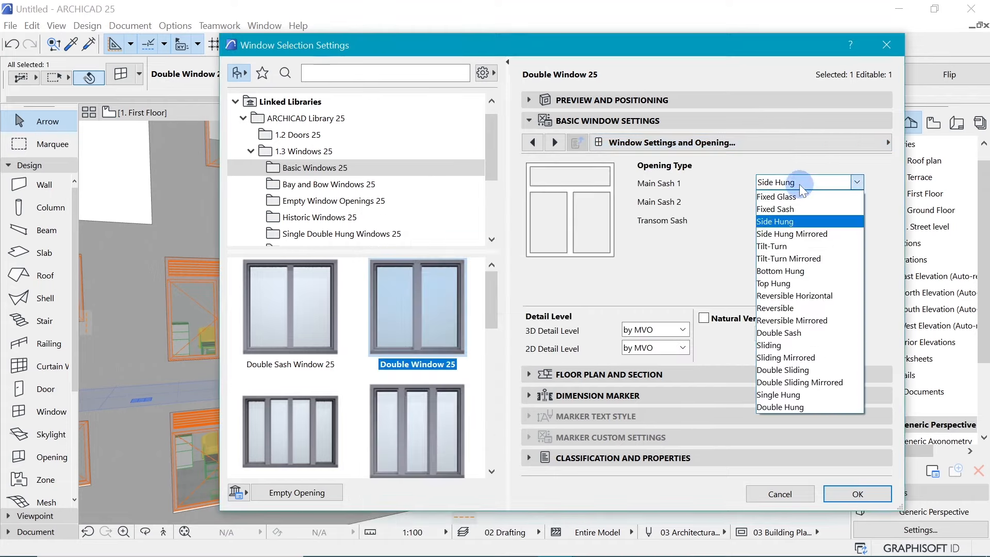
{"action": "left_click", "coordinate": [789, 194]}
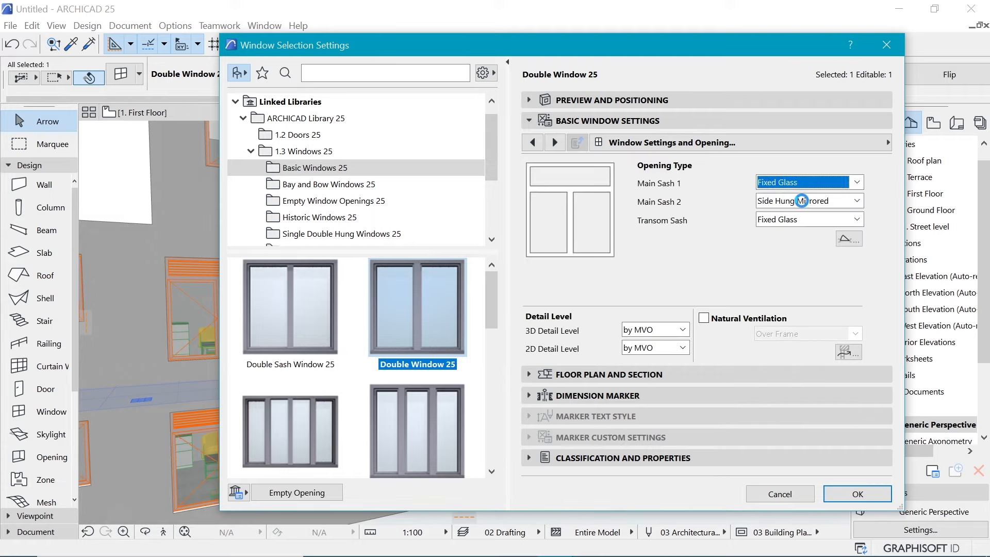
{"action": "left_click", "coordinate": [799, 200]}
{"action": "left_click", "coordinate": [793, 226]}
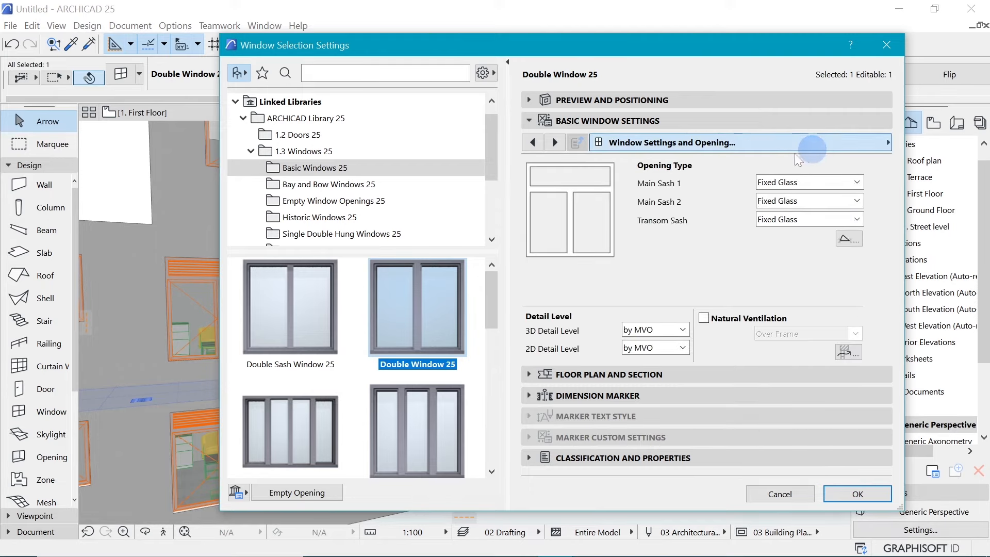
In the window's sash options, change Main Sash 1 to an H-V Grid
{"action": "left_click", "coordinate": [670, 143]}
{"action": "scroll", "coordinate": [433, 227], "scroll_direction": "up", "scroll_amount": 2}
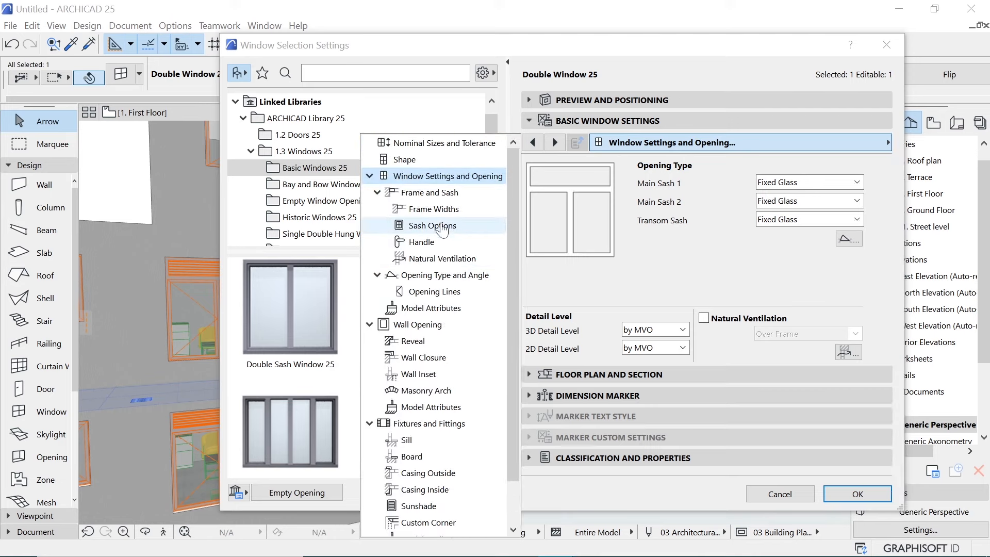
{"action": "left_click", "coordinate": [435, 227]}
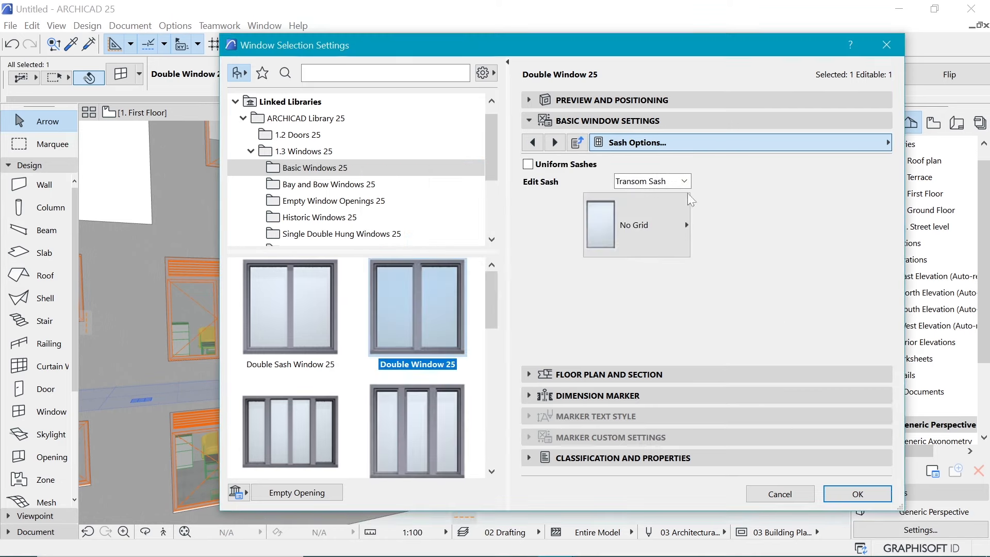
{"action": "left_click", "coordinate": [681, 181]}
{"action": "left_click", "coordinate": [651, 190]}
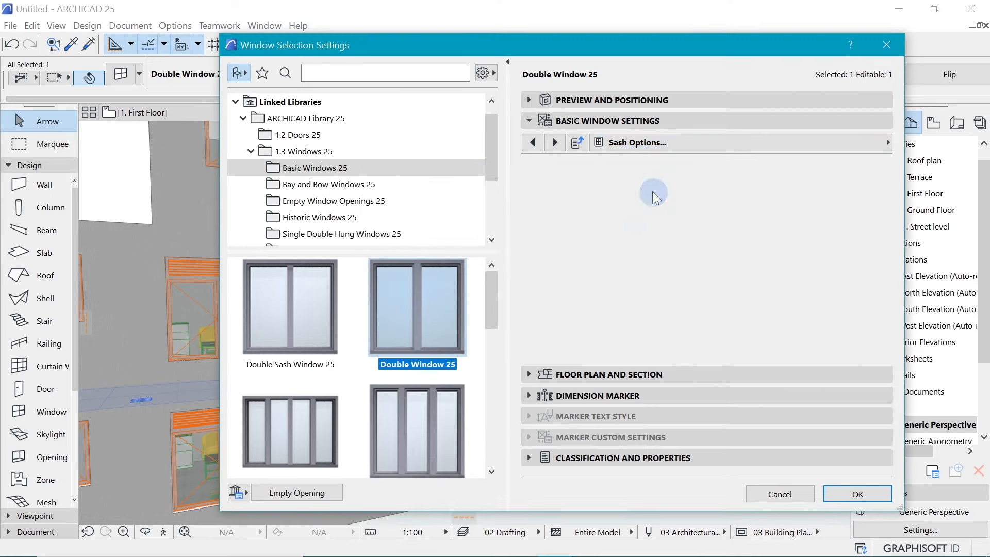
{"action": "left_click", "coordinate": [653, 206]}
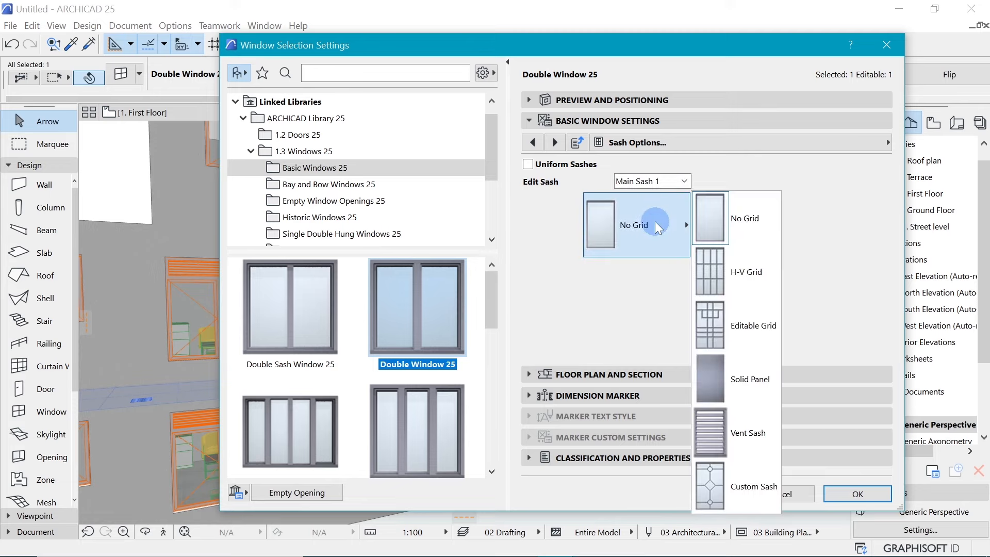
{"action": "left_click", "coordinate": [729, 275]}
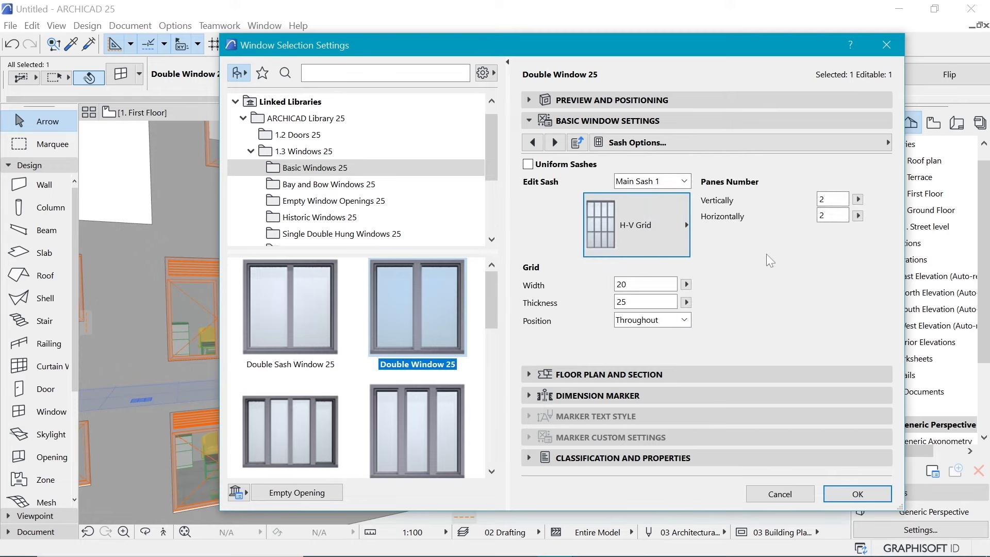
Set the horizontal panes number of Main Sash 1 to 1
{"action": "left_click", "coordinate": [839, 216]}
{"action": "left_click_drag", "start_coordinate": [641, 51], "coordinate": [820, 56]}
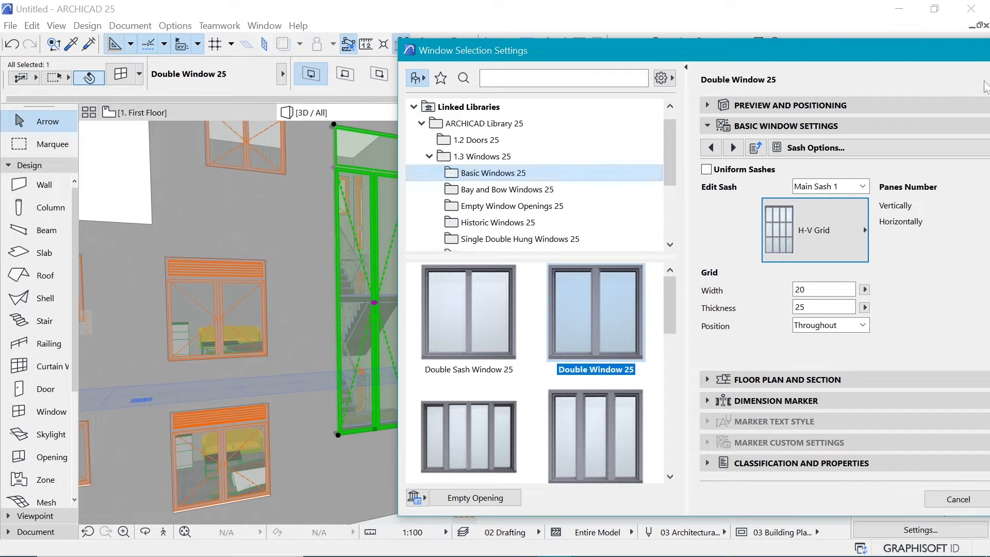
{"action": "left_click_drag", "start_coordinate": [899, 52], "coordinate": [618, 41]}
{"action": "left_click_drag", "start_coordinate": [730, 213], "coordinate": [663, 211]}
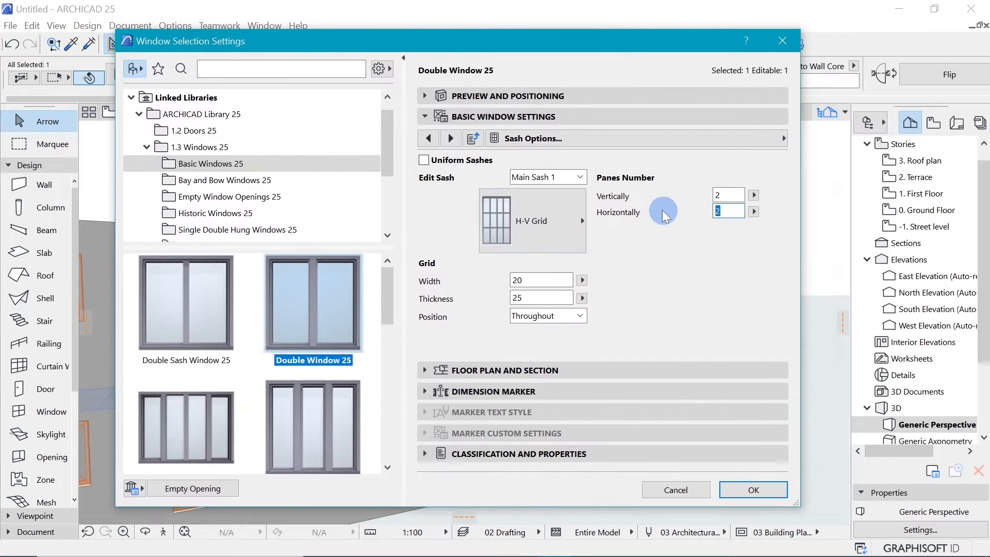
{"action": "type", "text": "1"}
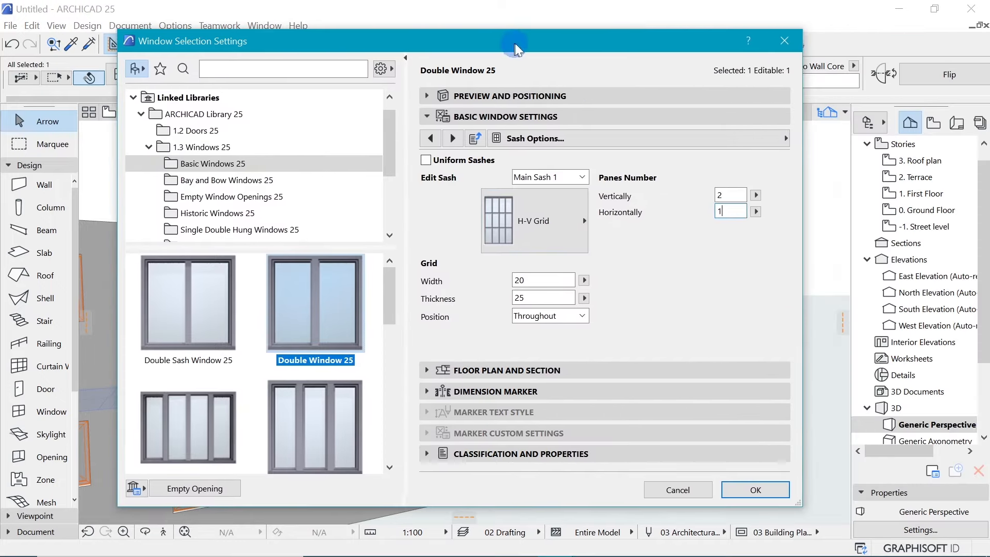
{"action": "left_click_drag", "start_coordinate": [506, 41], "coordinate": [881, 77]}
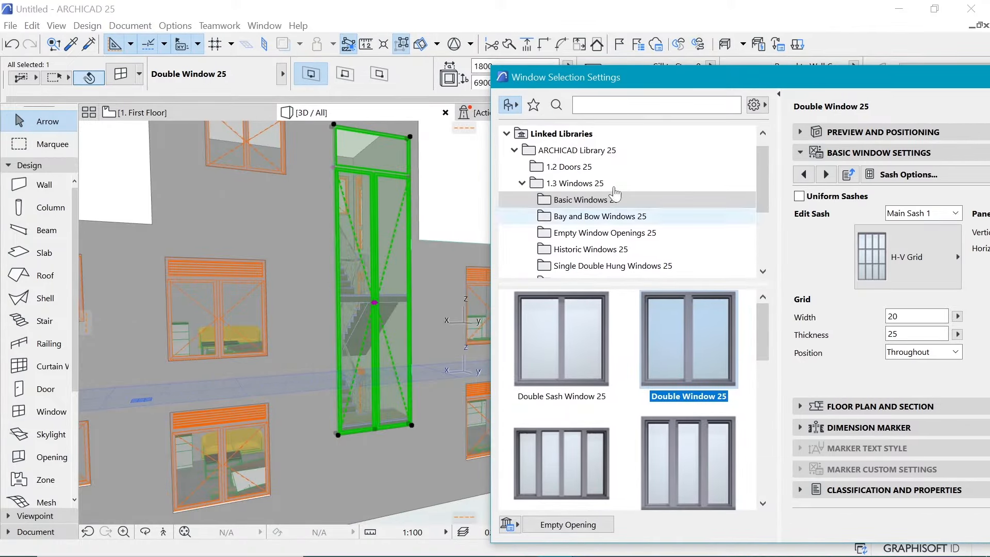
{"action": "left_click_drag", "start_coordinate": [830, 73], "coordinate": [577, 76]}
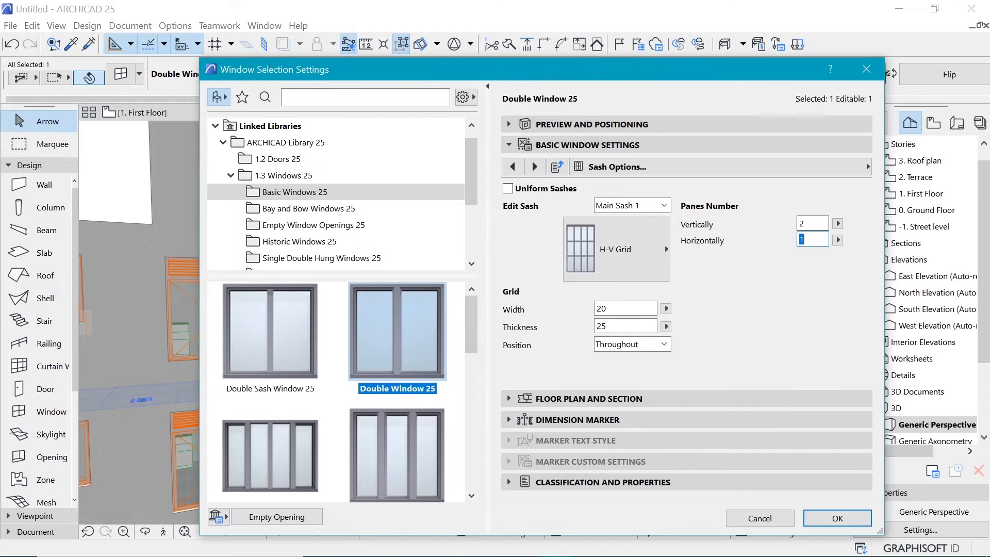
{"action": "left_click_drag", "start_coordinate": [814, 224], "coordinate": [760, 243]}
Change Main Sash 2 to an H-V Grid and set its horizontal panes number to 1
{"action": "left_click", "coordinate": [665, 206]}
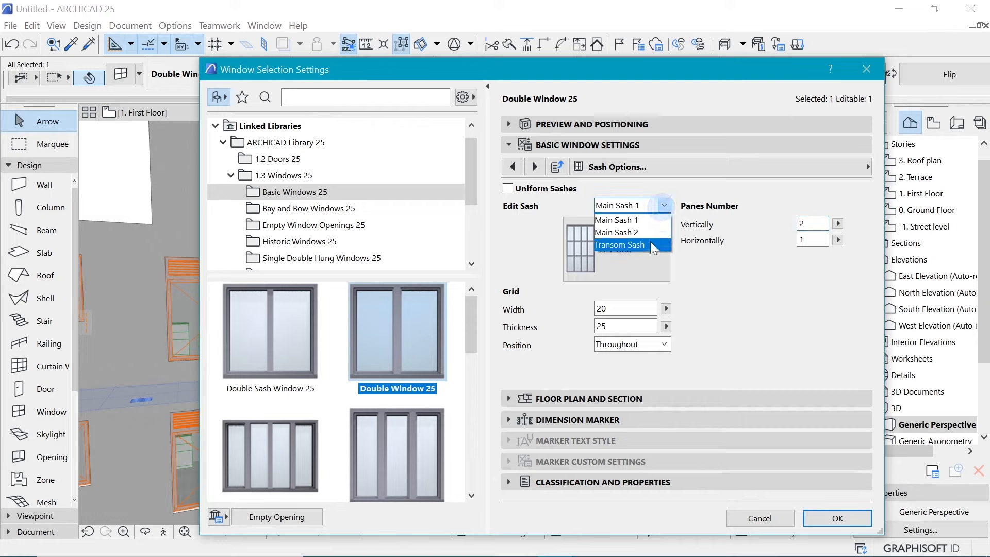
{"action": "left_click", "coordinate": [618, 232]}
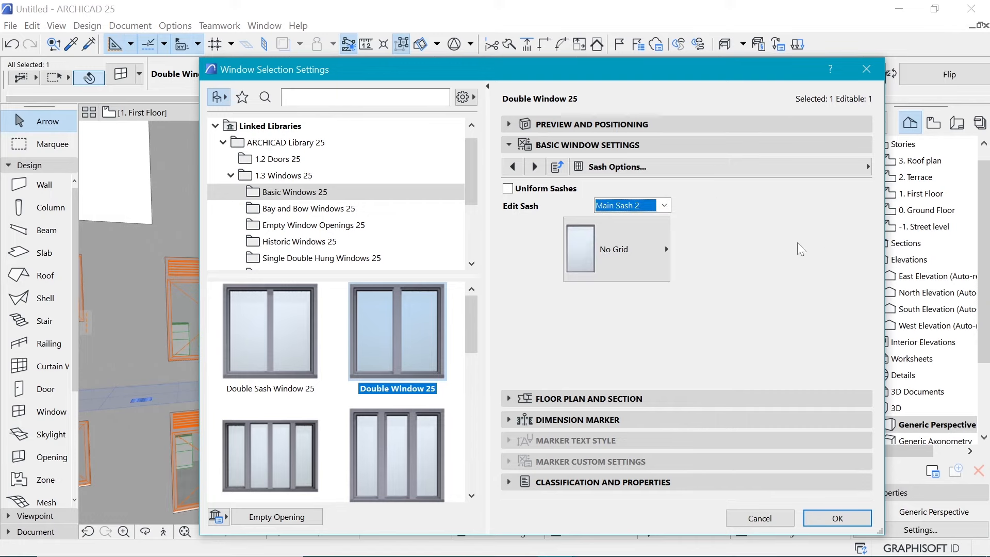
{"action": "left_click", "coordinate": [644, 249]}
{"action": "left_click", "coordinate": [704, 281]}
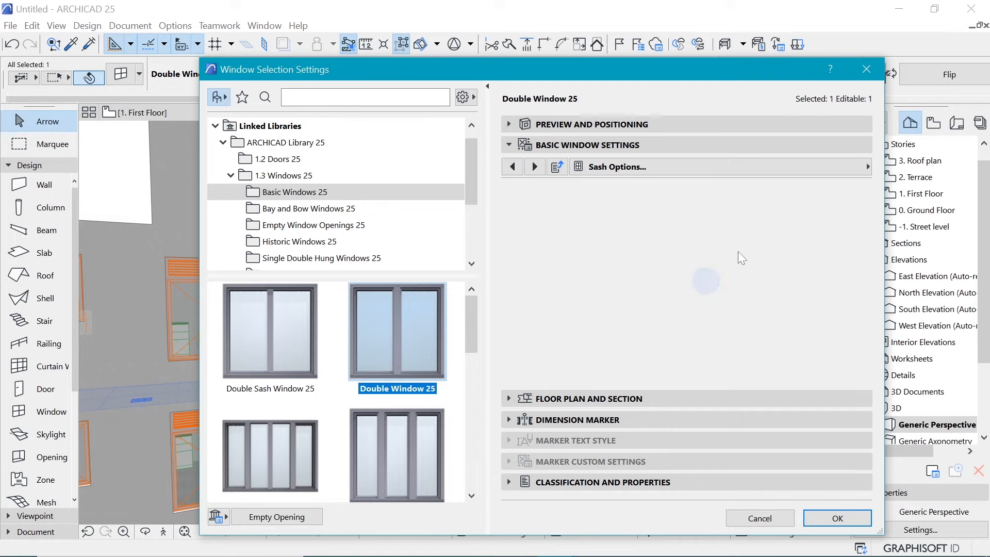
{"action": "left_click_drag", "start_coordinate": [814, 237], "coordinate": [708, 250]}
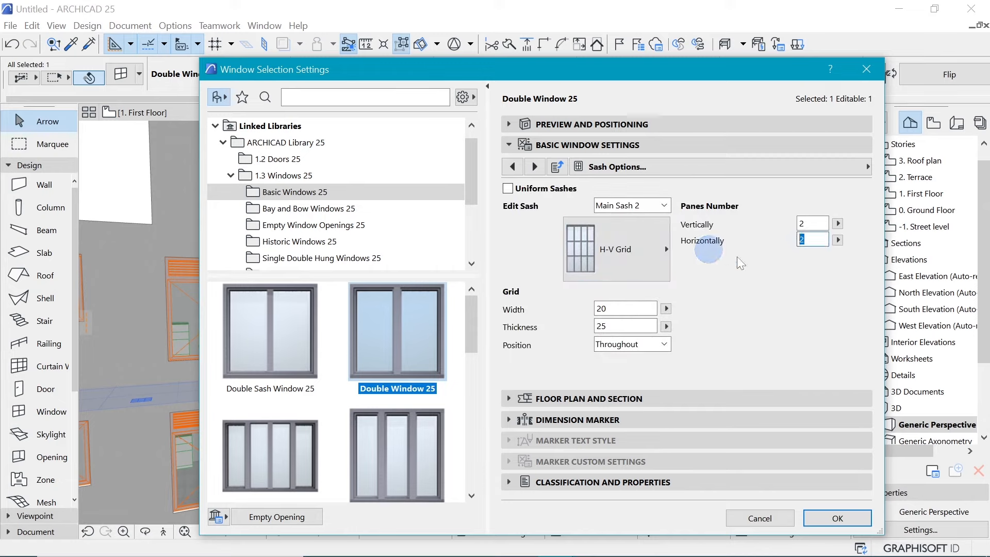
{"action": "left_click", "coordinate": [768, 227]}
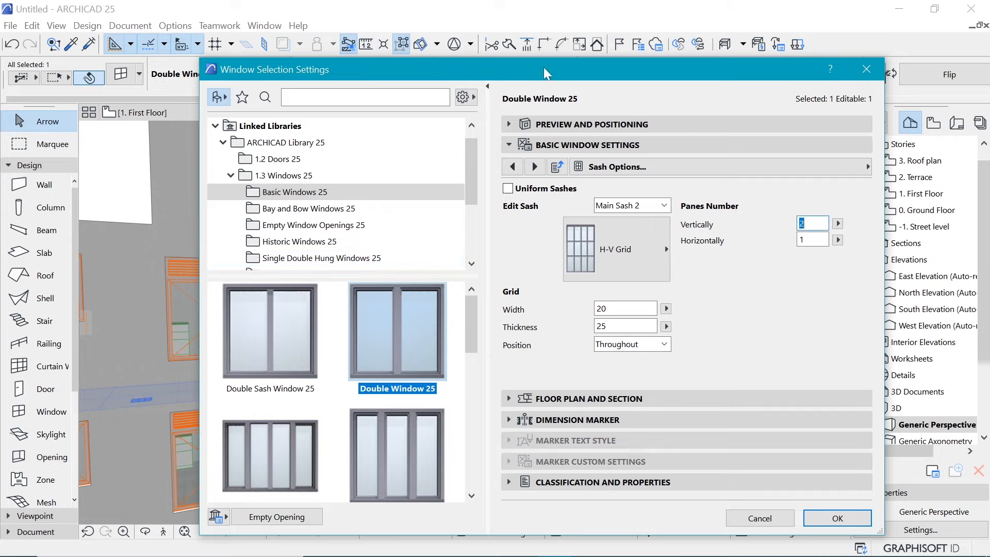
{"action": "mouse_move", "coordinate": [547, 72]}
{"action": "left_mouse_down"}
{"action": "mouse_move", "coordinate": [713, 101]}
{"action": "mouse_move", "coordinate": [778, 101]}
{"action": "mouse_move", "coordinate": [551, 77]}
{"action": "left_mouse_up"}
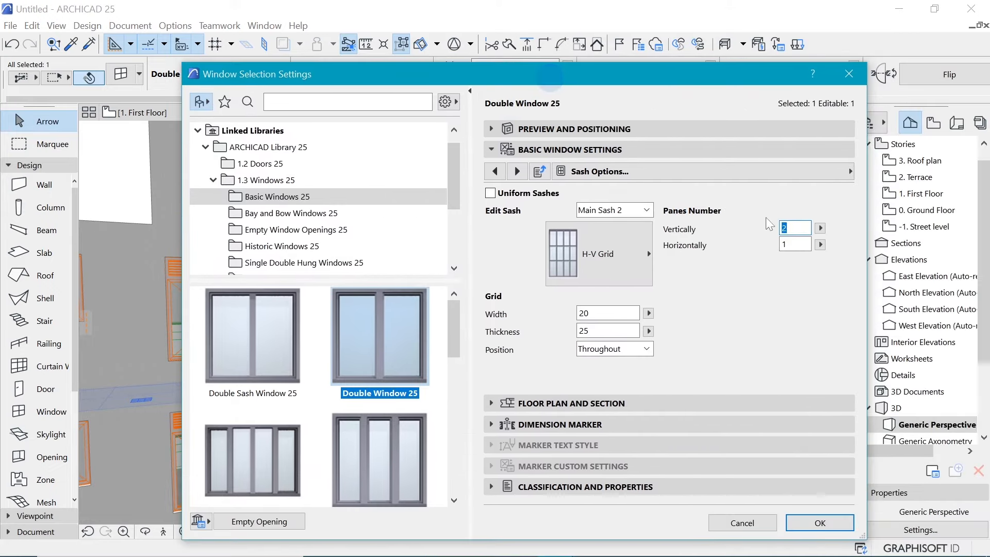
Set the grid width of Main Sash 2 to 50 and apply the window settings
{"action": "left_click", "coordinate": [606, 313]}
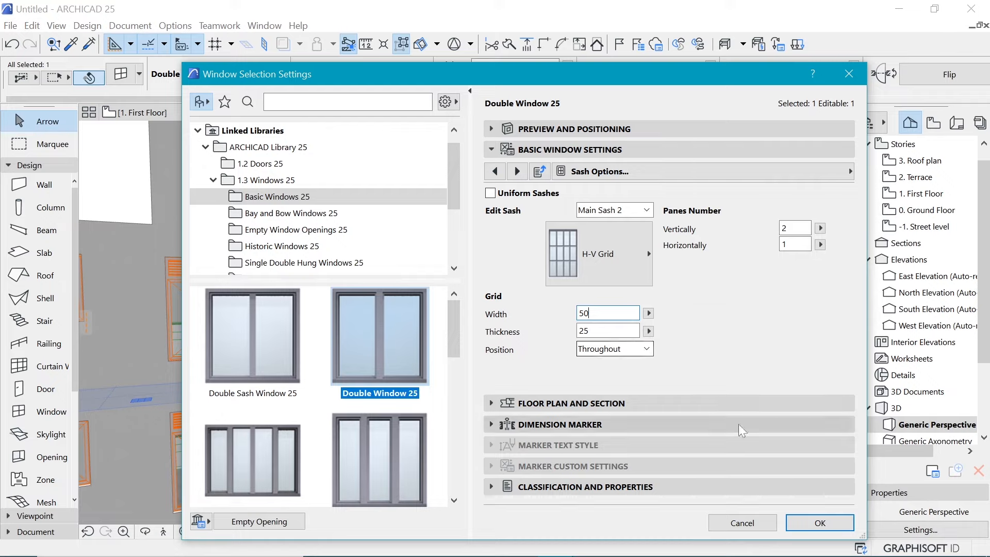
{"action": "left_click", "coordinate": [611, 73]}
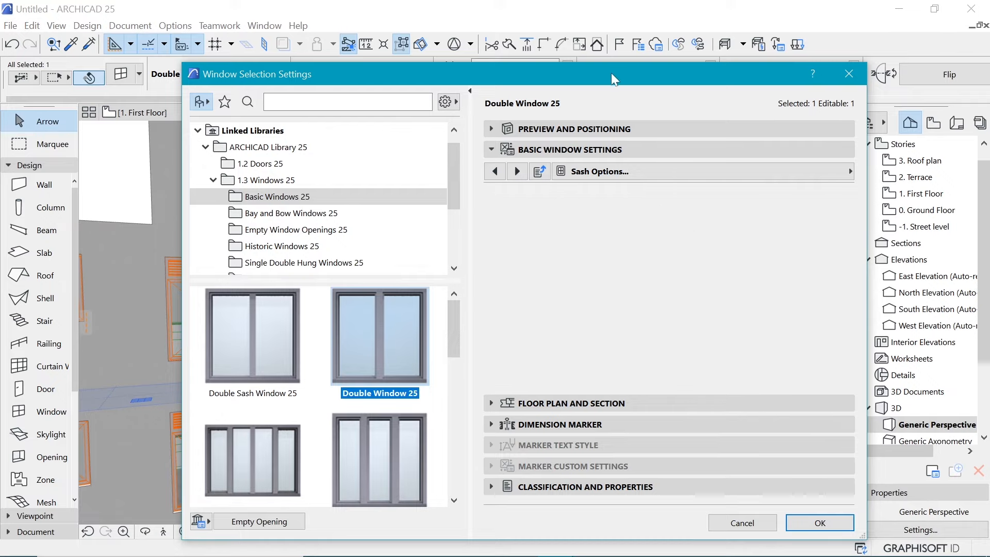
{"action": "left_click", "coordinate": [635, 104]}
{"action": "left_click_drag", "start_coordinate": [635, 100], "coordinate": [446, 17]}
{"action": "left_click", "coordinate": [746, 468]}
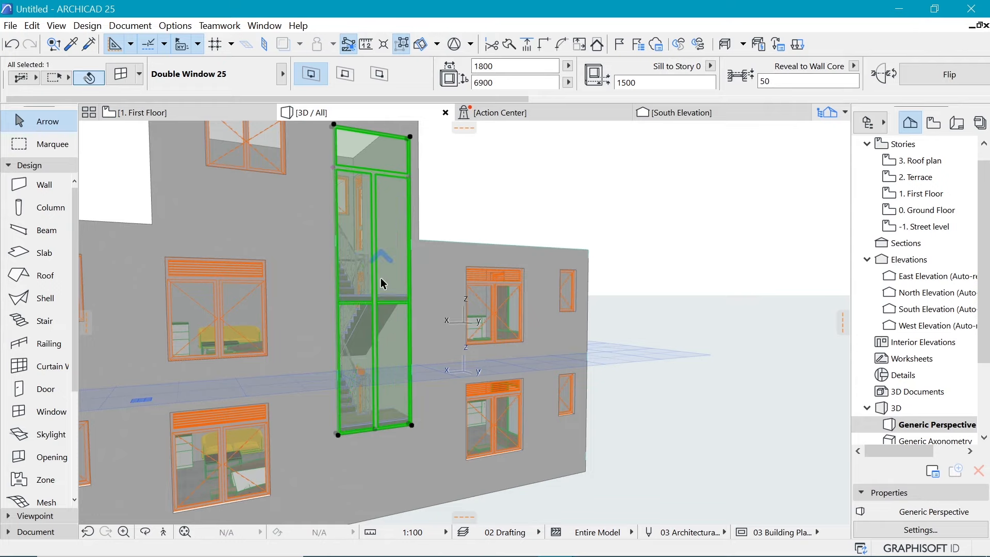
Reopen the stairwell window's settings and set the vertical panes number of Main Sash 2 to 3
{"action": "scroll", "coordinate": [392, 308], "scroll_direction": "up", "scroll_amount": 5}
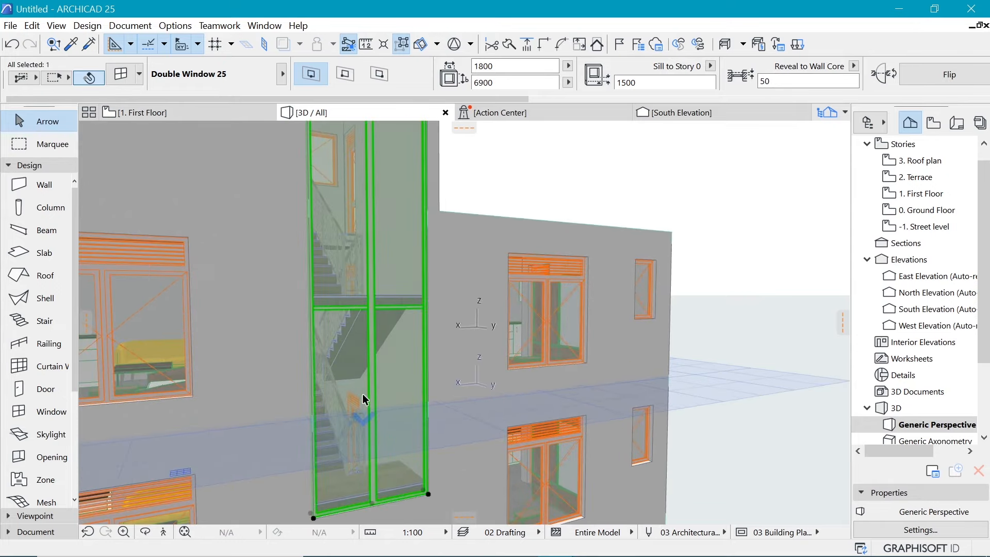
{"action": "scroll", "coordinate": [361, 393], "scroll_direction": "down", "scroll_amount": 2}
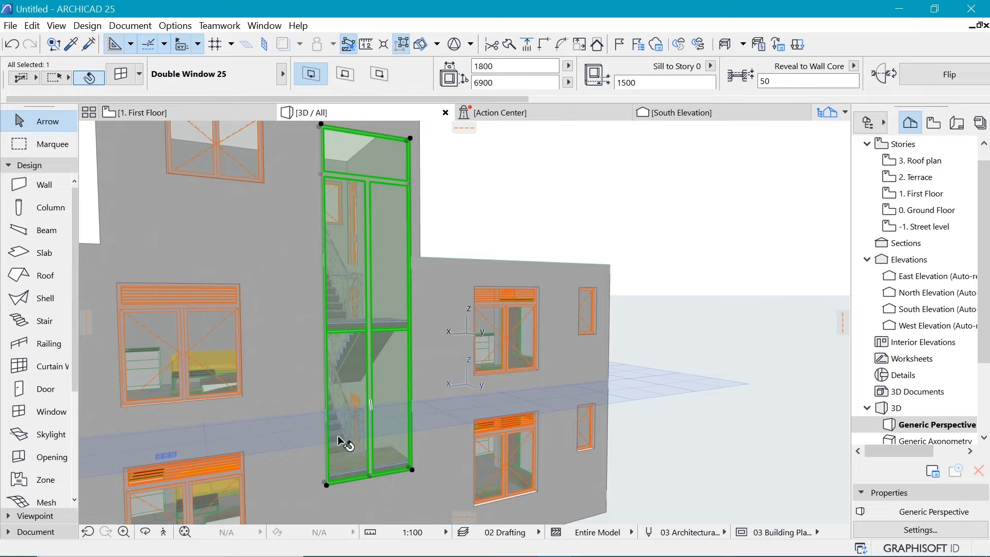
{"action": "key", "text": "ctrl+t"}
{"action": "key", "text": "ctrl+t"}
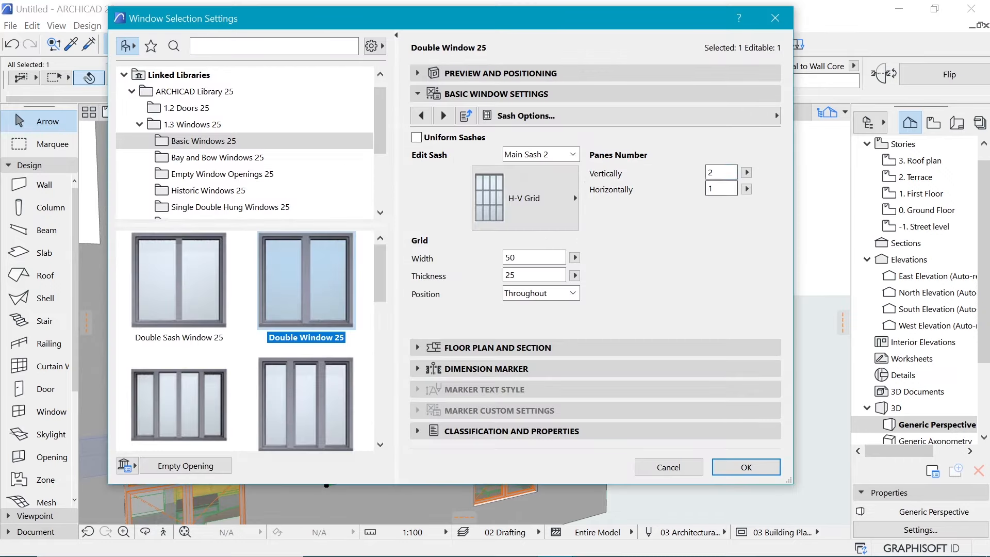
{"action": "double_click", "coordinate": [711, 172]}
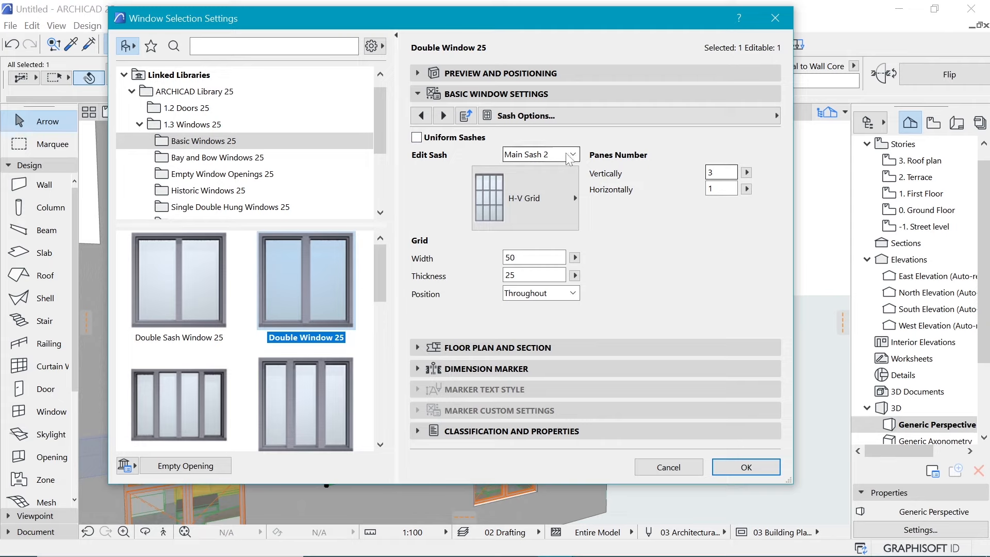
Switch the sash being edited to Main Sash 1 and set its vertical panes number to 3
{"action": "left_click", "coordinate": [531, 154]}
{"action": "left_click", "coordinate": [552, 171]}
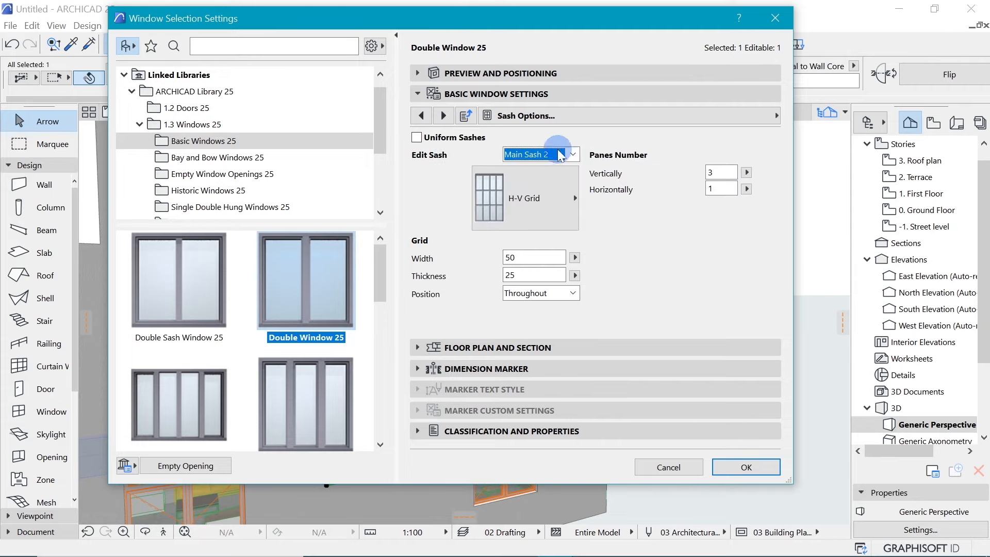
{"action": "left_click", "coordinate": [539, 155]}
{"action": "left_click", "coordinate": [541, 178]}
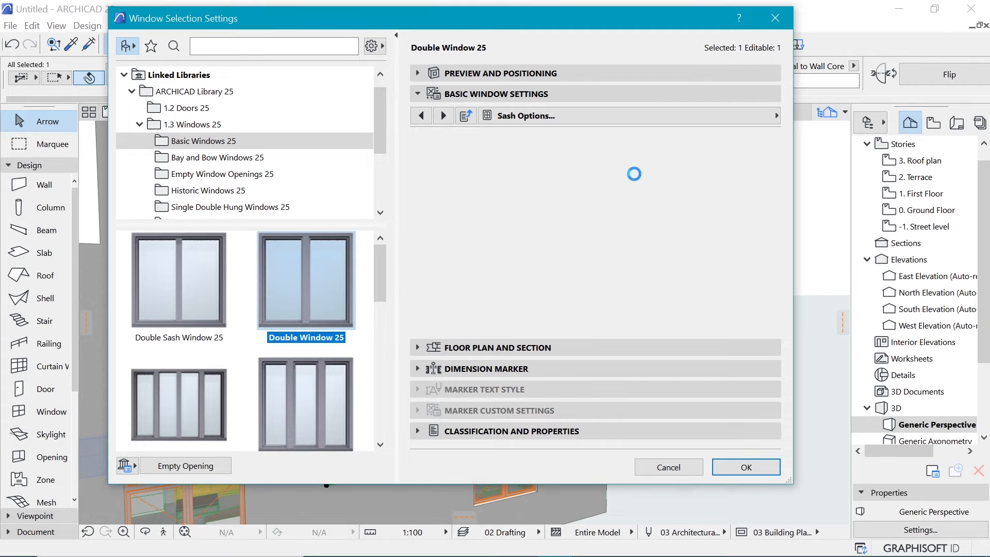
{"action": "left_click_drag", "start_coordinate": [720, 172], "coordinate": [649, 182]}
{"action": "type", "text": "3"}
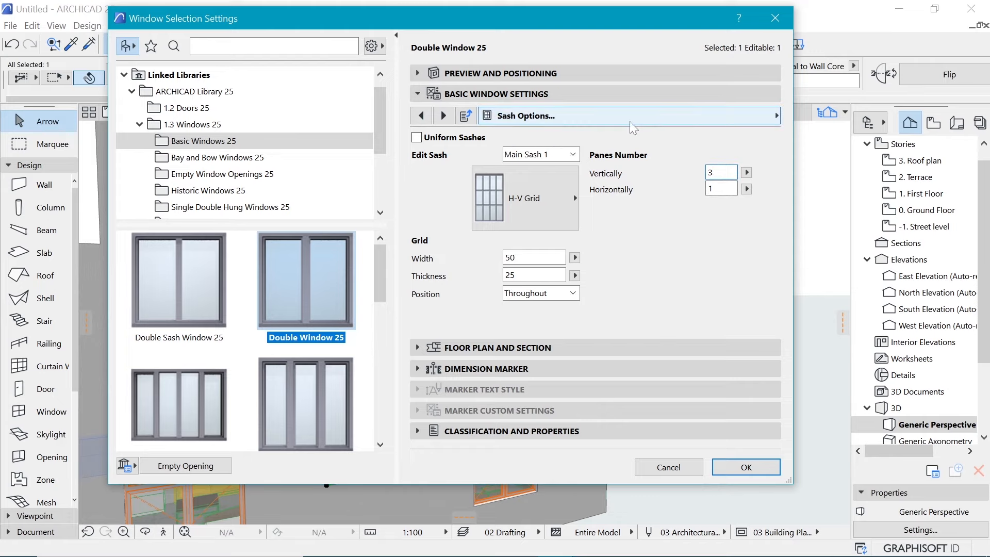
Enable Transom Division in the stairwell window's Shape settings and apply the window settings
{"action": "left_click", "coordinate": [653, 121]}
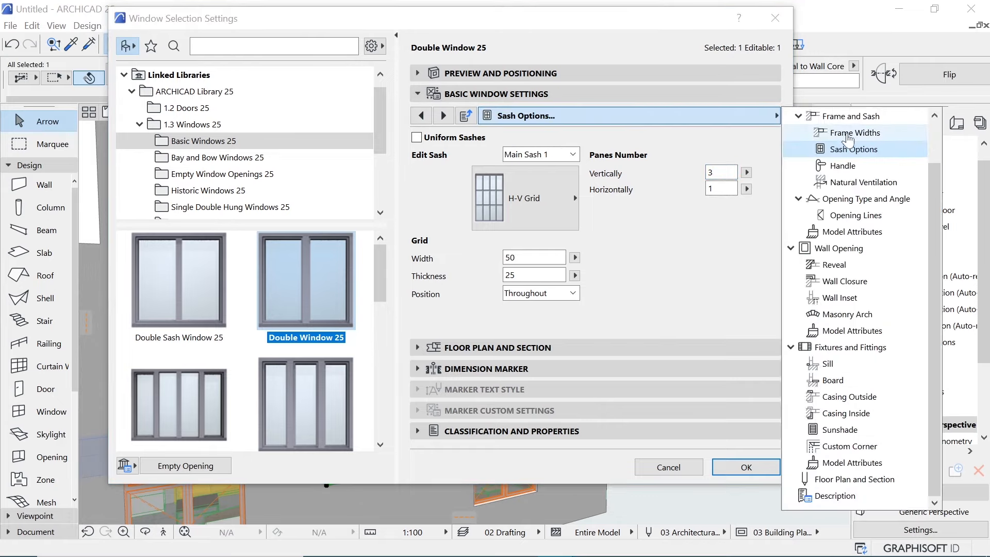
{"action": "scroll", "coordinate": [856, 147], "scroll_direction": "up", "scroll_amount": 1}
{"action": "left_click", "coordinate": [826, 132]}
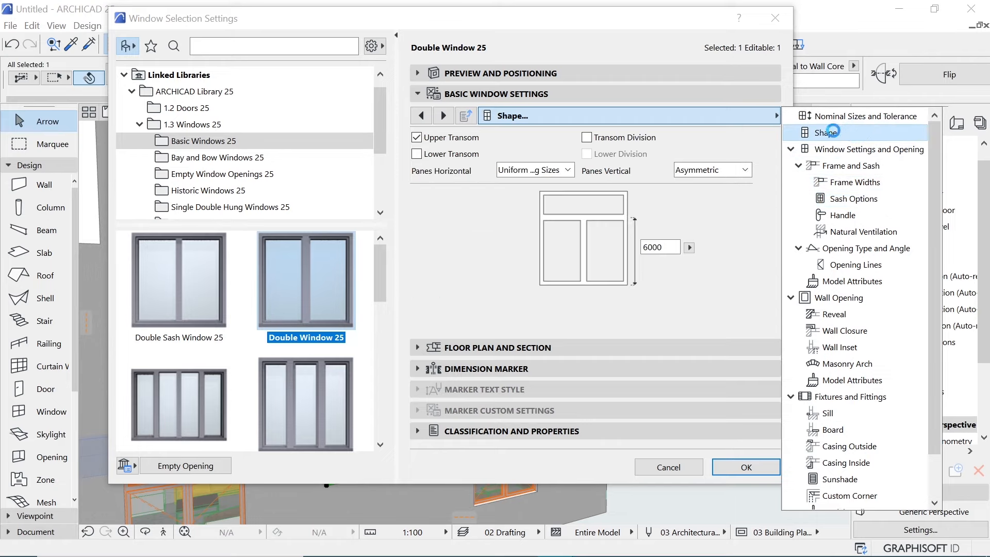
{"action": "left_click", "coordinate": [462, 146]}
{"action": "left_click", "coordinate": [586, 137]}
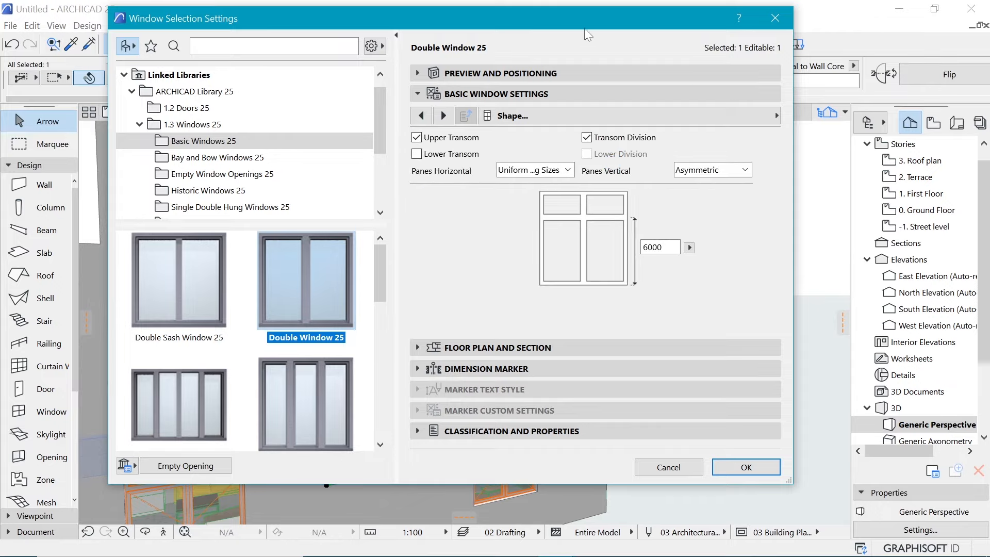
{"action": "mouse_move", "coordinate": [585, 30]}
{"action": "left_mouse_down"}
{"action": "mouse_move", "coordinate": [577, 91]}
{"action": "mouse_move", "coordinate": [689, 292]}
{"action": "mouse_move", "coordinate": [603, 127]}
{"action": "mouse_move", "coordinate": [570, 37]}
{"action": "left_mouse_up"}
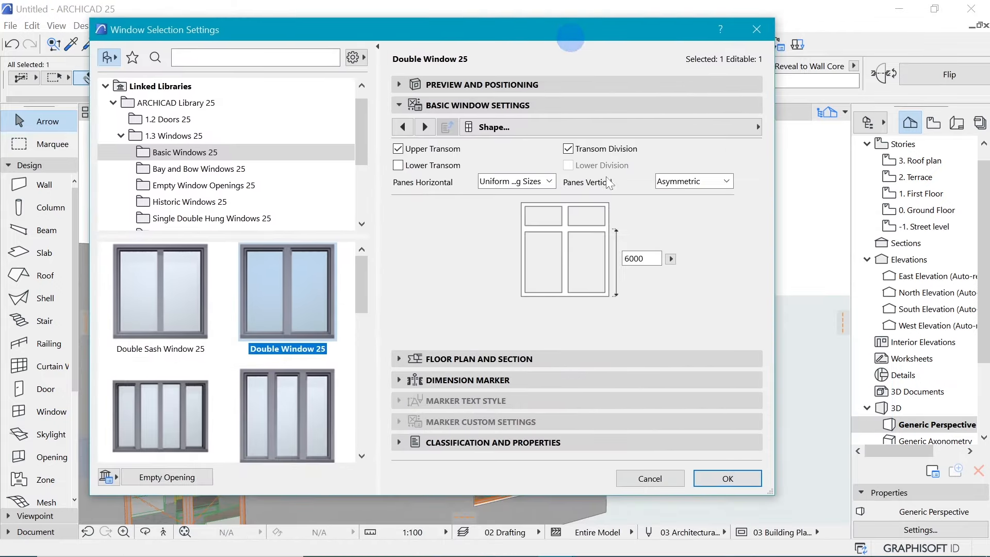
{"action": "left_click", "coordinate": [727, 479]}
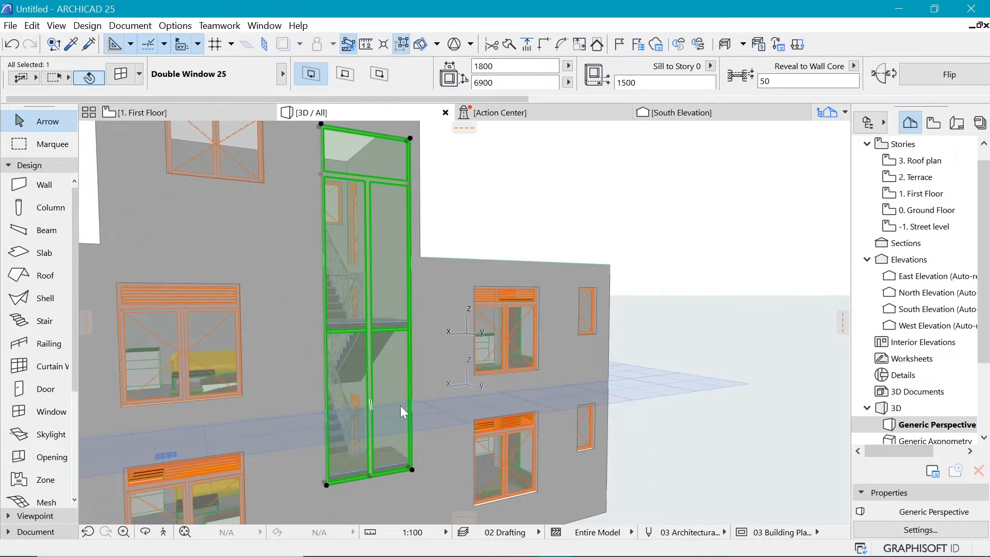
Deselect the stairwell window and examine the house model from the rear, the front and above
{"action": "middle_click_drag", "start_coordinate": [485, 283], "coordinate": [309, 294], "text": "shift"}
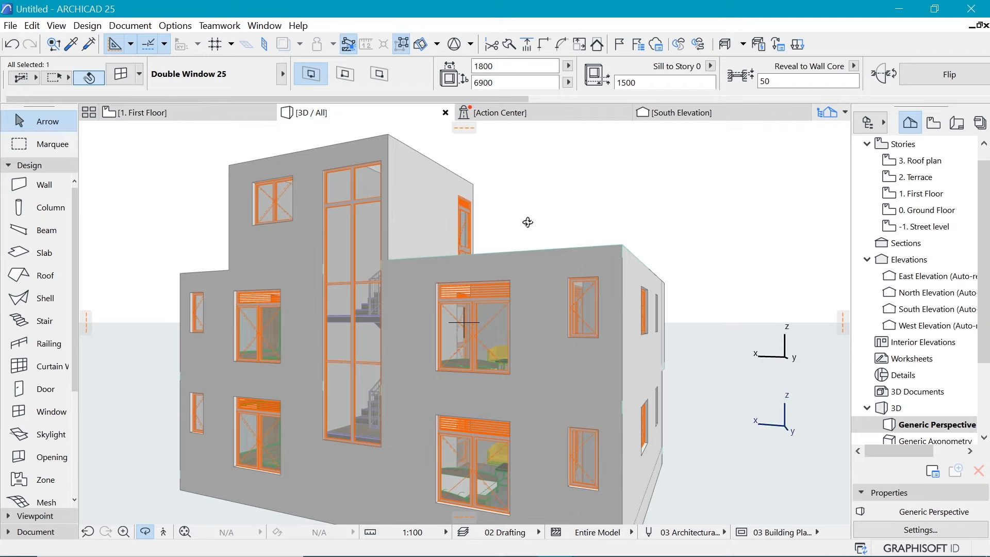
{"action": "left_click_drag", "start_coordinate": [536, 220], "coordinate": [488, 224]}
{"action": "scroll", "coordinate": [289, 287], "scroll_direction": "down", "scroll_amount": 2}
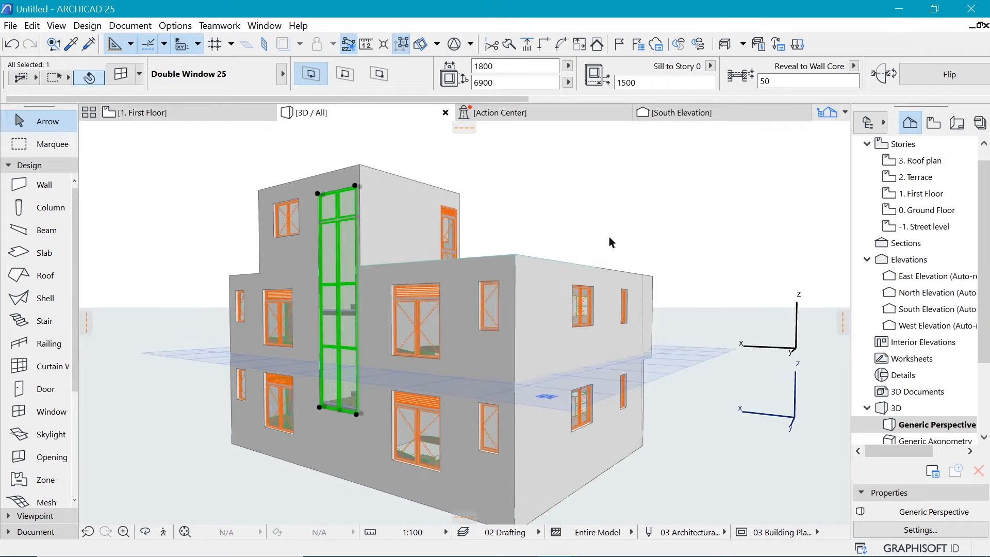
{"action": "left_click", "coordinate": [667, 209]}
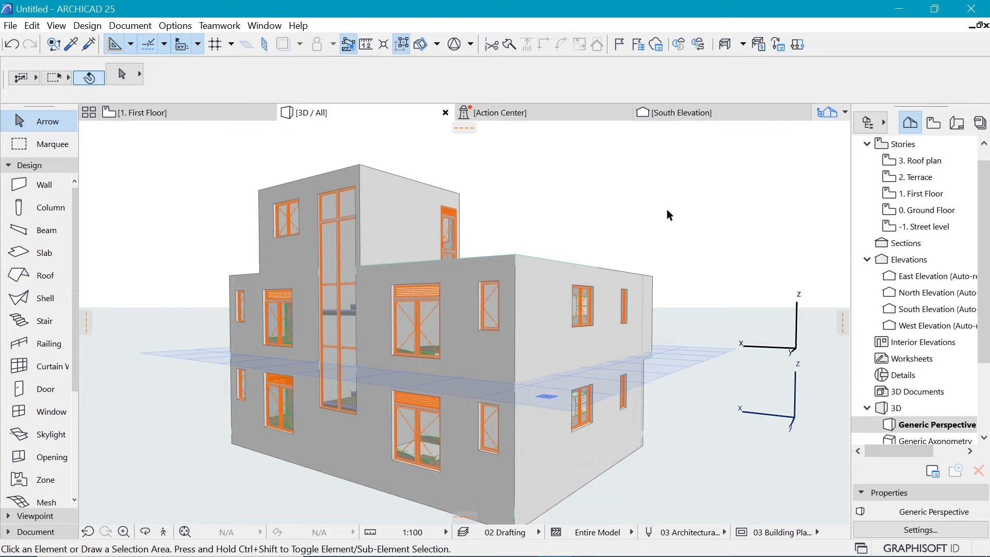
{"action": "key", "text": "o"}
{"action": "left_click_drag", "start_coordinate": [667, 210], "coordinate": [639, 324]}
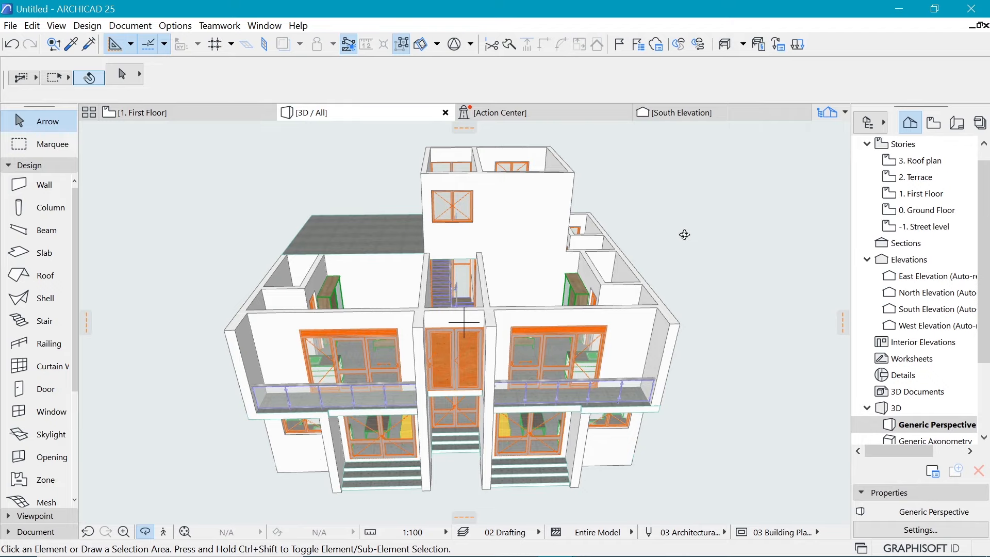
{"action": "scroll", "coordinate": [407, 258], "scroll_direction": "up", "scroll_amount": 2}
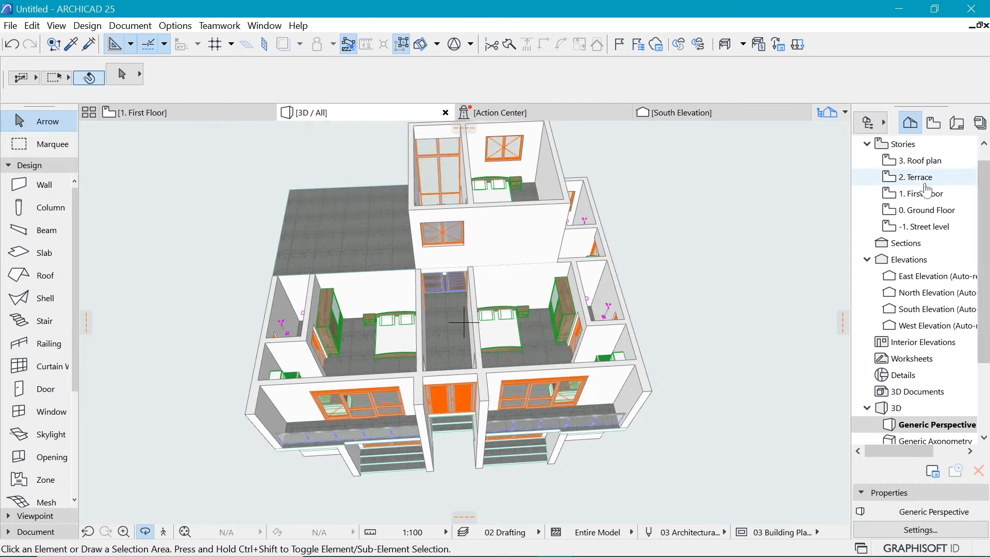
Open the 2. Terrace floor plan and set the default roof to the basic structure with Timber - Roof
{"action": "scroll", "coordinate": [911, 216], "scroll_direction": "up", "scroll_amount": 1}
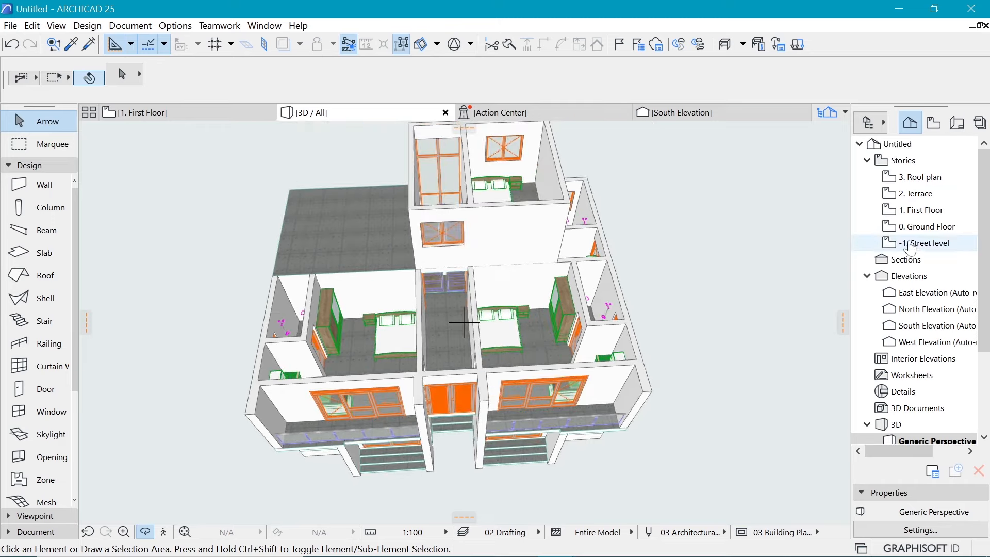
{"action": "double_click", "coordinate": [911, 194]}
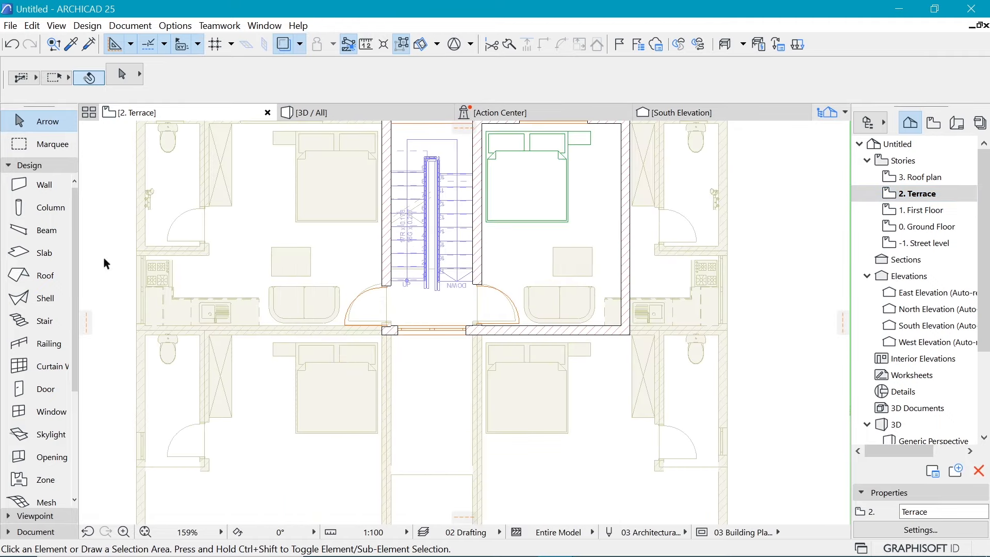
{"action": "scroll", "coordinate": [464, 148], "scroll_direction": "down", "scroll_amount": 3}
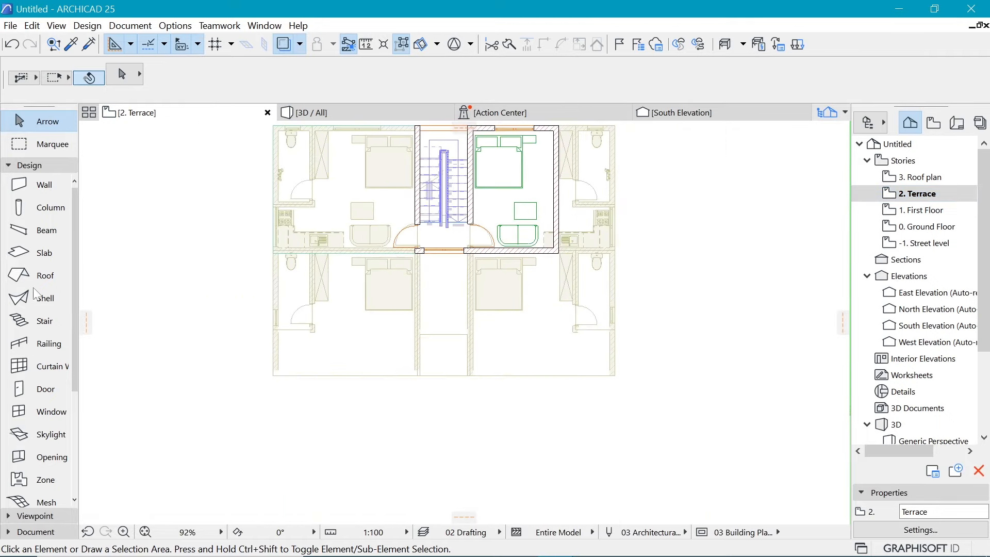
{"action": "left_click", "coordinate": [35, 276]}
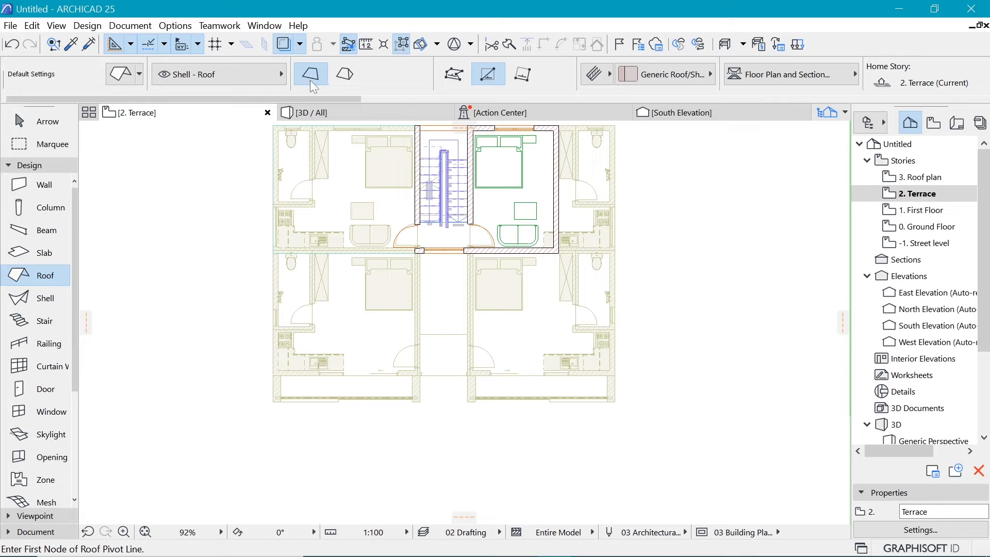
{"action": "left_click", "coordinate": [126, 70]}
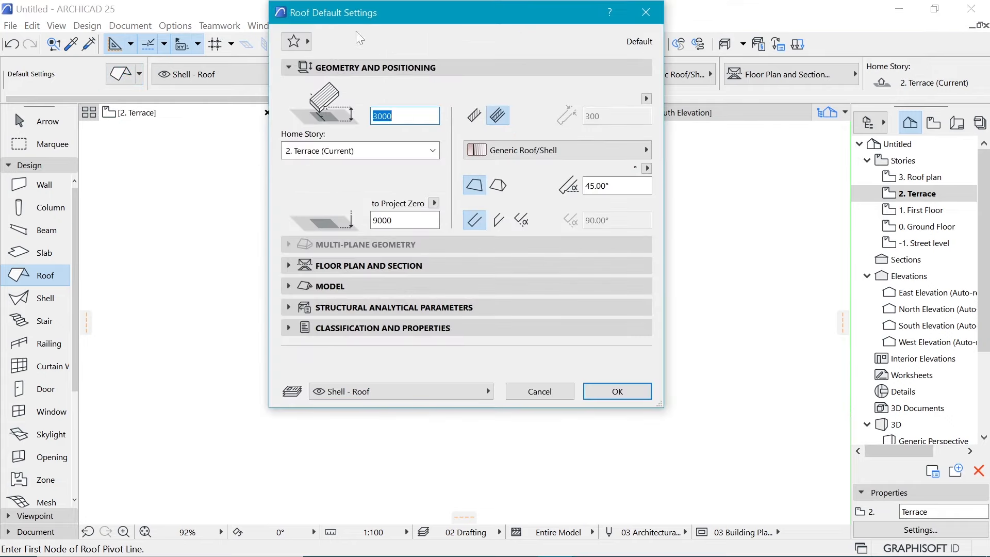
{"action": "left_click_drag", "start_coordinate": [357, 13], "coordinate": [359, 48]}
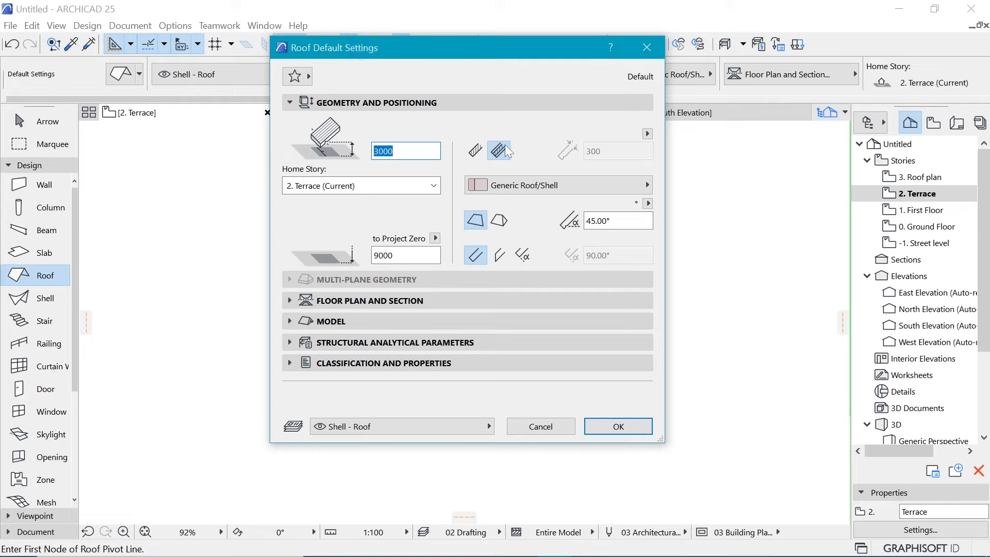
{"action": "left_click", "coordinate": [517, 184]}
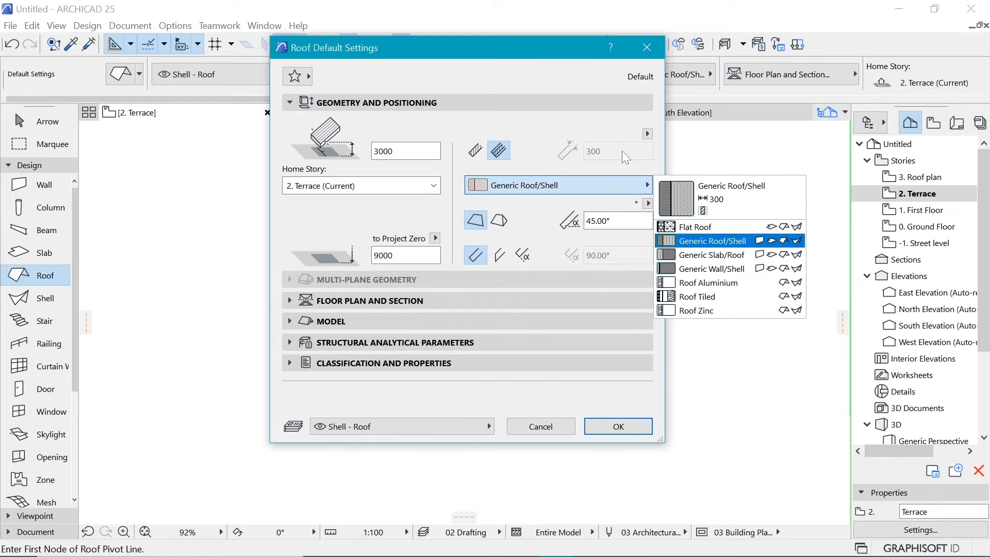
{"action": "left_click", "coordinate": [564, 137]}
{"action": "left_click", "coordinate": [477, 150]}
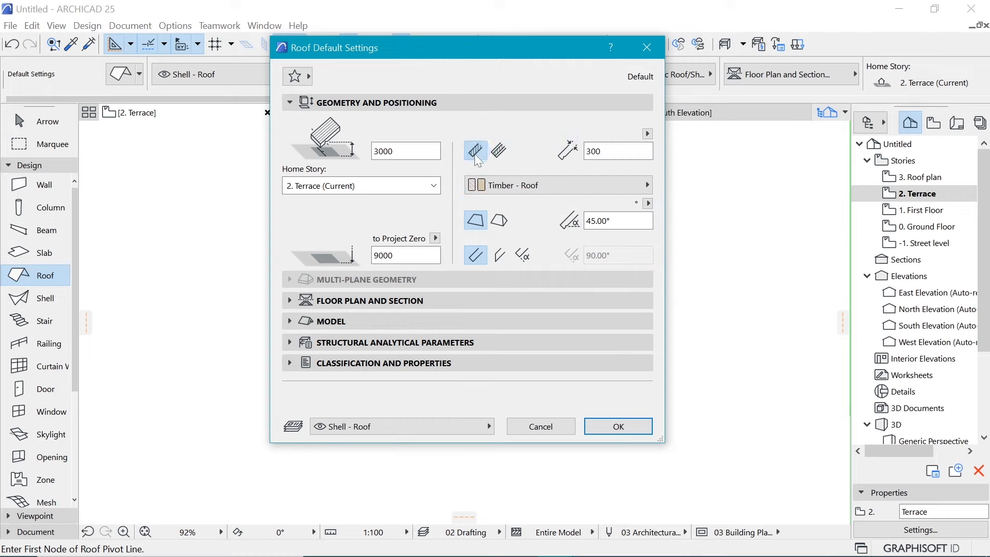
Try a default roof thickness of 200, and return it to 300
{"action": "double_click", "coordinate": [594, 151]}
{"action": "type", "text": "200"}
{"action": "left_click_drag", "start_coordinate": [602, 152], "coordinate": [584, 156]}
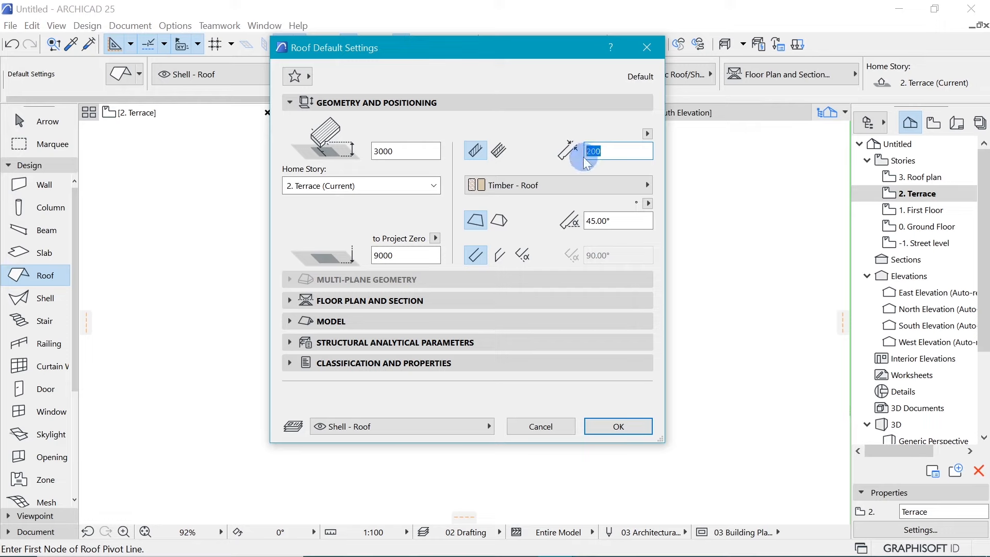
{"action": "type", "text": "30"}
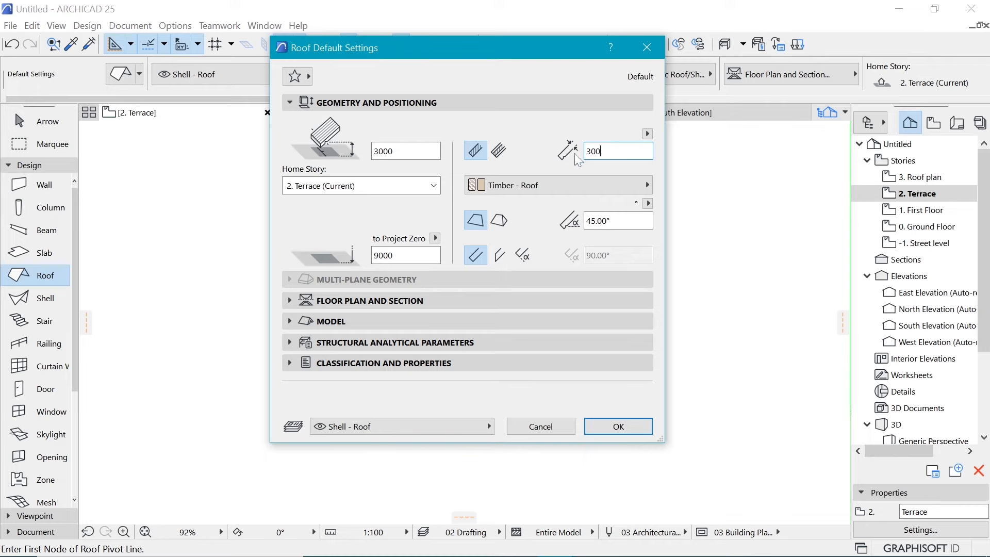
Set the default roof pitch to 7° and make the roof edges vertical
{"action": "double_click", "coordinate": [622, 221]}
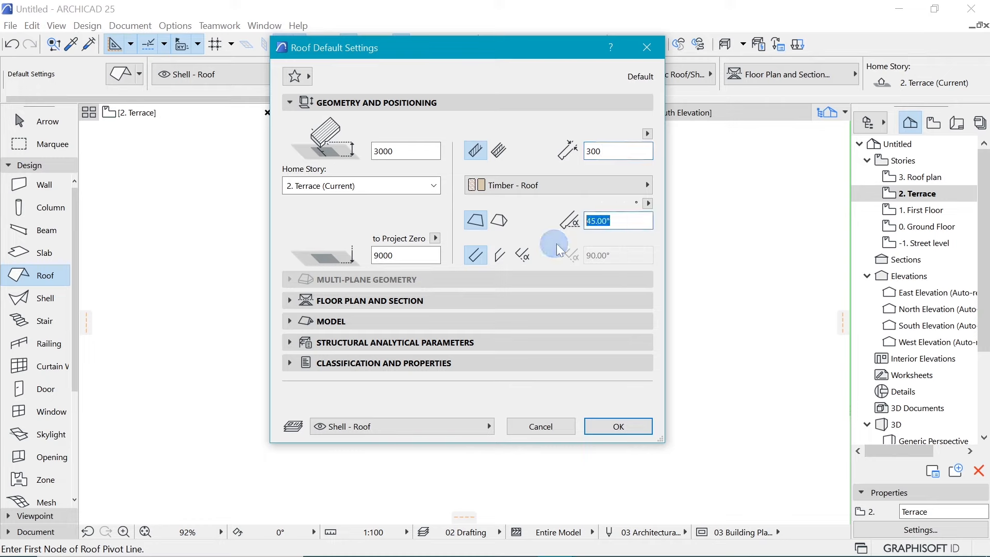
{"action": "type", "text": "7"}
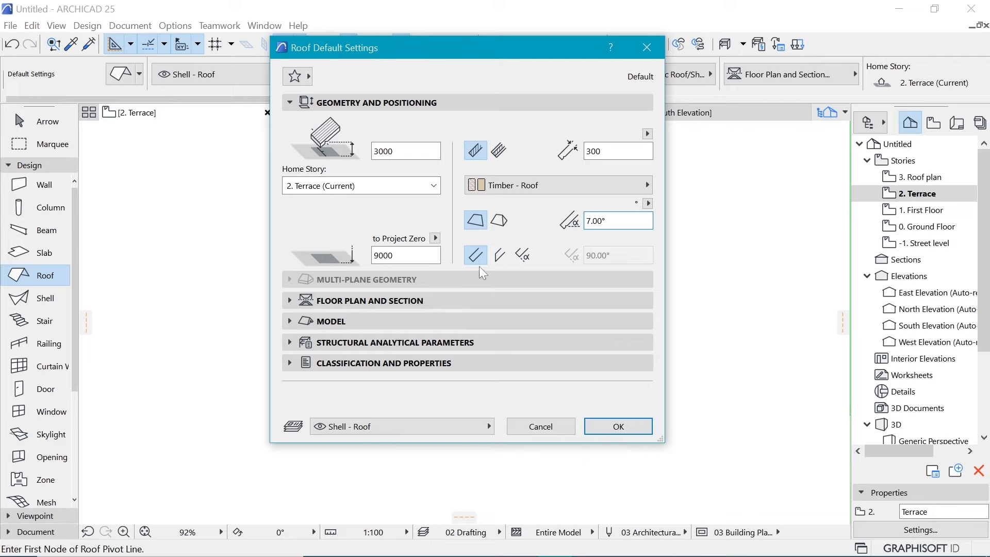
{"action": "left_click", "coordinate": [498, 262]}
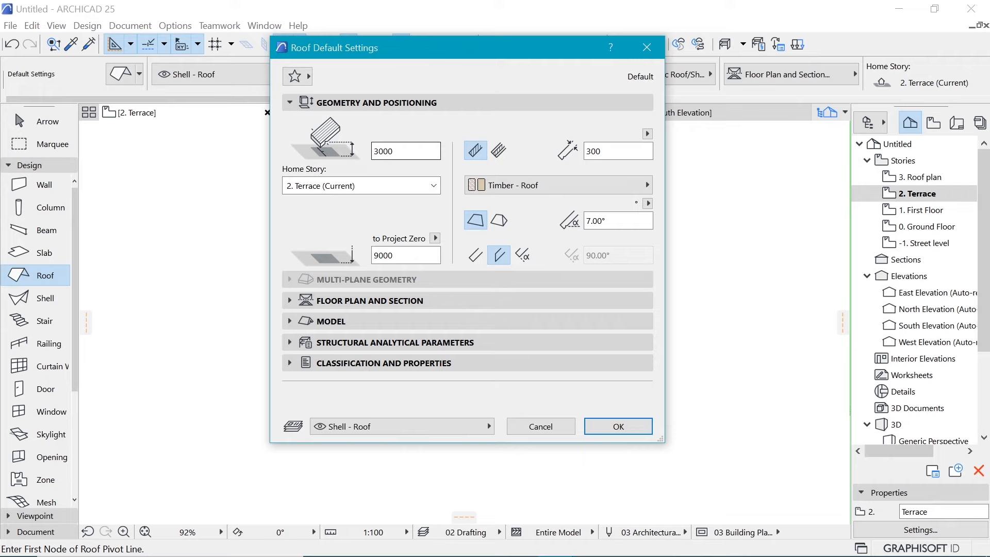
Override all three roof surfaces and assign Stucco - White Rough to the edge and bottom surfaces
{"action": "left_click", "coordinate": [358, 320]}
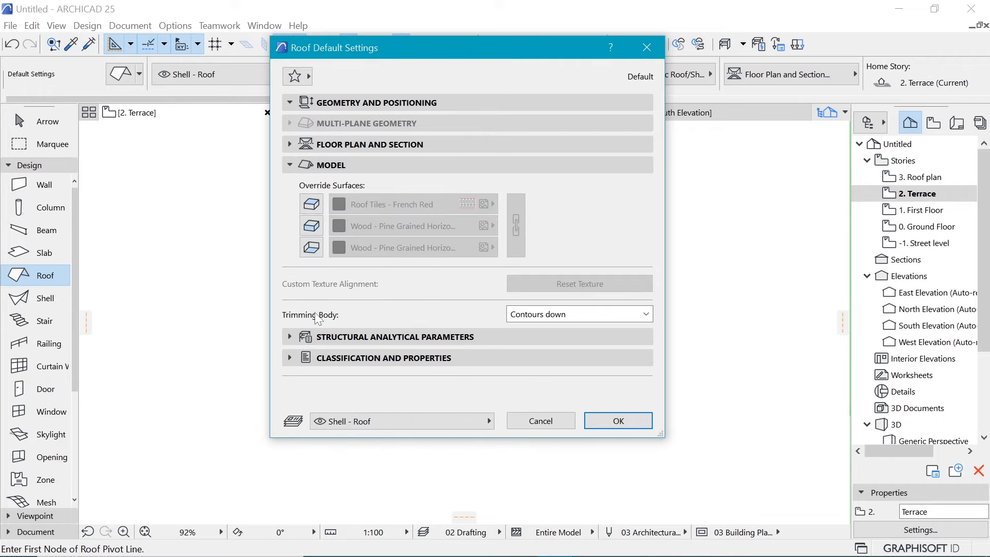
{"action": "left_click", "coordinate": [311, 204]}
{"action": "left_click", "coordinate": [315, 227]}
{"action": "left_click", "coordinate": [311, 248]}
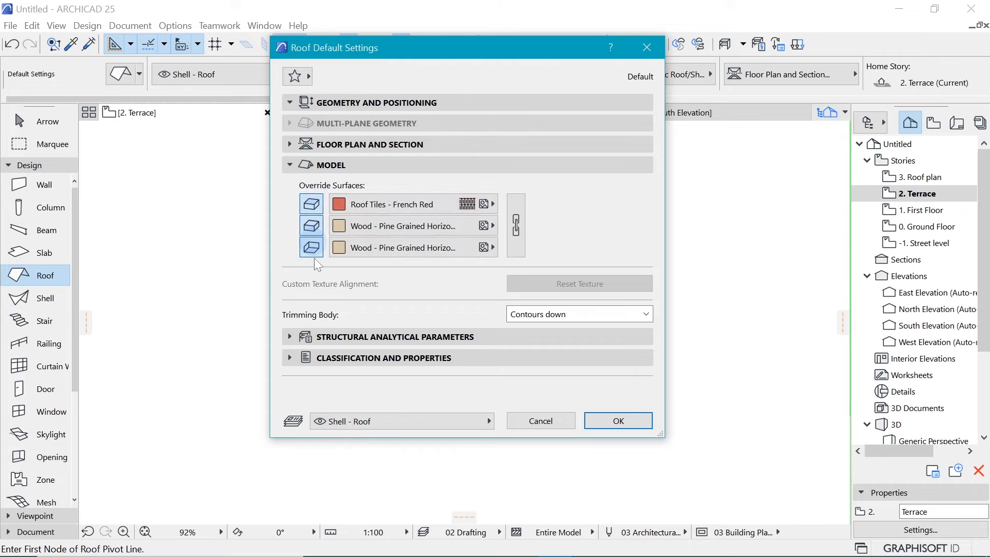
{"action": "left_click", "coordinate": [376, 227]}
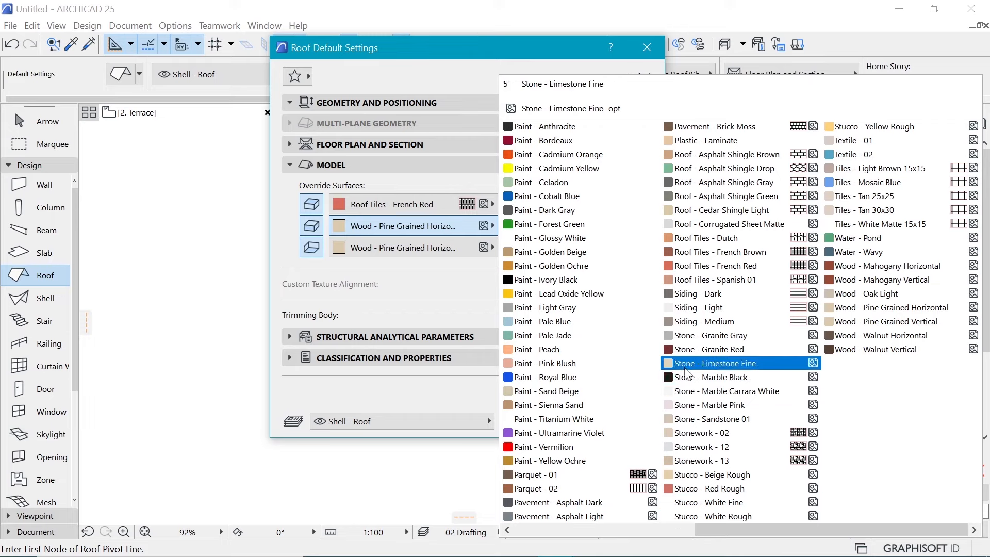
{"action": "left_click", "coordinate": [712, 516]}
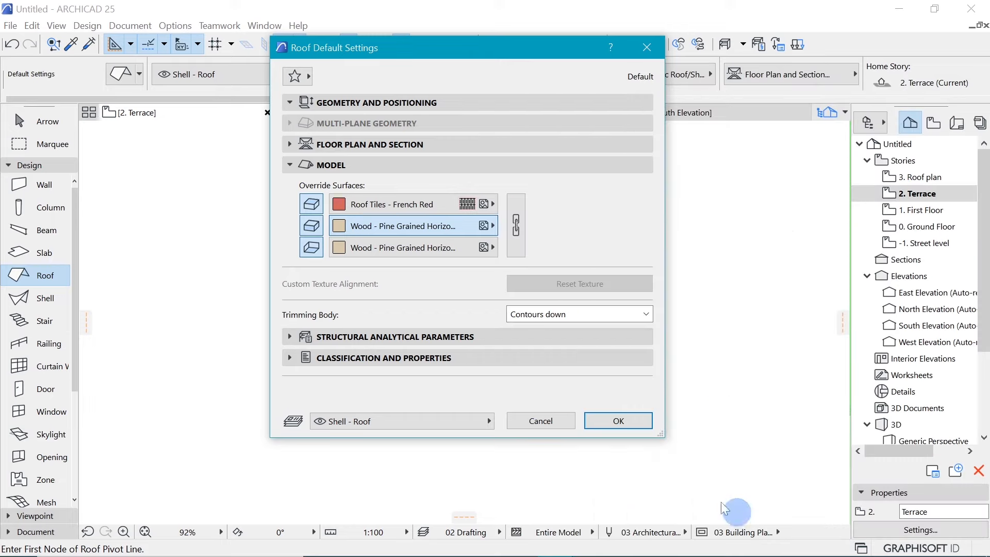
{"action": "left_click", "coordinate": [413, 250]}
{"action": "left_click", "coordinate": [763, 521]}
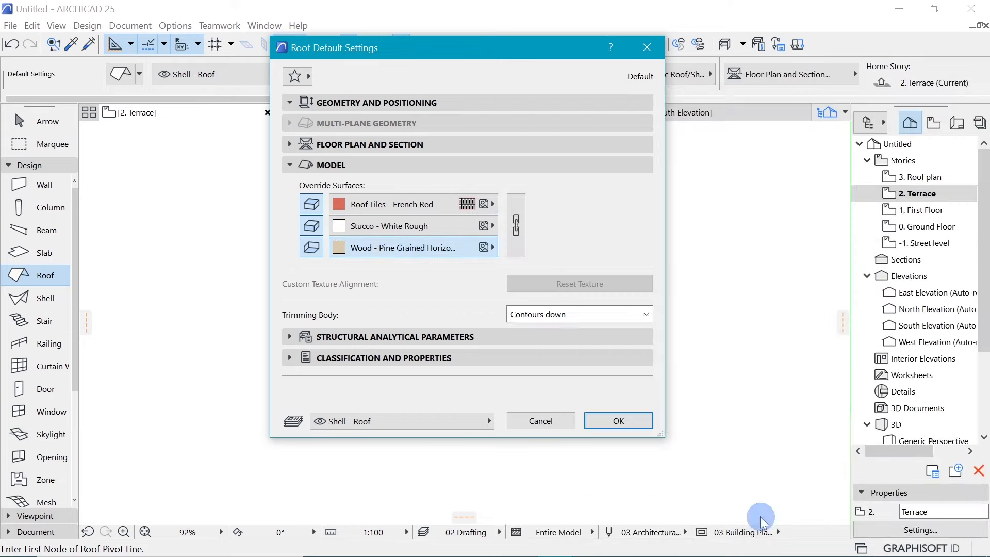
Assign Roof - Asphalt Shingle Gray to the roof's top surface and apply the default roof settings
{"action": "left_click", "coordinate": [413, 206]}
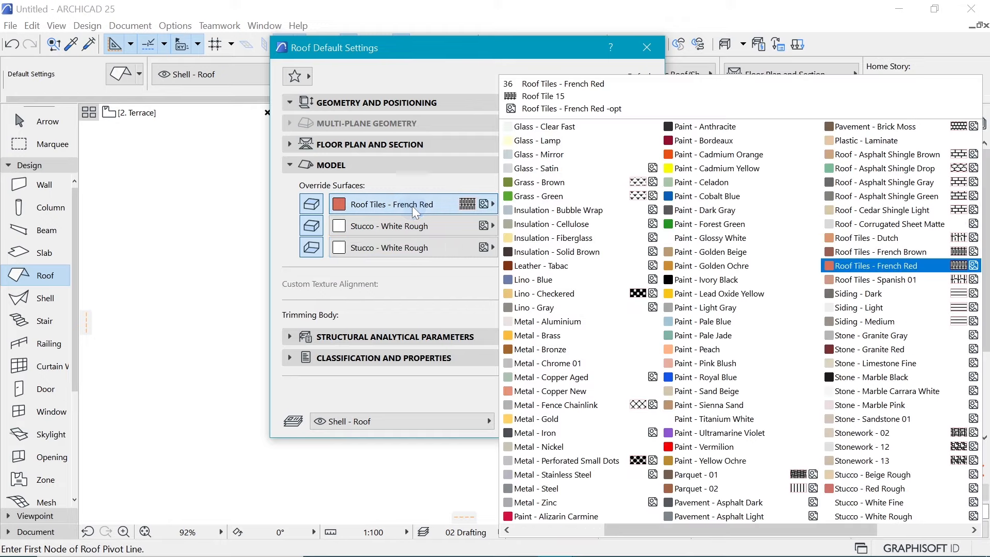
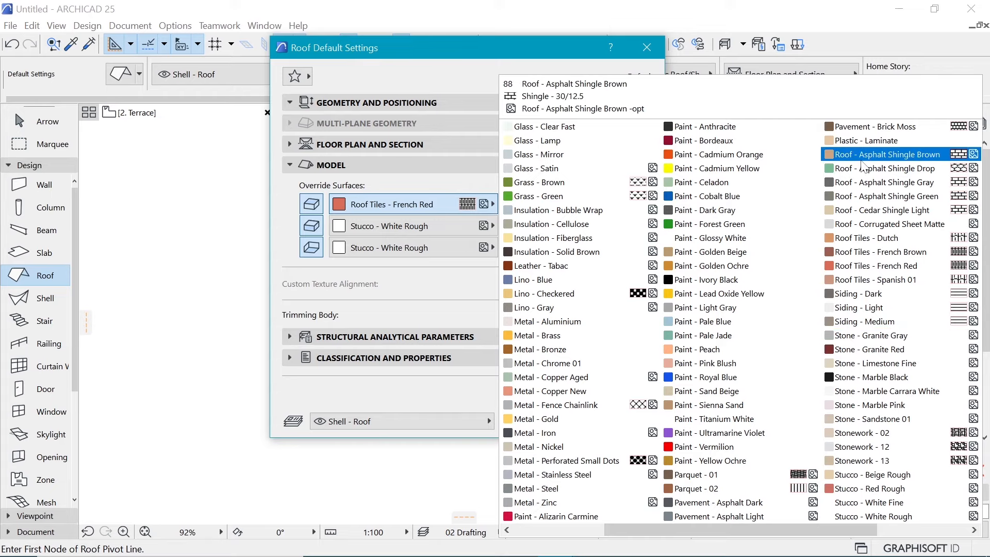
{"action": "left_click", "coordinate": [864, 185]}
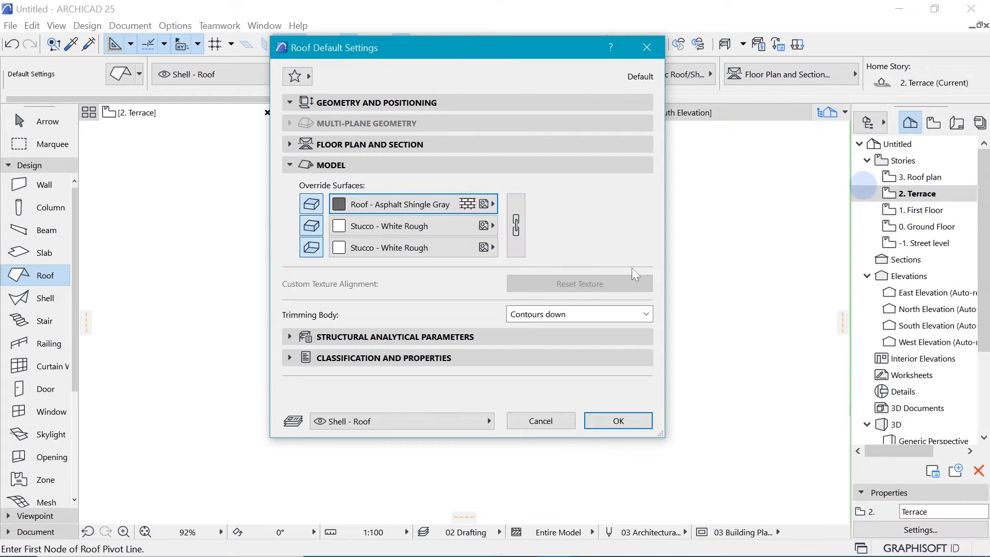
{"action": "left_click", "coordinate": [626, 419]}
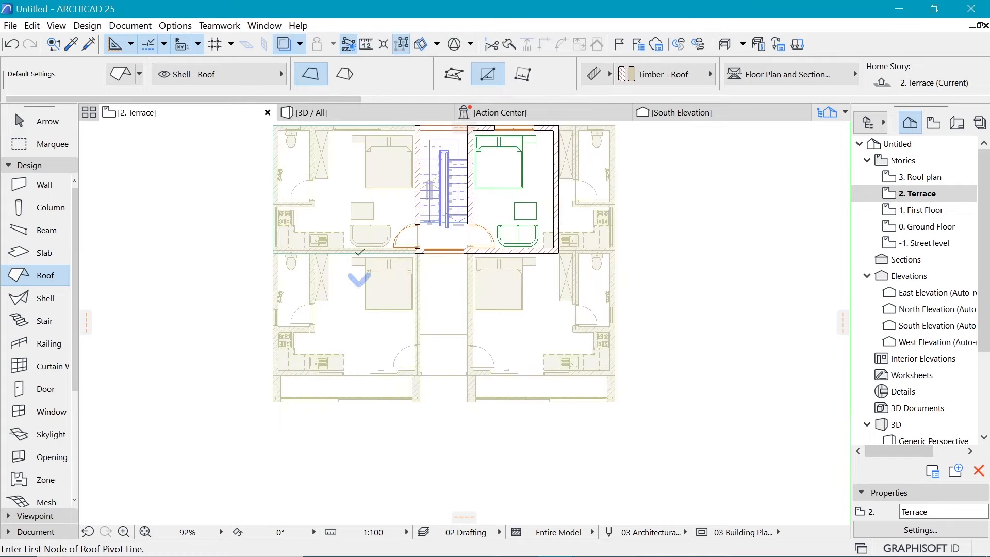
Set the default roof pivot line's offset to the Terrace home story to 0
{"action": "scroll", "coordinate": [422, 314], "scroll_direction": "down", "scroll_amount": 2}
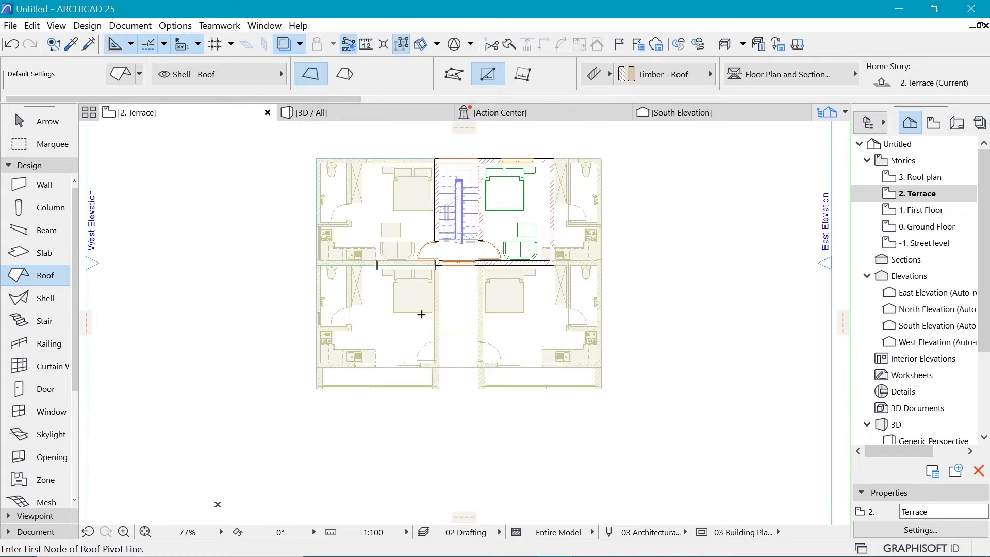
{"action": "scroll", "coordinate": [385, 263], "scroll_direction": "up", "scroll_amount": 2}
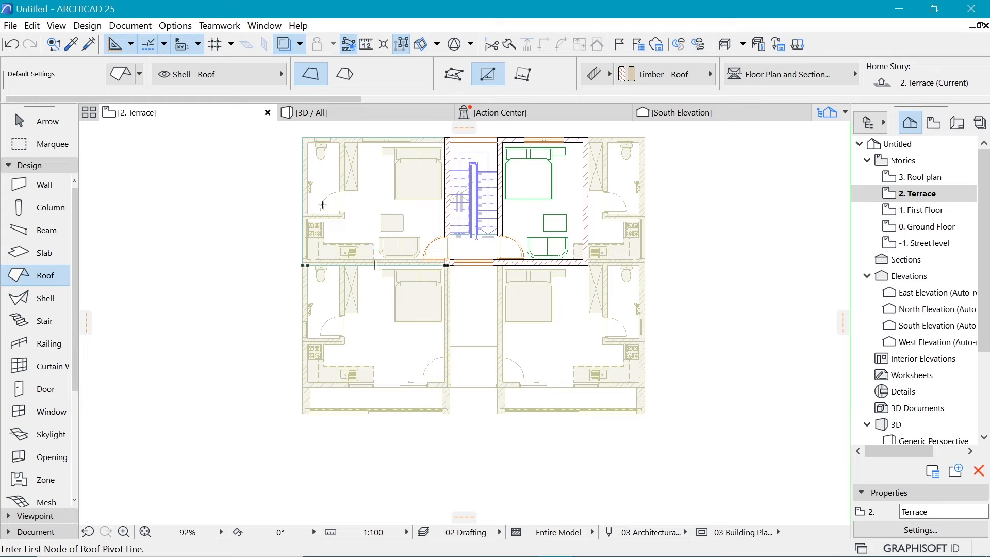
{"action": "scroll", "coordinate": [727, 84], "scroll_direction": "down", "scroll_amount": 5}
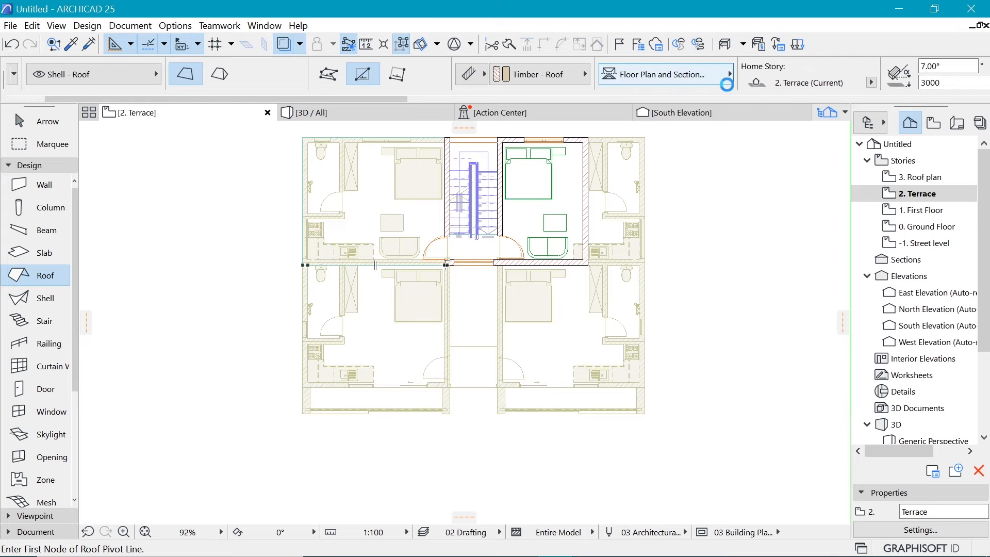
{"action": "scroll", "coordinate": [727, 84], "scroll_direction": "down", "scroll_amount": 5}
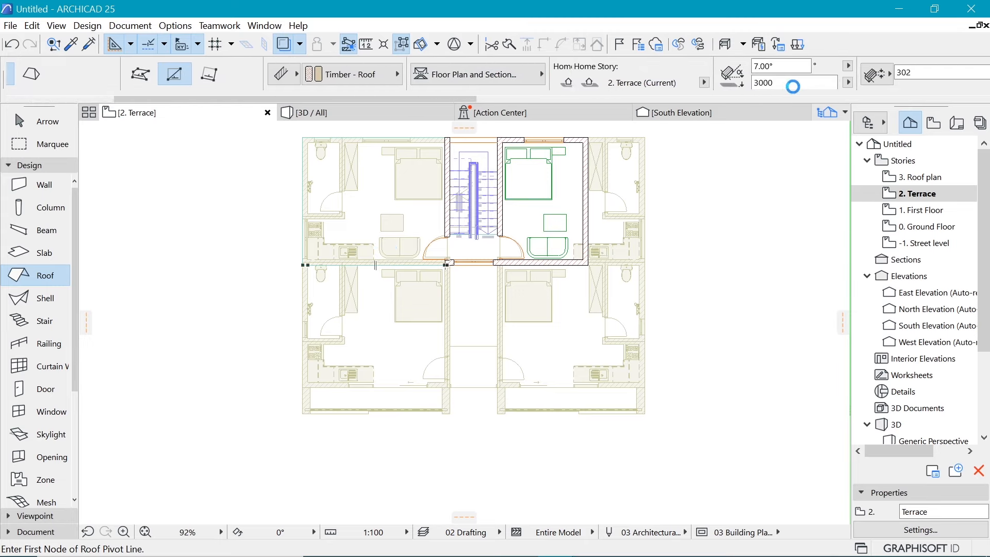
{"action": "scroll", "coordinate": [793, 87], "scroll_direction": "down", "scroll_amount": 2}
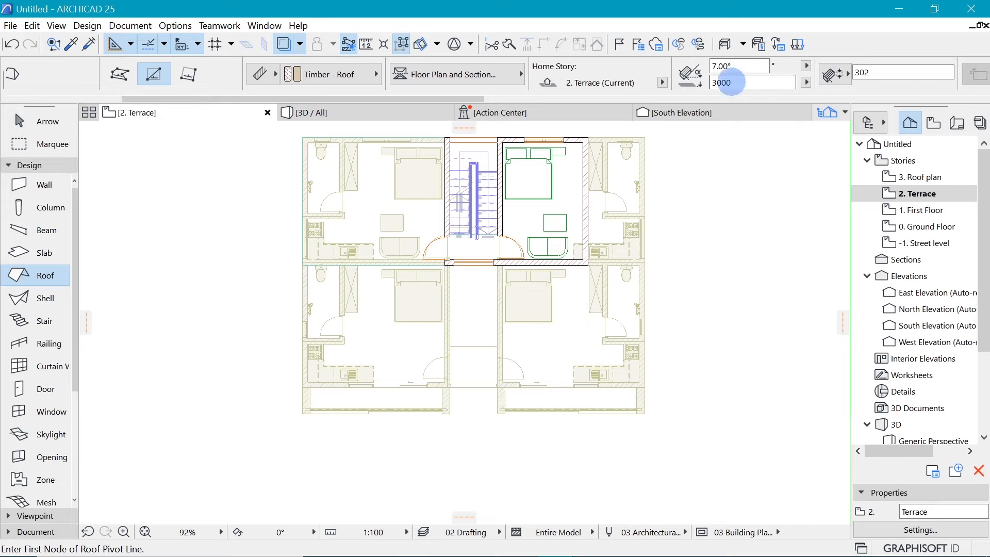
{"action": "left_click", "coordinate": [715, 88]}
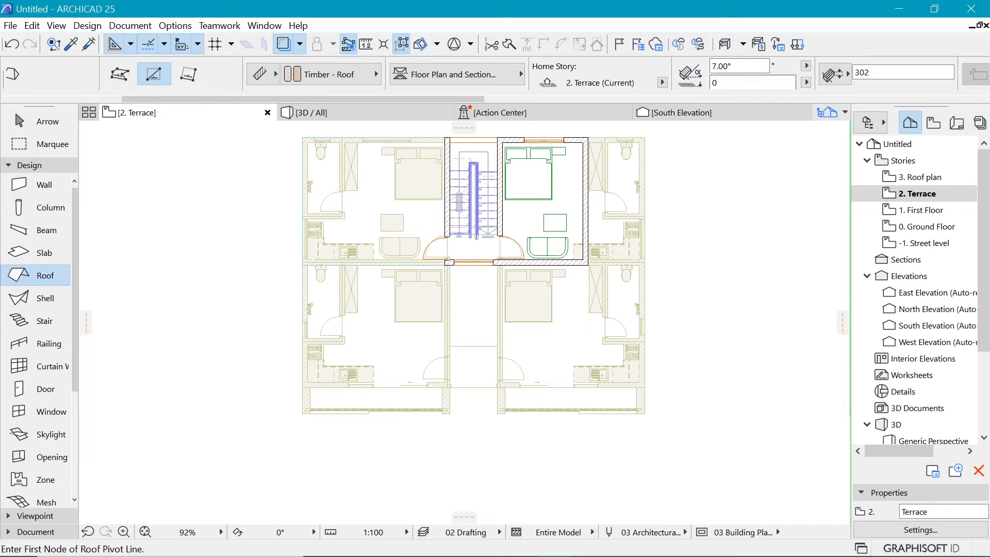
{"action": "left_click", "coordinate": [738, 65]}
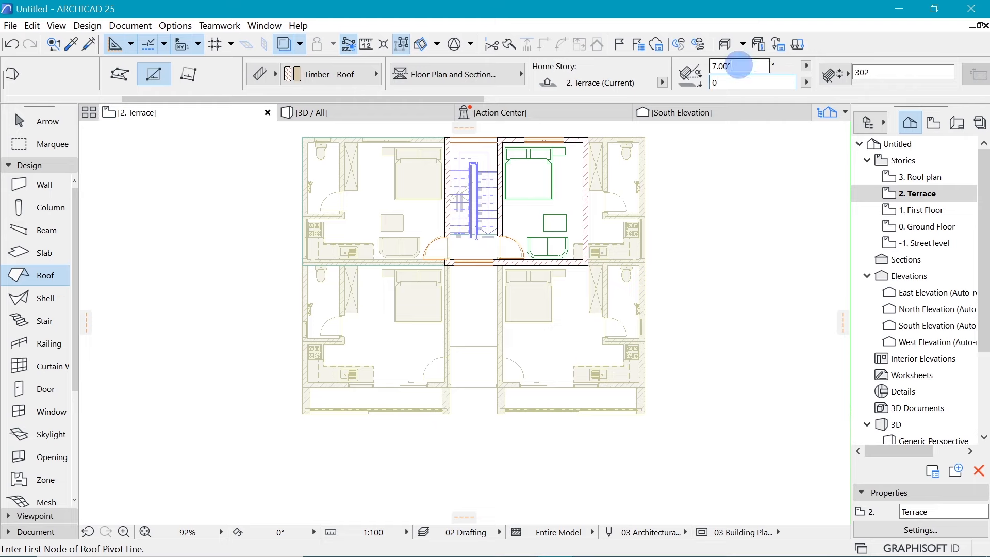
Draw a rectangular roof about 5600 by 5750 over the southwest unit, with its pivot line on the west outer wall and pitching up eastward
{"action": "scroll", "coordinate": [392, 248], "scroll_direction": "up", "scroll_amount": 2}
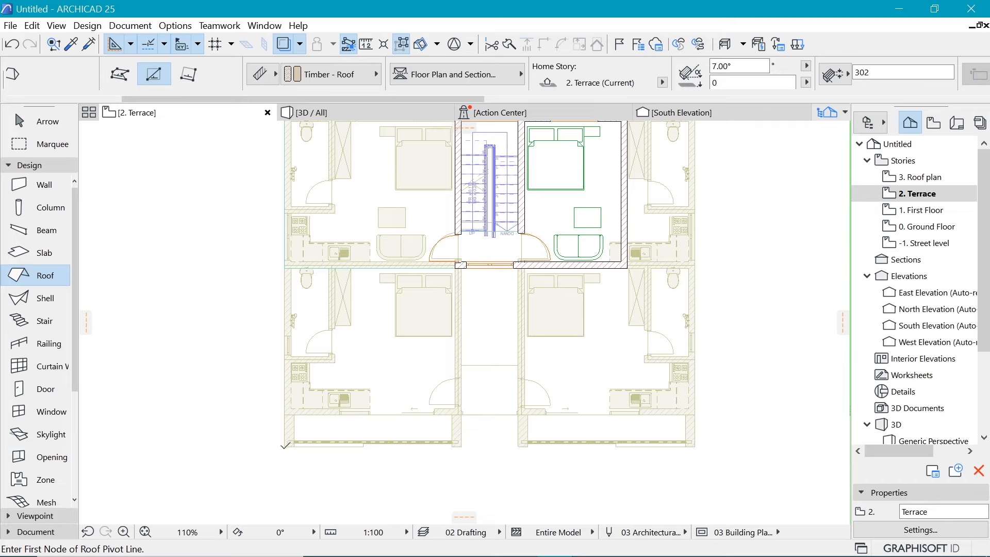
{"action": "left_click", "coordinate": [285, 446]}
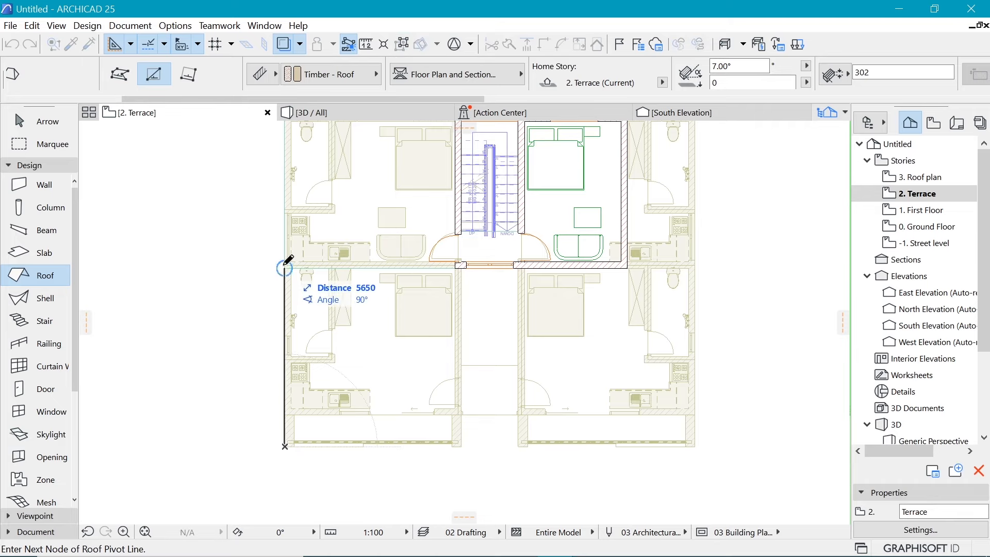
{"action": "left_click", "coordinate": [285, 267]}
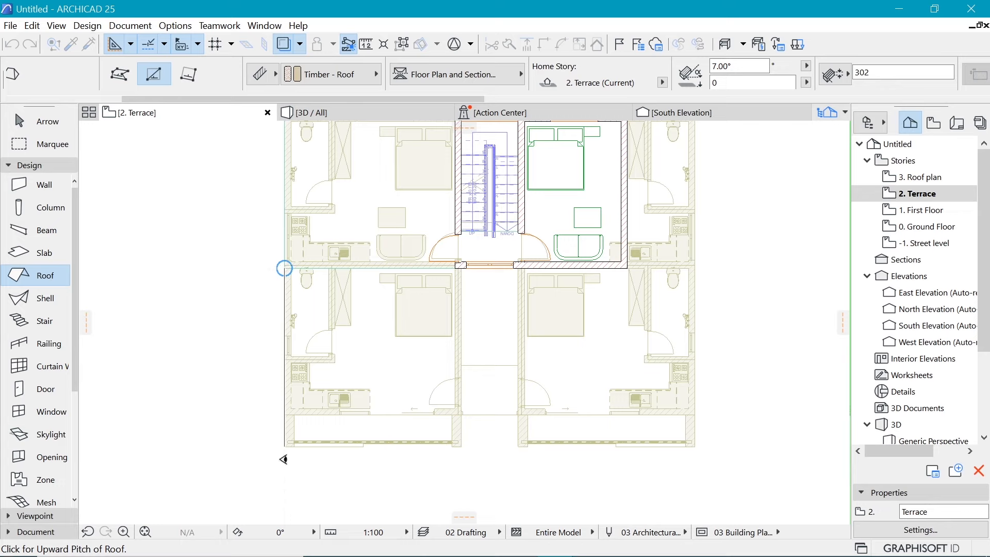
{"action": "left_click", "coordinate": [378, 343]}
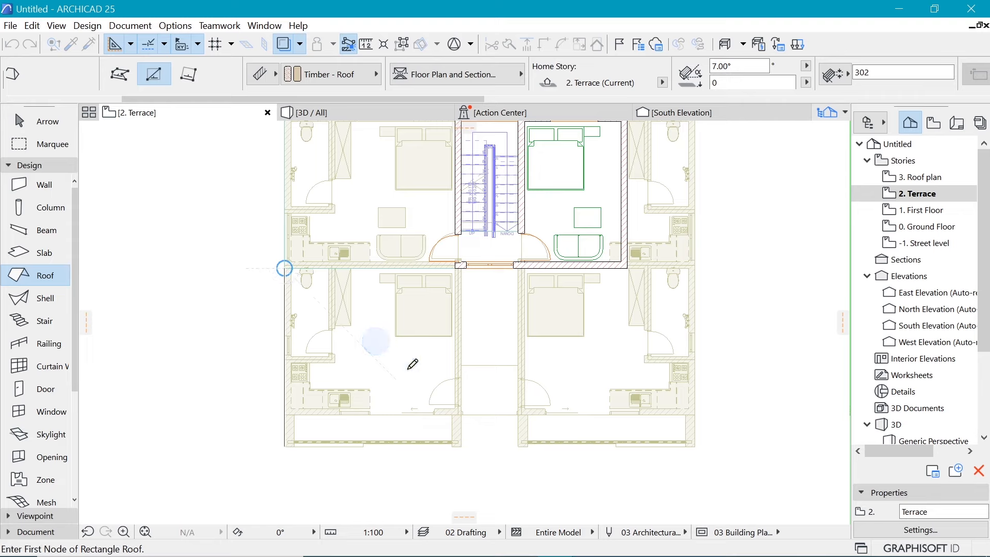
{"action": "left_click", "coordinate": [461, 447]}
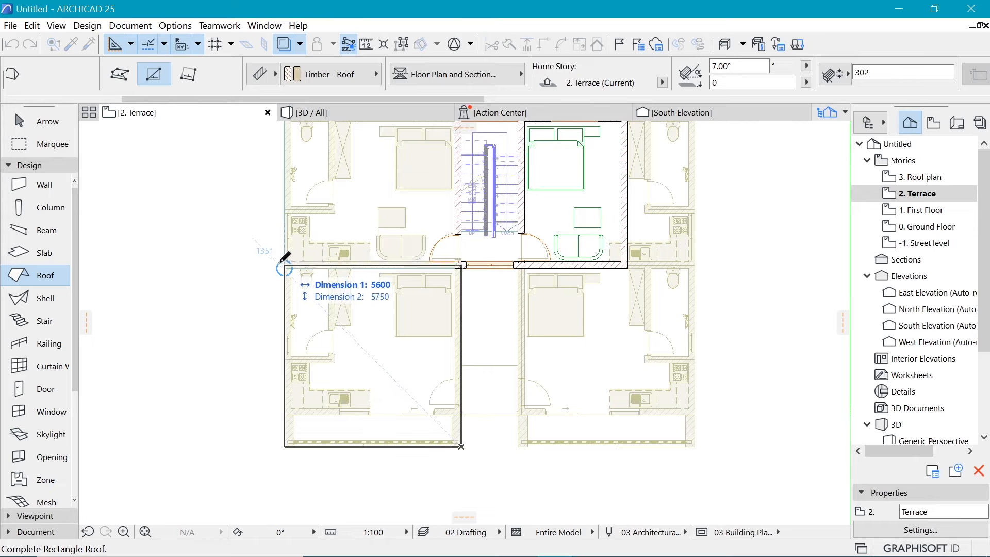
{"action": "scroll", "coordinate": [285, 256], "scroll_direction": "up", "scroll_amount": 2}
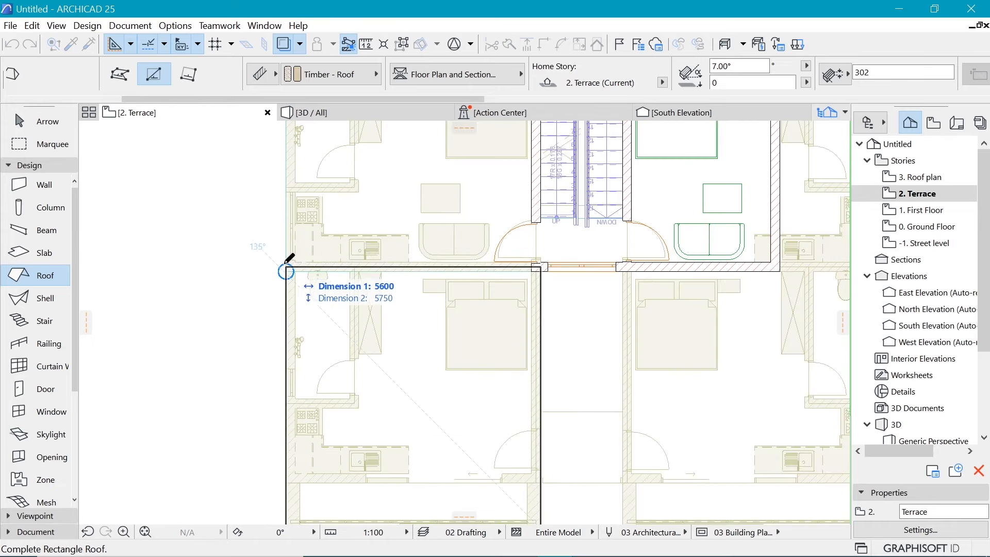
{"action": "left_click", "coordinate": [285, 264]}
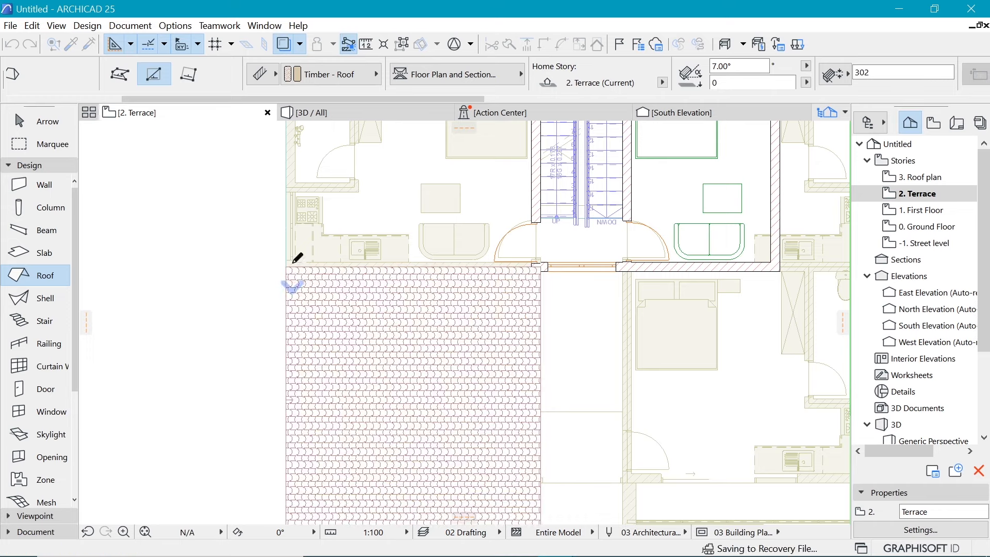
Draw a rectangular roof over the full depth of the east units, with its pivot line on the east outer wall and pitching up westward
{"action": "scroll", "coordinate": [290, 263], "scroll_direction": "down", "scroll_amount": 3}
{"action": "scroll", "coordinate": [504, 242], "scroll_direction": "up", "scroll_amount": 1}
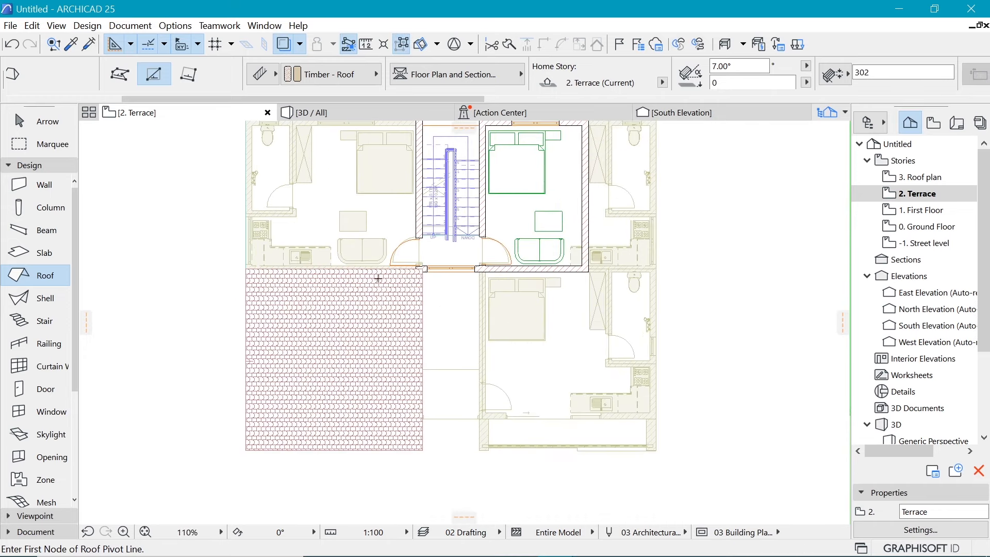
{"action": "scroll", "coordinate": [421, 323], "scroll_direction": "down", "scroll_amount": 2}
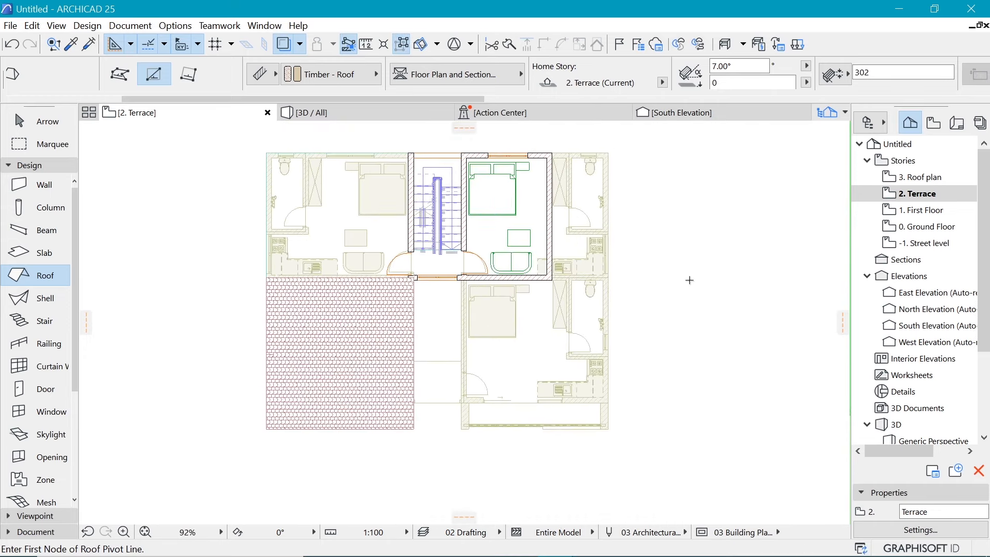
{"action": "scroll", "coordinate": [651, 280], "scroll_direction": "up", "scroll_amount": 2}
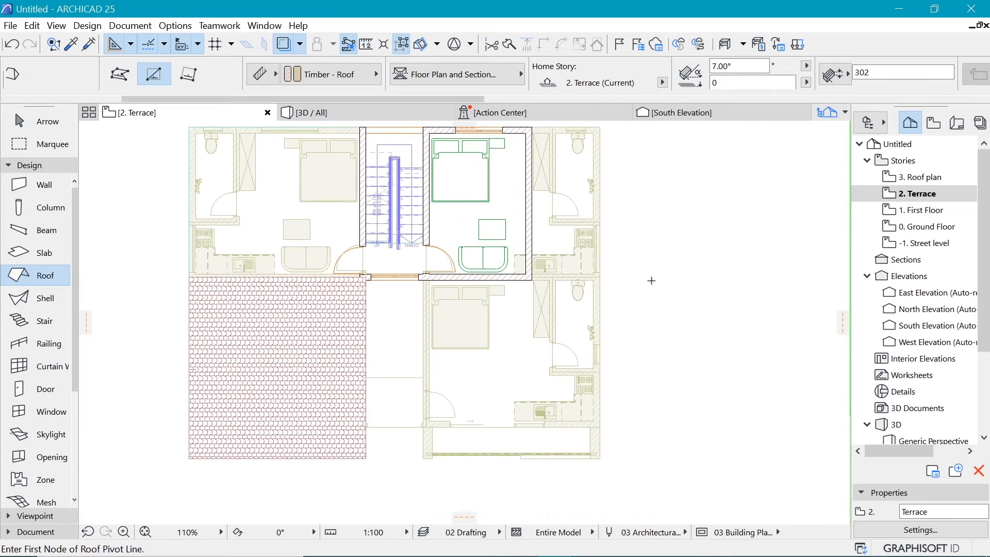
{"action": "left_click", "coordinate": [600, 458]}
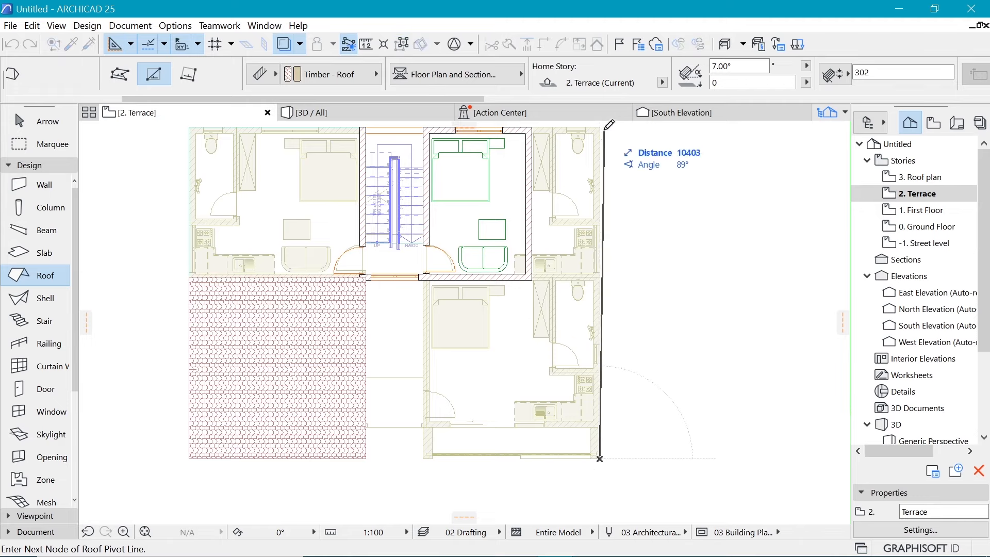
{"action": "left_click", "coordinate": [600, 126]}
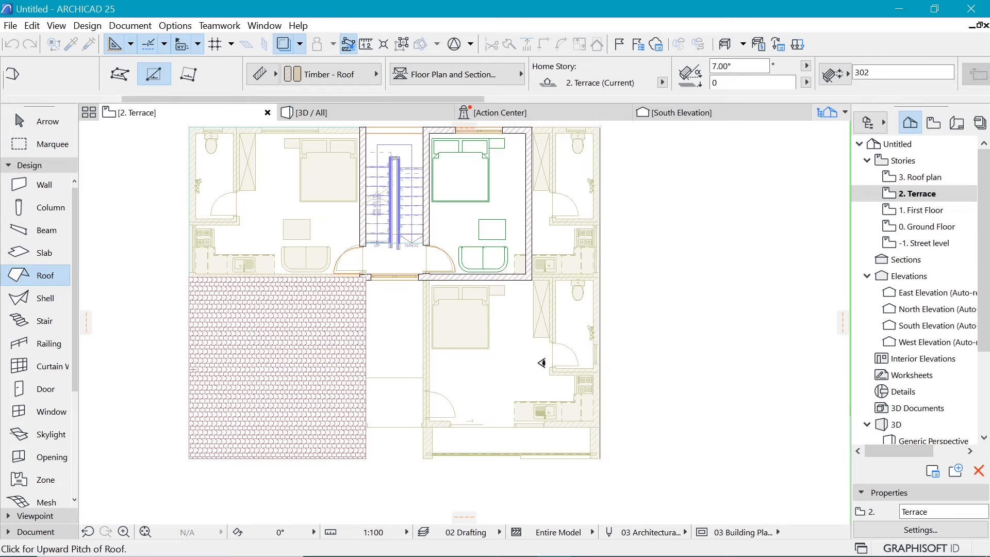
{"action": "left_click", "coordinate": [479, 359]}
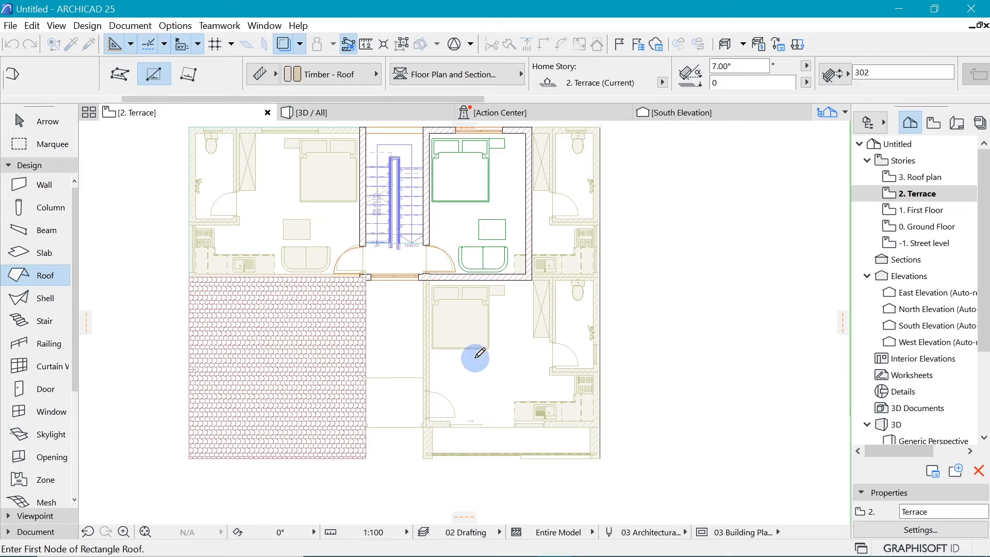
{"action": "left_click", "coordinate": [600, 458]}
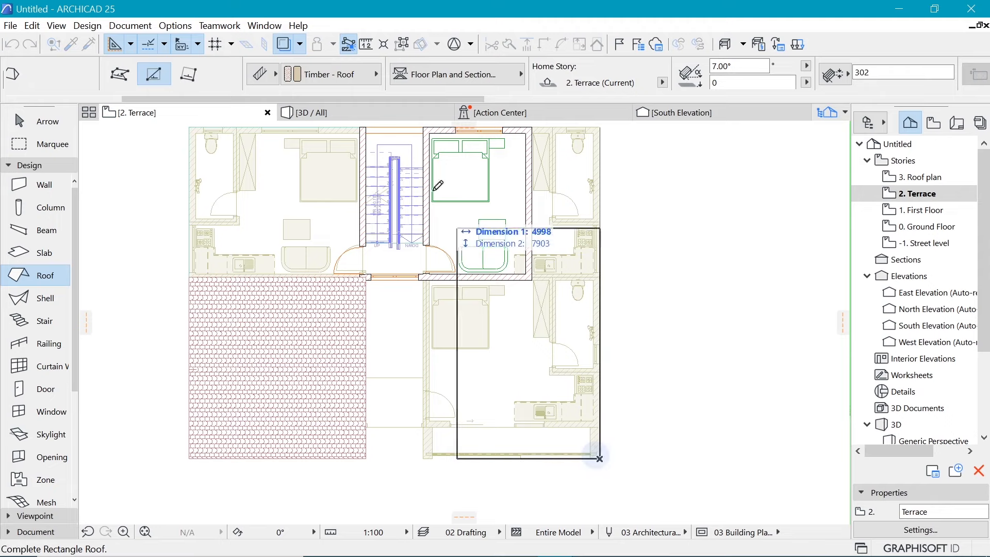
{"action": "left_click", "coordinate": [424, 128]}
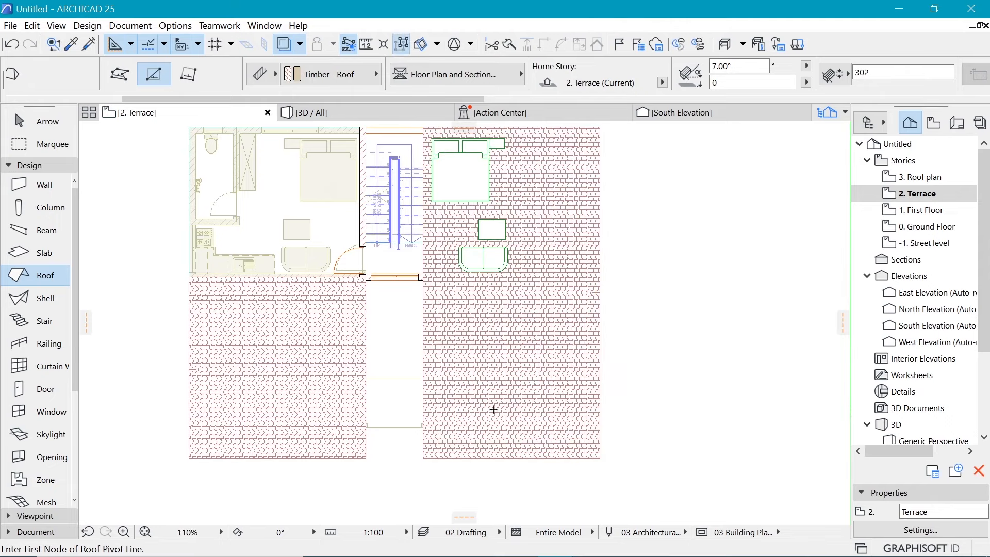
{"action": "left_click", "coordinate": [424, 385], "text": "shift"}
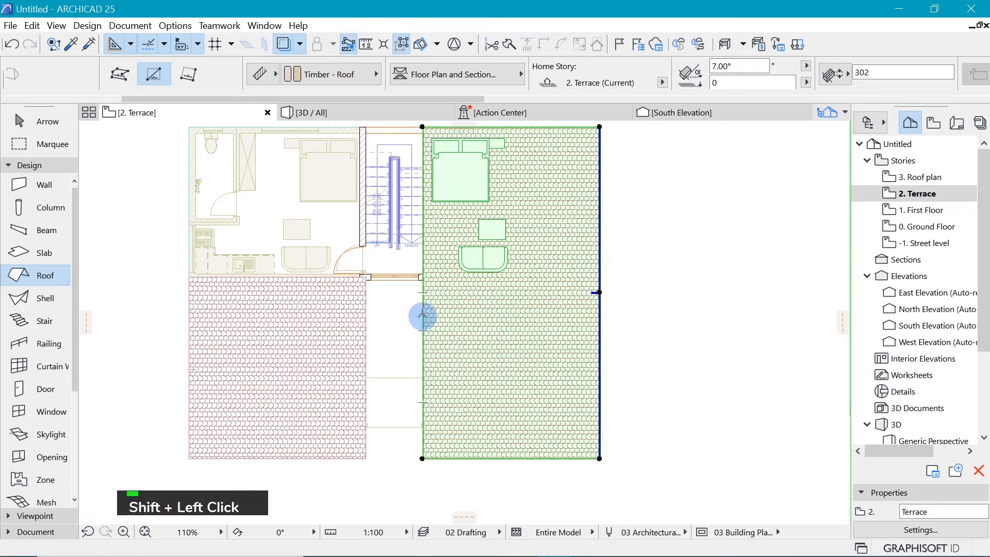
{"action": "left_click", "coordinate": [423, 313]}
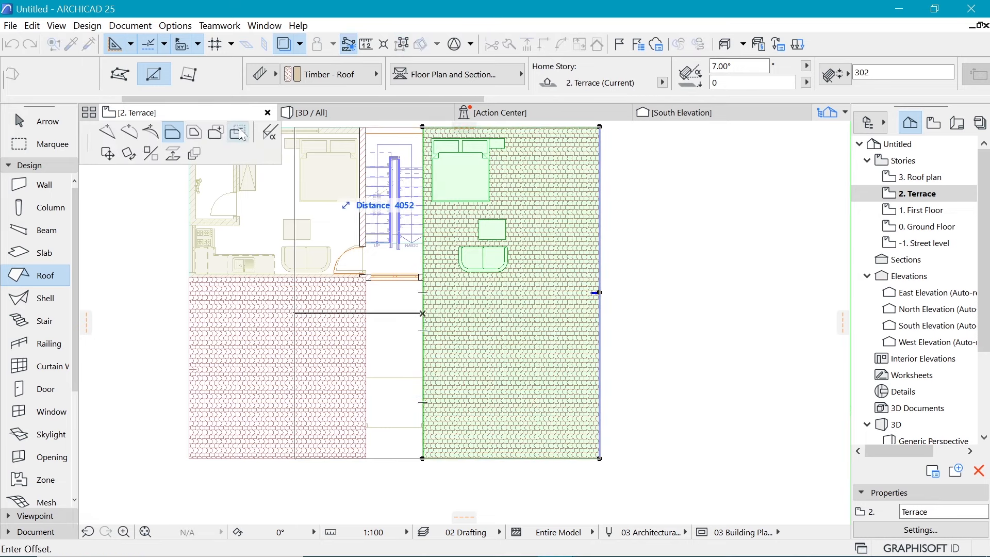
{"action": "left_click", "coordinate": [239, 134]}
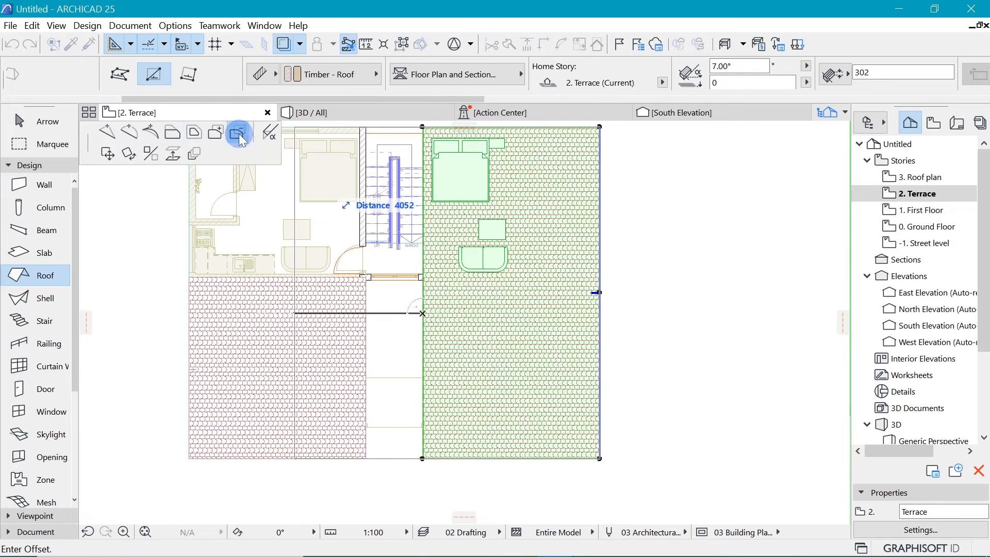
{"action": "left_click", "coordinate": [426, 280]}
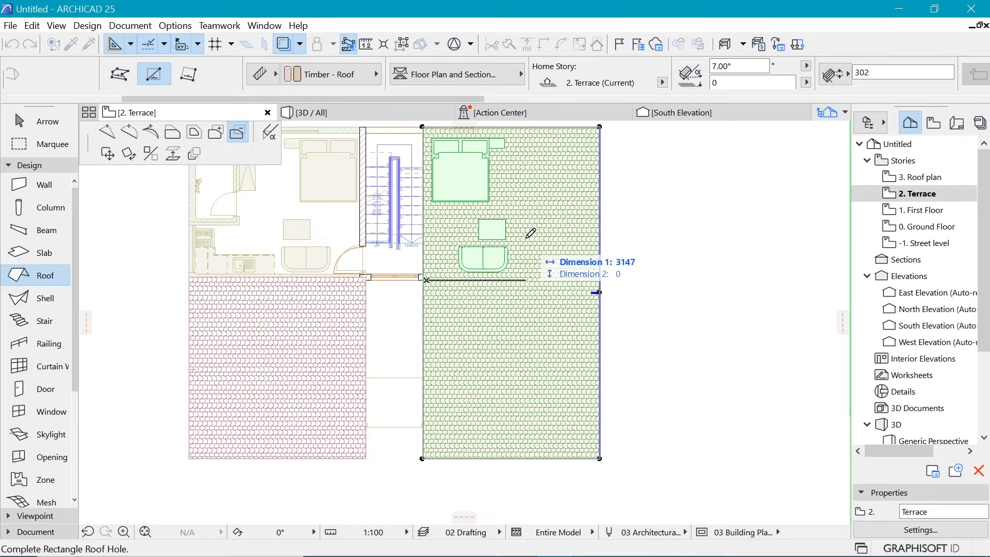
Subtract a rectangle around the terrace bedroom from the east roof, reaching from the room's south wall to the roof's north edge
{"action": "left_click", "coordinate": [547, 116], "text": "shift"}
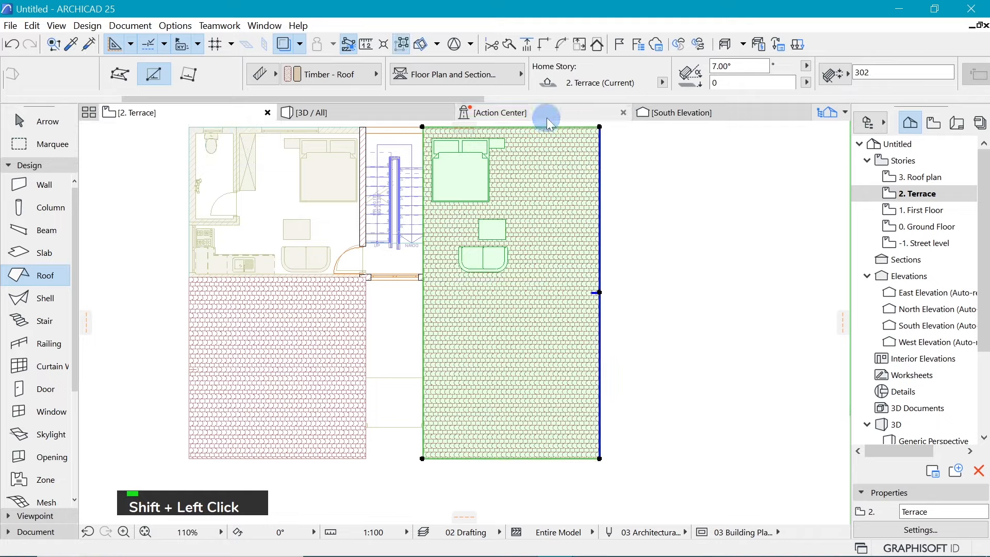
{"action": "scroll", "coordinate": [470, 279], "scroll_direction": "down", "scroll_amount": 2}
{"action": "scroll", "coordinate": [422, 191], "scroll_direction": "up", "scroll_amount": 4}
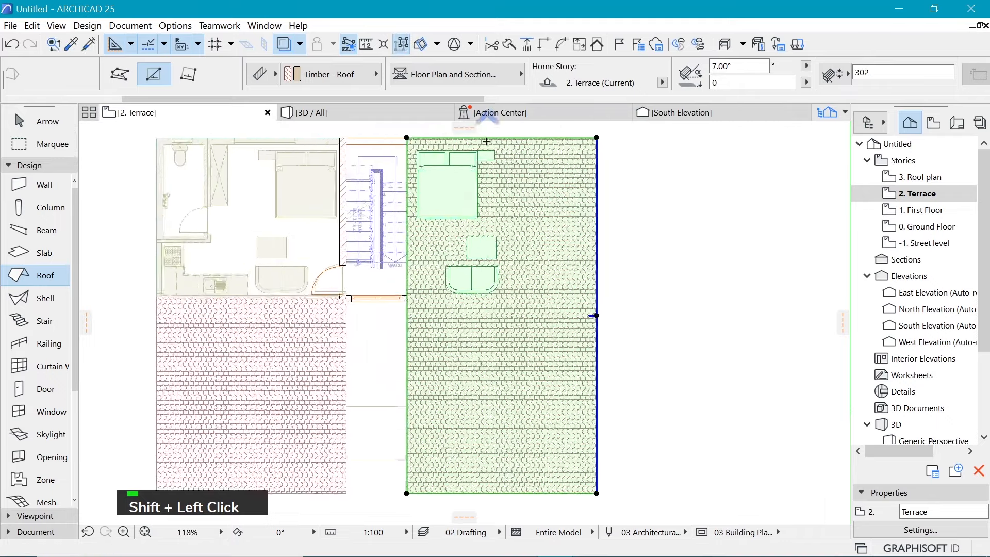
{"action": "left_click", "coordinate": [398, 288]}
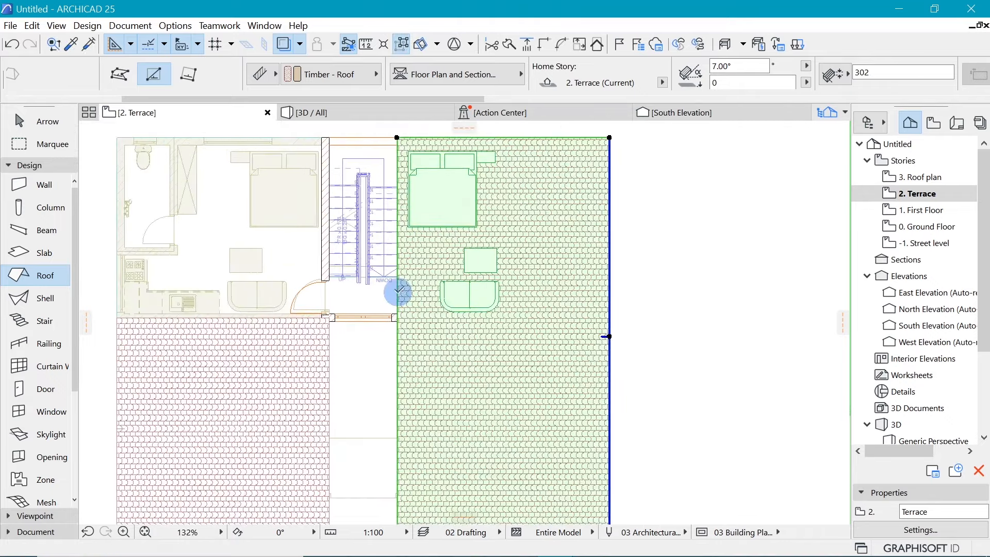
{"action": "left_click", "coordinate": [407, 322]}
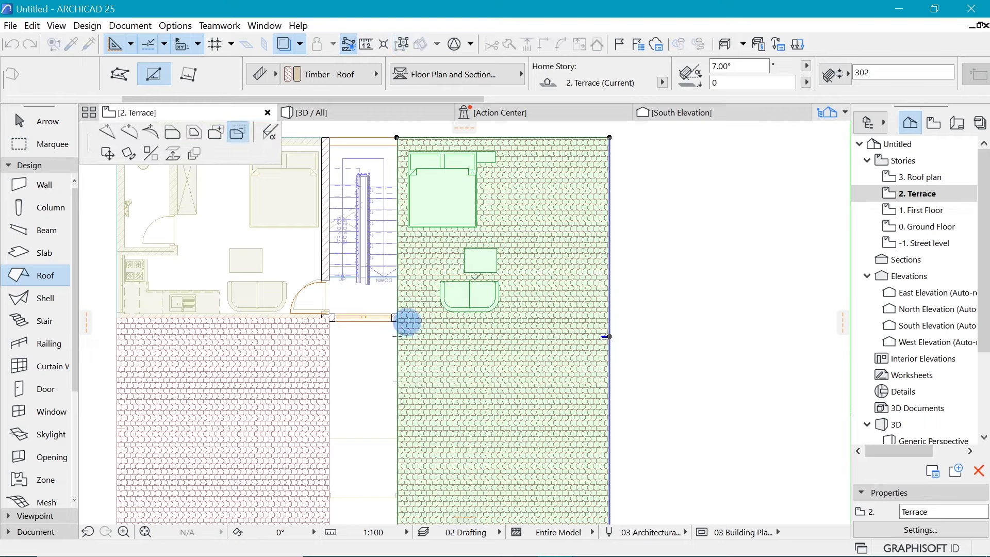
{"action": "left_click", "coordinate": [552, 137]}
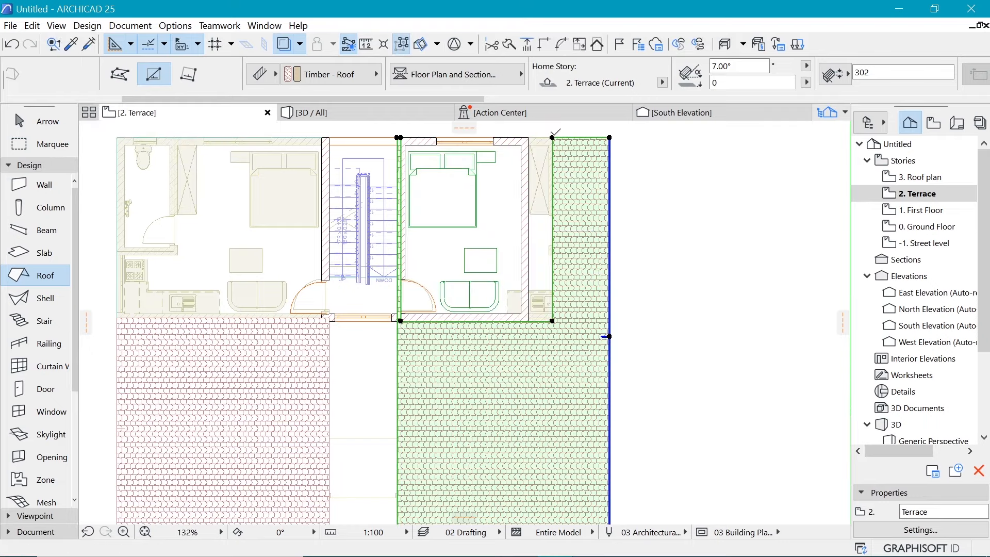
Offset the east roof's cutout edges to remove the thin strip beside the stair and meet the bedroom east wall's outer face
{"action": "scroll", "coordinate": [408, 327], "scroll_direction": "up", "scroll_amount": 4}
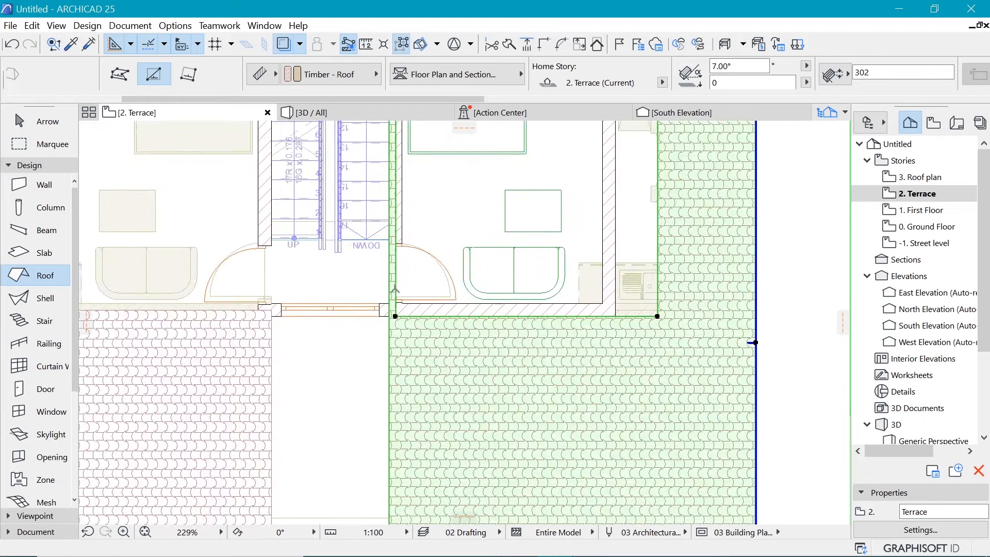
{"action": "left_click", "coordinate": [395, 289]}
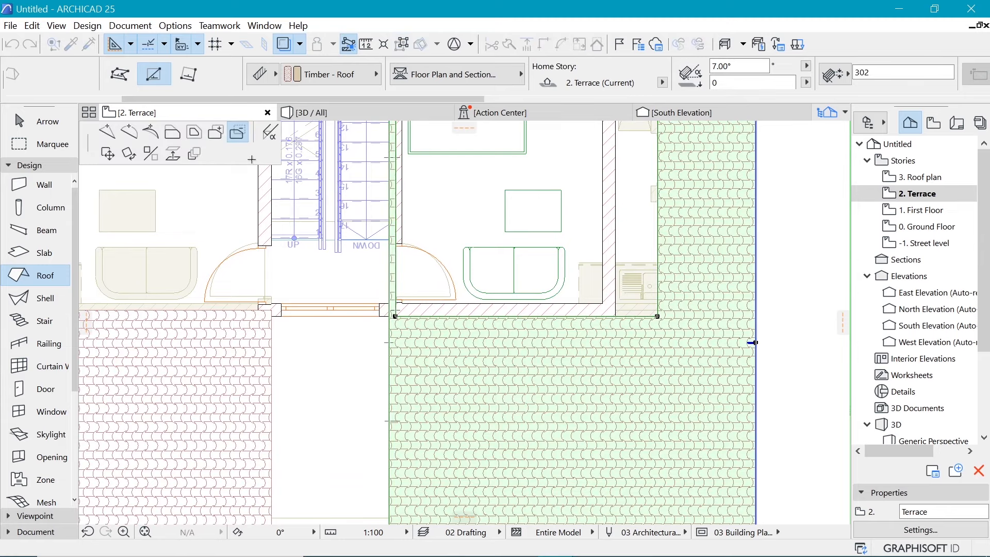
{"action": "left_click", "coordinate": [172, 132]}
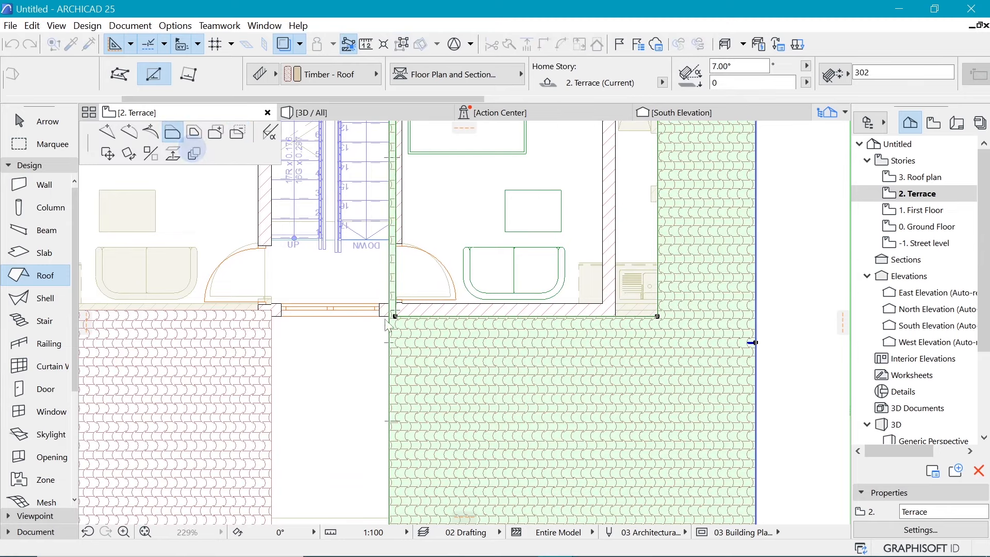
{"action": "left_click", "coordinate": [659, 274]}
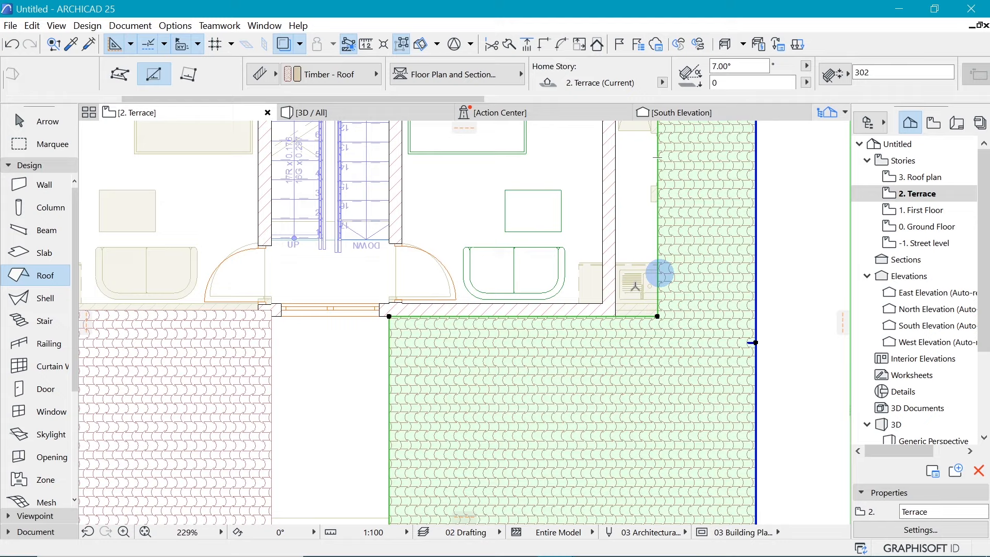
{"action": "left_click", "coordinate": [616, 317]}
{"action": "scroll", "coordinate": [535, 319], "scroll_direction": "down", "scroll_amount": 1}
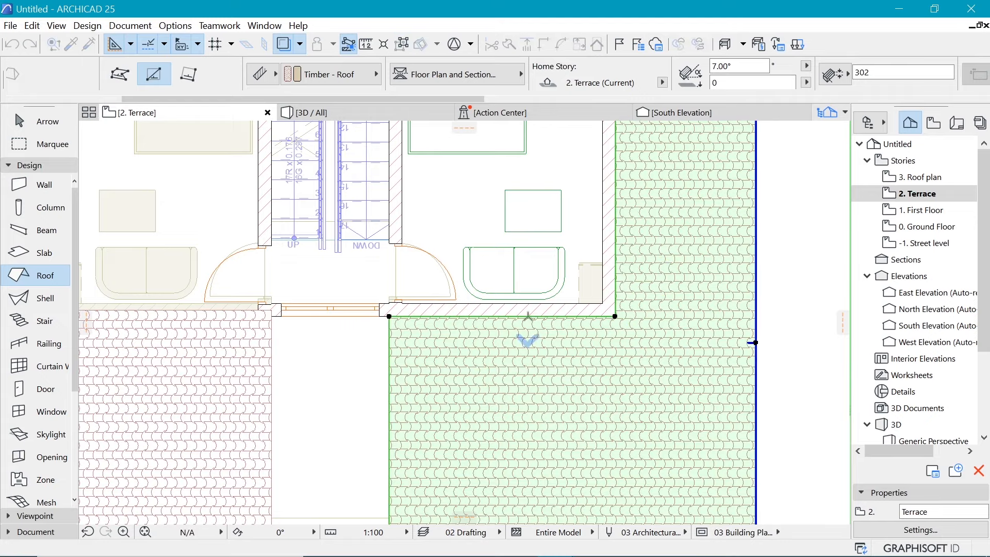
{"action": "scroll", "coordinate": [539, 315], "scroll_direction": "down", "scroll_amount": 4}
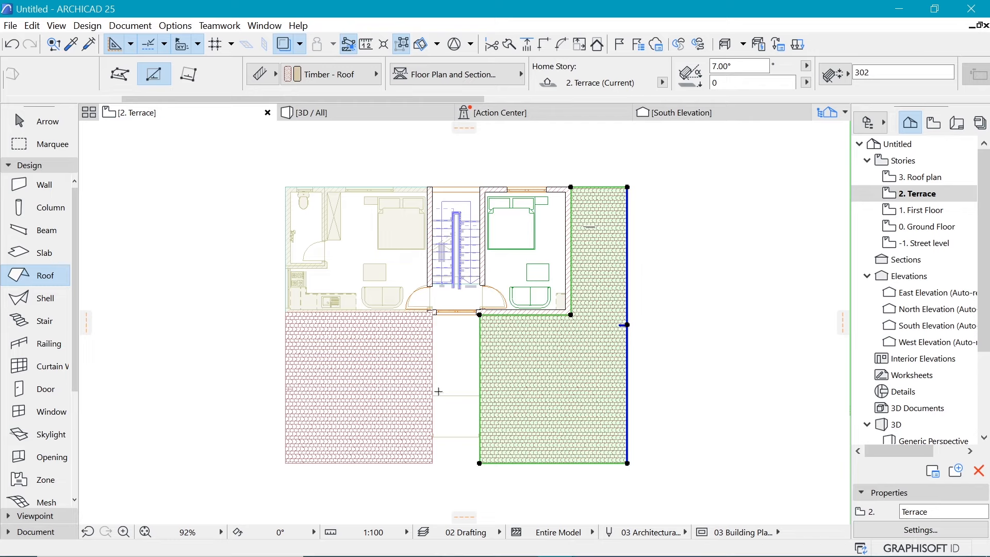
{"action": "left_click", "coordinate": [432, 461], "text": "shift"}
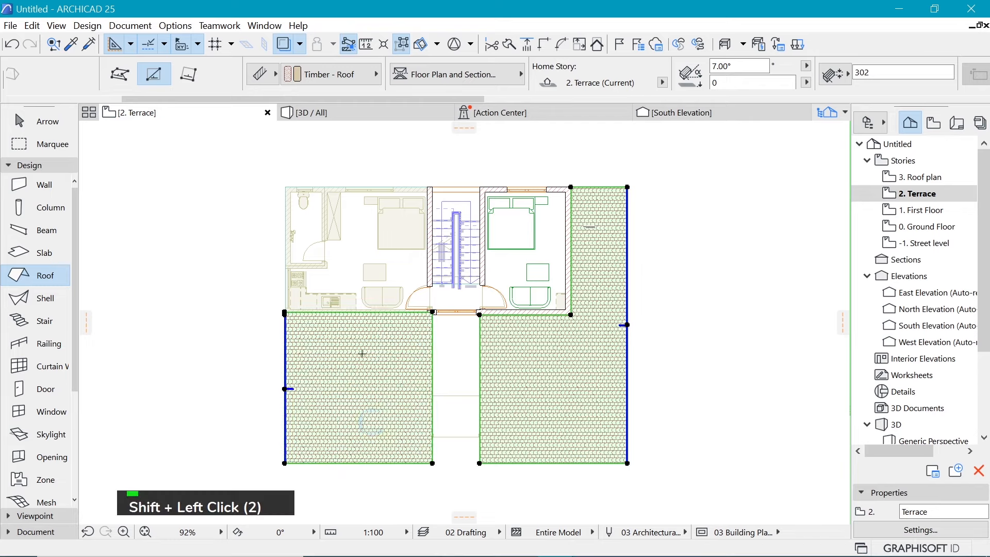
{"action": "key", "text": "Escape"}
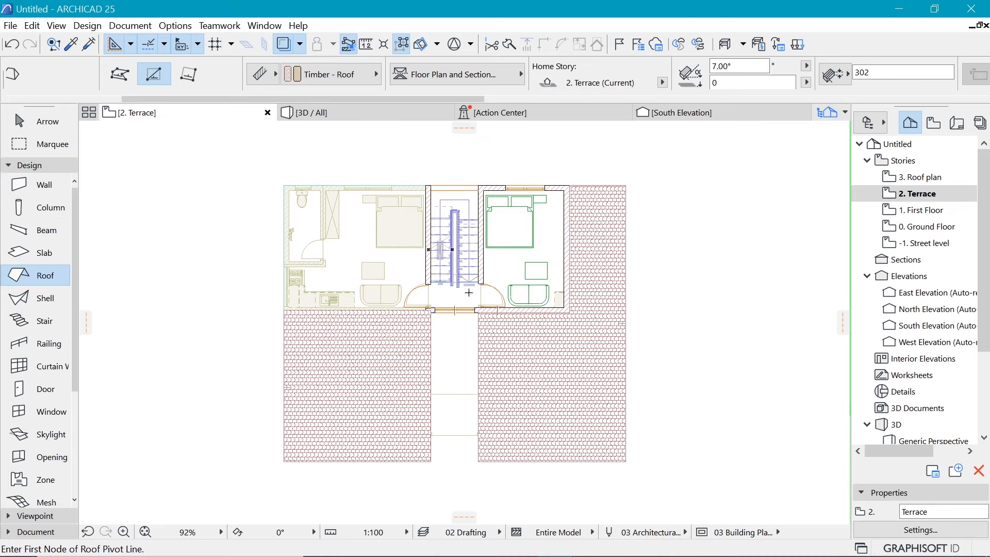
Add a rectangle to the terrace floor slab over the passage between the two roofs, from the stair hall's south wall southward
{"action": "left_click", "coordinate": [552, 273], "text": "shift"}
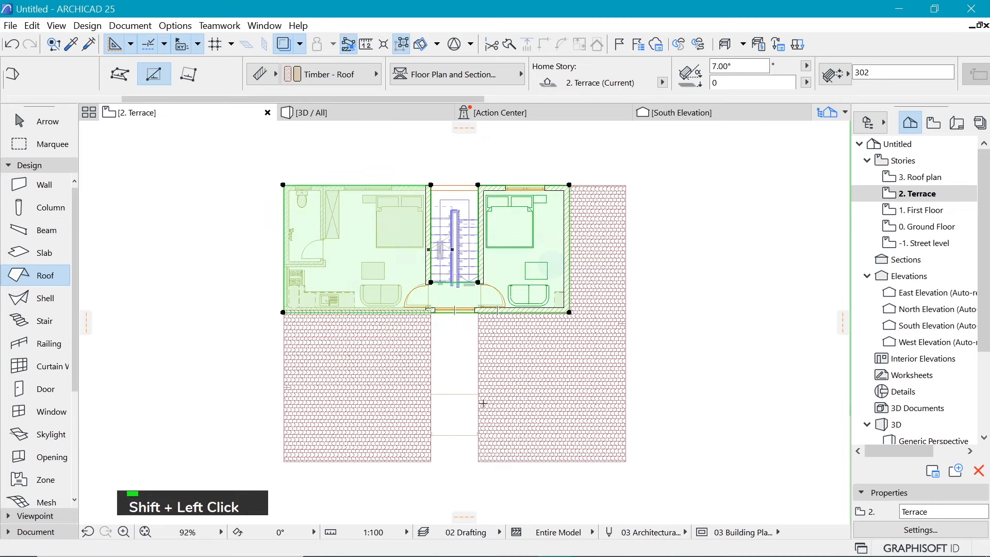
{"action": "scroll", "coordinate": [454, 458], "scroll_direction": "up", "scroll_amount": 2}
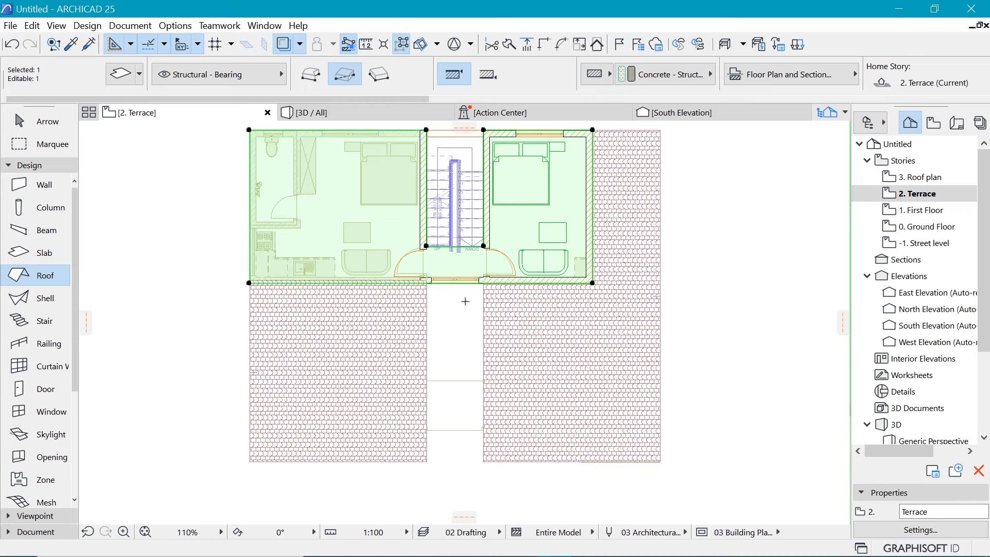
{"action": "left_click", "coordinate": [463, 282]}
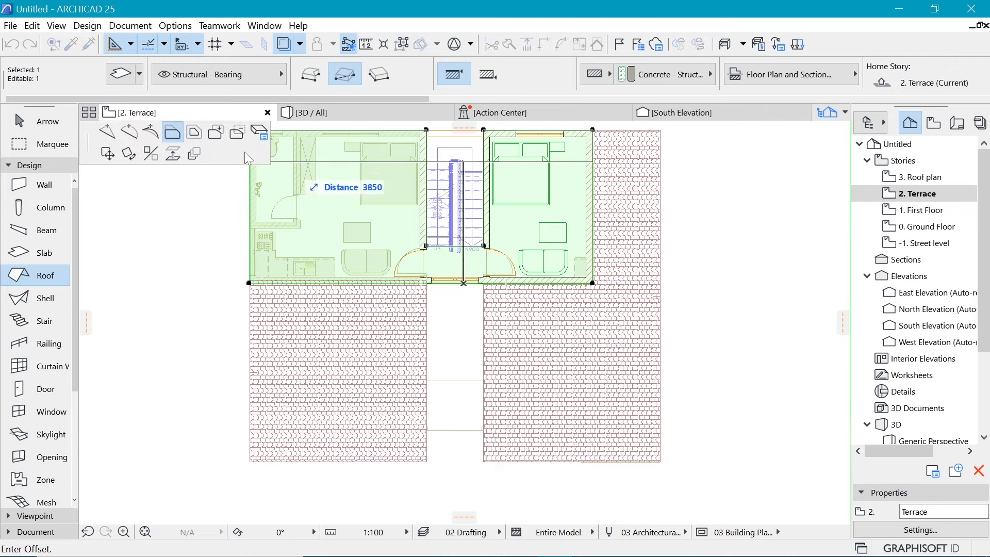
{"action": "left_click", "coordinate": [217, 134]}
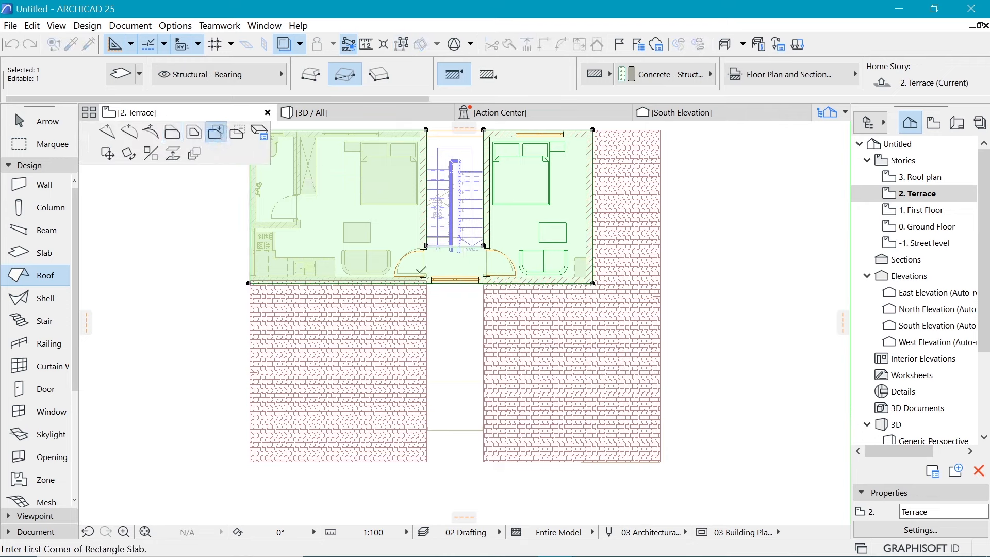
{"action": "left_click", "coordinate": [421, 278]}
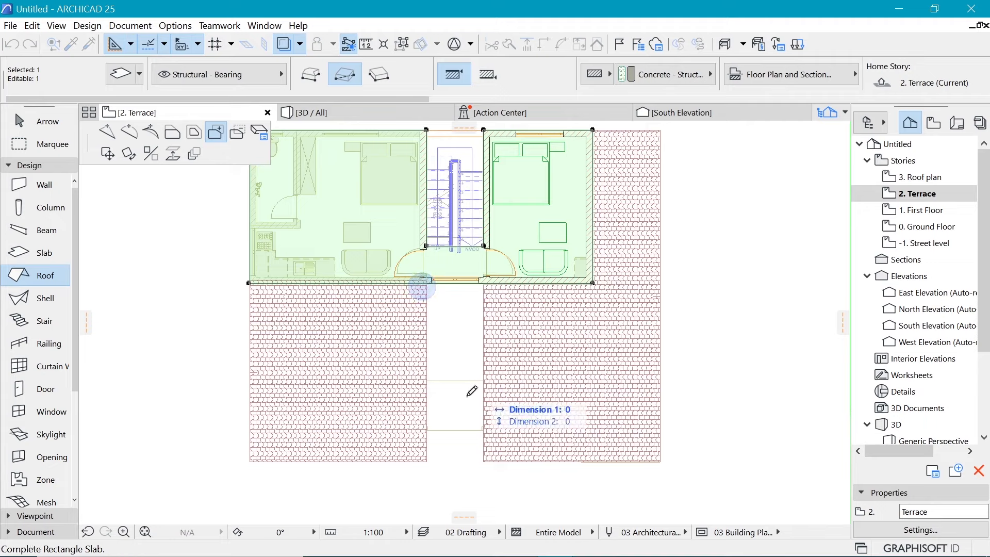
{"action": "left_click", "coordinate": [493, 437]}
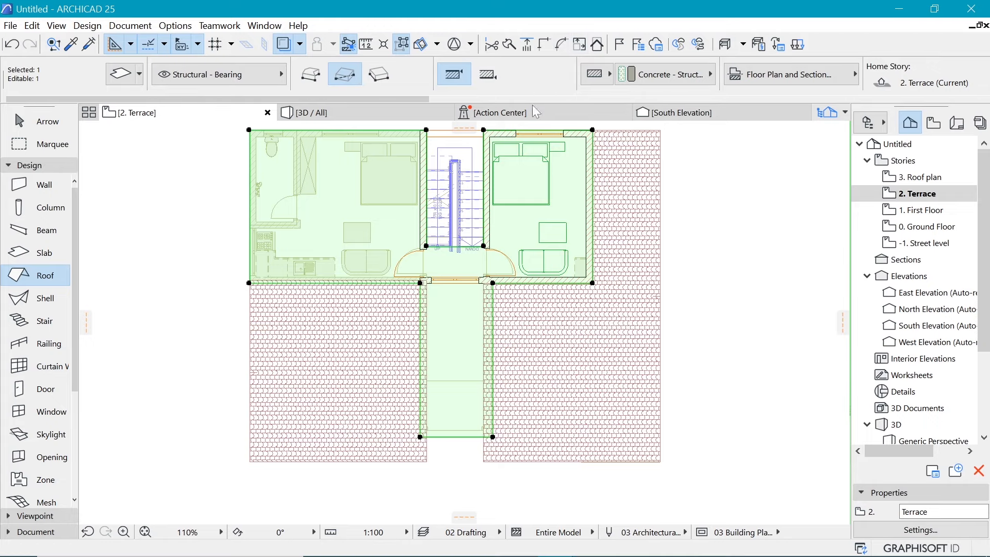
Examine in 3D how the two pitched roofs meet the terrace walls and the slab strip between them, from the front and above
{"action": "left_click", "coordinate": [385, 114]}
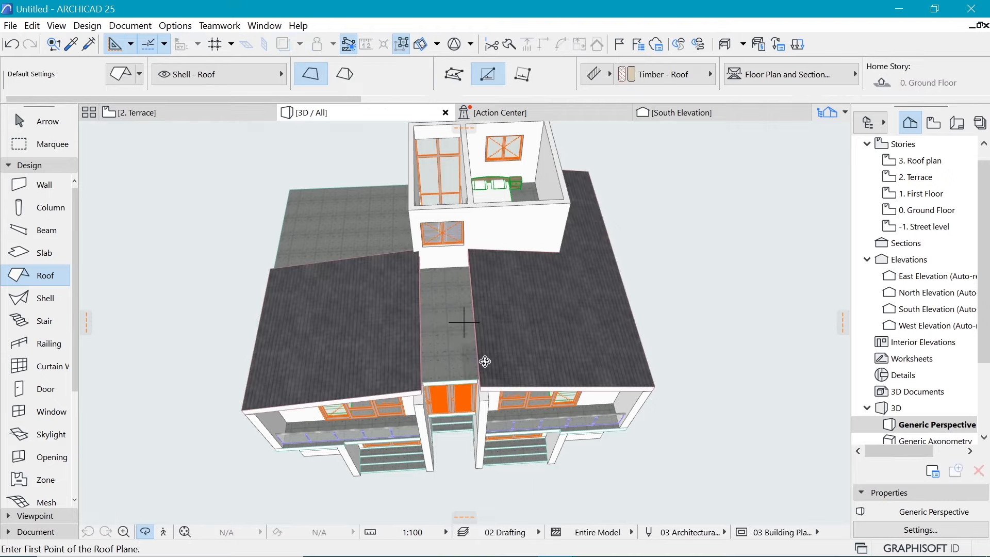
{"action": "left_click_drag", "start_coordinate": [485, 361], "coordinate": [475, 230]}
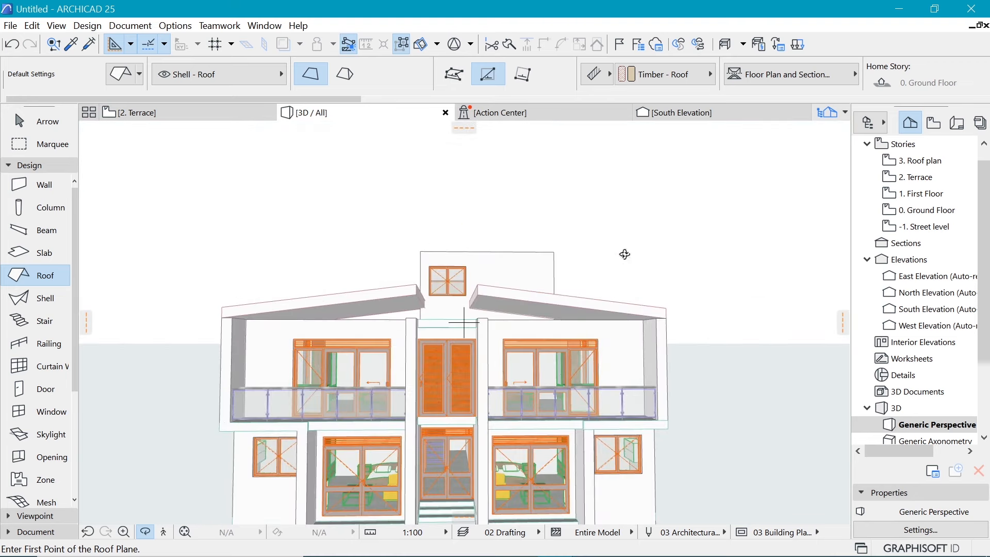
{"action": "left_click_drag", "start_coordinate": [614, 279], "coordinate": [600, 299]}
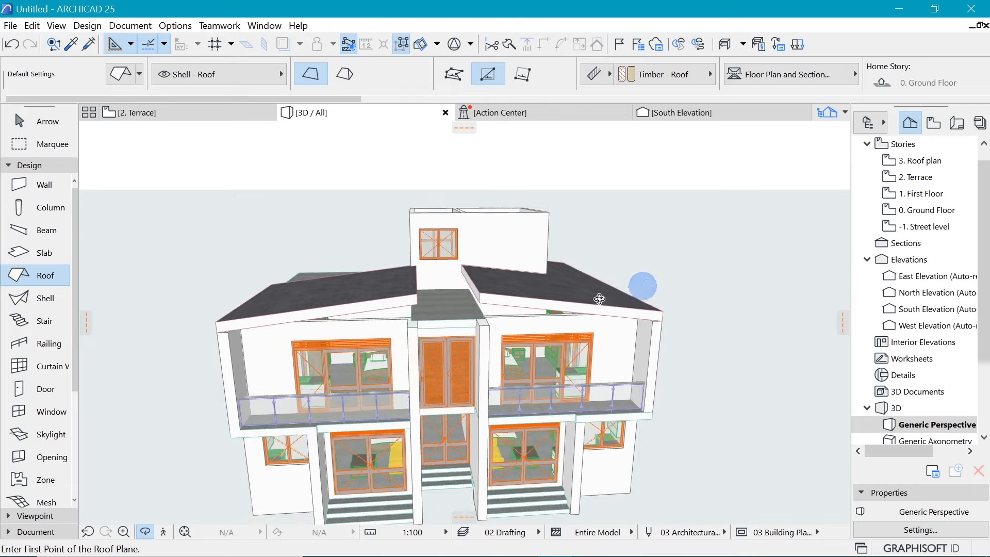
{"action": "scroll", "coordinate": [444, 317], "scroll_direction": "up", "scroll_amount": 5}
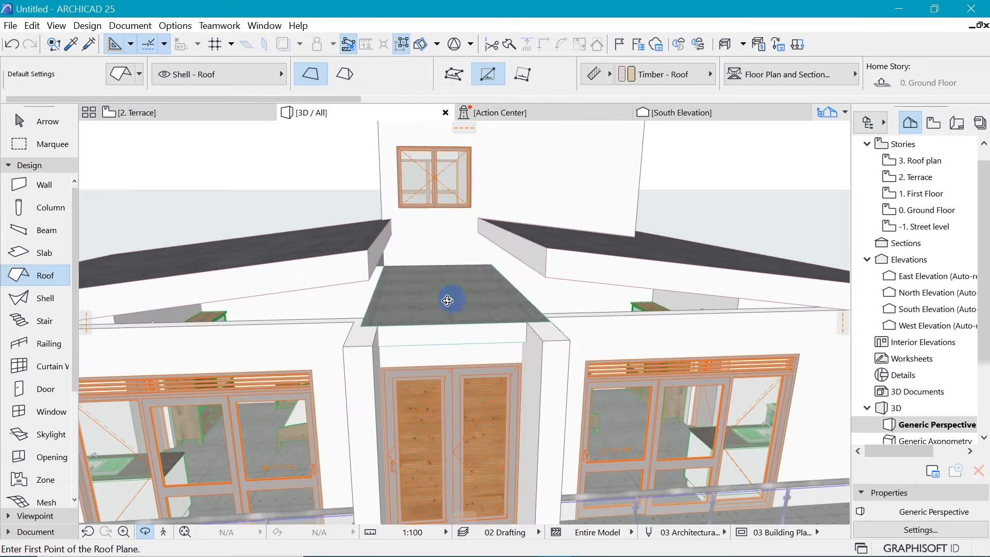
{"action": "left_click_drag", "start_coordinate": [389, 331], "coordinate": [360, 334]}
{"action": "scroll", "coordinate": [428, 310], "scroll_direction": "down", "scroll_amount": 5}
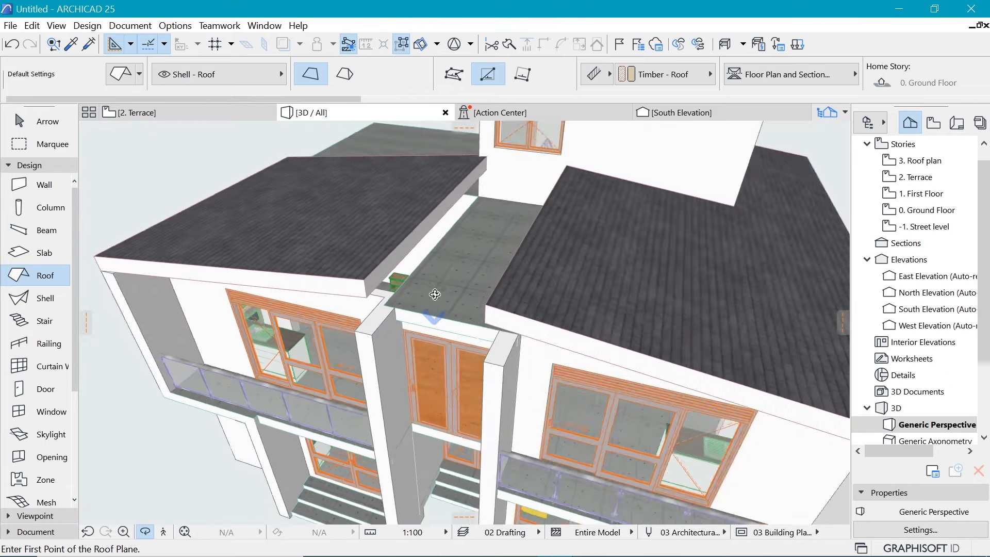
{"action": "left_click", "coordinate": [454, 334]}
{"action": "left_click_drag", "start_coordinate": [465, 332], "coordinate": [529, 307]}
{"action": "scroll", "coordinate": [553, 315], "scroll_direction": "down", "scroll_amount": 1}
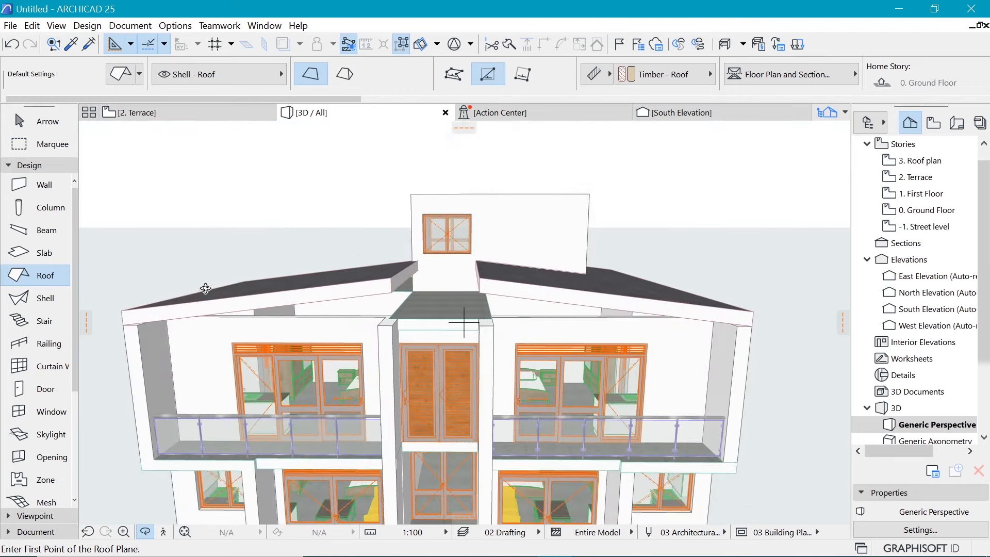
{"action": "left_click_drag", "start_coordinate": [220, 309], "coordinate": [318, 326]}
{"action": "left_click_drag", "start_coordinate": [249, 302], "coordinate": [635, 293]}
{"action": "scroll", "coordinate": [530, 279], "scroll_direction": "down", "scroll_amount": 1}
{"action": "left_click_drag", "start_coordinate": [482, 296], "coordinate": [97, 336]}
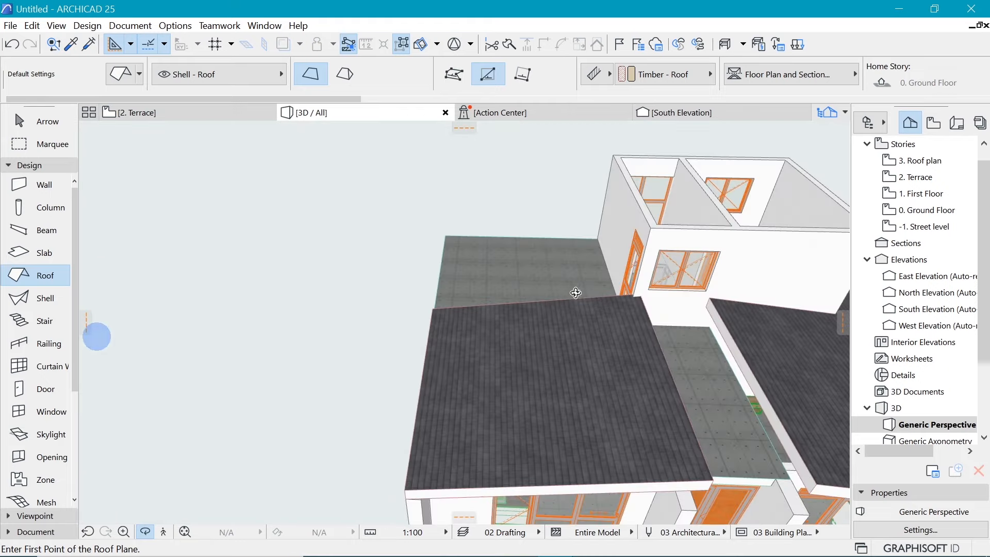
{"action": "scroll", "coordinate": [400, 268], "scroll_direction": "down", "scroll_amount": 2}
{"action": "scroll", "coordinate": [687, 295], "scroll_direction": "up", "scroll_amount": 2}
{"action": "left_click_drag", "start_coordinate": [535, 312], "coordinate": [519, 259]}
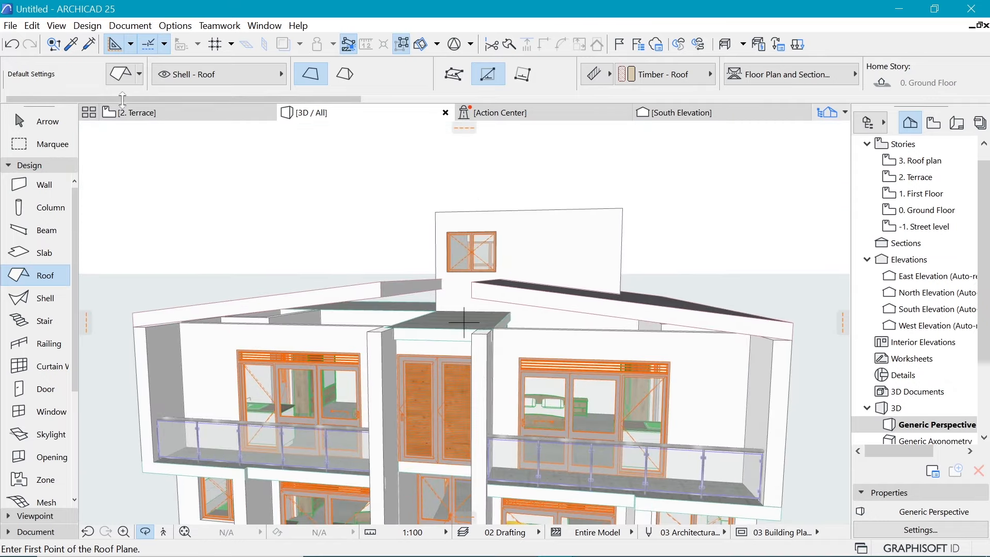
Open the settings of the southwest and east roofs together from the Terrace floor plan
{"action": "left_click", "coordinate": [150, 112]}
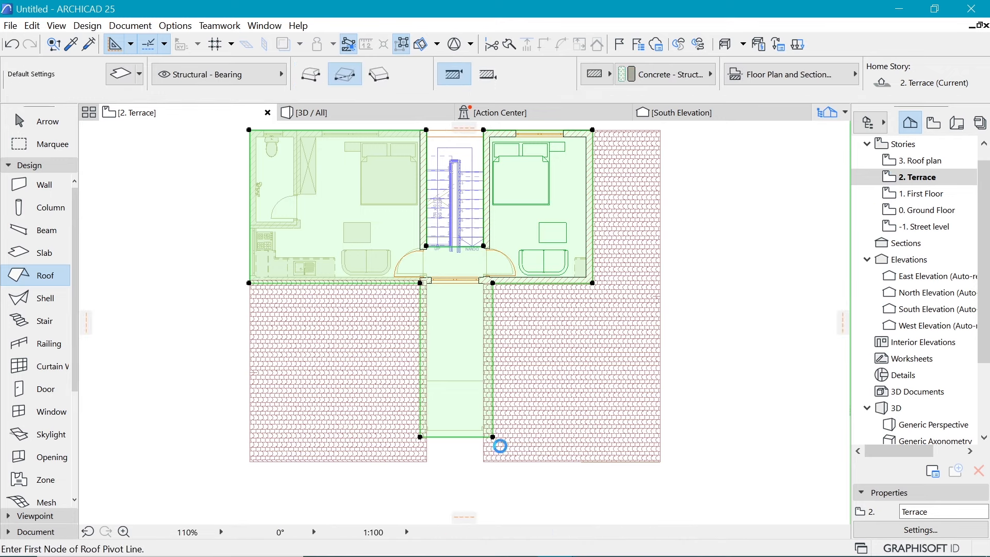
{"action": "key", "text": "Escape"}
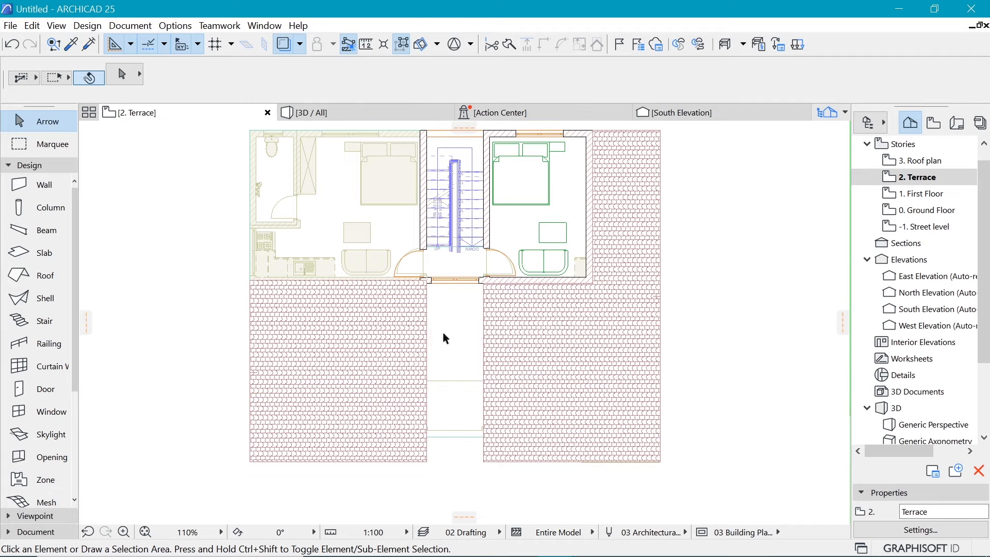
{"action": "left_click", "coordinate": [422, 459], "text": "shift"}
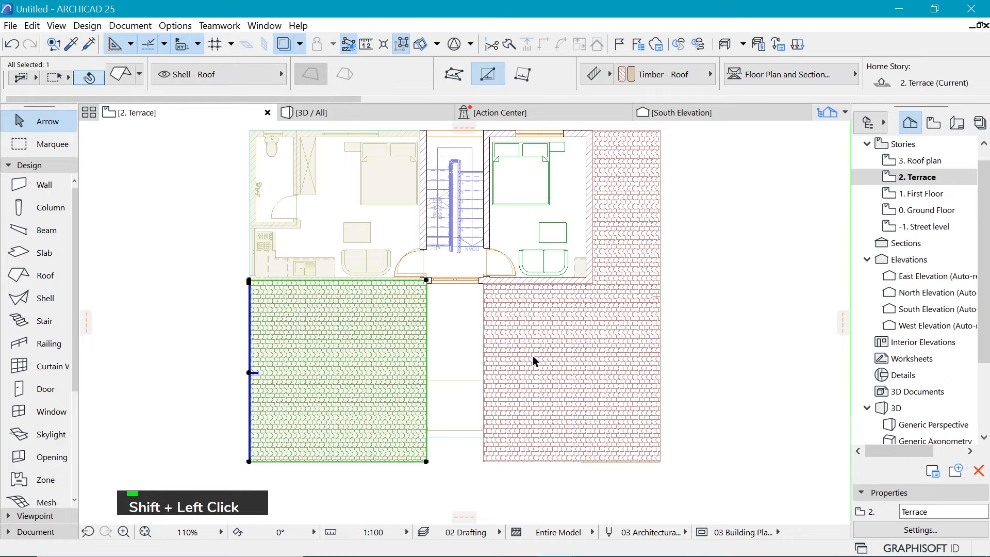
{"action": "left_click", "coordinate": [600, 341], "text": "shift"}
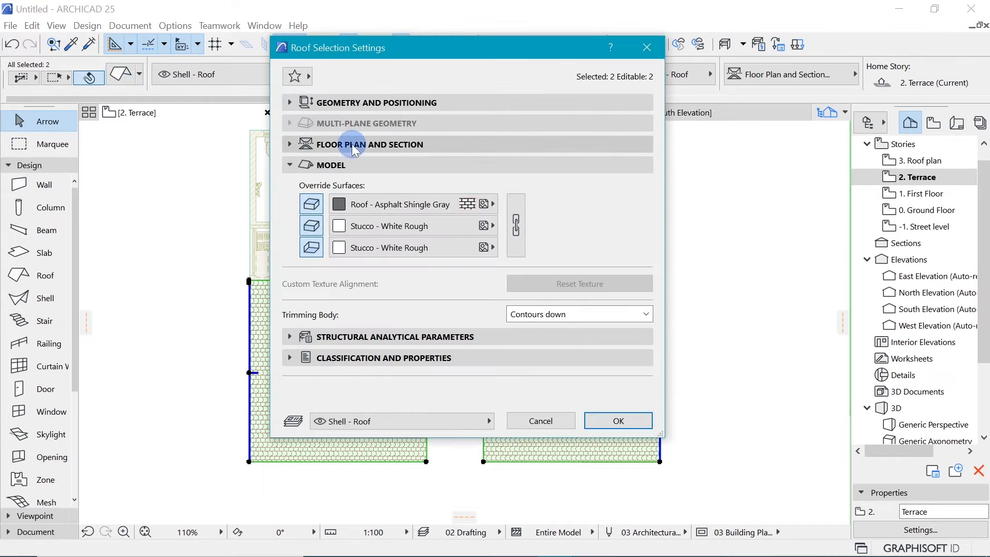
Turn off the cover fills in the floor plan settings of the two selected roofs
{"action": "left_click", "coordinate": [363, 144]}
{"action": "scroll", "coordinate": [567, 245], "scroll_direction": "down", "scroll_amount": 3}
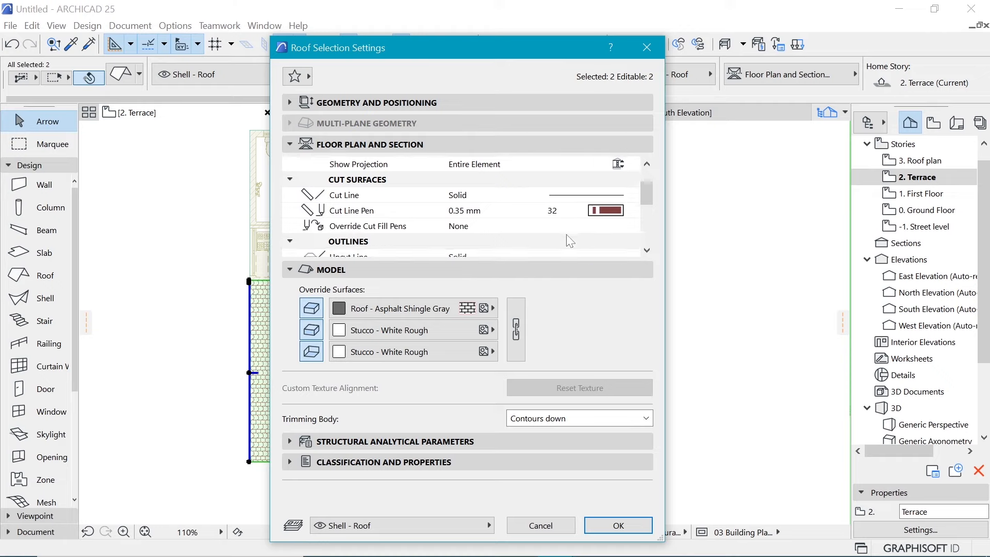
{"action": "scroll", "coordinate": [568, 239], "scroll_direction": "down", "scroll_amount": 5}
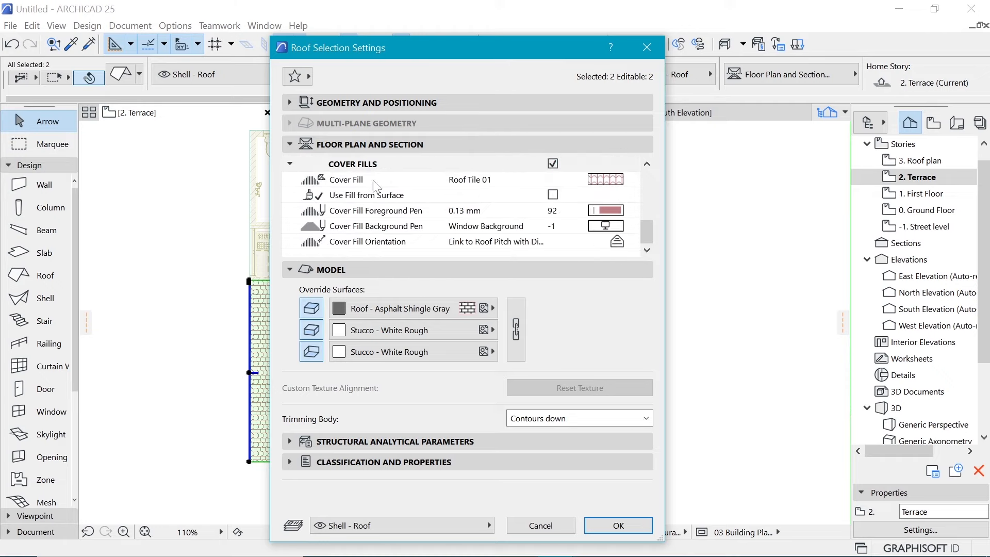
{"action": "left_click", "coordinate": [561, 163]}
{"action": "scroll", "coordinate": [561, 163], "scroll_direction": "up", "scroll_amount": 3}
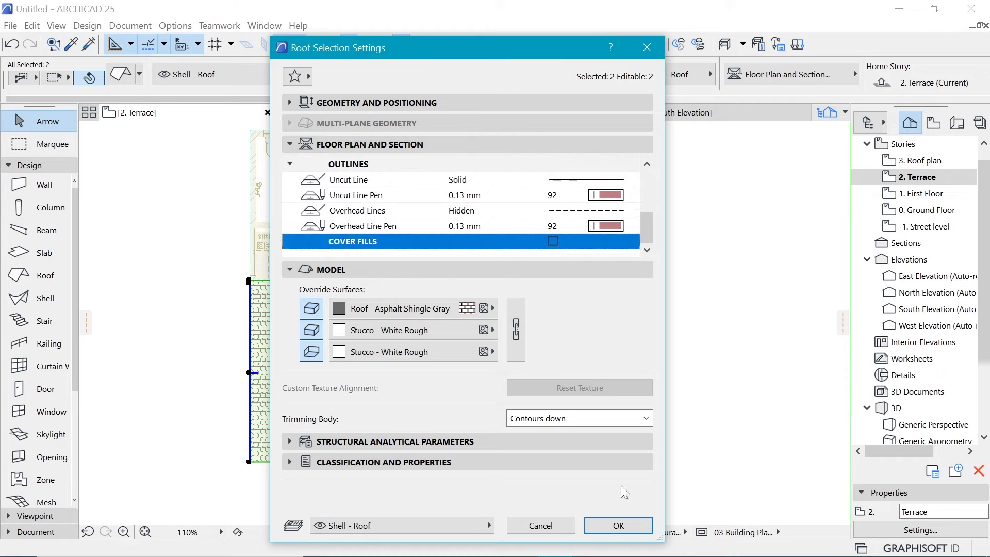
{"action": "left_click", "coordinate": [619, 525]}
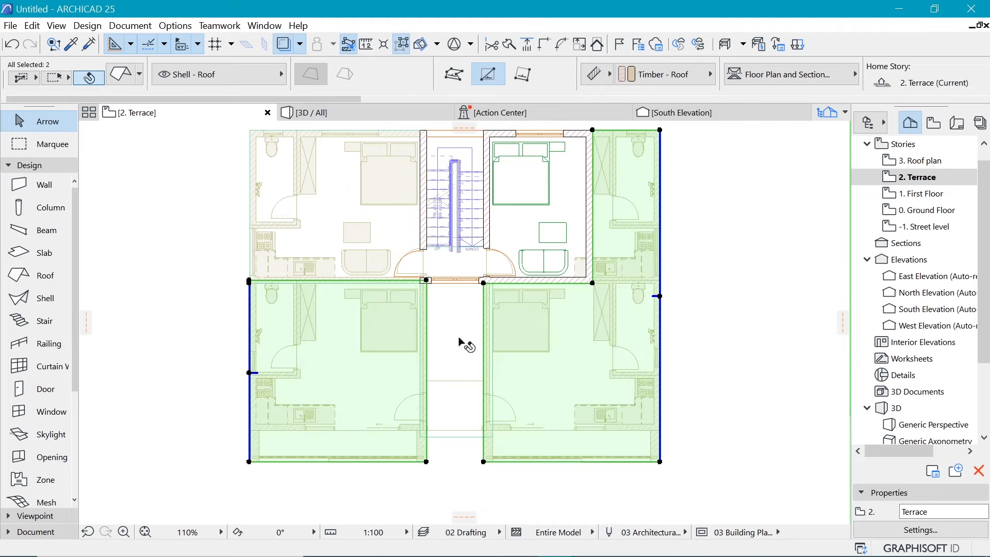
{"action": "key", "text": "Escape"}
Draw a centre-referenced structural wall along the central passage's left side, using the settings of the existing terrace wall
{"action": "scroll", "coordinate": [516, 413], "scroll_direction": "up", "scroll_amount": 3}
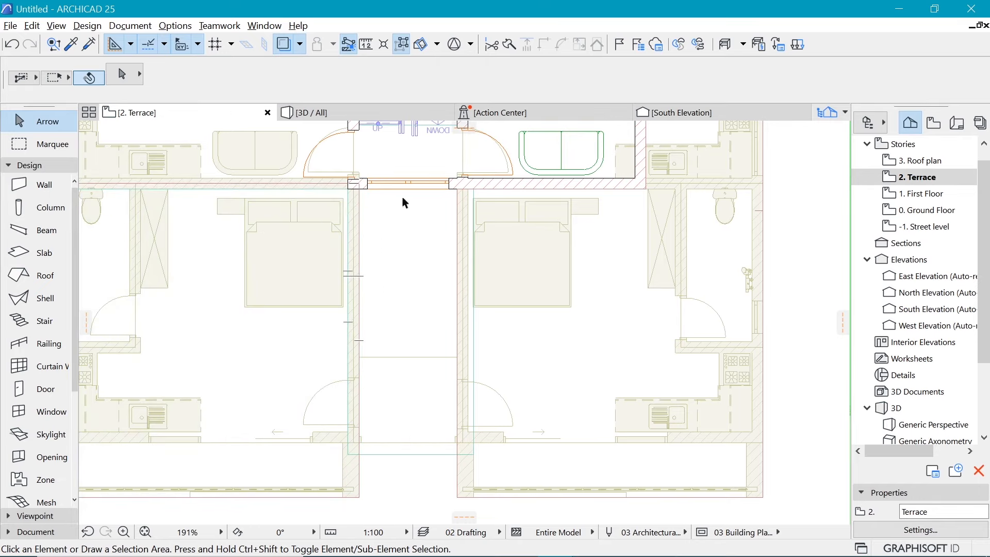
{"action": "left_click", "coordinate": [541, 185], "text": "alt"}
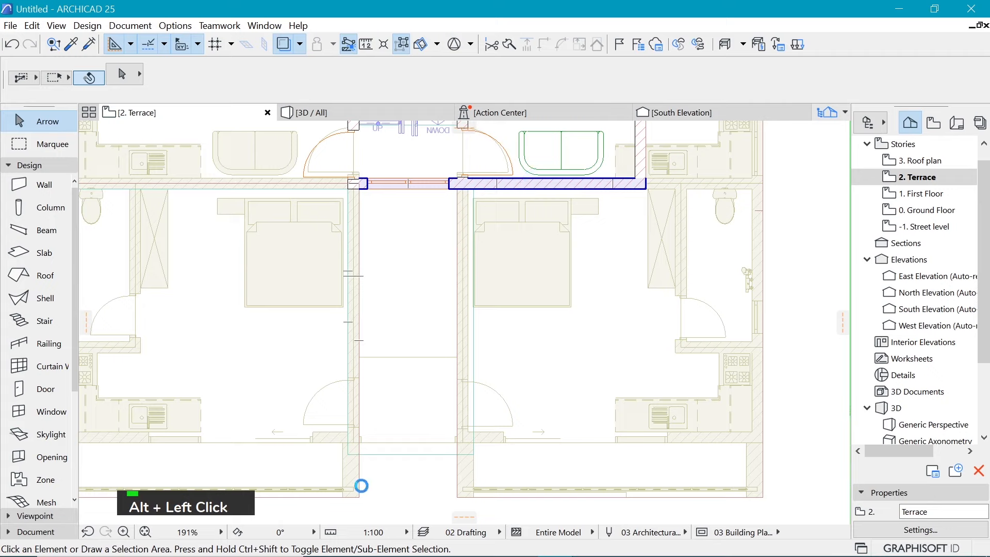
{"action": "left_click", "coordinate": [352, 494], "text": "alt"}
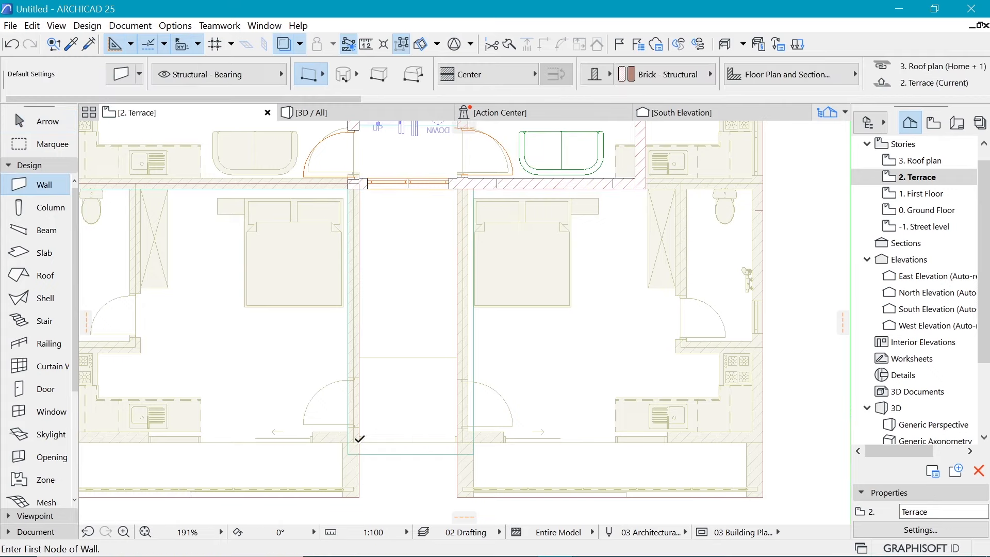
{"action": "left_click", "coordinate": [360, 442]}
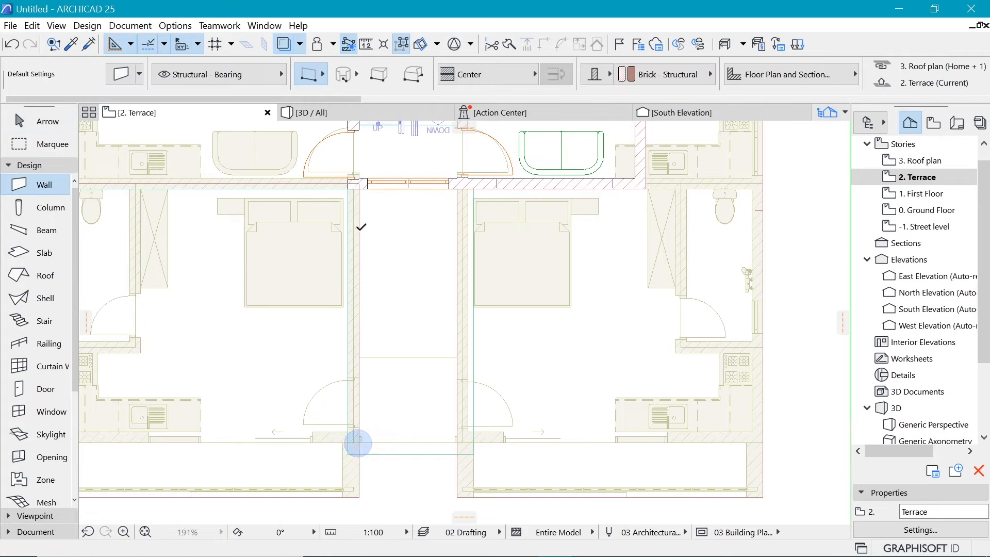
{"action": "left_click", "coordinate": [370, 182]}
Move the new passage wall sideways so it lines up with the left wall of the story below
{"action": "left_click", "coordinate": [361, 191], "text": "shift"}
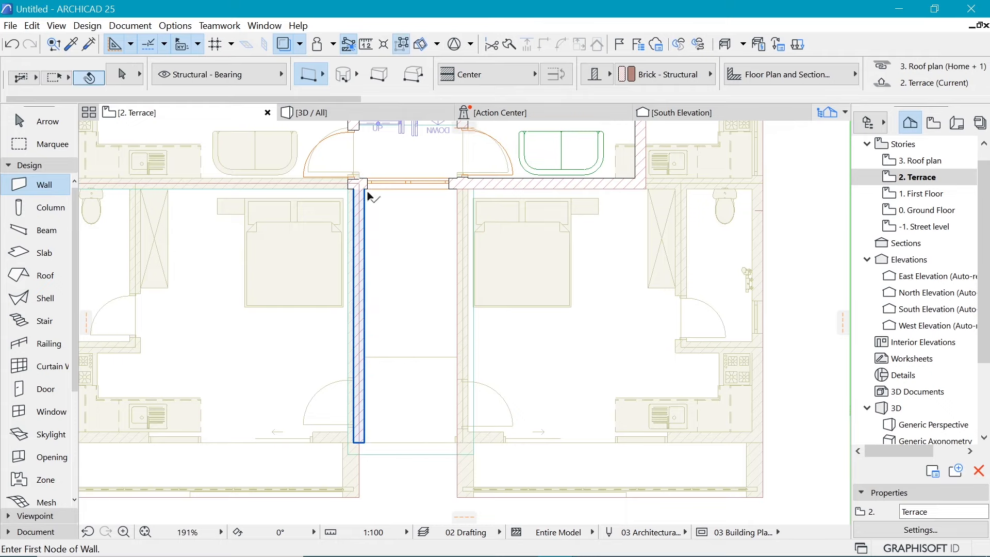
{"action": "scroll", "coordinate": [360, 184], "scroll_direction": "up", "scroll_amount": 4}
{"action": "key", "text": "ctrl+d"}
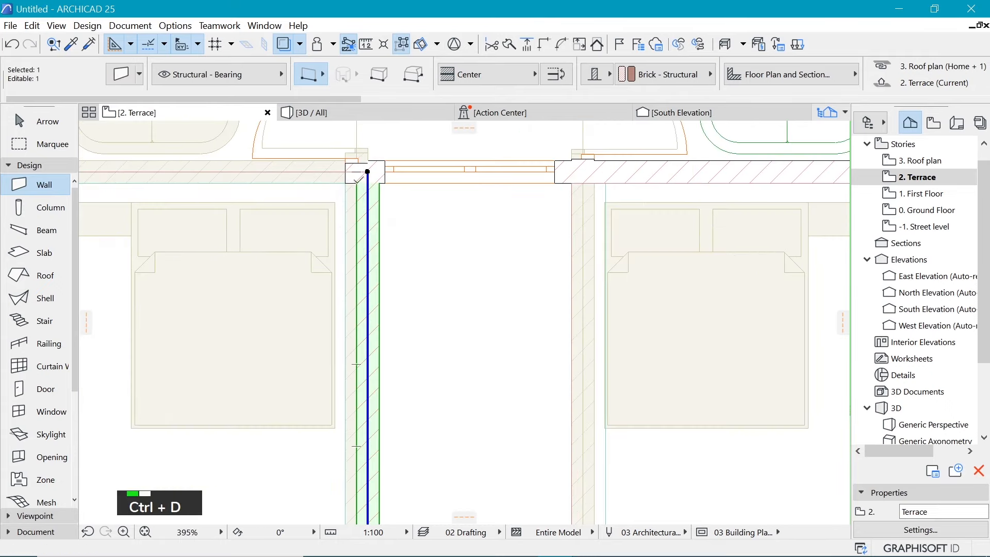
{"action": "left_click", "coordinate": [367, 171]}
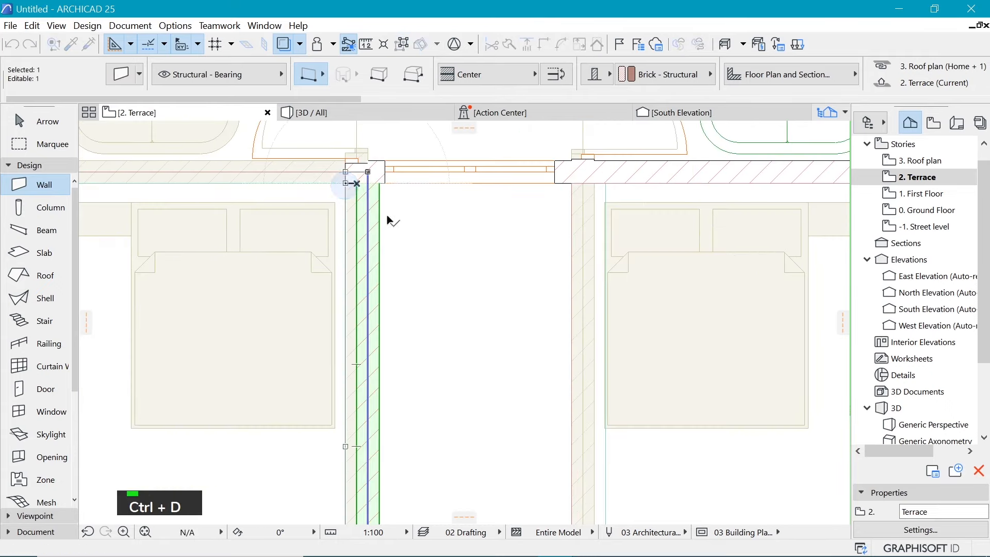
{"action": "left_click", "coordinate": [357, 172]}
Copy the passage's left wall onto the traced wall on the passage's right side
{"action": "key", "text": "ctrl+d"}
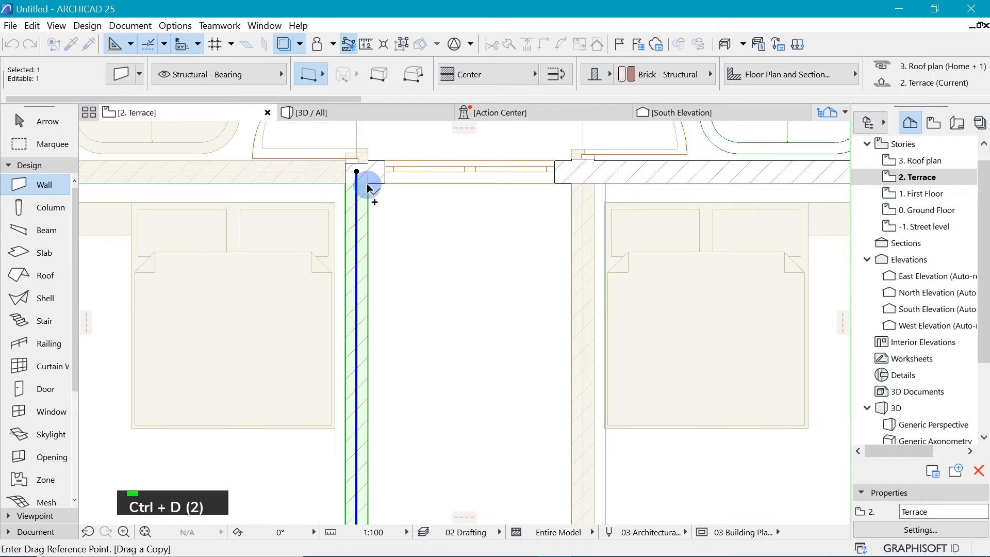
{"action": "left_click", "coordinate": [367, 183]}
{"action": "left_click", "coordinate": [593, 185]}
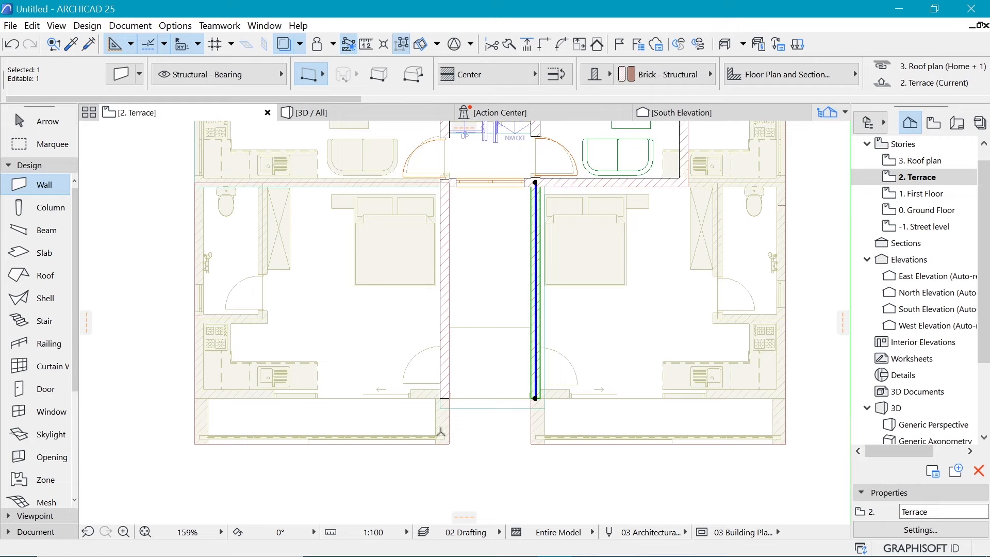
{"action": "key", "text": "Escape"}
Draw 1000 mm Inside Face walls at the front ends of both passage walls, using the thicker balcony wall's settings and matching its traced outline
{"action": "scroll", "coordinate": [441, 433], "scroll_direction": "up", "scroll_amount": 4}
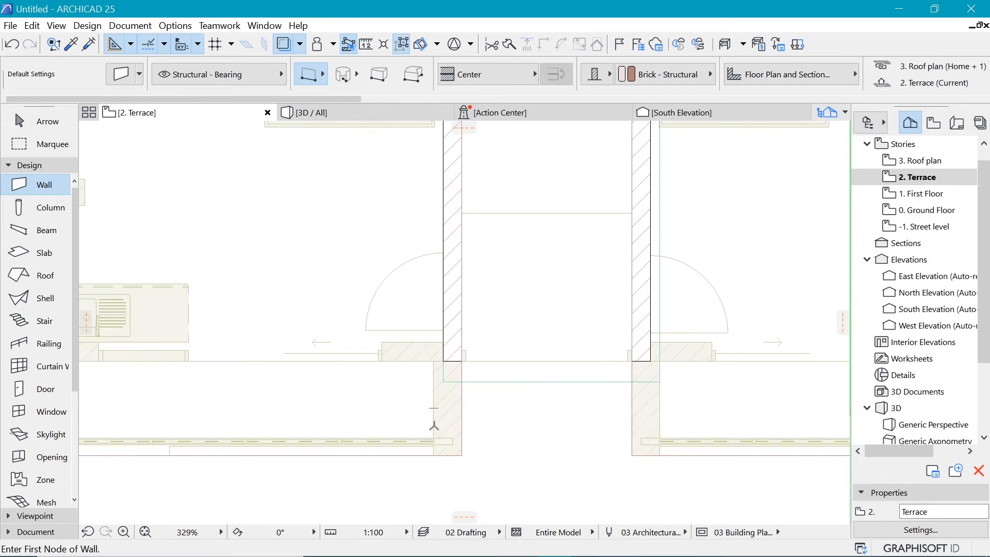
{"action": "left_click", "coordinate": [435, 418], "text": "alt"}
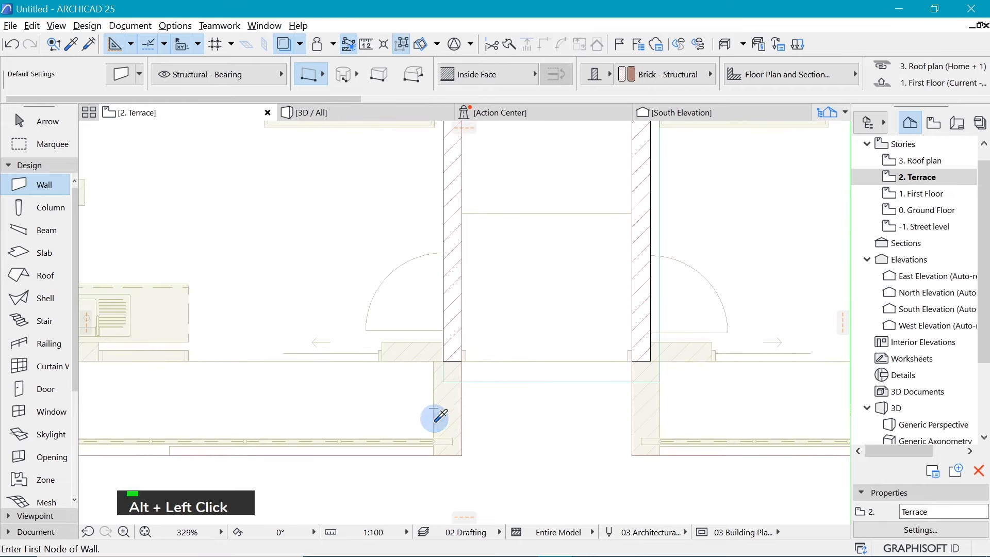
{"action": "left_click", "coordinate": [462, 456]}
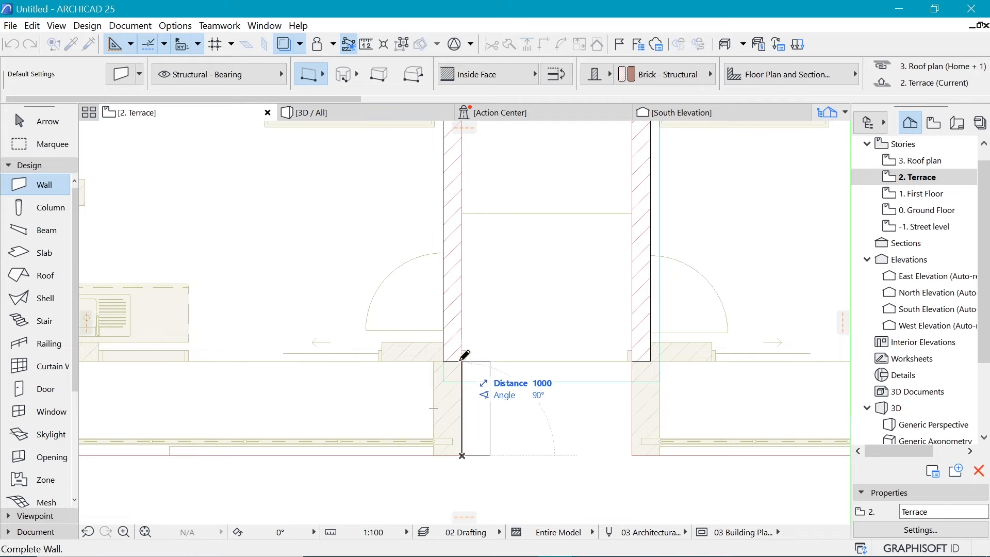
{"action": "left_click", "coordinate": [556, 76]}
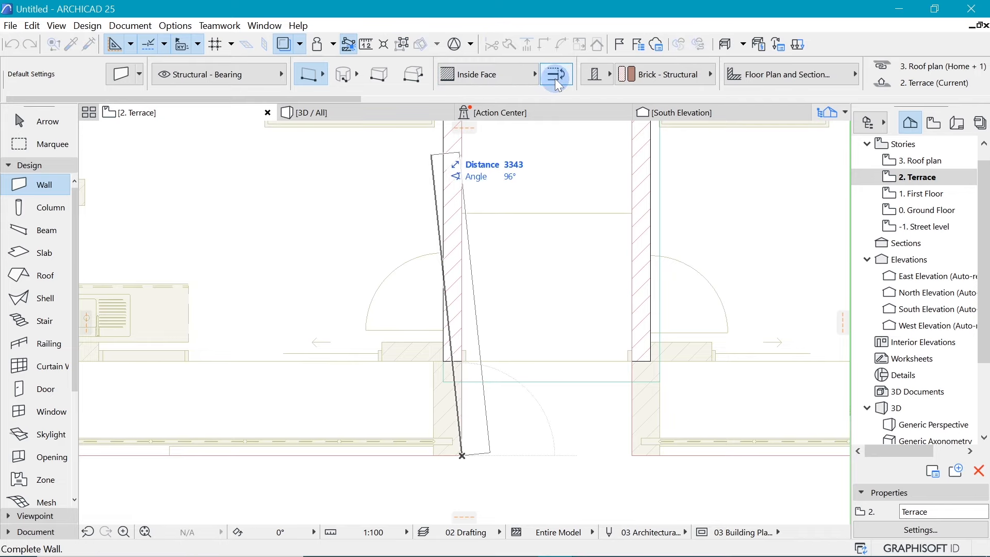
{"action": "left_click", "coordinate": [461, 358]}
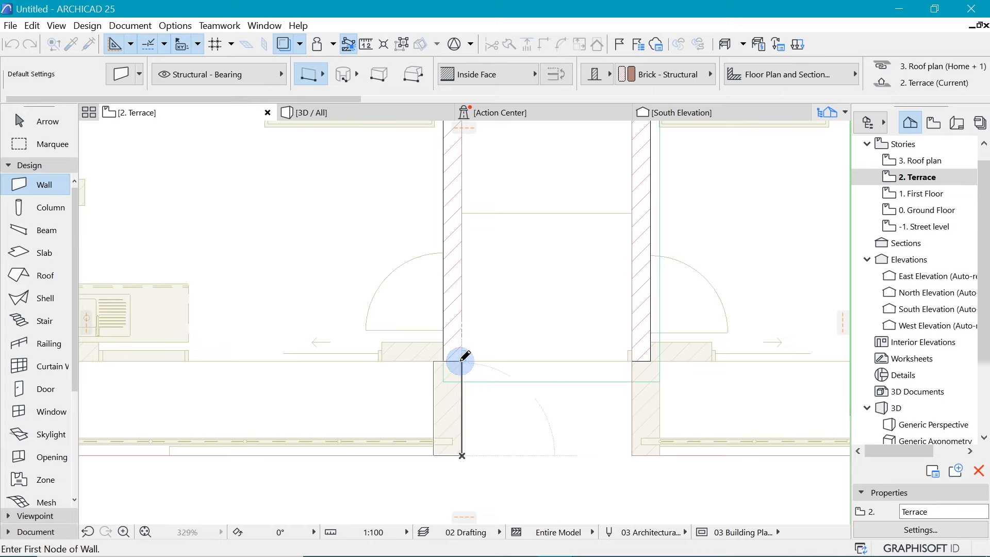
{"action": "left_click", "coordinate": [632, 455]}
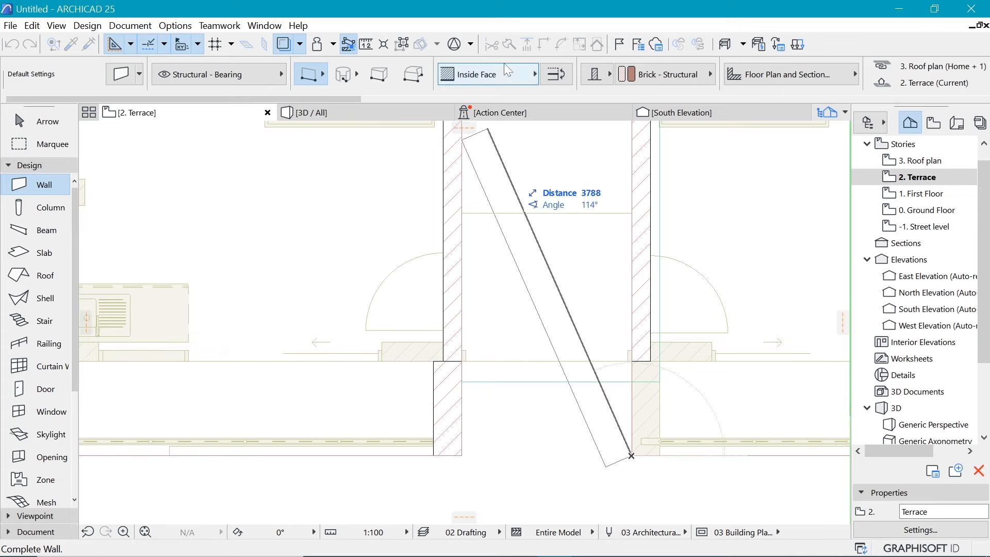
{"action": "left_click", "coordinate": [633, 361]}
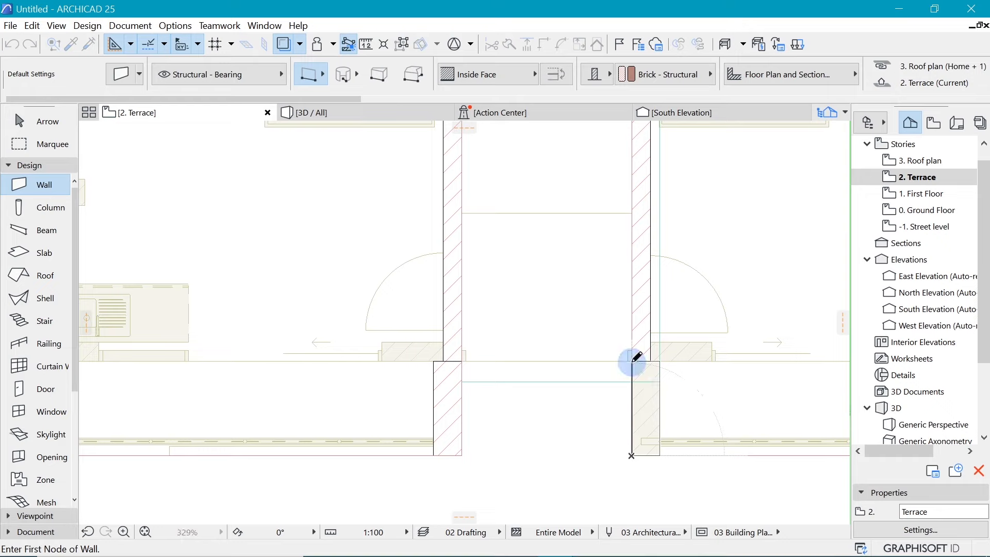
Draw matching 1000 mm walls at the outer right and outer left ends of the front balconies
{"action": "scroll", "coordinate": [454, 394], "scroll_direction": "down", "scroll_amount": 4}
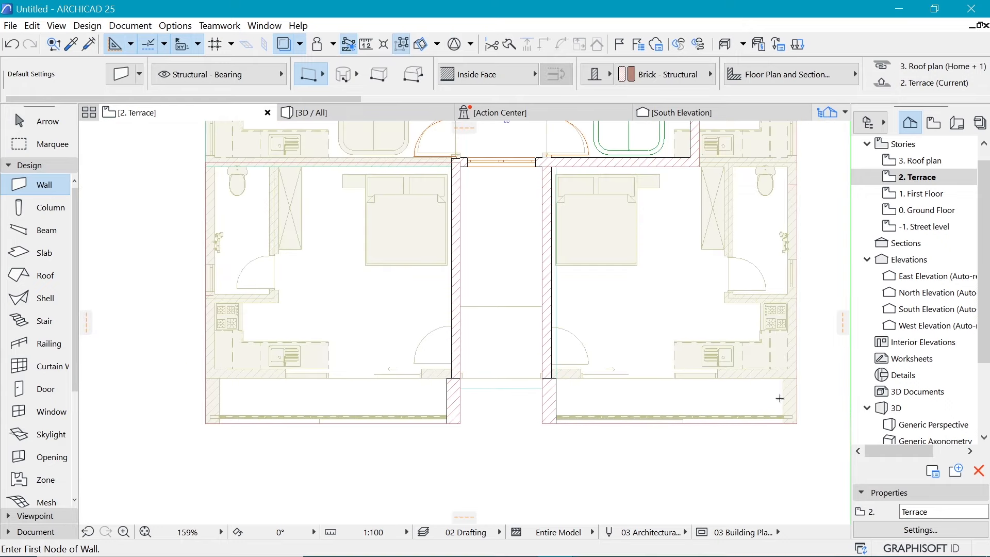
{"action": "left_click", "coordinate": [798, 422]}
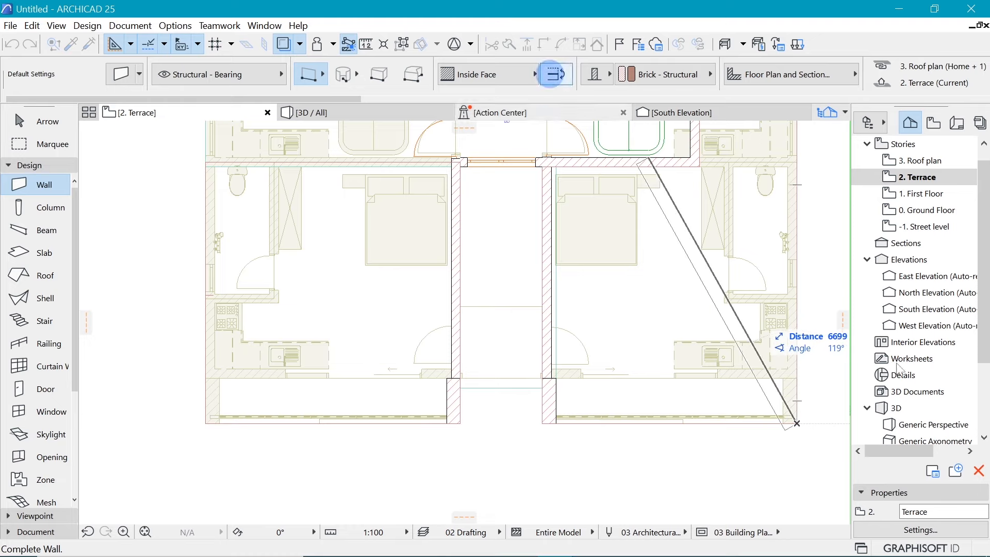
{"action": "left_click", "coordinate": [797, 379]}
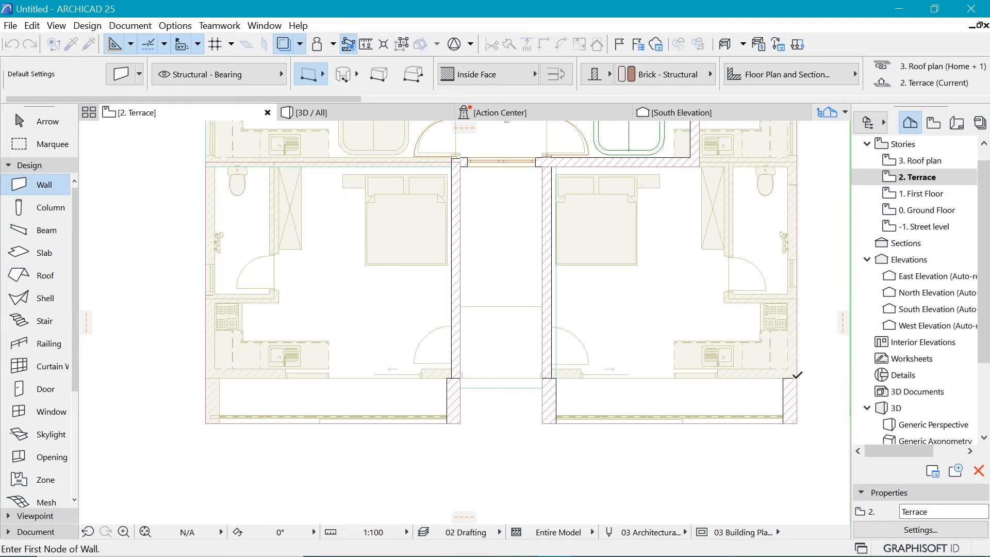
{"action": "left_click", "coordinate": [220, 423]}
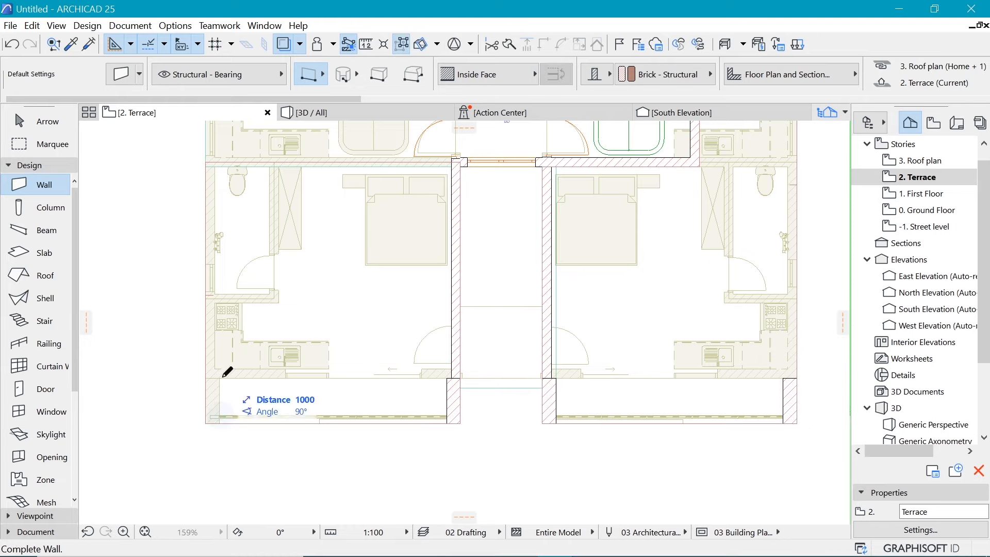
{"action": "left_click", "coordinate": [220, 378]}
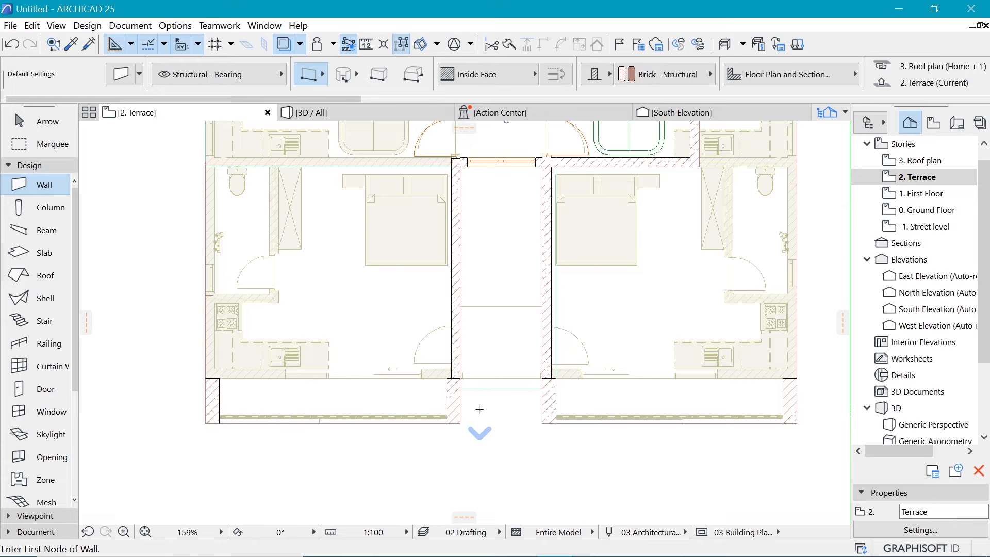
Draw a wall with the bedroom side wall's settings from the building's rear right corner to the bedroom's outer corner
{"action": "scroll", "coordinate": [484, 395], "scroll_direction": "down", "scroll_amount": 3}
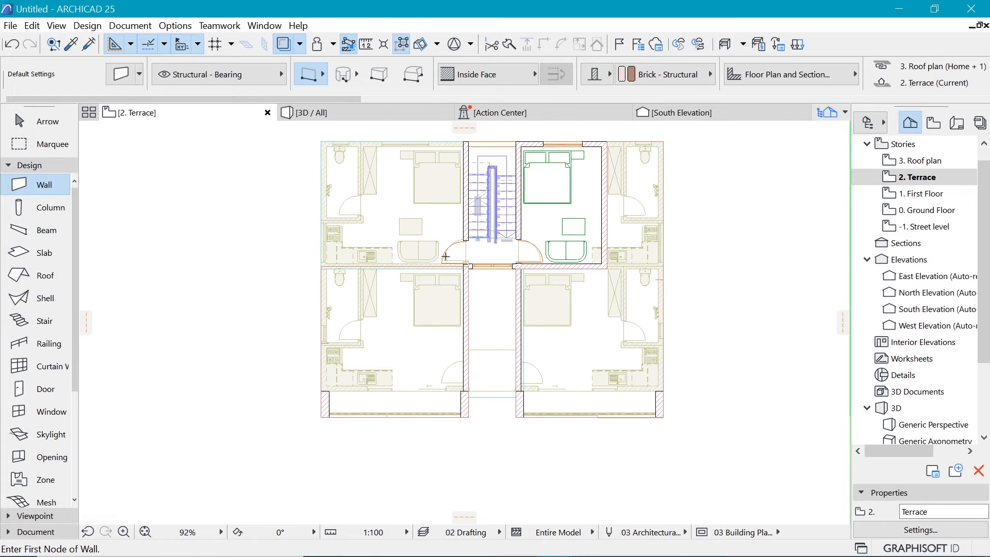
{"action": "scroll", "coordinate": [368, 278], "scroll_direction": "up", "scroll_amount": 1}
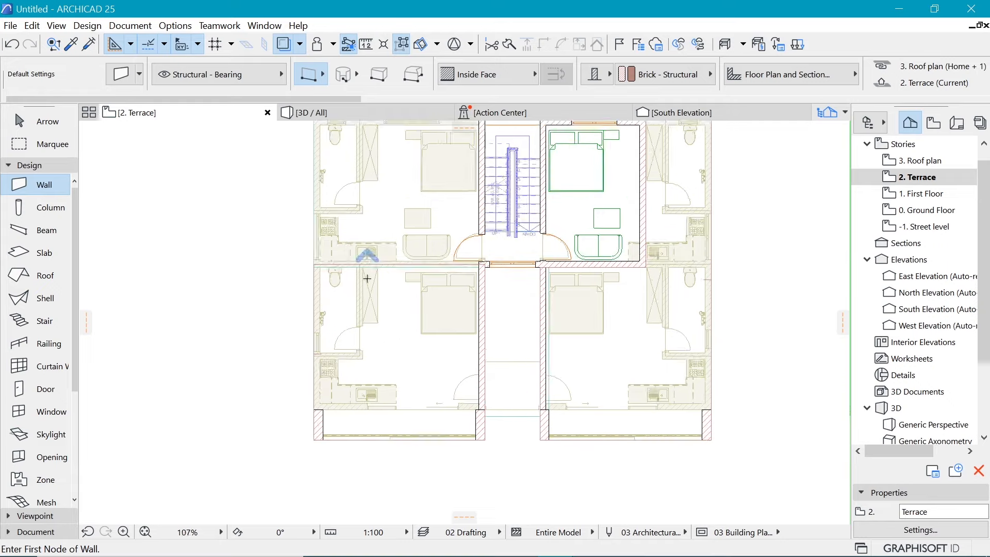
{"action": "scroll", "coordinate": [567, 321], "scroll_direction": "down", "scroll_amount": 1}
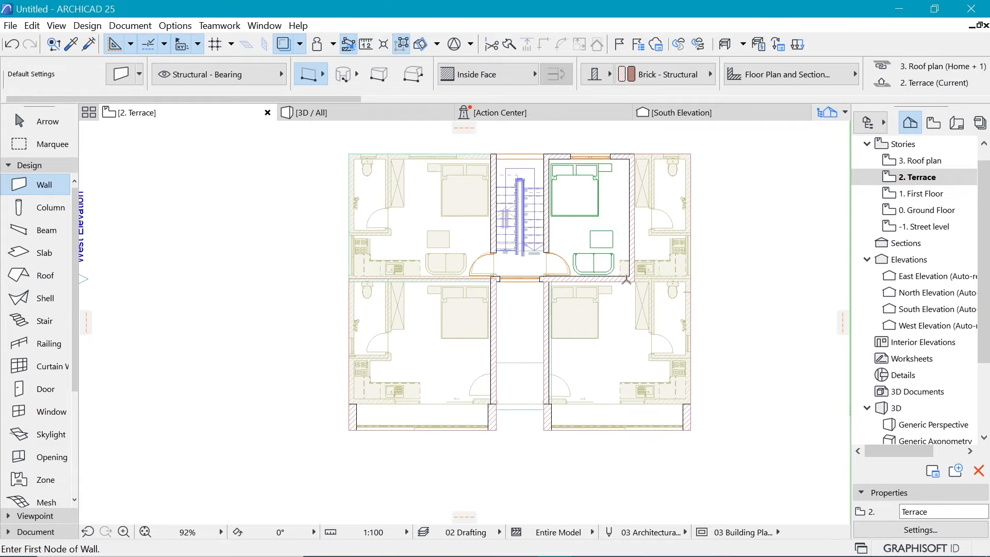
{"action": "scroll", "coordinate": [696, 134], "scroll_direction": "up", "scroll_amount": 3}
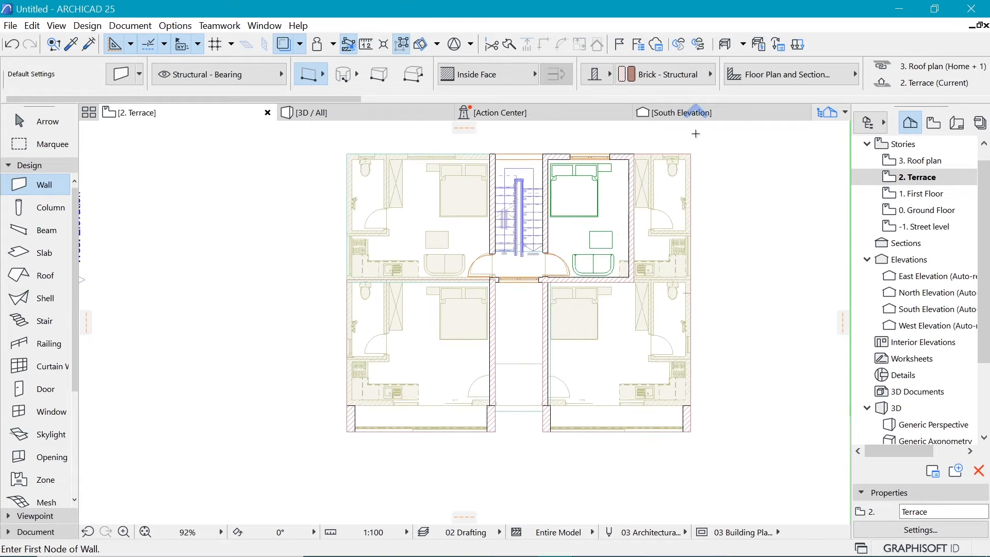
{"action": "left_click", "coordinate": [591, 320], "text": "alt"}
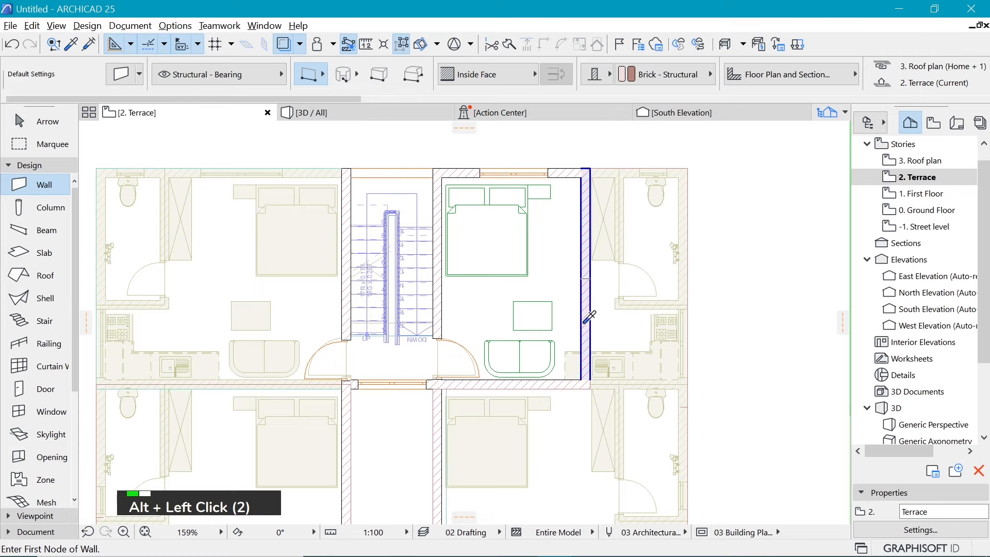
{"action": "left_click", "coordinate": [687, 167]}
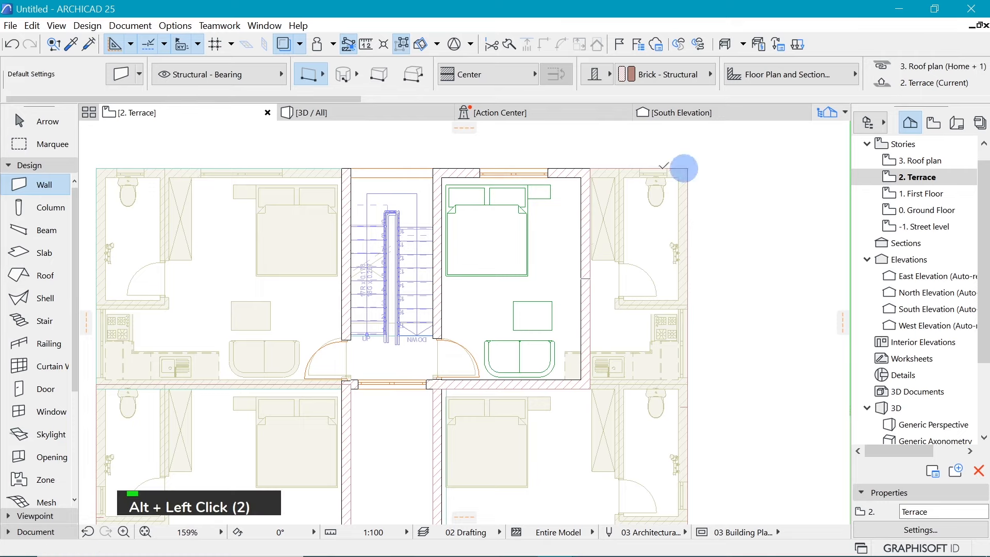
{"action": "left_click", "coordinate": [597, 165]}
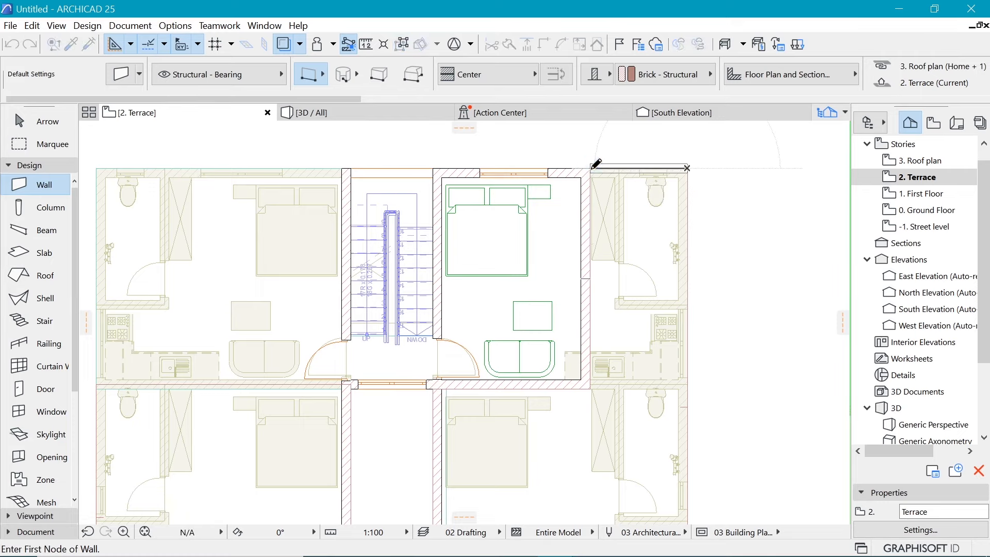
Move the new rear wall inward so its outer face lines up with the existing bedroom's rear wall
{"action": "scroll", "coordinate": [673, 163], "scroll_direction": "up", "scroll_amount": 2}
{"action": "scroll", "coordinate": [673, 163], "scroll_direction": "up", "scroll_amount": 3}
{"action": "left_click", "coordinate": [709, 186], "text": "shift"}
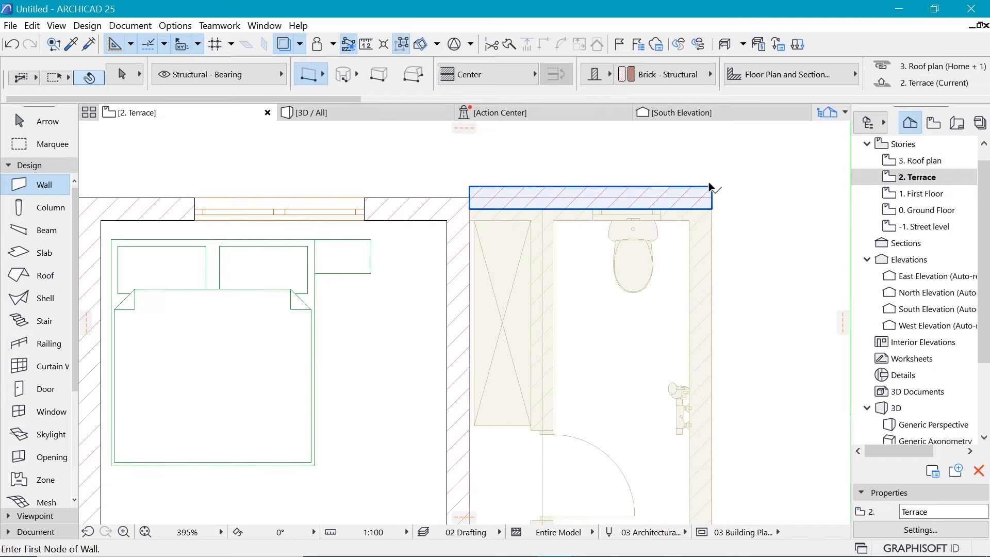
{"action": "key", "text": "ctrl+d"}
{"action": "left_click_drag", "start_coordinate": [710, 183], "coordinate": [710, 194]}
{"action": "scroll", "coordinate": [636, 184], "scroll_direction": "down", "scroll_amount": 7}
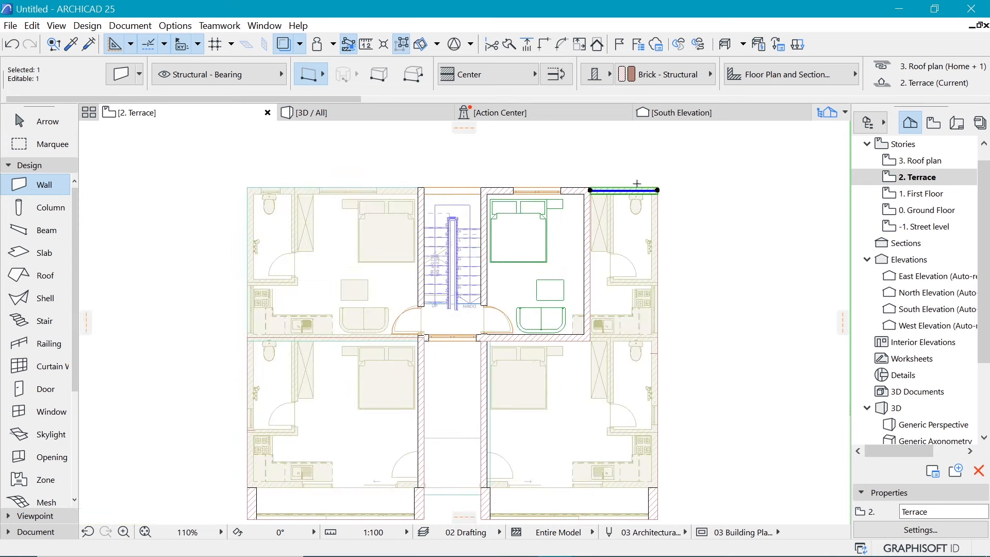
{"action": "key", "text": "Escape"}
{"action": "scroll", "coordinate": [439, 261], "scroll_direction": "down", "scroll_amount": 3}
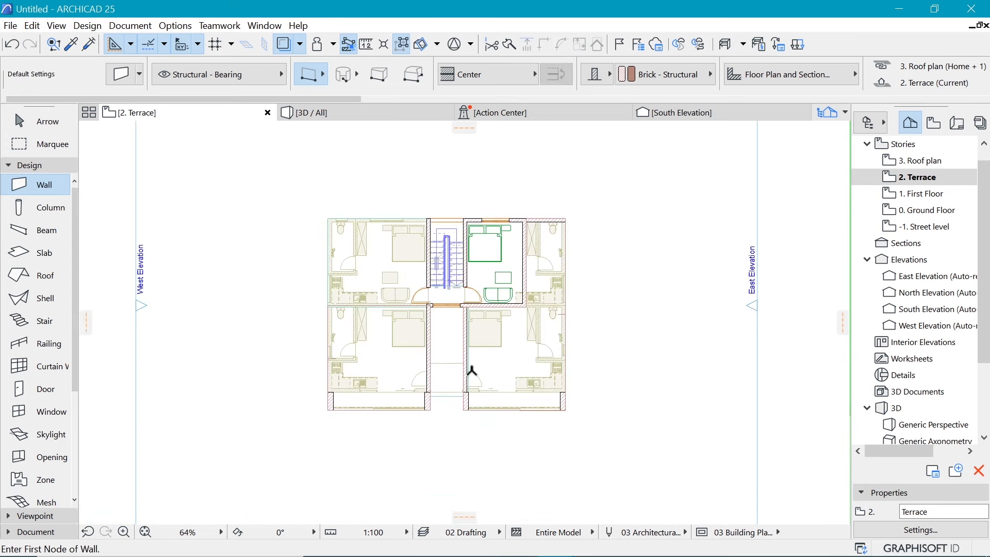
In the 3D view, trim the left passage walls and outer left balcony end wall to the left front roof, keeping the parts below it
{"action": "left_click", "coordinate": [578, 112]}
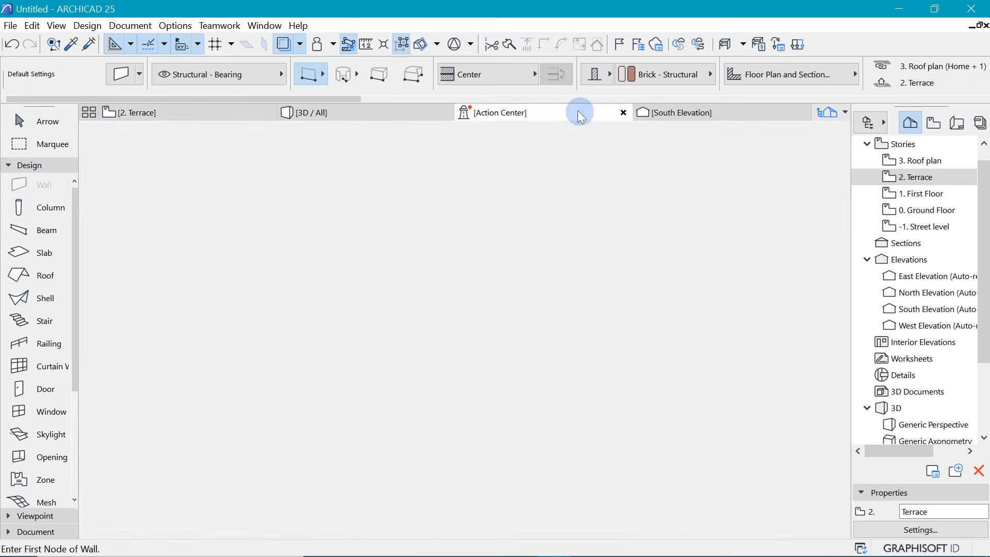
{"action": "left_click", "coordinate": [368, 109]}
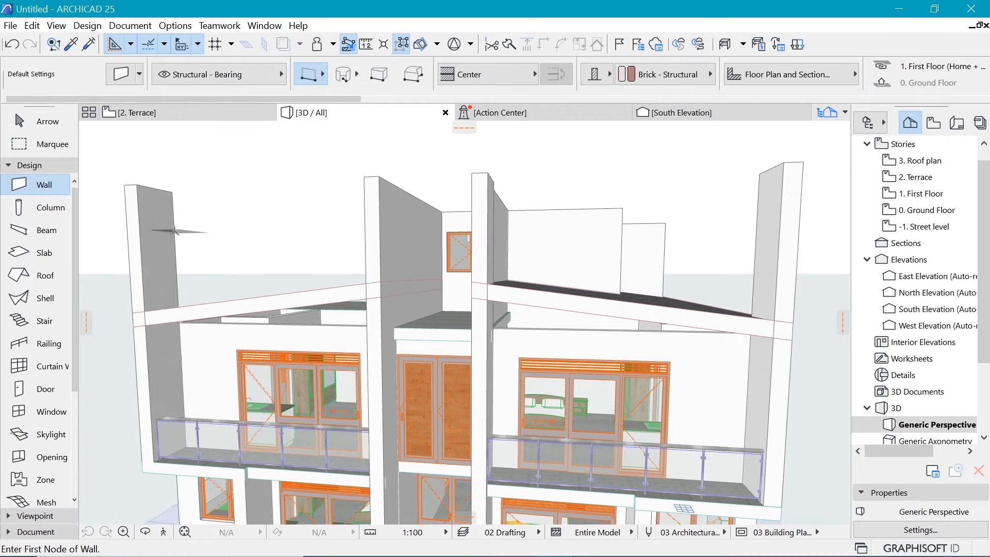
{"action": "left_click", "coordinate": [147, 225], "text": "shift"}
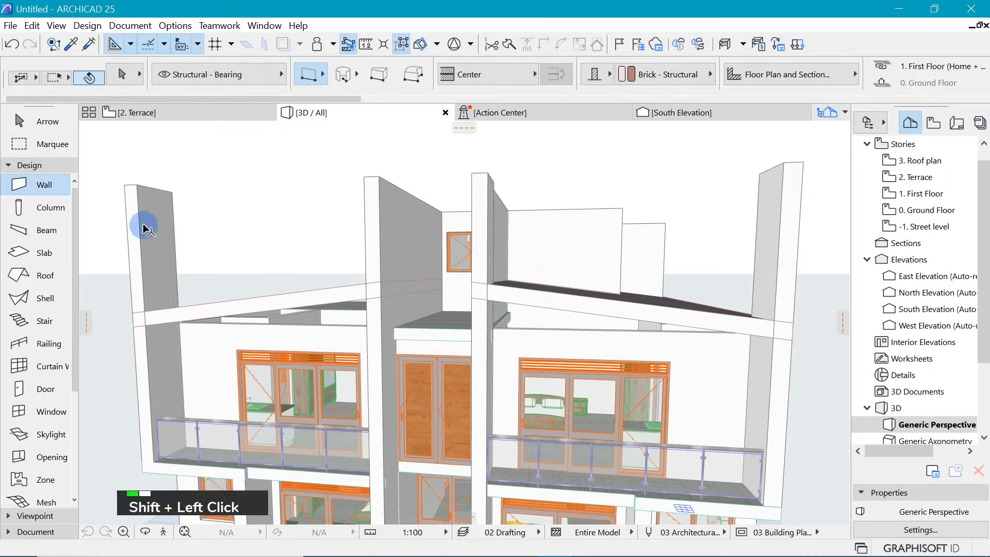
{"action": "left_click", "coordinate": [380, 214], "text": "shift"}
{"action": "left_click", "coordinate": [417, 218], "text": "shift"}
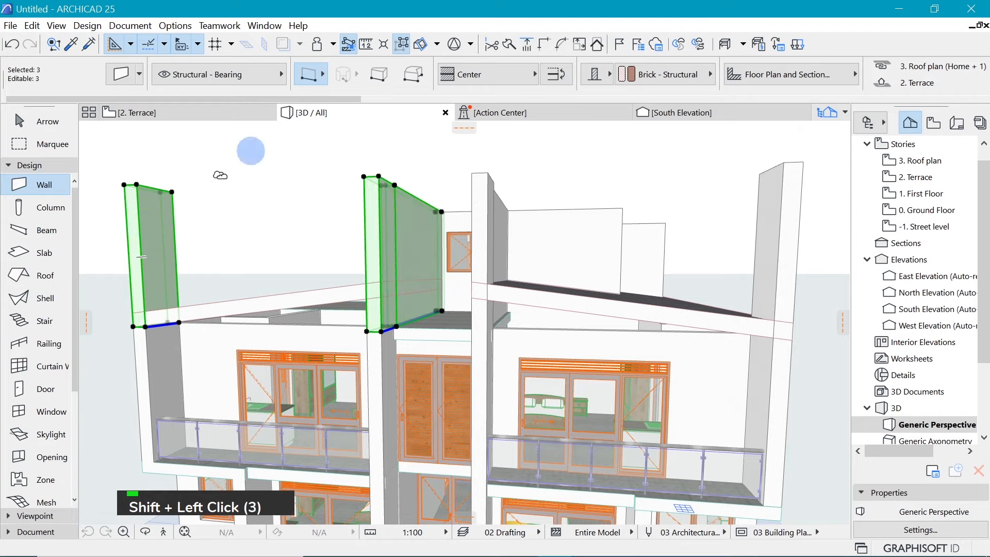
{"action": "scroll", "coordinate": [215, 173], "scroll_direction": "up", "scroll_amount": 3}
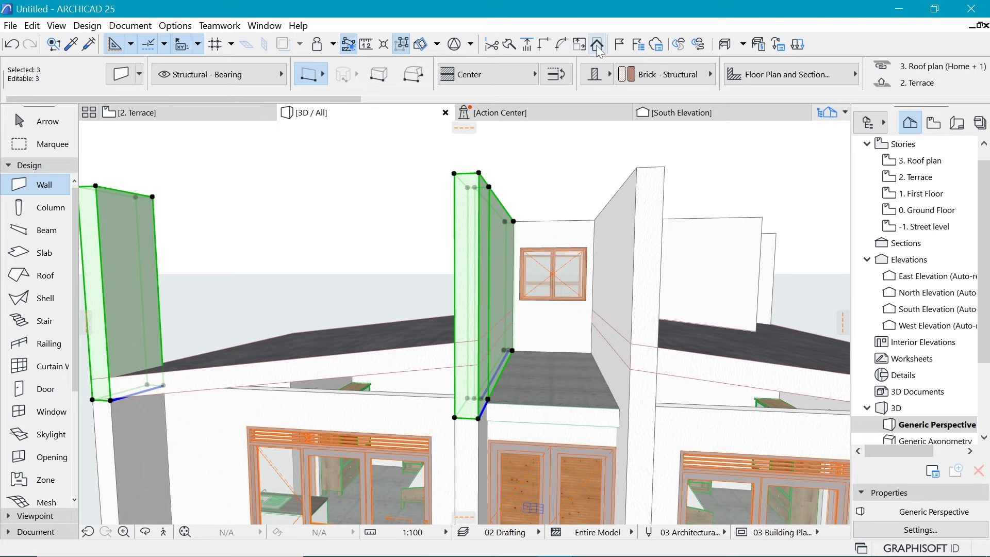
{"action": "left_click", "coordinate": [597, 44]}
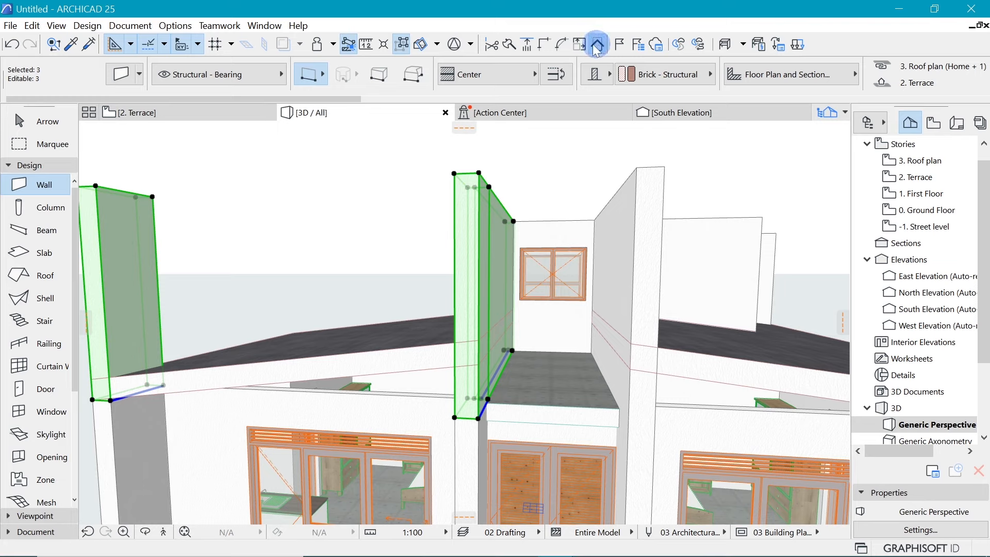
{"action": "left_click", "coordinate": [354, 345]}
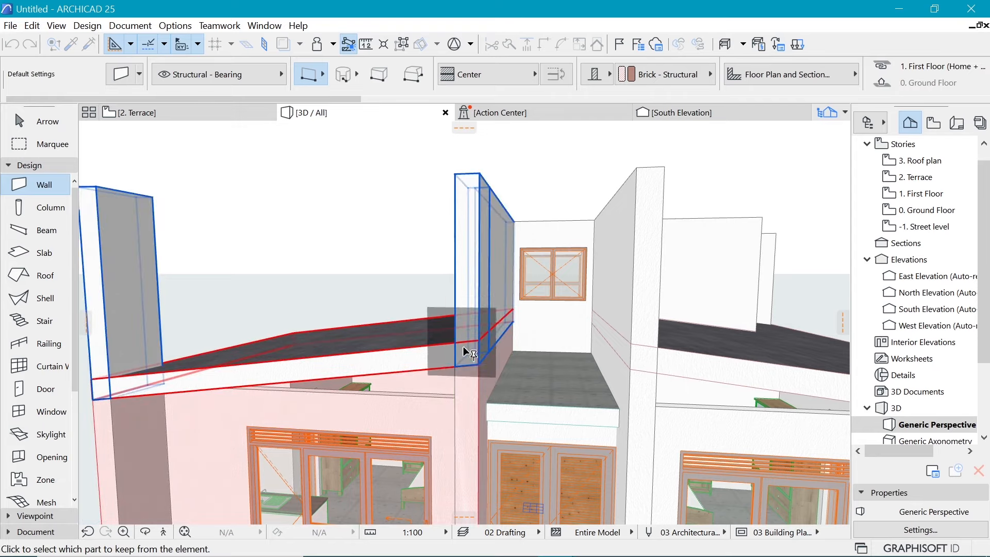
{"action": "left_click", "coordinate": [425, 346]}
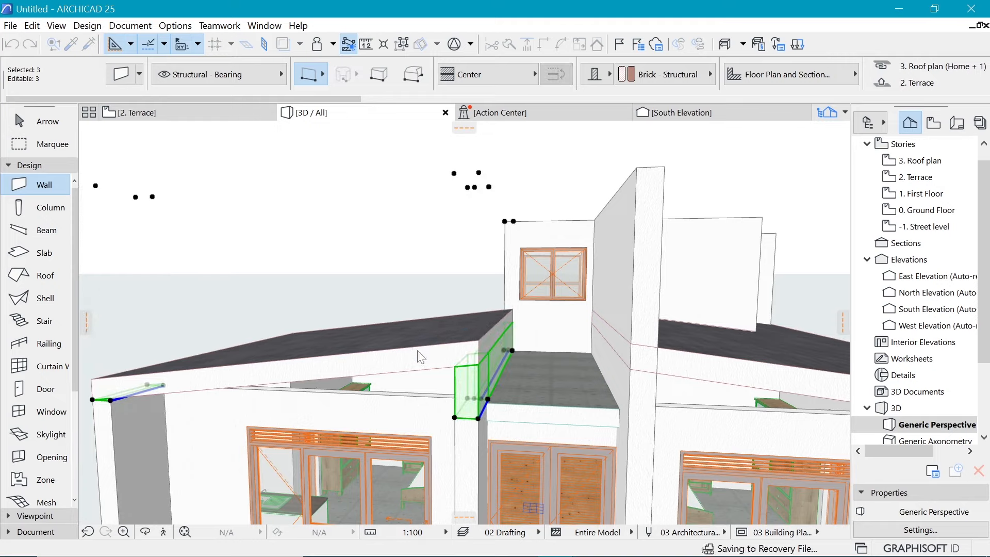
{"action": "left_click", "coordinate": [335, 190]}
Trim the right passage walls, outer right balcony end wall and rear corner wall to the right roof, using the roof from the current selection
{"action": "scroll", "coordinate": [333, 189], "scroll_direction": "down", "scroll_amount": 5}
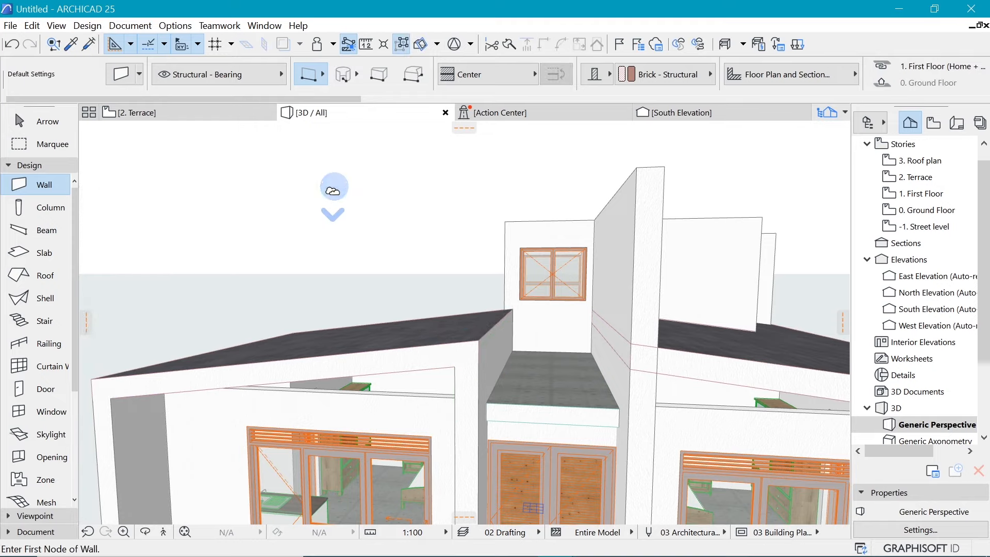
{"action": "scroll", "coordinate": [647, 218], "scroll_direction": "up", "scroll_amount": 8}
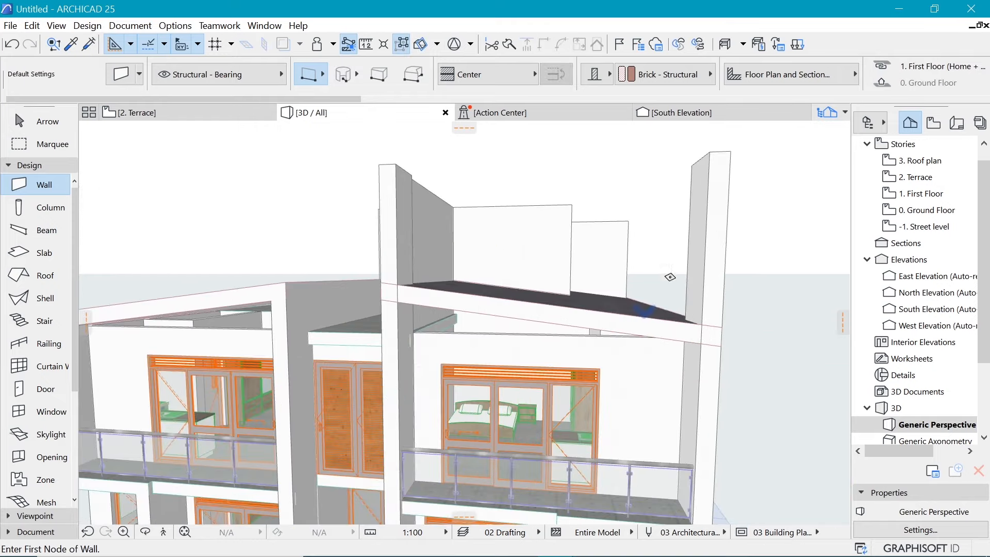
{"action": "left_click", "coordinate": [575, 258], "text": "shift"}
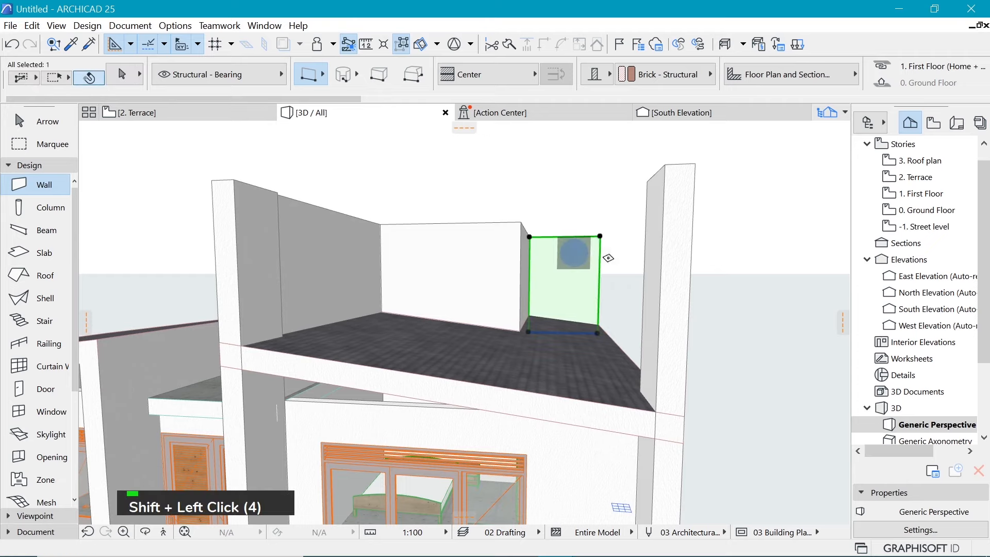
{"action": "left_click", "coordinate": [667, 267], "text": "shift"}
{"action": "left_click", "coordinate": [310, 275], "text": "shift"}
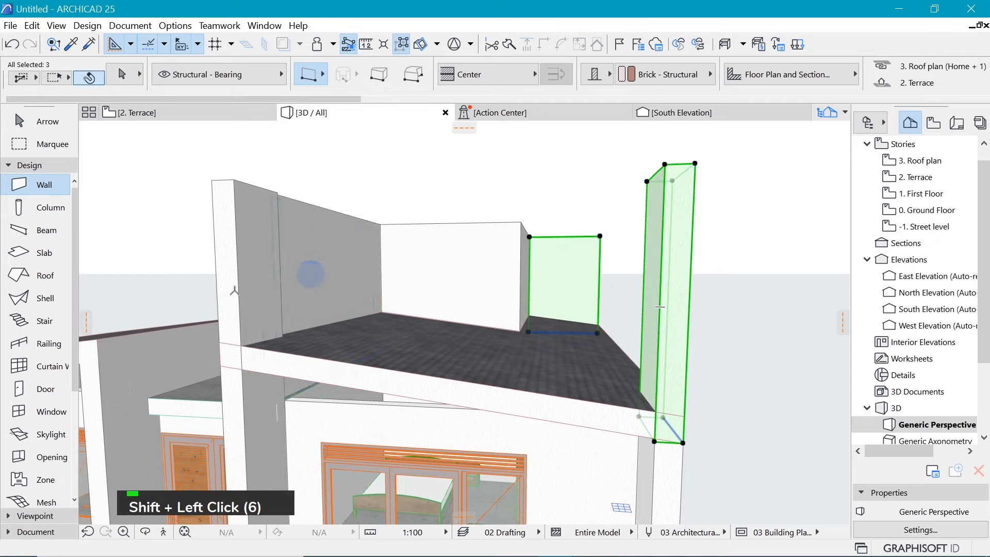
{"action": "left_click", "coordinate": [239, 290], "text": "shift"}
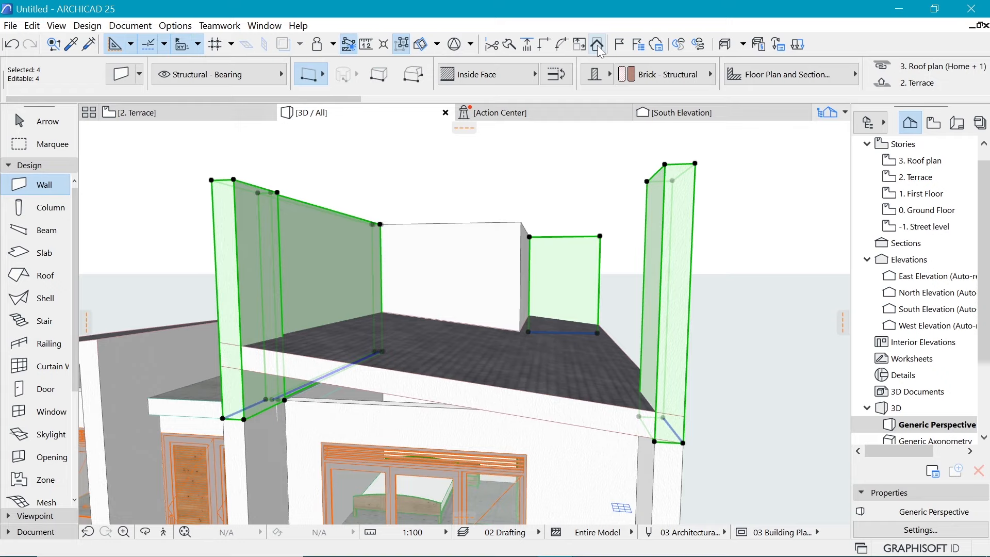
{"action": "left_click", "coordinate": [592, 349], "text": "shift"}
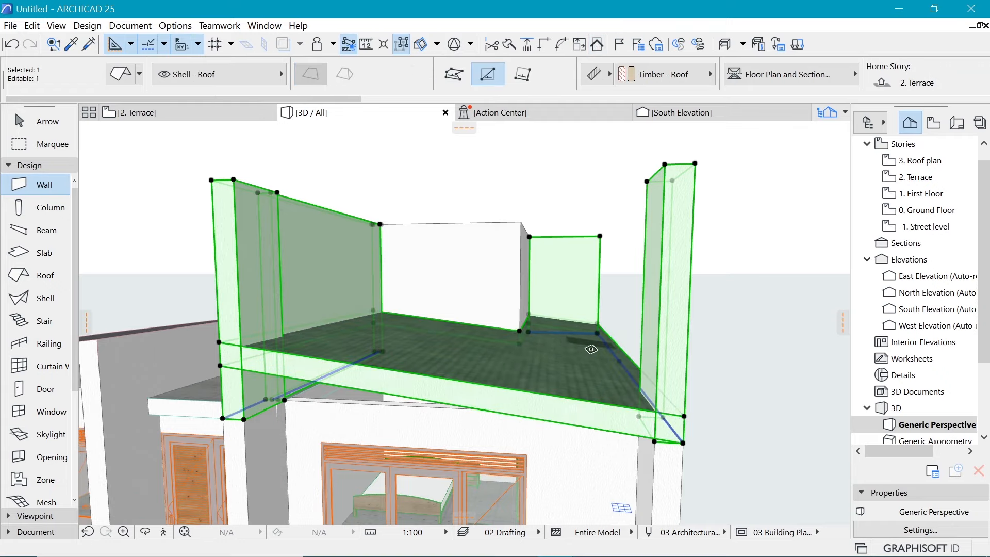
{"action": "right_click", "coordinate": [627, 248]}
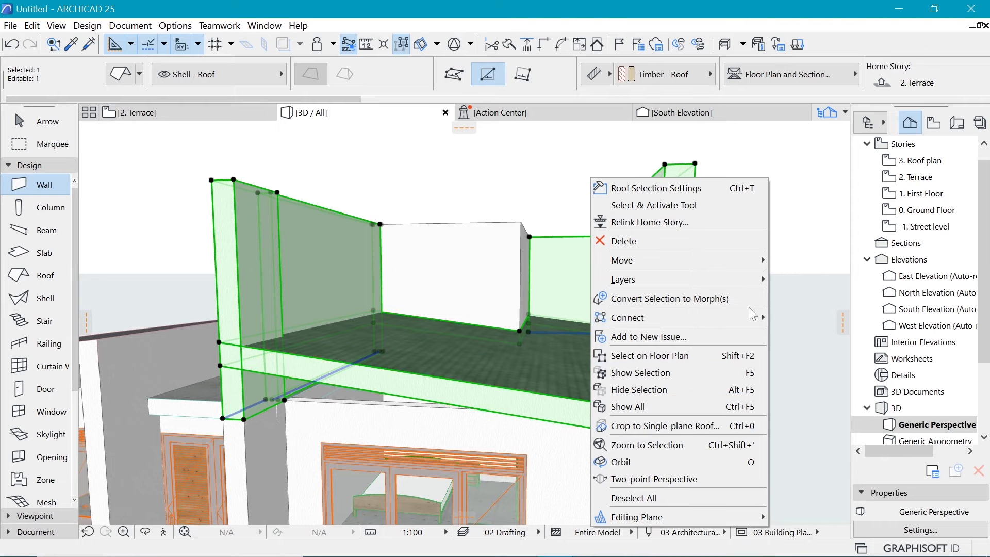
{"action": "mouse_move", "coordinate": [749, 327]}
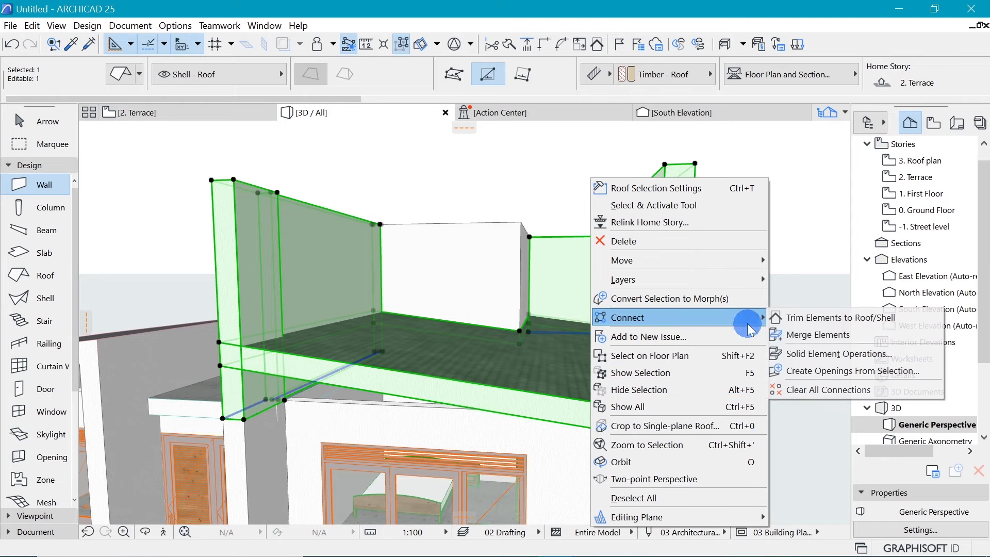
{"action": "left_click", "coordinate": [839, 320]}
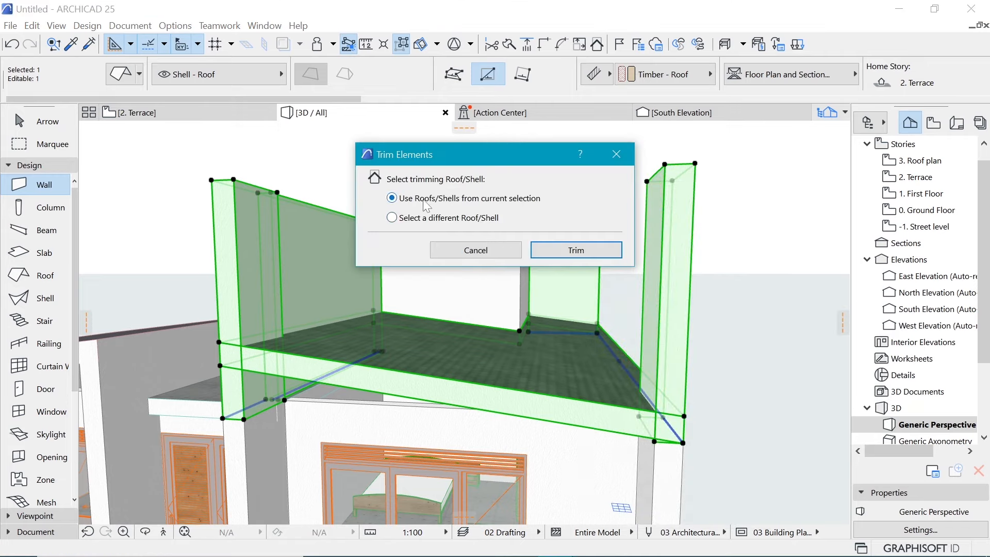
{"action": "left_click", "coordinate": [576, 250]}
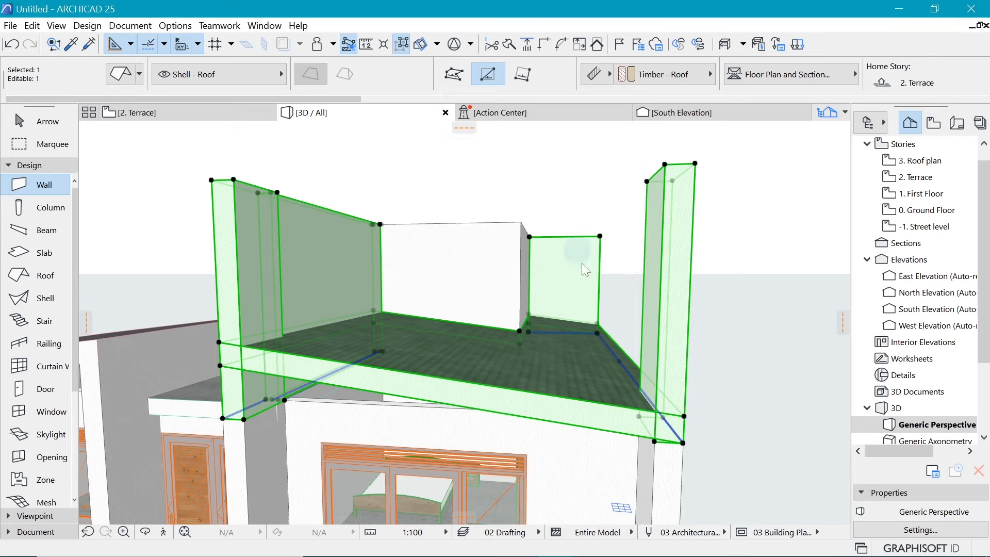
{"action": "key", "text": "Escape"}
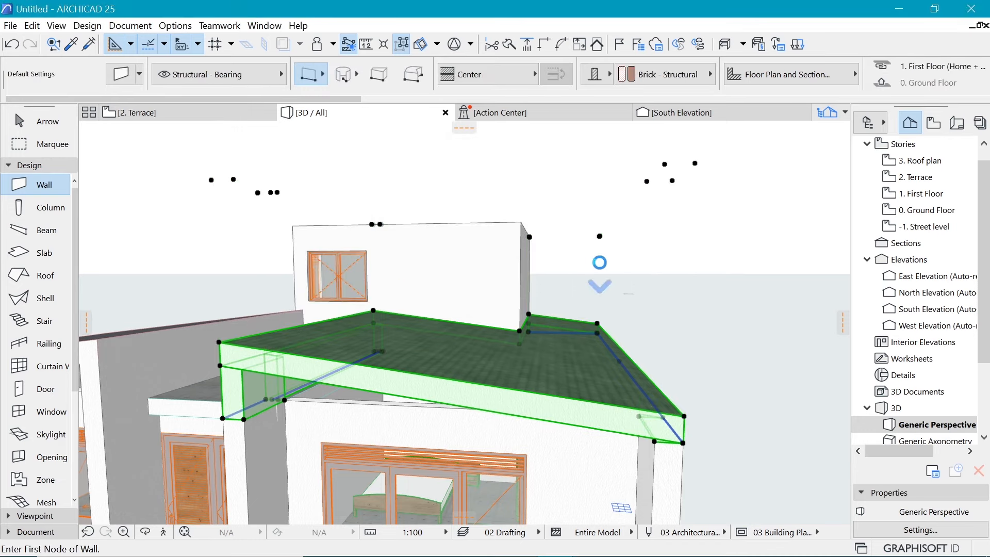
Orbit around the building to examine the trimmed walls, both roofs and the terrace room from the front, side and rear
{"action": "scroll", "coordinate": [607, 265], "scroll_direction": "down", "scroll_amount": 5}
{"action": "scroll", "coordinate": [498, 322], "scroll_direction": "up", "scroll_amount": 2}
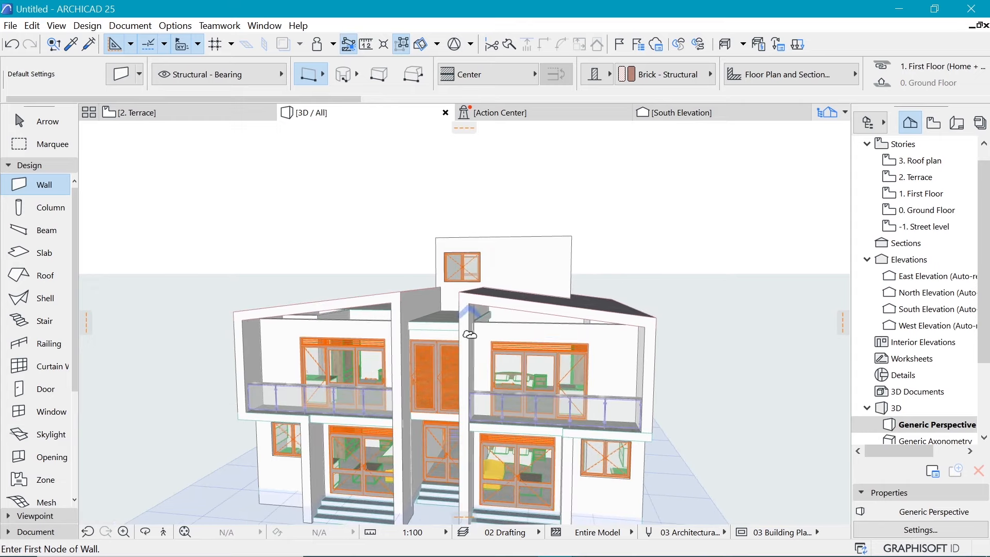
{"action": "scroll", "coordinate": [474, 336], "scroll_direction": "up", "scroll_amount": 1}
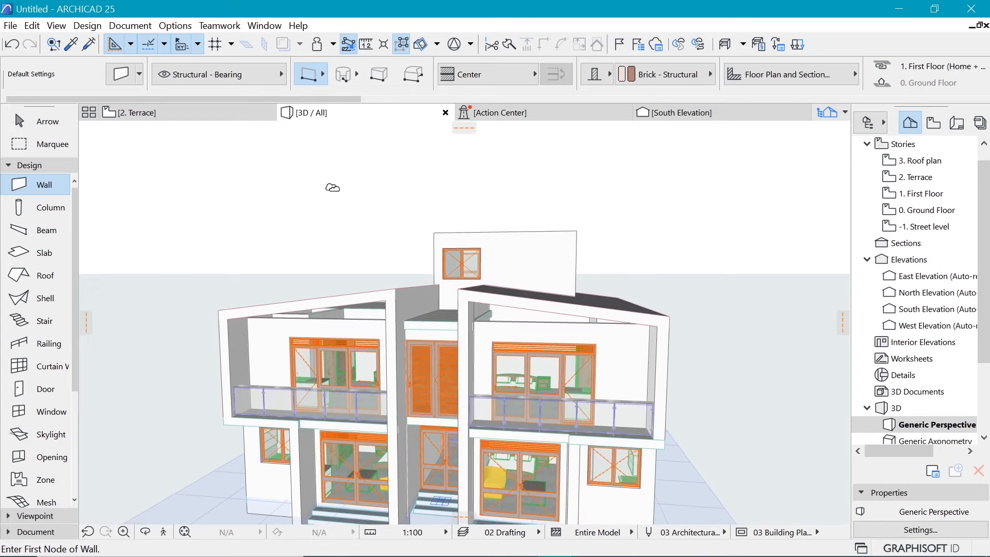
{"action": "key", "text": "o"}
{"action": "left_click_drag", "start_coordinate": [275, 224], "coordinate": [666, 266]}
{"action": "scroll", "coordinate": [678, 272], "scroll_direction": "down", "scroll_amount": 3}
{"action": "scroll", "coordinate": [259, 320], "scroll_direction": "up", "scroll_amount": 1}
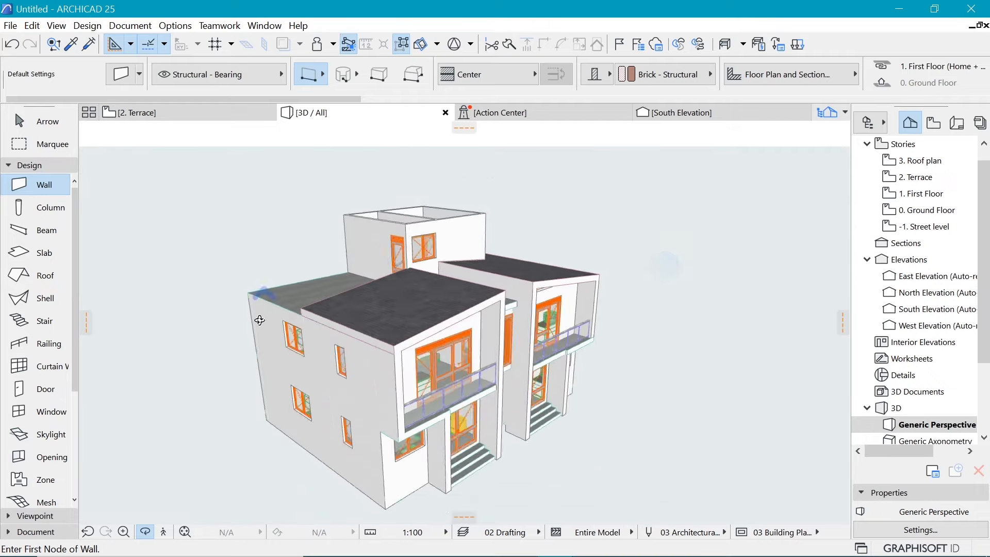
{"action": "scroll", "coordinate": [259, 320], "scroll_direction": "up", "scroll_amount": 1}
{"action": "left_click_drag", "start_coordinate": [304, 332], "coordinate": [744, 318]}
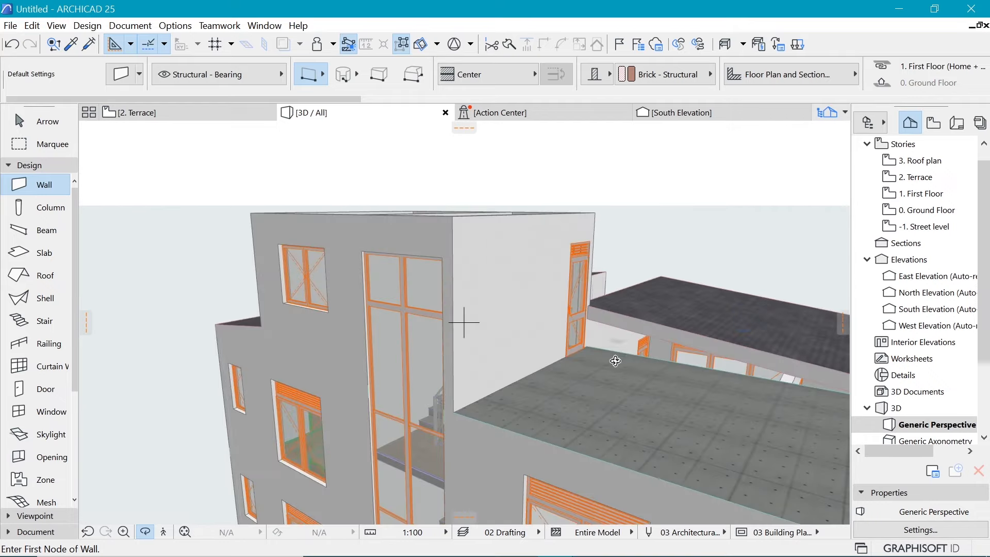
{"action": "left_click_drag", "start_coordinate": [410, 372], "coordinate": [59, 384]}
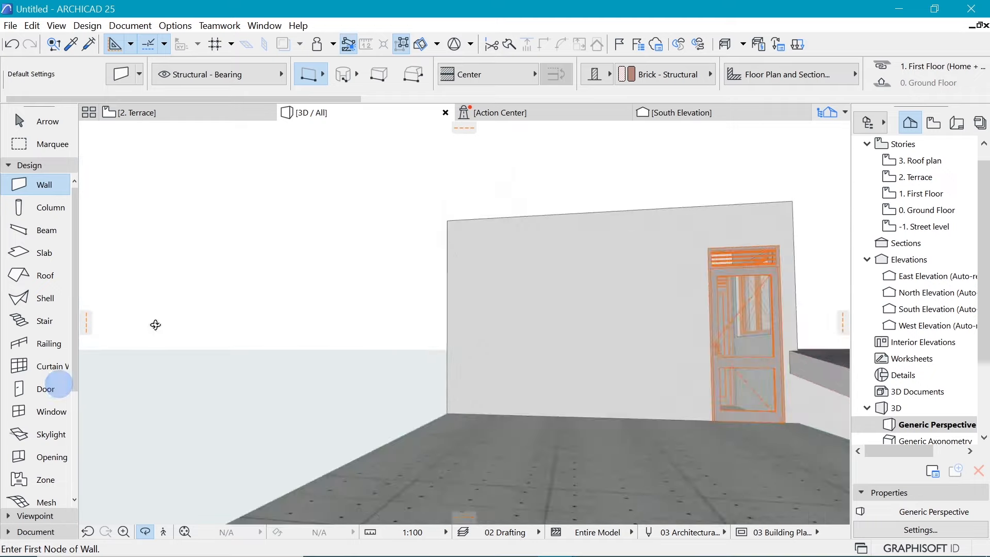
{"action": "scroll", "coordinate": [211, 316], "scroll_direction": "down", "scroll_amount": 3}
{"action": "scroll", "coordinate": [211, 315], "scroll_direction": "down", "scroll_amount": 1}
{"action": "left_click_drag", "start_coordinate": [526, 342], "coordinate": [268, 364]}
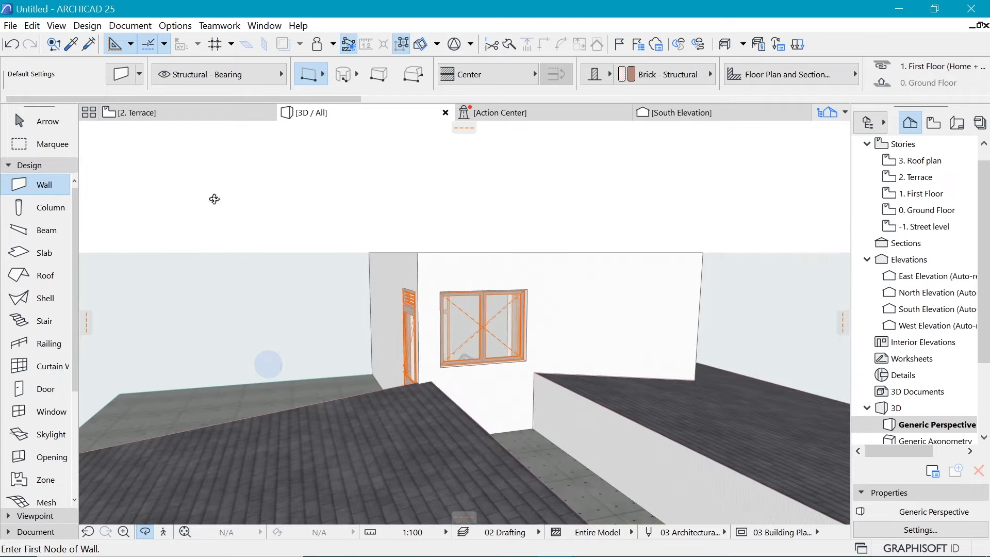
On the Terrace plan, draw a wall with the passage wall's settings along the traced partition from the outer left wall to the passage
{"action": "left_click", "coordinate": [178, 114]}
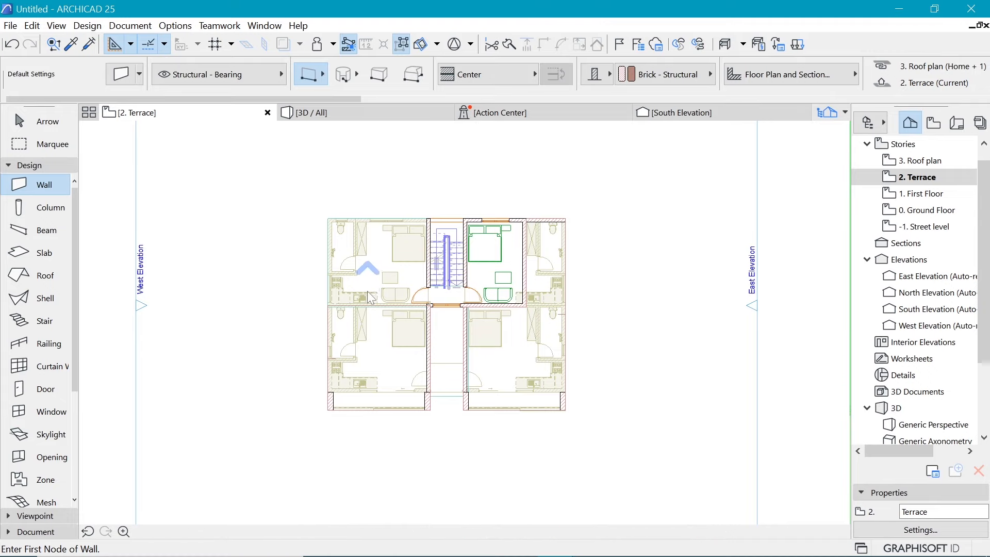
{"action": "scroll", "coordinate": [366, 290], "scroll_direction": "up", "scroll_amount": 2}
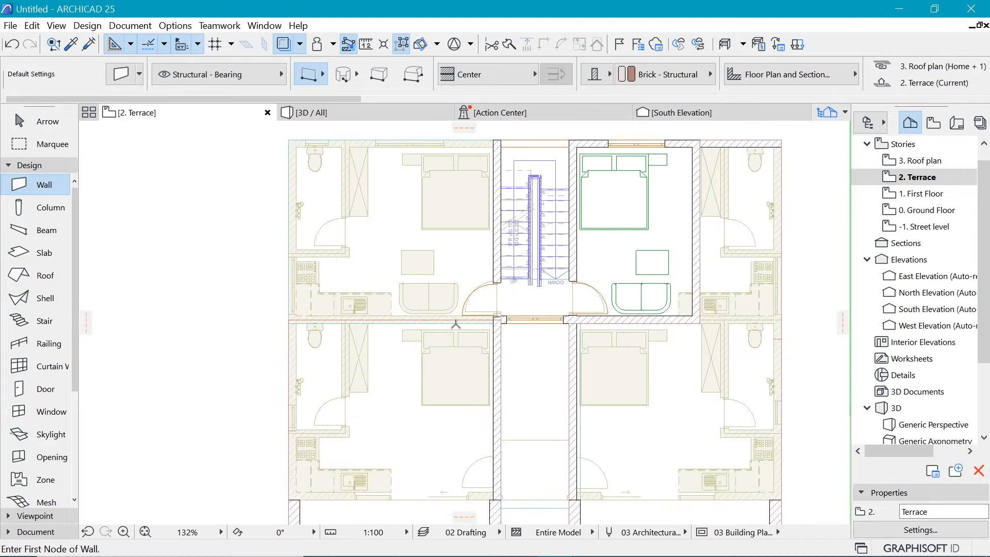
{"action": "left_click", "coordinate": [499, 344], "text": "alt"}
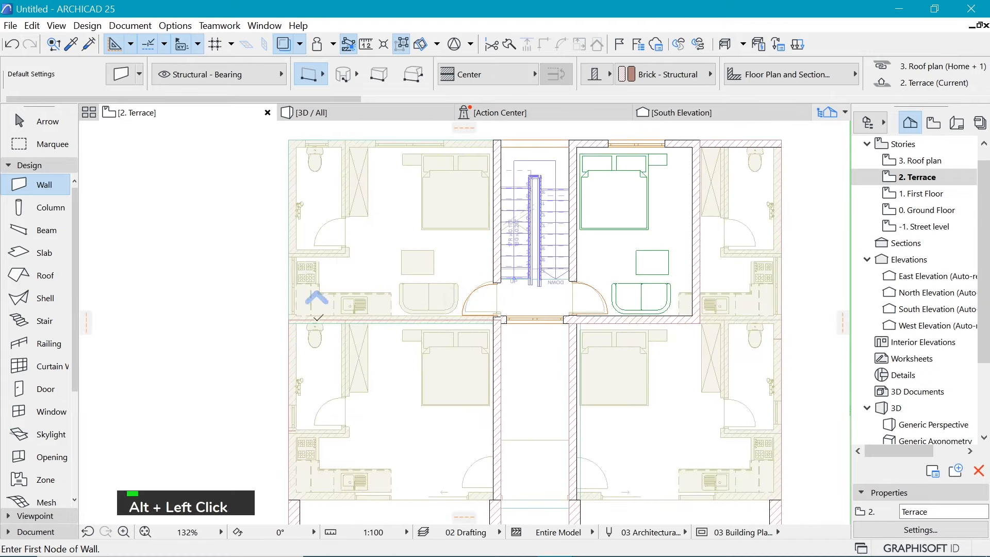
{"action": "scroll", "coordinate": [317, 318], "scroll_direction": "up", "scroll_amount": 2}
{"action": "left_click", "coordinate": [259, 319]}
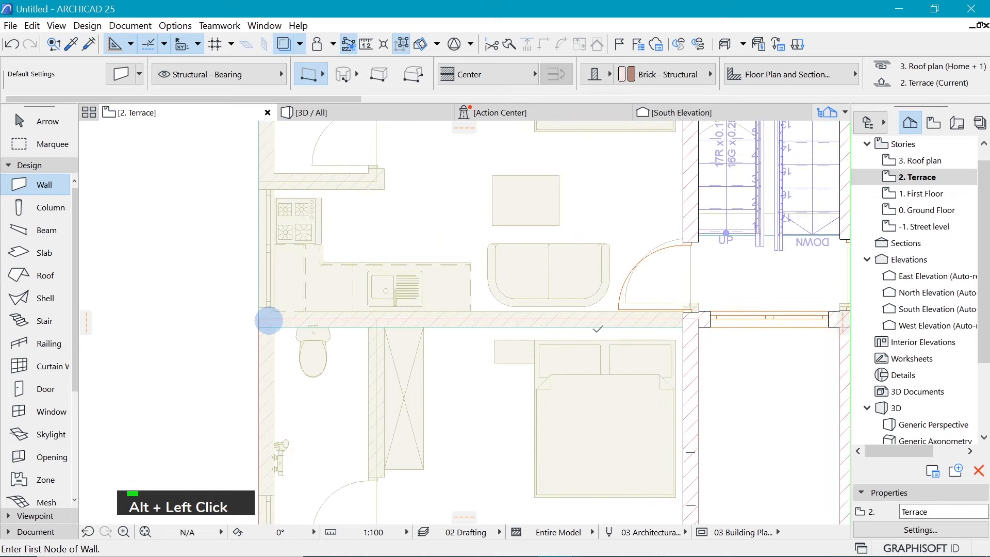
{"action": "left_click", "coordinate": [686, 319]}
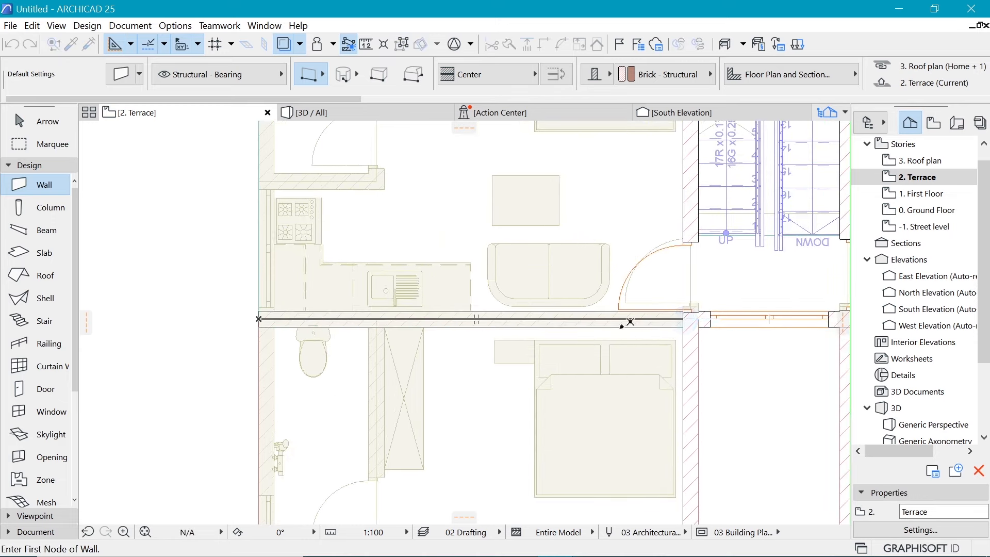
Offset the left front roof's rear edge outward to the outer face of the new wall
{"action": "left_click", "coordinate": [259, 366], "text": "shift"}
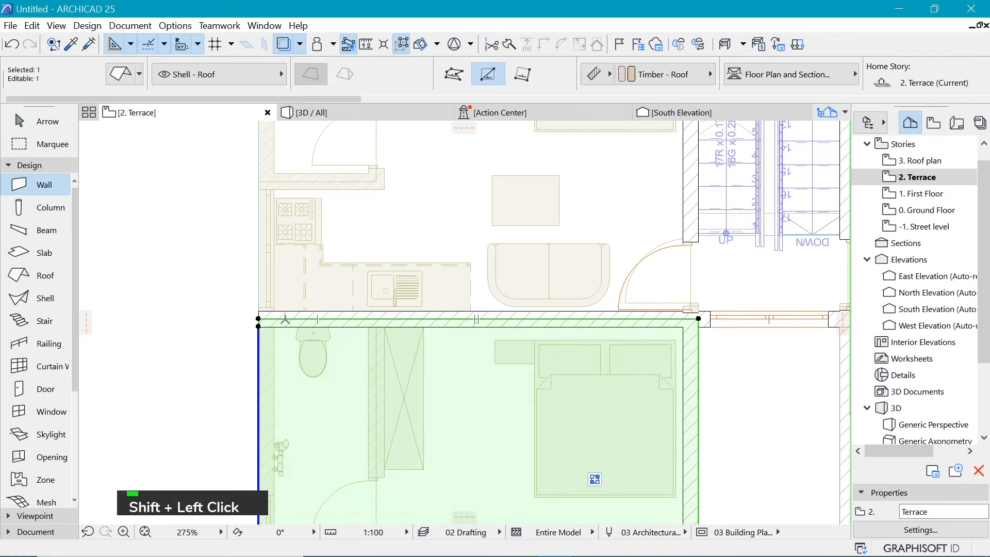
{"action": "left_click", "coordinate": [269, 312]}
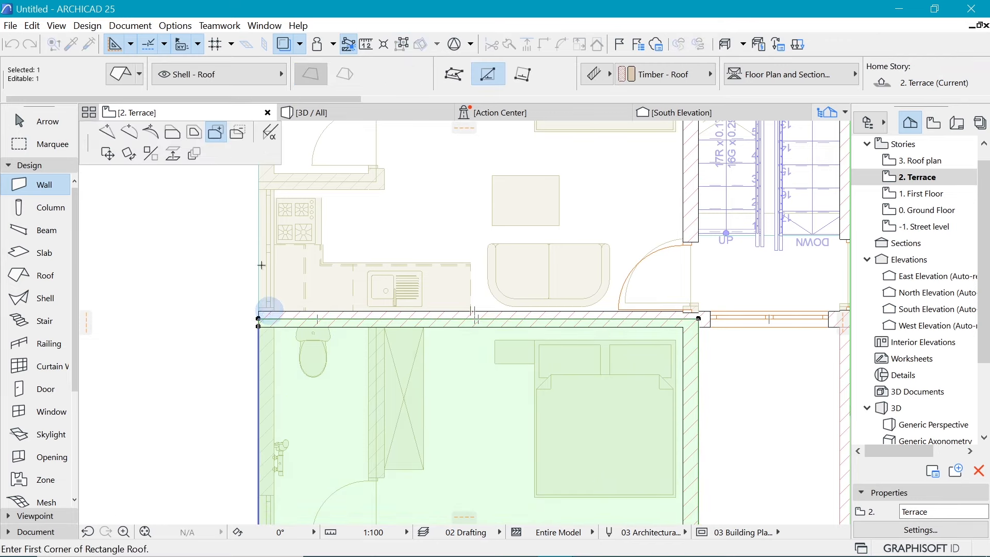
{"action": "left_click", "coordinate": [177, 136]}
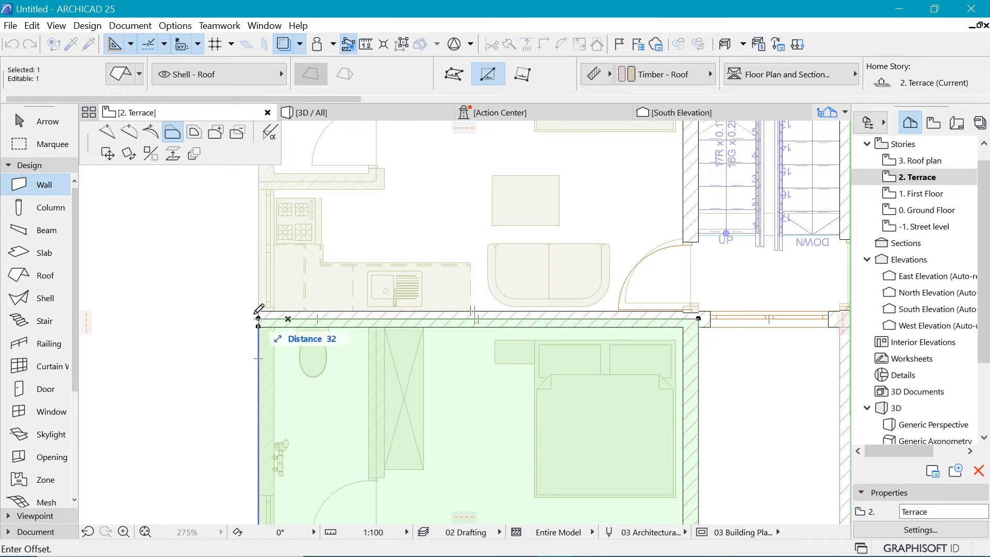
{"action": "left_click", "coordinate": [260, 310]}
{"action": "left_click", "coordinate": [261, 311]}
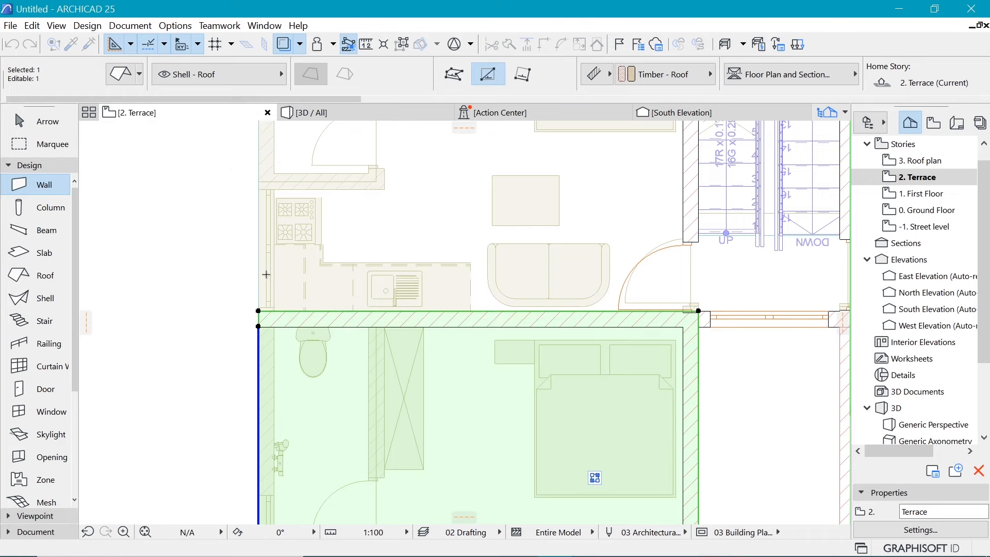
{"action": "key", "text": "Escape"}
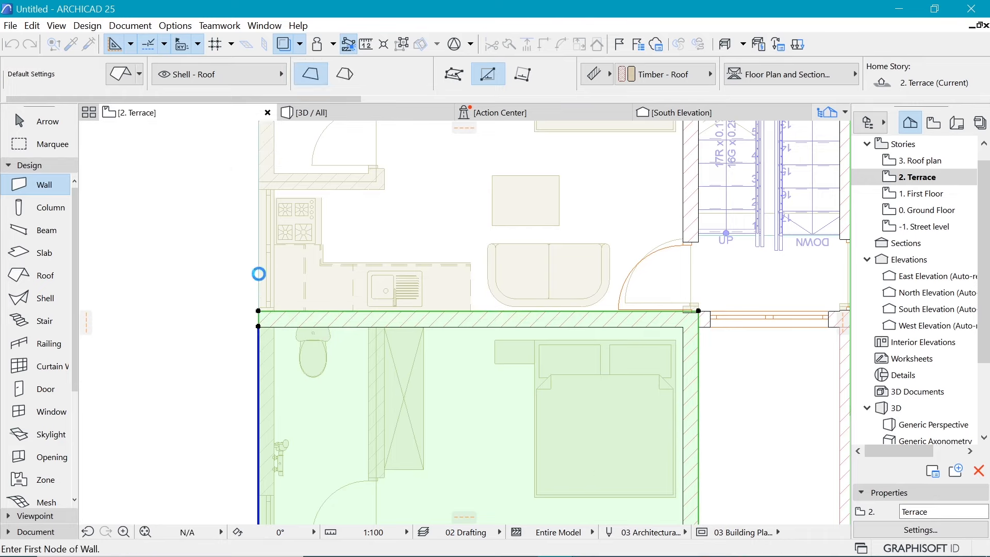
Draw a structural brick wall along the left front unit's traced balcony-side wall, from the outer wall's inner face to the passage wall
{"action": "scroll", "coordinate": [257, 281], "scroll_direction": "down", "scroll_amount": 5}
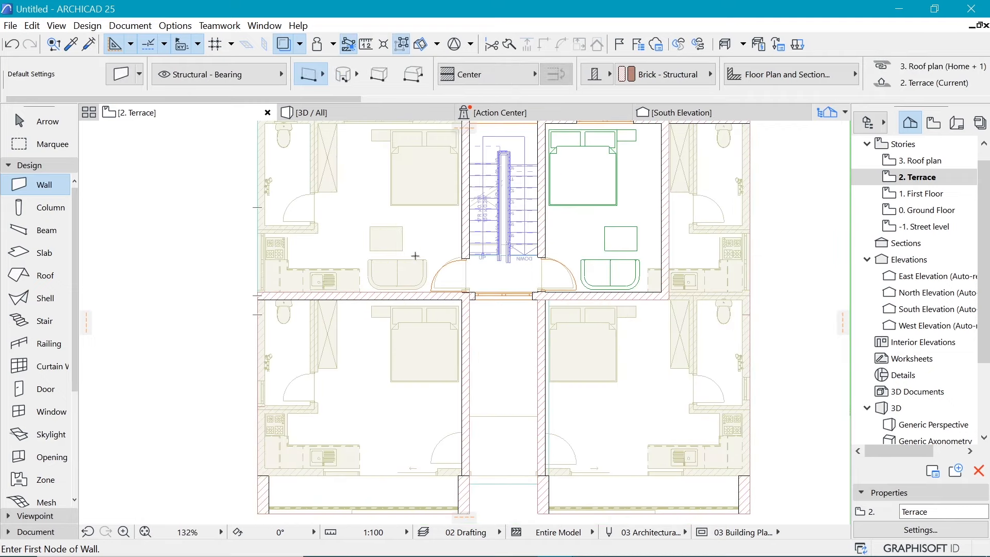
{"action": "scroll", "coordinate": [609, 478], "scroll_direction": "up", "scroll_amount": 2}
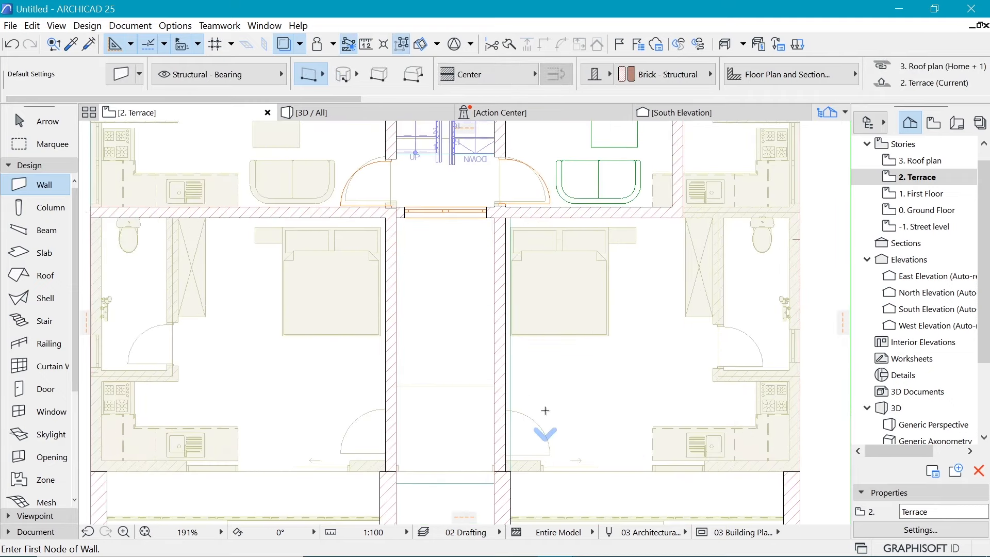
{"action": "scroll", "coordinate": [546, 410], "scroll_direction": "down", "scroll_amount": 2}
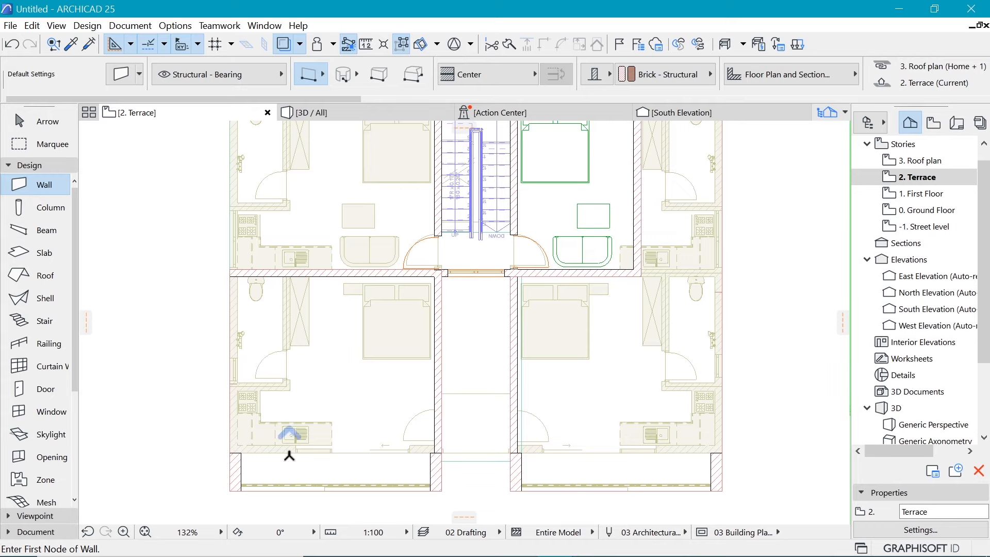
{"action": "scroll", "coordinate": [289, 456], "scroll_direction": "up", "scroll_amount": 1}
{"action": "left_click", "coordinate": [232, 453]}
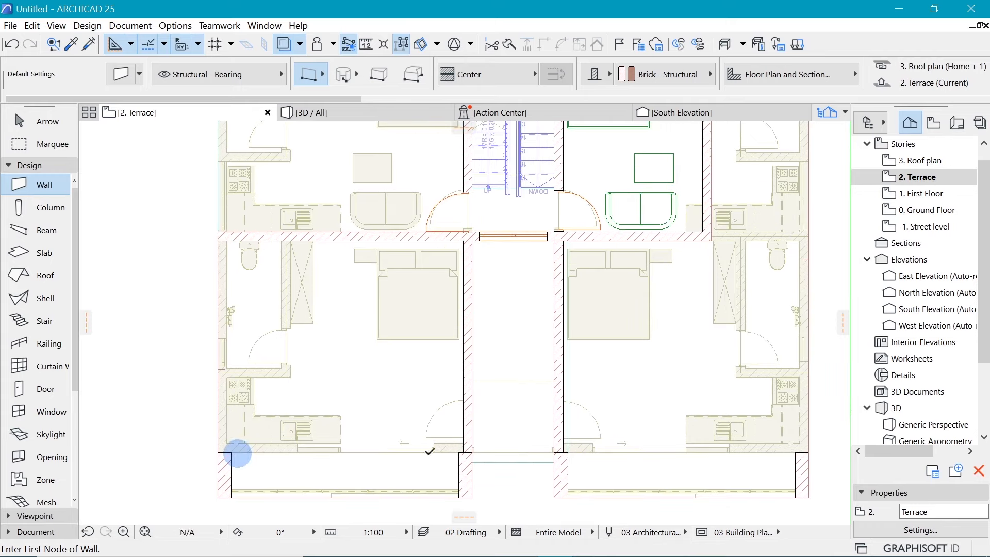
{"action": "left_click", "coordinate": [464, 452]}
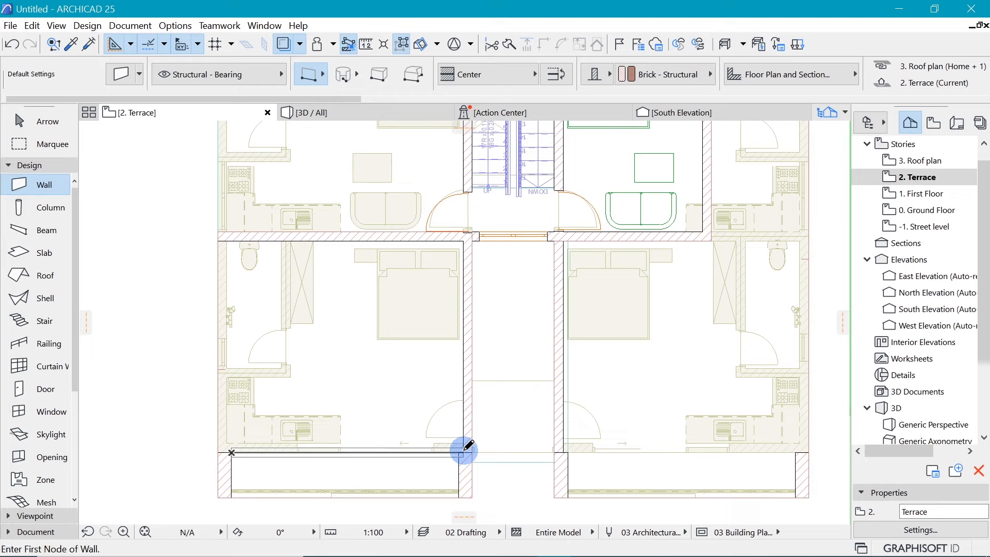
Move the new wall rearward by half its thickness to the traced wall line, and extend its outer end 300 mm to the building's outer face
{"action": "left_click", "coordinate": [413, 453], "text": "shift"}
{"action": "scroll", "coordinate": [451, 450], "scroll_direction": "up", "scroll_amount": 4}
{"action": "key", "text": "ctrl+d"}
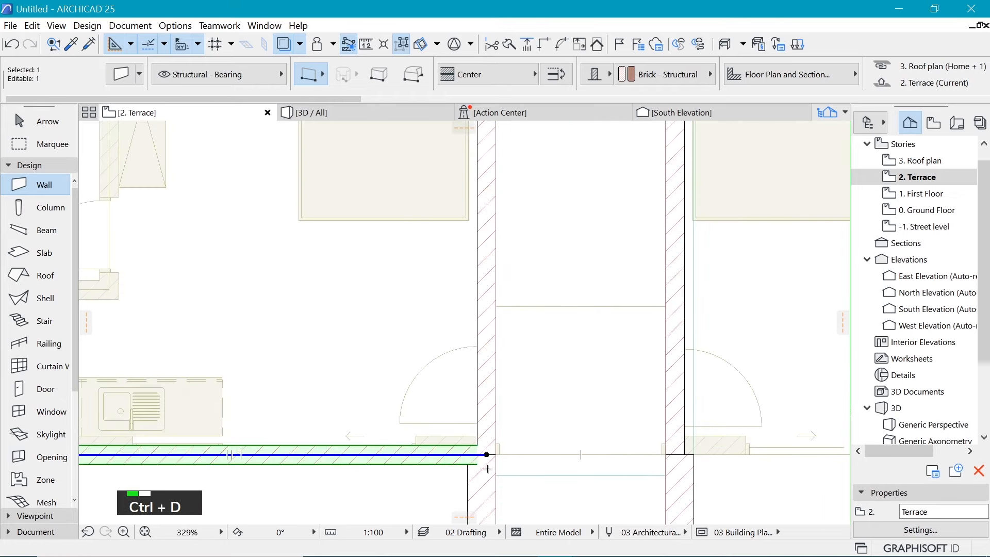
{"action": "left_click", "coordinate": [486, 454]}
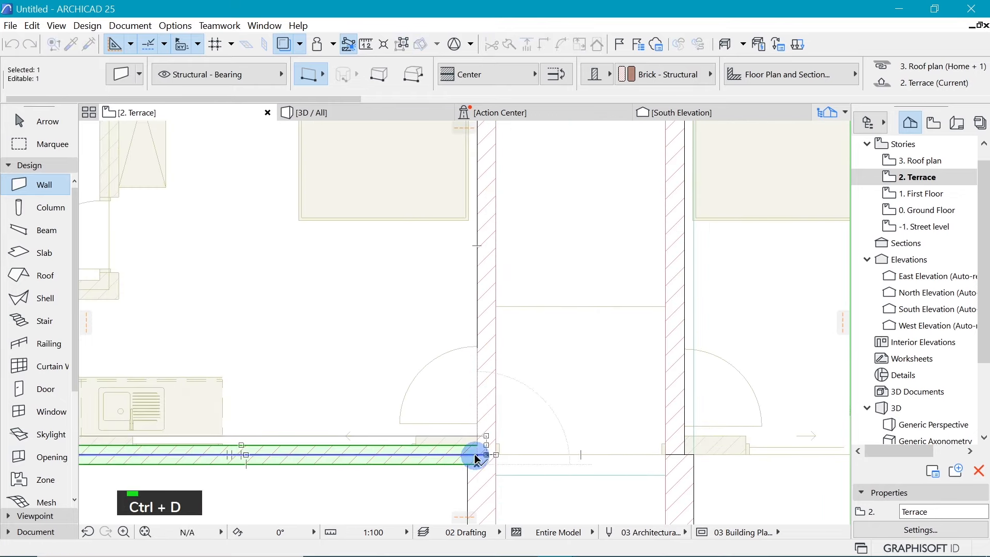
{"action": "left_click", "coordinate": [487, 444]}
{"action": "scroll", "coordinate": [334, 428], "scroll_direction": "down", "scroll_amount": 7}
{"action": "scroll", "coordinate": [334, 427], "scroll_direction": "up", "scroll_amount": 1}
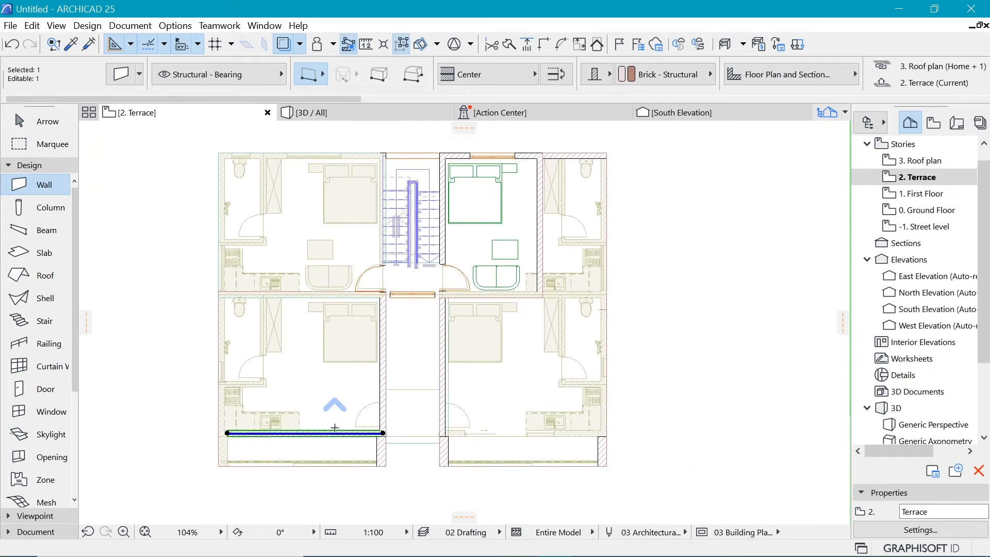
{"action": "left_click", "coordinate": [222, 432]}
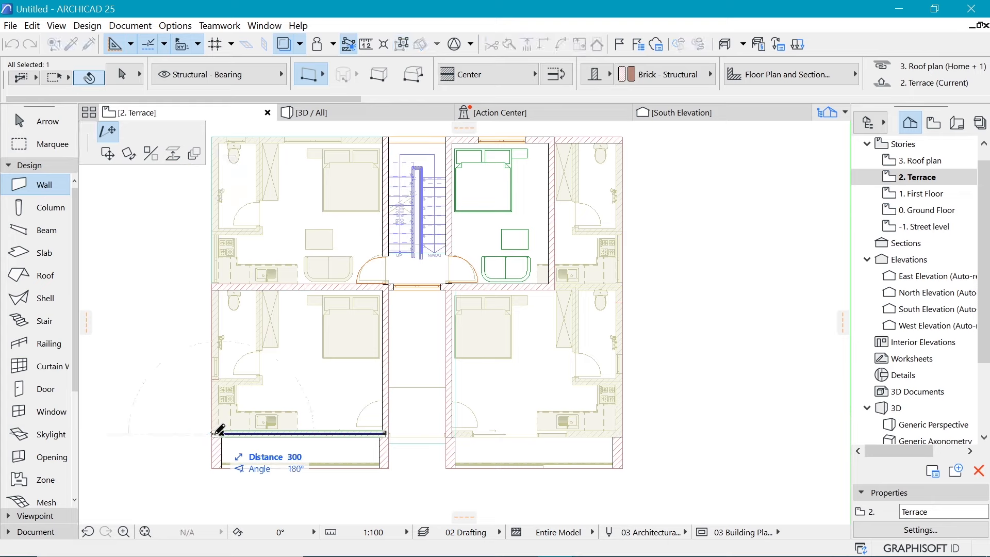
{"action": "left_click", "coordinate": [213, 434], "text": "shift"}
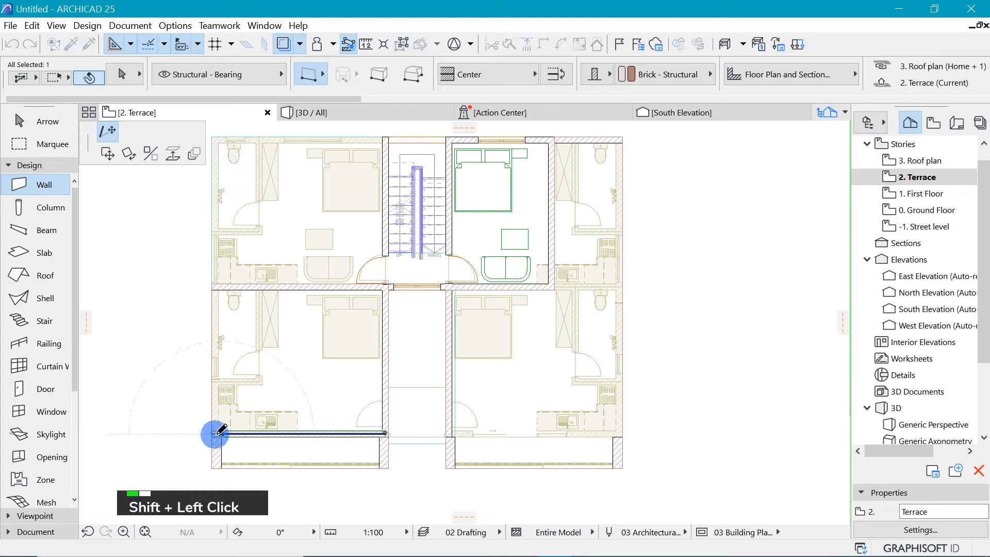
Place a copy of the wall across the right front unit, from the passage wall to the building's outer right face
{"action": "key", "text": "ctrl+d"}
{"action": "left_click", "coordinate": [386, 433]}
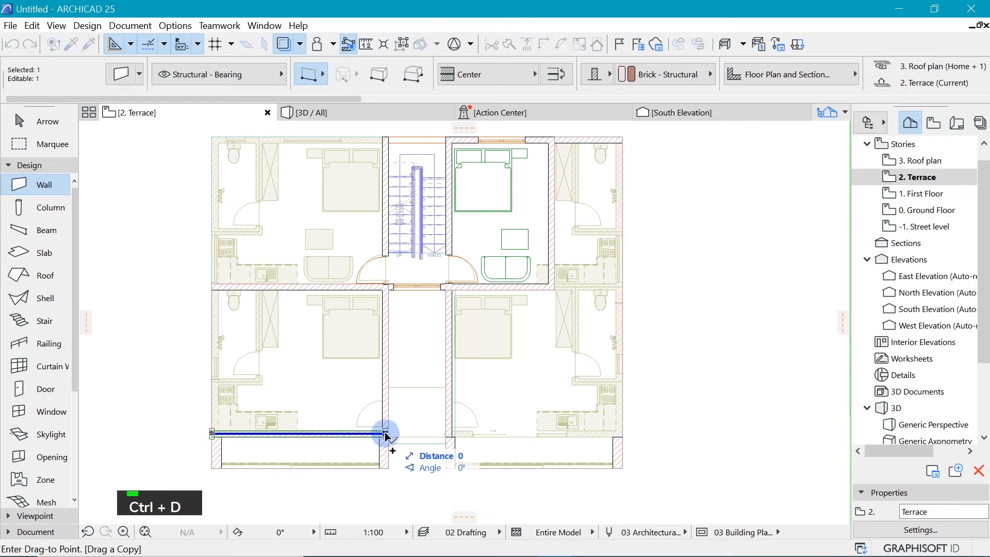
{"action": "left_click", "coordinate": [621, 437], "text": "shift"}
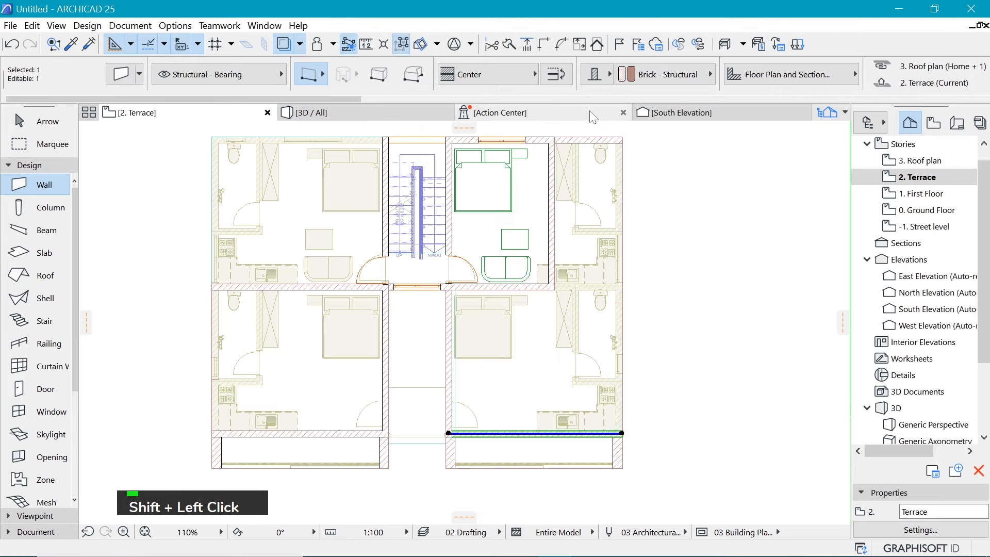
In 3D, trim the left unit's front and rear cross walls to the left roof, keeping the parts below it
{"action": "left_click", "coordinate": [350, 110]}
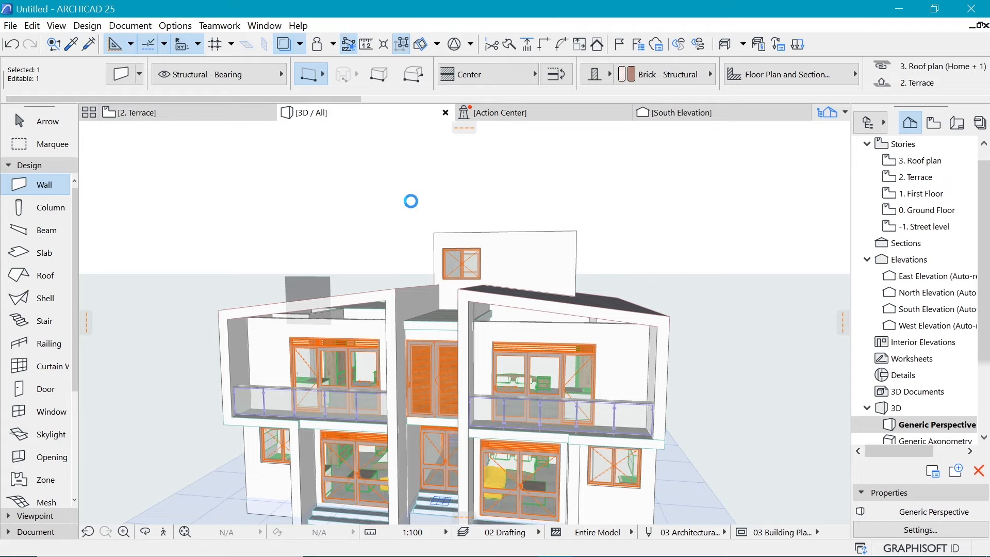
{"action": "key", "text": "o"}
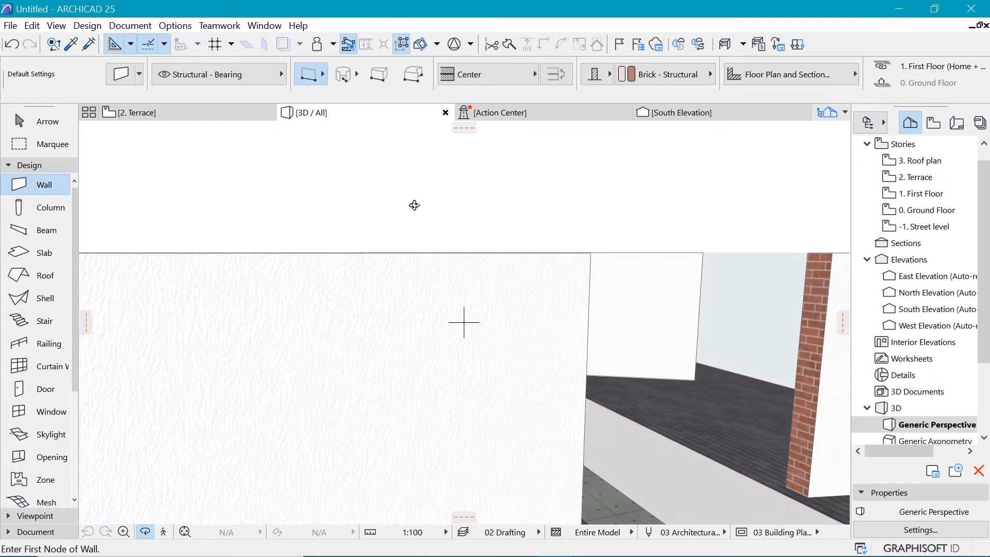
{"action": "scroll", "coordinate": [429, 251], "scroll_direction": "down", "scroll_amount": 5}
{"action": "scroll", "coordinate": [527, 302], "scroll_direction": "down", "scroll_amount": 3}
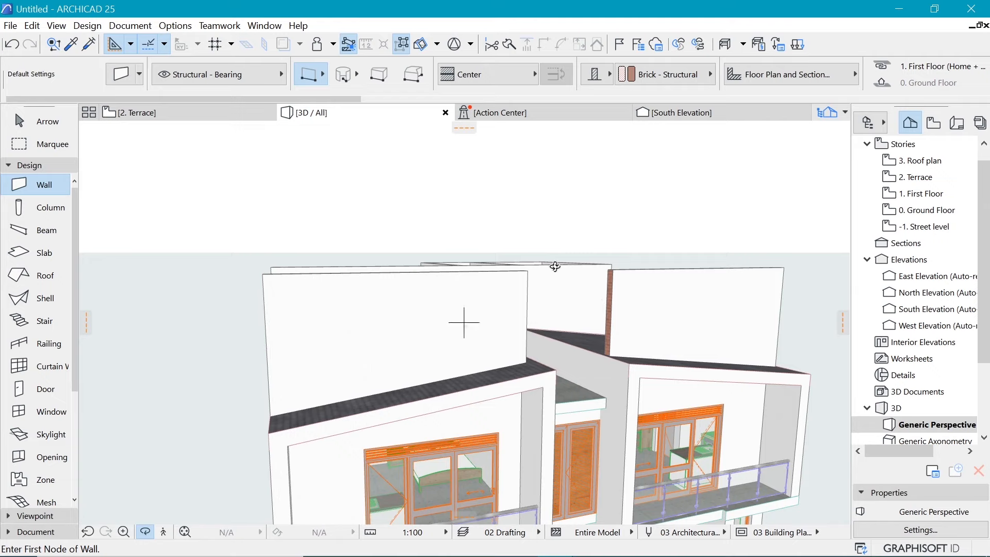
{"action": "key", "text": "Escape"}
{"action": "left_click", "coordinate": [388, 320], "text": "shift"}
{"action": "left_click", "coordinate": [358, 260]}
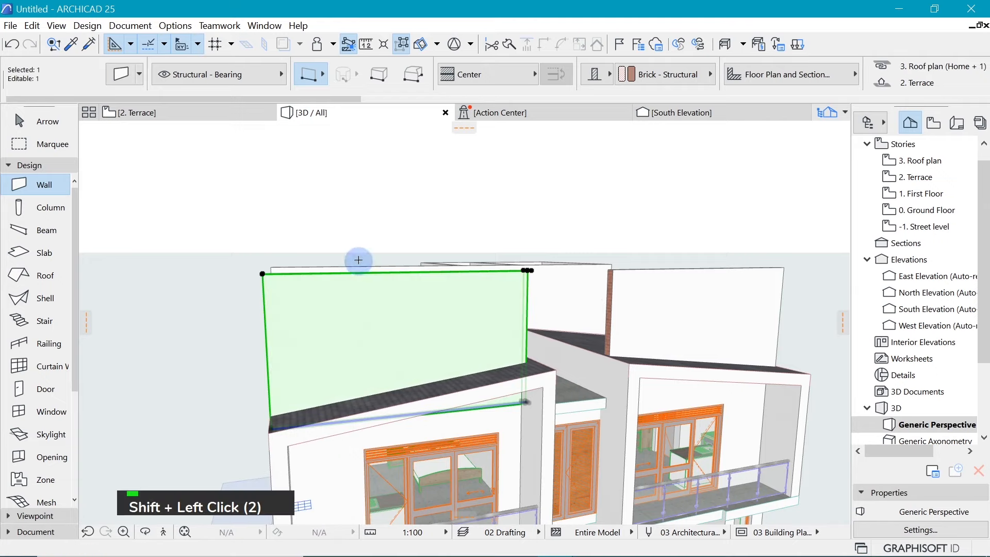
{"action": "left_click_drag", "start_coordinate": [374, 243], "coordinate": [446, 283]}
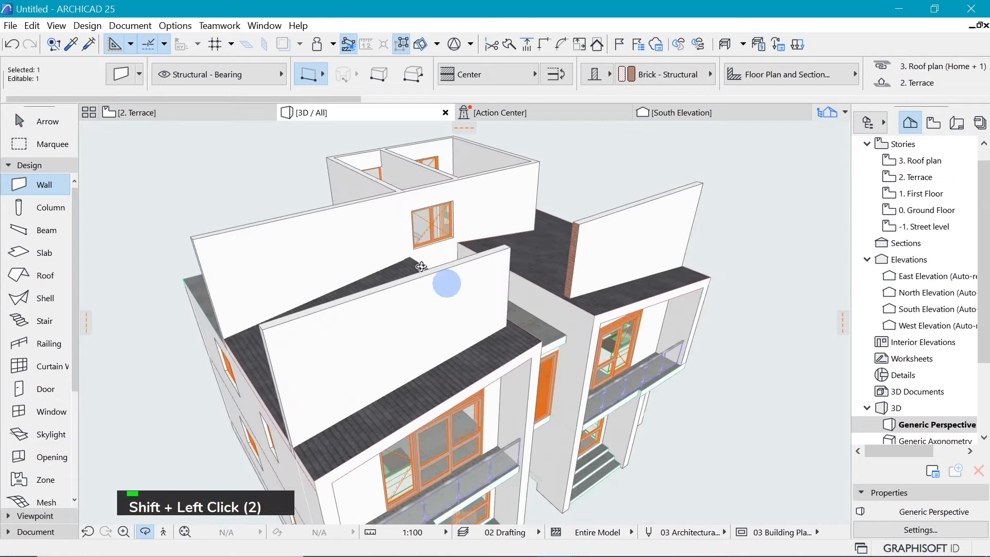
{"action": "left_click", "coordinate": [346, 242], "text": "shift"}
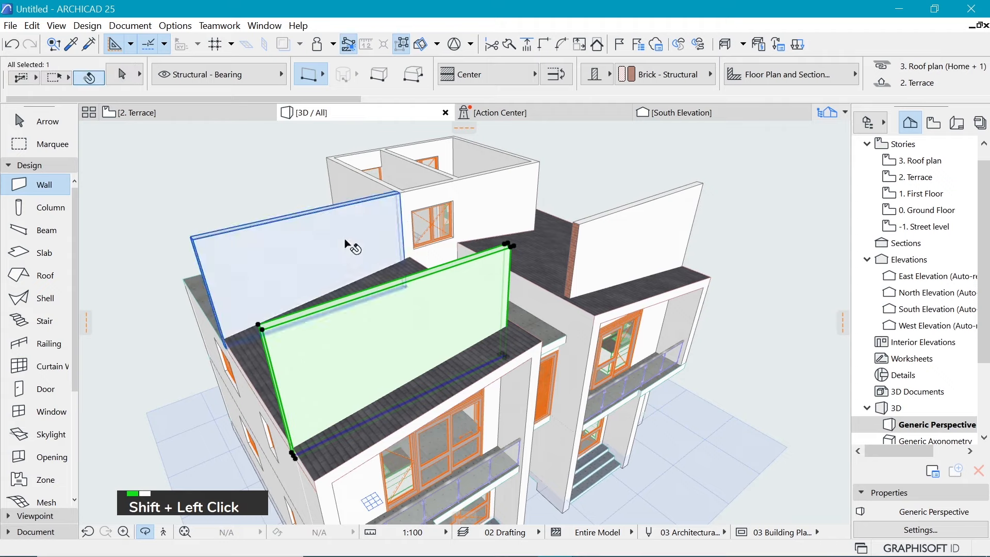
{"action": "left_click", "coordinate": [598, 45]}
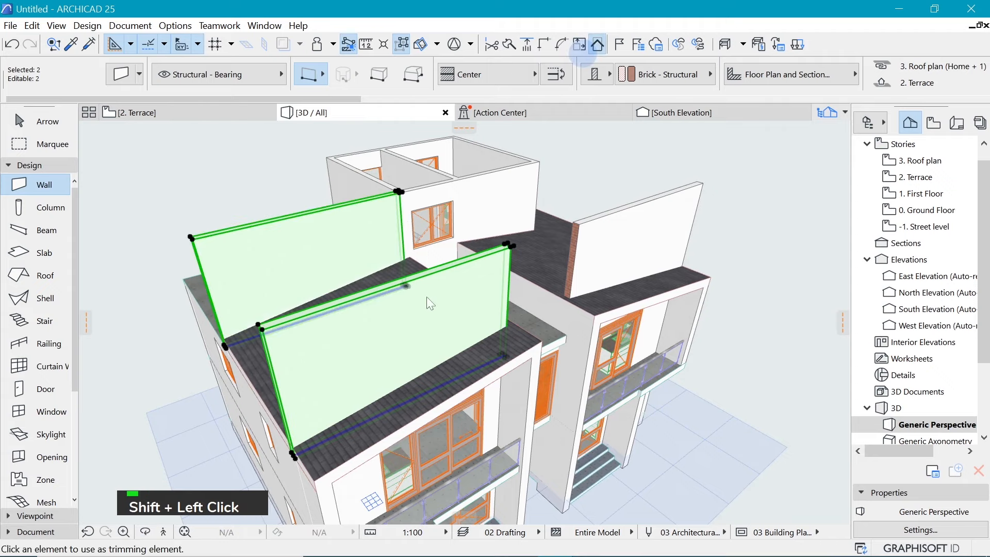
{"action": "left_click", "coordinate": [423, 402]}
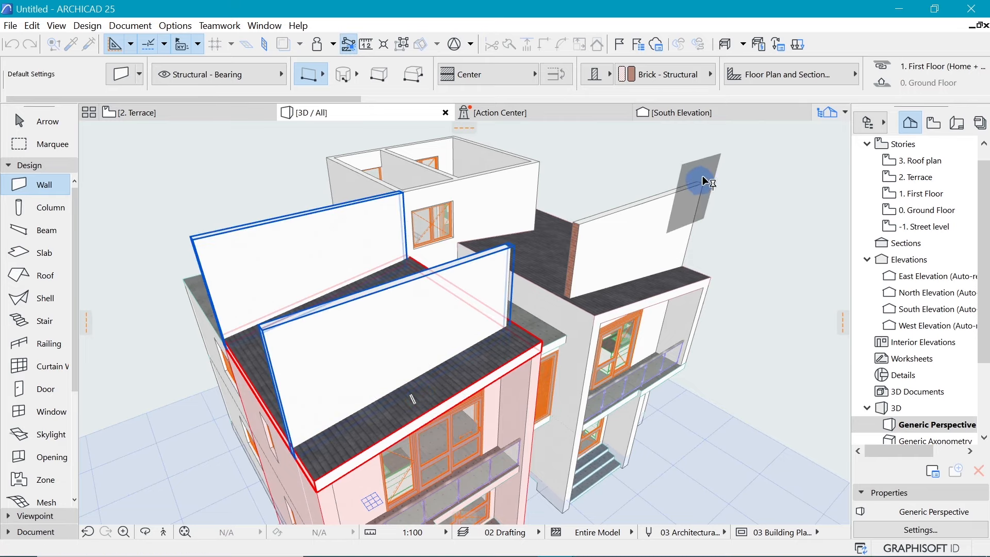
{"action": "left_click", "coordinate": [707, 176]}
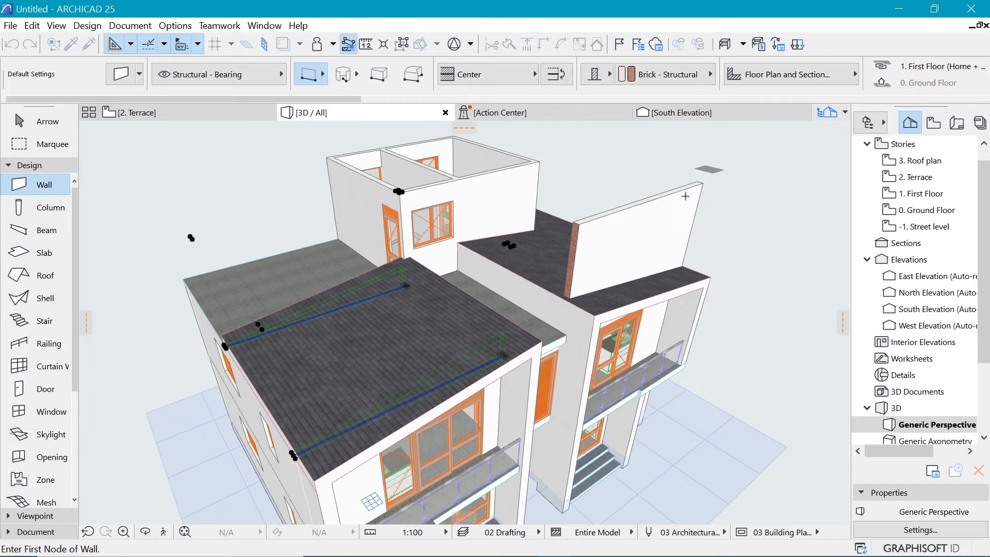
Trim the copied right front wall to the right roof, keeping the part below it
{"action": "left_click", "coordinate": [690, 195], "text": "shift"}
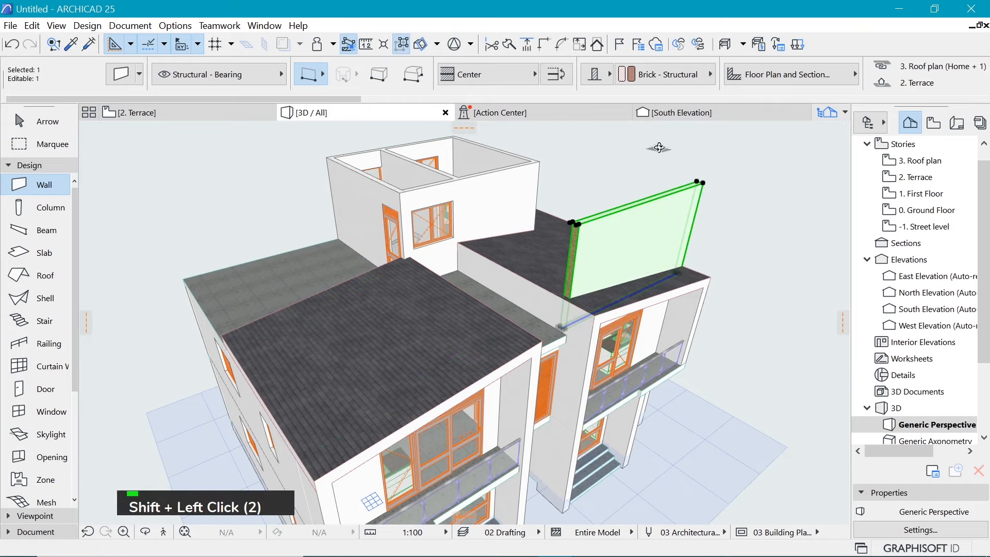
{"action": "middle_click_drag", "start_coordinate": [659, 148], "coordinate": [653, 122], "text": "shift"}
{"action": "left_click", "coordinate": [598, 45]}
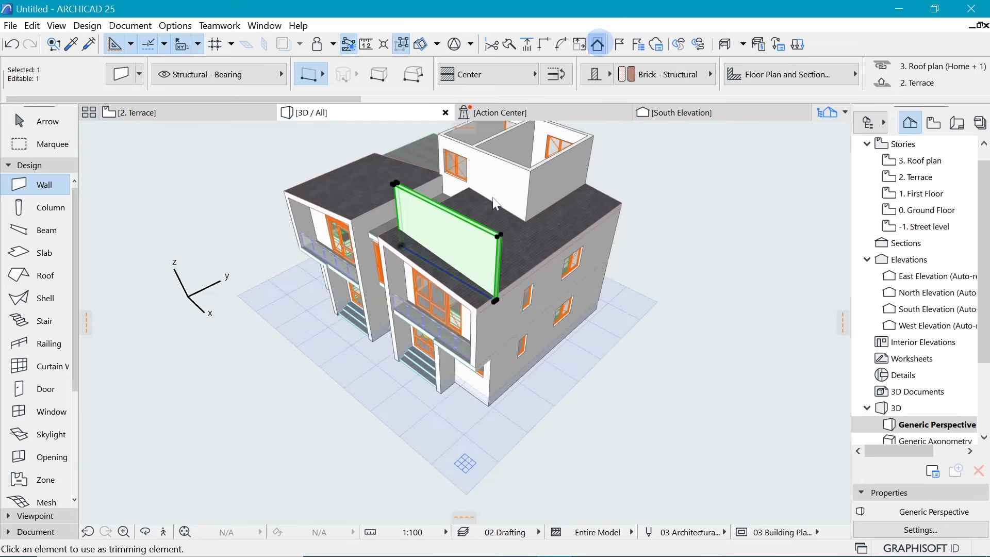
{"action": "left_click", "coordinate": [523, 249]}
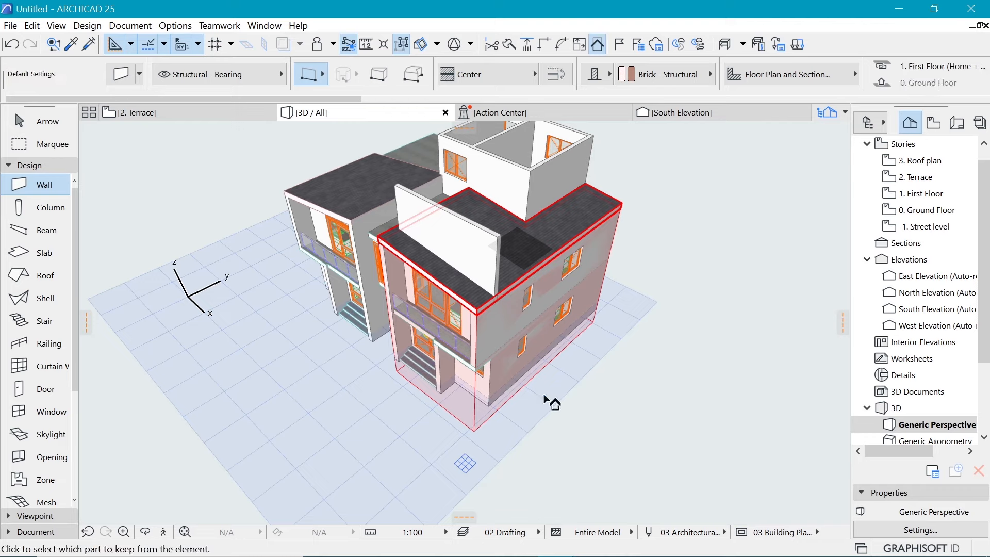
{"action": "left_click", "coordinate": [543, 399]}
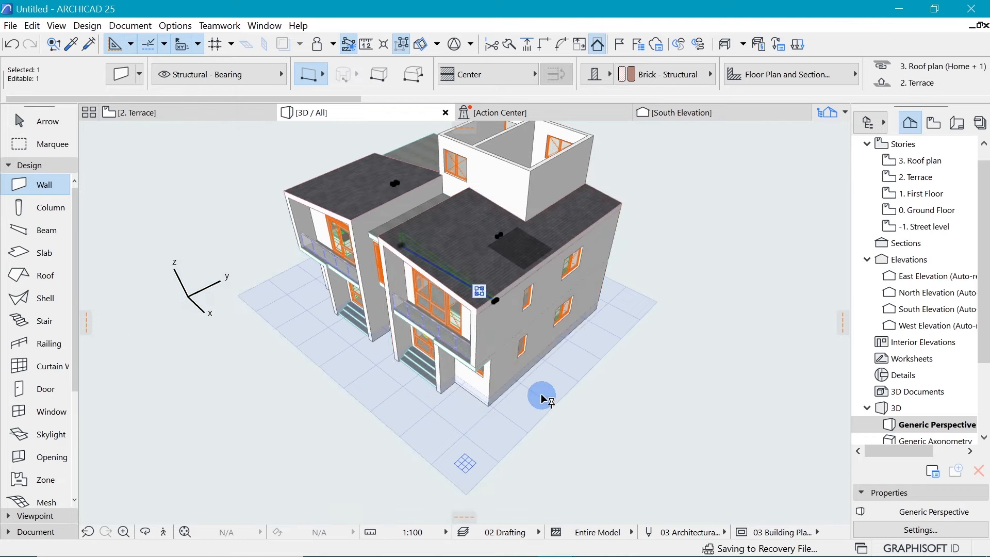
{"action": "key", "text": "Escape"}
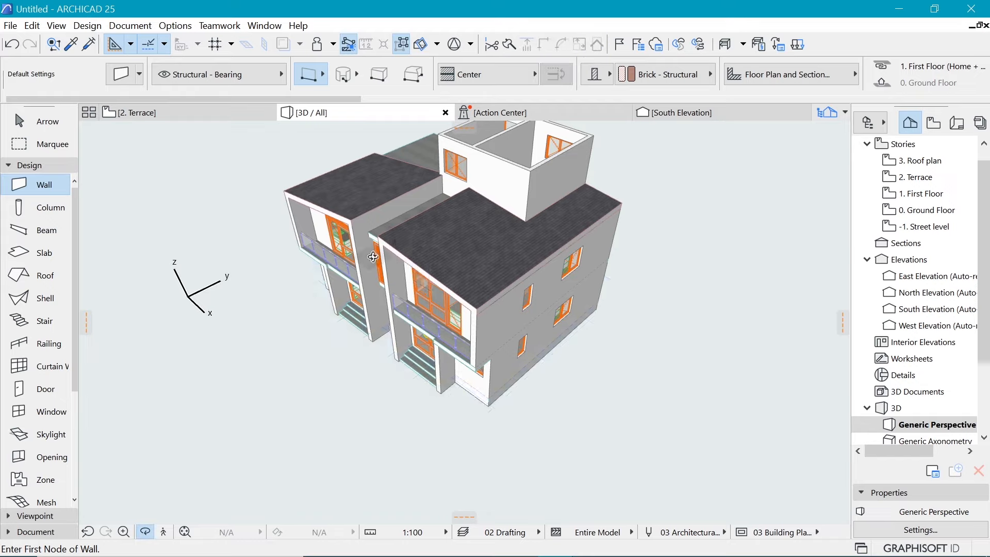
{"action": "middle_click_drag", "start_coordinate": [407, 264], "coordinate": [428, 187], "text": "shift"}
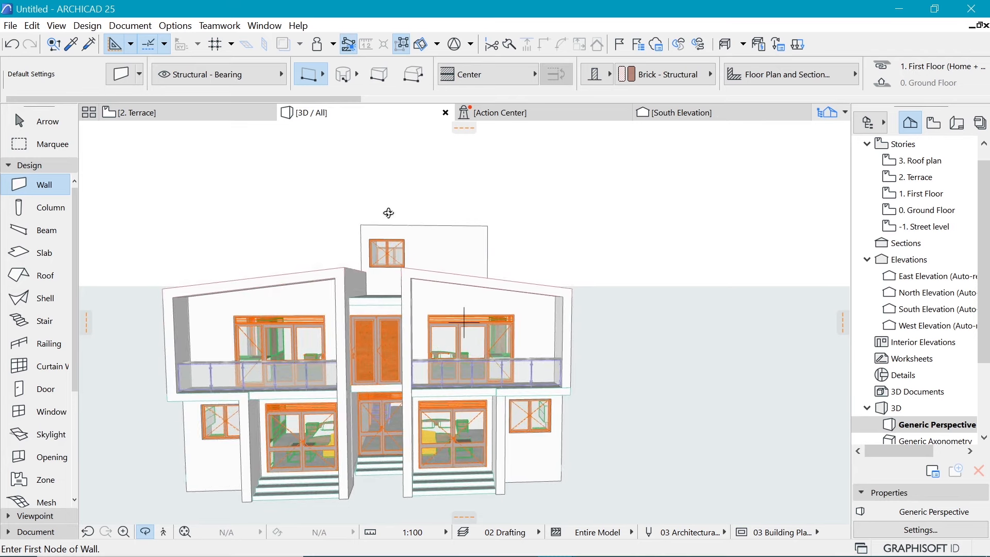
On the roof plan story, draw a rectangular single-plane roof about 5458 by 4850 mm over the terrace room and stair, pivoting on the outer right edge and rising leftward
{"action": "left_click", "coordinate": [193, 114]}
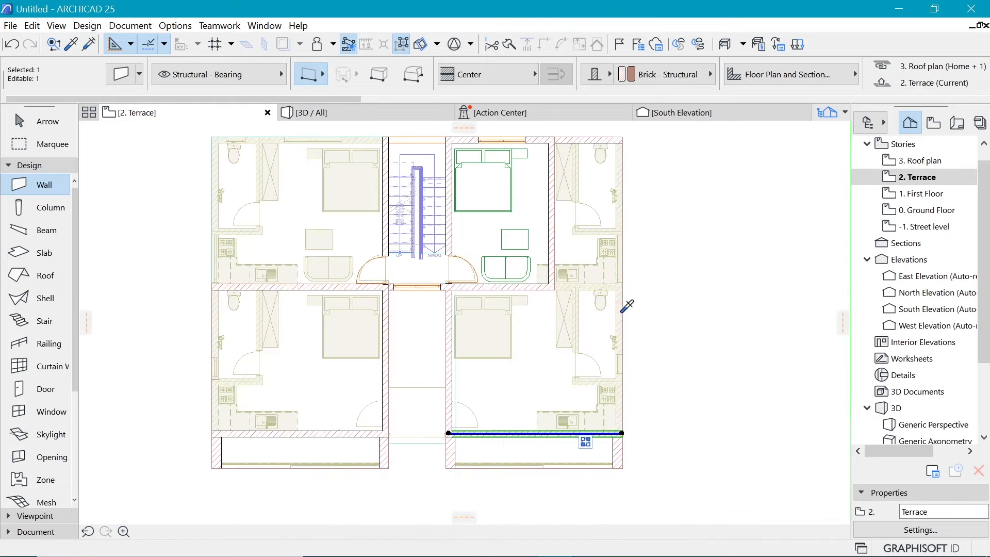
{"action": "left_click", "coordinate": [626, 322], "text": "alt"}
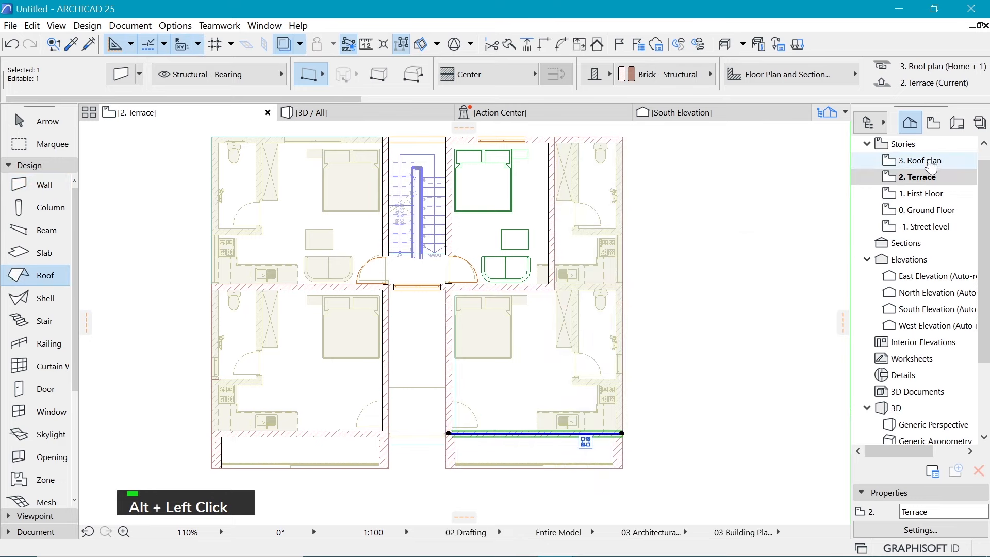
{"action": "left_click", "coordinate": [922, 161]}
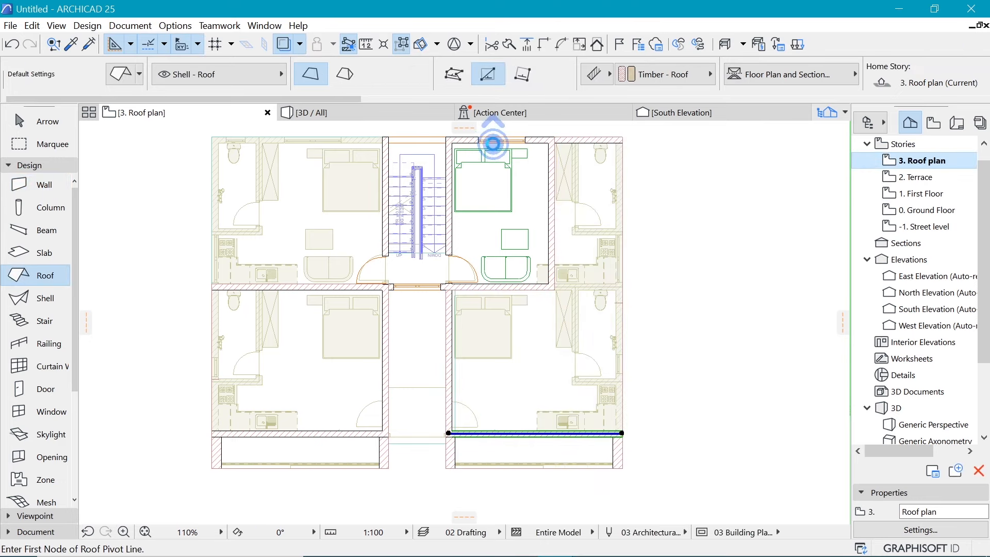
{"action": "scroll", "coordinate": [493, 144], "scroll_direction": "up", "scroll_amount": 5}
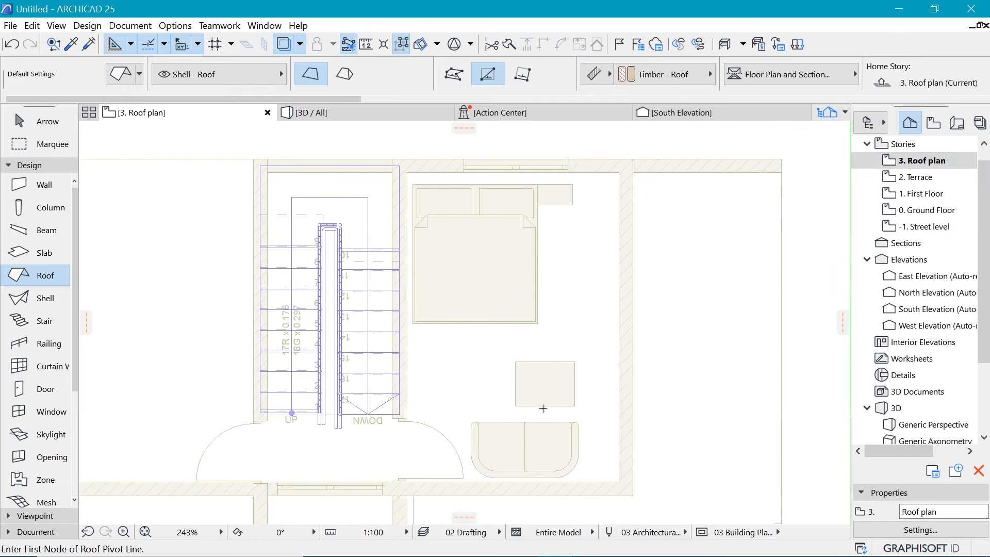
{"action": "scroll", "coordinate": [543, 409], "scroll_direction": "down", "scroll_amount": 1}
{"action": "left_click", "coordinate": [629, 490]}
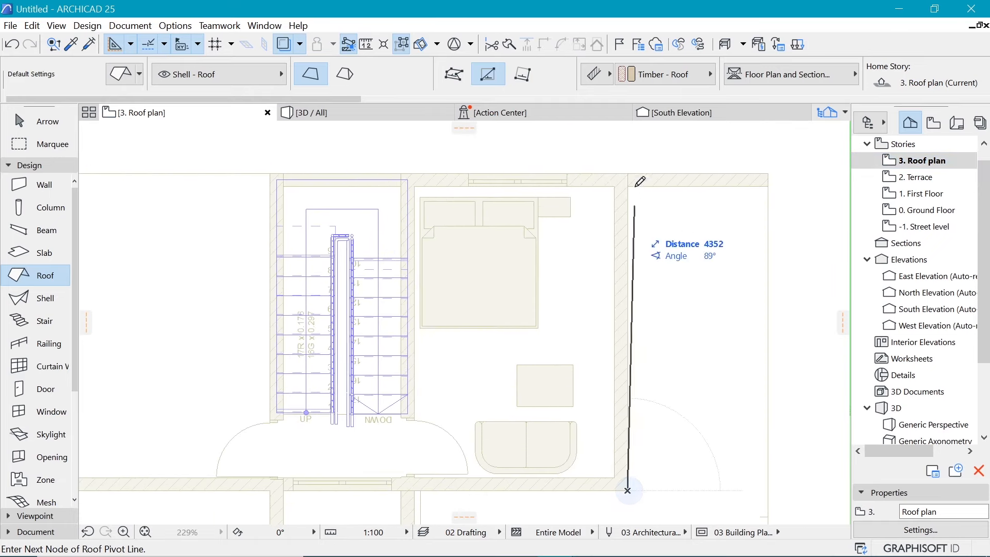
{"action": "left_click", "coordinate": [629, 175]}
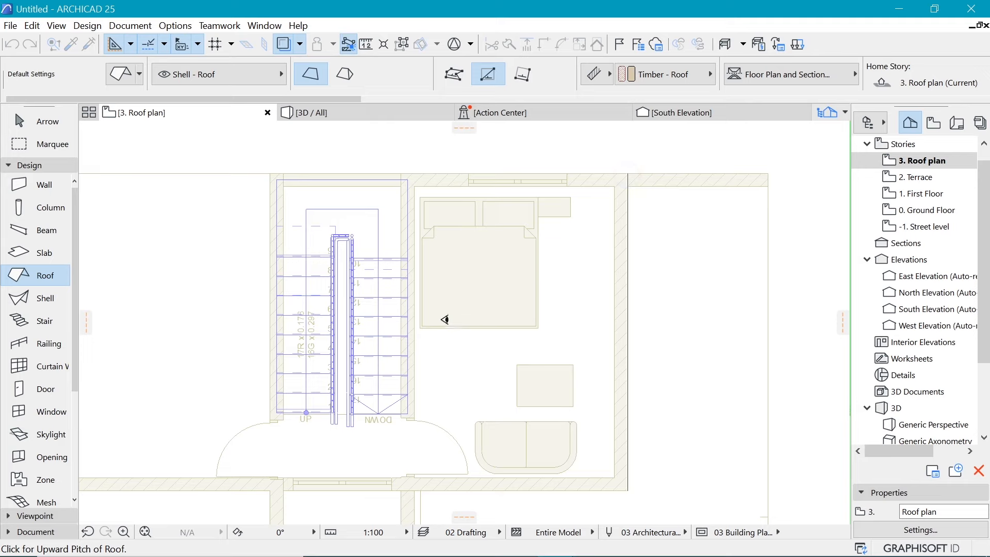
{"action": "left_click", "coordinate": [441, 307]}
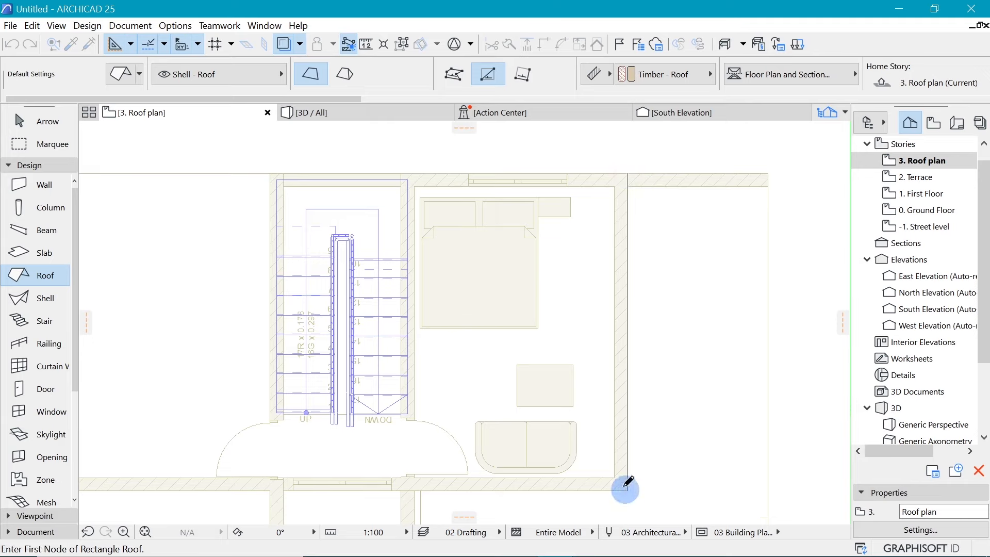
{"action": "left_click", "coordinate": [627, 490]}
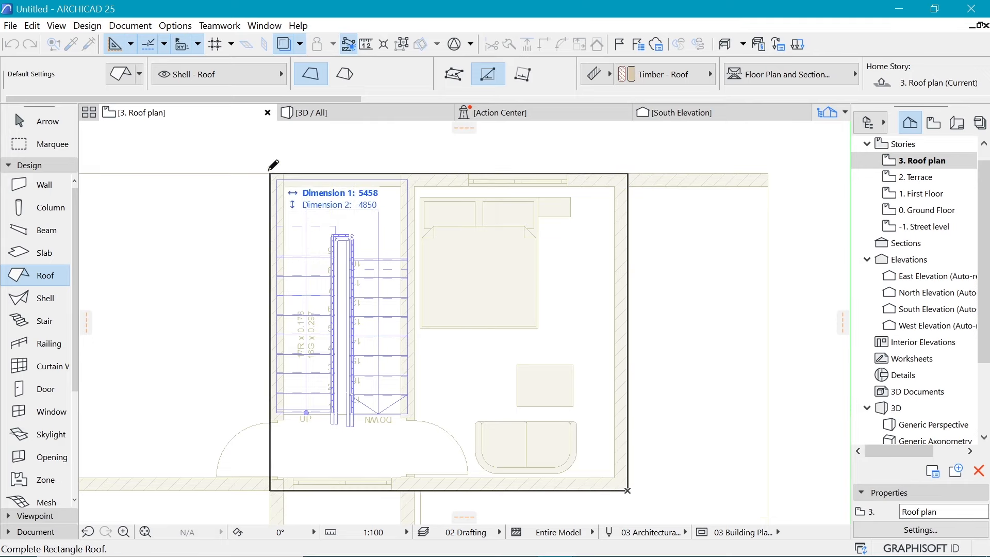
{"action": "left_click", "coordinate": [269, 170]}
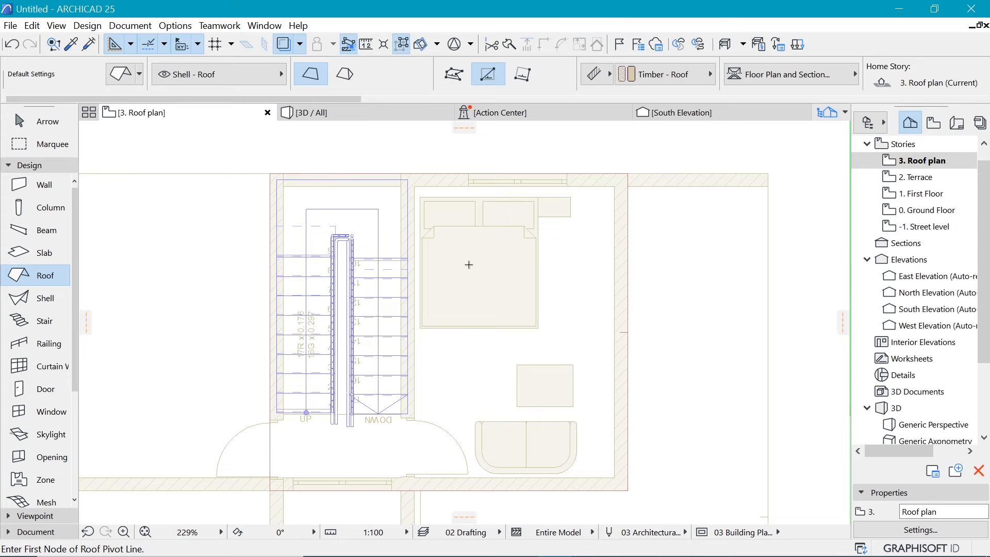
Pick up the terrace wall's settings and draw a rectangle of walls on the roof plan story along the new roof's outline
{"action": "scroll", "coordinate": [430, 308], "scroll_direction": "down", "scroll_amount": 3}
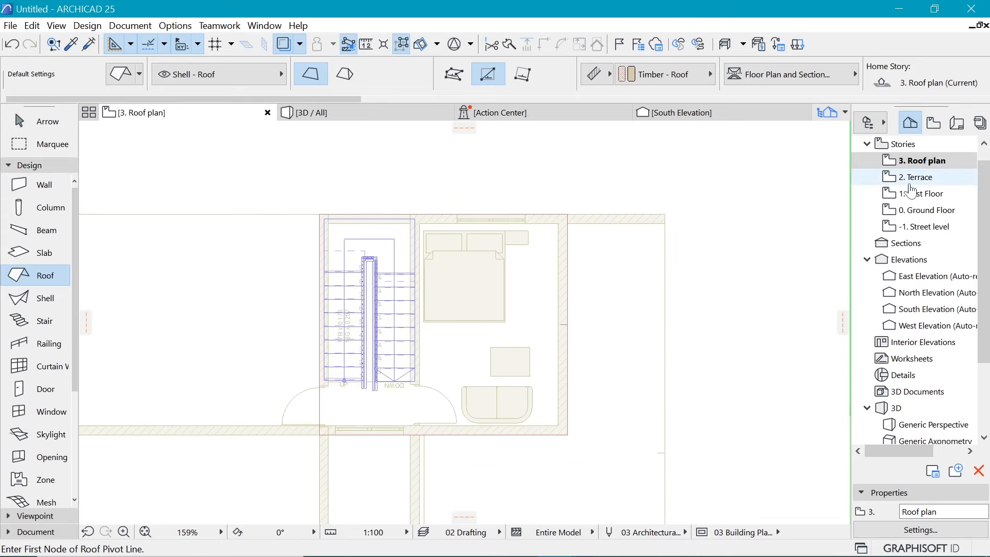
{"action": "double_click", "coordinate": [915, 177]}
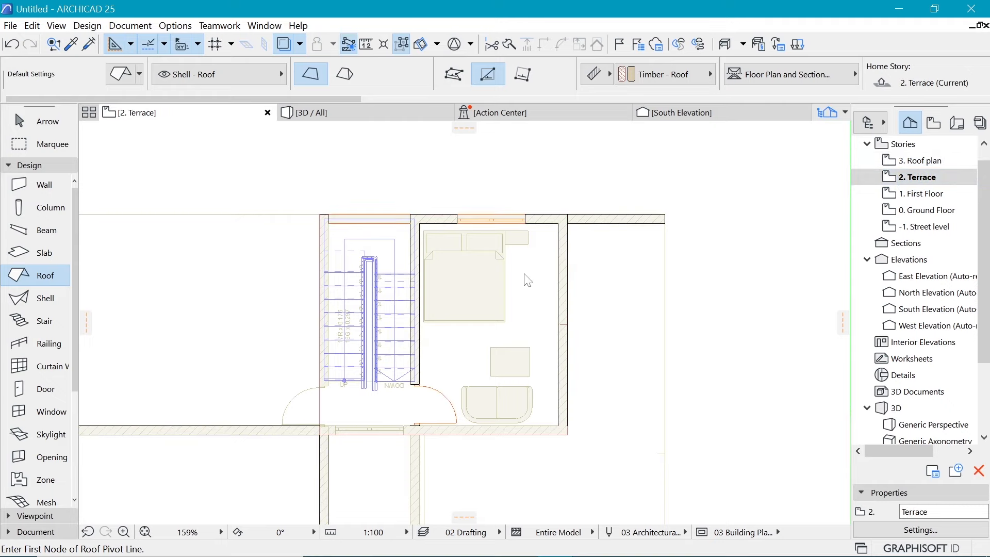
{"action": "double_click", "coordinate": [563, 279], "text": "alt"}
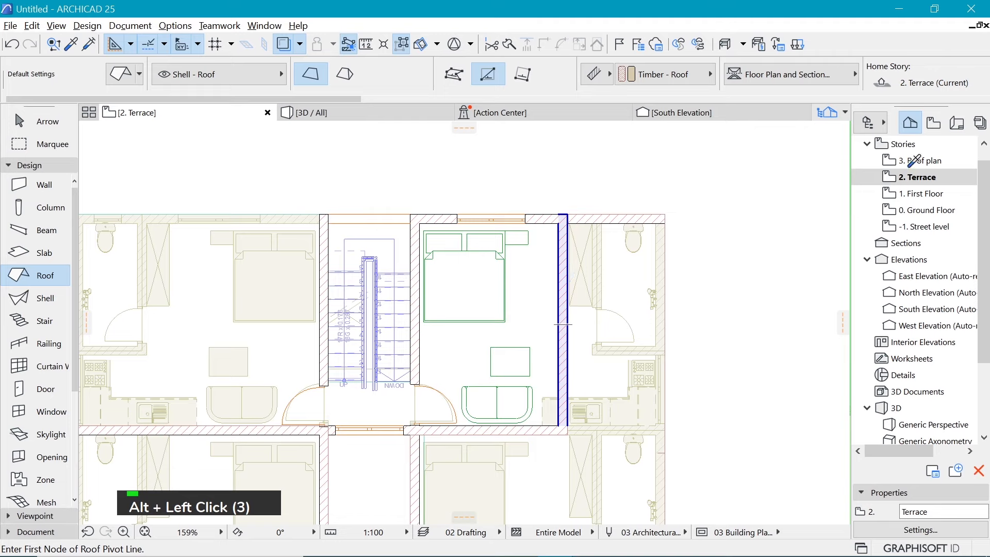
{"action": "double_click", "coordinate": [909, 165]}
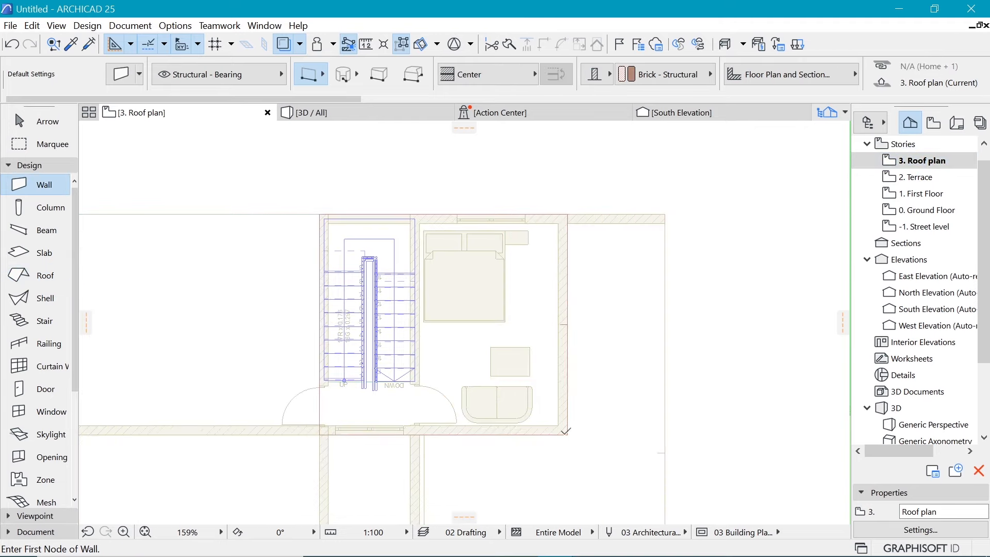
{"action": "left_click", "coordinate": [565, 432]}
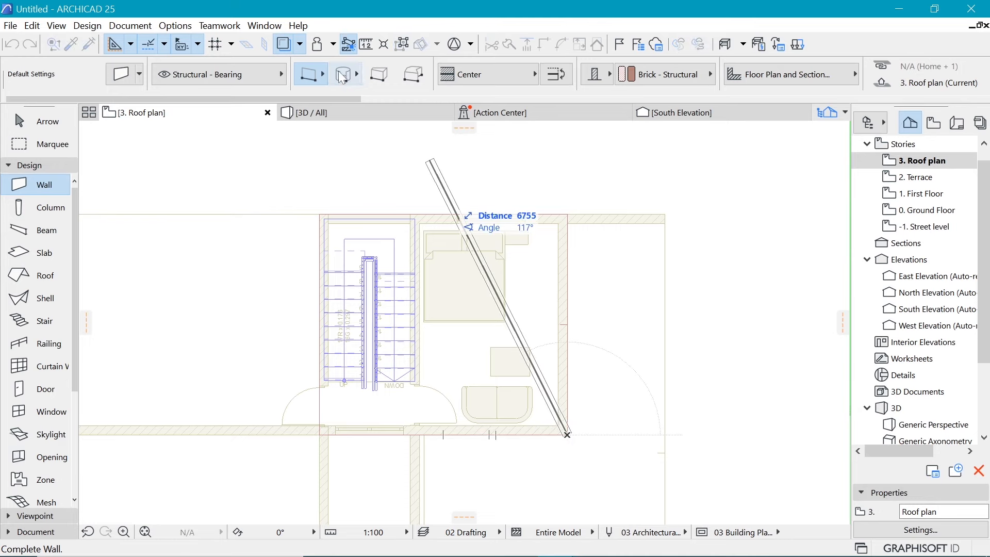
{"action": "left_click_drag", "start_coordinate": [315, 66], "coordinate": [390, 54]}
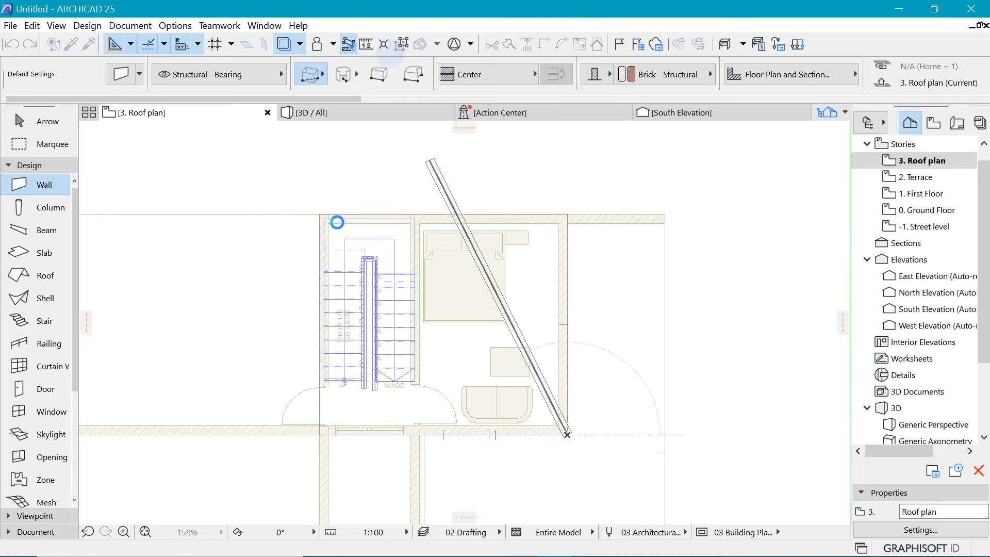
{"action": "left_click", "coordinate": [319, 215]}
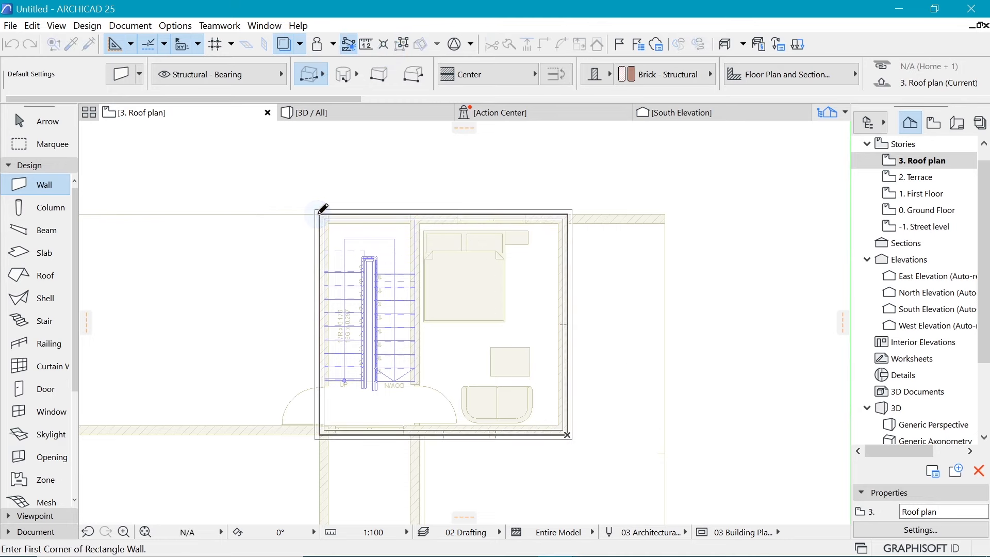
Set the four new walls' reference line to Outside Face and flip them inward so they align with the walls below
{"action": "left_click", "coordinate": [516, 212], "text": "shift"}
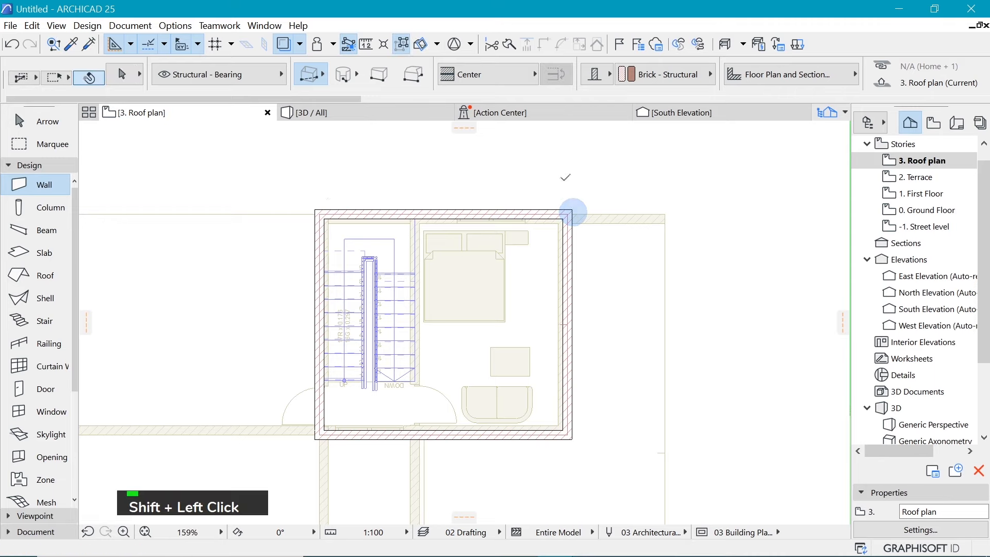
{"action": "key", "text": "alt+g"}
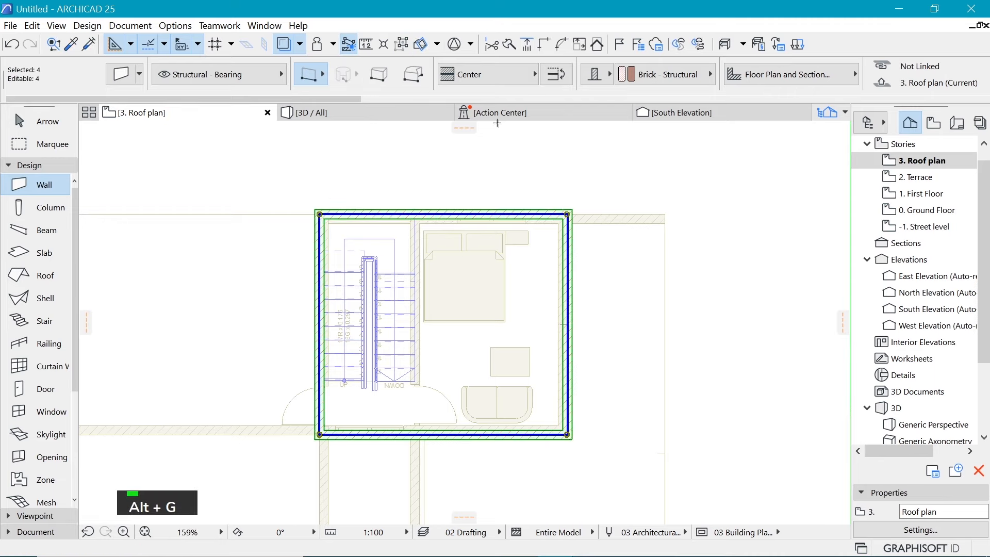
{"action": "left_click", "coordinate": [525, 81]}
{"action": "left_click", "coordinate": [562, 66]}
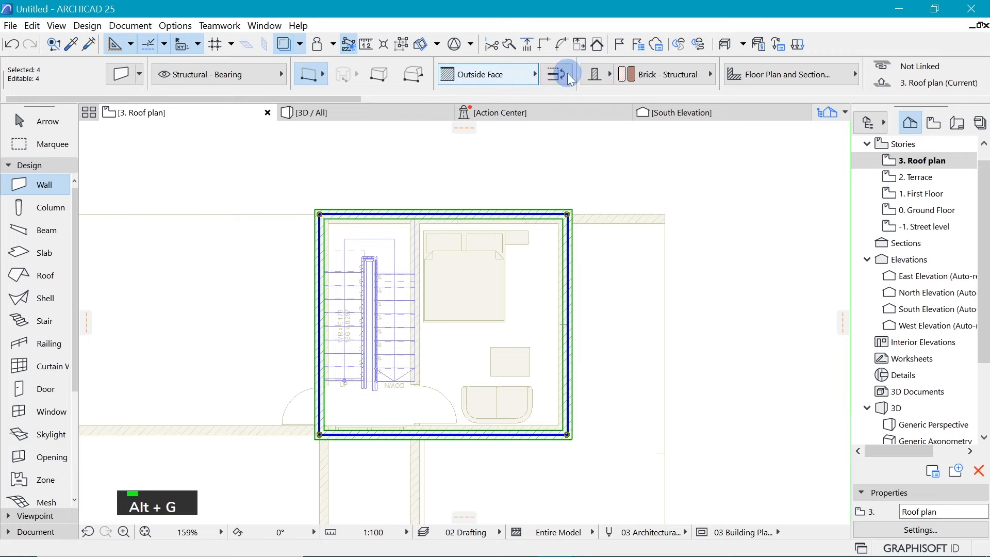
{"action": "key", "text": "Escape"}
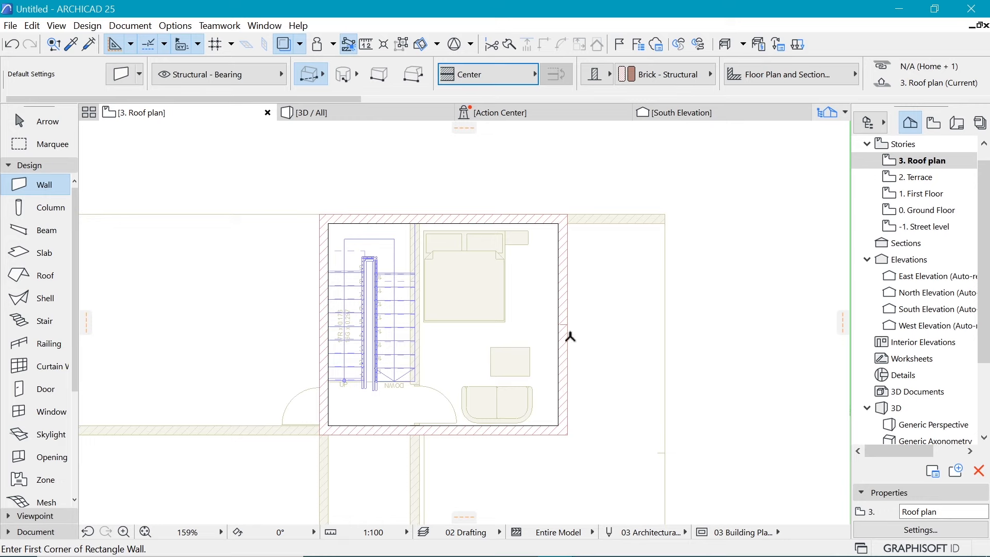
Delete the right wall of the new rectangle, along the roof's pivot line
{"action": "left_click", "coordinate": [563, 296], "text": "shift"}
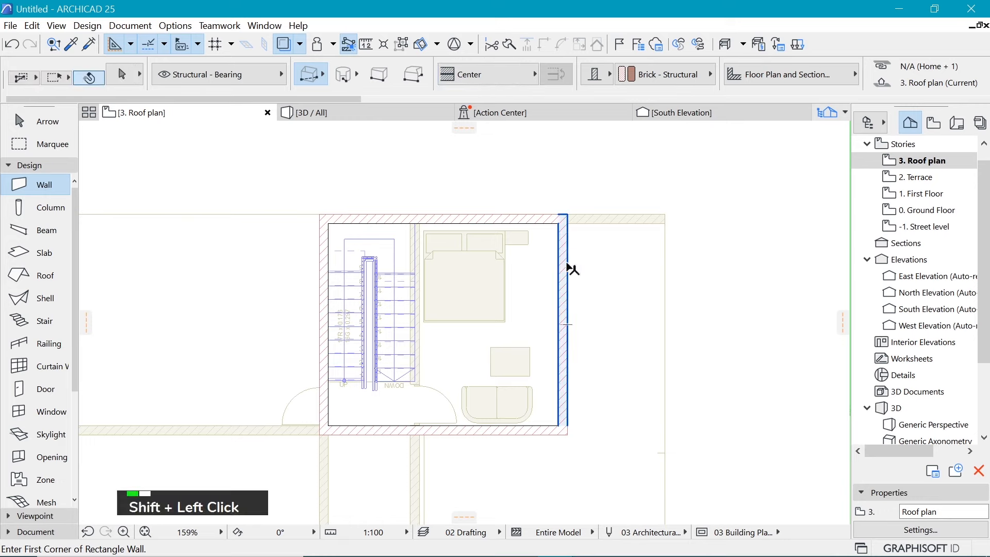
{"action": "left_click", "coordinate": [569, 264], "text": "shift"}
{"action": "key", "text": "Escape"}
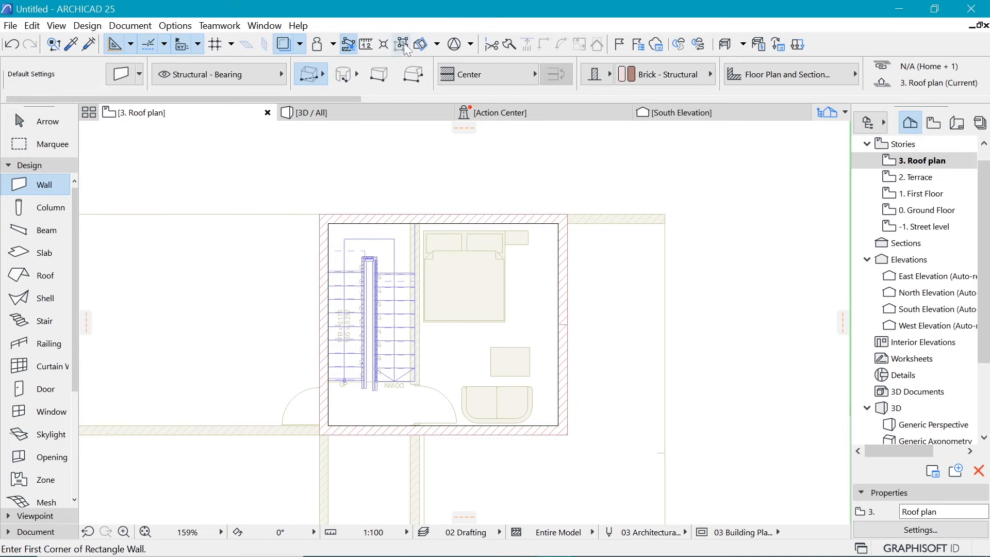
{"action": "left_click", "coordinate": [567, 296], "text": "shift"}
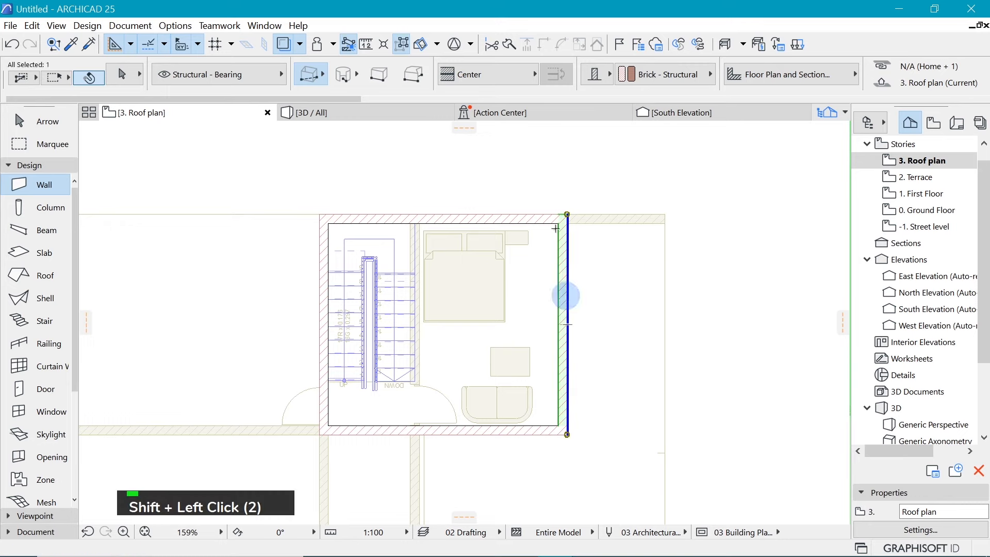
{"action": "key", "text": "Escape"}
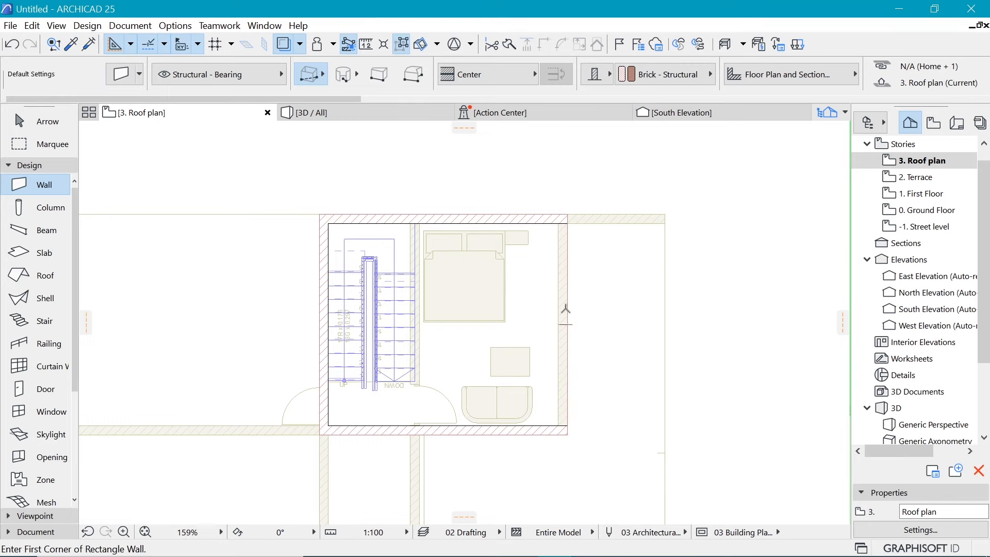
In 3D, trim the three remaining roof-story walls to the terrace room's sloped roof, keeping the parts below it
{"action": "left_click", "coordinate": [365, 116]}
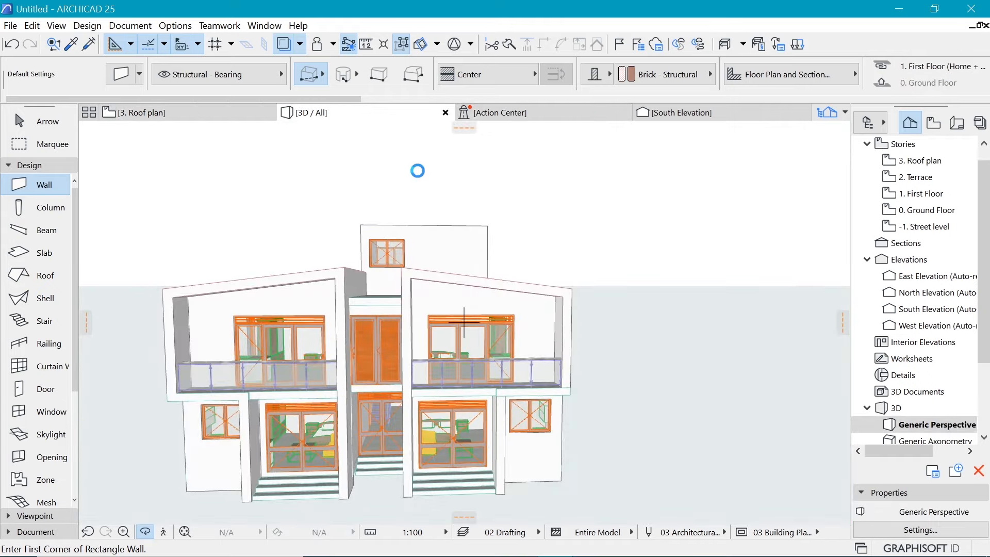
{"action": "scroll", "coordinate": [454, 172], "scroll_direction": "up", "scroll_amount": 5}
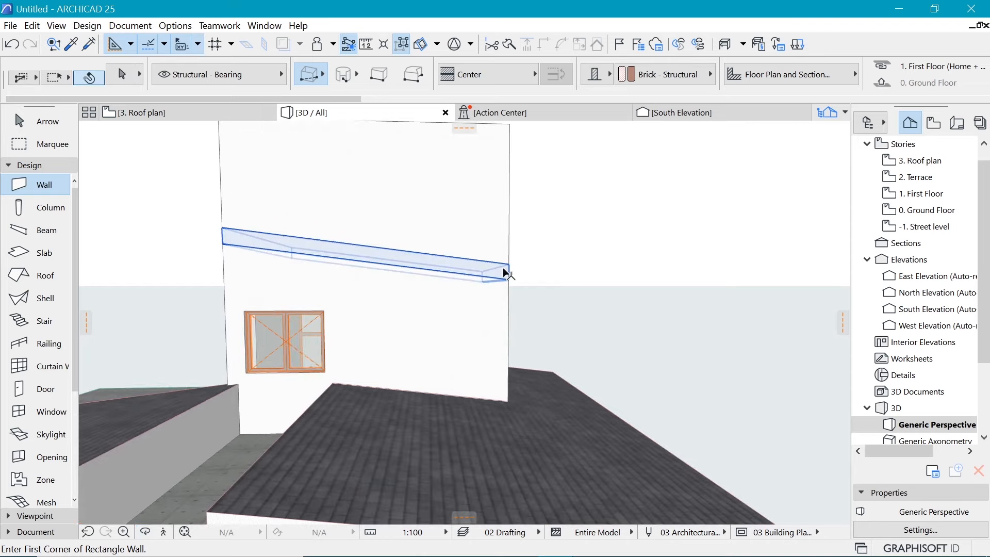
{"action": "left_click", "coordinate": [504, 269], "text": "shift"}
{"action": "key", "text": "Escape"}
{"action": "key", "text": "Escape"}
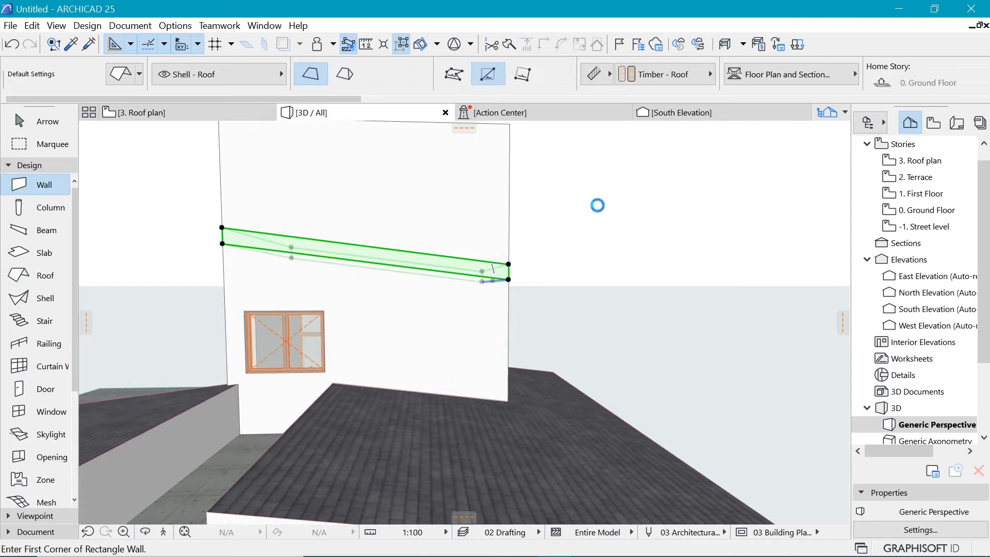
{"action": "middle_click_drag", "start_coordinate": [594, 203], "coordinate": [594, 182], "text": "shift"}
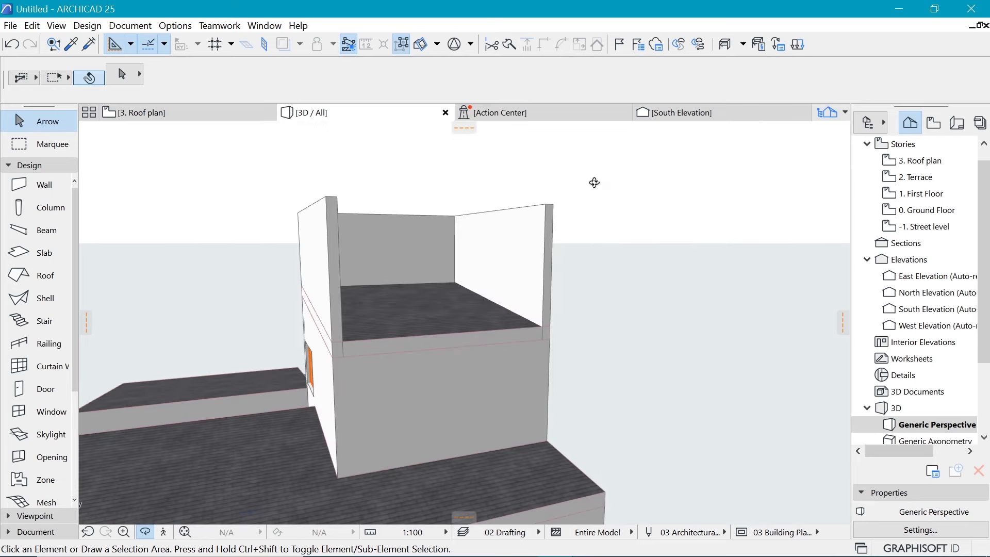
{"action": "left_click", "coordinate": [488, 235]}
{"action": "left_click", "coordinate": [424, 232], "text": "shift"}
{"action": "left_click", "coordinate": [314, 258], "text": "shift"}
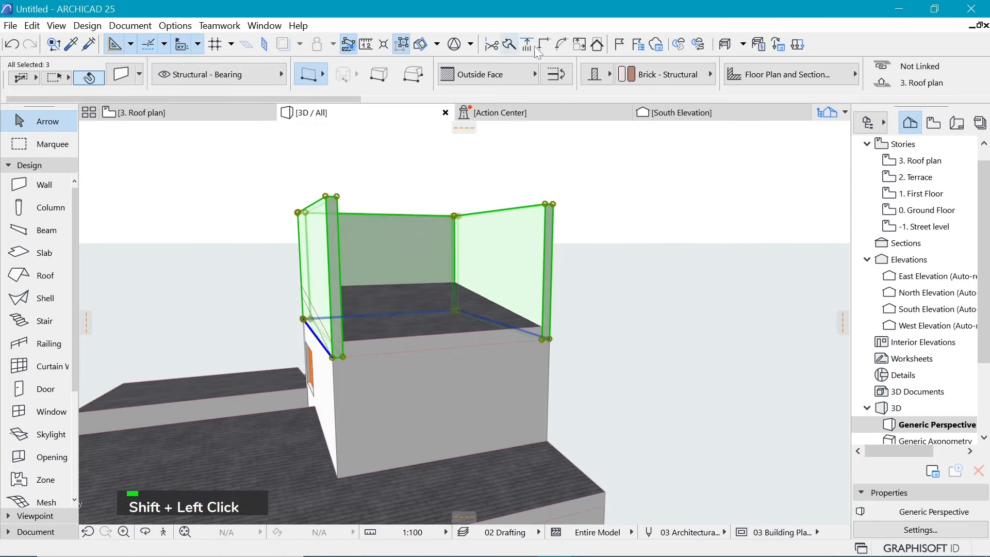
{"action": "left_click", "coordinate": [598, 46]}
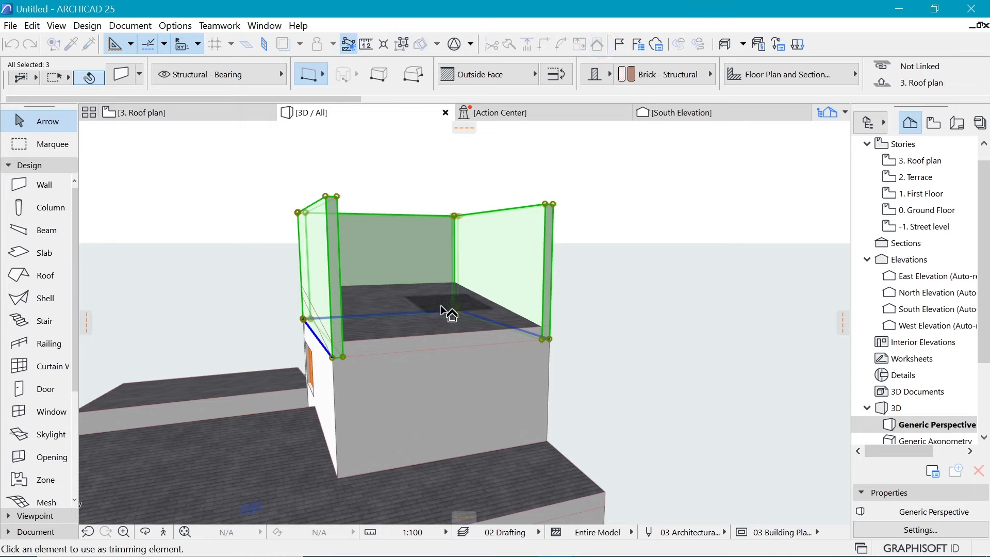
{"action": "left_click", "coordinate": [407, 324]}
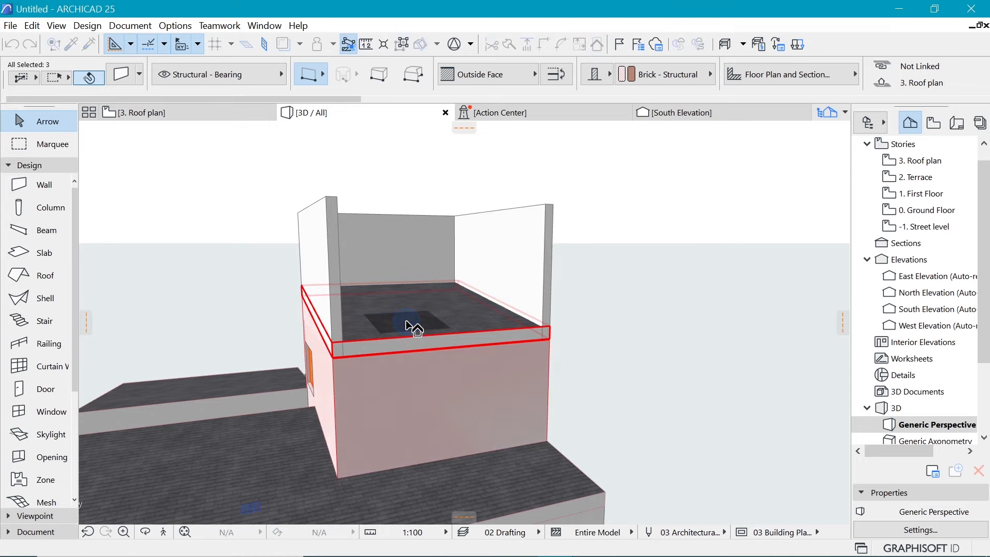
{"action": "left_click", "coordinate": [605, 298]}
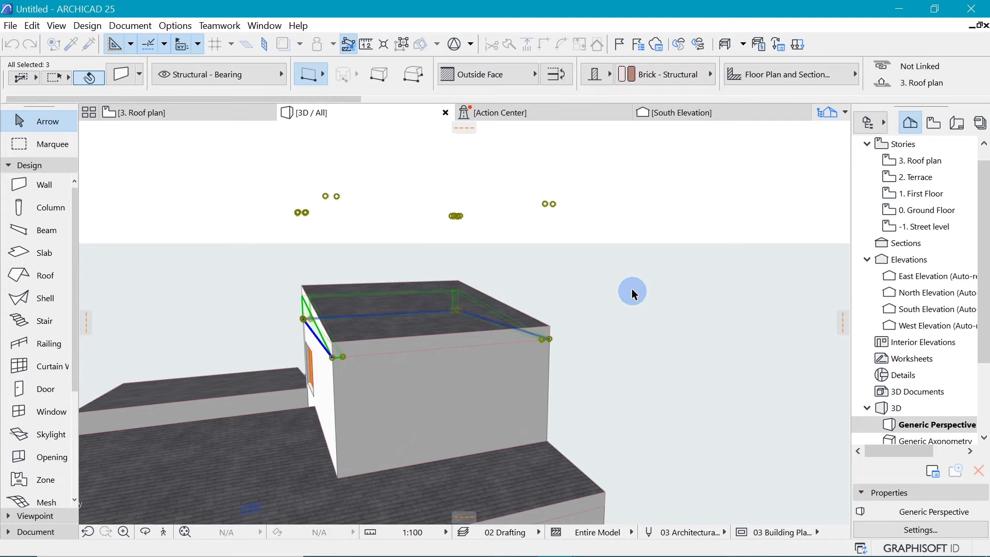
{"action": "left_click", "coordinate": [632, 290]}
Examine the terrace room's trimmed walls and roof in 3D from the rear, side and front
{"action": "scroll", "coordinate": [758, 261], "scroll_direction": "down", "scroll_amount": 2}
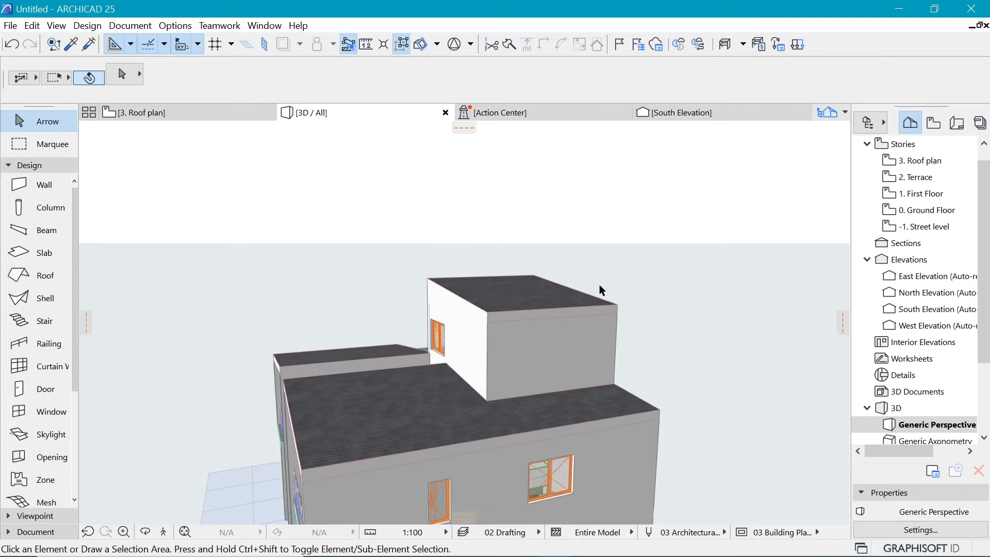
{"action": "key", "text": "o"}
{"action": "left_click_drag", "start_coordinate": [446, 336], "coordinate": [638, 310]}
{"action": "scroll", "coordinate": [637, 309], "scroll_direction": "down", "scroll_amount": 2}
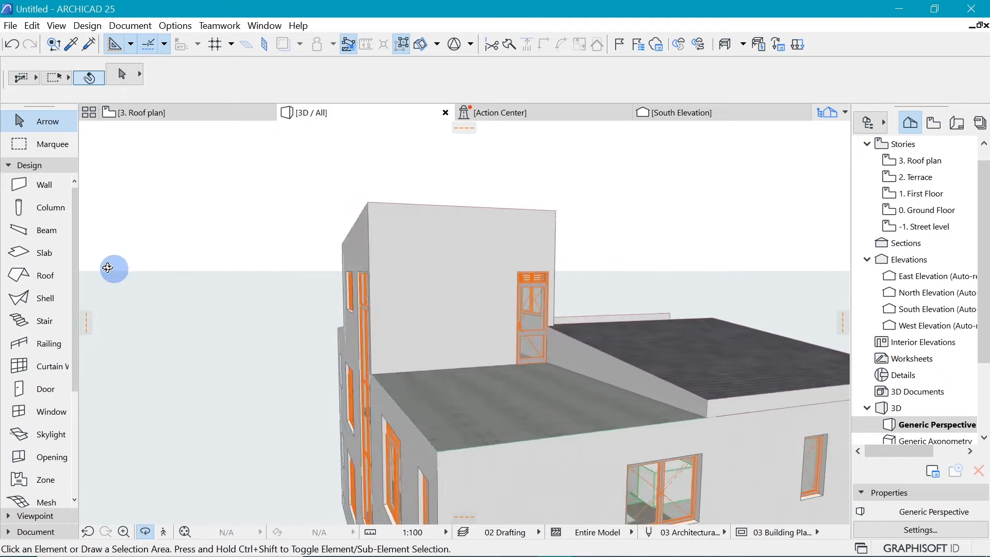
{"action": "left_click_drag", "start_coordinate": [106, 268], "coordinate": [94, 266]}
{"action": "left_click_drag", "start_coordinate": [461, 254], "coordinate": [166, 265]}
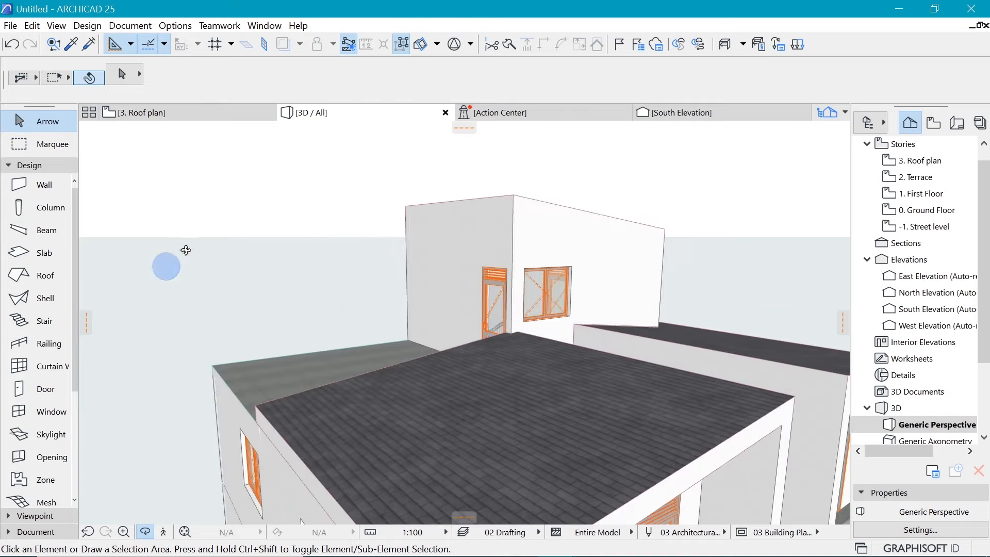
Examine the whole house with its three sloped roofs in 3D from the front, the side and above
{"action": "scroll", "coordinate": [188, 246], "scroll_direction": "down", "scroll_amount": 4}
{"action": "scroll", "coordinate": [389, 221], "scroll_direction": "down", "scroll_amount": 2}
{"action": "scroll", "coordinate": [452, 411], "scroll_direction": "up", "scroll_amount": 1}
{"action": "scroll", "coordinate": [452, 411], "scroll_direction": "up", "scroll_amount": 2}
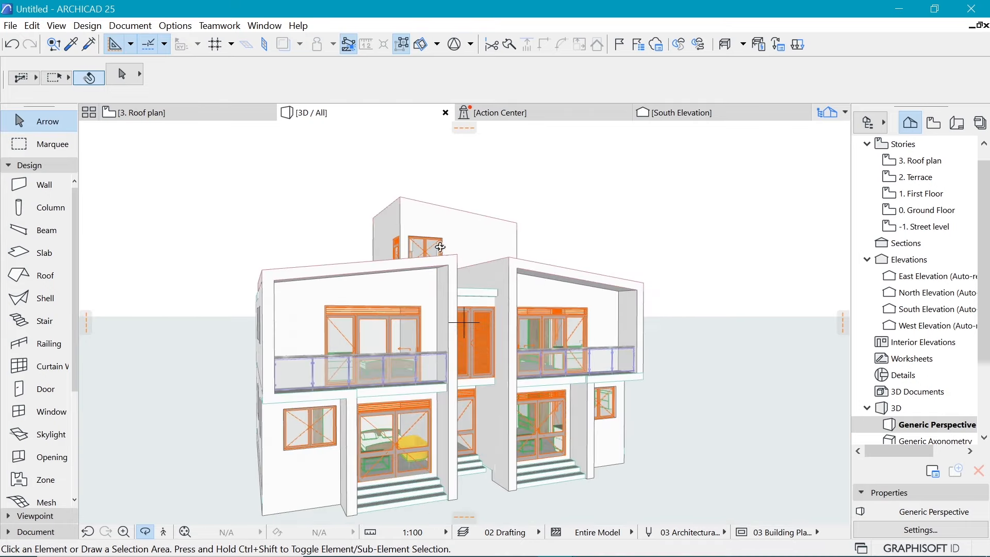
{"action": "left_click_drag", "start_coordinate": [440, 246], "coordinate": [285, 269]}
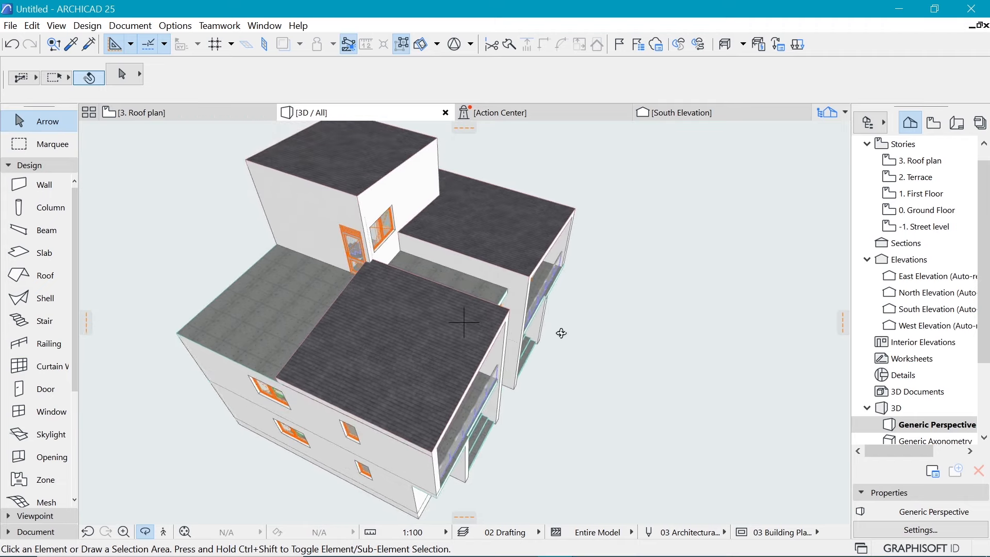
{"action": "left_click_drag", "start_coordinate": [561, 333], "coordinate": [370, 264]}
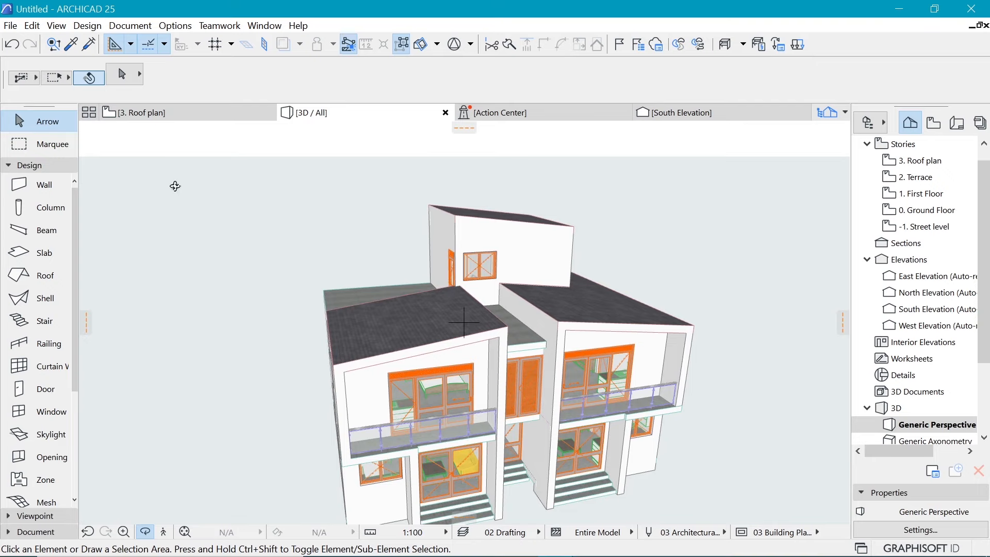
Pick up the settings of the first-floor balcony railing for the Railing tool and open the Terrace story plan
{"action": "left_click", "coordinate": [185, 114]}
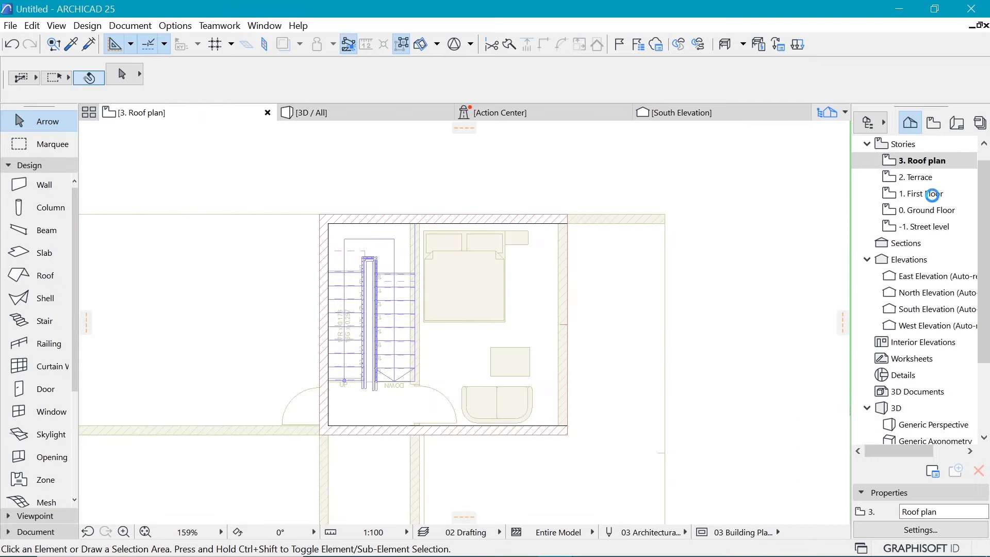
{"action": "double_click", "coordinate": [923, 211]}
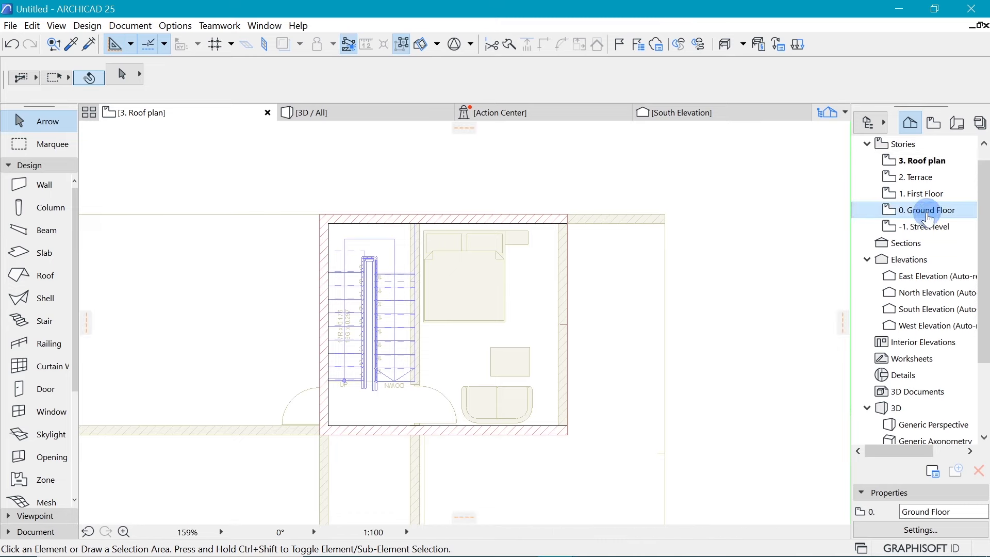
{"action": "double_click", "coordinate": [920, 194]}
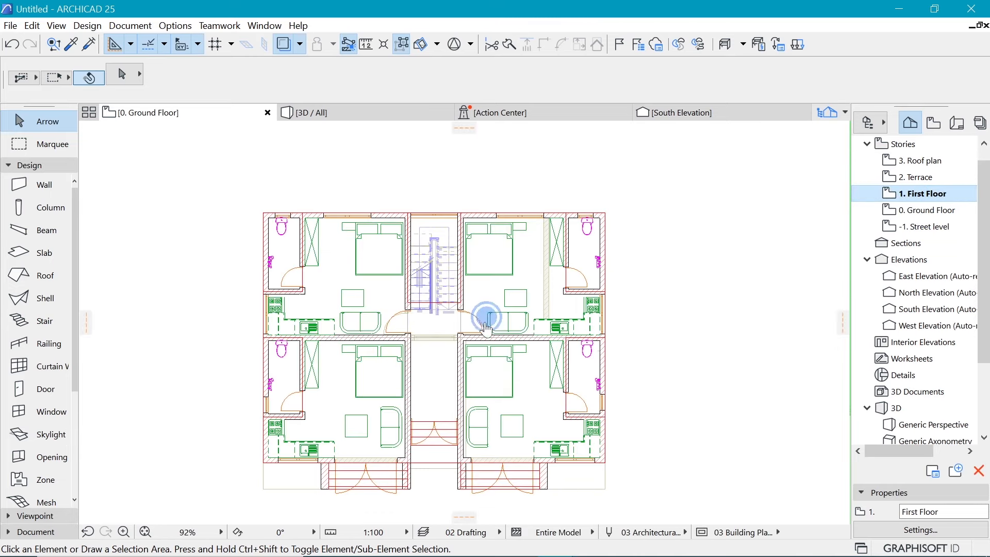
{"action": "left_click", "coordinate": [289, 484], "text": "alt"}
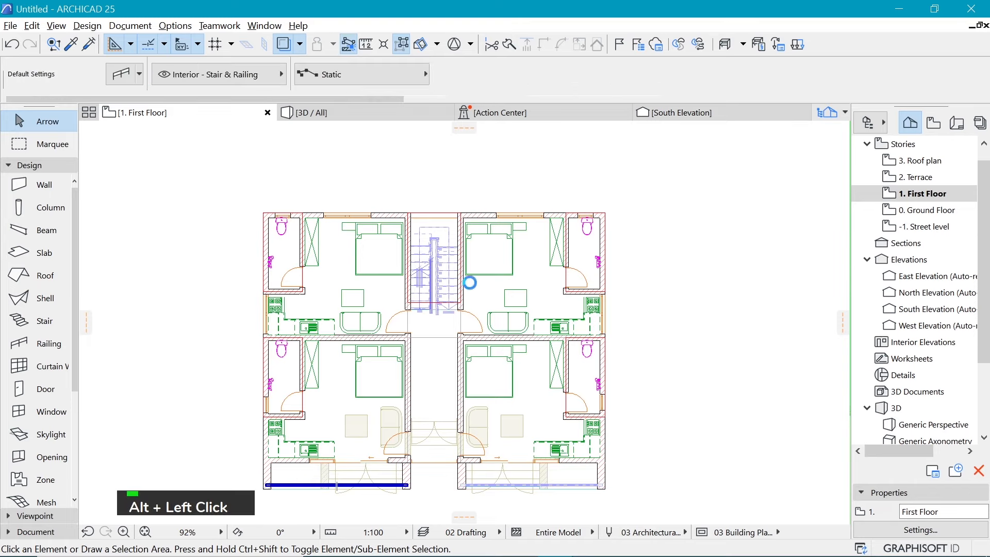
{"action": "double_click", "coordinate": [923, 161]}
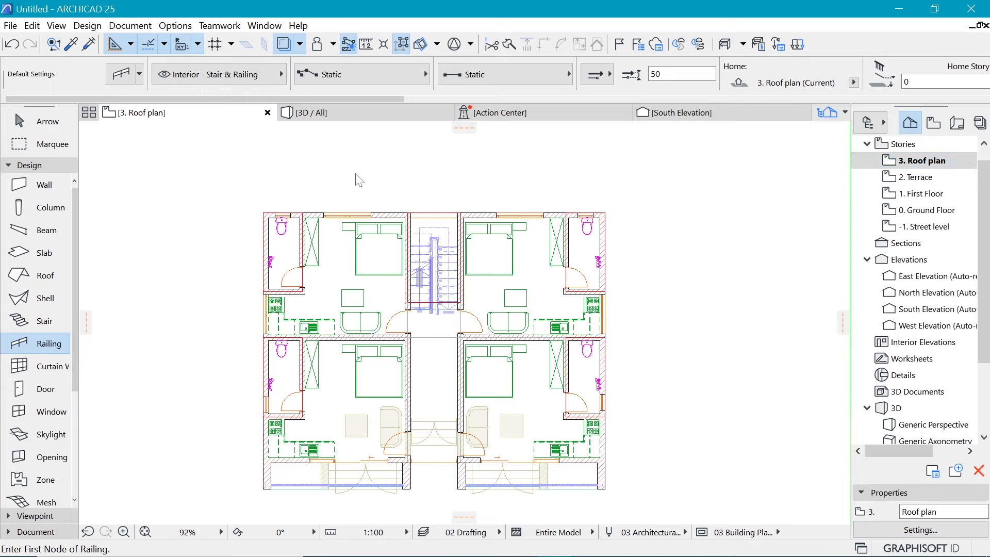
{"action": "scroll", "coordinate": [368, 208], "scroll_direction": "up", "scroll_amount": 1}
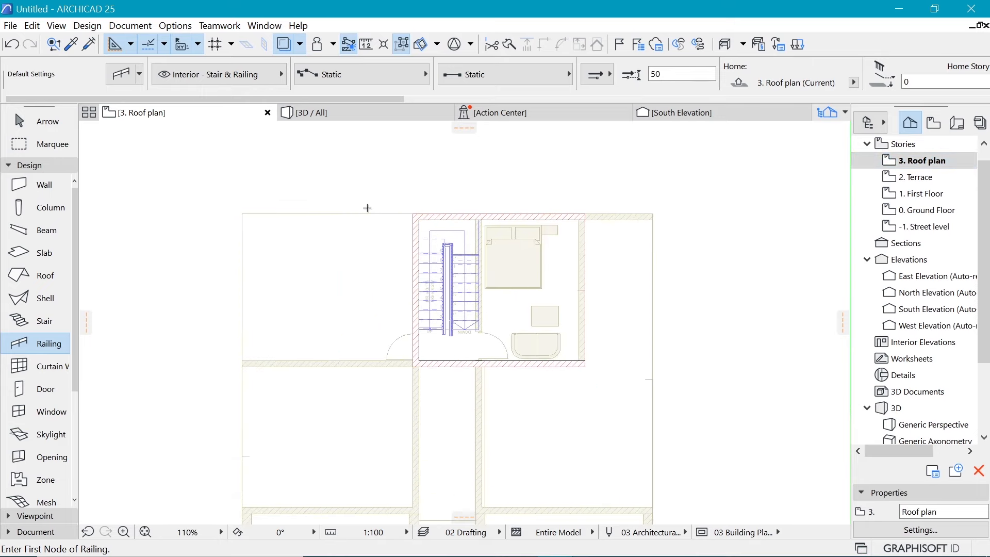
{"action": "double_click", "coordinate": [917, 177]}
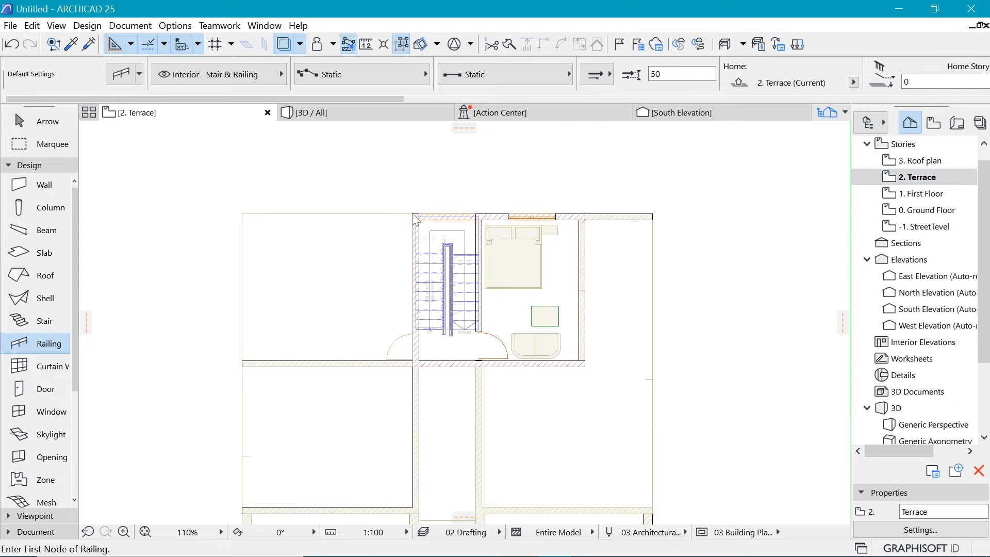
{"action": "scroll", "coordinate": [293, 206], "scroll_direction": "up", "scroll_amount": 3}
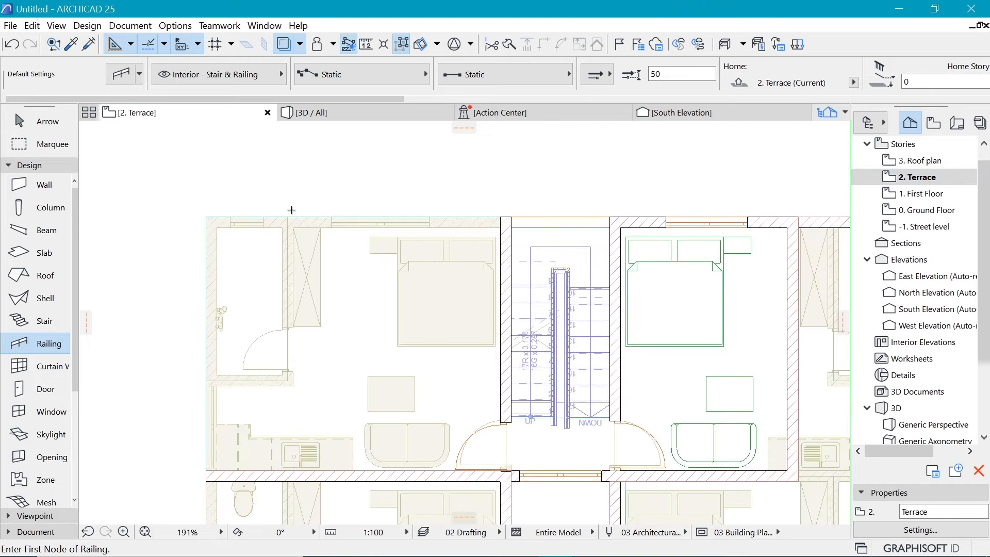
Draw a railing from the stair's outer wall corner around the open terrace's outer edges and partway along the wall opposite
{"action": "left_click", "coordinate": [500, 218]}
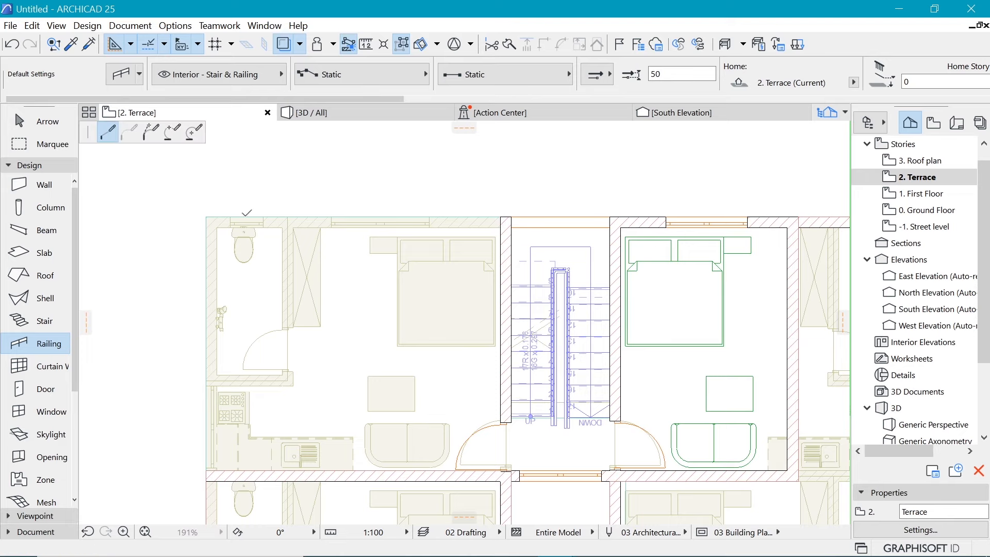
{"action": "left_click", "coordinate": [206, 217]}
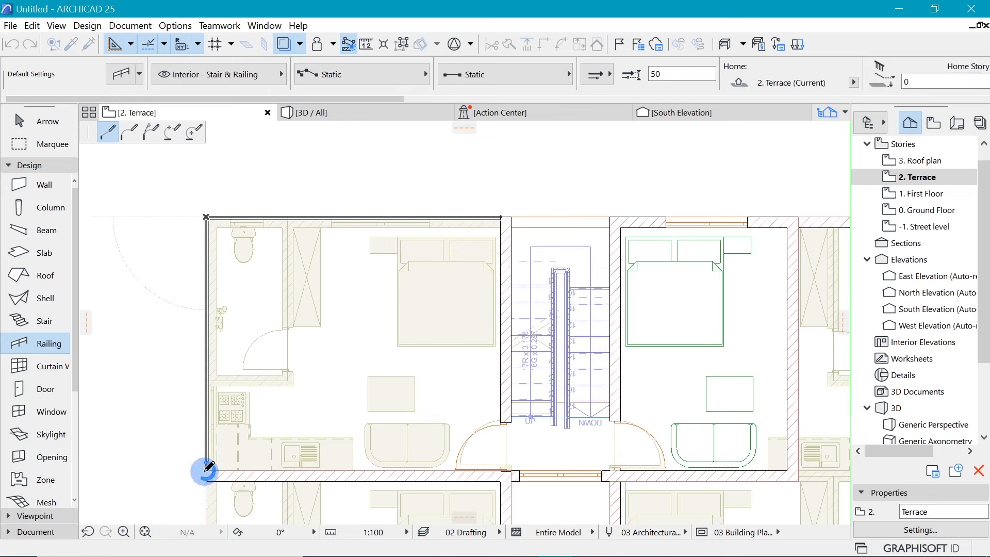
{"action": "left_click", "coordinate": [206, 470]}
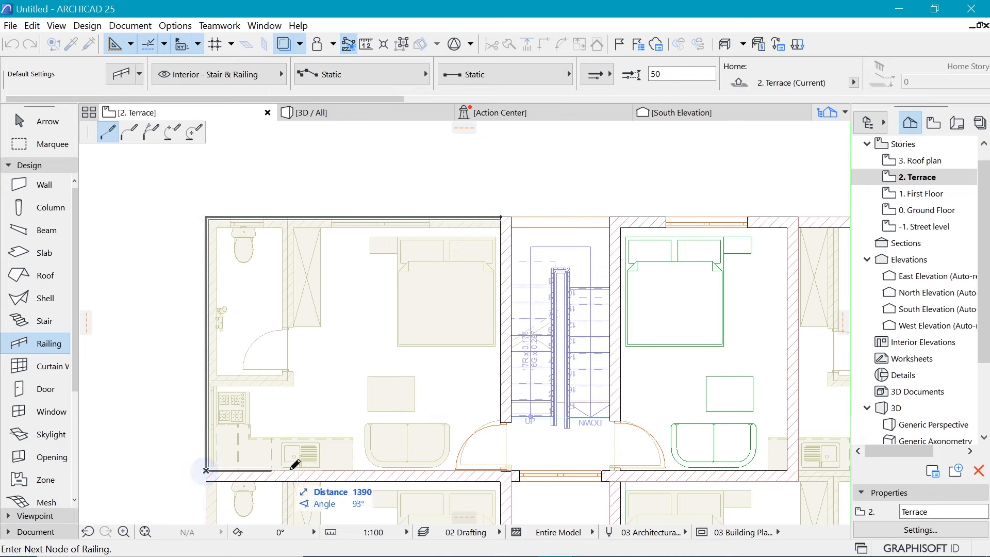
{"action": "left_click", "coordinate": [355, 470], "text": "shift"}
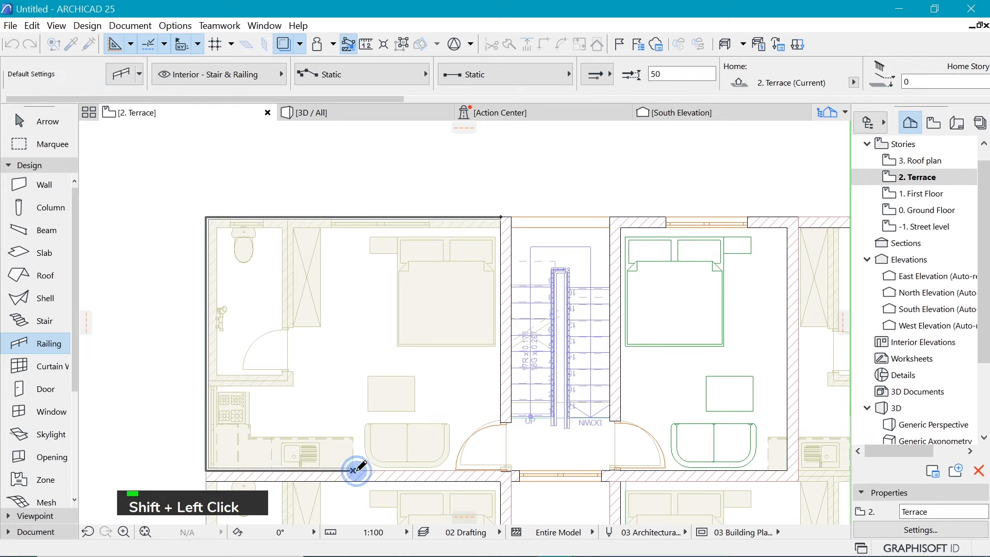
{"action": "left_click", "coordinate": [354, 470], "text": "shift"}
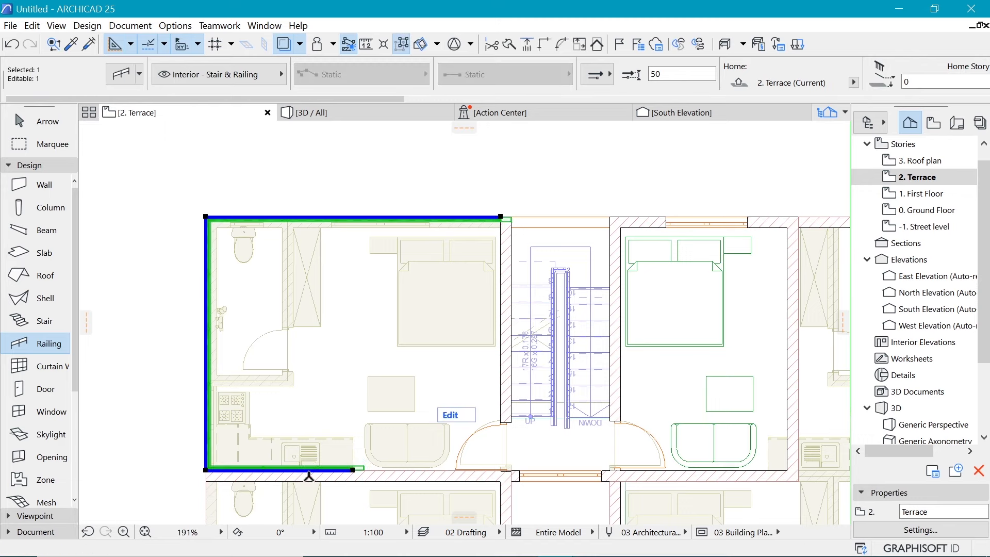
Offset the railing's last segment onto the wall's centerline and stretch its end further toward the stair
{"action": "left_click", "coordinate": [309, 476], "text": "shift"}
{"action": "left_click", "coordinate": [333, 471], "text": "shift"}
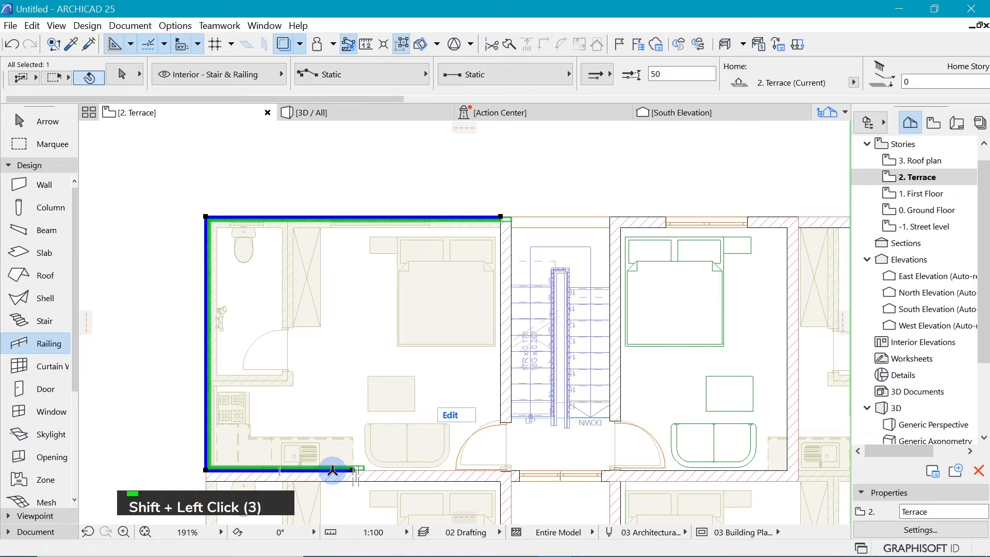
{"action": "left_click", "coordinate": [332, 470]}
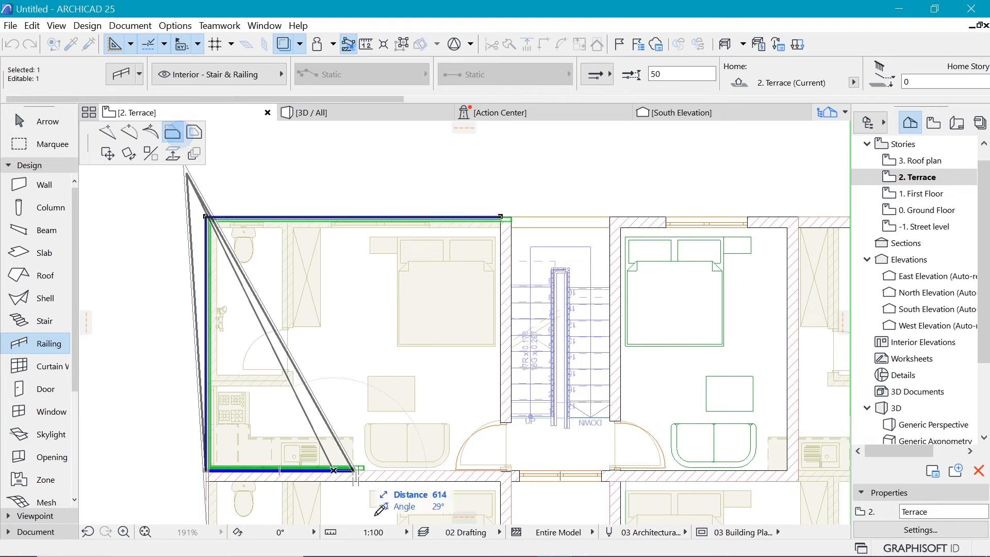
{"action": "left_click", "coordinate": [354, 478]}
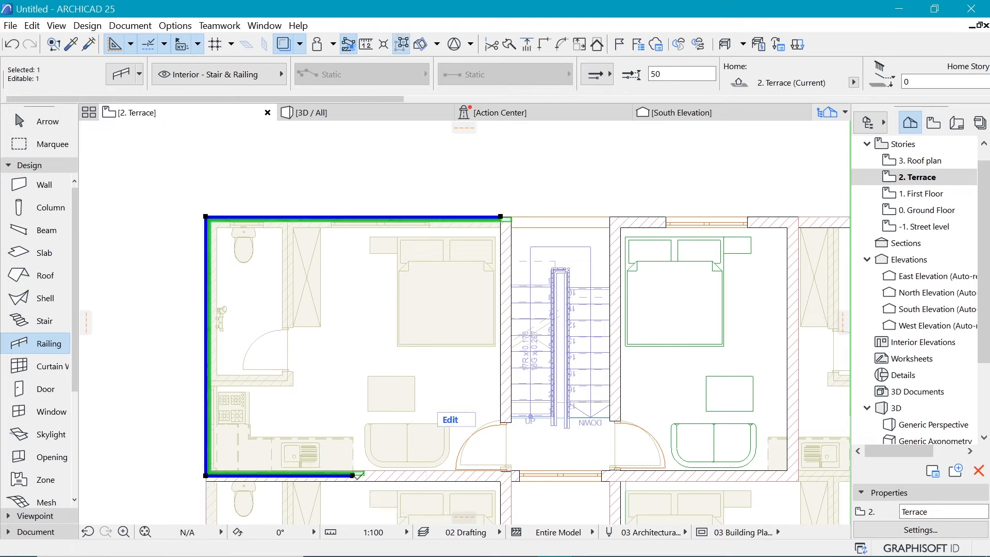
{"action": "left_click", "coordinate": [353, 475]}
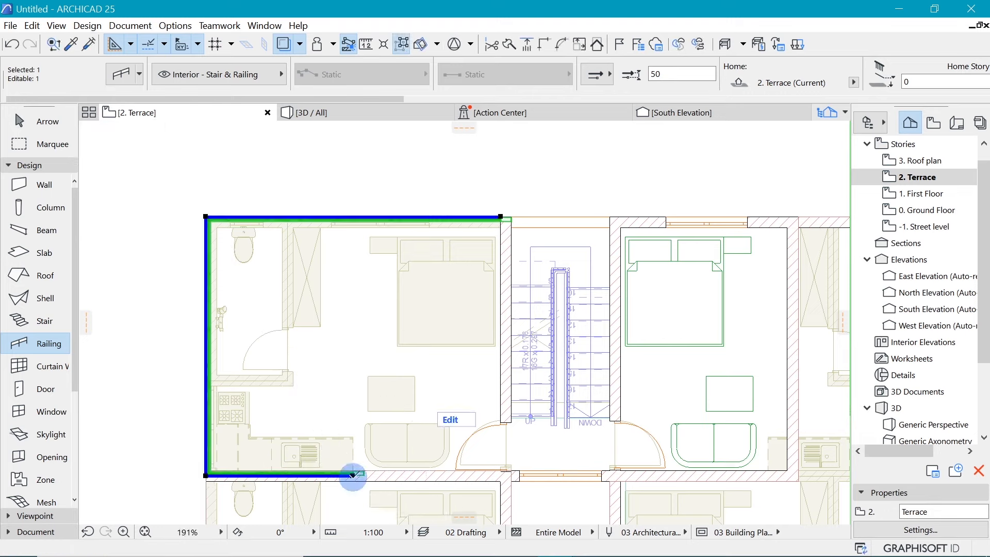
{"action": "left_click", "coordinate": [419, 476], "text": "shift"}
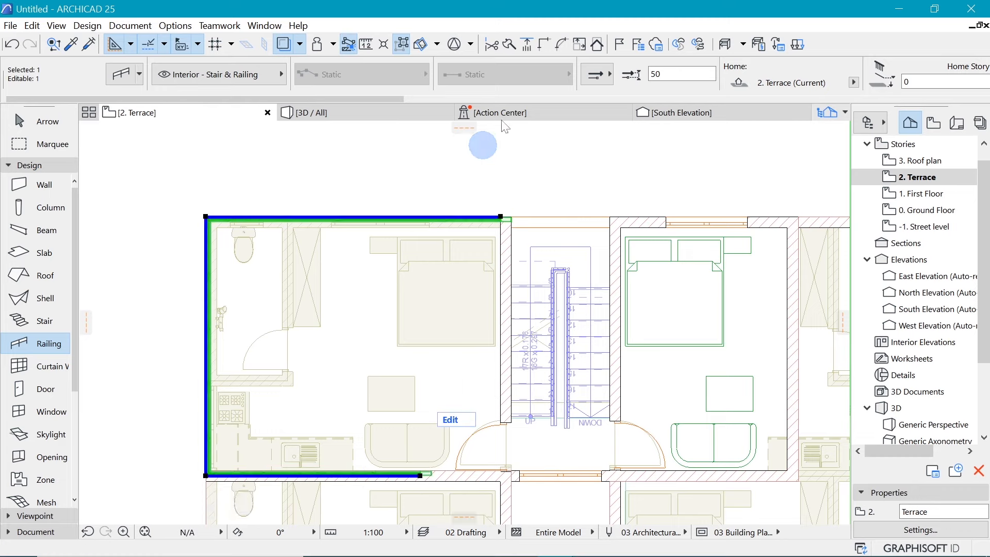
Check the railing's open end in 3D beside the terrace door and stretch it in plan to meet the stair wall
{"action": "left_click", "coordinate": [361, 112]}
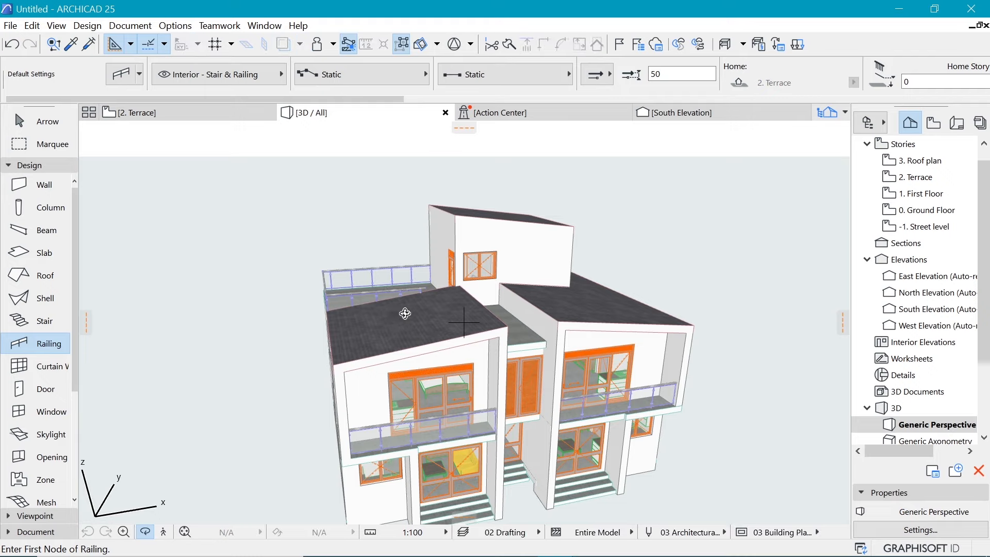
{"action": "mouse_move", "coordinate": [404, 314]}
{"action": "left_mouse_down"}
{"action": "mouse_move", "coordinate": [583, 316]}
{"action": "mouse_move", "coordinate": [414, 327]}
{"action": "left_mouse_up"}
{"action": "scroll", "coordinate": [341, 311], "scroll_direction": "up", "scroll_amount": 2}
{"action": "scroll", "coordinate": [287, 303], "scroll_direction": "up", "scroll_amount": 3}
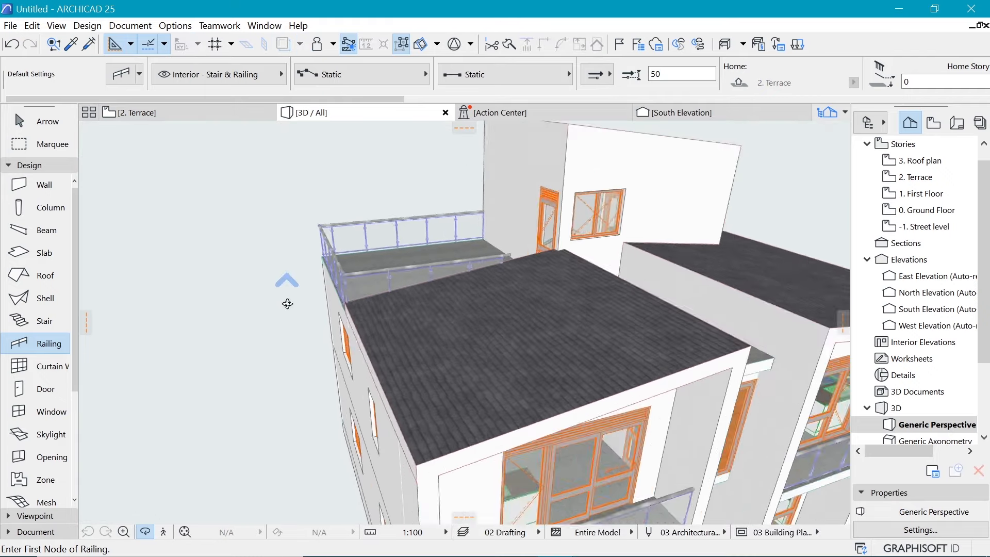
{"action": "left_click_drag", "start_coordinate": [301, 293], "coordinate": [770, 350]}
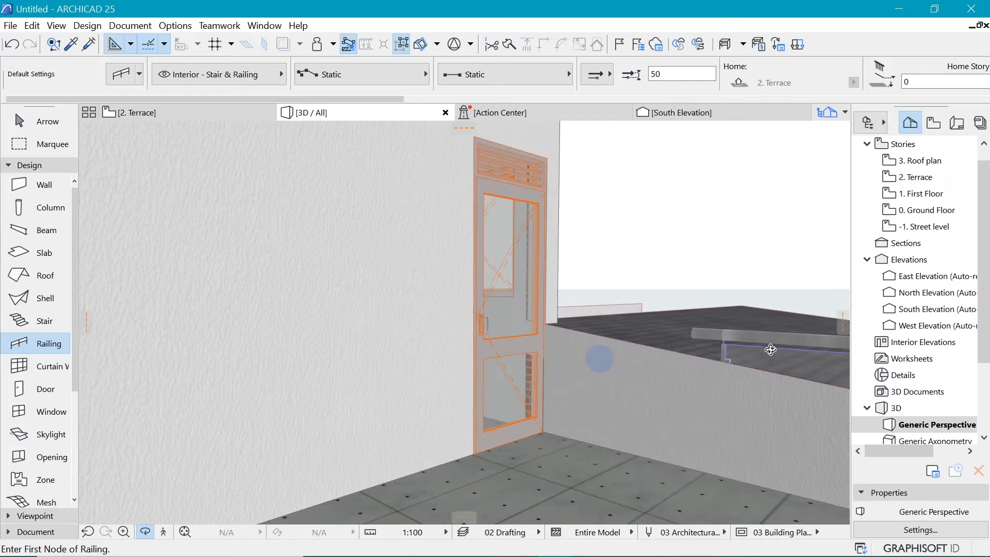
{"action": "left_click", "coordinate": [182, 111]}
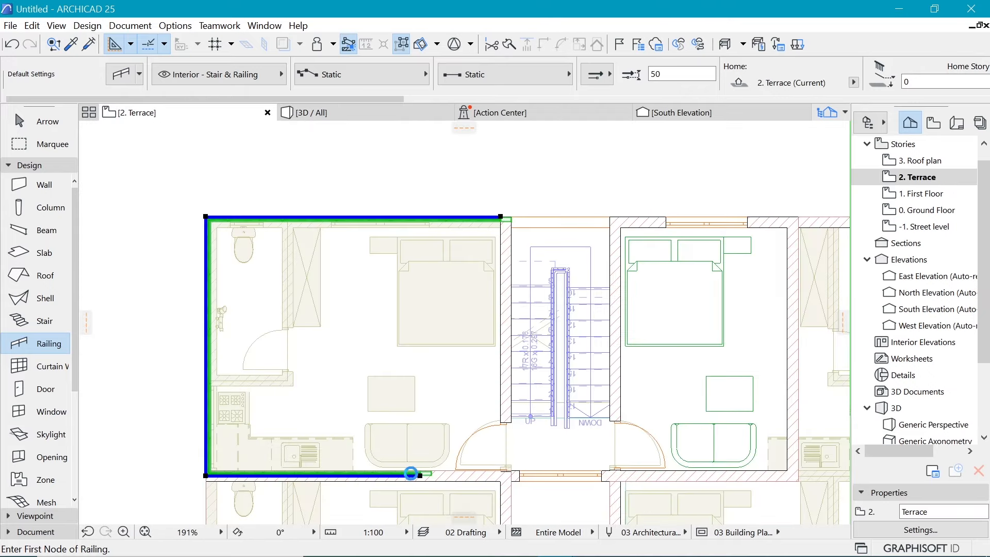
{"action": "double_click", "coordinate": [421, 475]}
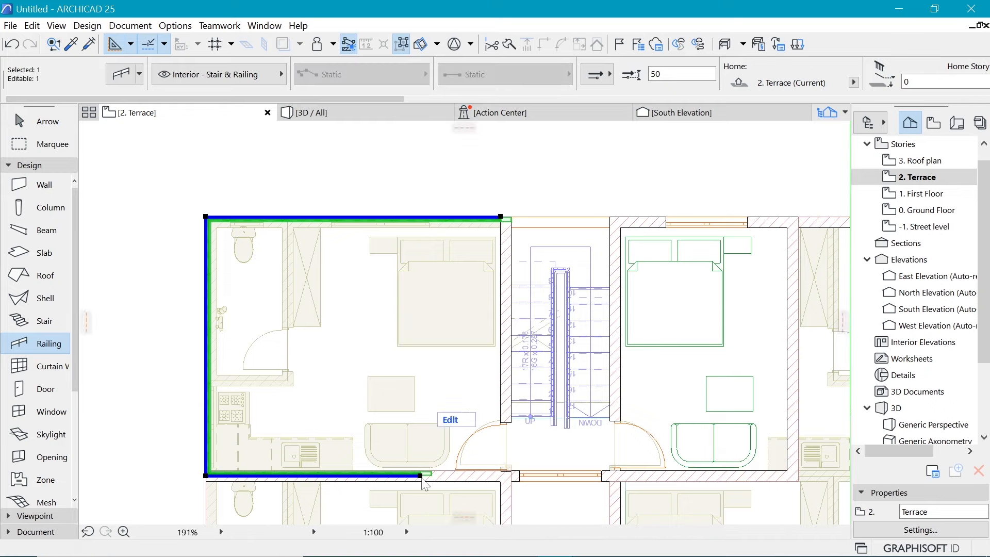
{"action": "left_click", "coordinate": [421, 475]}
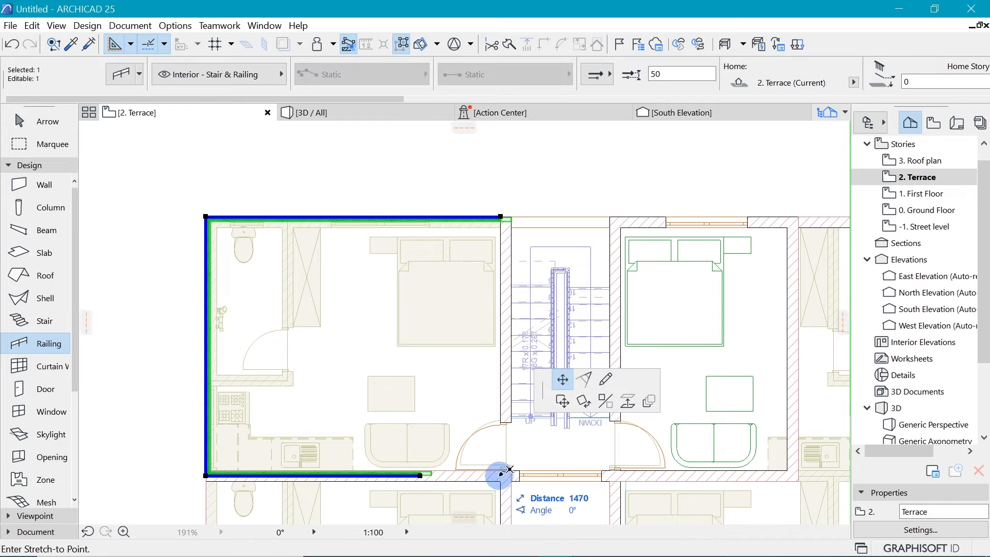
{"action": "left_click", "coordinate": [504, 471], "text": "shift"}
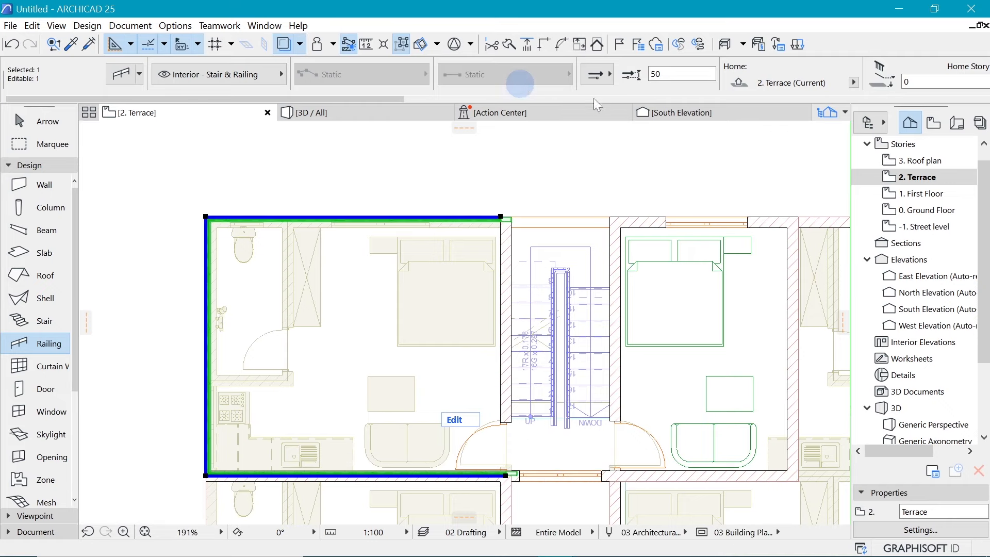
Examine the completed terrace railing and the house in 3D from the front and side
{"action": "left_click", "coordinate": [402, 117]}
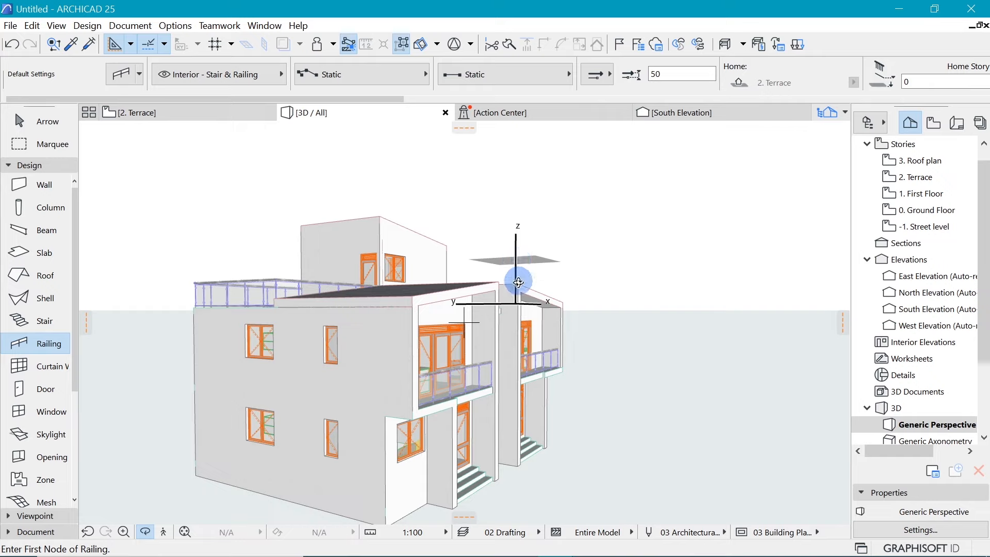
{"action": "left_click_drag", "start_coordinate": [513, 281], "coordinate": [552, 265]}
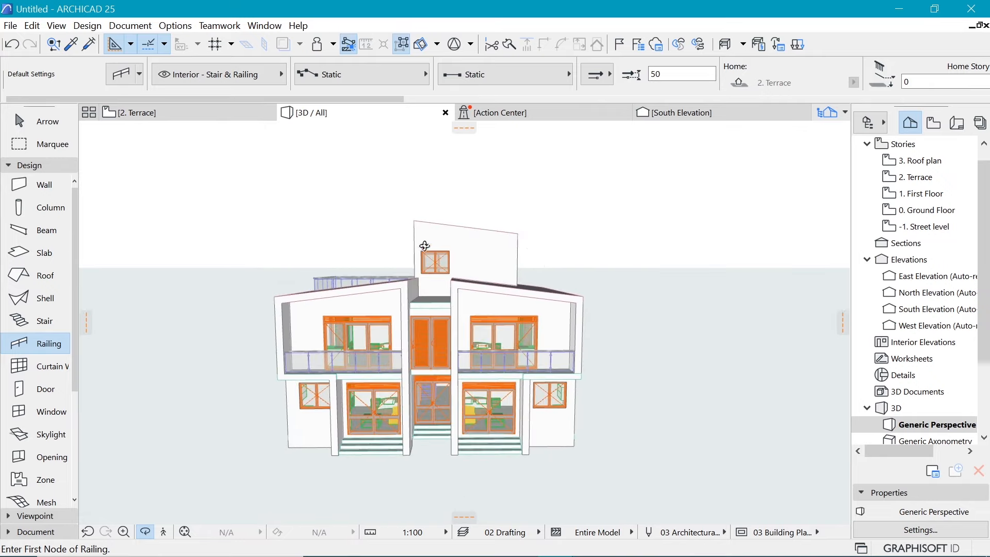
{"action": "left_click_drag", "start_coordinate": [425, 258], "coordinate": [656, 278]}
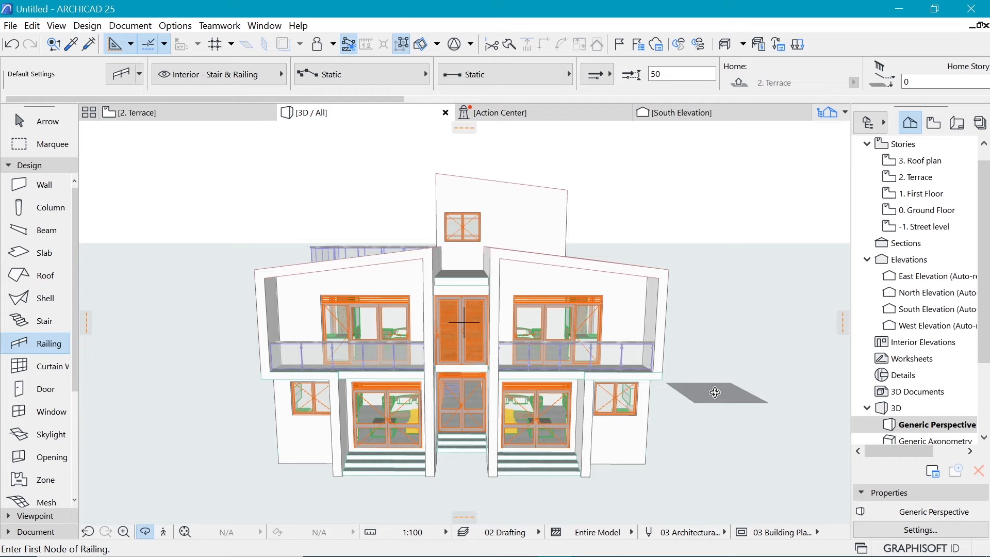
{"action": "scroll", "coordinate": [593, 347], "scroll_direction": "down", "scroll_amount": 2}
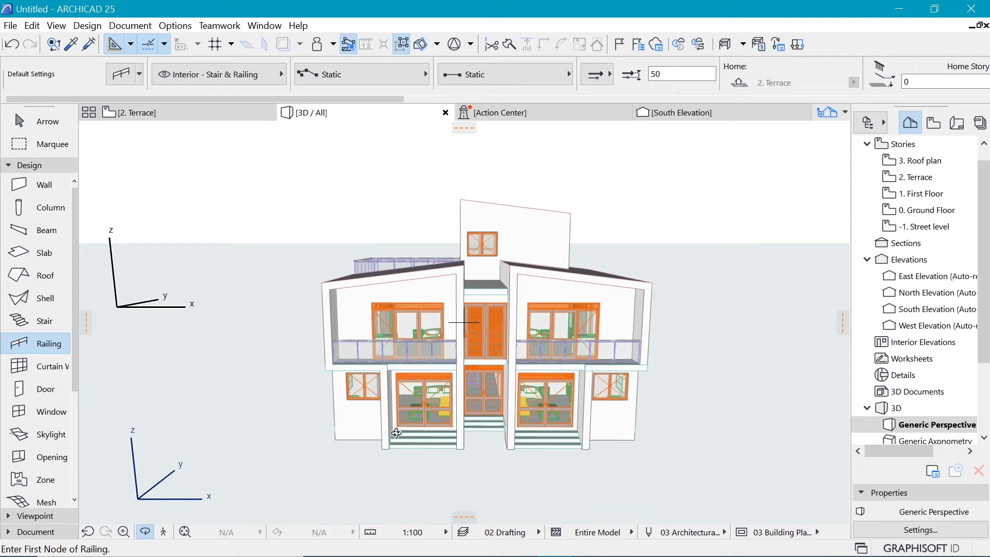
{"action": "middle_click_drag", "start_coordinate": [448, 437], "coordinate": [545, 437], "text": "shift"}
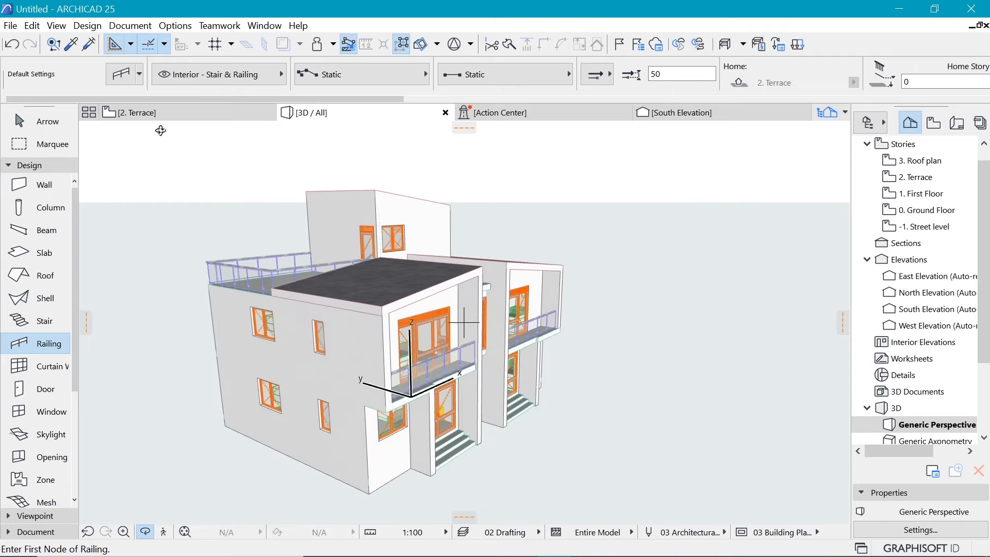
Open the Ground Floor plan and activate the Mesh tool
{"action": "left_click", "coordinate": [163, 113]}
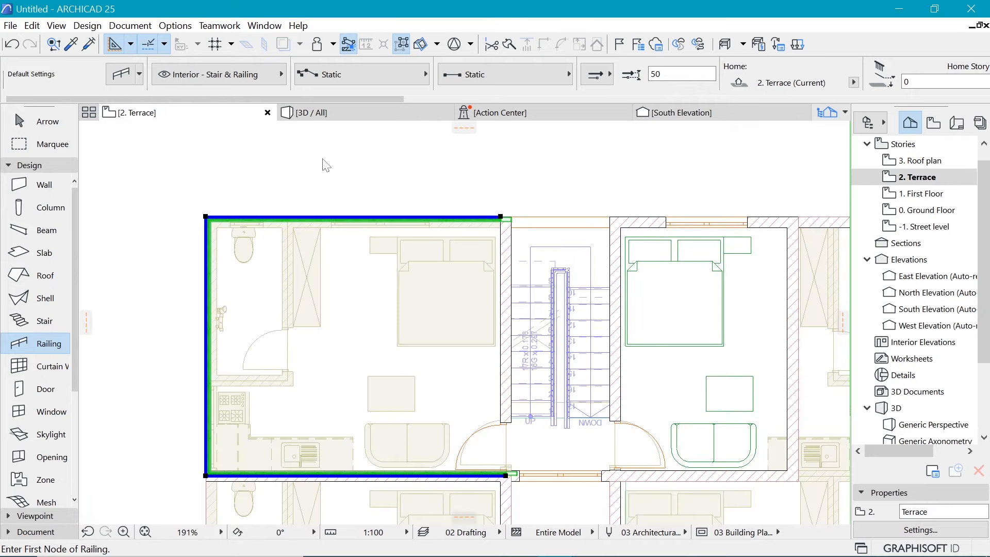
{"action": "left_click", "coordinate": [914, 212]}
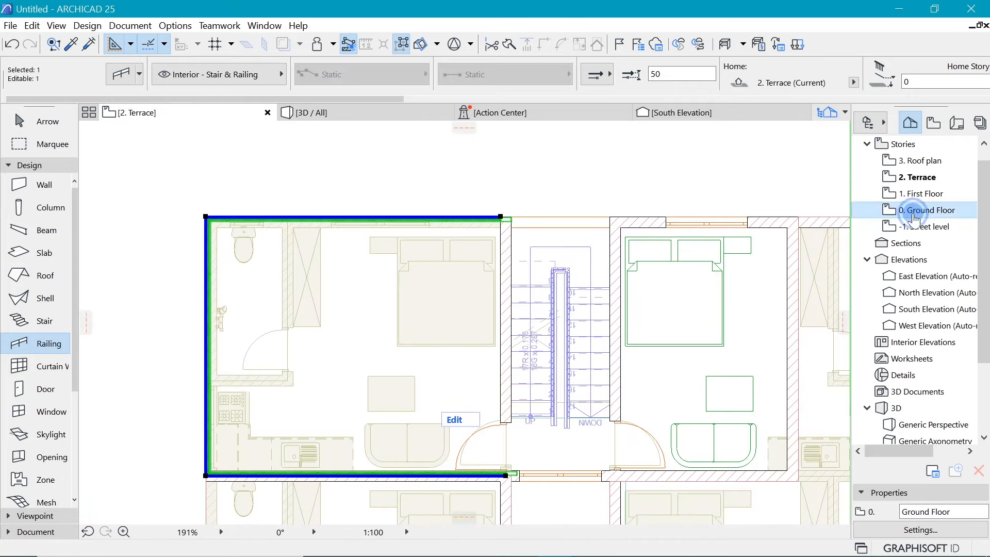
{"action": "left_click", "coordinate": [518, 206]}
{"action": "scroll", "coordinate": [518, 206], "scroll_direction": "down", "scroll_amount": 4}
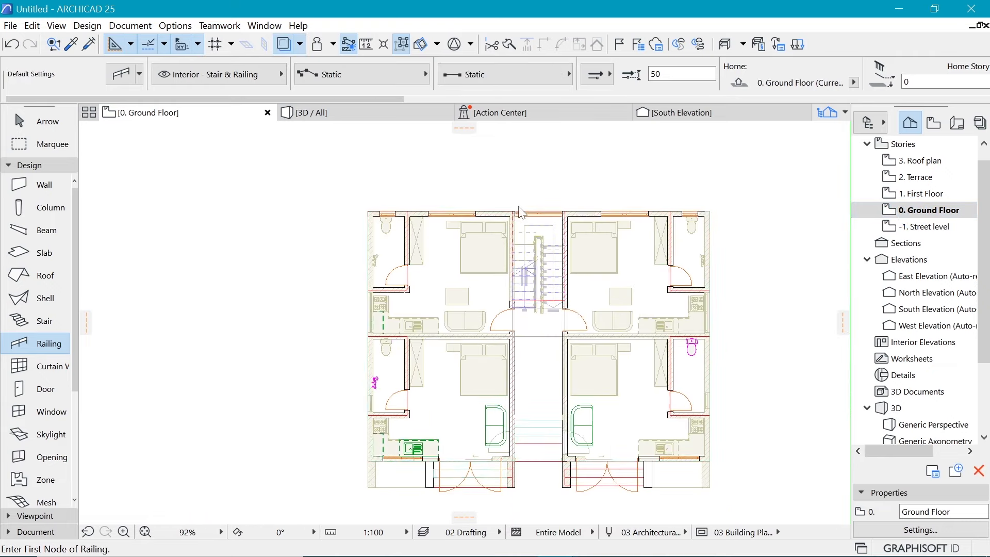
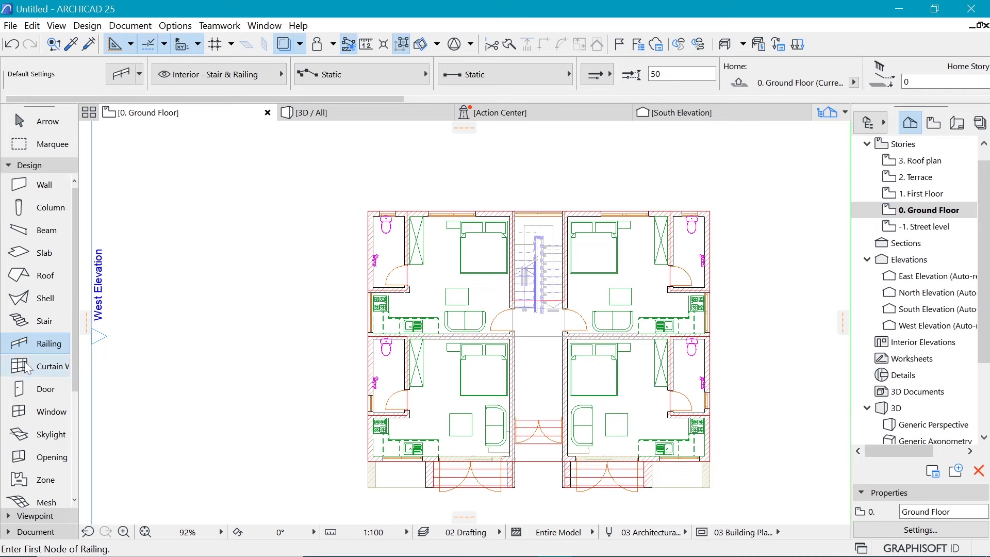
{"action": "scroll", "coordinate": [17, 457], "scroll_direction": "down", "scroll_amount": 3}
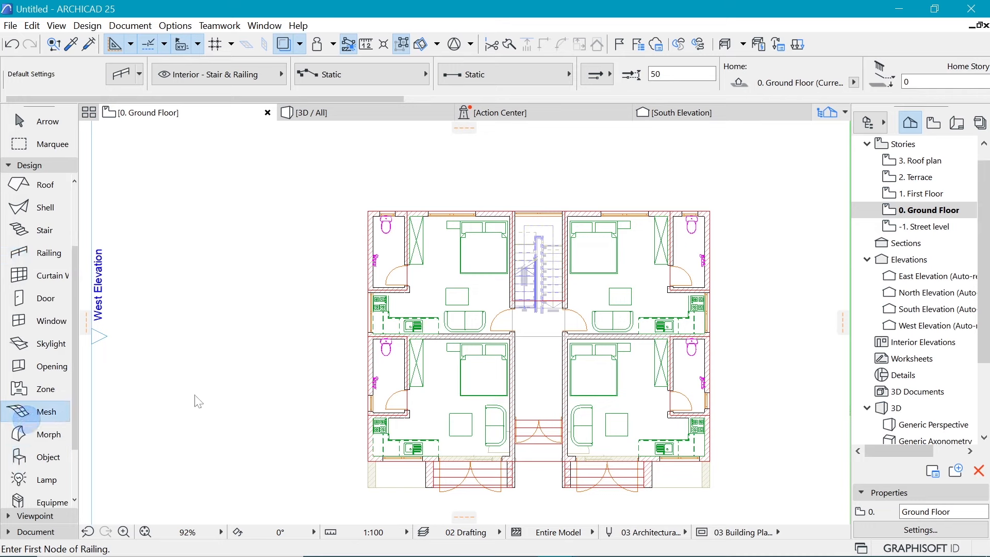
{"action": "left_click", "coordinate": [20, 411]}
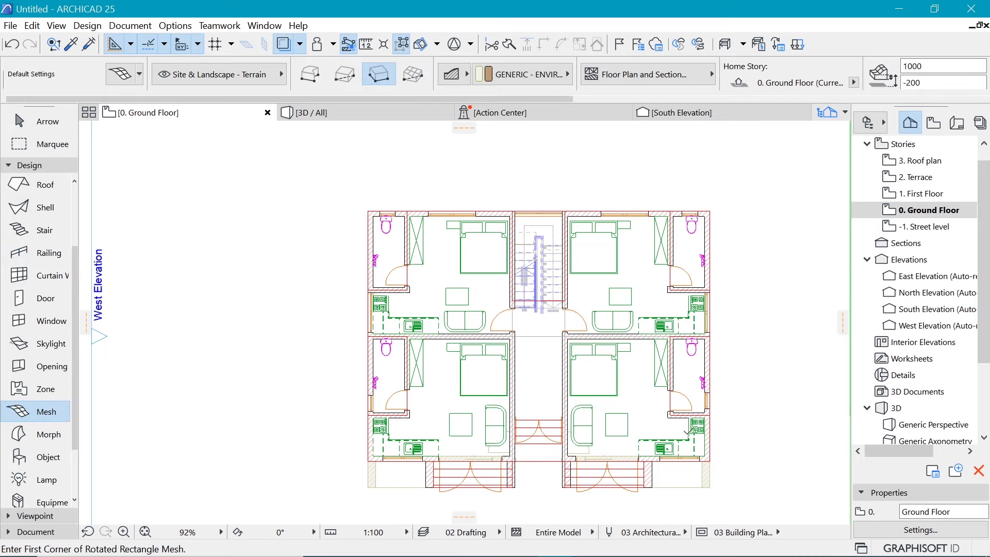
{"action": "left_click", "coordinate": [368, 413]}
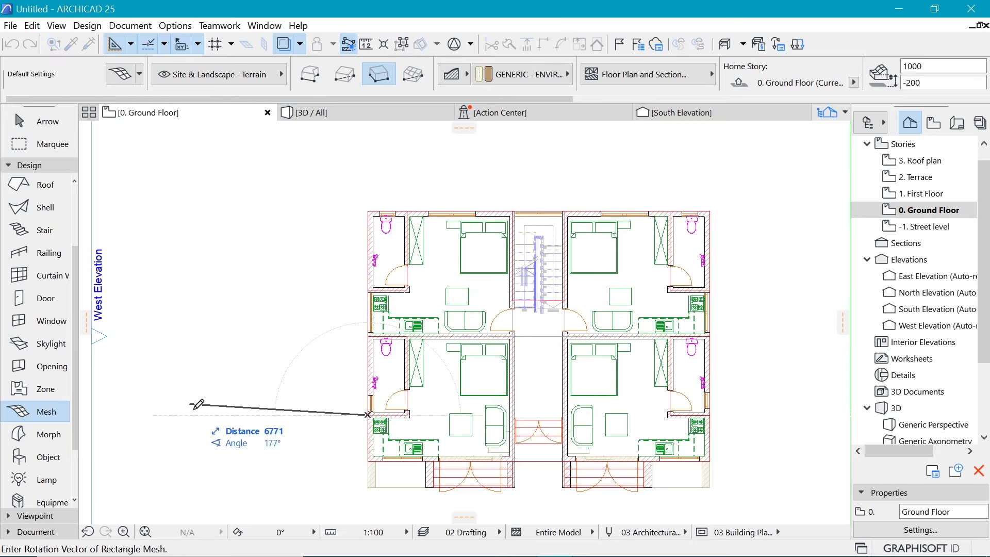
{"action": "key", "text": "Escape"}
{"action": "left_click", "coordinate": [368, 461]}
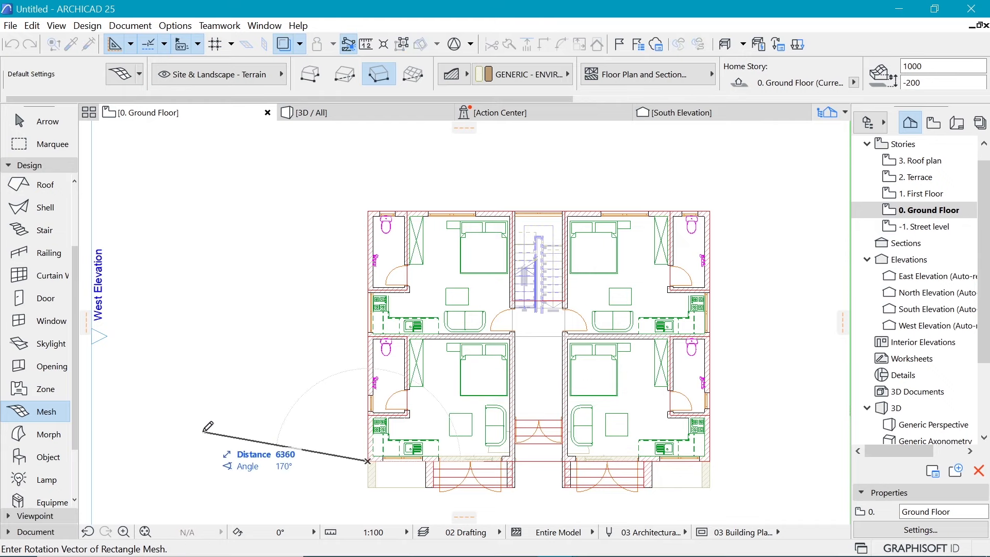
{"action": "left_click", "coordinate": [200, 460], "text": "shift"}
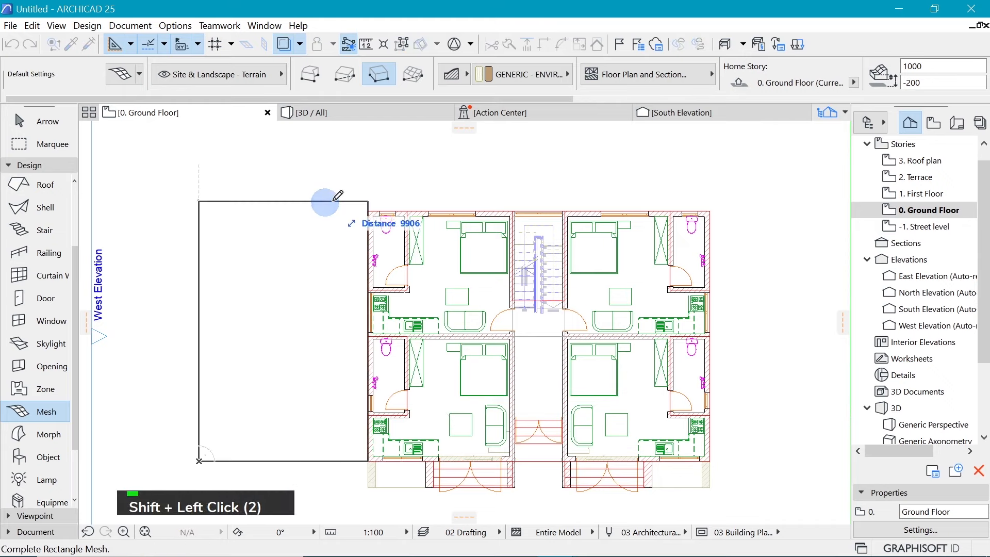
{"action": "left_click", "coordinate": [487, 178]}
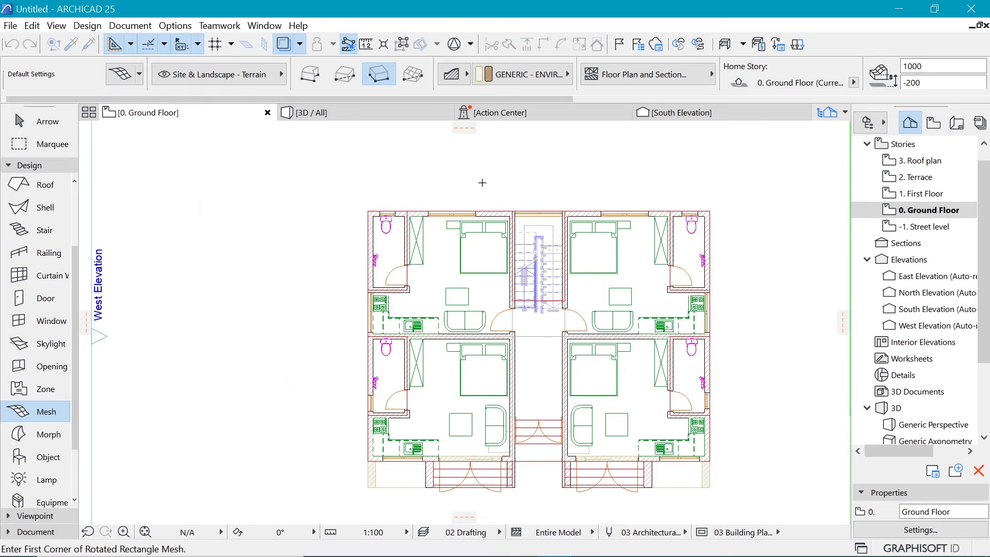
Draw a rectangular mesh from the house's front-left wall corner, extending beyond the right side wall and past the rear wall
{"action": "left_click", "coordinate": [368, 459]}
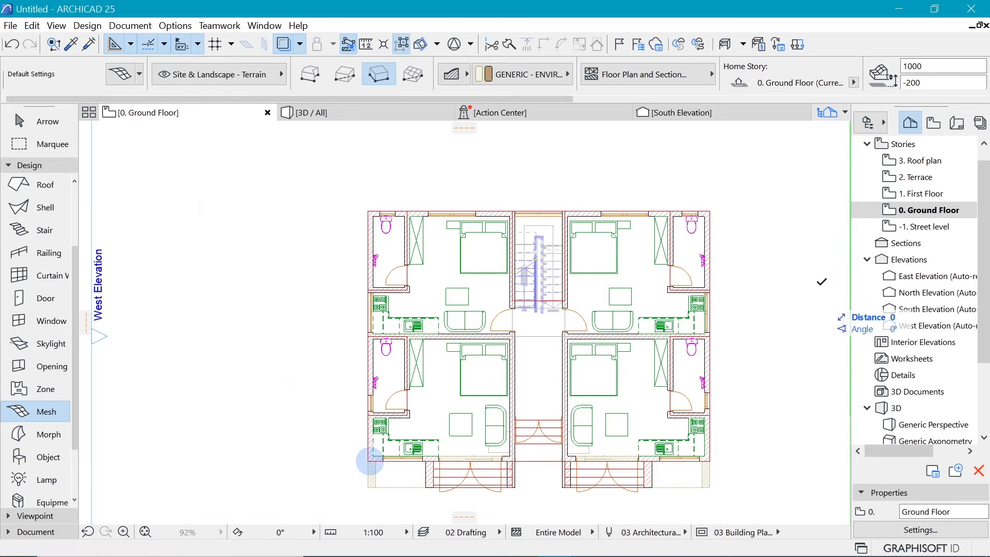
{"action": "left_click", "coordinate": [815, 445], "text": "shift"}
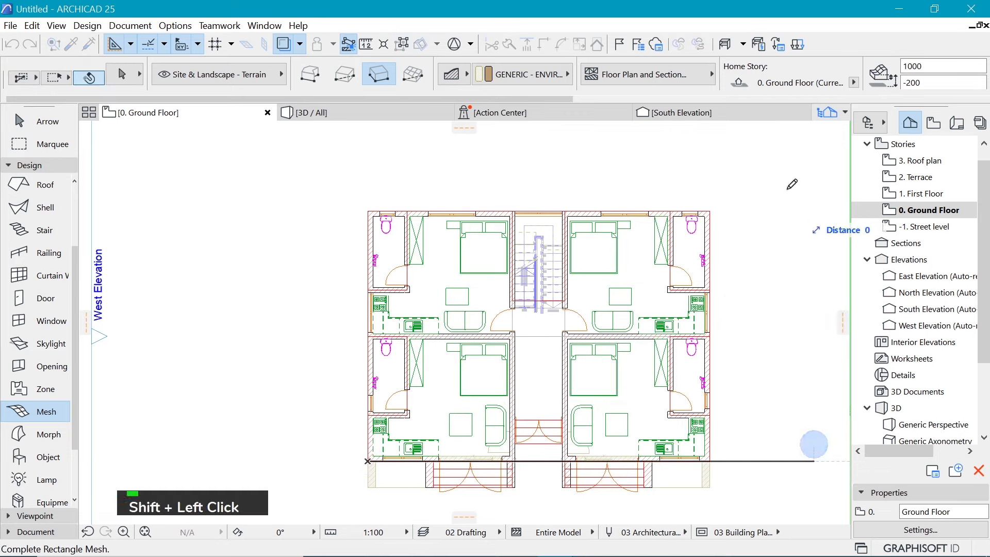
{"action": "left_click", "coordinate": [782, 173]}
Move the rectangular mesh horizontally to the left so that it extends beyond both side walls of the house
{"action": "left_click", "coordinate": [714, 174], "text": "shift"}
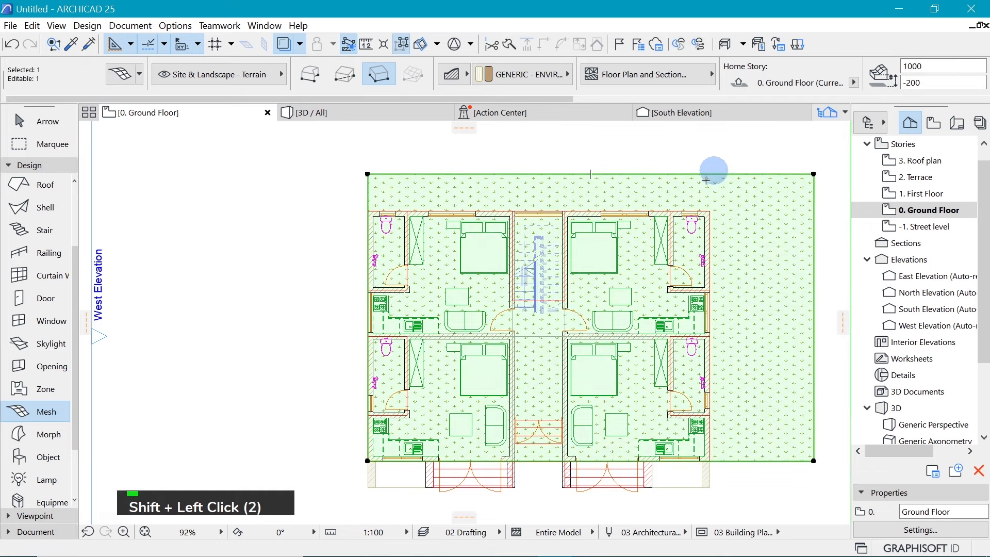
{"action": "key", "text": "ctrl+d"}
{"action": "left_click", "coordinate": [710, 212]}
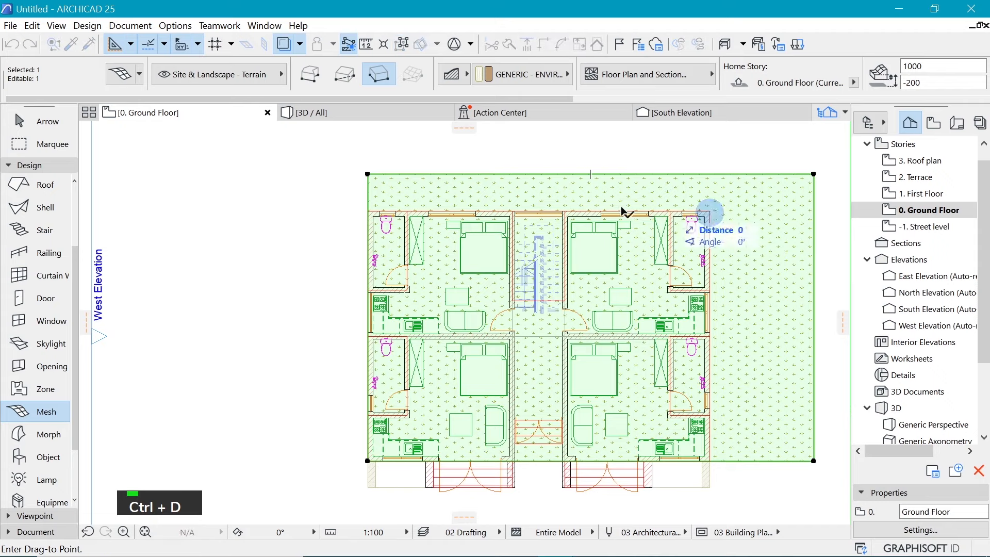
{"action": "key", "text": "Escape"}
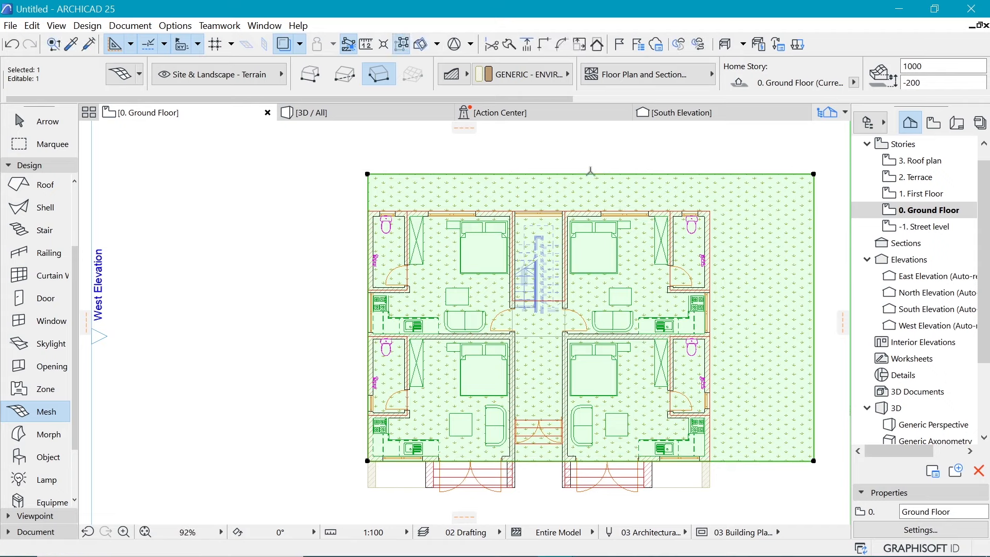
{"action": "key", "text": "ctrl+d"}
{"action": "left_click", "coordinate": [591, 174]}
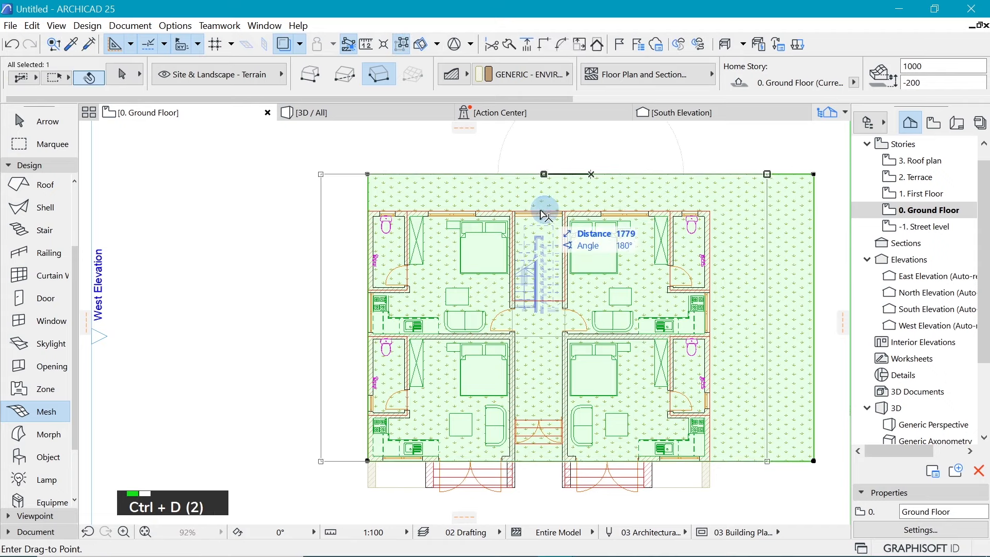
{"action": "left_click", "coordinate": [534, 223], "text": "shift"}
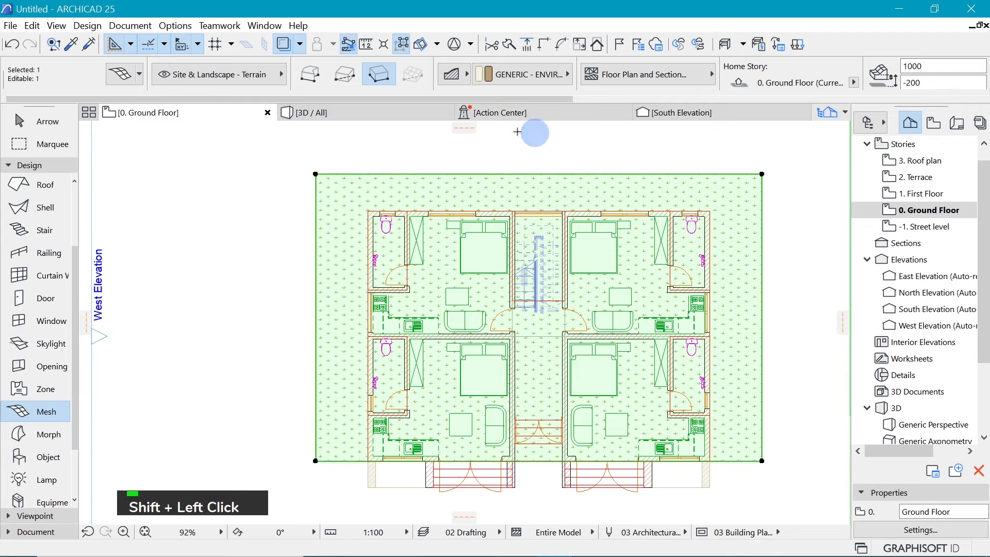
Offset the mesh's right edge outward, its left edge outward by about 870 mm and its rear edge outward by about 1030 mm
{"action": "left_click", "coordinate": [761, 328]}
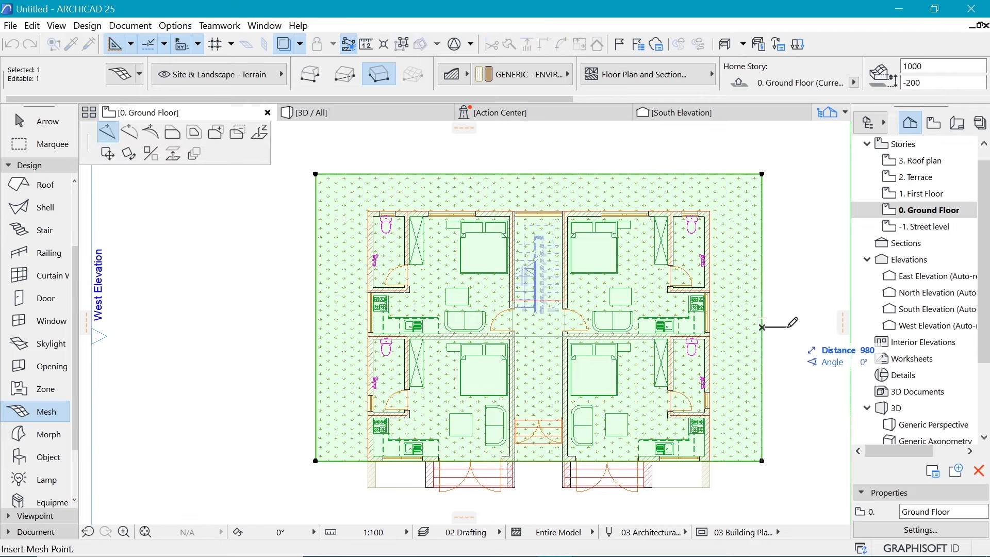
{"action": "left_click", "coordinate": [361, 174]}
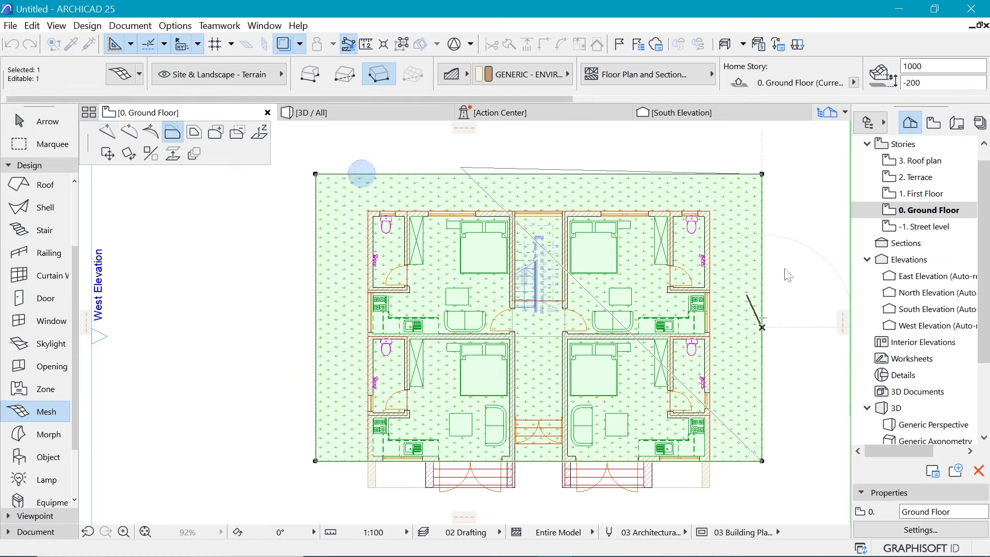
{"action": "left_click", "coordinate": [784, 265]}
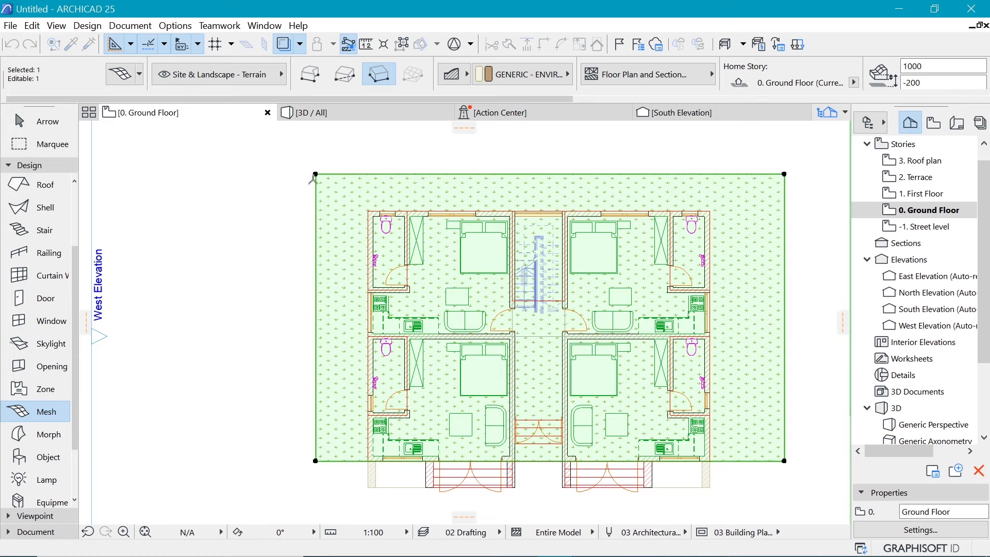
{"action": "left_click", "coordinate": [315, 195]}
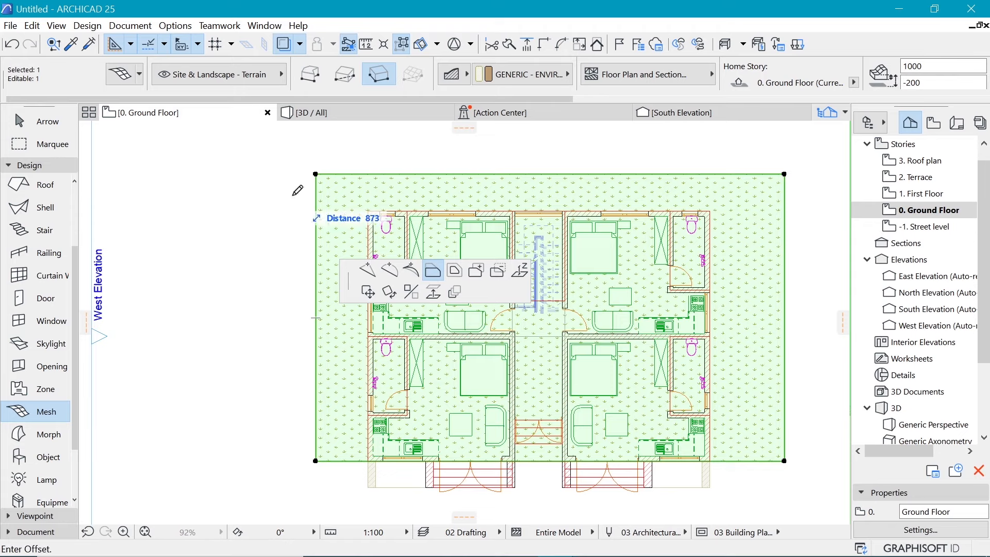
{"action": "left_click", "coordinate": [298, 185]}
{"action": "left_click", "coordinate": [373, 172]}
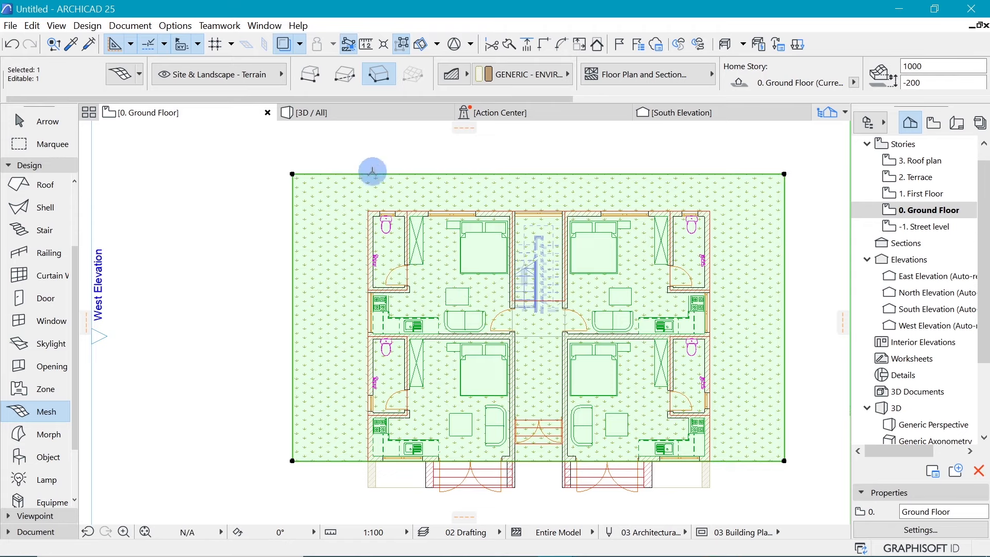
{"action": "left_click", "coordinate": [426, 174]}
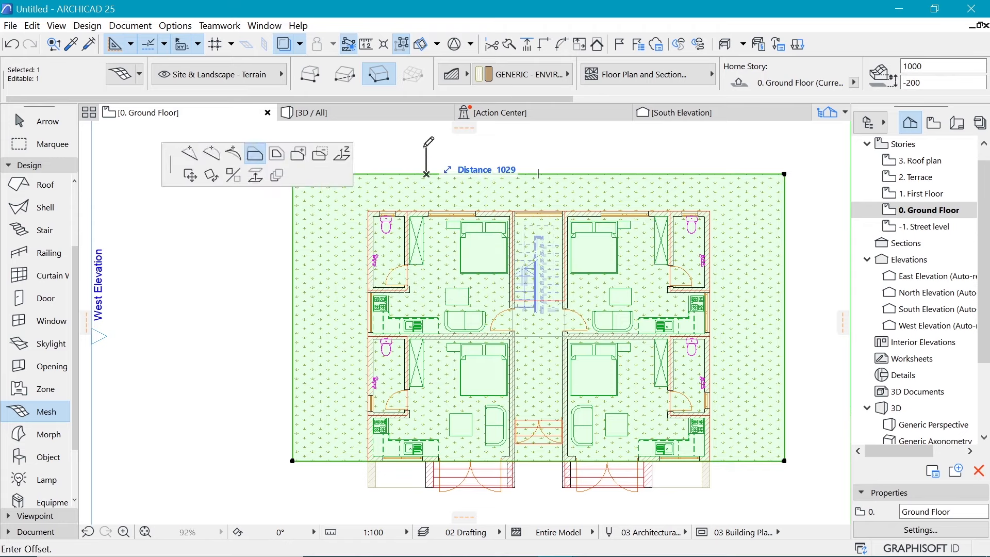
{"action": "left_click", "coordinate": [423, 147]}
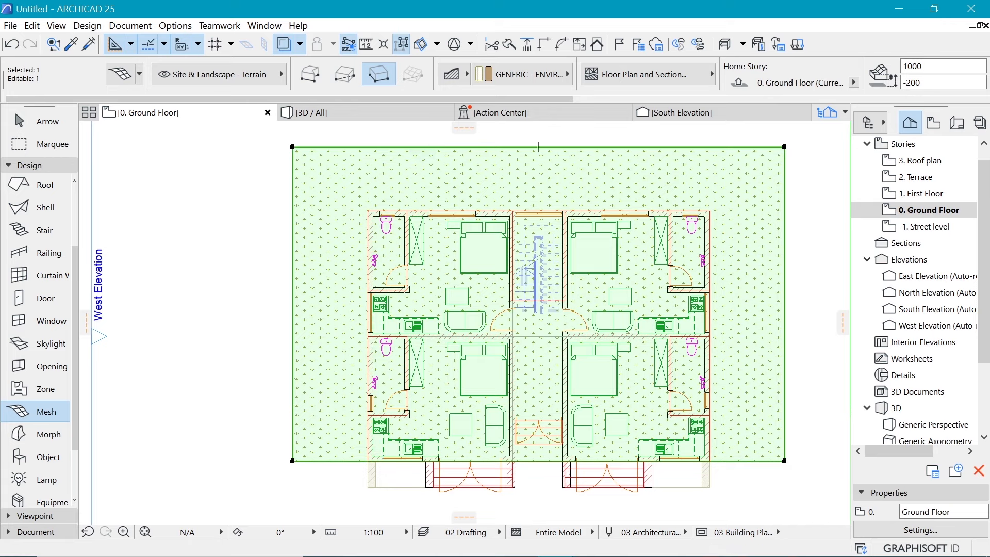
Set the mesh's base elevation to -150 and turn off its cover fill
{"action": "left_click_drag", "start_coordinate": [905, 82], "coordinate": [926, 83]}
{"action": "left_click", "coordinate": [941, 67]}
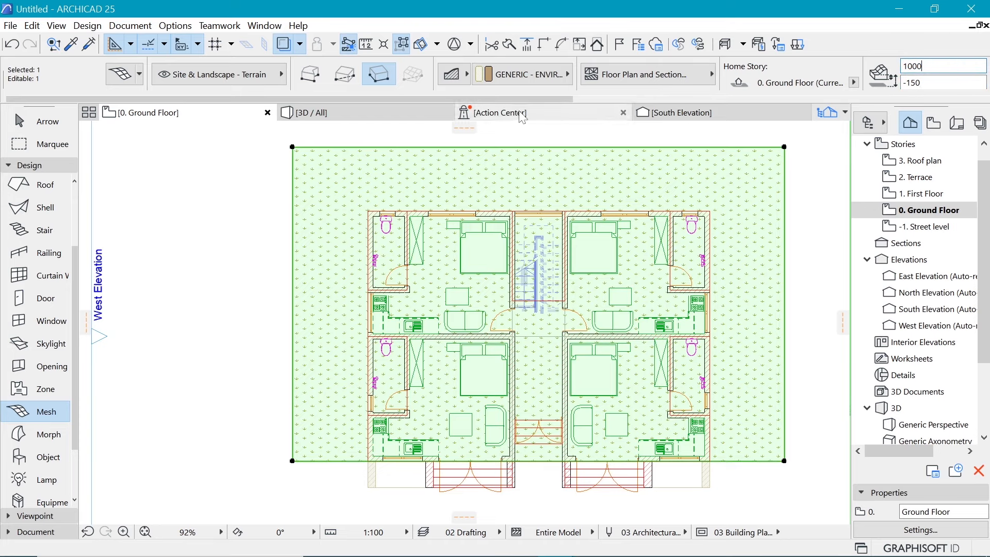
{"action": "mouse_move", "coordinate": [526, 117]}
{"action": "key", "text": "ctrl+t"}
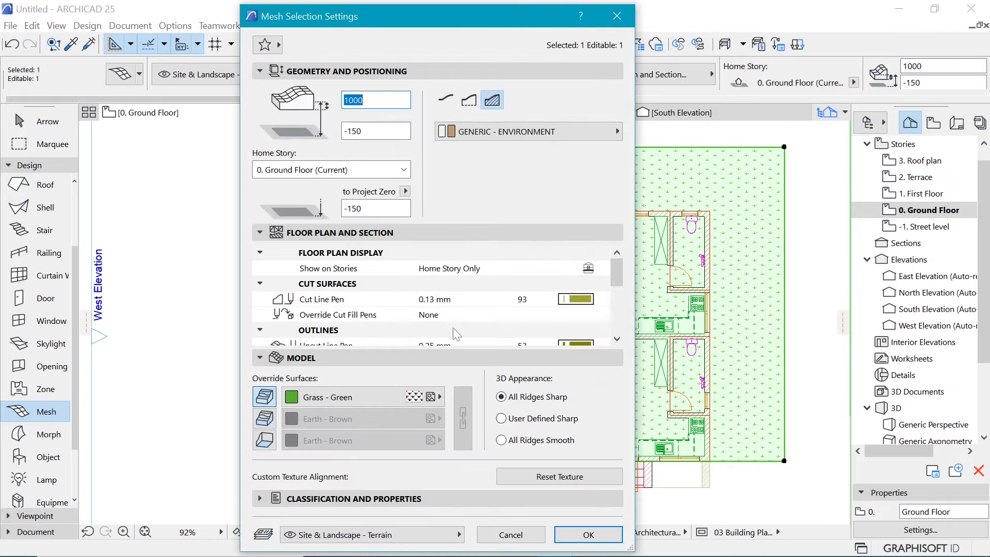
{"action": "scroll", "coordinate": [537, 314], "scroll_direction": "down", "scroll_amount": 5}
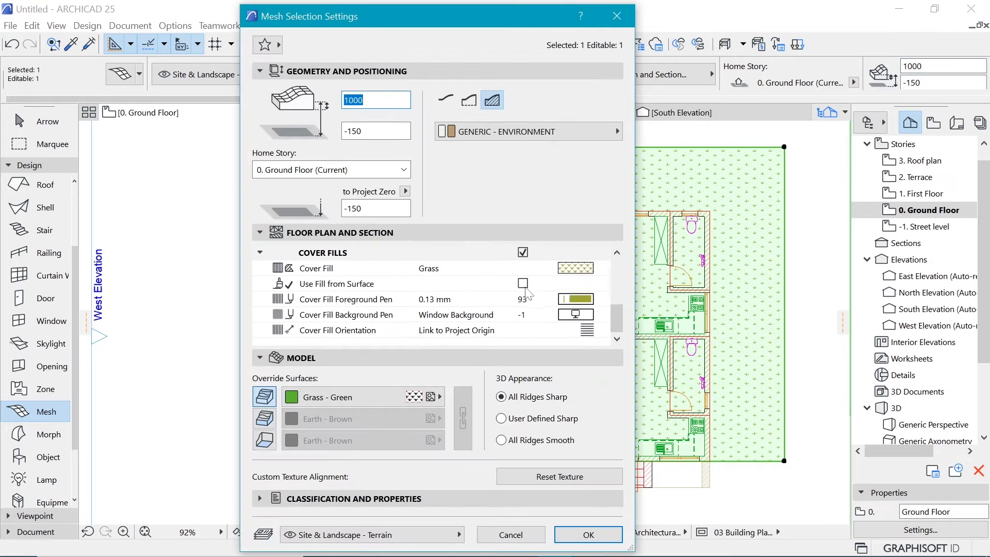
{"action": "left_click", "coordinate": [523, 253]}
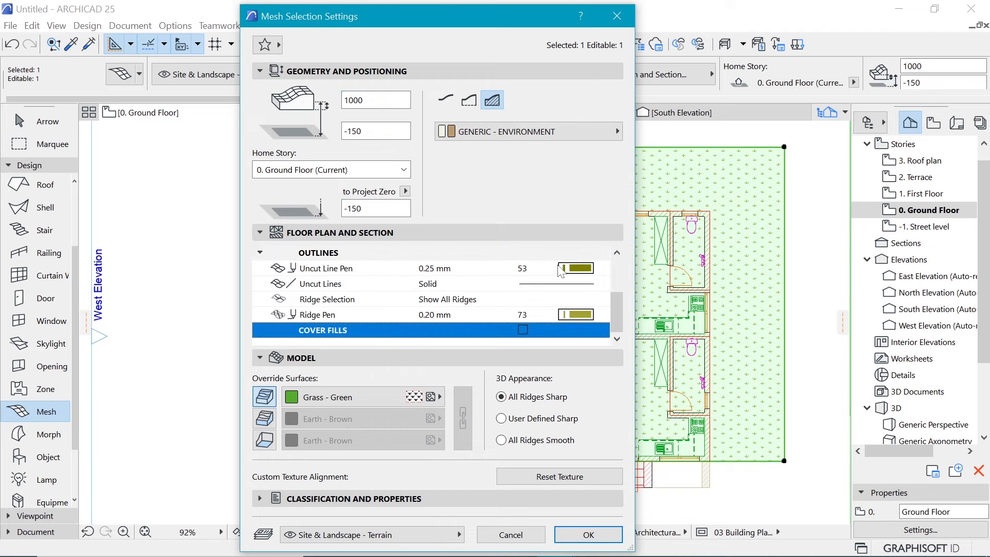
Override the mesh's top surface with Pavement - Brick Moss and apply the settings
{"action": "left_click", "coordinate": [387, 398]}
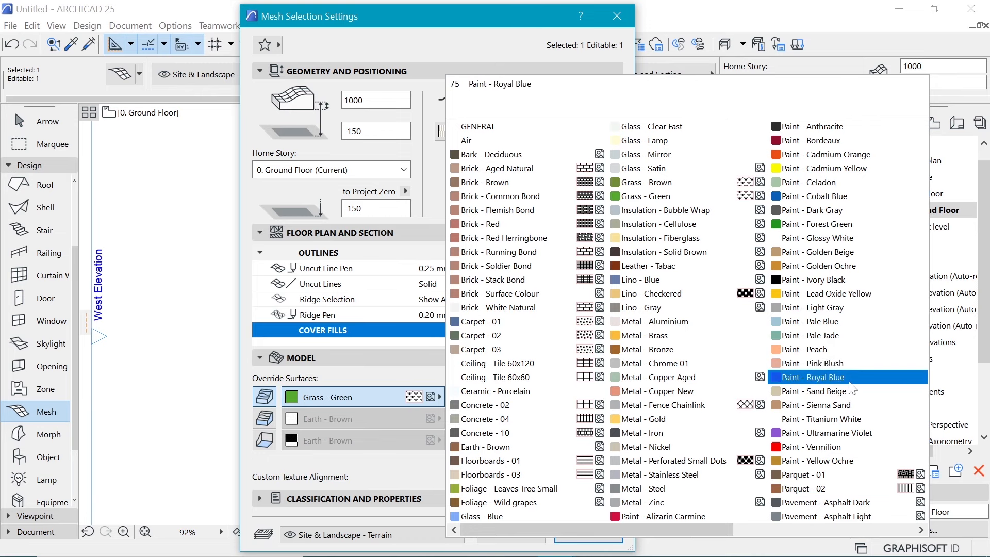
{"action": "key", "text": "Down"}
{"action": "key", "text": "Down"}
{"action": "key", "text": "Down"}
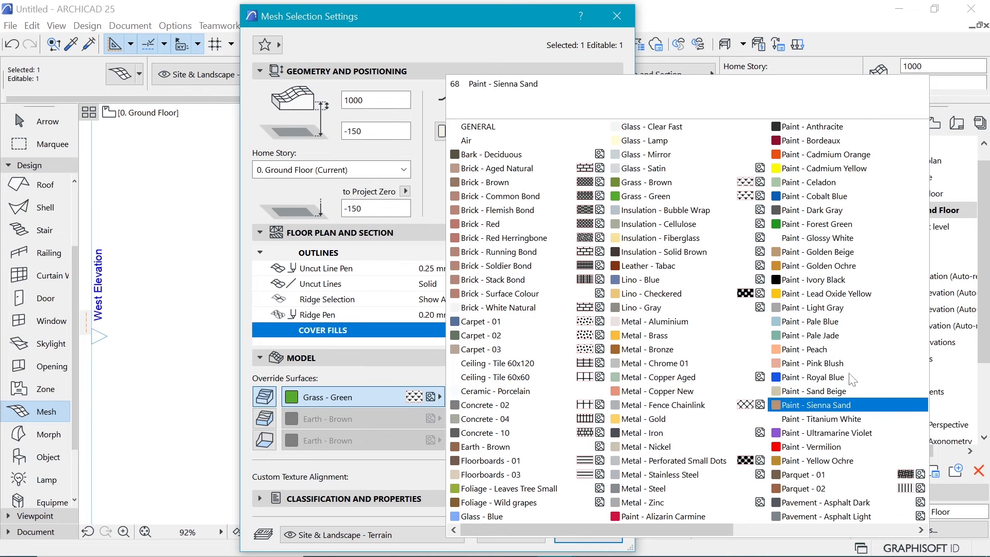
{"action": "scroll", "coordinate": [822, 327], "scroll_direction": "down", "scroll_amount": 1}
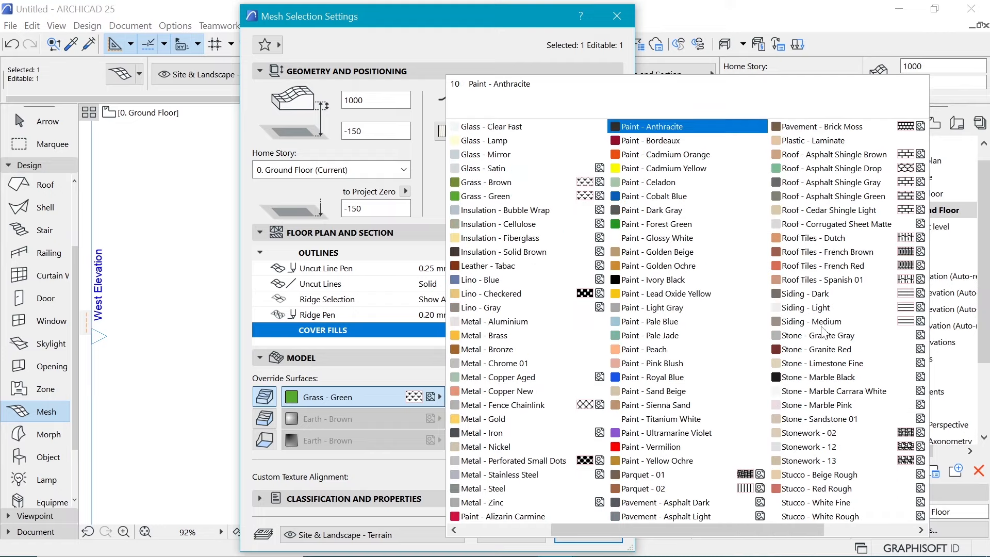
{"action": "left_click", "coordinate": [804, 128]}
{"action": "left_click", "coordinate": [579, 539]}
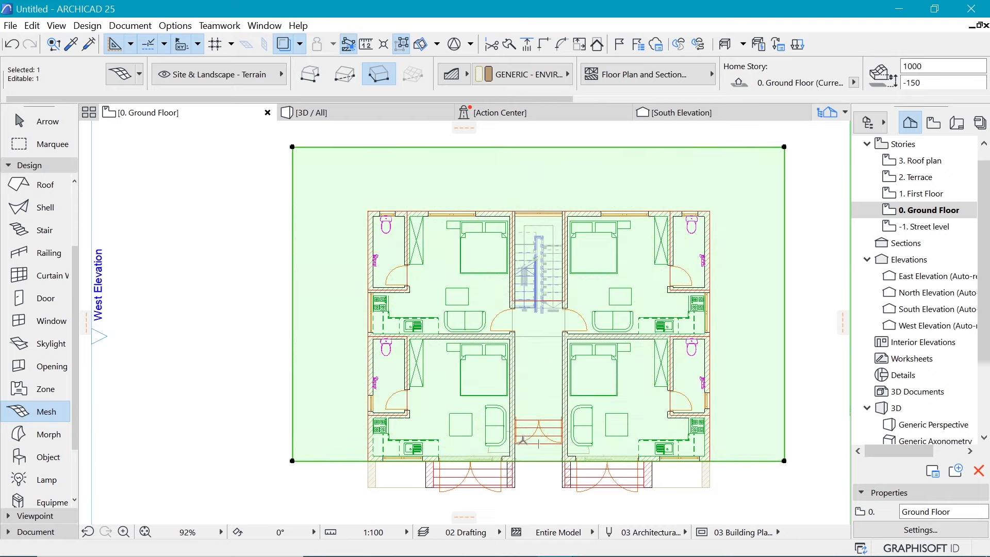
Deselect the mesh and pick up its settings as the defaults for the Mesh tool
{"action": "scroll", "coordinate": [546, 205], "scroll_direction": "down", "scroll_amount": 1}
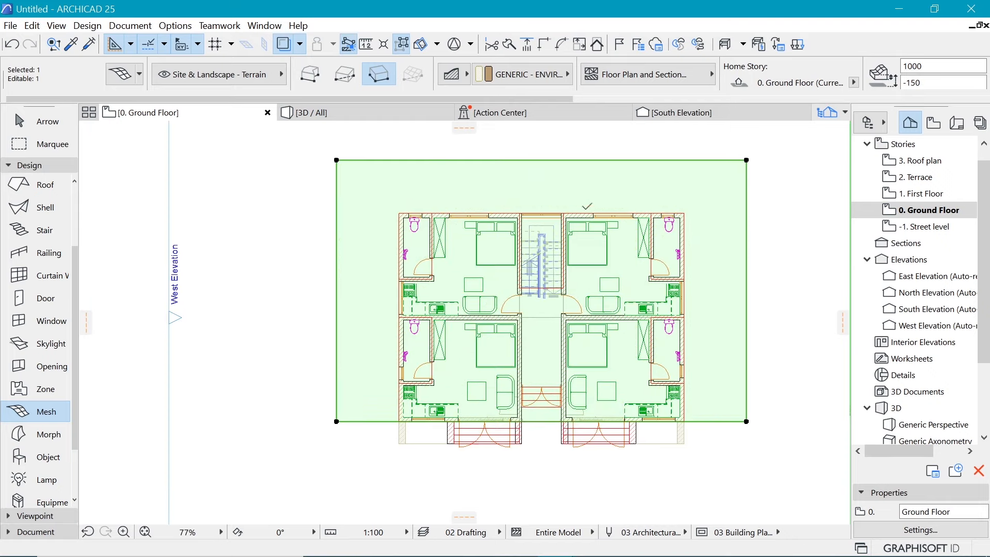
{"action": "key", "text": "Escape"}
{"action": "scroll", "coordinate": [621, 458], "scroll_direction": "up", "scroll_amount": 1}
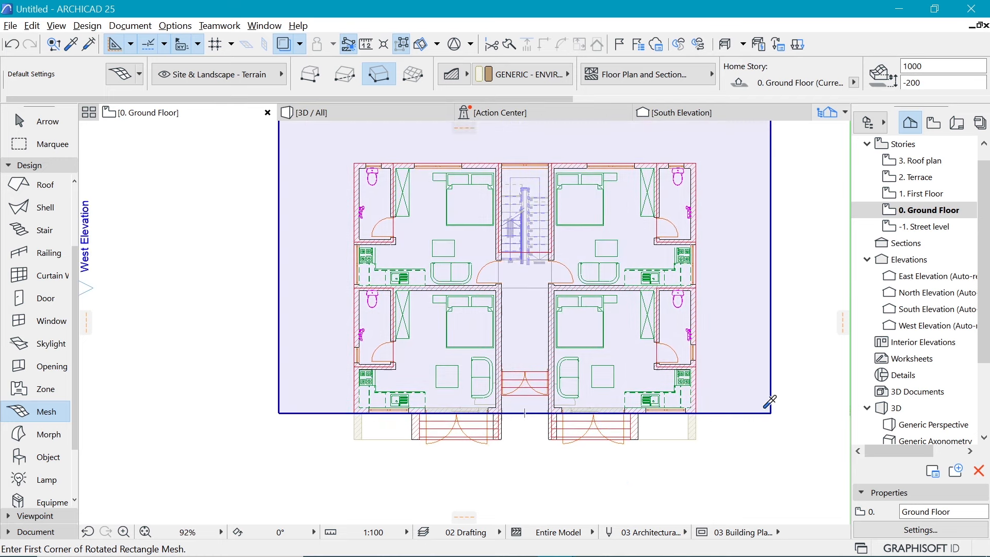
{"action": "left_click", "coordinate": [765, 406], "text": "alt"}
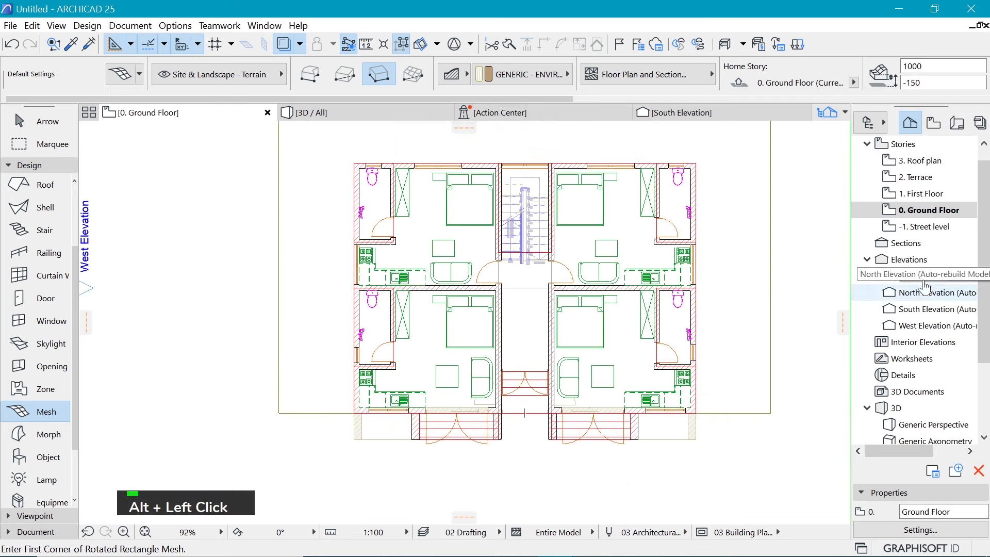
On the Street level story, draw a rectangular mesh across the front of the house, starting from the front wall line
{"action": "left_click", "coordinate": [924, 230]}
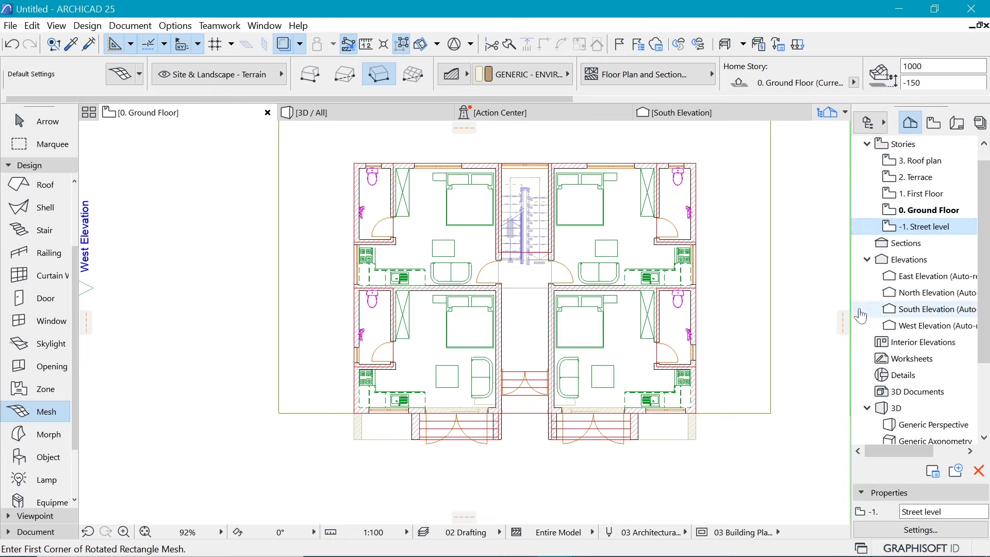
{"action": "double_click", "coordinate": [907, 227]}
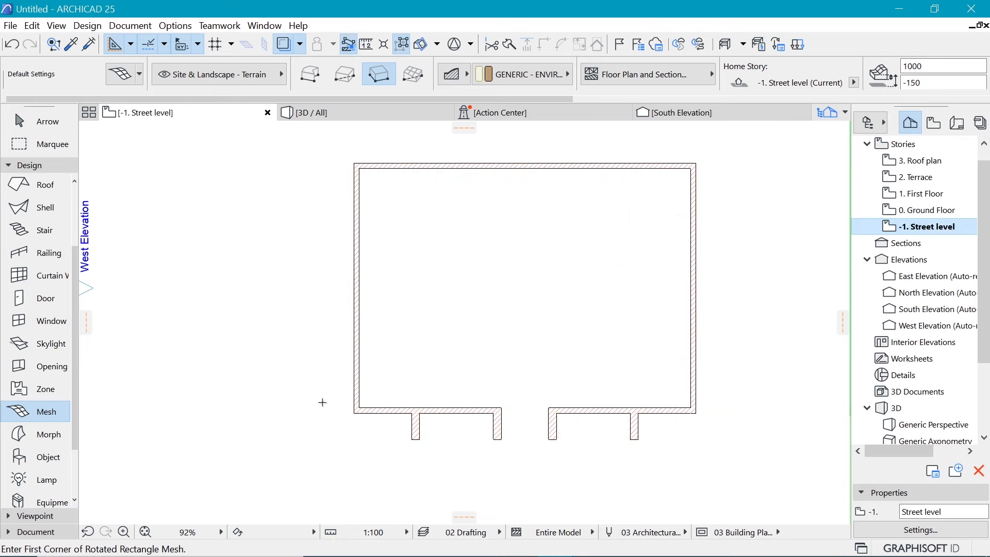
{"action": "left_click", "coordinate": [692, 408]}
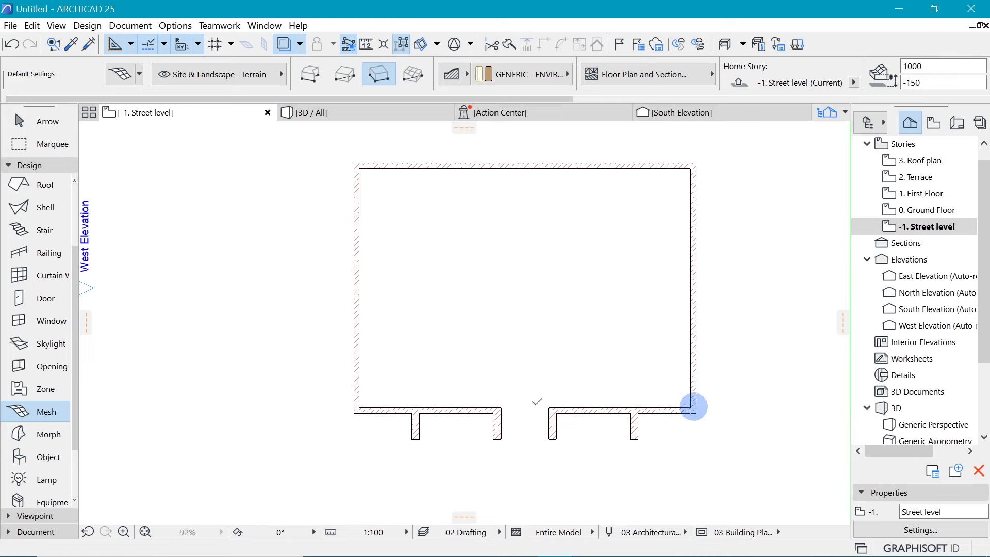
{"action": "left_click", "coordinate": [267, 412], "text": "shift"}
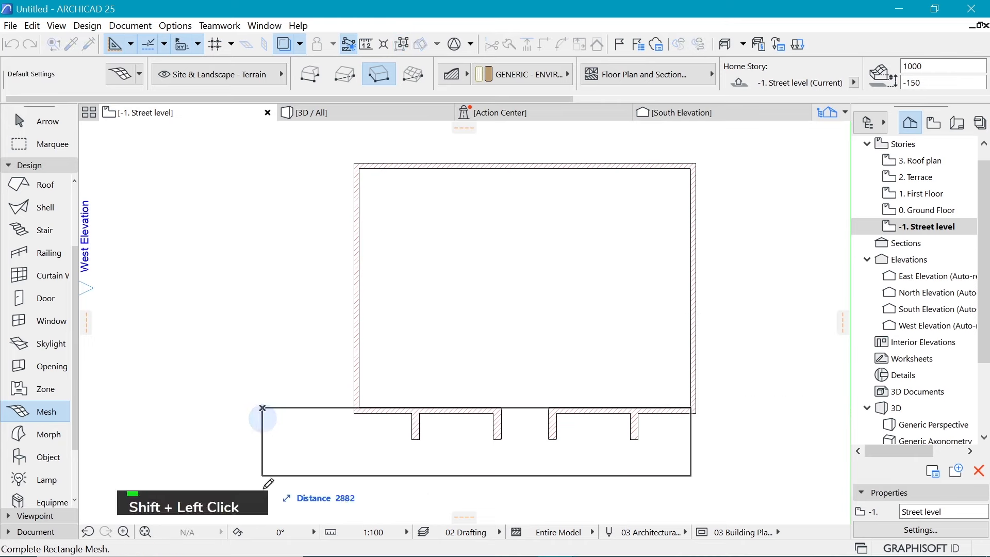
{"action": "left_click", "coordinate": [264, 491]}
{"action": "left_click", "coordinate": [299, 465]}
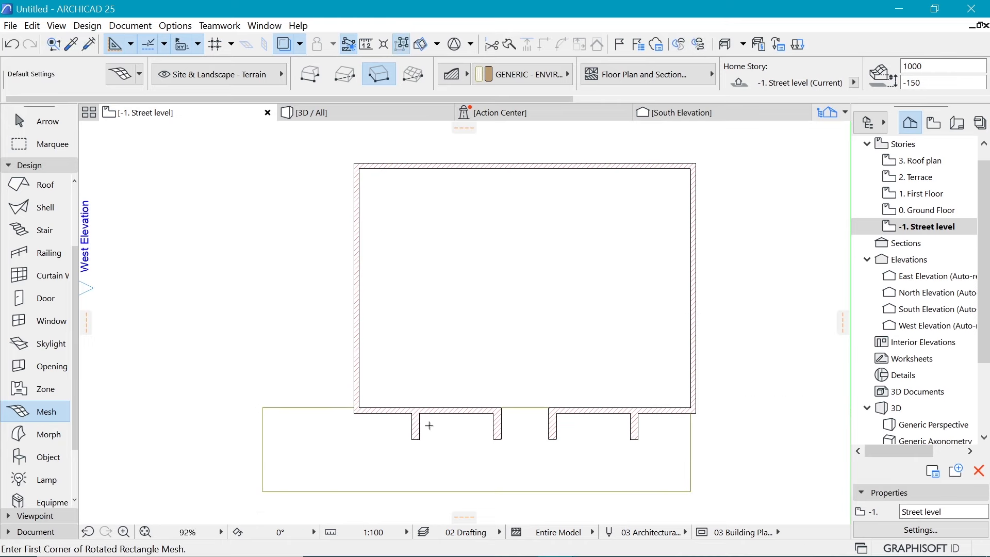
Set the trace reference to the story above the current one
{"action": "left_click", "coordinate": [299, 44]}
{"action": "mouse_move", "coordinate": [312, 72]}
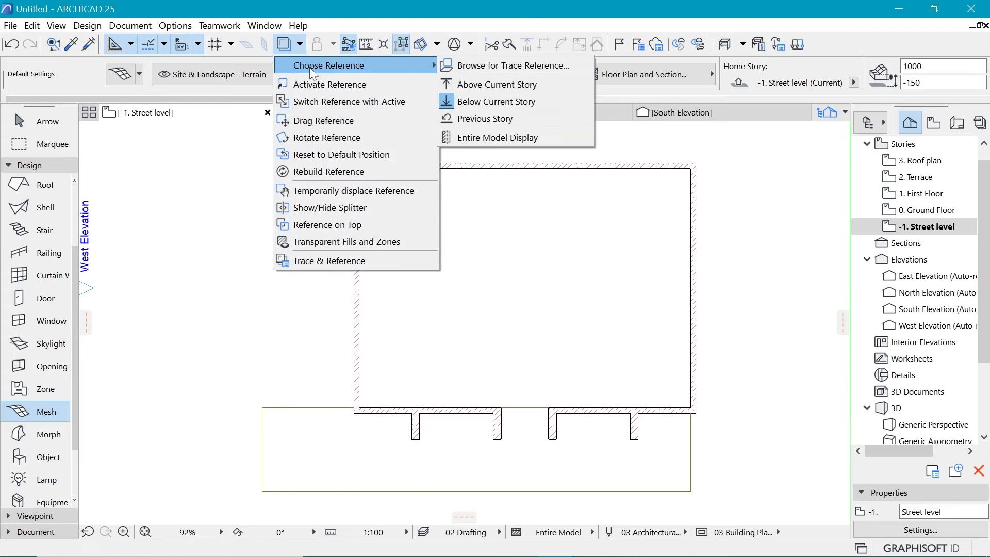
{"action": "left_click", "coordinate": [483, 85]}
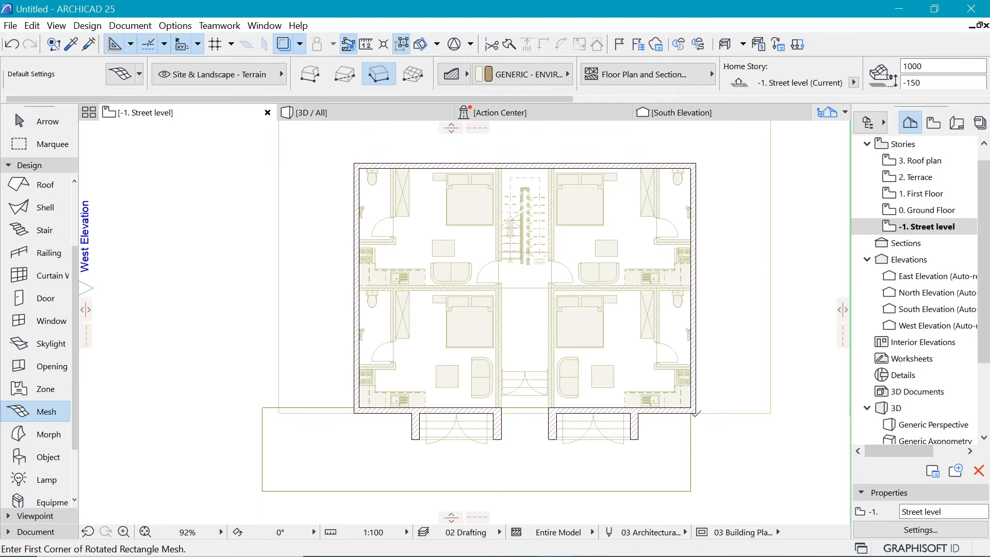
Offset both side edges of the Street level mesh to align with the sides of the traced Ground Floor mesh
{"action": "left_click", "coordinate": [691, 445], "text": "shift"}
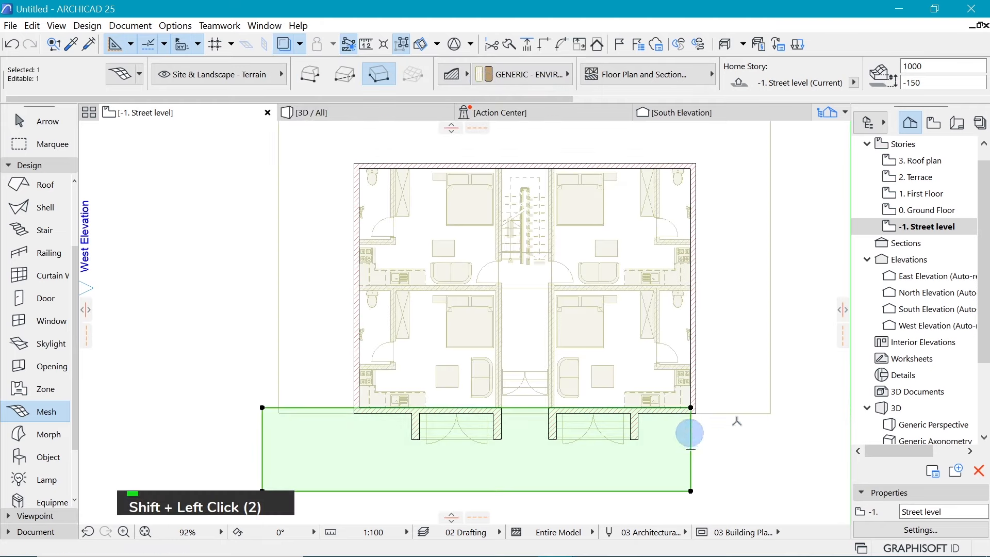
{"action": "left_click", "coordinate": [772, 415]}
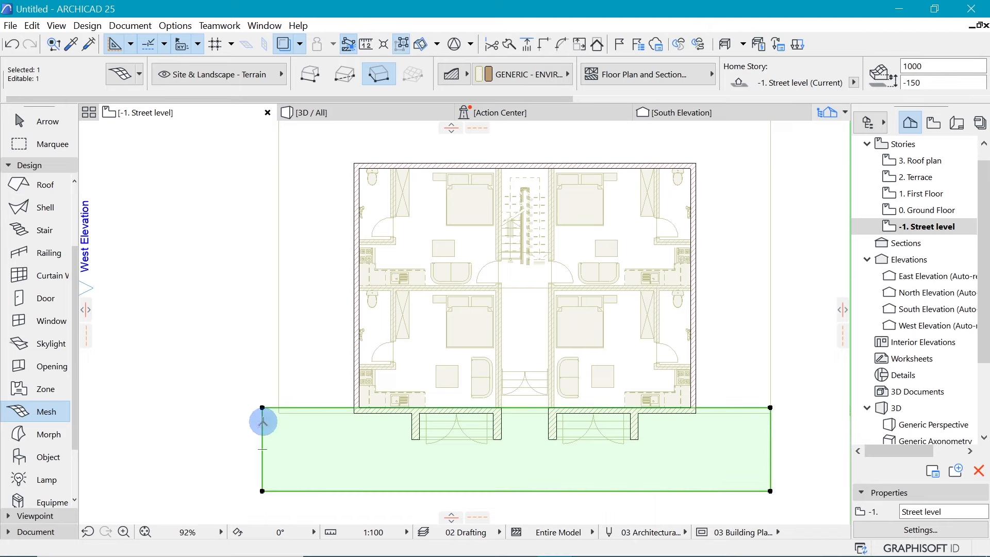
{"action": "left_click", "coordinate": [262, 422]}
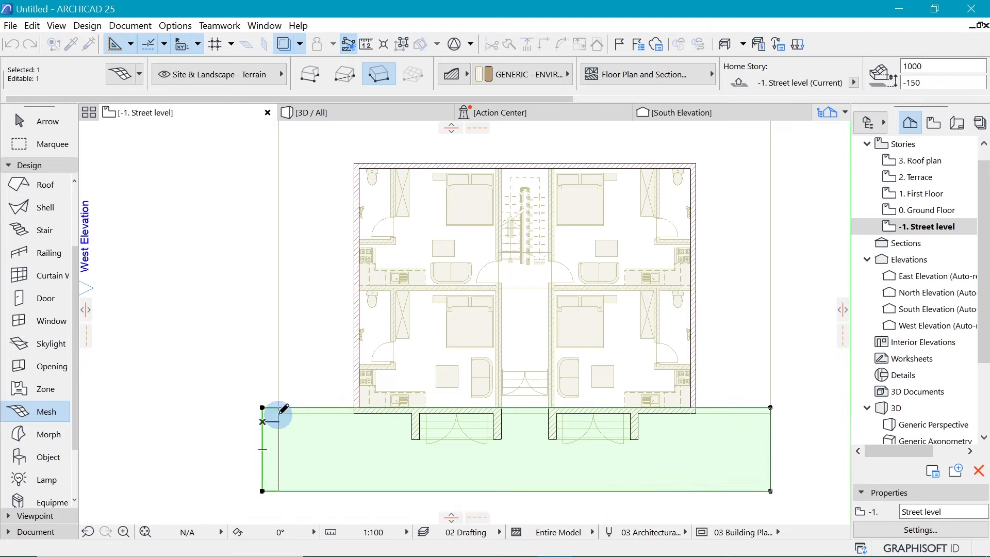
{"action": "left_click", "coordinate": [278, 409]}
{"action": "scroll", "coordinate": [536, 393], "scroll_direction": "up", "scroll_amount": 2}
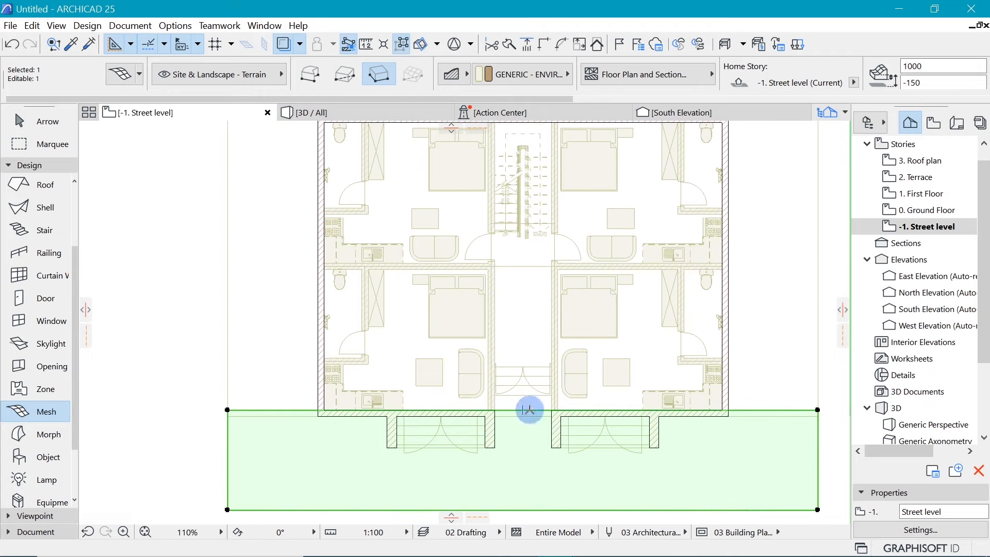
Add a rectangular extension to the Street level mesh covering the central entrance steps between the two walls
{"action": "left_click", "coordinate": [530, 410]}
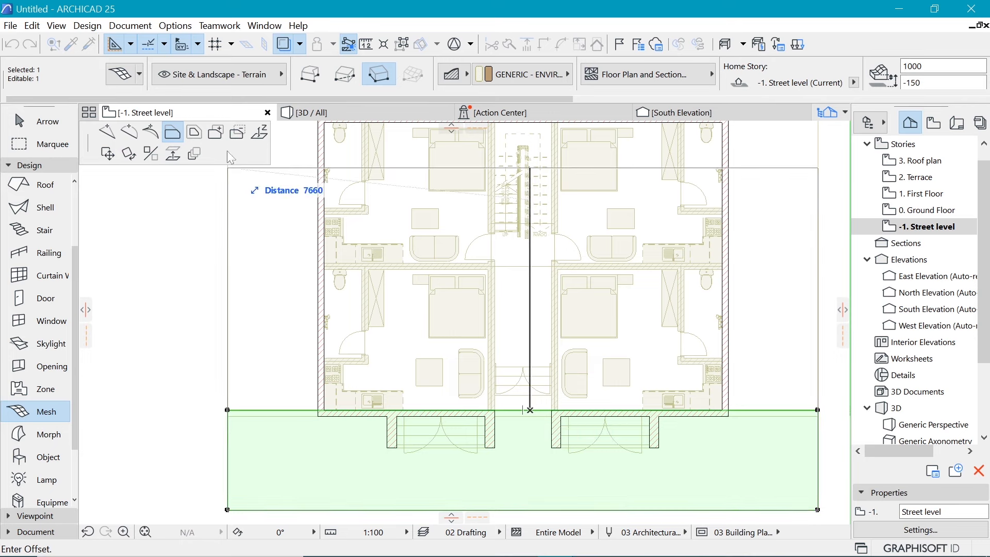
{"action": "left_click", "coordinate": [216, 135]}
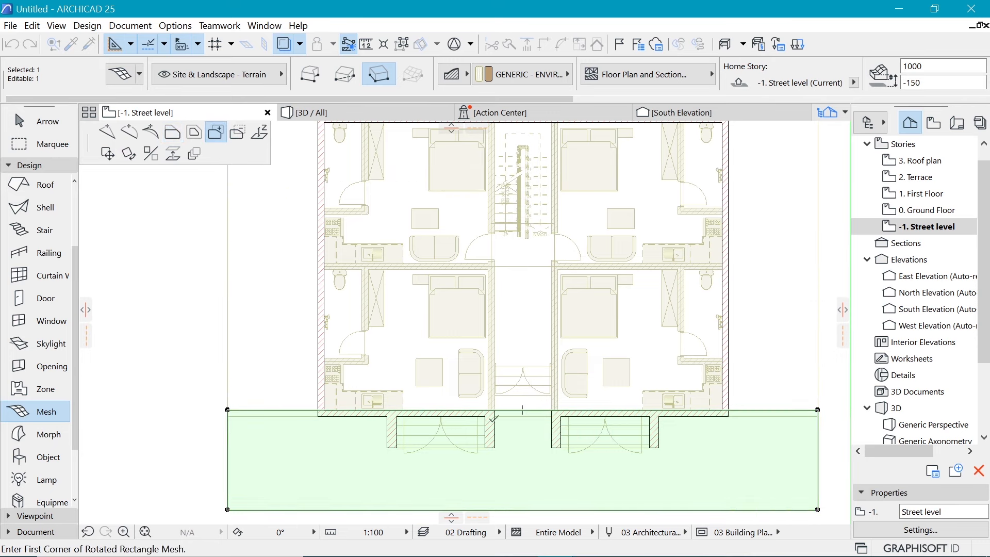
{"action": "left_click", "coordinate": [494, 419]}
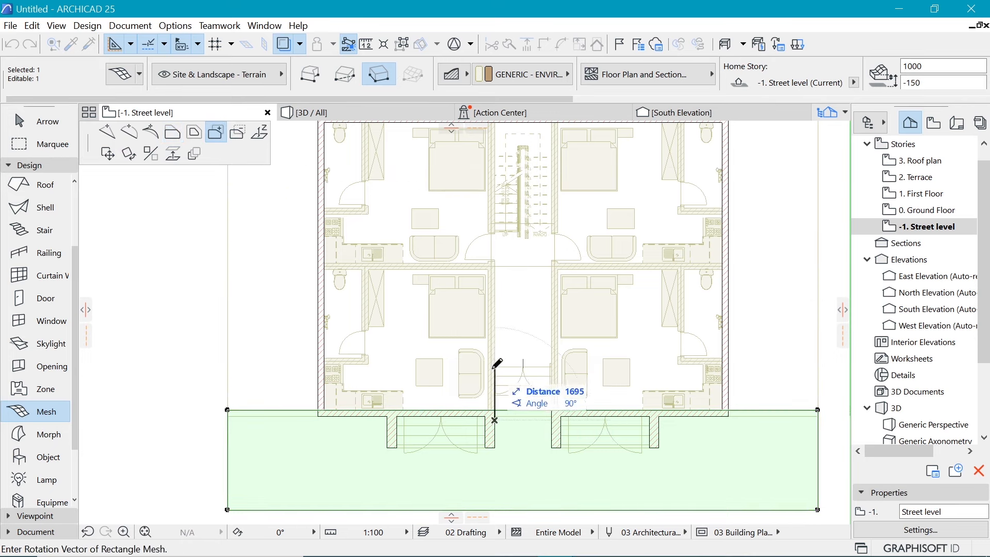
{"action": "left_click", "coordinate": [555, 367]}
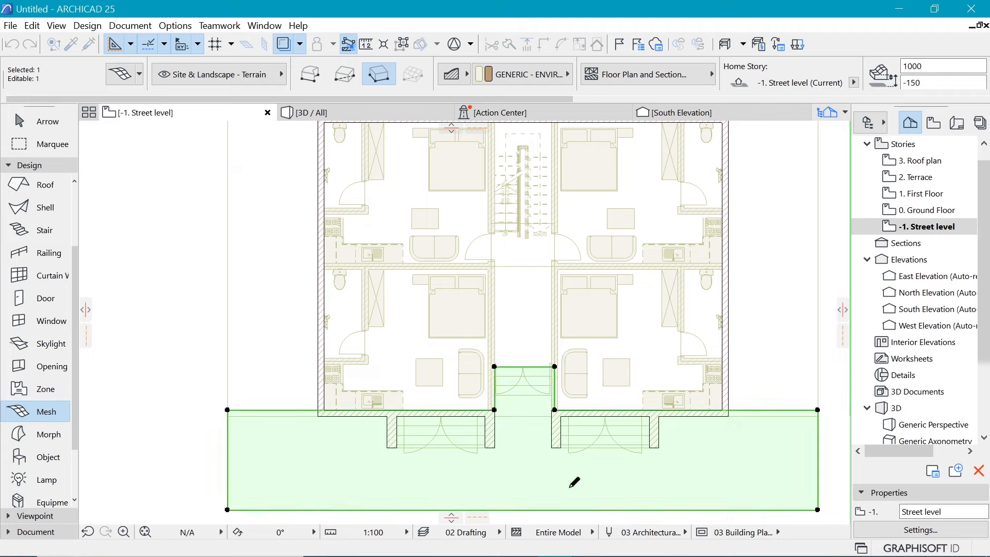
On the Ground Floor, subtract a rectangle about 2000 mm wide from the mesh's front edge around the central entrance steps
{"action": "double_click", "coordinate": [916, 210]}
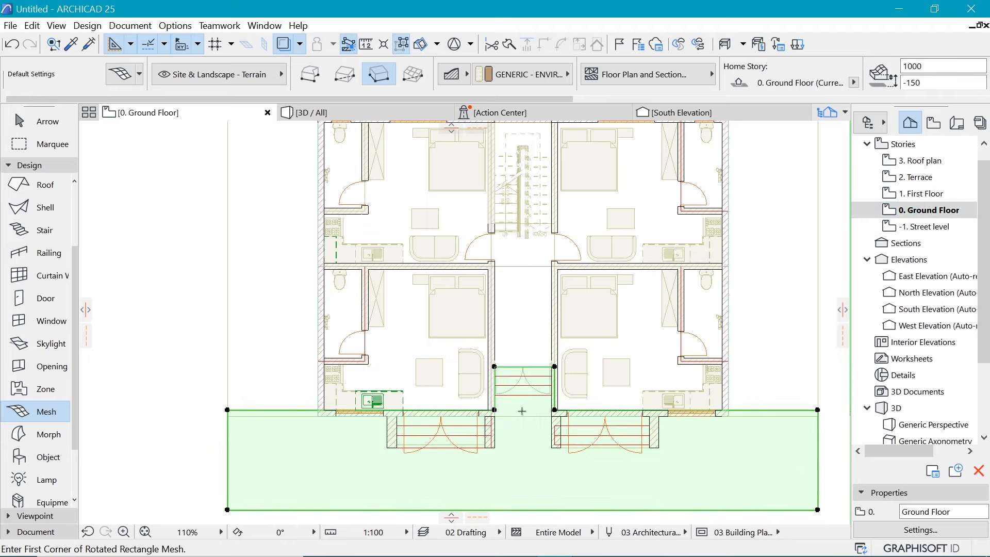
{"action": "left_click", "coordinate": [776, 425], "text": "shift"}
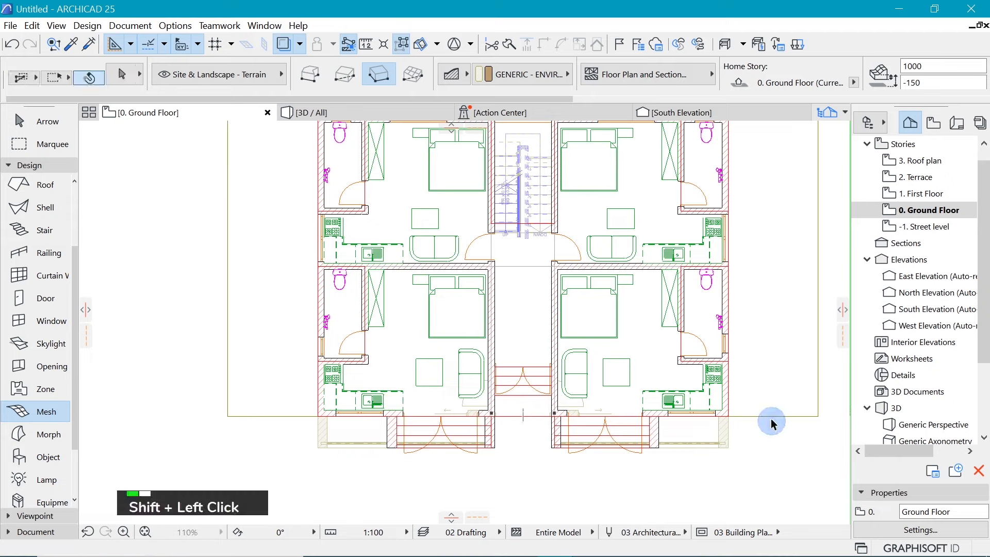
{"action": "left_click", "coordinate": [777, 415], "text": "shift"}
{"action": "left_click", "coordinate": [777, 414]}
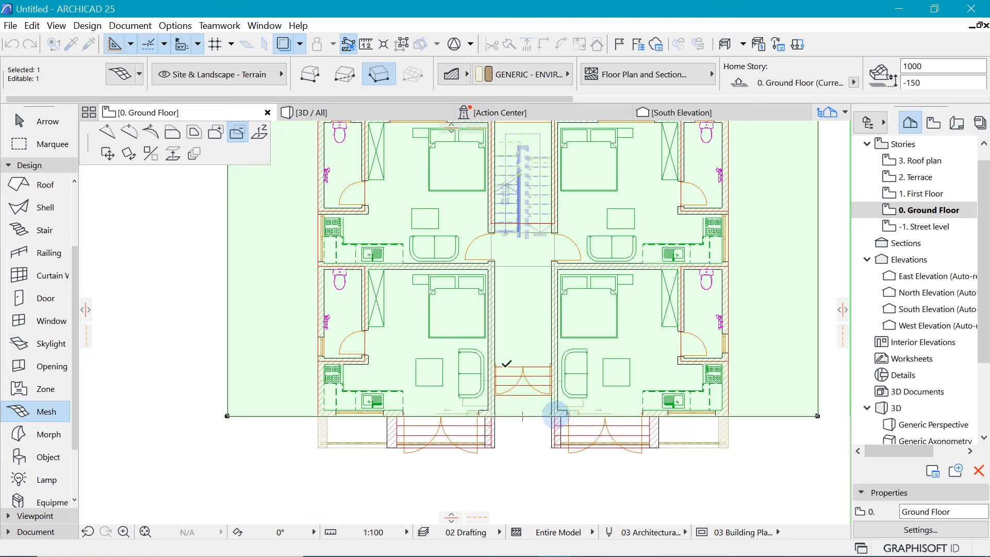
{"action": "left_click", "coordinate": [554, 364], "text": "shift"}
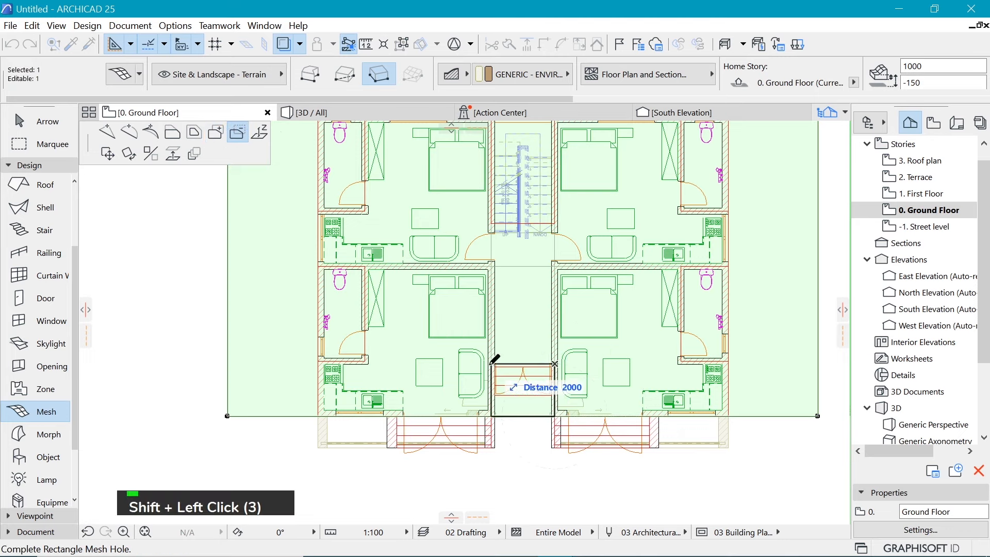
{"action": "left_click", "coordinate": [493, 363]}
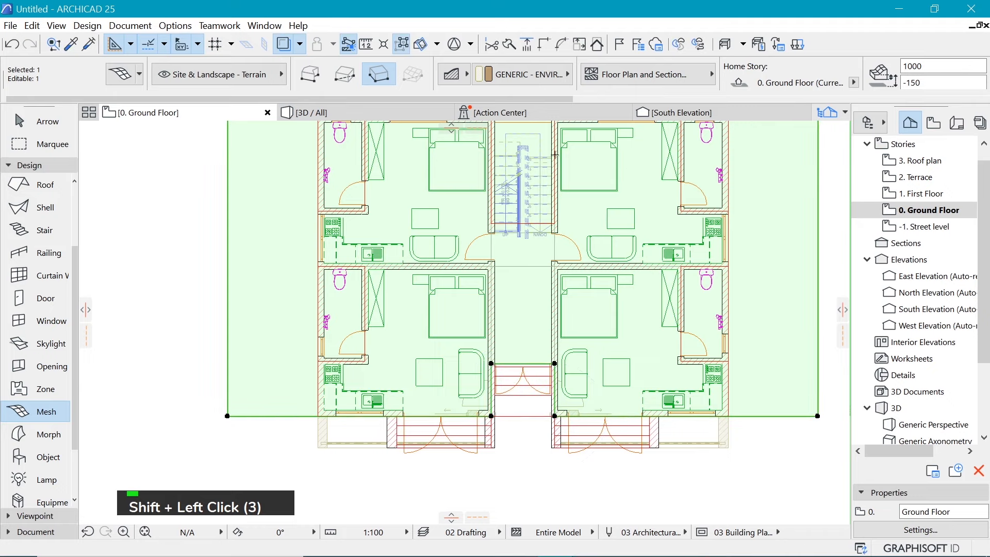
In the 3D view, select the front Street level mesh and set its base elevation to 0
{"action": "left_click", "coordinate": [367, 113]}
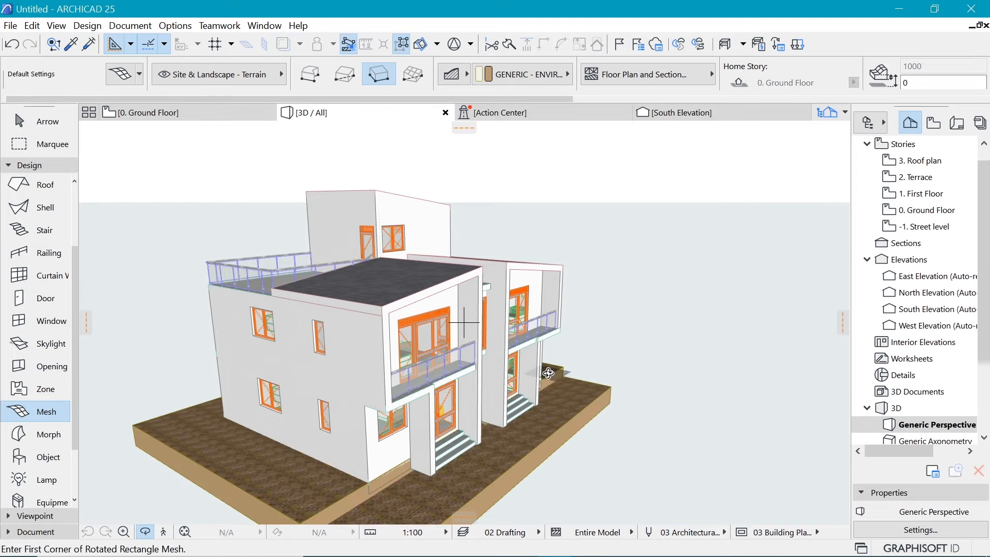
{"action": "scroll", "coordinate": [646, 365], "scroll_direction": "up", "scroll_amount": 3}
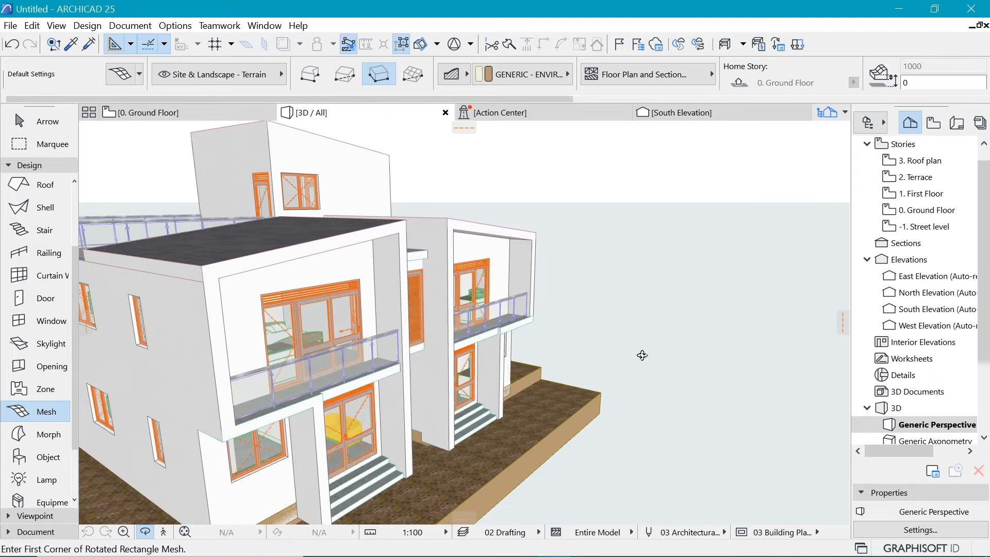
{"action": "left_click_drag", "start_coordinate": [601, 355], "coordinate": [346, 396]}
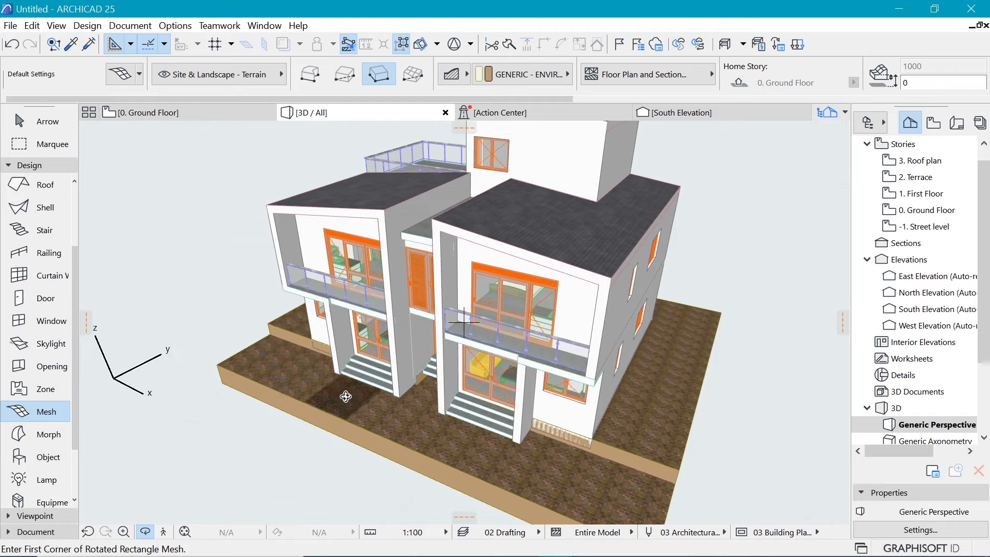
{"action": "left_click", "coordinate": [443, 465], "text": "shift"}
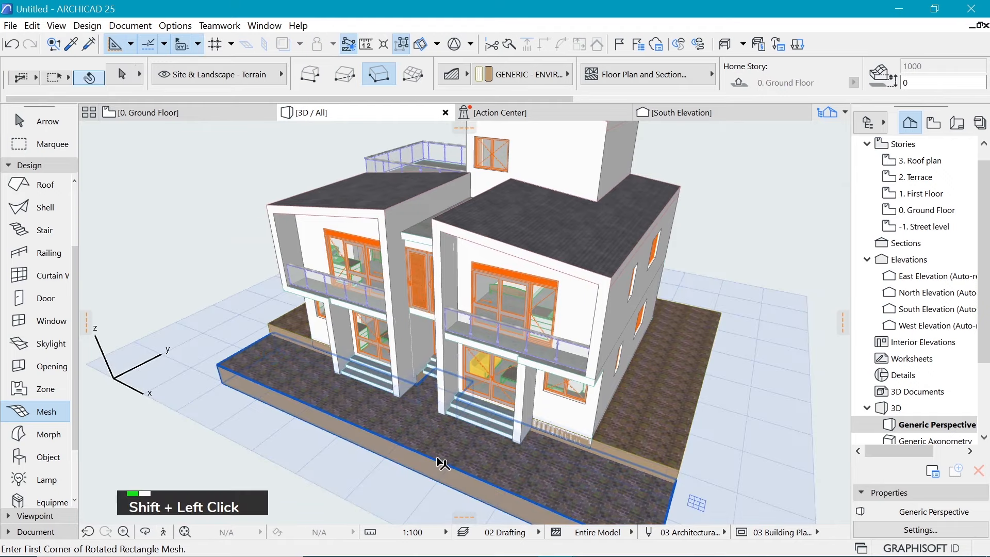
{"action": "scroll", "coordinate": [247, 287], "scroll_direction": "down", "scroll_amount": 3}
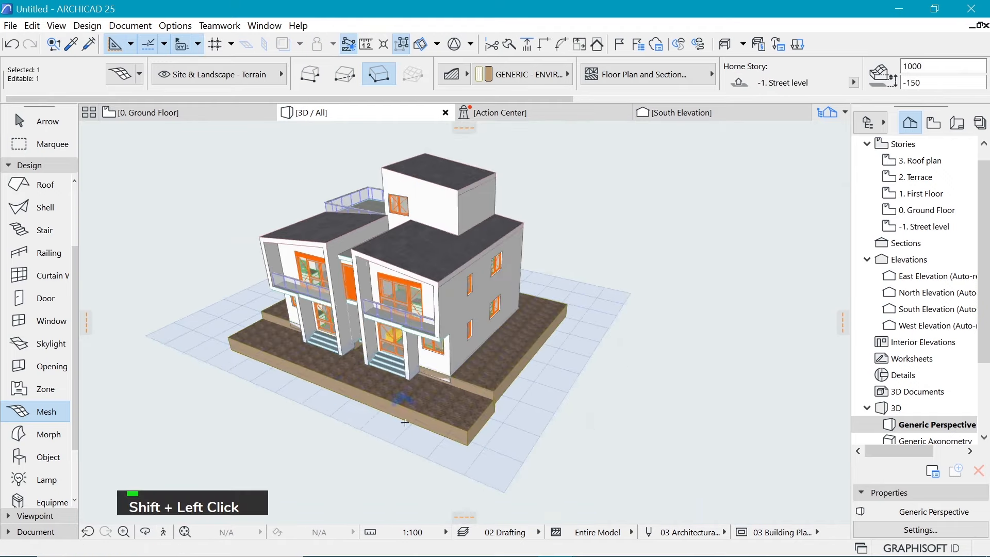
{"action": "scroll", "coordinate": [537, 380], "scroll_direction": "up", "scroll_amount": 2}
{"action": "key", "text": "o"}
{"action": "left_click_drag", "start_coordinate": [562, 327], "coordinate": [397, 253]}
{"action": "scroll", "coordinate": [397, 256], "scroll_direction": "up", "scroll_amount": 5}
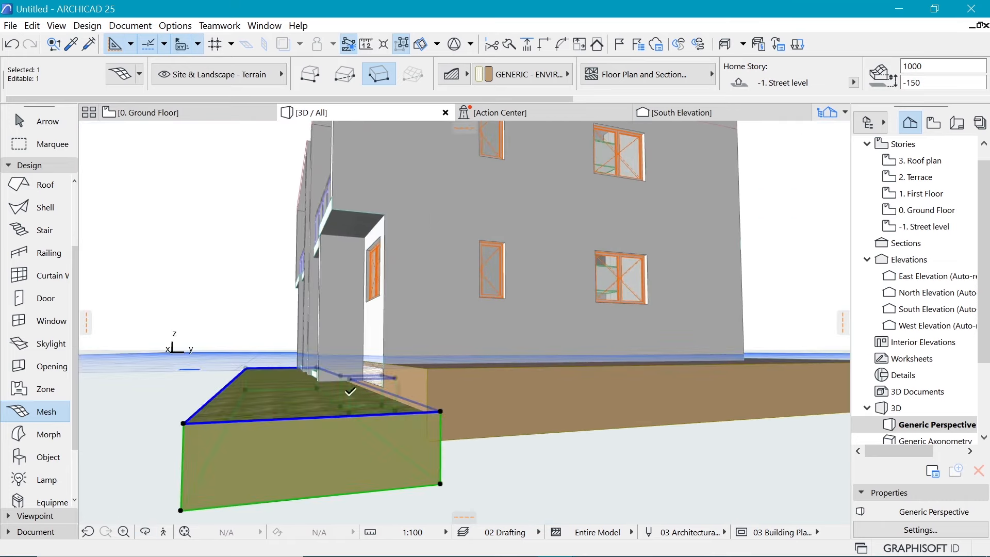
{"action": "left_click_drag", "start_coordinate": [930, 81], "coordinate": [836, 76]}
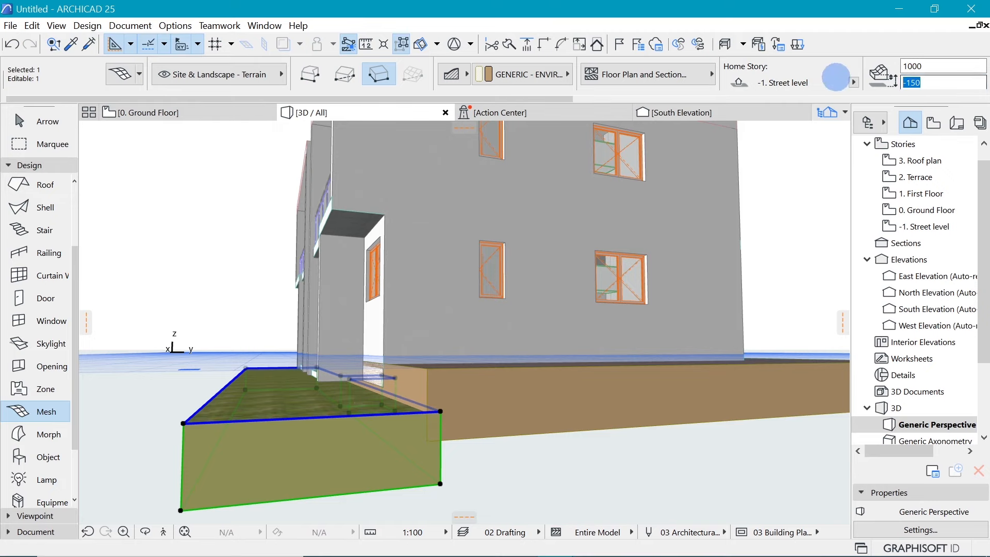
{"action": "key", "text": "Return"}
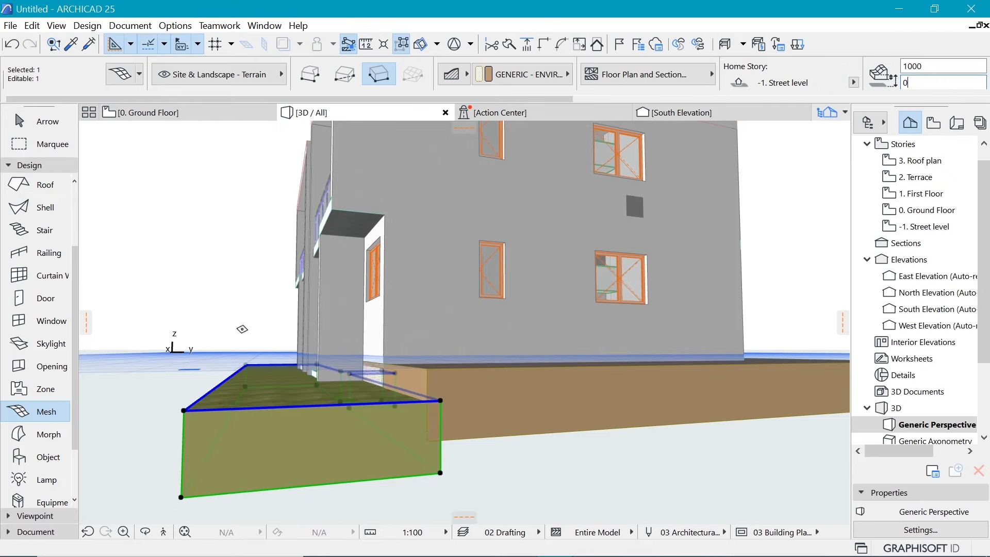
Check the front mesh against the entrance steps and set its height to 500
{"action": "scroll", "coordinate": [346, 367], "scroll_direction": "up", "scroll_amount": 5}
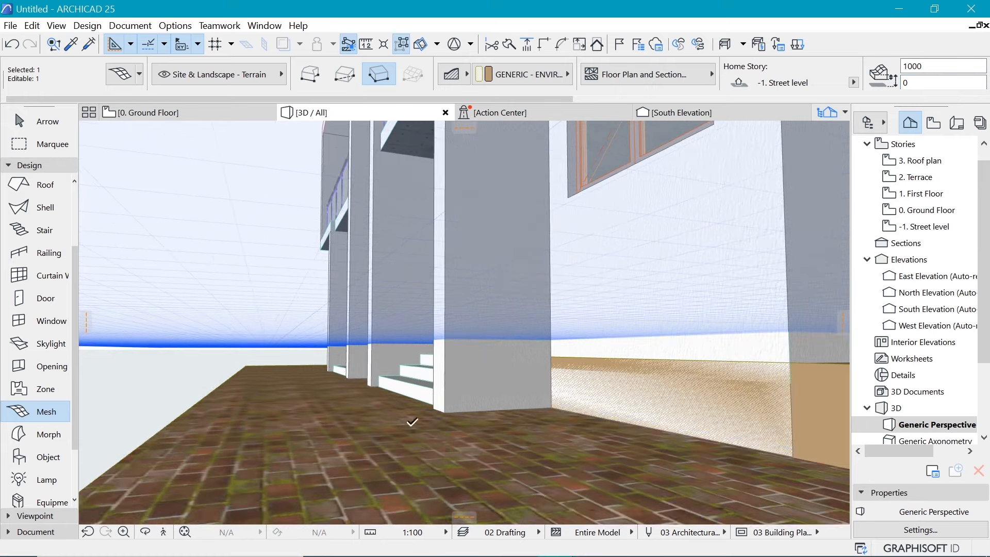
{"action": "scroll", "coordinate": [315, 442], "scroll_direction": "down", "scroll_amount": 2}
{"action": "scroll", "coordinate": [314, 441], "scroll_direction": "down", "scroll_amount": 4}
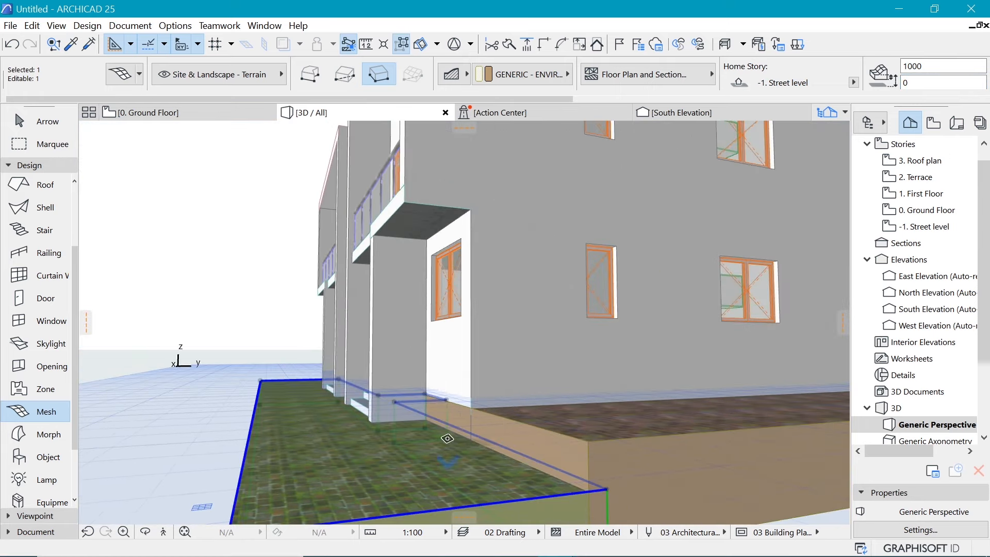
{"action": "scroll", "coordinate": [447, 438], "scroll_direction": "down", "scroll_amount": 3}
{"action": "scroll", "coordinate": [432, 365], "scroll_direction": "down", "scroll_amount": 2}
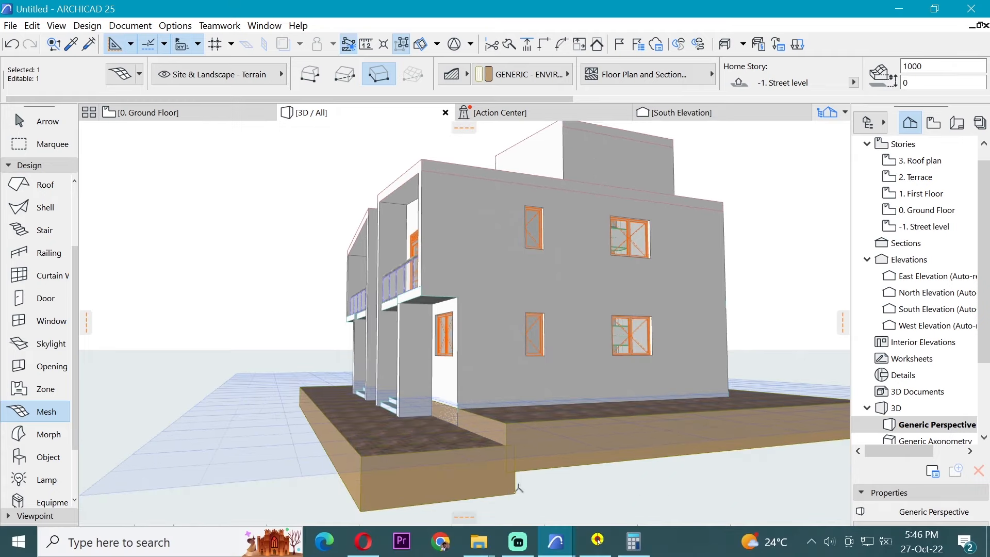
{"action": "left_click_drag", "start_coordinate": [926, 67], "coordinate": [820, 65]}
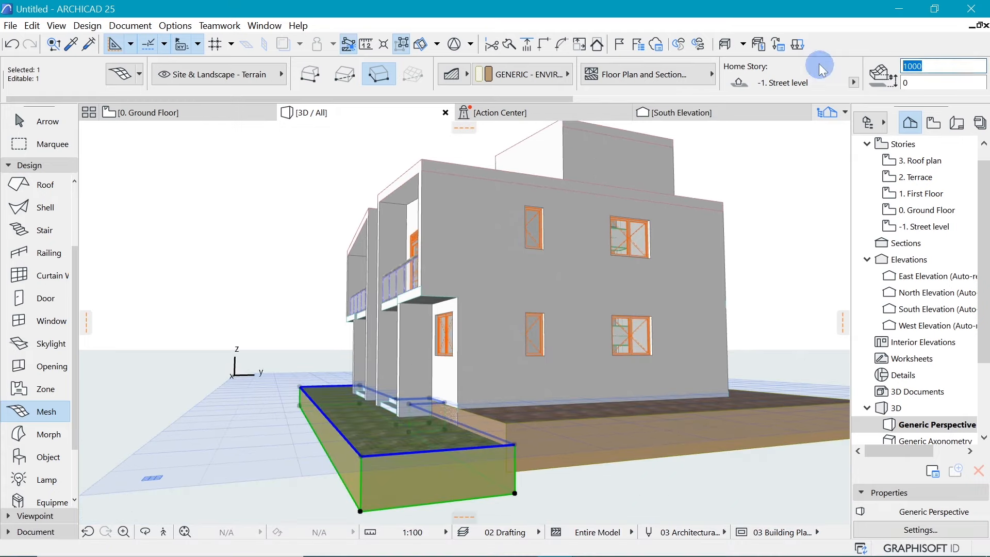
{"action": "type", "text": "500"}
{"action": "key", "text": "Return"}
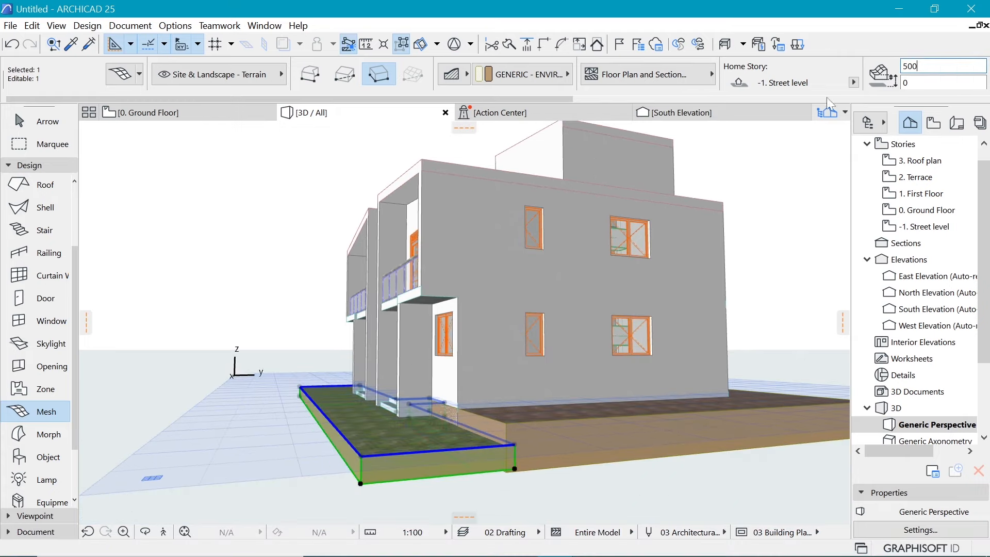
Offset the front edge of the Street level mesh outward, away from the house, to enlarge the front ground area
{"action": "left_click", "coordinate": [347, 439]}
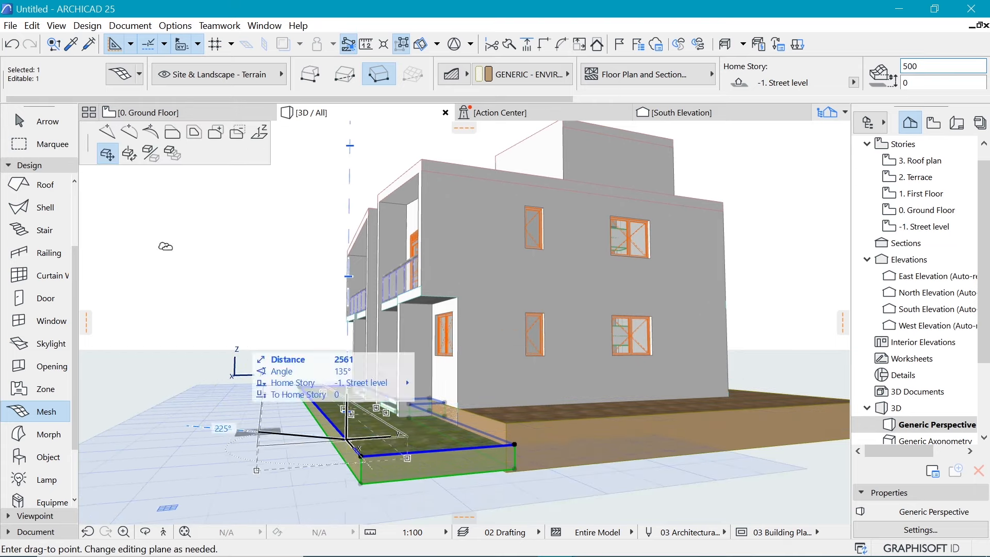
{"action": "left_click", "coordinate": [172, 132]}
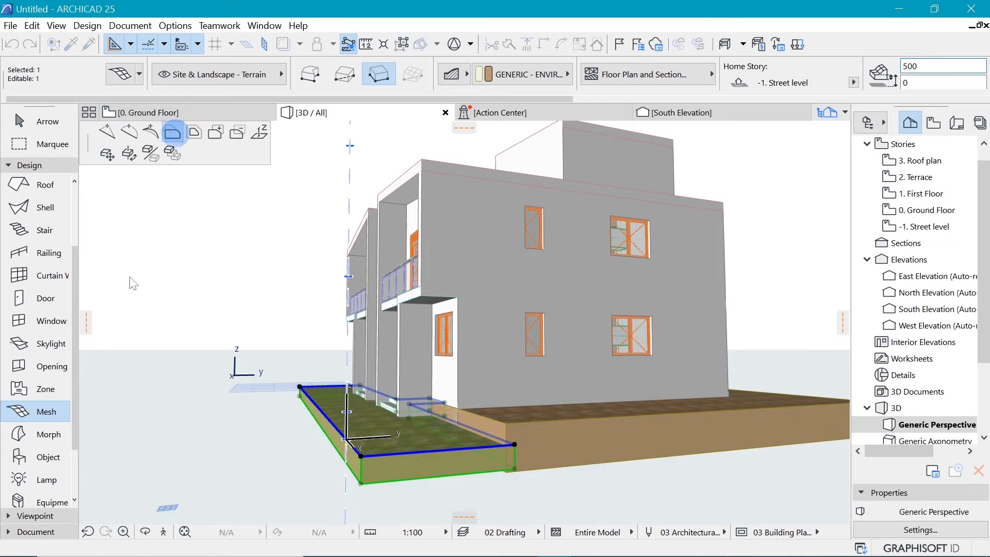
{"action": "left_click", "coordinate": [115, 441]}
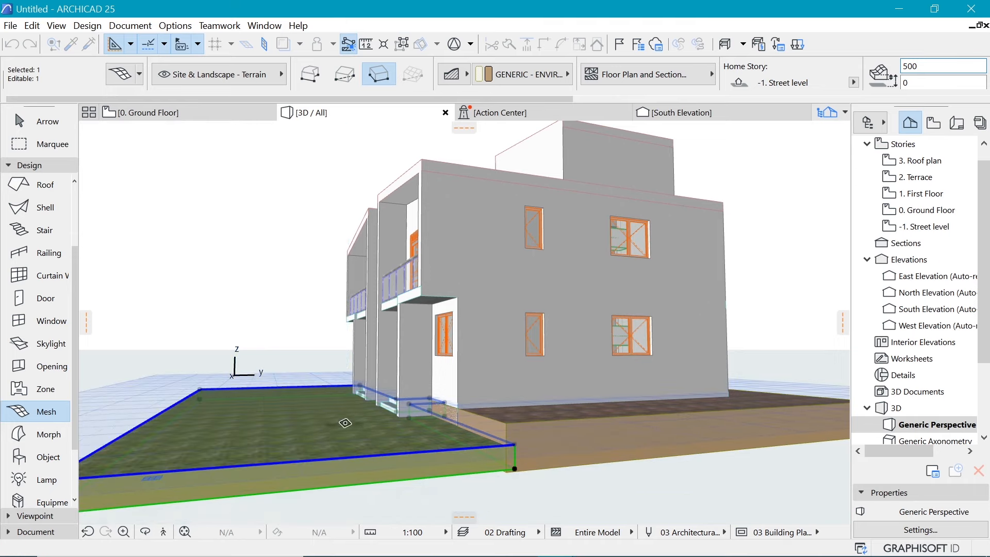
{"action": "key", "text": "Escape"}
Select the Ground Floor mesh and stretch its height to 950, snapping to the corner of the front Street level mesh
{"action": "left_click", "coordinate": [507, 474], "text": "shift"}
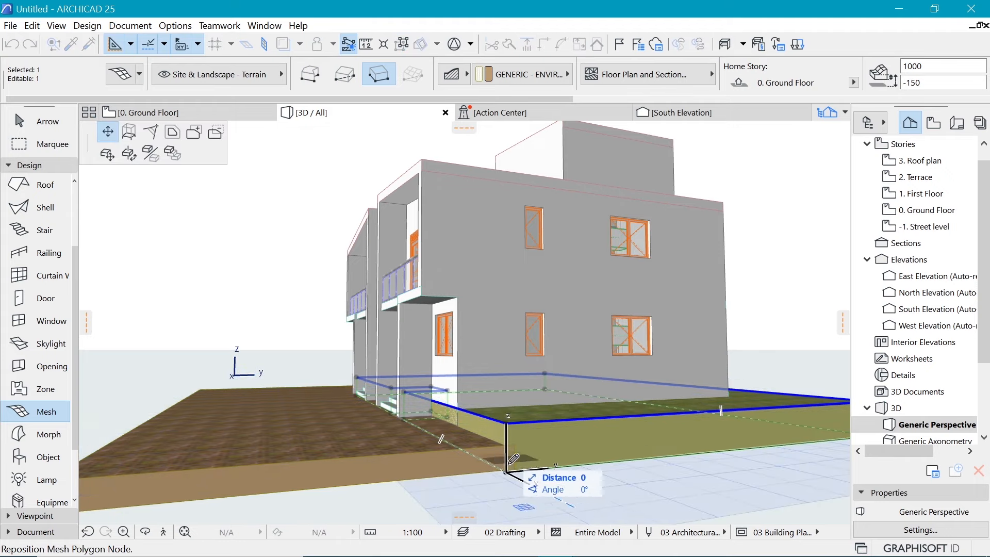
{"action": "left_click", "coordinate": [130, 135]}
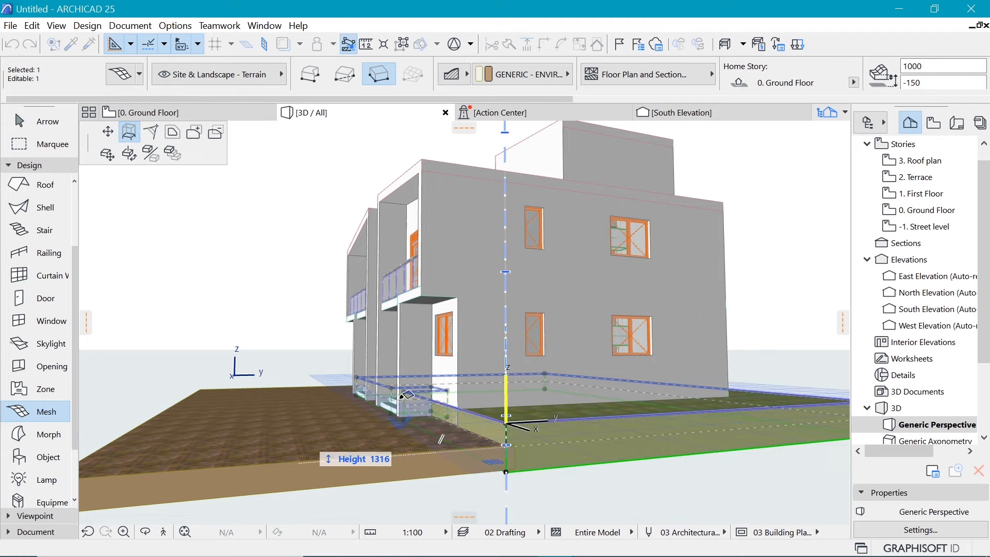
{"action": "scroll", "coordinate": [411, 391], "scroll_direction": "down", "scroll_amount": 2}
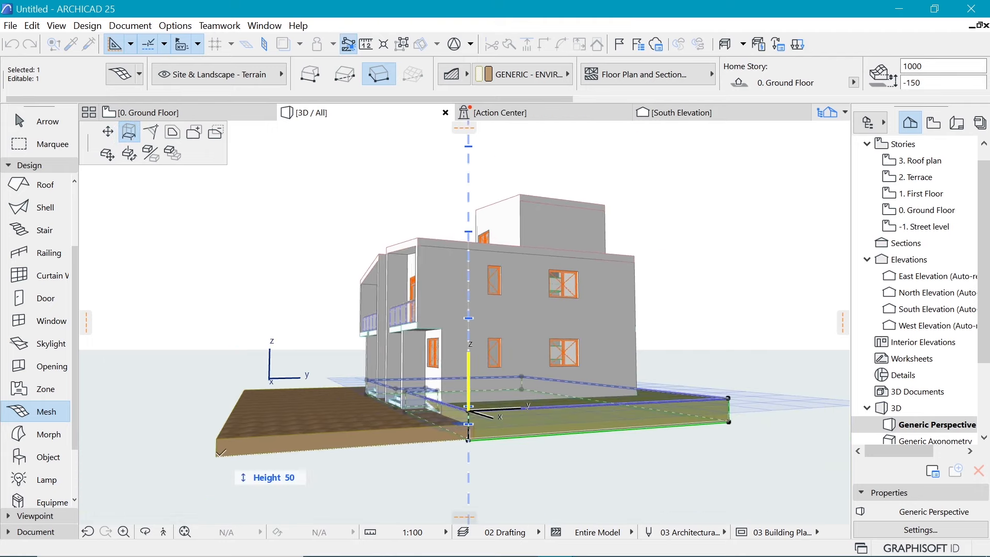
{"action": "left_click", "coordinate": [220, 450]}
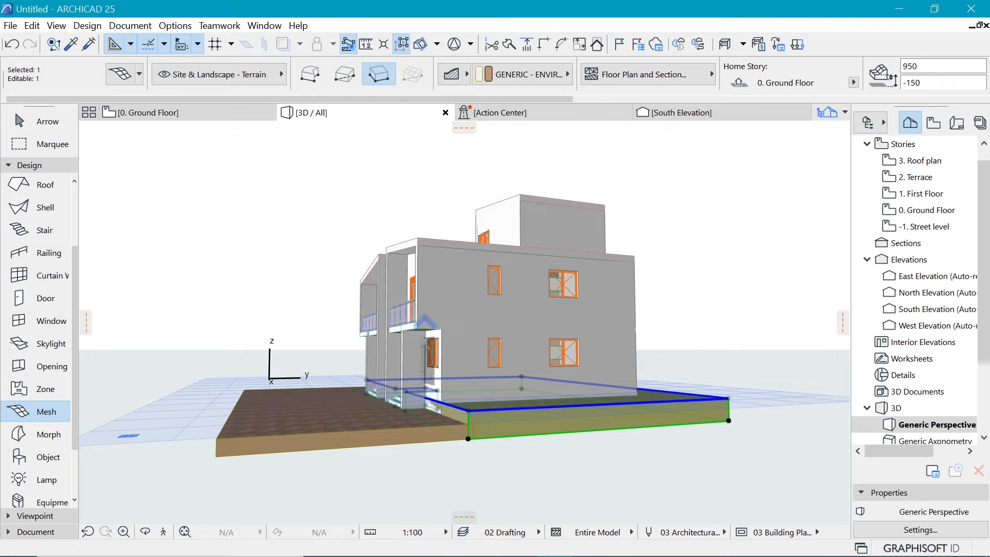
Offset the Ground Floor mesh's front edge beside the near side wall back from the front mesh by 2000
{"action": "scroll", "coordinate": [472, 441], "scroll_direction": "up", "scroll_amount": 4}
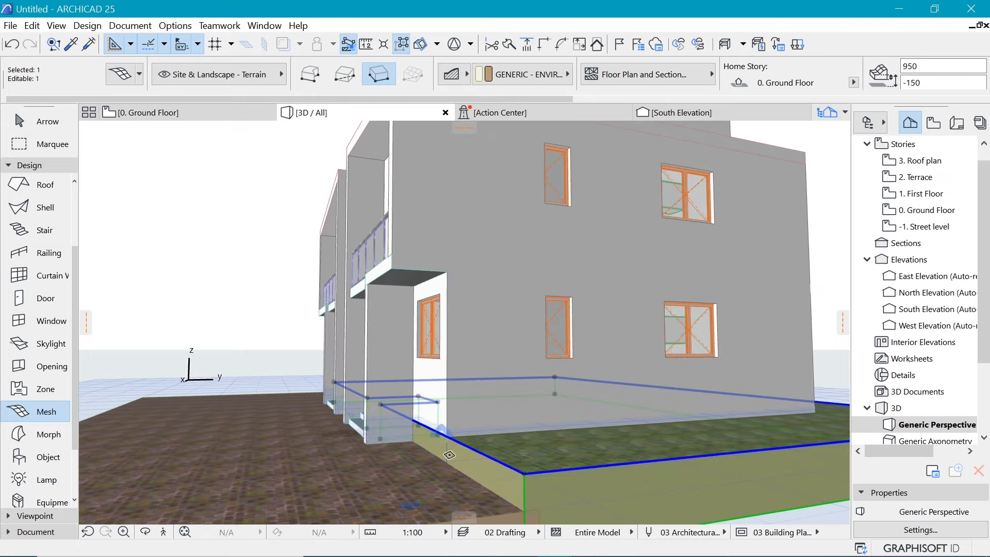
{"action": "scroll", "coordinate": [444, 441], "scroll_direction": "up", "scroll_amount": 4}
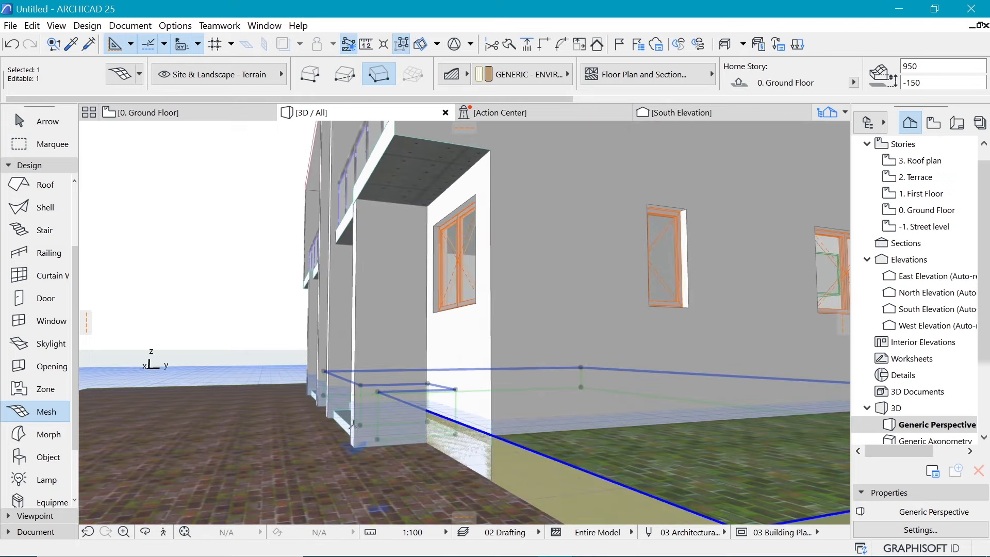
{"action": "scroll", "coordinate": [353, 426], "scroll_direction": "down", "scroll_amount": 4}
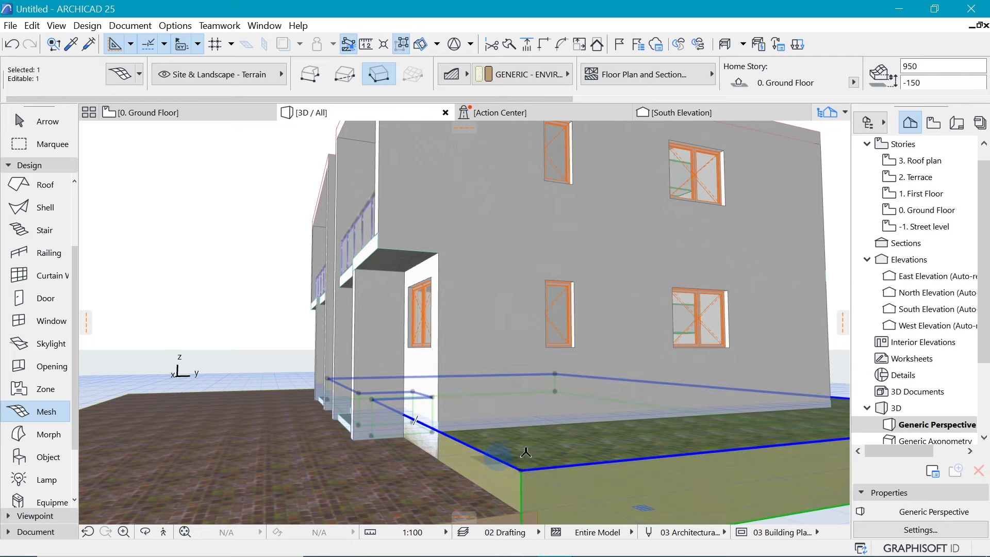
{"action": "left_click", "coordinate": [526, 453]}
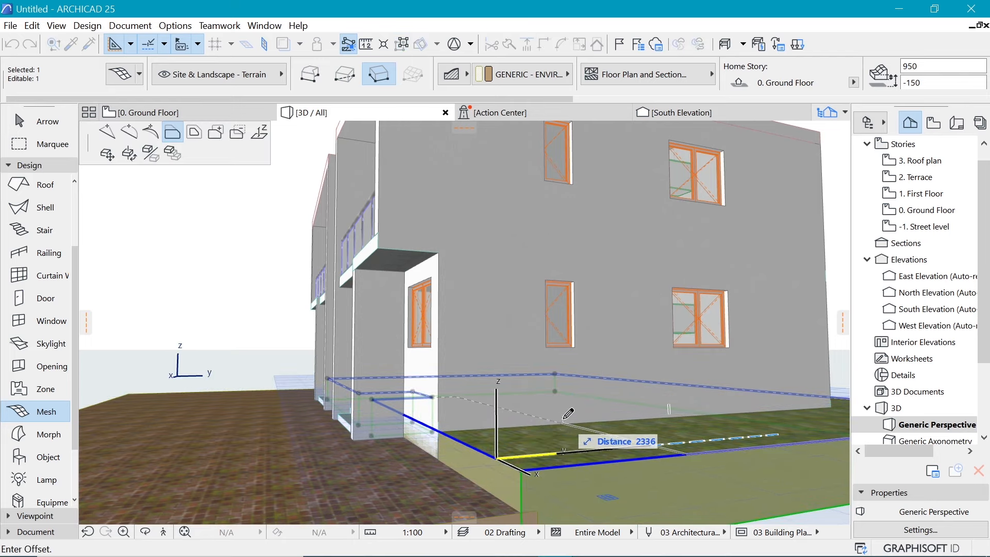
{"action": "type", "text": "2000"}
{"action": "key", "text": "Return"}
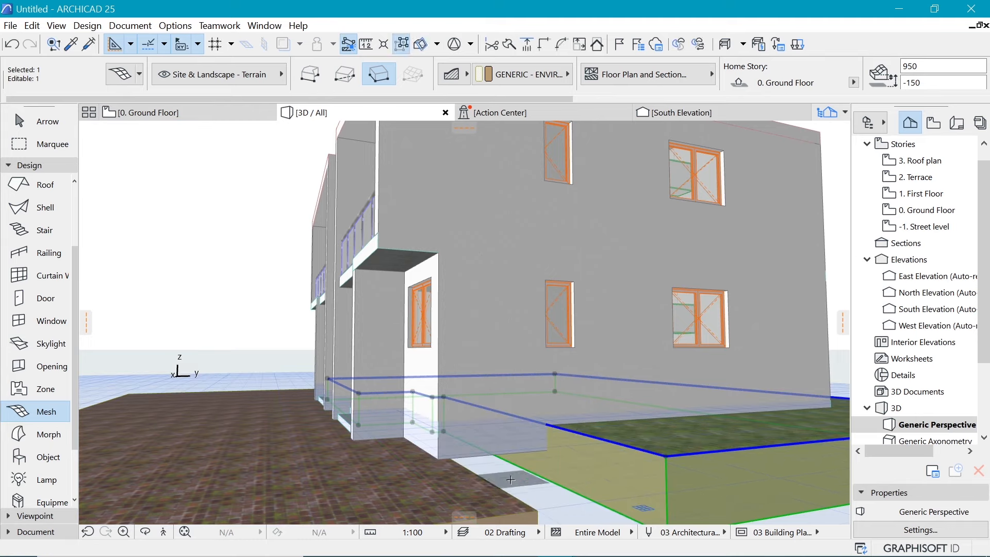
Offset the Ground Floor mesh's other front edge back, aligning it with the front corner on the opposite side of the house
{"action": "middle_click_drag", "start_coordinate": [292, 428], "coordinate": [532, 478], "text": "shift"}
{"action": "scroll", "coordinate": [531, 478], "scroll_direction": "down", "scroll_amount": 5}
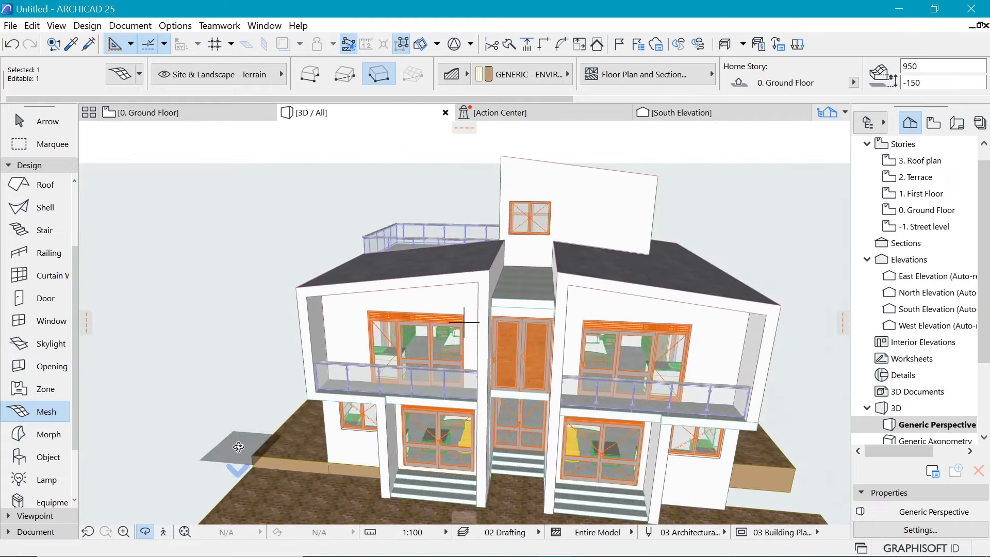
{"action": "scroll", "coordinate": [234, 445], "scroll_direction": "down", "scroll_amount": 2}
{"action": "key", "text": "Escape"}
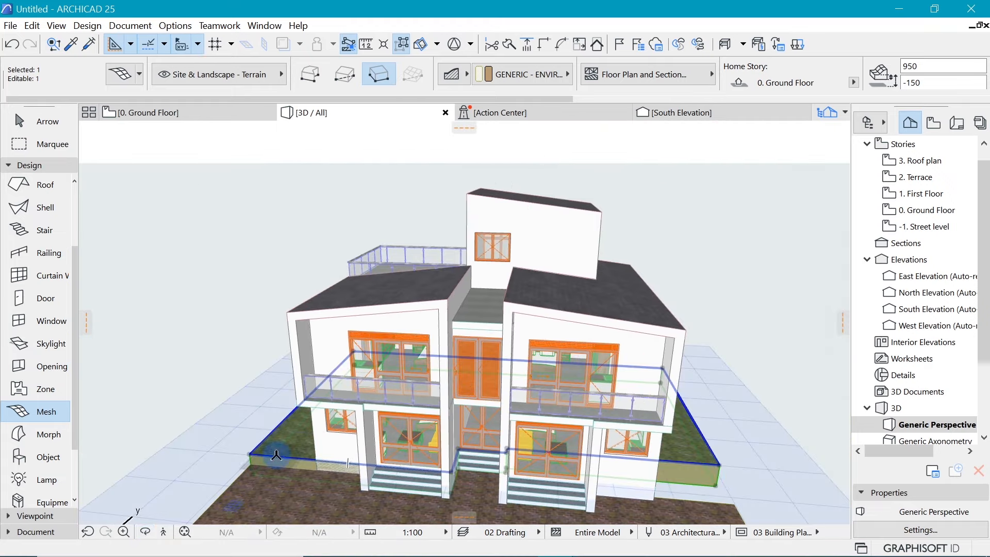
{"action": "left_click", "coordinate": [464, 439]}
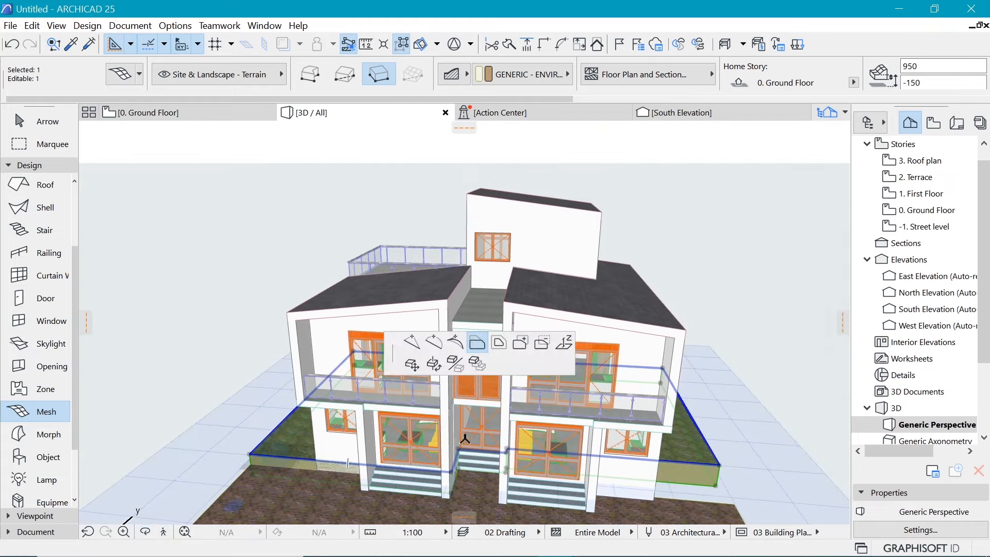
{"action": "left_click", "coordinate": [718, 464]}
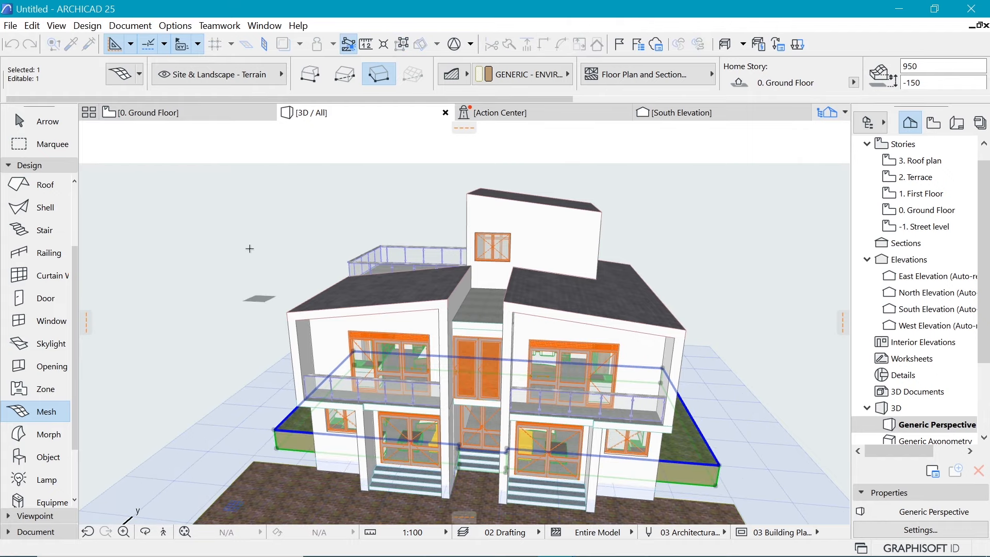
On the Ground Floor plan, add a rectangle about 5500 mm wide to the mesh beneath the right front apartment
{"action": "left_click", "coordinate": [187, 113]}
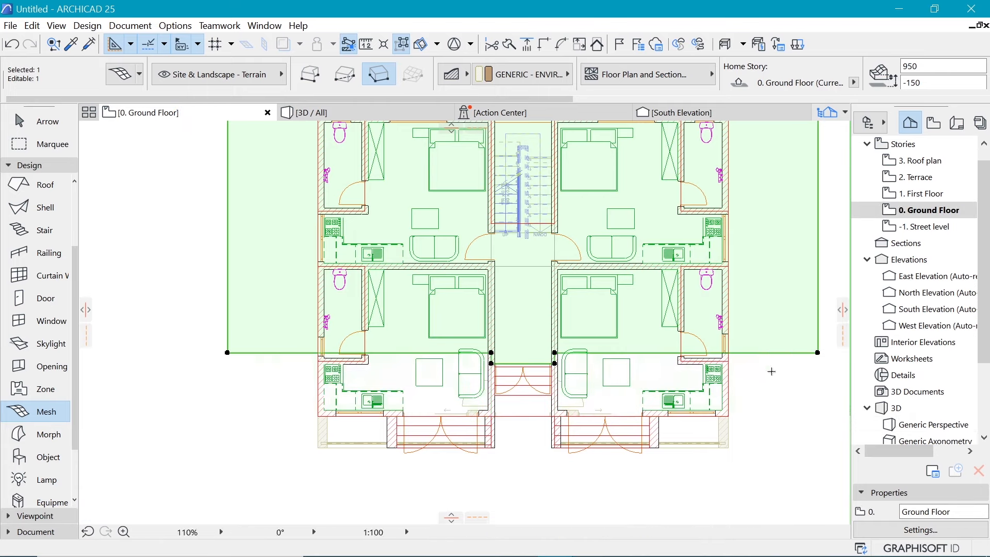
{"action": "key", "text": "Escape"}
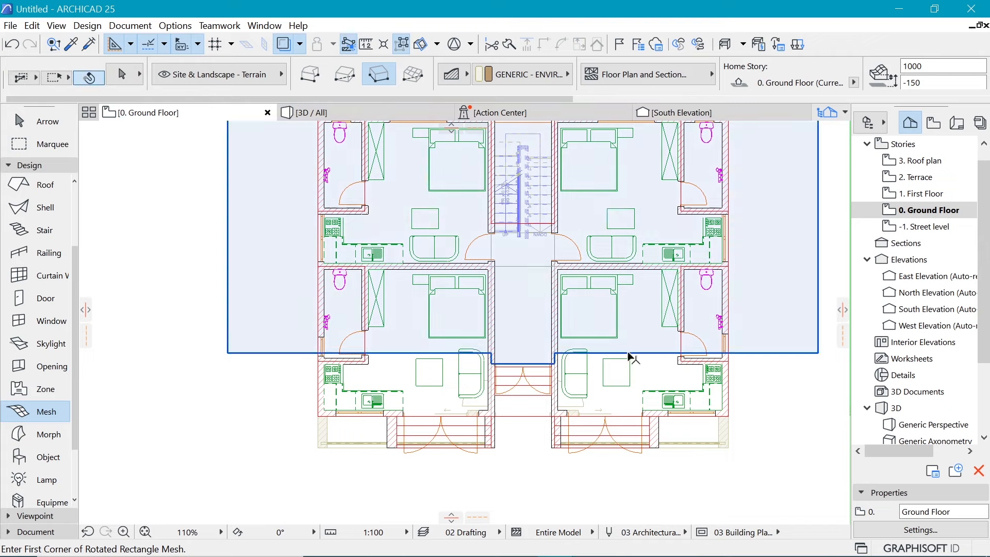
{"action": "left_click", "coordinate": [639, 353], "text": "shift"}
{"action": "left_click", "coordinate": [639, 353], "text": "shift"}
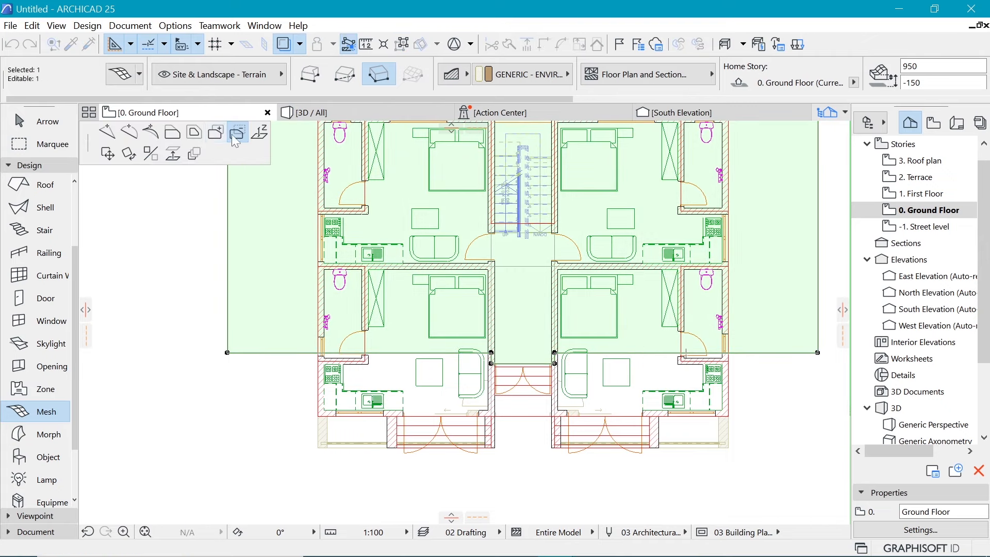
{"action": "left_click", "coordinate": [217, 135]}
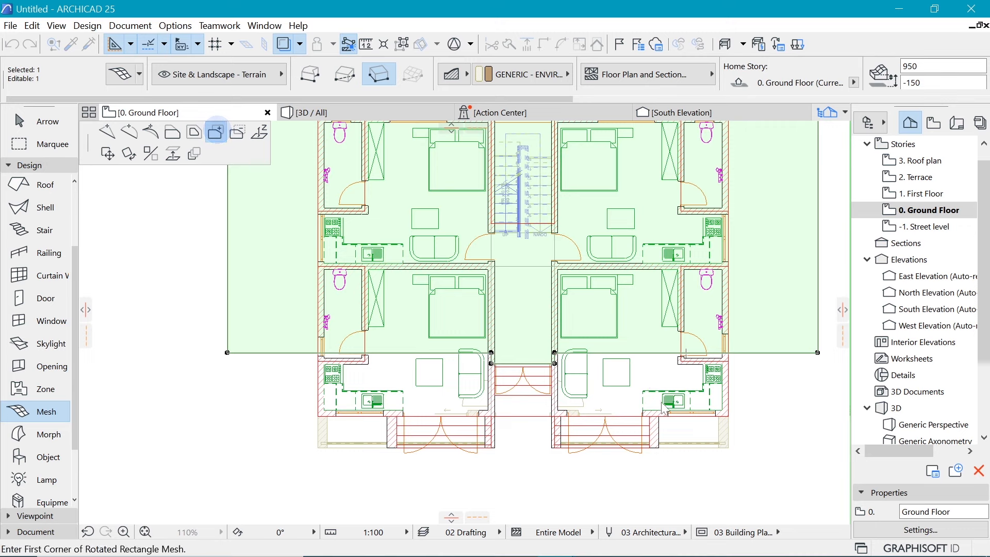
{"action": "left_click", "coordinate": [728, 411]}
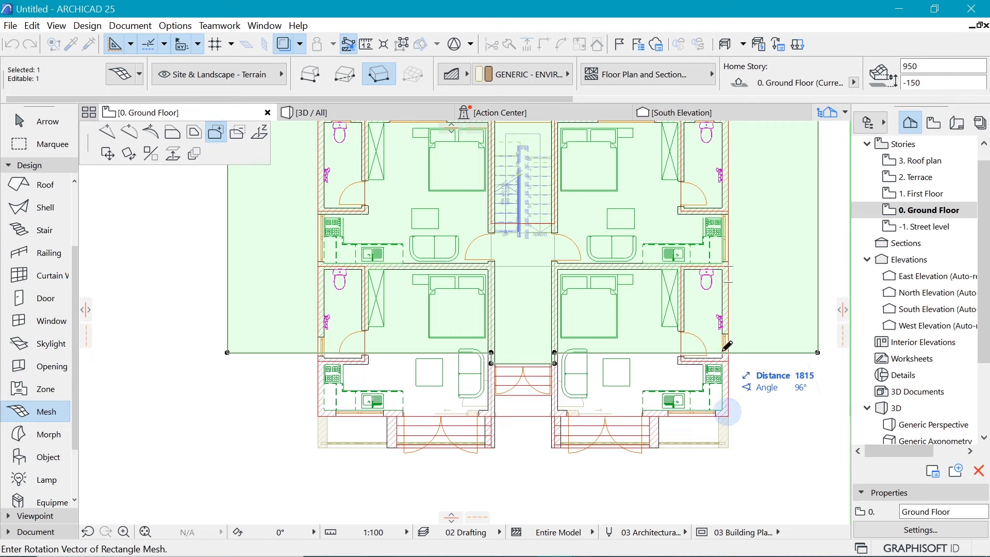
{"action": "left_click", "coordinate": [728, 353]}
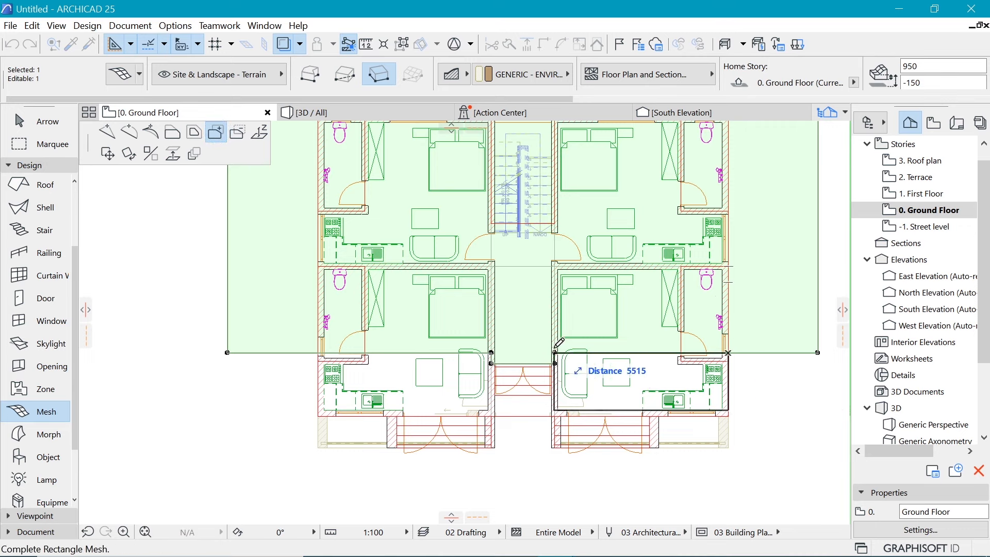
{"action": "left_click", "coordinate": [555, 351]}
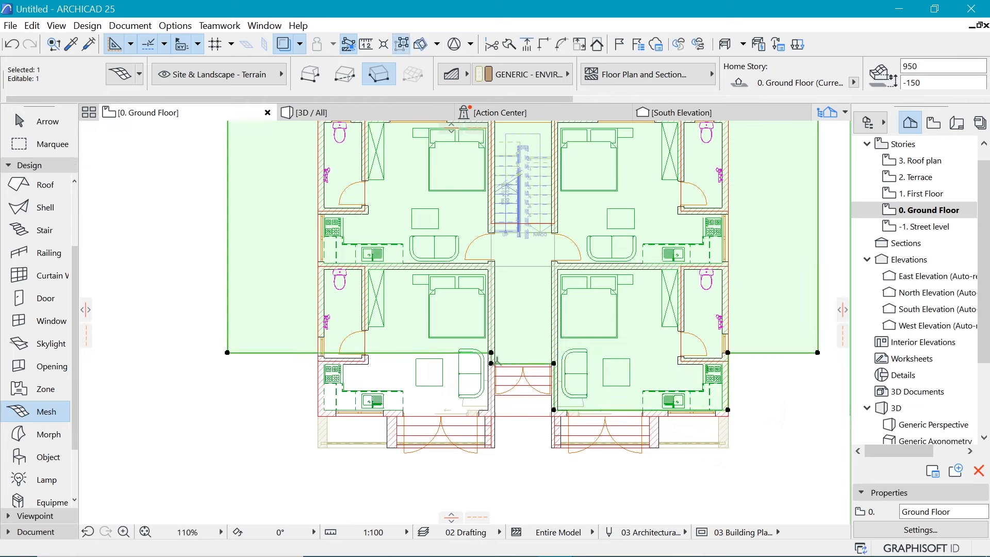
Add a matching rectangle to the Ground Floor mesh beneath the left front apartment, from the entrance wall to the outer wall
{"action": "left_click", "coordinate": [290, 353]}
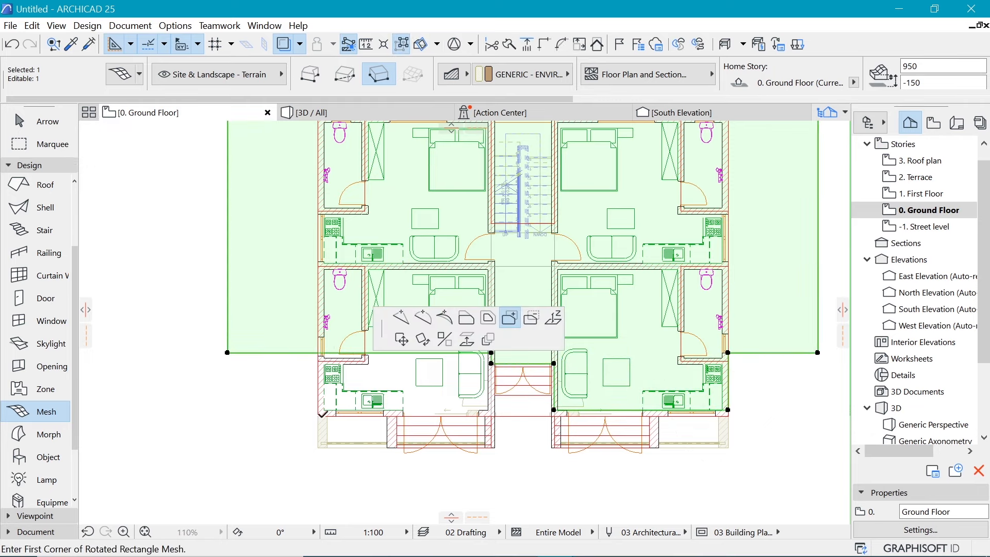
{"action": "left_click", "coordinate": [491, 353]}
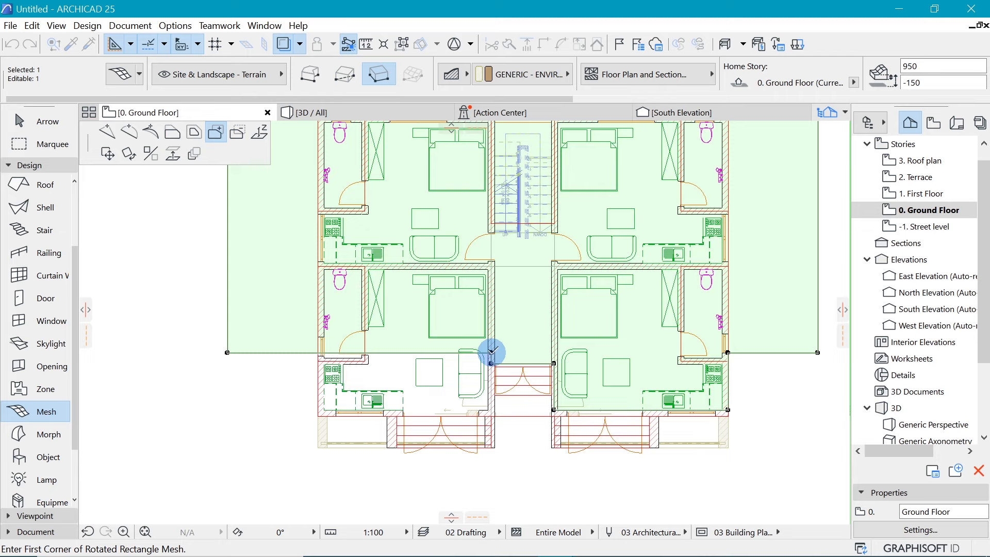
{"action": "left_click", "coordinate": [492, 416], "text": "shift"}
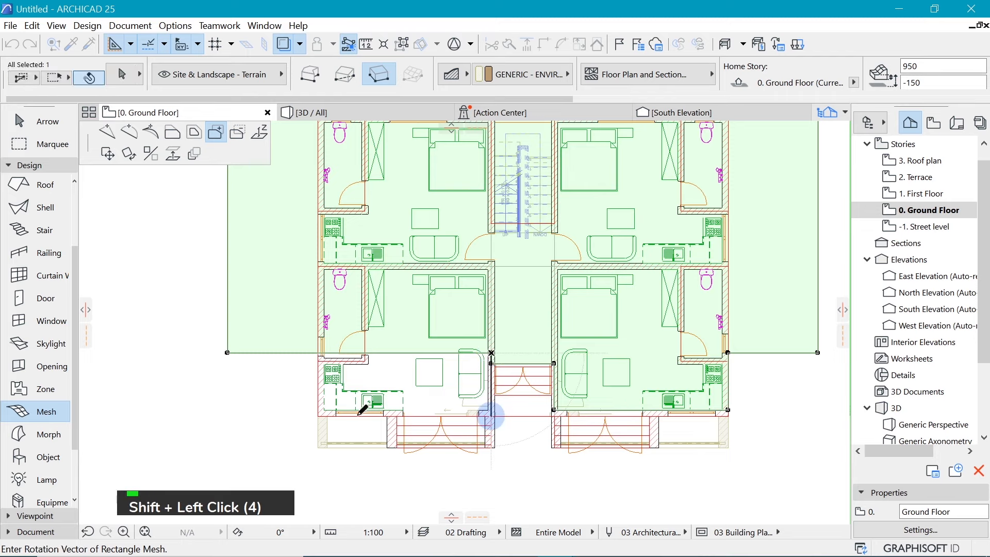
{"action": "left_click", "coordinate": [318, 353]}
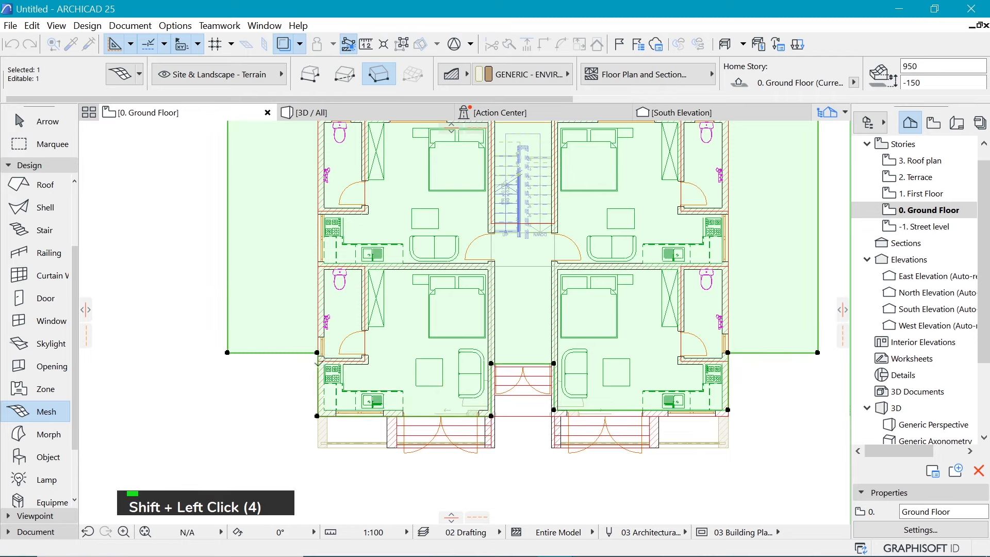
Offset the left edge of the added mesh area slightly inward so it lies within the thickness of the exterior wall
{"action": "left_click", "coordinate": [318, 382]}
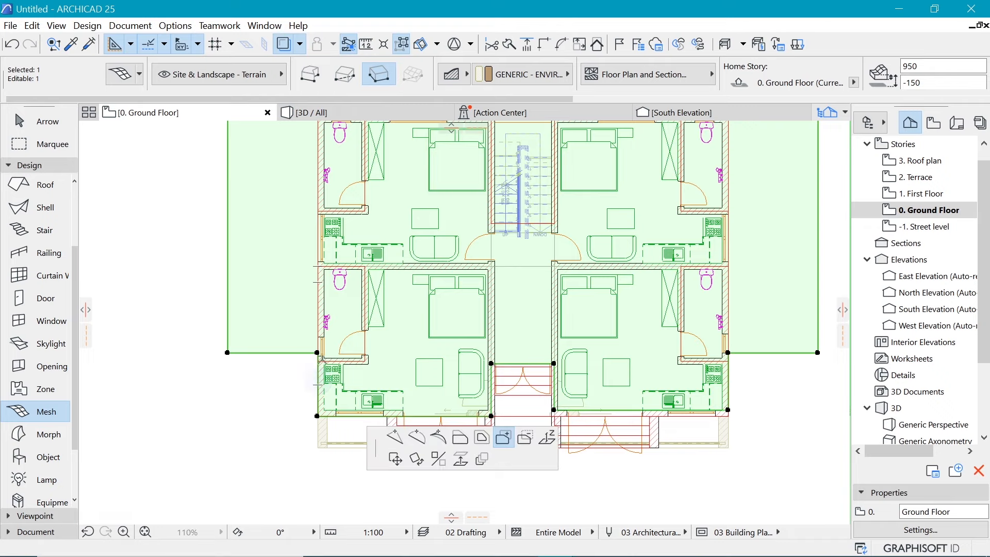
{"action": "left_click", "coordinate": [172, 132]}
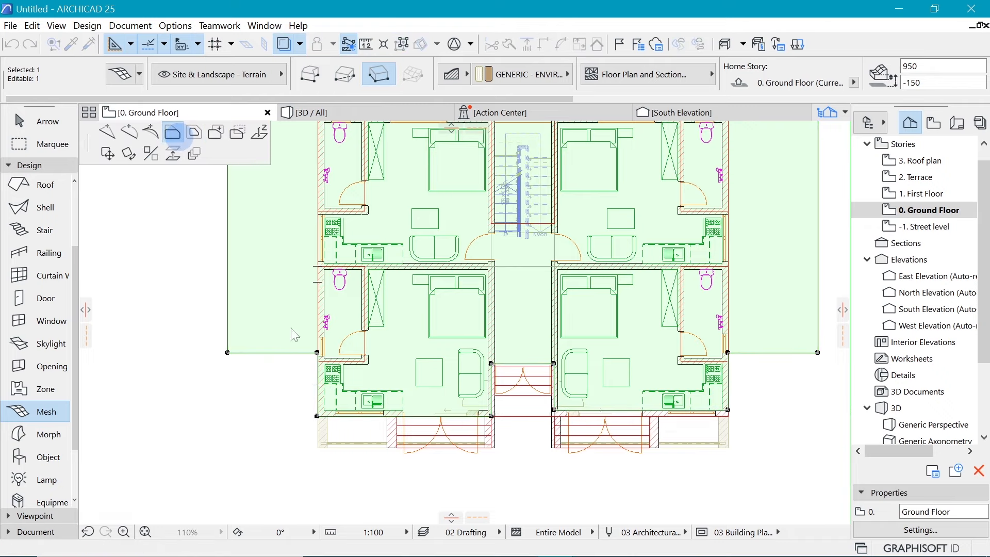
{"action": "scroll", "coordinate": [318, 382], "scroll_direction": "up", "scroll_amount": 1}
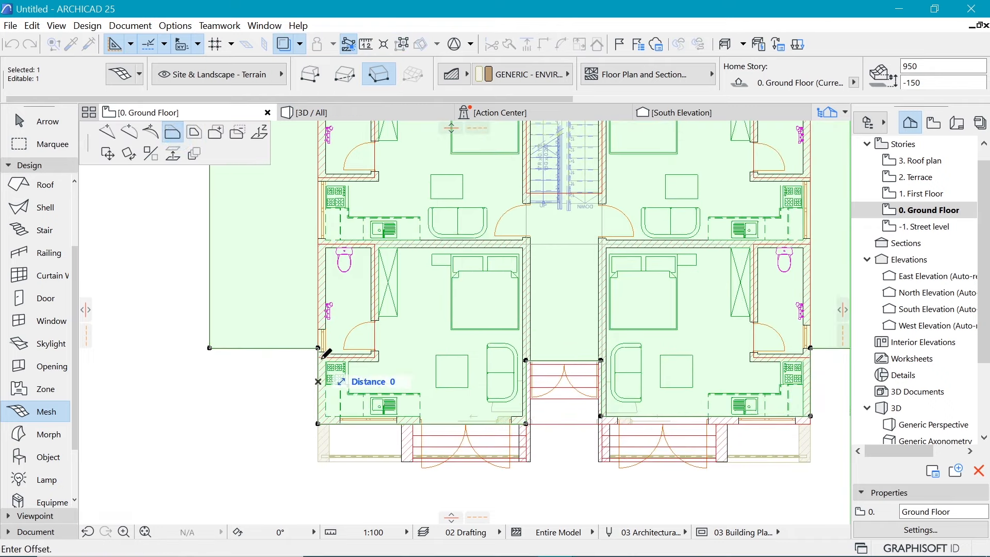
{"action": "scroll", "coordinate": [325, 350], "scroll_direction": "up", "scroll_amount": 2}
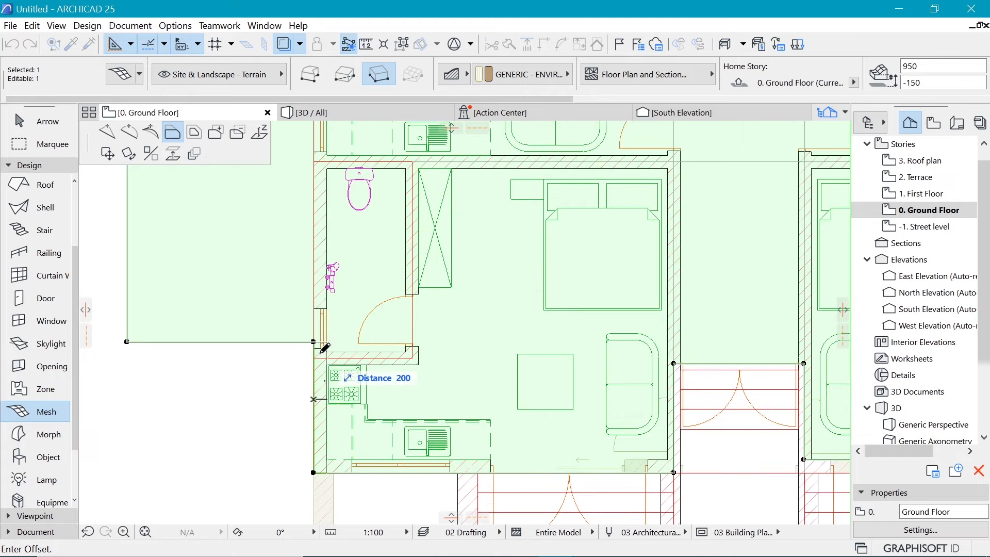
{"action": "left_click", "coordinate": [322, 349]}
Offset the outer edge of the Ground Floor mesh beneath the right front apartment about 100 mm inward, into the exterior wall's thickness
{"action": "scroll", "coordinate": [273, 364], "scroll_direction": "down", "scroll_amount": 5}
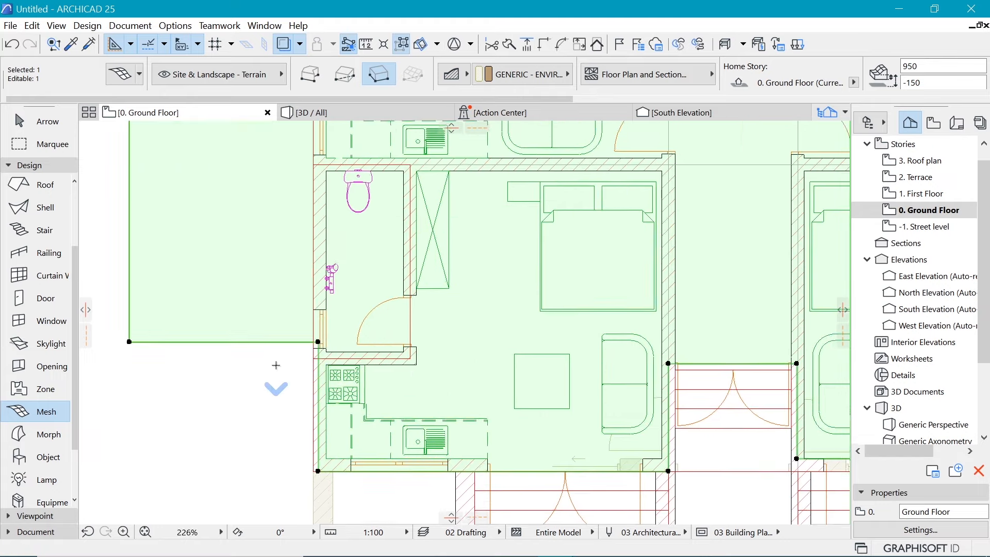
{"action": "scroll", "coordinate": [470, 341], "scroll_direction": "up", "scroll_amount": 4}
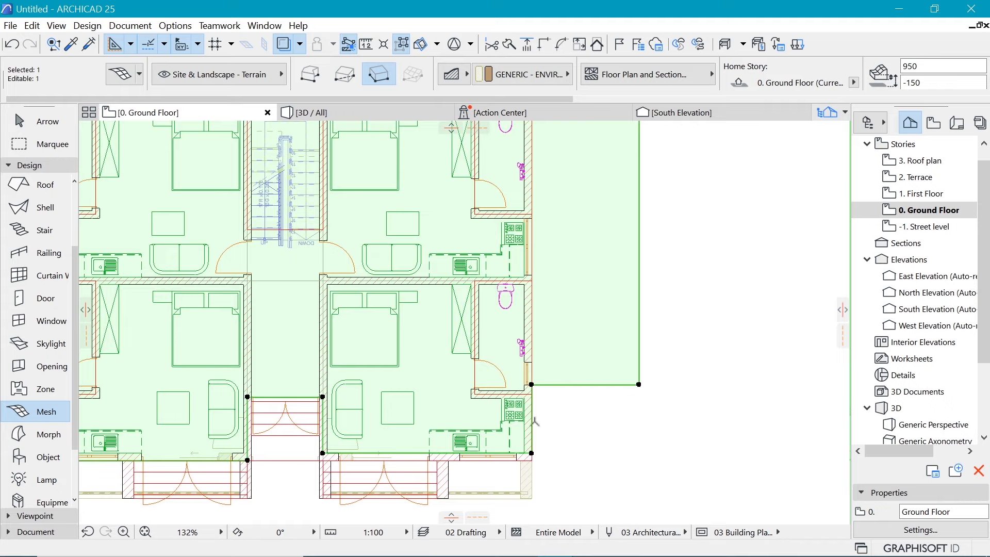
{"action": "left_click", "coordinate": [532, 412]}
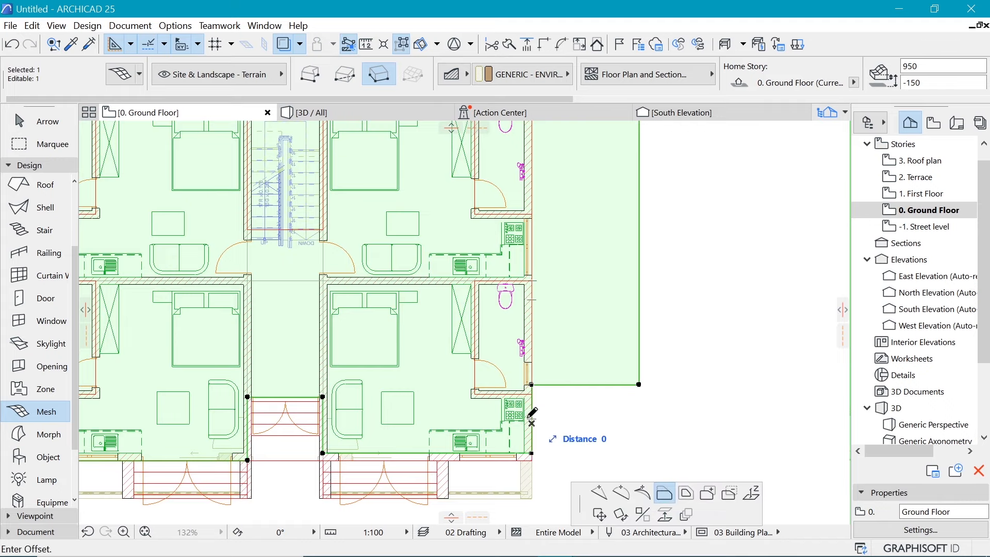
{"action": "scroll", "coordinate": [532, 410], "scroll_direction": "up", "scroll_amount": 3}
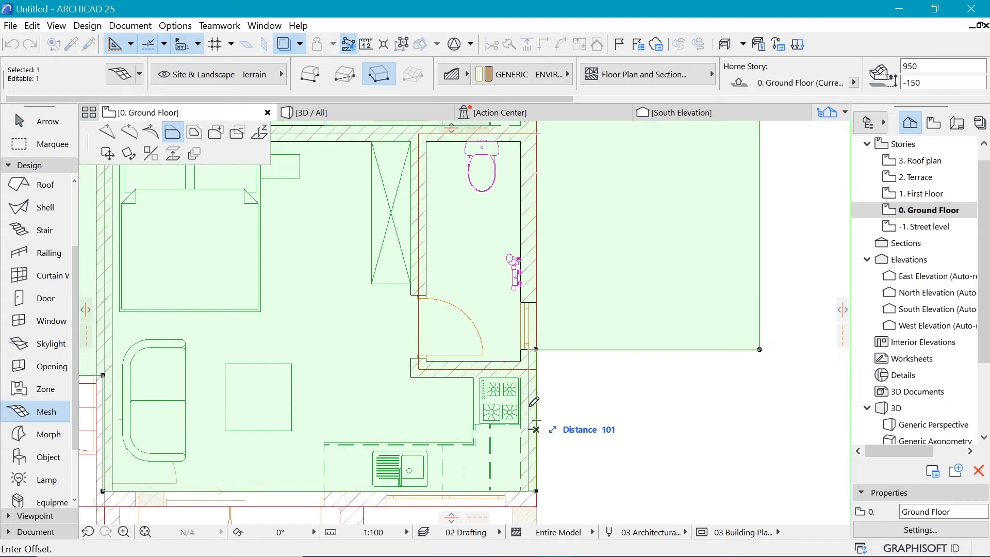
{"action": "left_click", "coordinate": [530, 406]}
{"action": "key", "text": "Escape"}
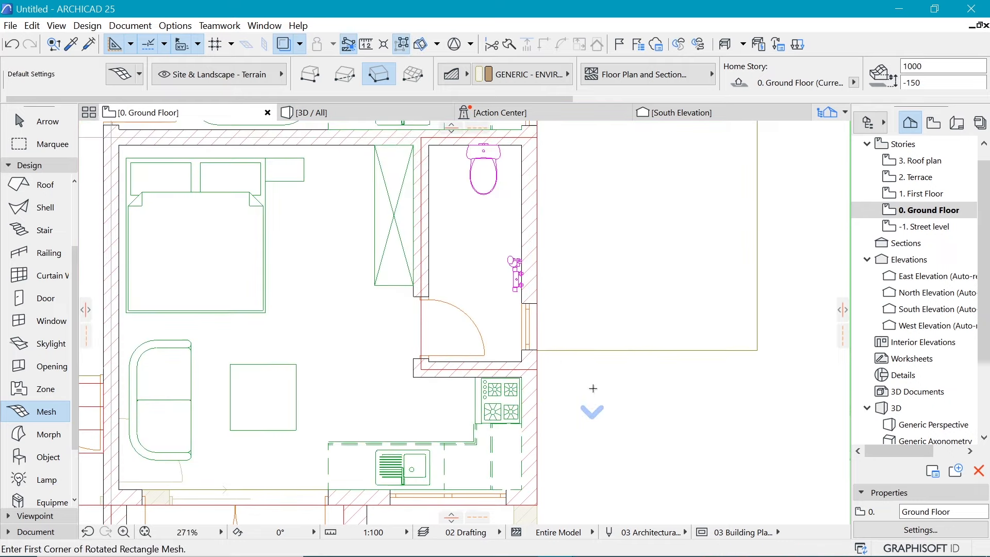
{"action": "scroll", "coordinate": [593, 388], "scroll_direction": "down", "scroll_amount": 5}
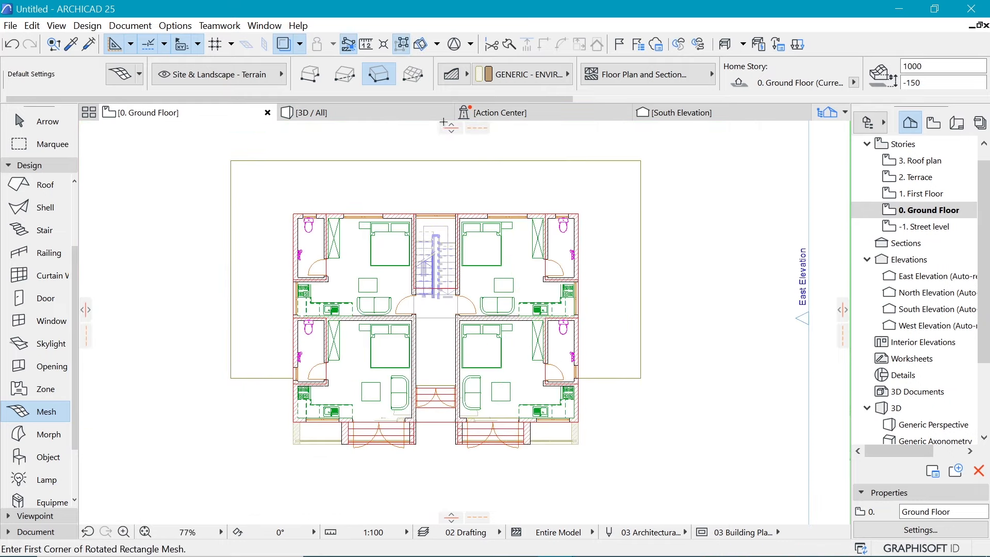
In 3D, fill the ground gap beside the right exterior wall with a rectangular mesh using the Street level mesh's settings, up to the Ground Floor mesh
{"action": "left_click", "coordinate": [388, 109]}
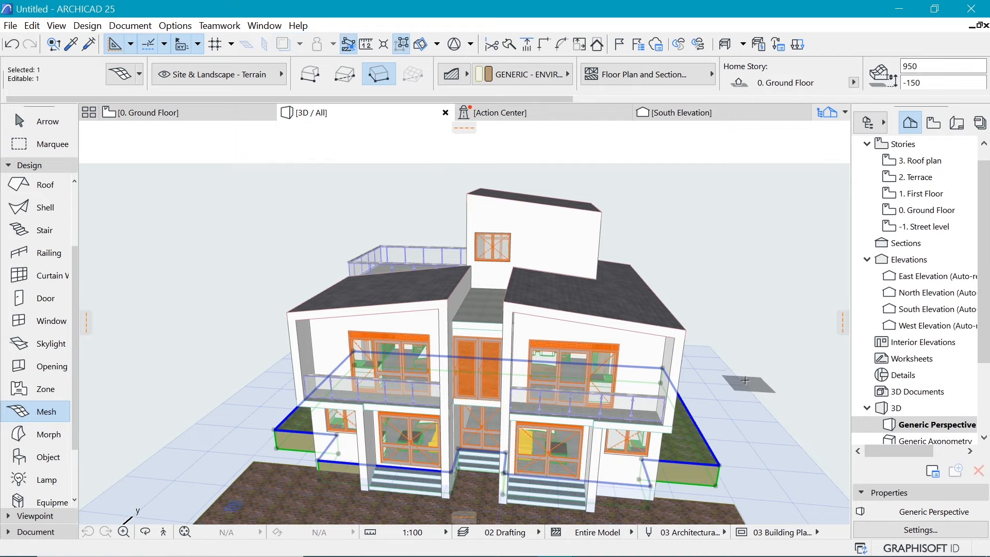
{"action": "middle_click_drag", "start_coordinate": [568, 360], "coordinate": [460, 452], "text": "shift"}
{"action": "scroll", "coordinate": [502, 321], "scroll_direction": "down", "scroll_amount": 1}
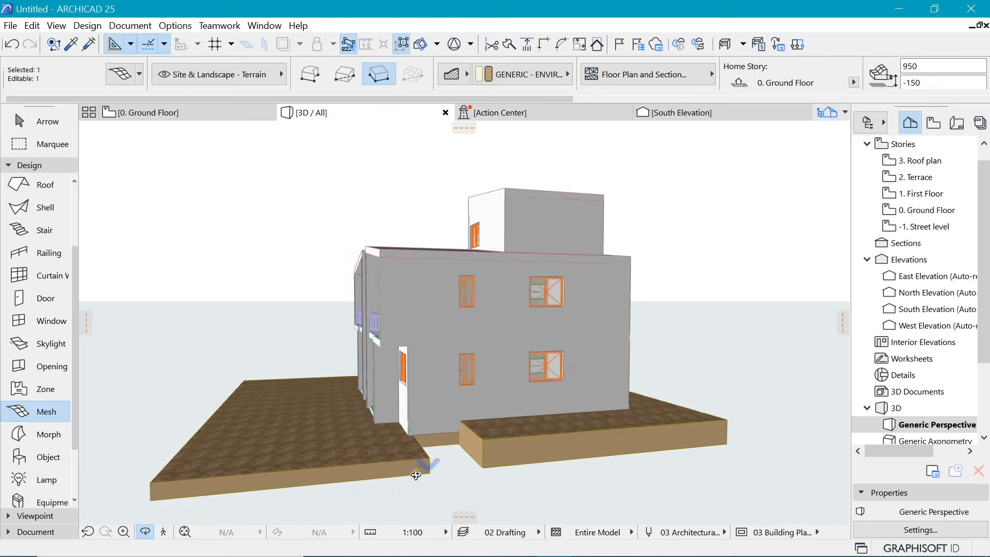
{"action": "scroll", "coordinate": [423, 461], "scroll_direction": "up", "scroll_amount": 3}
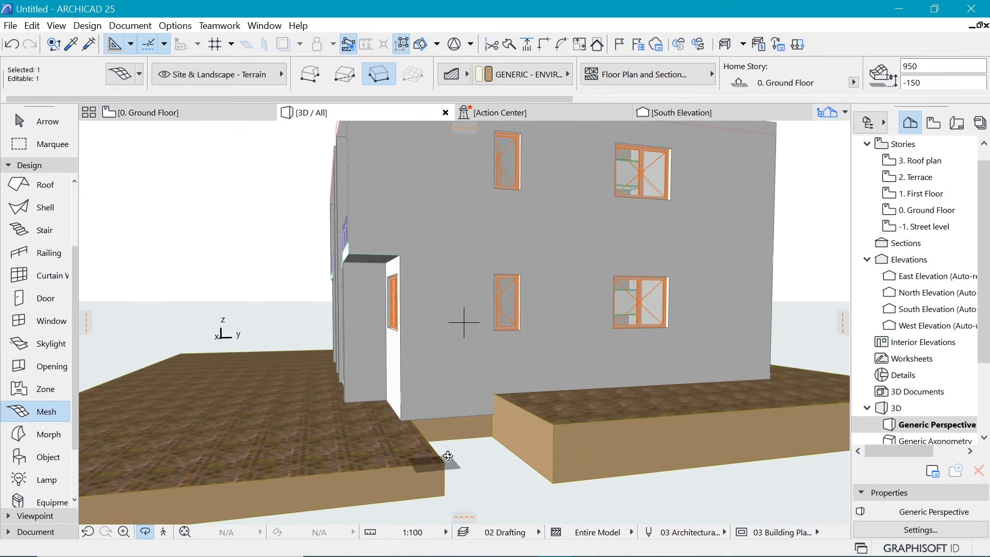
{"action": "scroll", "coordinate": [389, 393], "scroll_direction": "down", "scroll_amount": 1}
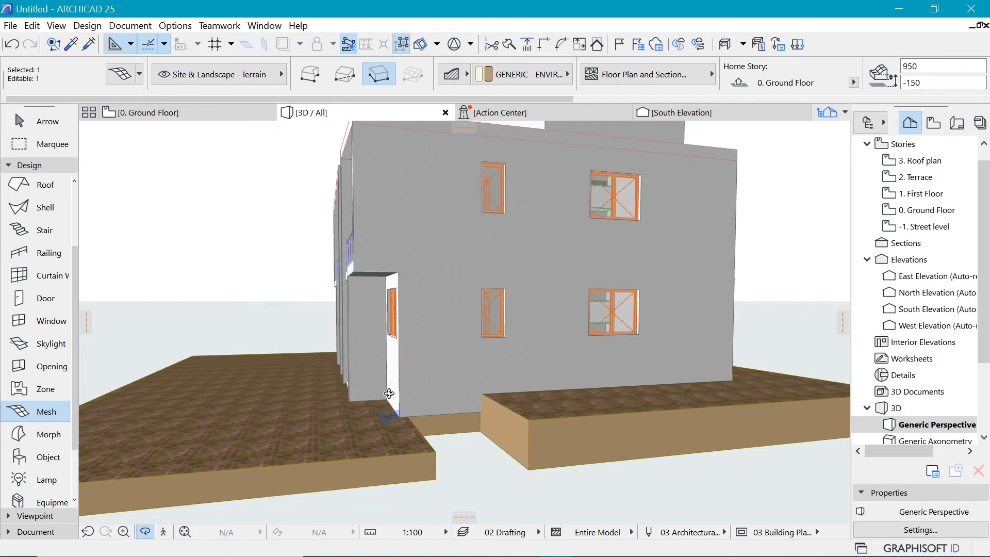
{"action": "scroll", "coordinate": [425, 366], "scroll_direction": "down", "scroll_amount": 1}
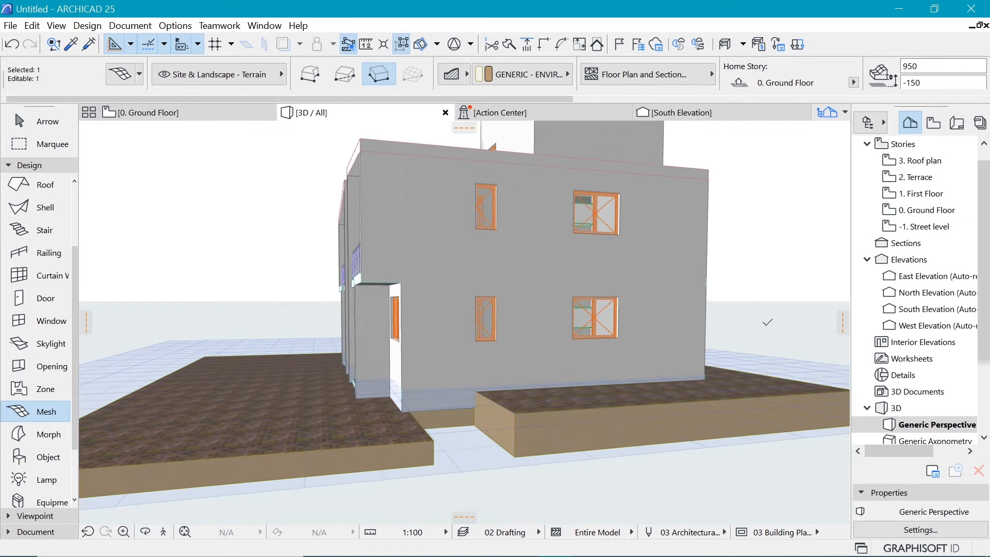
{"action": "key", "text": "Escape"}
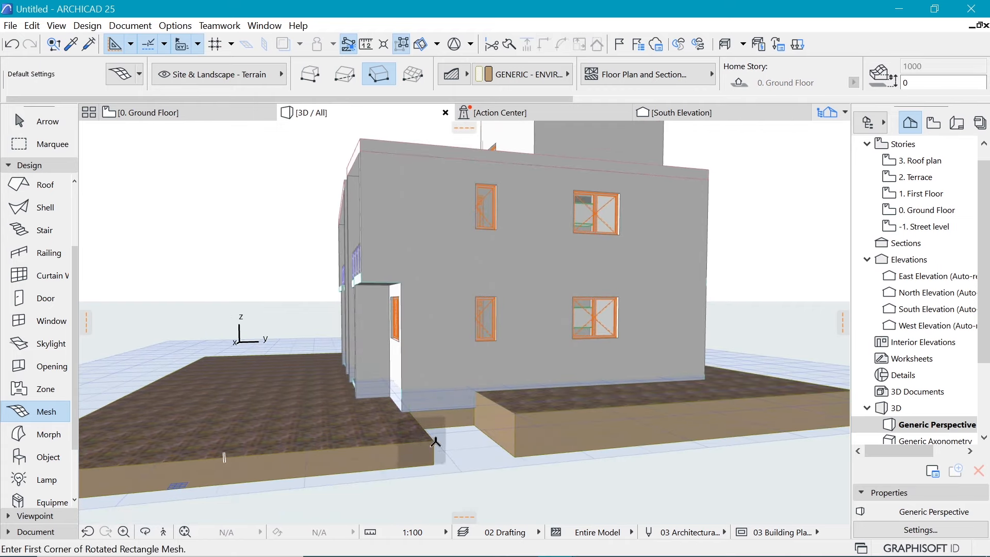
{"action": "left_click", "coordinate": [435, 444], "text": "alt"}
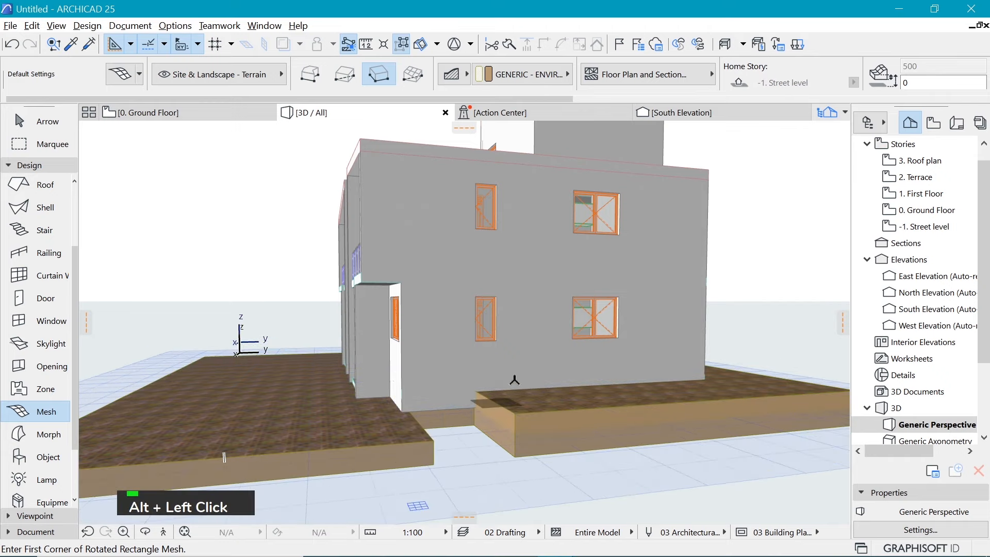
{"action": "scroll", "coordinate": [514, 380], "scroll_direction": "up", "scroll_amount": 3}
{"action": "scroll", "coordinate": [371, 391], "scroll_direction": "down", "scroll_amount": 1}
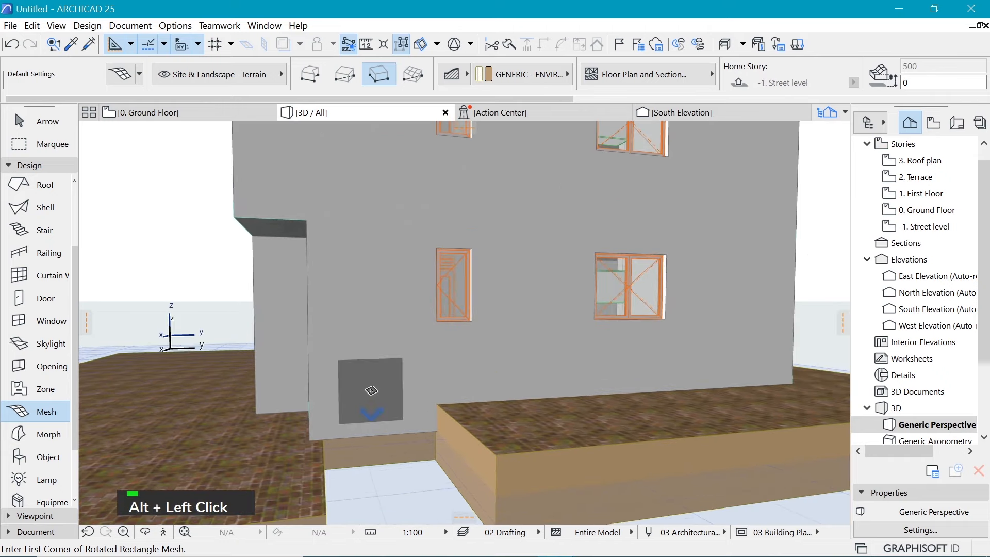
{"action": "left_click", "coordinate": [333, 494]}
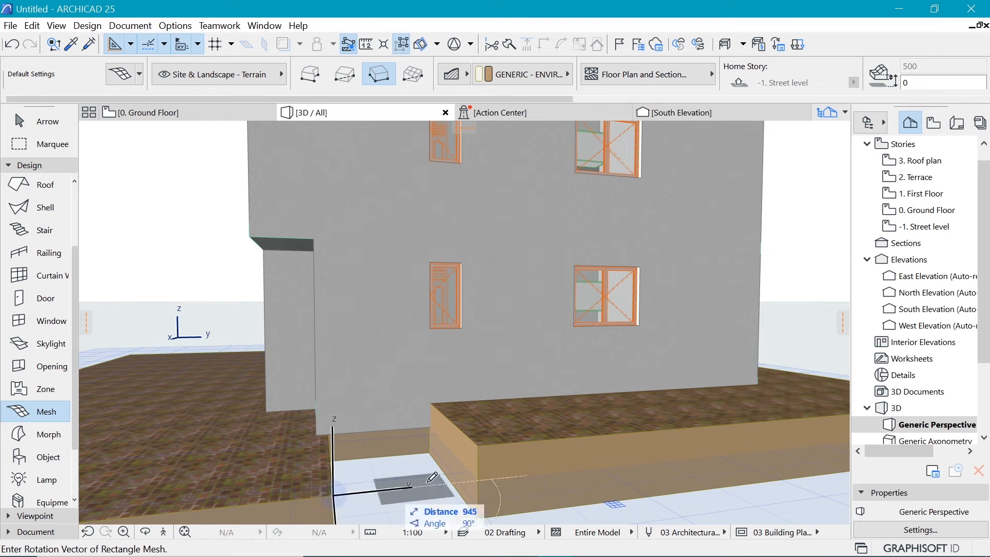
{"action": "left_click", "coordinate": [477, 479]}
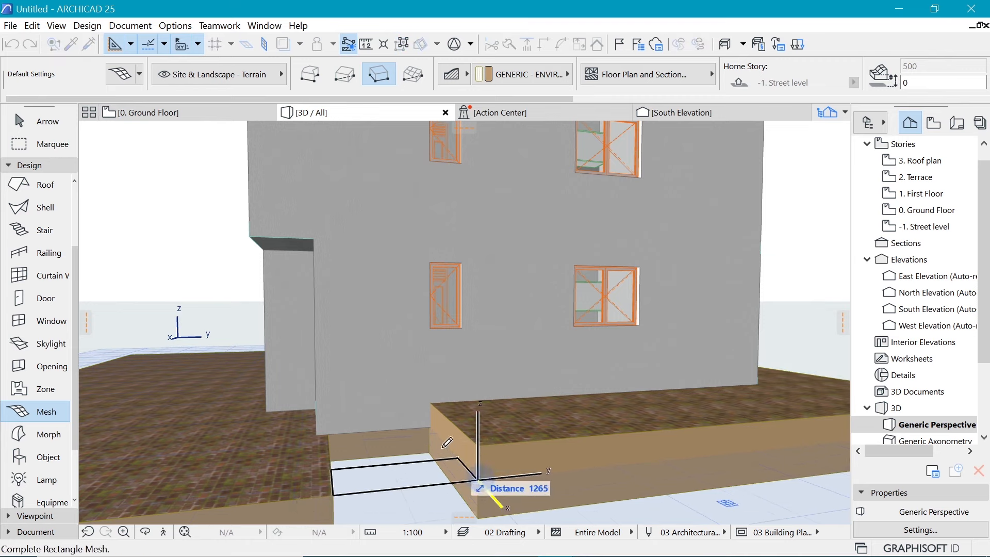
{"action": "left_click", "coordinate": [431, 424]}
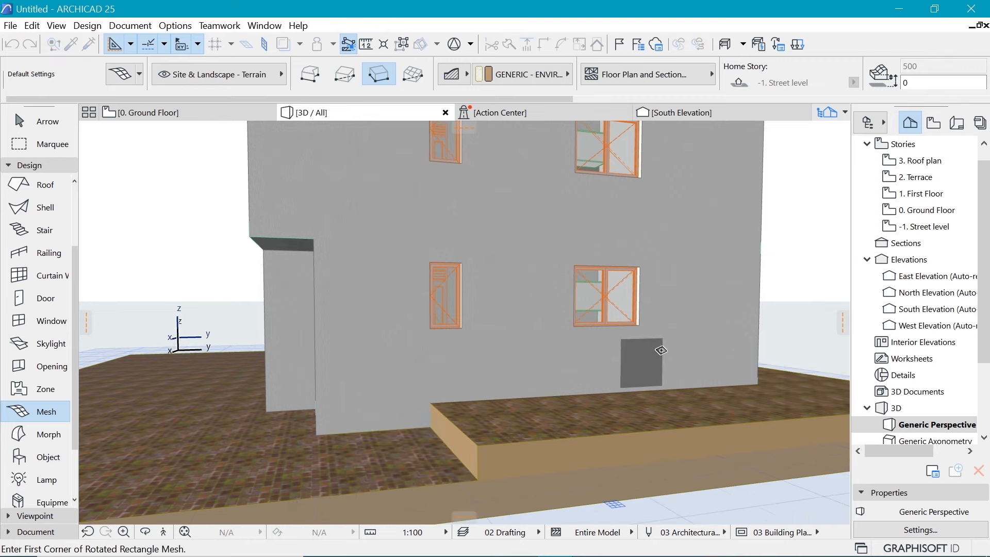
On the house's left side, offset the Ground Floor mesh's protruding edge near the front corner slightly inward, into the exterior wall
{"action": "middle_click_drag", "start_coordinate": [667, 375], "coordinate": [590, 382], "text": "shift"}
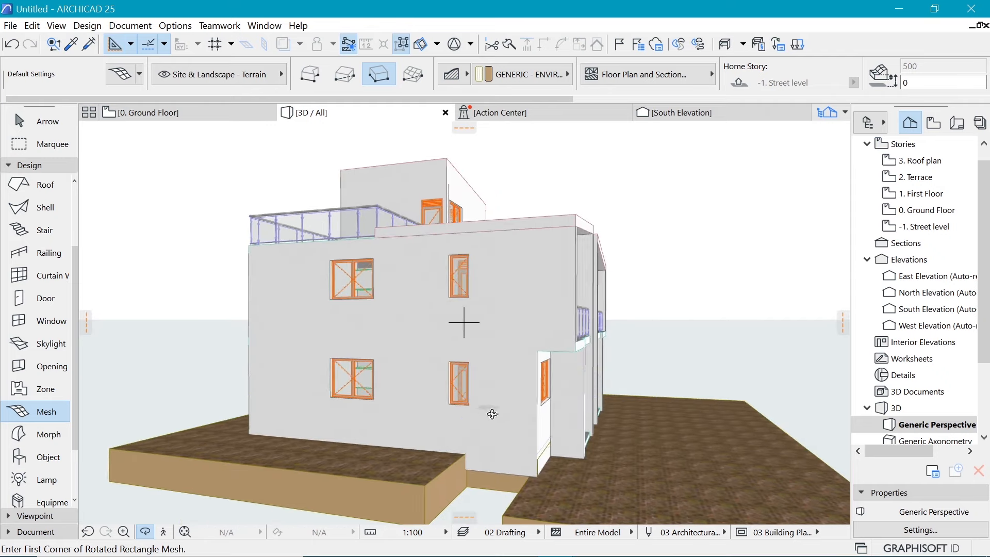
{"action": "scroll", "coordinate": [493, 414], "scroll_direction": "up", "scroll_amount": 8}
{"action": "left_click", "coordinate": [345, 474], "text": "shift"}
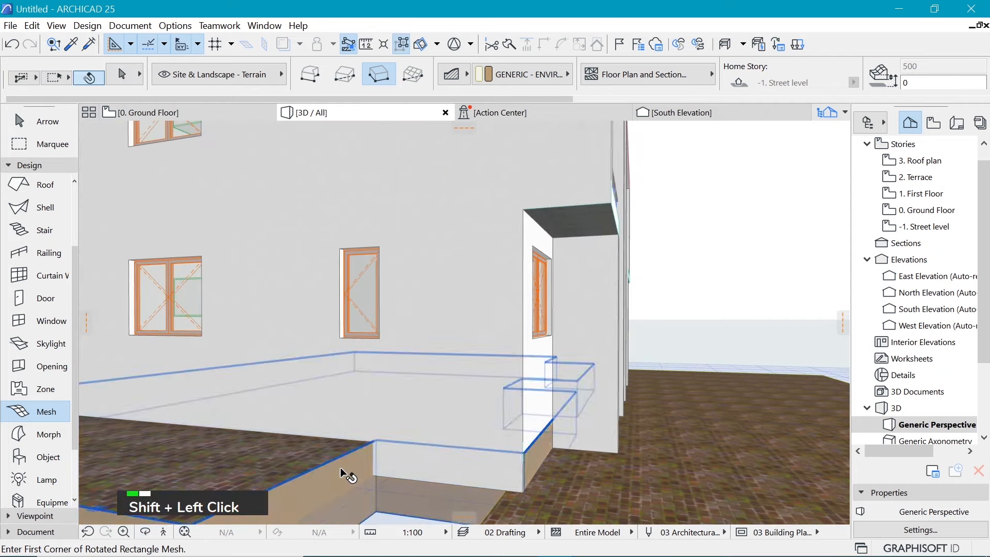
{"action": "left_click", "coordinate": [537, 435], "text": "shift"}
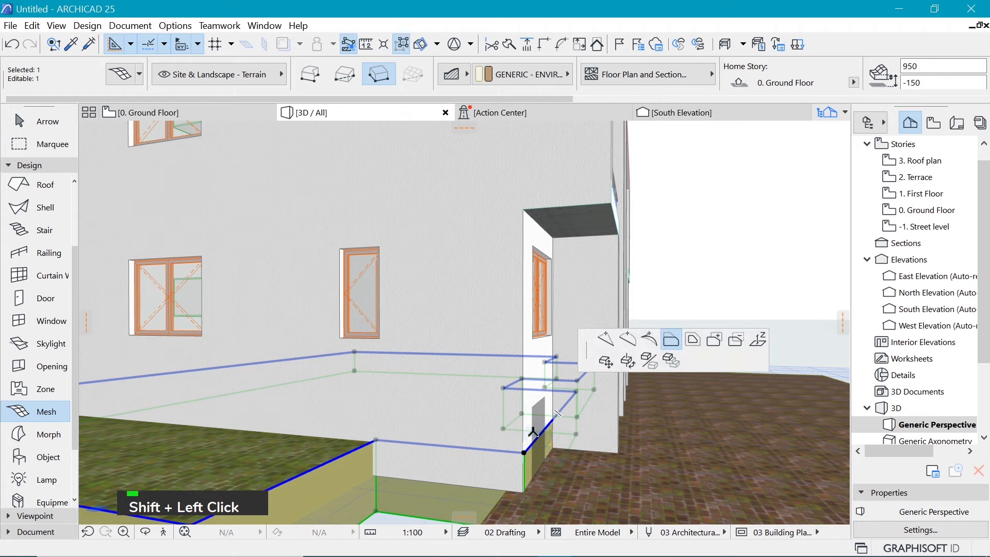
{"action": "left_click", "coordinate": [671, 339]}
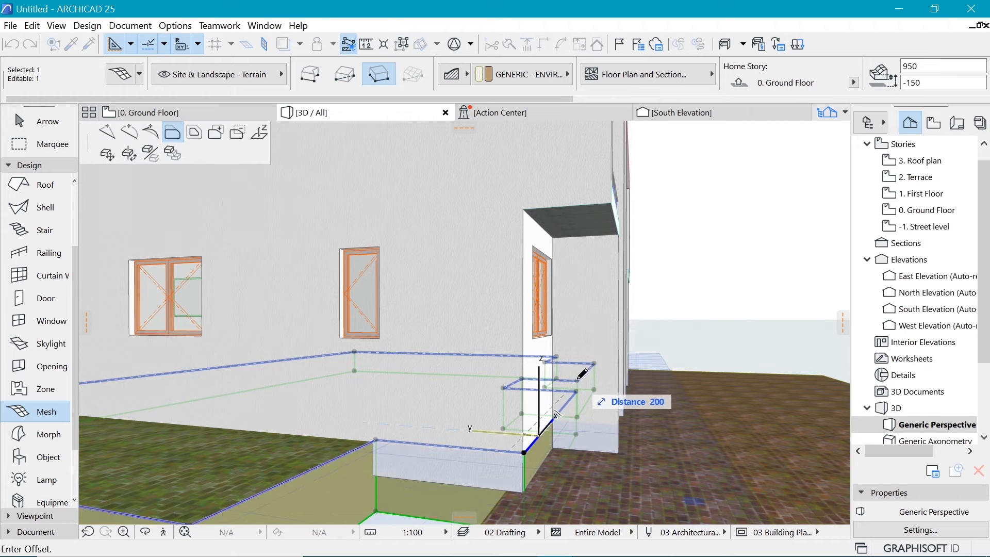
{"action": "left_click", "coordinate": [568, 445]}
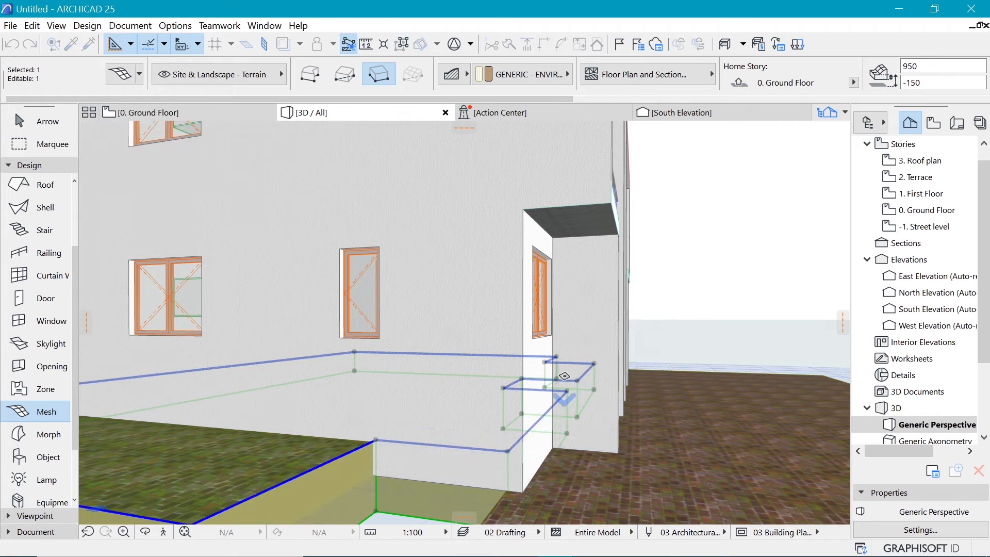
{"action": "scroll", "coordinate": [553, 454], "scroll_direction": "down", "scroll_amount": 5}
{"action": "key", "text": "Escape"}
{"action": "key", "text": "Escape"}
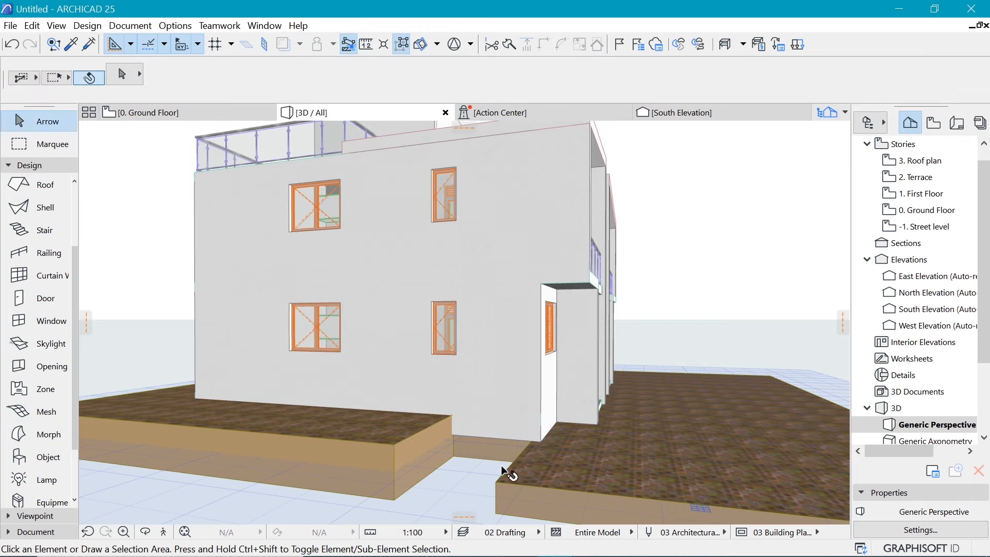
Fill the ground gap beside the left exterior wall with a rectangular mesh using the Street level mesh's settings, about 2850 mm deep from the wall
{"action": "left_click", "coordinate": [507, 475], "text": "alt"}
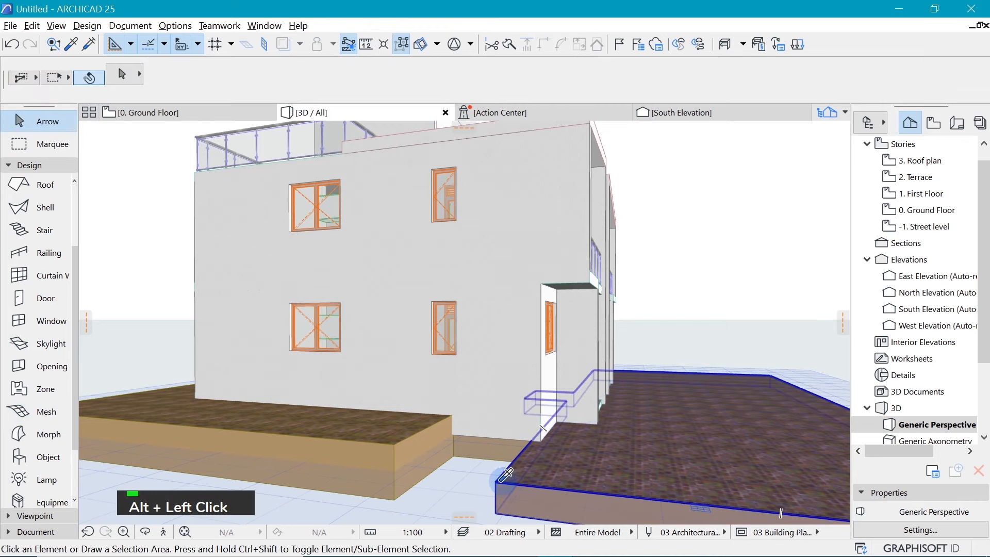
{"action": "left_click", "coordinate": [496, 480]}
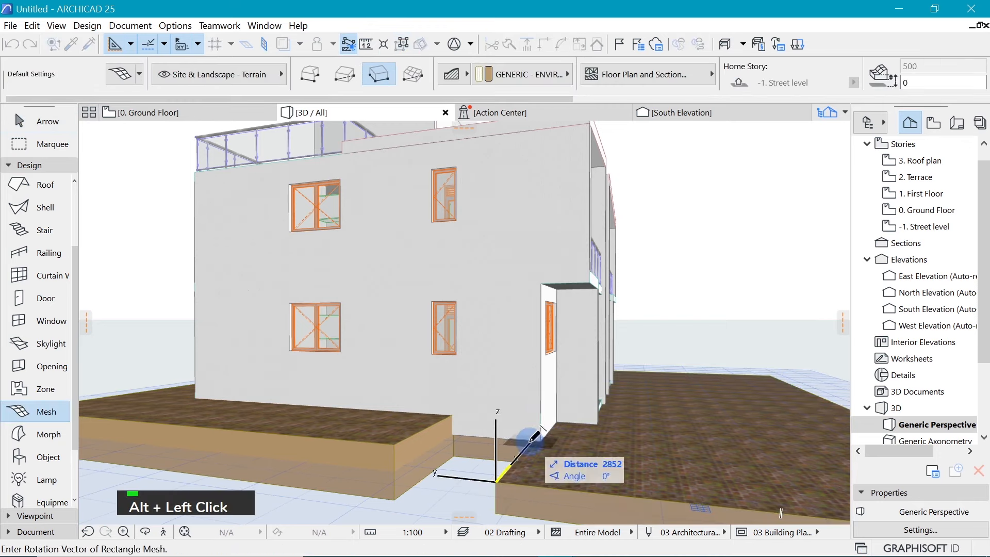
{"action": "left_click", "coordinate": [480, 432]}
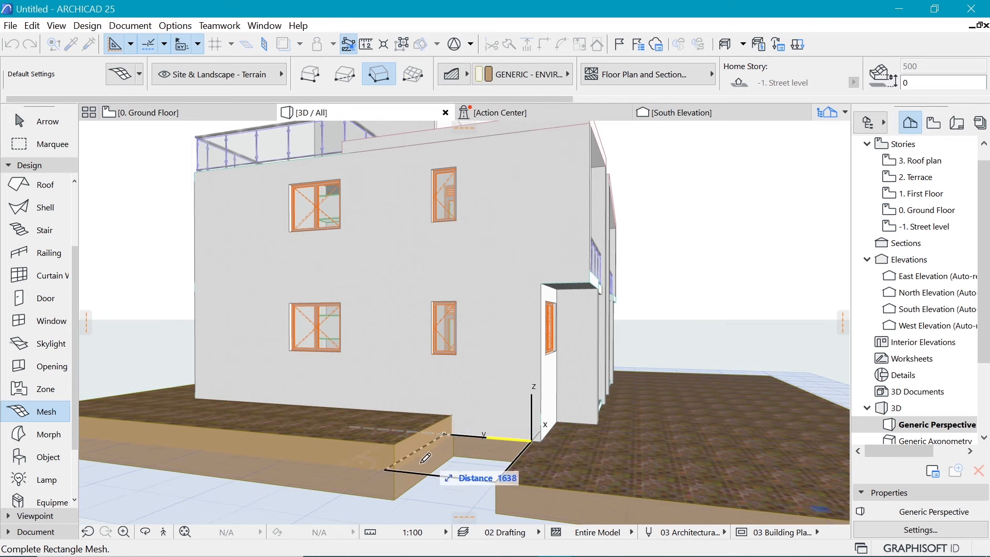
{"action": "left_click", "coordinate": [400, 456]}
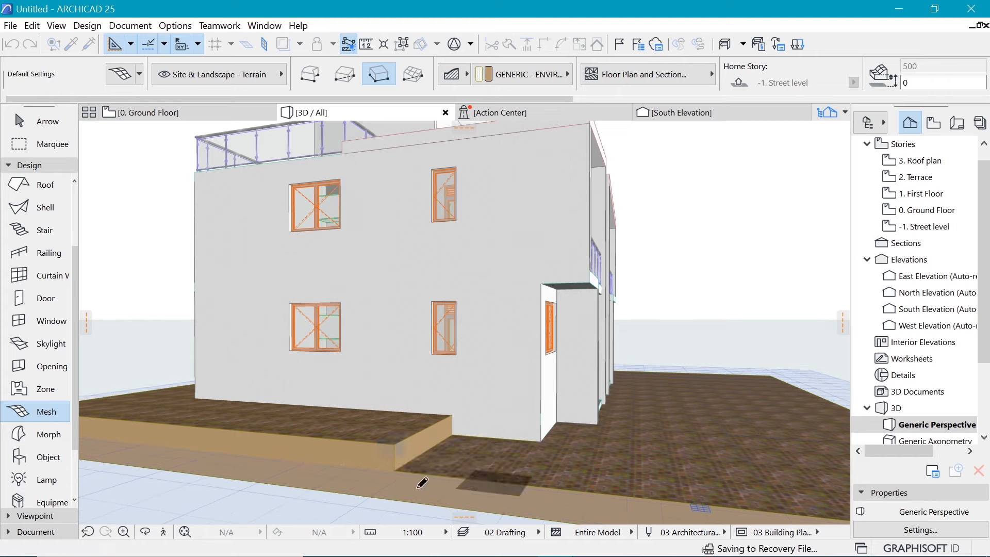
Raise the left infill mesh's two corners adjoining the Ground Floor mesh to that mesh's top surface, forming a ramp
{"action": "scroll", "coordinate": [441, 470], "scroll_direction": "up", "scroll_amount": 5}
{"action": "left_click", "coordinate": [399, 480], "text": "shift"}
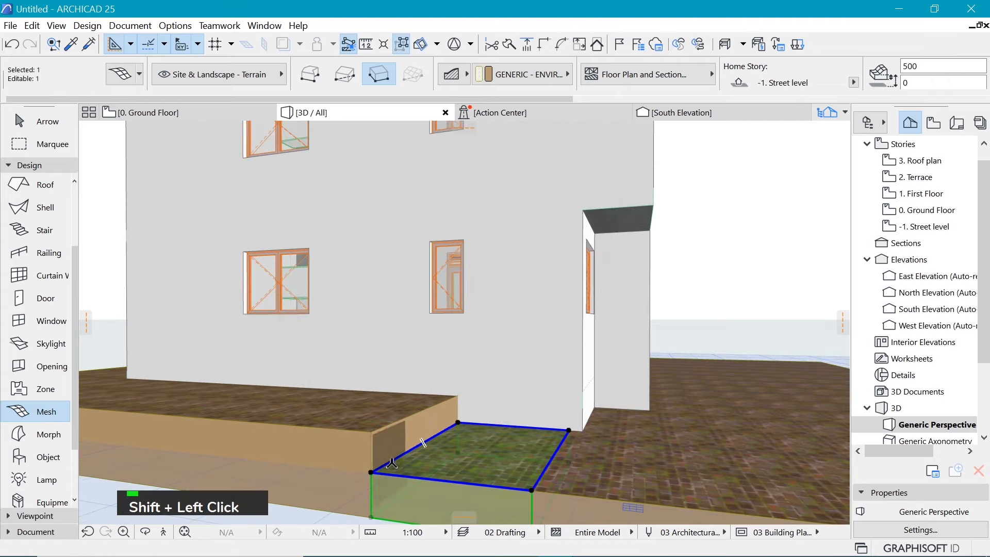
{"action": "left_click", "coordinate": [373, 471]}
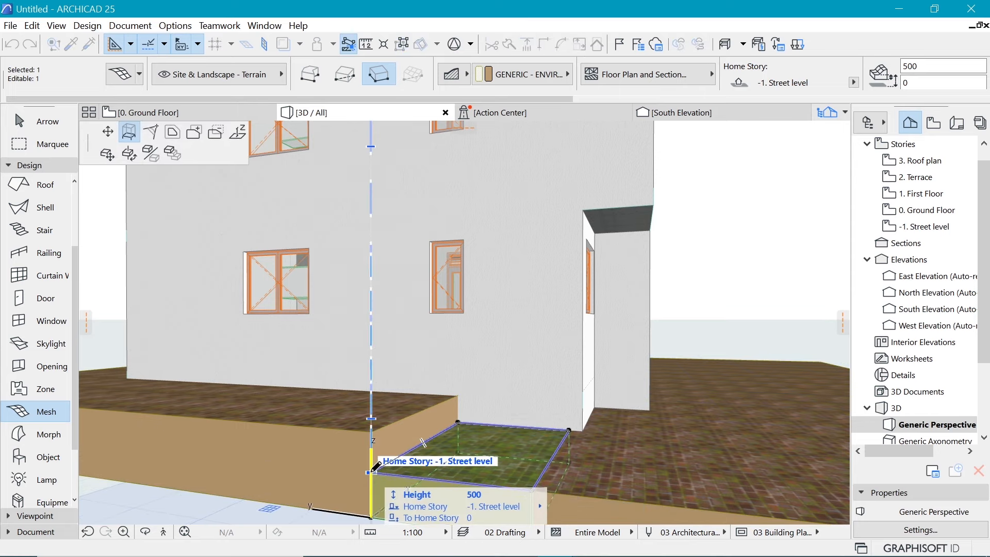
{"action": "left_click", "coordinate": [238, 137]}
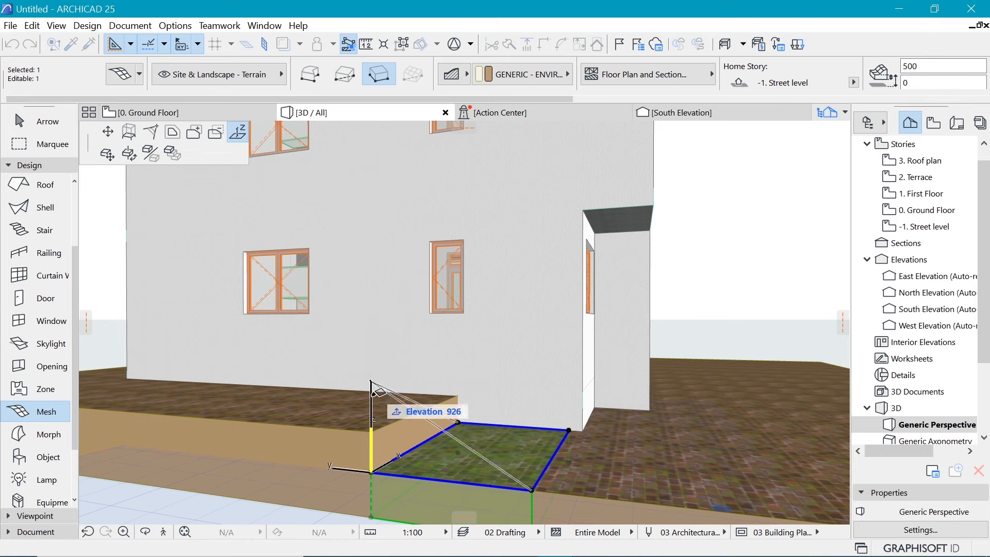
{"action": "left_click", "coordinate": [372, 426]}
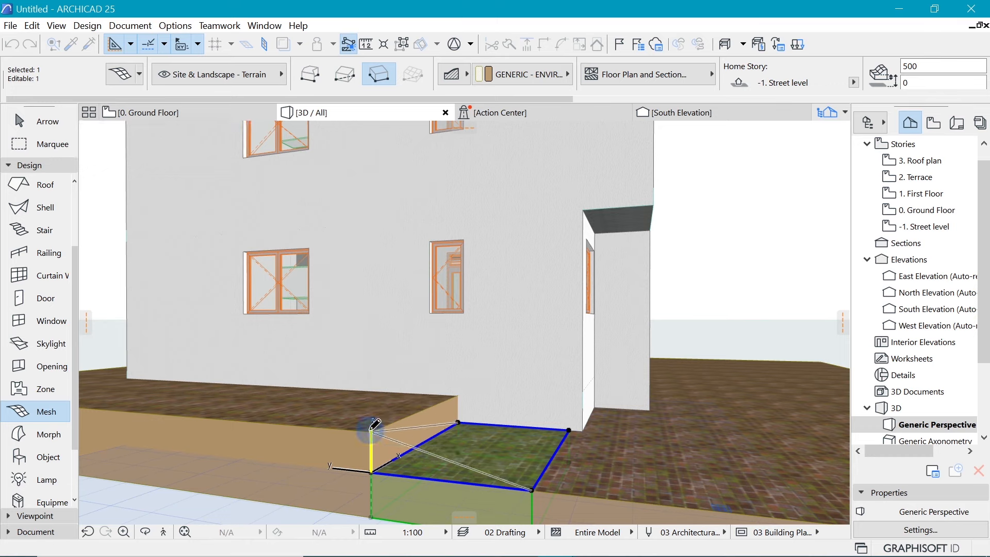
{"action": "left_click", "coordinate": [458, 423]}
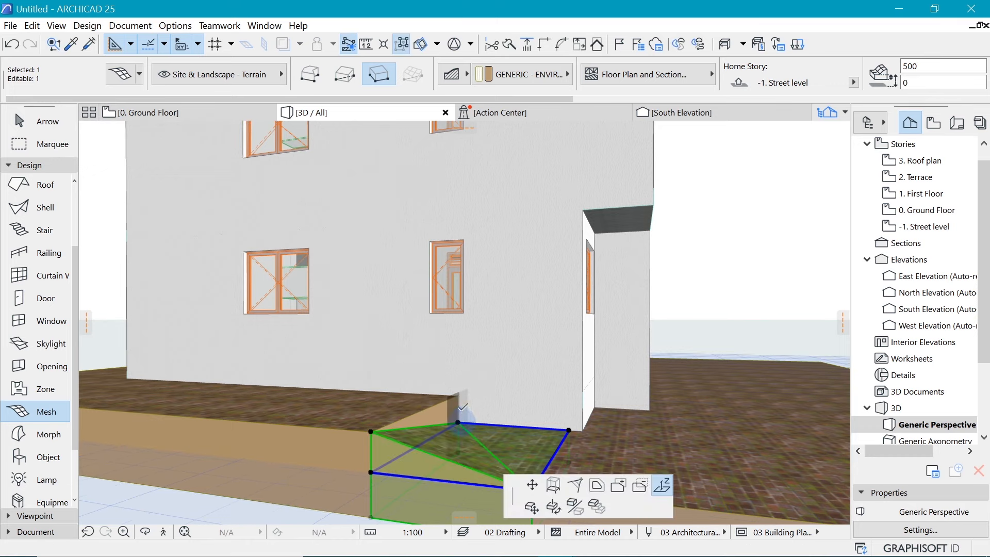
{"action": "left_click", "coordinate": [458, 395]}
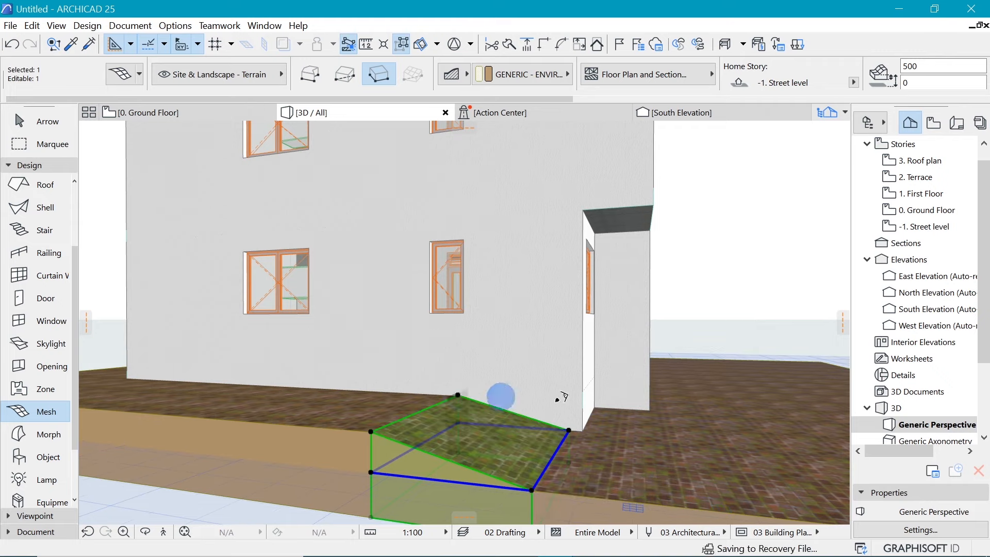
On the house's right side, raise the infill mesh's two corners adjoining the Ground Floor mesh to that mesh's top surface, forming a ramp
{"action": "middle_click_drag", "start_coordinate": [678, 350], "coordinate": [295, 325], "text": "shift"}
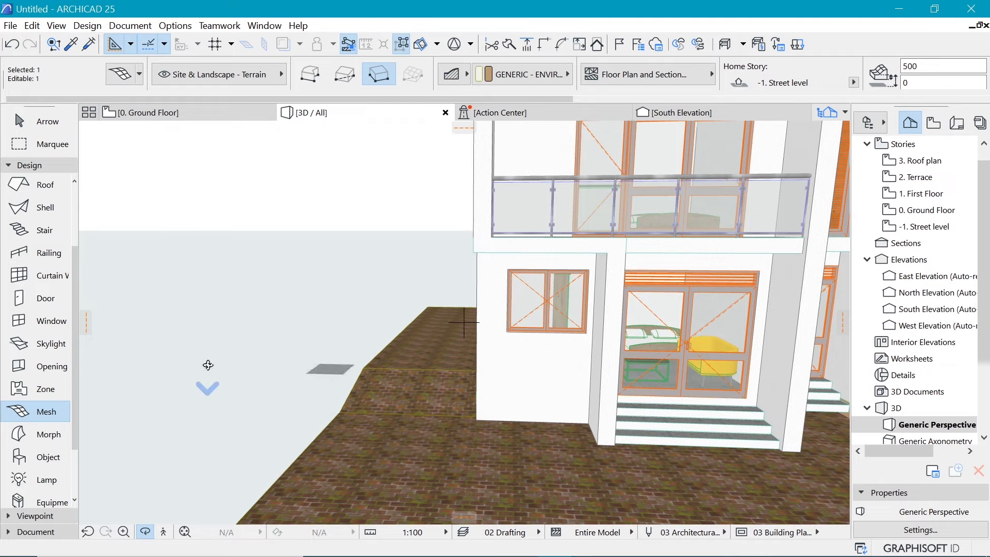
{"action": "scroll", "coordinate": [208, 365], "scroll_direction": "down", "scroll_amount": 4}
{"action": "left_click_drag", "start_coordinate": [676, 359], "coordinate": [434, 332]}
{"action": "scroll", "coordinate": [433, 322], "scroll_direction": "down", "scroll_amount": 3}
{"action": "scroll", "coordinate": [434, 322], "scroll_direction": "down", "scroll_amount": 2}
{"action": "scroll", "coordinate": [338, 304], "scroll_direction": "down", "scroll_amount": 3}
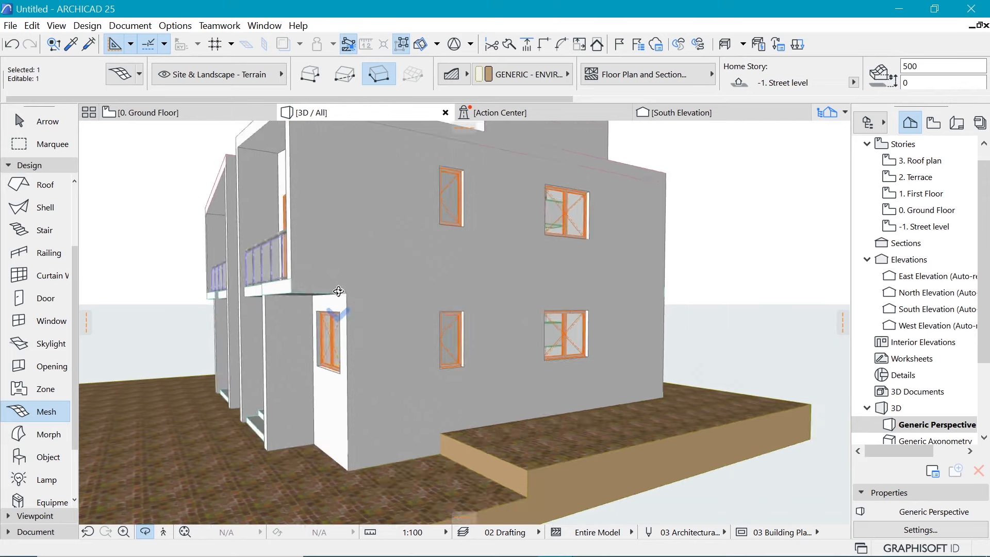
{"action": "scroll", "coordinate": [451, 426], "scroll_direction": "up", "scroll_amount": 2}
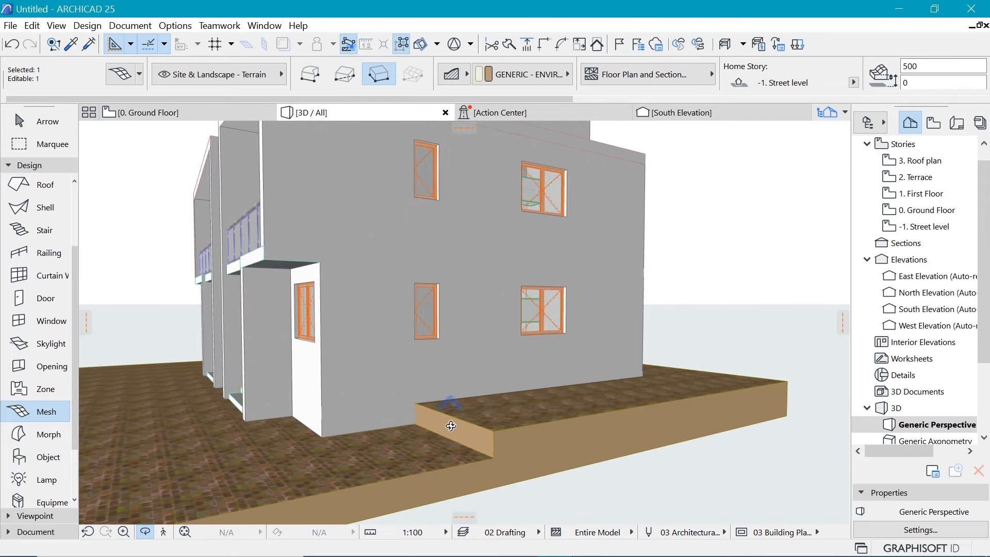
{"action": "key", "text": "Escape"}
{"action": "left_click", "coordinate": [446, 467], "text": "shift"}
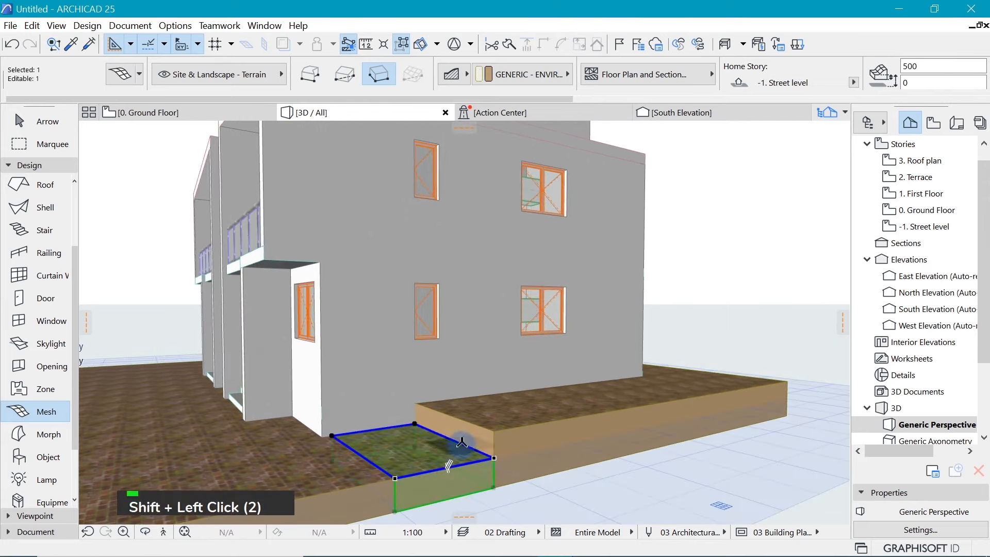
{"action": "left_click", "coordinate": [493, 457]}
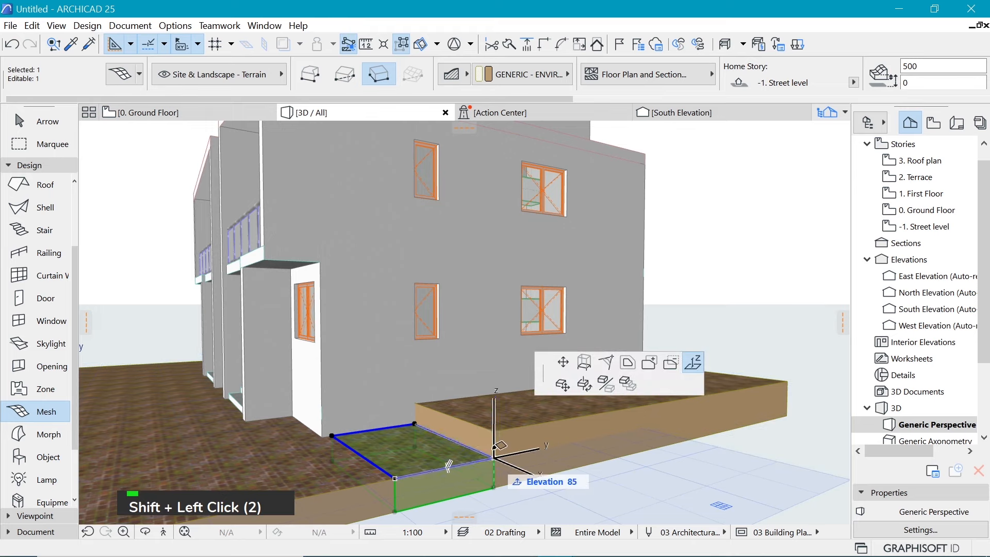
{"action": "left_click", "coordinate": [494, 430]}
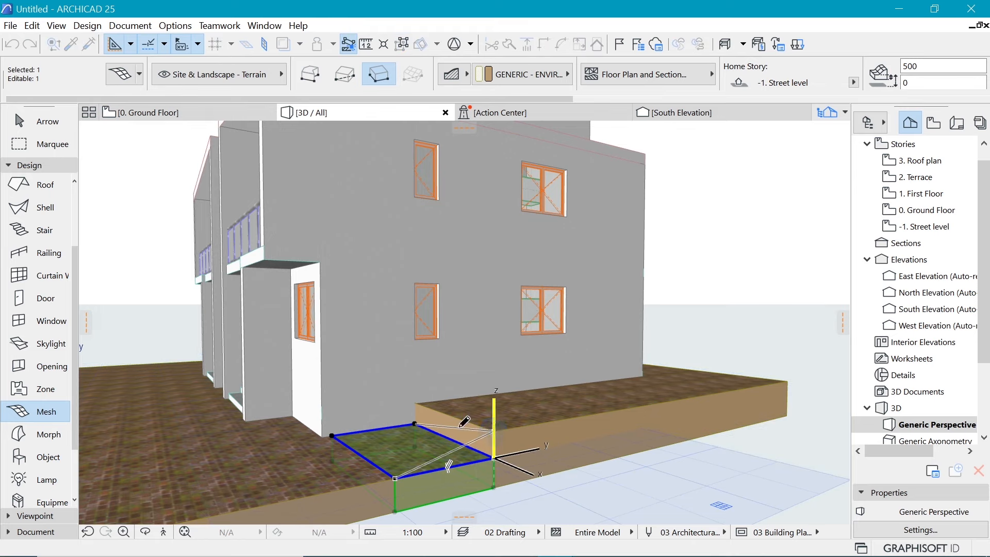
{"action": "left_click", "coordinate": [415, 420]}
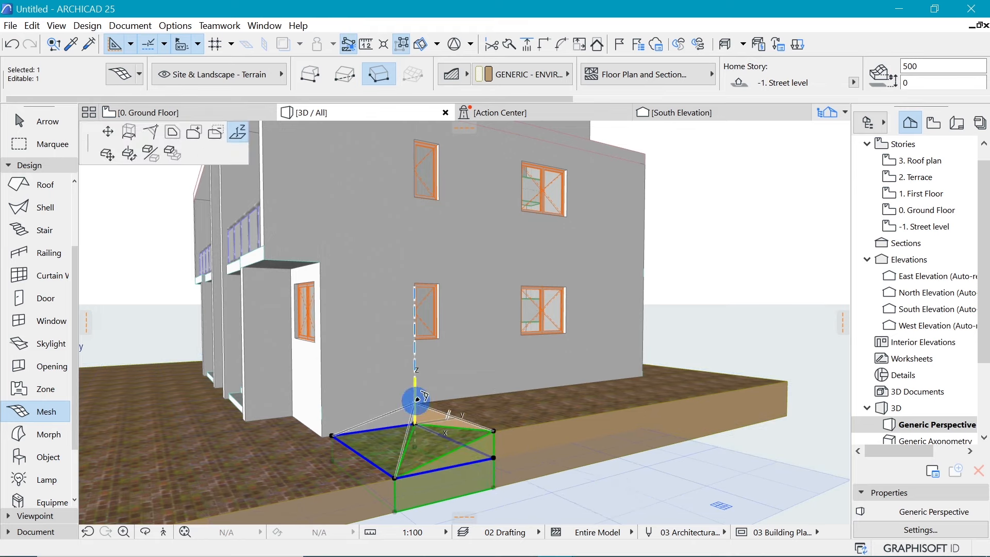
{"action": "left_click", "coordinate": [415, 402]}
{"action": "key", "text": "Escape"}
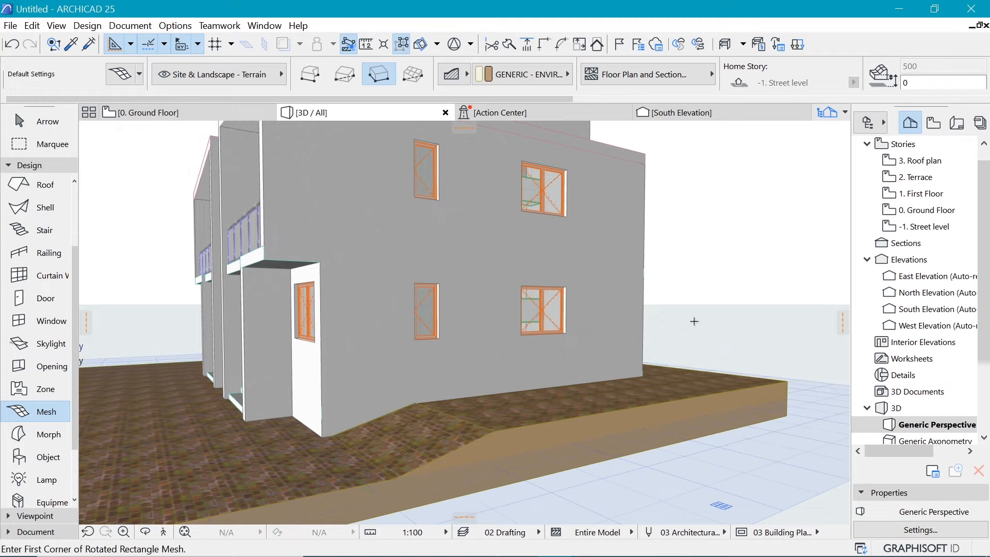
Switch from the 3D view to the Ground Floor plan, at the front double doors, with no tool or element active
{"action": "middle_click_drag", "start_coordinate": [696, 327], "coordinate": [464, 322], "text": "shift"}
{"action": "scroll", "coordinate": [464, 323], "scroll_direction": "up", "scroll_amount": 3}
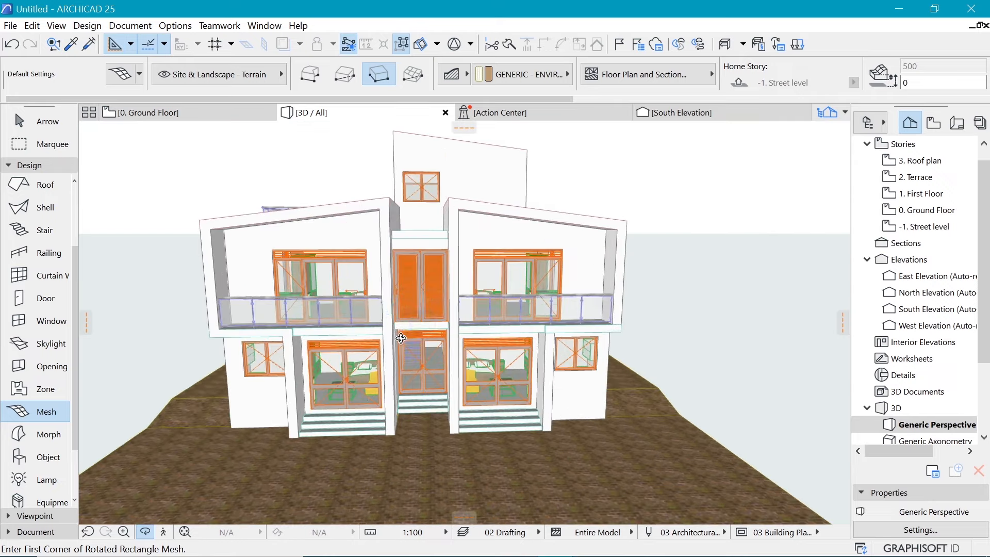
{"action": "left_click", "coordinate": [209, 115]}
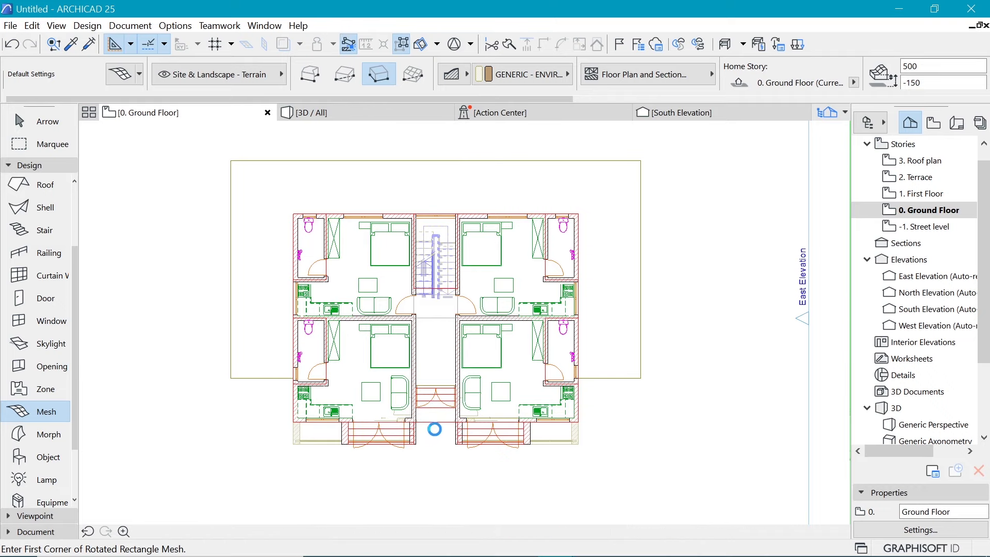
{"action": "scroll", "coordinate": [435, 417], "scroll_direction": "up", "scroll_amount": 3}
{"action": "key", "text": "Escape"}
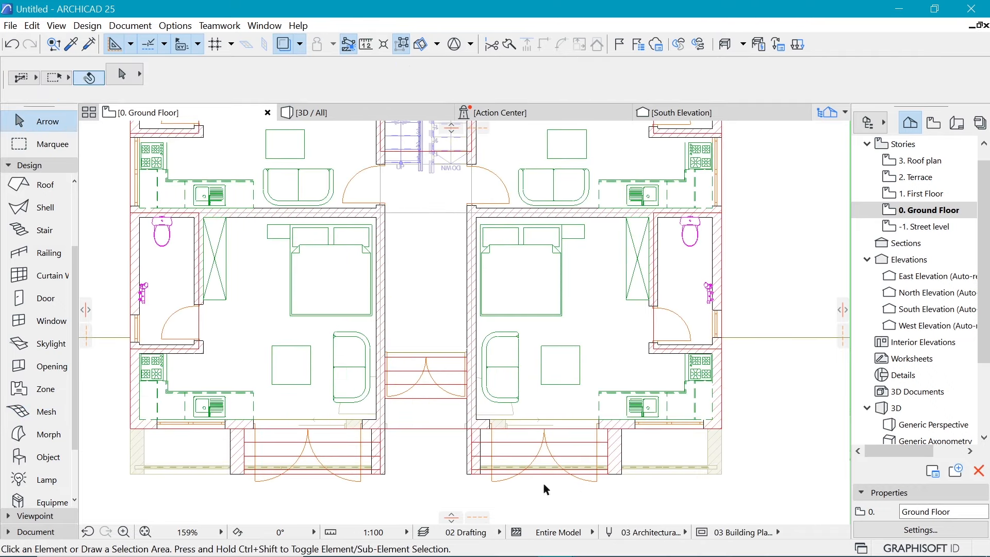
{"action": "left_click", "coordinate": [359, 480]}
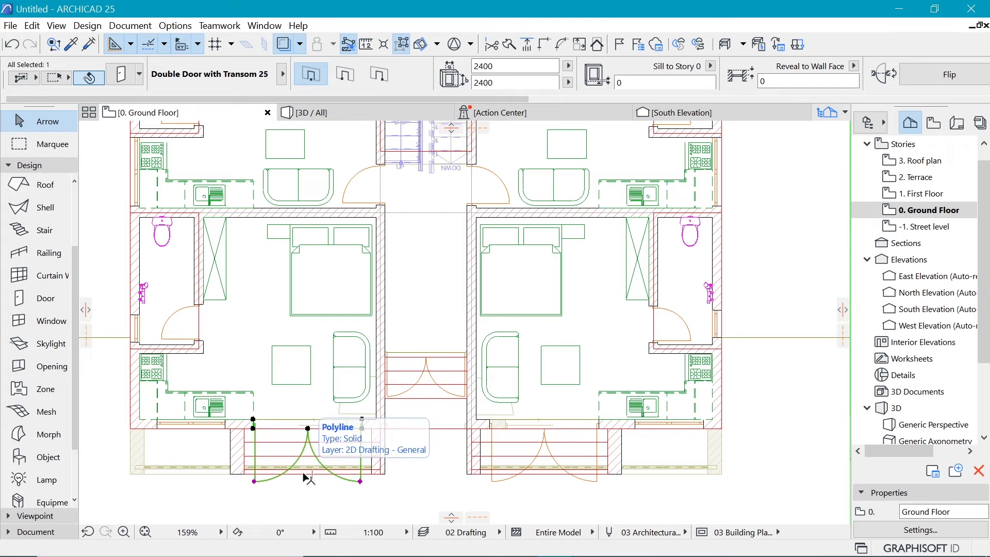
{"action": "scroll", "coordinate": [310, 436], "scroll_direction": "up", "scroll_amount": 1}
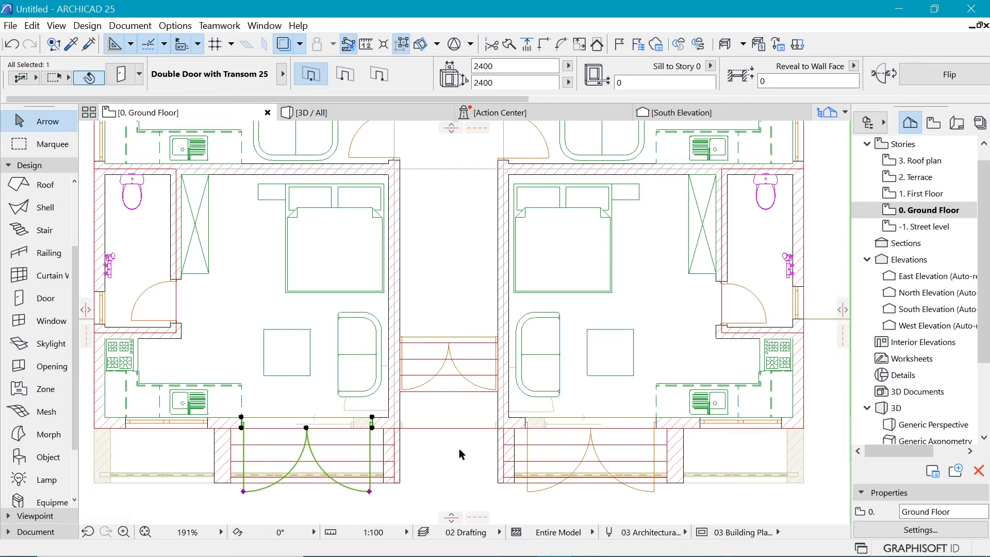
{"action": "left_click", "coordinate": [656, 494]}
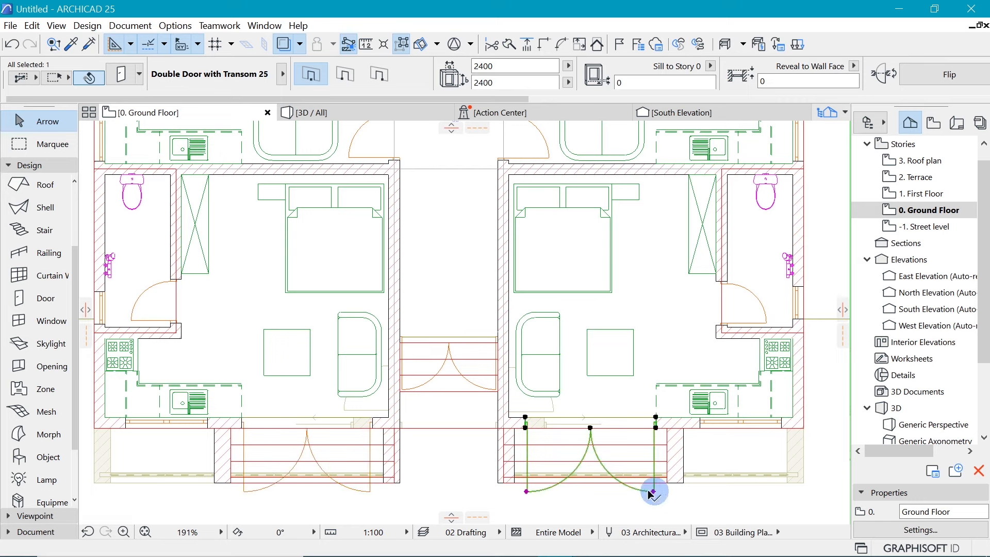
{"action": "left_click", "coordinate": [495, 395]}
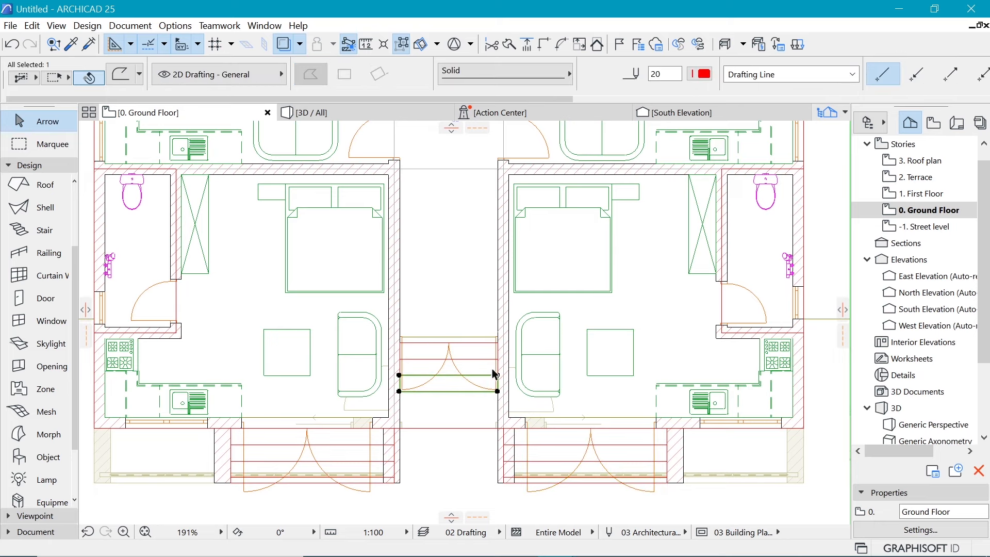
{"action": "key", "text": "Escape"}
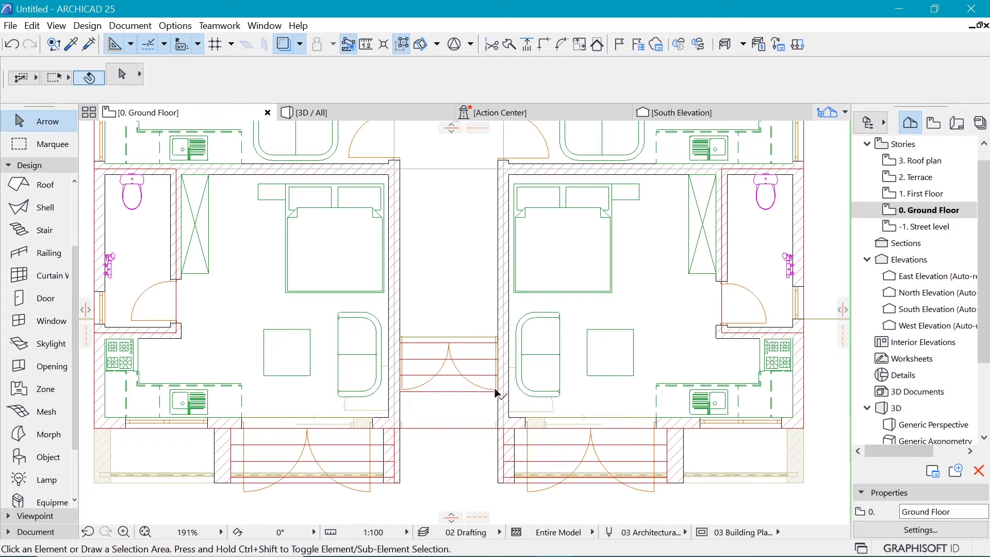
{"action": "left_click", "coordinate": [494, 388]}
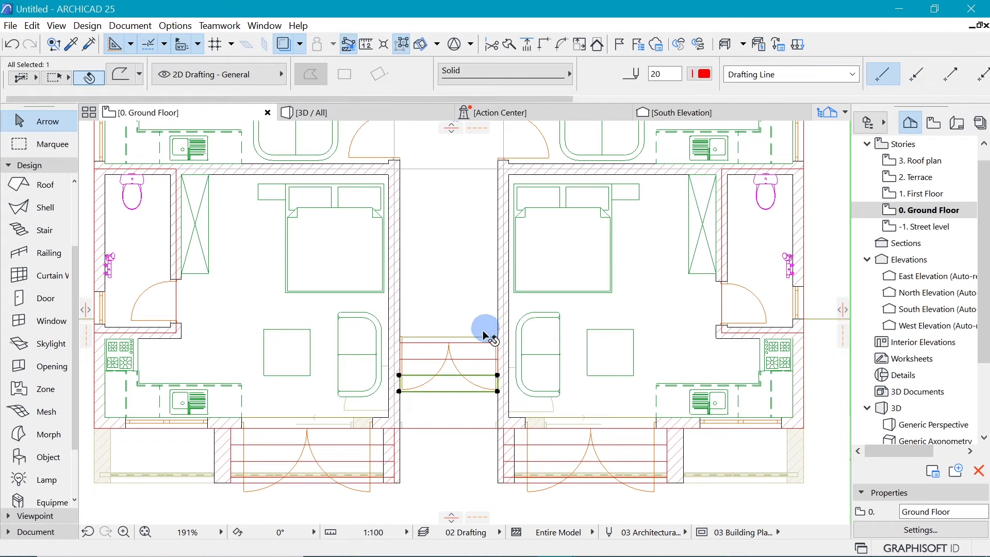
{"action": "left_click", "coordinate": [494, 344]}
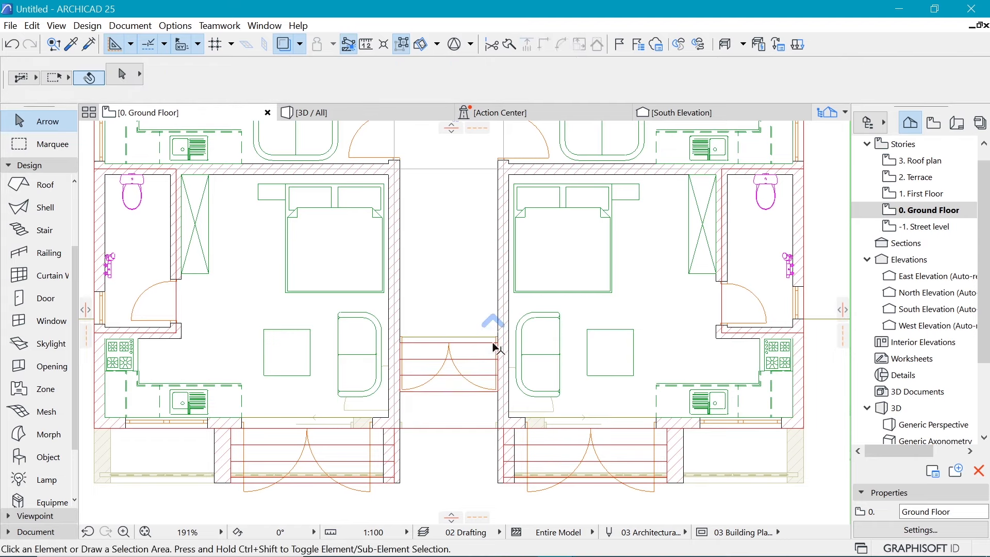
Select the central entrance double door above the middle steps and flip it so its leaves swing inward, into the hallway
{"action": "scroll", "coordinate": [498, 341], "scroll_direction": "up", "scroll_amount": 4}
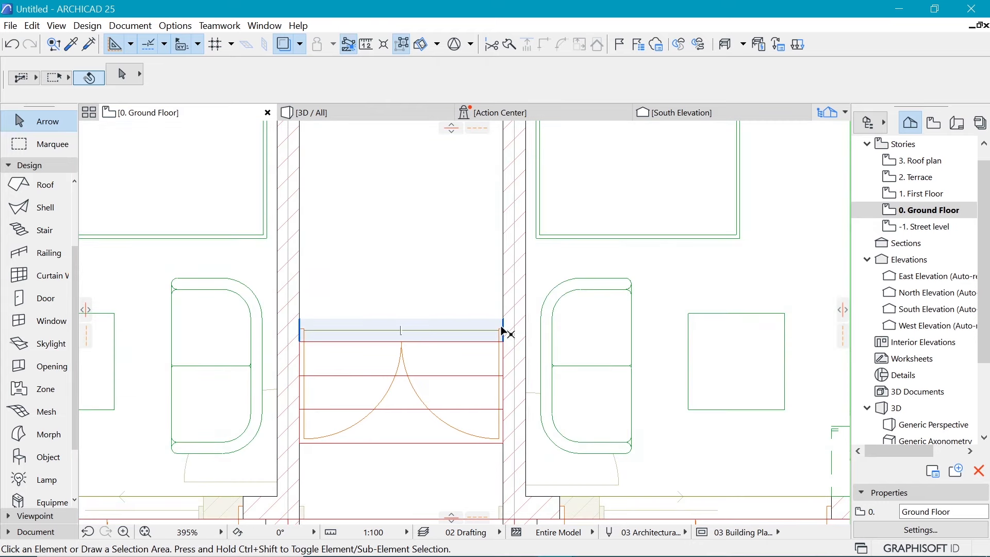
{"action": "key", "text": "shift+Tab"}
{"action": "left_click", "coordinate": [504, 322]}
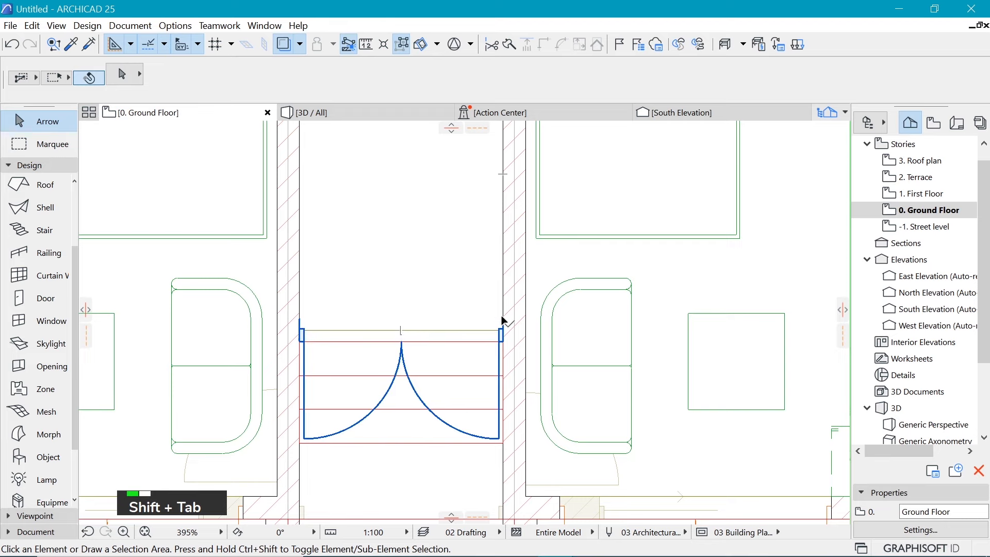
{"action": "key", "text": "shift"}
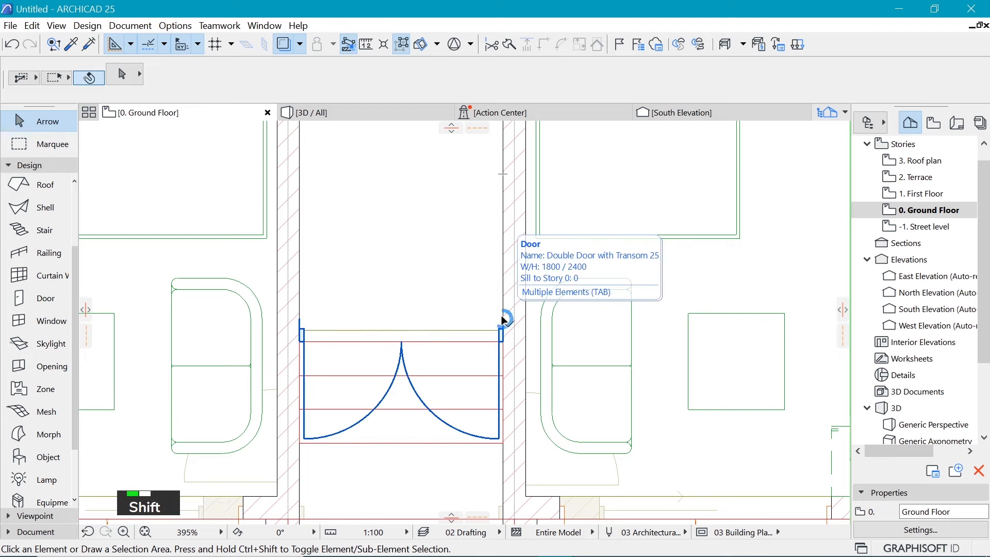
{"action": "key", "text": "shift+Tab"}
{"action": "key", "text": "shift+Tab"}
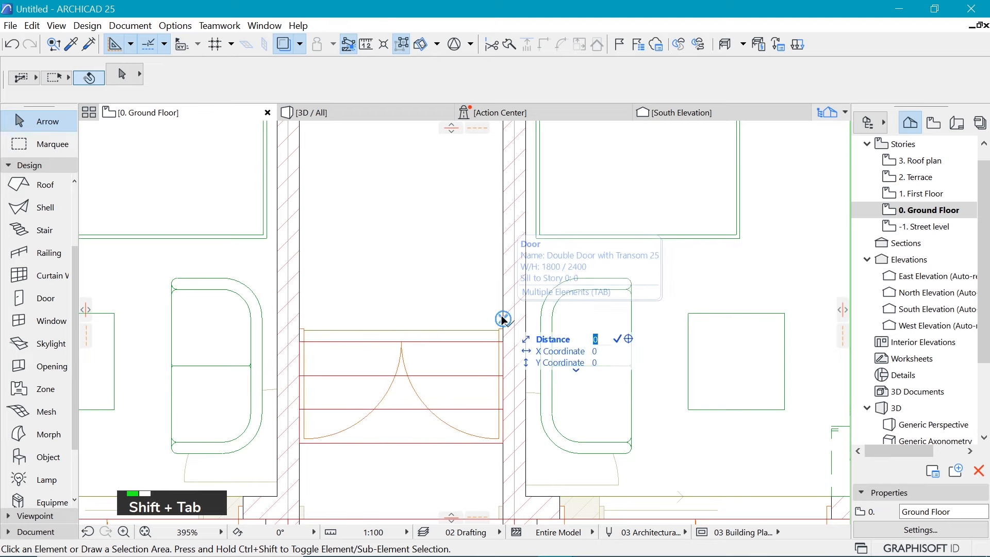
{"action": "key", "text": "shift+Tab"}
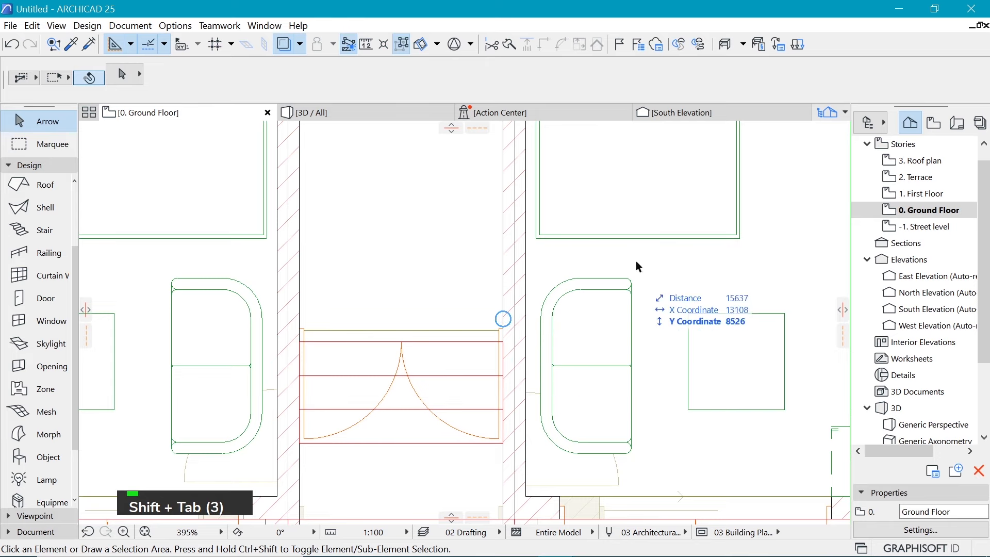
{"action": "key", "text": "shift+Tab"}
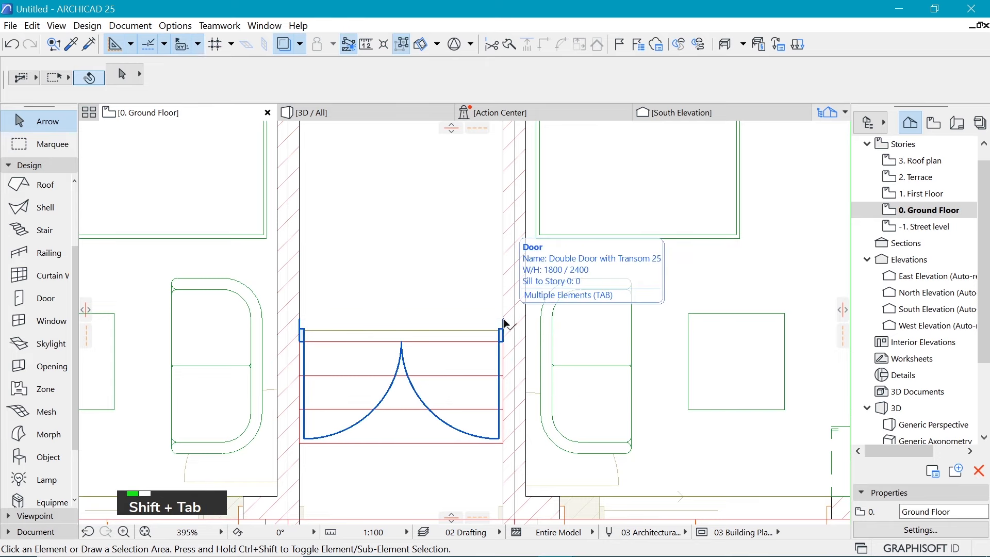
{"action": "left_click", "coordinate": [505, 324], "text": "shift"}
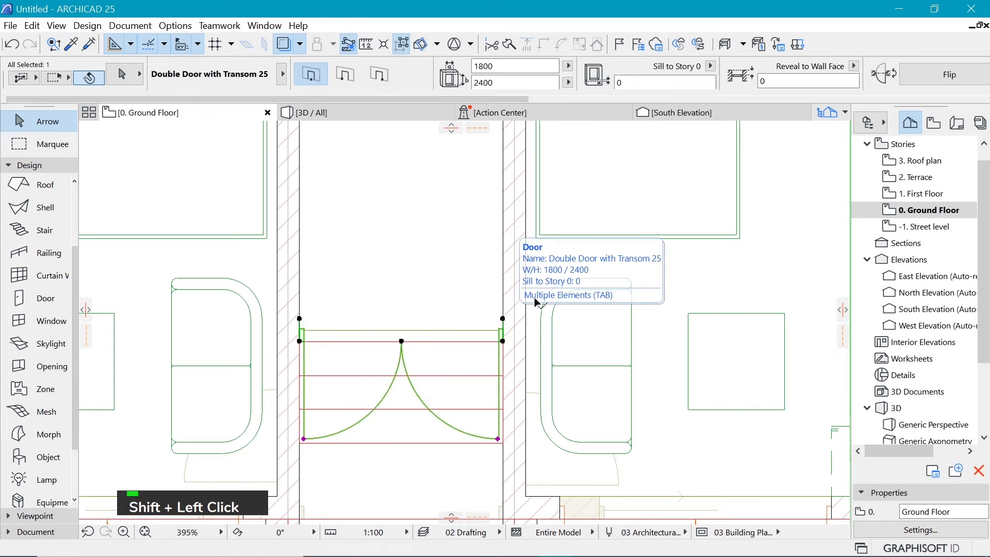
{"action": "scroll", "coordinate": [479, 316], "scroll_direction": "down", "scroll_amount": 5}
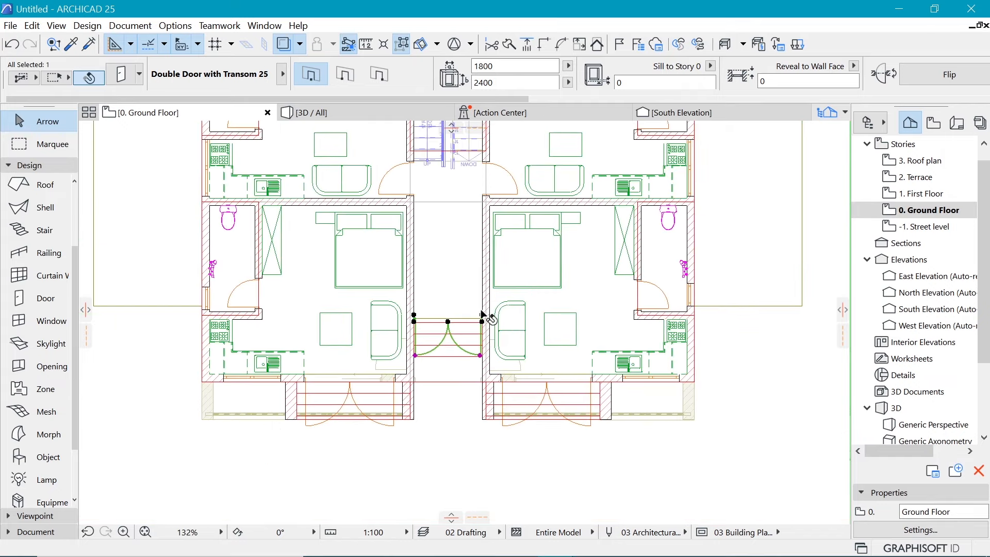
{"action": "scroll", "coordinate": [469, 348], "scroll_direction": "up", "scroll_amount": 1}
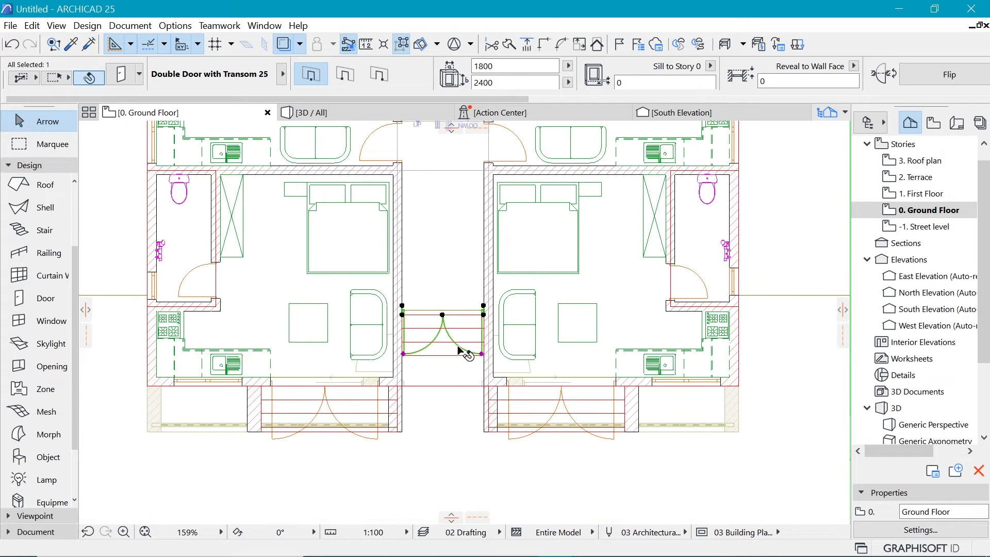
{"action": "left_click", "coordinate": [935, 76]}
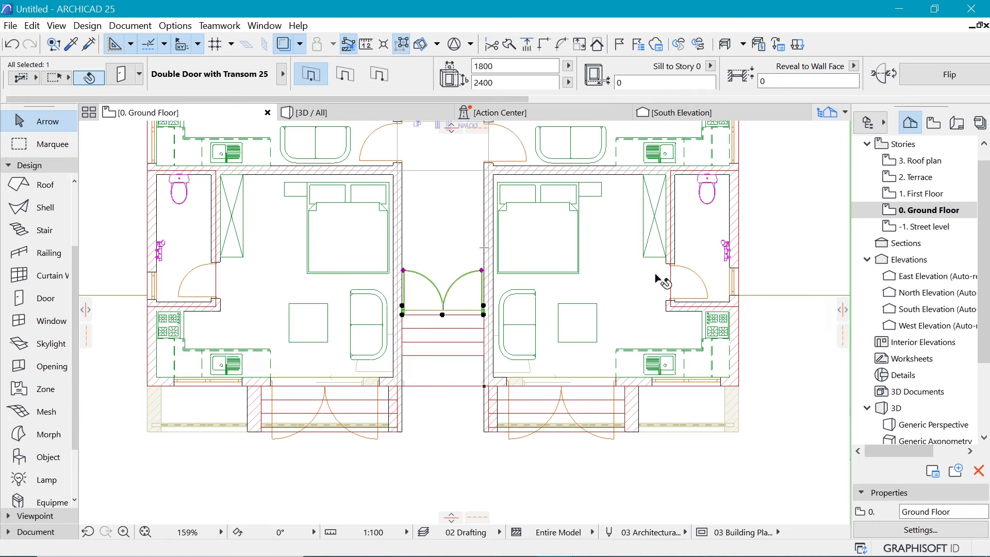
Select the two Ground Floor front double doors on either side of the central entrance and replace them with Sliding Door with Transom 25
{"action": "left_click", "coordinate": [509, 436]}
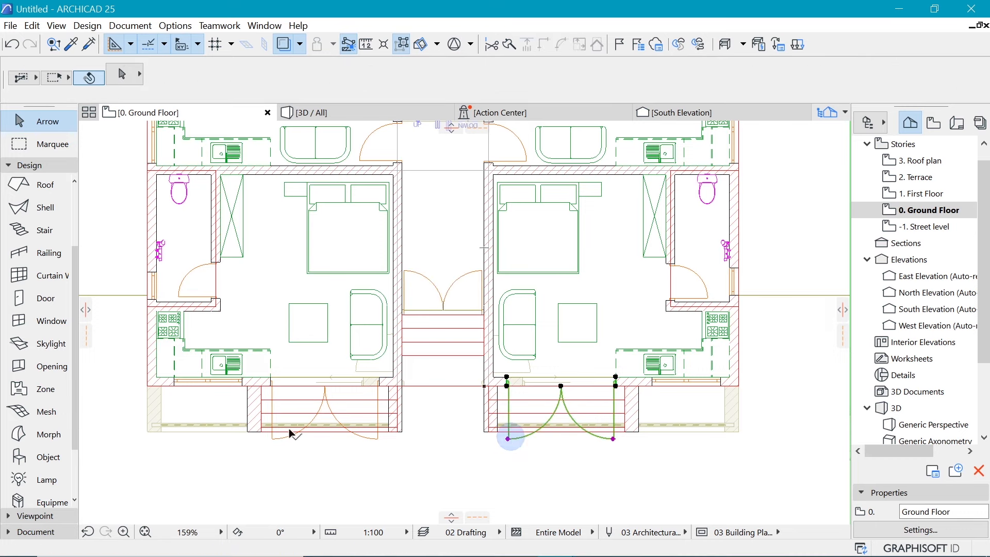
{"action": "left_click", "coordinate": [378, 439], "text": "shift"}
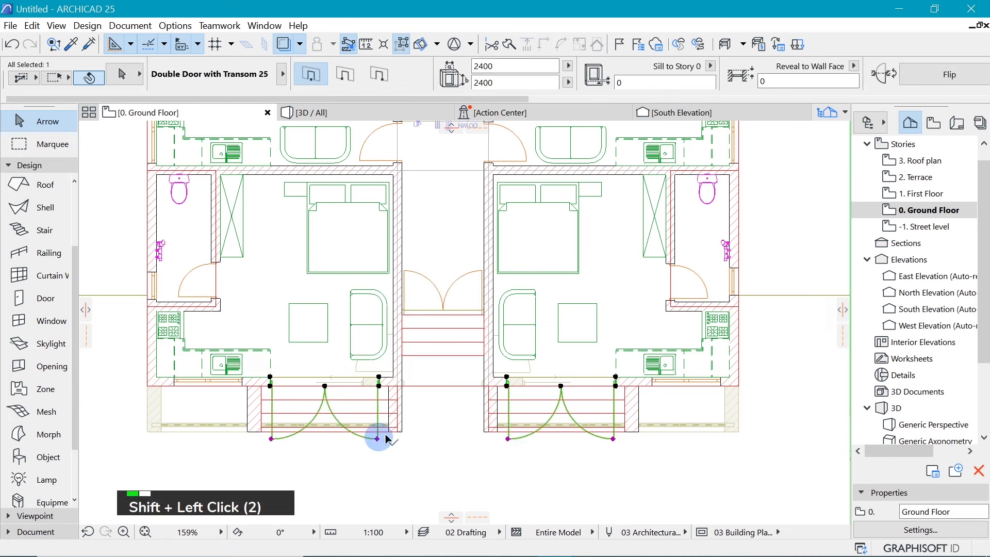
{"action": "key", "text": "ctrl+t"}
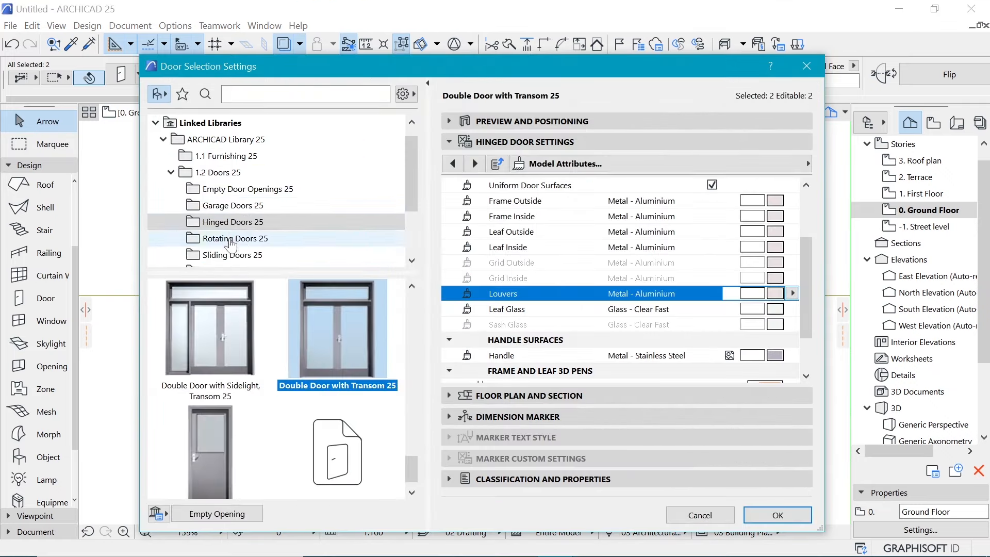
{"action": "left_click", "coordinate": [238, 255]}
{"action": "scroll", "coordinate": [247, 330], "scroll_direction": "down", "scroll_amount": 8}
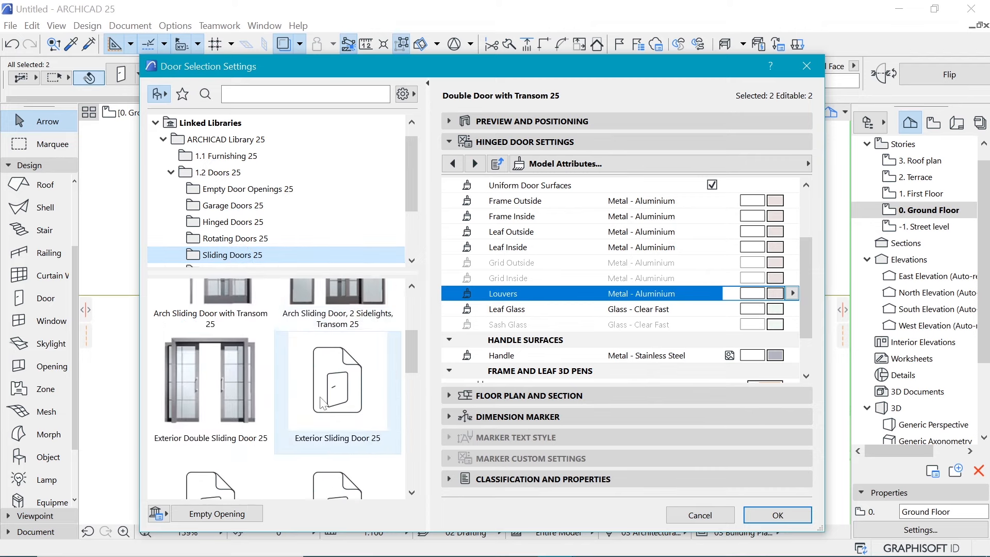
{"action": "scroll", "coordinate": [330, 390], "scroll_direction": "up", "scroll_amount": 3}
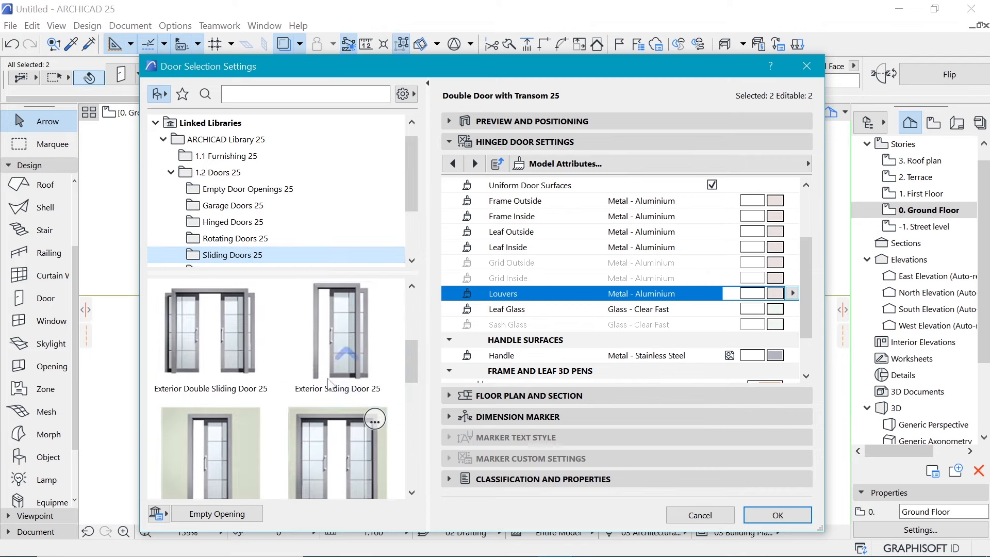
{"action": "scroll", "coordinate": [229, 388], "scroll_direction": "down", "scroll_amount": 8}
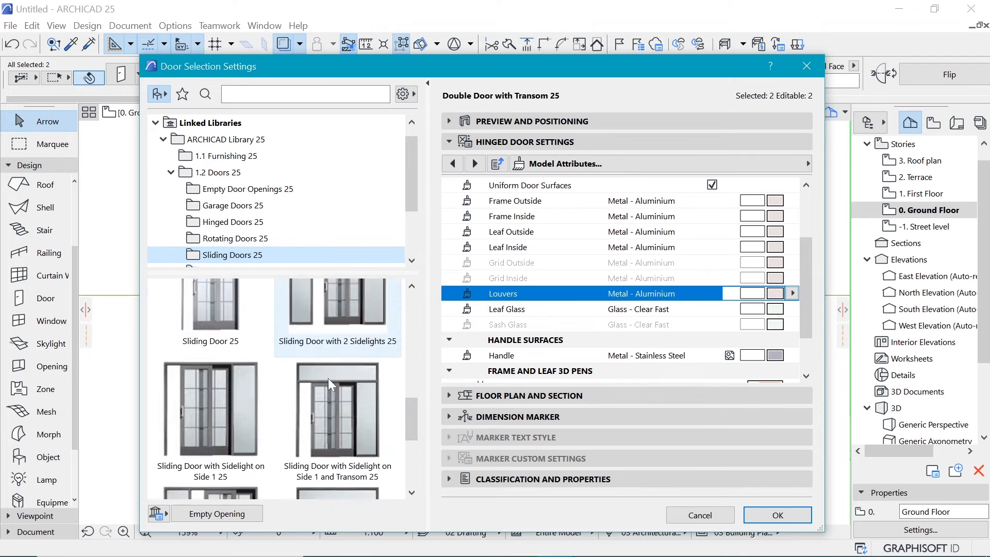
{"action": "scroll", "coordinate": [288, 381], "scroll_direction": "down", "scroll_amount": 3}
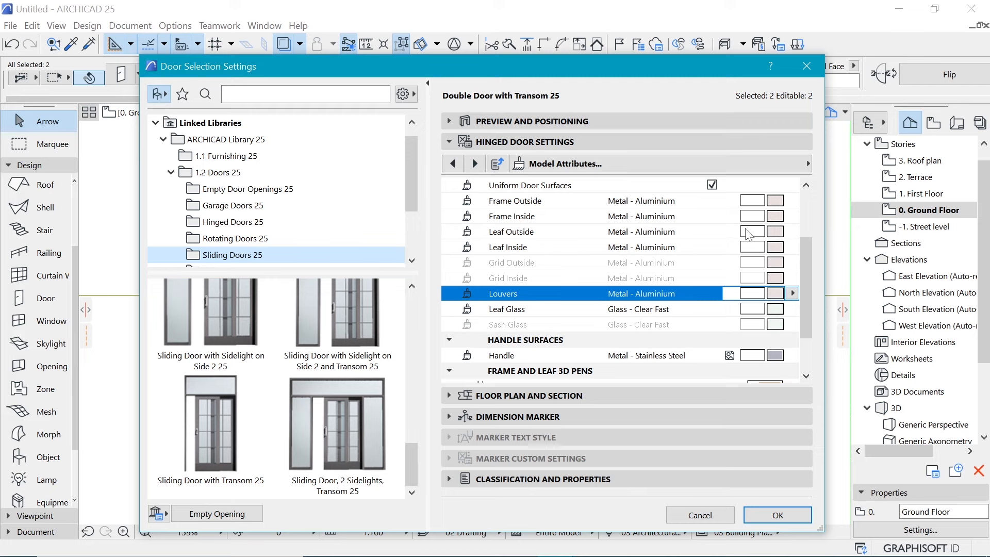
{"action": "left_click", "coordinate": [227, 404], "text": "ctrl+alt"}
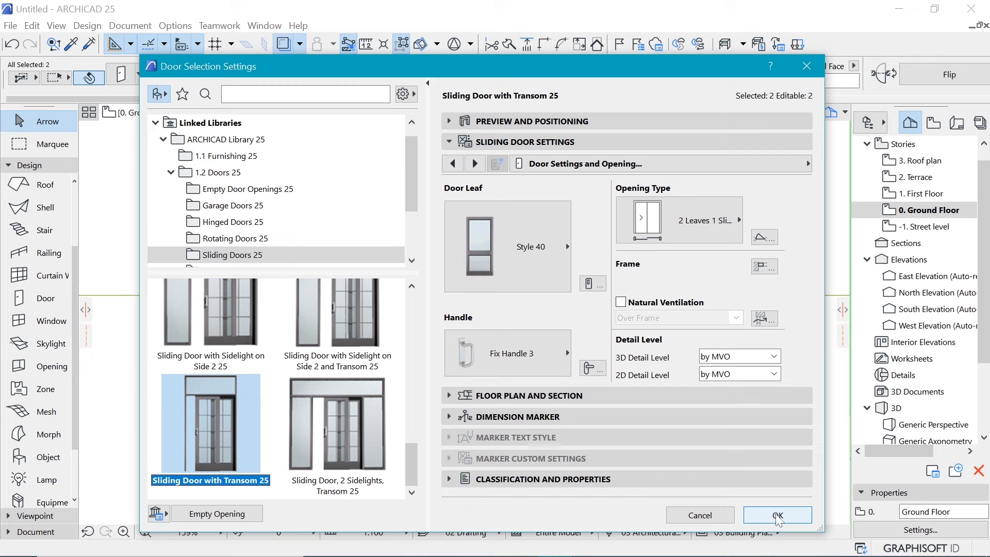
Keep the sliding doors' opening type at 2 Leaves 1 Sliding, apply the door settings and clear the selection
{"action": "left_click", "coordinate": [681, 216]}
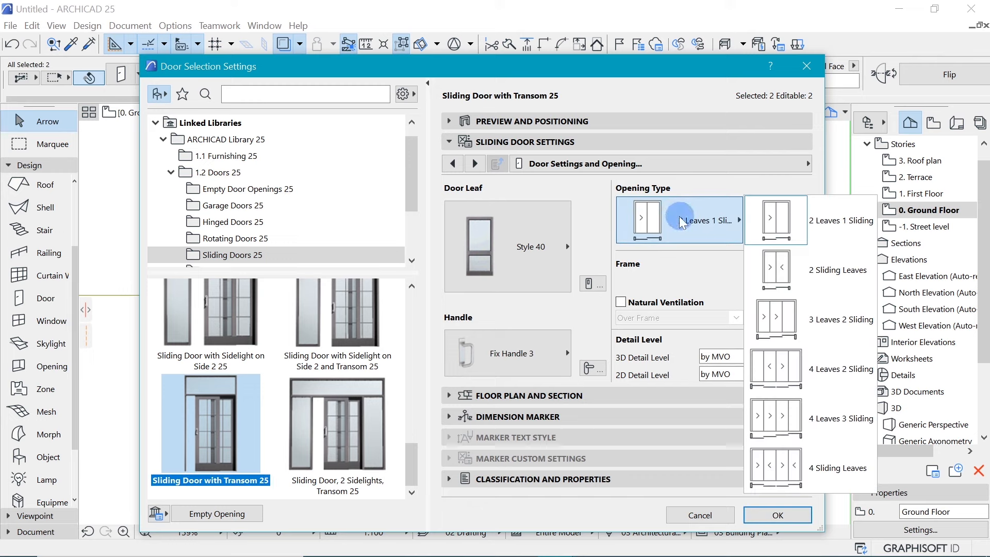
{"action": "left_click", "coordinate": [681, 216]}
{"action": "left_click", "coordinate": [778, 515]}
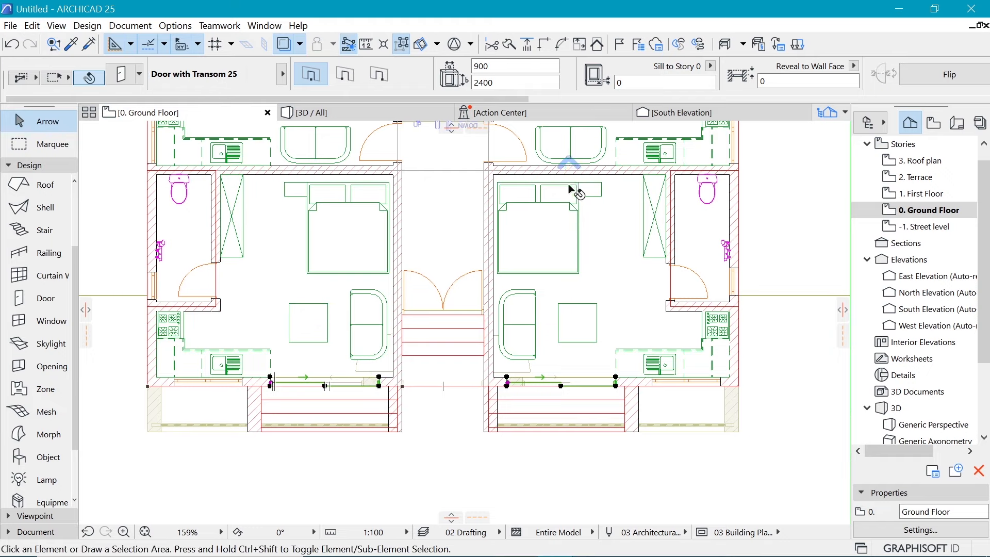
{"action": "key", "text": "Escape"}
In the 3D view, select the First Floor central sliding folding door and set its leaf style to H-V Grid
{"action": "scroll", "coordinate": [580, 374], "scroll_direction": "down", "scroll_amount": 5}
{"action": "scroll", "coordinate": [580, 371], "scroll_direction": "down", "scroll_amount": 1}
{"action": "middle_click_drag", "start_coordinate": [580, 370], "coordinate": [580, 389]}
{"action": "scroll", "coordinate": [577, 377], "scroll_direction": "up", "scroll_amount": 1}
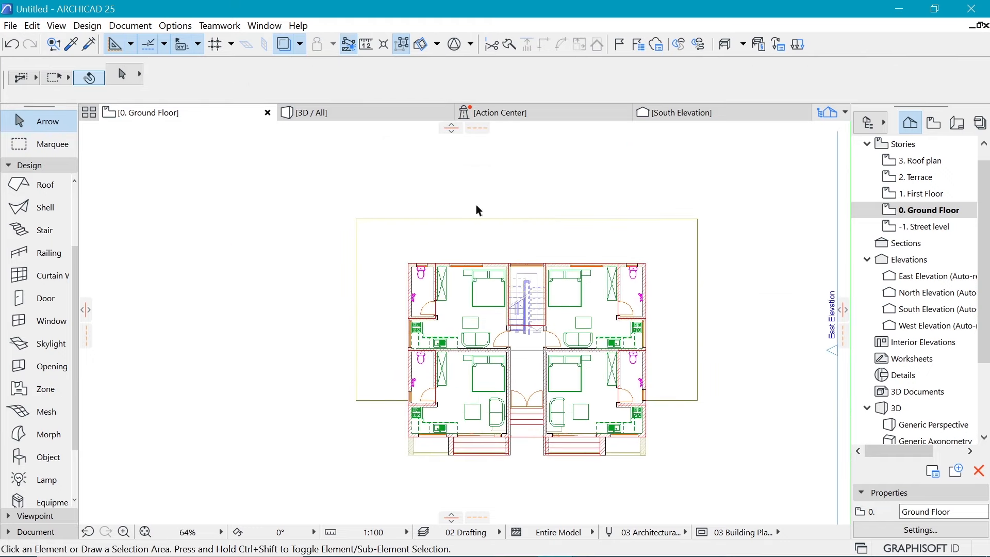
{"action": "left_click", "coordinate": [363, 112]}
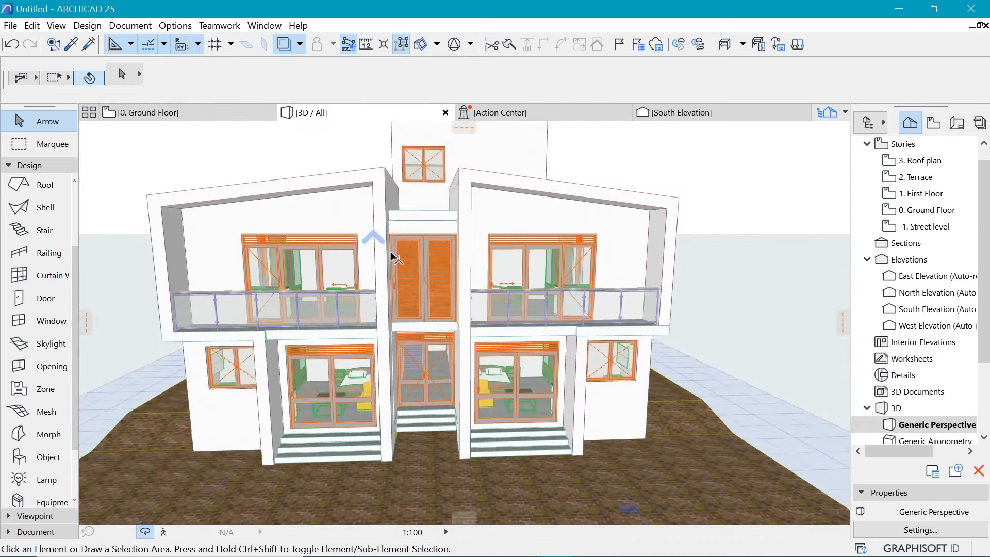
{"action": "scroll", "coordinate": [407, 228], "scroll_direction": "up", "scroll_amount": 2}
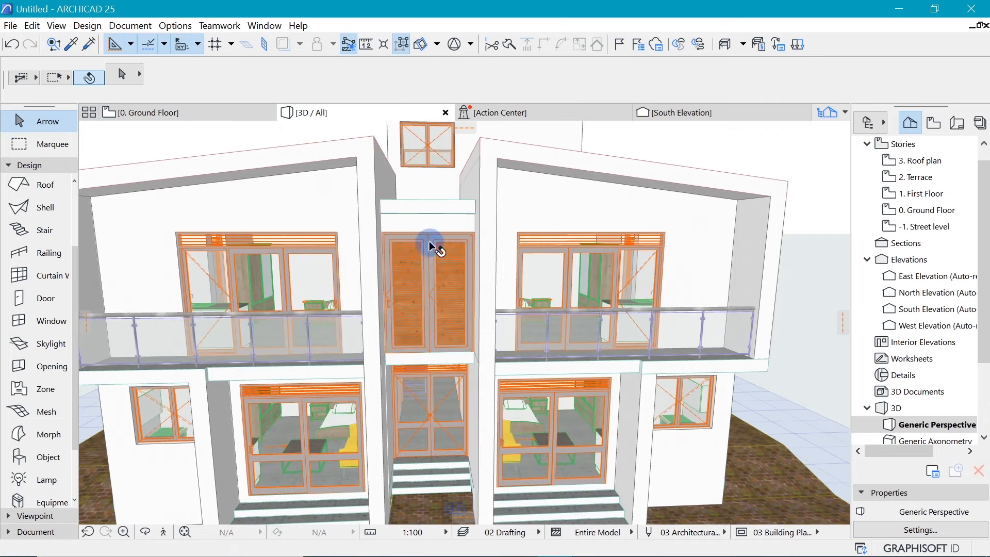
{"action": "left_click", "coordinate": [492, 283]}
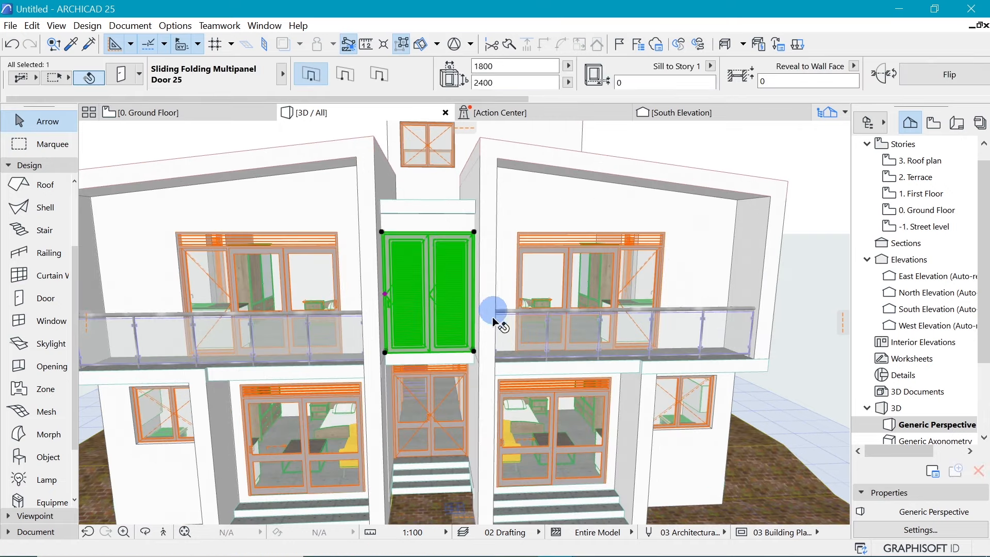
{"action": "mouse_move", "coordinate": [487, 320]}
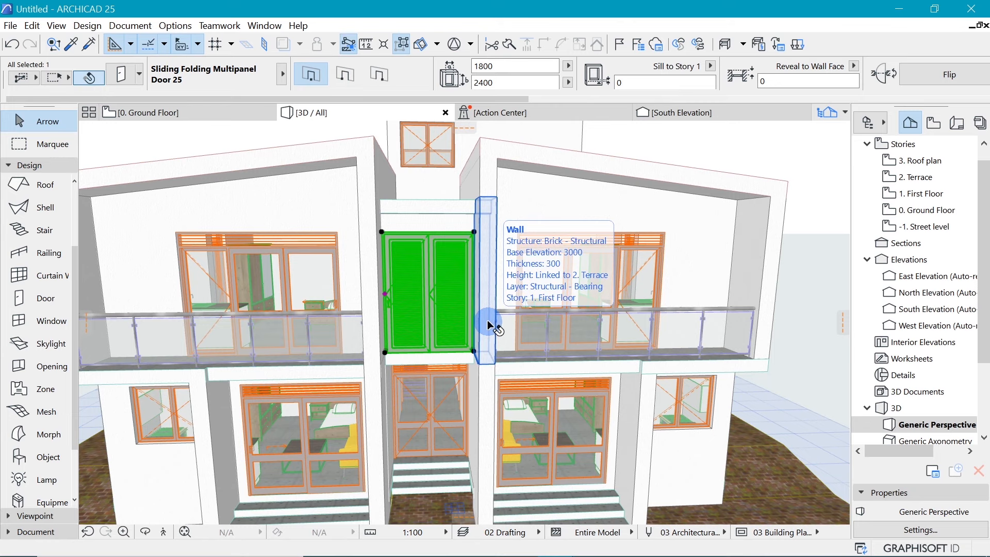
{"action": "key", "text": "ctrl+t"}
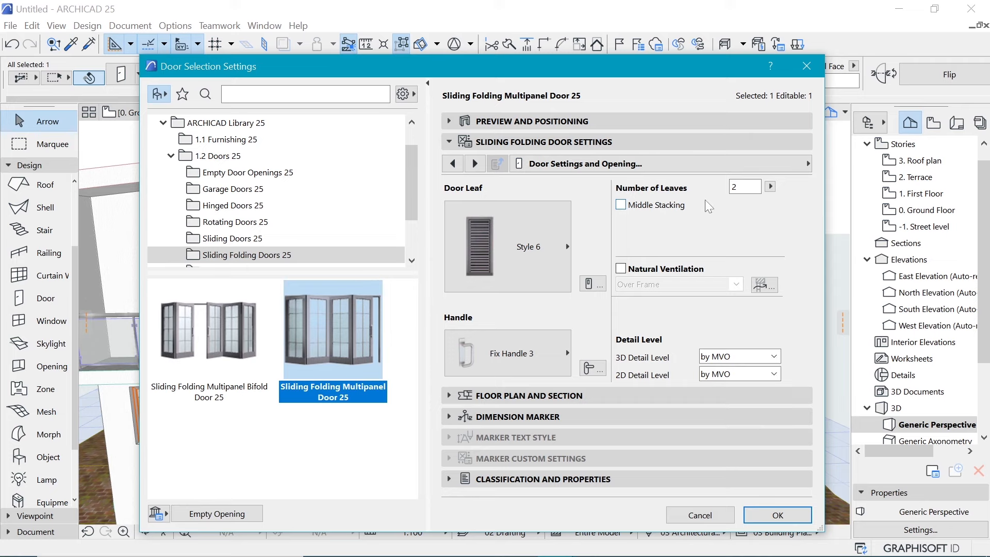
{"action": "left_click", "coordinate": [479, 263]}
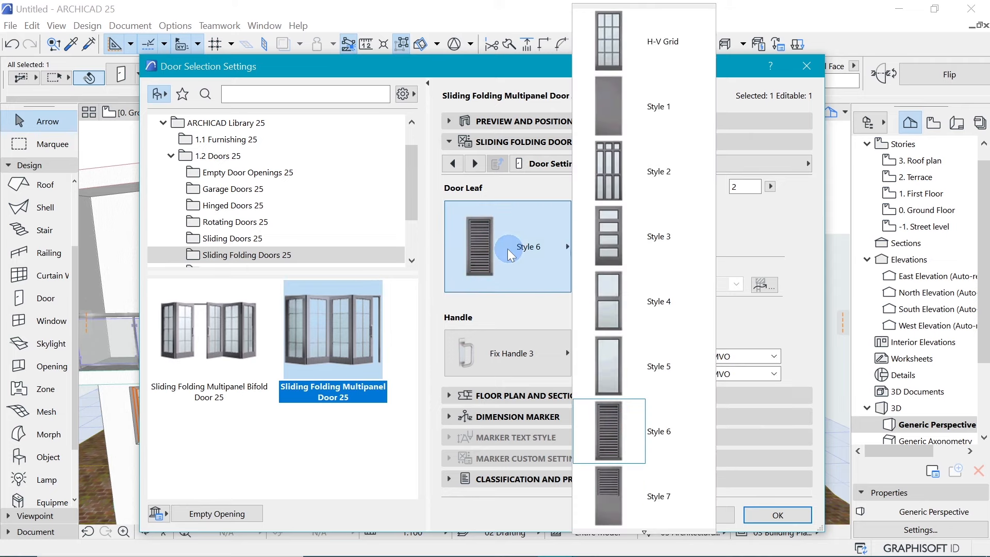
{"action": "left_click", "coordinate": [654, 48]}
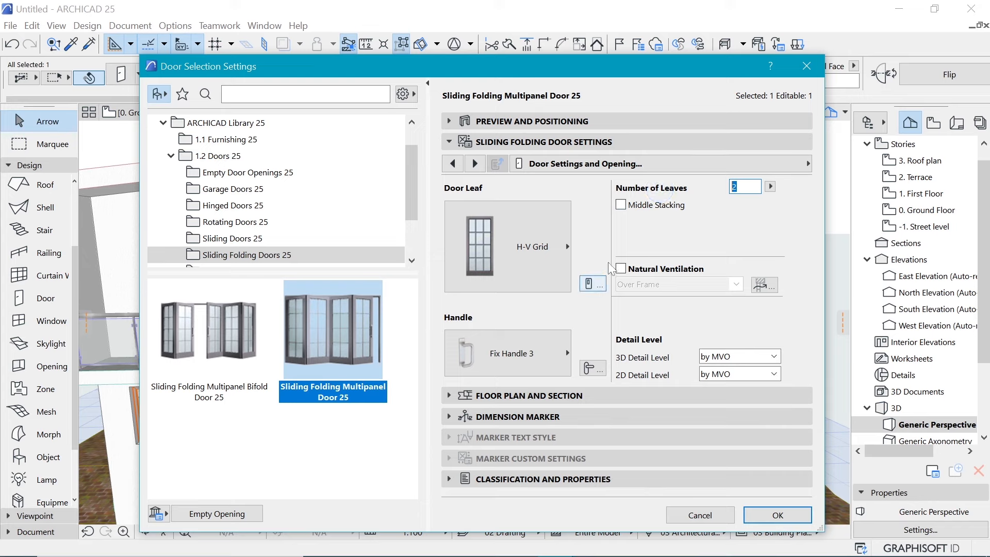
Set the door leaf grid to a width of 50 with 15 panes vertically and 1 horizontally, and apply the settings
{"action": "left_click", "coordinate": [589, 286]}
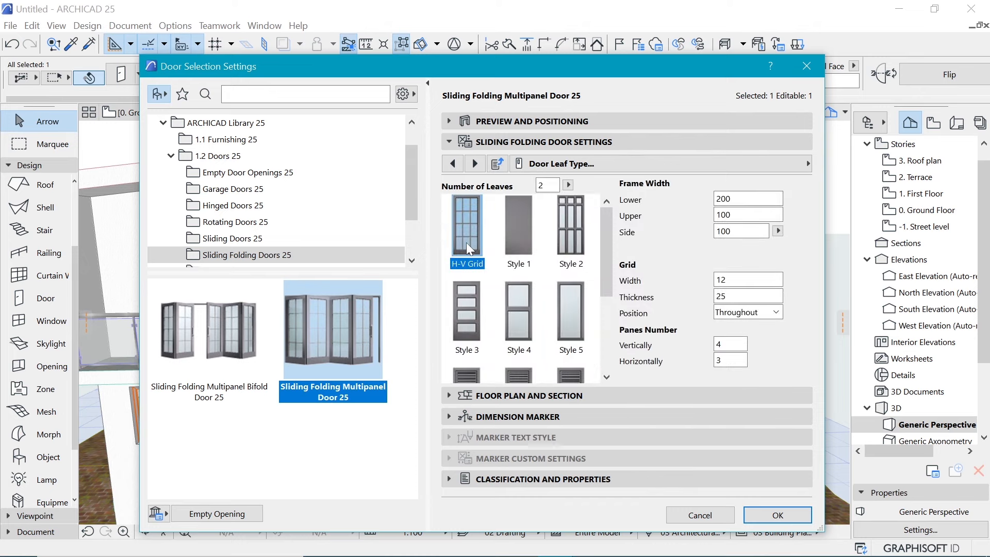
{"action": "left_click", "coordinate": [744, 278]}
{"action": "type", "text": "50"}
{"action": "key", "text": "Return"}
{"action": "left_click", "coordinate": [733, 361]}
{"action": "type", "text": "1"}
{"action": "key", "text": "Return"}
{"action": "left_click_drag", "start_coordinate": [732, 344], "coordinate": [672, 354]}
{"action": "type", "text": "15"}
{"action": "left_click", "coordinate": [773, 515]}
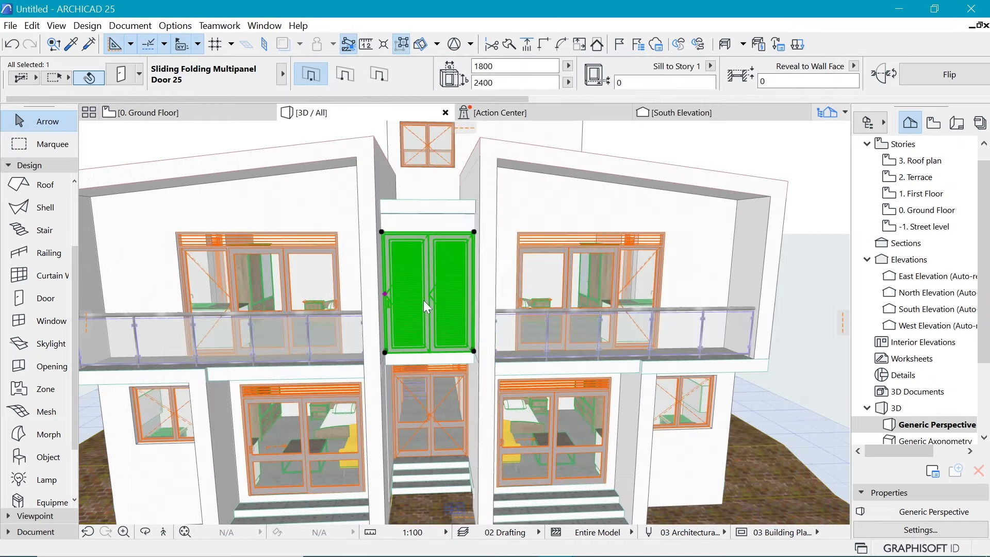
Set the First Floor central door's uniform frame and leaf surface to Wood - Mahogany Vertical, apply it and clear the selection
{"action": "scroll", "coordinate": [658, 240], "scroll_direction": "down", "scroll_amount": 2}
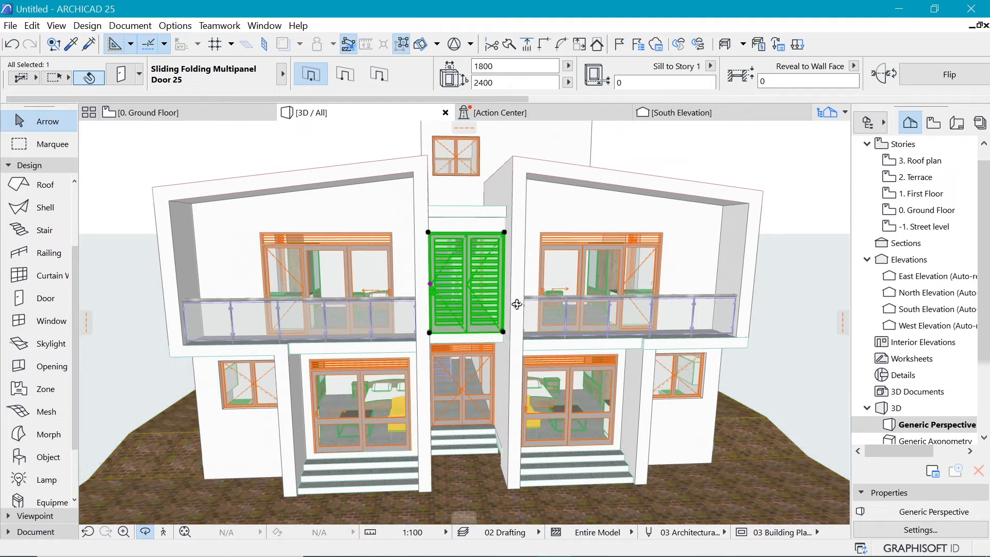
{"action": "middle_click_drag", "start_coordinate": [508, 297], "coordinate": [592, 267], "text": "shift"}
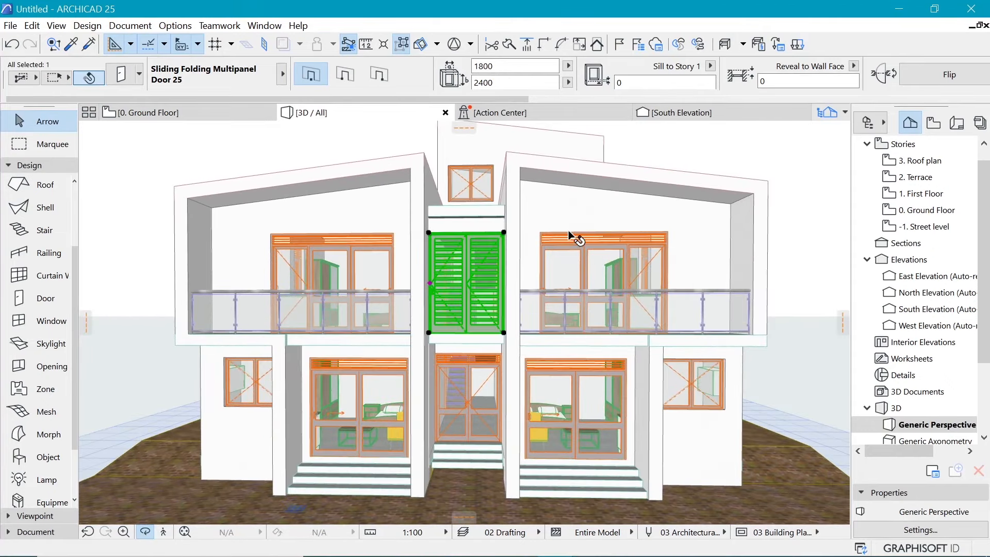
{"action": "key", "text": "ctrl+t"}
{"action": "key", "text": "ctrl+t"}
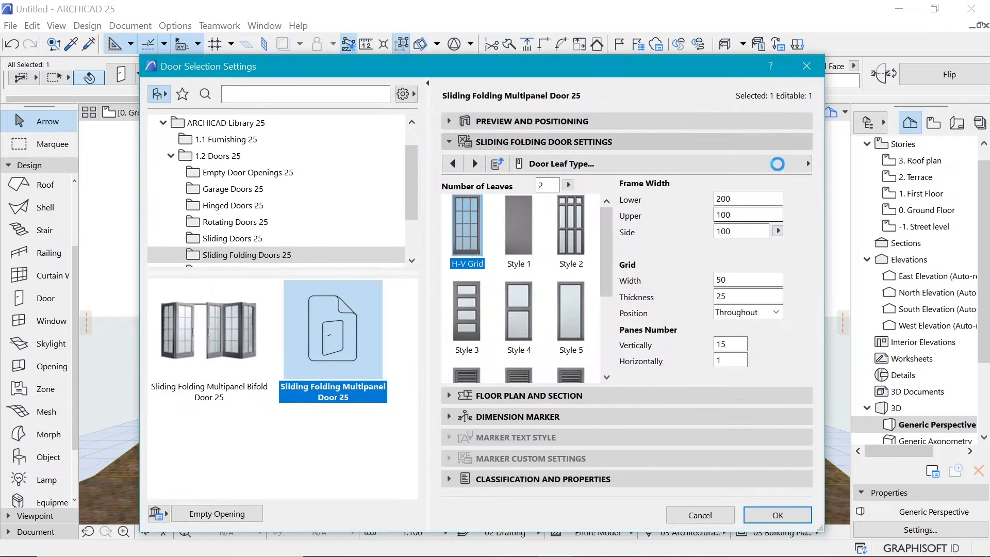
{"action": "left_click", "coordinate": [778, 164]}
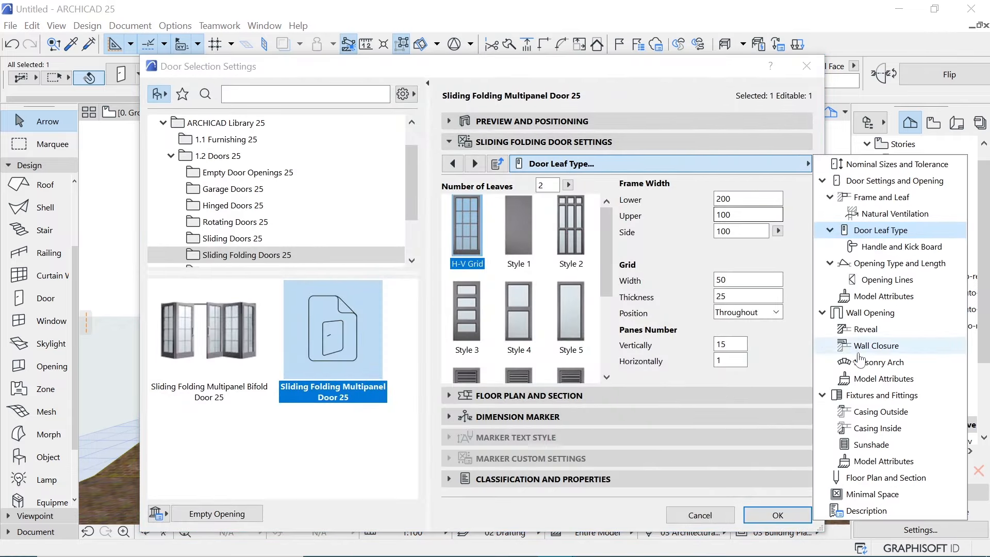
{"action": "left_click", "coordinate": [876, 379]}
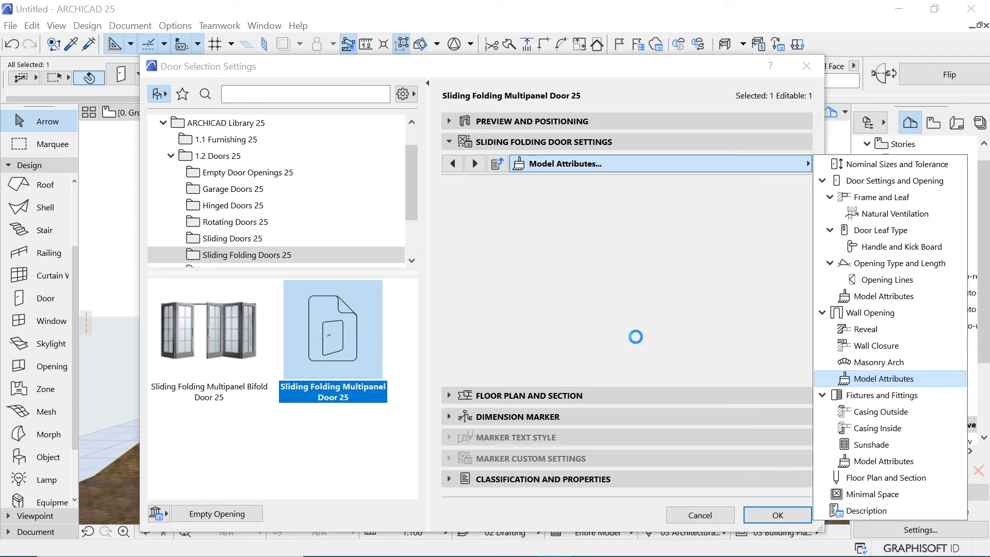
{"action": "left_click", "coordinate": [877, 300]}
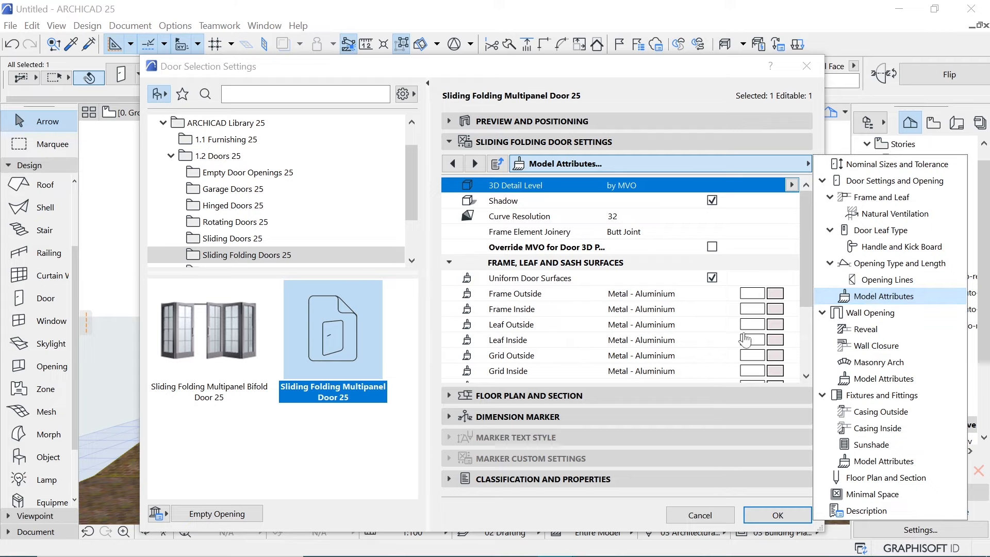
{"action": "left_click", "coordinate": [782, 305]}
{"action": "left_click", "coordinate": [782, 293]}
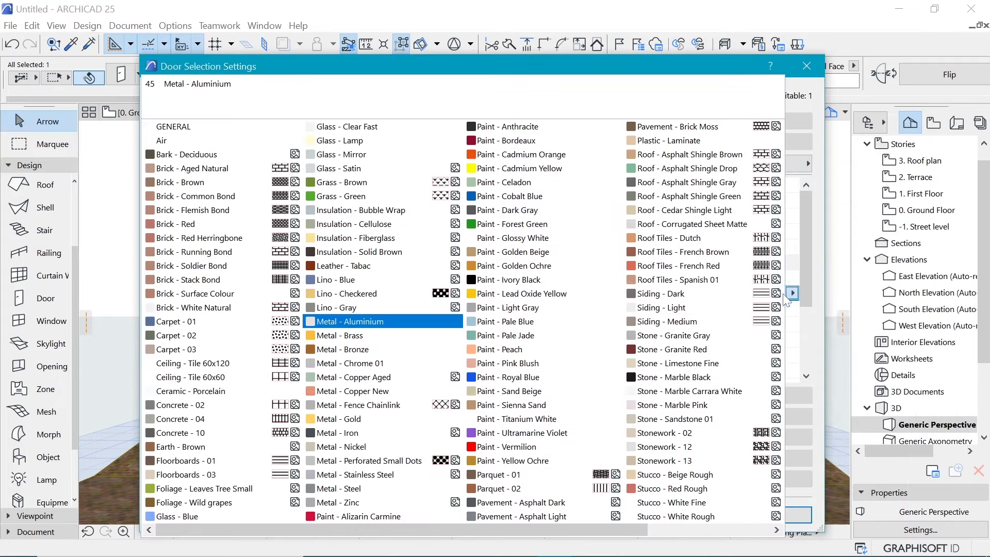
{"action": "scroll", "coordinate": [567, 284], "scroll_direction": "down", "scroll_amount": 3}
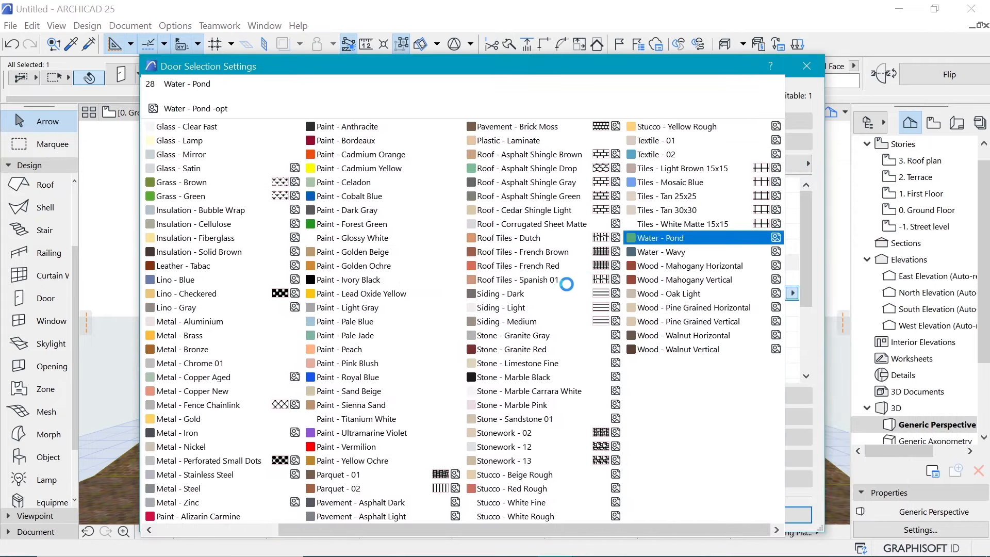
{"action": "left_click", "coordinate": [685, 279]}
{"action": "left_click", "coordinate": [789, 515]}
{"action": "left_click", "coordinate": [802, 247]}
{"action": "scroll", "coordinate": [803, 250], "scroll_direction": "down", "scroll_amount": 1}
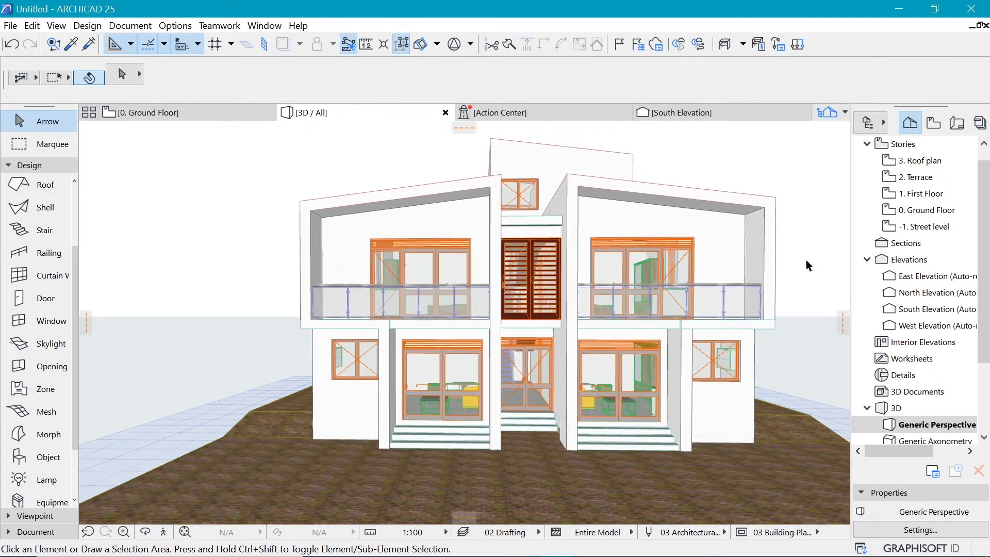
{"action": "middle_click_drag", "start_coordinate": [756, 258], "coordinate": [642, 269], "text": "shift"}
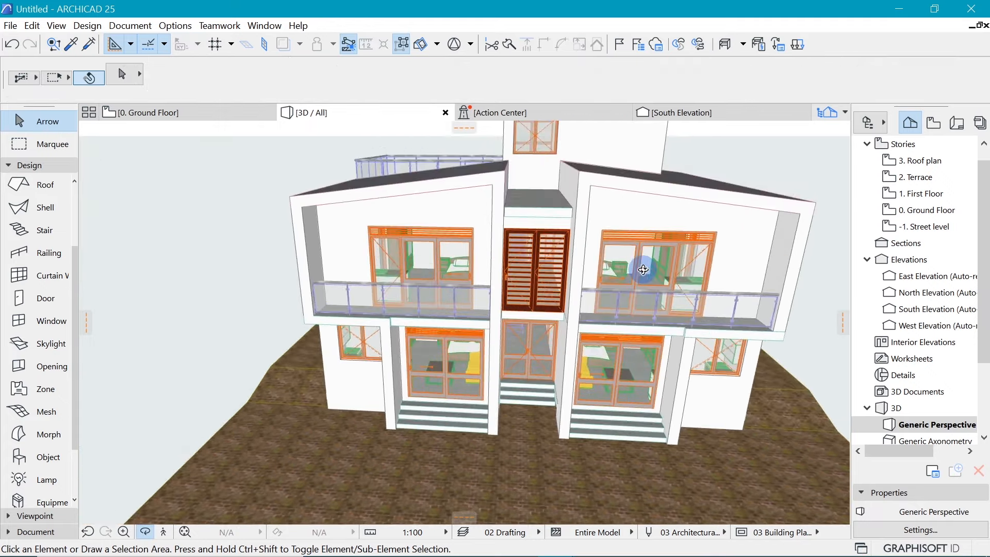
{"action": "middle_click_drag", "start_coordinate": [540, 296], "coordinate": [351, 320], "text": "shift"}
{"action": "scroll", "coordinate": [352, 321], "scroll_direction": "down", "scroll_amount": 5}
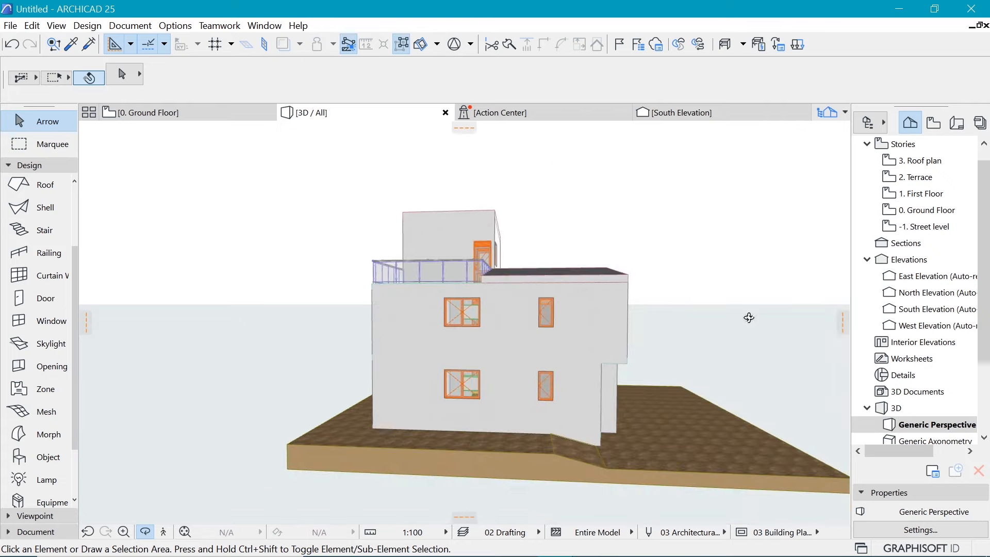
{"action": "middle_click_drag", "start_coordinate": [749, 318], "coordinate": [649, 317], "text": "shift"}
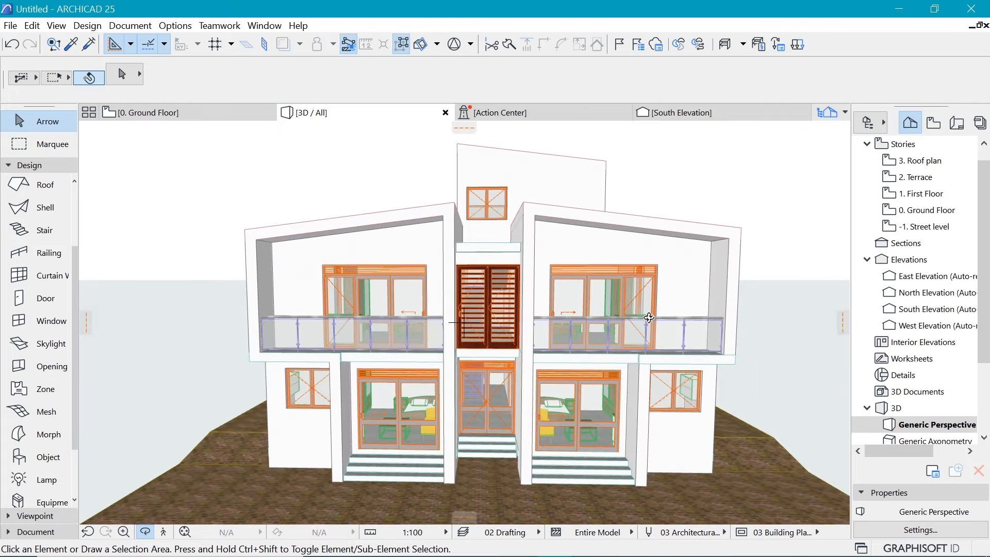